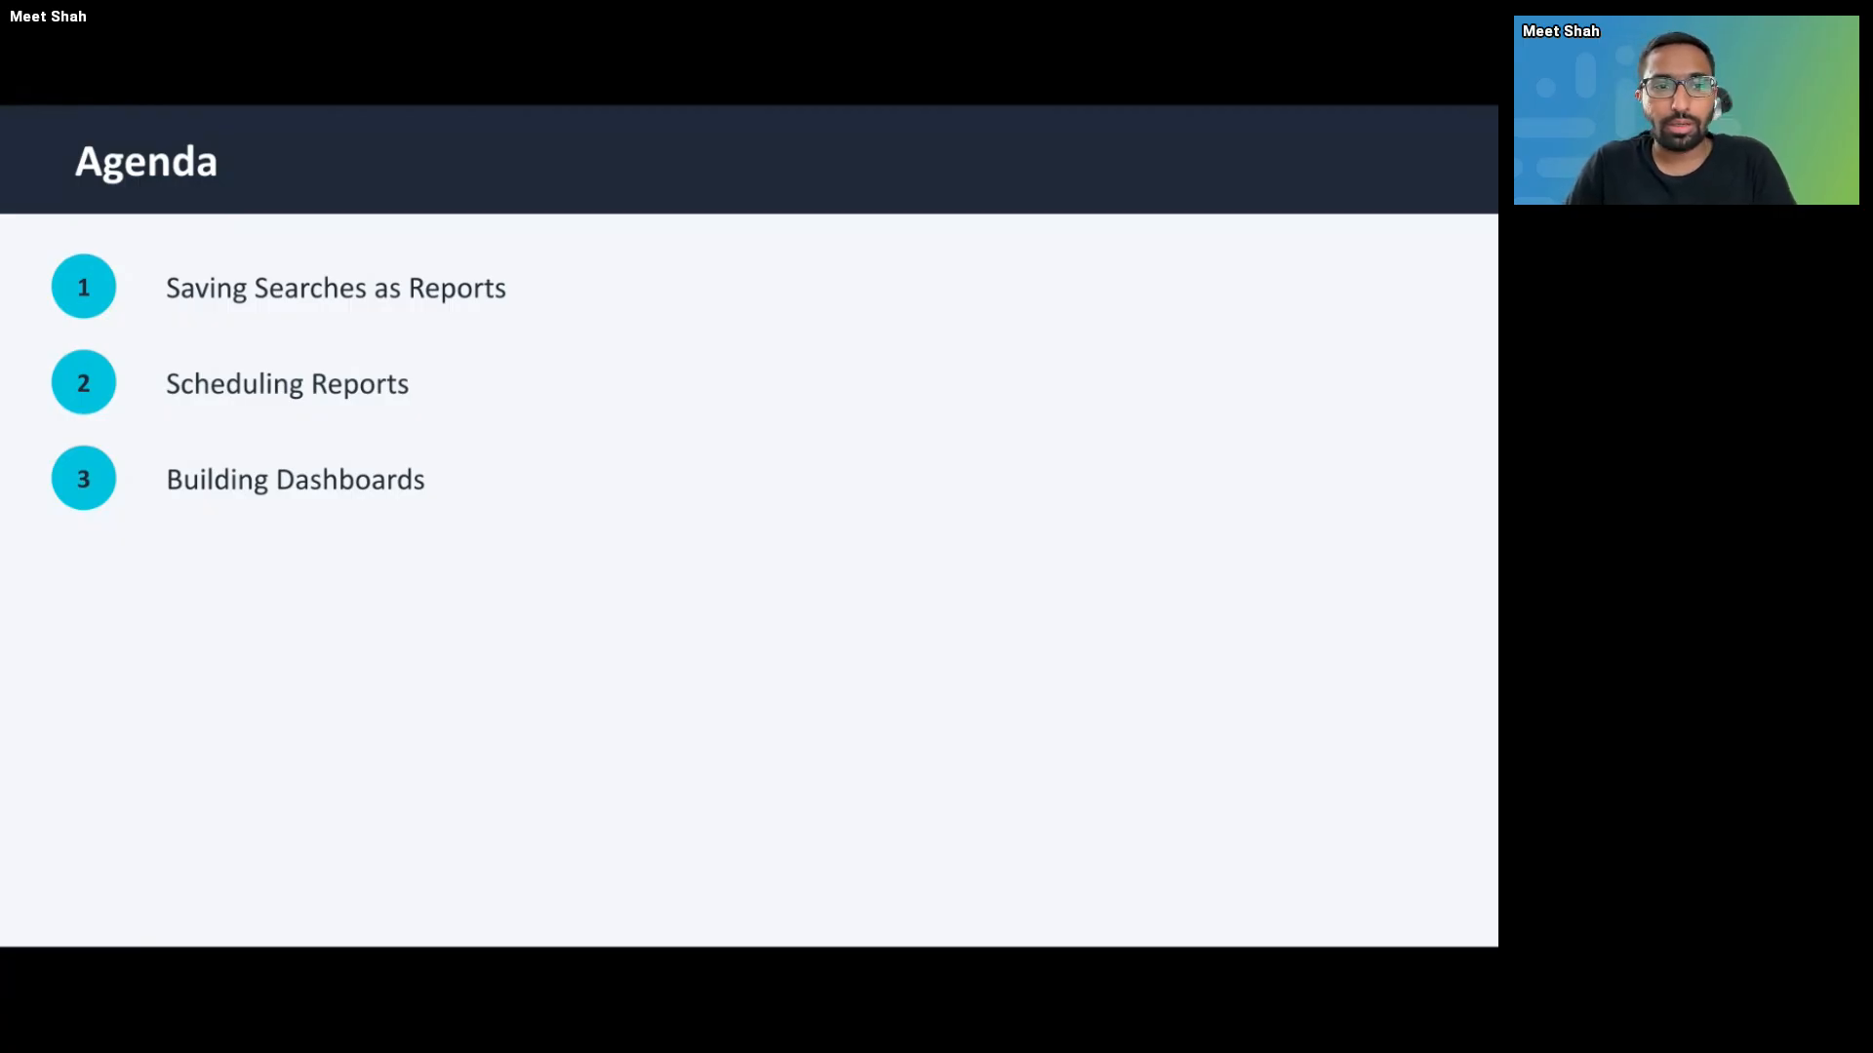
# - Advance to the Saving Reports slide, exit the slideshow, and start a fresh Splunk search page
pyautogui.press('Right')
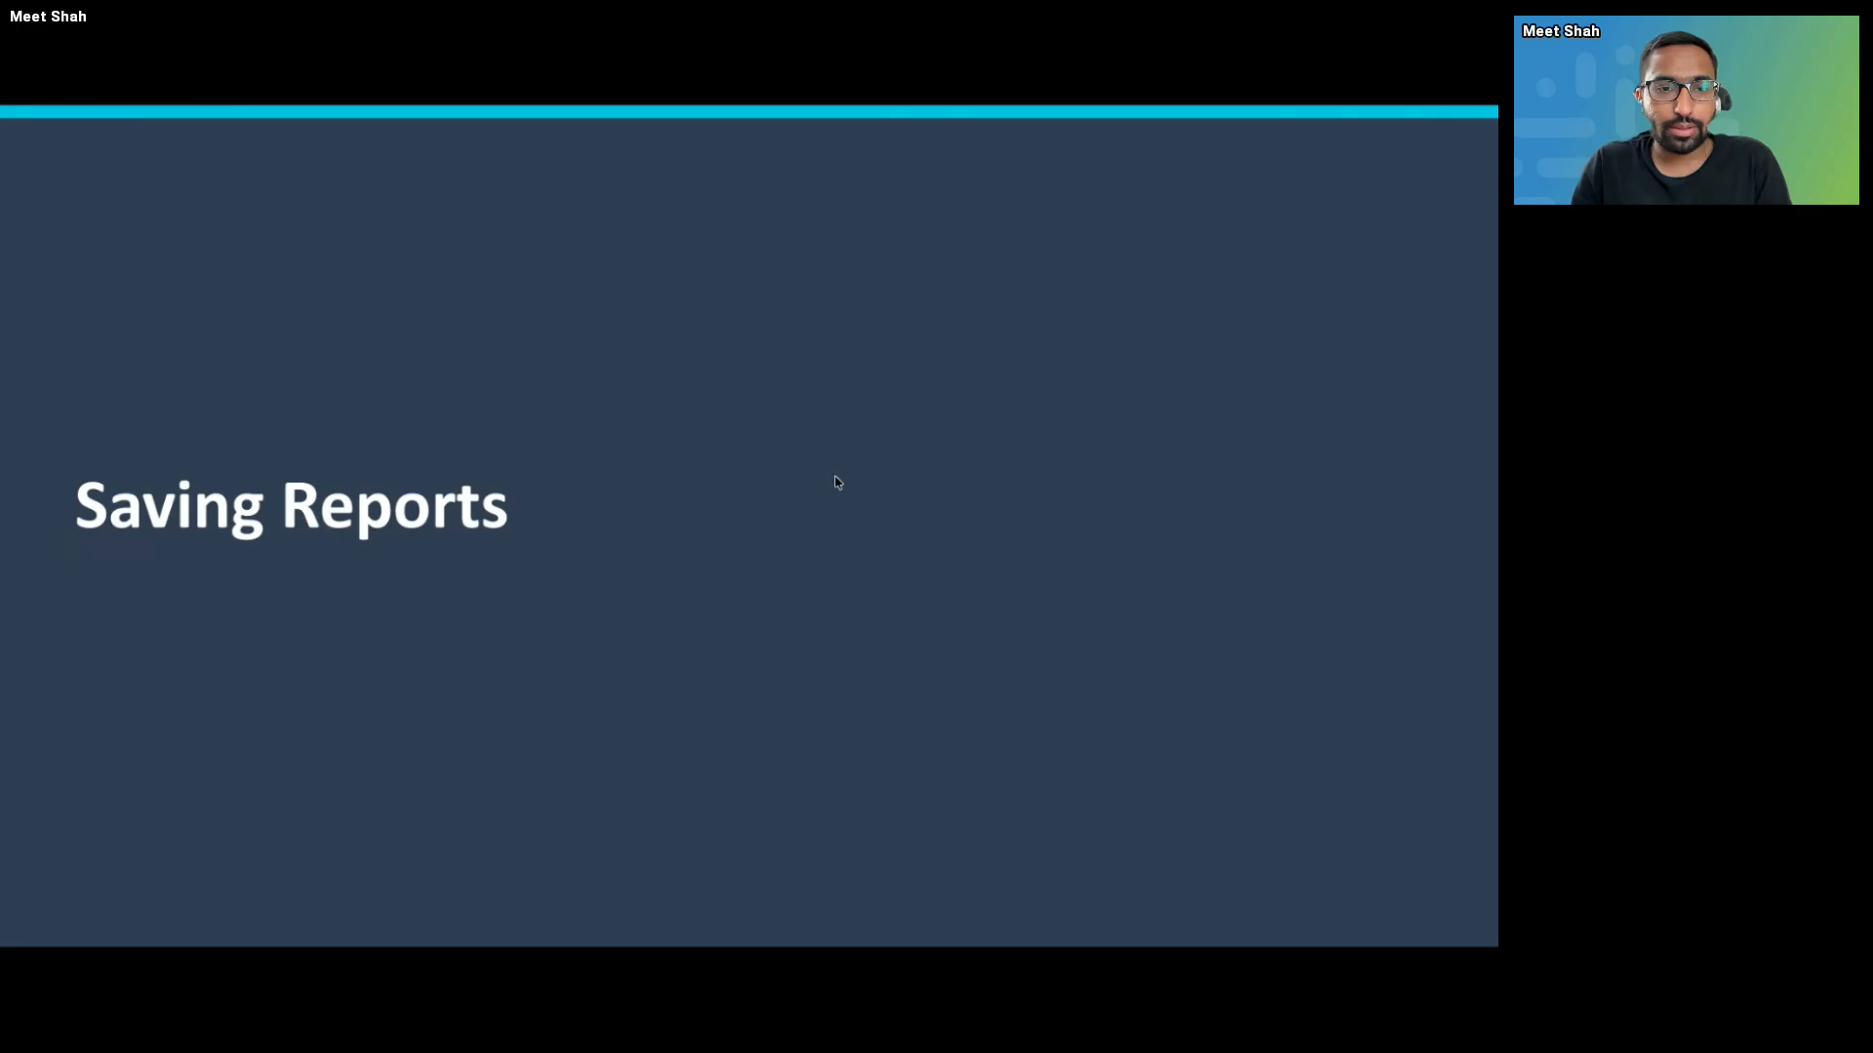
pyautogui.press('Escape')
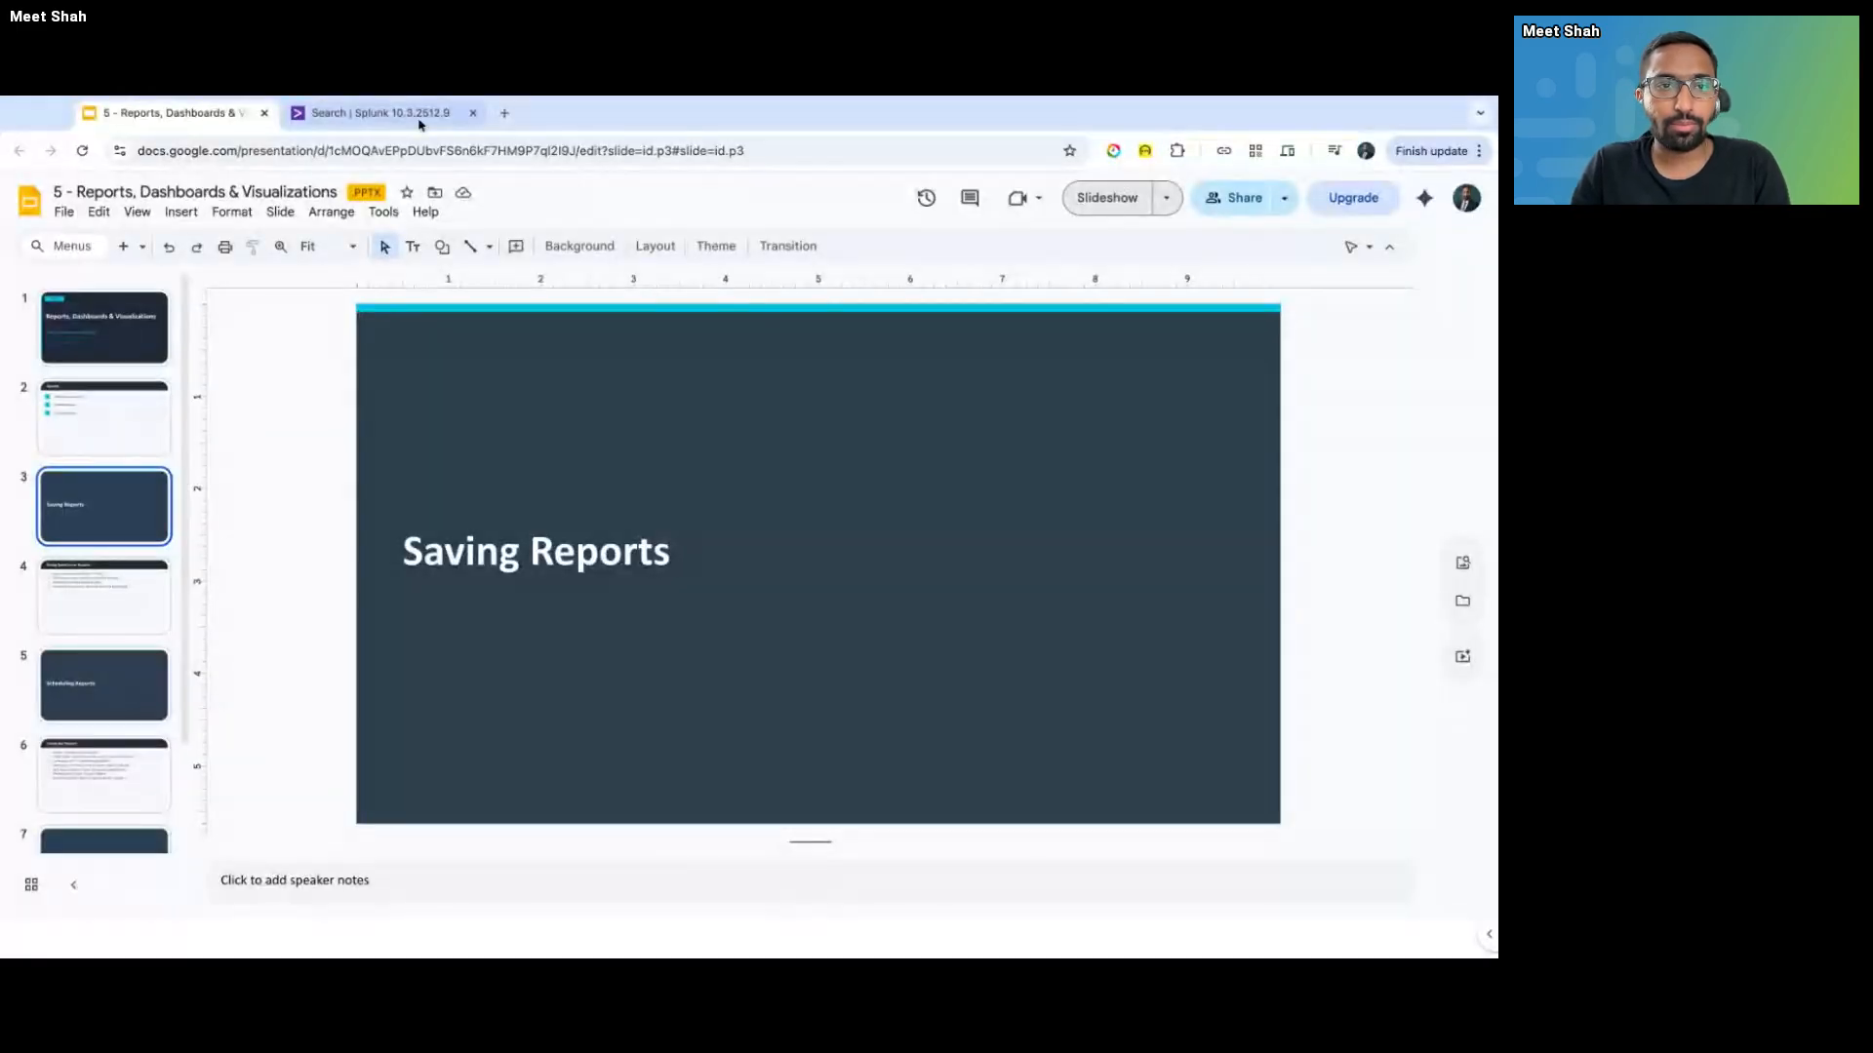
pyautogui.click(419, 119)
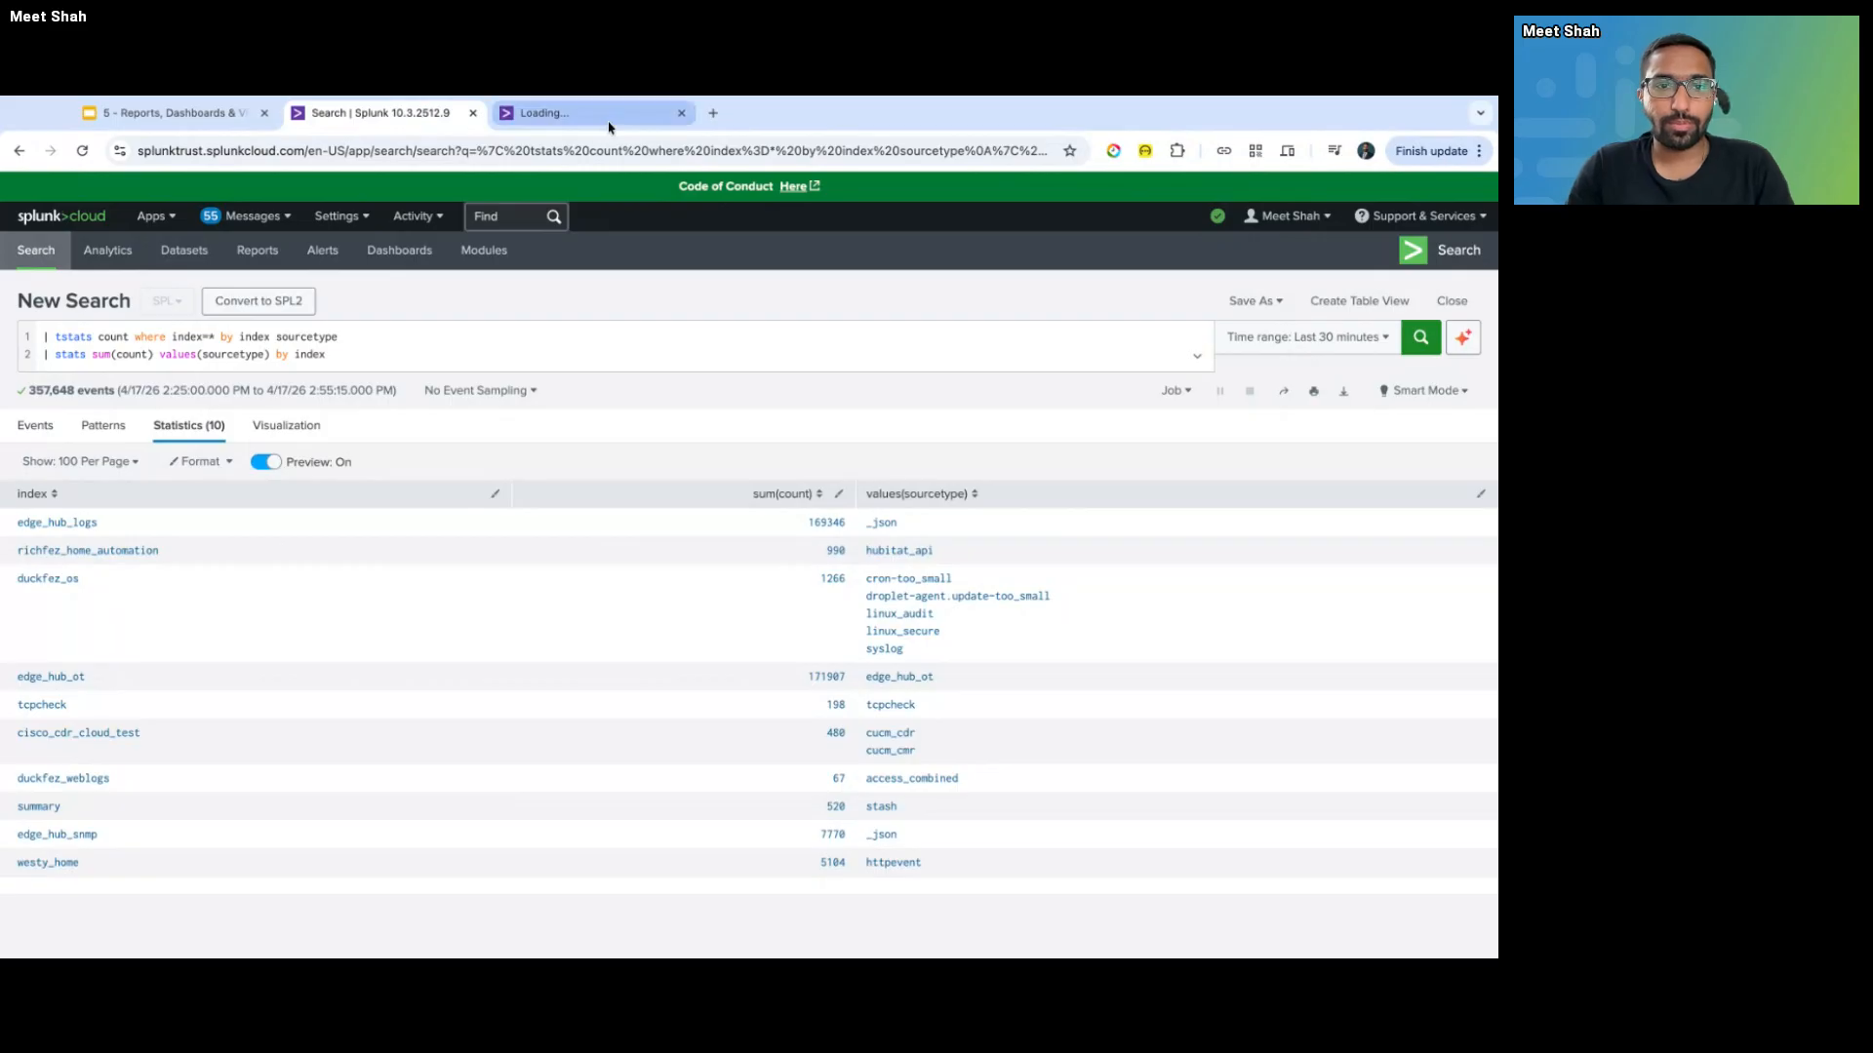
pyautogui.click(602, 117)
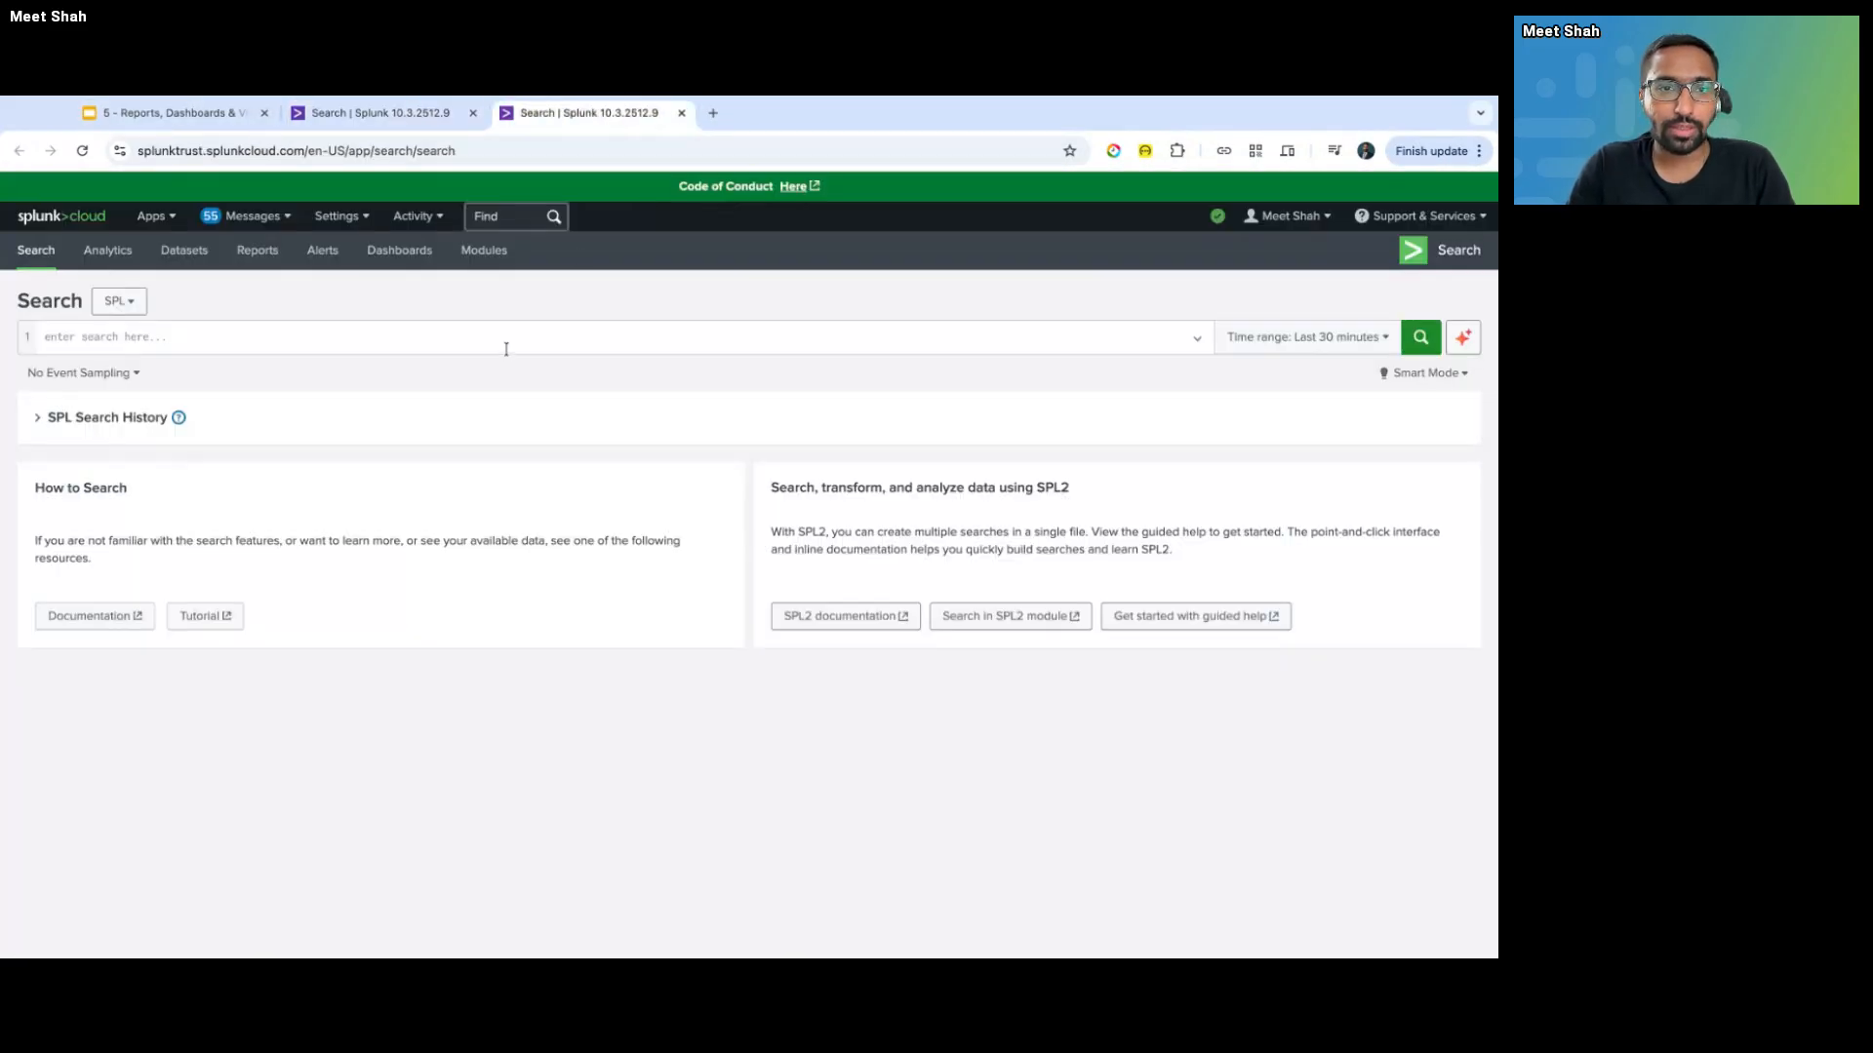
pyautogui.click(508, 346)
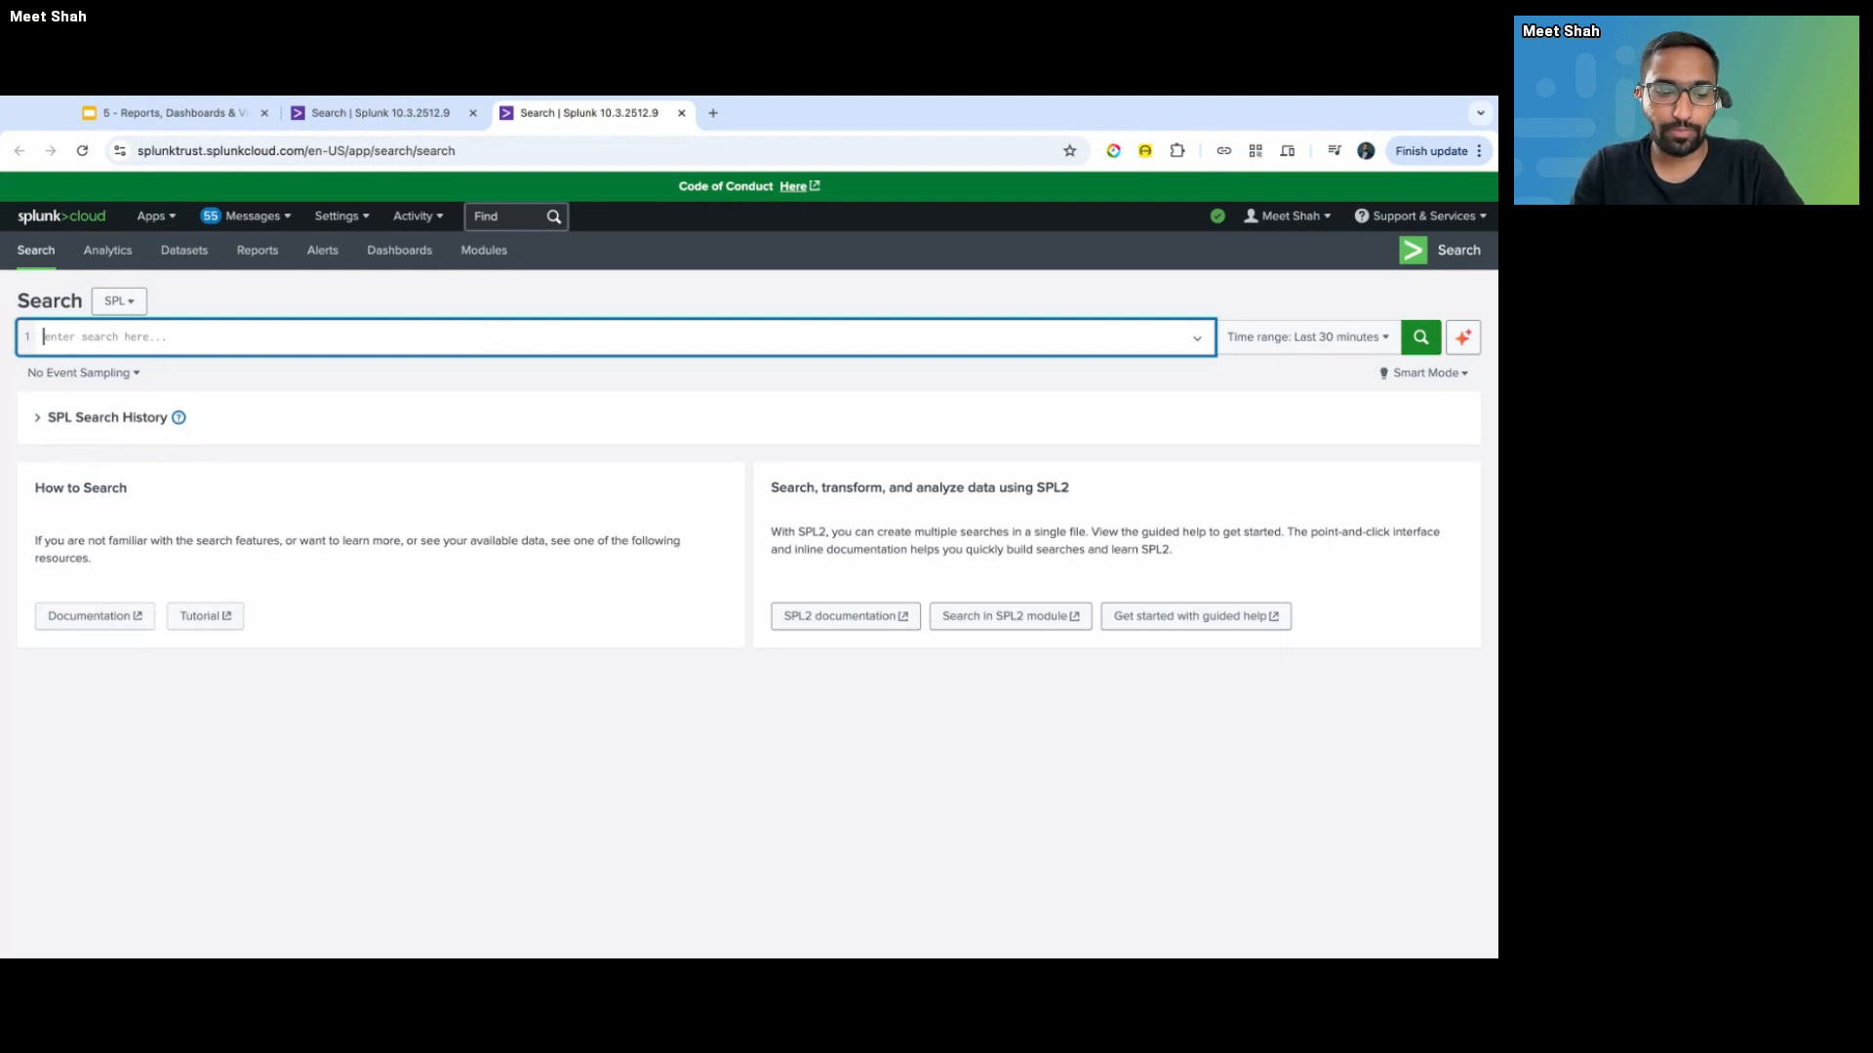
# - Discard the '| tsats' attempt and run the search index=_internal
pyautogui.write('|')
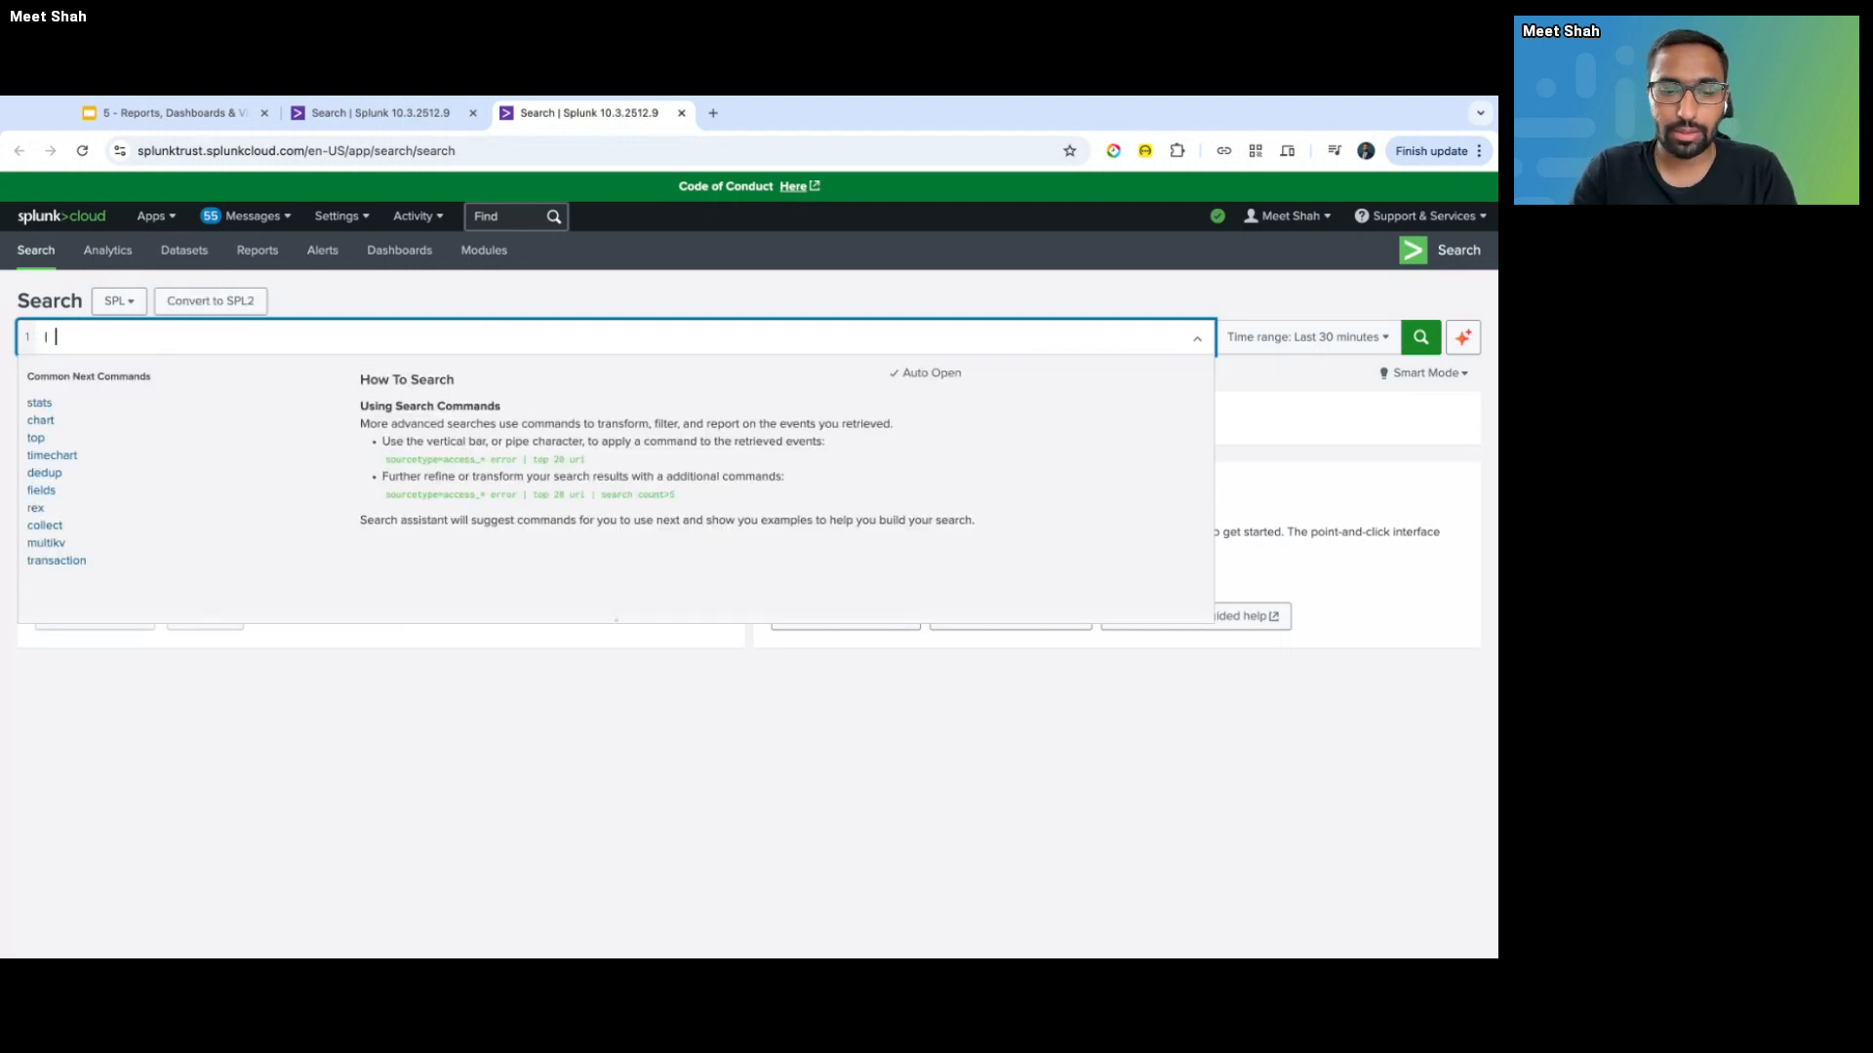
pyautogui.press('BackSpace')
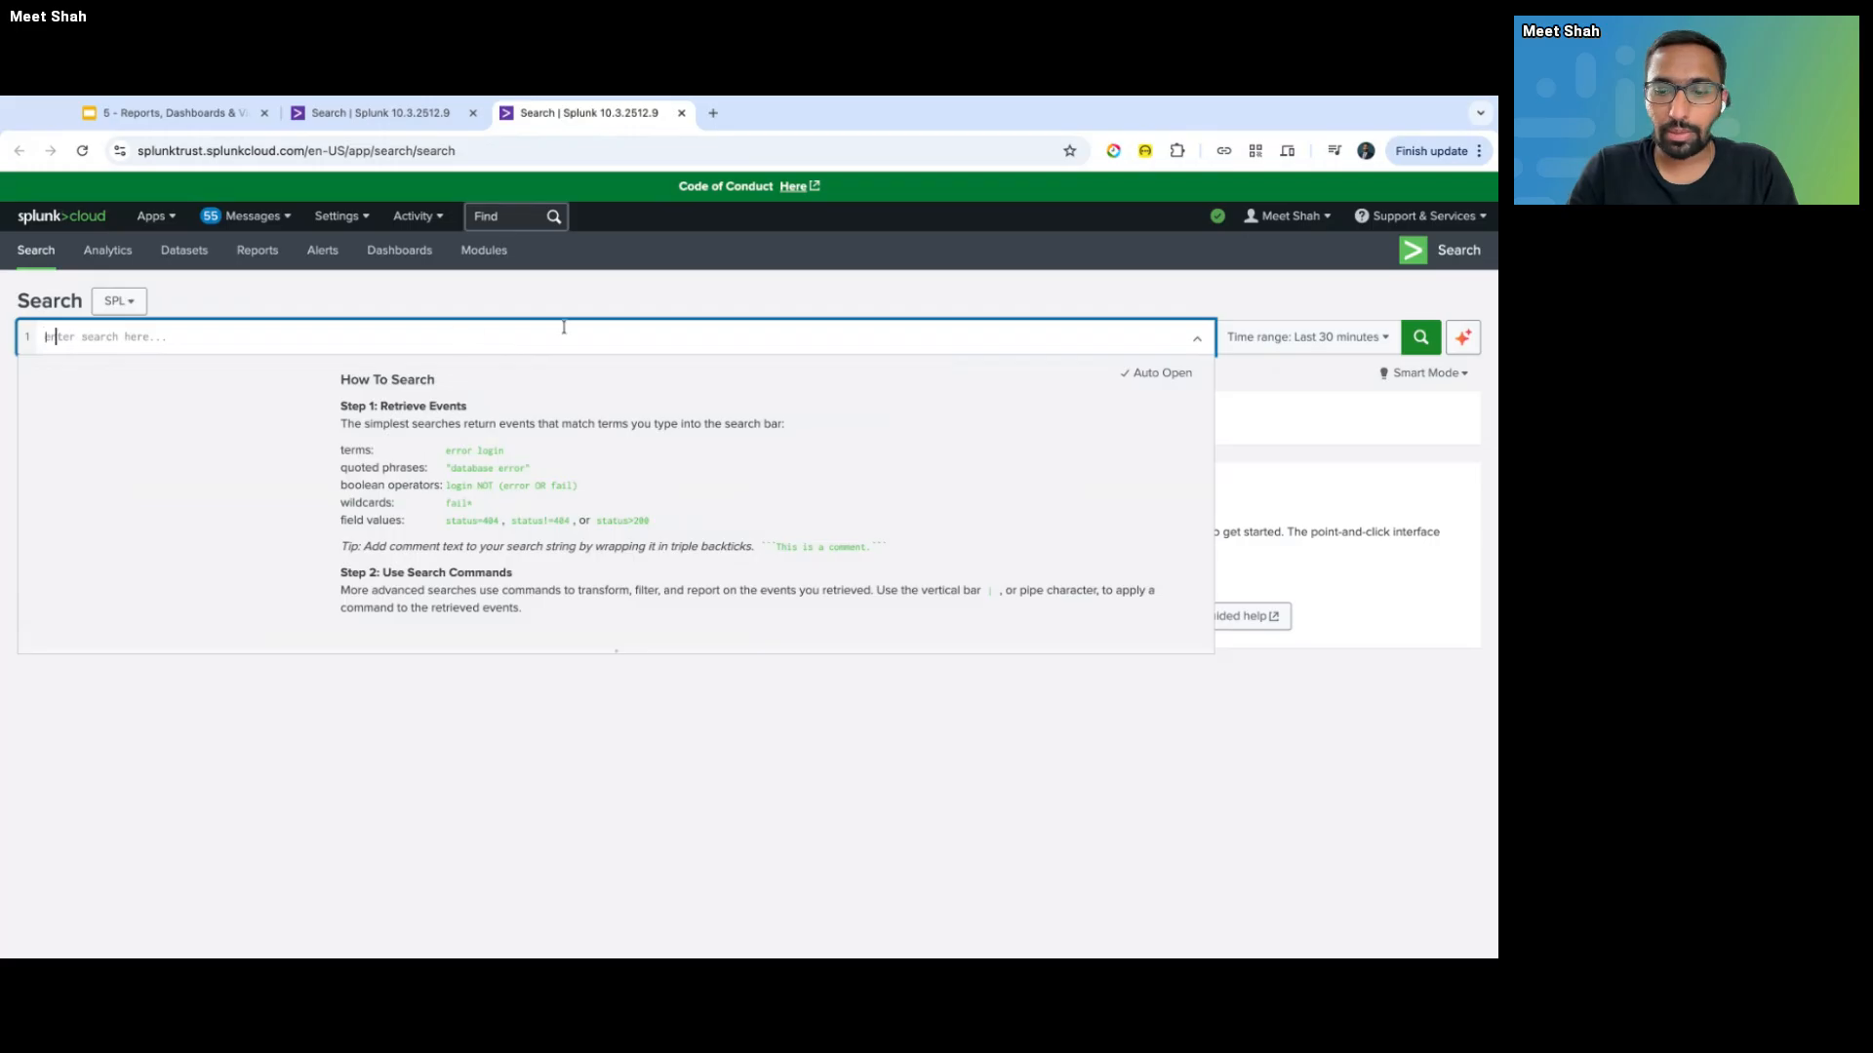
pyautogui.write('| tsa')
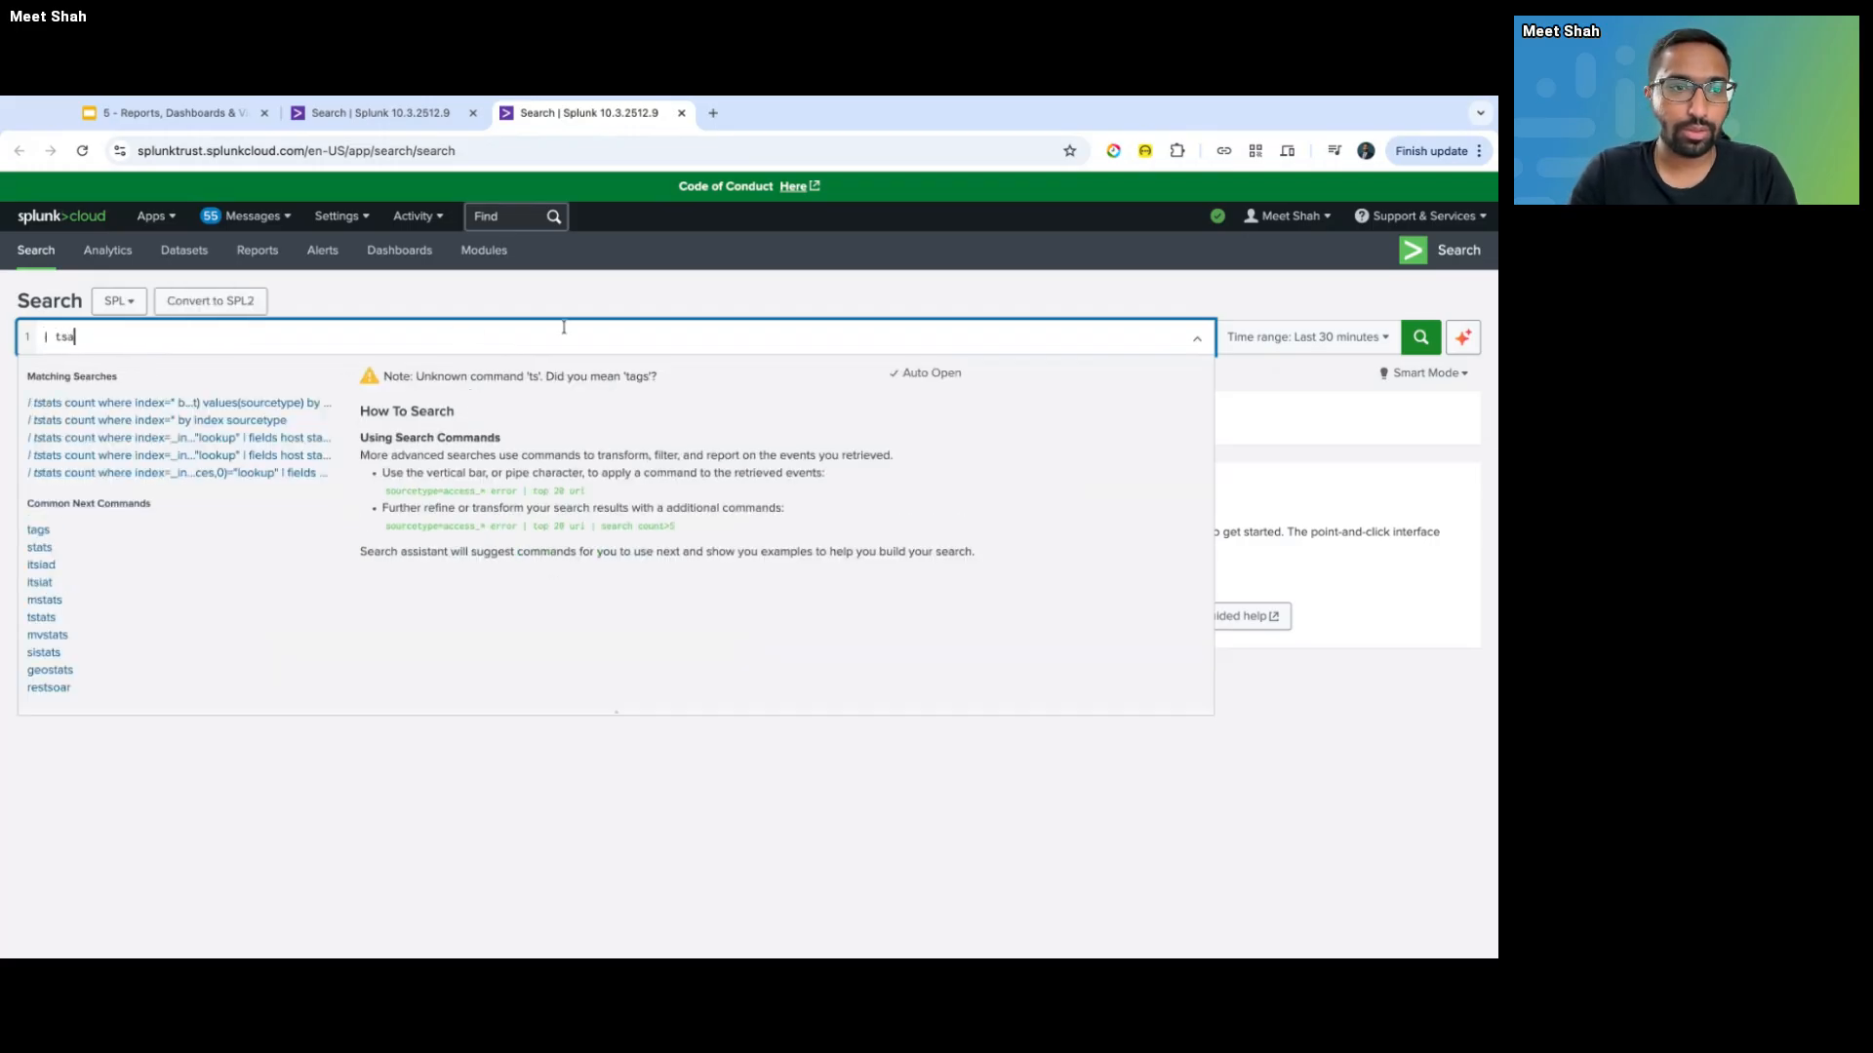
pyautogui.write('ts')
pyautogui.press('super+a')
pyautogui.write('index=')
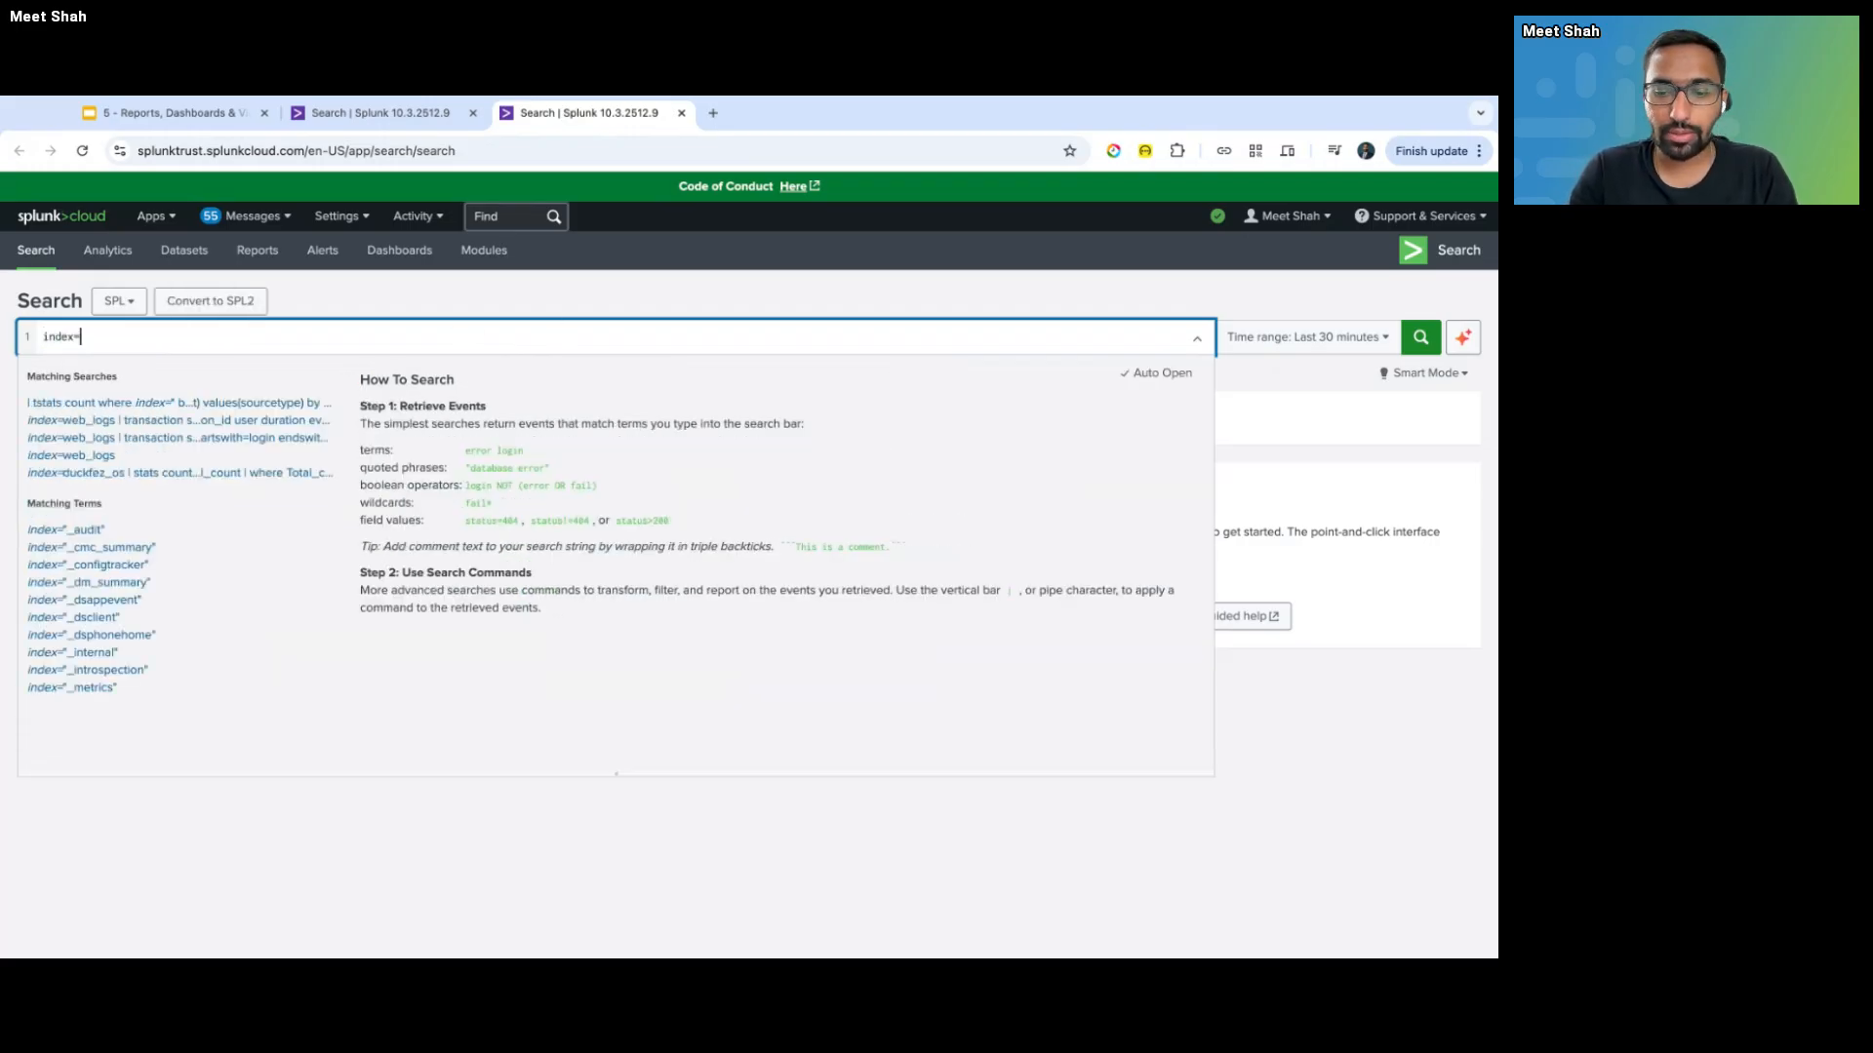
pyautogui.hotkey('ctrl', 'Tab')
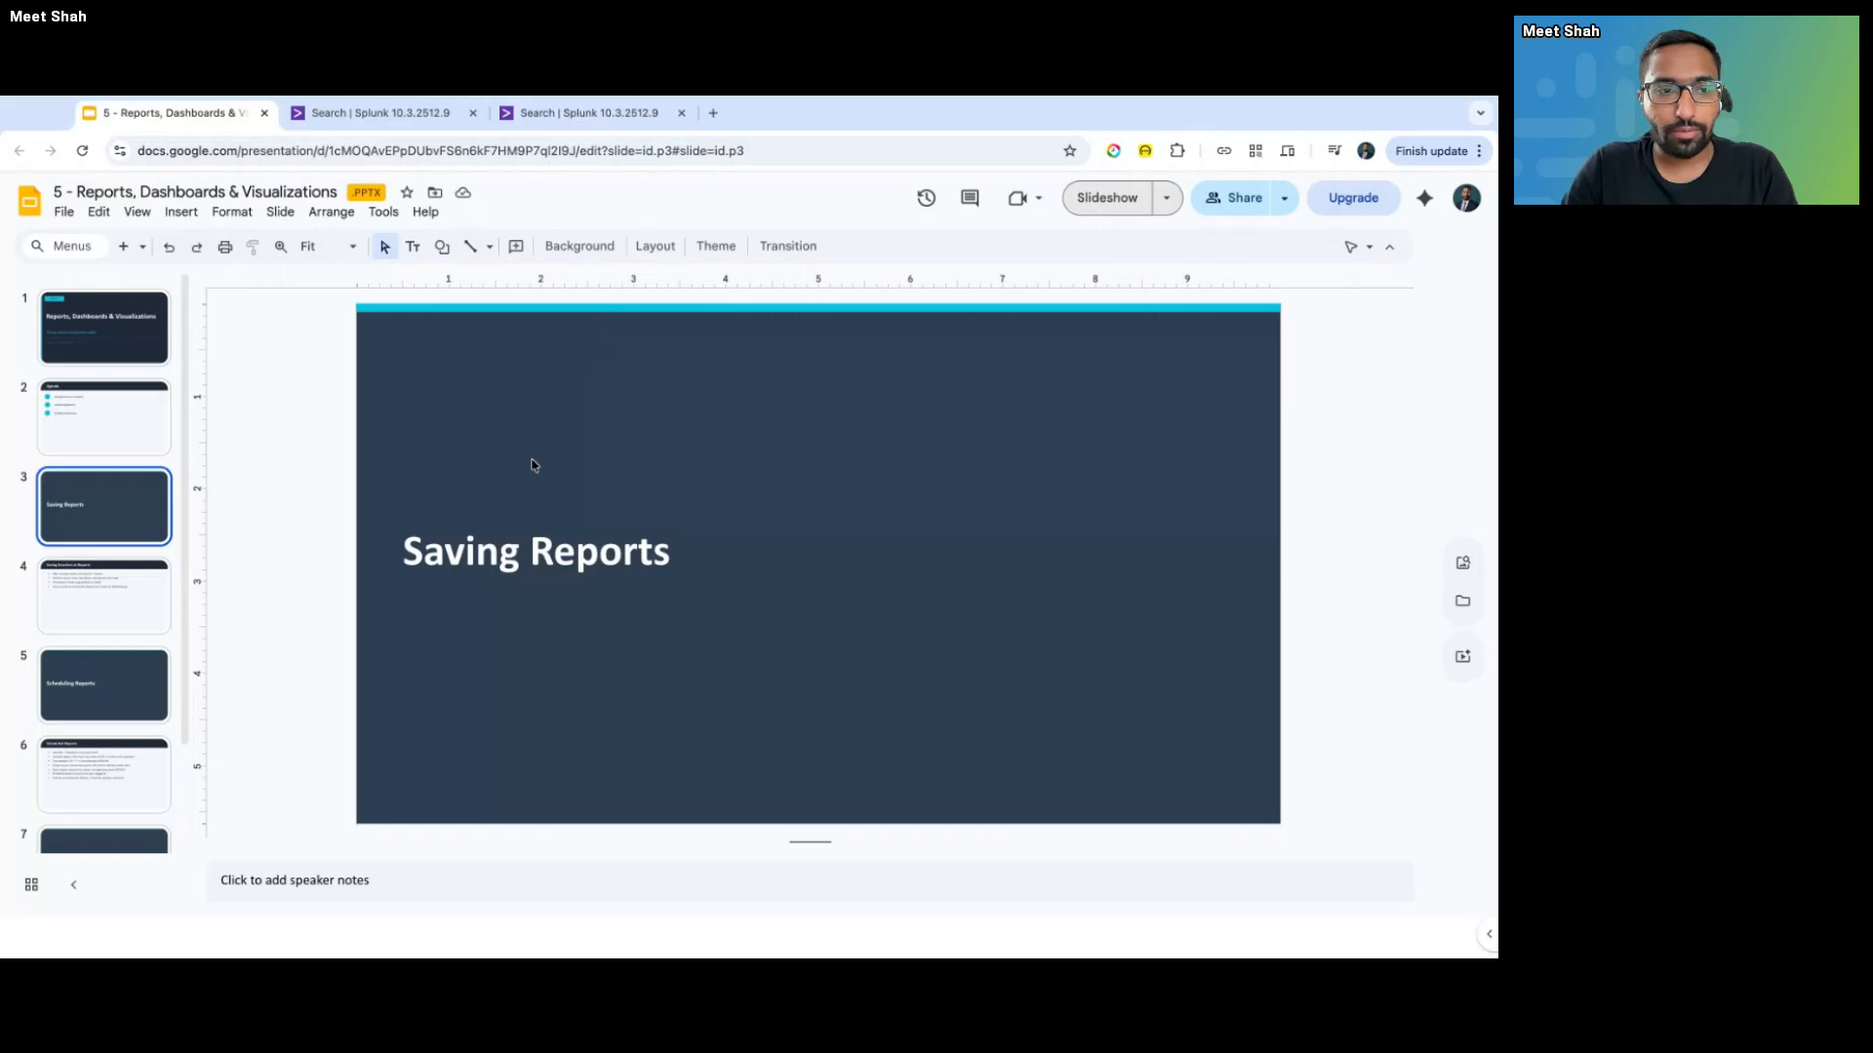
pyautogui.hotkey('ctrl', 'shift', 'Tab')
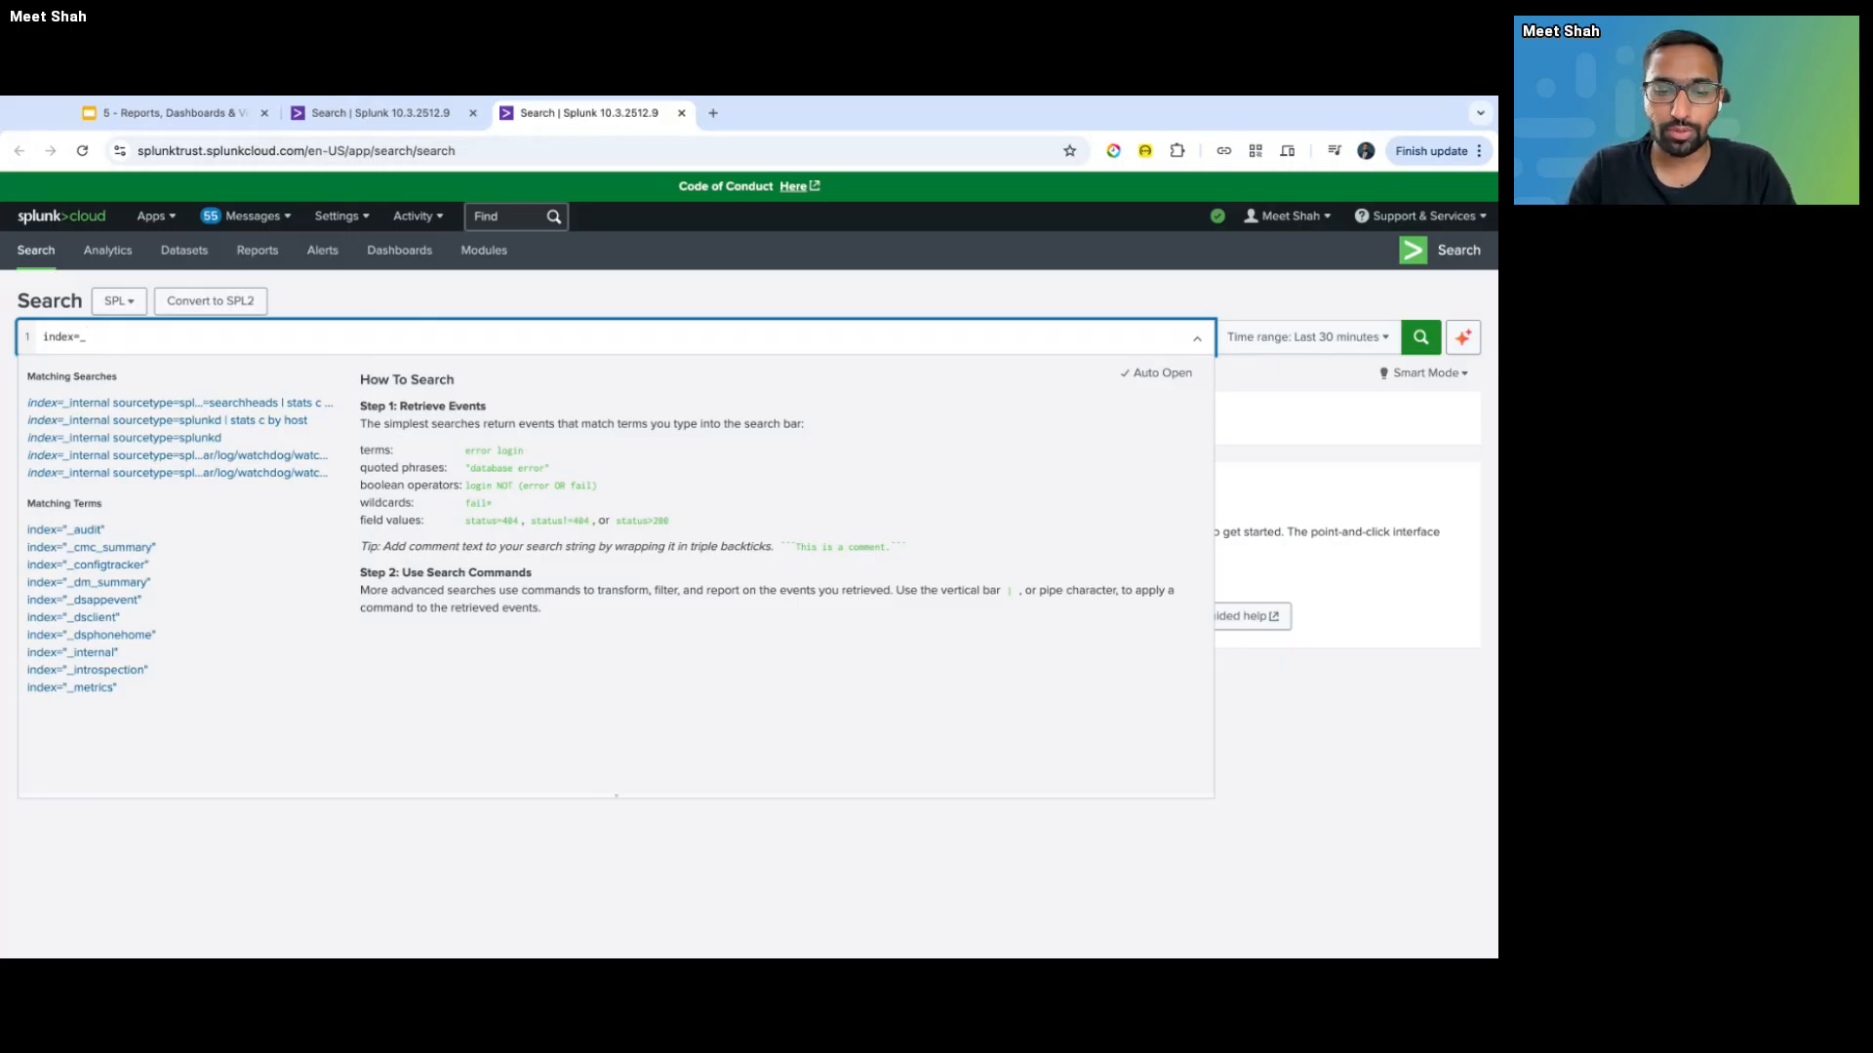
pyautogui.write('internal')
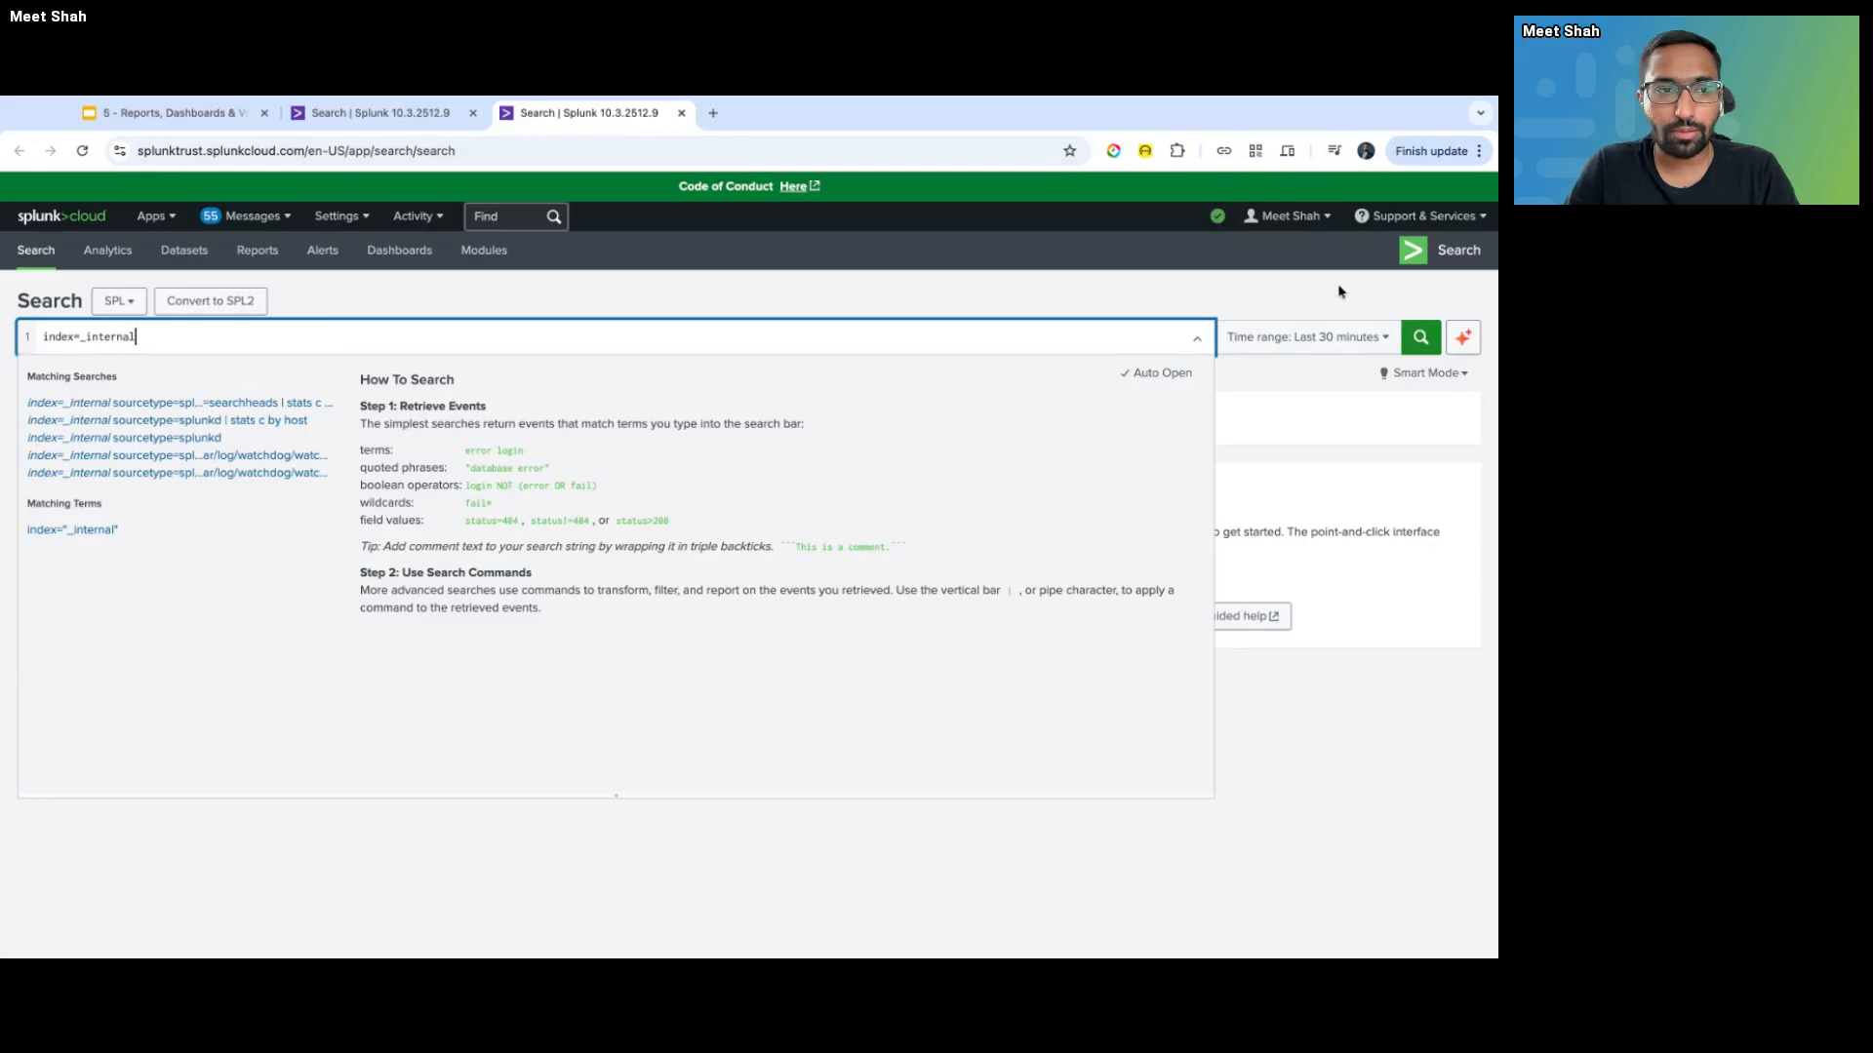
pyautogui.press('Return')
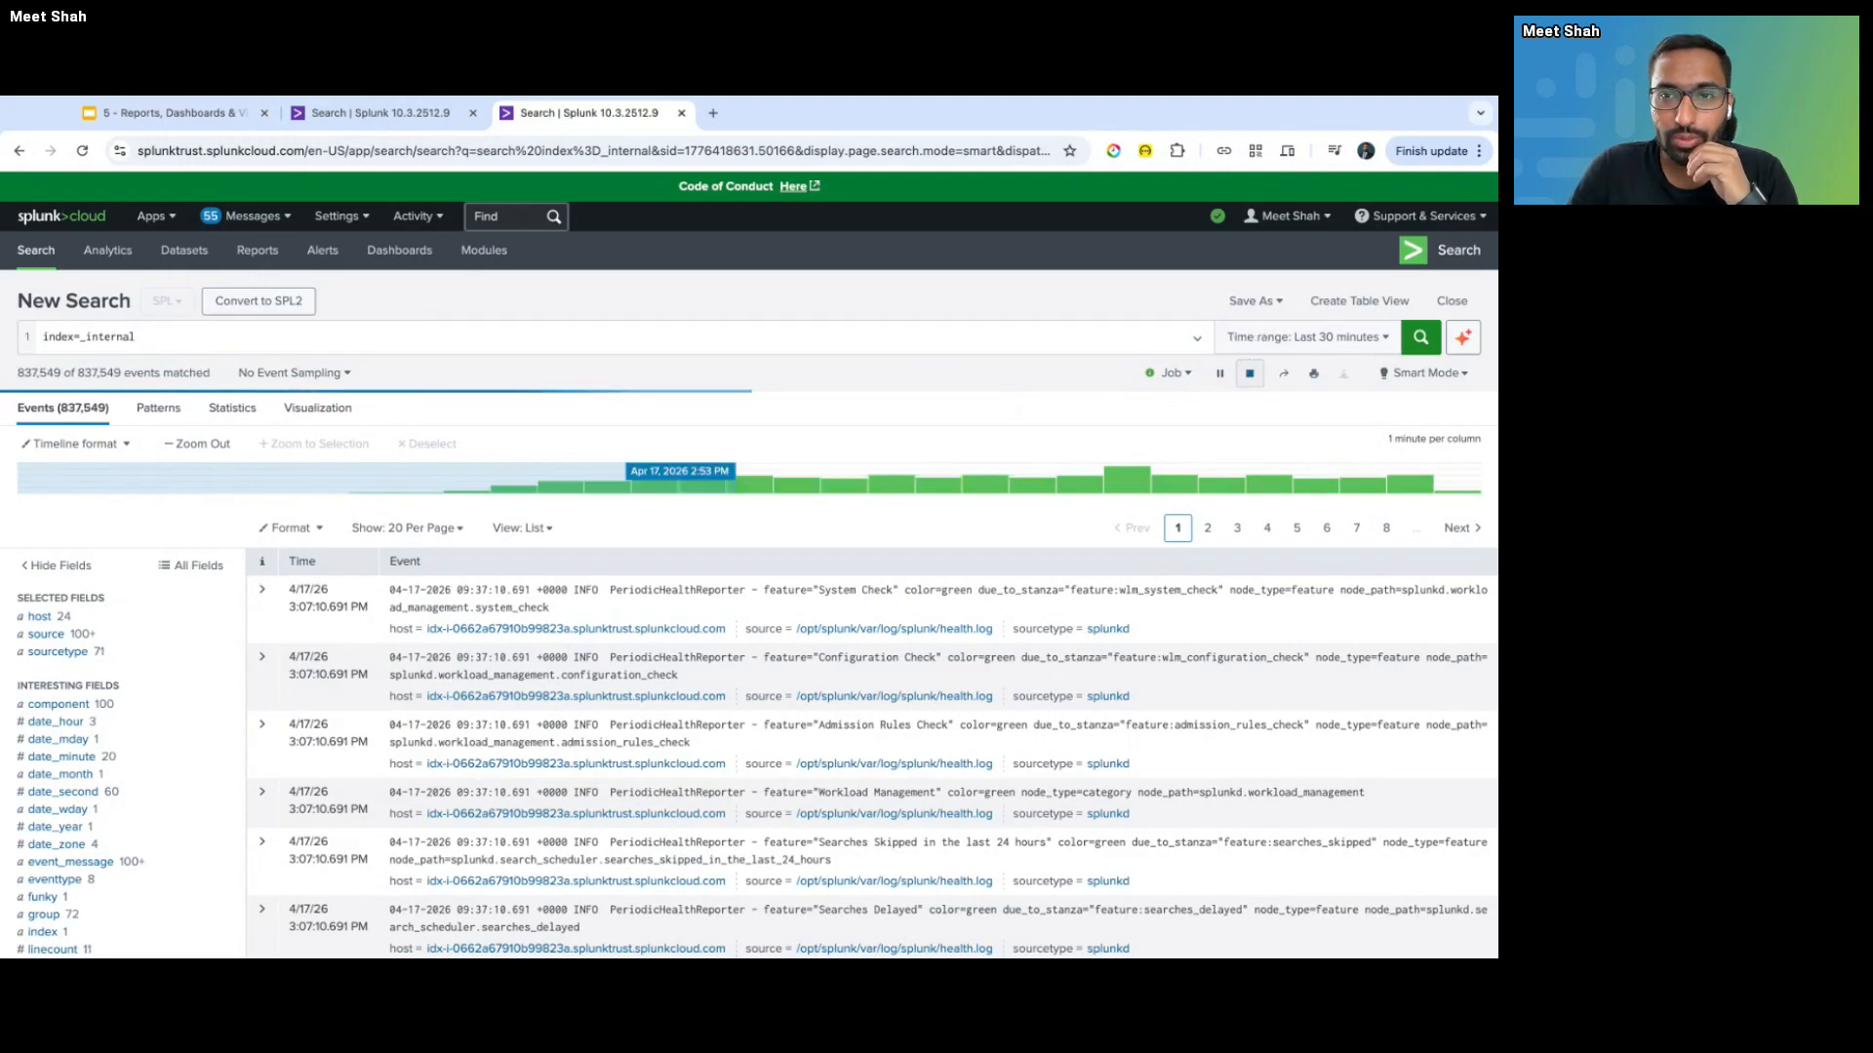
# - Preview the sourcetype values, then open another new search page
pyautogui.click(117, 652)
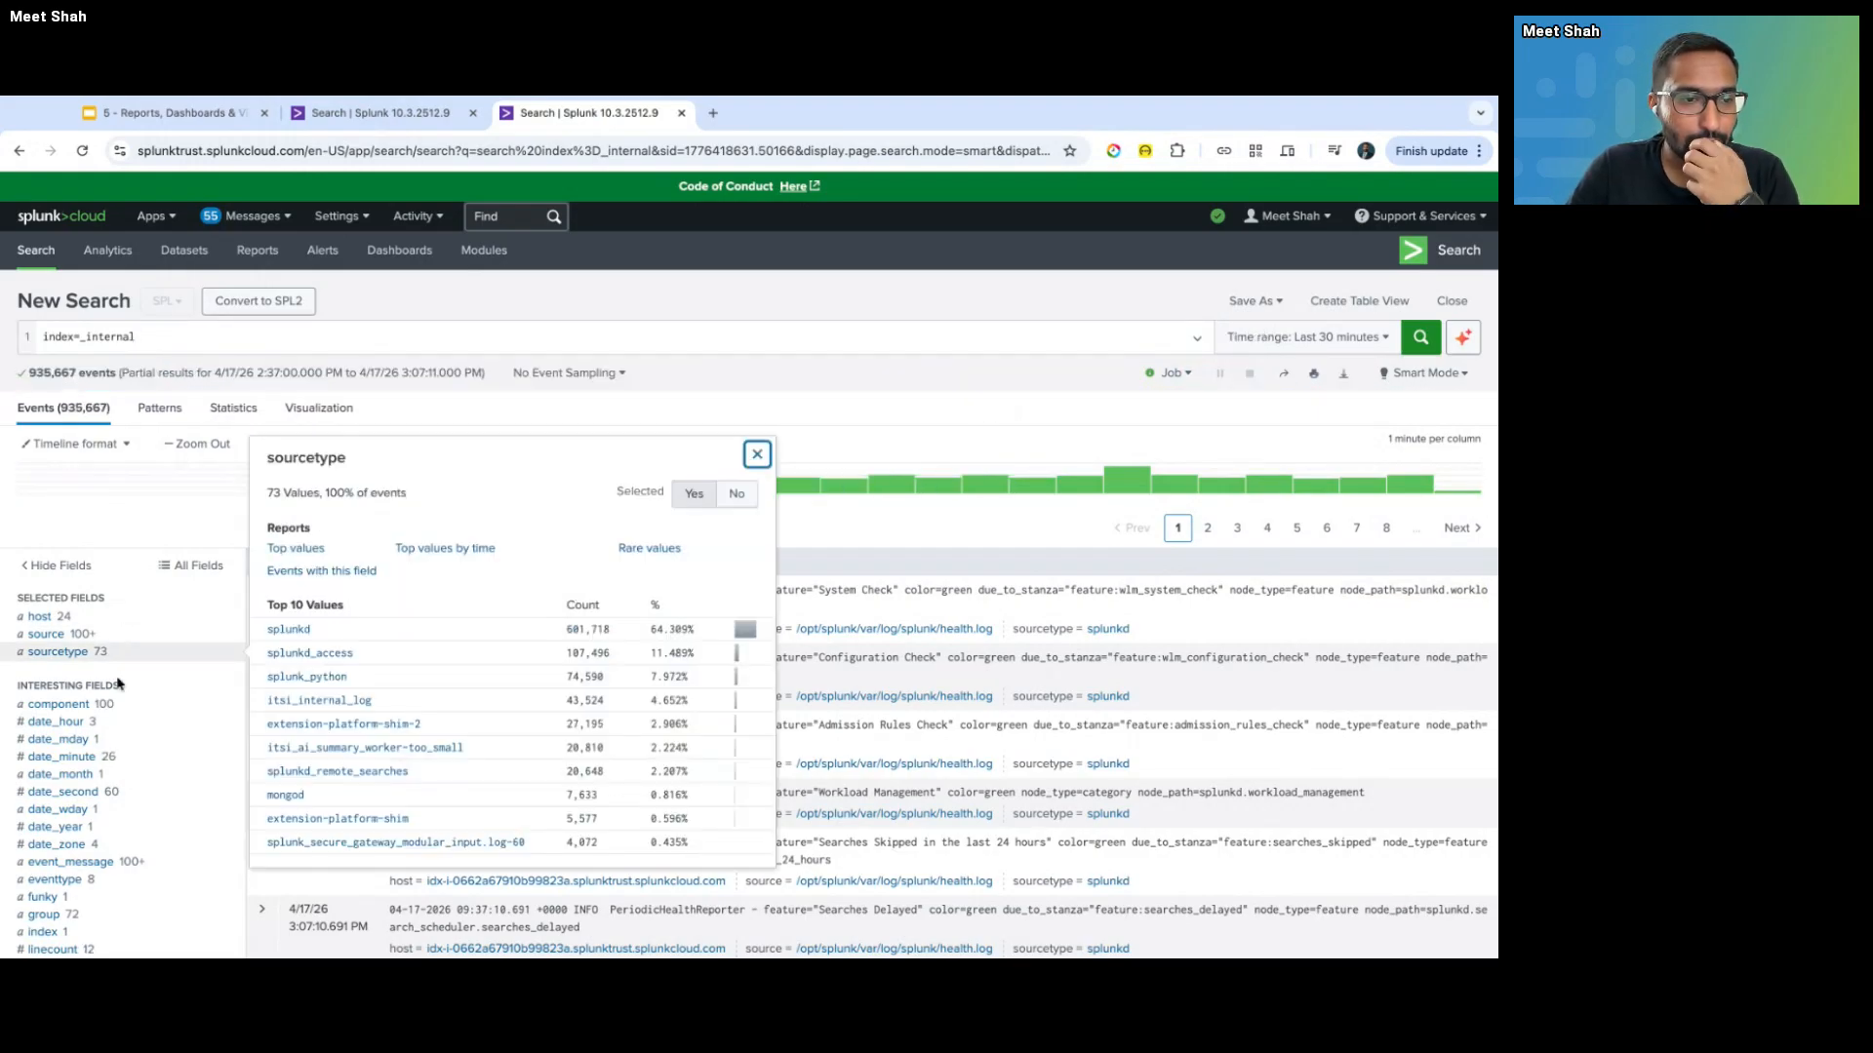
pyautogui.scroll(-1, 117, 683)
pyautogui.scroll(1, 117, 684)
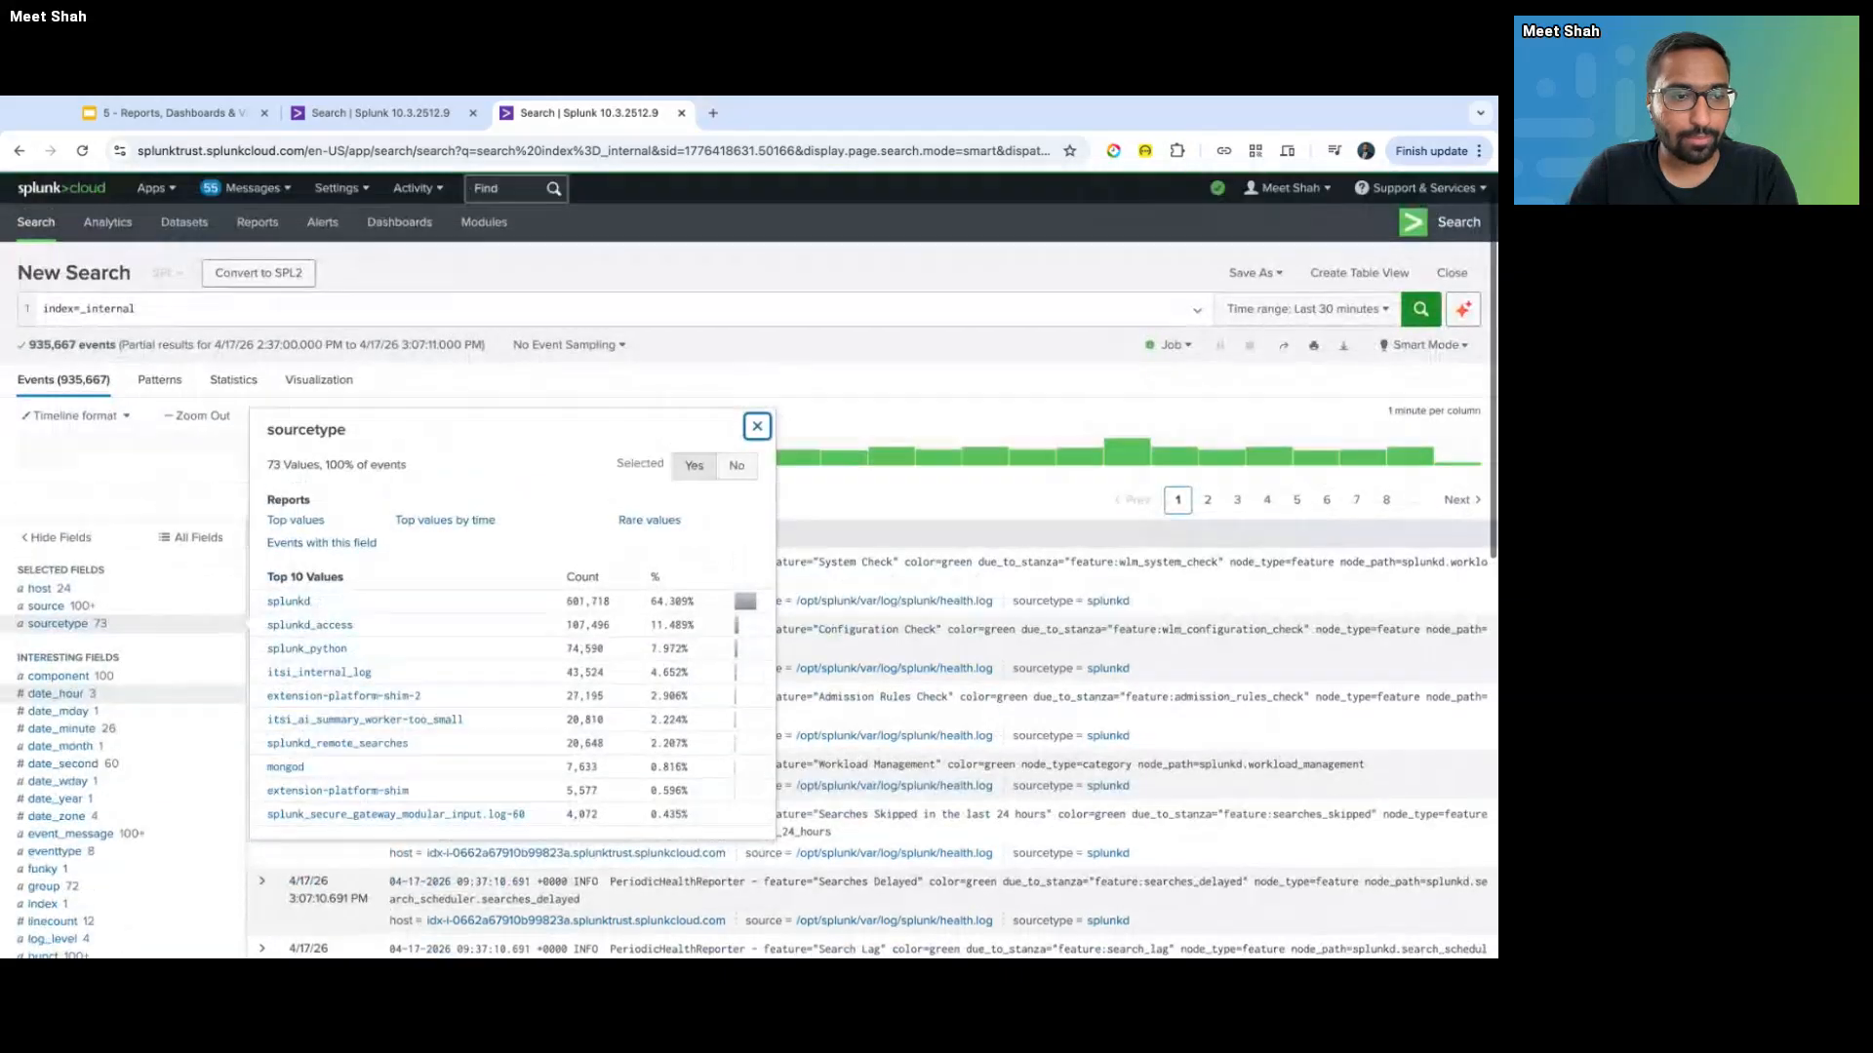
pyautogui.keyDown('super'); pyautogui.click(37, 244); pyautogui.keyUp('super')
pyautogui.click(825, 114)
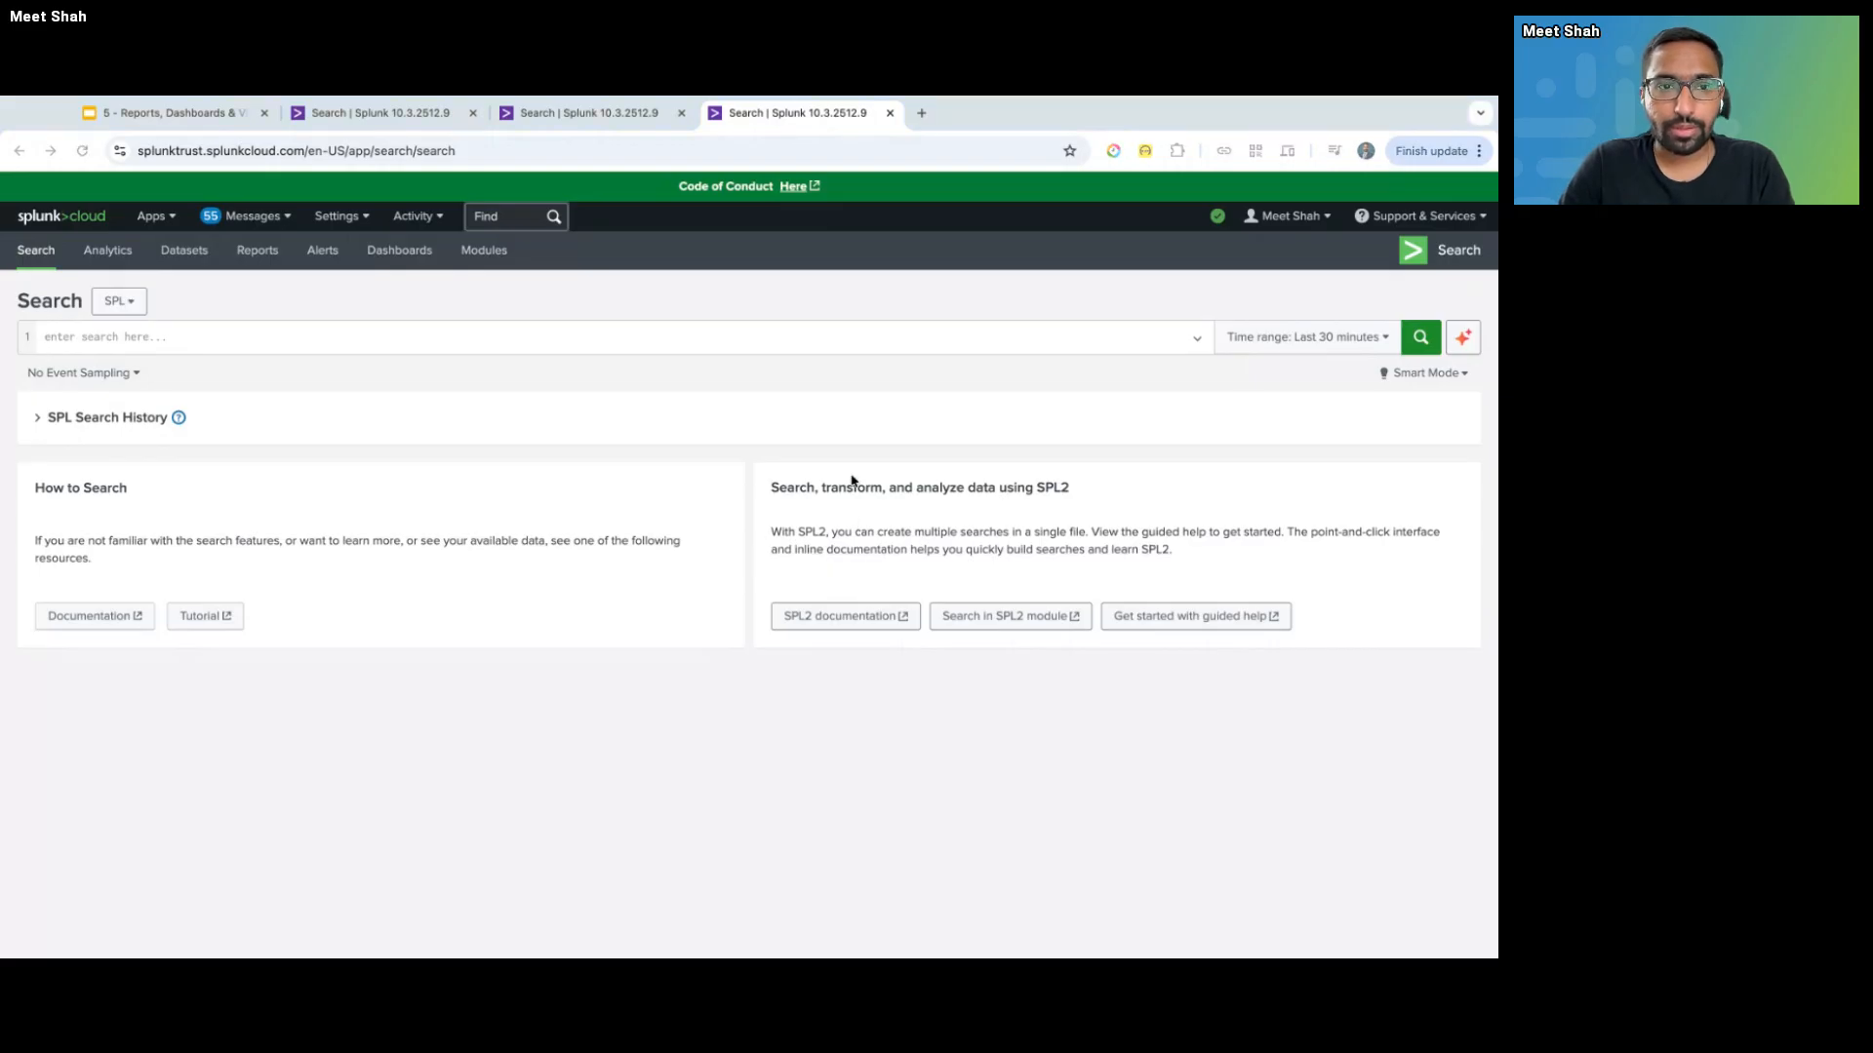
pyautogui.click(499, 332)
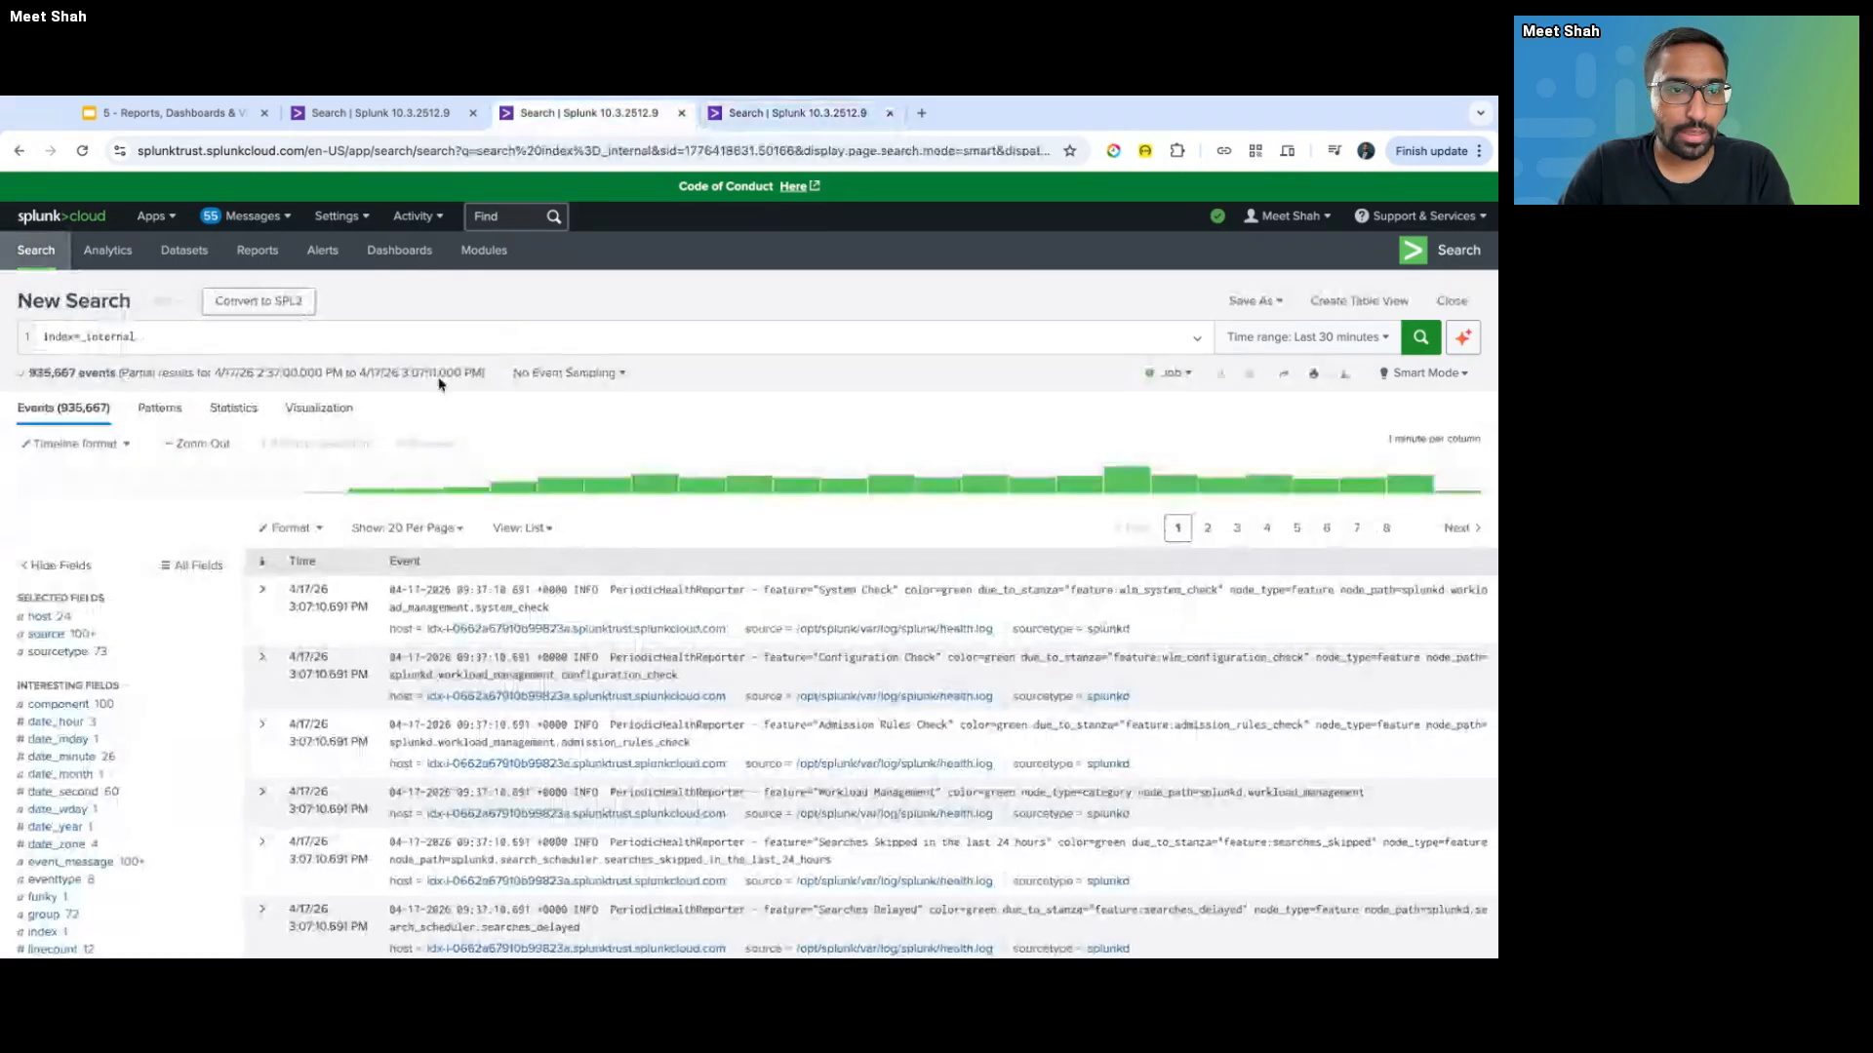
# - Browse top values of sourcetype, date_wday, eventtype, group, linecount and splunk_server in the Fields sidebar
pyautogui.click(226, 652)
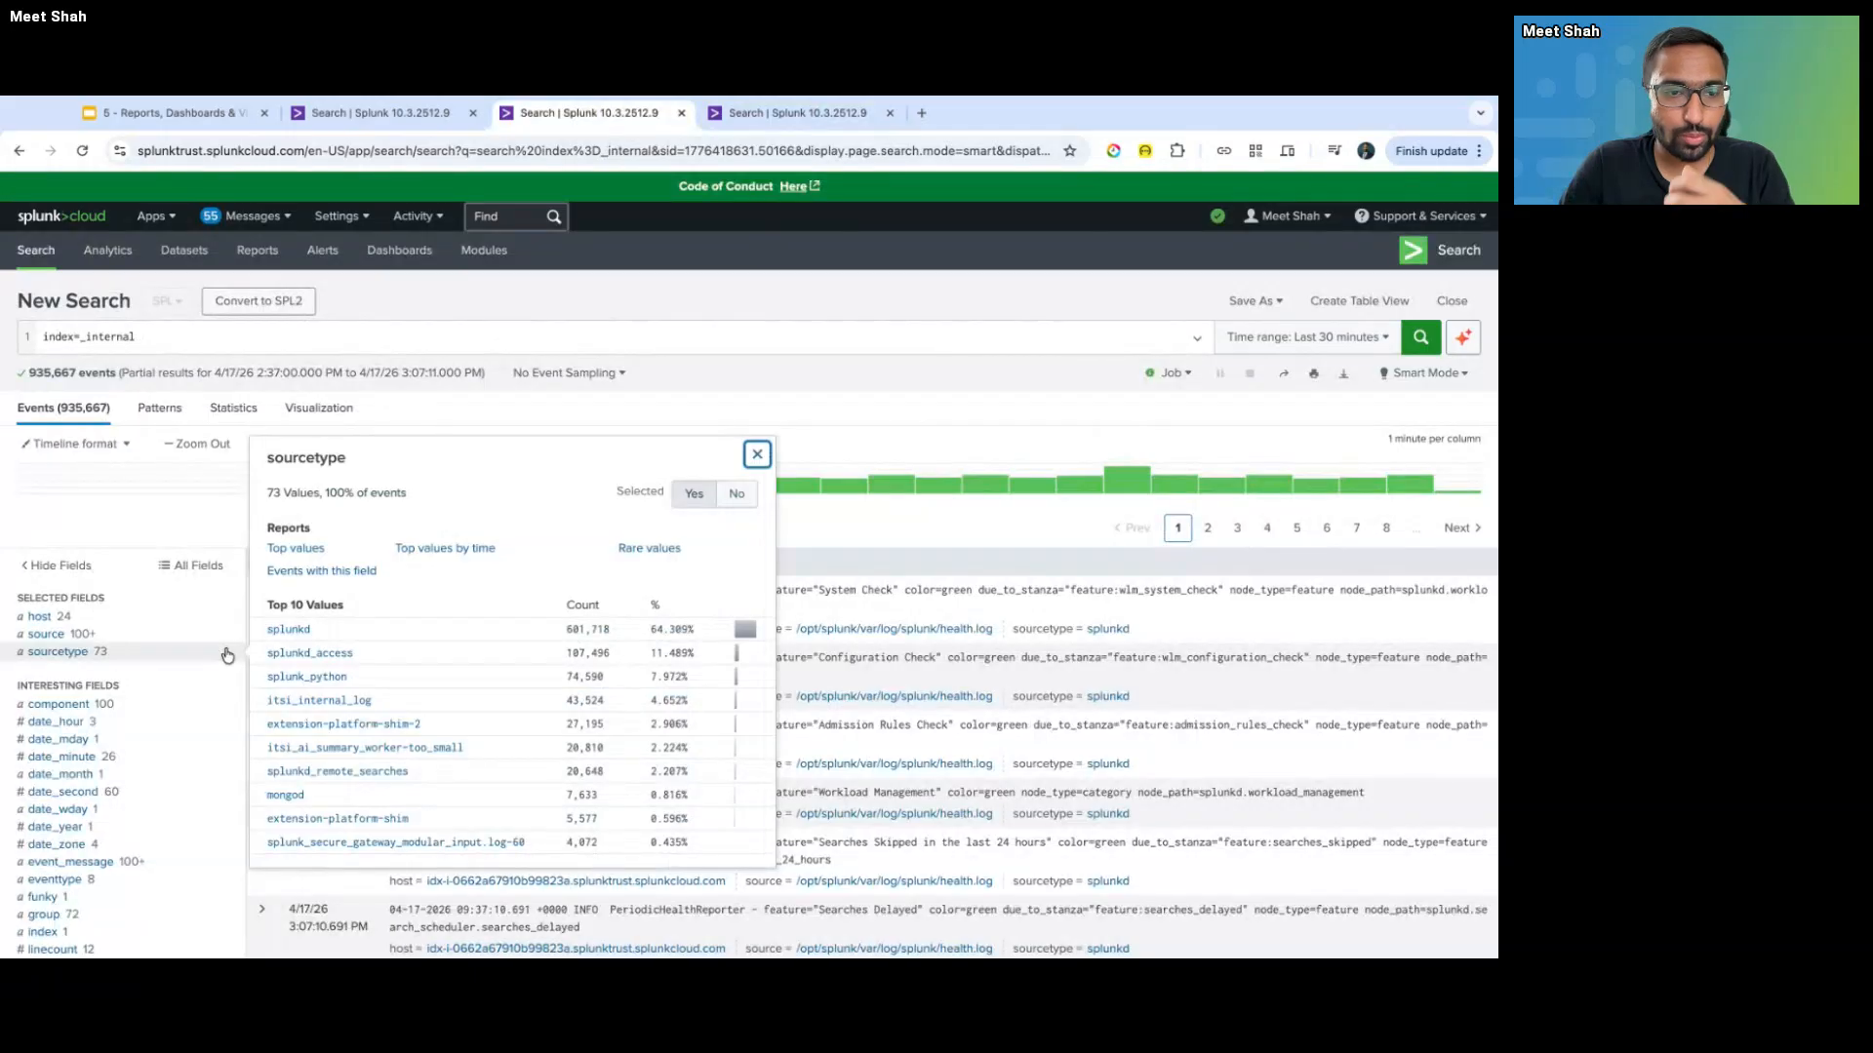
pyautogui.scroll(-2, 193, 699)
pyautogui.click(190, 719)
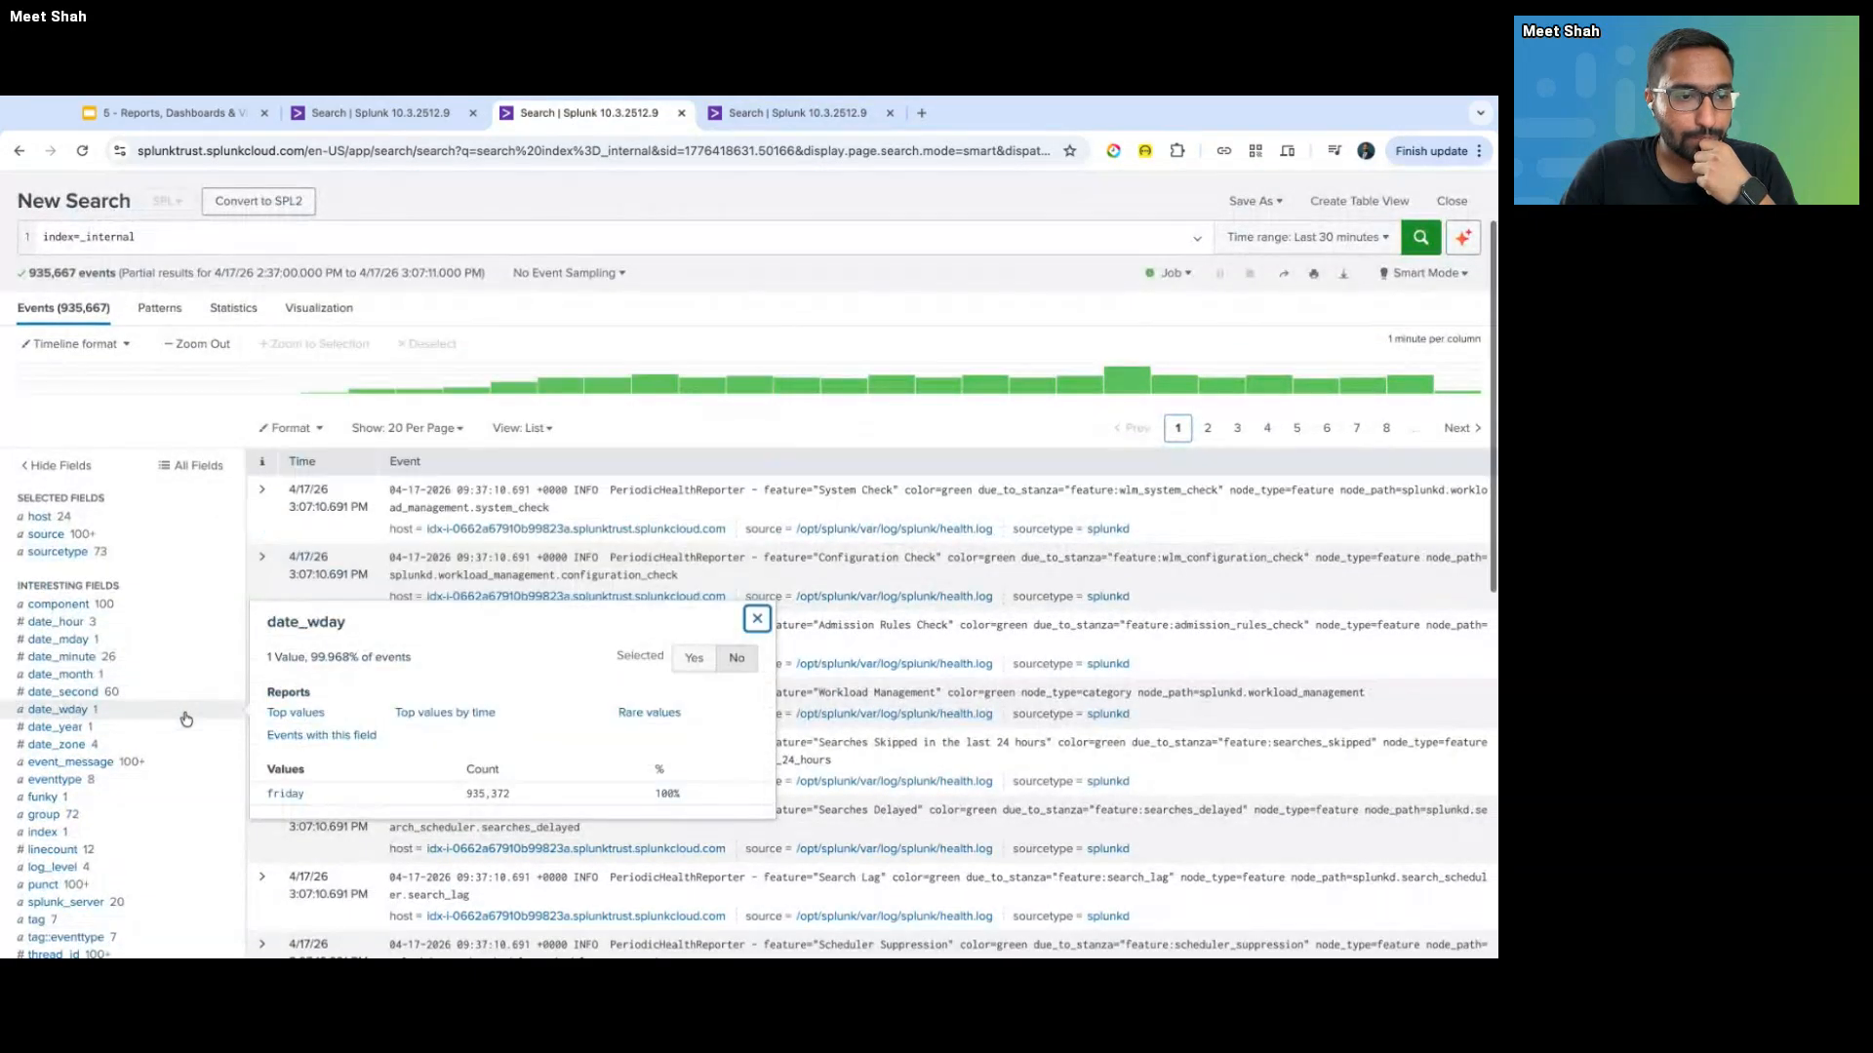
pyautogui.scroll(-1, 185, 683)
pyautogui.click(158, 715)
pyautogui.scroll(-2, 158, 715)
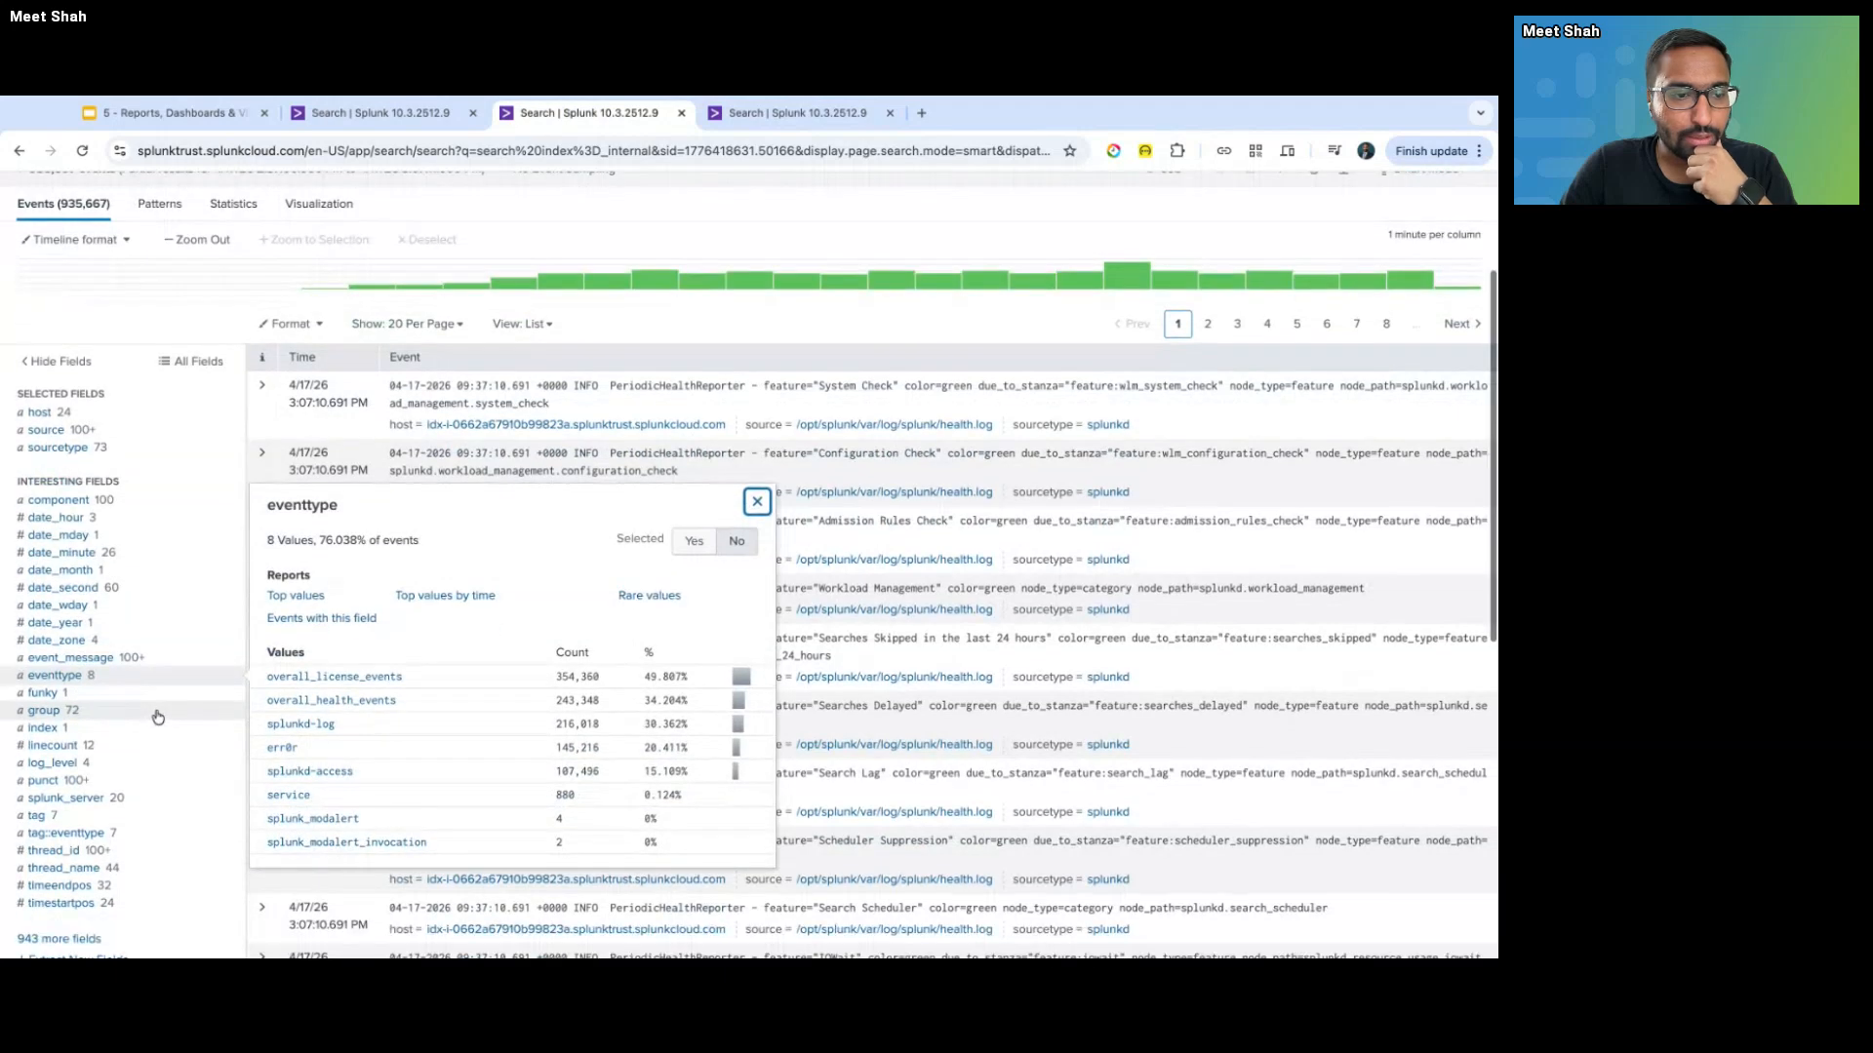
pyautogui.click(157, 689)
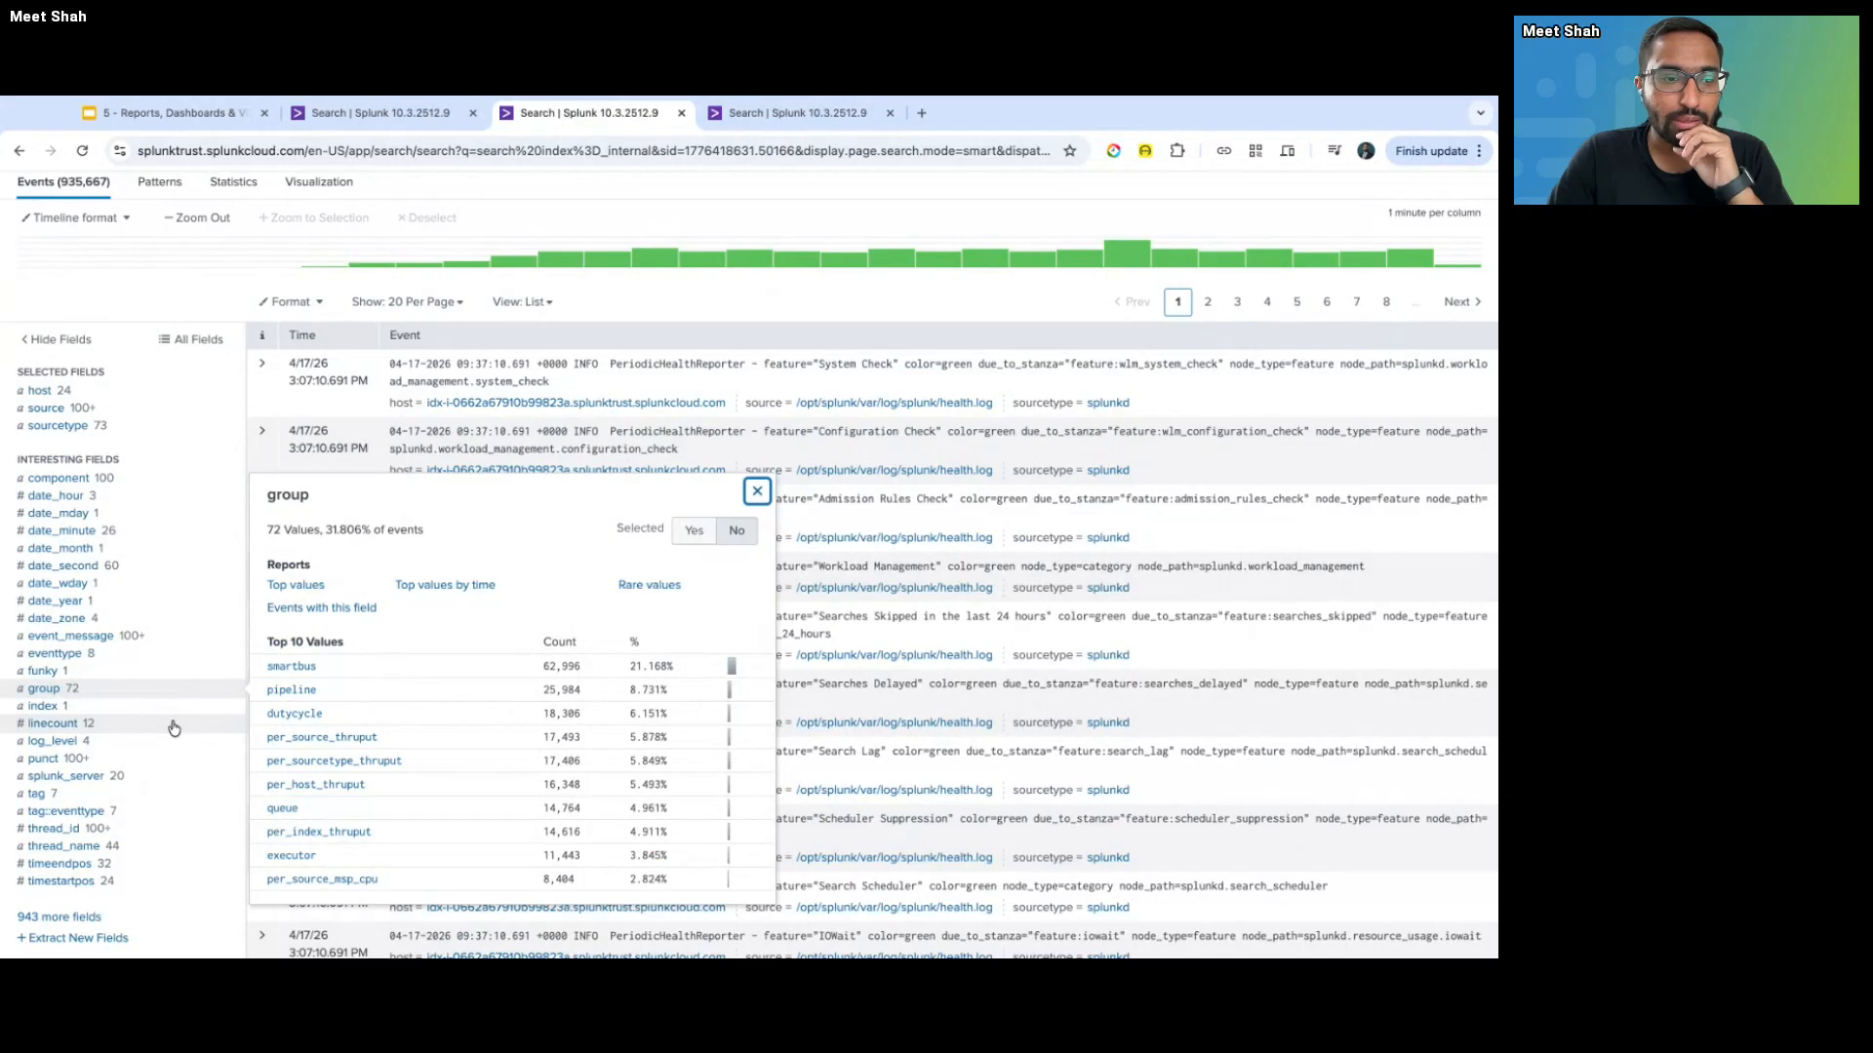
pyautogui.scroll(-1, 173, 727)
pyautogui.scroll(-1, 175, 720)
pyautogui.click(174, 699)
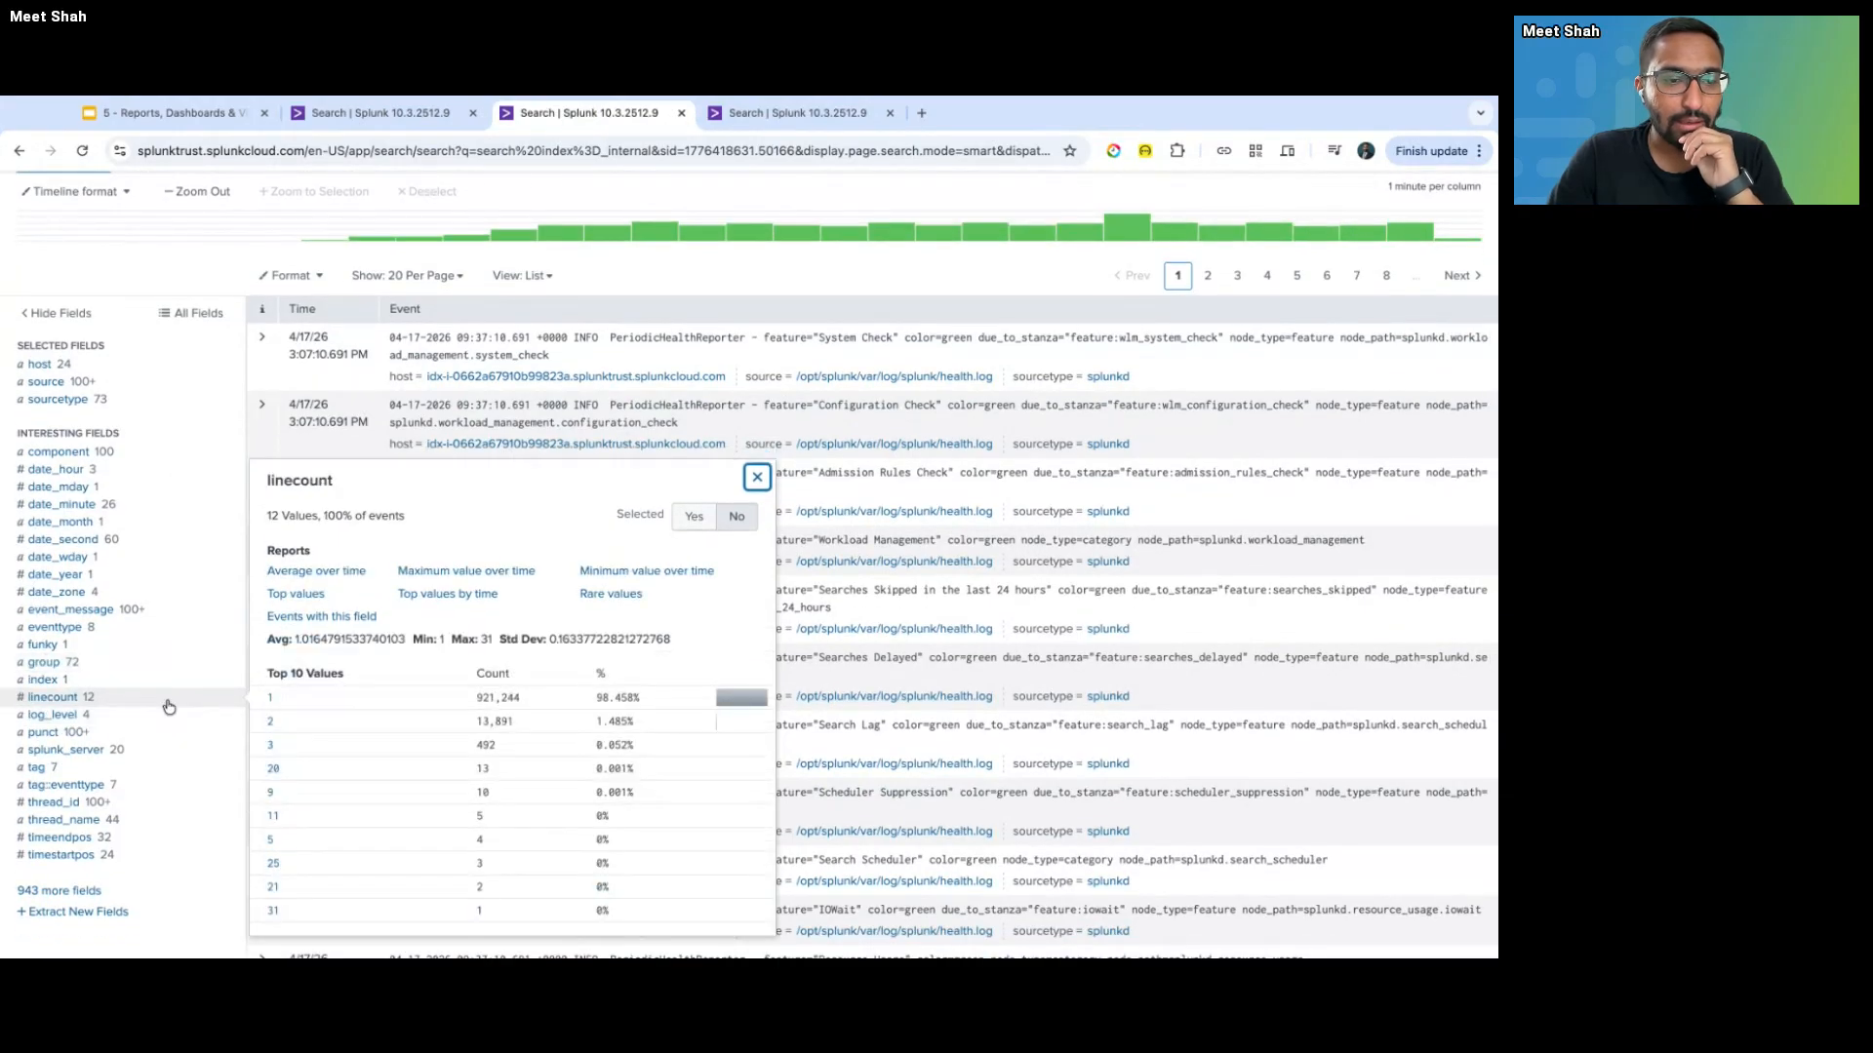
pyautogui.scroll(-2, 178, 727)
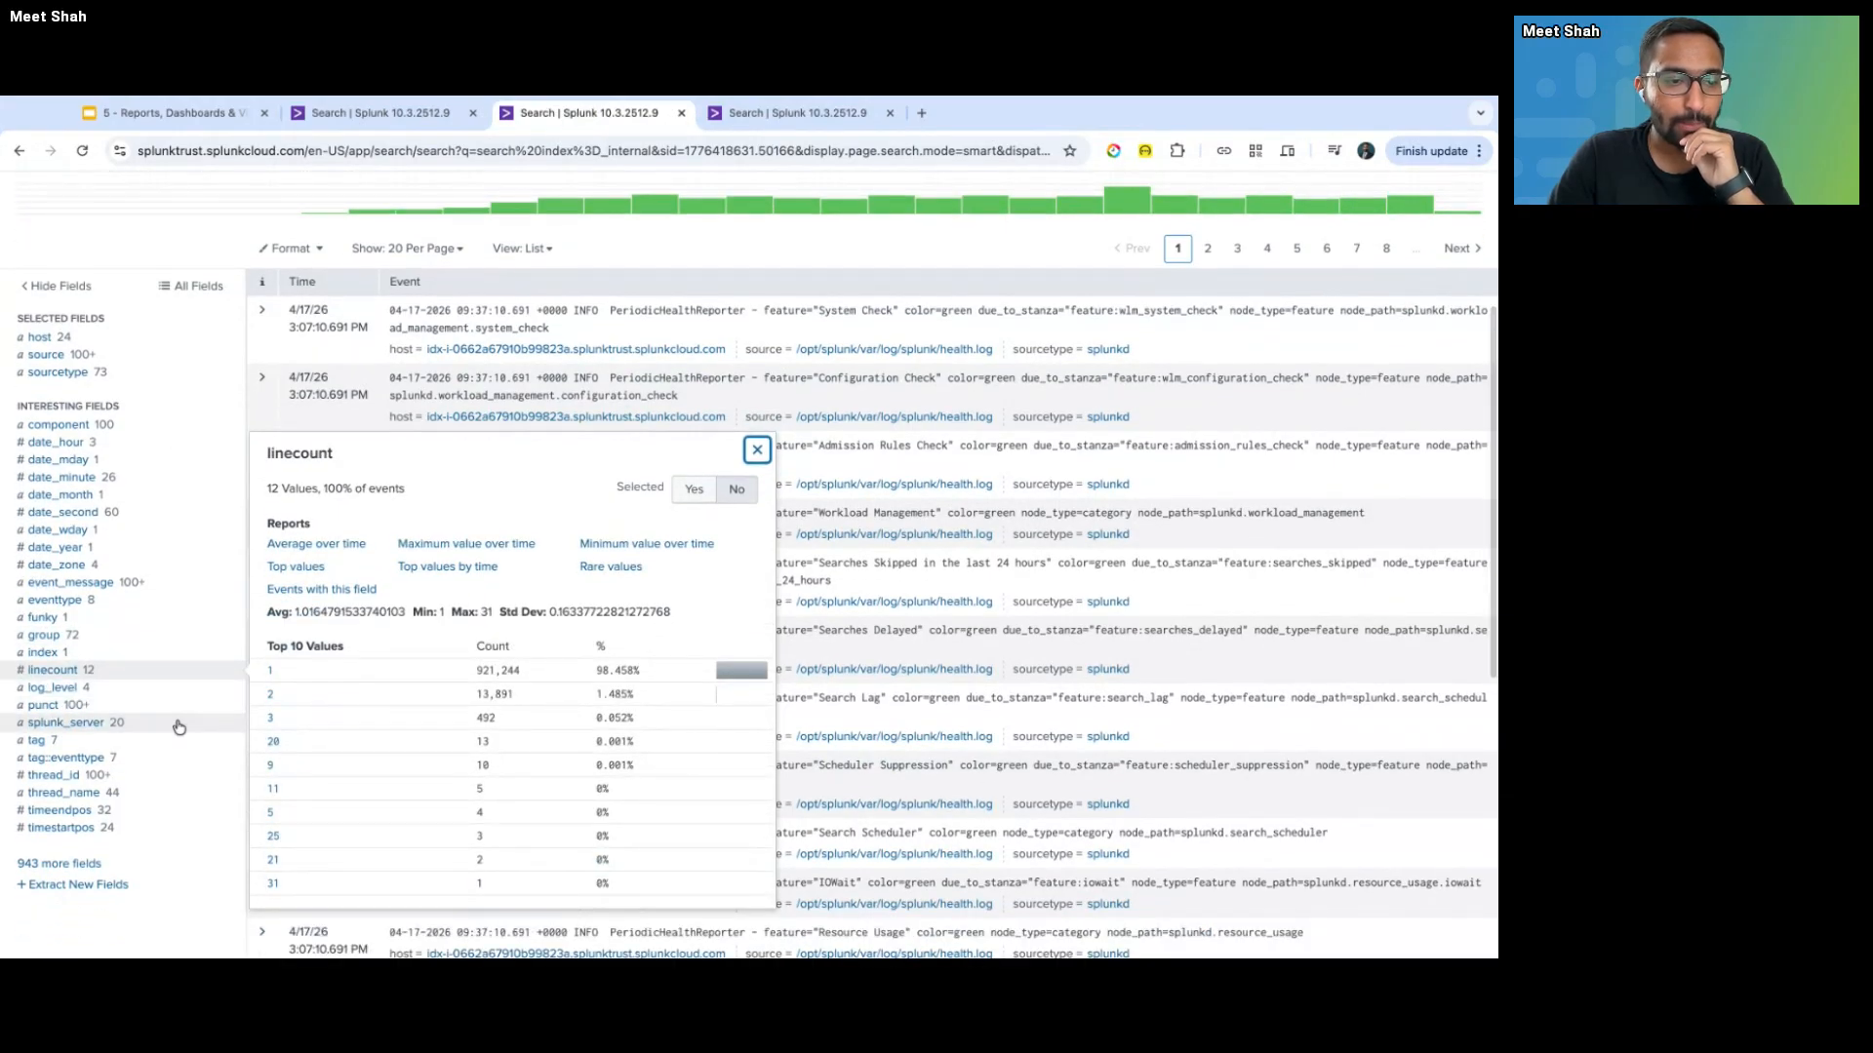
pyautogui.click(175, 728)
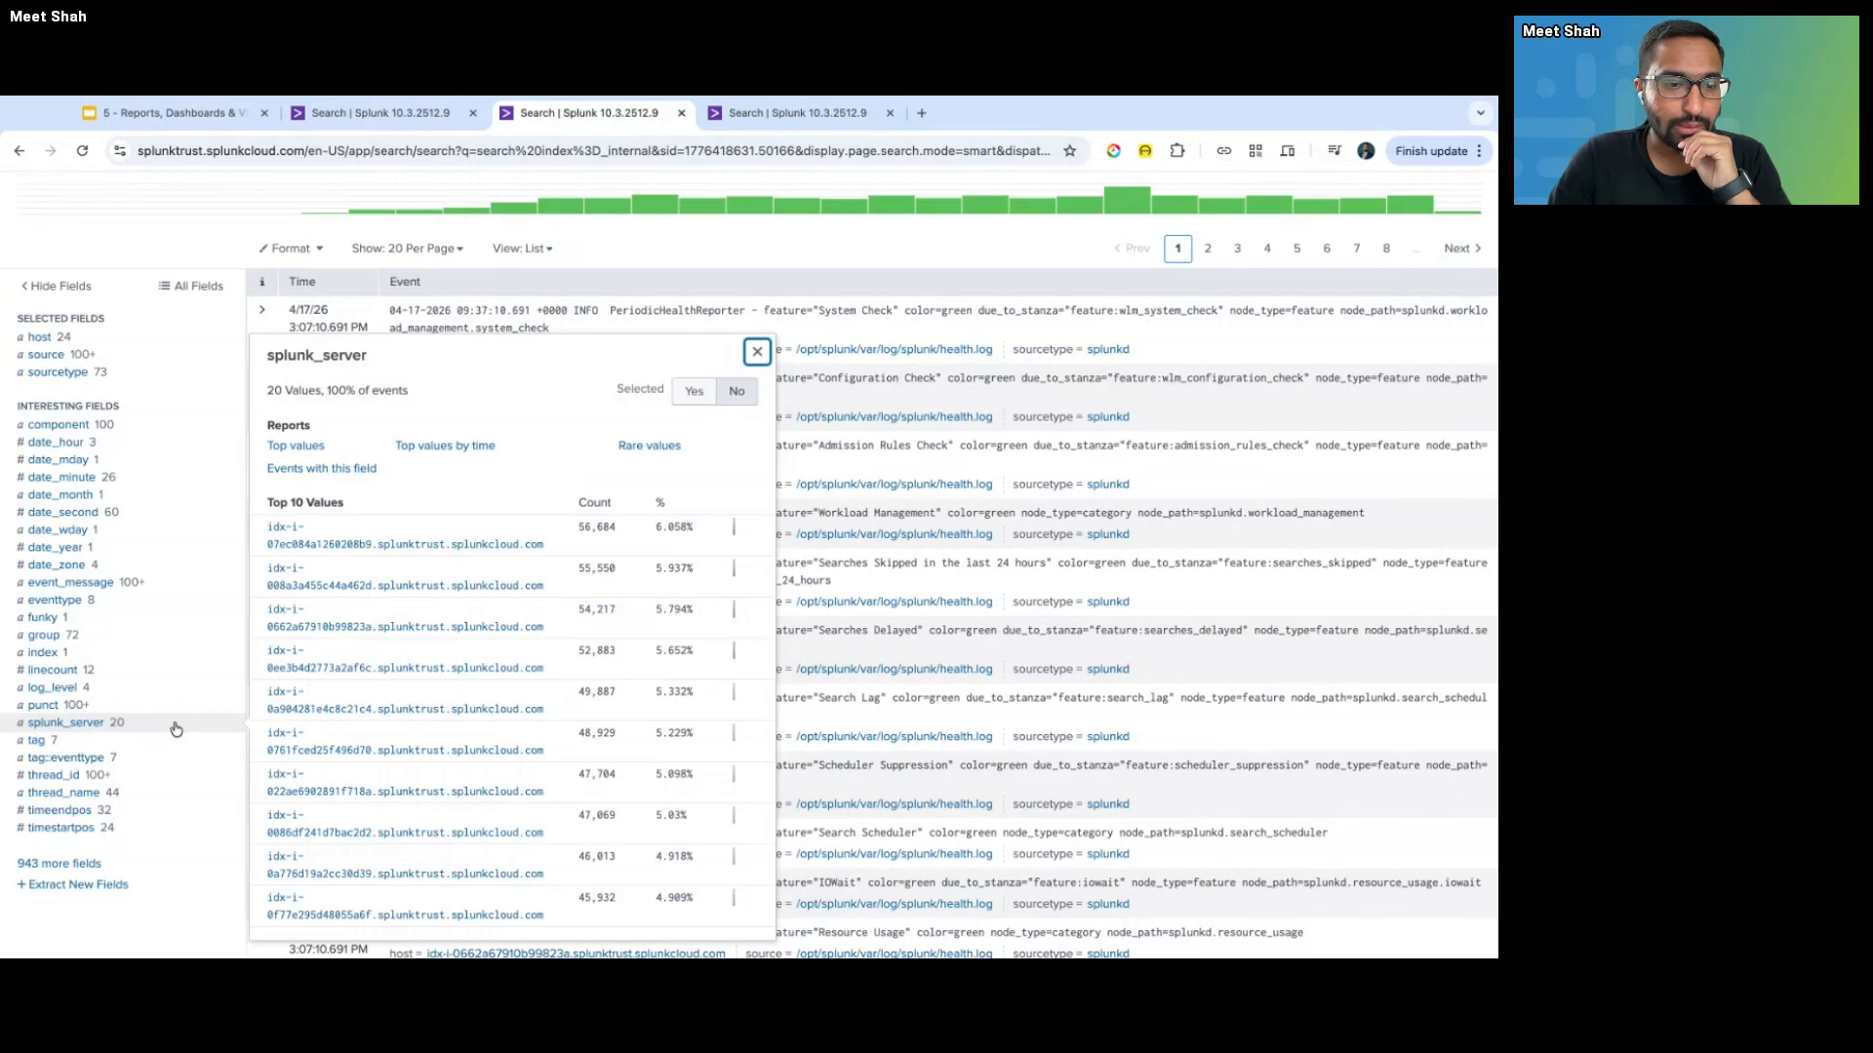
pyautogui.scroll(10, 175, 729)
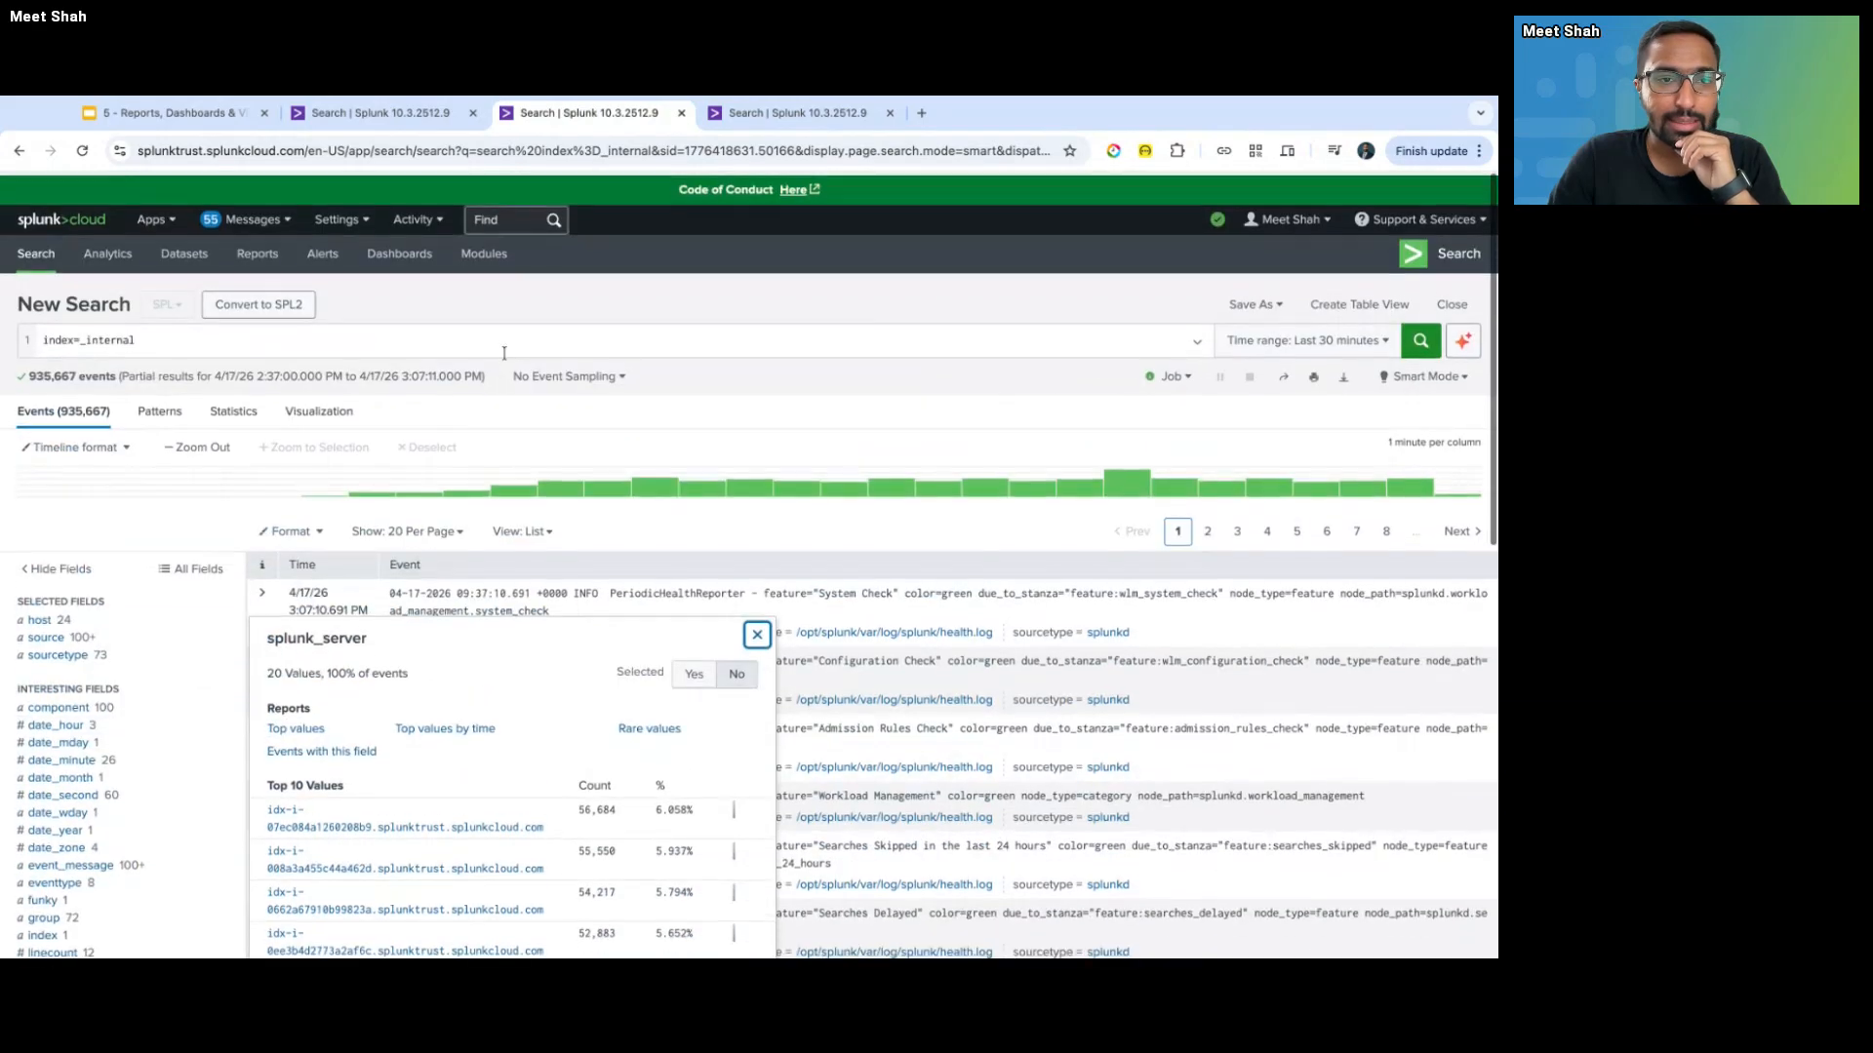
pyautogui.click(529, 319)
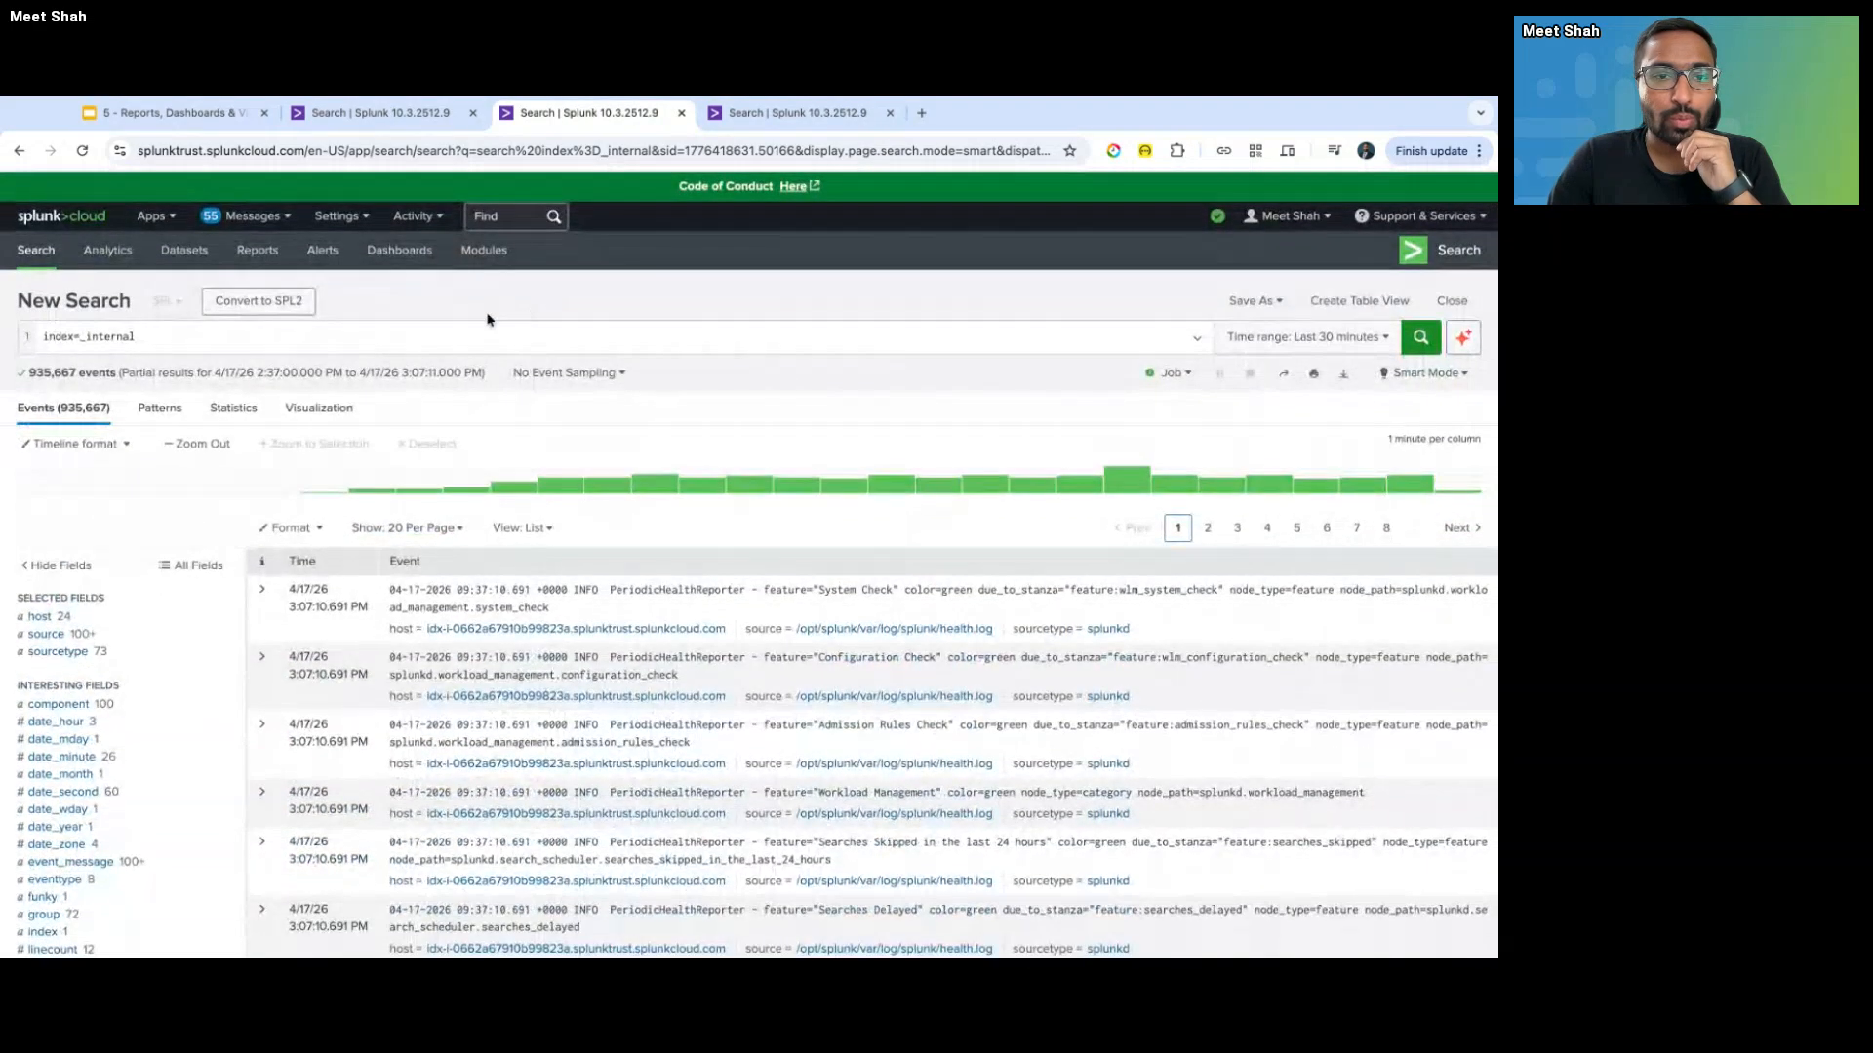
# - Reopen the linecount summary showing 12 values from 1 to 31, and select the field name
pyautogui.click(476, 332)
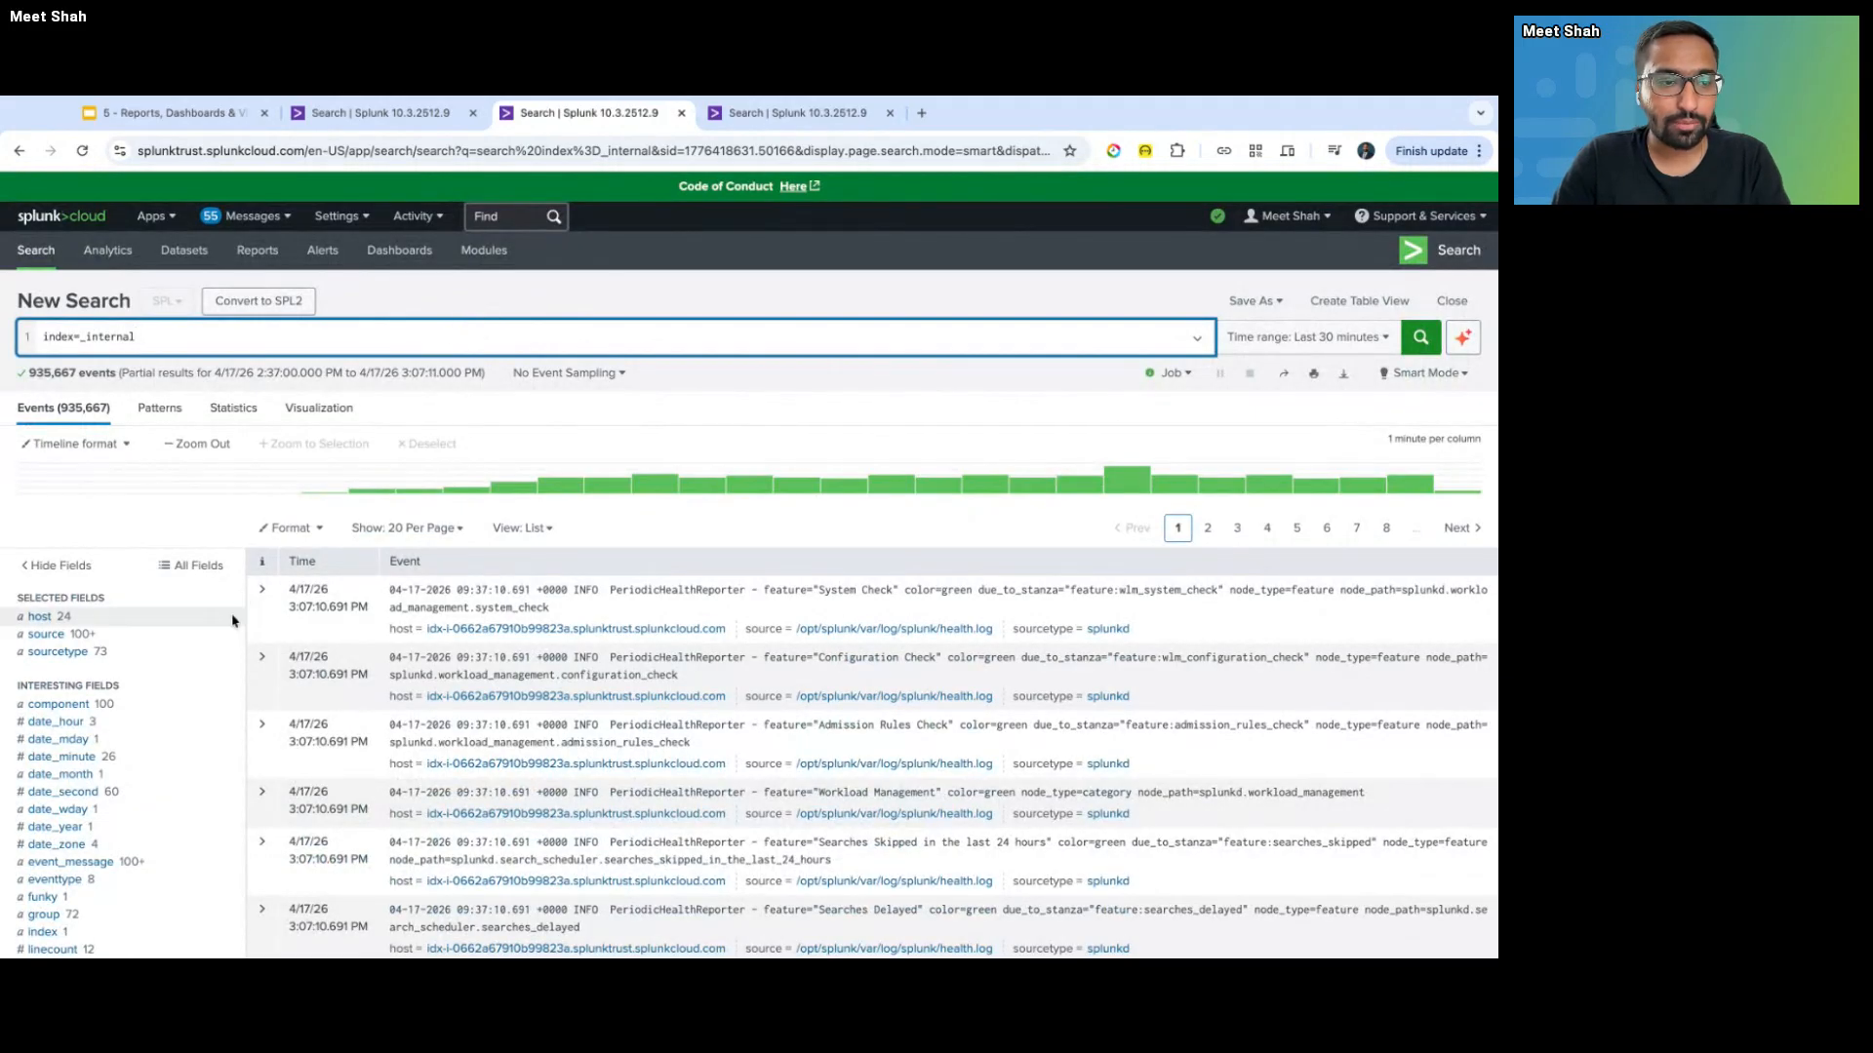
pyautogui.scroll(-2, 177, 766)
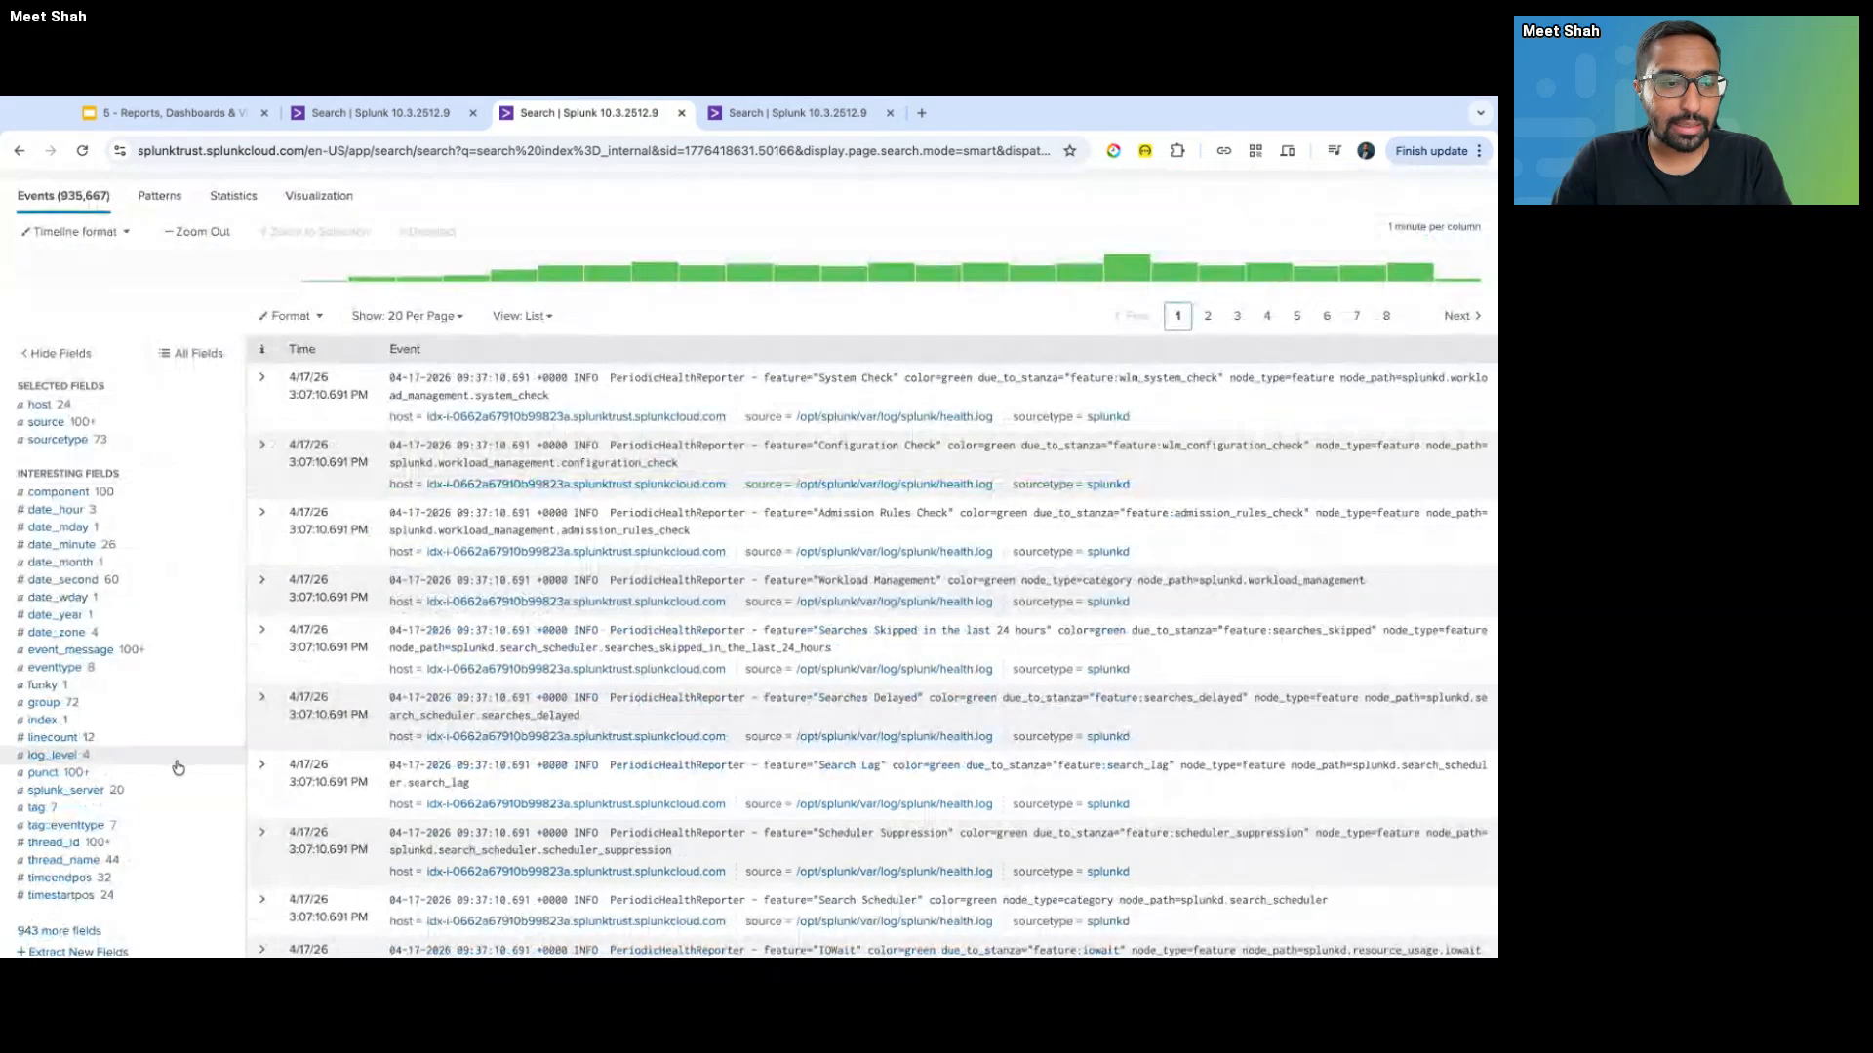
pyautogui.click(175, 745)
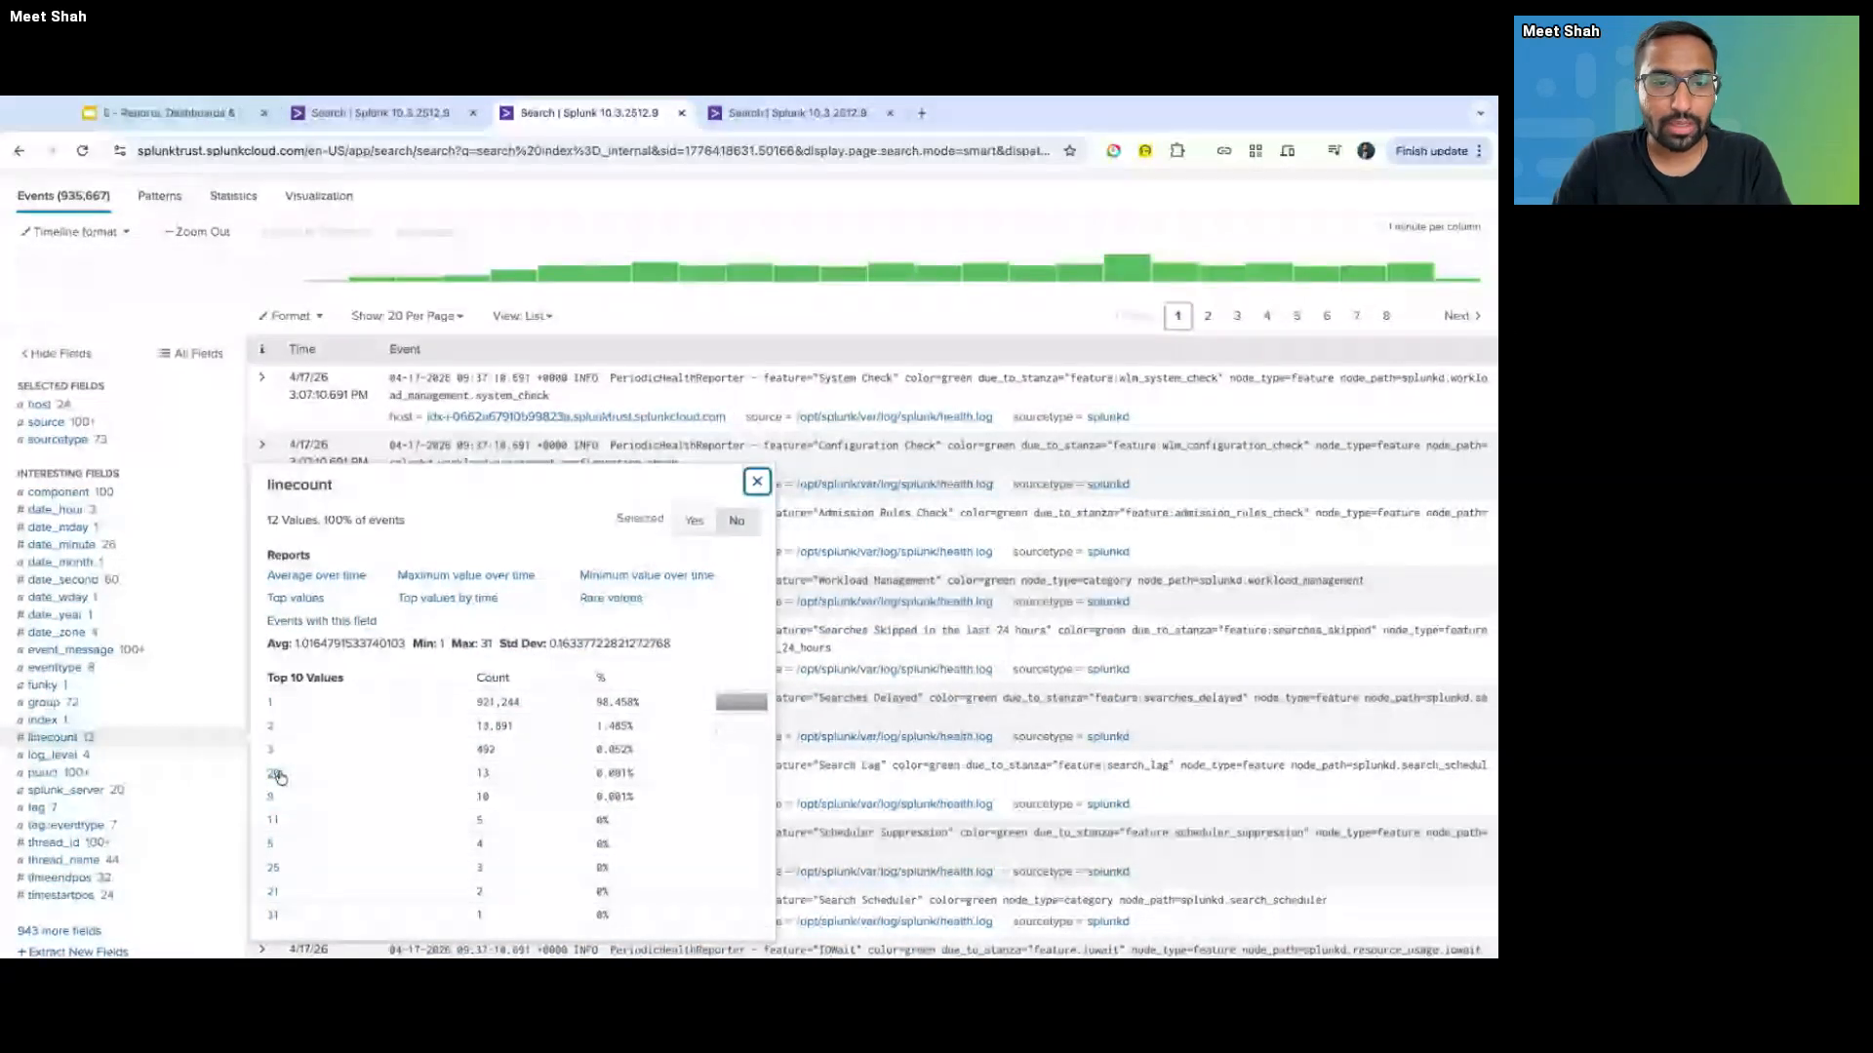
pyautogui.click(781, 352)
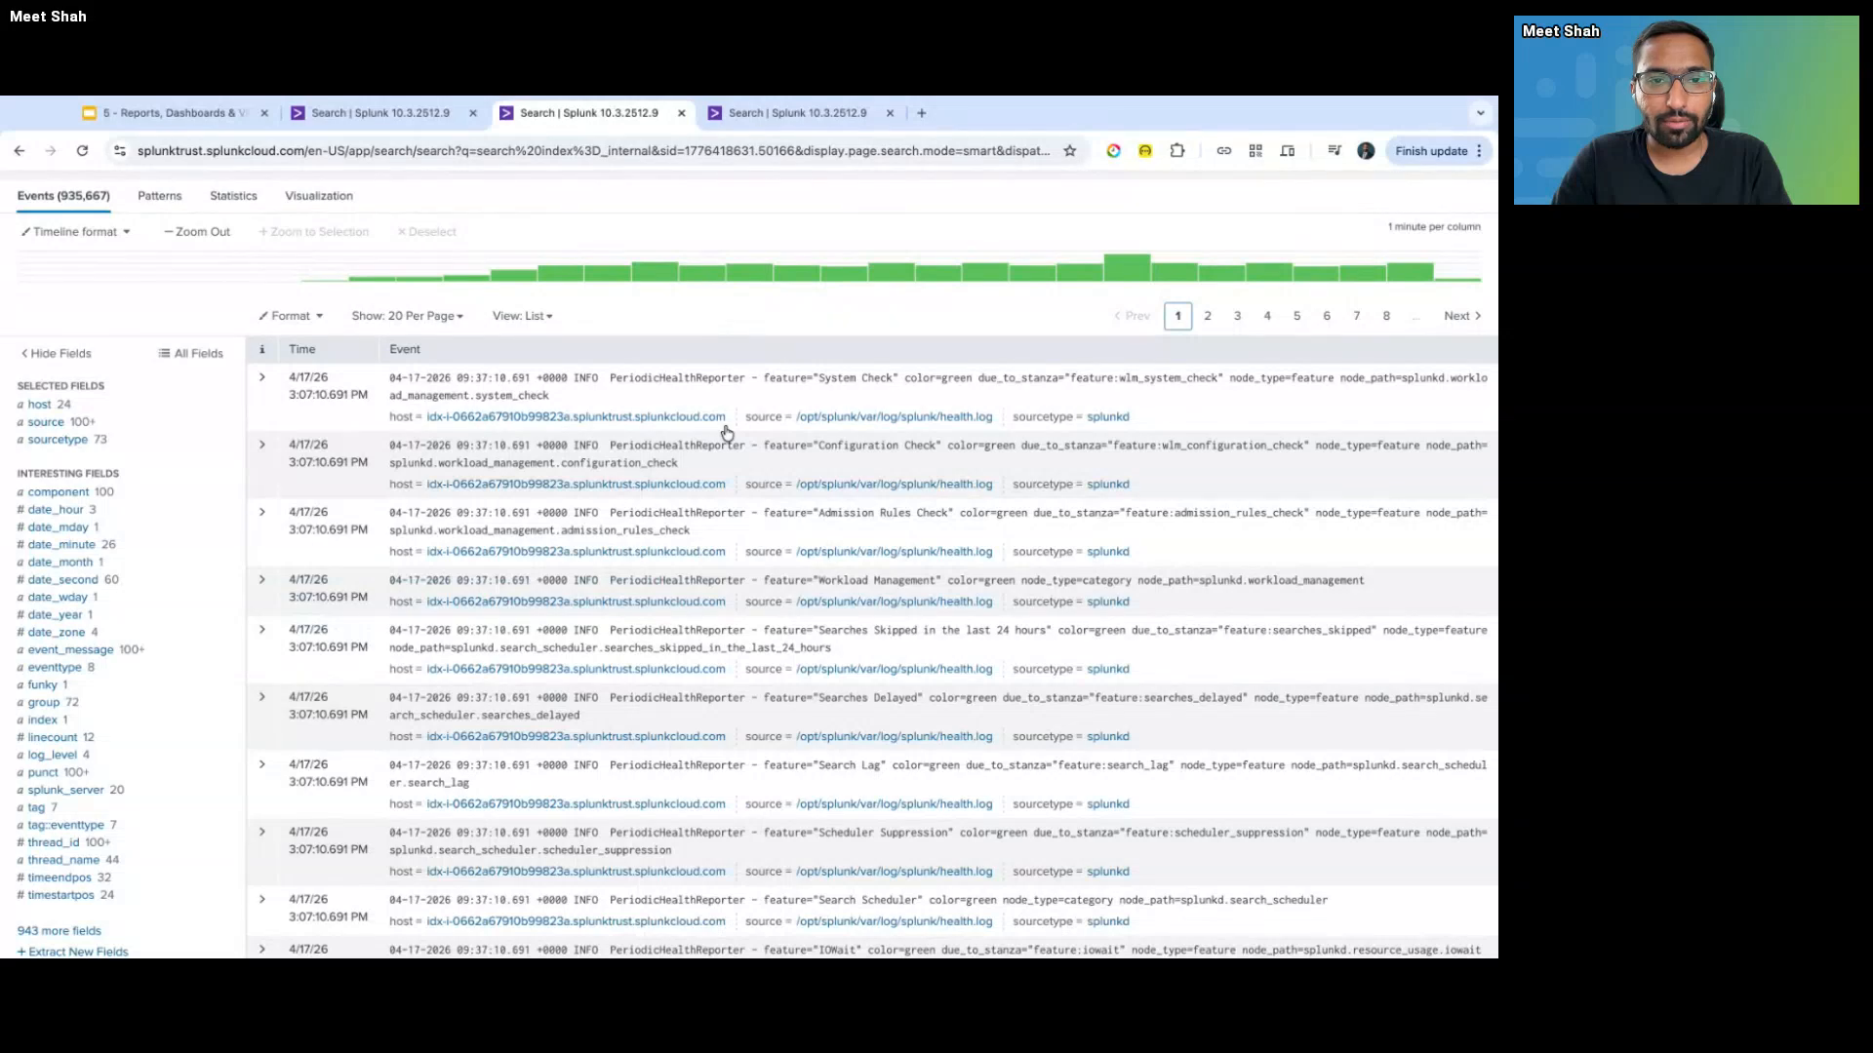
pyautogui.scroll(-1, 729, 438)
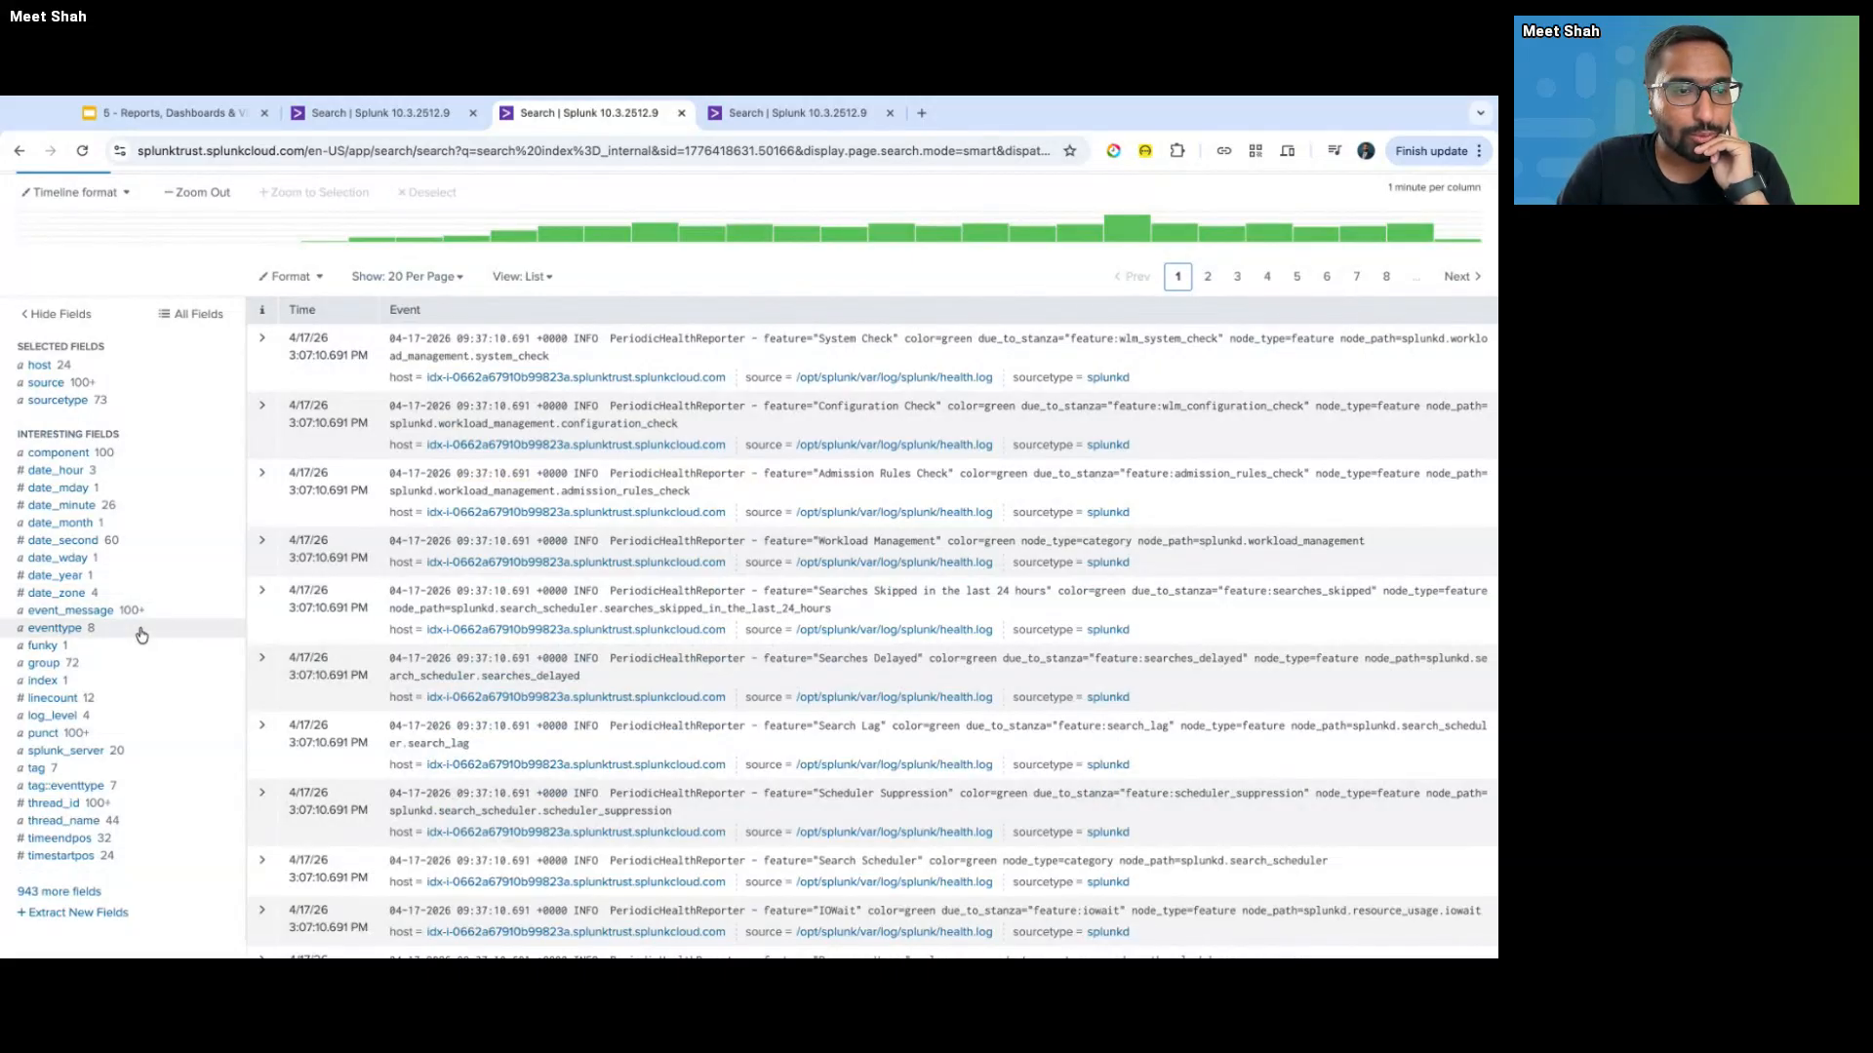
pyautogui.click(128, 699)
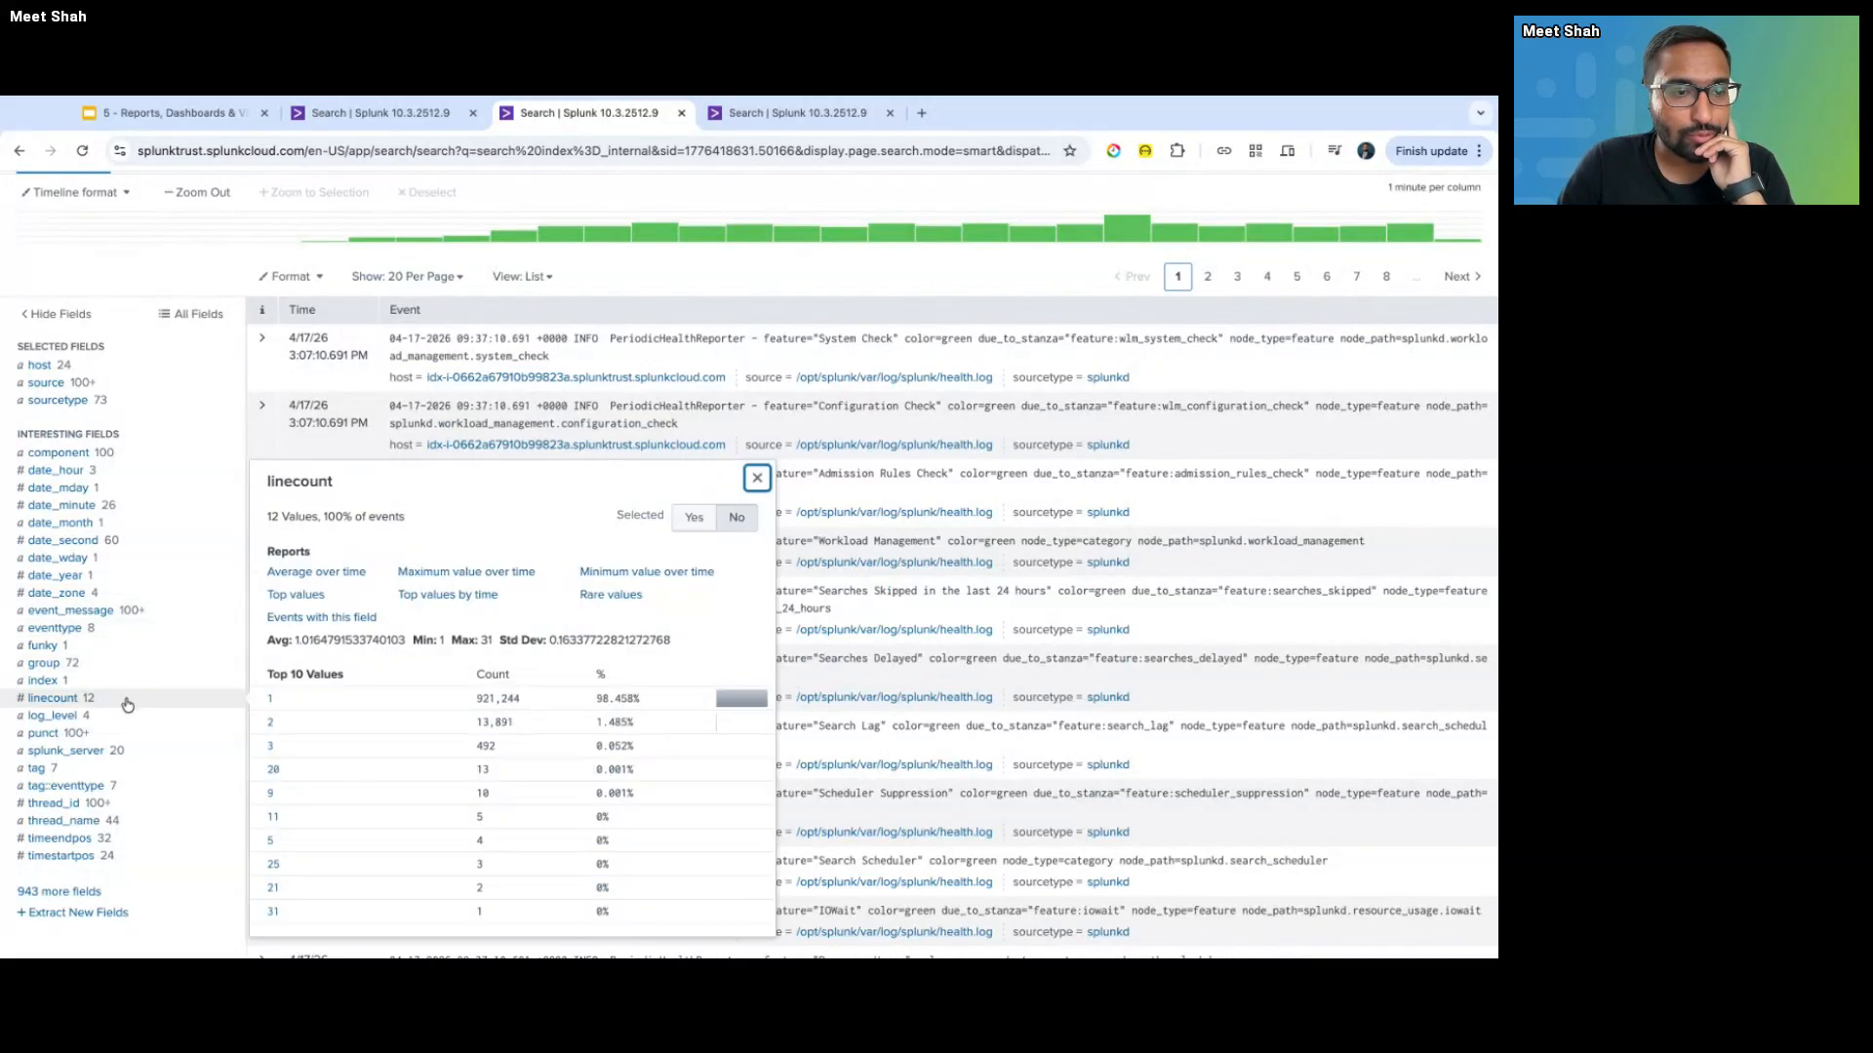
pyautogui.doubleClick(286, 483)
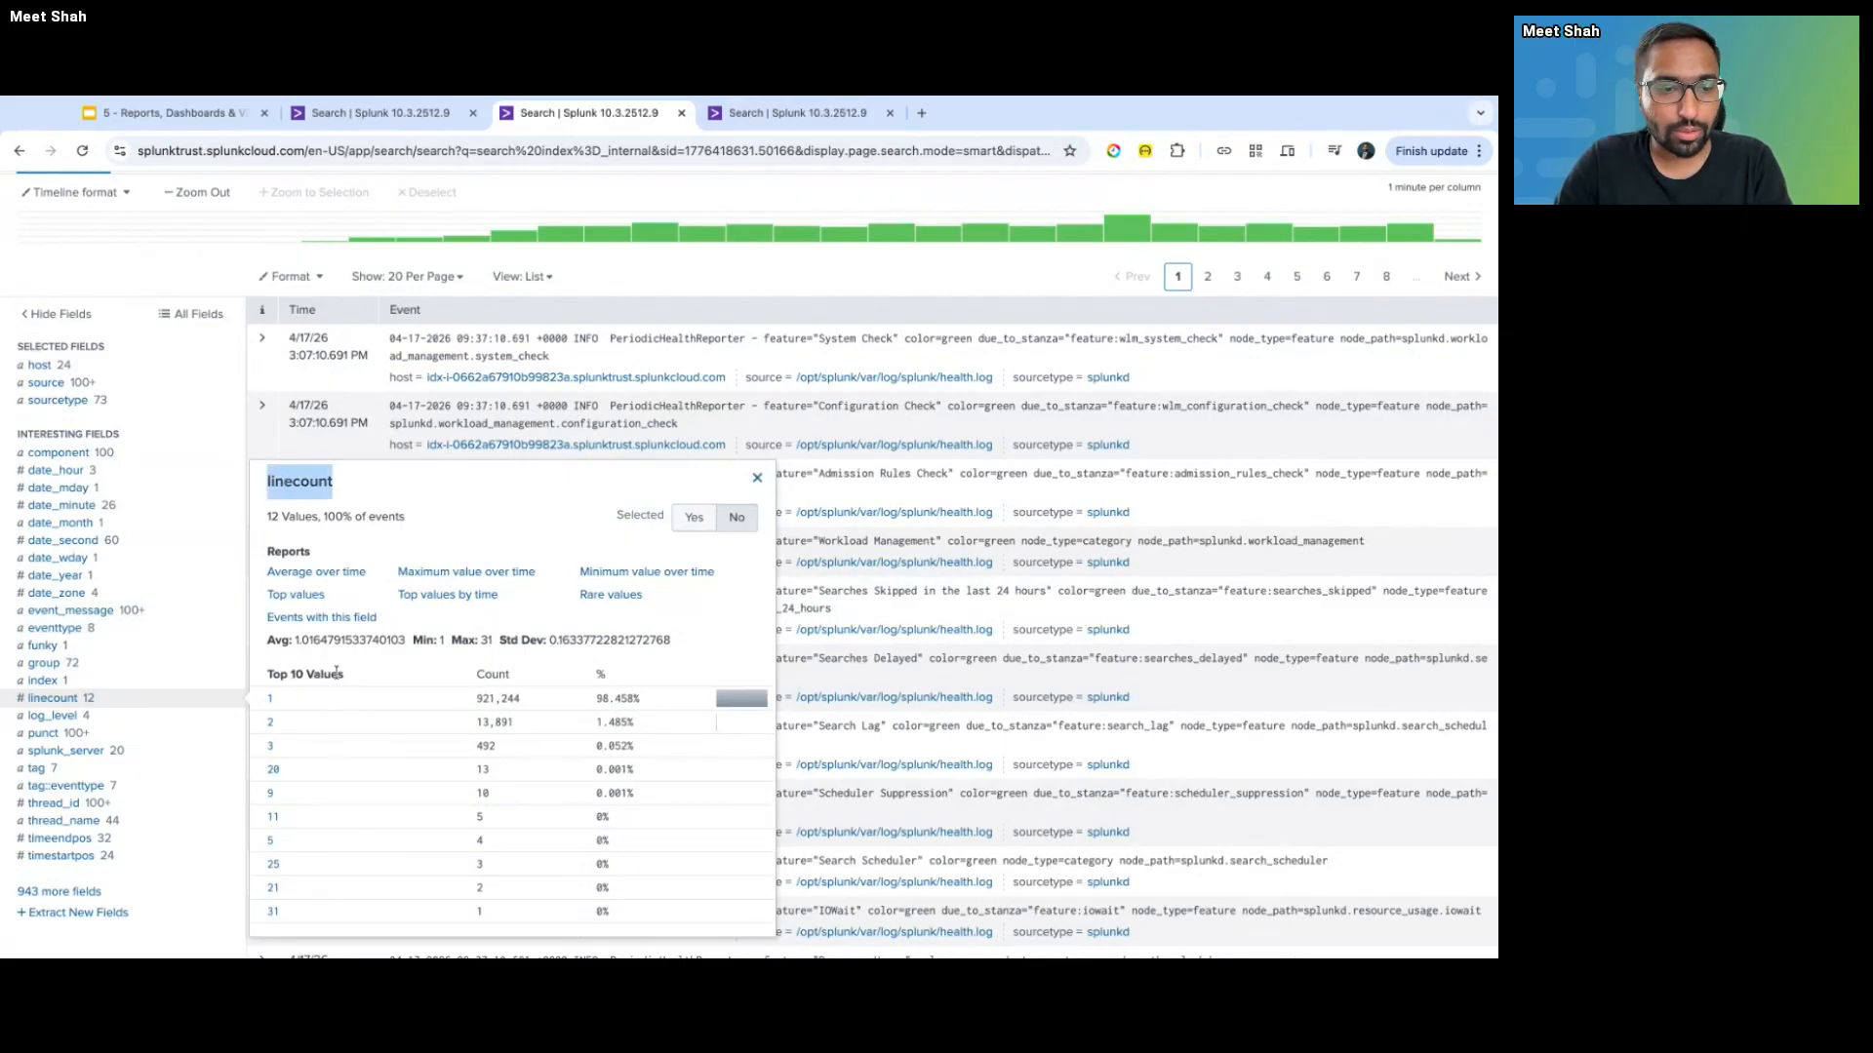
pyautogui.scroll(3, 341, 633)
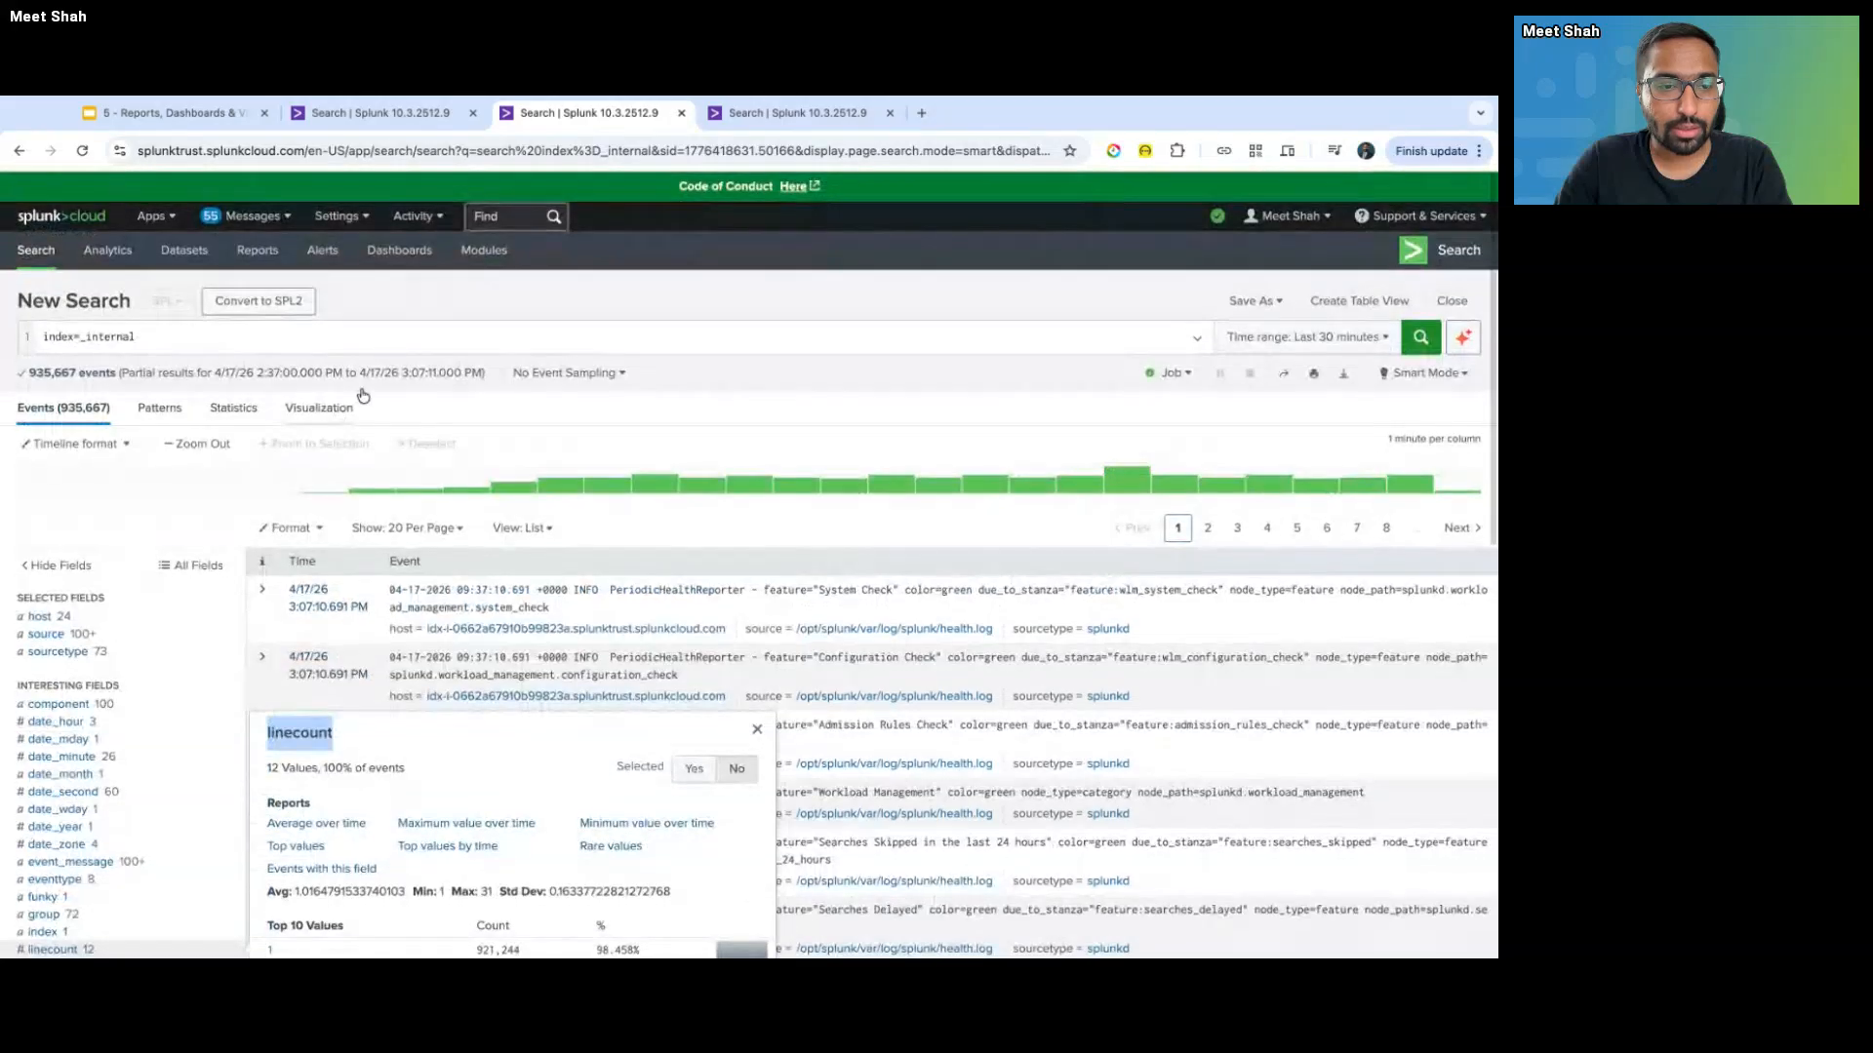
# - Append '| stats count by linecount', run it, and sort the 12 rows by linecount ascending
pyautogui.click(351, 335)
pyautogui.hotkey('shift', 'Return')
pyautogui.write('| ')
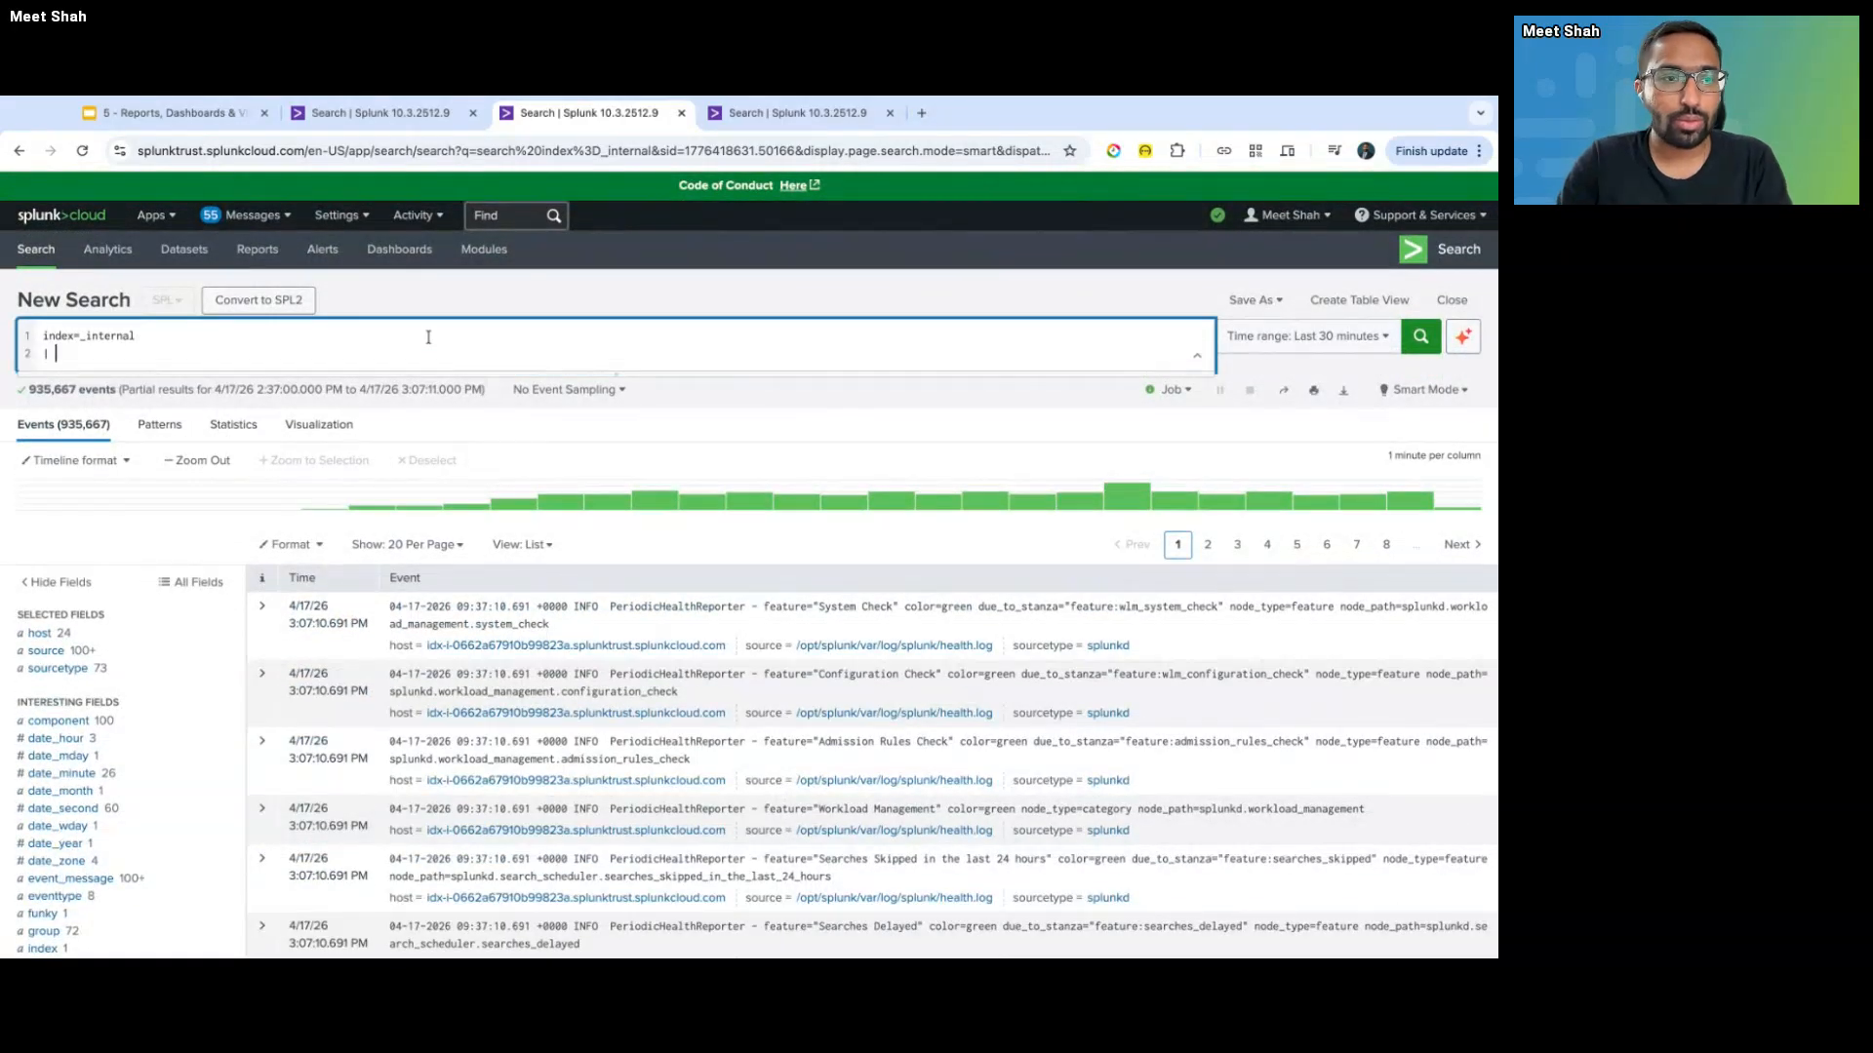
pyautogui.write('sta')
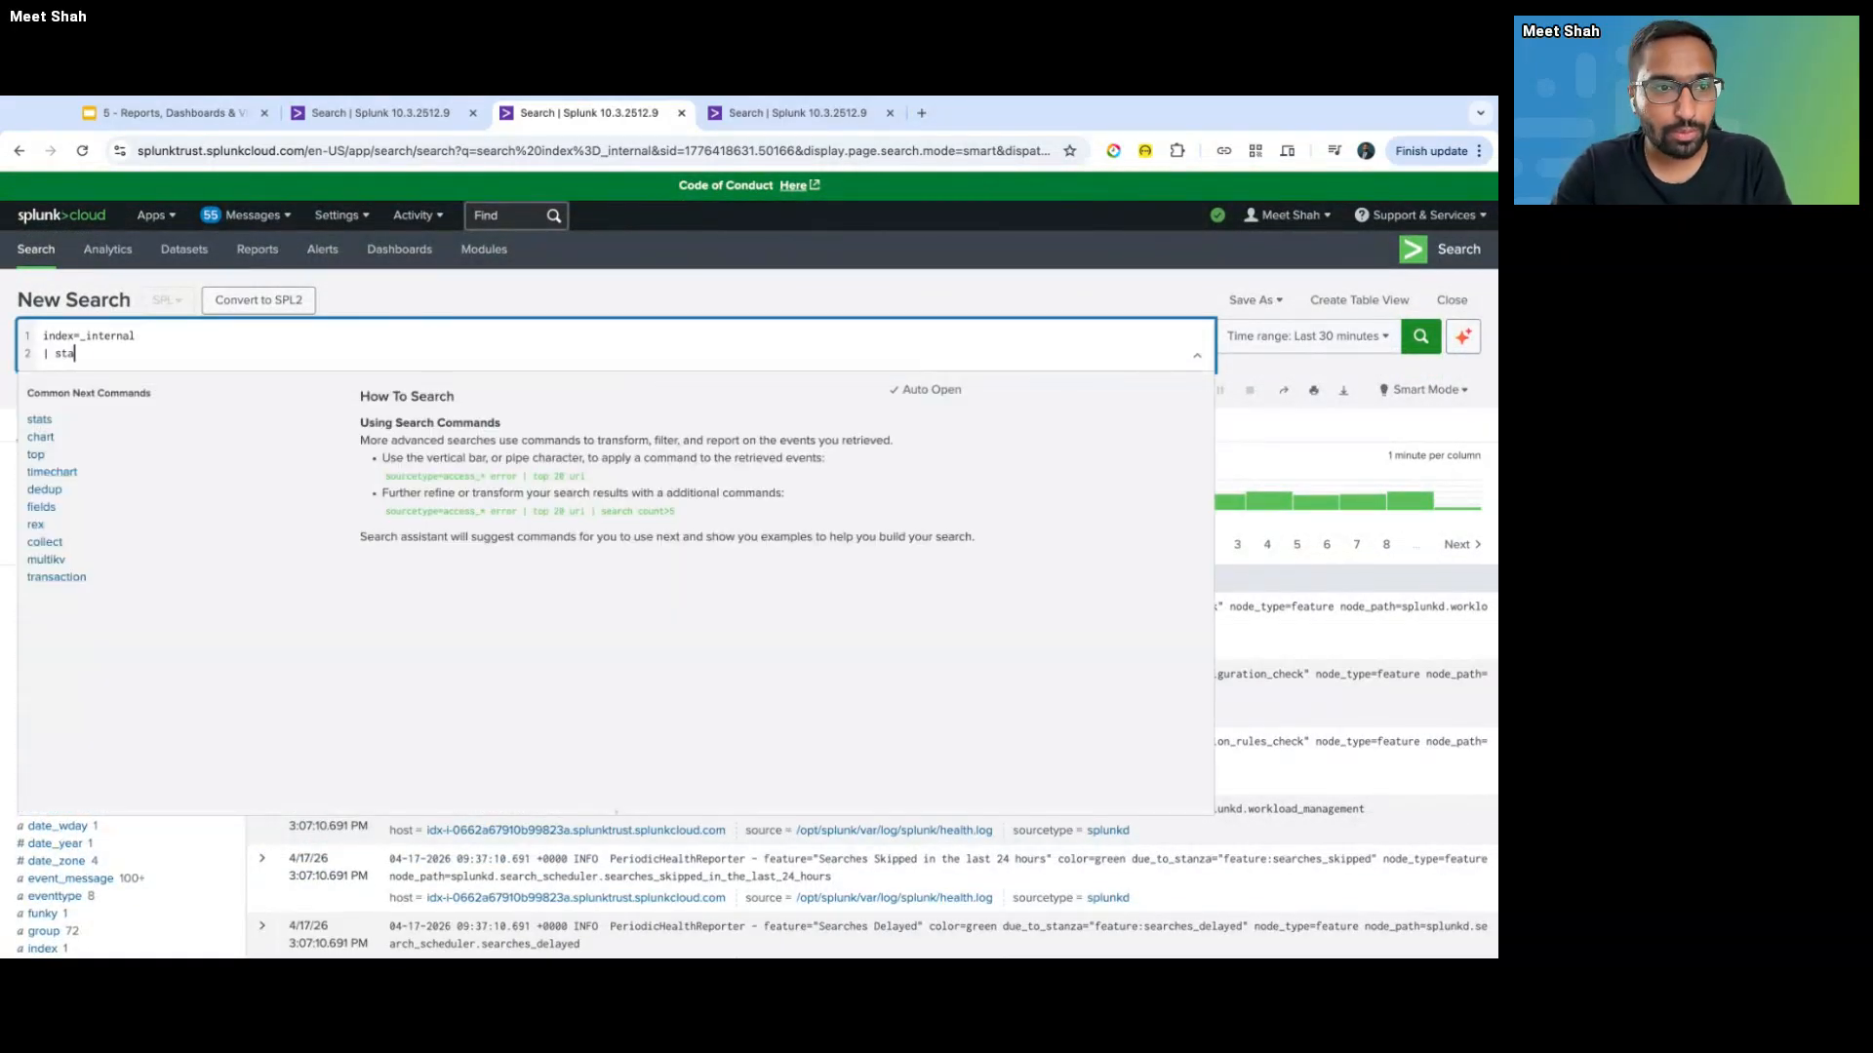
pyautogui.write('ts')
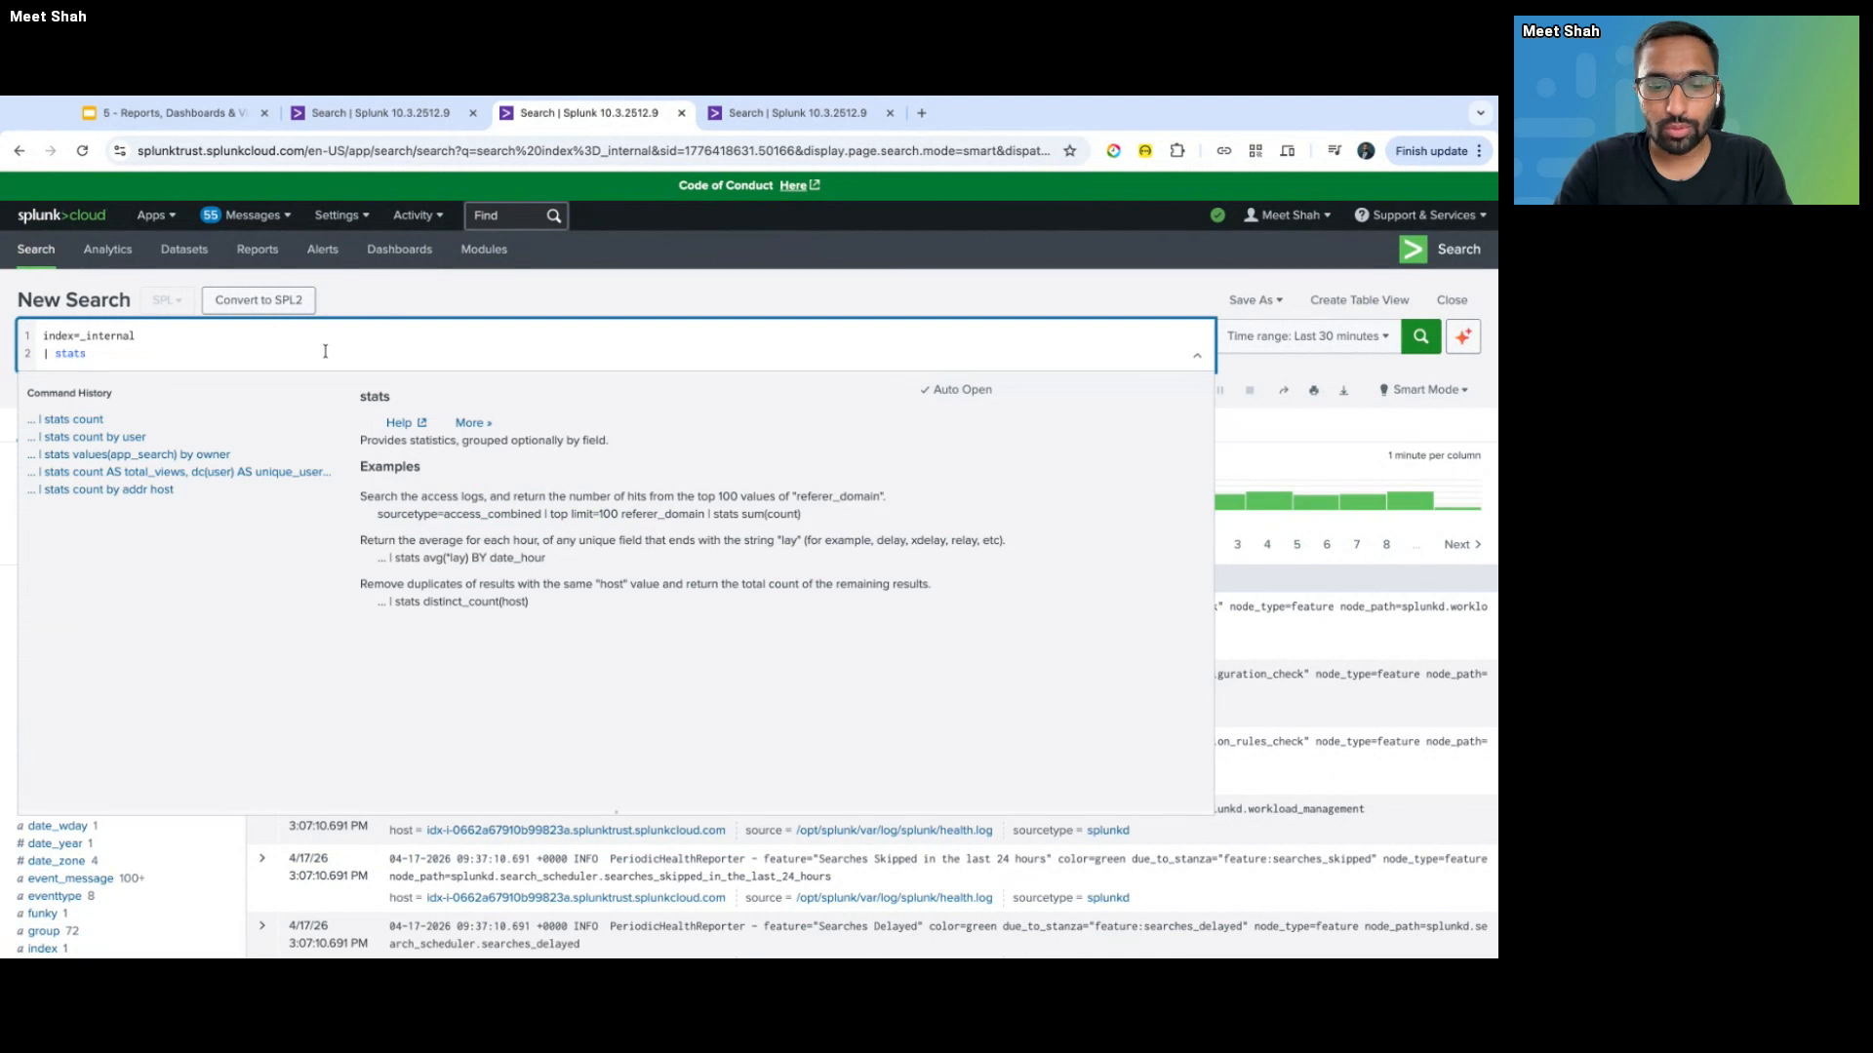
pyautogui.write('count by line')
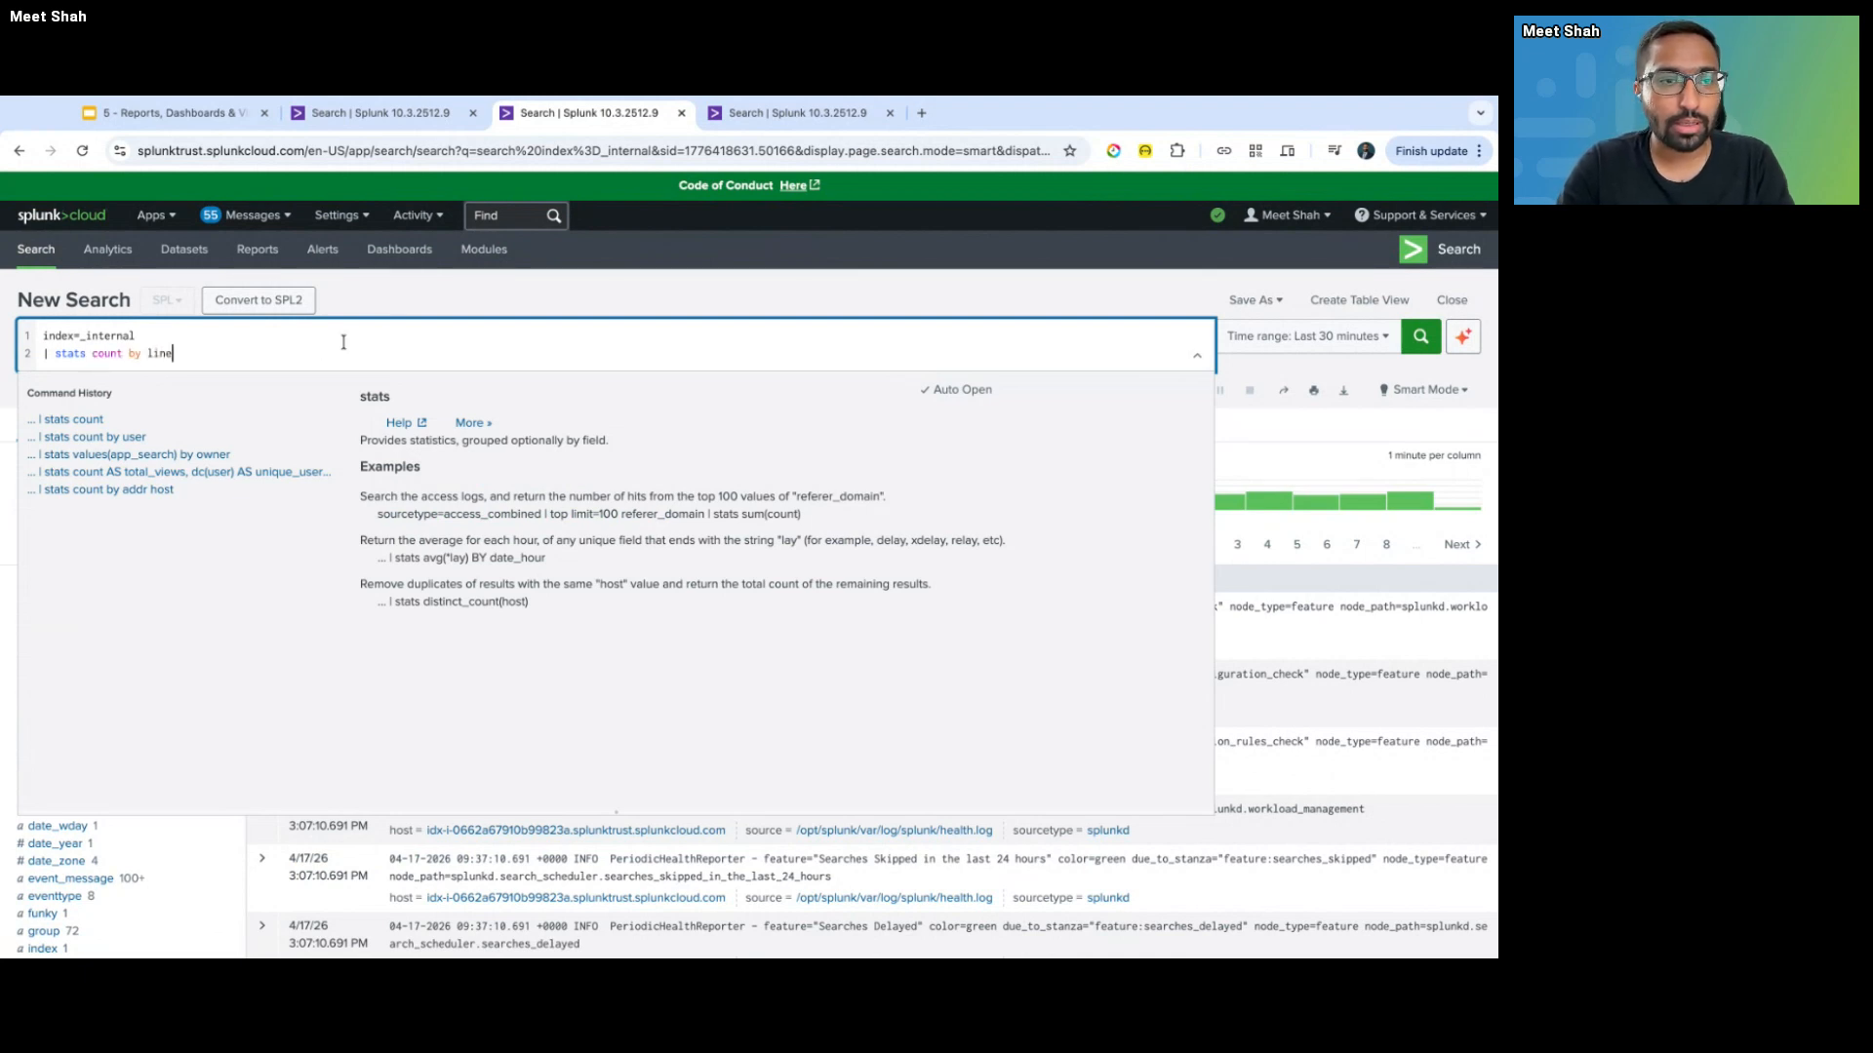
pyautogui.write('count')
pyautogui.press('Return')
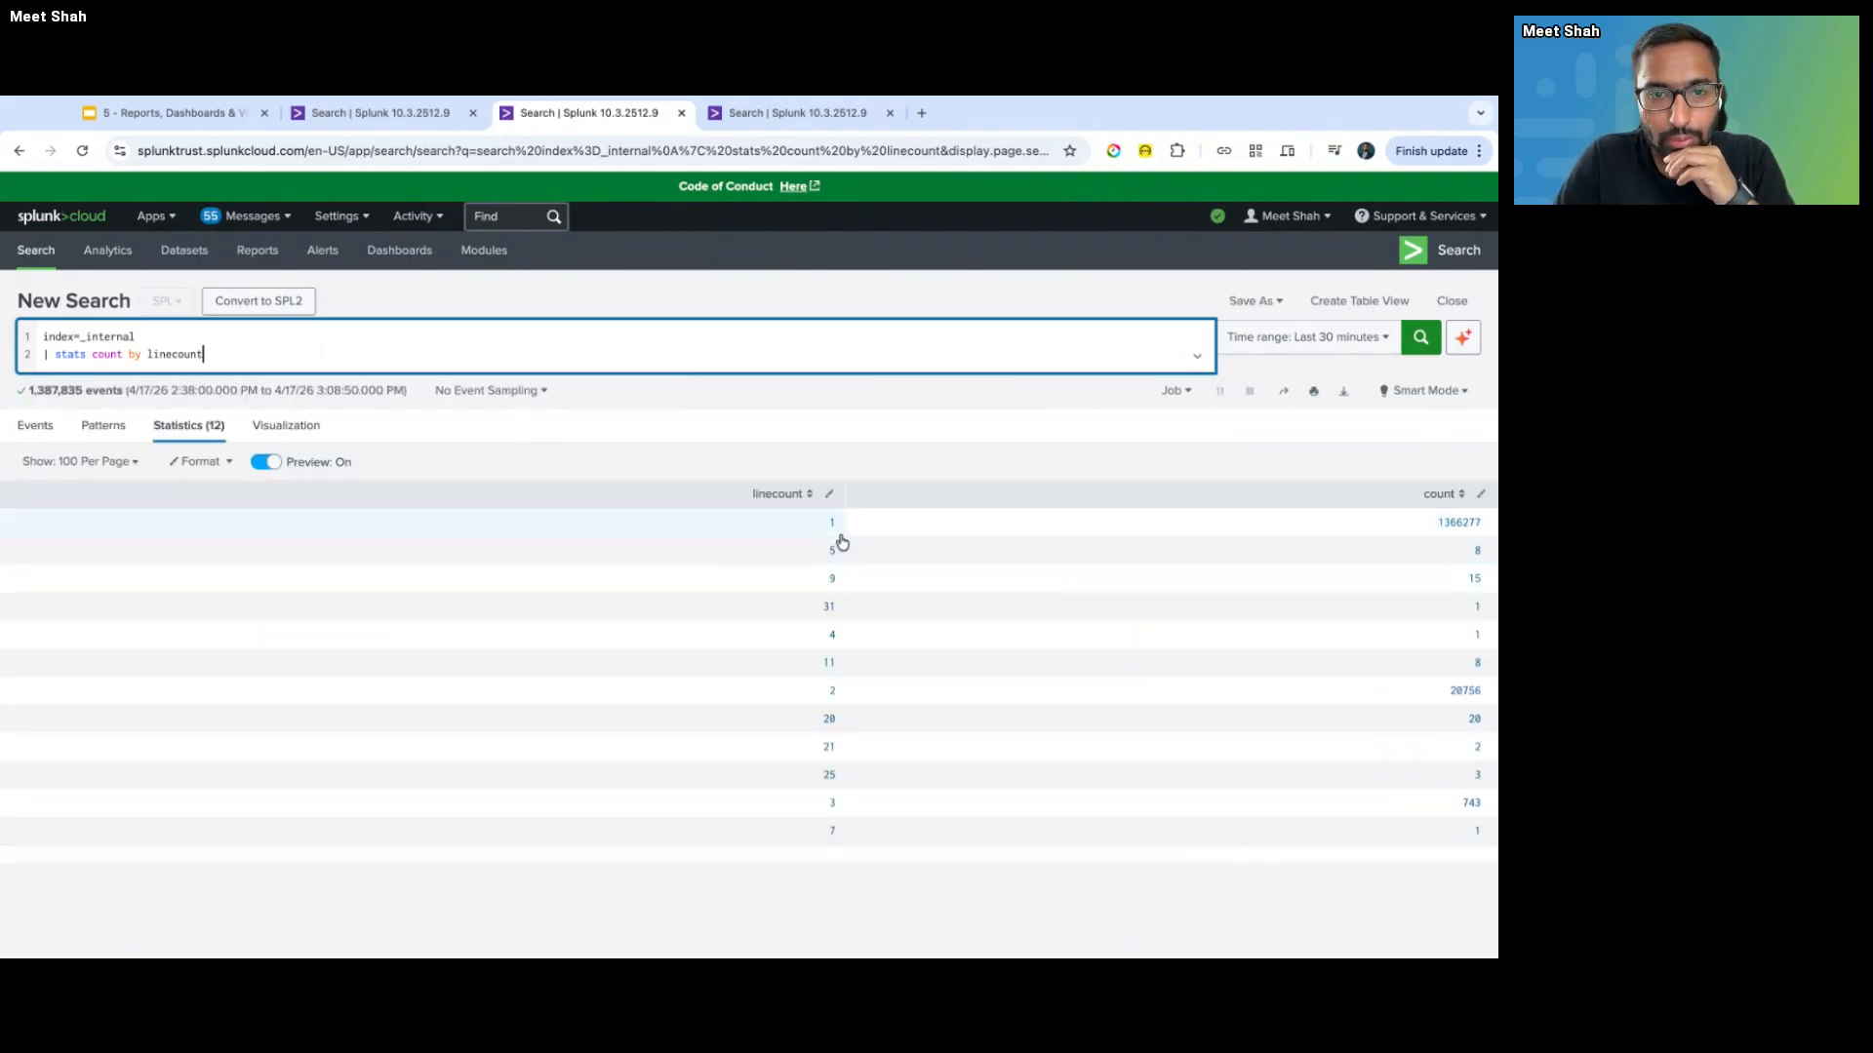
pyautogui.click(792, 496)
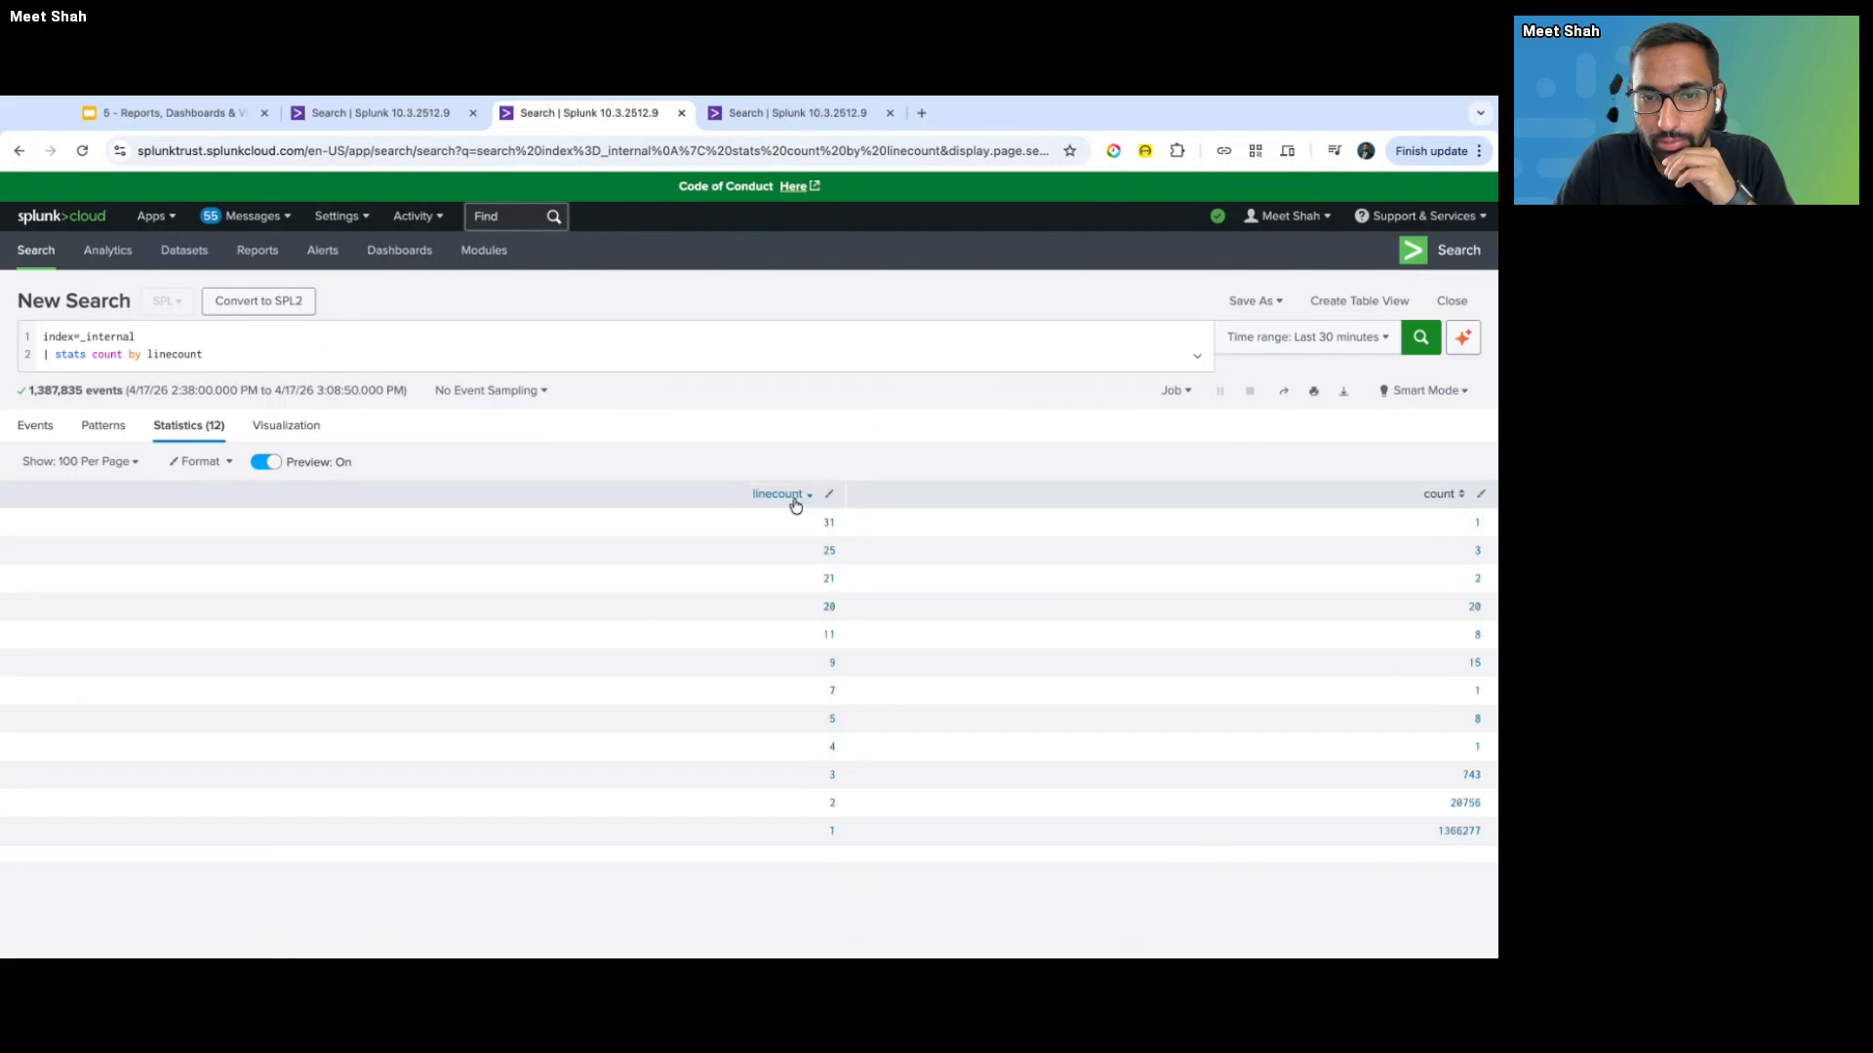
pyautogui.click(795, 503)
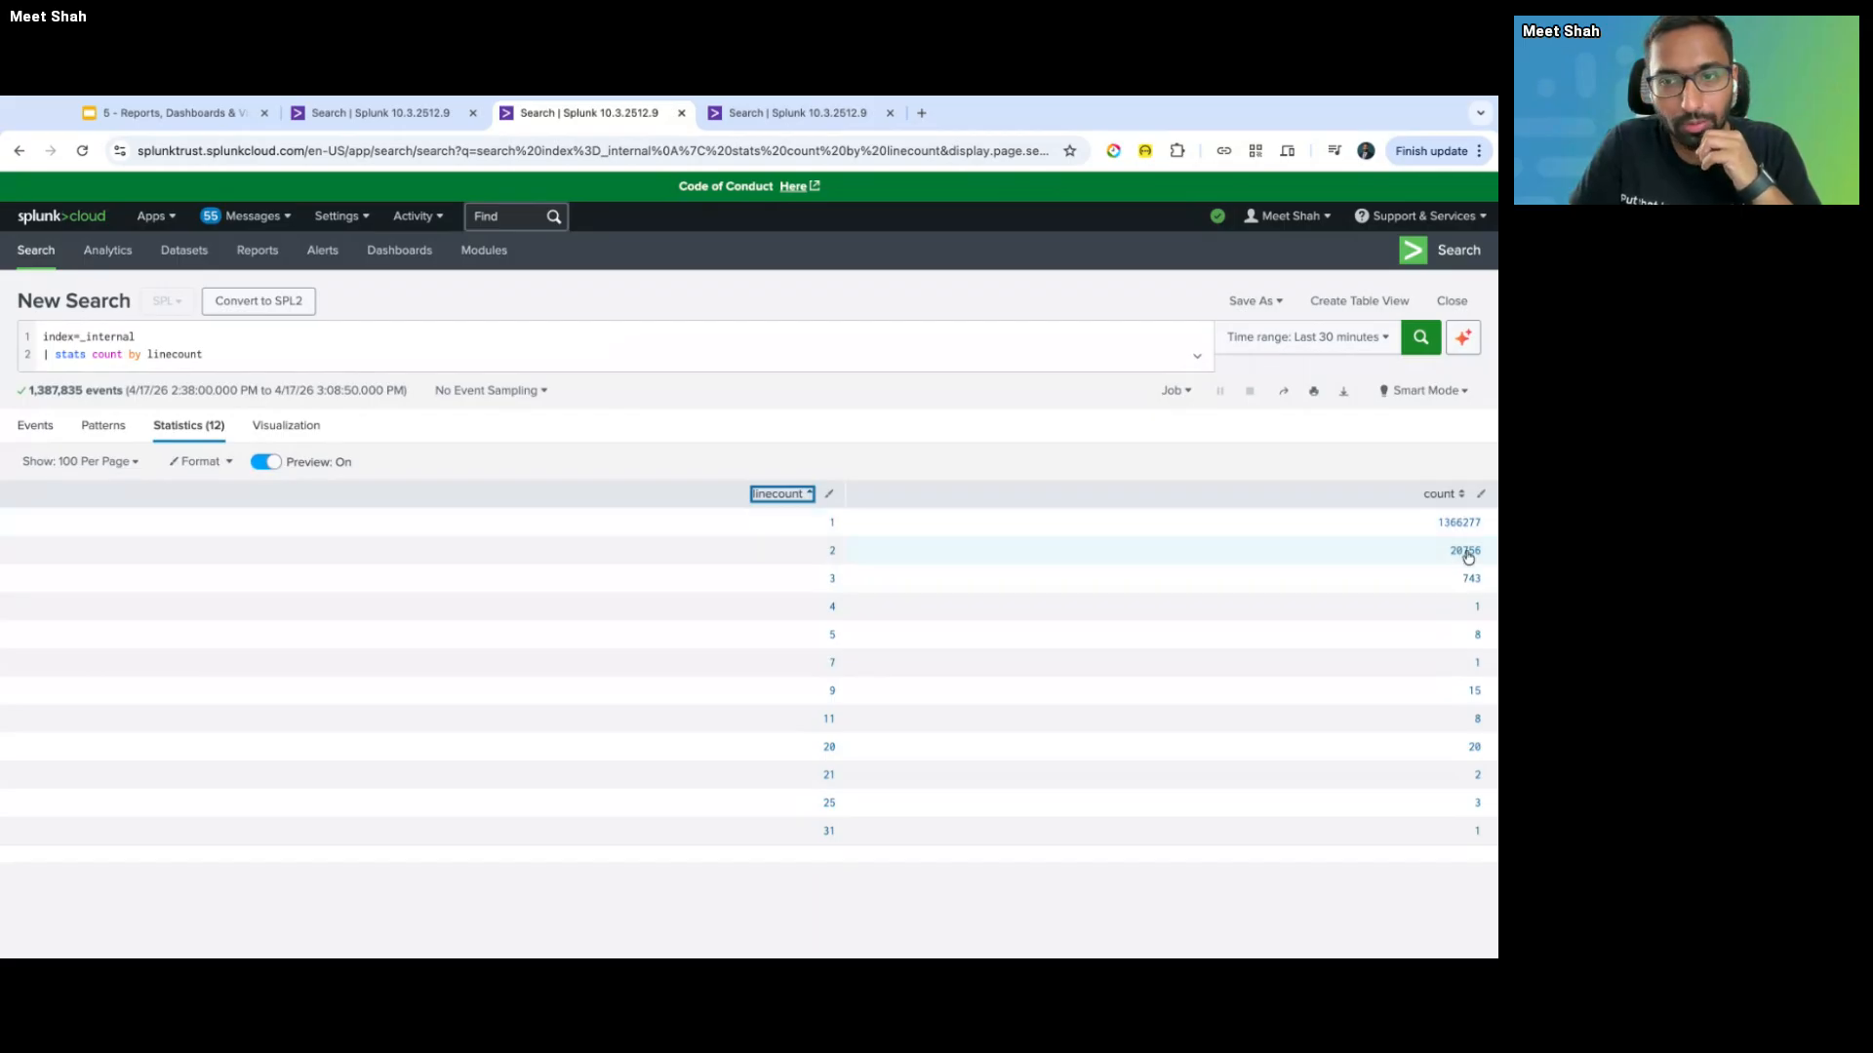
# - Change the stats line to 'stats latest(_raw) as latestEvent count by linecount' and rerun
pyautogui.click(87, 354)
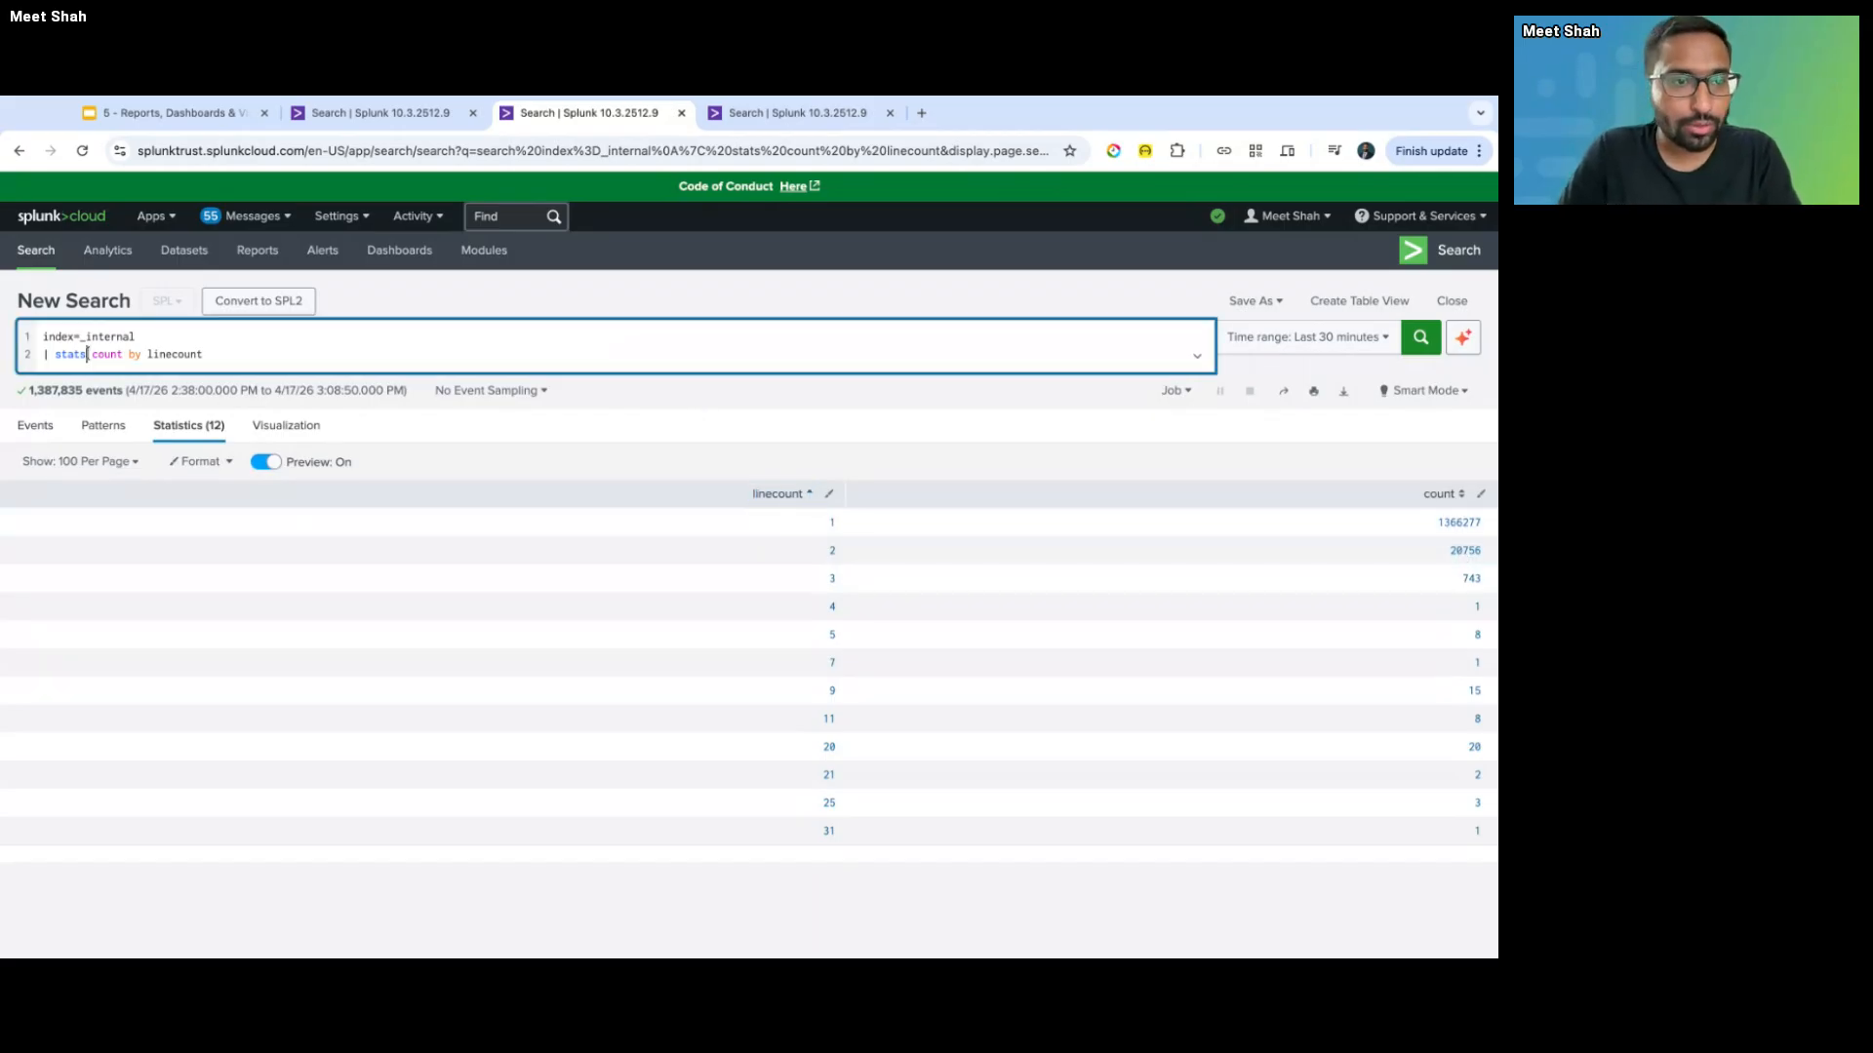
pyautogui.write('latest(')
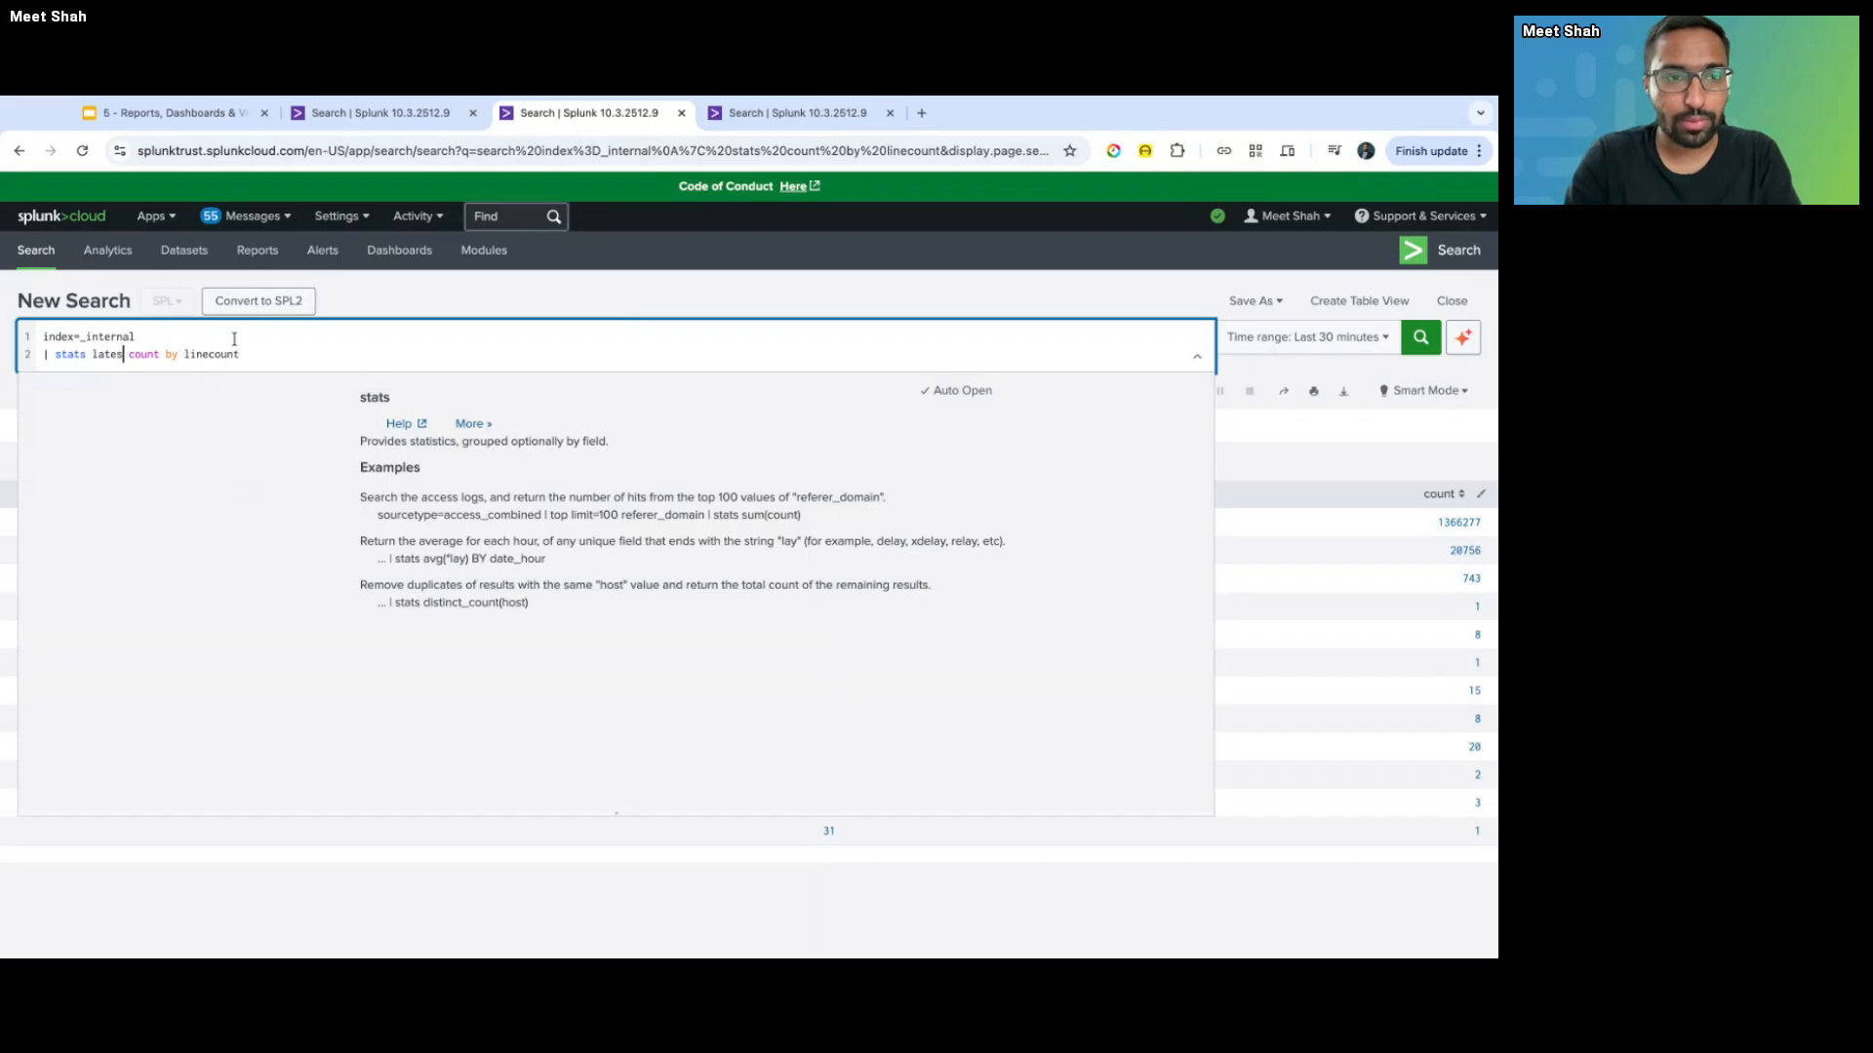
pyautogui.write('_t')
pyautogui.press('BackSpace')
pyautogui.write('raw)')
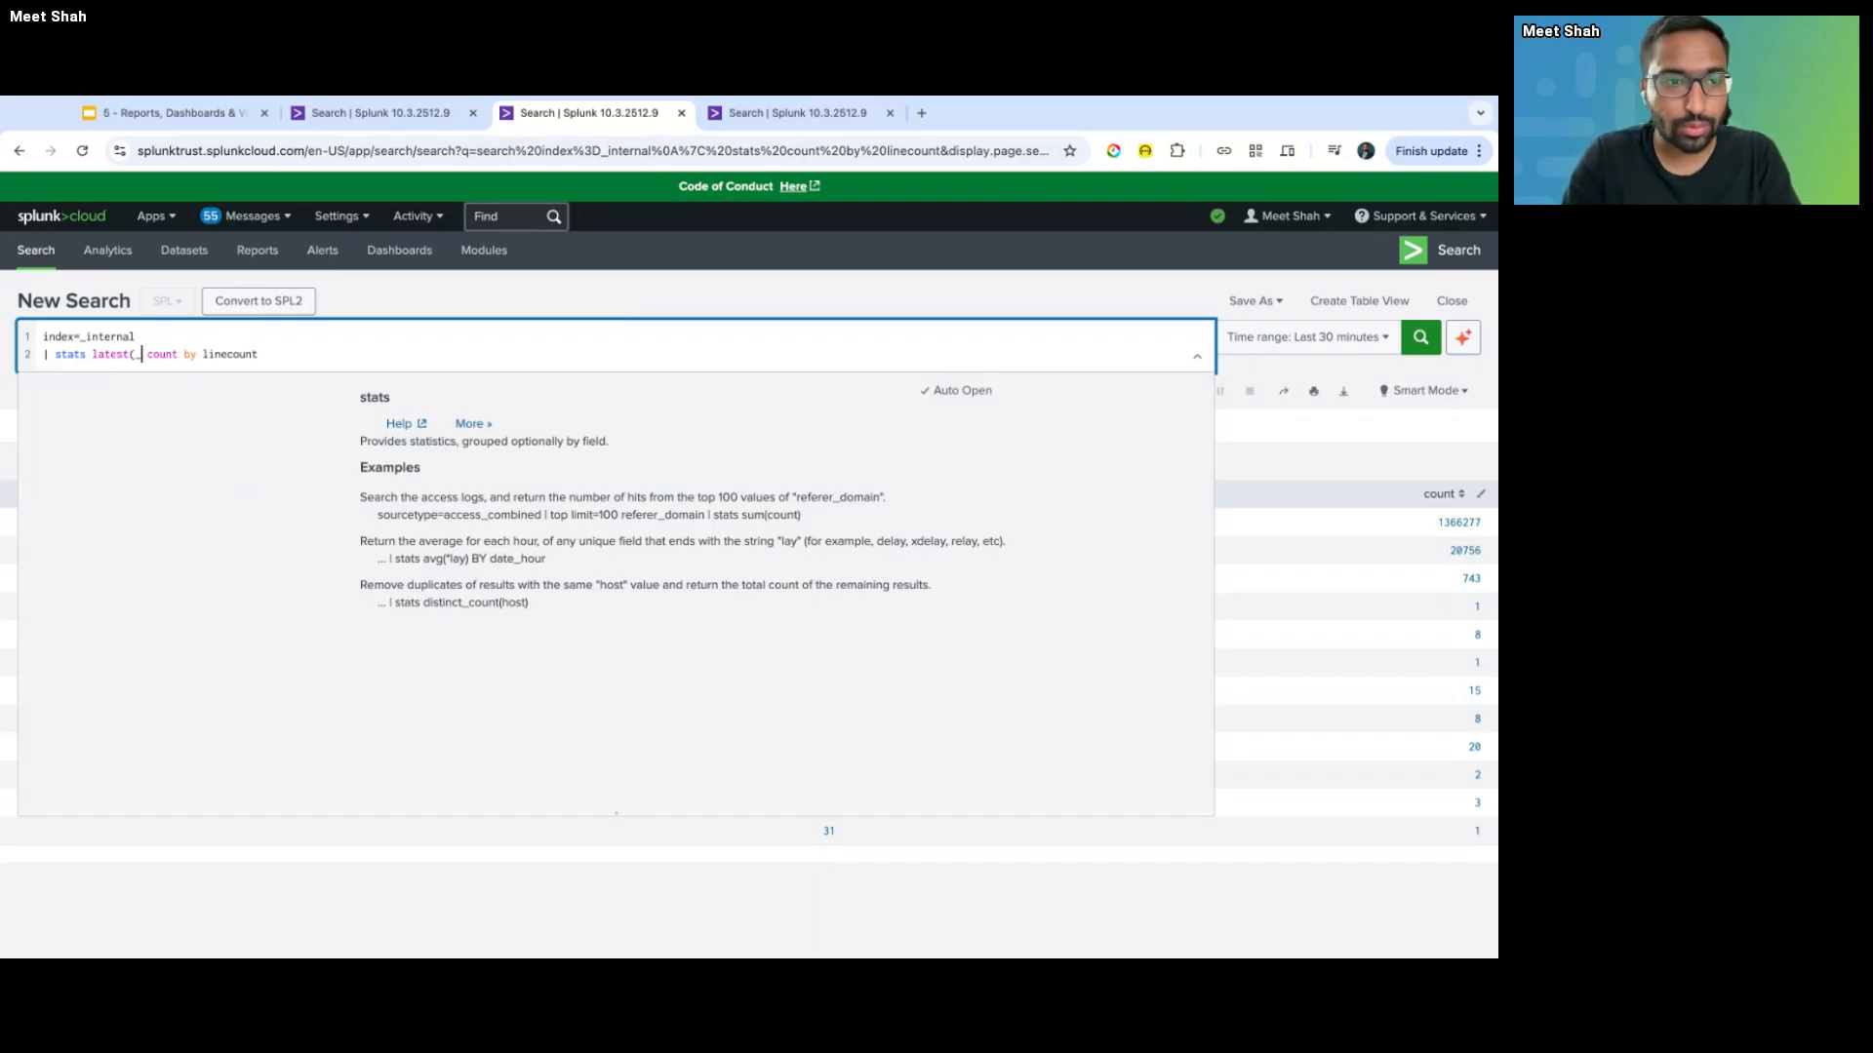
pyautogui.write(' as la')
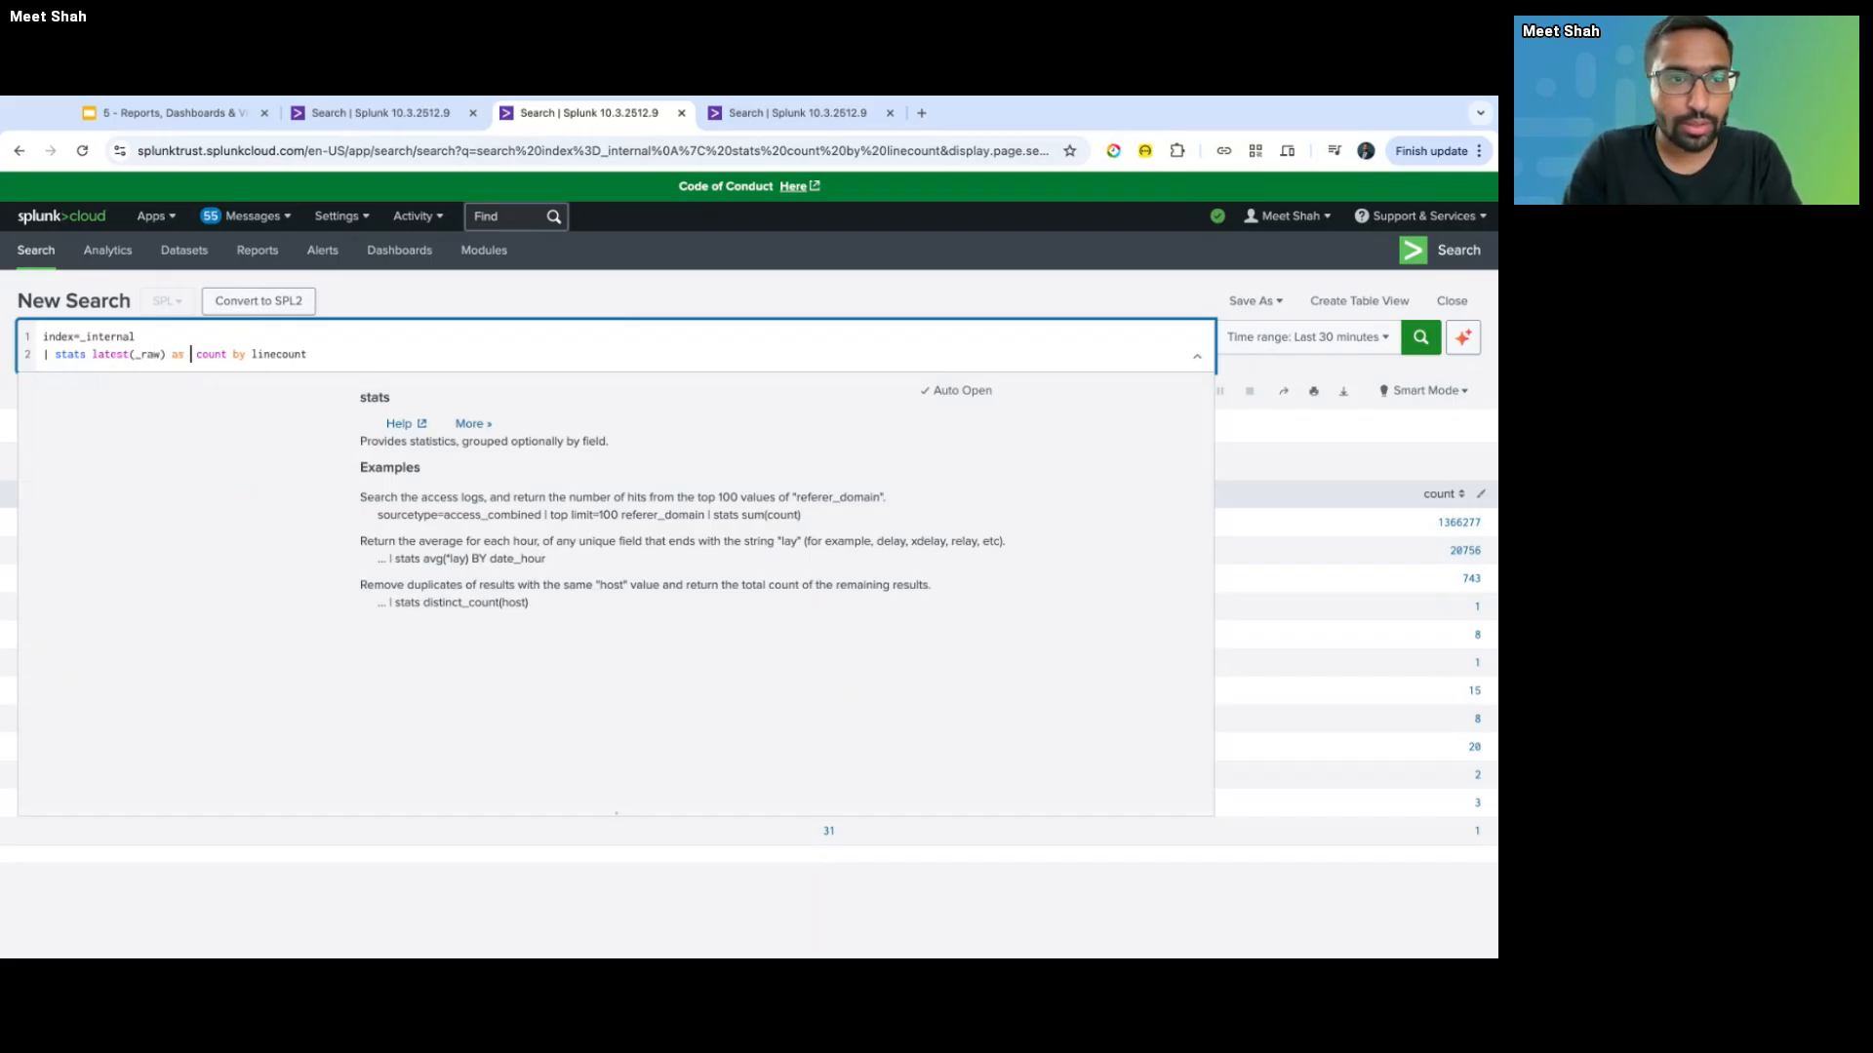
pyautogui.write('testEvent')
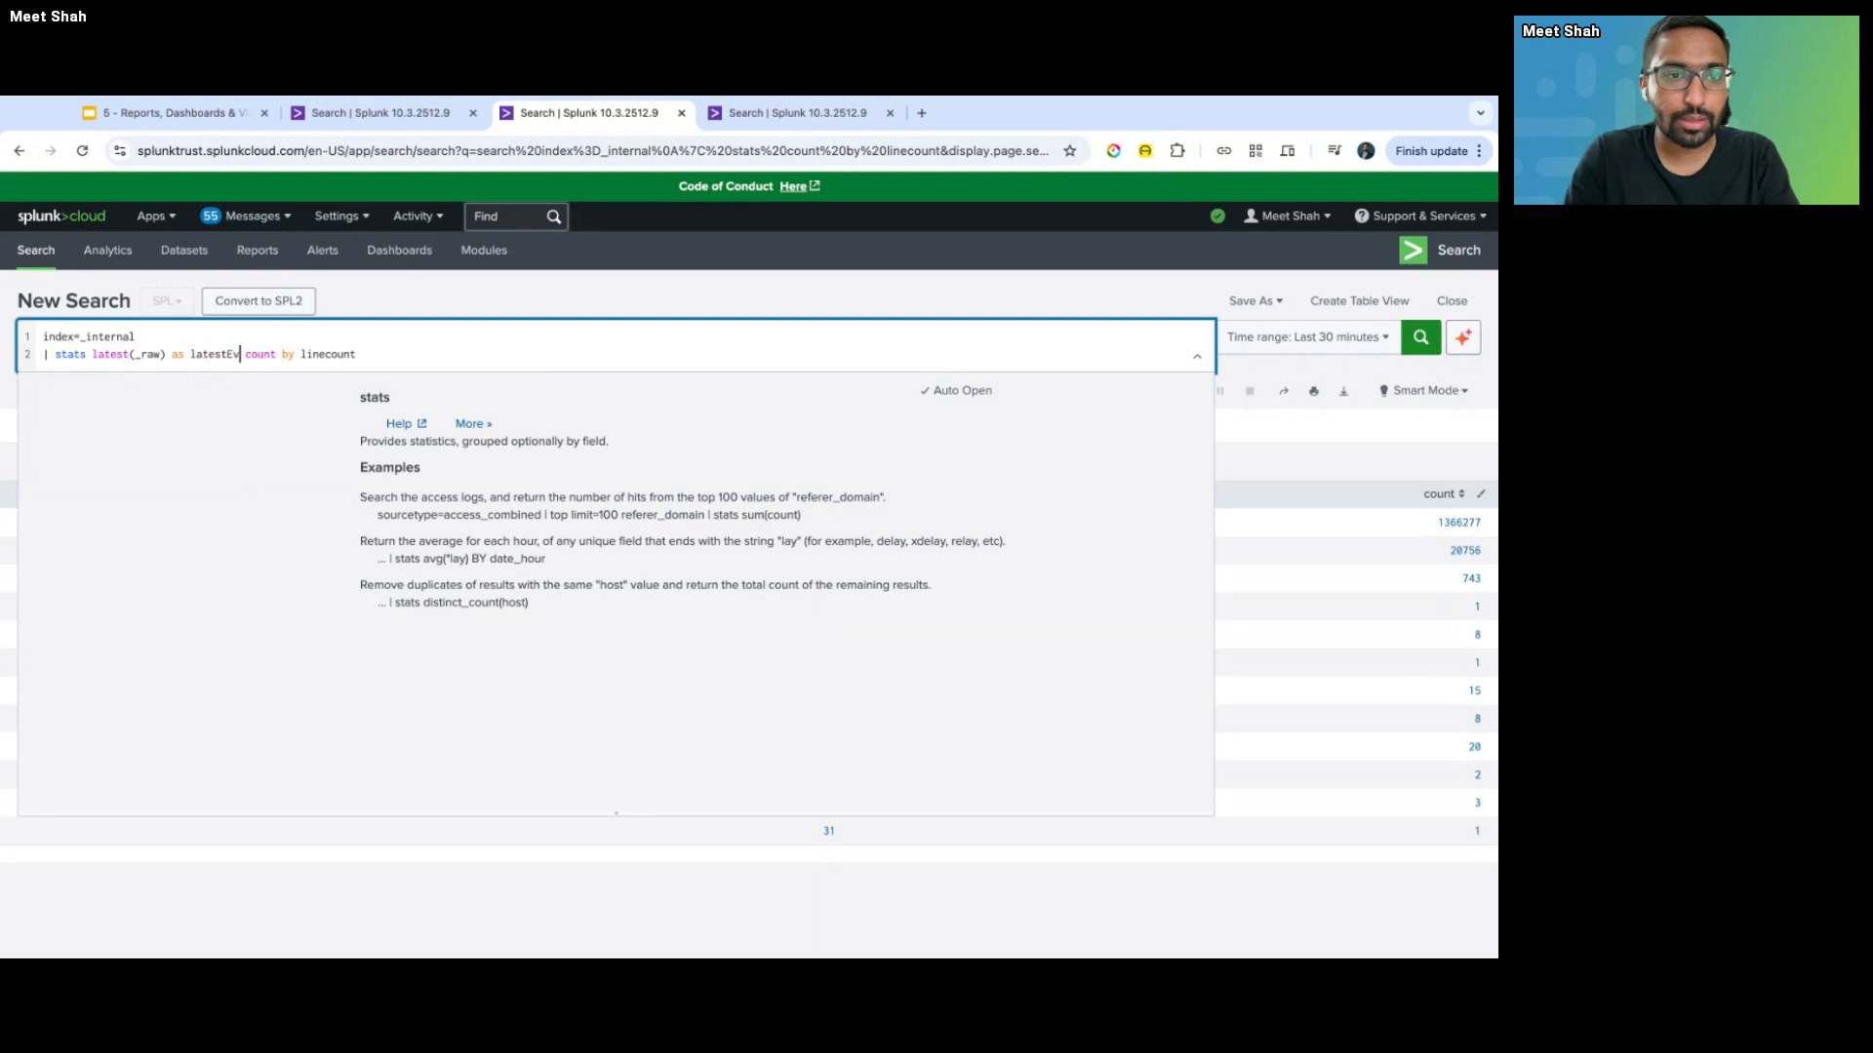
pyautogui.press('Return')
pyautogui.click(172, 458)
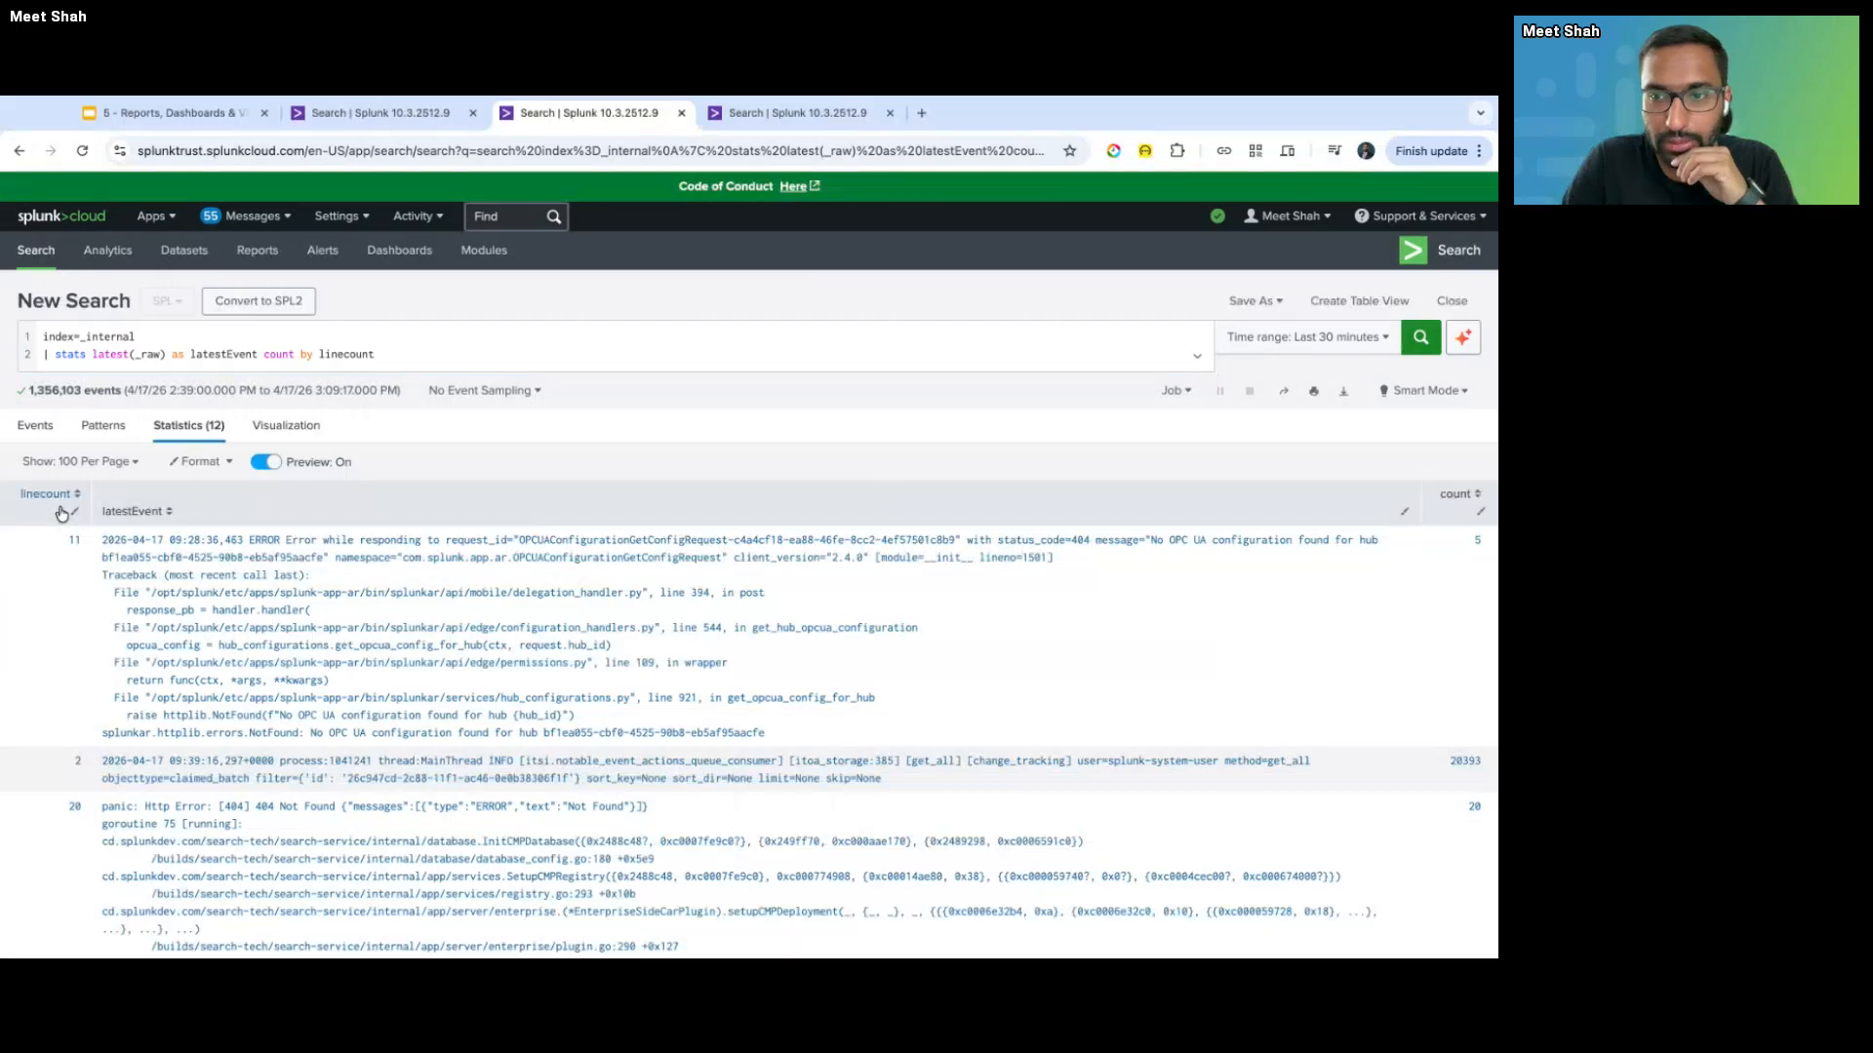
pyautogui.click(60, 514)
pyautogui.scroll(-1, 98, 522)
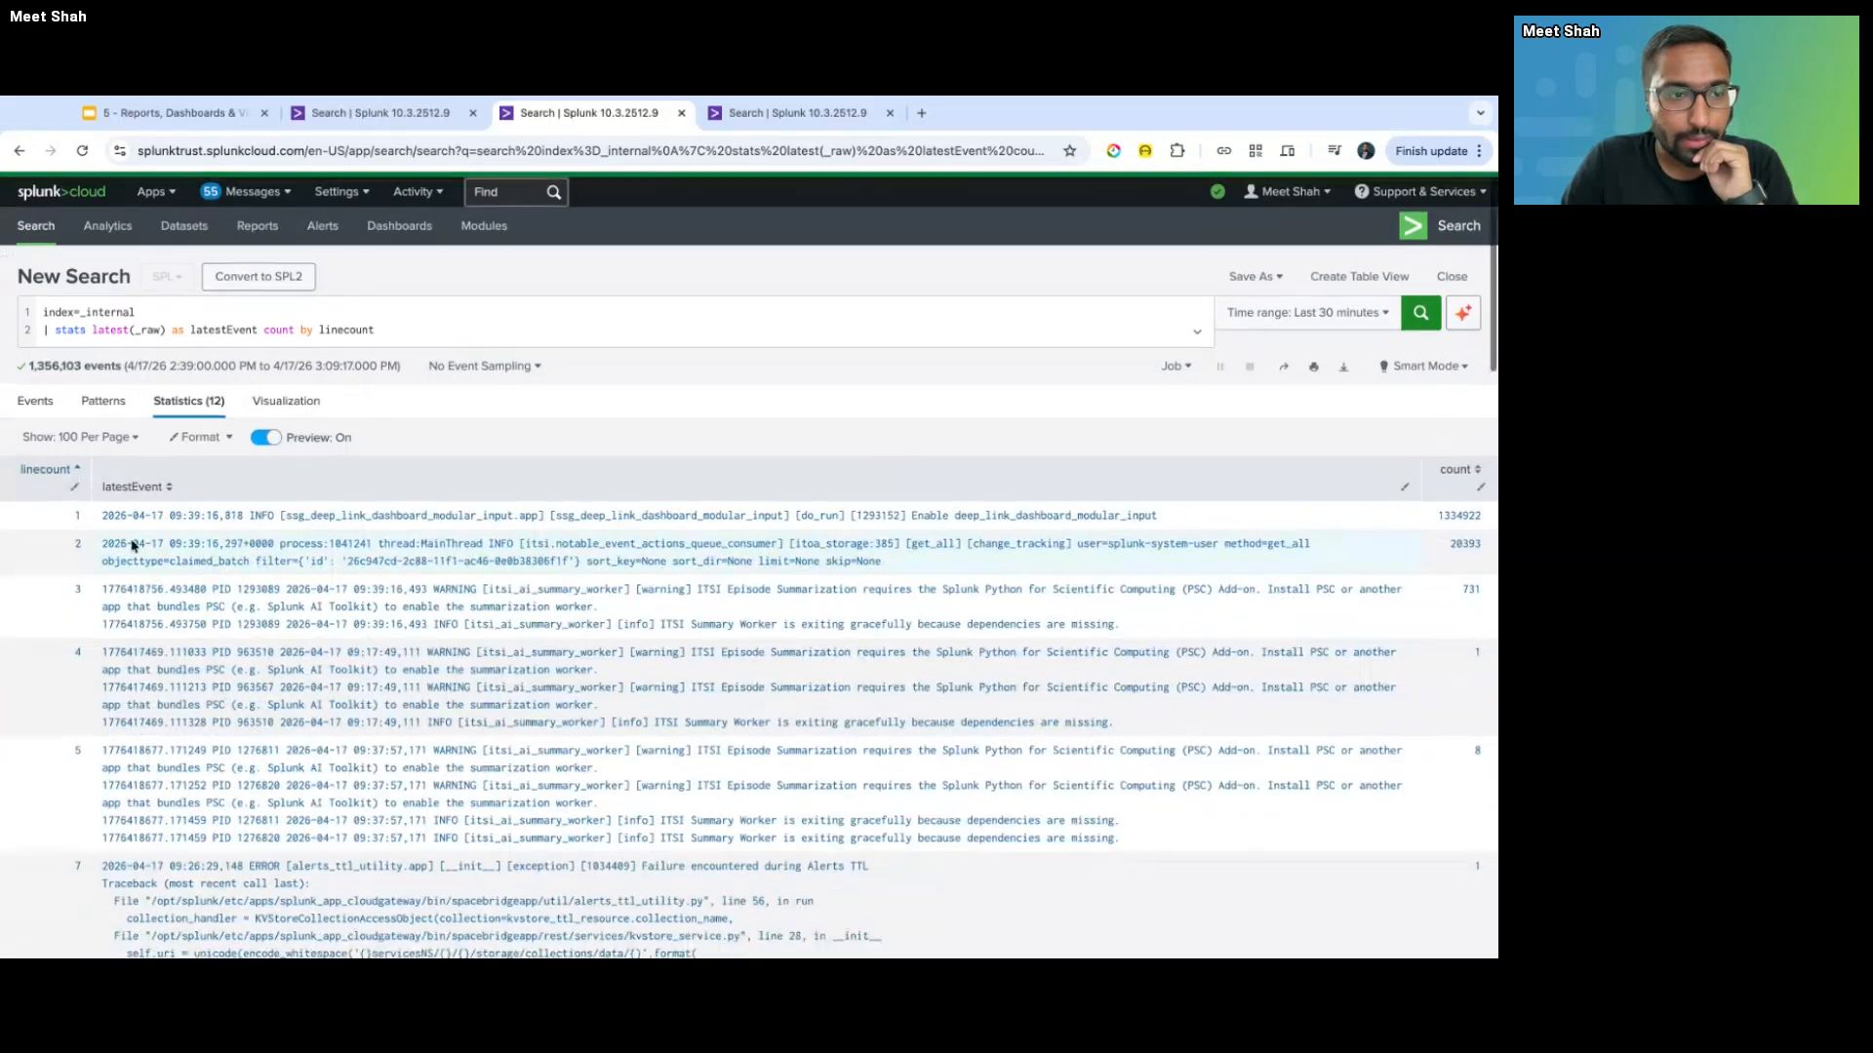
pyautogui.moveTo(102, 514); pyautogui.dragTo(1161, 518)
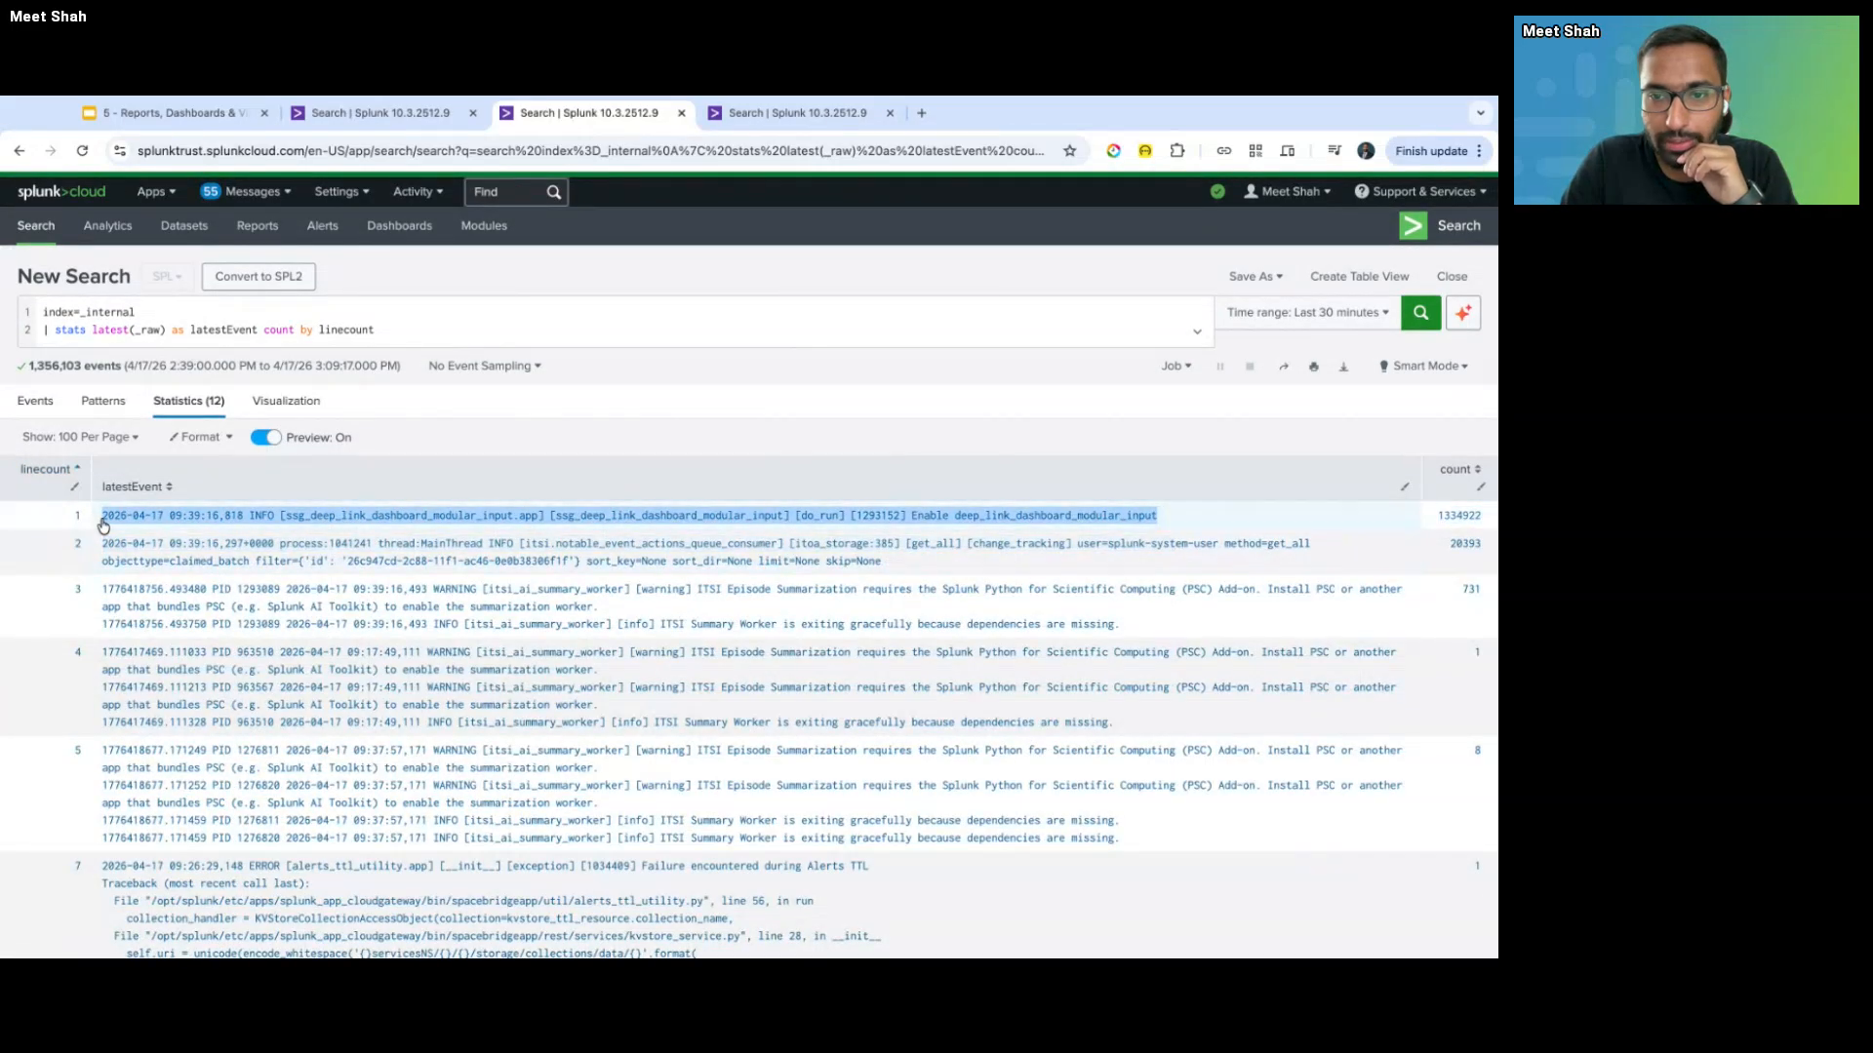
pyautogui.doubleClick(1440, 516)
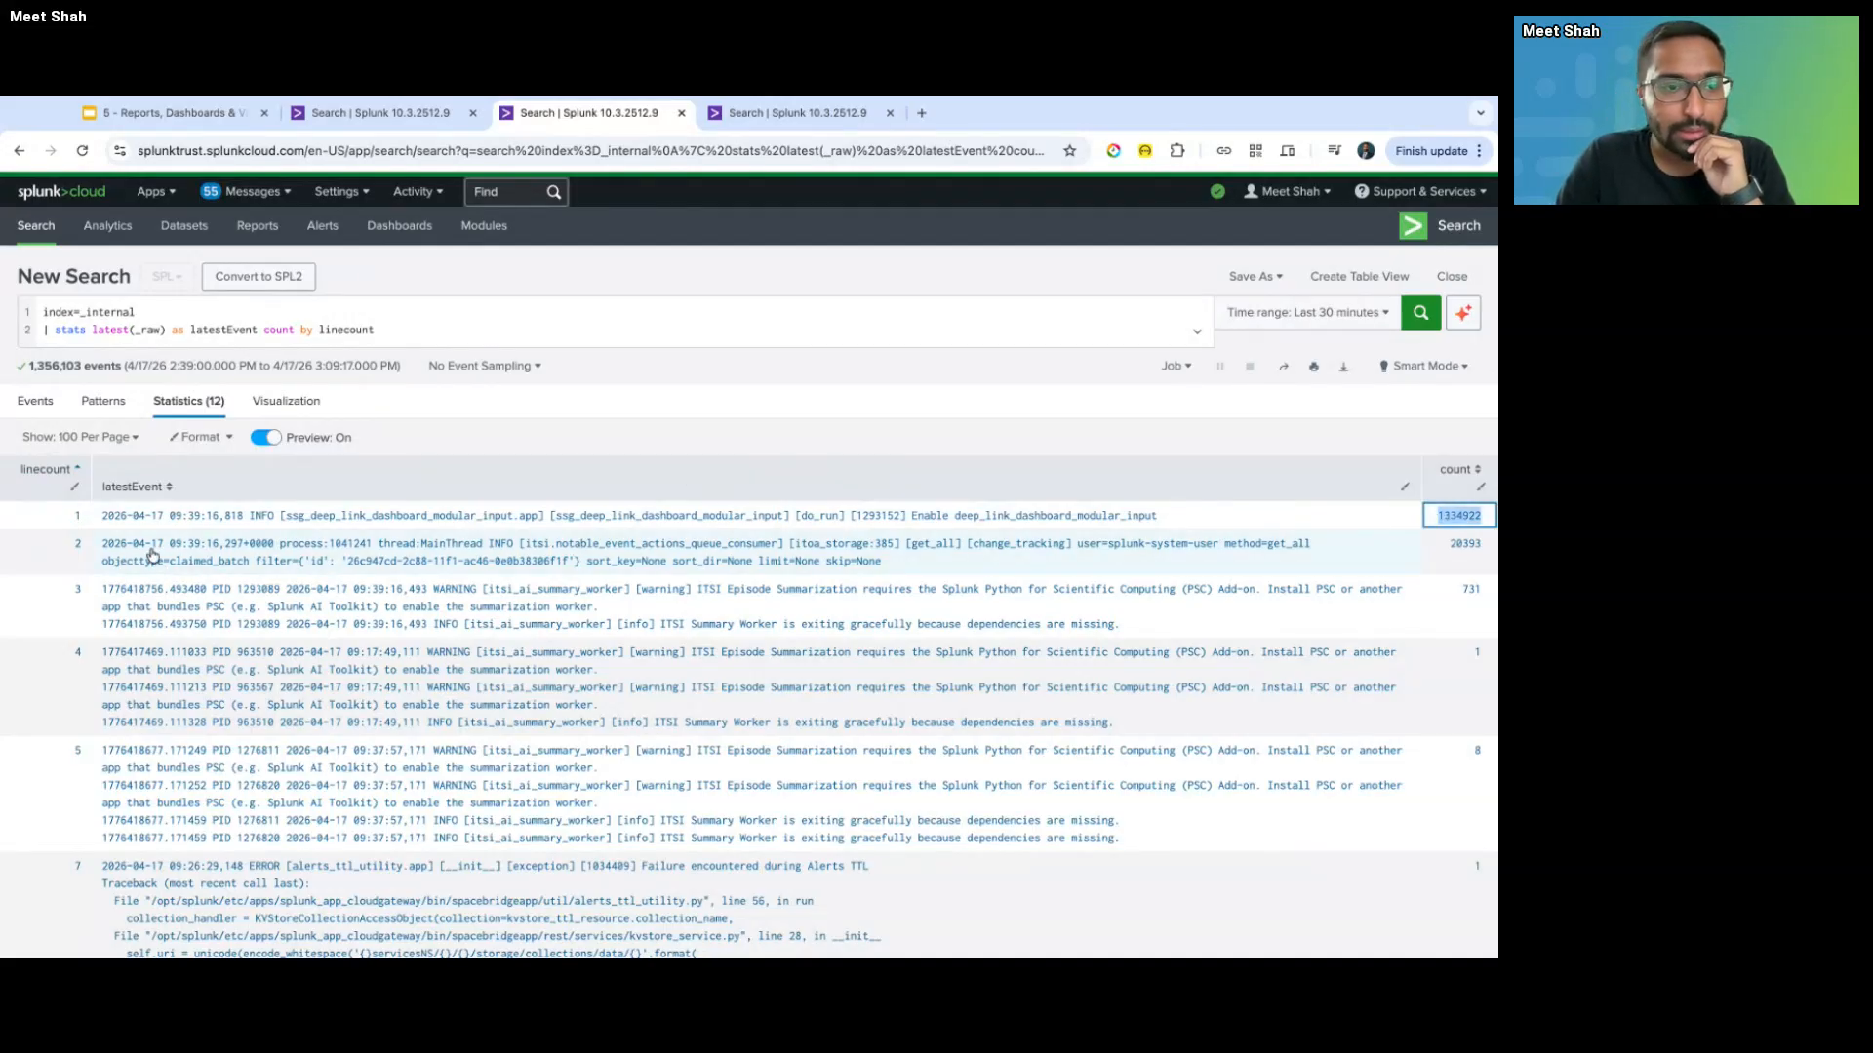
pyautogui.moveTo(97, 553); pyautogui.dragTo(830, 543)
pyautogui.moveTo(98, 553); pyautogui.dragTo(1219, 567)
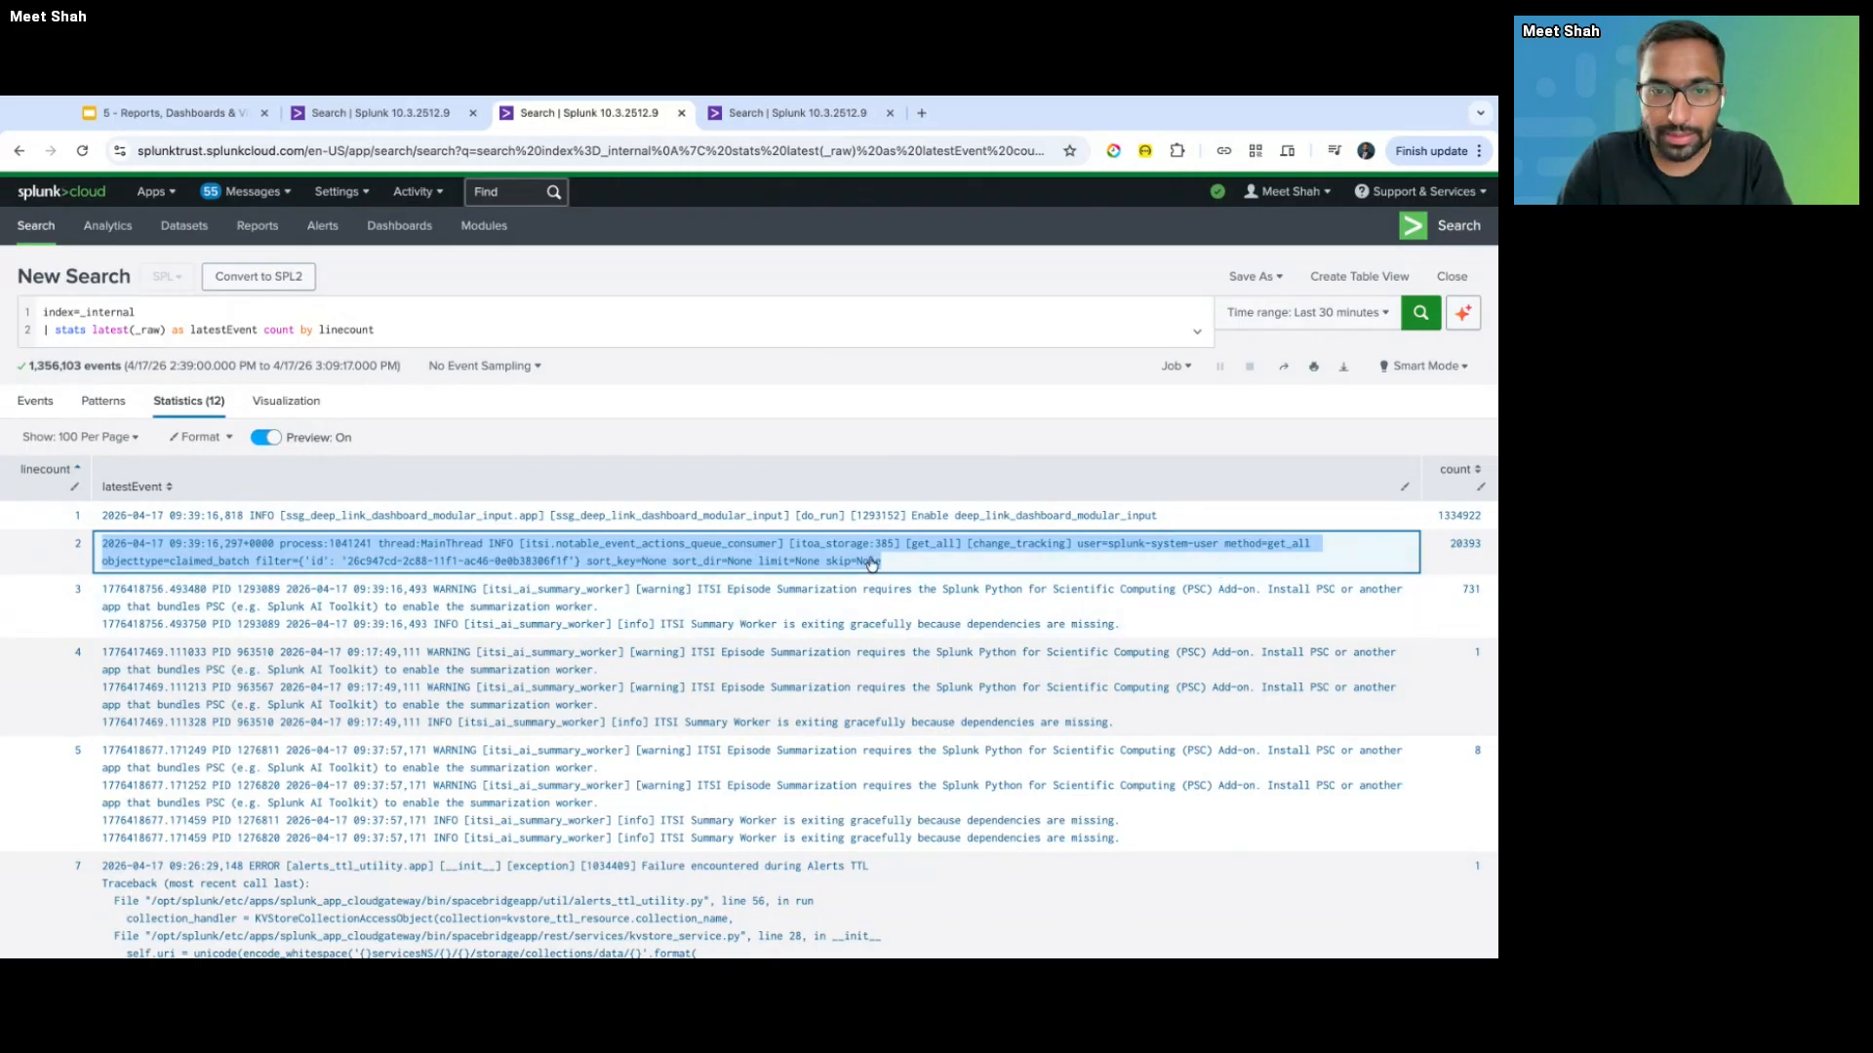
pyautogui.scroll(-1, 531, 585)
pyautogui.scroll(-2, 173, 604)
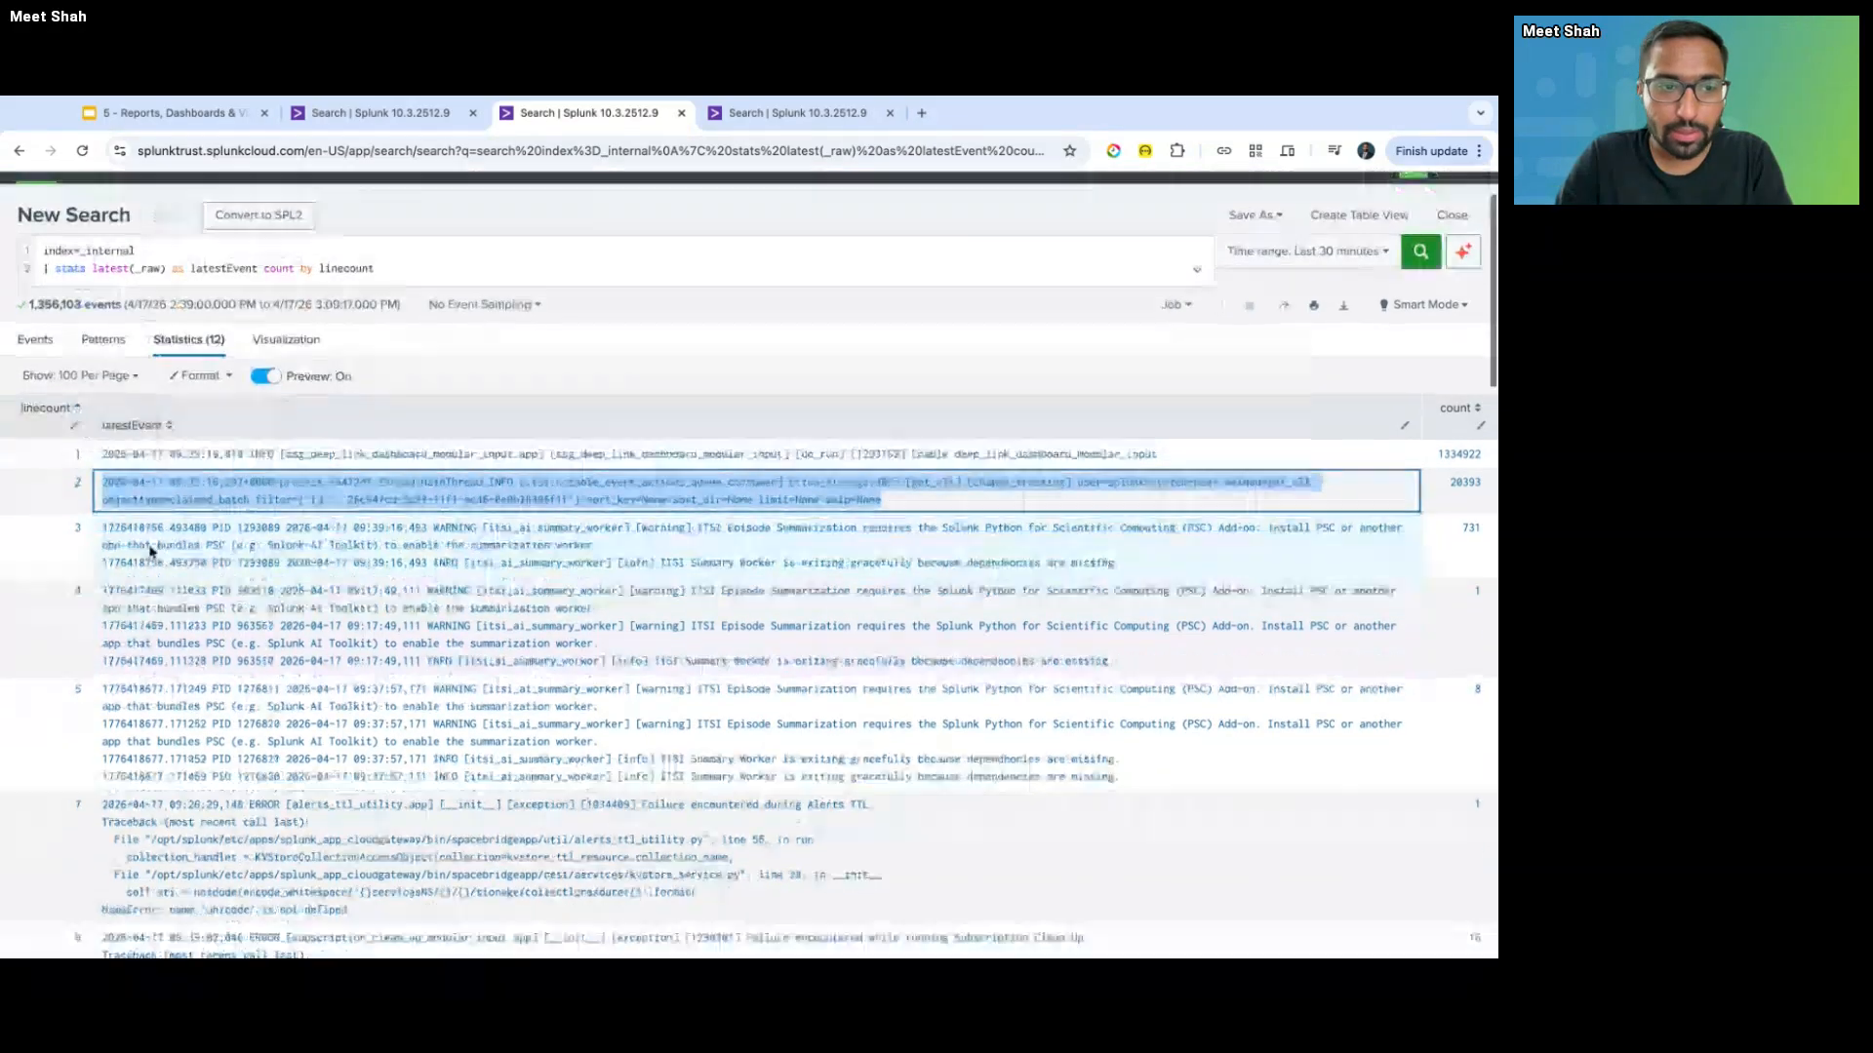
pyautogui.scroll(-3, 110, 576)
pyautogui.scroll(-10, 110, 577)
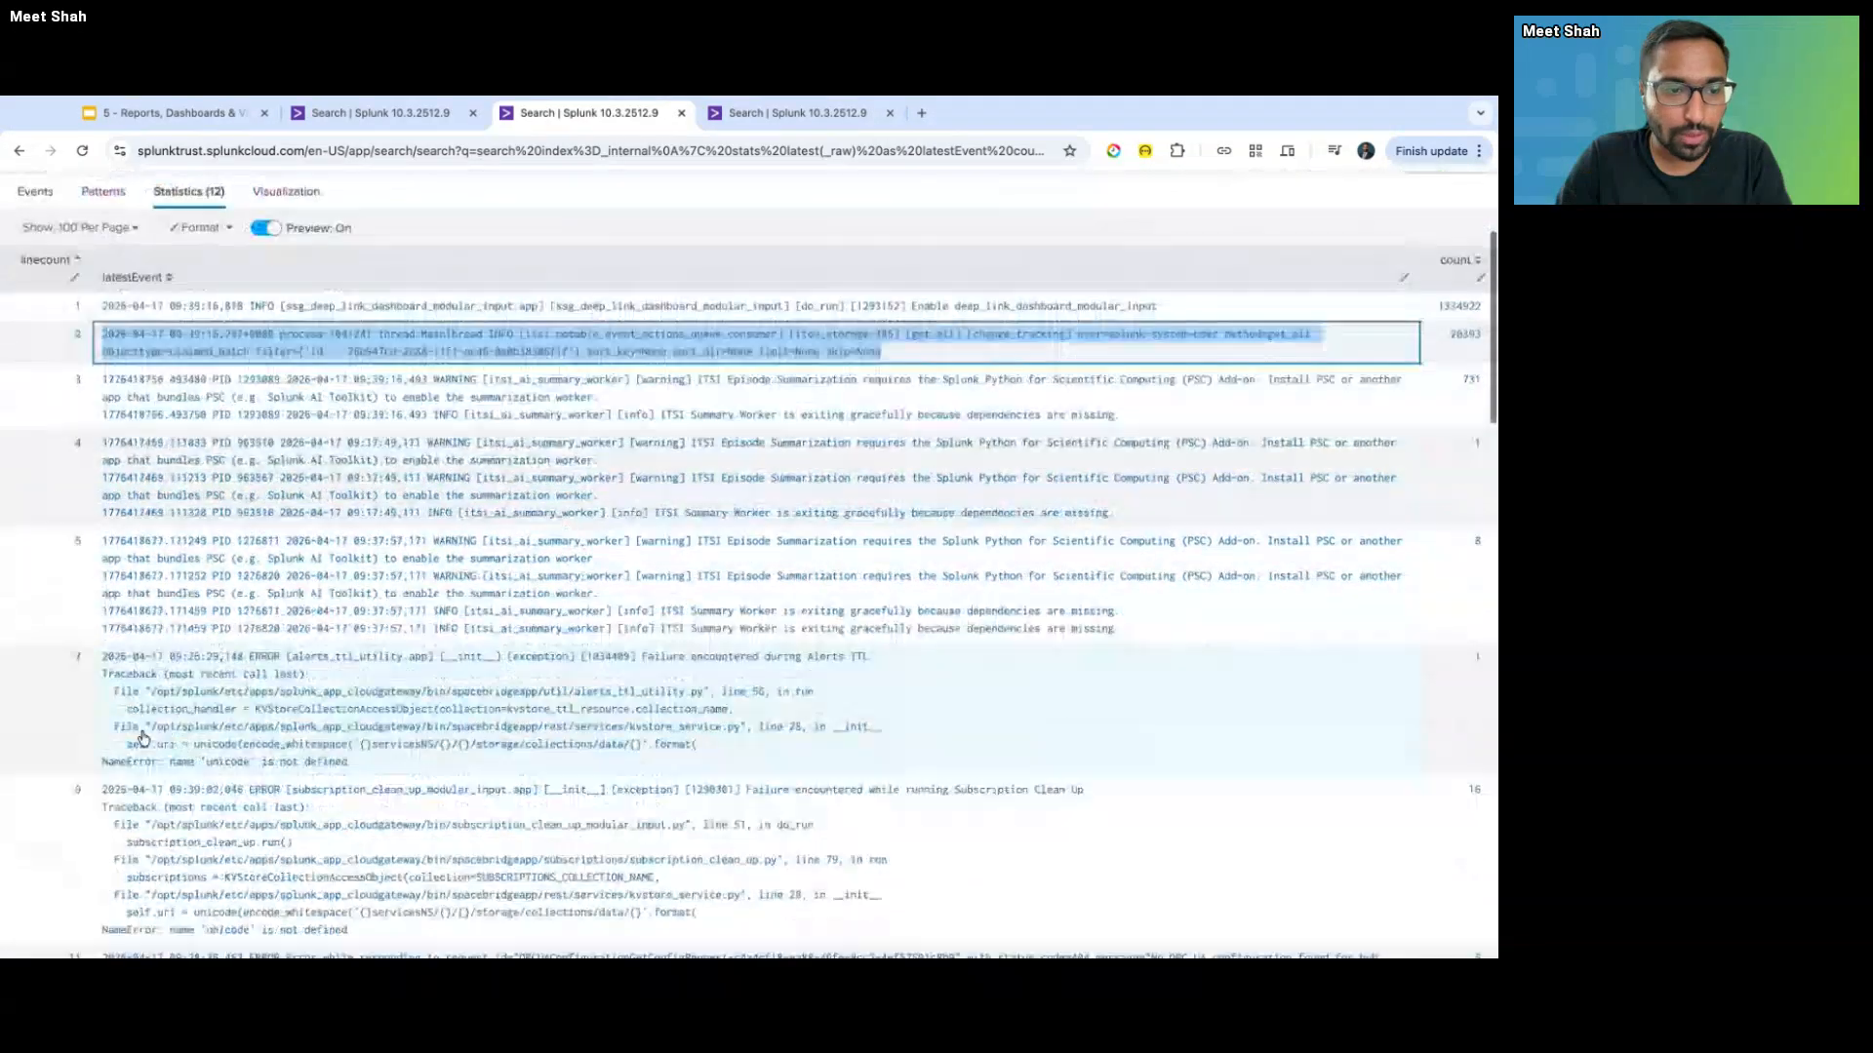
pyautogui.scroll(-3, 143, 738)
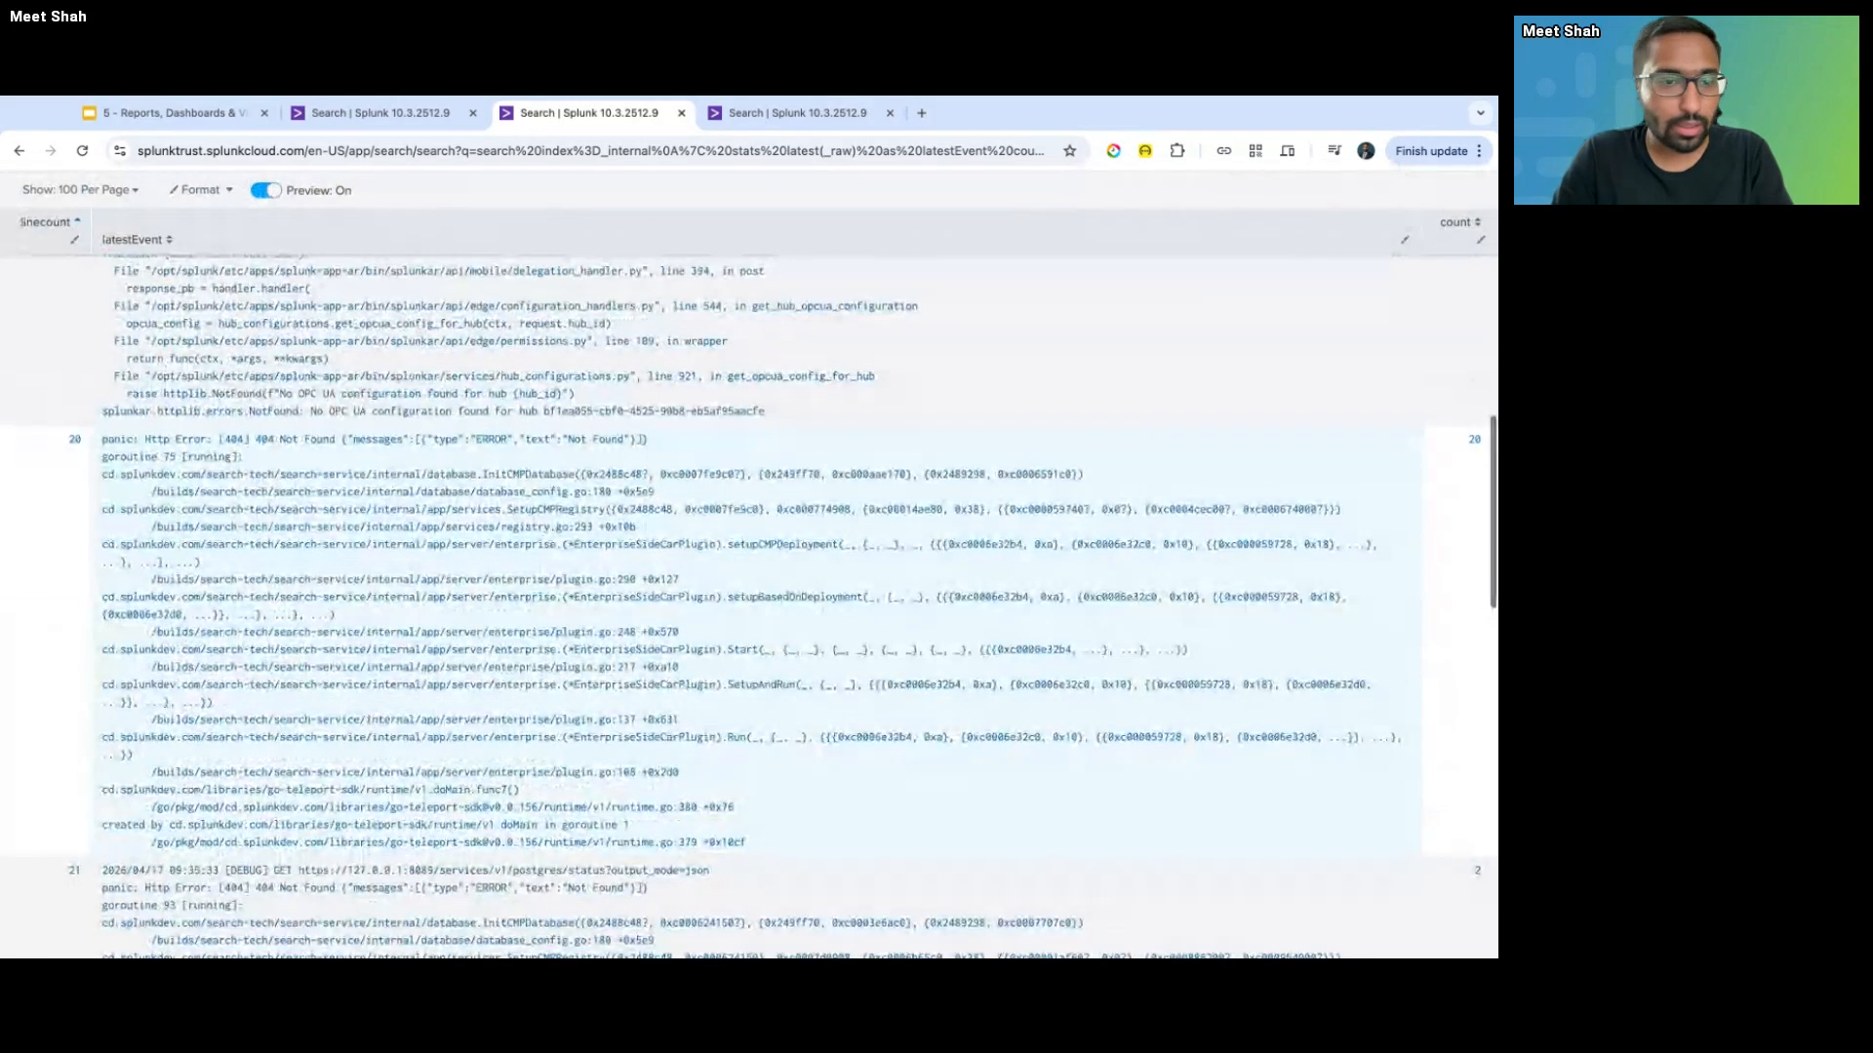
pyautogui.scroll(-2, 173, 701)
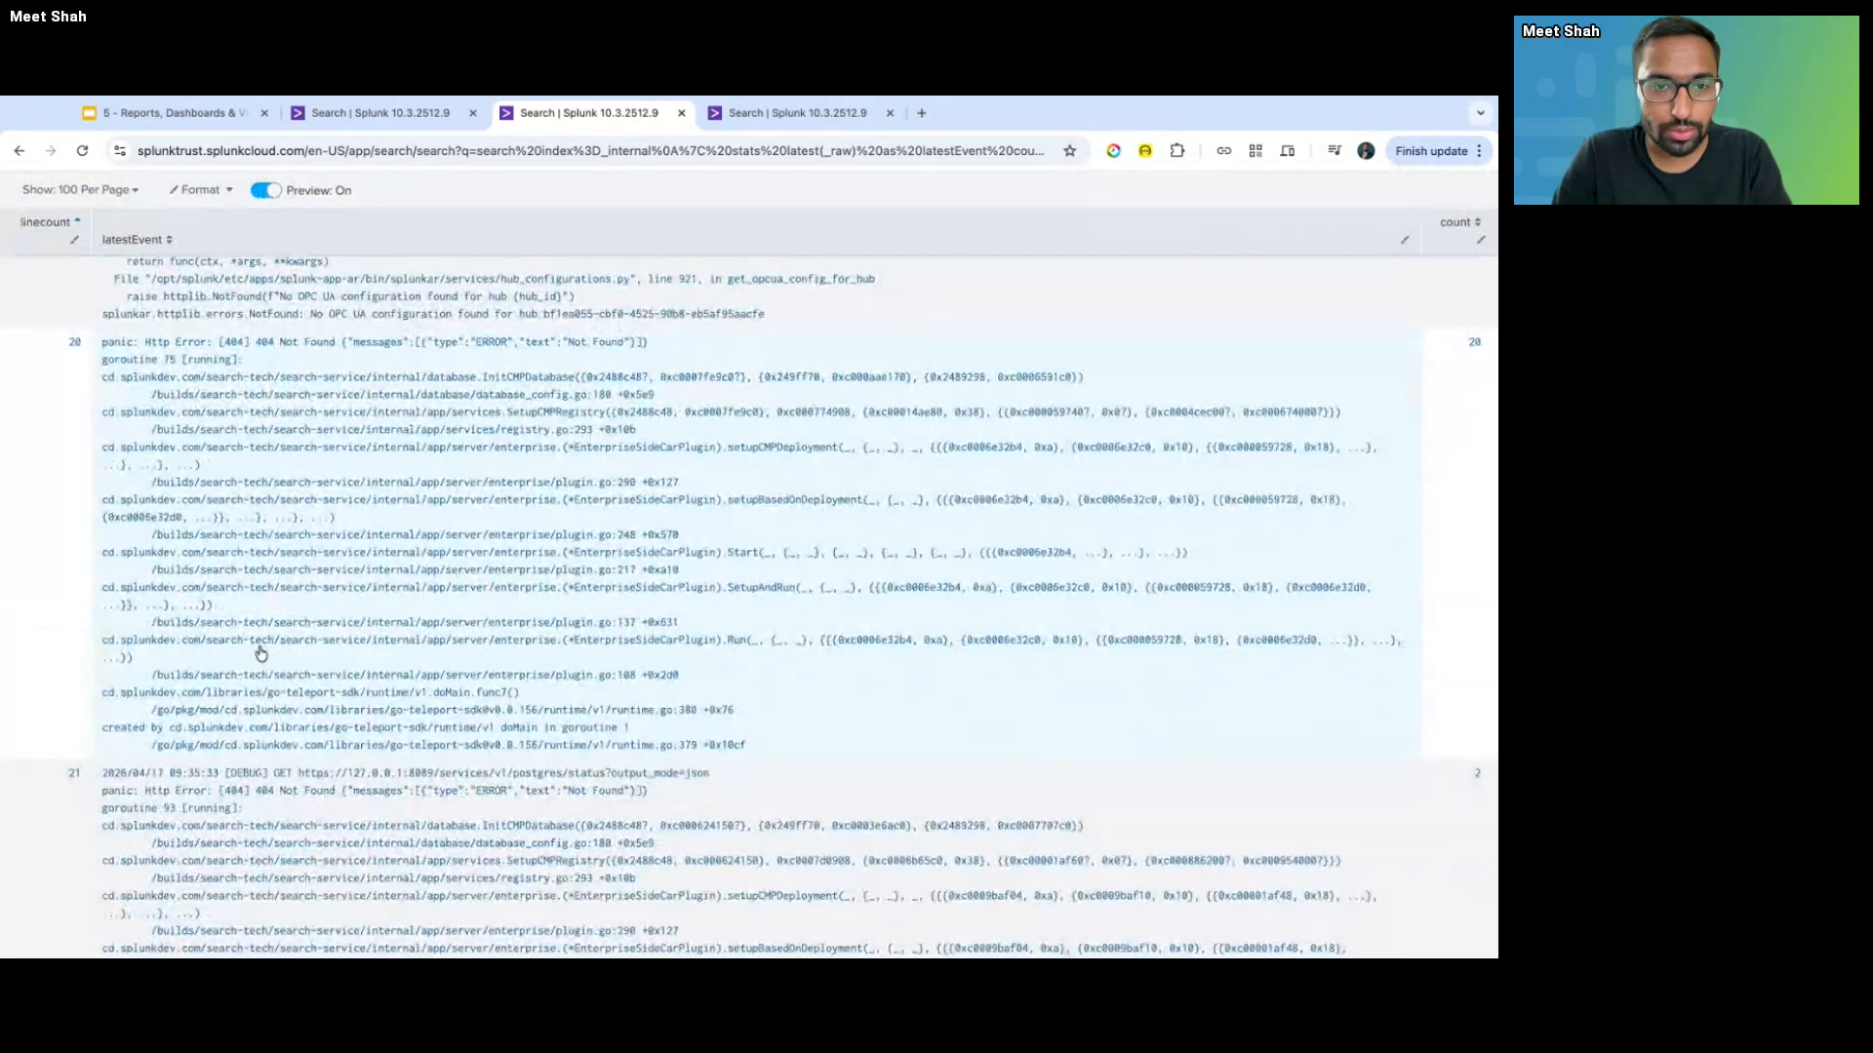
pyautogui.scroll(-8, 261, 654)
pyautogui.scroll(-5, 260, 653)
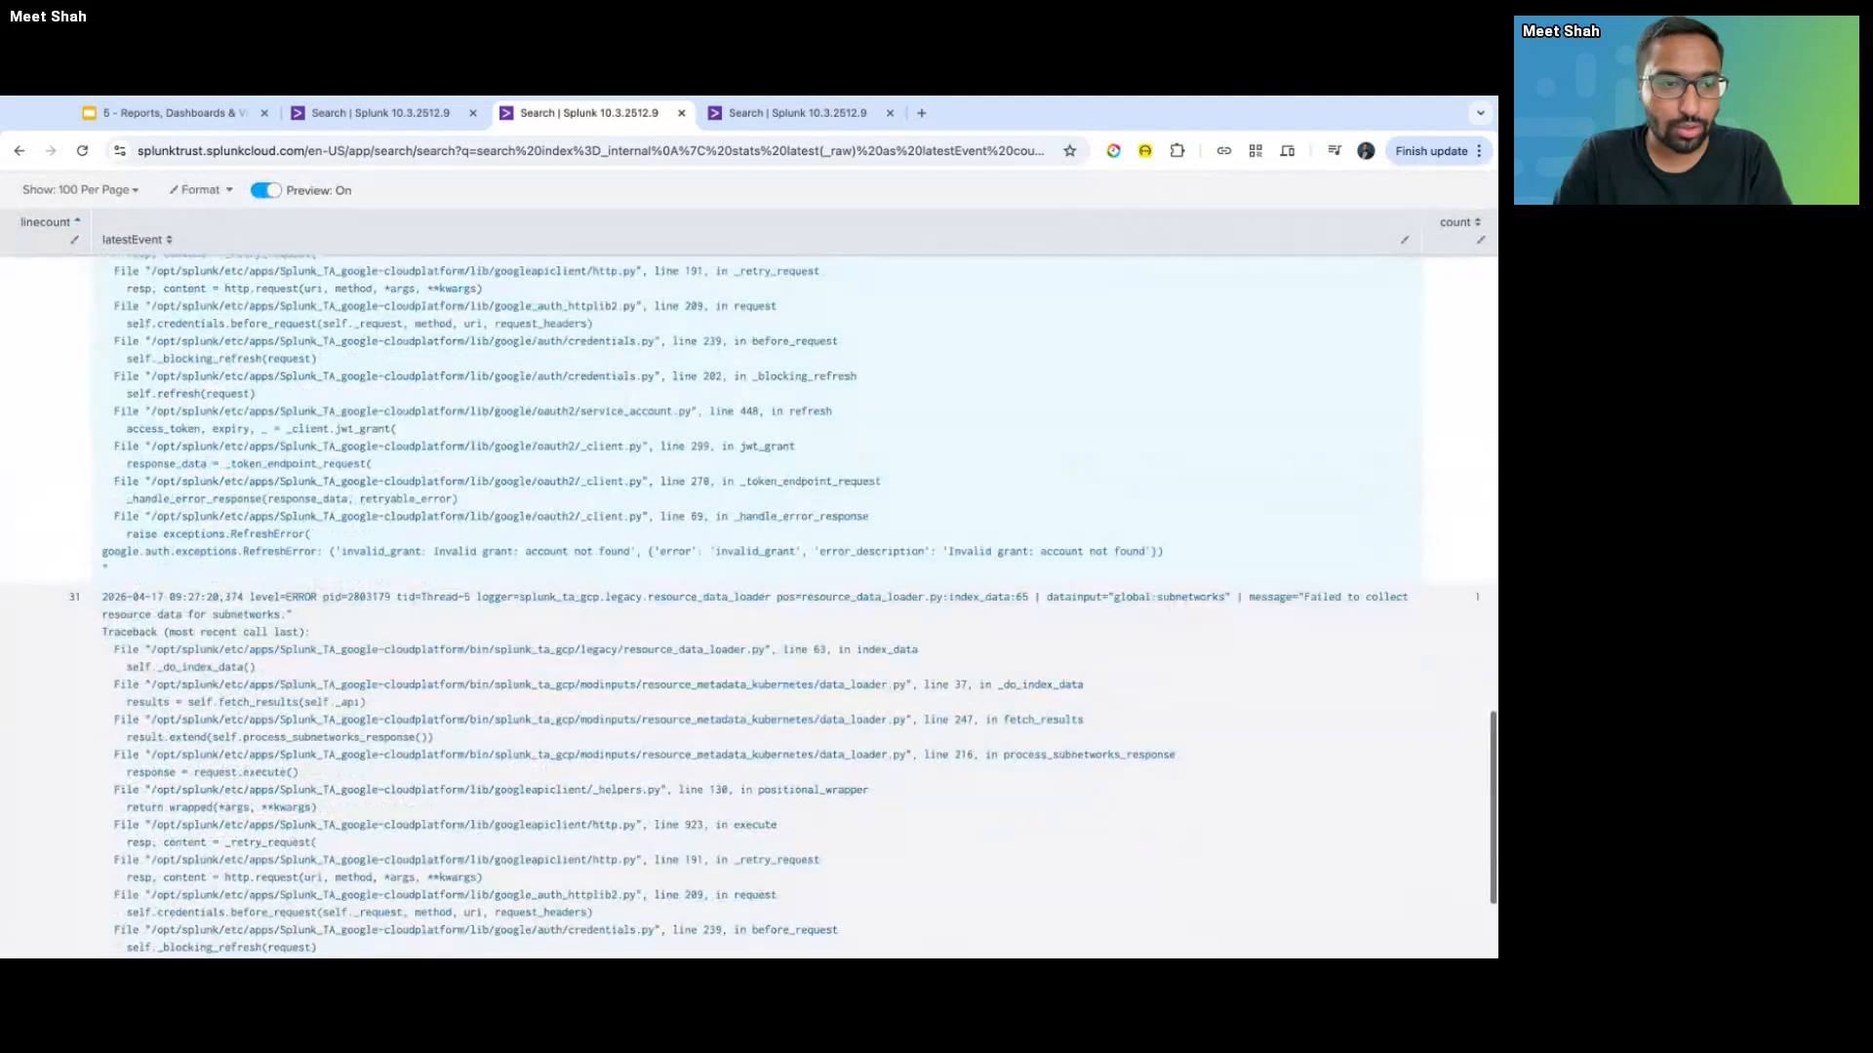
pyautogui.scroll(10, 749, 607)
pyautogui.scroll(3, 749, 585)
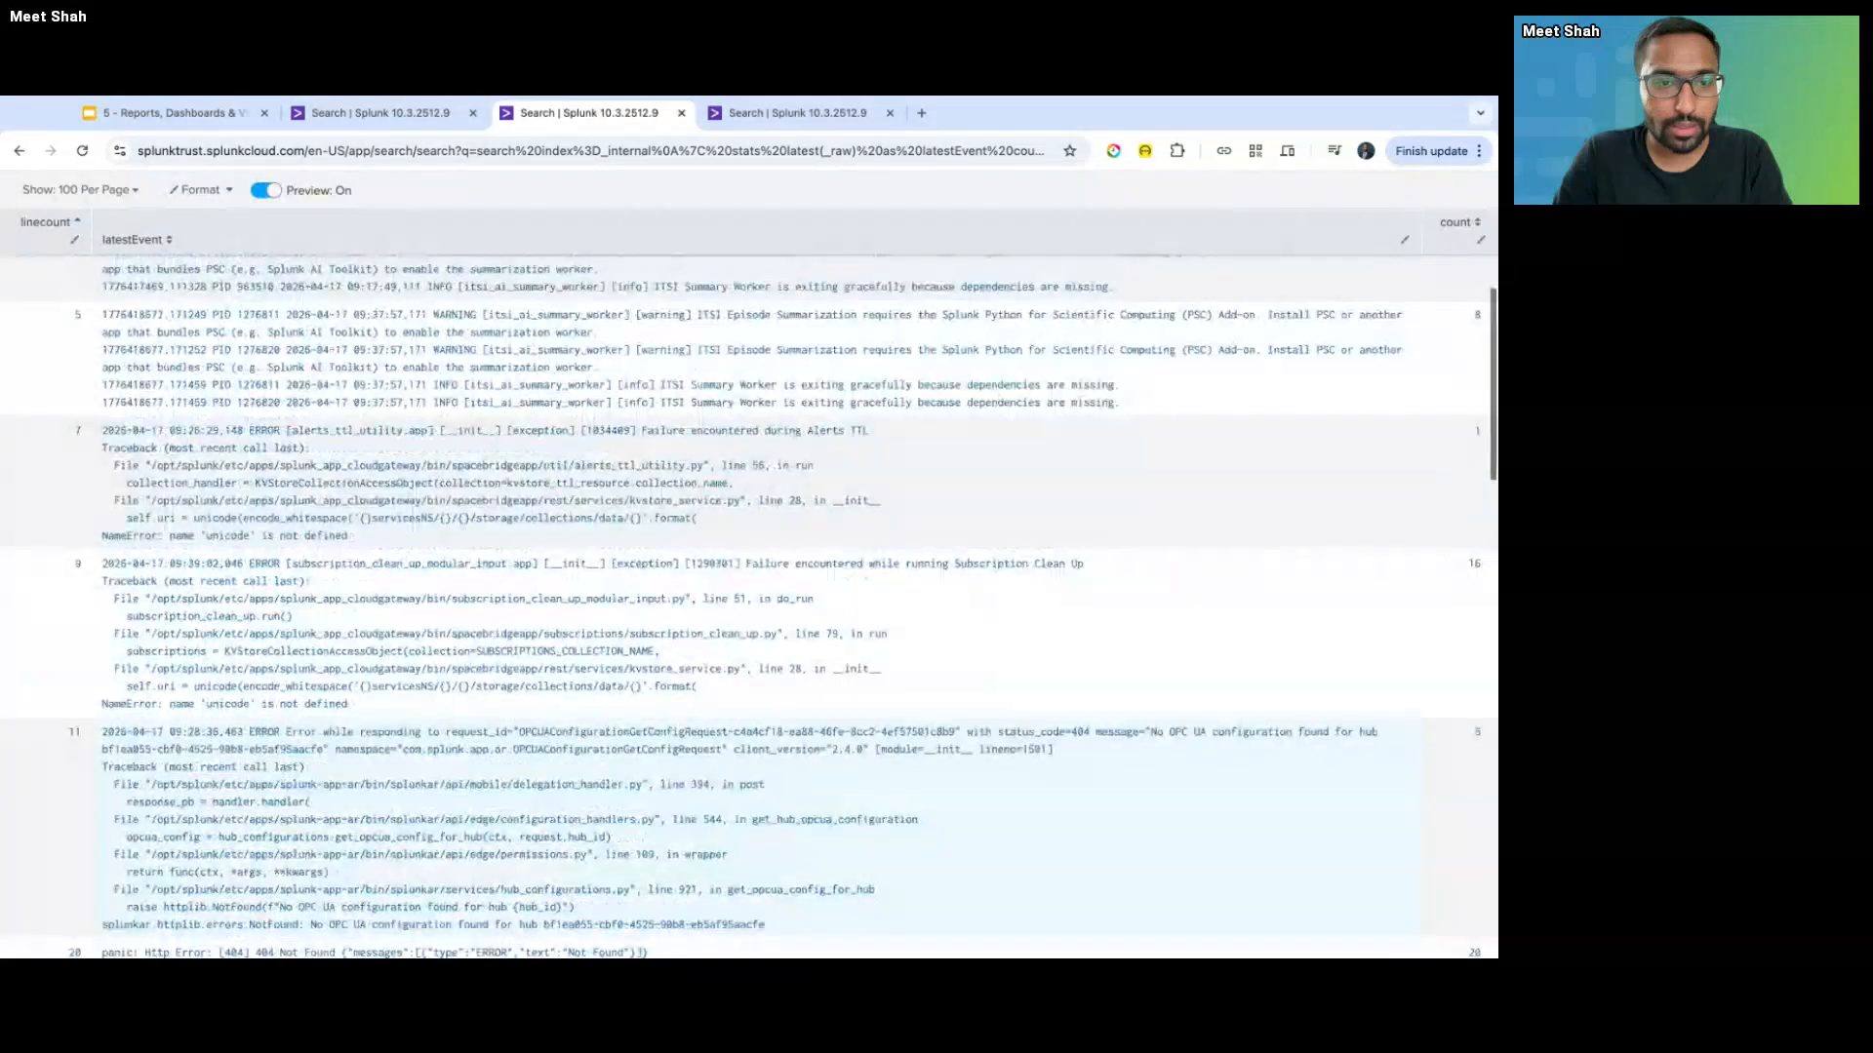
pyautogui.scroll(1, 749, 604)
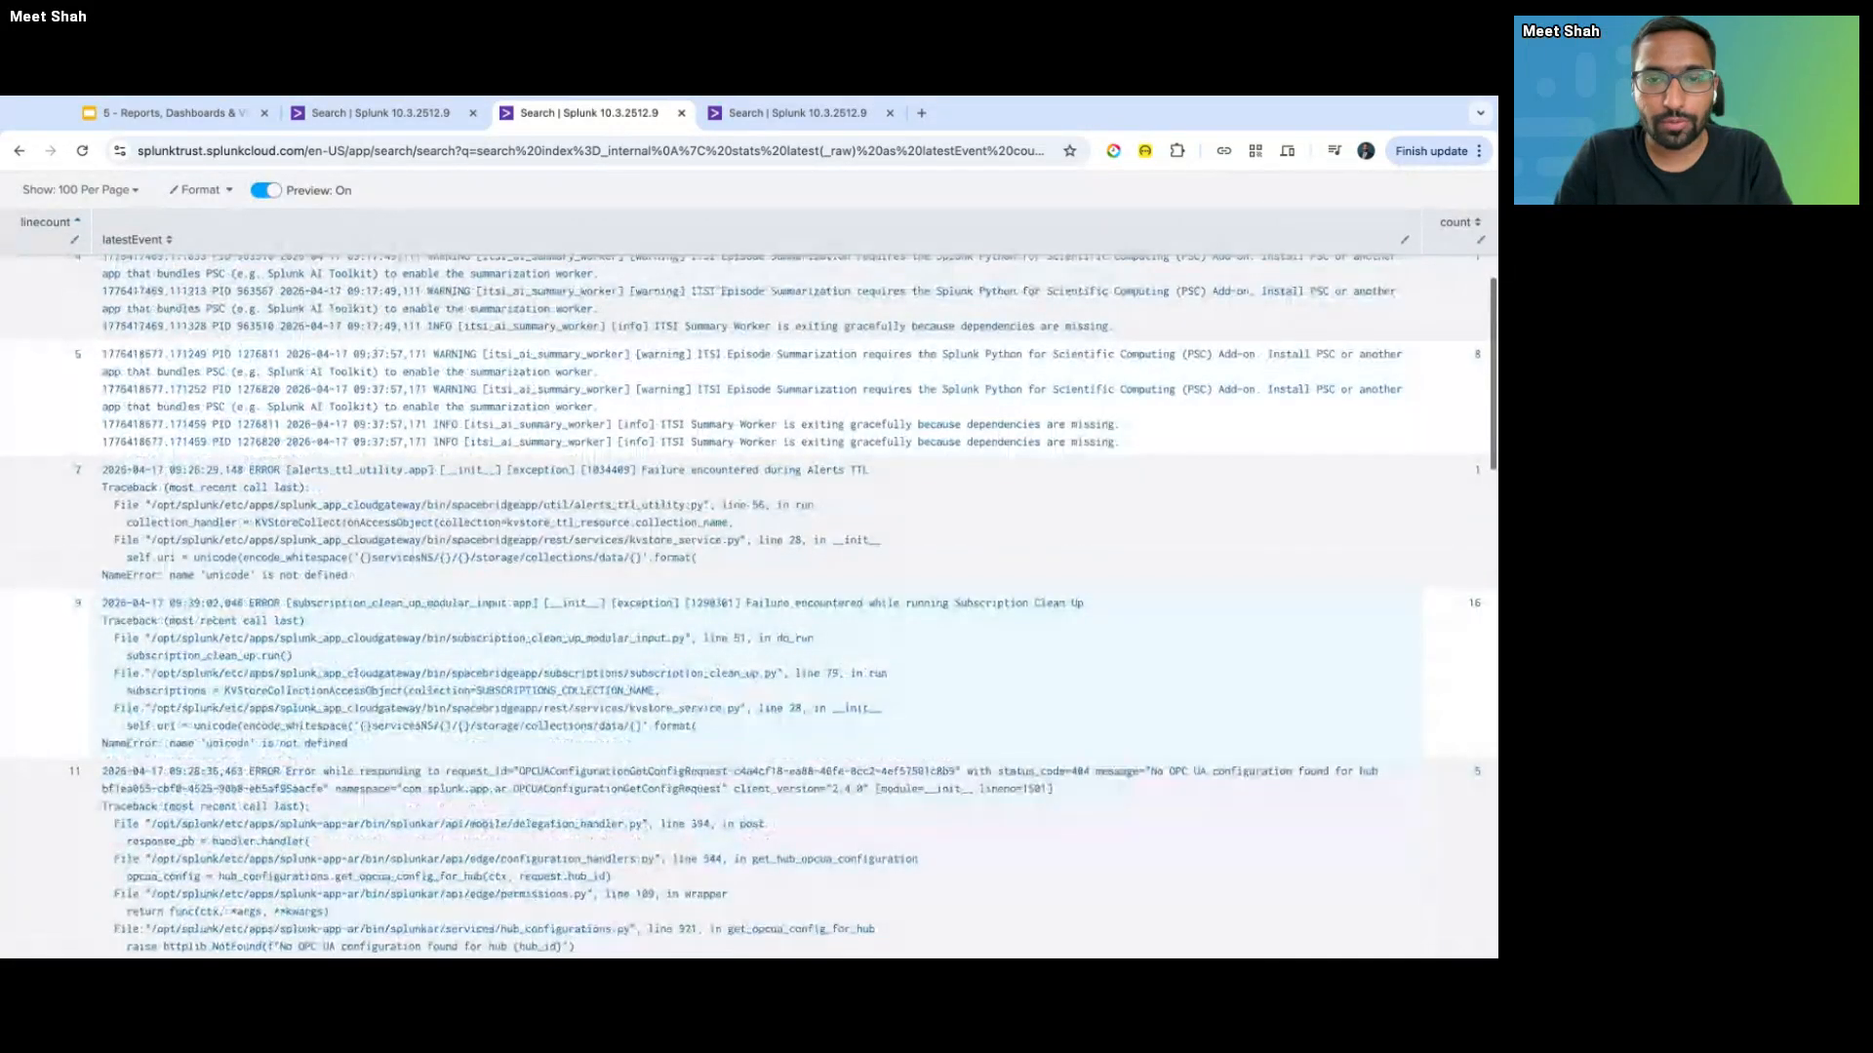
pyautogui.scroll(-3, 749, 605)
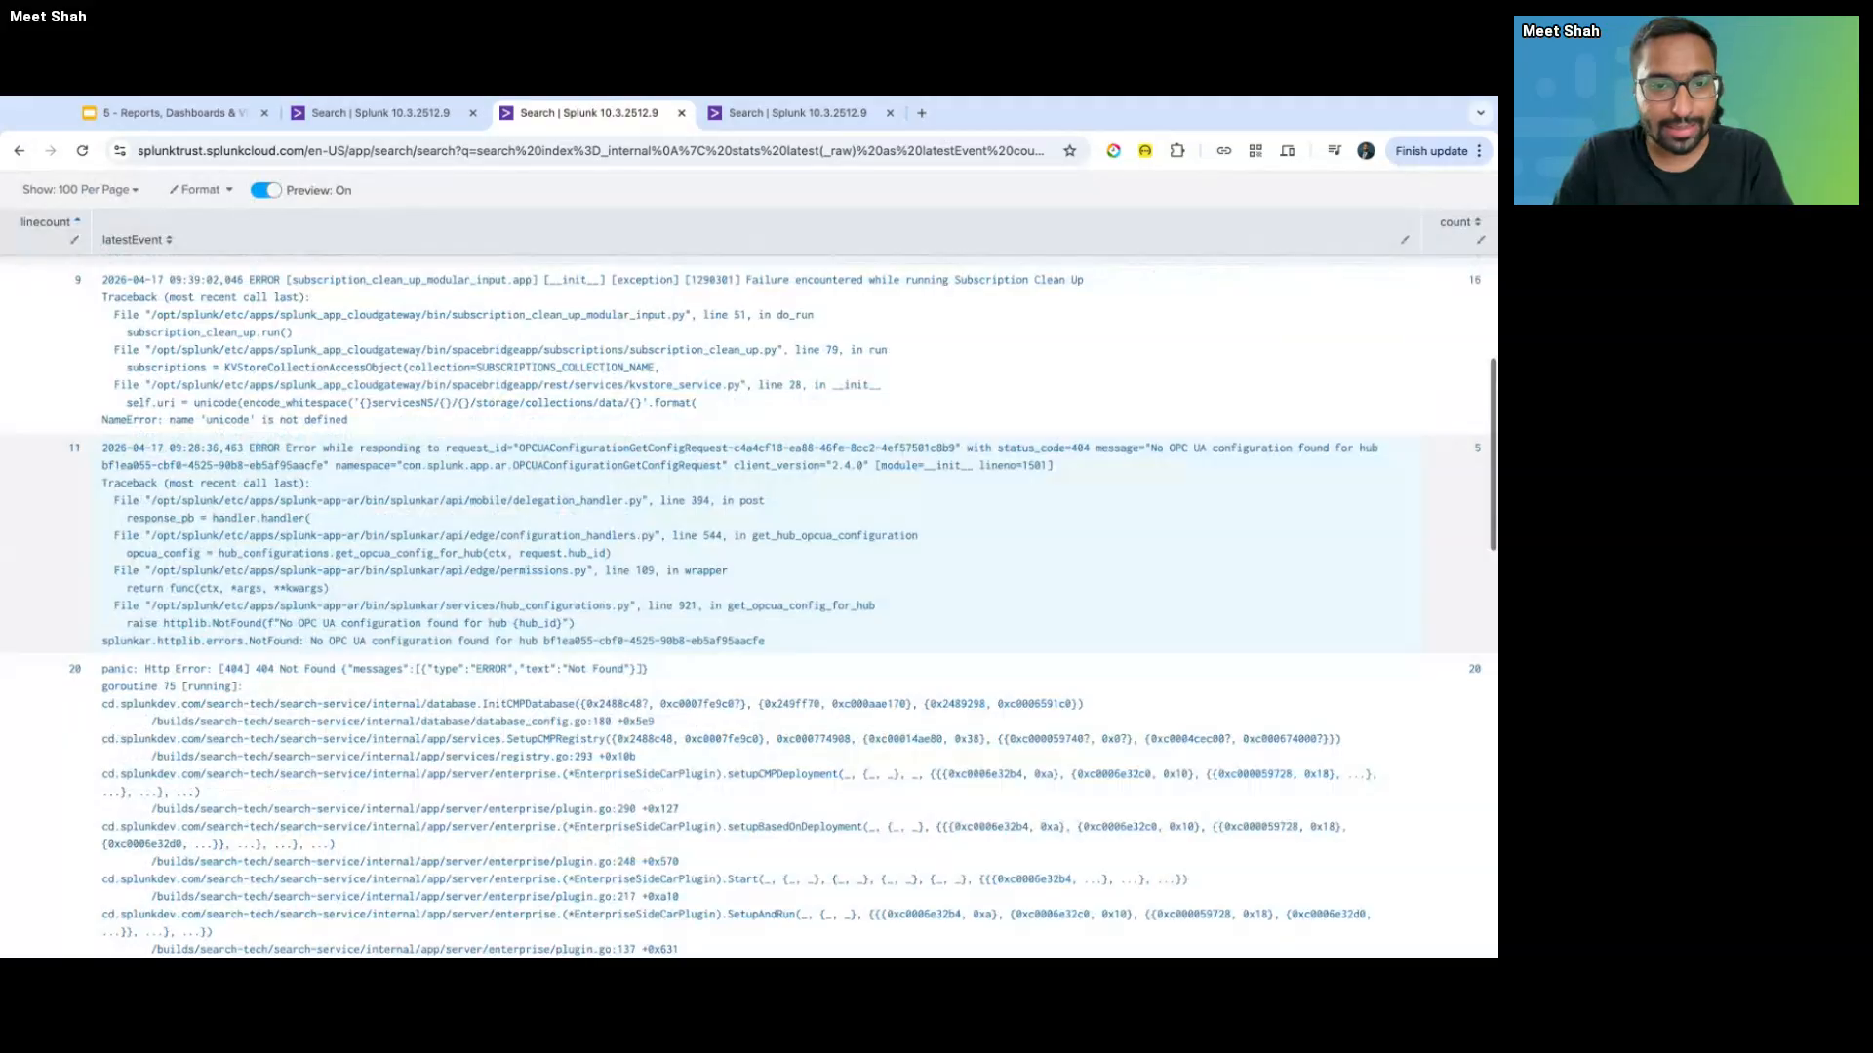
pyautogui.scroll(-3, 749, 586)
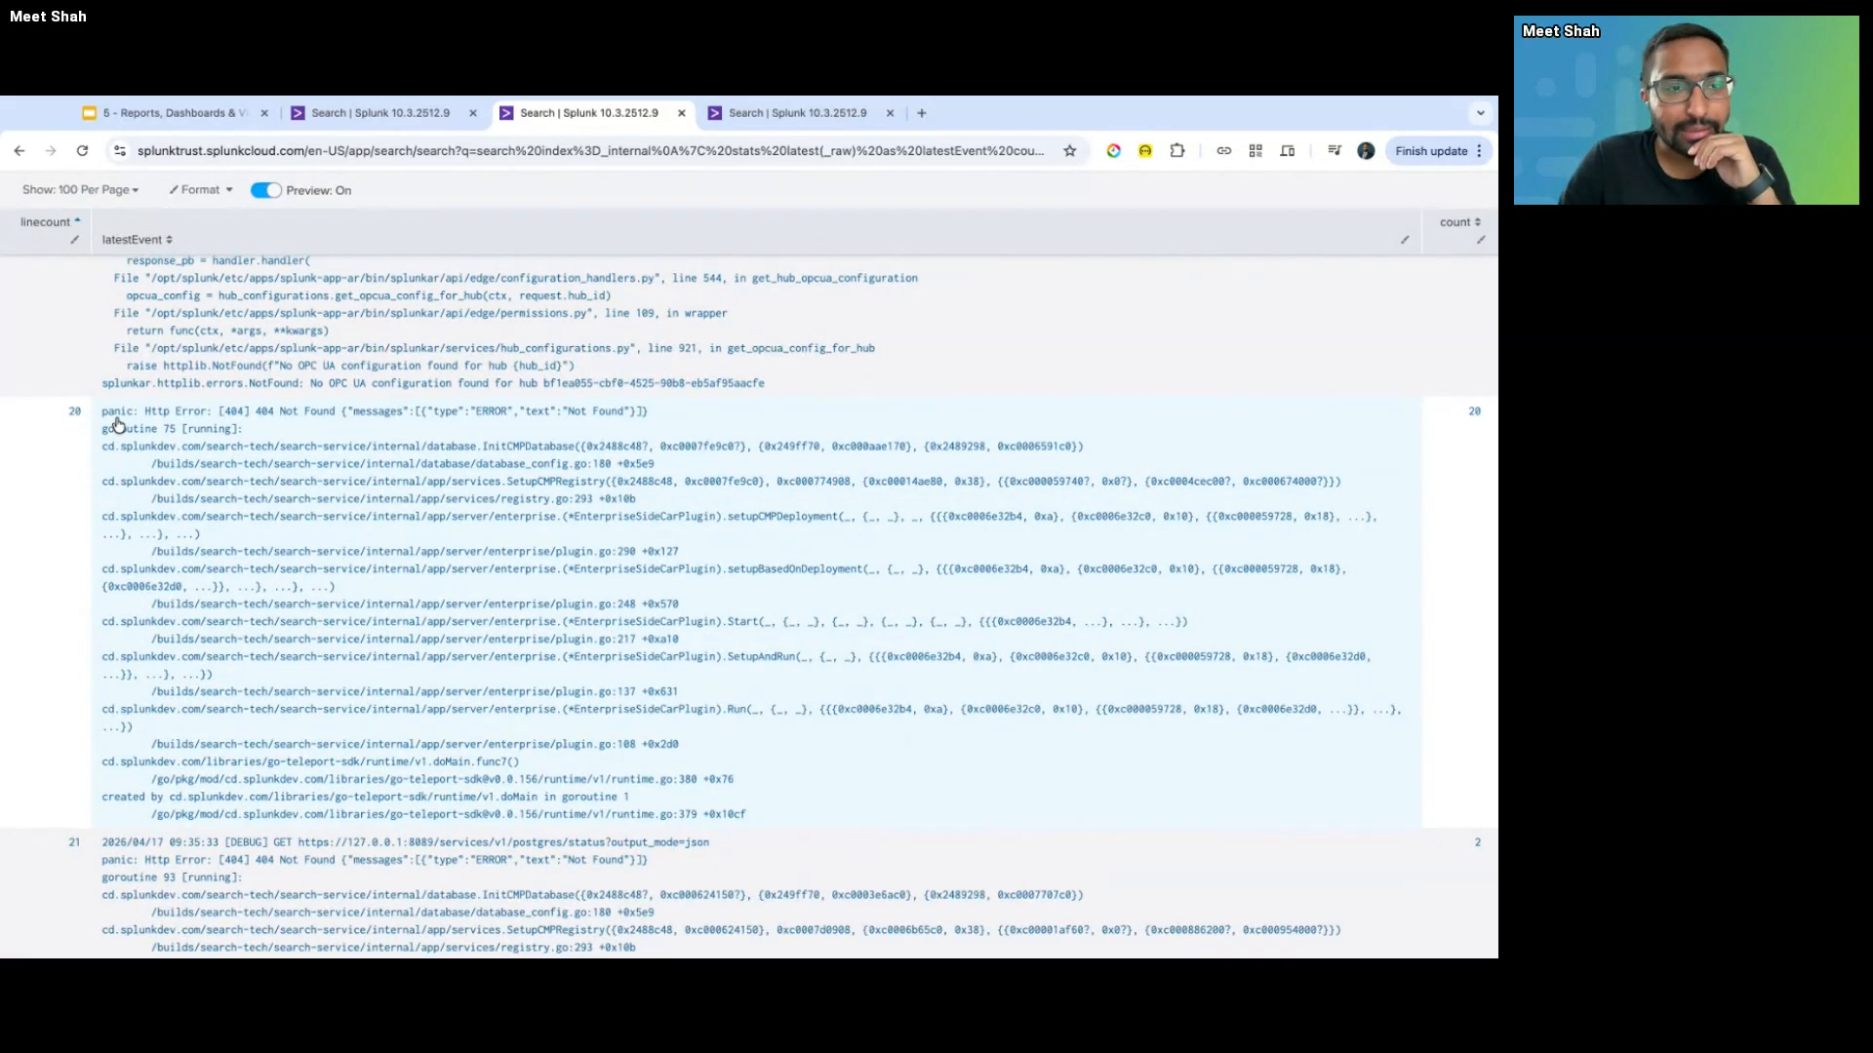
pyautogui.scroll(3, 117, 425)
pyautogui.moveTo(102, 436); pyautogui.dragTo(748, 648)
pyautogui.scroll(-2, 748, 649)
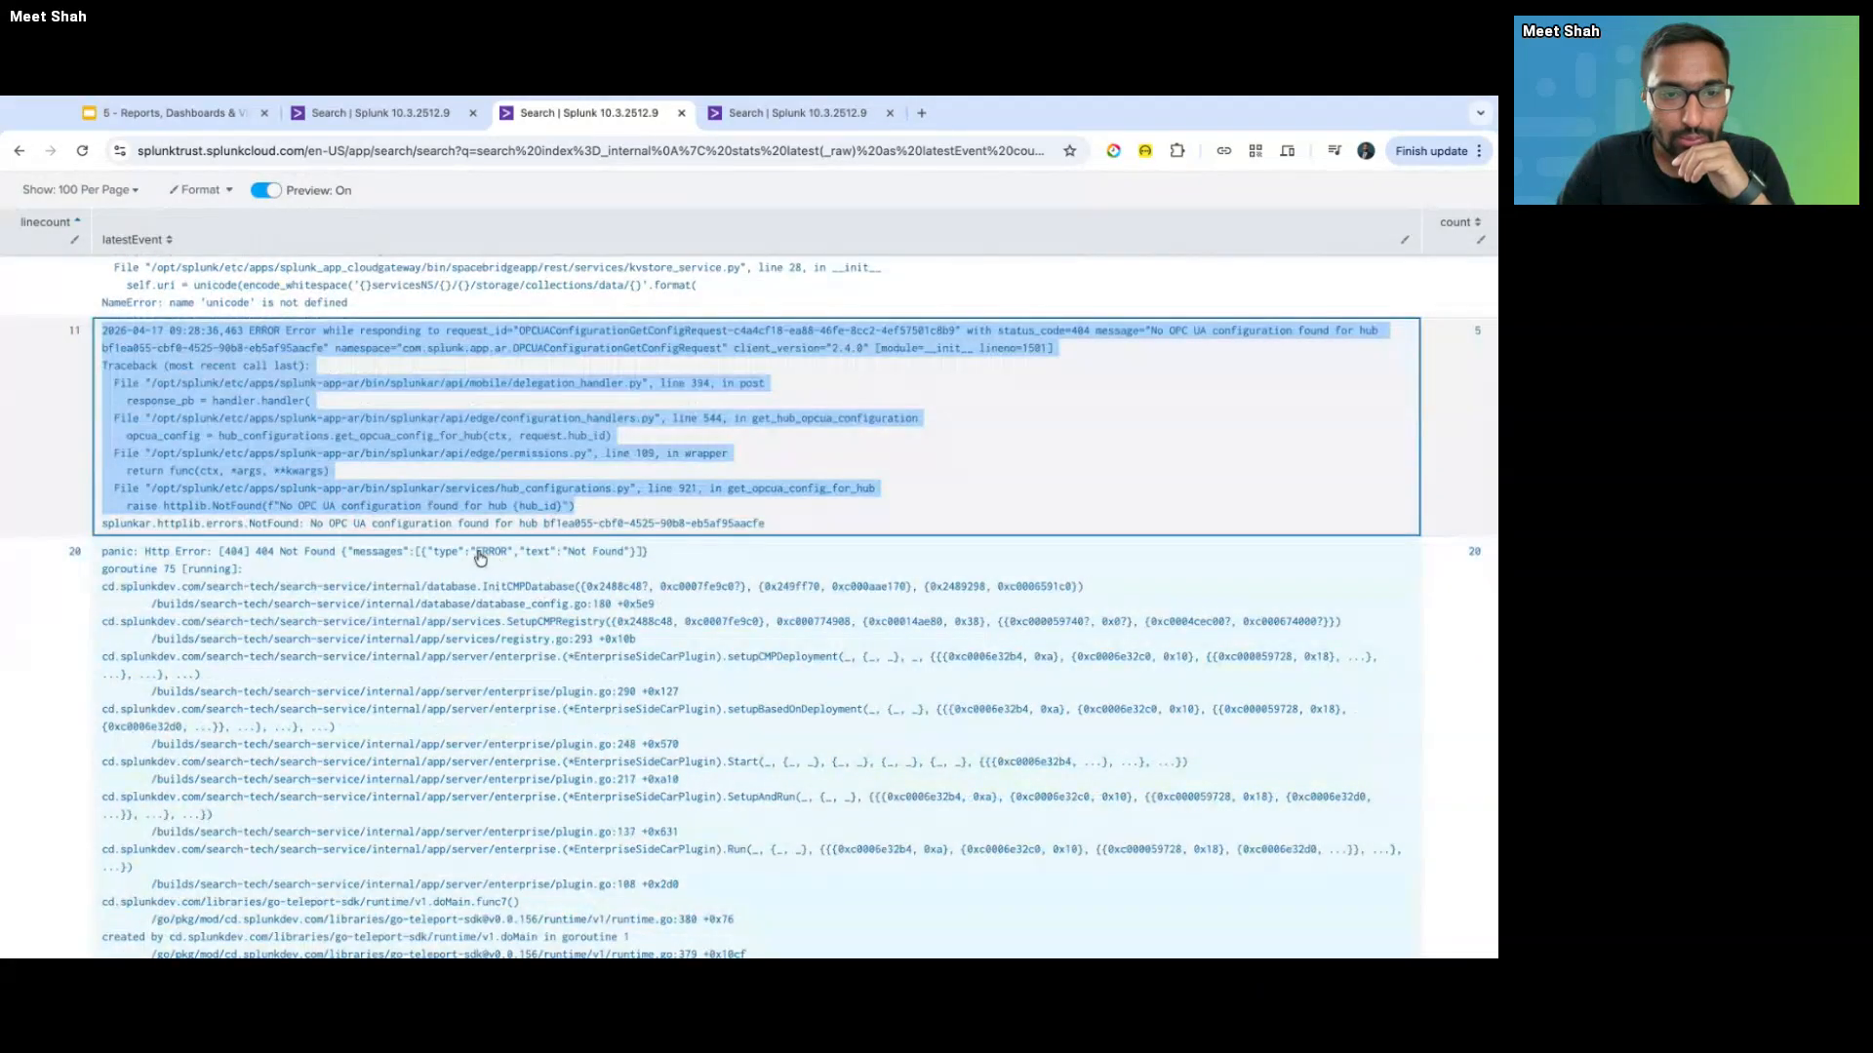
pyautogui.doubleClick(480, 552)
pyautogui.press('super+c')
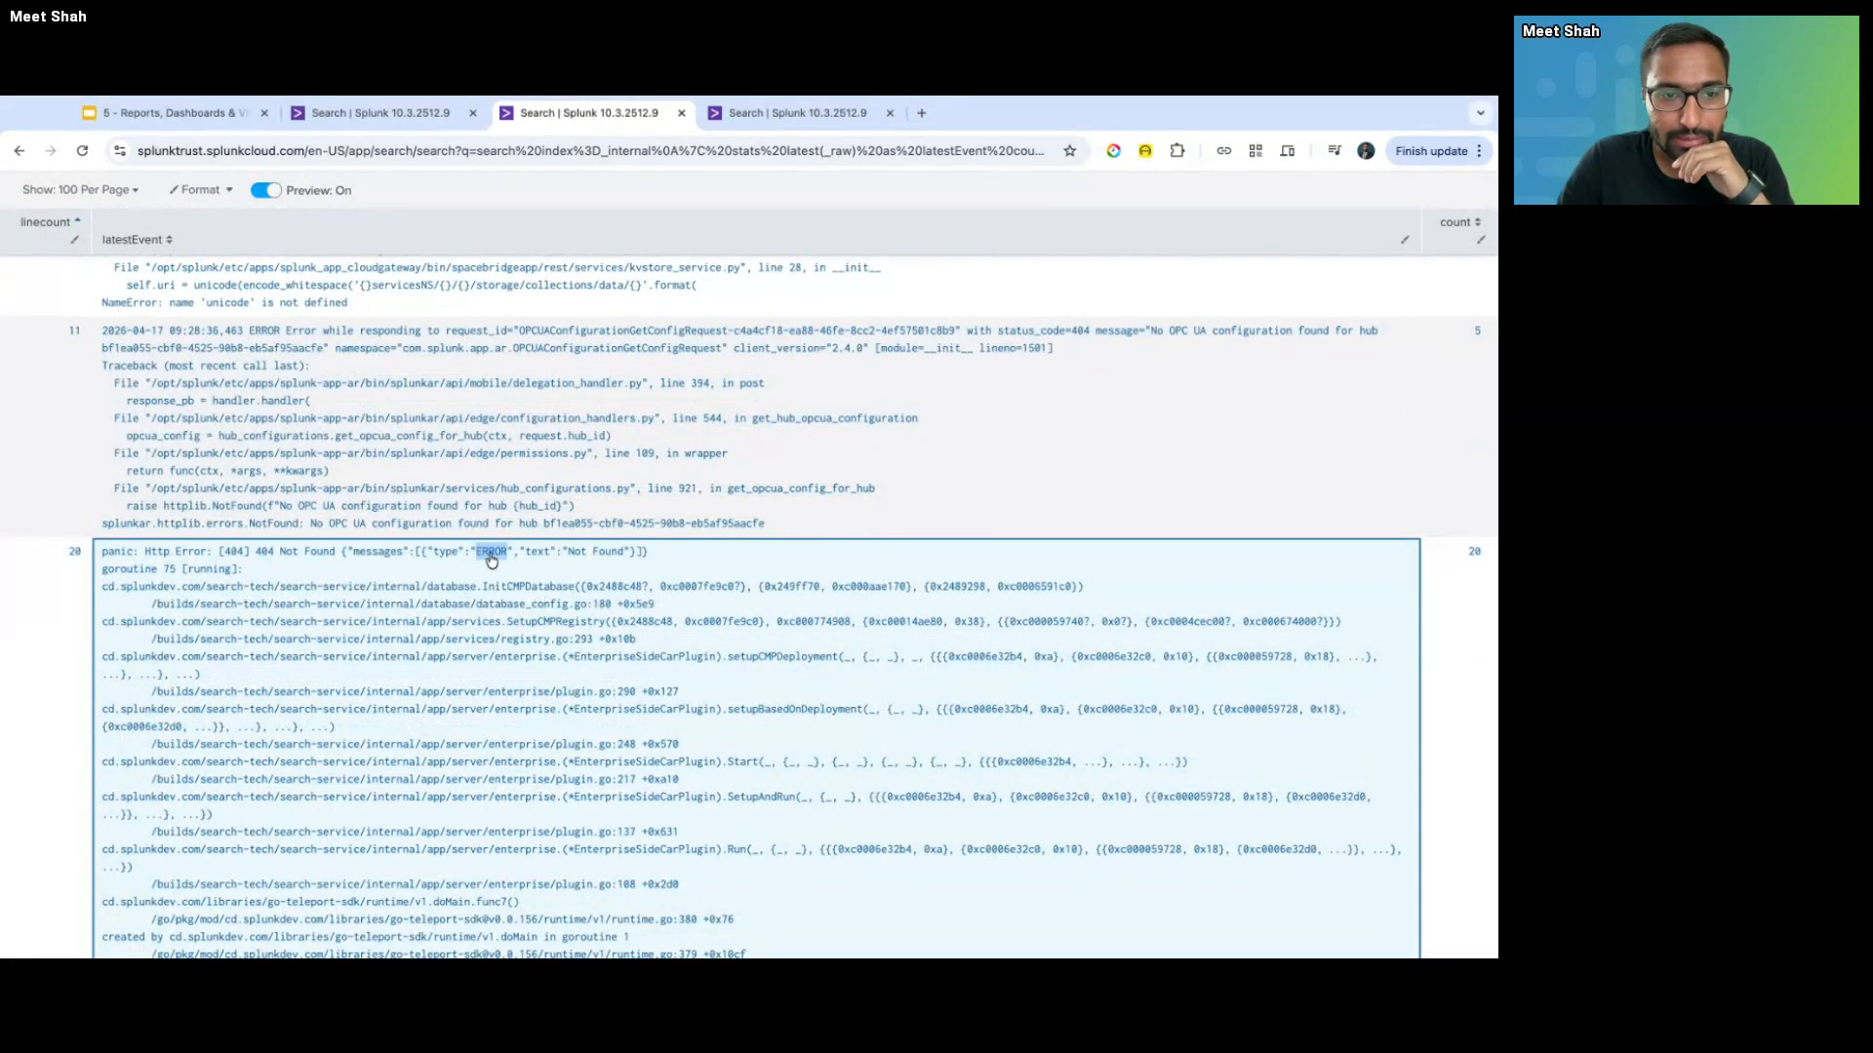
pyautogui.scroll(-3, 496, 581)
pyautogui.scroll(-1, 498, 580)
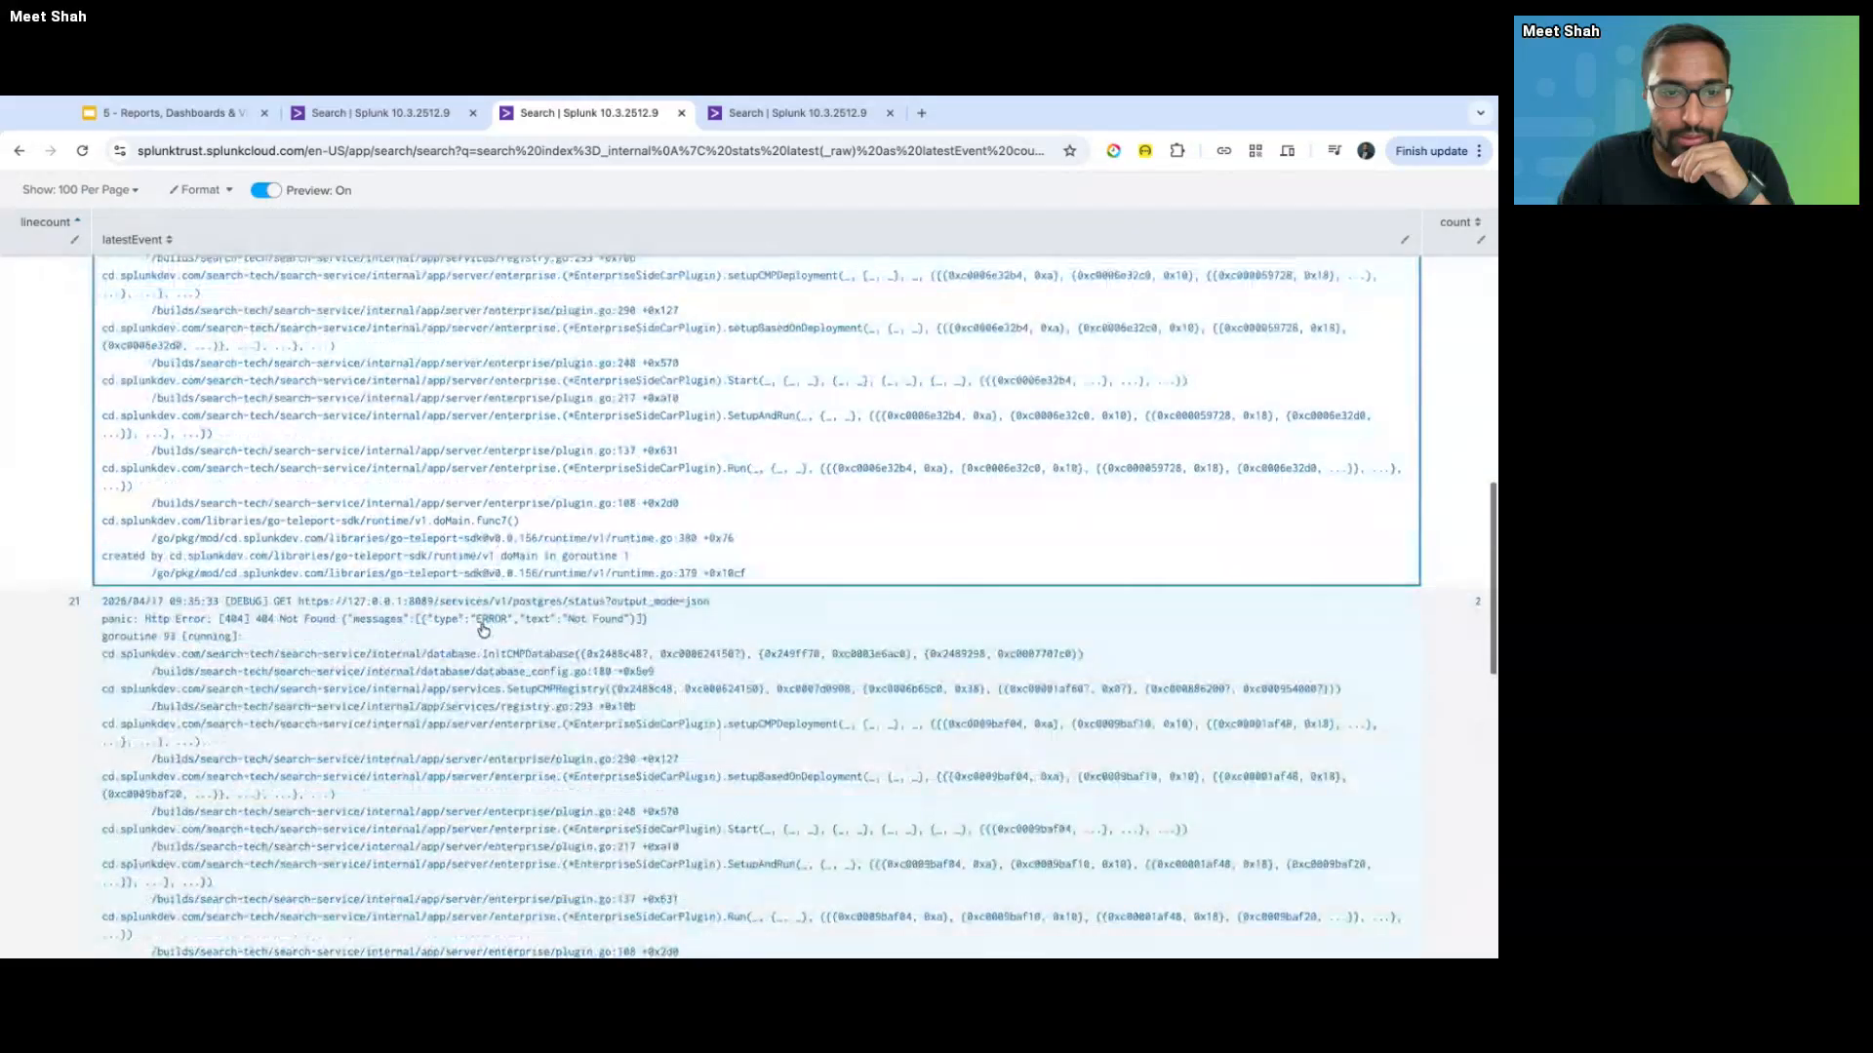
pyautogui.doubleClick(478, 620)
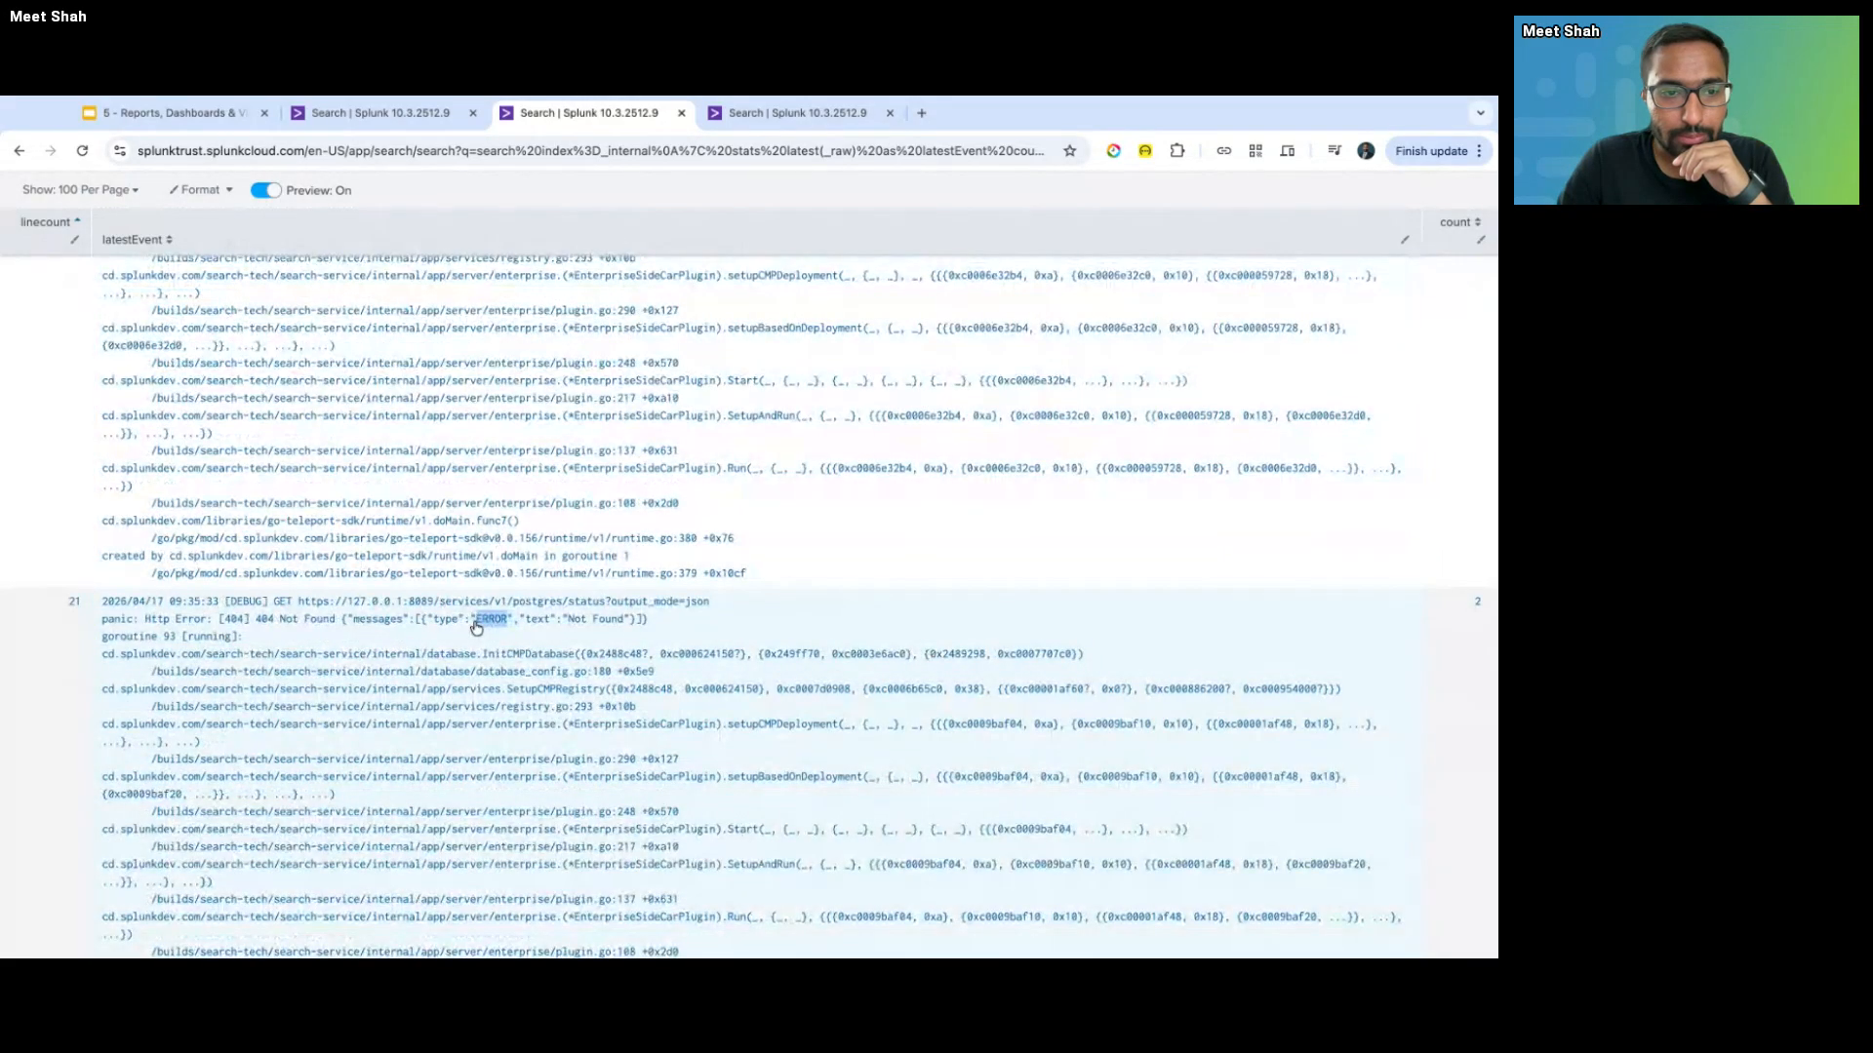
pyautogui.press('super+c')
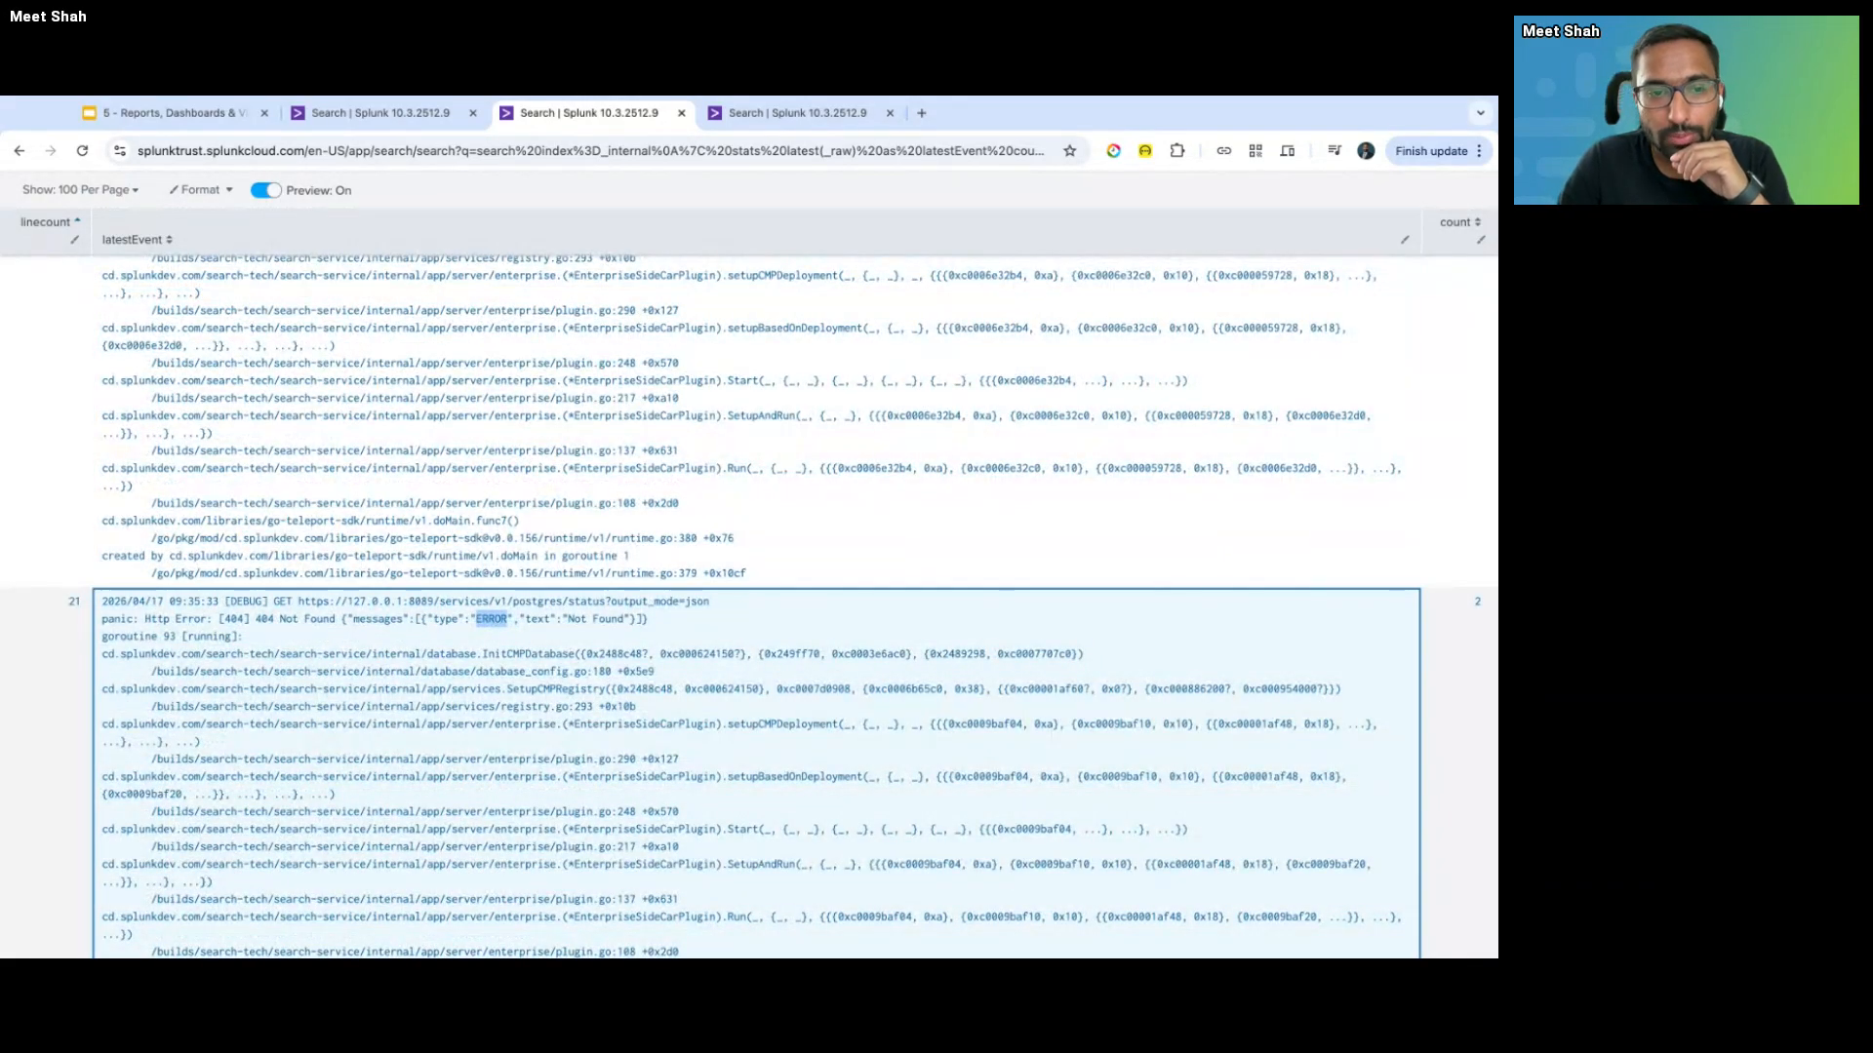
pyautogui.scroll(-1, 749, 585)
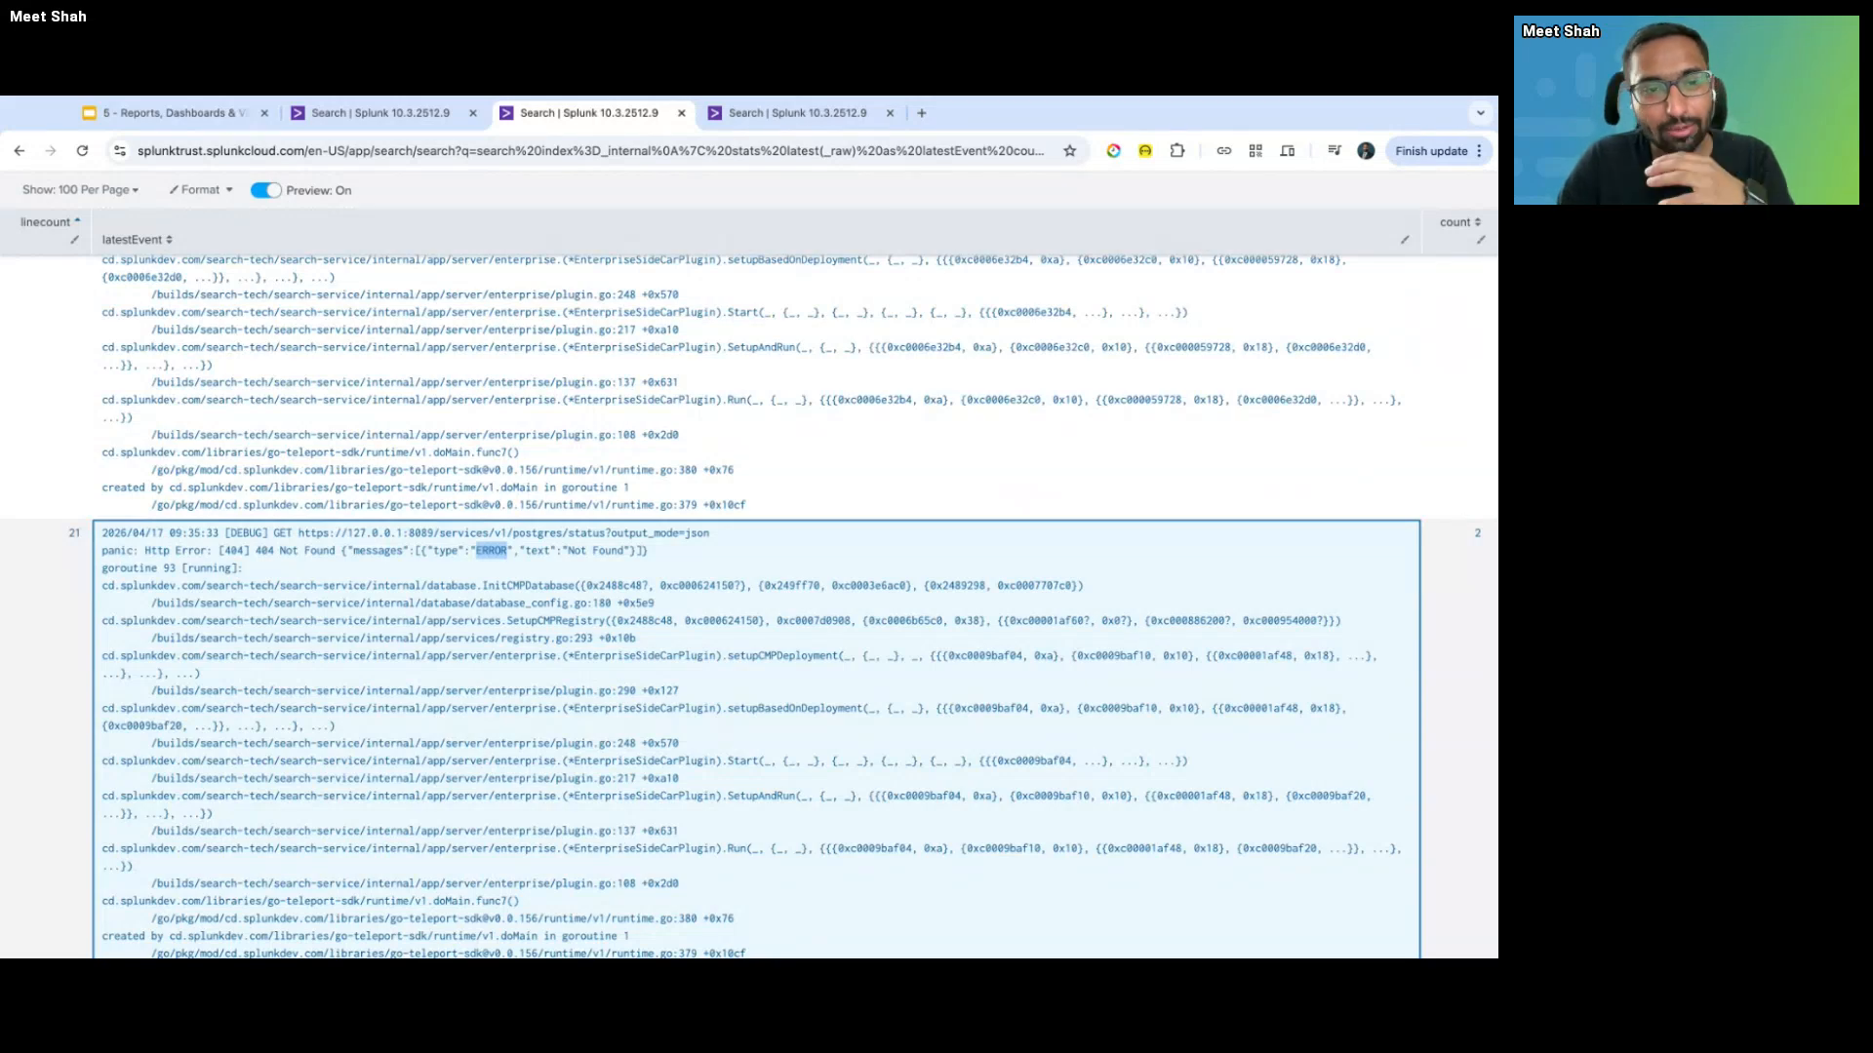
pyautogui.scroll(-3, 749, 585)
pyautogui.scroll(-3, 285, 380)
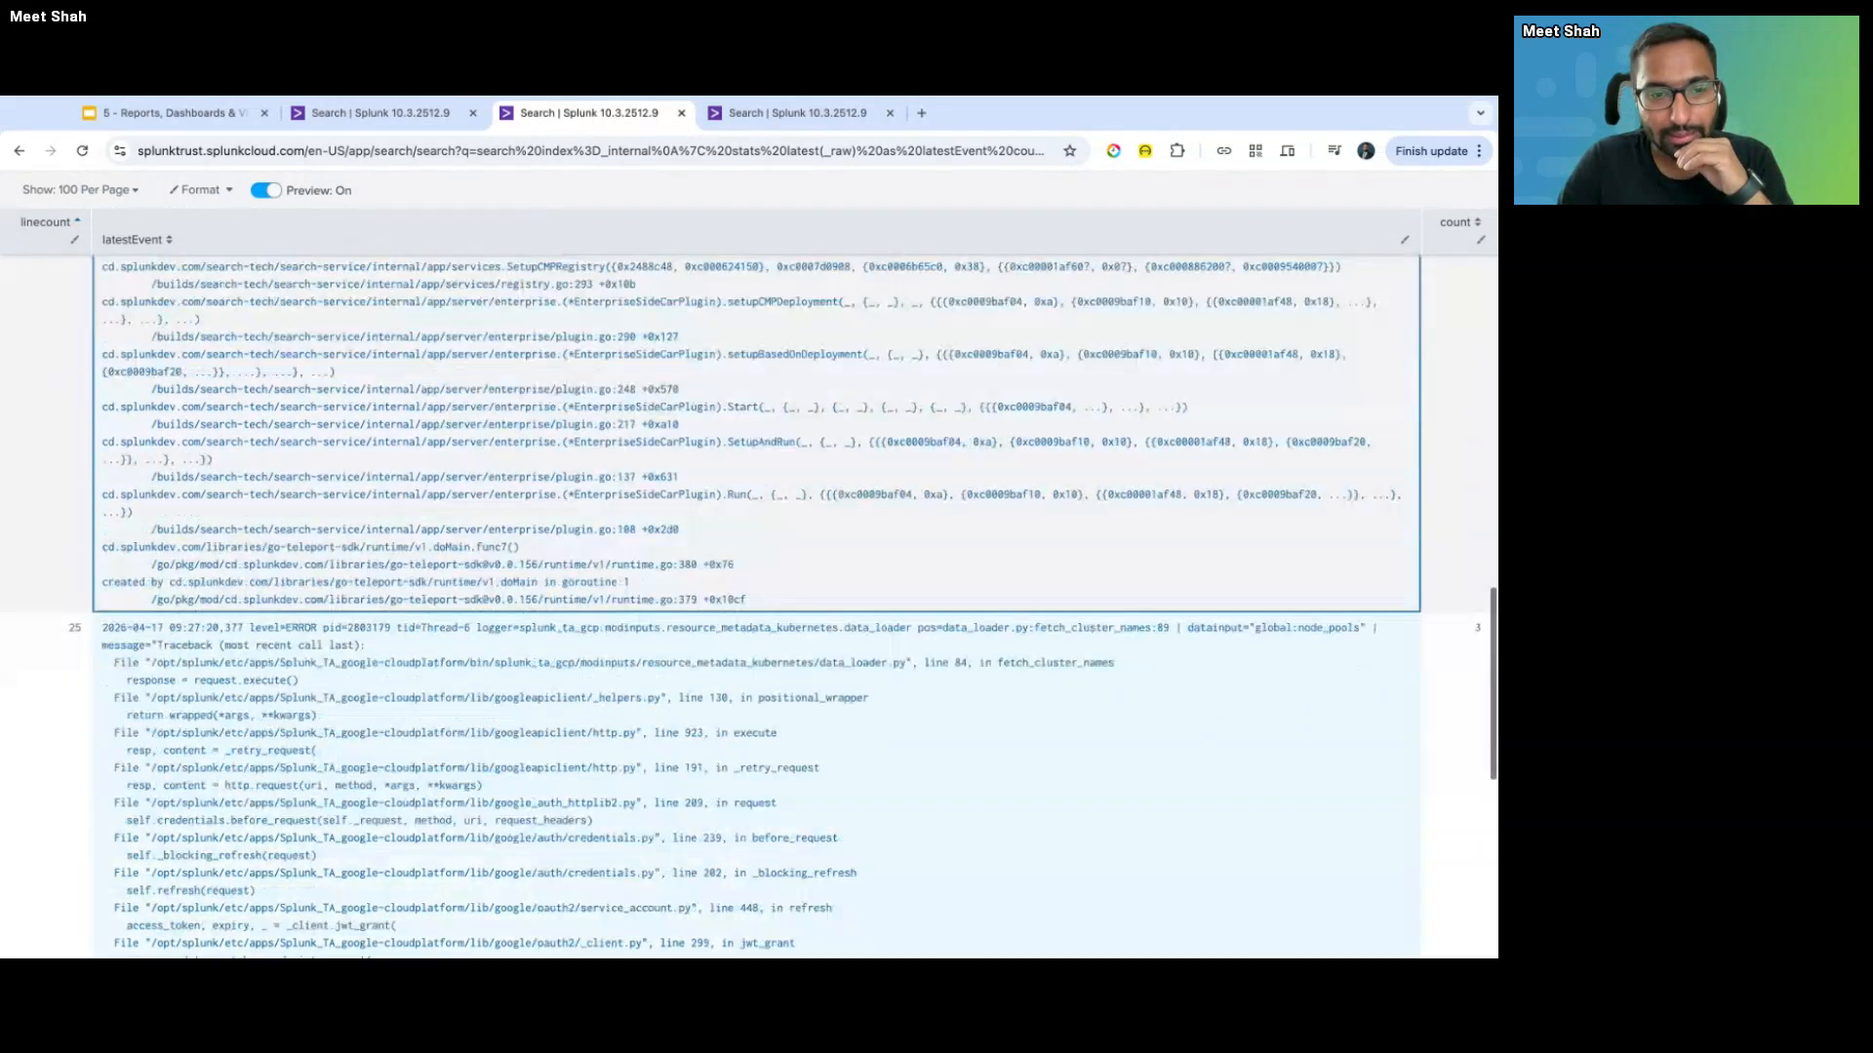
pyautogui.scroll(20, 285, 381)
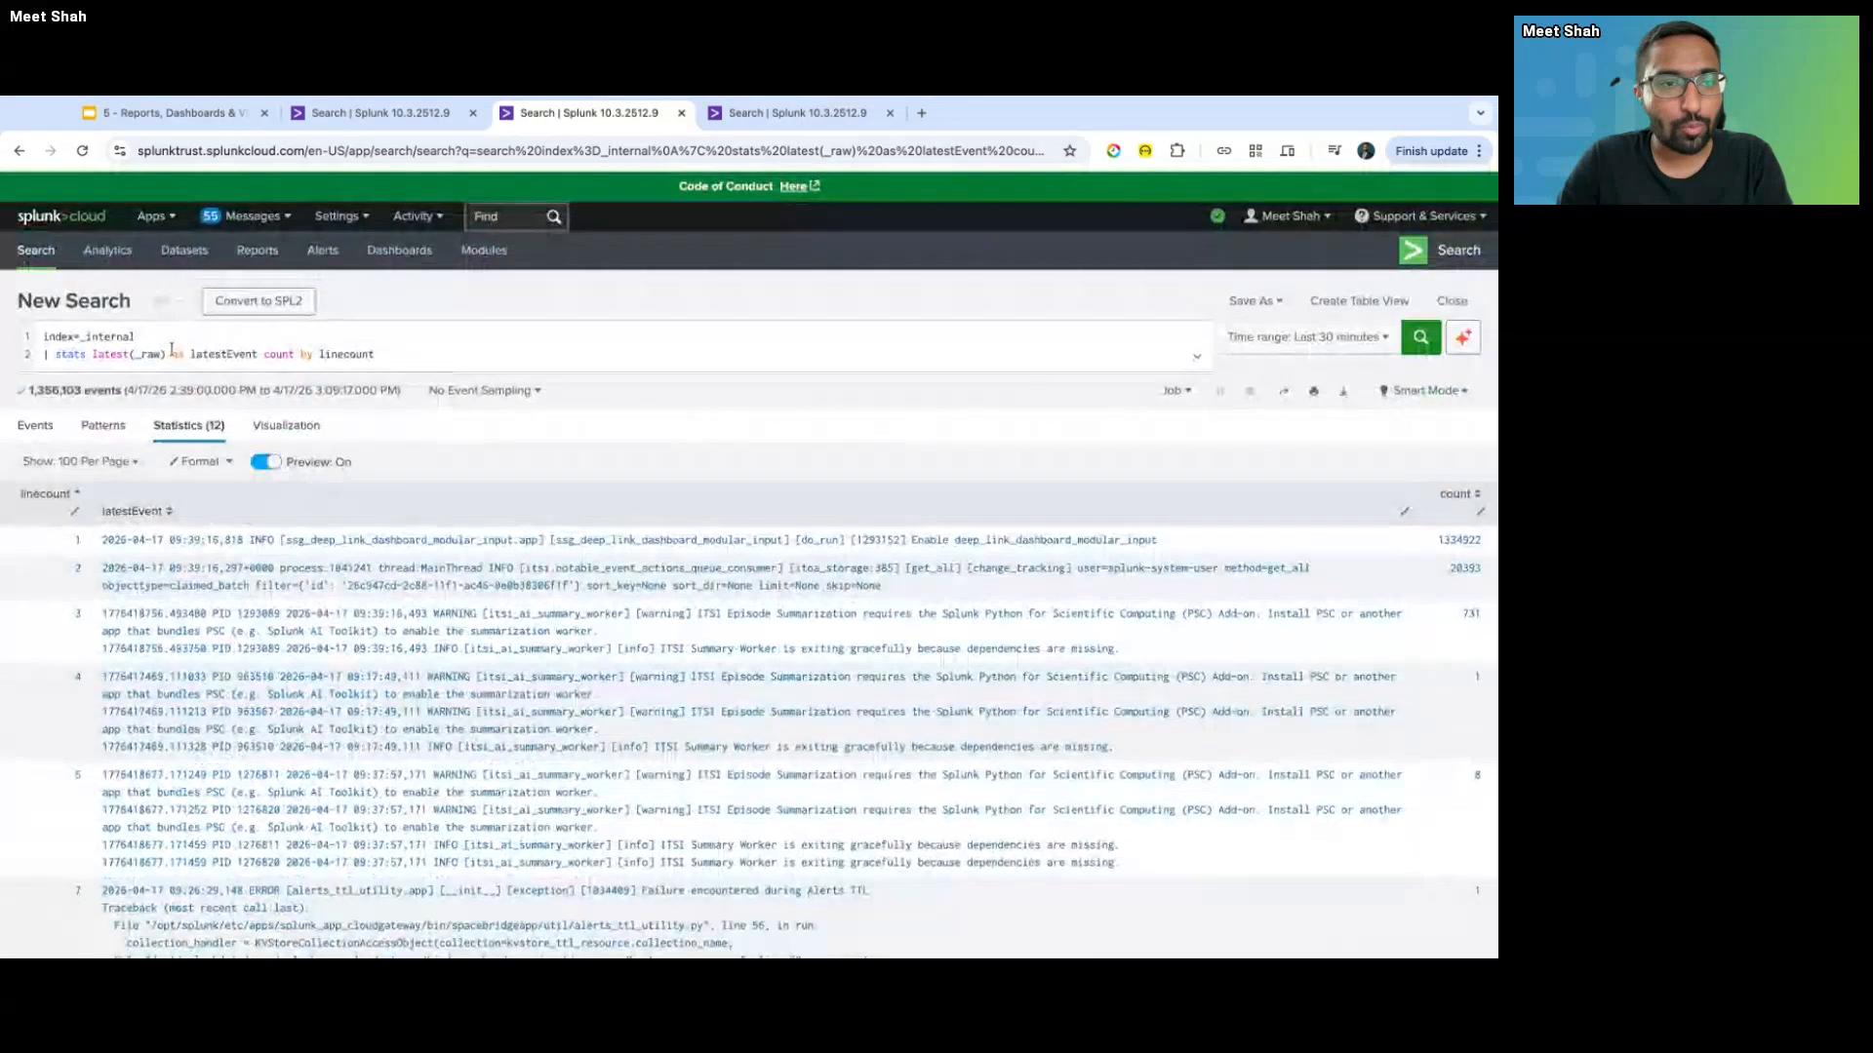
# - Add a '| search' line and rename the count 'as NumberOfEvents' on the stats line
pyautogui.click(466, 355)
pyautogui.hotkey('shift', 'Return')
pyautogui.write('| search')
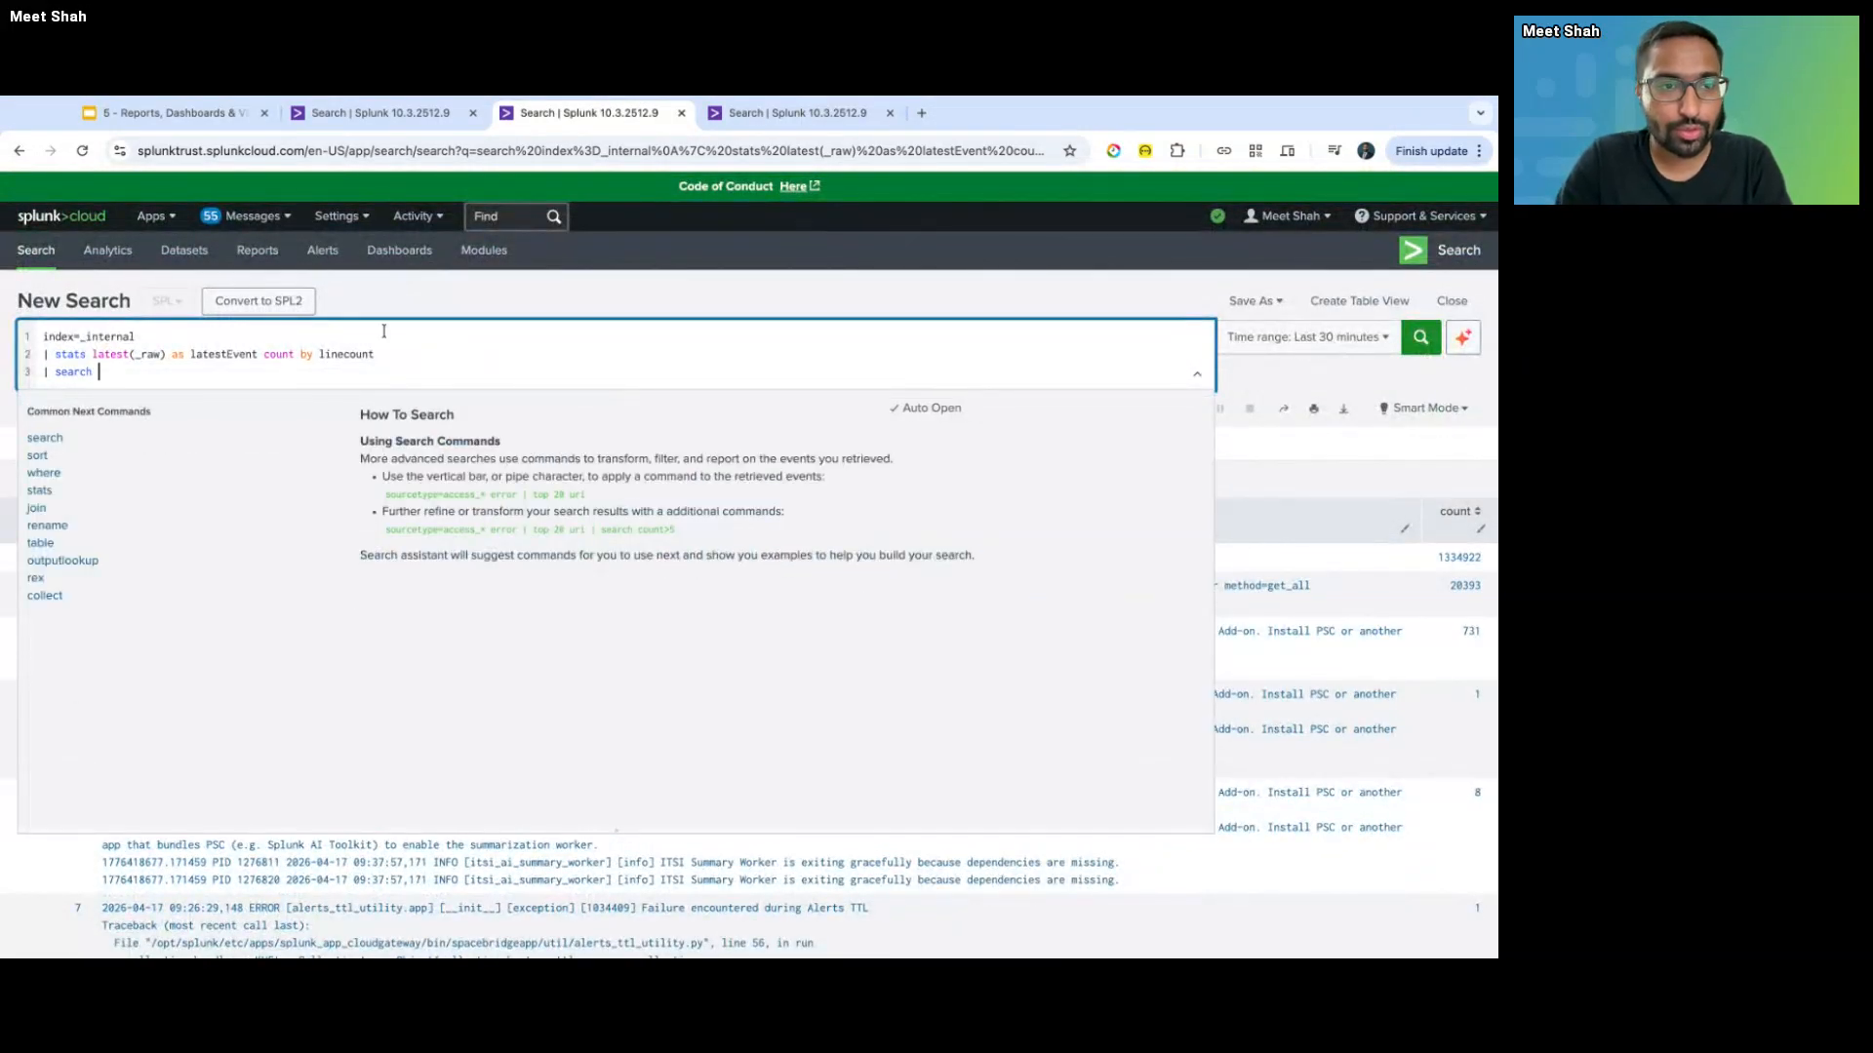
pyautogui.click(295, 354)
pyautogui.write('a ')
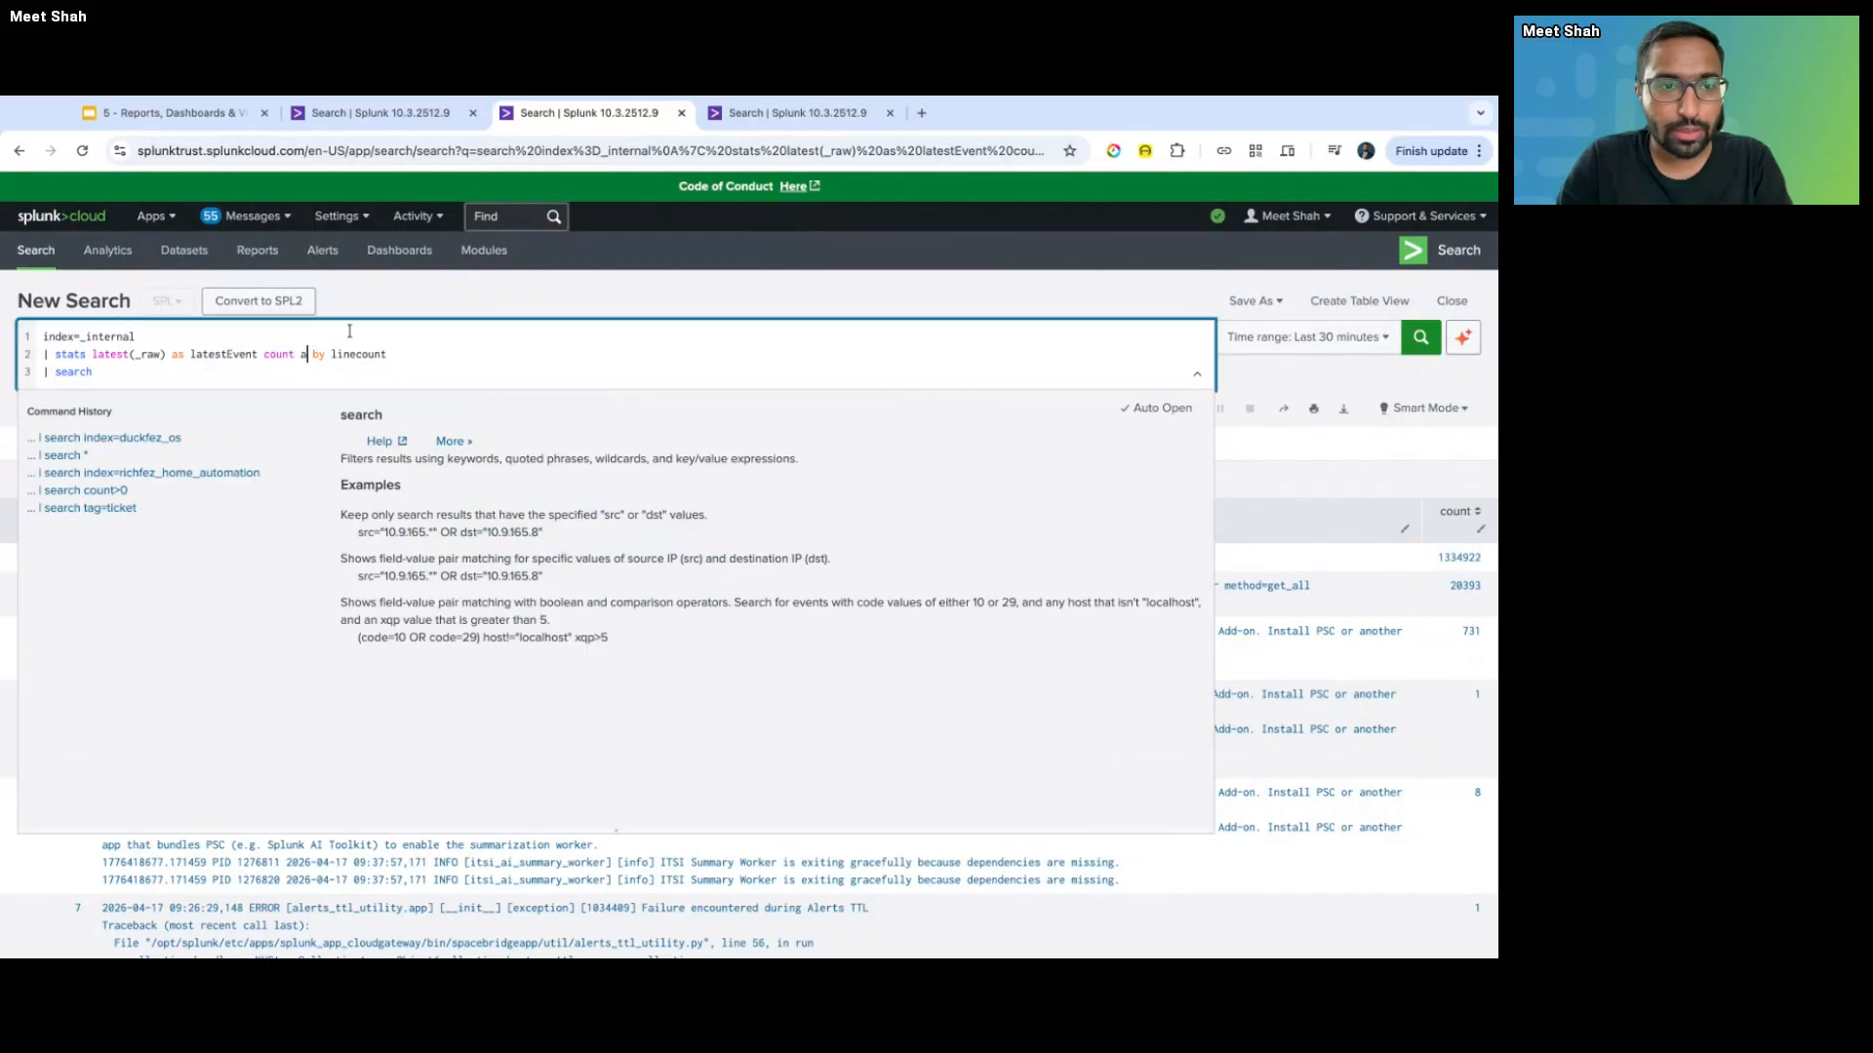
pyautogui.write('s ')
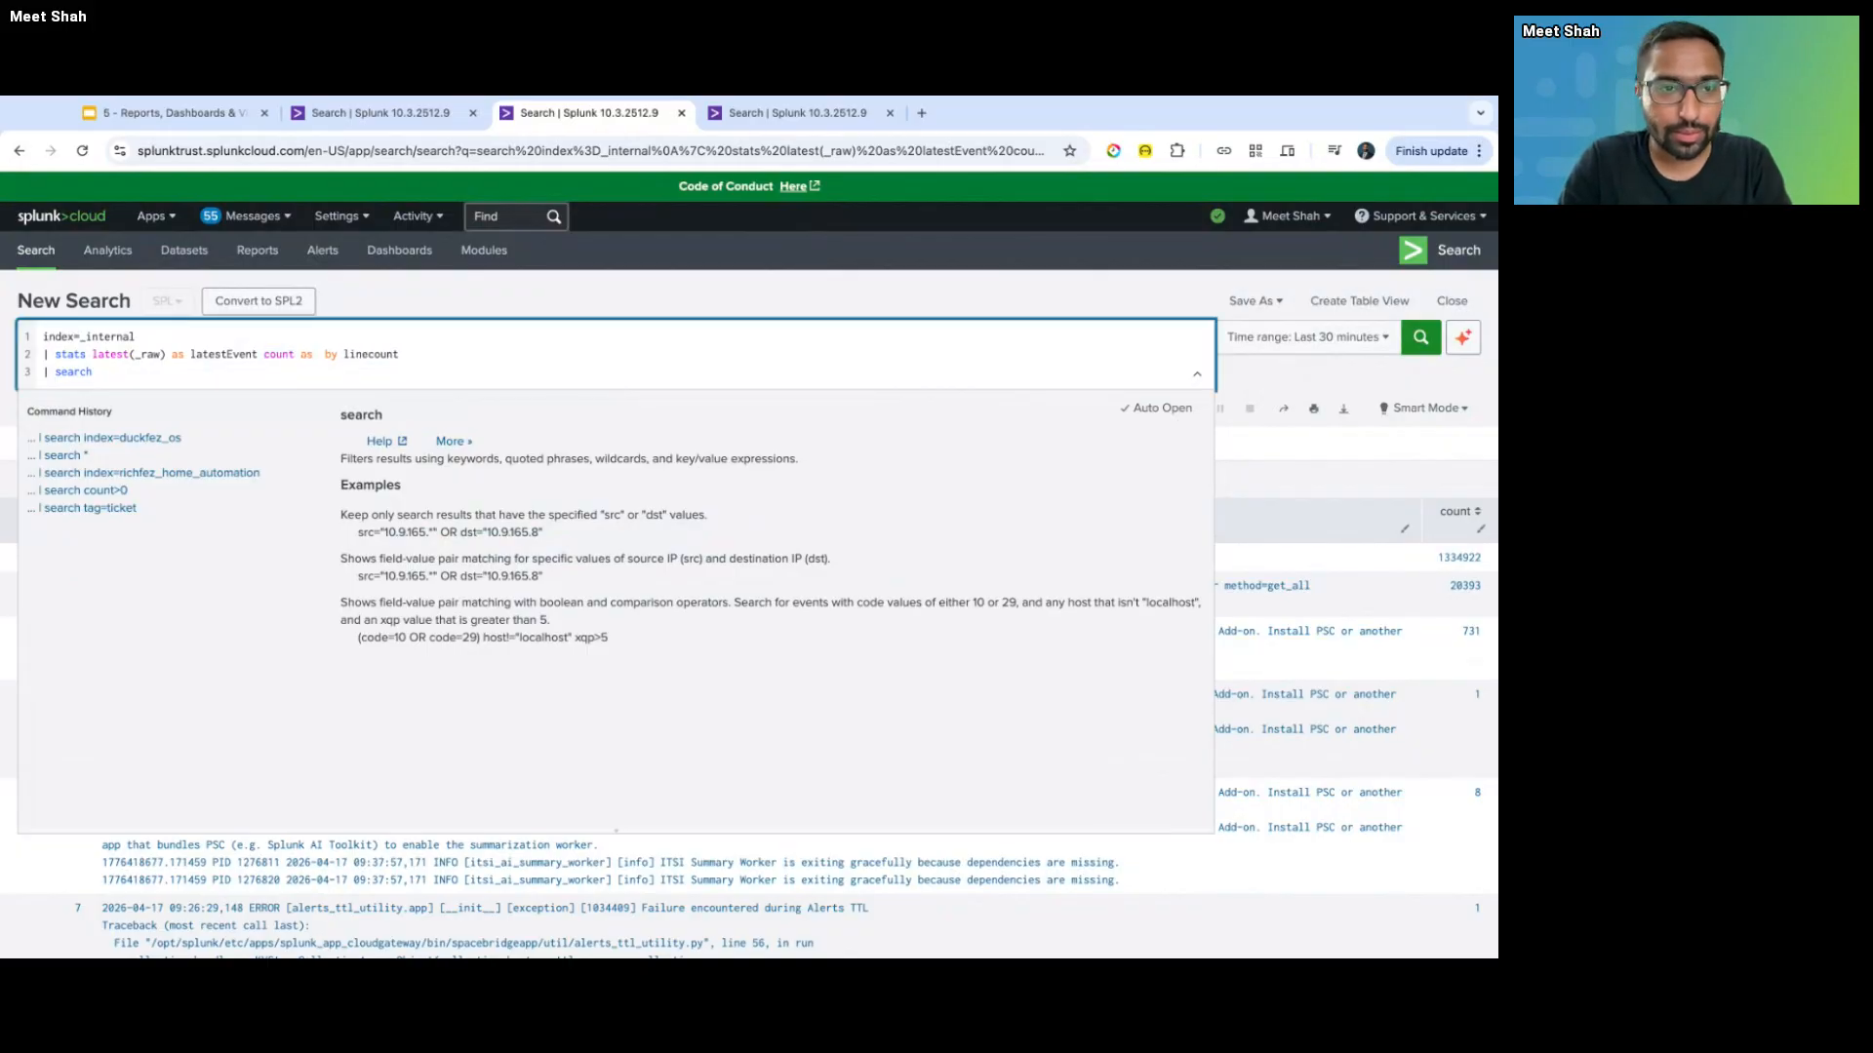
pyautogui.write('NumberO')
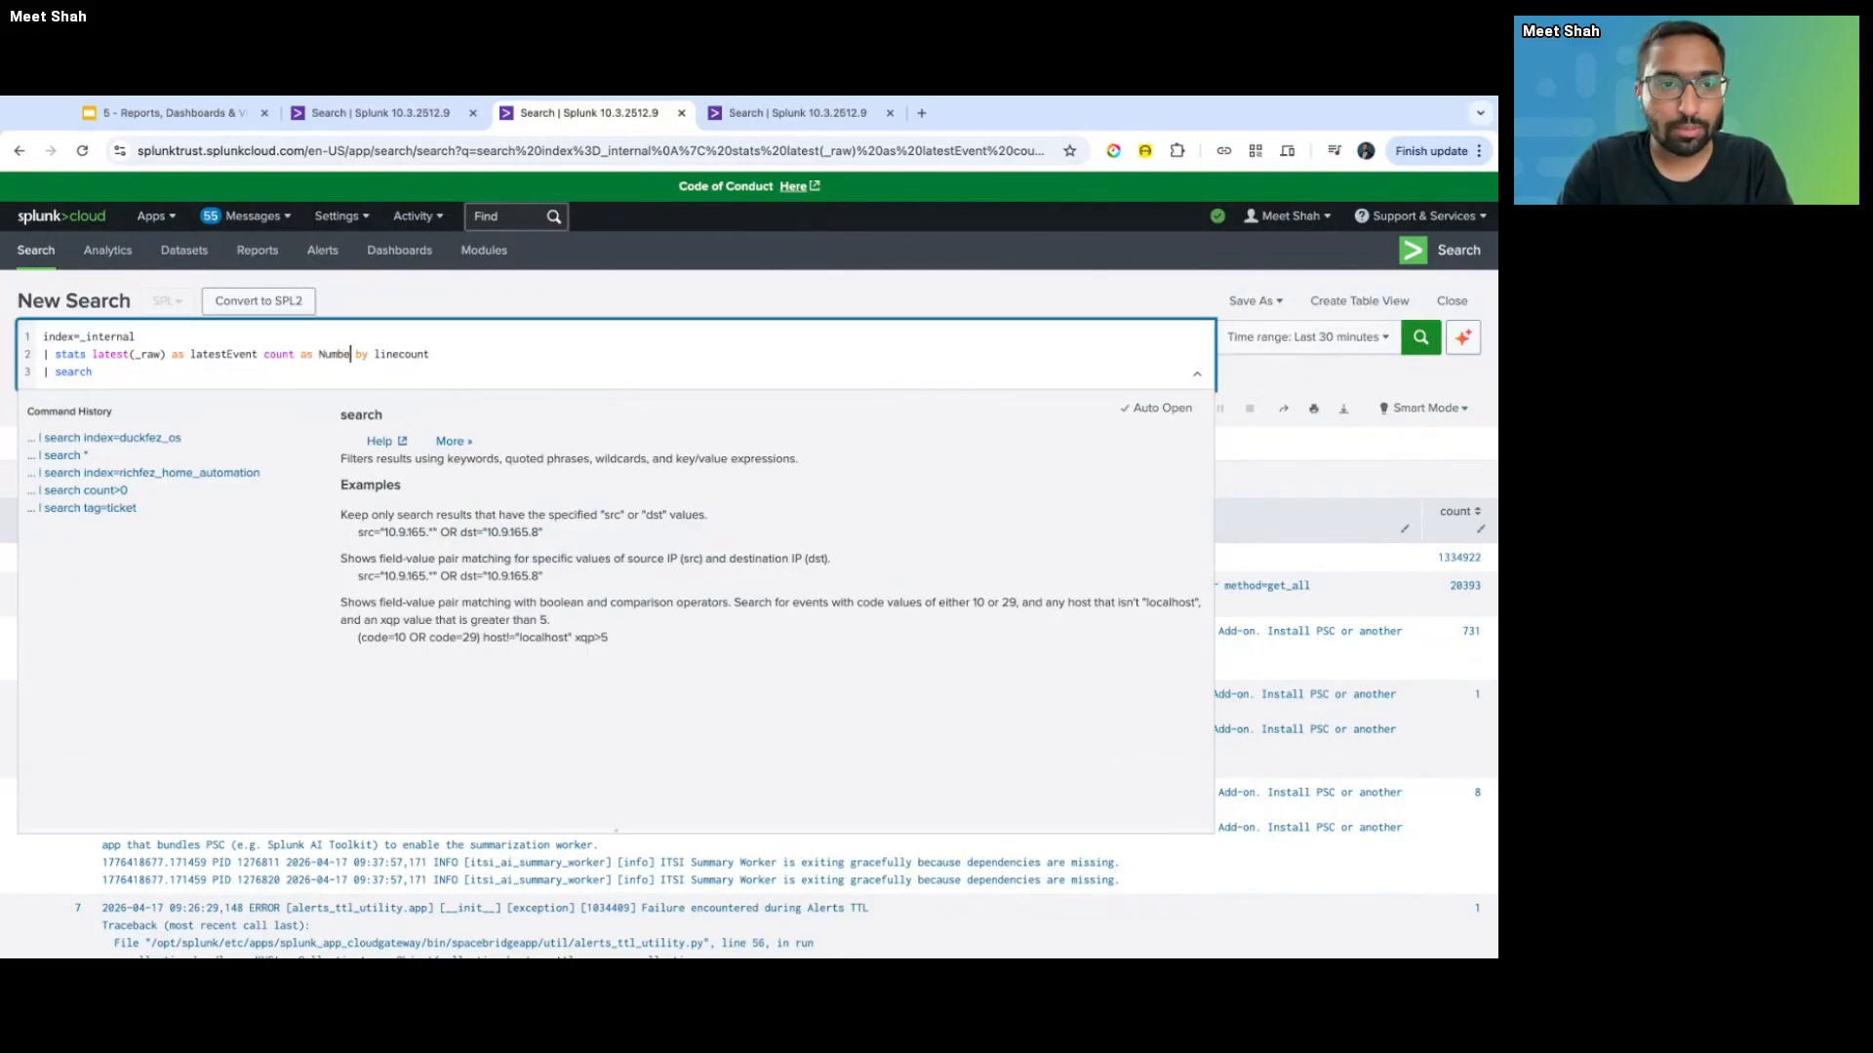
pyautogui.write('fEvent')
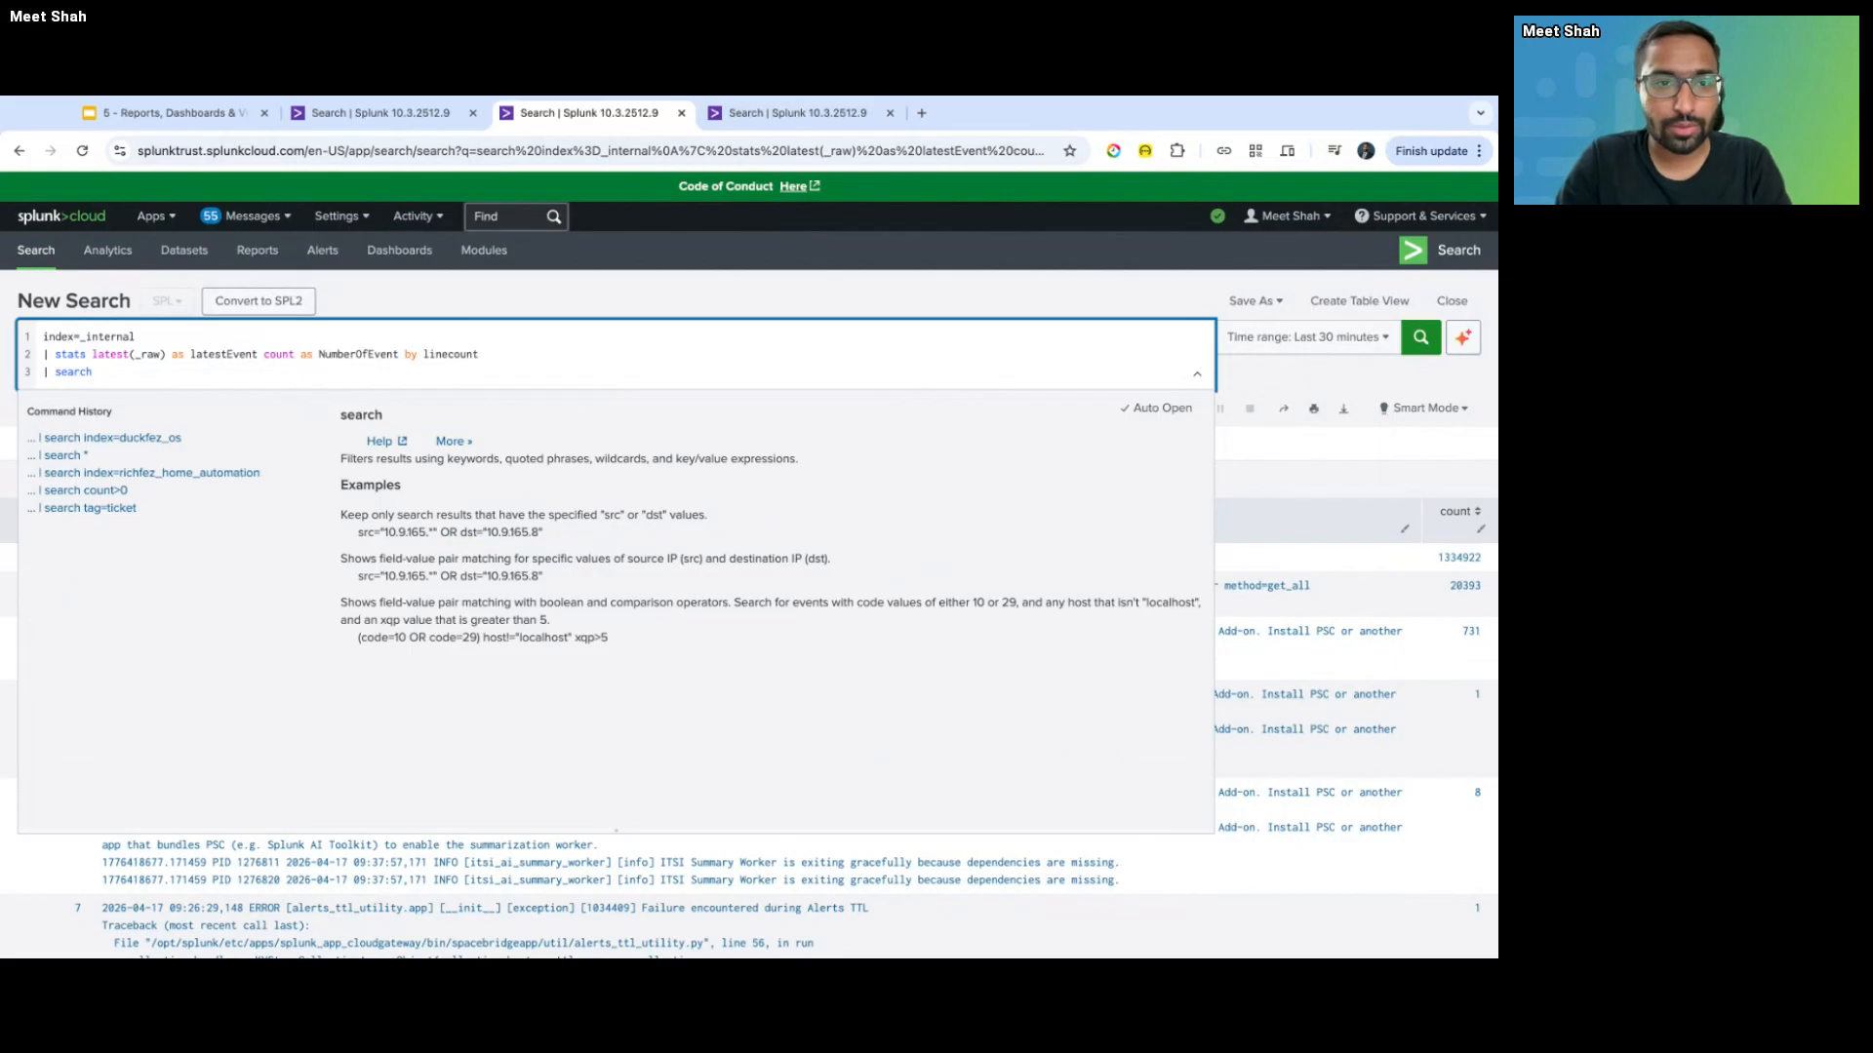
pyautogui.write('s')
# - Add linecount>15 after index=_internal on line 1
pyautogui.doubleClick(452, 353)
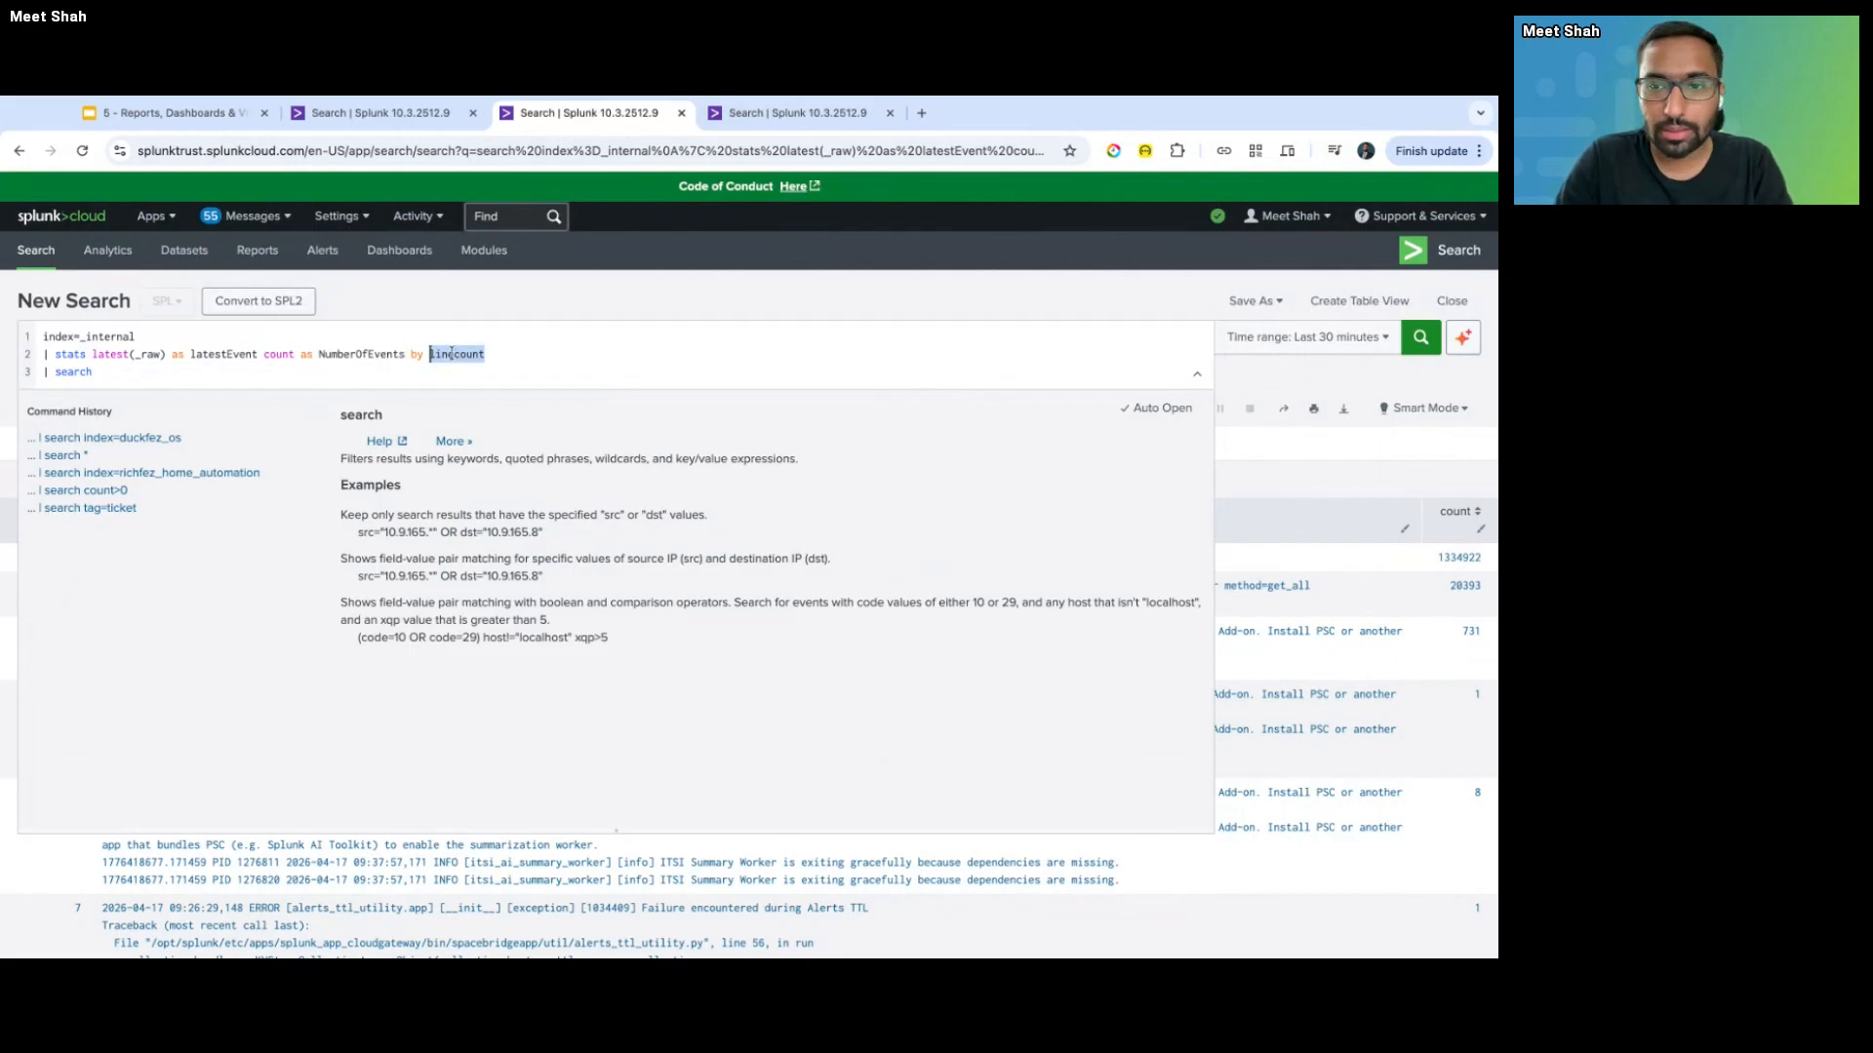
pyautogui.click(279, 334)
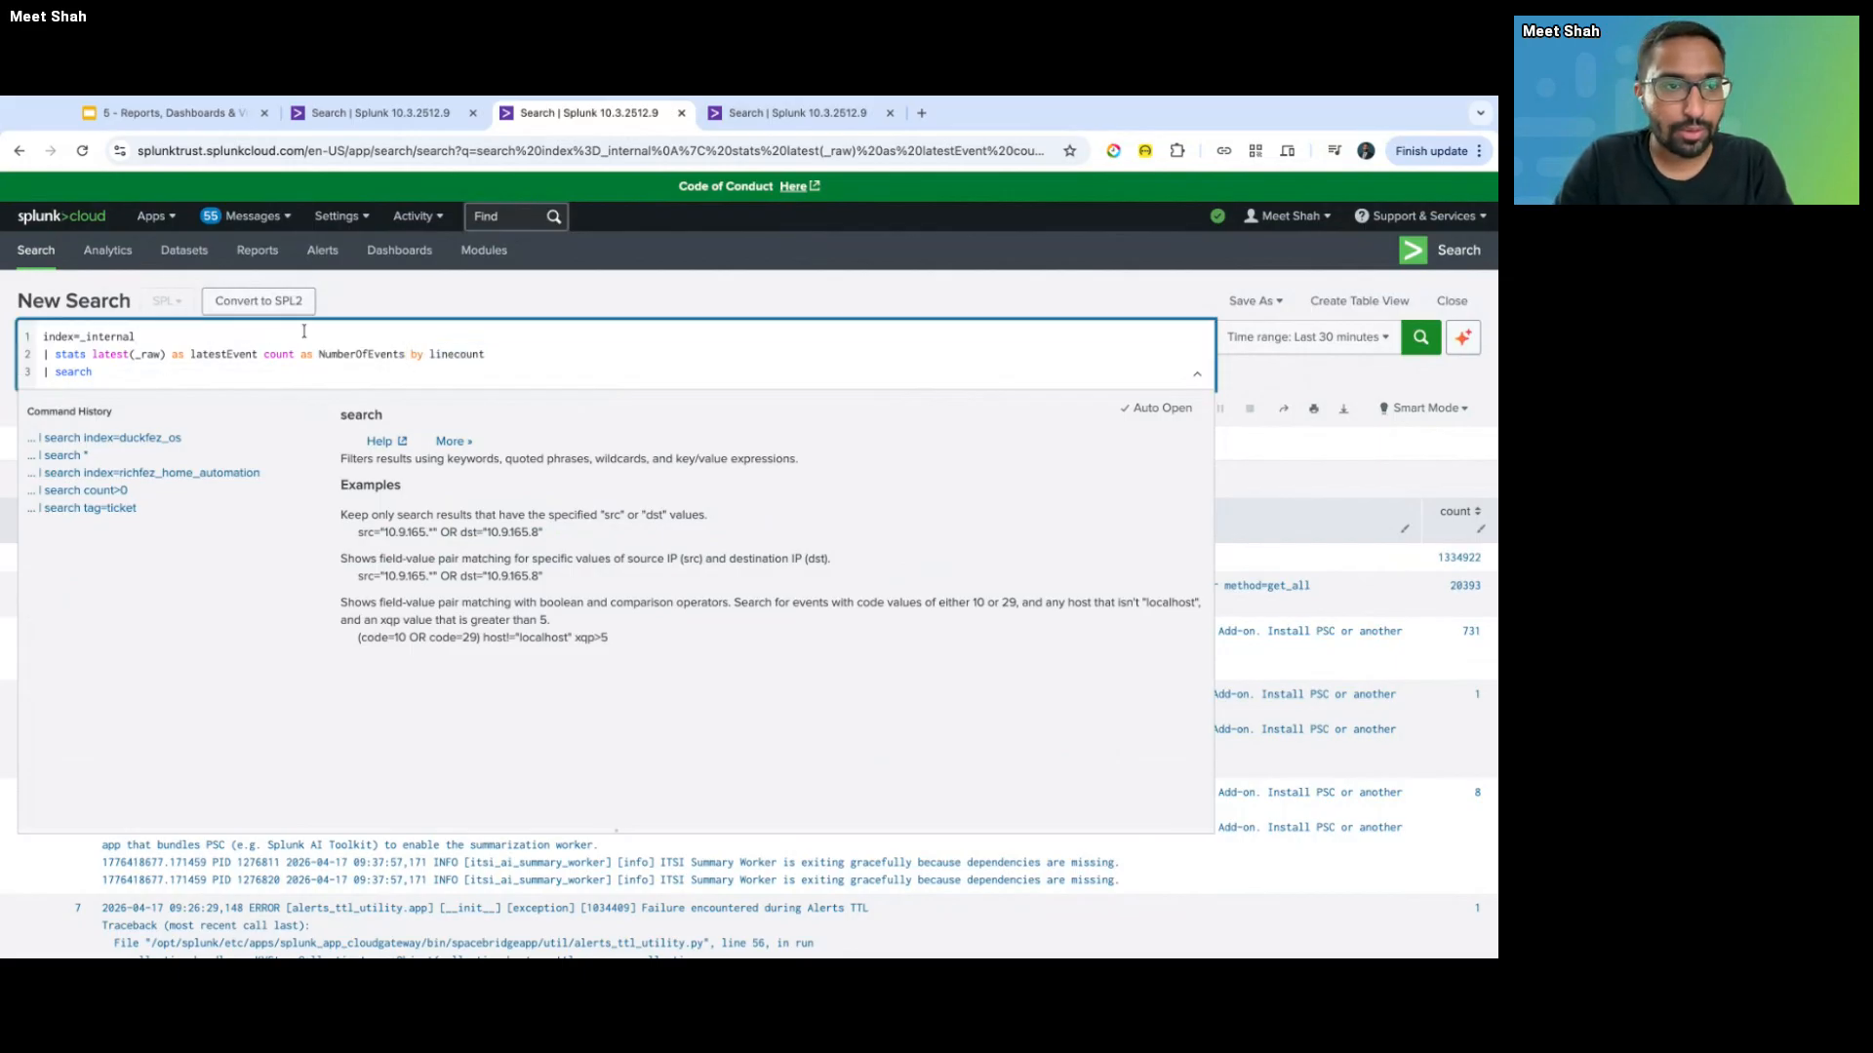
pyautogui.press('Return')
pyautogui.press('BackSpace')
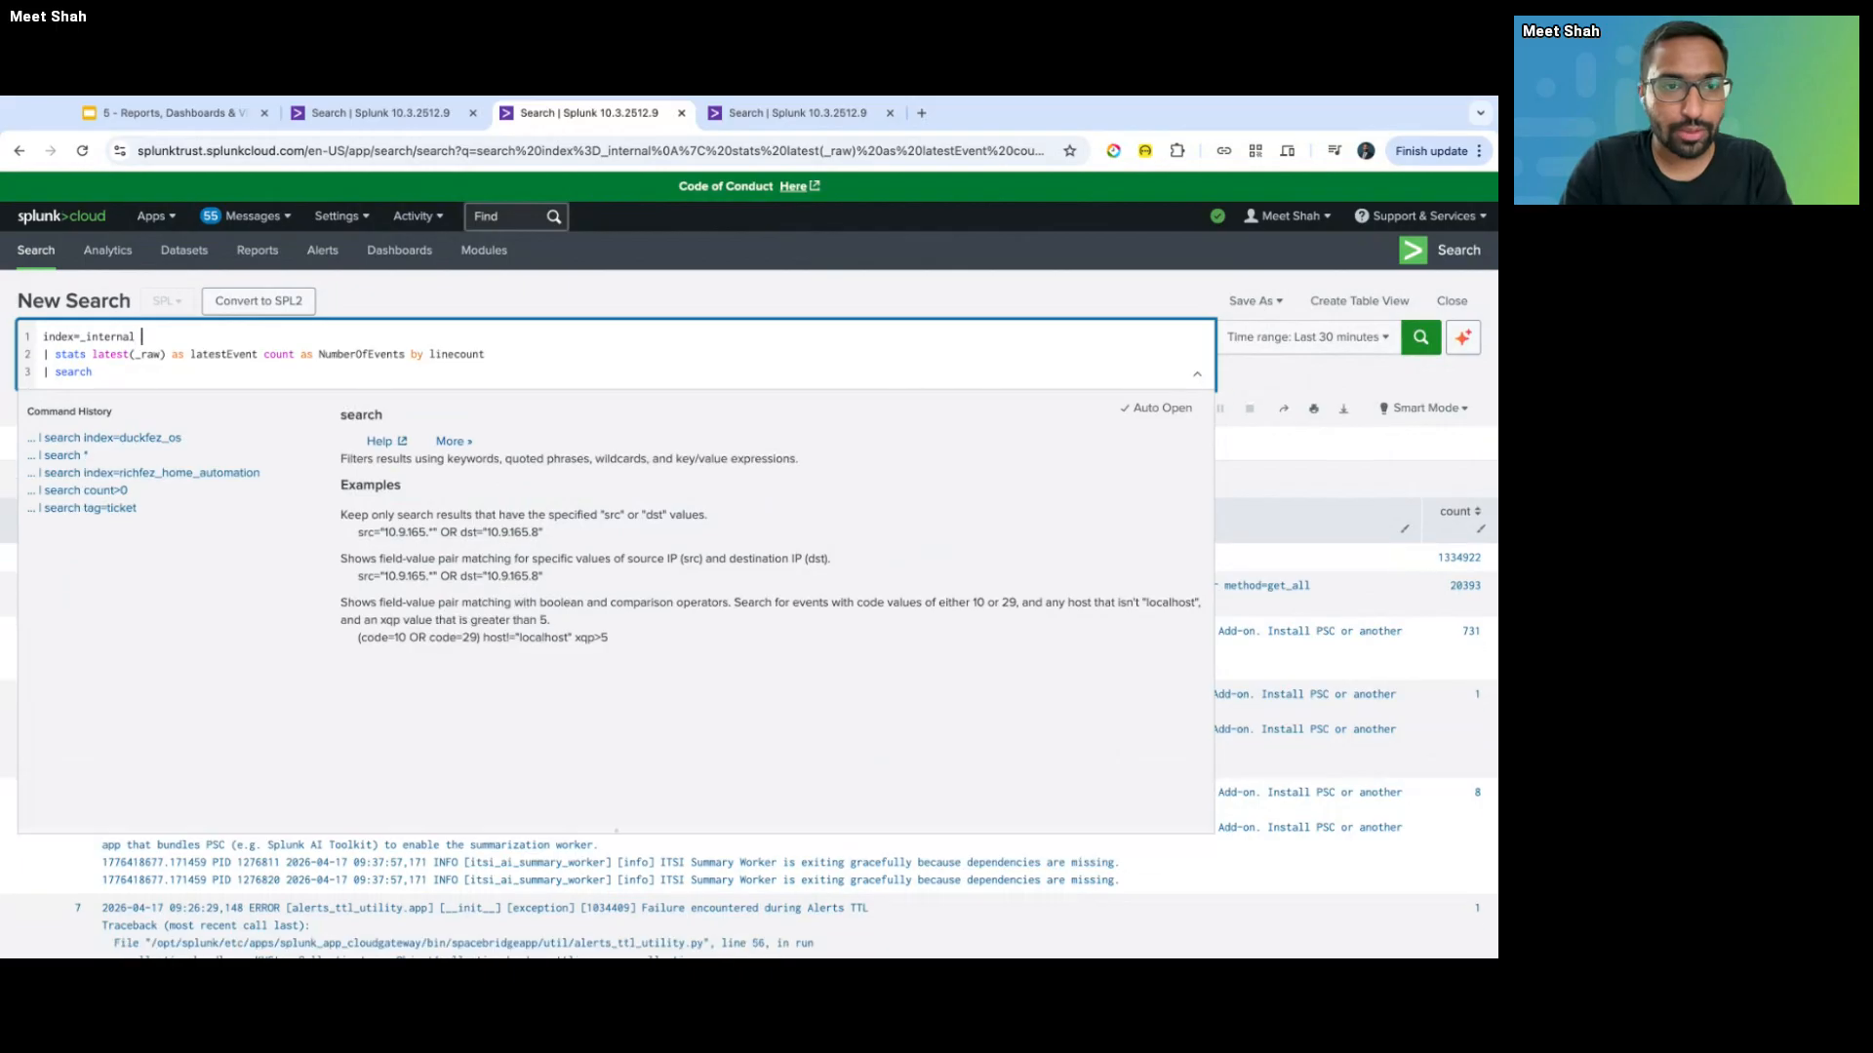
pyautogui.write('linecount>')
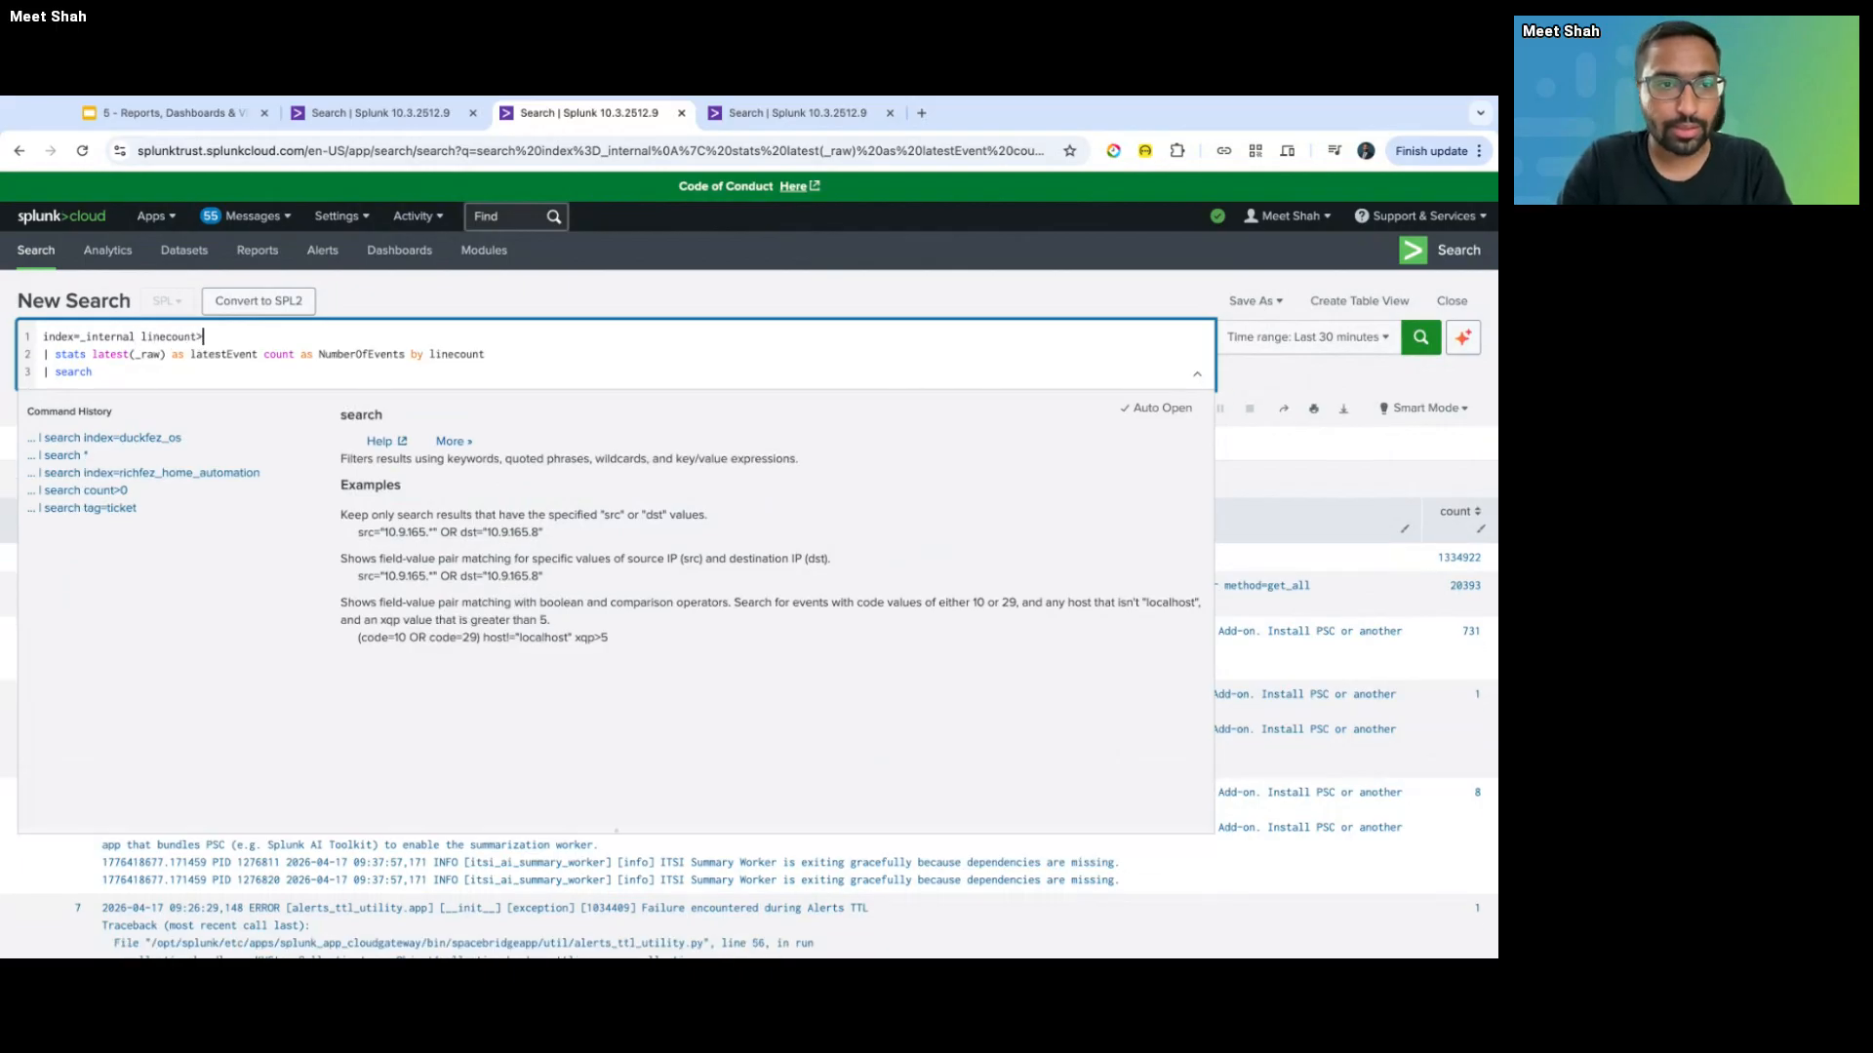
pyautogui.write('15')
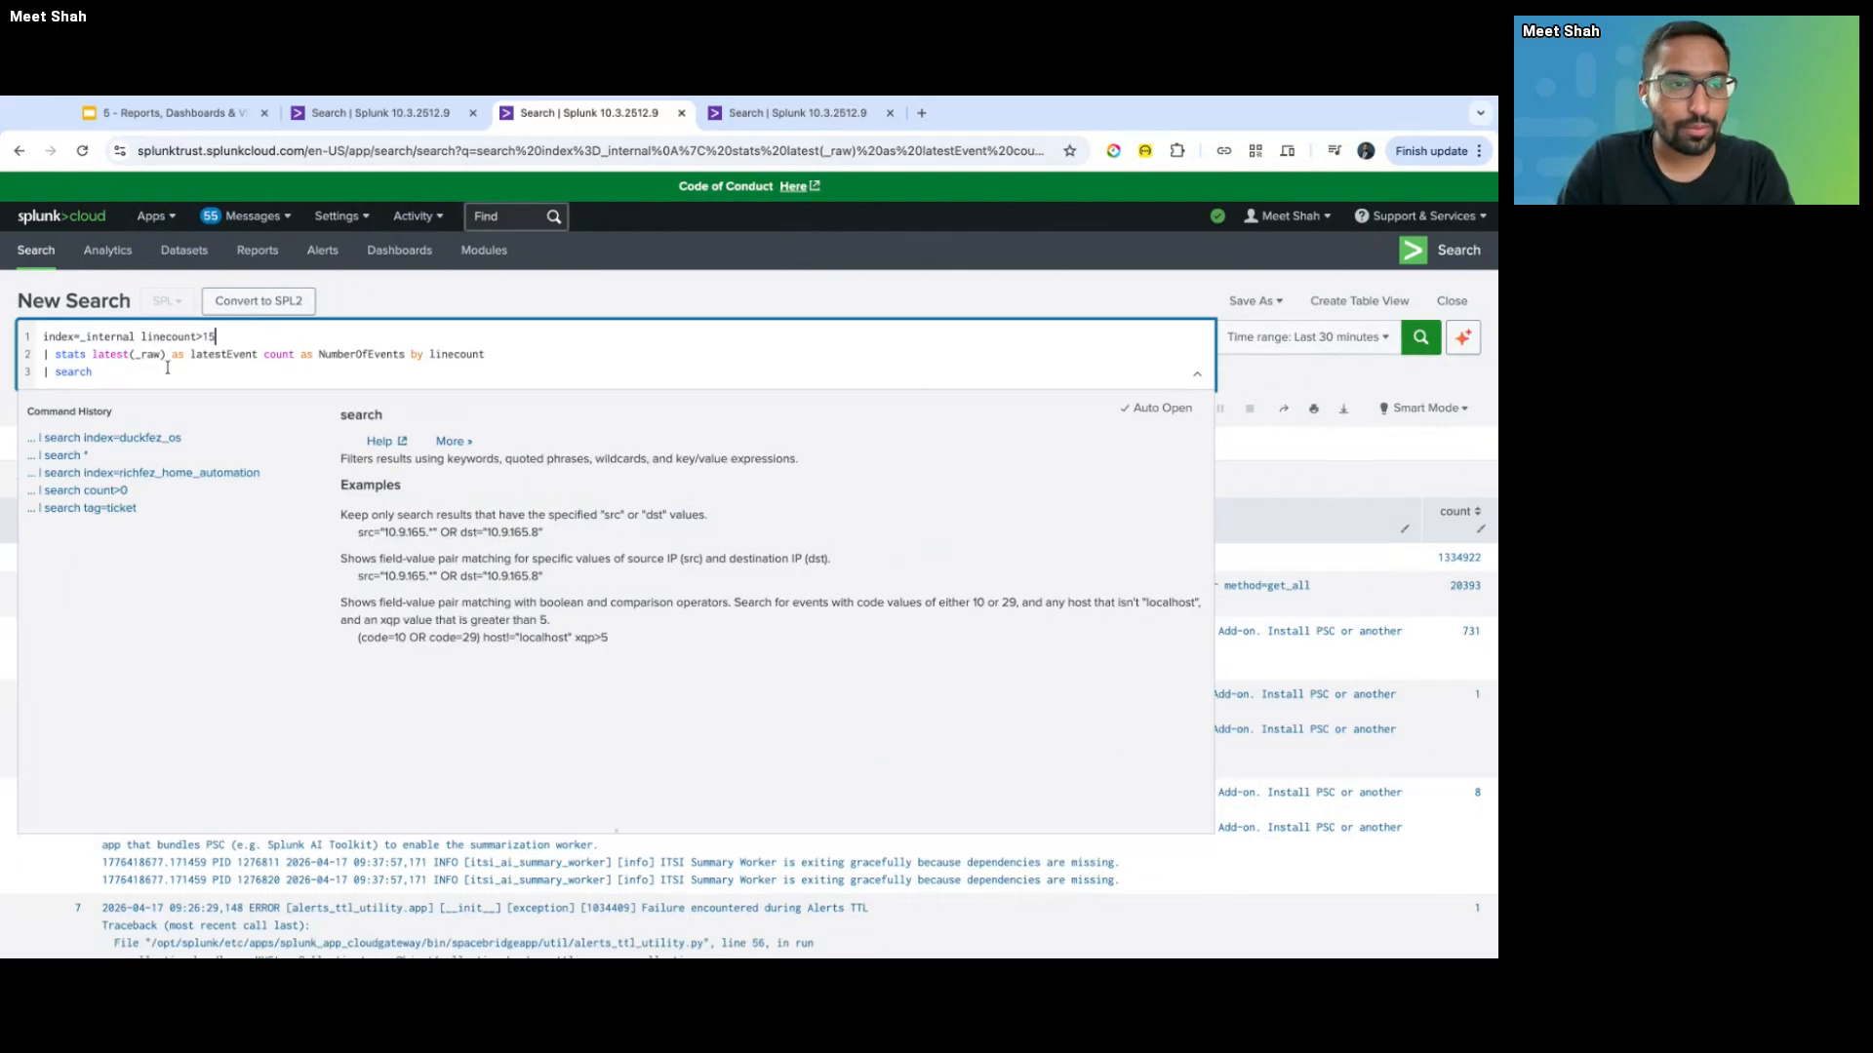
pyautogui.press('Down')
pyautogui.press('Down')
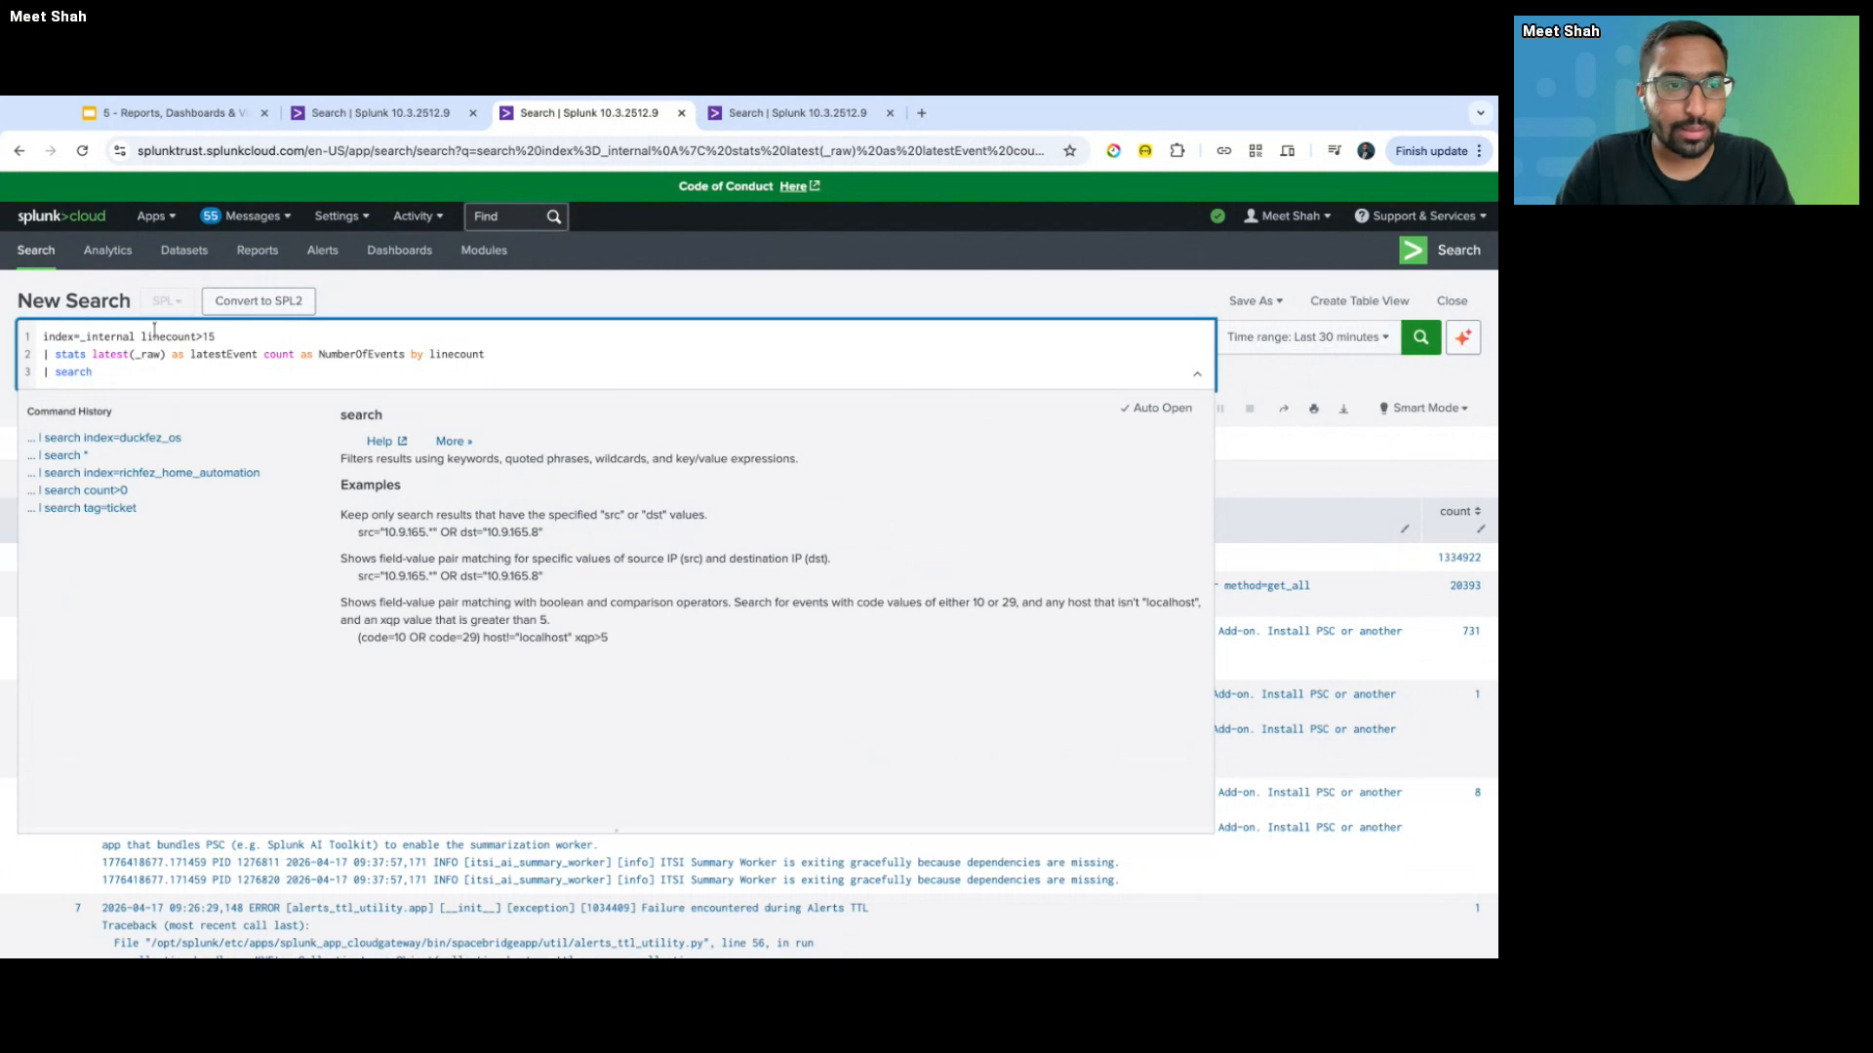
# - Copy linecount>15 after the search command on line 3 and rerun the query
pyautogui.click(141, 335)
pyautogui.hotkey('shift', 'End')
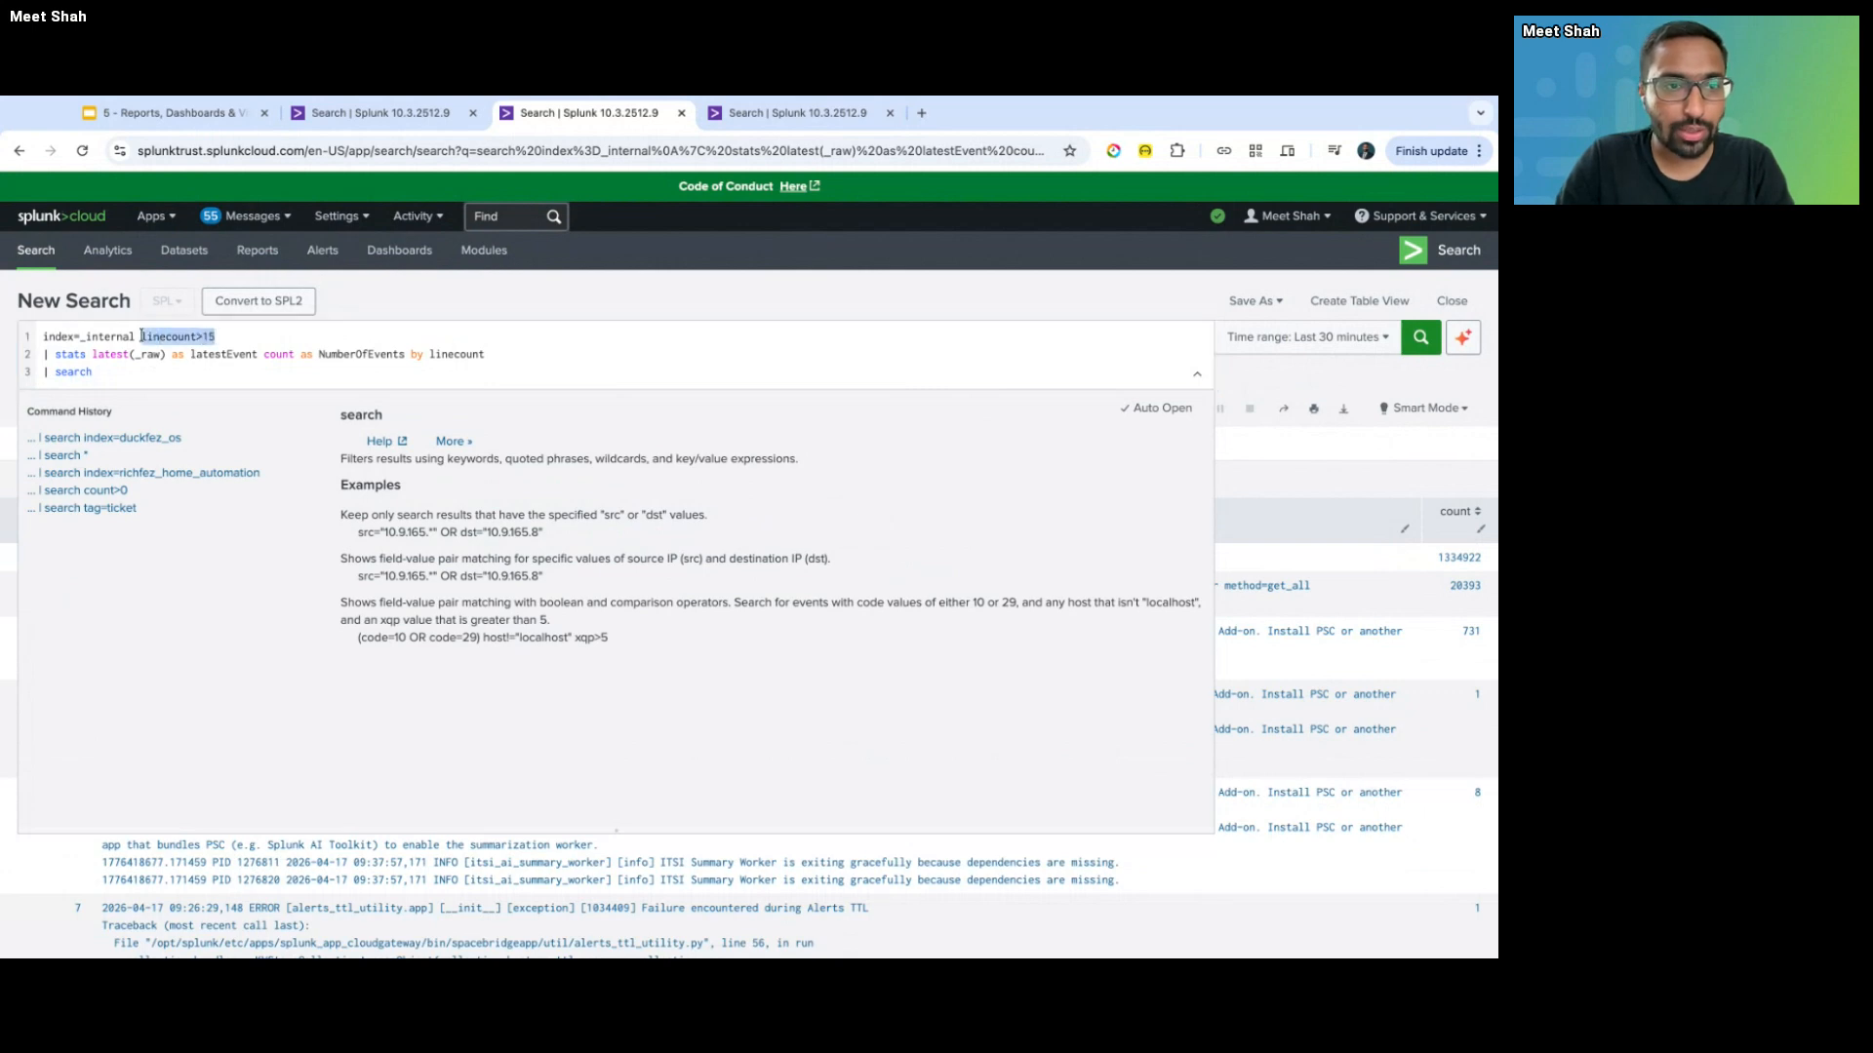
pyautogui.click(106, 371)
pyautogui.moveTo(142, 336); pyautogui.dragTo(217, 336)
pyautogui.press('super+c')
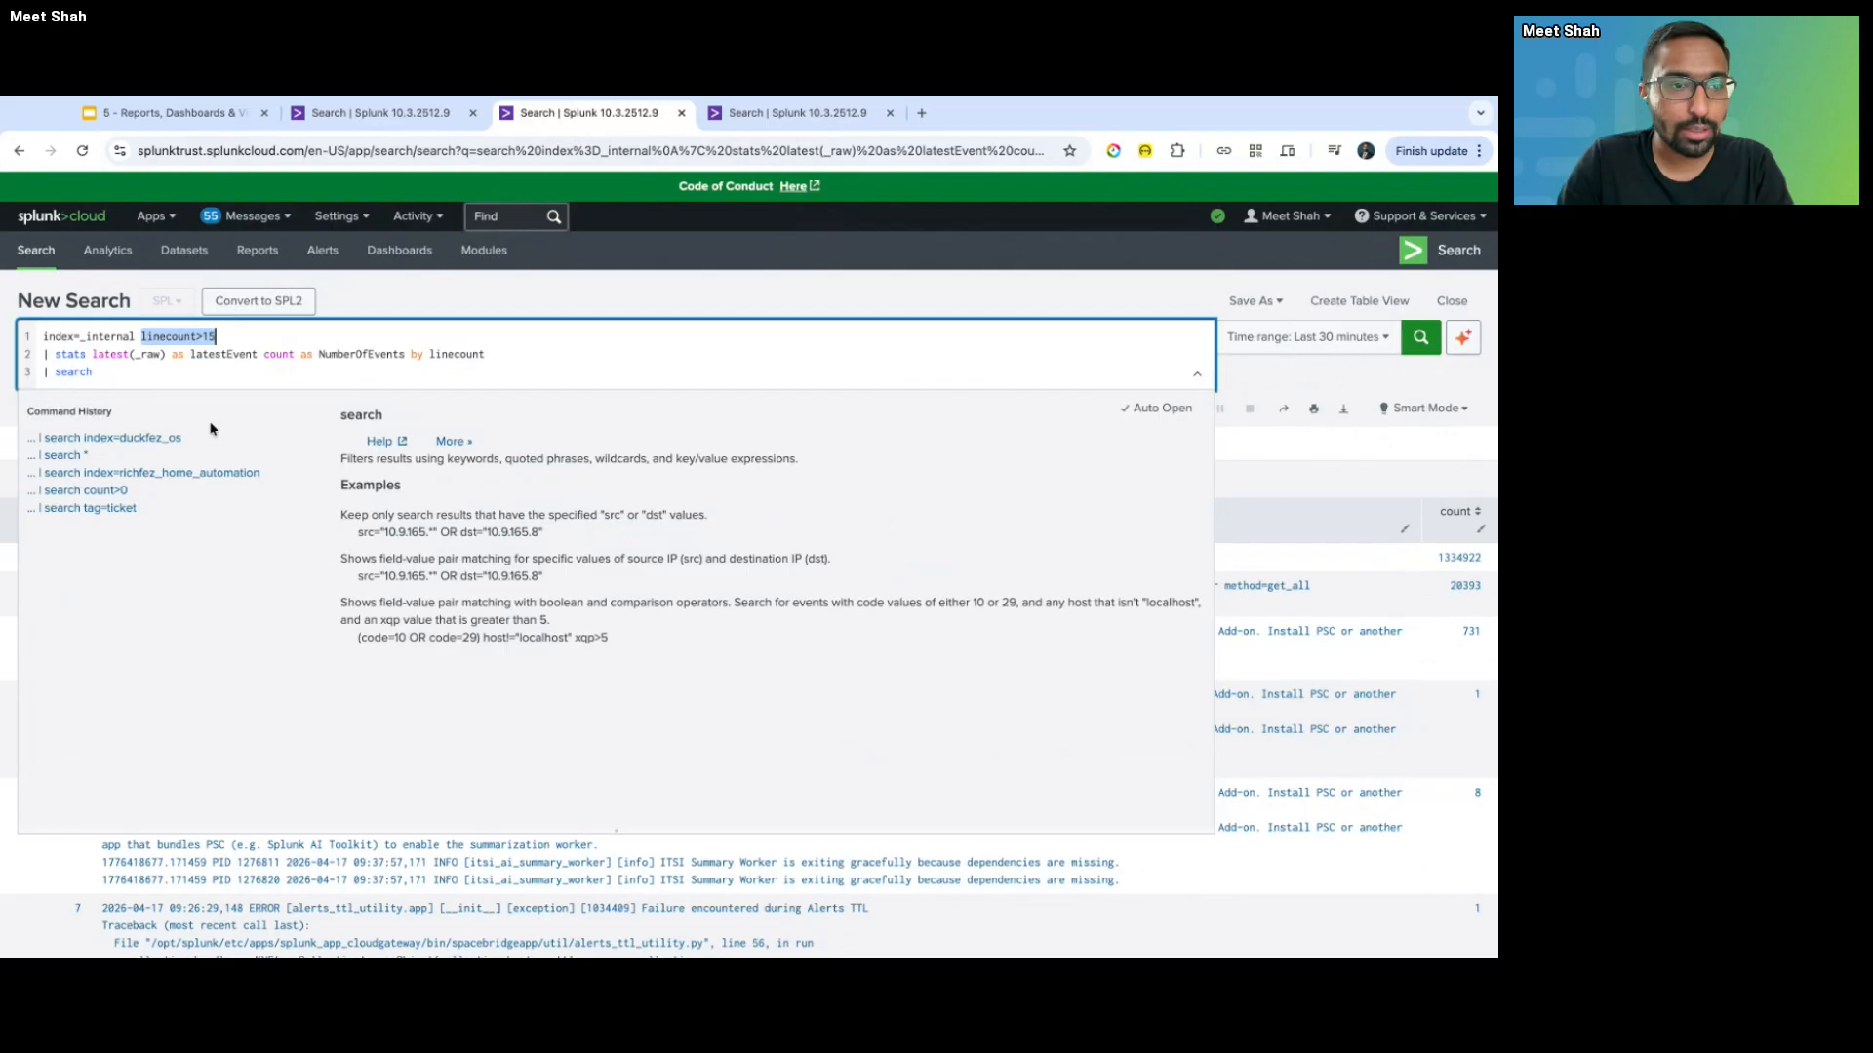
pyautogui.click(163, 376)
pyautogui.press('super+v')
pyautogui.press('Return')
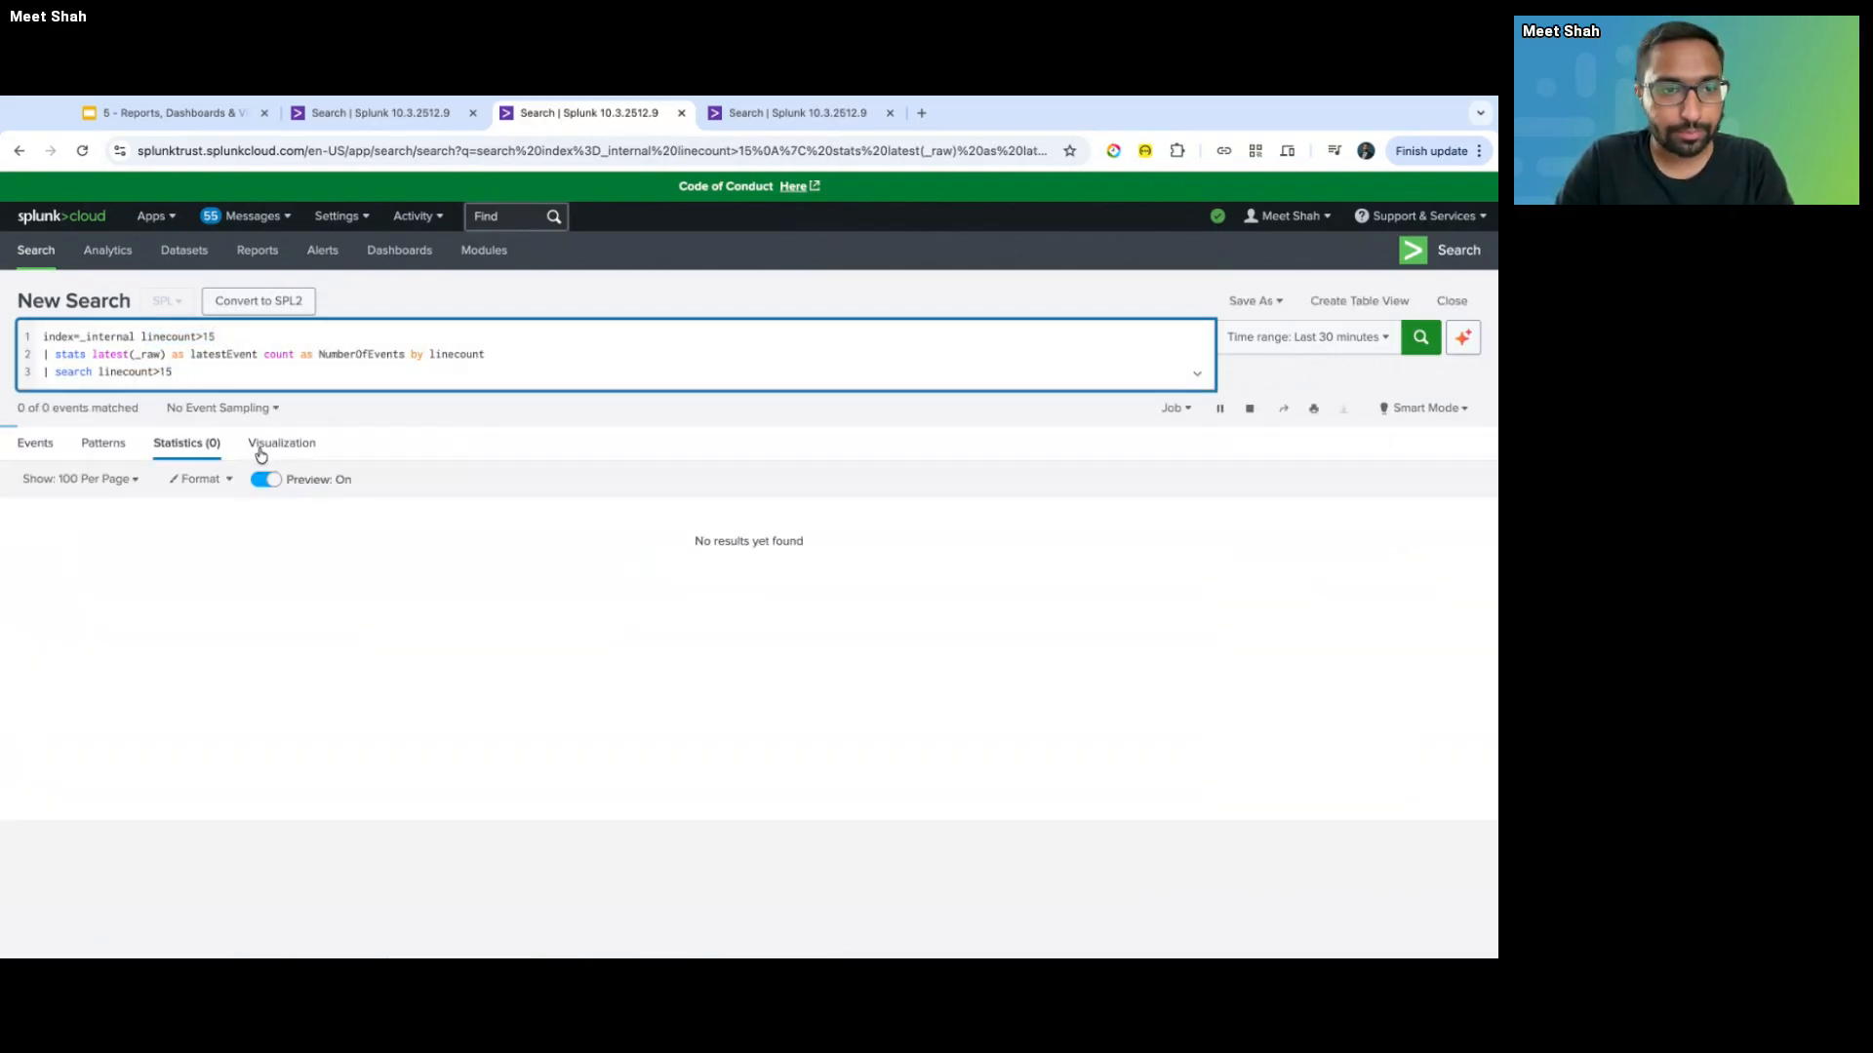
# - Scroll through the four statistics rows of 27 events, then select the linecount>15 filter on line 3
pyautogui.scroll(-1, 104, 652)
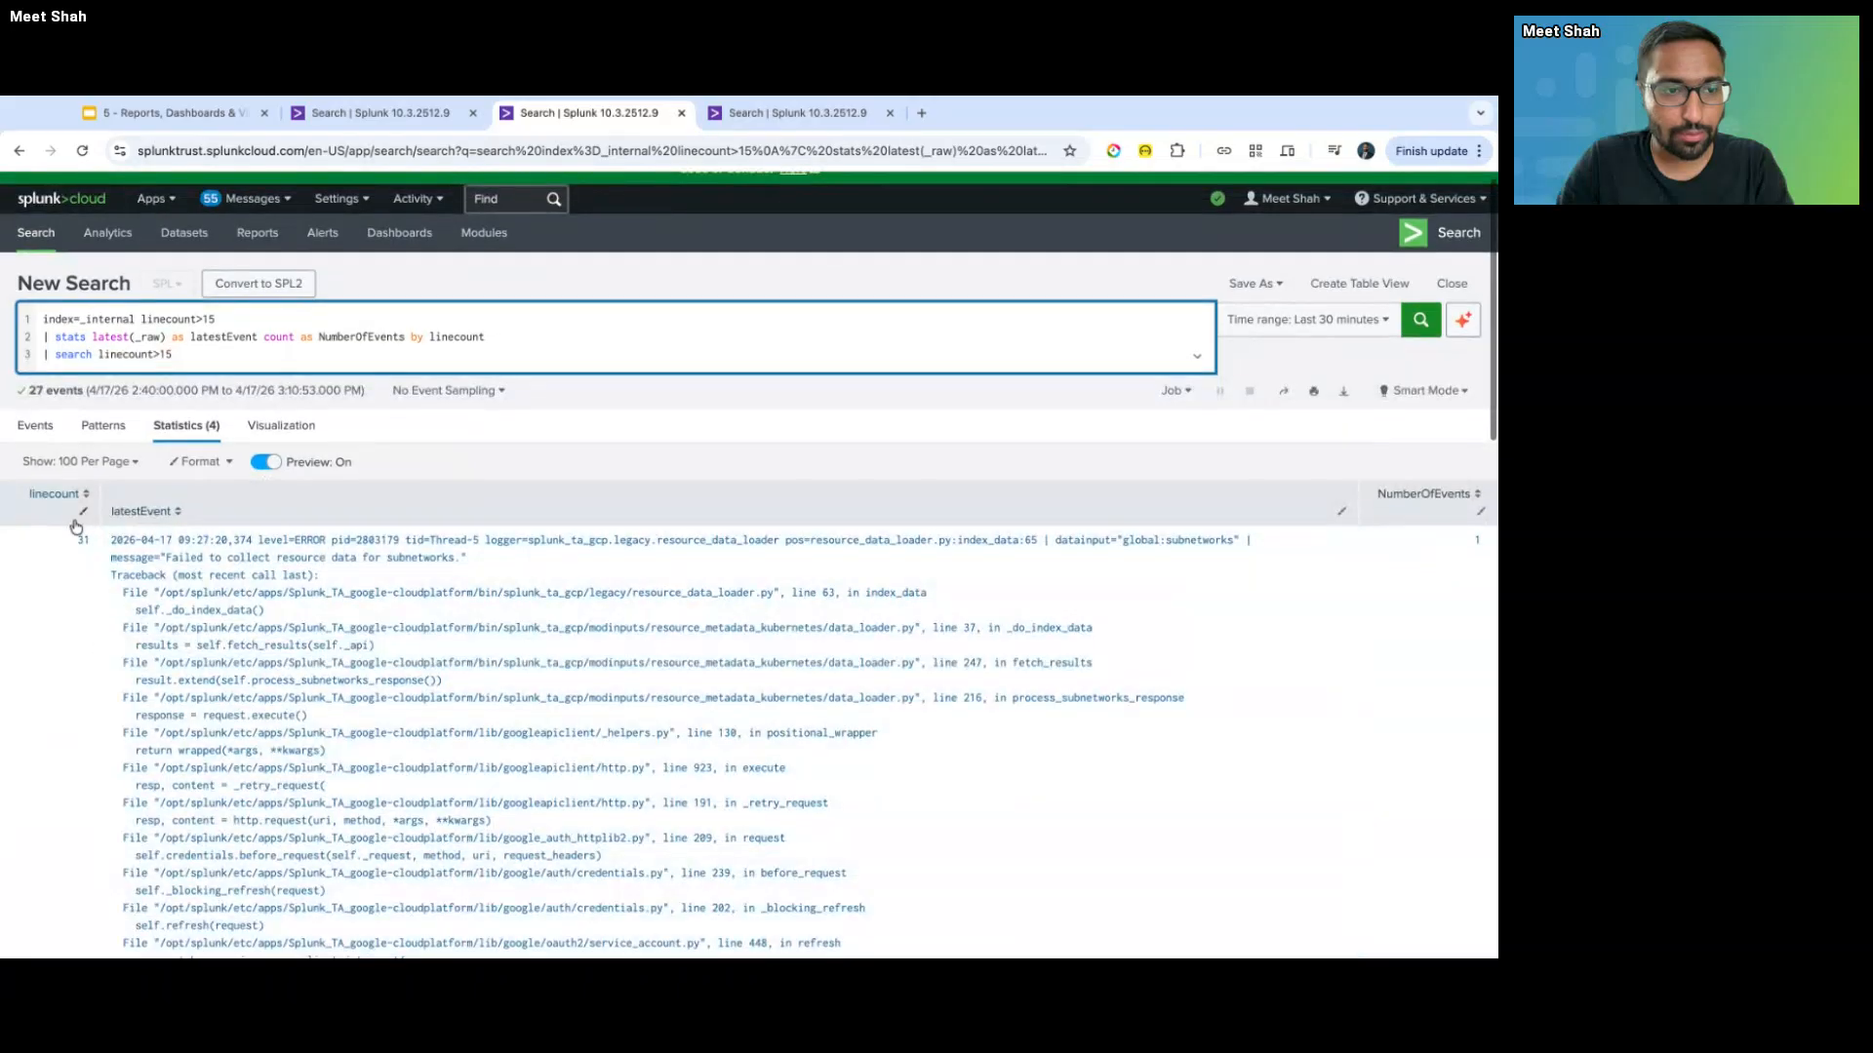
pyautogui.scroll(-3, 76, 527)
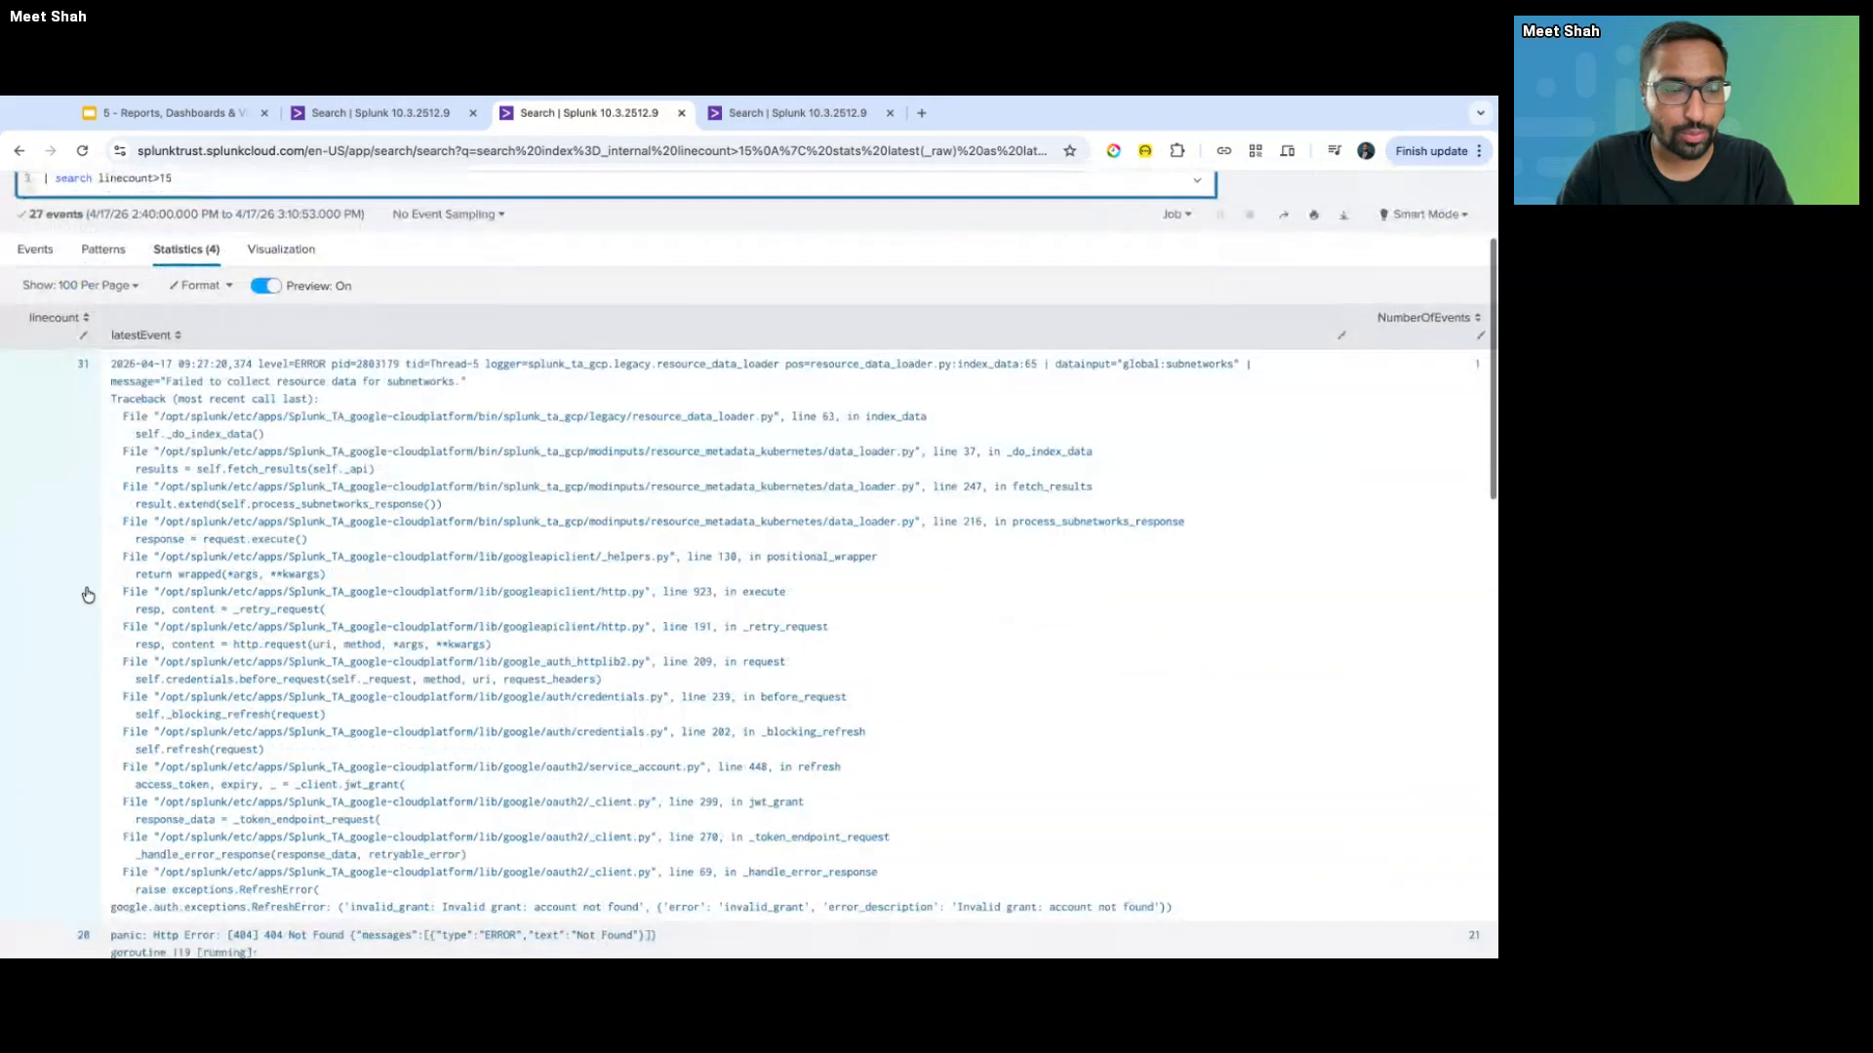
pyautogui.scroll(-6, 87, 595)
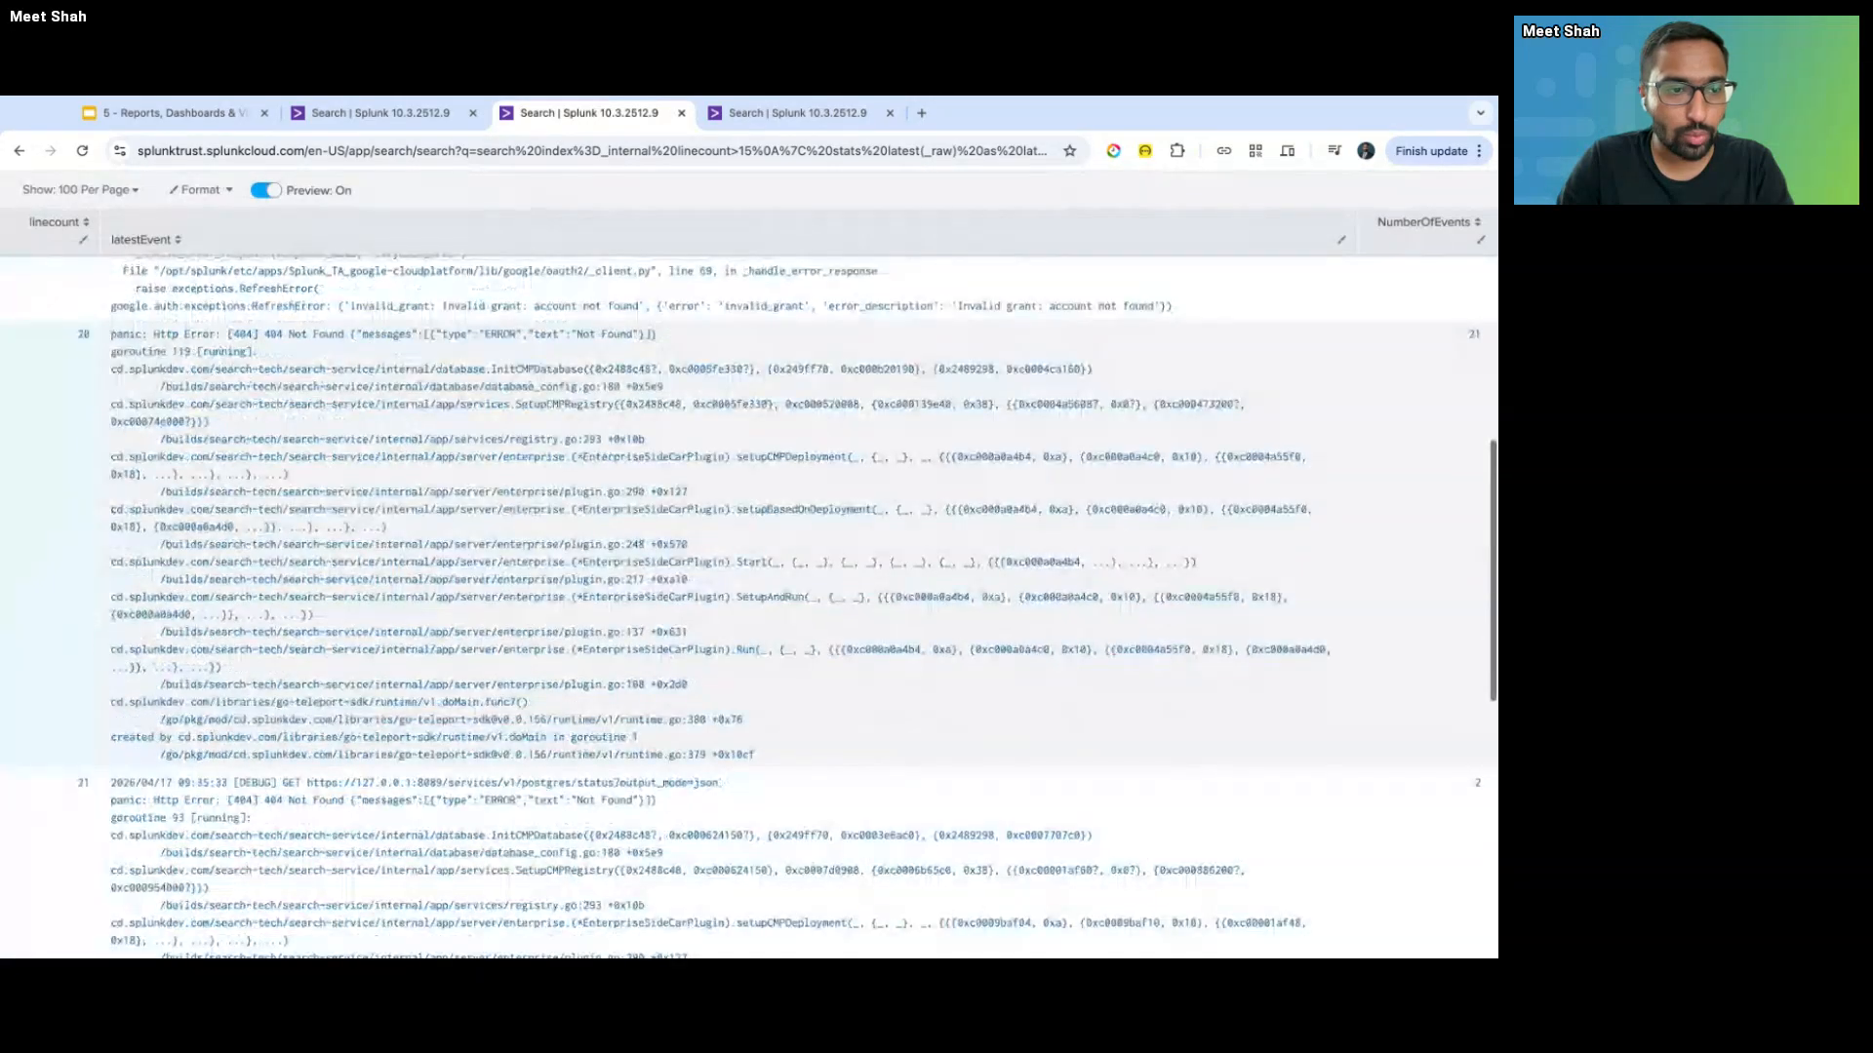
pyautogui.scroll(-8, 749, 605)
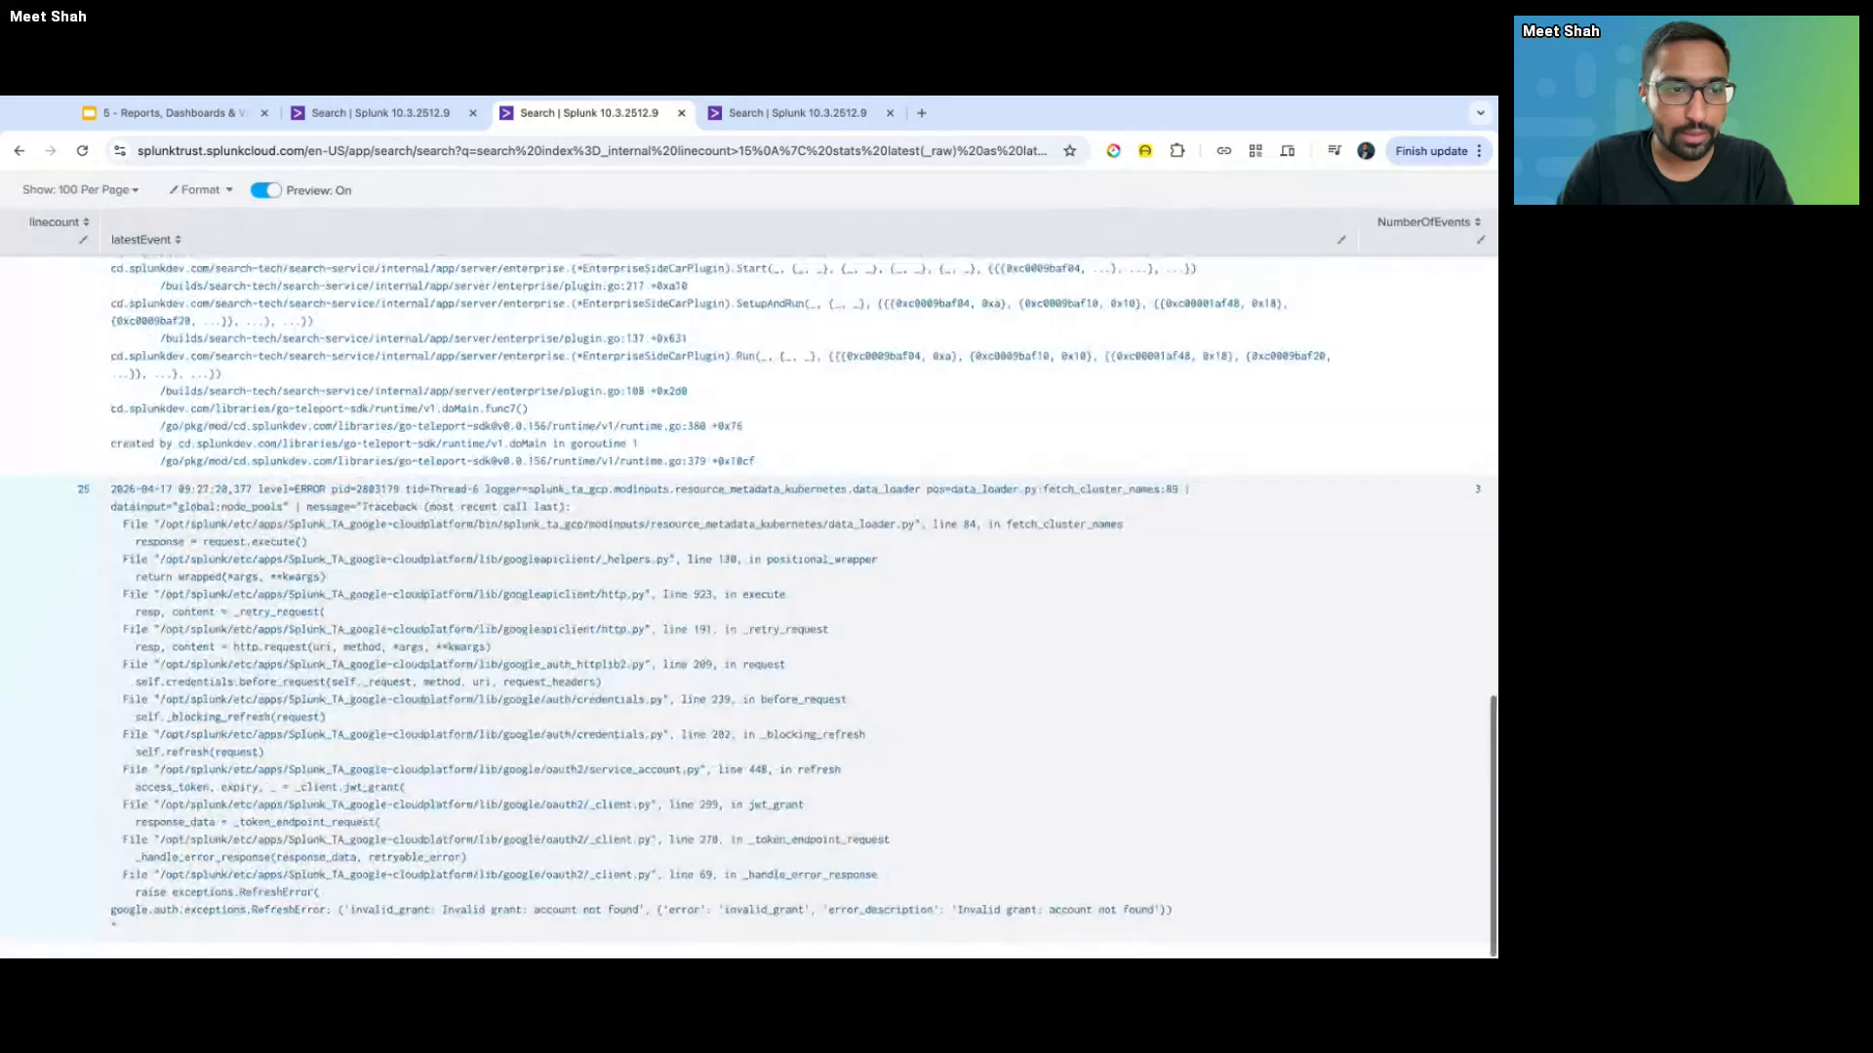
pyautogui.scroll(16, 125, 534)
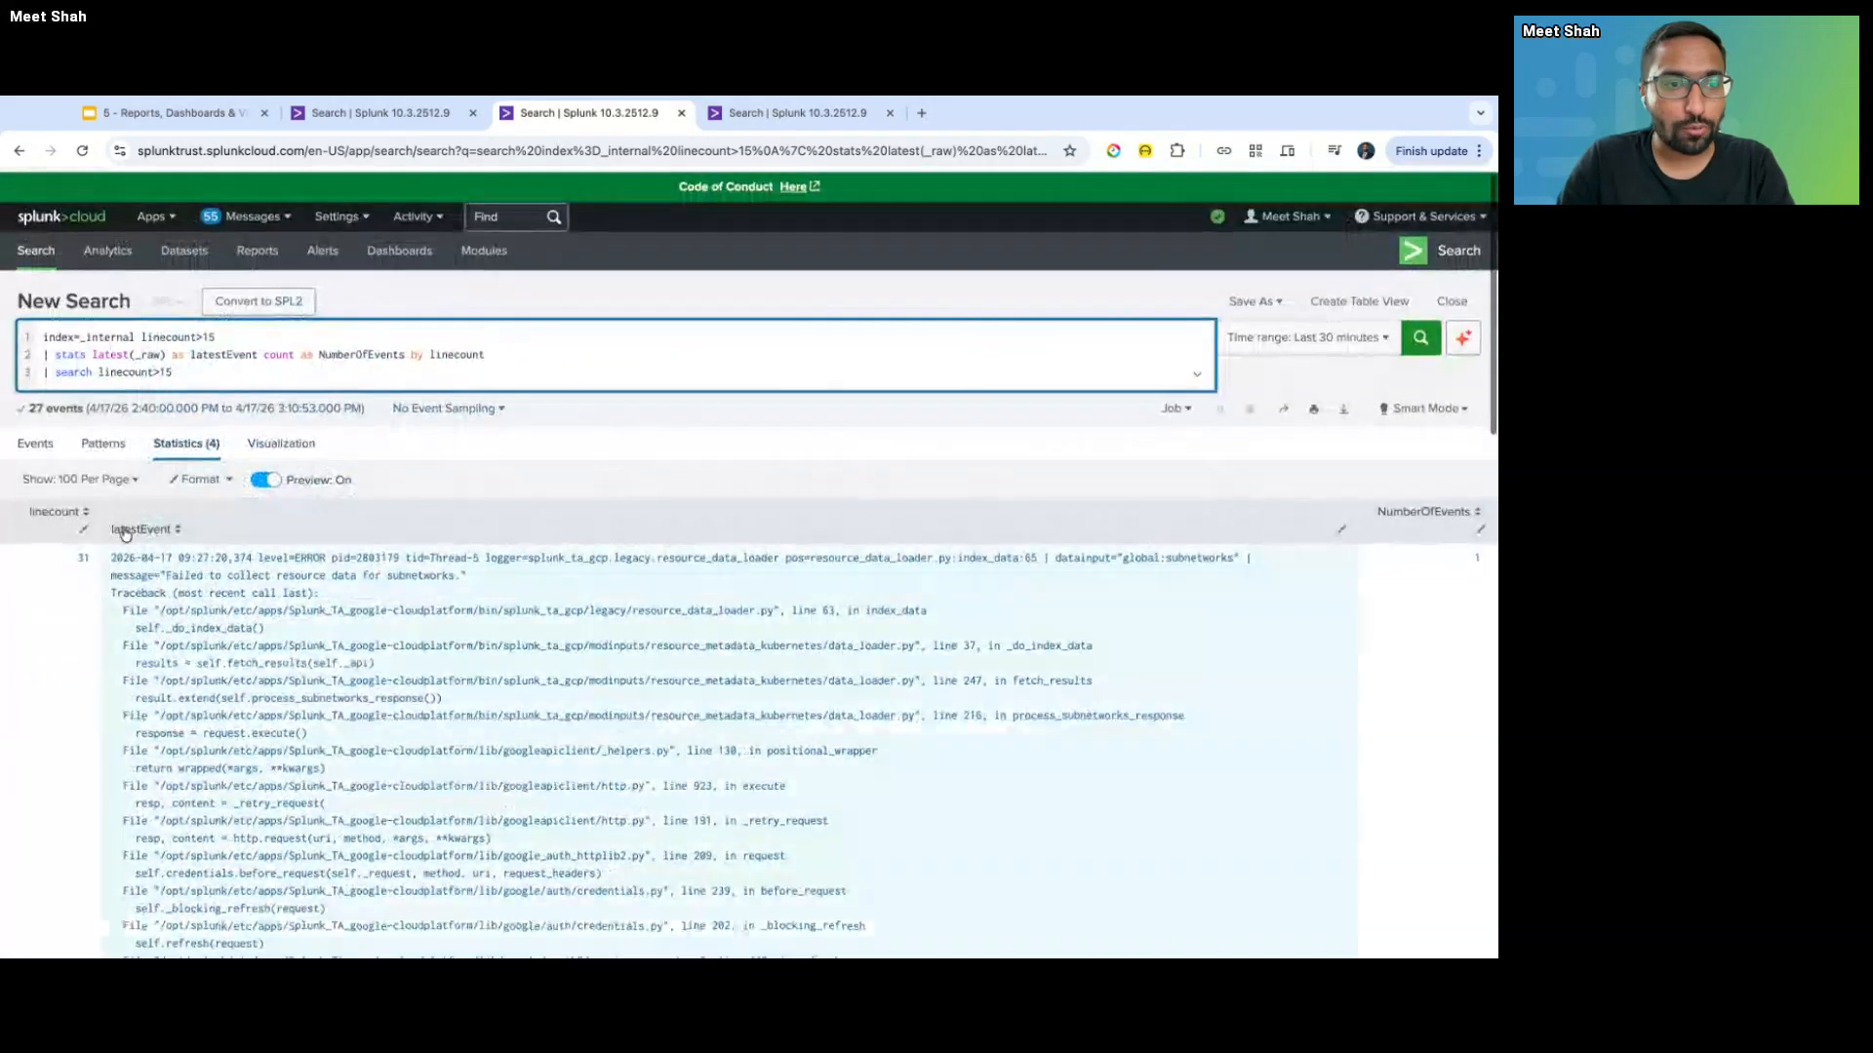
pyautogui.click(174, 374)
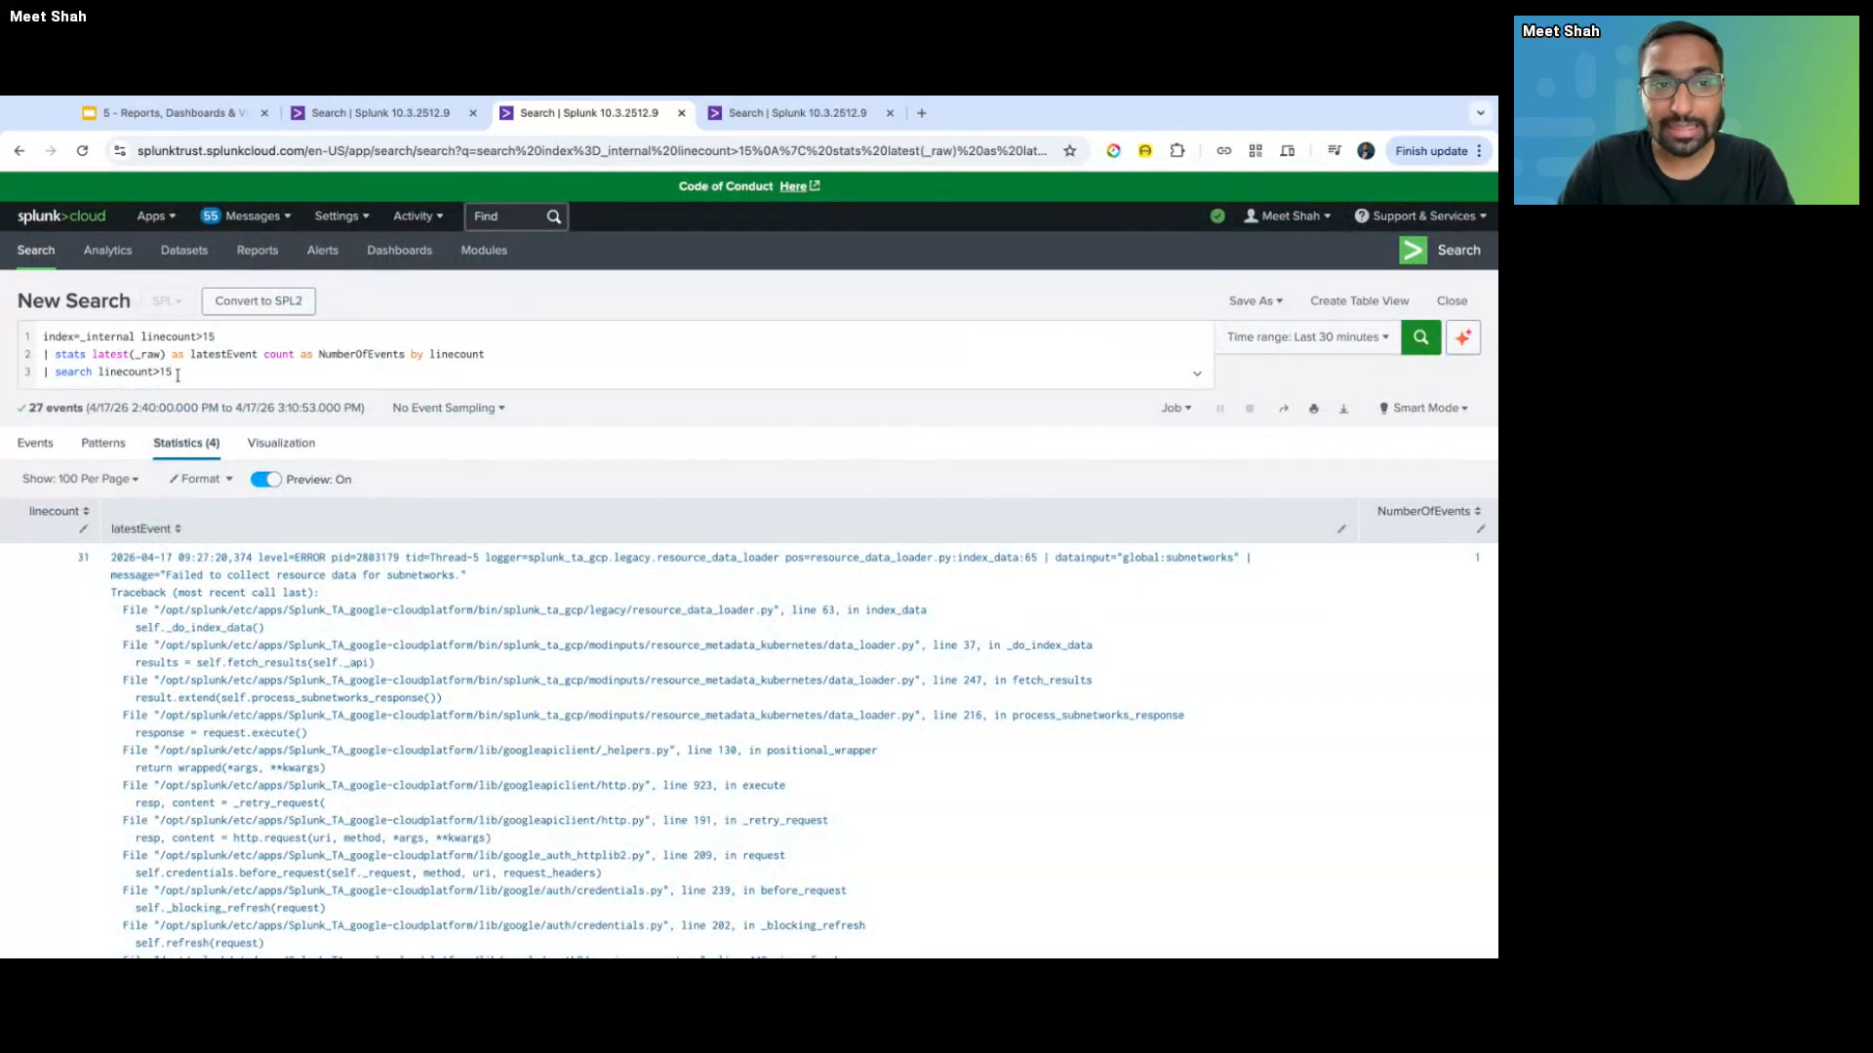
pyautogui.hotkey('shift', 'Left')
pyautogui.hotkey('shift', 'Left')
pyautogui.hotkey('shift', 'Left')
pyautogui.hotkey('shift', 'Left')
pyautogui.hotkey('shift', 'Left')
pyautogui.hotkey('shift', 'Left')
pyautogui.hotkey('shift', 'Left')
pyautogui.hotkey('shift', 'Left')
pyautogui.hotkey('shift', 'Left')
pyautogui.hotkey('shift', 'Left')
pyautogui.hotkey('shift', 'Left')
pyautogui.hotkey('shift', 'Left')
pyautogui.hotkey('shift', 'Left')
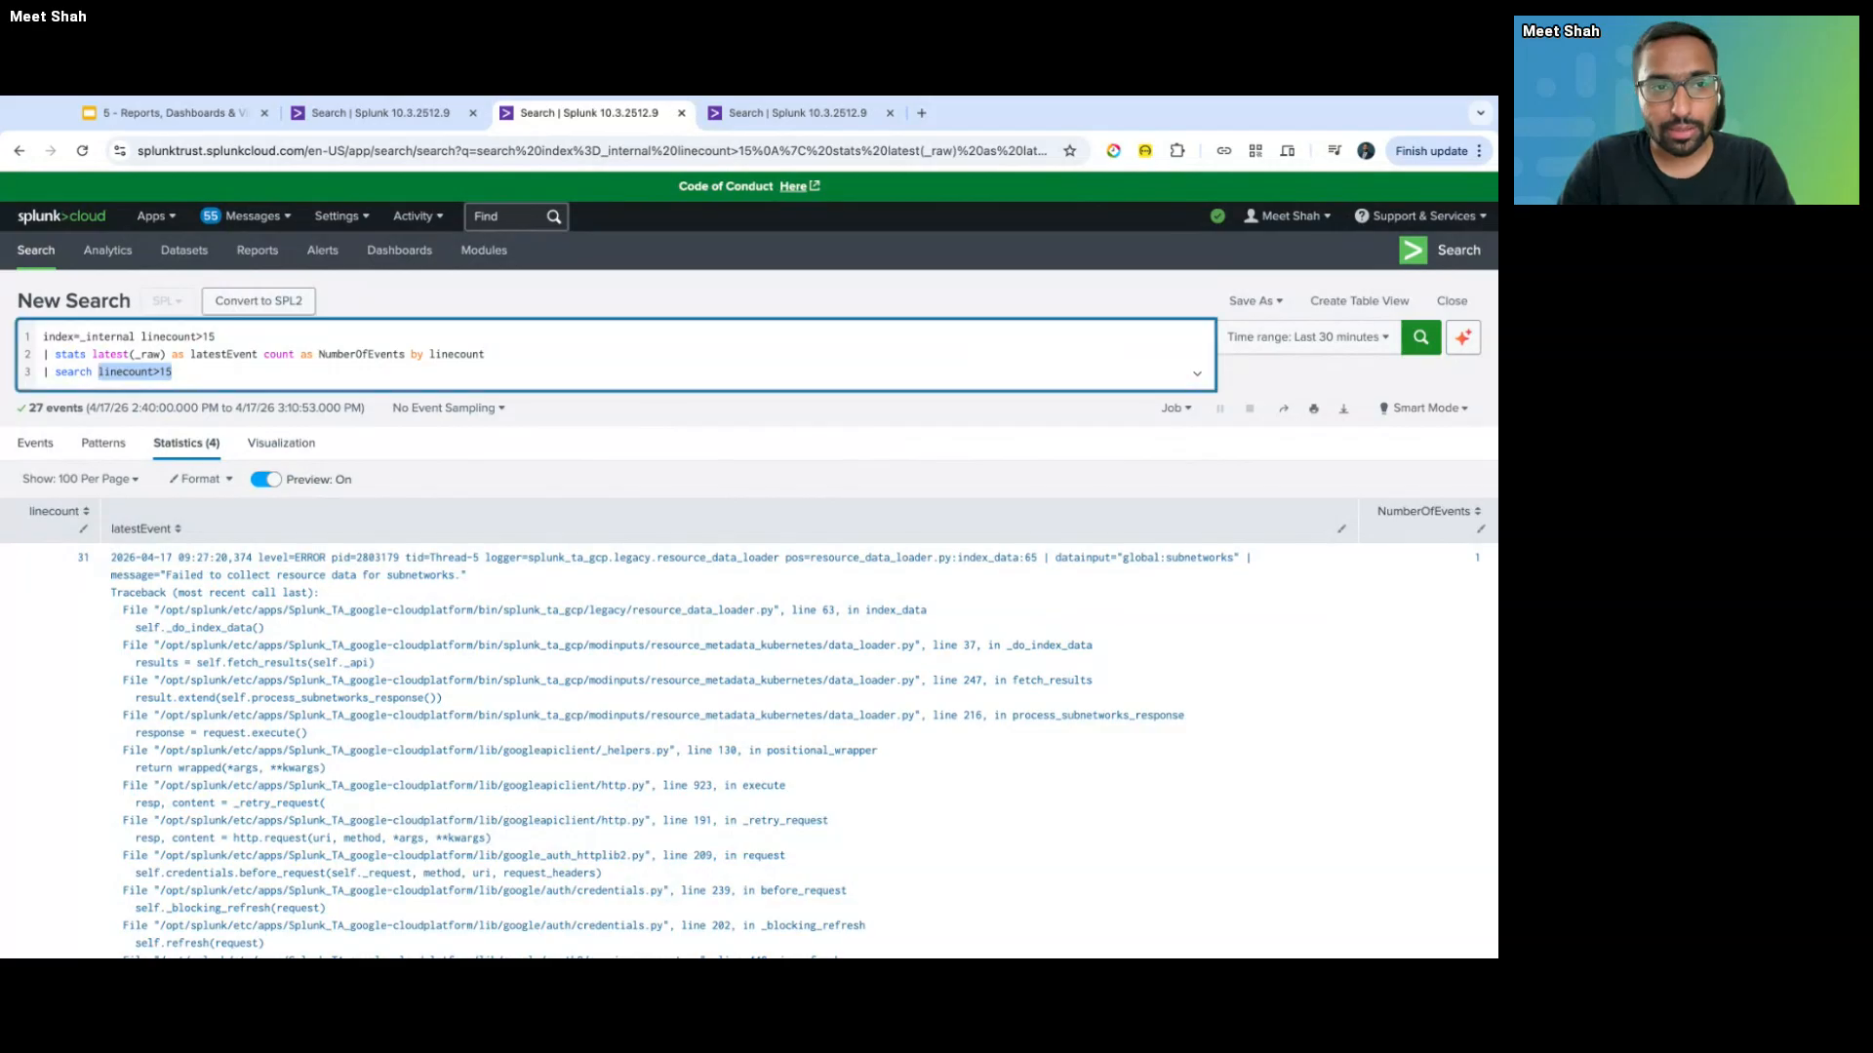
pyautogui.click(143, 338)
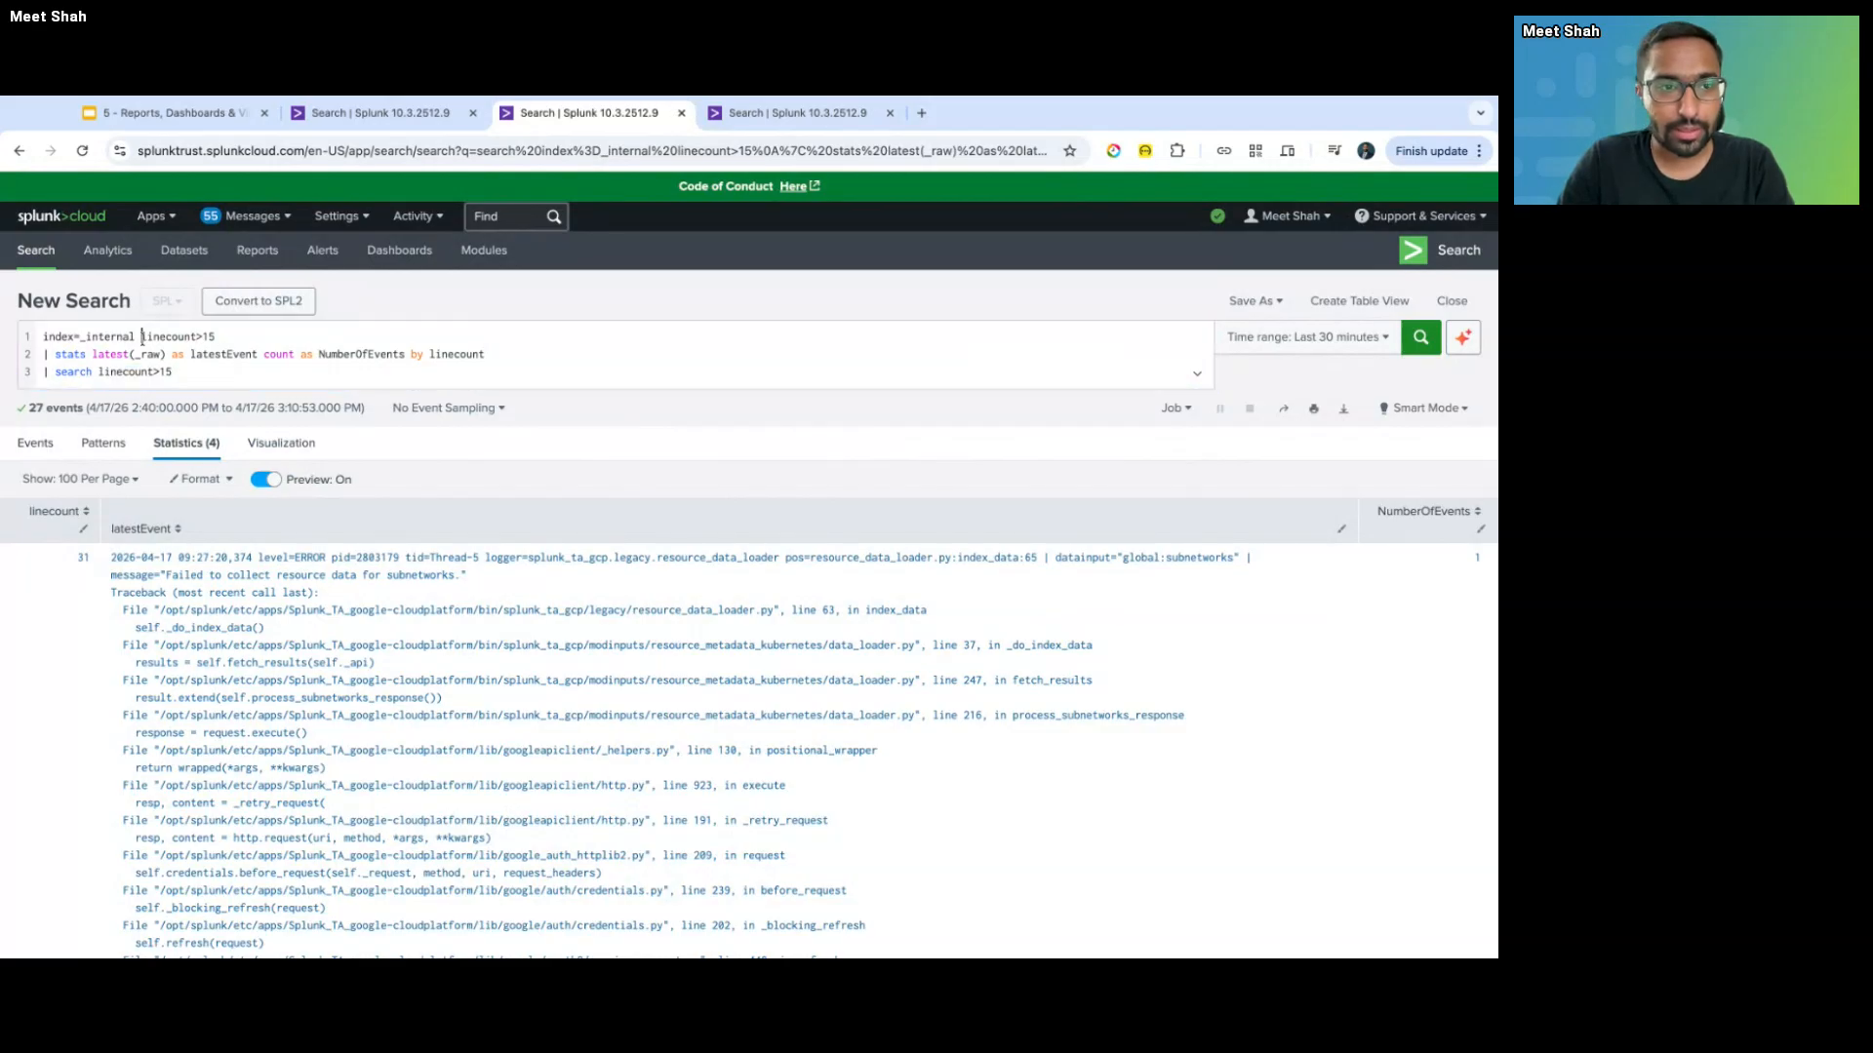
pyautogui.hotkey('shift', 'Right')
pyautogui.hotkey('shift', 'Right')
pyautogui.hotkey('shift', 'Right')
pyautogui.hotkey('shift', 'Right')
pyautogui.hotkey('shift', 'Right')
pyautogui.hotkey('shift', 'Right')
pyautogui.hotkey('shift', 'Right')
pyautogui.hotkey('shift', 'Right')
pyautogui.hotkey('shift', 'Right')
pyautogui.hotkey('shift', 'Right')
pyautogui.hotkey('shift', 'Right')
pyautogui.hotkey('shift', 'Right')
pyautogui.press('BackSpace')
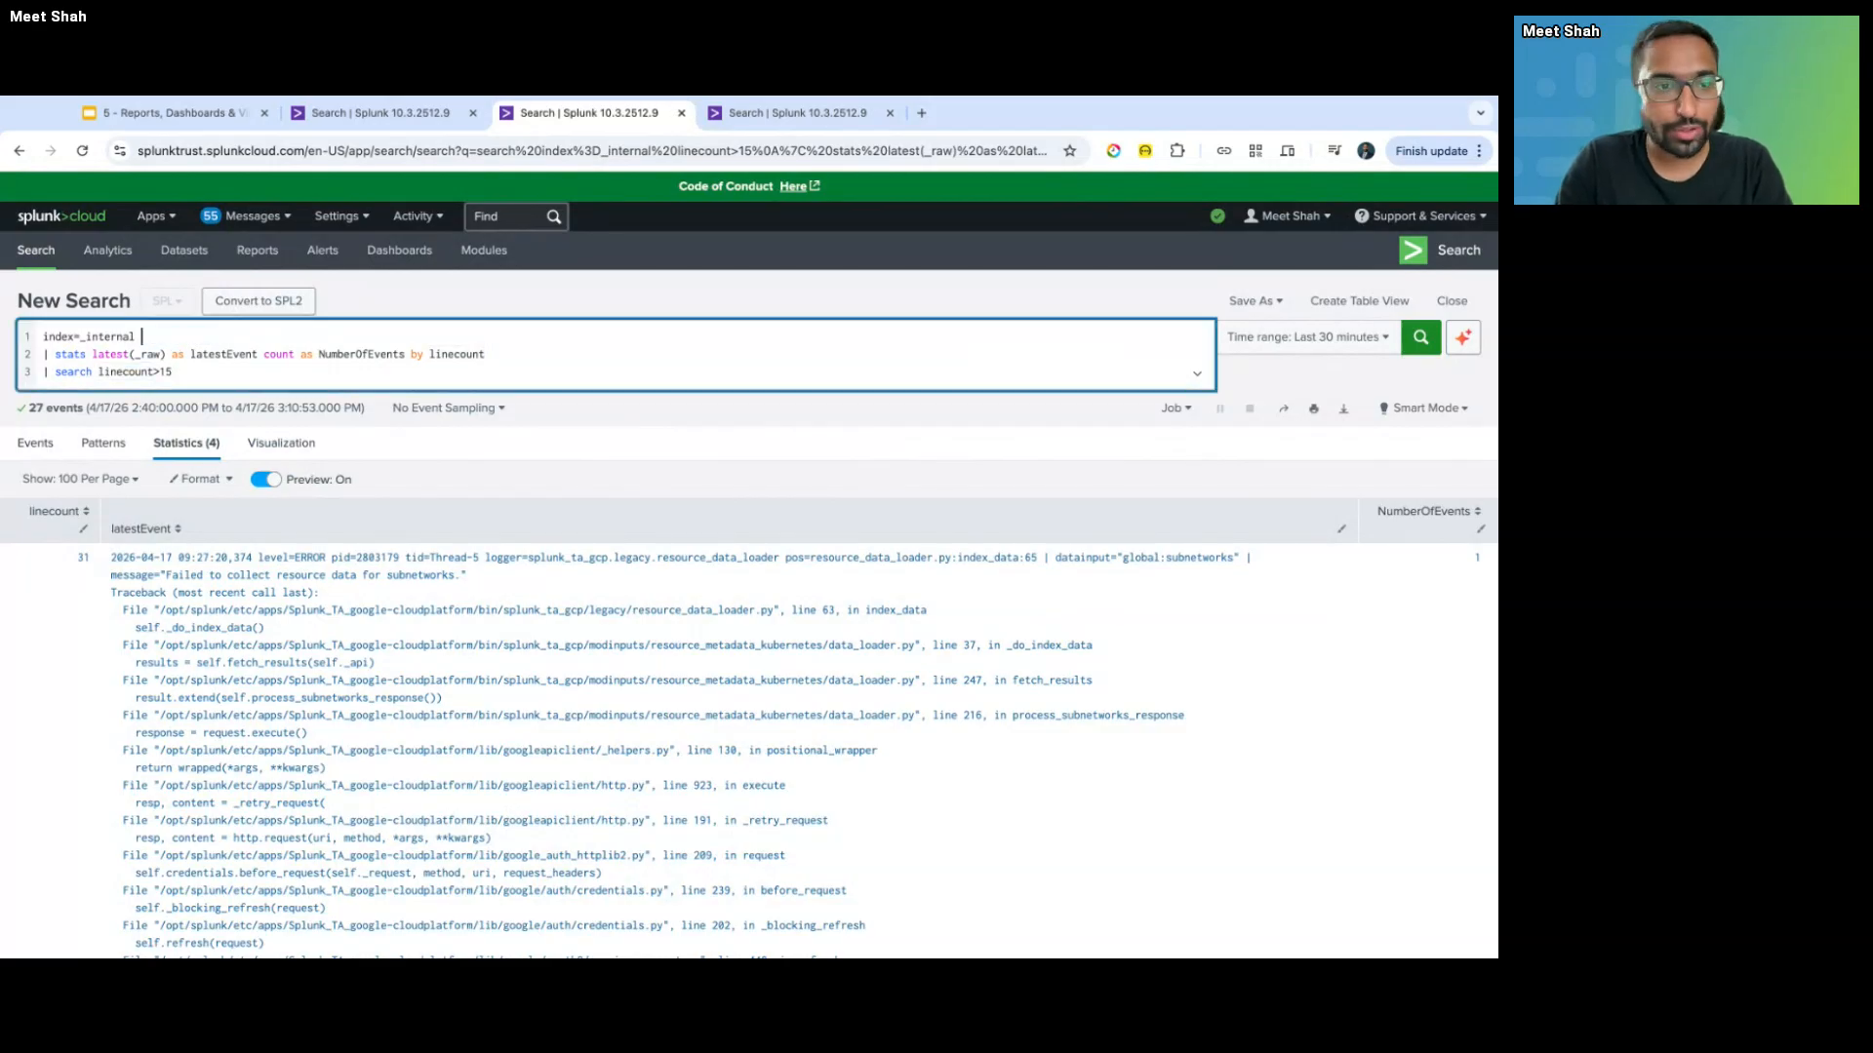
pyautogui.press('Return')
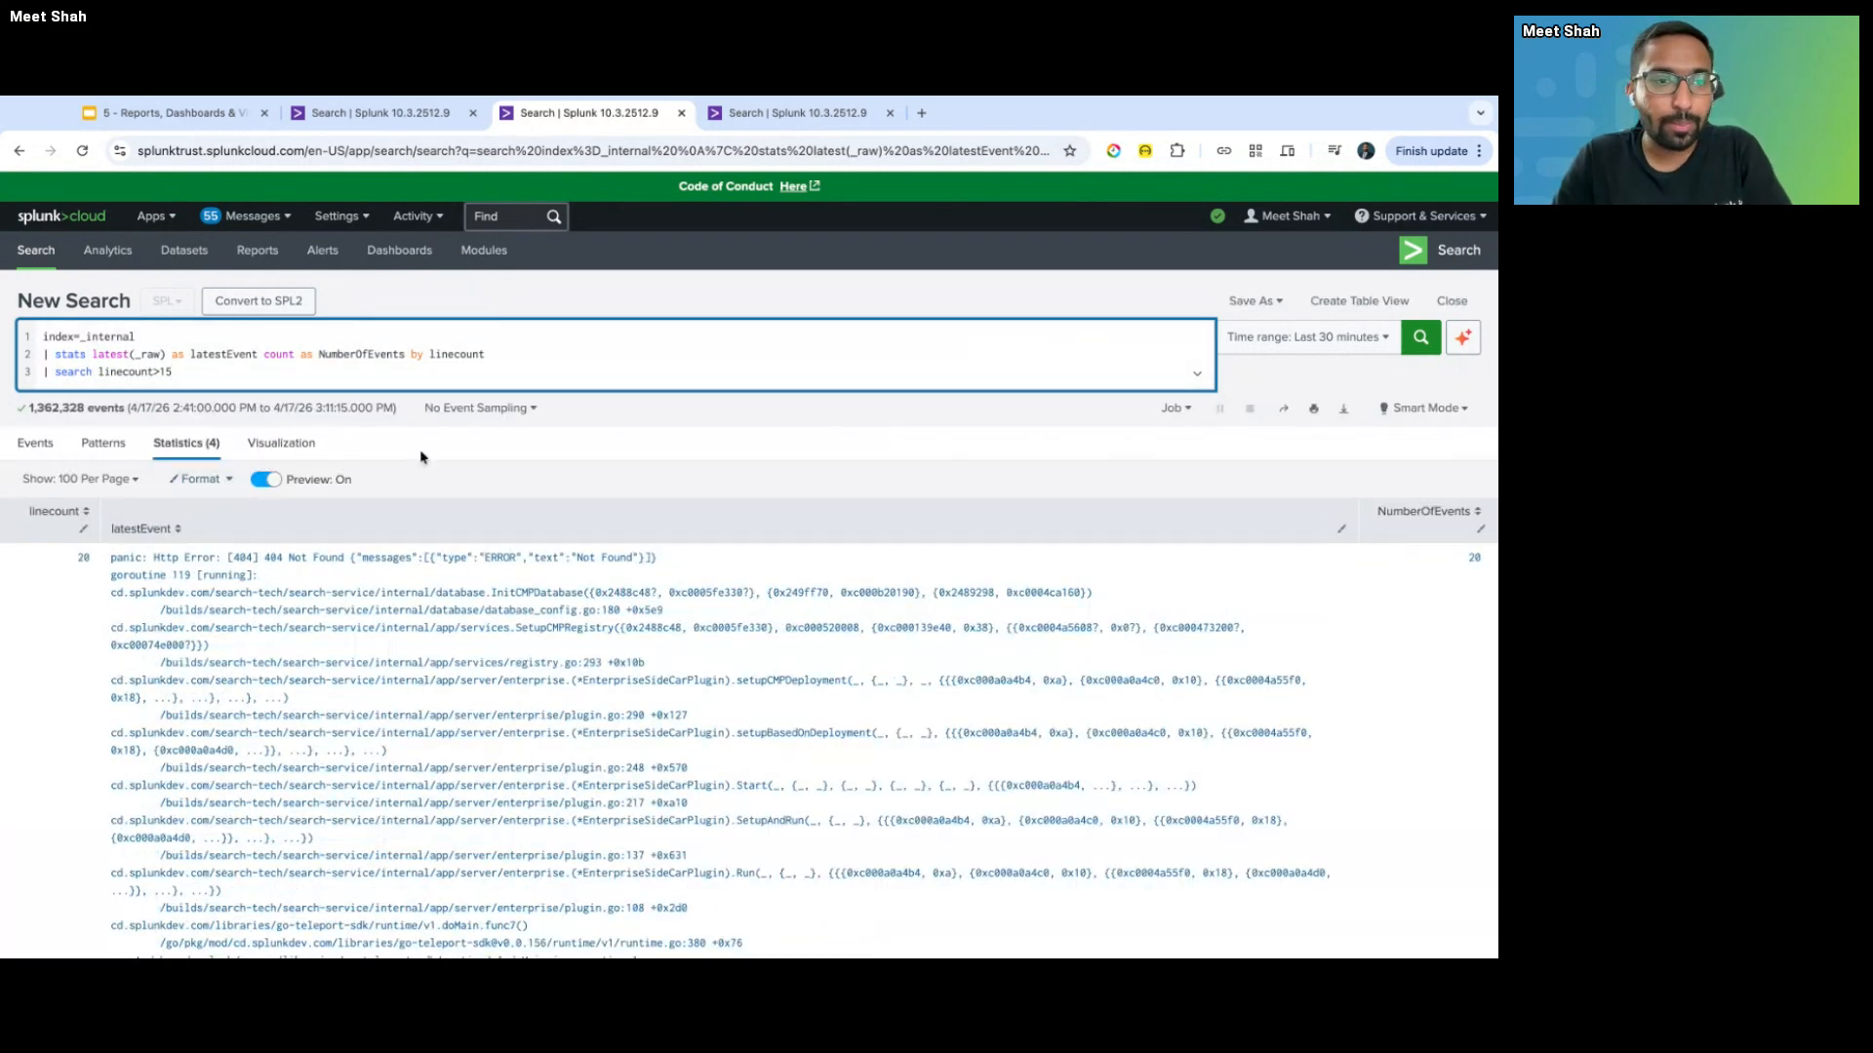
pyautogui.scroll(-5, 96, 673)
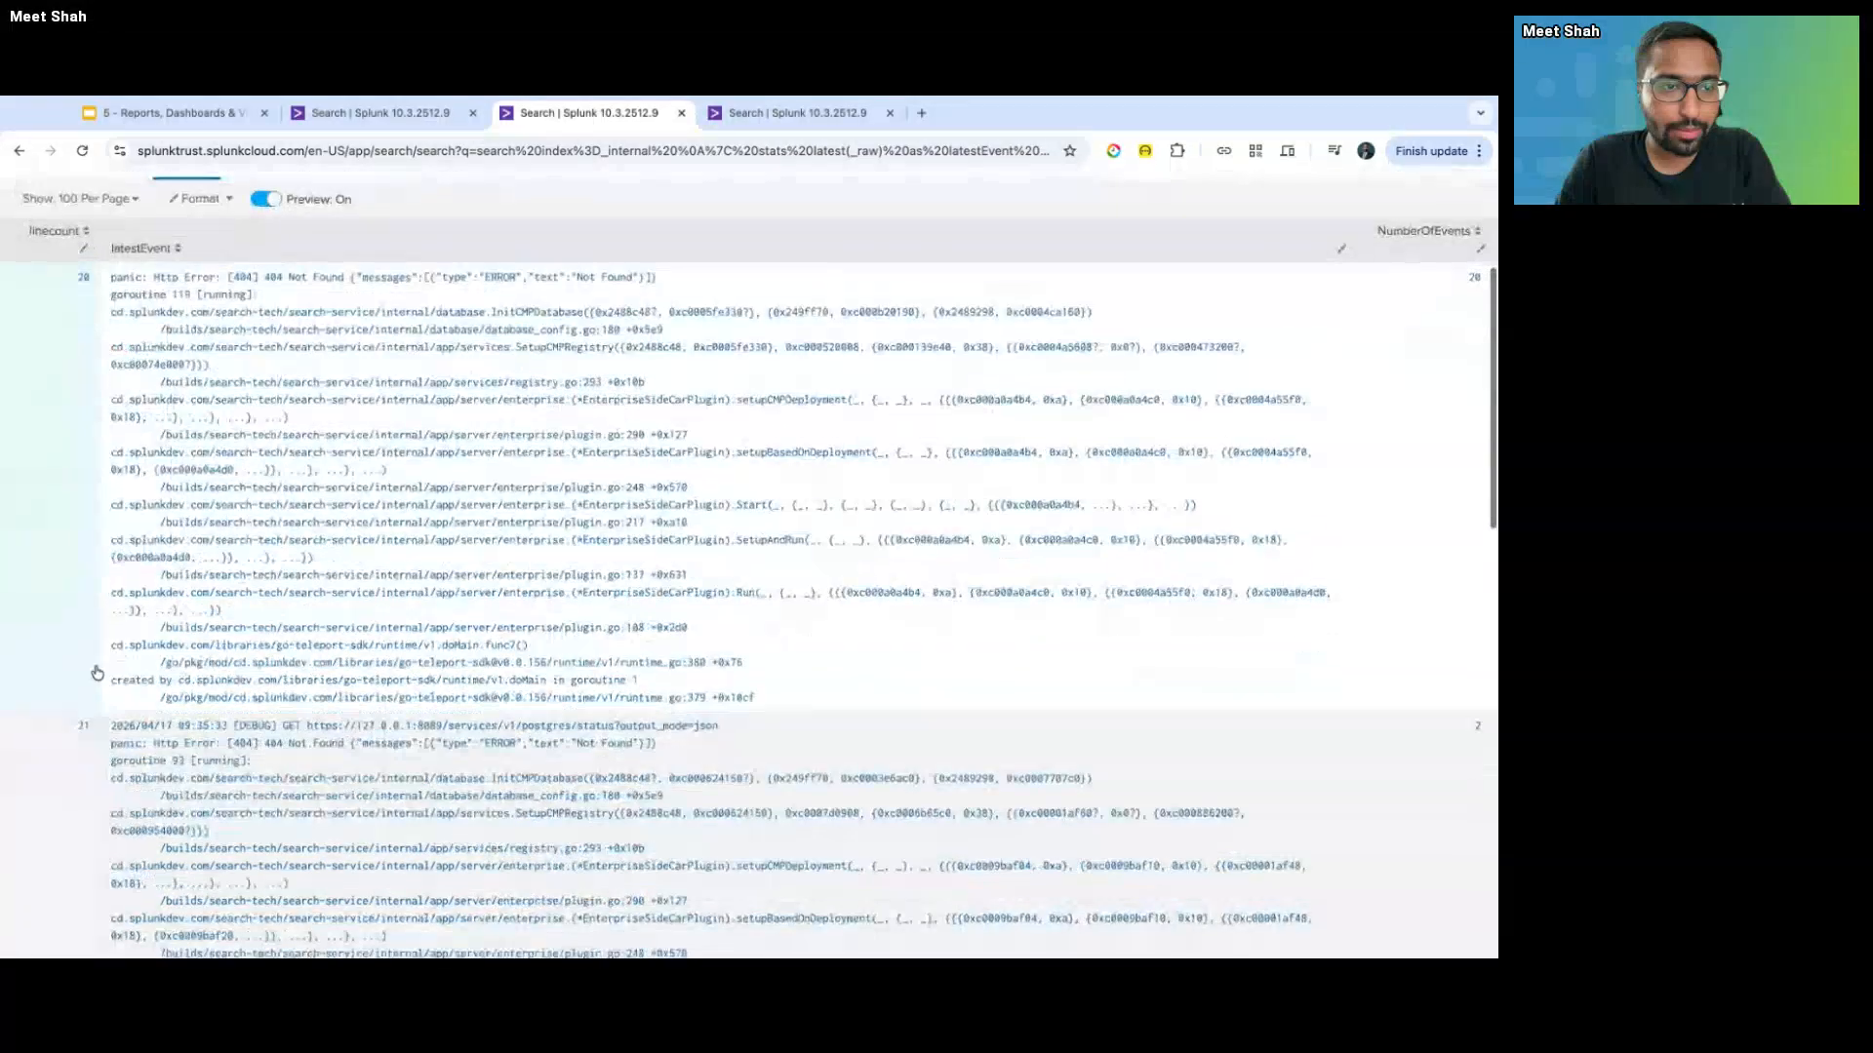
pyautogui.scroll(5, 96, 673)
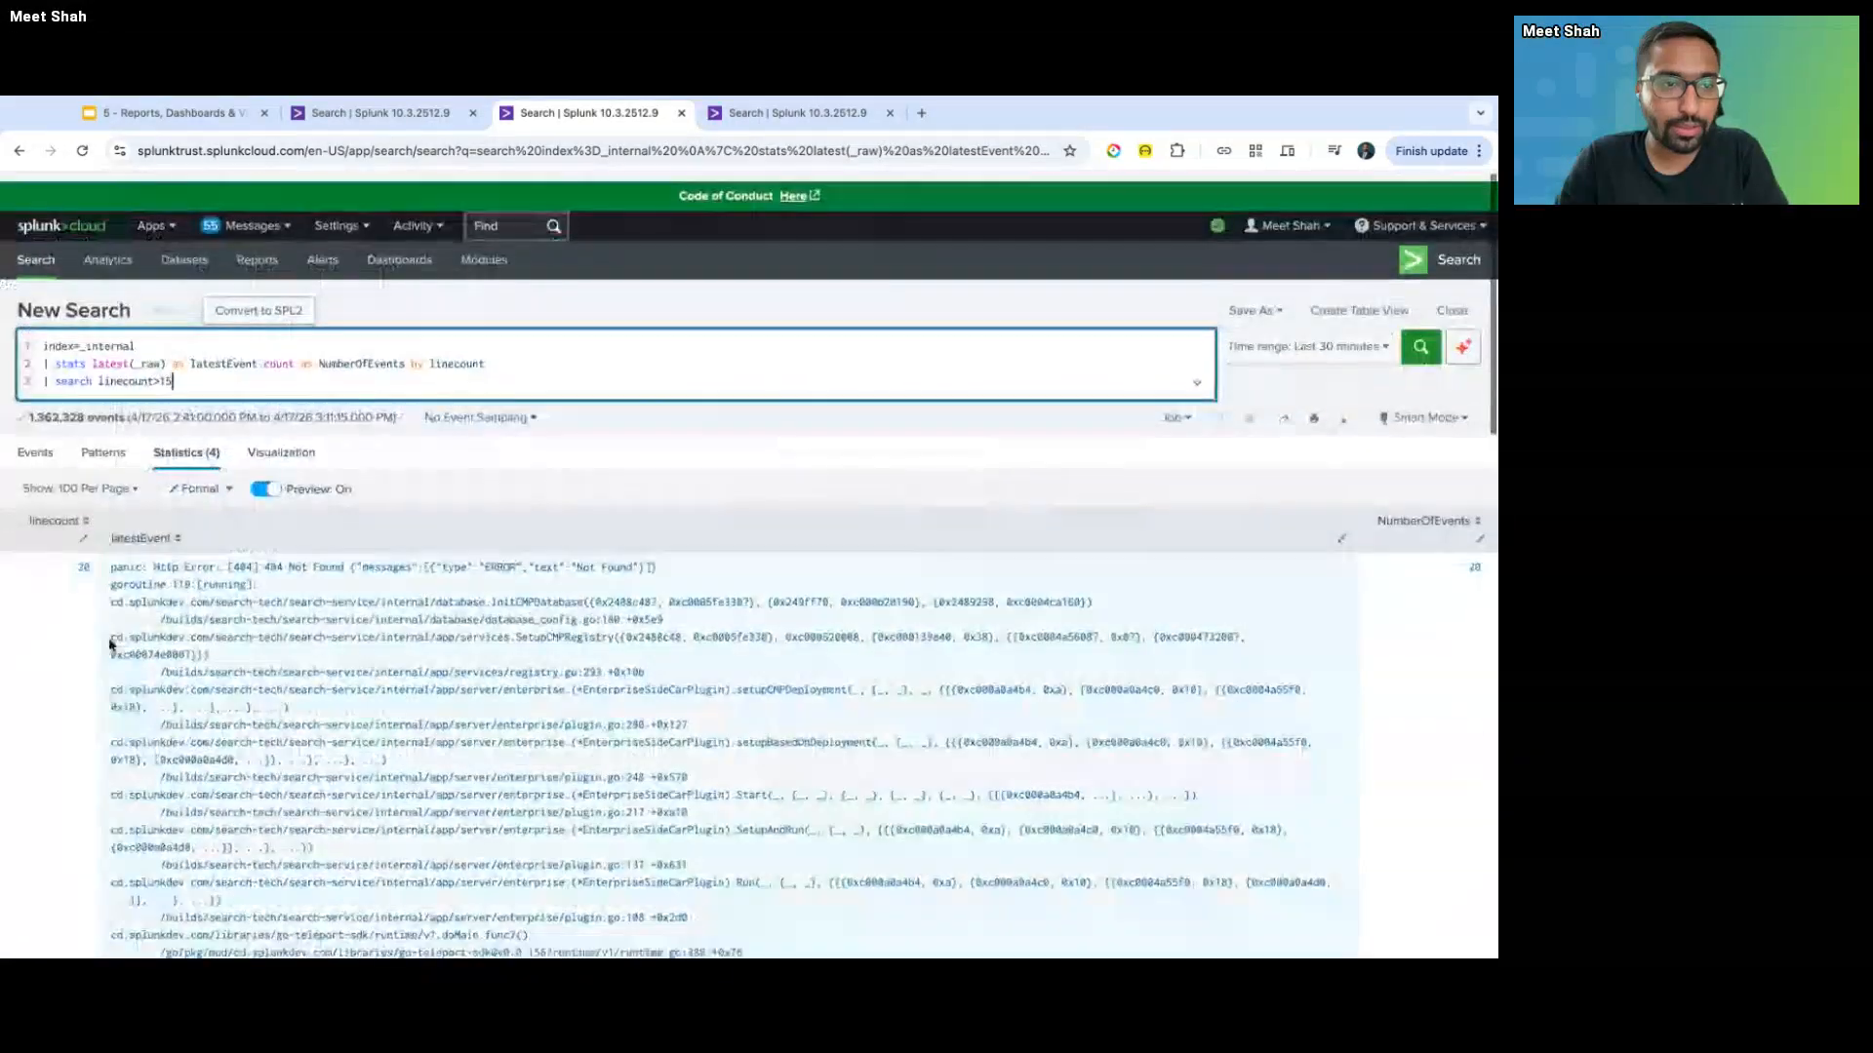
# - Move linecount>15 into the base search, delete the empty search line, and rerun for 26 events
pyautogui.moveTo(97, 372); pyautogui.dragTo(237, 373)
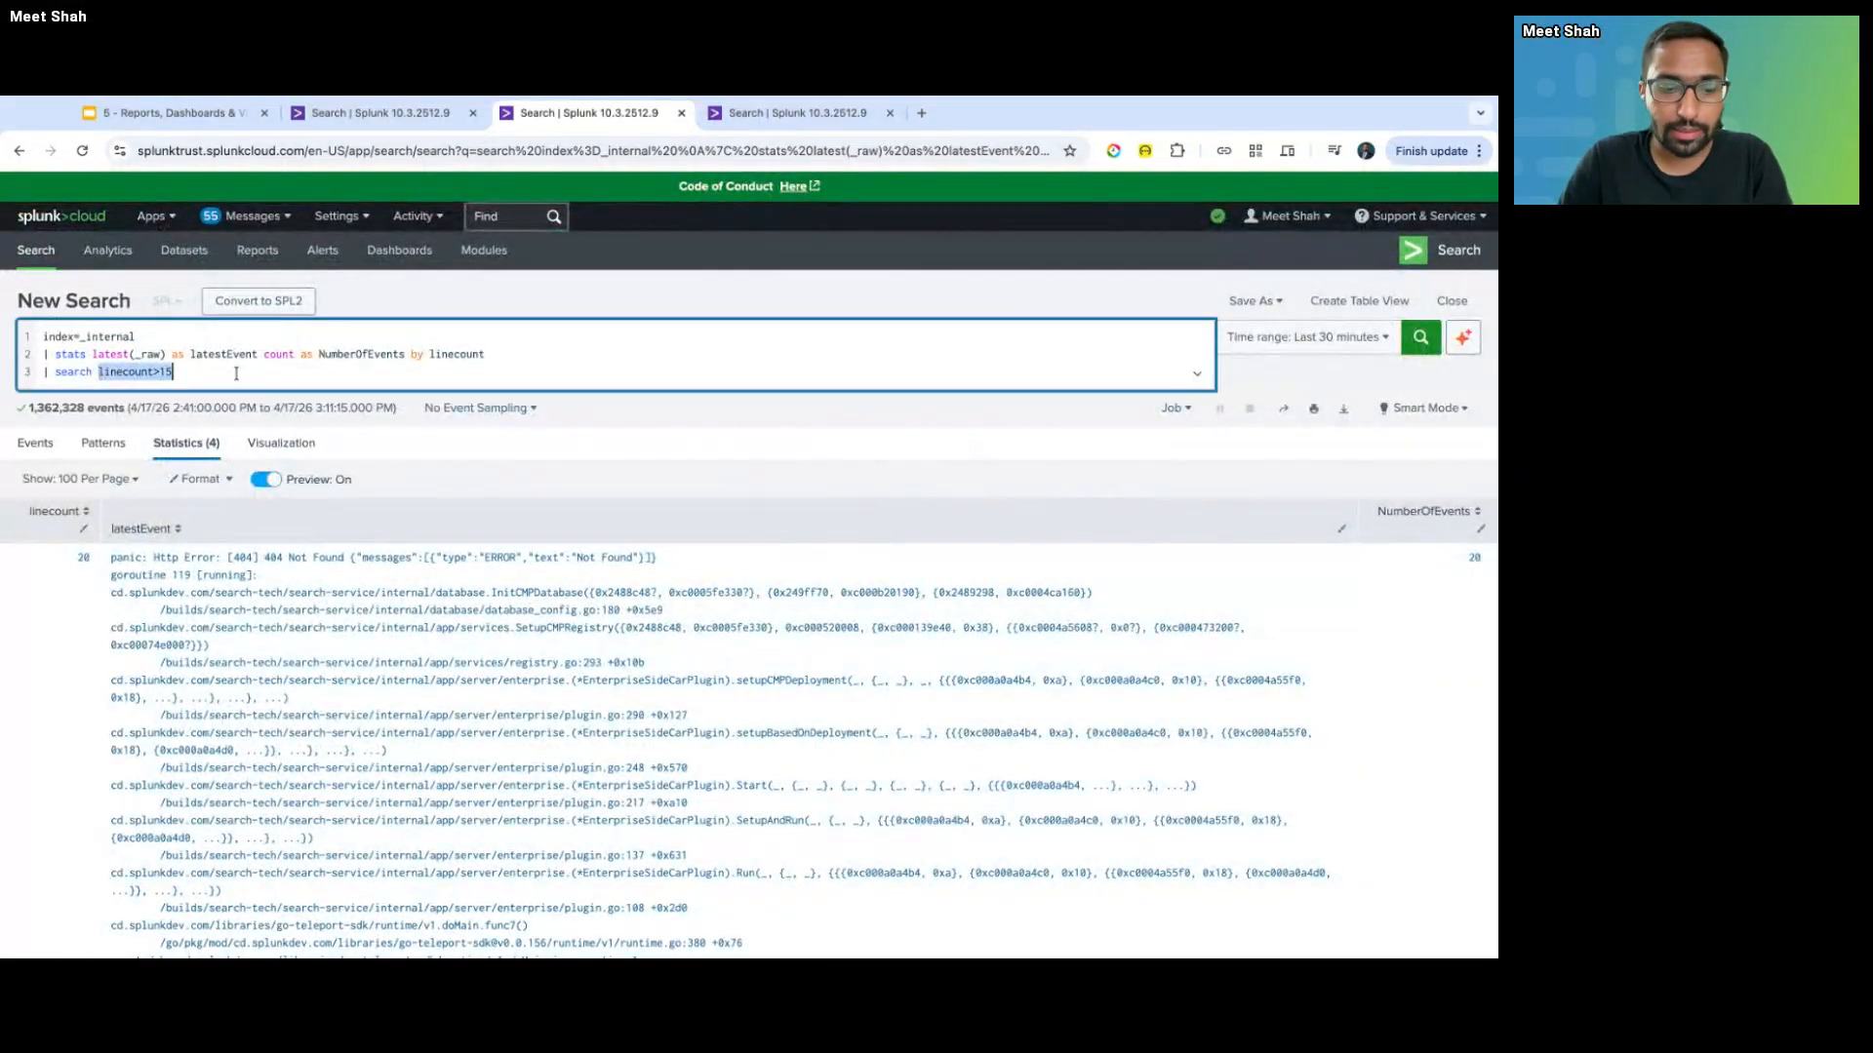
pyautogui.press('BackSpace')
pyautogui.click(176, 332)
pyautogui.write('linecount>15')
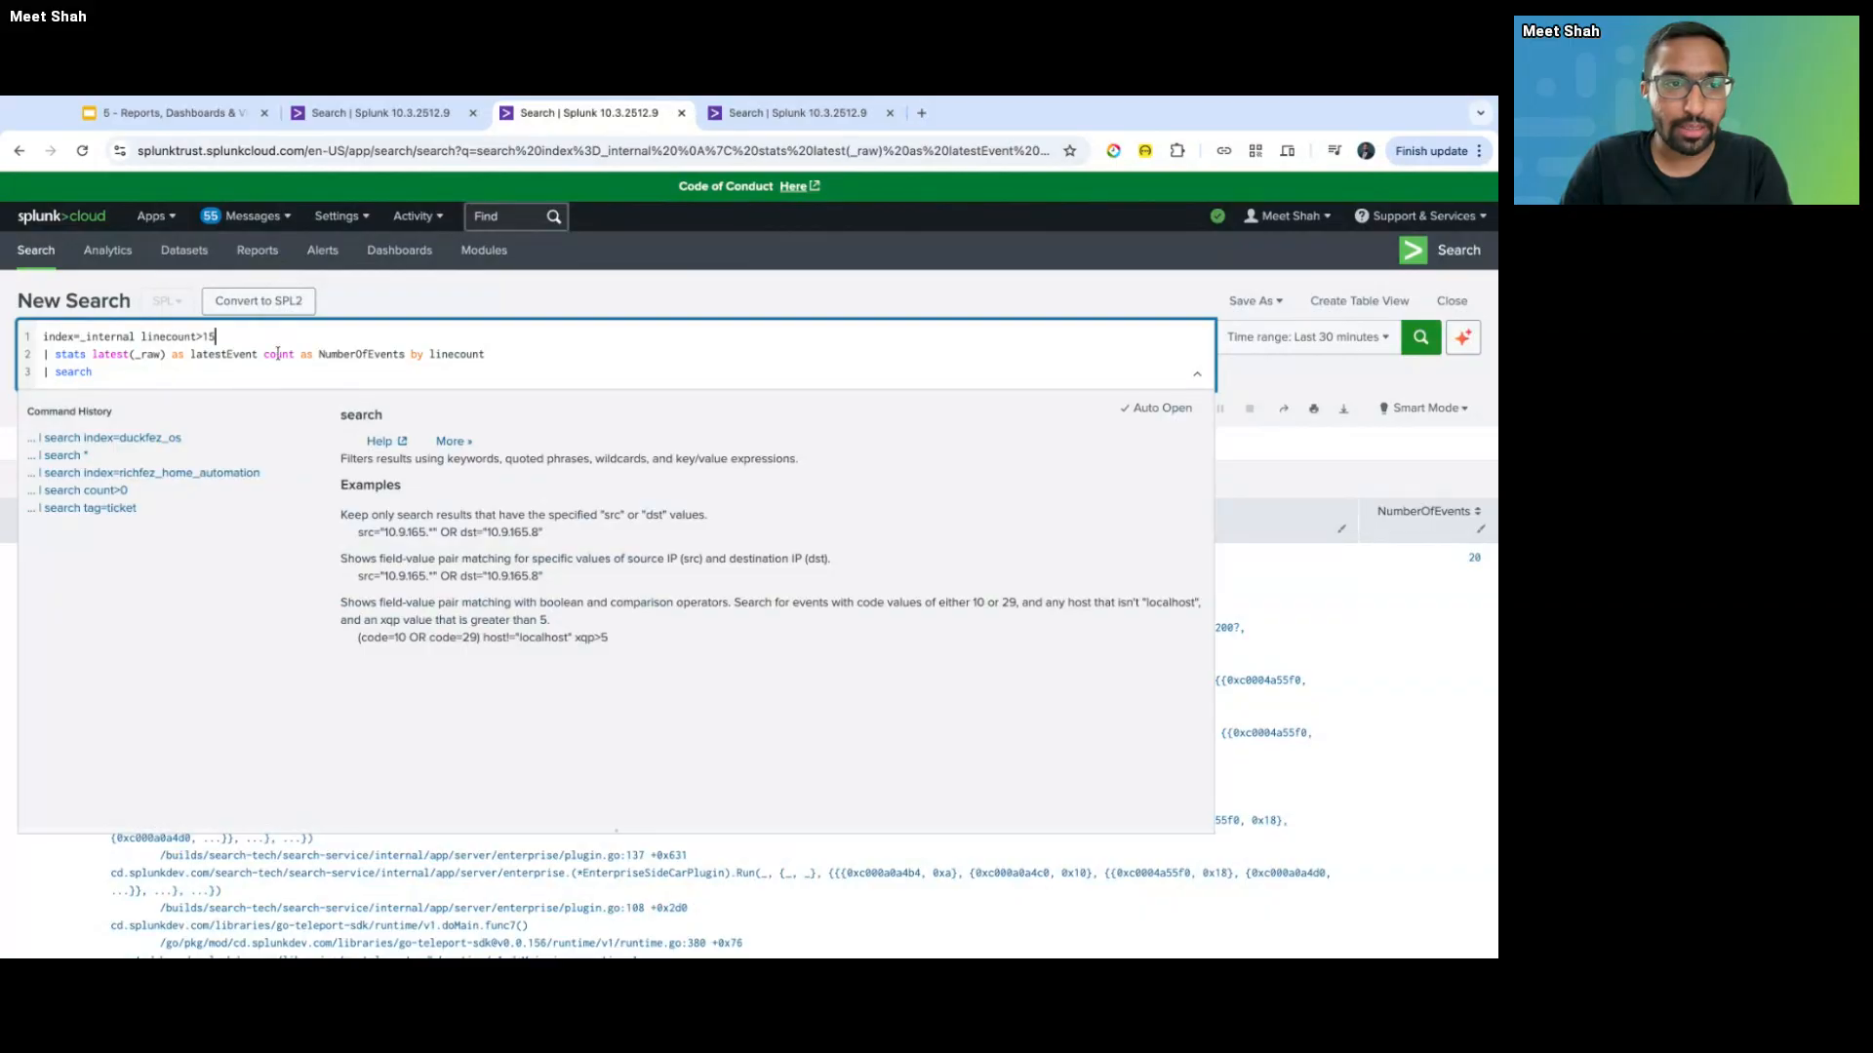
pyautogui.click(241, 373)
pyautogui.hotkey('shift', 'Home')
pyautogui.press('BackSpace')
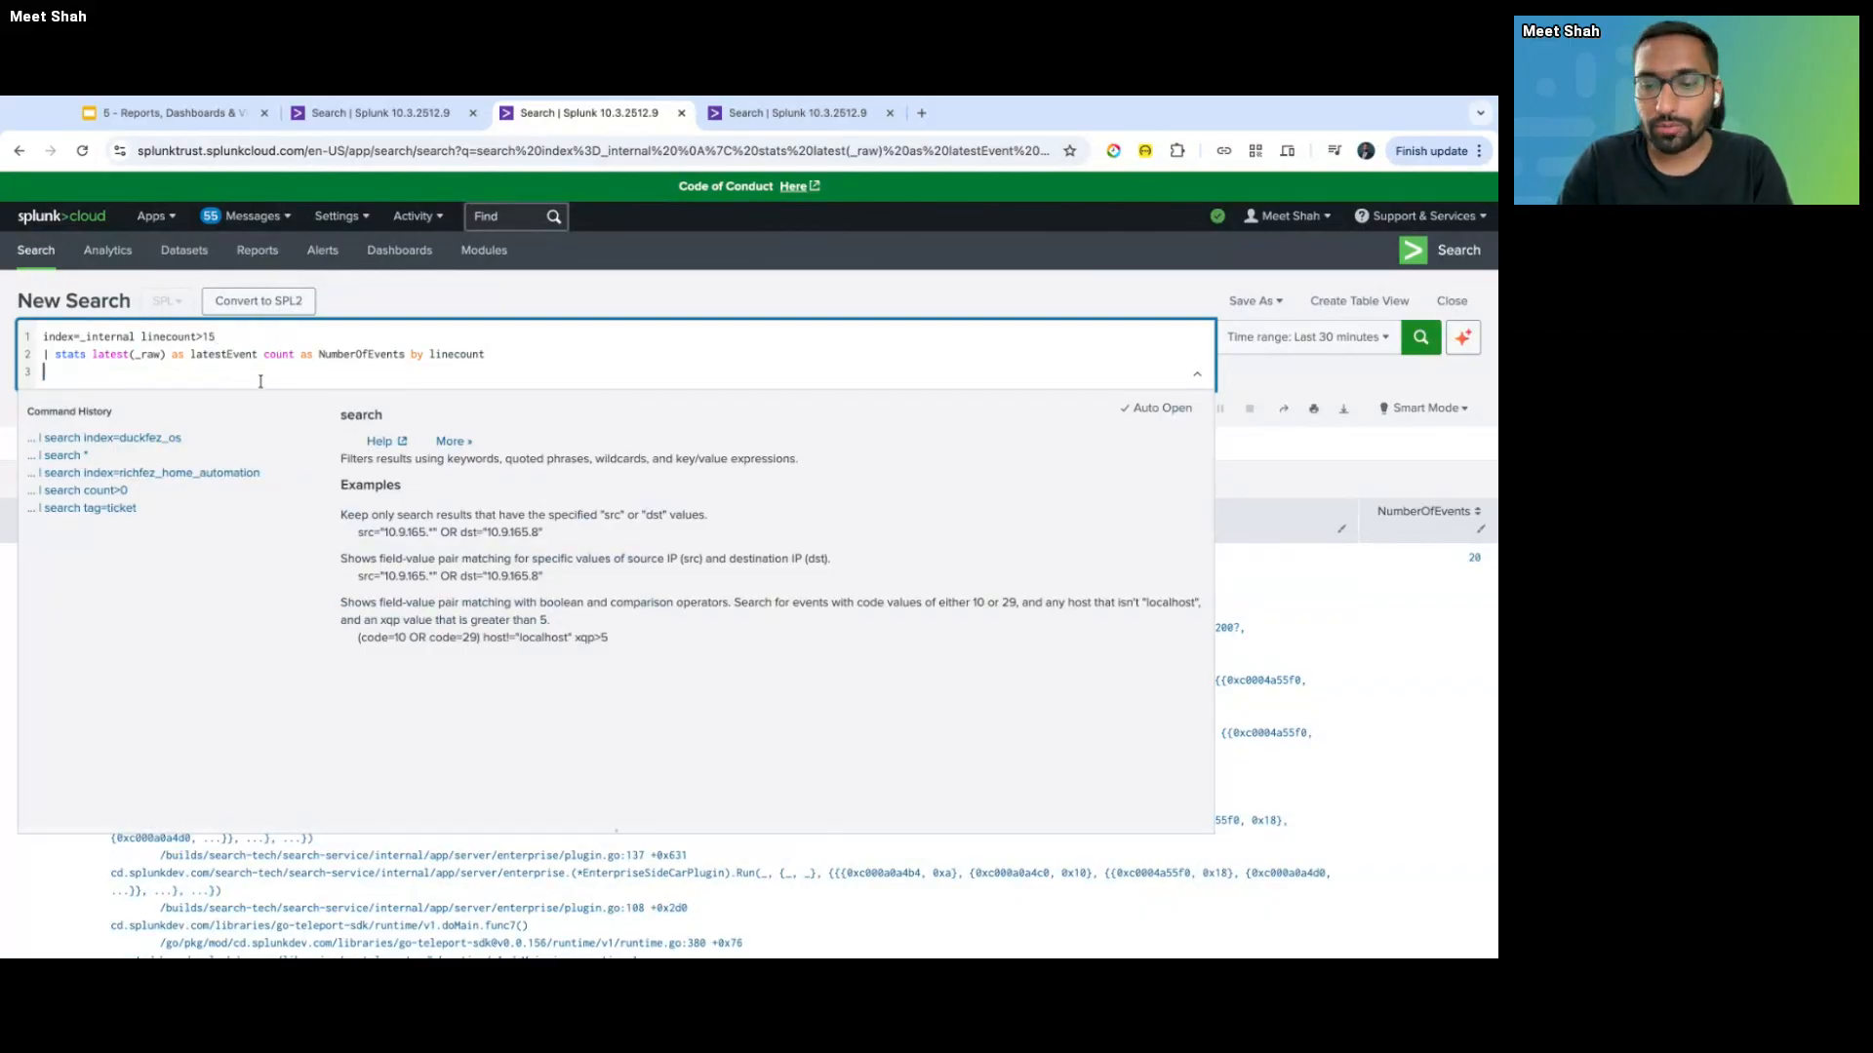
pyautogui.press('BackSpace')
pyautogui.press('Return')
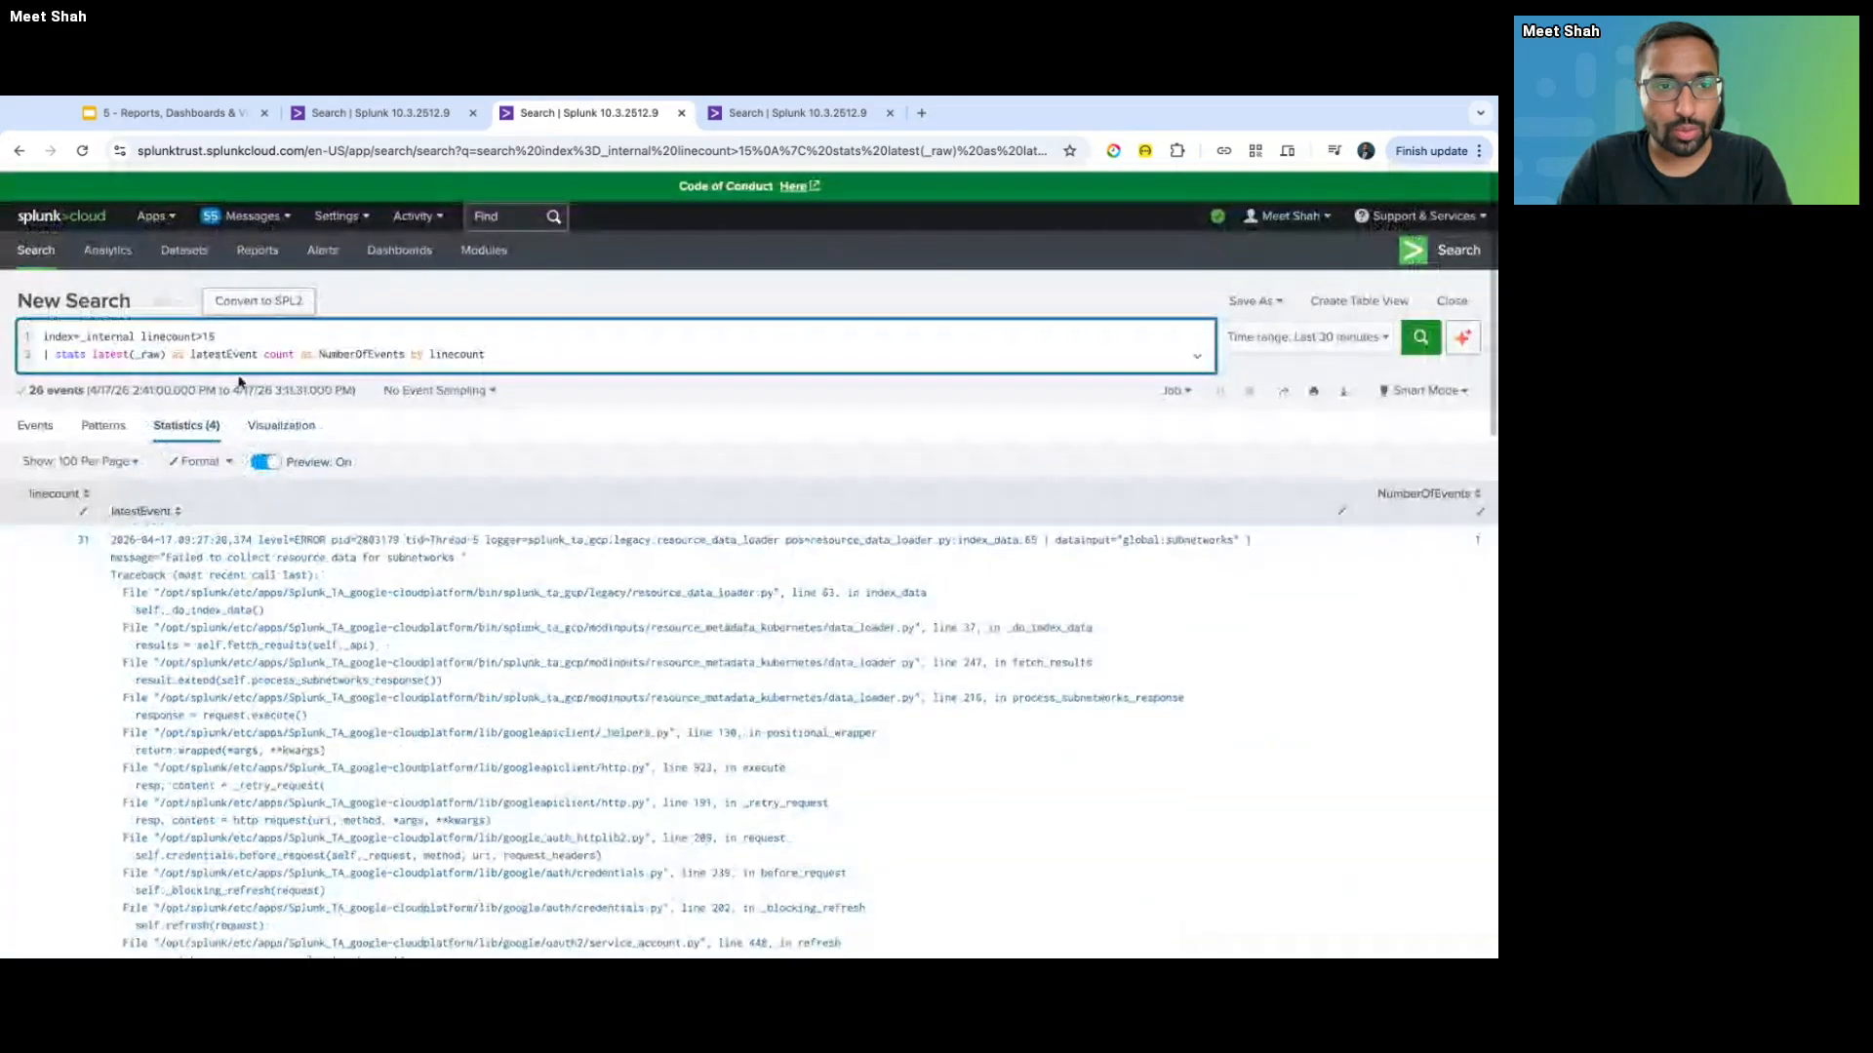
# - Select linecount>15 on line 1 and start a new third line after the stats command
pyautogui.doubleClick(160, 336)
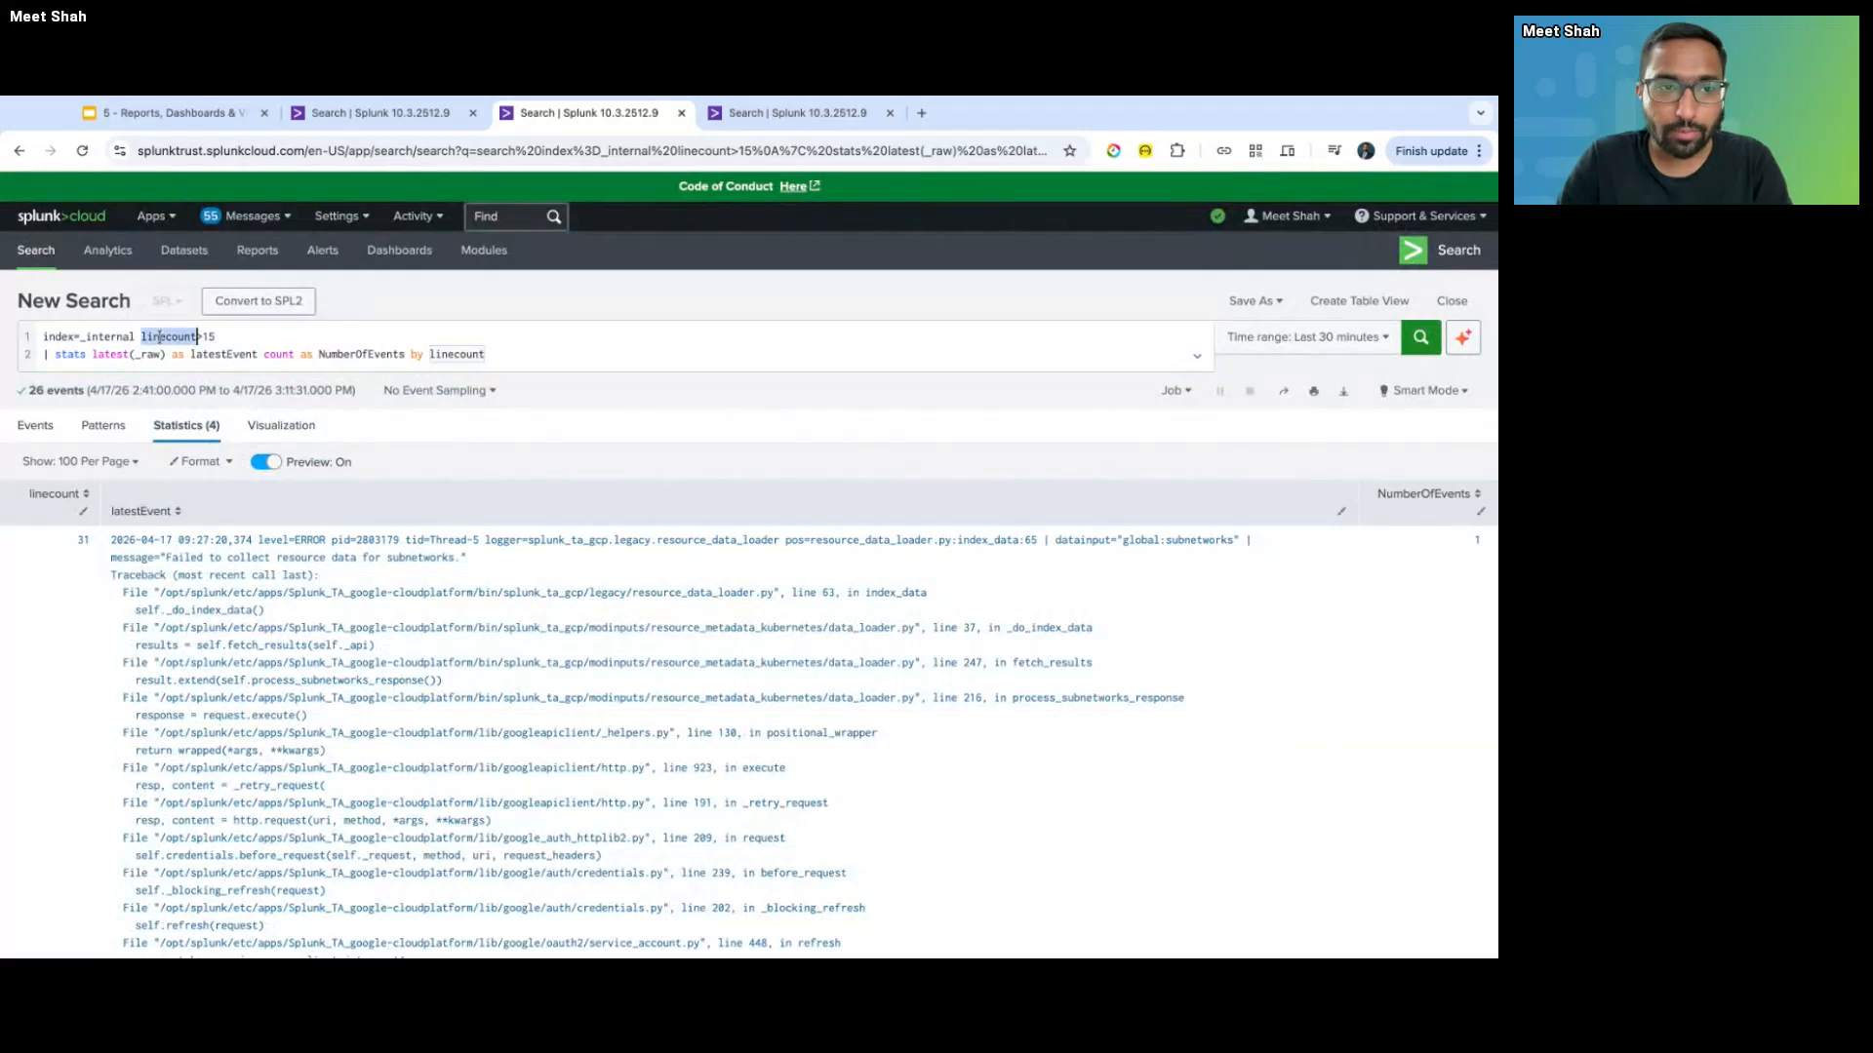
pyautogui.hotkey('shift', 'End')
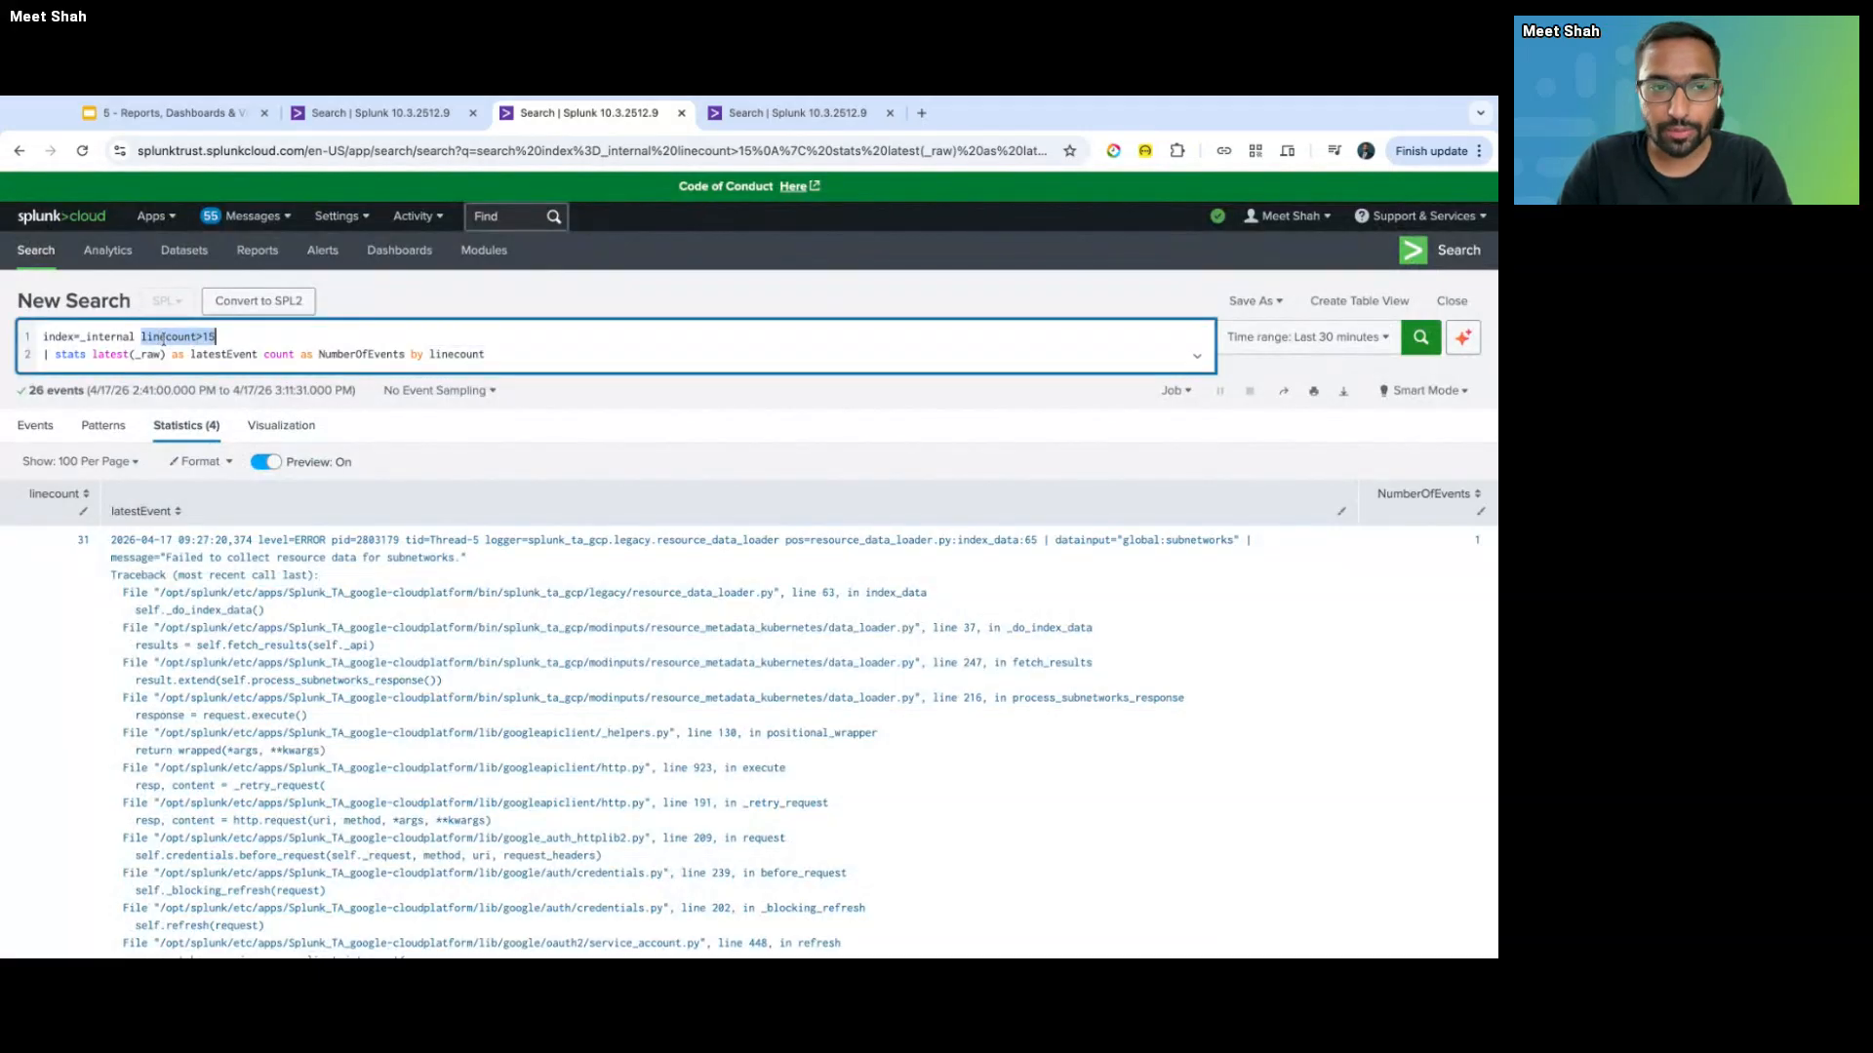
pyautogui.click(512, 354)
pyautogui.hotkey('shift', 'Return')
# - Put linecount>15 on a new '| search' line after stats, leaving line 1 as index=_internal
pyautogui.write('| search')
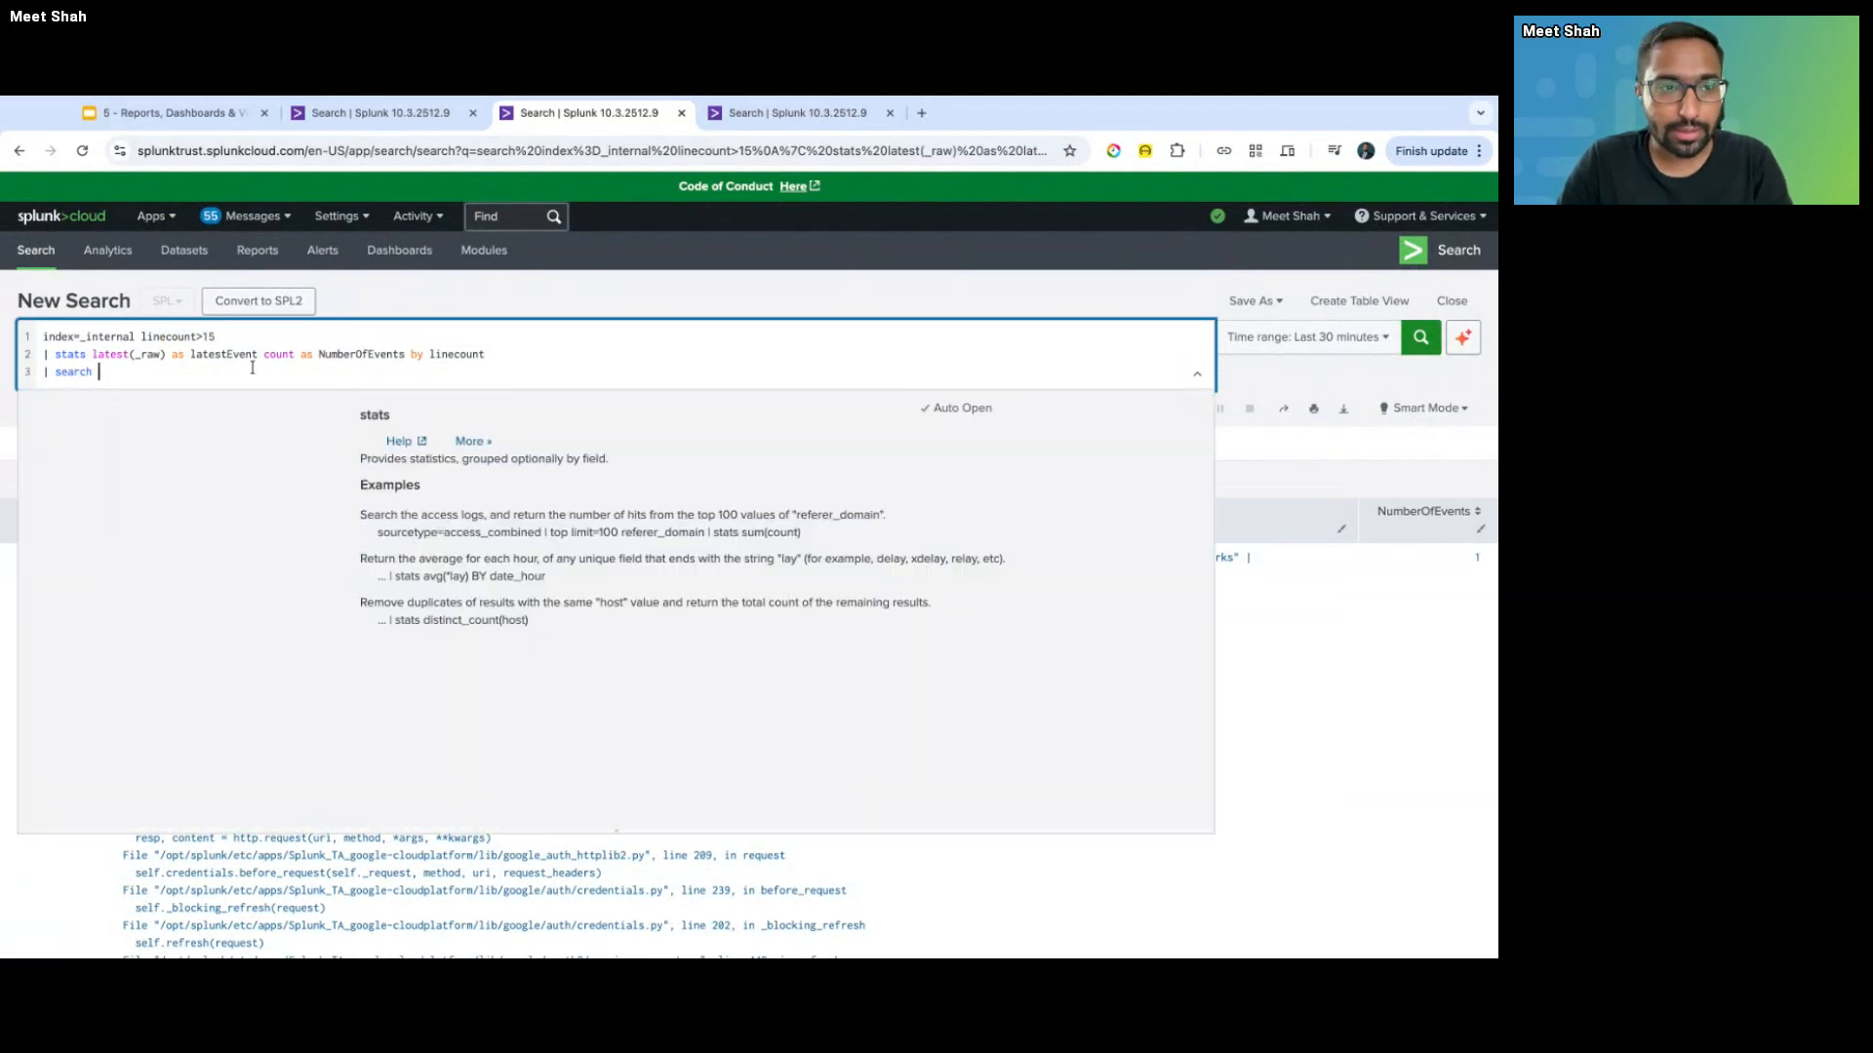
pyautogui.press('super+v')
pyautogui.moveTo(185, 371); pyautogui.dragTo(10, 374)
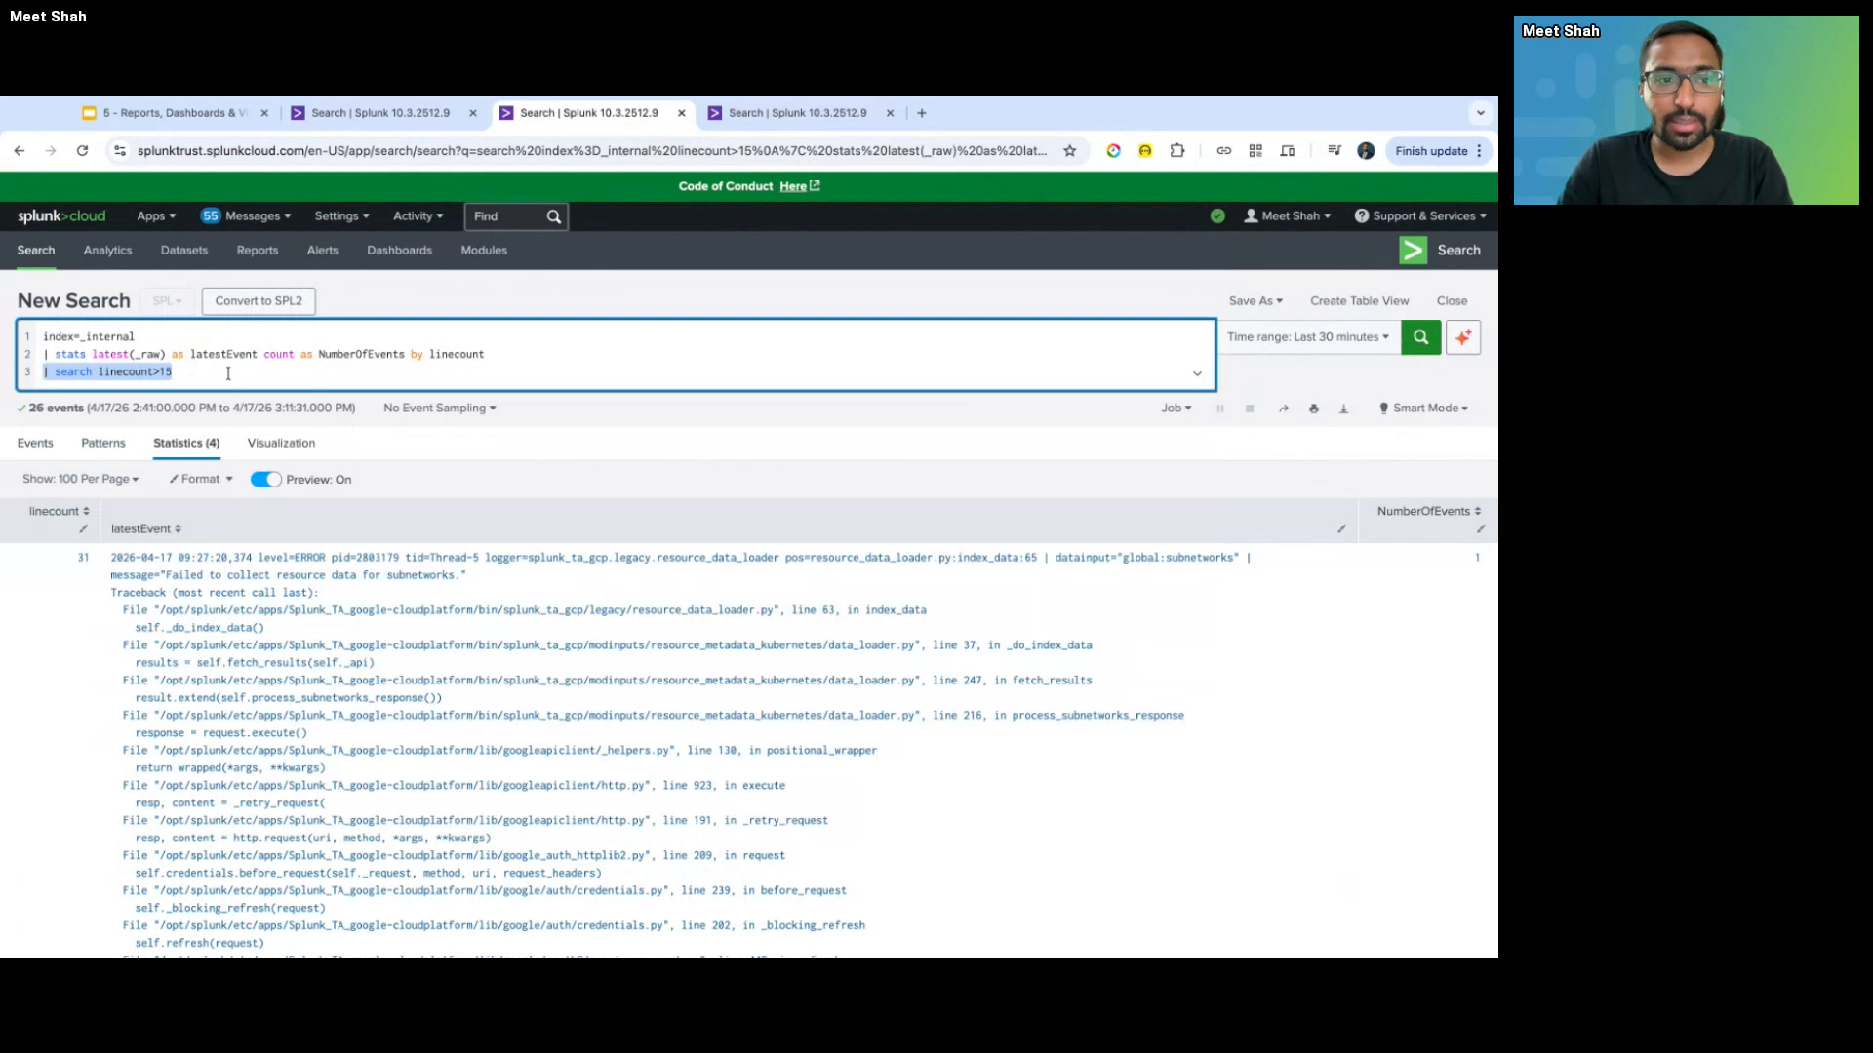
pyautogui.click(214, 380)
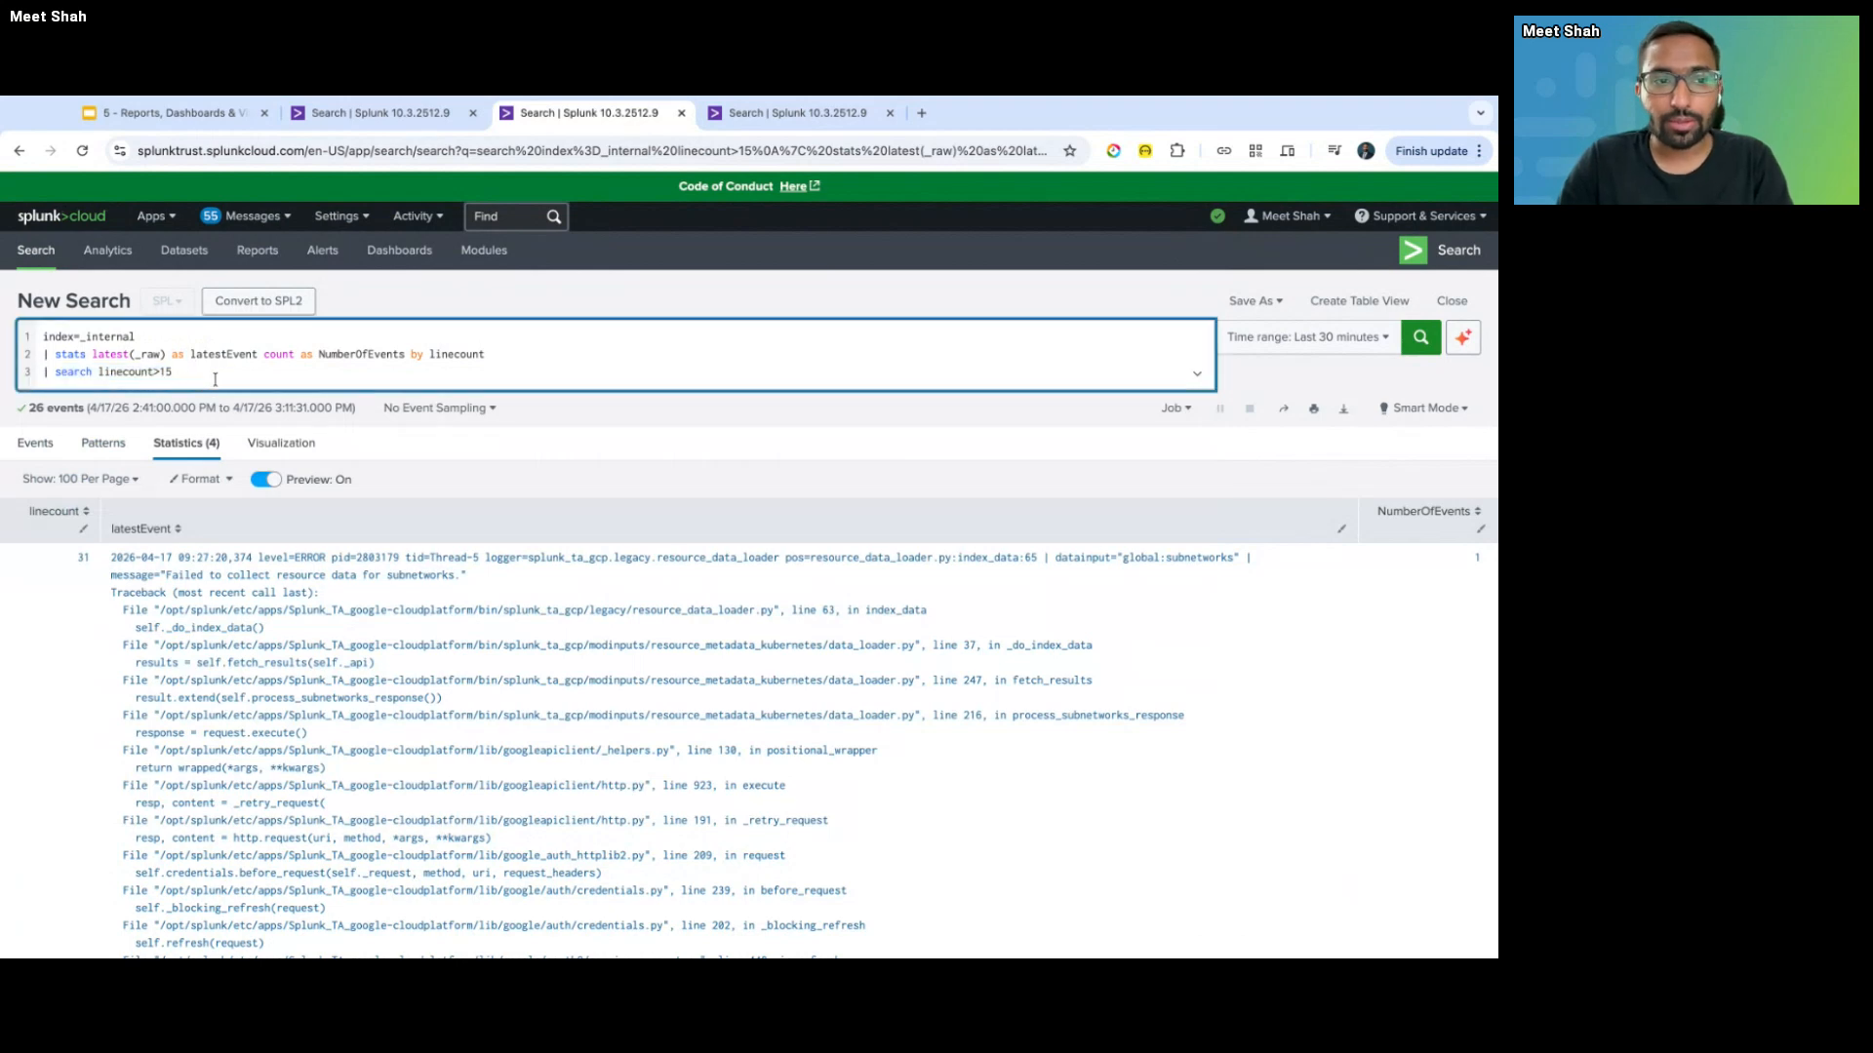
pyautogui.doubleClick(130, 373)
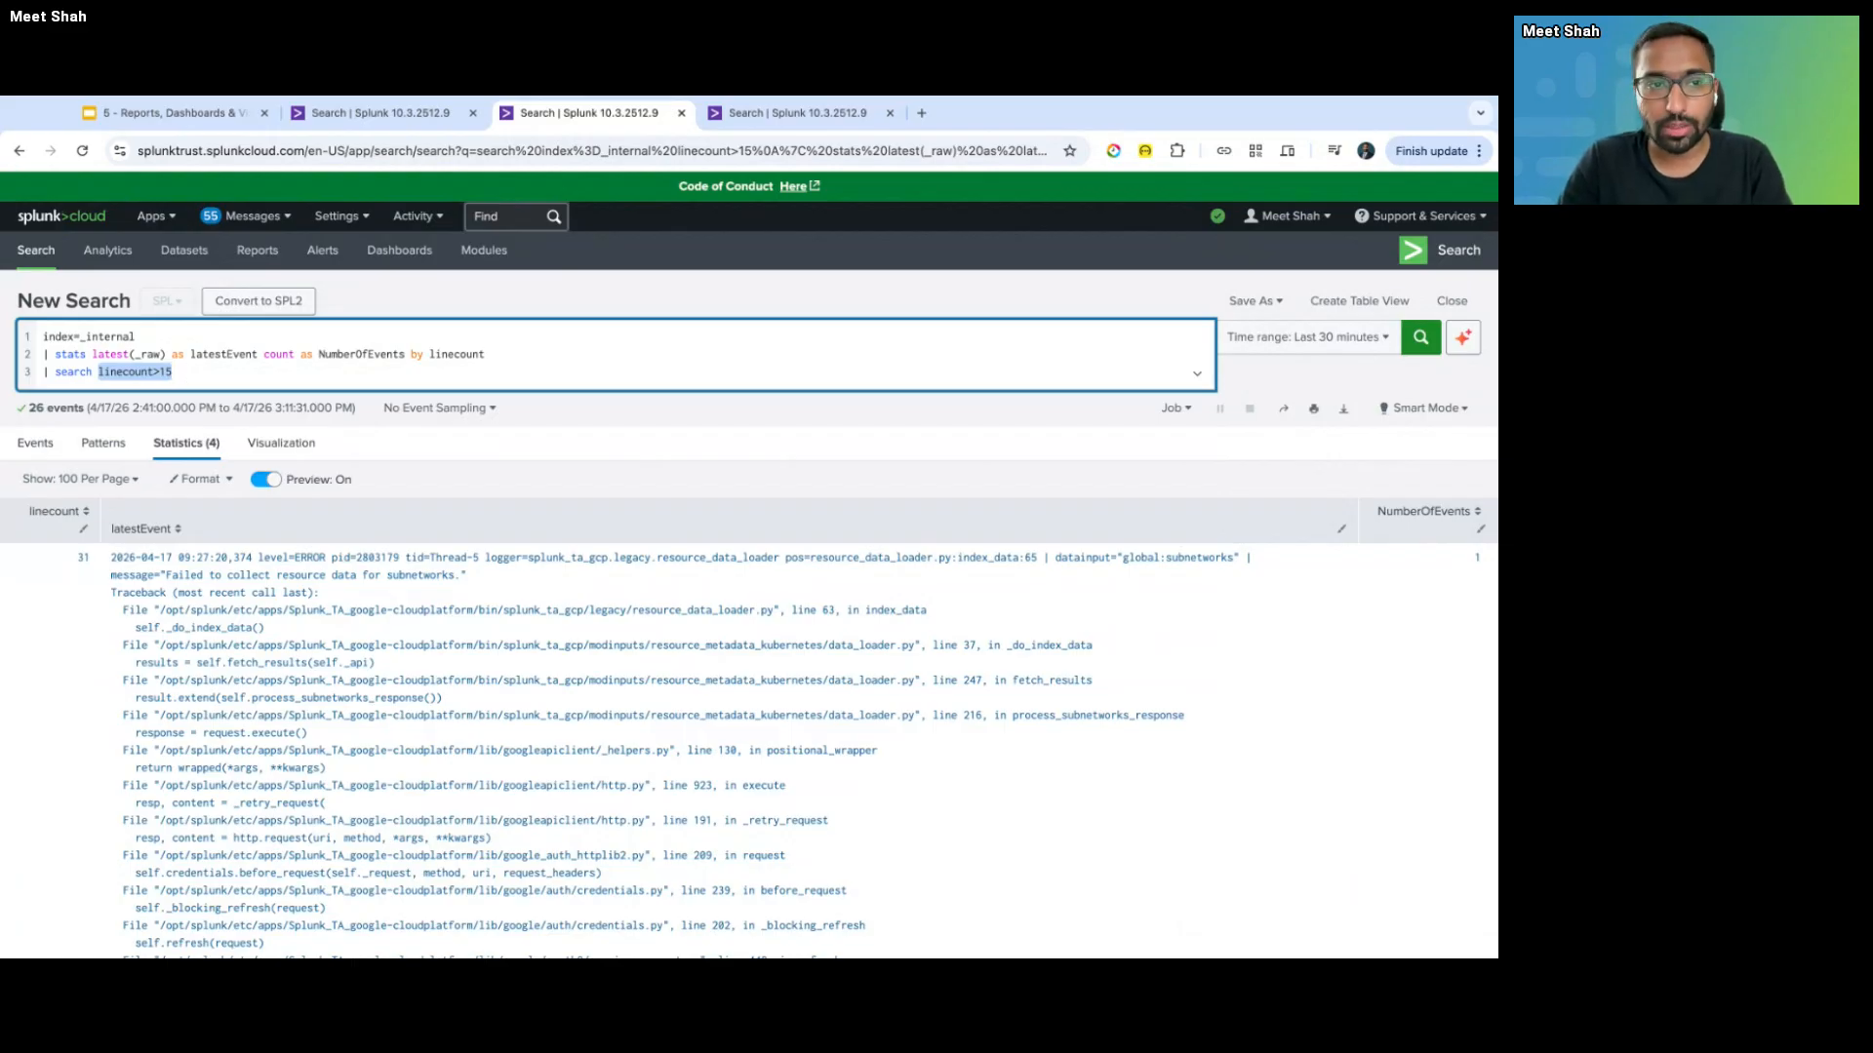
pyautogui.click(142, 337)
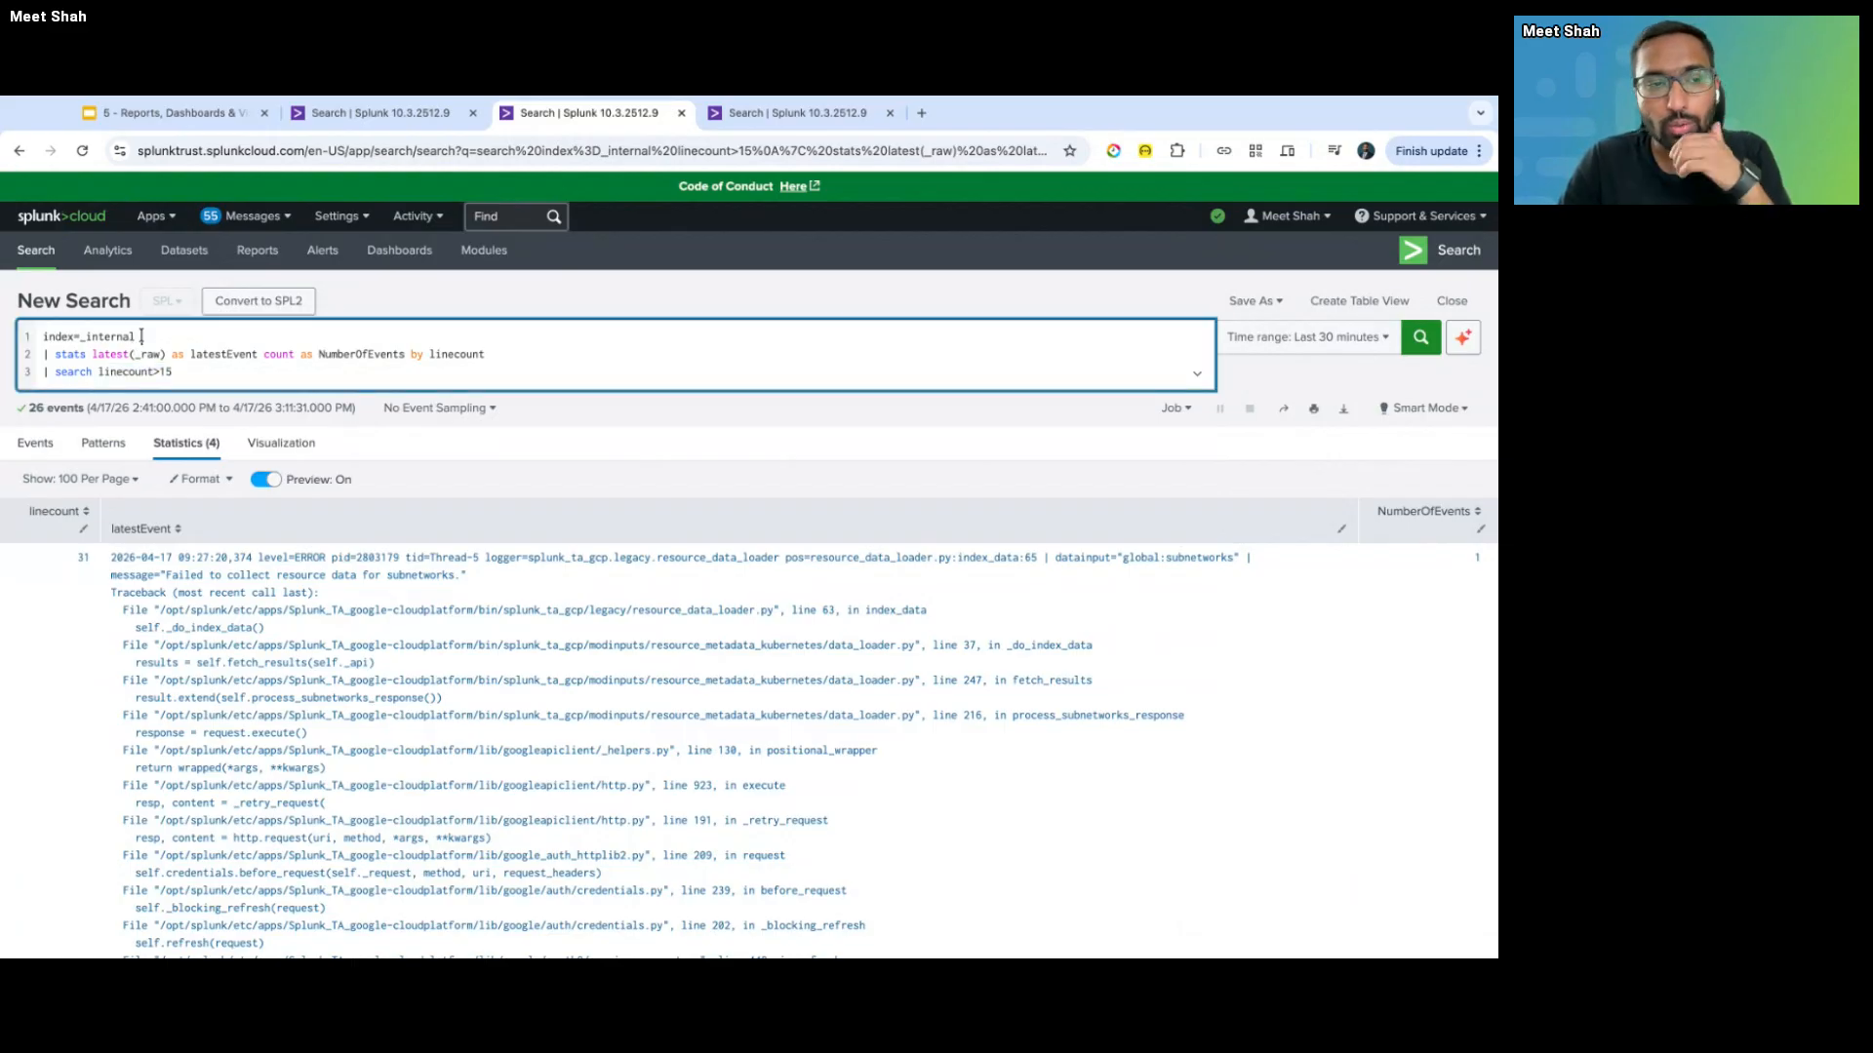
# - Review the query parts: index=_internal, latest(_raw) as latestEvent, count as NumberOfEvents, and the linecount>15 filter
pyautogui.doubleClick(46, 337)
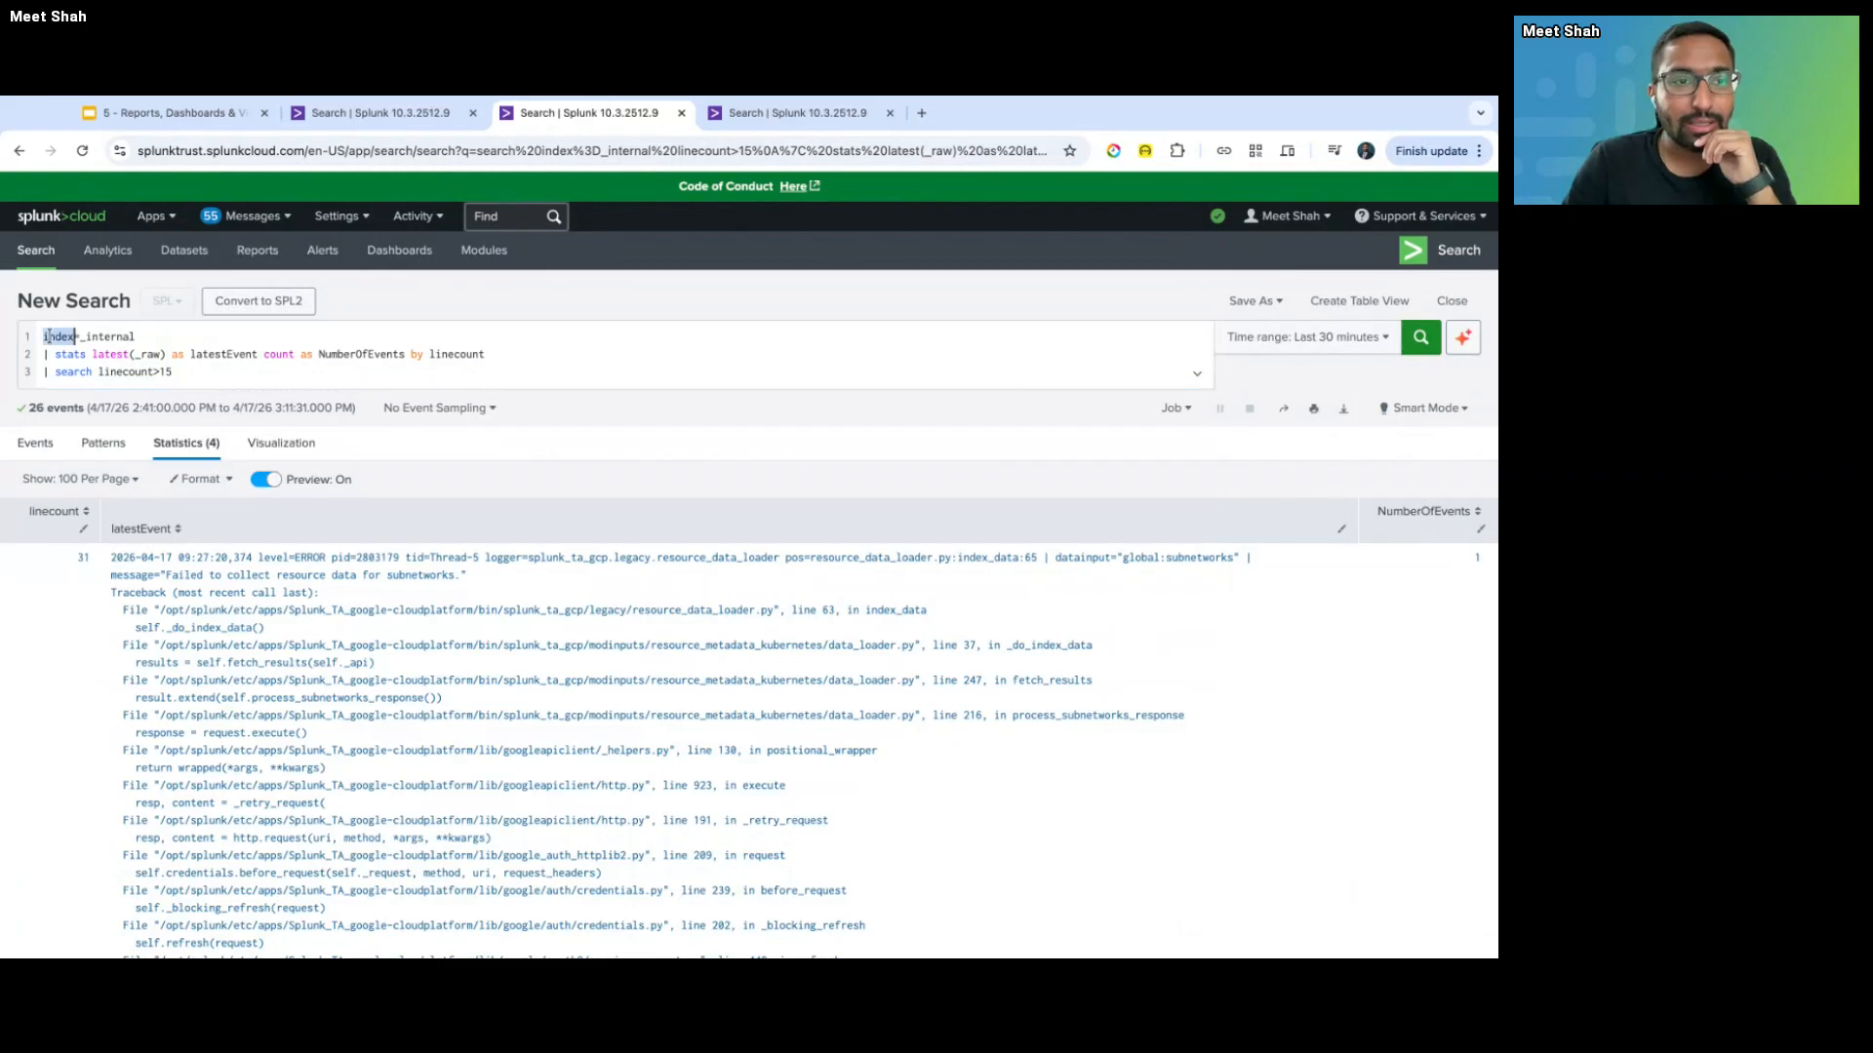
pyautogui.tripleClick(47, 337)
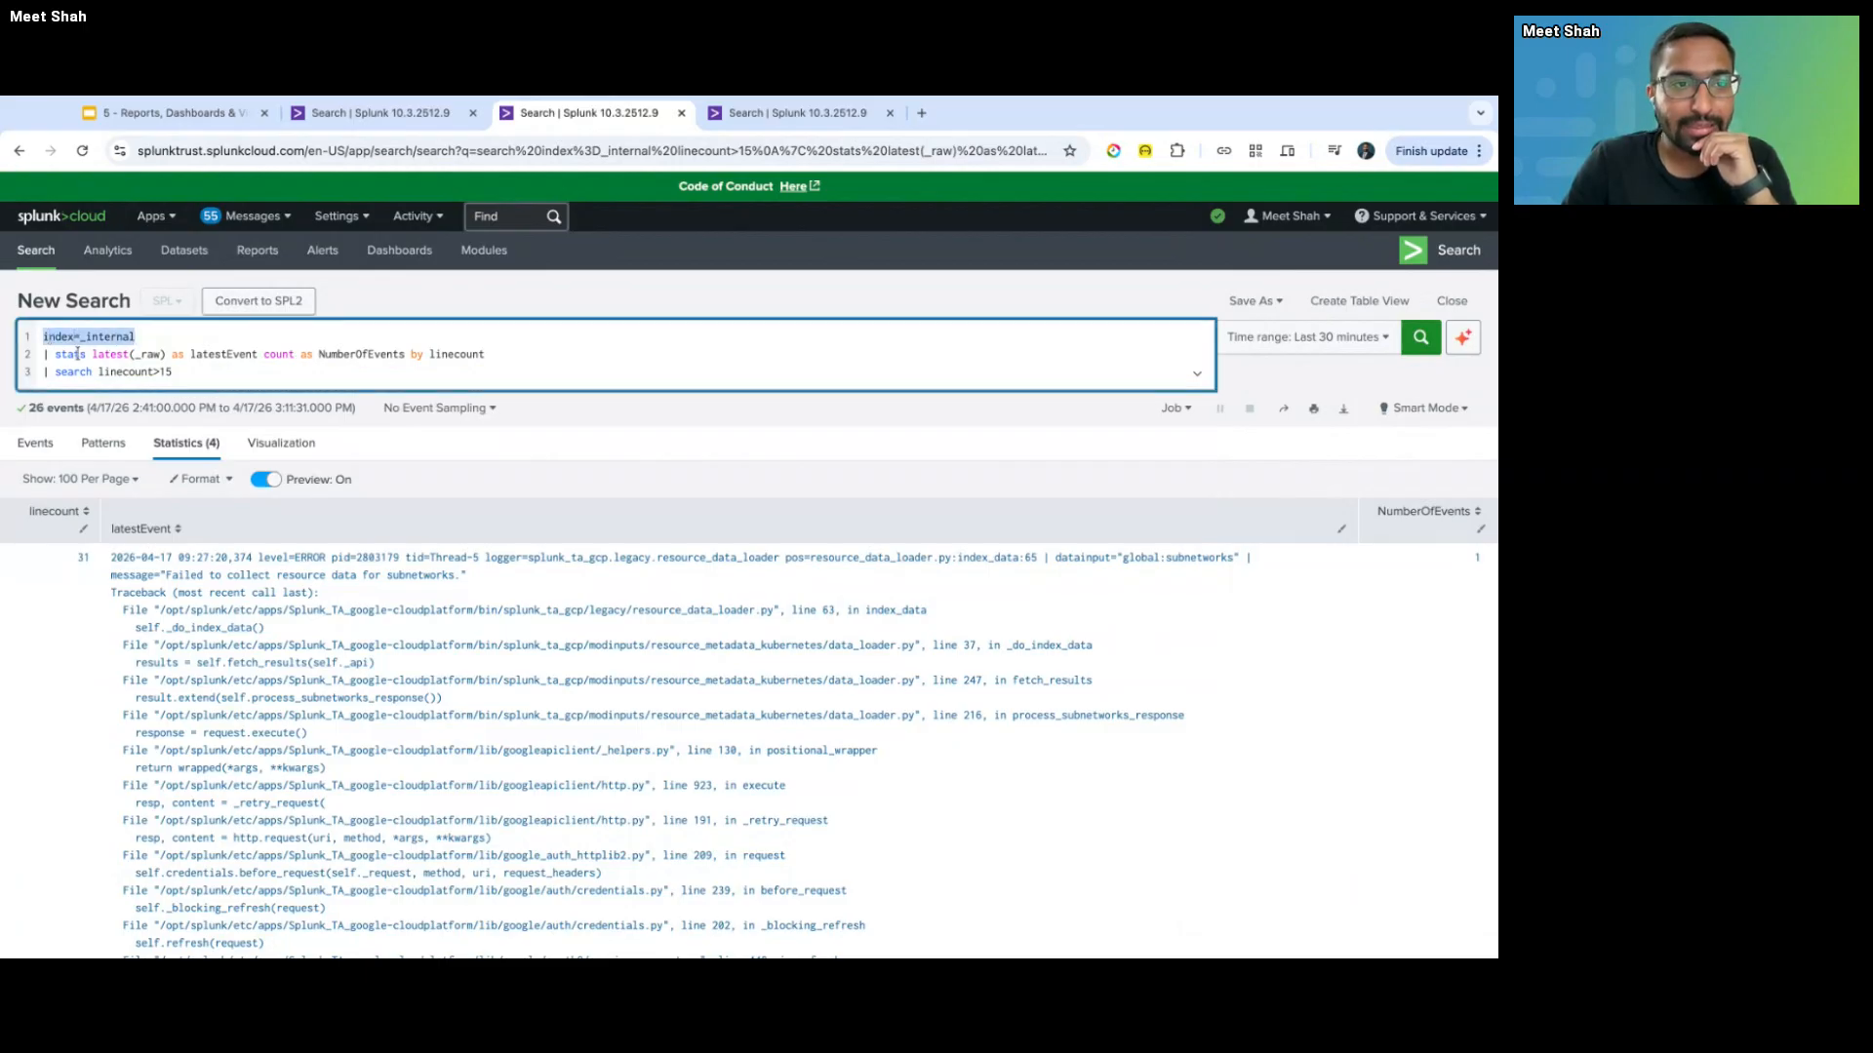
pyautogui.moveTo(45, 354); pyautogui.dragTo(259, 354)
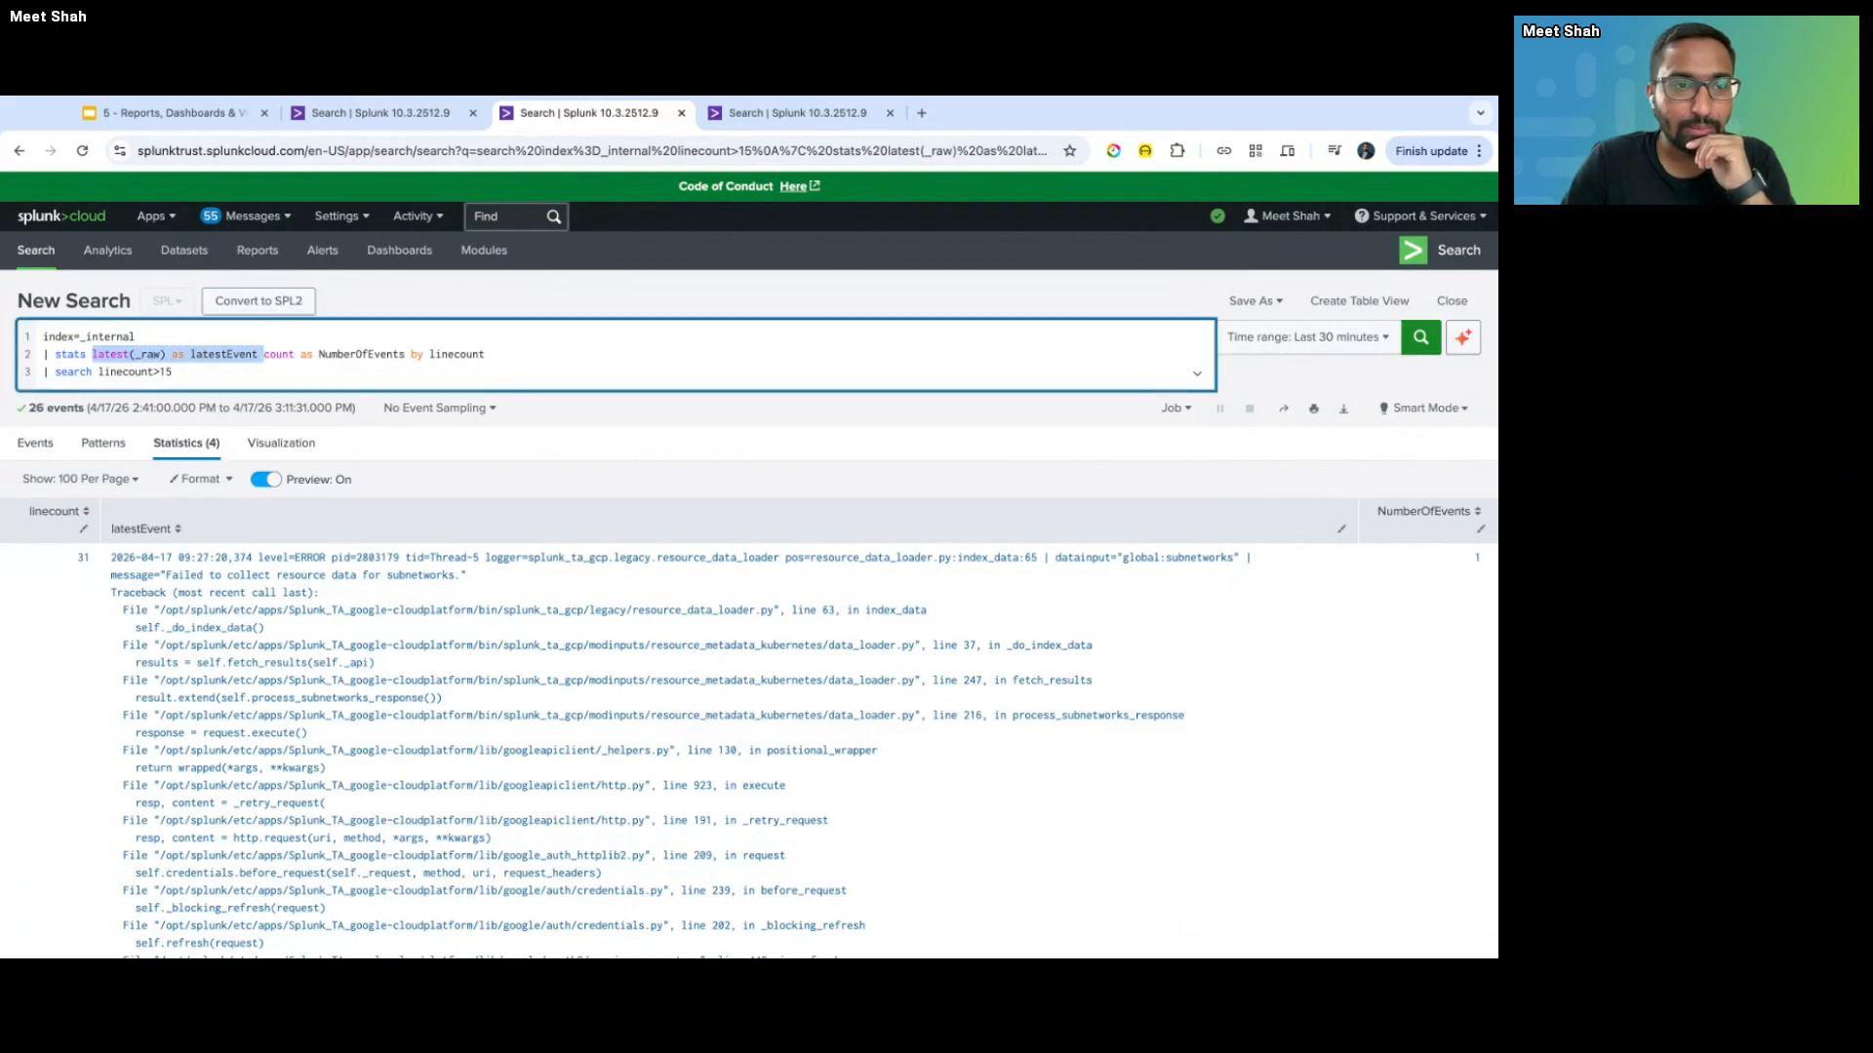
pyautogui.click(162, 354)
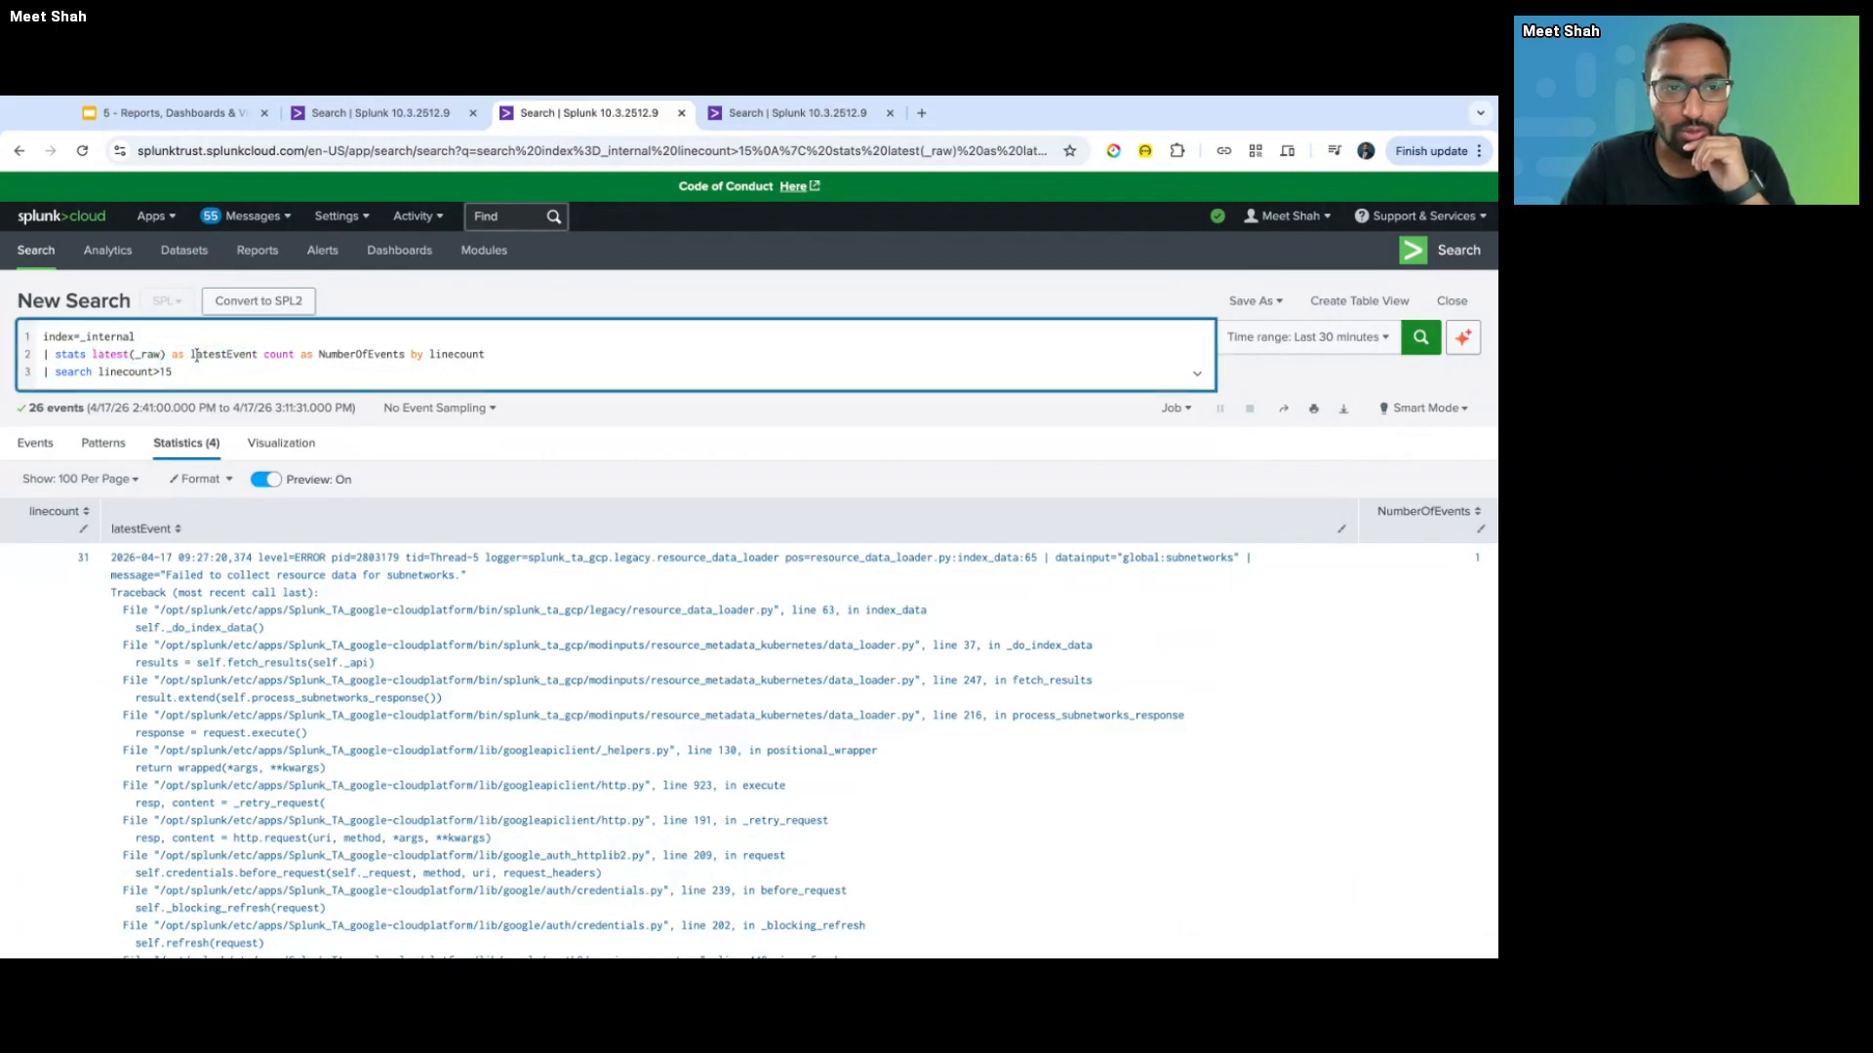
pyautogui.moveTo(261, 356); pyautogui.dragTo(497, 359)
pyautogui.click(430, 369)
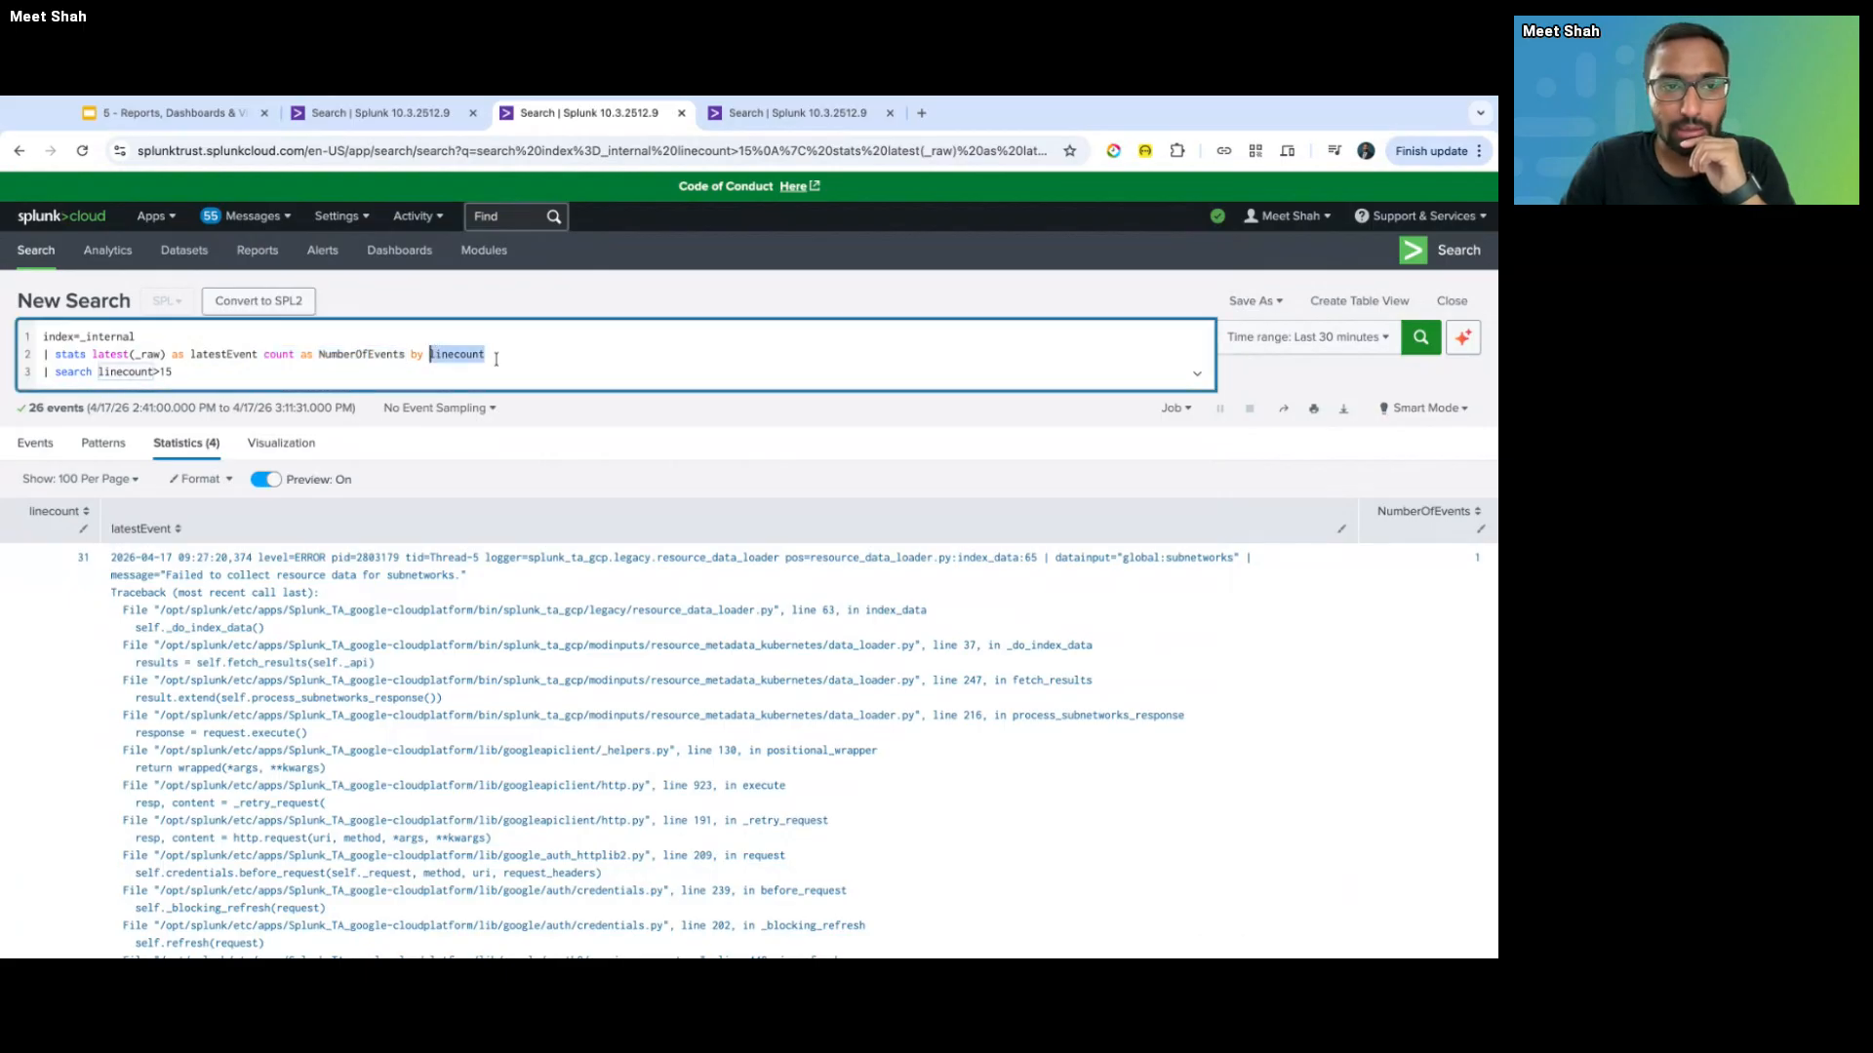
pyautogui.click(261, 374)
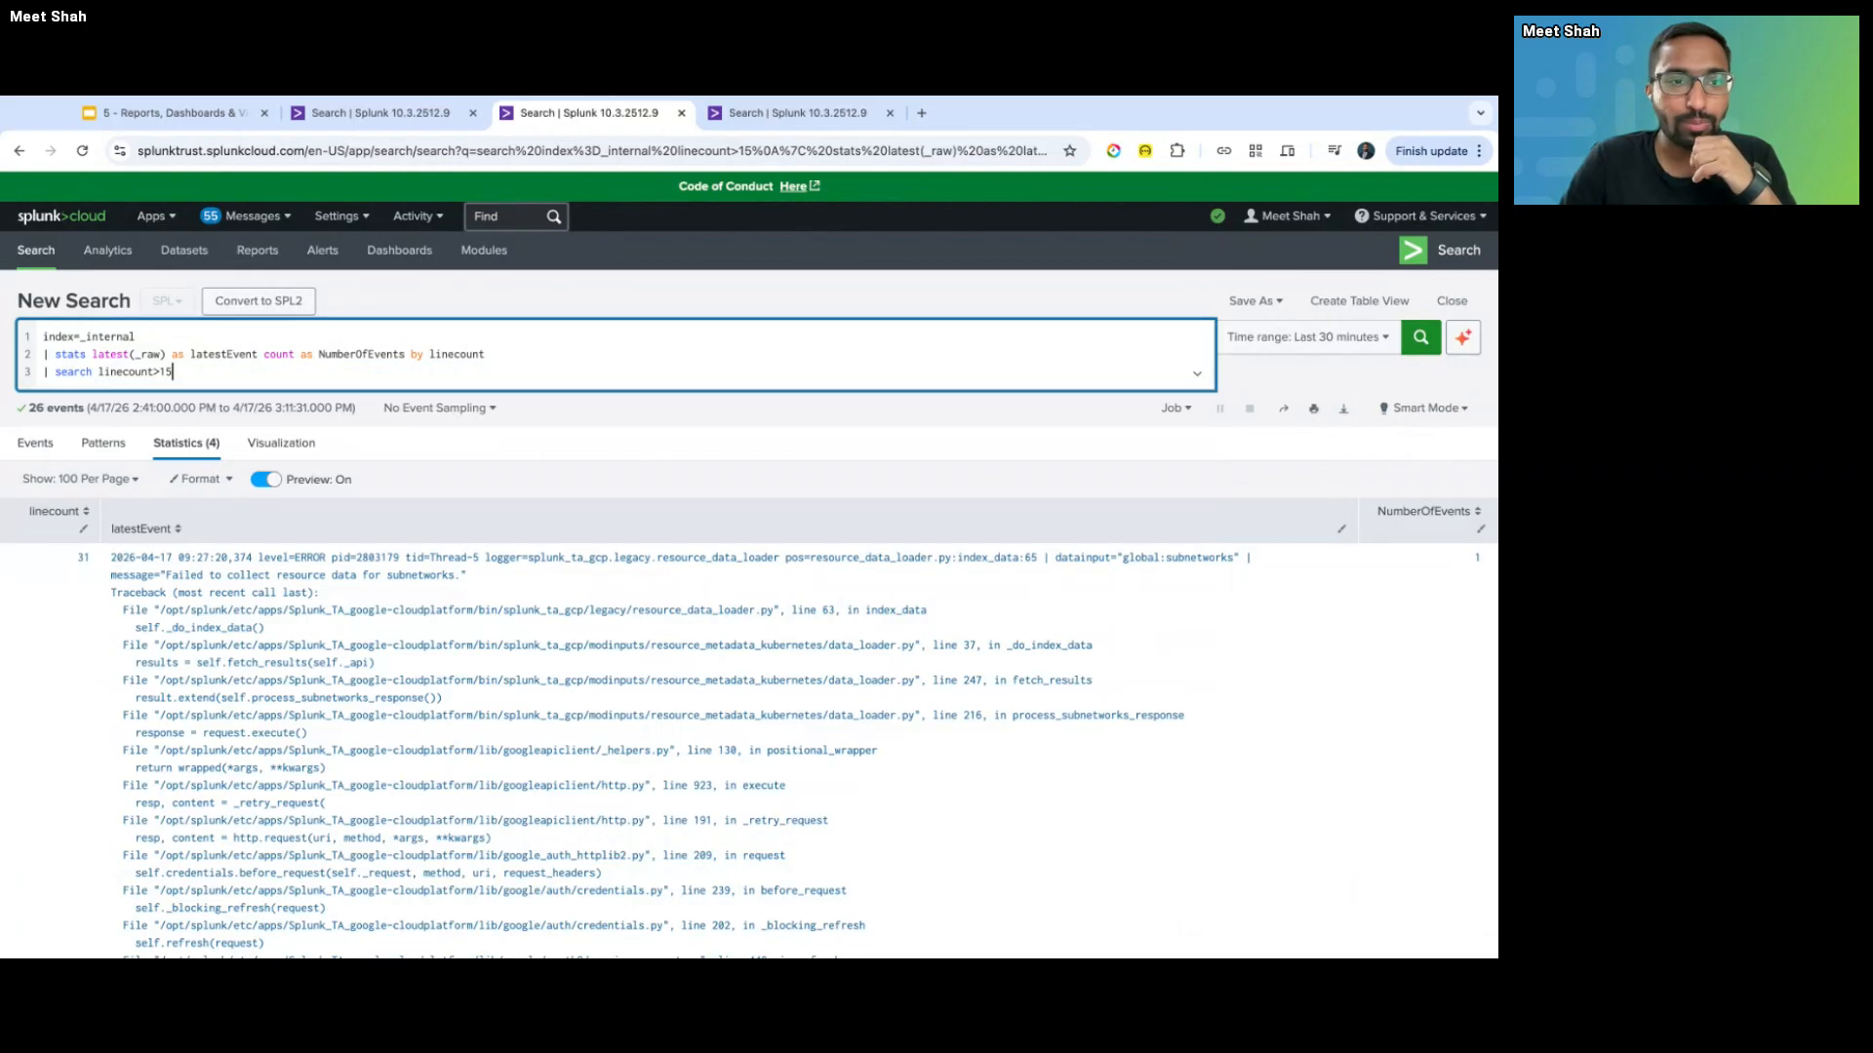
pyautogui.tripleClick(174, 371)
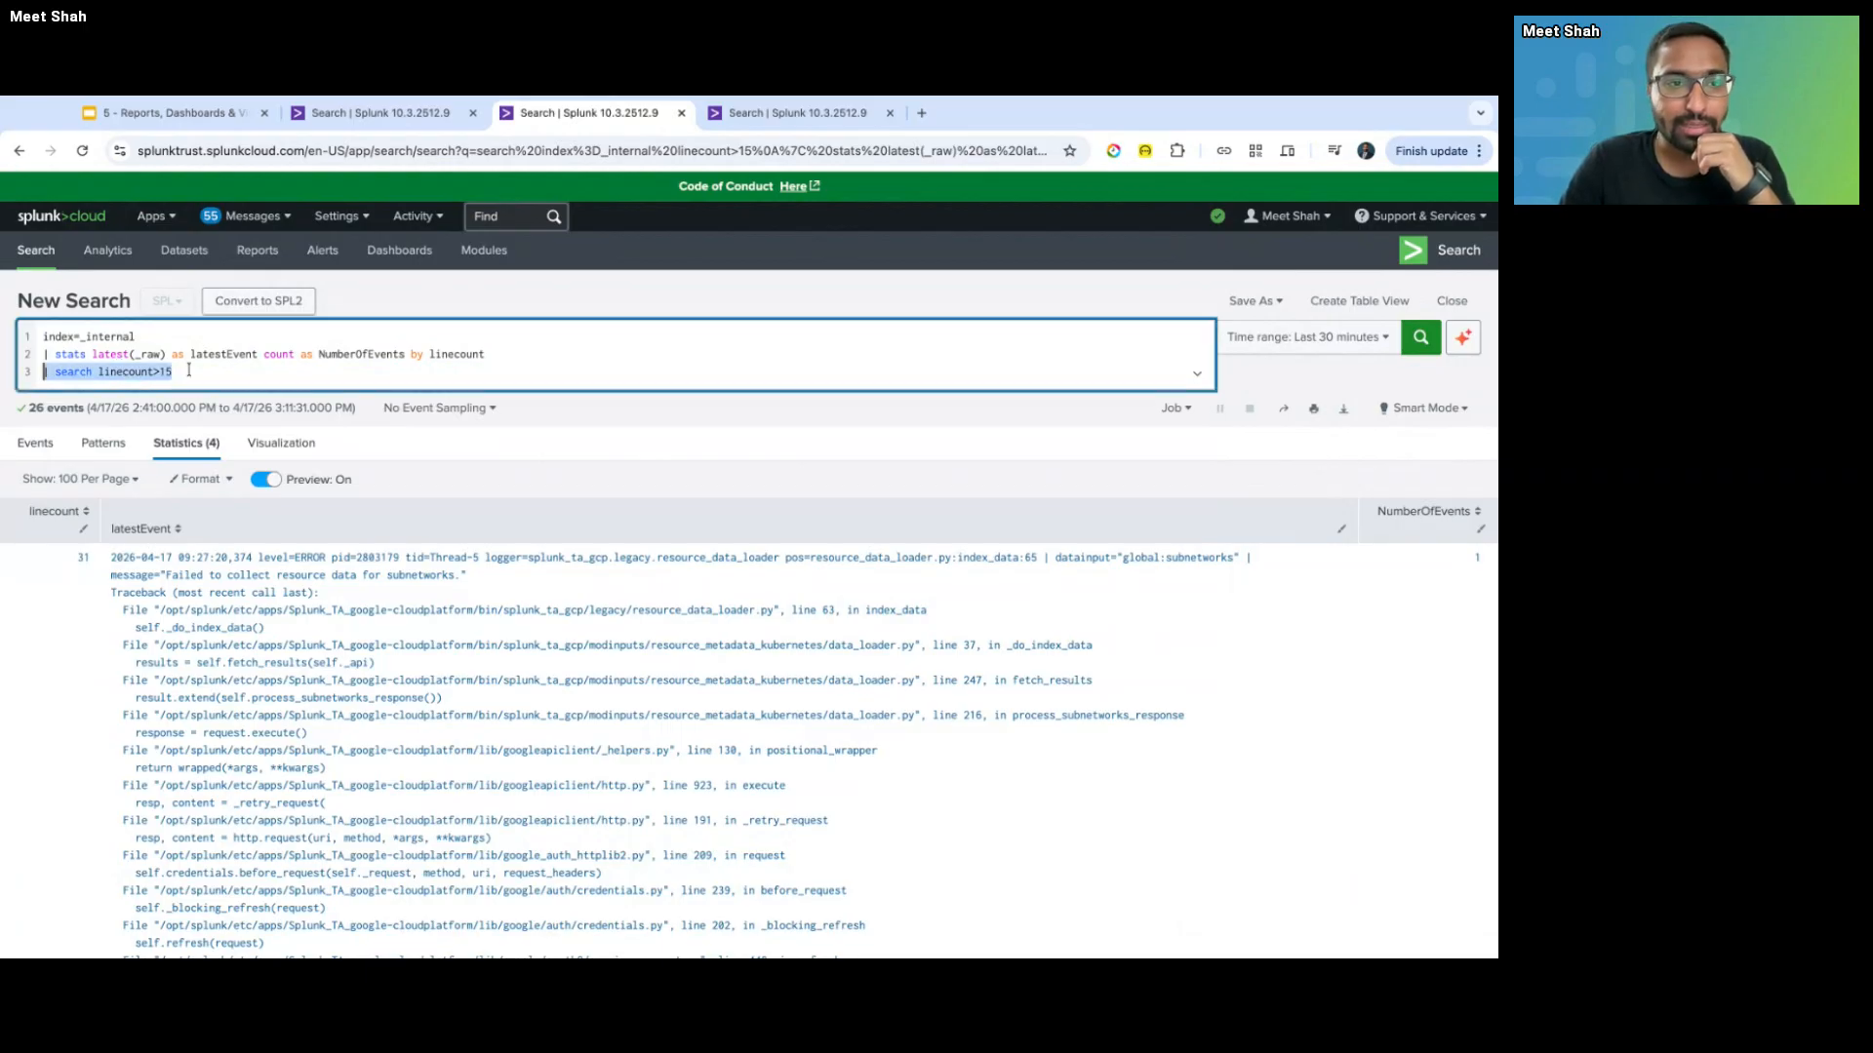
pyautogui.click(182, 379)
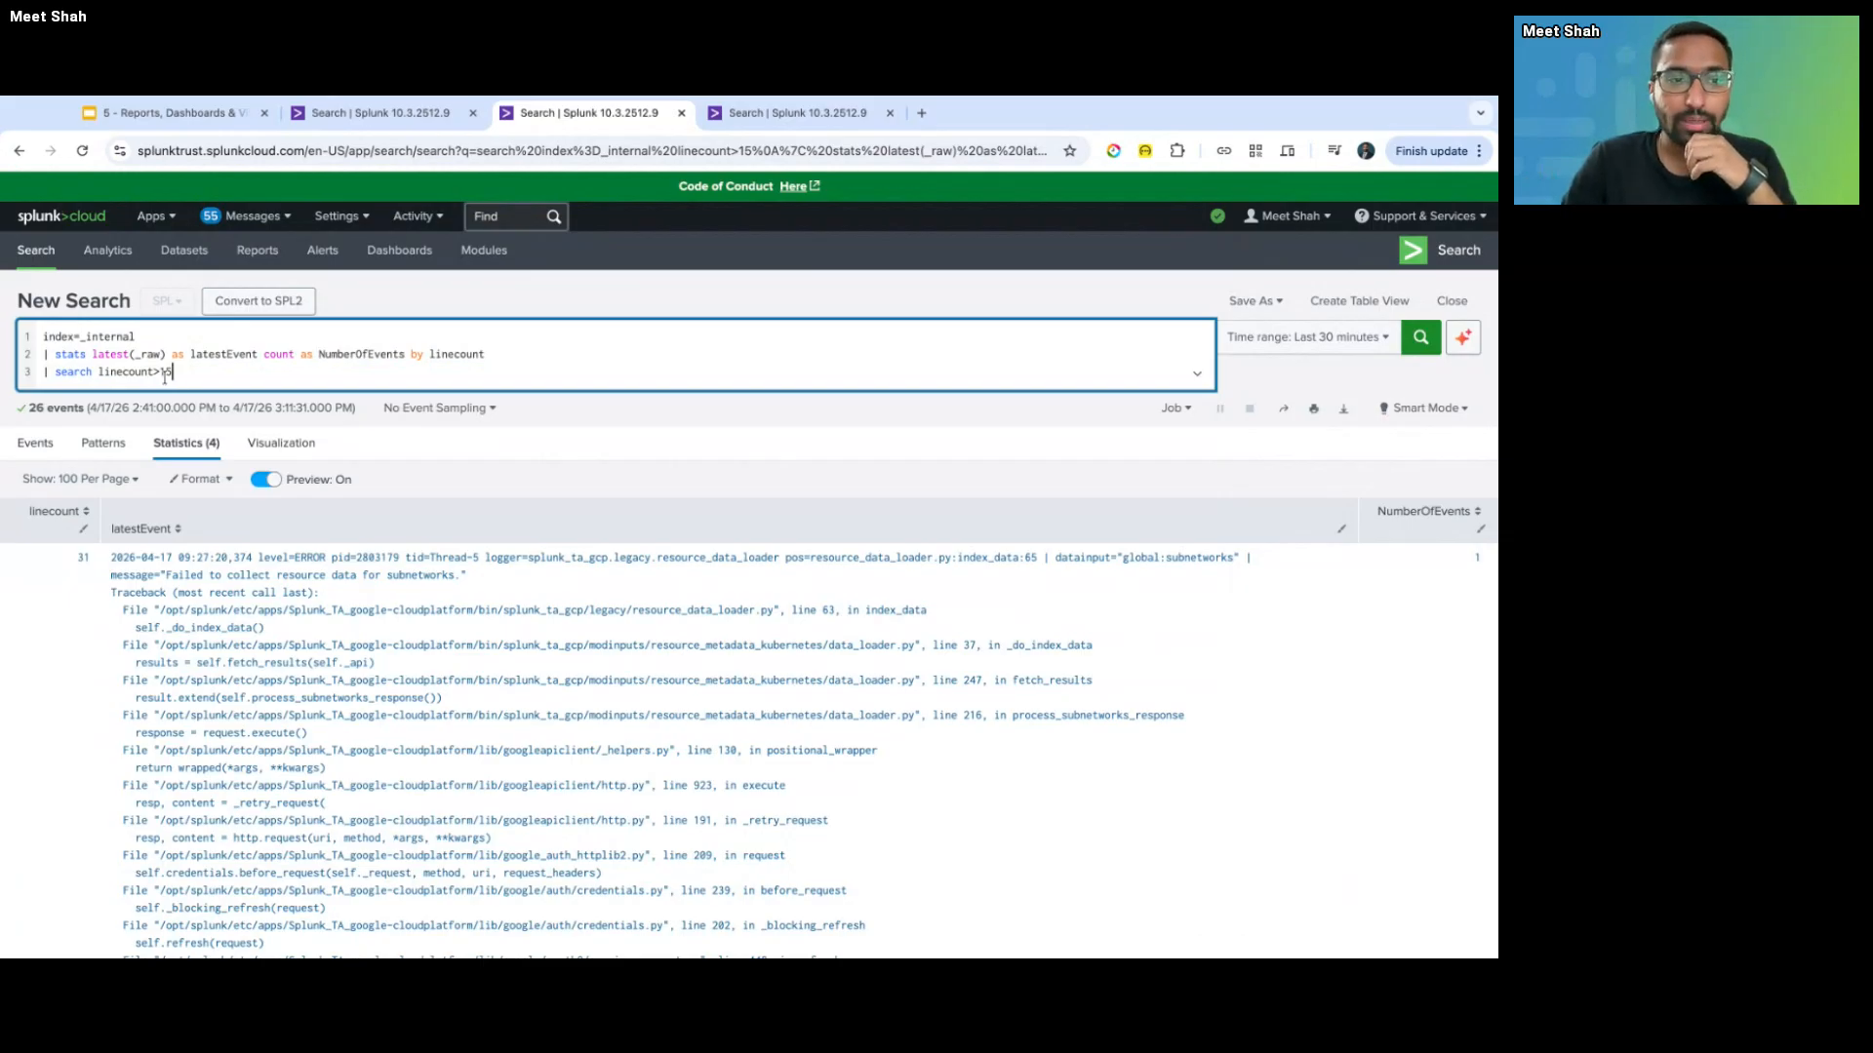
pyautogui.moveTo(97, 372); pyautogui.dragTo(173, 371)
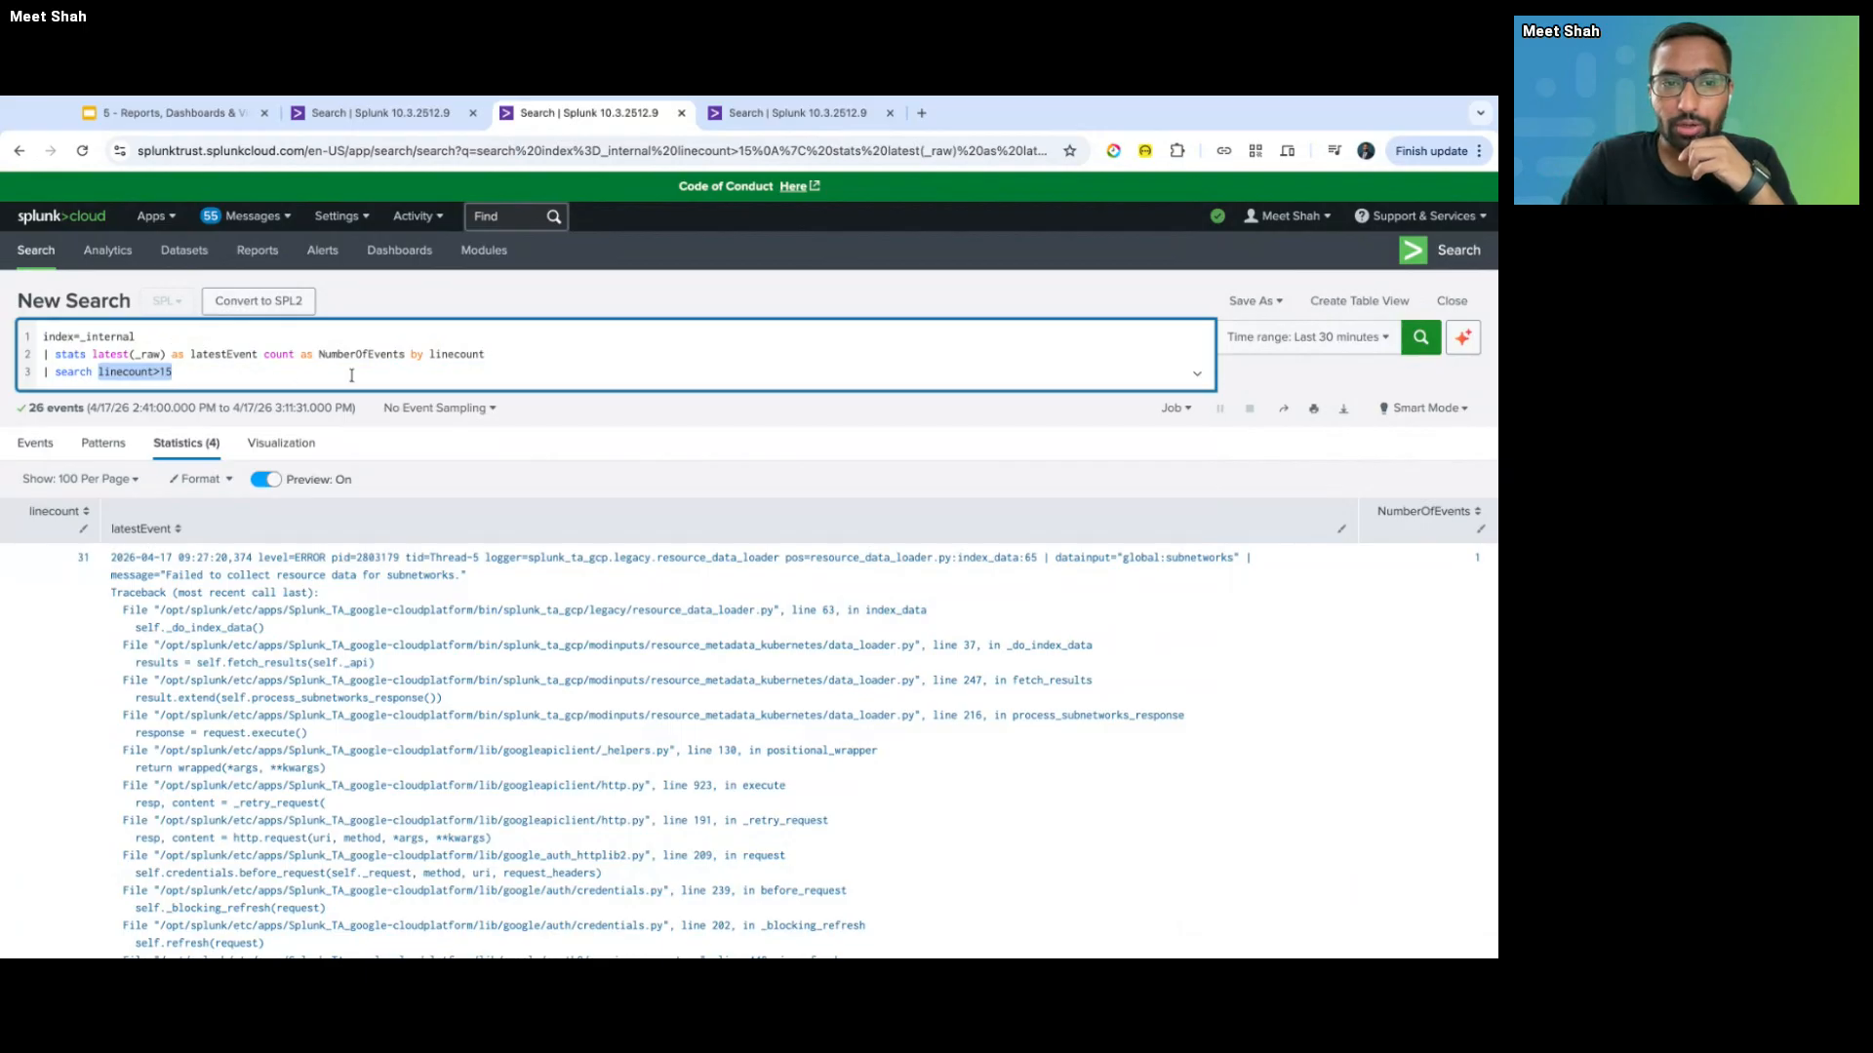
pyautogui.click(440, 358)
pyautogui.doubleClick(440, 358)
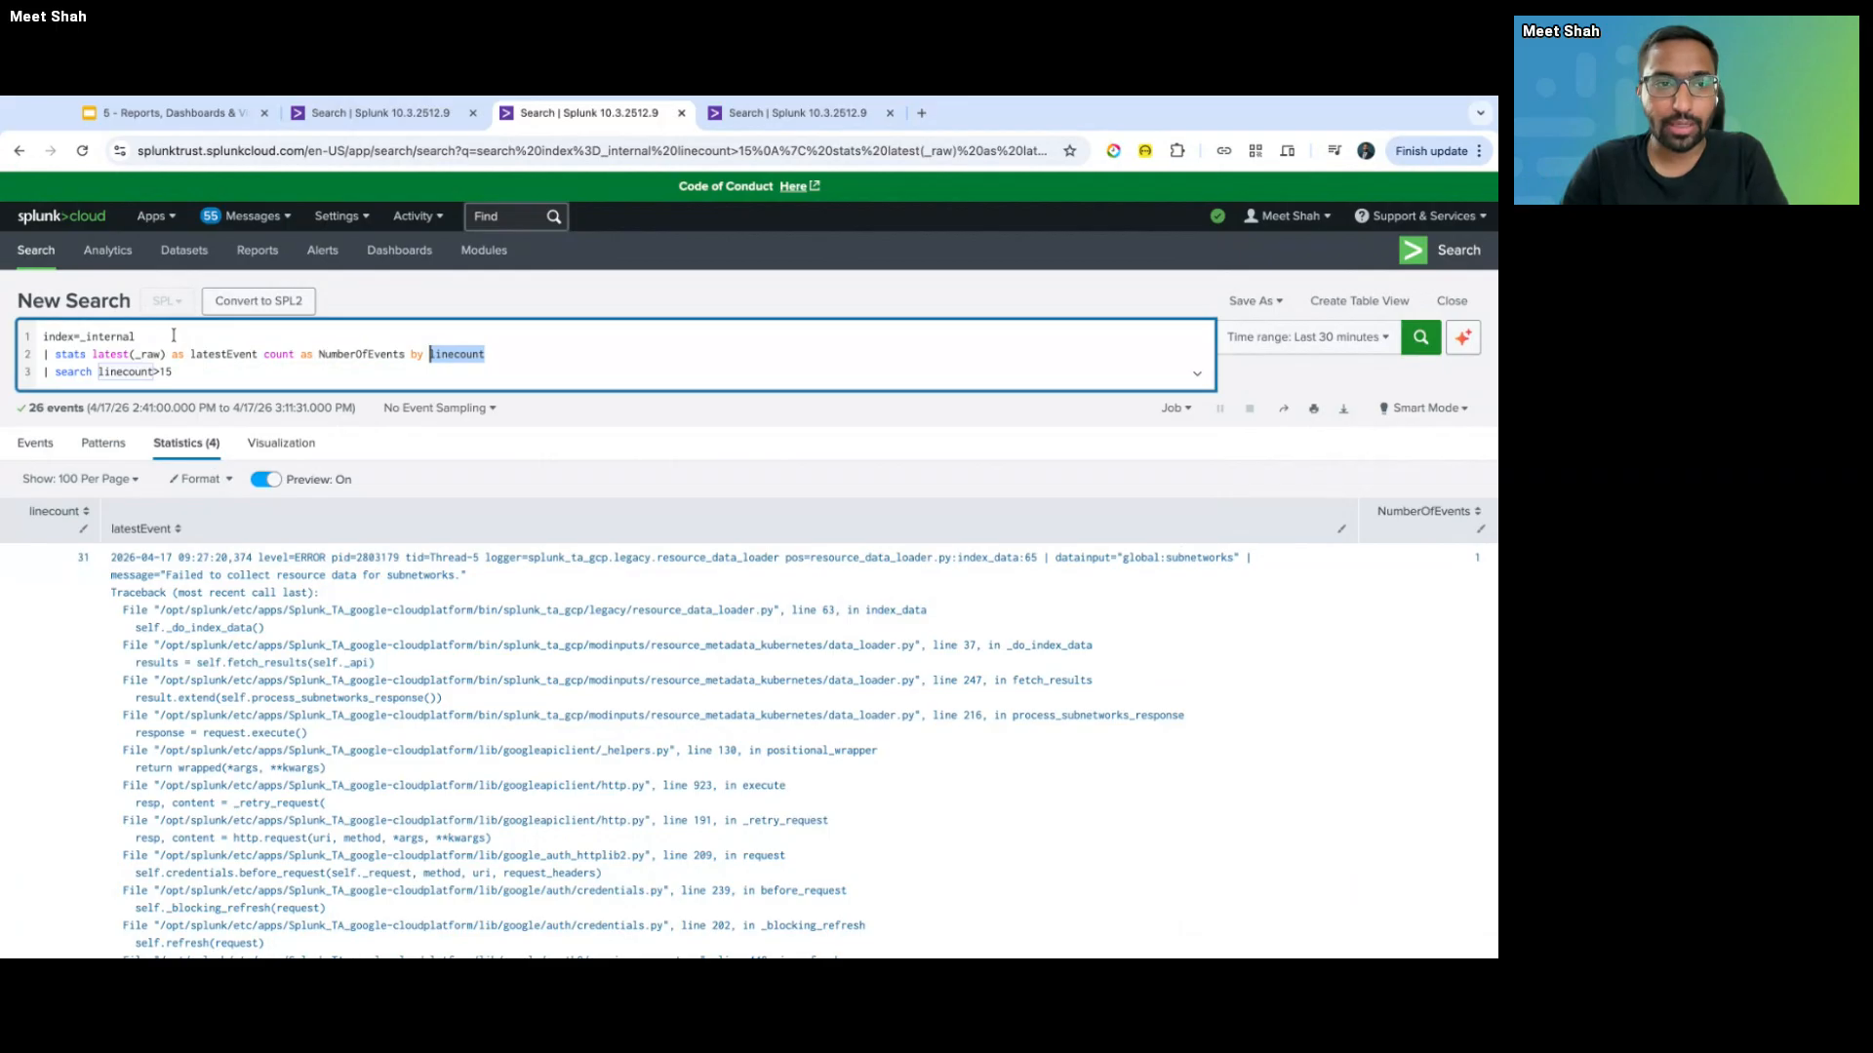
# - Comment out the trailing search line with triple backticks and rerun the search
pyautogui.moveTo(175, 372); pyautogui.dragTo(38, 374)
pyautogui.press('Left')
pyautogui.write('```')
pyautogui.press('End')
pyautogui.write('```')
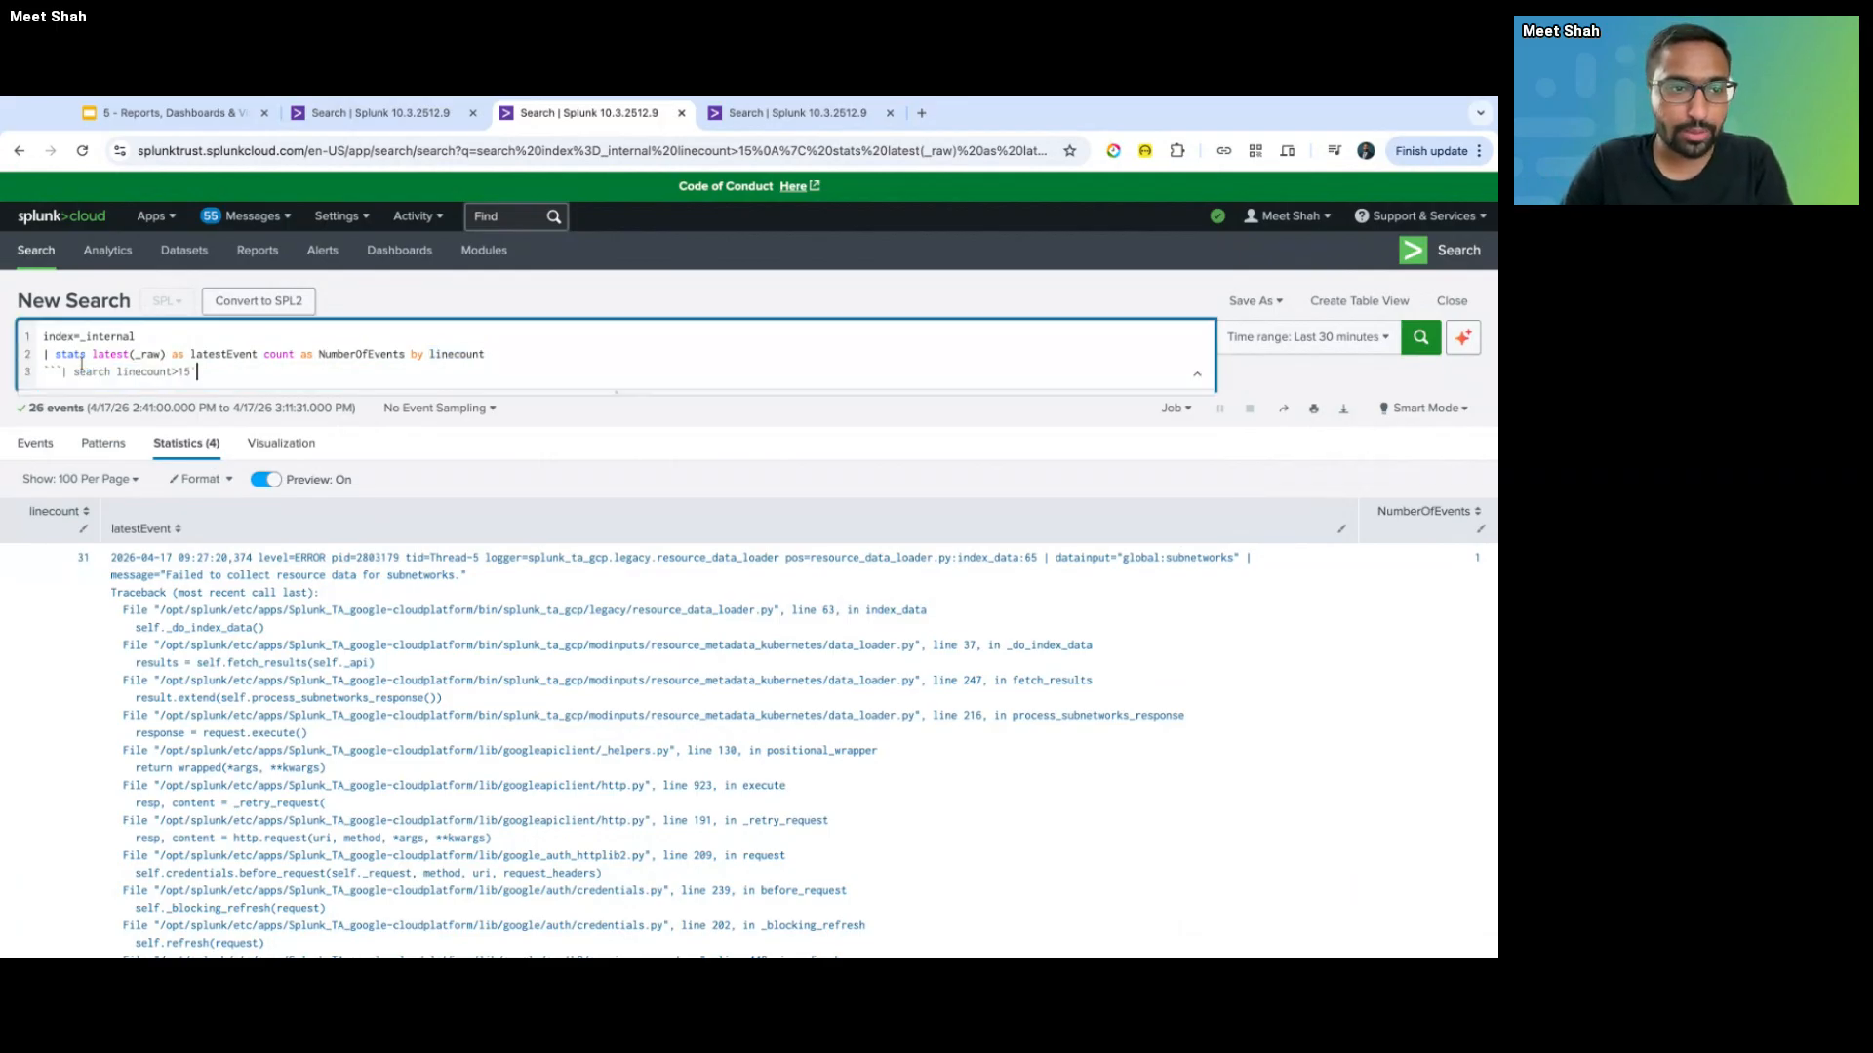
pyautogui.press('Return')
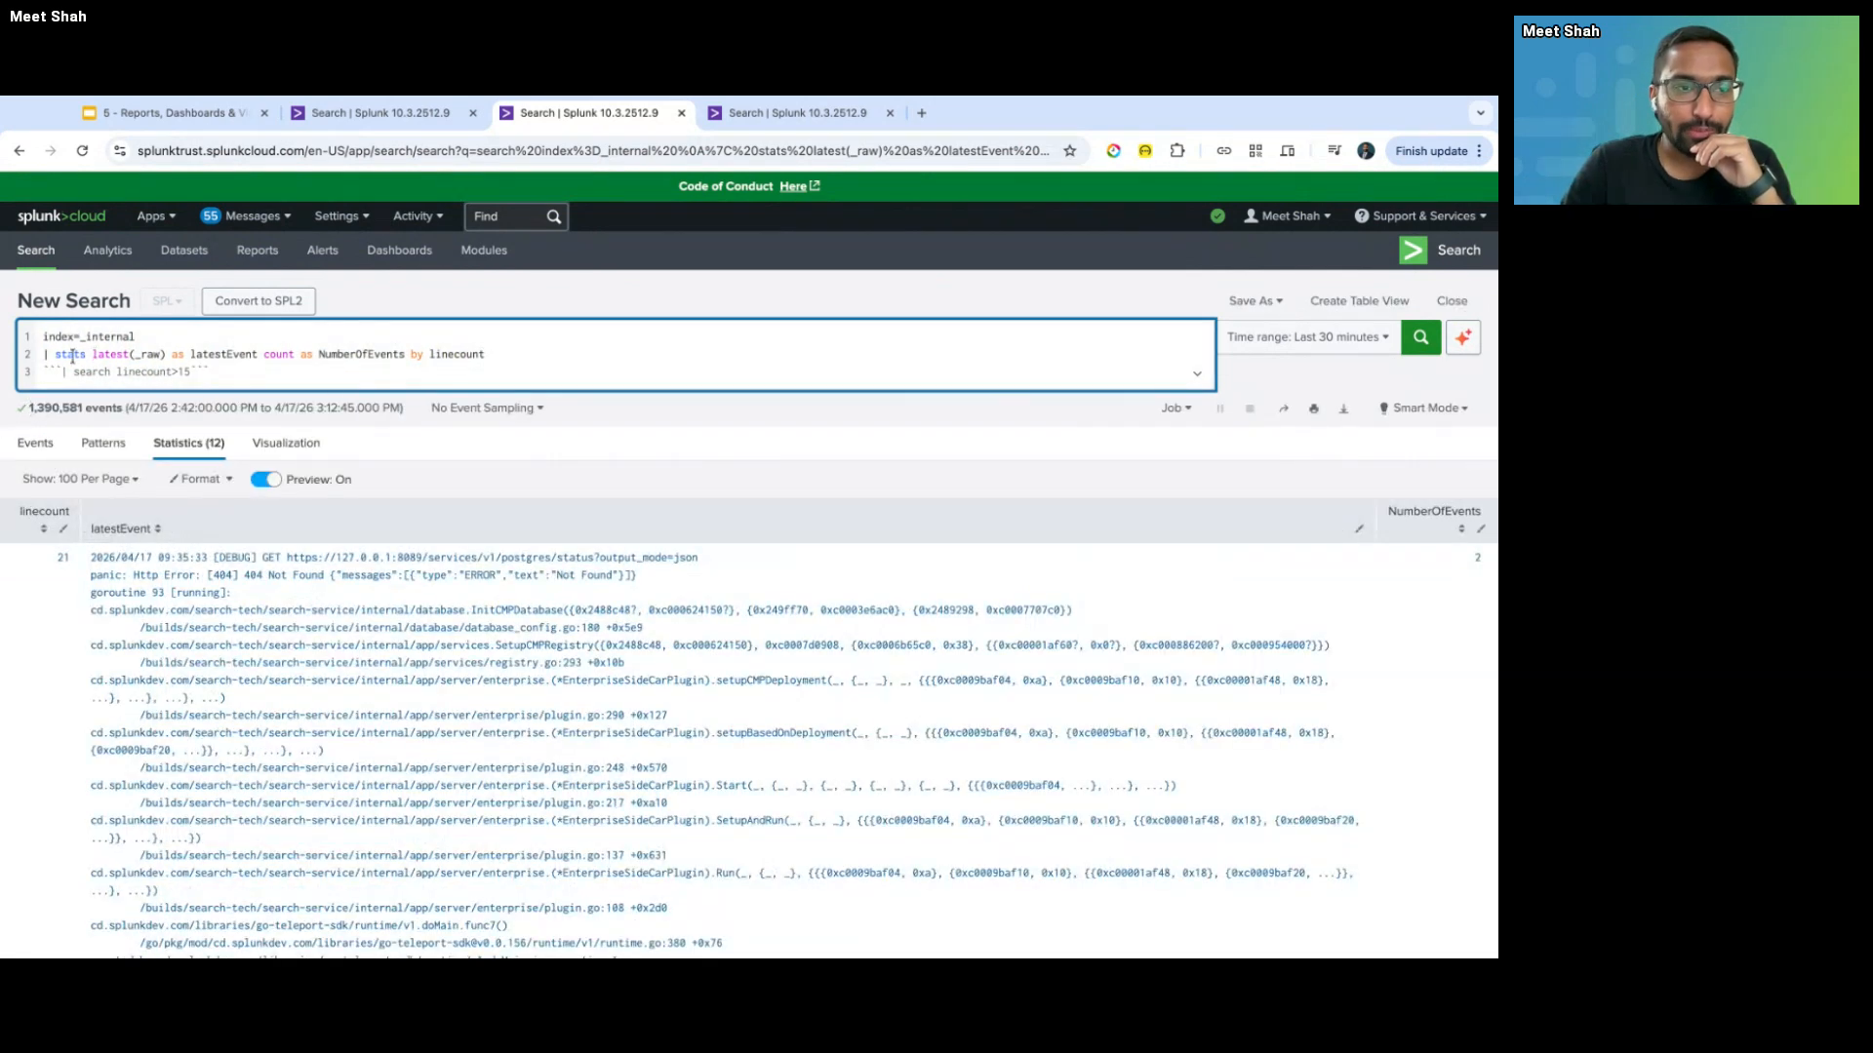
# - Copy linecount>15 to the end of index=_internal on line 1 and rerun, returning 26 events
pyautogui.moveTo(42, 354); pyautogui.dragTo(492, 355)
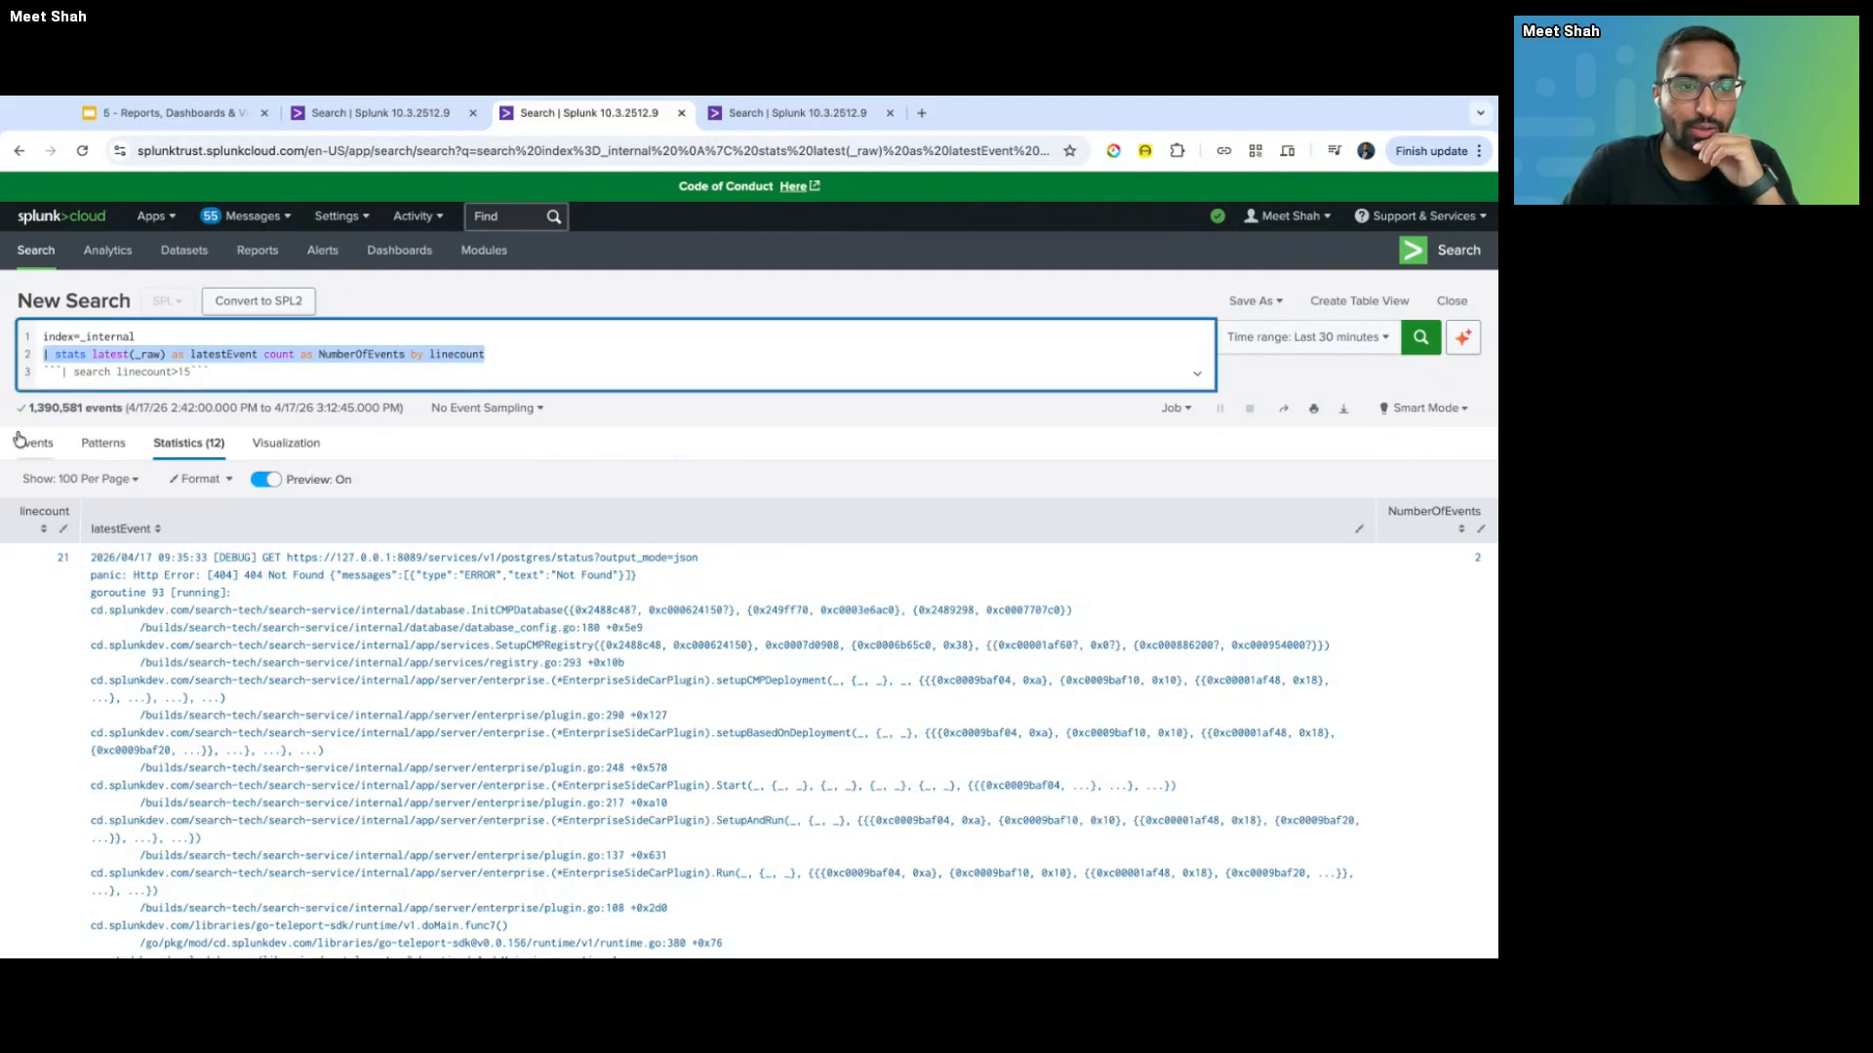
pyautogui.moveTo(28, 408); pyautogui.dragTo(118, 408)
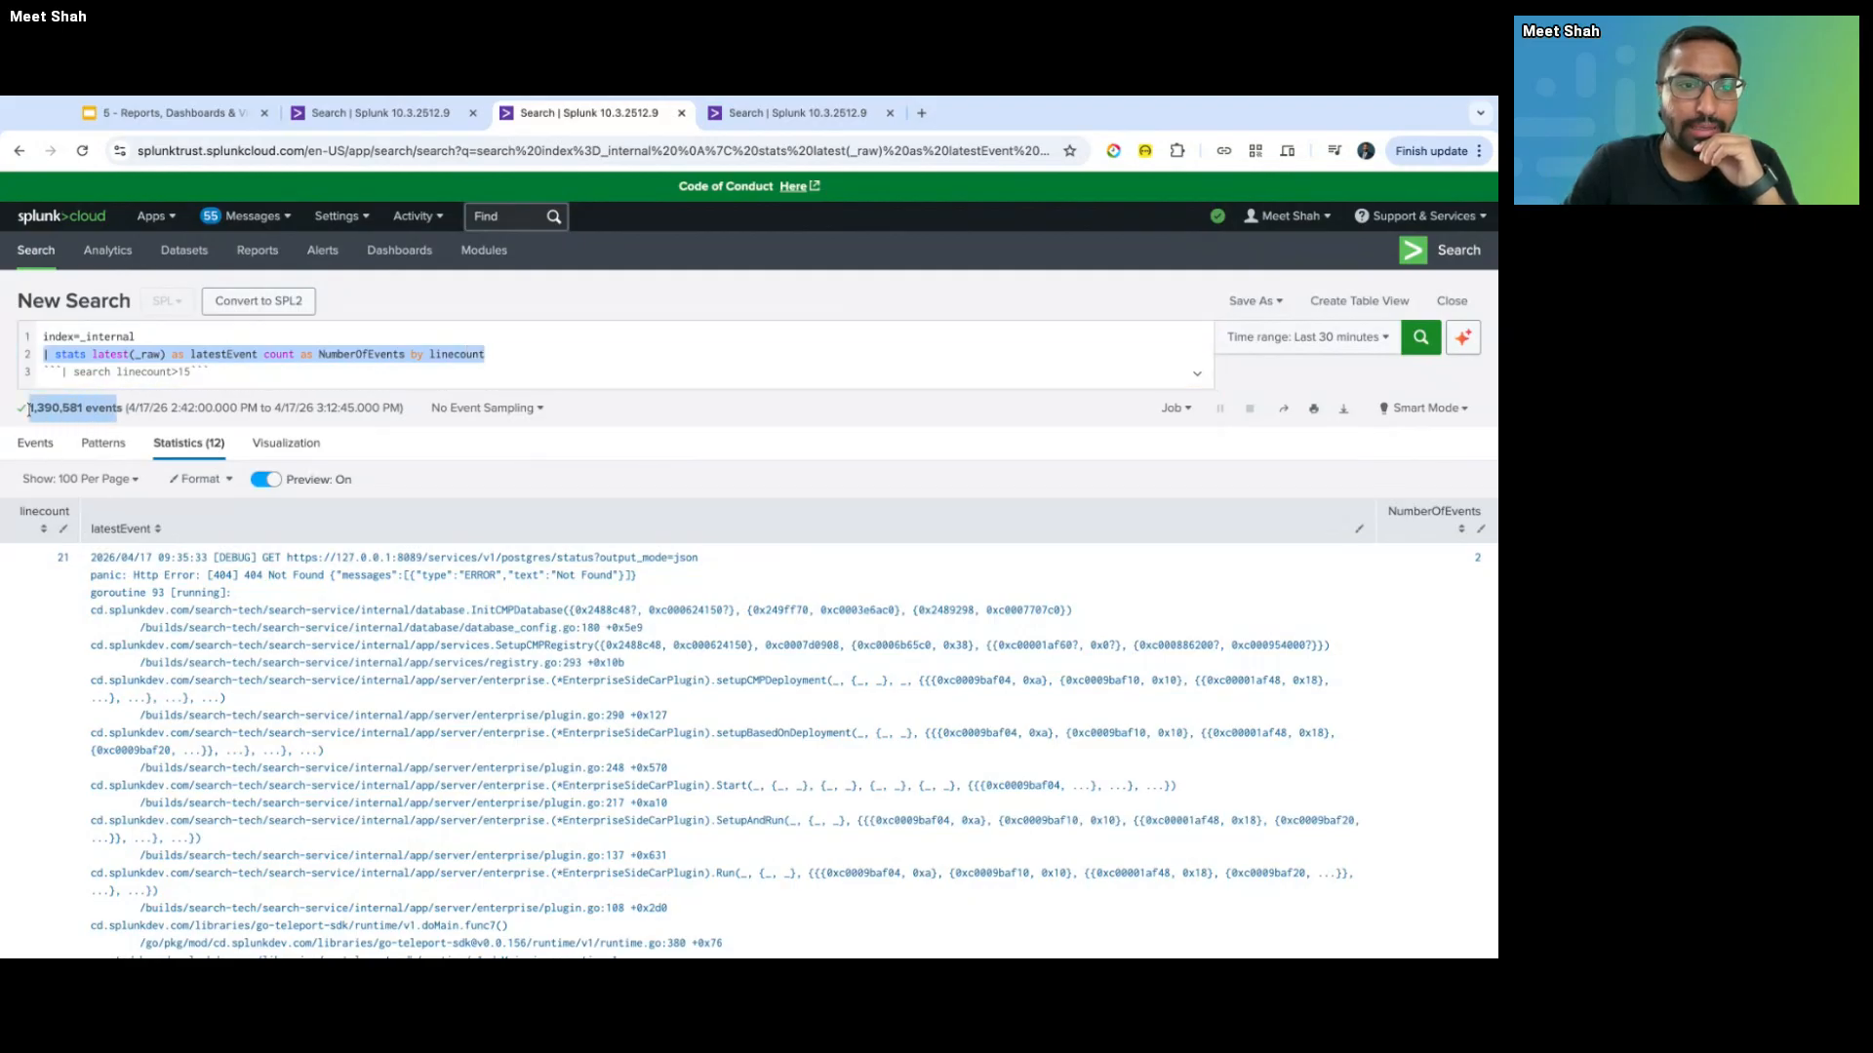
pyautogui.click(193, 376)
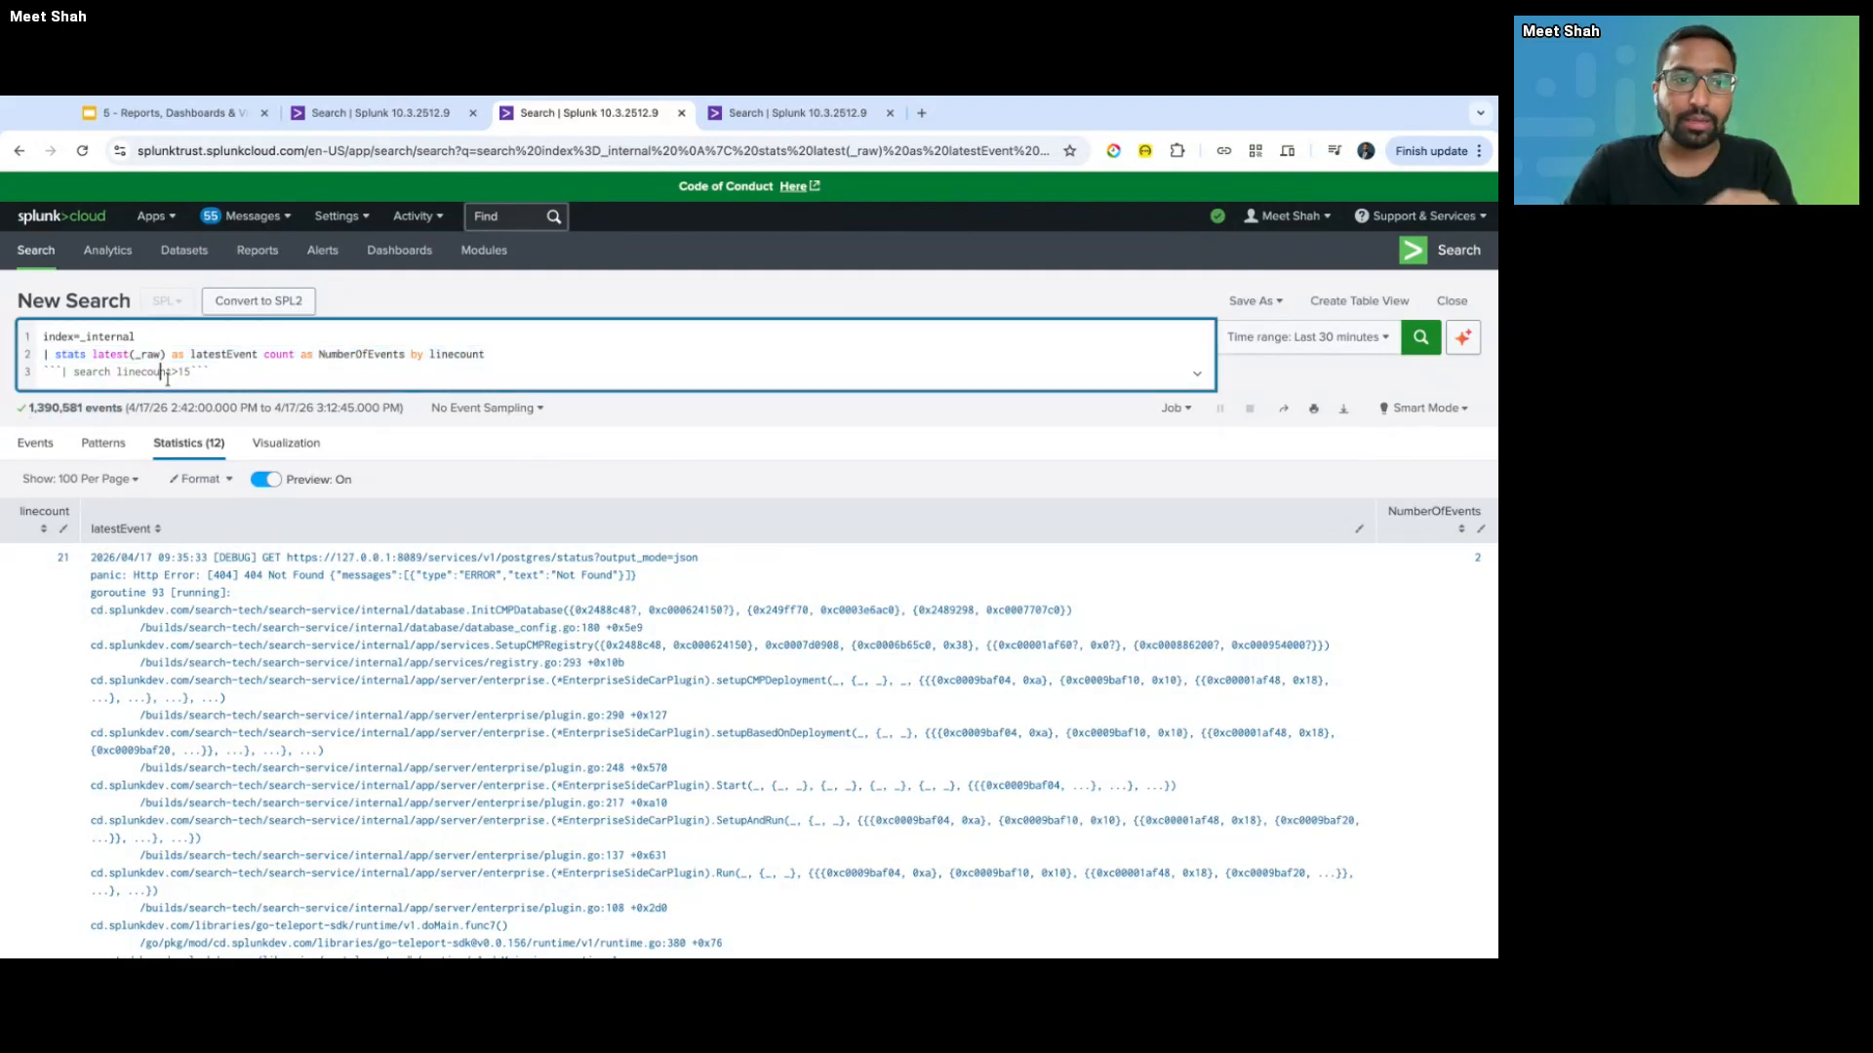
pyautogui.hotkey('shift', 'Left')
pyautogui.hotkey('shift', 'Left')
pyautogui.hotkey('shift', 'Left')
pyautogui.hotkey('shift', 'Left')
pyautogui.hotkey('shift', 'Left')
pyautogui.hotkey('shift', 'Left')
pyautogui.hotkey('shift', 'Left')
pyautogui.hotkey('shift', 'Left')
pyautogui.hotkey('shift', 'Left')
pyautogui.hotkey('shift', 'Left')
pyautogui.hotkey('shift', 'Left')
pyautogui.hotkey('shift', 'Left')
pyautogui.hotkey('ctrl', 'c')
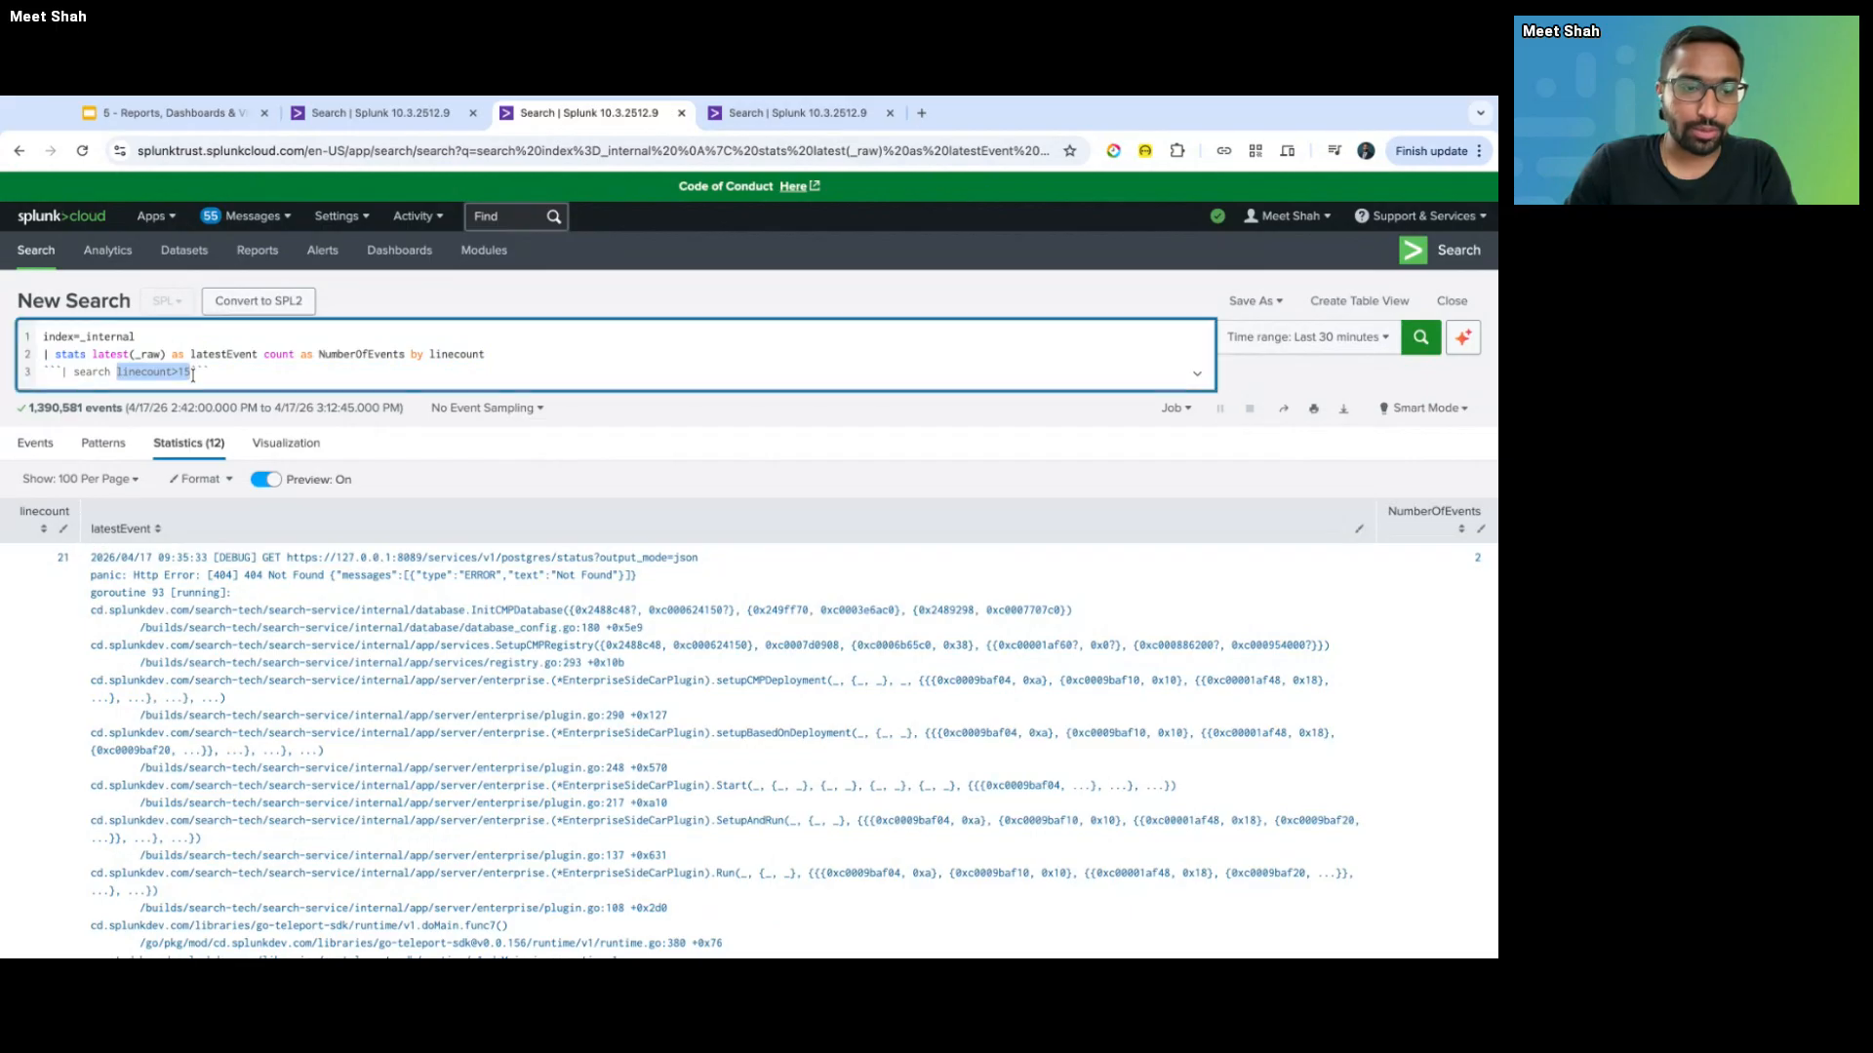
pyautogui.click(191, 336)
pyautogui.hotkey('ctrl', 'v')
pyautogui.press('Return')
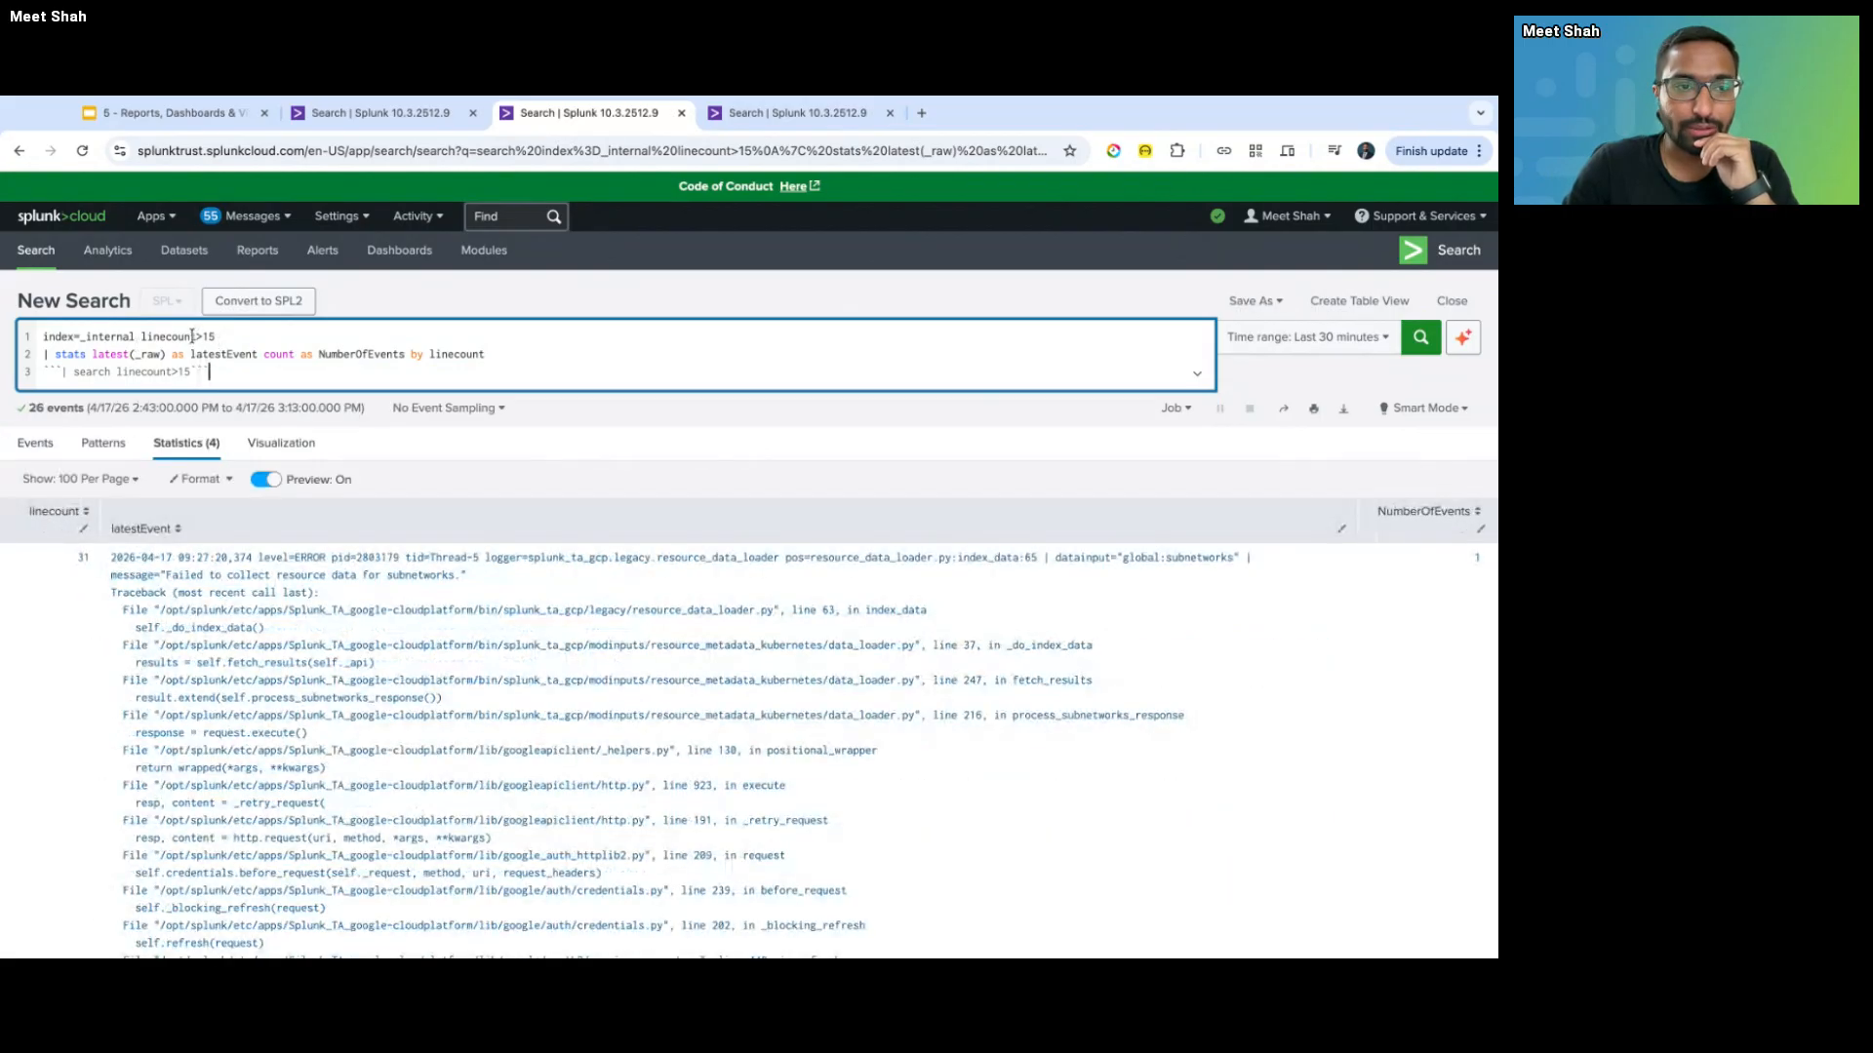
pyautogui.moveTo(29, 409); pyautogui.dragTo(103, 396)
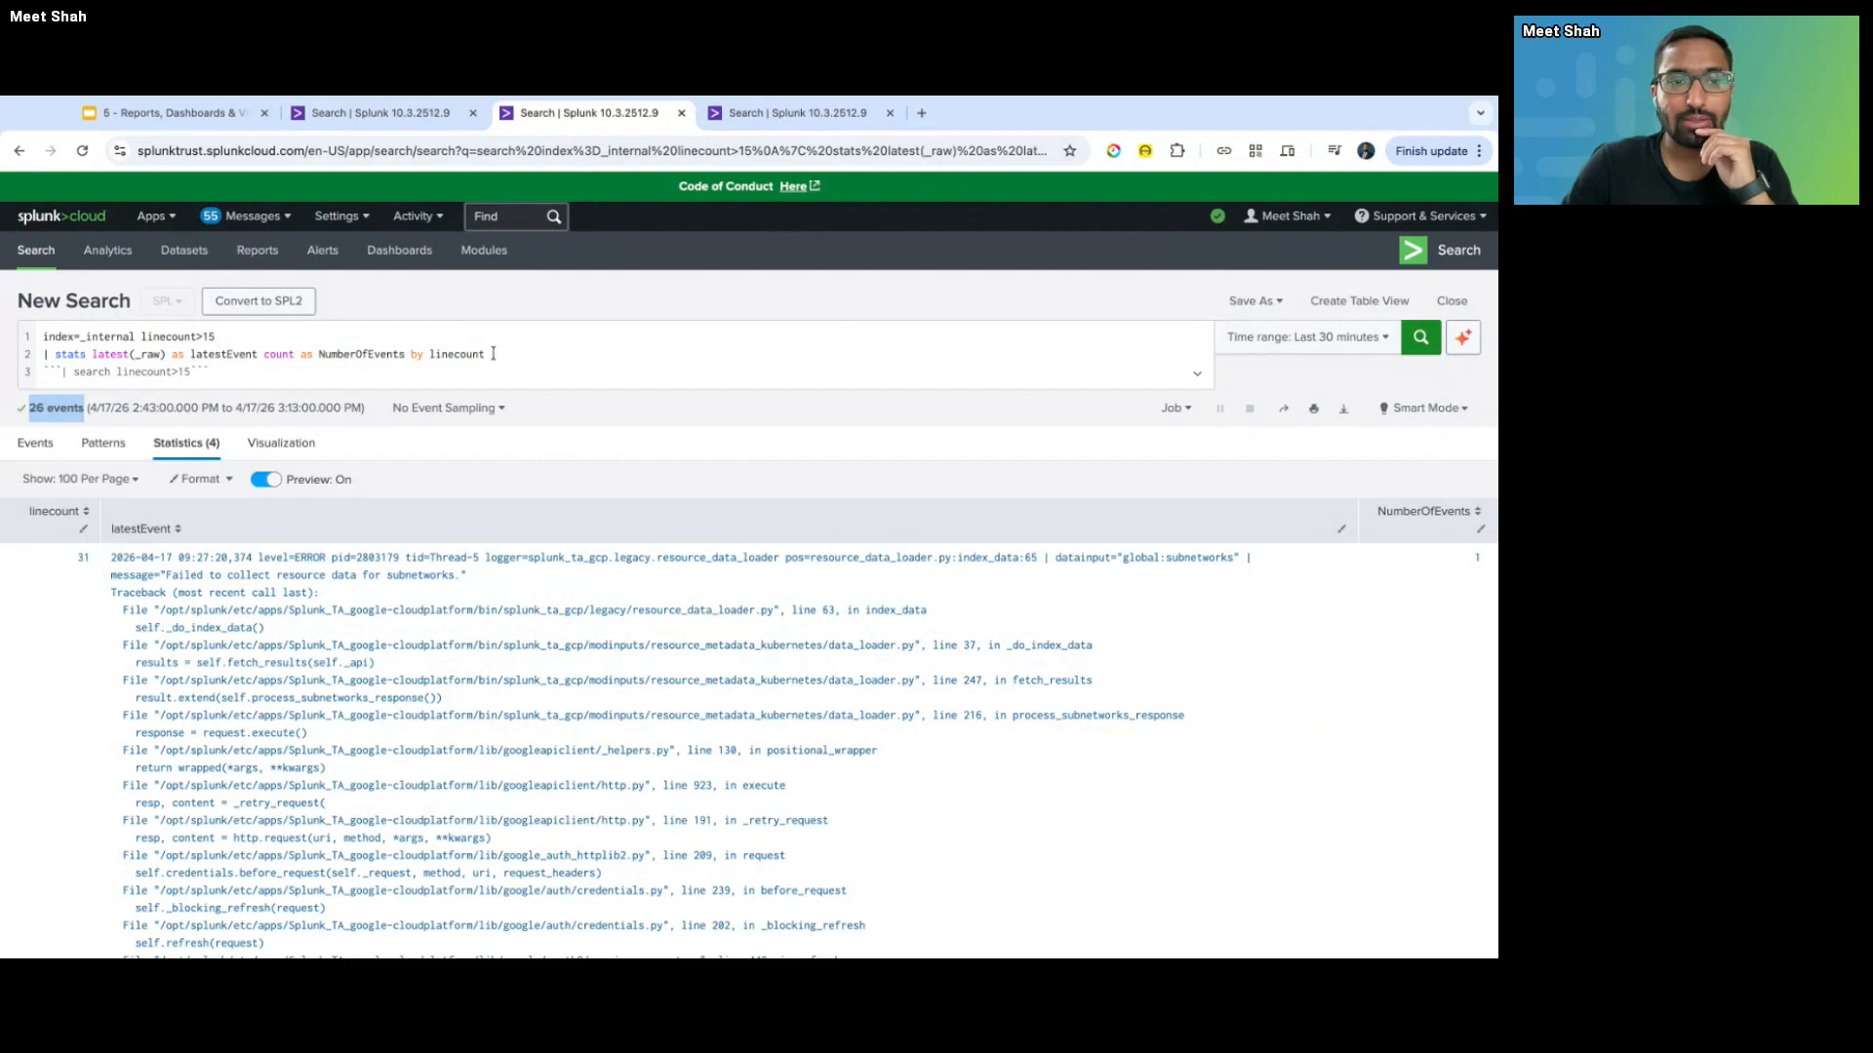
pyautogui.moveTo(494, 354); pyautogui.dragTo(43, 354)
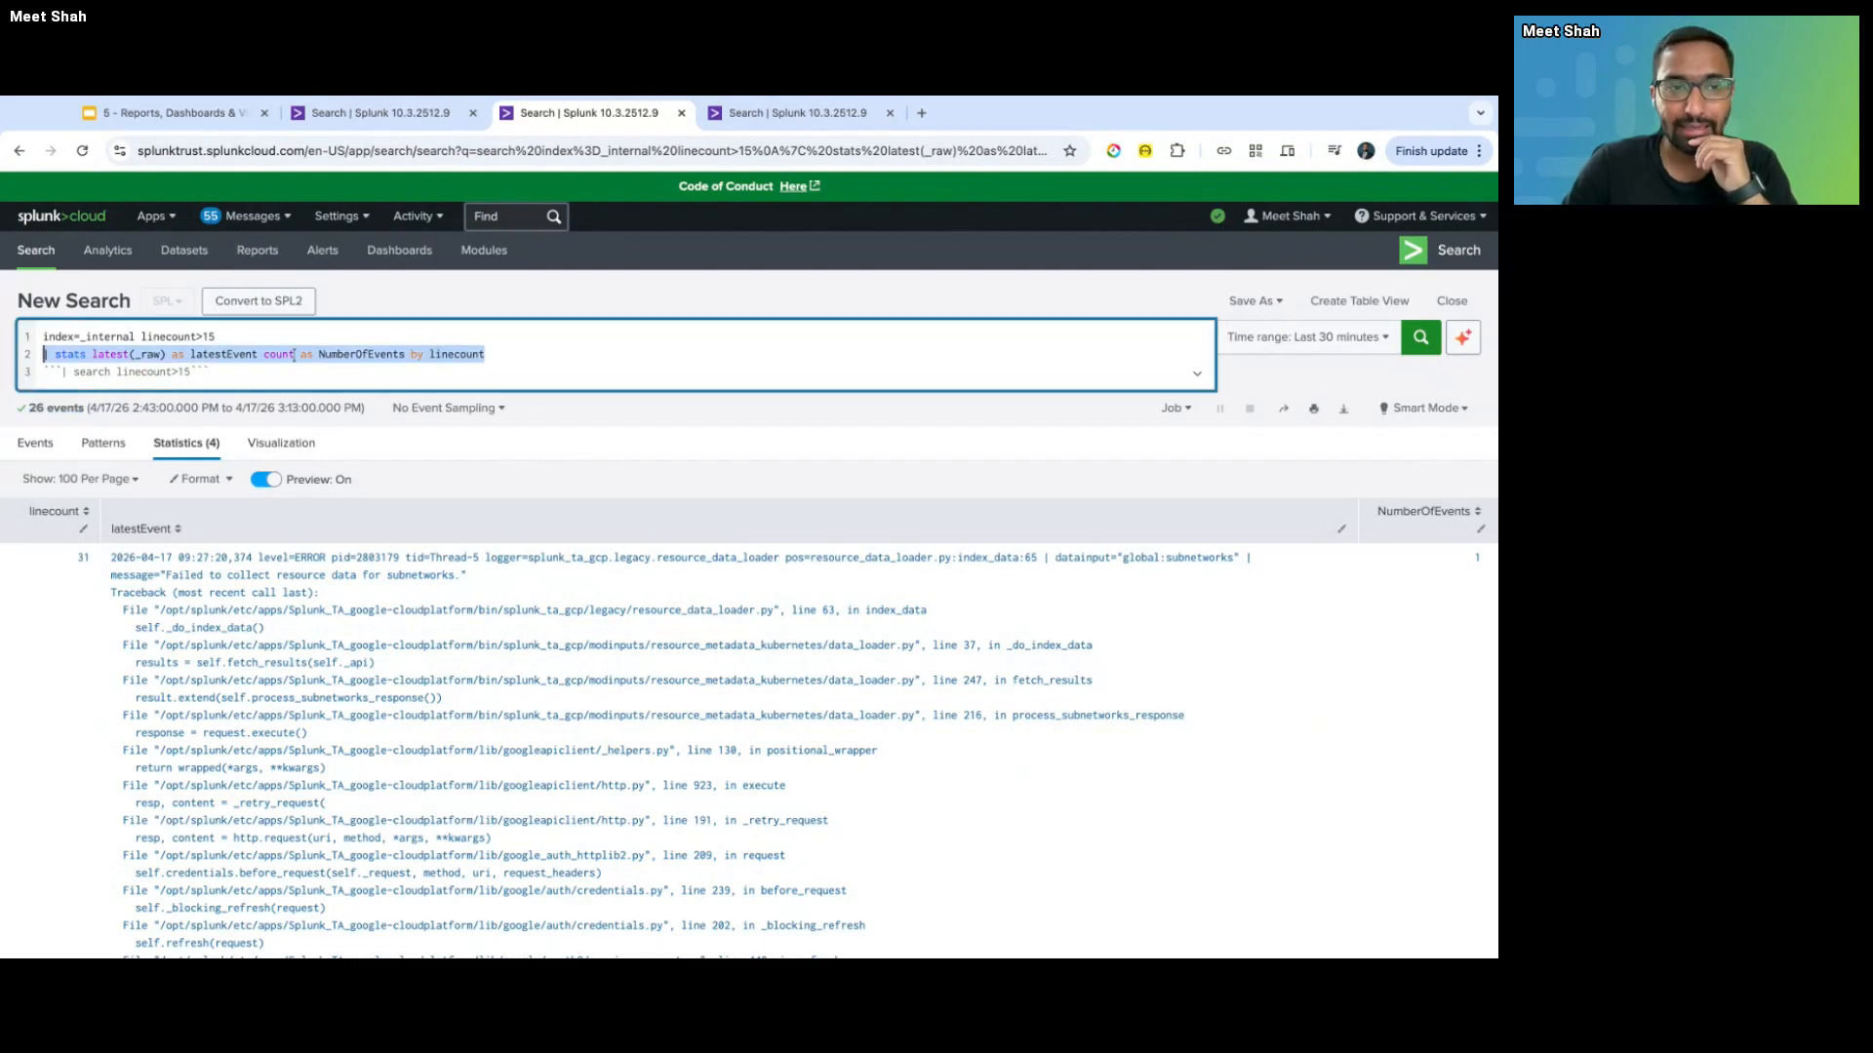
pyautogui.click(274, 384)
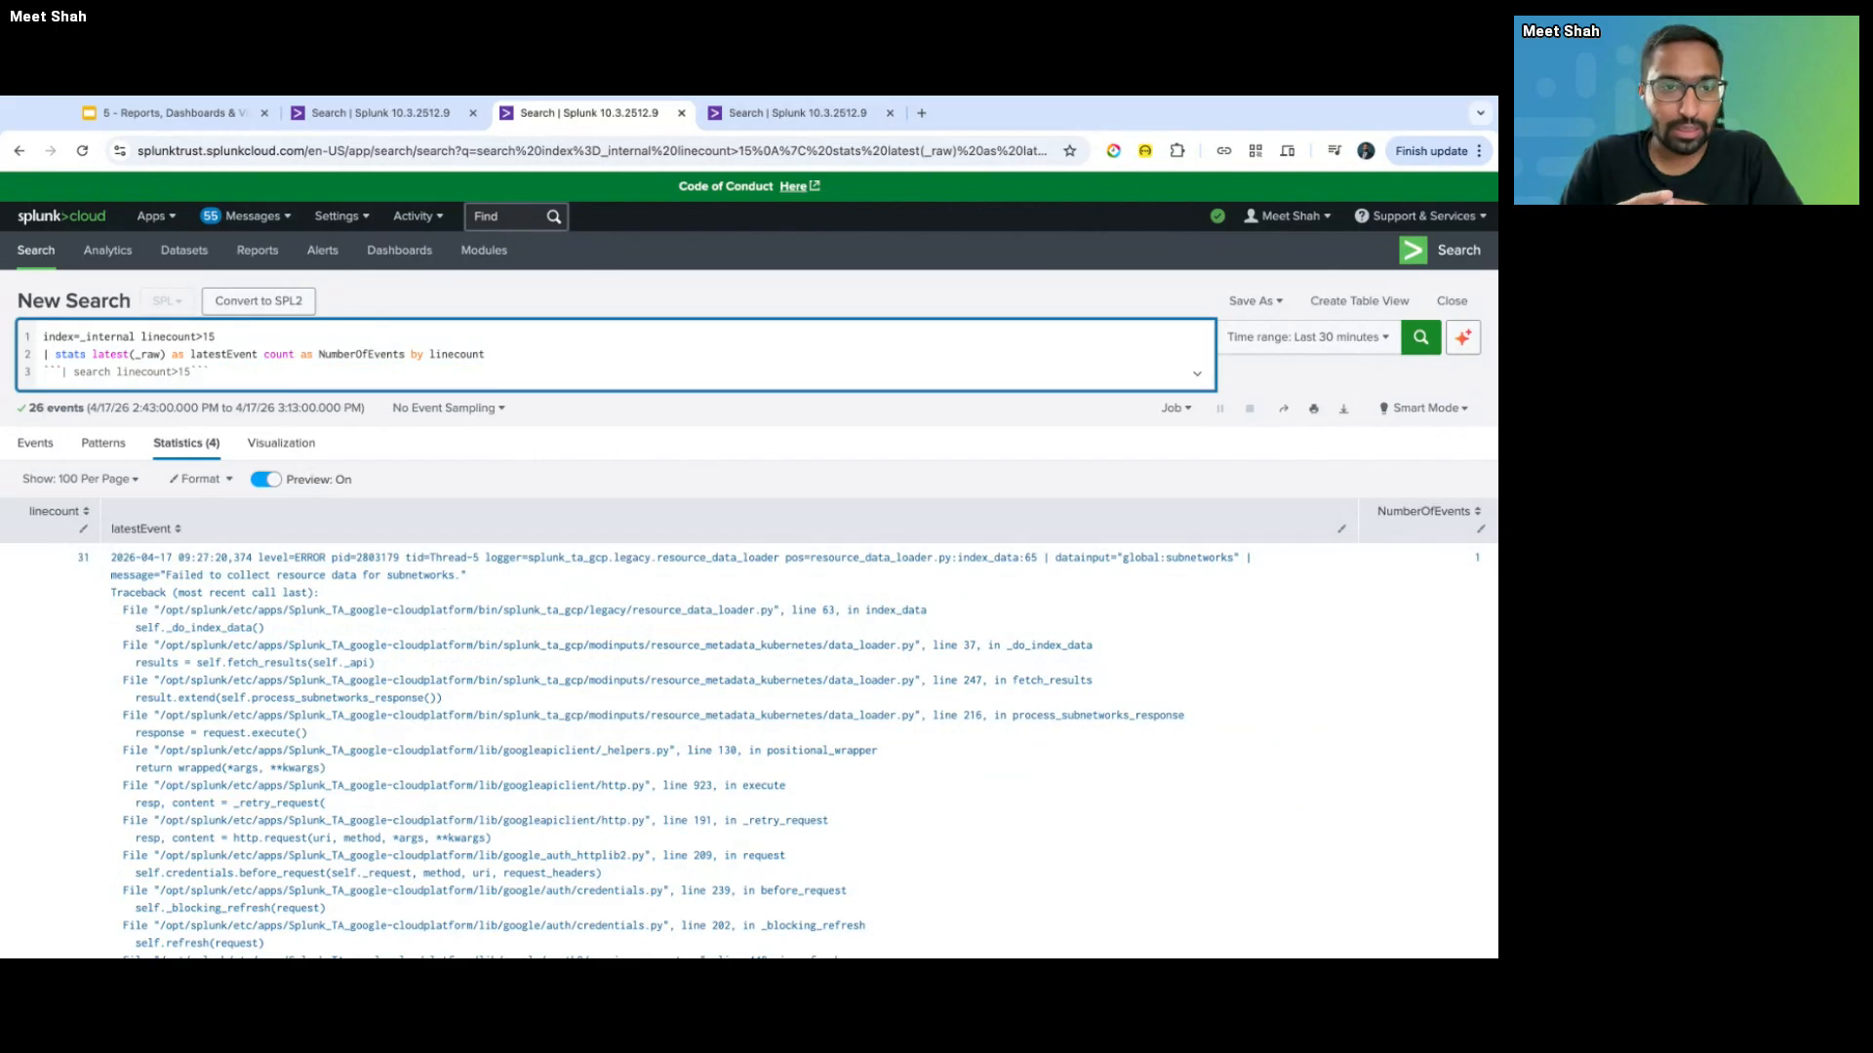
# - Google 'how many minutes are there in day', note the 1440 answer, and return to Splunk
pyautogui.click(920, 113)
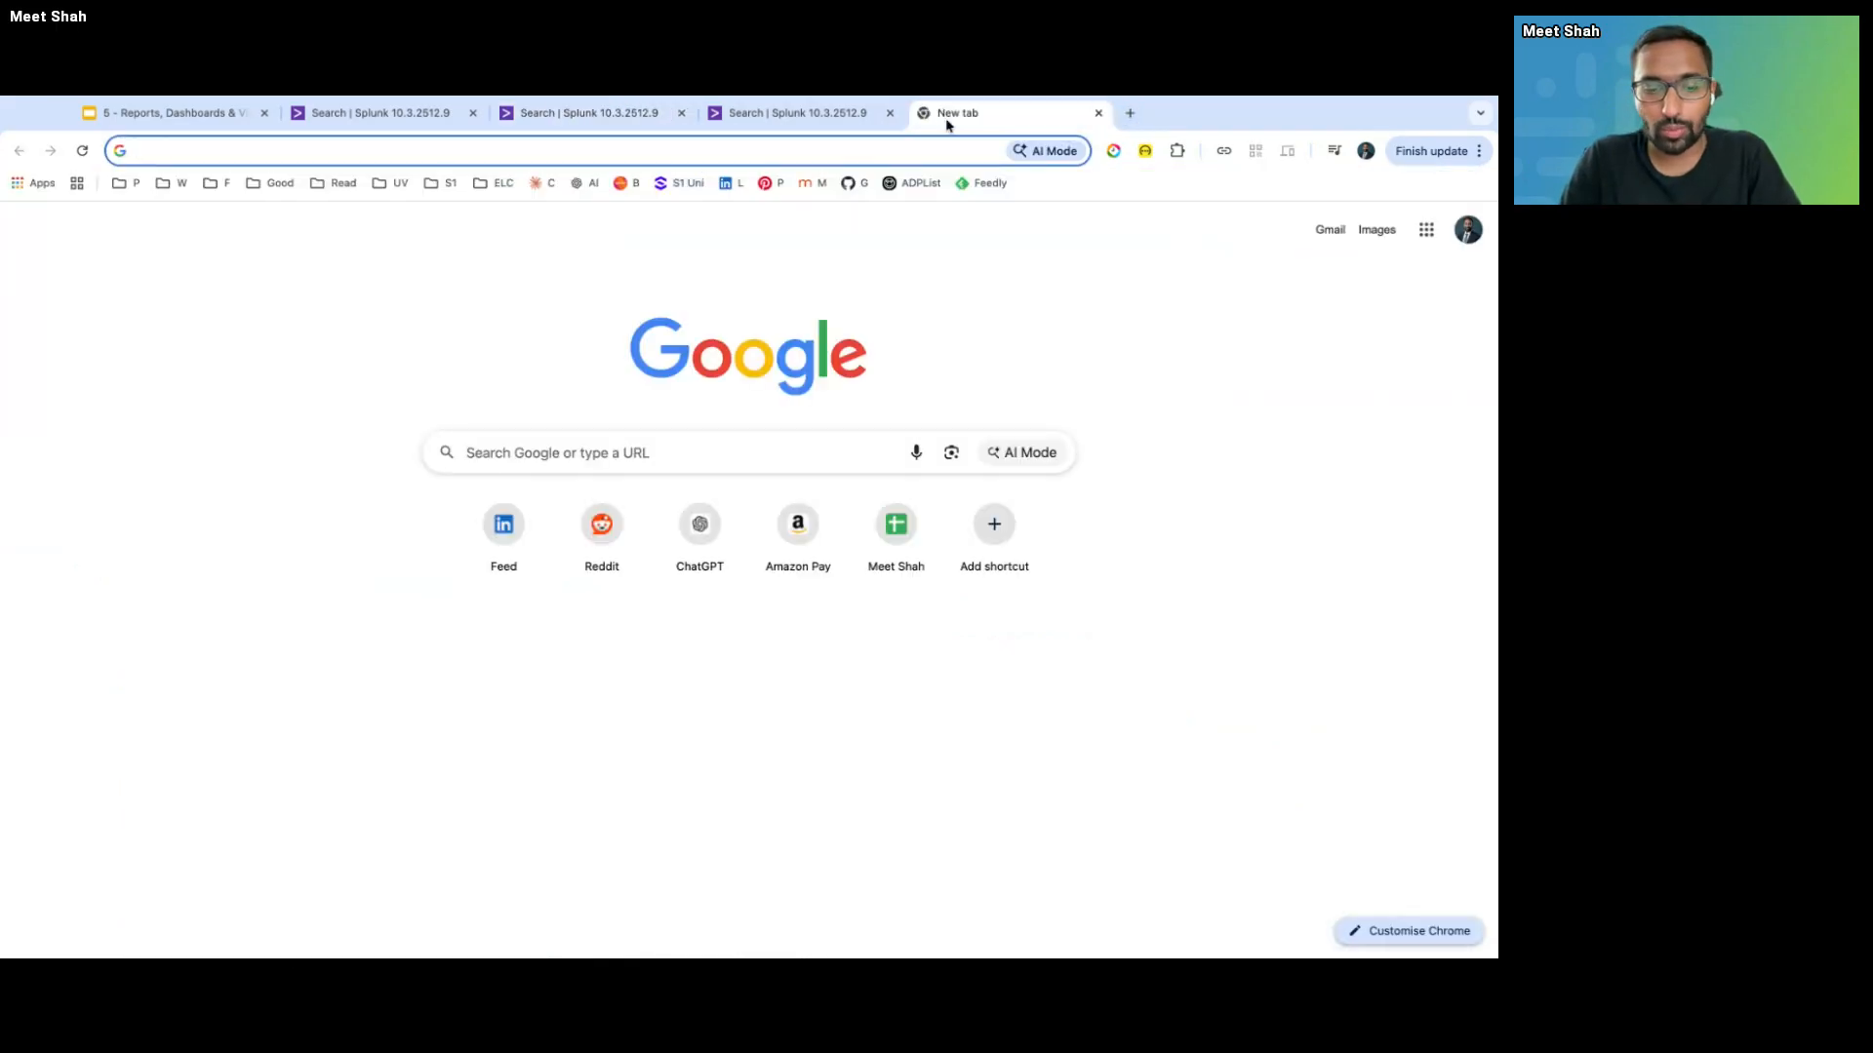
pyautogui.write('how many min')
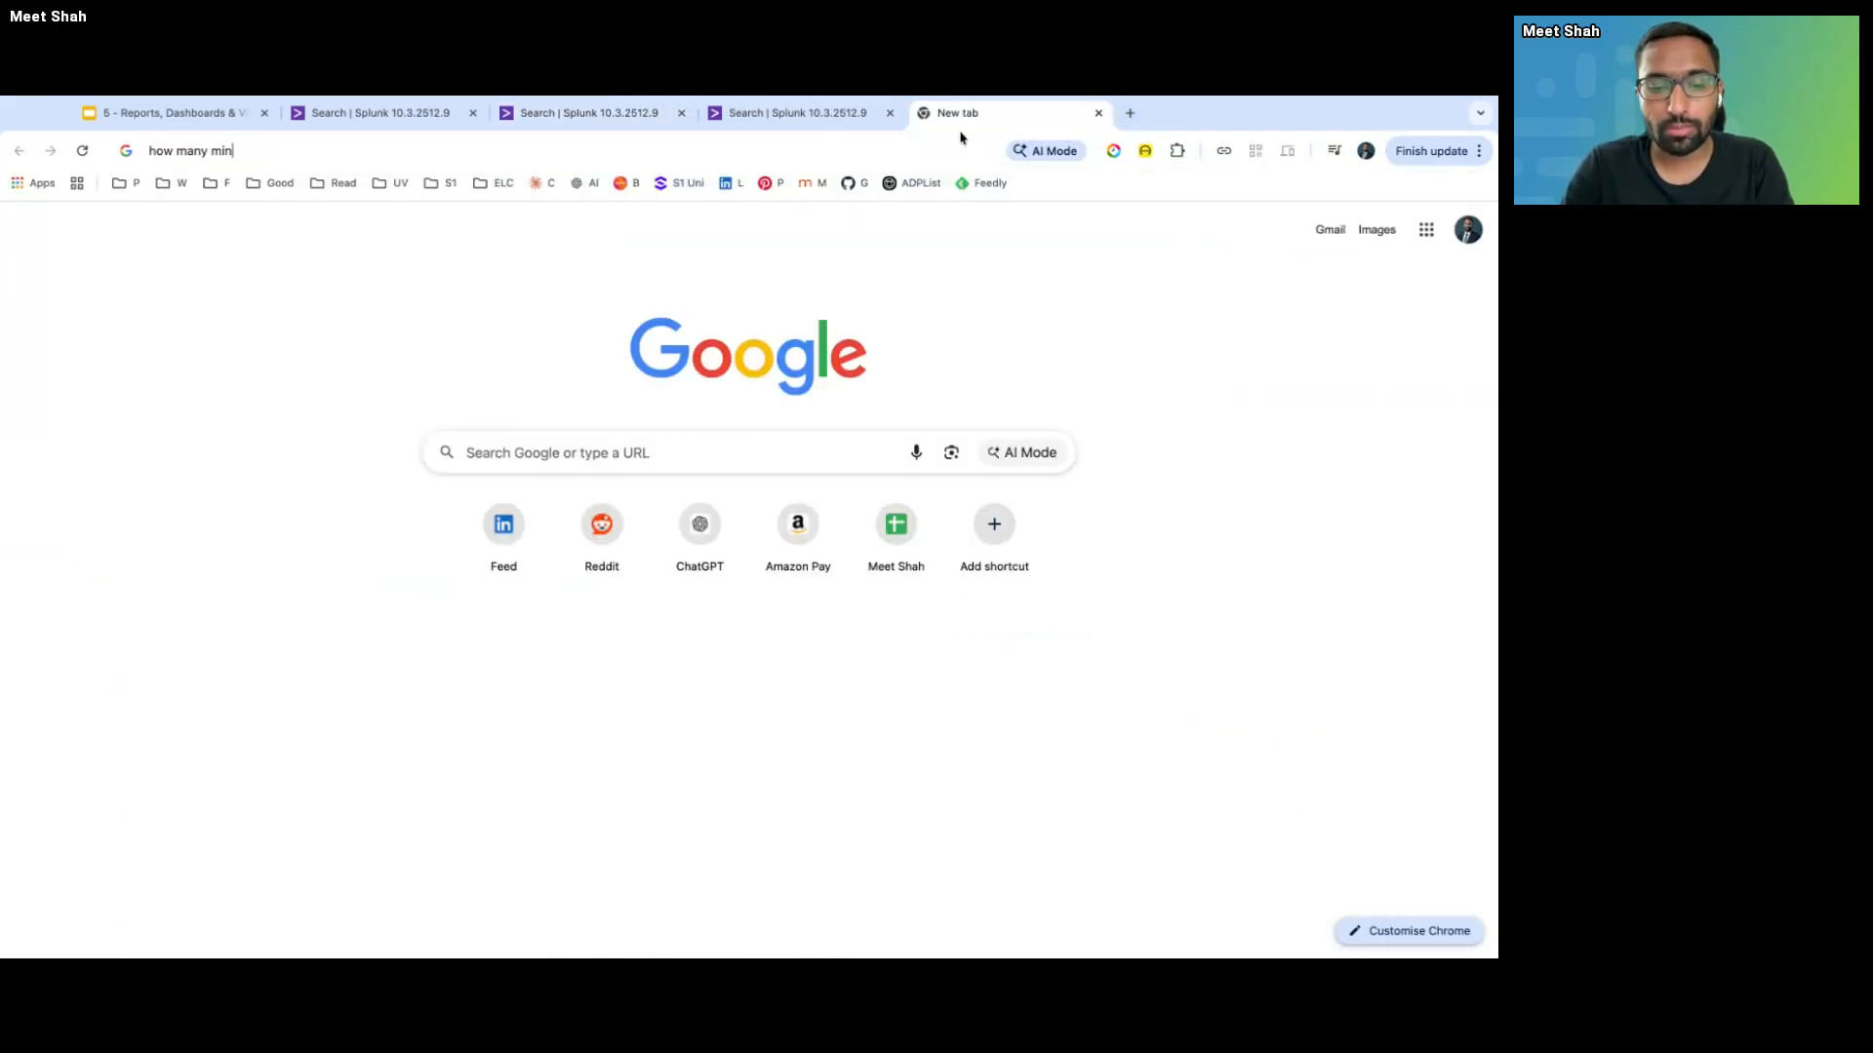
pyautogui.write('utes are there in day')
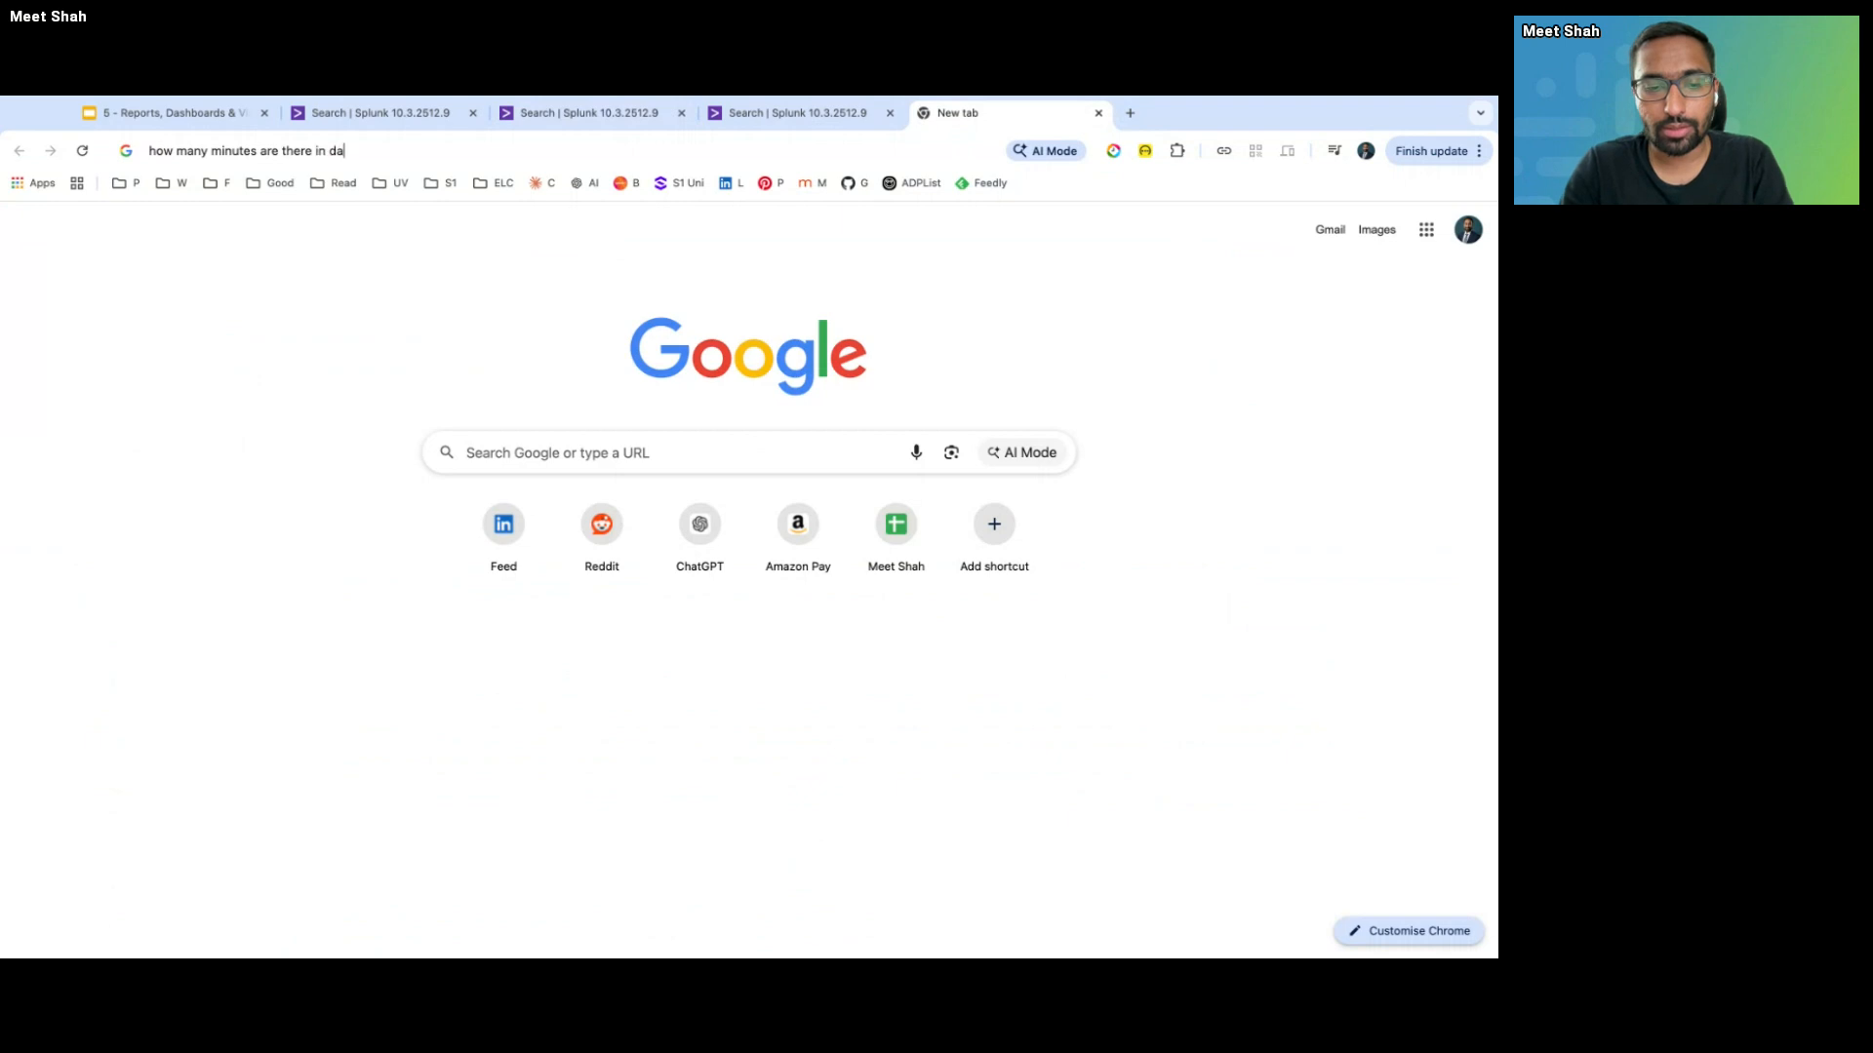
pyautogui.press('Return')
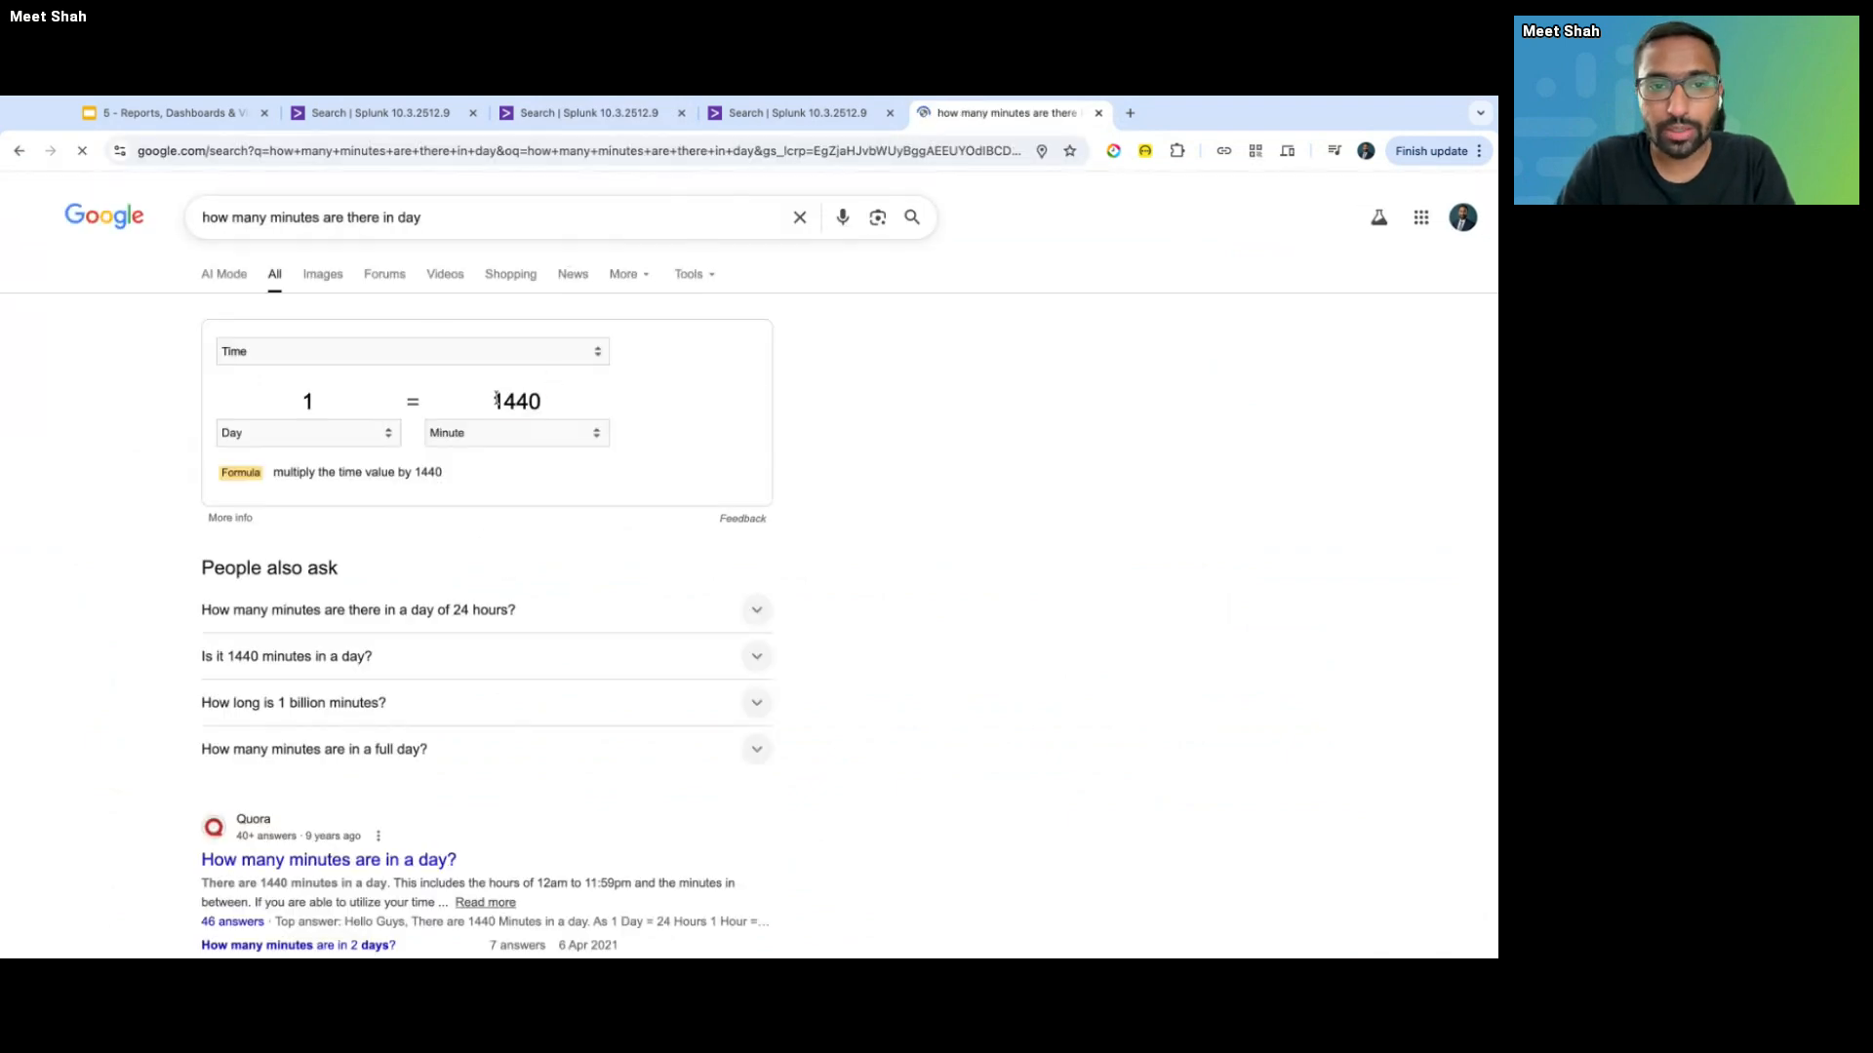
pyautogui.doubleClick(491, 401)
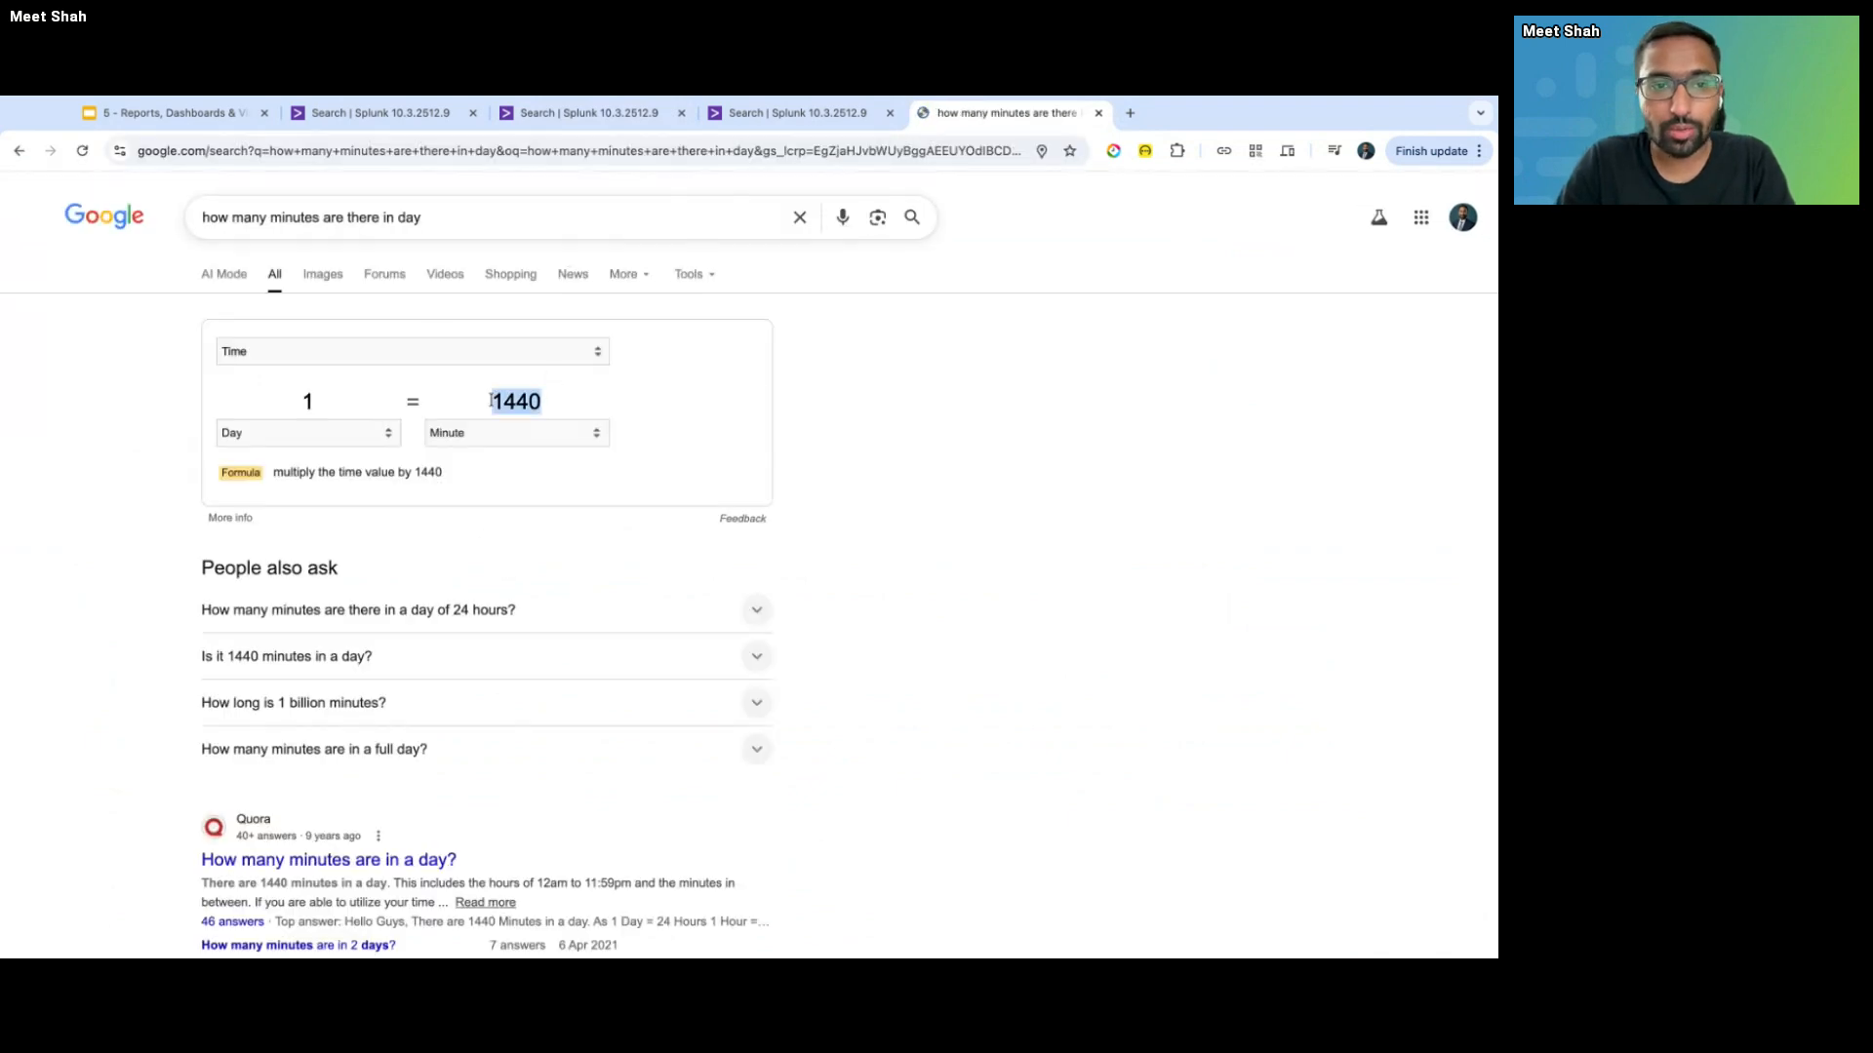
pyautogui.click(425, 127)
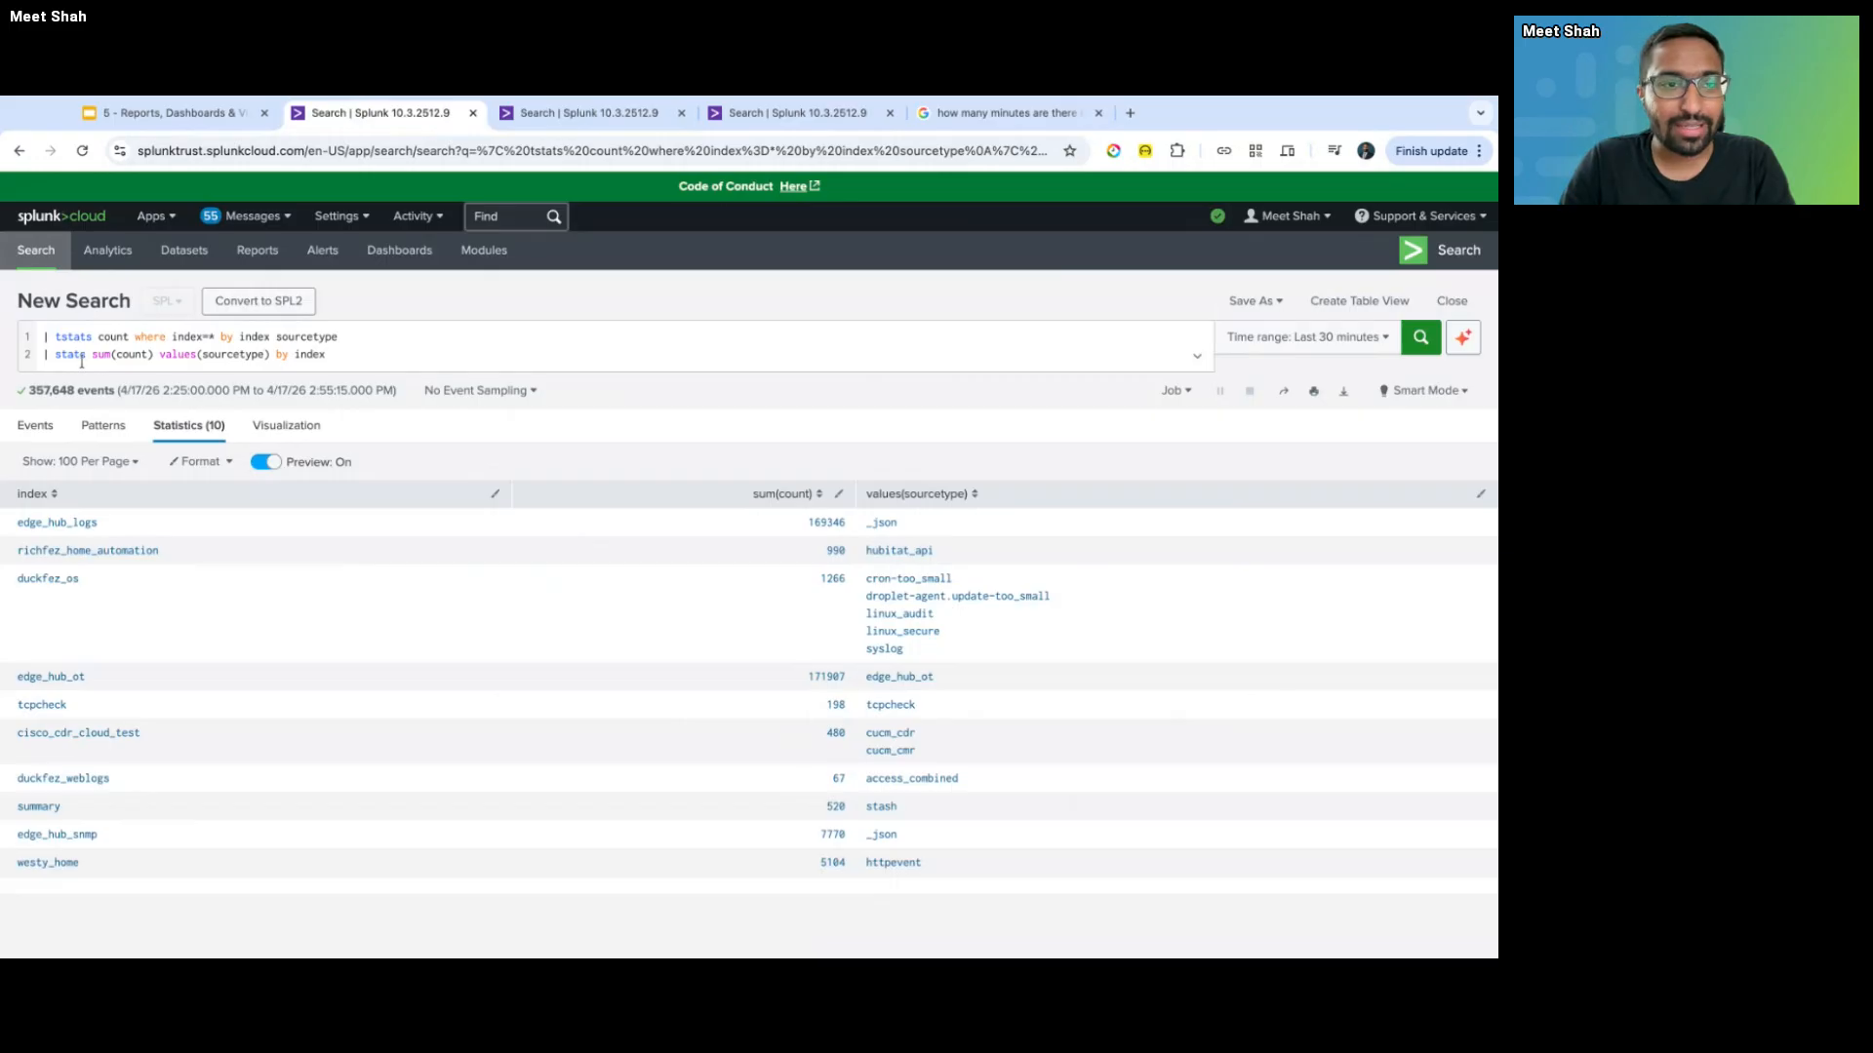
# - Bring back the linecount>15 search and highlight its stats command, linecount and linecount>15 terms
pyautogui.hotkey('ctrl', 'Tab')
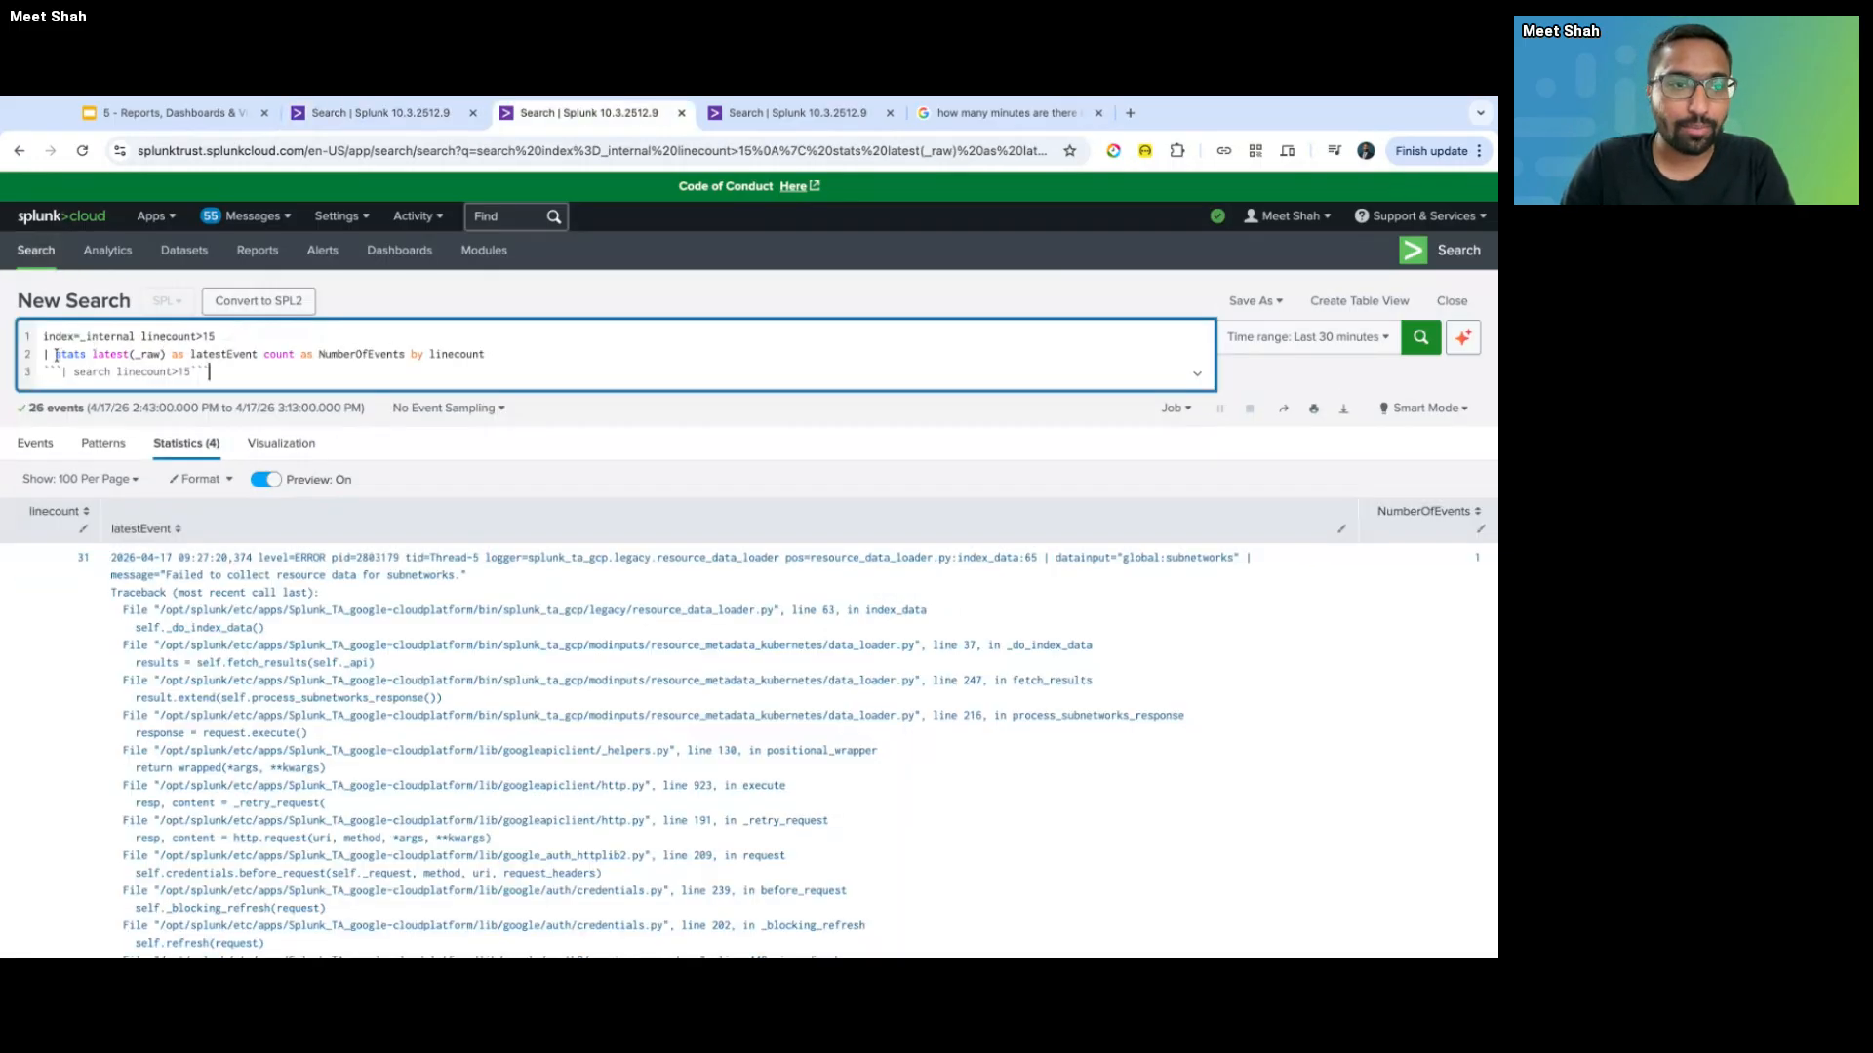
pyautogui.moveTo(44, 354); pyautogui.dragTo(485, 354)
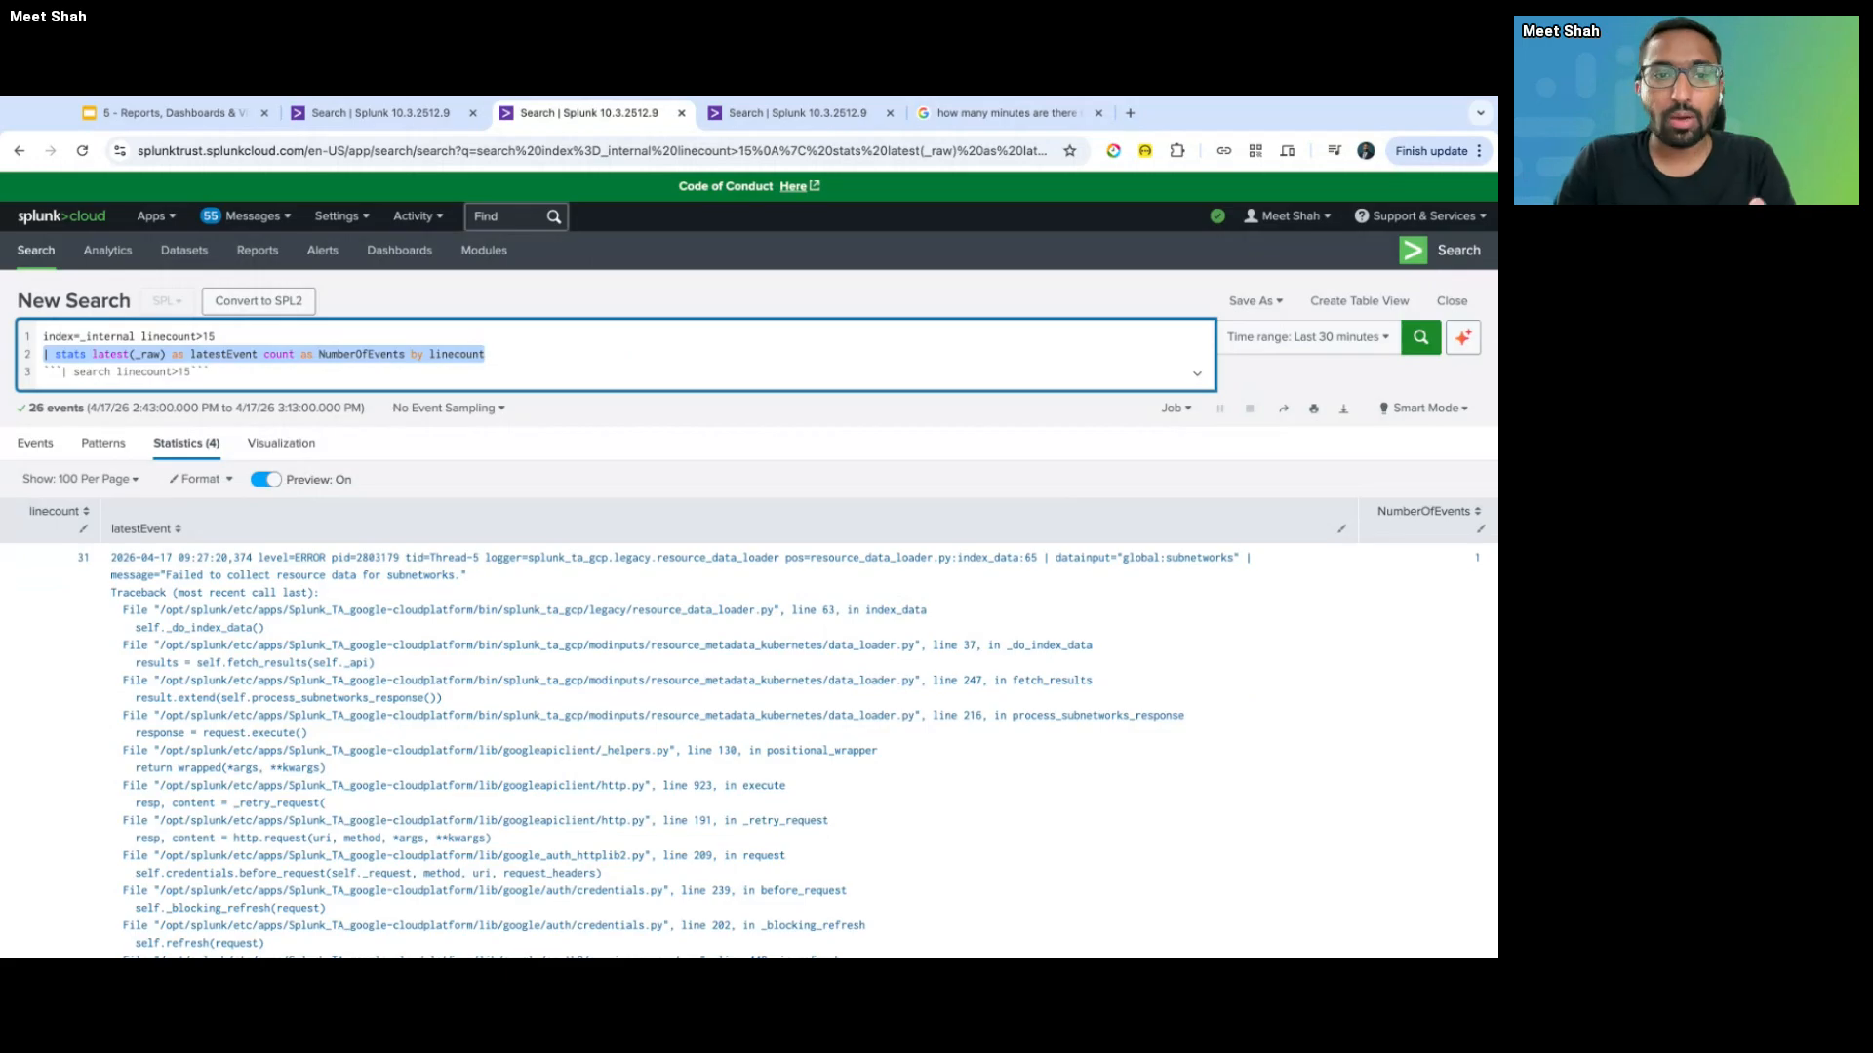
pyautogui.click(173, 371)
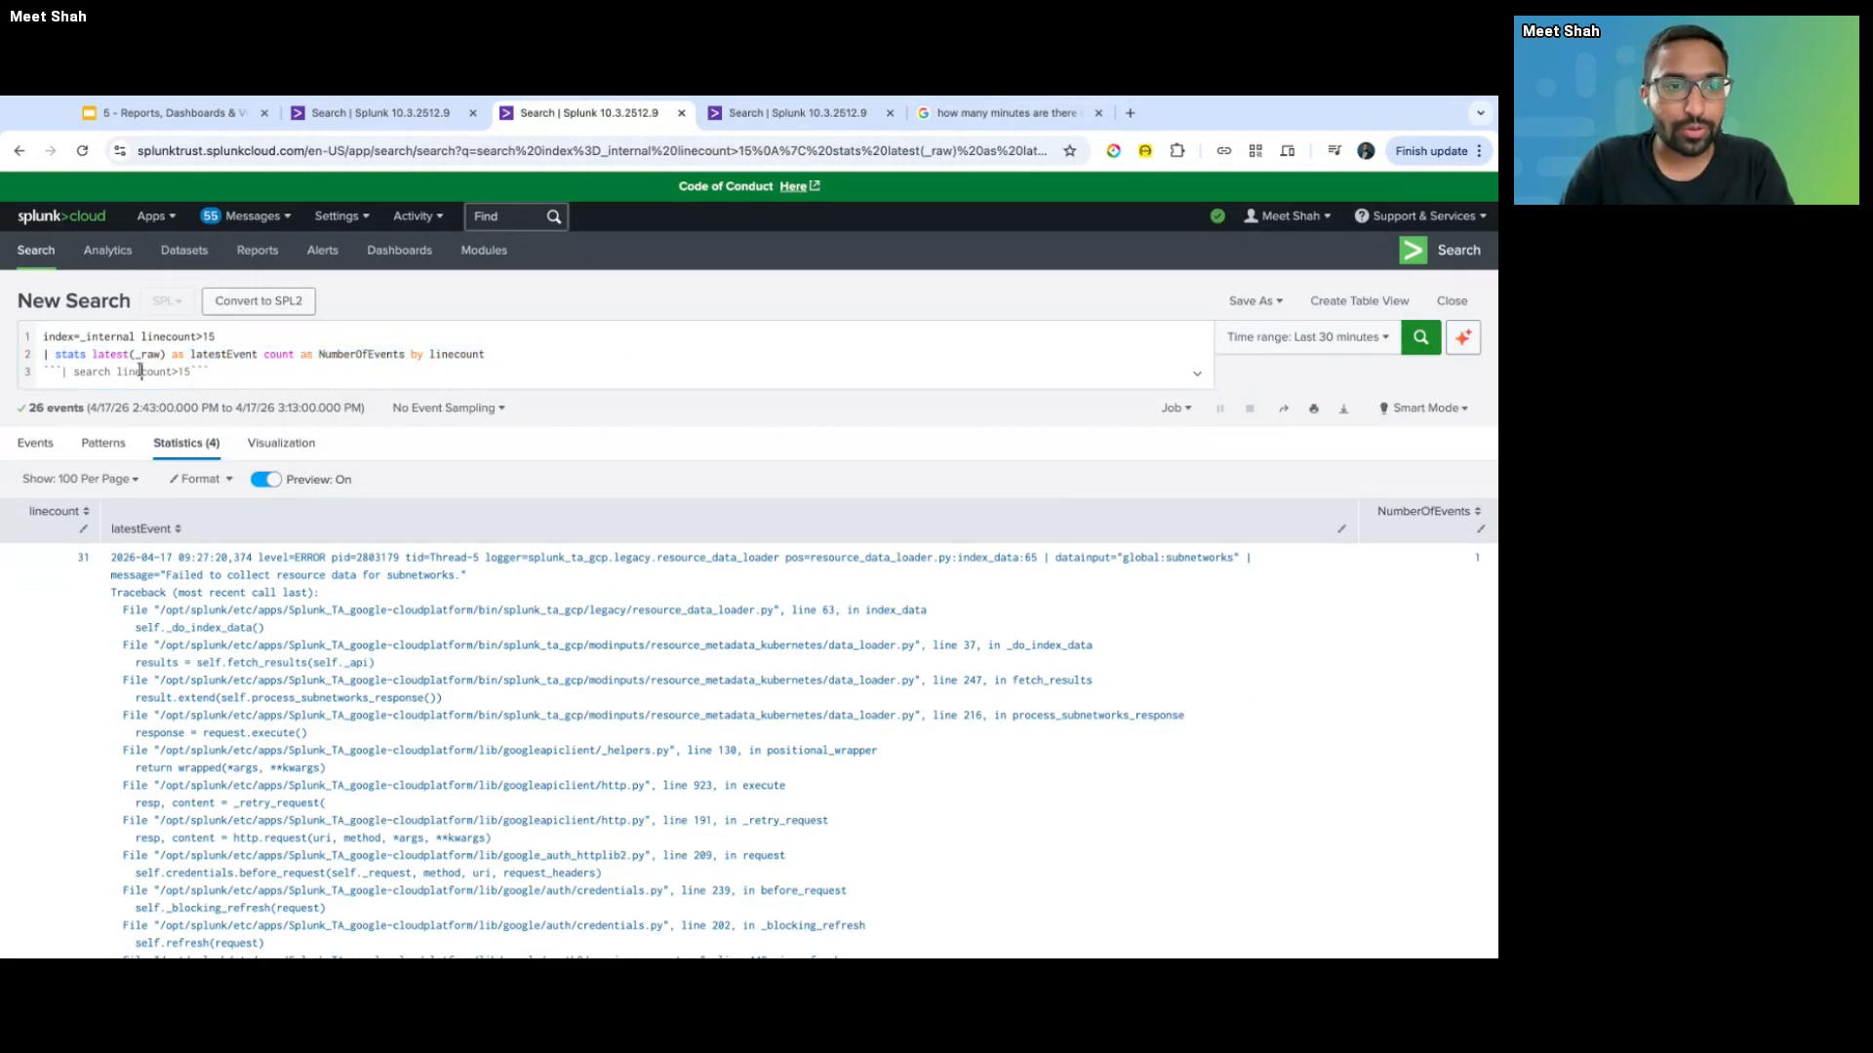
pyautogui.doubleClick(142, 371)
pyautogui.click(142, 338)
pyautogui.press('shift+super+Right')
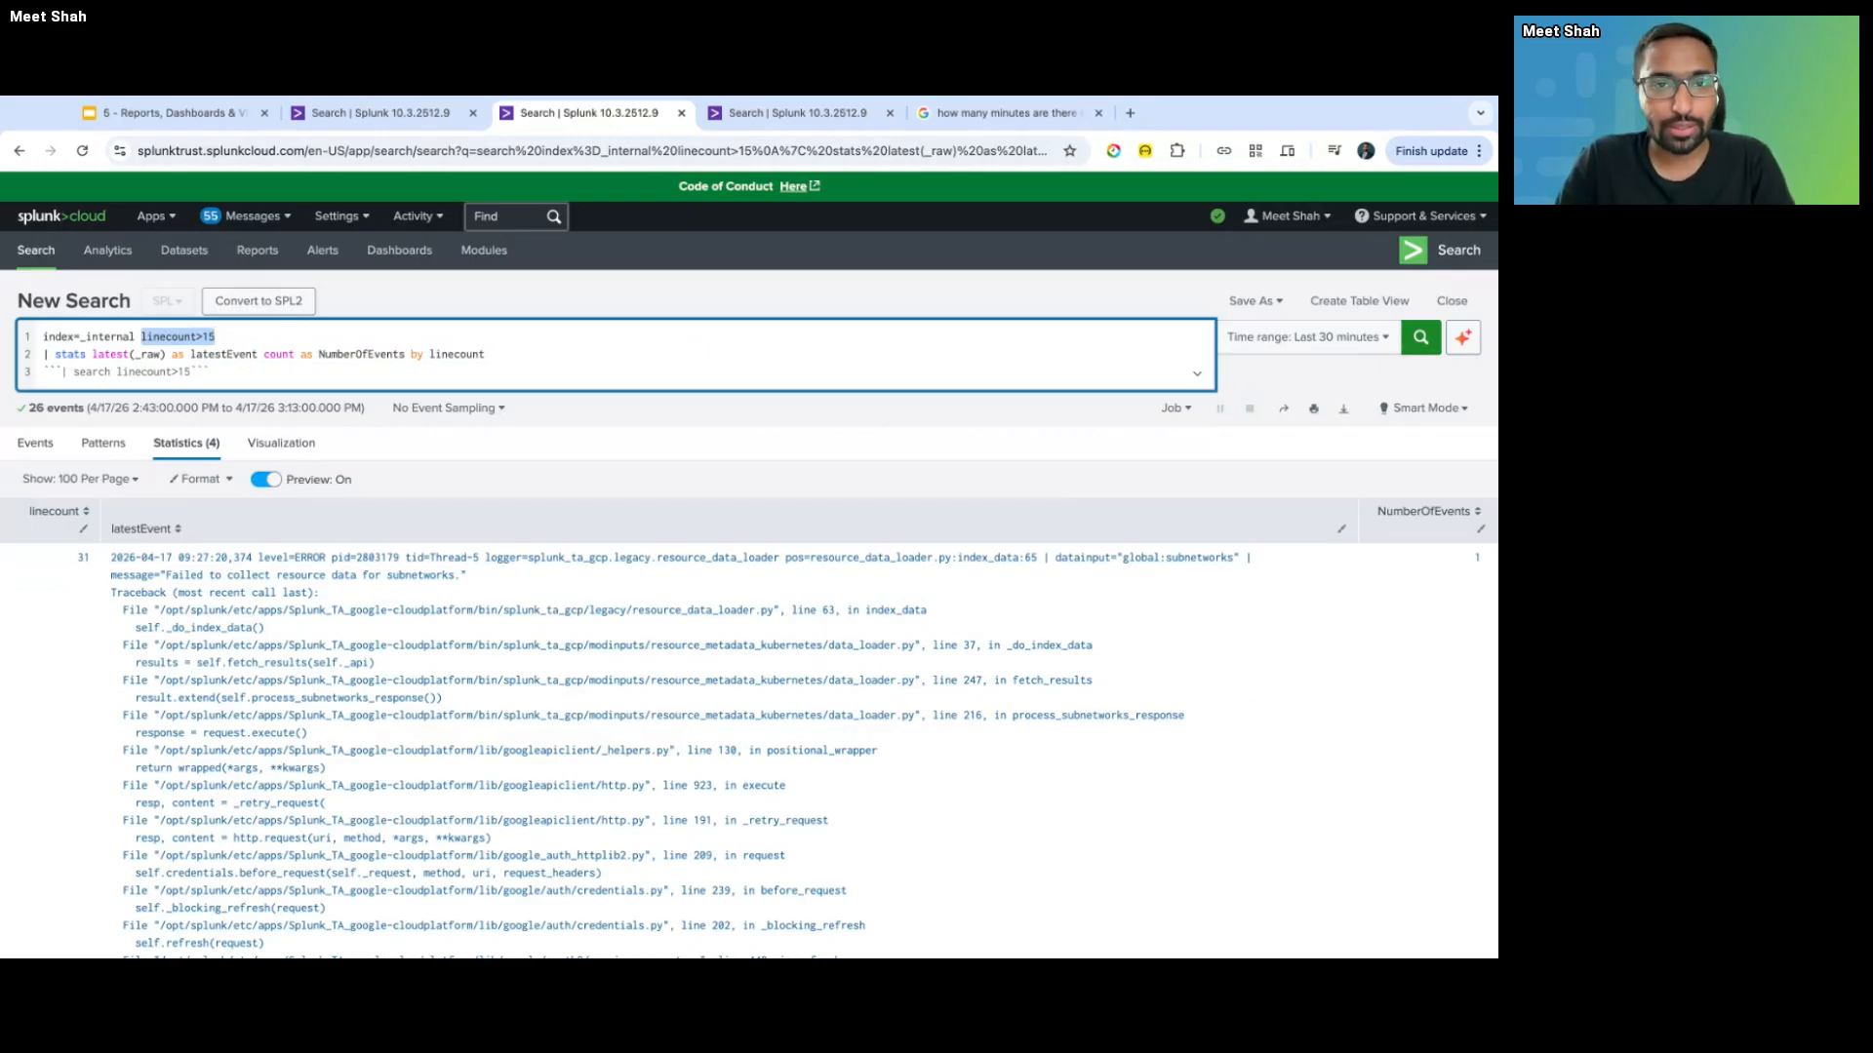
# - Glance at the 1440-minutes Google result, then place the caret at the end of query line 3
pyautogui.click(985, 114)
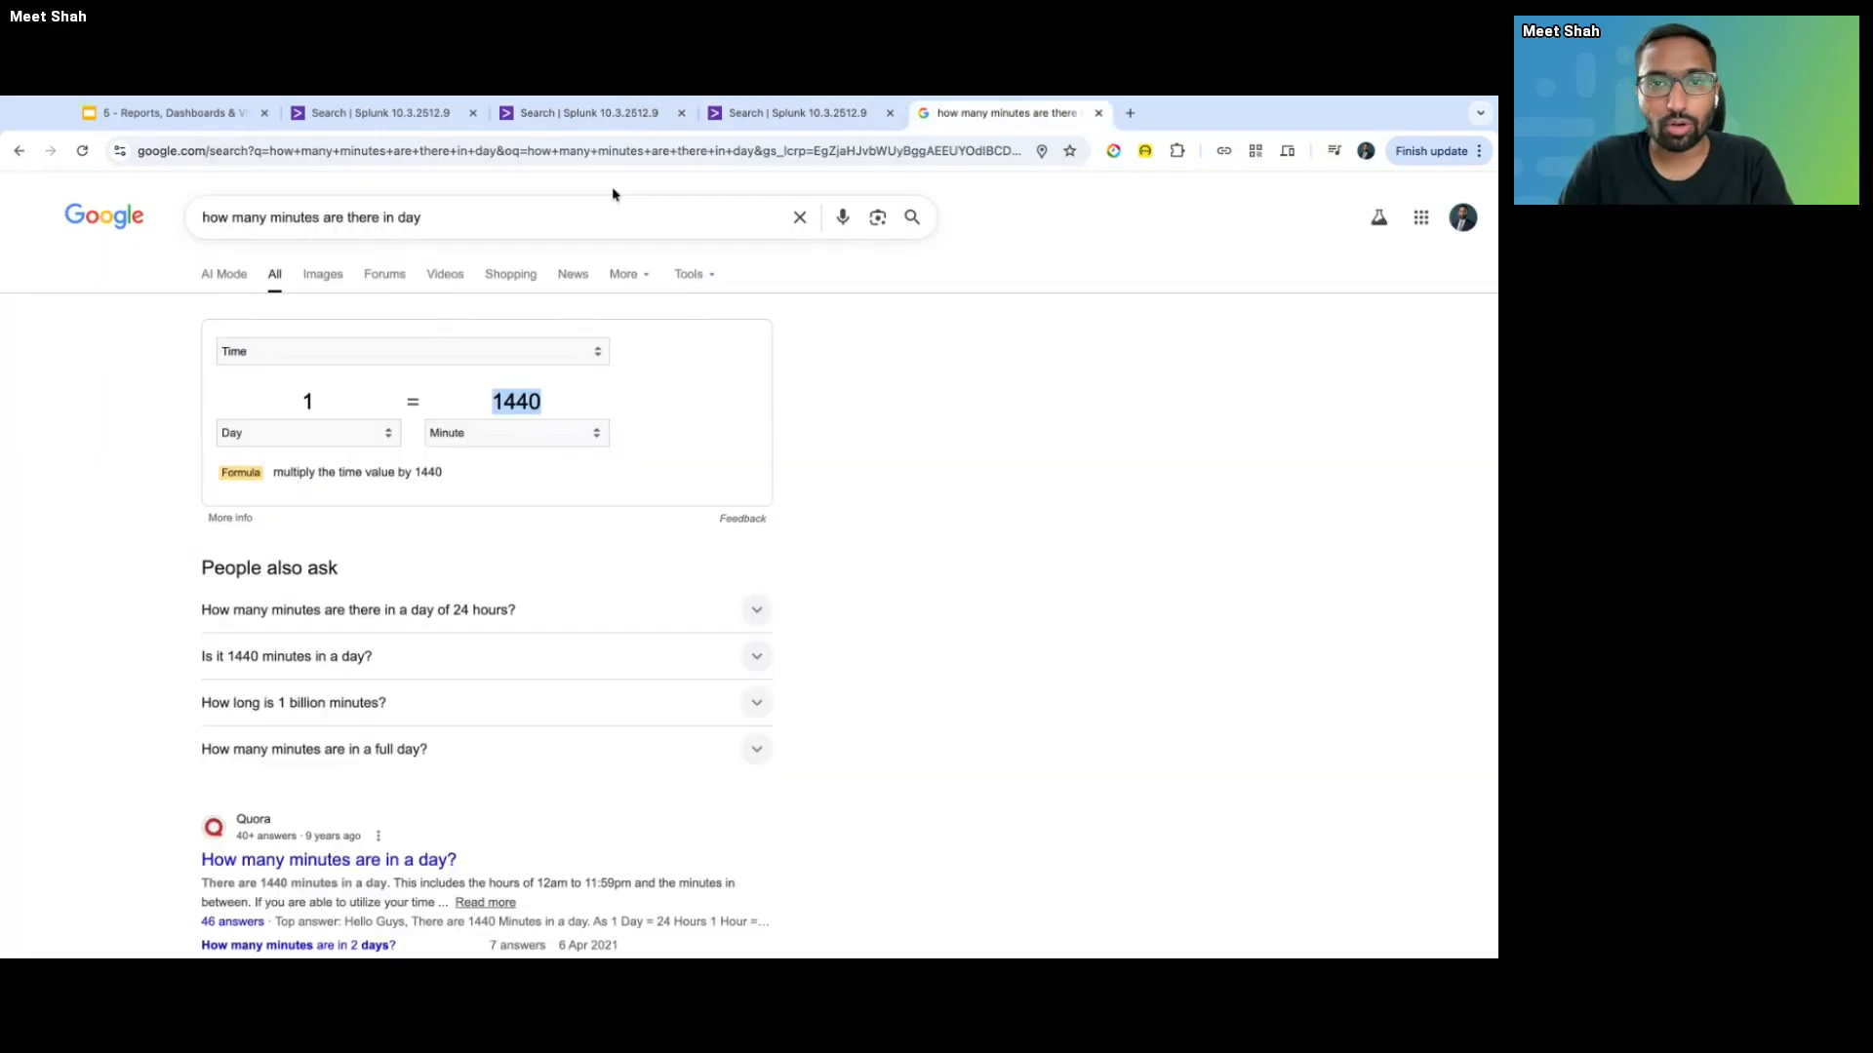
pyautogui.click(587, 114)
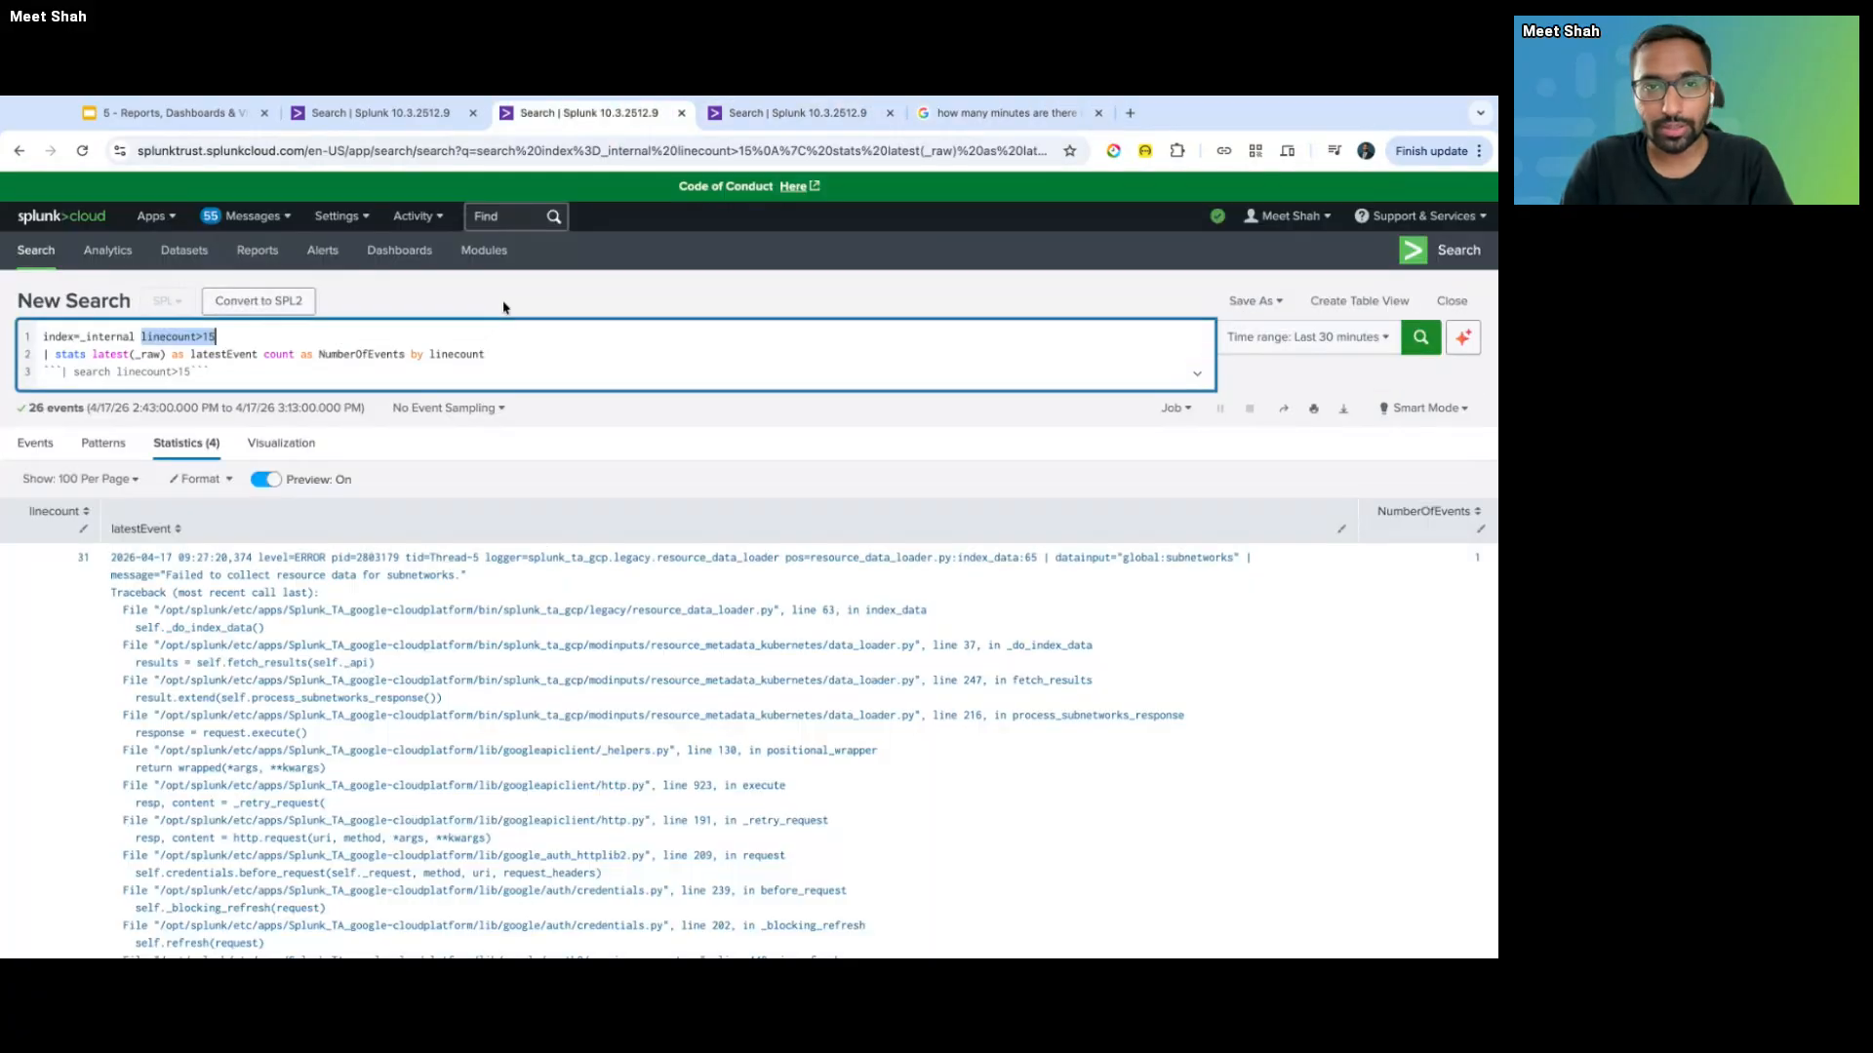
pyautogui.click(379, 372)
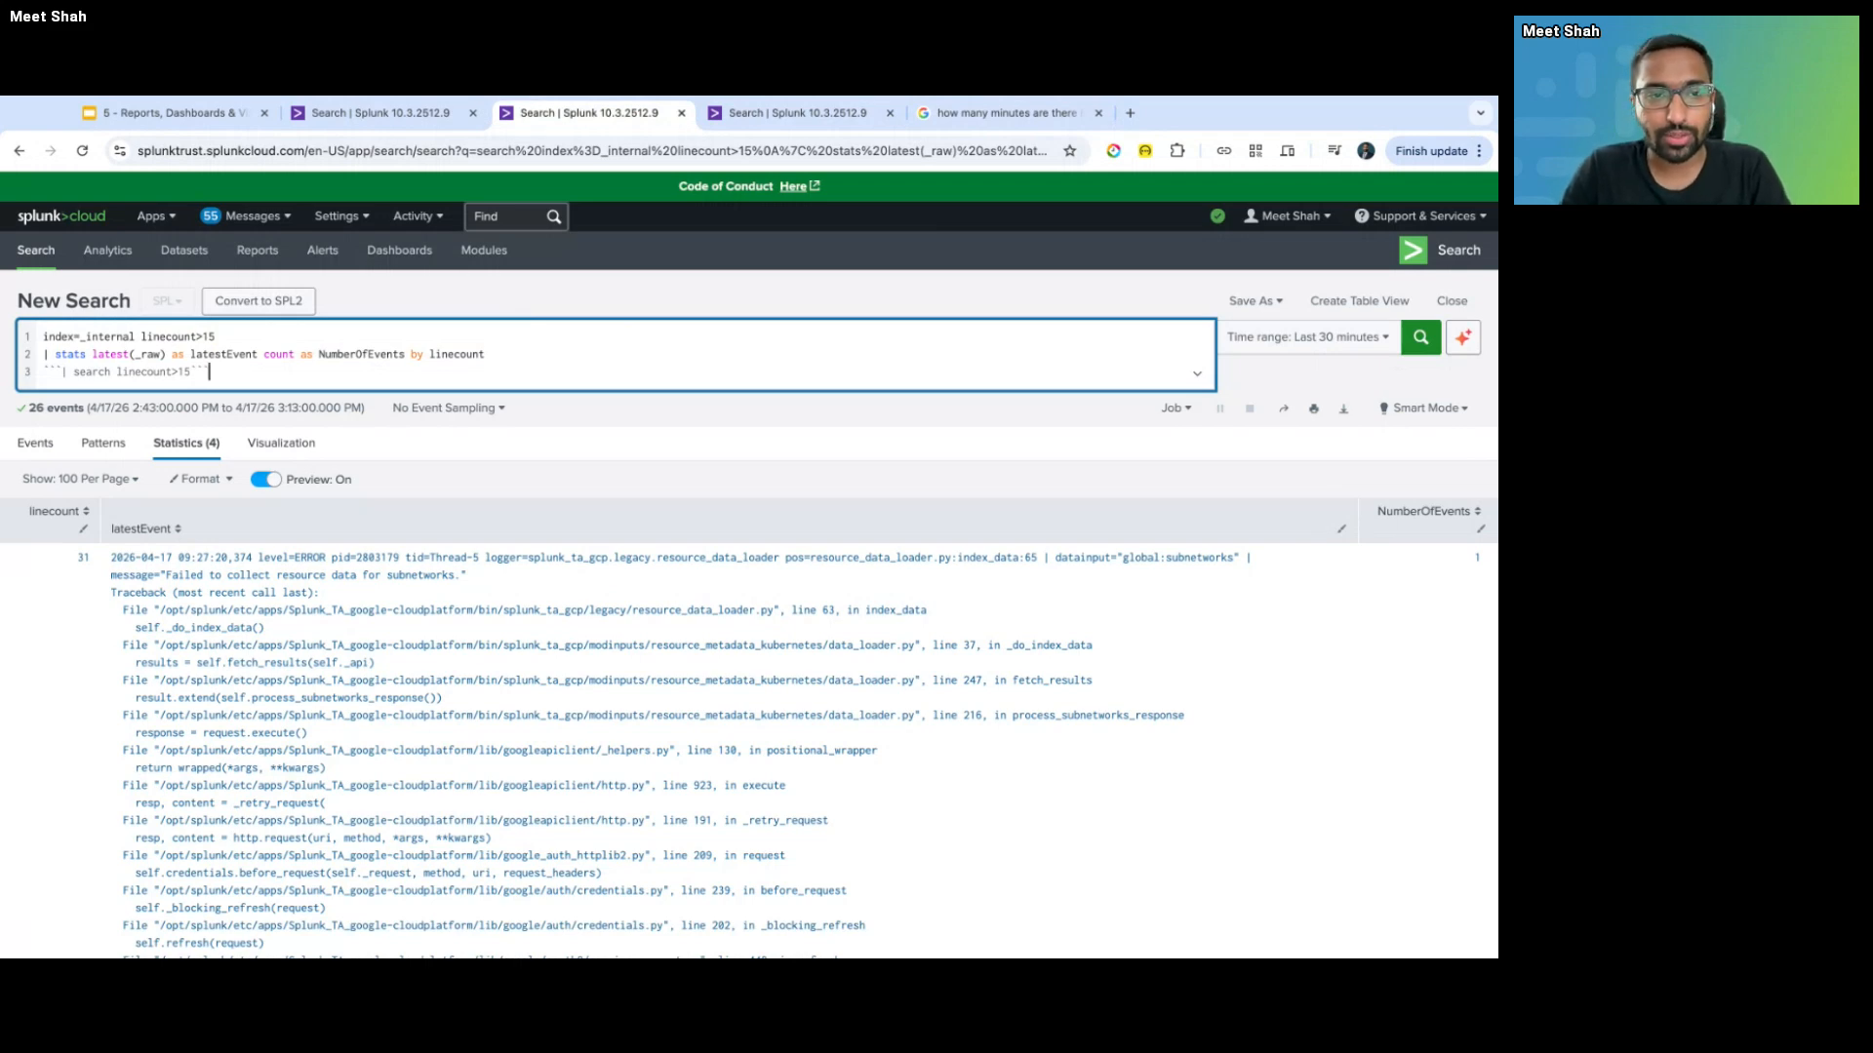
# - Delete the commented-out third line, rerun the two-line search for 27 events, and open Settings
pyautogui.moveTo(217, 371); pyautogui.dragTo(43, 372)
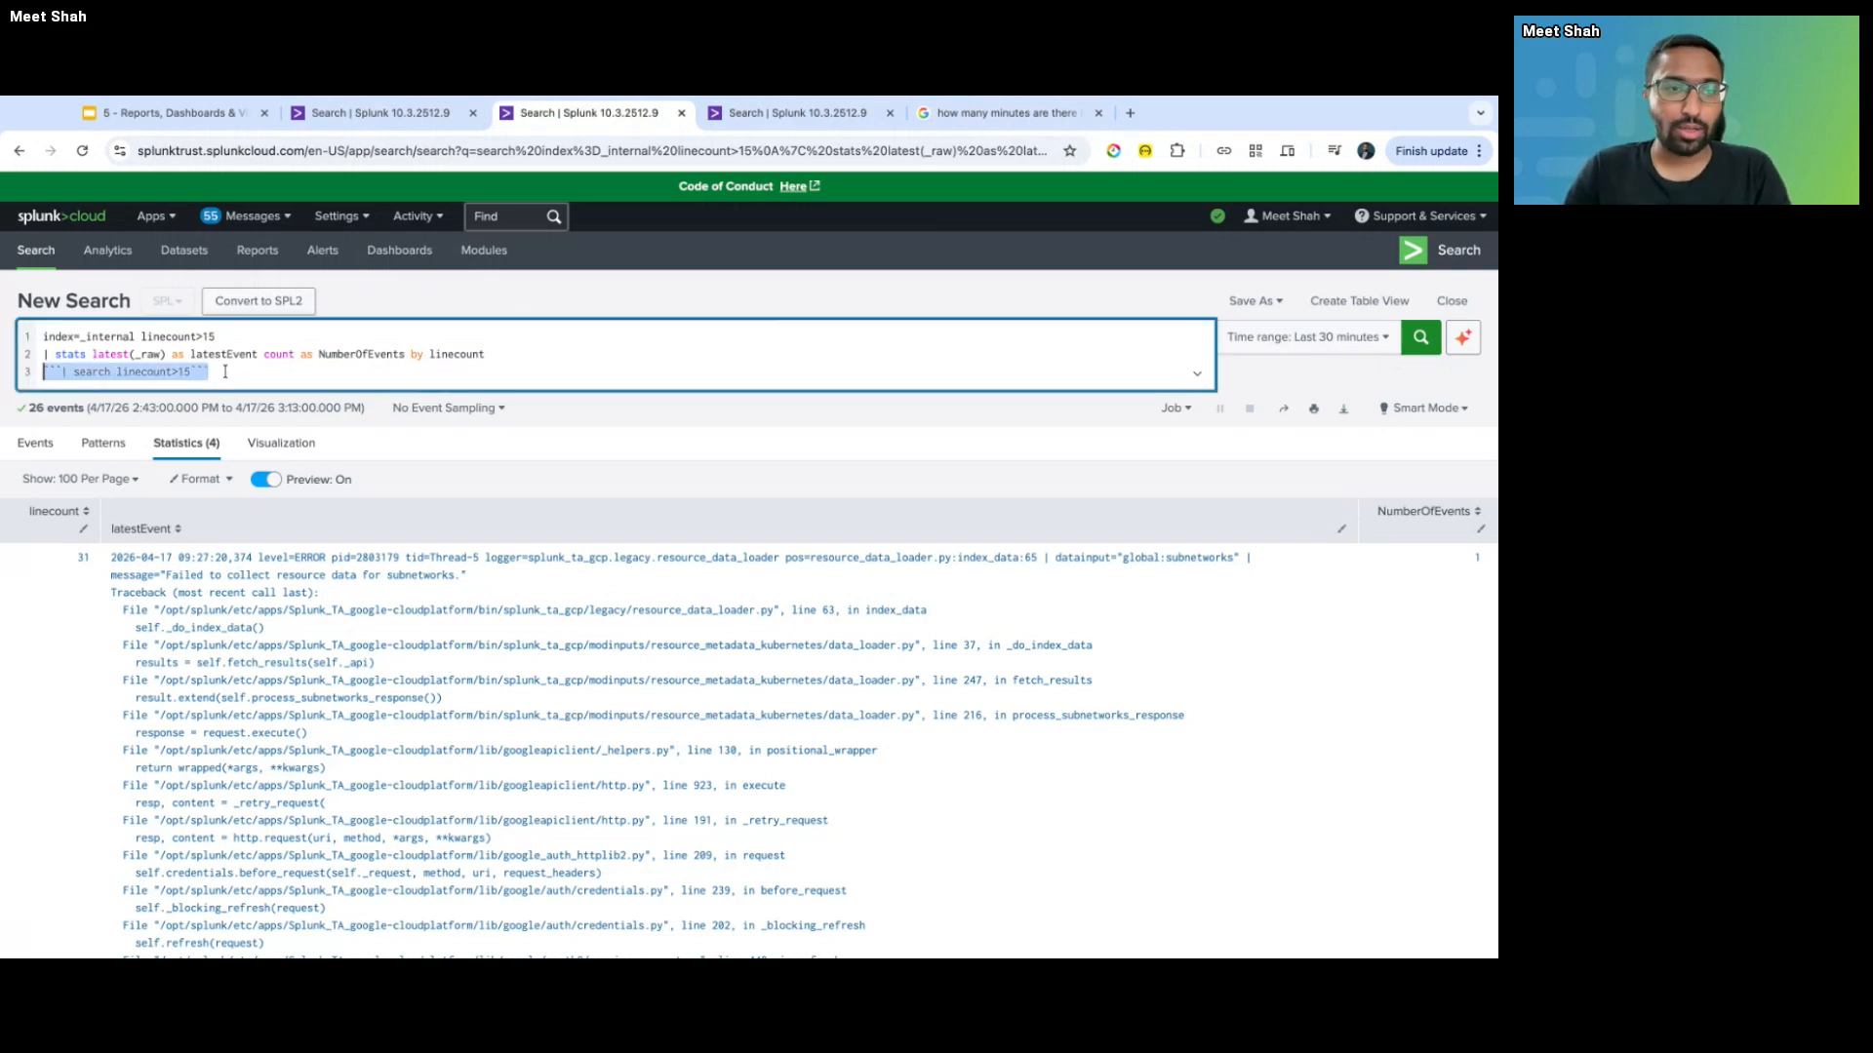
pyautogui.press('BackSpace')
pyautogui.press('BackSpace')
pyautogui.press('Return')
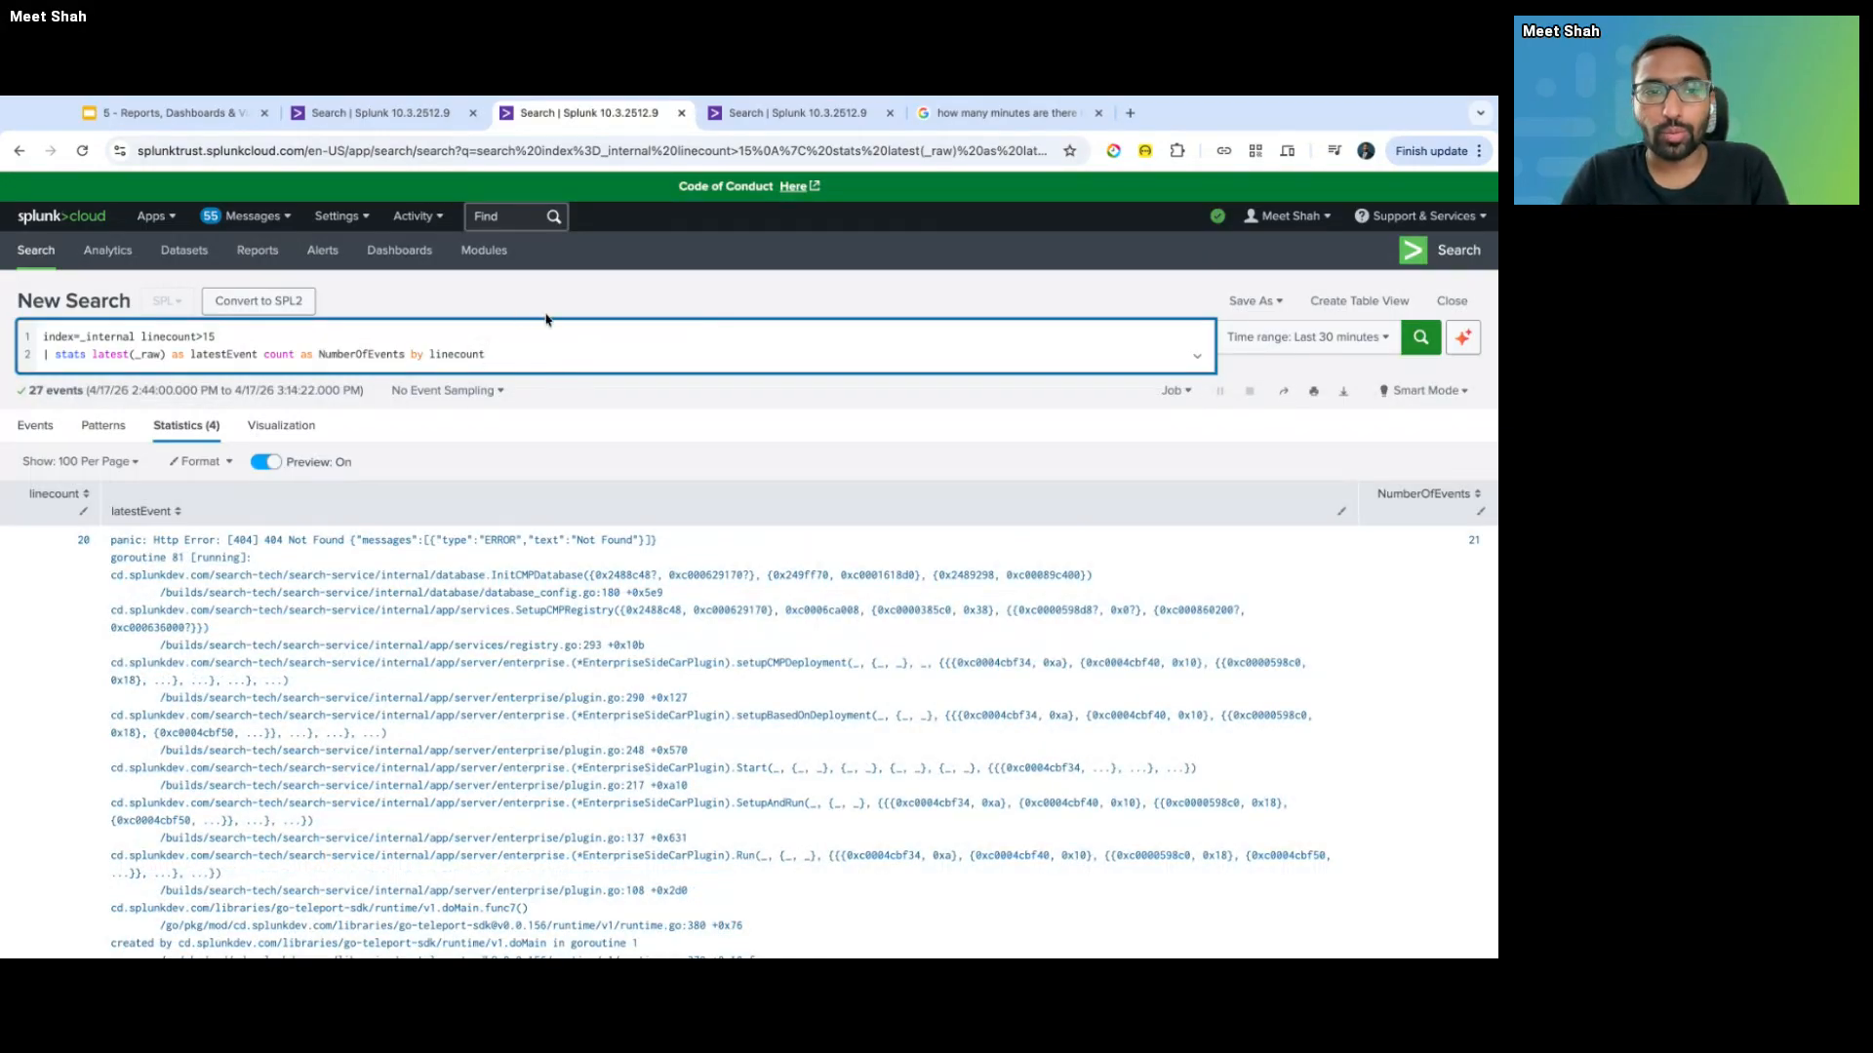
pyautogui.click(340, 217)
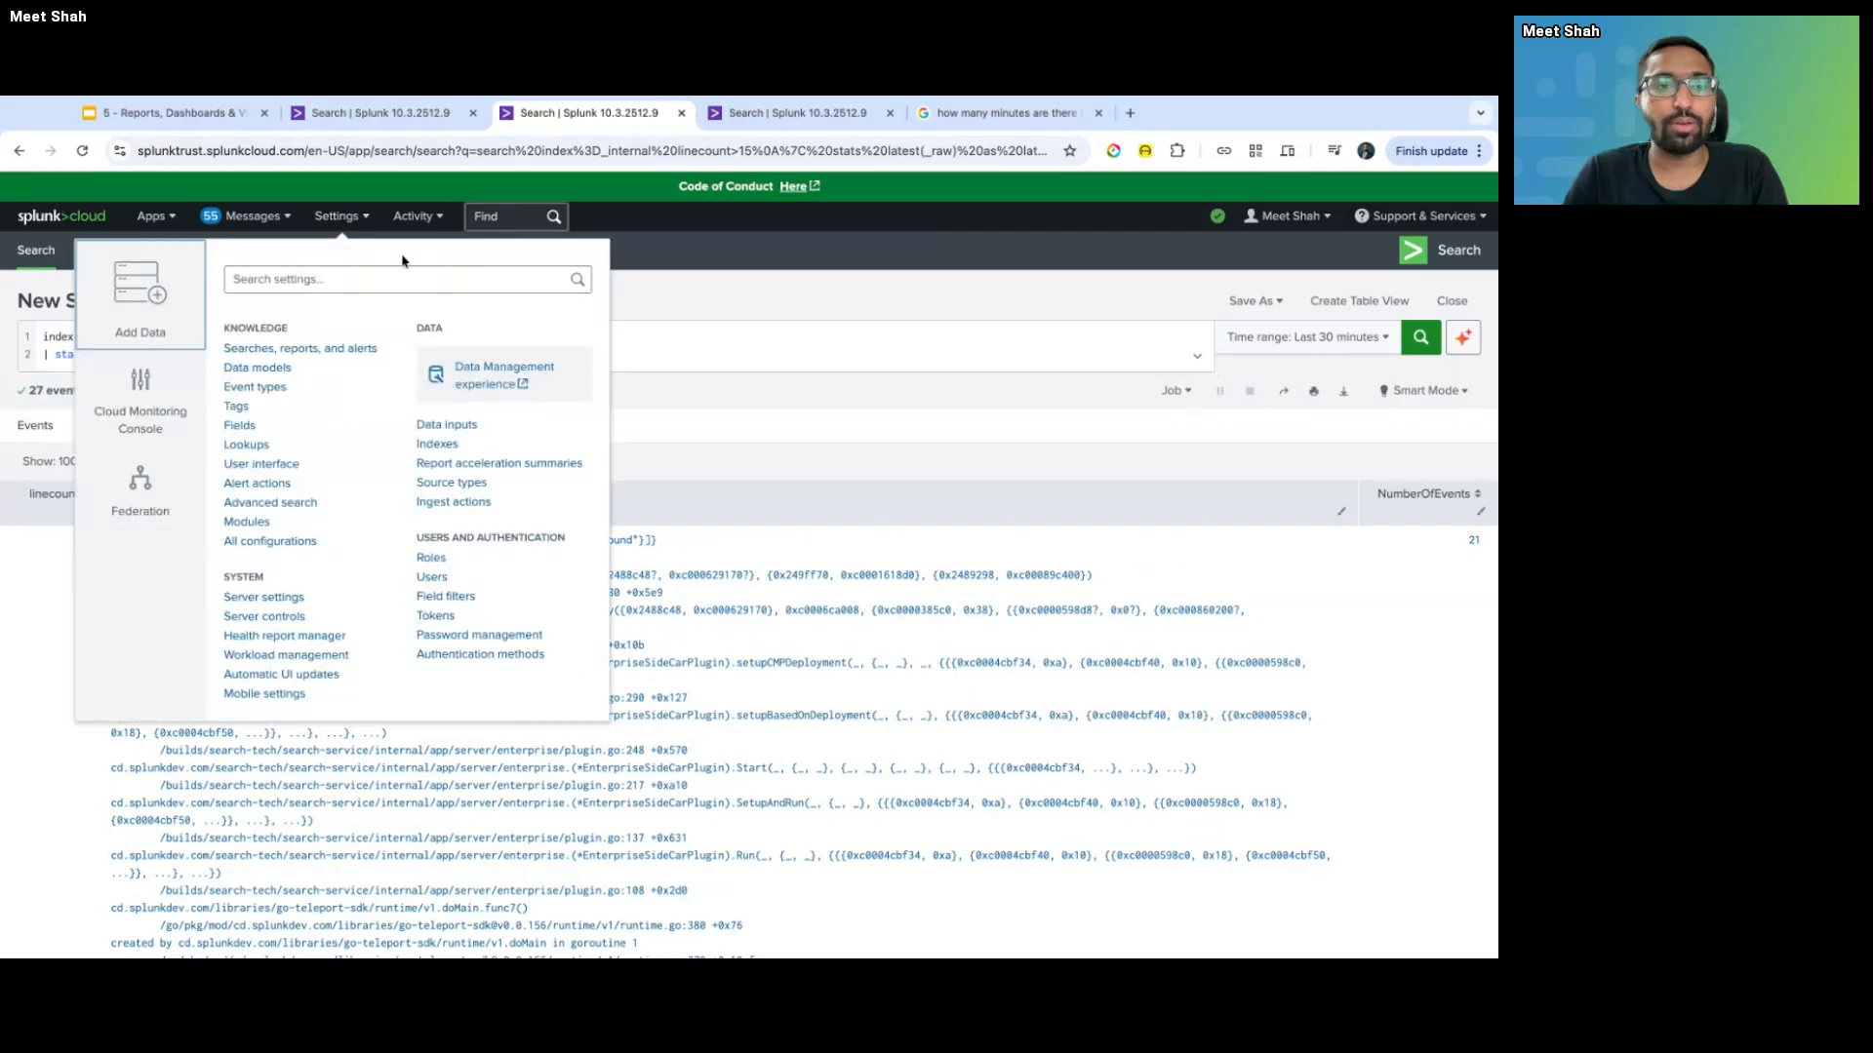
# - Open Searches, reports, and alerts in a new tab and start a New Alert there
pyautogui.click(333, 361)
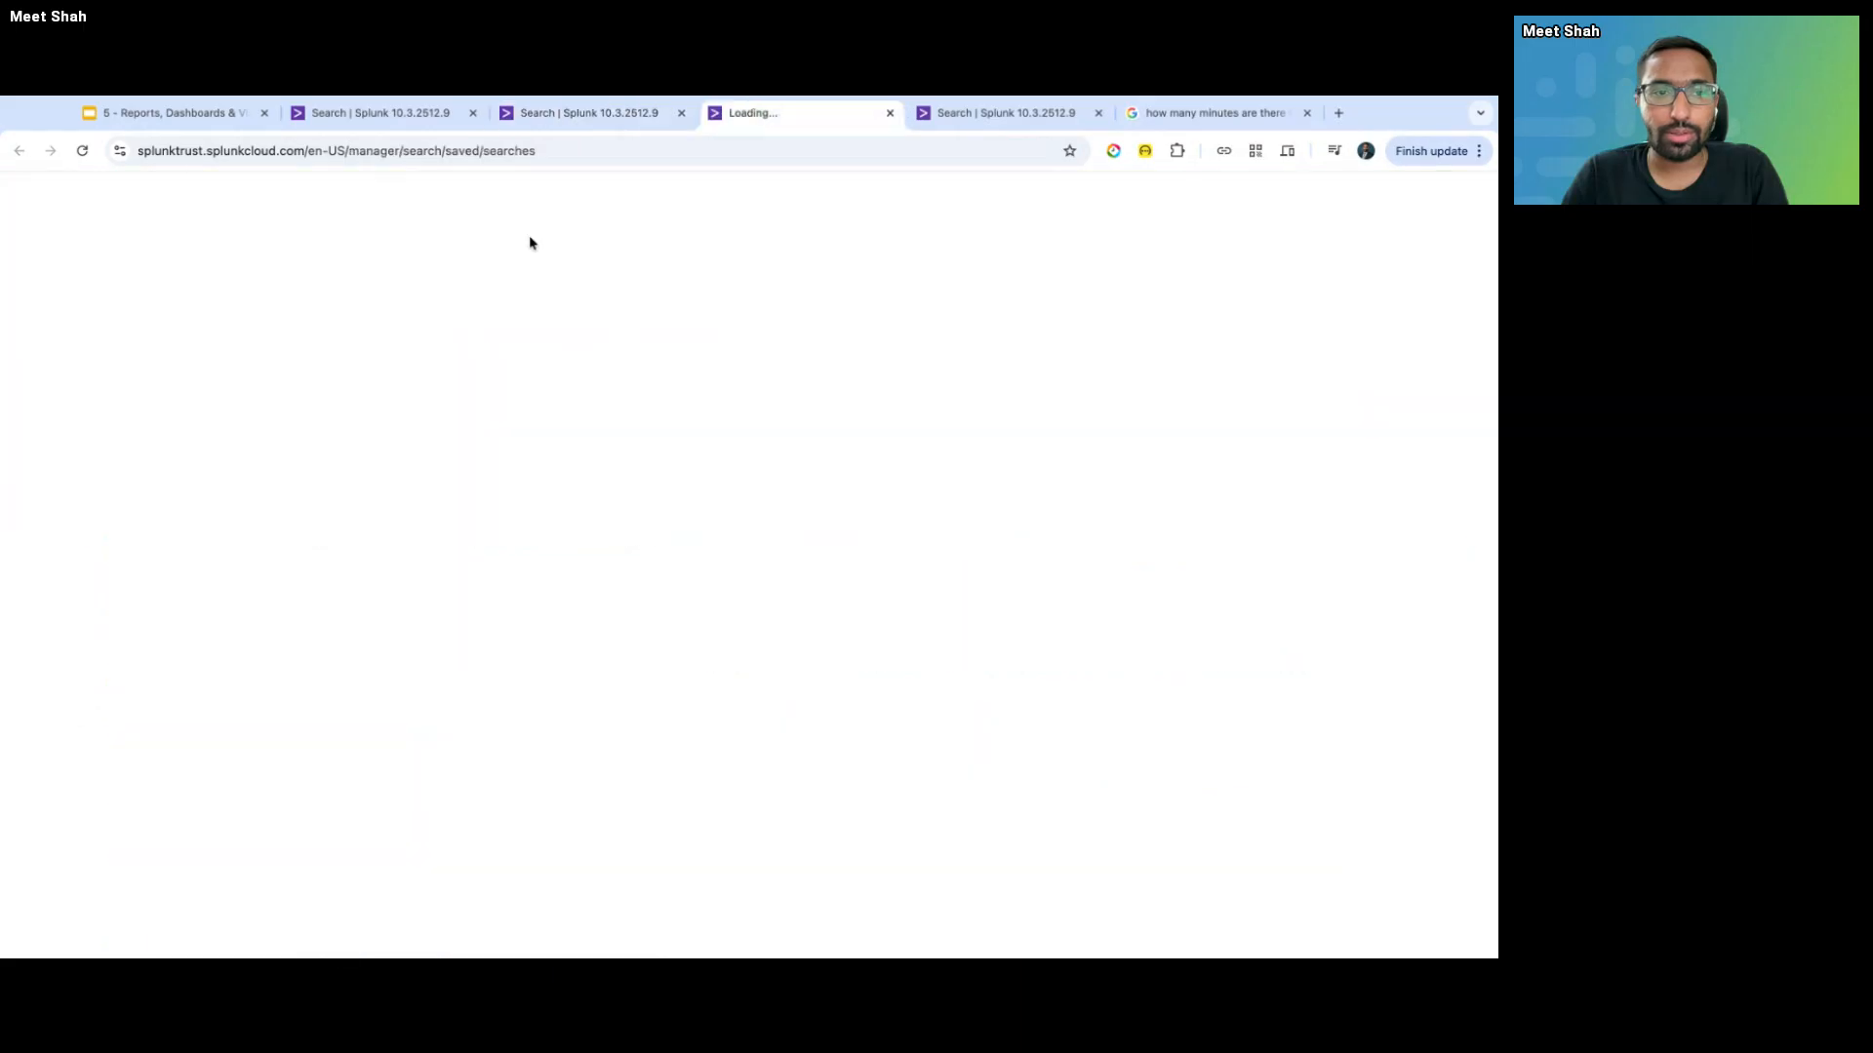
pyautogui.hotkey('ctrl', 'shift', 'Tab')
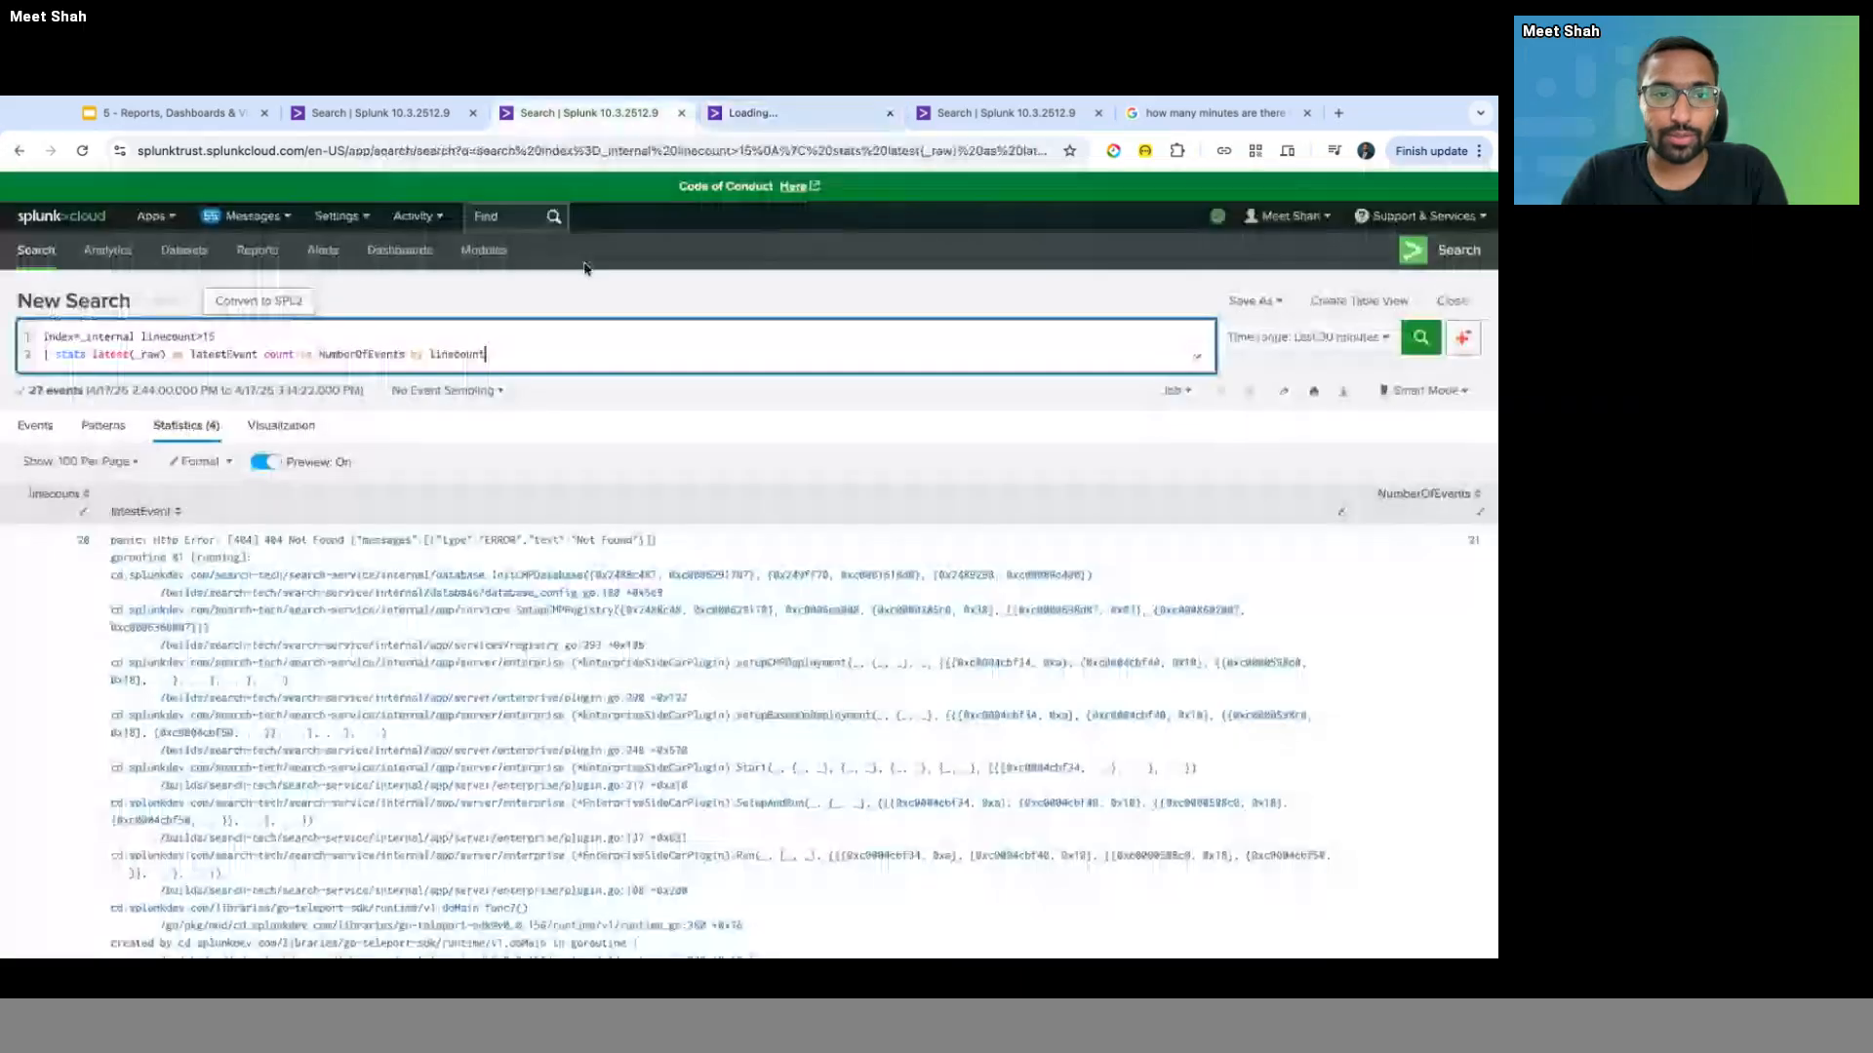
pyautogui.click(352, 222)
pyautogui.click(717, 307)
pyautogui.hotkey('ctrl', 'Tab')
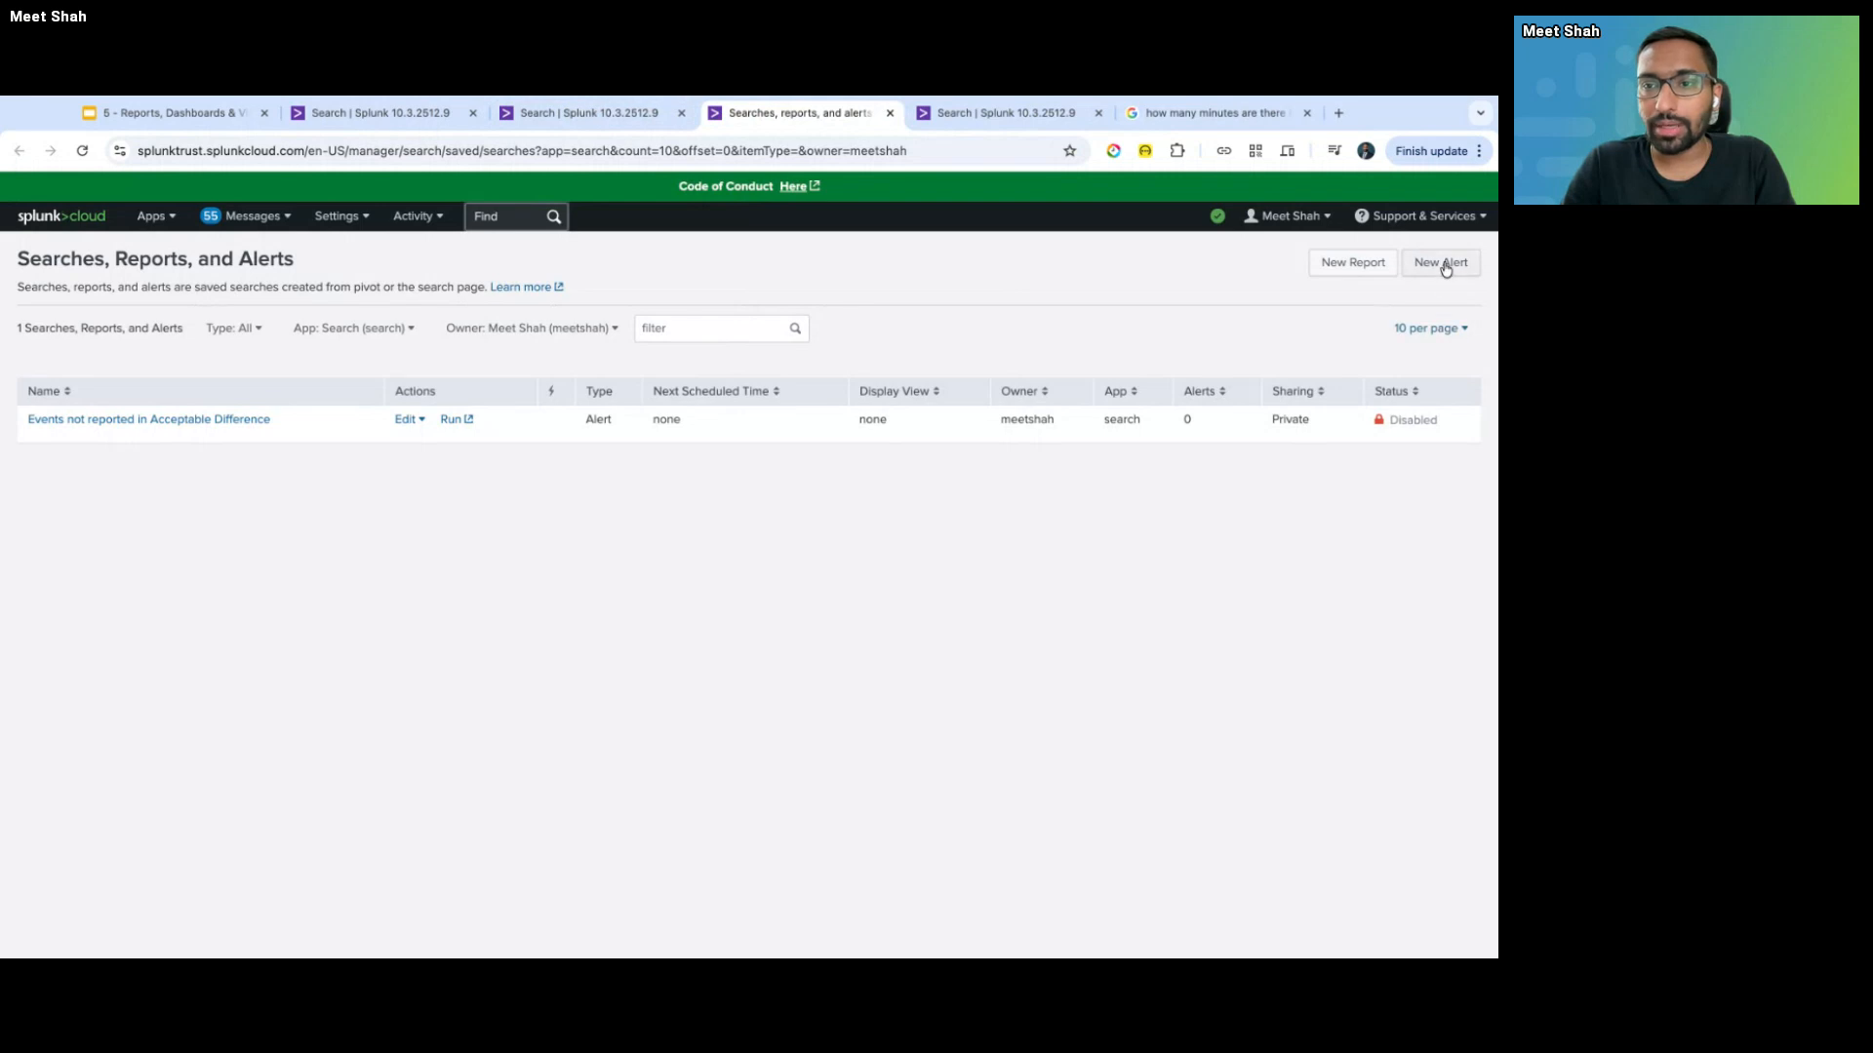
pyautogui.click(1443, 263)
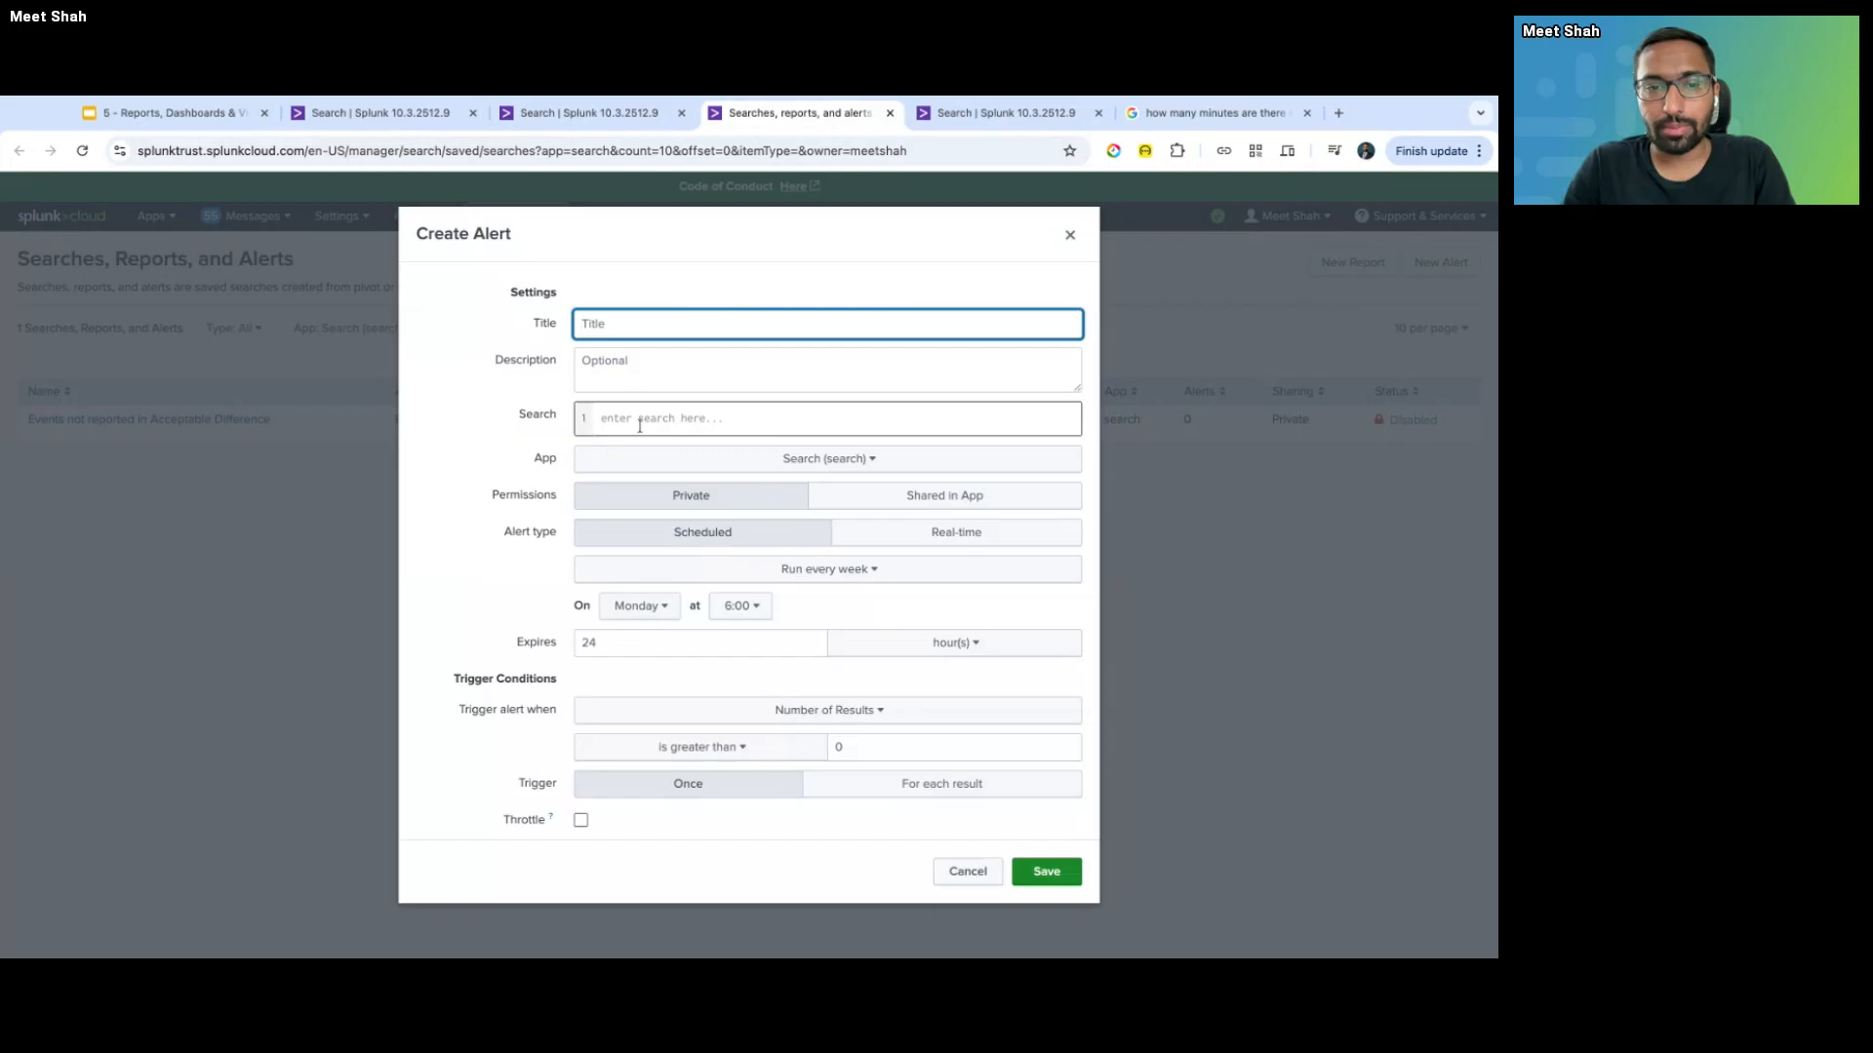
# - Return to the New Search tab and inspect its page address without changing it
pyautogui.hotkey('ctrl', 'shift', 'Tab')
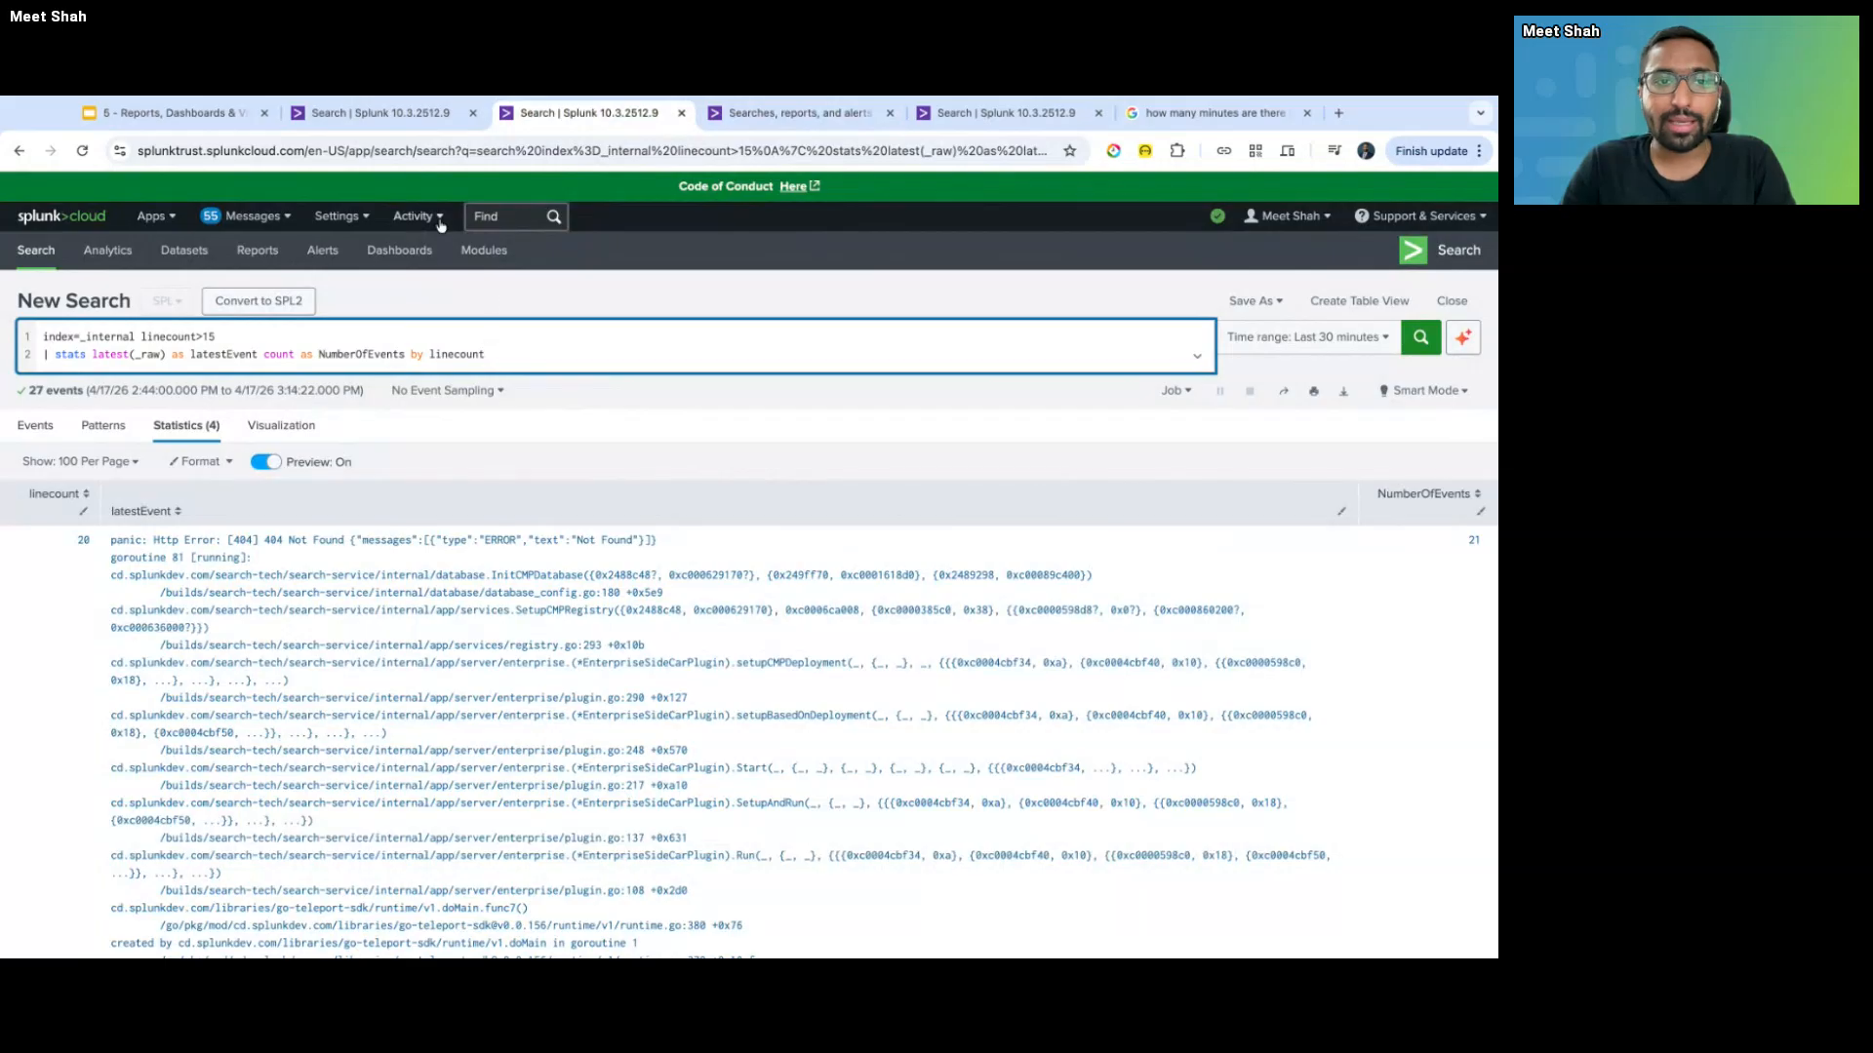
pyautogui.click(401, 154)
pyautogui.click(401, 155)
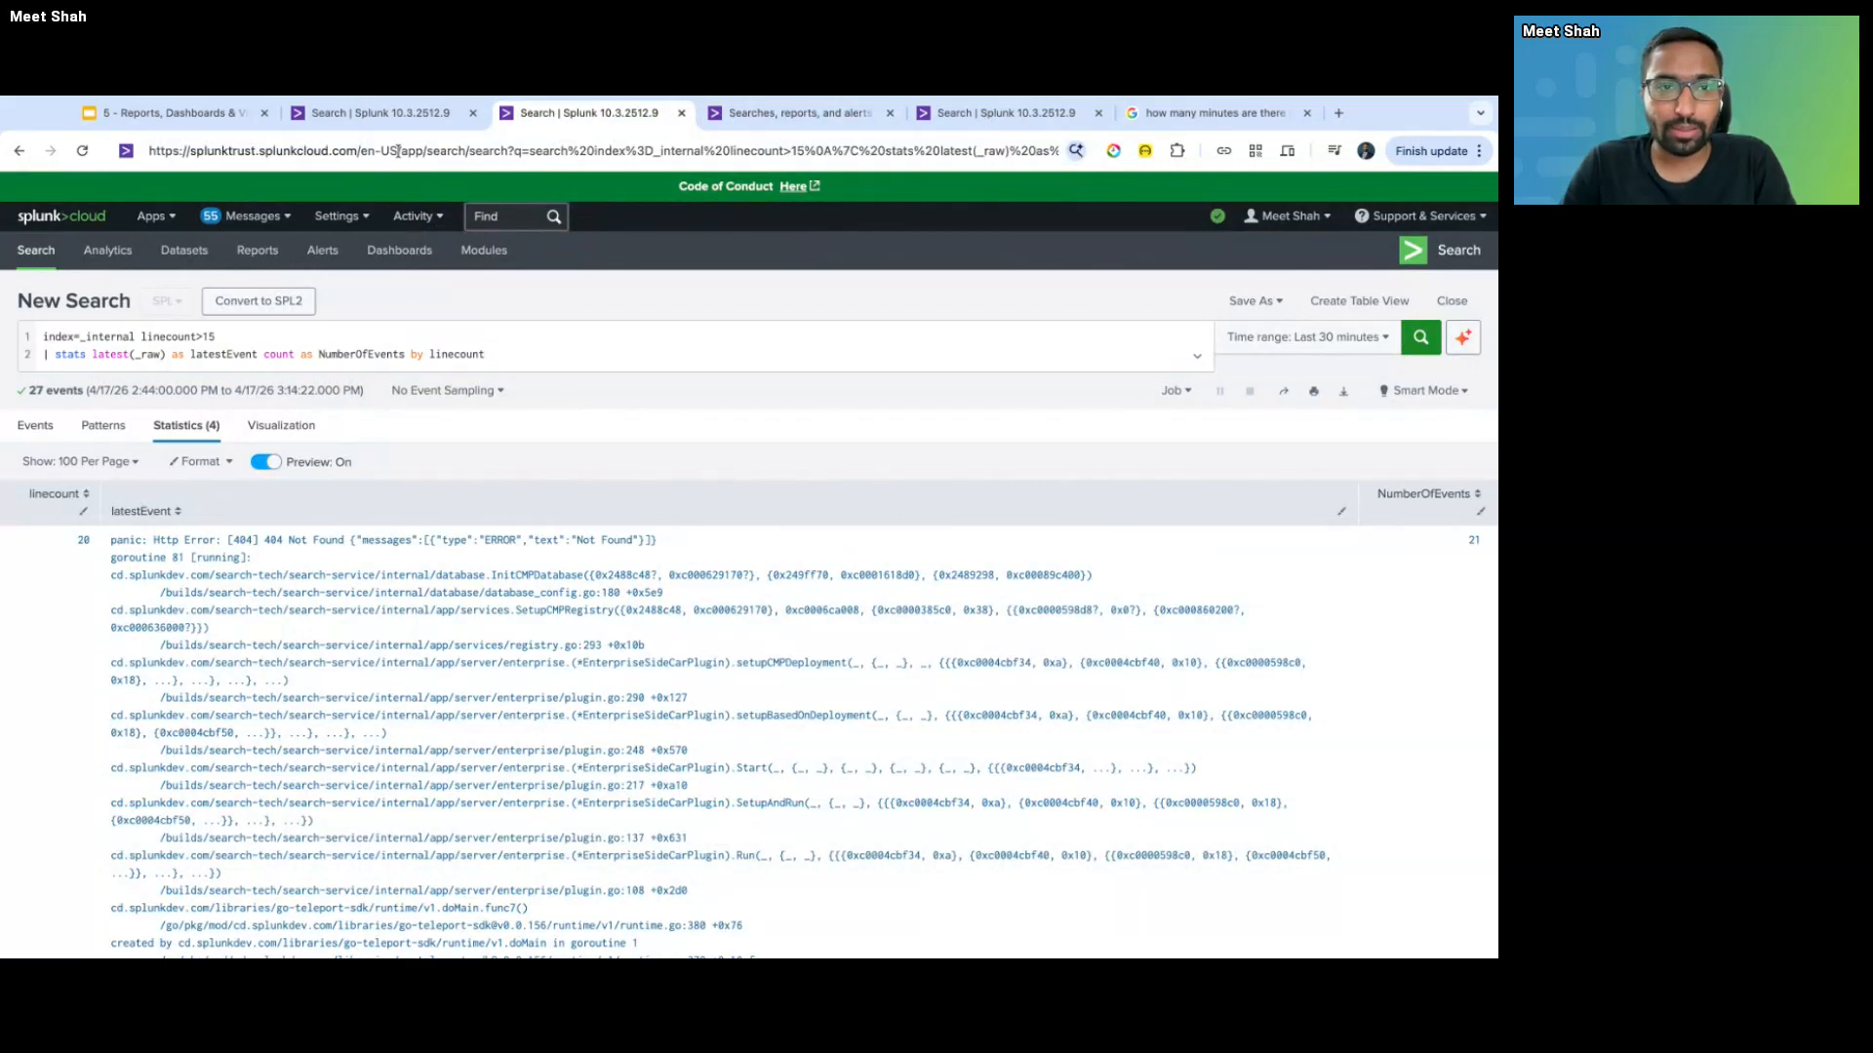
pyautogui.tripleClick(442, 155)
pyautogui.press('Left')
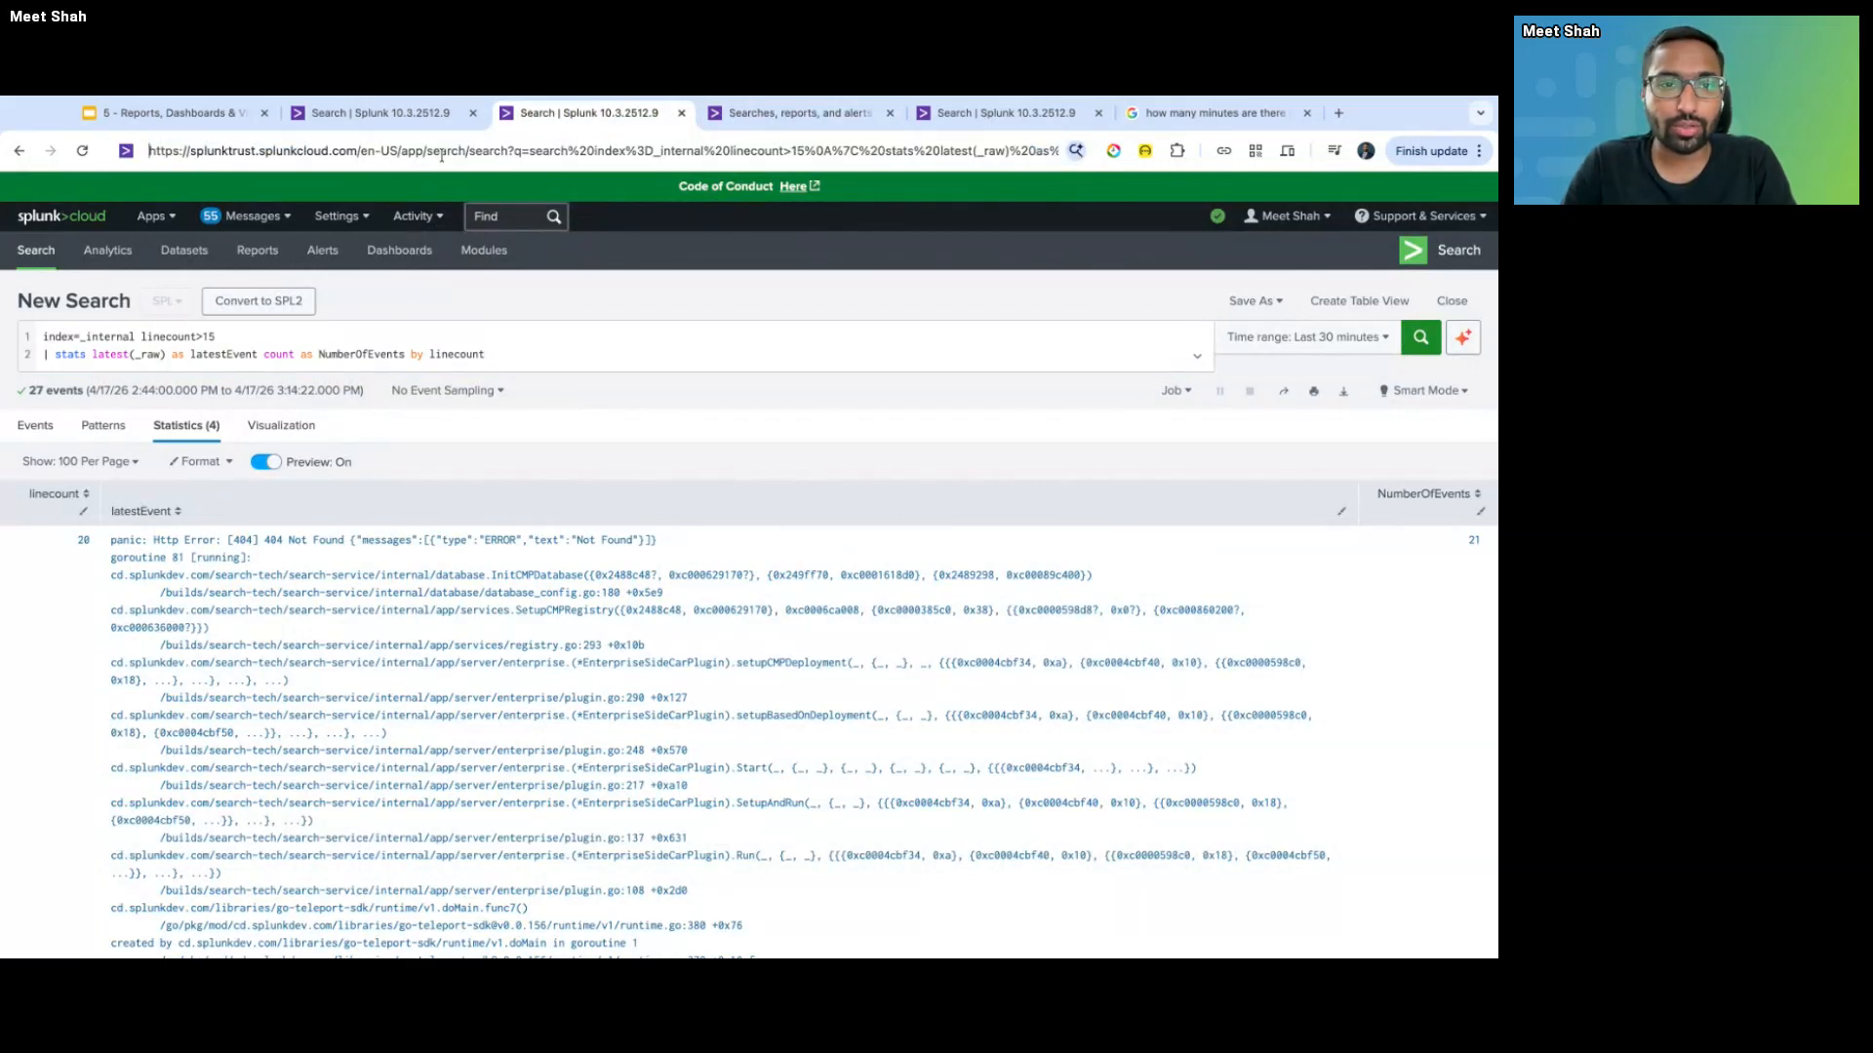
pyautogui.click(771, 301)
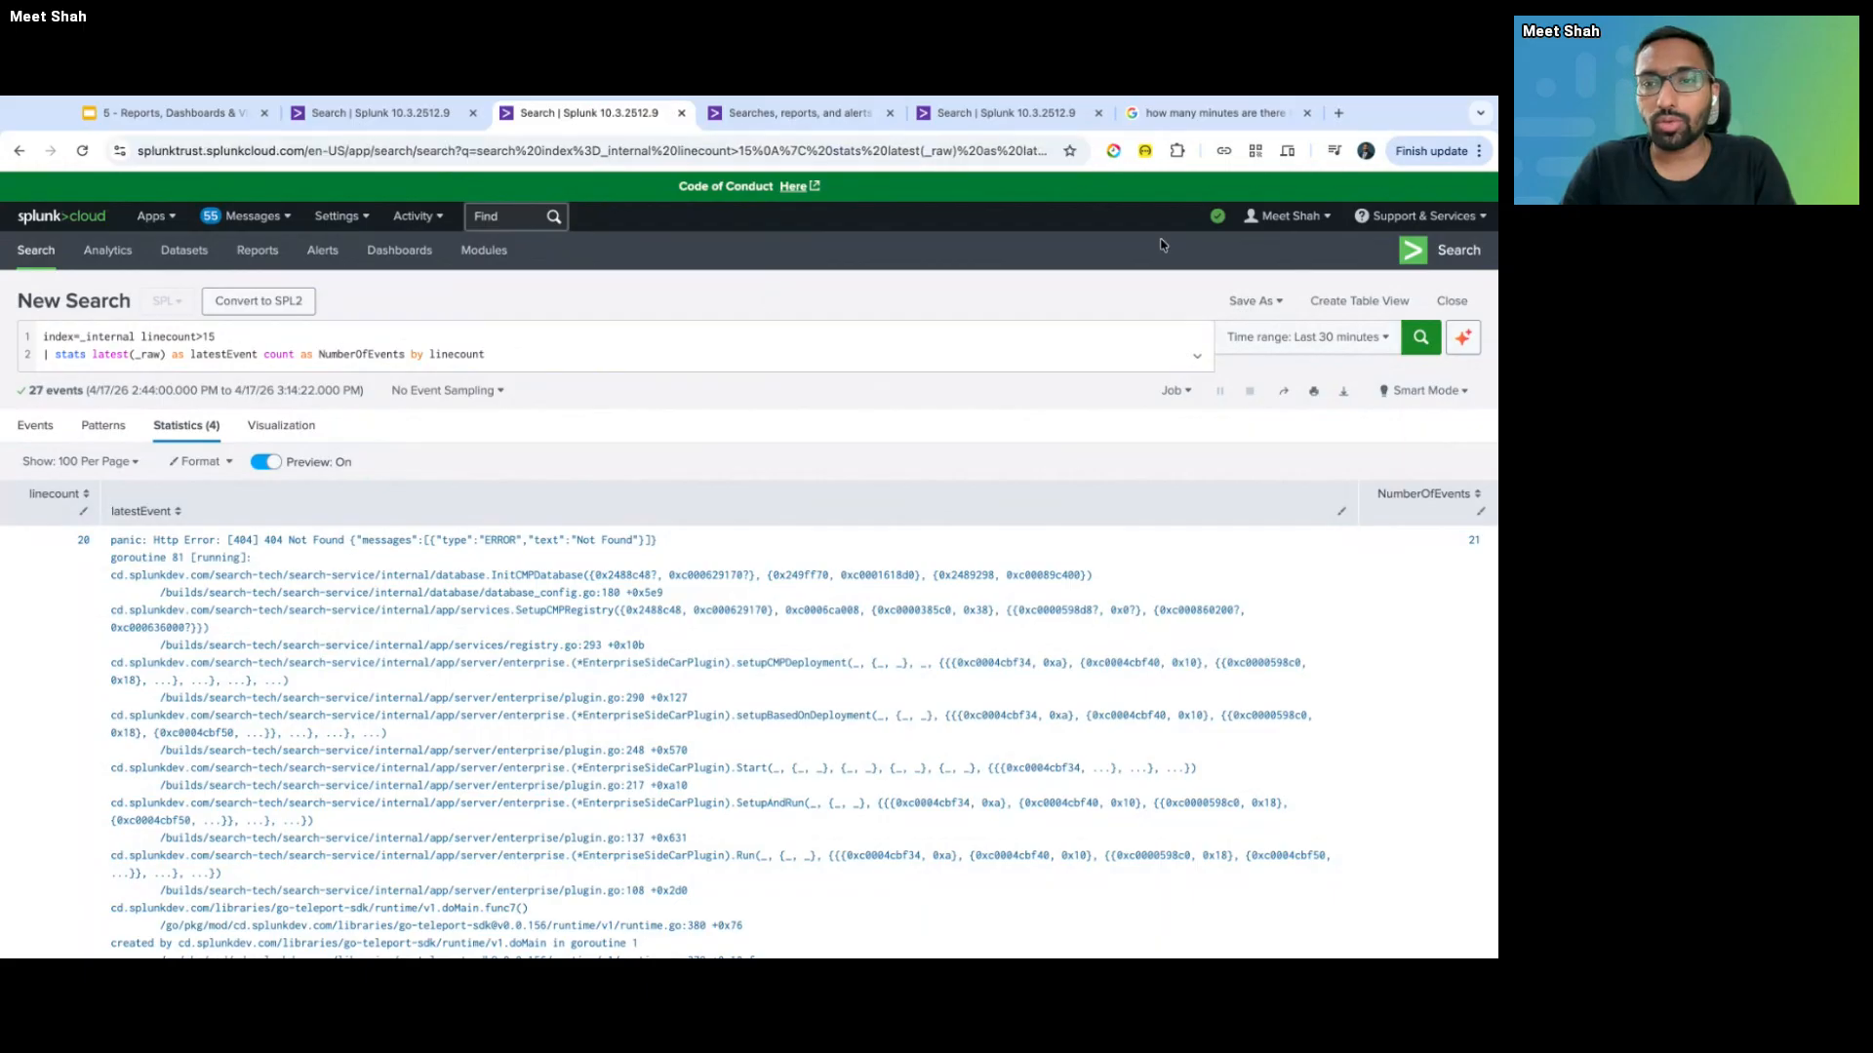
# - Save the linecount>15 search as an alert, comparing it with the blank alert form in the other tab
pyautogui.click(1247, 298)
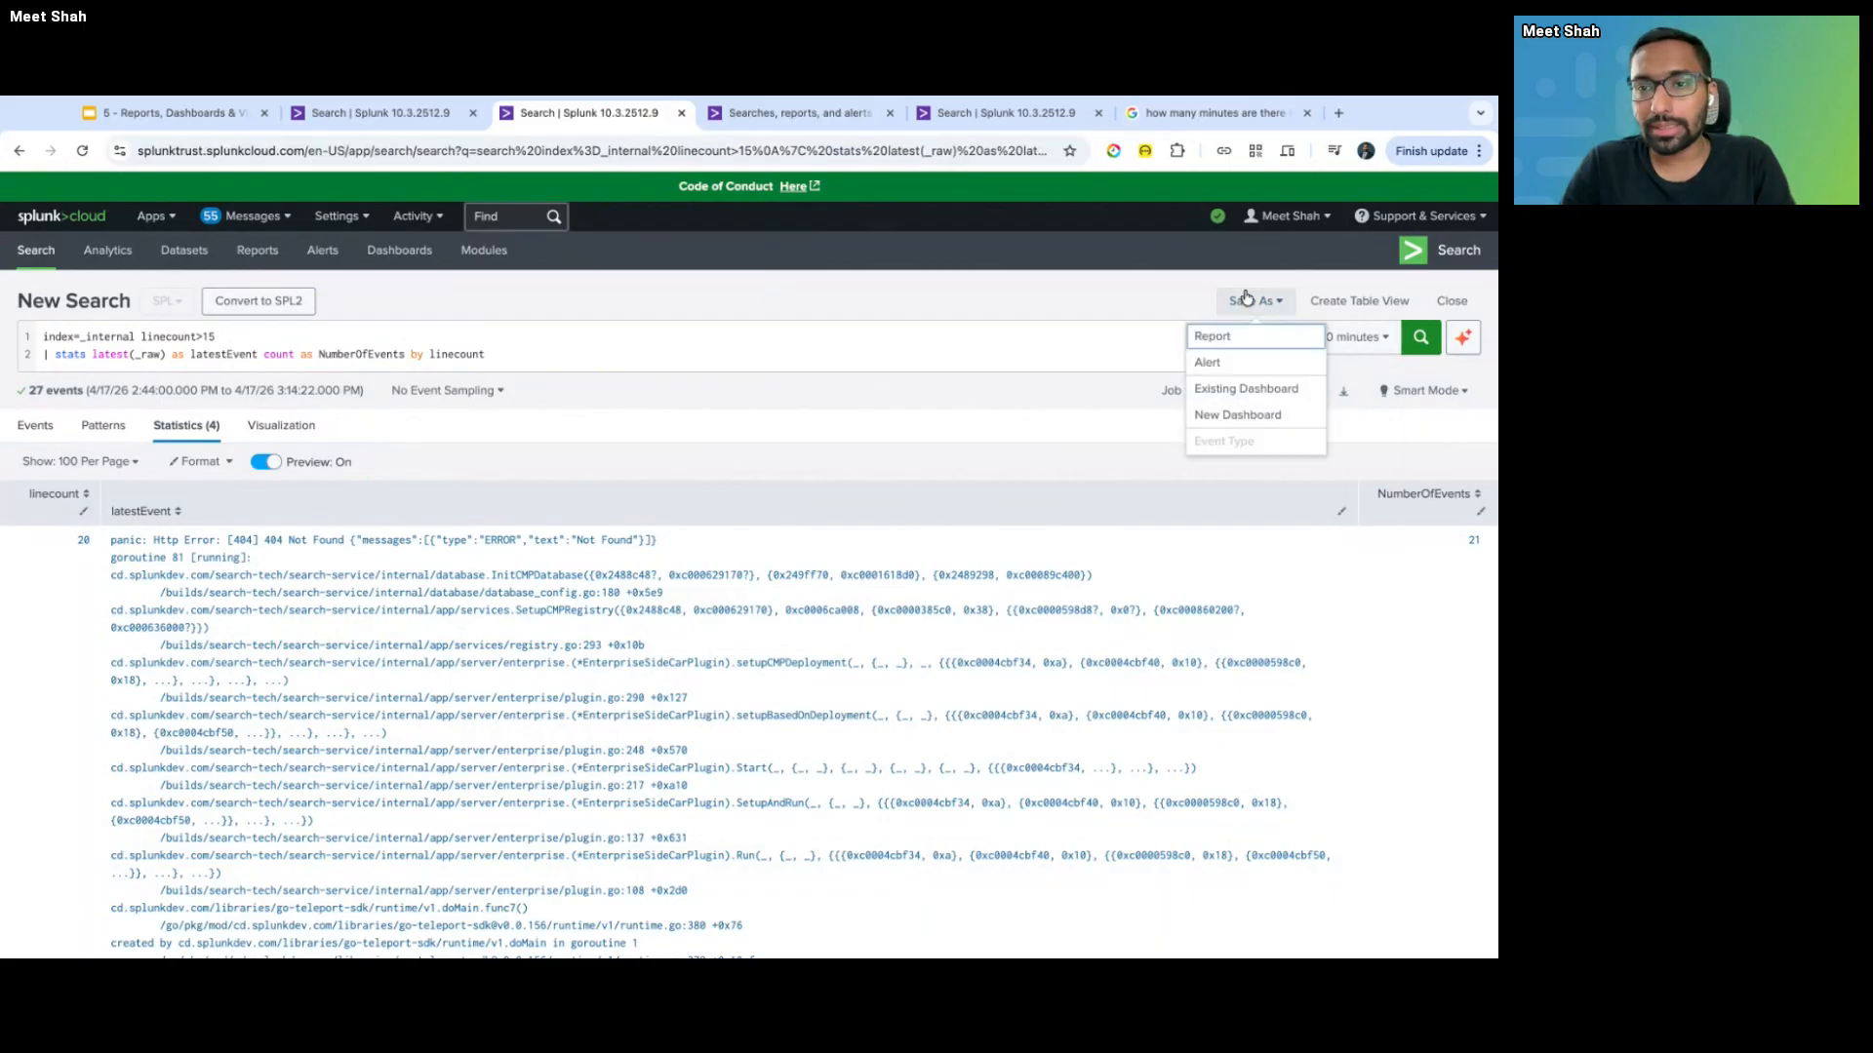
pyautogui.click(1231, 371)
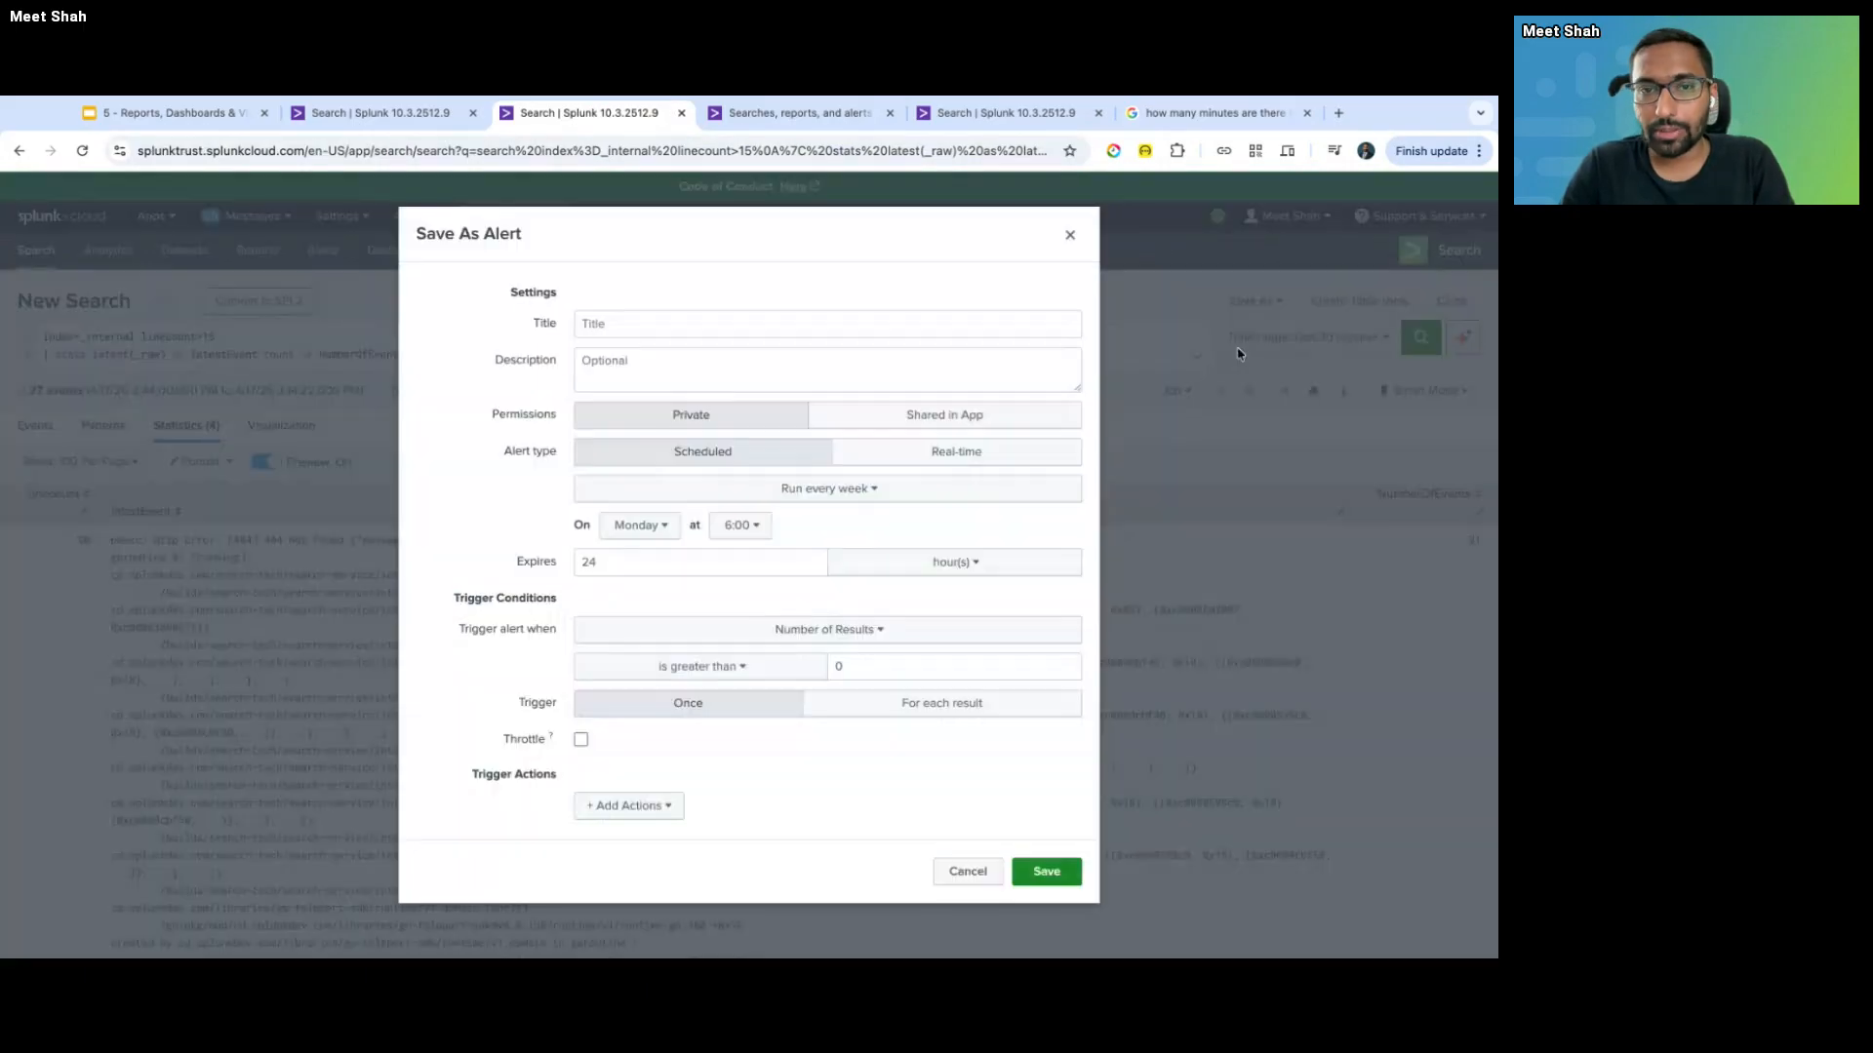
pyautogui.hotkey('ctrl', 'Tab')
pyautogui.hotkey('ctrl', 'shift', 'Tab')
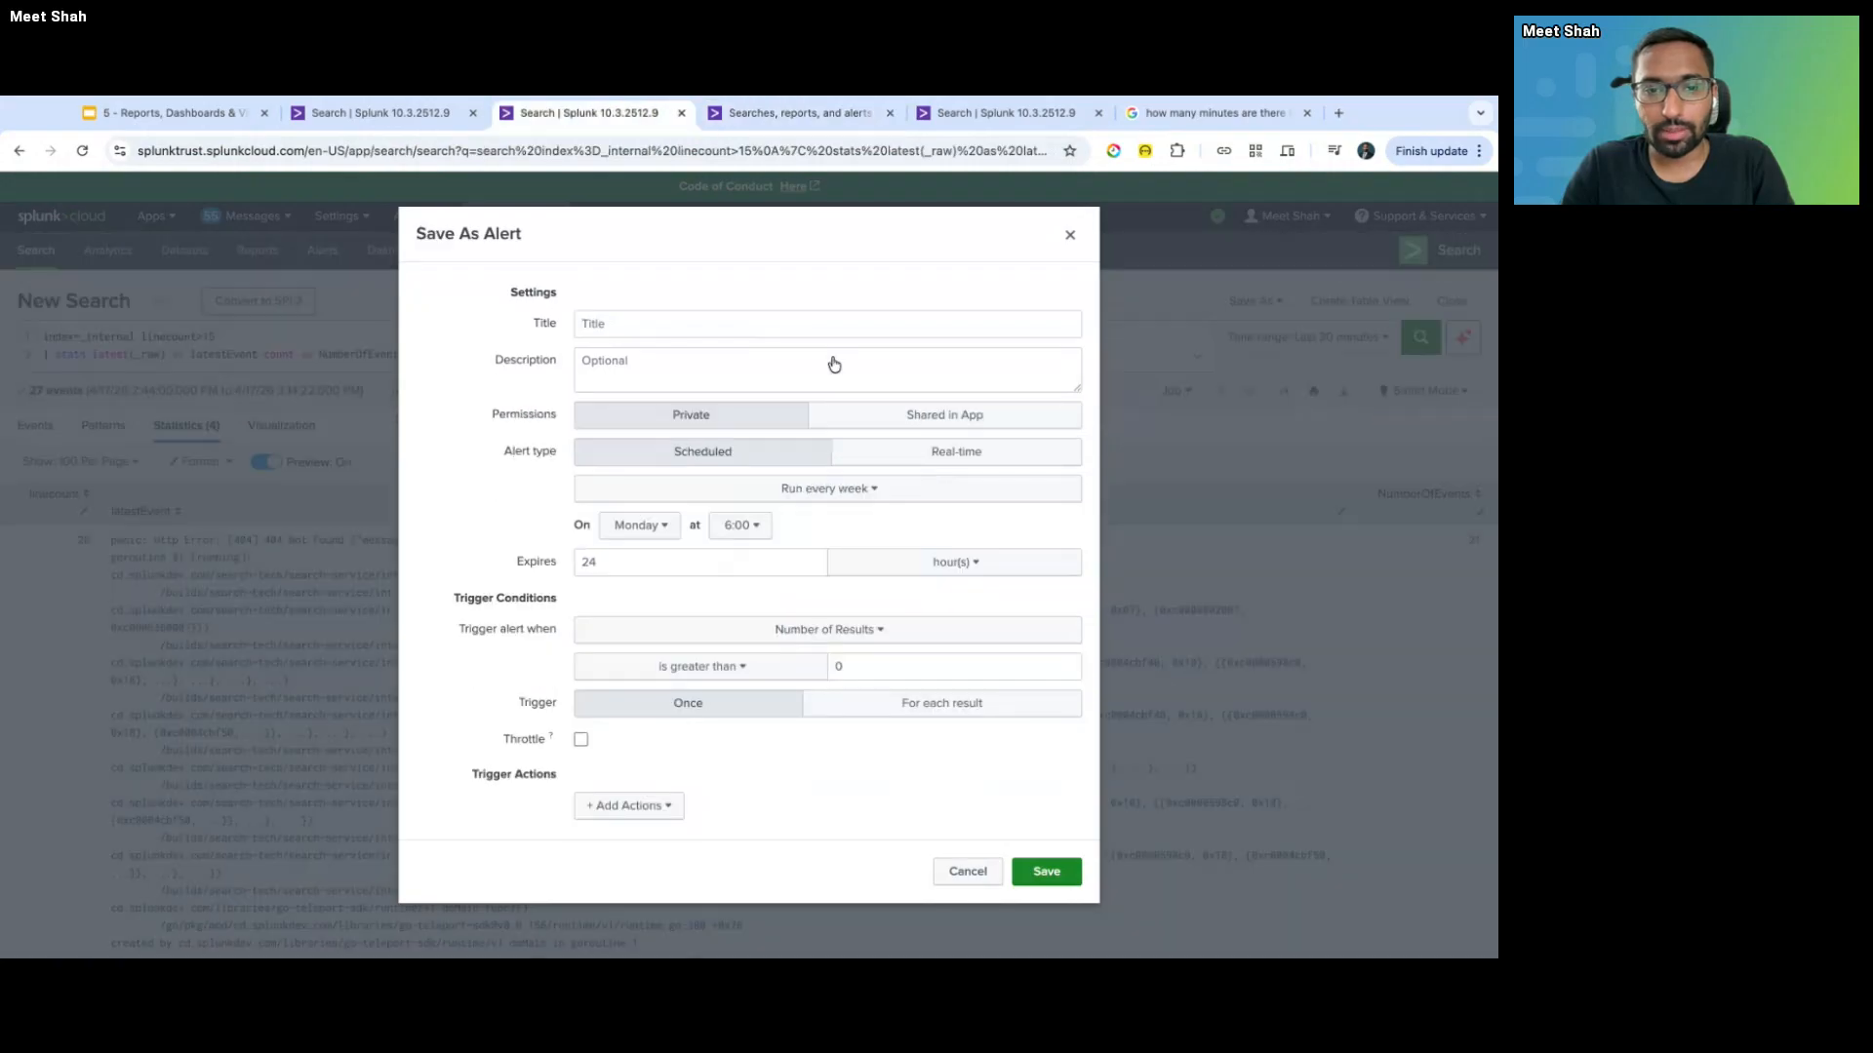
pyautogui.hotkey('ctrl', 'Tab')
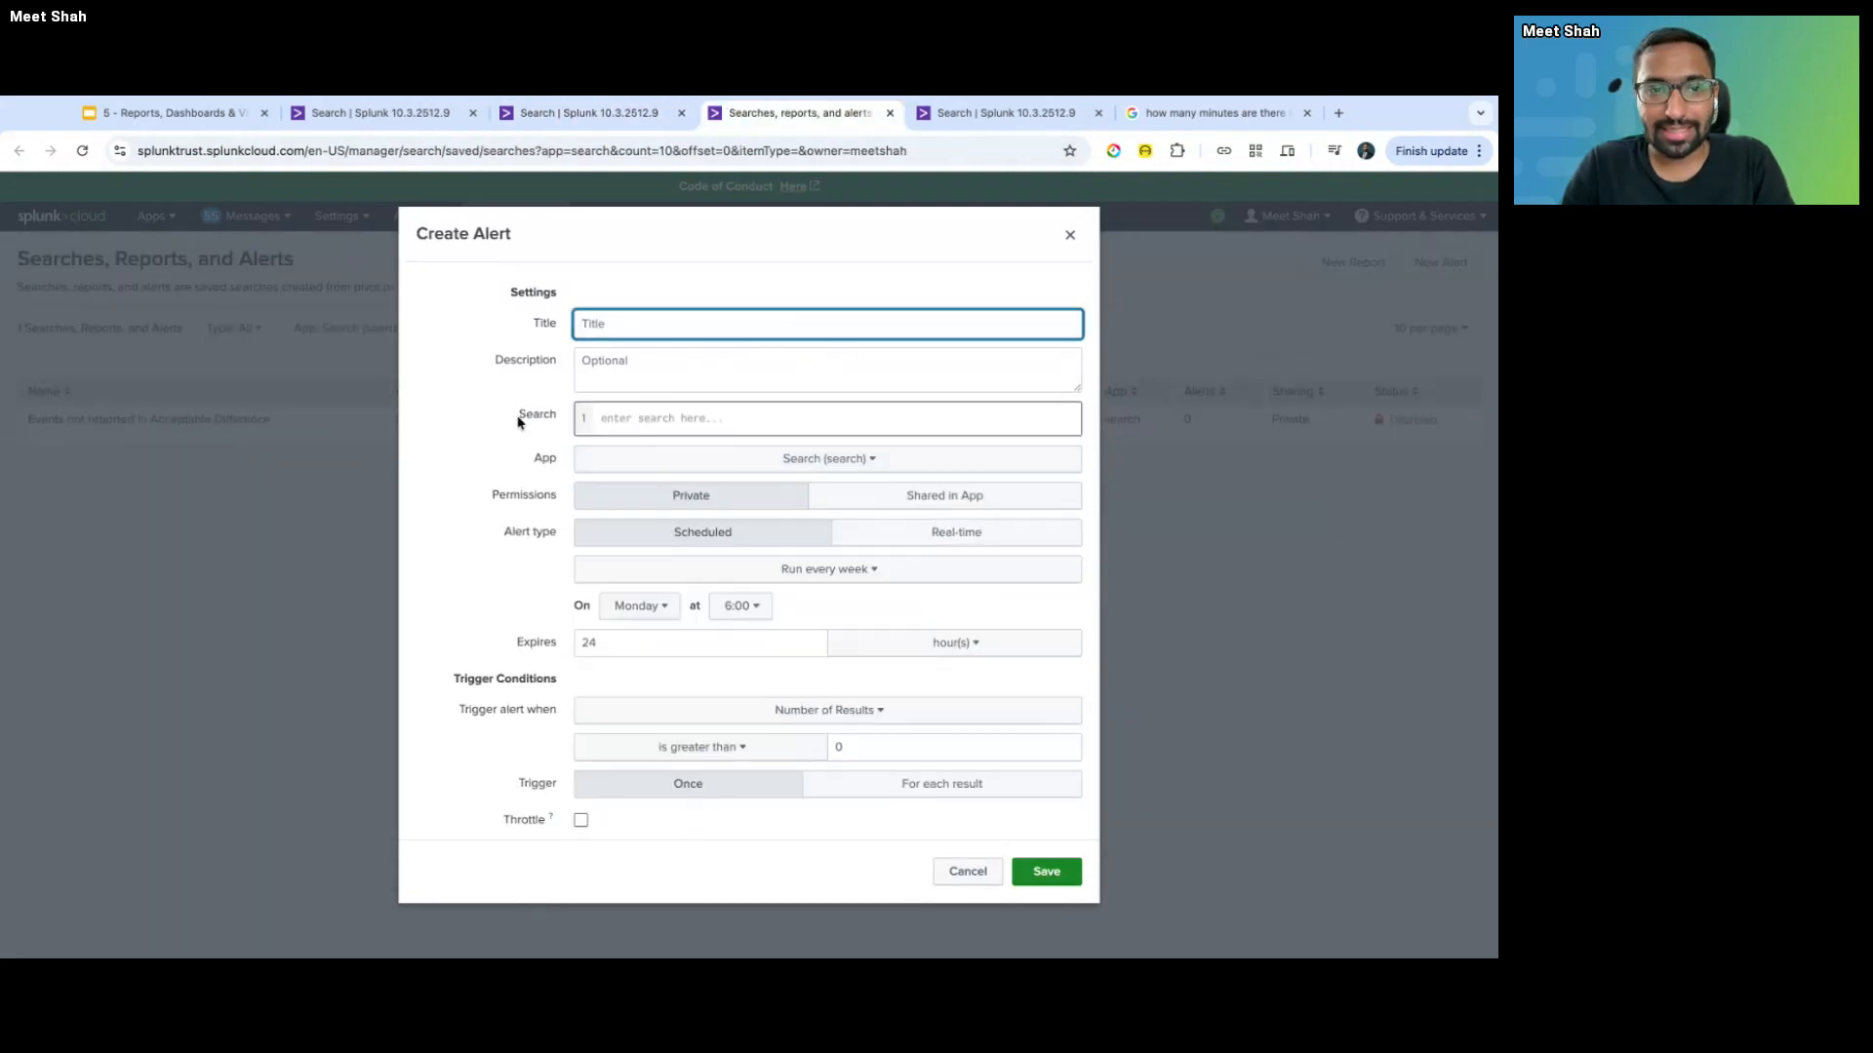
pyautogui.hotkey('ctrl', 'shift', 'Tab')
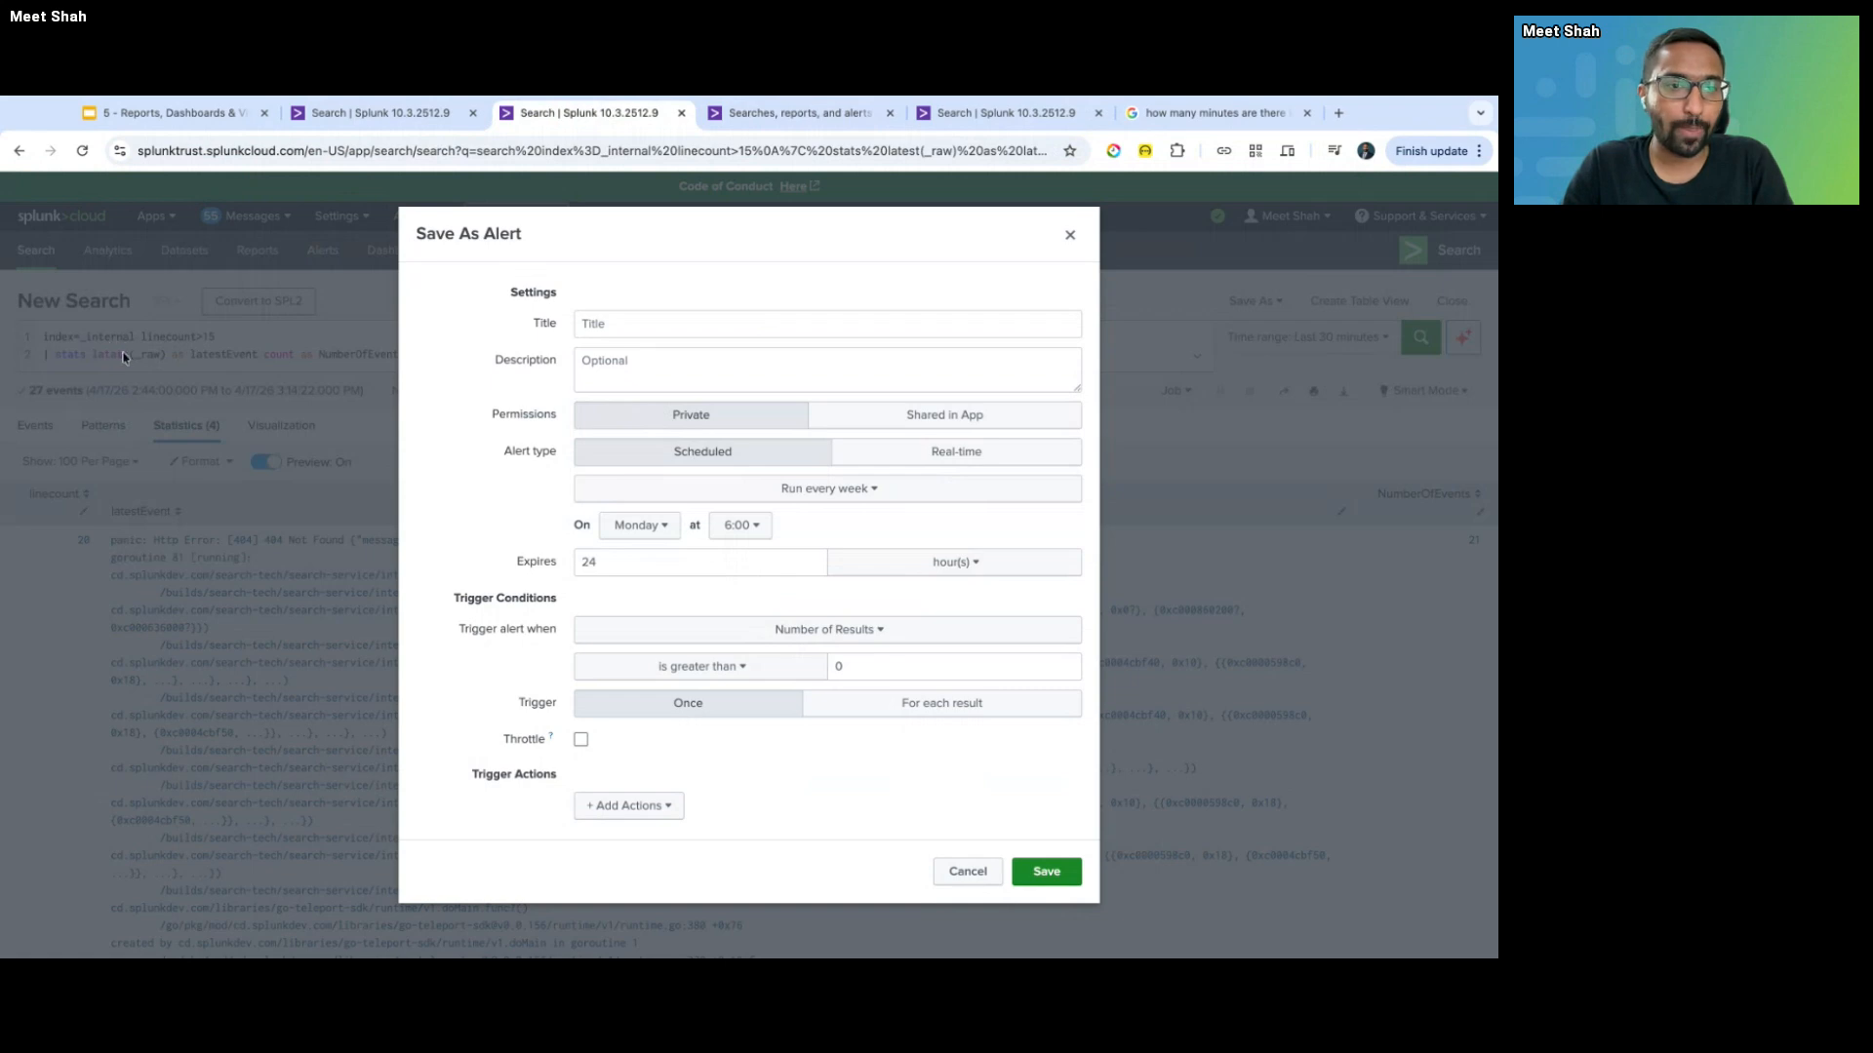
# - Title the alert 'LineCount>15 in Internal Index' and describe it as 'Alerts when the number of lines in the events are >15'
pyautogui.click(632, 330)
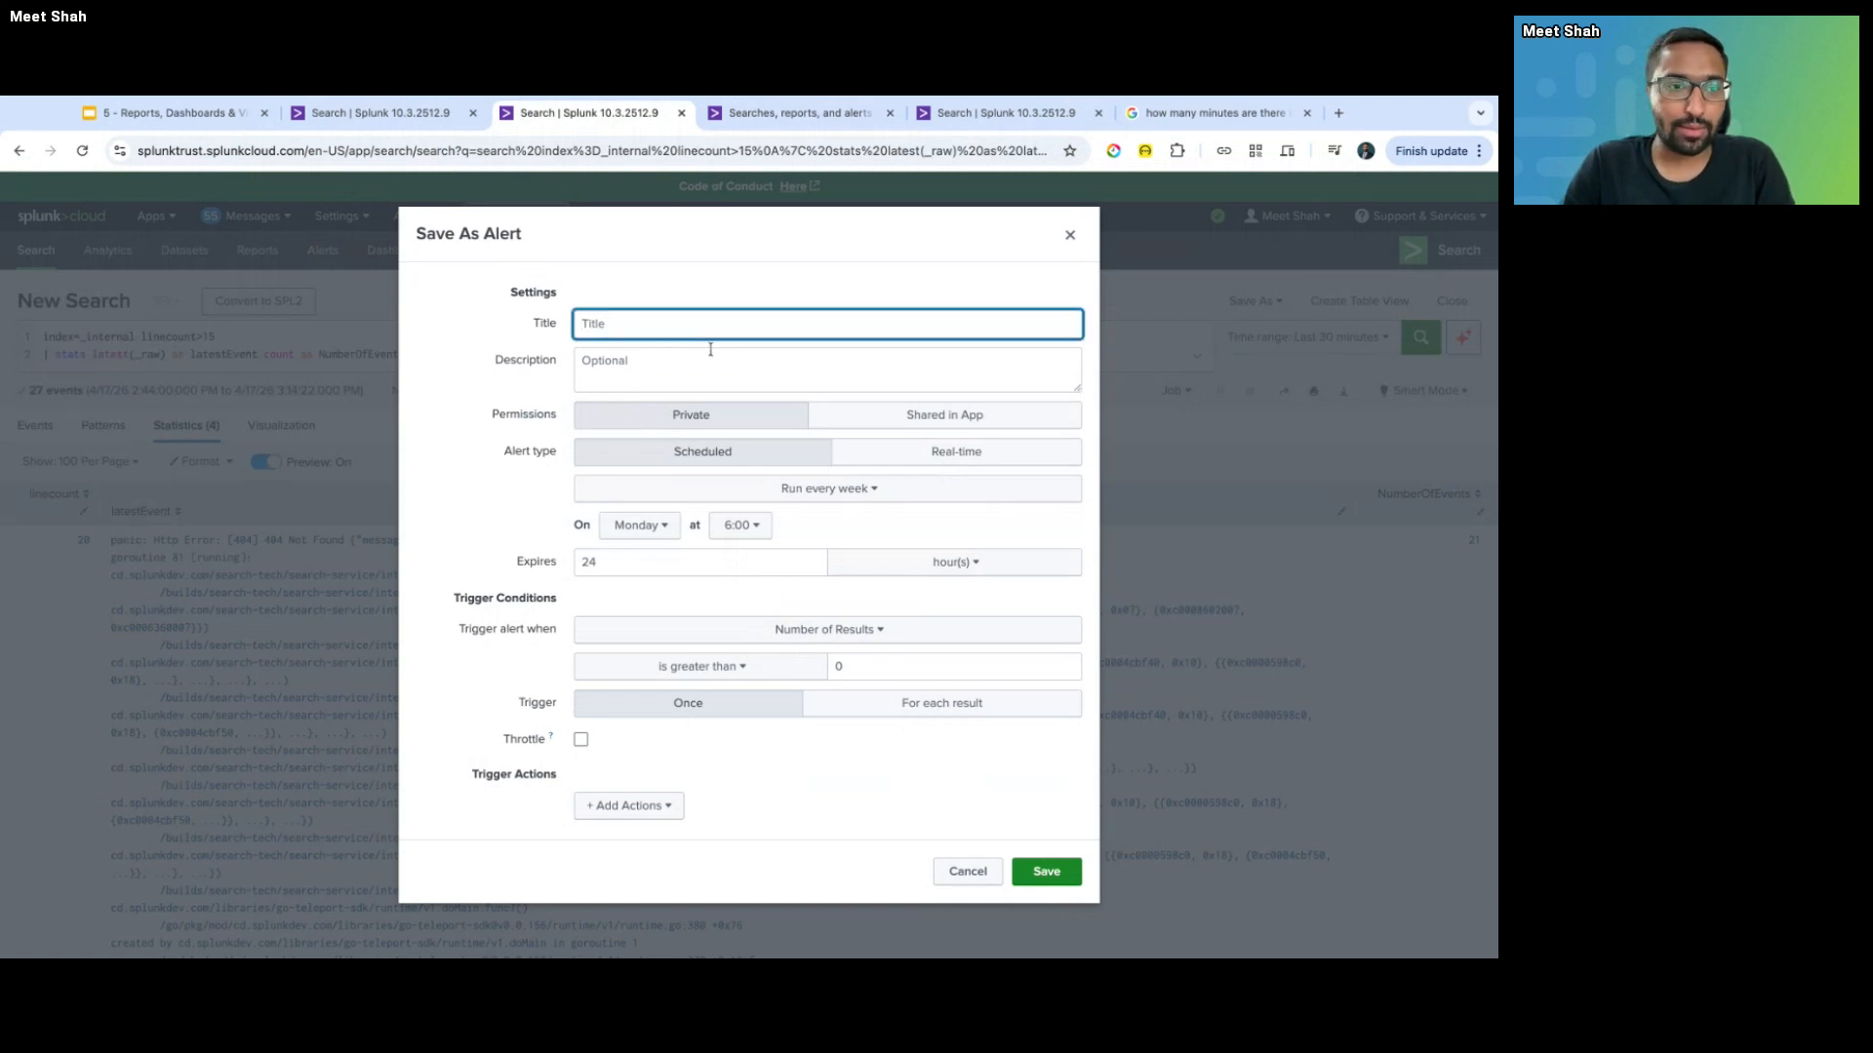
pyautogui.write('LineCount>')
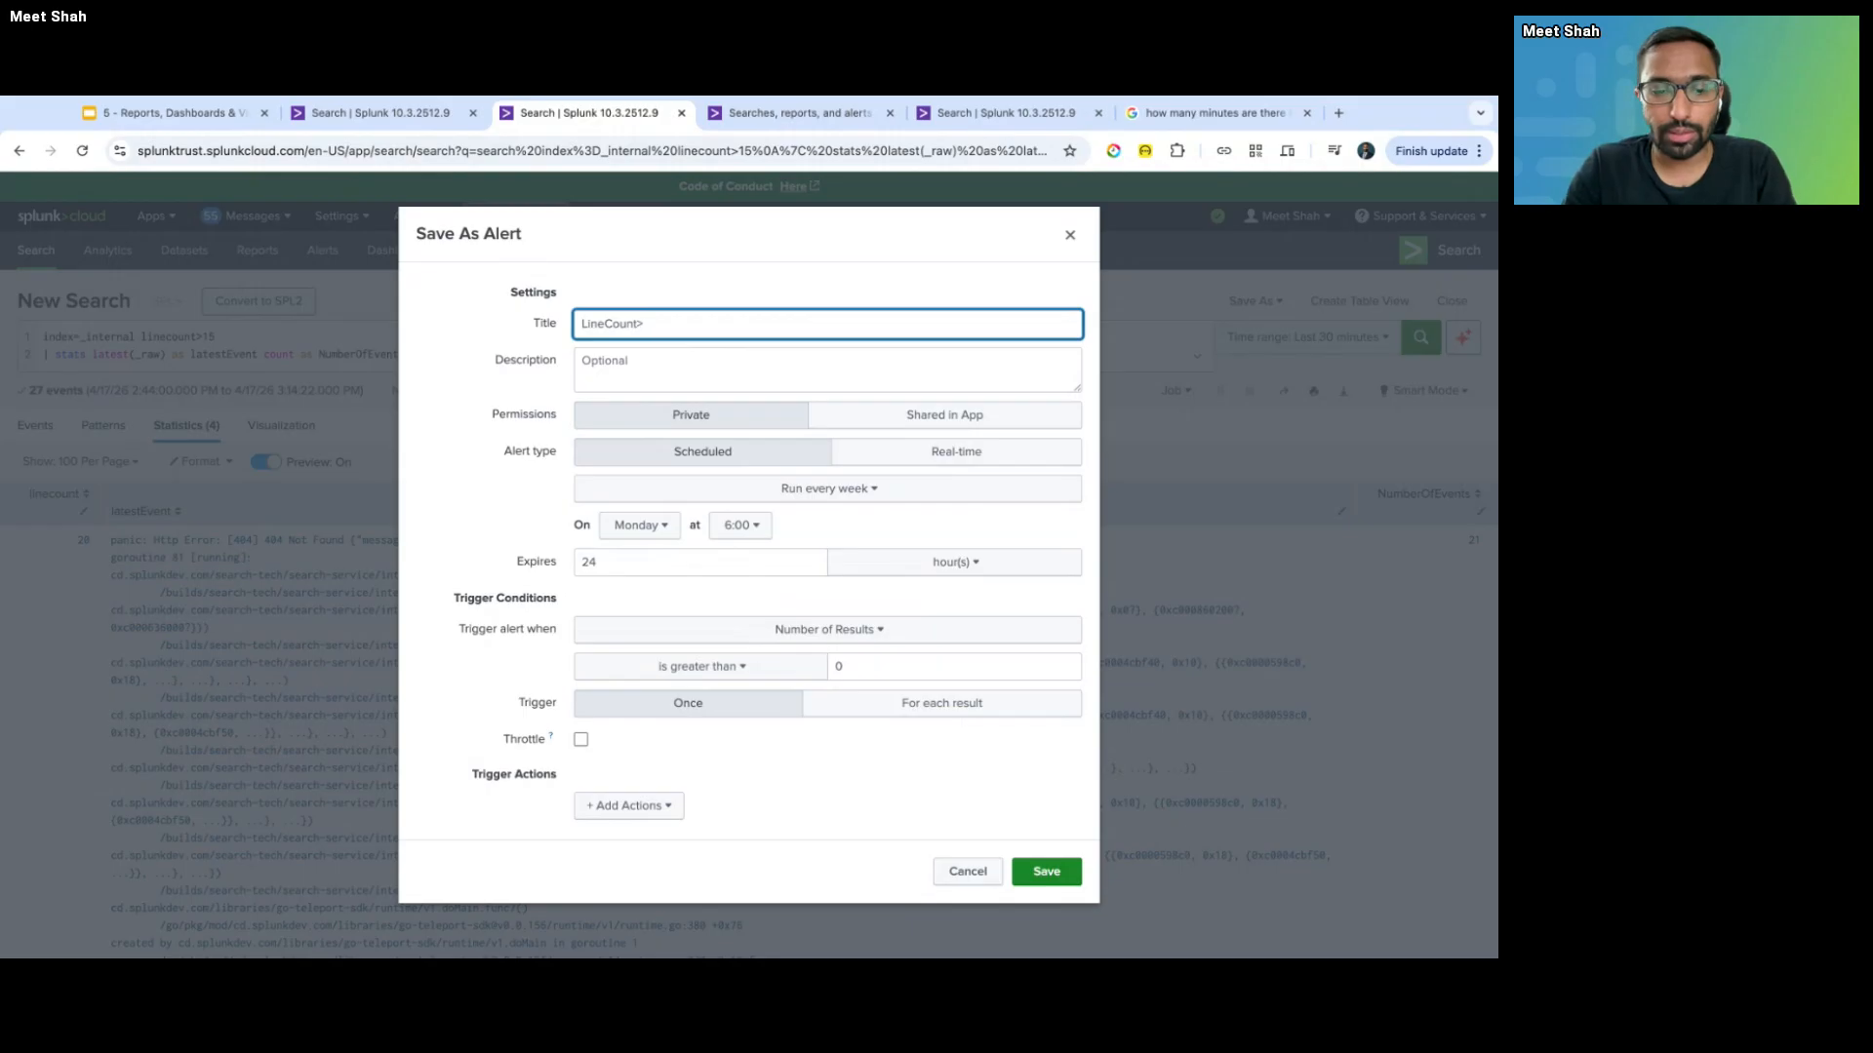
pyautogui.write('15 in Int')
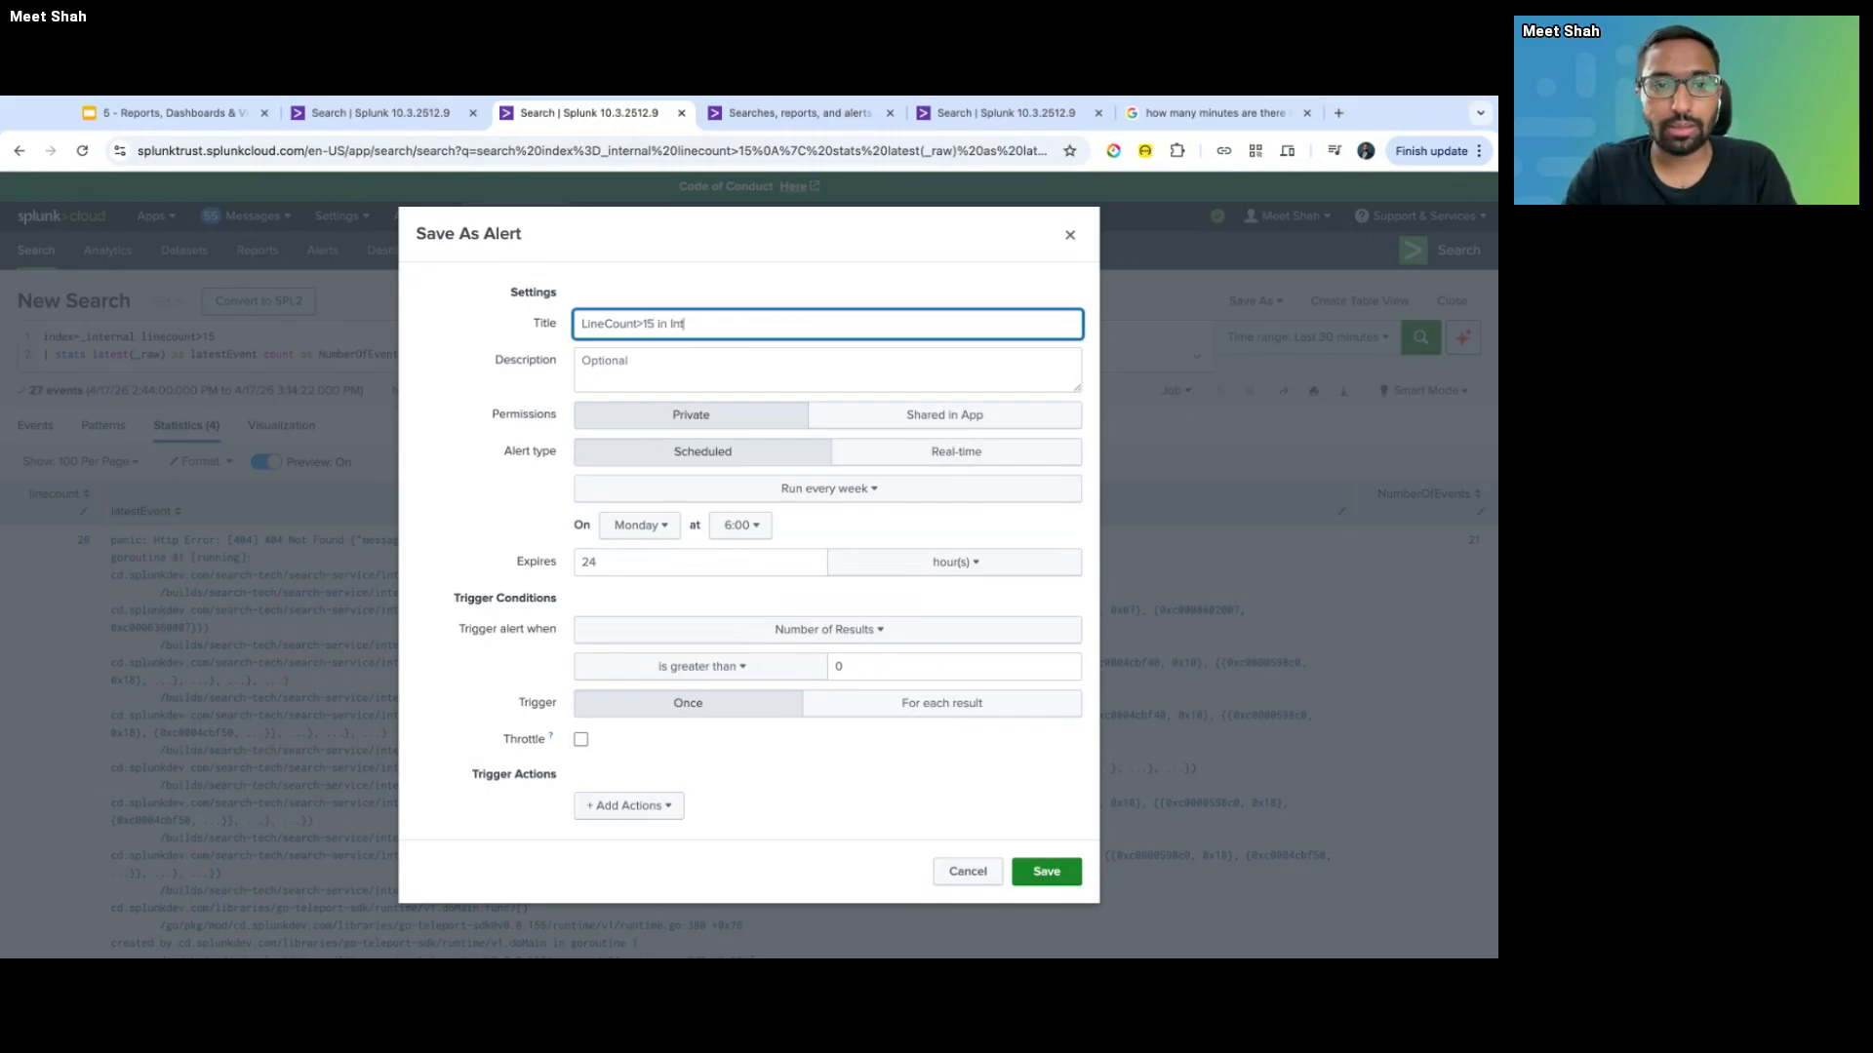
pyautogui.write('ernal Index')
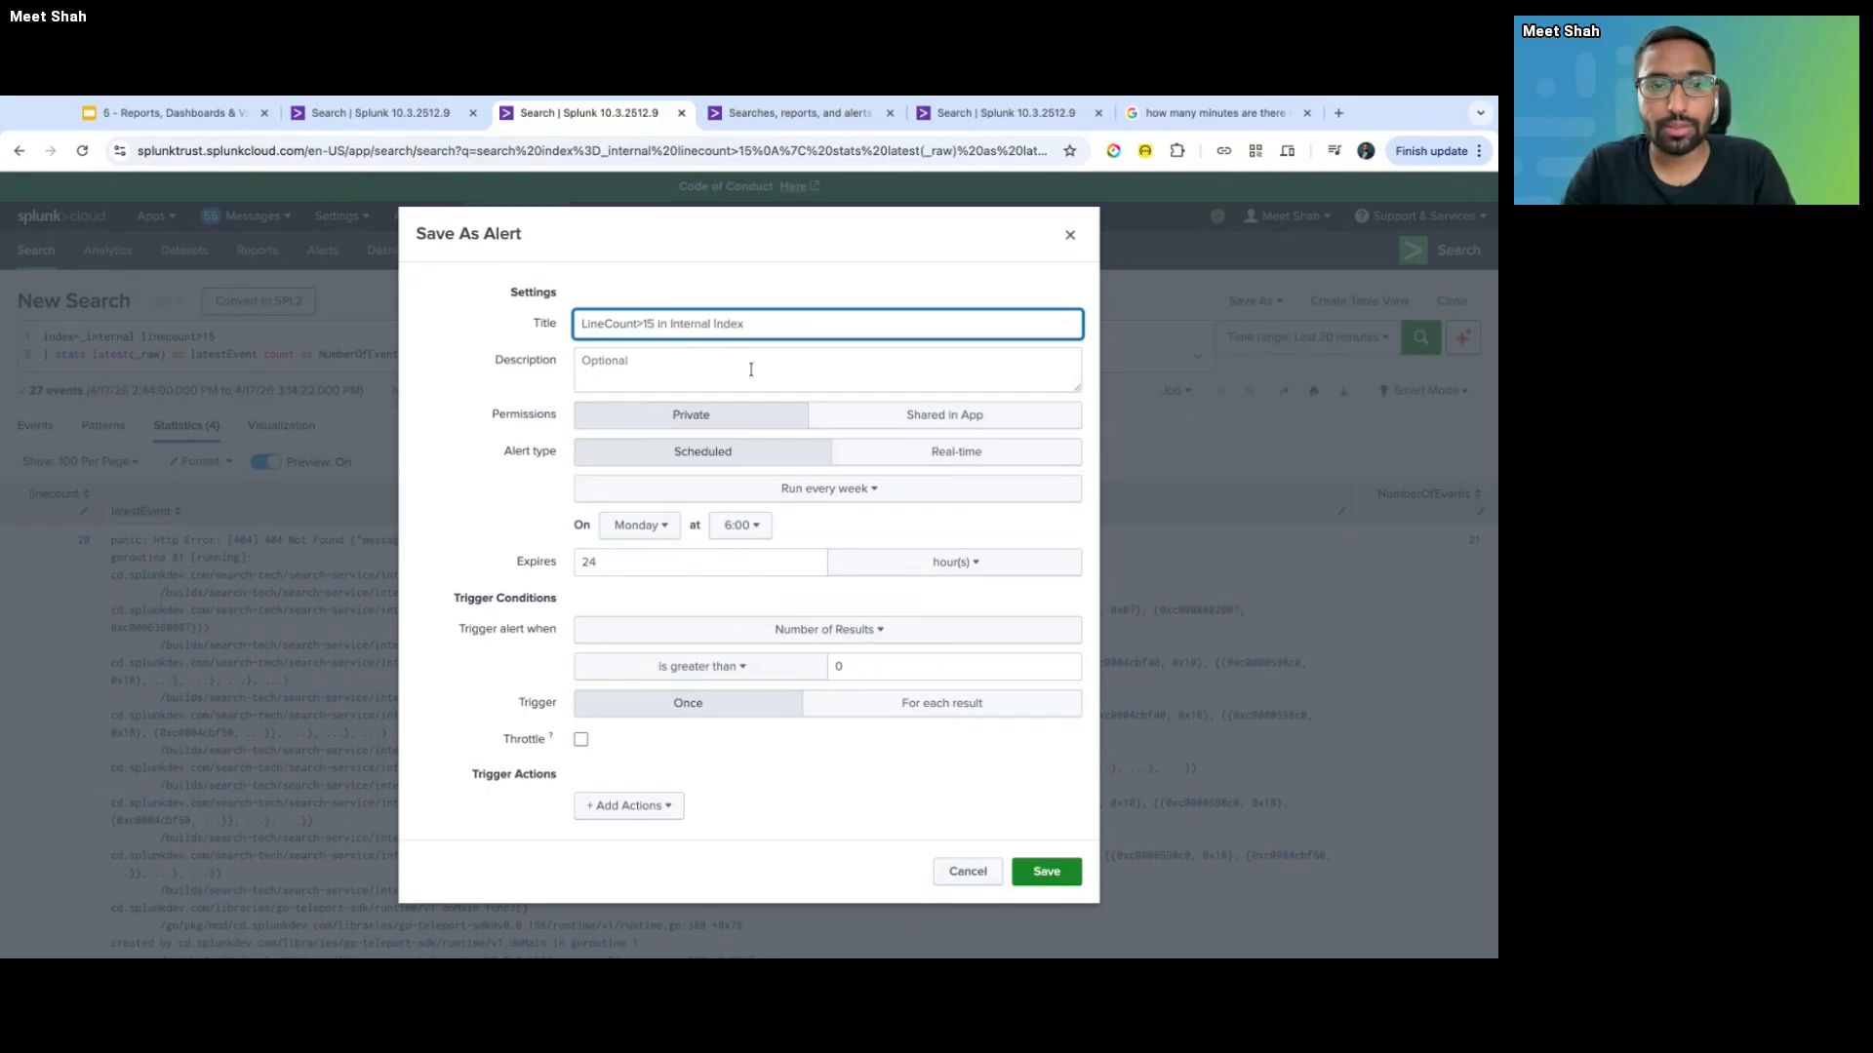
pyautogui.click(751, 370)
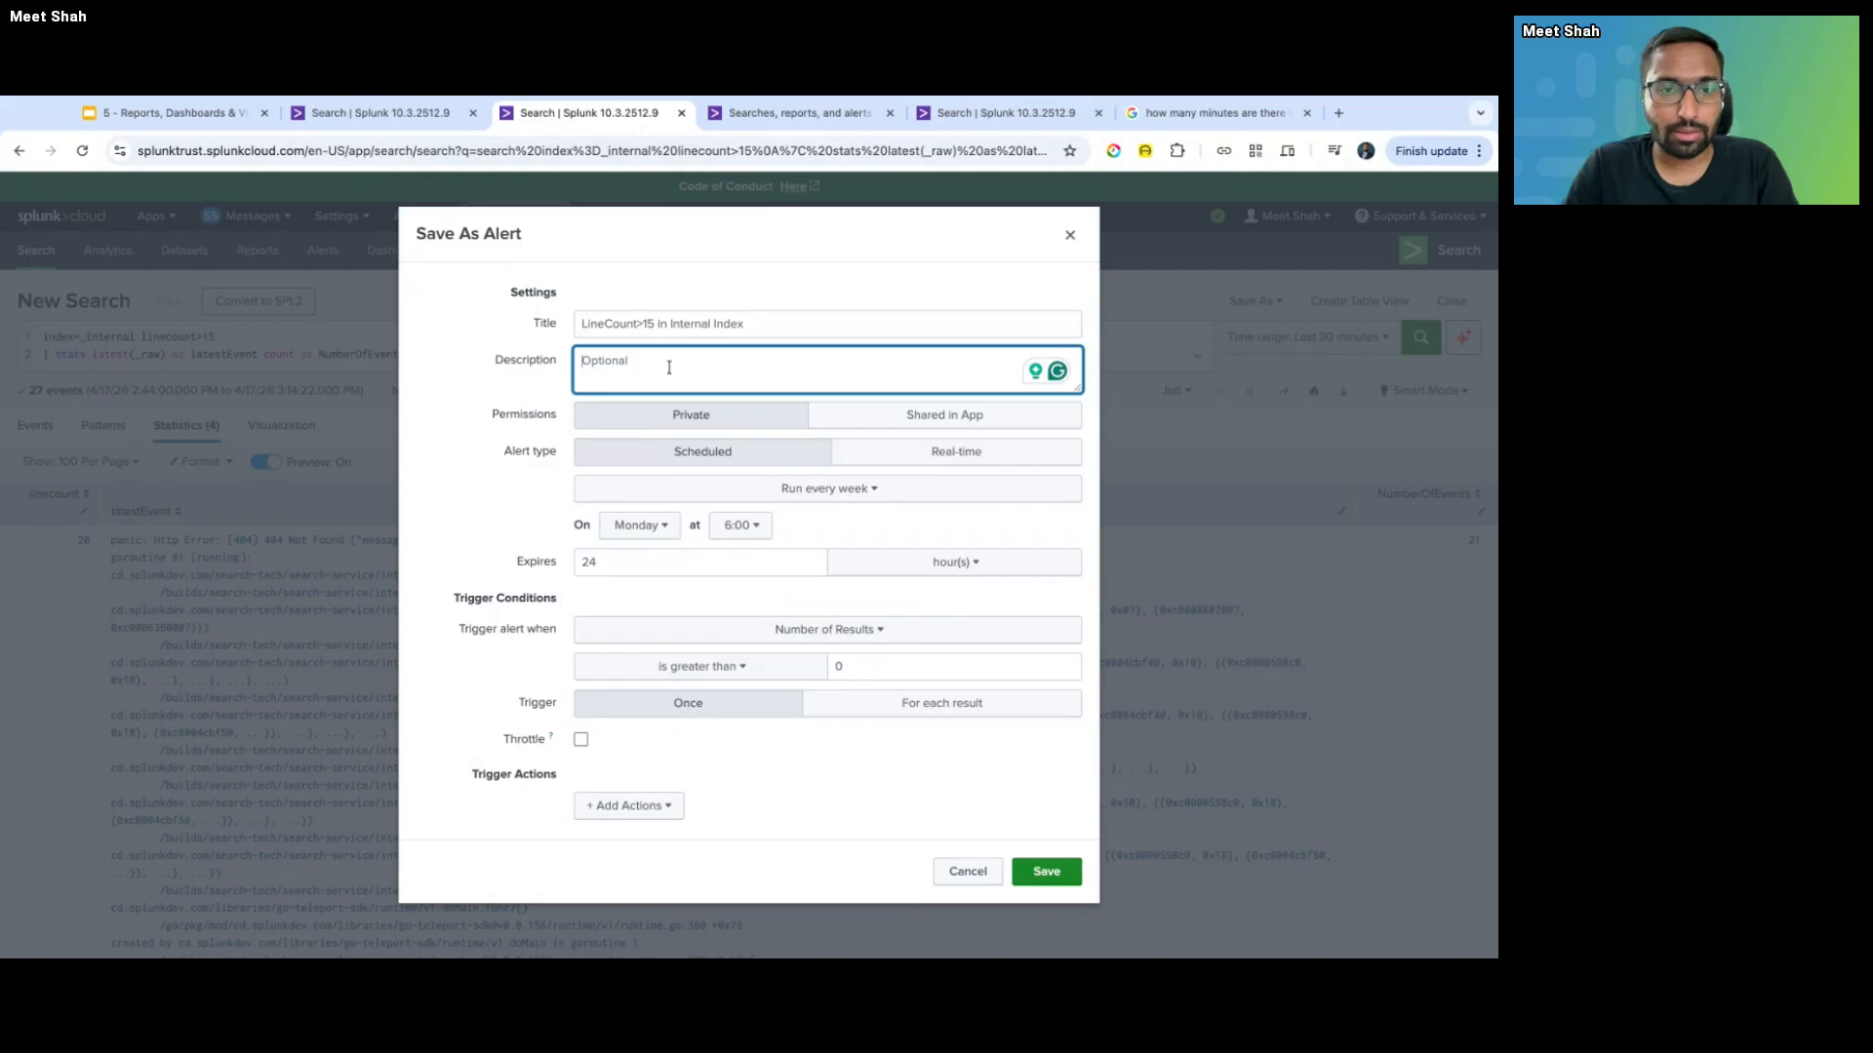
pyautogui.write('Aler')
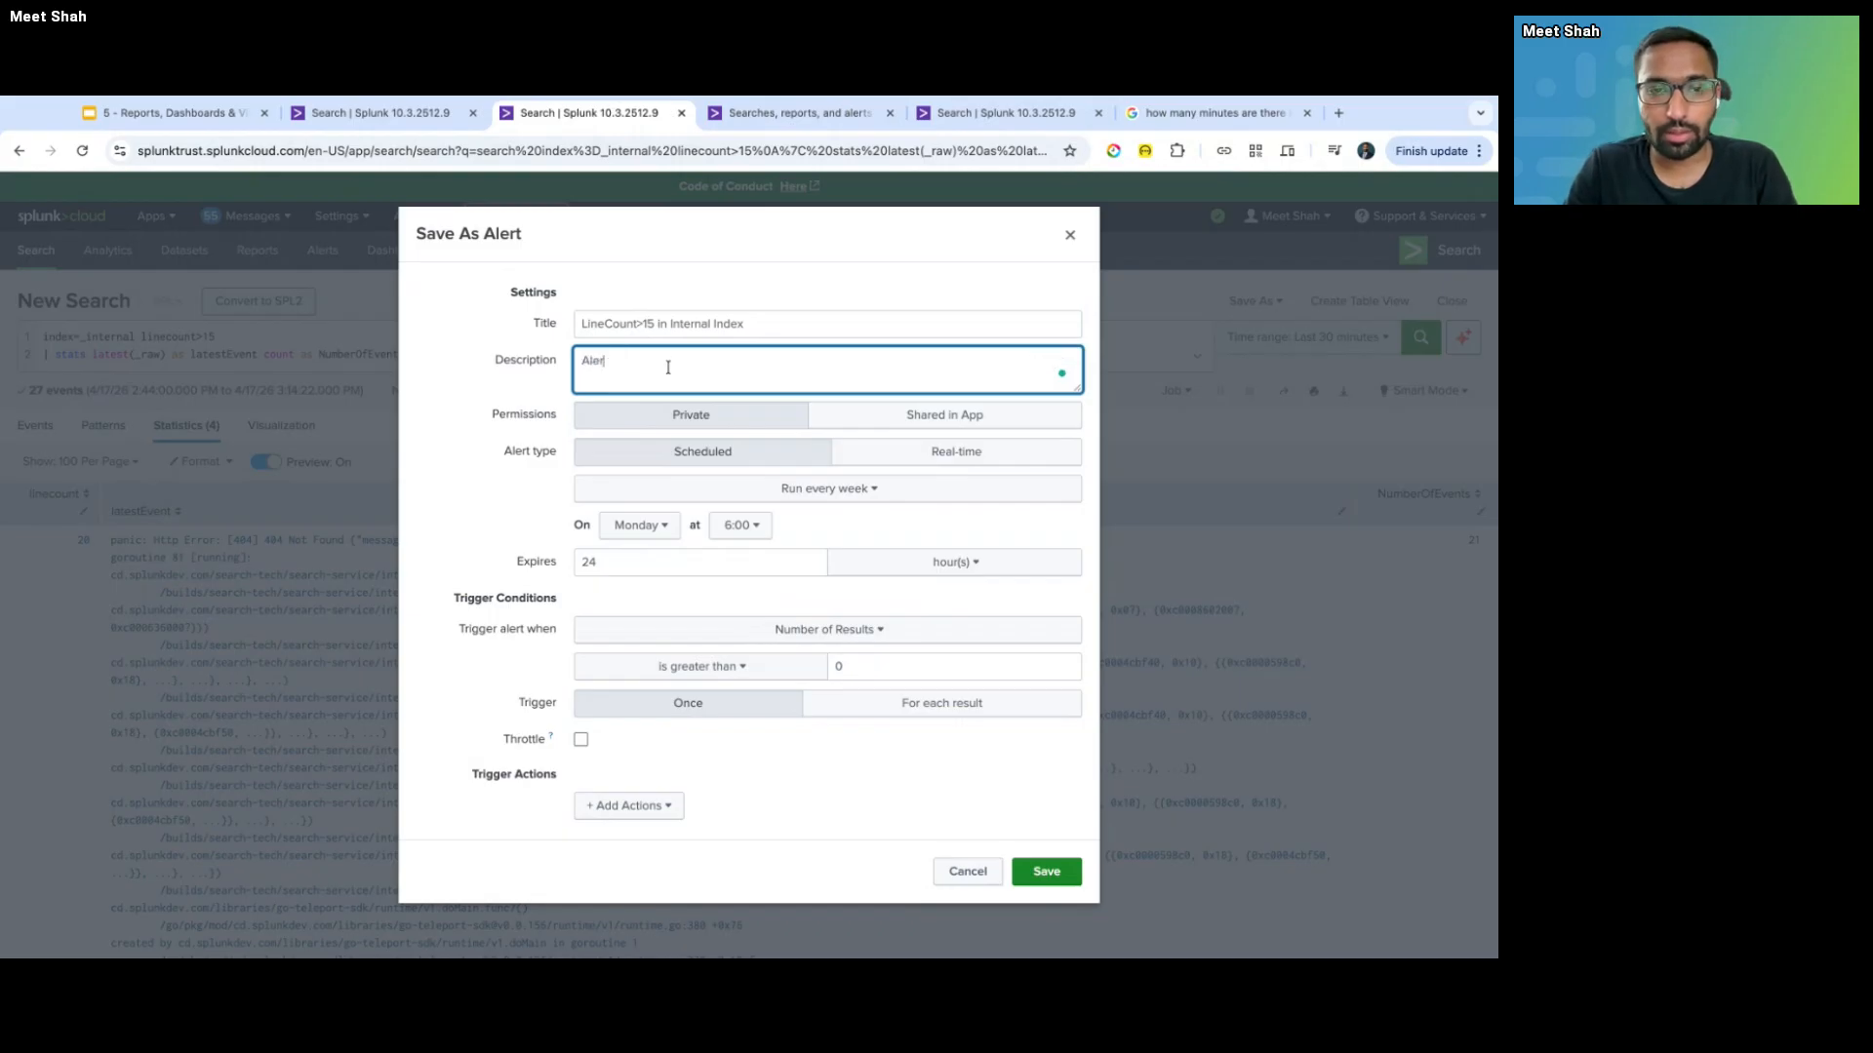
pyautogui.write('ts when t')
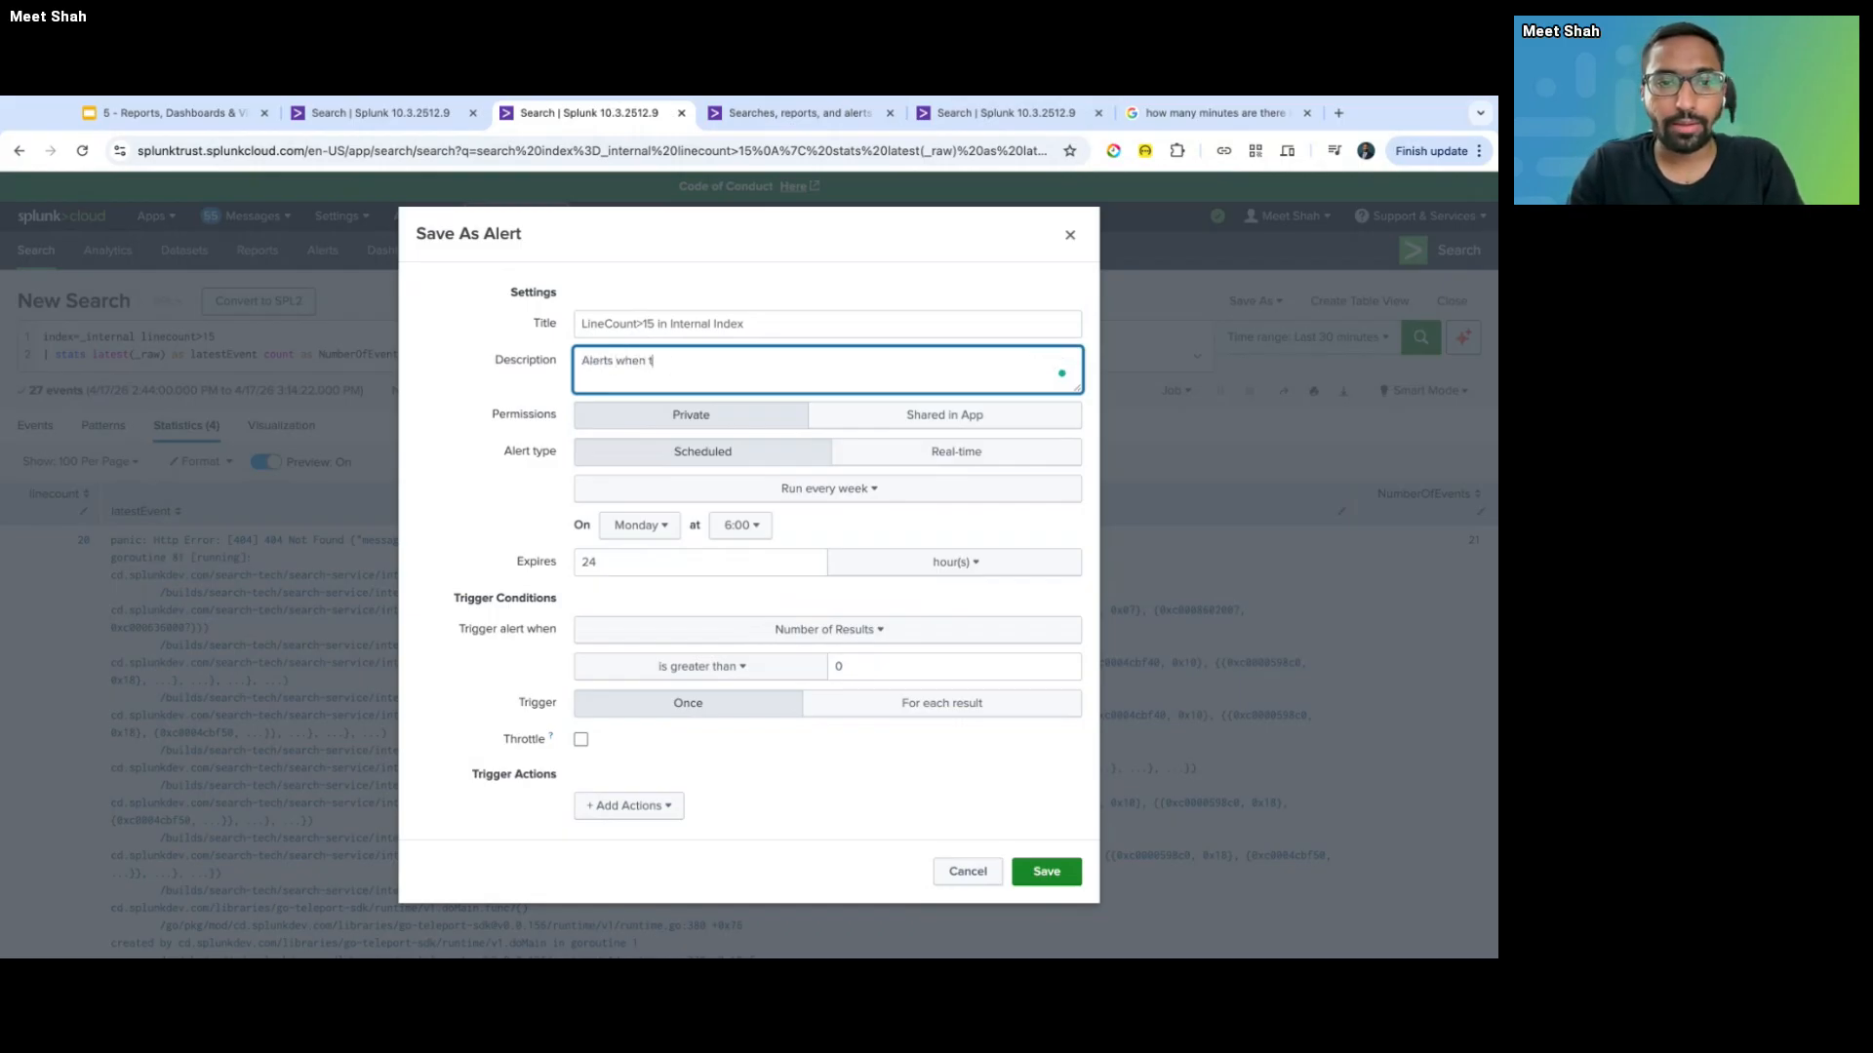
pyautogui.write('he number of lin')
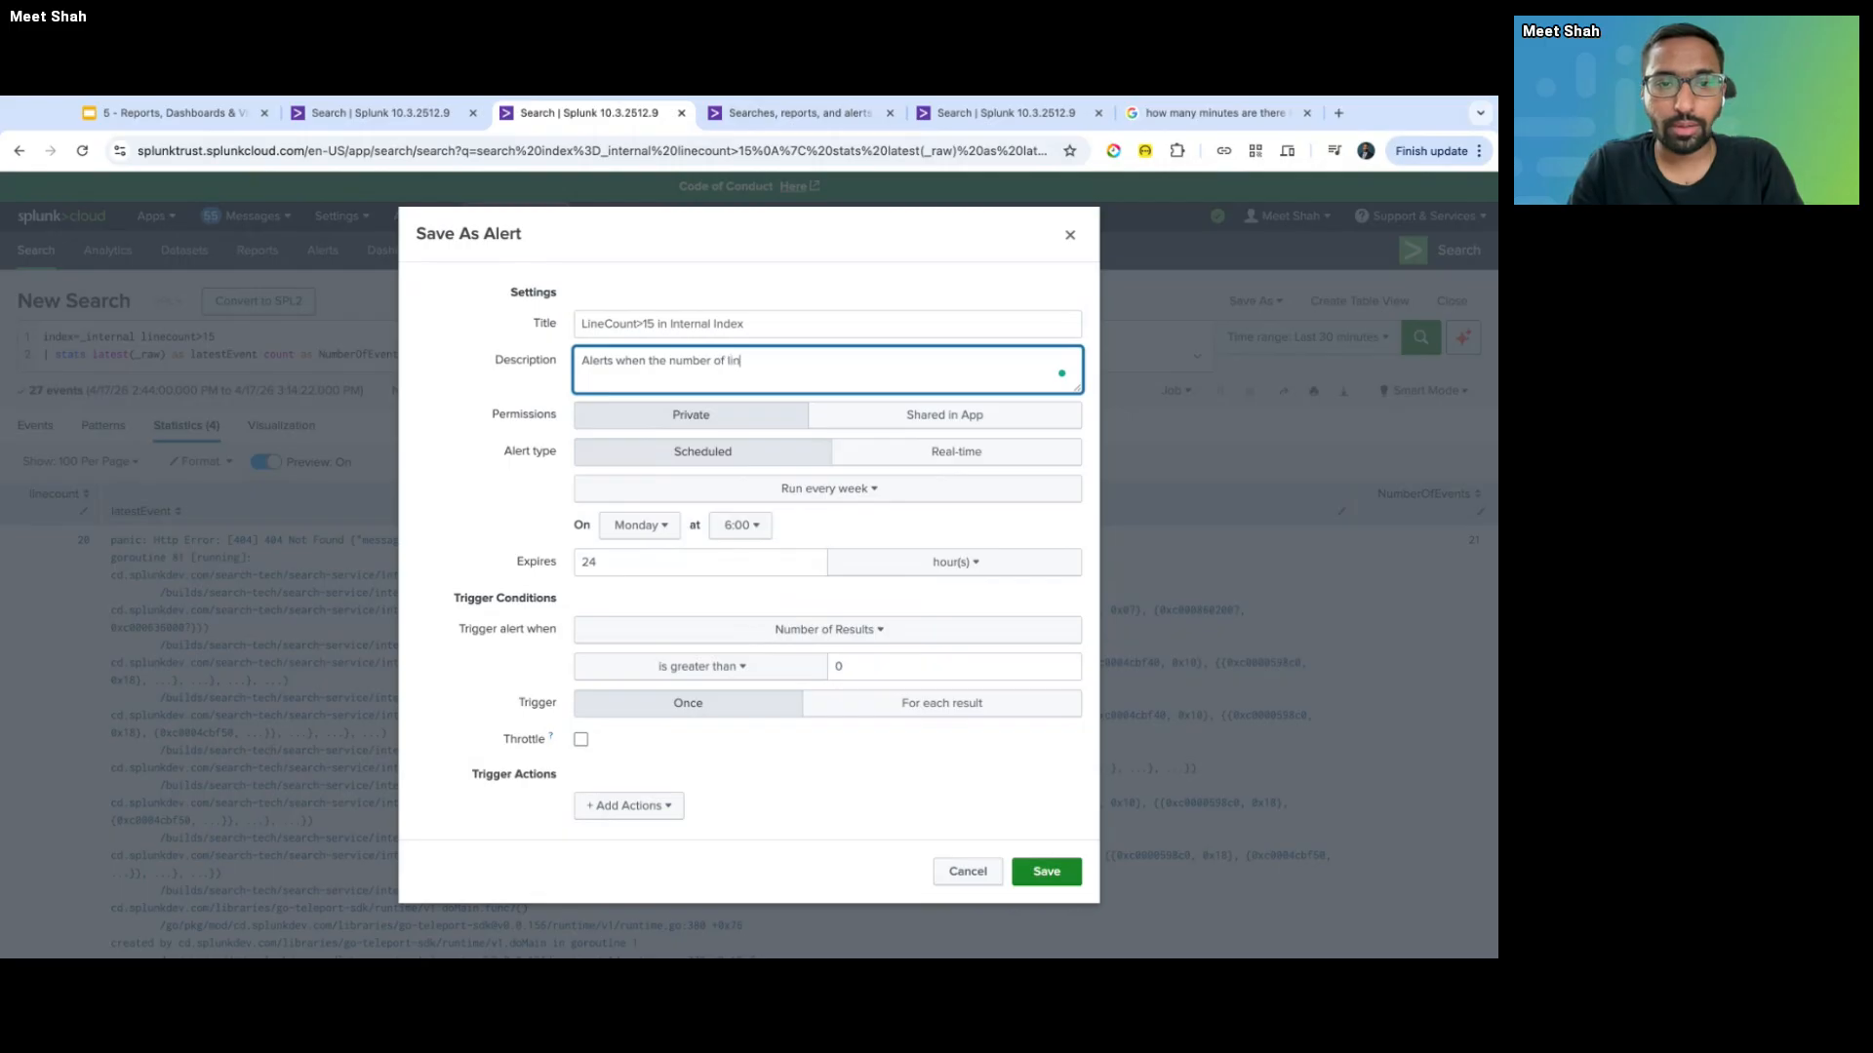
pyautogui.write('es in the eve')
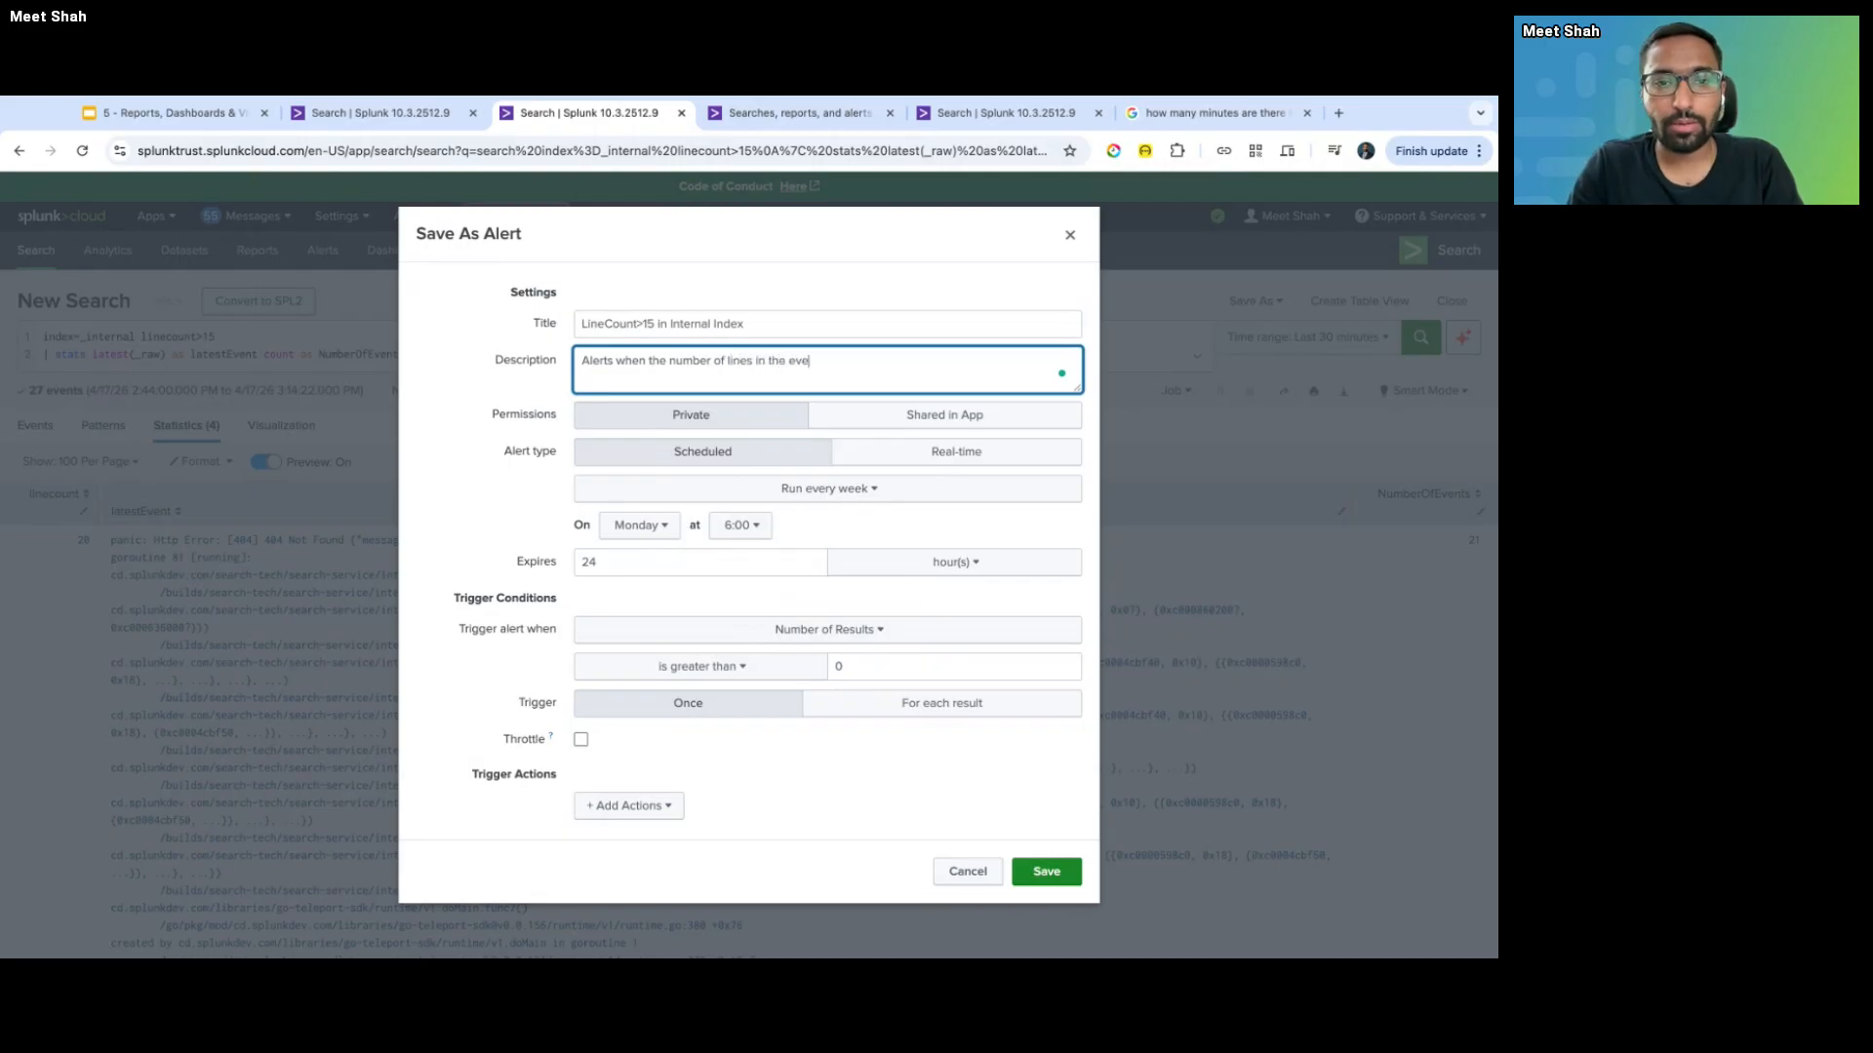
pyautogui.write('nts are >15')
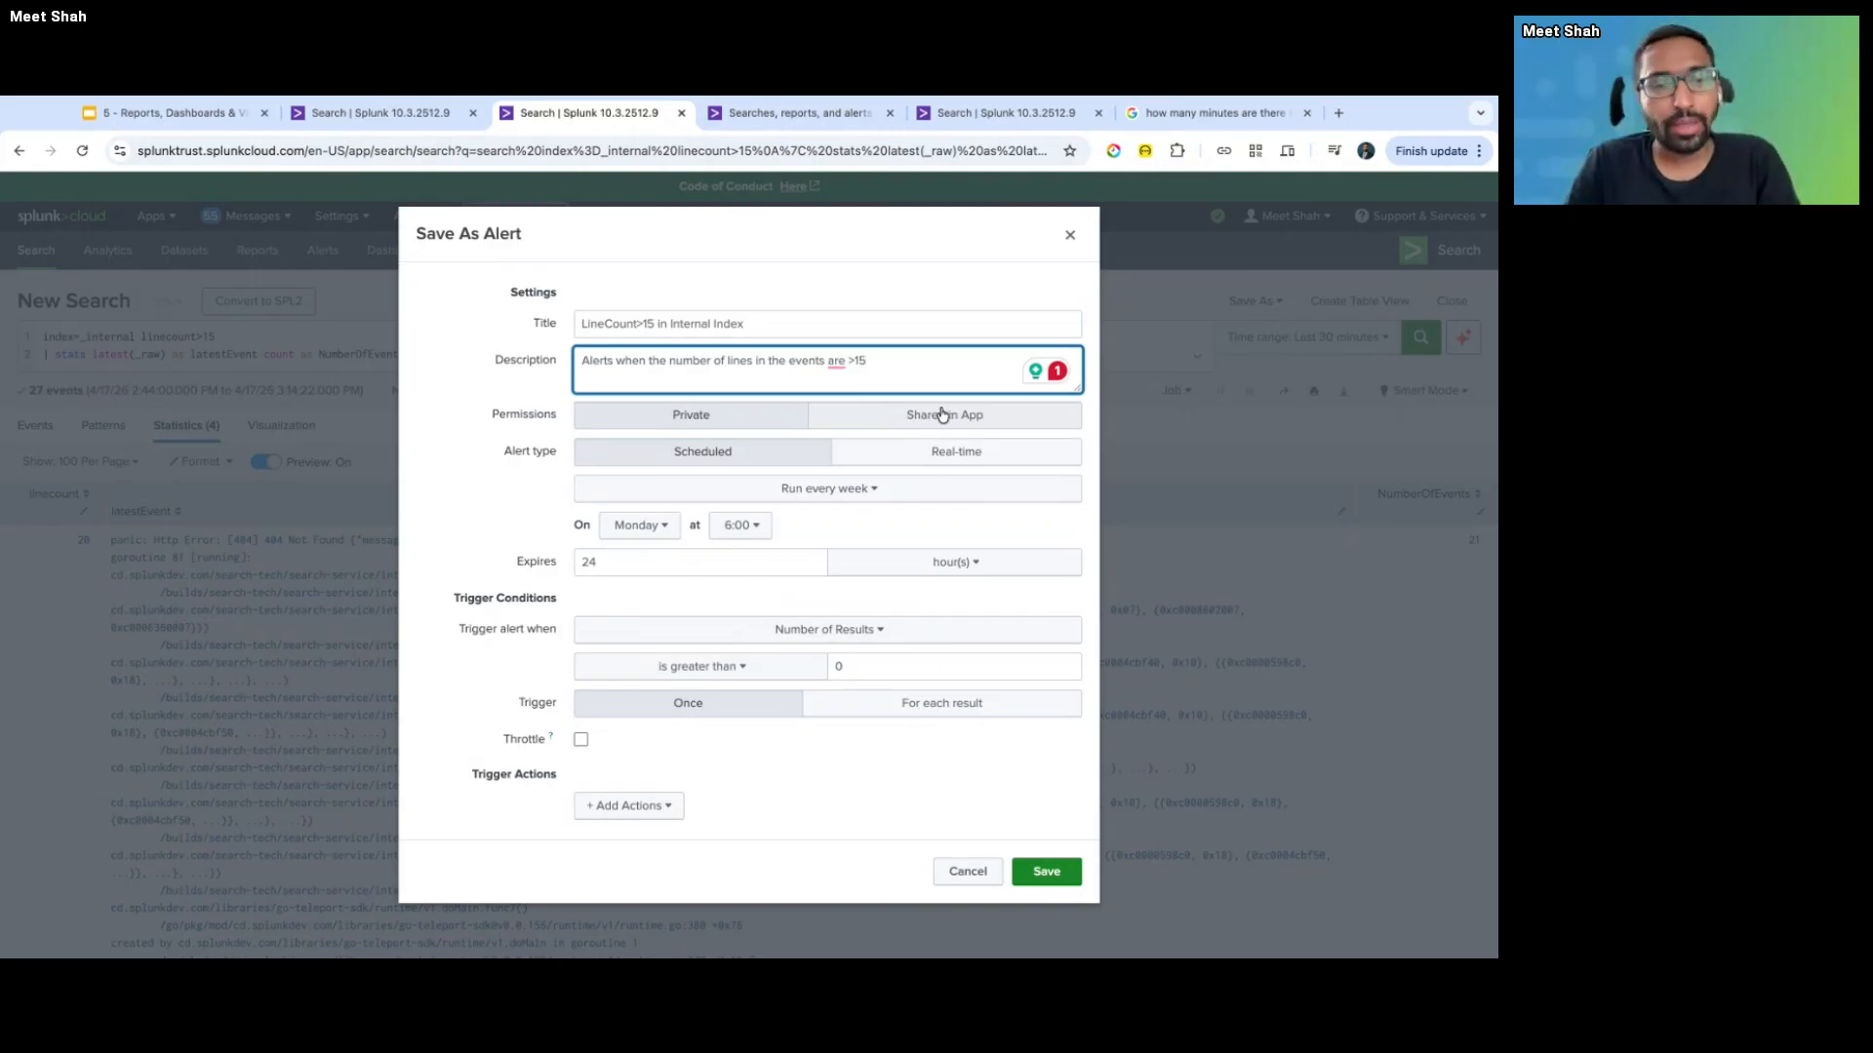
pyautogui.moveTo(836, 359)
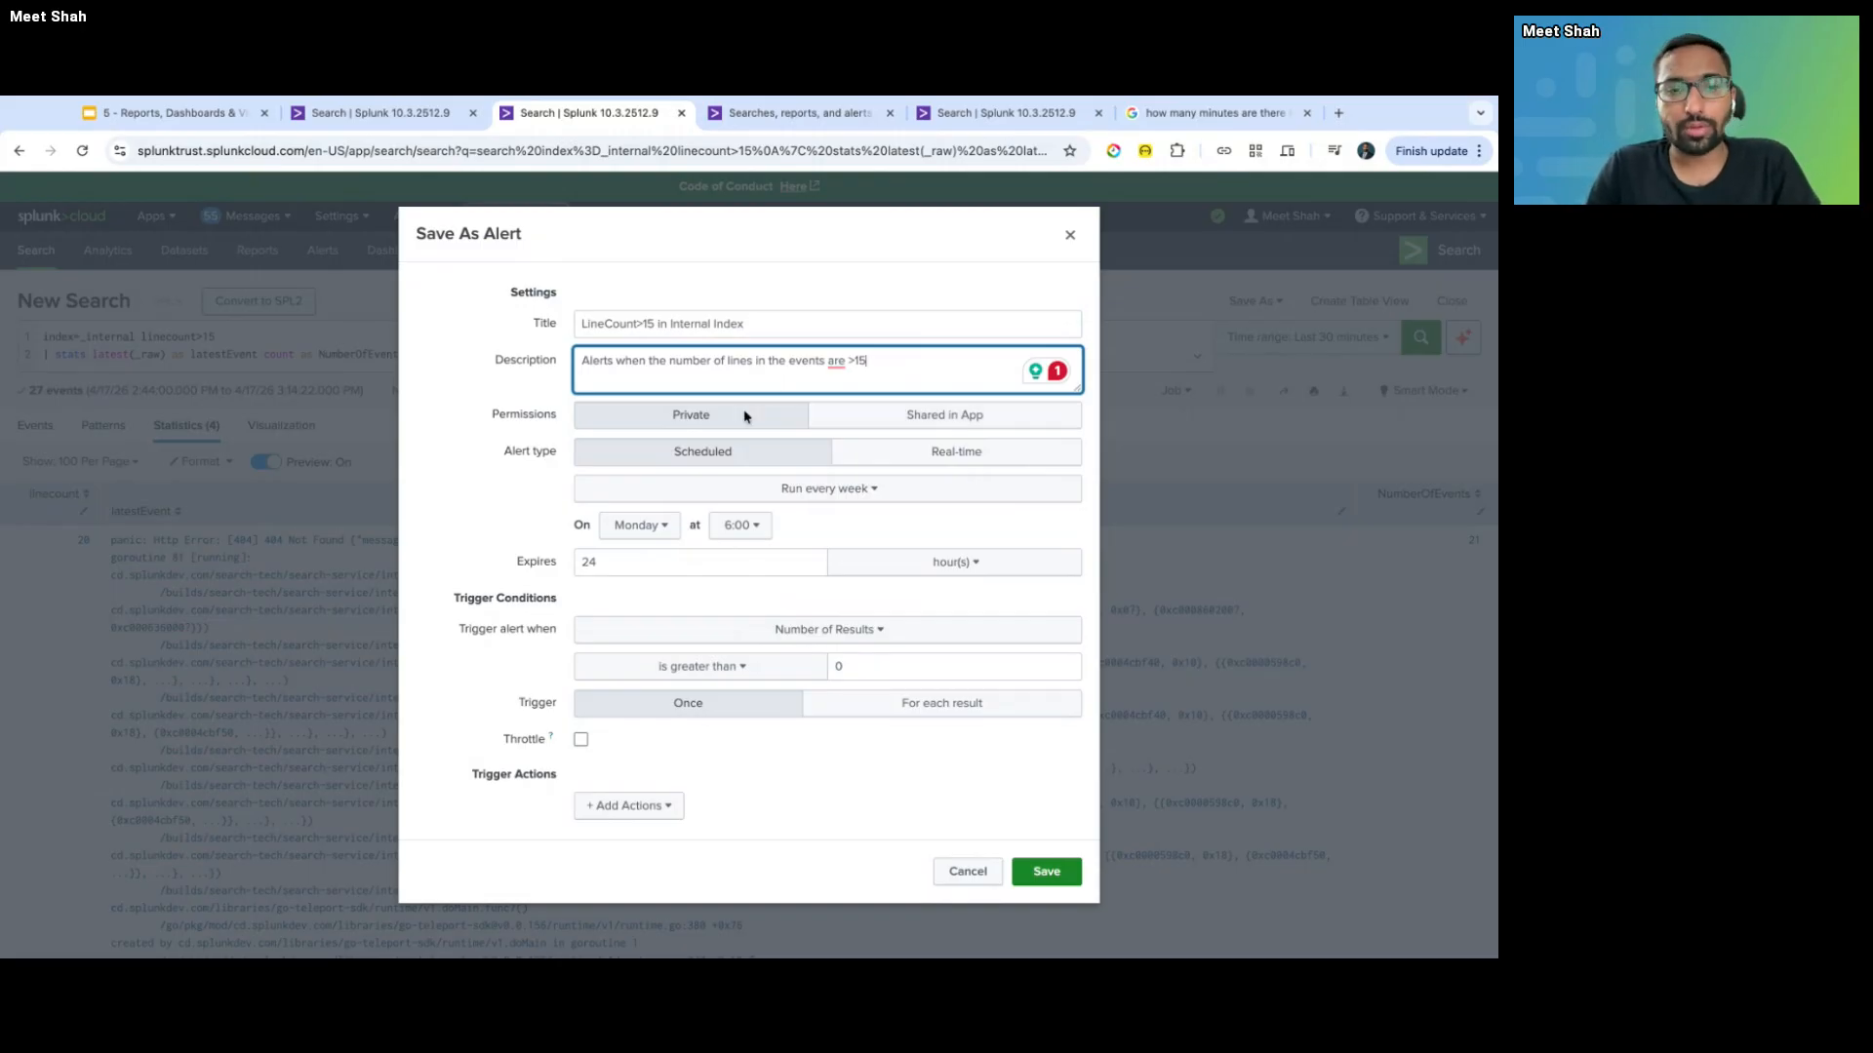
# - Keep the alert Private and scheduled weekly on Monday, then review the run-frequency choices
pyautogui.click(699, 421)
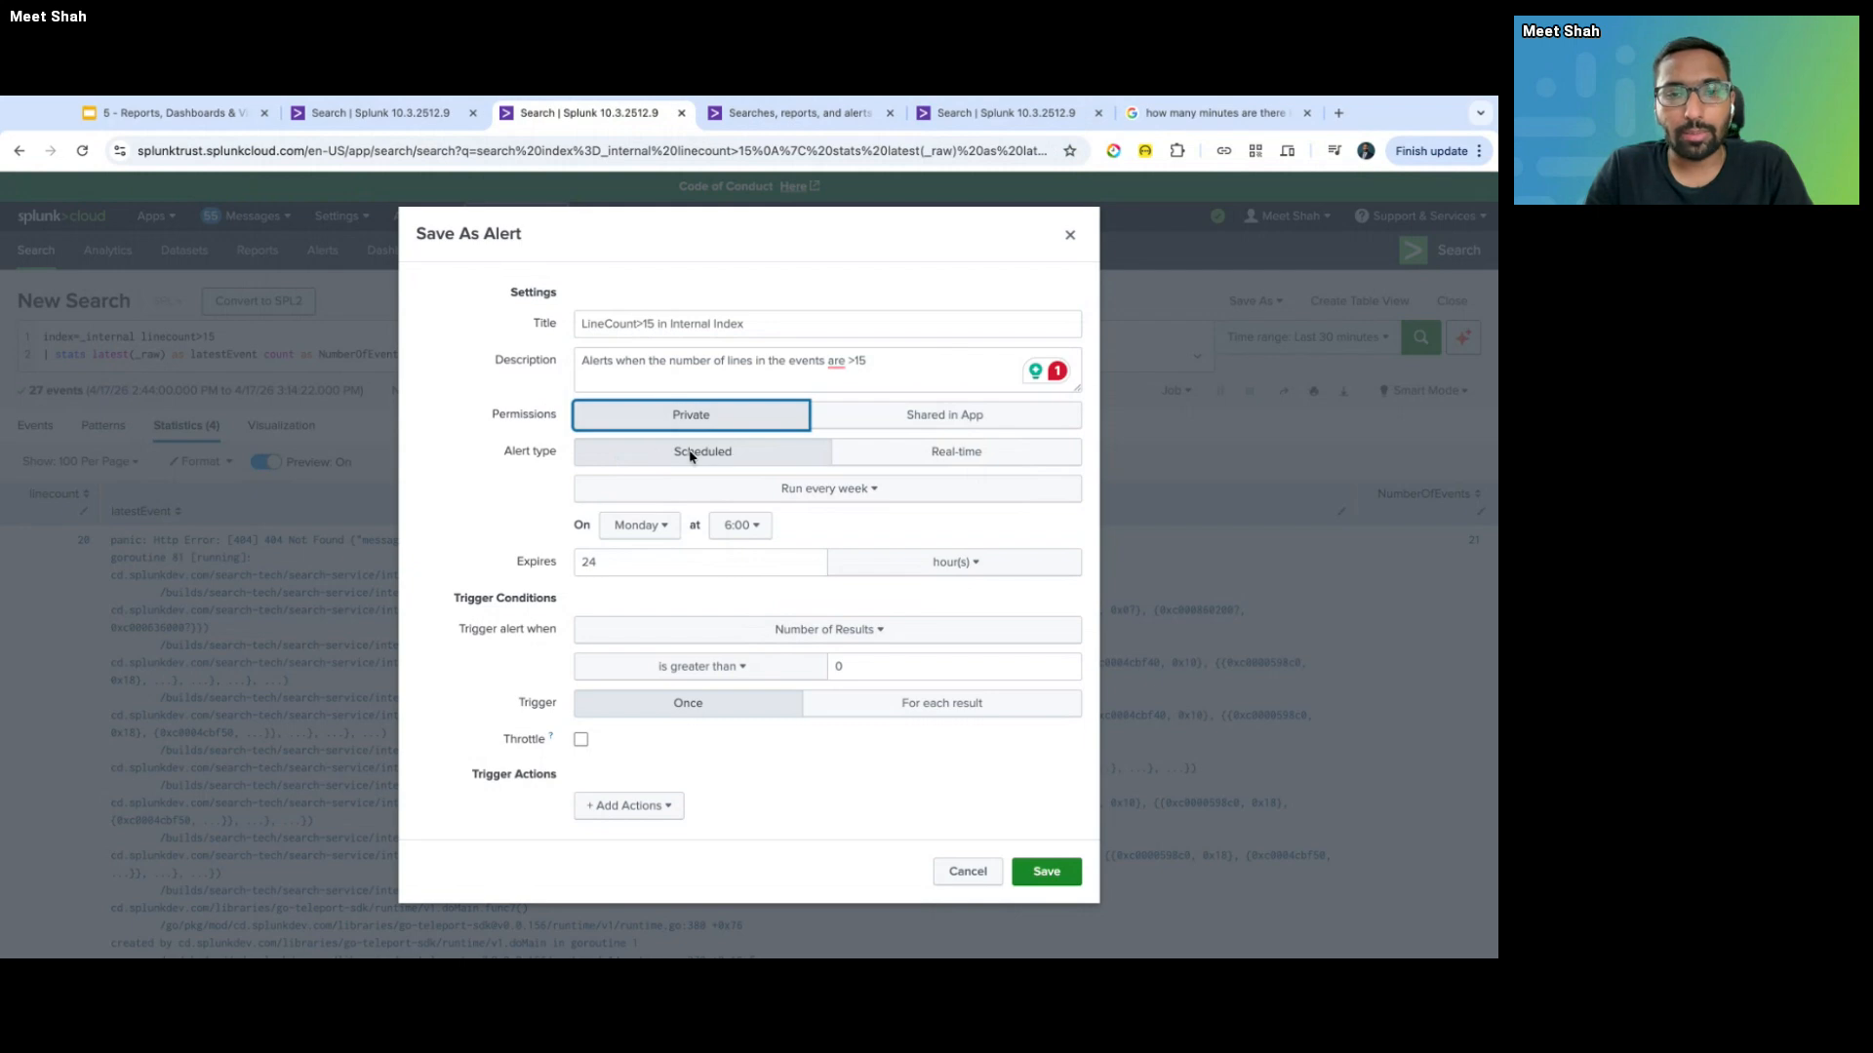
pyautogui.click(825, 497)
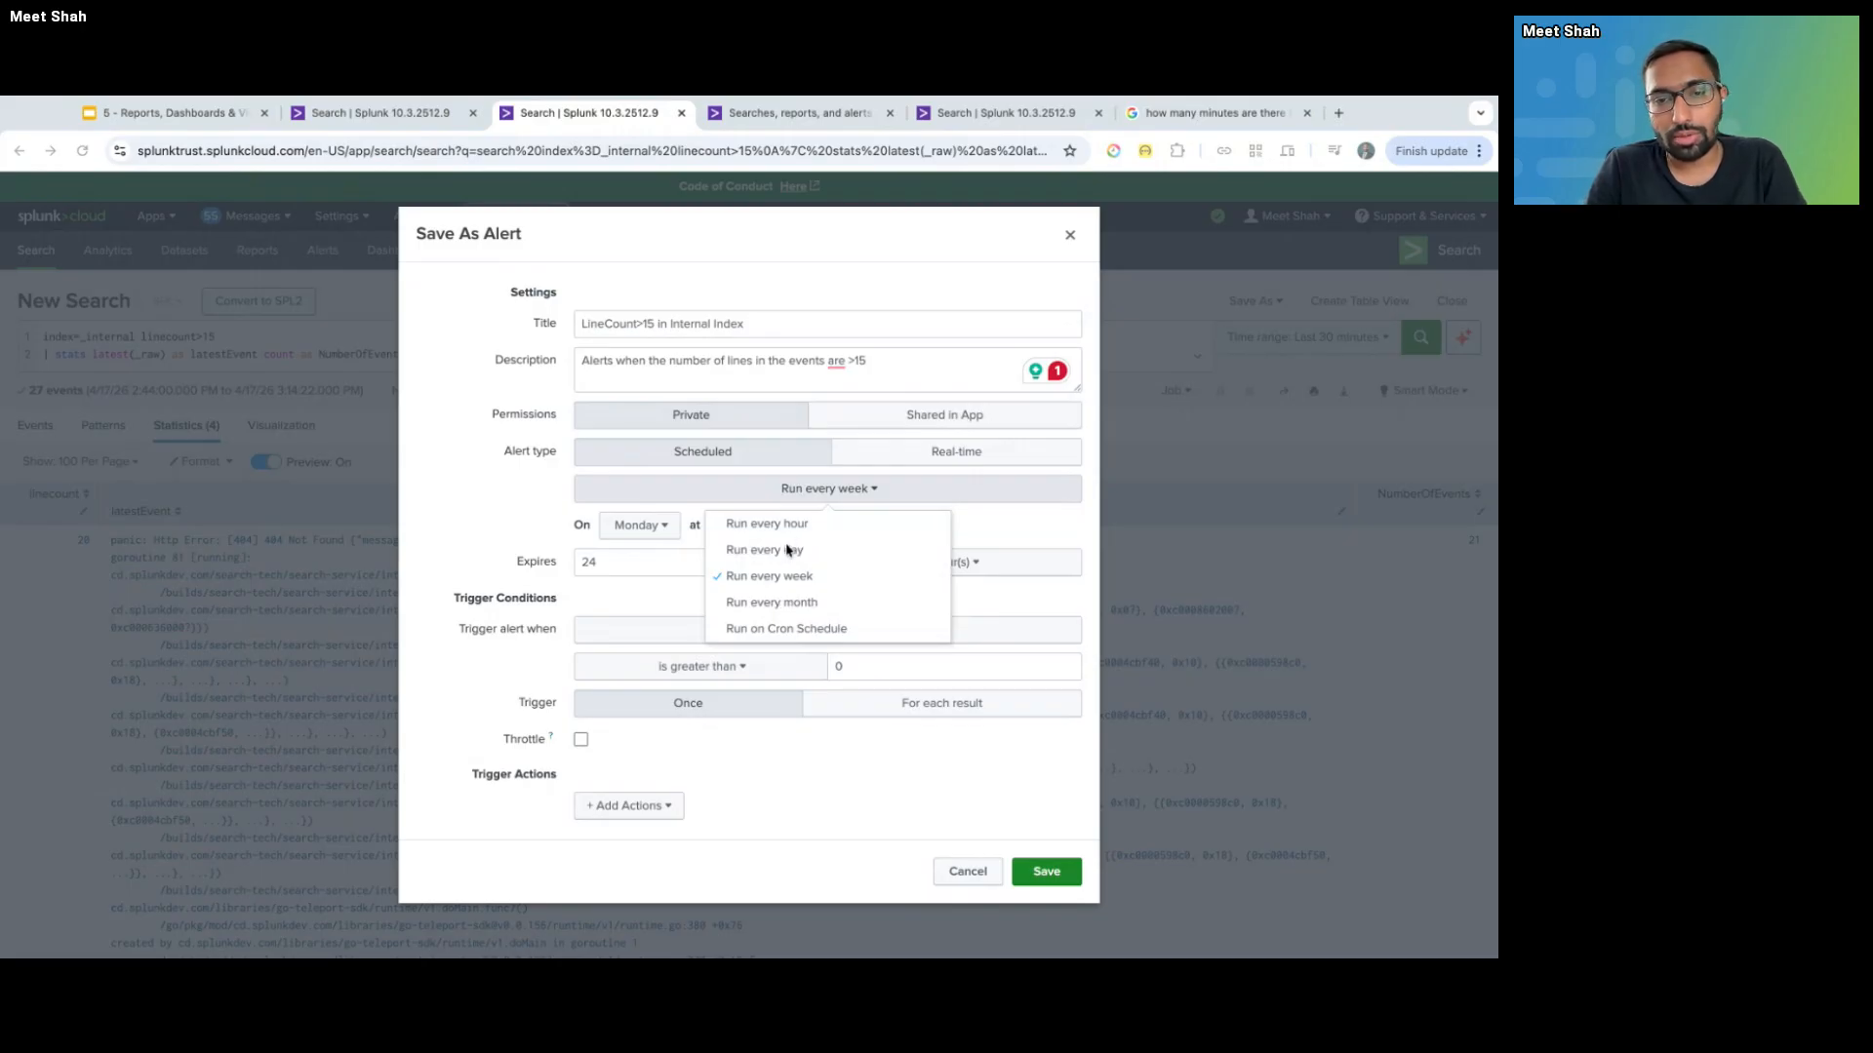
pyautogui.click(858, 486)
pyautogui.click(820, 490)
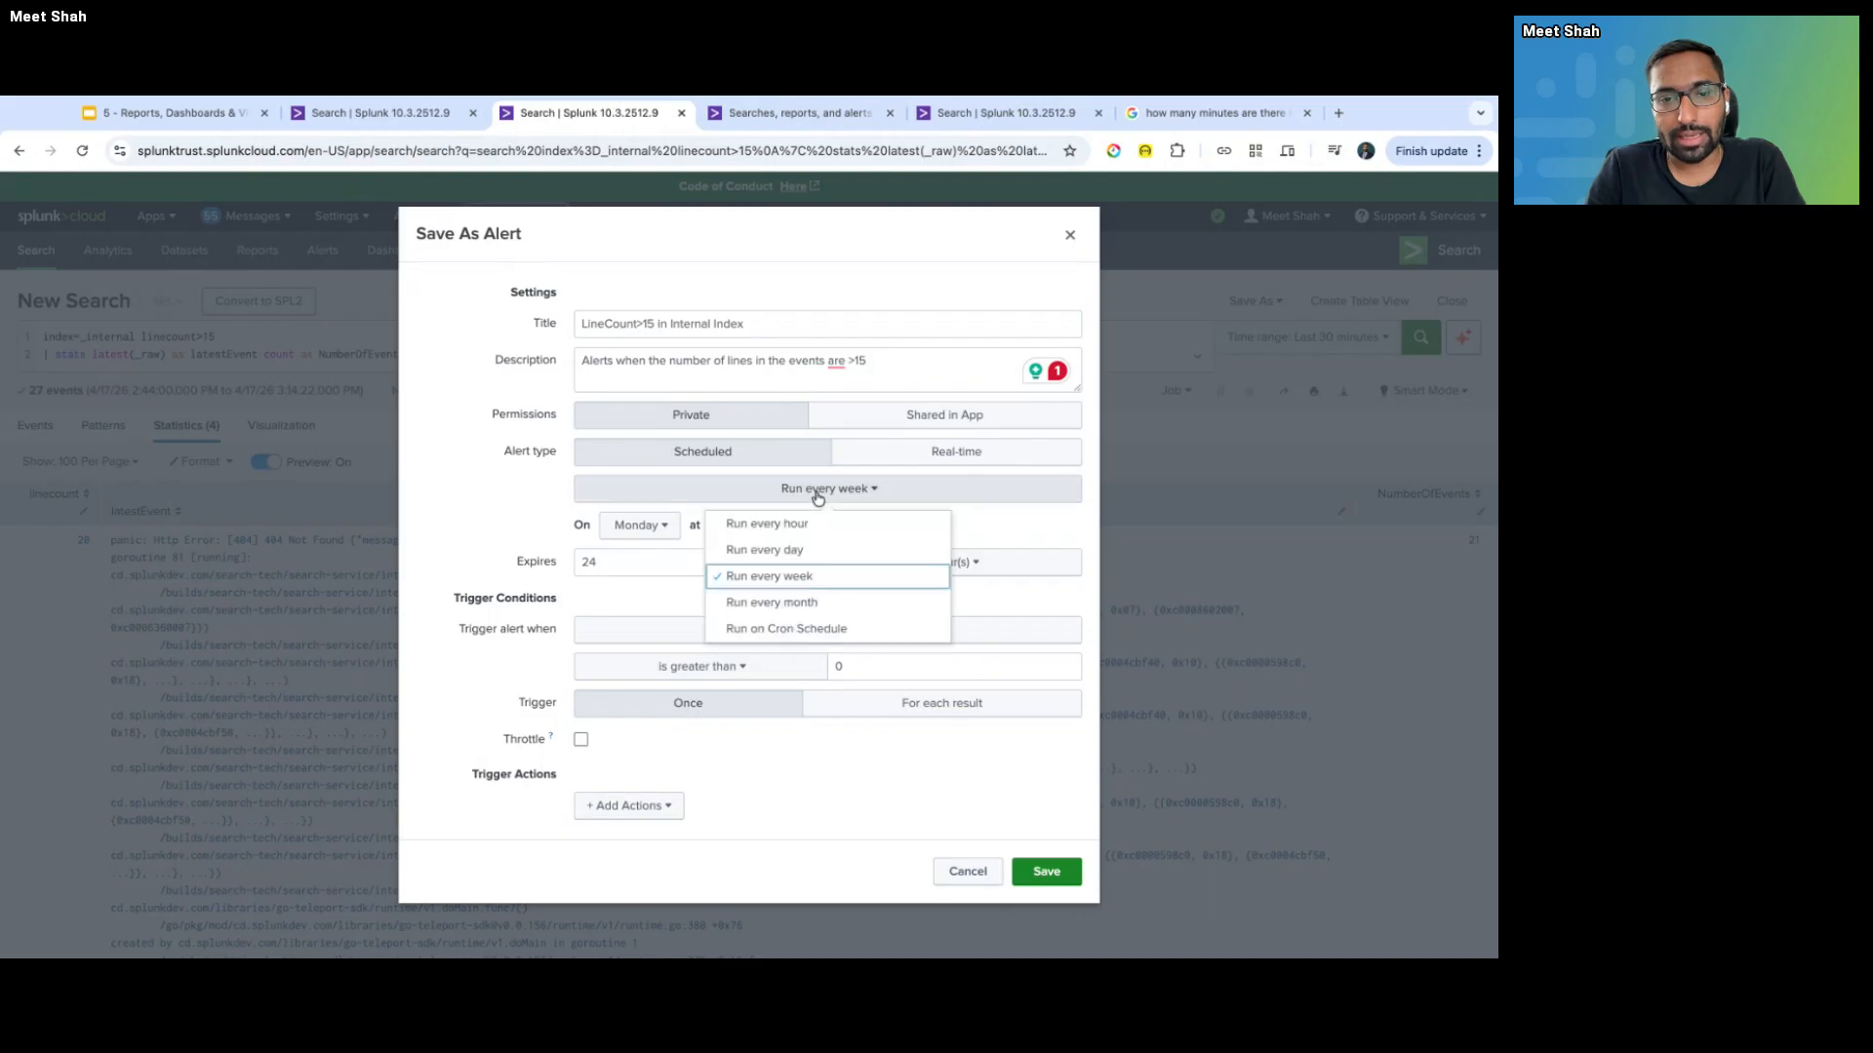
pyautogui.press('Escape')
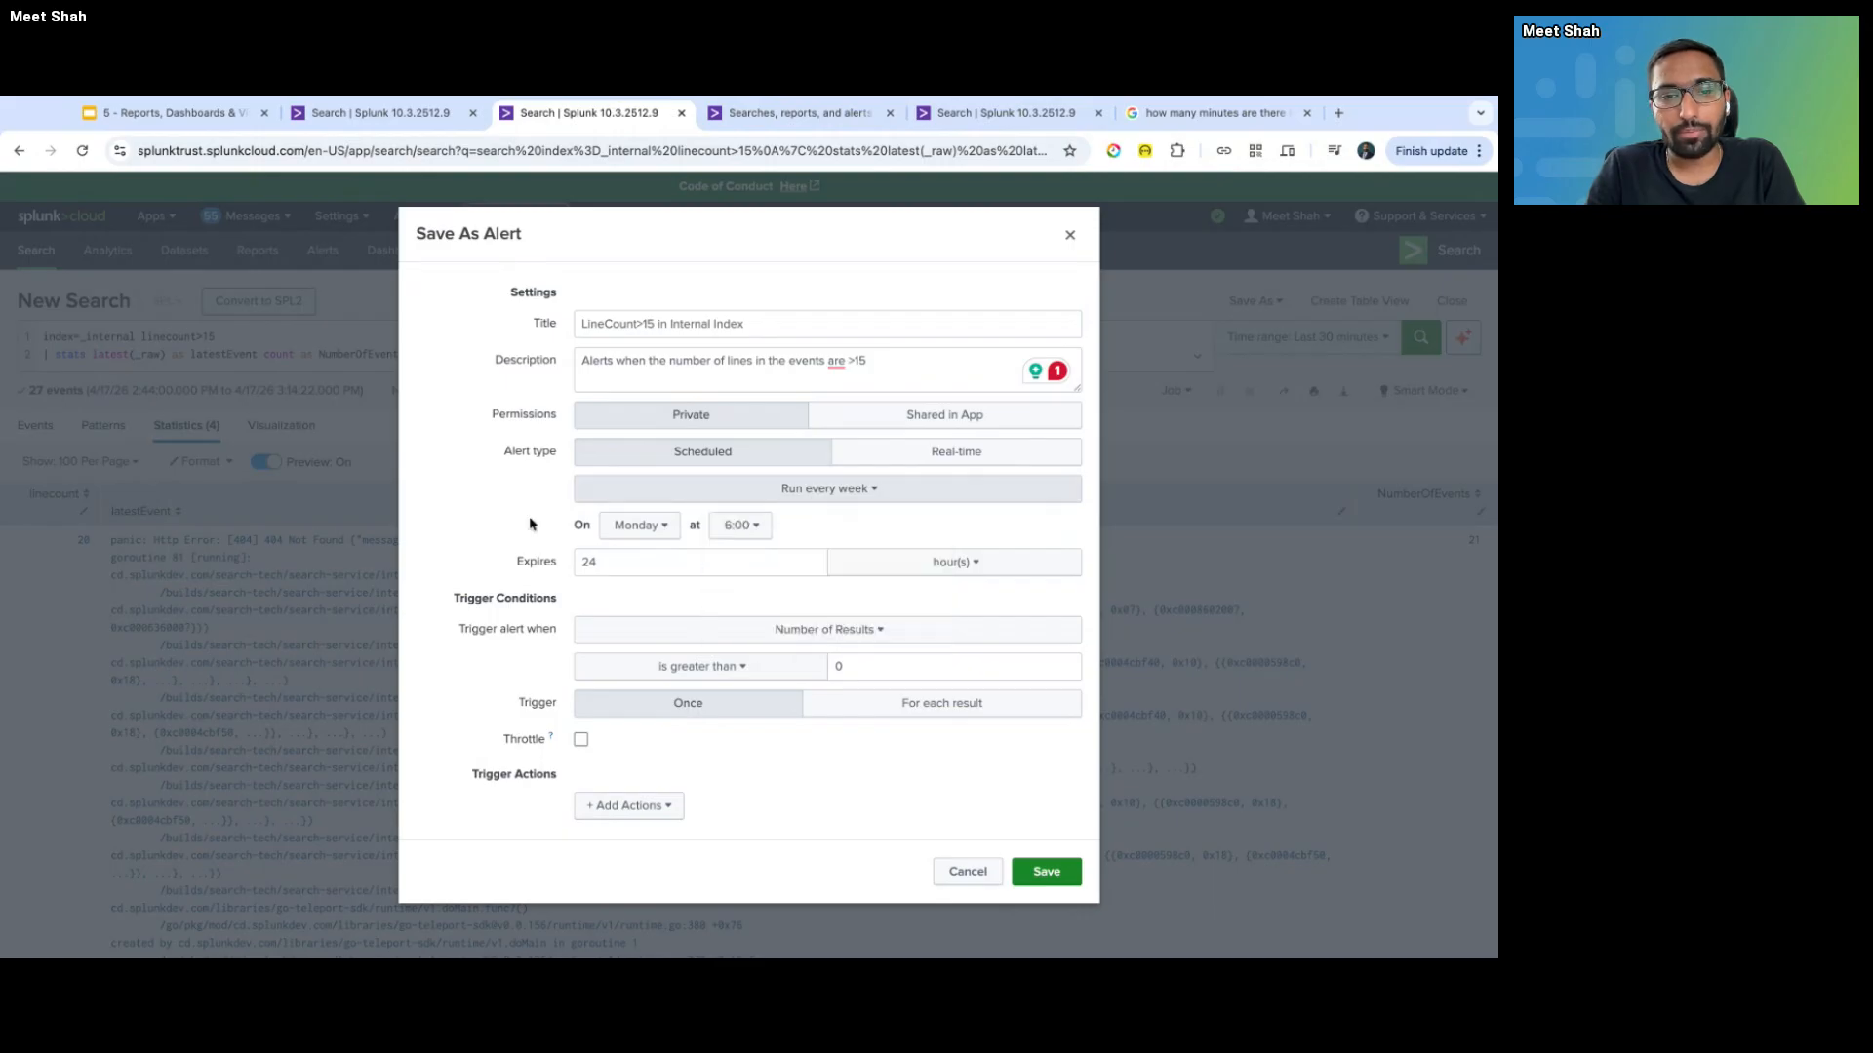
pyautogui.click(646, 531)
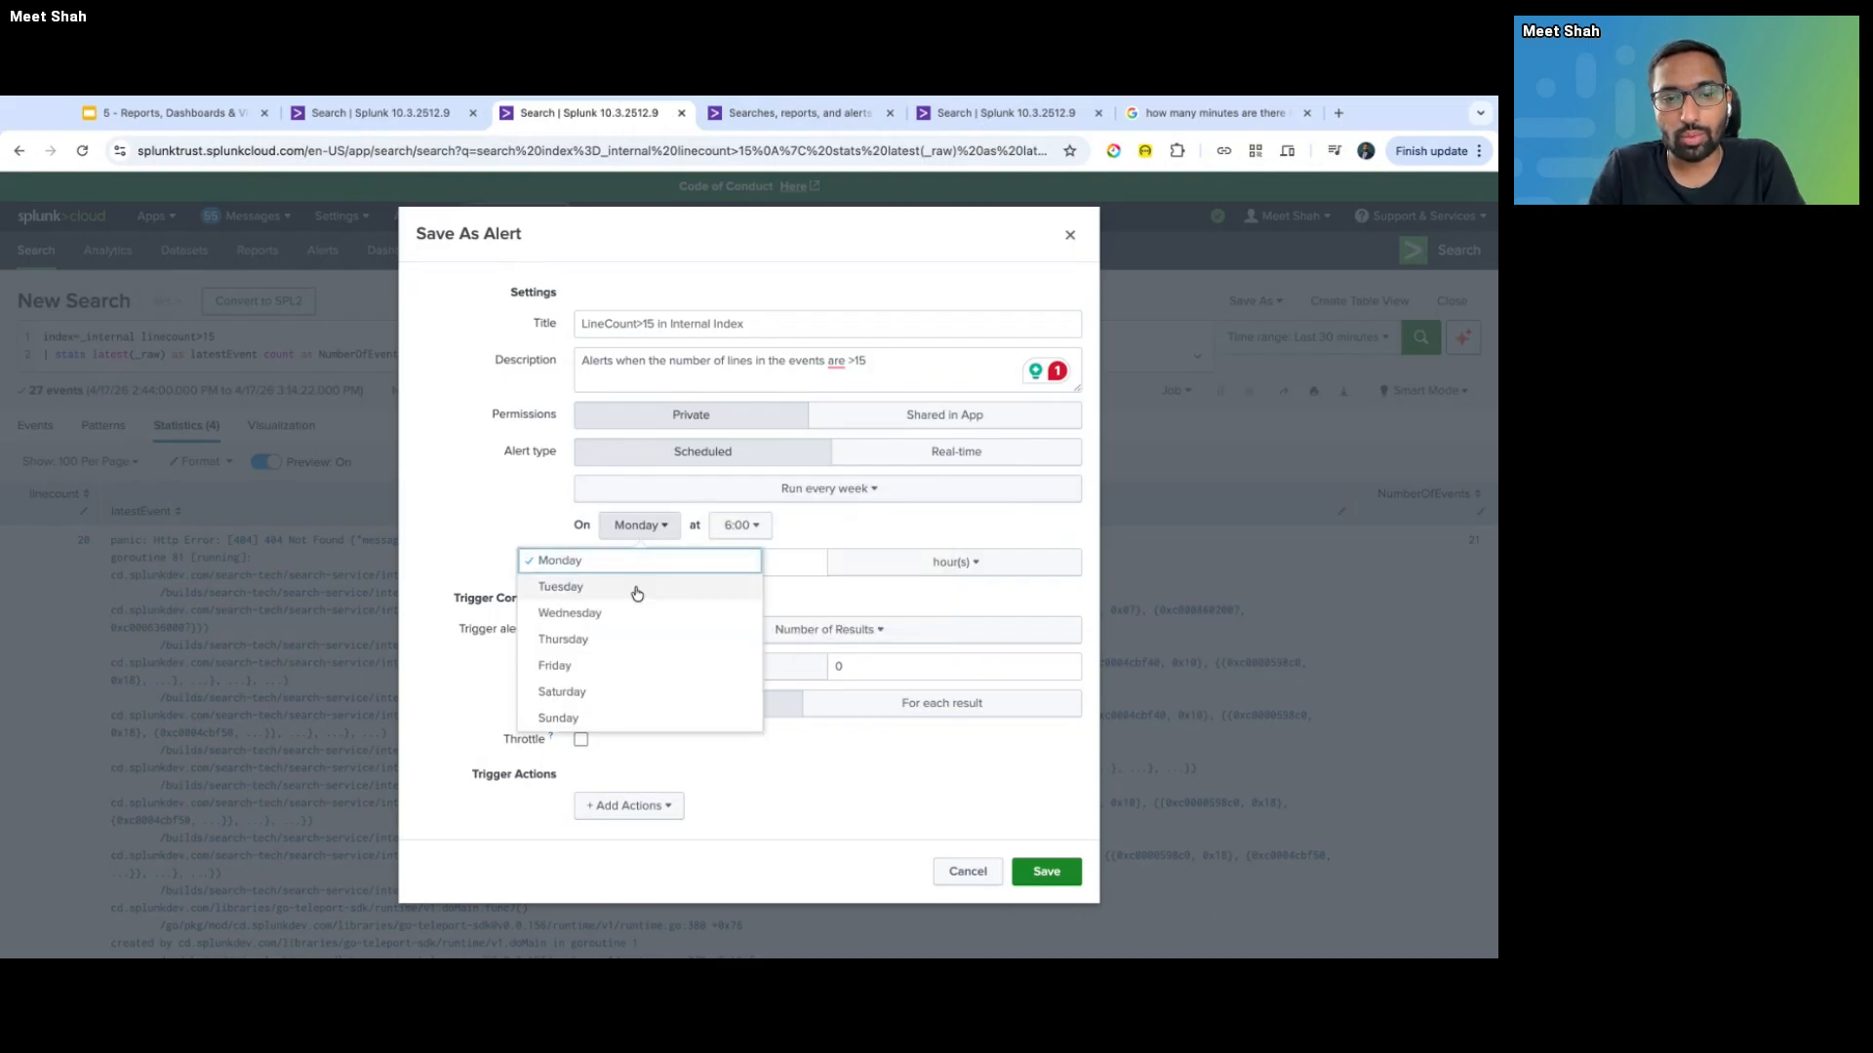
pyautogui.click(886, 527)
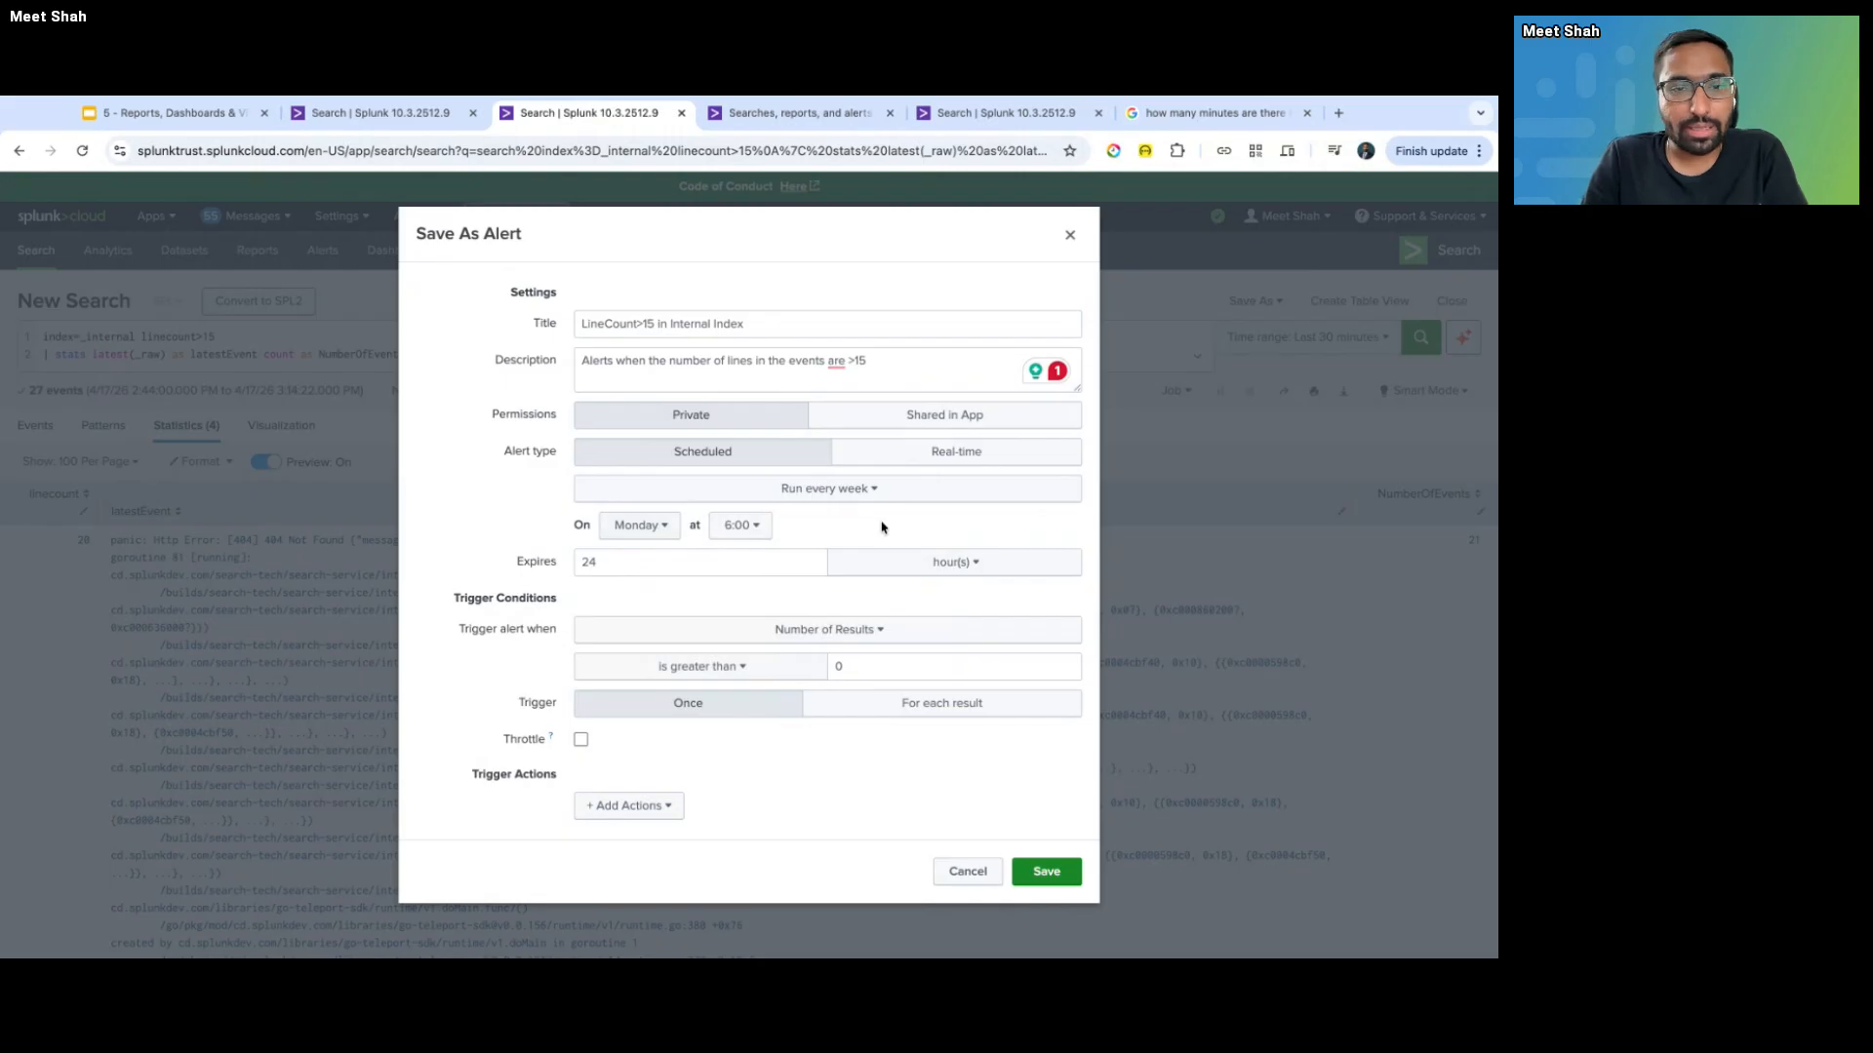
pyautogui.click(869, 492)
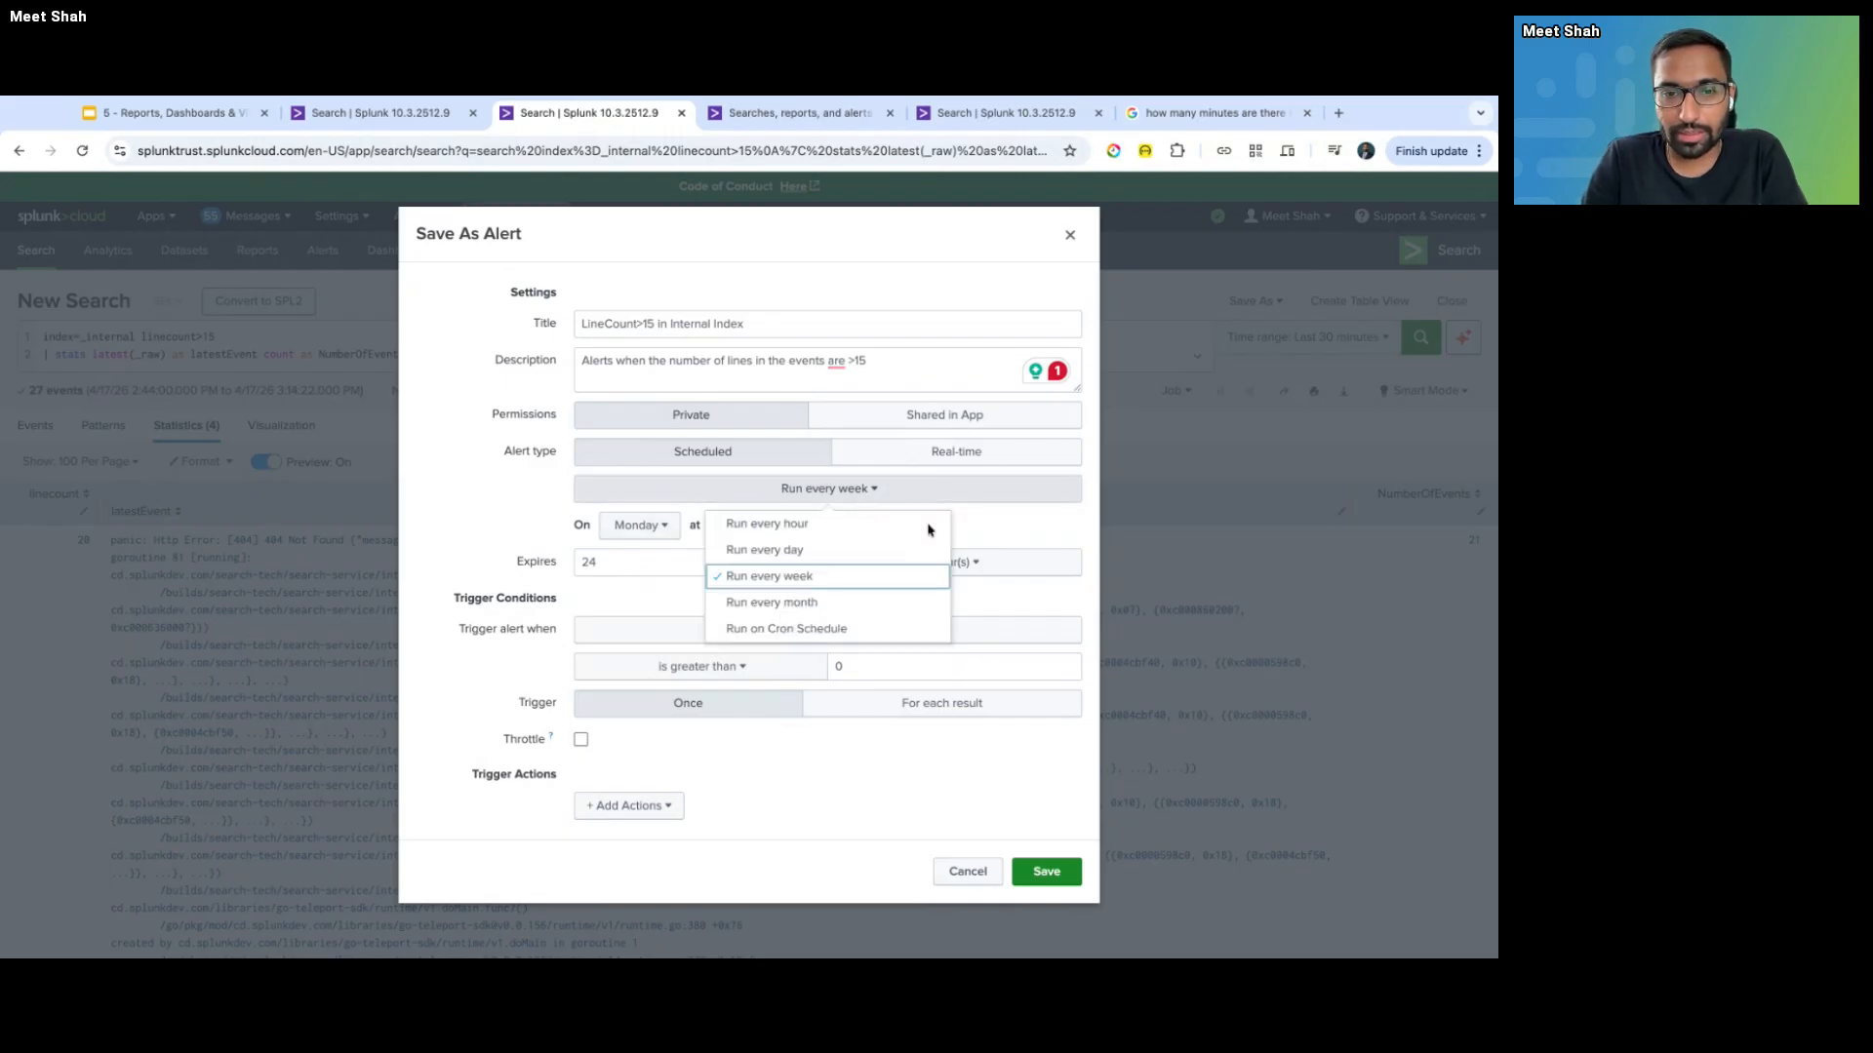
# - Choose Run on Cron Schedule and leave the time range at the last 30 minutes
pyautogui.click(838, 630)
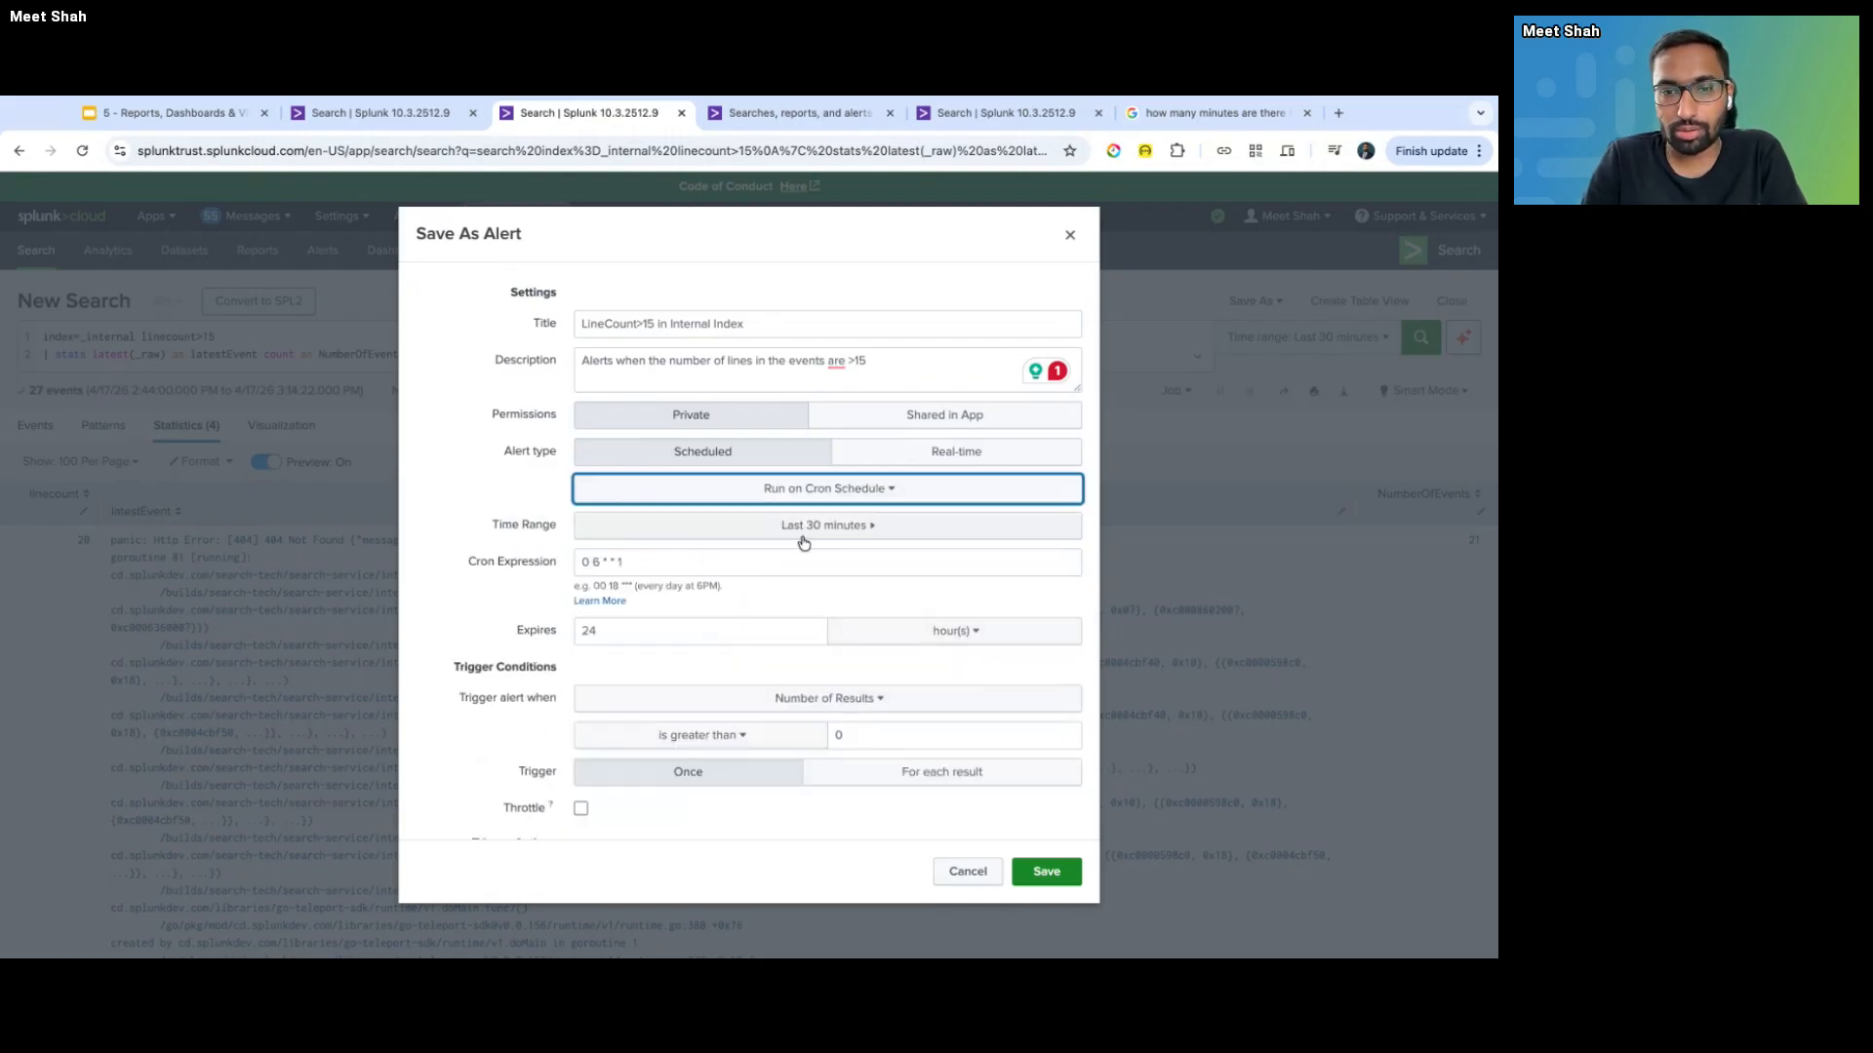
pyautogui.click(804, 542)
pyautogui.click(589, 305)
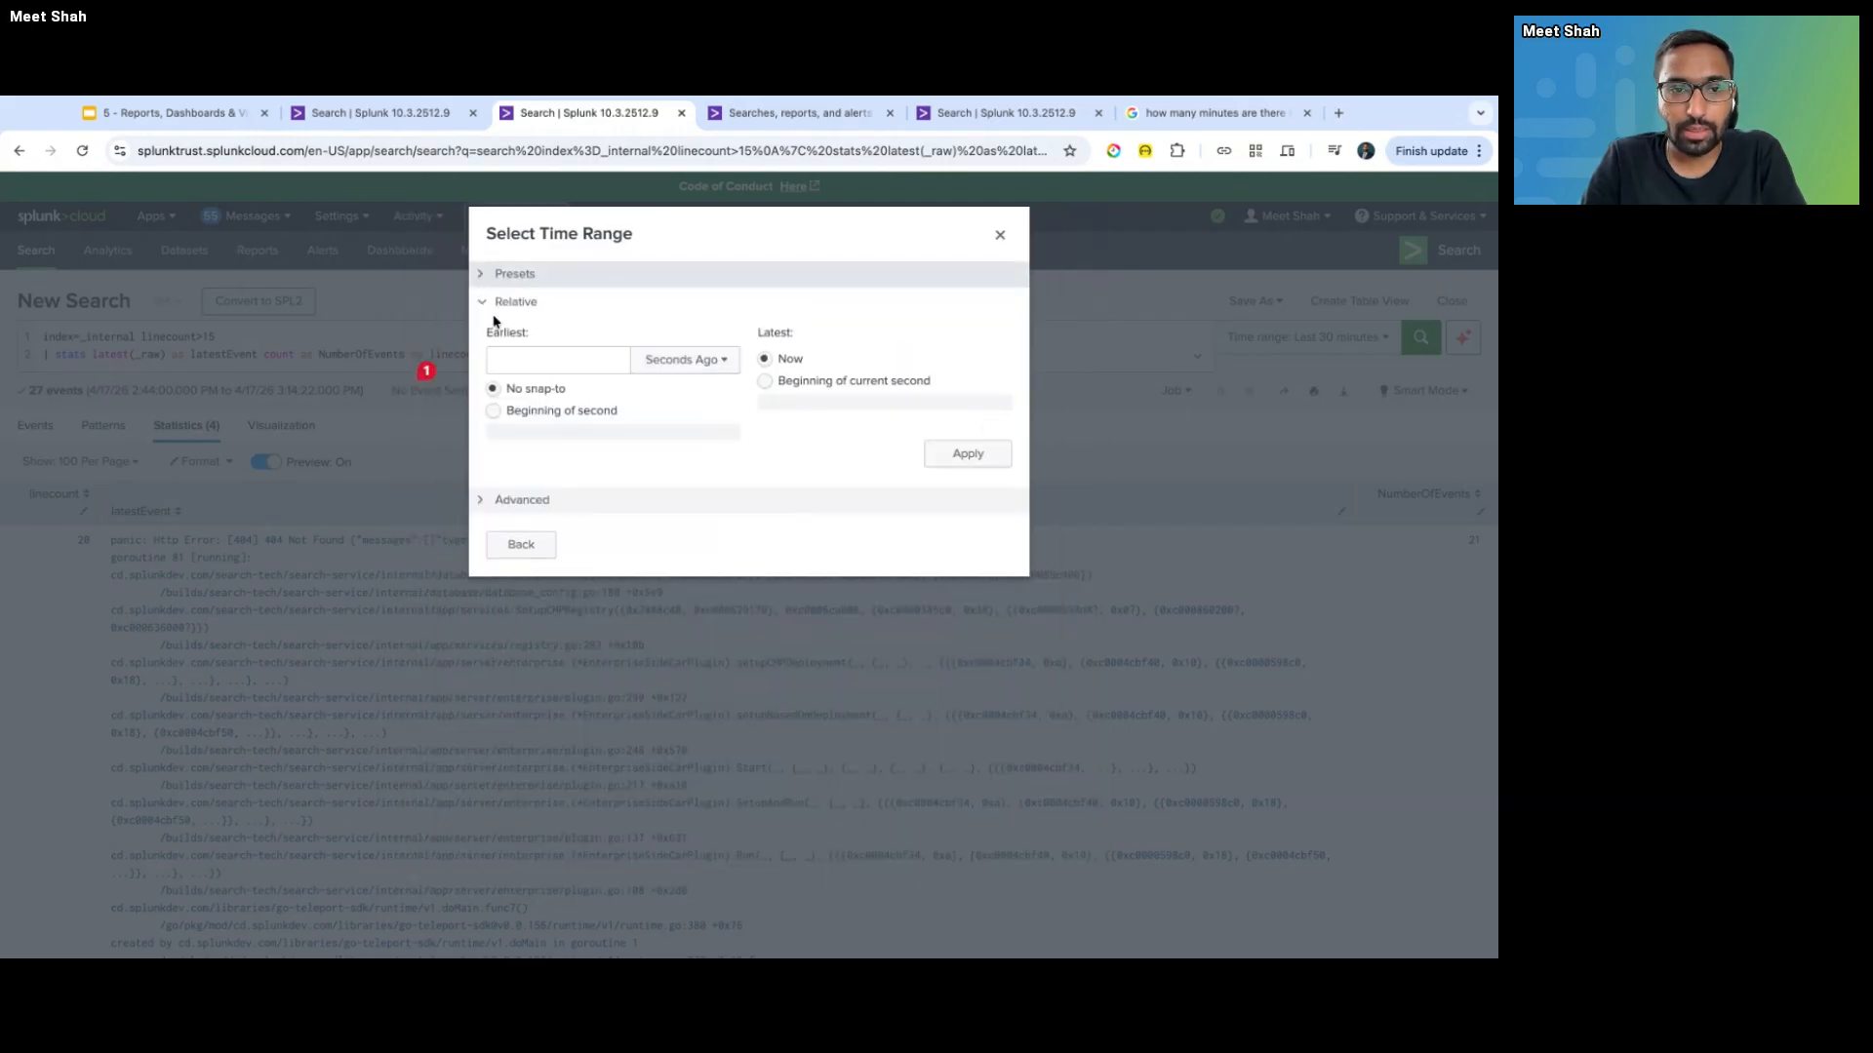
pyautogui.click(498, 543)
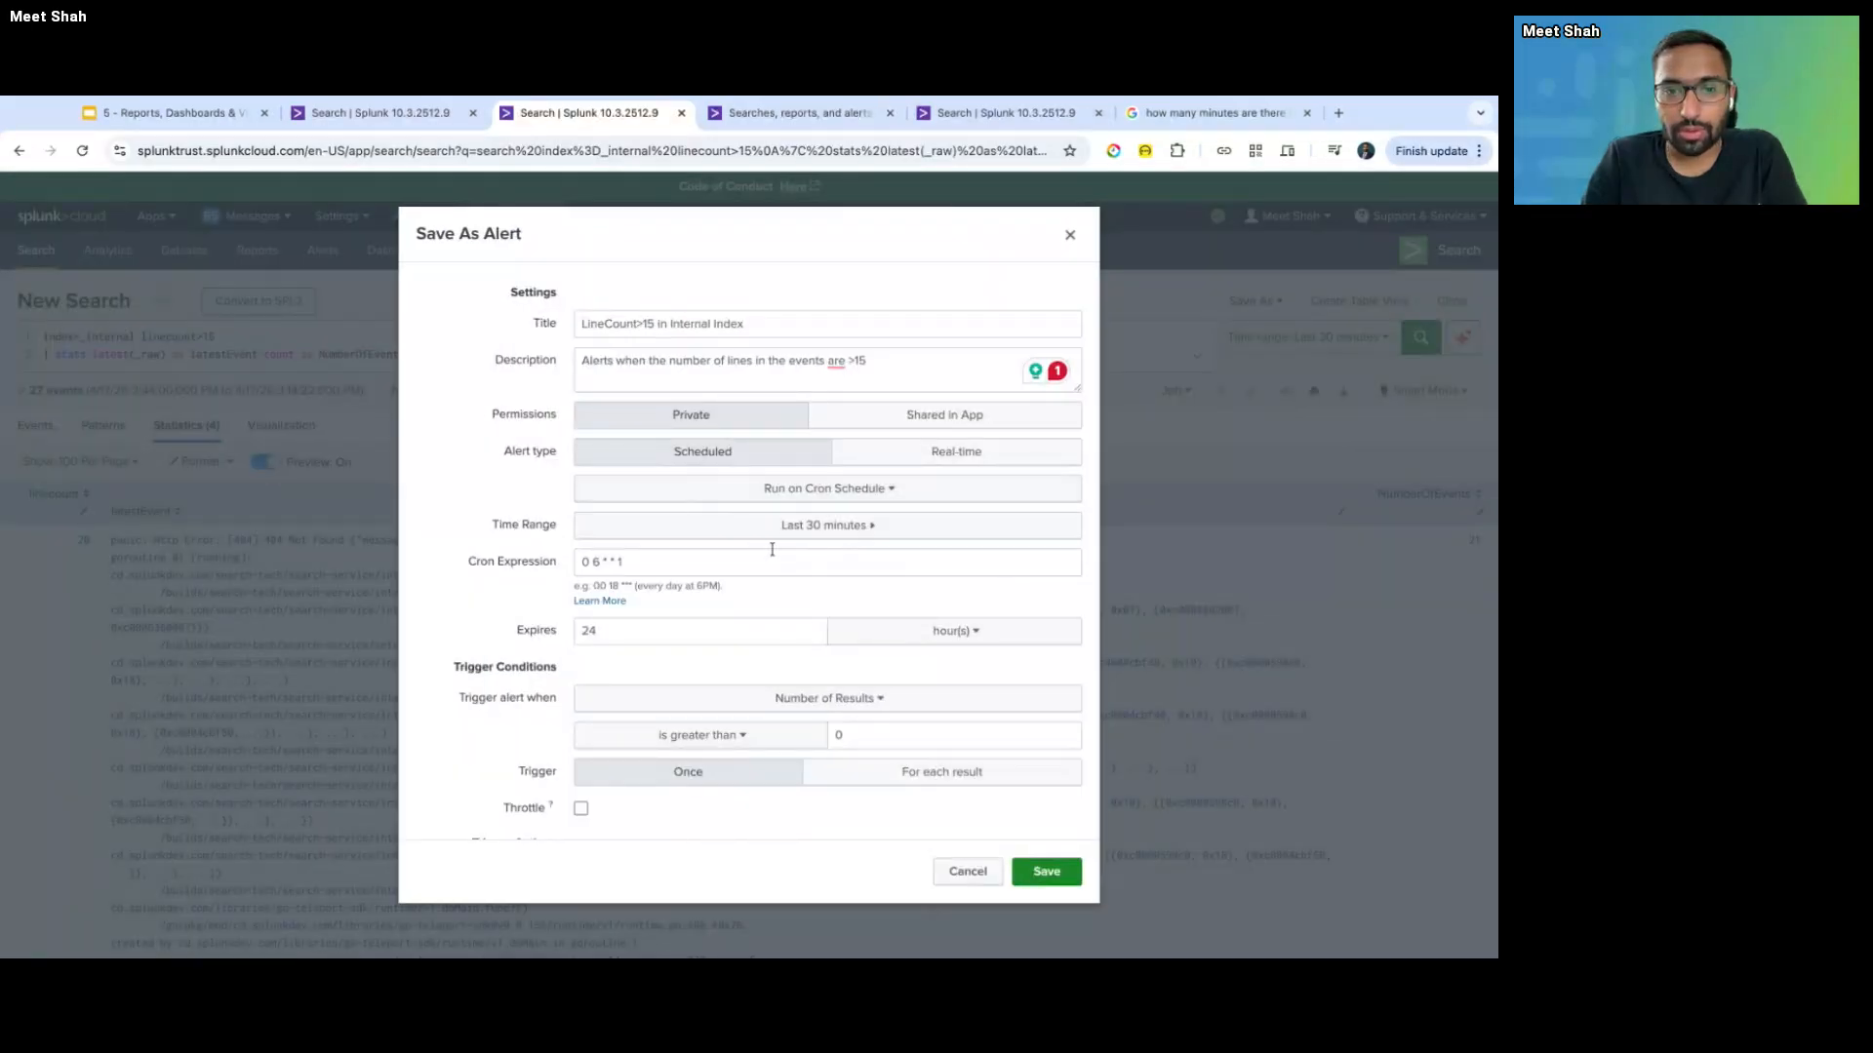
# - Change the cron expression to */5 * * * *
pyautogui.click(600, 562)
pyautogui.press('BackSpace')
pyautogui.write('*')
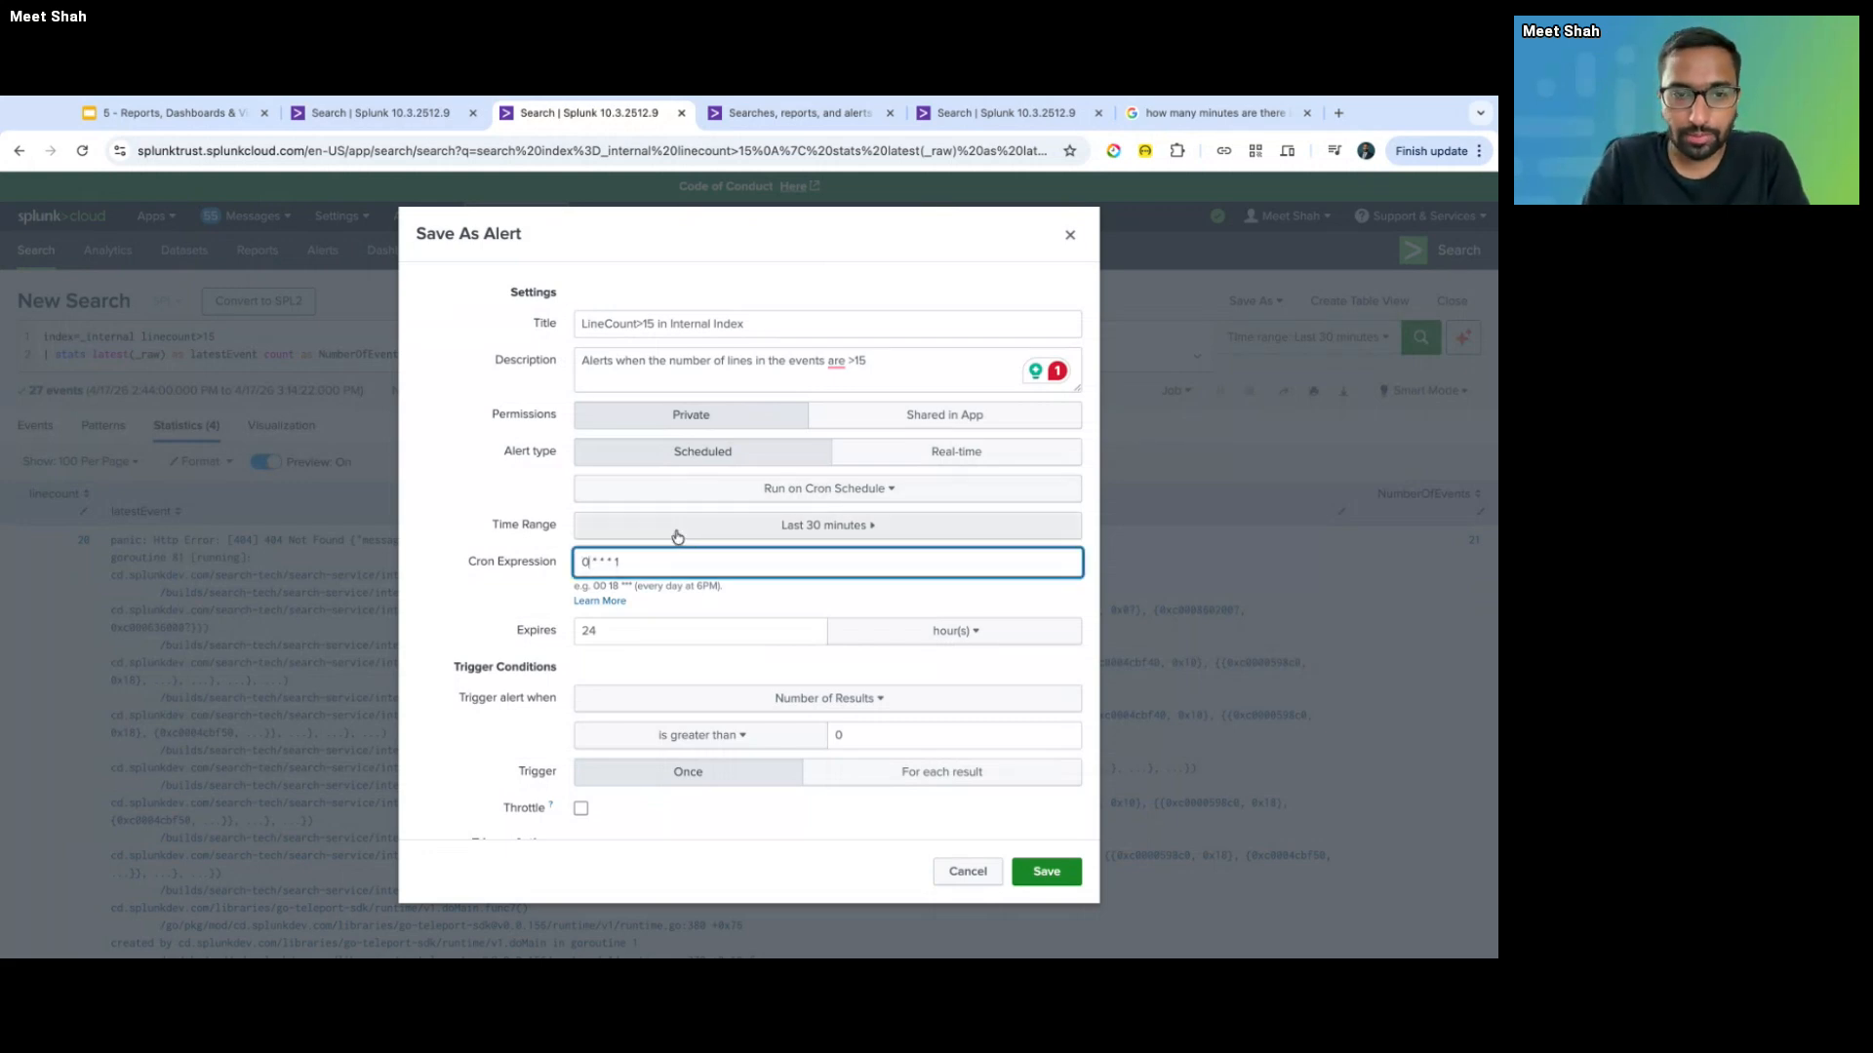
pyautogui.write('*/5')
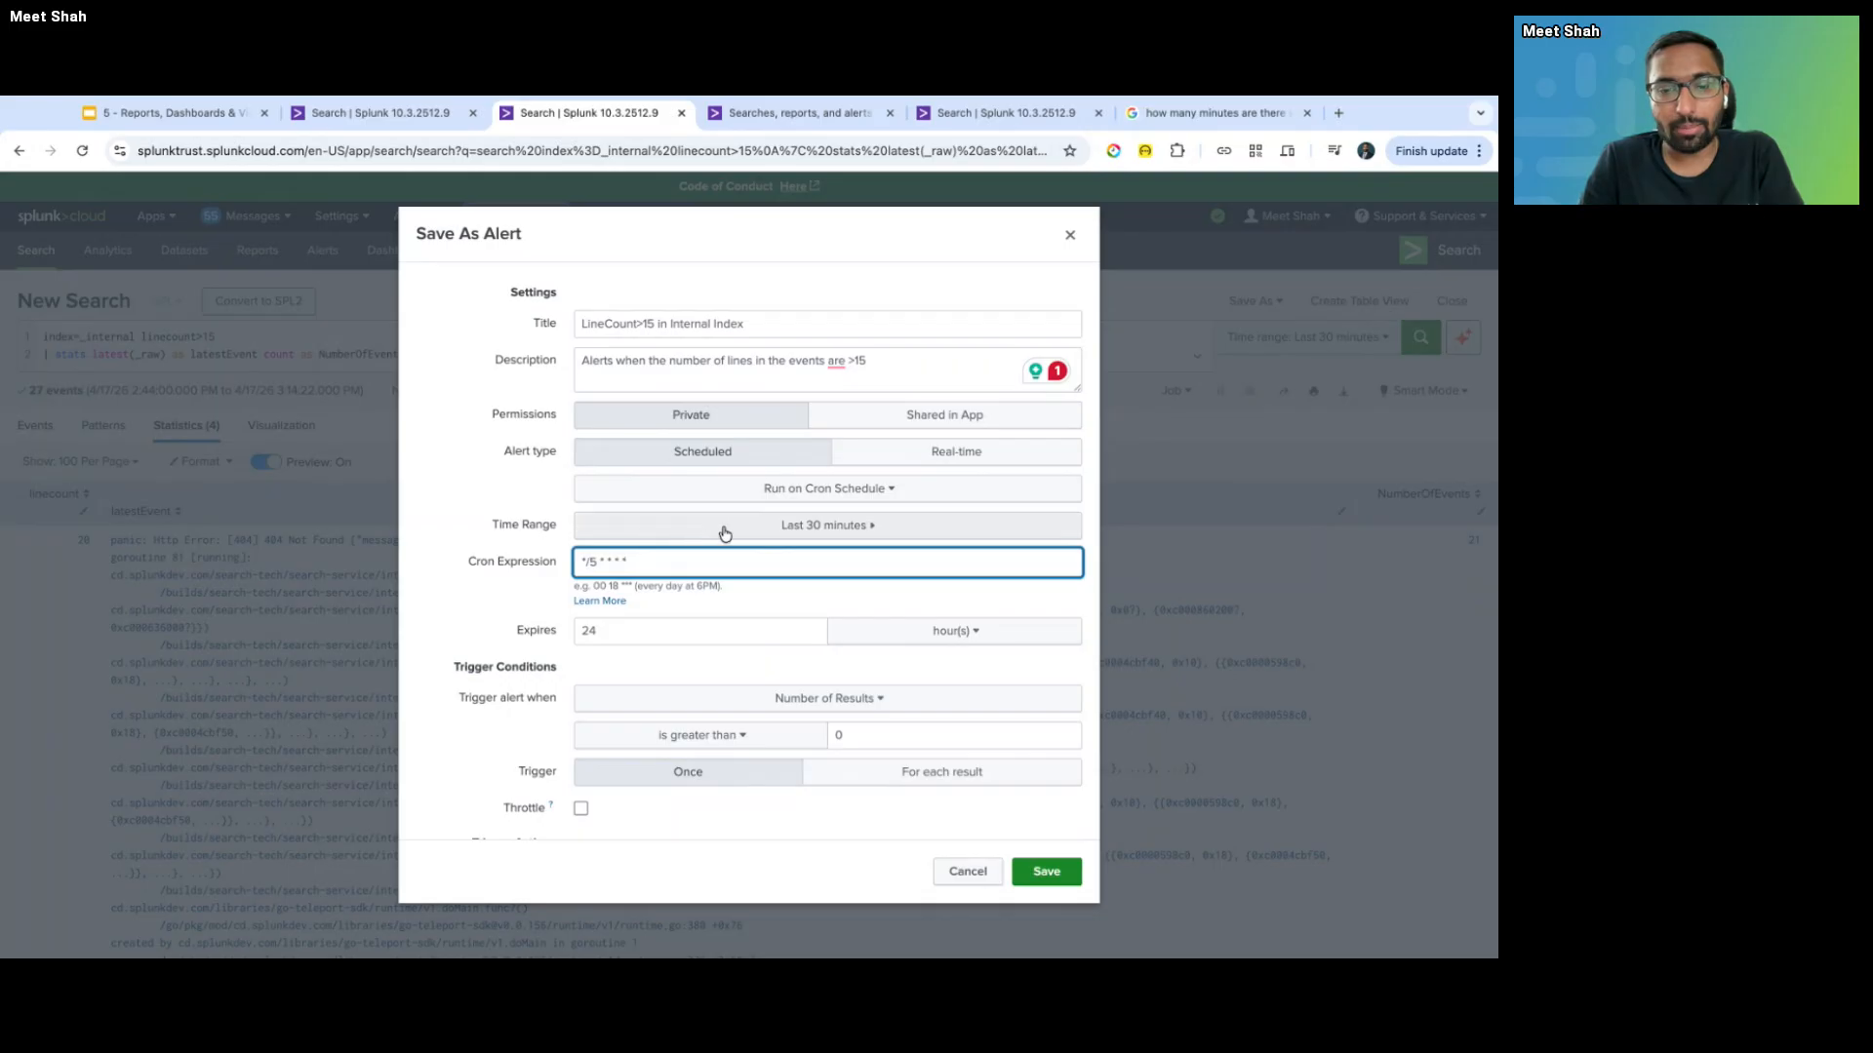
pyautogui.write('*')
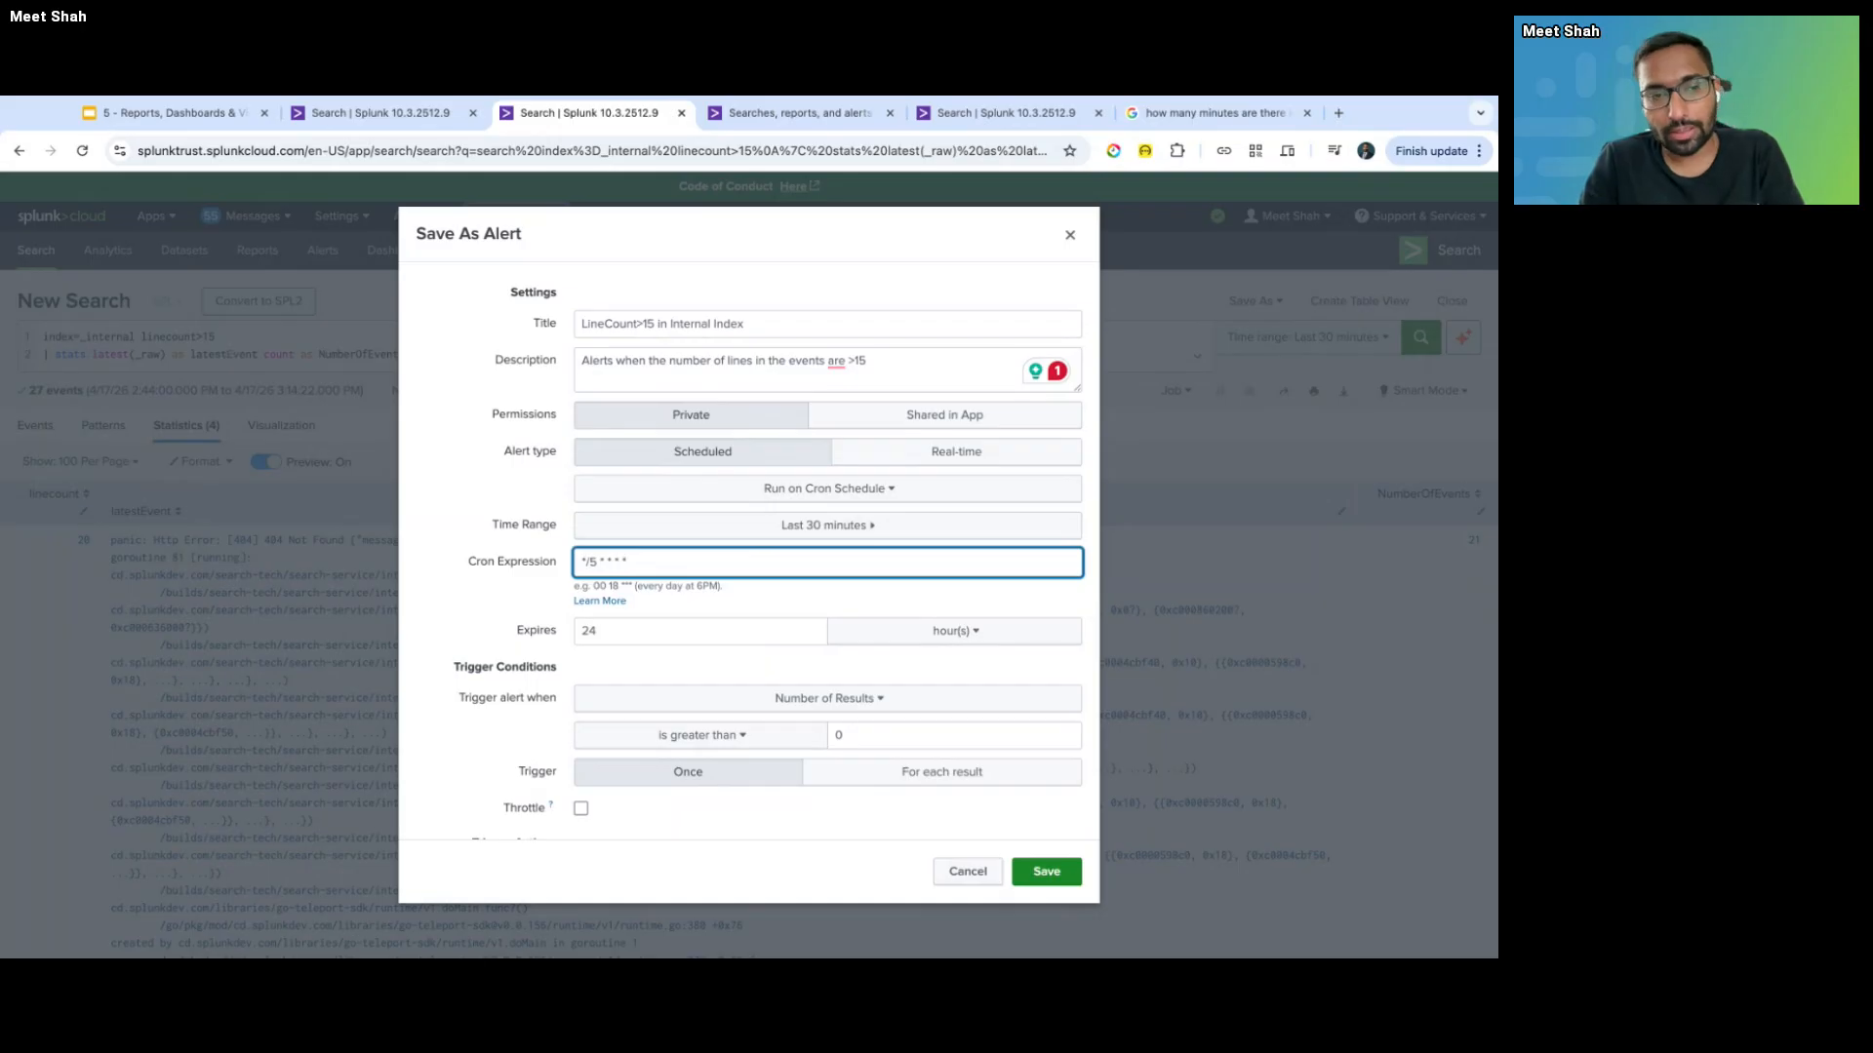
pyautogui.scroll(-2, 588, 632)
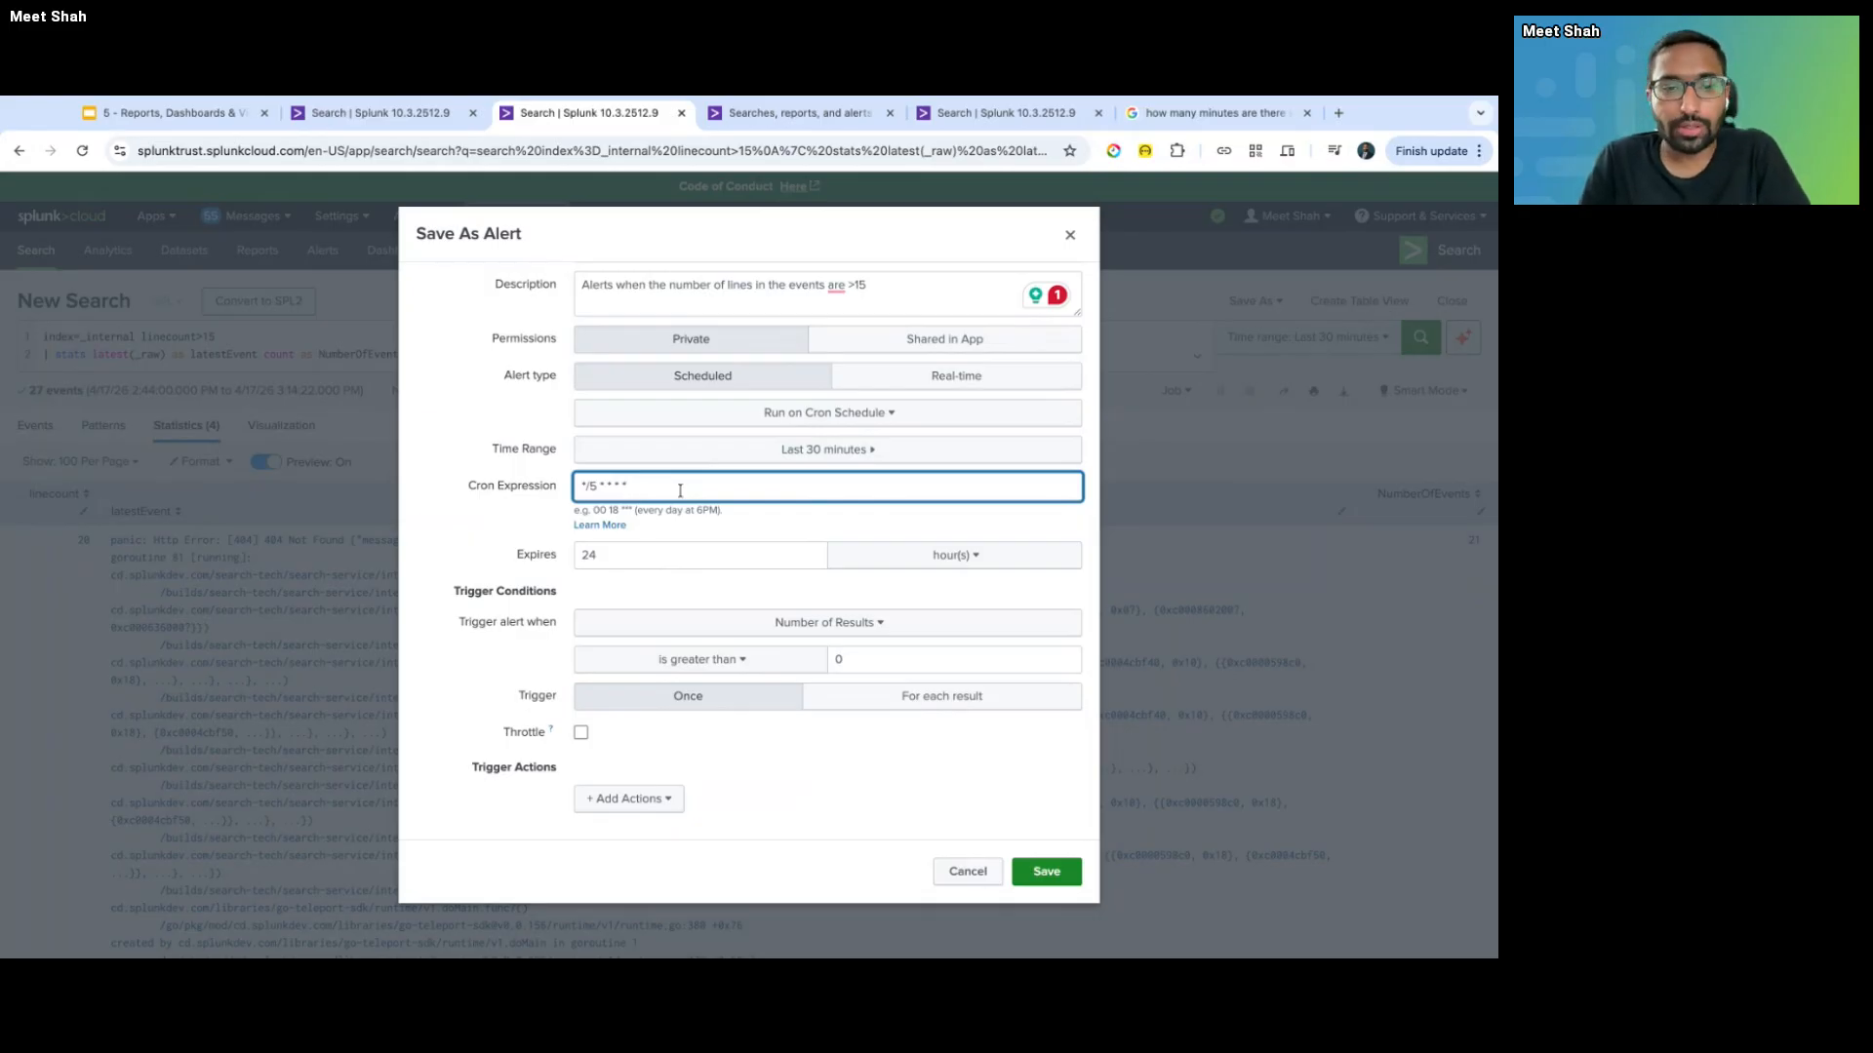
# - Review the expiration and trigger conditions, keeping the alert set to trigger once per search
pyautogui.click(634, 557)
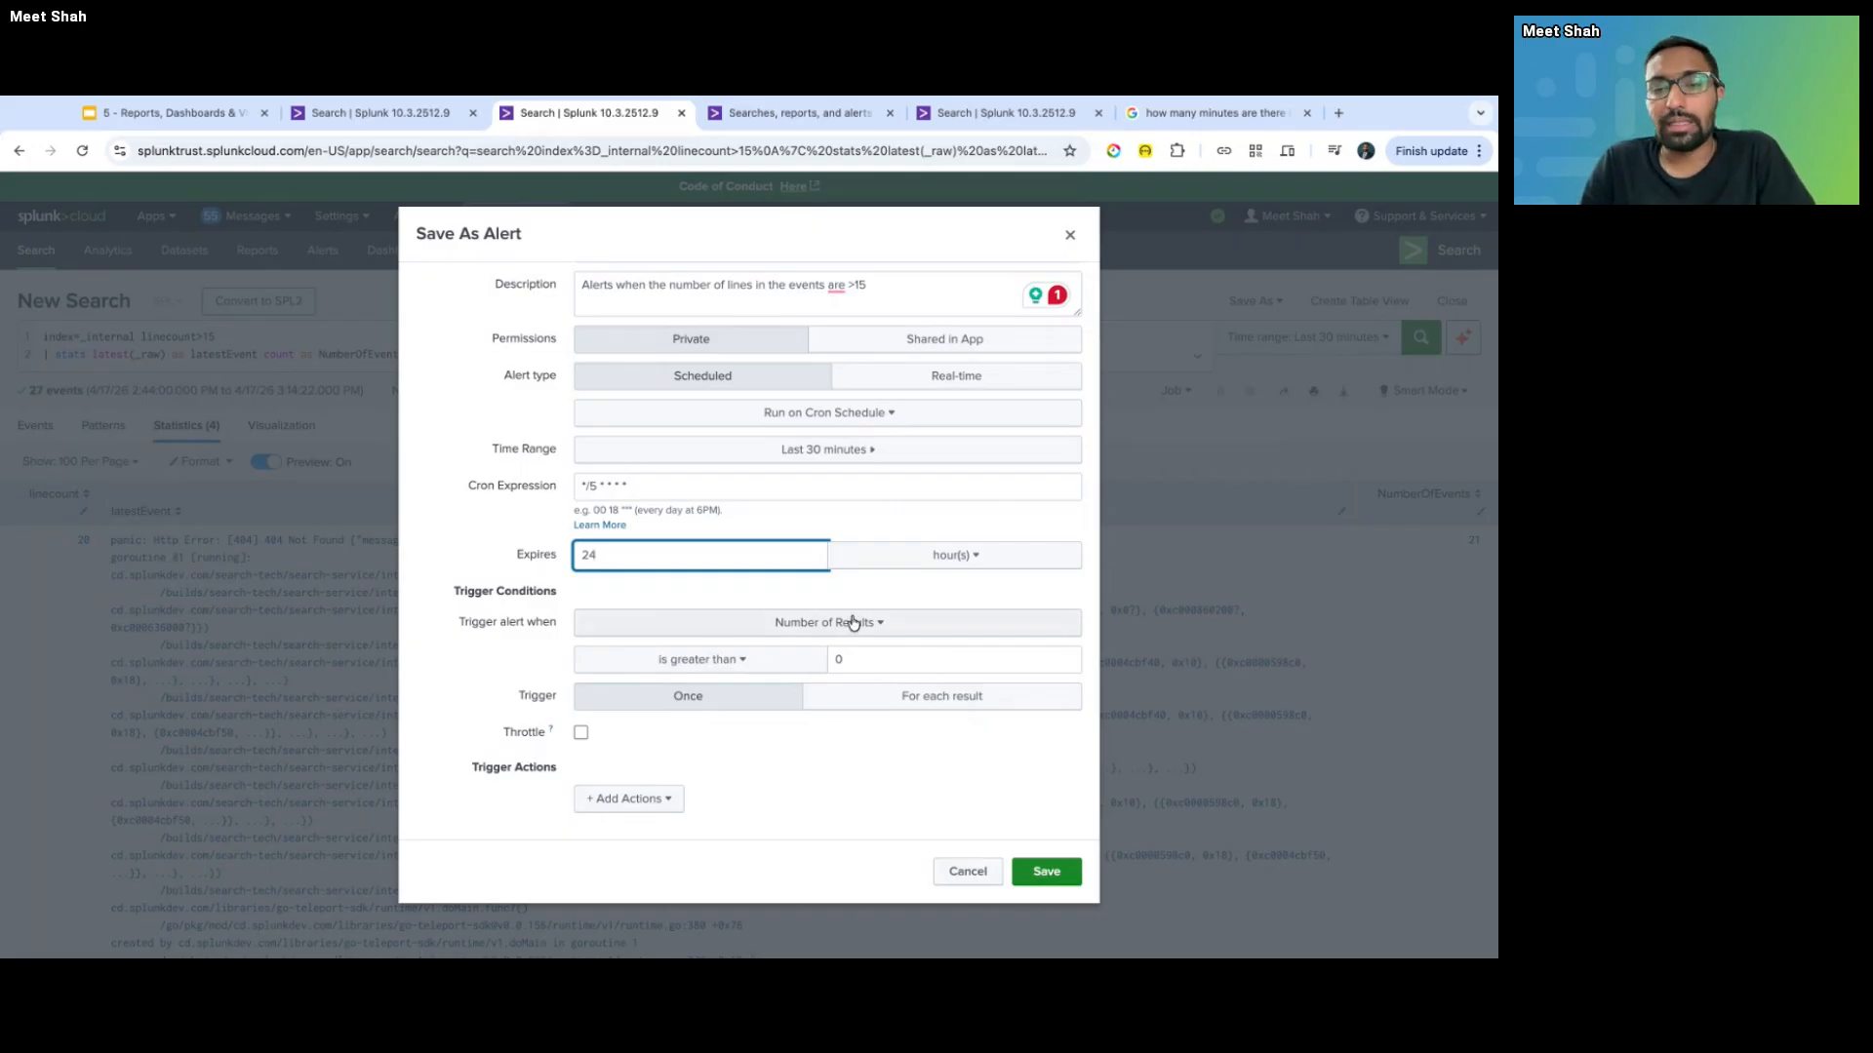
pyautogui.click(760, 622)
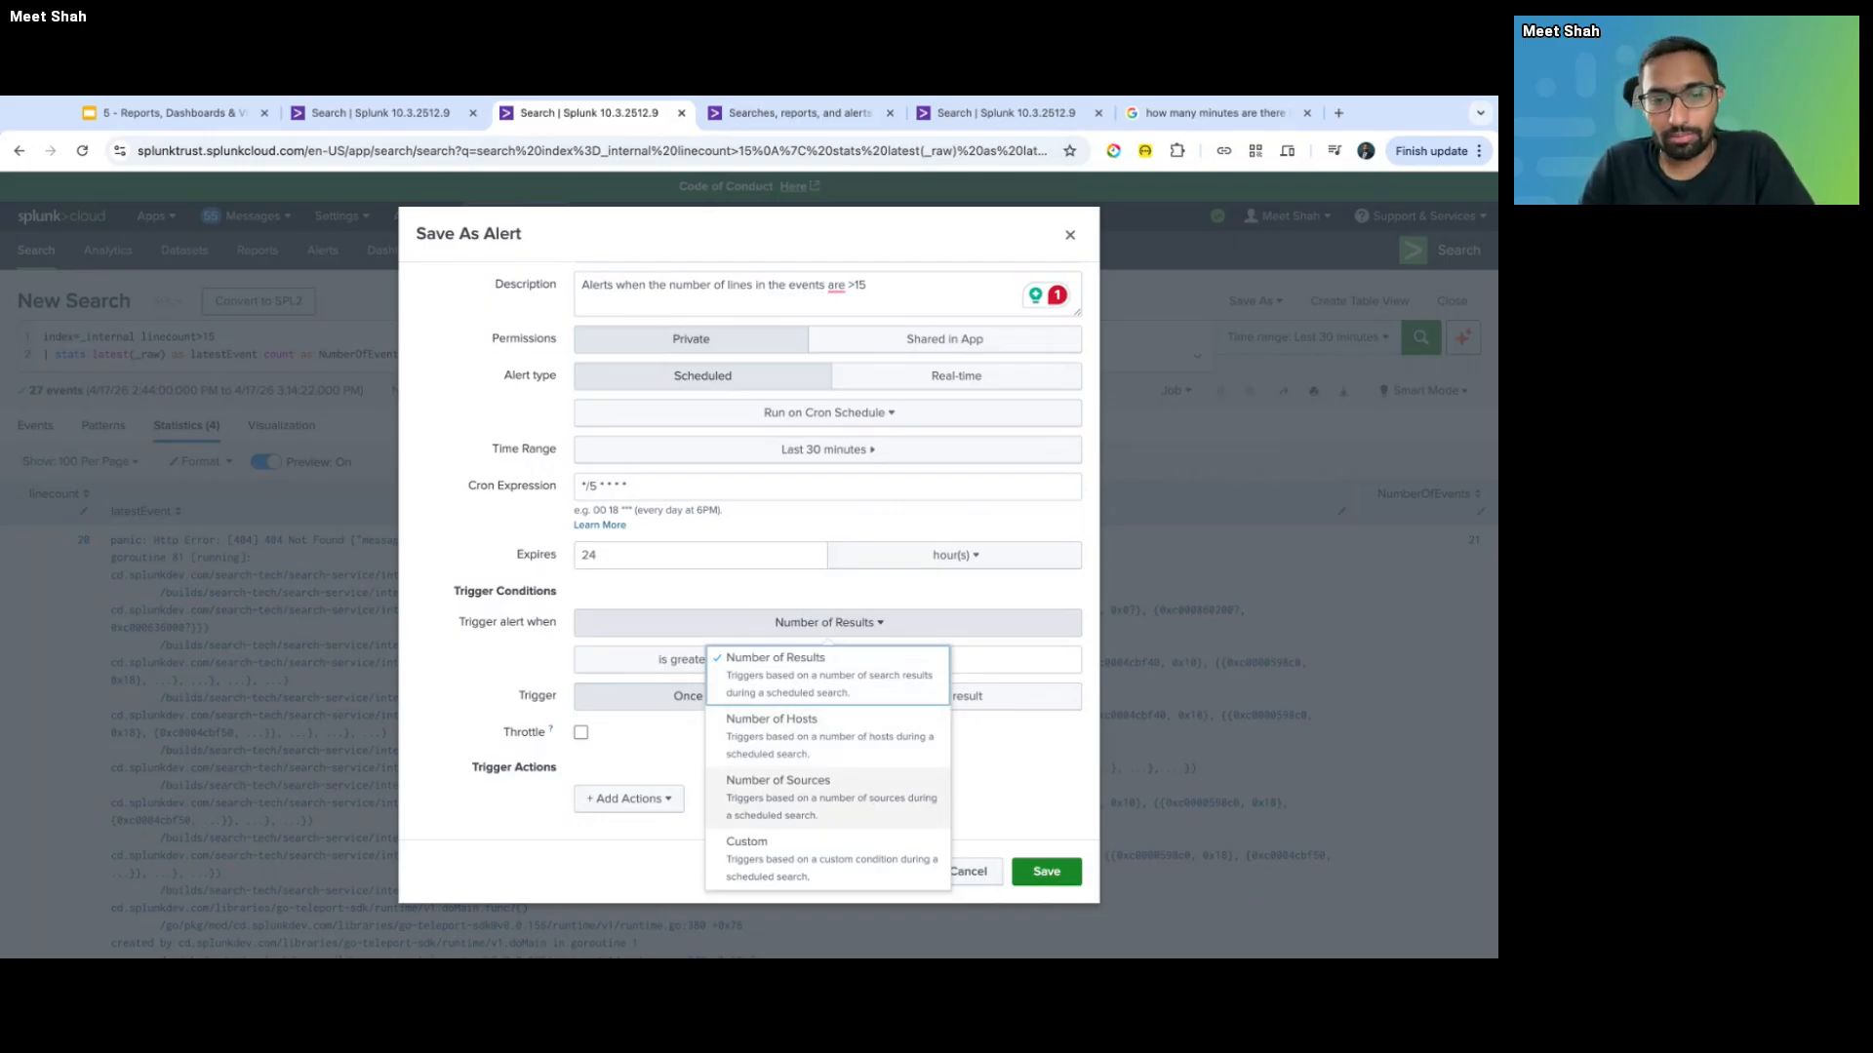
pyautogui.click(655, 598)
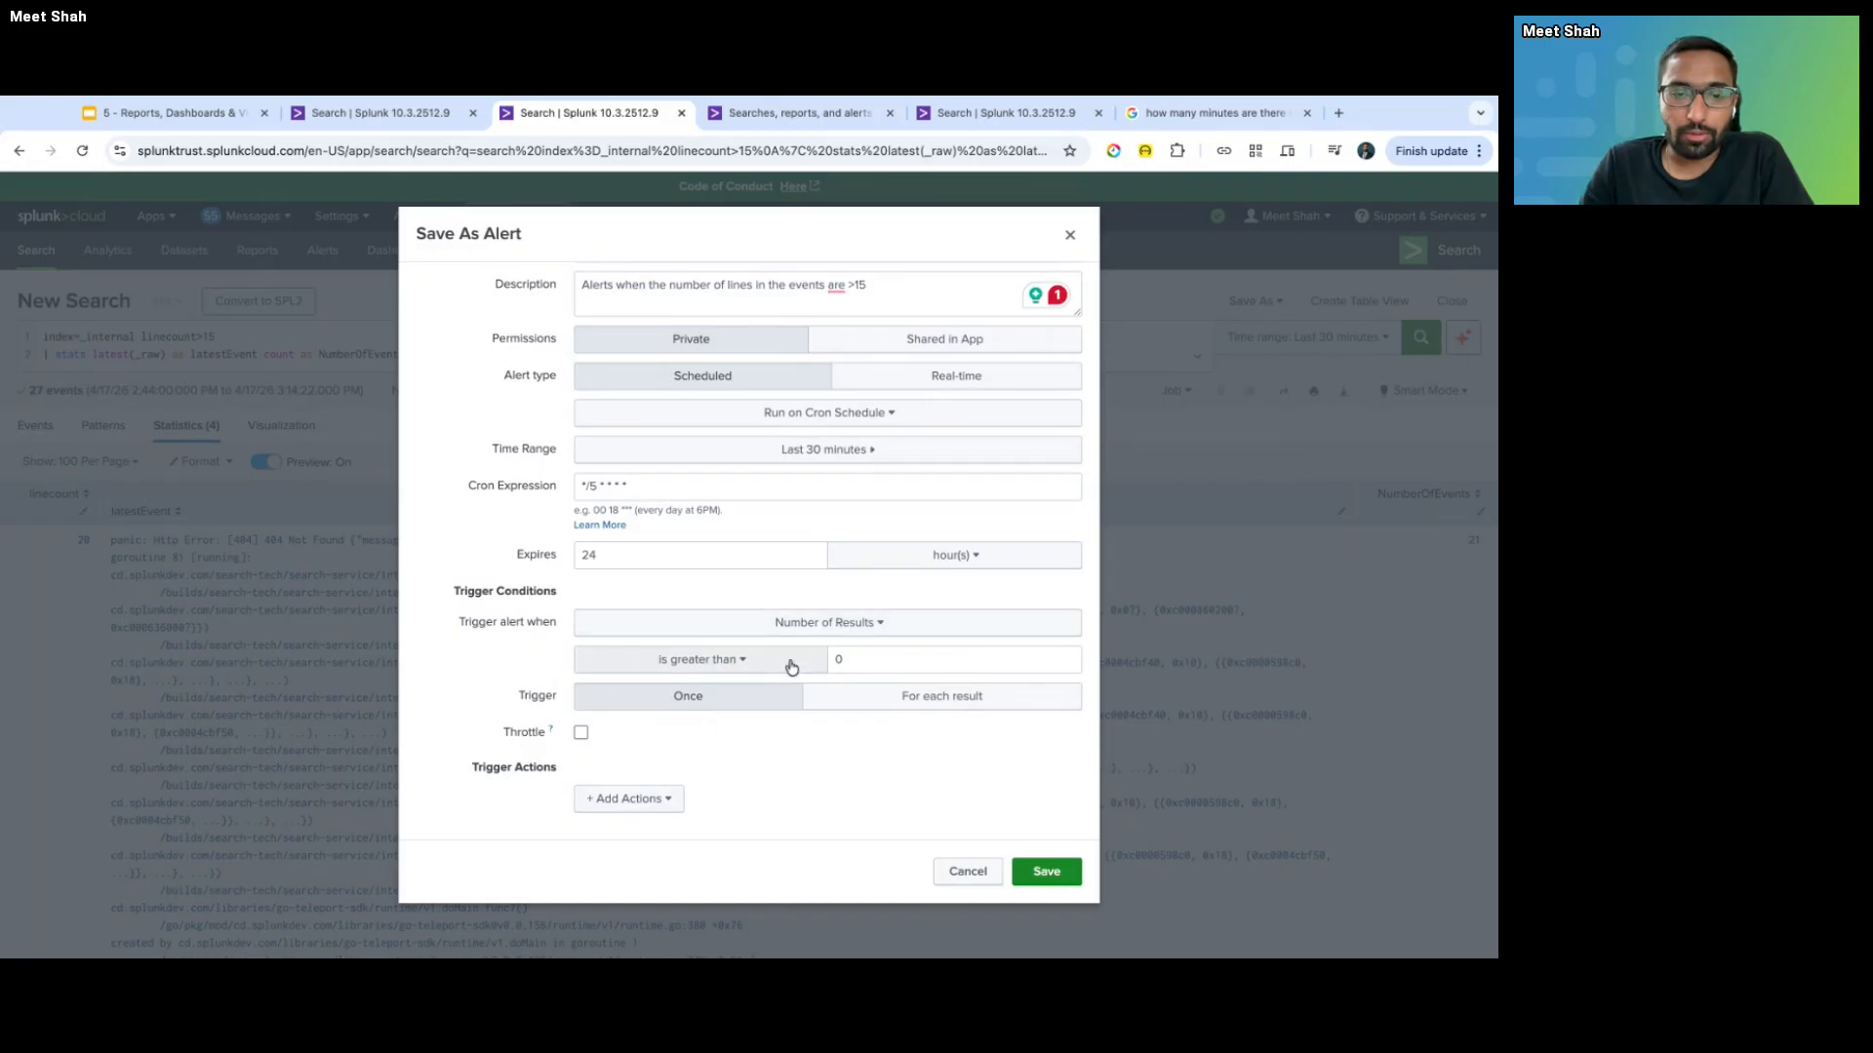
pyautogui.click(866, 663)
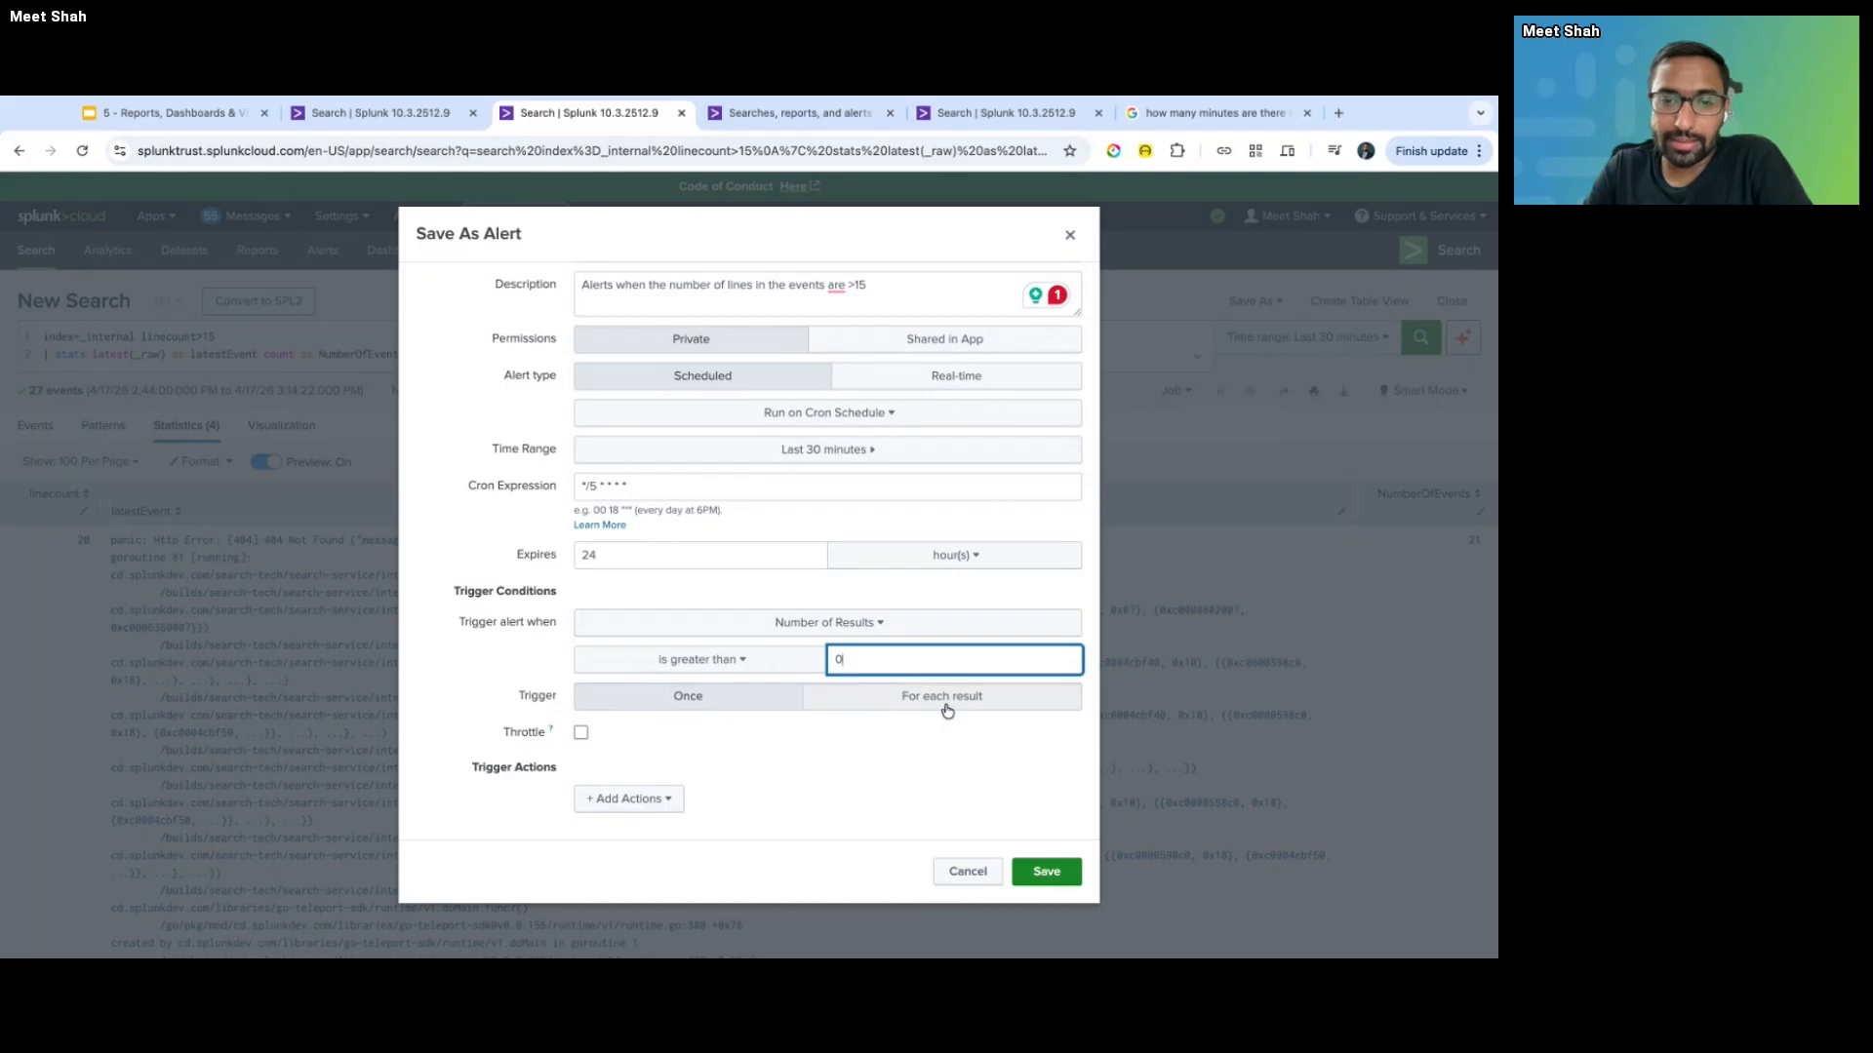
pyautogui.click(685, 699)
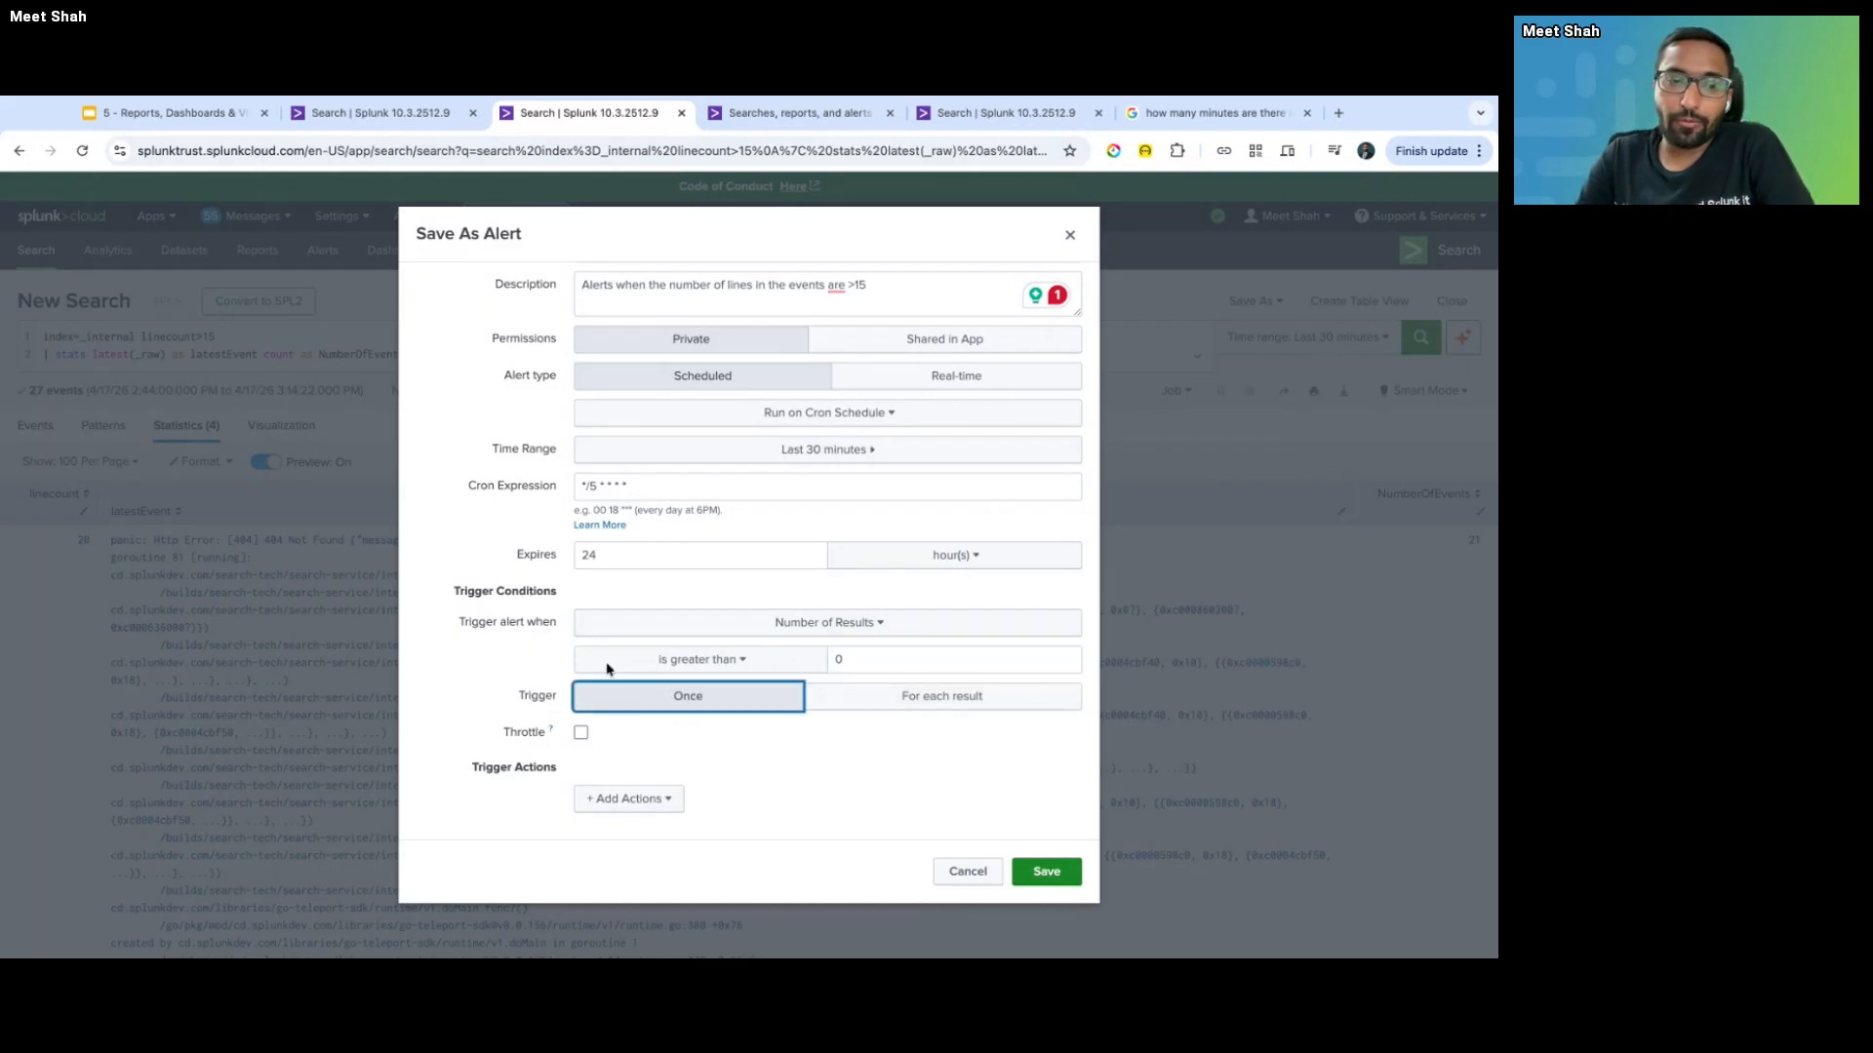
# - Duplicate the search browser tab and move the copy before the original
pyautogui.rightClick(573, 109)
pyautogui.click(625, 238)
pyautogui.moveTo(782, 114); pyautogui.dragTo(534, 113)
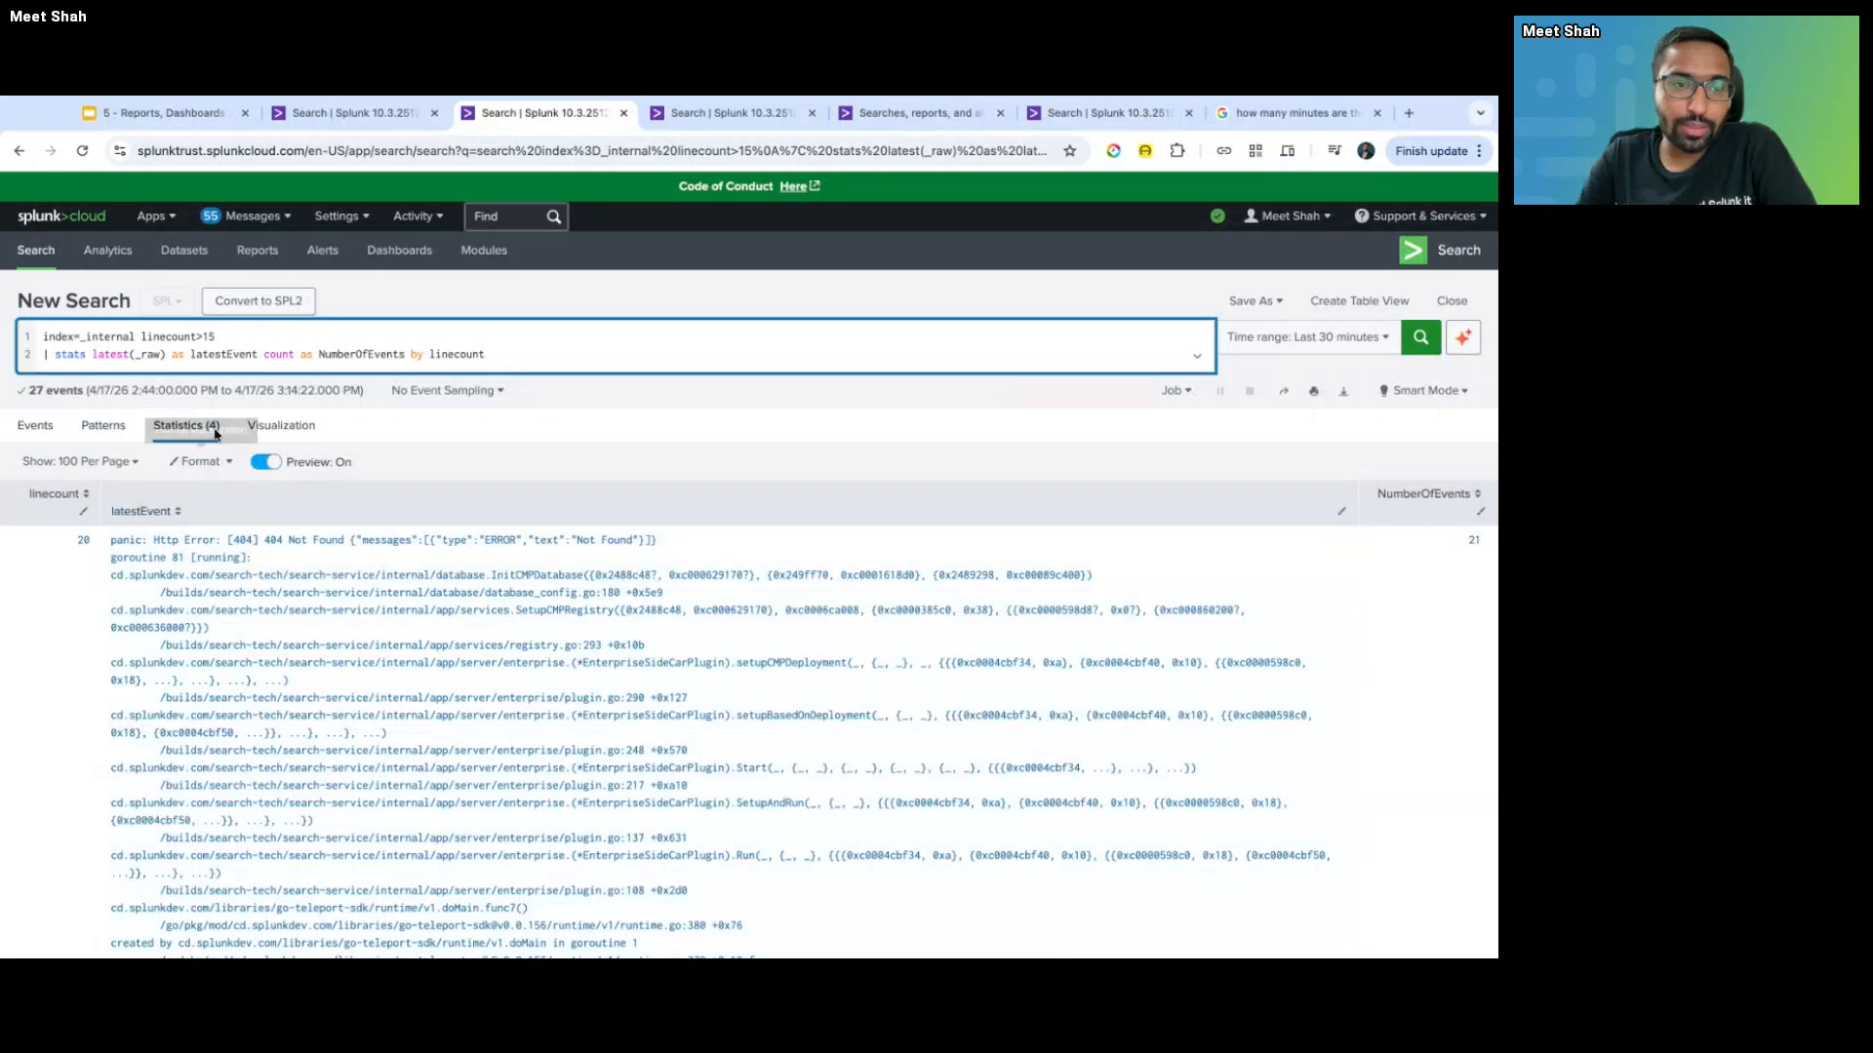
# - Switch to the other tab holding the filled-in Save As Alert form
pyautogui.scroll(-6, 156, 639)
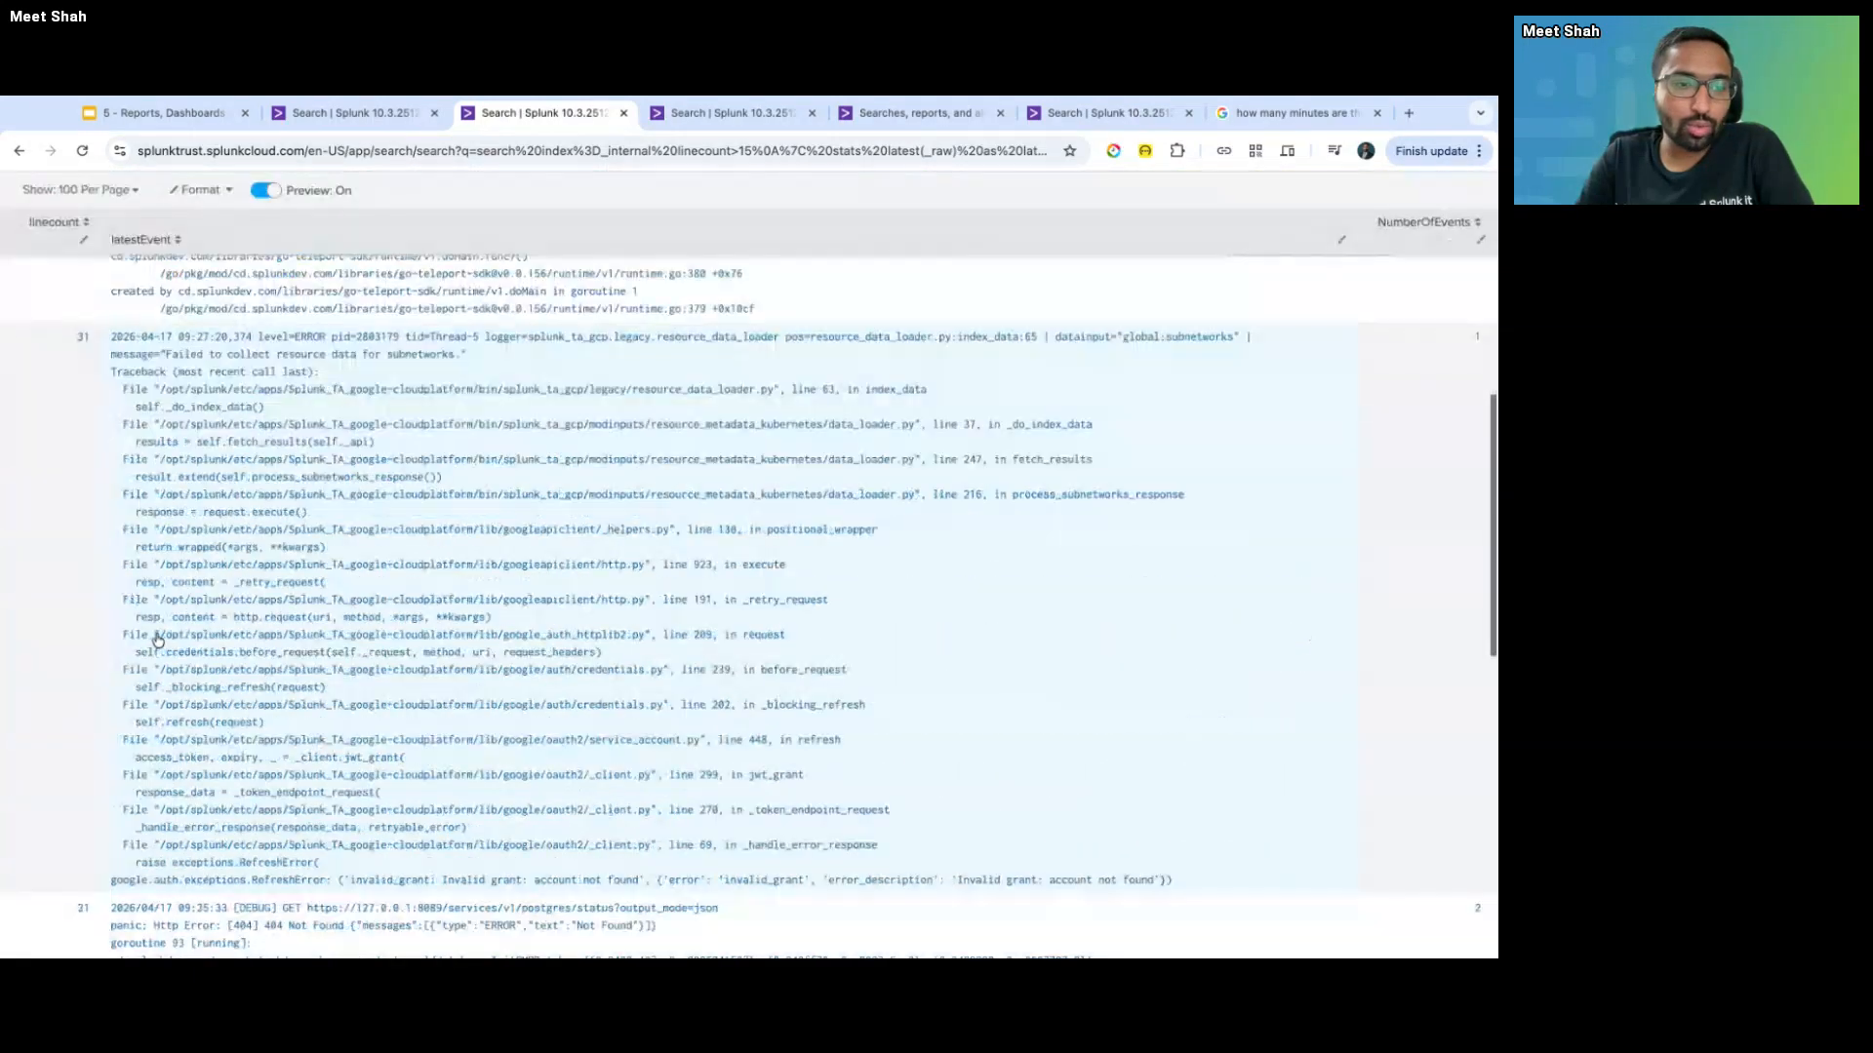
pyautogui.scroll(7, 156, 639)
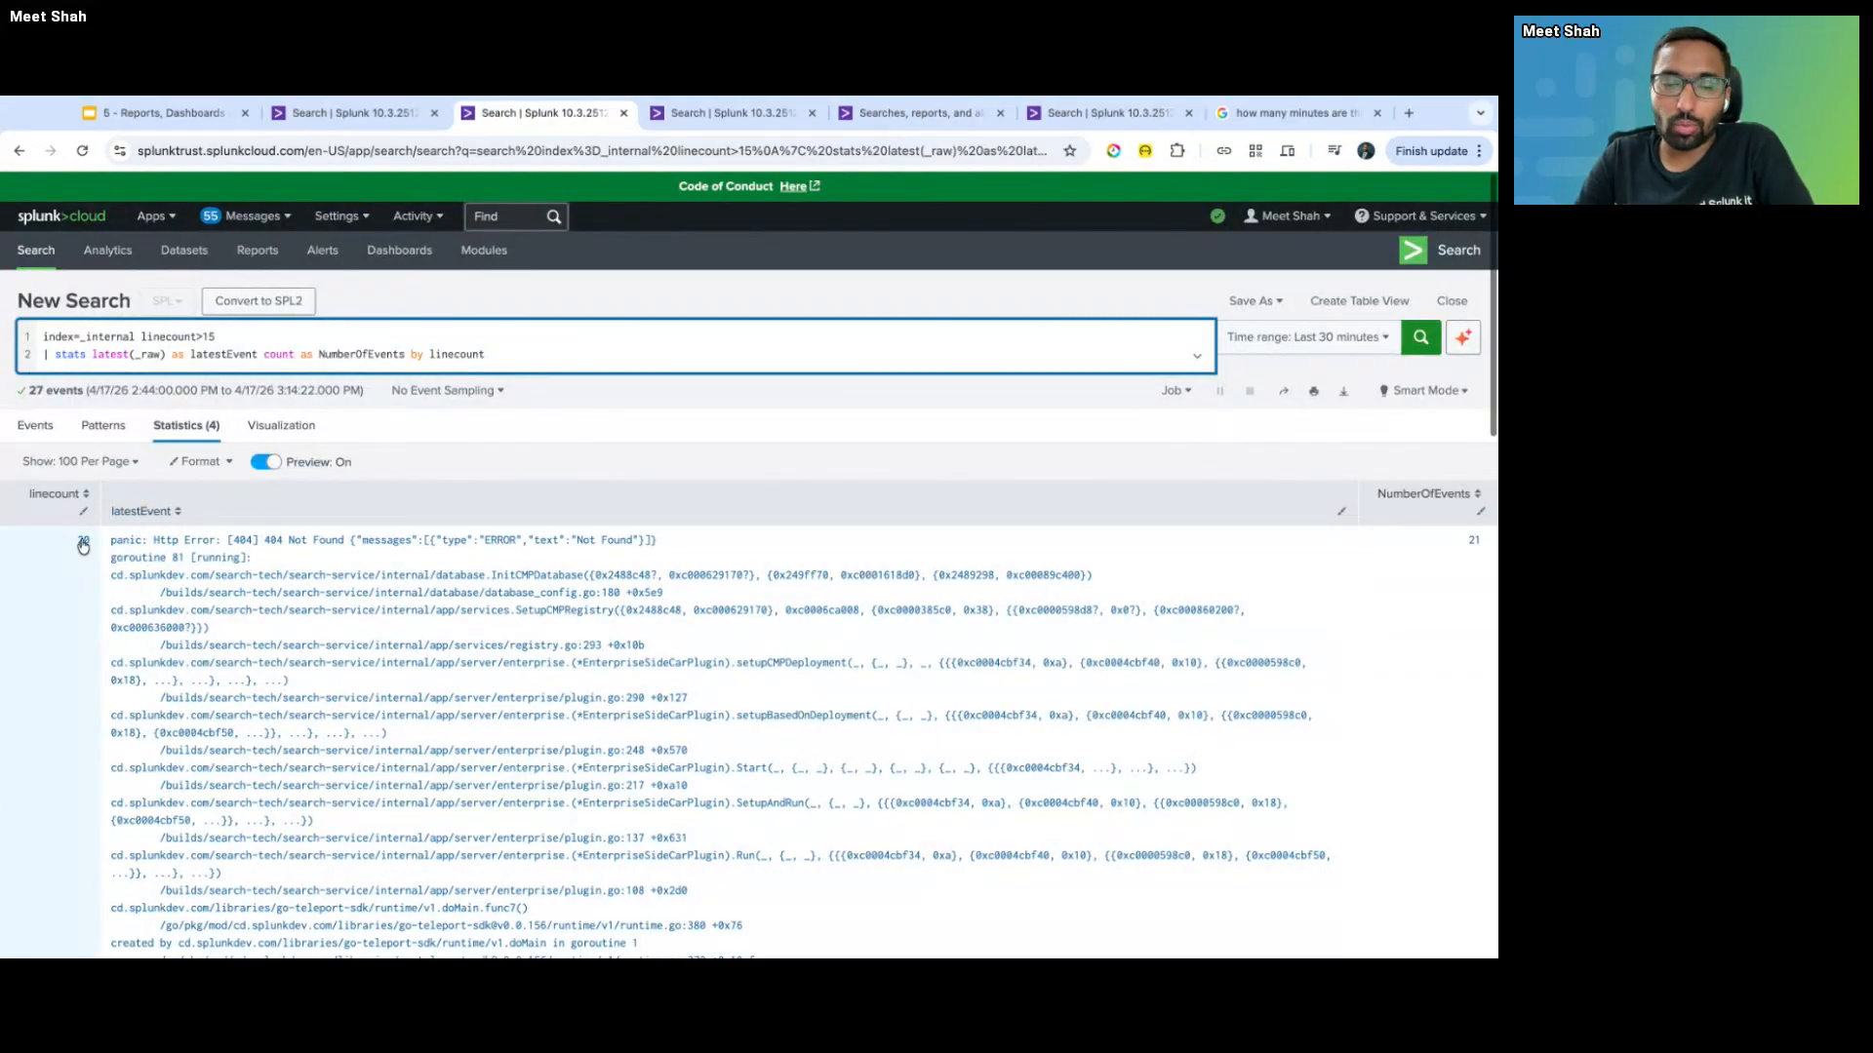
pyautogui.hotkey('ctrl', 'Tab')
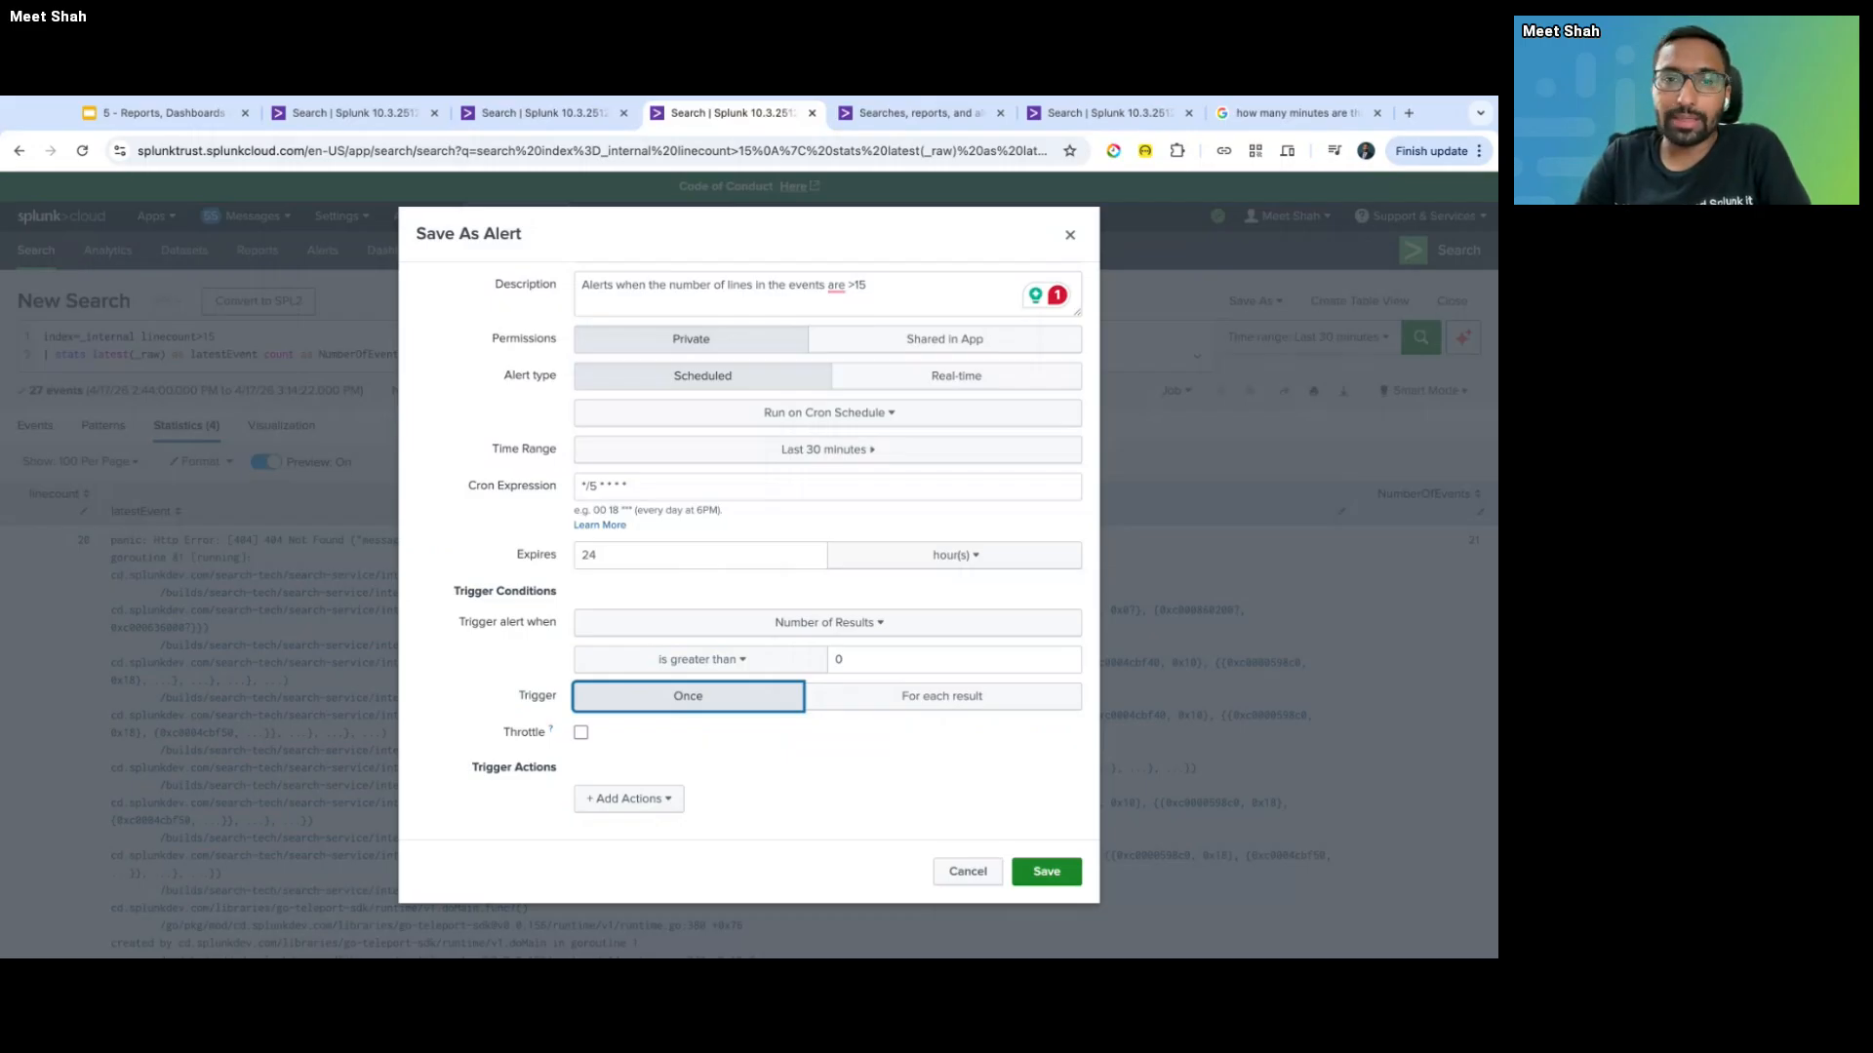
pyautogui.hotkey('ctrl', 'shift', 'Tab')
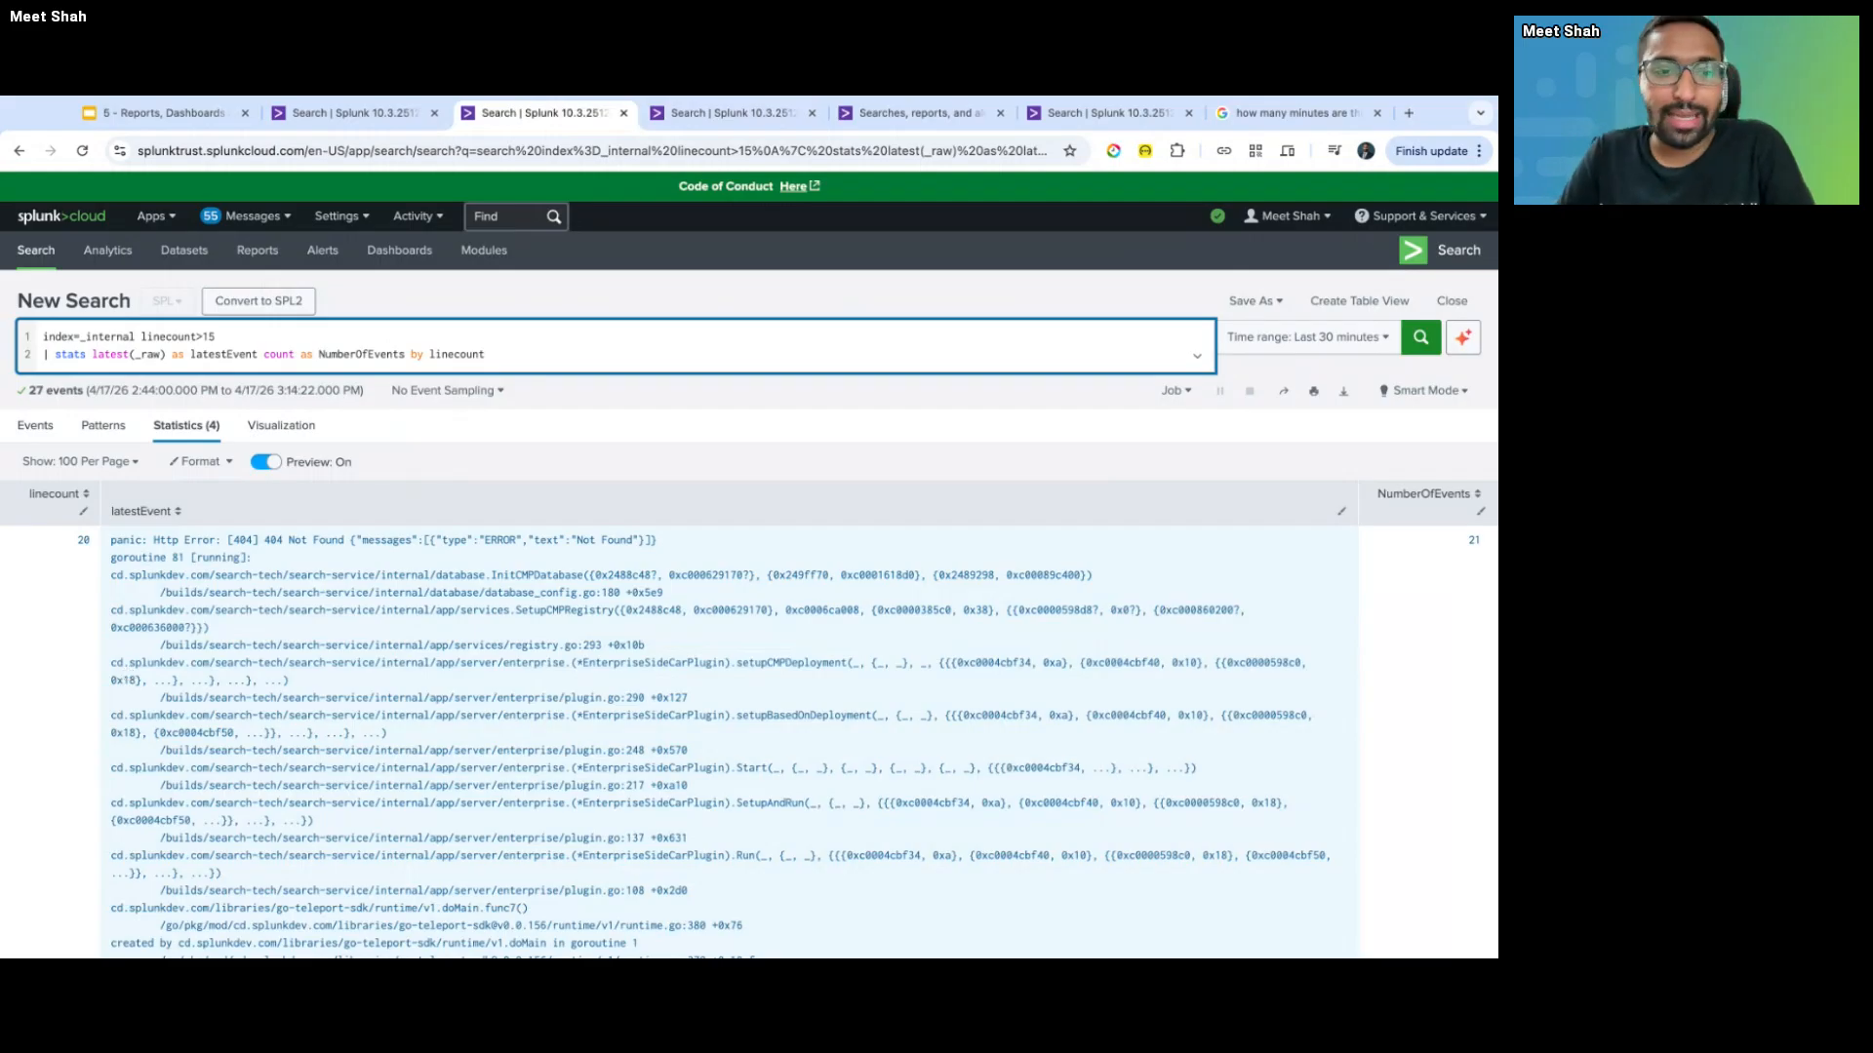
pyautogui.hotkey('ctrl', 'Tab')
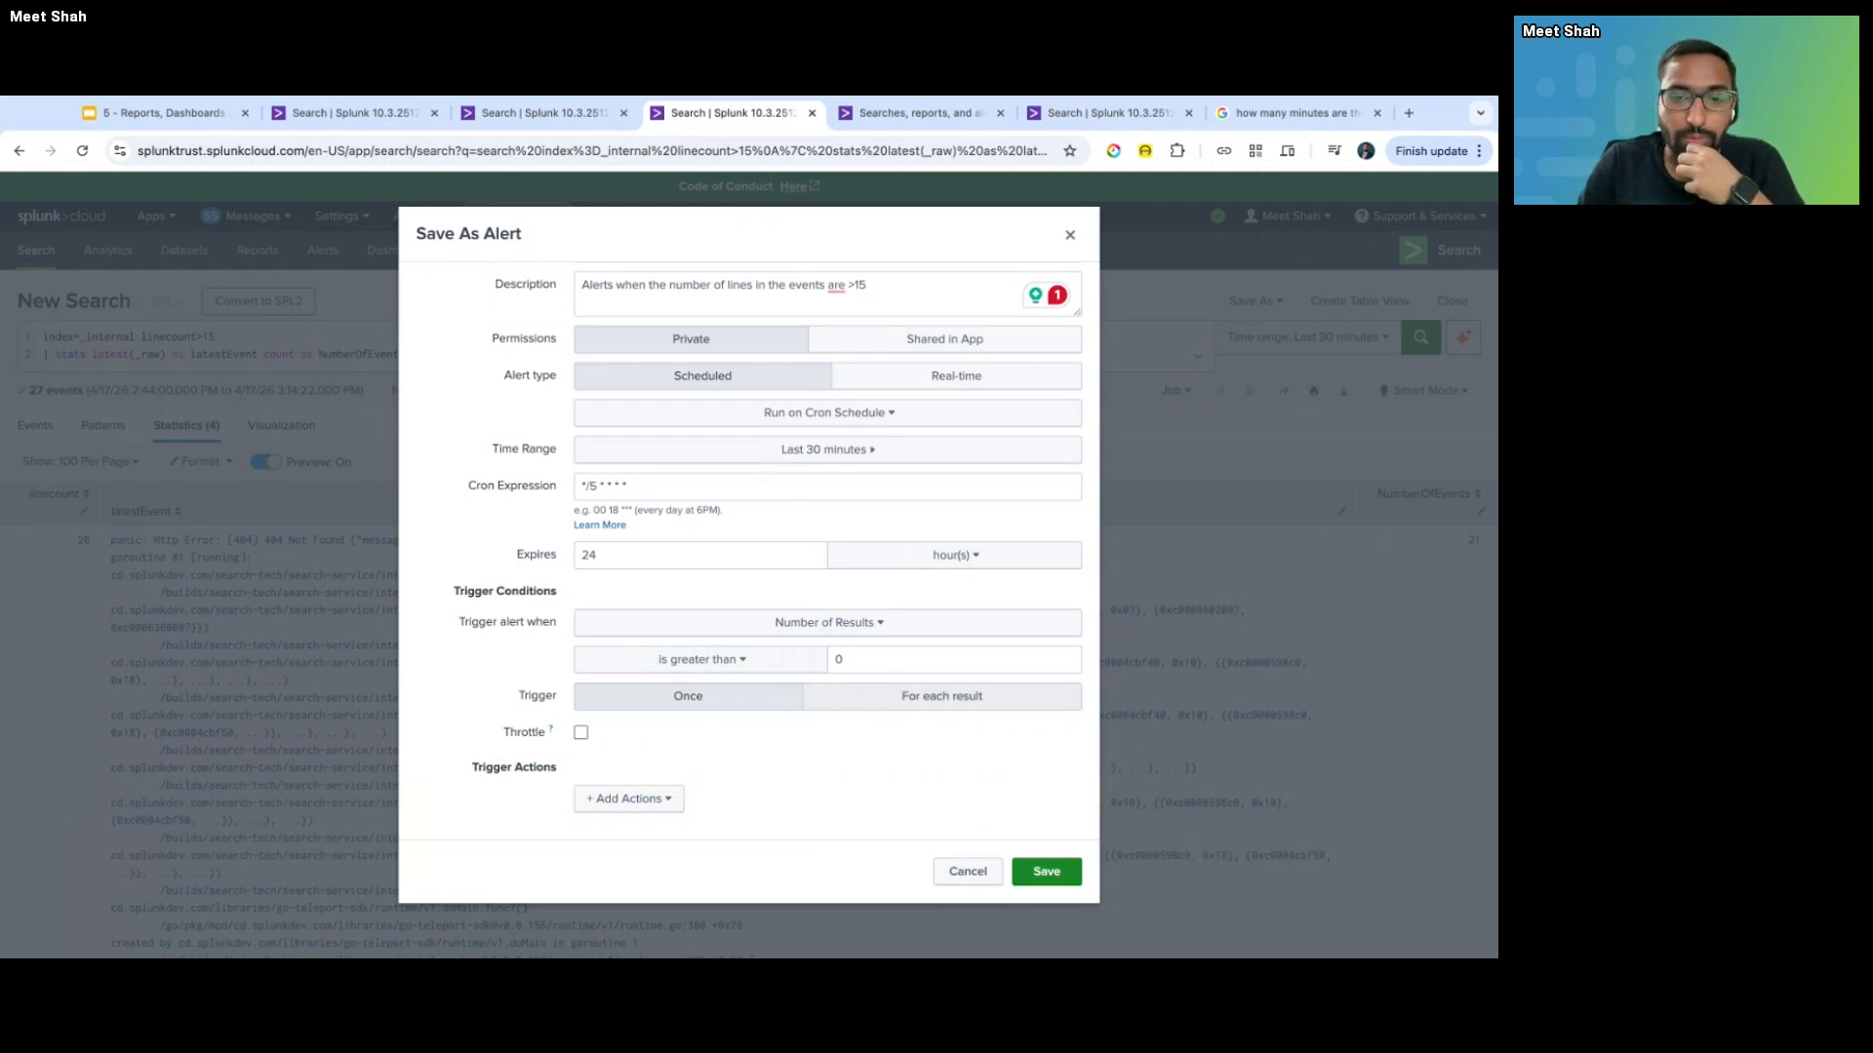
pyautogui.click(842, 703)
pyautogui.click(760, 704)
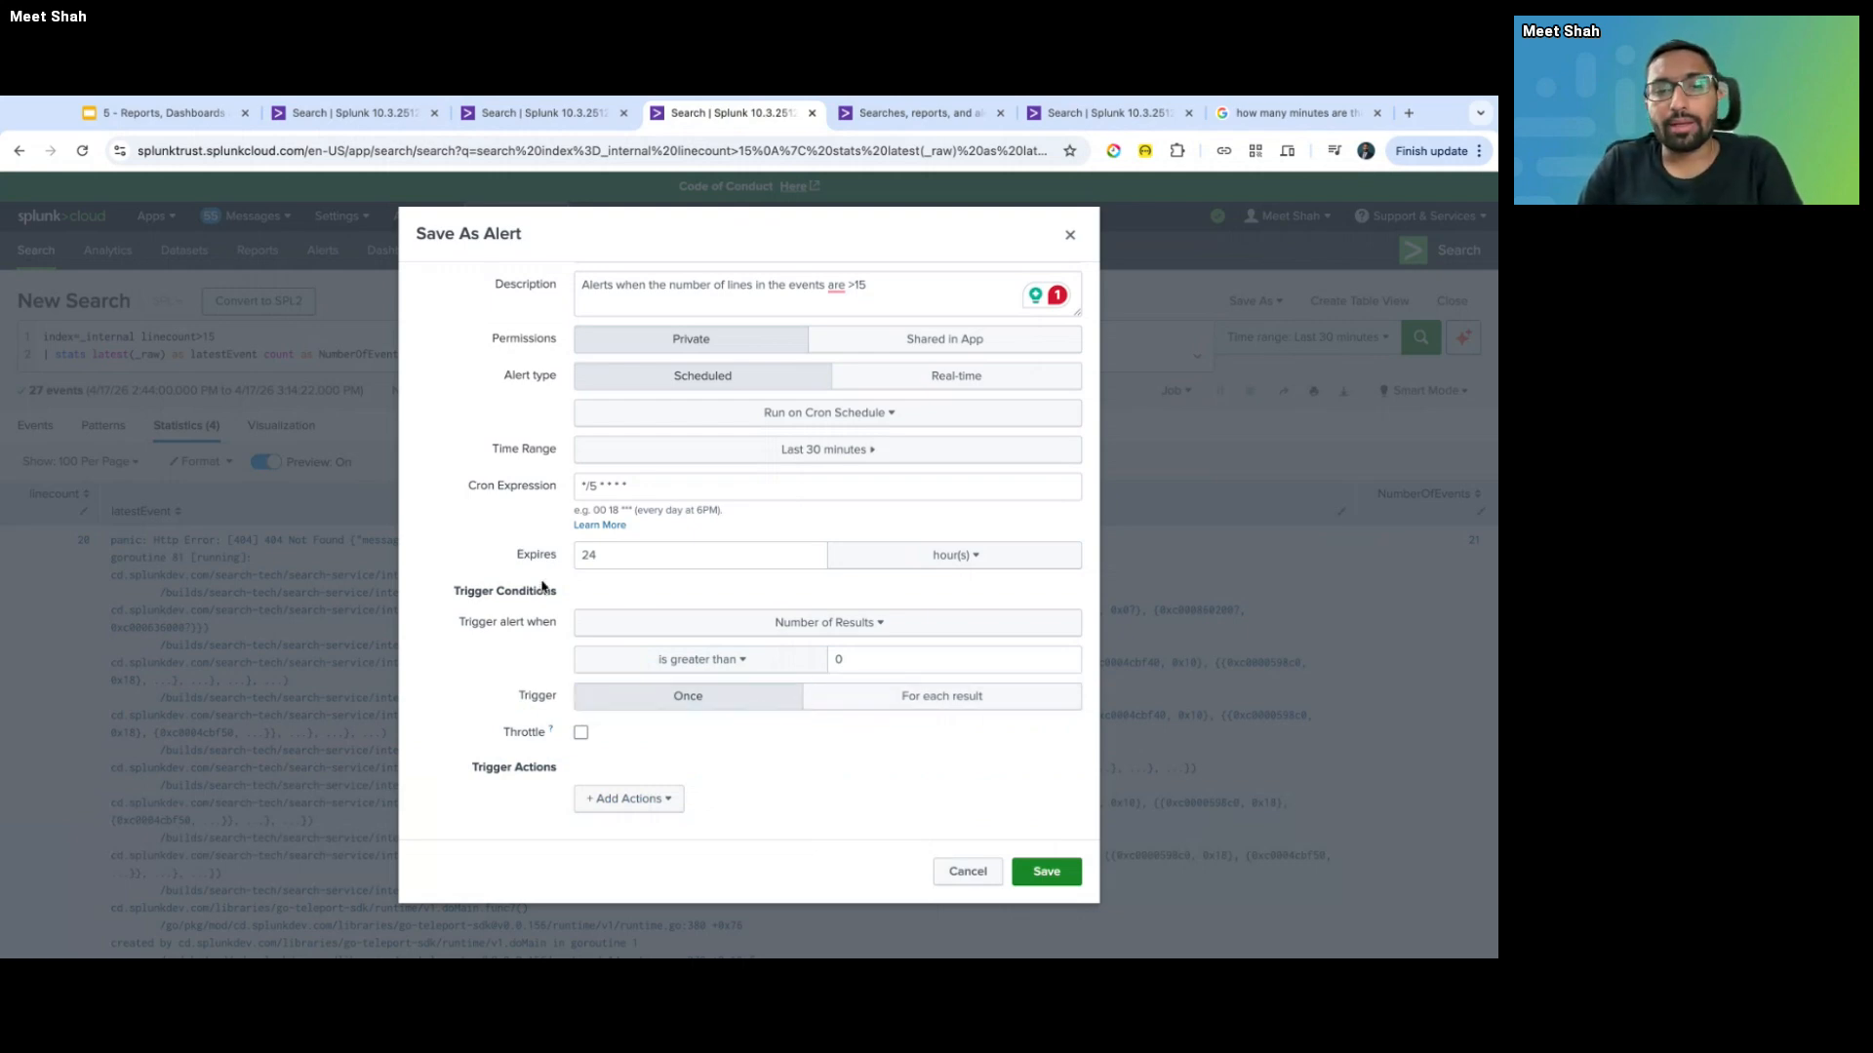
pyautogui.hotkey('ctrl', 'shift', 'Tab')
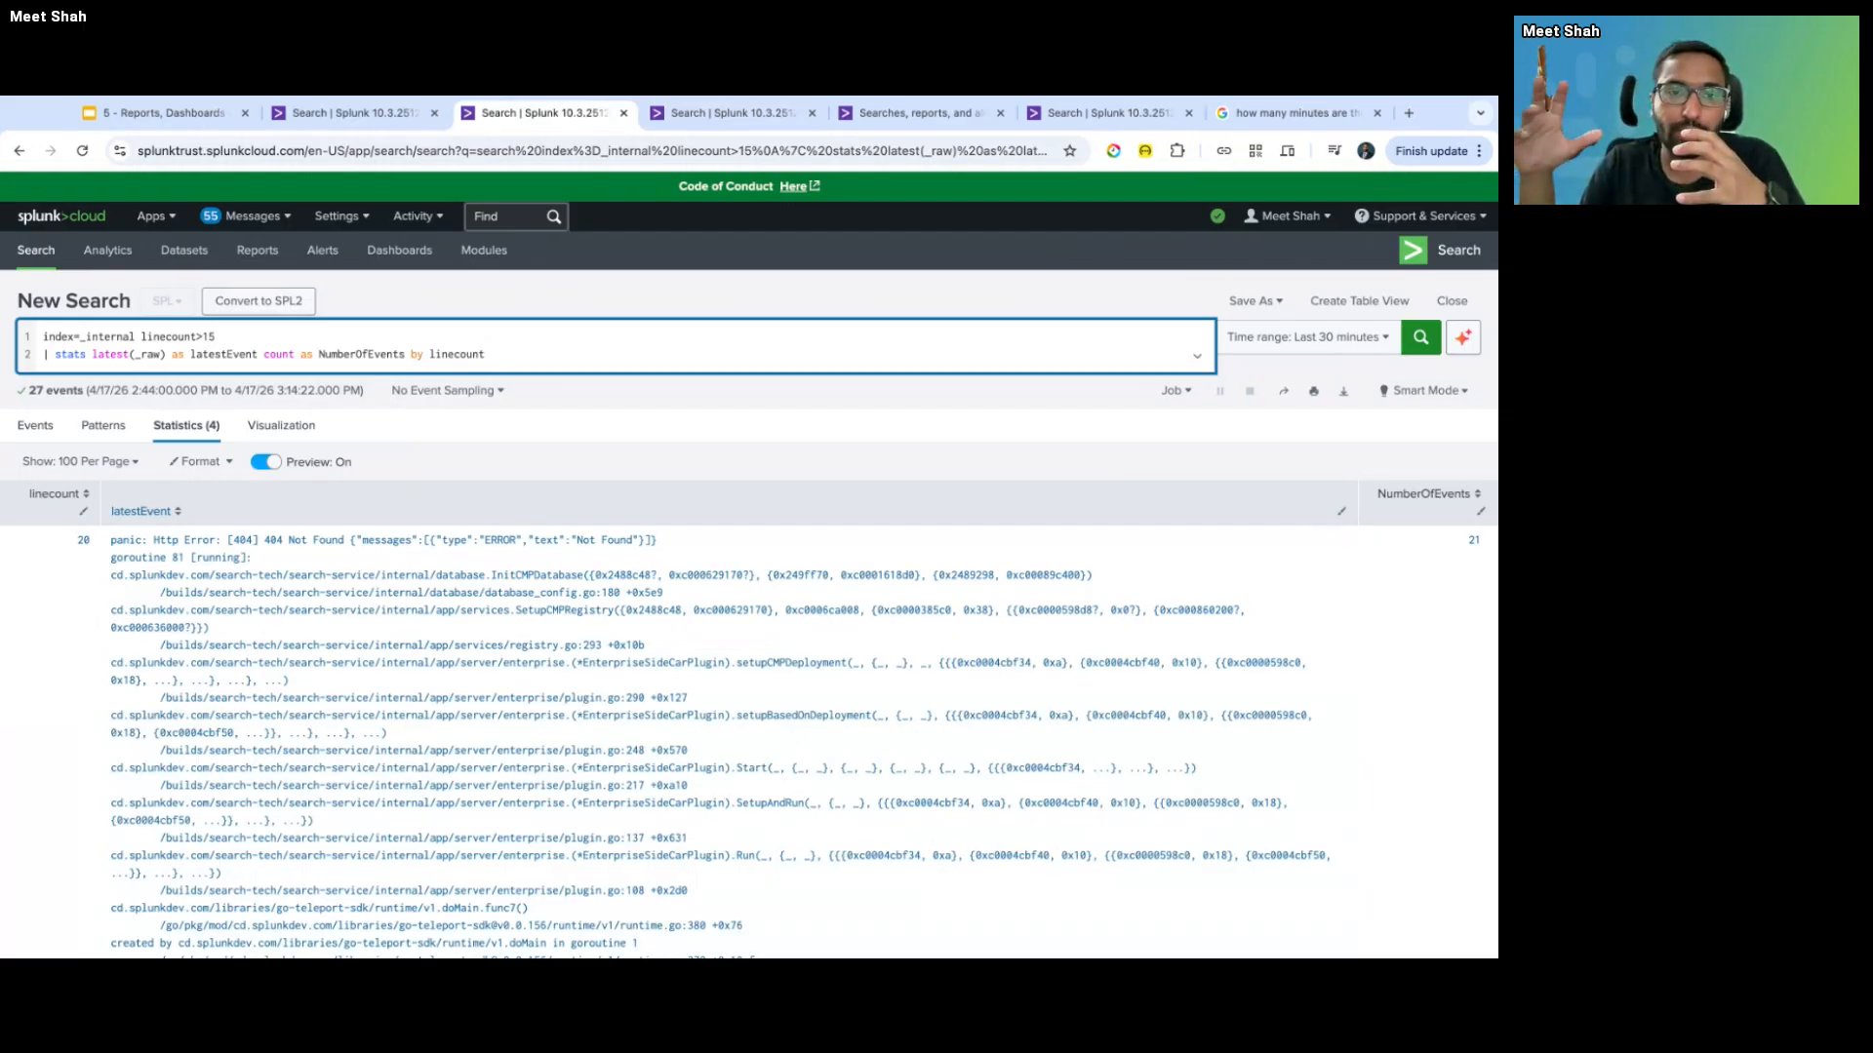
pyautogui.hotkey('ctrl', 'Tab')
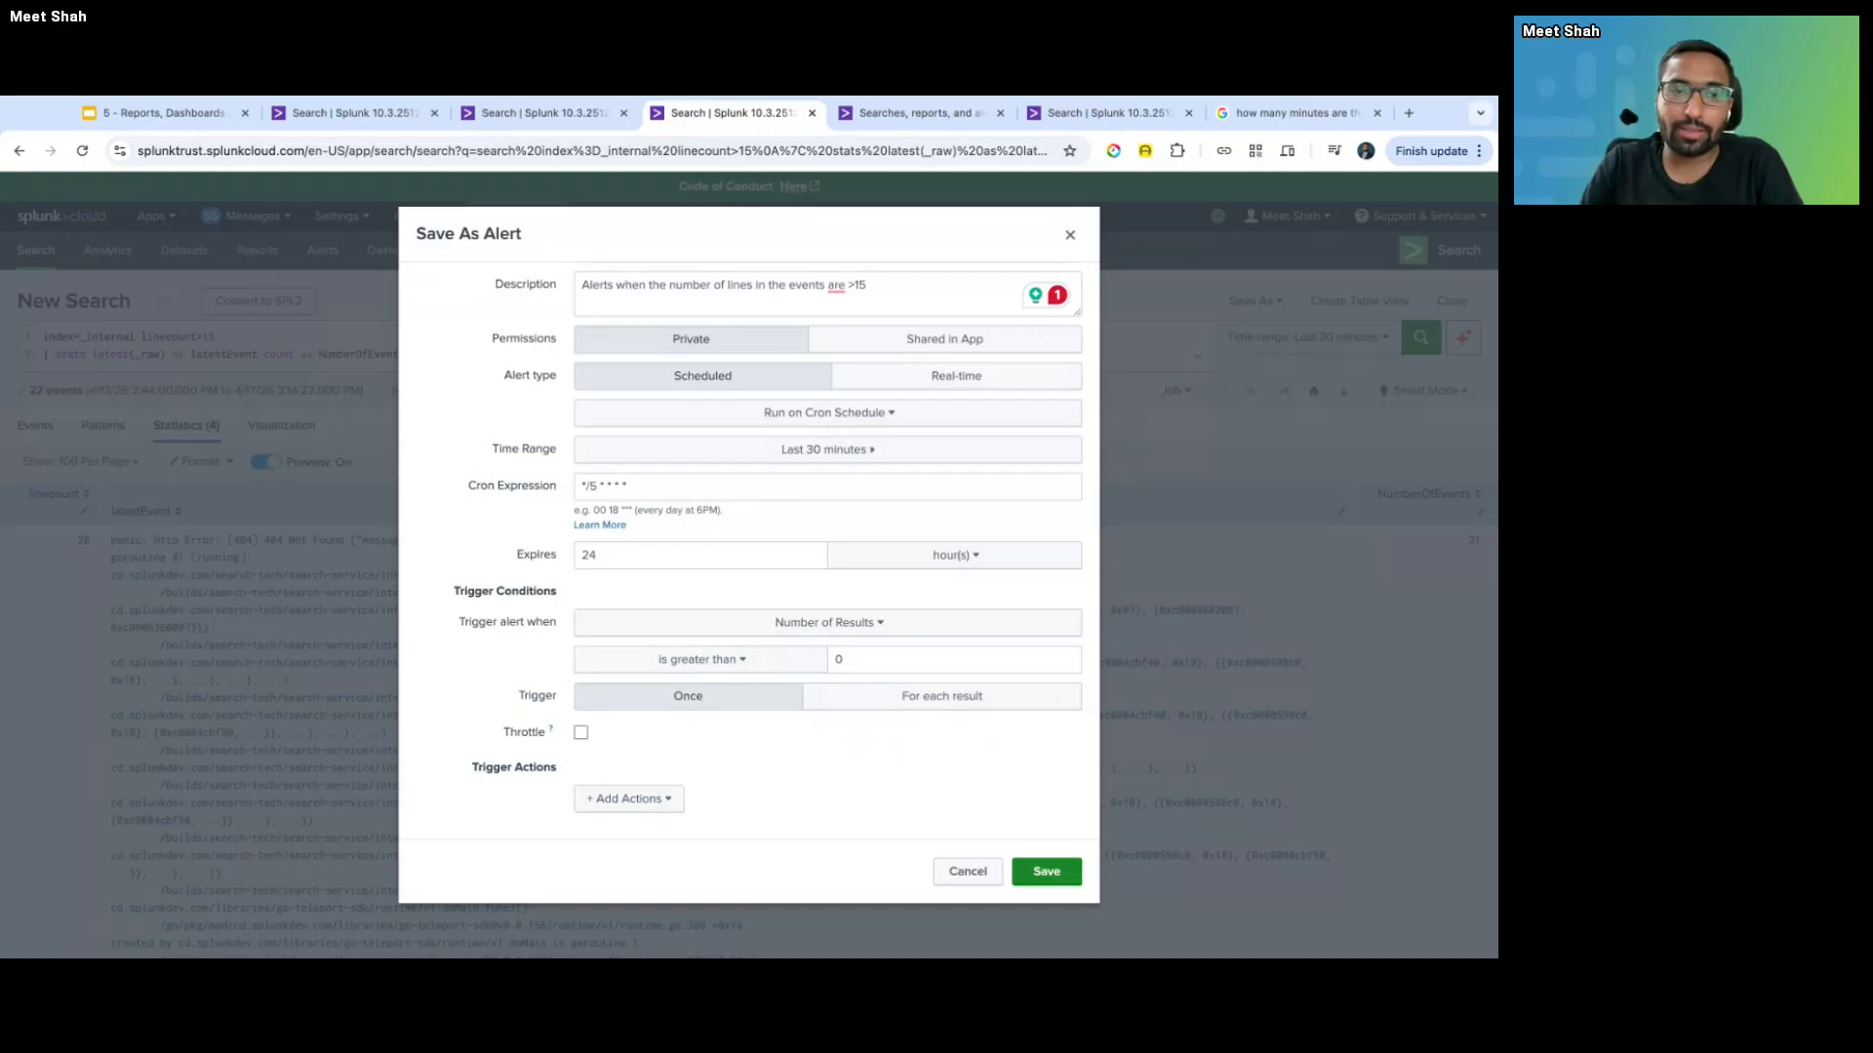
pyautogui.hotkey('ctrl', 'shift', 'Tab')
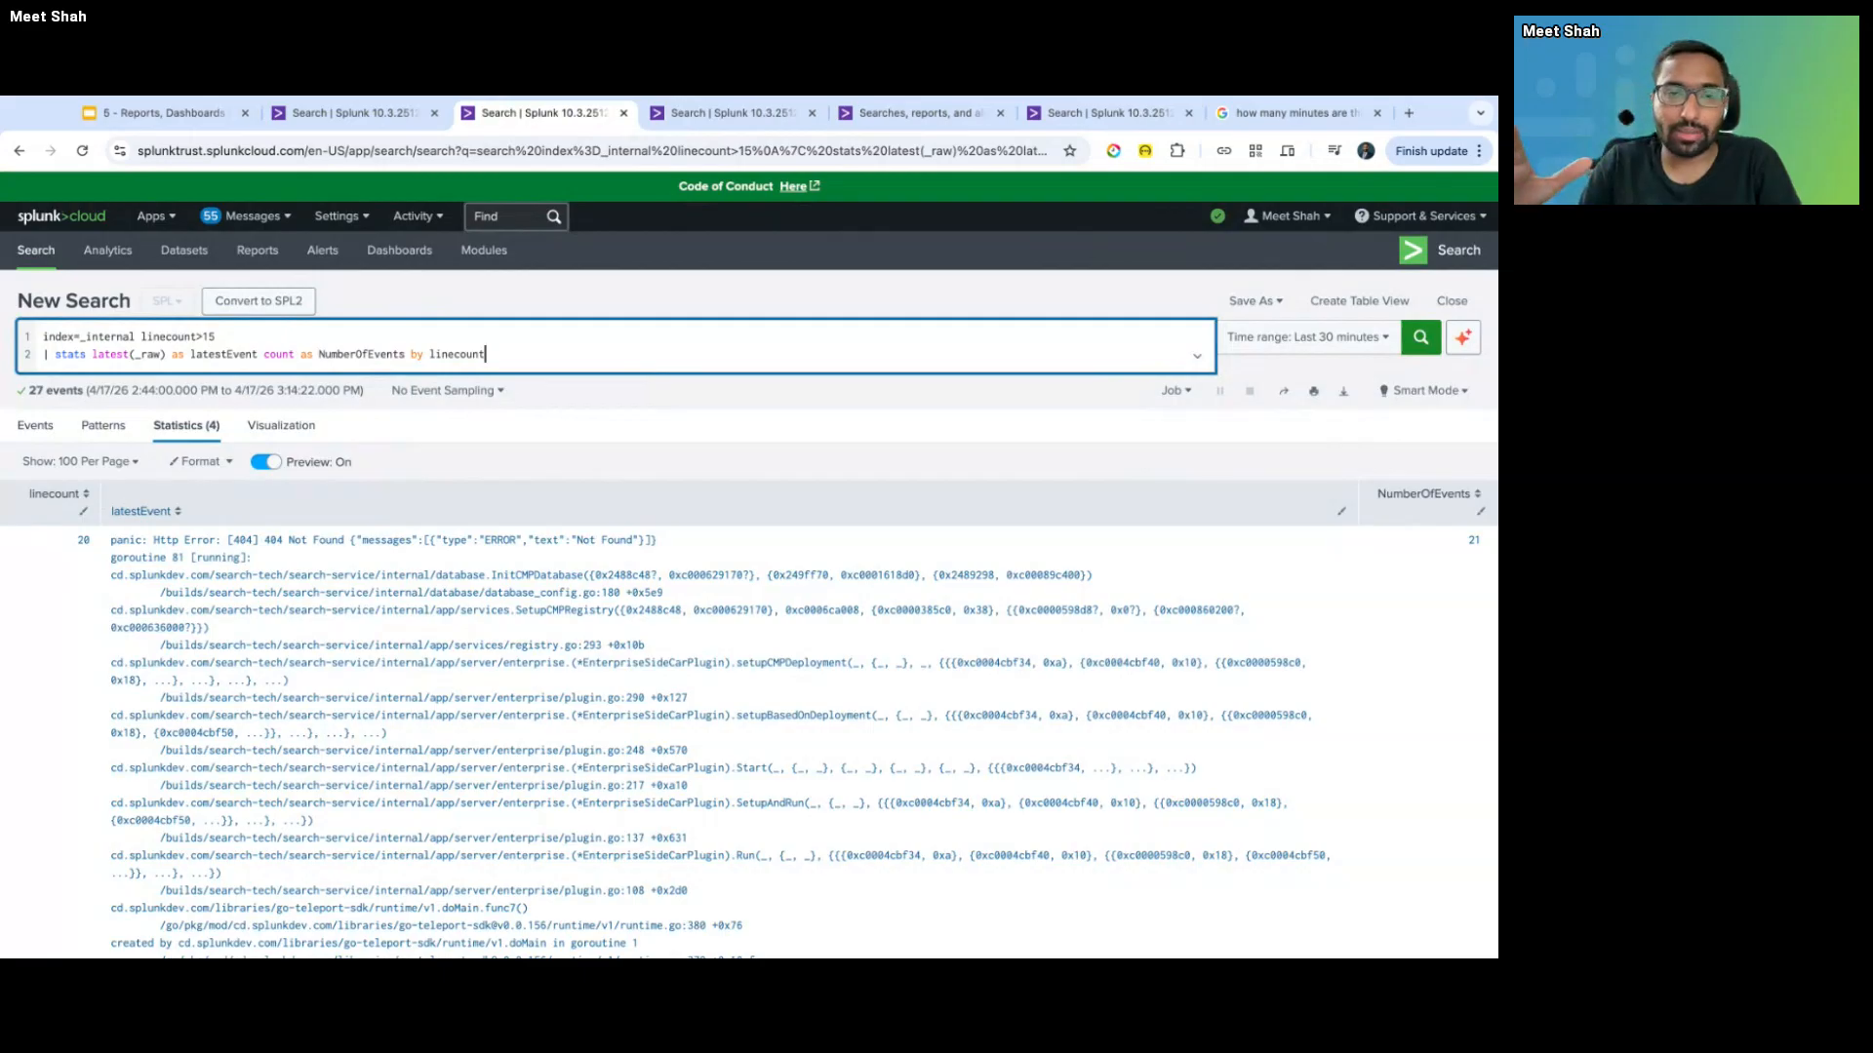
pyautogui.hotkey('ctrl', 'Tab')
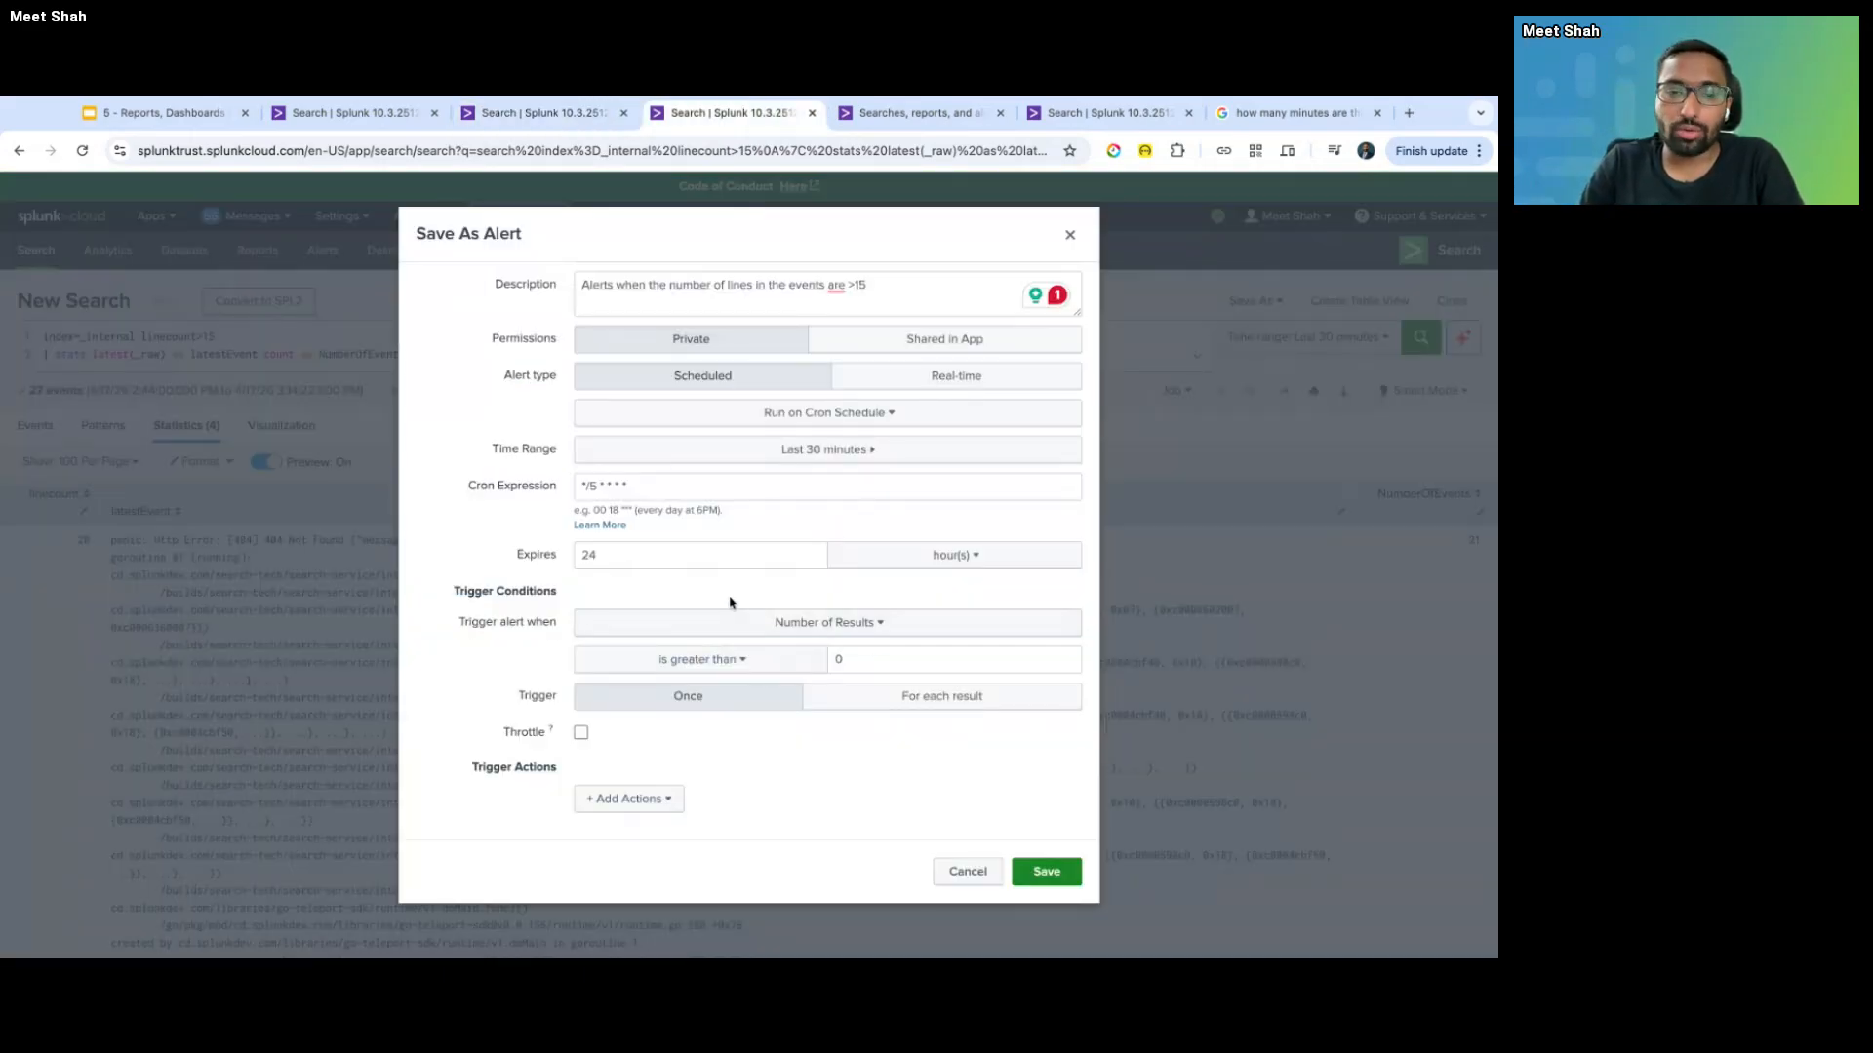
pyautogui.click(703, 704)
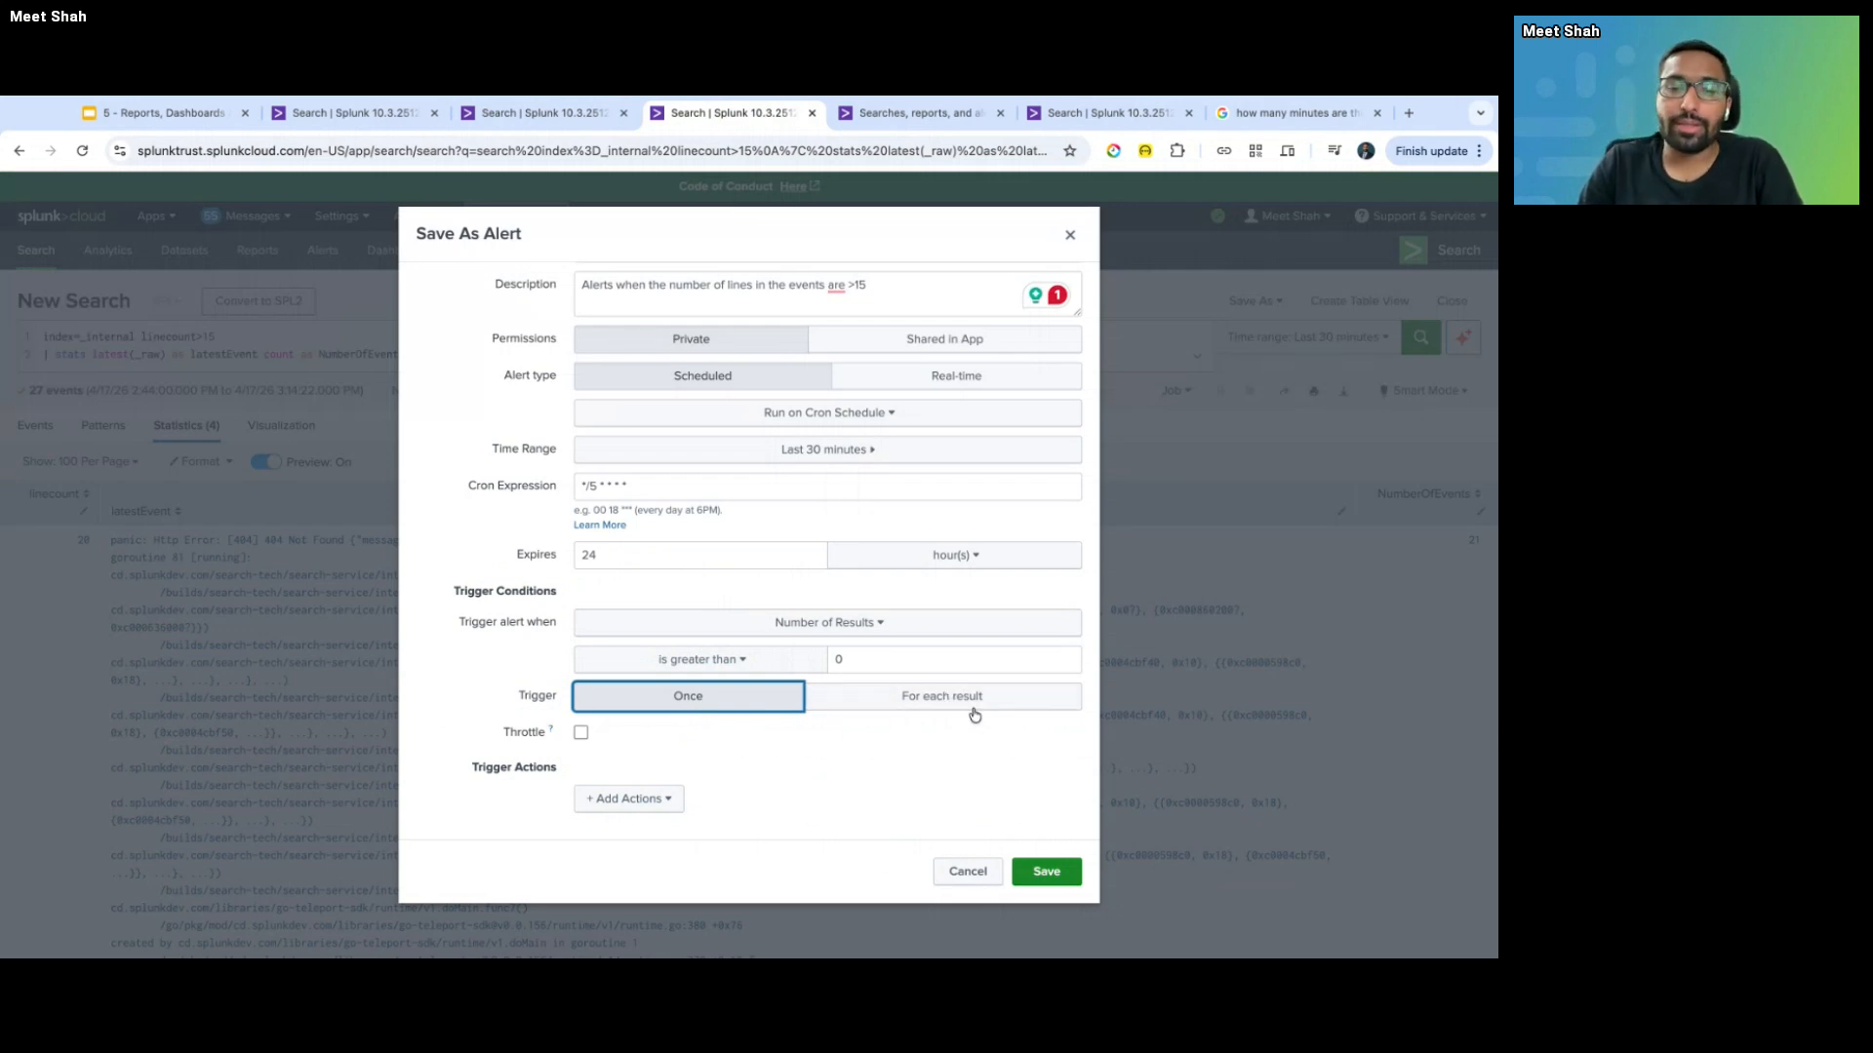
pyautogui.click(516, 690)
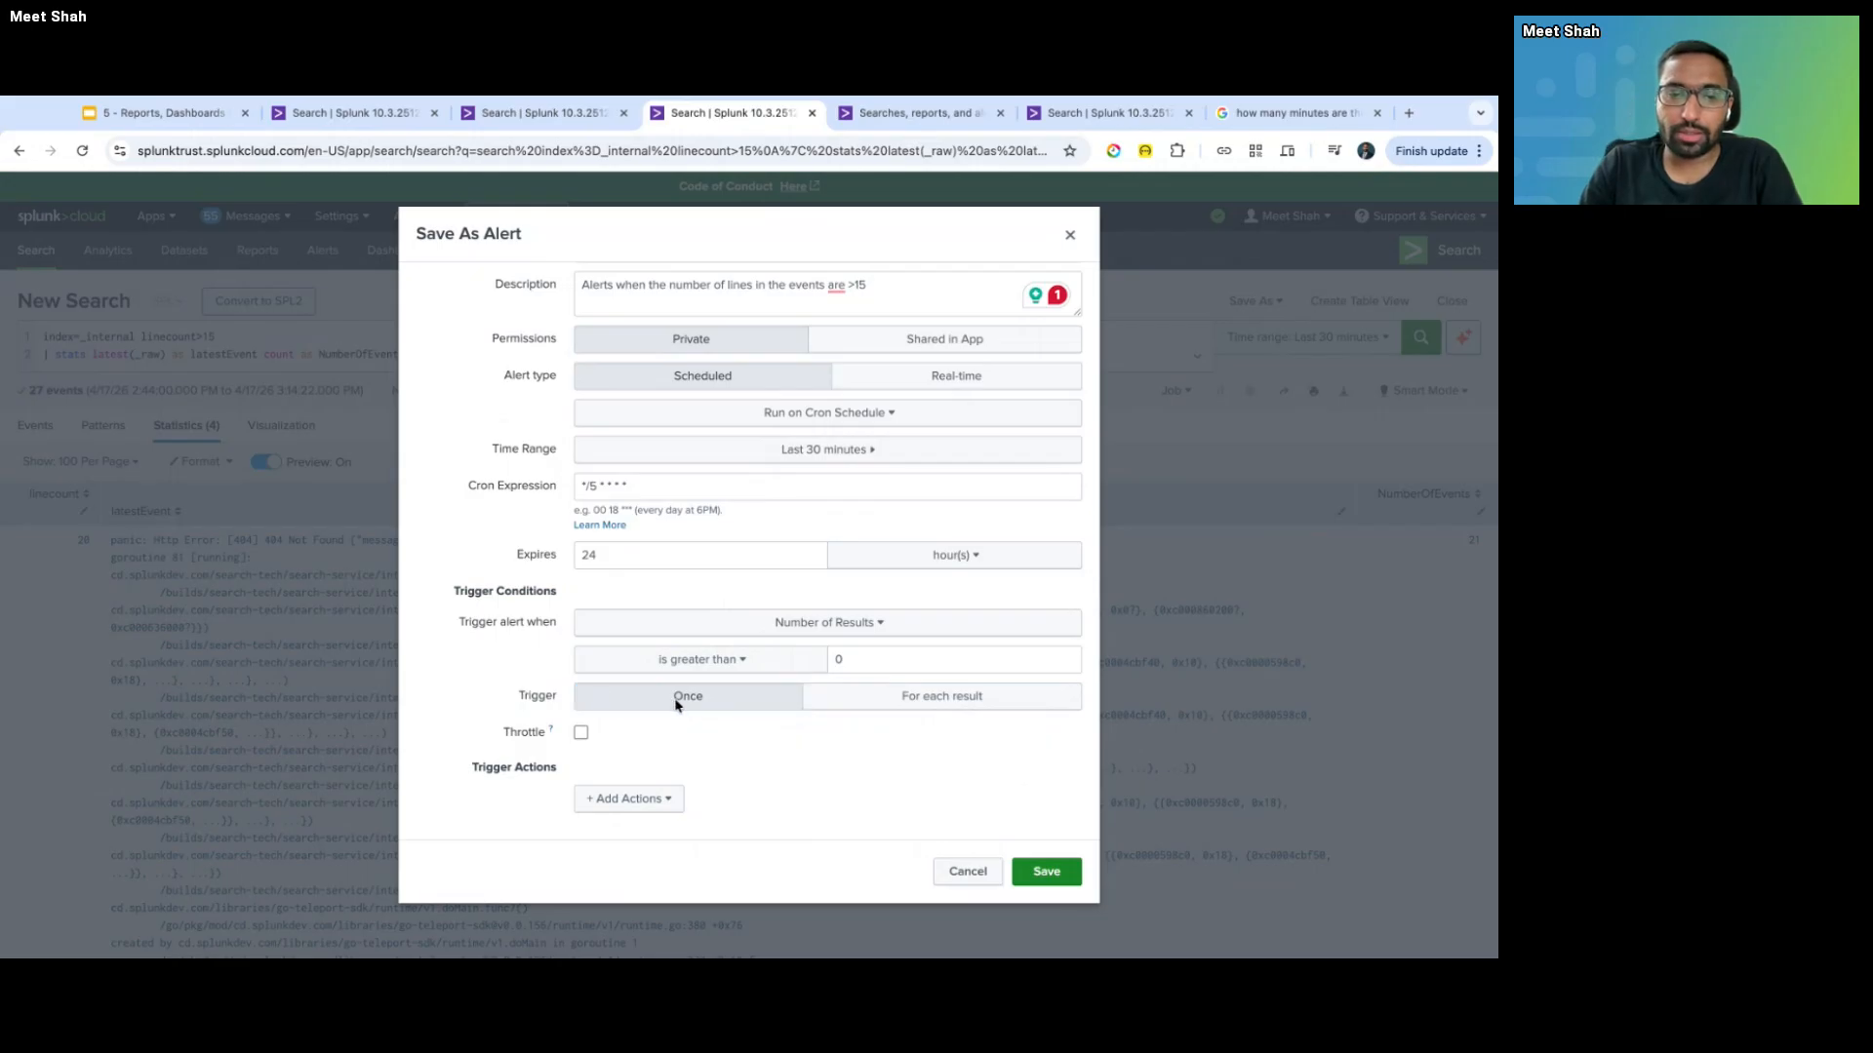
# - Enable Throttle to suppress triggering for 60 seconds, then return to the search results tab
pyautogui.click(580, 733)
pyautogui.scroll(-1, 624, 722)
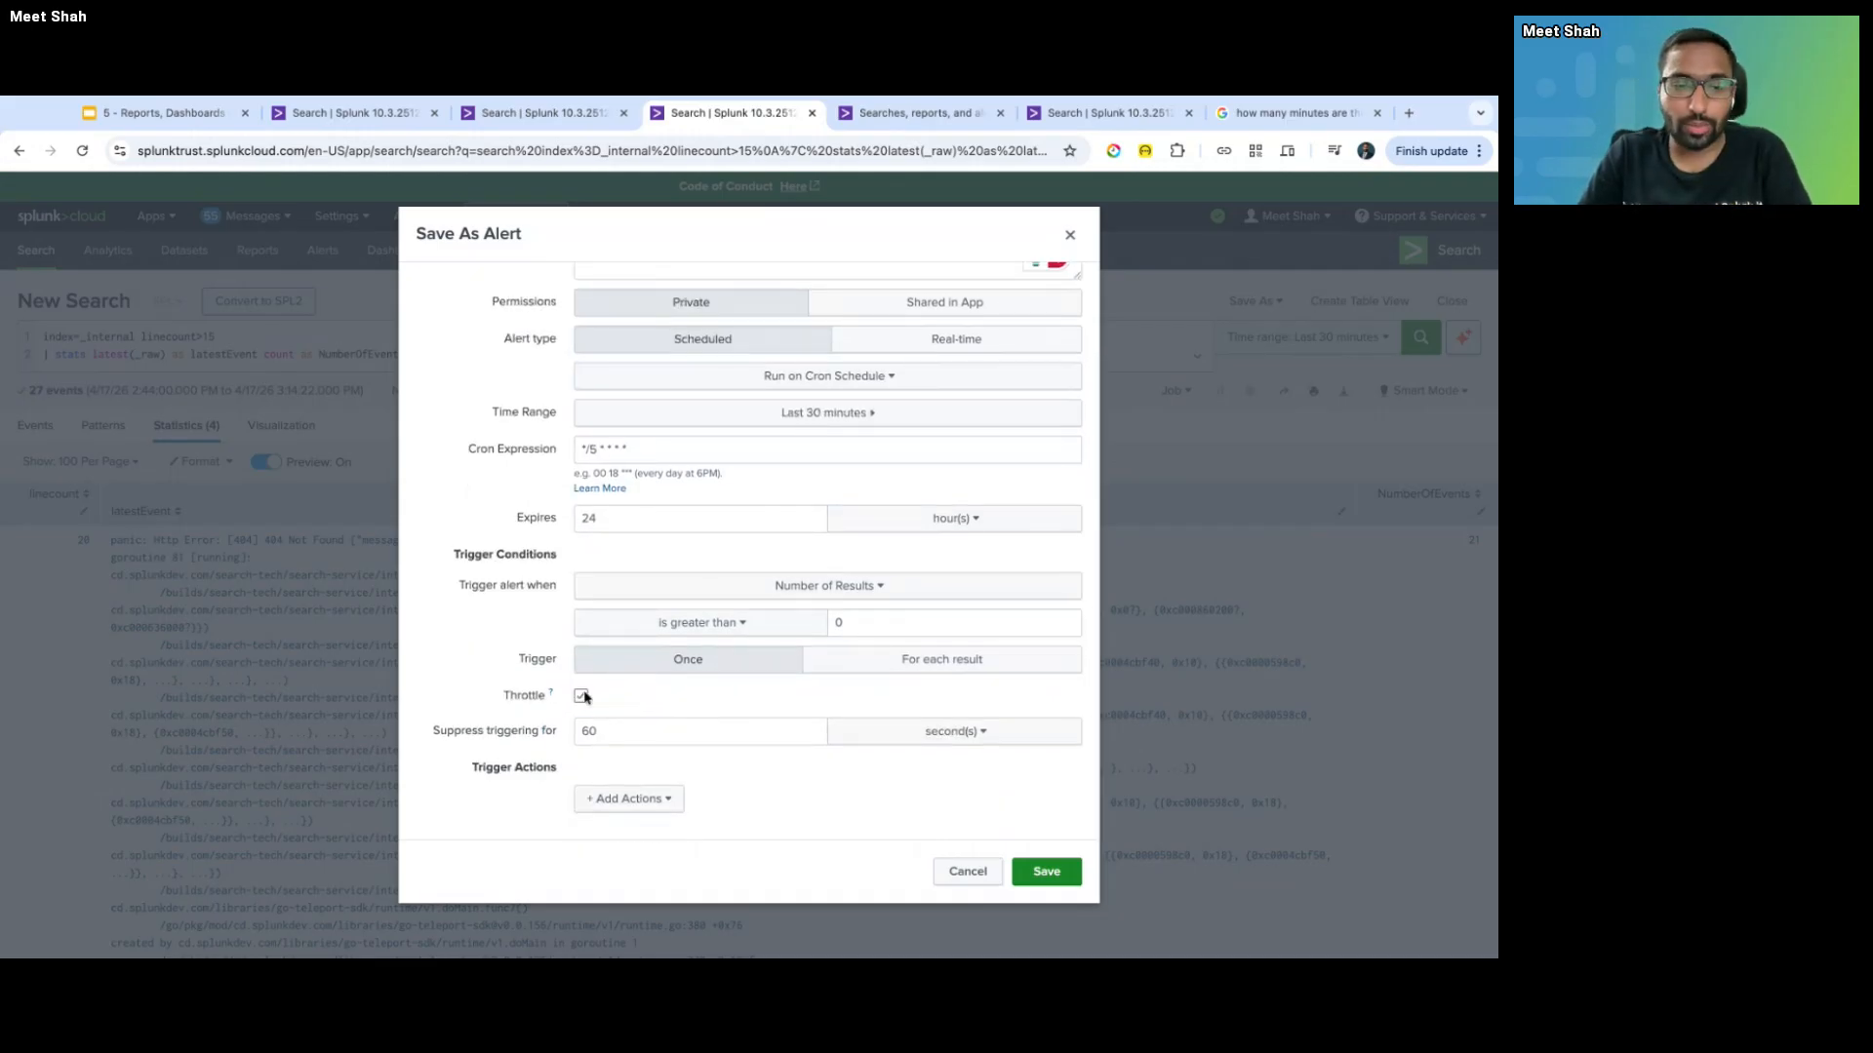
pyautogui.hotkey('ctrl', 'shift', 'Tab')
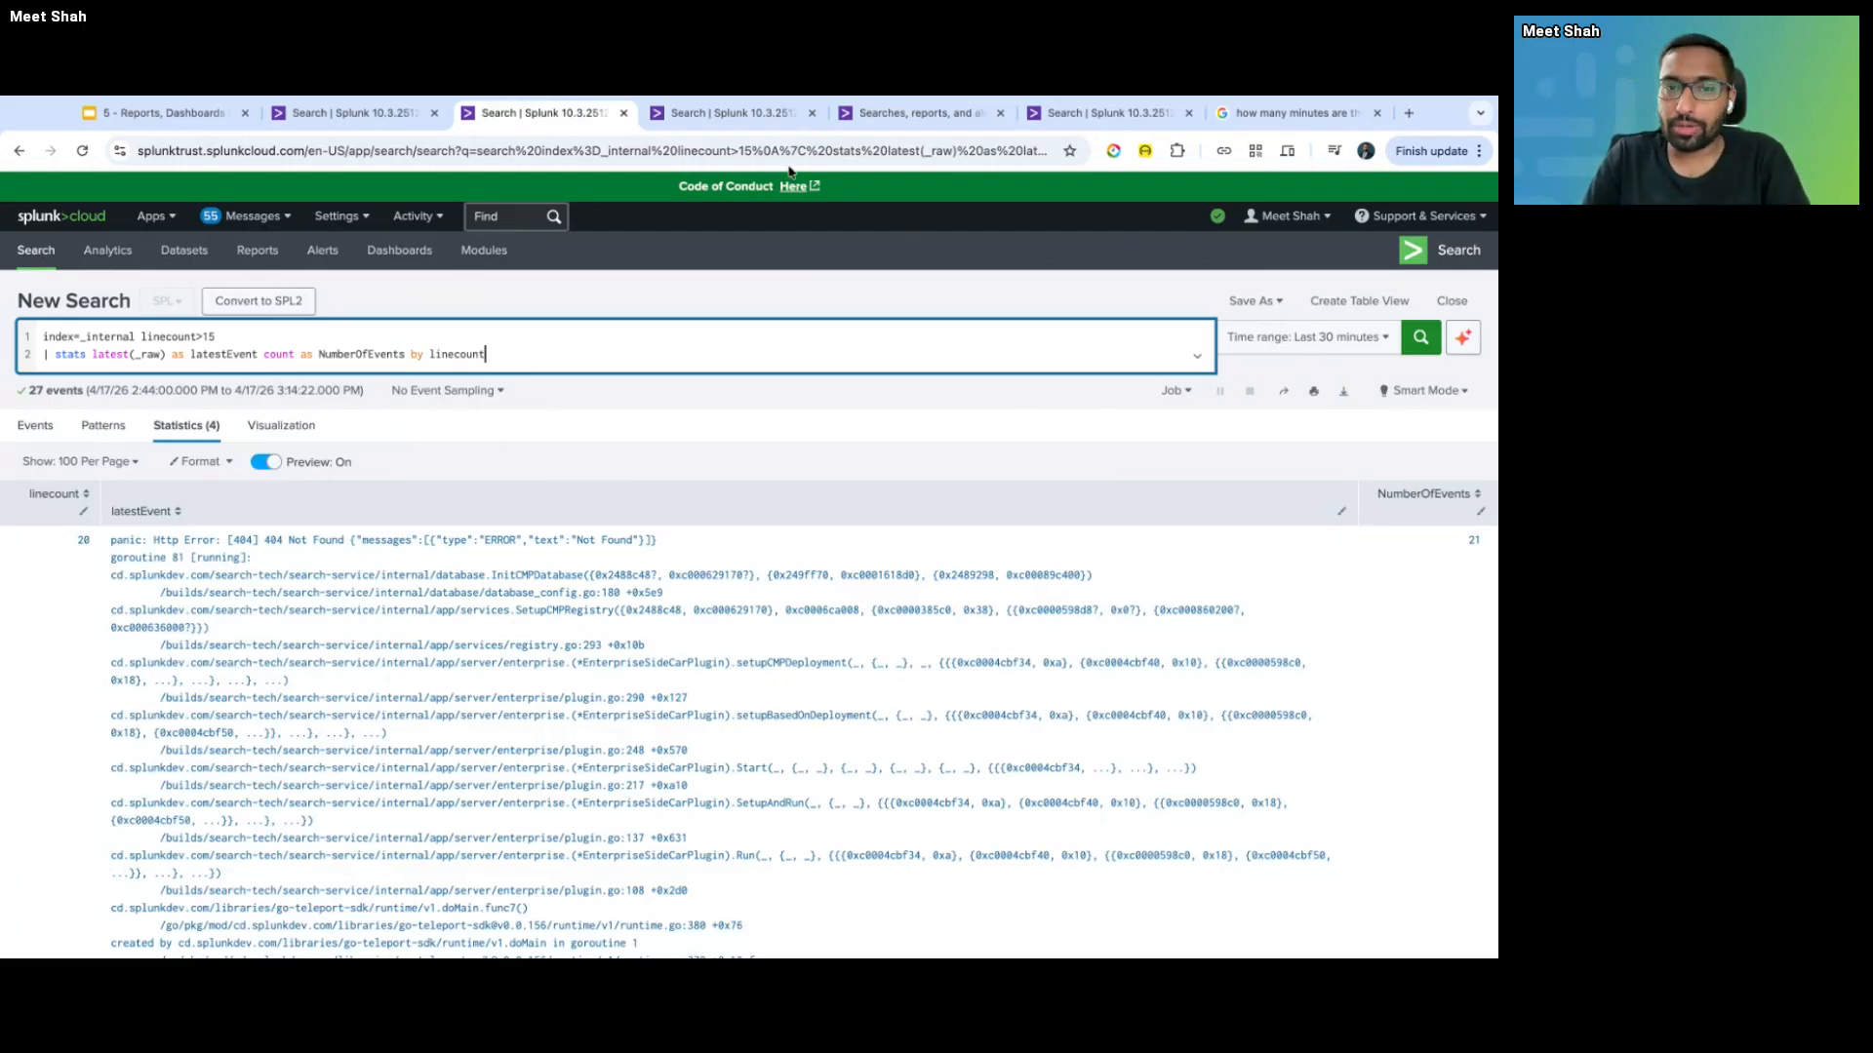
# - Add a comment block below the query reading 'Runing a search every 5 mins, looking over last 30 mins of events'
pyautogui.press('Return')
pyautogui.press('Return')
pyautogui.write('```')
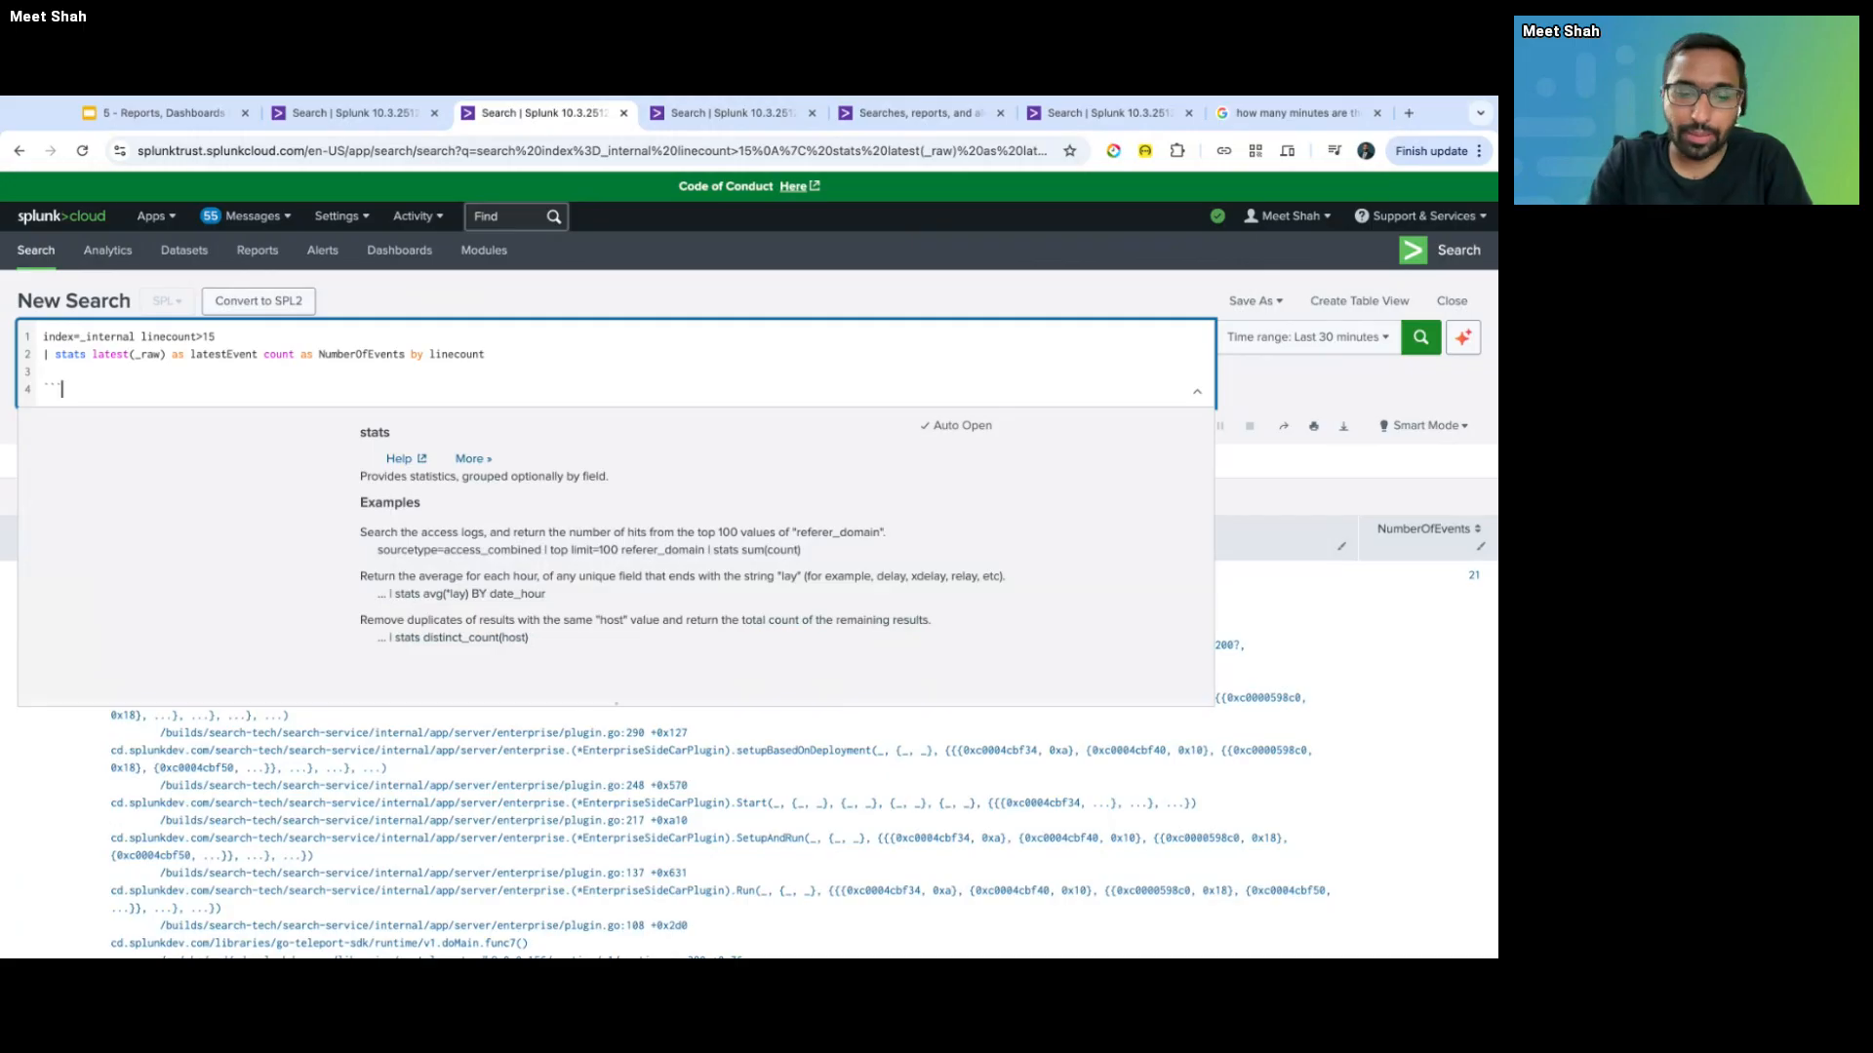
pyautogui.write('Runing a s')
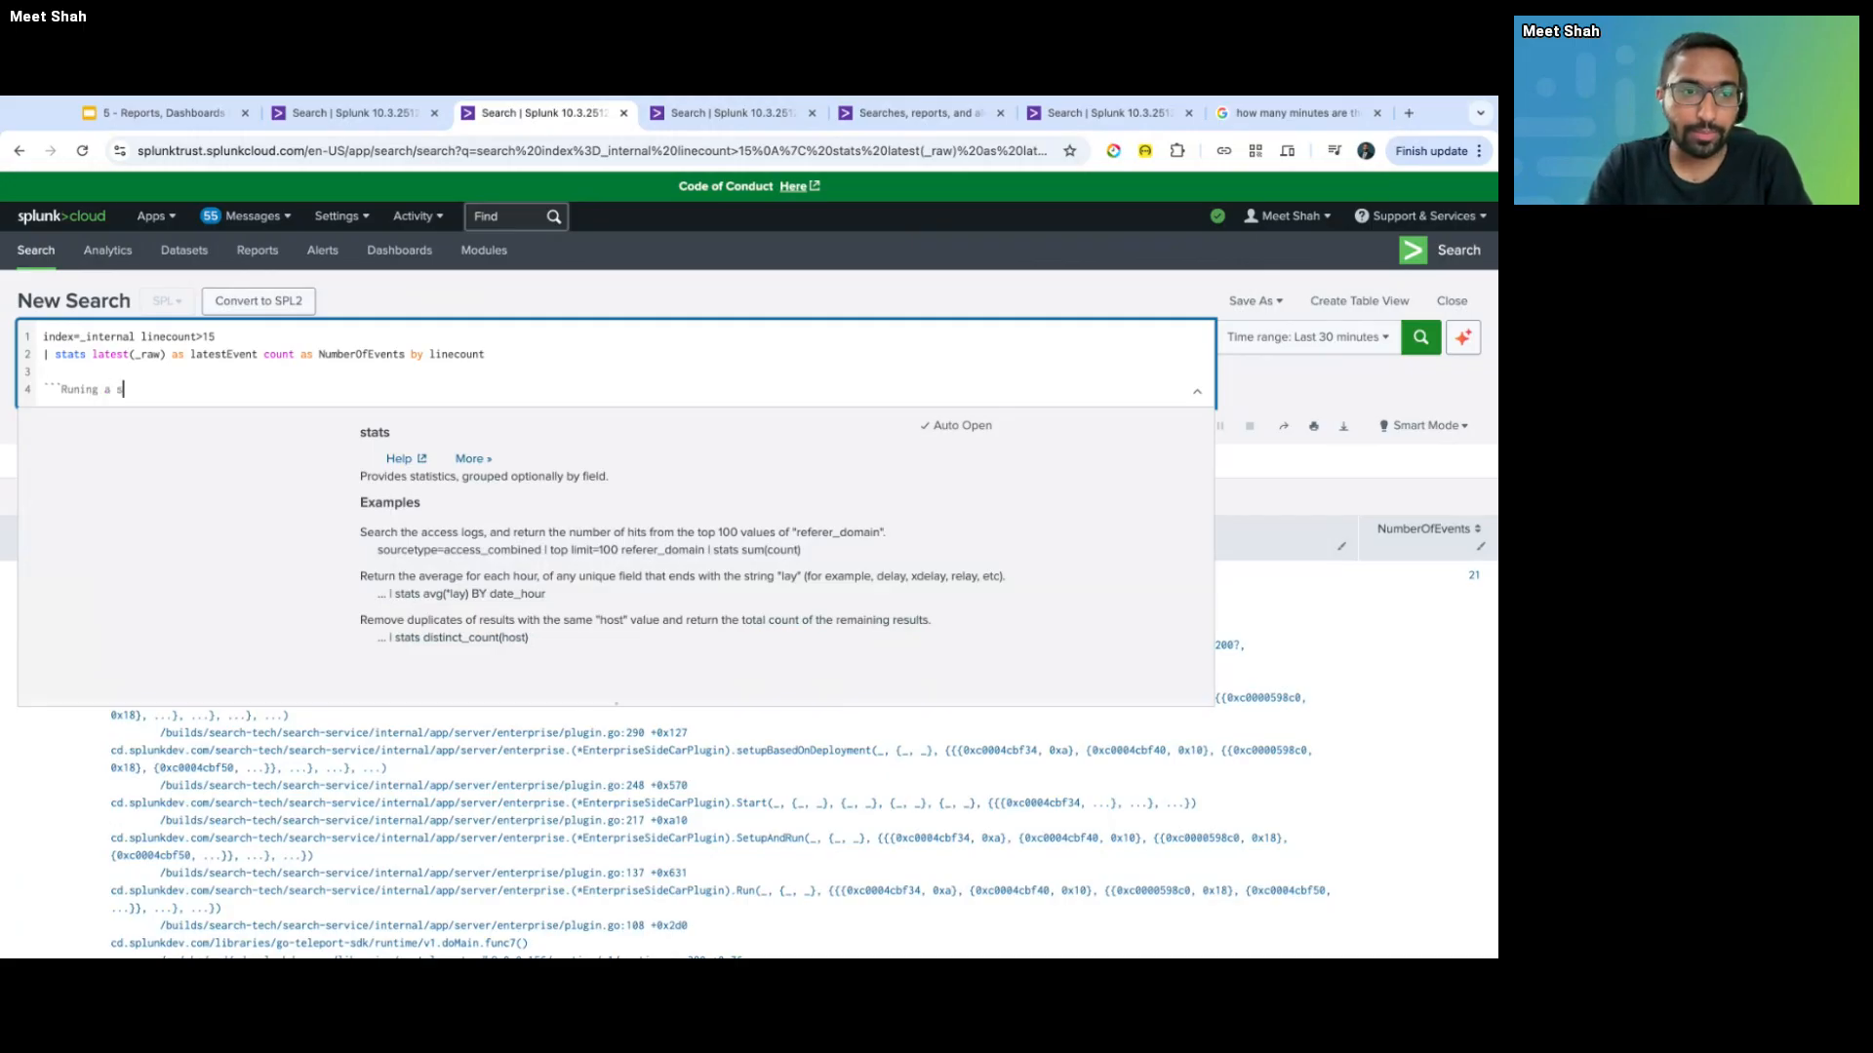
pyautogui.write('earch every ')
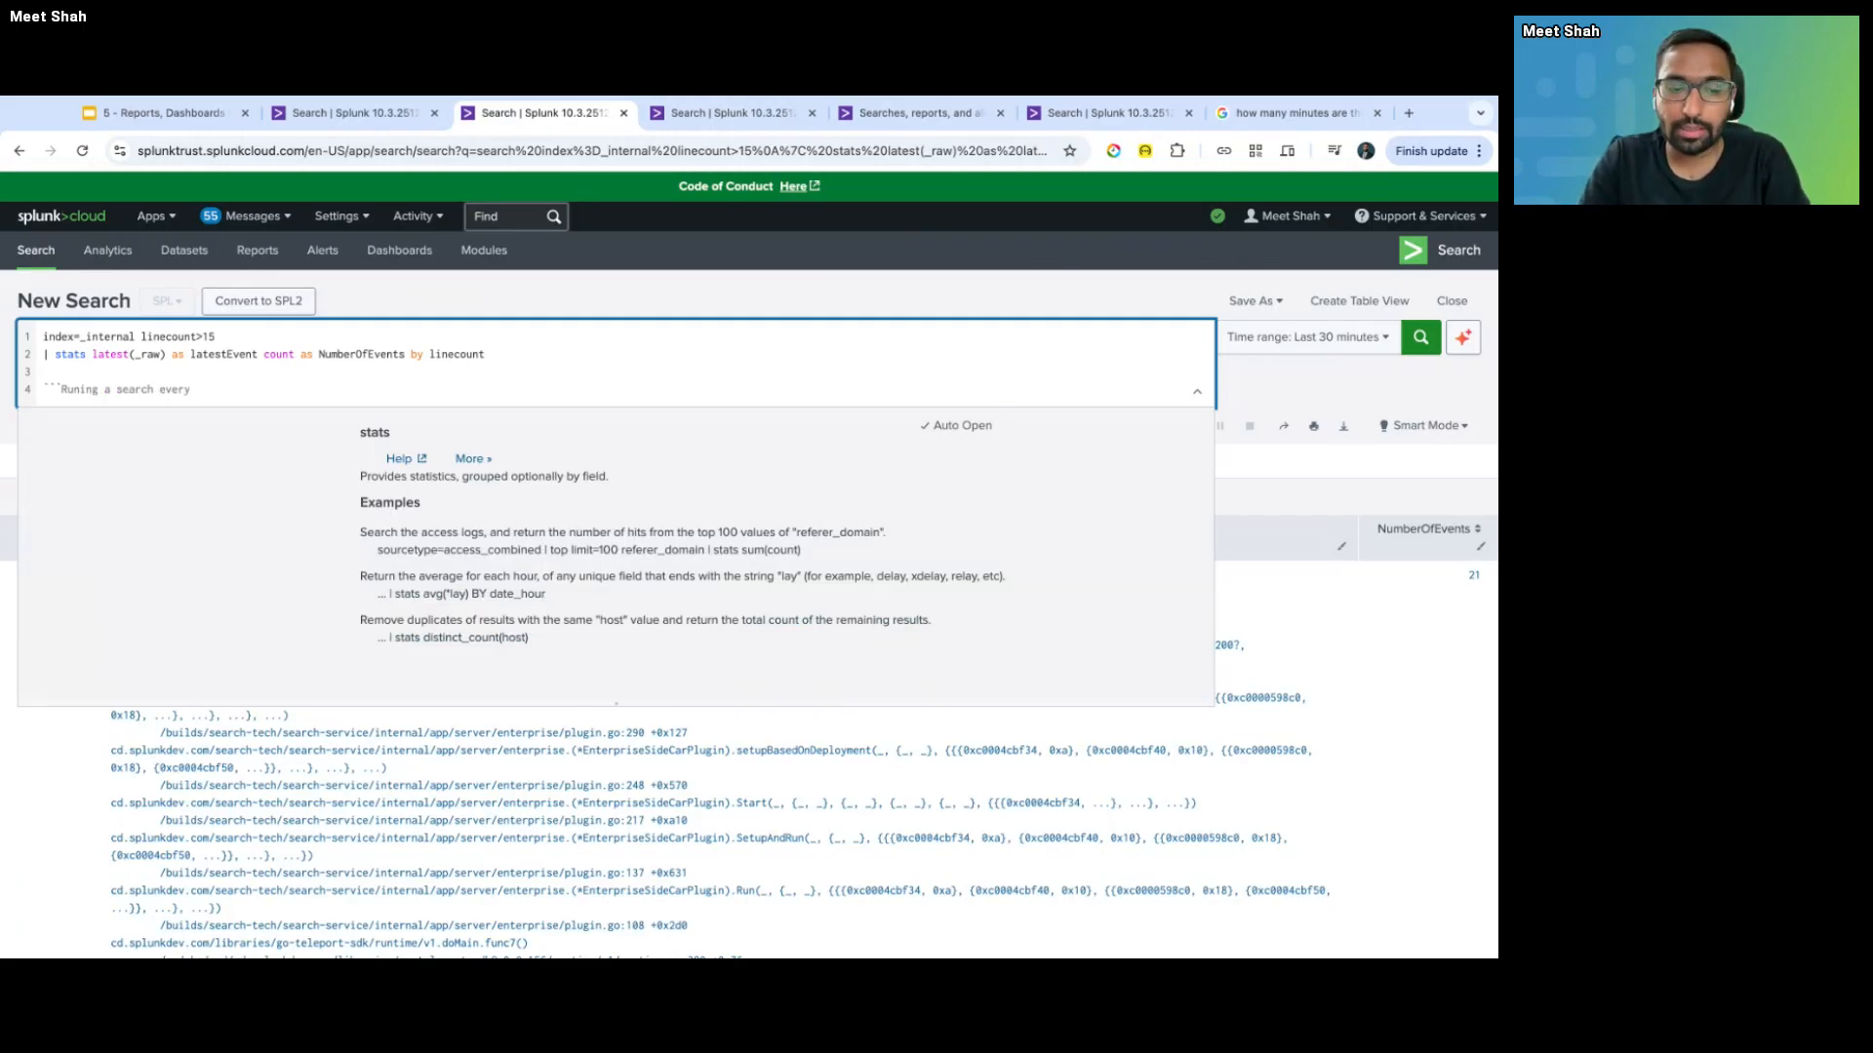
pyautogui.write('5 min')
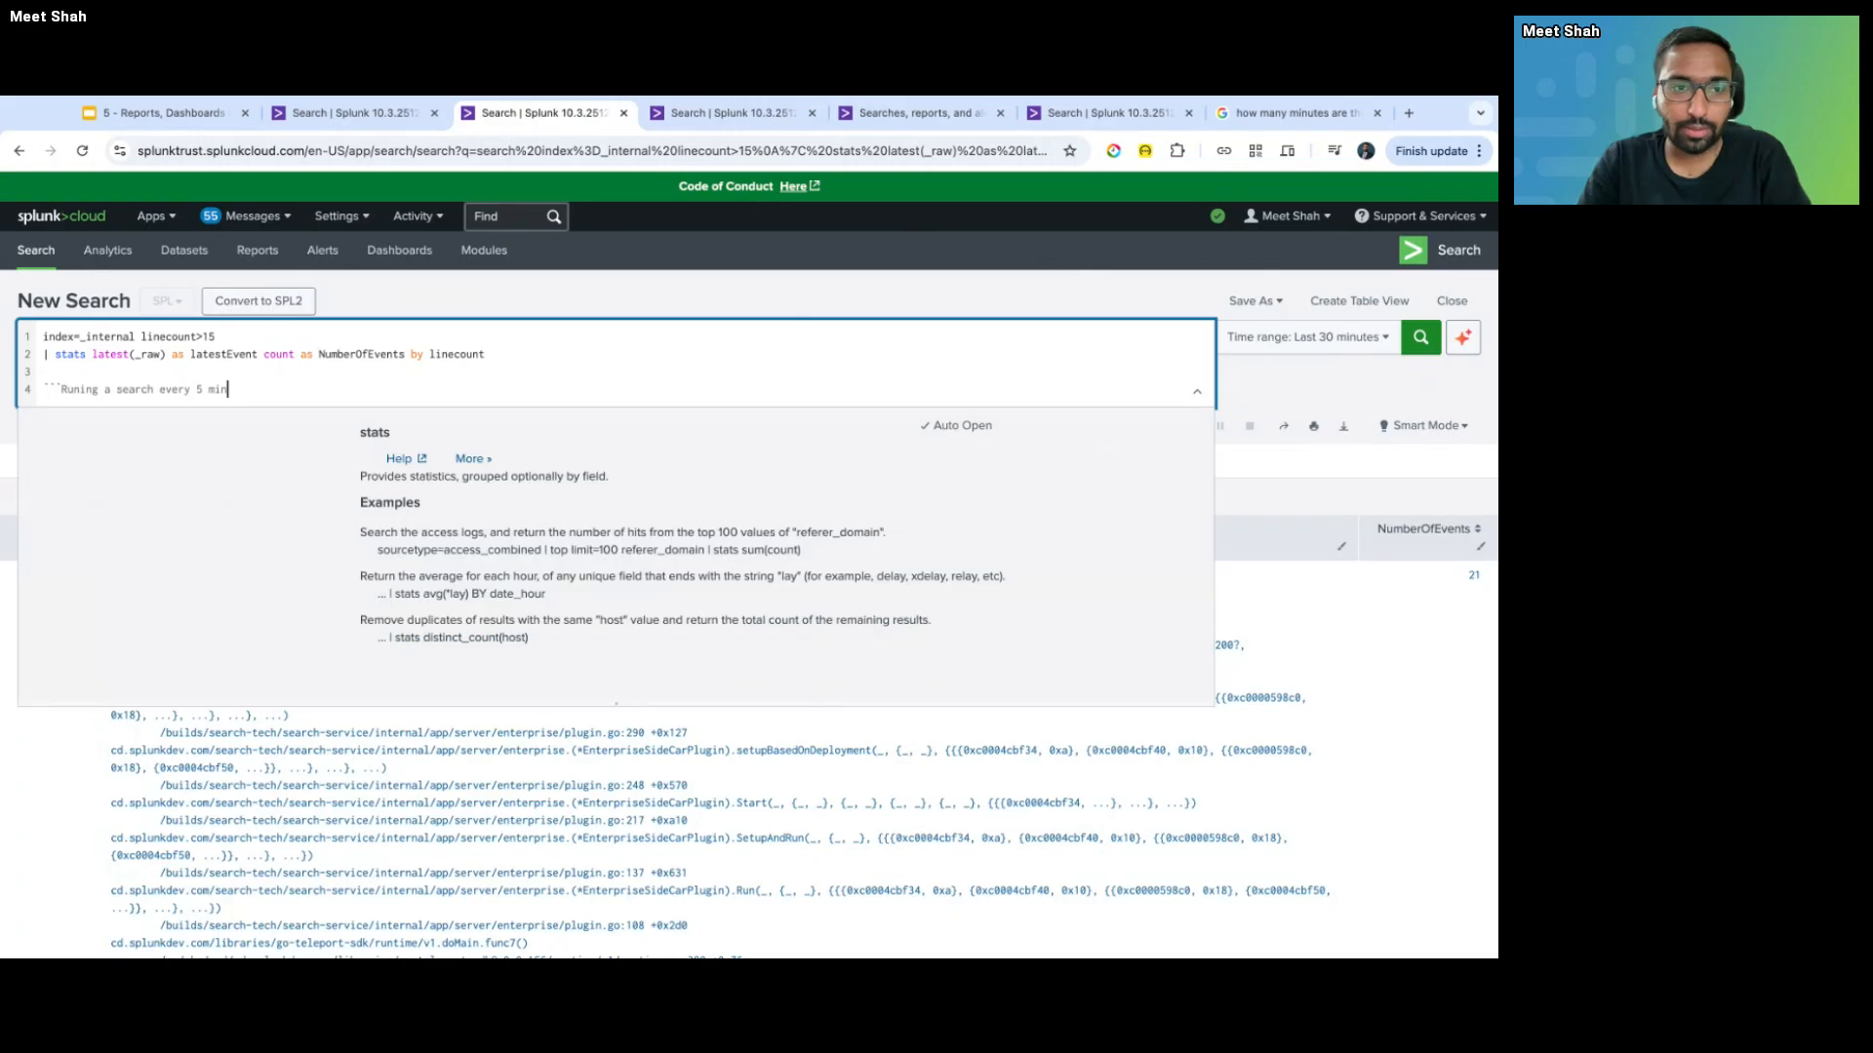
pyautogui.write('s, looking')
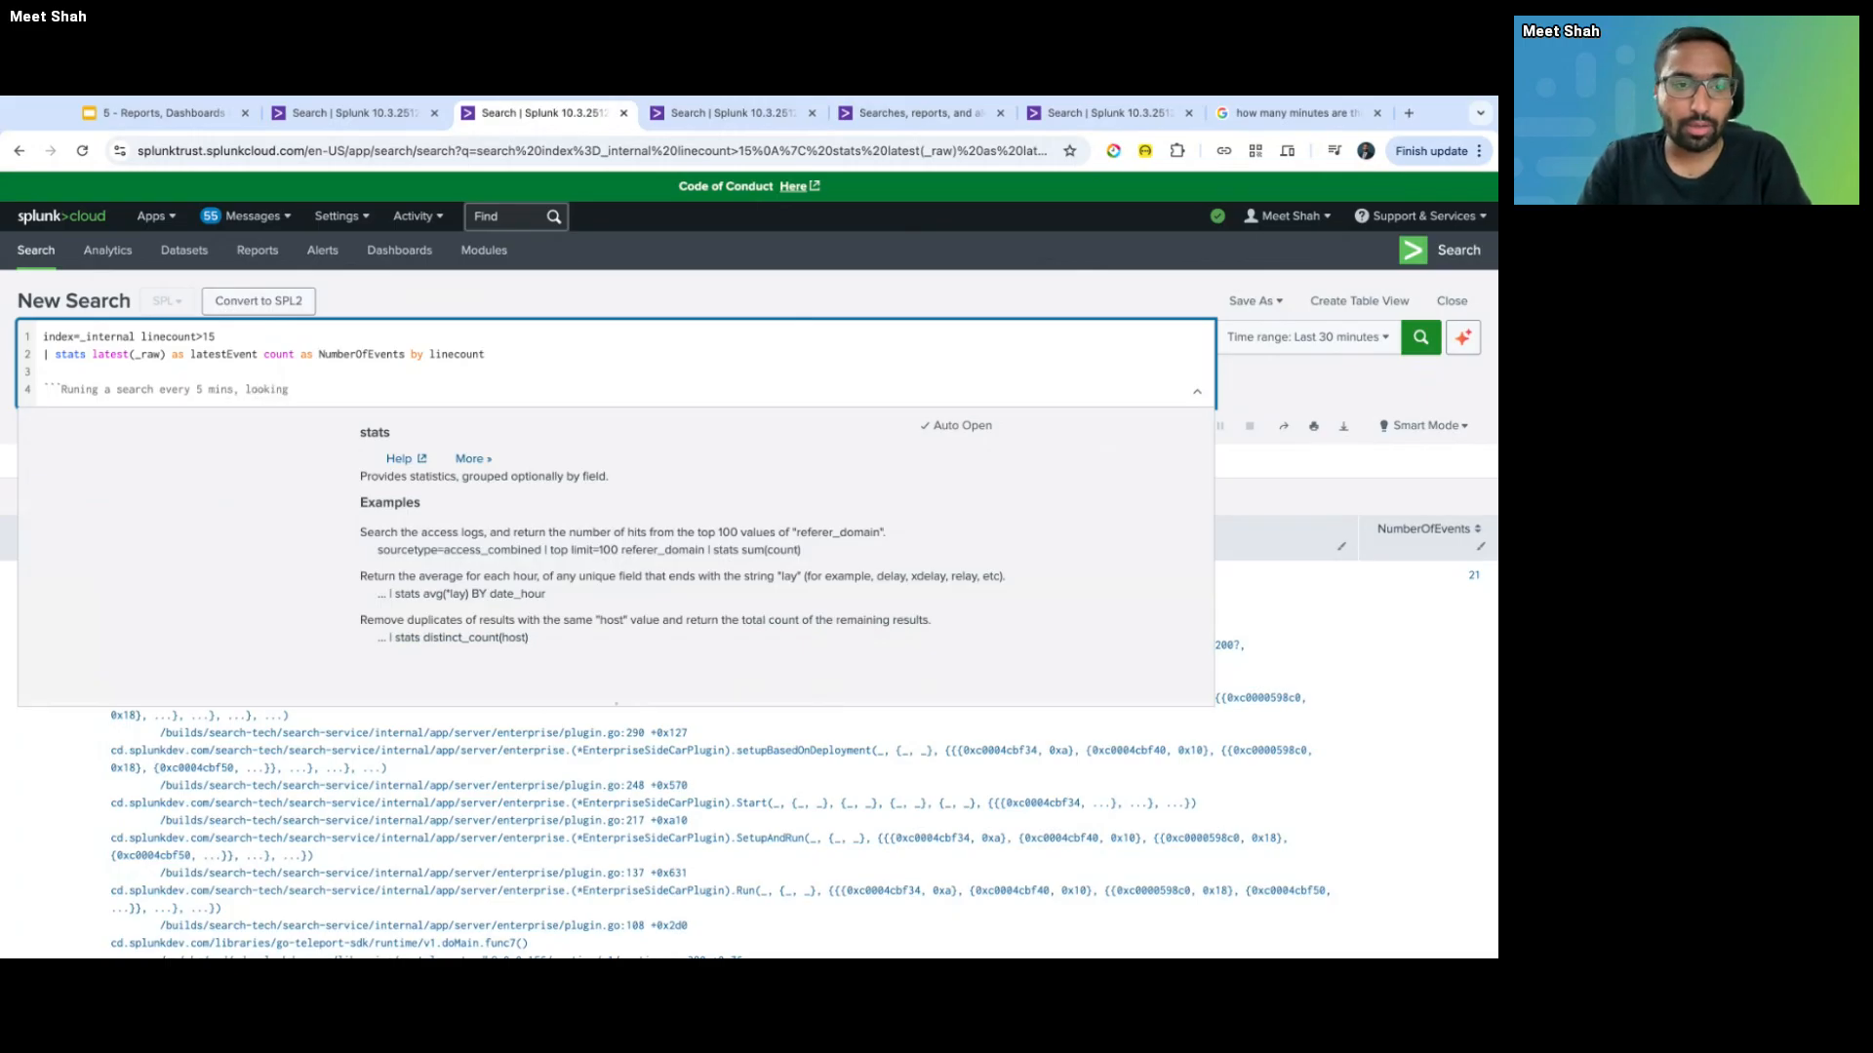
pyautogui.write(' over last')
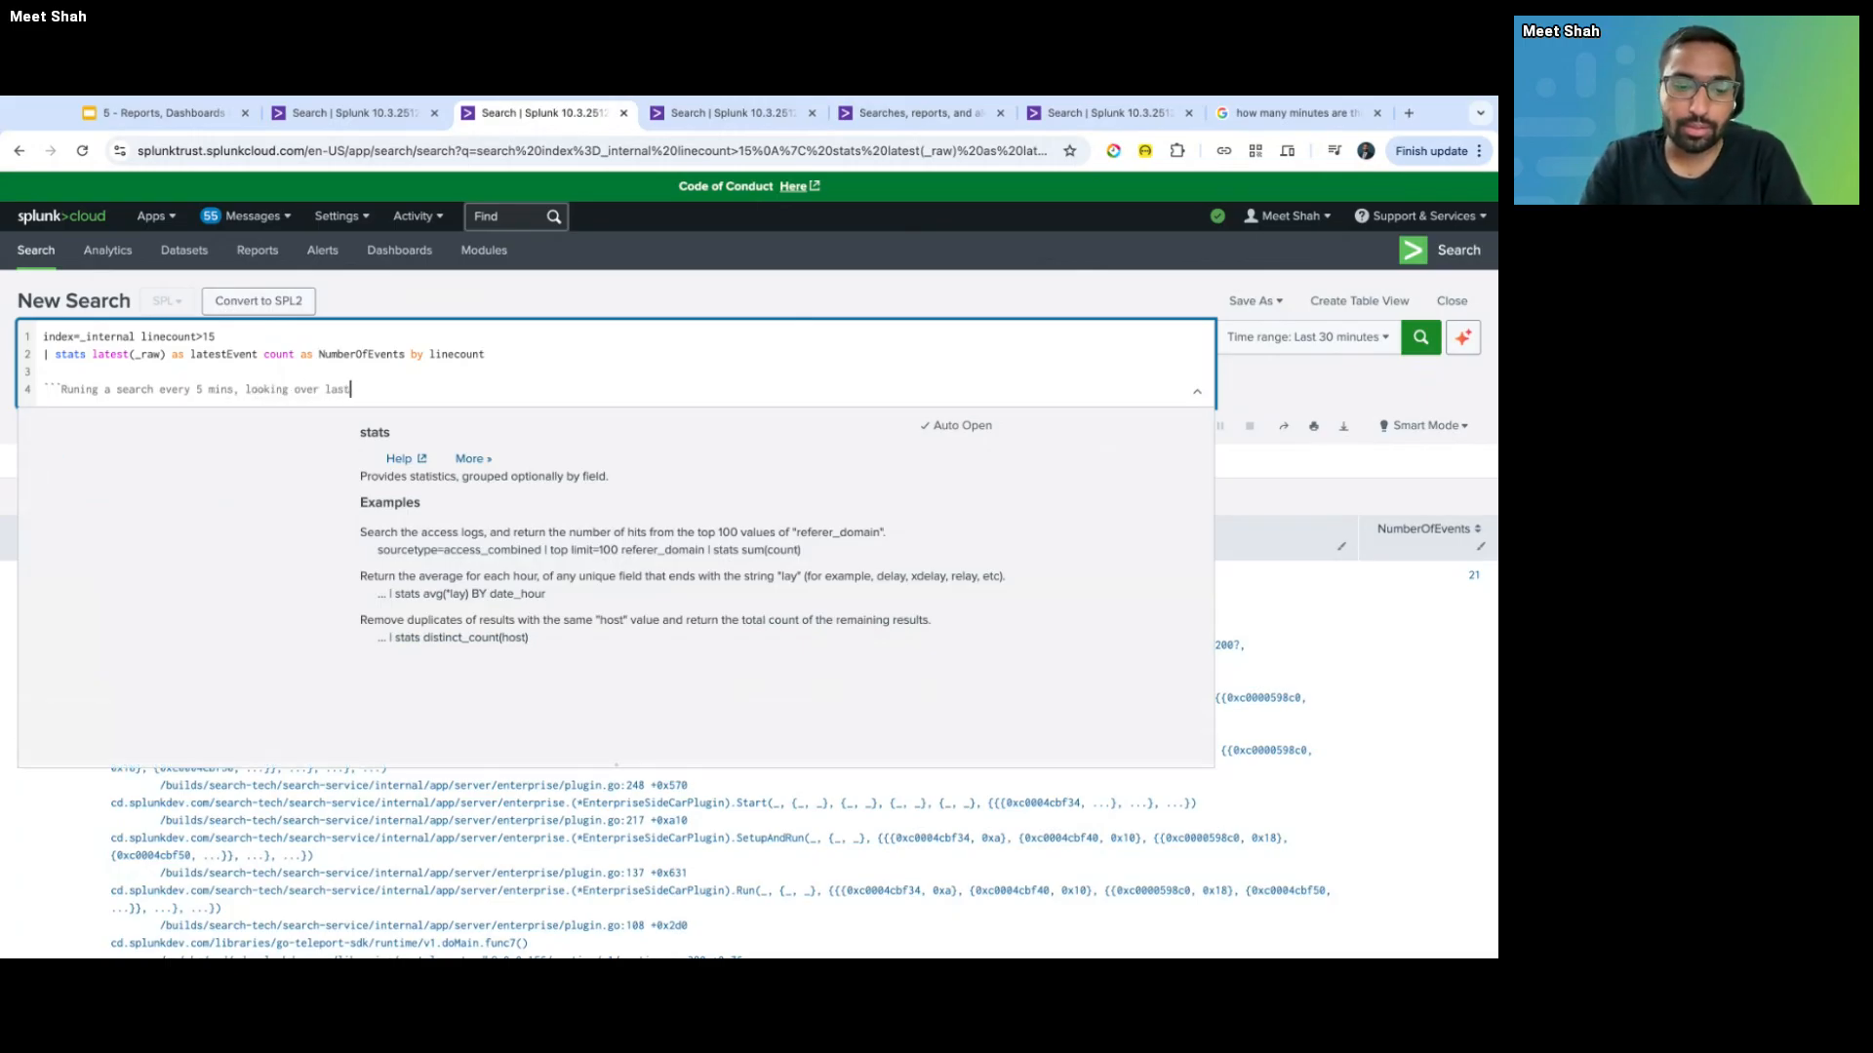
pyautogui.write(' 30 mins')
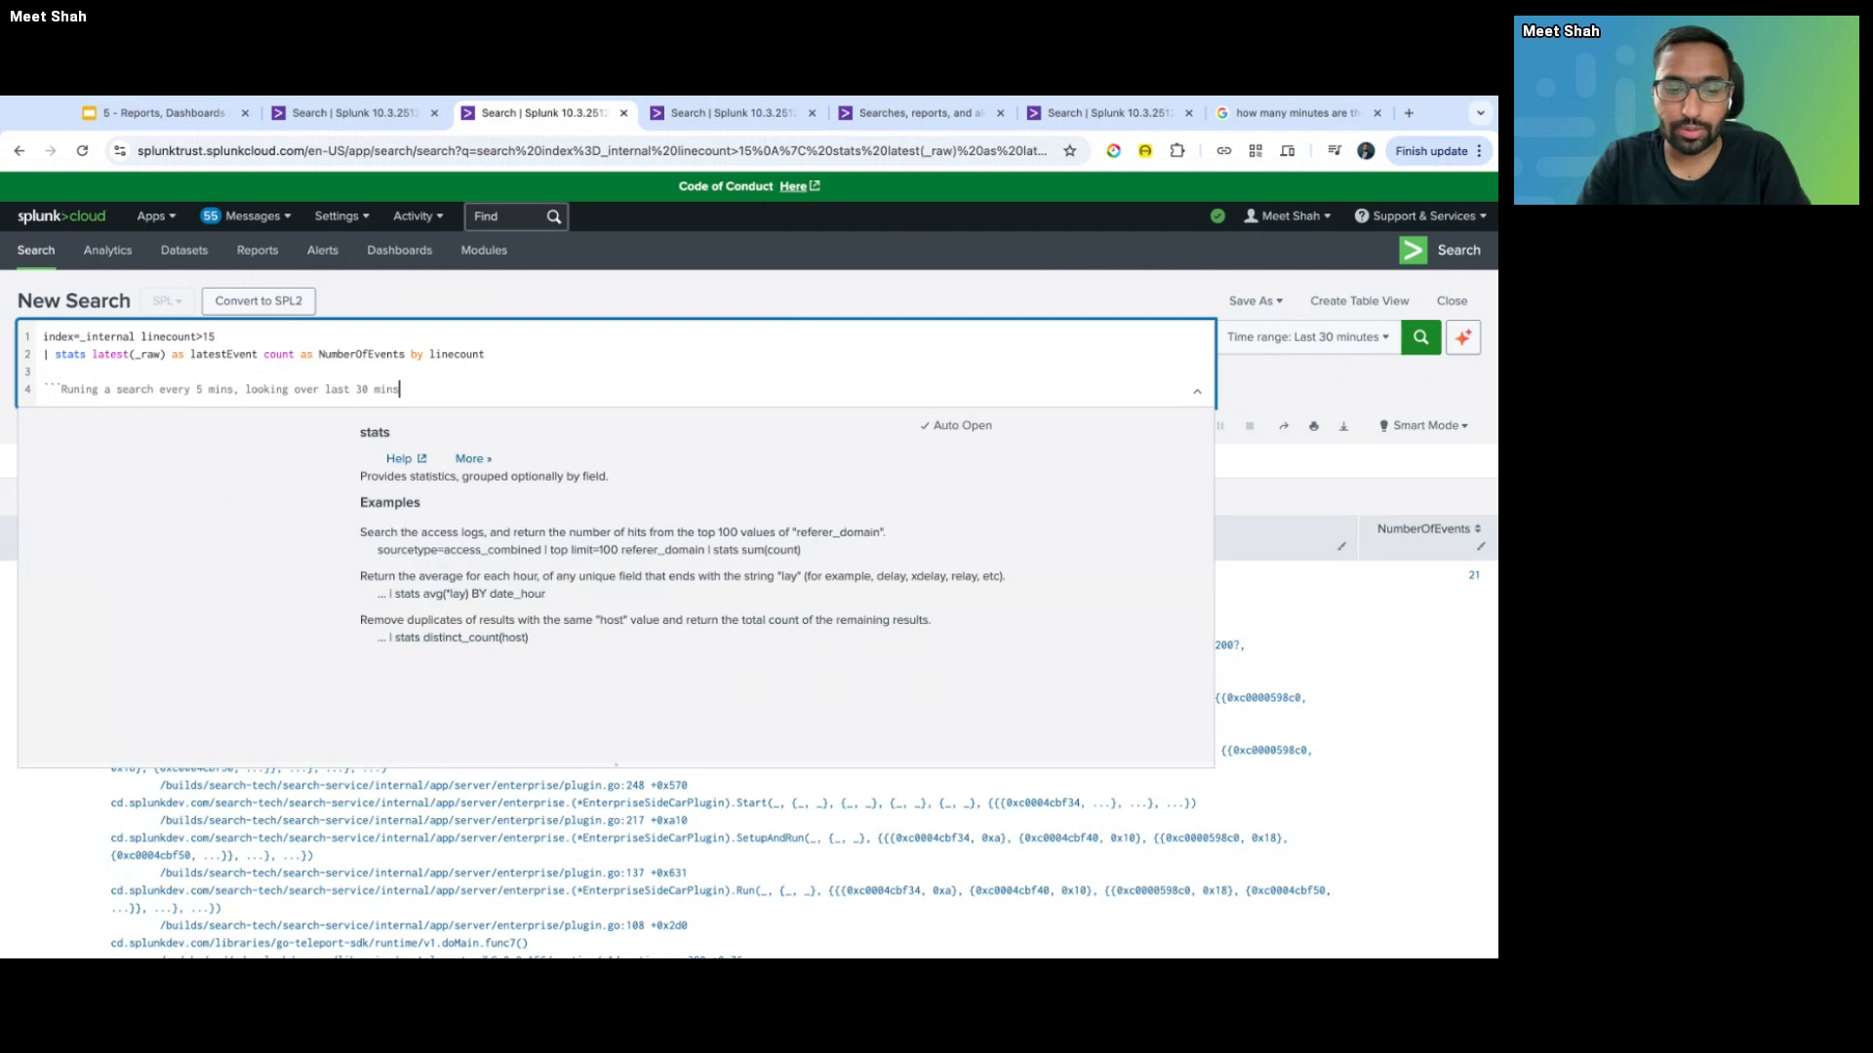
pyautogui.write(' of even')
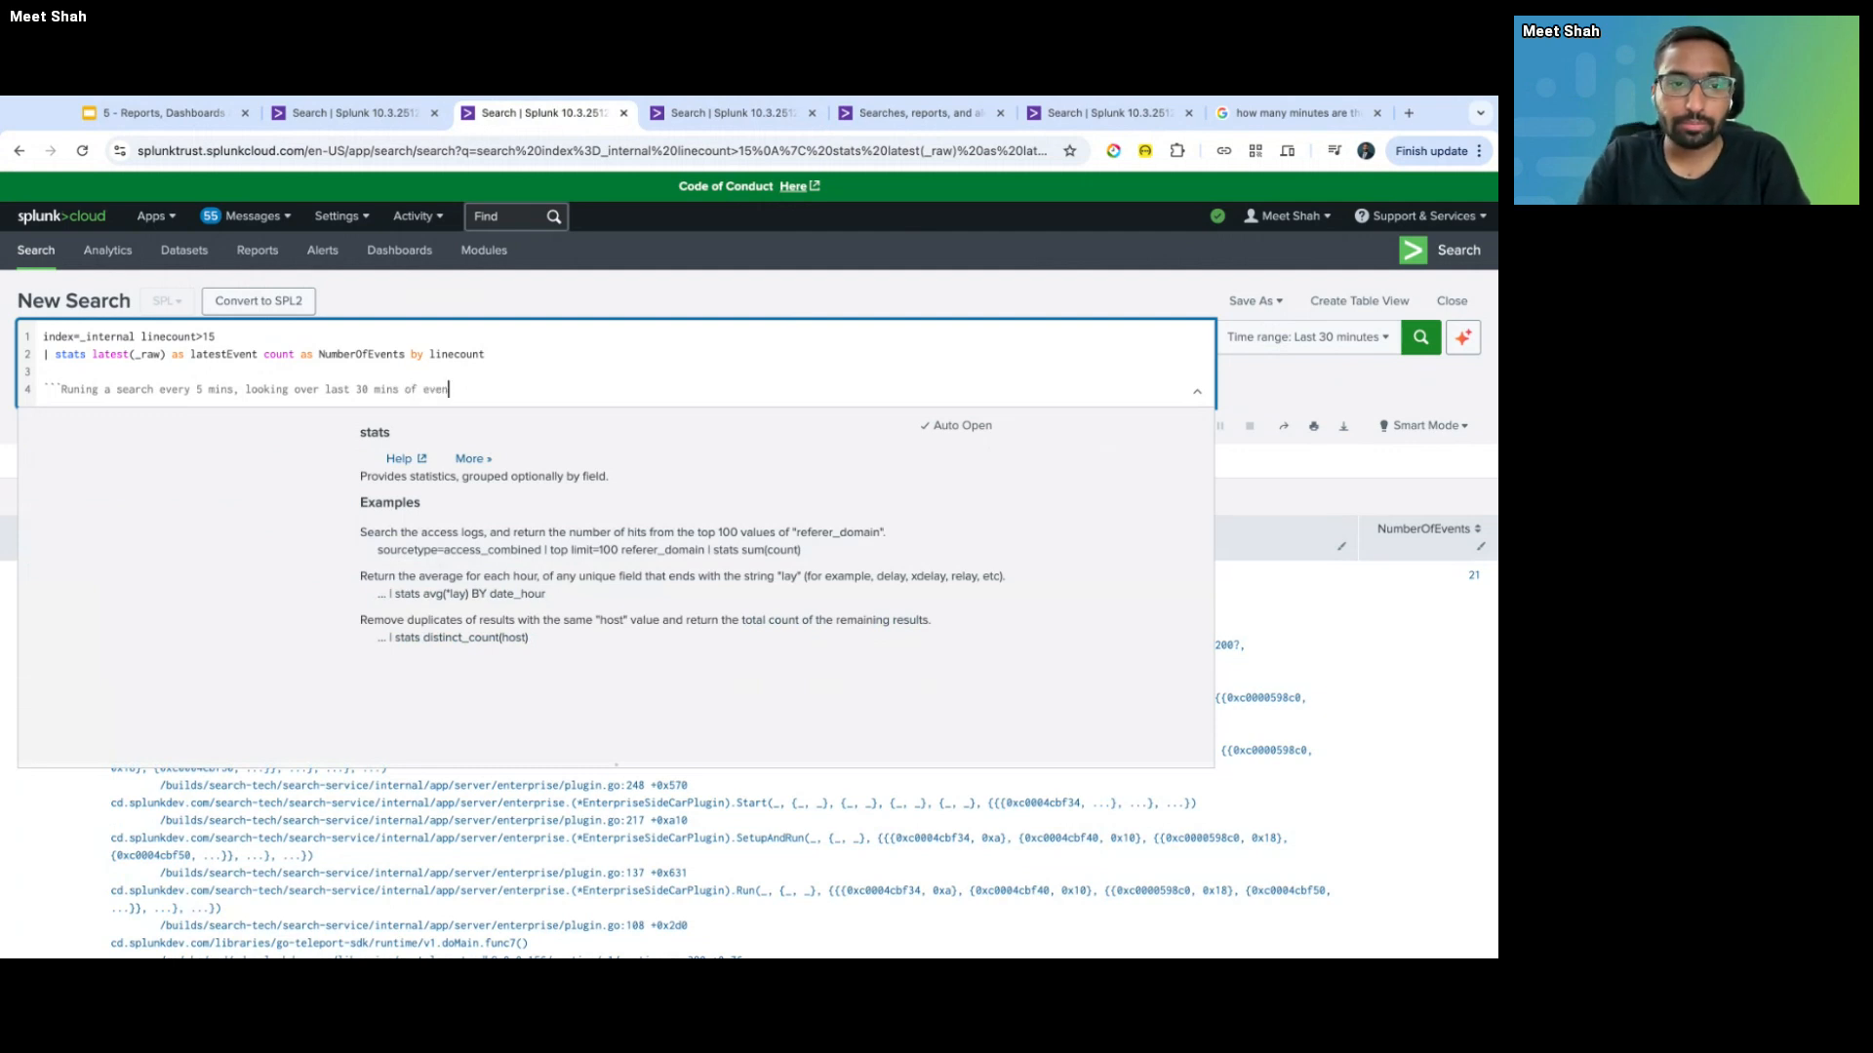
pyautogui.write('ts`')
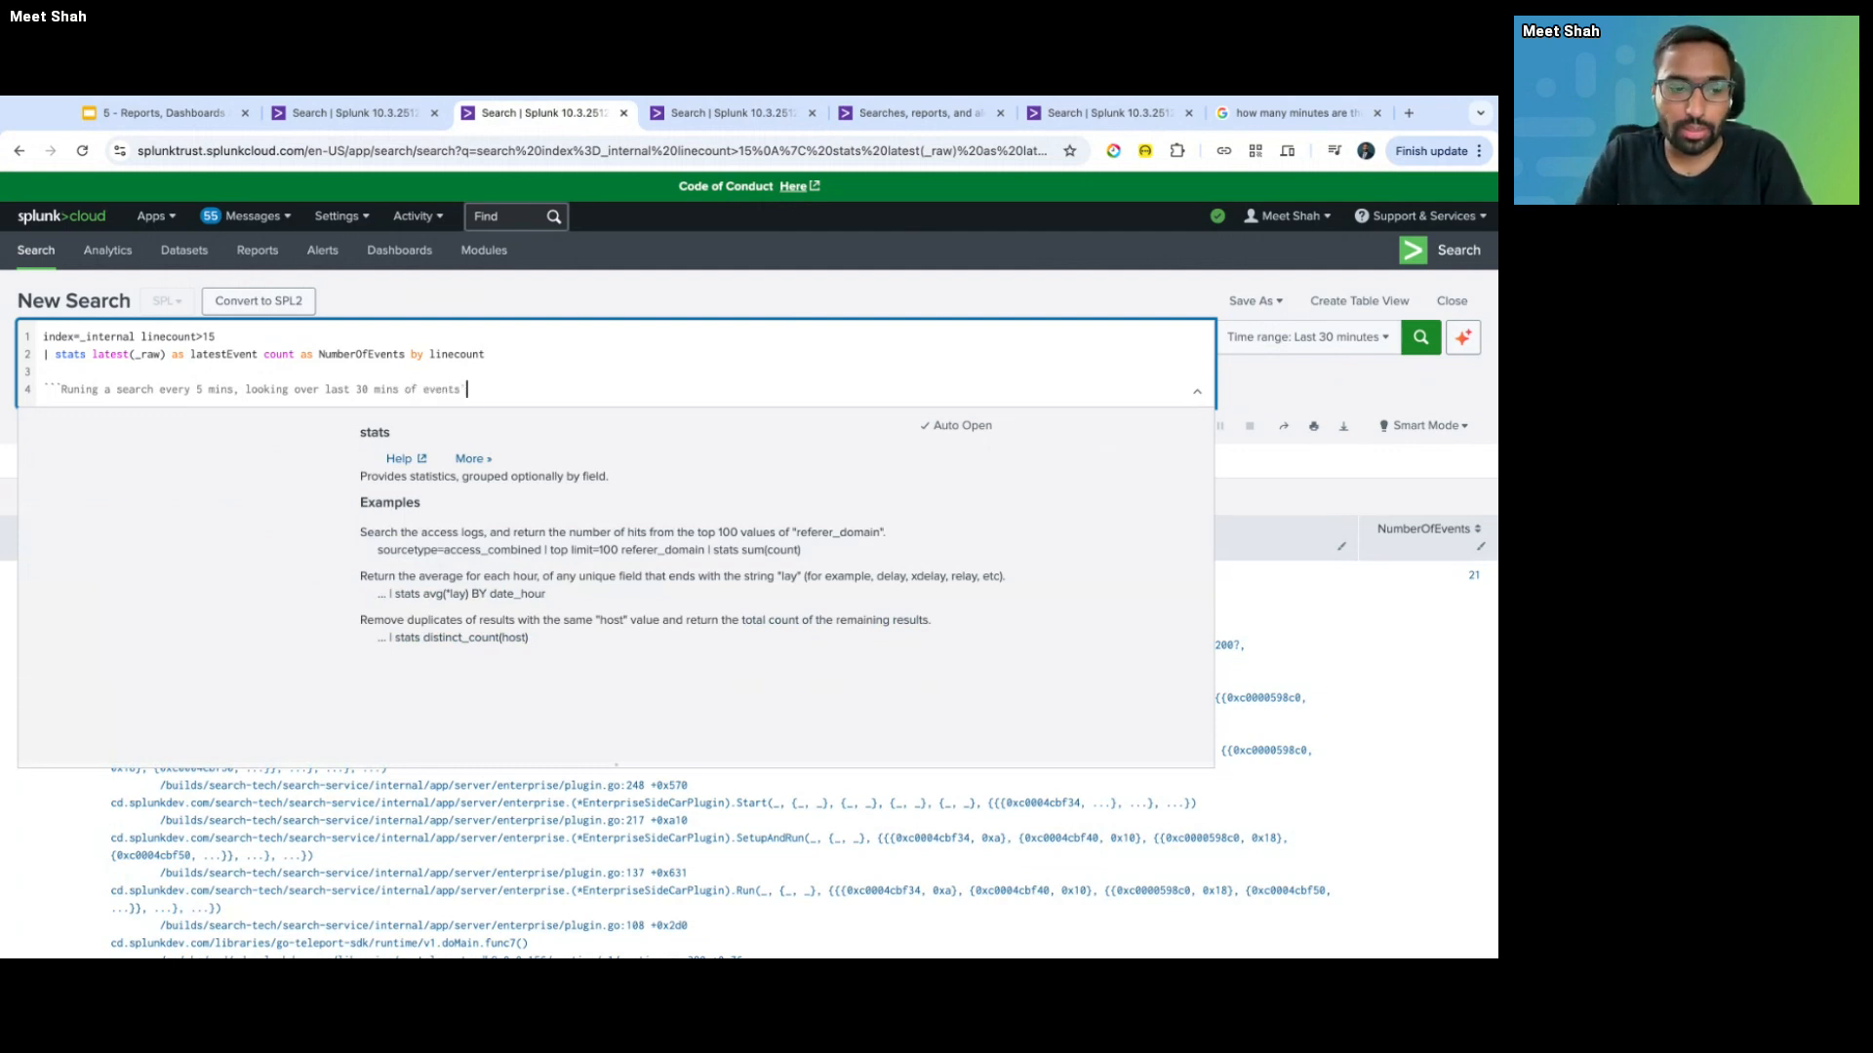
pyautogui.write('``')
pyautogui.press('Return')
pyautogui.press('Return')
pyautogui.press('BackSpace')
pyautogui.press('BackSpace')
pyautogui.press('Left')
pyautogui.press('Left')
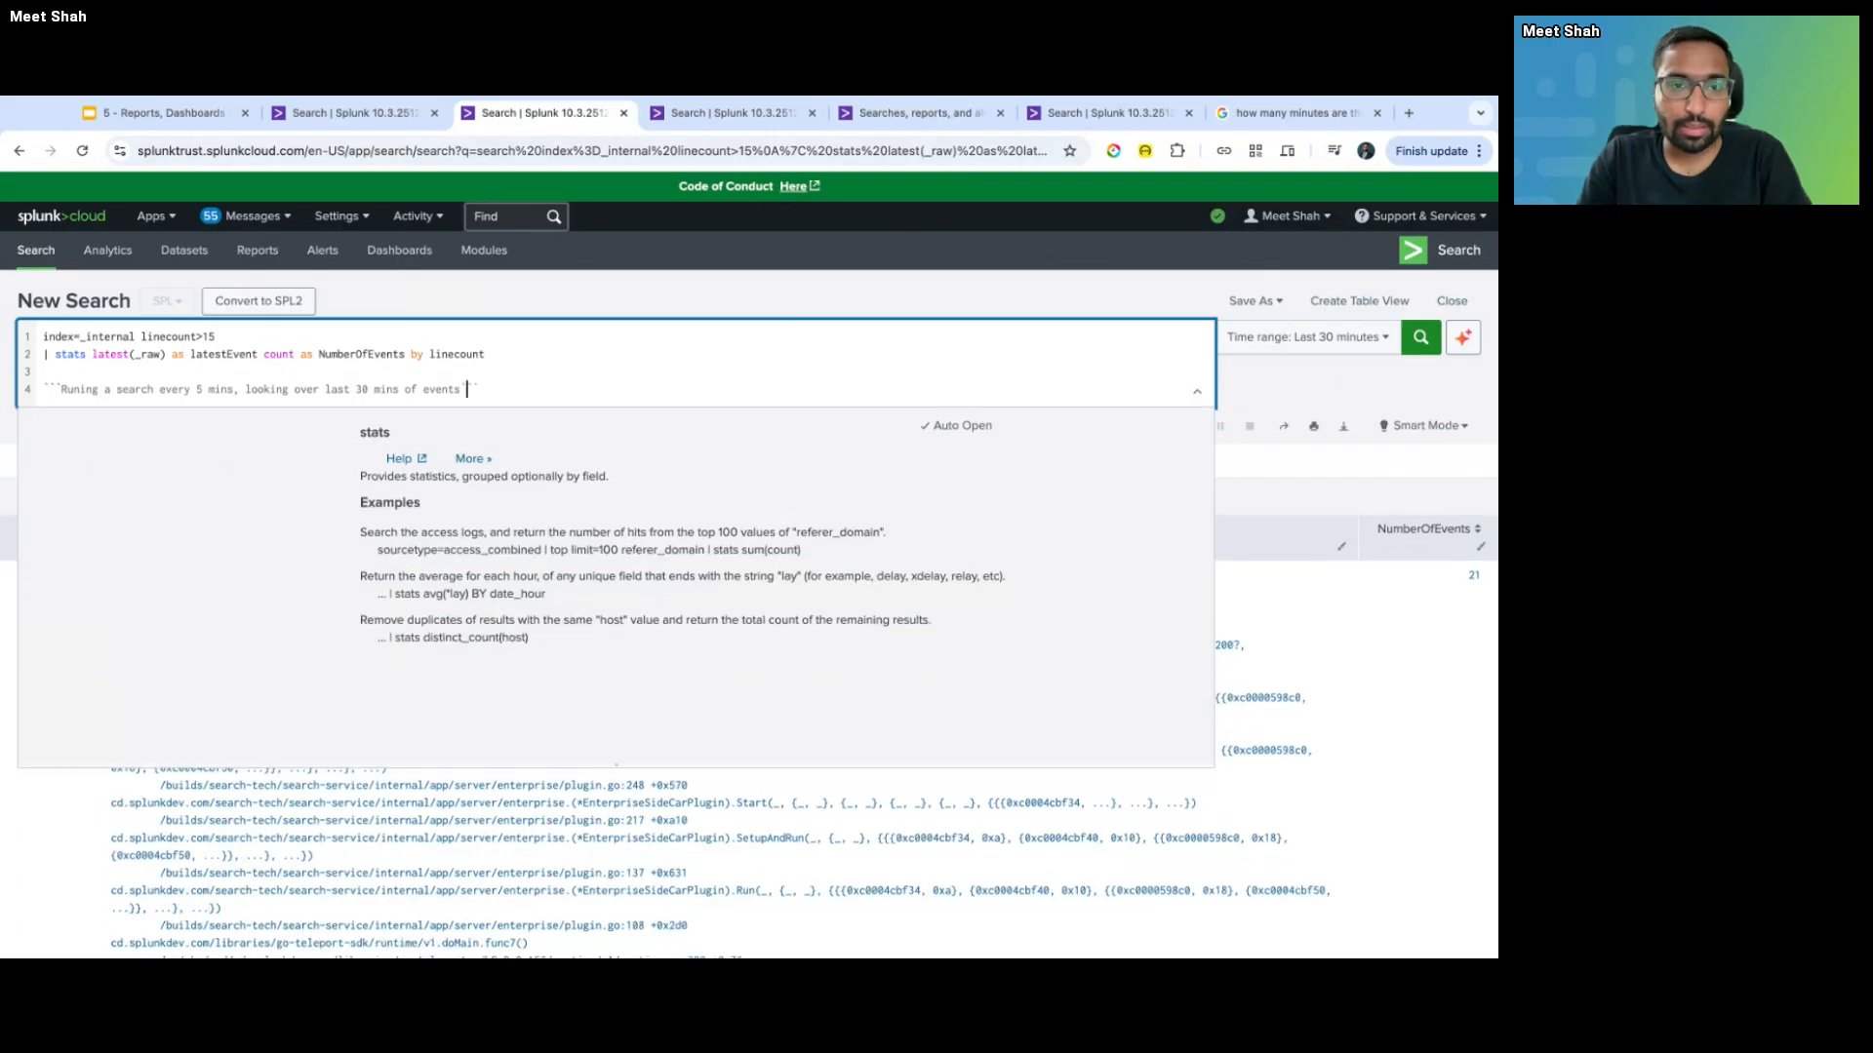
pyautogui.press('Return')
pyautogui.press('Return')
pyautogui.press('Up')
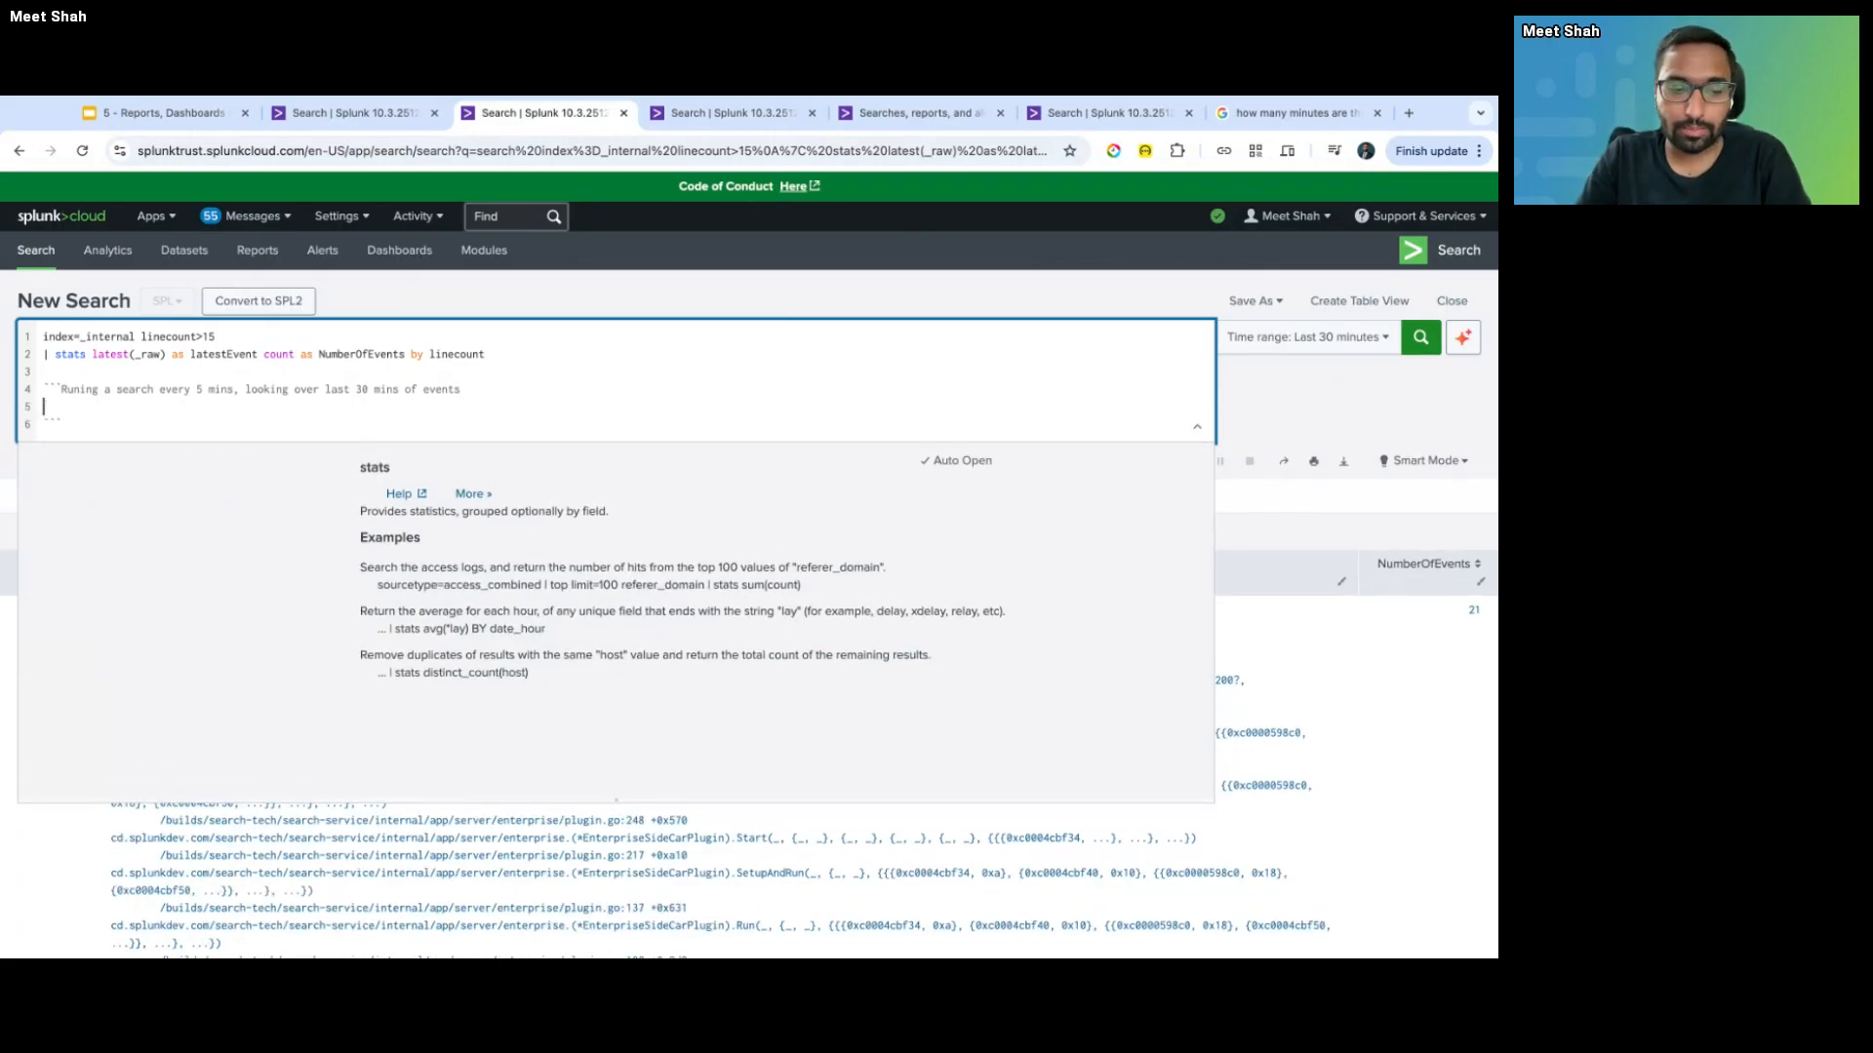
# - Add the first timeline entry '12:01 - ERROR' inside the comment
pyautogui.write('12:0')
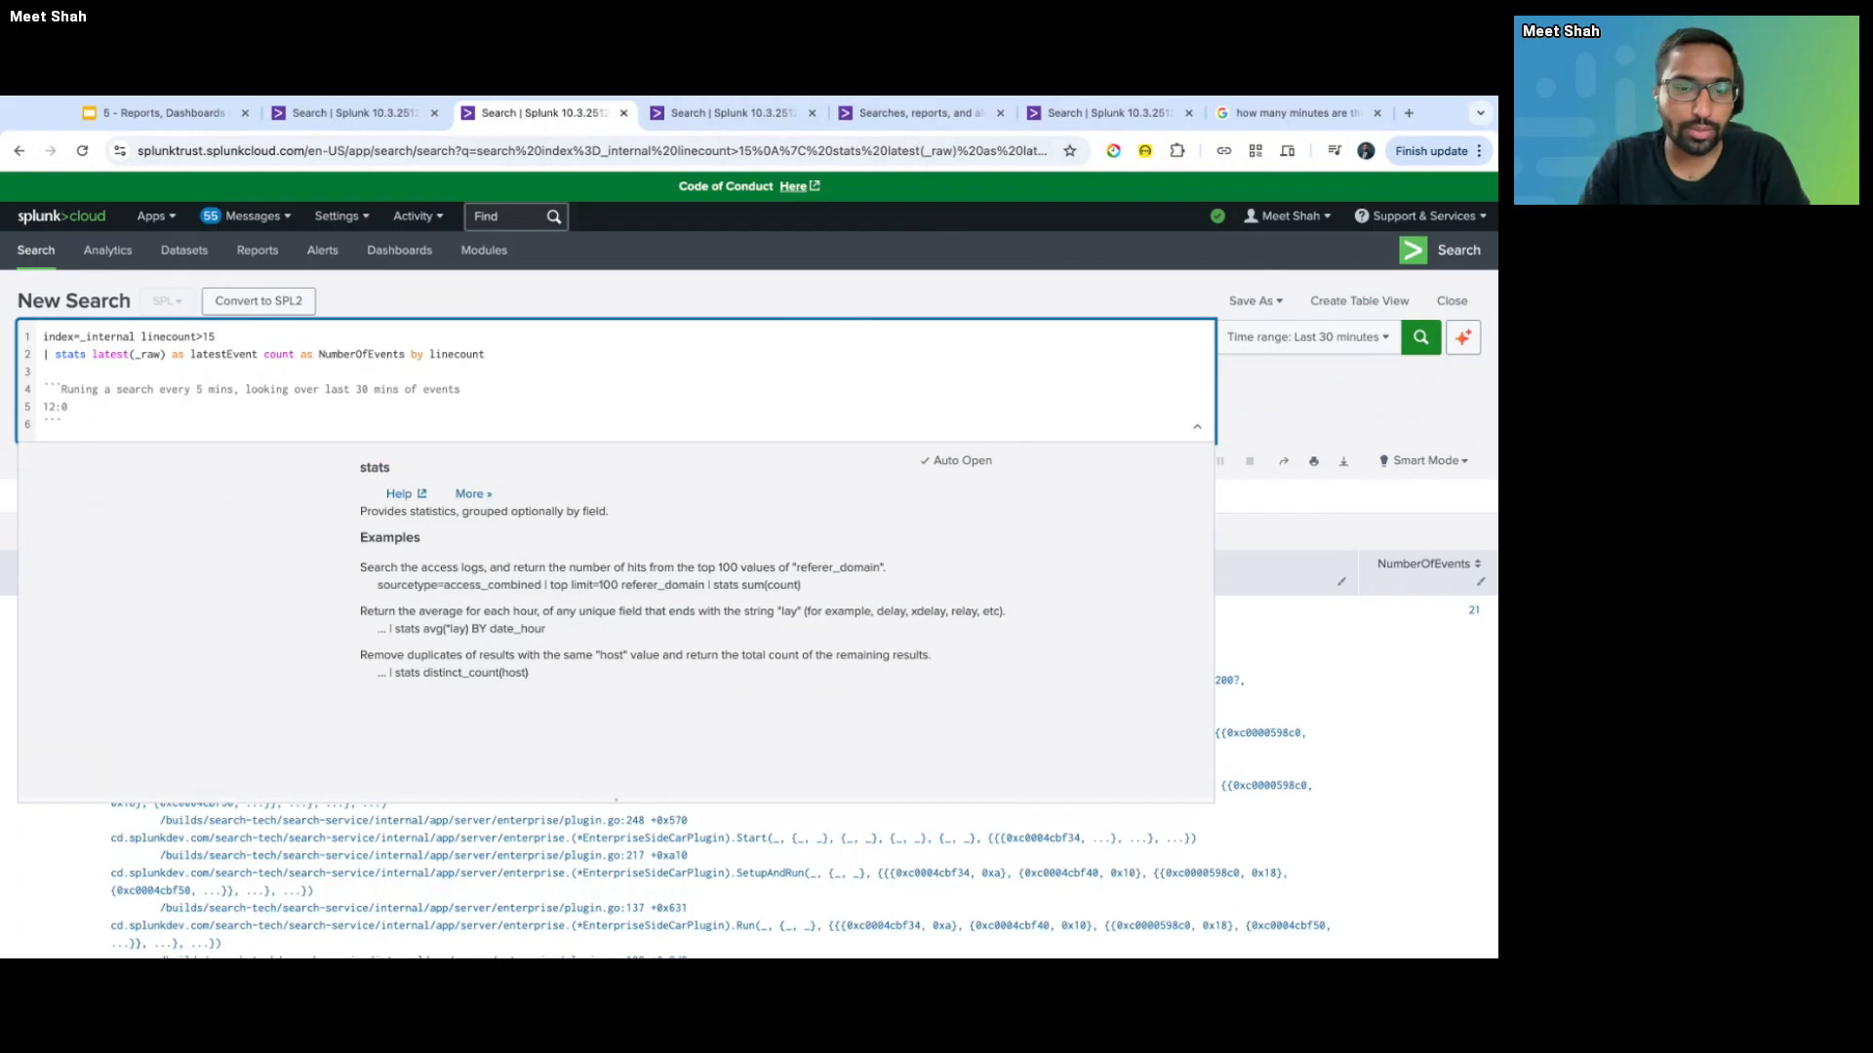
pyautogui.write('1 -')
pyautogui.hotkey('shift', 'Home')
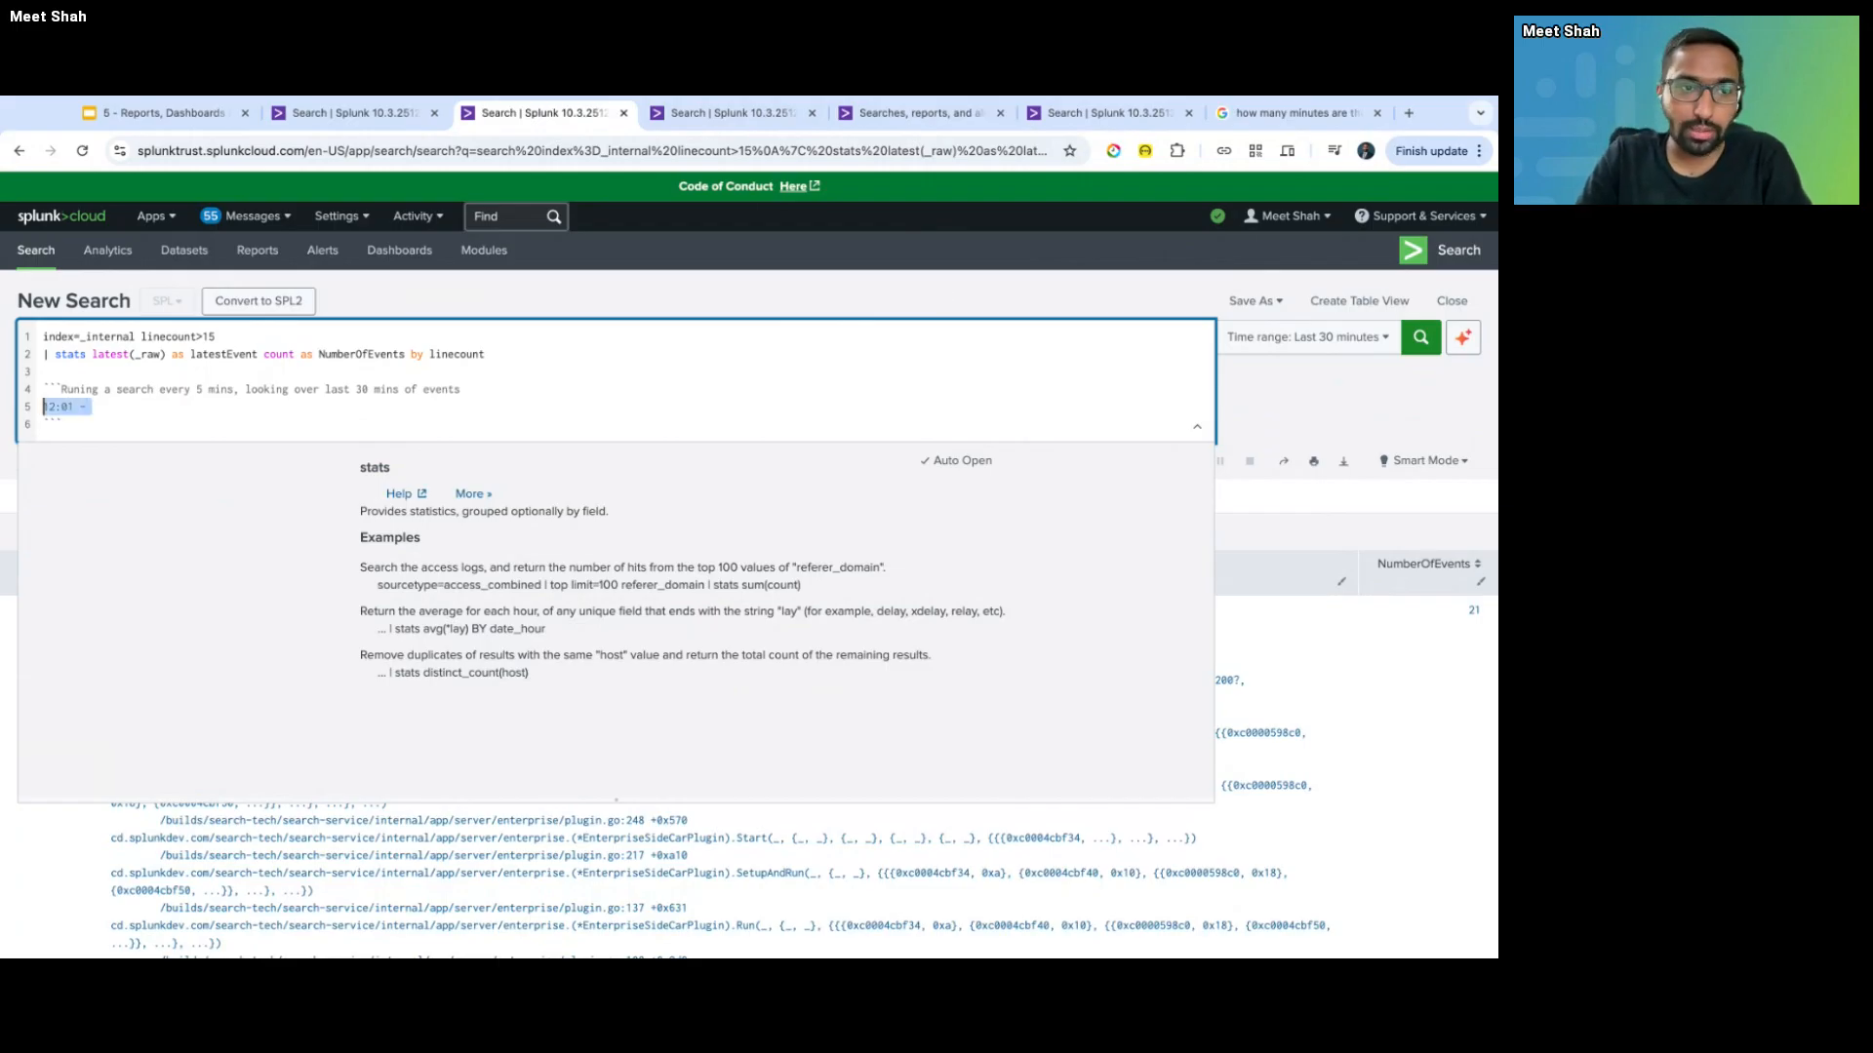
pyautogui.press('End')
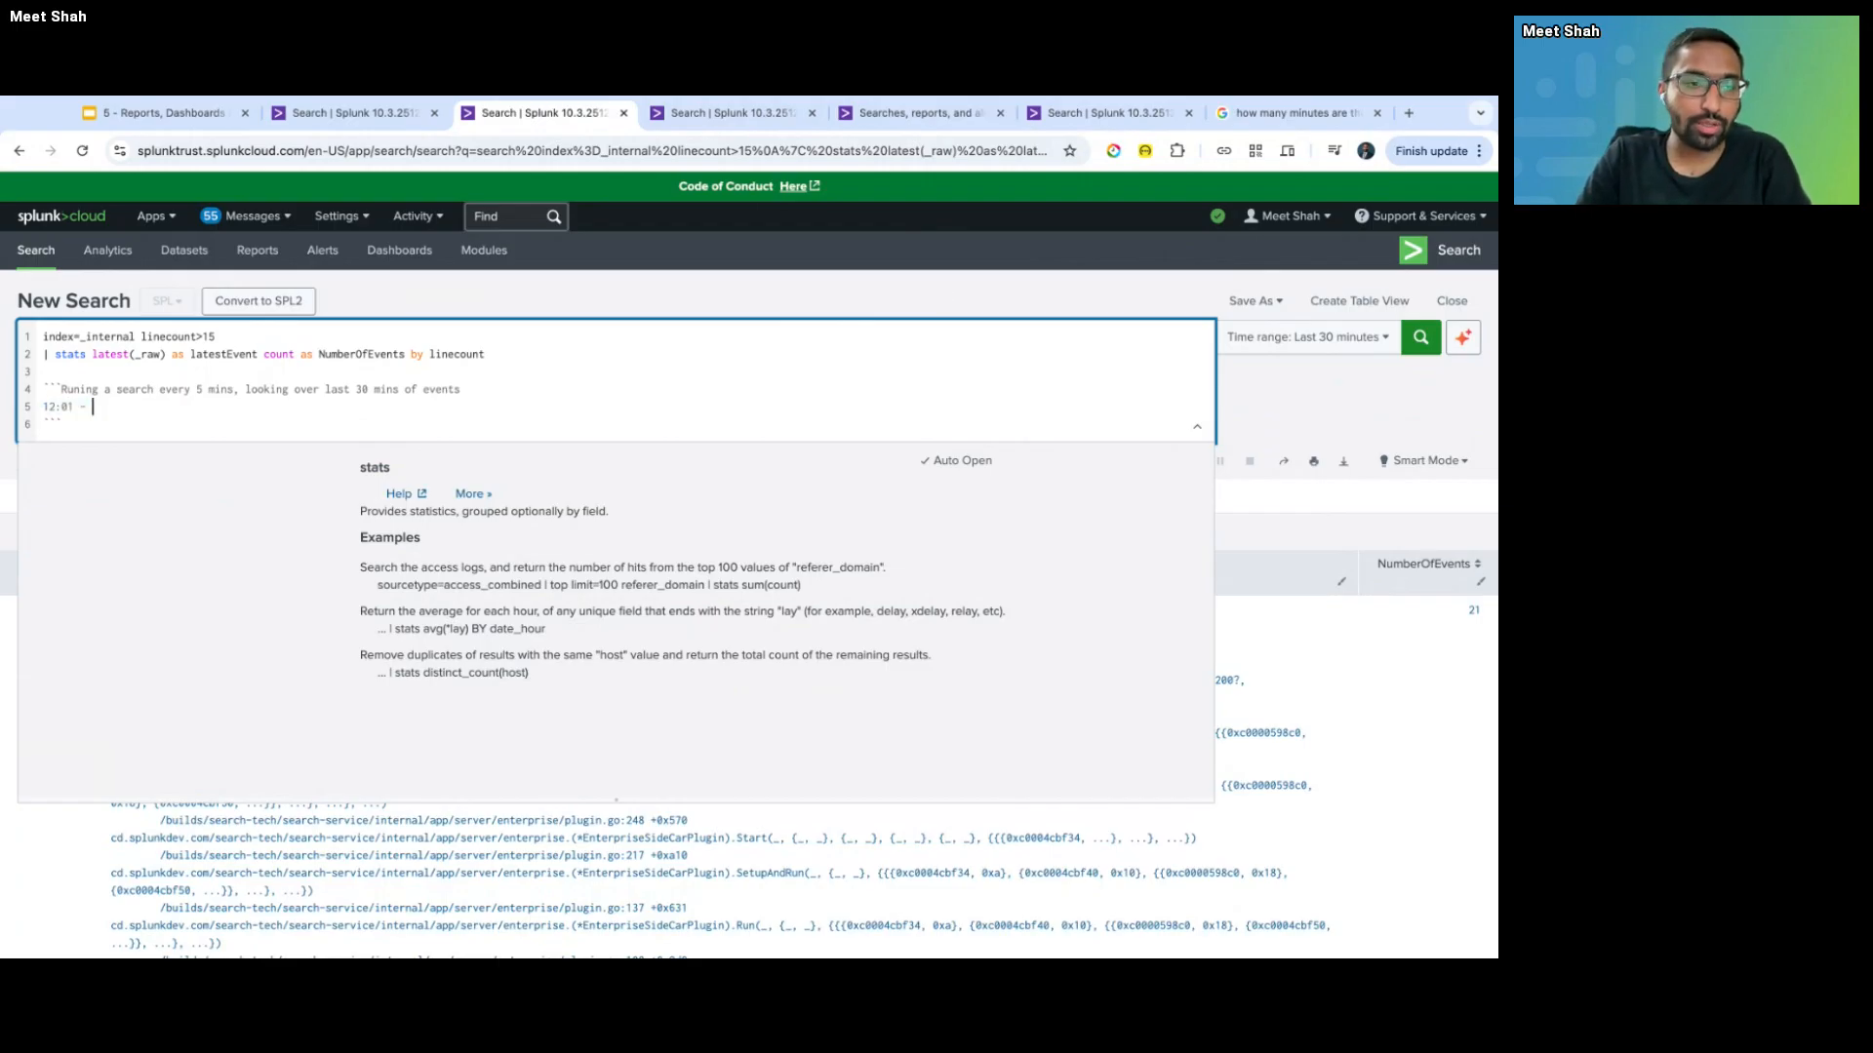
pyautogui.write('ERROR')
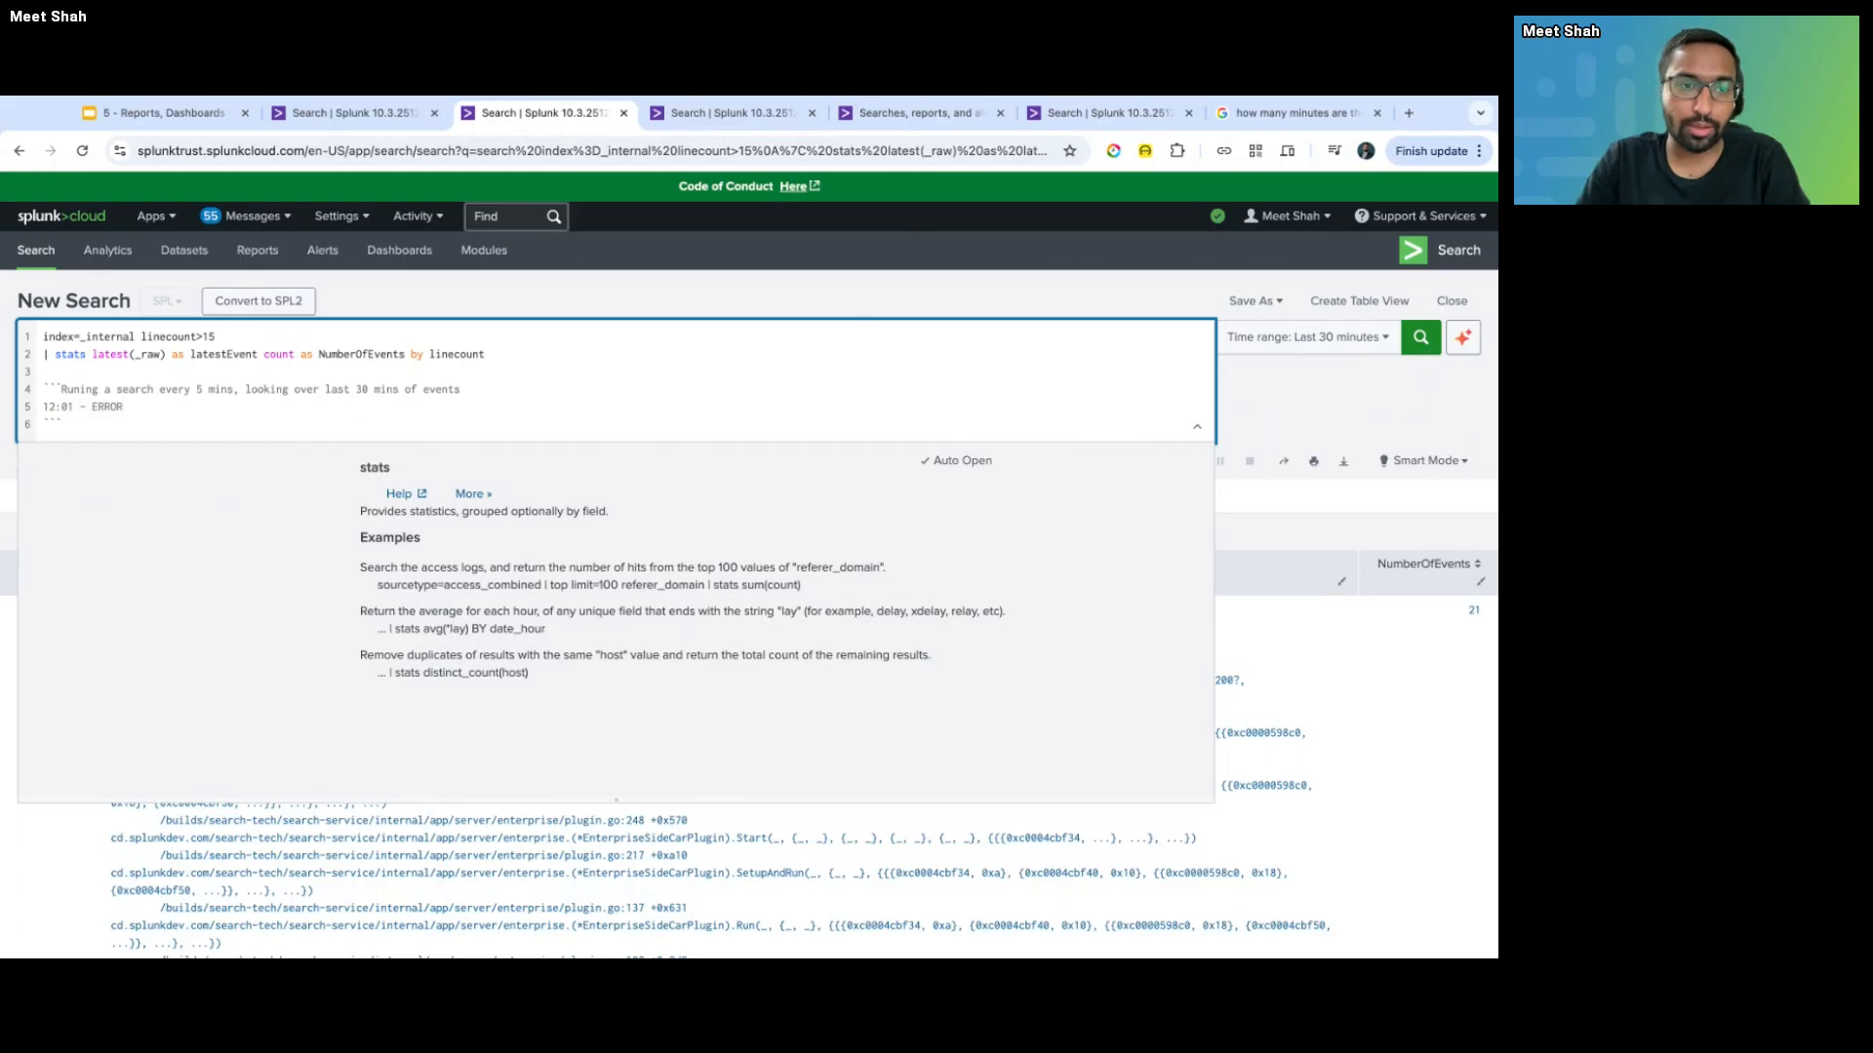
pyautogui.press('Return')
# - Add a 12:10 timeline entry and paste copies of it onto the following lines
pyautogui.write('12:05')
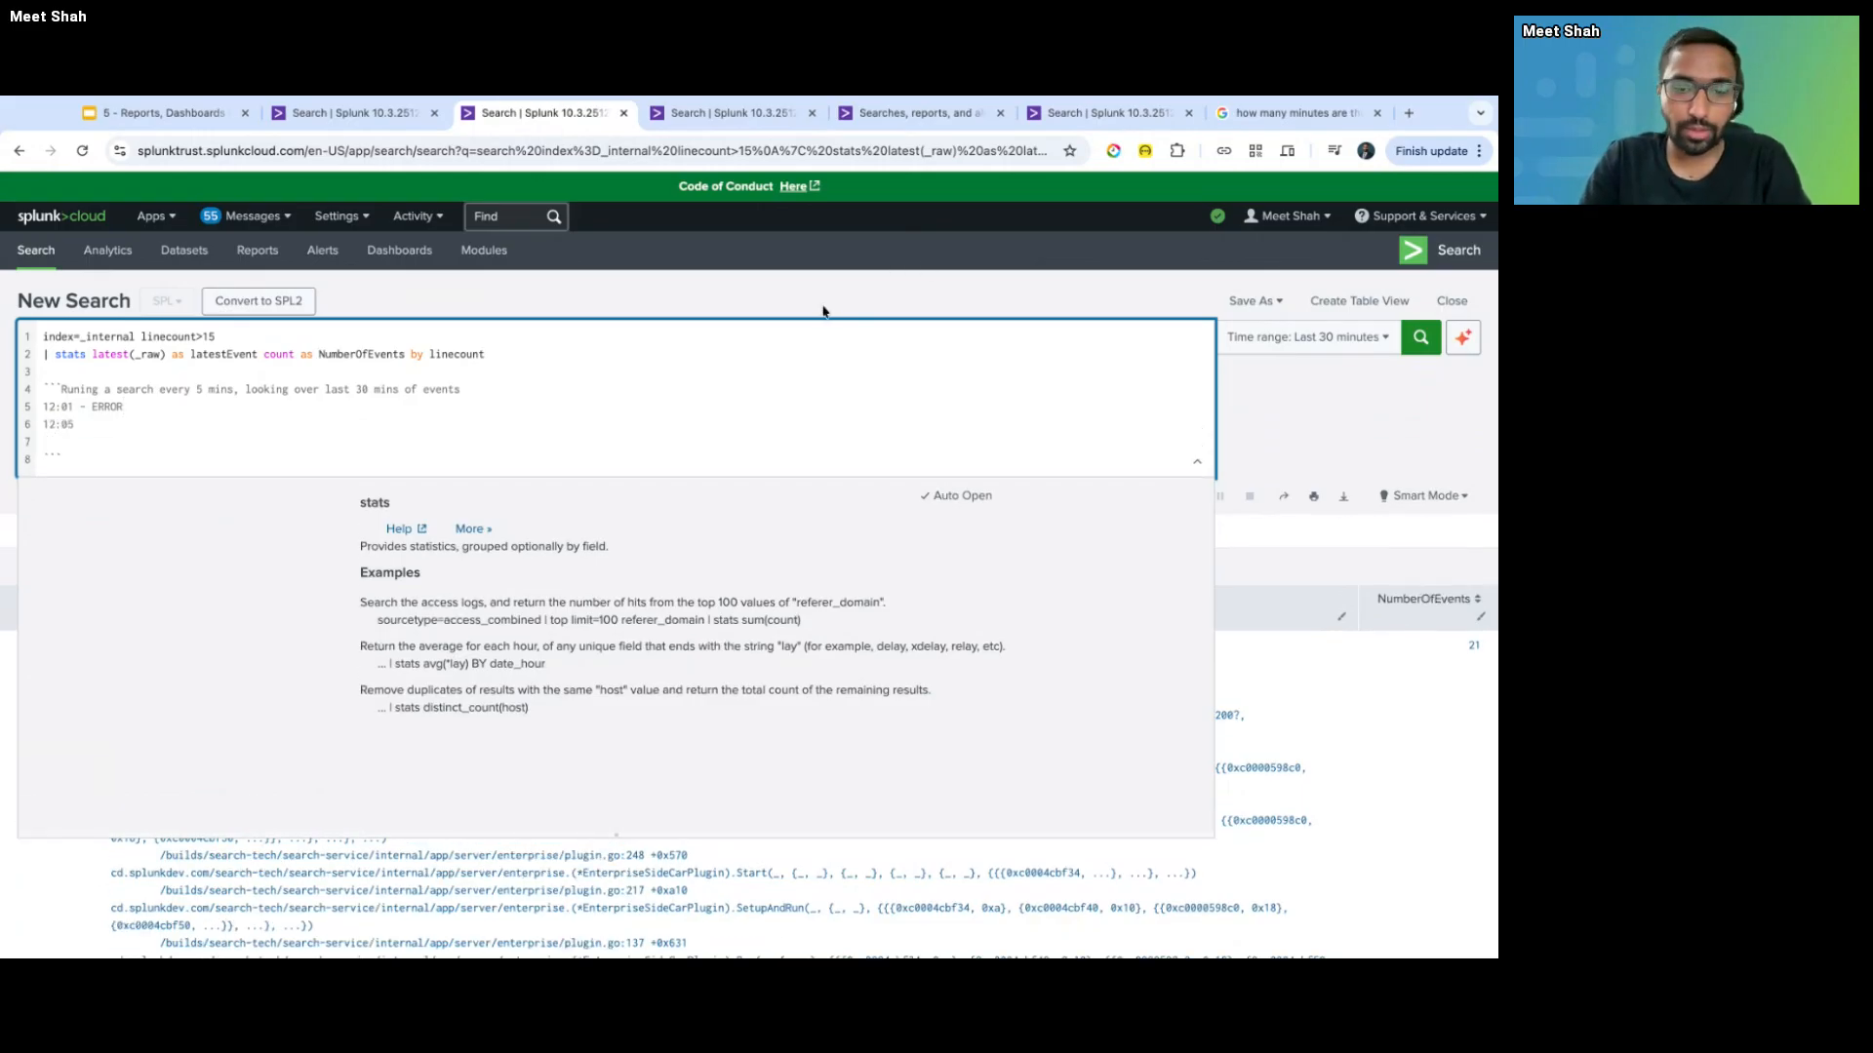
pyautogui.write('12:10')
pyautogui.press('Return')
pyautogui.hotkey('shift', 'Up')
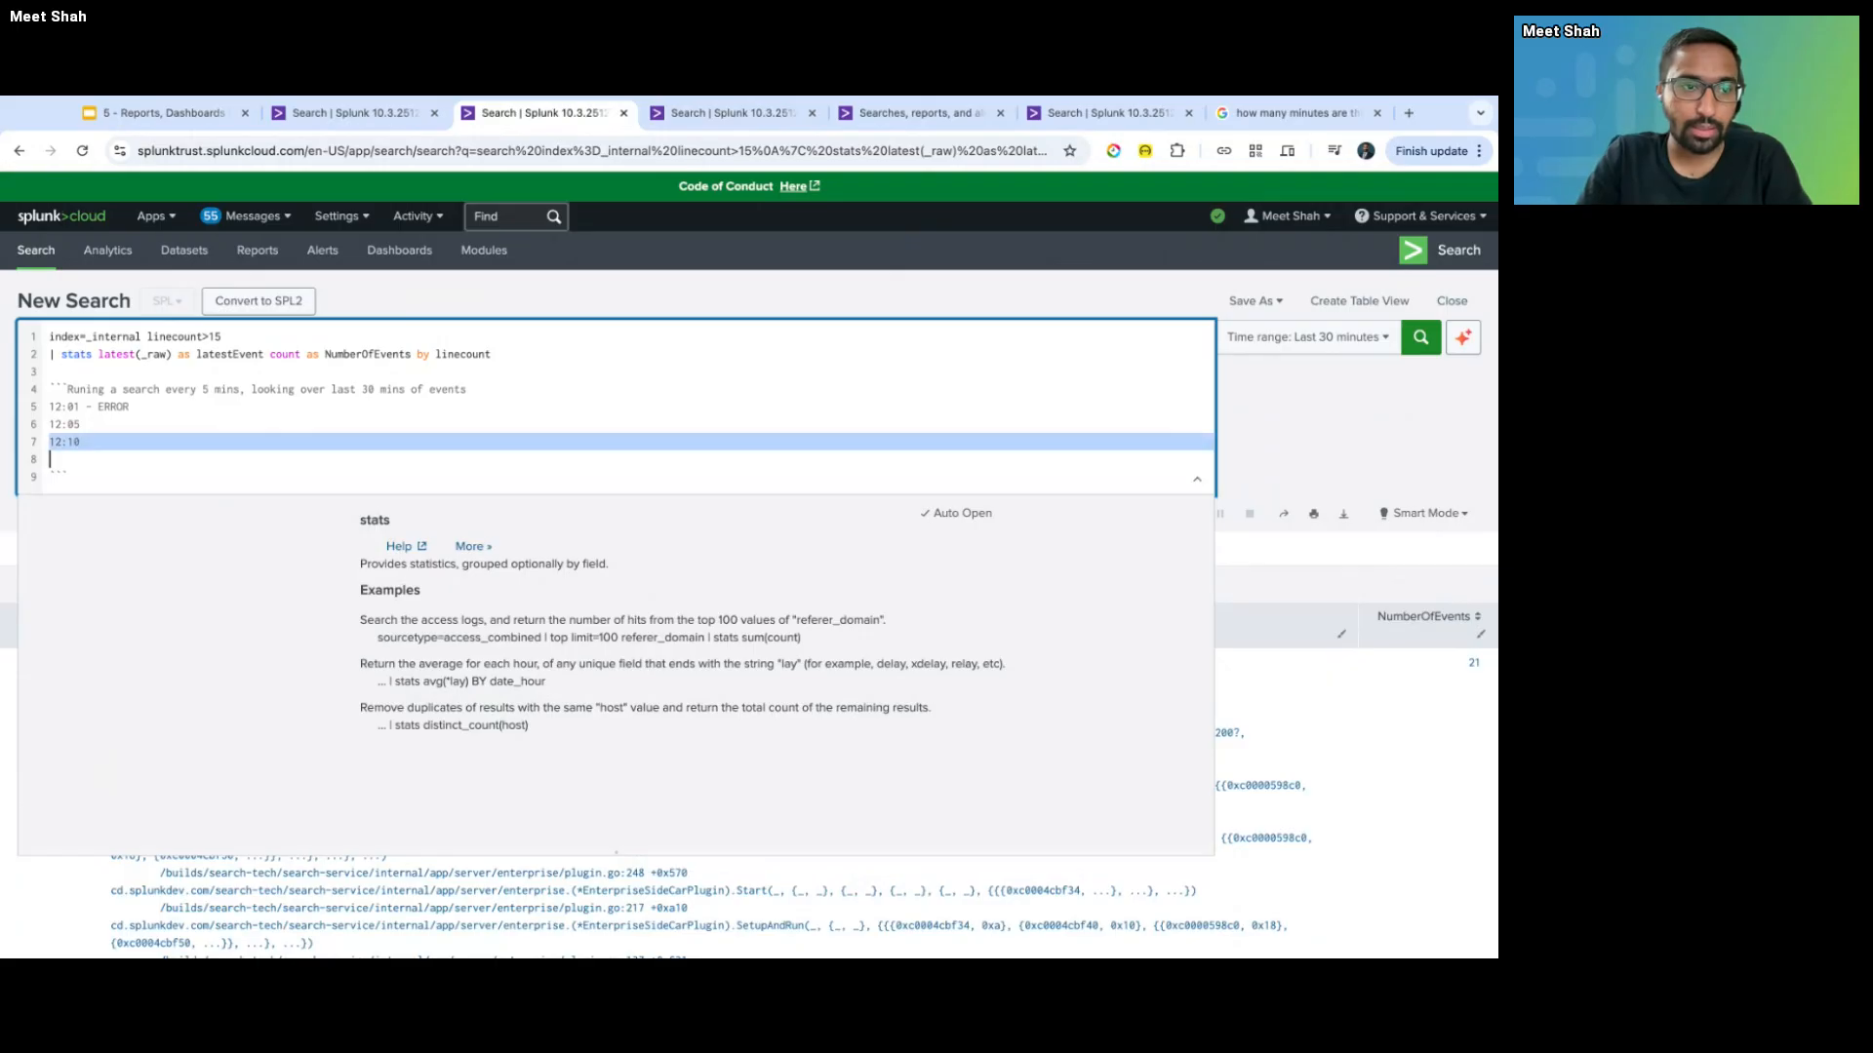
pyautogui.press('super+c')
pyautogui.press('super+v')
pyautogui.press('super+v')
pyautogui.press('super+v')
pyautogui.press('super+v')
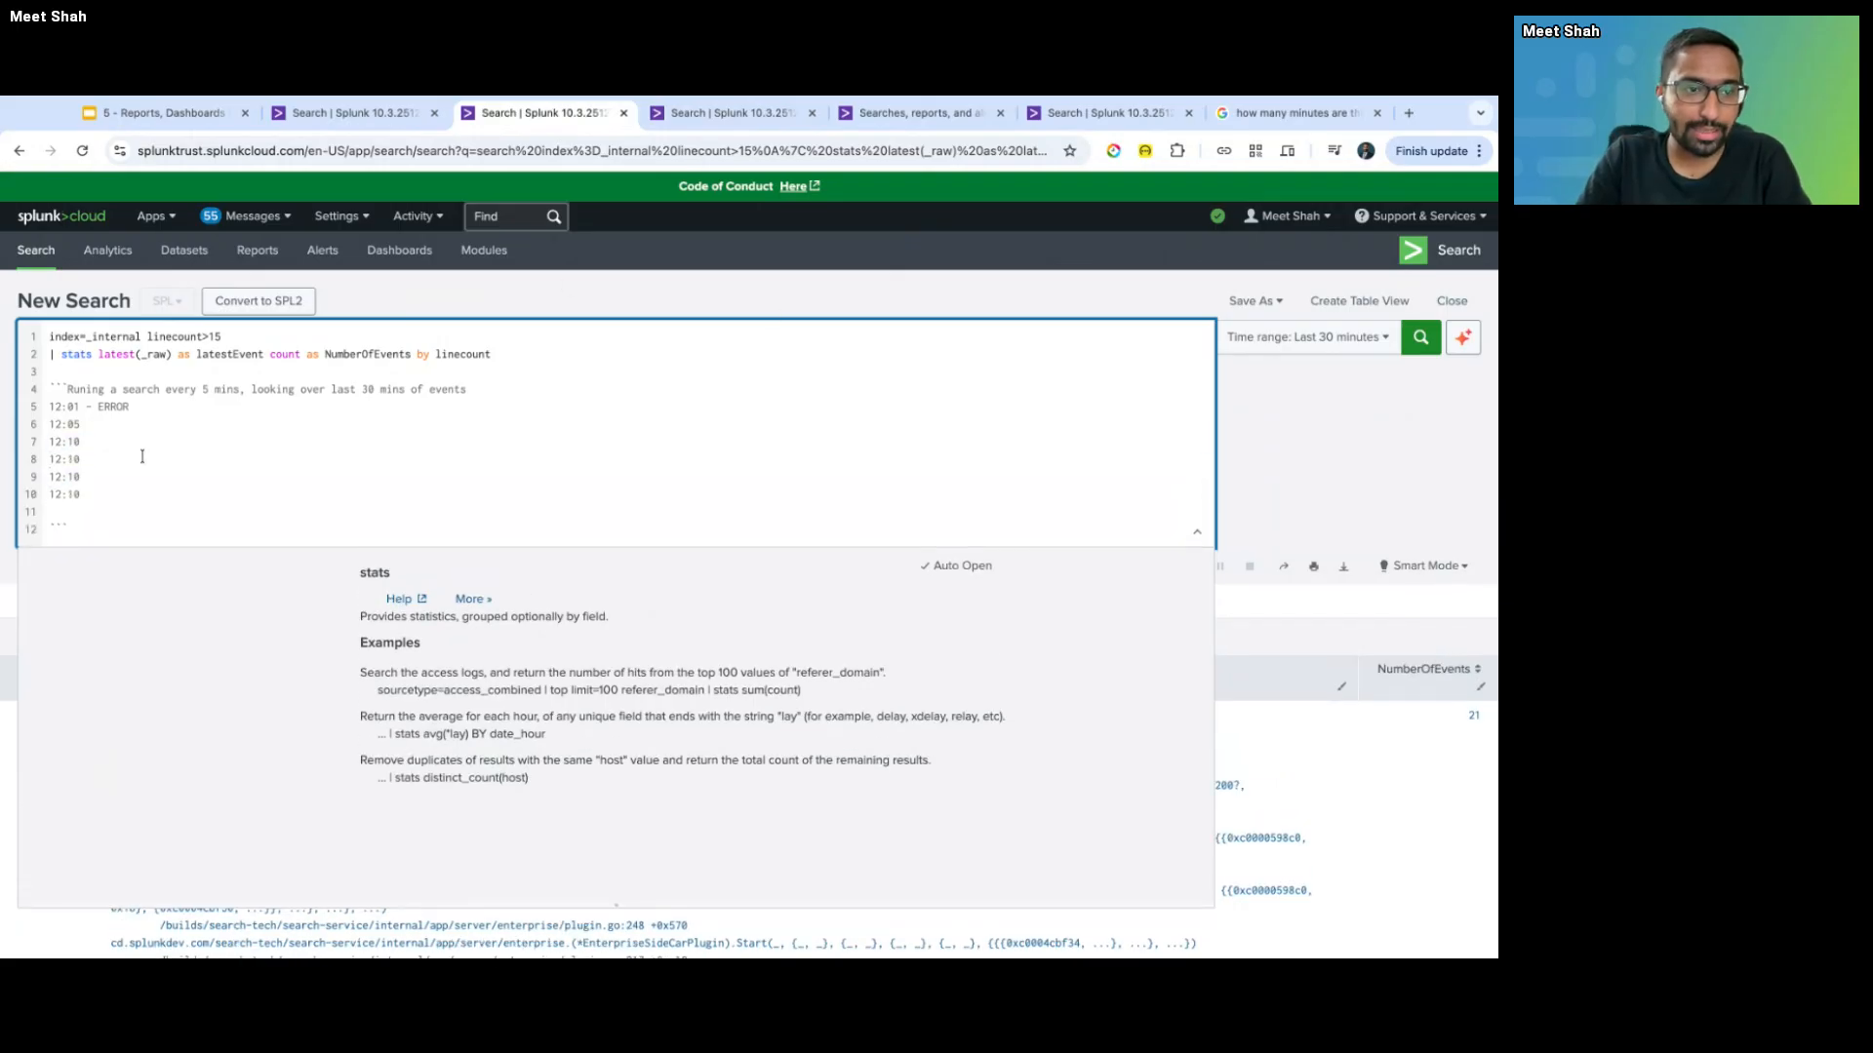
# - Change the copied lines to 12:15, 12:20 and 12:25, and add 12:30 on a new line
pyautogui.click(127, 459)
pyautogui.press('BackSpace')
pyautogui.press('BackSpace')
pyautogui.write('15')
pyautogui.press('Down')
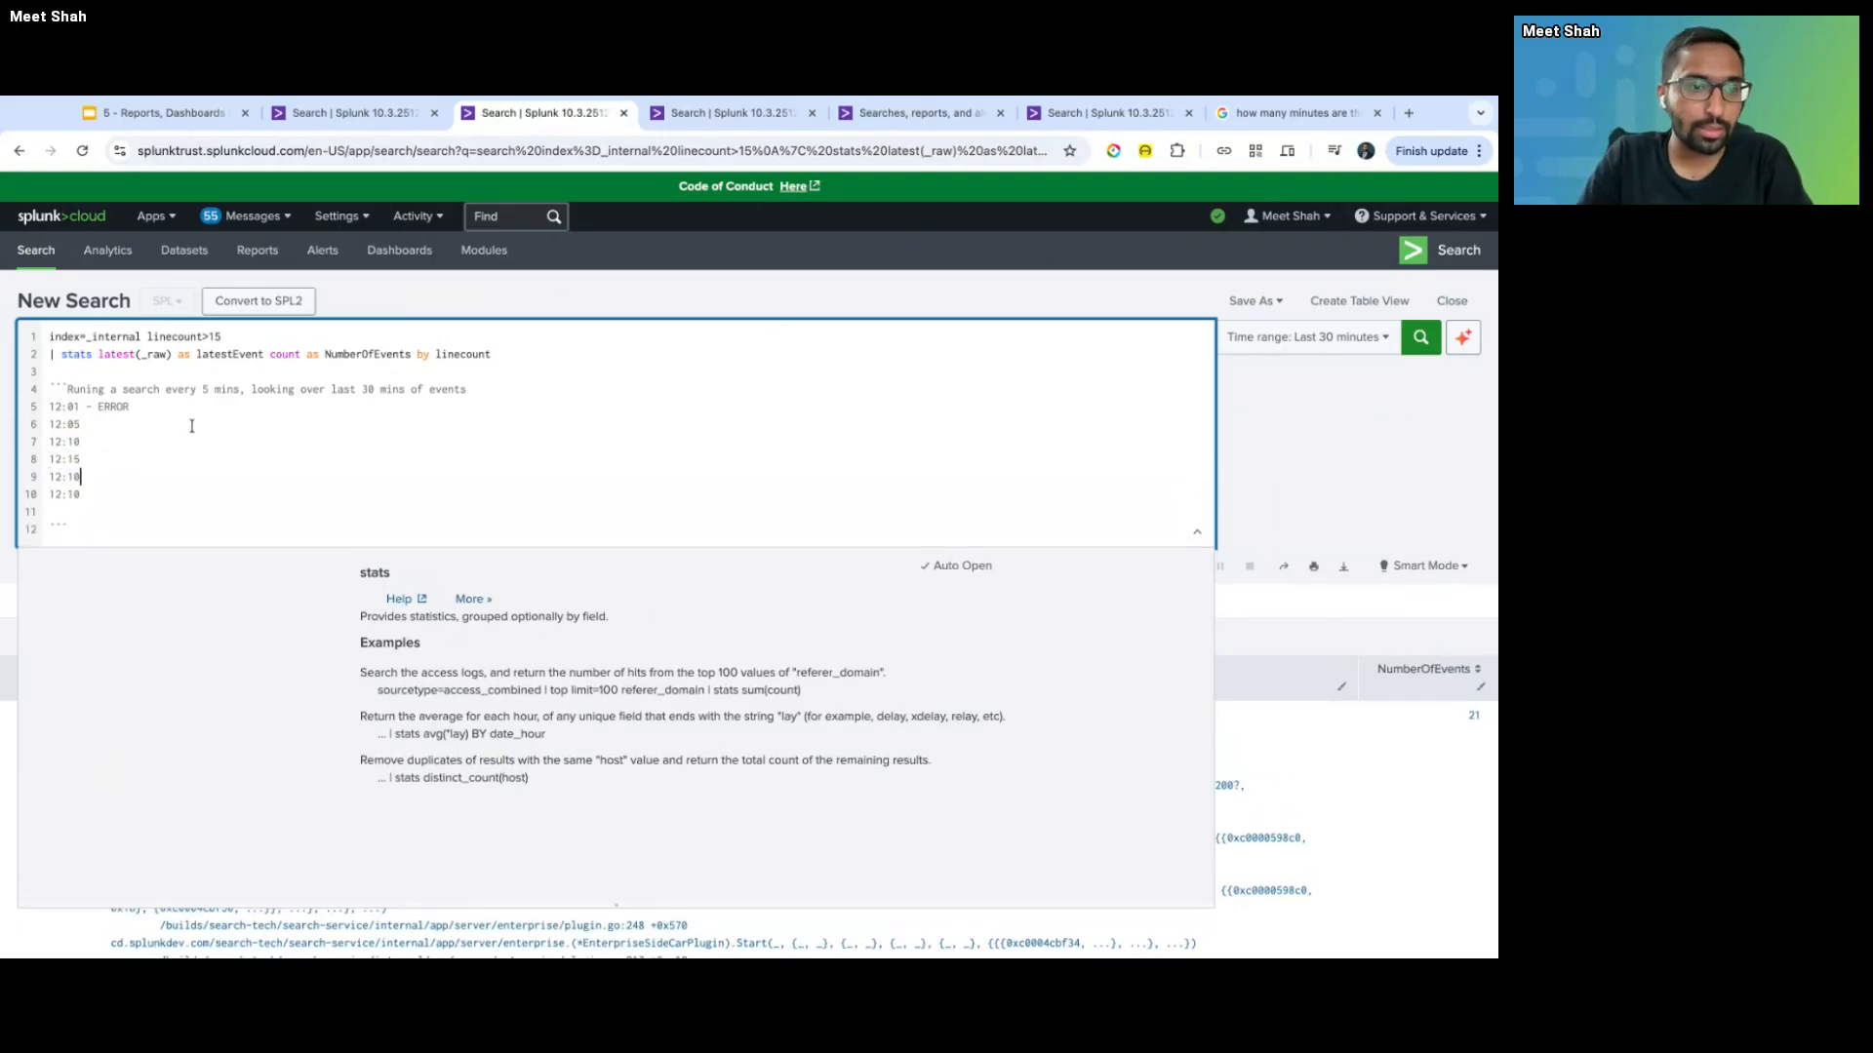
pyautogui.press('BackSpace')
pyautogui.press('BackSpace')
pyautogui.write('20')
pyautogui.press('Down')
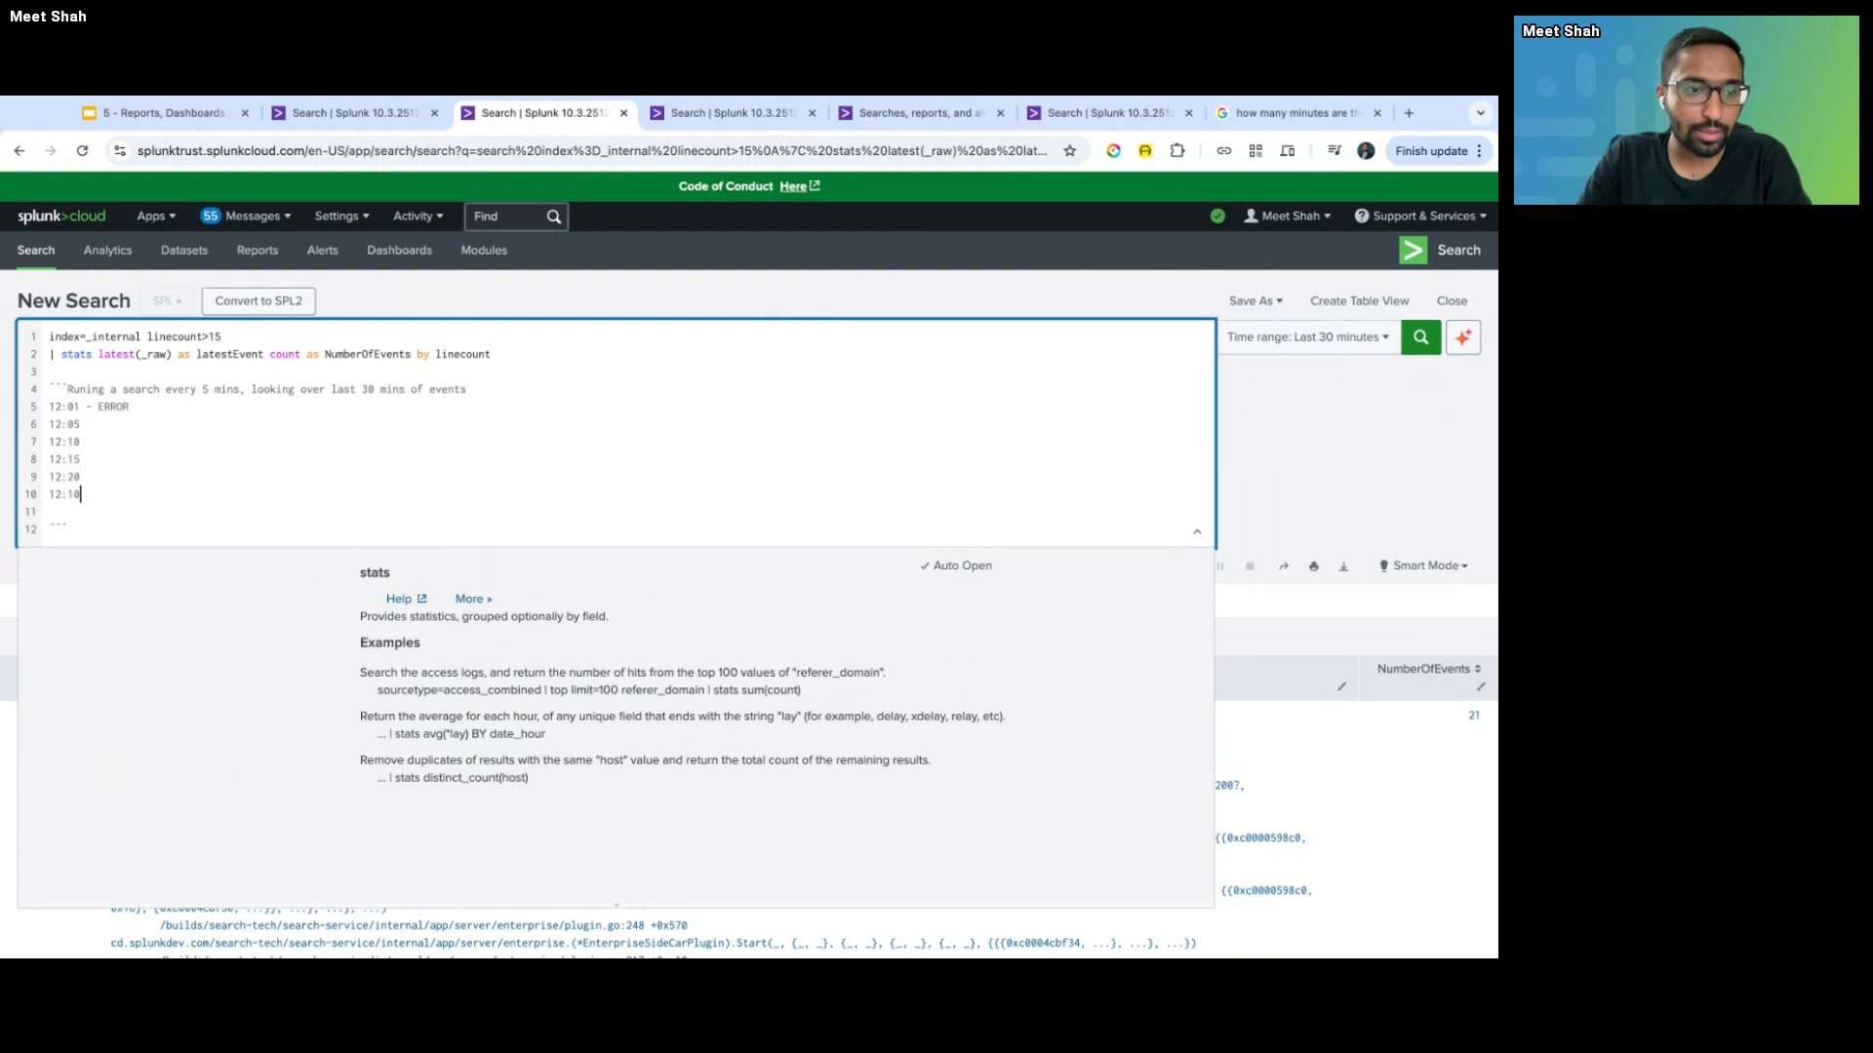
pyautogui.press('BackSpace')
pyautogui.press('BackSpace')
pyautogui.write('25')
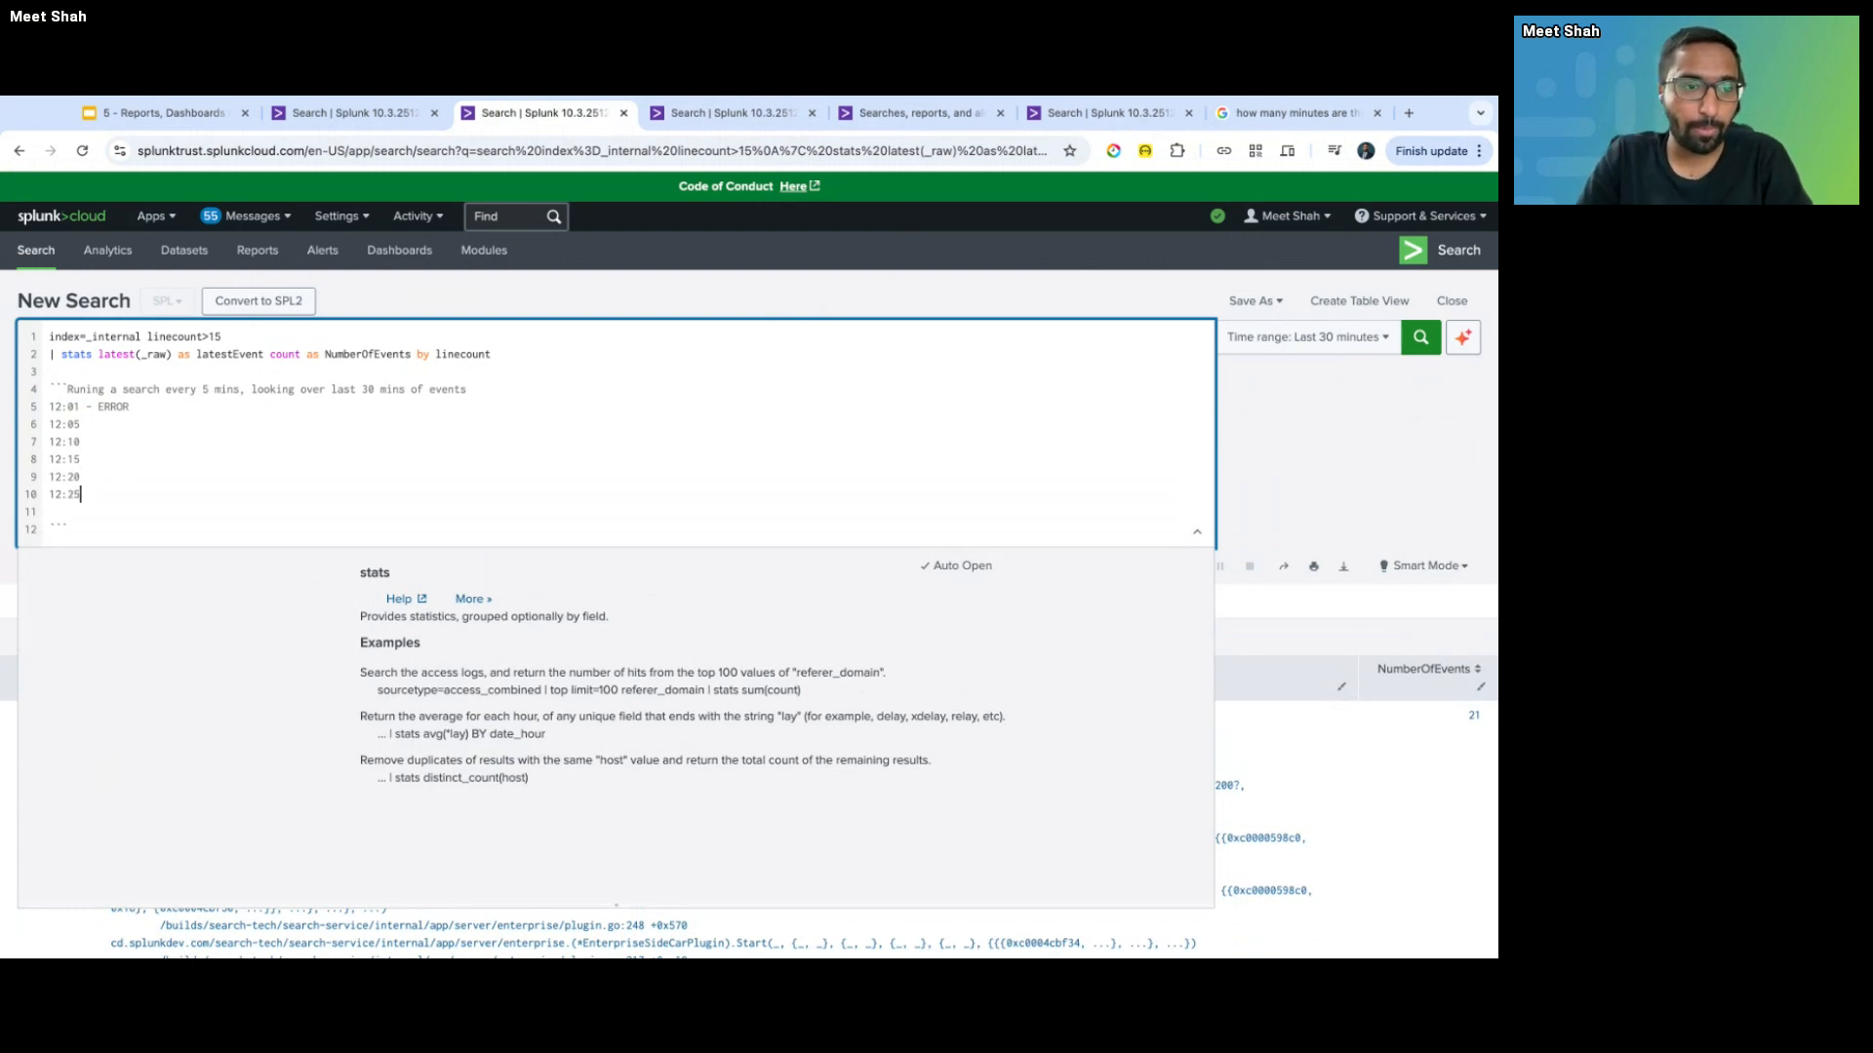
pyautogui.press('Down')
pyautogui.write('12:25')
pyautogui.press('BackSpace')
pyautogui.press('BackSpace')
pyautogui.write('30')
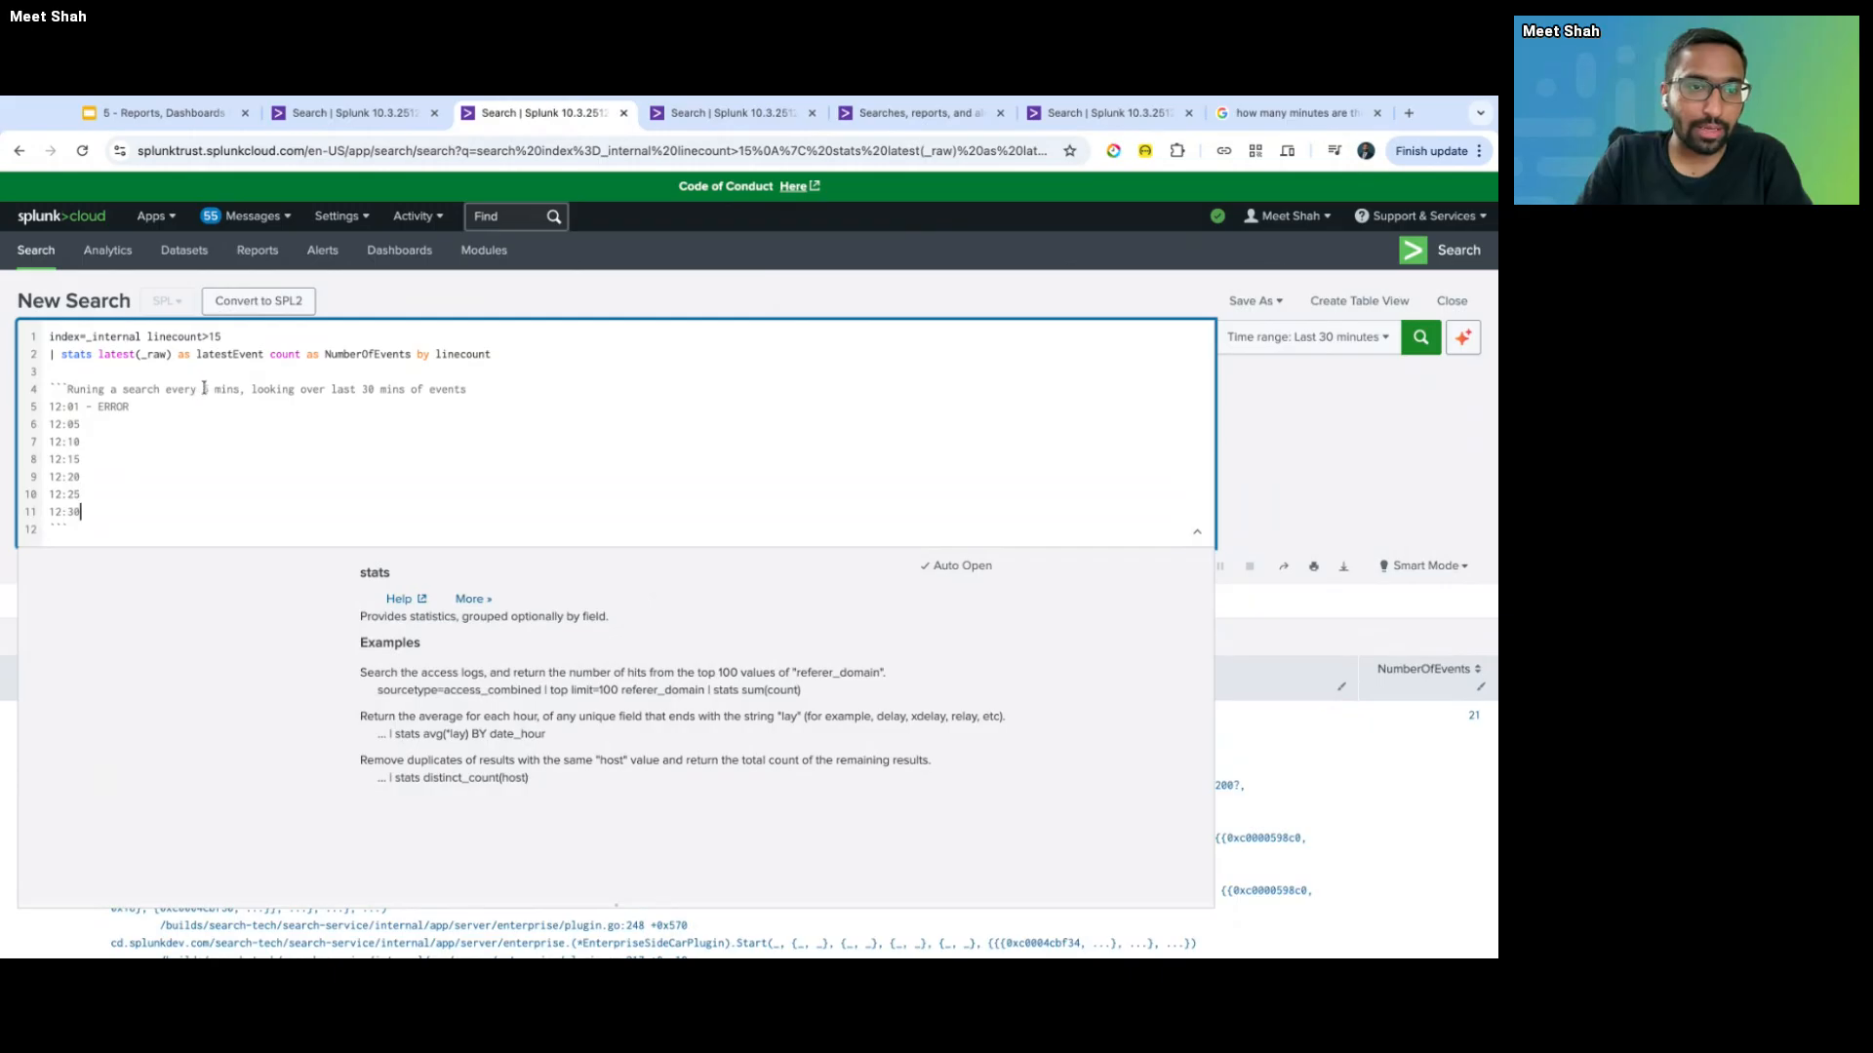
pyautogui.moveTo(203, 389); pyautogui.dragTo(239, 389)
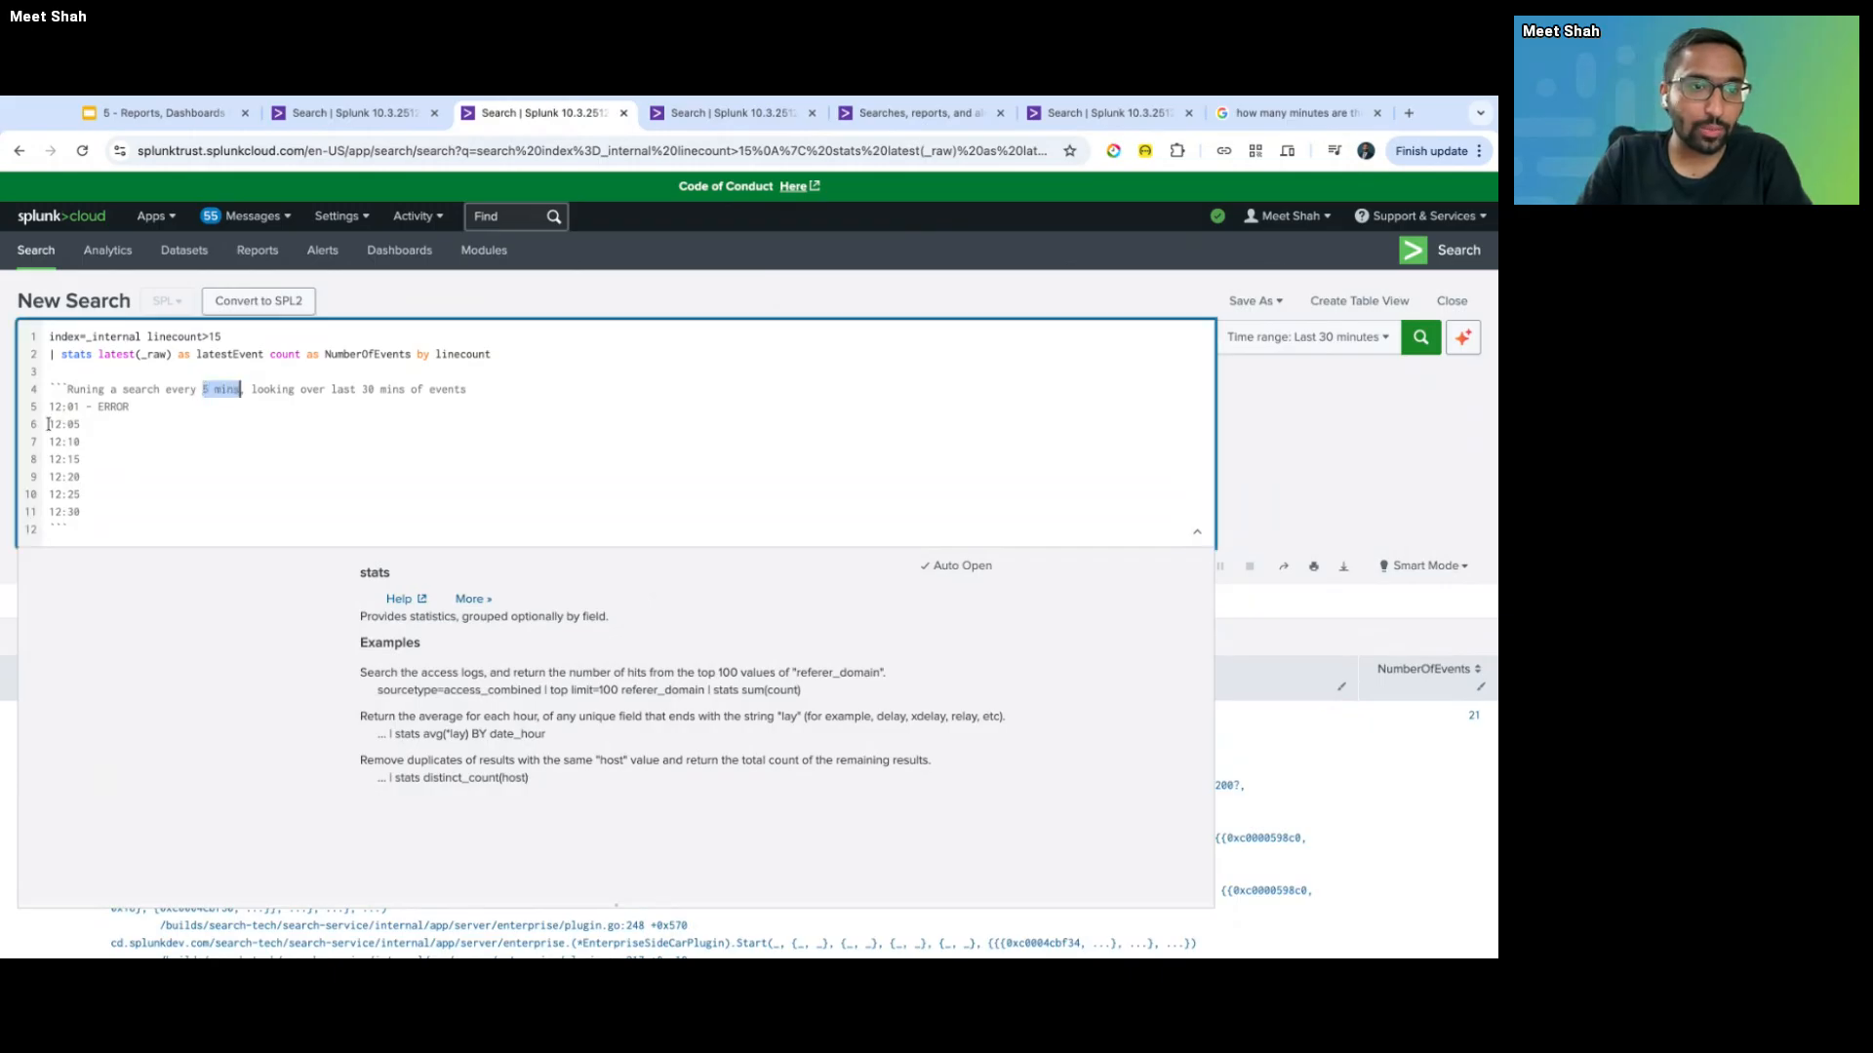
pyautogui.moveTo(50, 425)
pyautogui.mouseDown()
pyautogui.moveTo(83, 428)
pyautogui.moveTo(49, 443)
pyautogui.mouseUp()
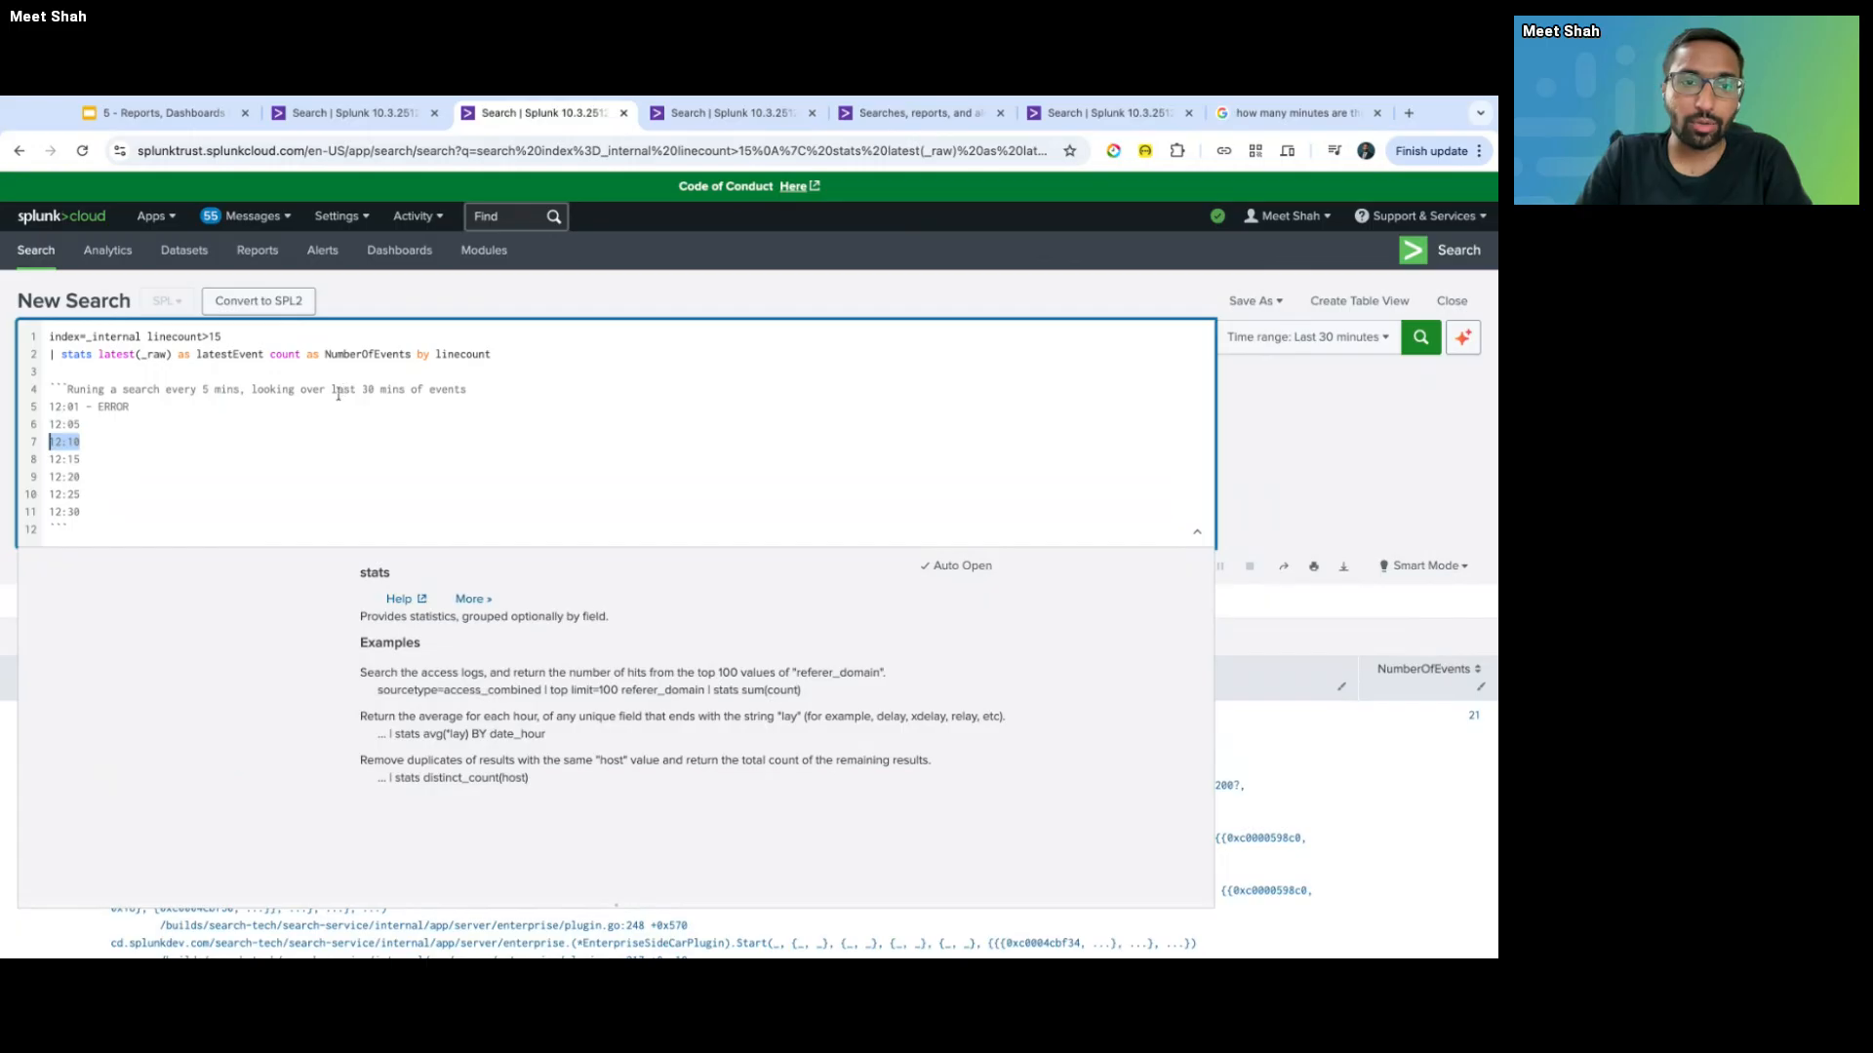
pyautogui.moveTo(362, 391); pyautogui.dragTo(468, 391)
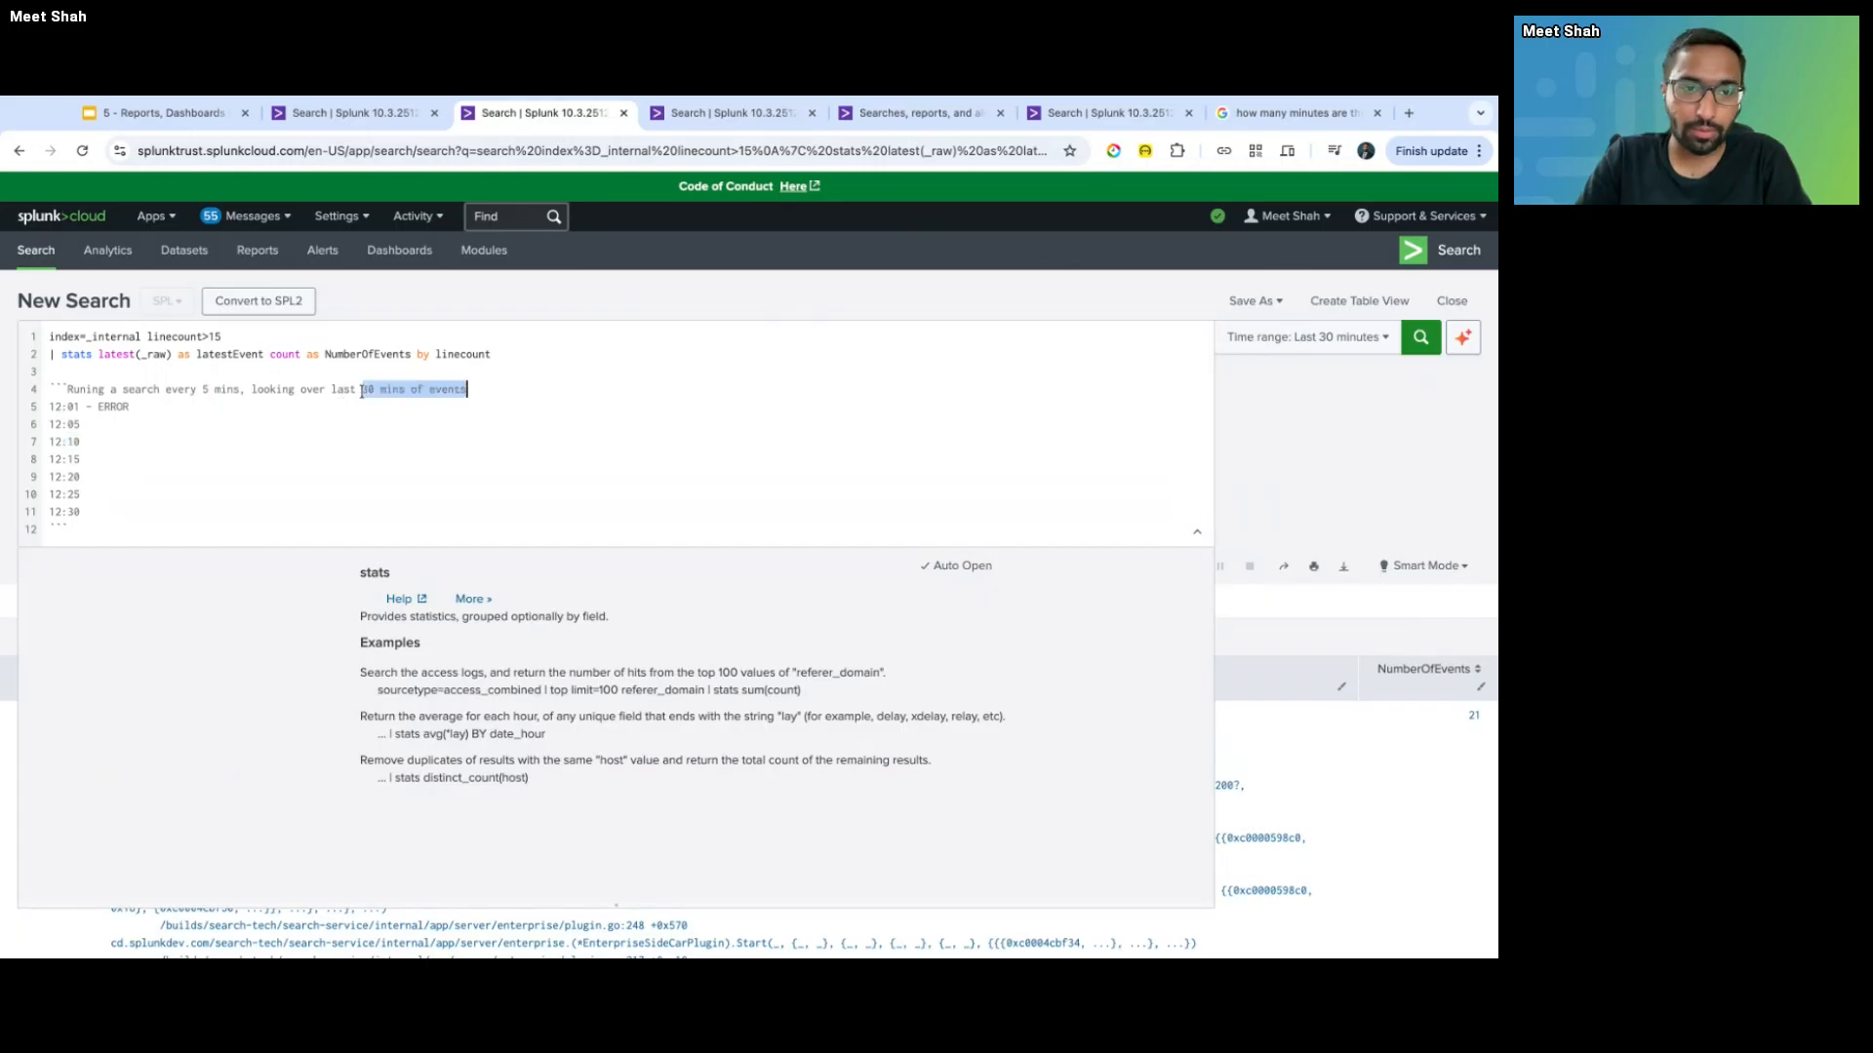
pyautogui.moveTo(81, 424); pyautogui.dragTo(49, 424)
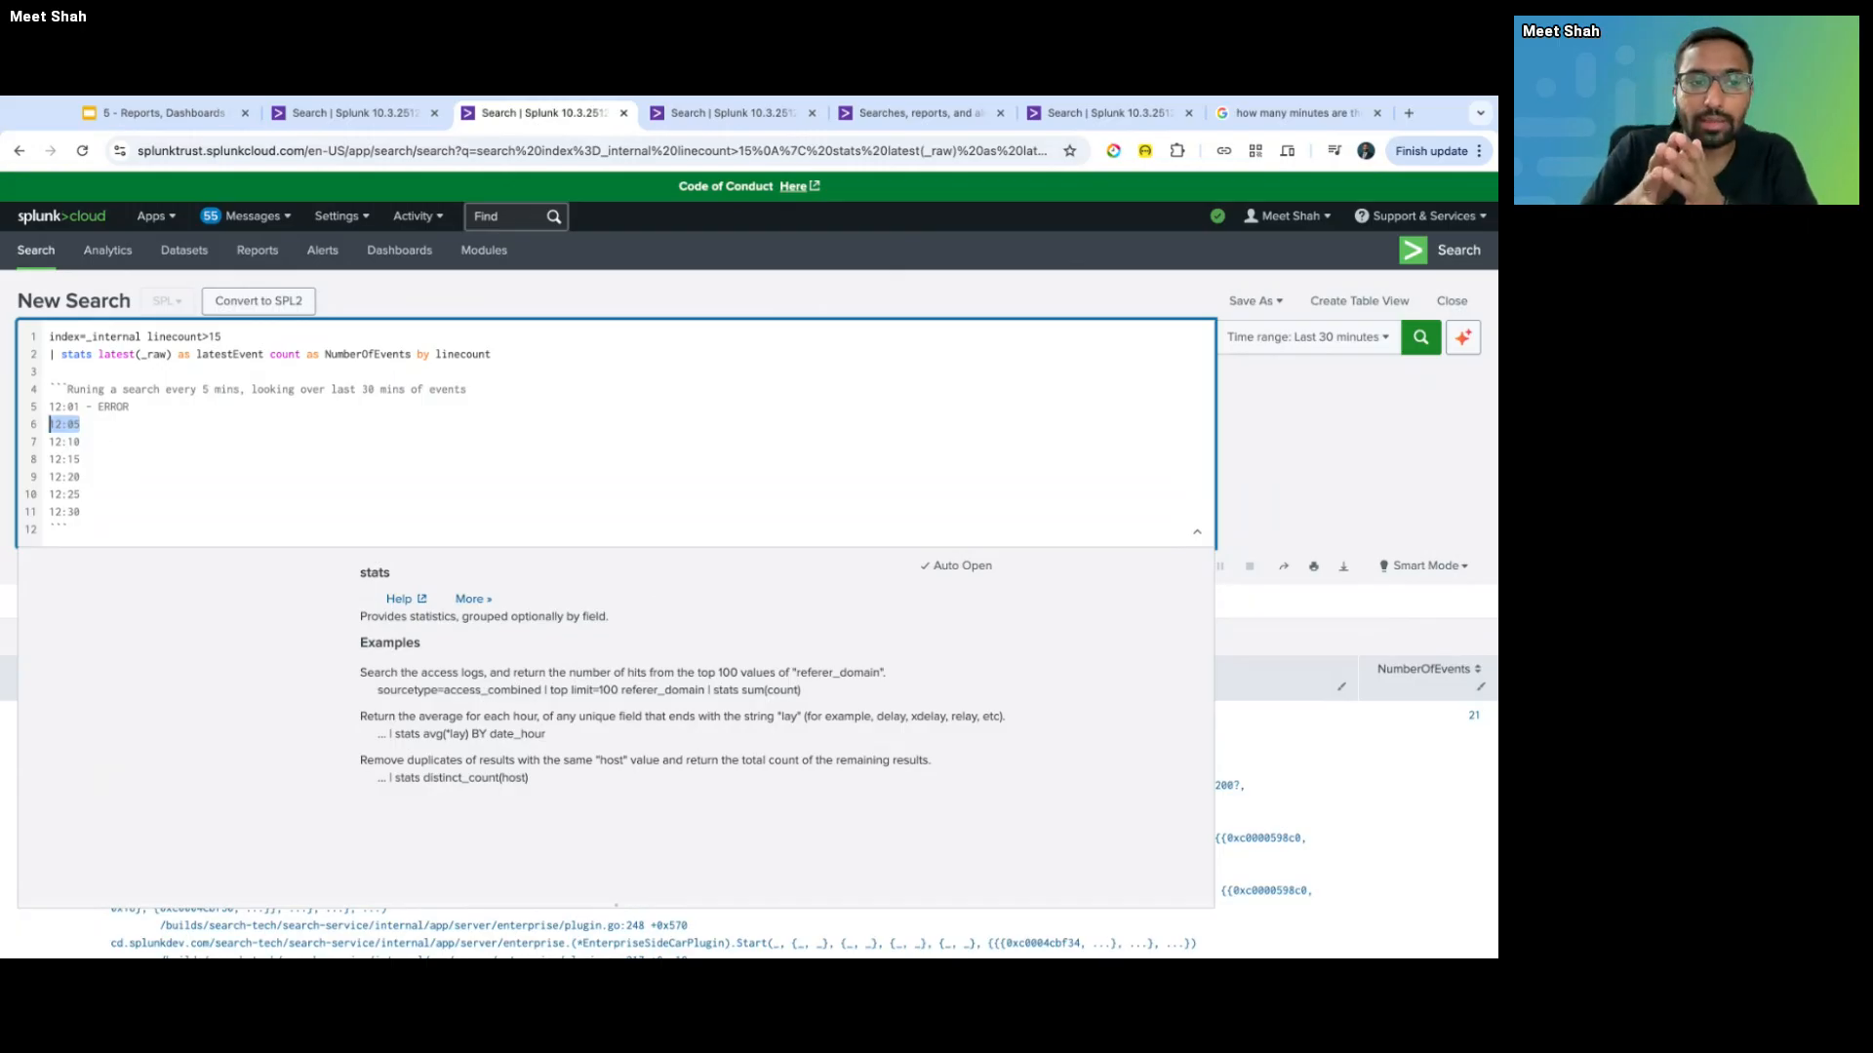
pyautogui.moveTo(81, 441); pyautogui.dragTo(49, 442)
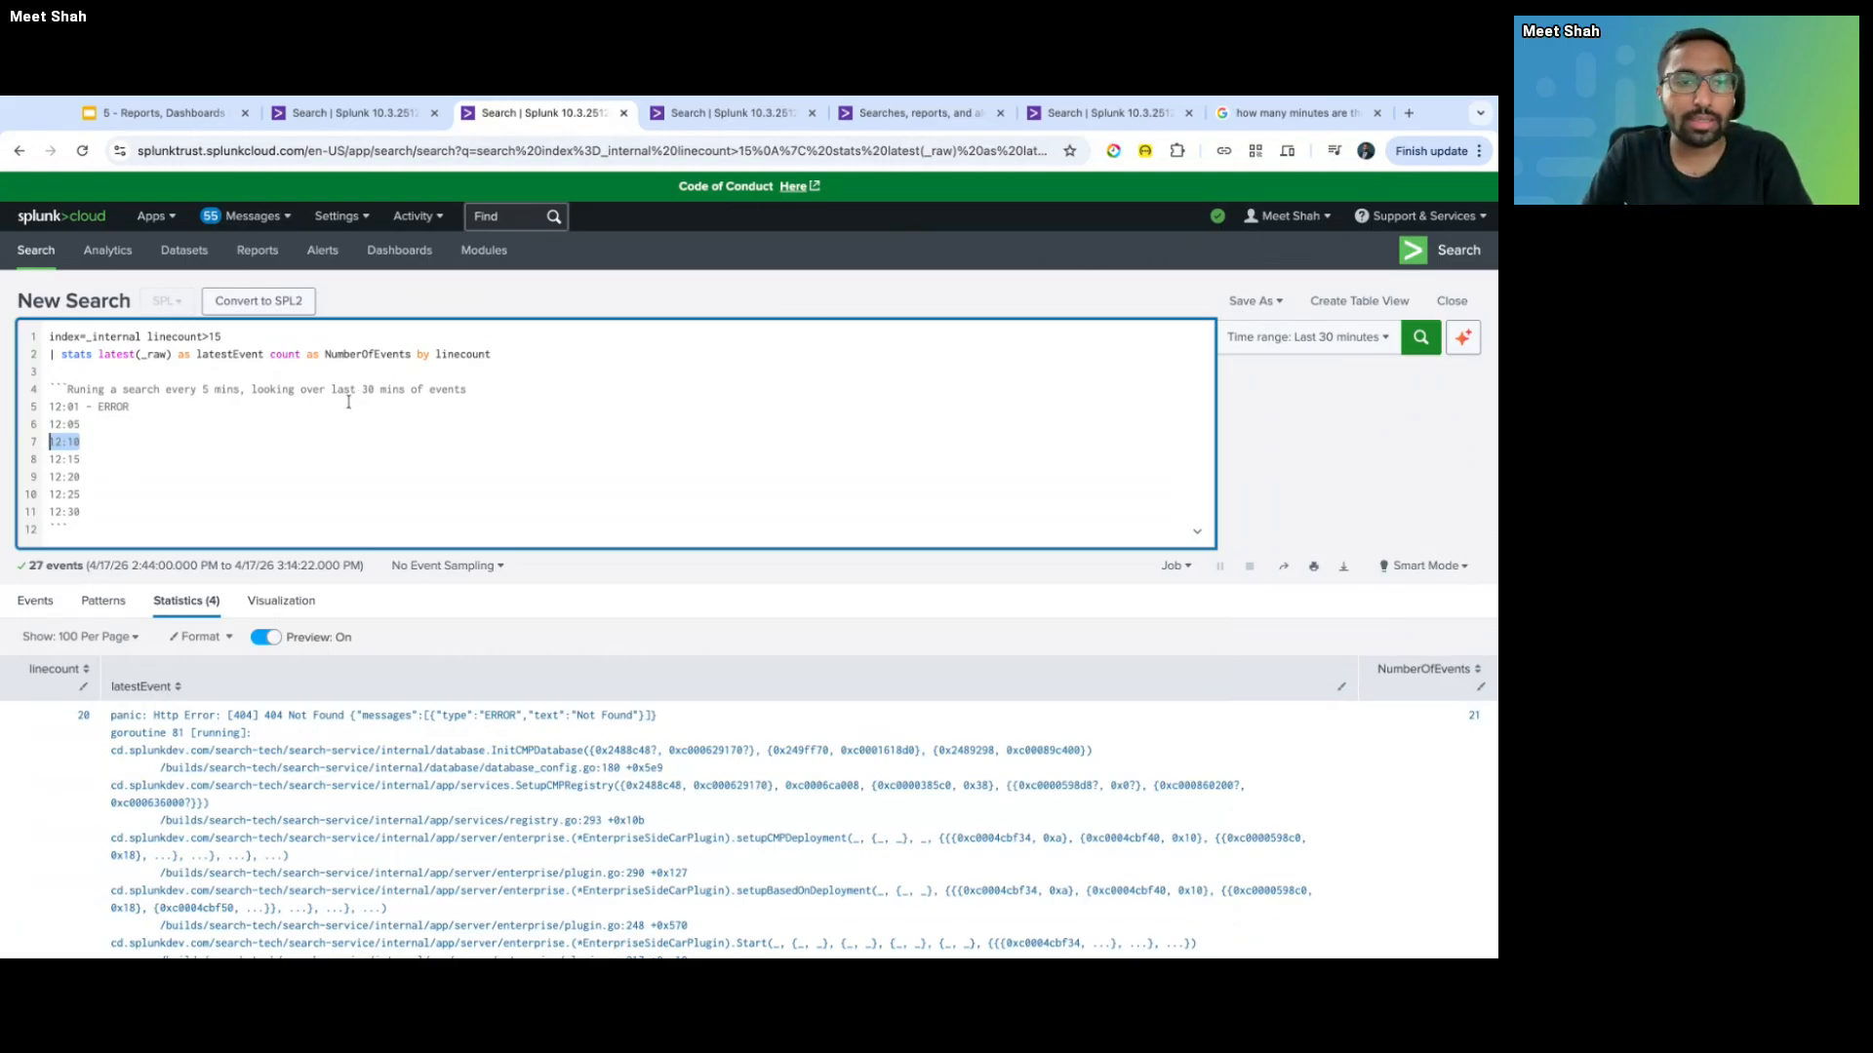
pyautogui.moveTo(49, 407); pyautogui.dragTo(146, 407)
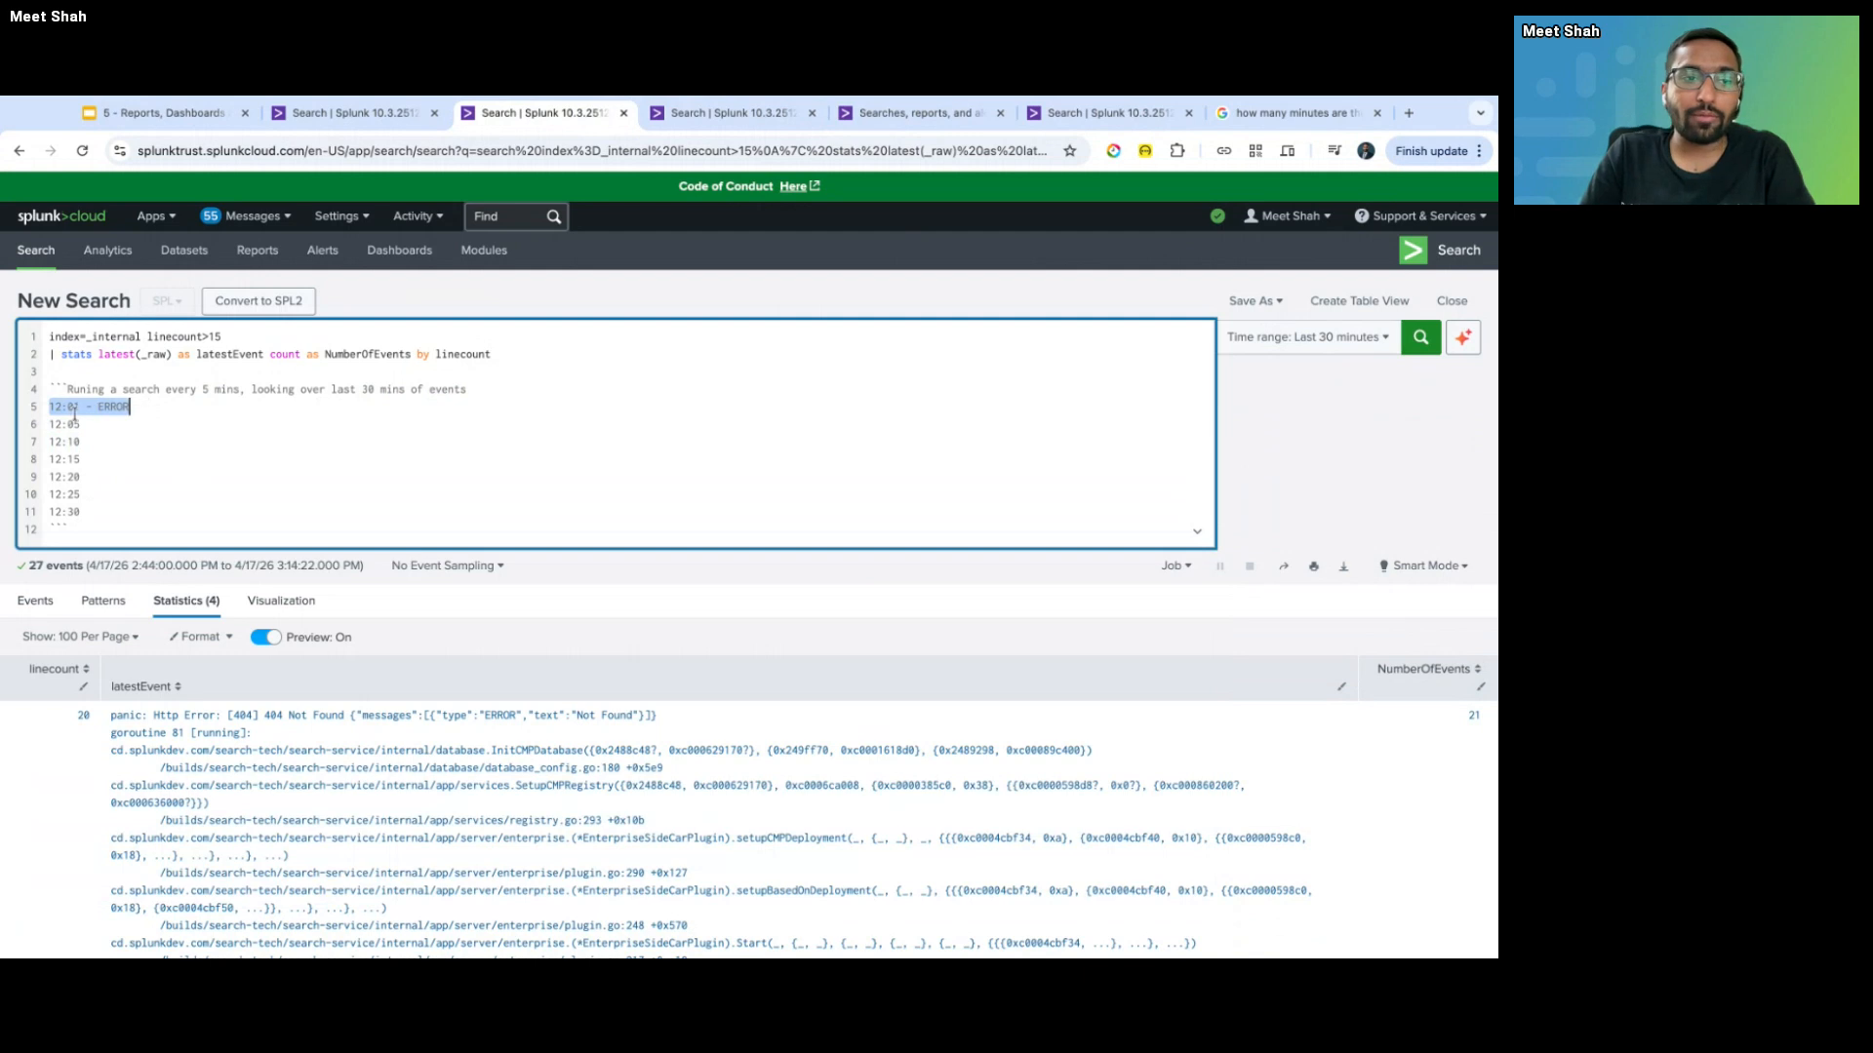
pyautogui.moveTo(89, 510); pyautogui.dragTo(50, 425)
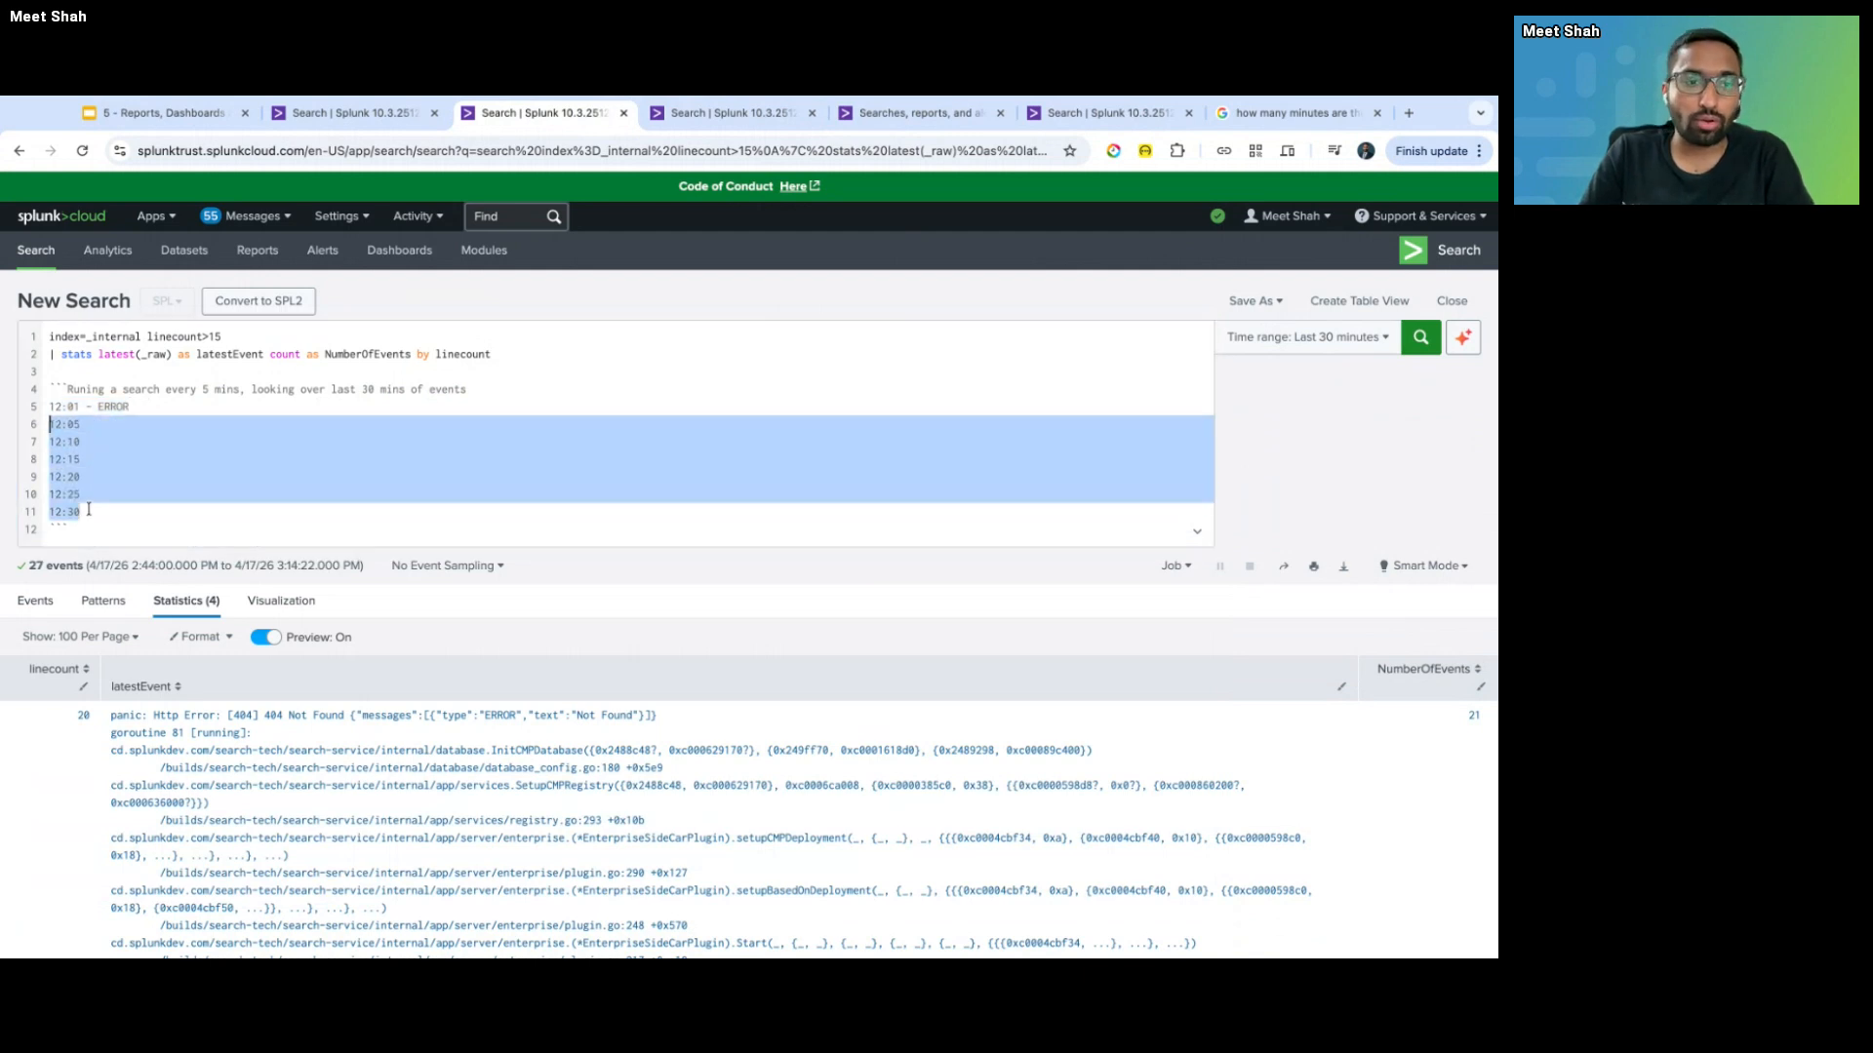
pyautogui.click(77, 424)
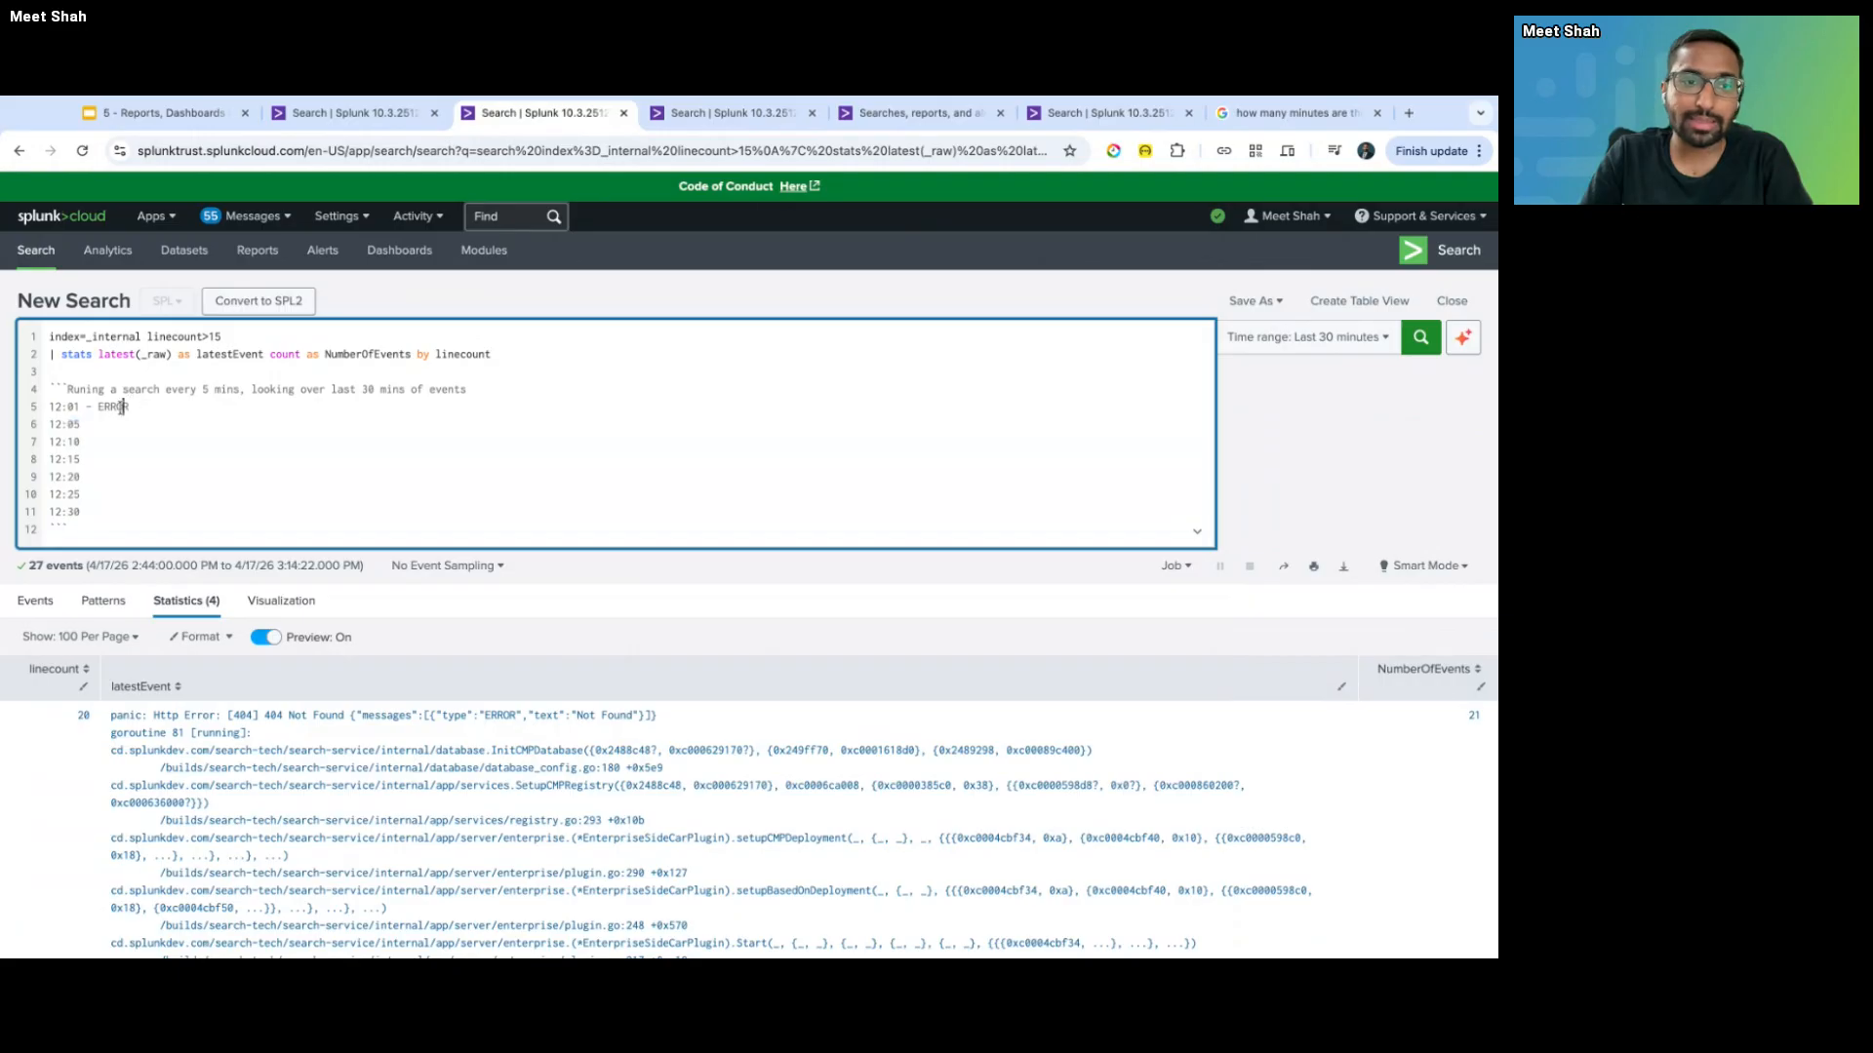
pyautogui.doubleClick(115, 407)
pyautogui.tripleClick(85, 442)
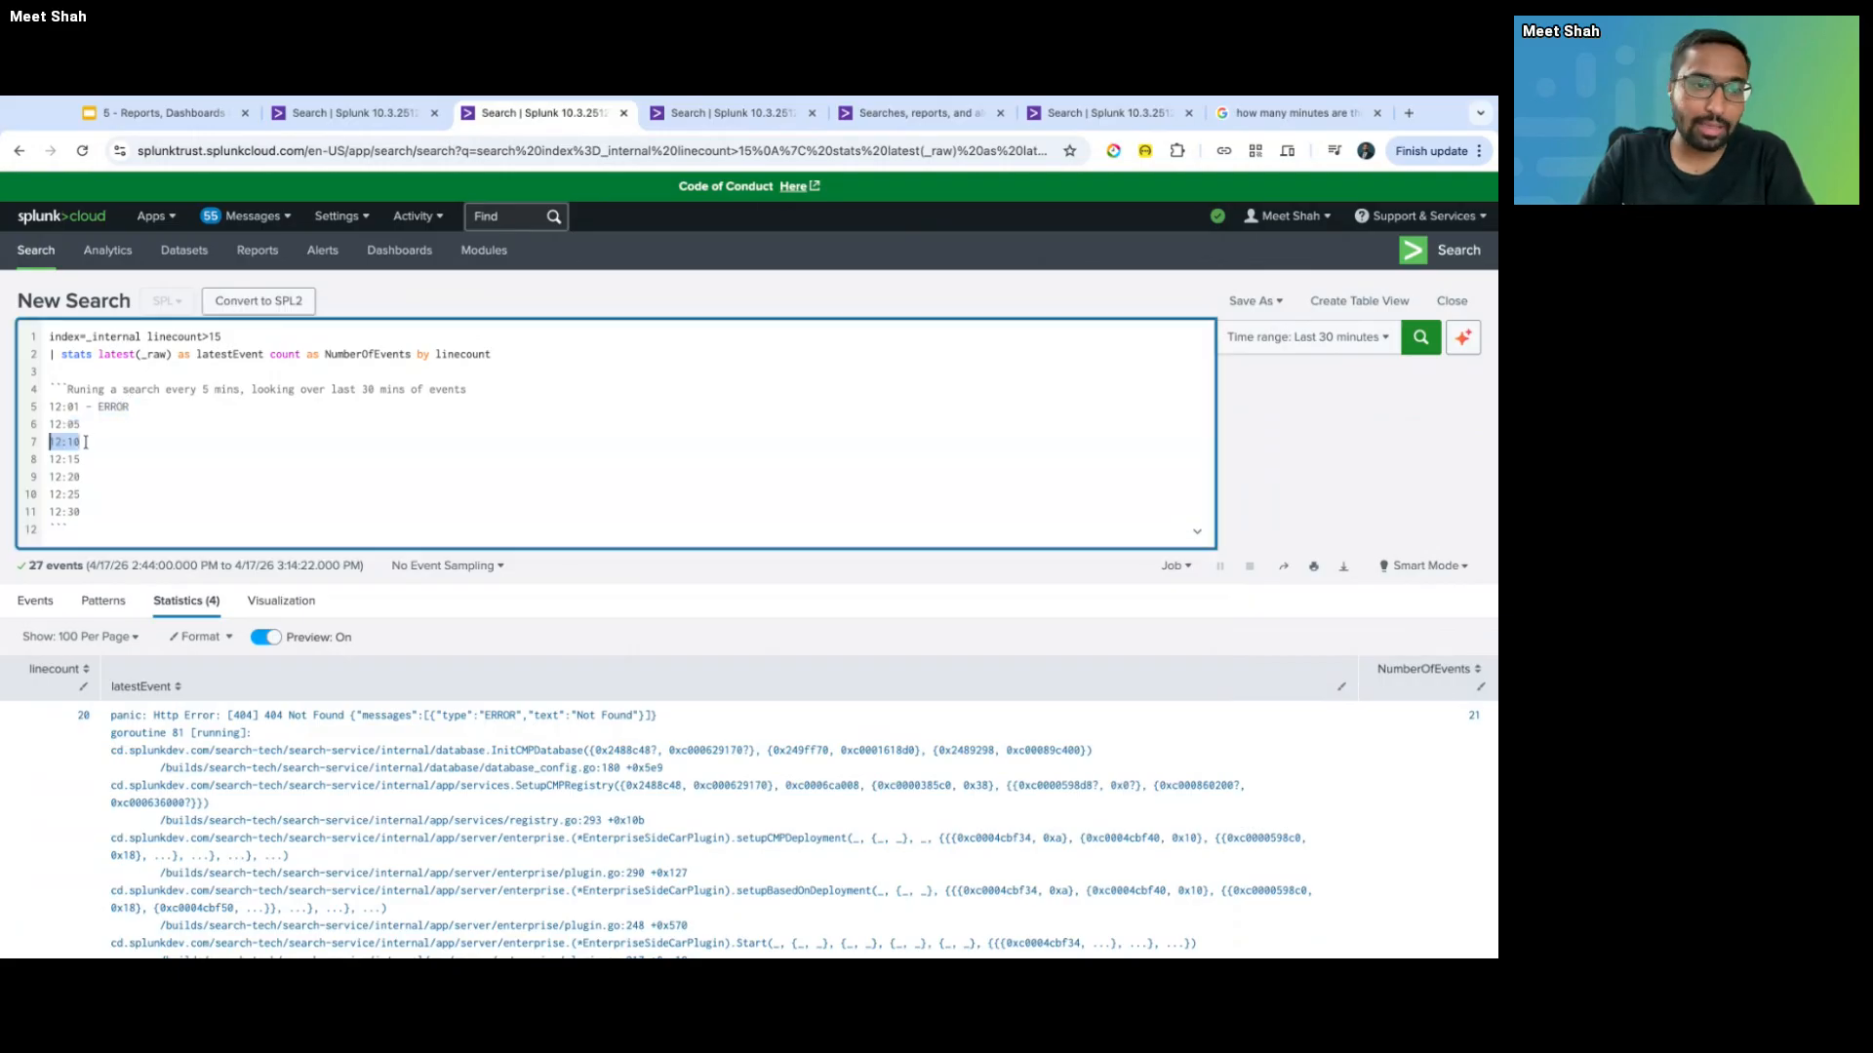
pyautogui.doubleClick(112, 408)
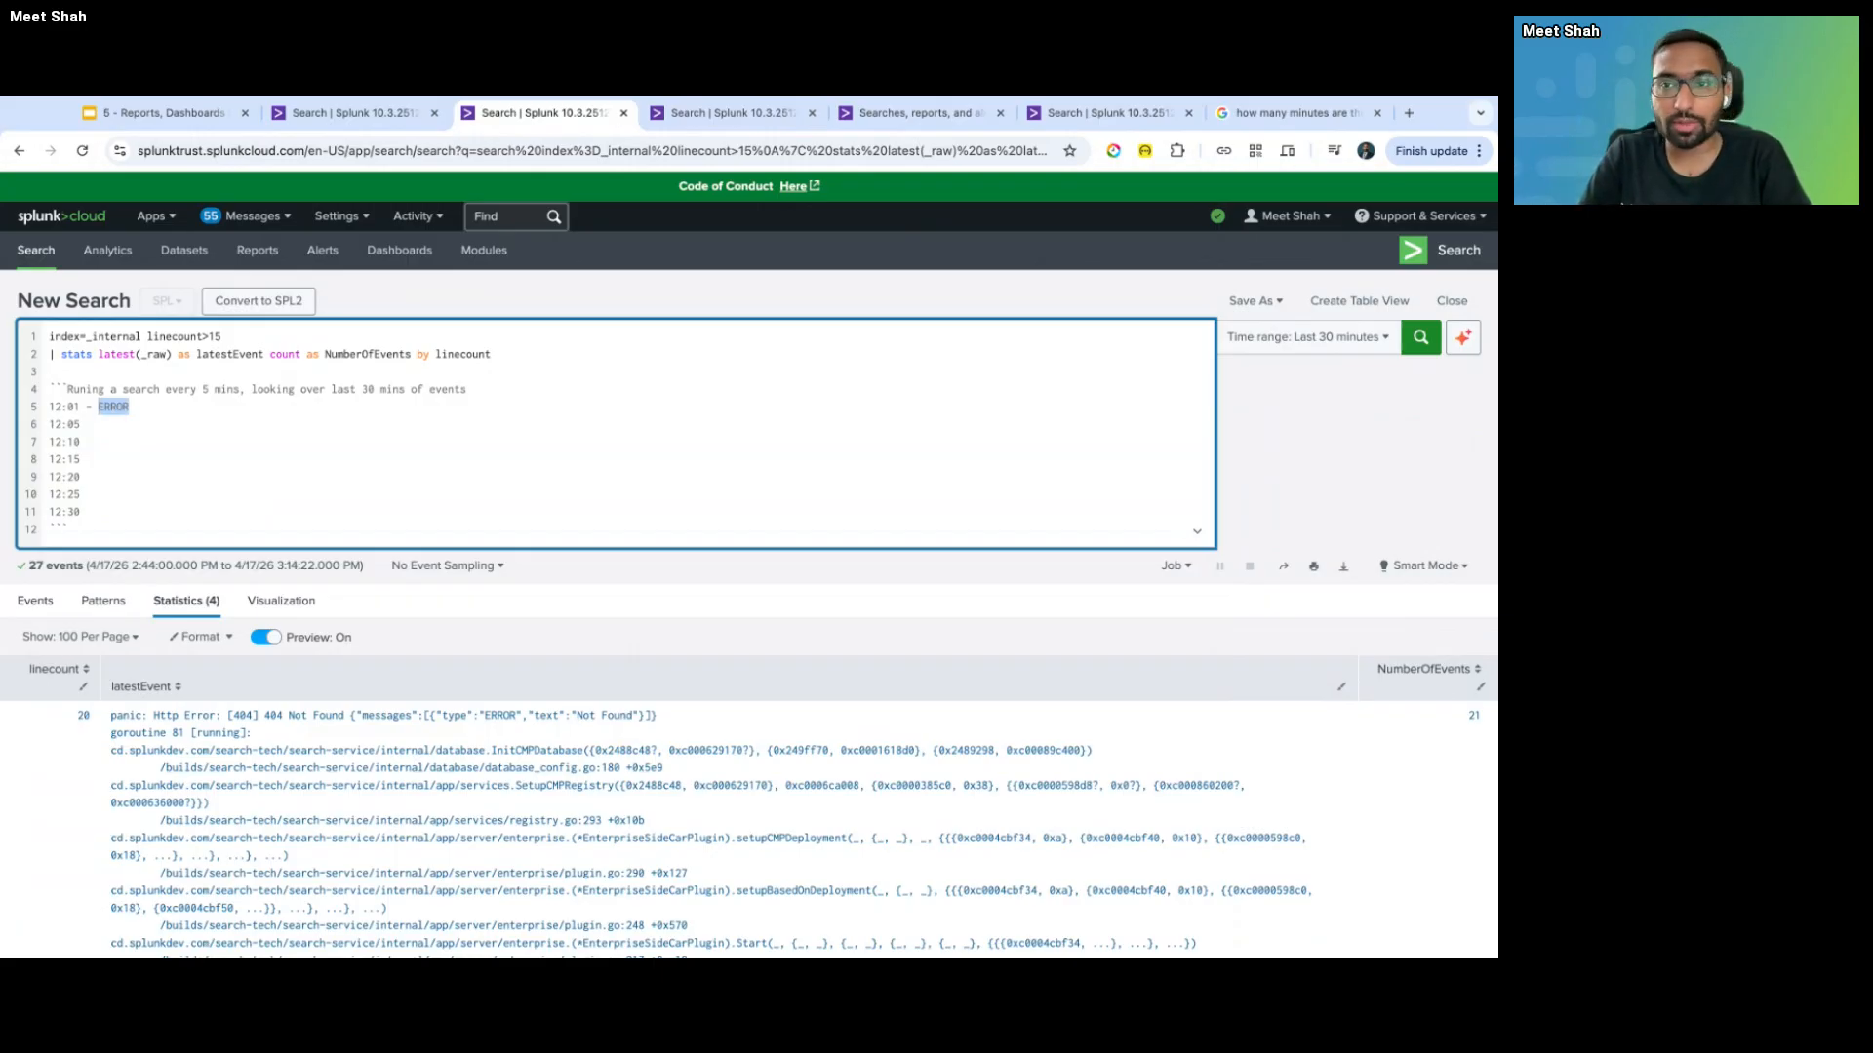
# - Return to the Save As Alert tab and focus the 60-second Suppress triggering for field
pyautogui.hotkey('ctrl', 'Tab')
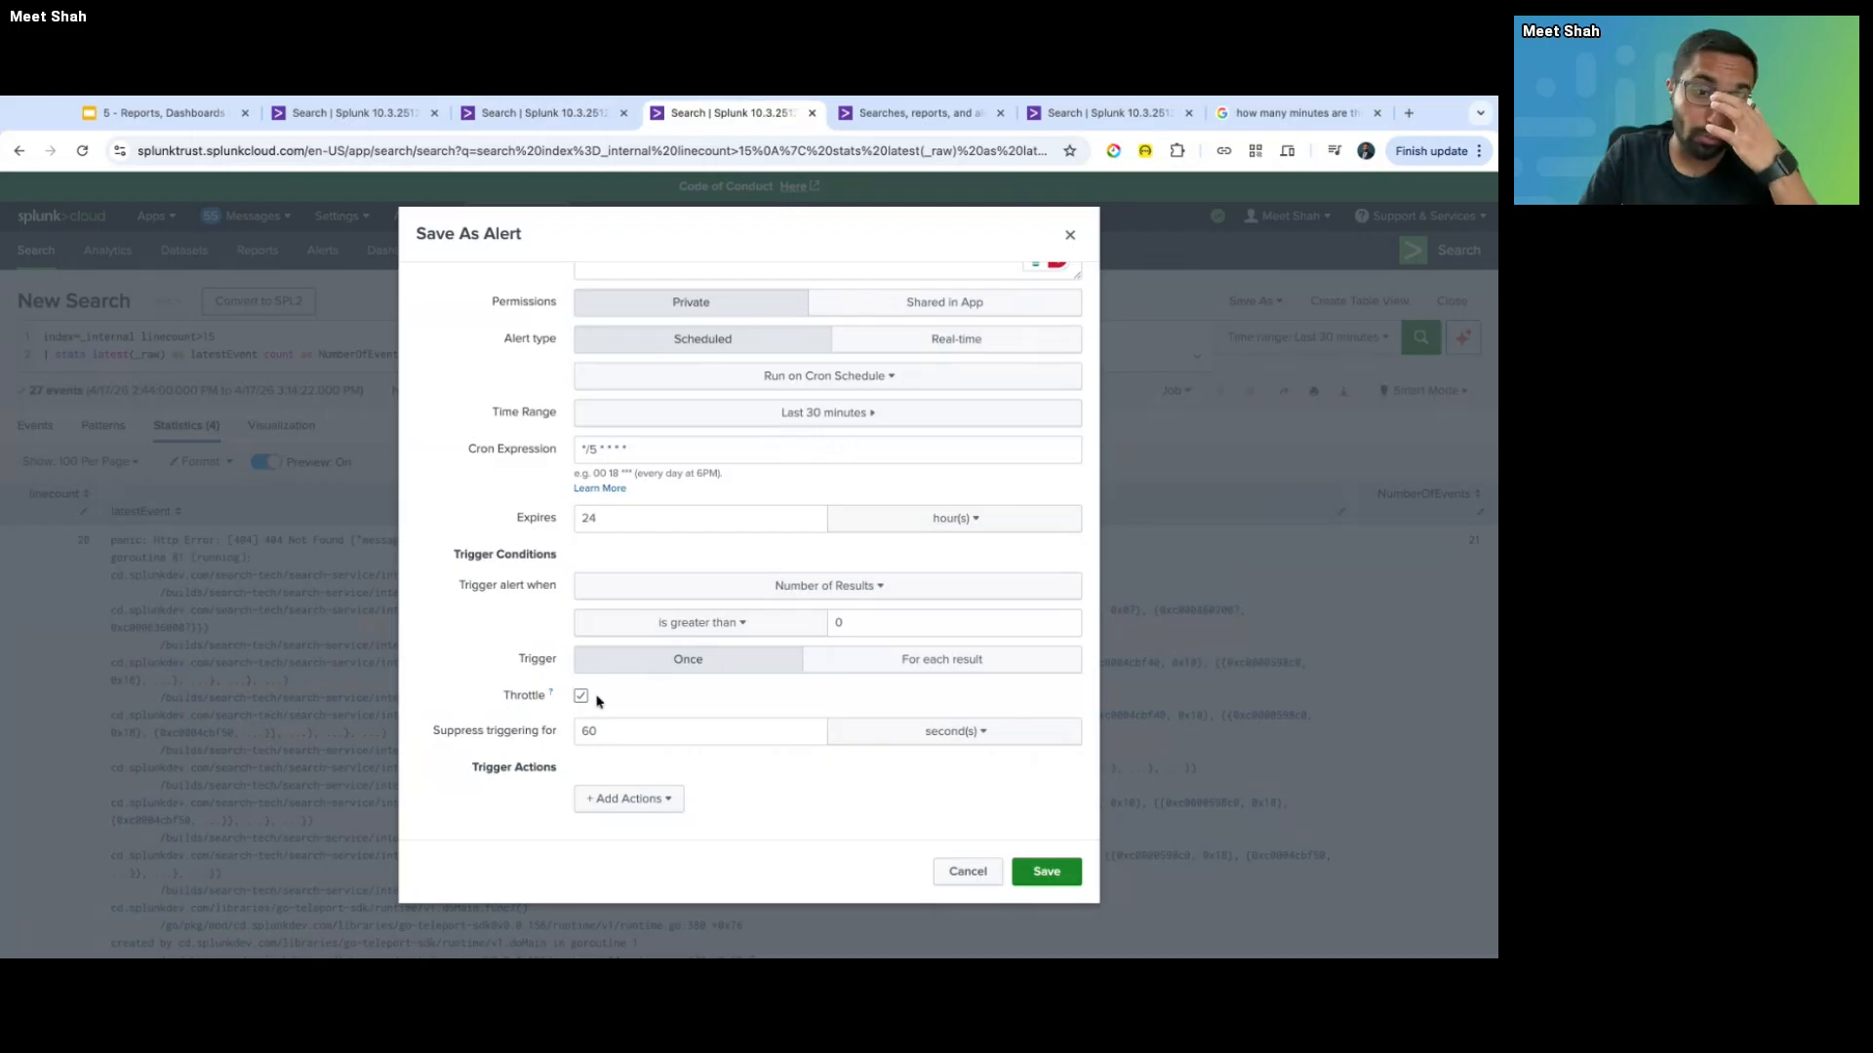
pyautogui.hotkey('ctrl', 'shift', 'Tab')
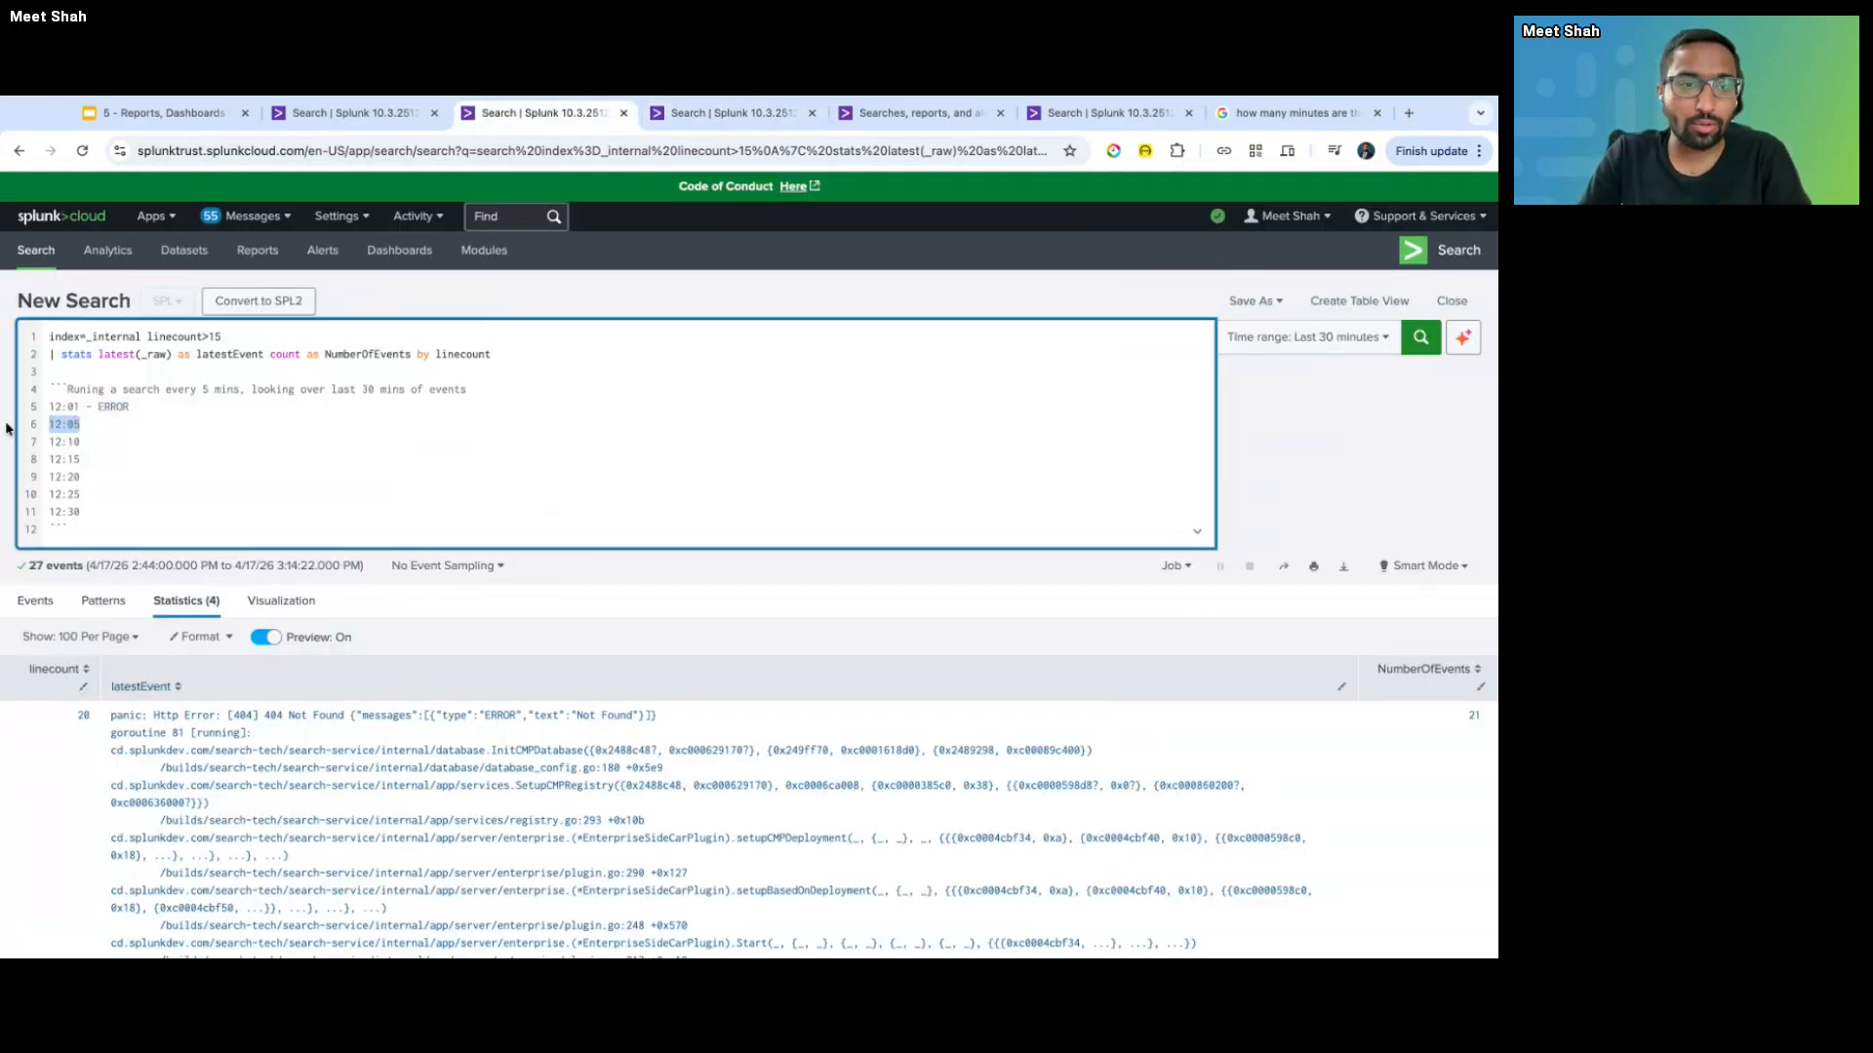
pyautogui.hotkey('ctrl', 'Tab')
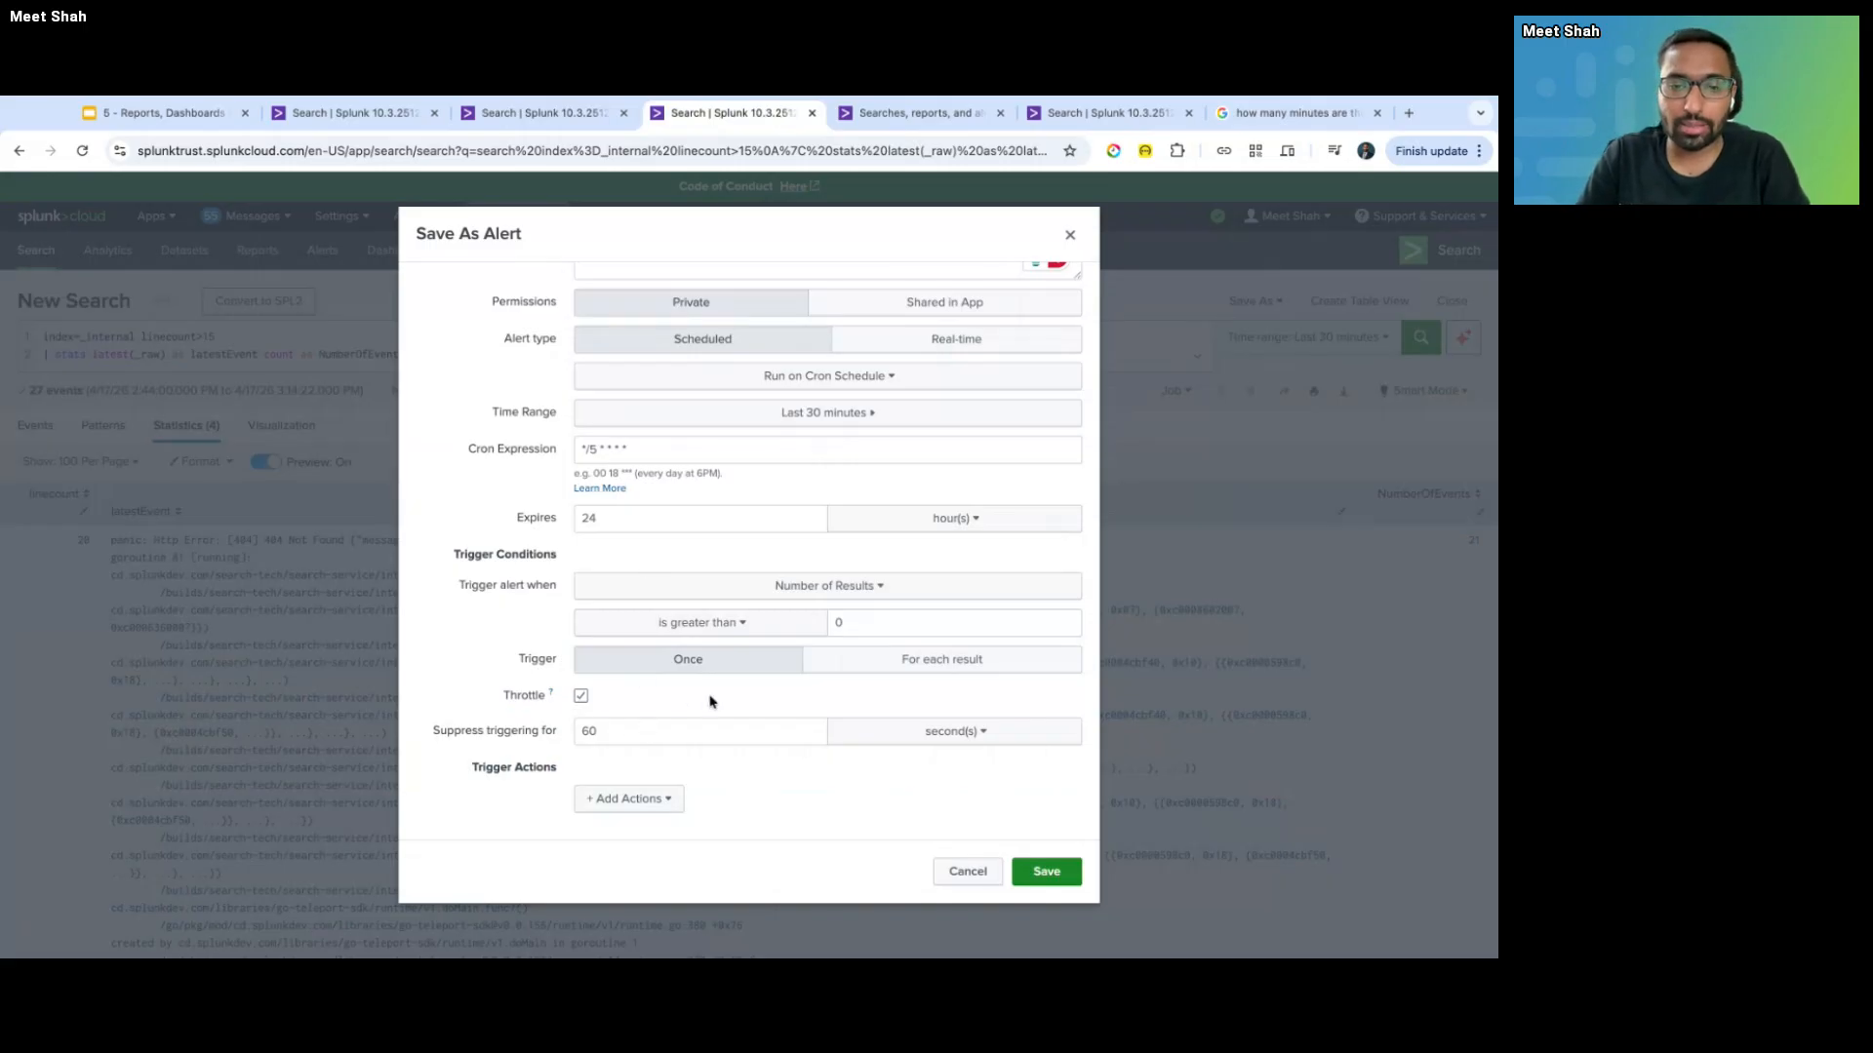
pyautogui.click(636, 732)
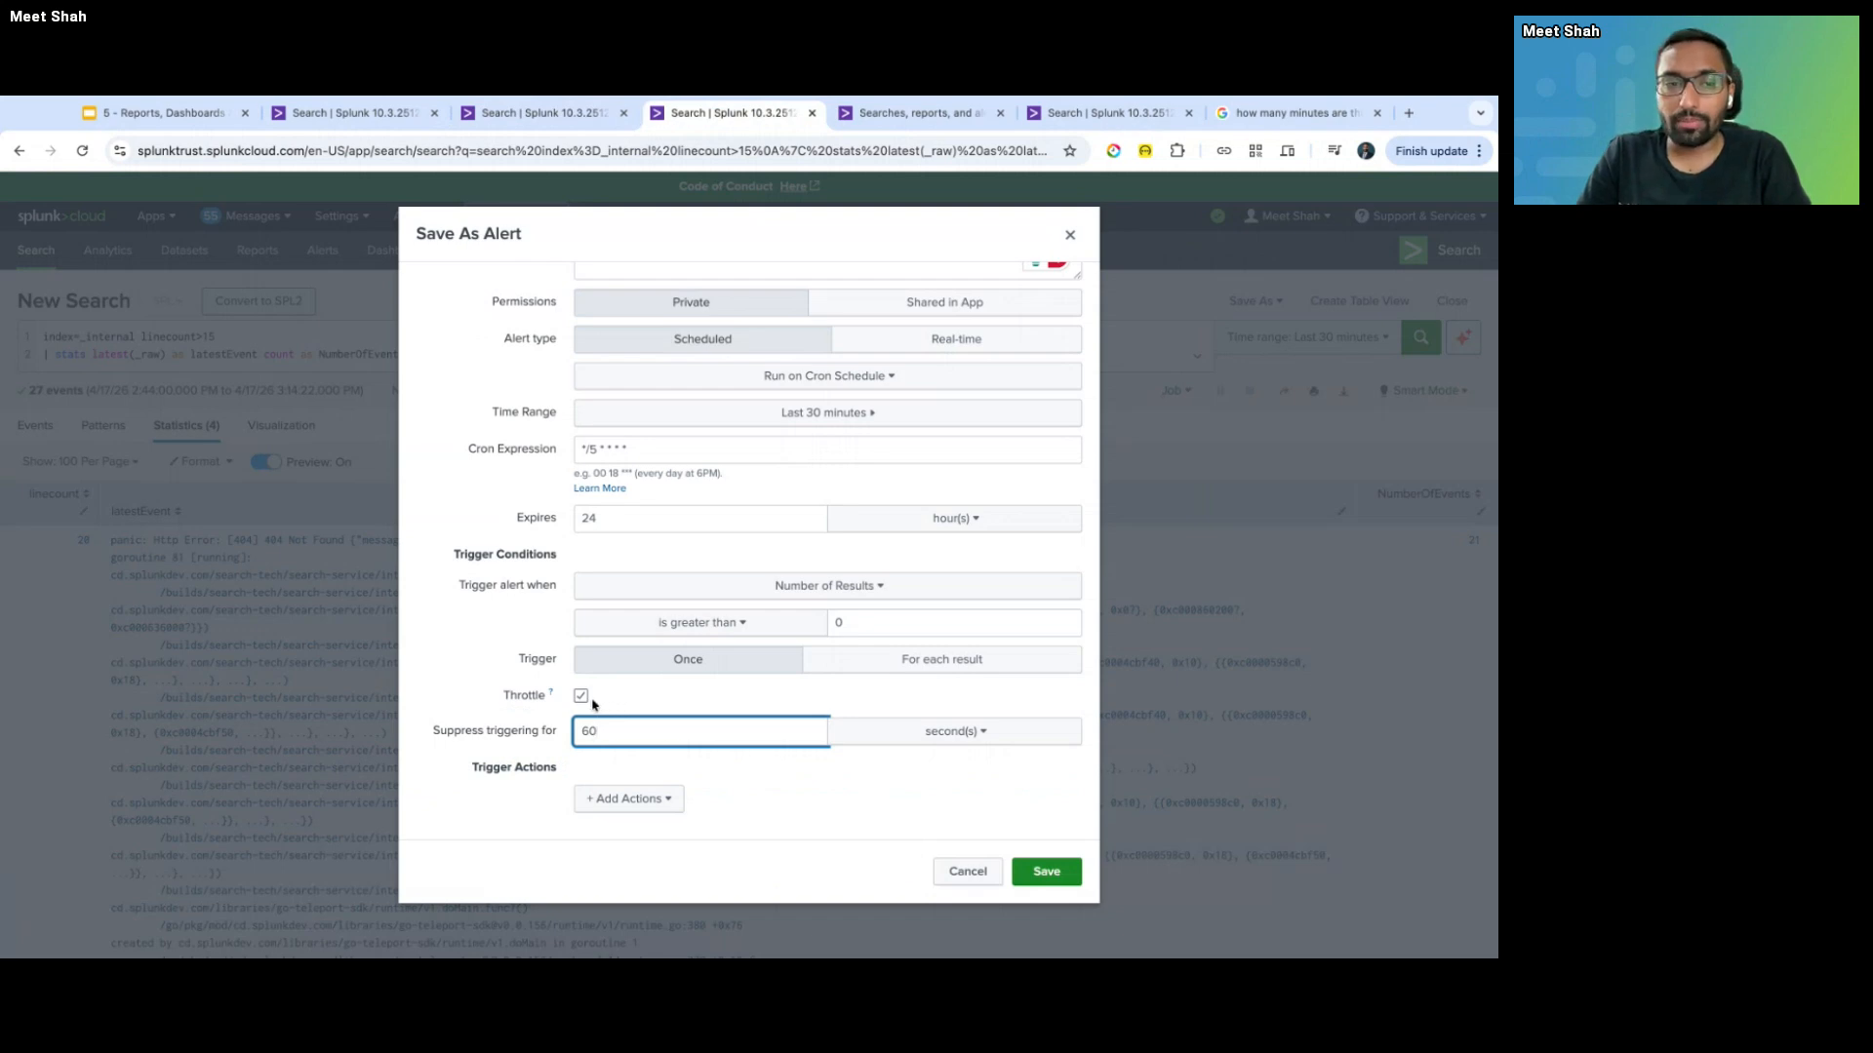
pyautogui.hotkey('ctrl', 'shift', 'Tab')
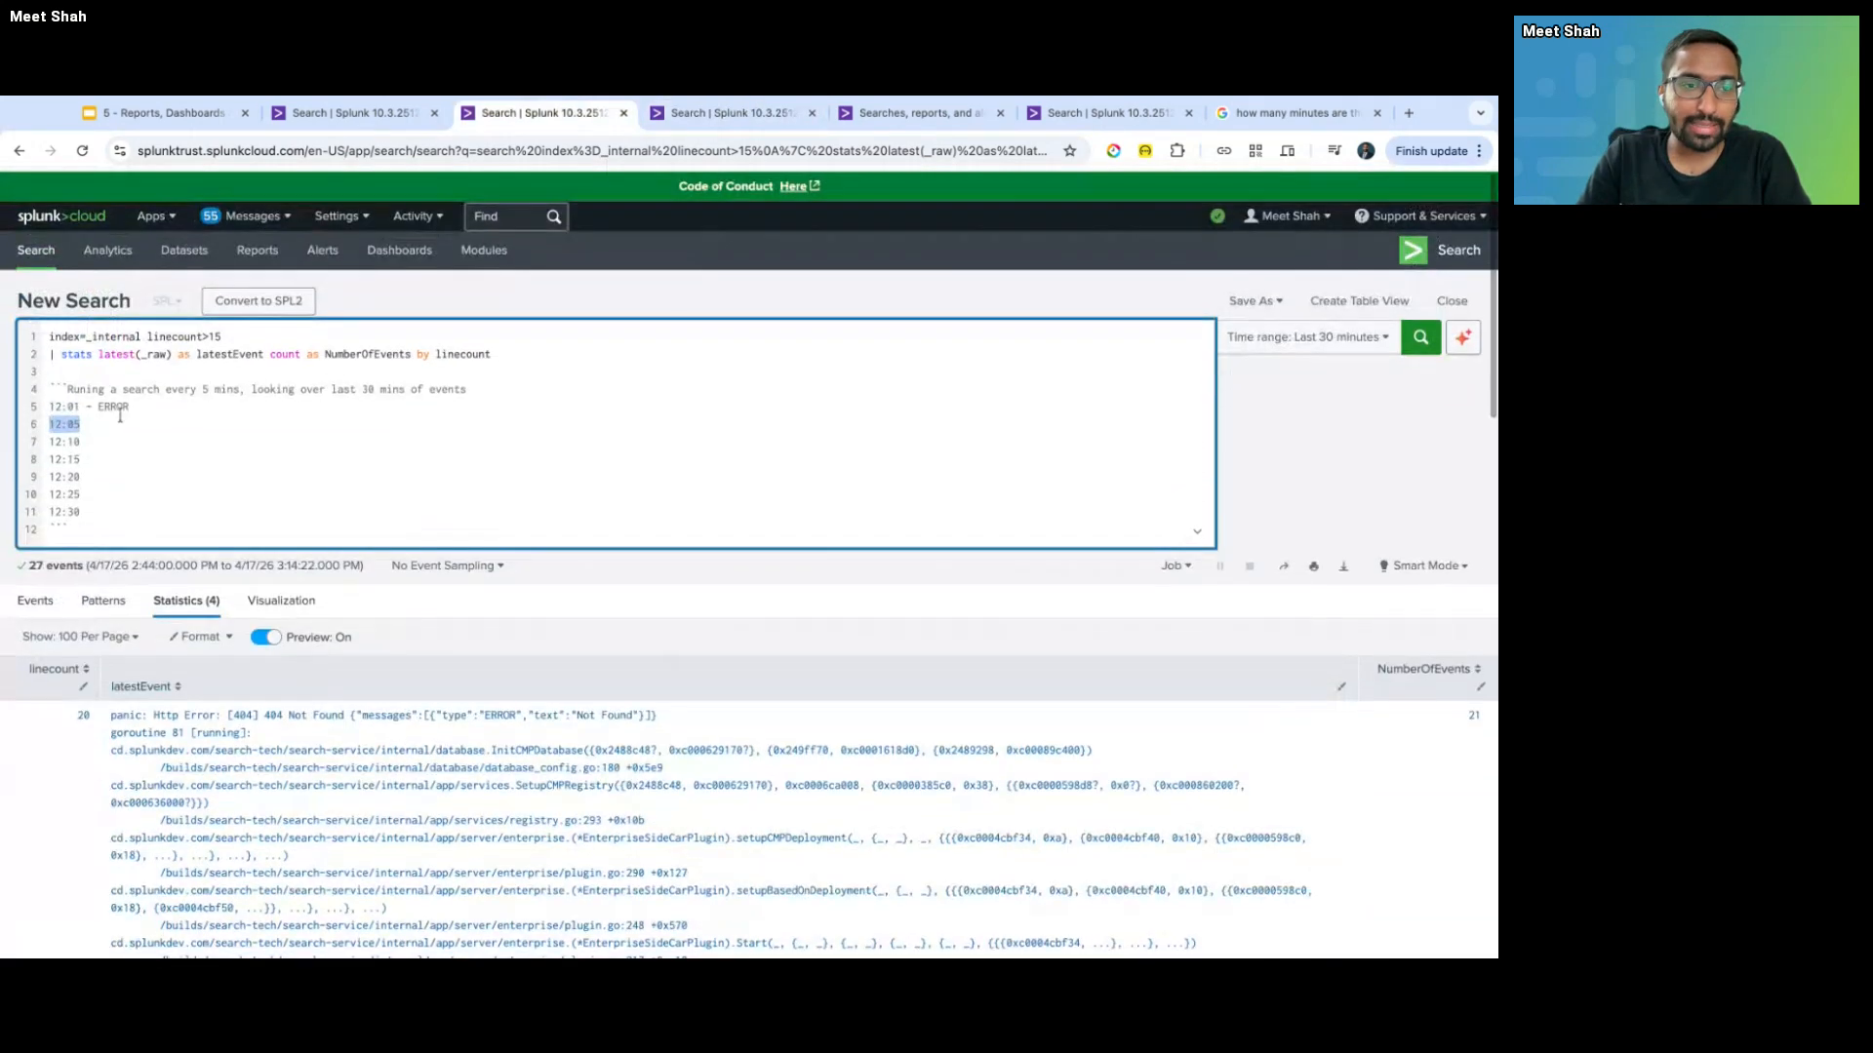
pyautogui.moveTo(129, 408); pyautogui.dragTo(22, 422)
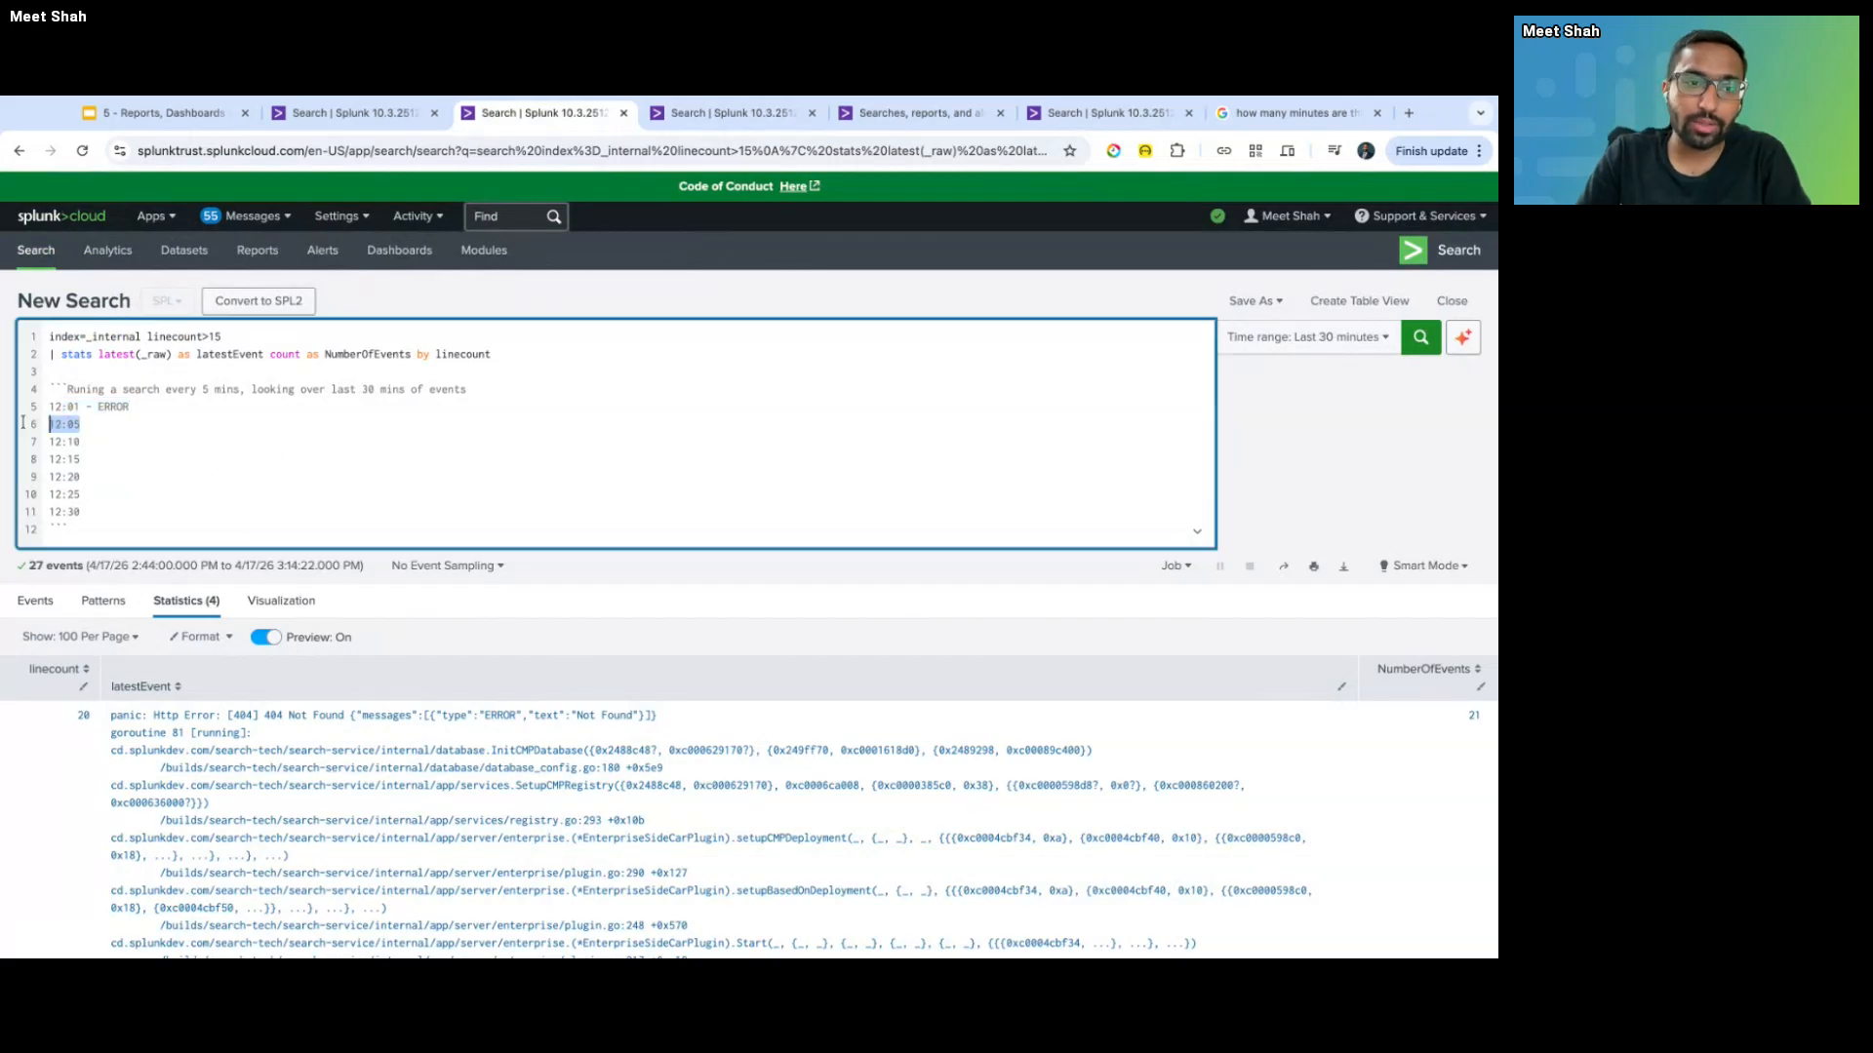
pyautogui.click(84, 510)
pyautogui.hotkey('shift', 'Up')
pyautogui.hotkey('shift', 'Up')
pyautogui.hotkey('shift', 'Home')
pyautogui.hotkey('shift', 'Up')
pyautogui.hotkey('shift', 'Up')
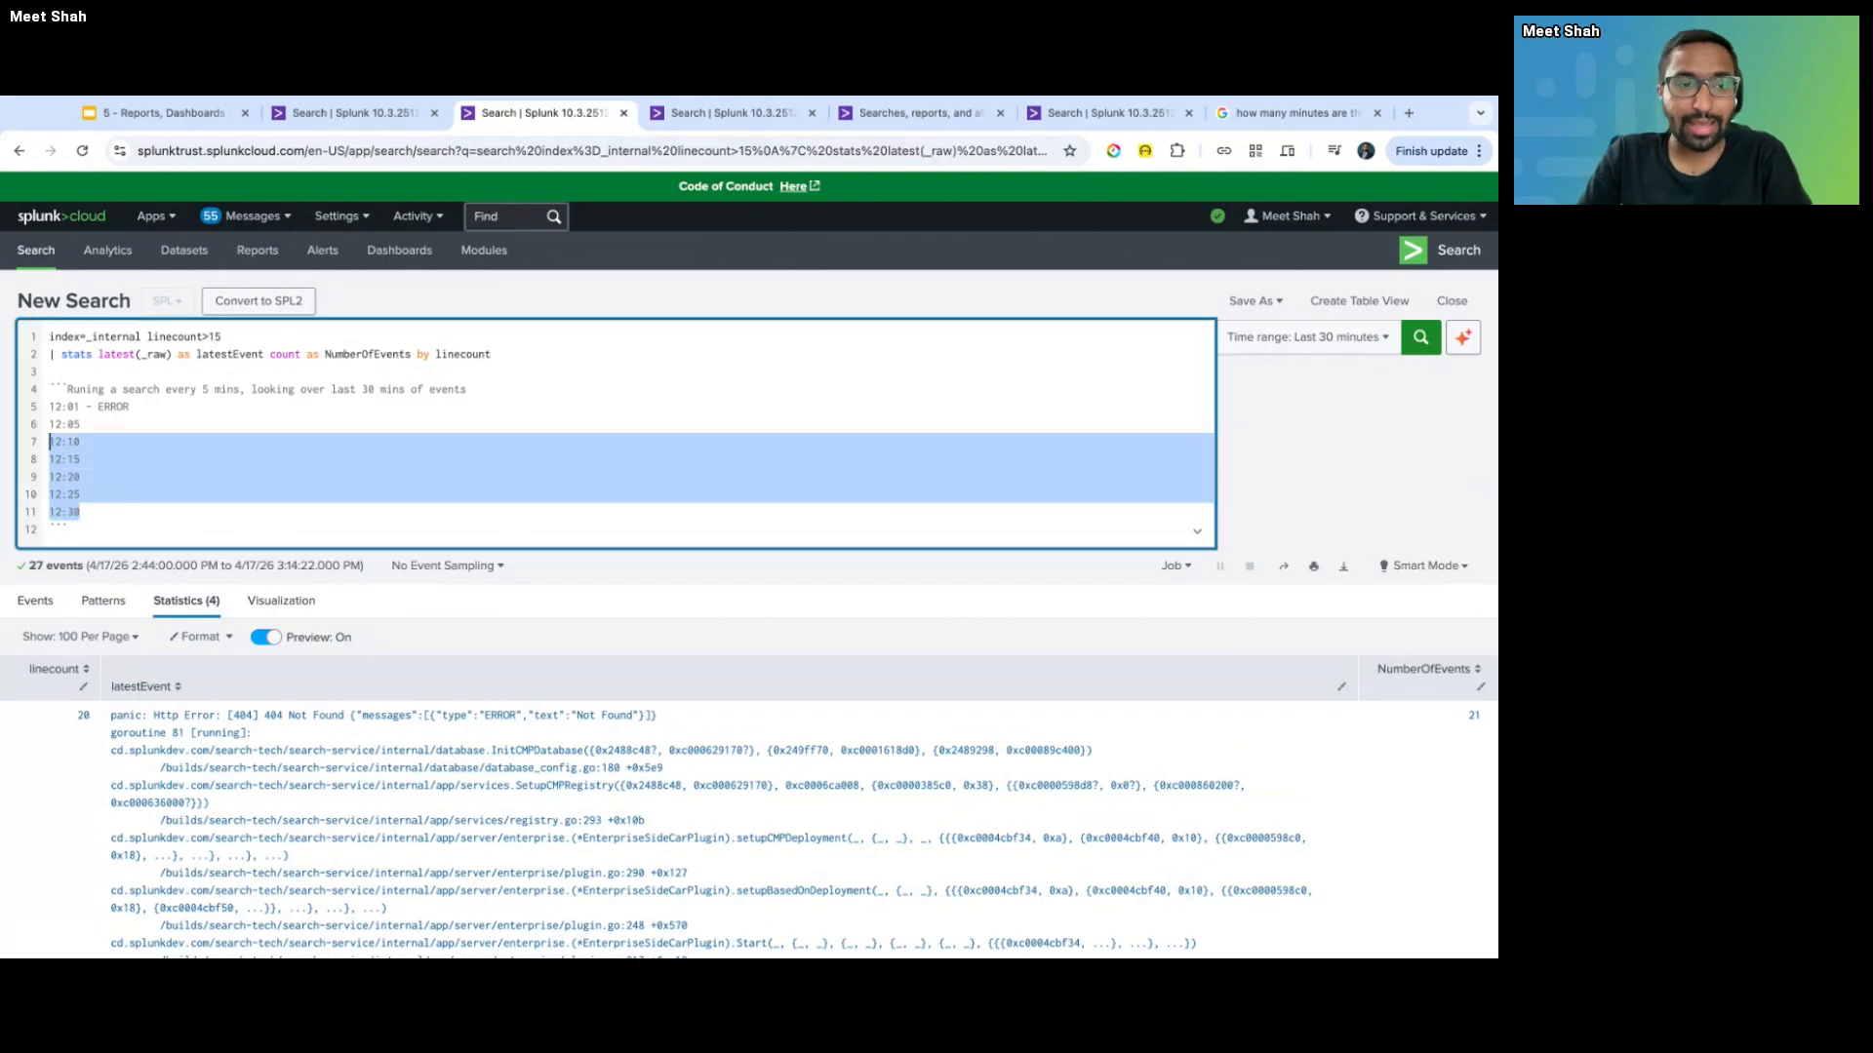
pyautogui.doubleClick(133, 414)
pyautogui.hotkey('shift', 'Home')
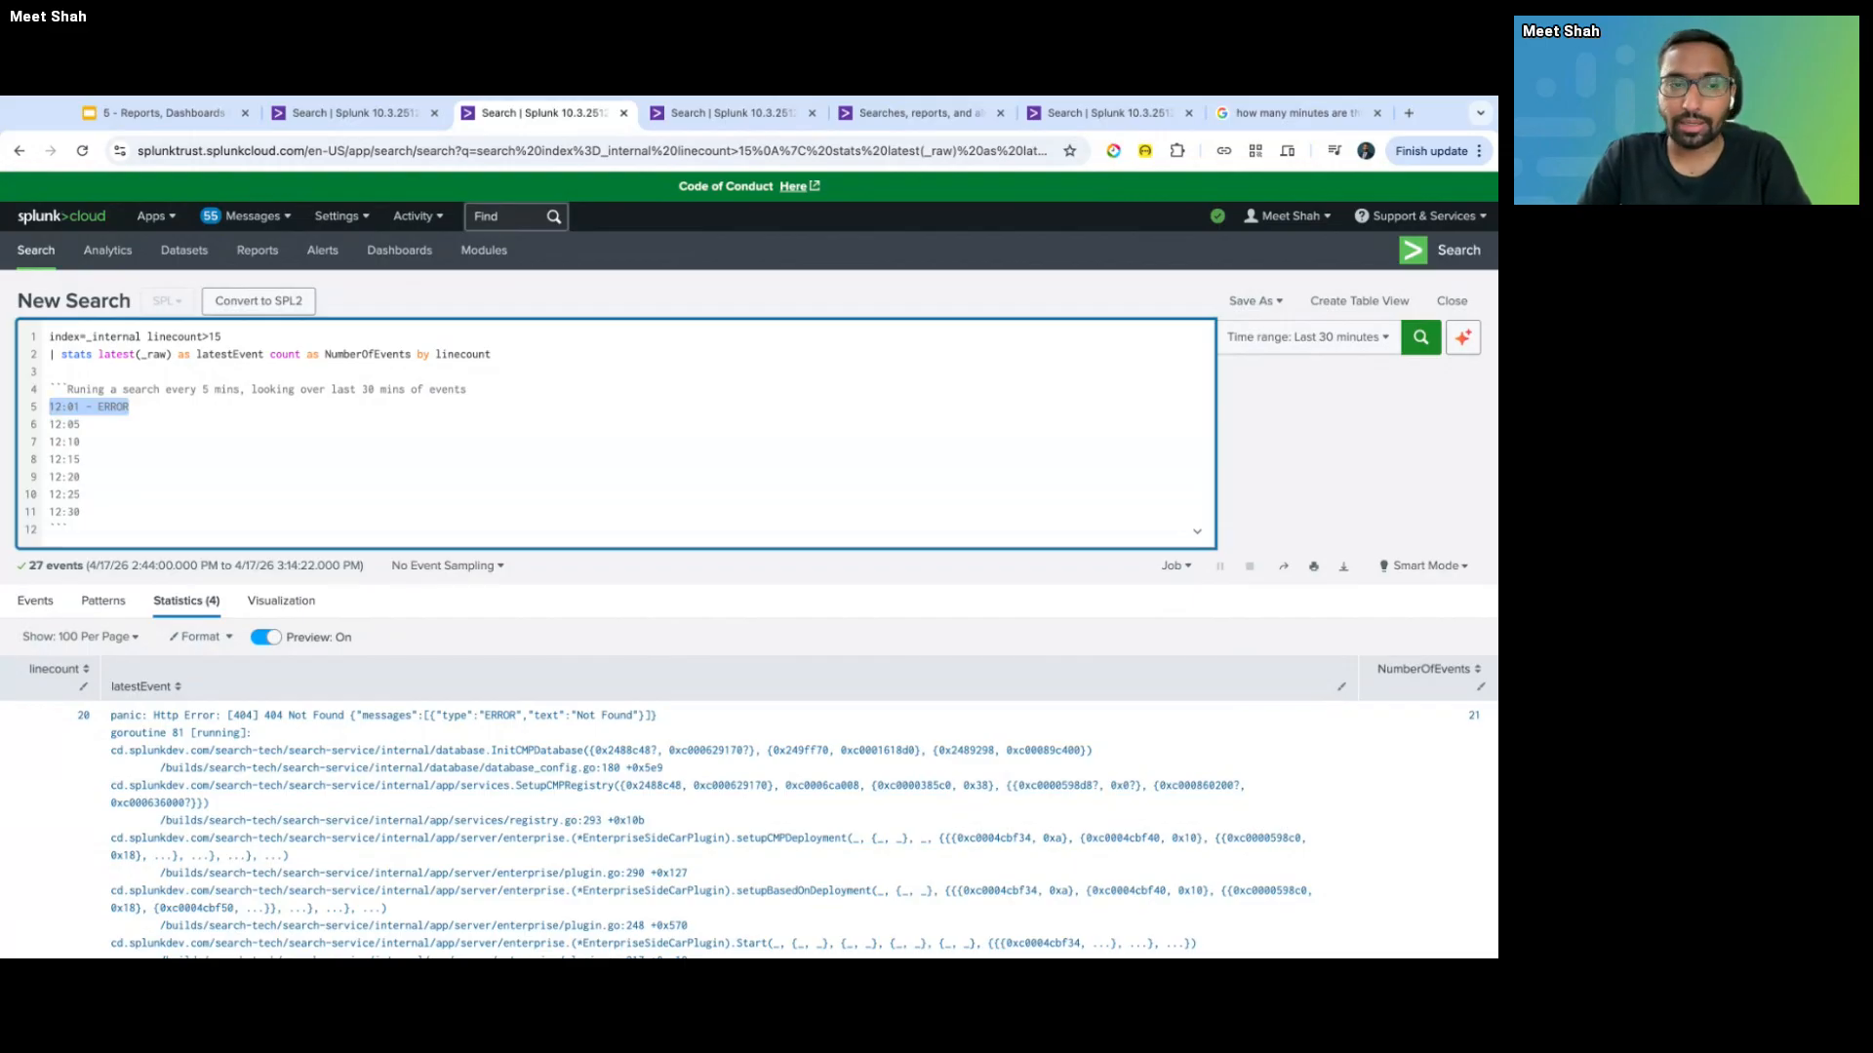
pyautogui.hotkey('ctrl', 'Tab')
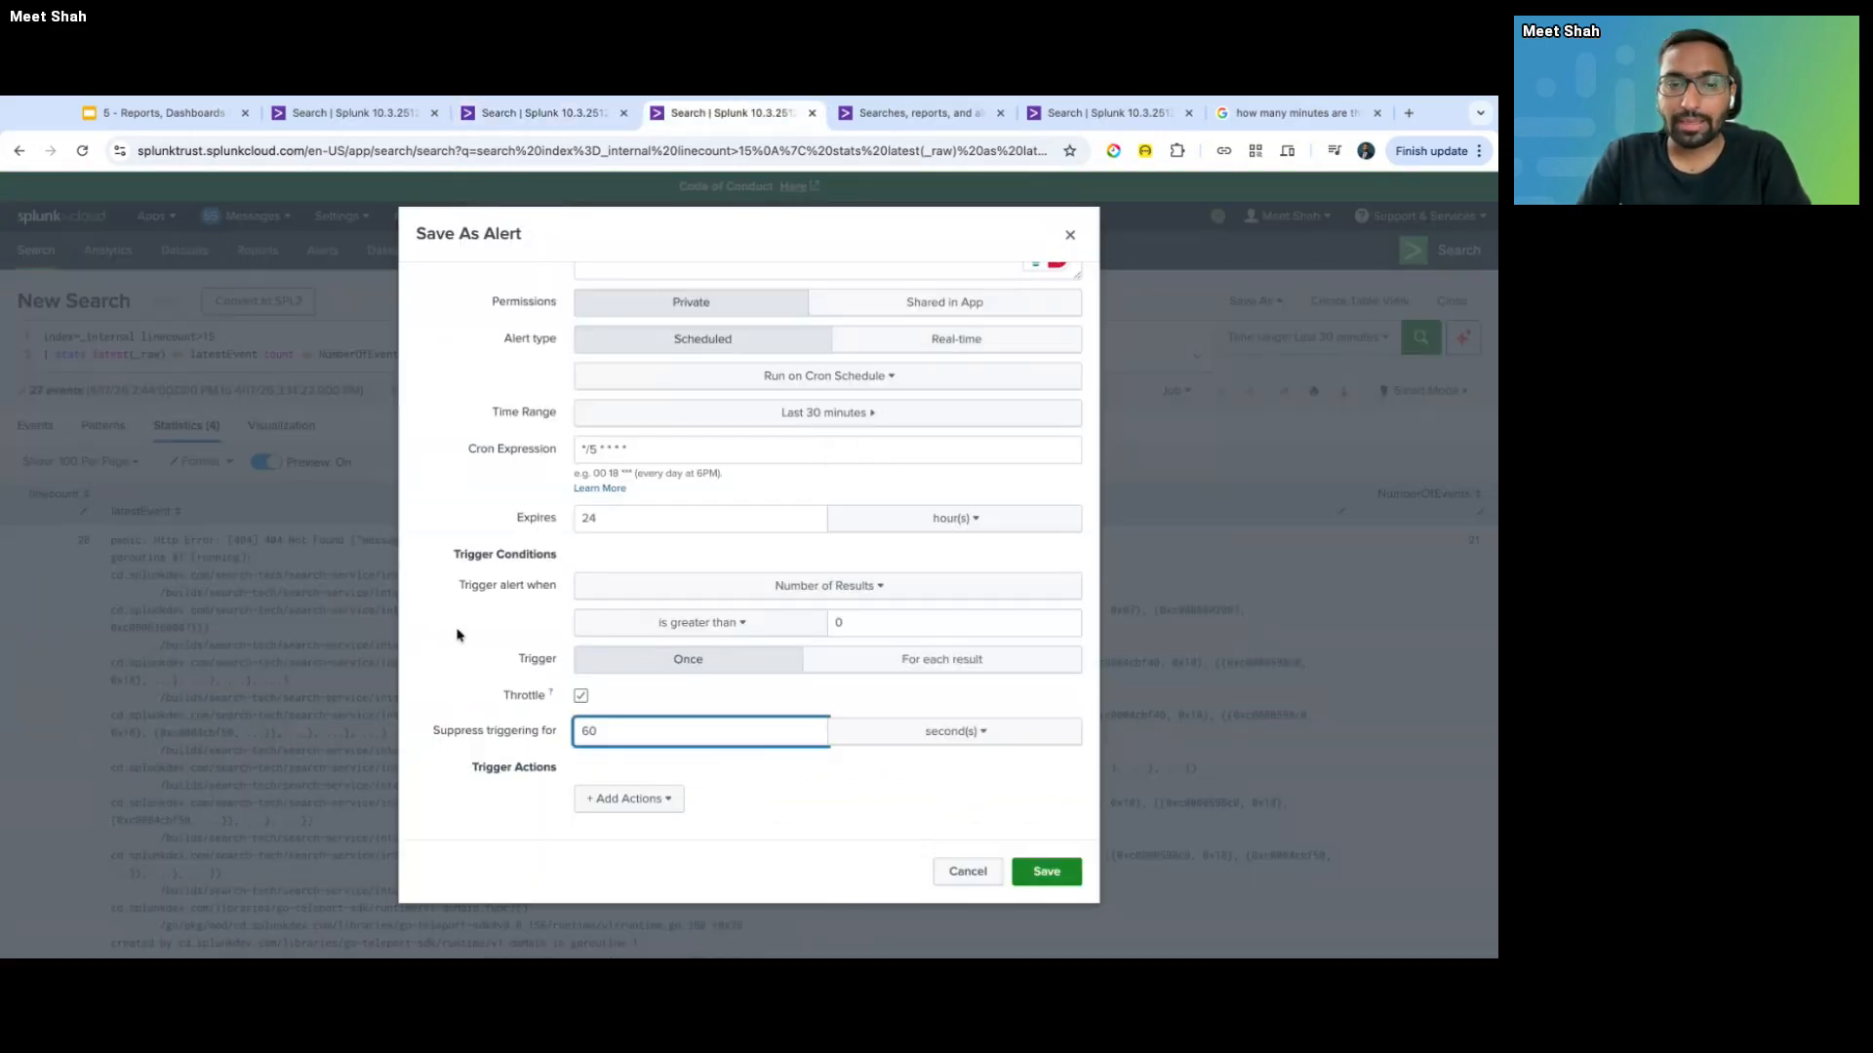
# - Change Suppress triggering for from 60 to 30 seconds
pyautogui.doubleClick(611, 730)
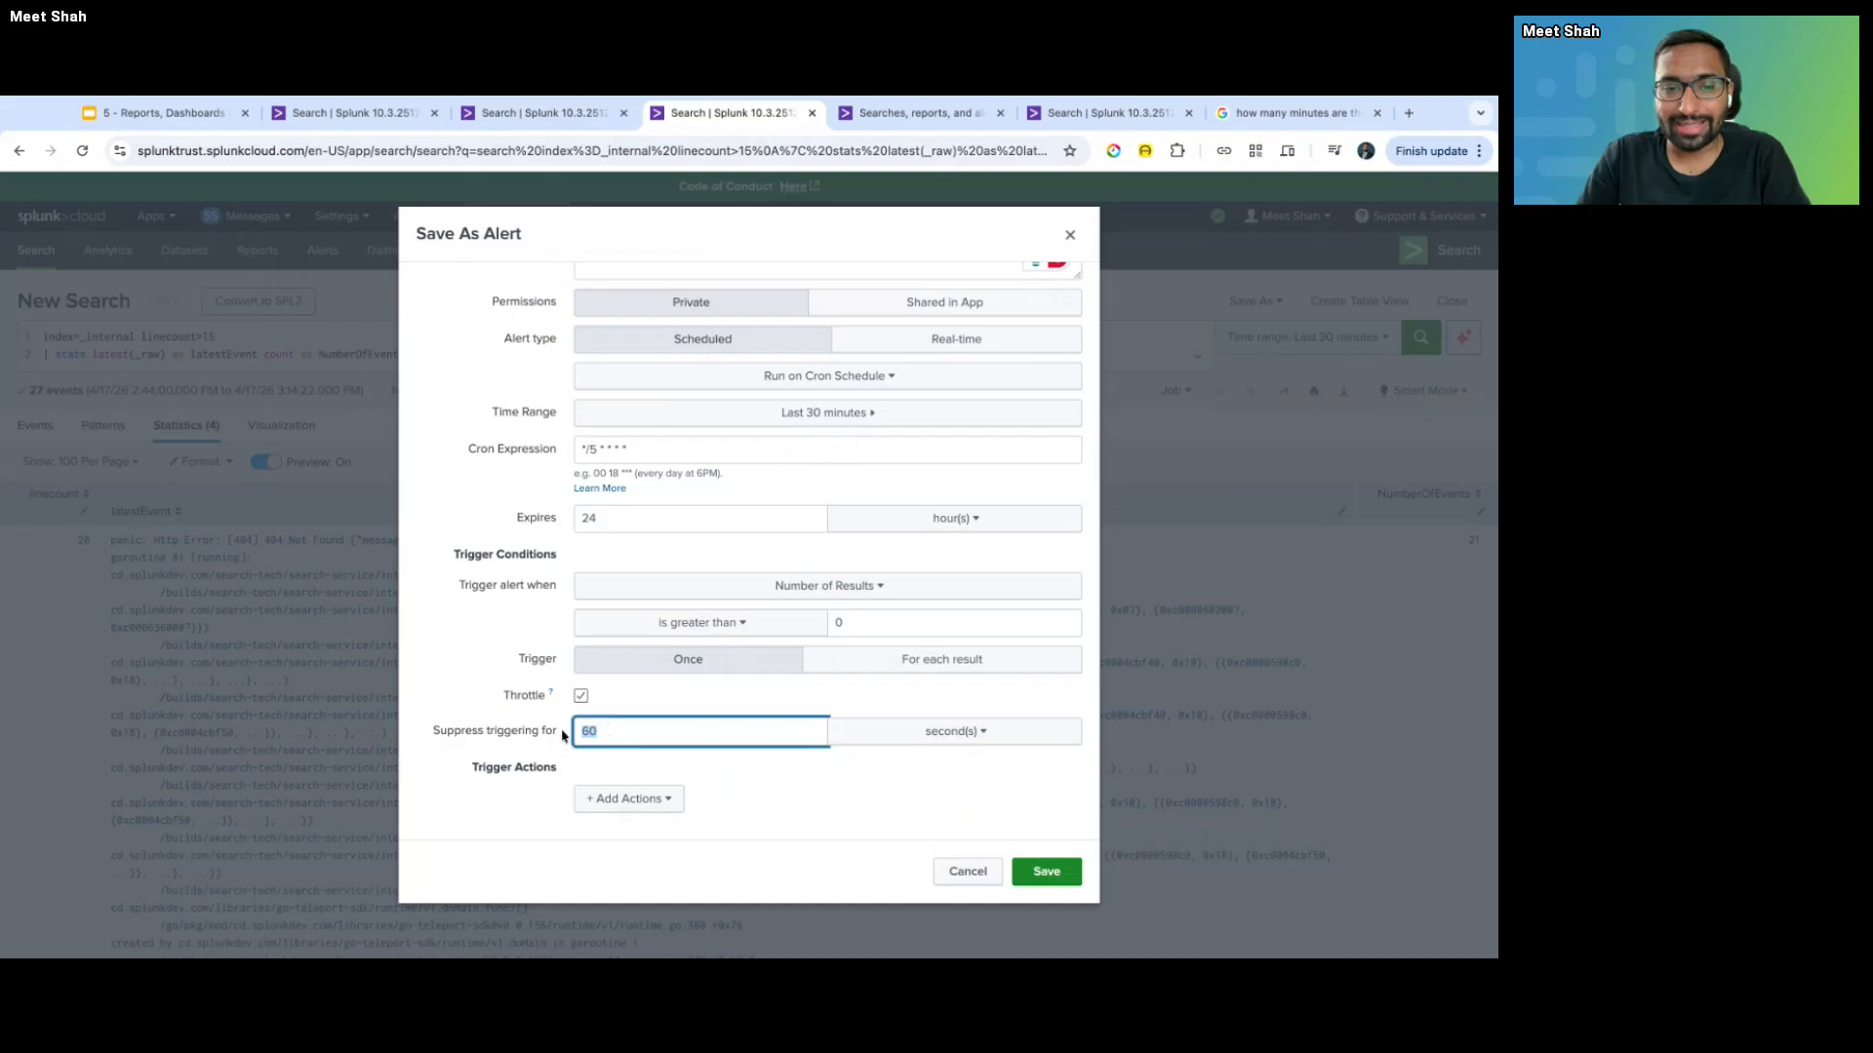
pyautogui.click(915, 732)
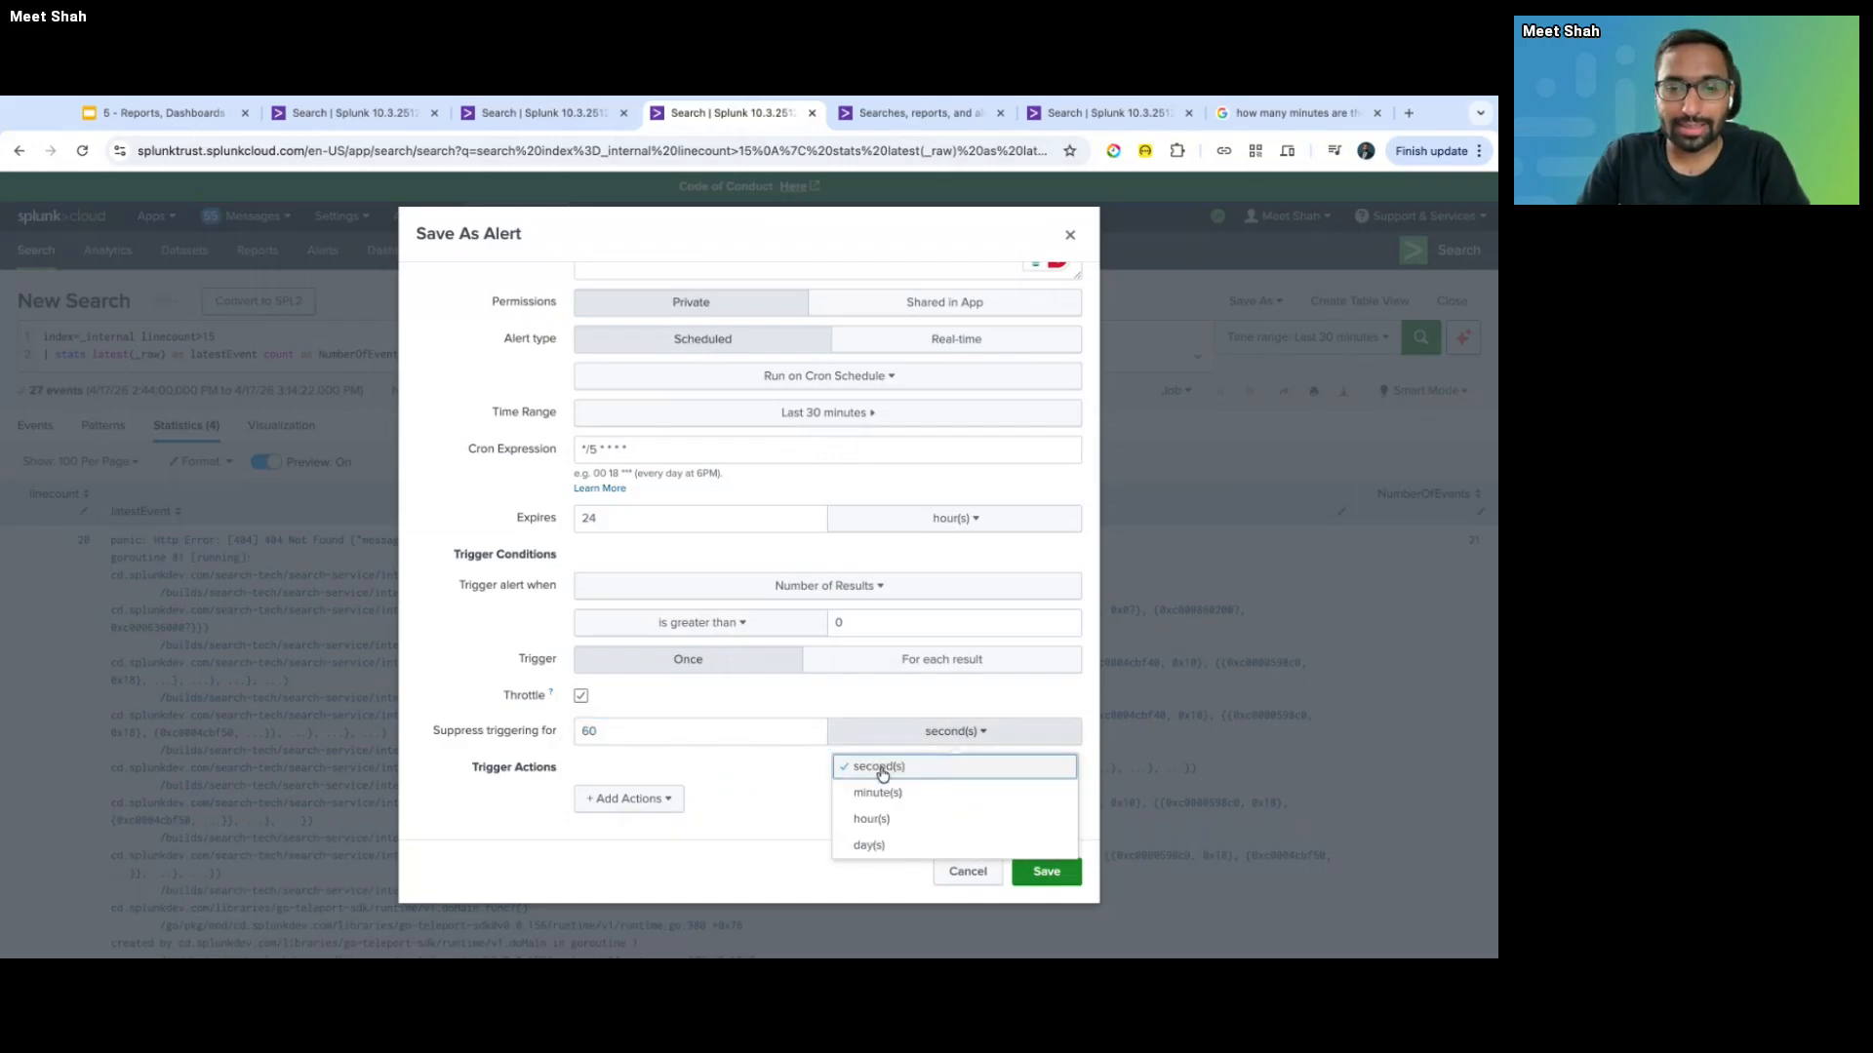
pyautogui.click(648, 731)
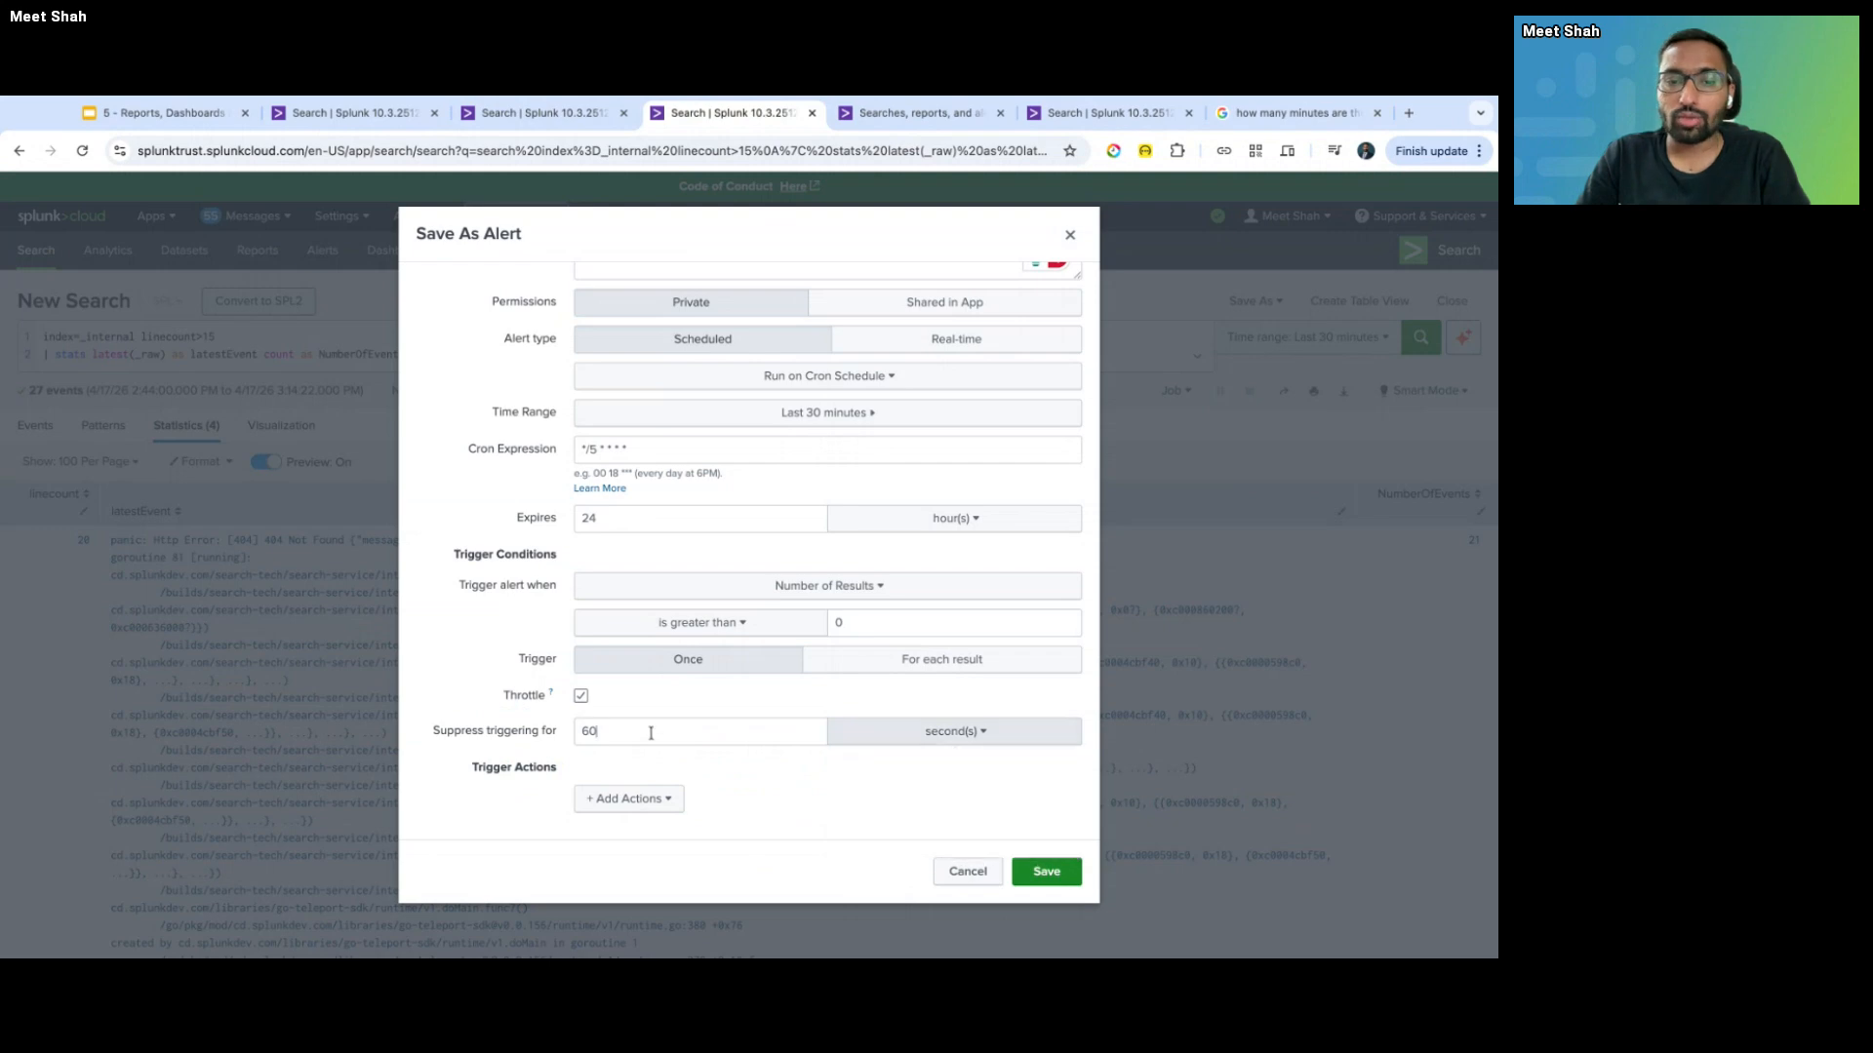
pyautogui.click(651, 733)
pyautogui.write('3')
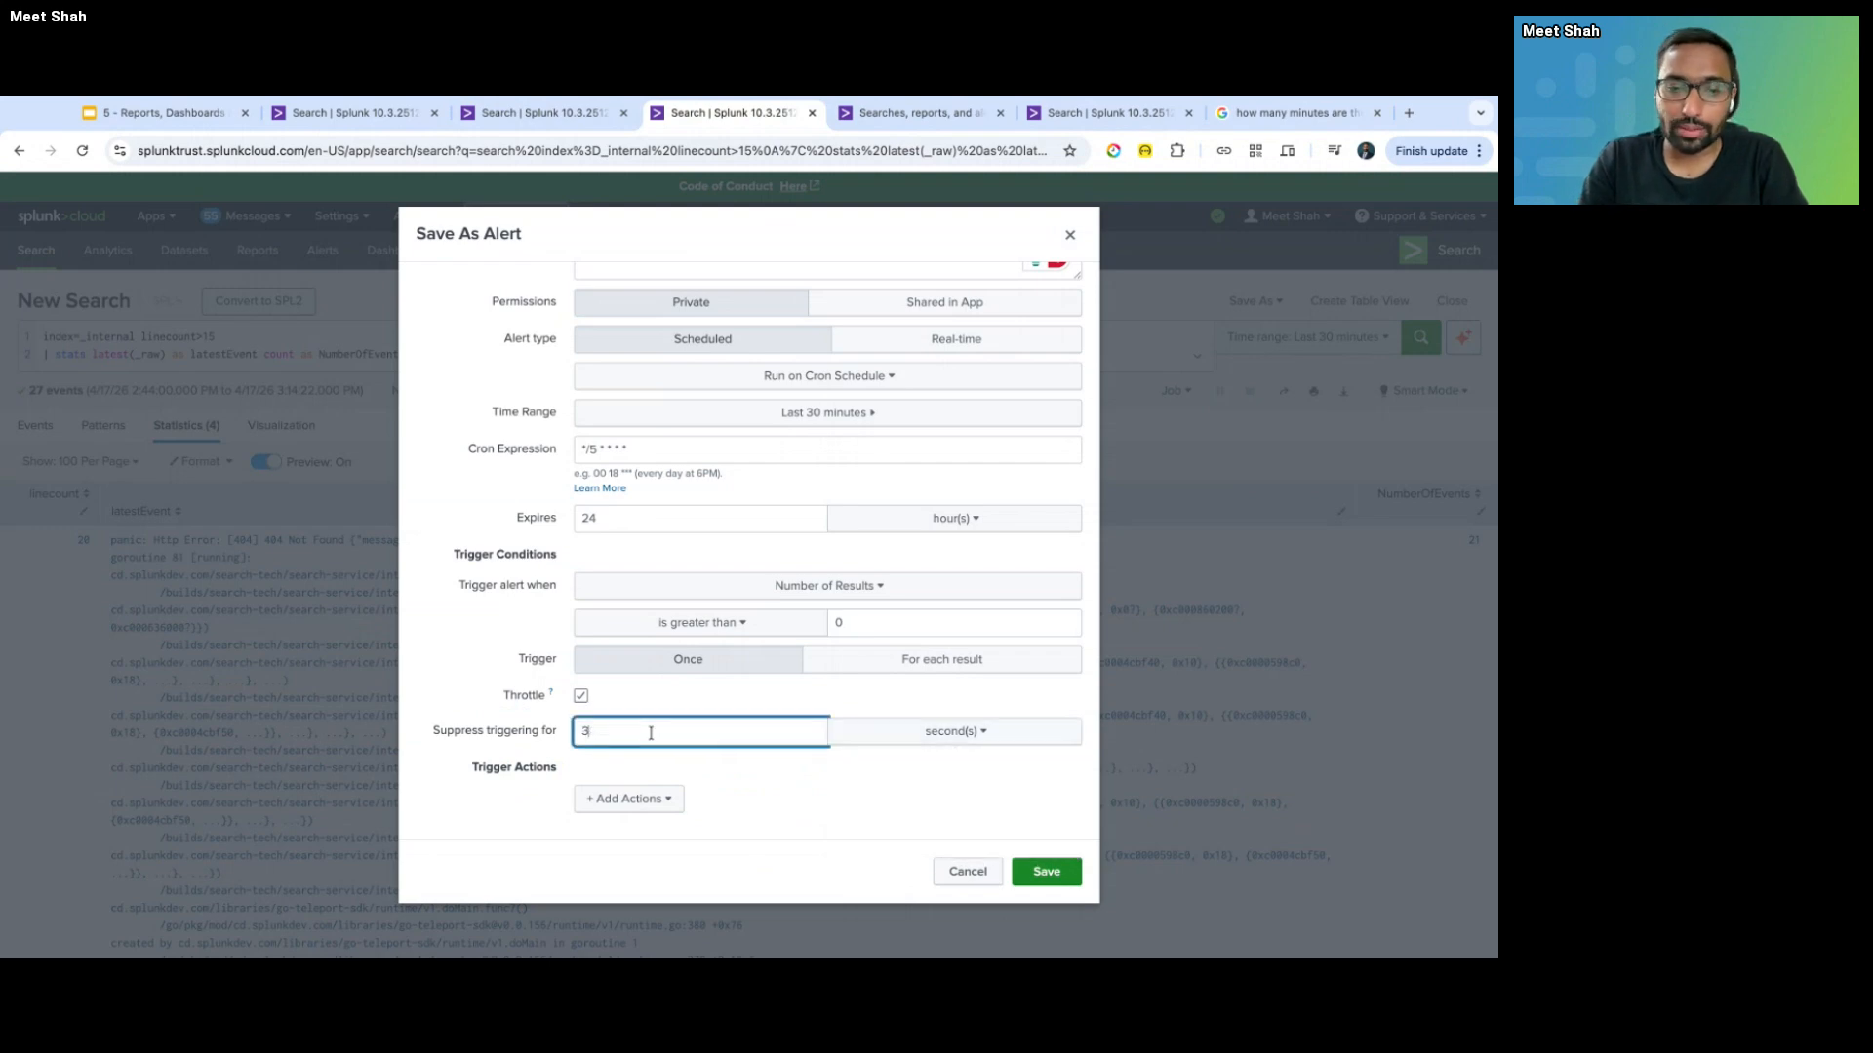
pyautogui.write('0')
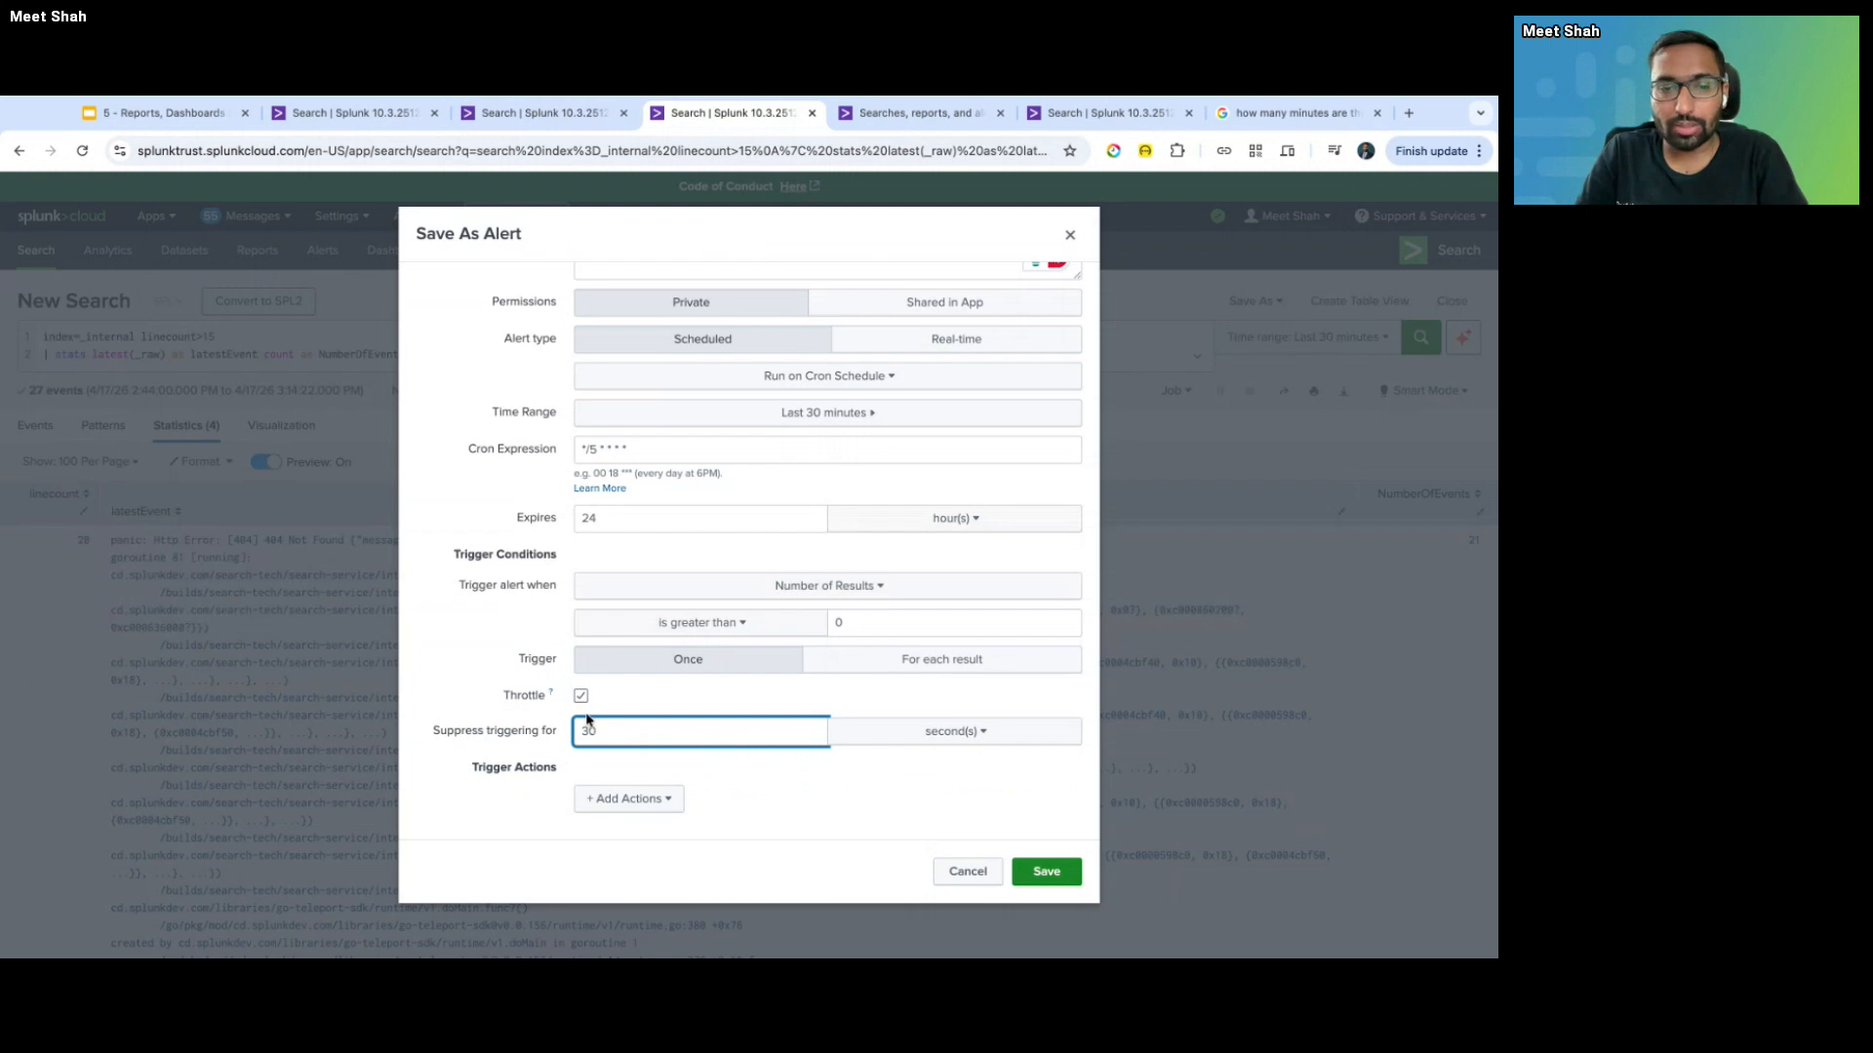
# - Delete the timeline comment lines from the search query in the editor tab
pyautogui.hotkey('ctrl', 'shift', 'Tab')
pyautogui.moveTo(86, 539); pyautogui.dragTo(73, 372)
pyautogui.press('BackSpace')
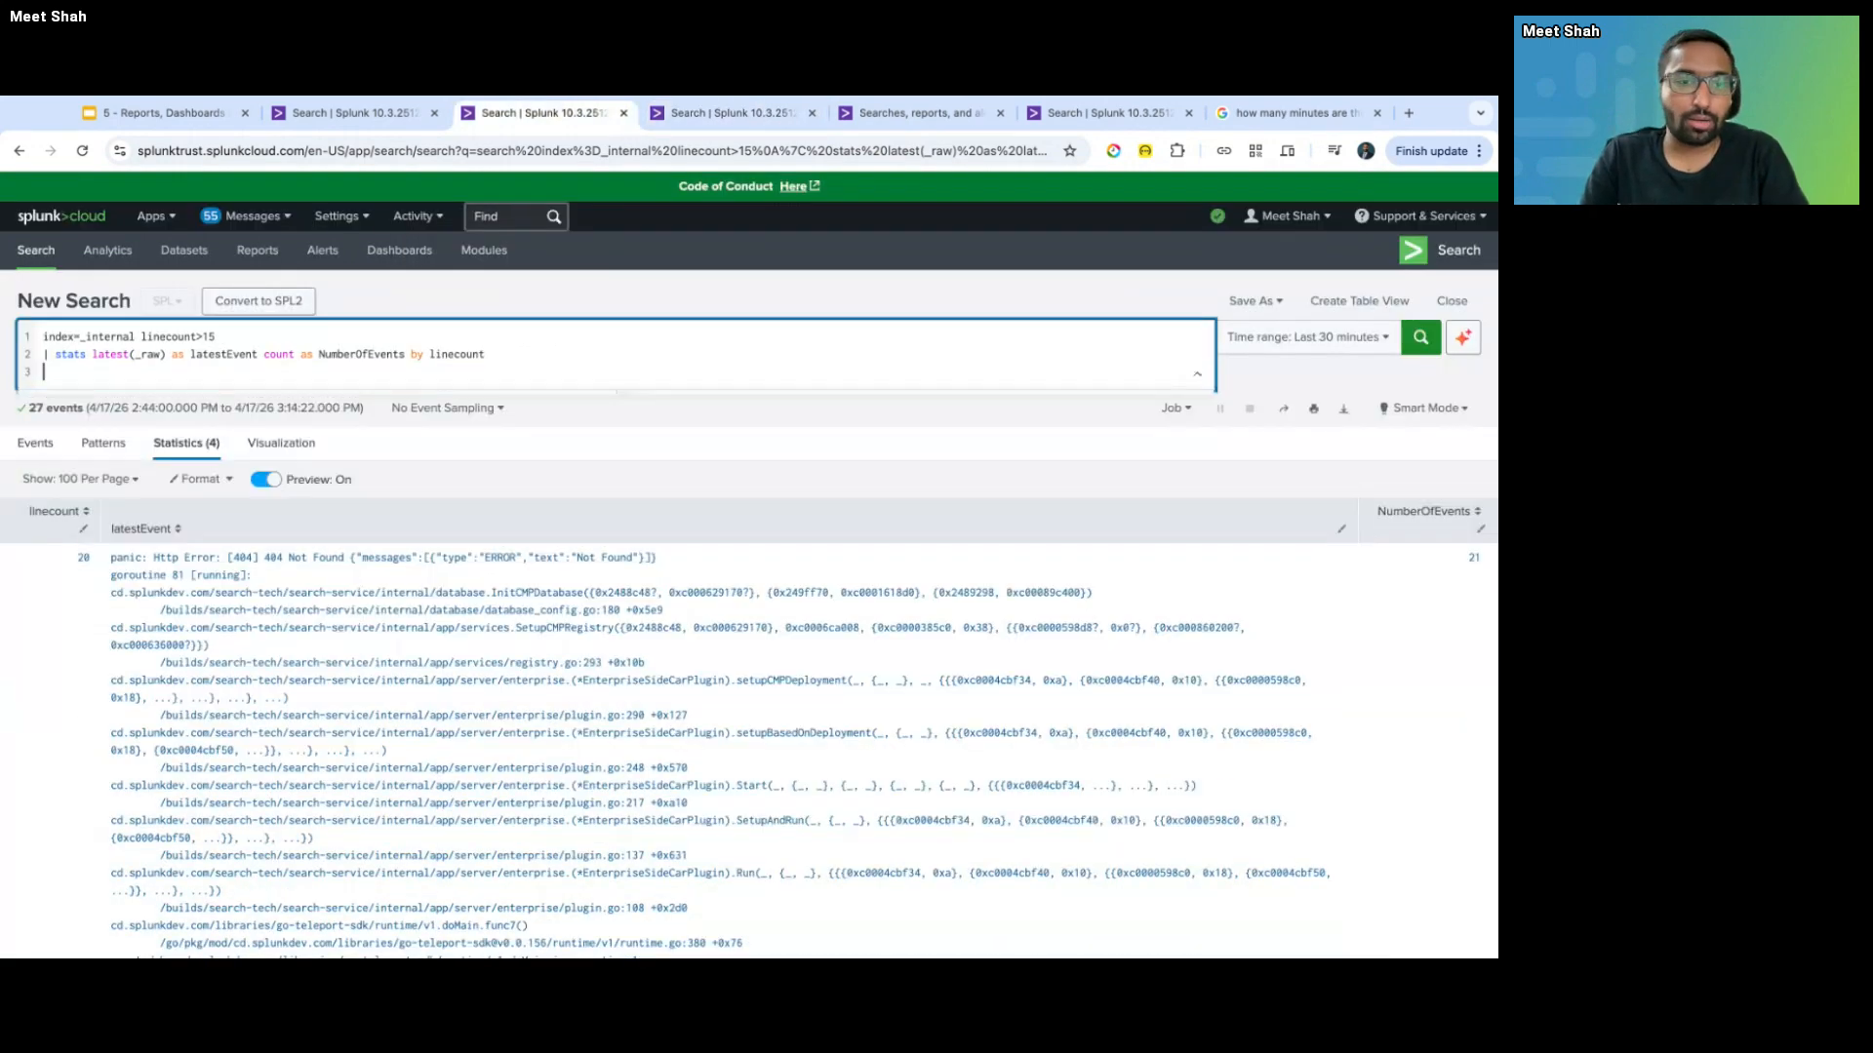
pyautogui.hotkey('ctrl', 'Tab')
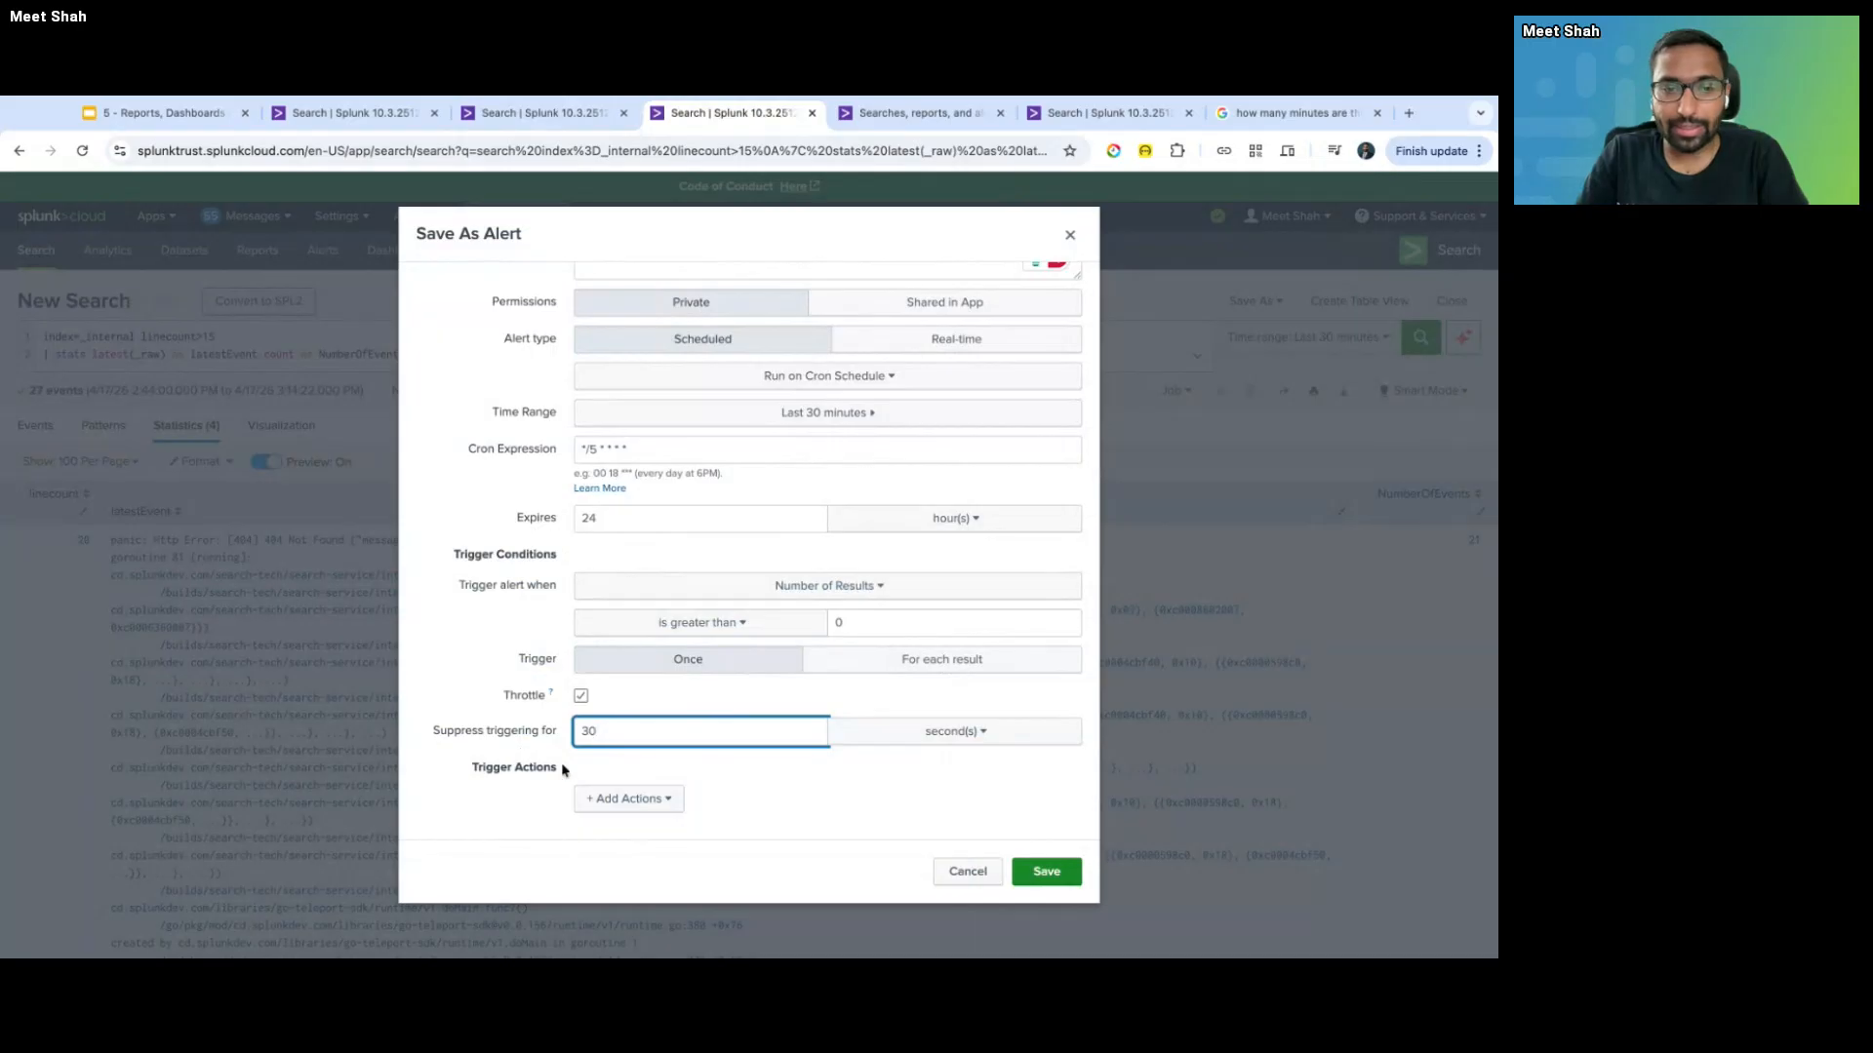
# - Scroll through the trigger action list to review the available action types
pyautogui.click(634, 800)
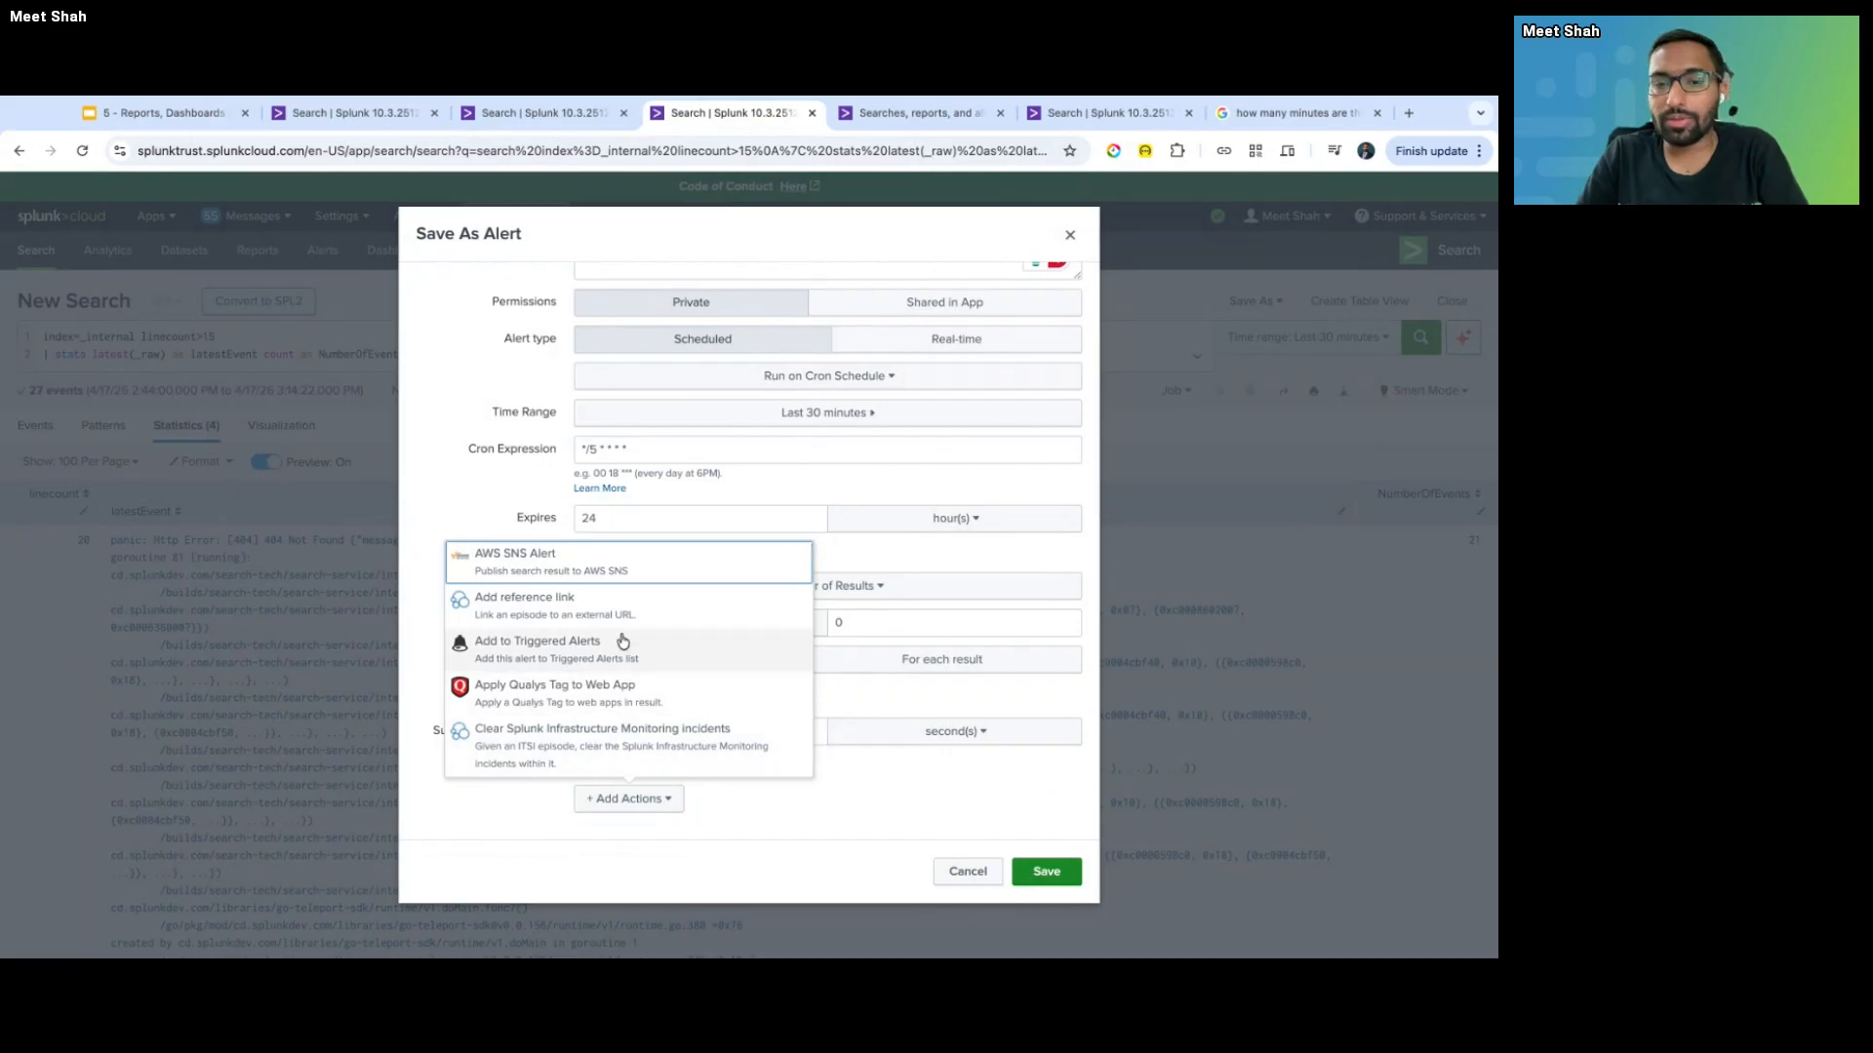
pyautogui.scroll(-5, 619, 644)
pyautogui.scroll(-2, 618, 664)
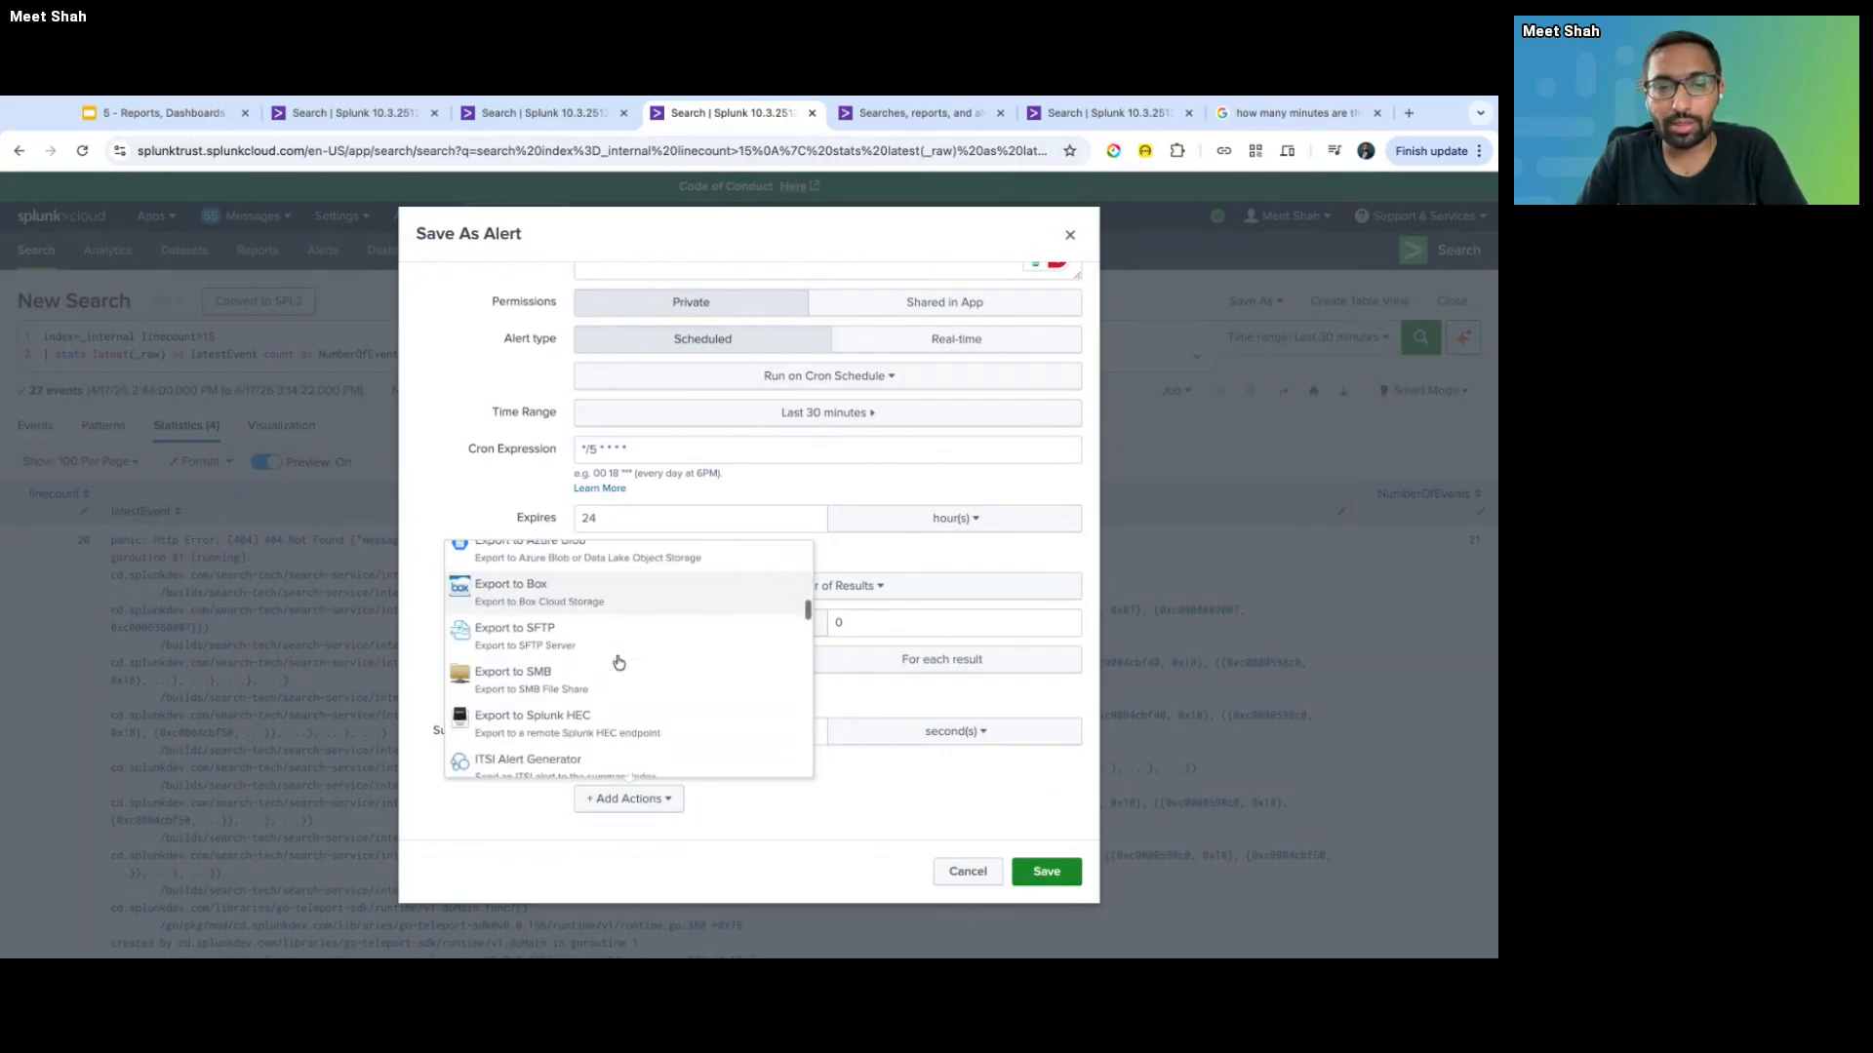
pyautogui.scroll(8, 618, 663)
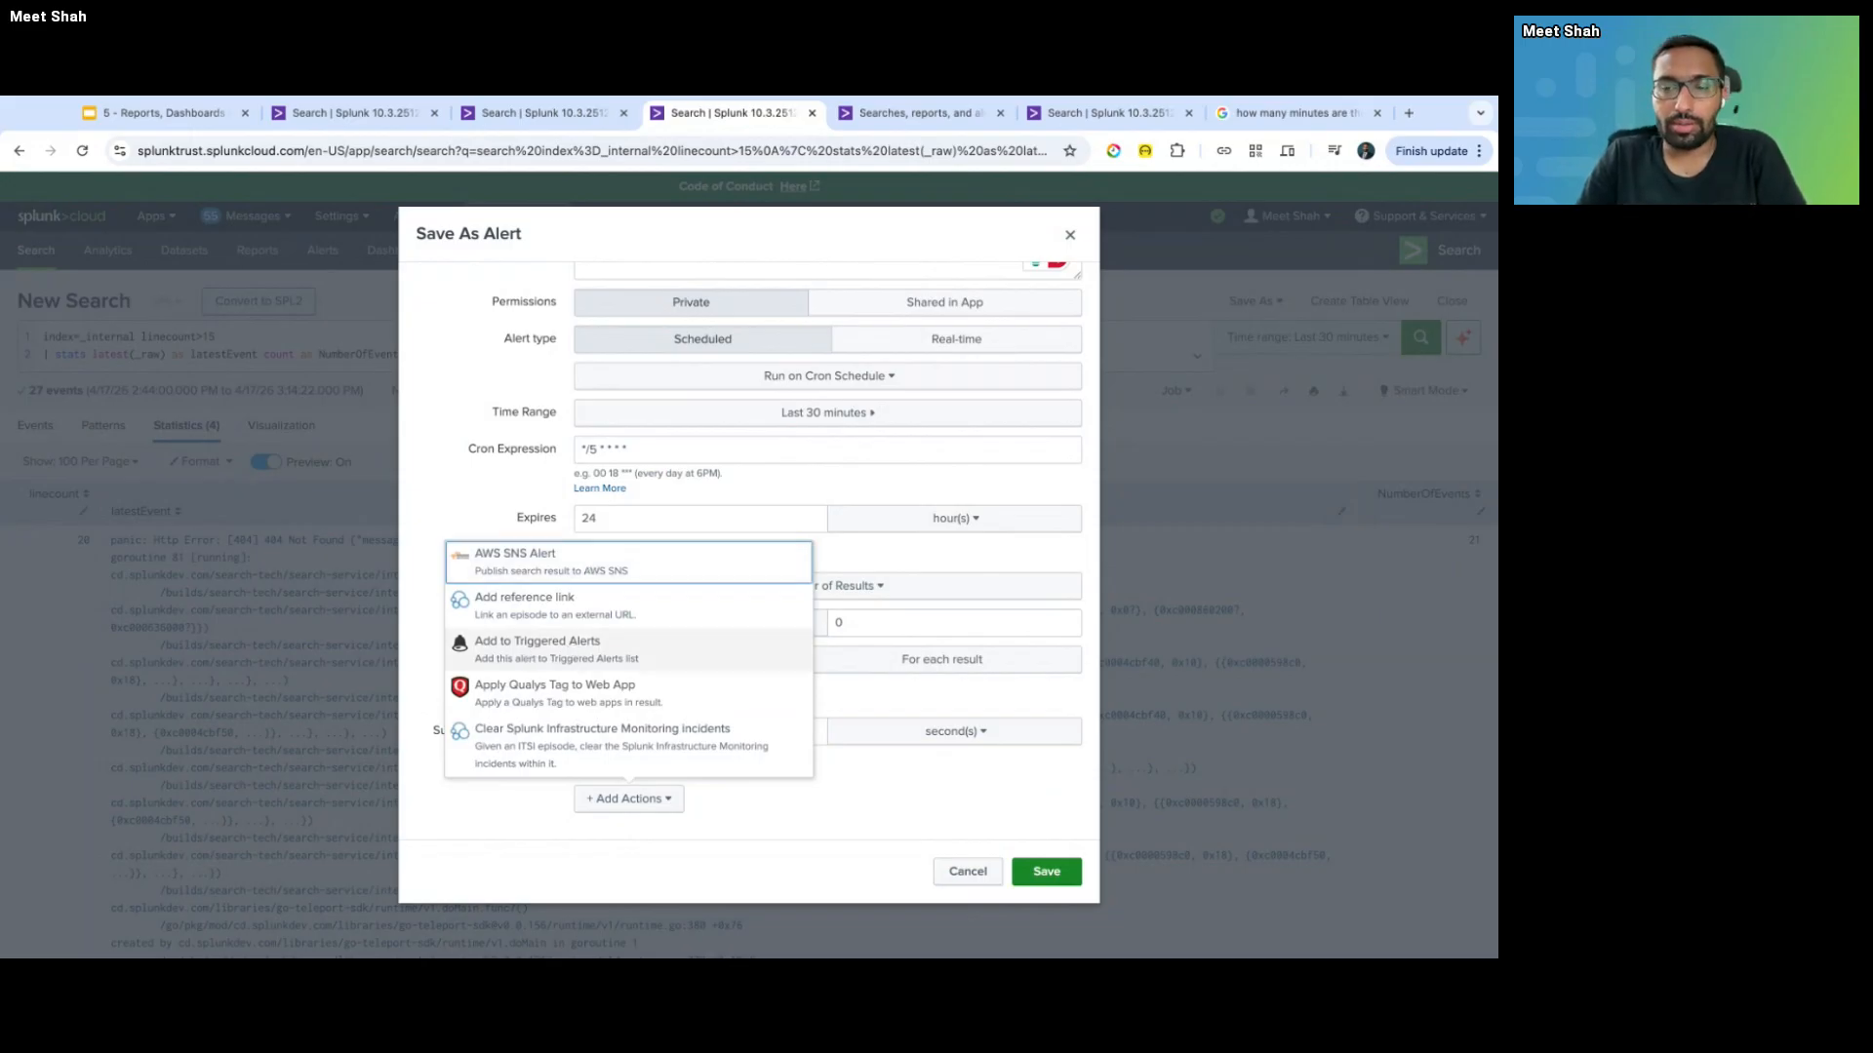
pyautogui.scroll(-10, 629, 658)
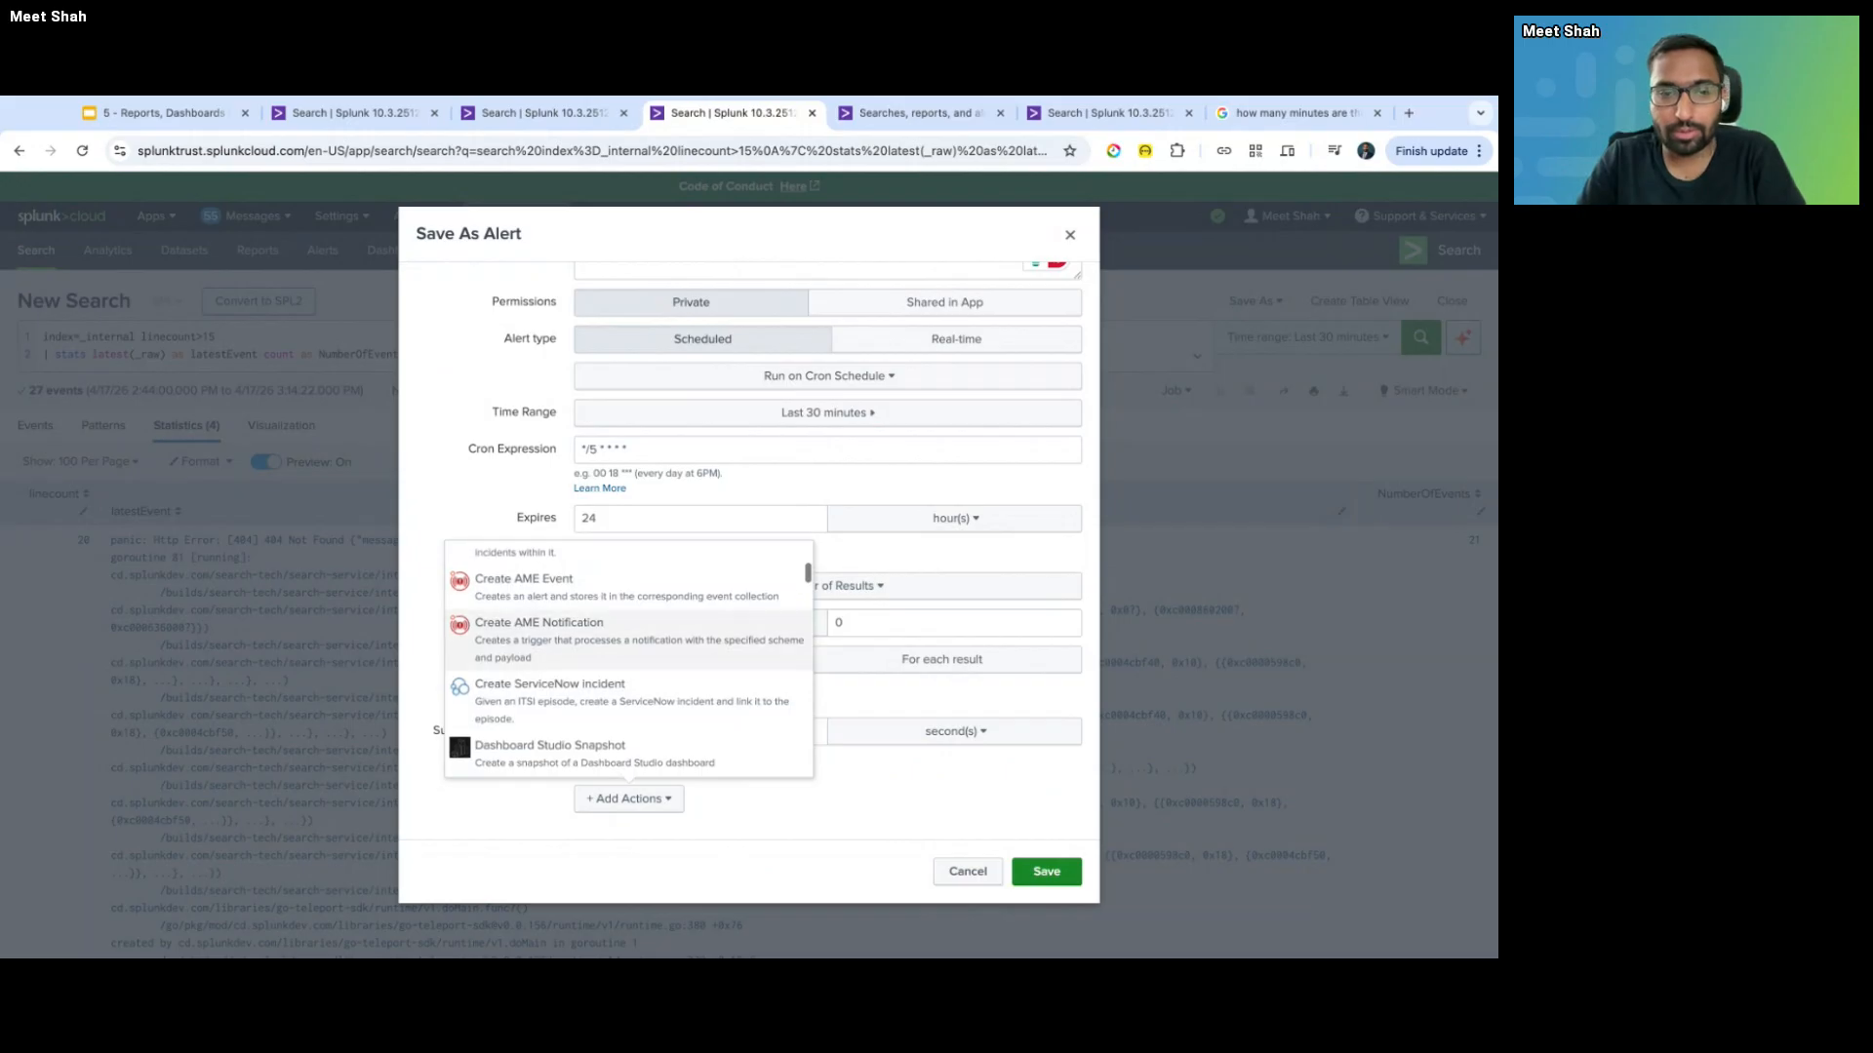
pyautogui.scroll(-1, 629, 658)
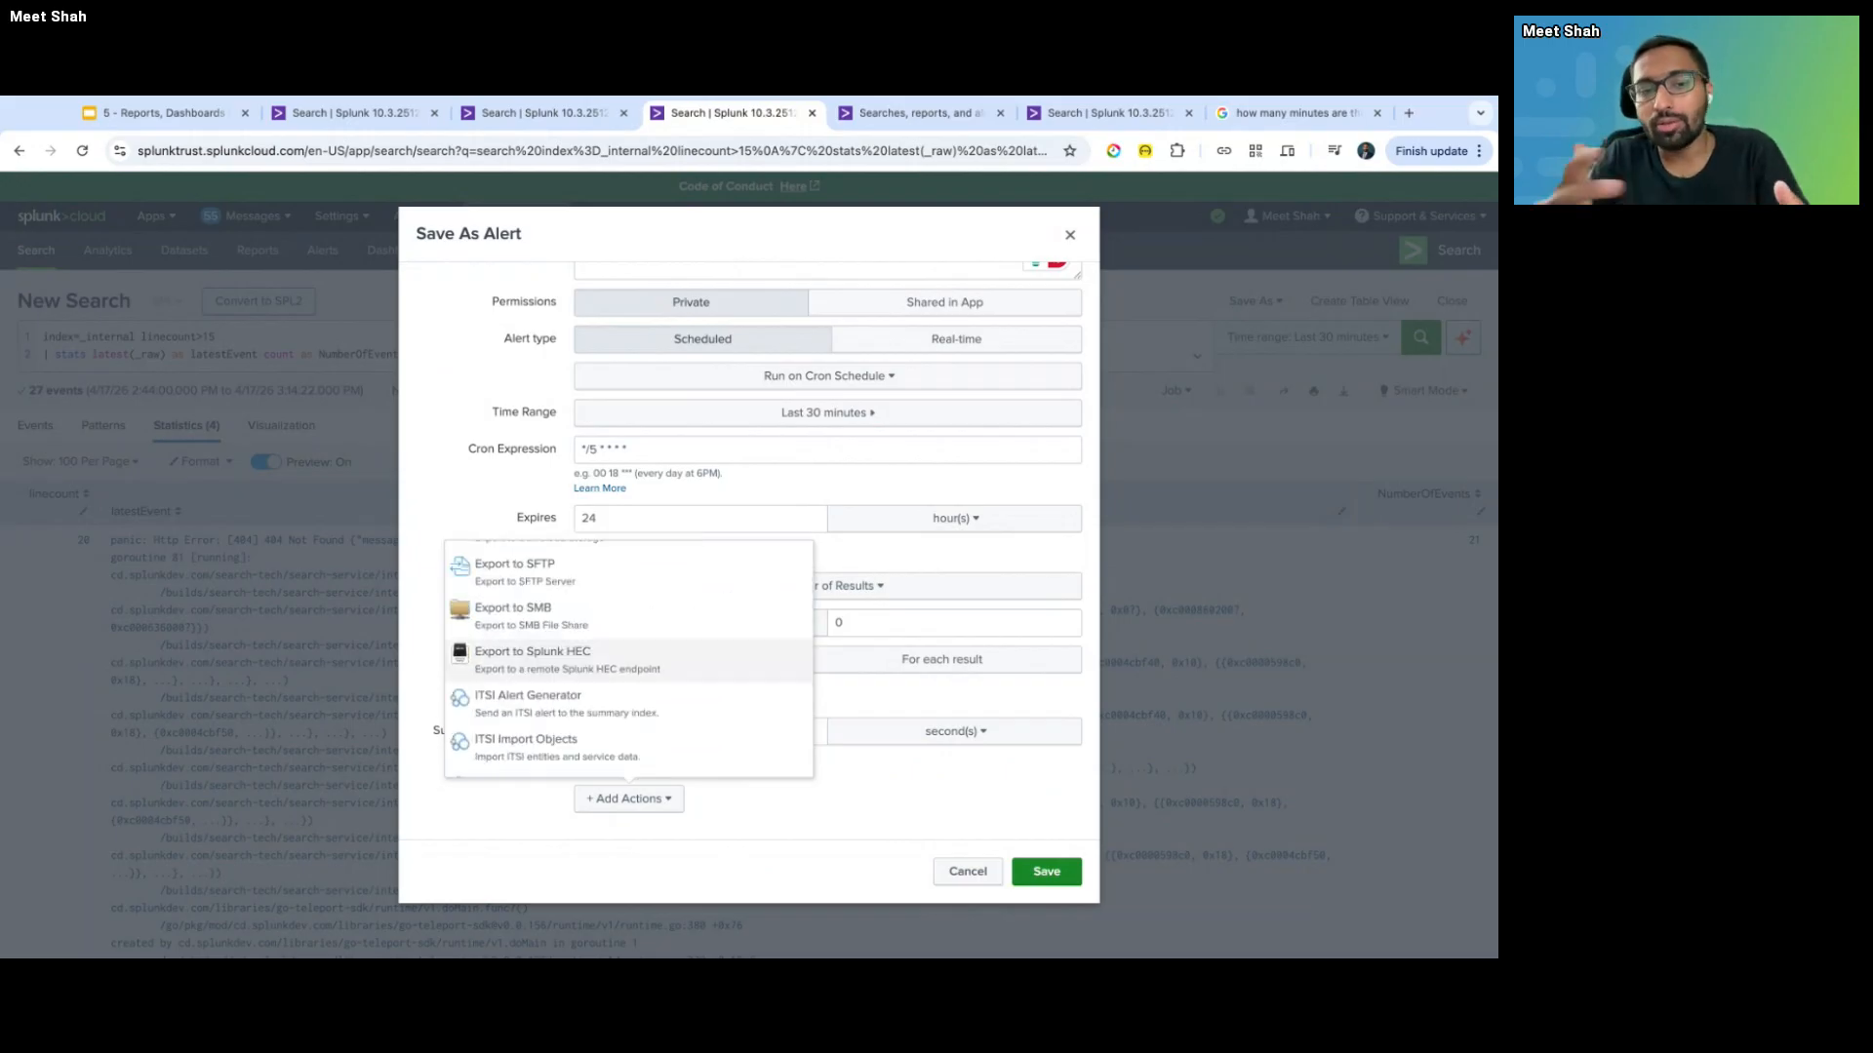
pyautogui.scroll(-1, 629, 658)
pyautogui.scroll(-3, 629, 648)
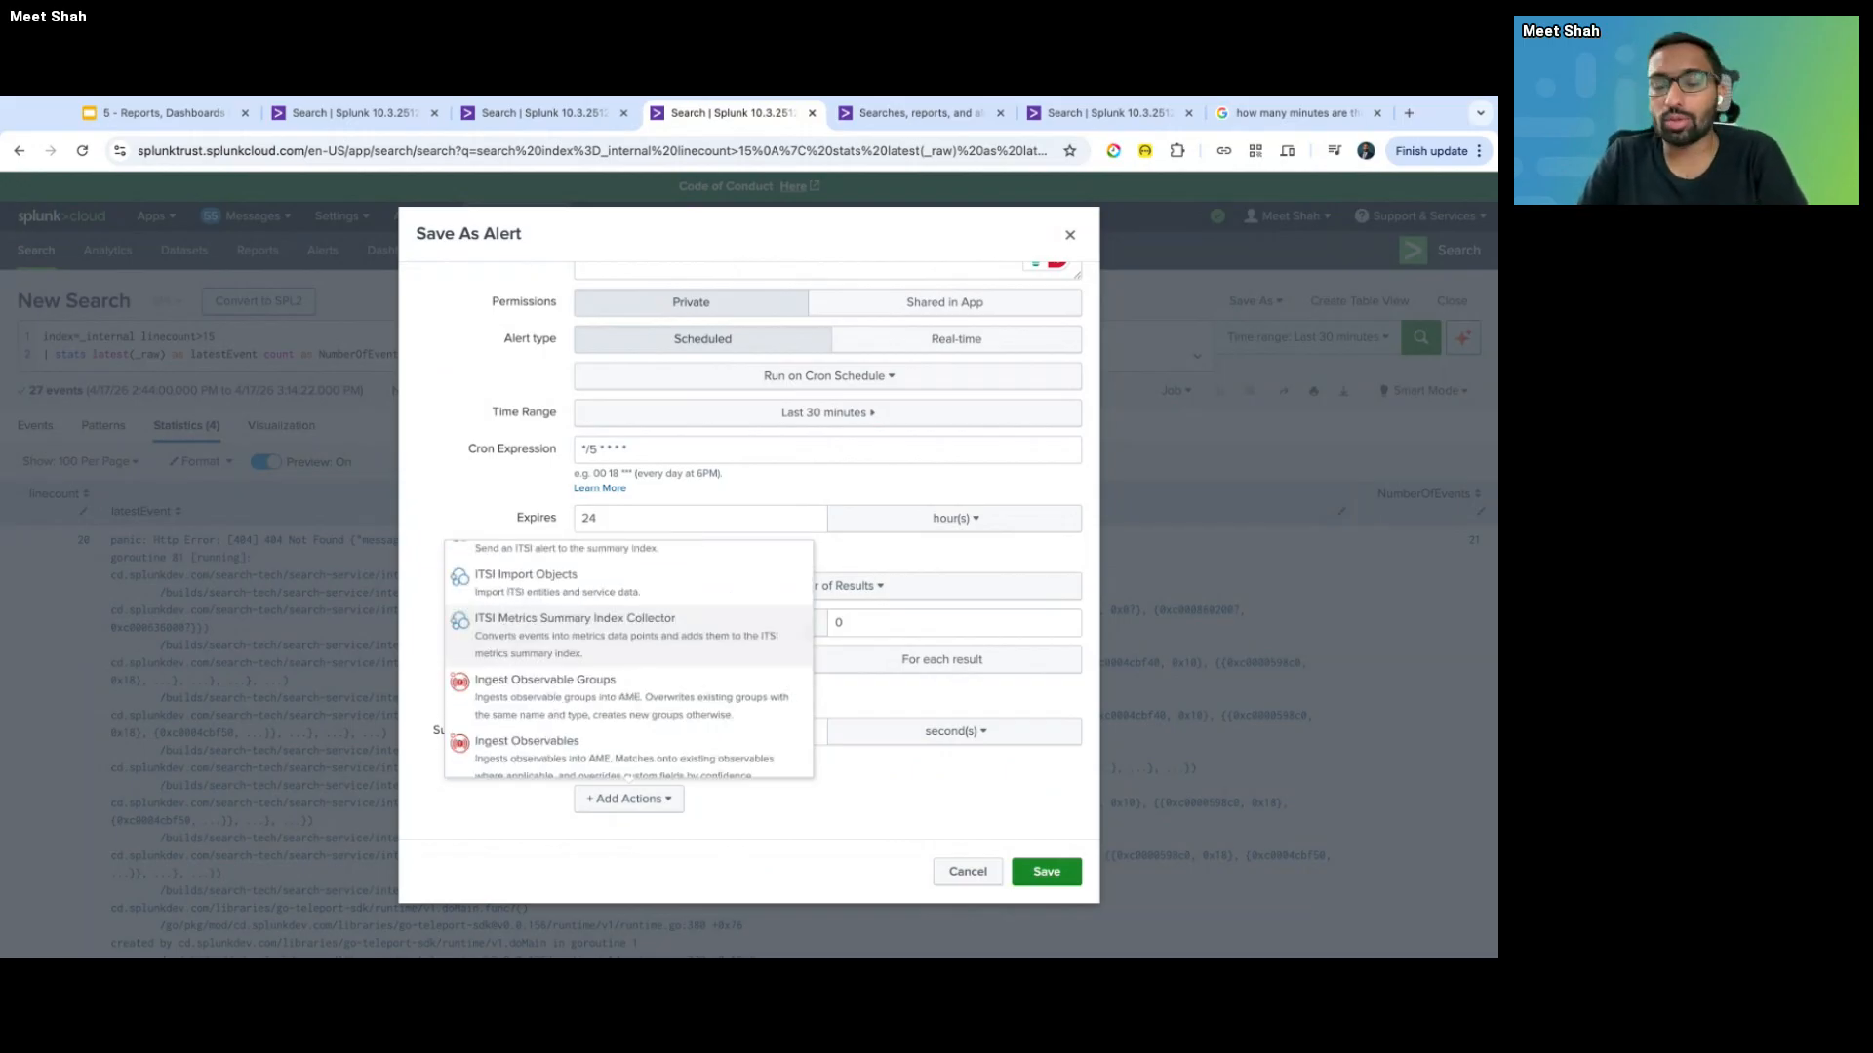
pyautogui.scroll(-2, 629, 649)
pyautogui.scroll(-2, 629, 658)
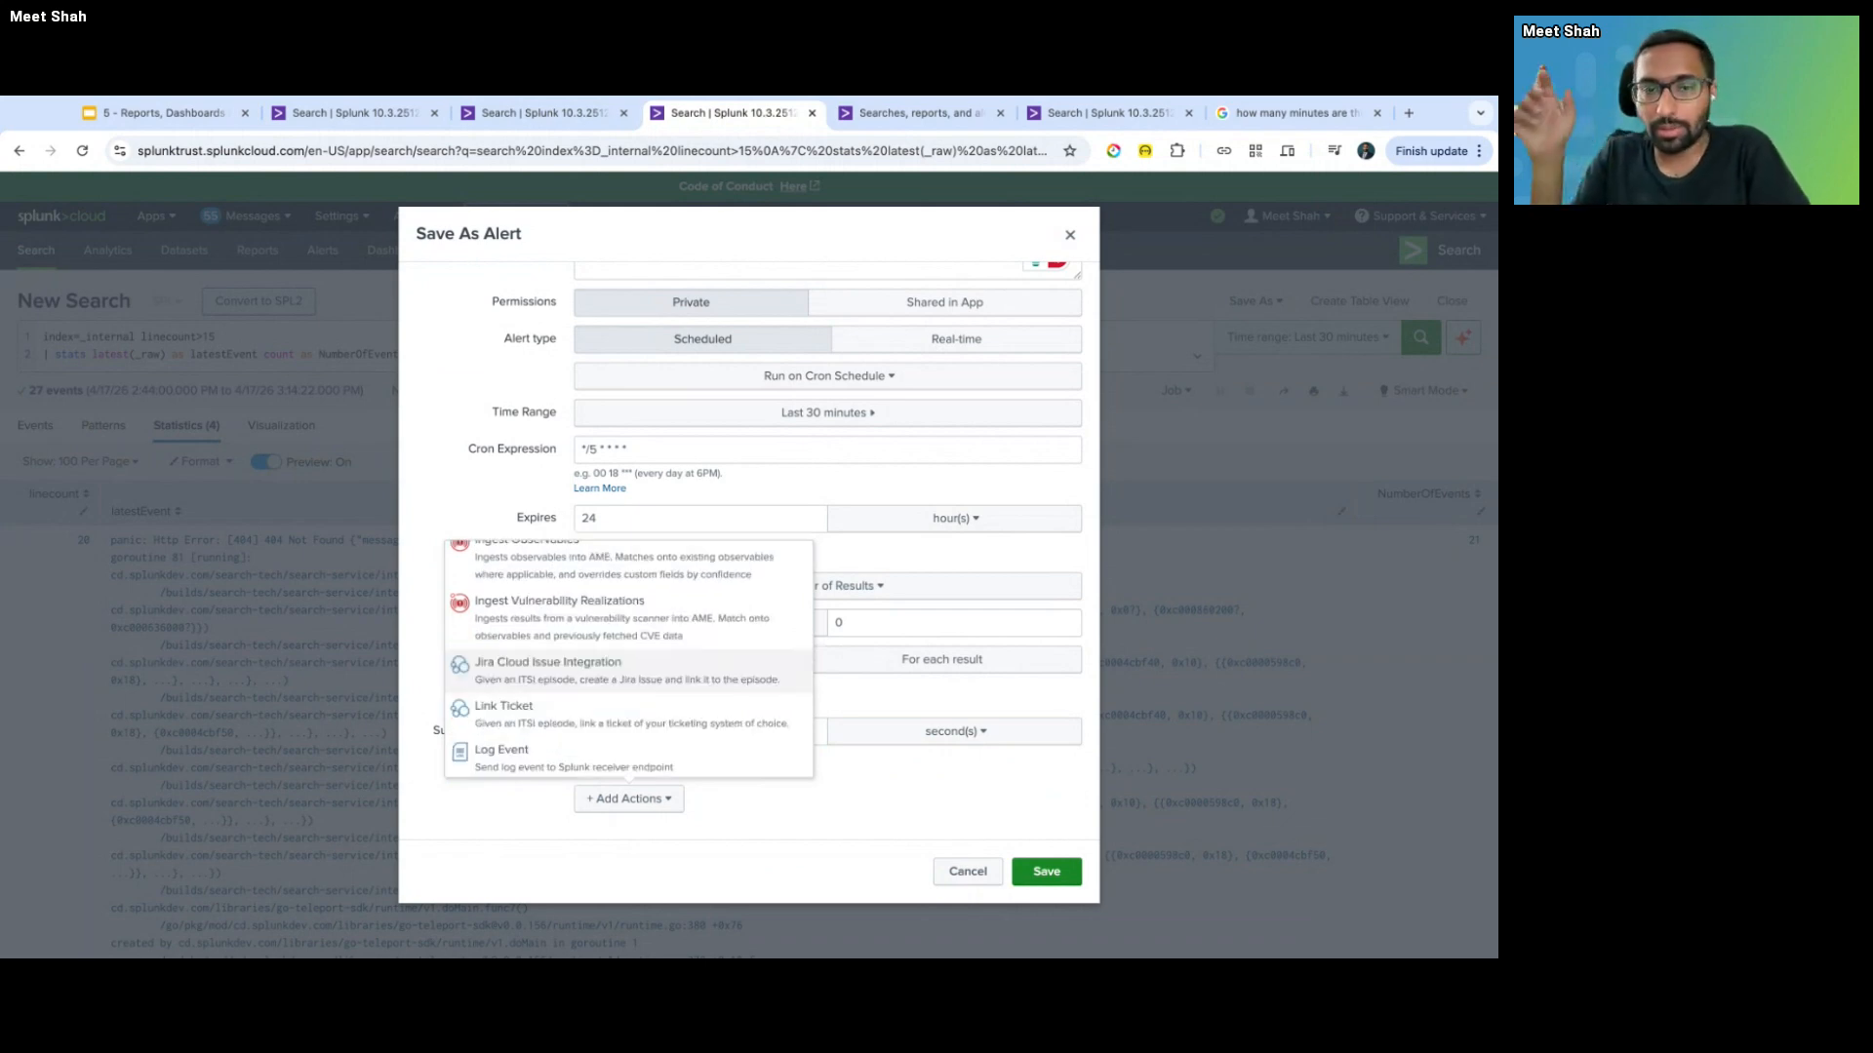
pyautogui.scroll(-2, 523, 665)
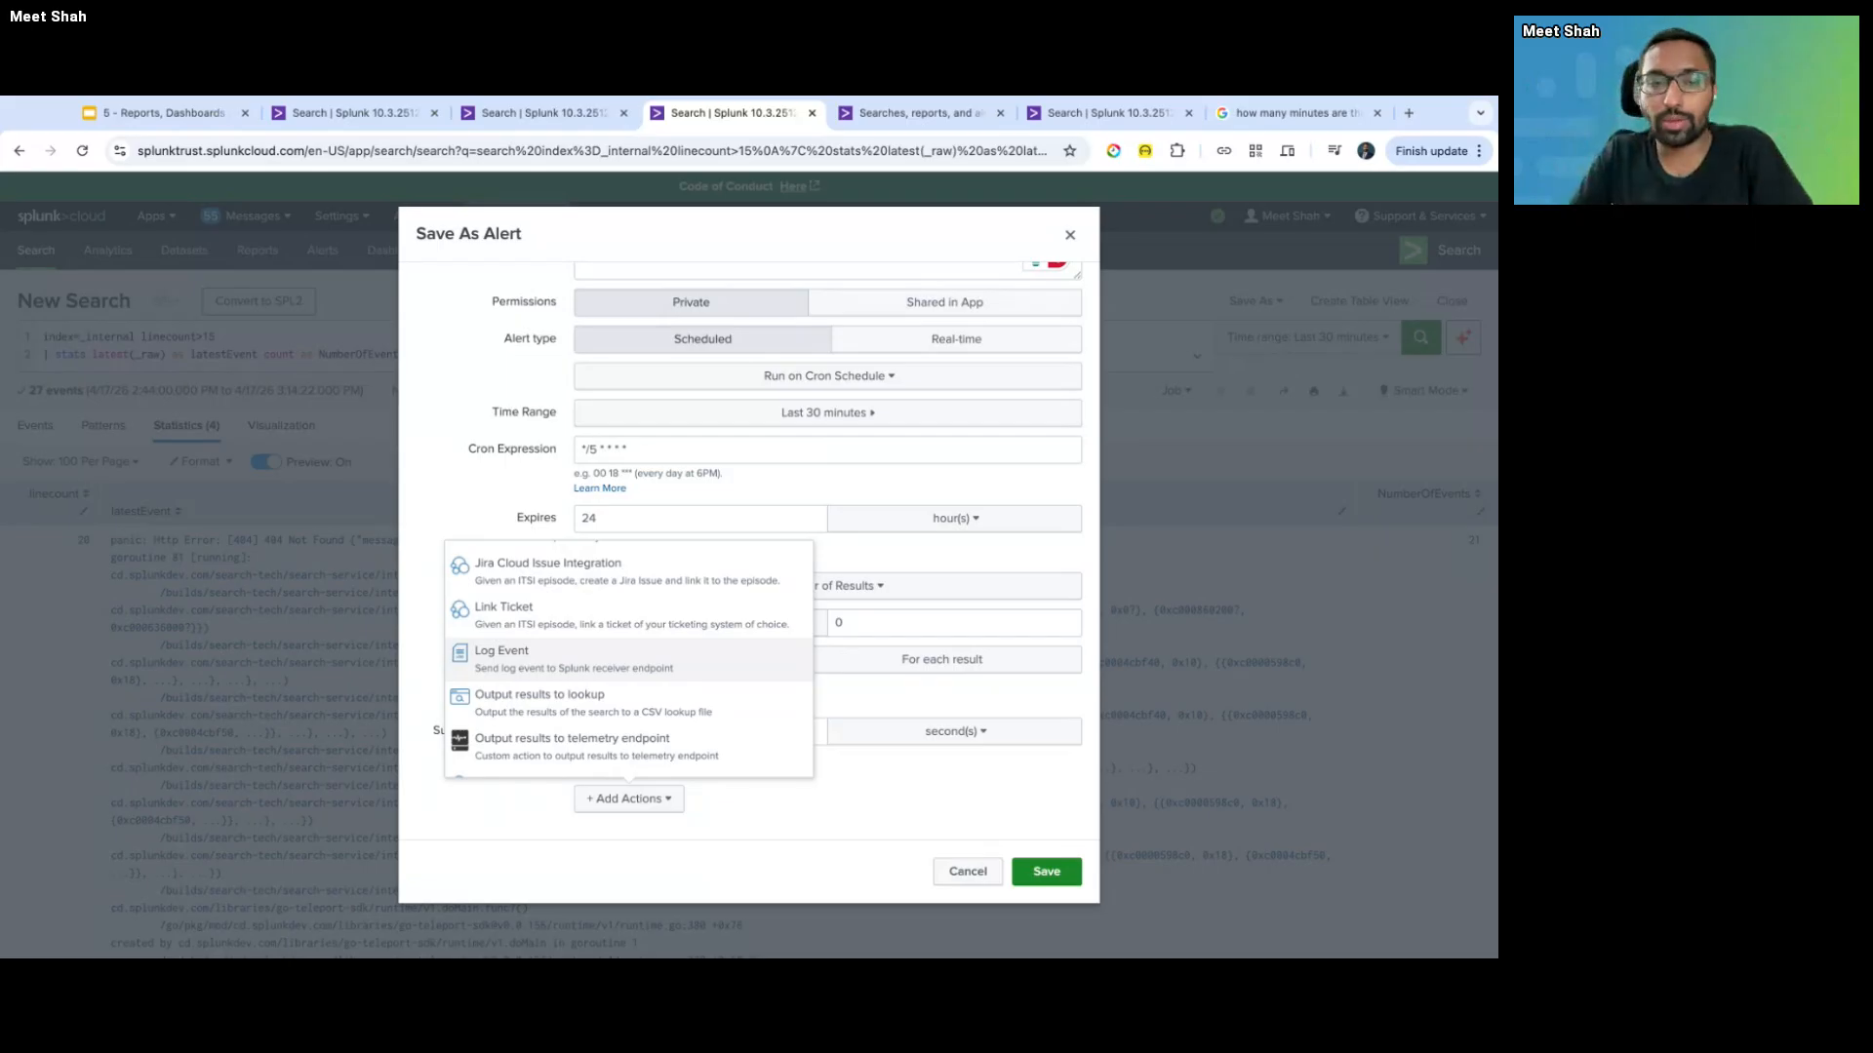
pyautogui.scroll(-10, 564, 683)
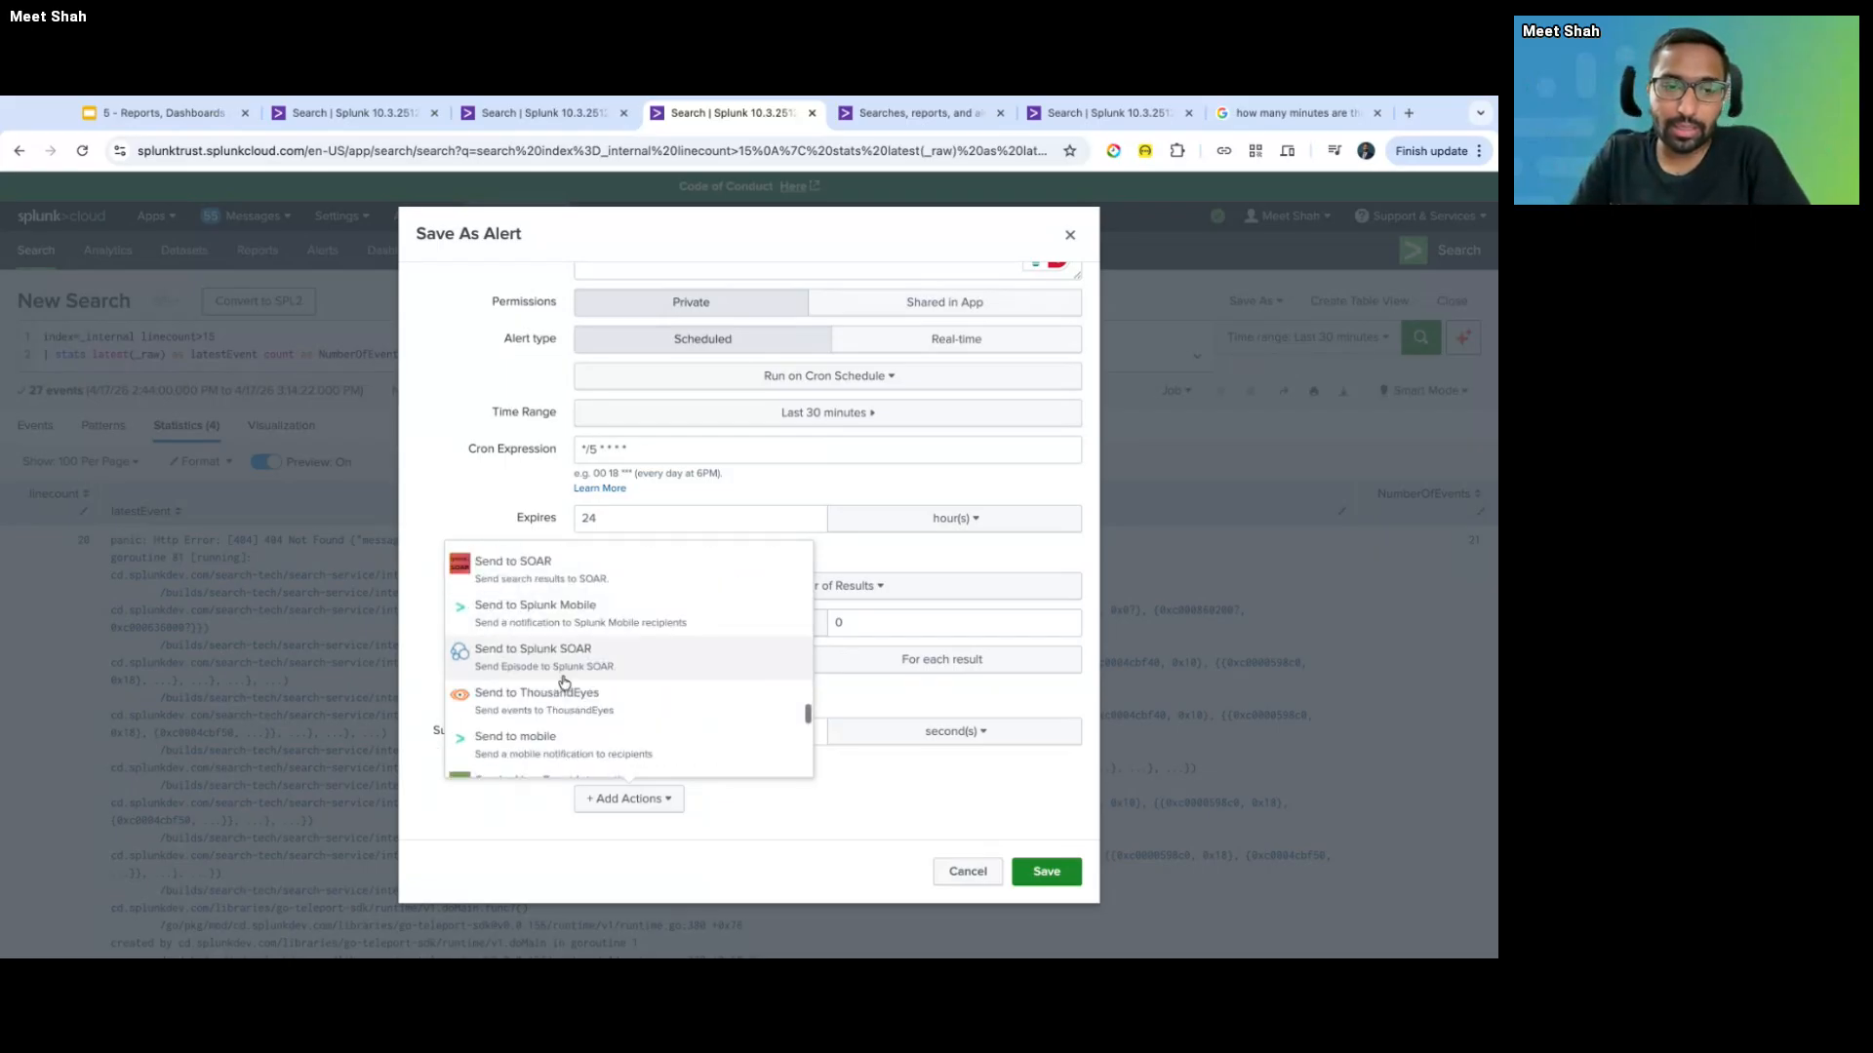
pyautogui.scroll(10, 563, 683)
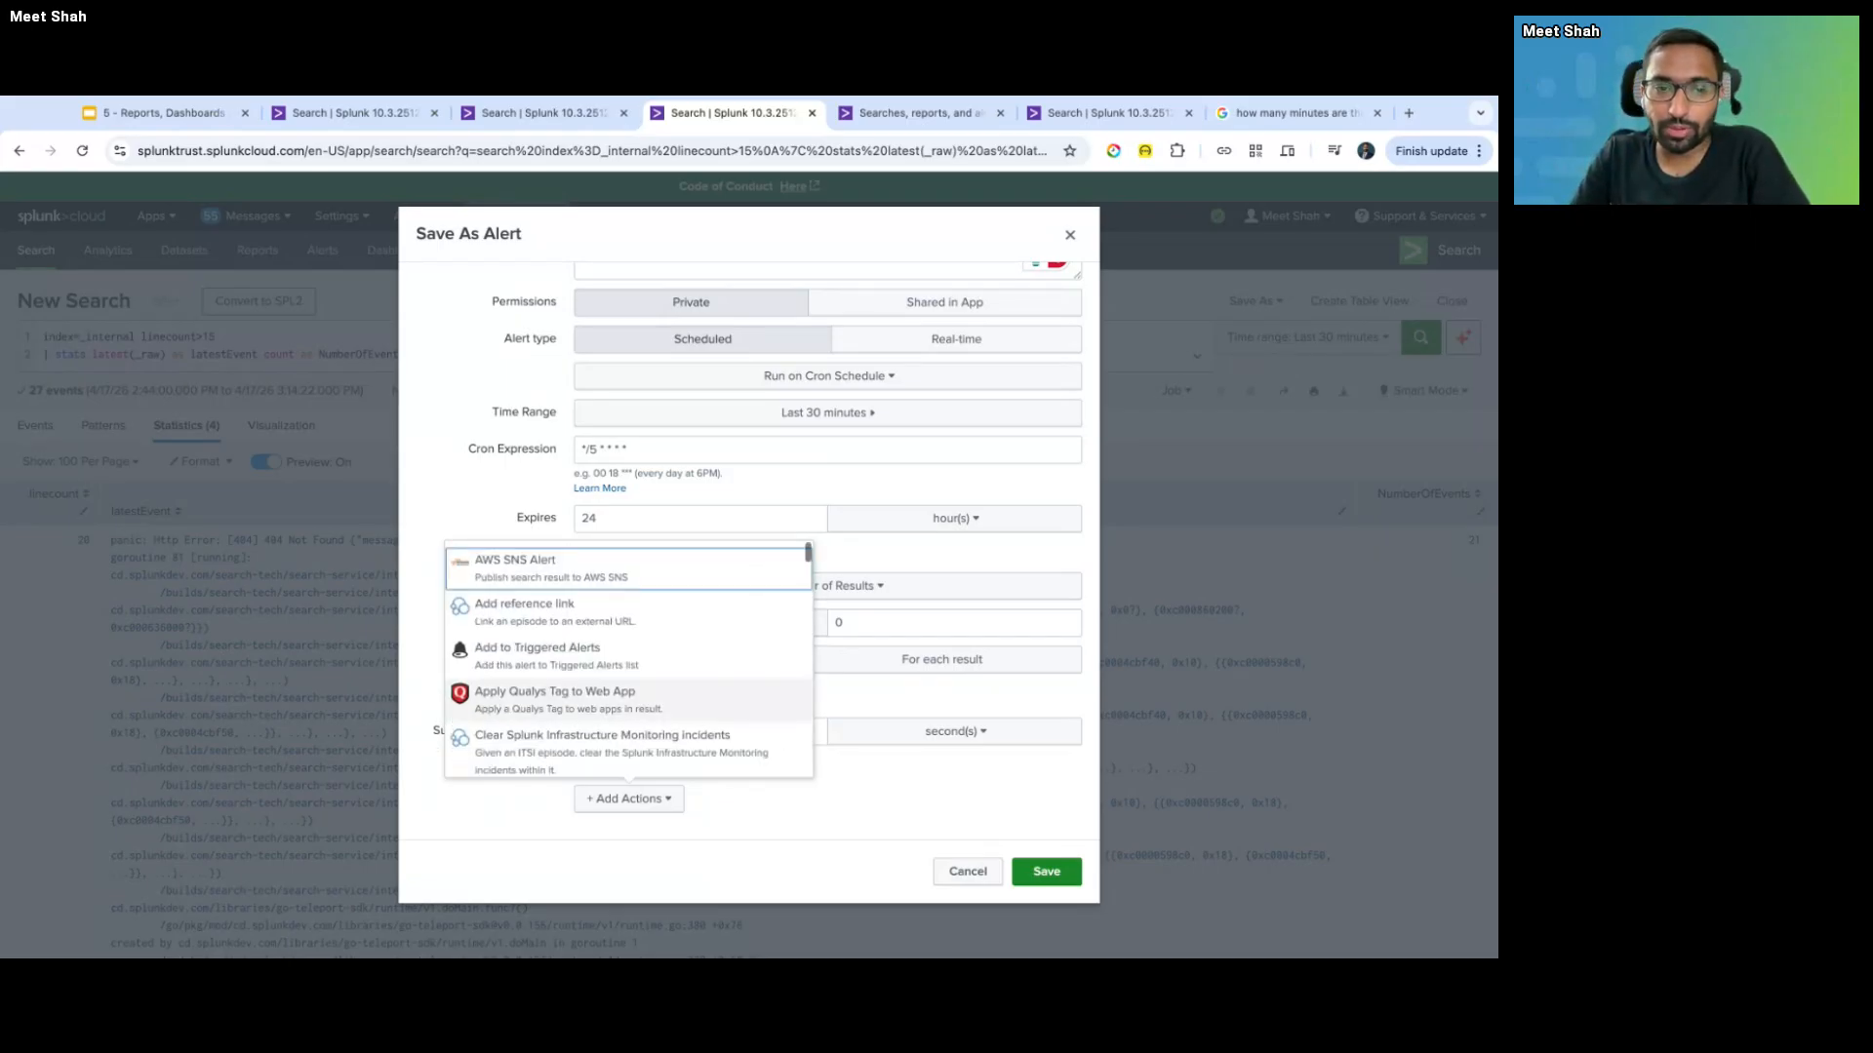
pyautogui.click(804, 825)
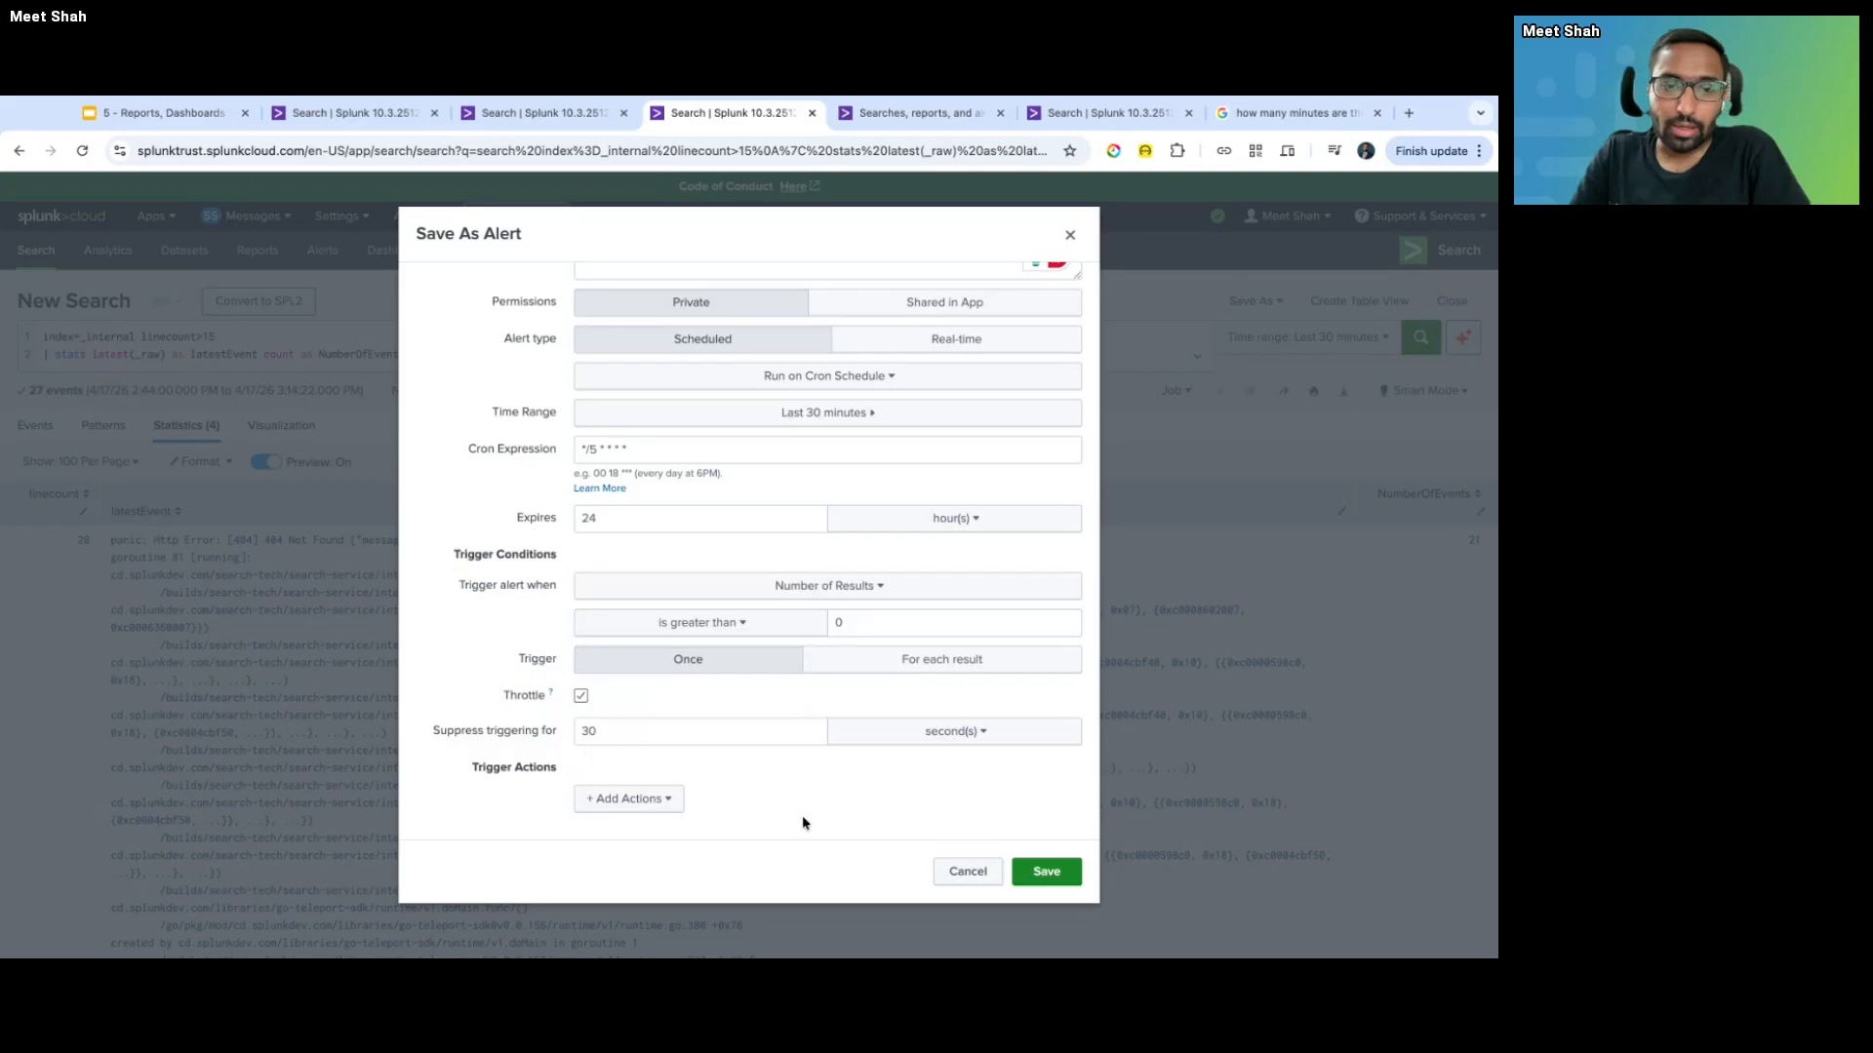
# - Add the Add to Triggered Alerts trigger action
pyautogui.click(617, 799)
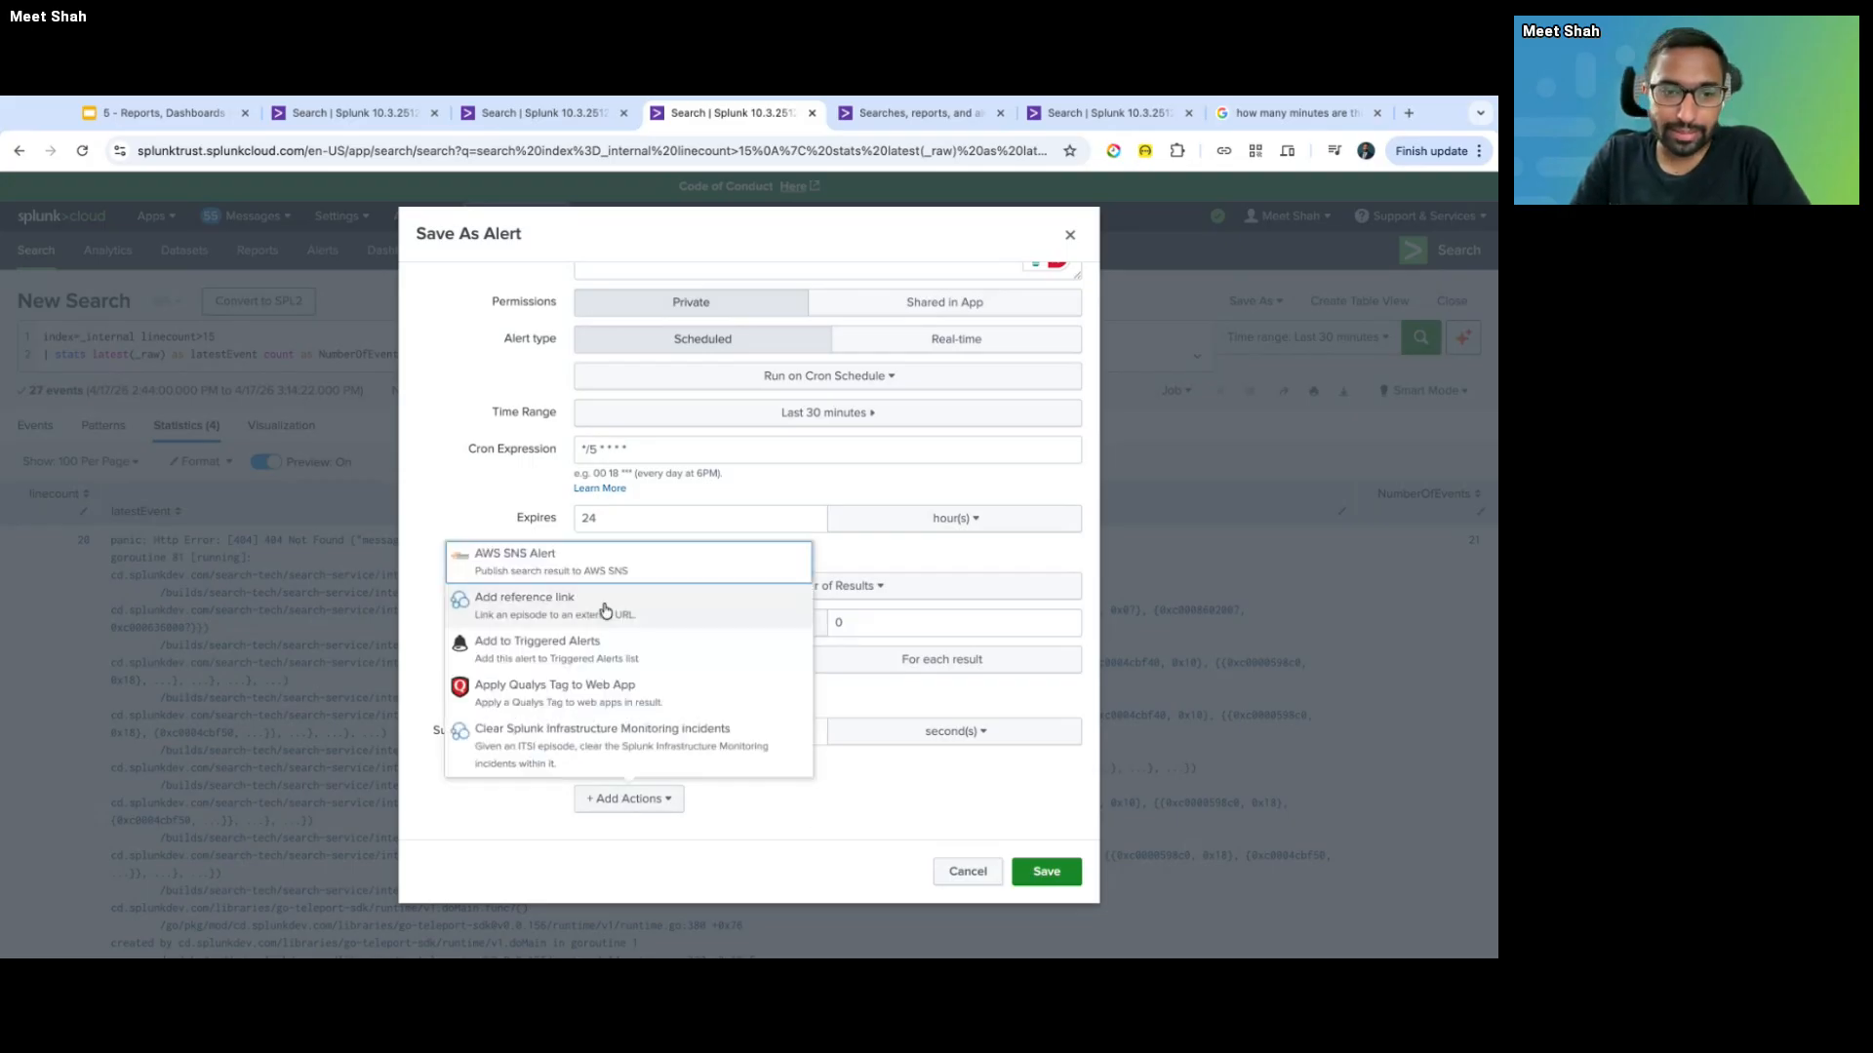
pyautogui.scroll(-5, 606, 702)
pyautogui.scroll(-2, 609, 704)
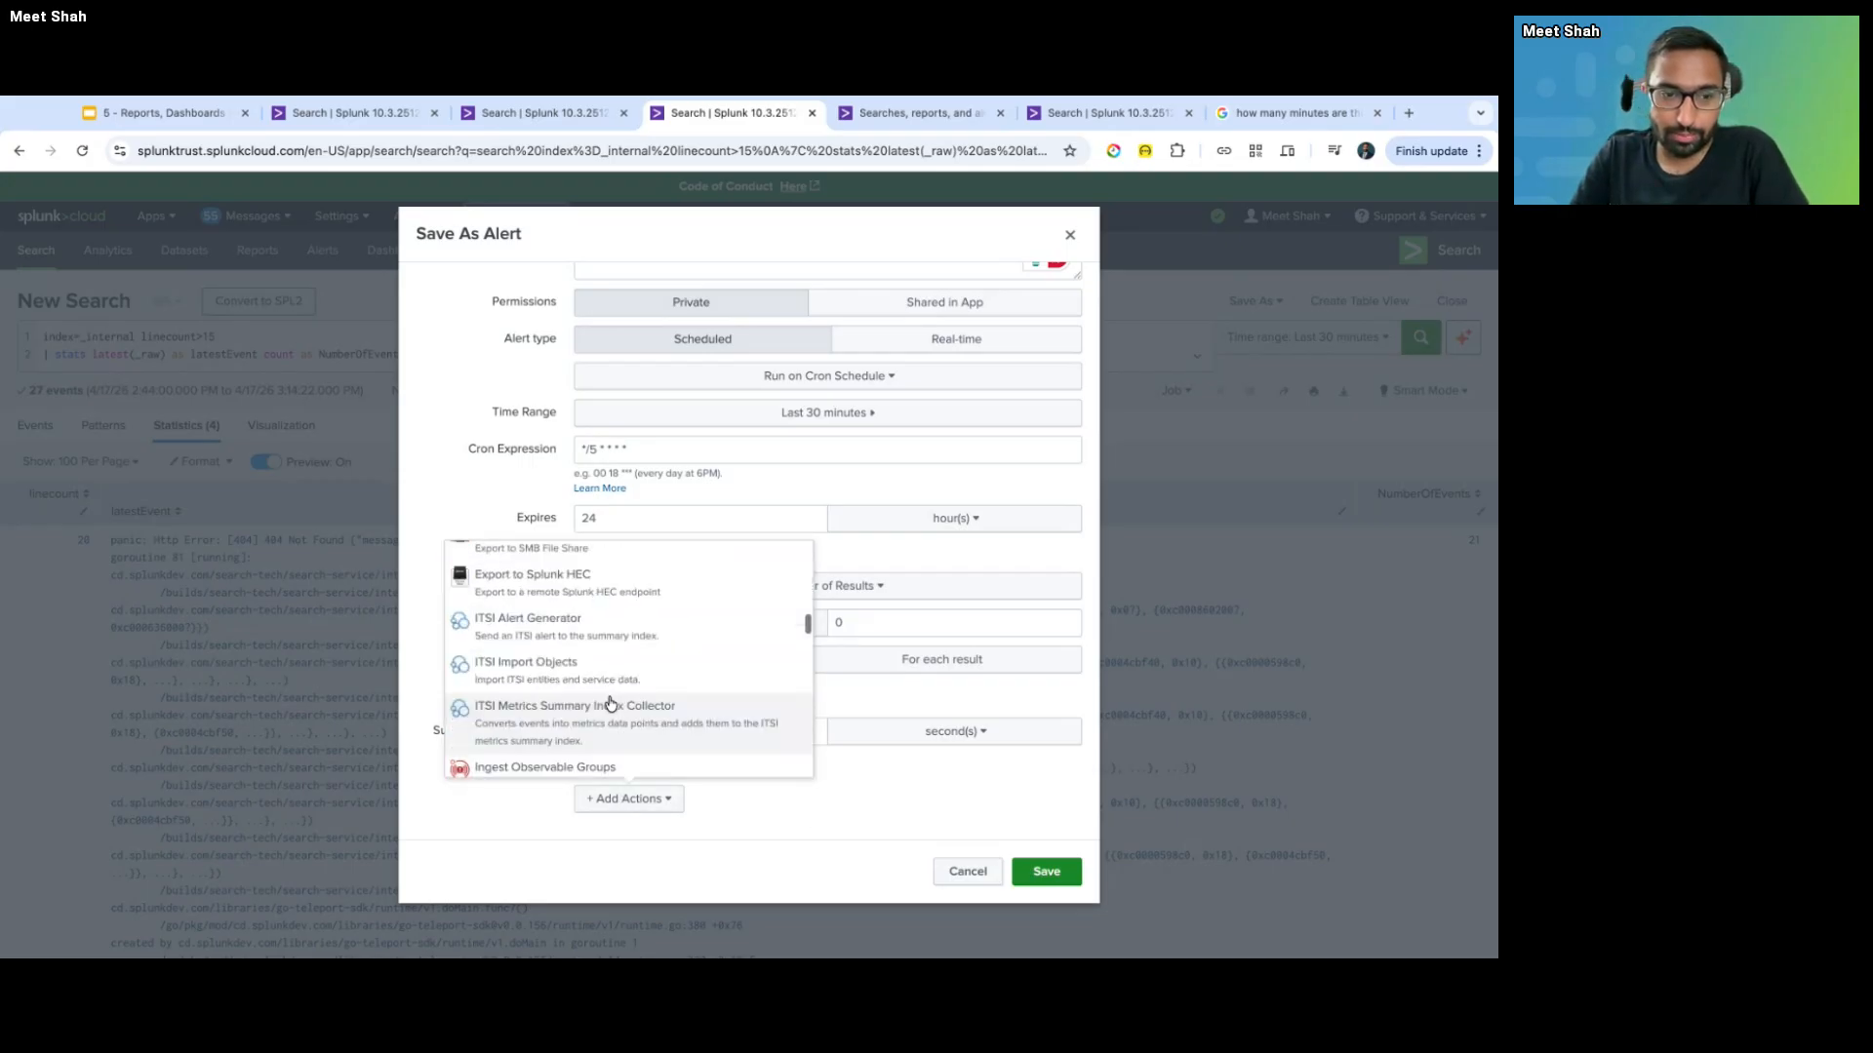
pyautogui.scroll(8, 625, 688)
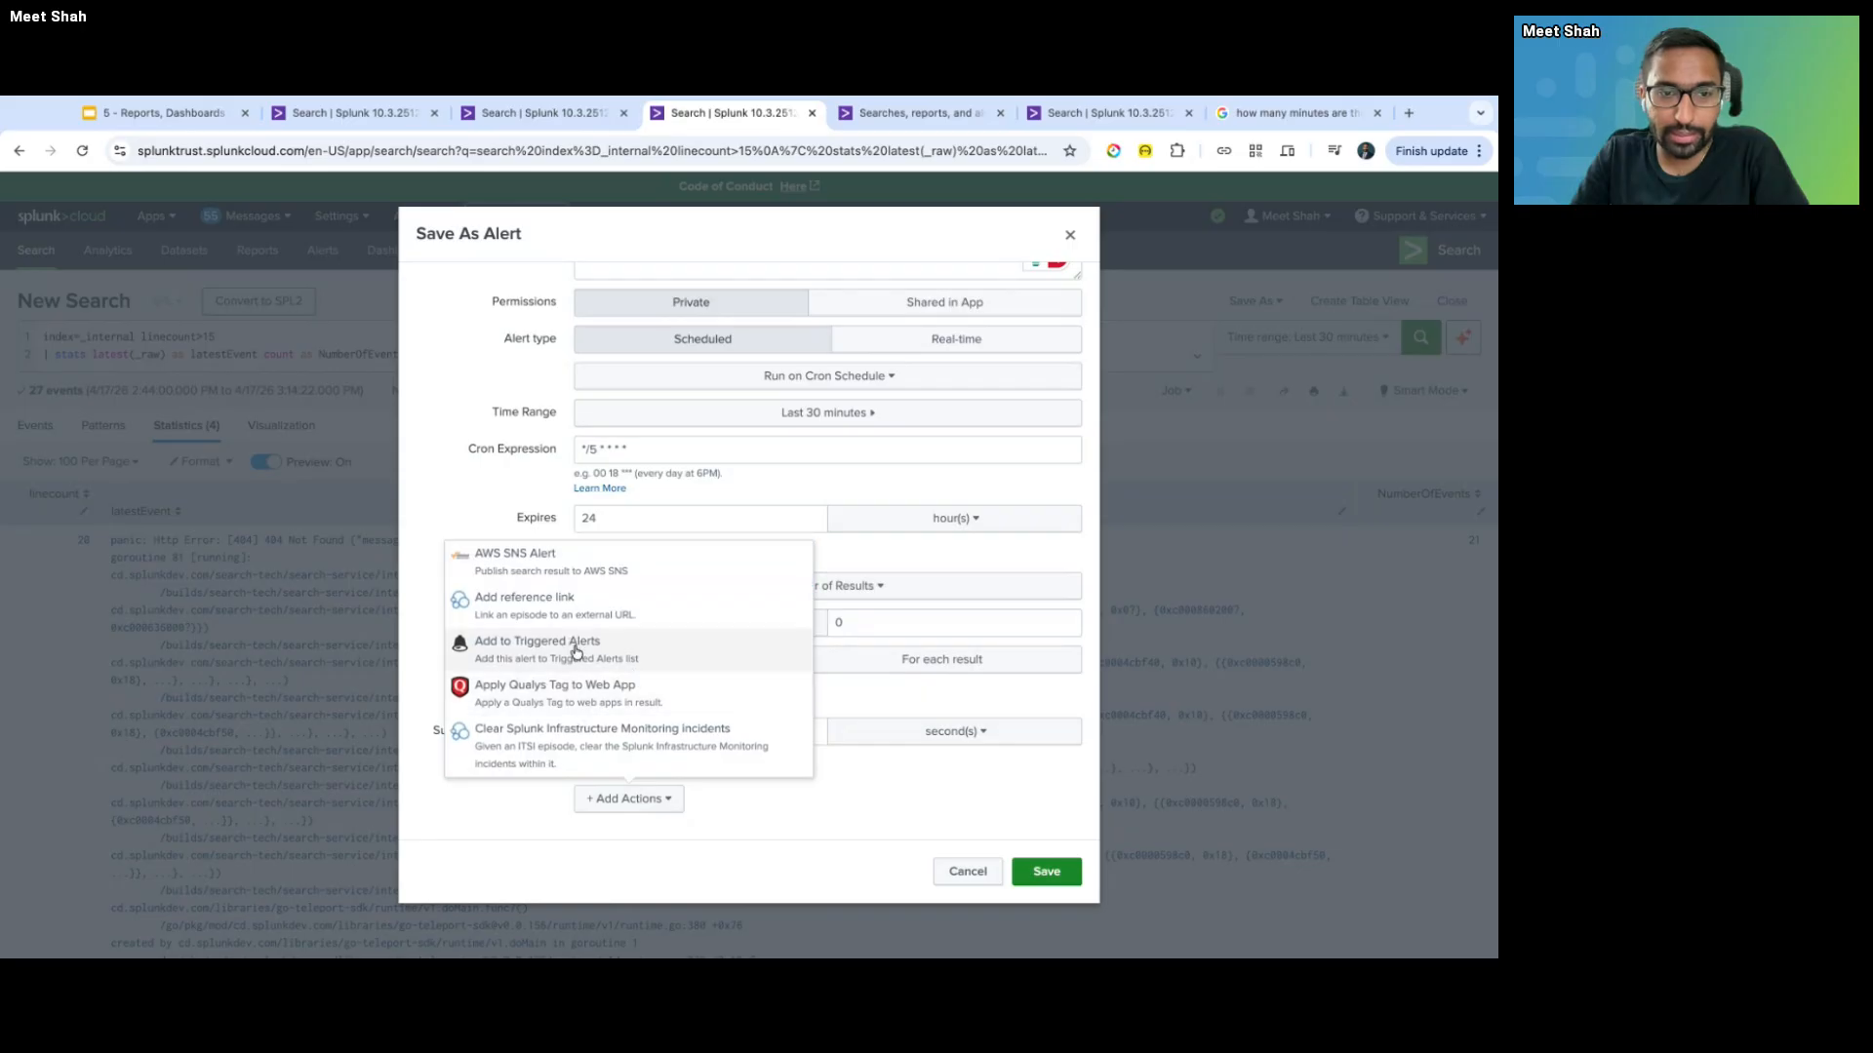
pyautogui.click(634, 651)
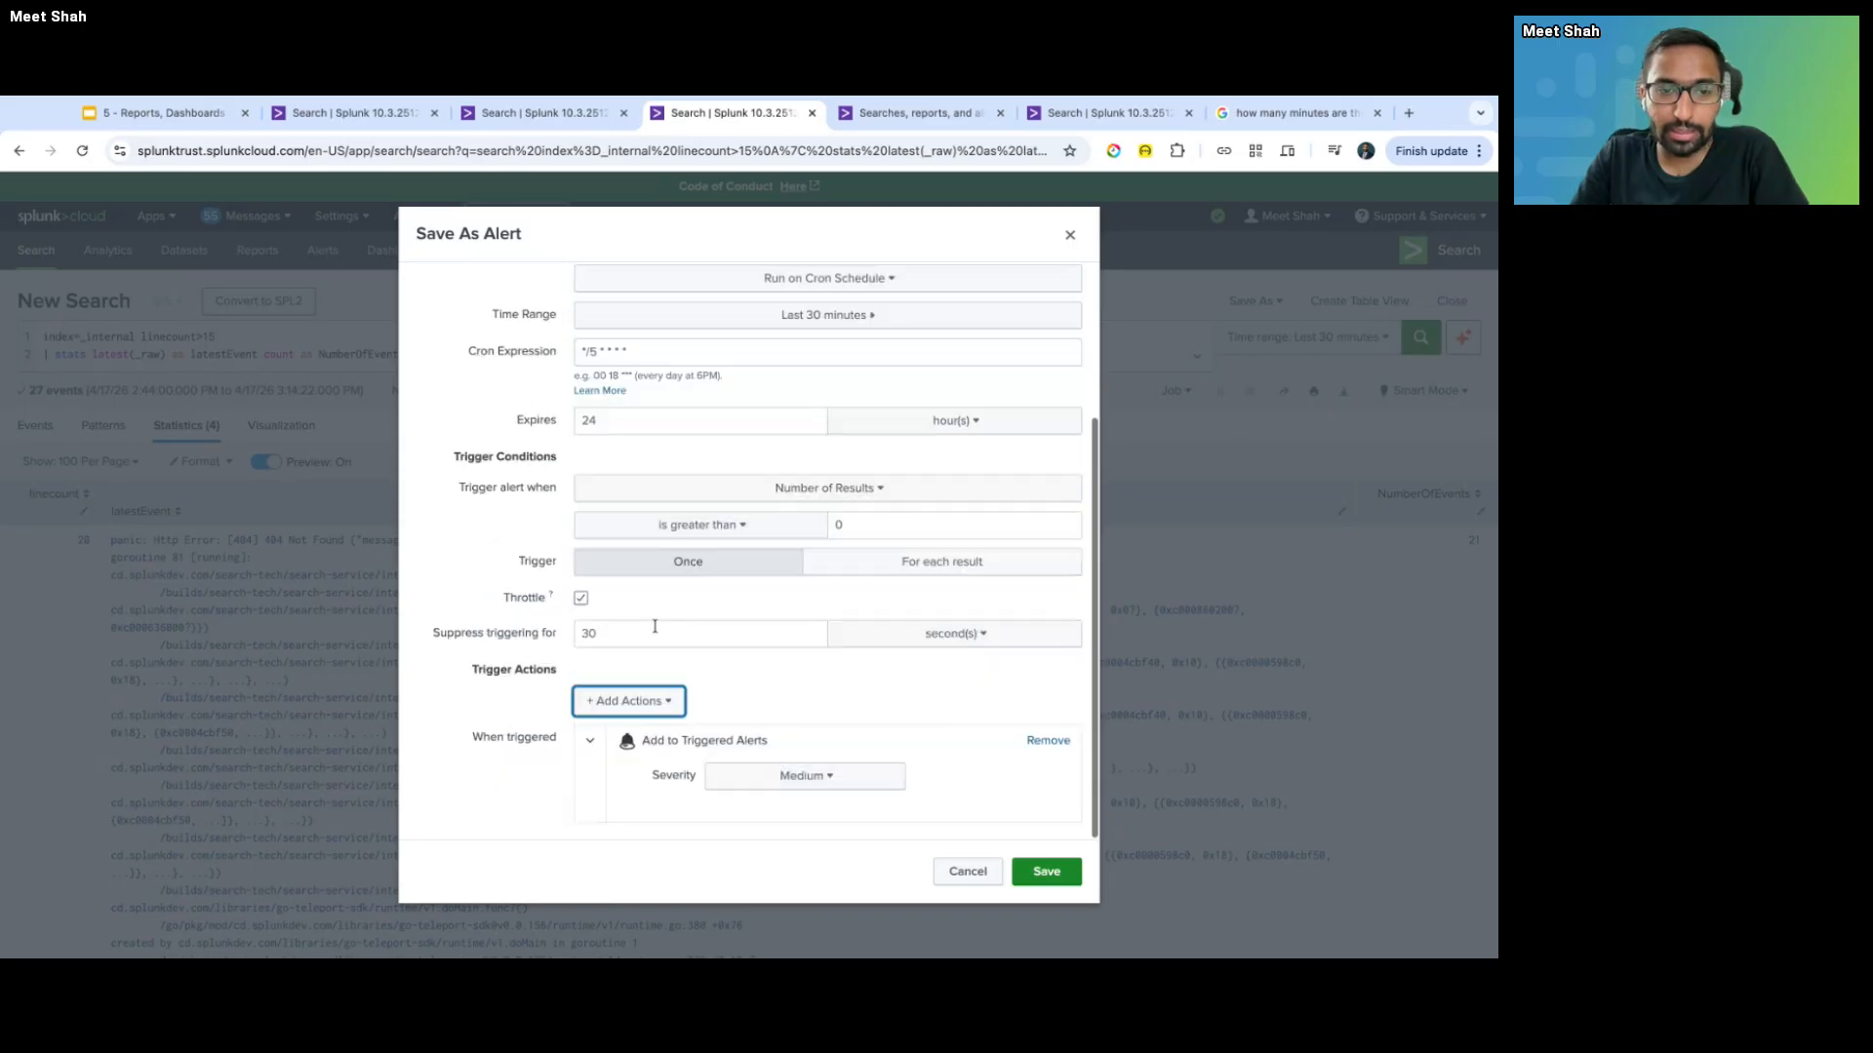
# - Set the triggered alert severity to High and check the search results in the other tab
pyautogui.click(788, 778)
pyautogui.click(771, 891)
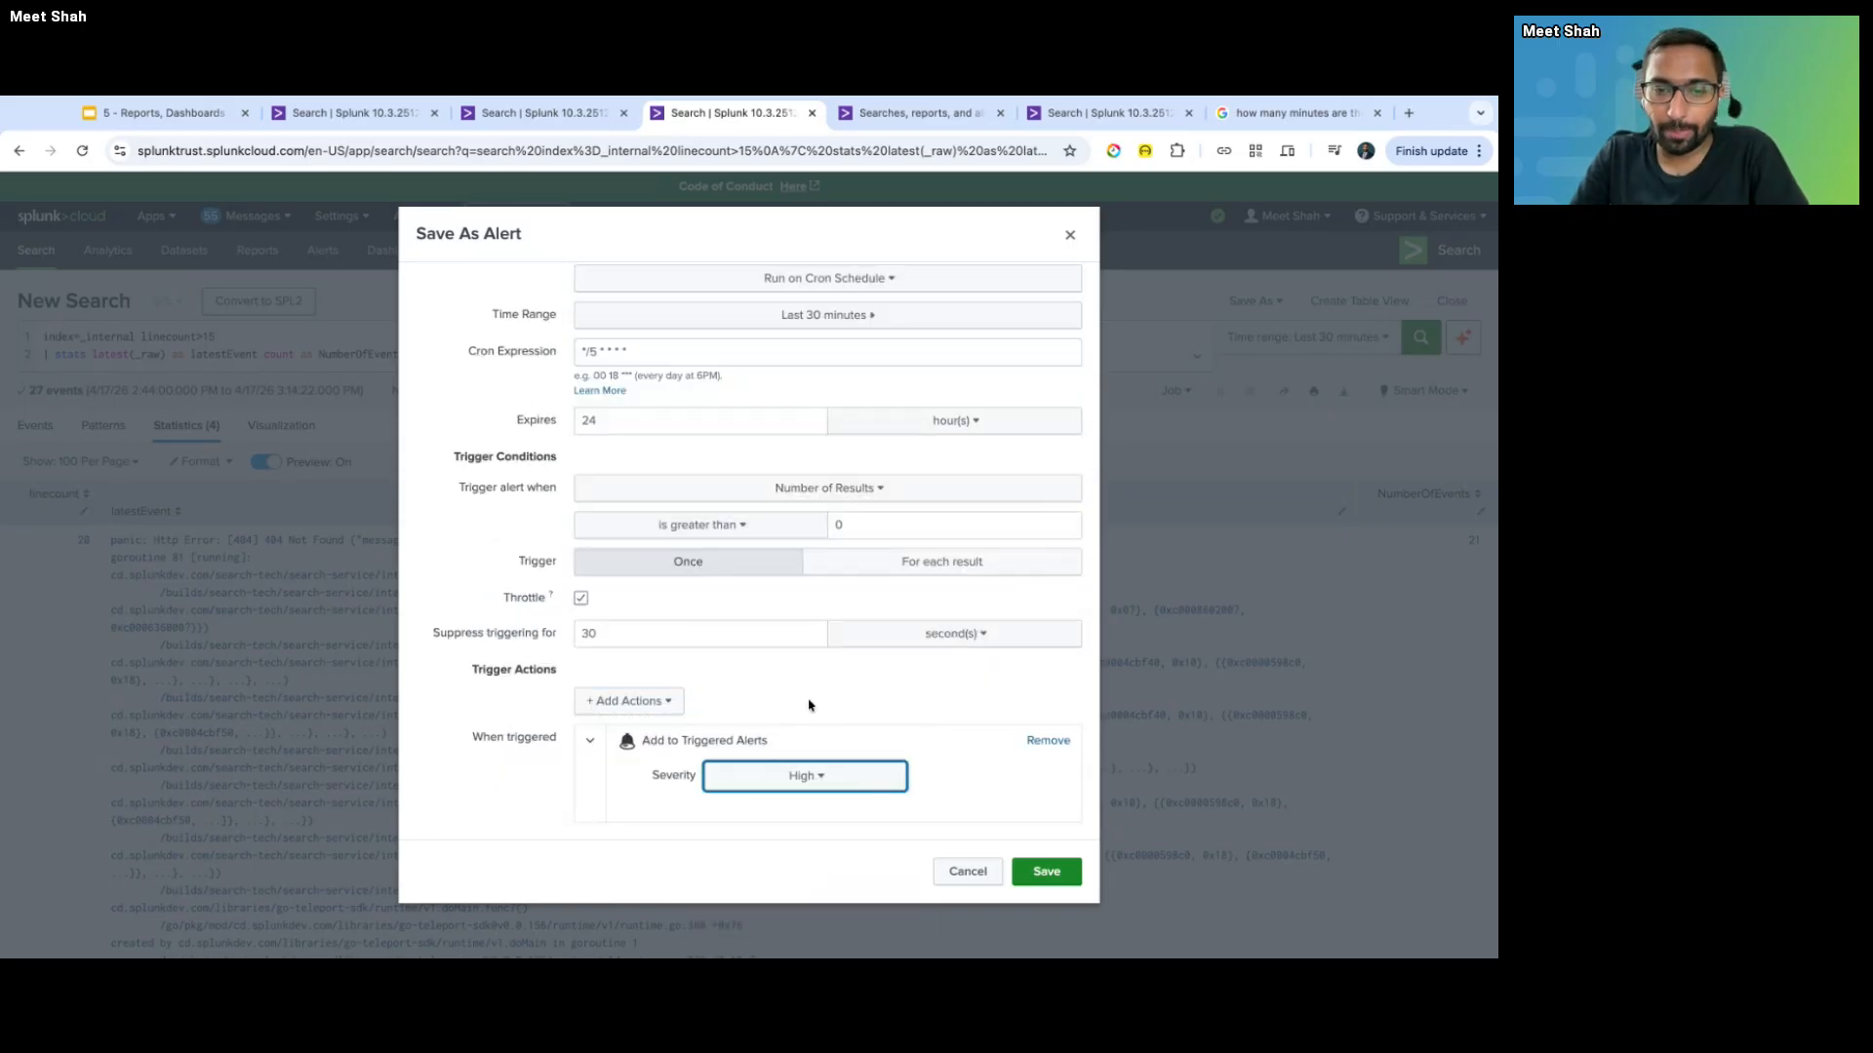
pyautogui.scroll(5, 807, 701)
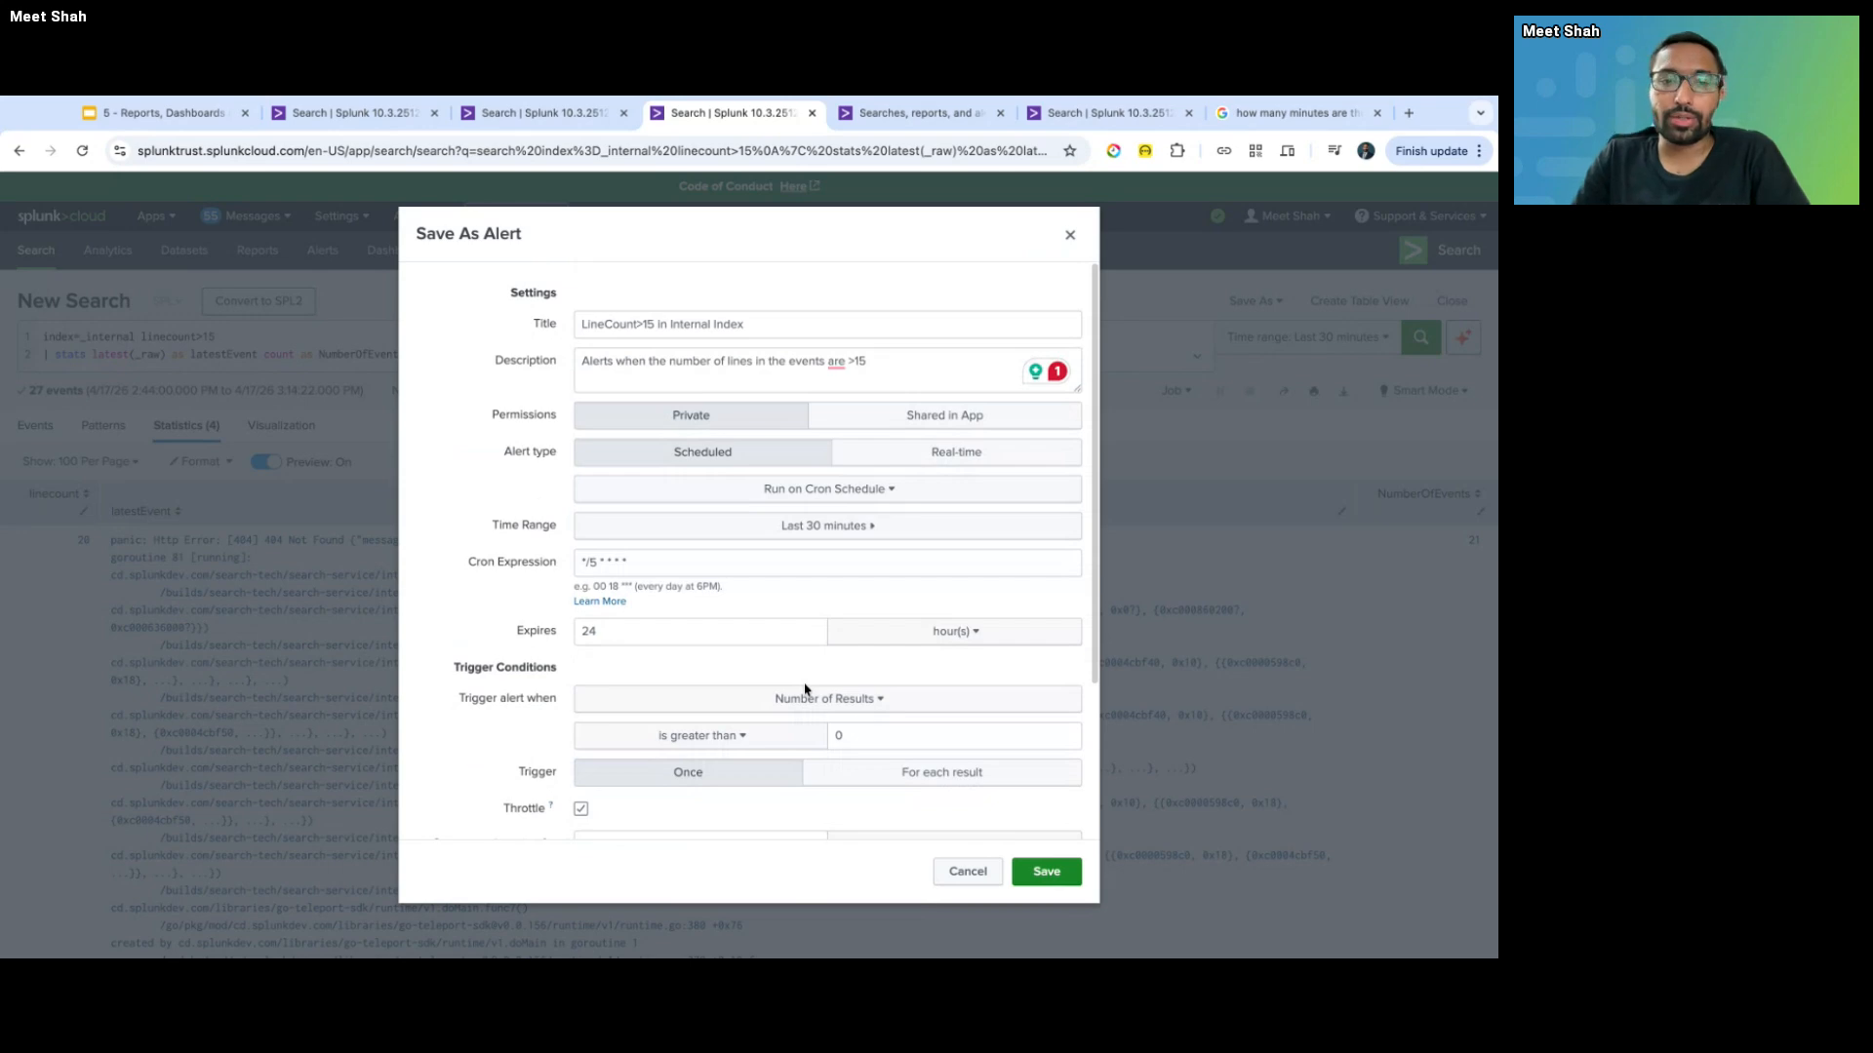
pyautogui.hotkey('ctrl', 'shift', 'Tab')
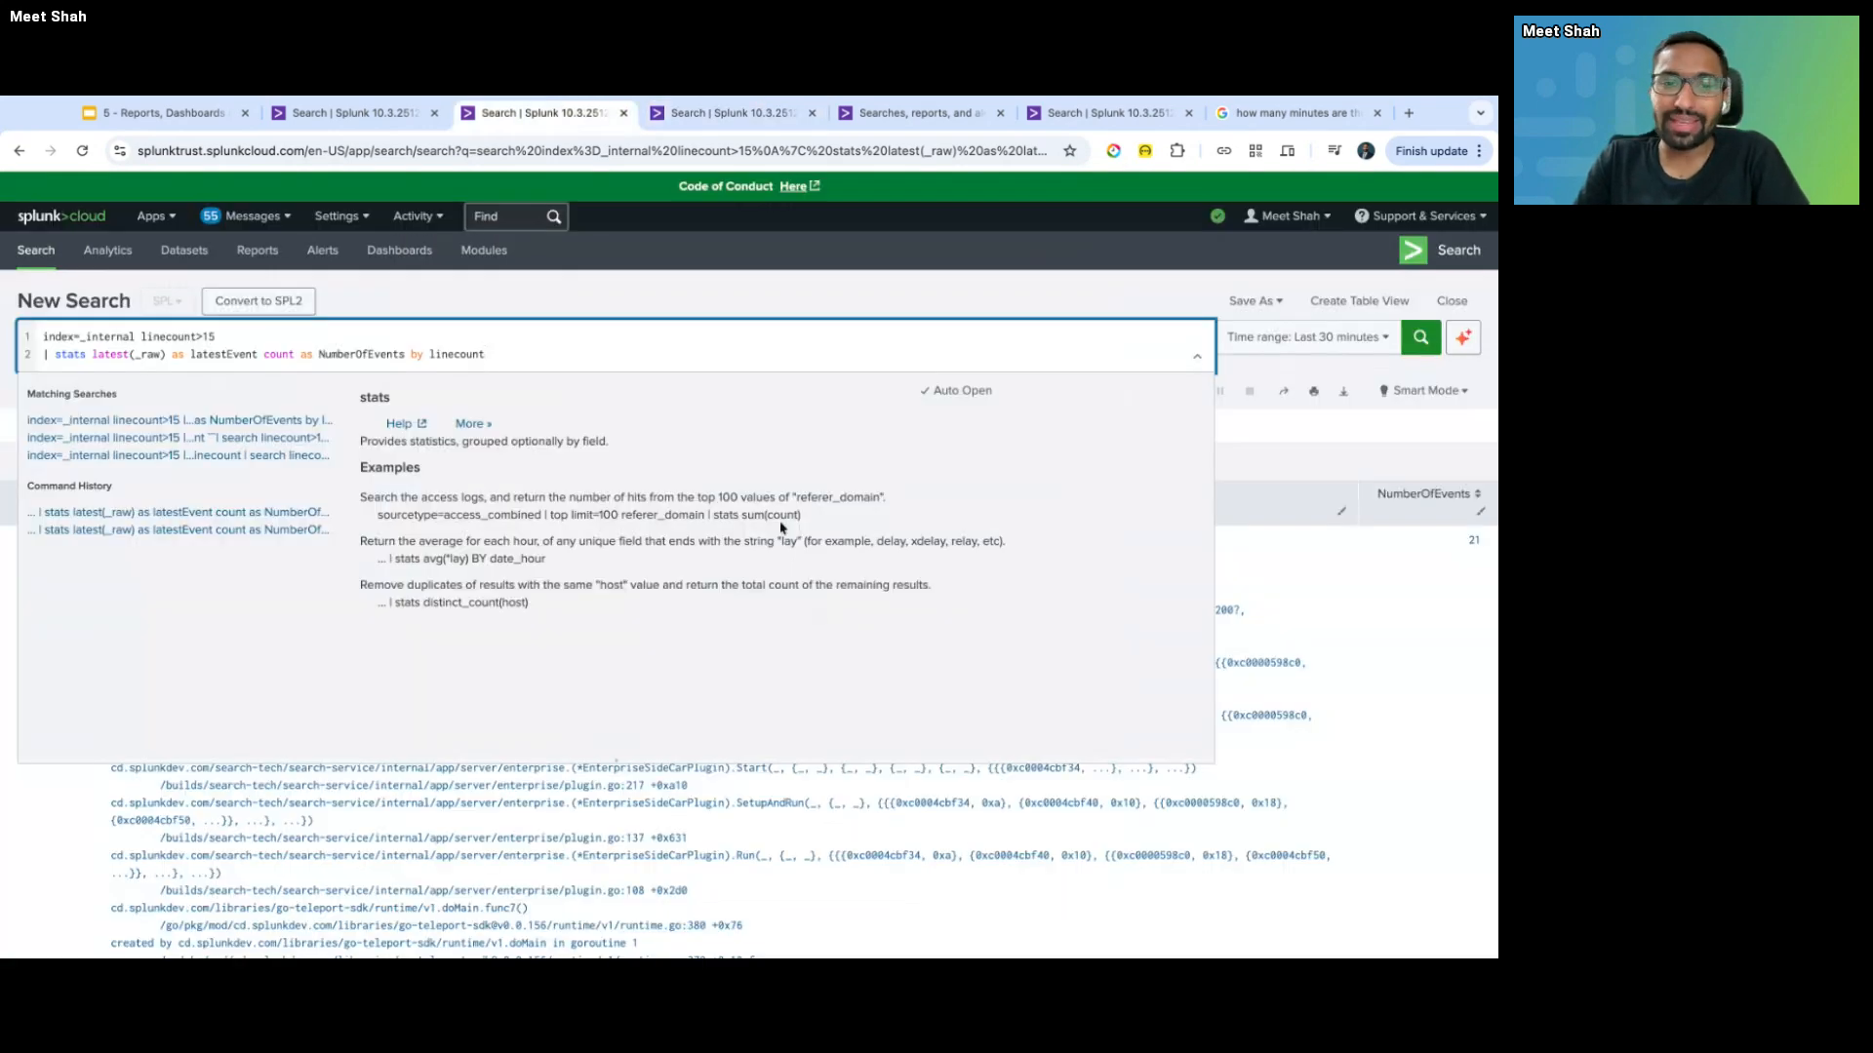
pyautogui.click(707, 365)
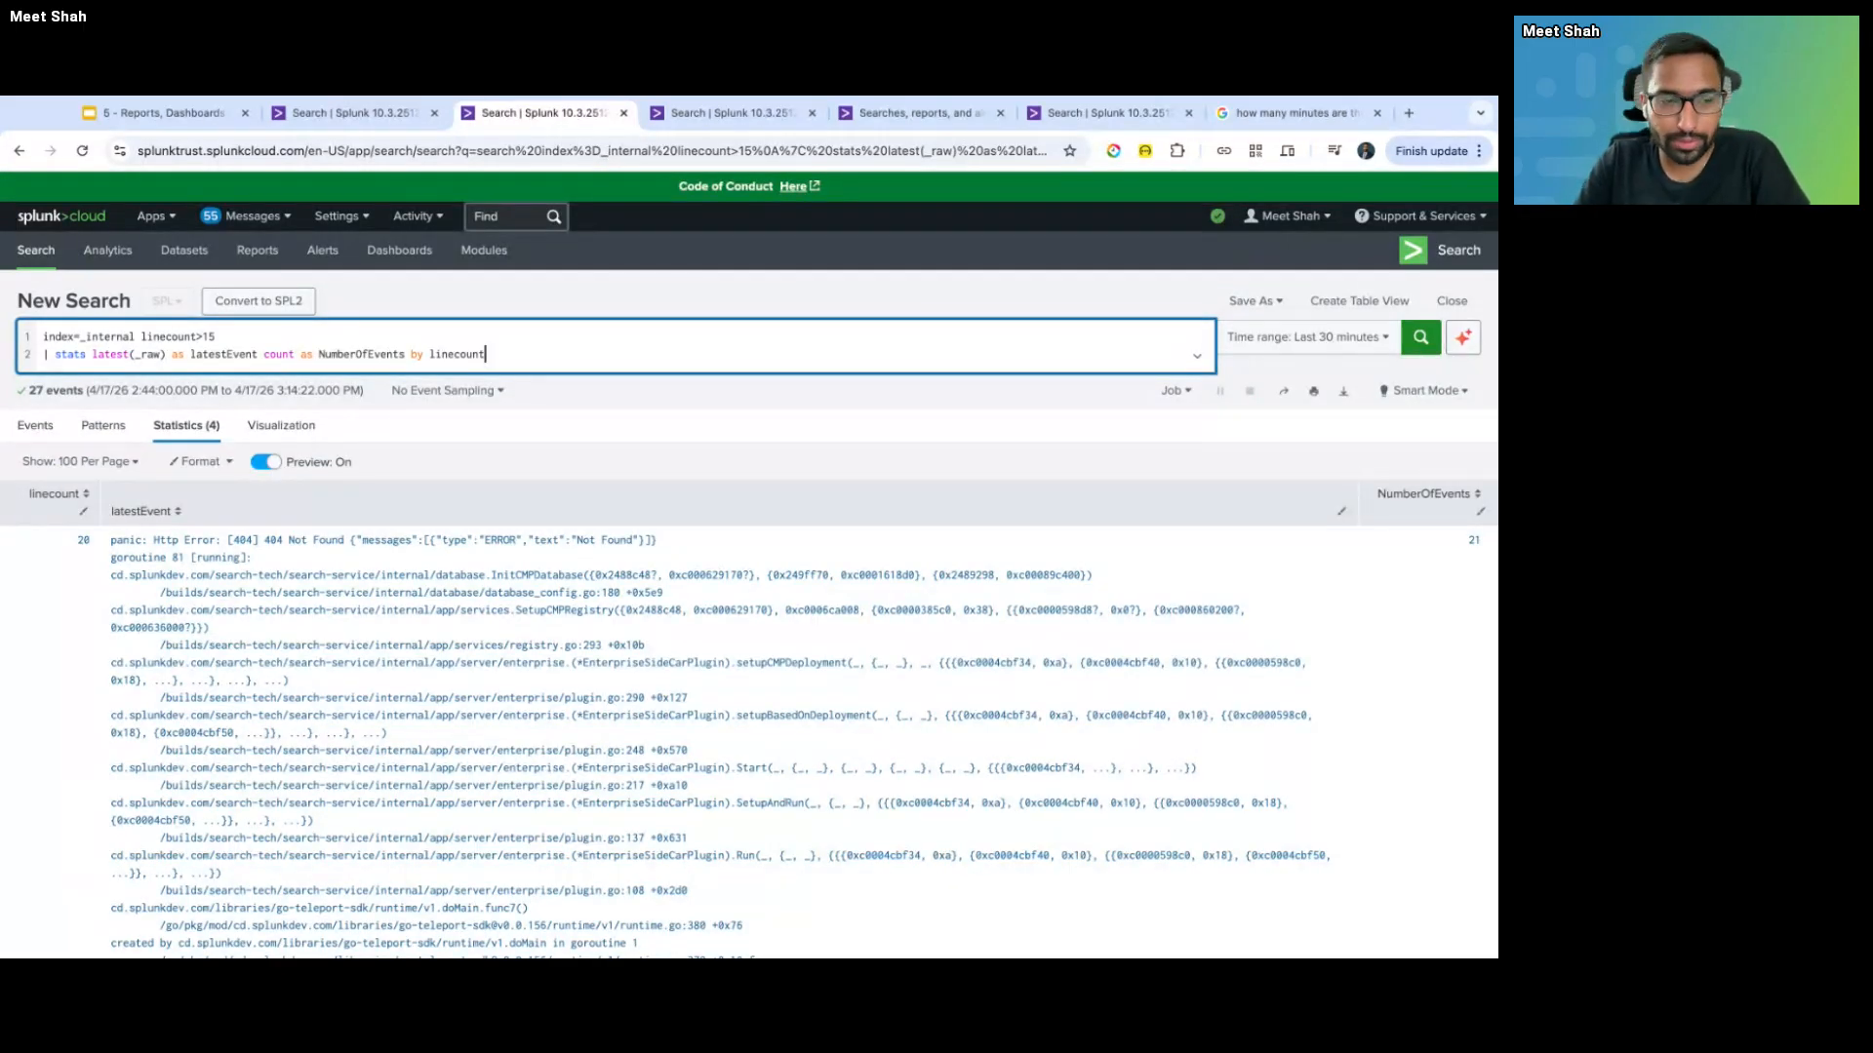
pyautogui.hotkey('ctrl', 'Tab')
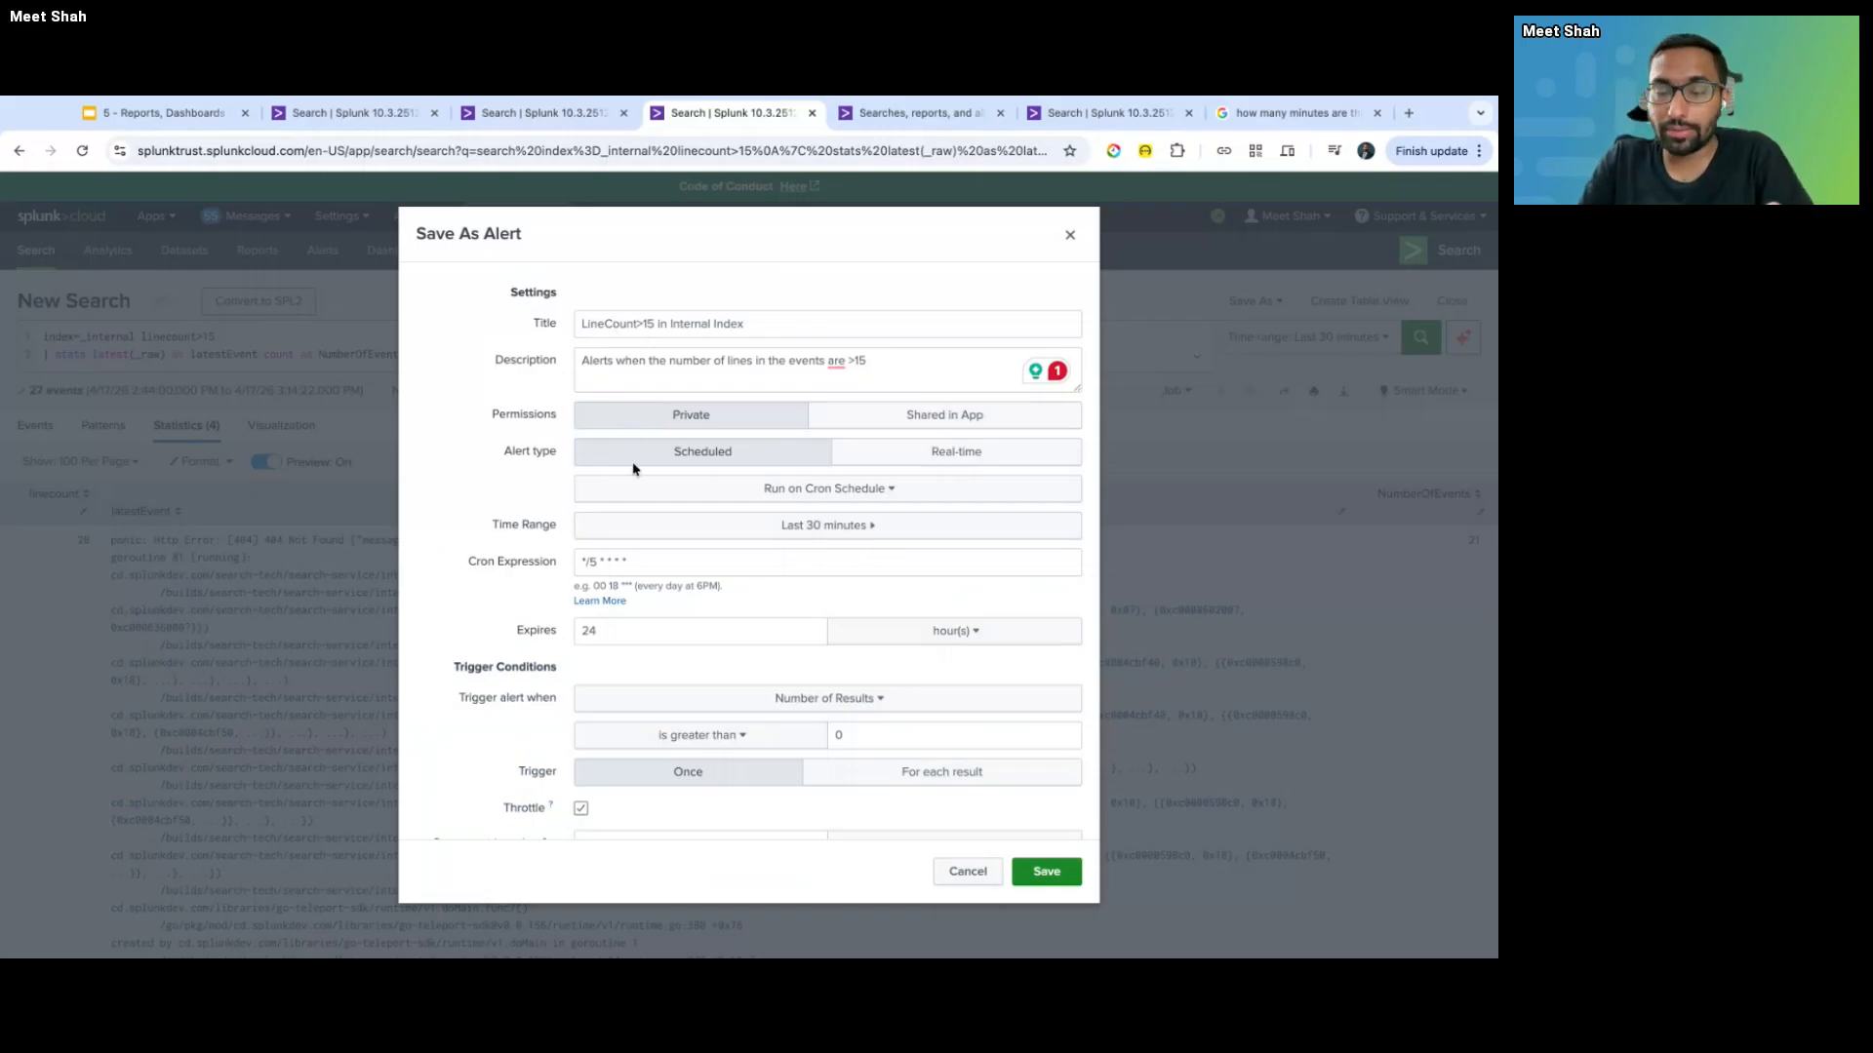
# - Save the alert 'LineCount>15 in Internal Index'
pyautogui.scroll(-5, 638, 503)
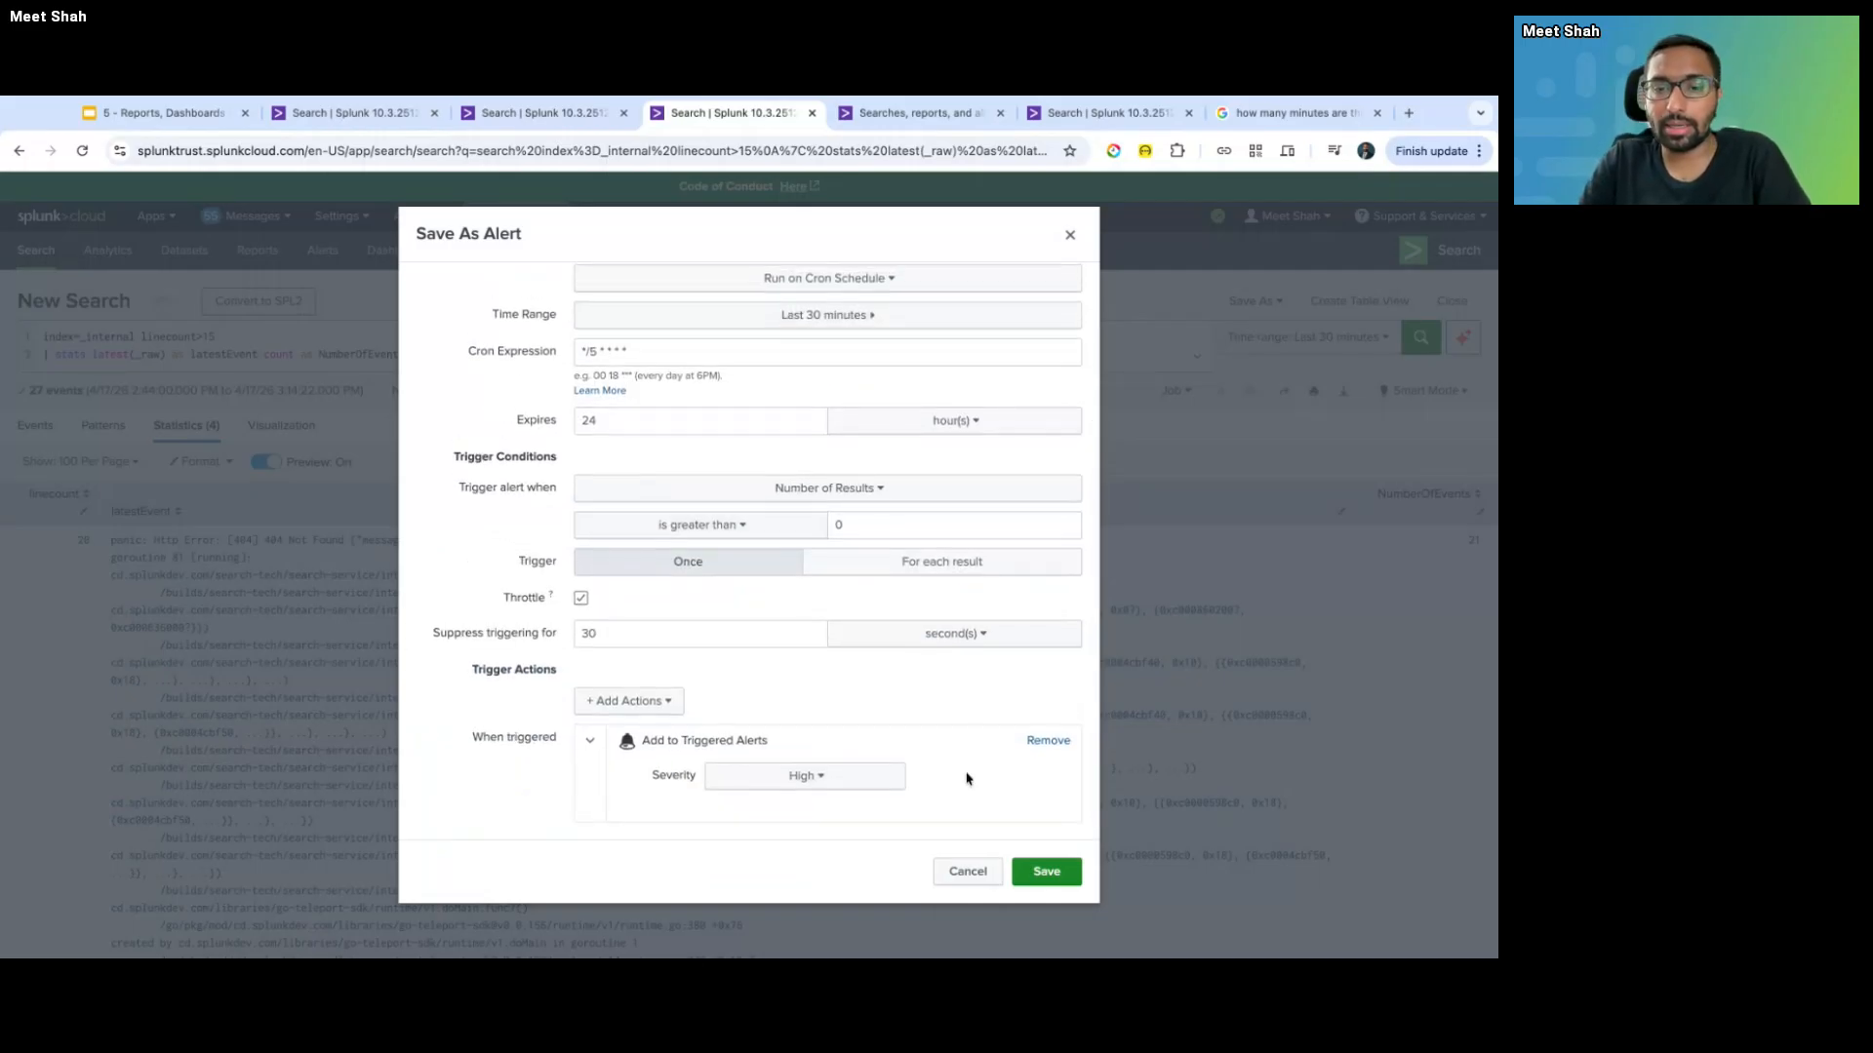
pyautogui.scroll(5, 795, 401)
pyautogui.tripleClick(627, 324)
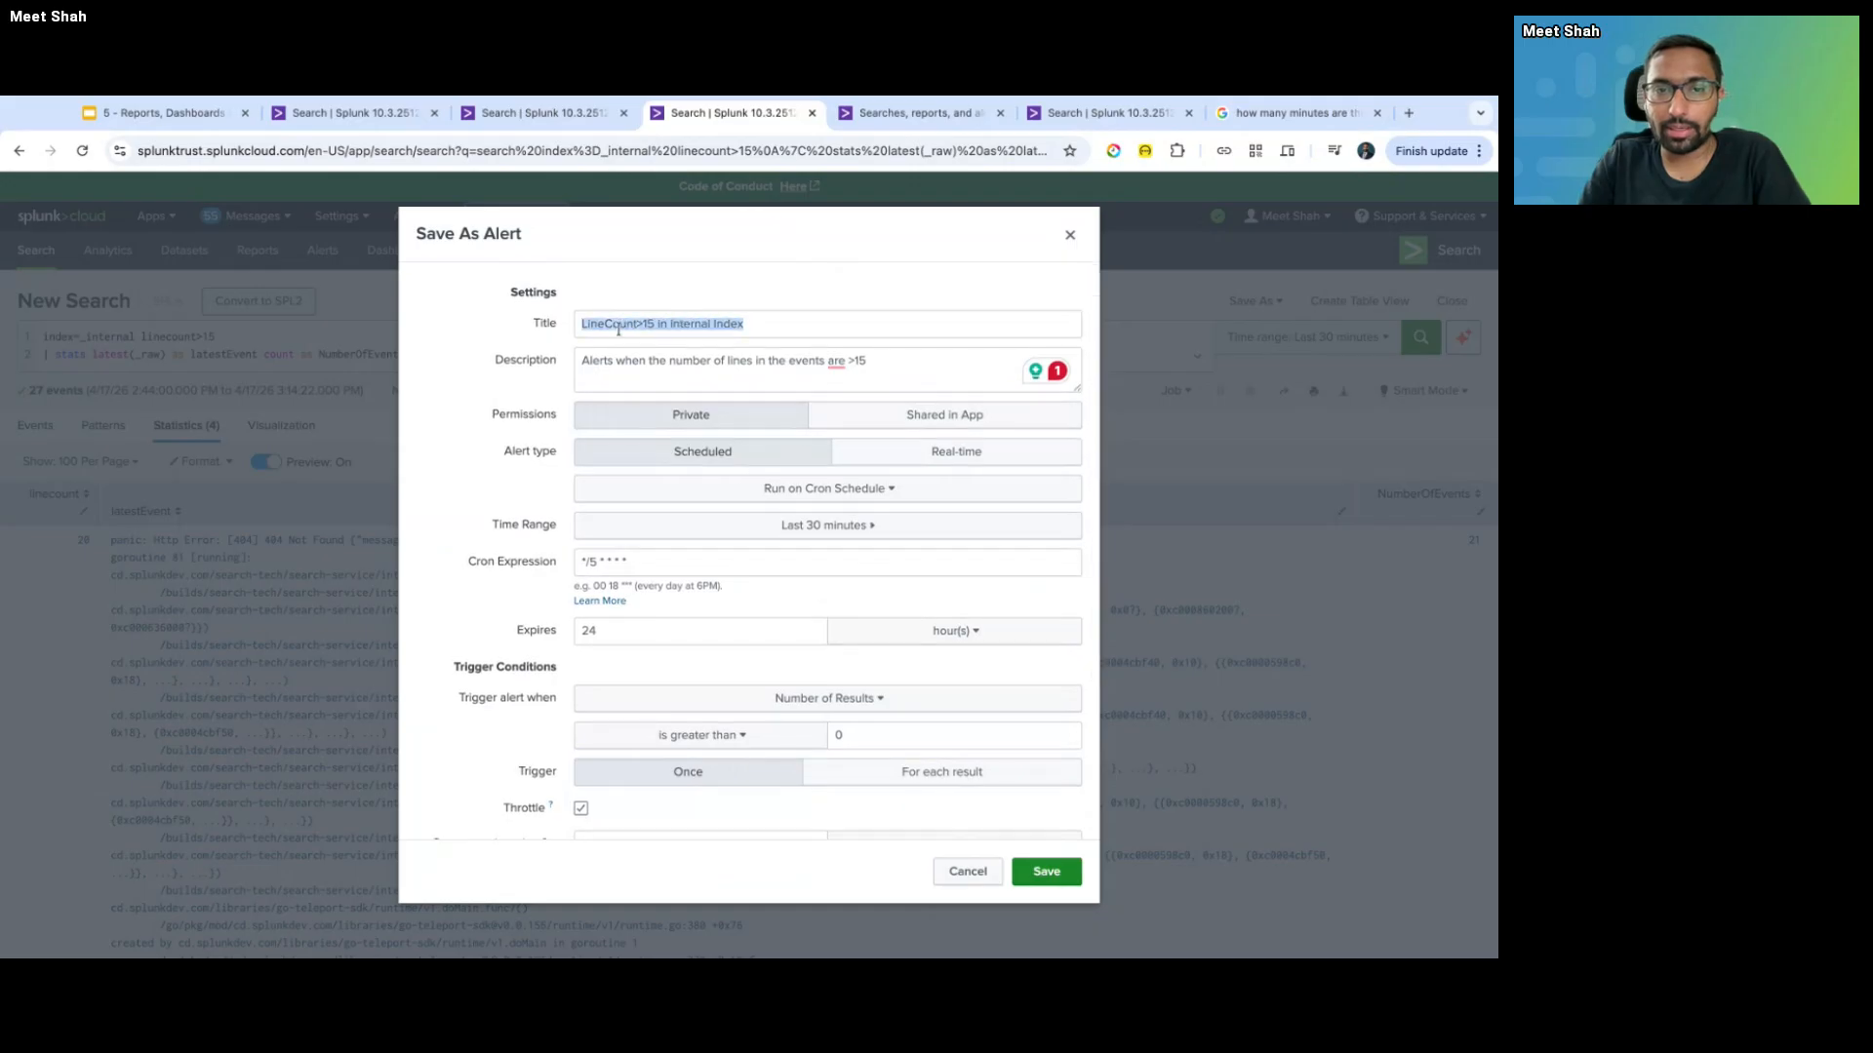
pyautogui.click(1045, 875)
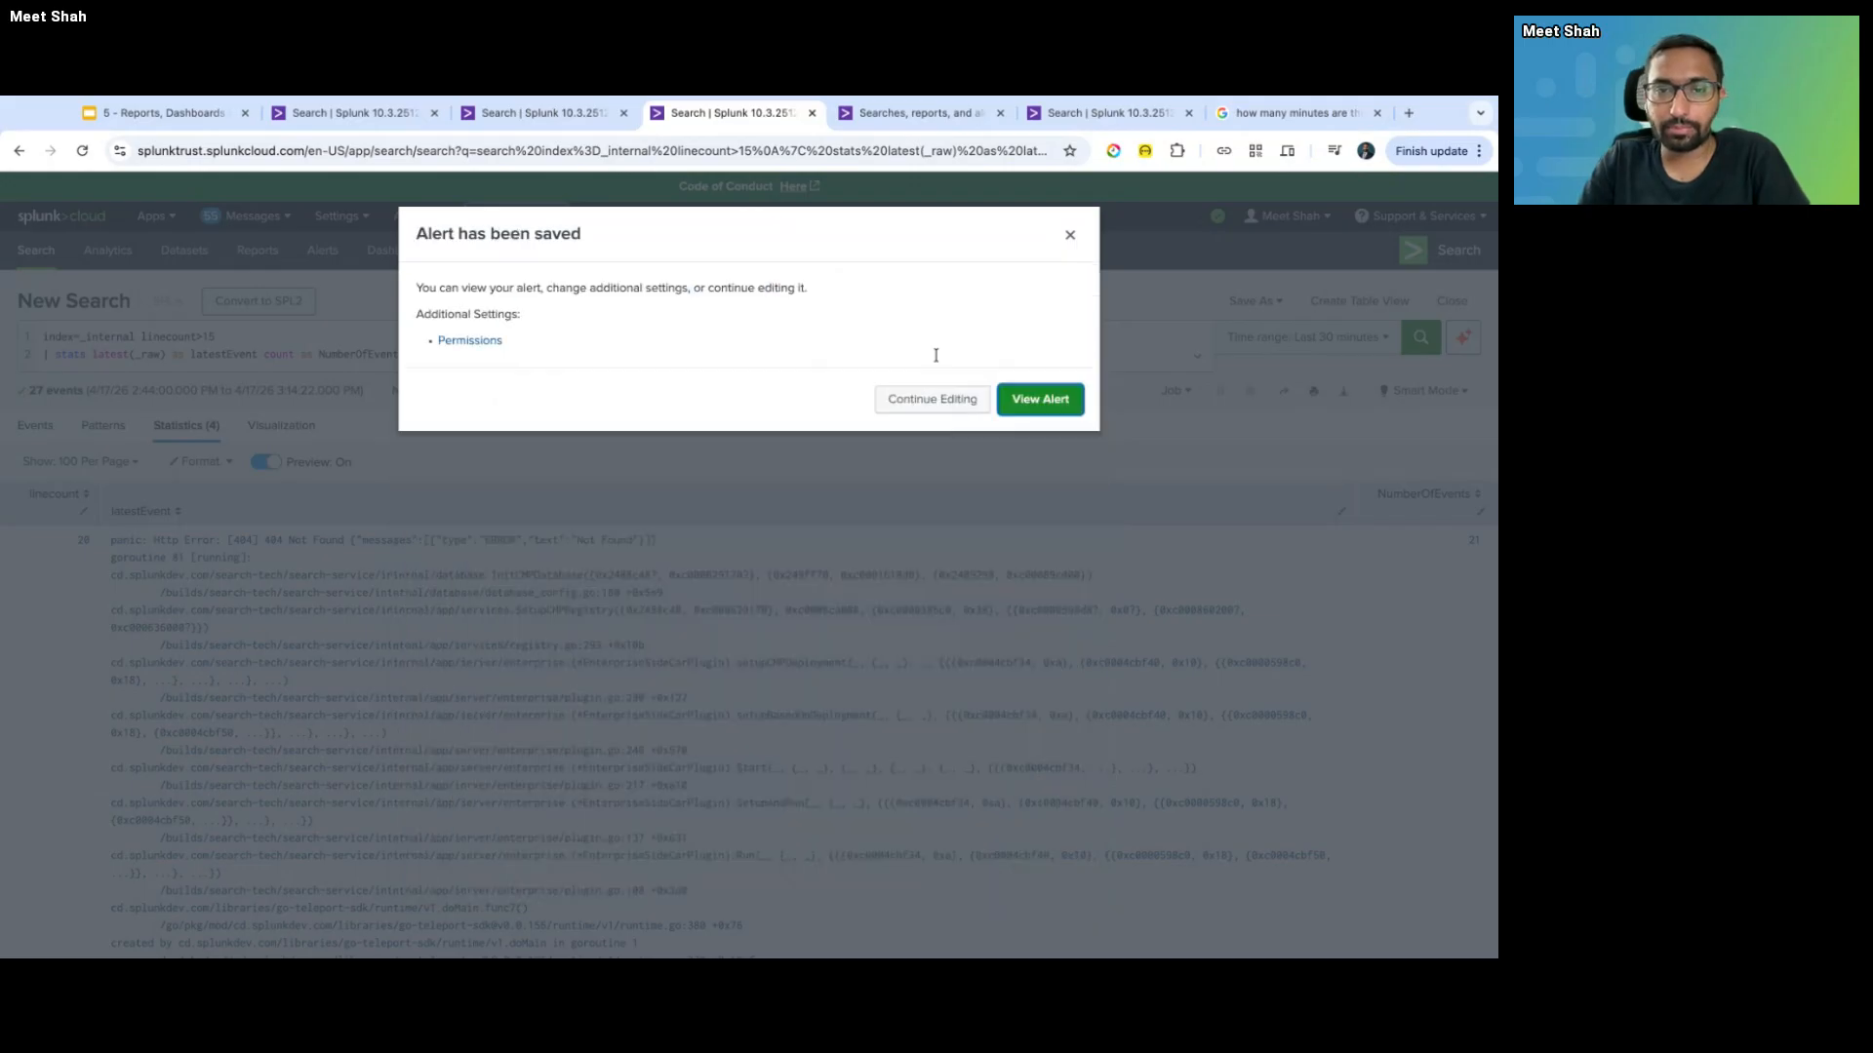
# - Open the alert details via View Alert, then return to the New Search tab showing 4 statistics rows
pyautogui.click(1034, 404)
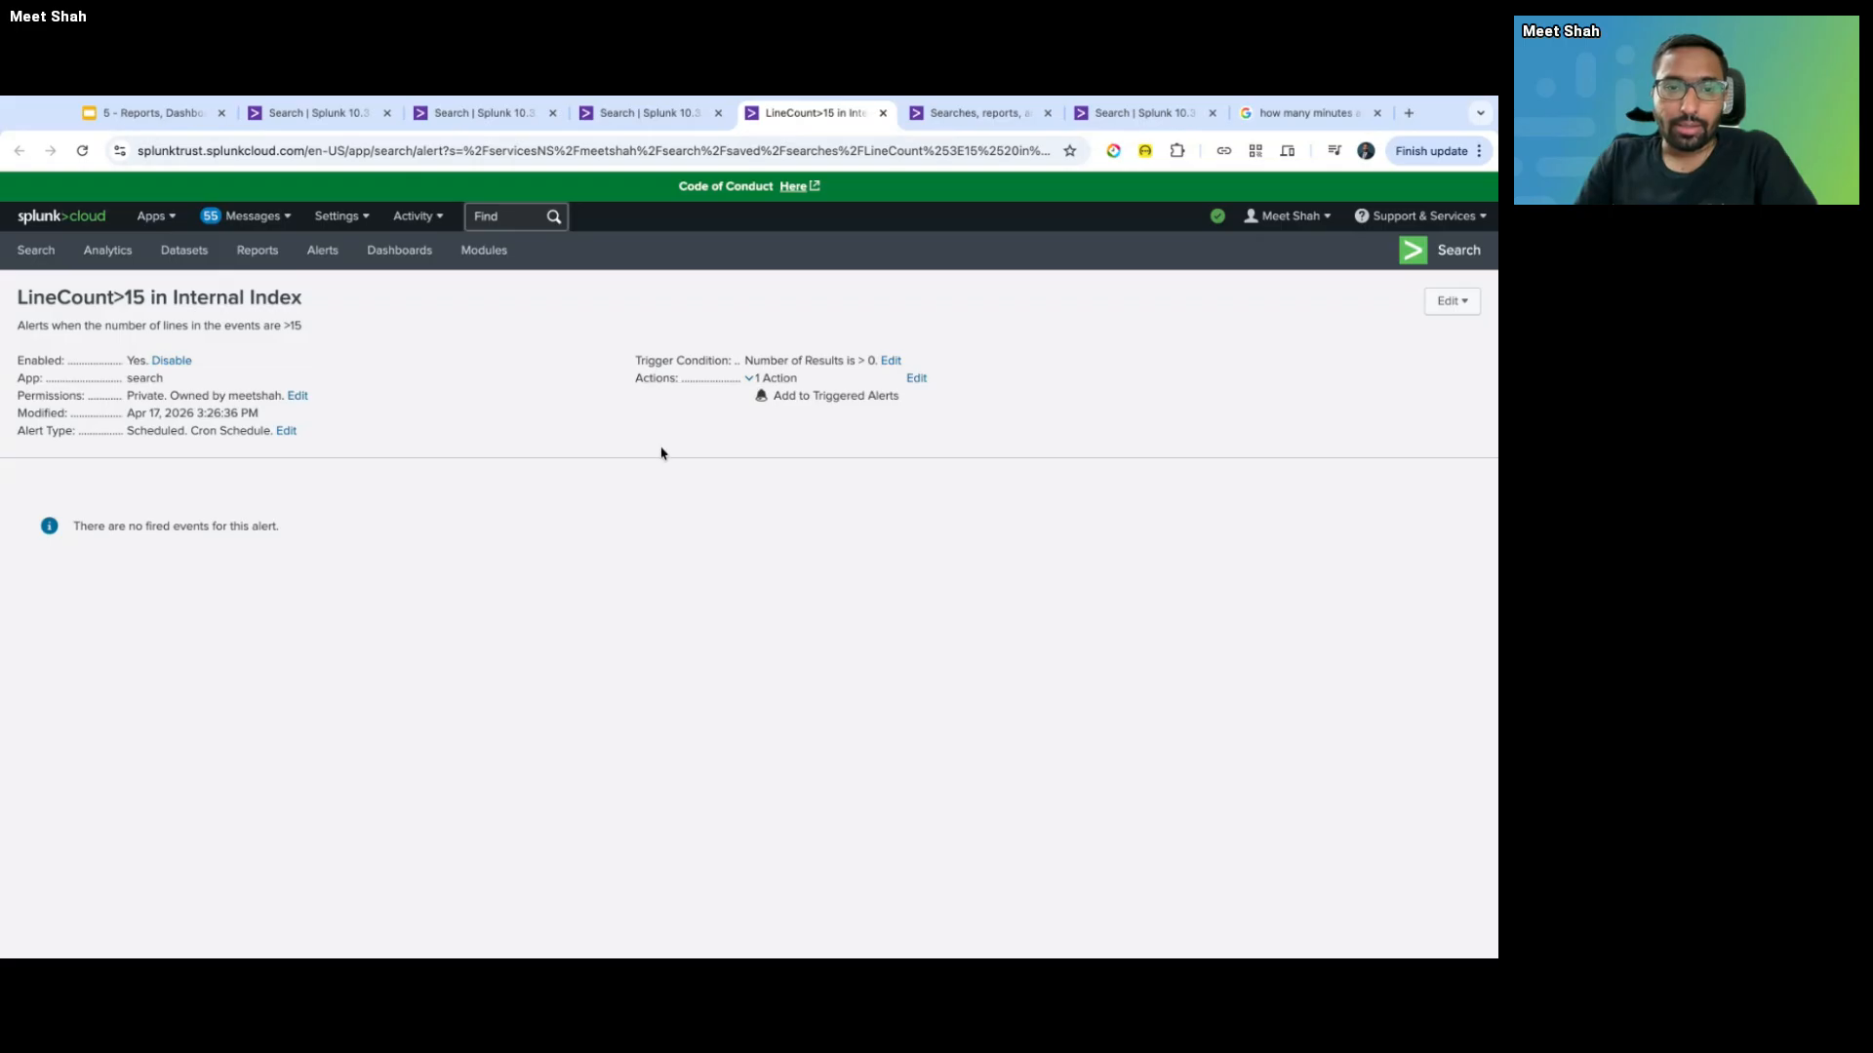
pyautogui.hotkey('ctrl', 'shift', 'Tab')
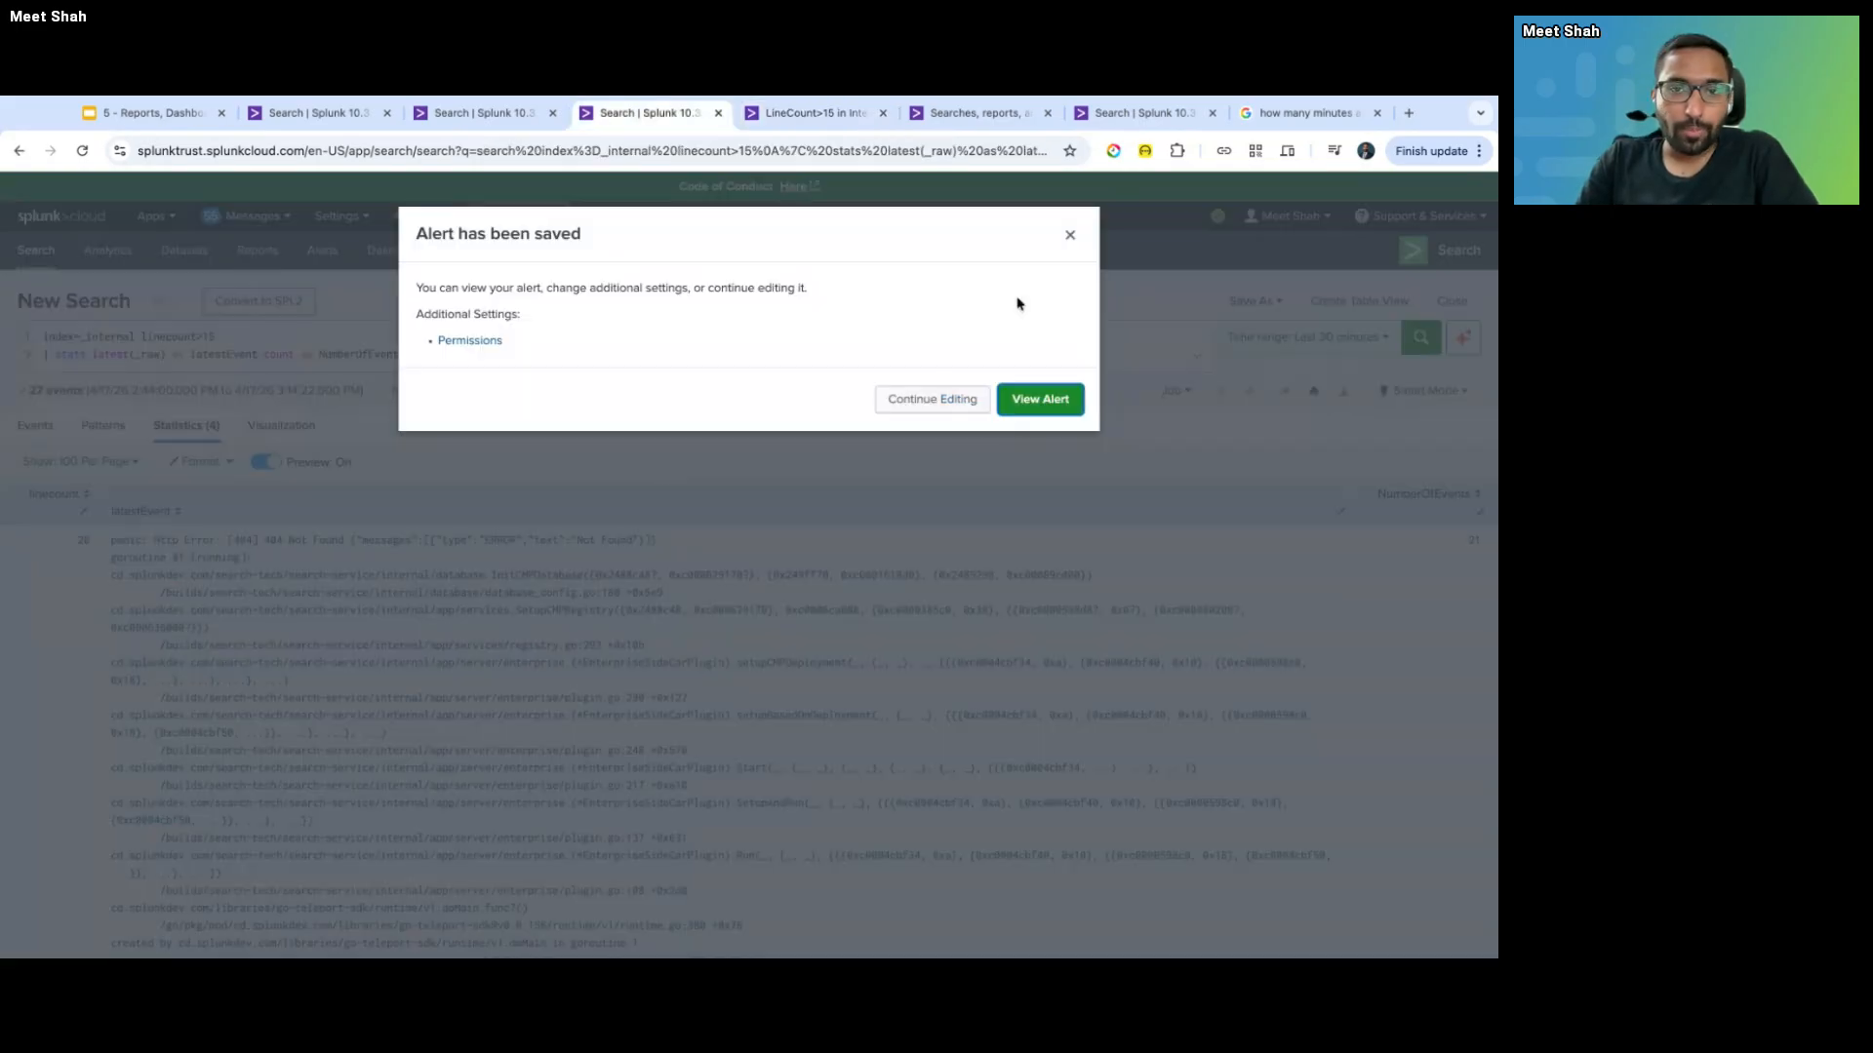
pyautogui.click(1069, 235)
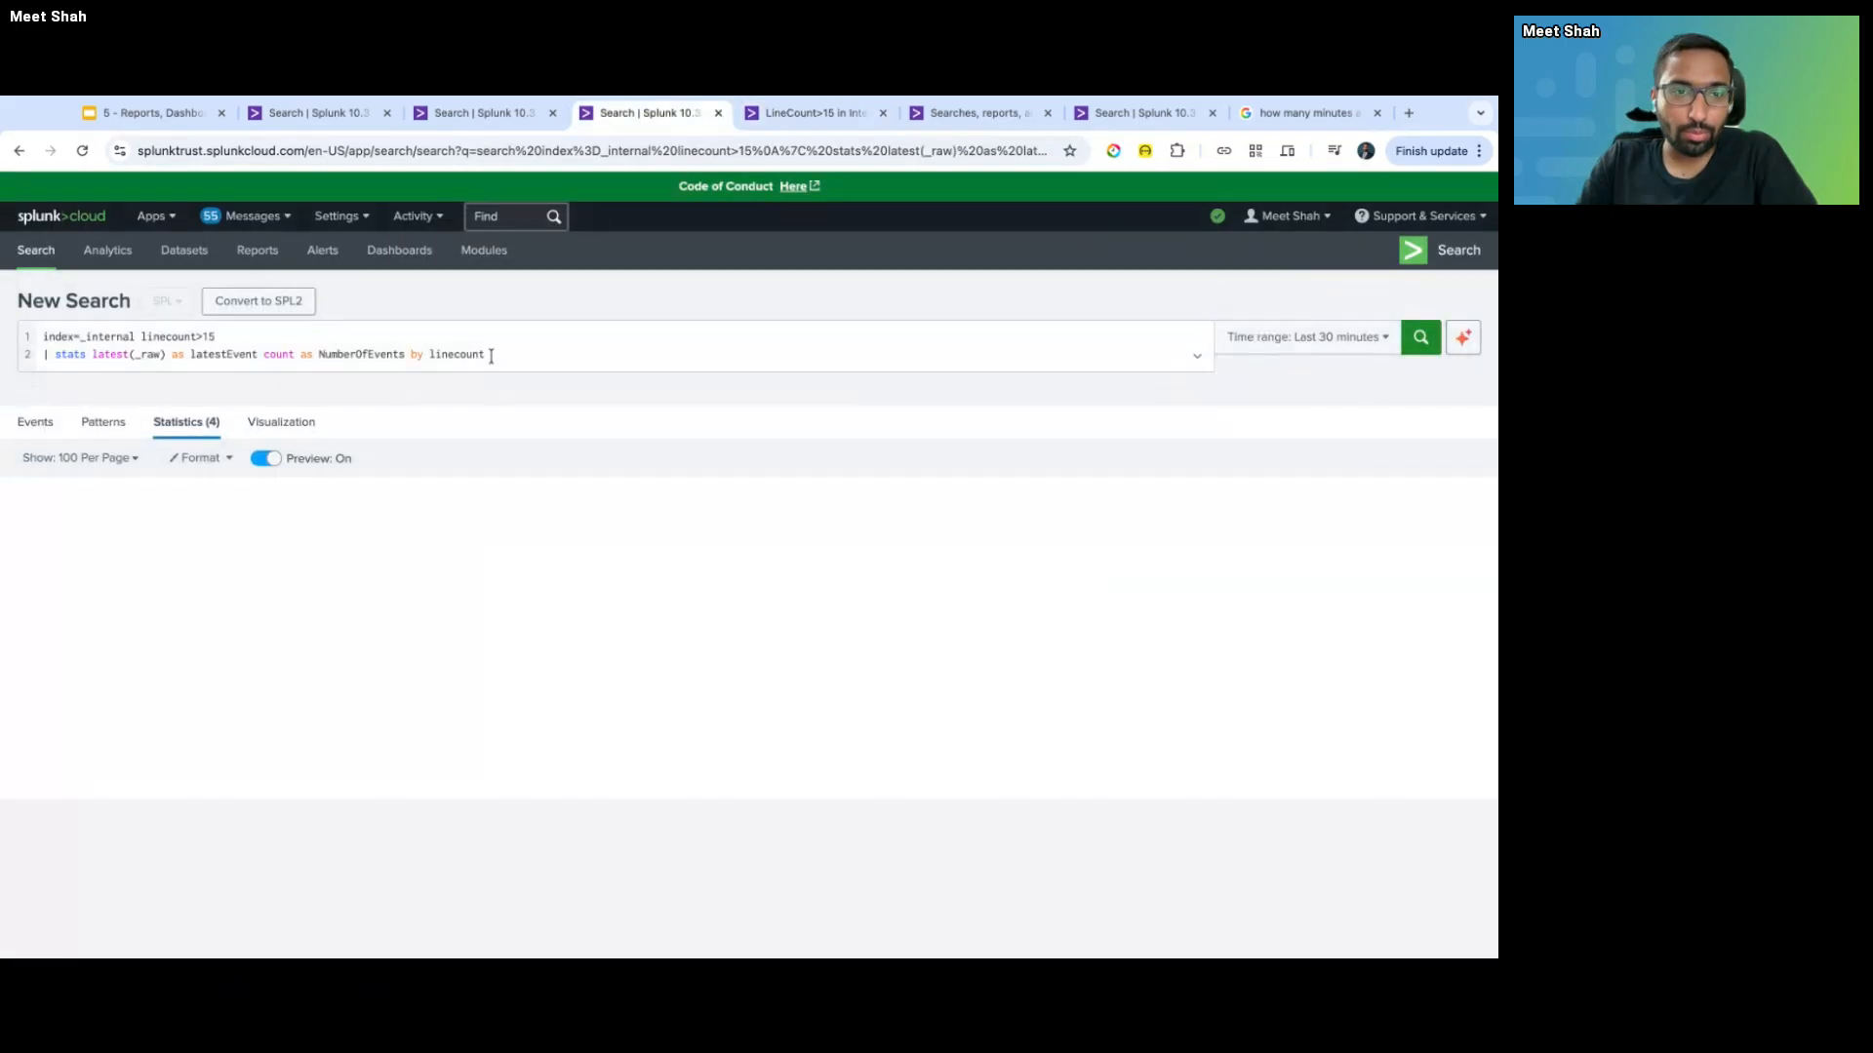
pyautogui.click(494, 355)
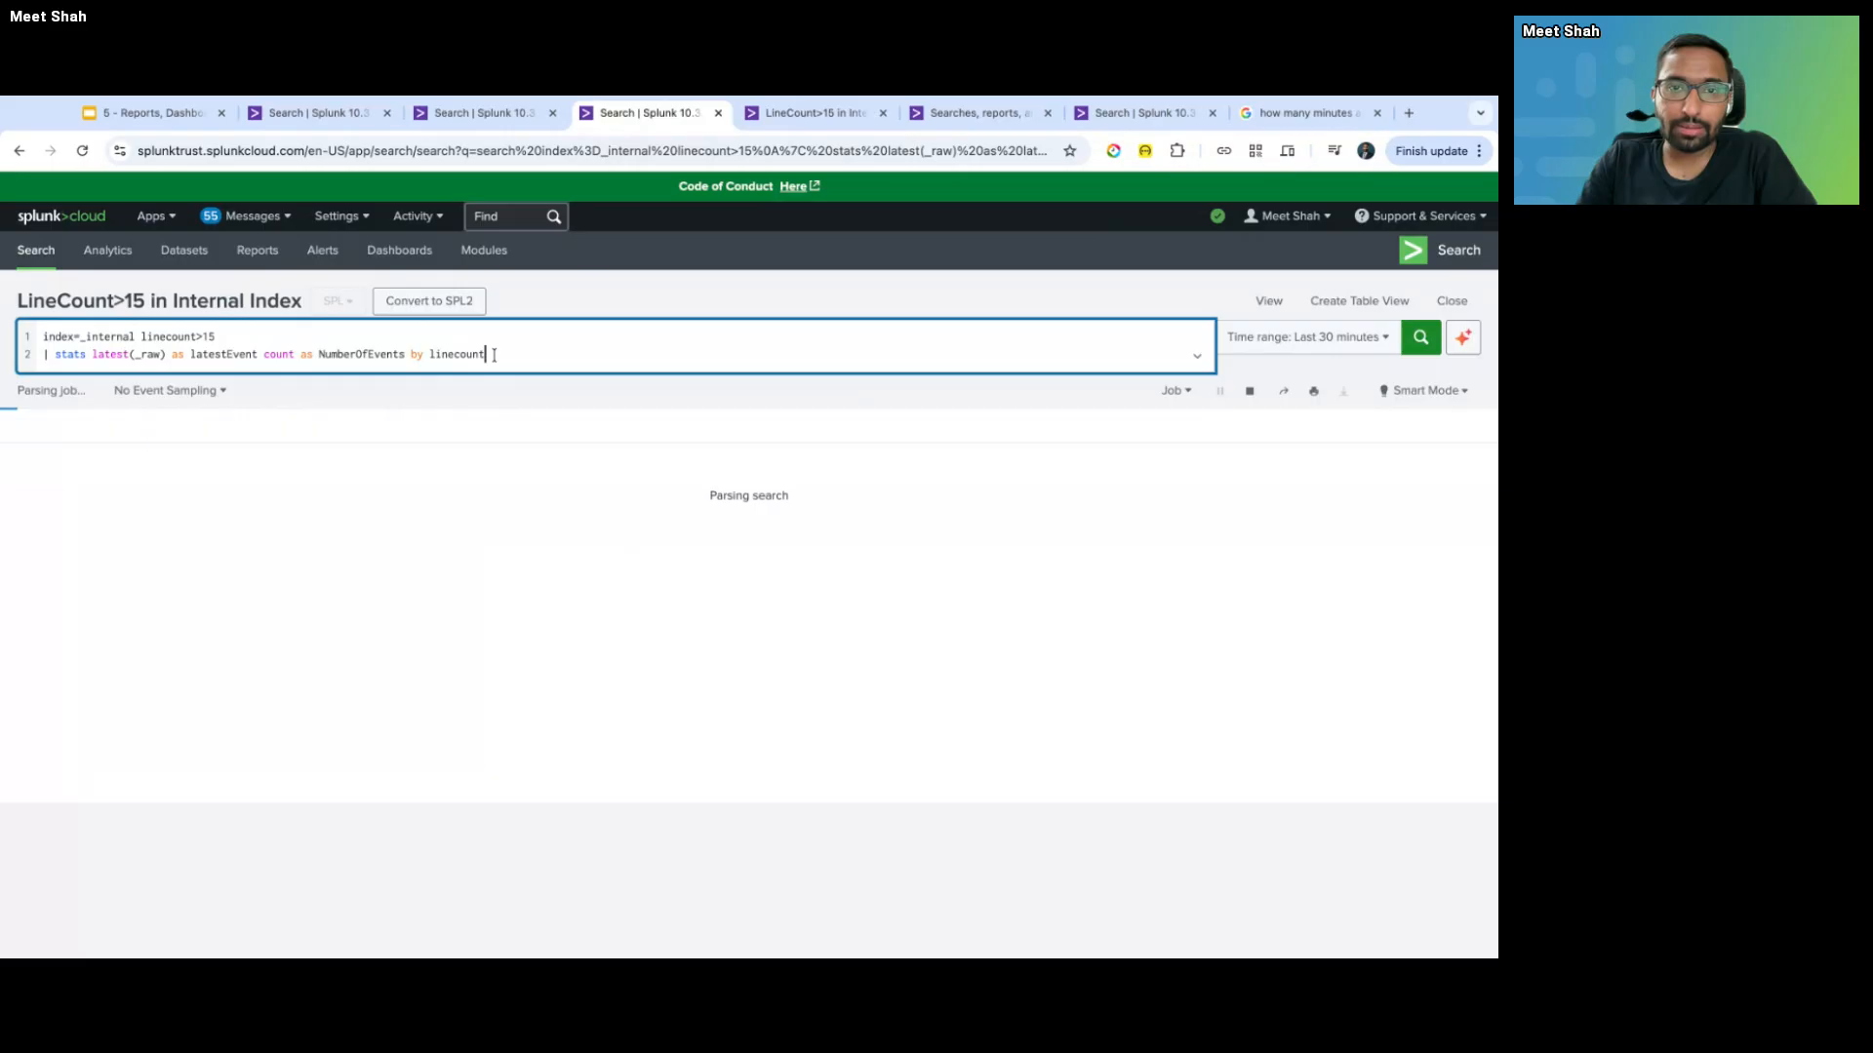
pyautogui.hotkey('ctrl', 'Tab')
pyautogui.hotkey('ctrl', 'shift', 'Tab')
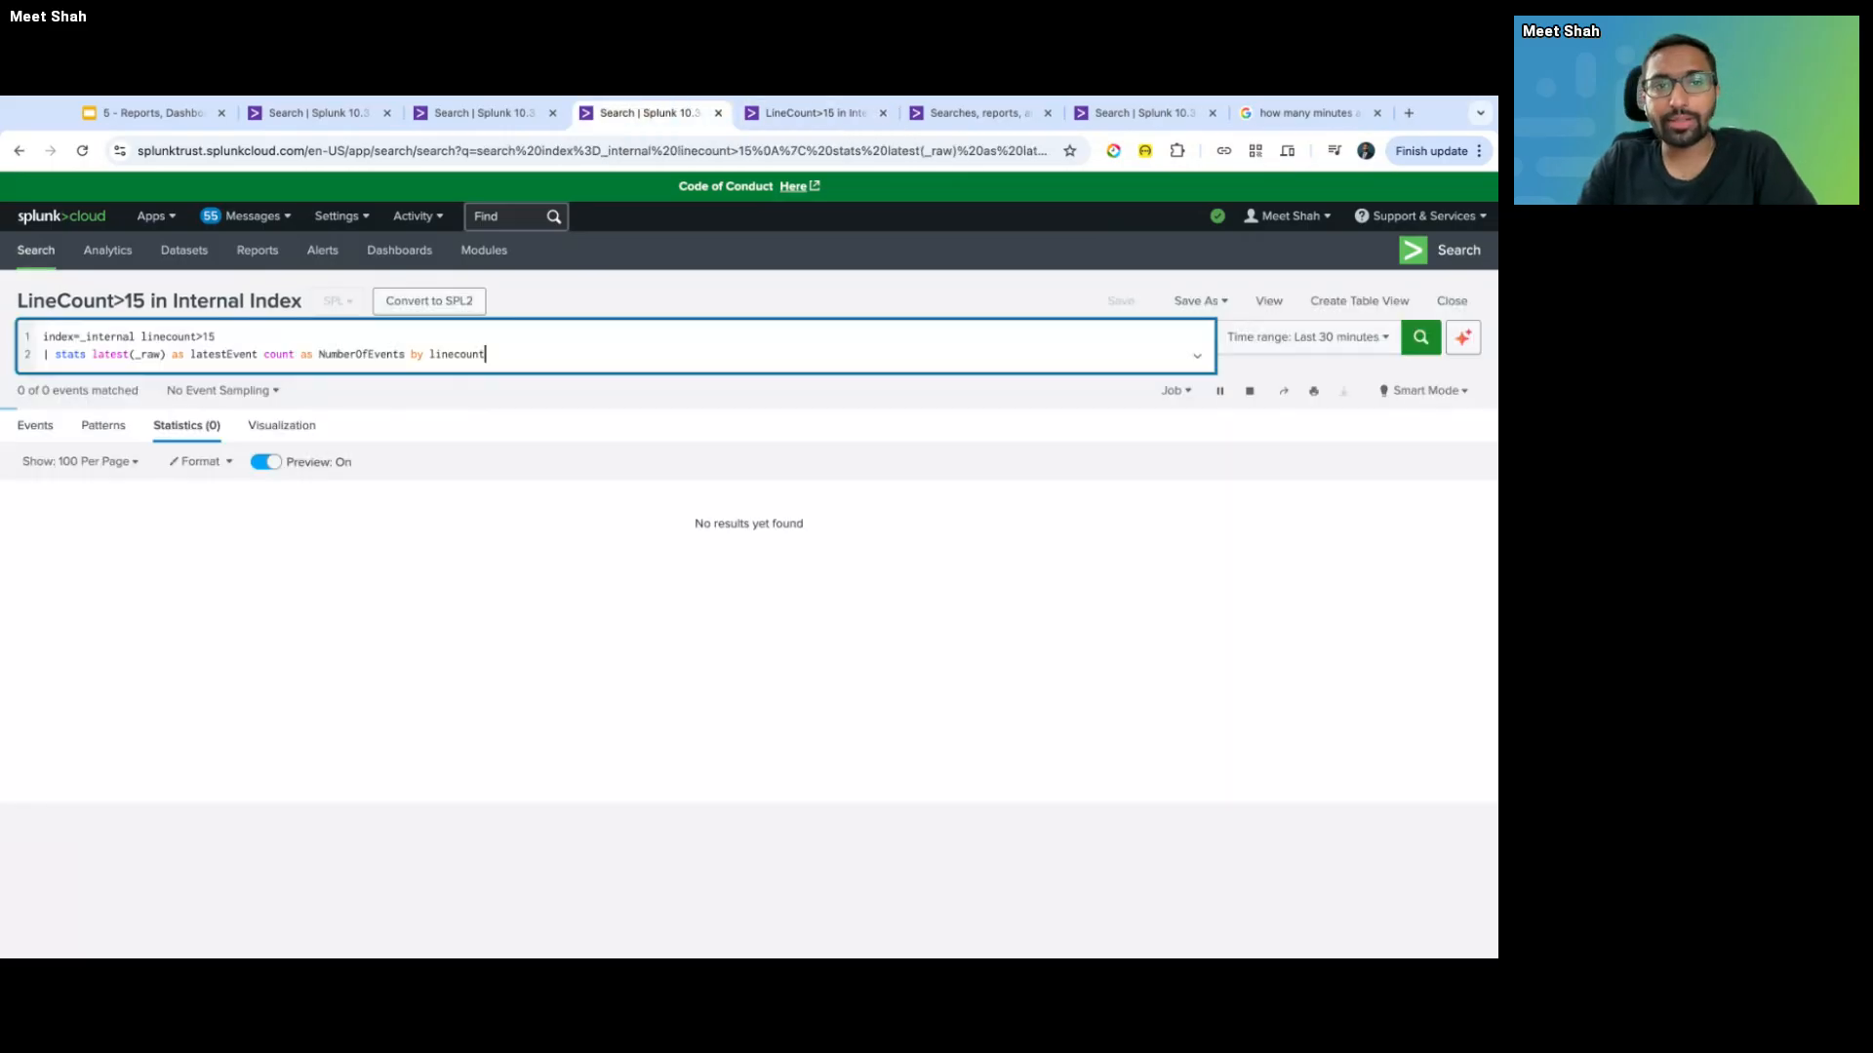
pyautogui.hotkey('ctrl', 'shift', 'Tab')
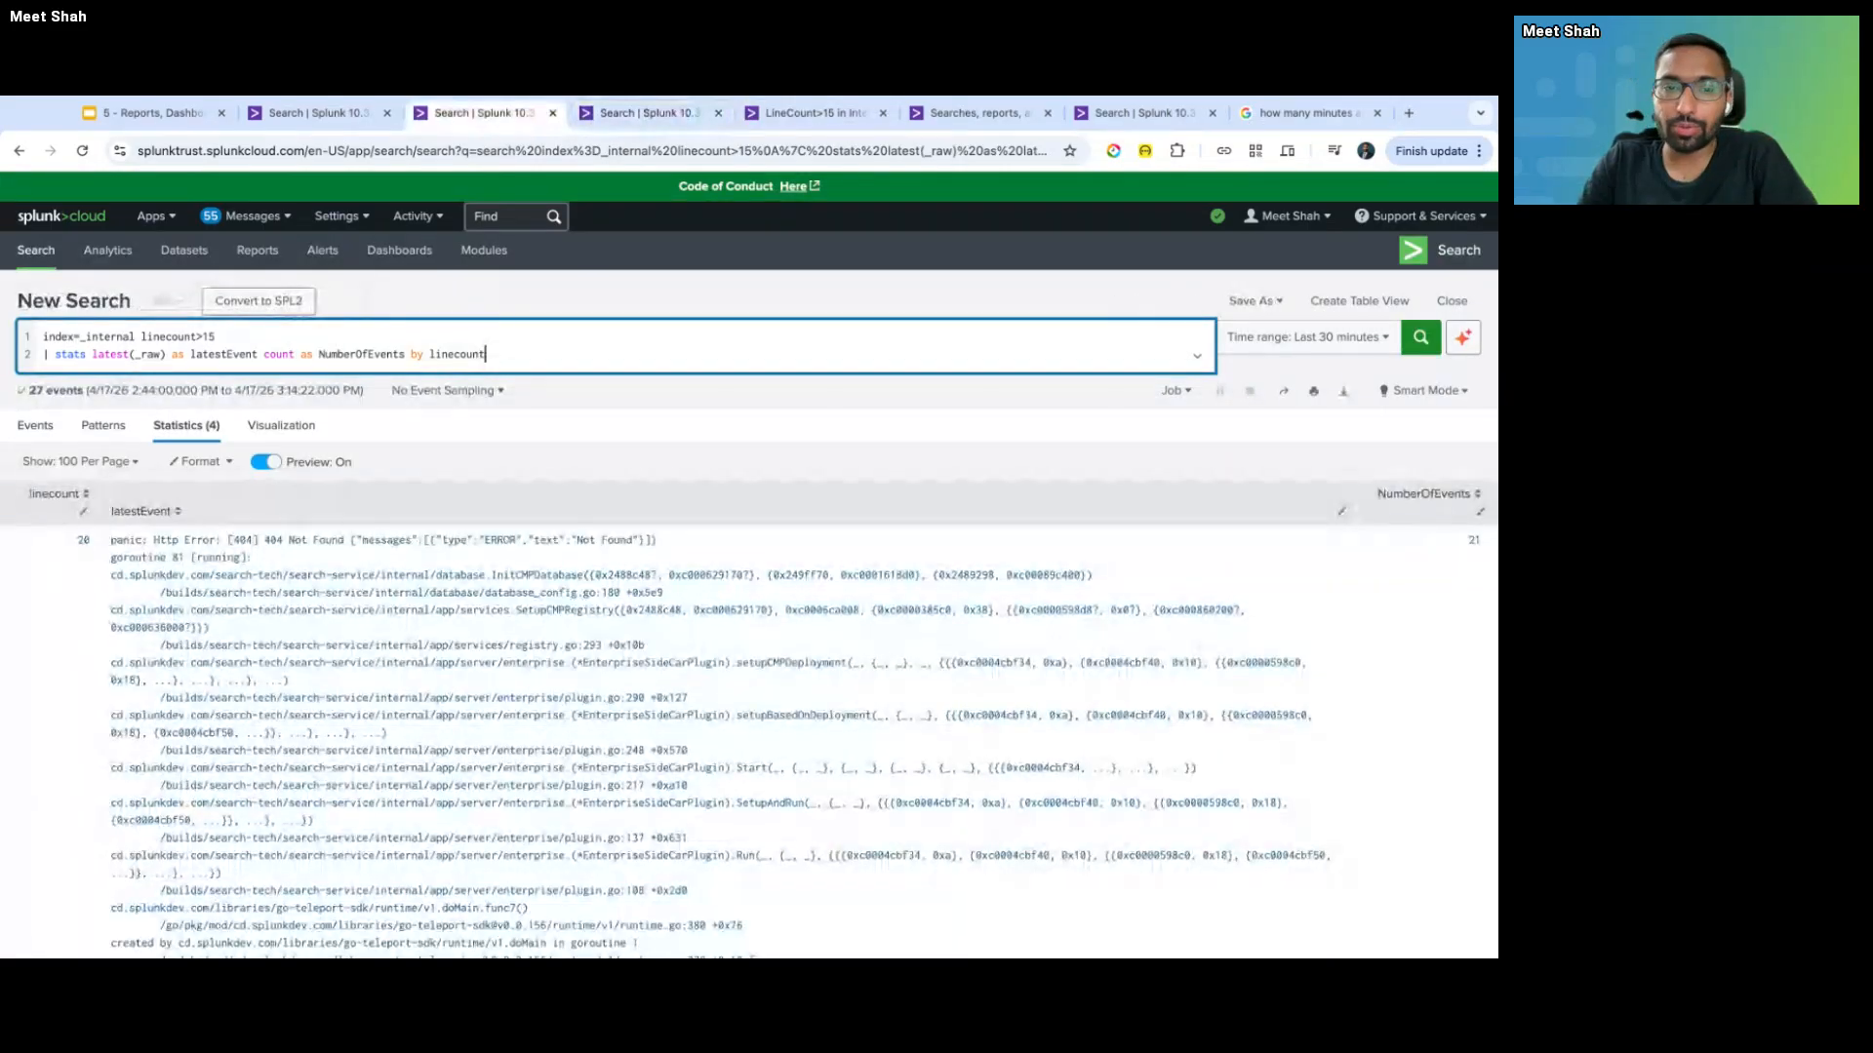
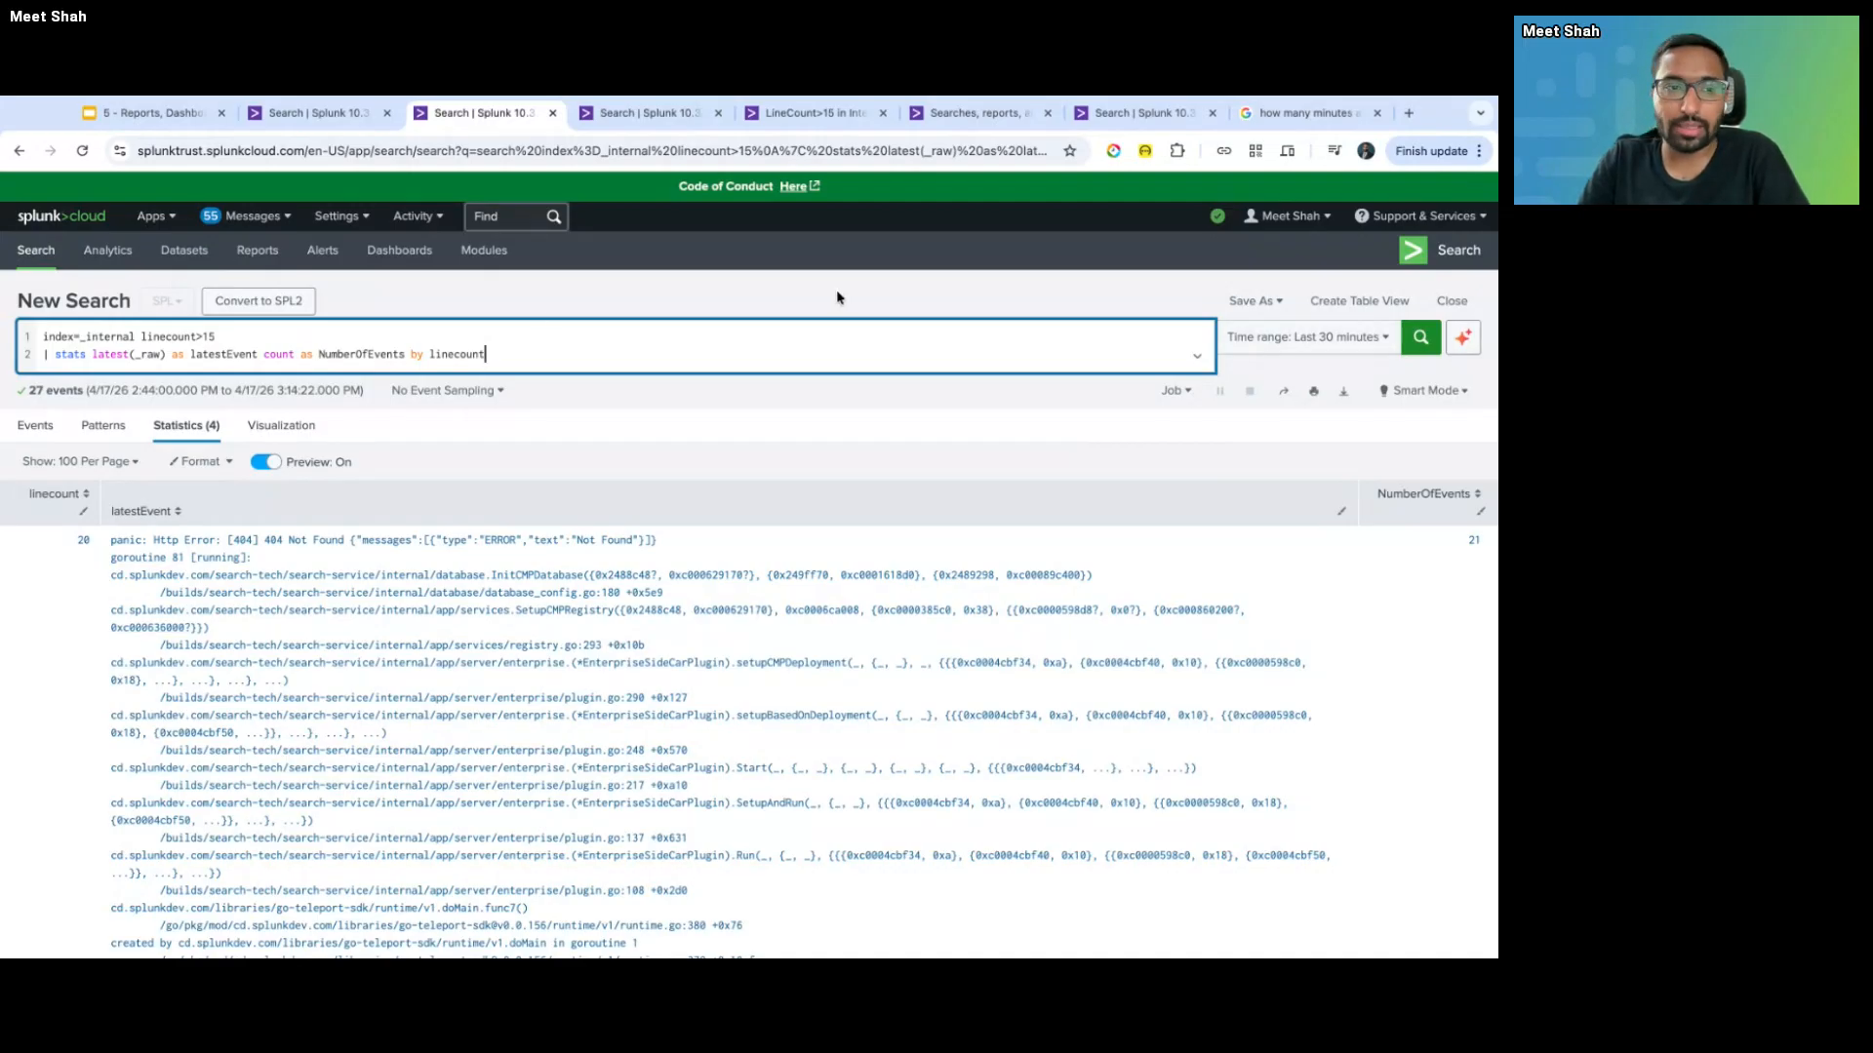
# - Trim the query to index=_internal by removing the stats line and the linecount>15 filter, then rerun it
pyautogui.hotkey('ctrl', 'shift', 'Tab')
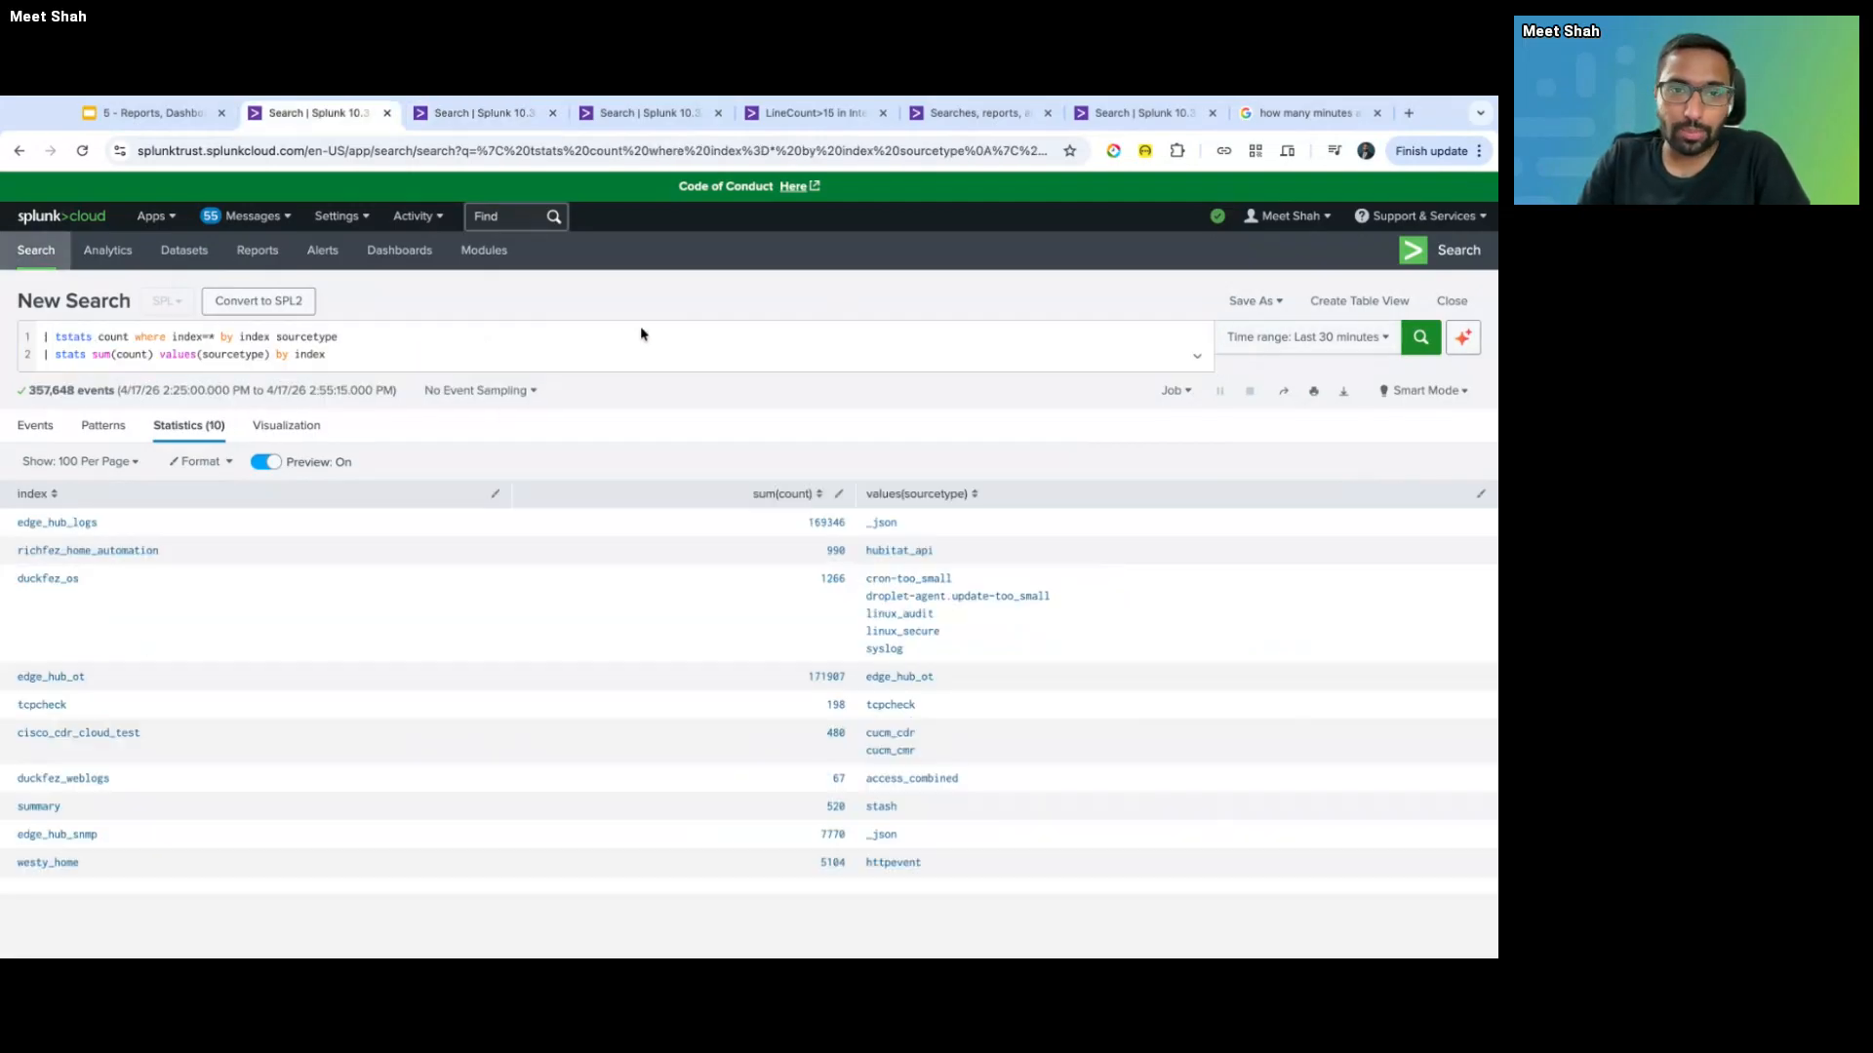
pyautogui.hotkey('ctrl', 'Tab')
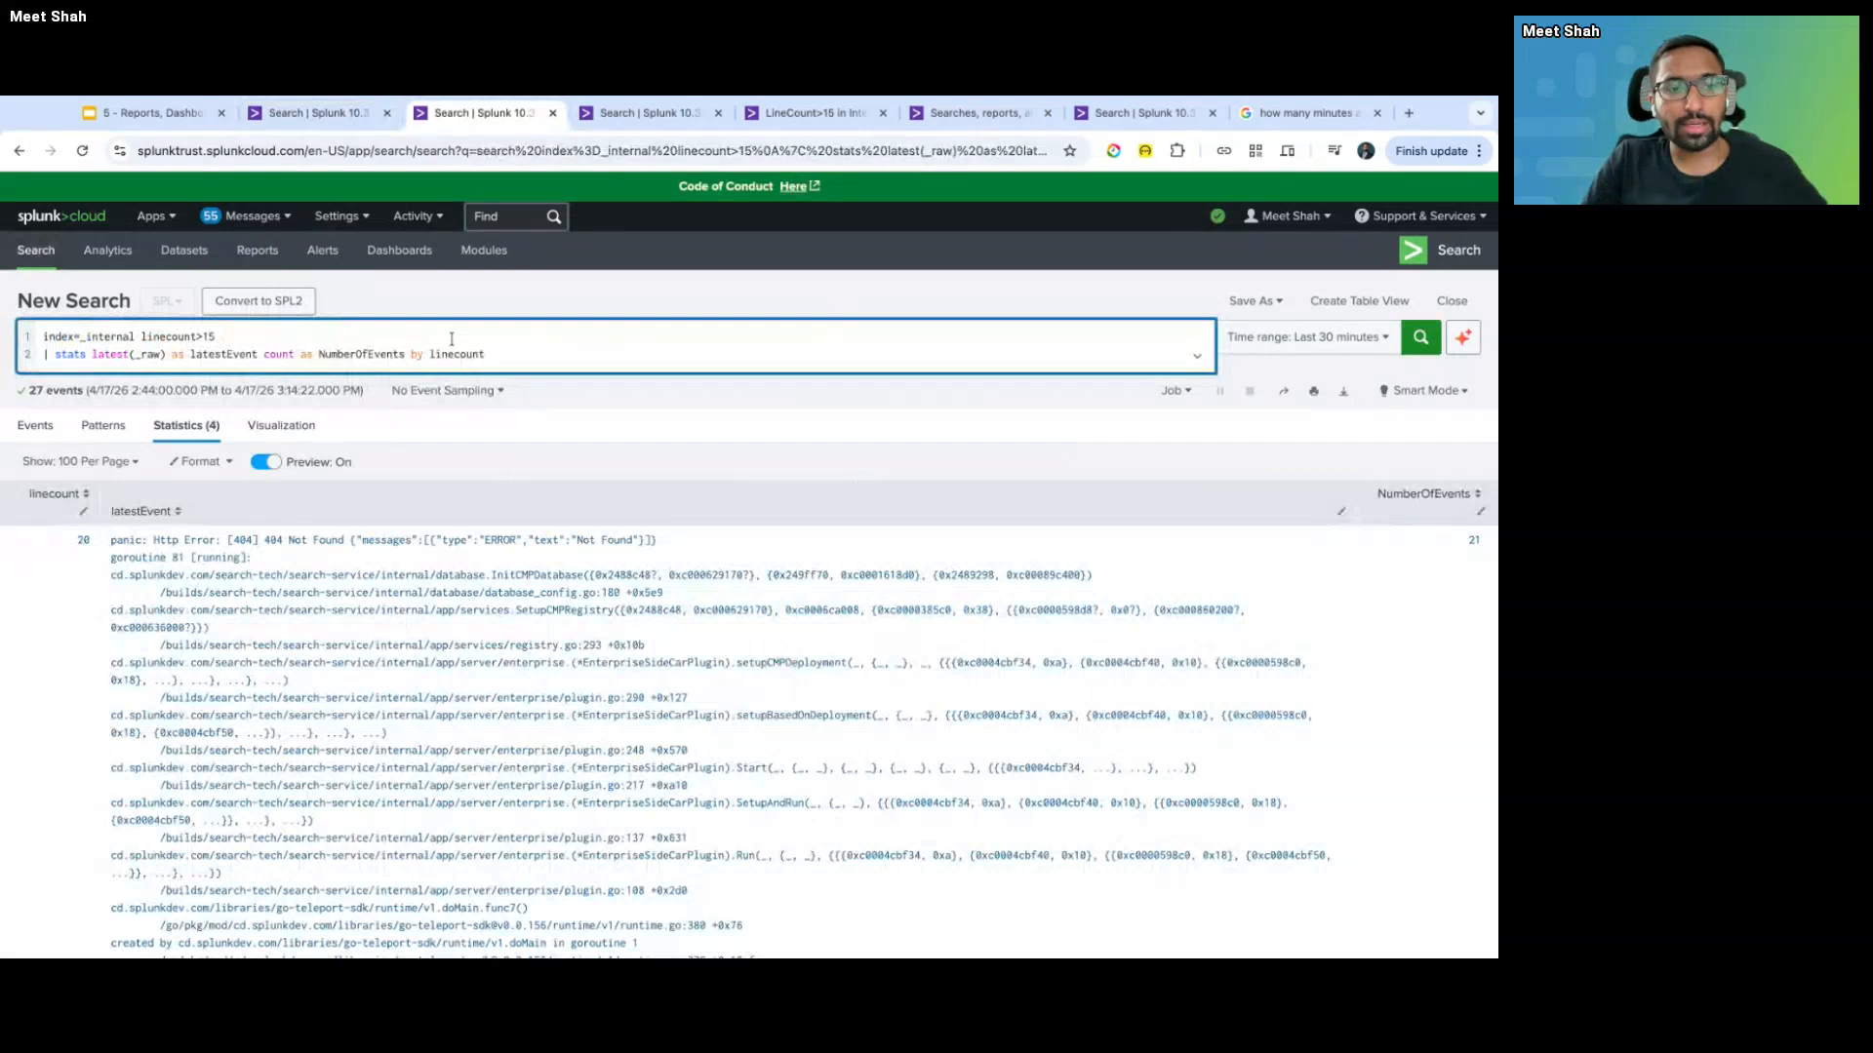
pyautogui.press('super+shift+Up')
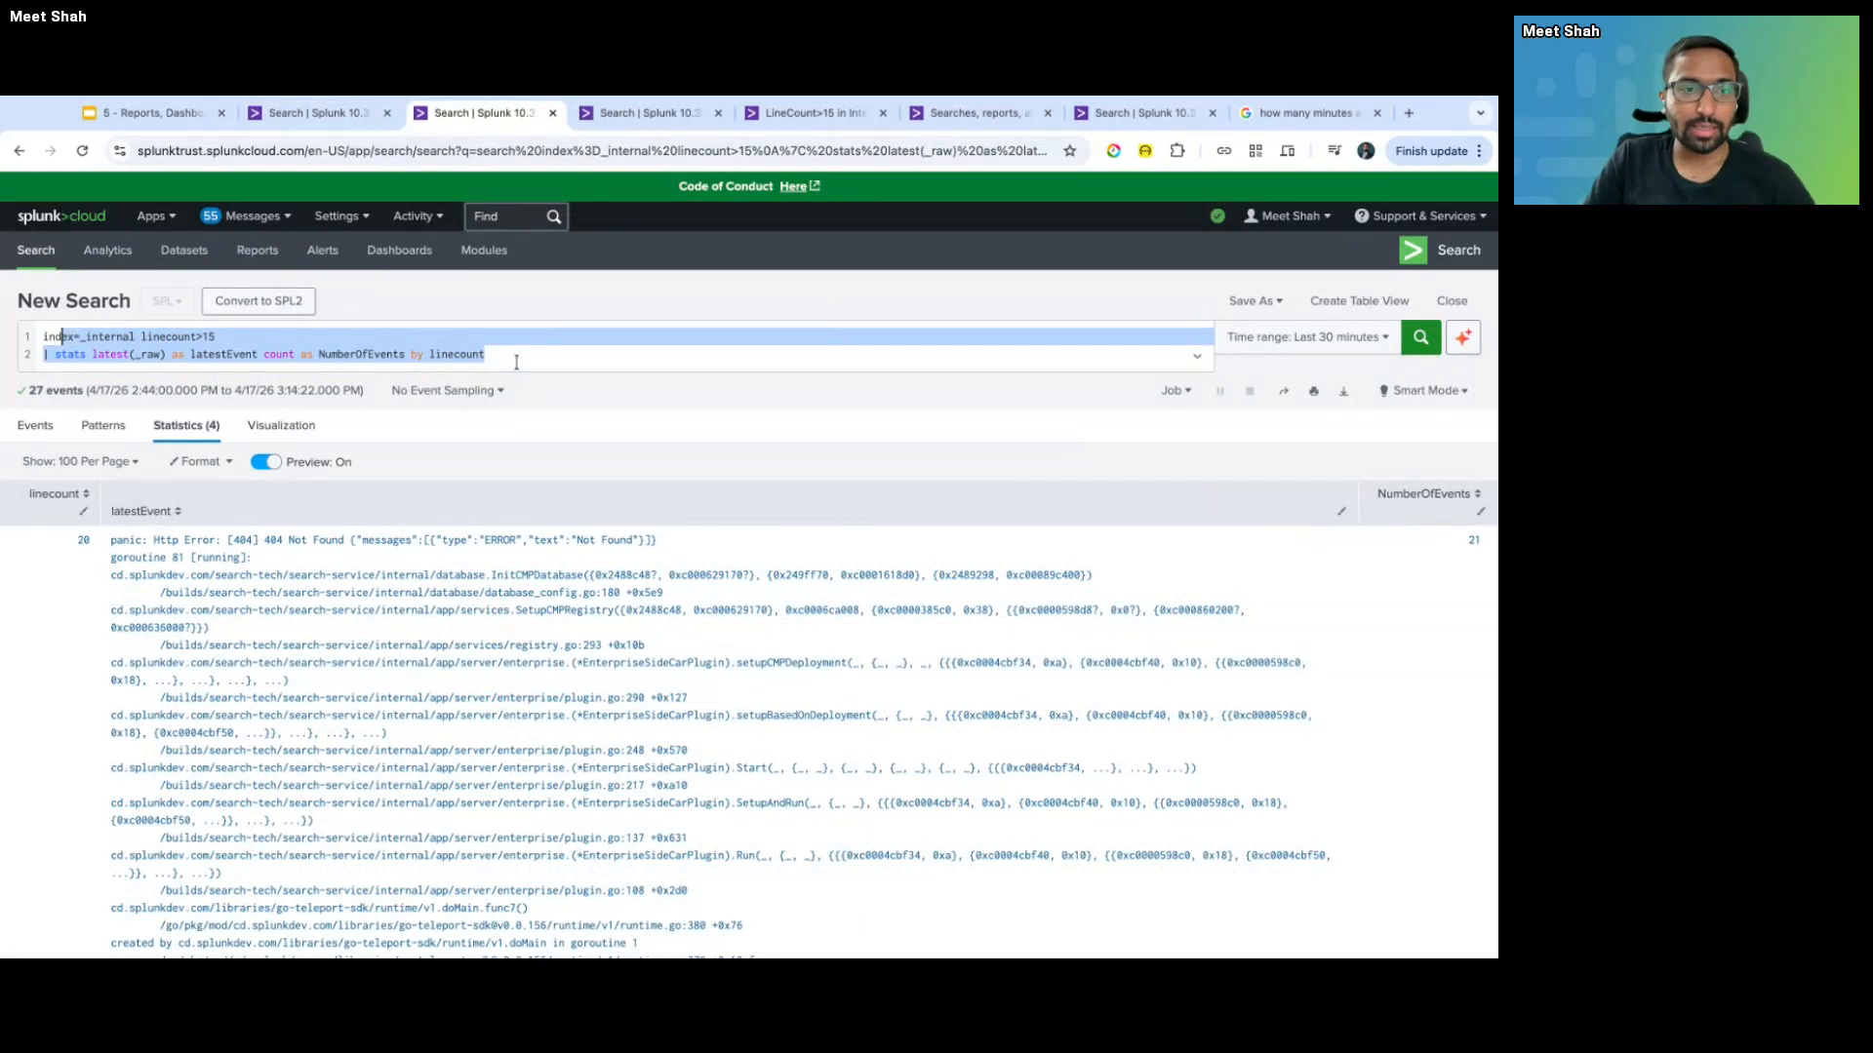
pyautogui.hotkey('shift', 'Down')
pyautogui.press('BackSpace')
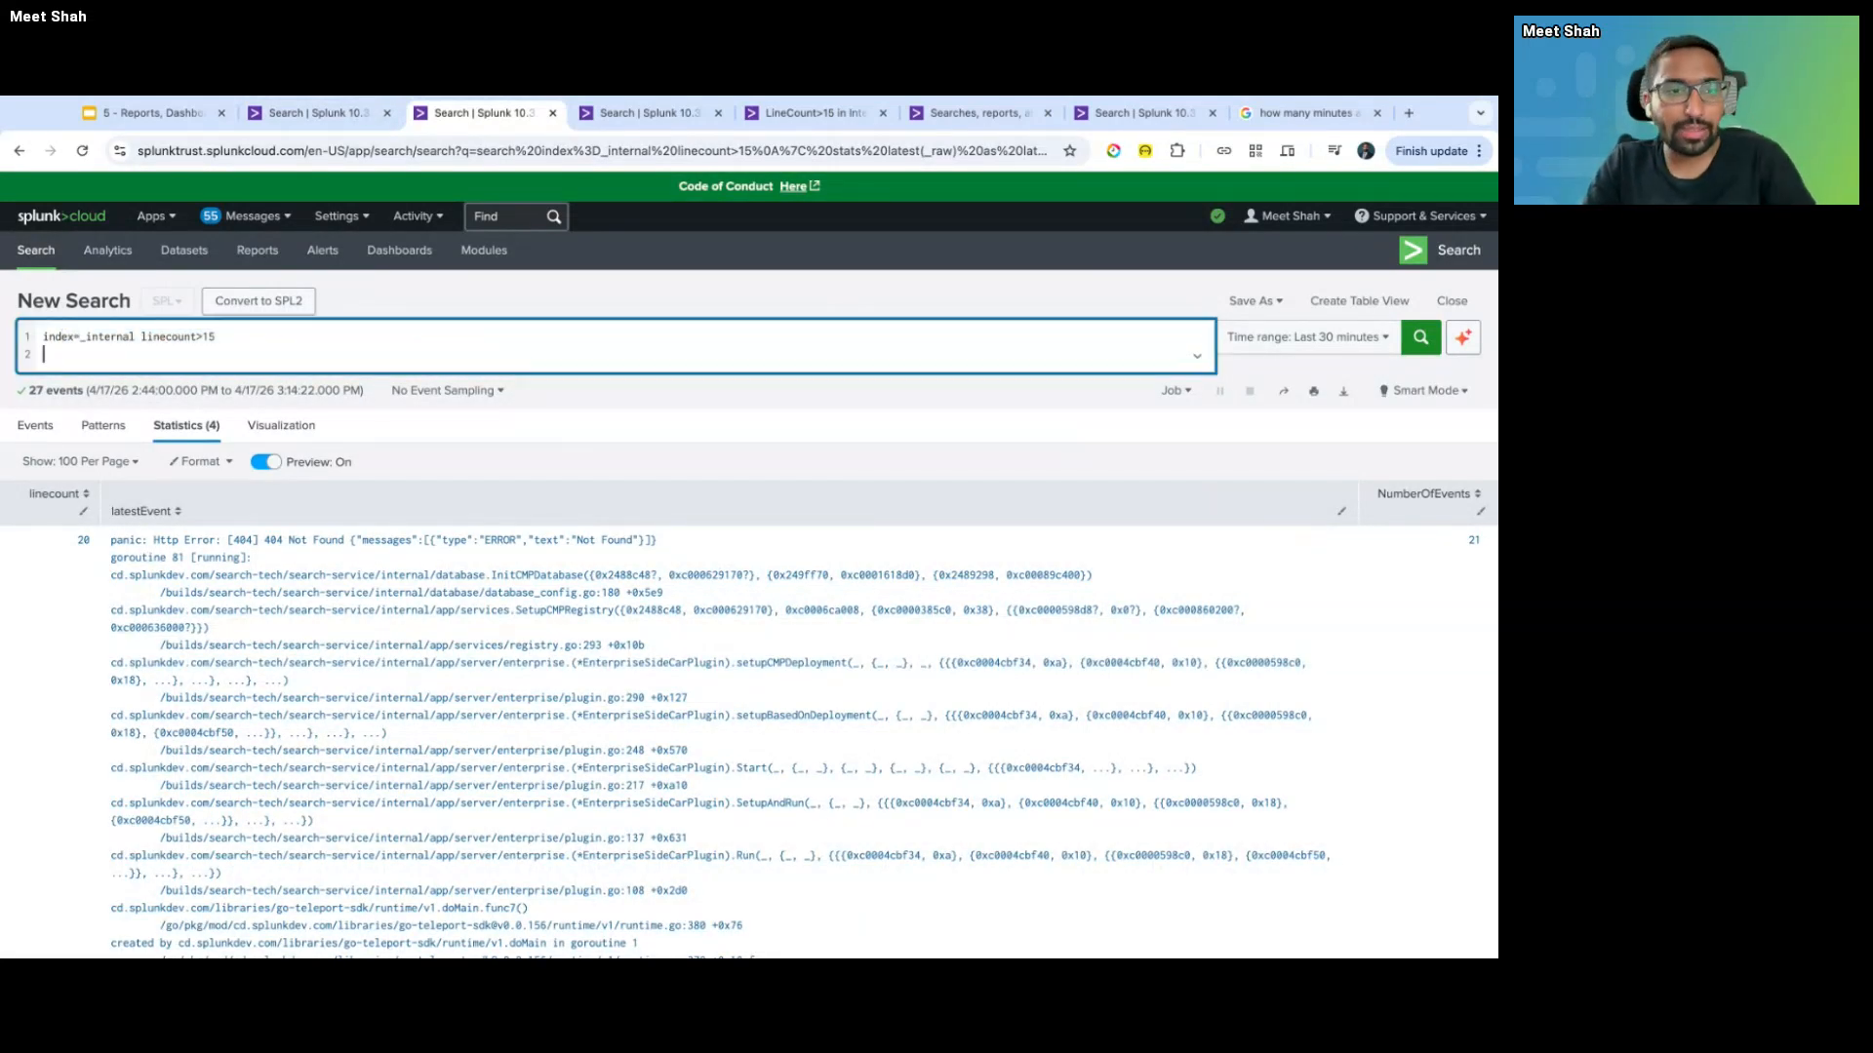
pyautogui.press('BackSpace')
pyautogui.press('Return')
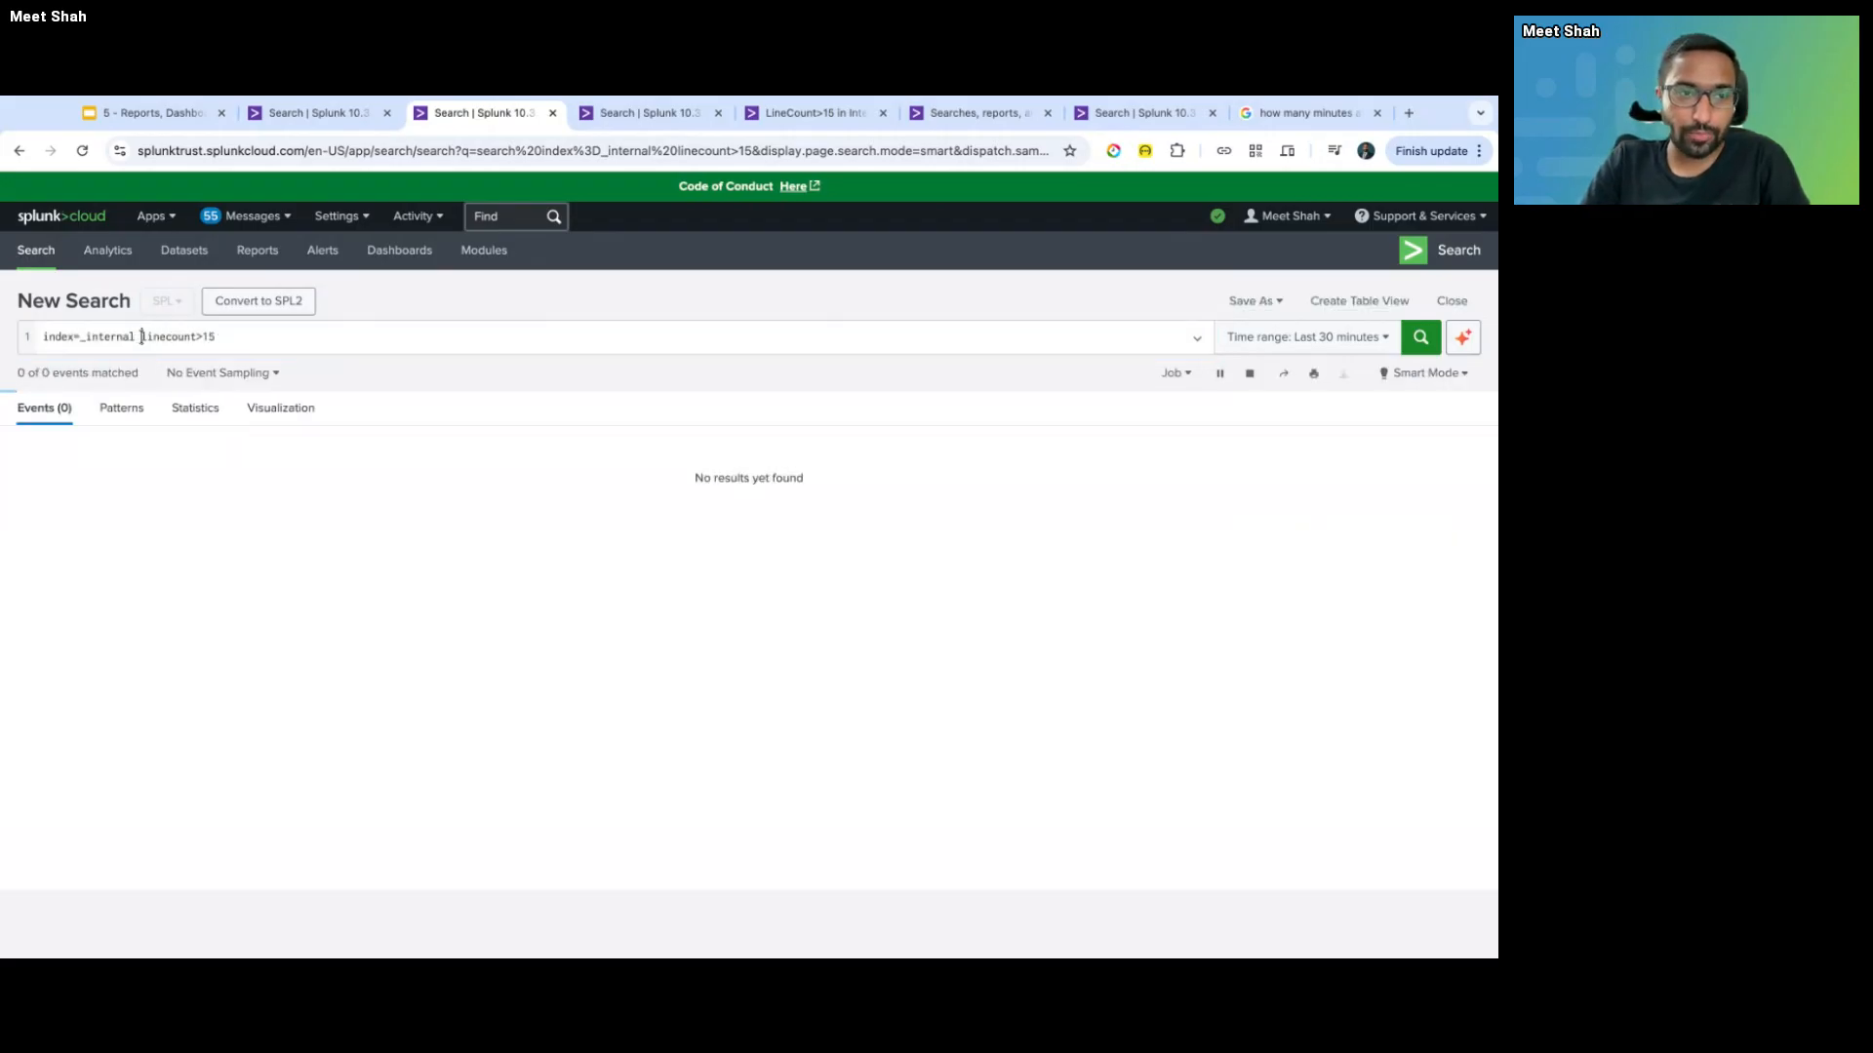
pyautogui.moveTo(141, 337); pyautogui.dragTo(376, 332)
pyautogui.press('BackSpace')
pyautogui.press('Return')
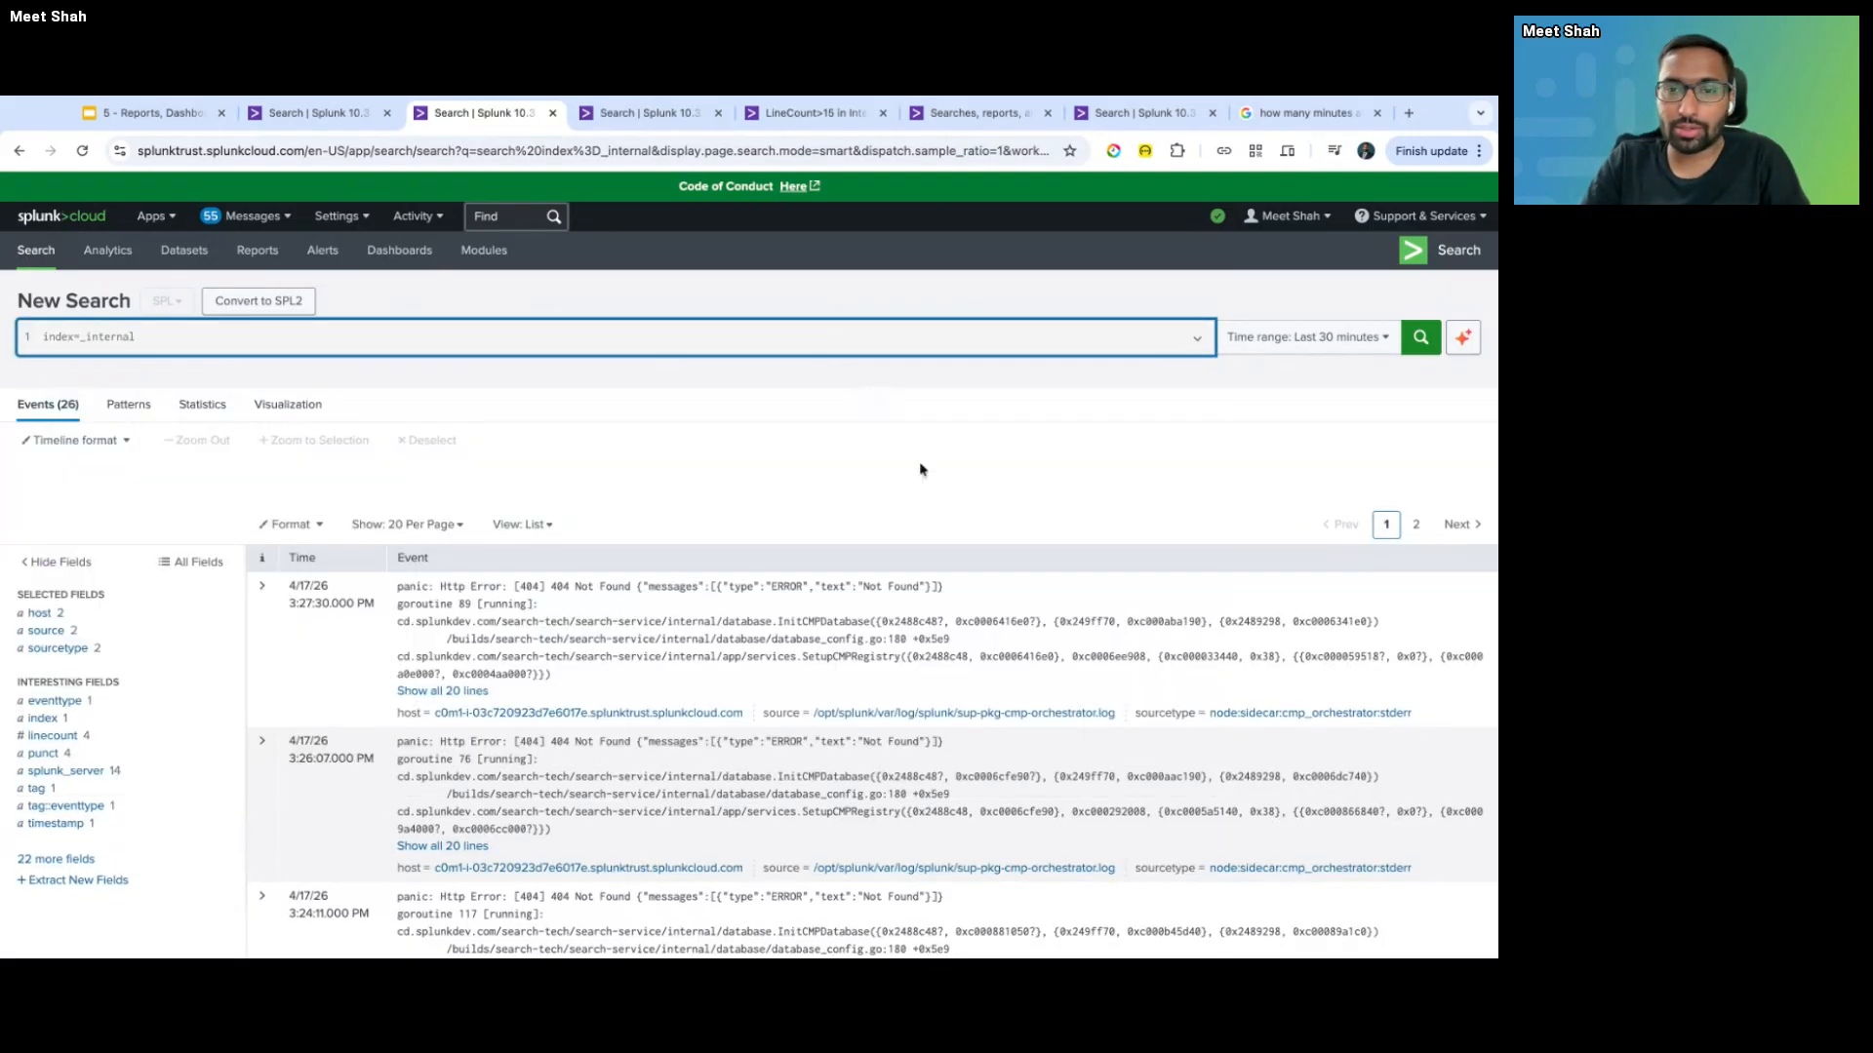
# - Close the five leftover browser tabs and show the sourcetype field's top values
pyautogui.click(719, 114)
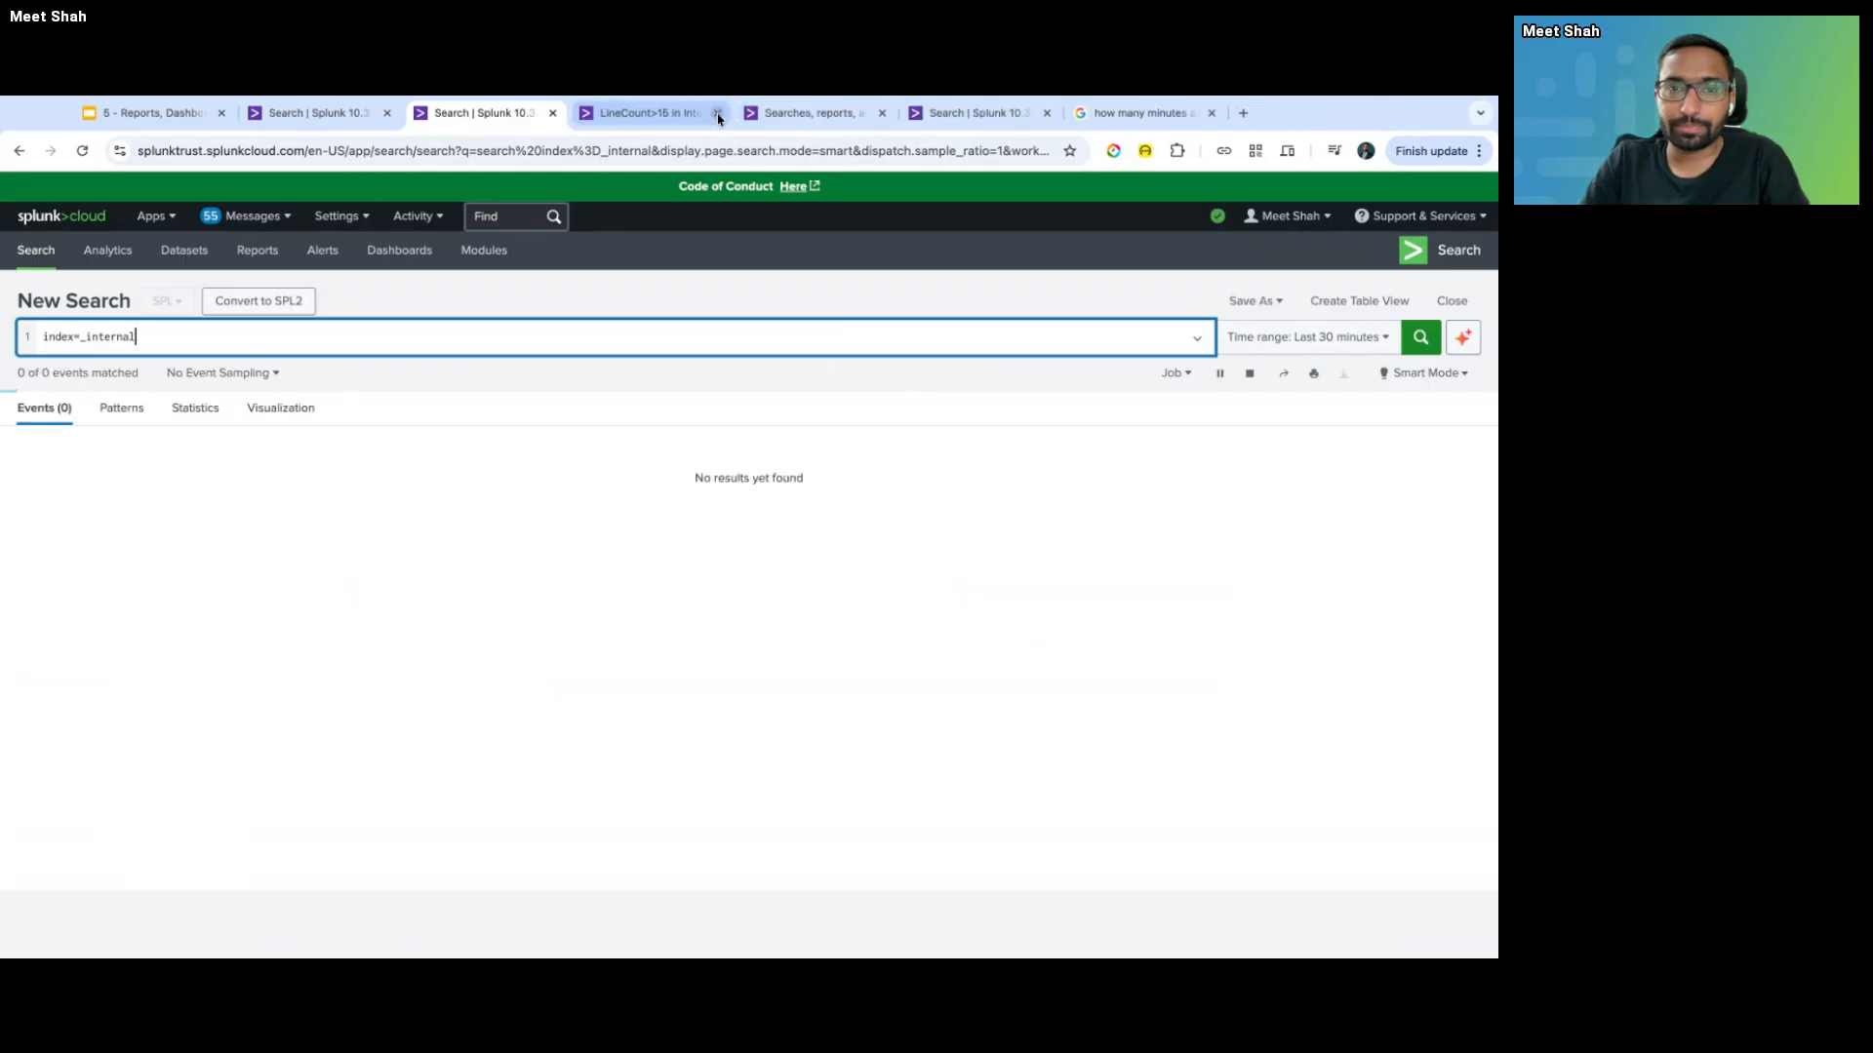
pyautogui.click(719, 113)
pyautogui.click(719, 113)
pyautogui.click(719, 113)
pyautogui.click(719, 113)
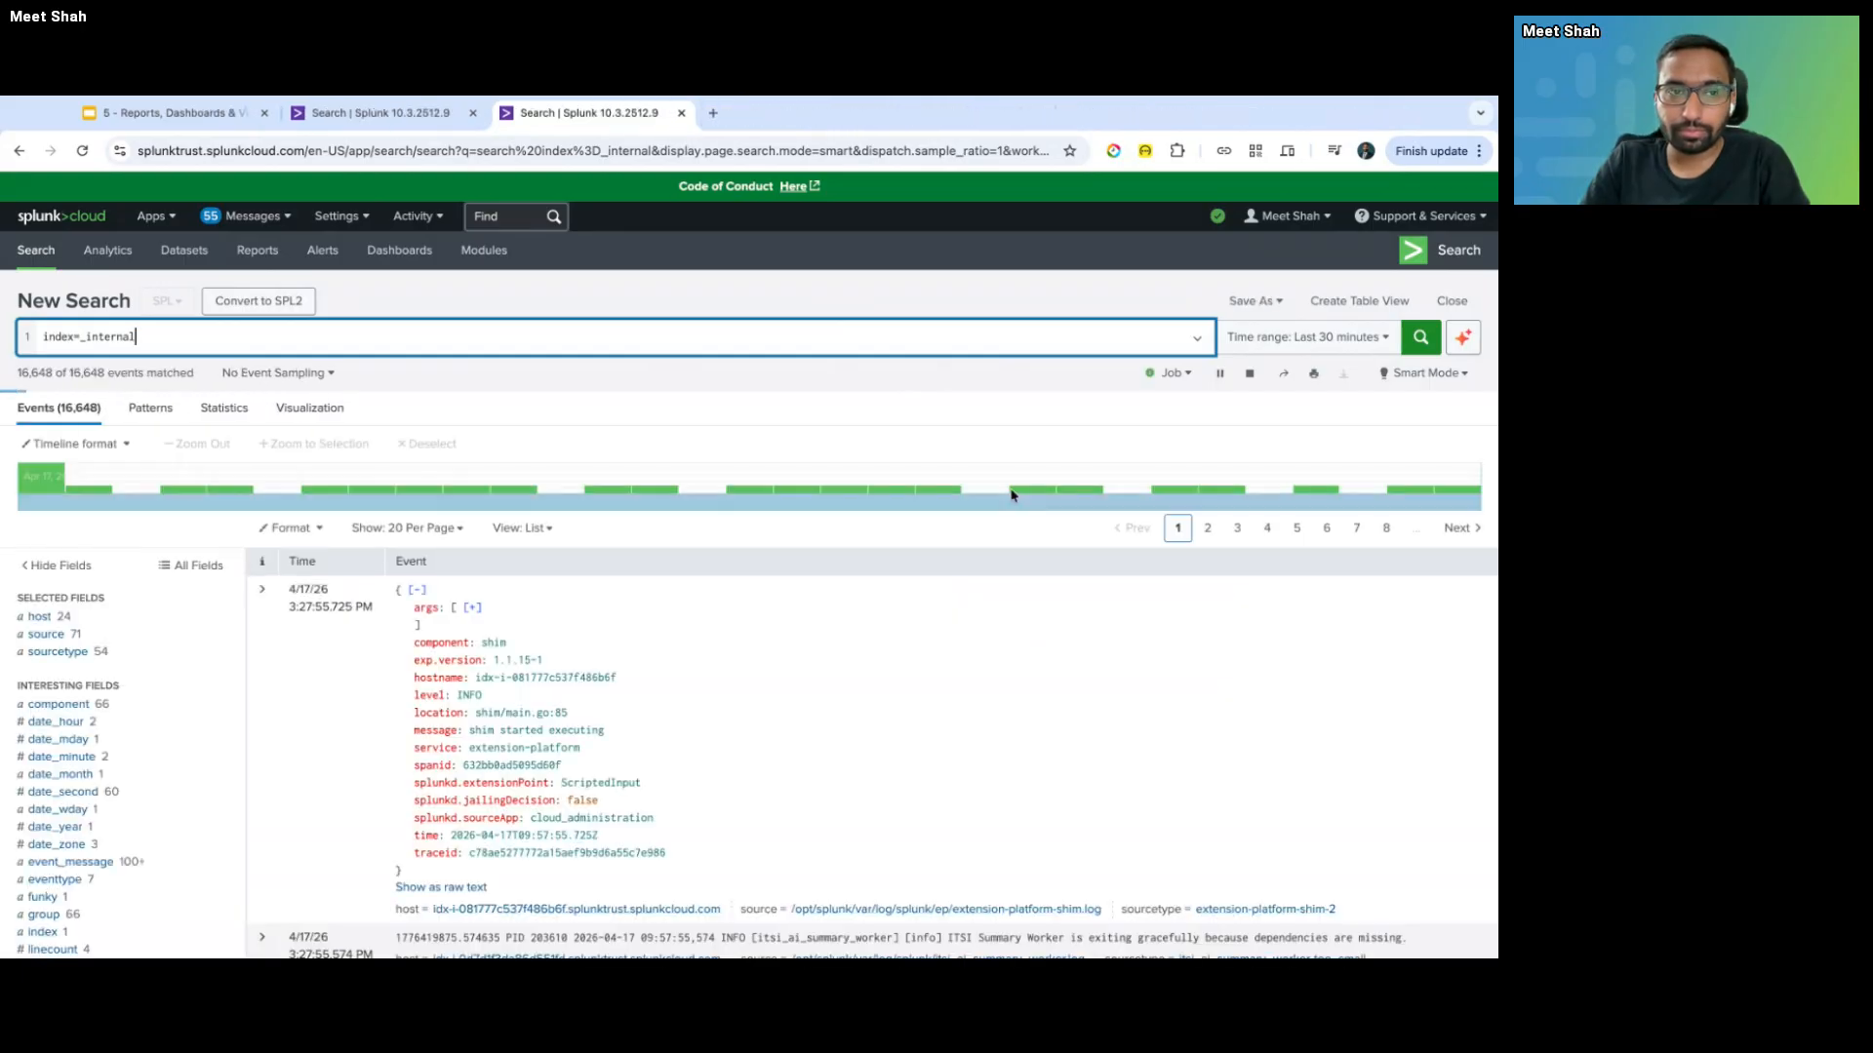
pyautogui.click(1248, 375)
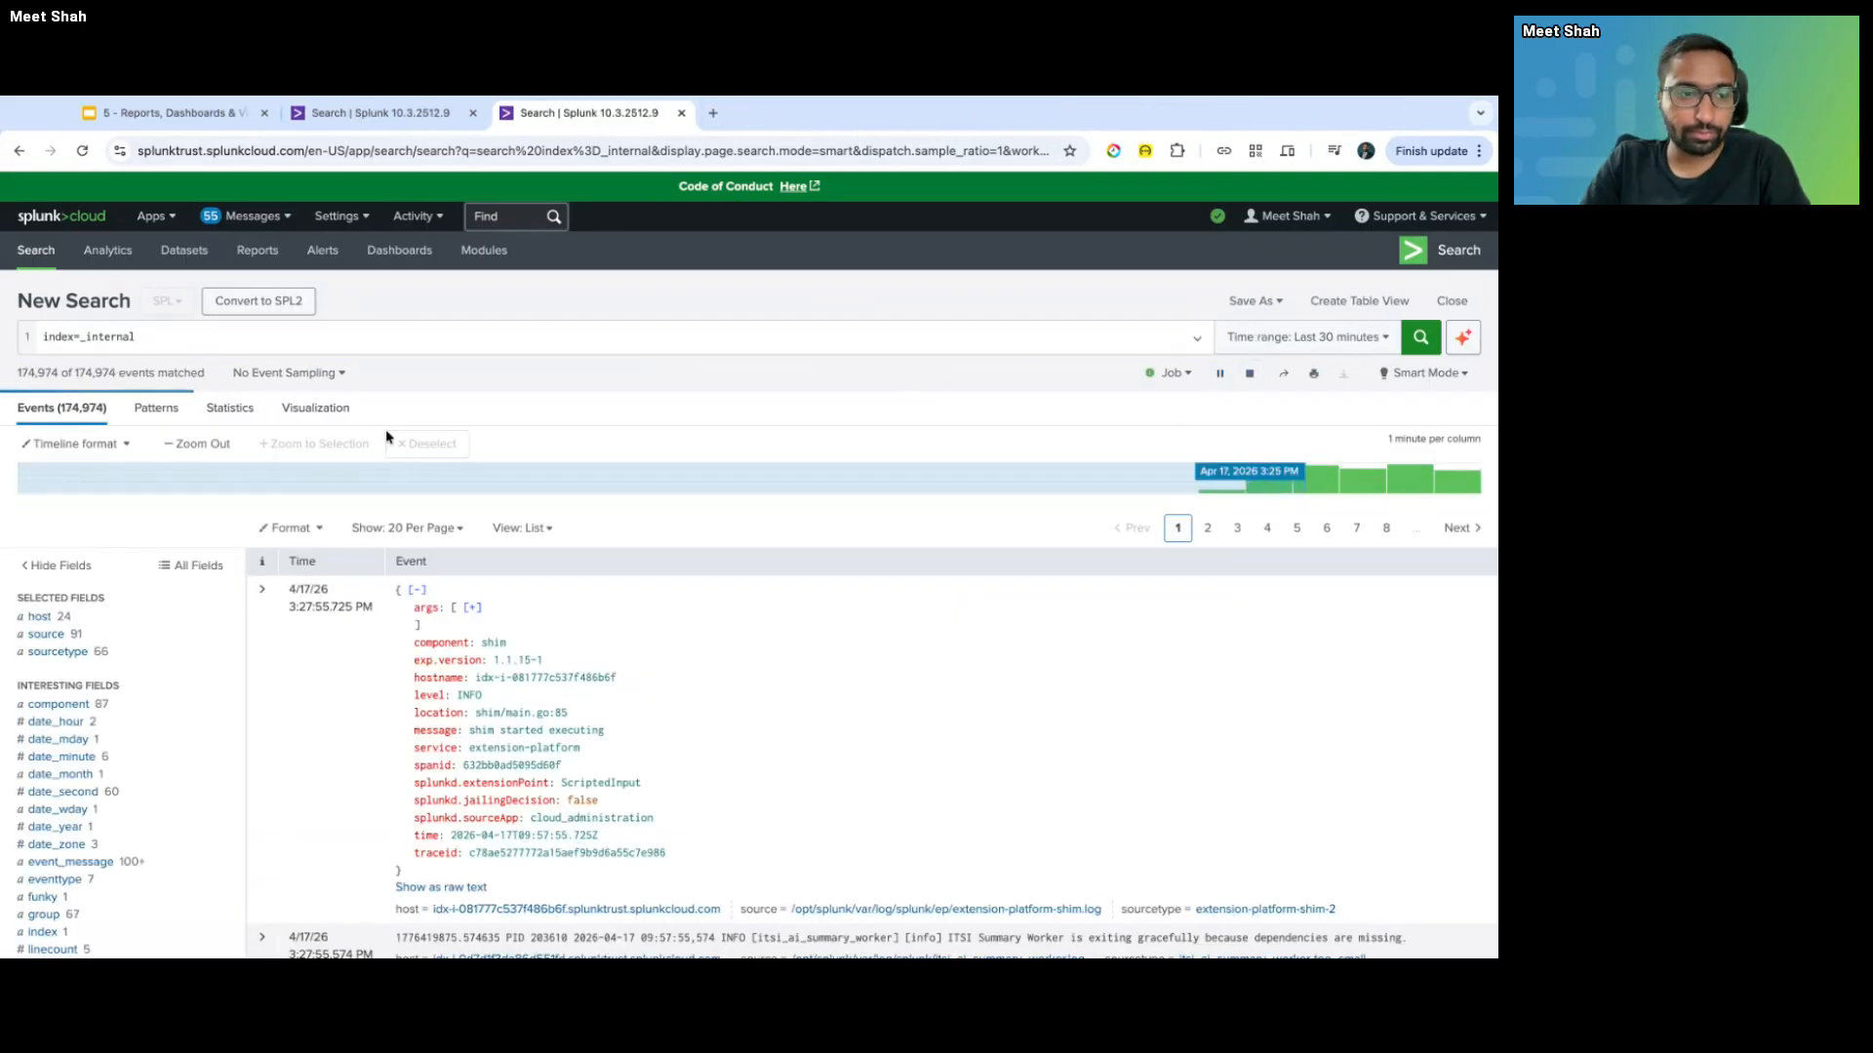
pyautogui.click(114, 656)
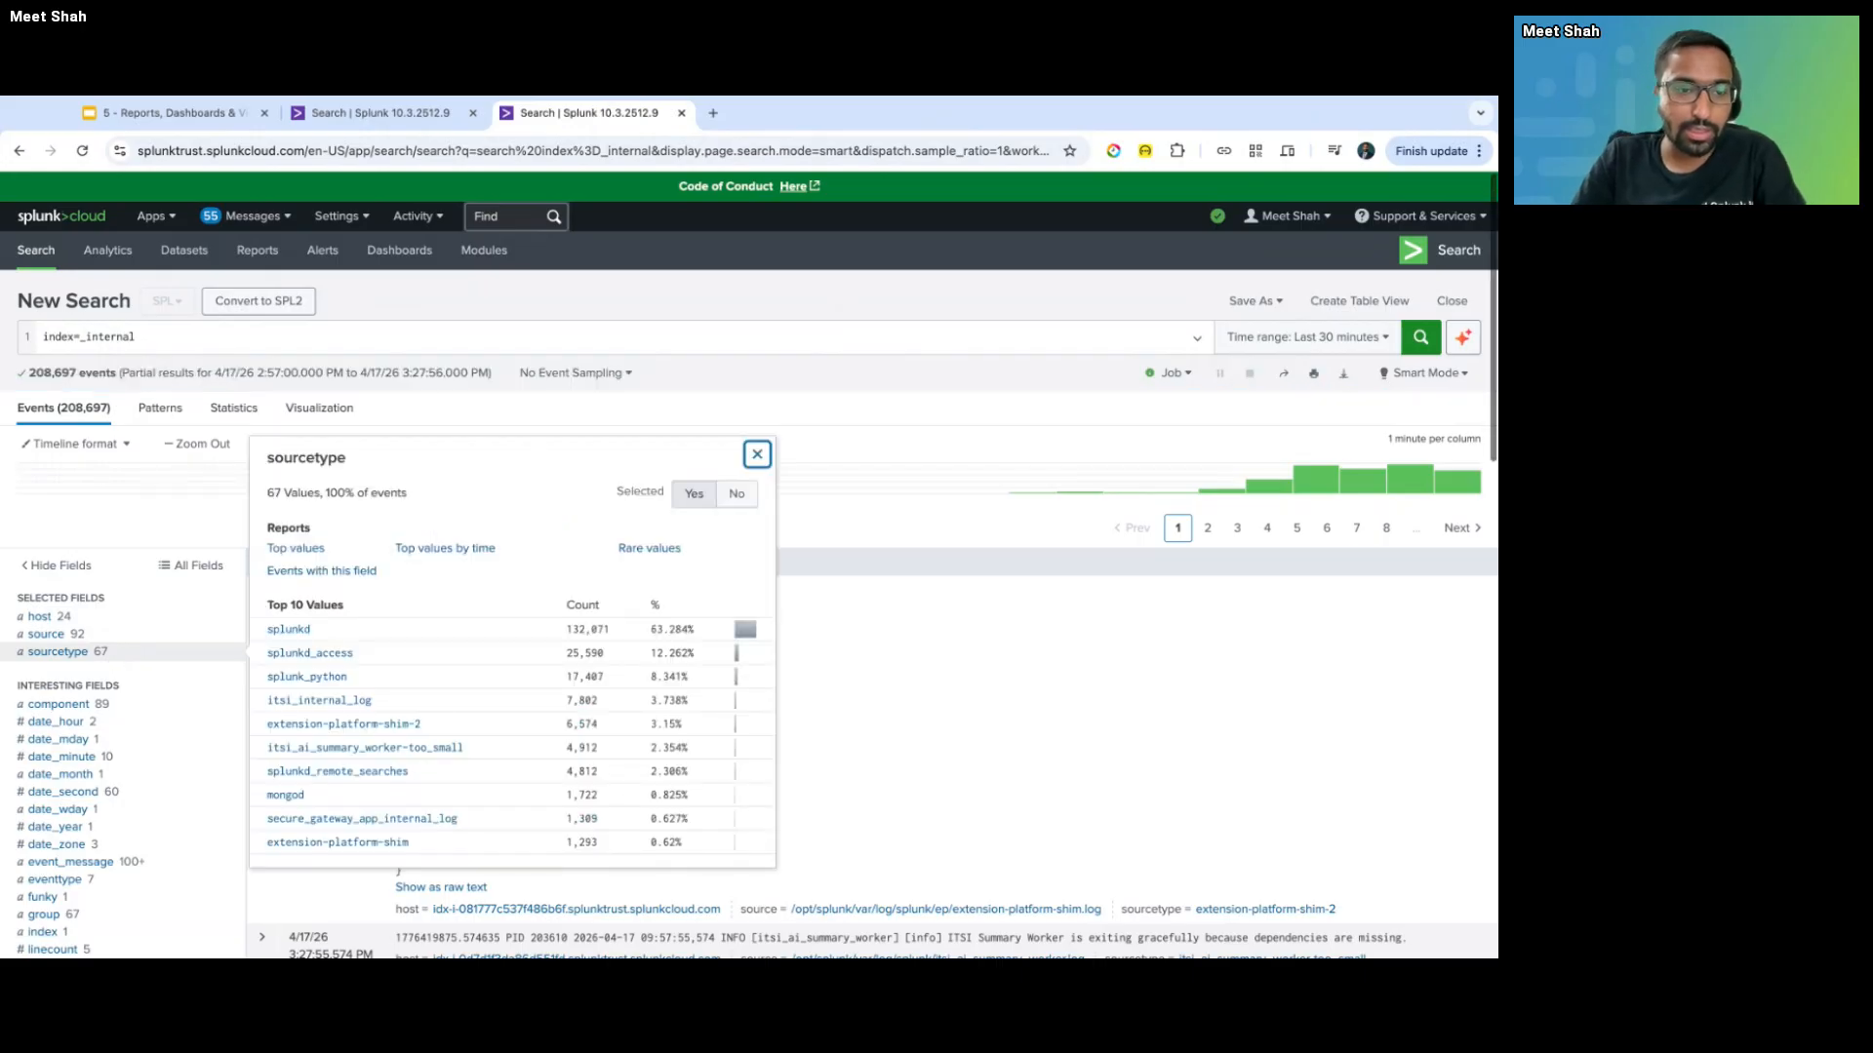
# - Add '| stats count by sourcetype', run it, and sort the table by count descending
pyautogui.click(254, 332)
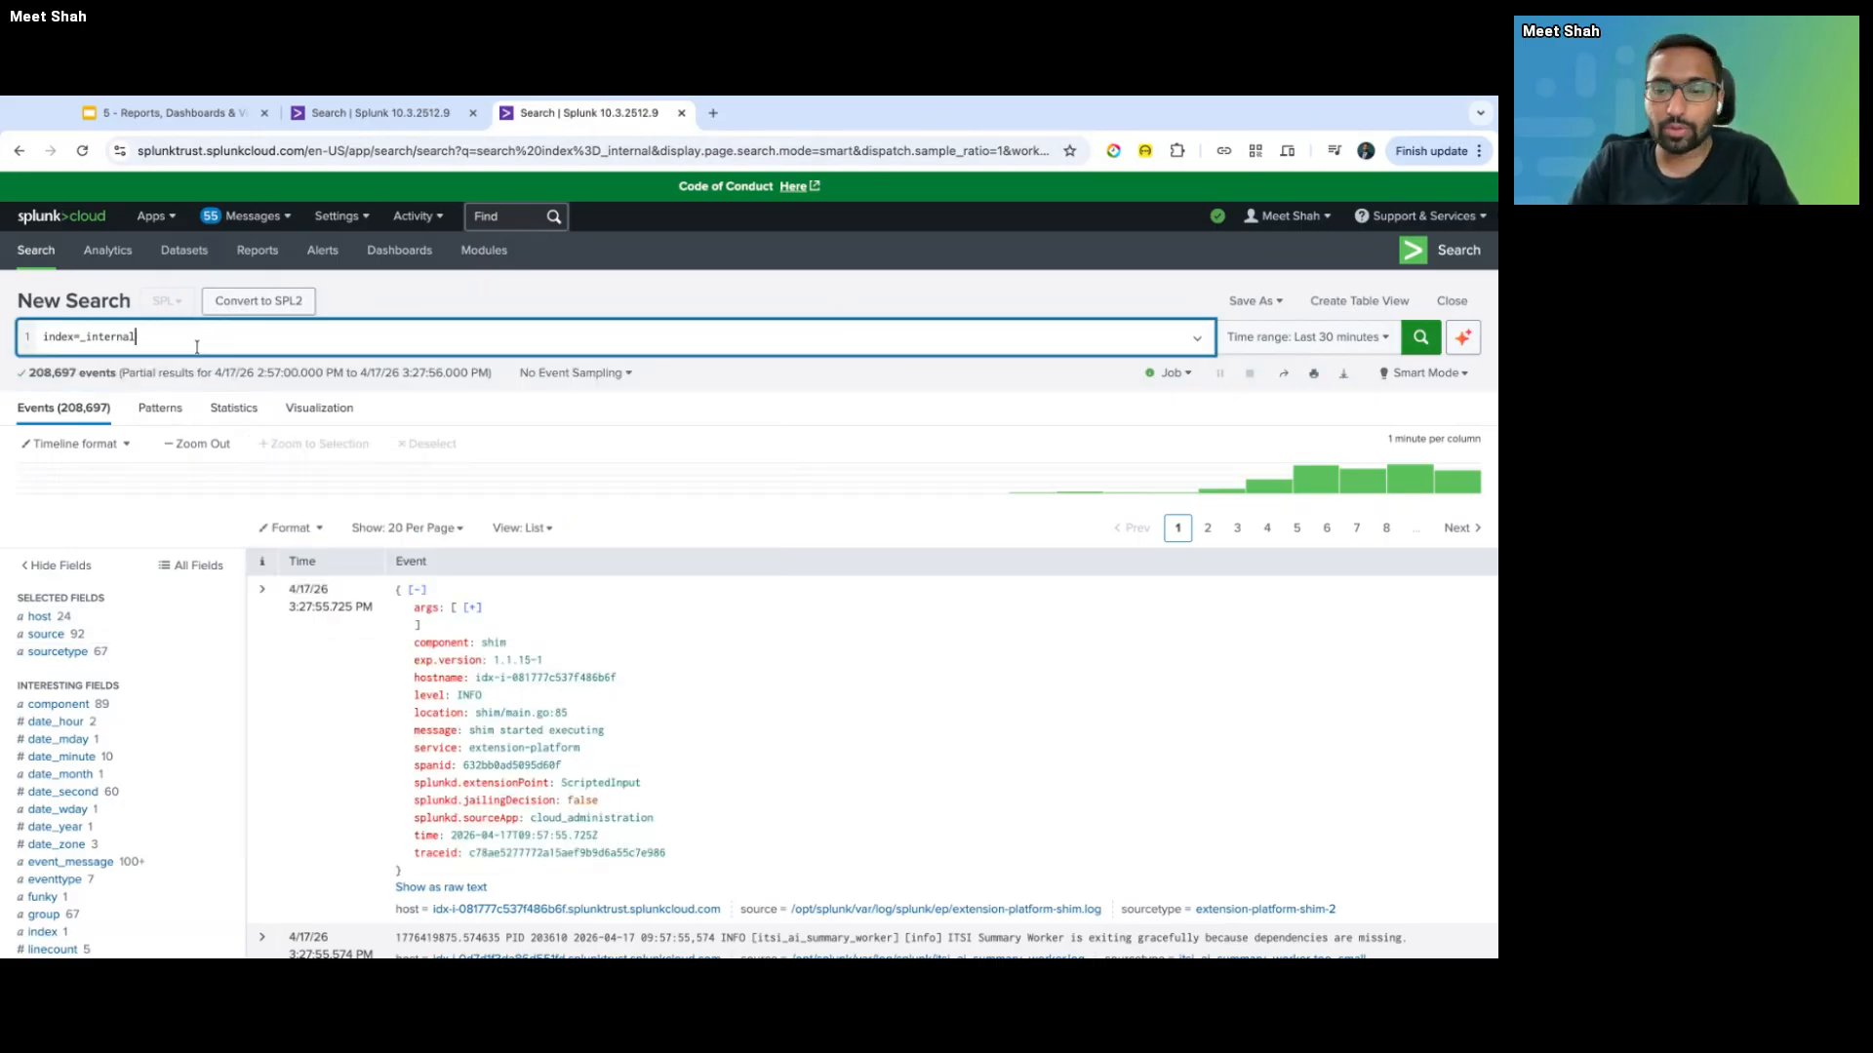
pyautogui.hotkey('shift', 'Return')
pyautogui.write('| stats coun')
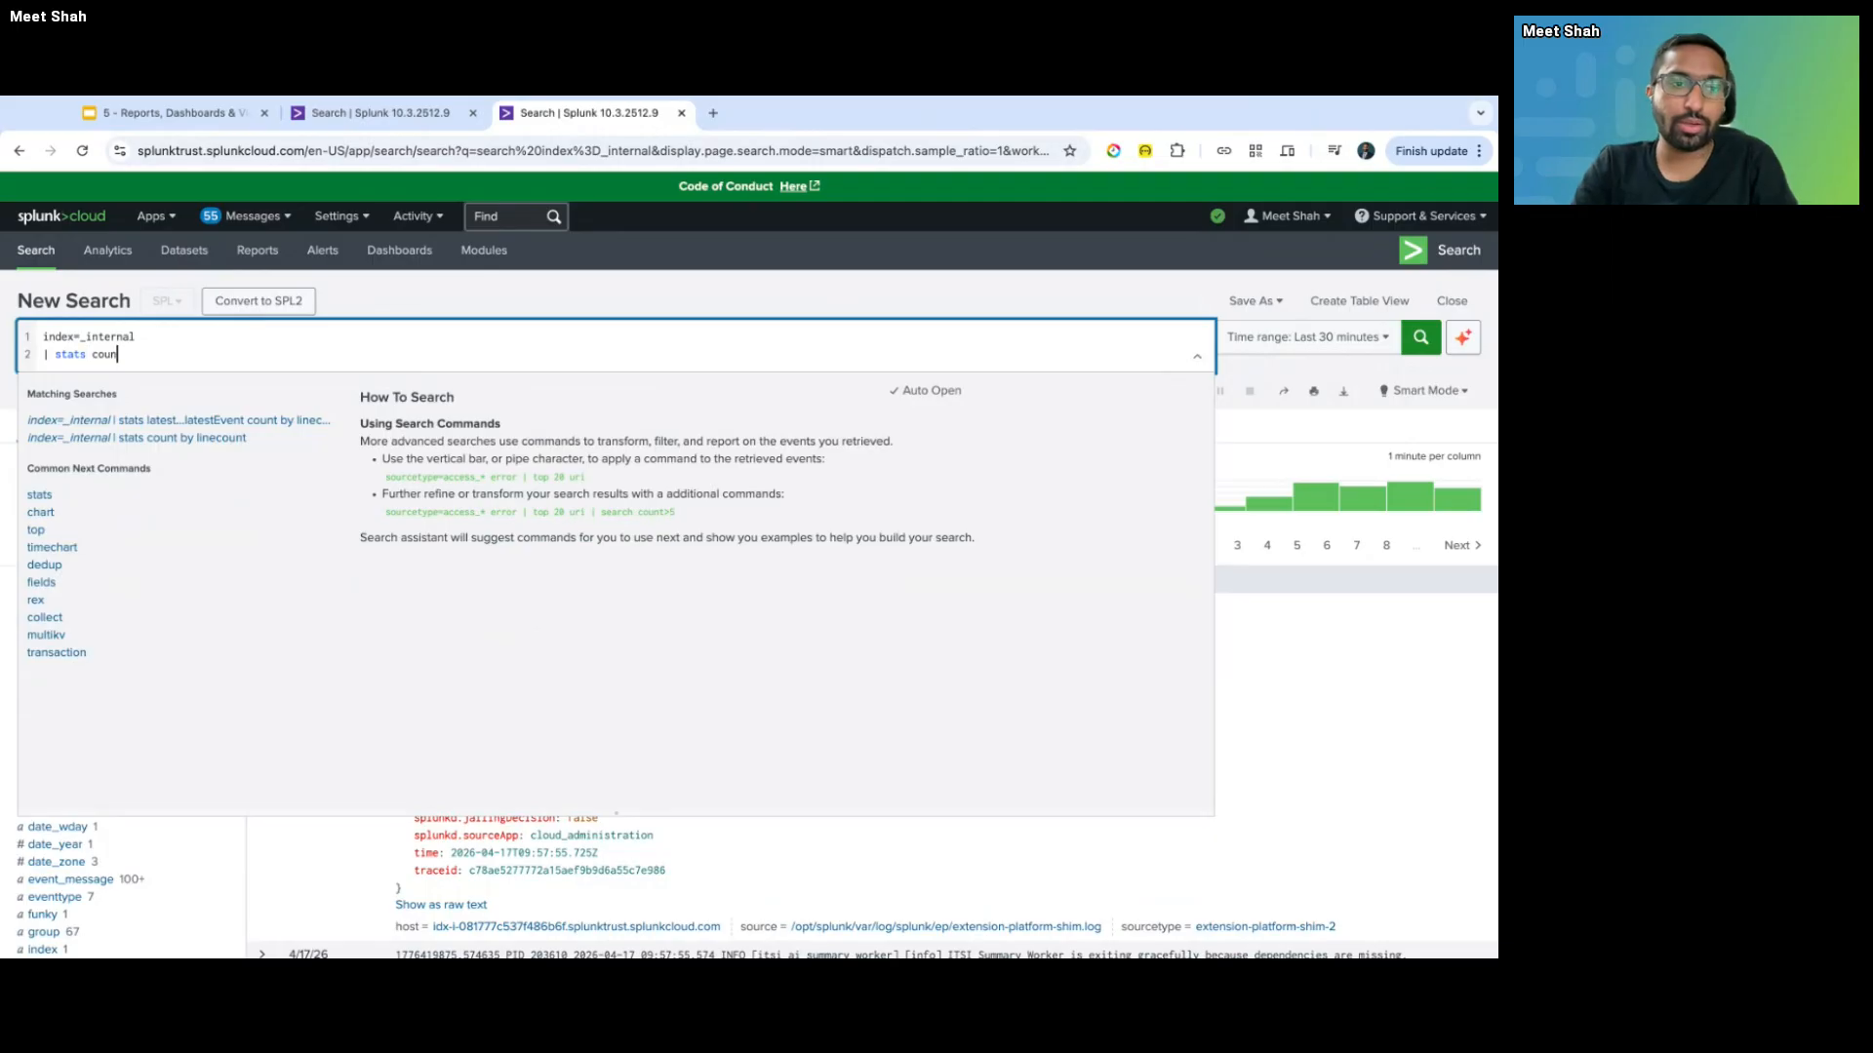
pyautogui.write('t by sourcetype')
pyautogui.press('Return')
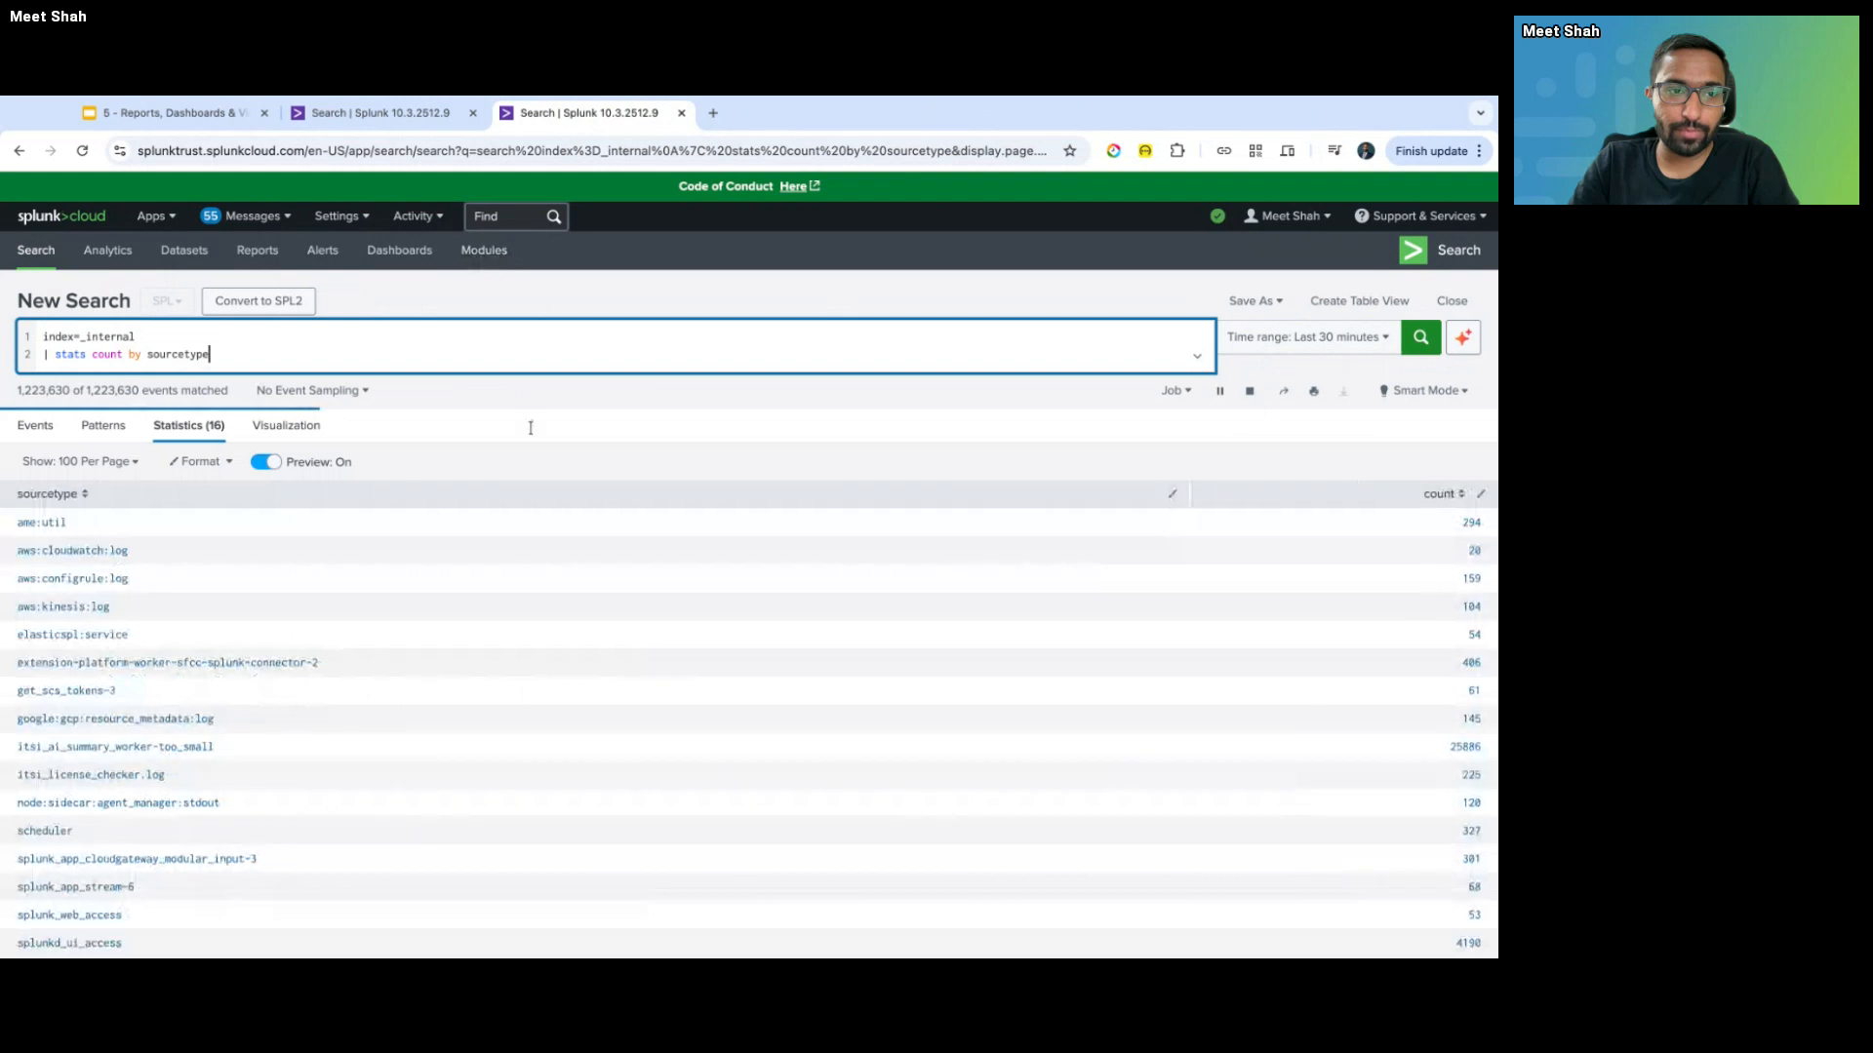
pyautogui.click(1438, 494)
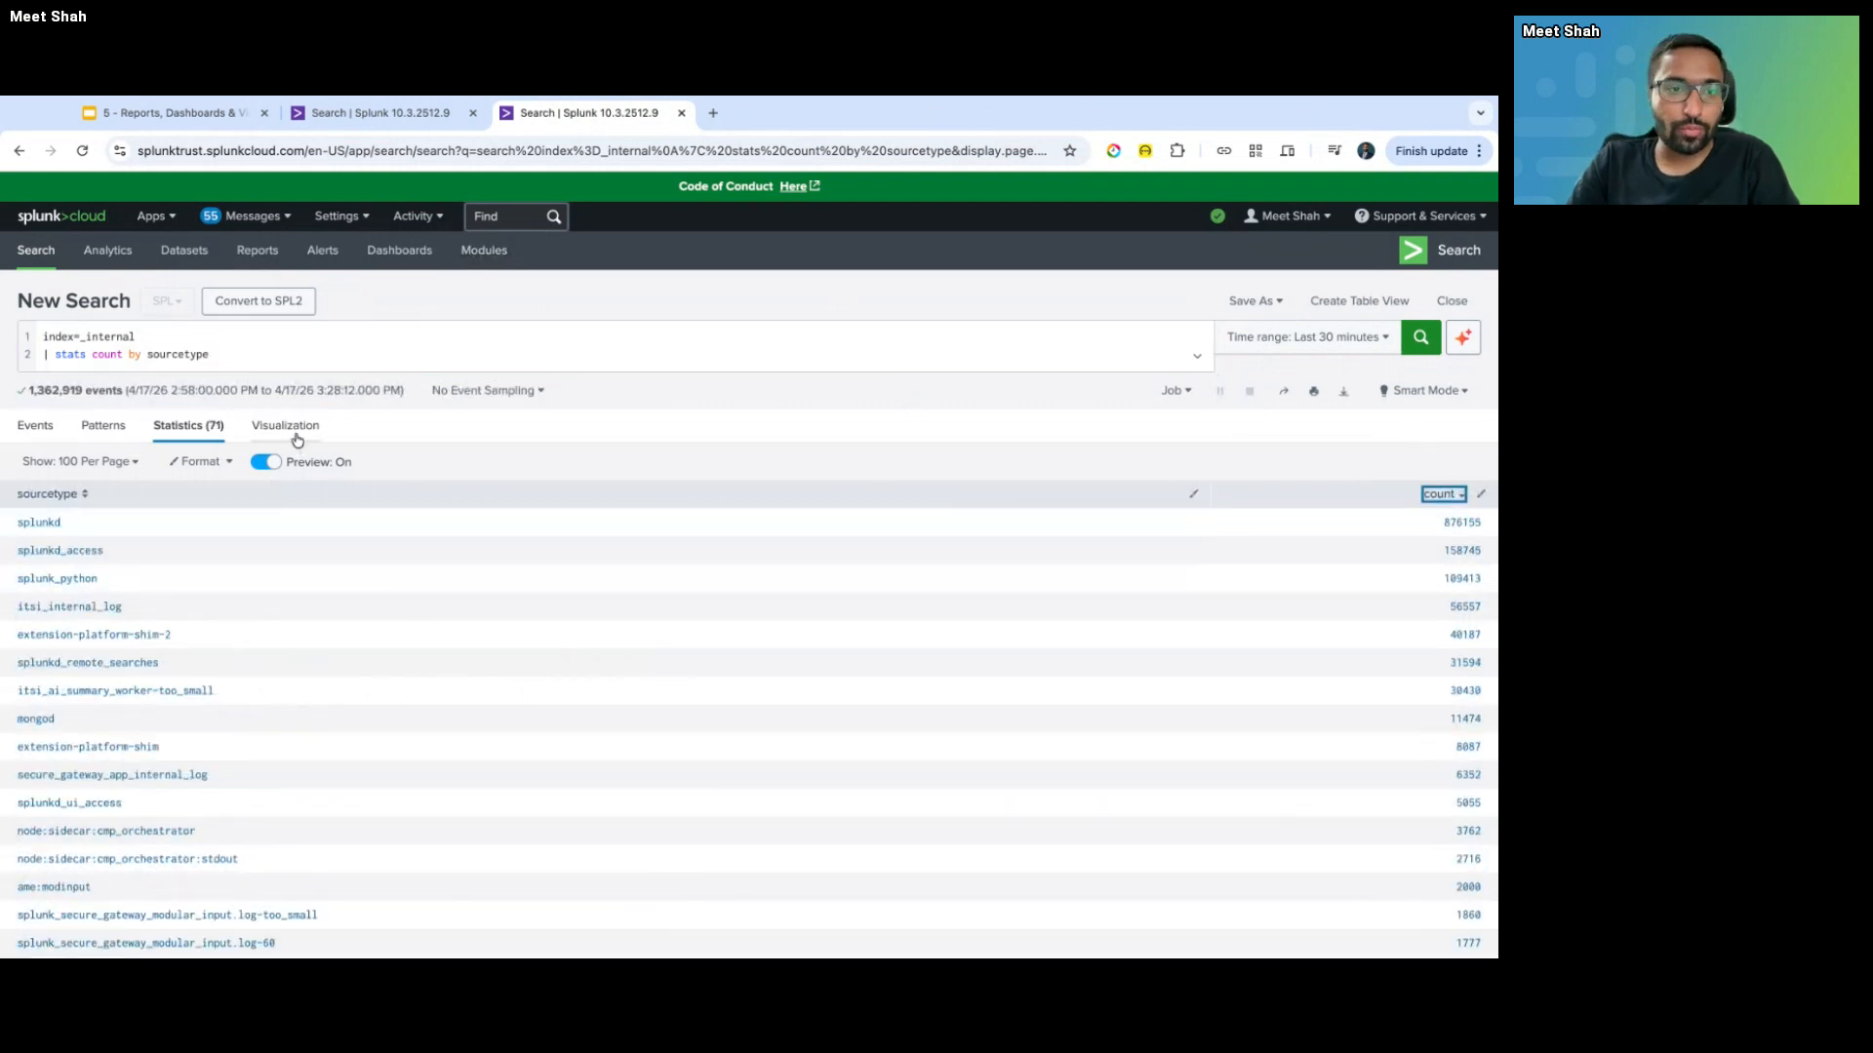
# - Glance at the Scheduling Reports slide, then return to the Splunk search
pyautogui.click(244, 115)
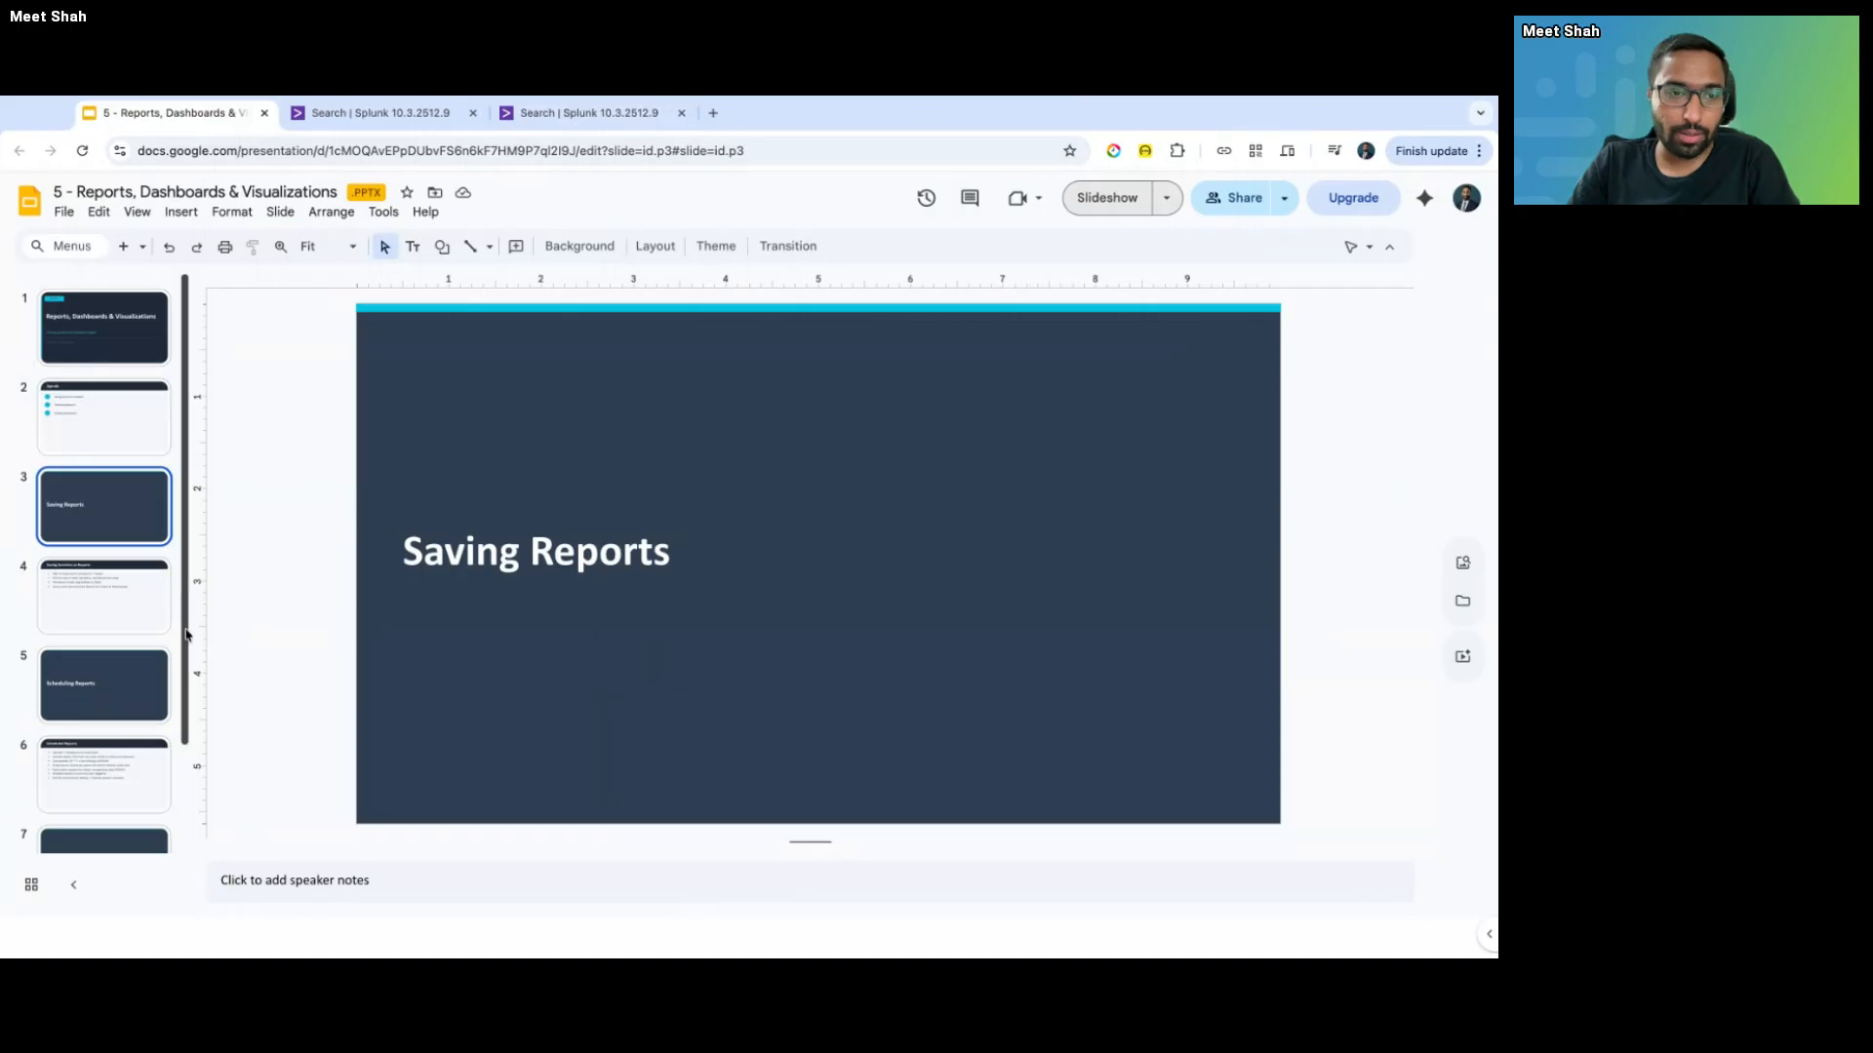
pyautogui.click(117, 715)
pyautogui.scroll(-3, 117, 715)
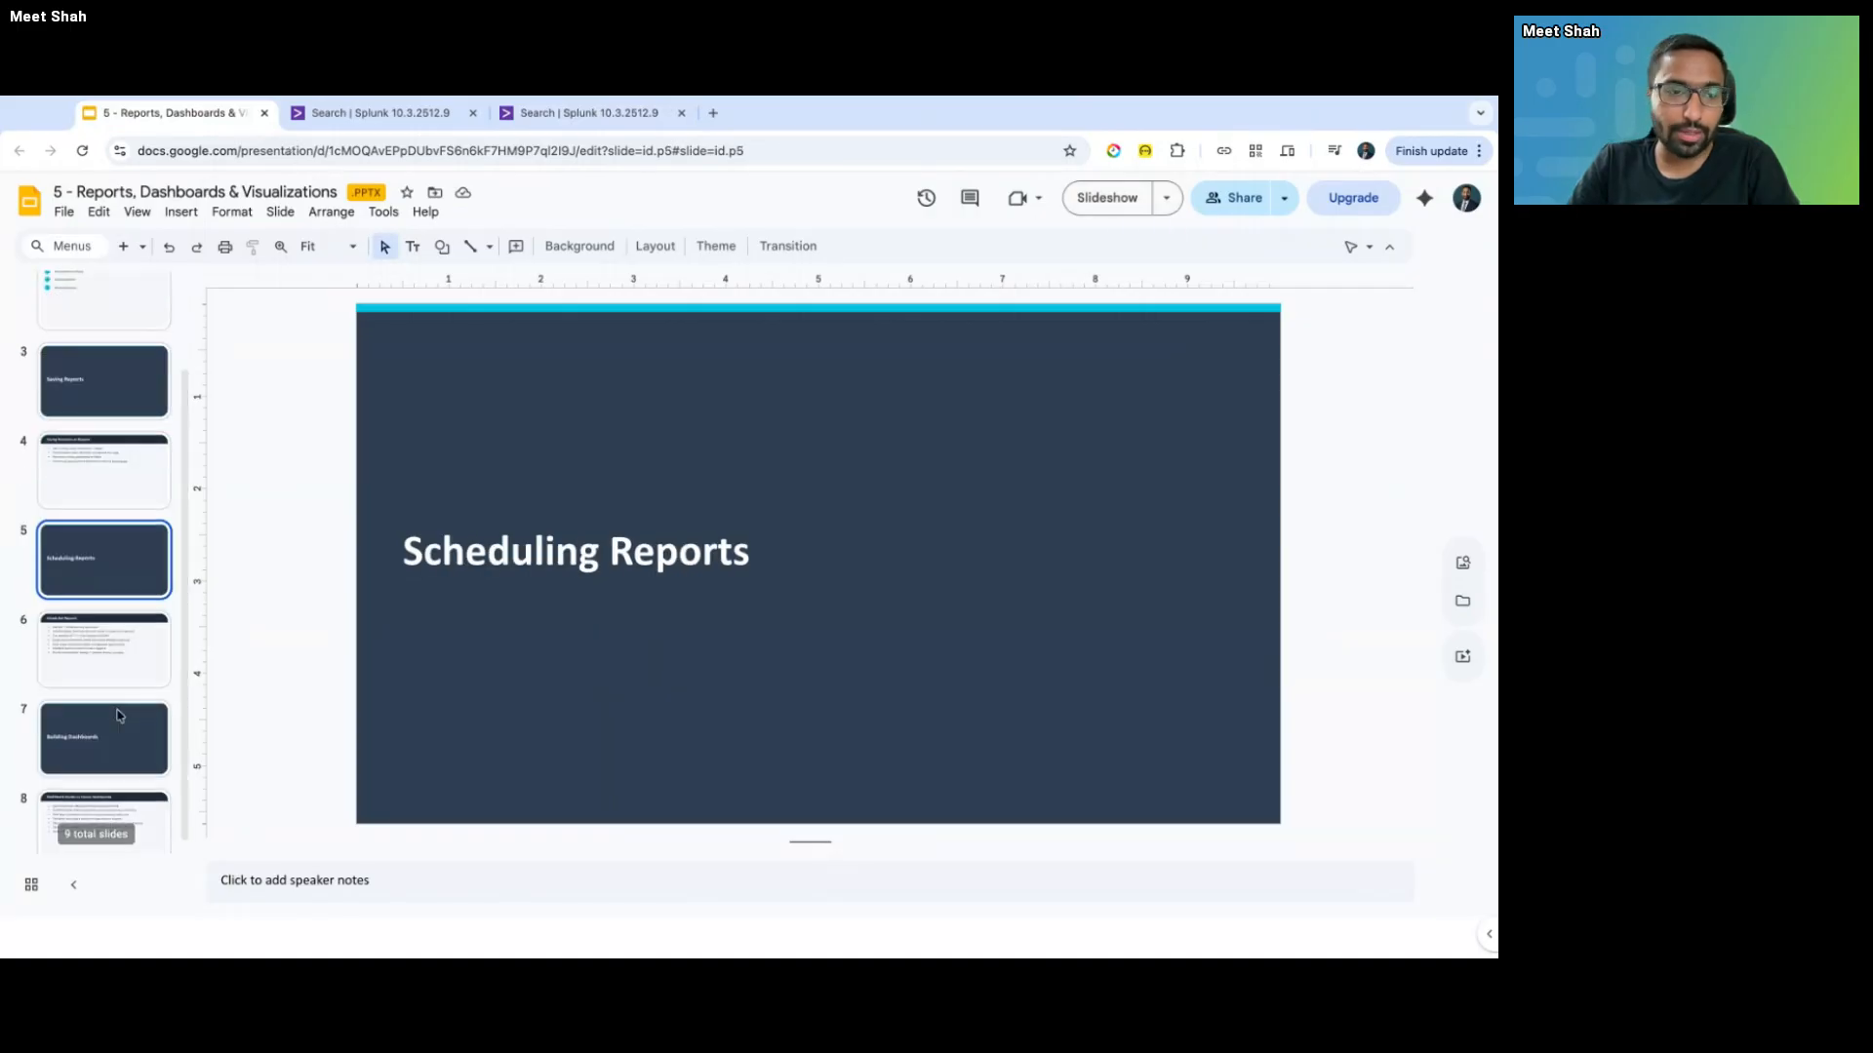
pyautogui.scroll(1, 117, 715)
pyautogui.hotkey('ctrl', 'shift', 'Tab')
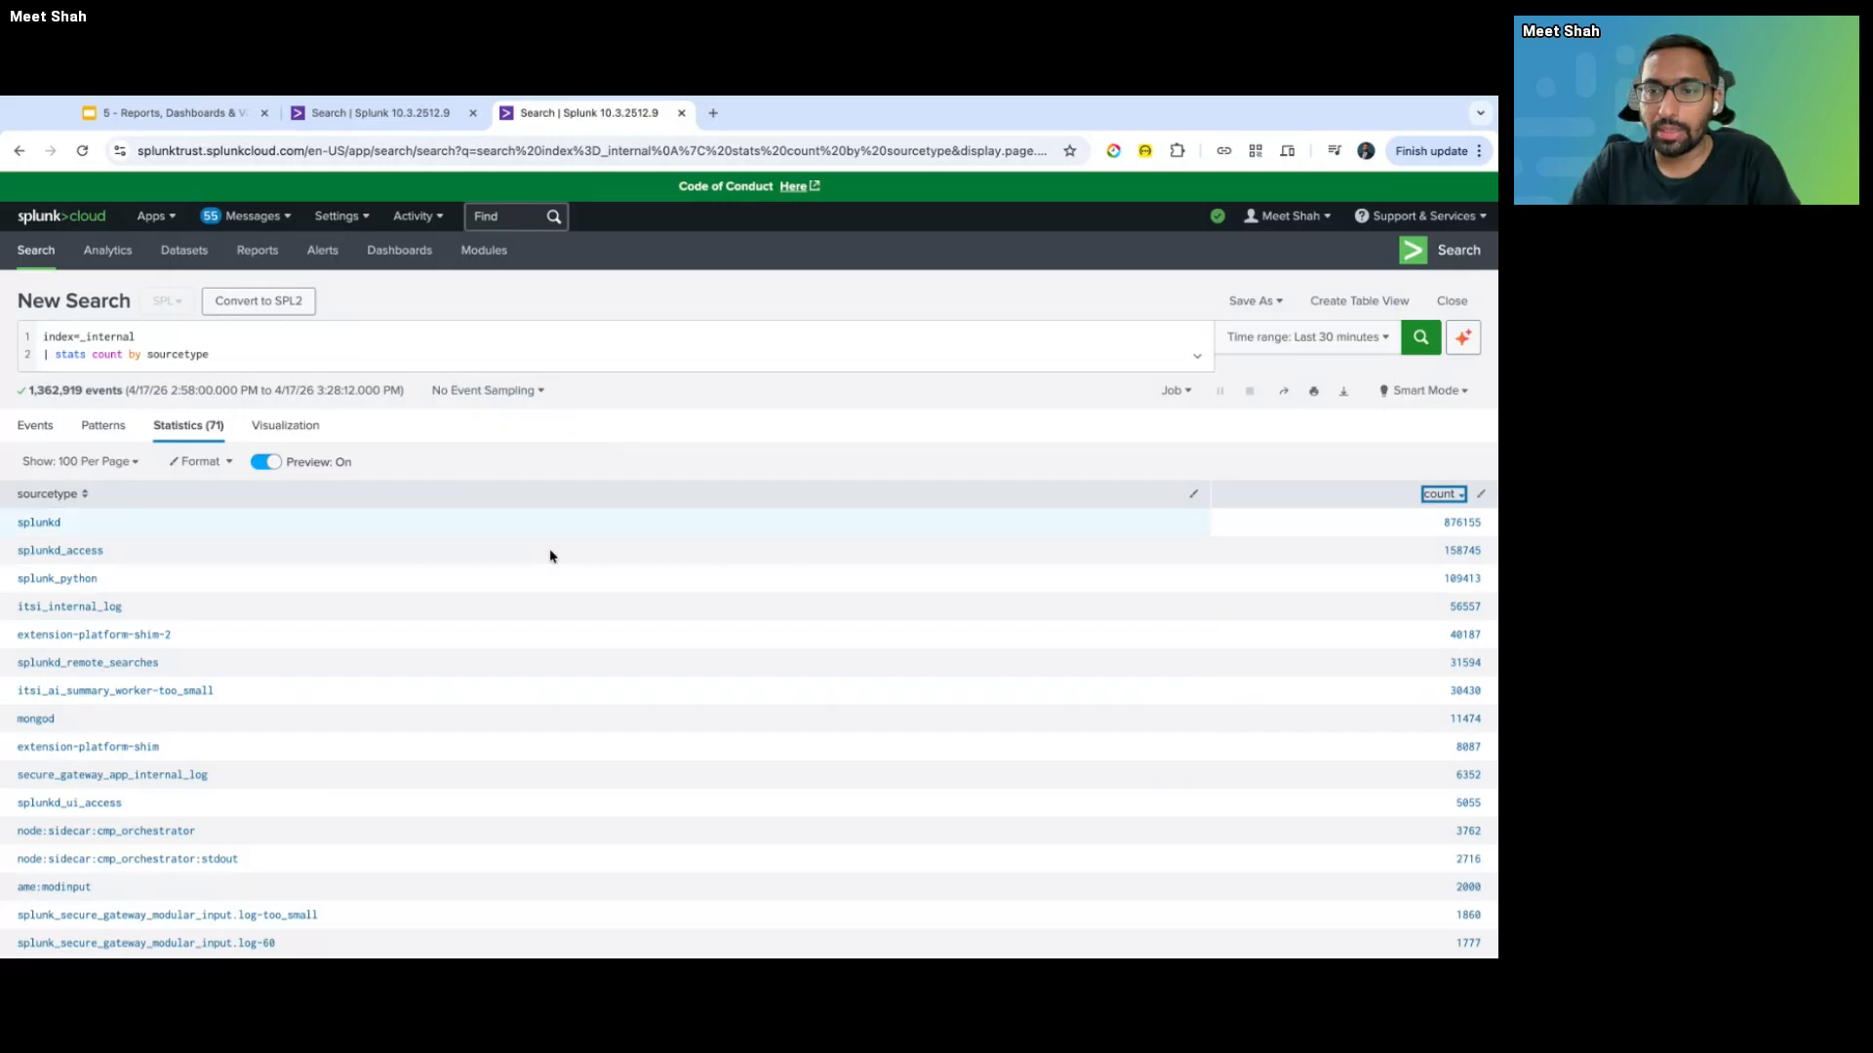
# - Turn on row numbers in the sourcetype count table's Format options
pyautogui.scroll(-2, 570, 616)
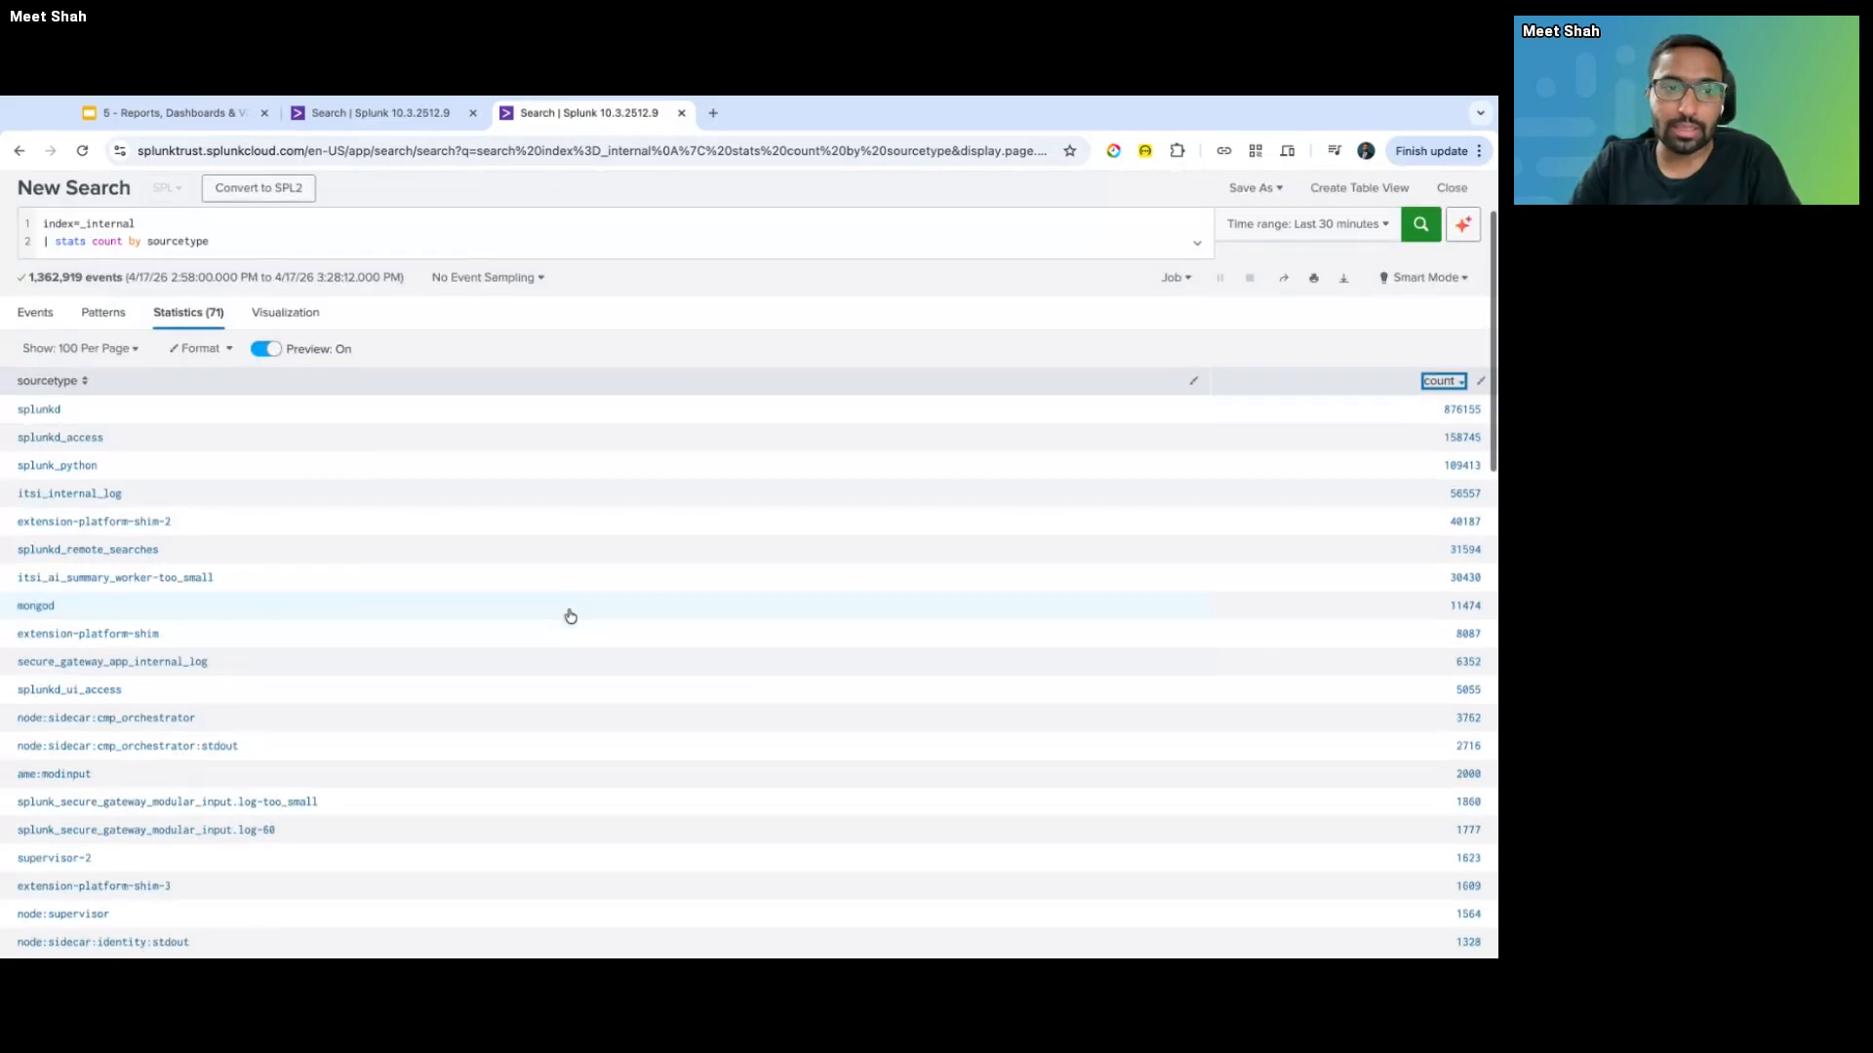
pyautogui.scroll(-2, 571, 616)
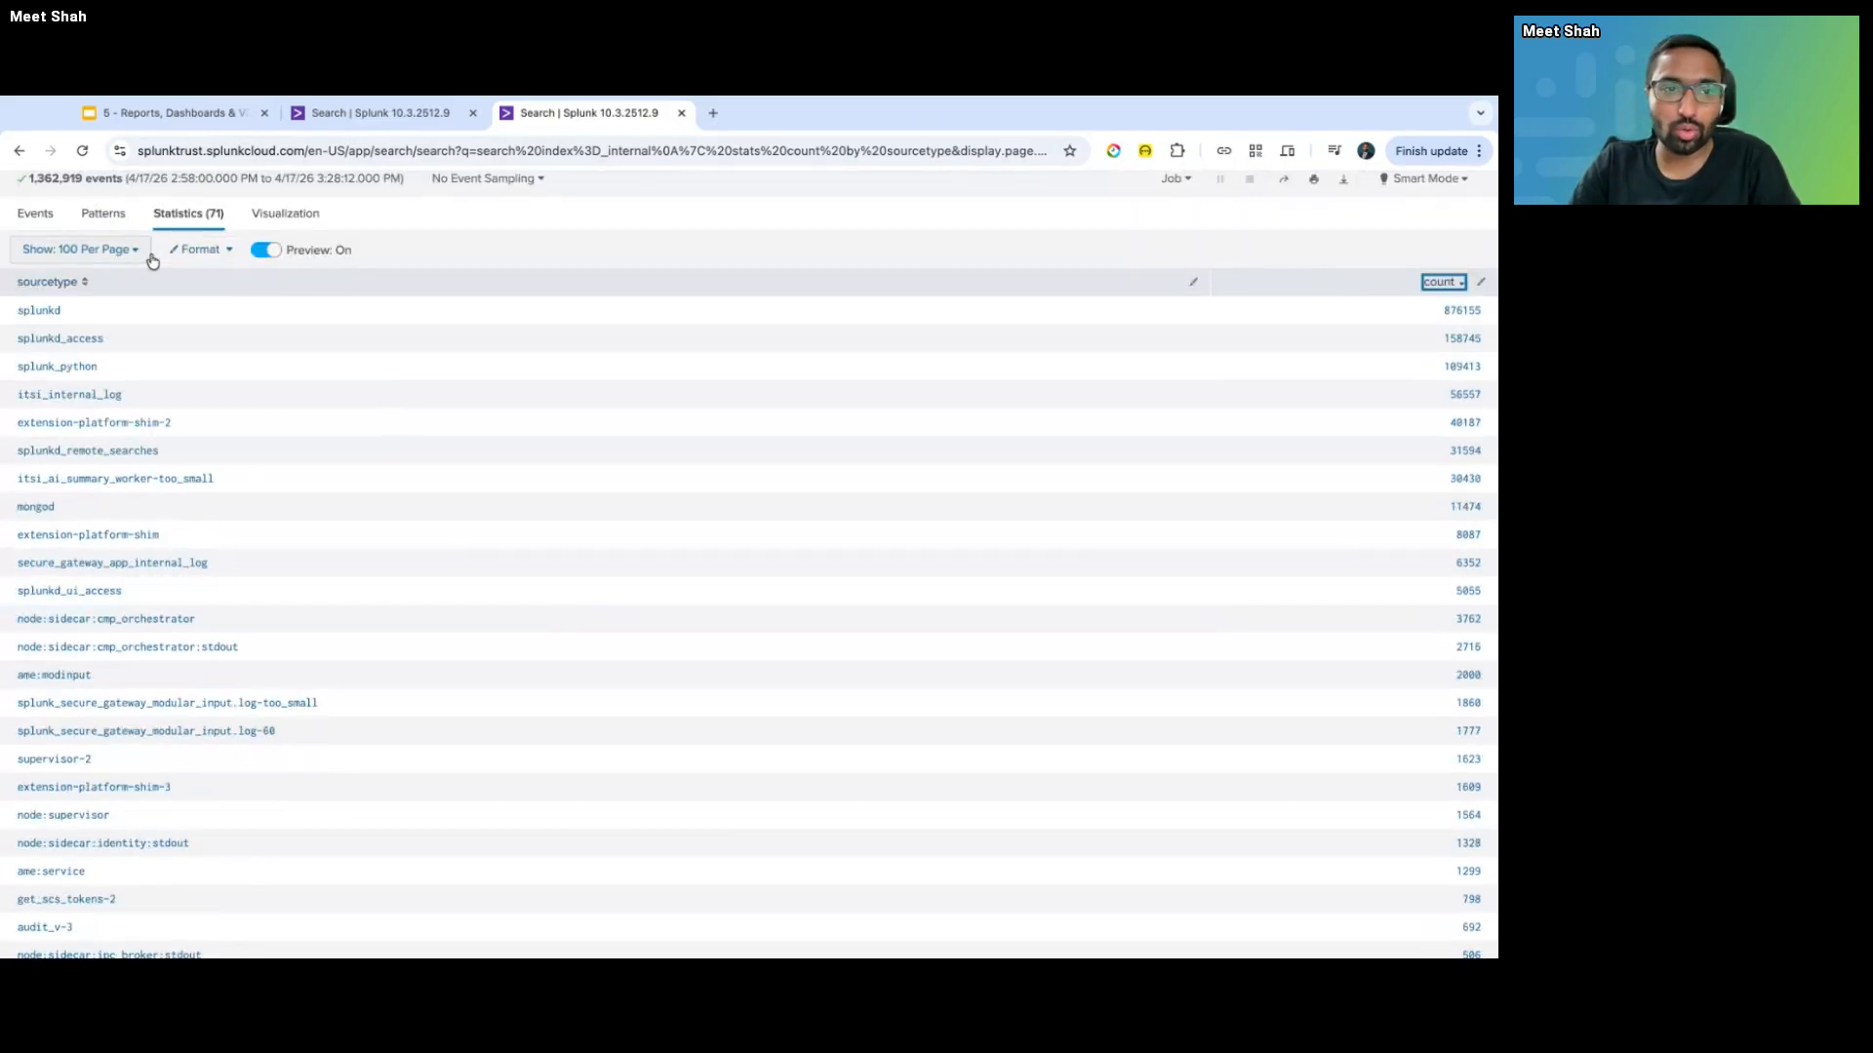
pyautogui.click(186, 250)
pyautogui.click(293, 345)
pyautogui.click(642, 256)
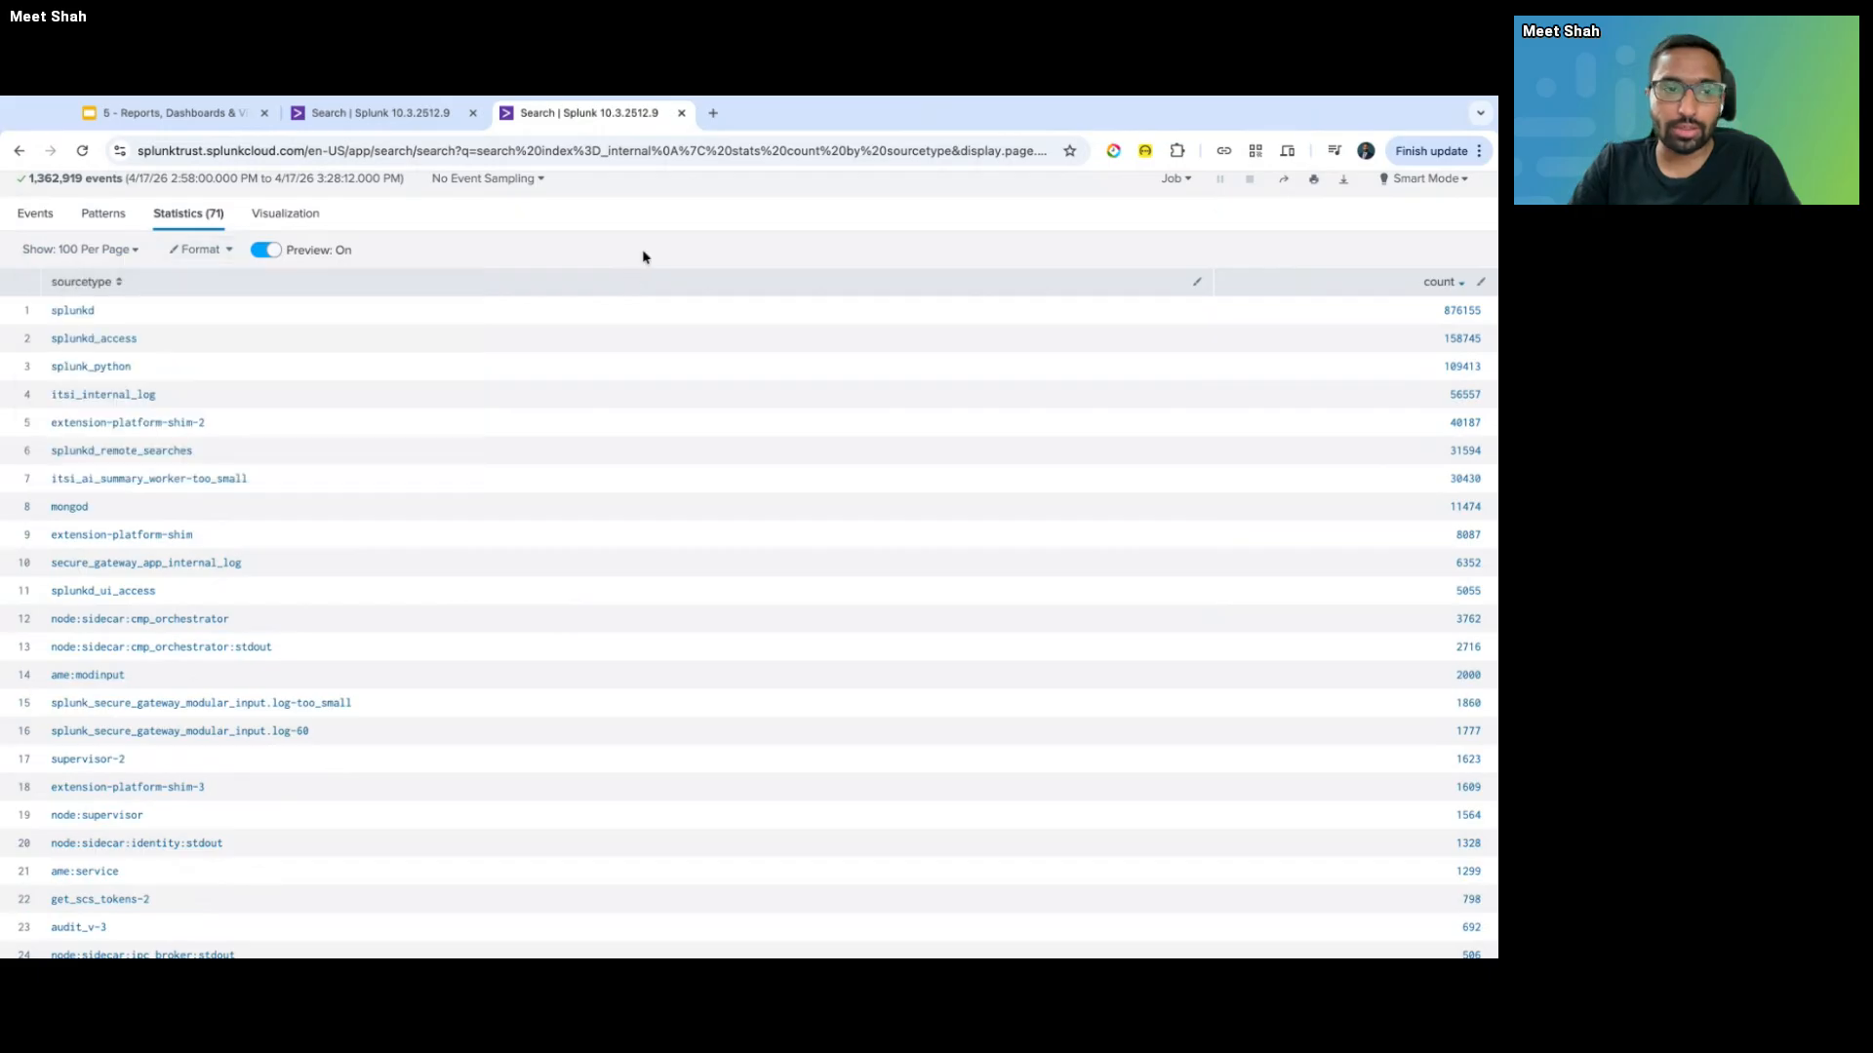
# - Chart the sourcetype counts as a column chart in the Visualization view
pyautogui.scroll(-5, 458, 814)
pyautogui.scroll(7, 457, 815)
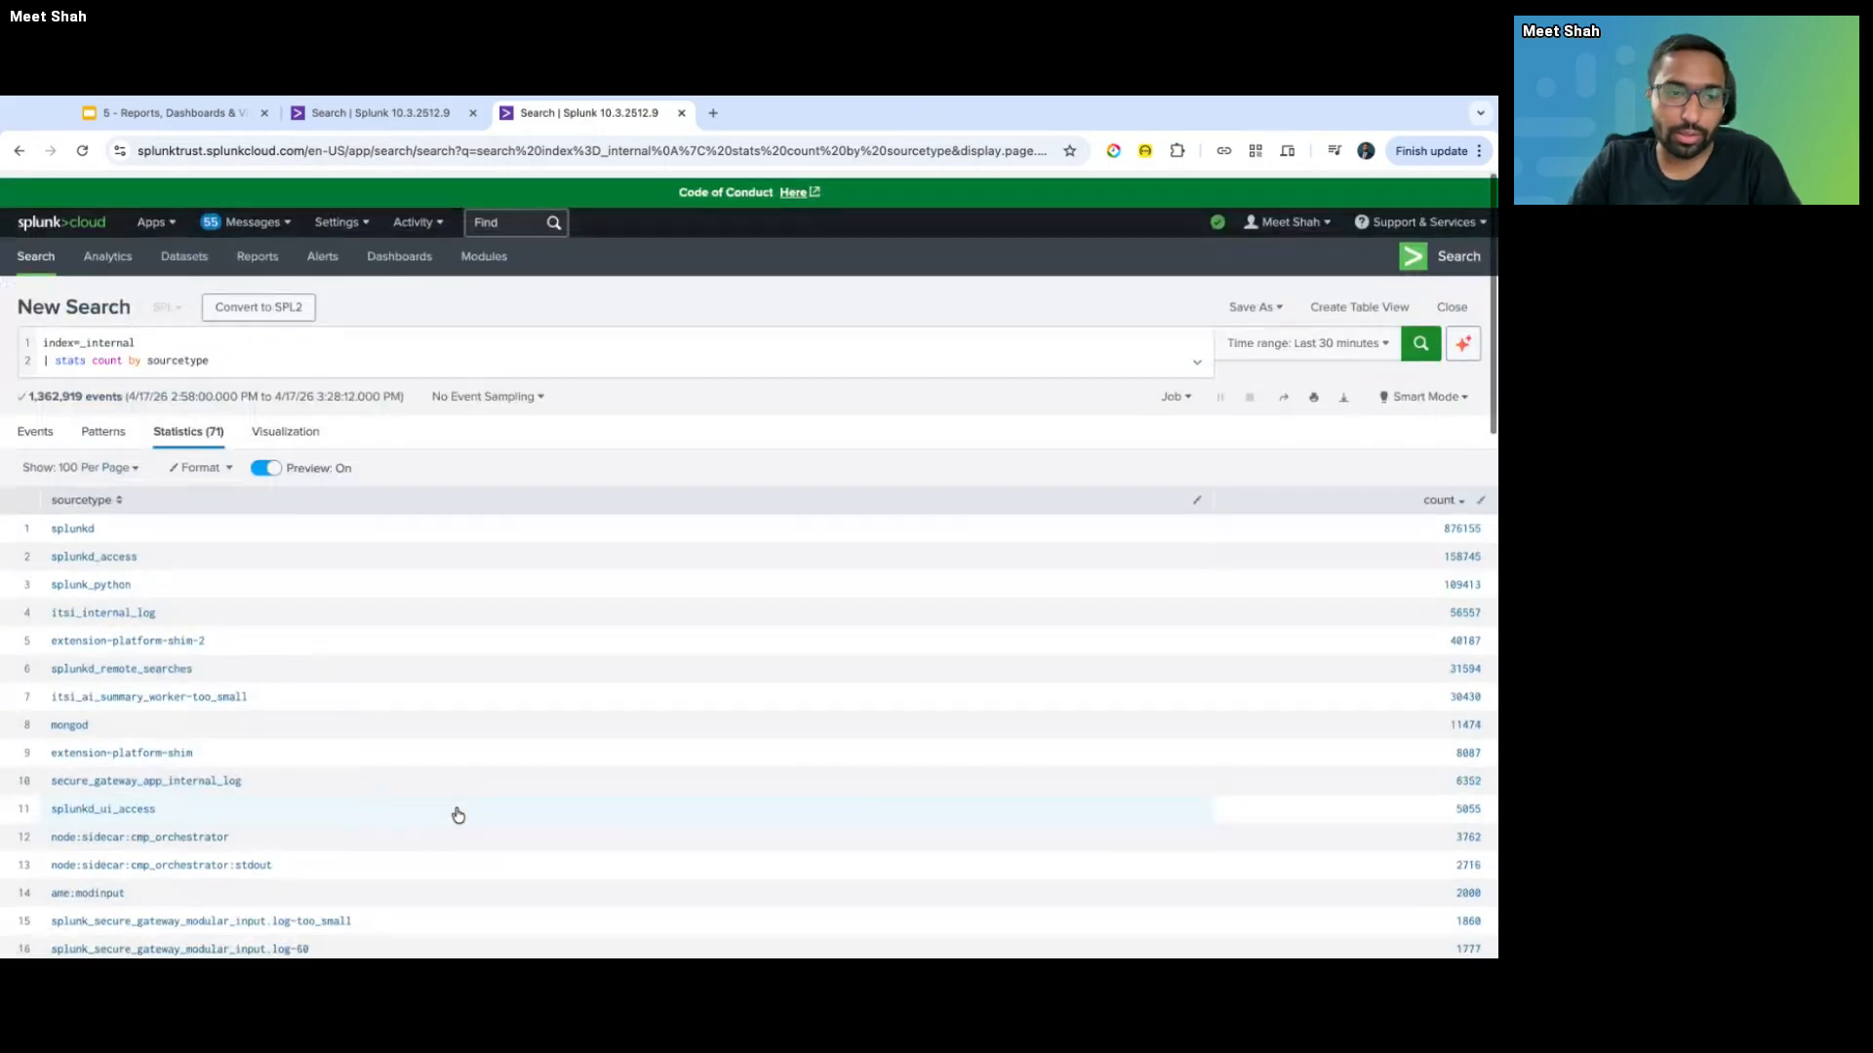
pyautogui.click(308, 435)
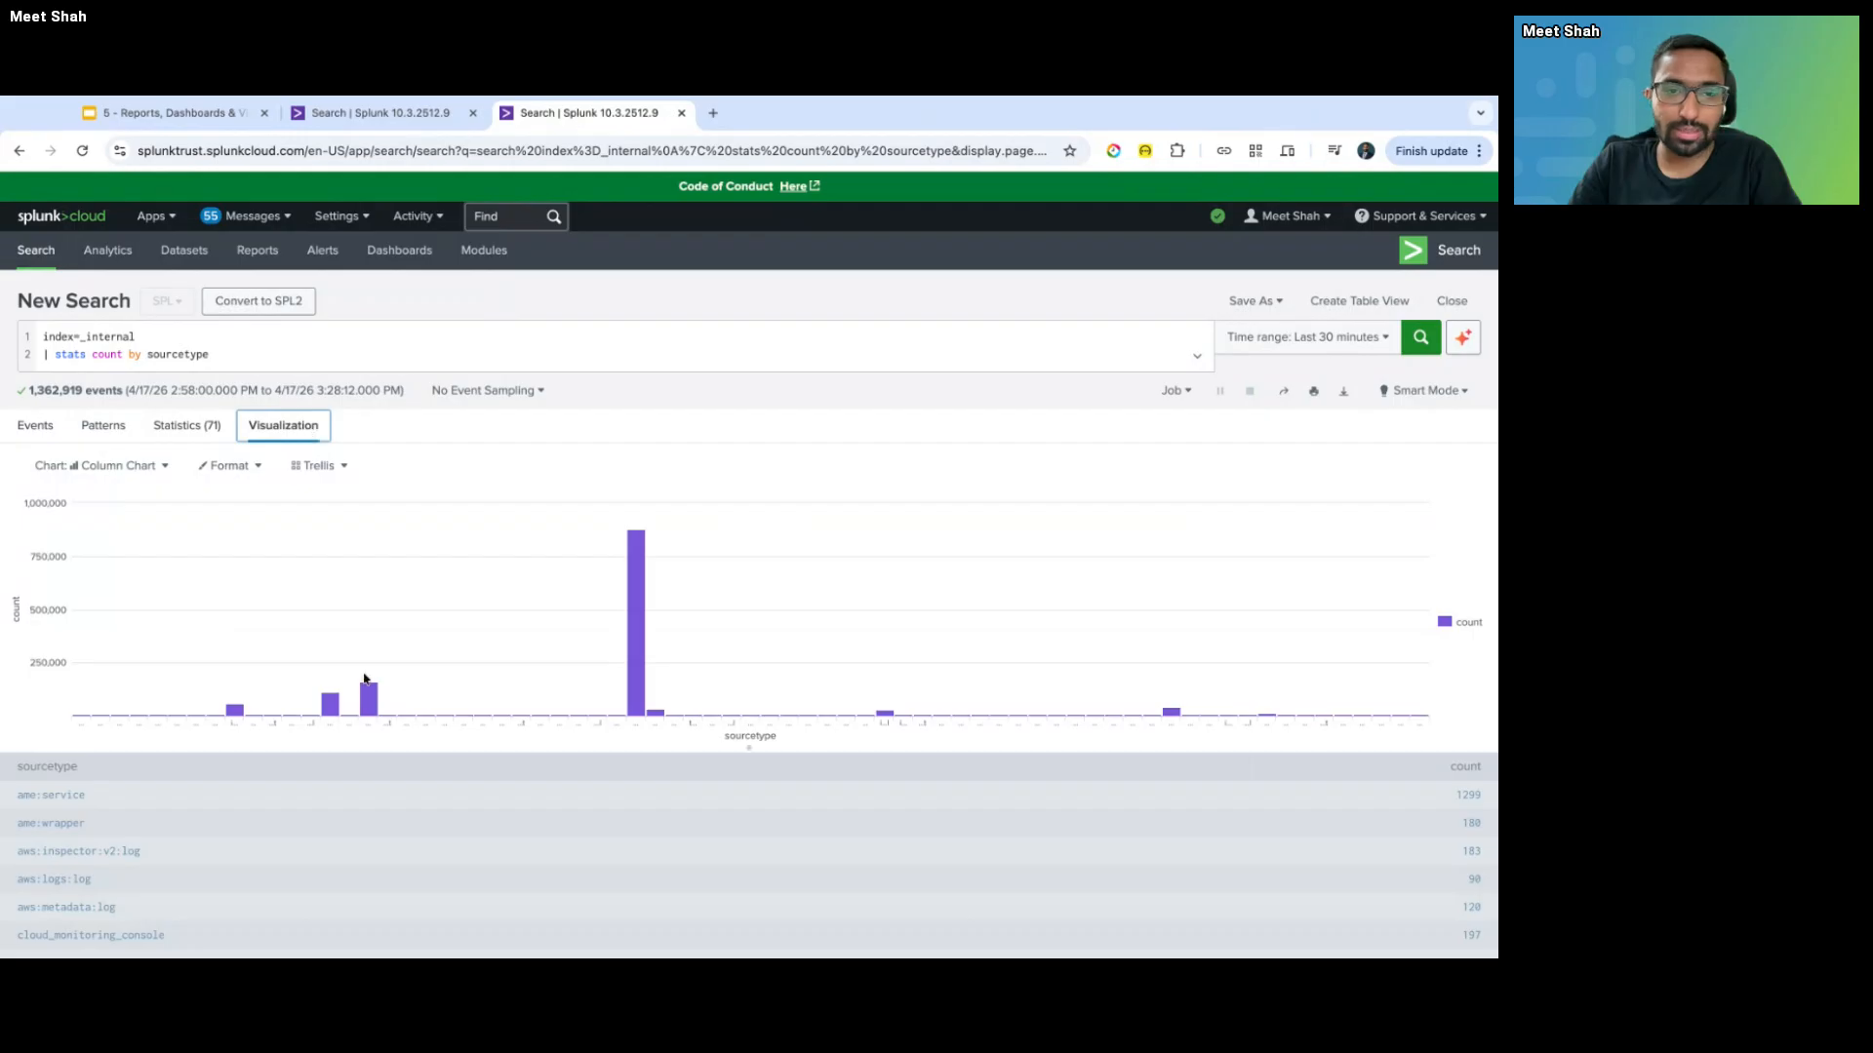
pyautogui.moveTo(631, 692)
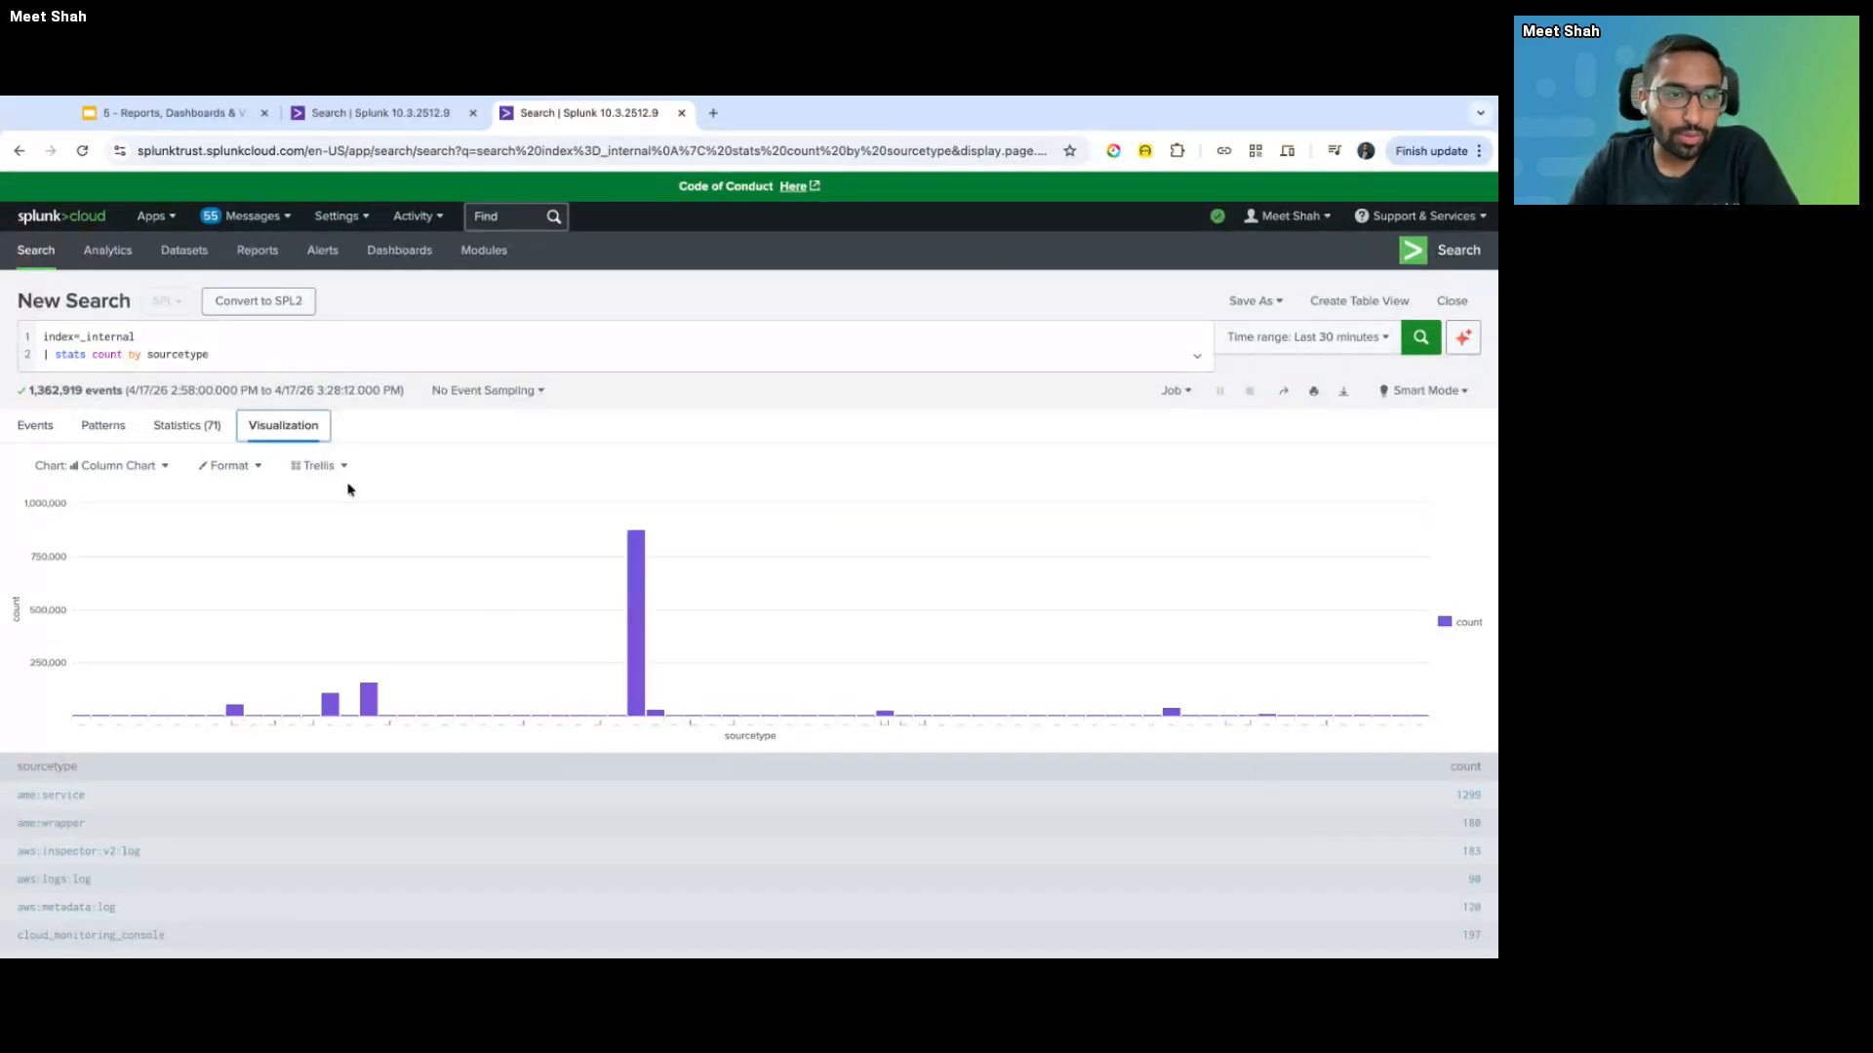
# - Switch the chart from Column to Pie and read the slice counts, splunkd about 64.3%
pyautogui.click(111, 469)
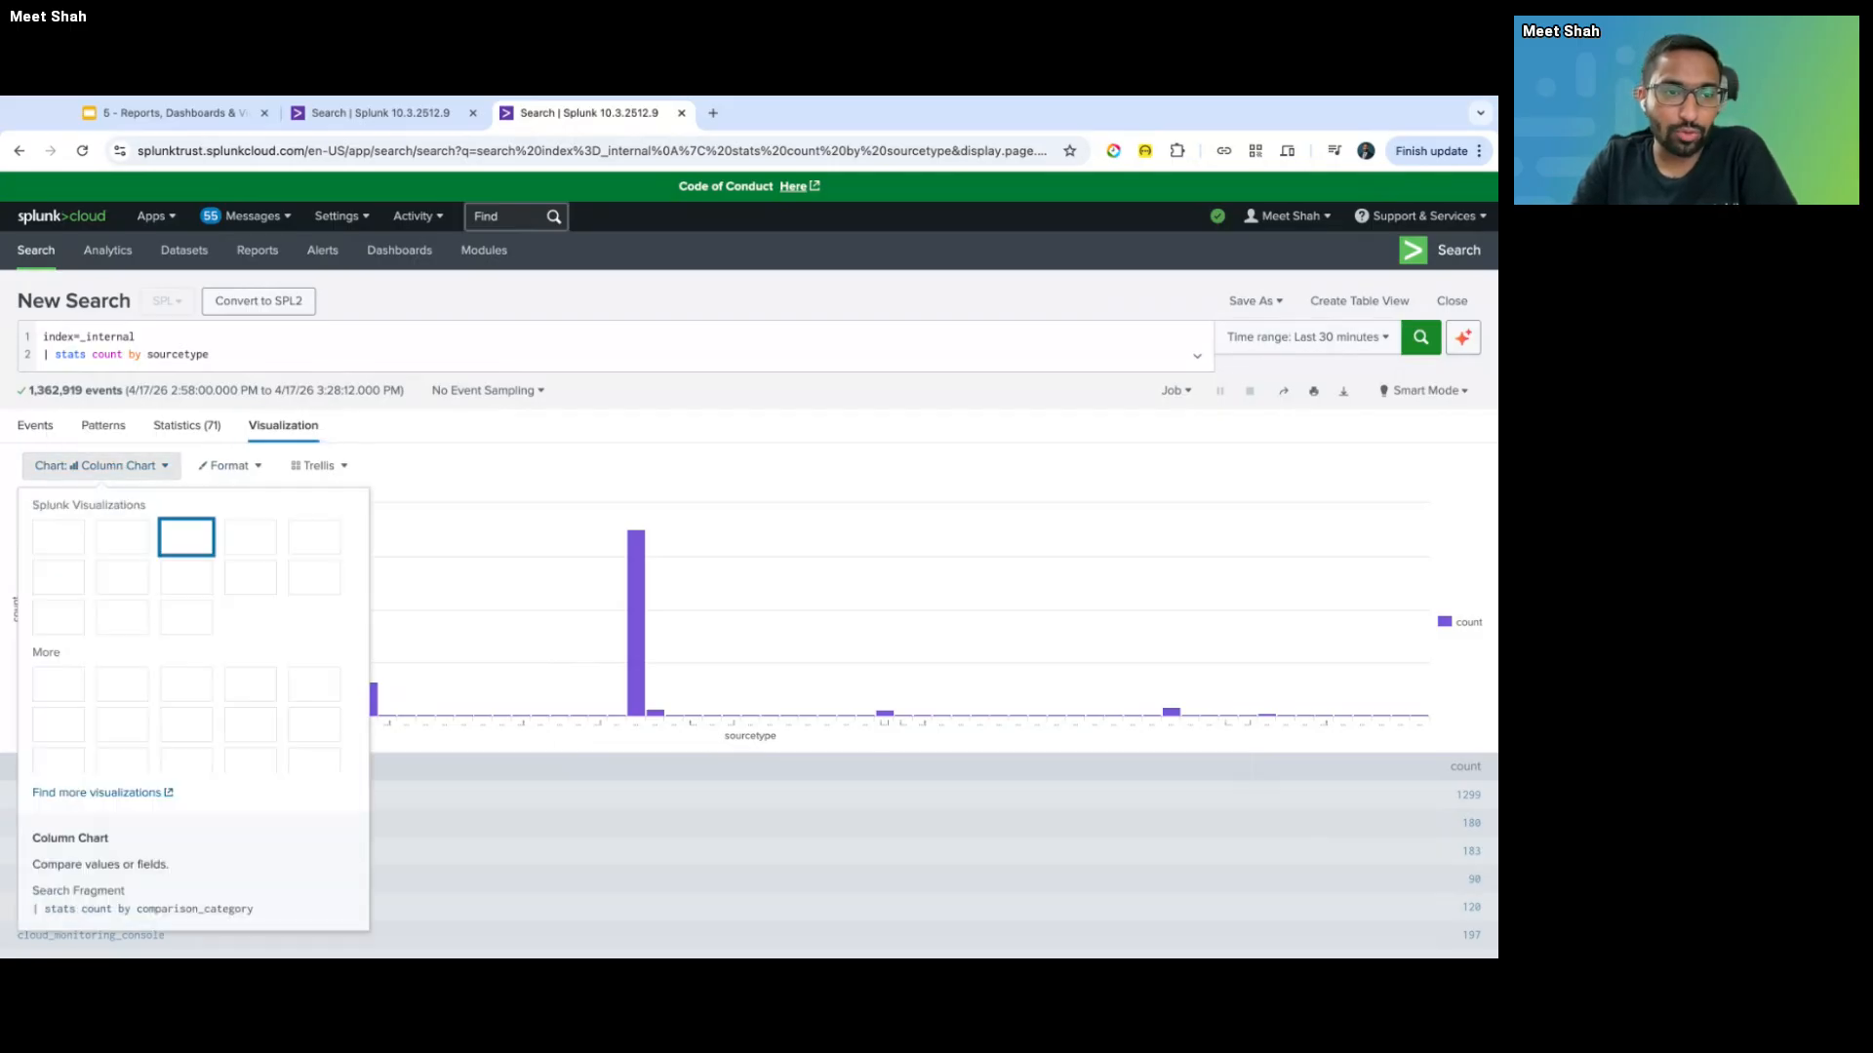
pyautogui.click(312, 539)
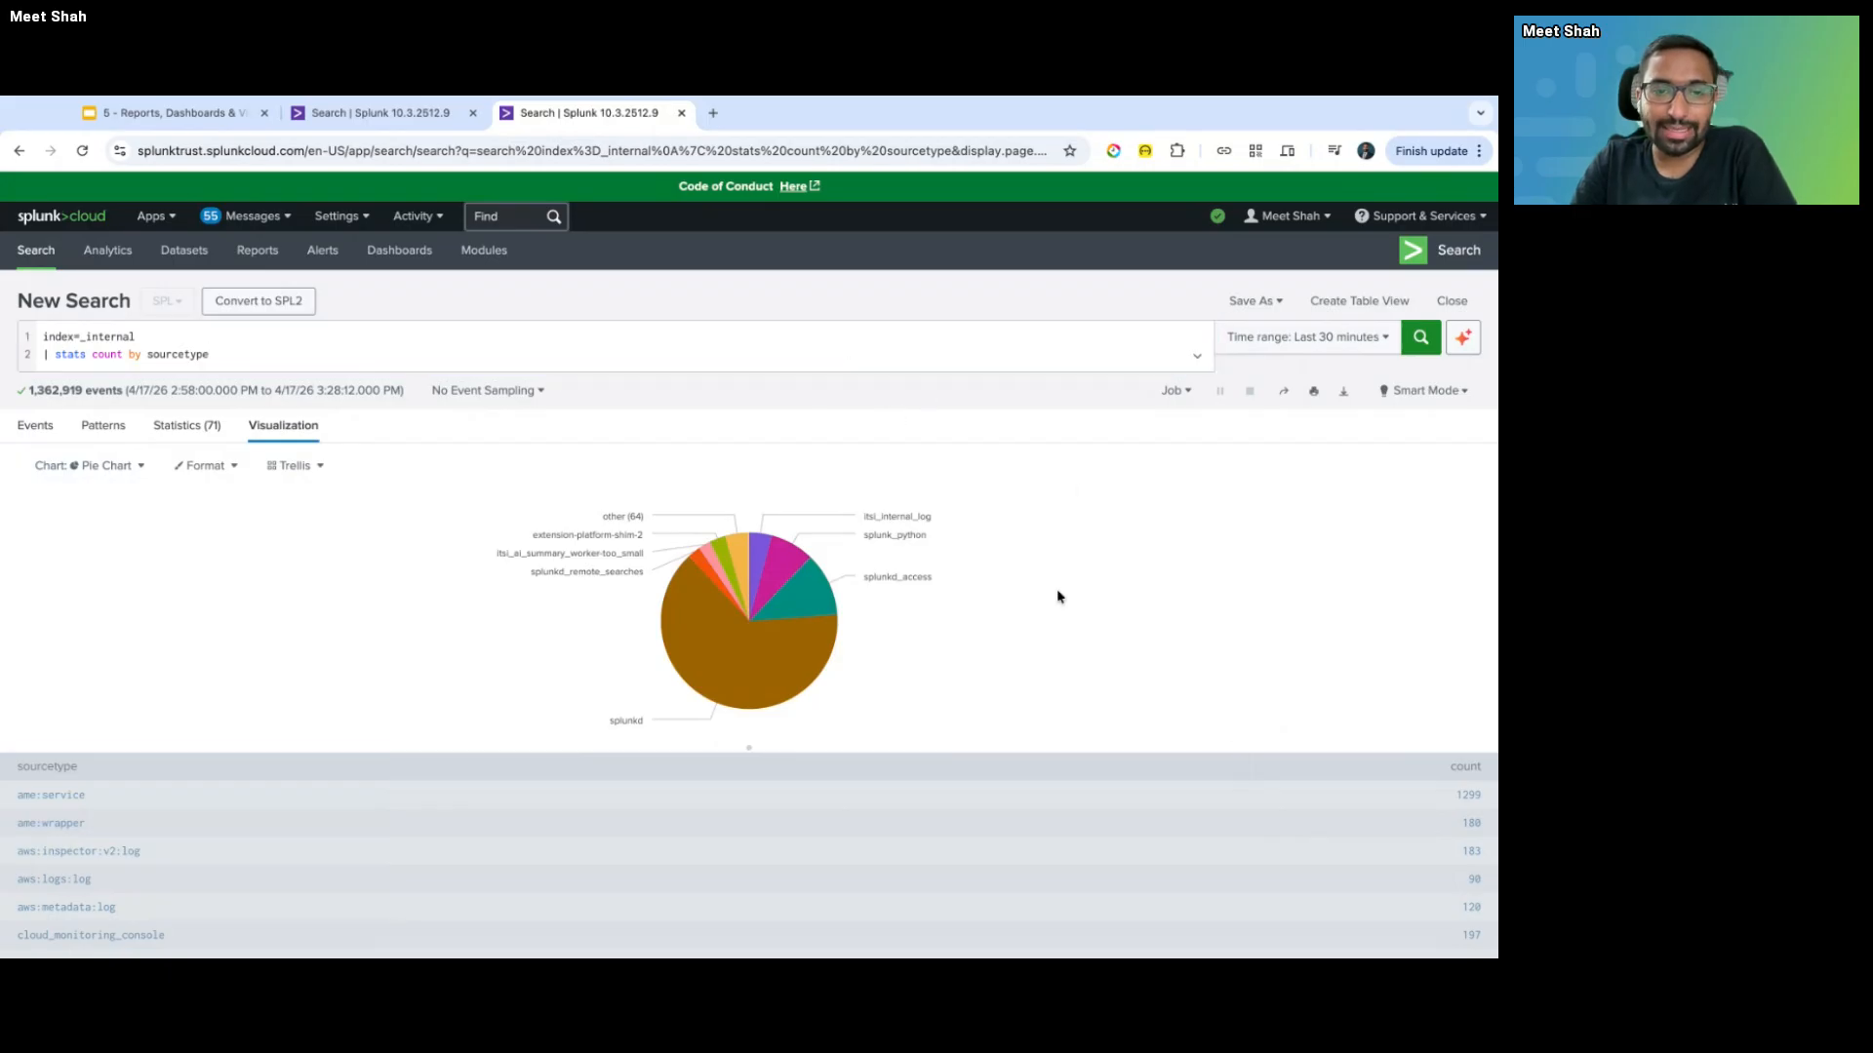
pyautogui.doubleClick(114, 330)
pyautogui.click(146, 335)
pyautogui.moveTo(718, 680)
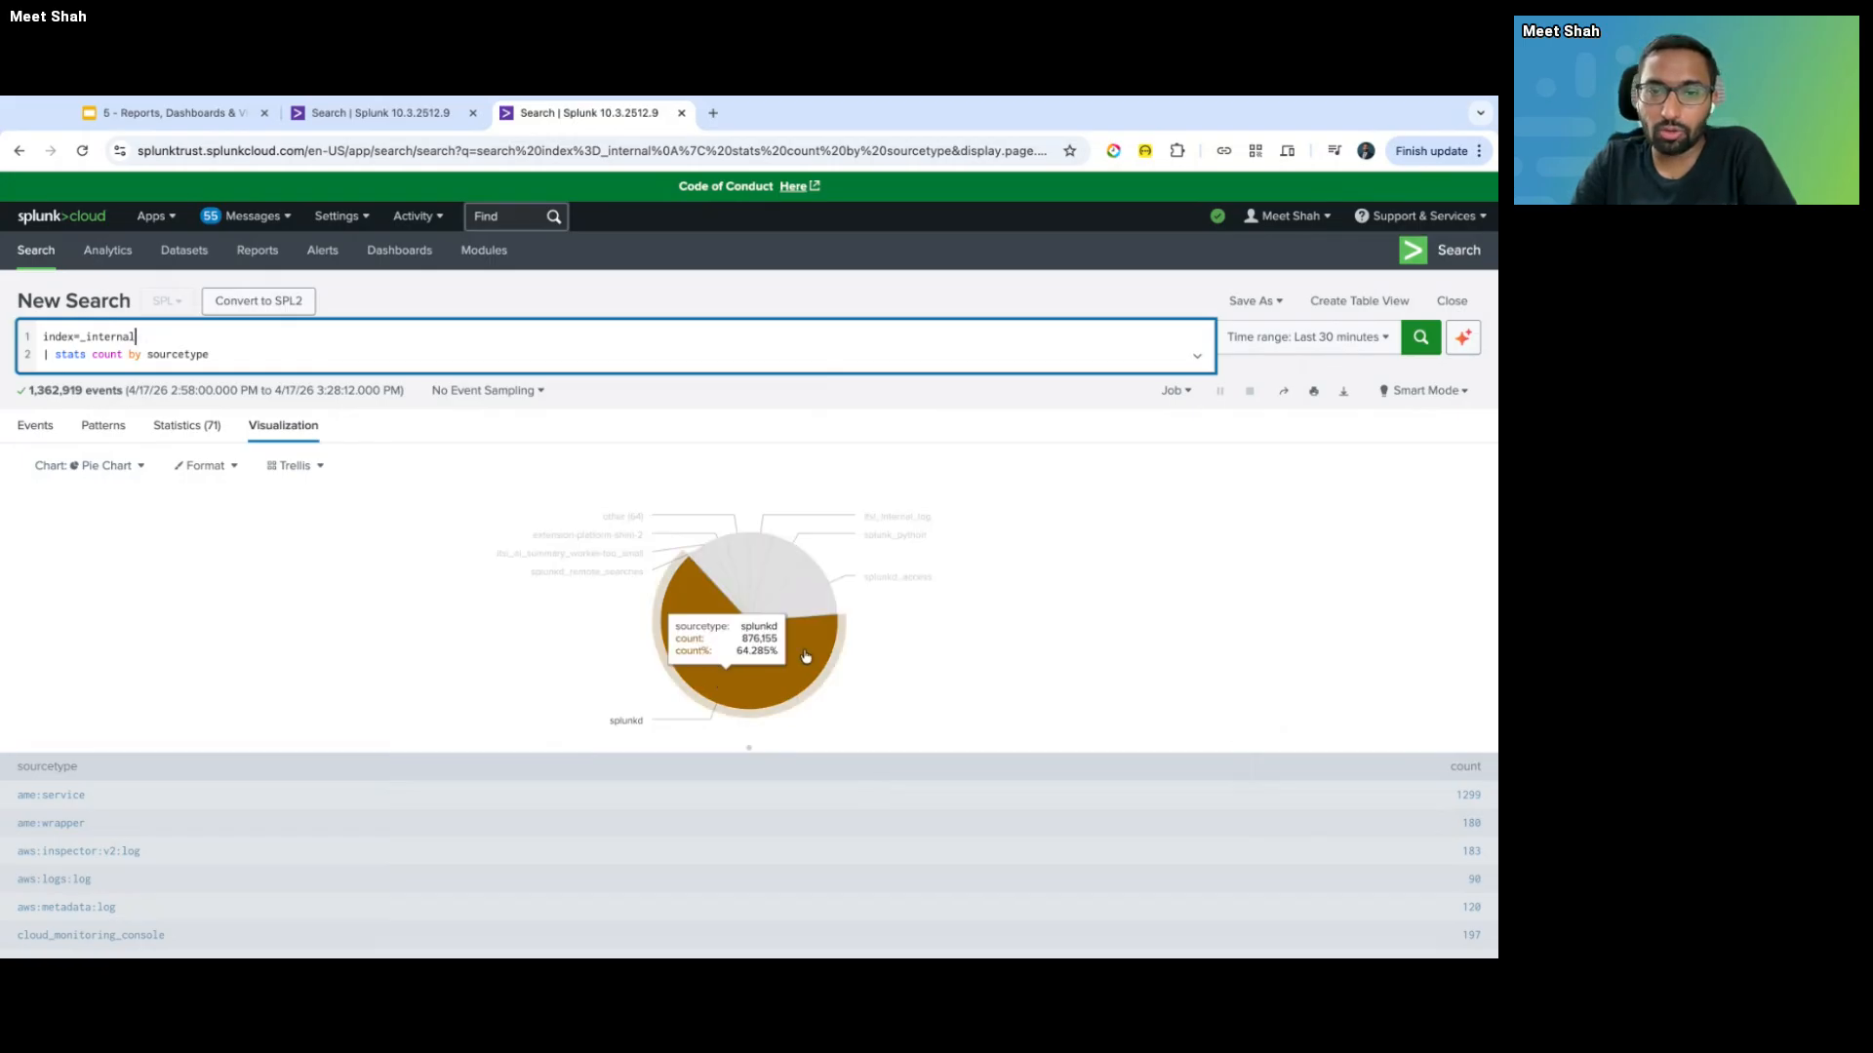
pyautogui.moveTo(818, 629)
pyautogui.moveTo(791, 575)
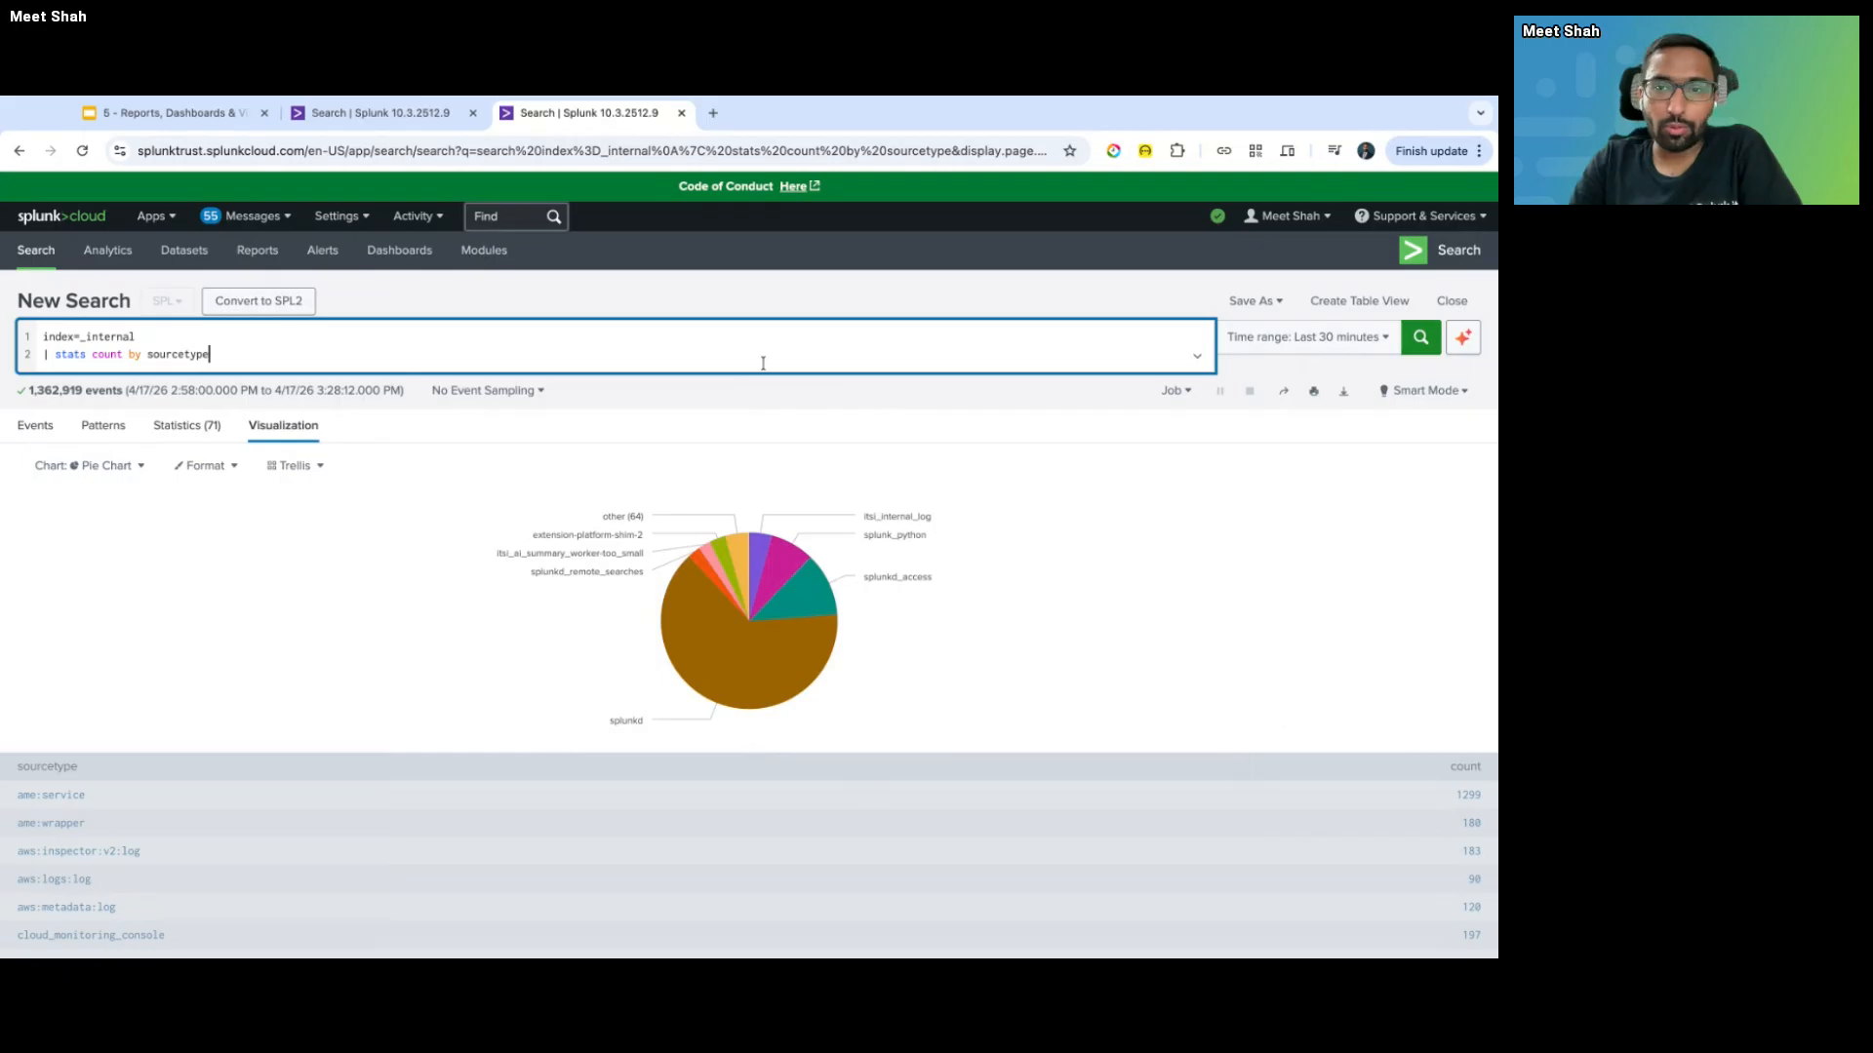
# - Save the search as report 'Events by Sourcetype', copying the title into the description
pyautogui.click(1266, 309)
pyautogui.click(1289, 336)
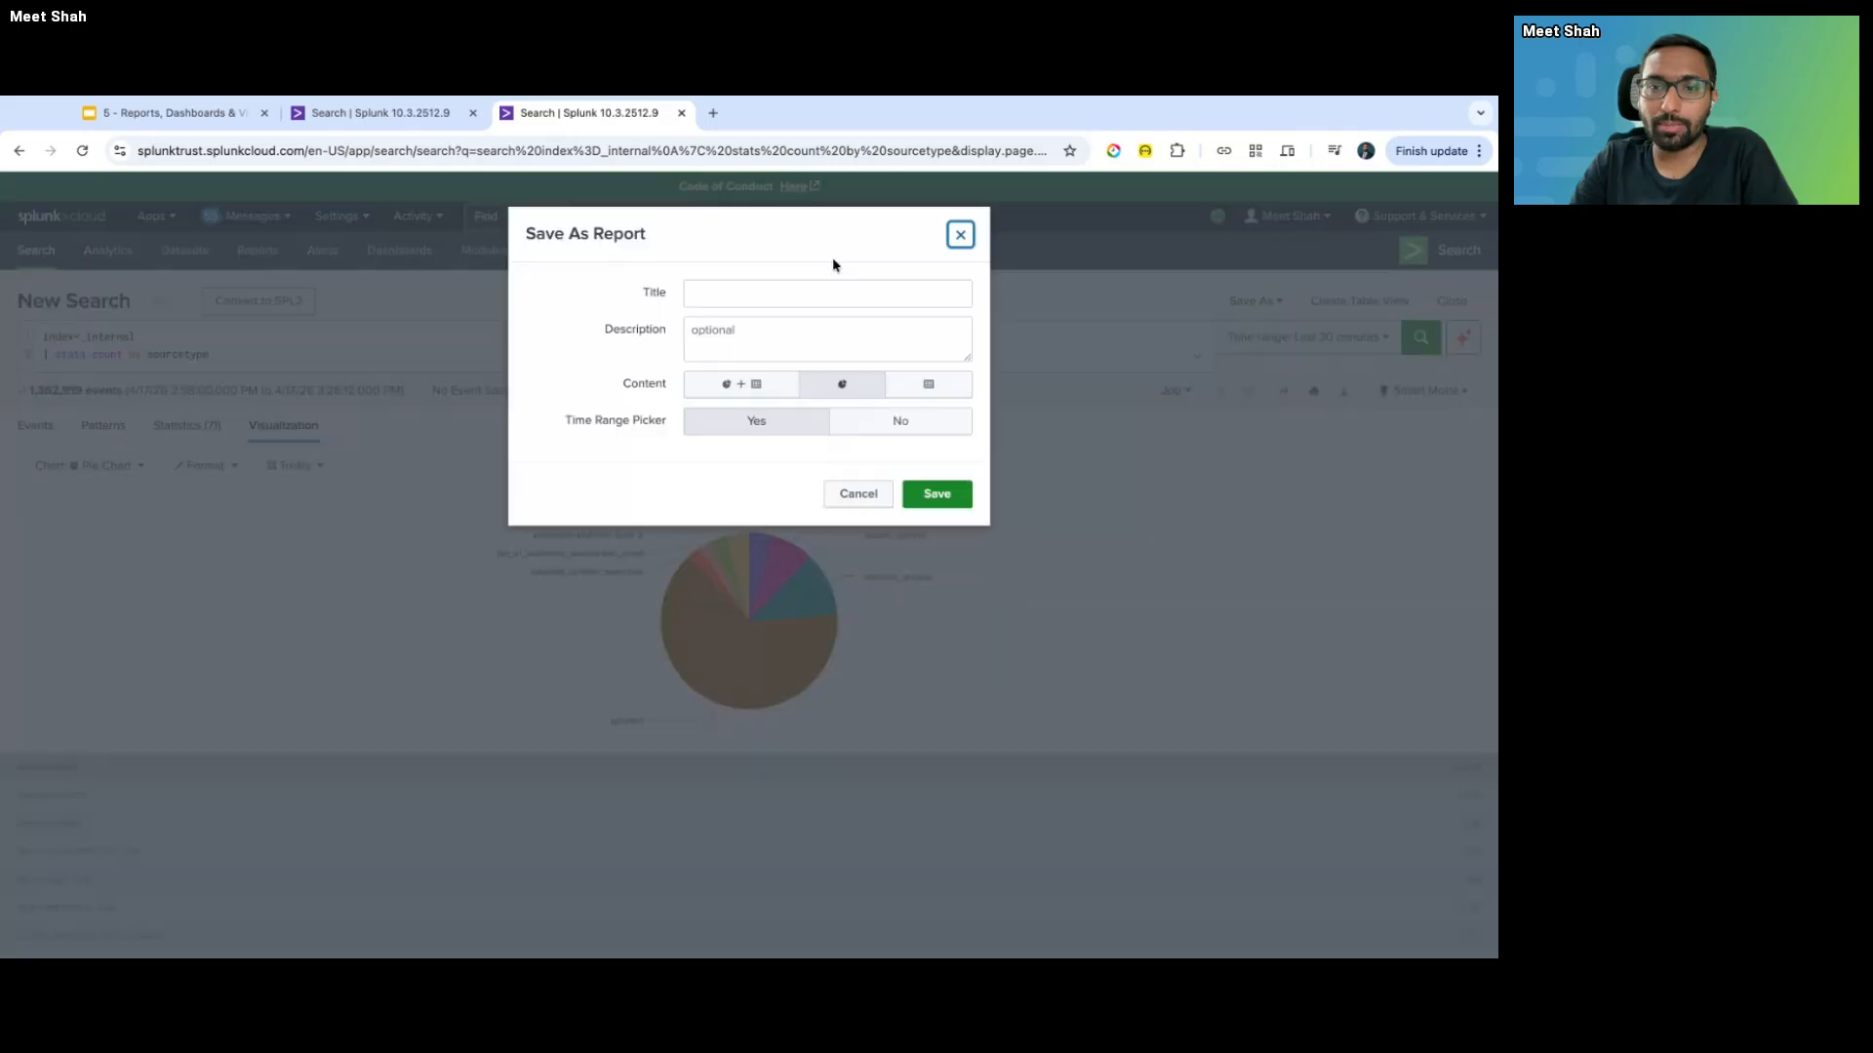
pyautogui.click(707, 295)
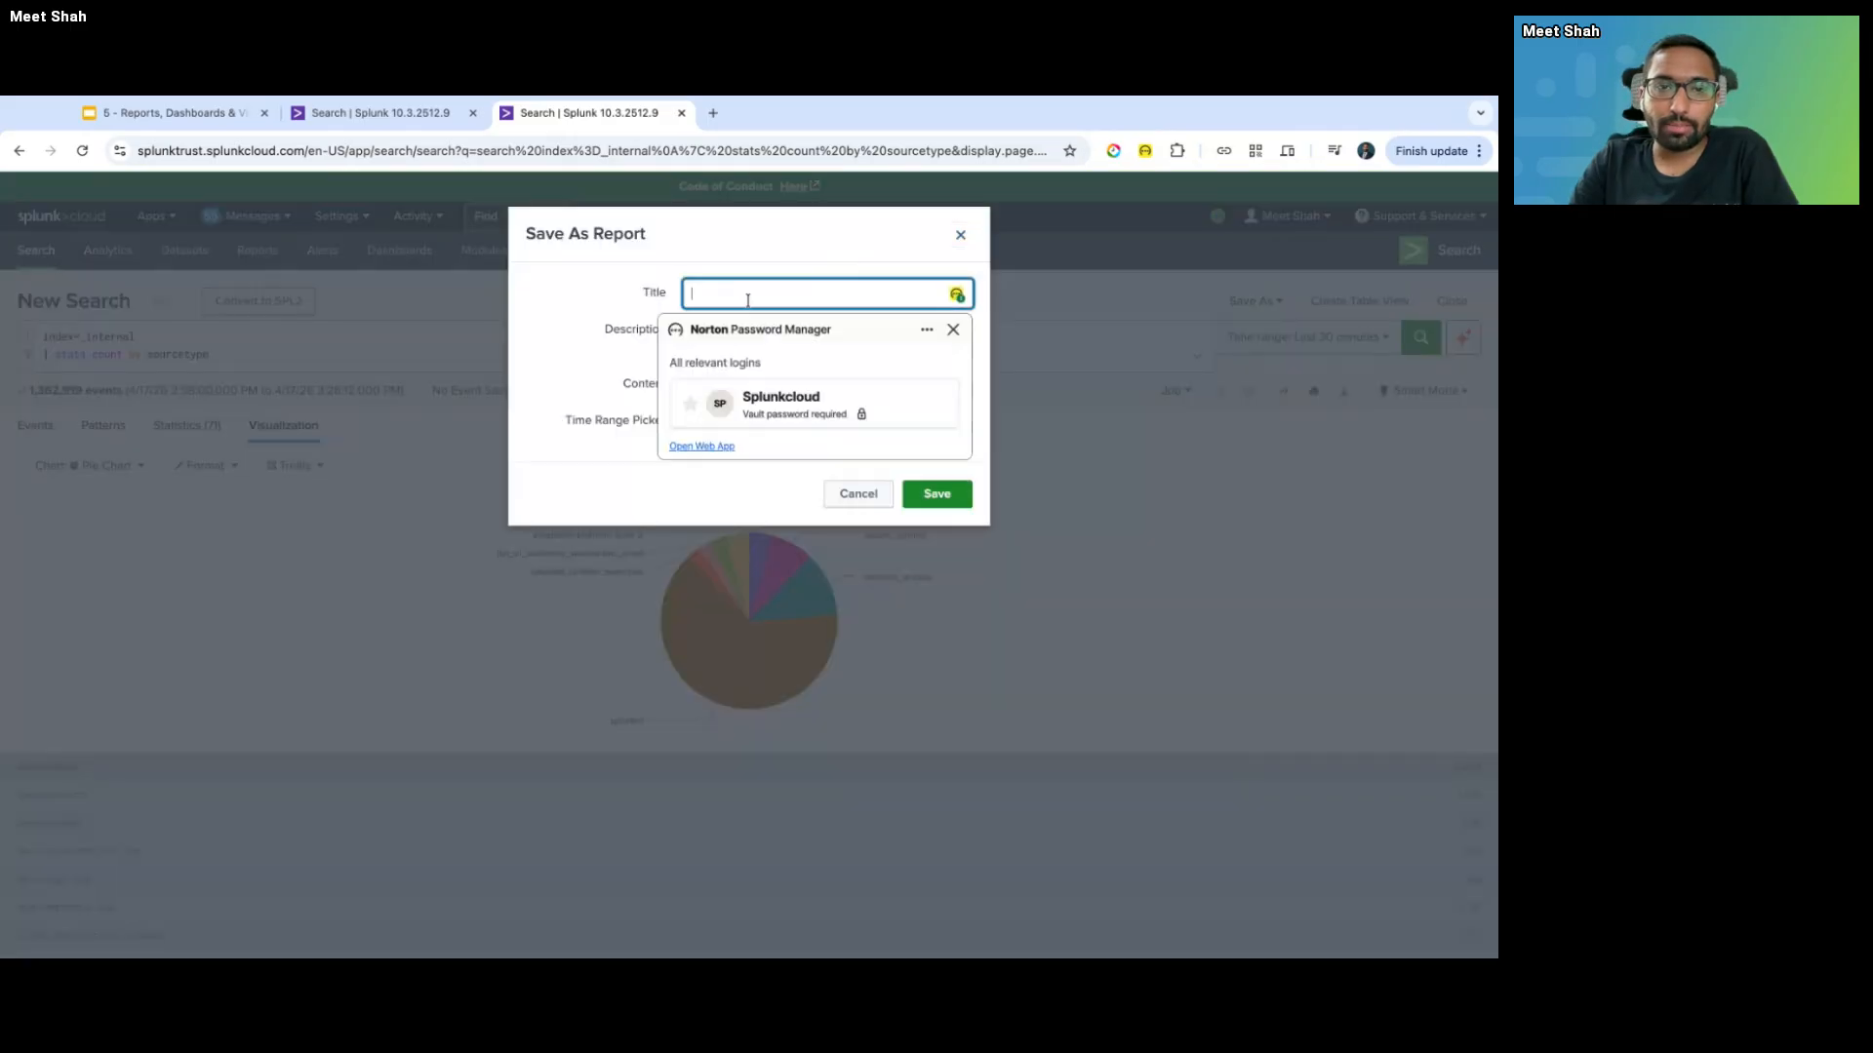
pyautogui.press('Tab')
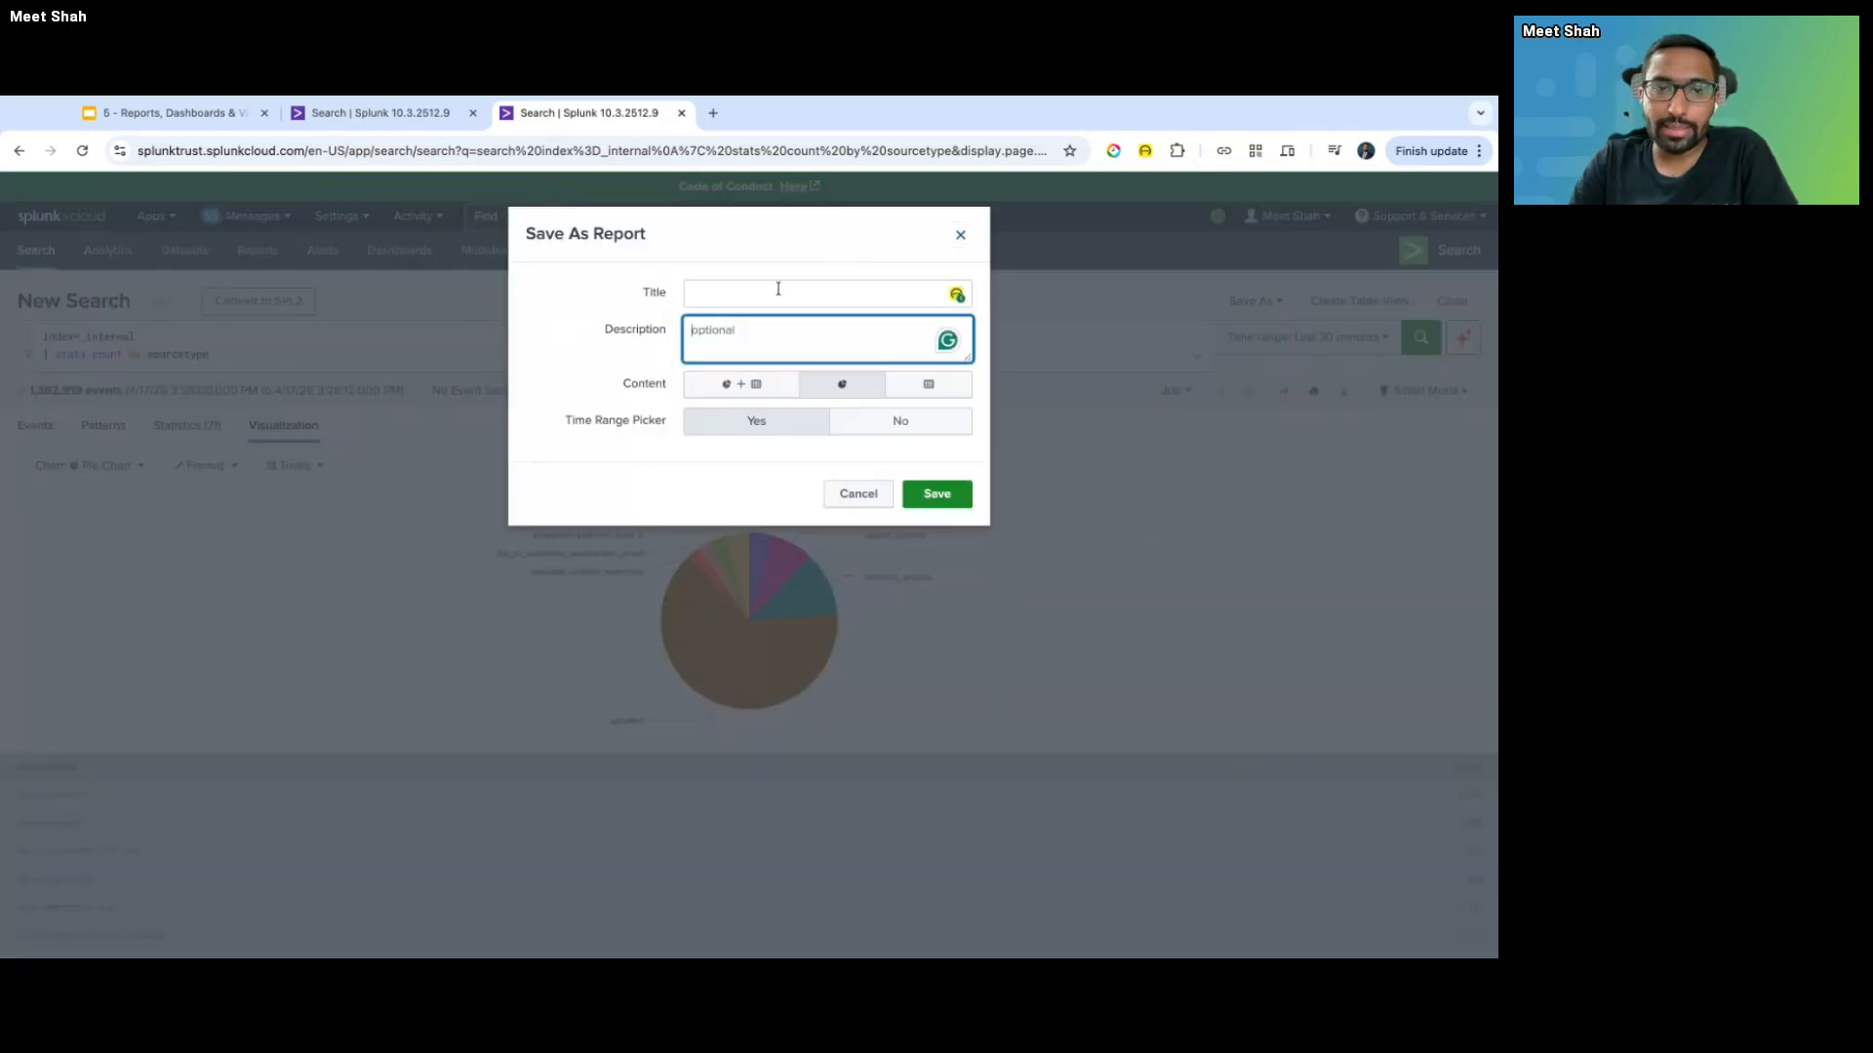
pyautogui.click(777, 293)
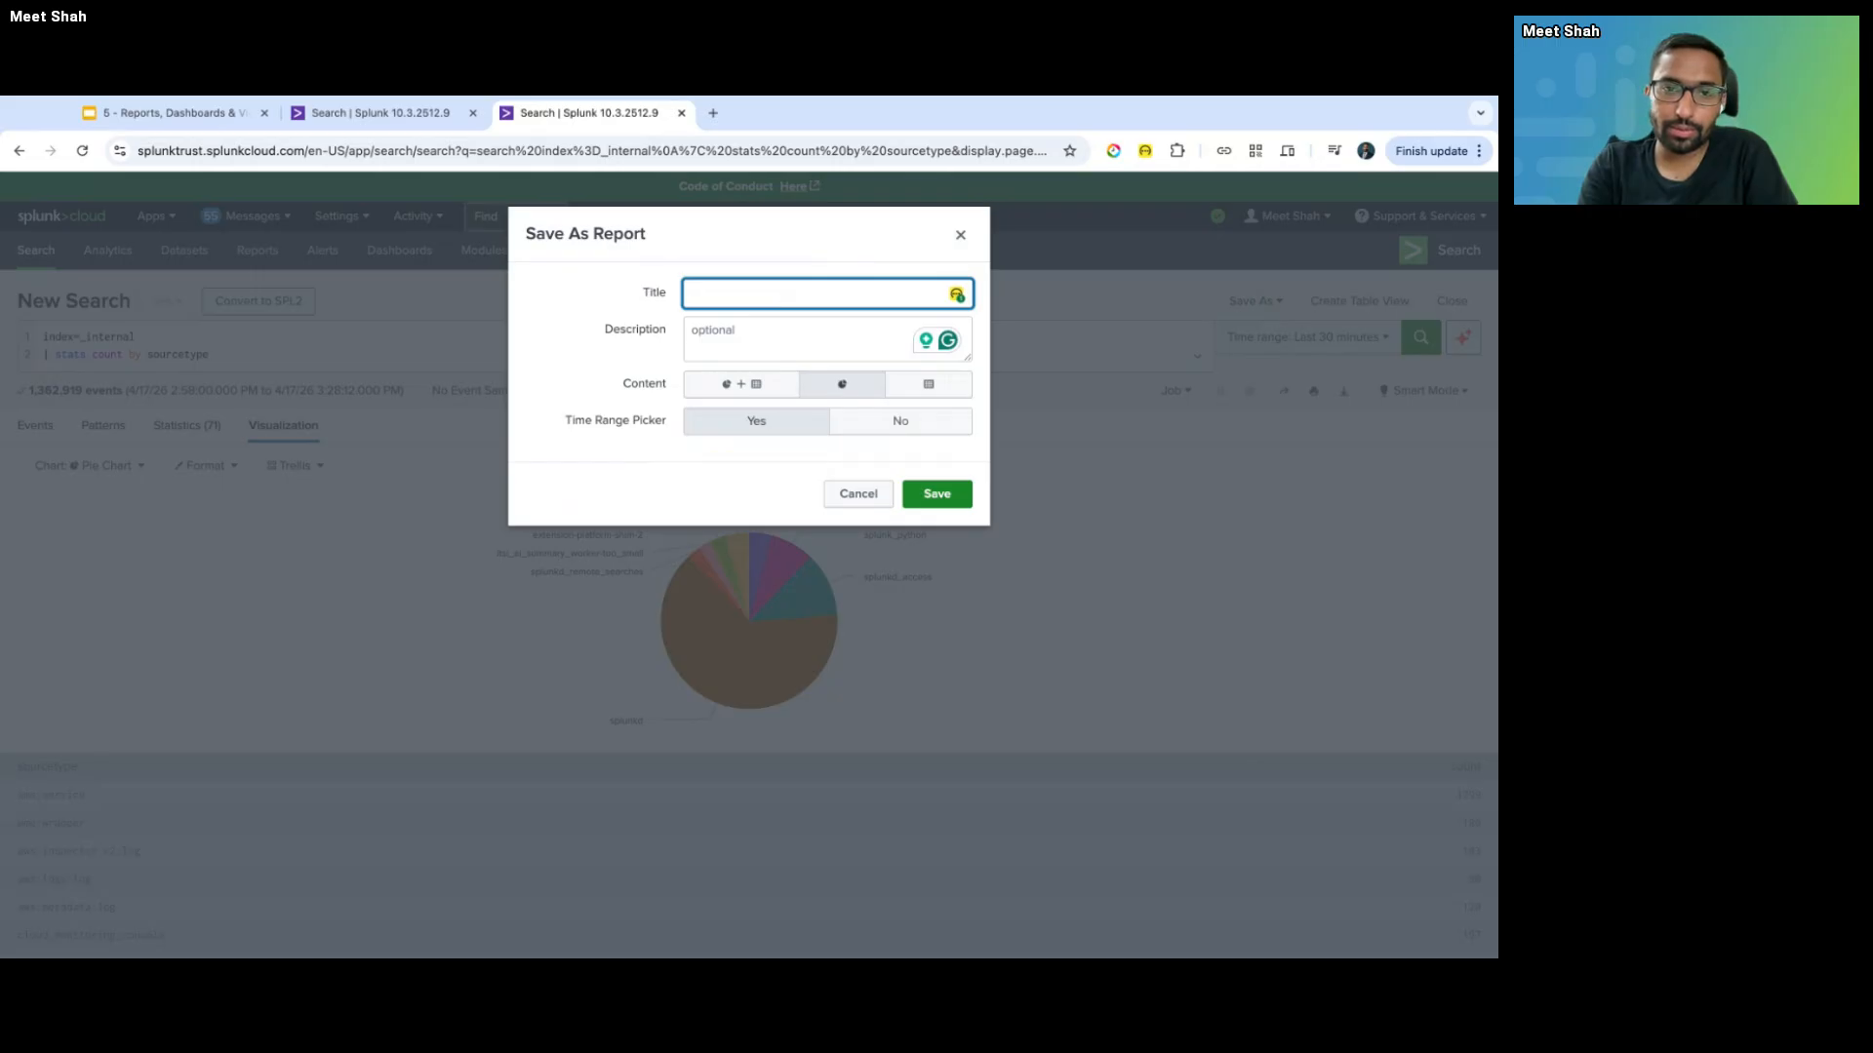
pyautogui.write('S')
pyautogui.press('BackSpace')
pyautogui.write('Ev')
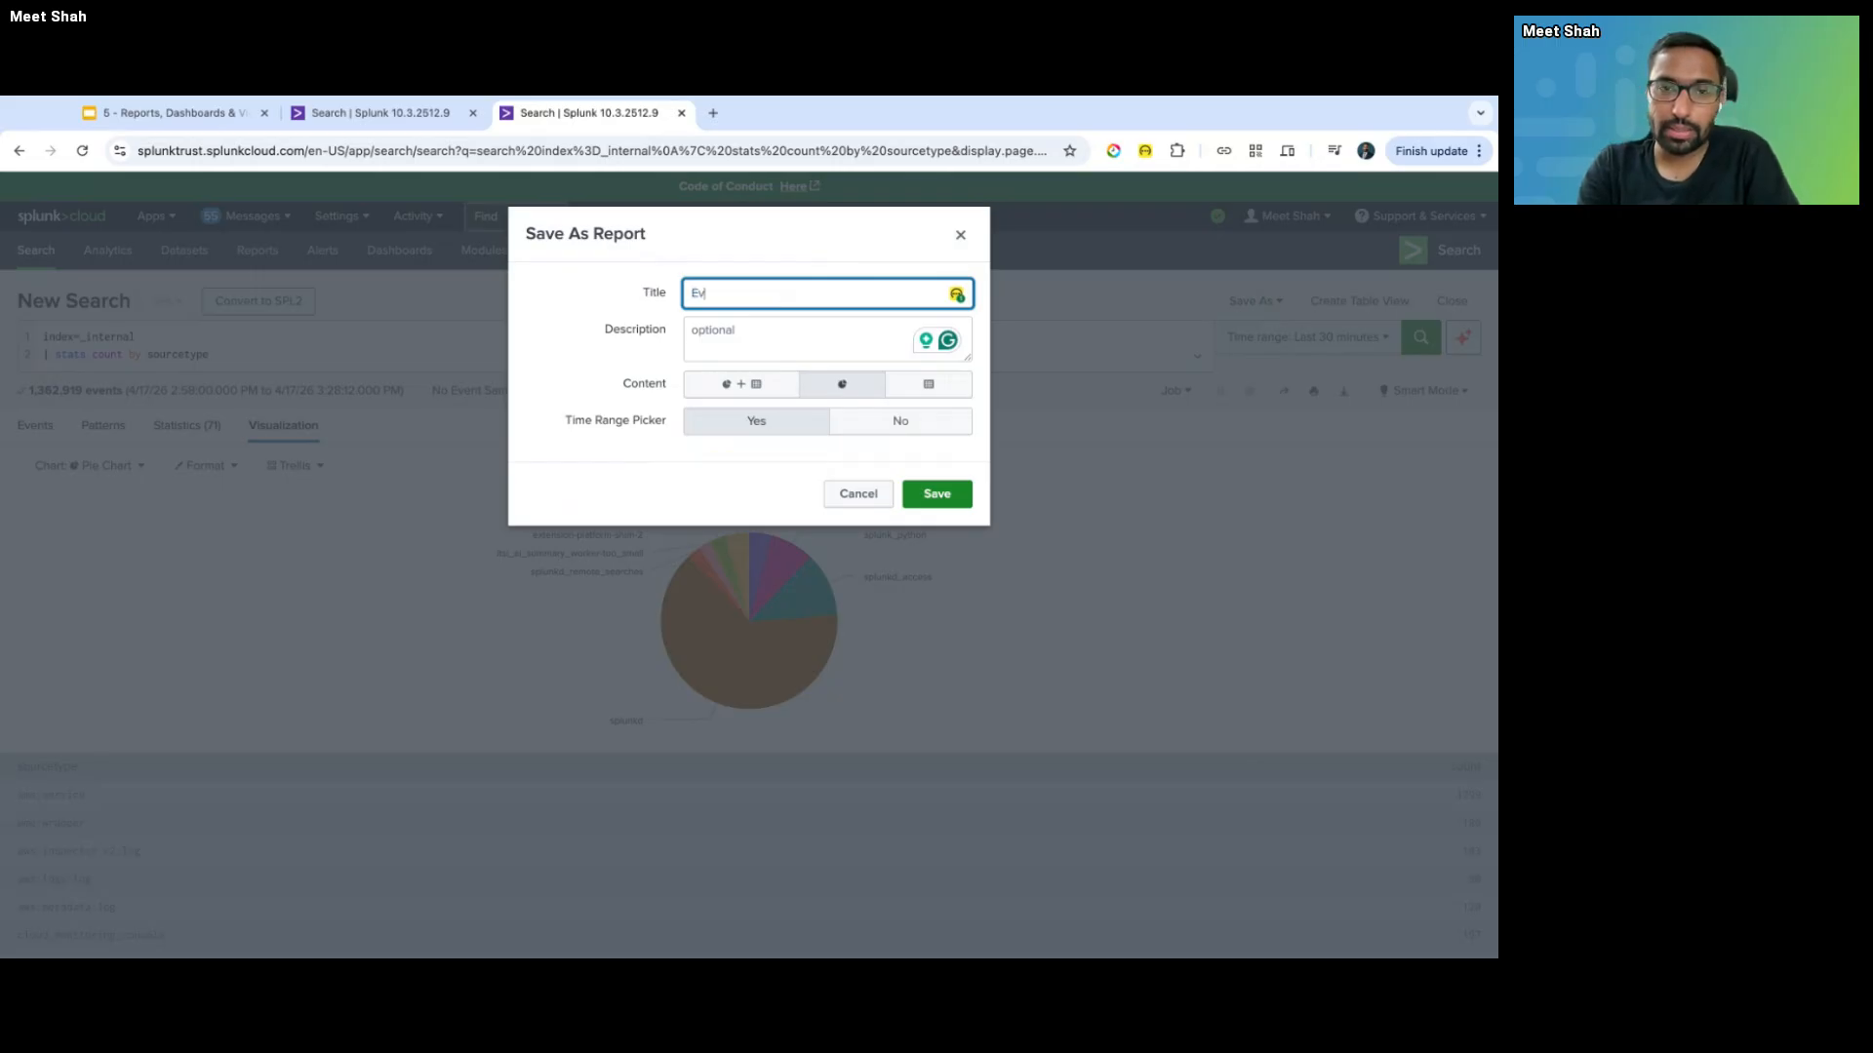
pyautogui.write('ents by Sourcetype')
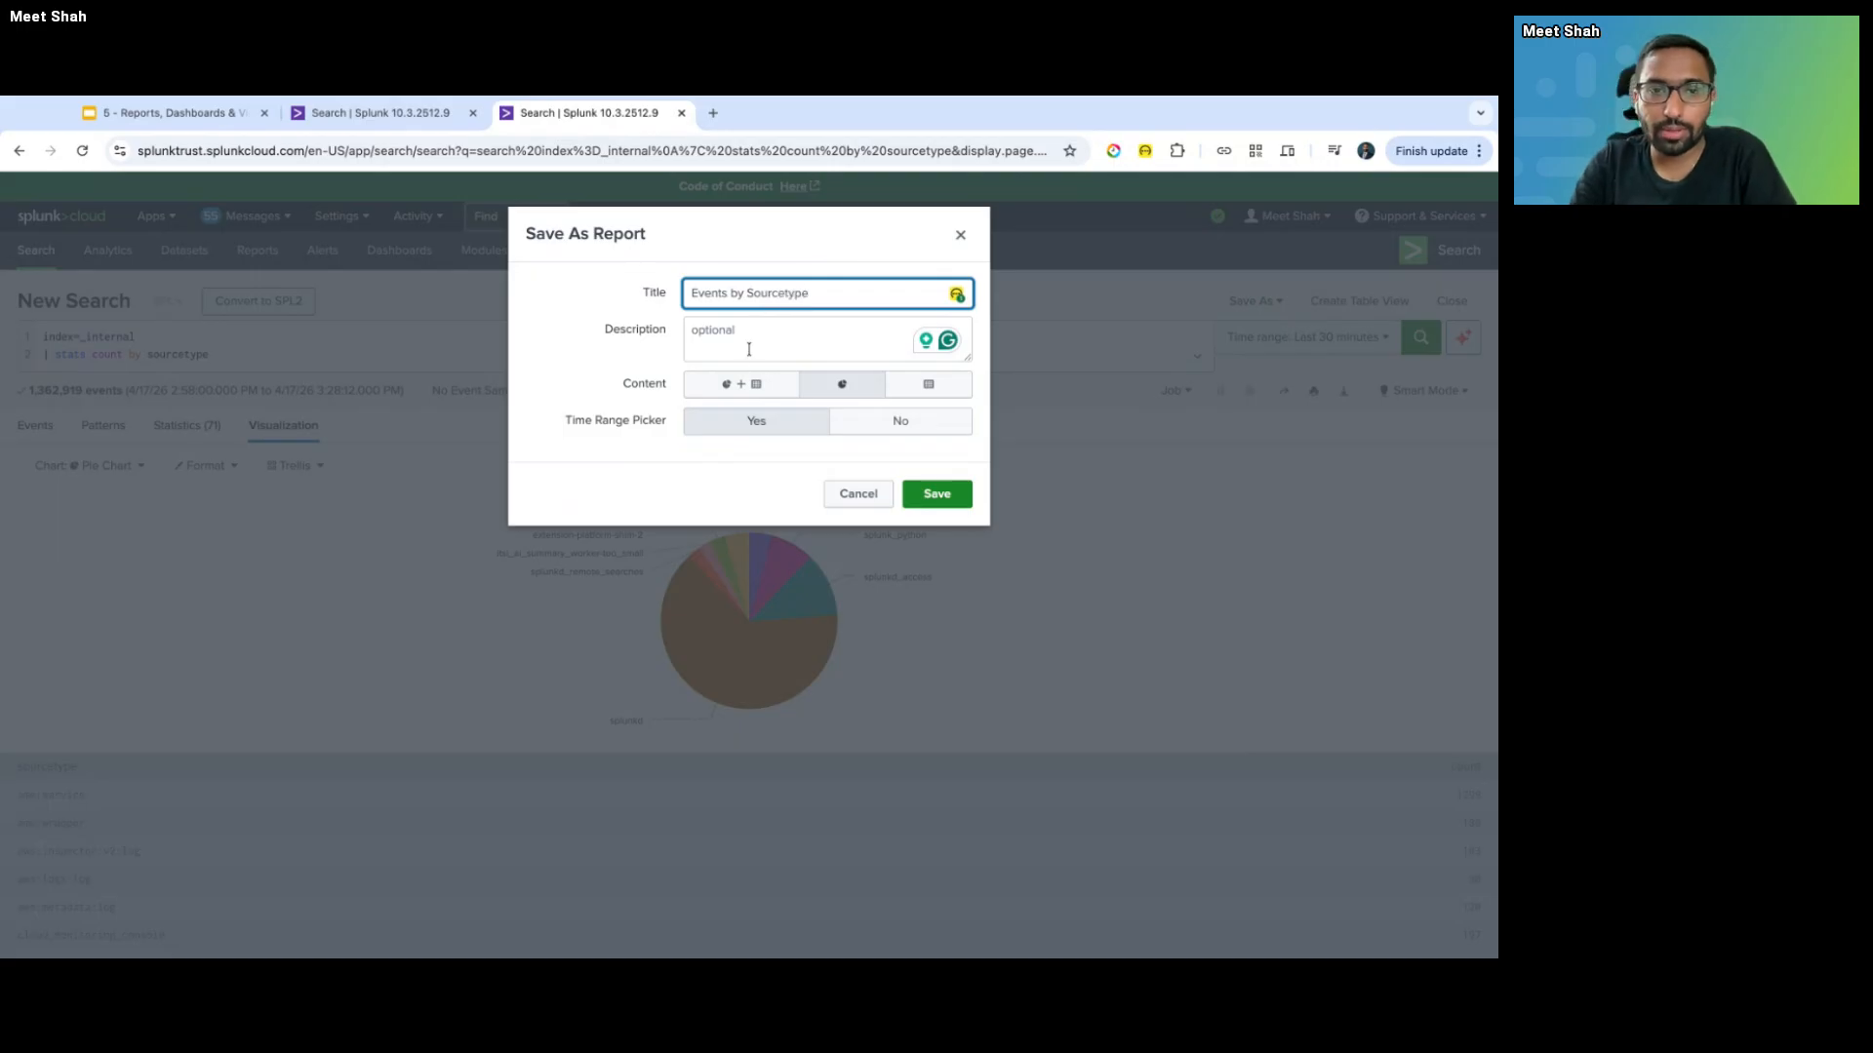
pyautogui.hotkey('ctrl', 'a')
pyautogui.hotkey('ctrl', 'c')
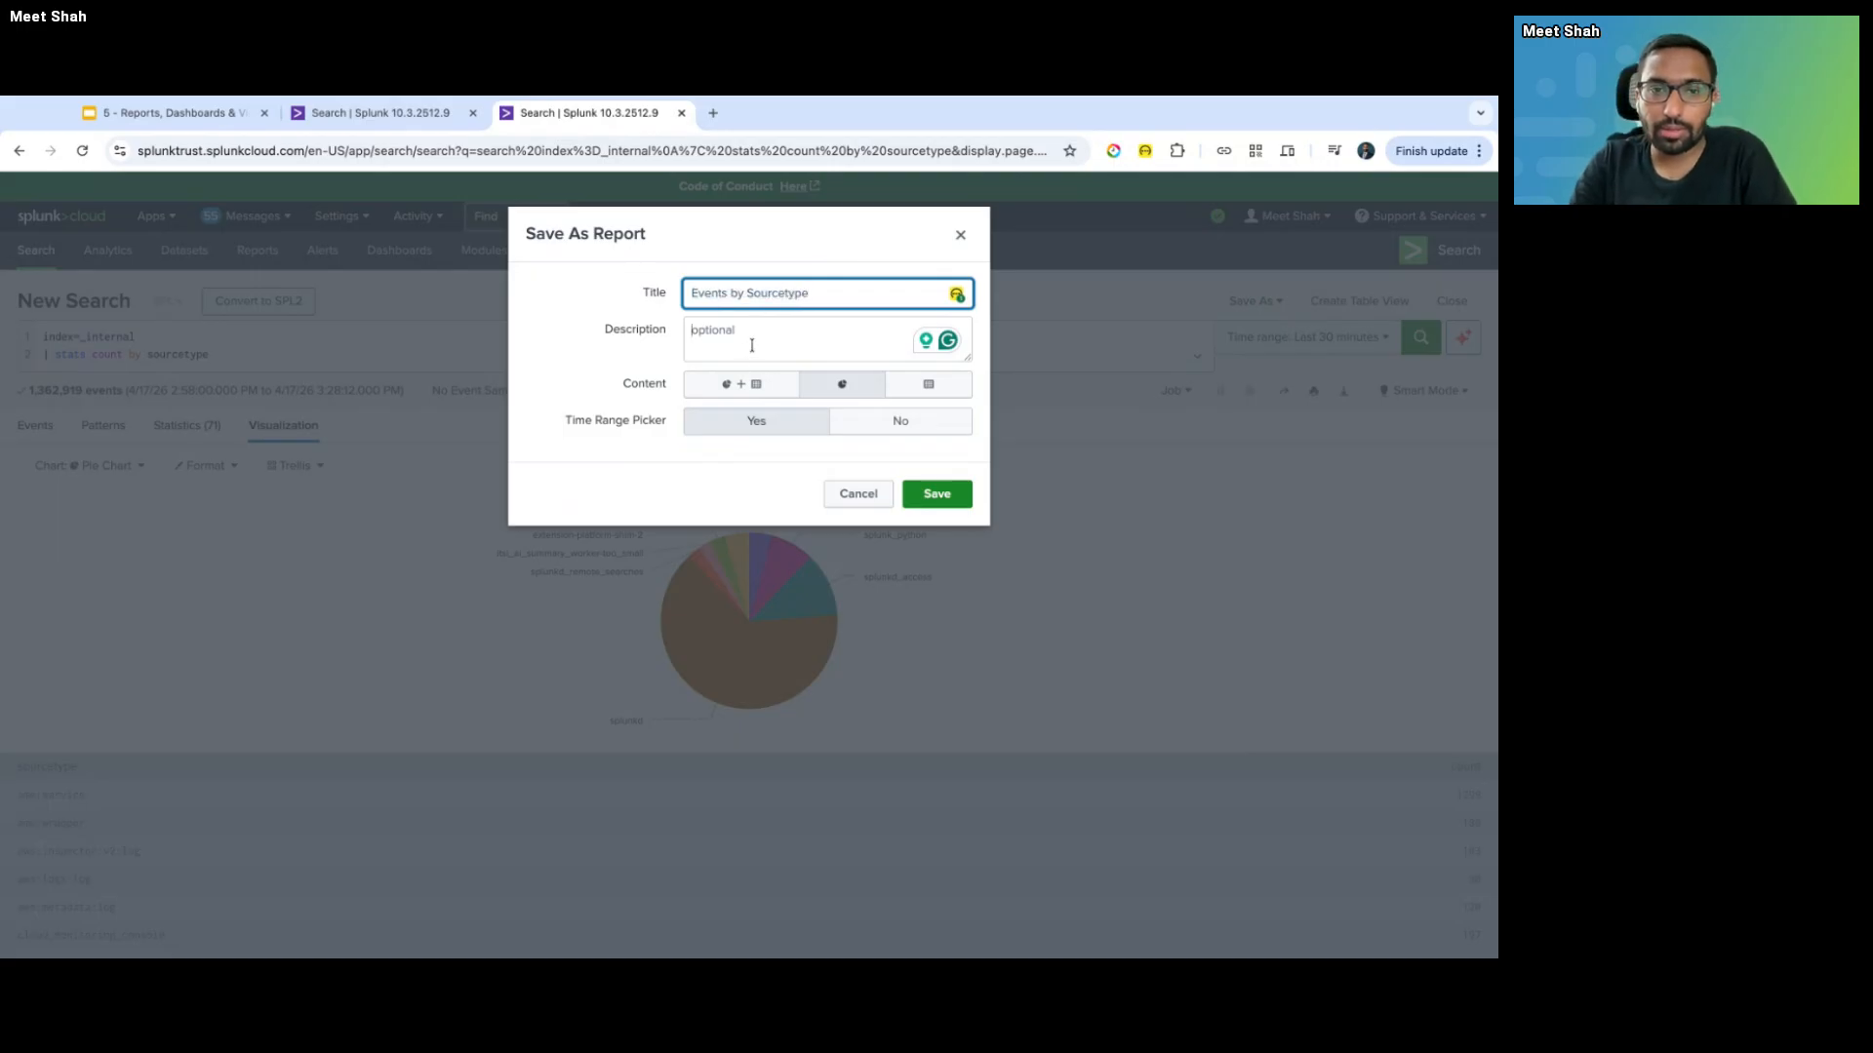
pyautogui.click(749, 350)
pyautogui.hotkey('ctrl', 'v')
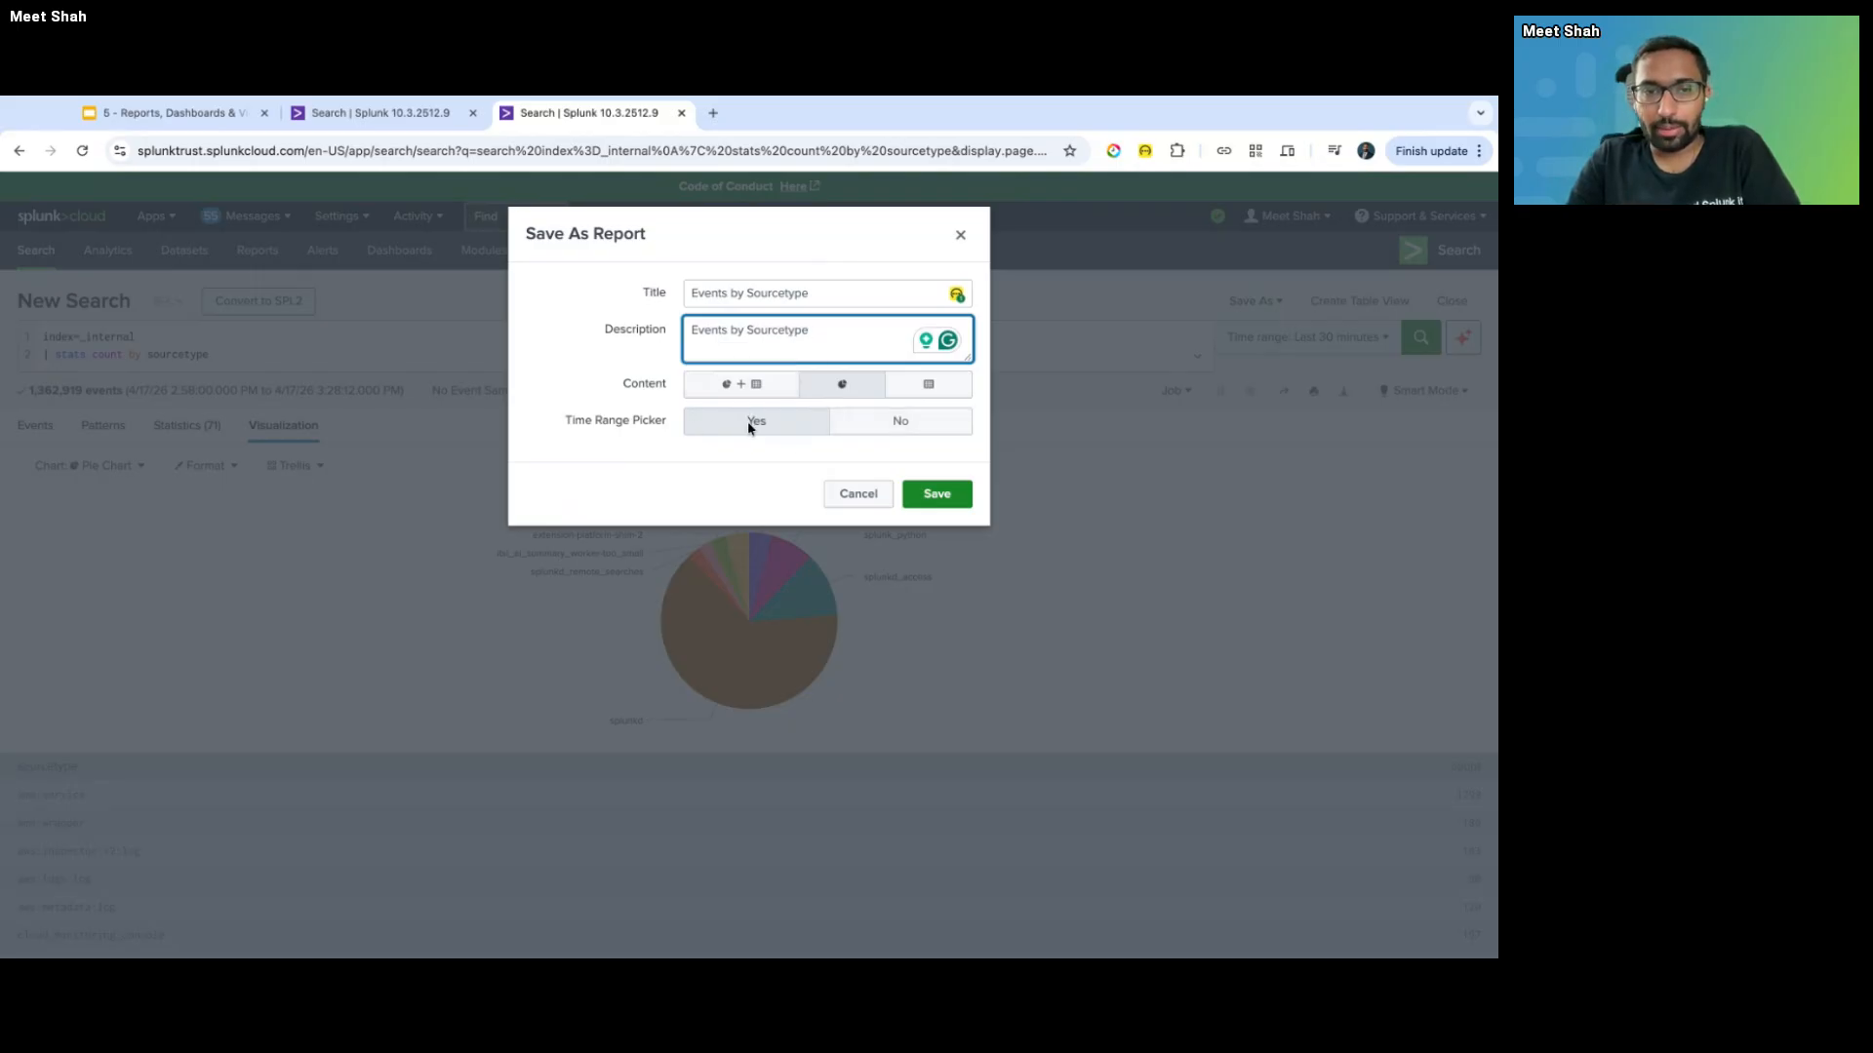
pyautogui.click(950, 502)
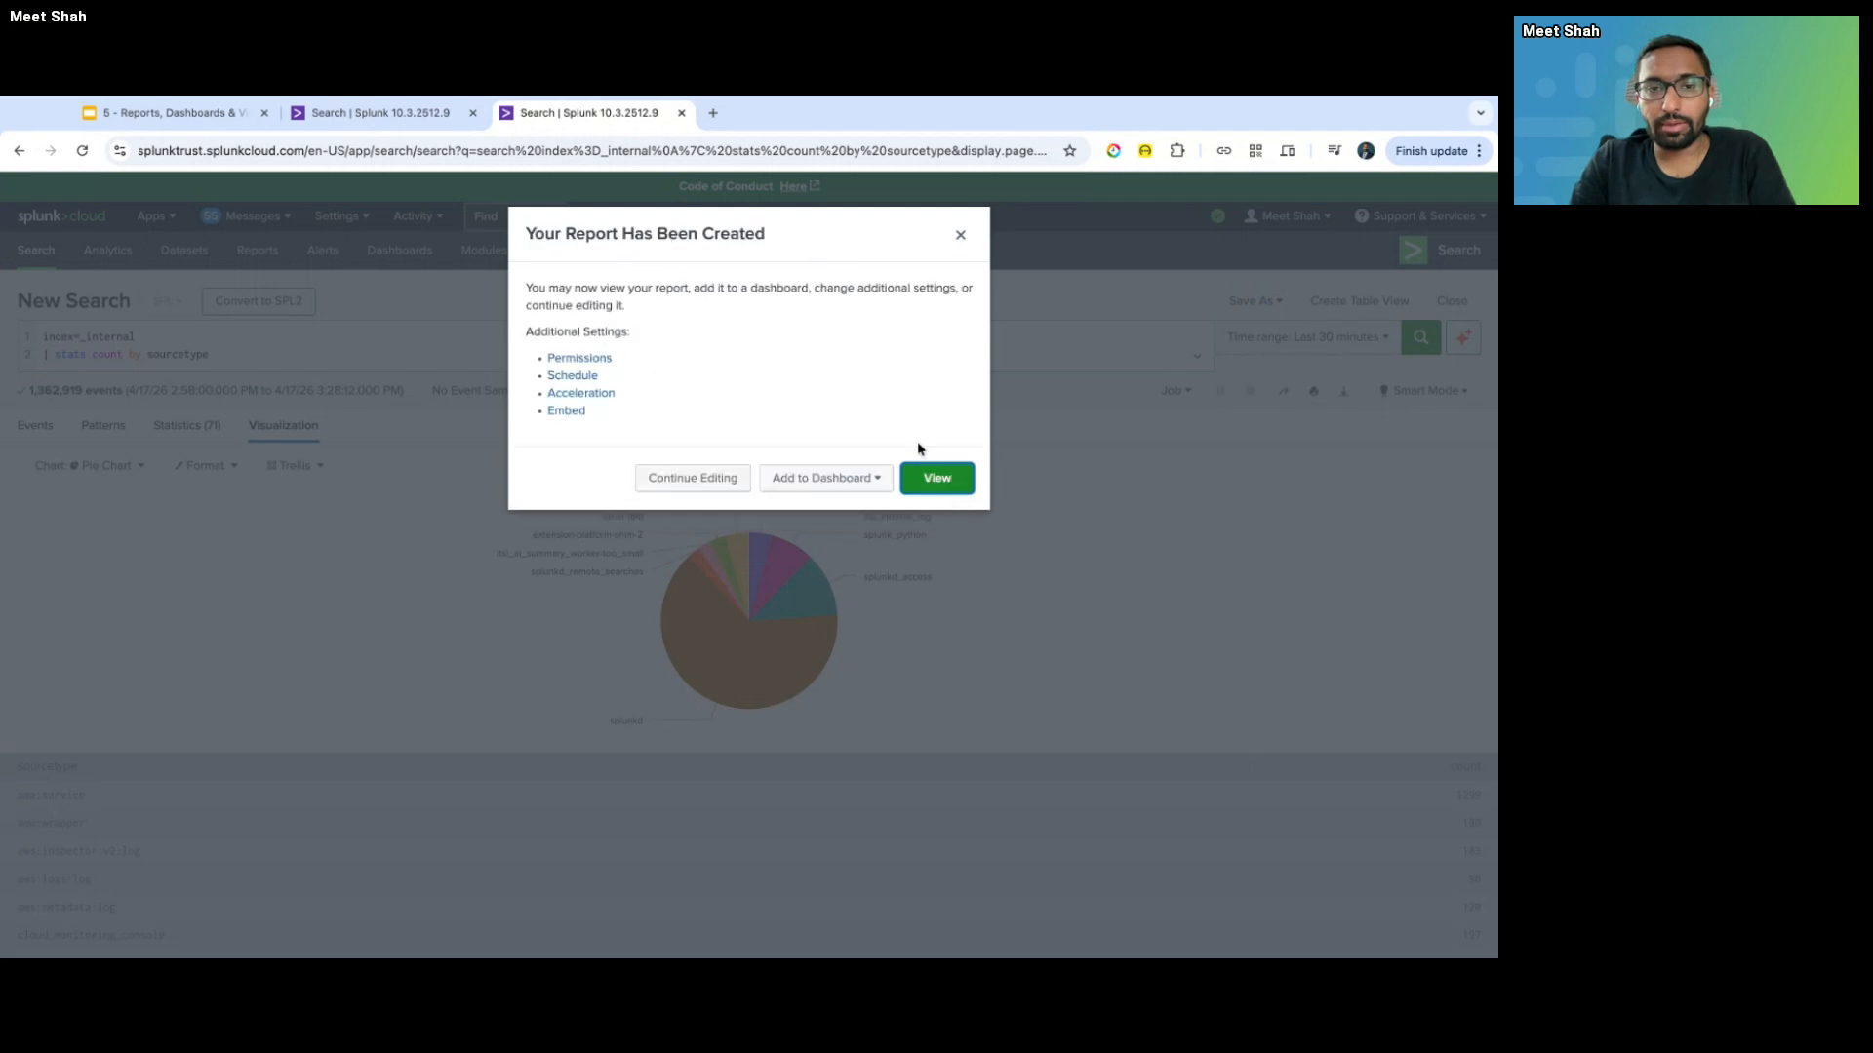
# - Open the new Events by Sourcetype report and dismiss the confirmation on the old tab
pyautogui.click(937, 478)
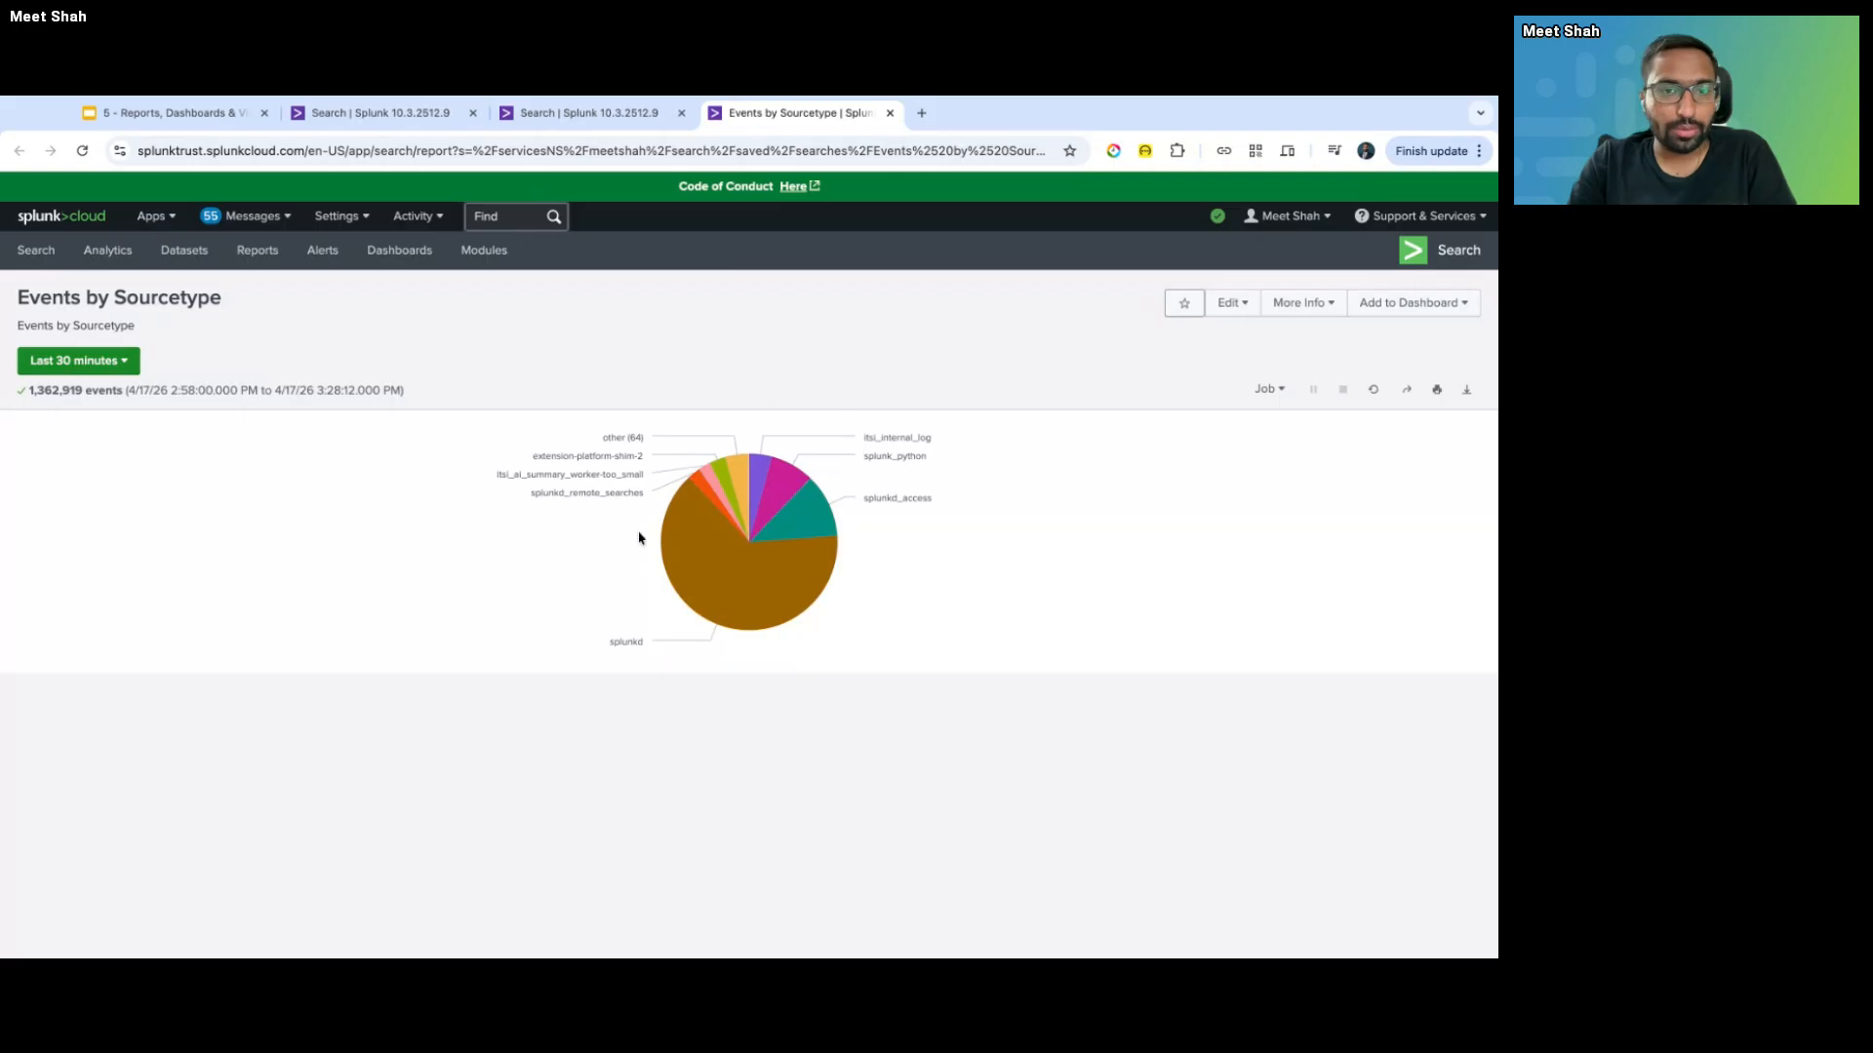
pyautogui.hotkey('ctrl', 'shift', 'Tab')
pyautogui.click(961, 235)
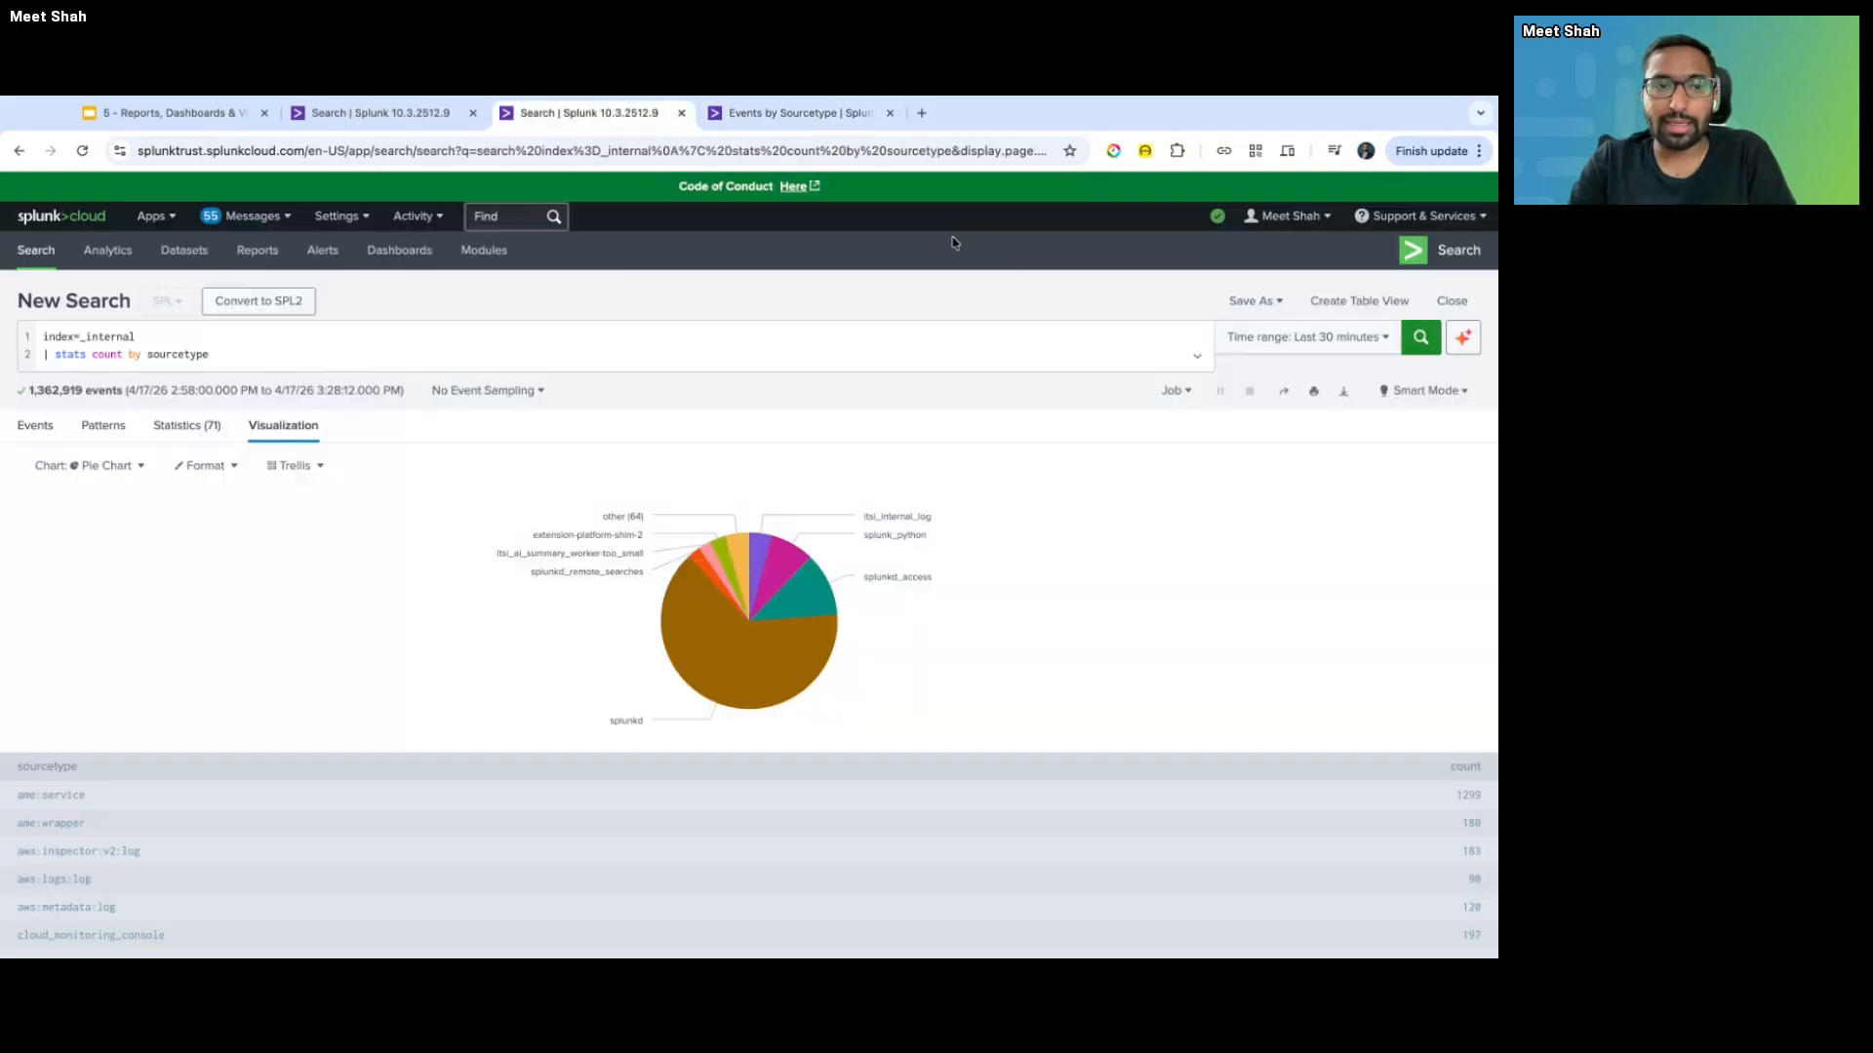
pyautogui.hotkey('ctrl', 'Tab')
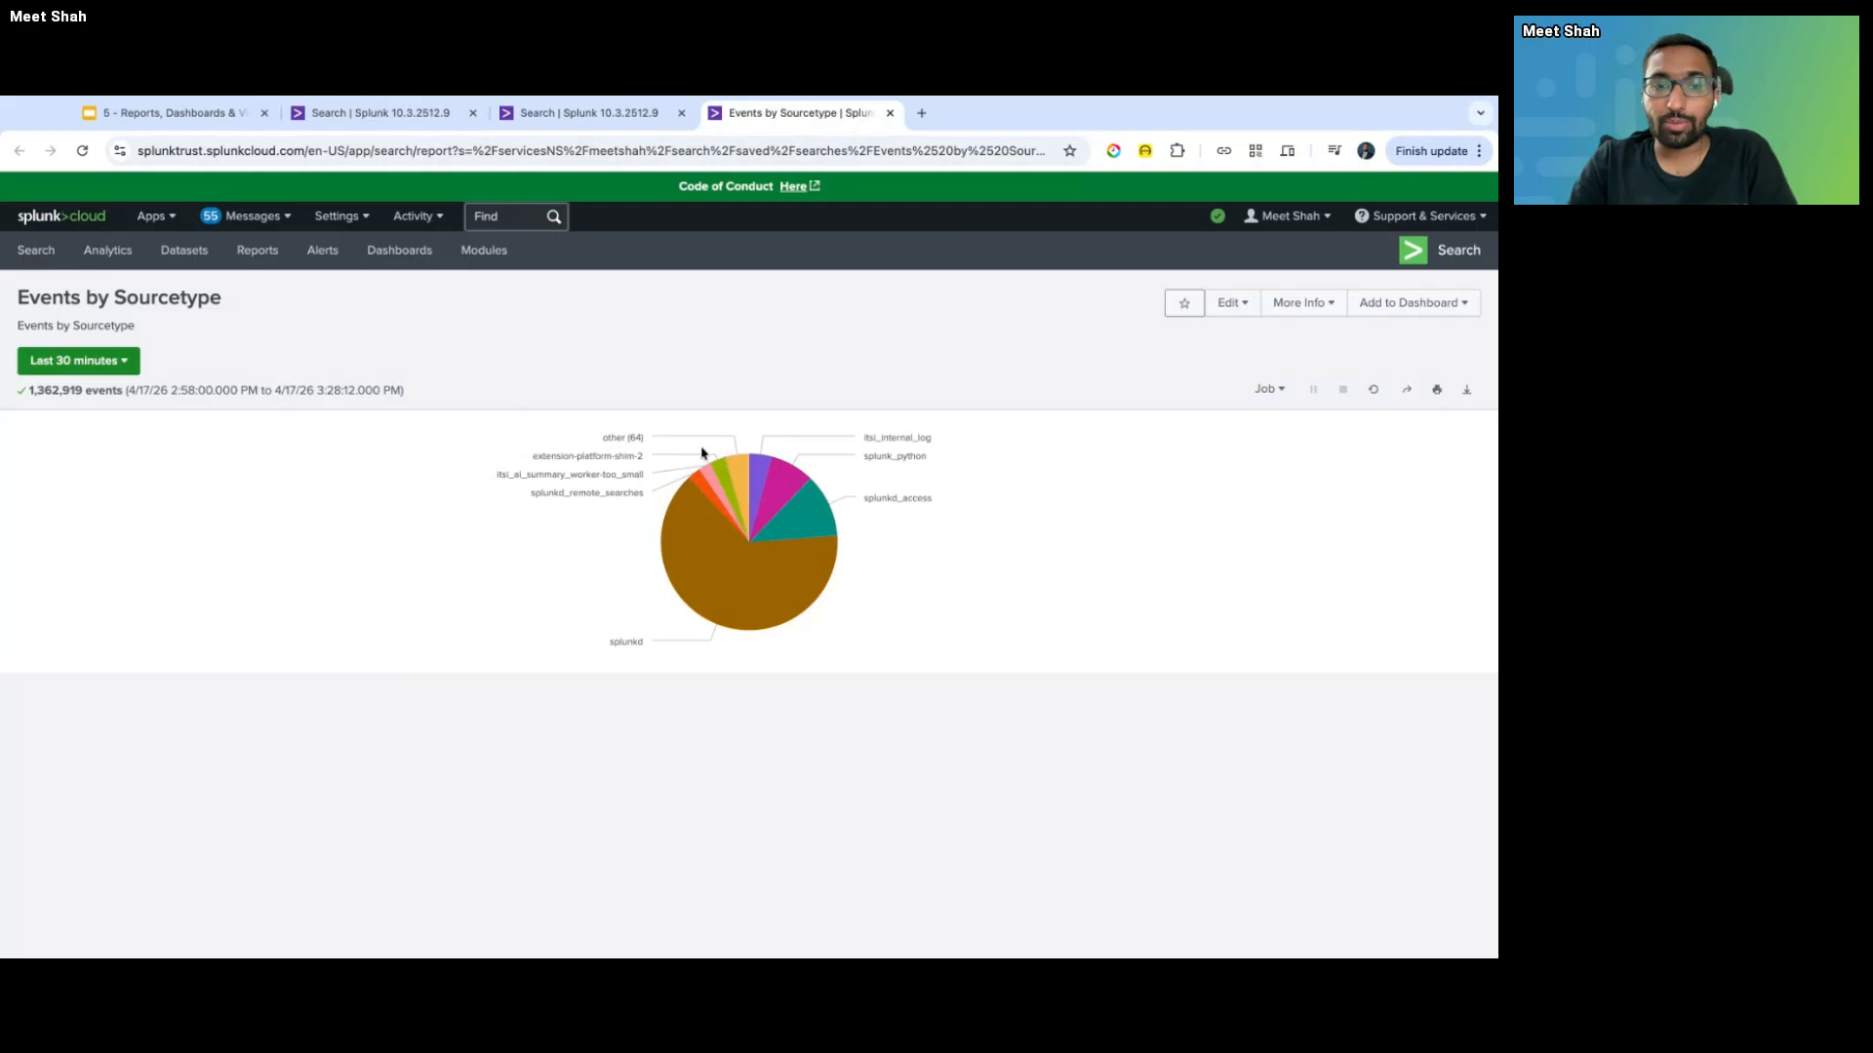
# - Rerun the report over the preset Last 60 minutes time range
pyautogui.moveTo(758, 505)
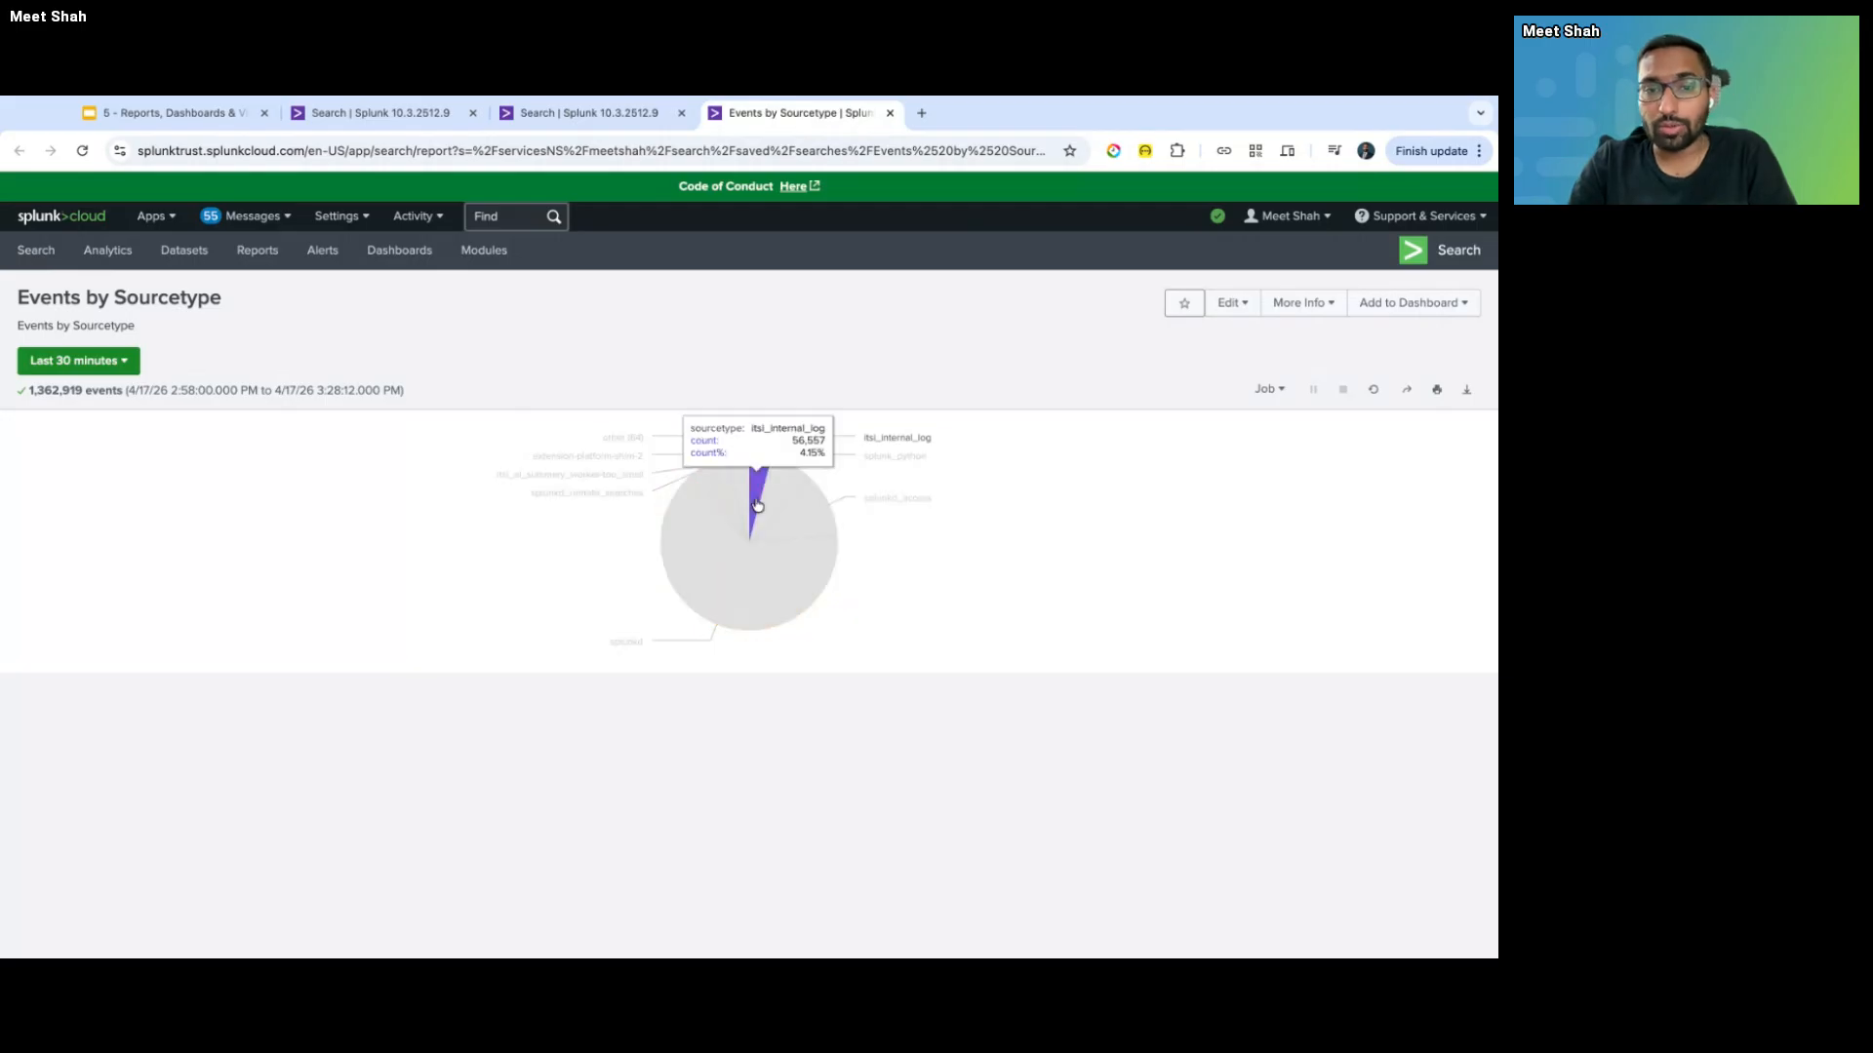
pyautogui.click(90, 363)
pyautogui.click(371, 406)
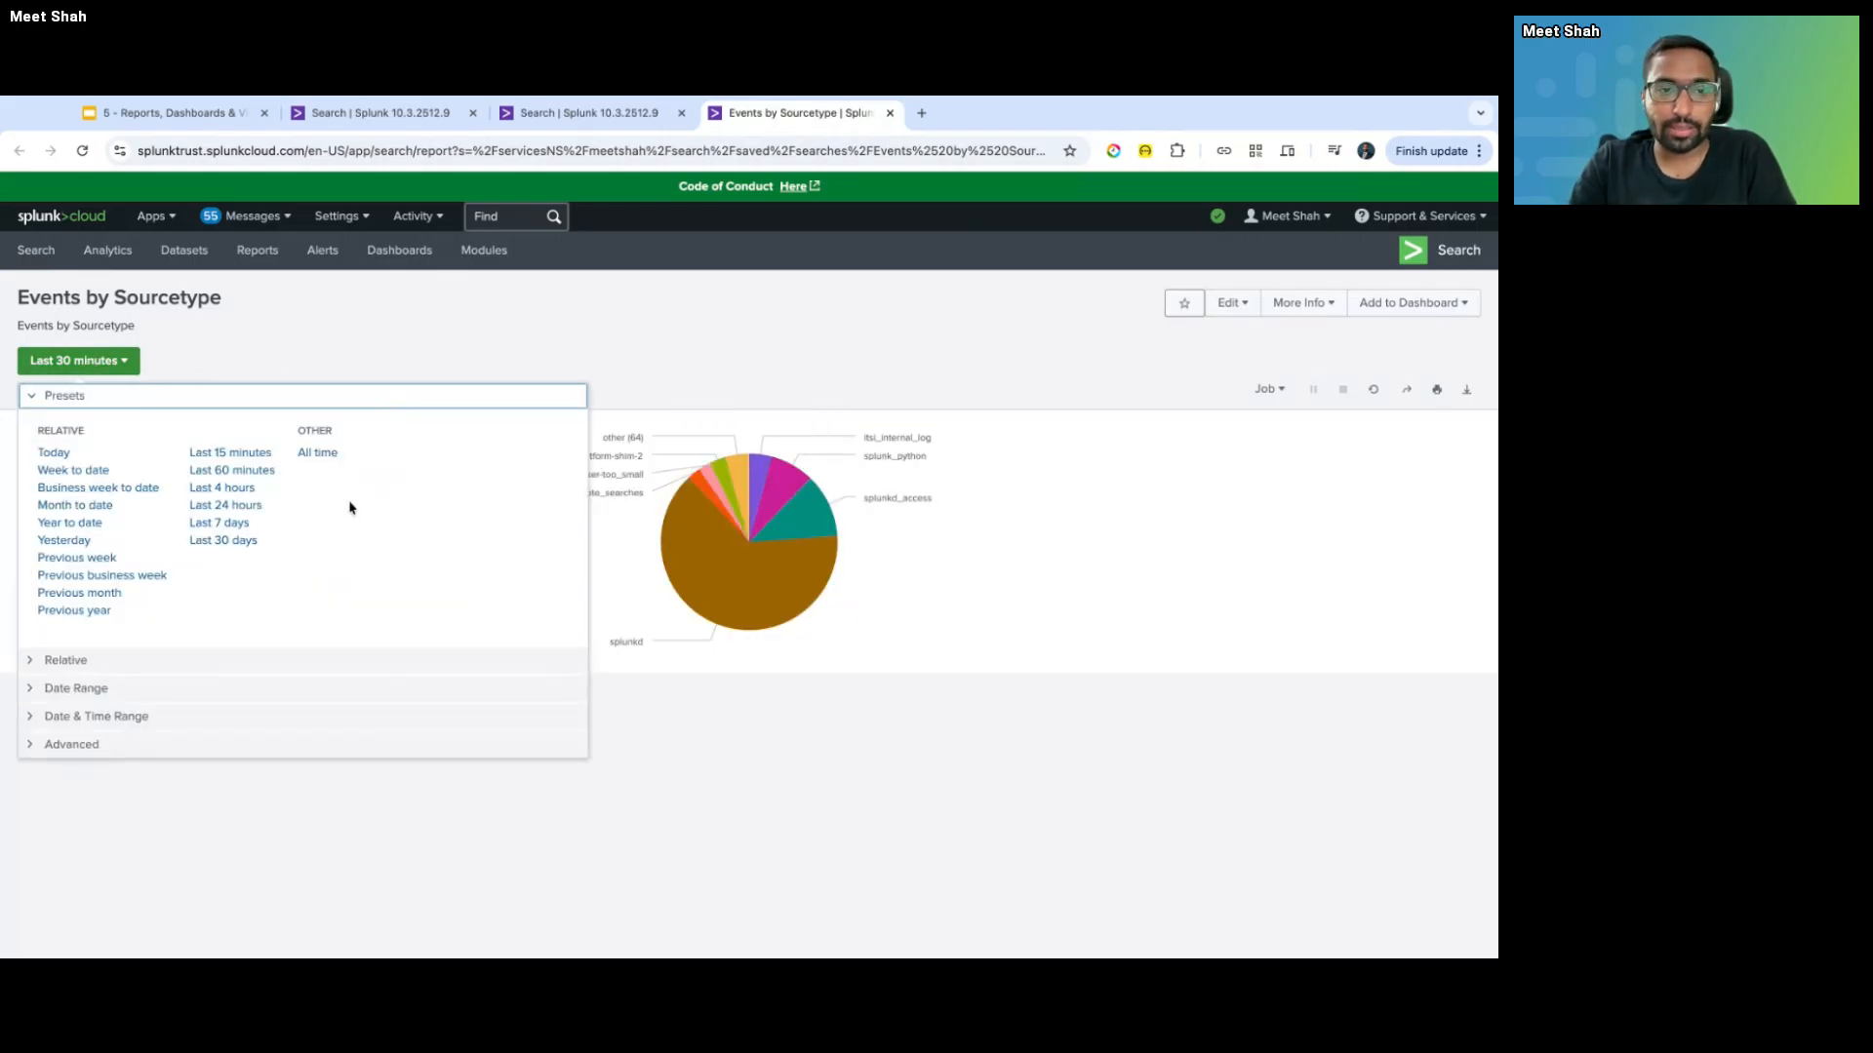
pyautogui.click(231, 476)
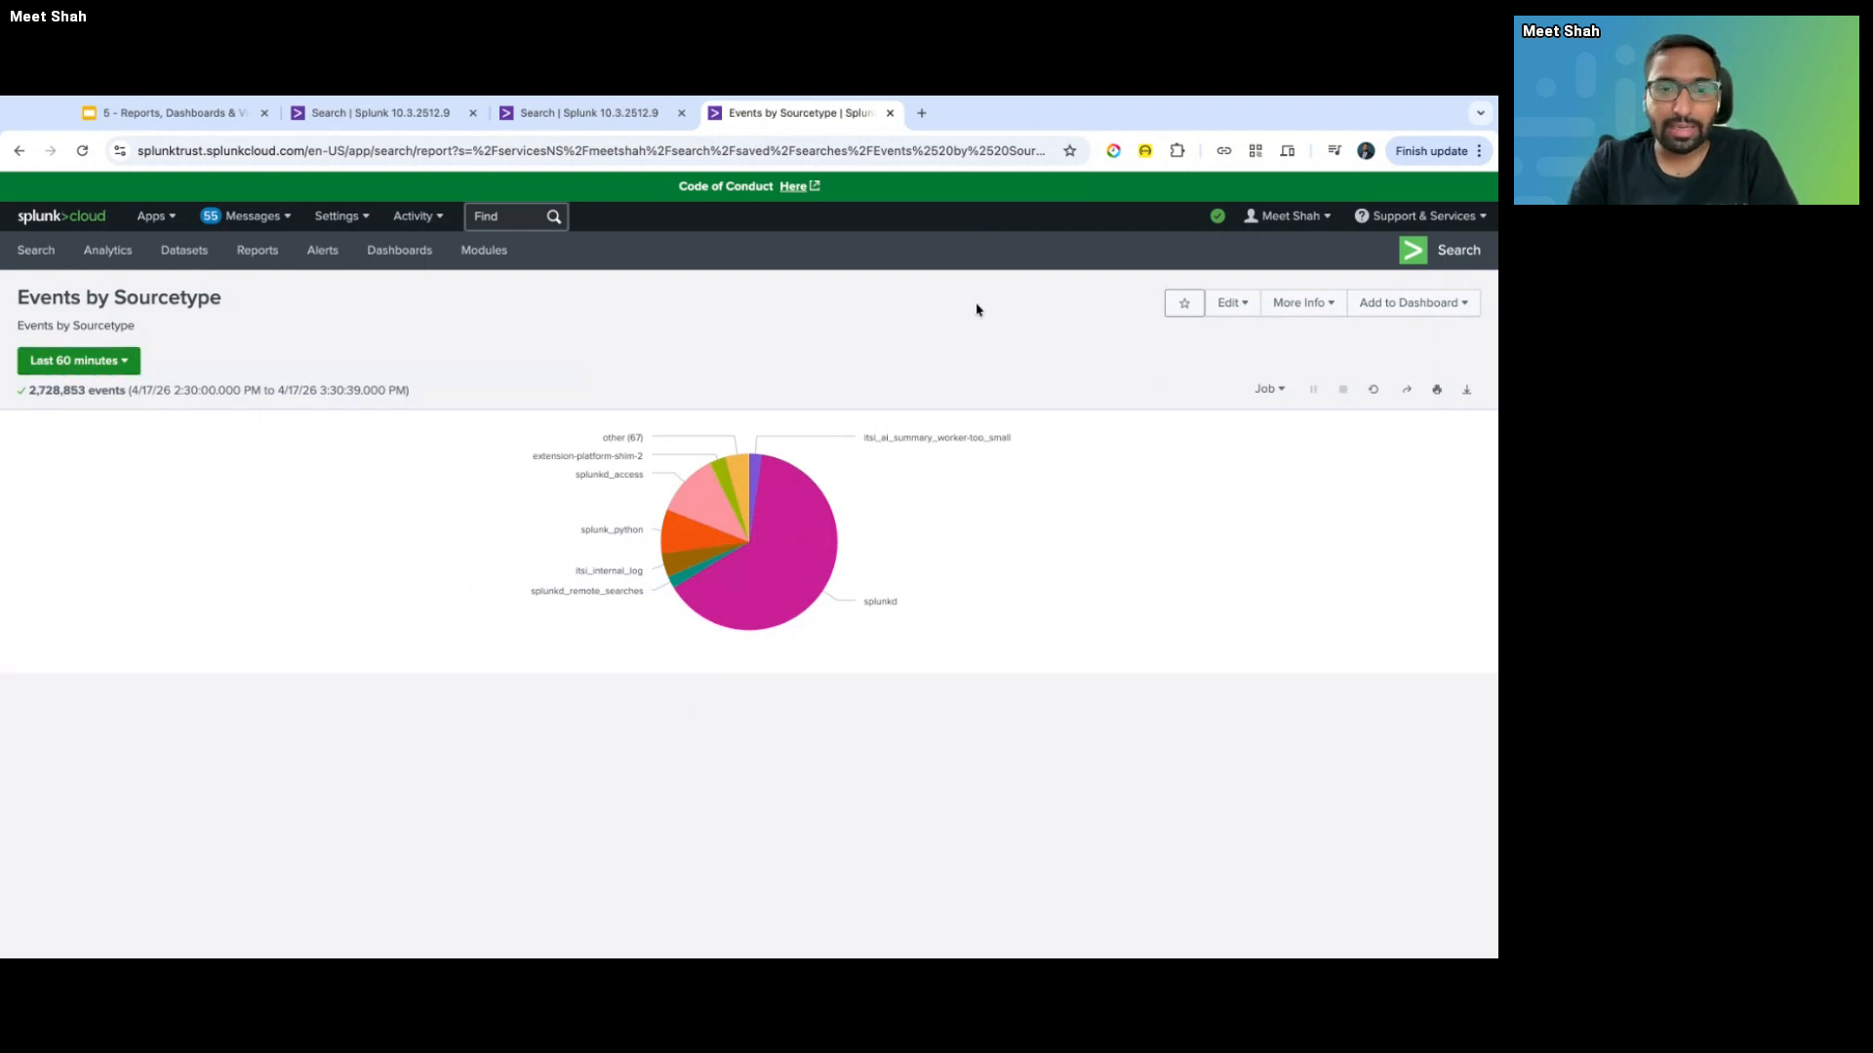
# - Duplicate the search tab and run just index=_internal without the stats line
pyautogui.hotkey('ctrl', 'shift', 'Tab')
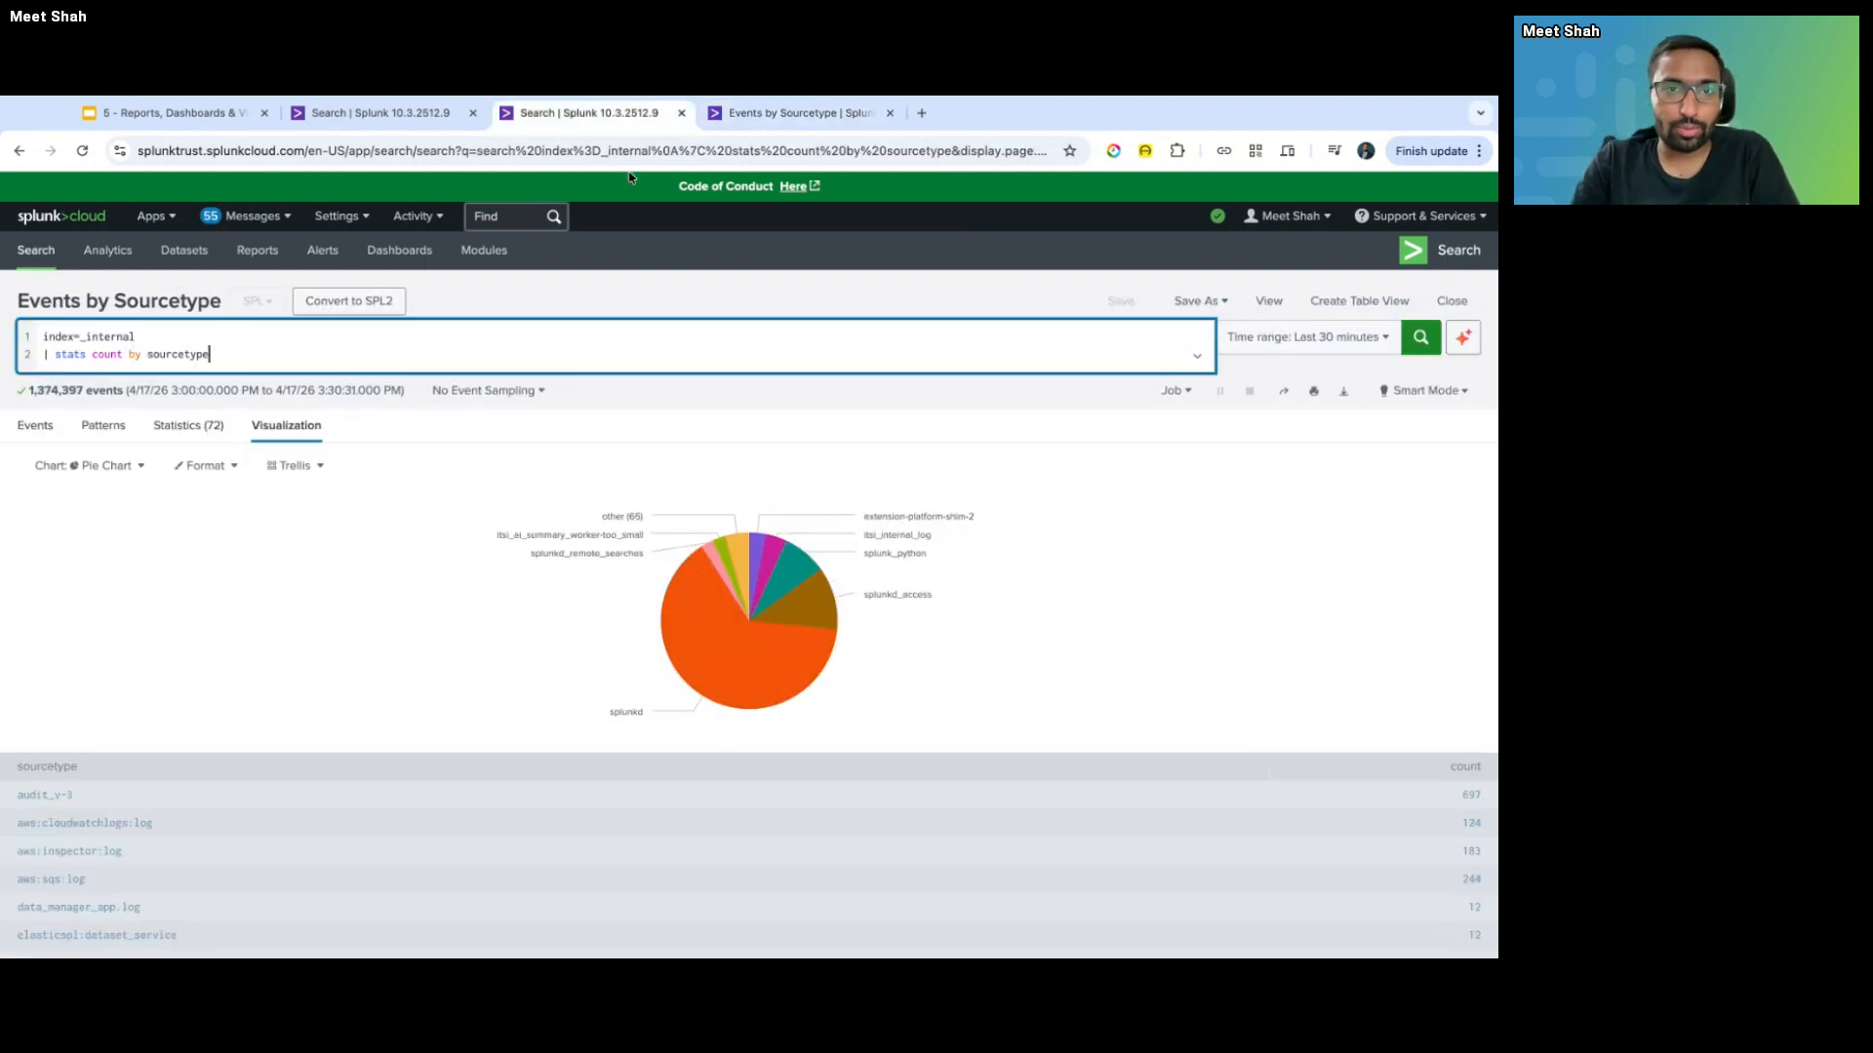
pyautogui.rightClick(582, 124)
pyautogui.hotkey('ctrl', 'shift', 'Tab')
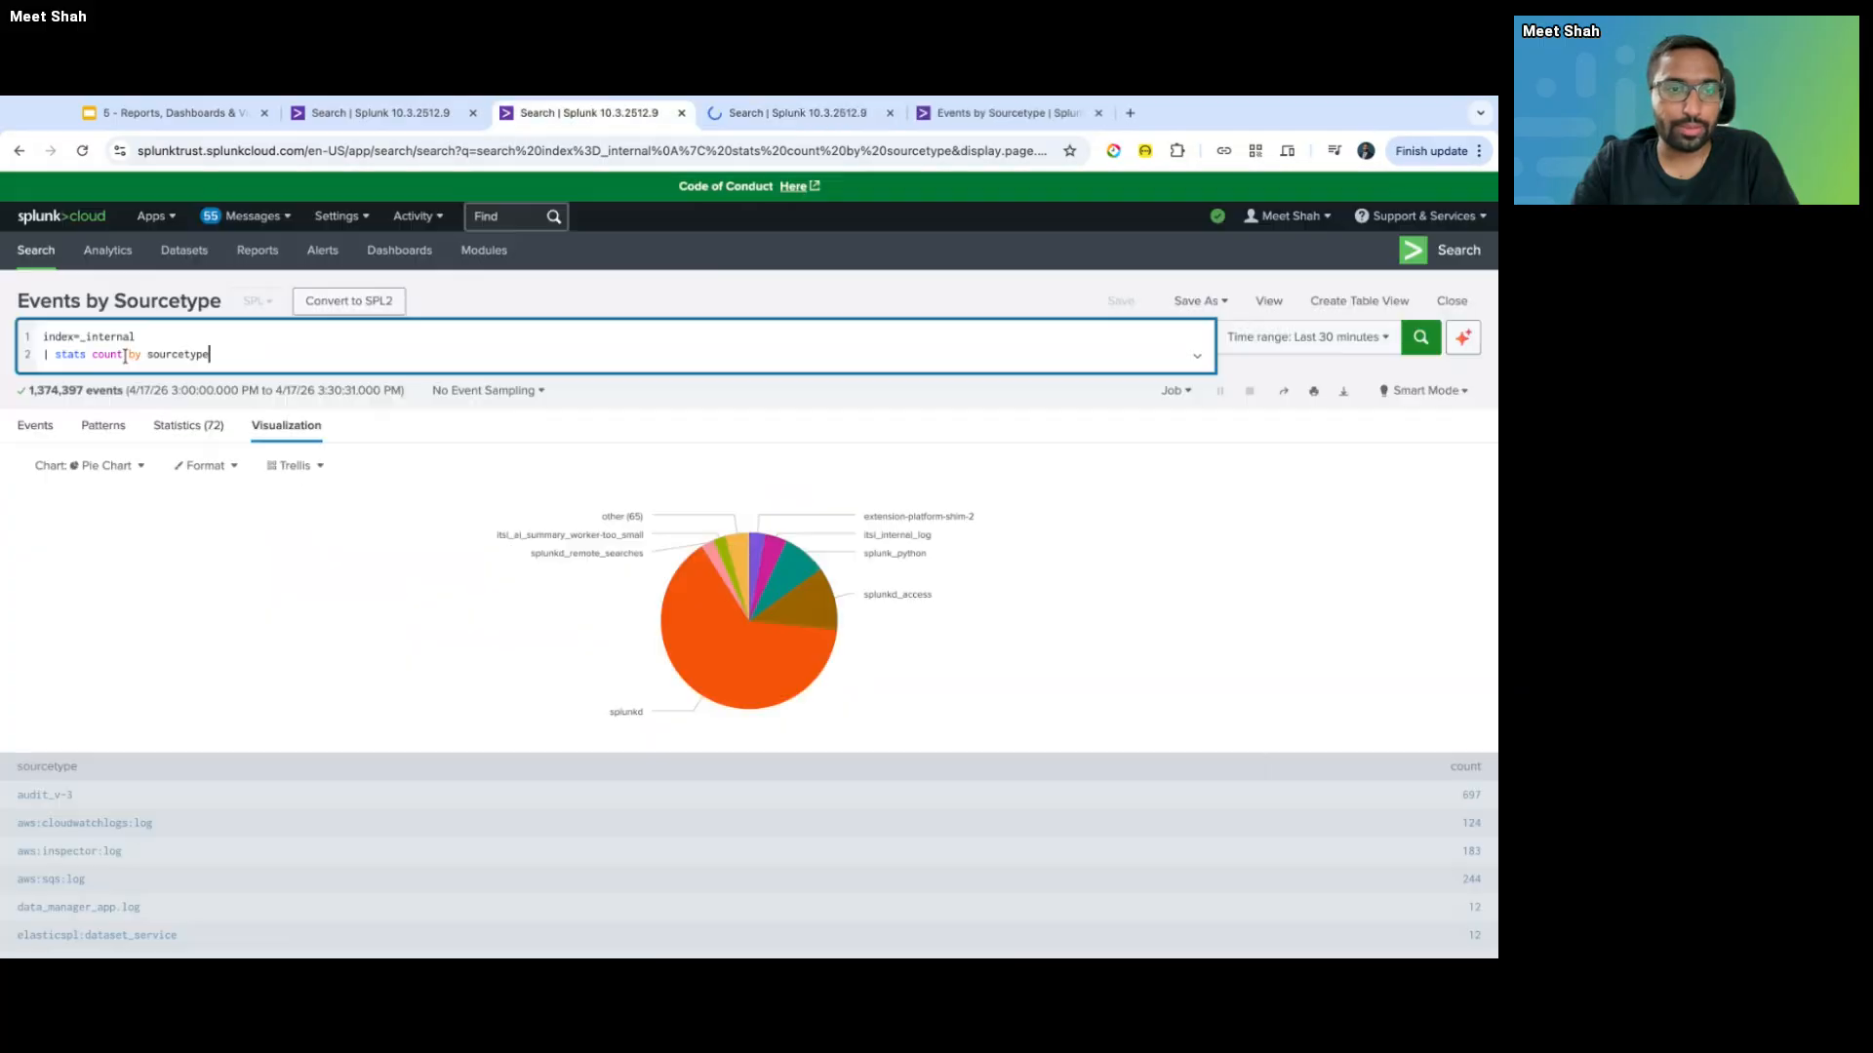
pyautogui.tripleClick(229, 357)
pyautogui.press('BackSpace')
pyautogui.press('BackSpace')
pyautogui.press('Return')
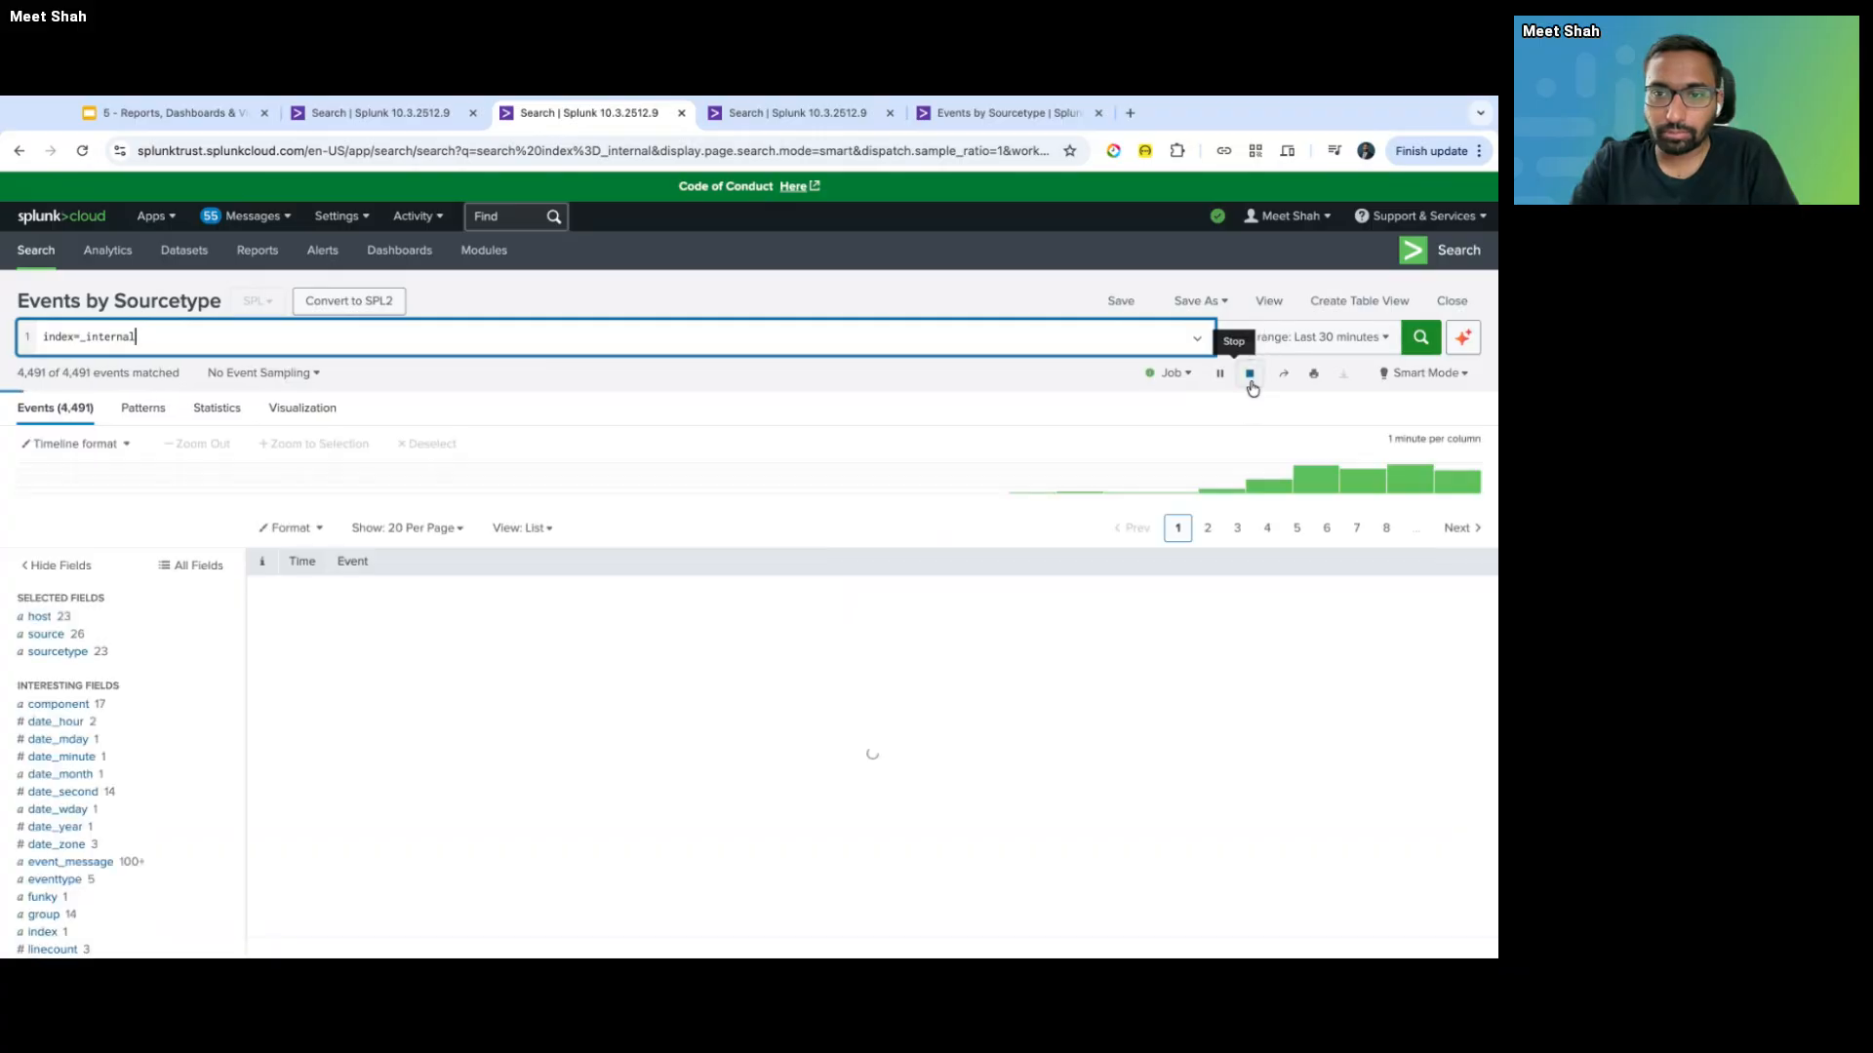
# - Review the linecount and log_level field value summaries in the fields sidebar
pyautogui.click(1252, 387)
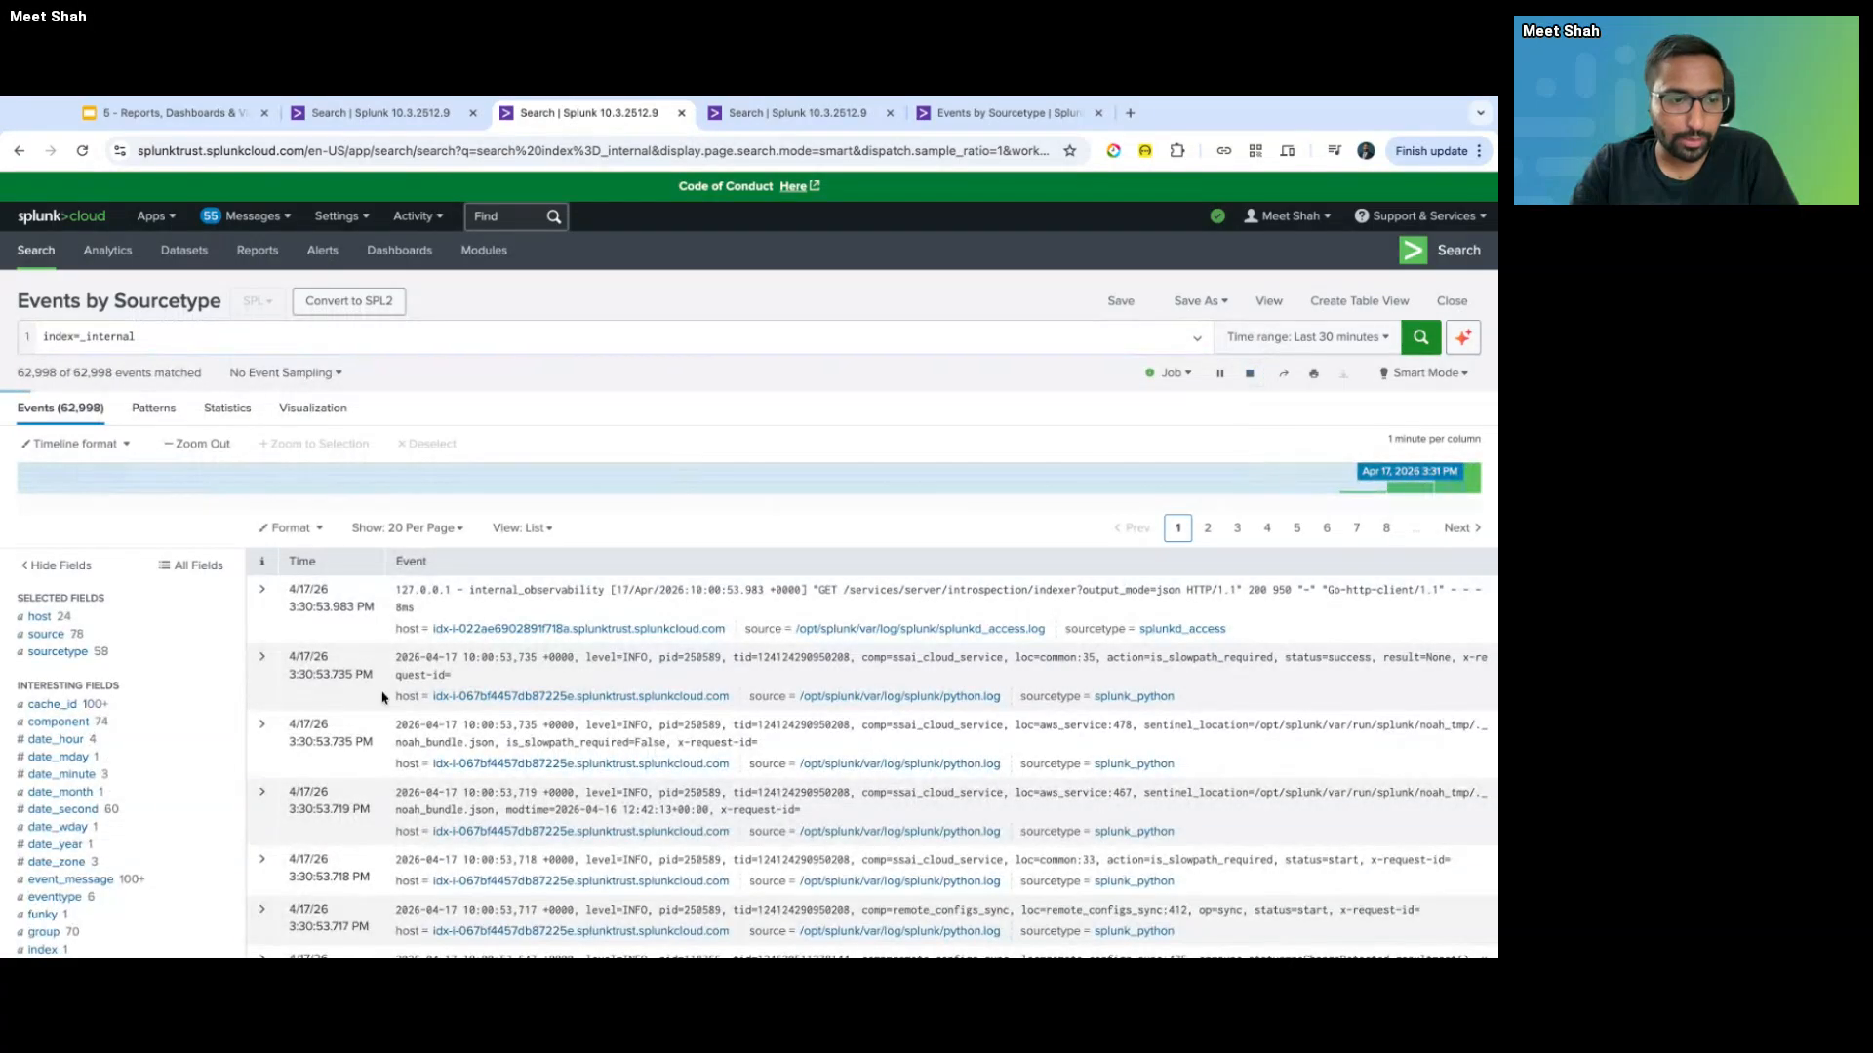
pyautogui.scroll(-2, 117, 834)
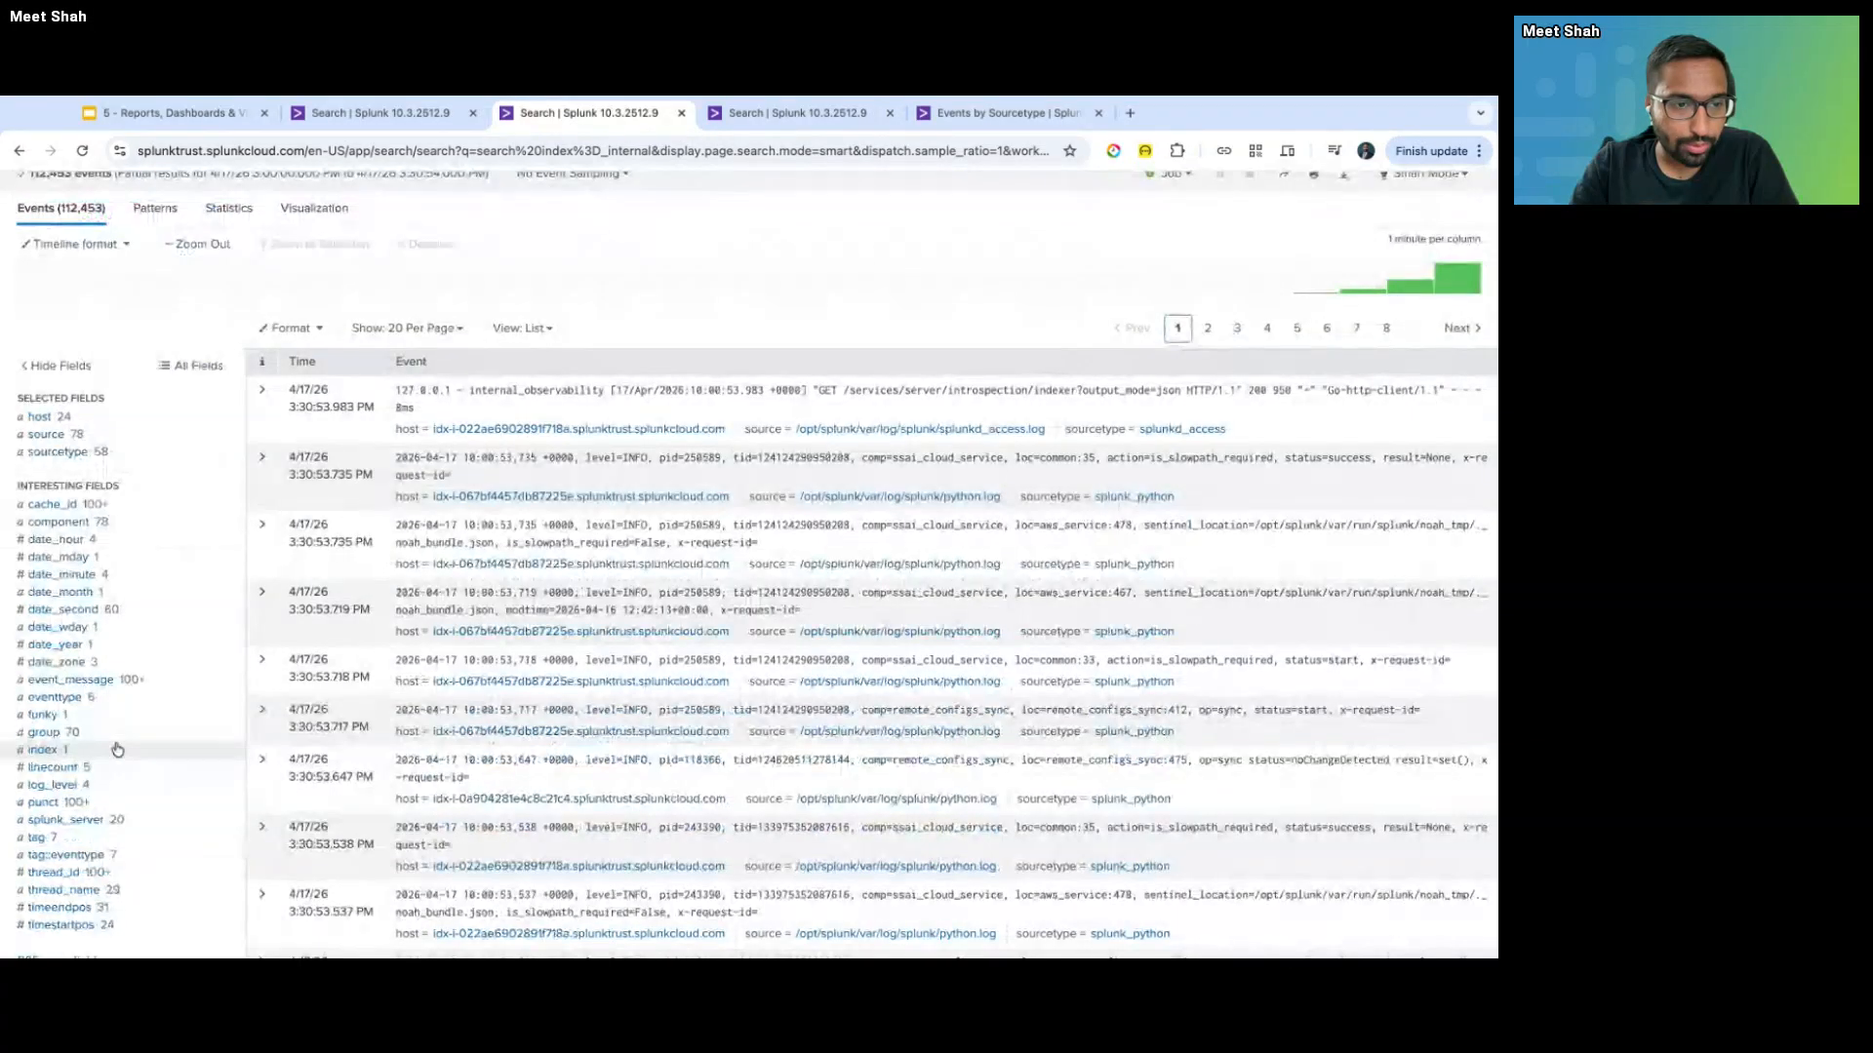
pyautogui.scroll(-2, 115, 746)
pyautogui.click(116, 610)
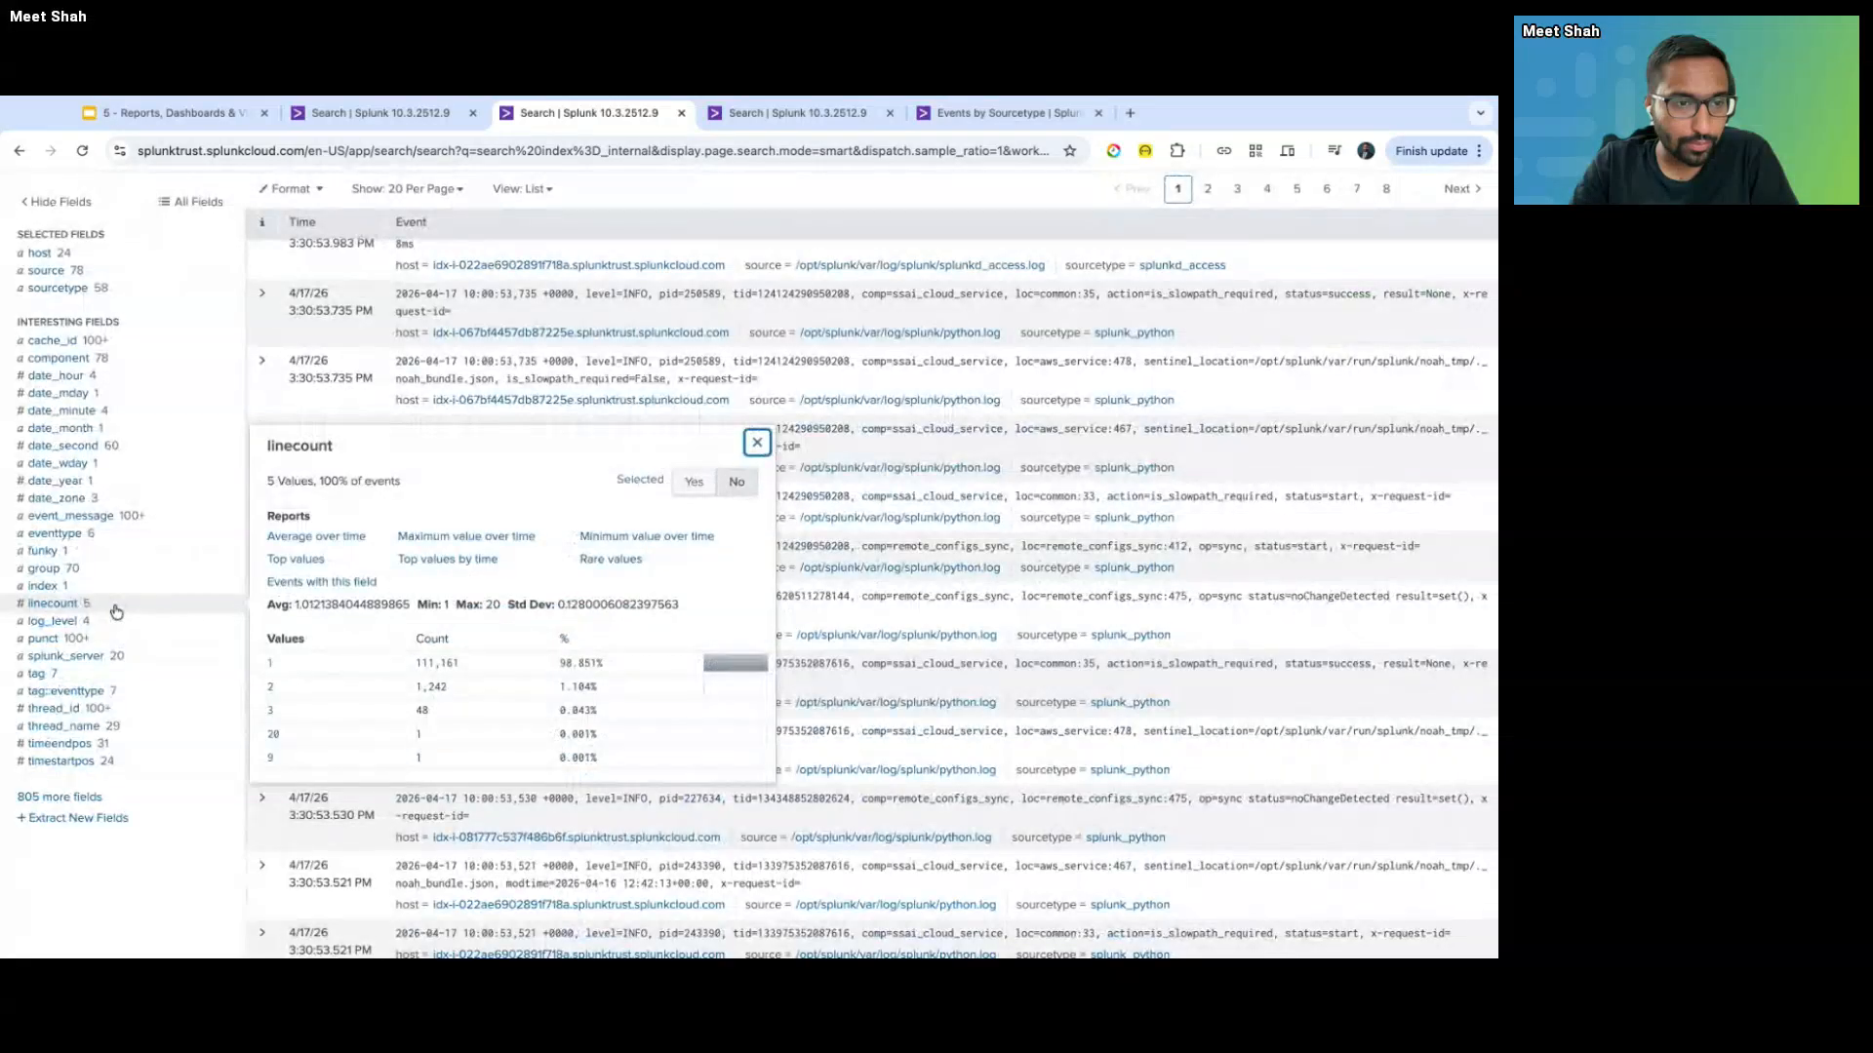
pyautogui.click(115, 622)
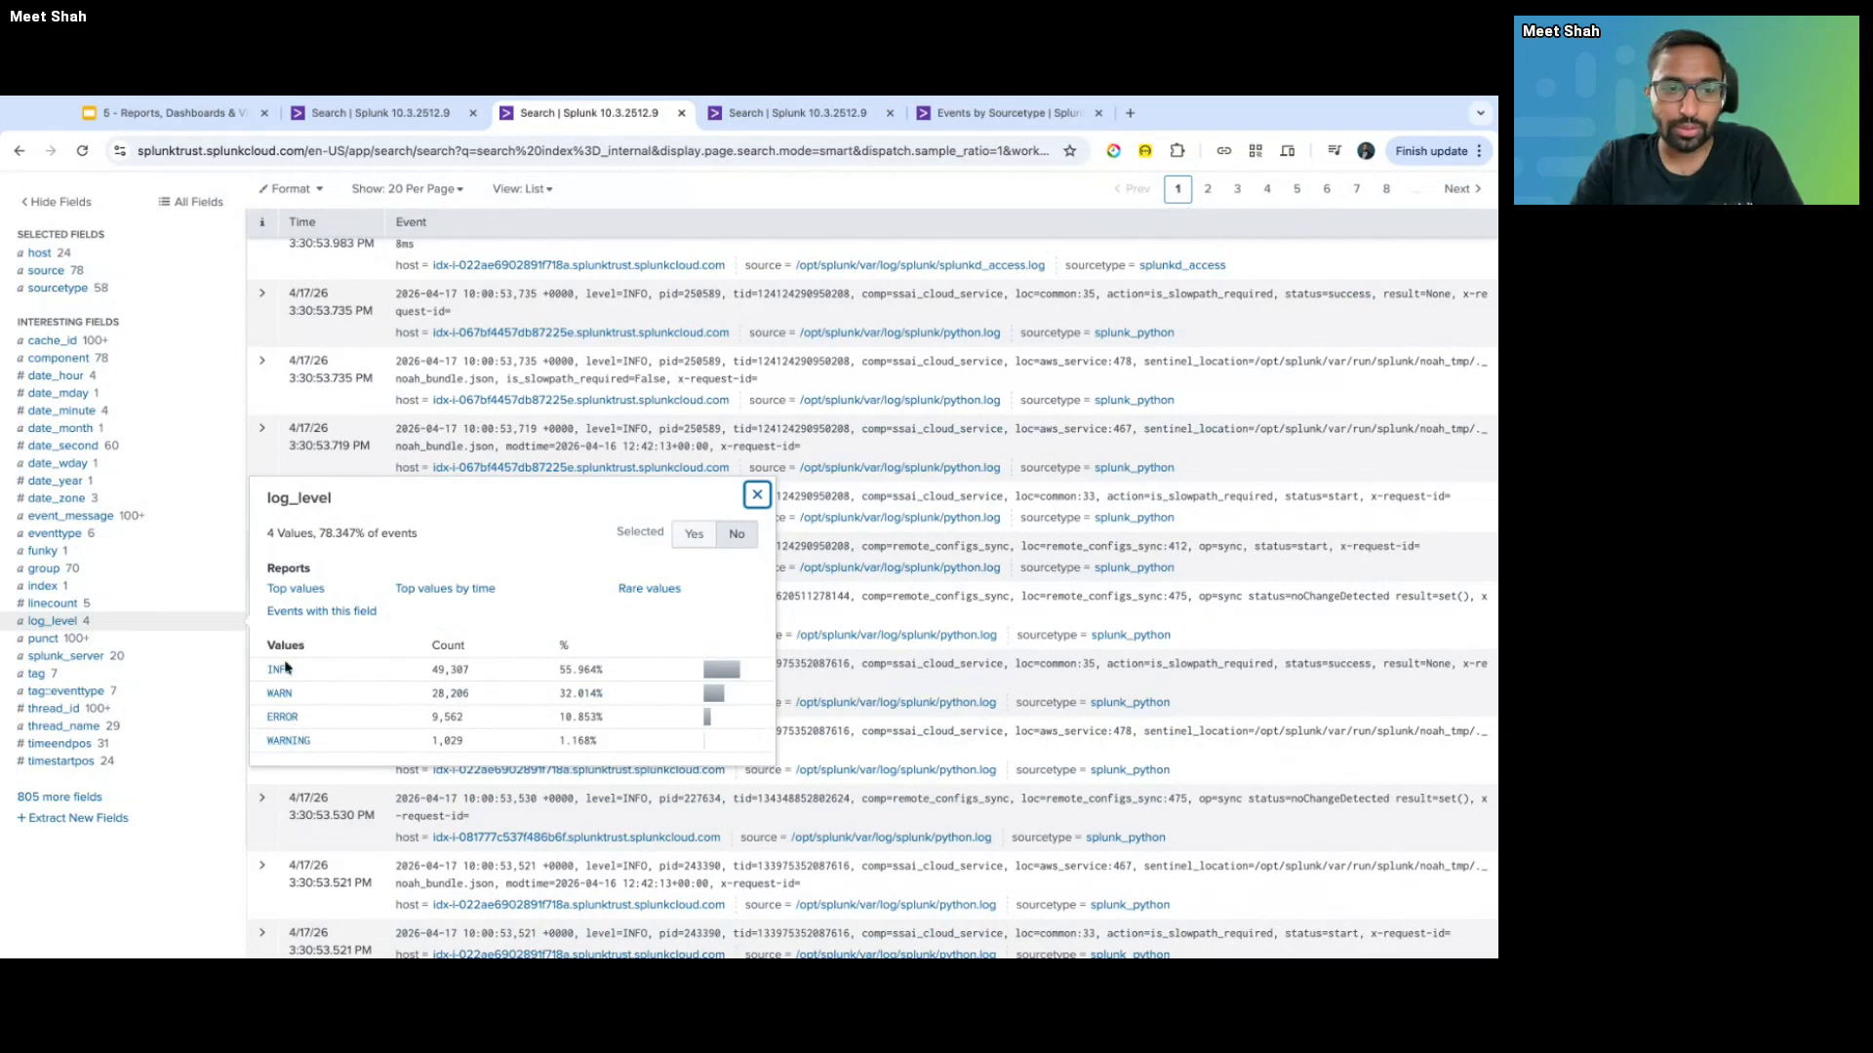
pyautogui.click(299, 497)
pyautogui.hotkey('ctrl', 'Tab')
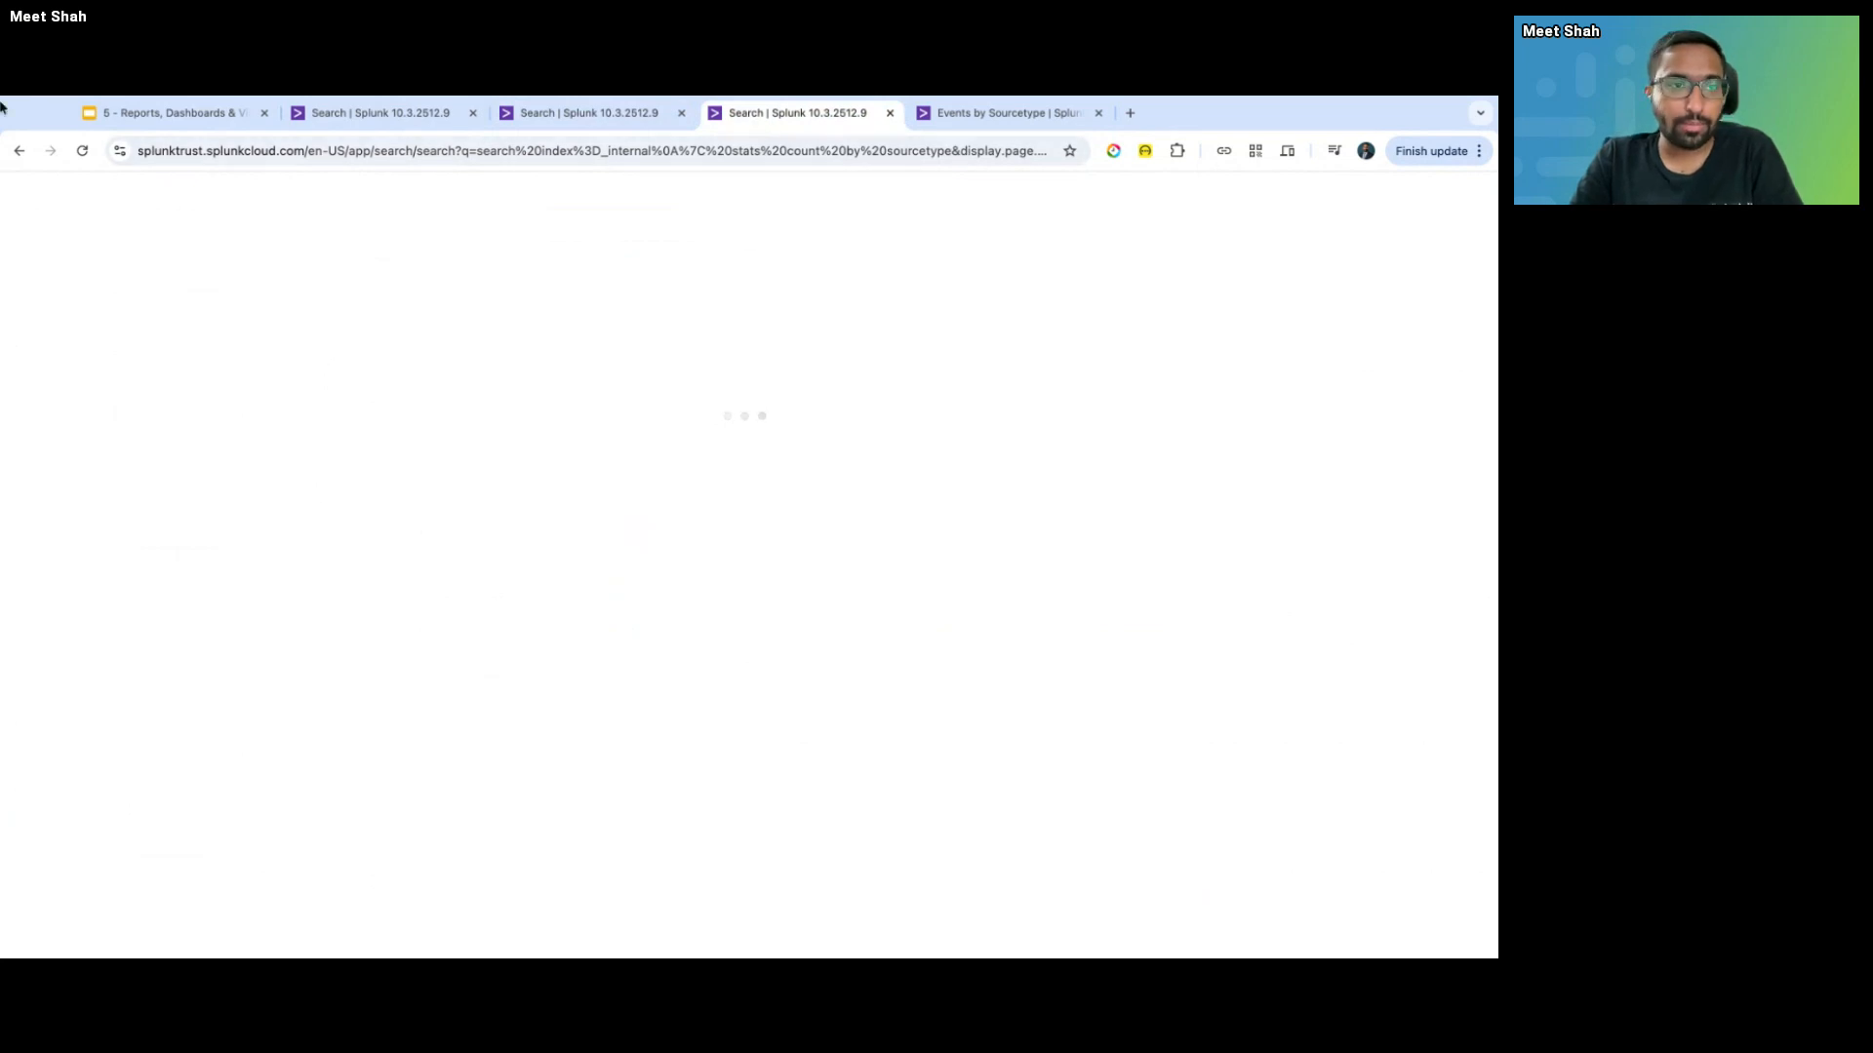
# - Reload the tab and change the query to '| stats count by log_level', then run it
pyautogui.click(82, 150)
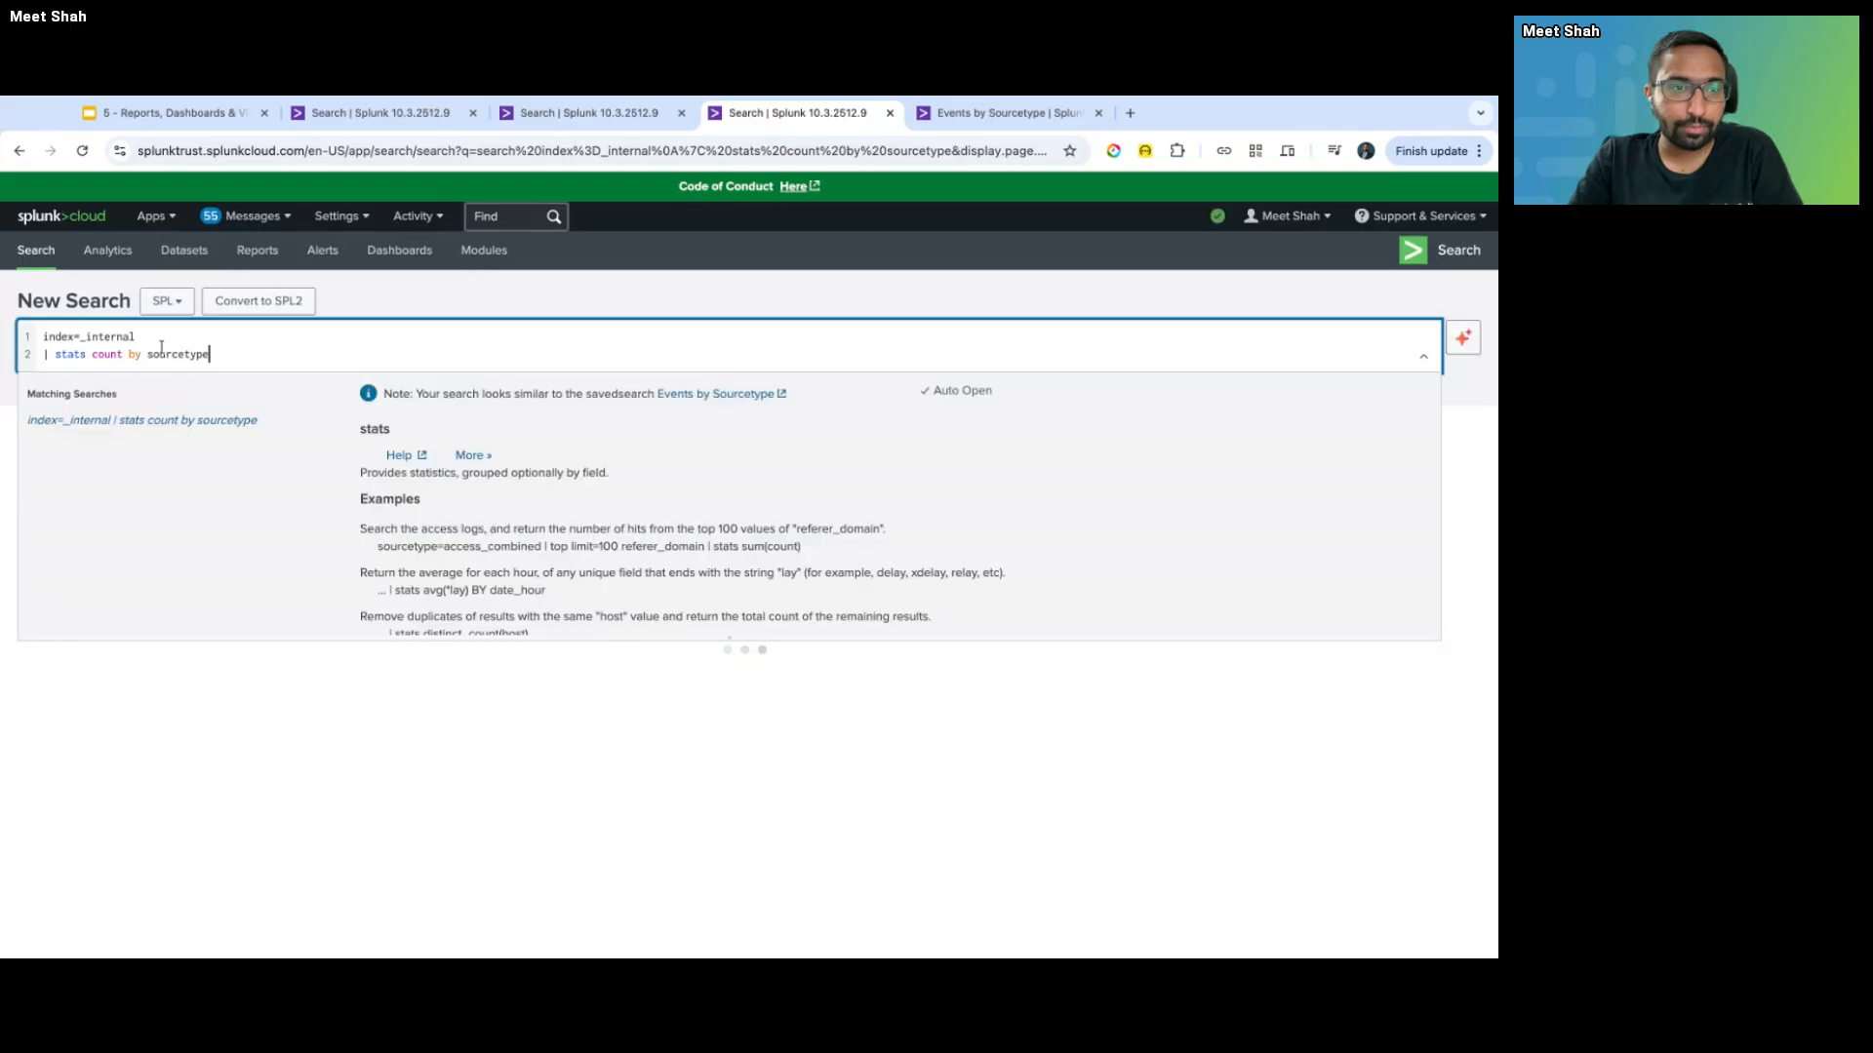
pyautogui.doubleClick(163, 350)
pyautogui.press('super+v')
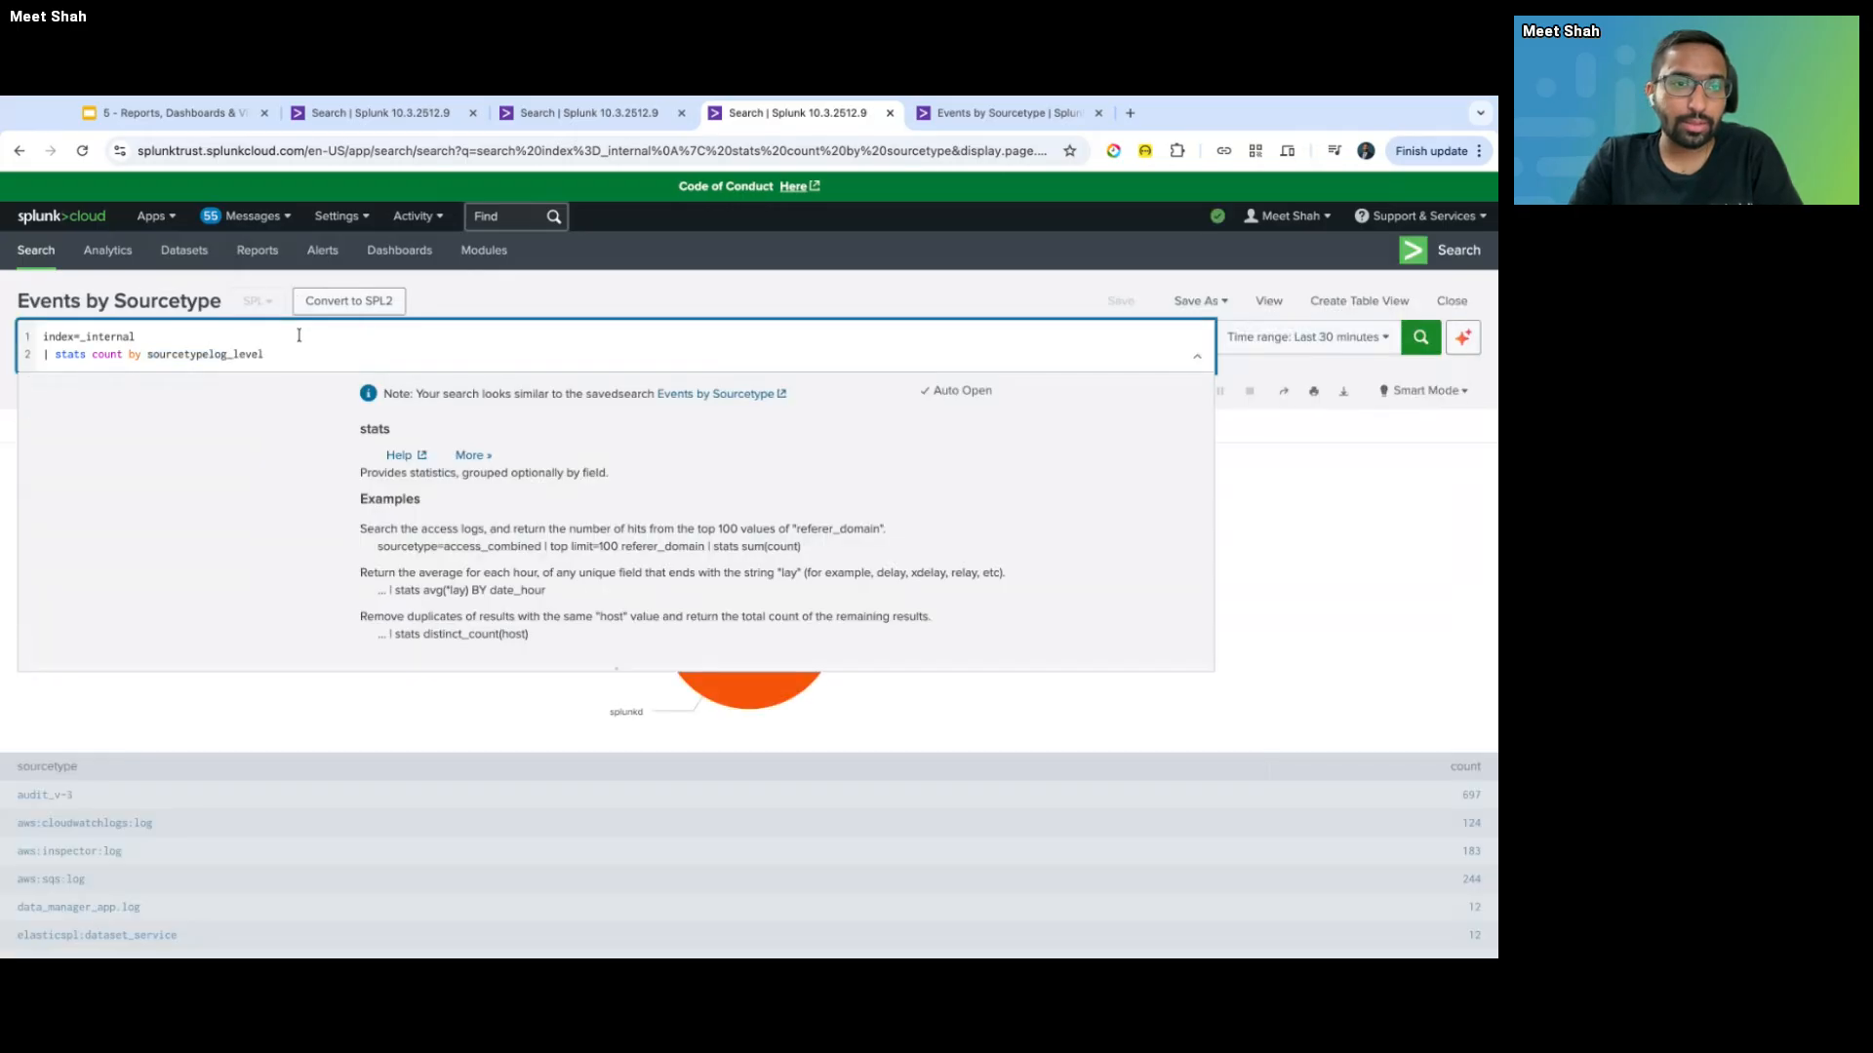
pyautogui.doubleClick(156, 354)
pyautogui.press('super+v')
pyautogui.press('Return')
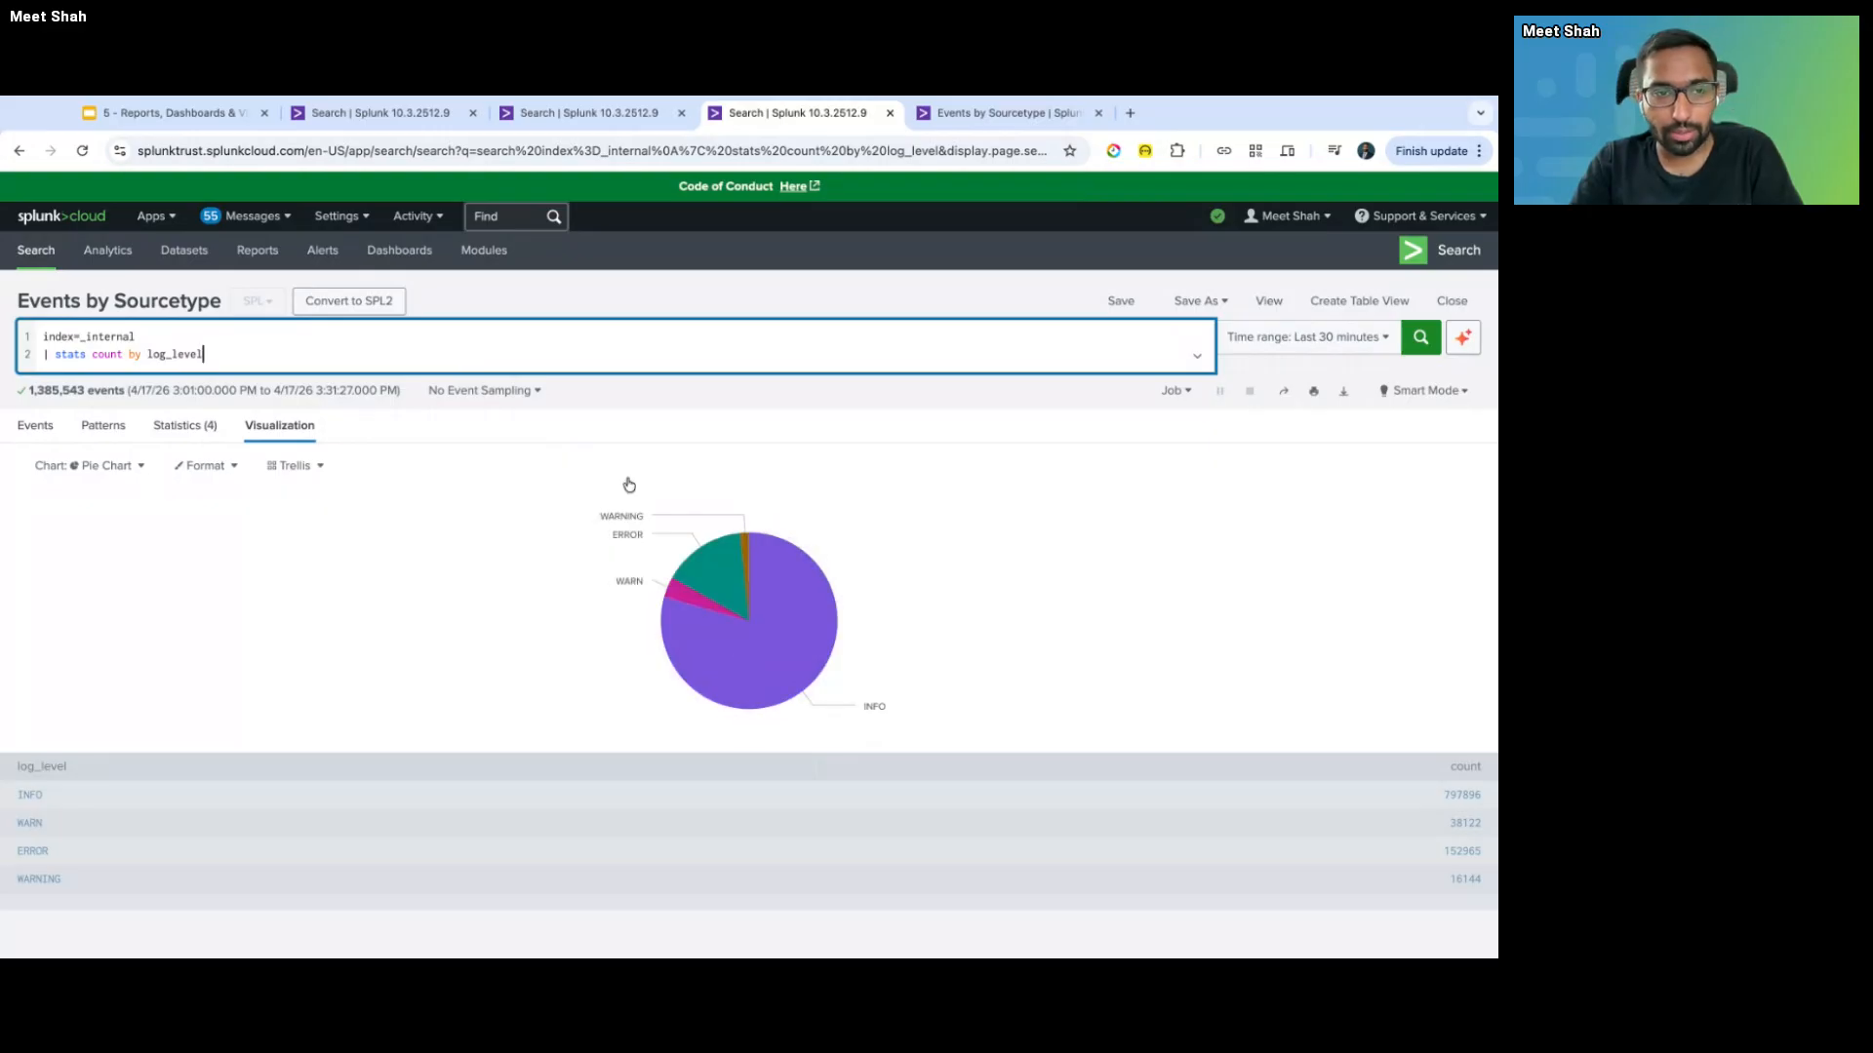
# - Keep the log_level chart as a pie chart and glance at the Events by Sourcetype report's Edit menu
pyautogui.moveTo(775, 621)
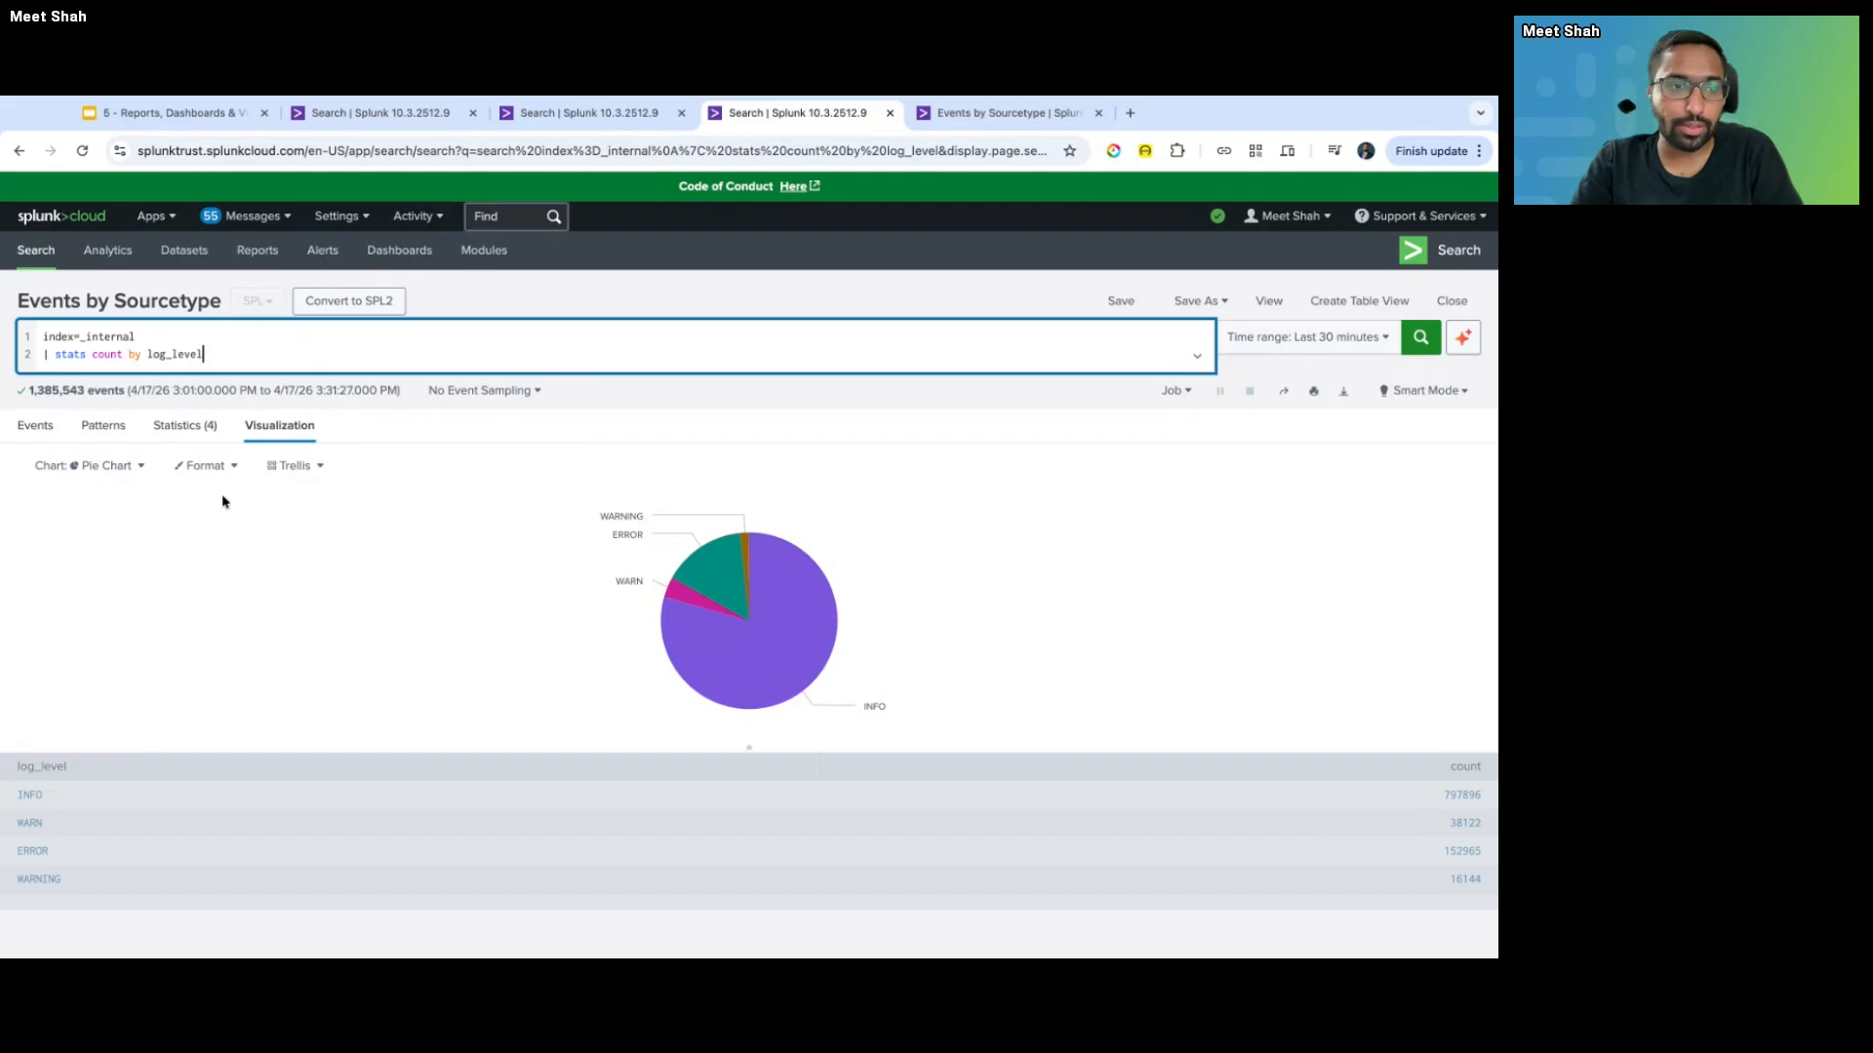
pyautogui.click(115, 468)
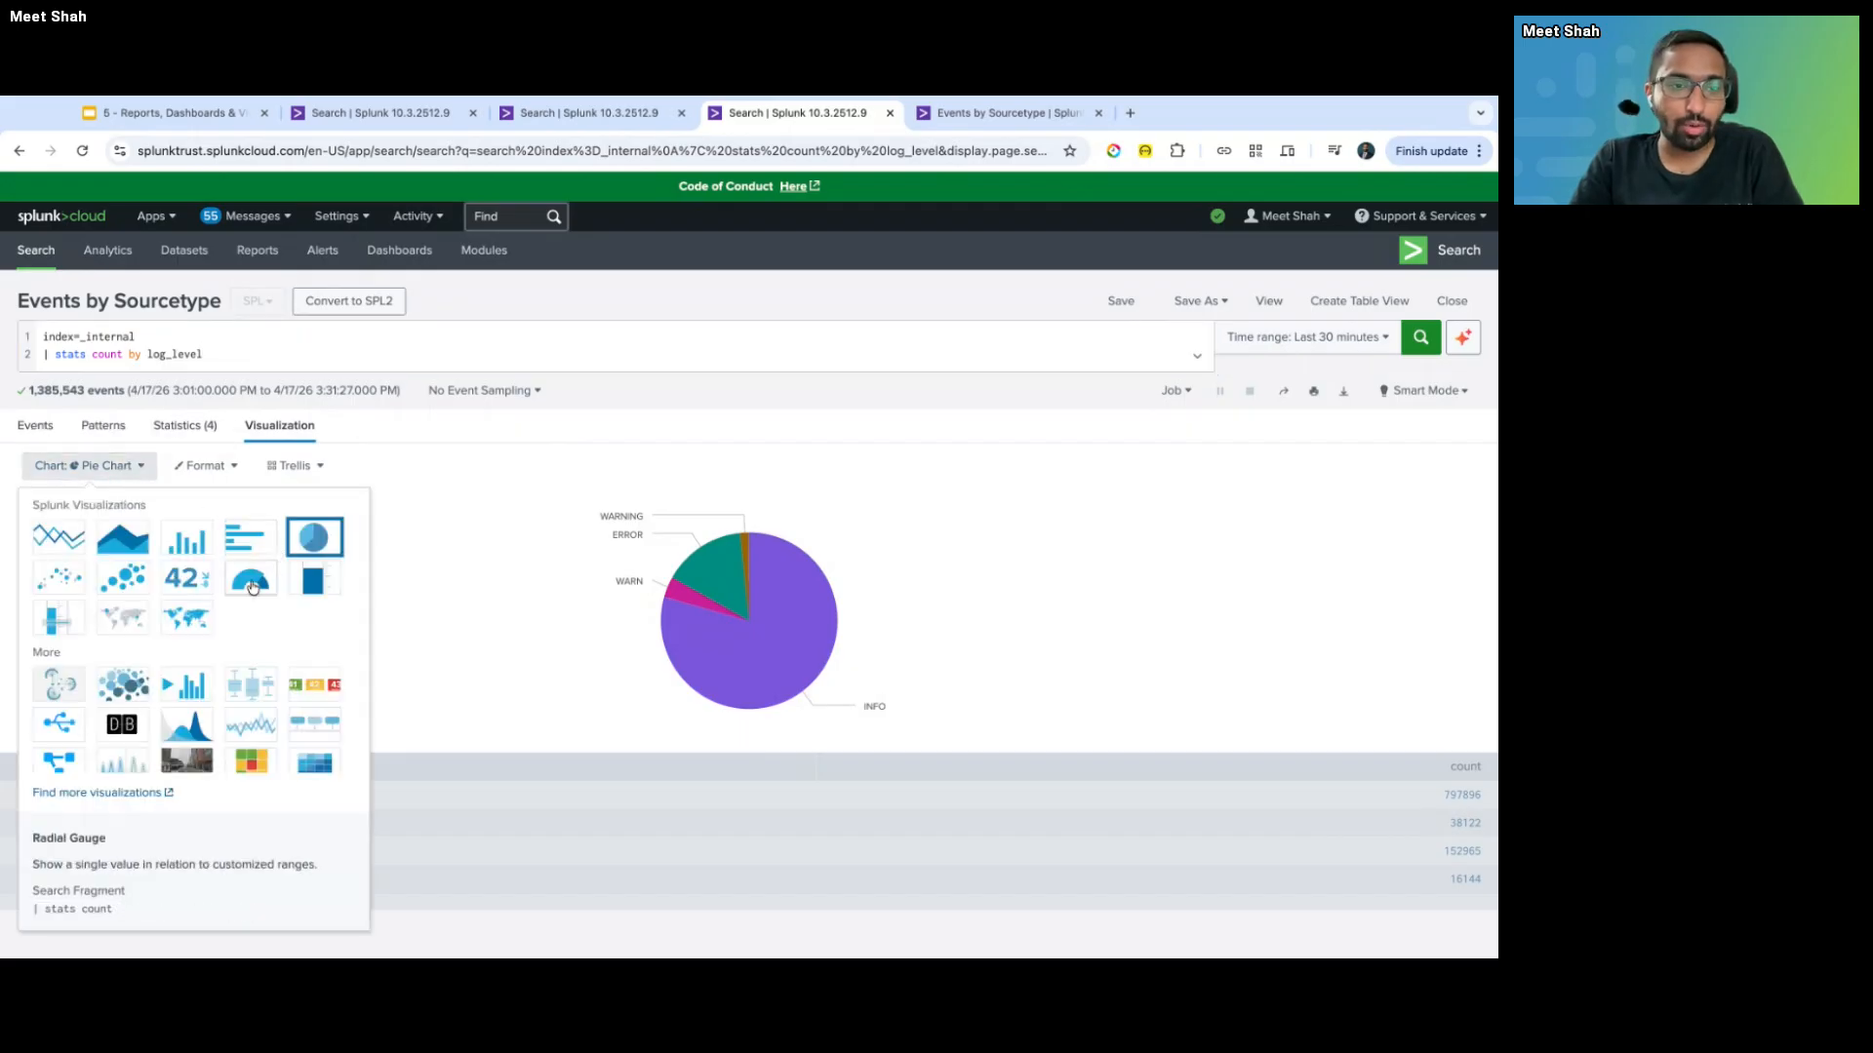
pyautogui.click(314, 537)
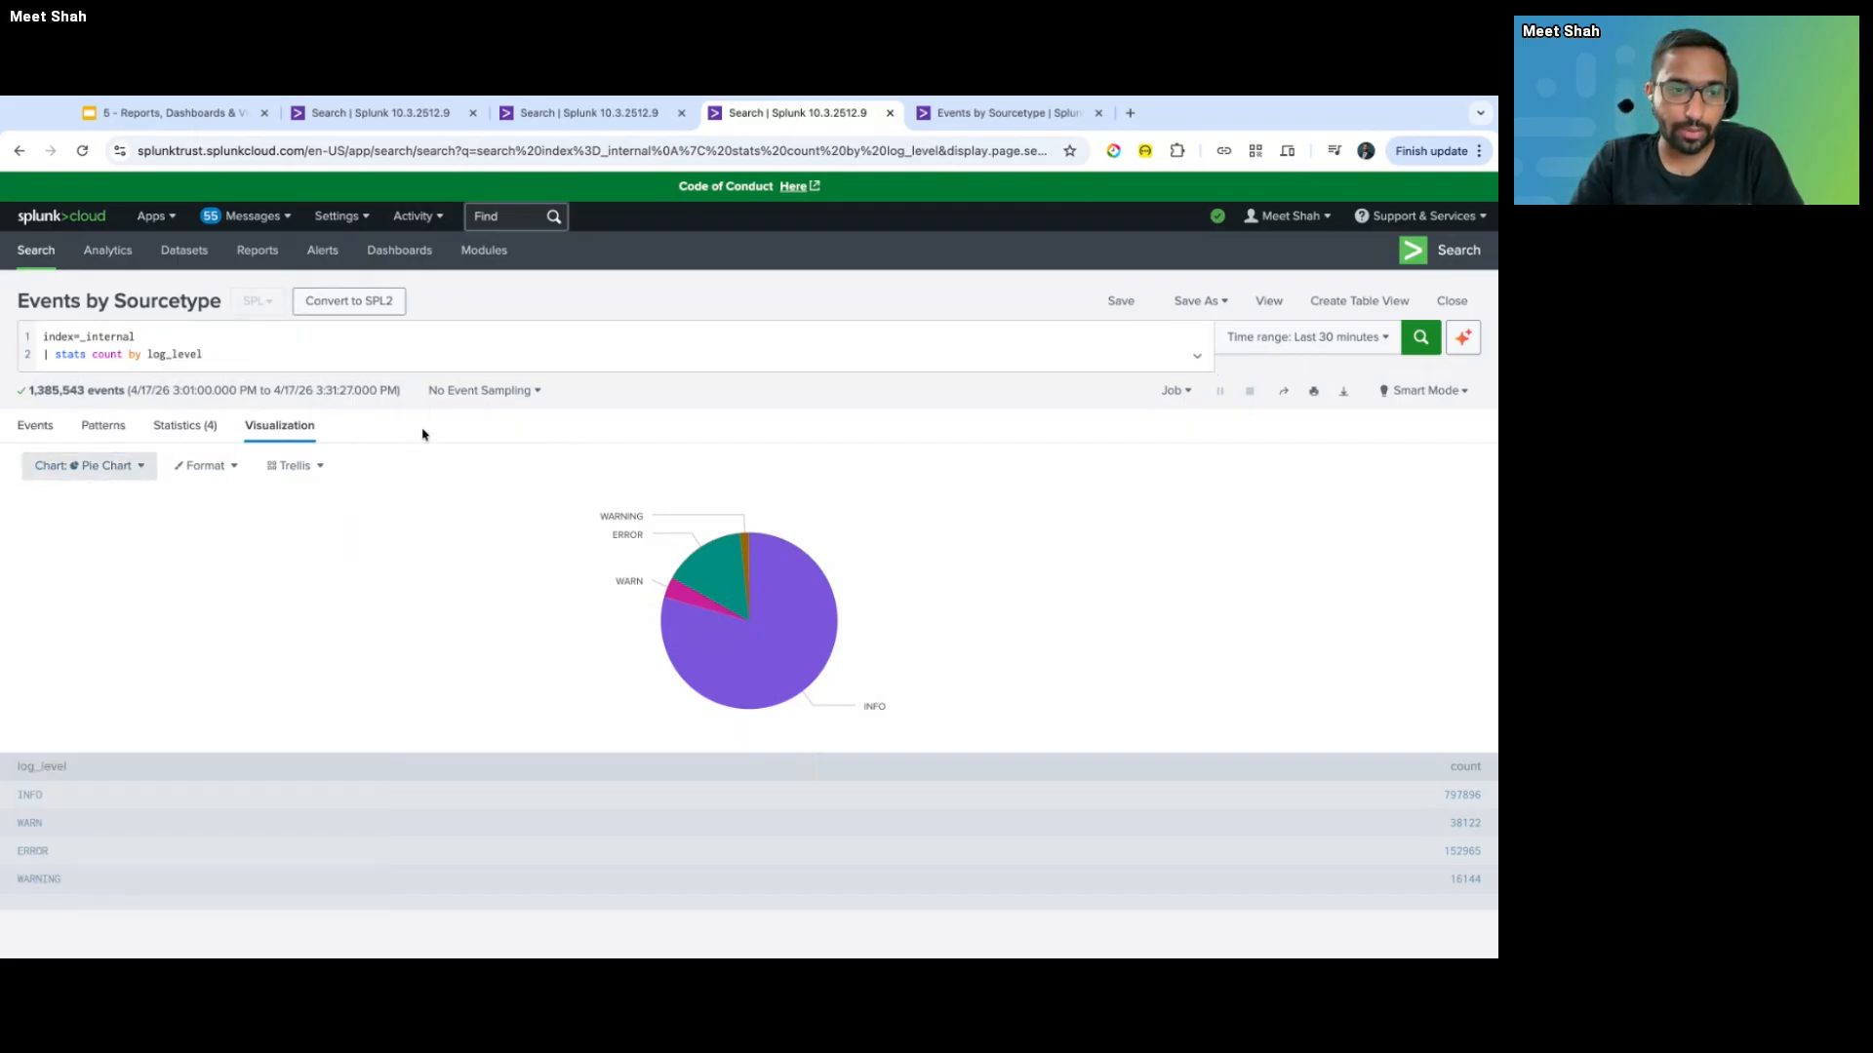
pyautogui.hotkey('ctrl', 'Tab')
pyautogui.click(1237, 306)
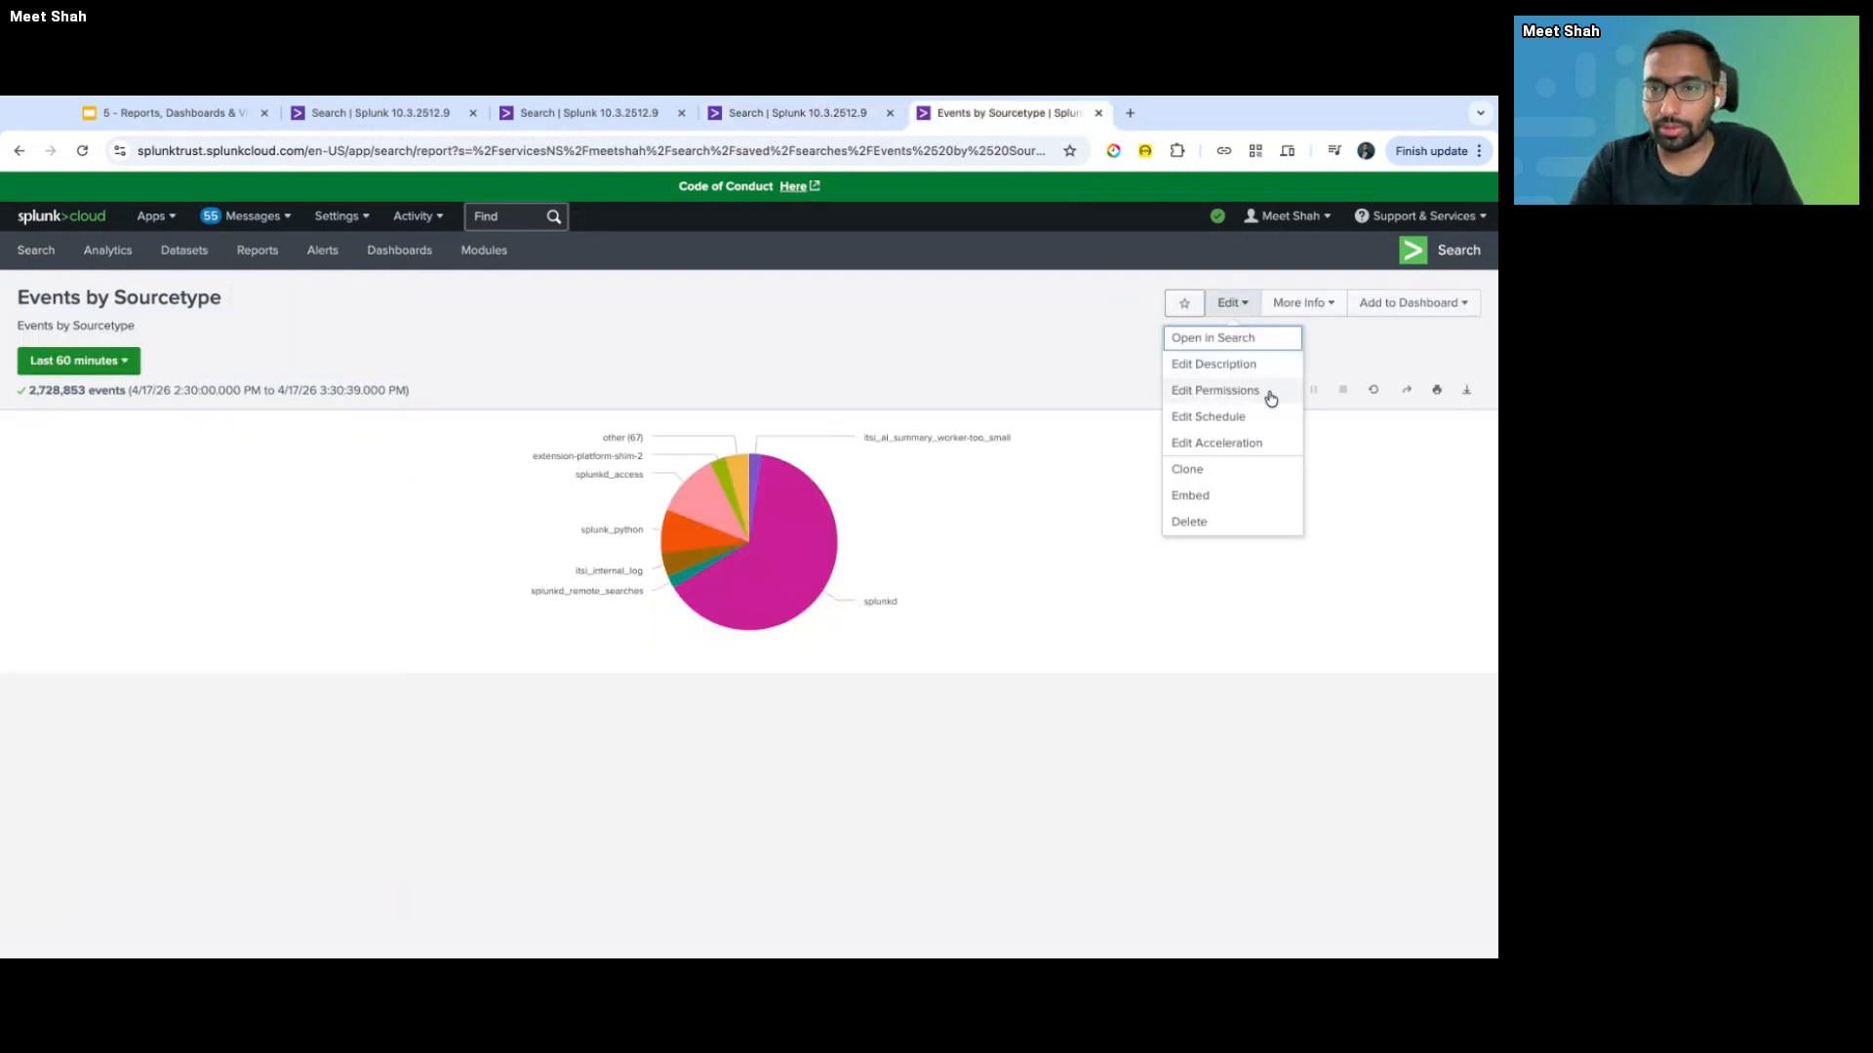
pyautogui.hotkey('ctrl', 'shift', 'Tab')
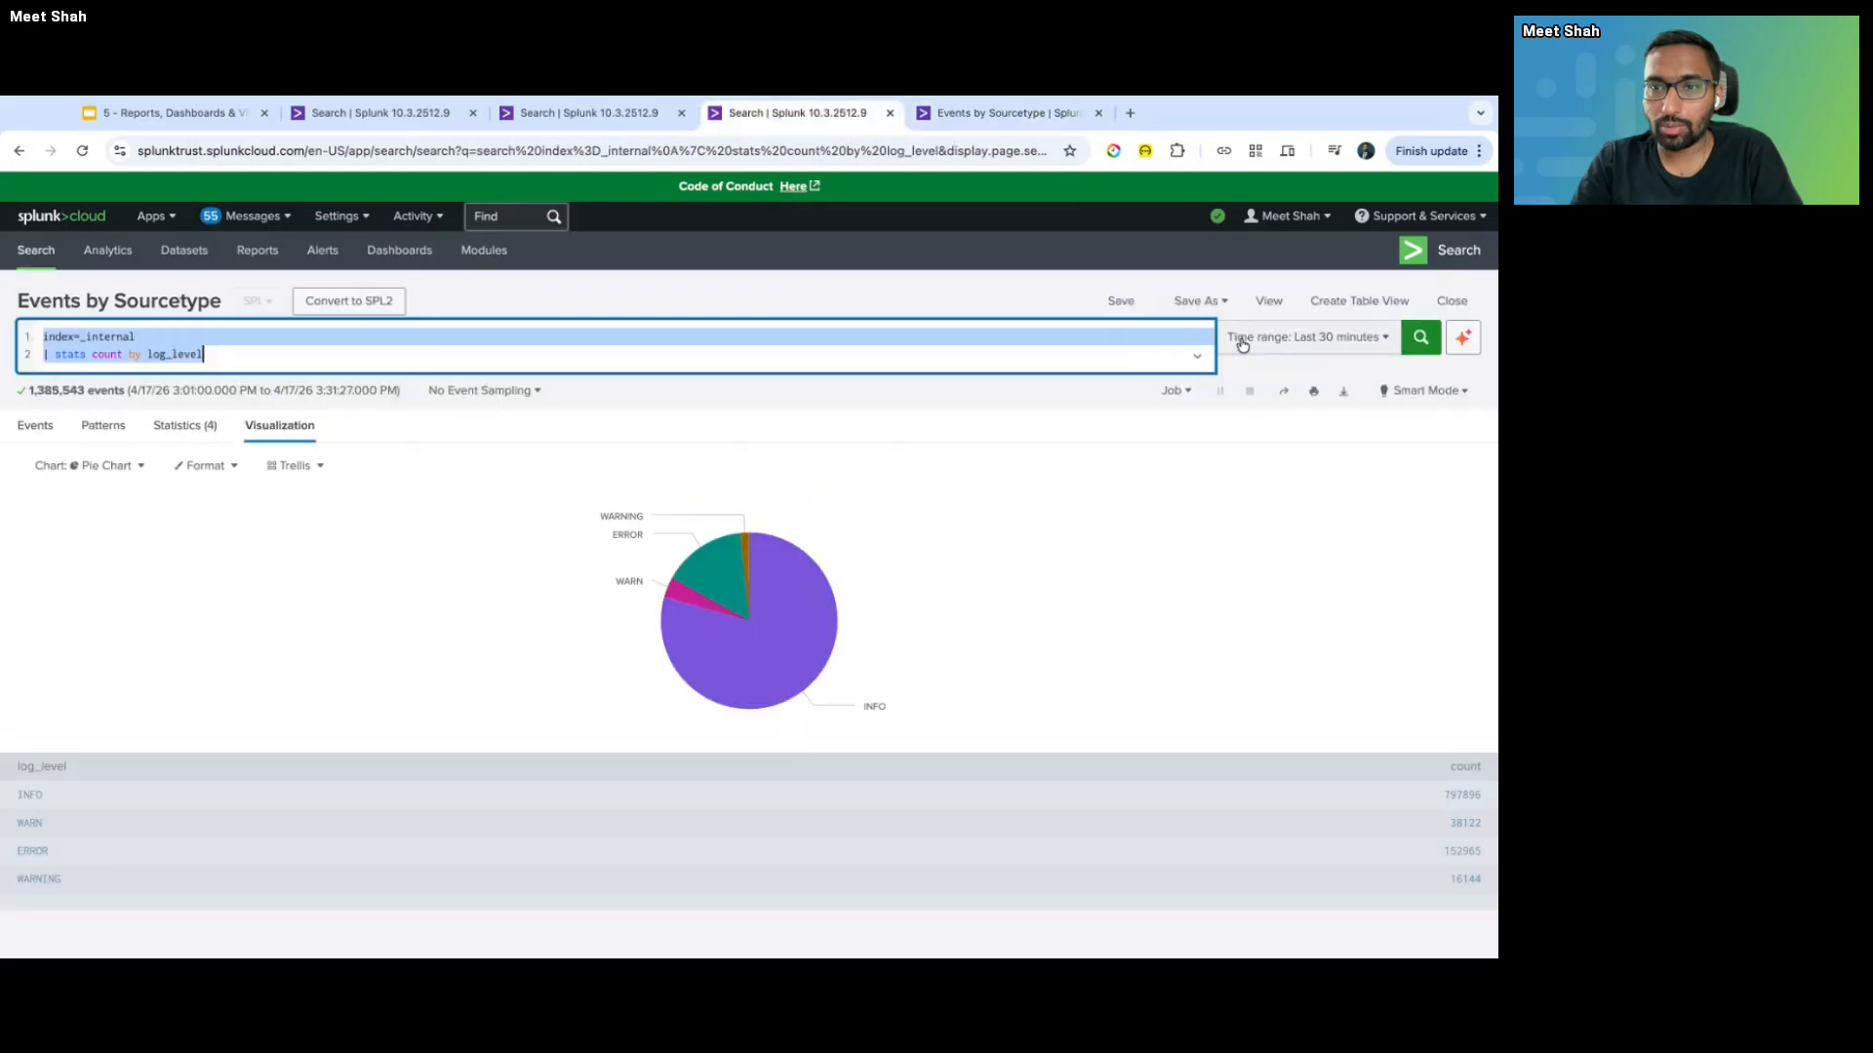
pyautogui.hotkey('ctrl', 'Tab')
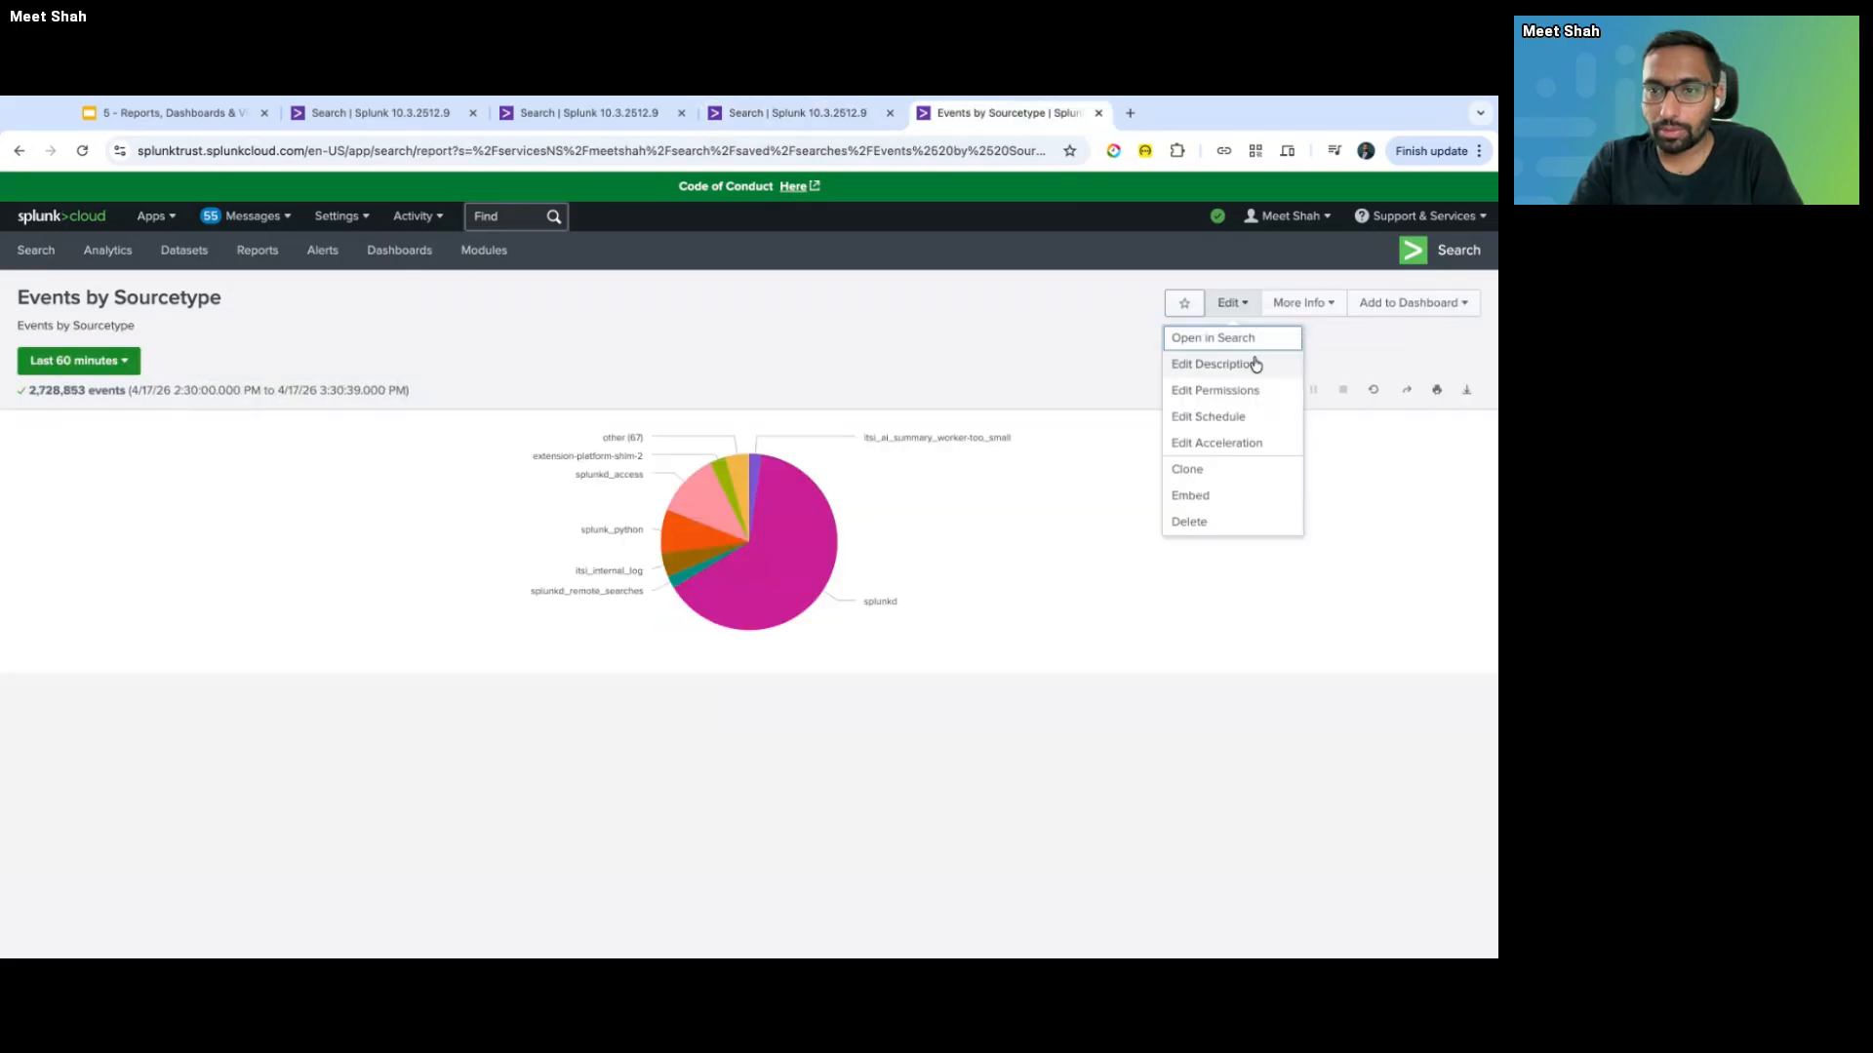
pyautogui.hotkey('ctrl', 'shift', 'Tab')
# - Start saving the log_level search as a report titled 'Events by Log Level'
pyautogui.click(1197, 300)
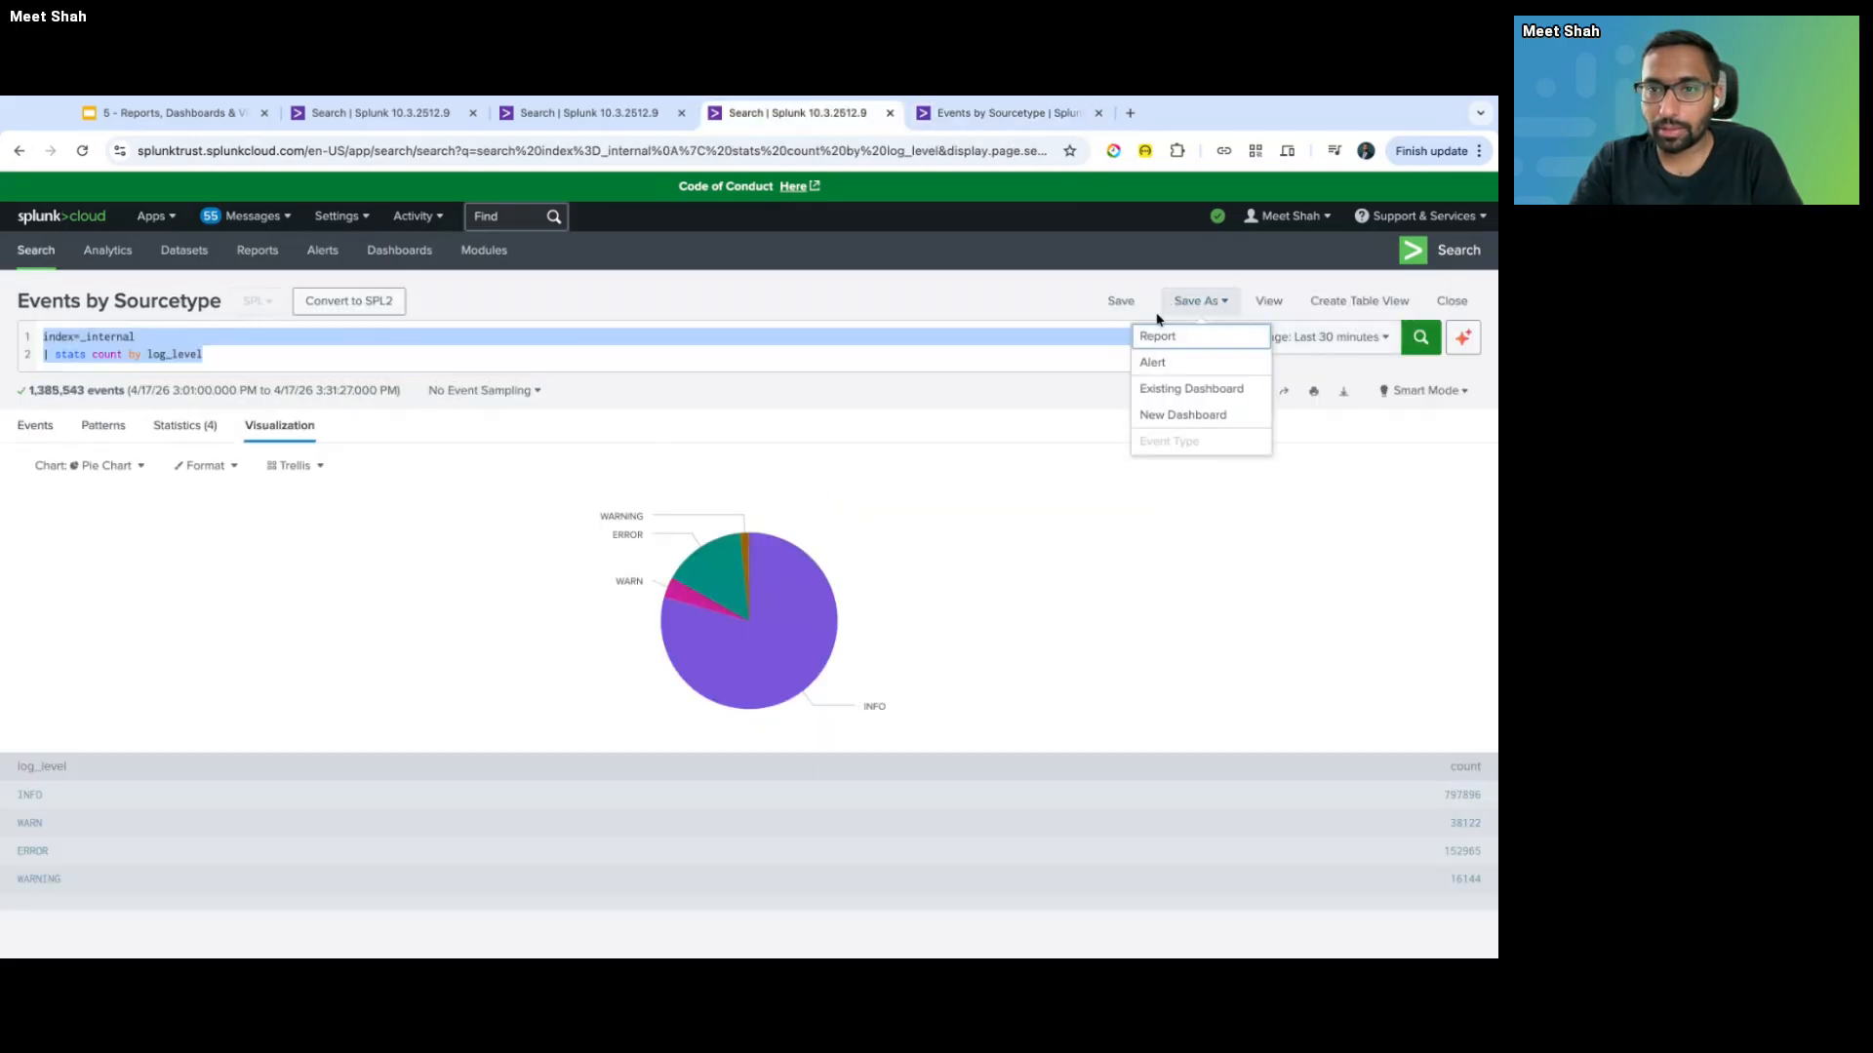
pyautogui.click(1190, 337)
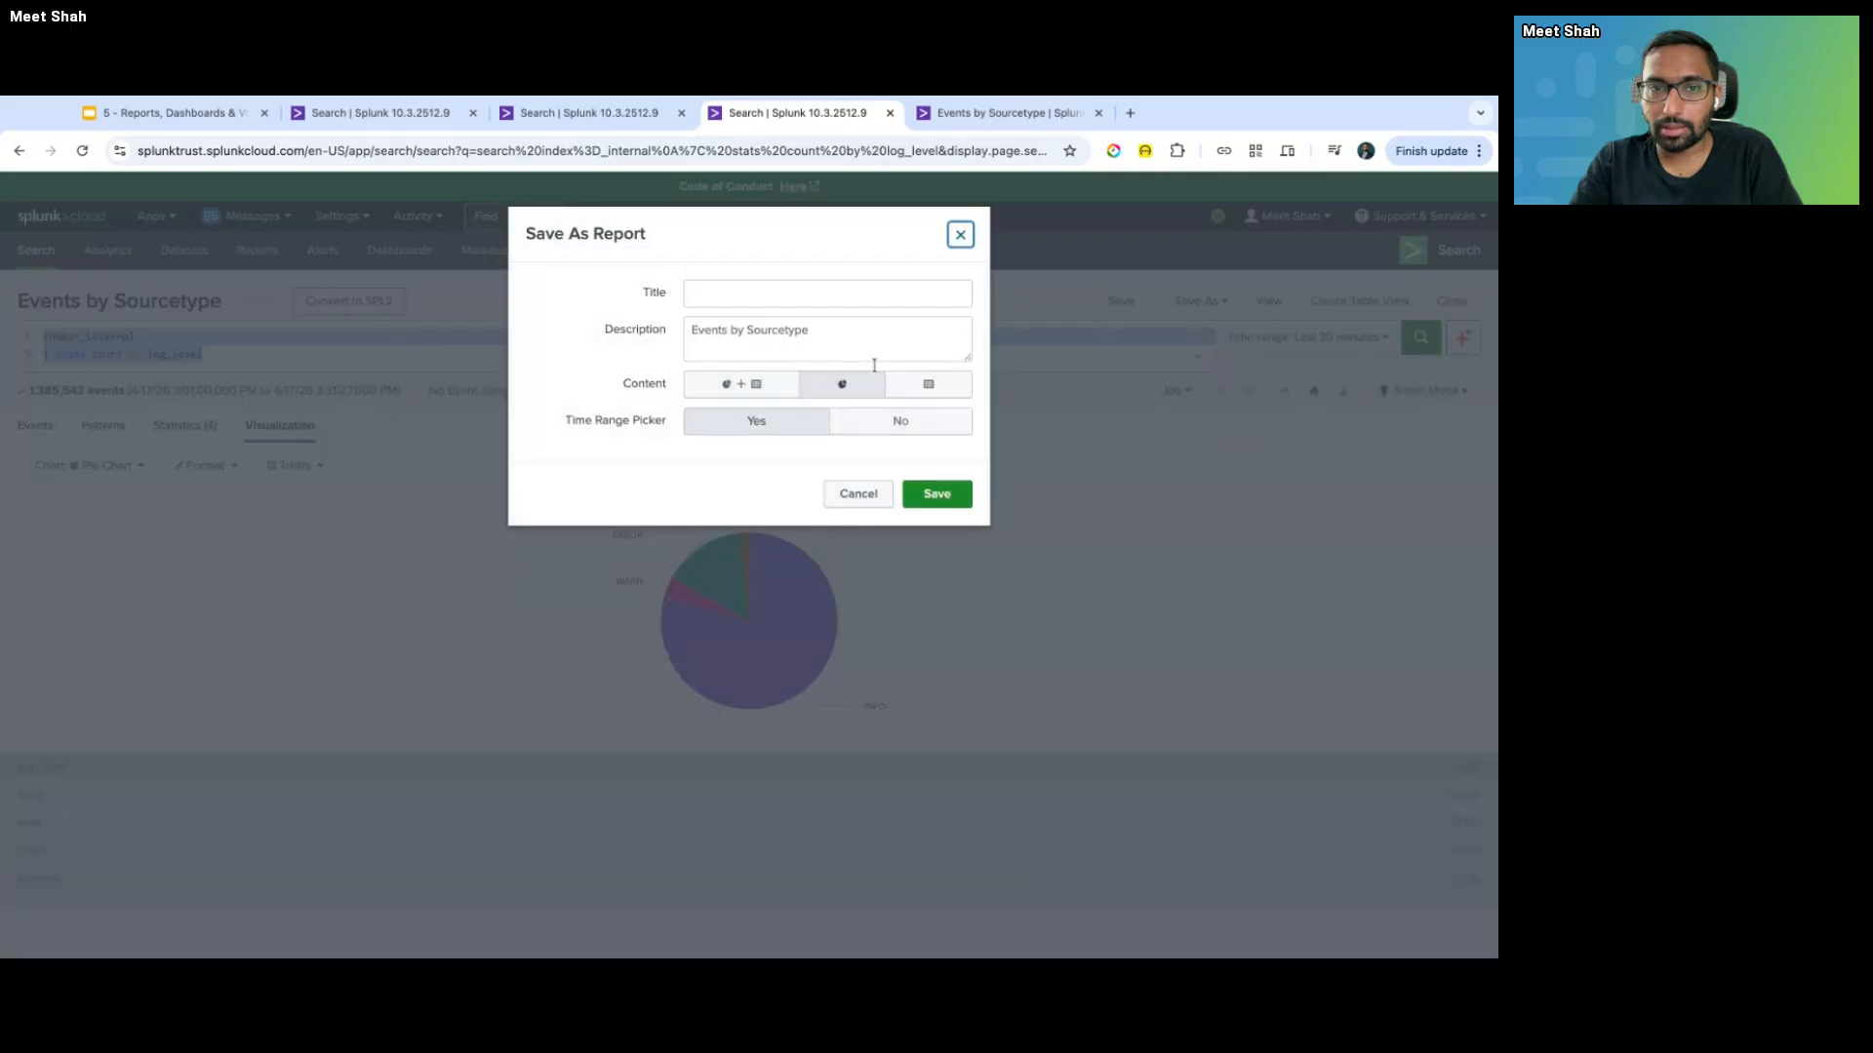
pyautogui.click(785, 295)
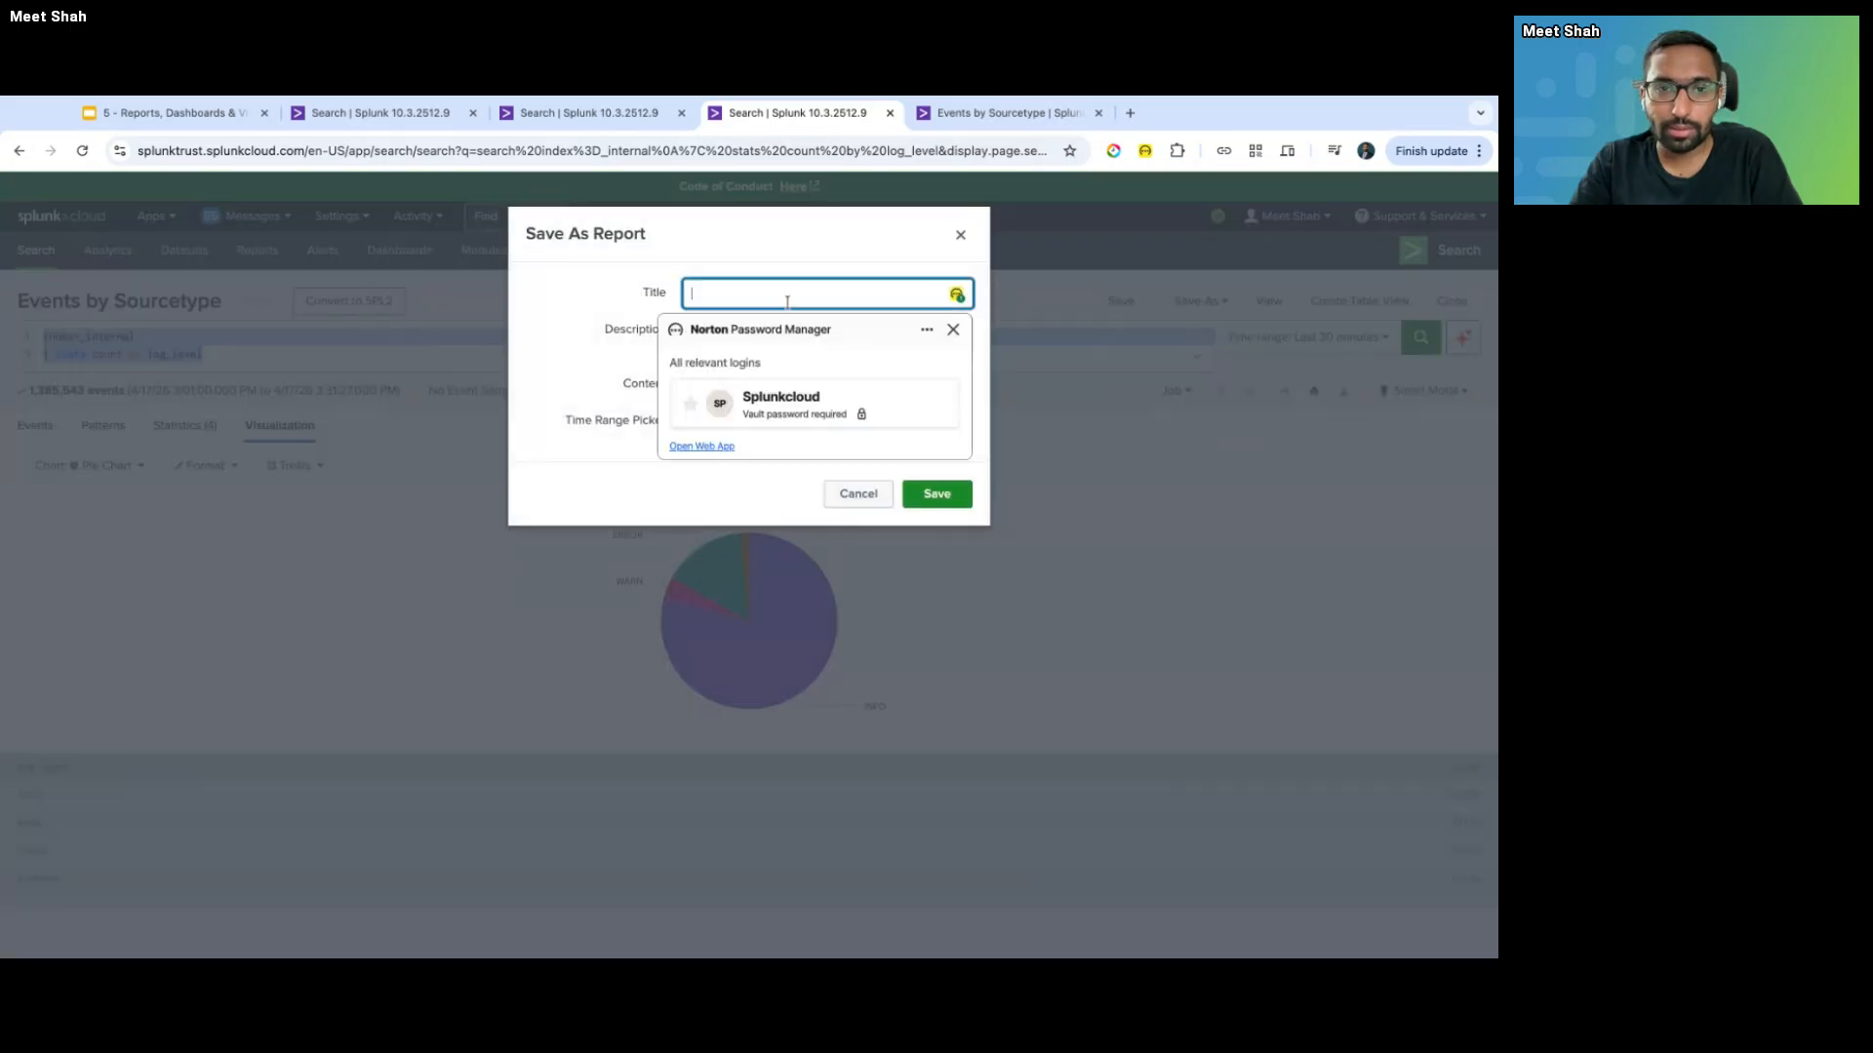
pyautogui.click(791, 294)
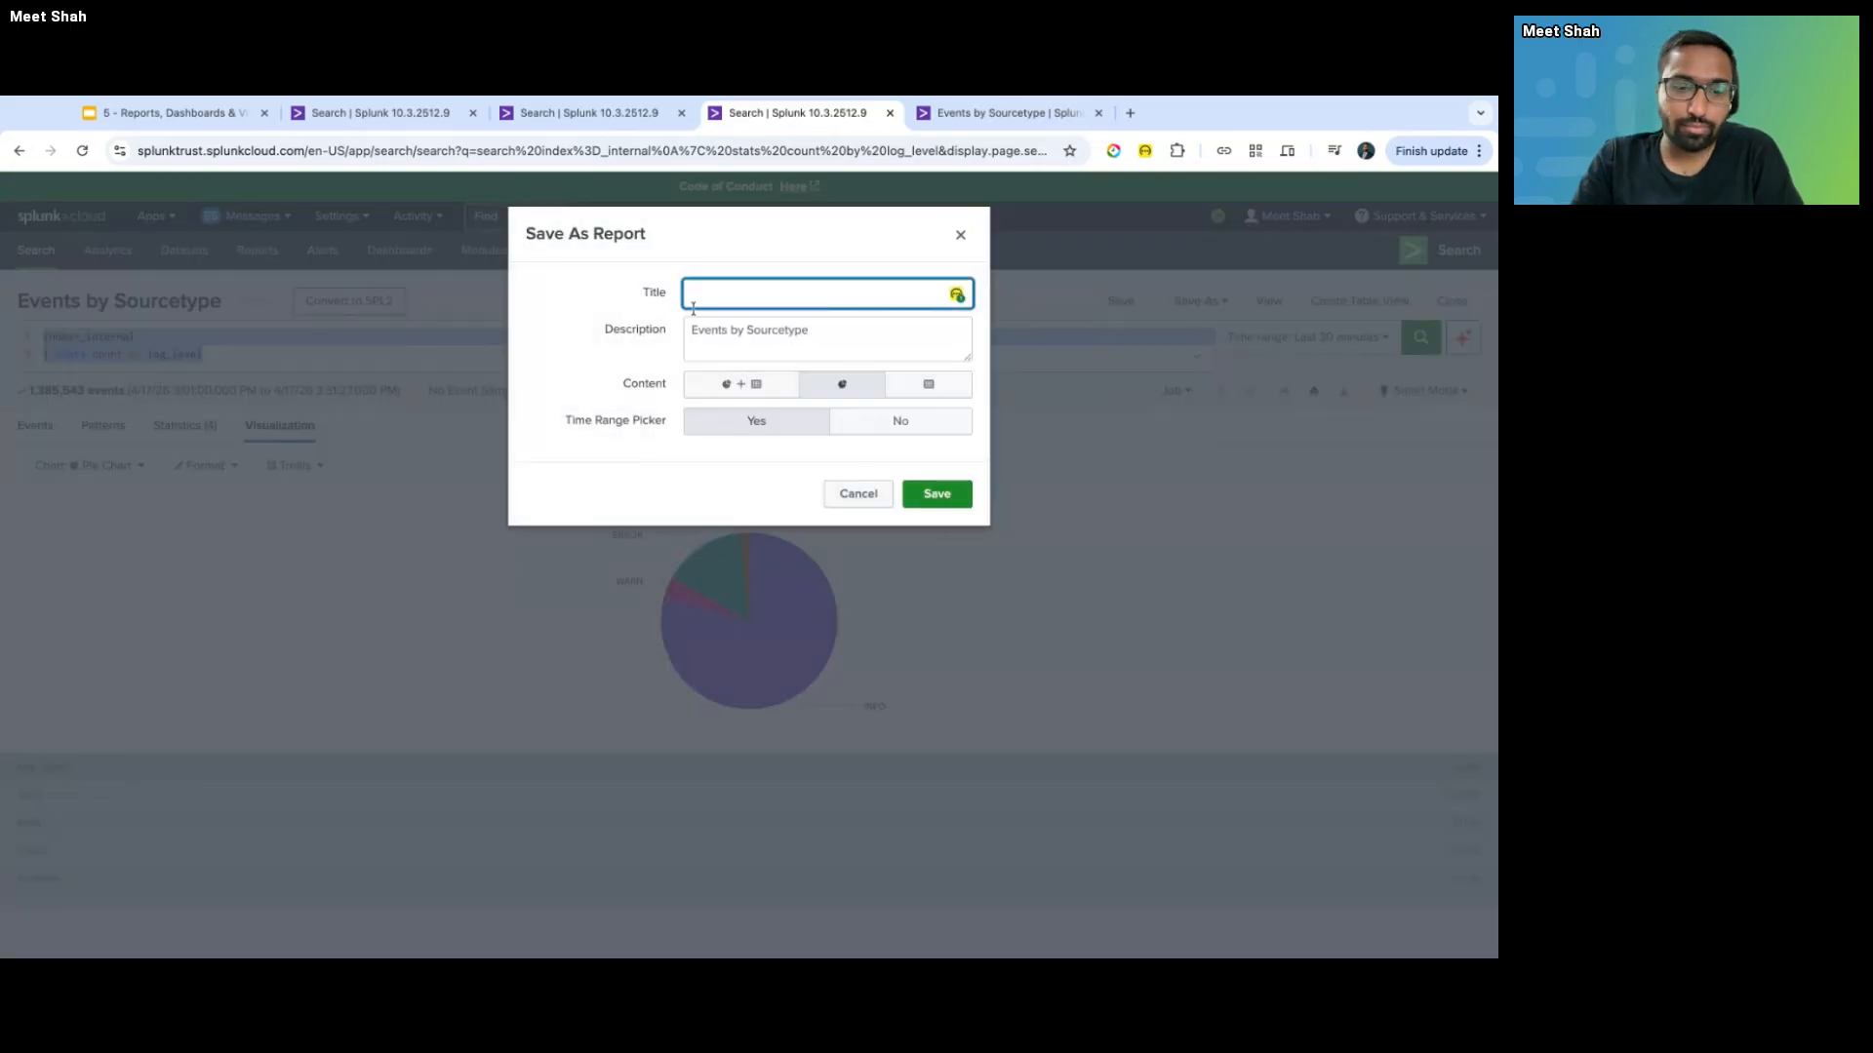
pyautogui.write('Events by')
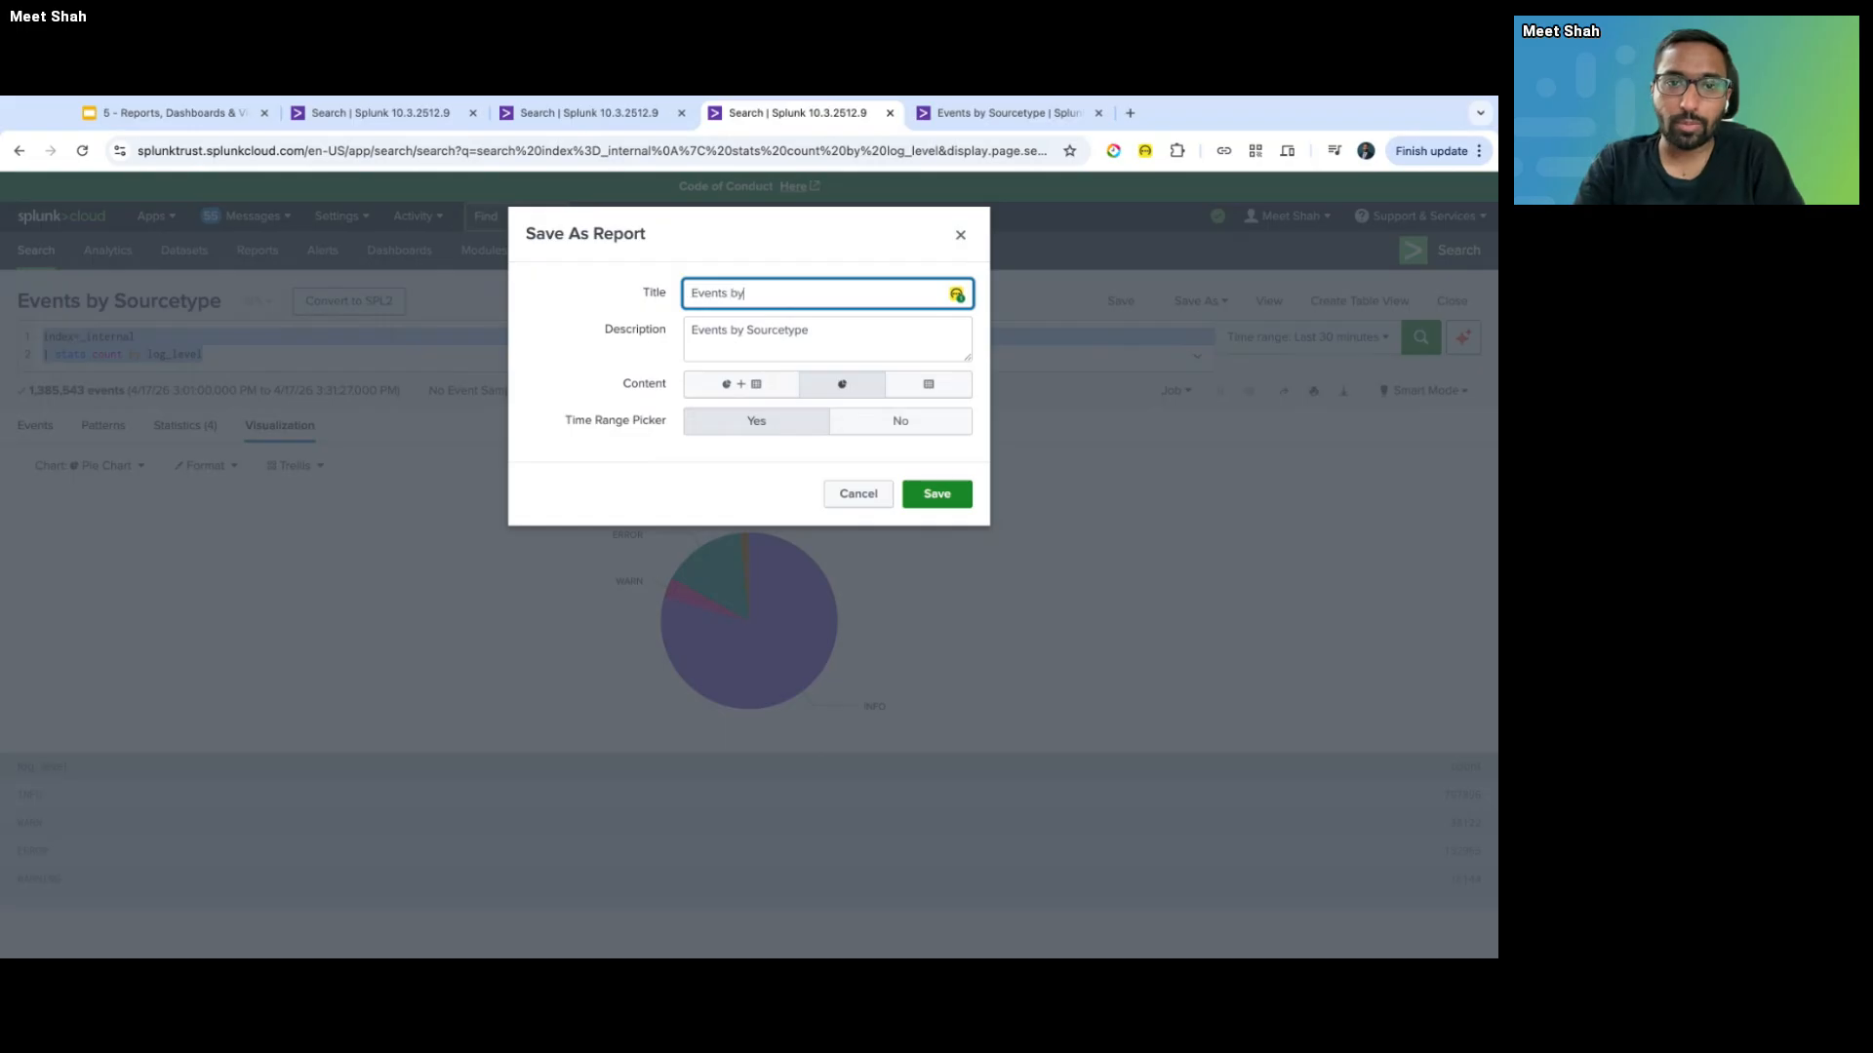
pyautogui.write(' Log Level')
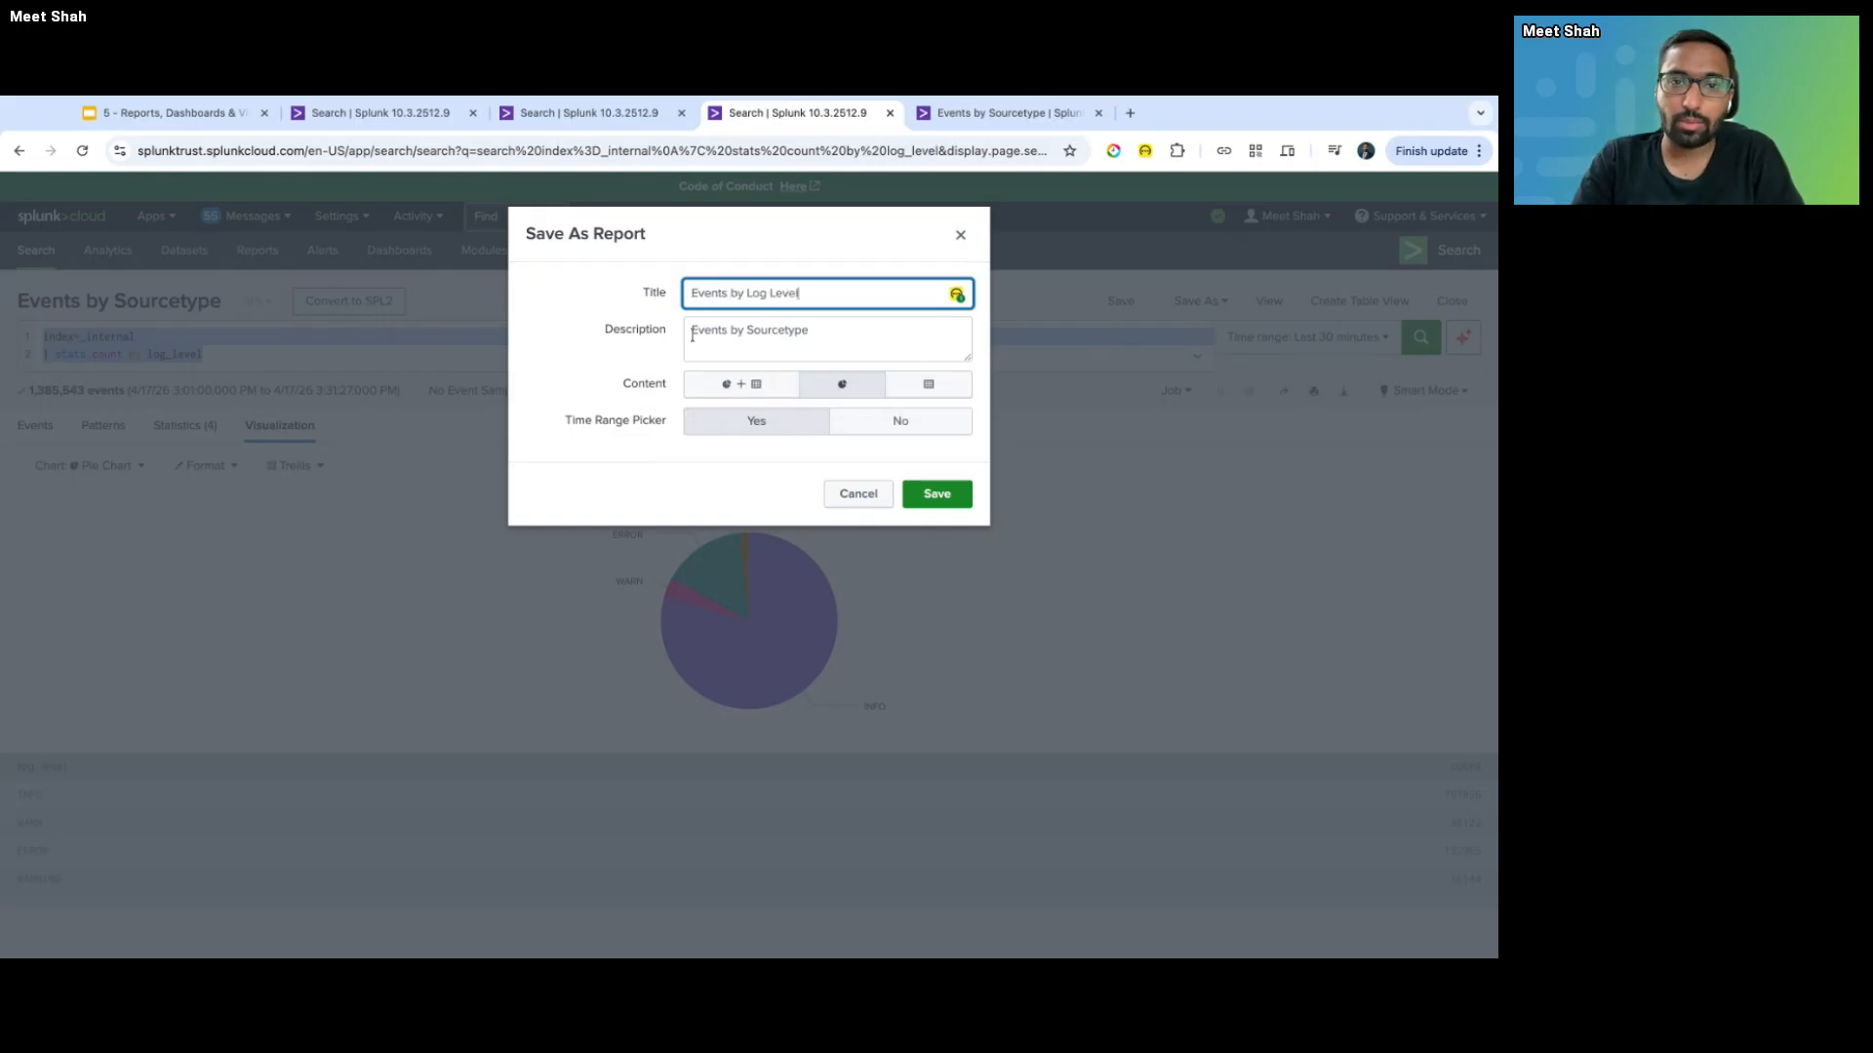
pyautogui.click(850, 332)
pyautogui.press('super+a')
pyautogui.write('index=_internal | stats count by log_level')
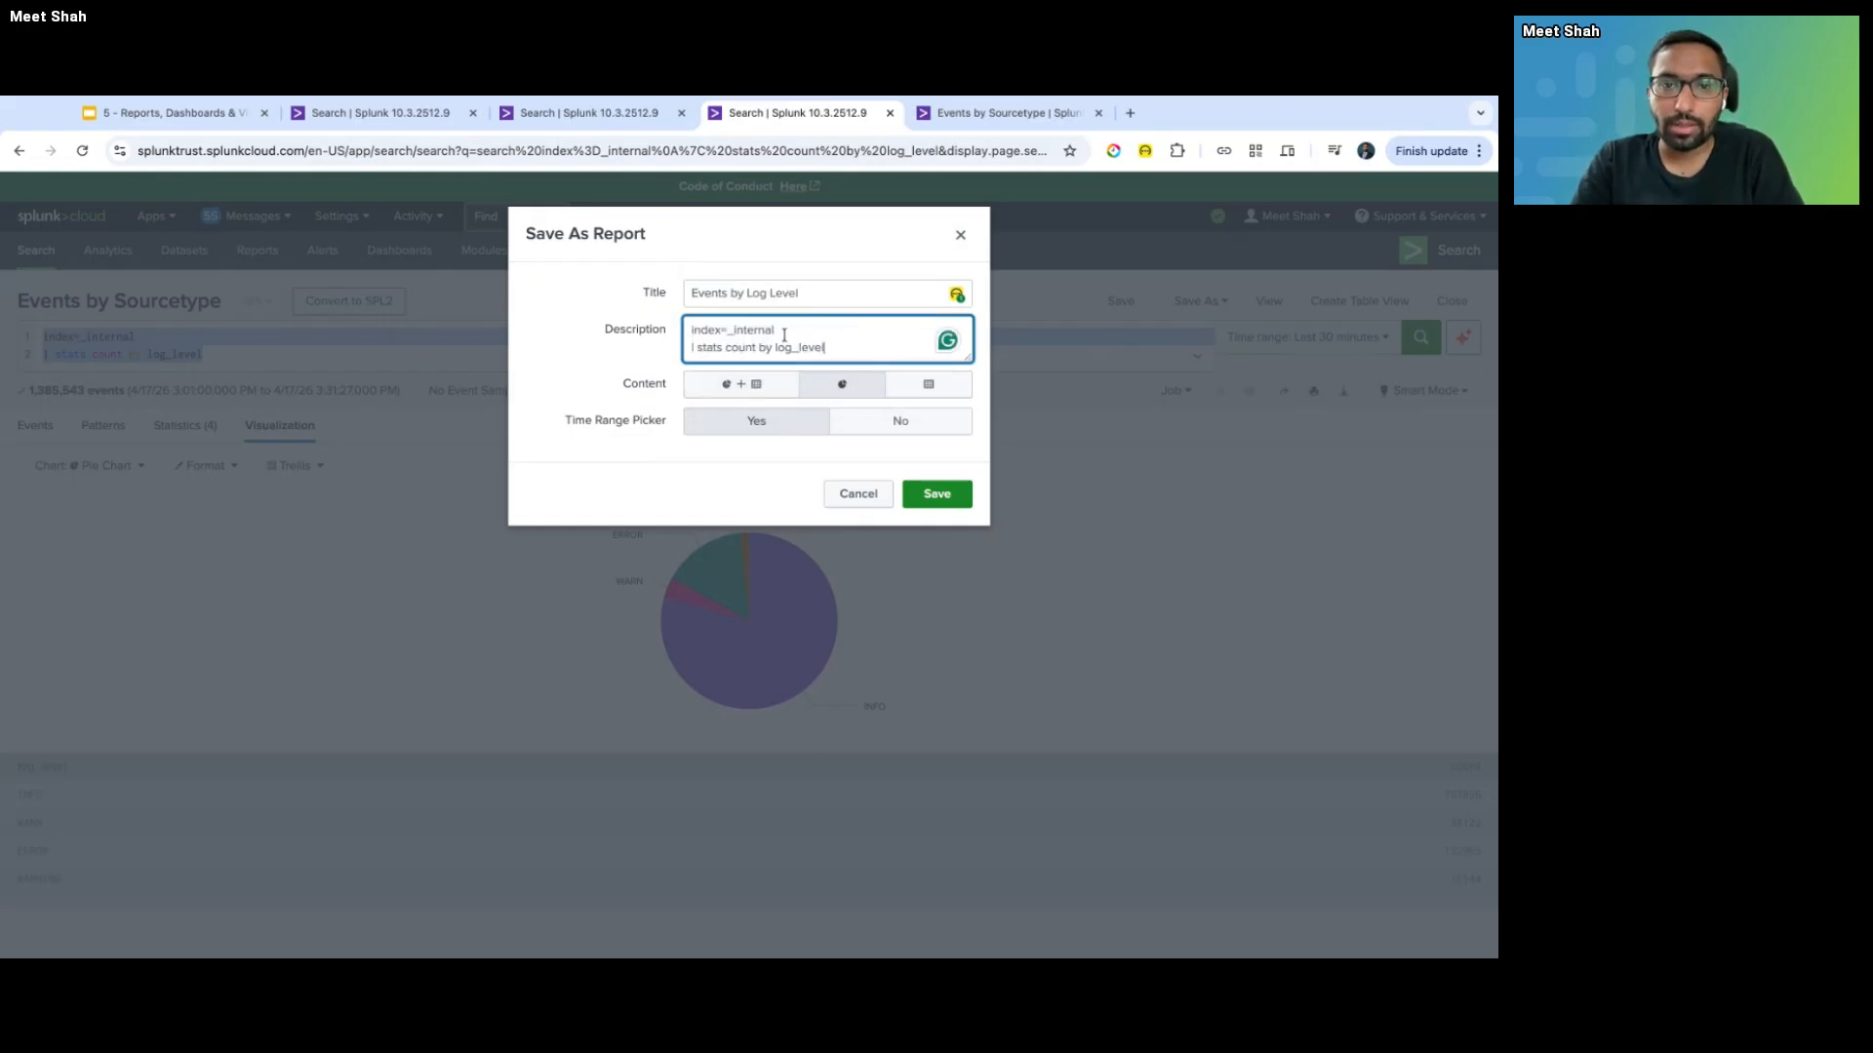
# - Set the description to 'Events by Log Level', include pie chart and statistics table, and save
pyautogui.click(765, 292)
pyautogui.press('super+a')
pyautogui.press('super+c')
pyautogui.click(829, 347)
pyautogui.press('super+a')
pyautogui.press('super+v')
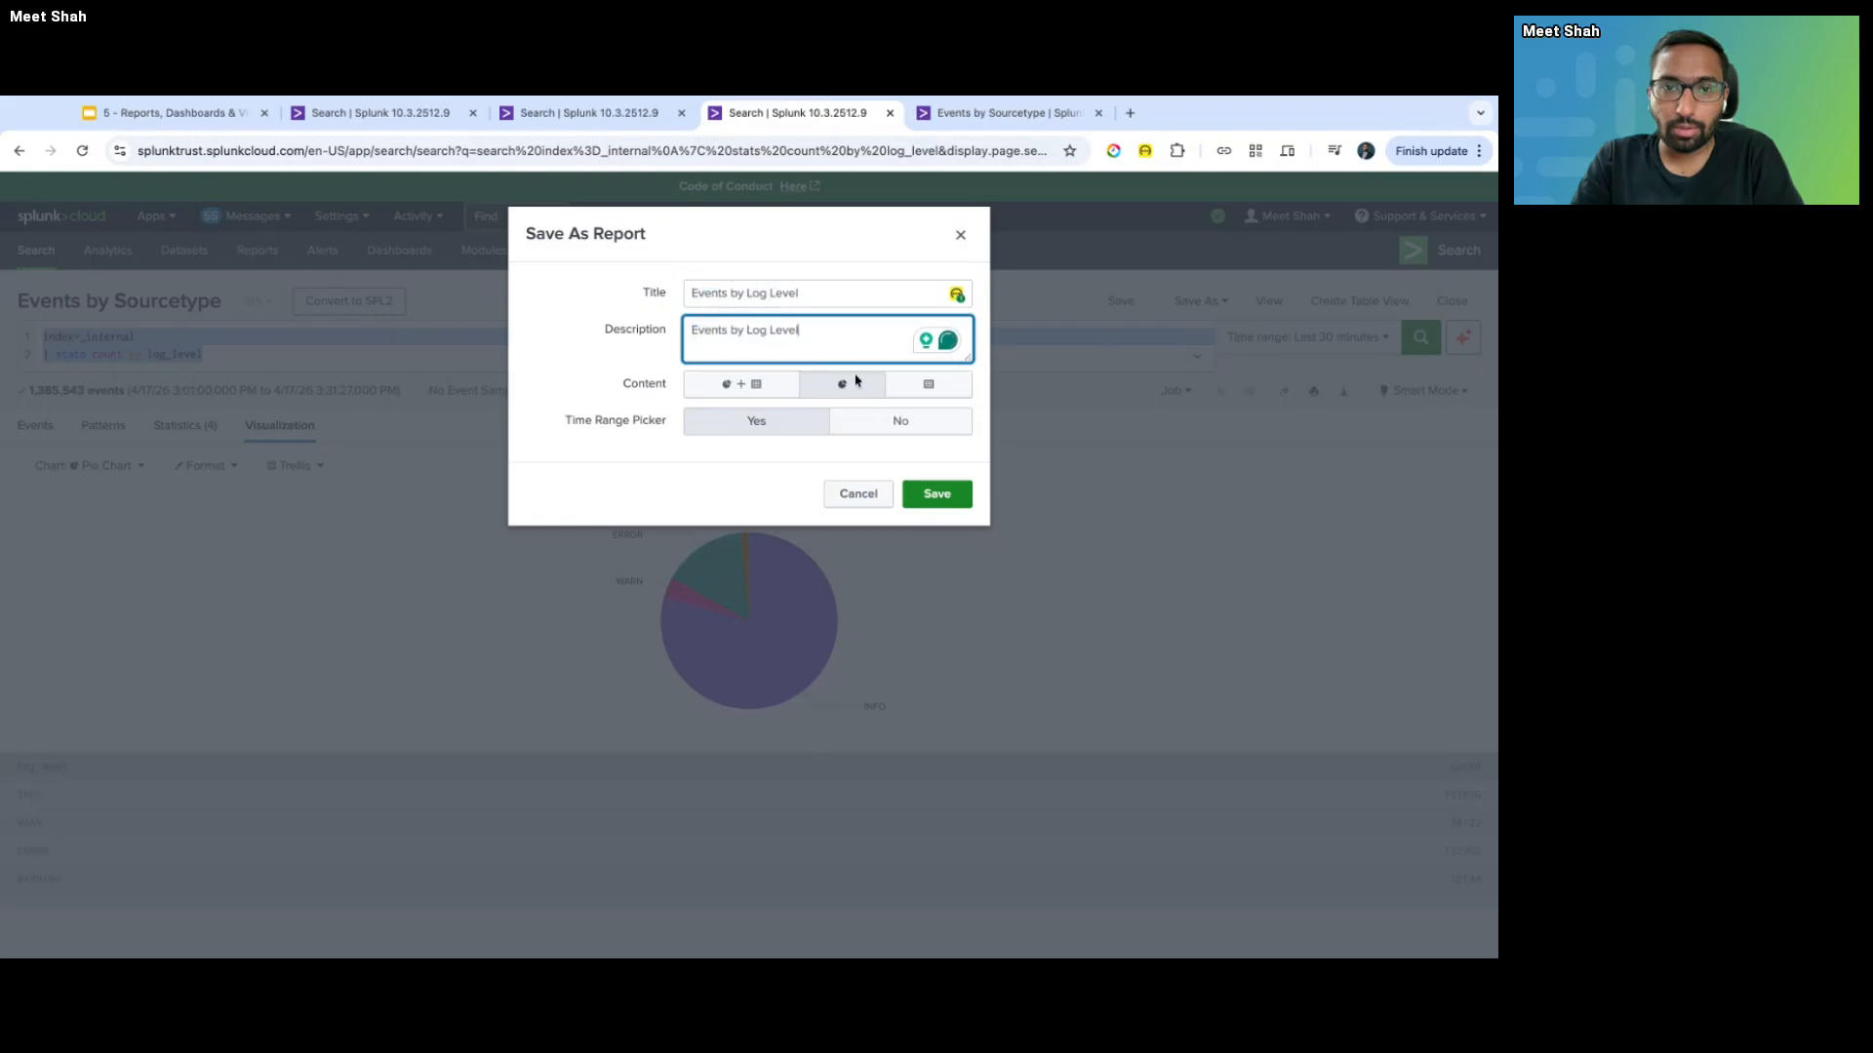
pyautogui.click(785, 392)
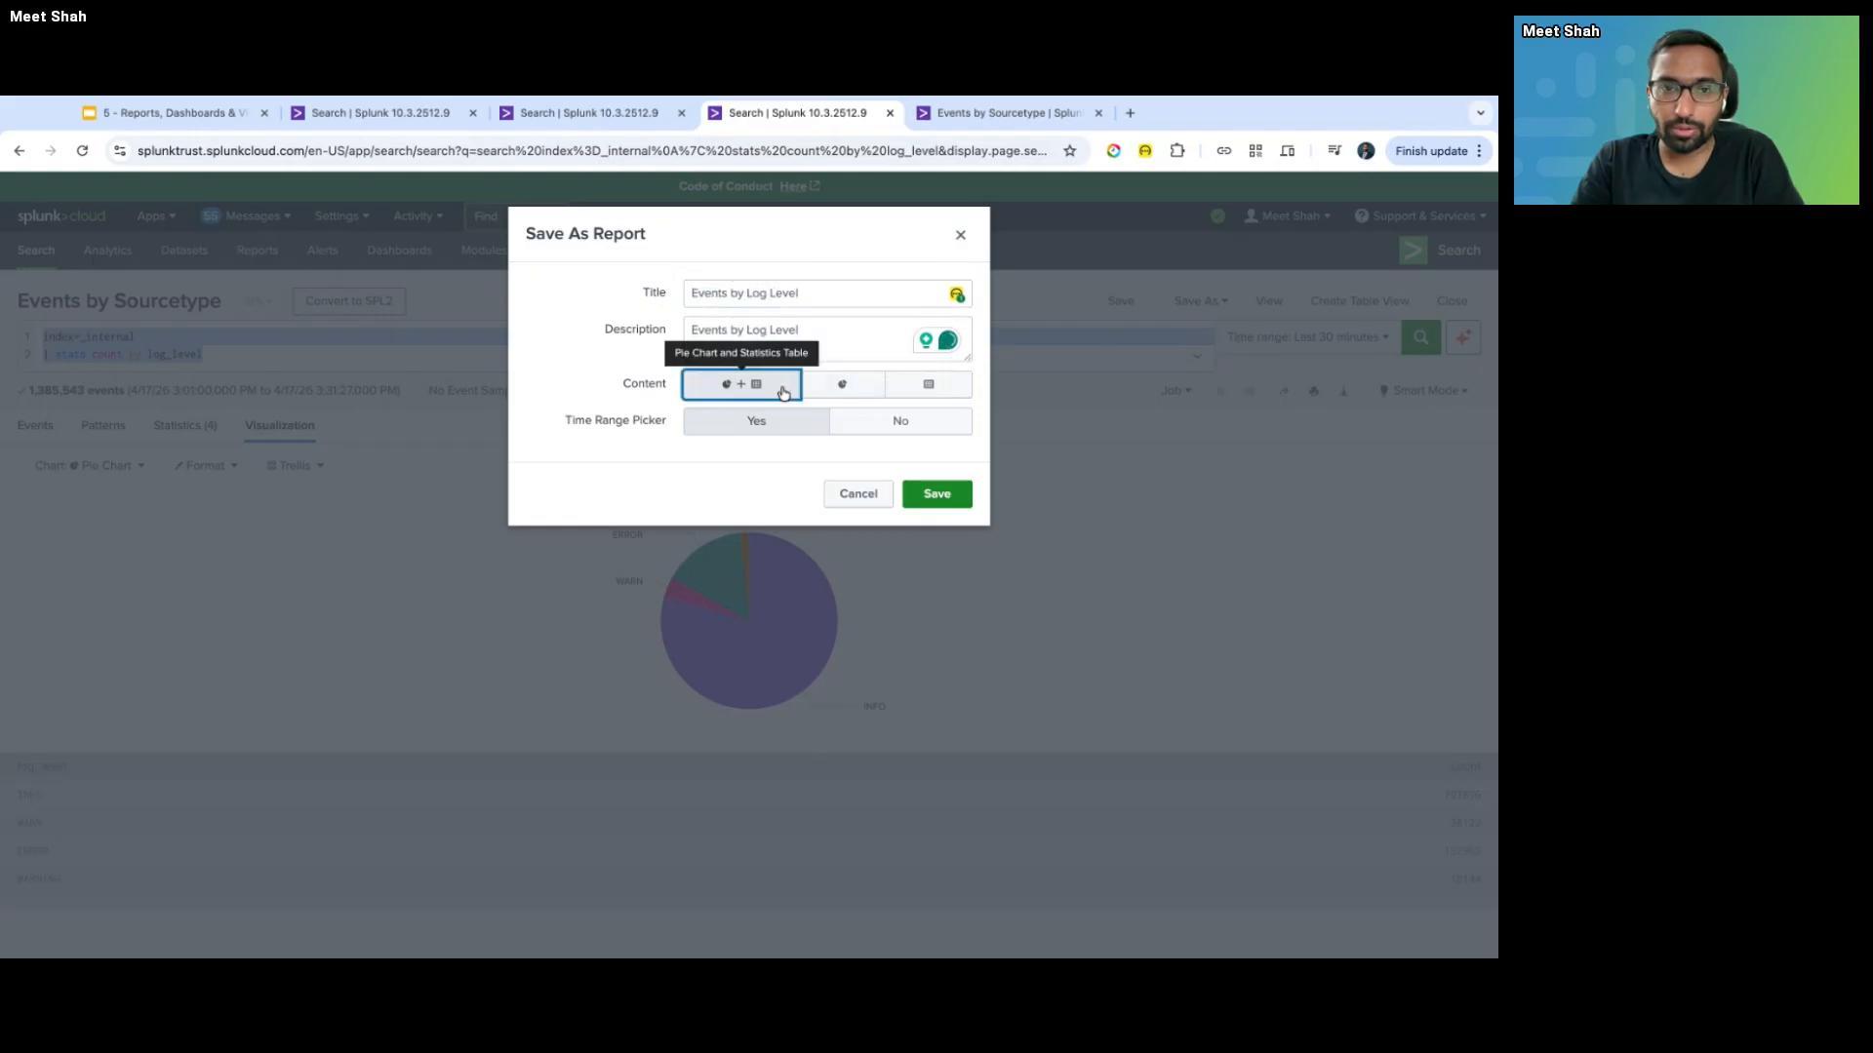
pyautogui.click(937, 493)
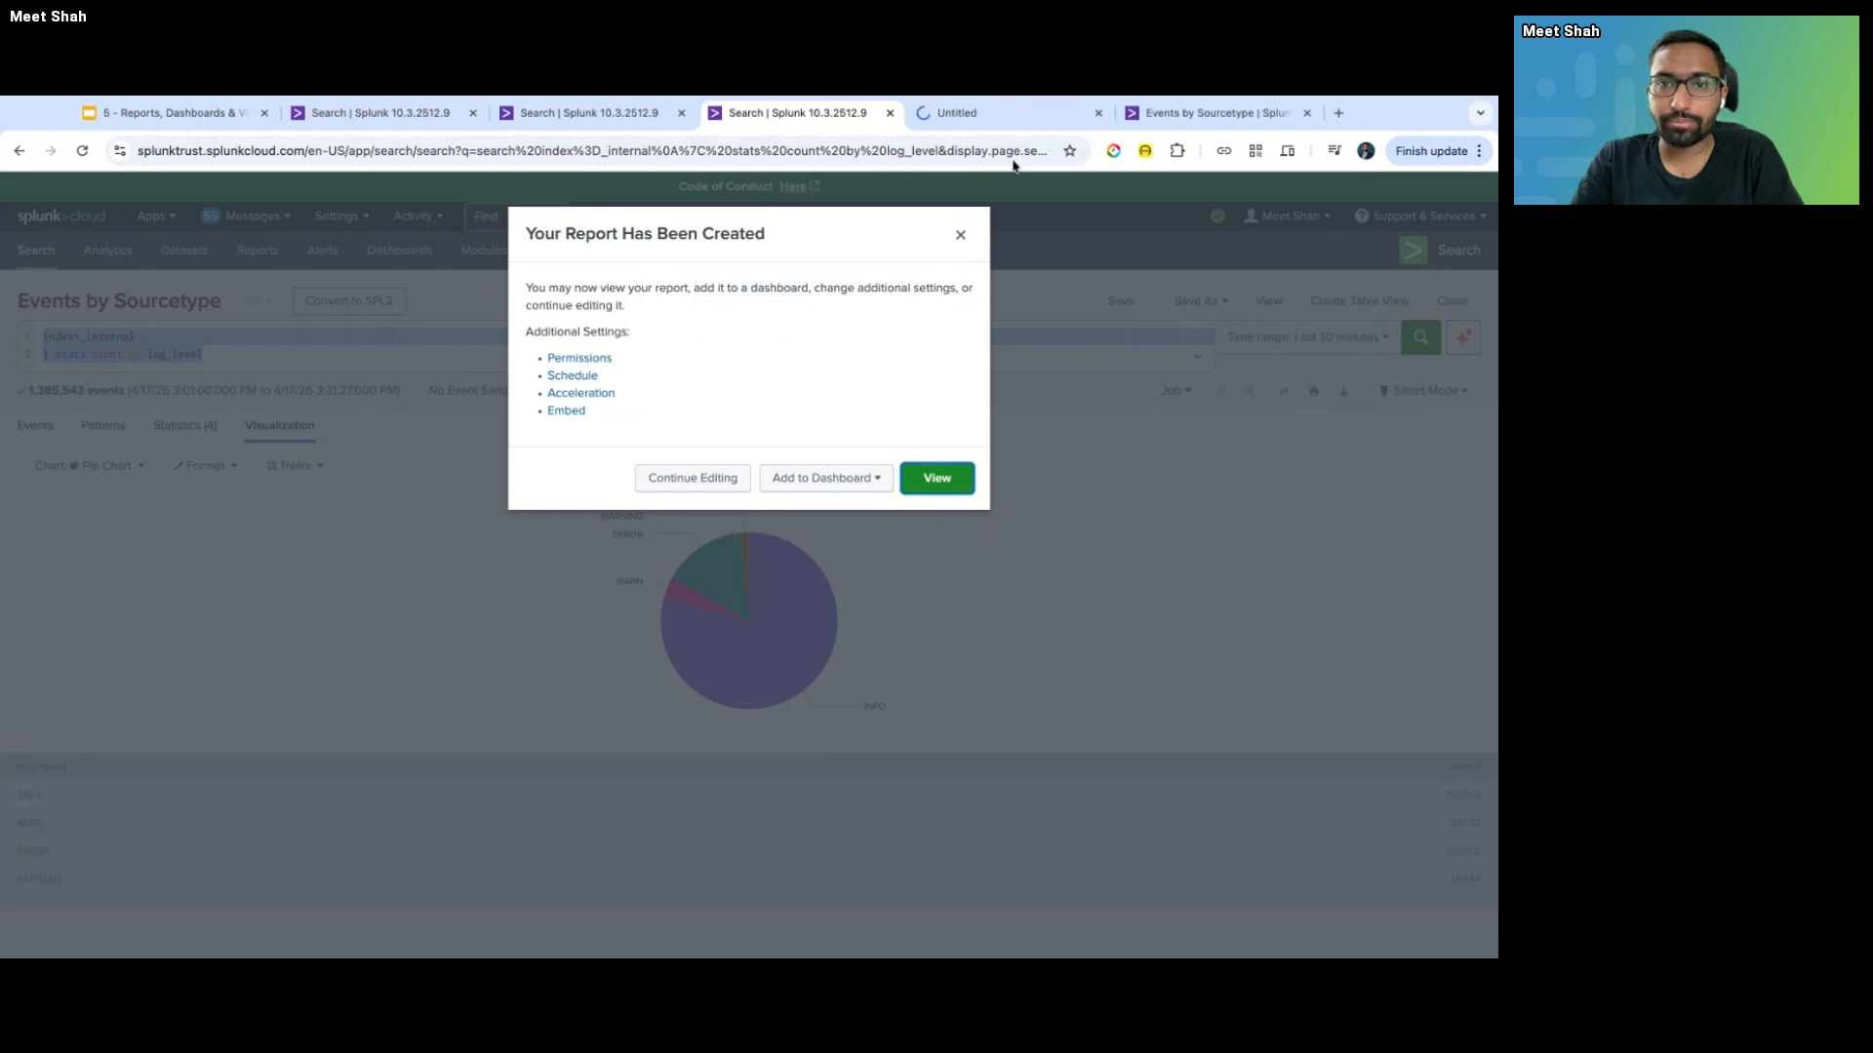
pyautogui.click(1034, 115)
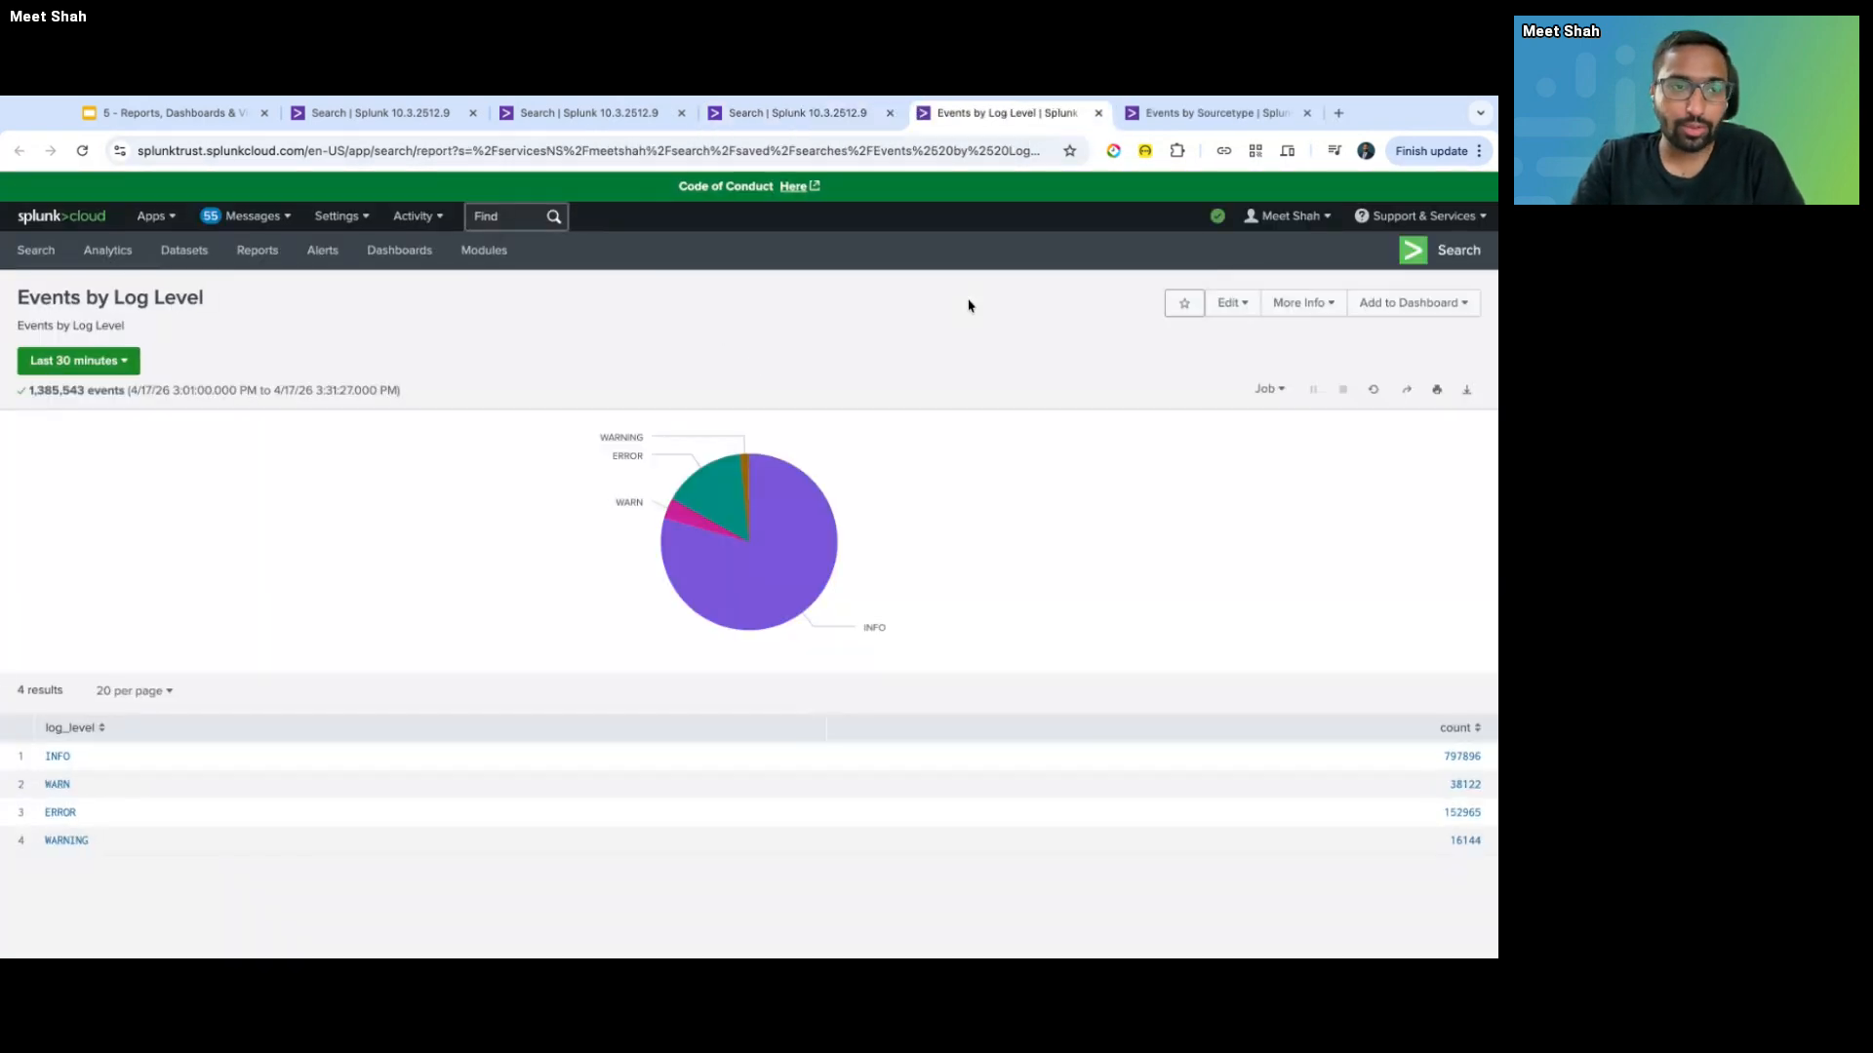
# - Open Edit Schedule for the Events by Log Level report
pyautogui.hotkey('ctrl', 'shift', 'Tab')
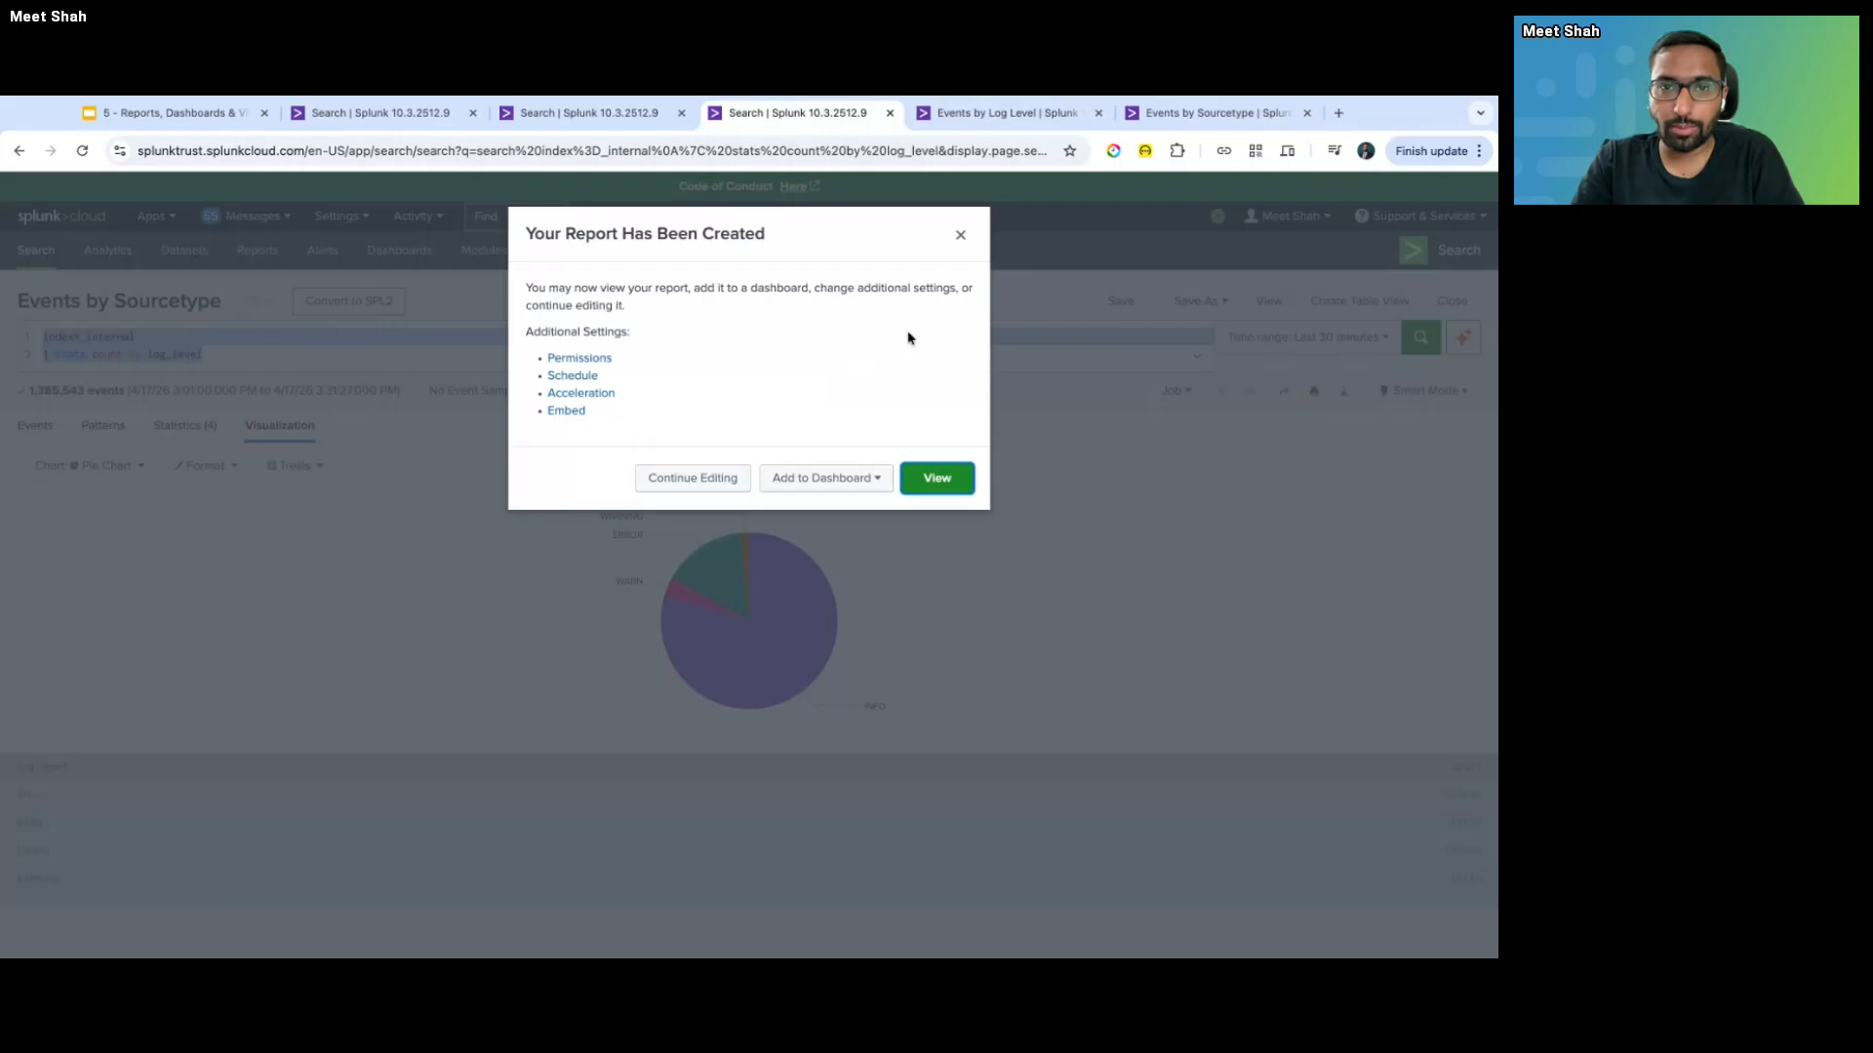
pyautogui.hotkey('ctrl', 'Tab')
pyautogui.moveTo(771, 500)
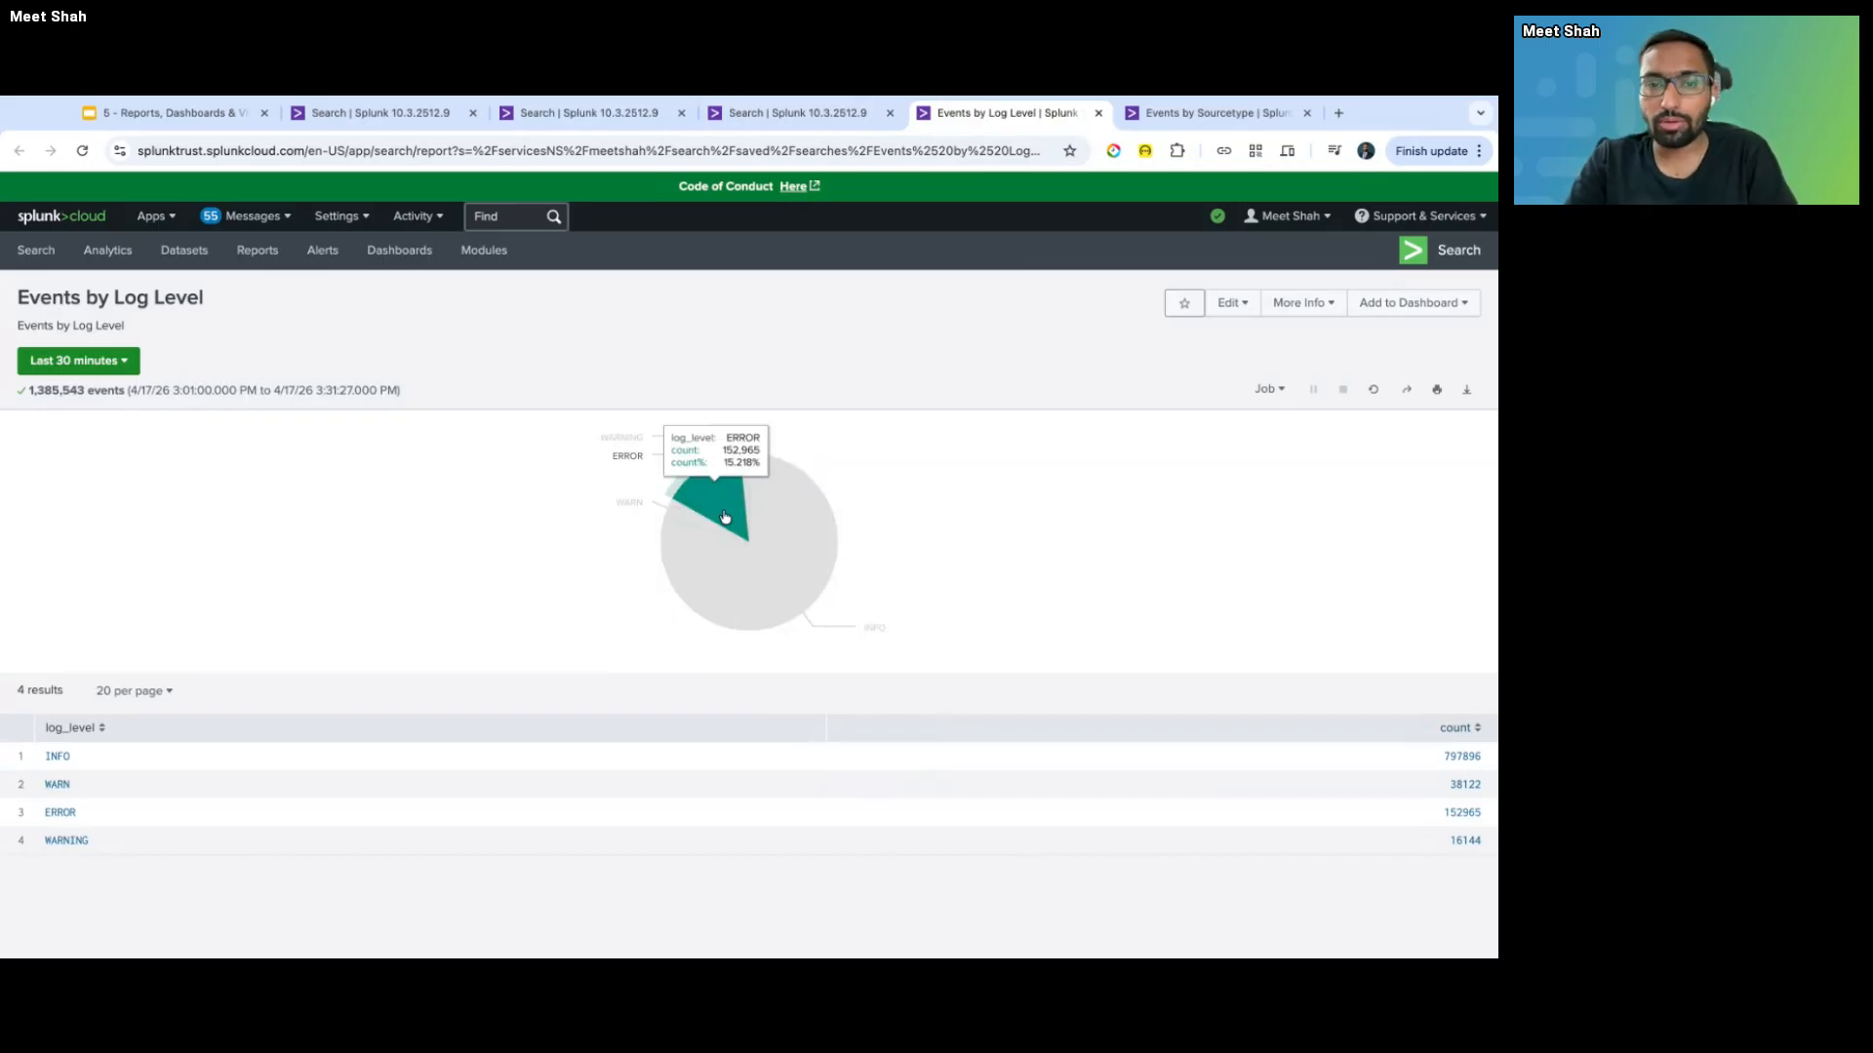
pyautogui.click(1245, 315)
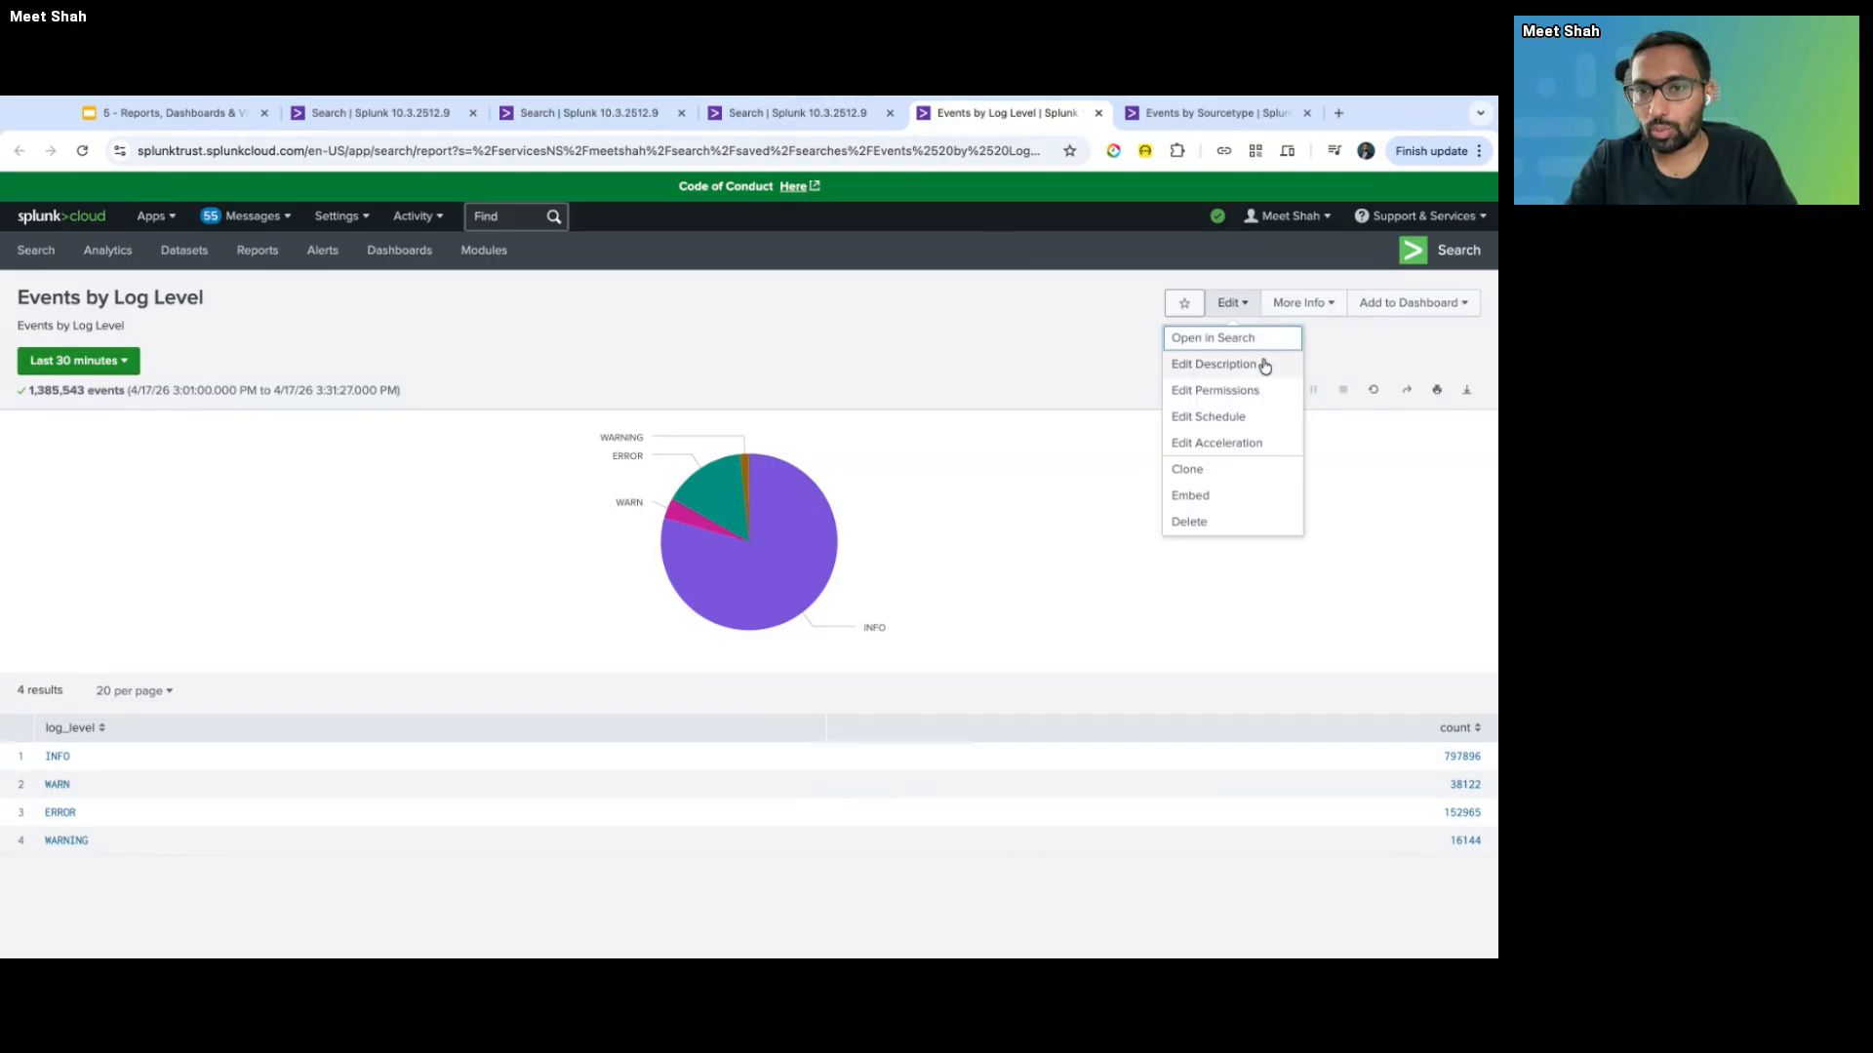
pyautogui.click(1209, 417)
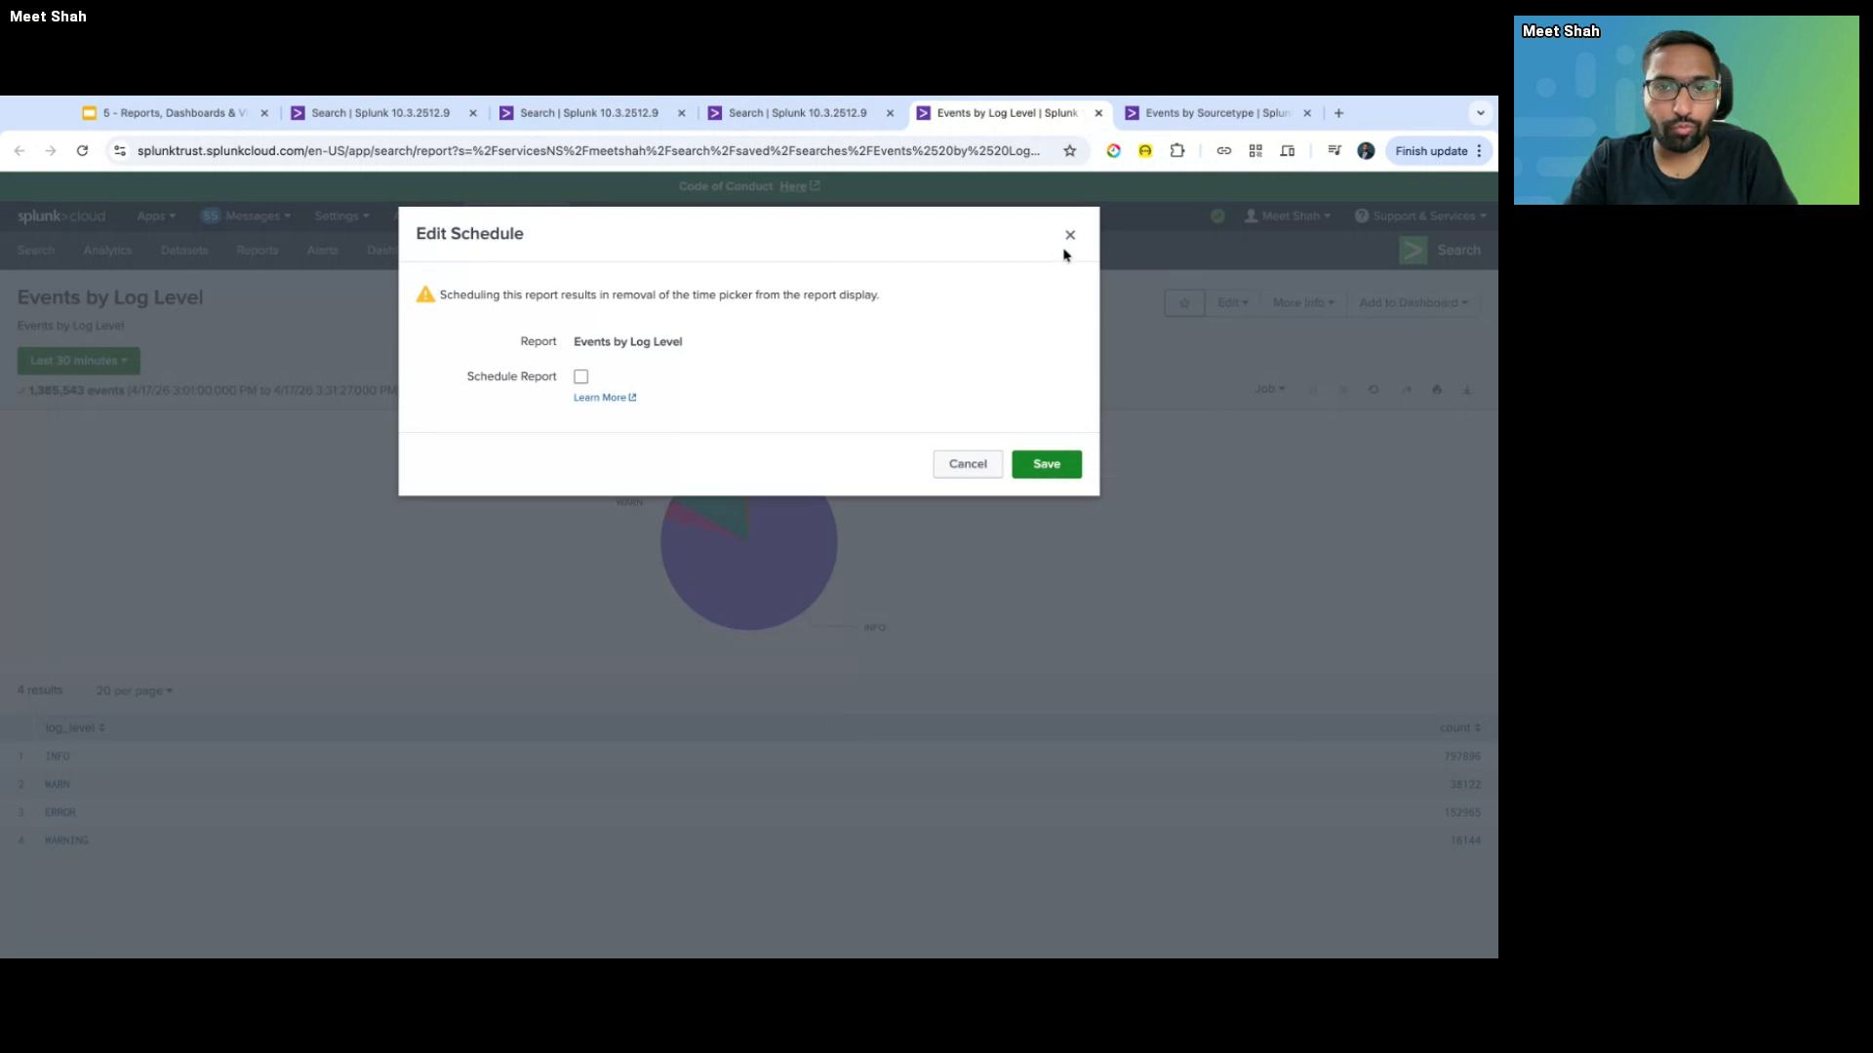
# - Close the schedule settings without changes, then reopen the report's Edit Schedule dialog
pyautogui.doubleClick(469, 292)
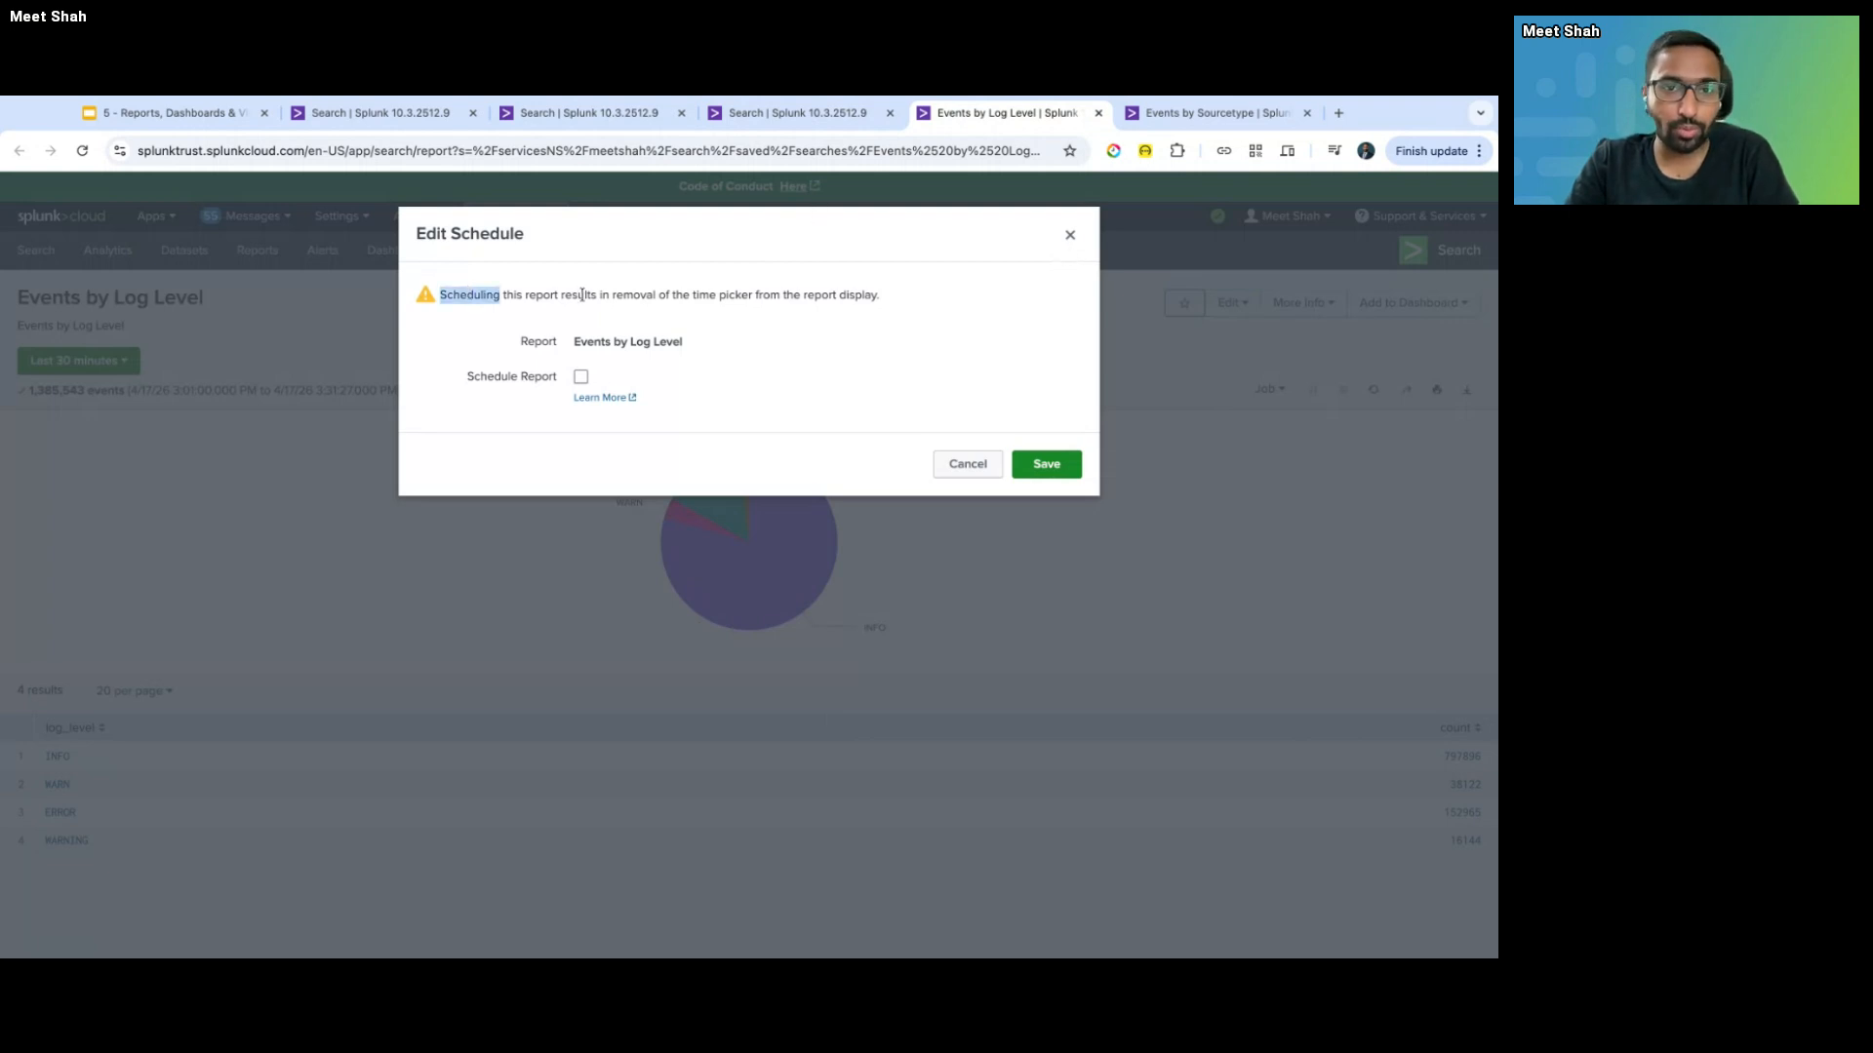
pyautogui.click(216, 355)
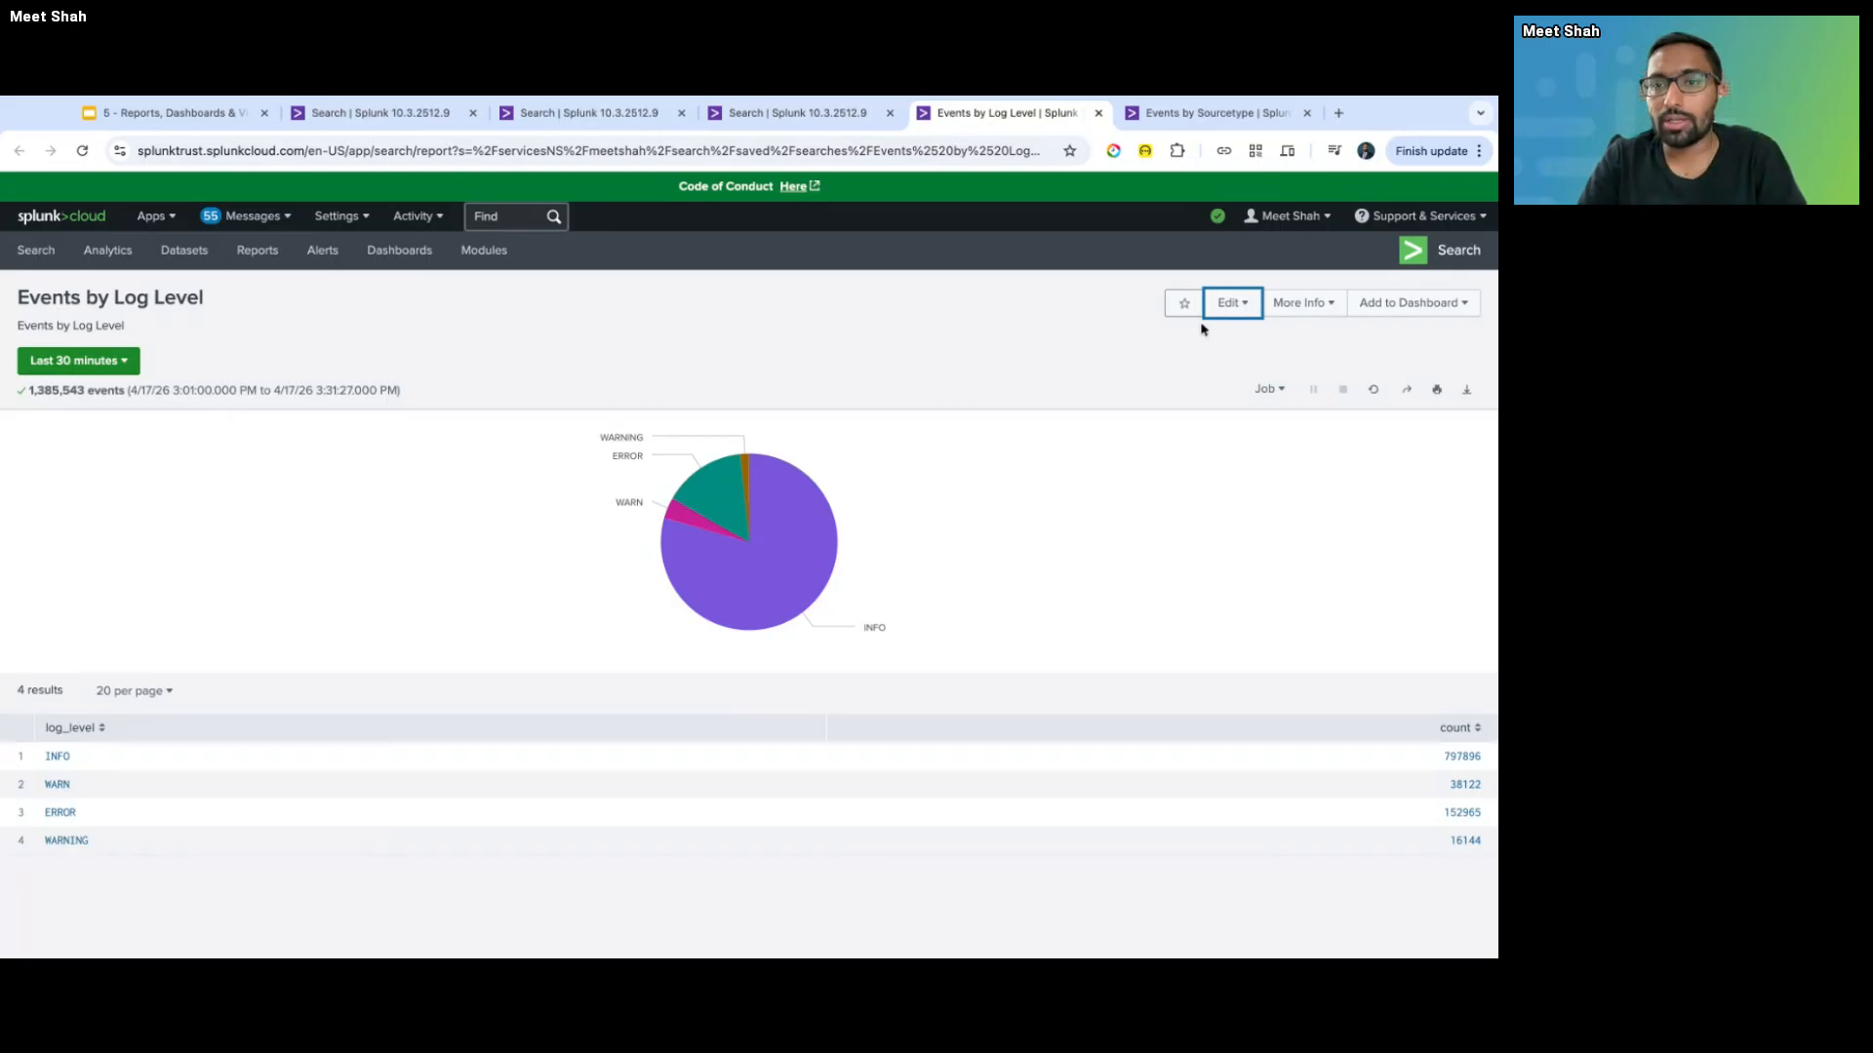
pyautogui.click(1227, 312)
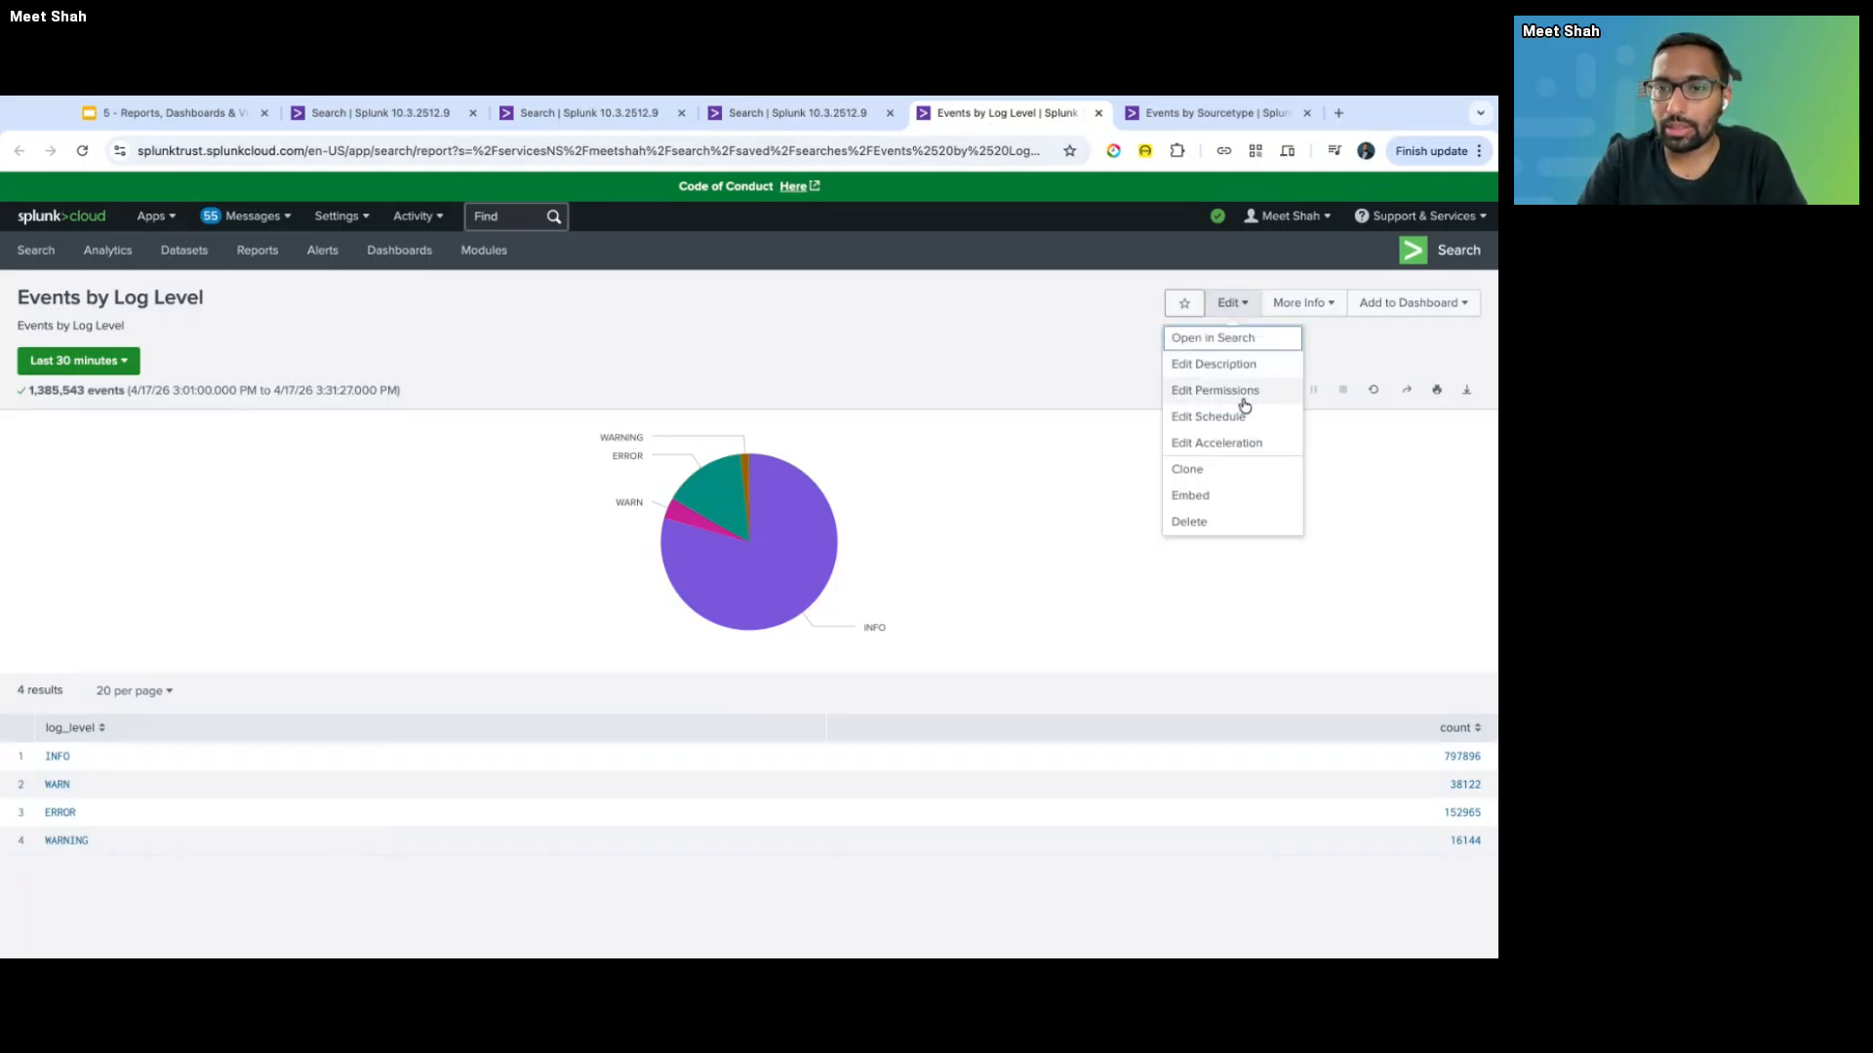
pyautogui.click(1241, 417)
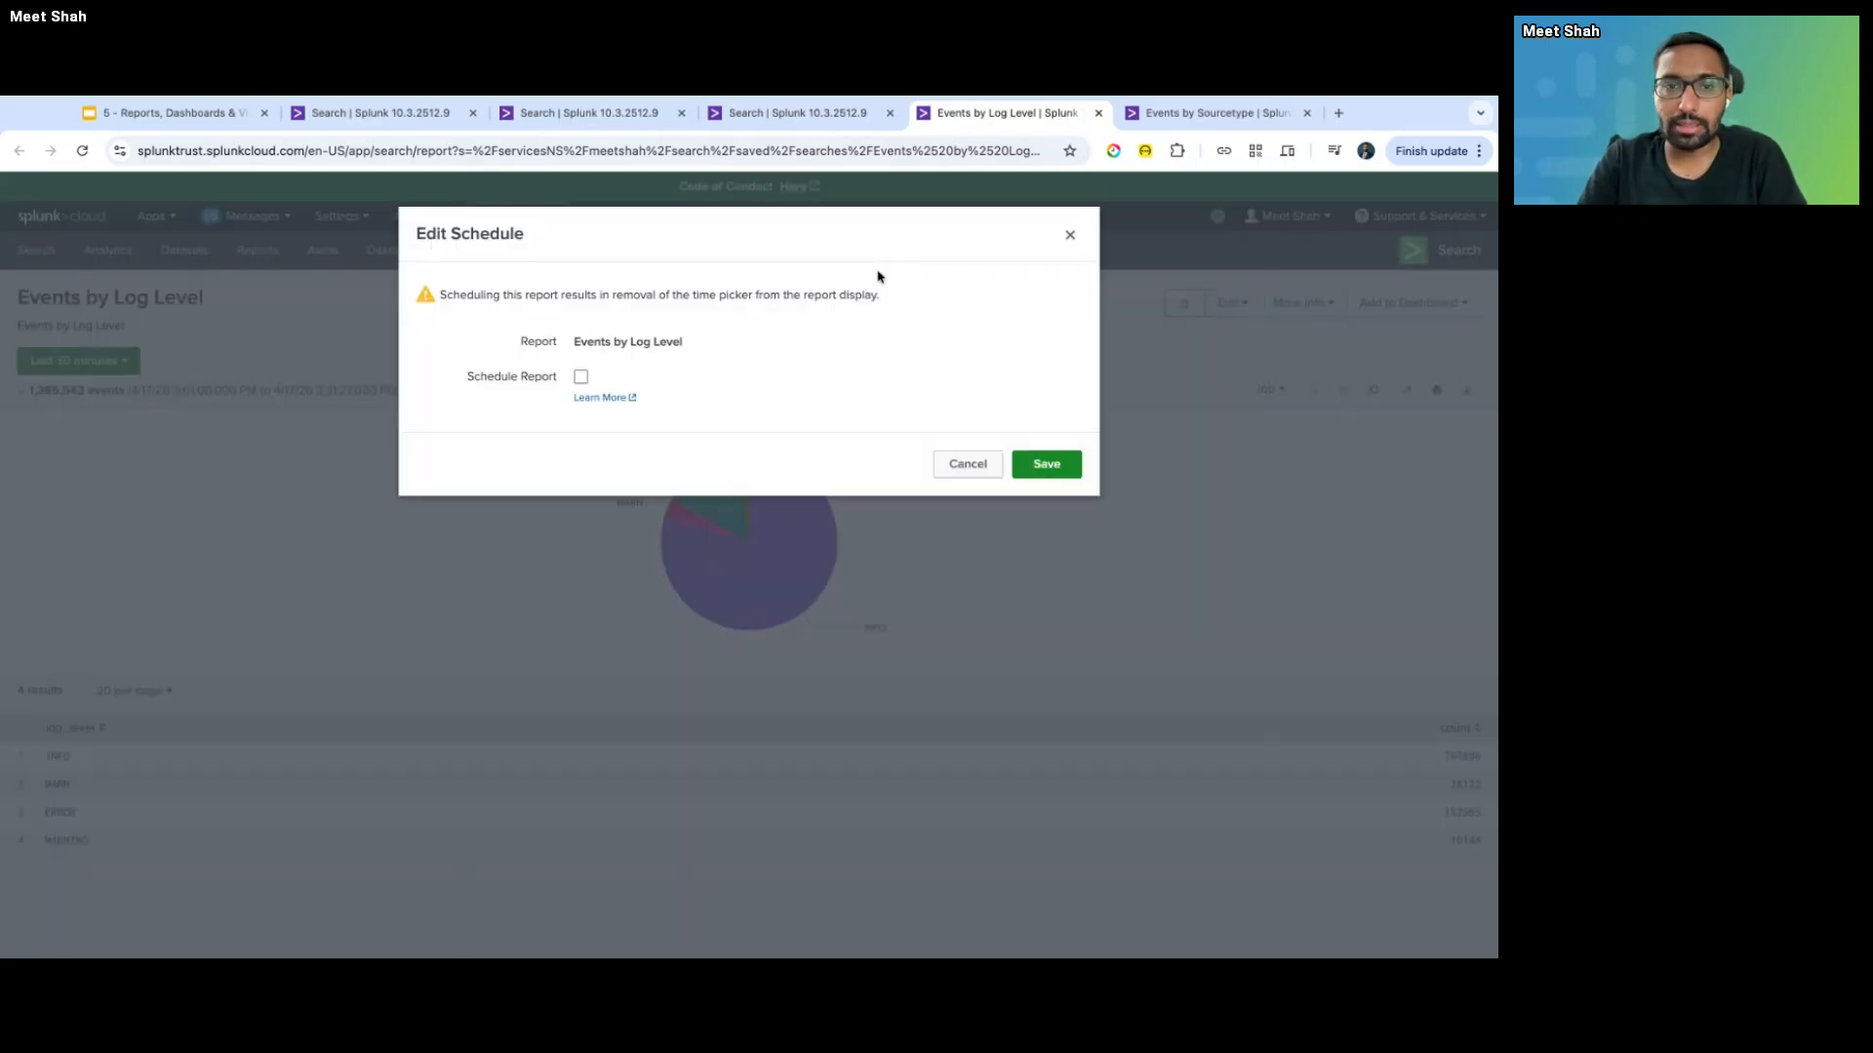
# - Turn on scheduling with Run every day at 9:00 and a Last 24 hours time range
pyautogui.click(581, 377)
pyautogui.click(735, 430)
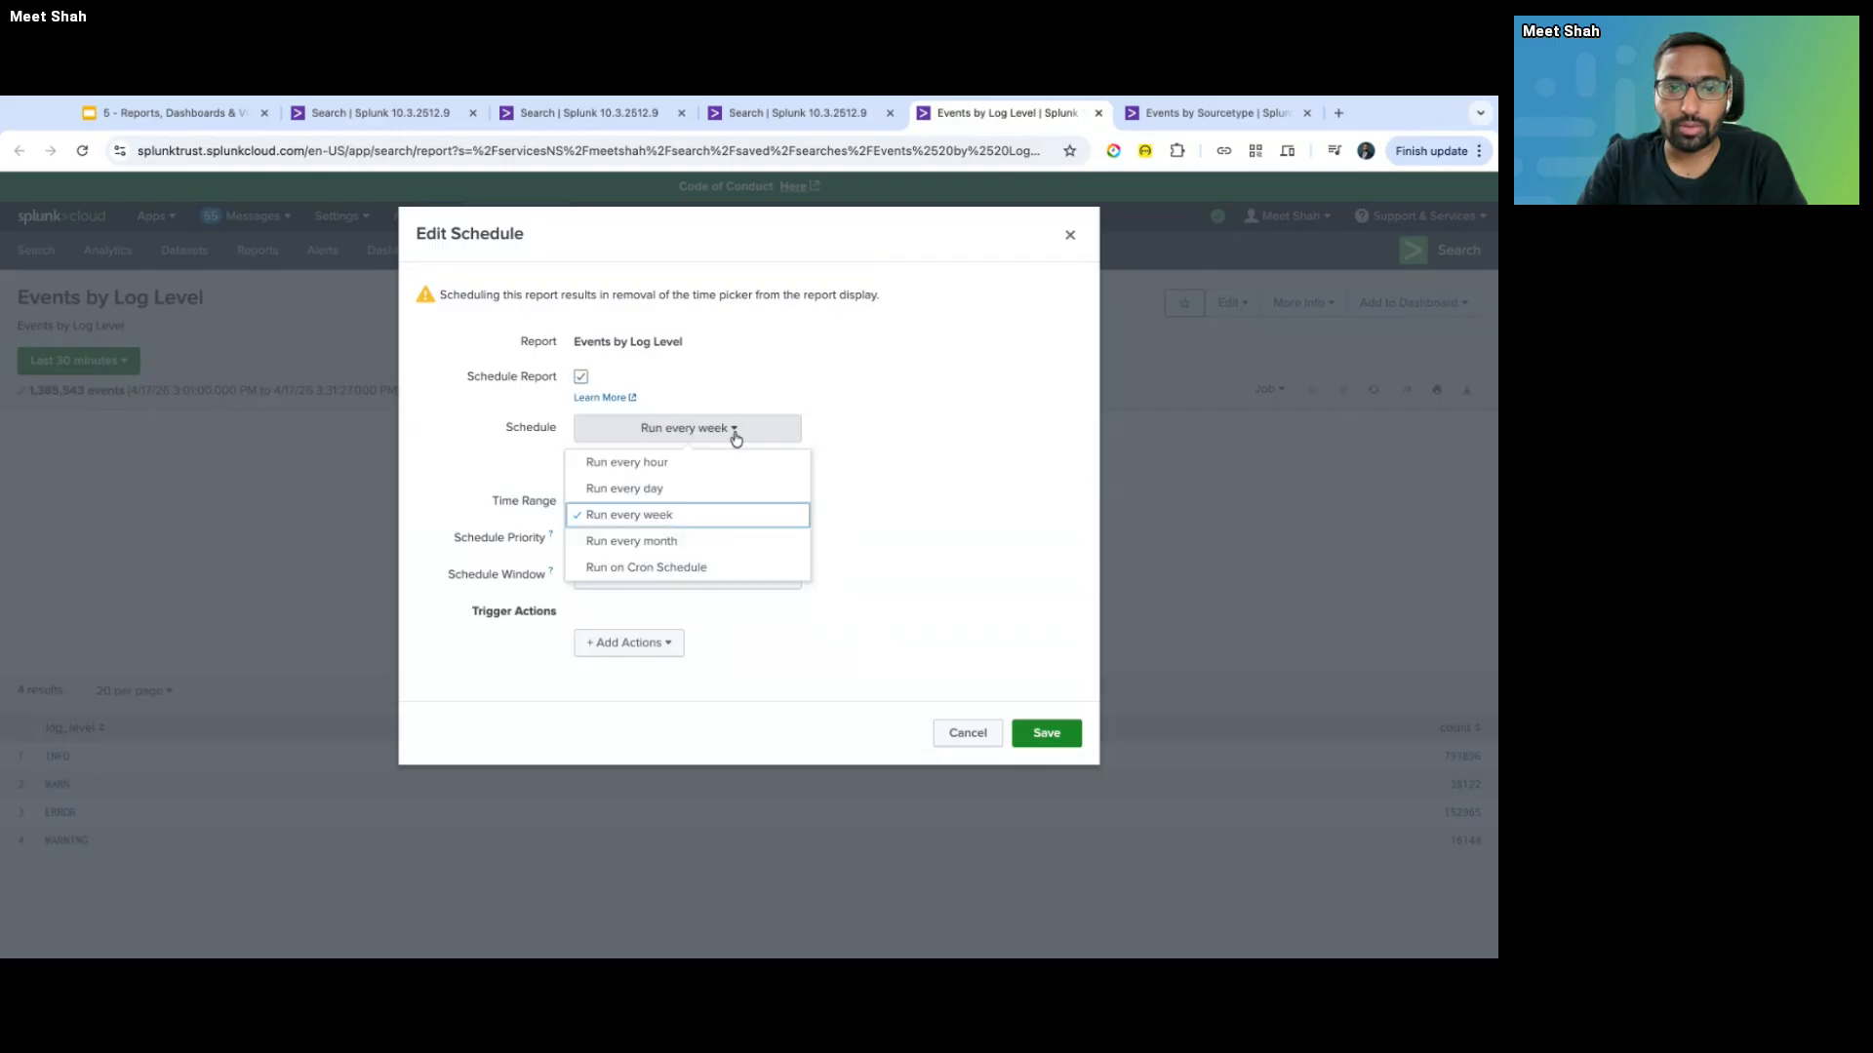
pyautogui.click(790, 484)
pyautogui.click(634, 472)
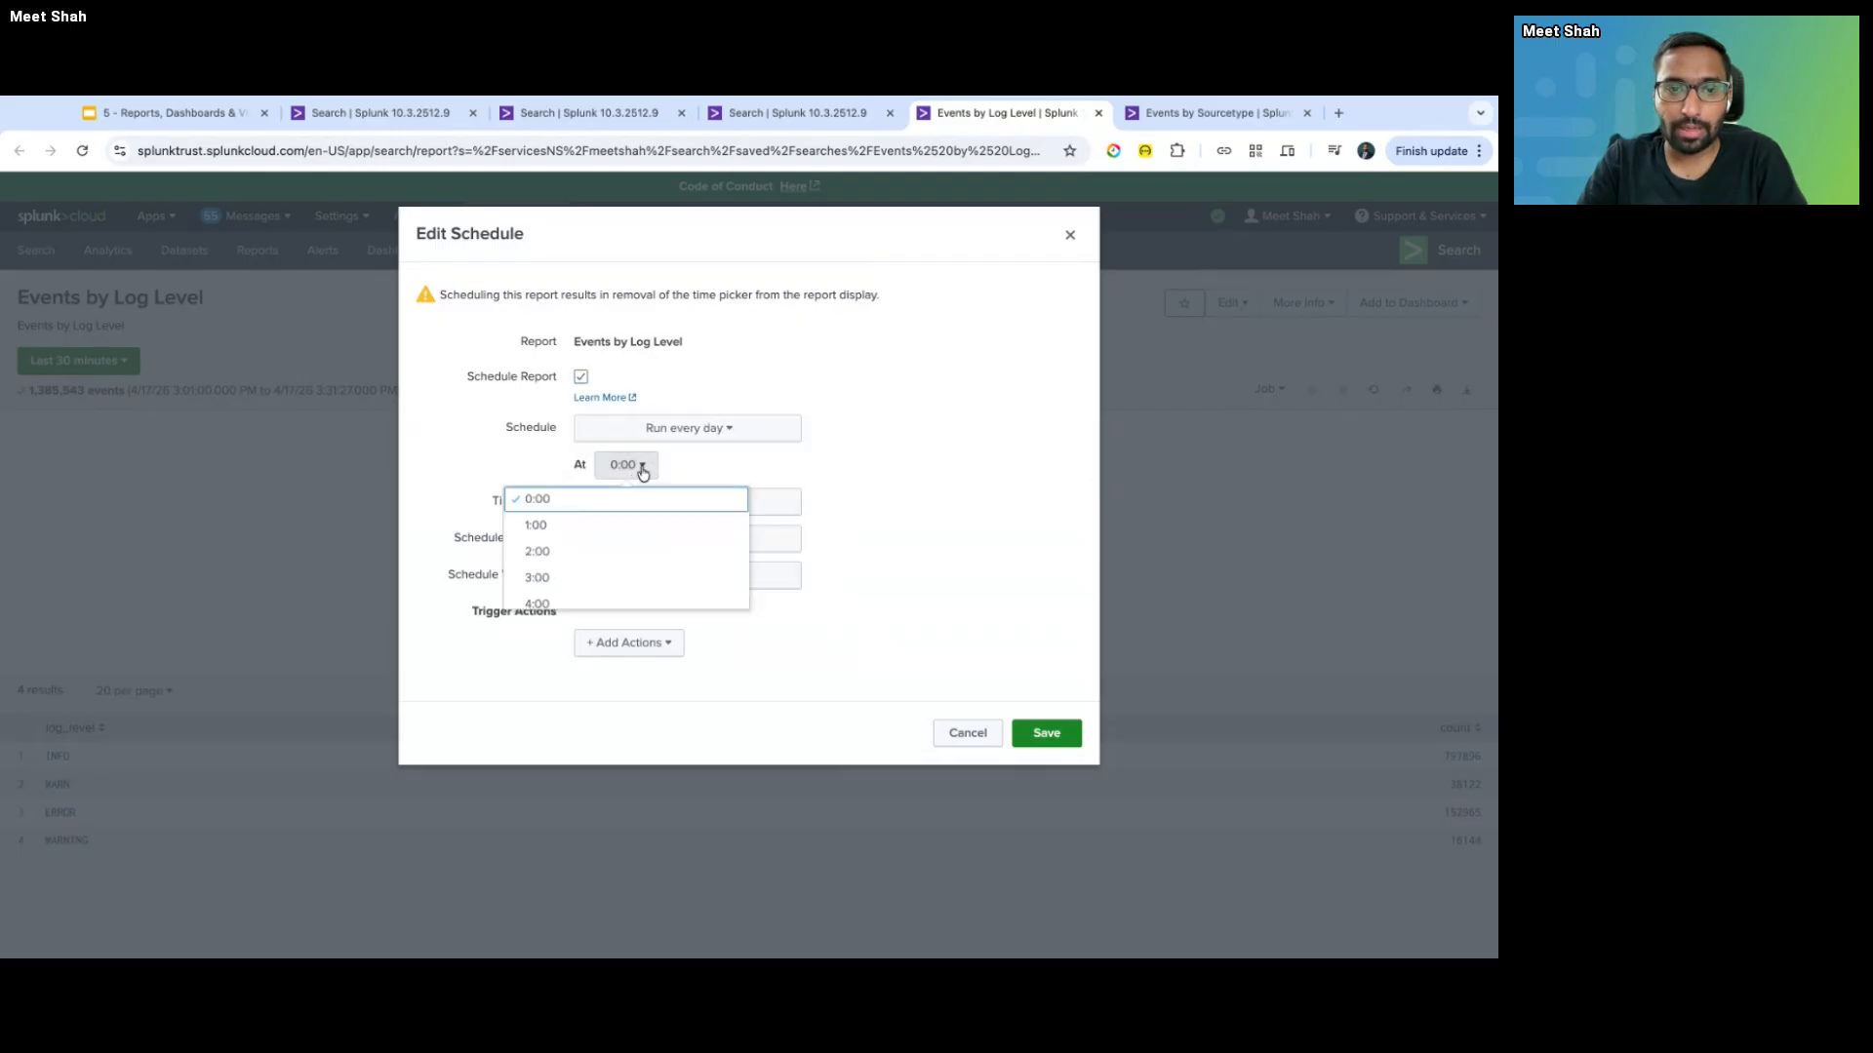
pyautogui.scroll(-3, 687, 546)
pyautogui.click(627, 531)
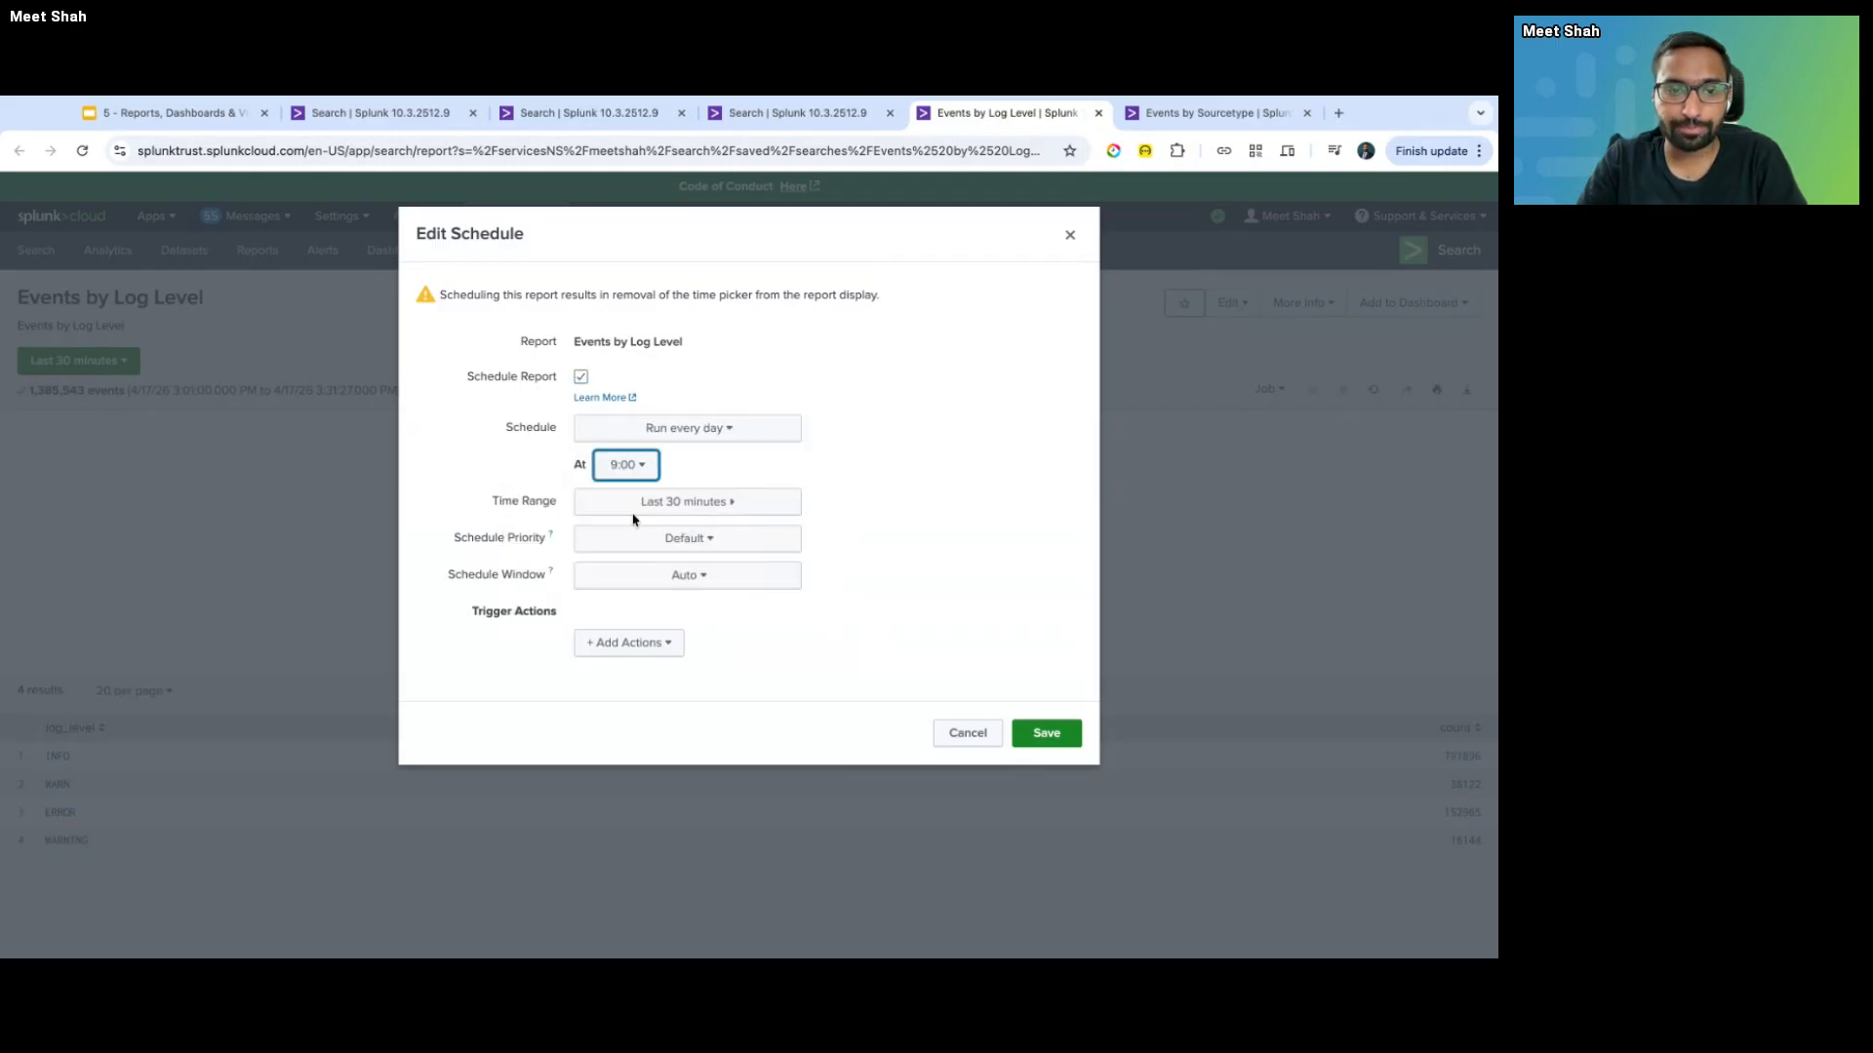
pyautogui.click(717, 497)
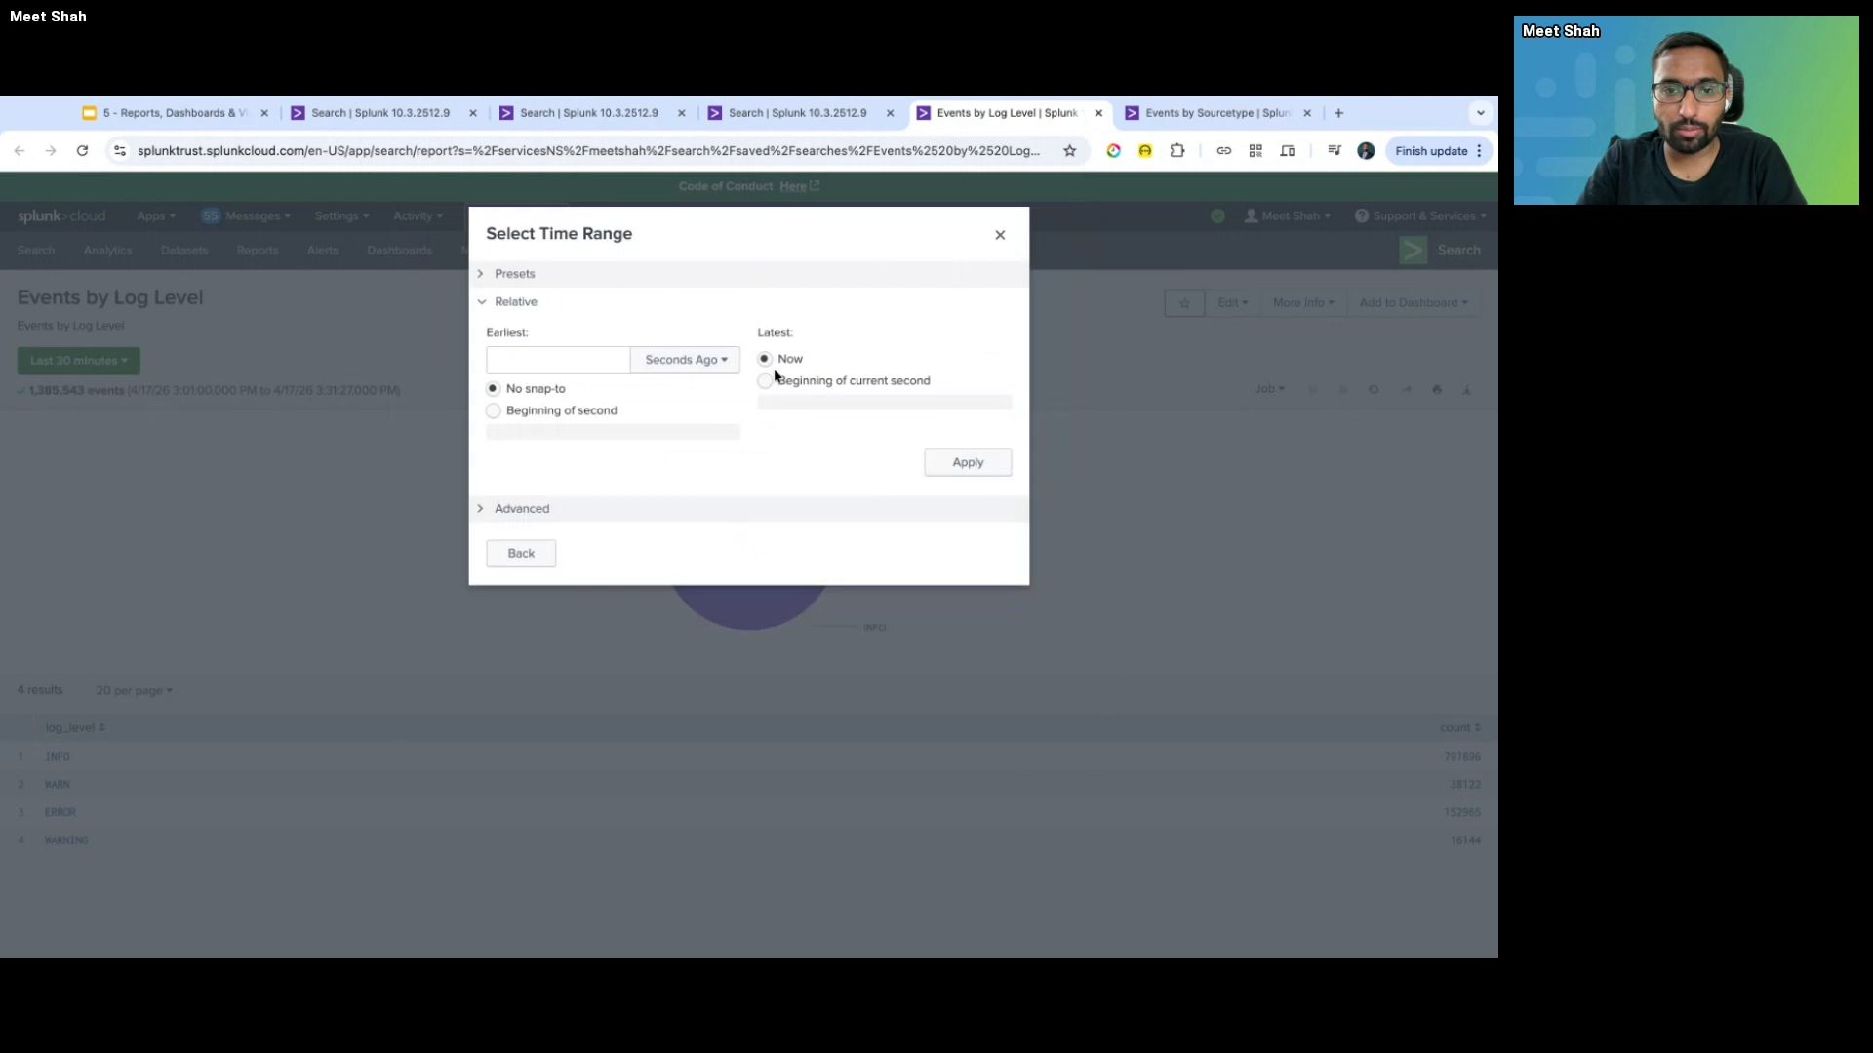
pyautogui.click(527, 281)
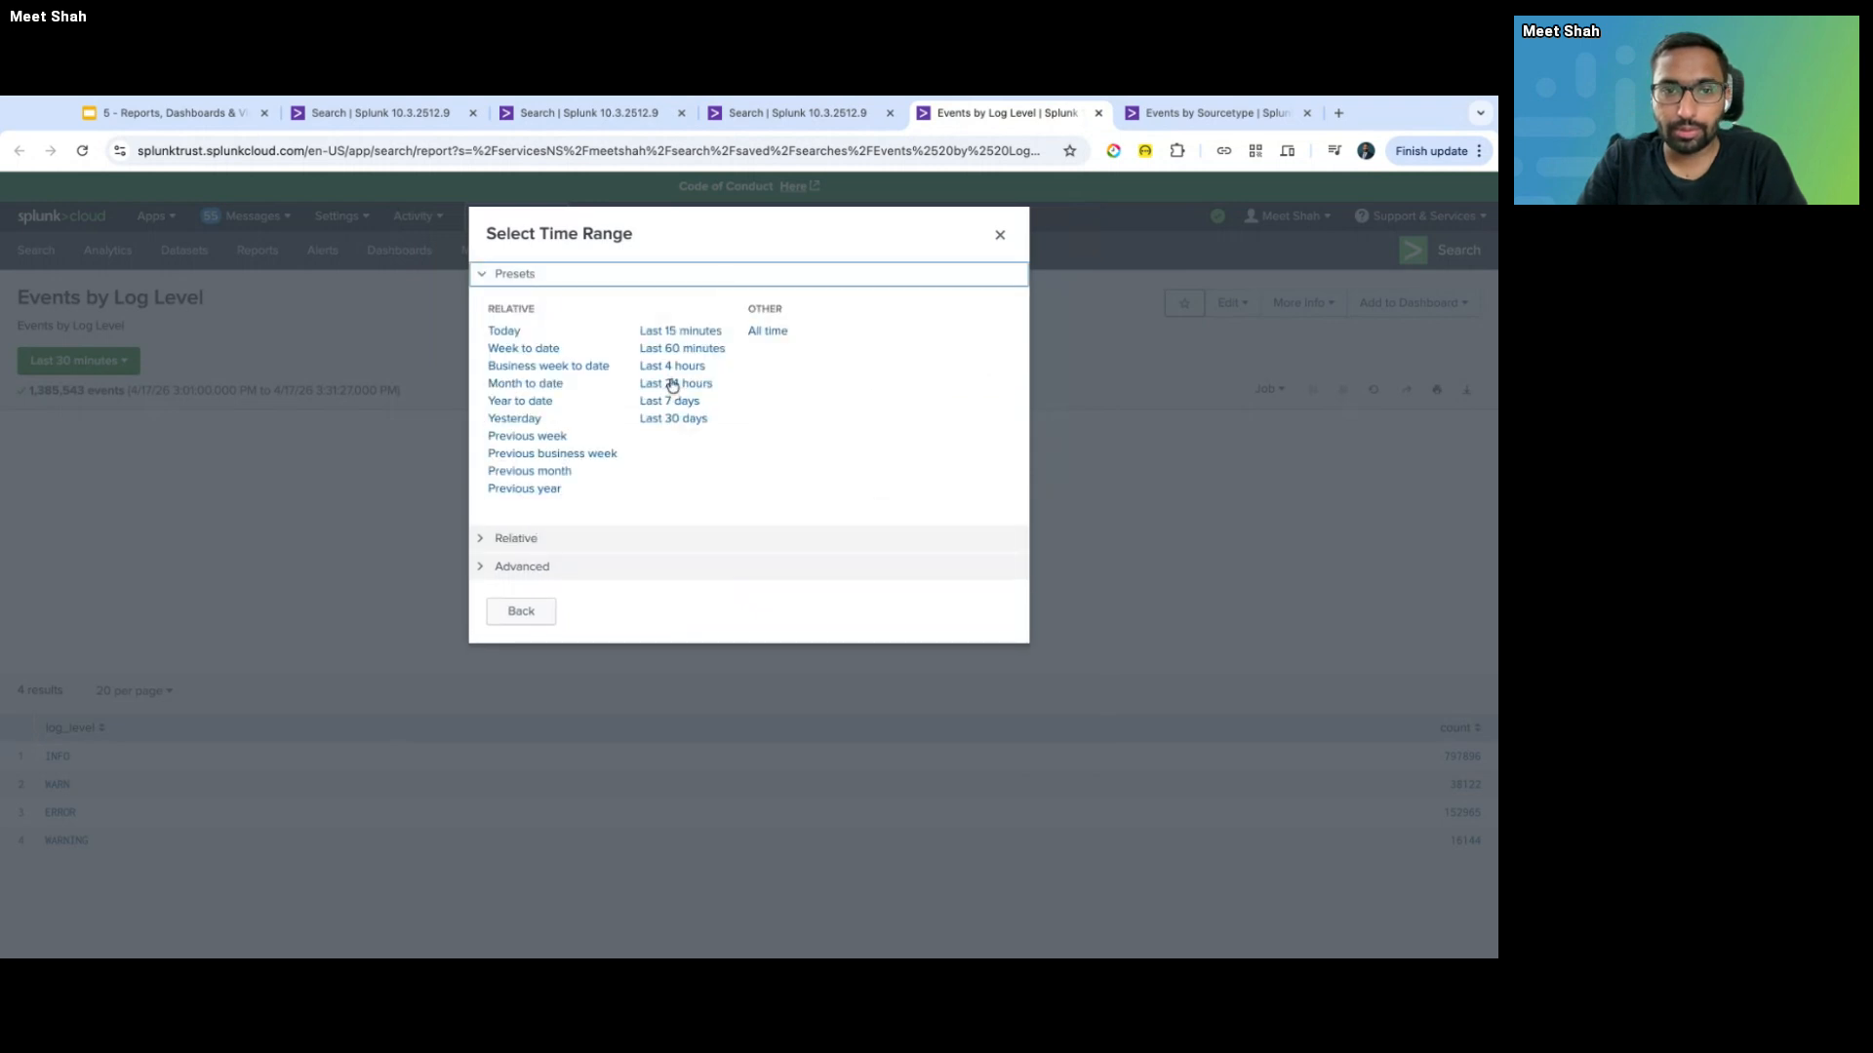
pyautogui.click(673, 383)
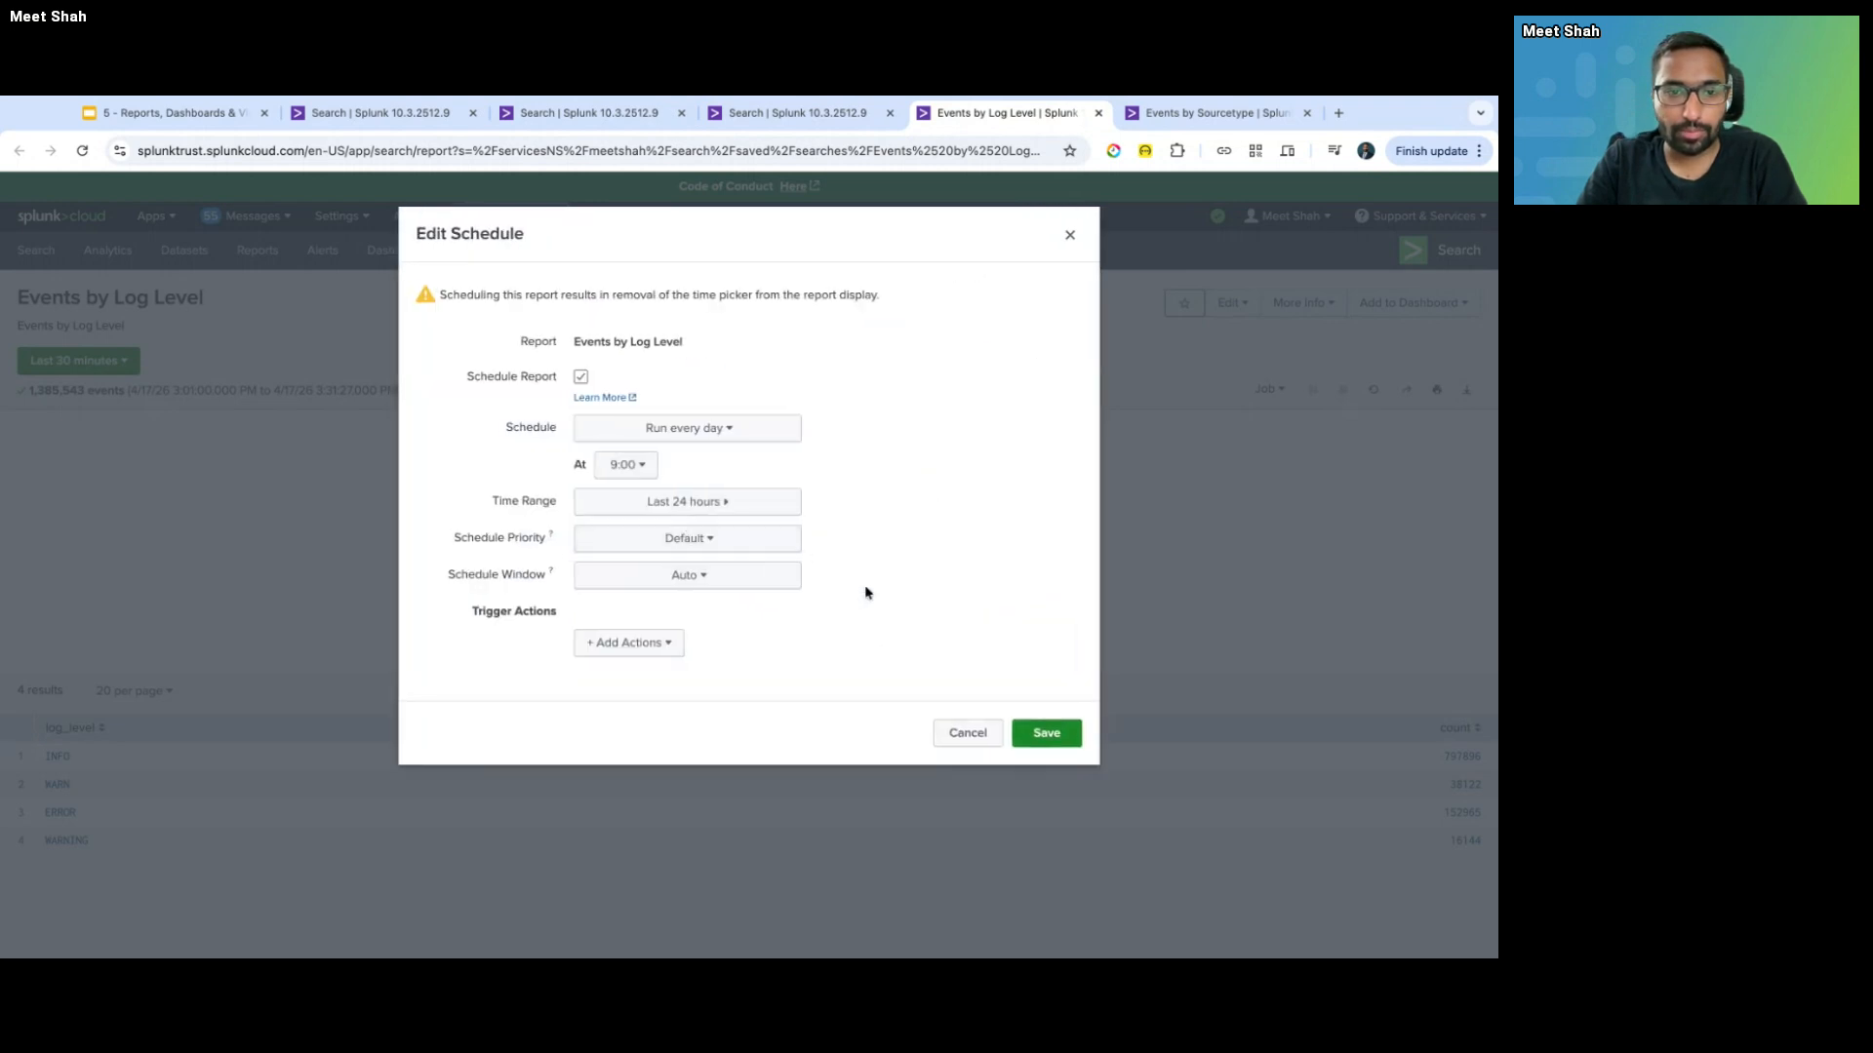
# - Set the schedule priority to Highest and keep the schedule window at Auto
pyautogui.click(744, 549)
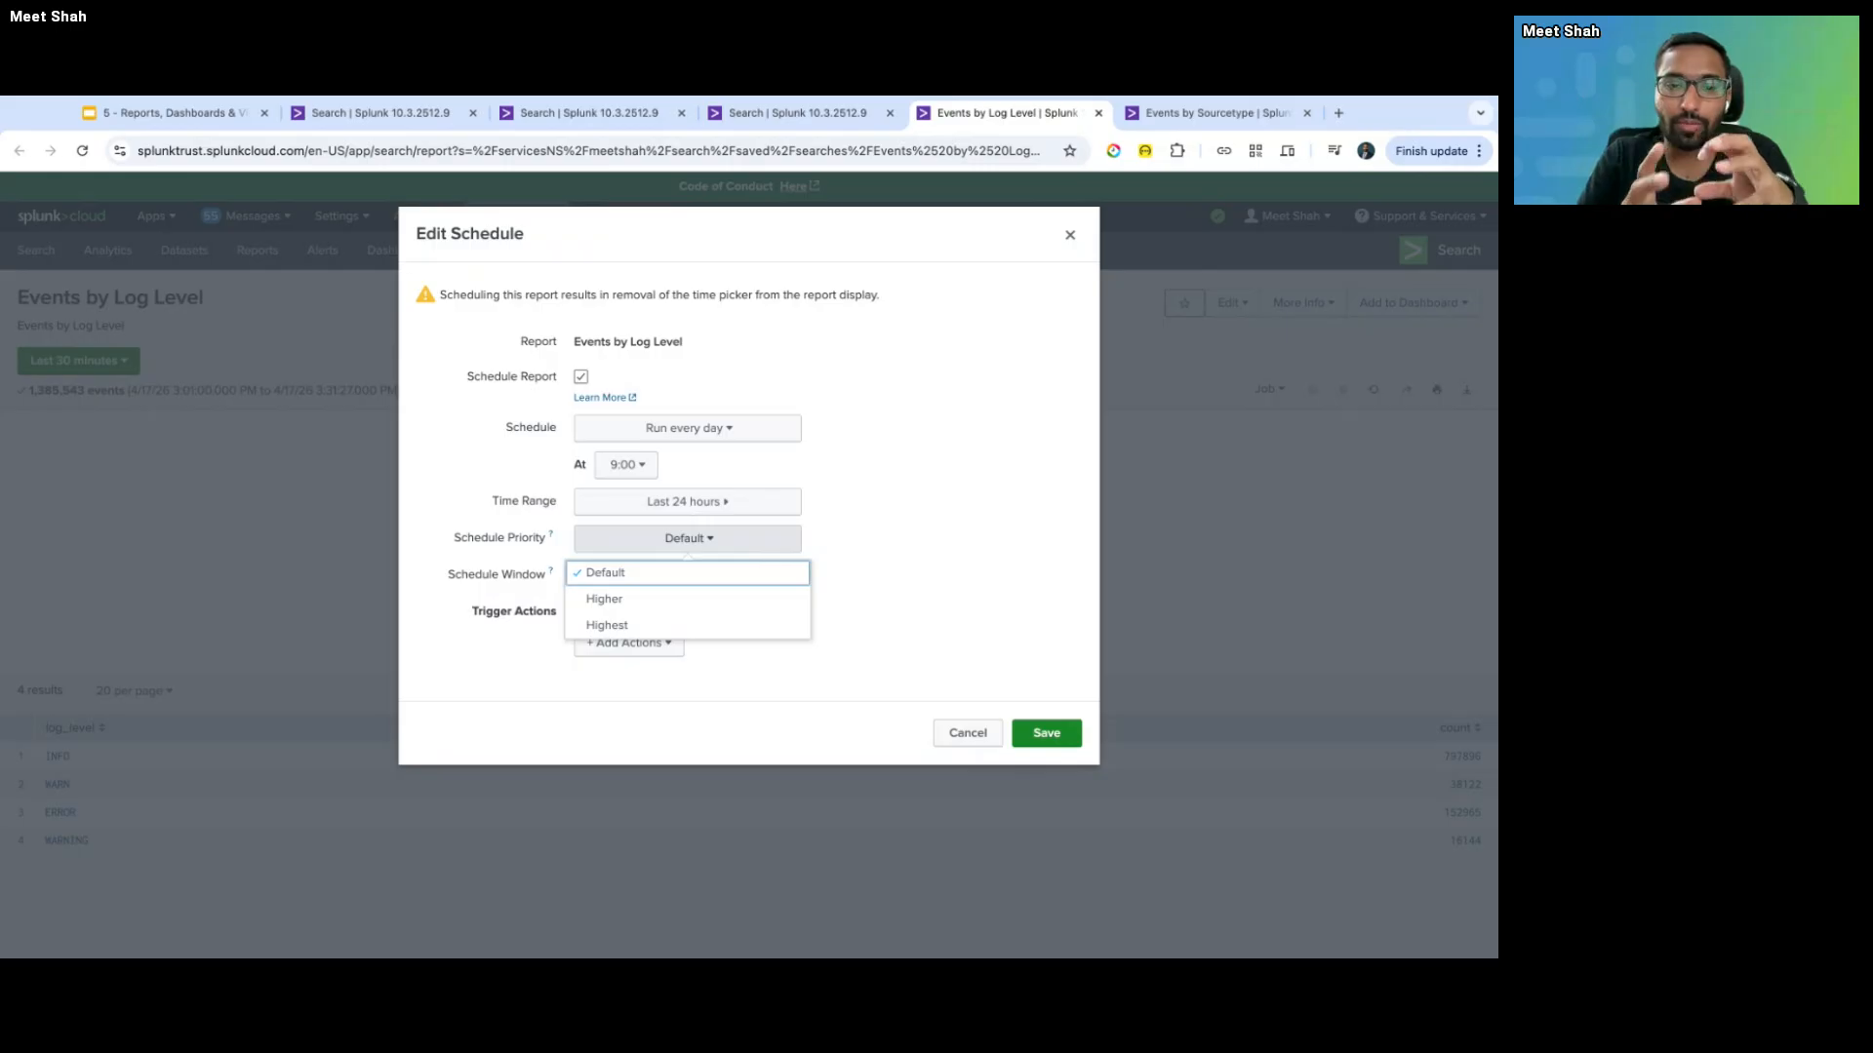
pyautogui.click(698, 626)
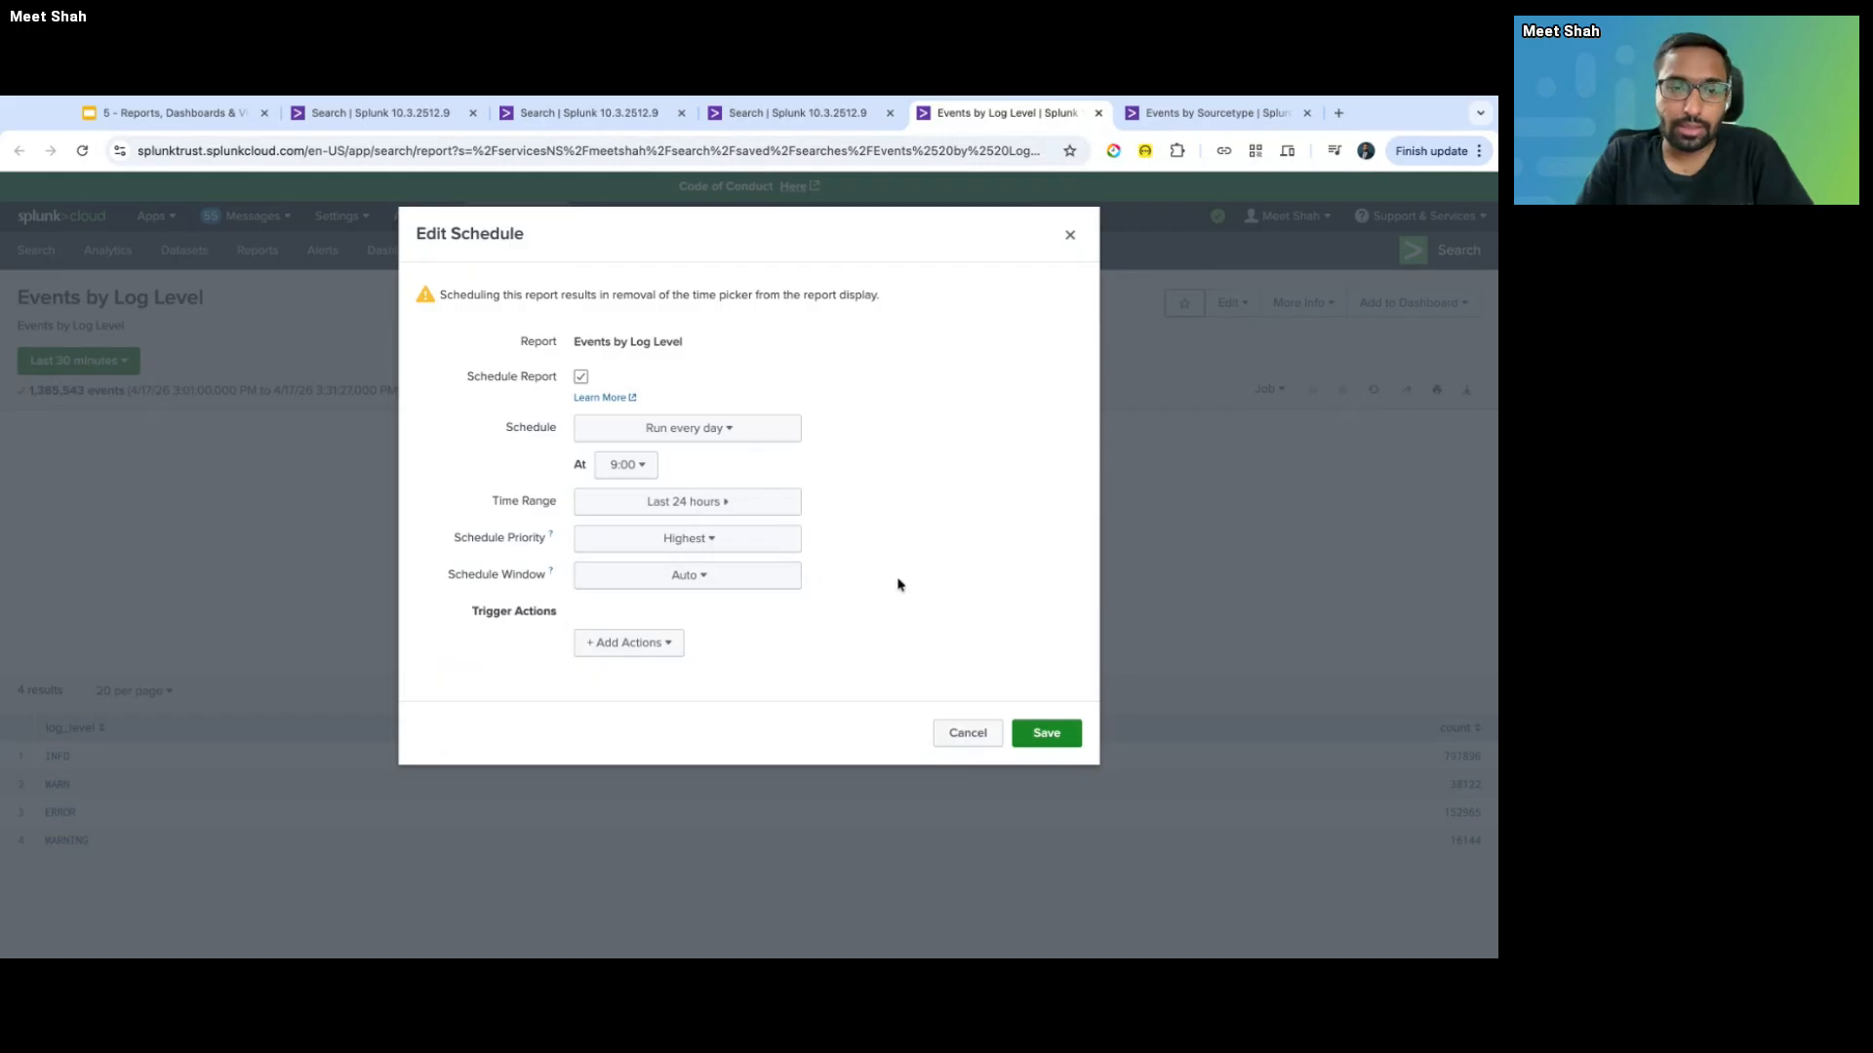
pyautogui.click(750, 568)
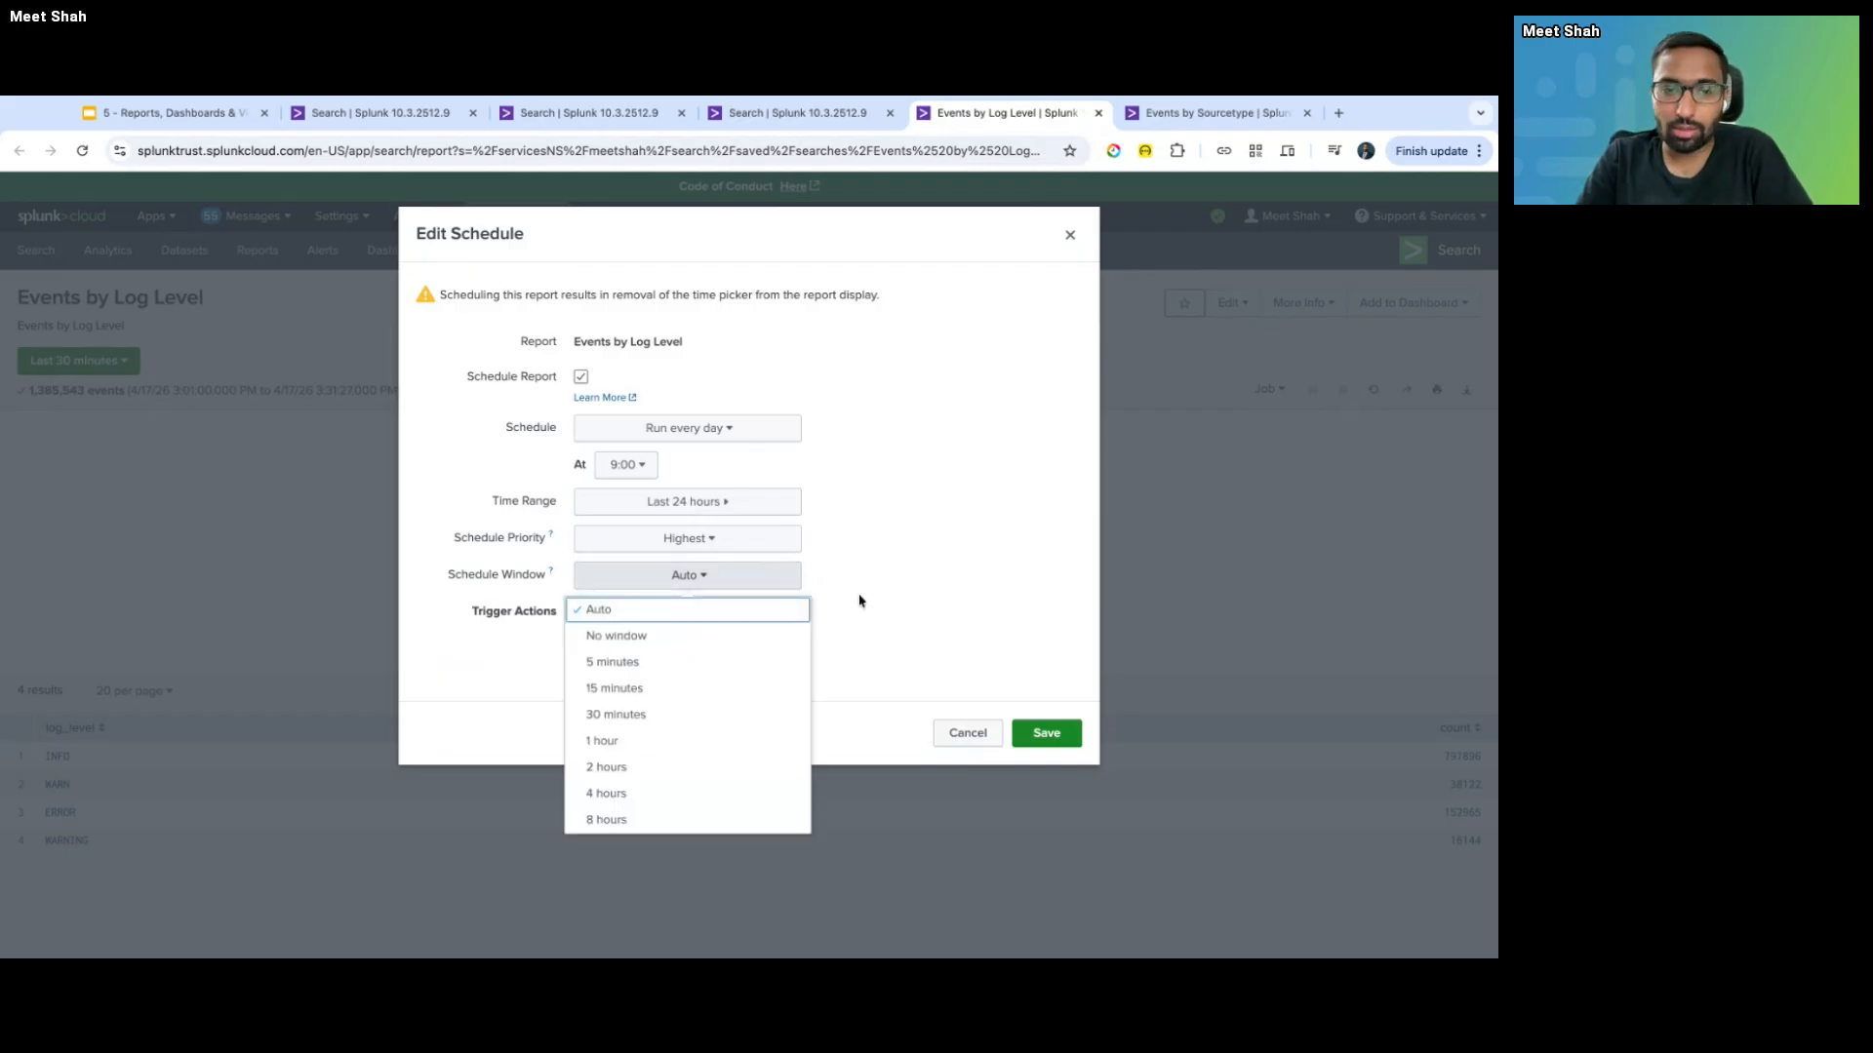
pyautogui.click(865, 604)
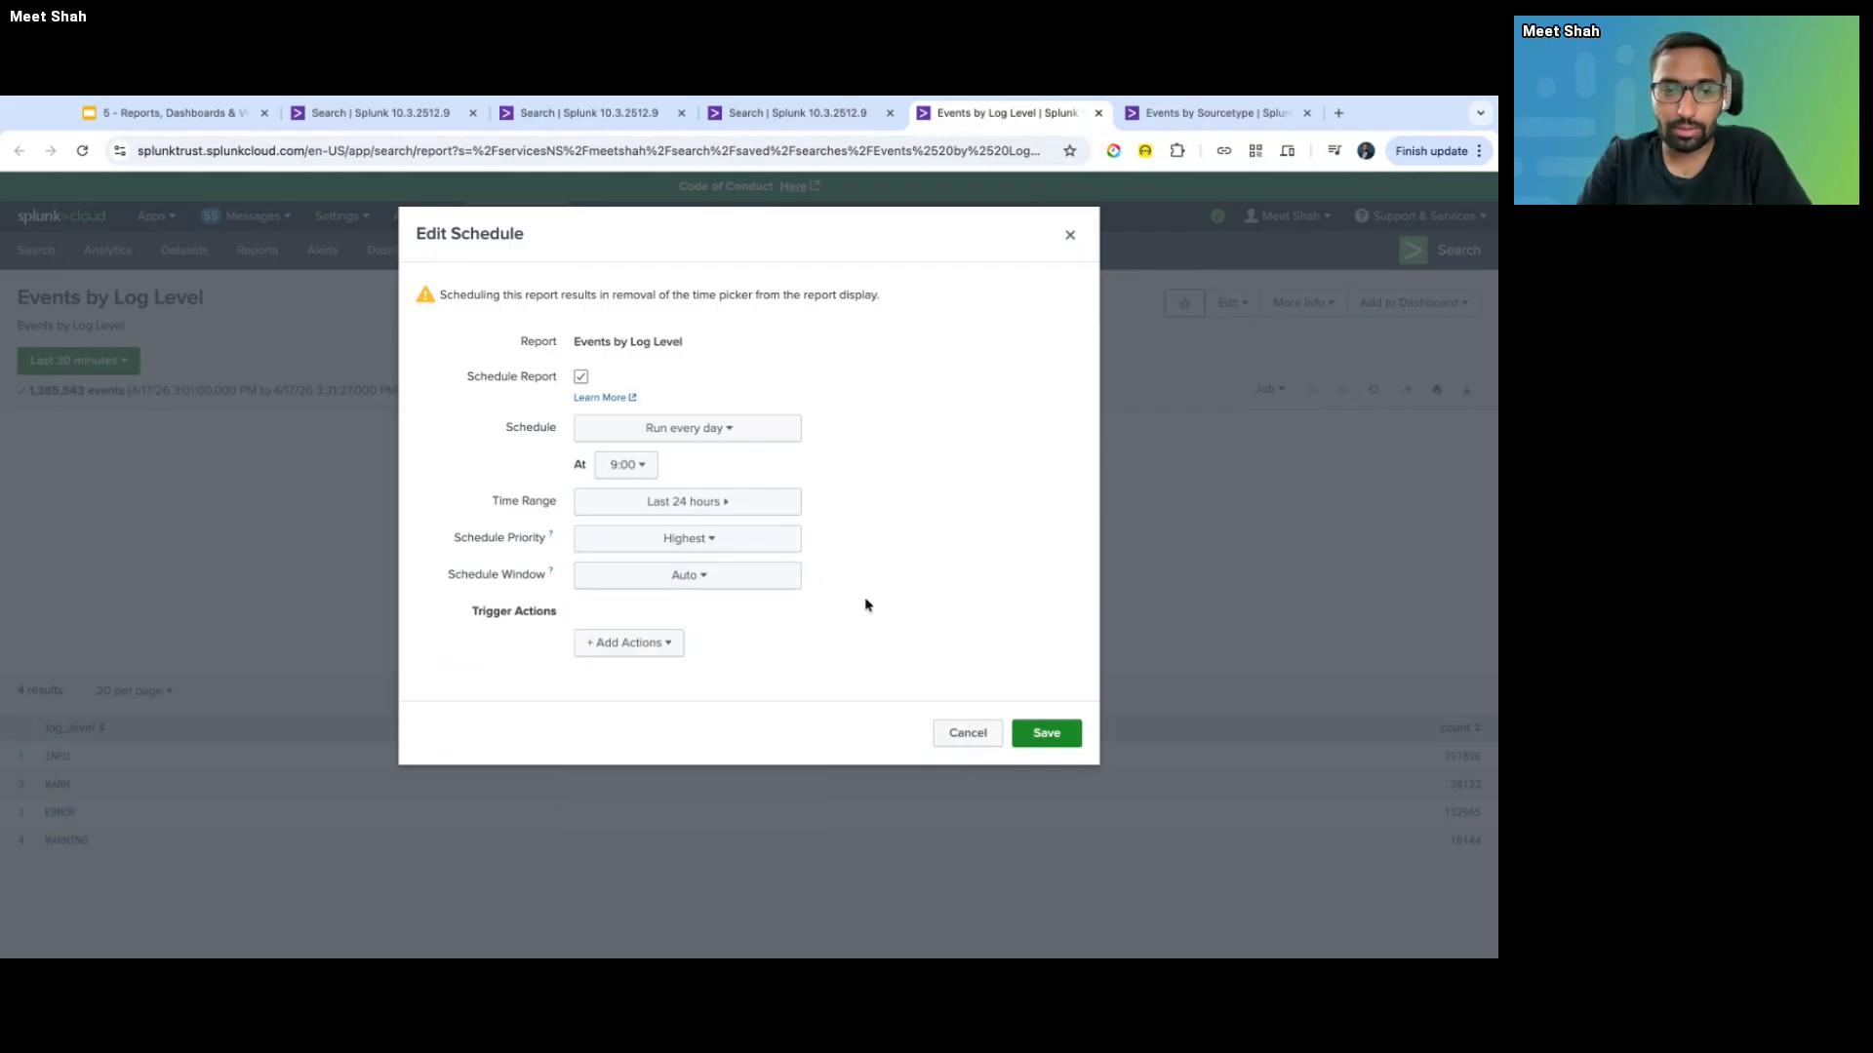
# - Add a Send email trigger action and save the report schedule
pyautogui.click(629, 644)
pyautogui.scroll(-10, 624, 775)
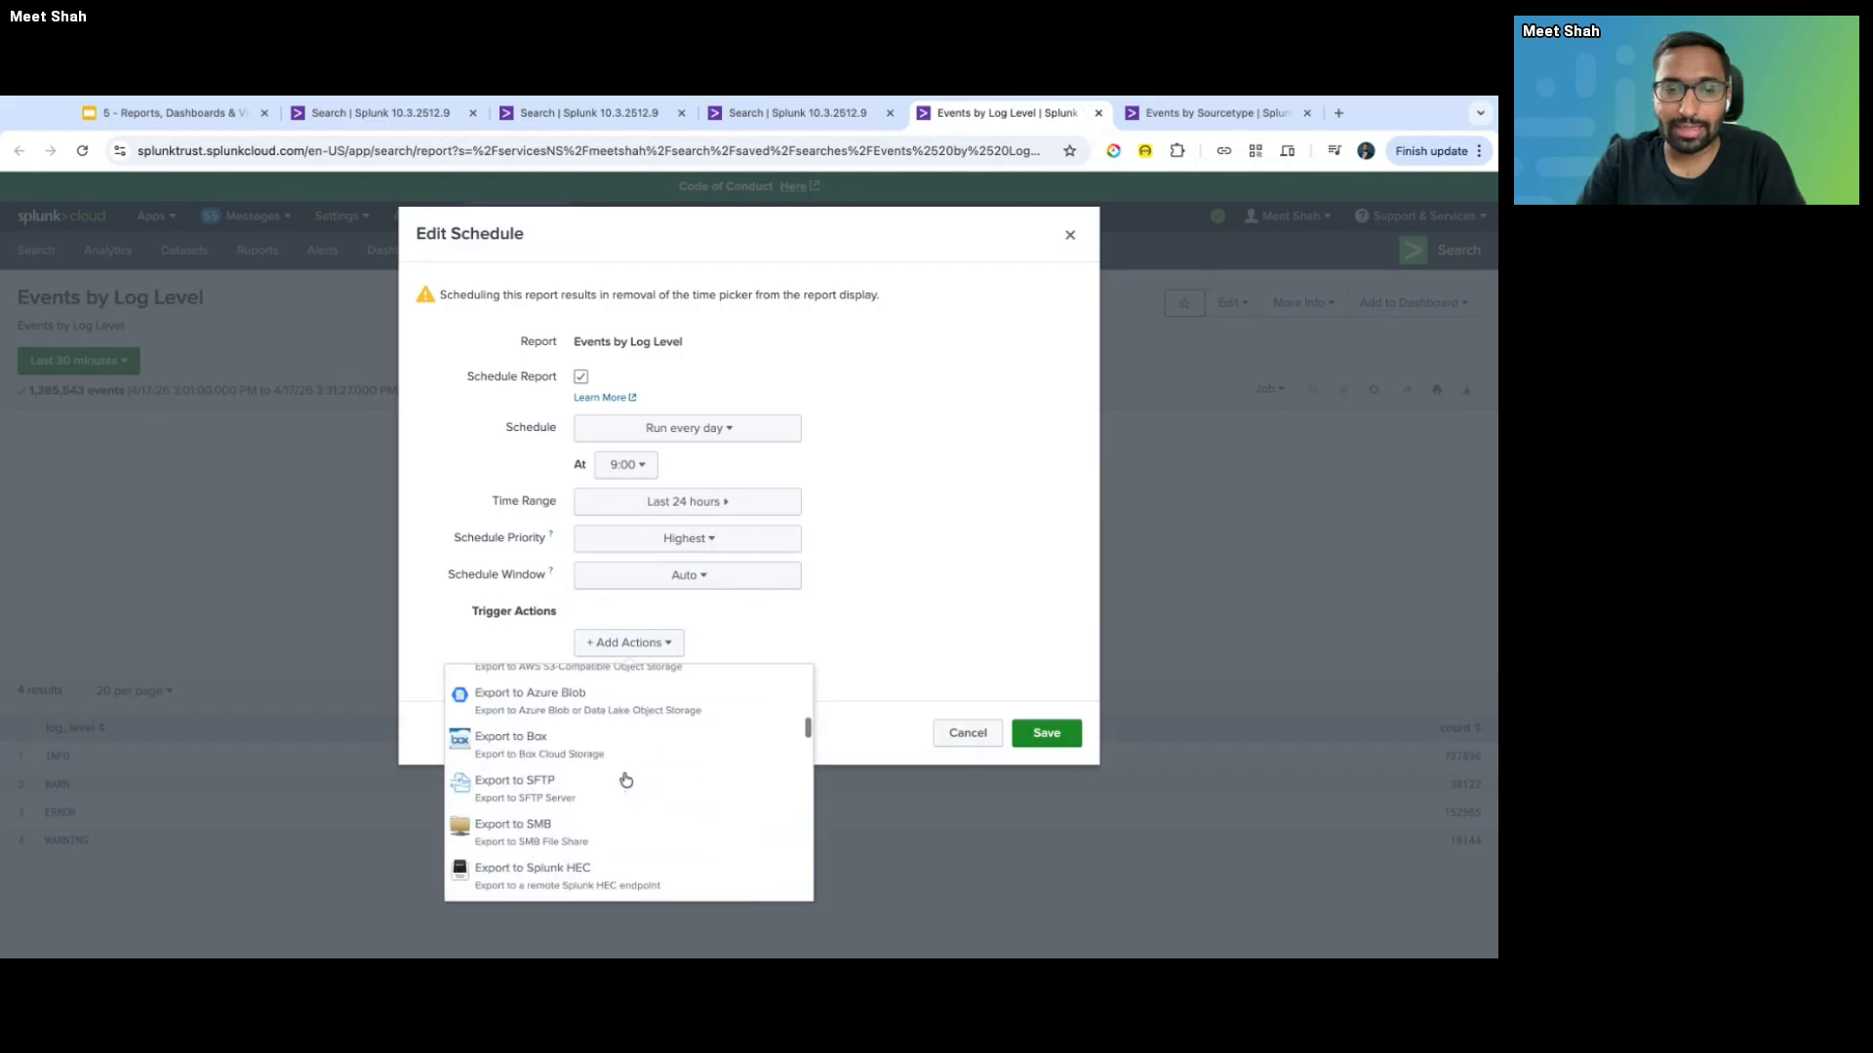
pyautogui.scroll(-8, 625, 778)
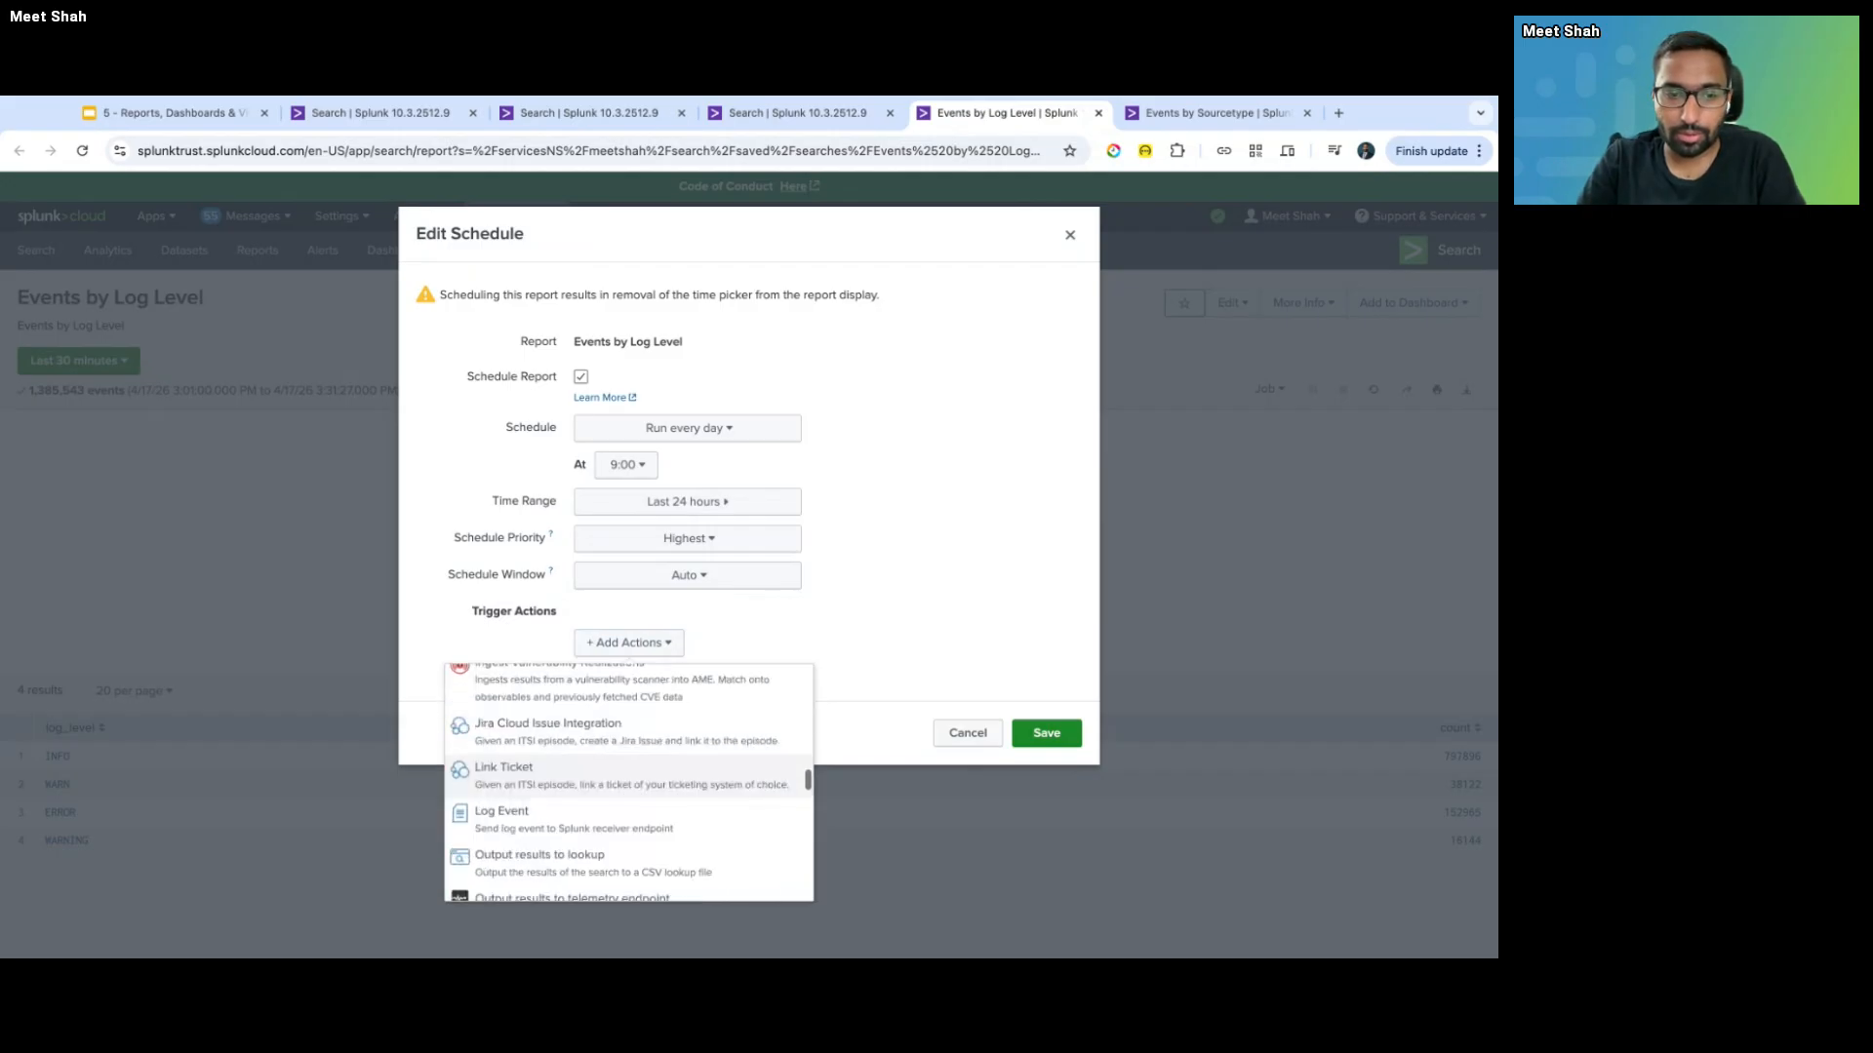
pyautogui.scroll(2, 629, 781)
pyautogui.click(590, 726)
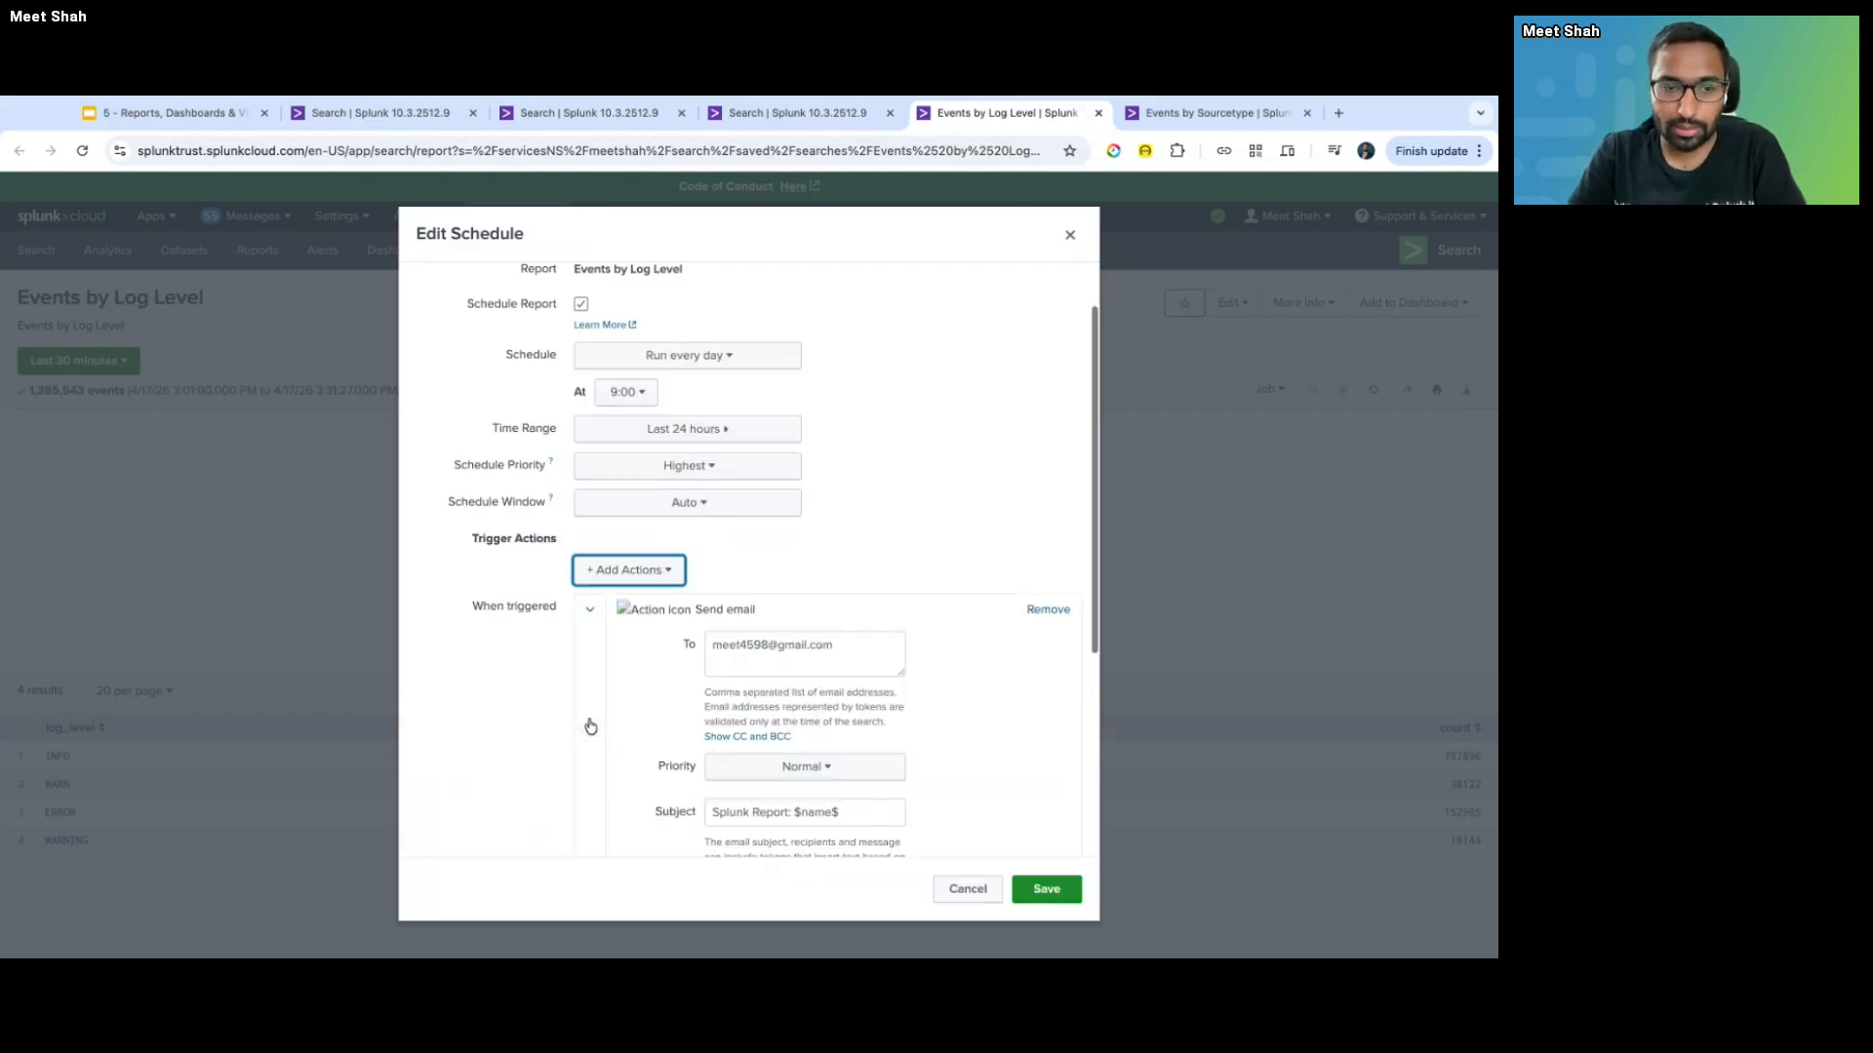
pyautogui.scroll(-3, 590, 727)
pyautogui.tripleClick(872, 425)
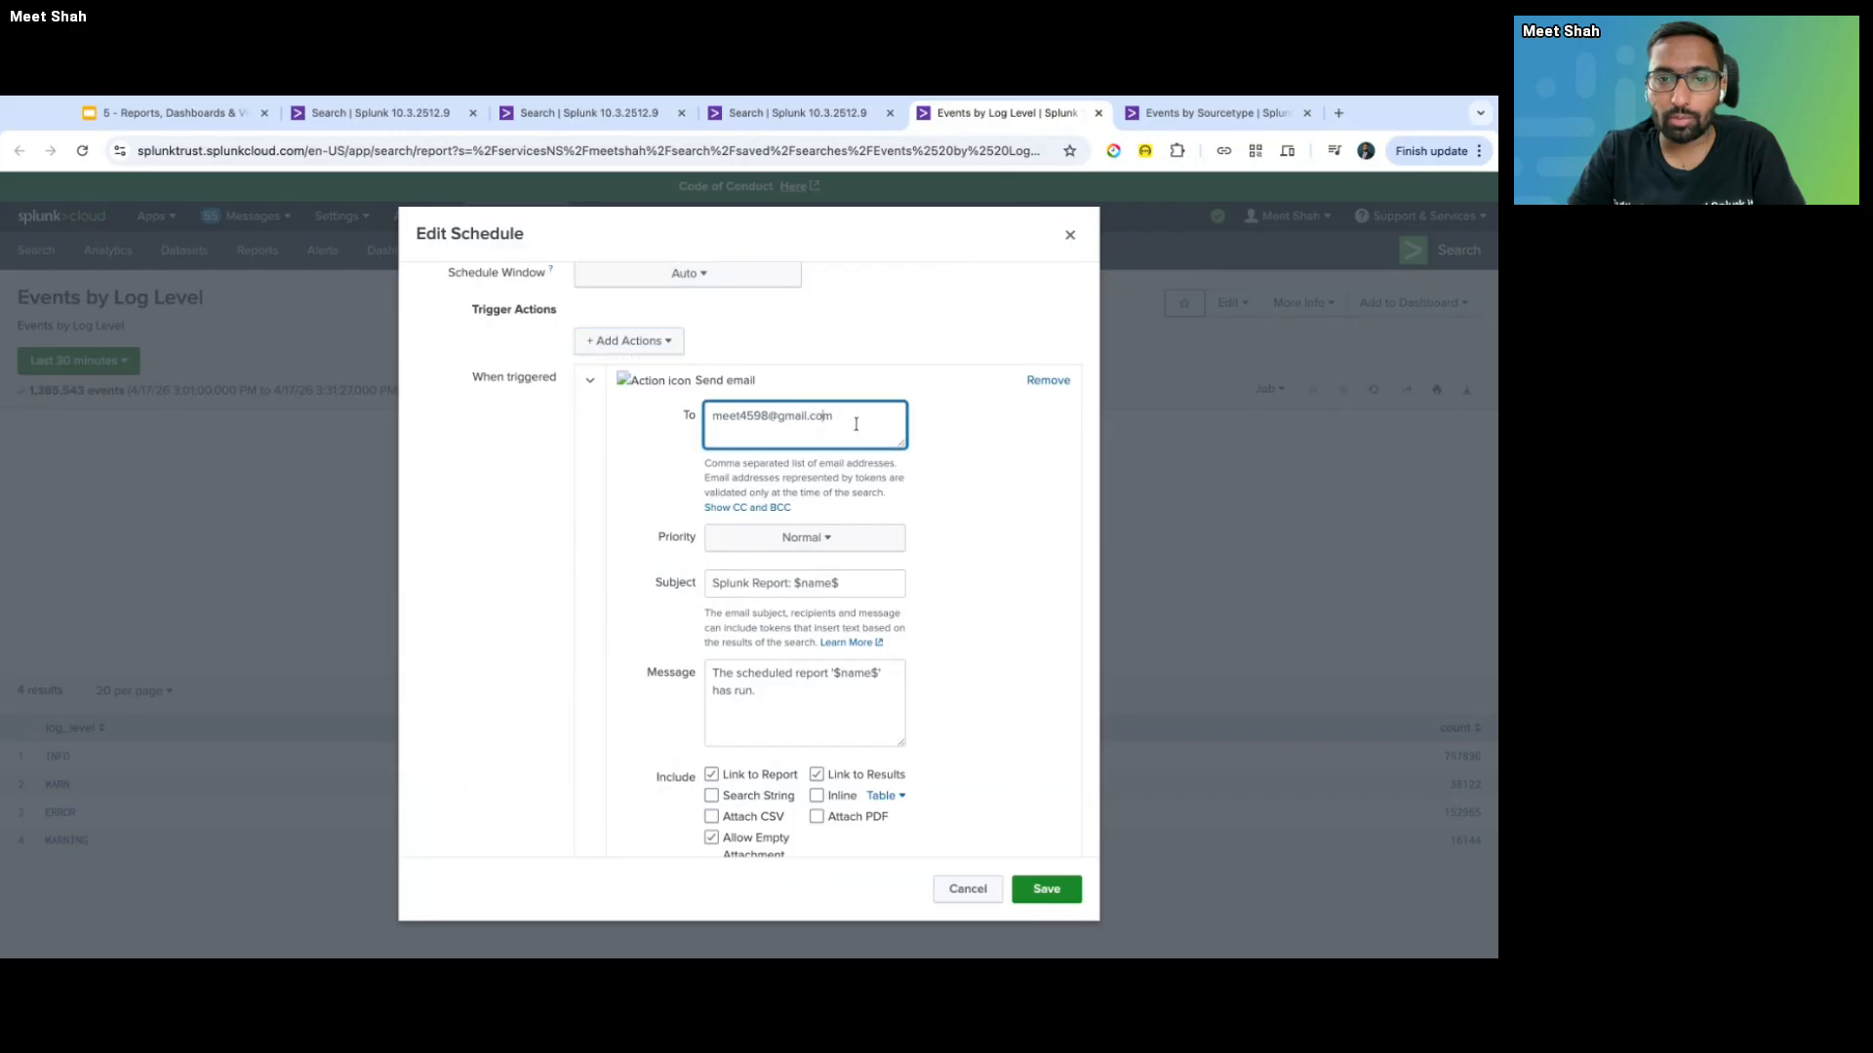
pyautogui.click(1003, 446)
pyautogui.scroll(4, 978, 501)
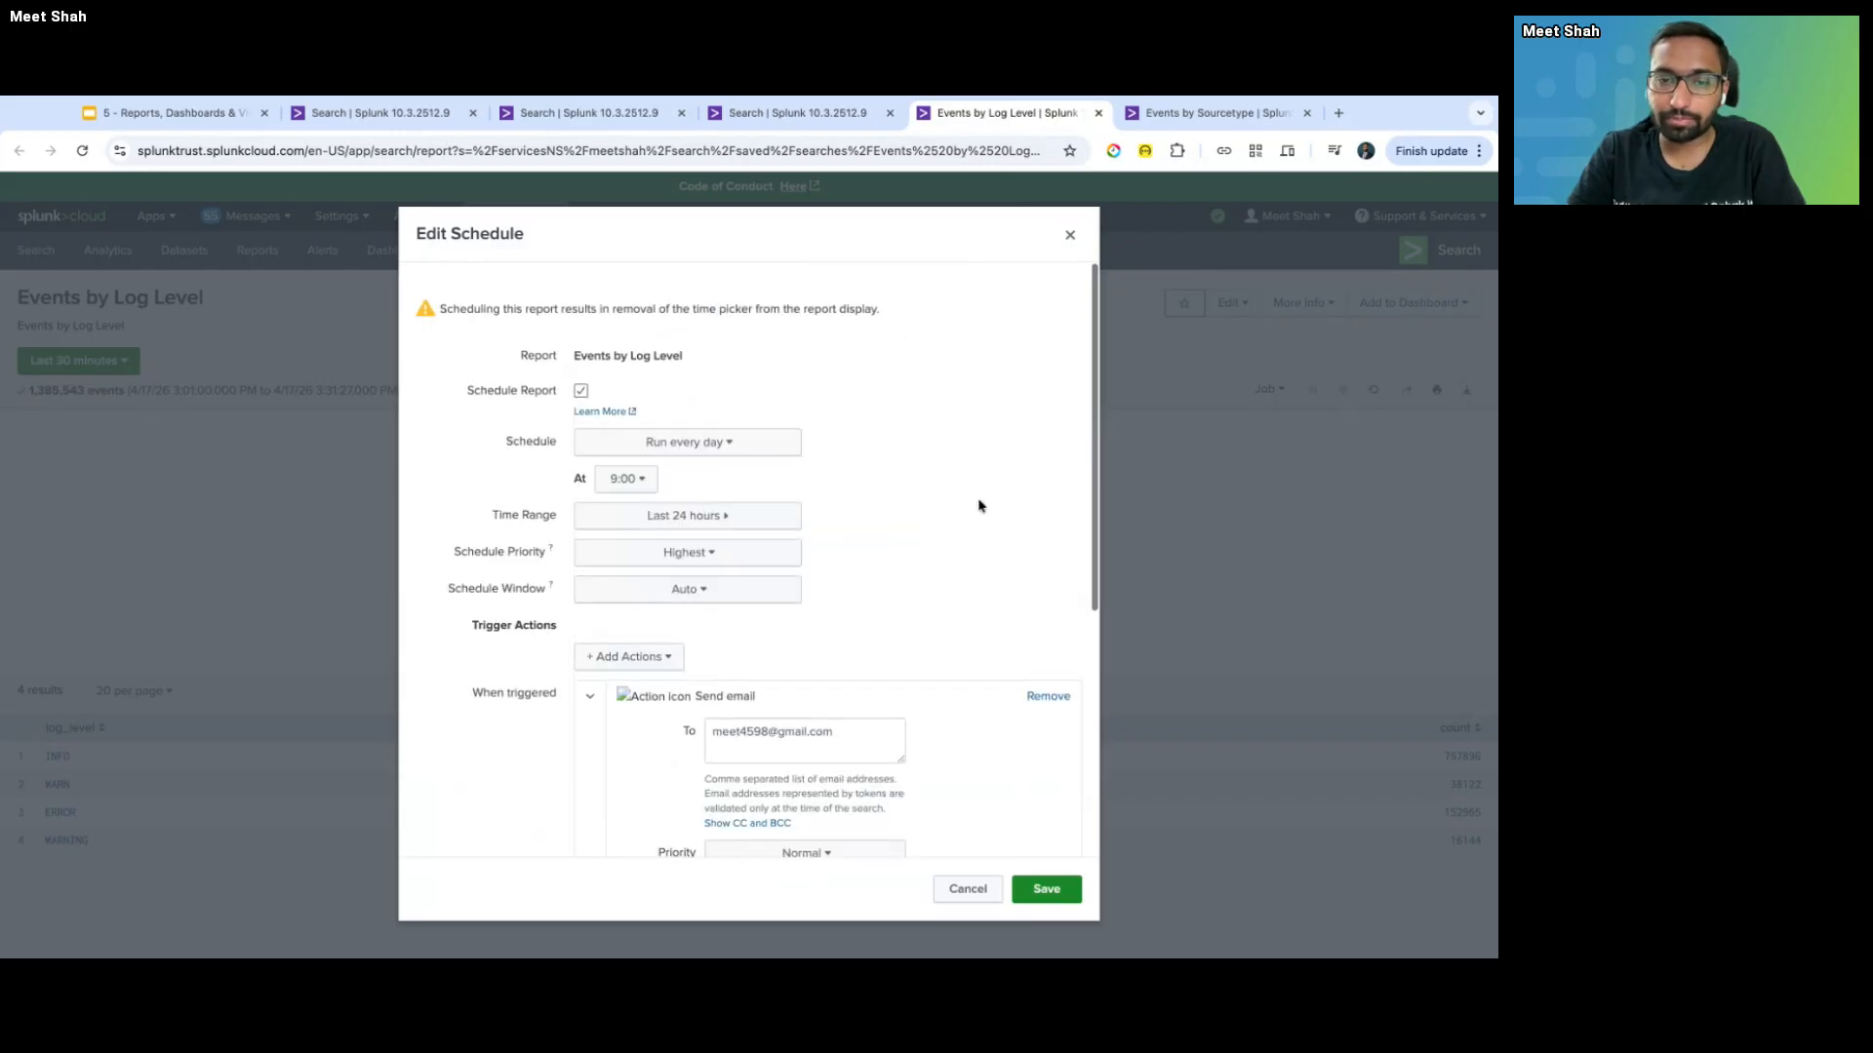
pyautogui.click(1047, 890)
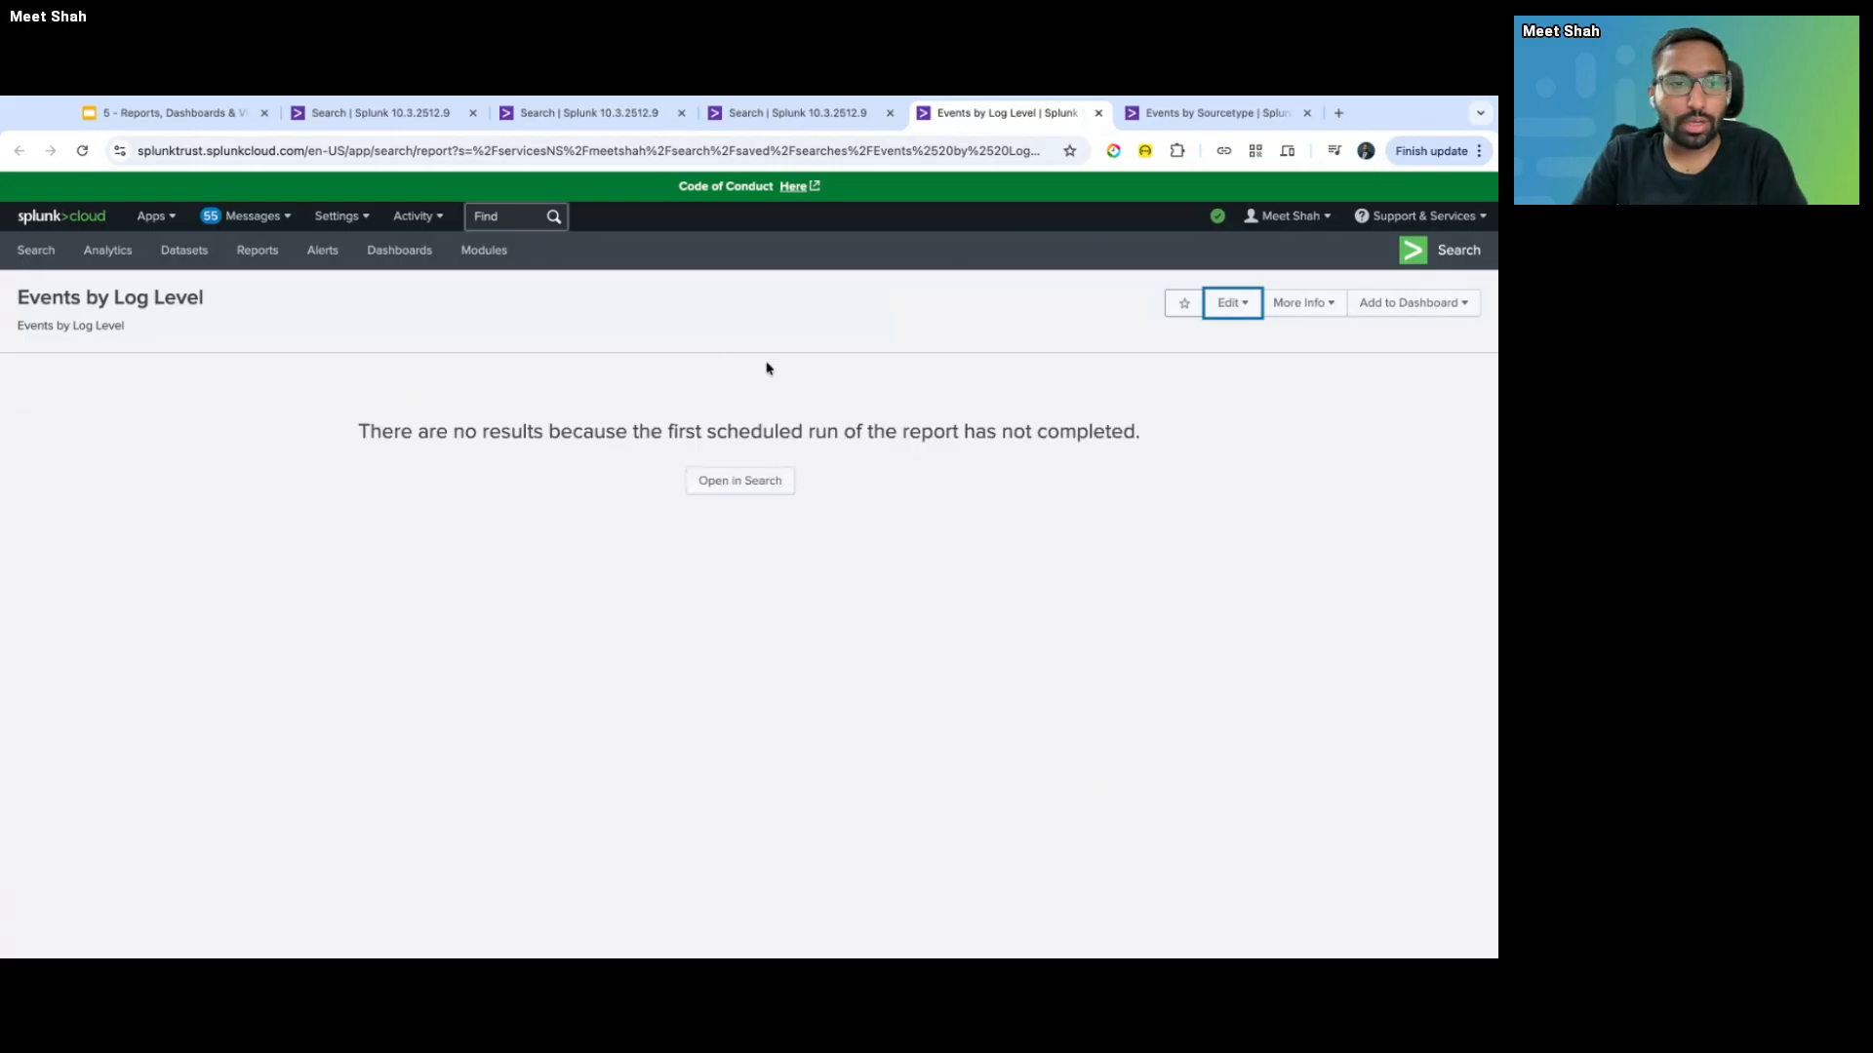
# - Highlight the no-results message, then move to the tab with the index=_internal log_level count search
pyautogui.moveTo(1136, 468); pyautogui.dragTo(377, 467)
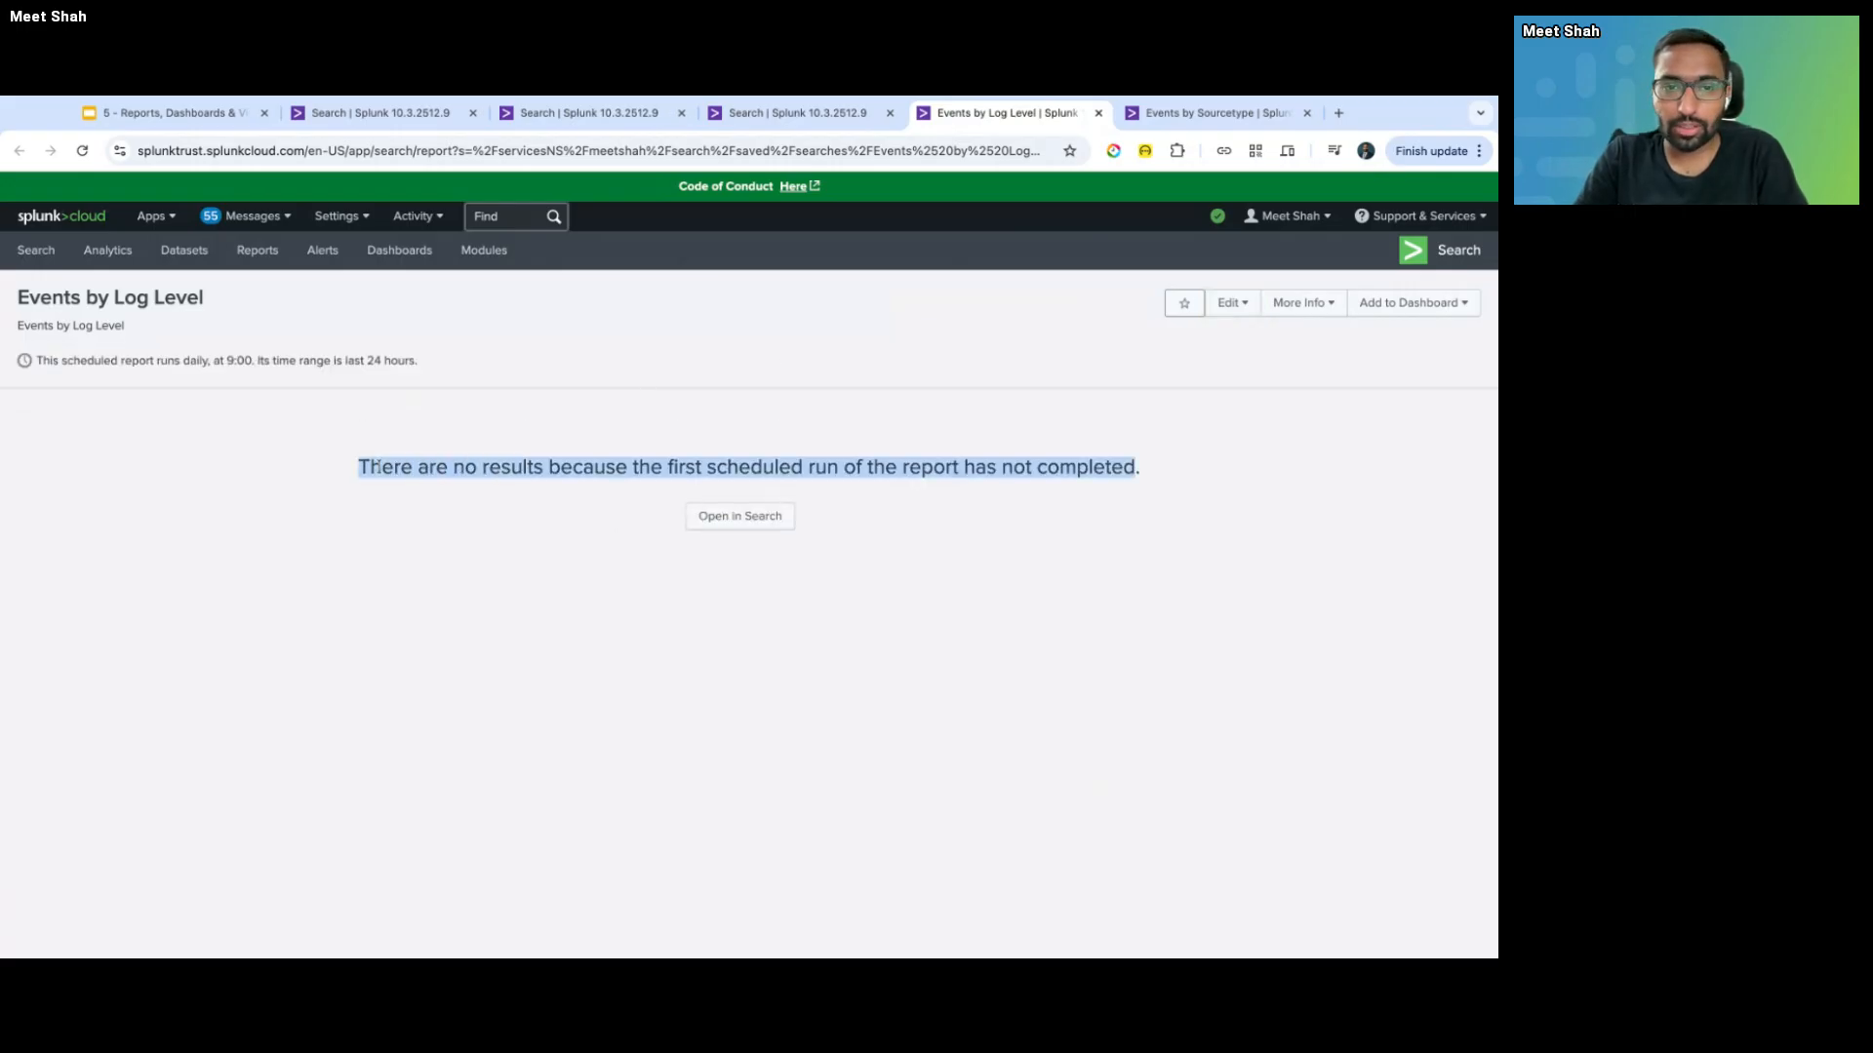
pyautogui.click(990, 641)
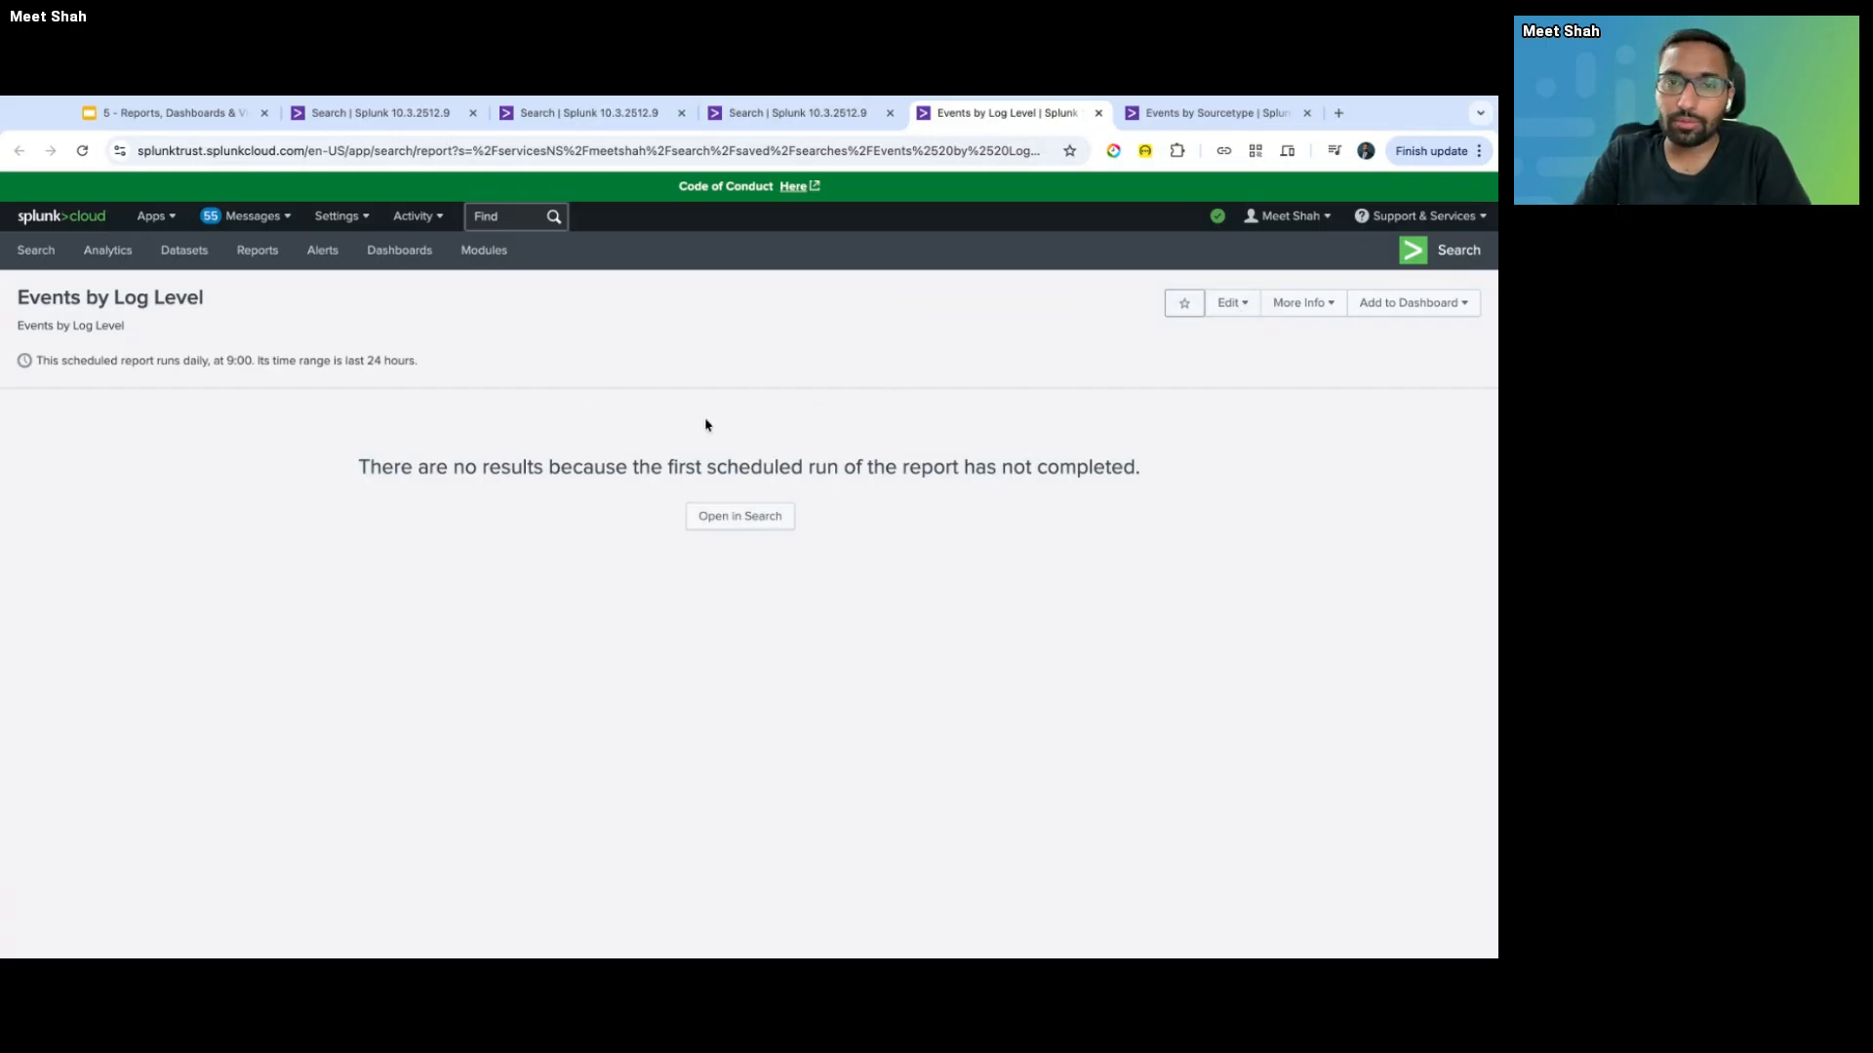
pyautogui.hotkey('ctrl', 'shift', 'Tab')
pyautogui.hotkey('ctrl', 'Tab')
pyautogui.hotkey('ctrl', 'shift', 'Tab')
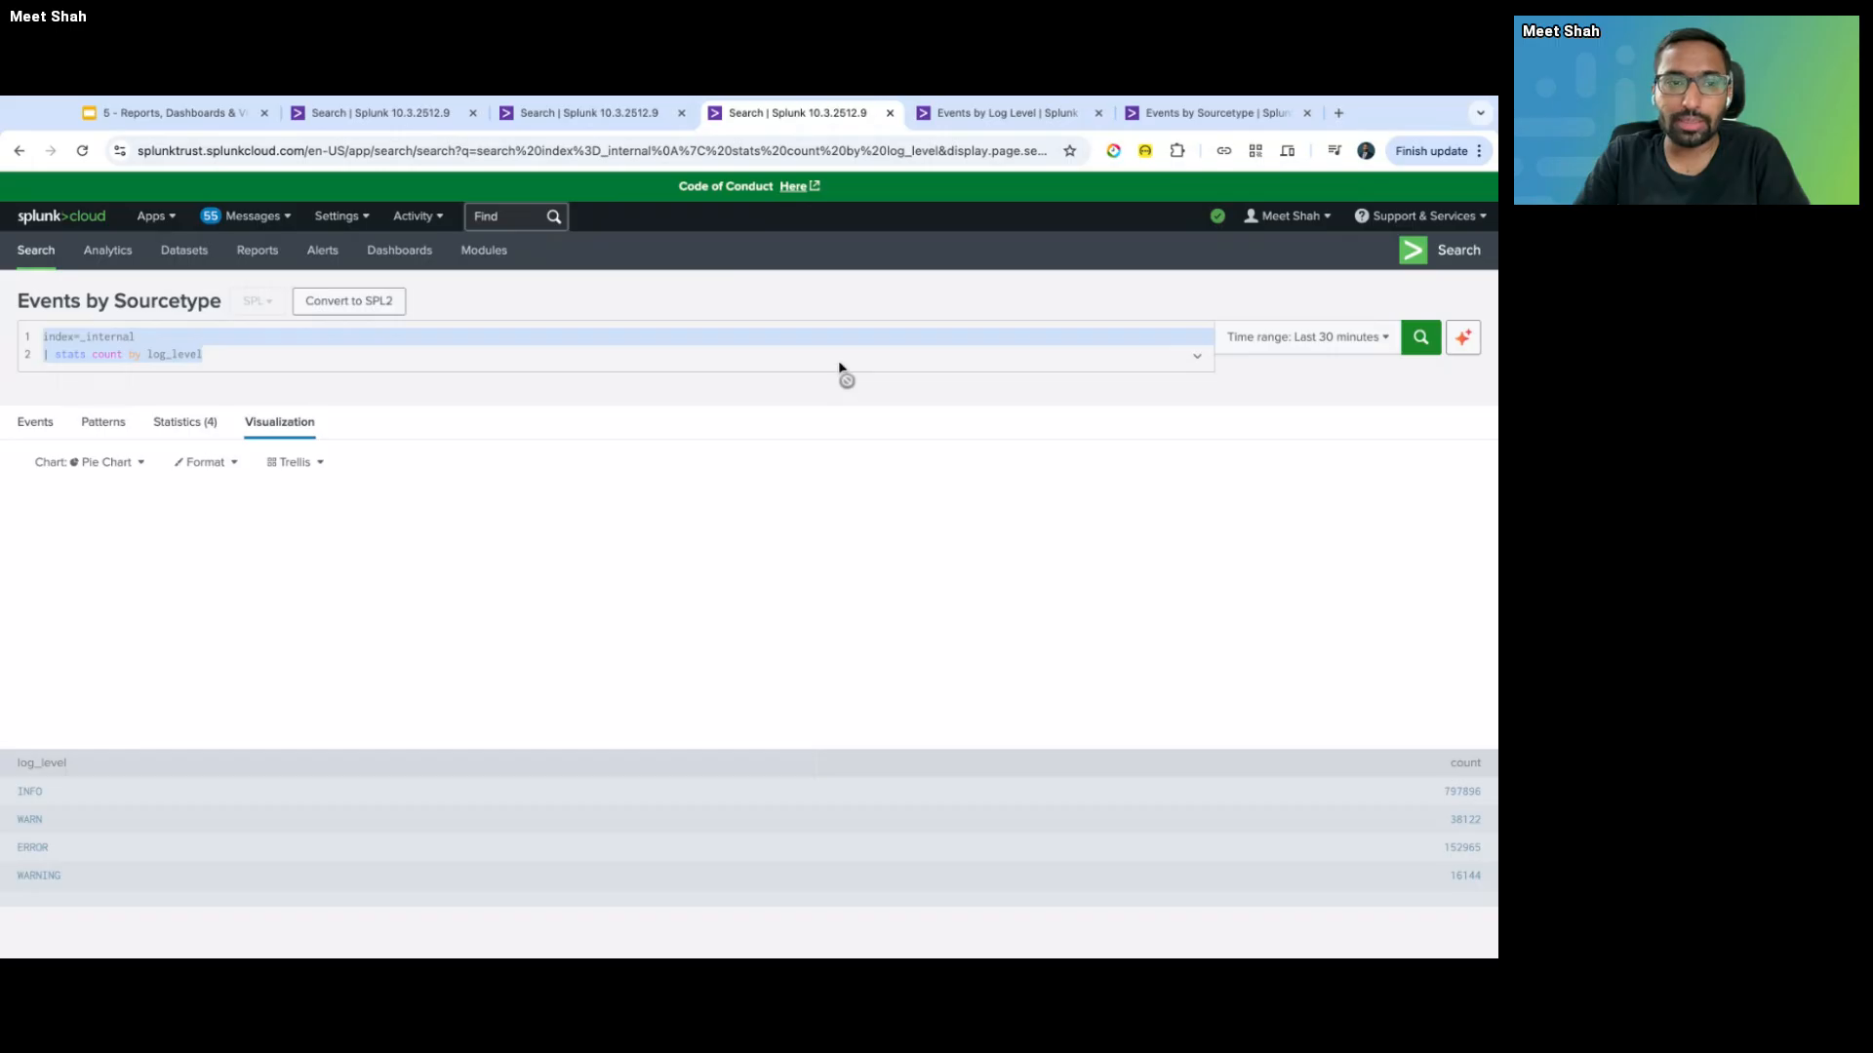
# - Return to the Events by Log Level report tab, still awaiting its first 9:00 run
pyautogui.hotkey('ctrl', 'Tab')
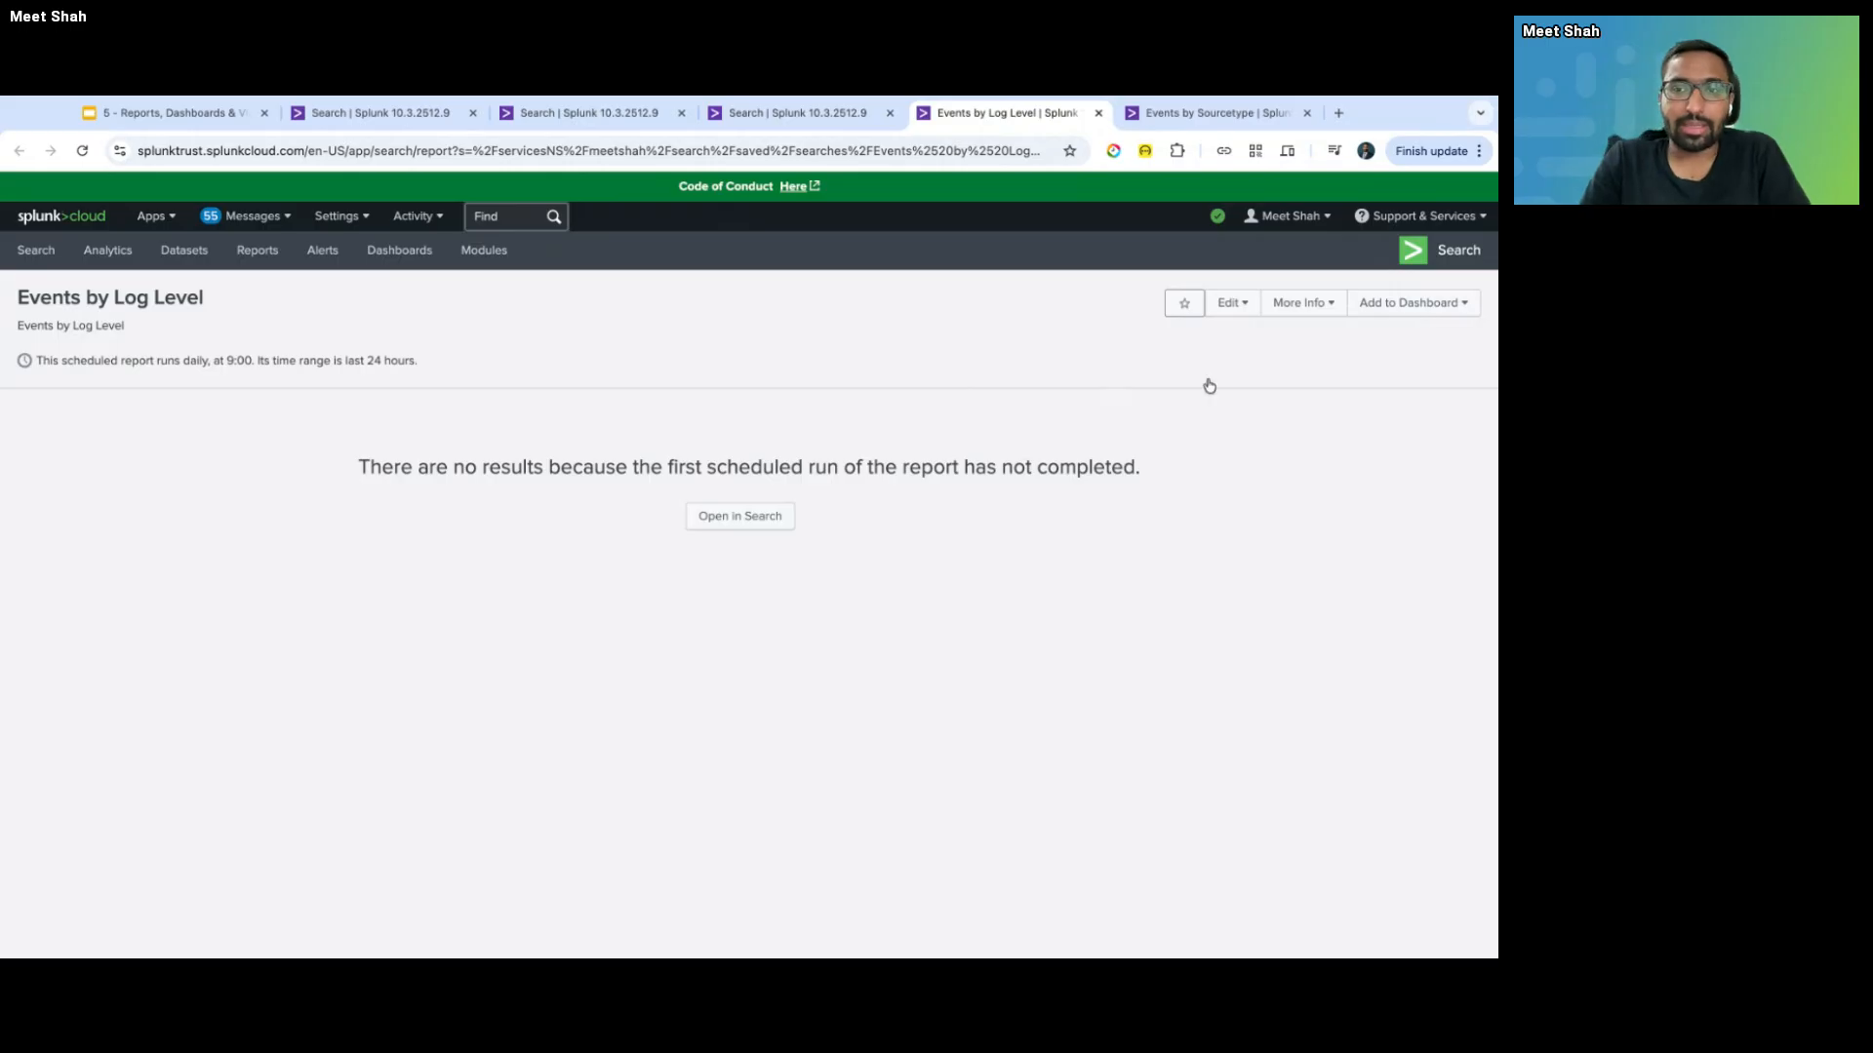
# - Check the Add to Dashboard options, then view the log_level search's last-24-hours pie chart
pyautogui.click(1419, 306)
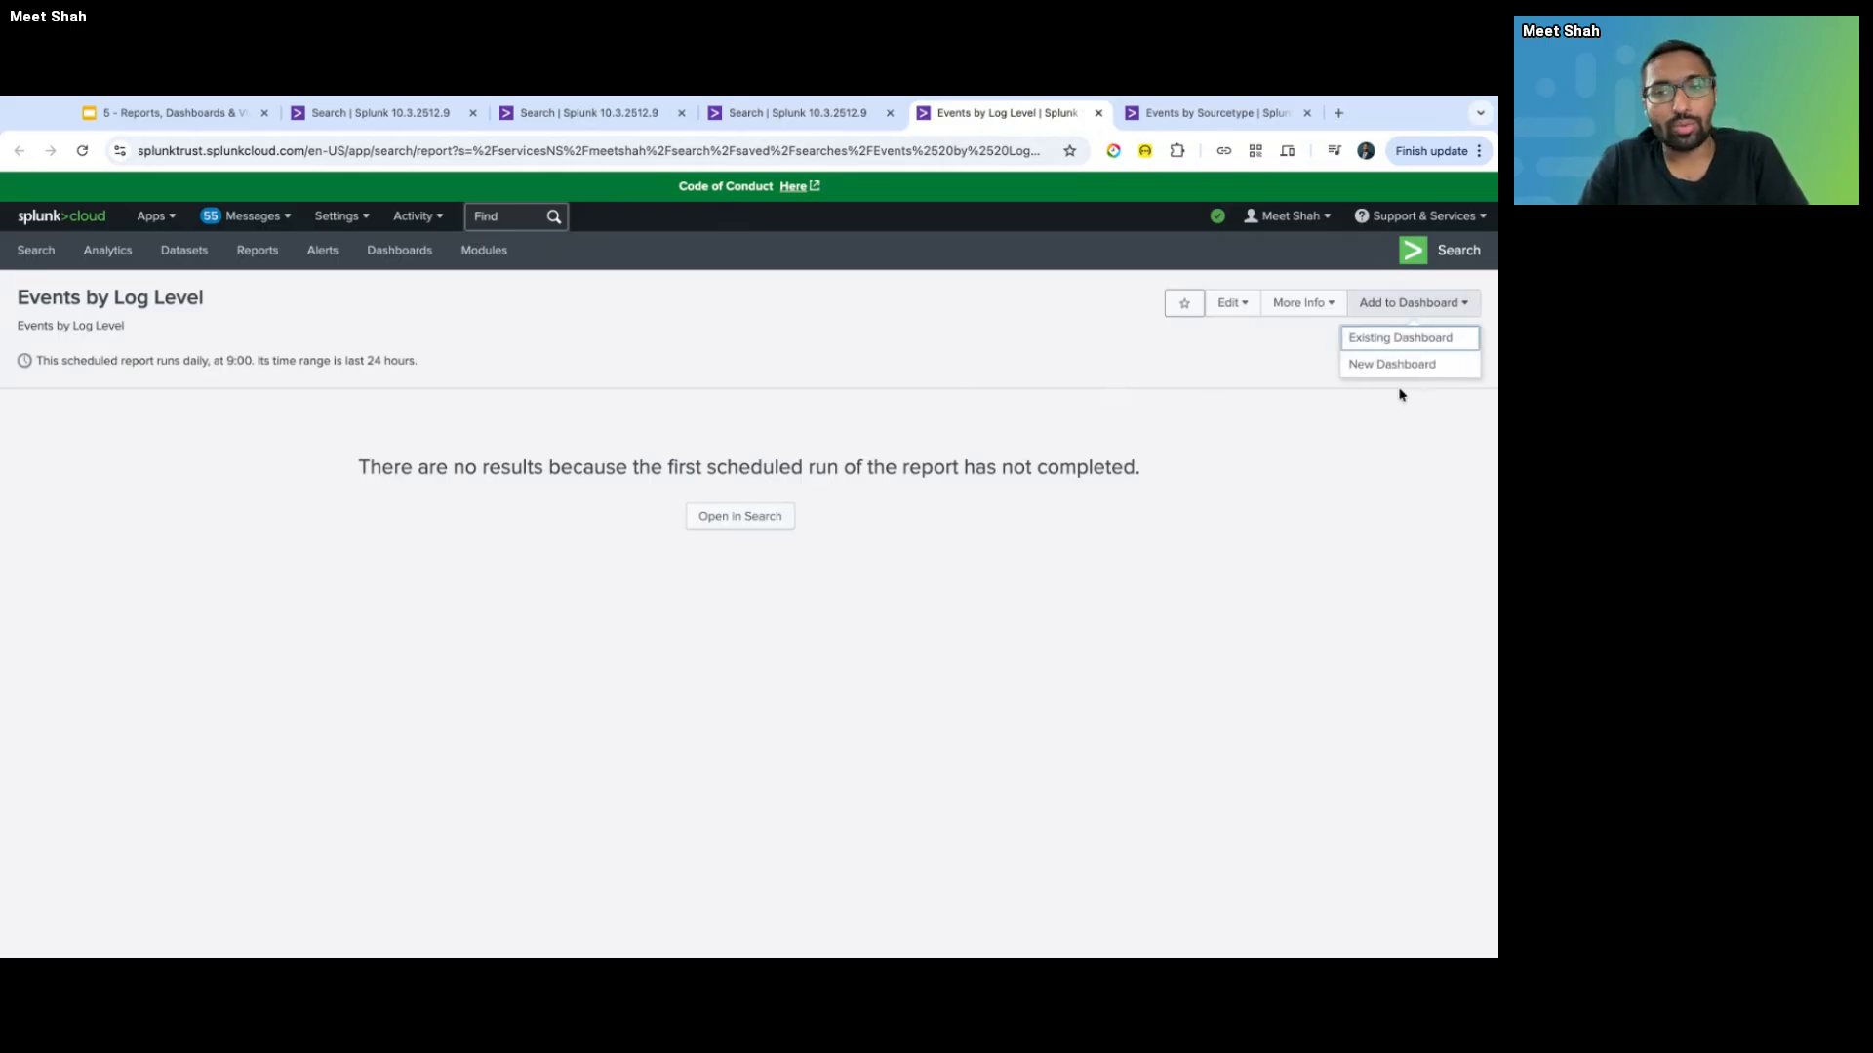
pyautogui.click(1013, 339)
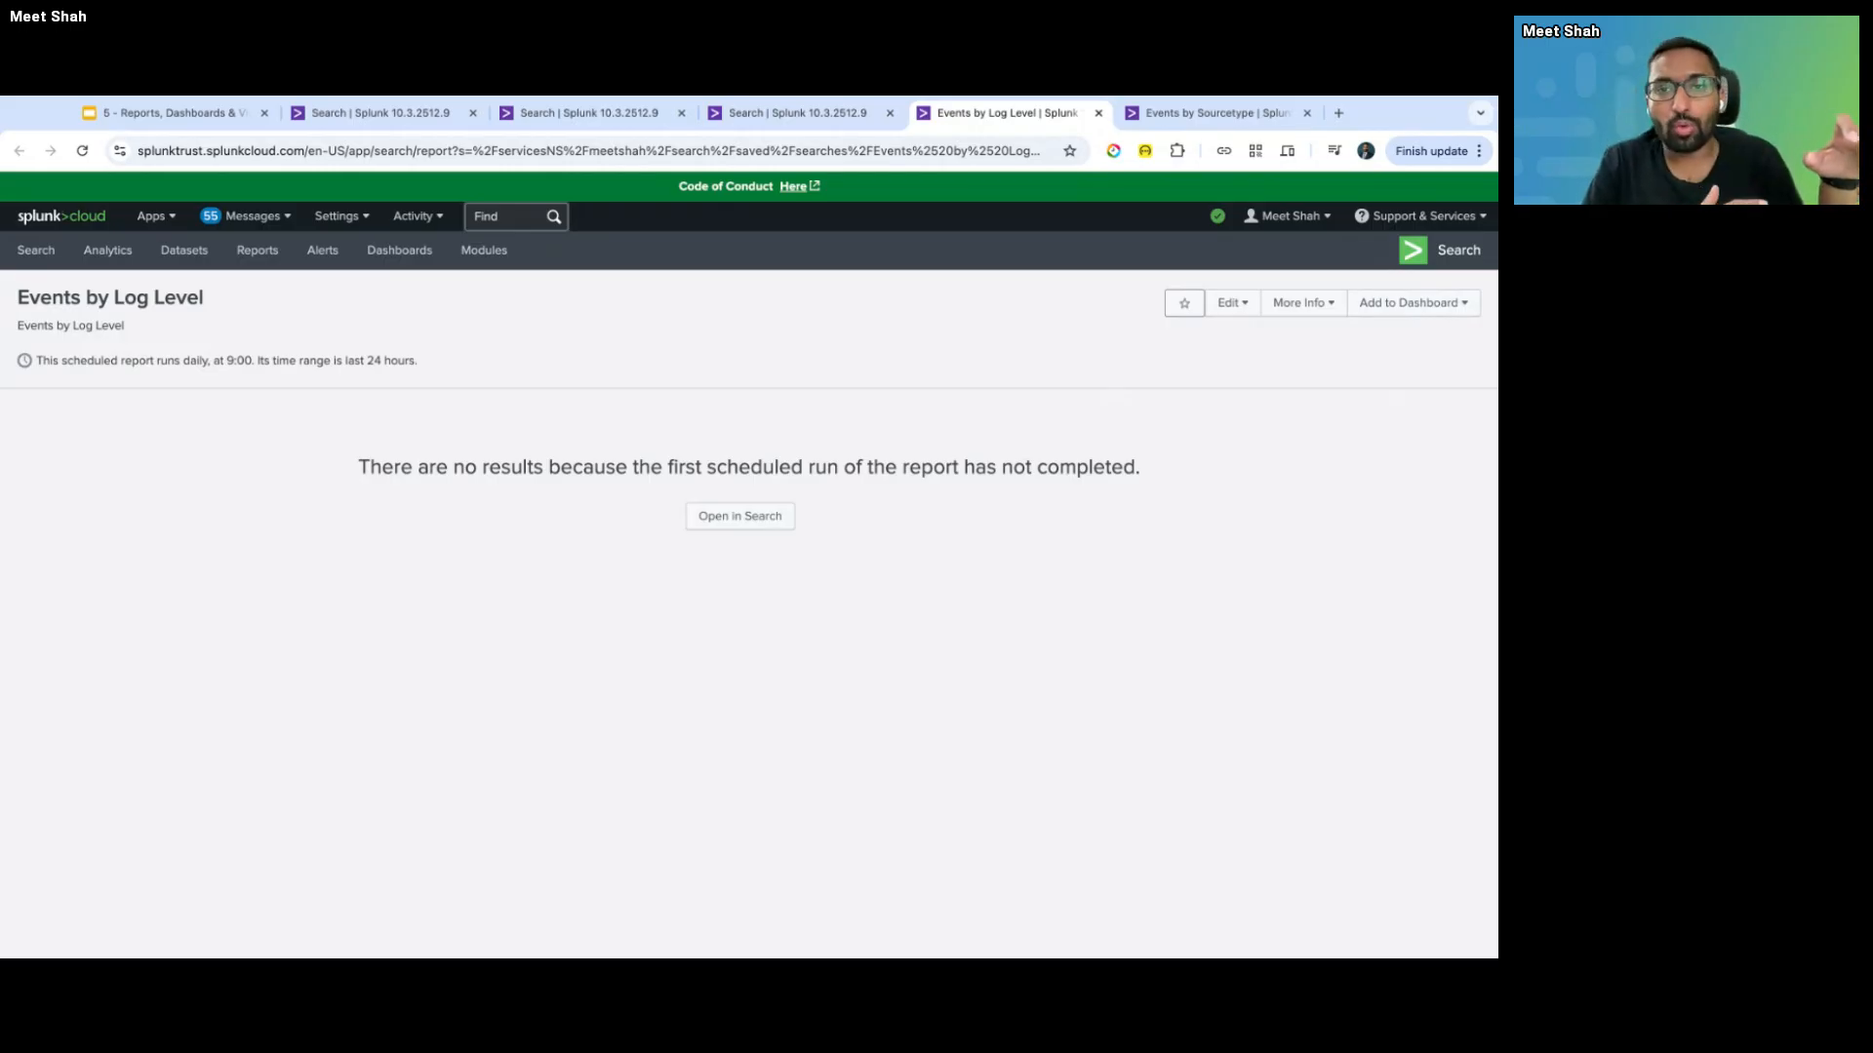
pyautogui.click(796, 115)
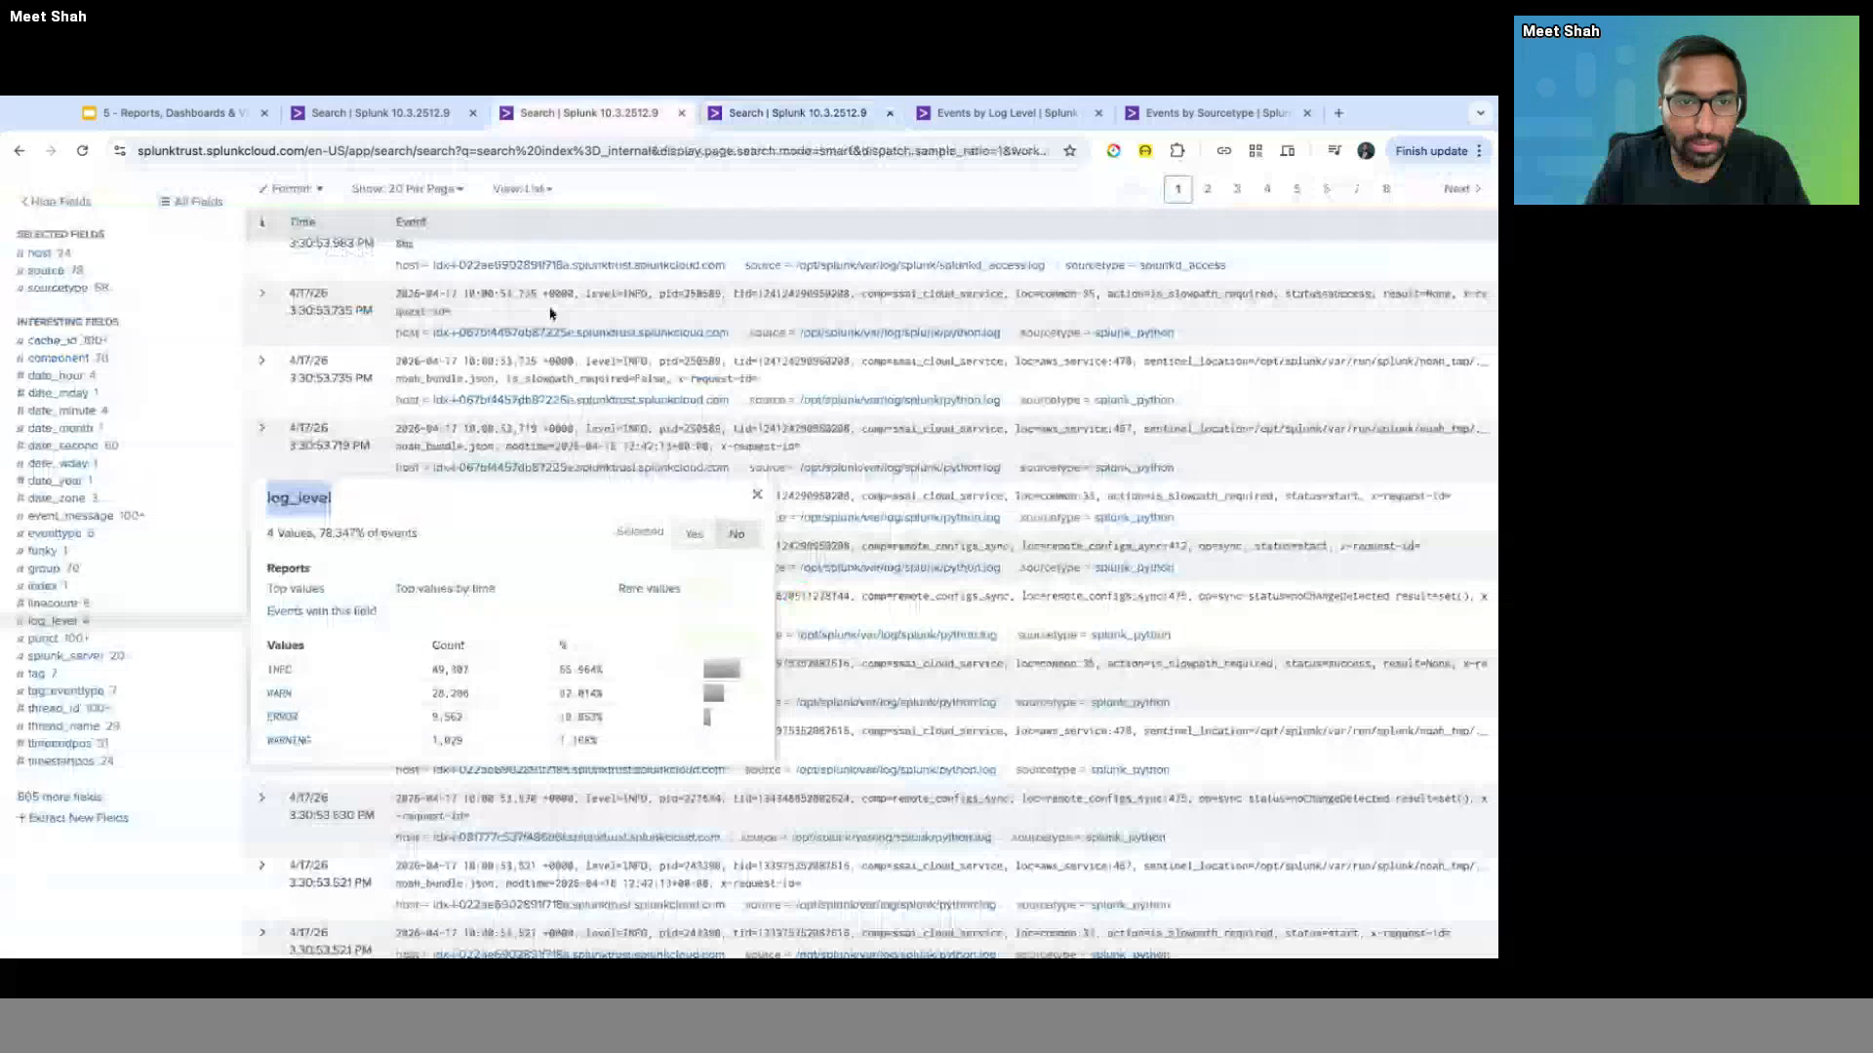
pyautogui.scroll(5, 549, 313)
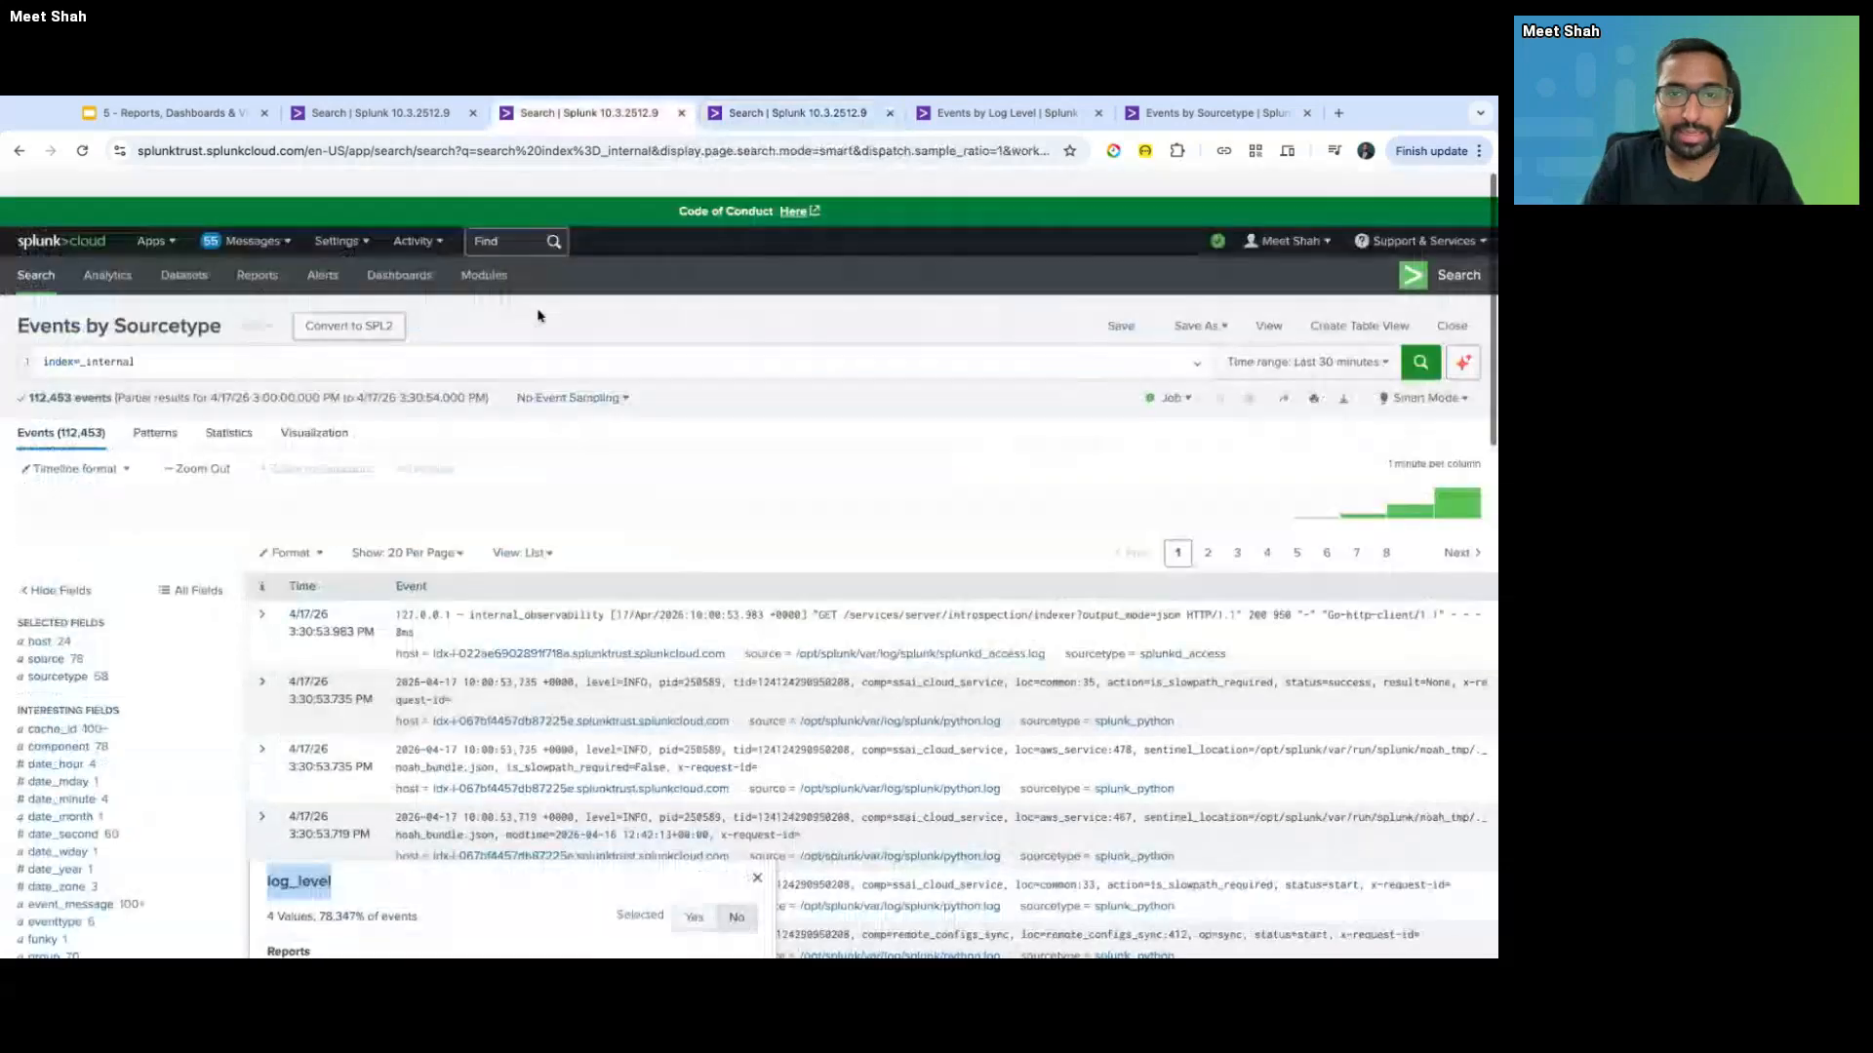
pyautogui.scroll(-5, 490, 335)
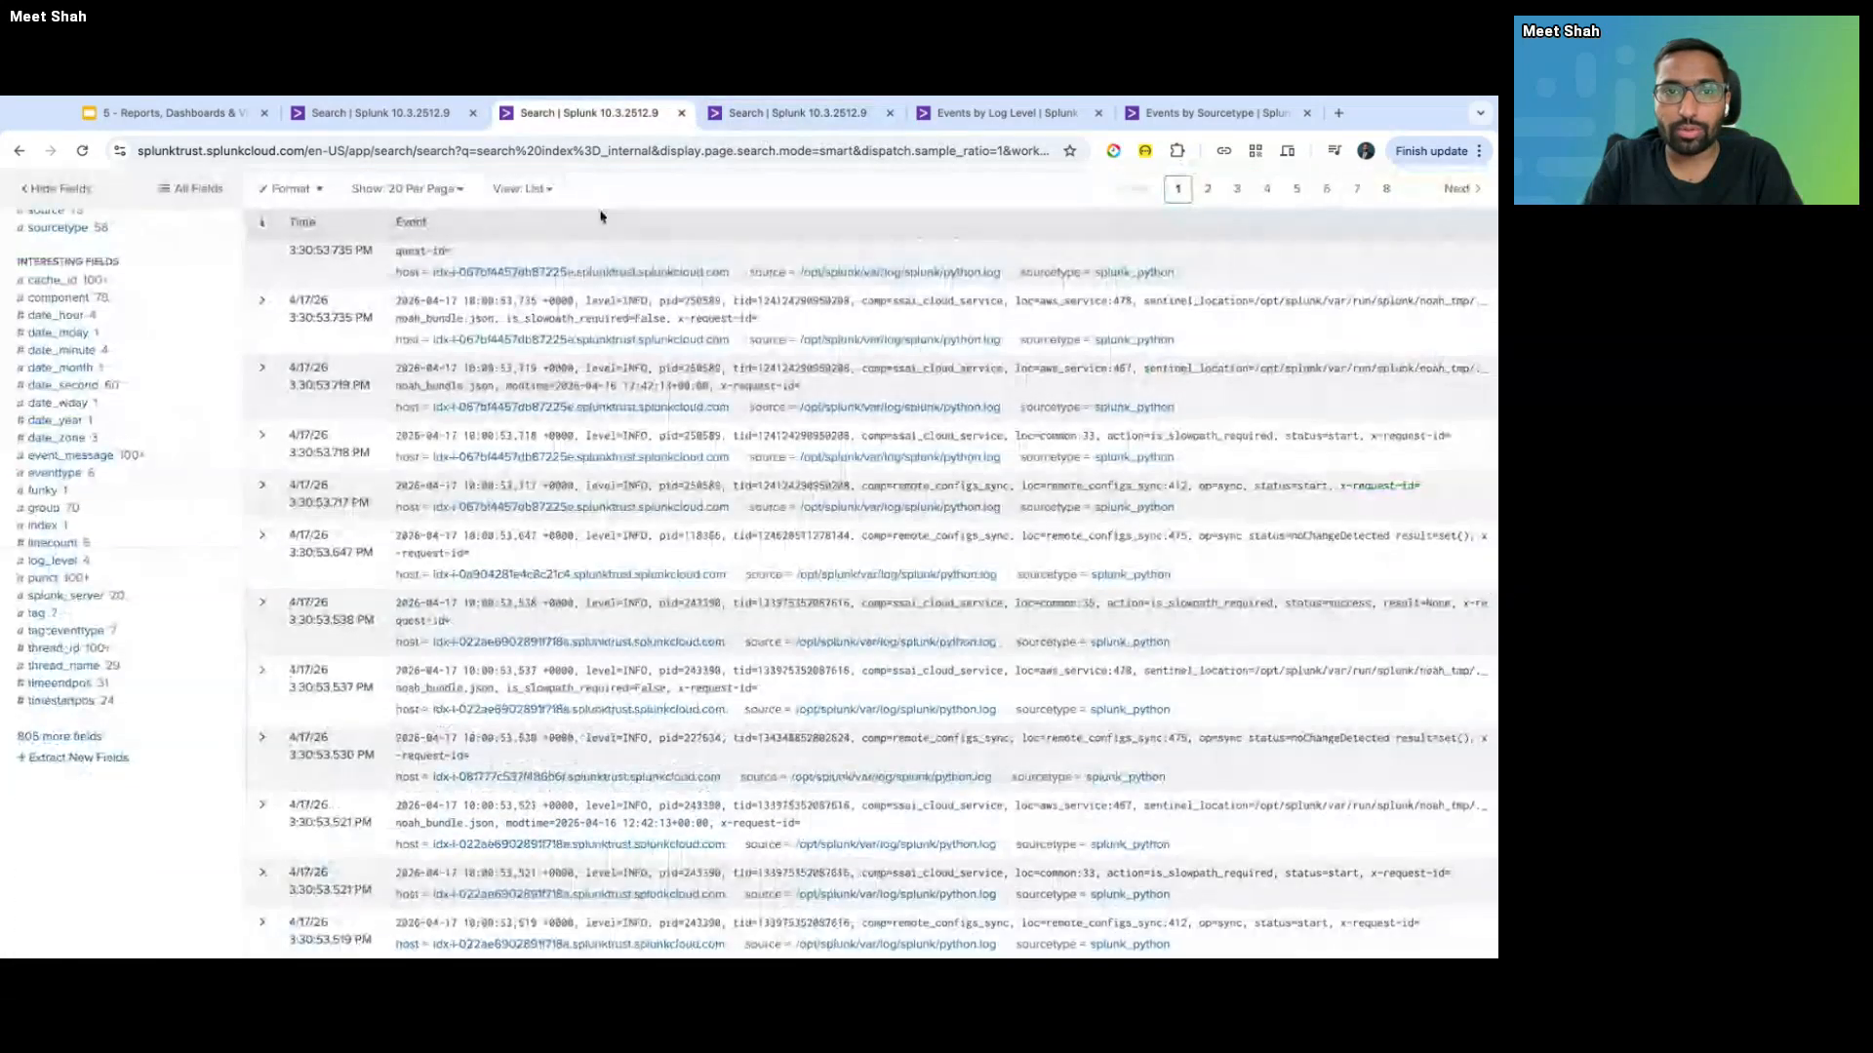
pyautogui.scroll(5, 603, 195)
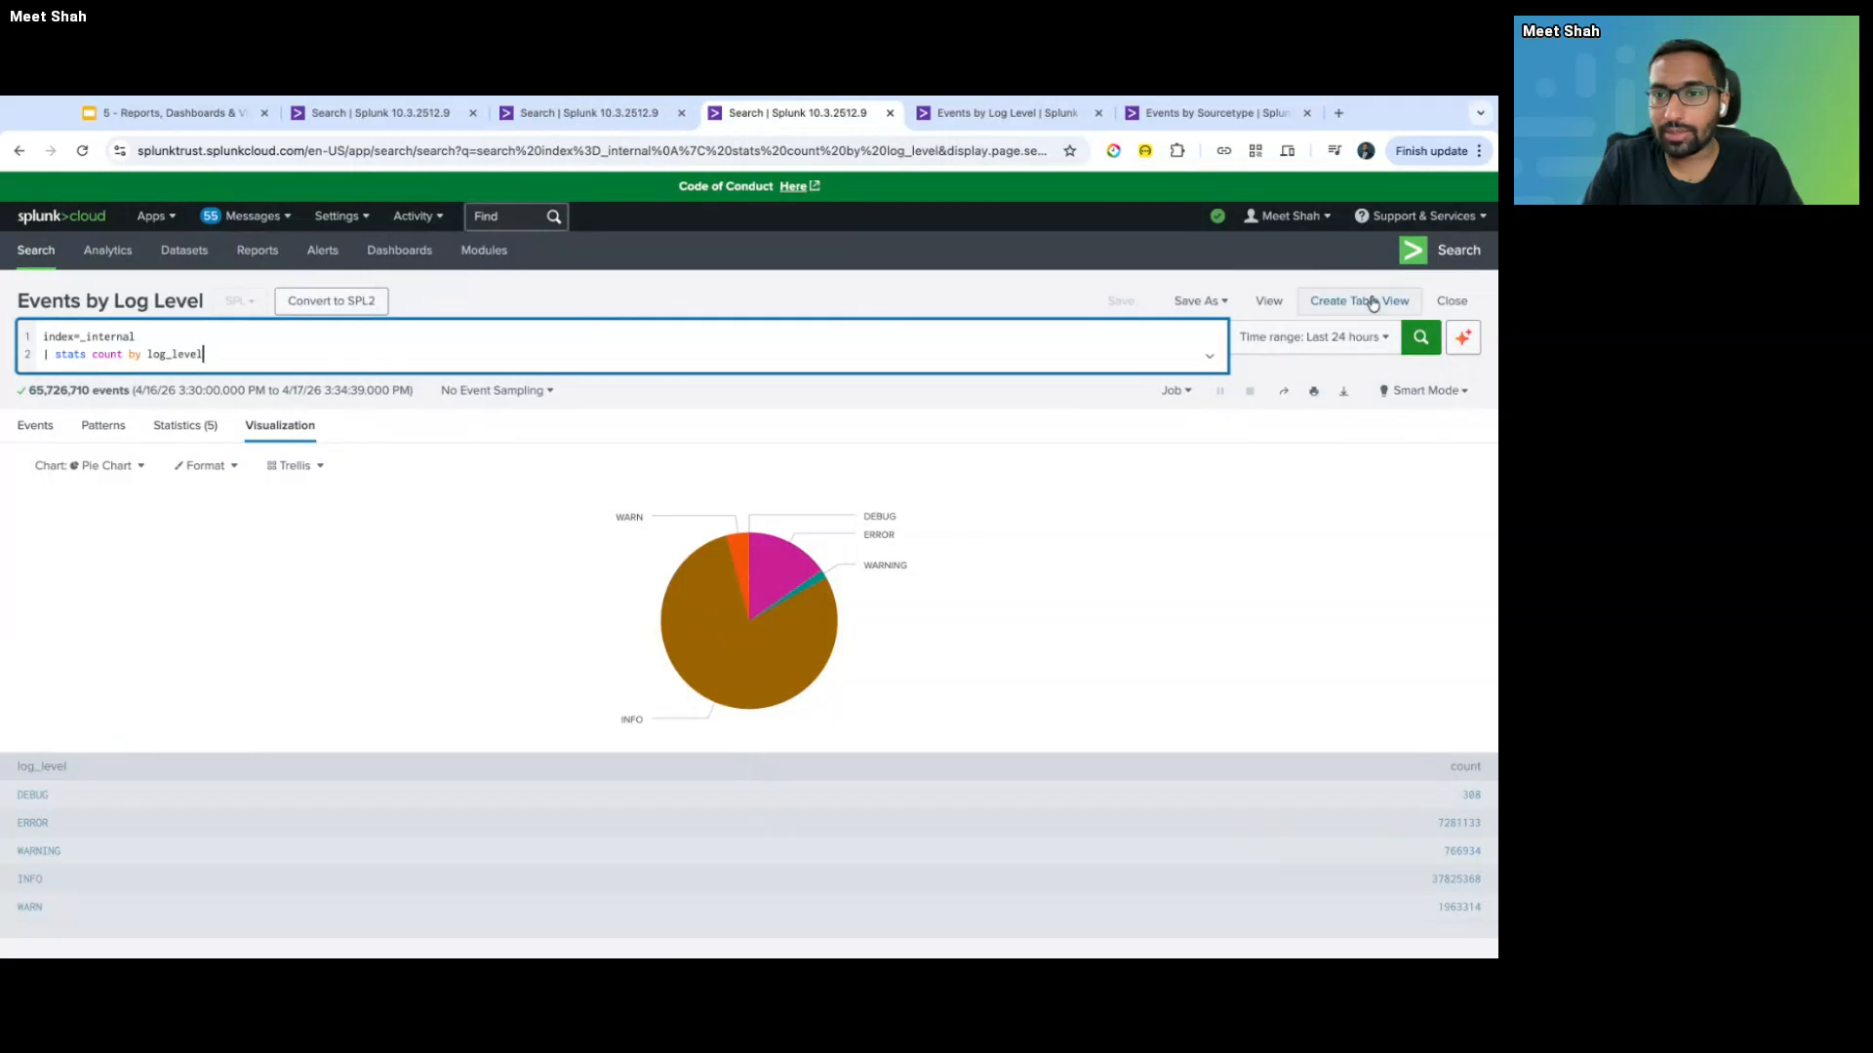
# - Save the search to a new Classic dashboard titled 'Splunk Internal Index'
pyautogui.click(1200, 302)
pyautogui.click(1175, 395)
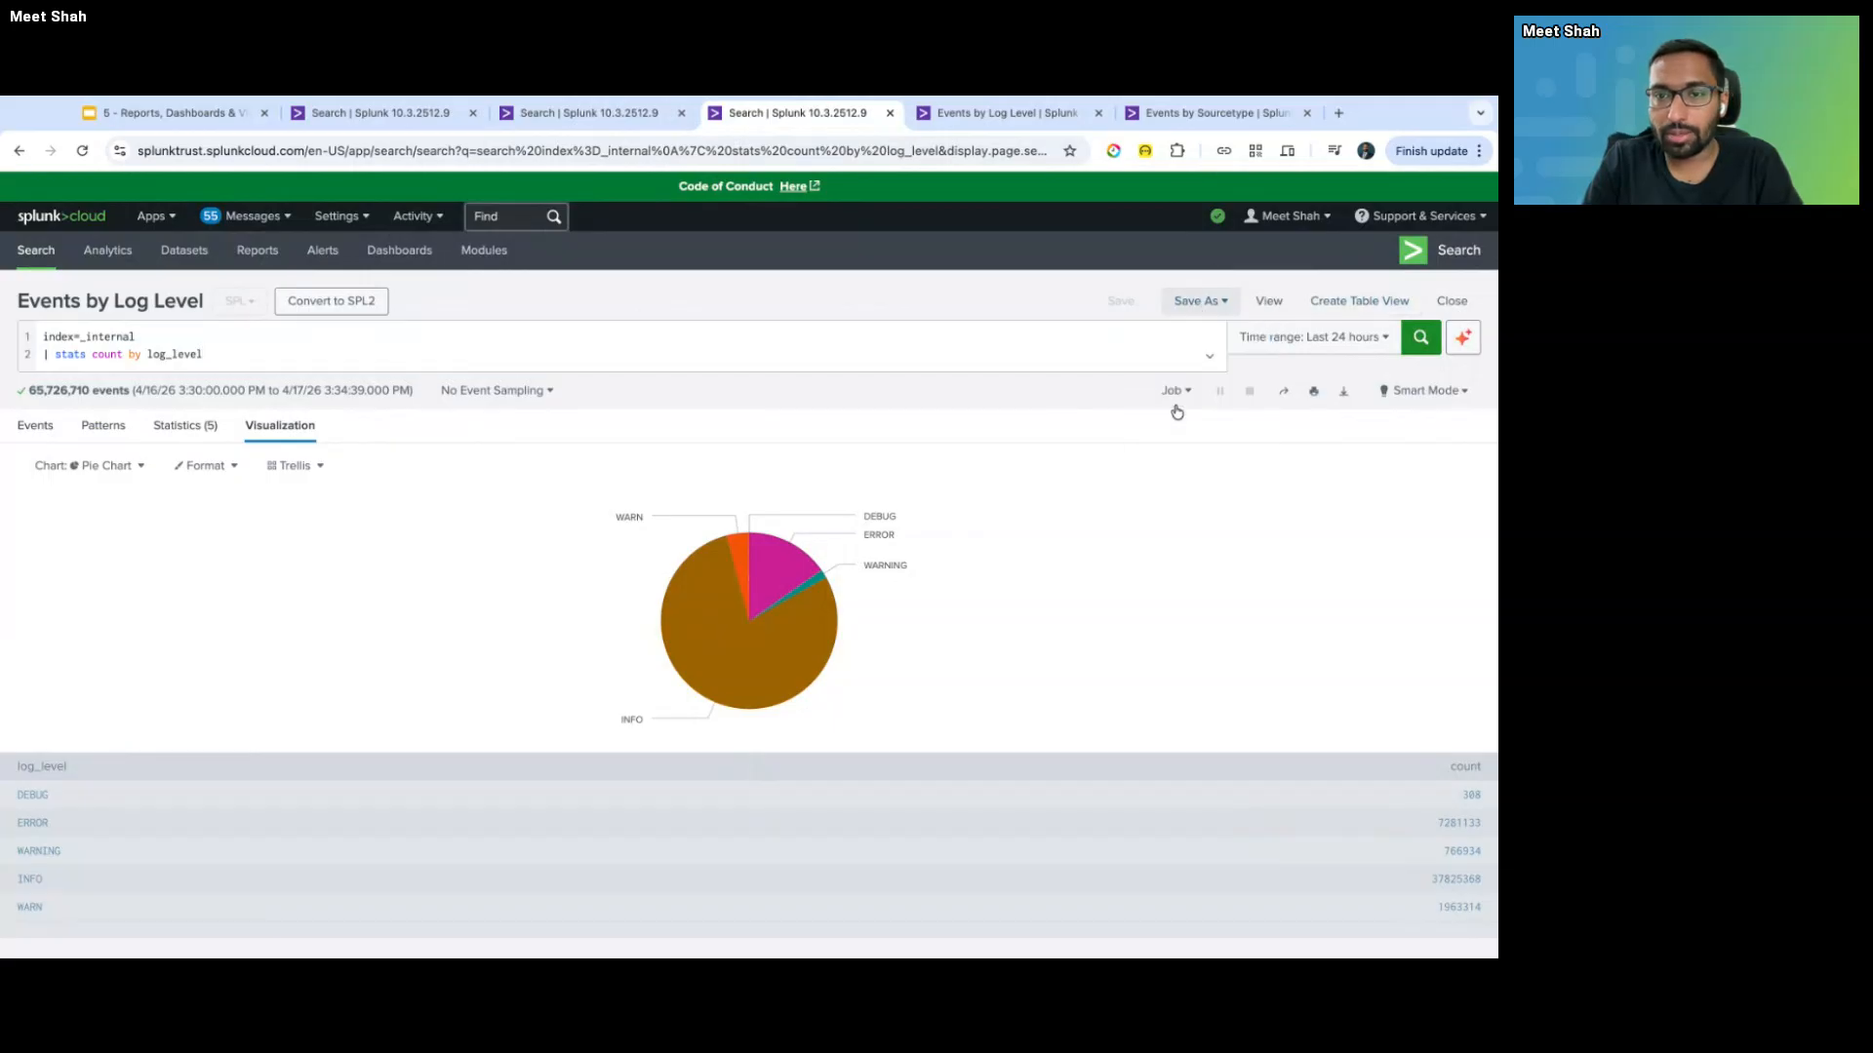
pyautogui.click(693, 294)
pyautogui.write('S')
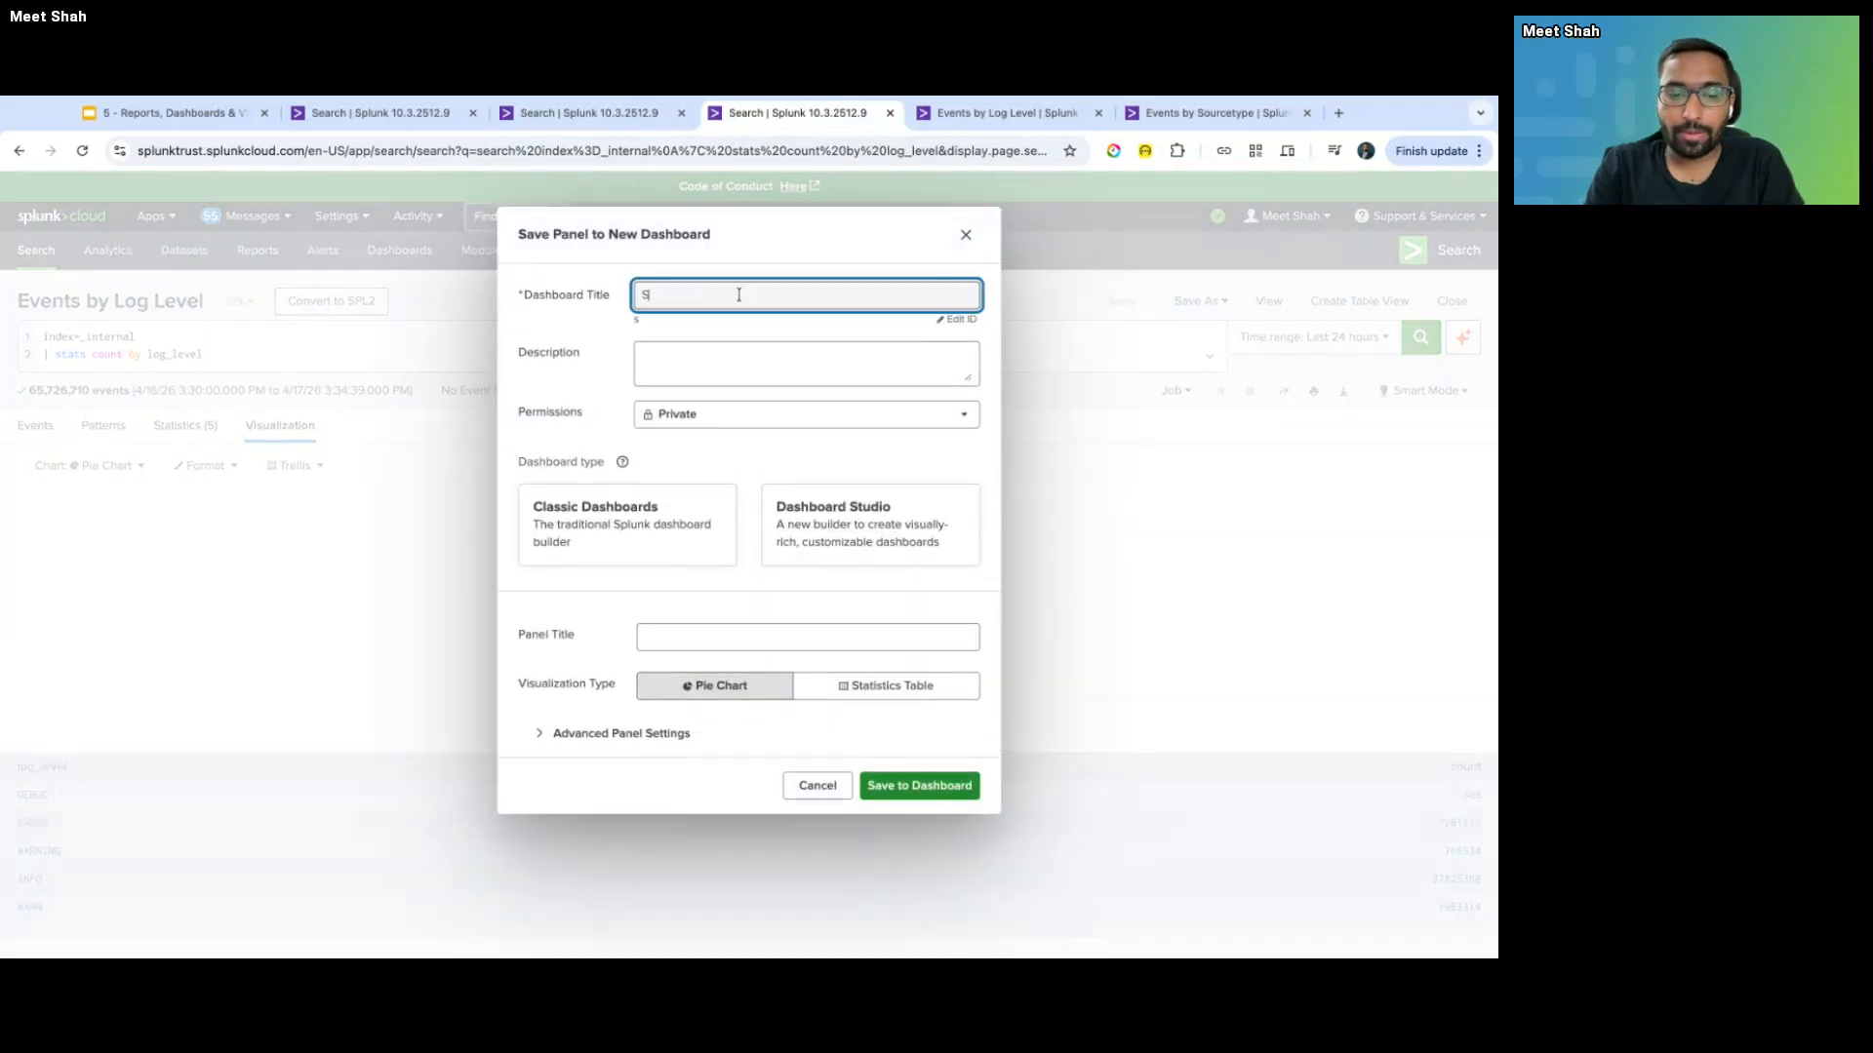
pyautogui.write('plunk Inter')
pyautogui.write('n')
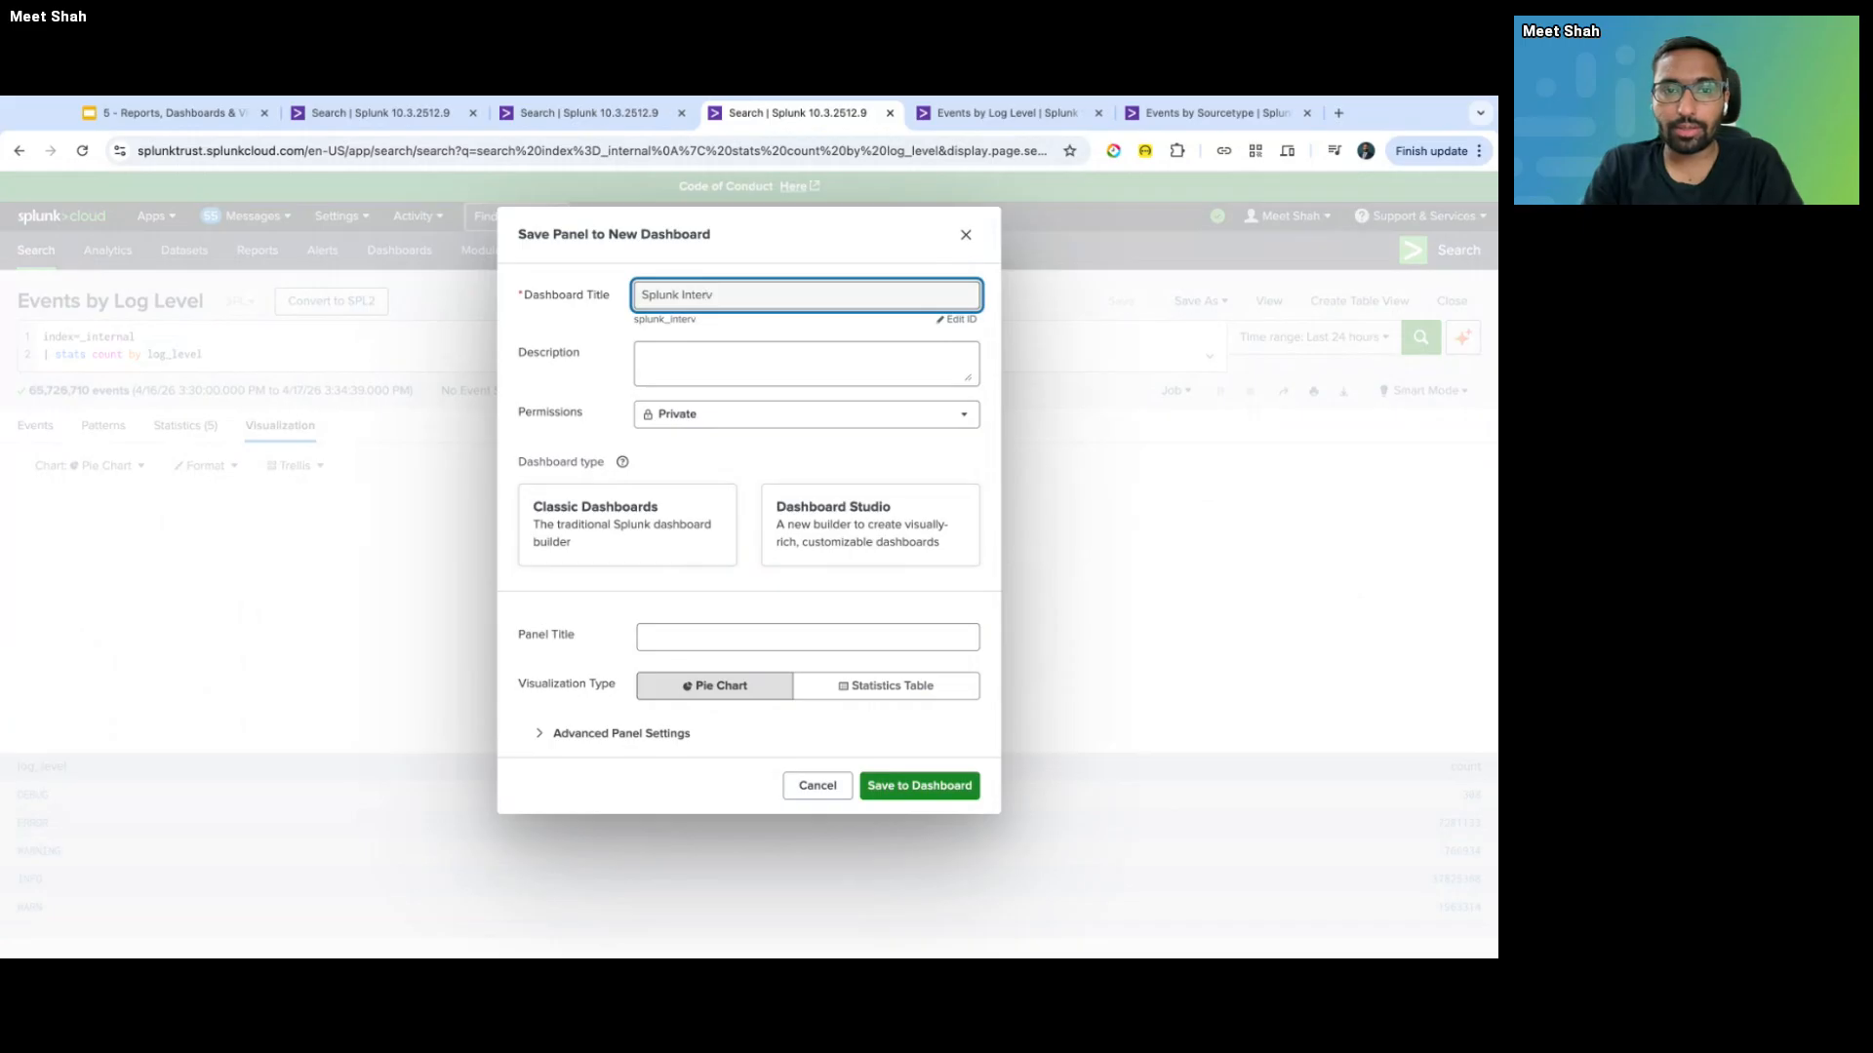
pyautogui.write('al Indexe')
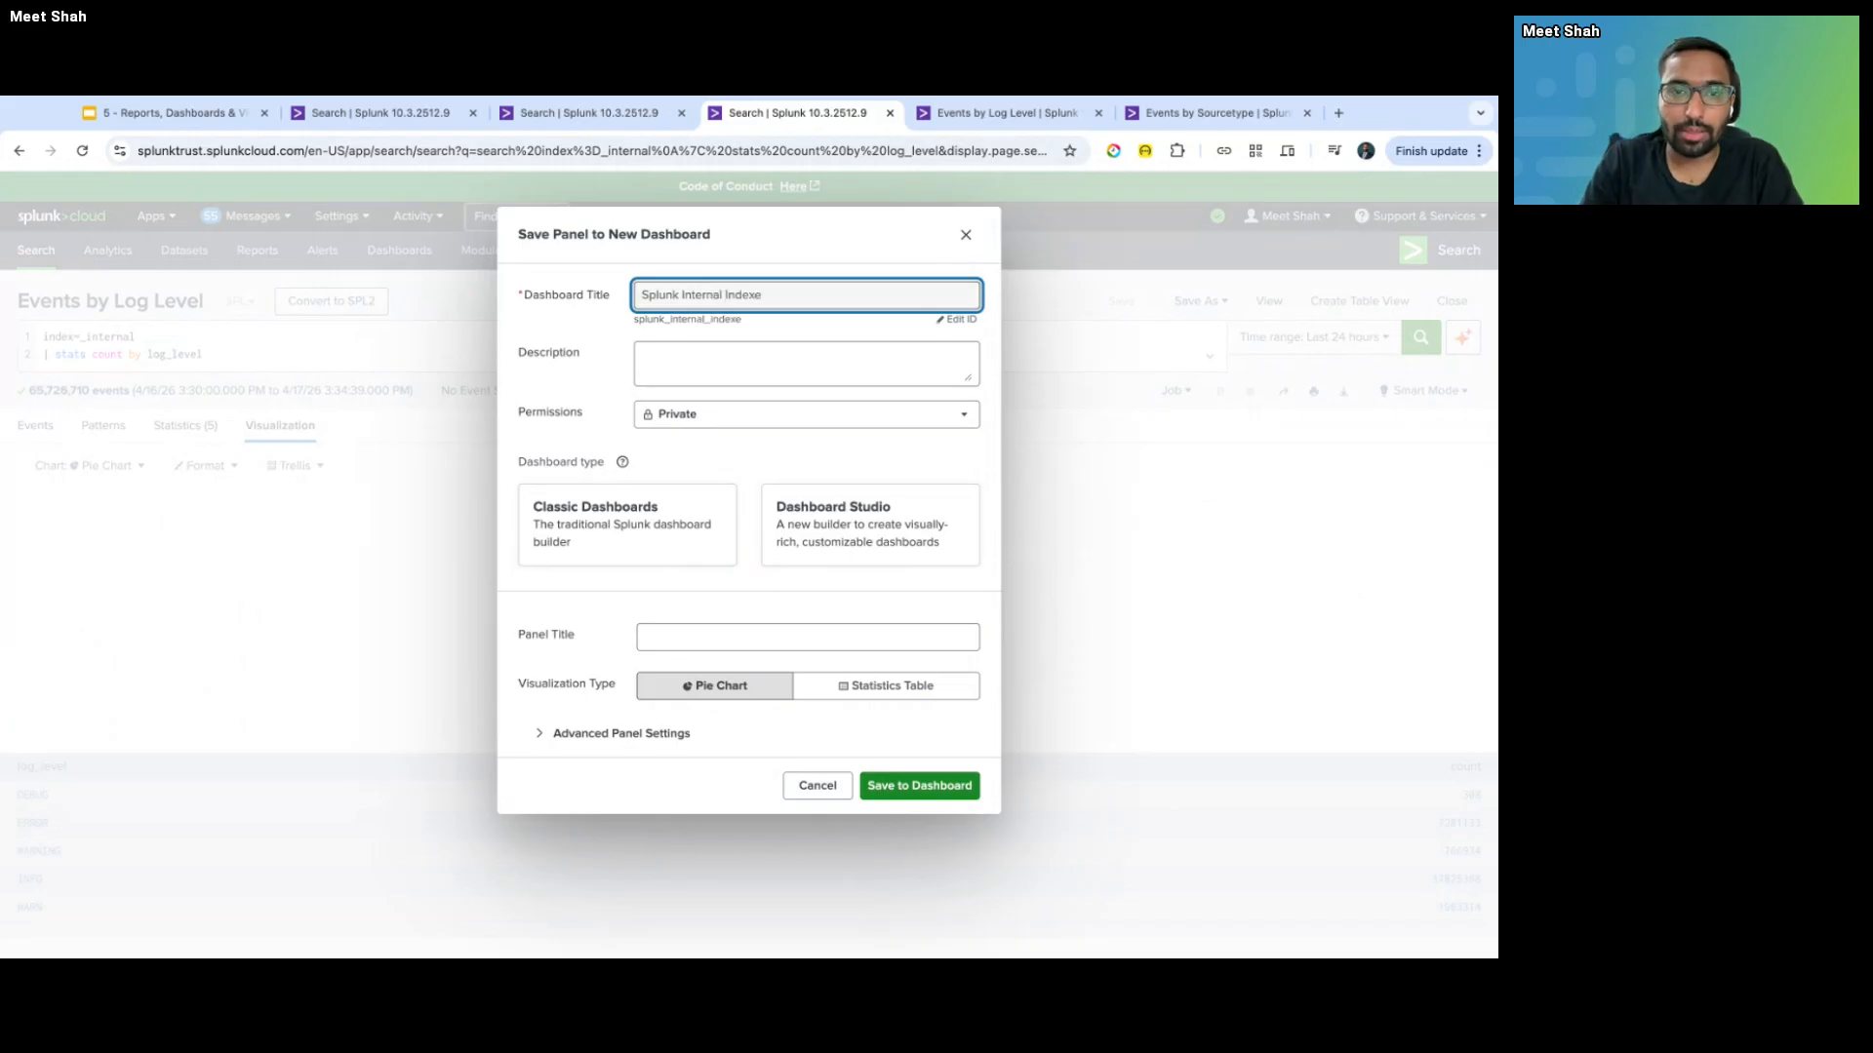
pyautogui.press('BackSpace')
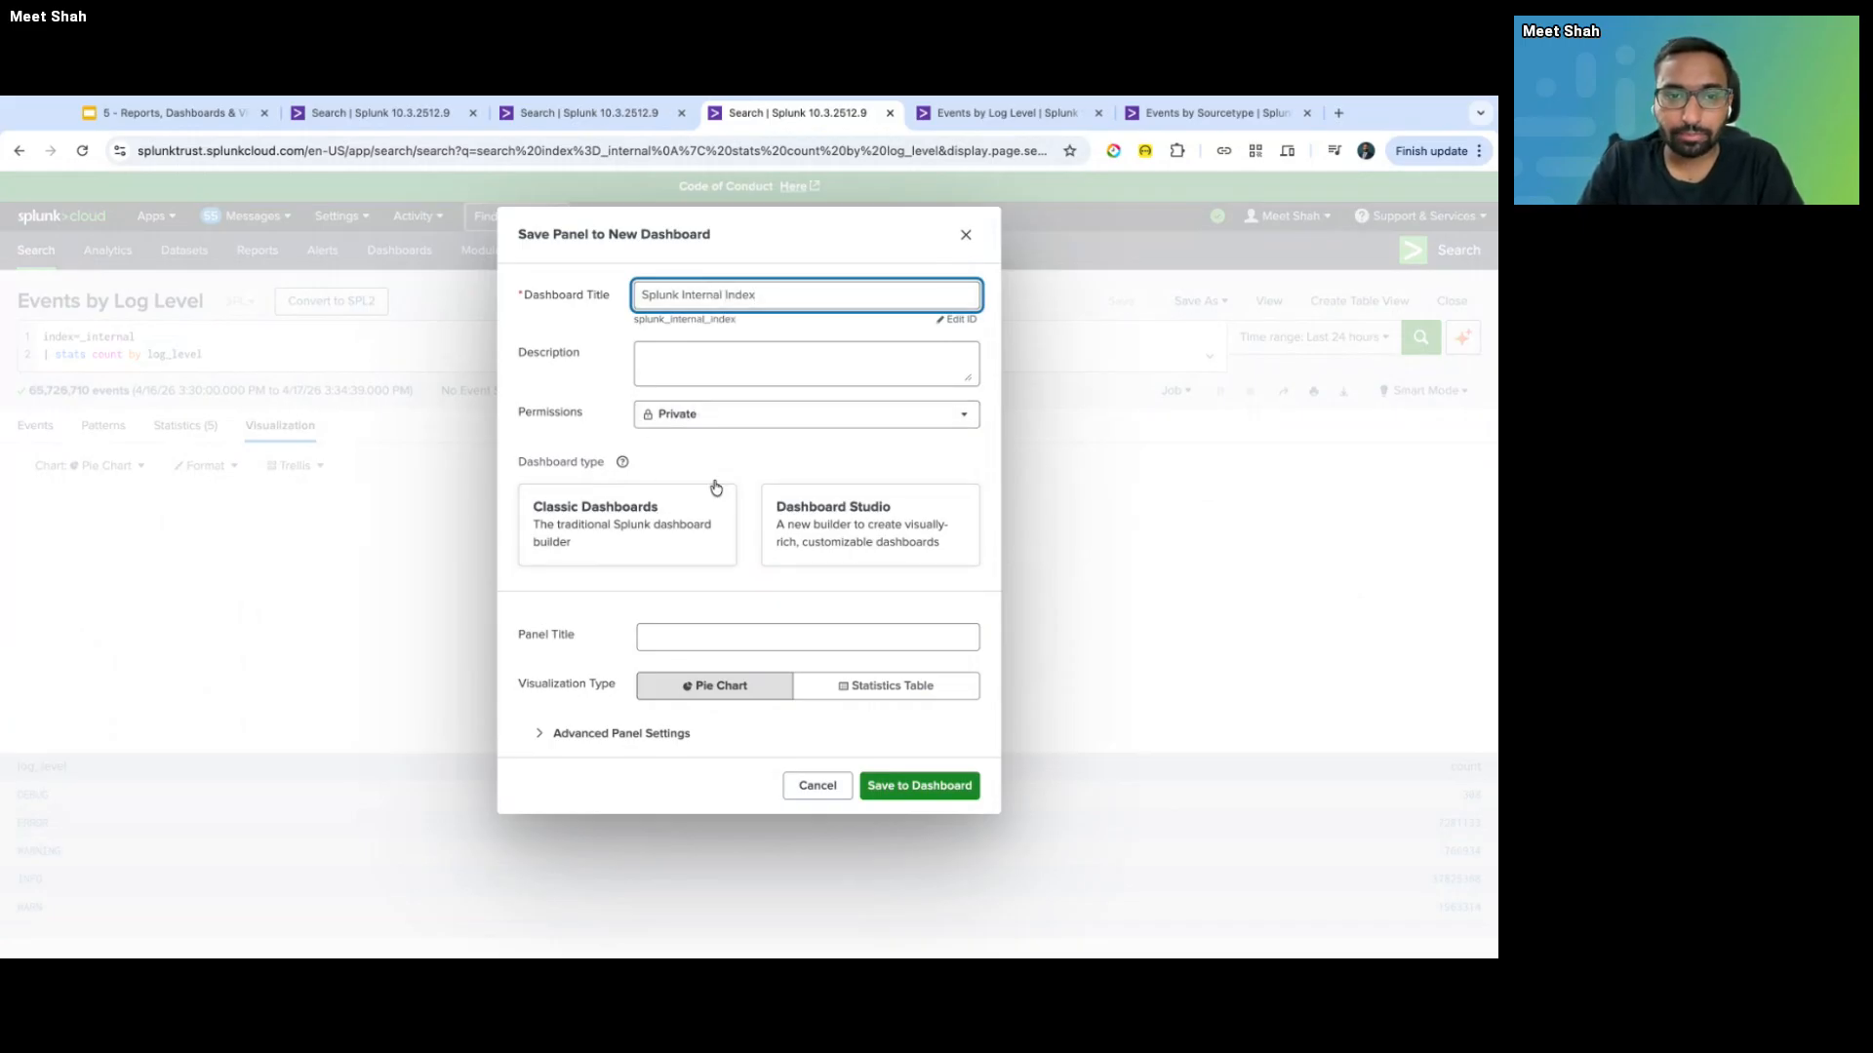
pyautogui.click(661, 536)
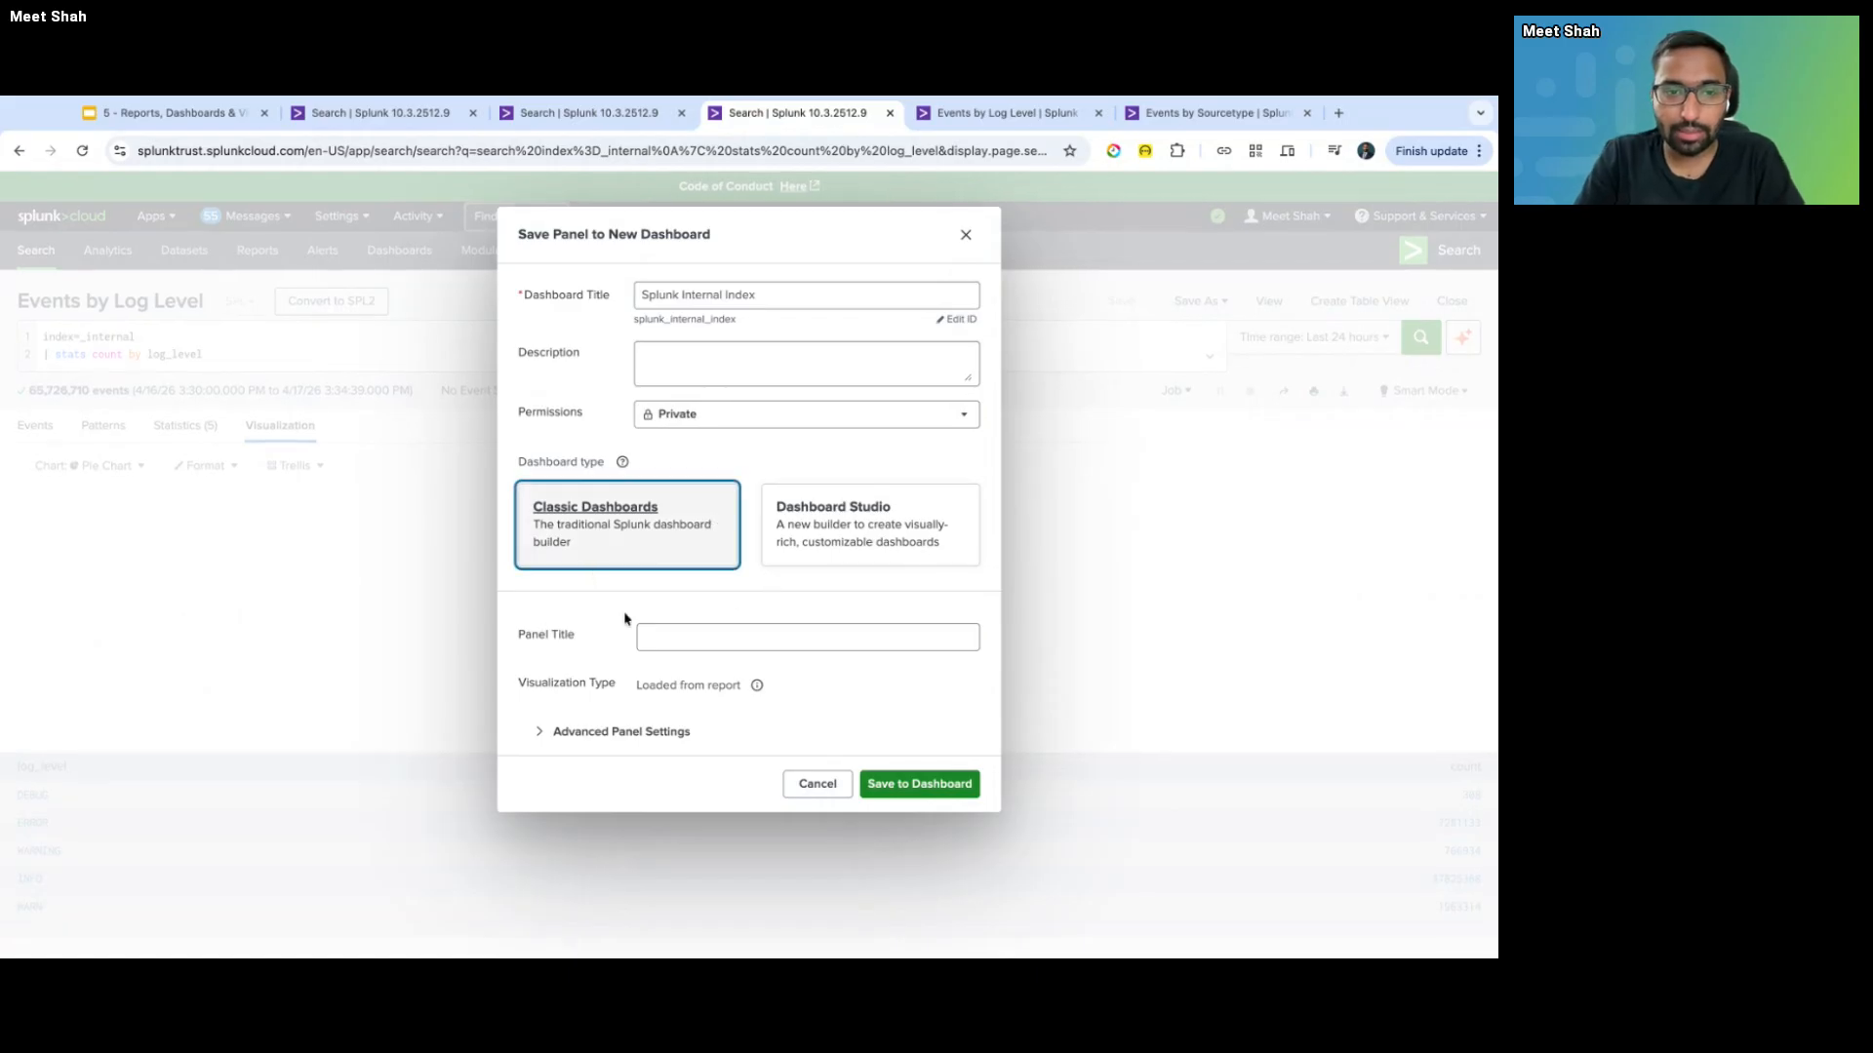
# - Name the panel 'Events by log_level', save it to the dashboard and view it
pyautogui.click(670, 632)
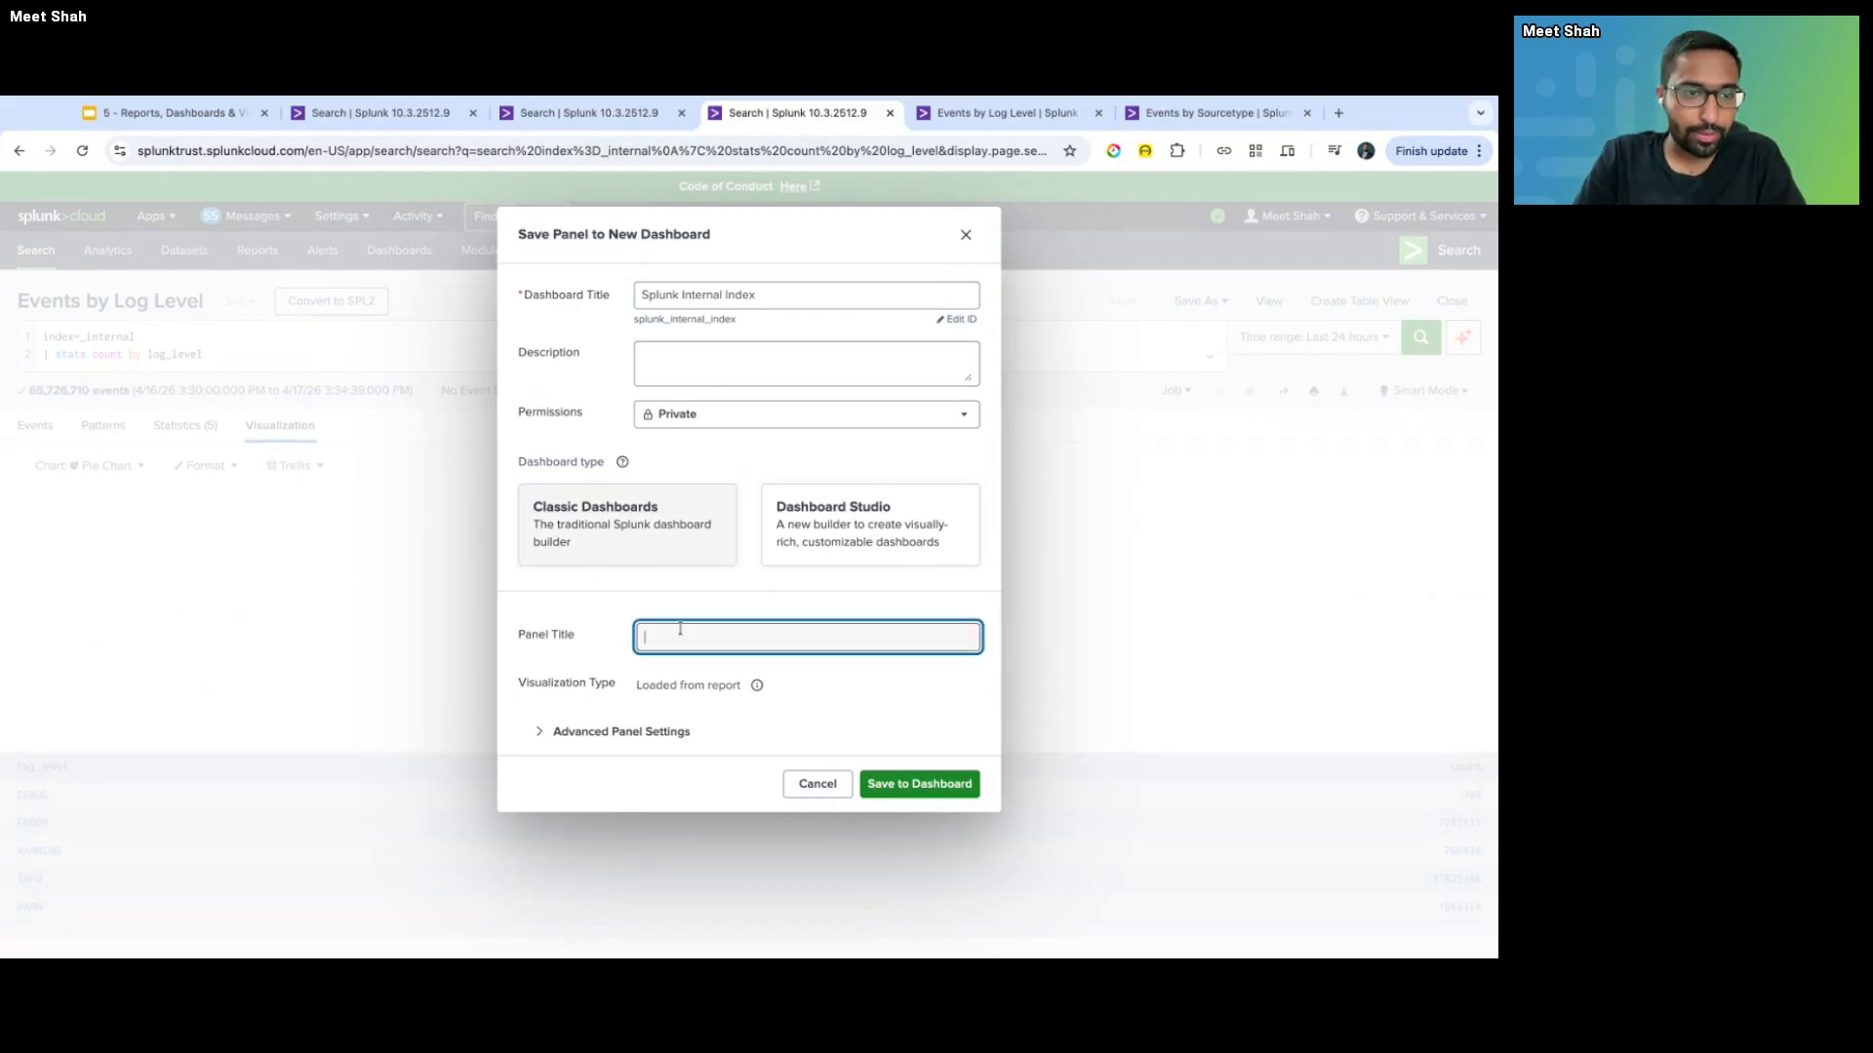
pyautogui.write('events')
pyautogui.press('super+a')
pyautogui.press('Left')
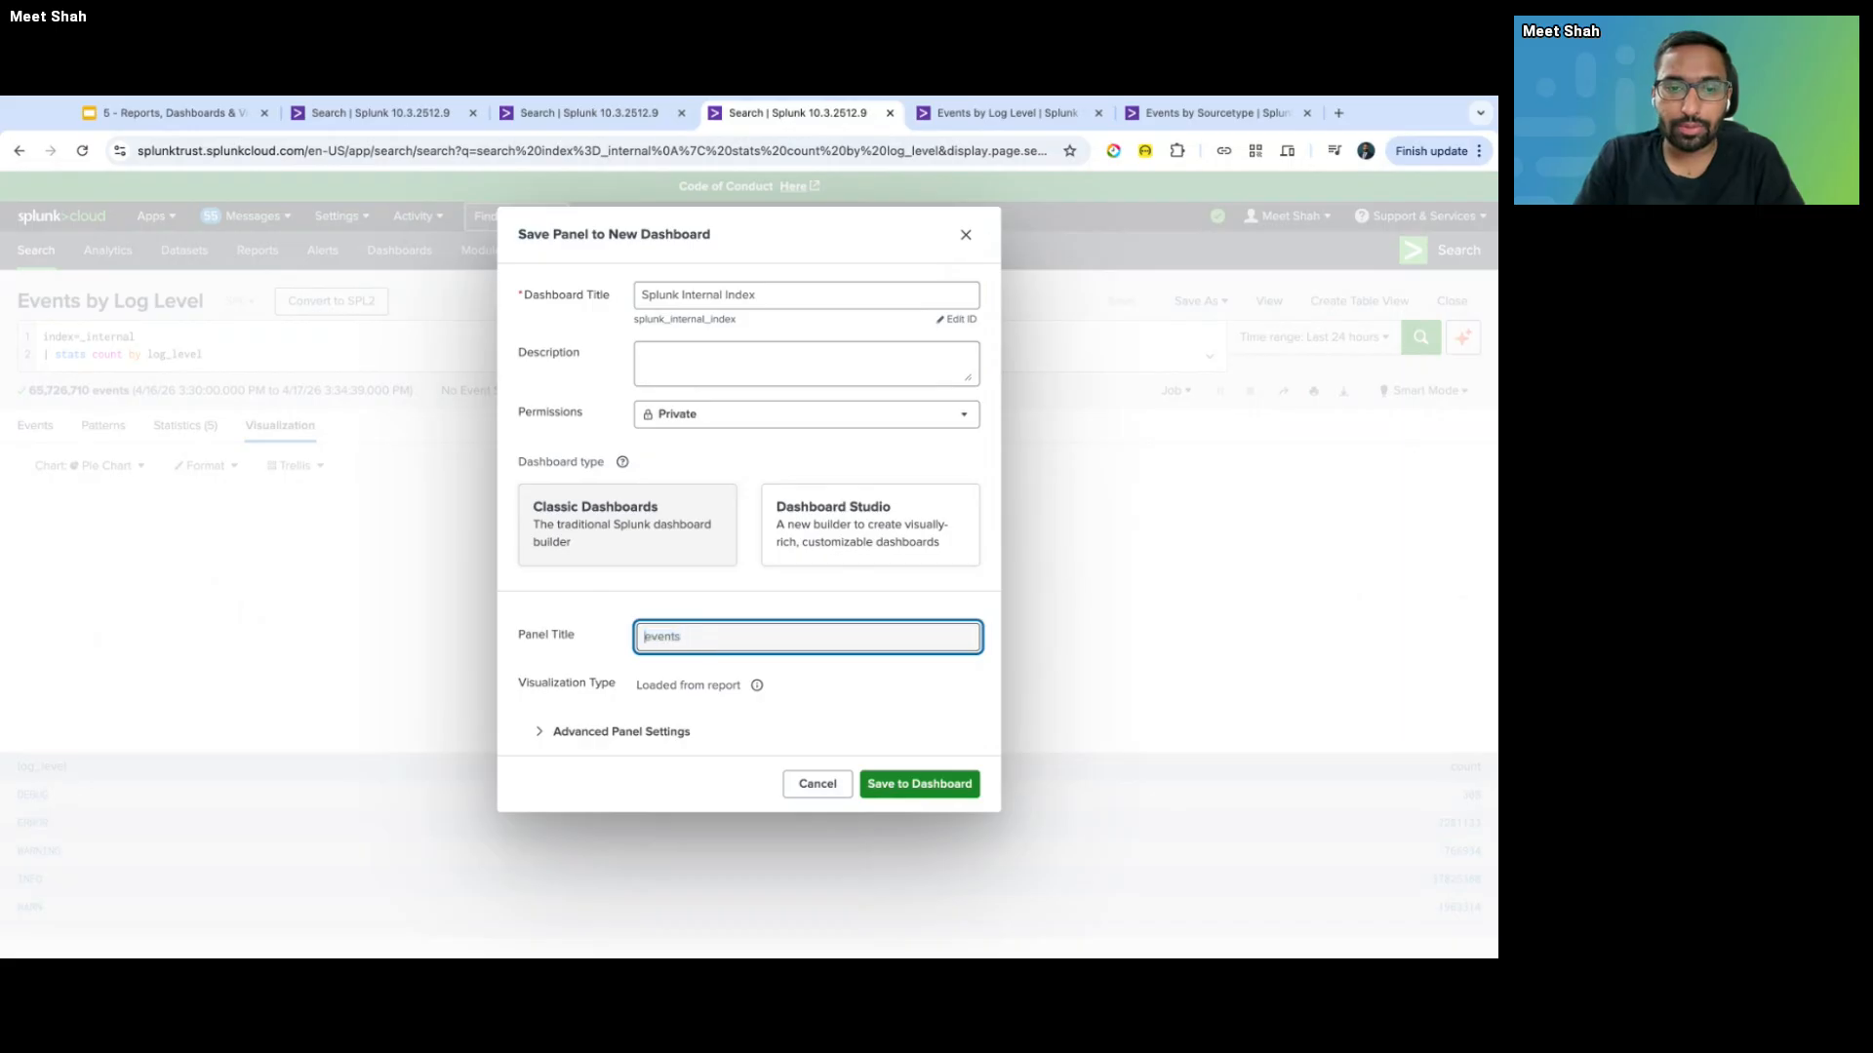
pyautogui.write('E')
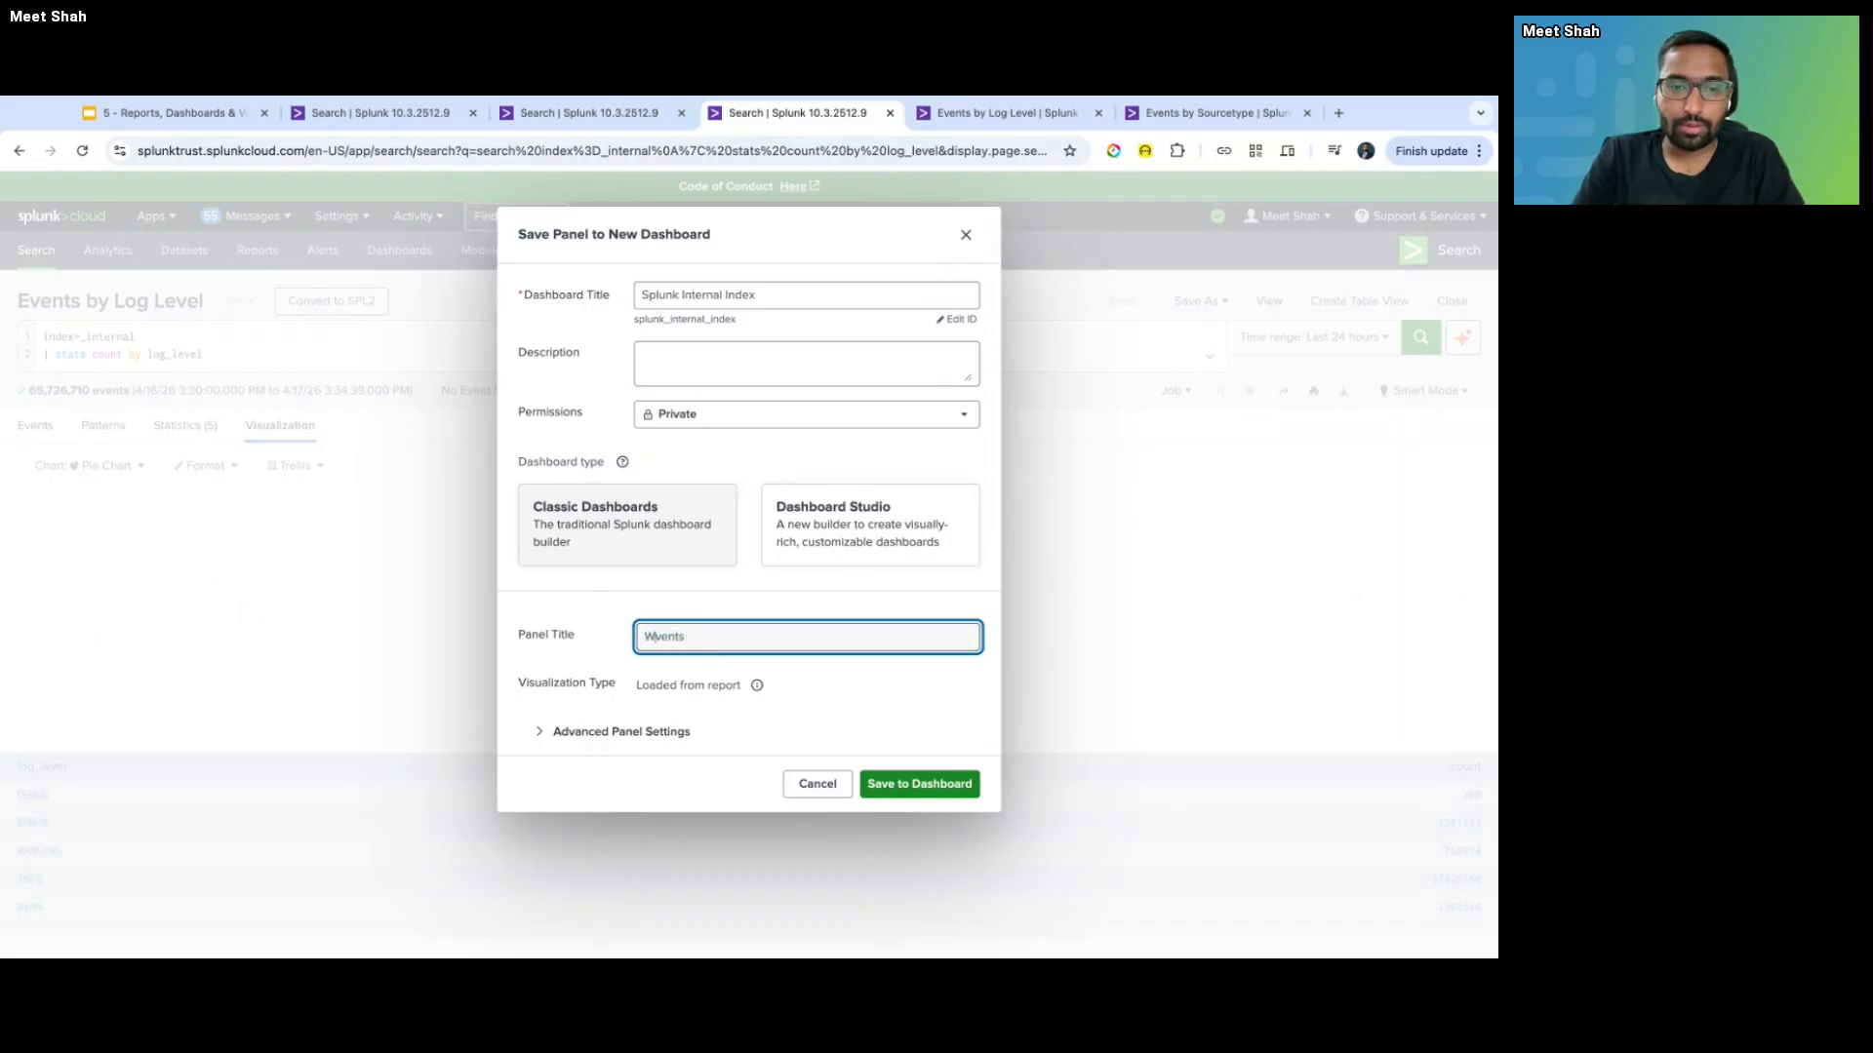
pyautogui.press('BackSpace')
pyautogui.write('Events by log_level')
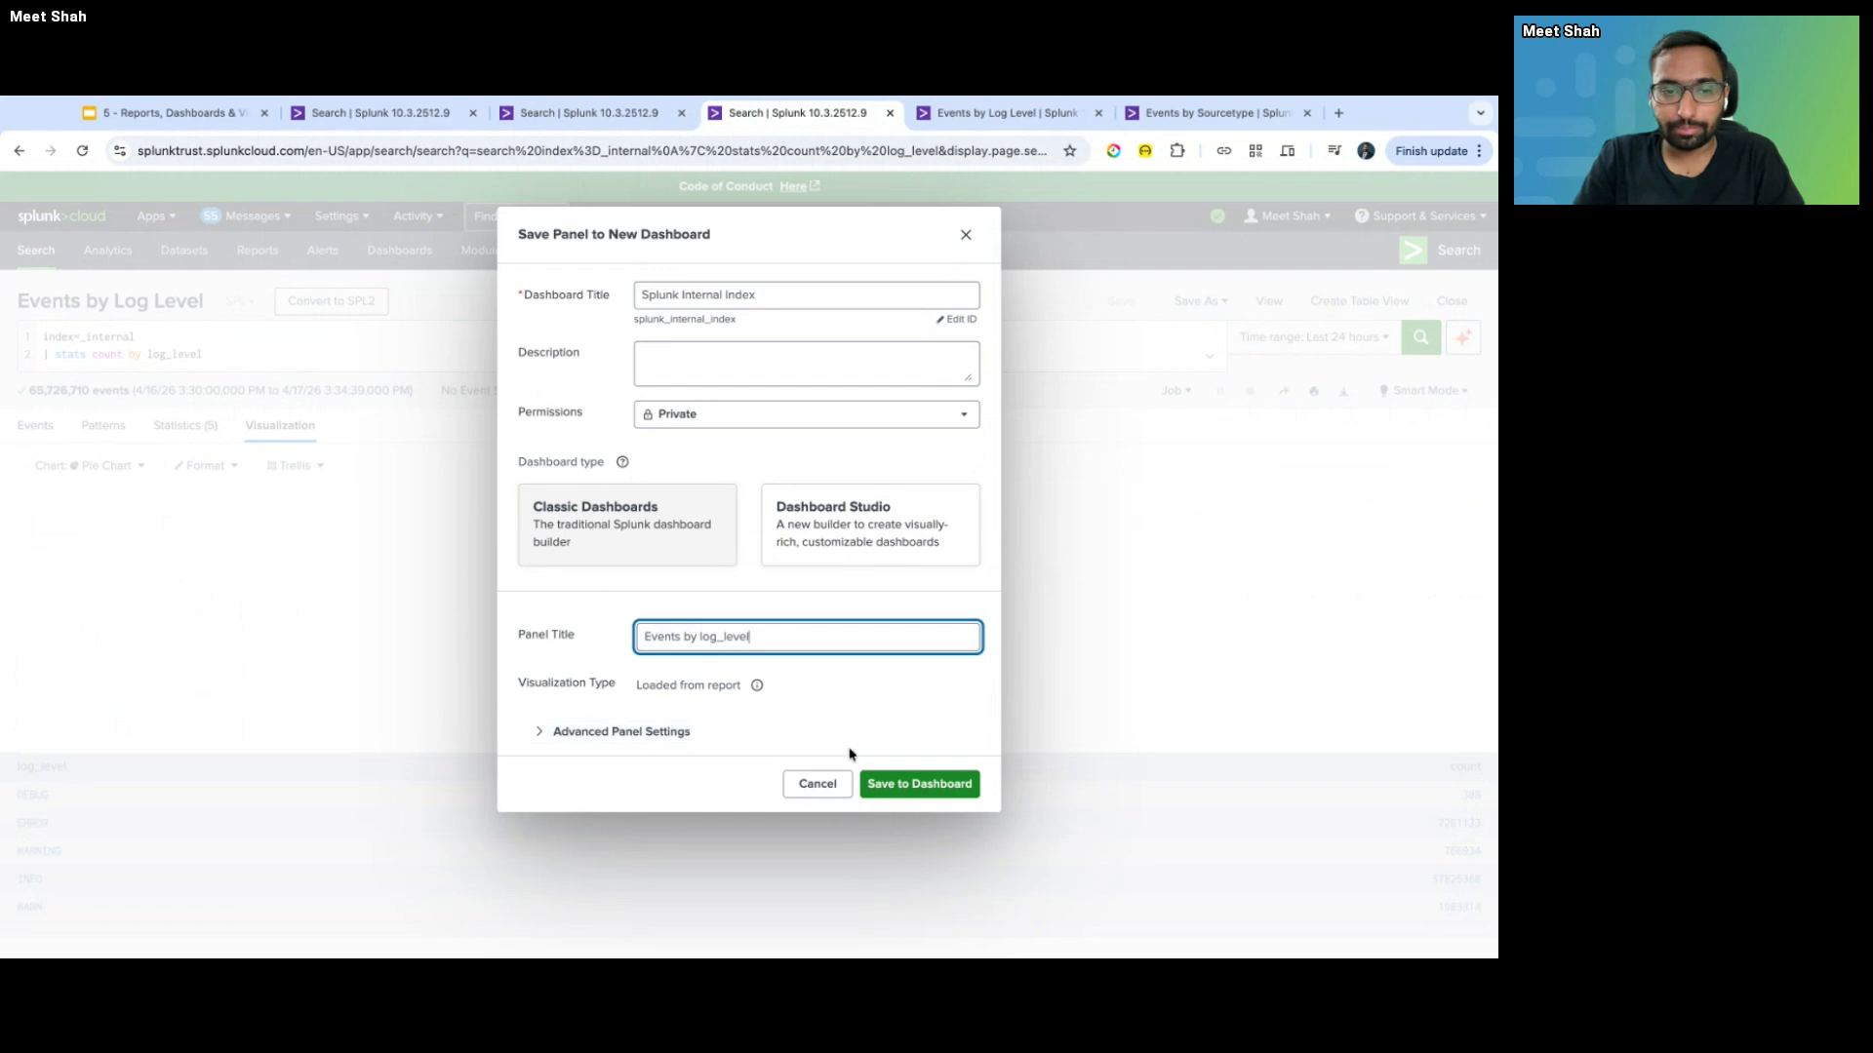
pyautogui.click(919, 786)
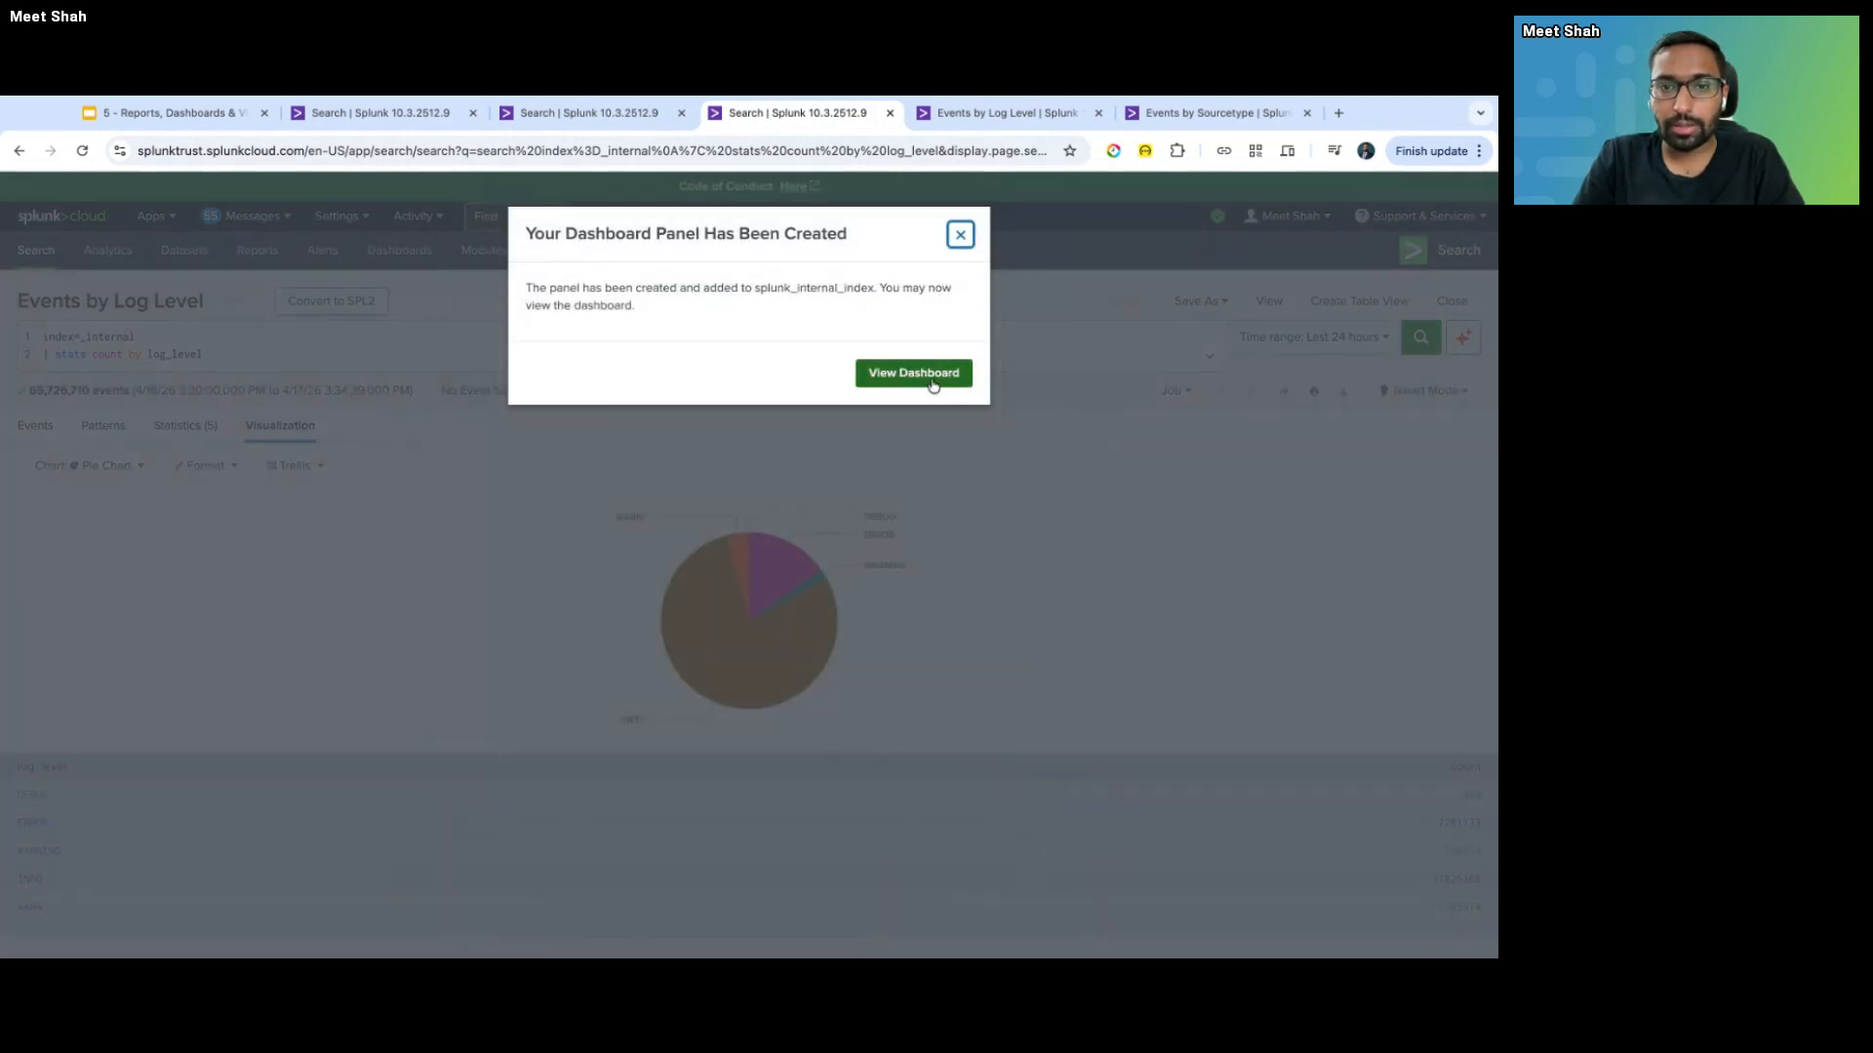
pyautogui.click(913, 373)
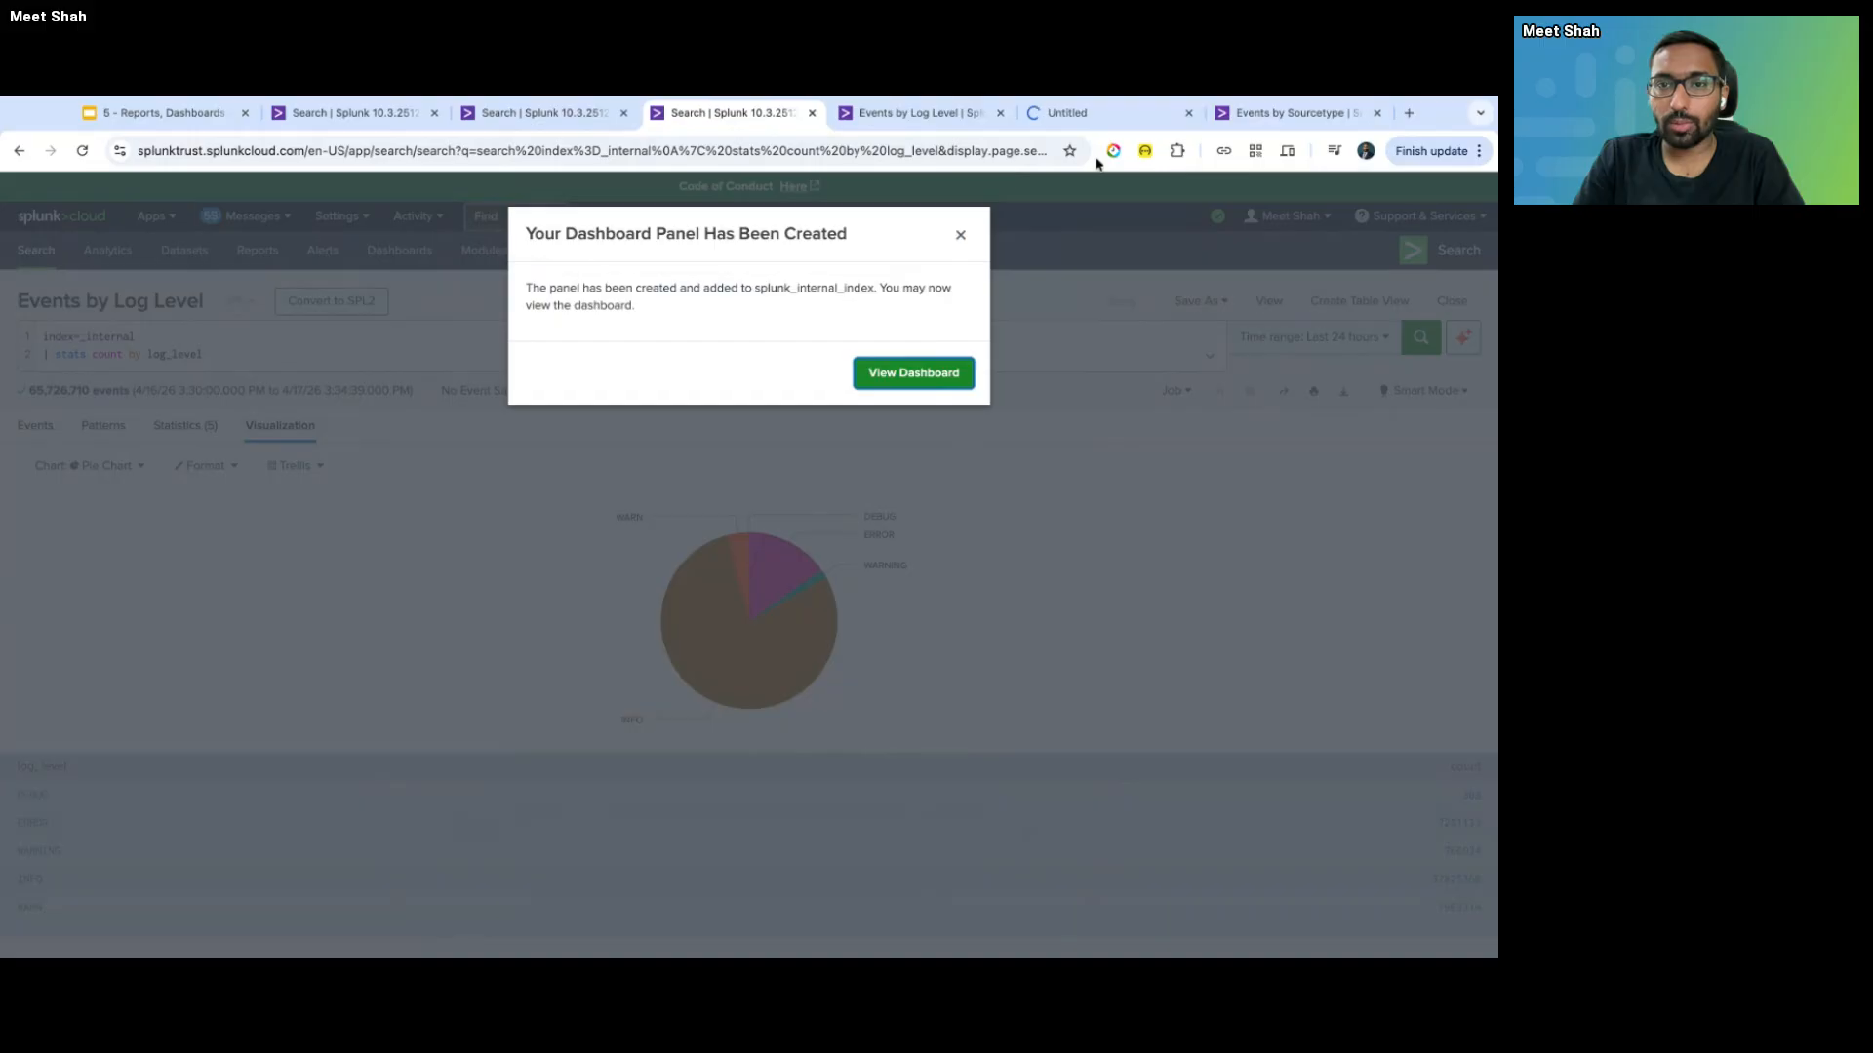
# - Favourite the new dashboard, enter edit mode, and view the panel's source report details
pyautogui.click(1097, 113)
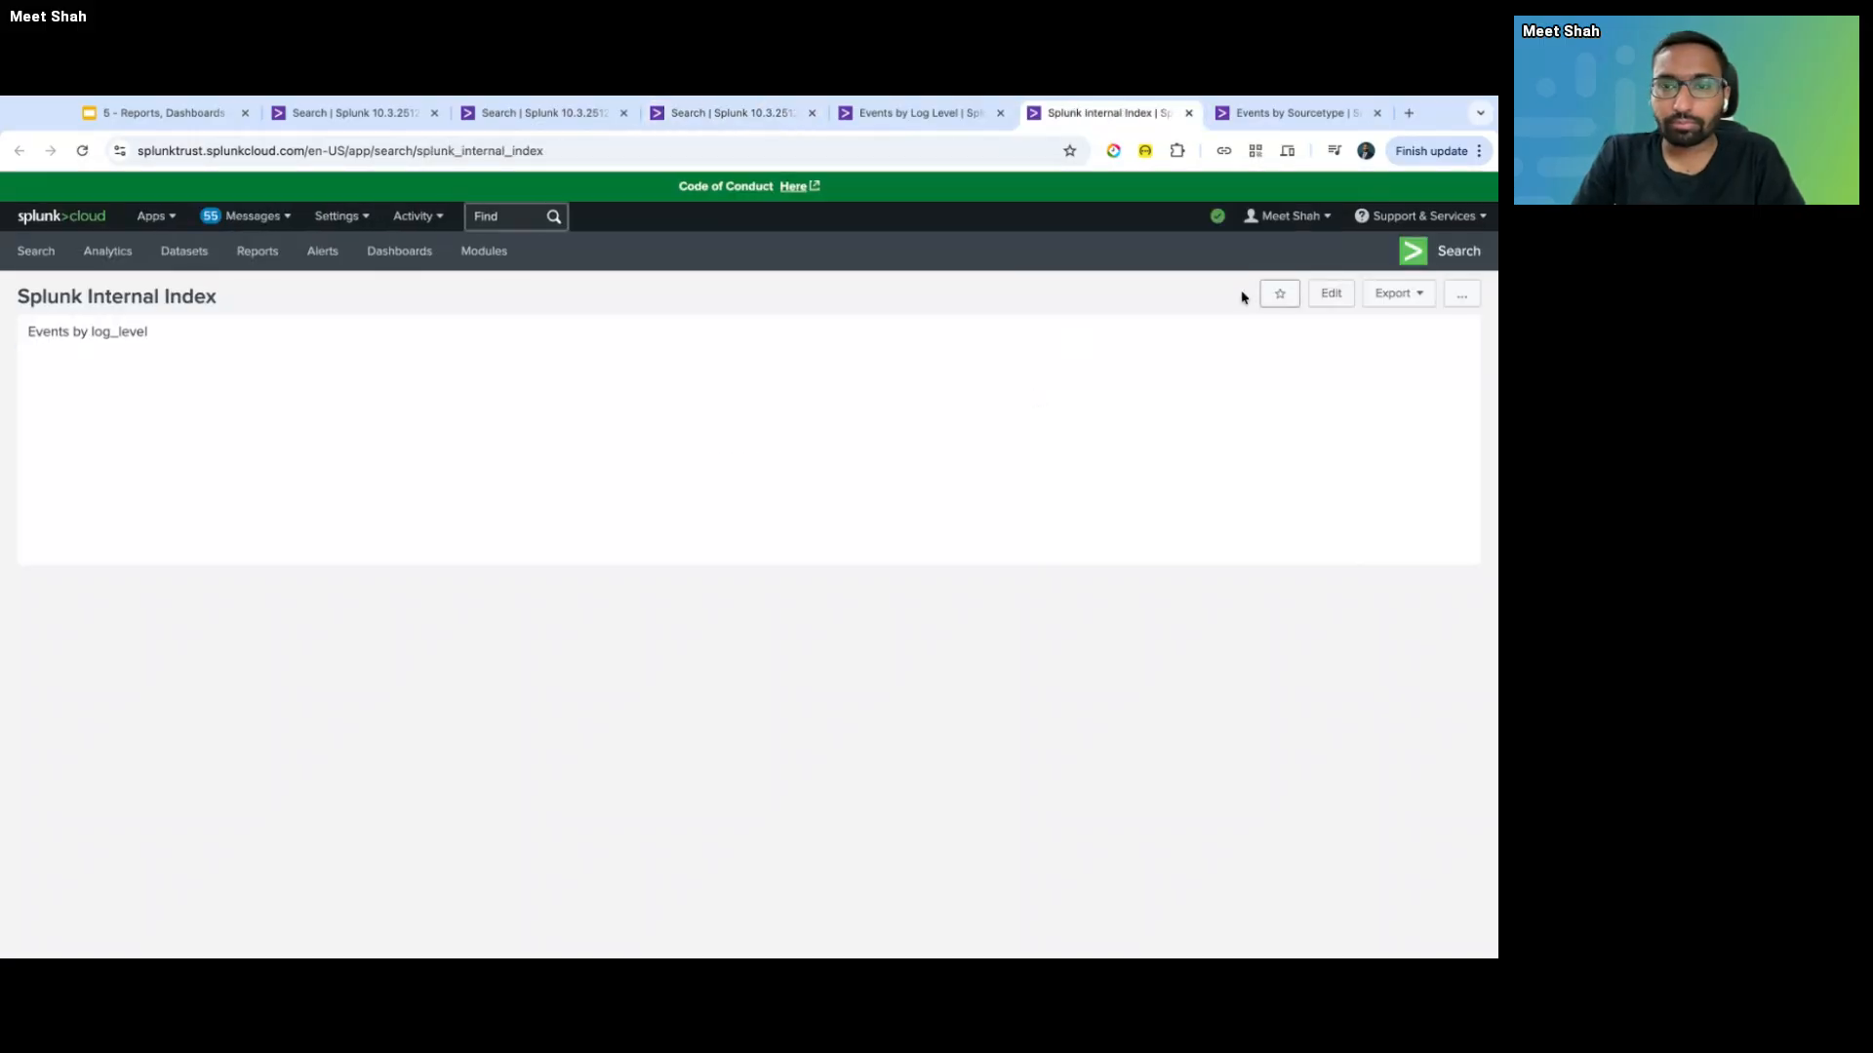
pyautogui.click(1273, 296)
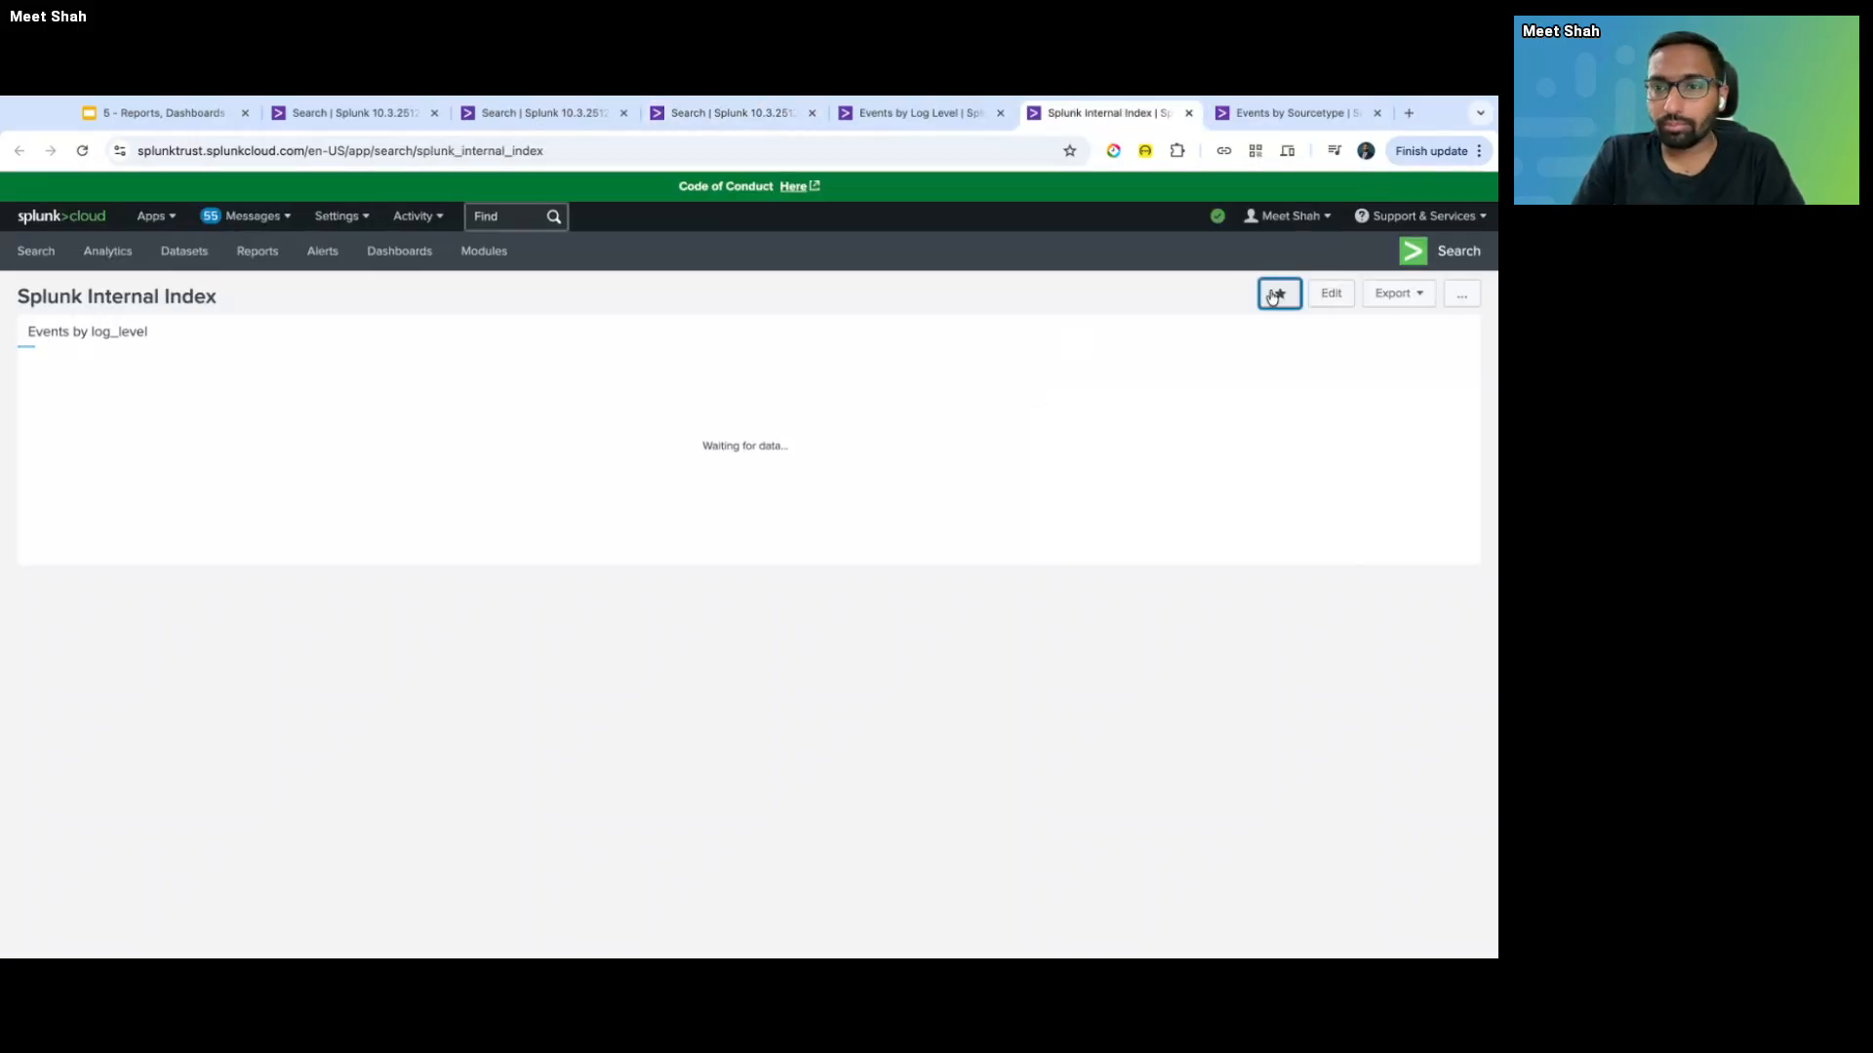
pyautogui.click(1331, 294)
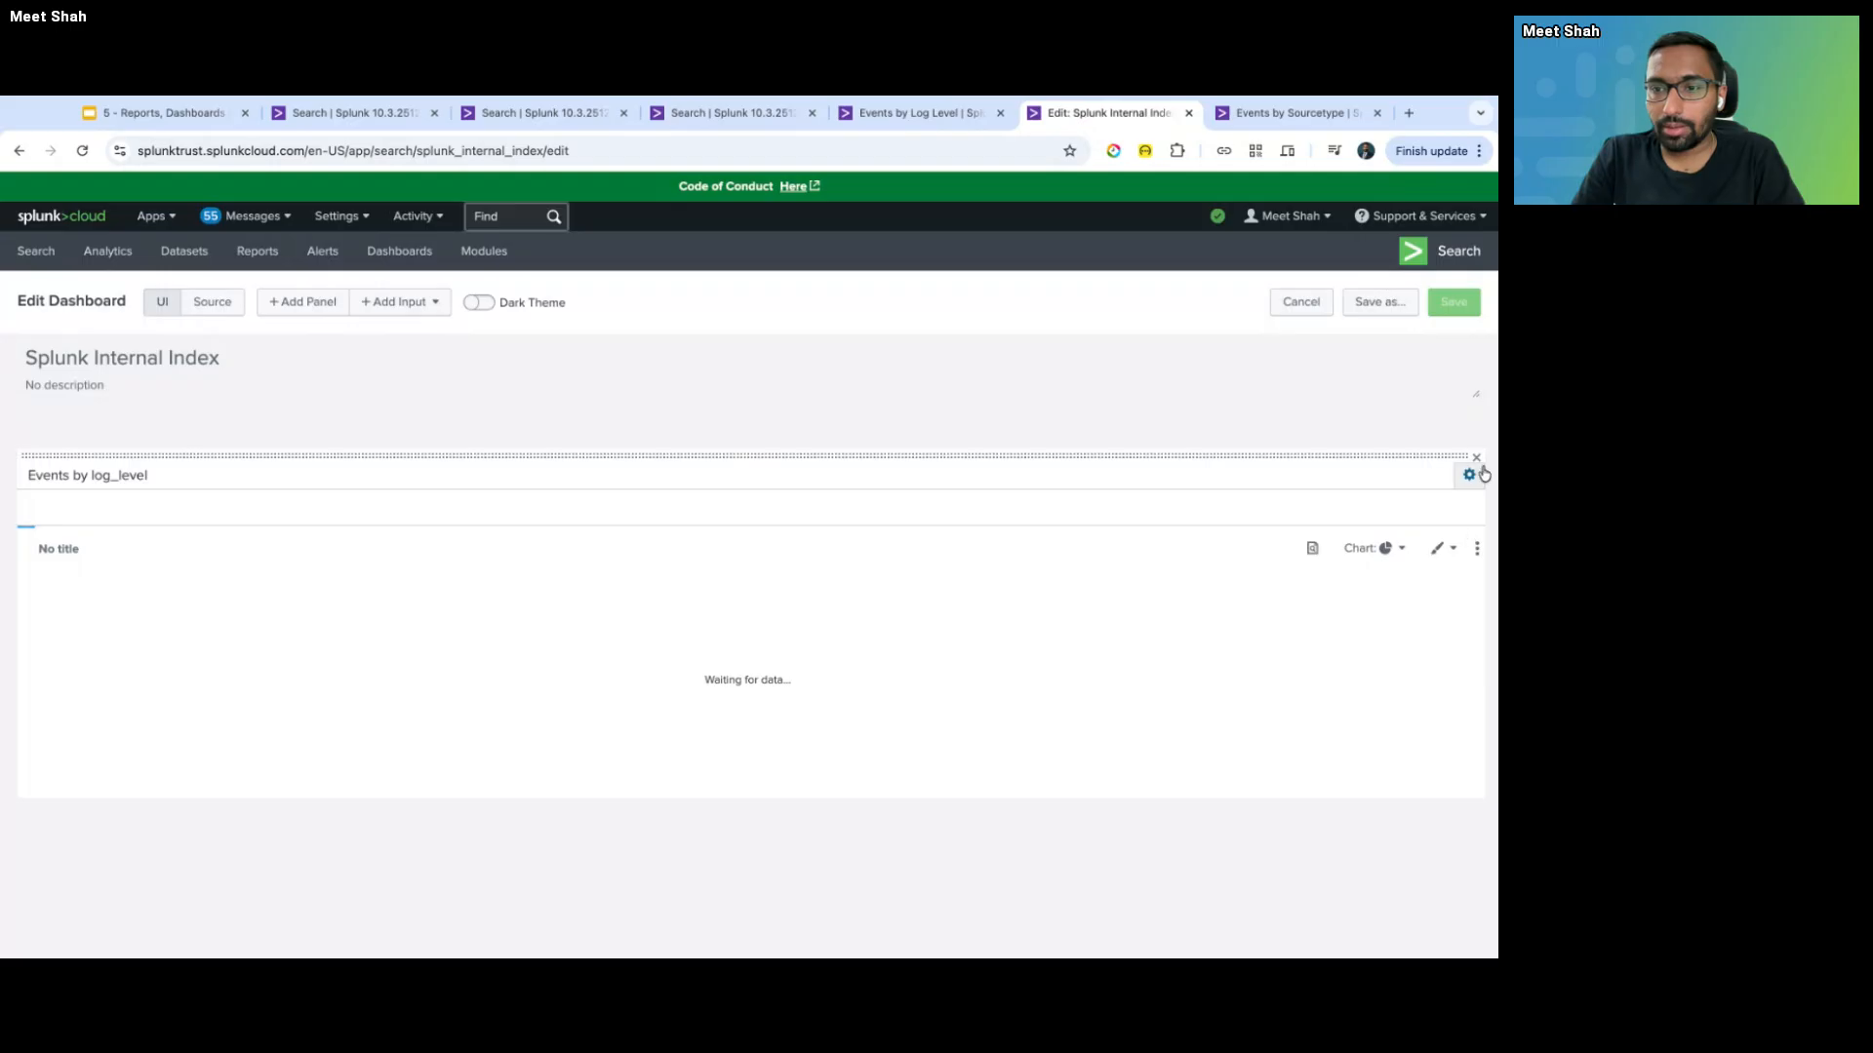
pyautogui.click(1477, 548)
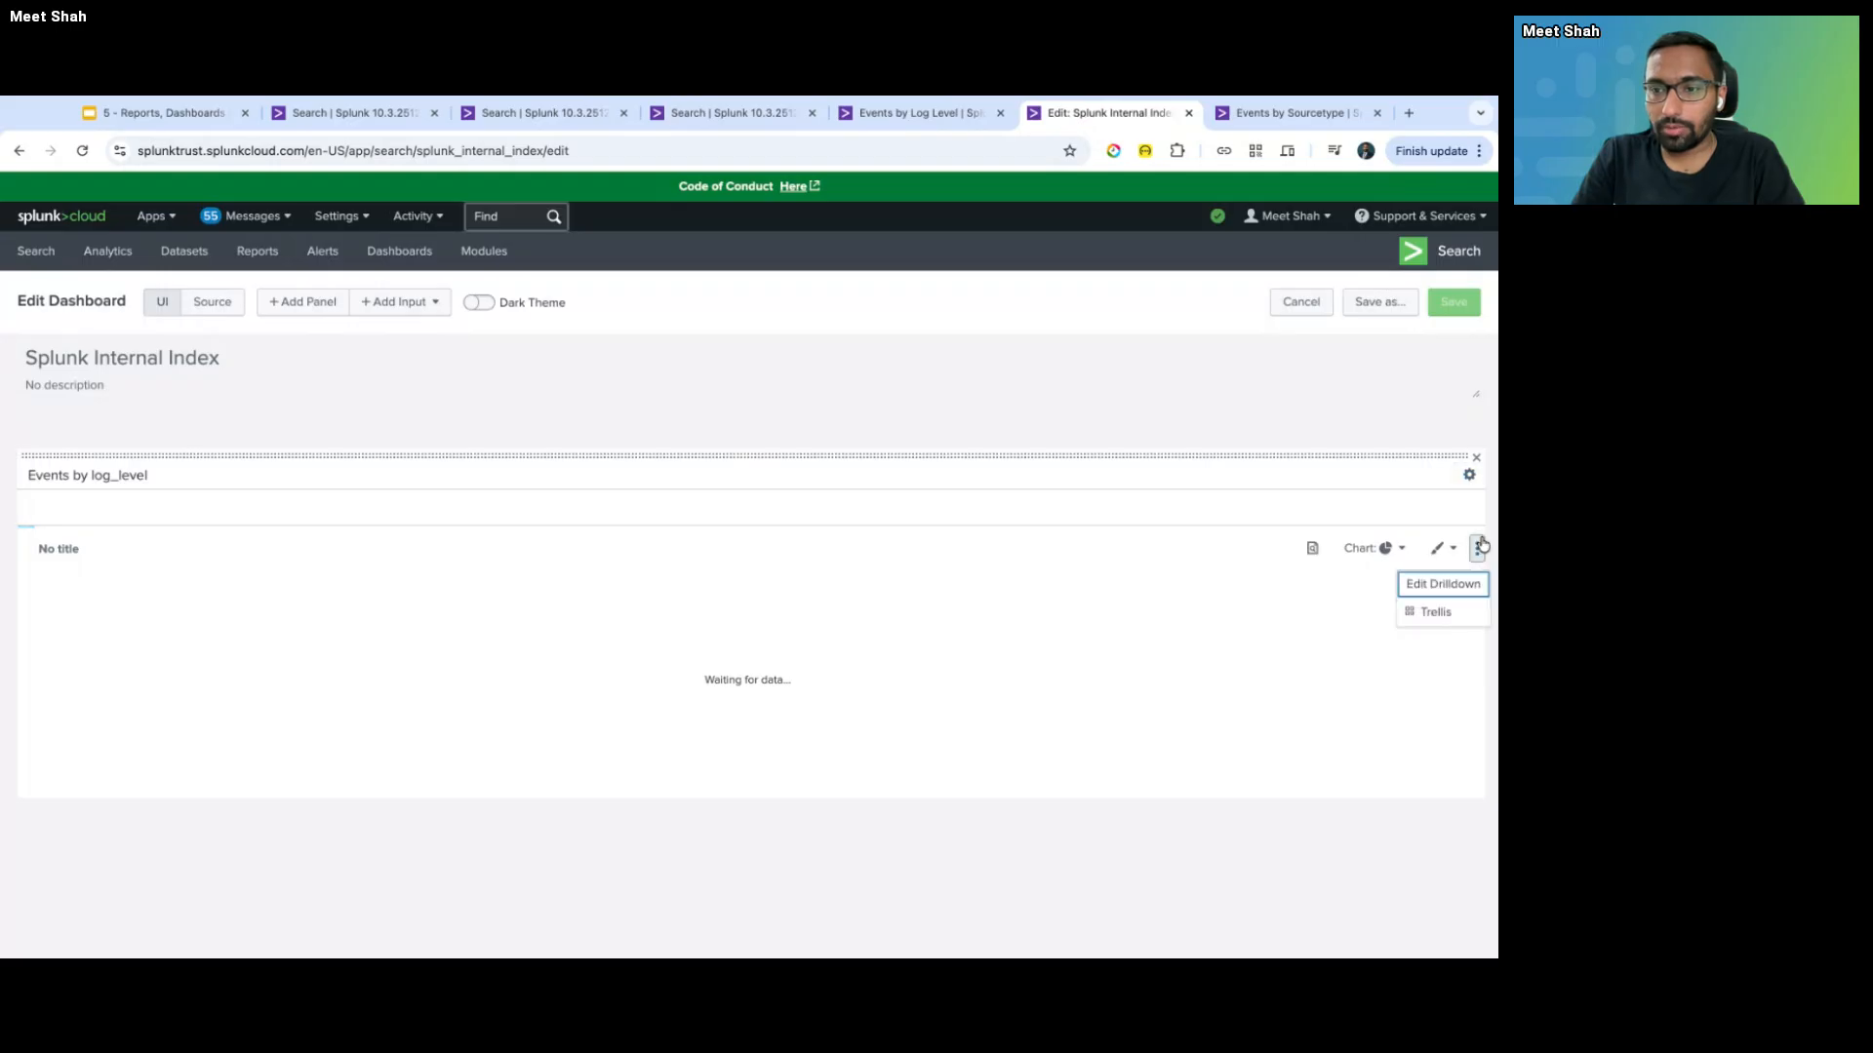
pyautogui.click(1312, 553)
pyautogui.click(1196, 387)
# - Close the panel-created confirmation on the search tab and dismiss the report details popover
pyautogui.hotkey('ctrl', 'shift', 'Tab')
pyautogui.hotkey('ctrl', 'shift', 'Tab')
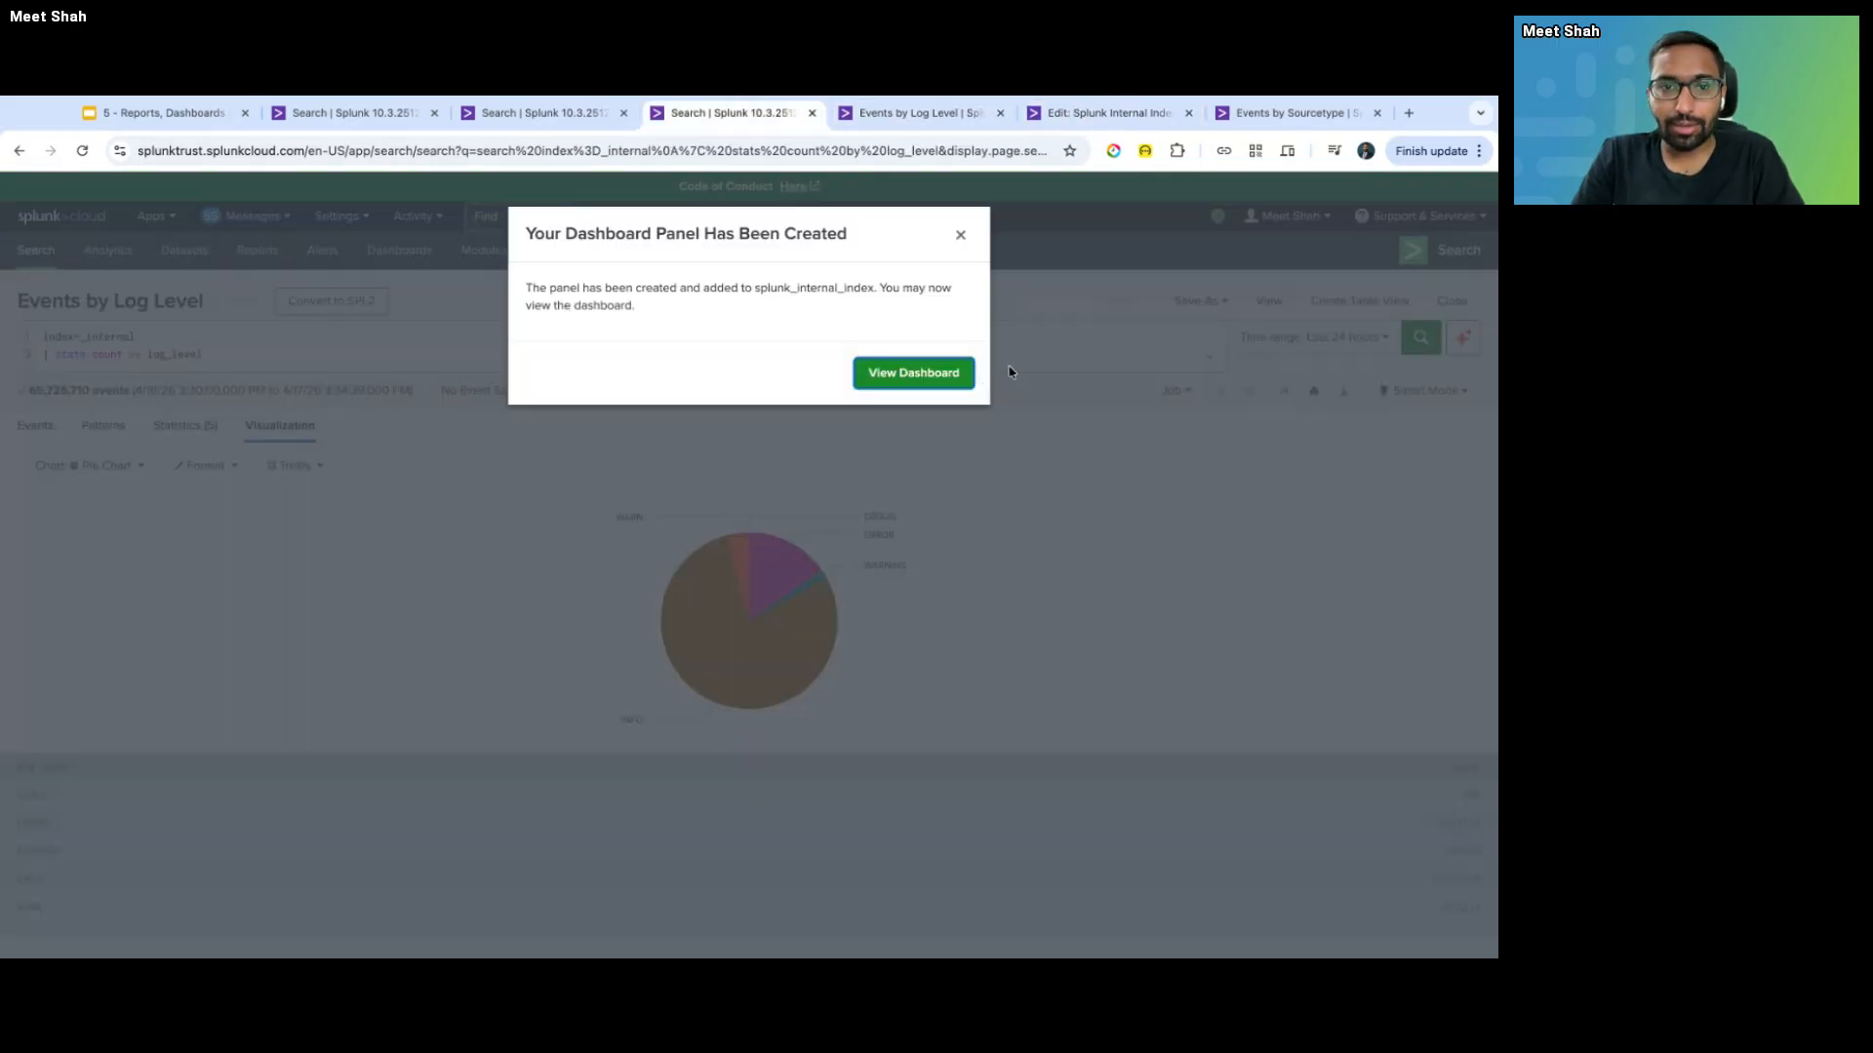
pyautogui.click(961, 235)
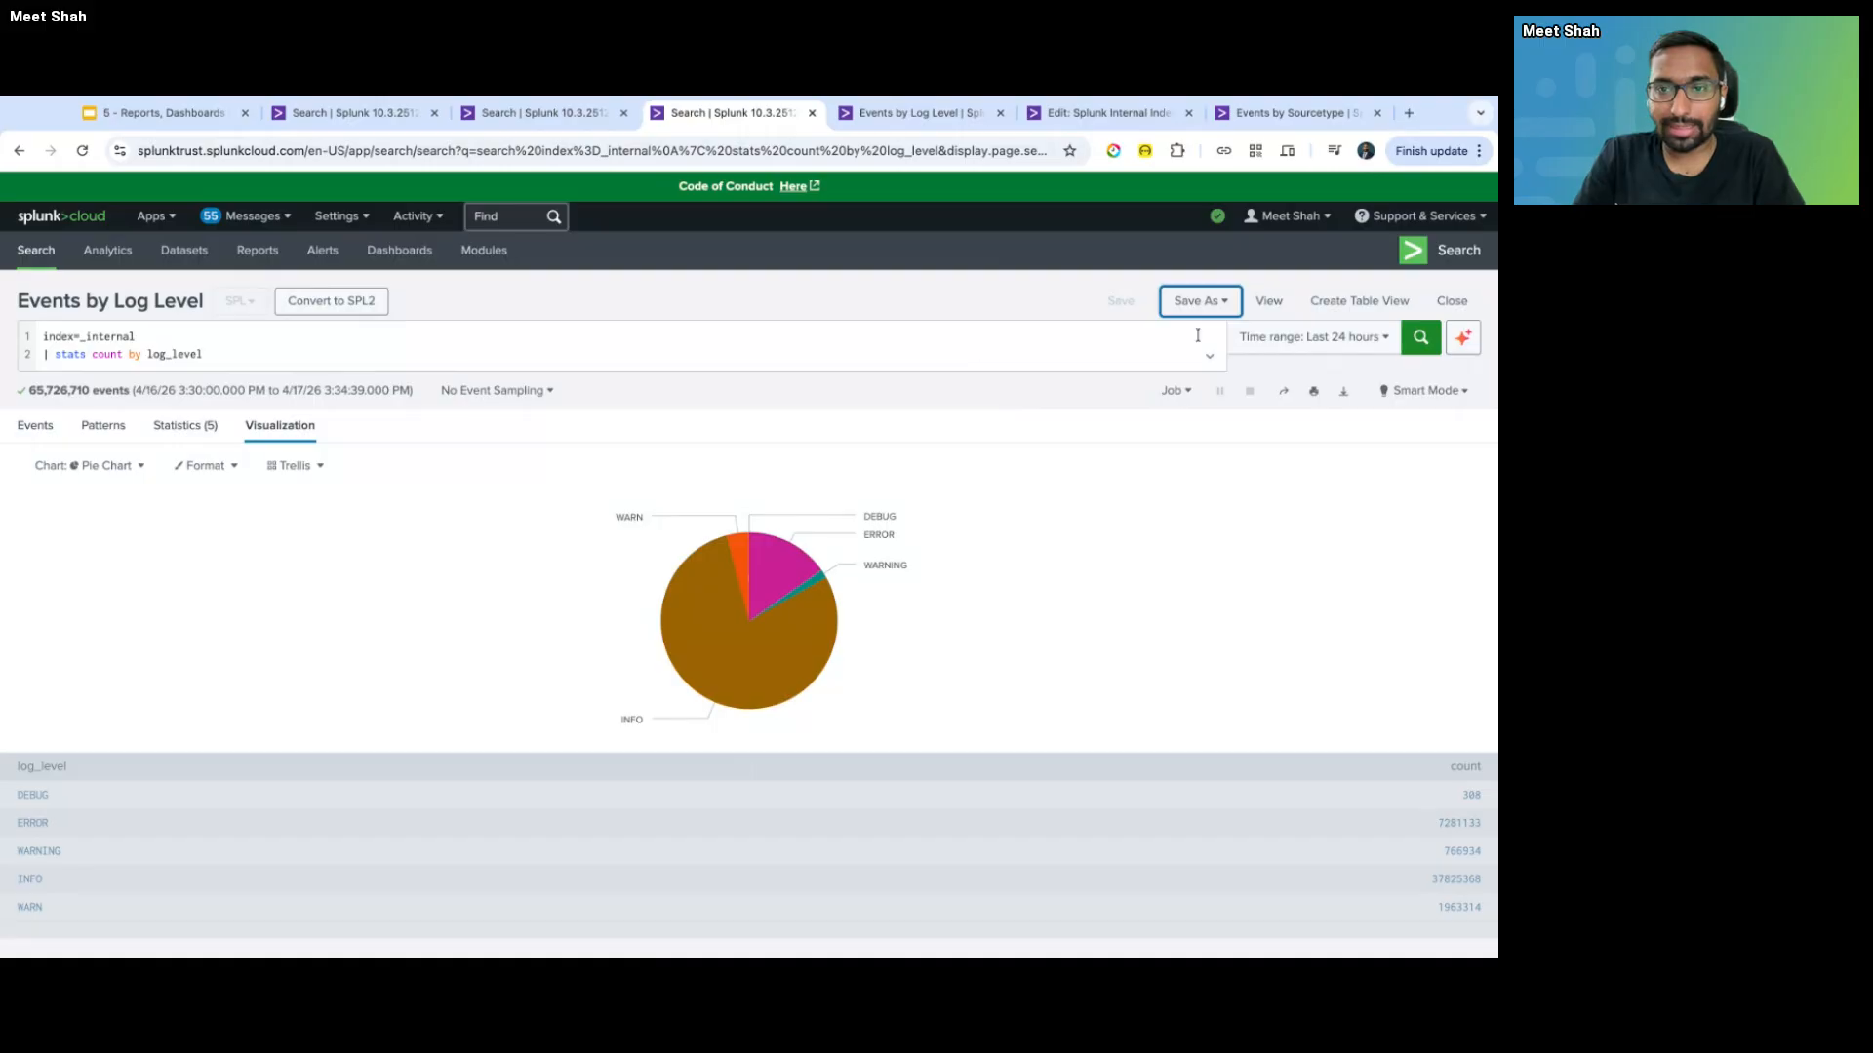
pyautogui.hotkey('ctrl', 'Tab')
pyautogui.hotkey('ctrl', 'Tab')
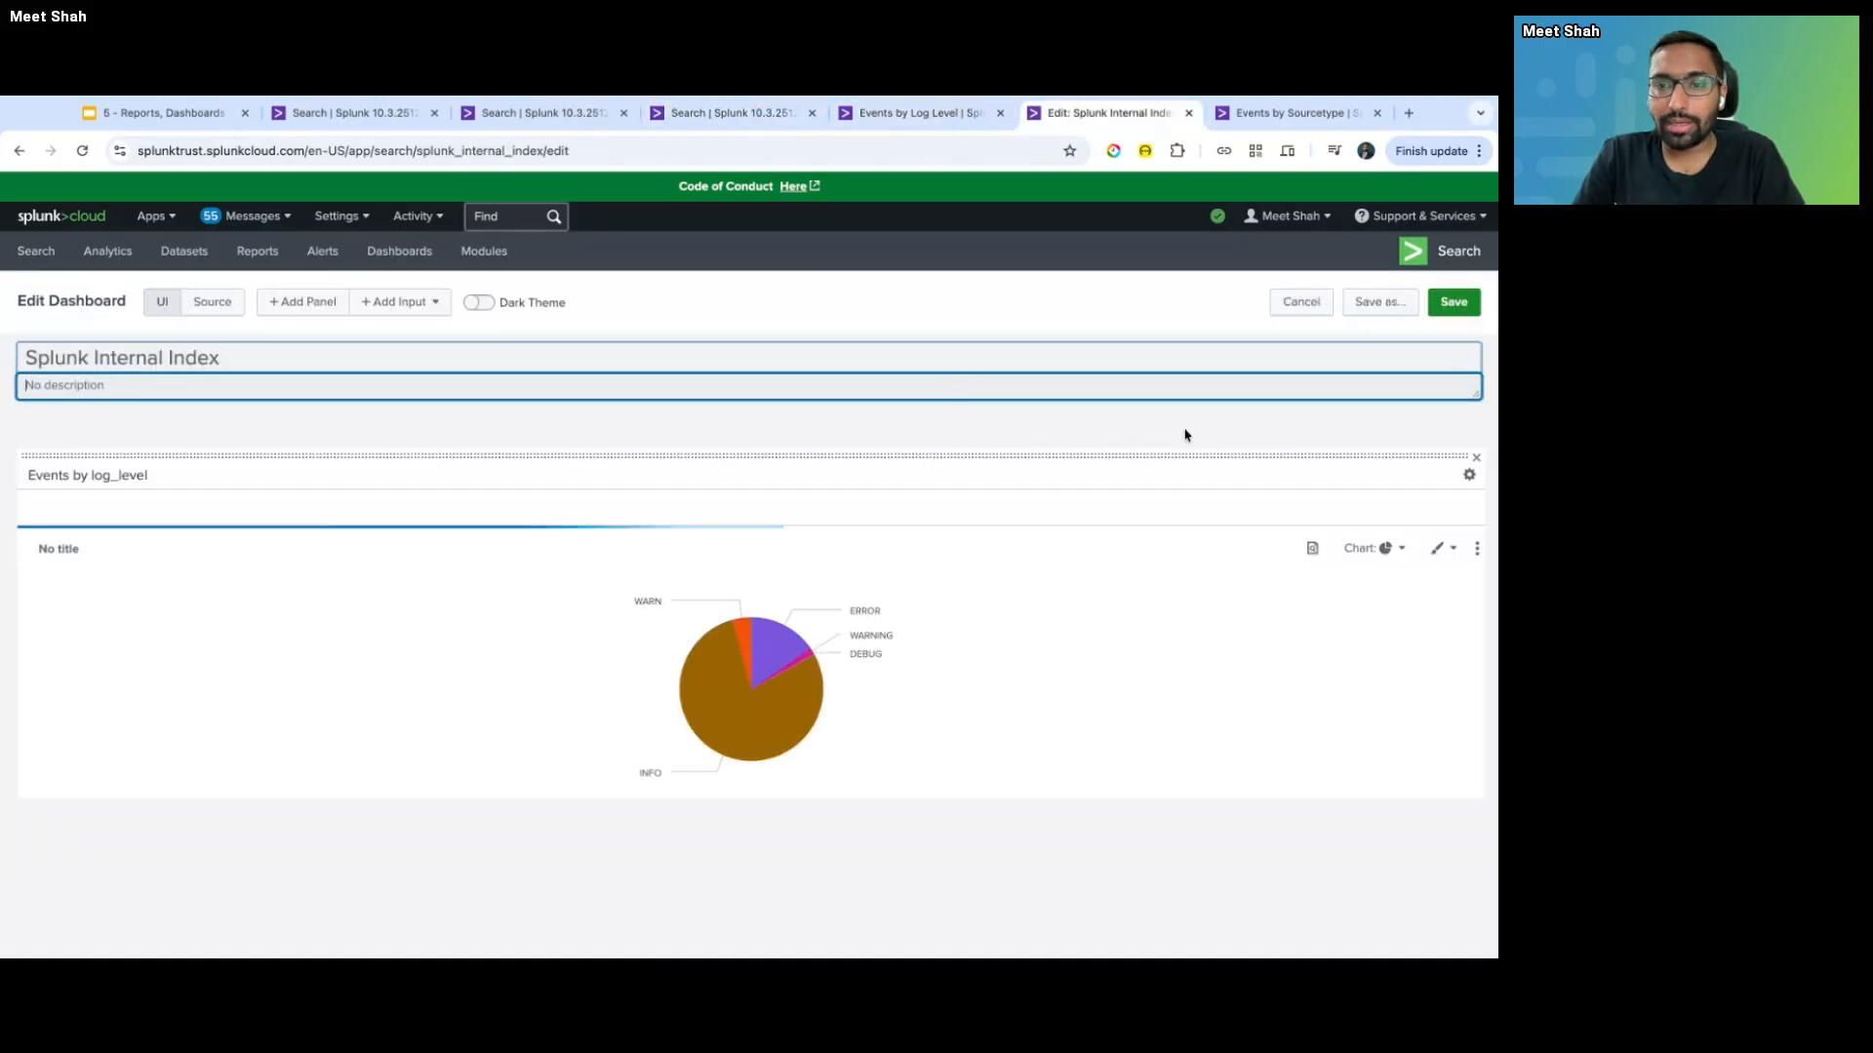
pyautogui.click(1312, 549)
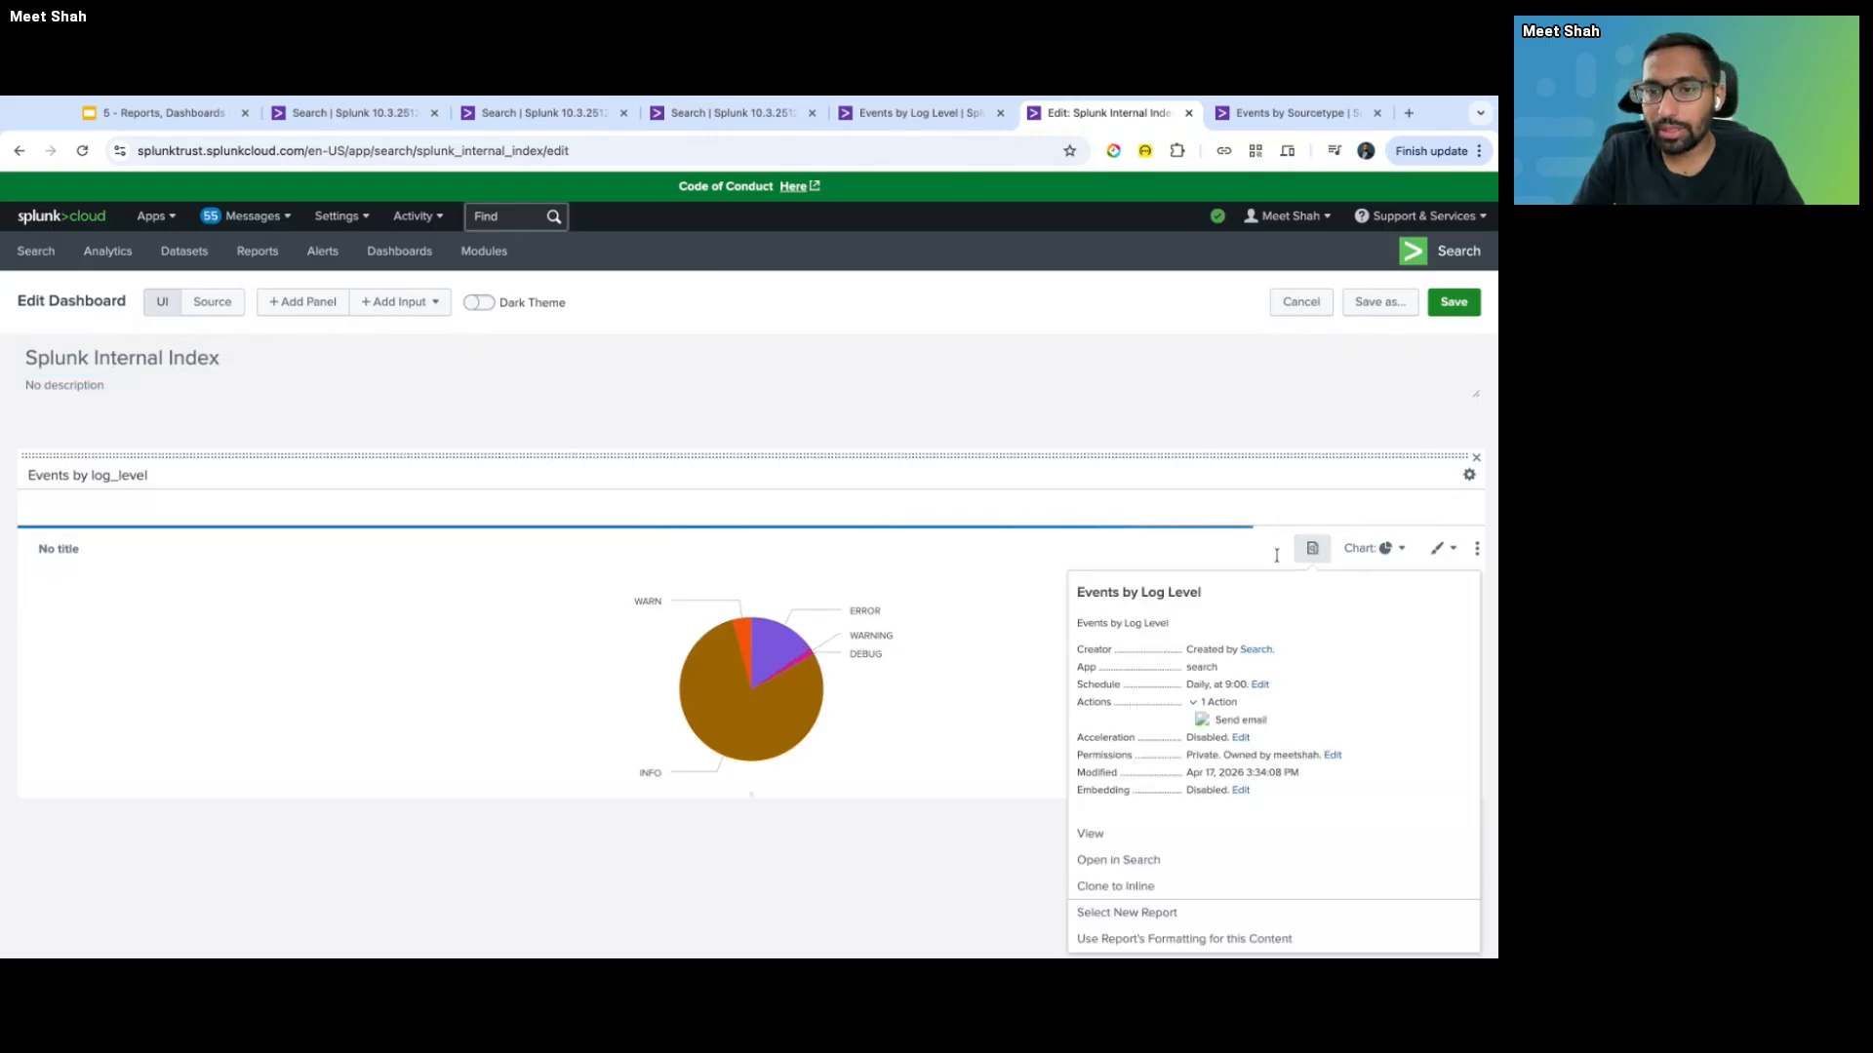
pyautogui.click(1191, 387)
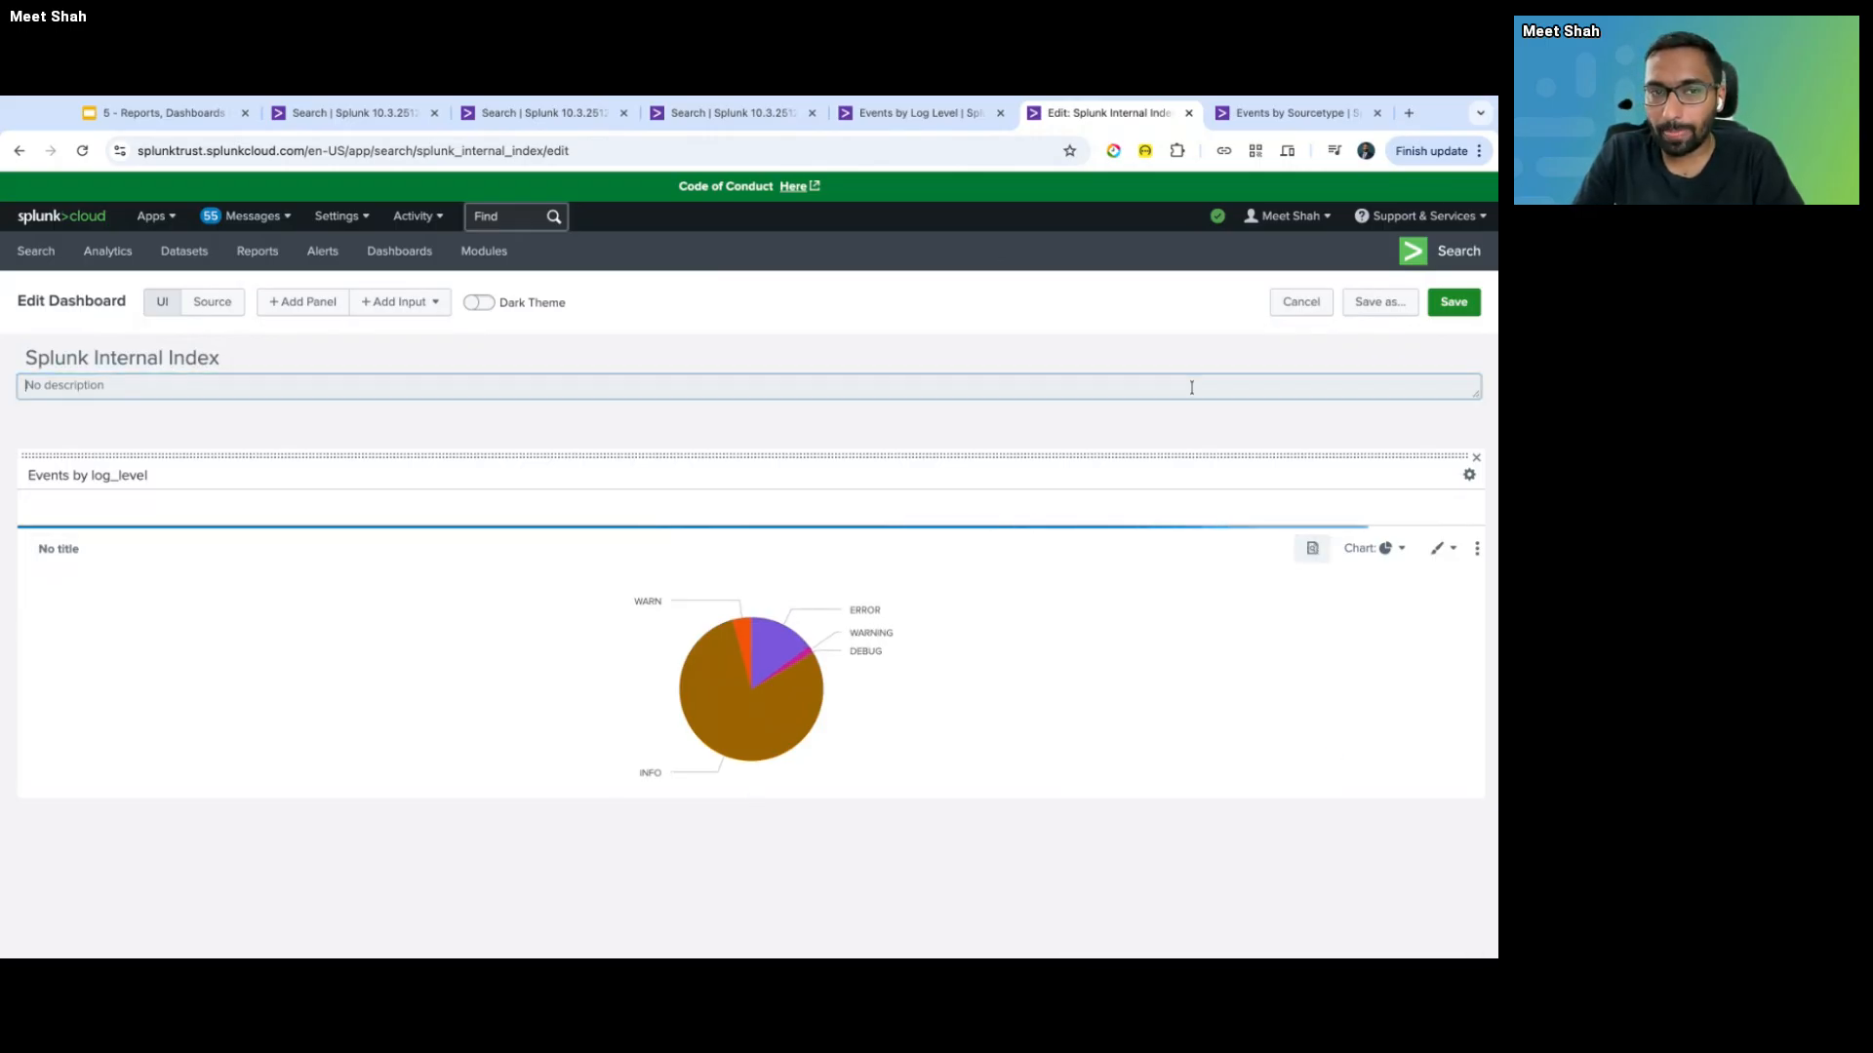
# - Start a new Pie Chart panel and copy the log_level search query from the search tab
pyautogui.click(293, 302)
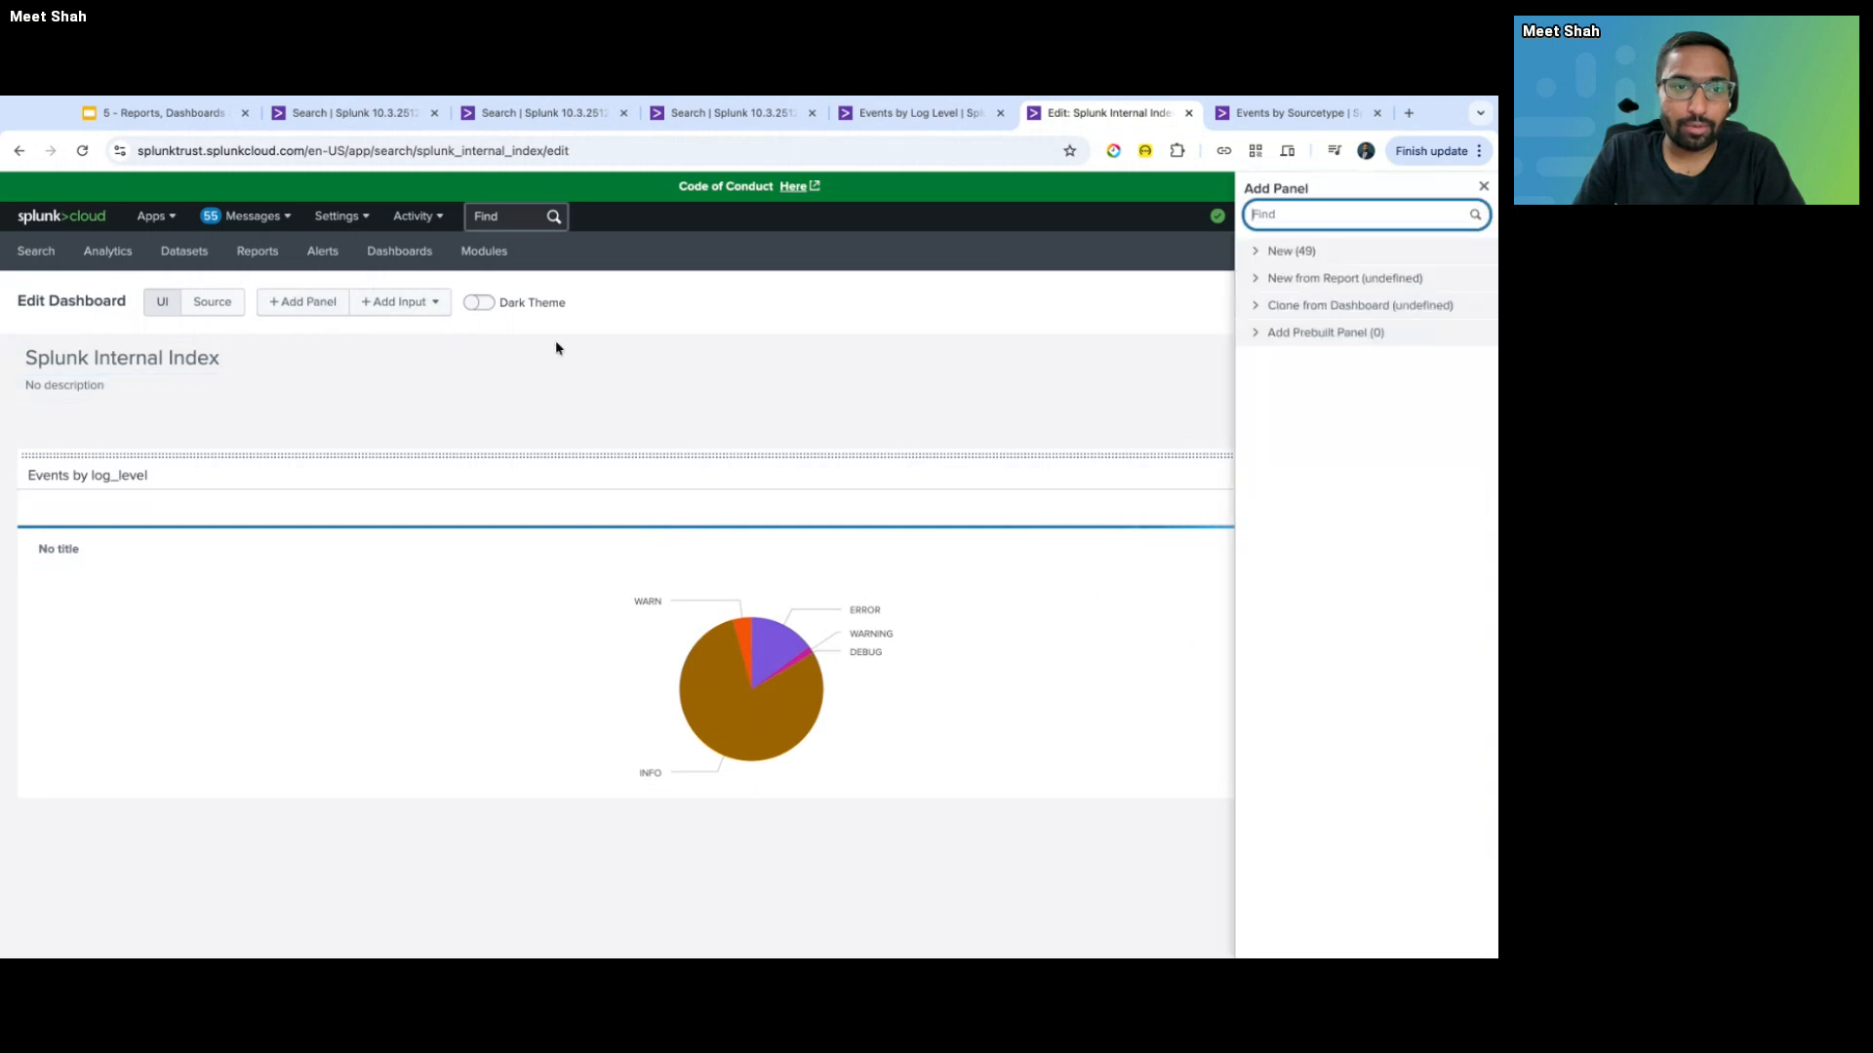
pyautogui.click(1324, 252)
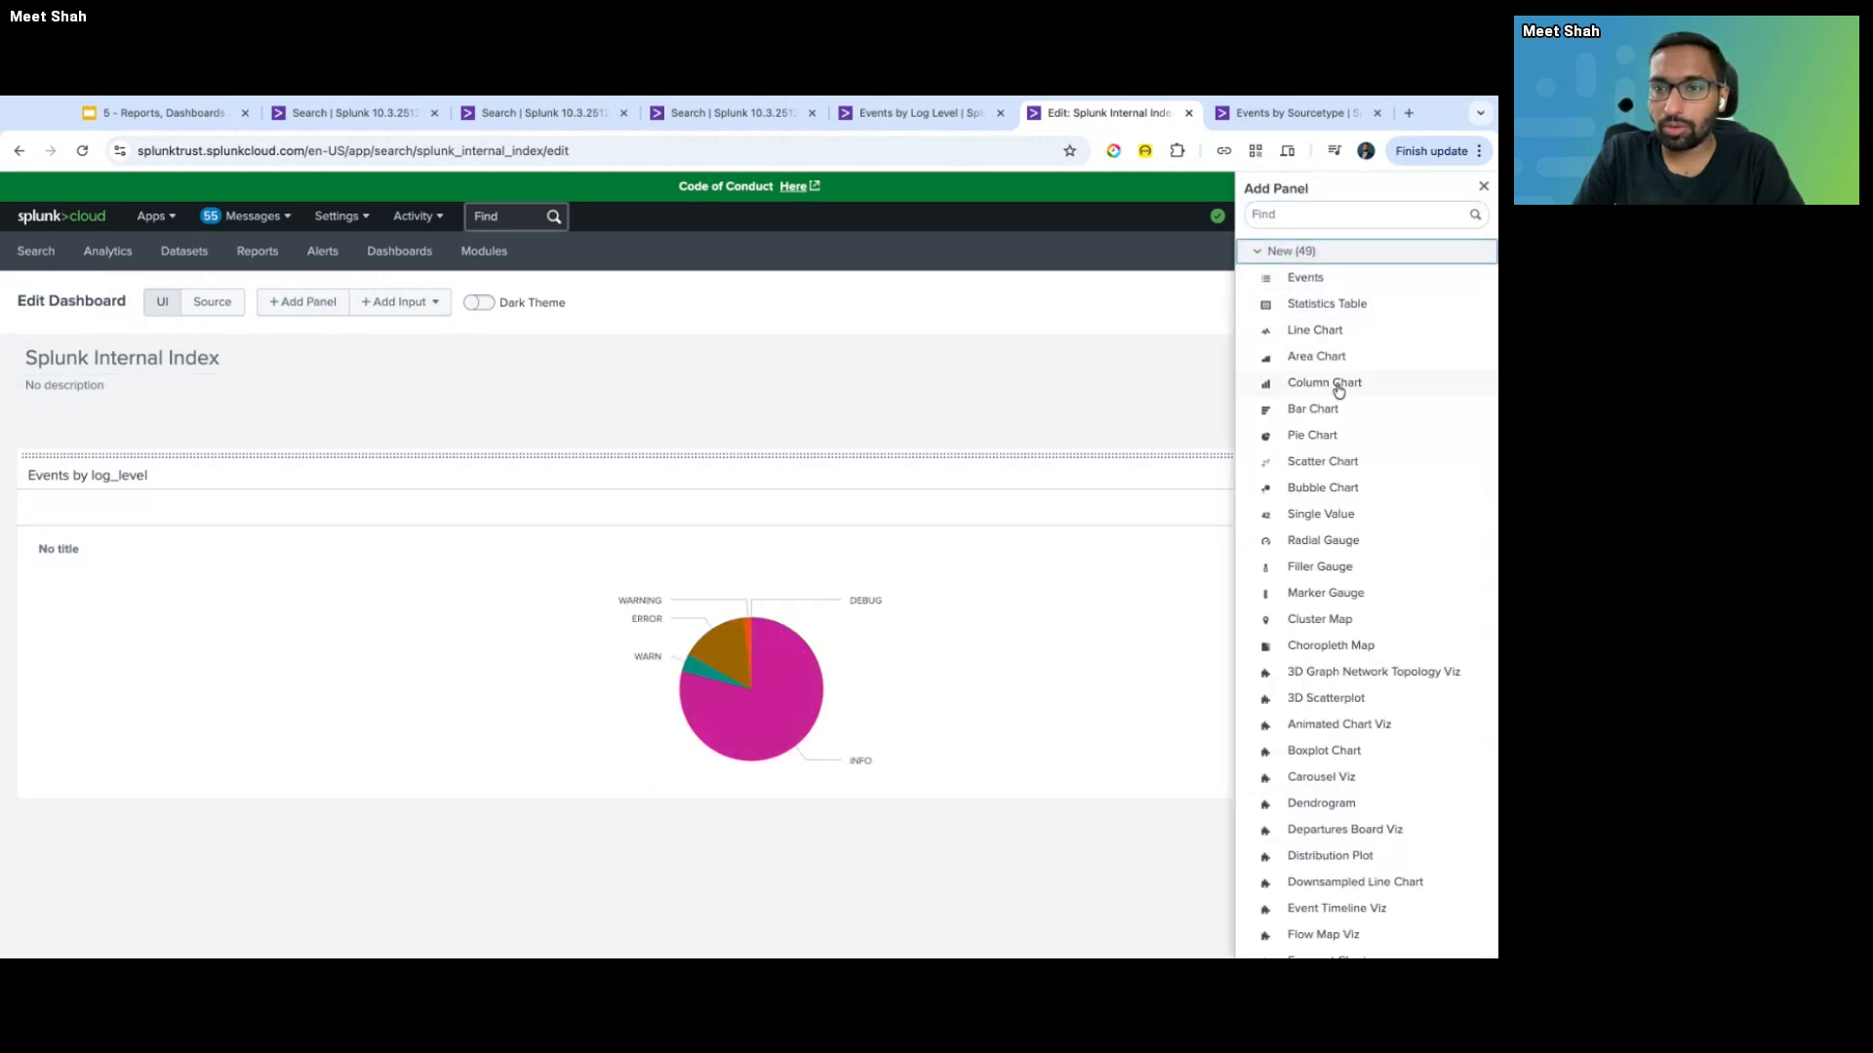
pyautogui.click(1336, 437)
pyautogui.click(909, 114)
pyautogui.hotkey('ctrl', 'shift', 'Tab')
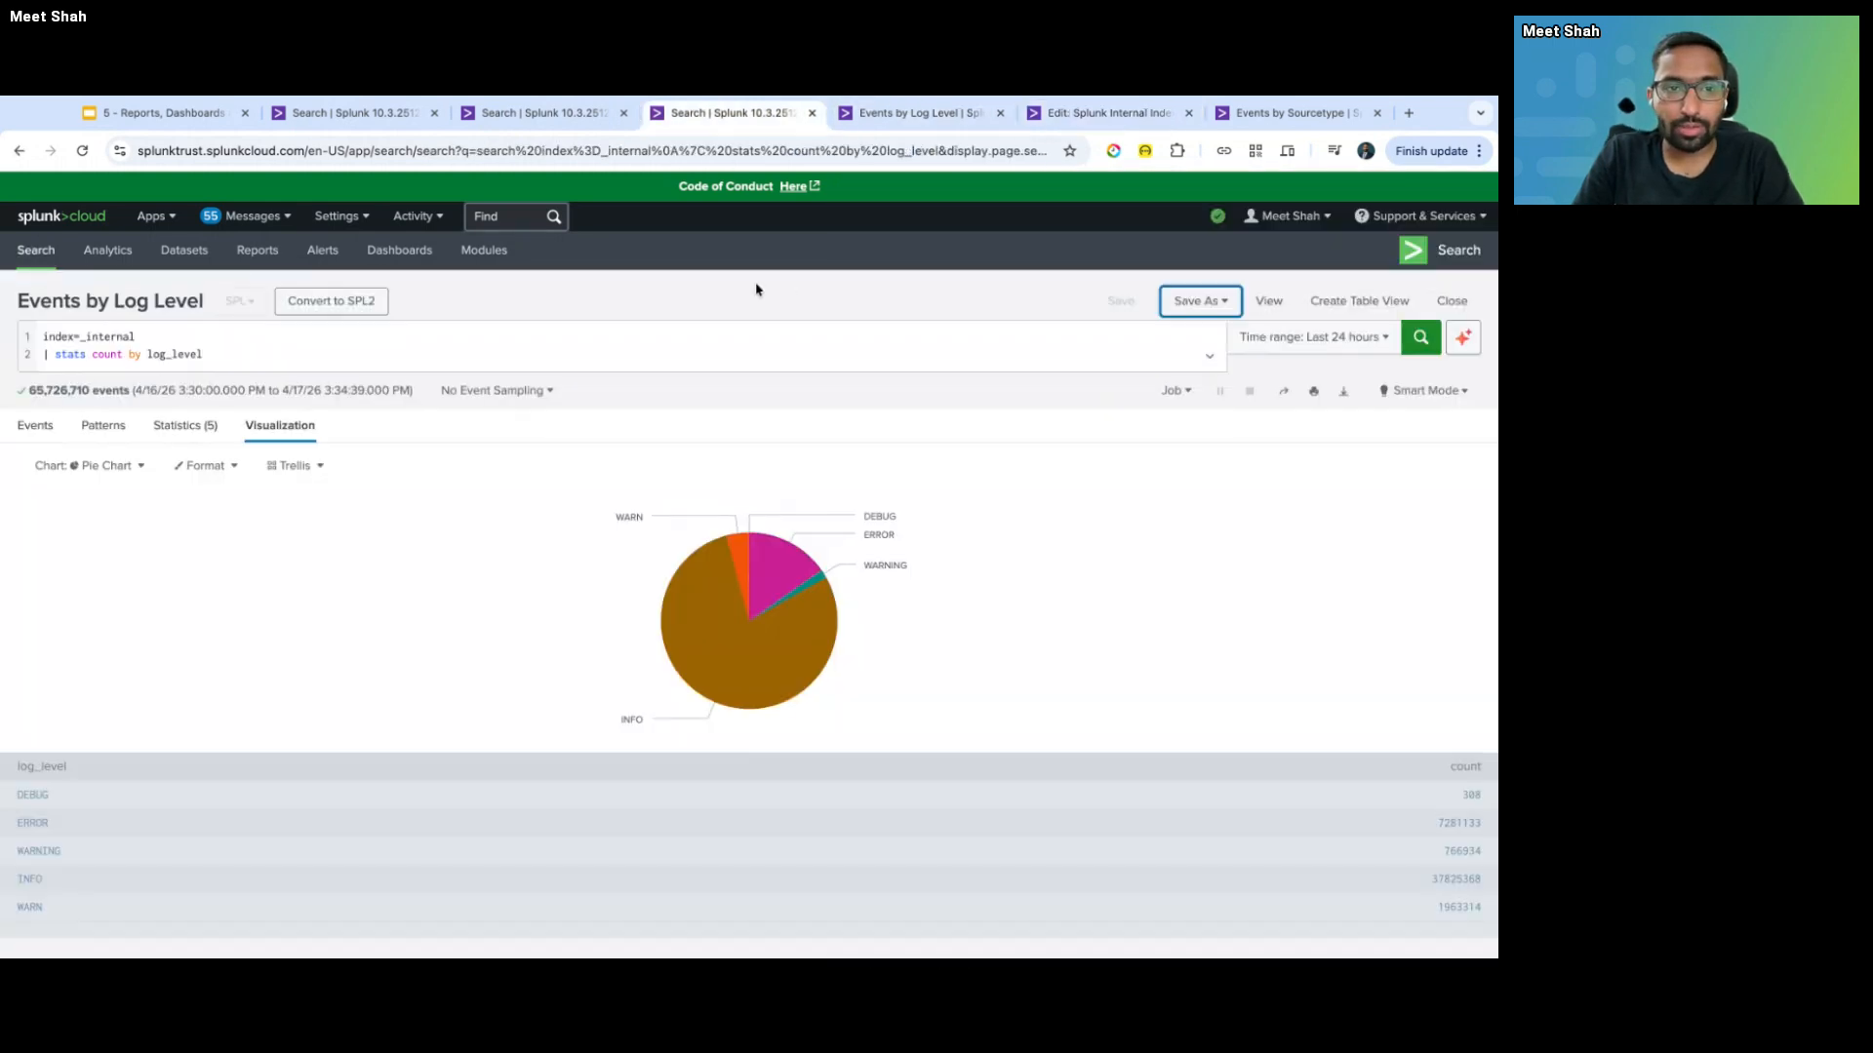
pyautogui.click(507, 341)
pyautogui.press('super+a')
pyautogui.press('super+c')
pyautogui.hotkey('ctrl', 'shift', 'Tab')
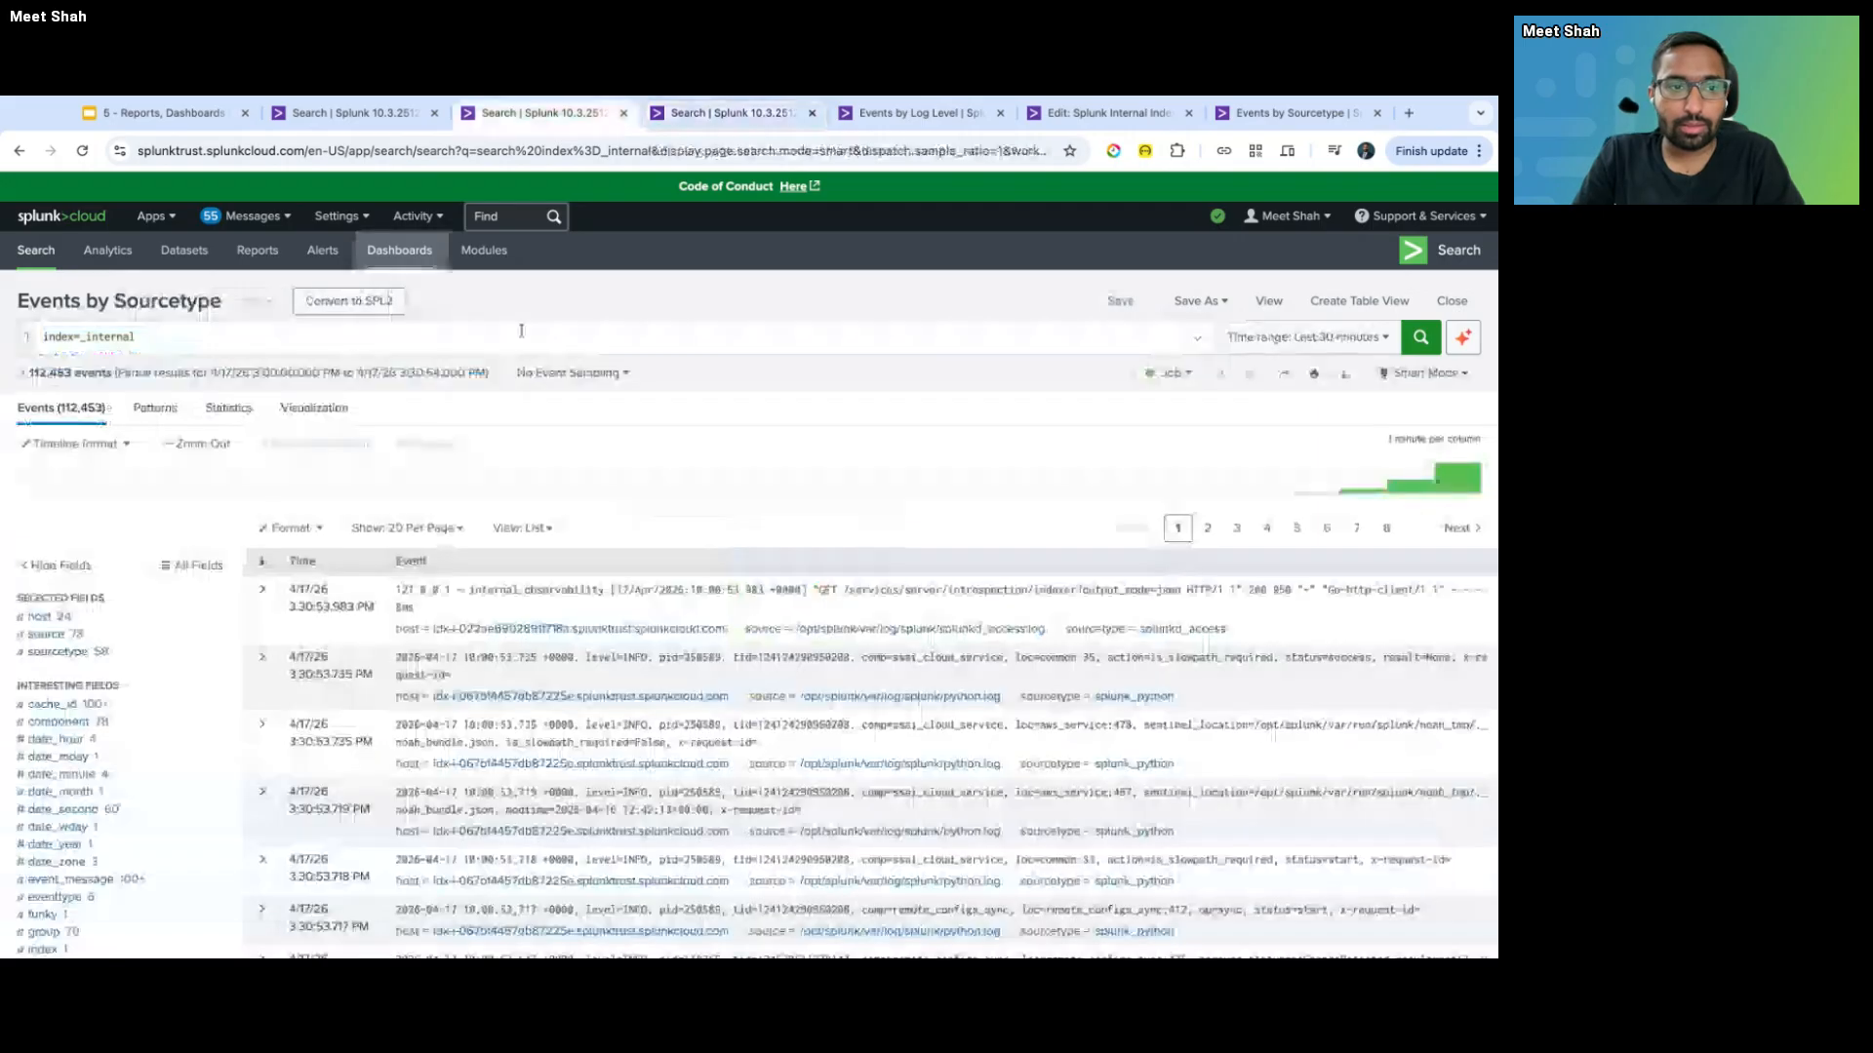
pyautogui.hotkey('ctrl', 'Tab')
pyautogui.hotkey('ctrl', 'Tab')
pyautogui.hotkey('ctrl', 'Tab')
# - Paste the query with sourcetype replacing log_level, add the pie chart, and move it up
pyautogui.click(1154, 393)
pyautogui.press('super+v')
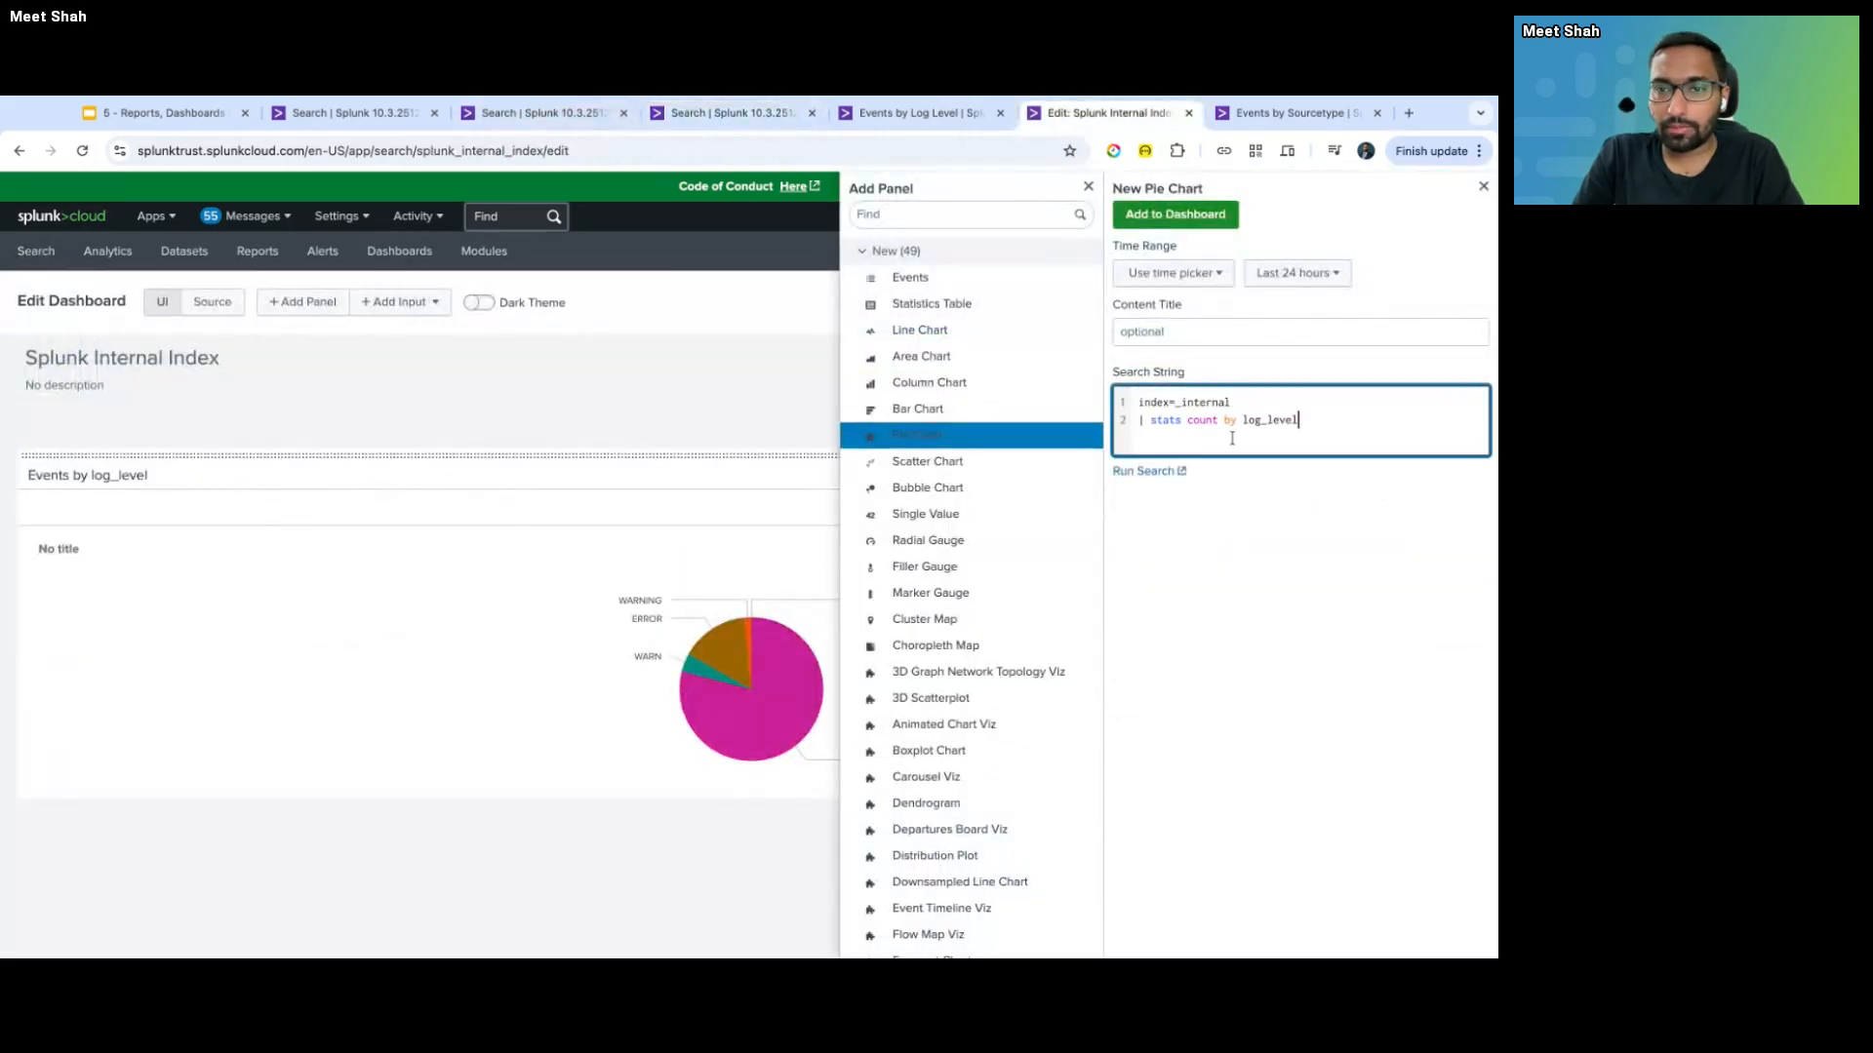
pyautogui.doubleClick(1268, 421)
pyautogui.write('sourcetype')
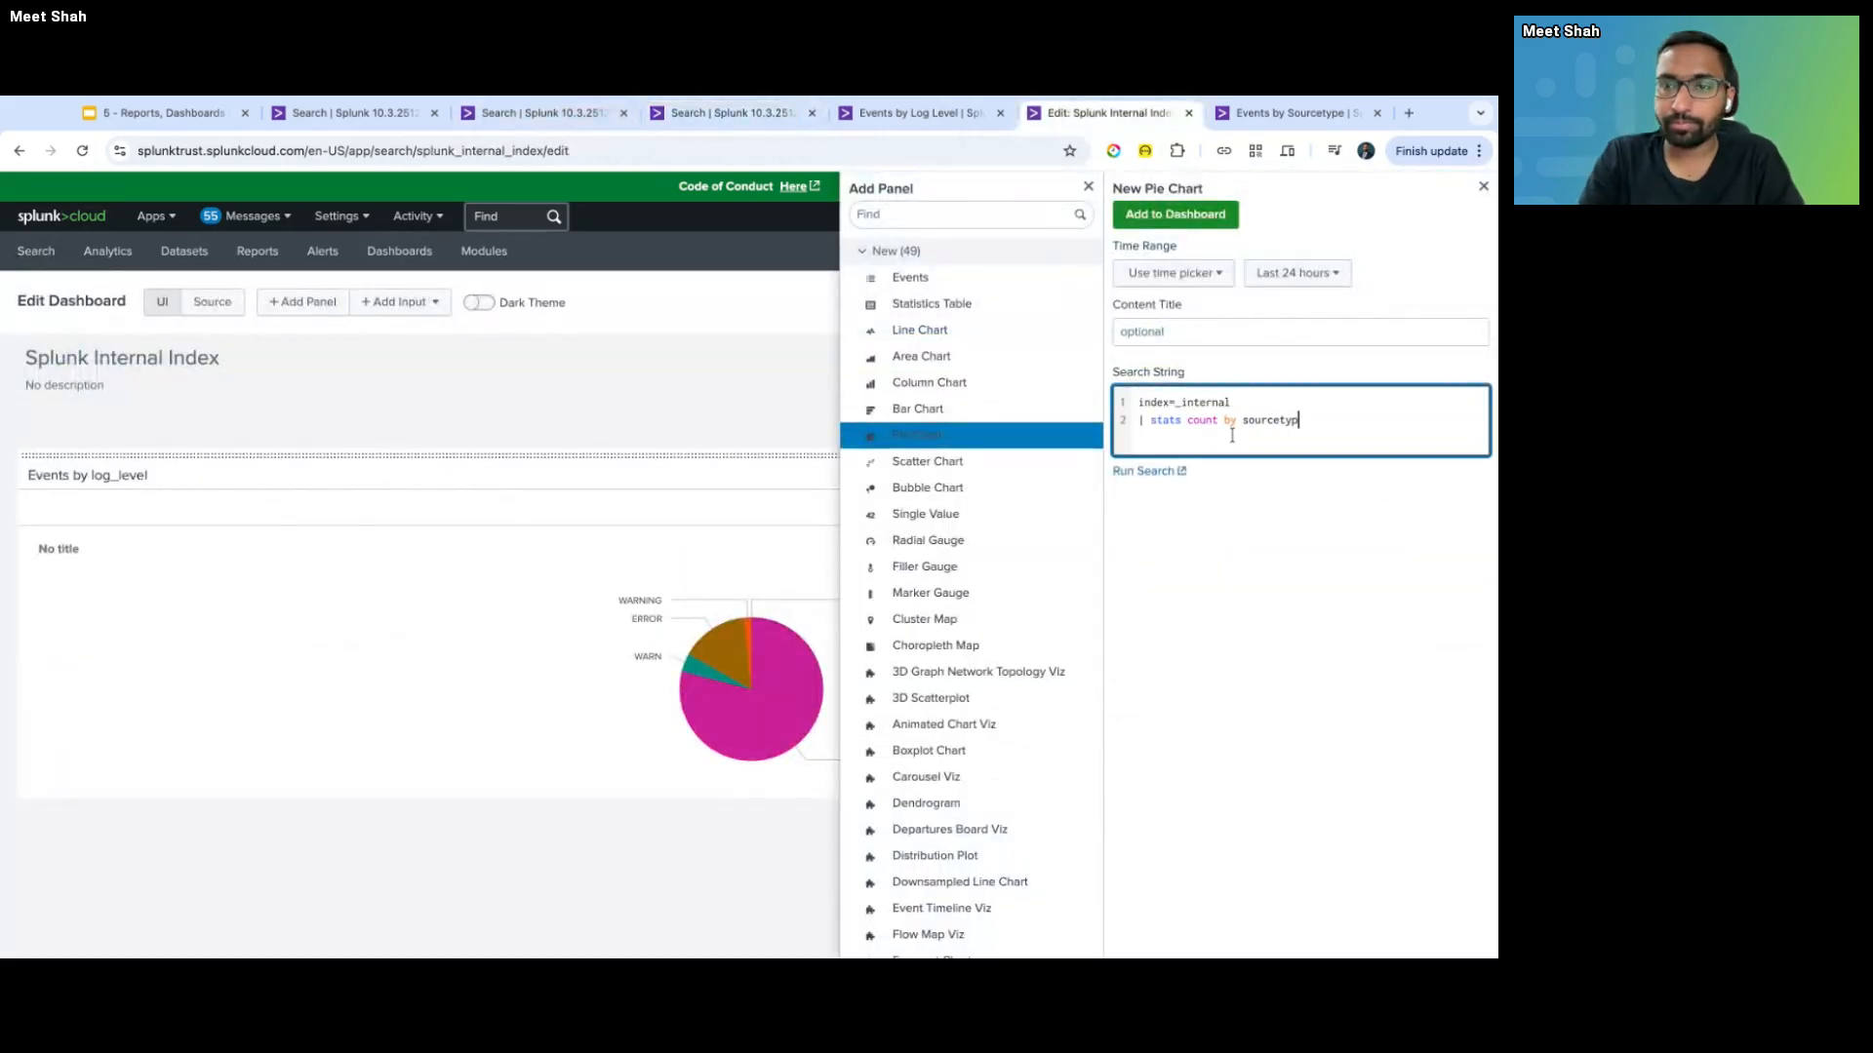
pyautogui.click(1182, 273)
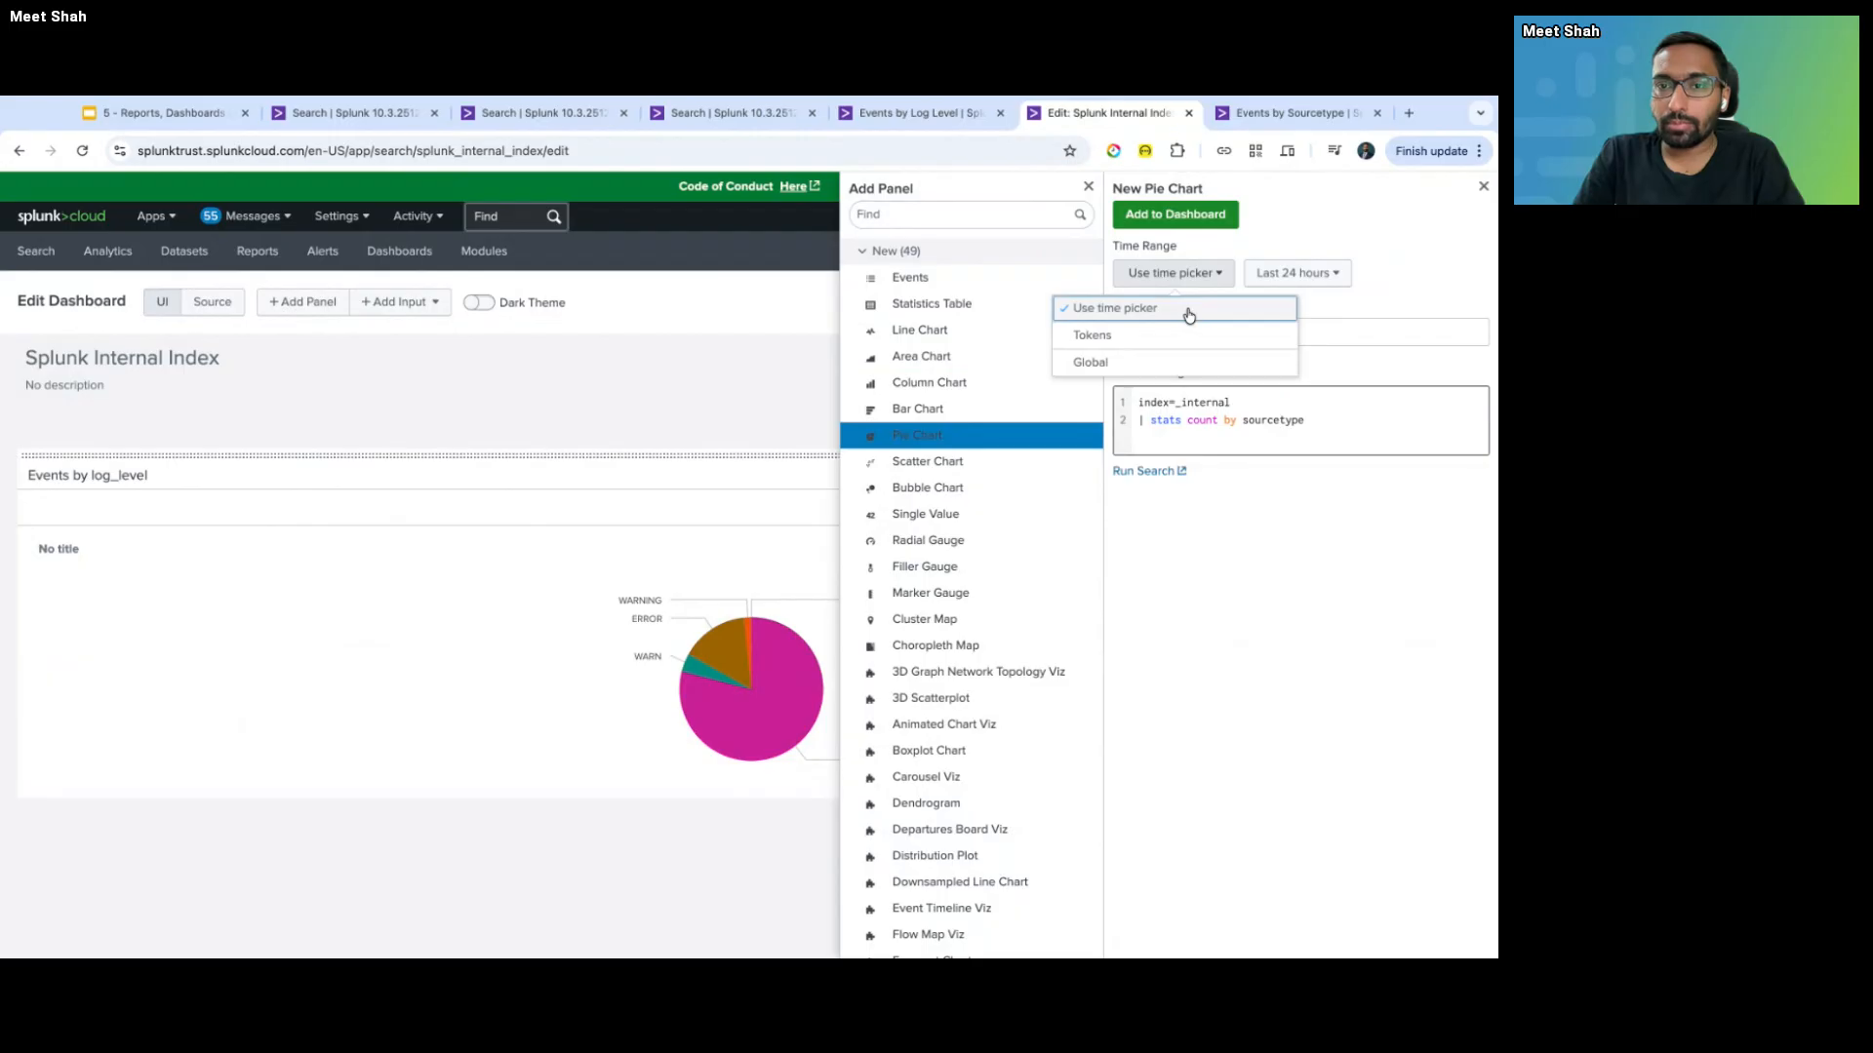
pyautogui.click(1168, 220)
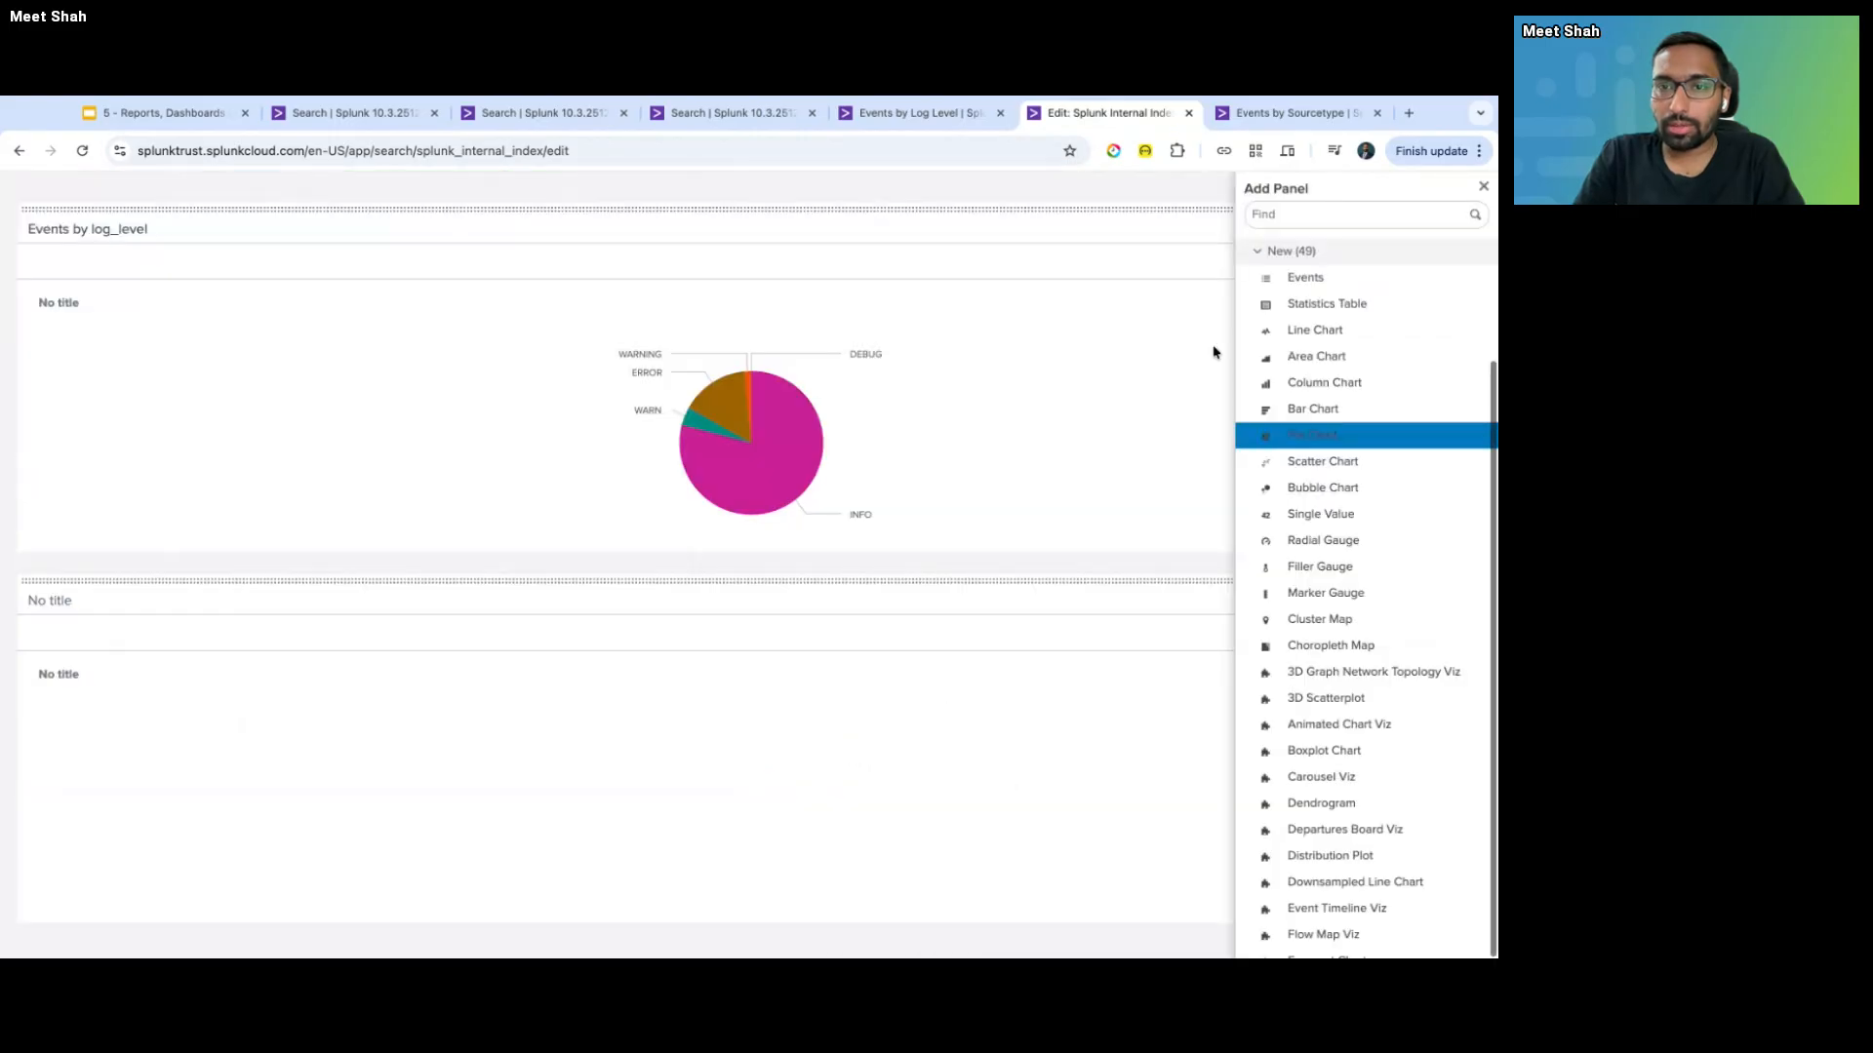
pyautogui.click(930, 557)
pyautogui.moveTo(920, 581); pyautogui.dragTo(919, 577)
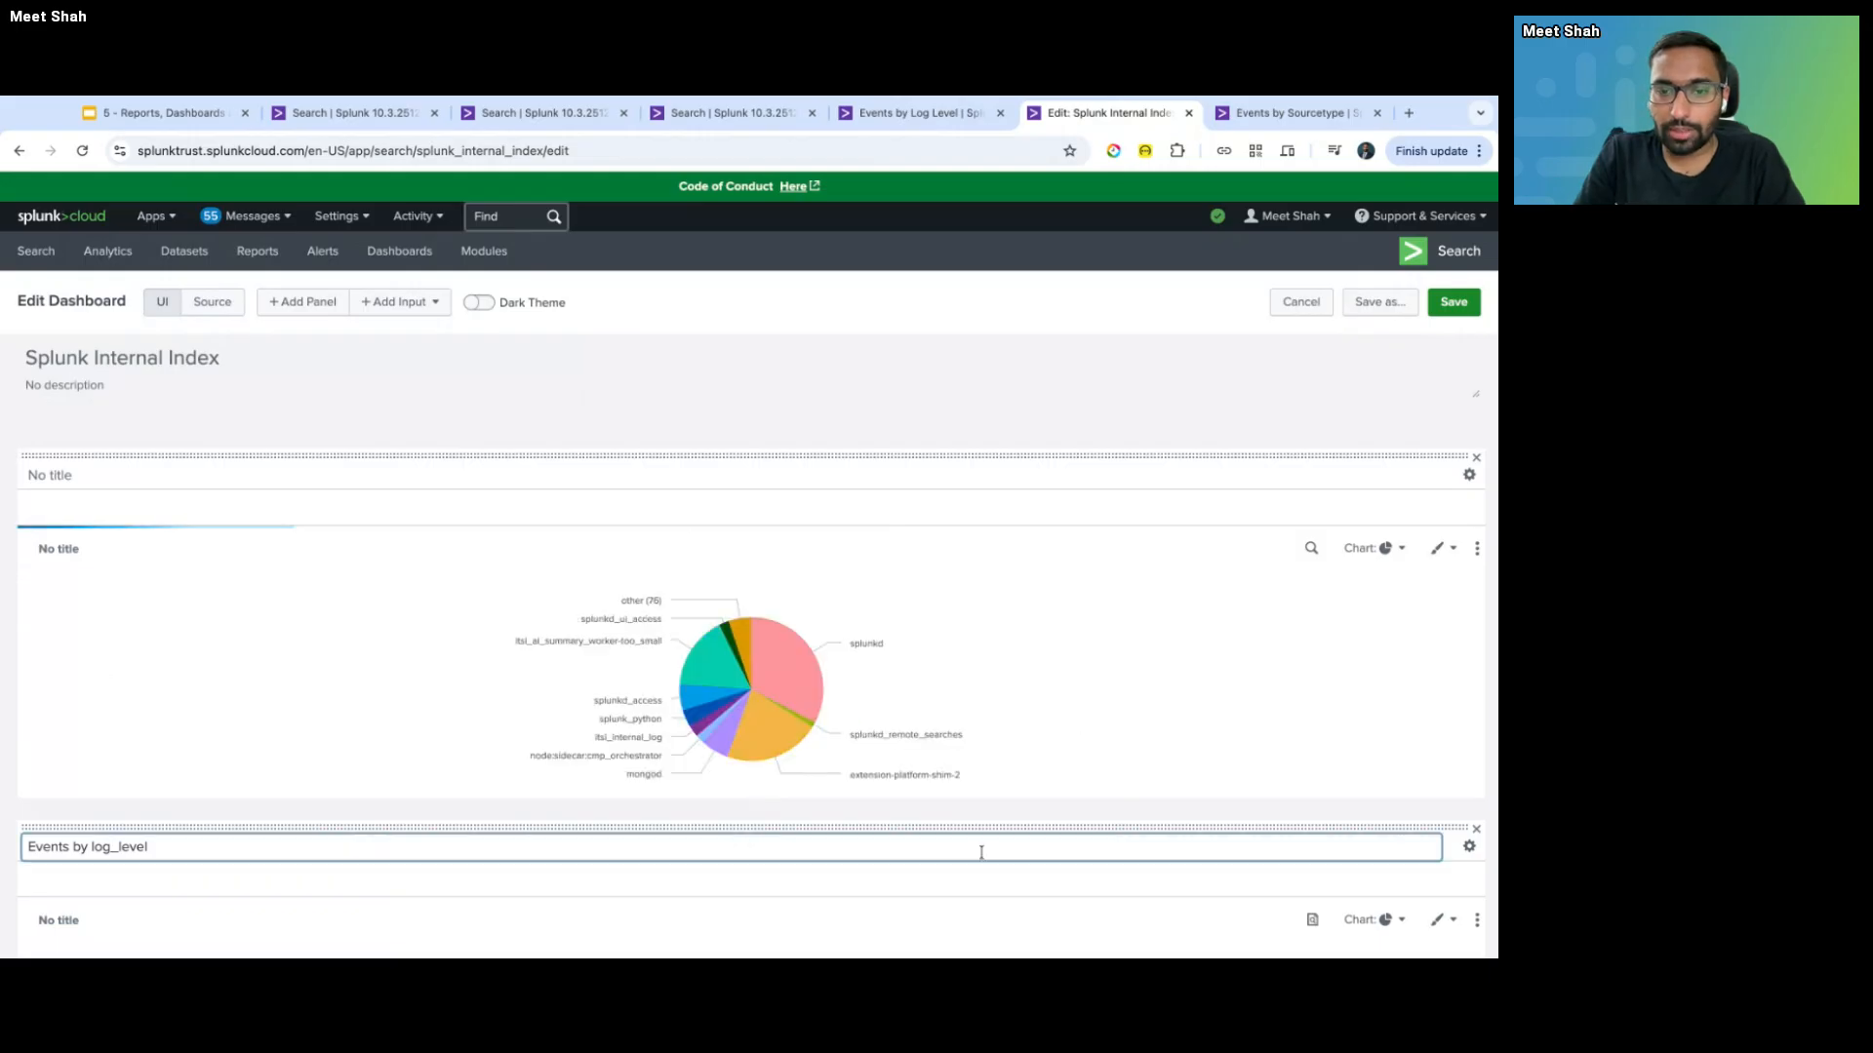
# - Place the log_level chart beside the sourcetype chart, save, and briefly open the panel's search editor
pyautogui.moveTo(978, 826); pyautogui.dragTo(978, 823)
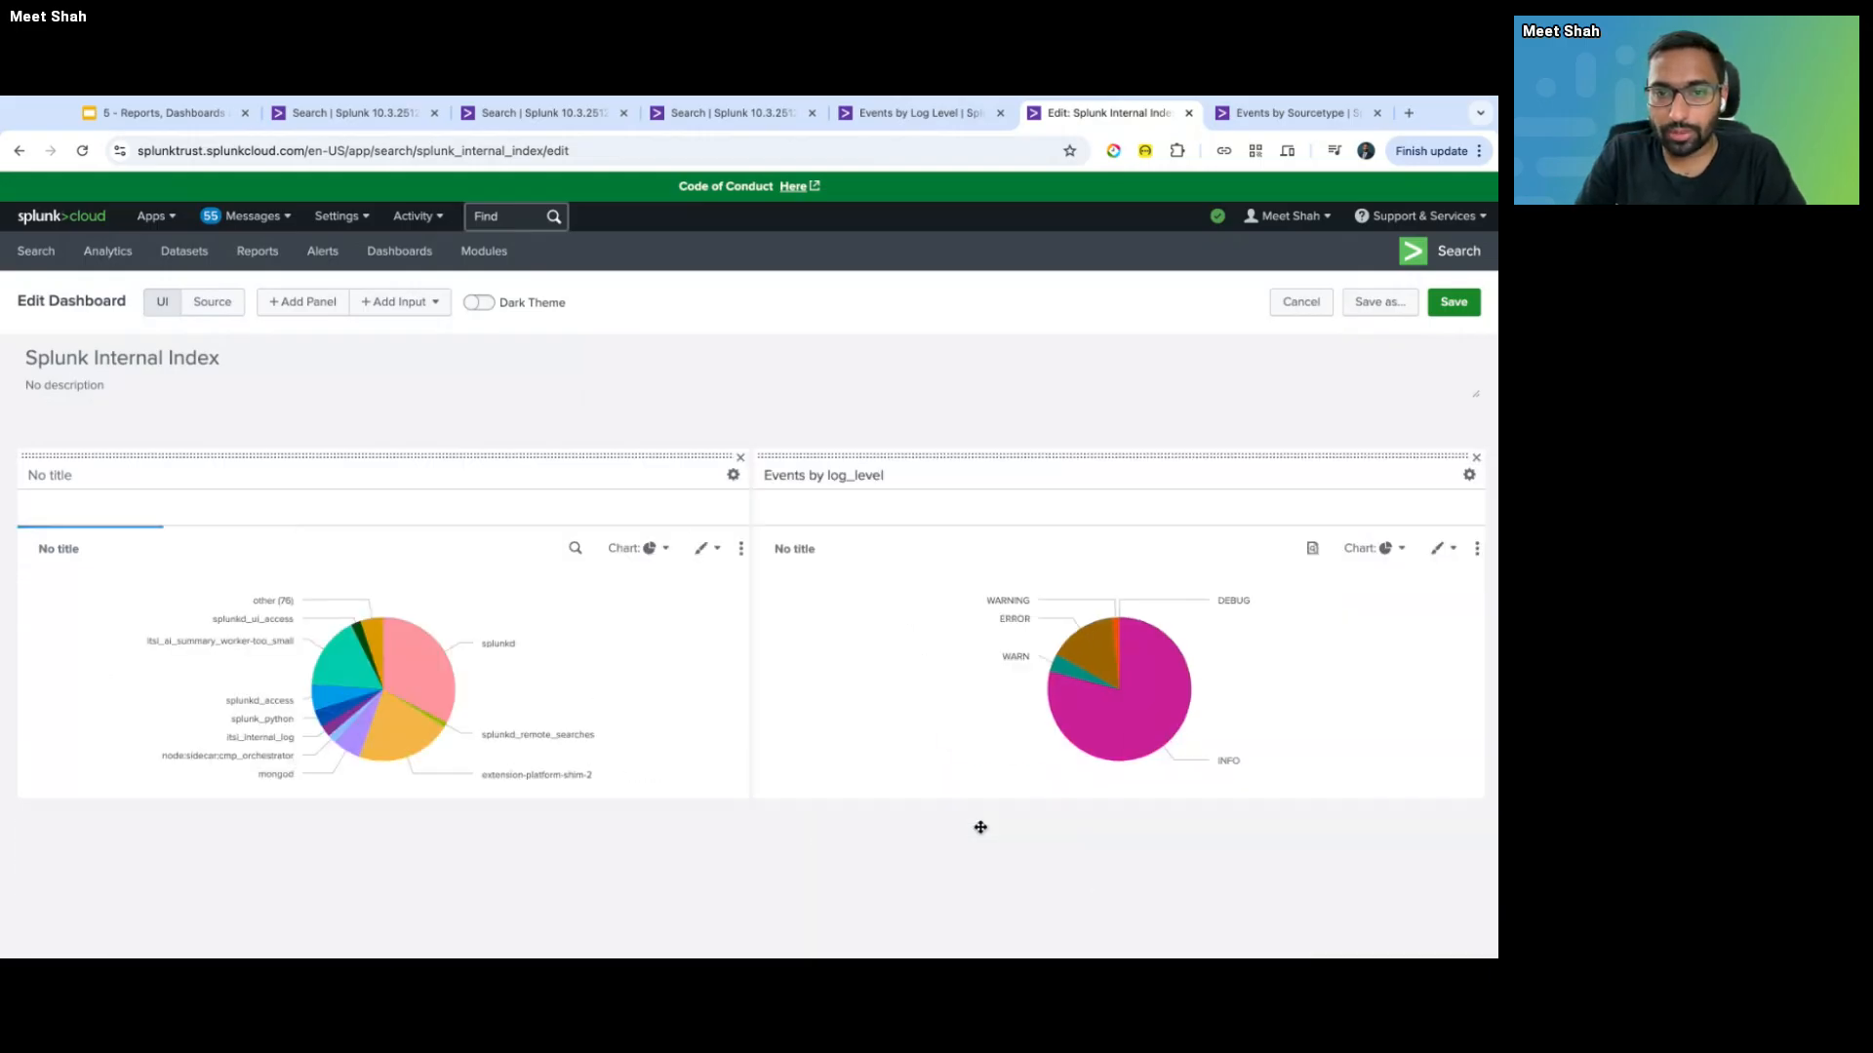
pyautogui.click(1453, 304)
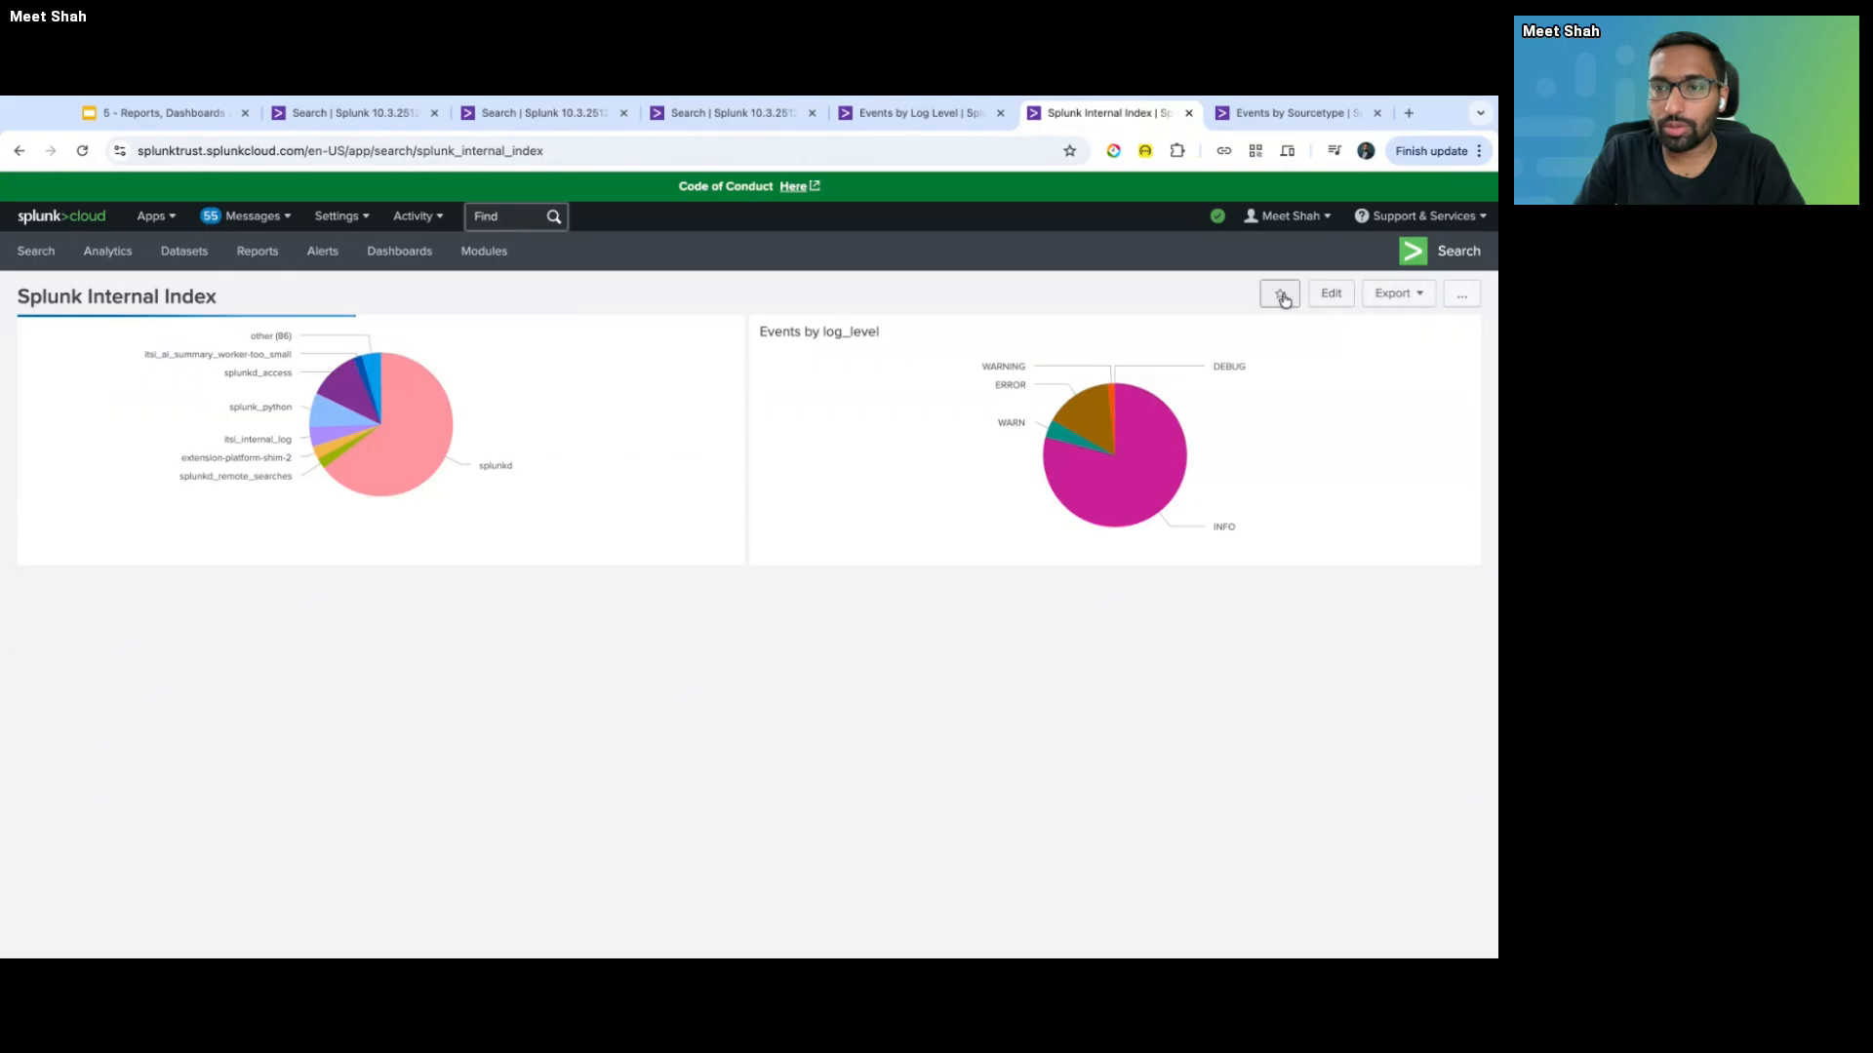
pyautogui.click(1330, 293)
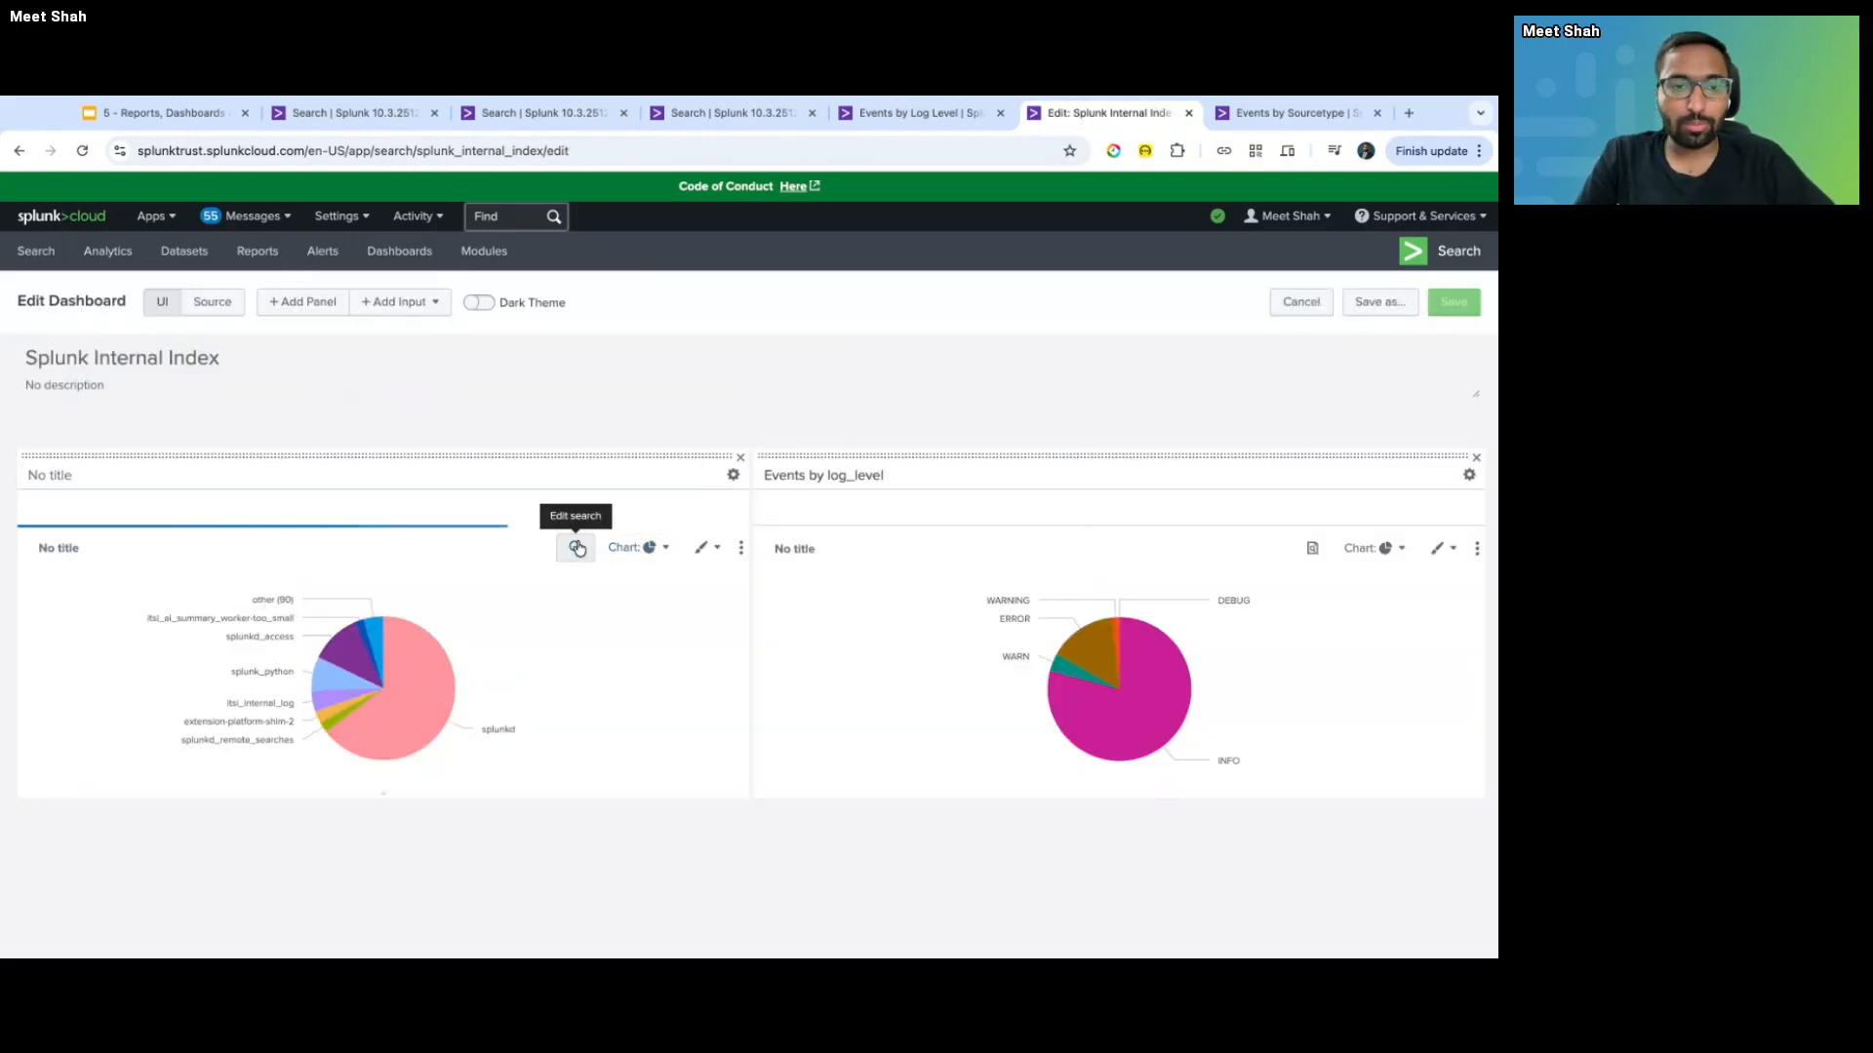
pyautogui.click(577, 548)
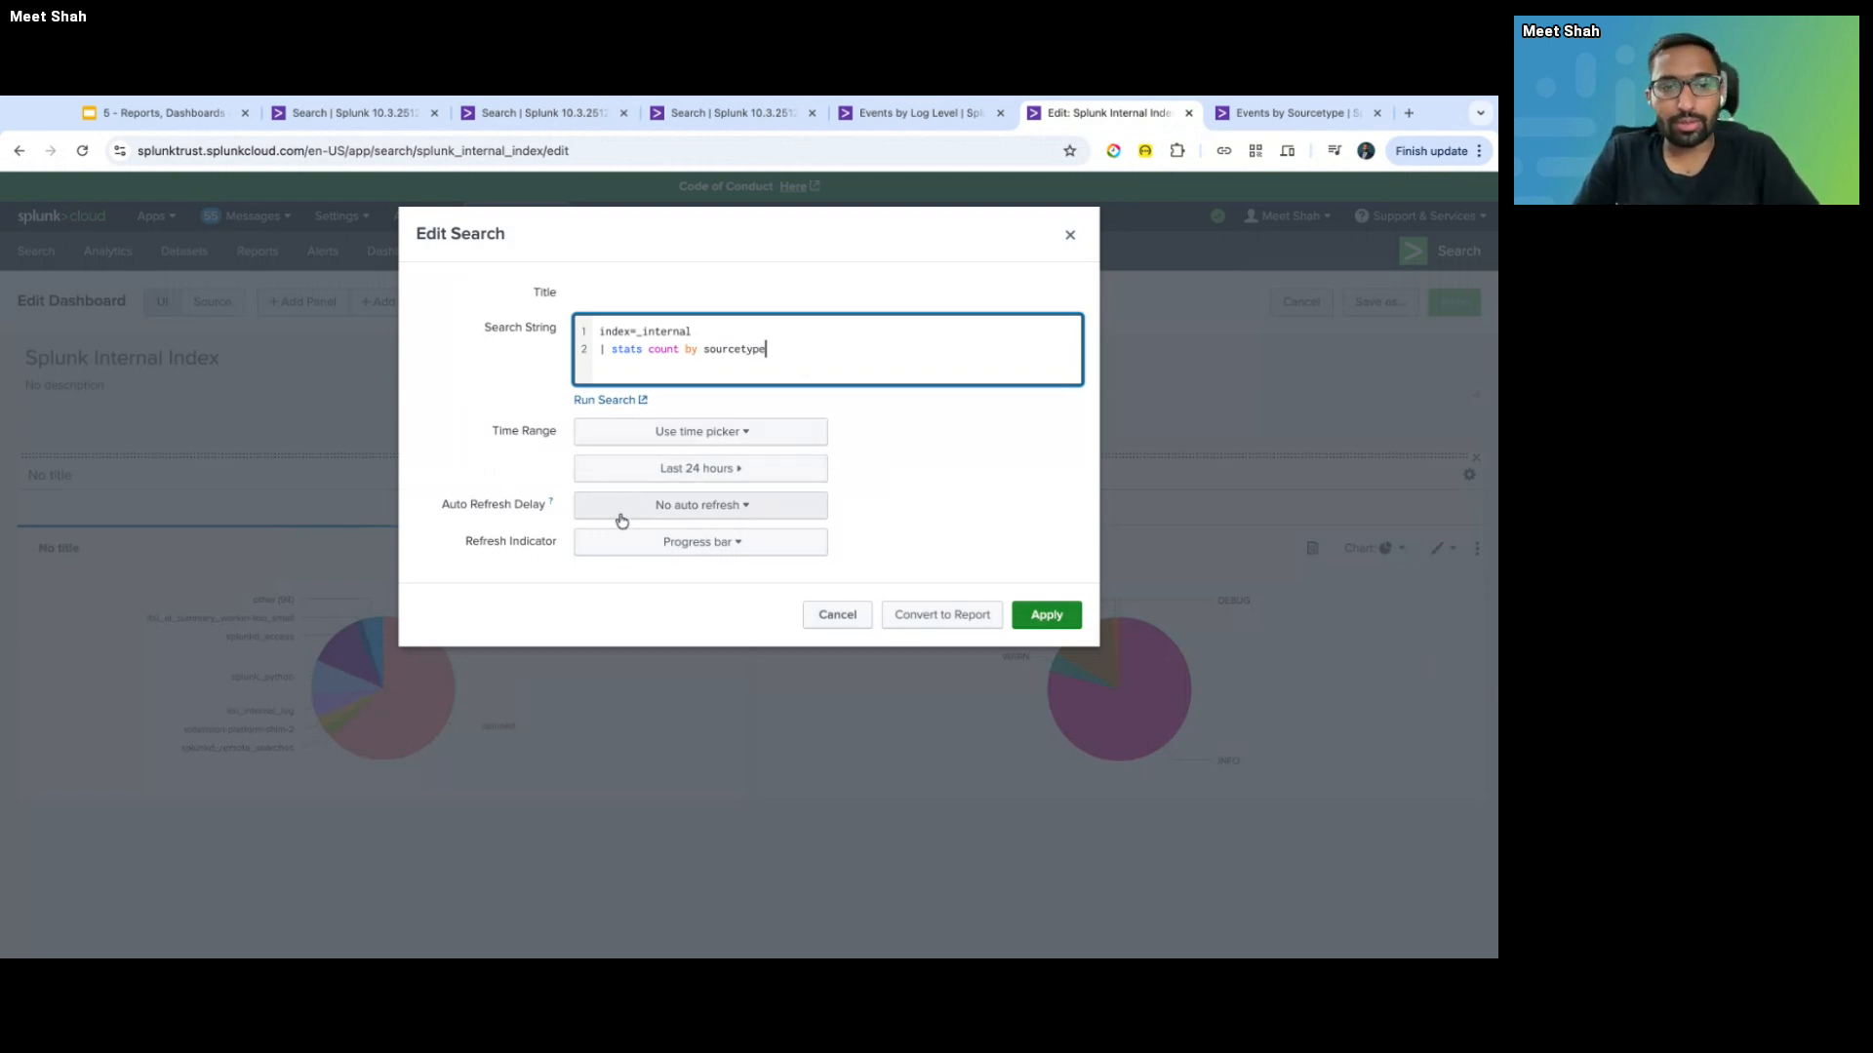
pyautogui.click(786, 710)
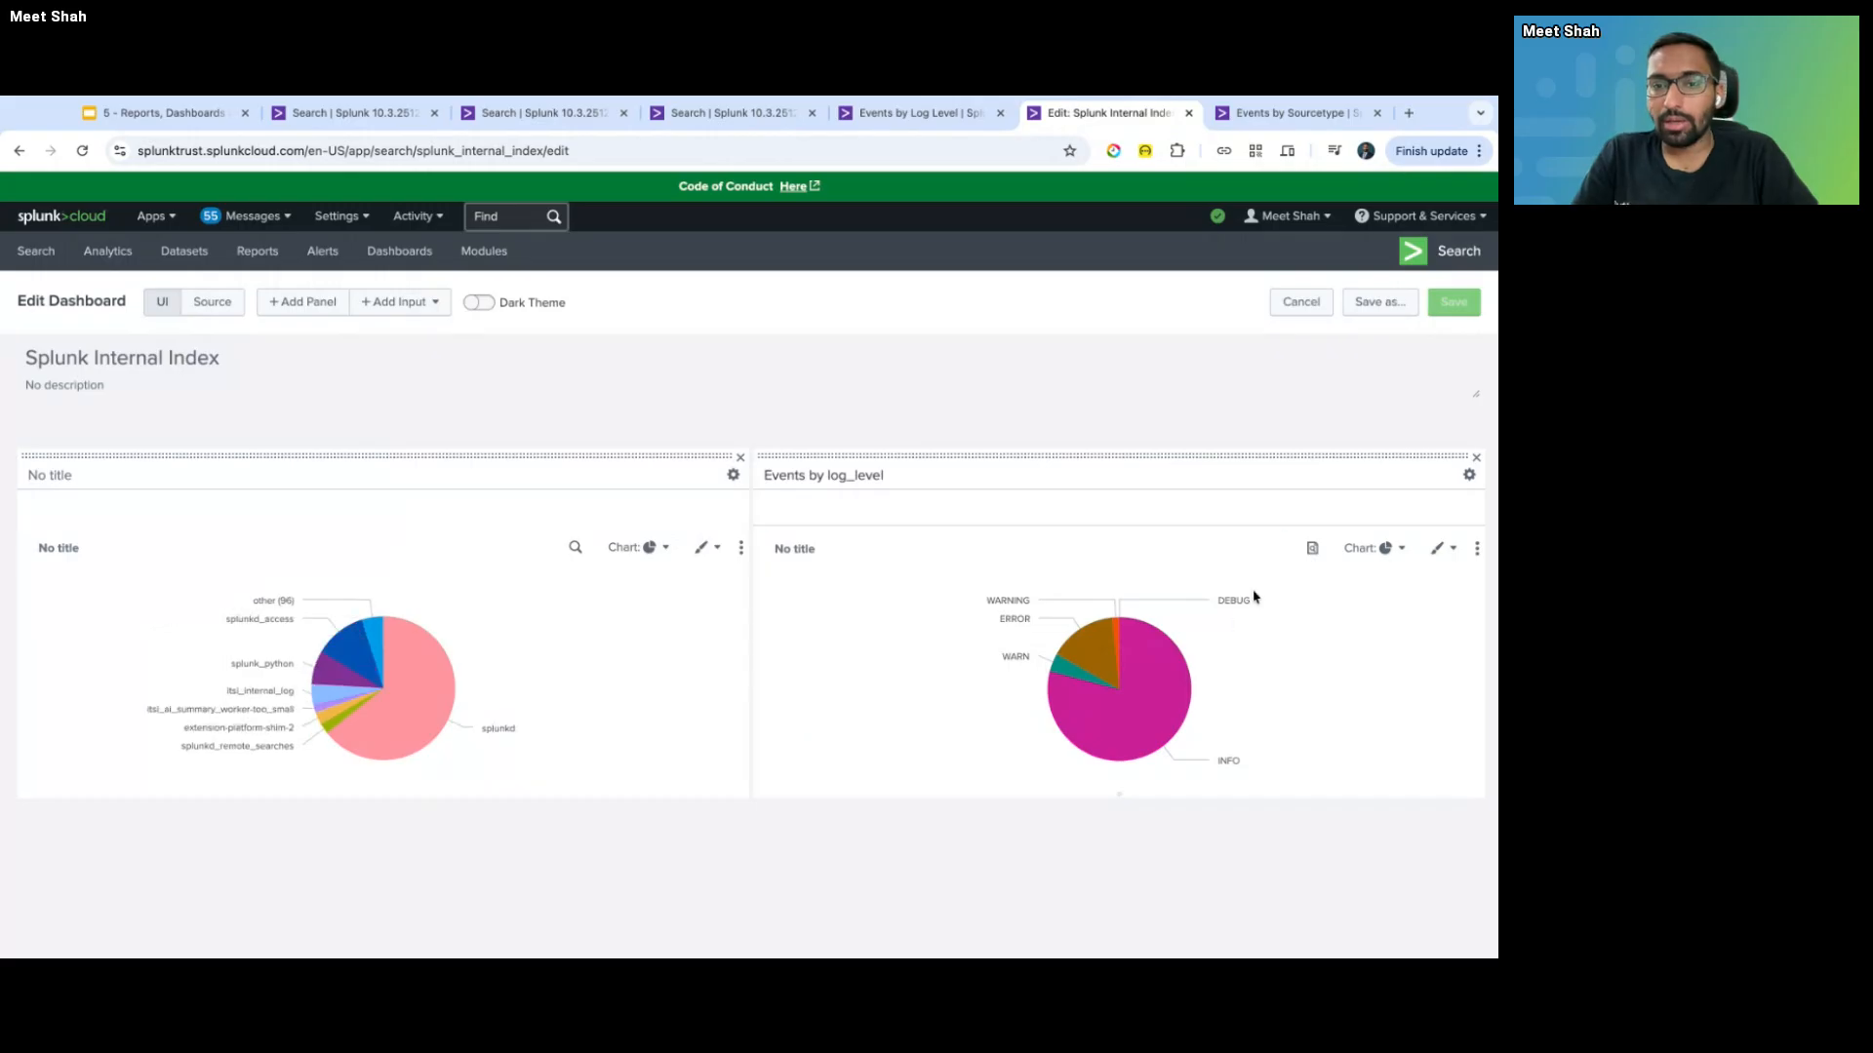
# - Compare the Events by log_level panel title with the Events by Log Level report's title
pyautogui.click(1190, 553)
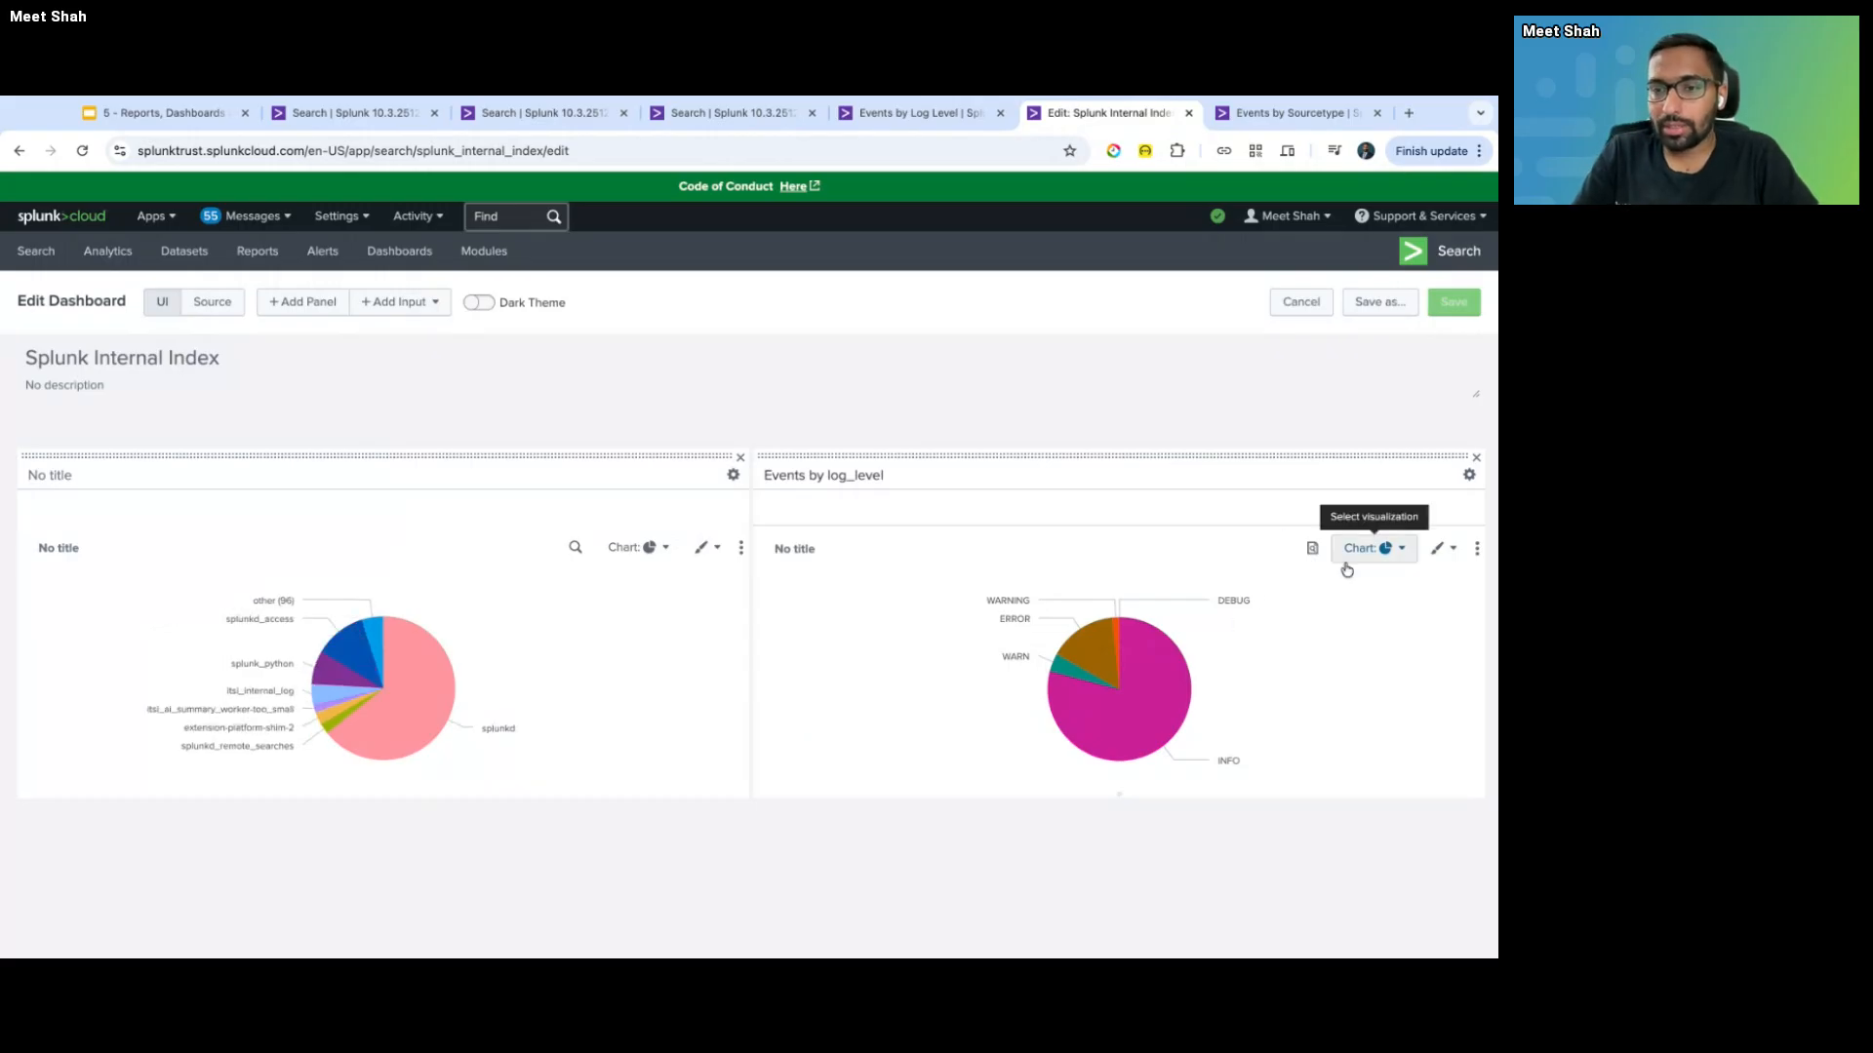
pyautogui.moveTo(1120, 650)
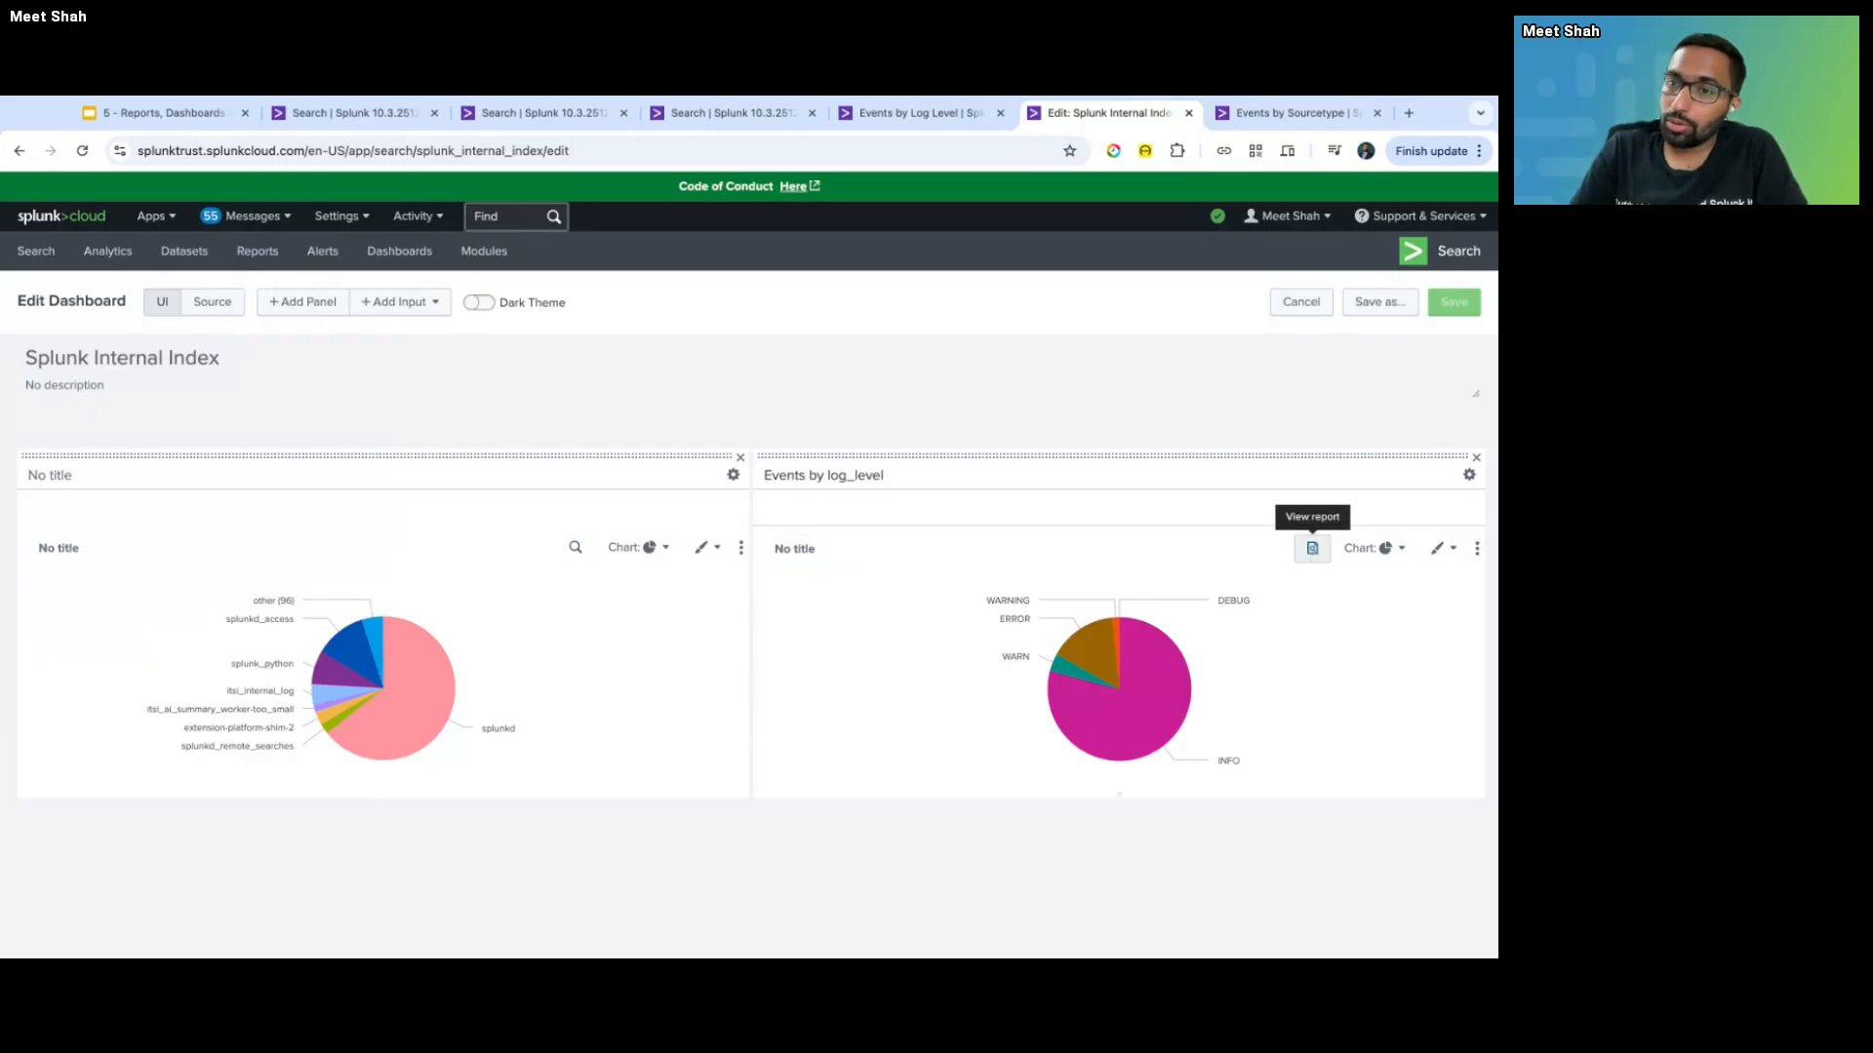
pyautogui.click(1108, 476)
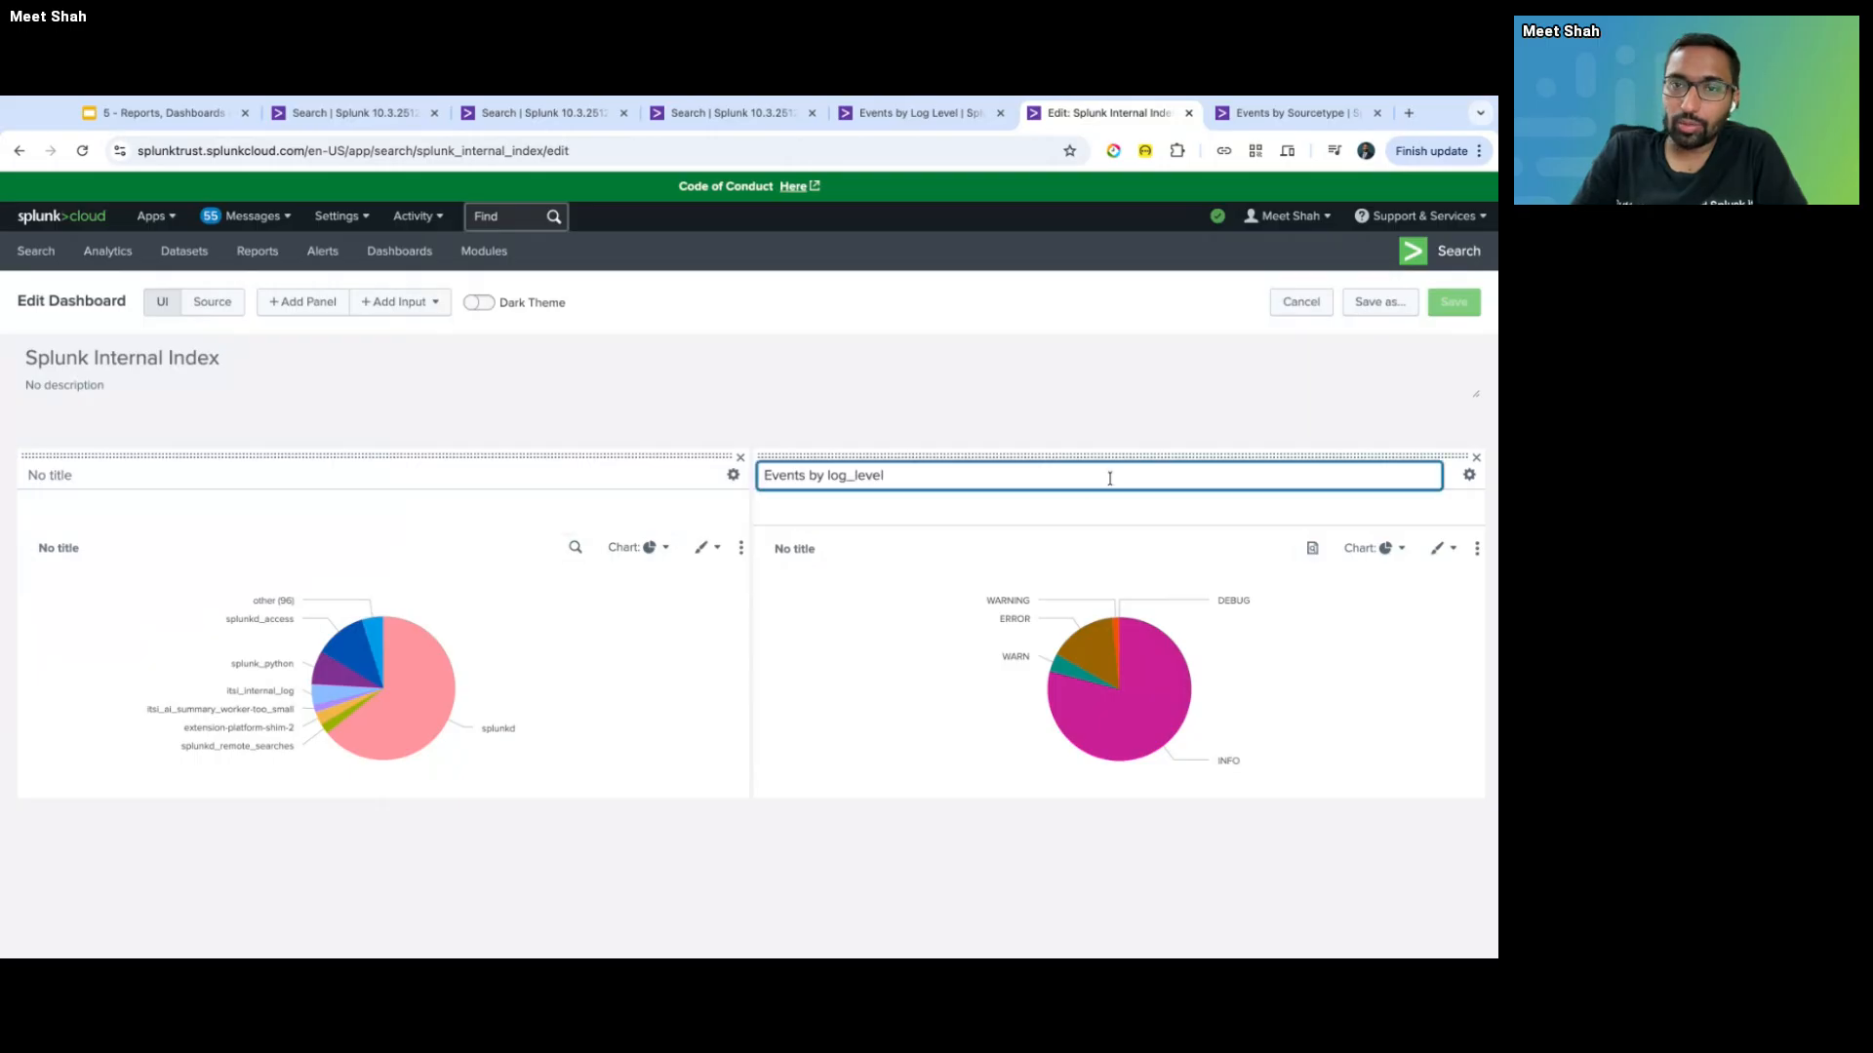
pyautogui.hotkey('ctrl', 'shift', 'Tab')
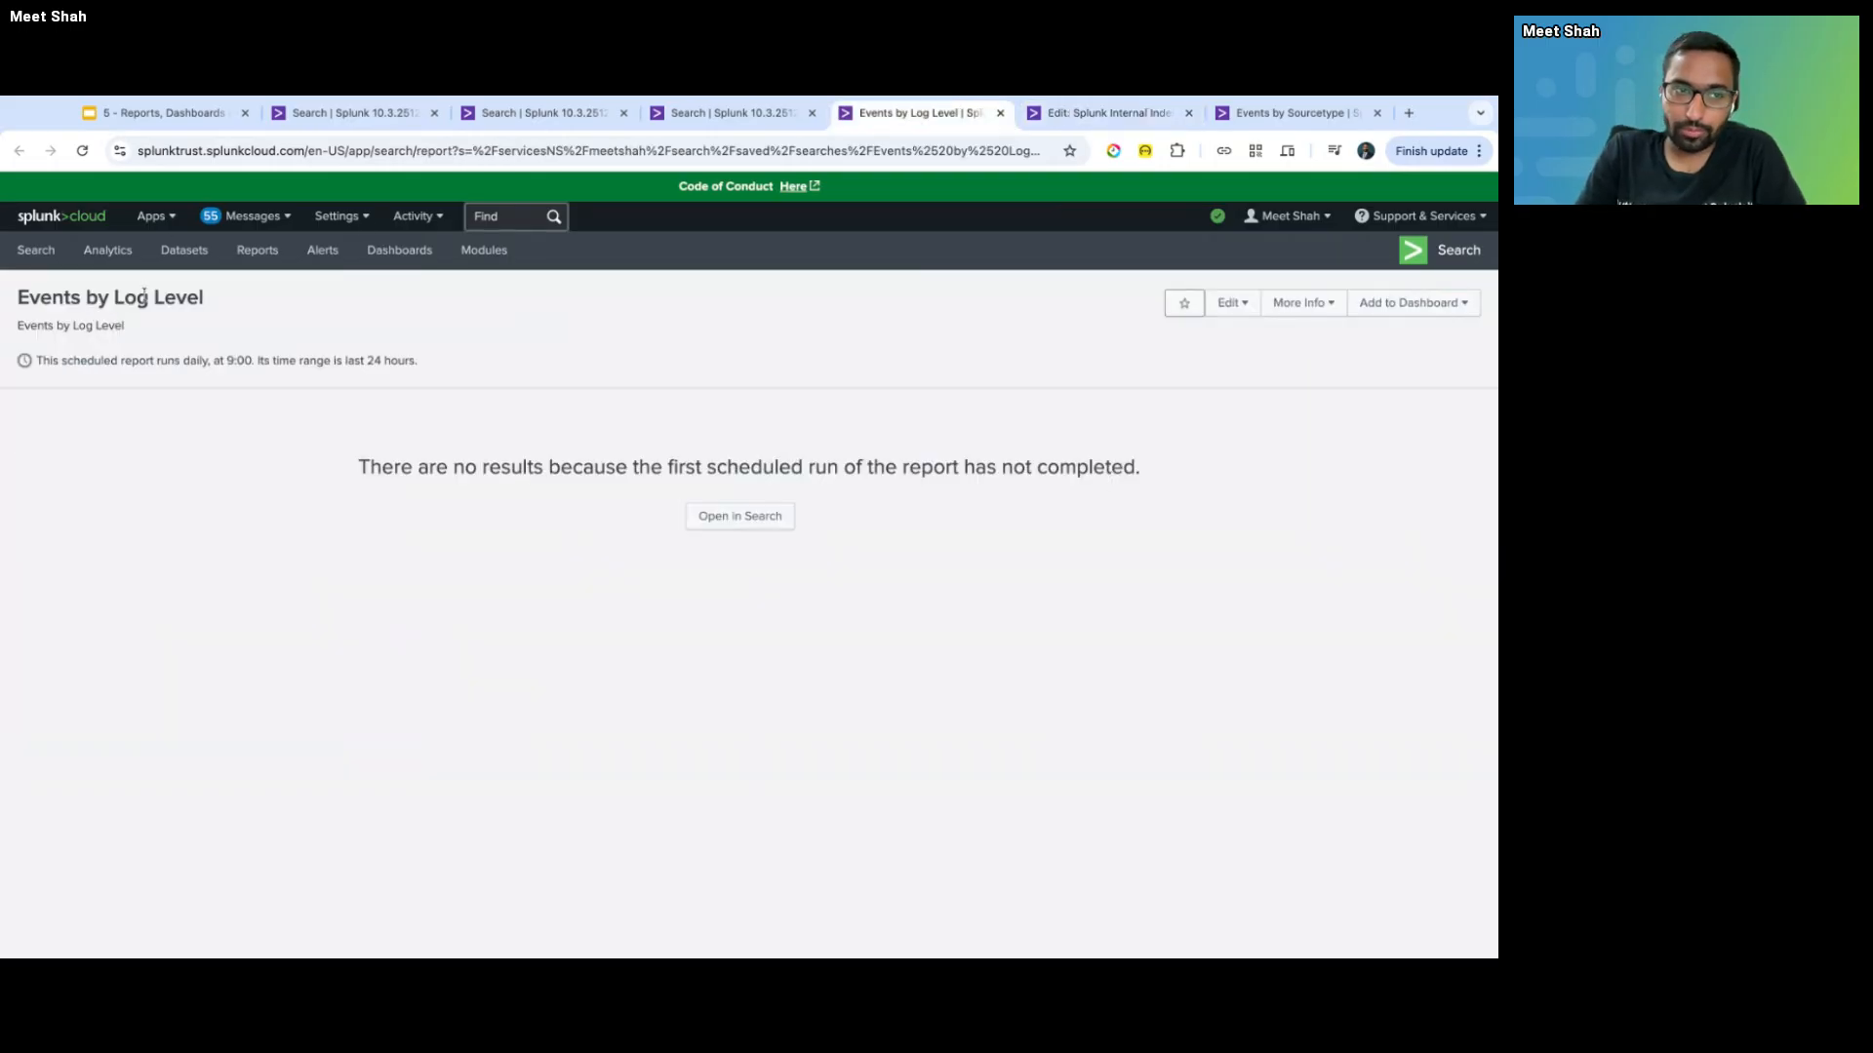
pyautogui.tripleClick(144, 294)
pyautogui.click(980, 366)
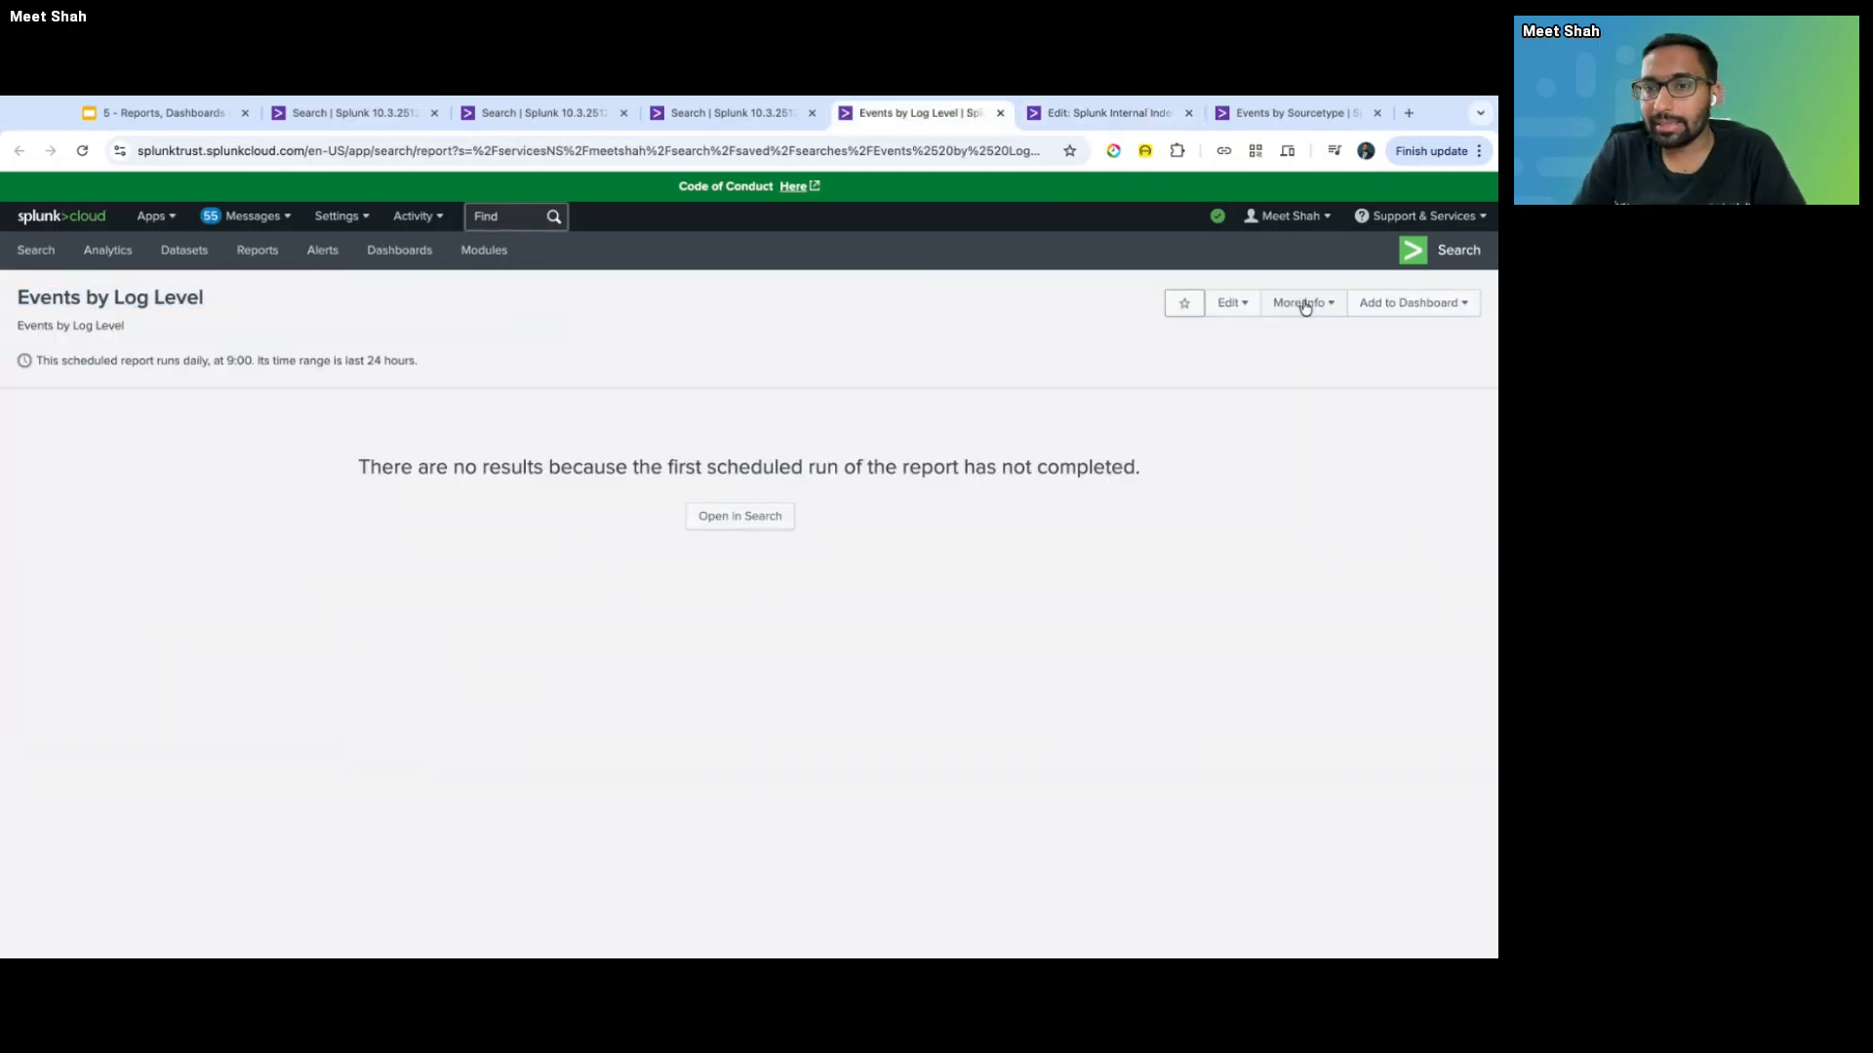
pyautogui.hotkey('ctrl', 'Tab')
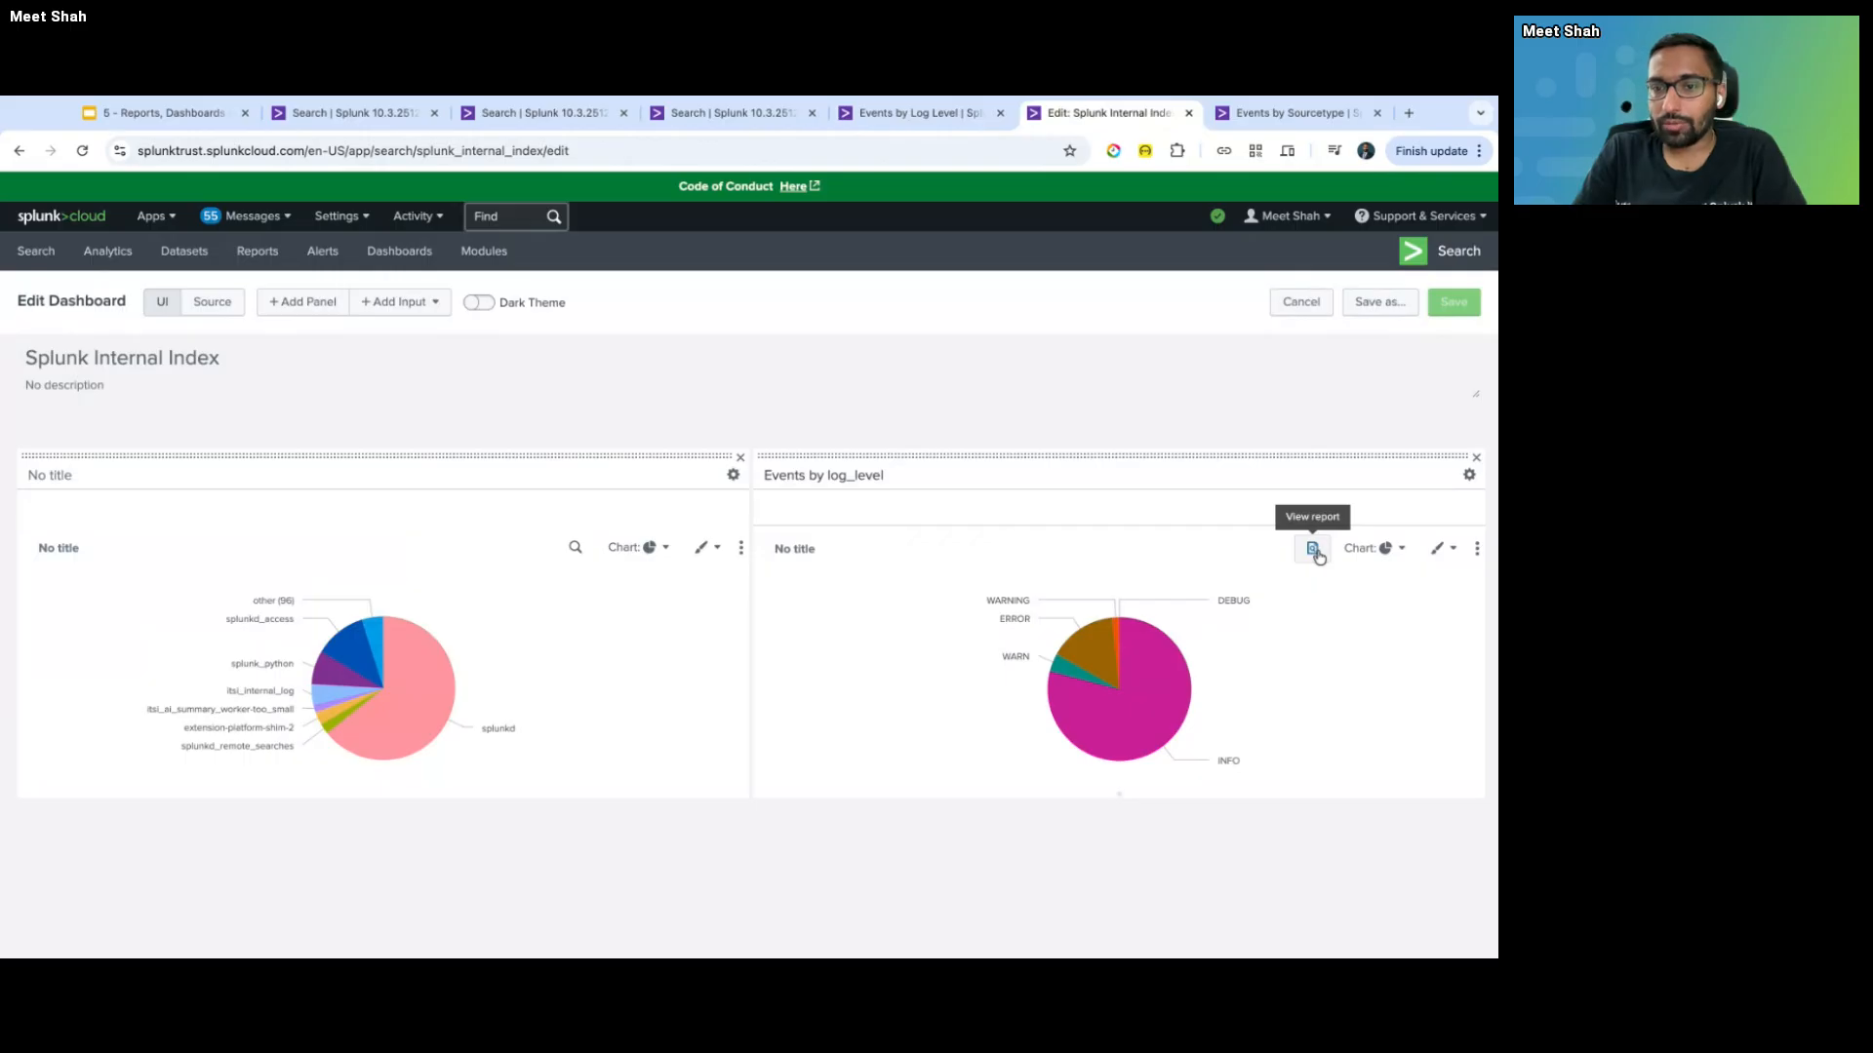
# - Open the linked report's details popover, scroll through it, and close it
pyautogui.click(1314, 550)
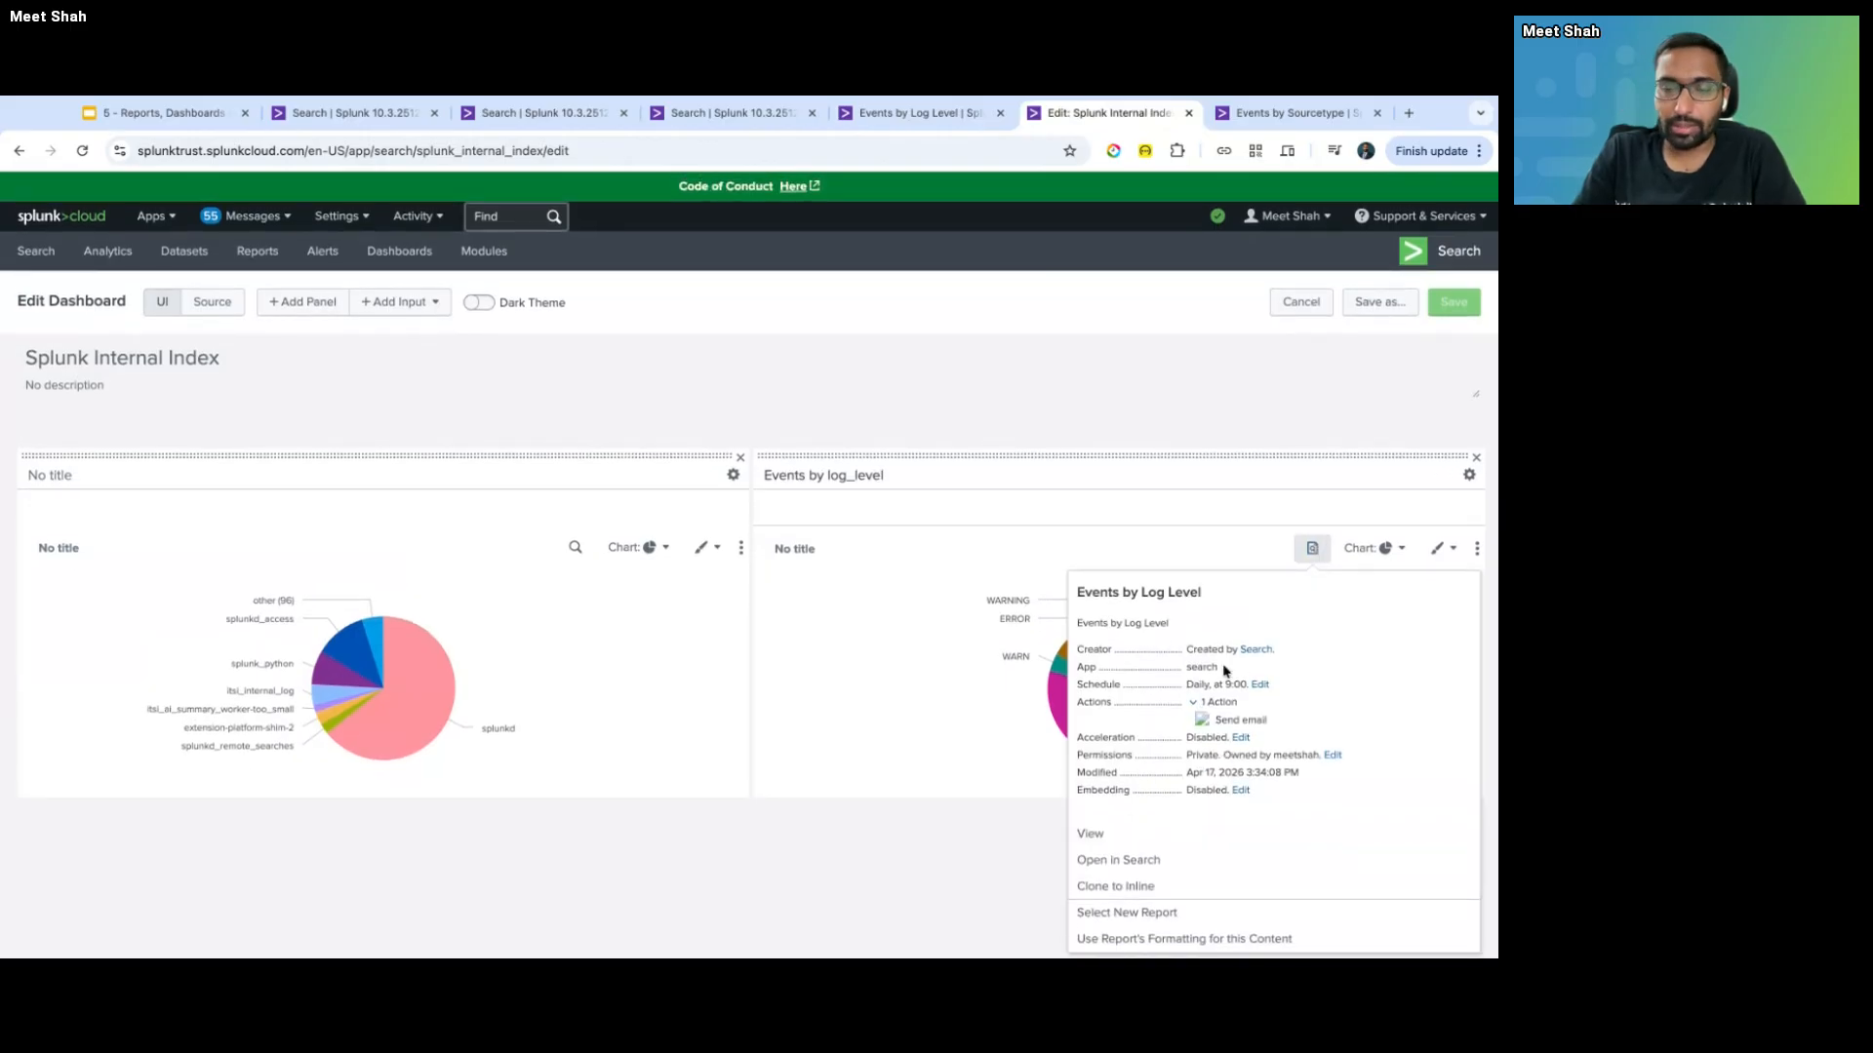
pyautogui.scroll(-1, 1175, 782)
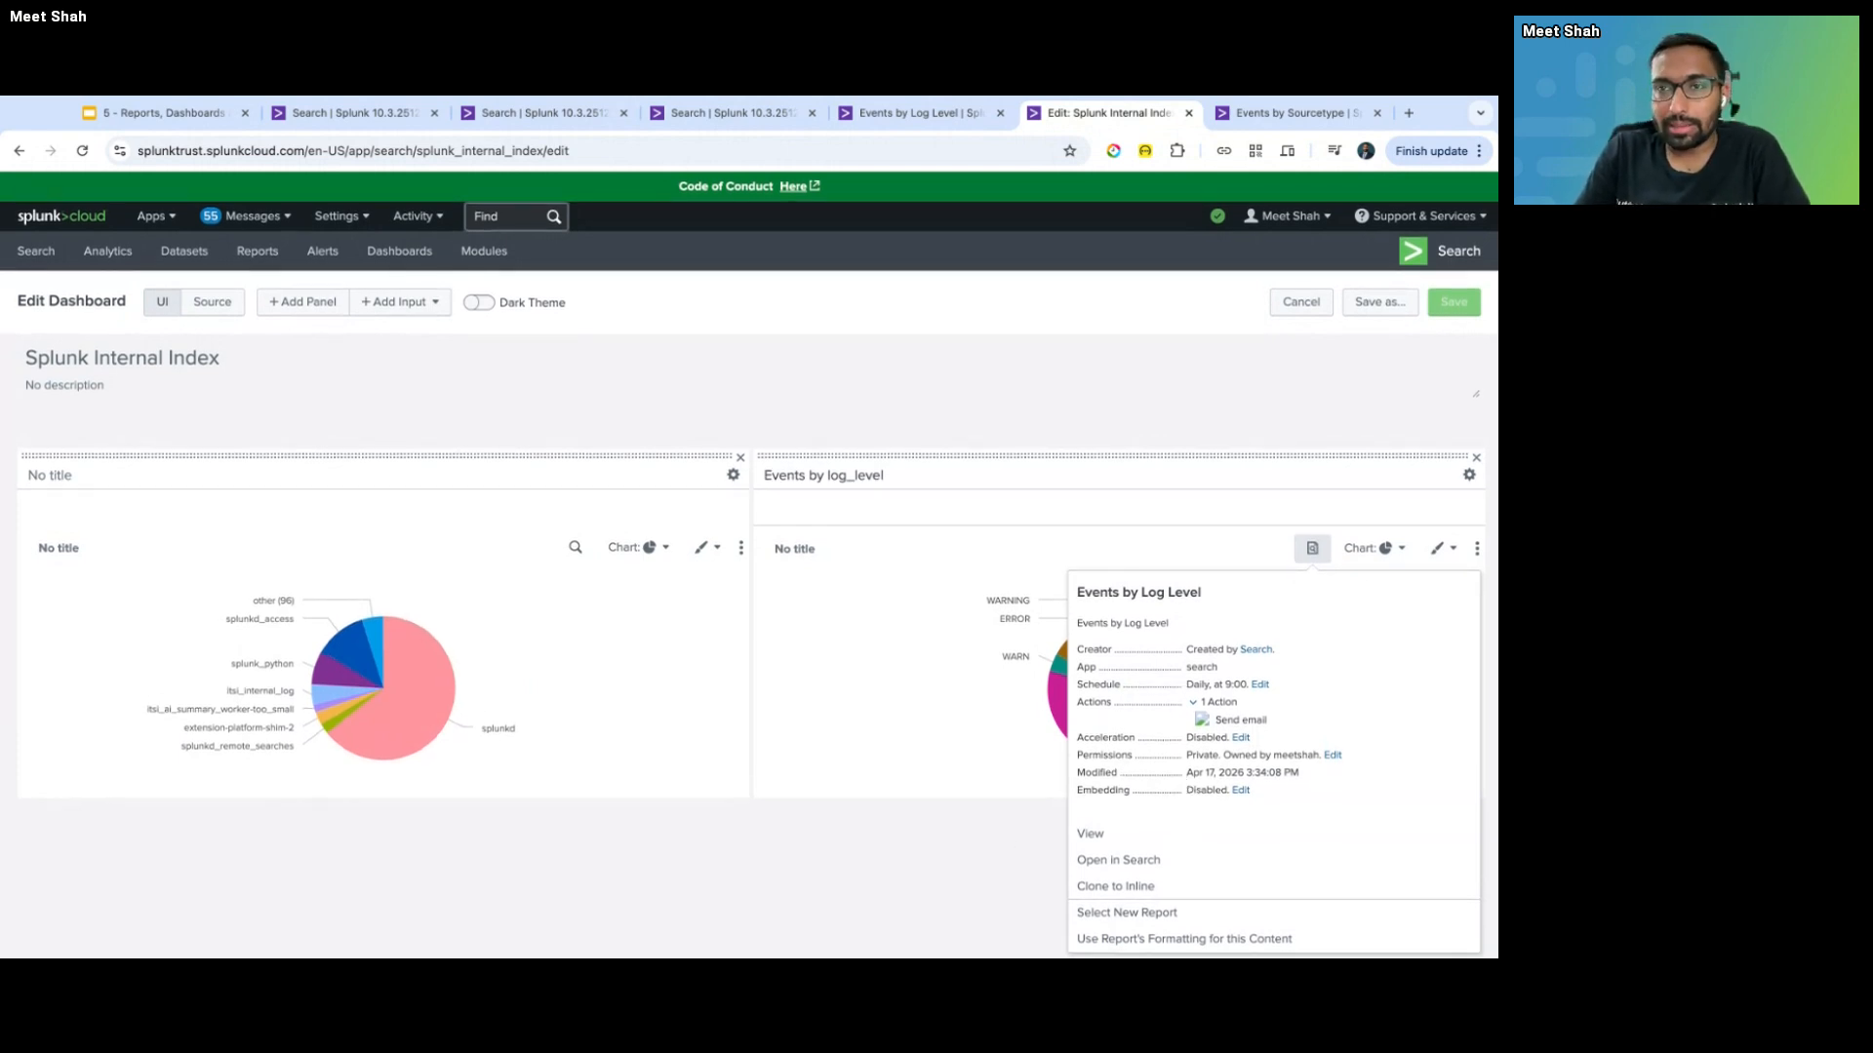
pyautogui.click(1024, 799)
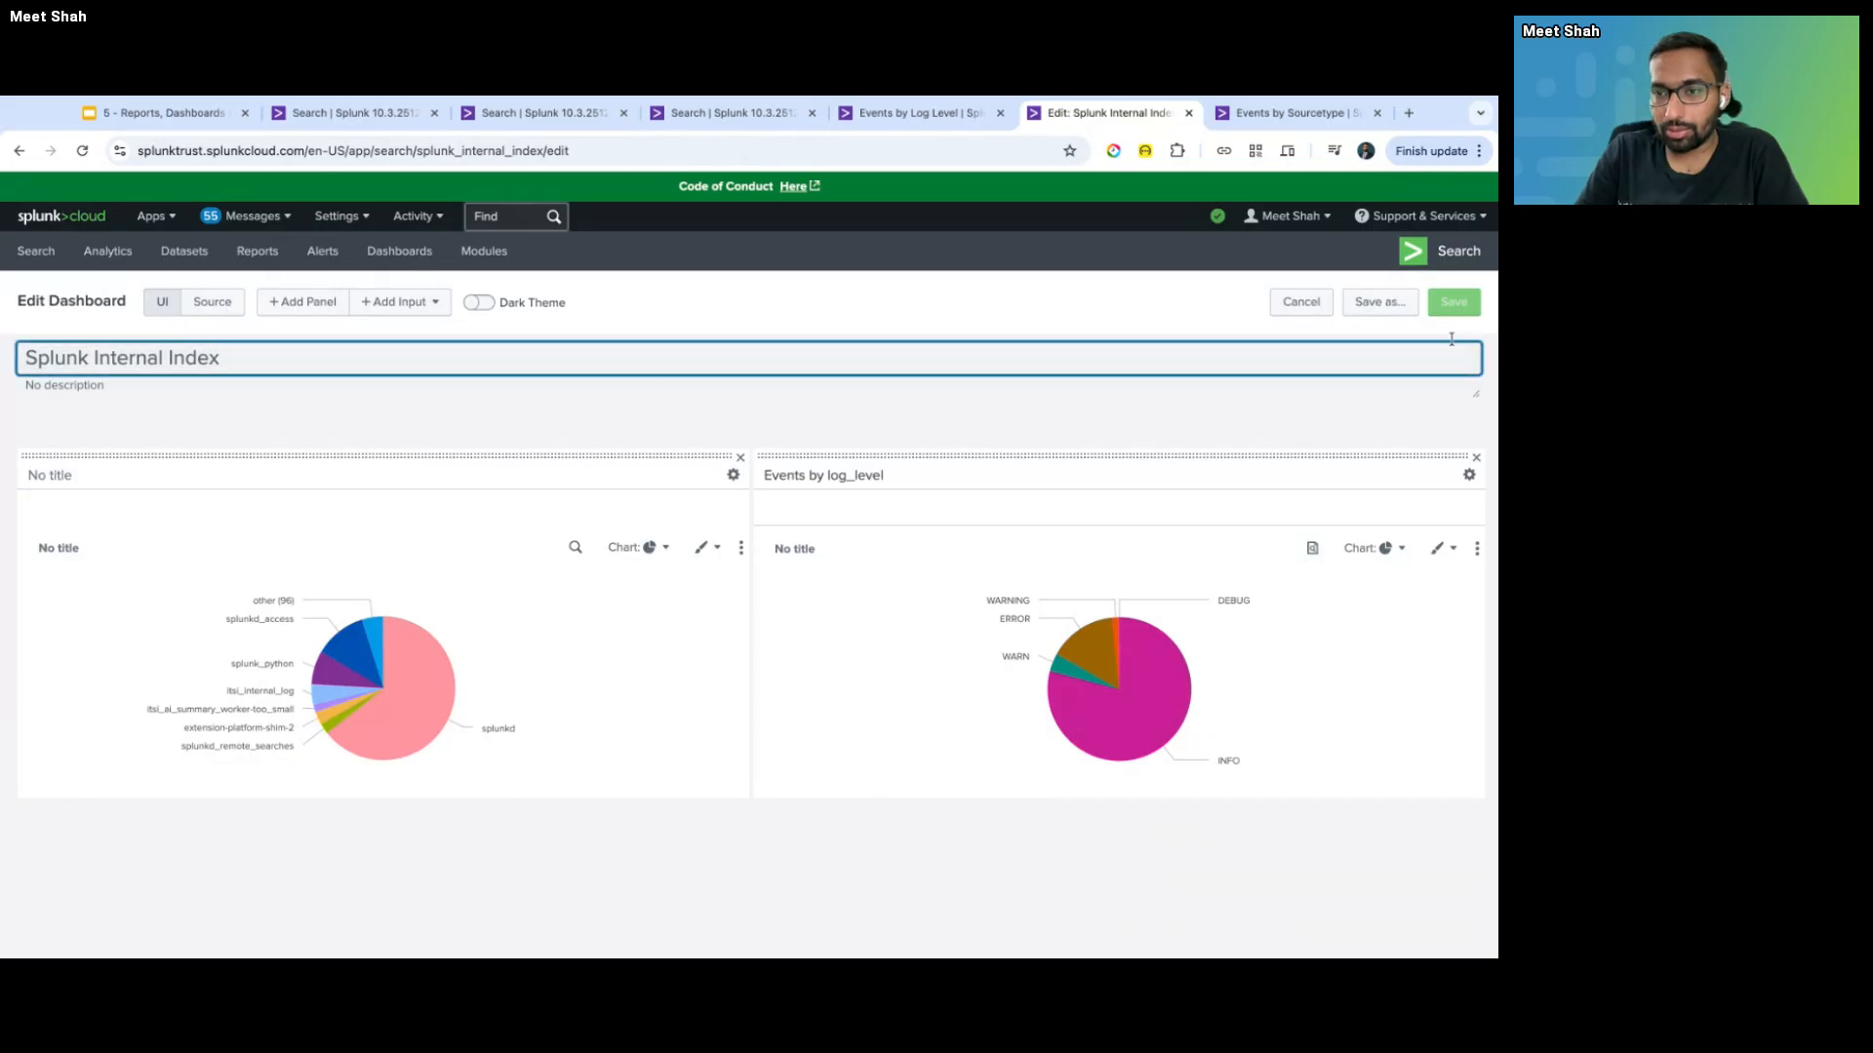
# - Leave the dashboard editor and cycle through the browser tabs back to the Events by Log Level search
pyautogui.click(1303, 303)
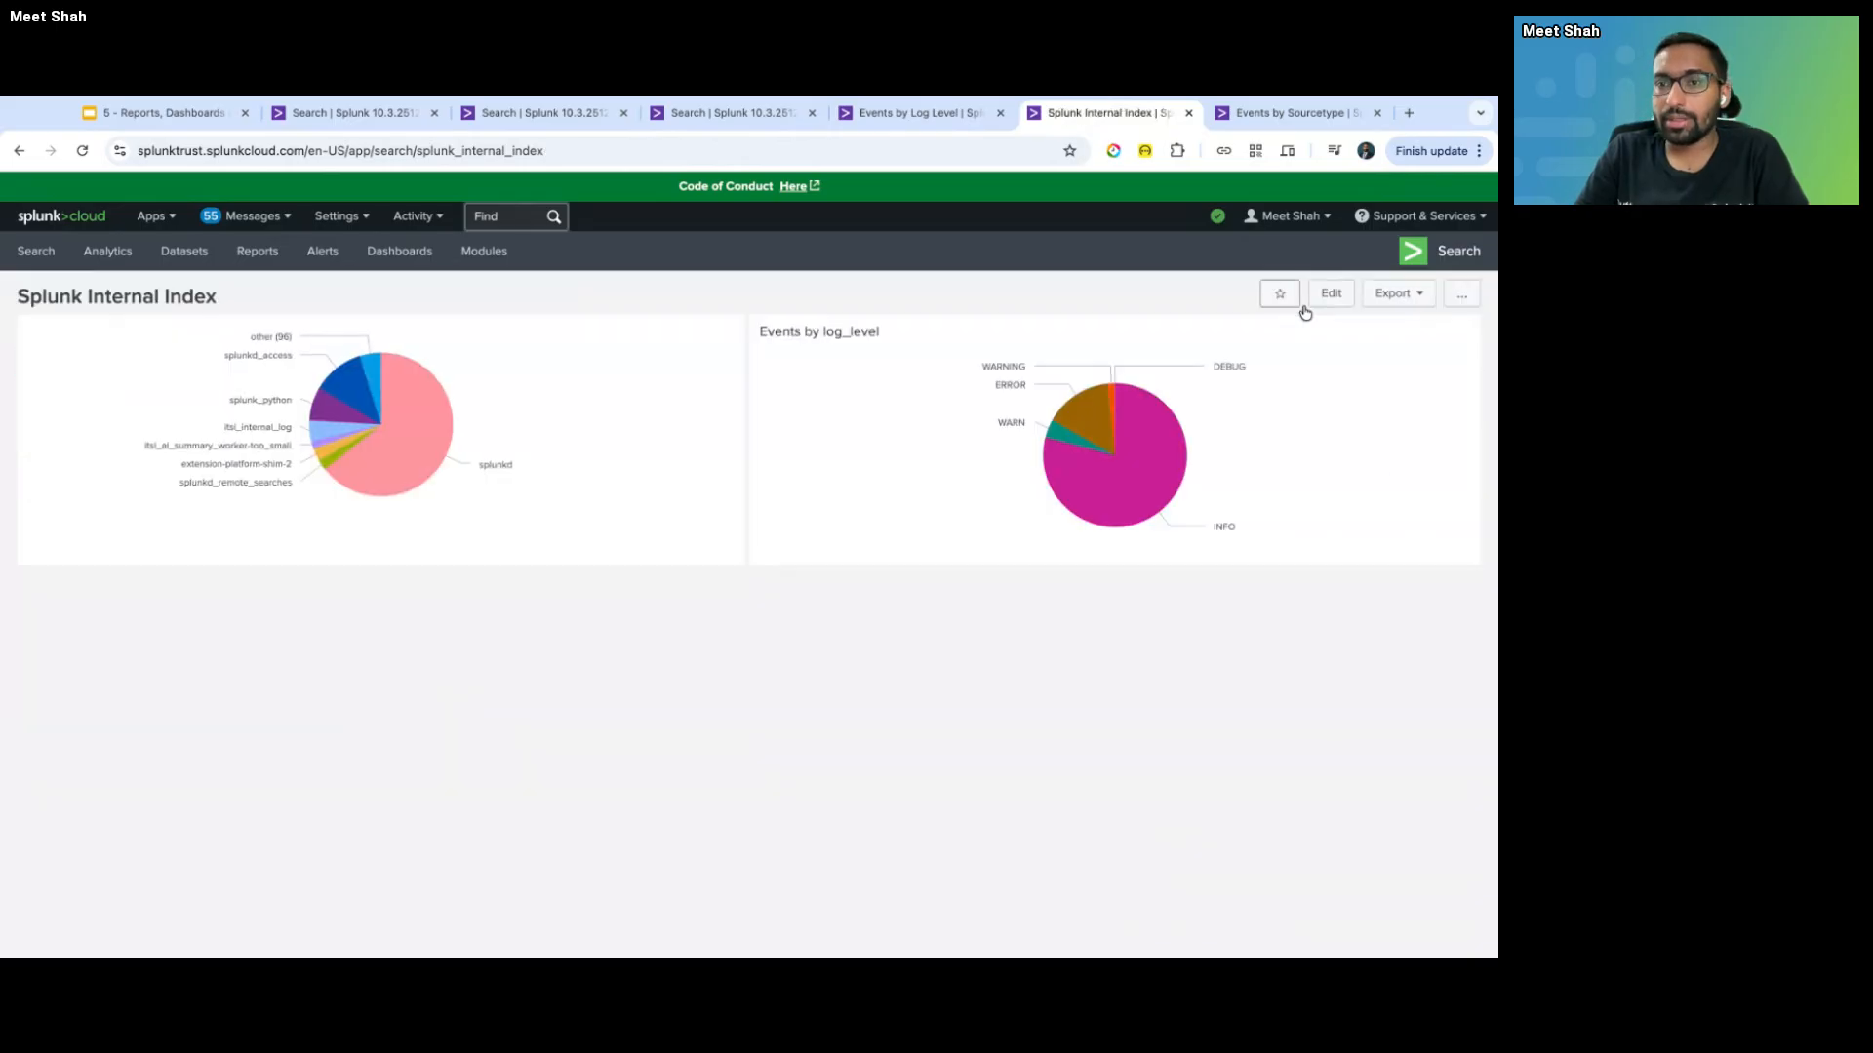
pyautogui.click(1331, 294)
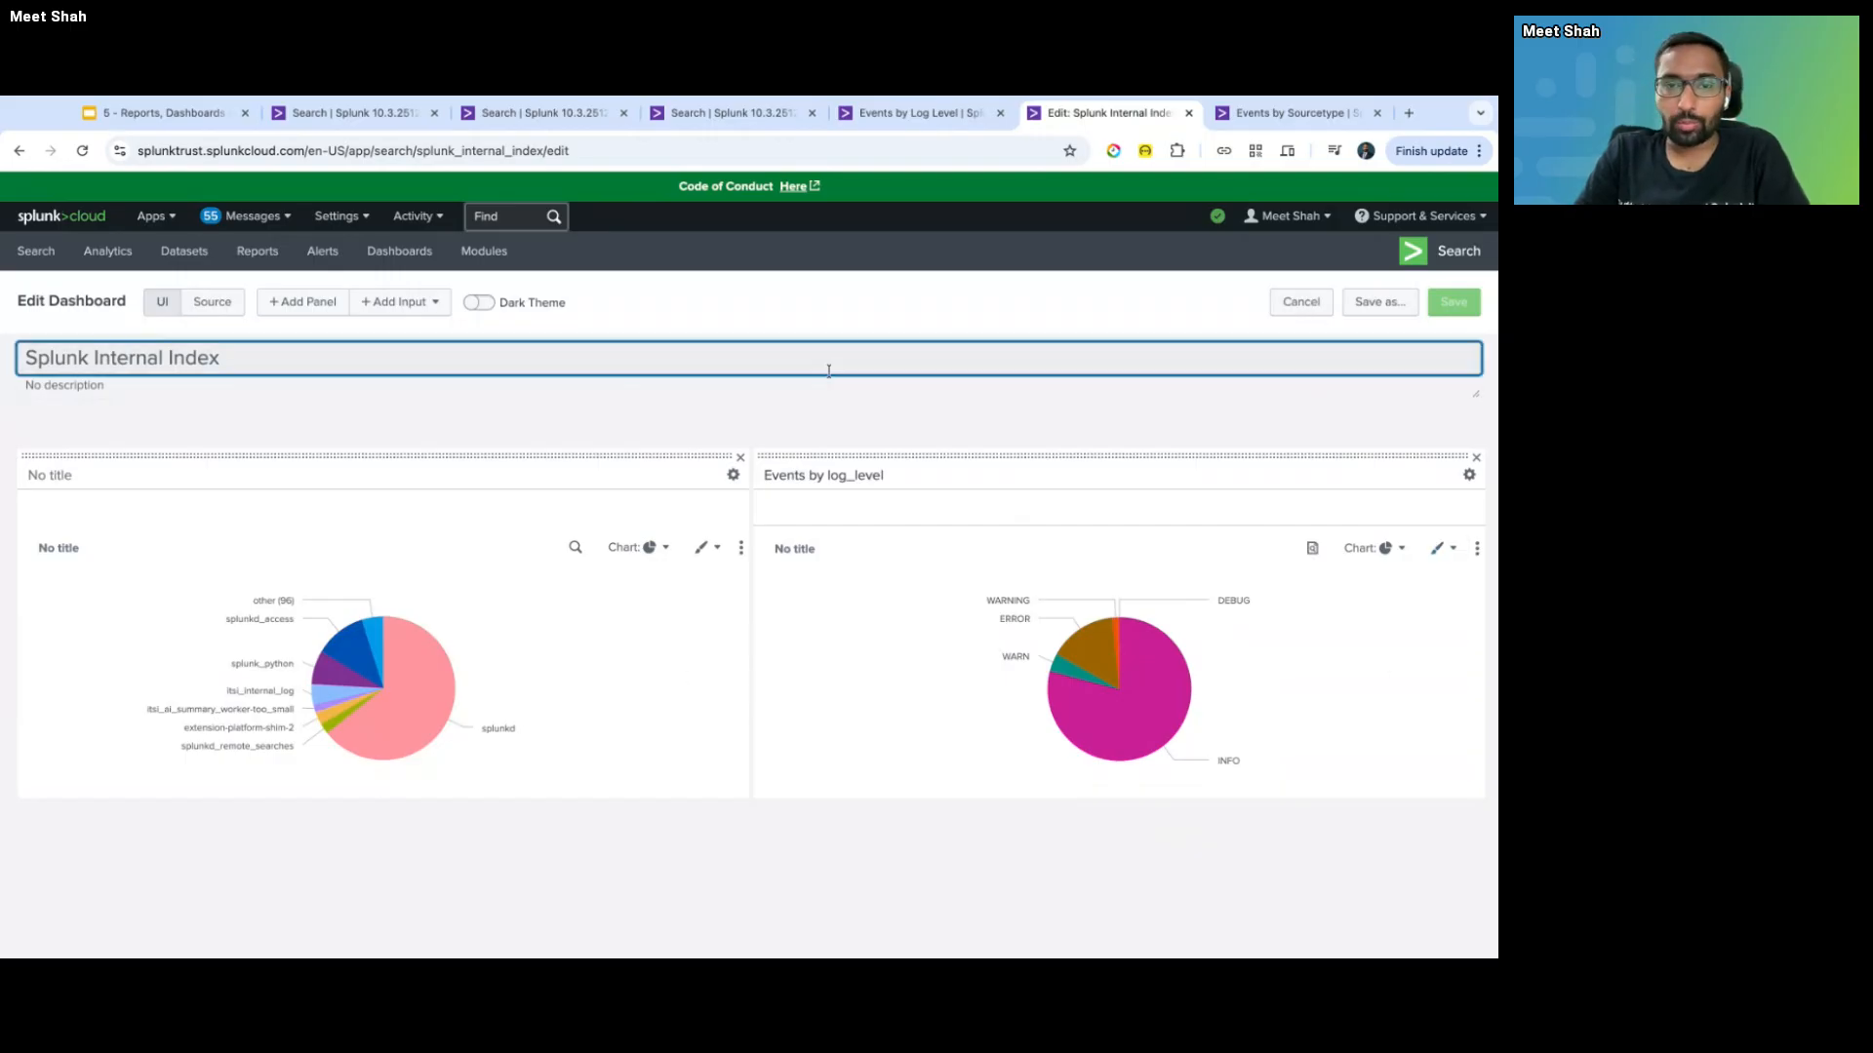
pyautogui.hotkey('ctrl', 'shift', 'Tab')
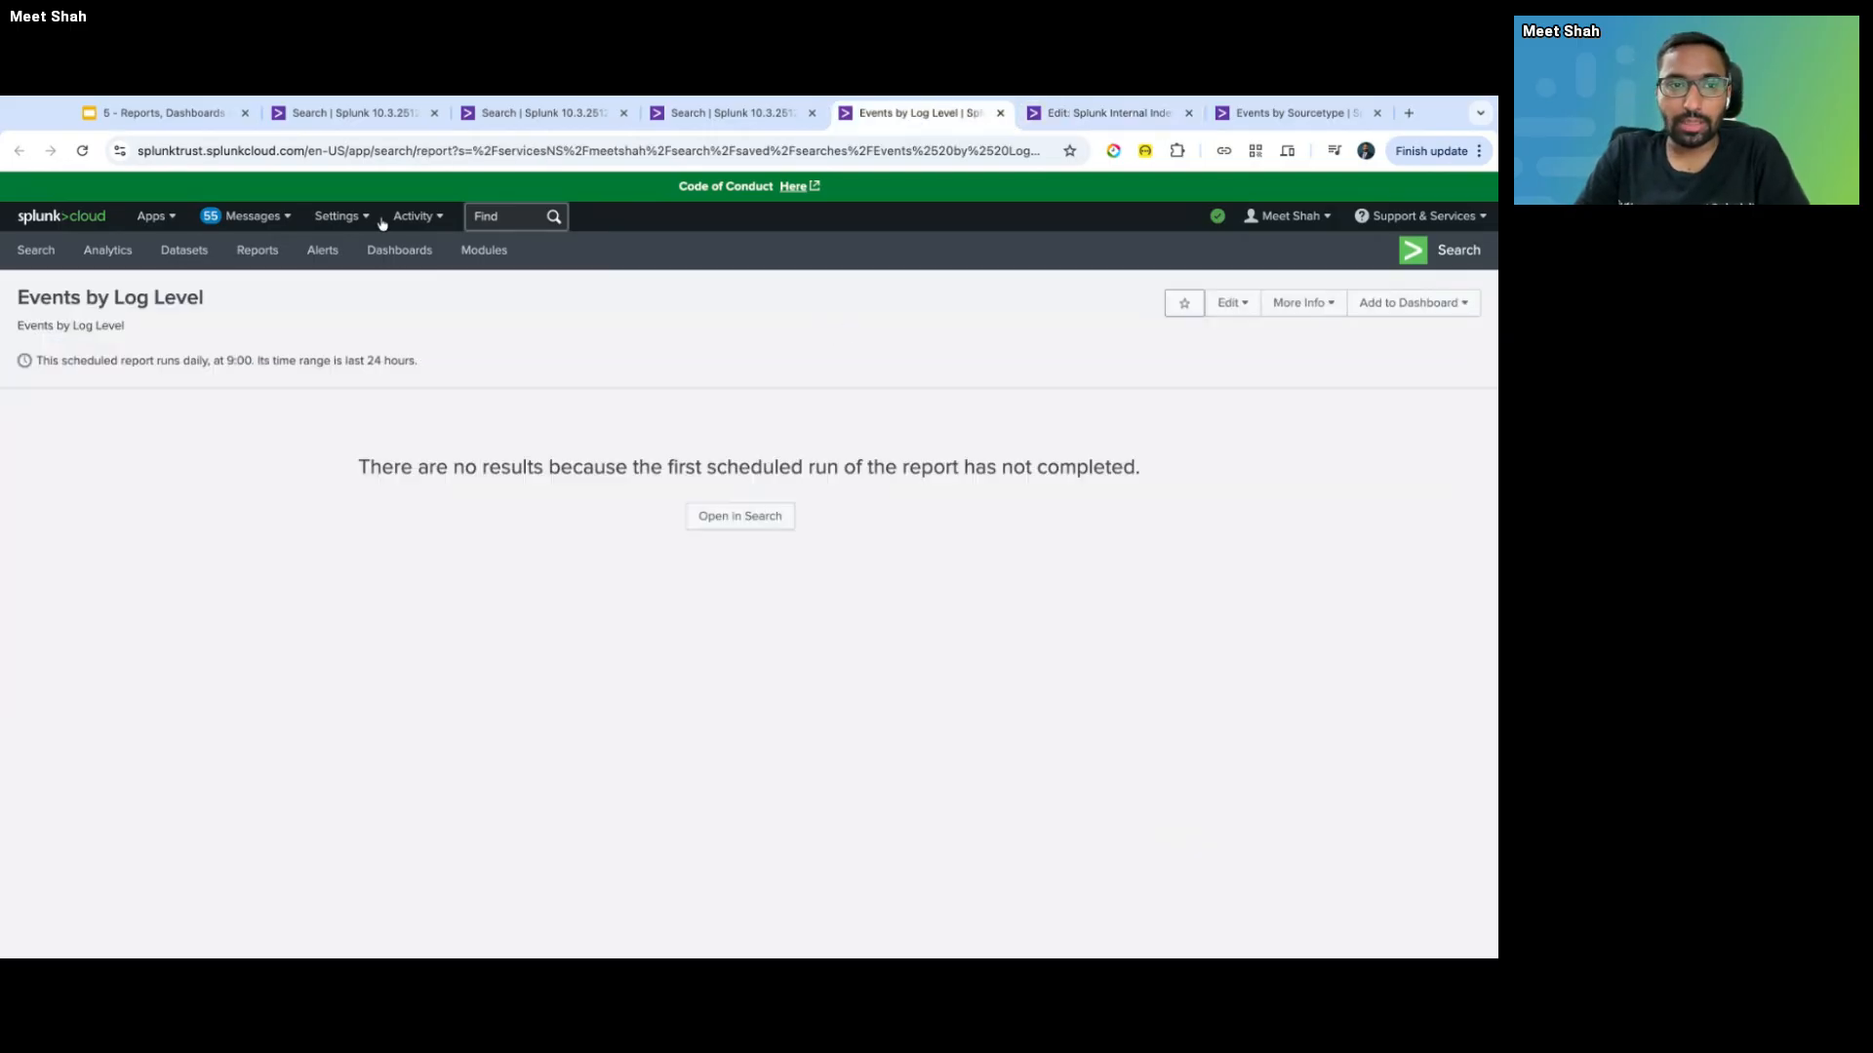
pyautogui.hotkey('ctrl', 'shift', 'Tab')
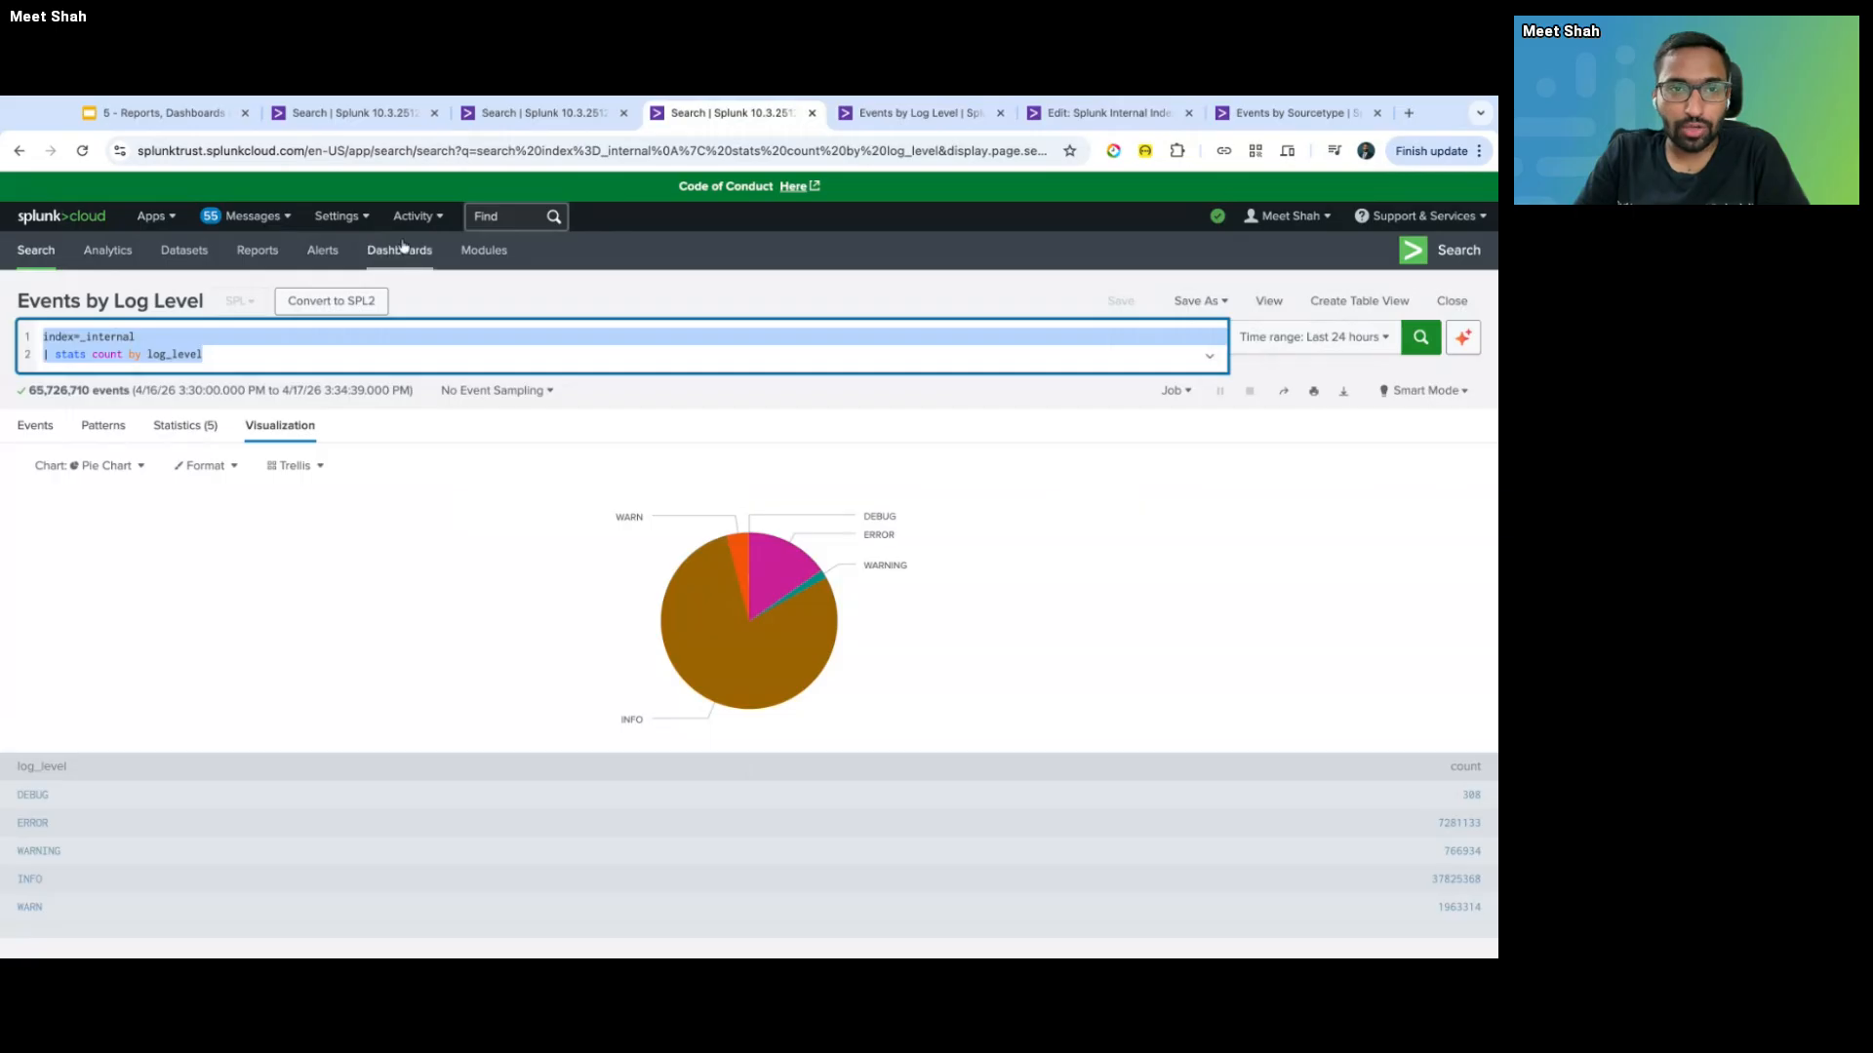
pyautogui.click(322, 367)
pyautogui.hotkey('ctrl', 'shift', 'Tab')
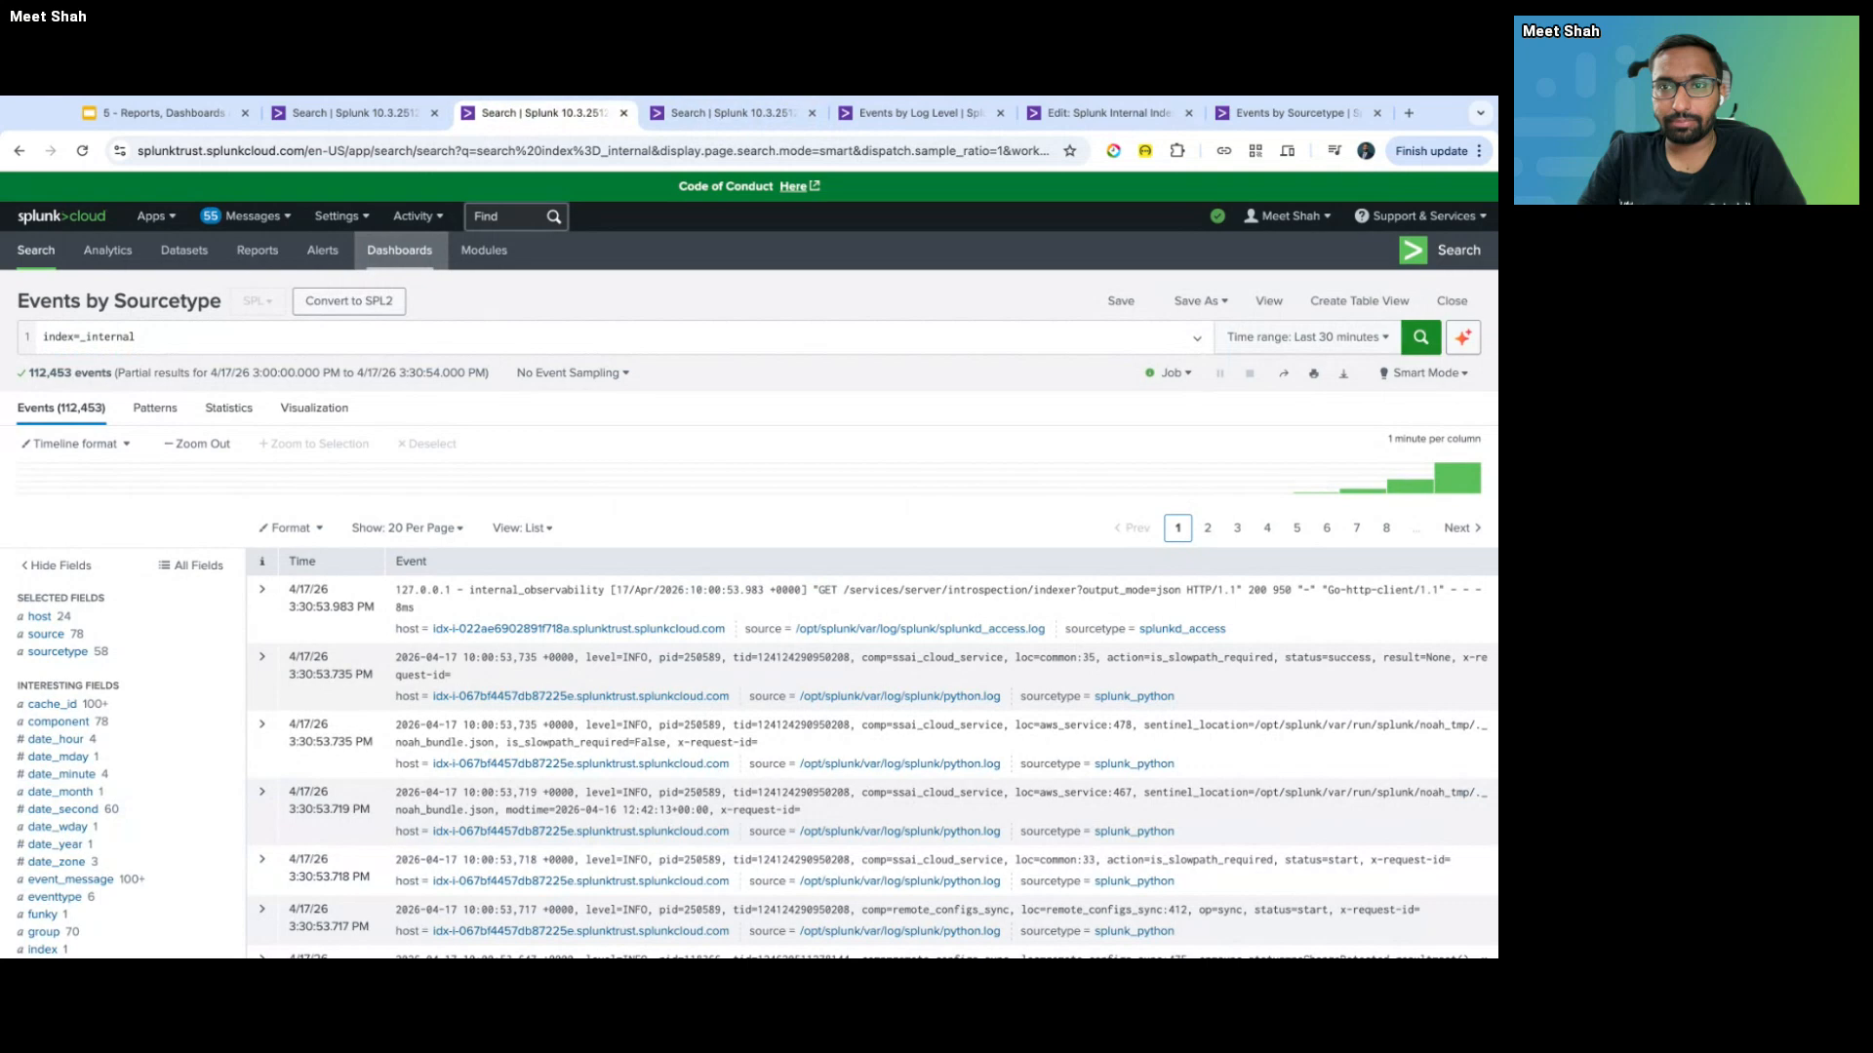
pyautogui.click(899, 123)
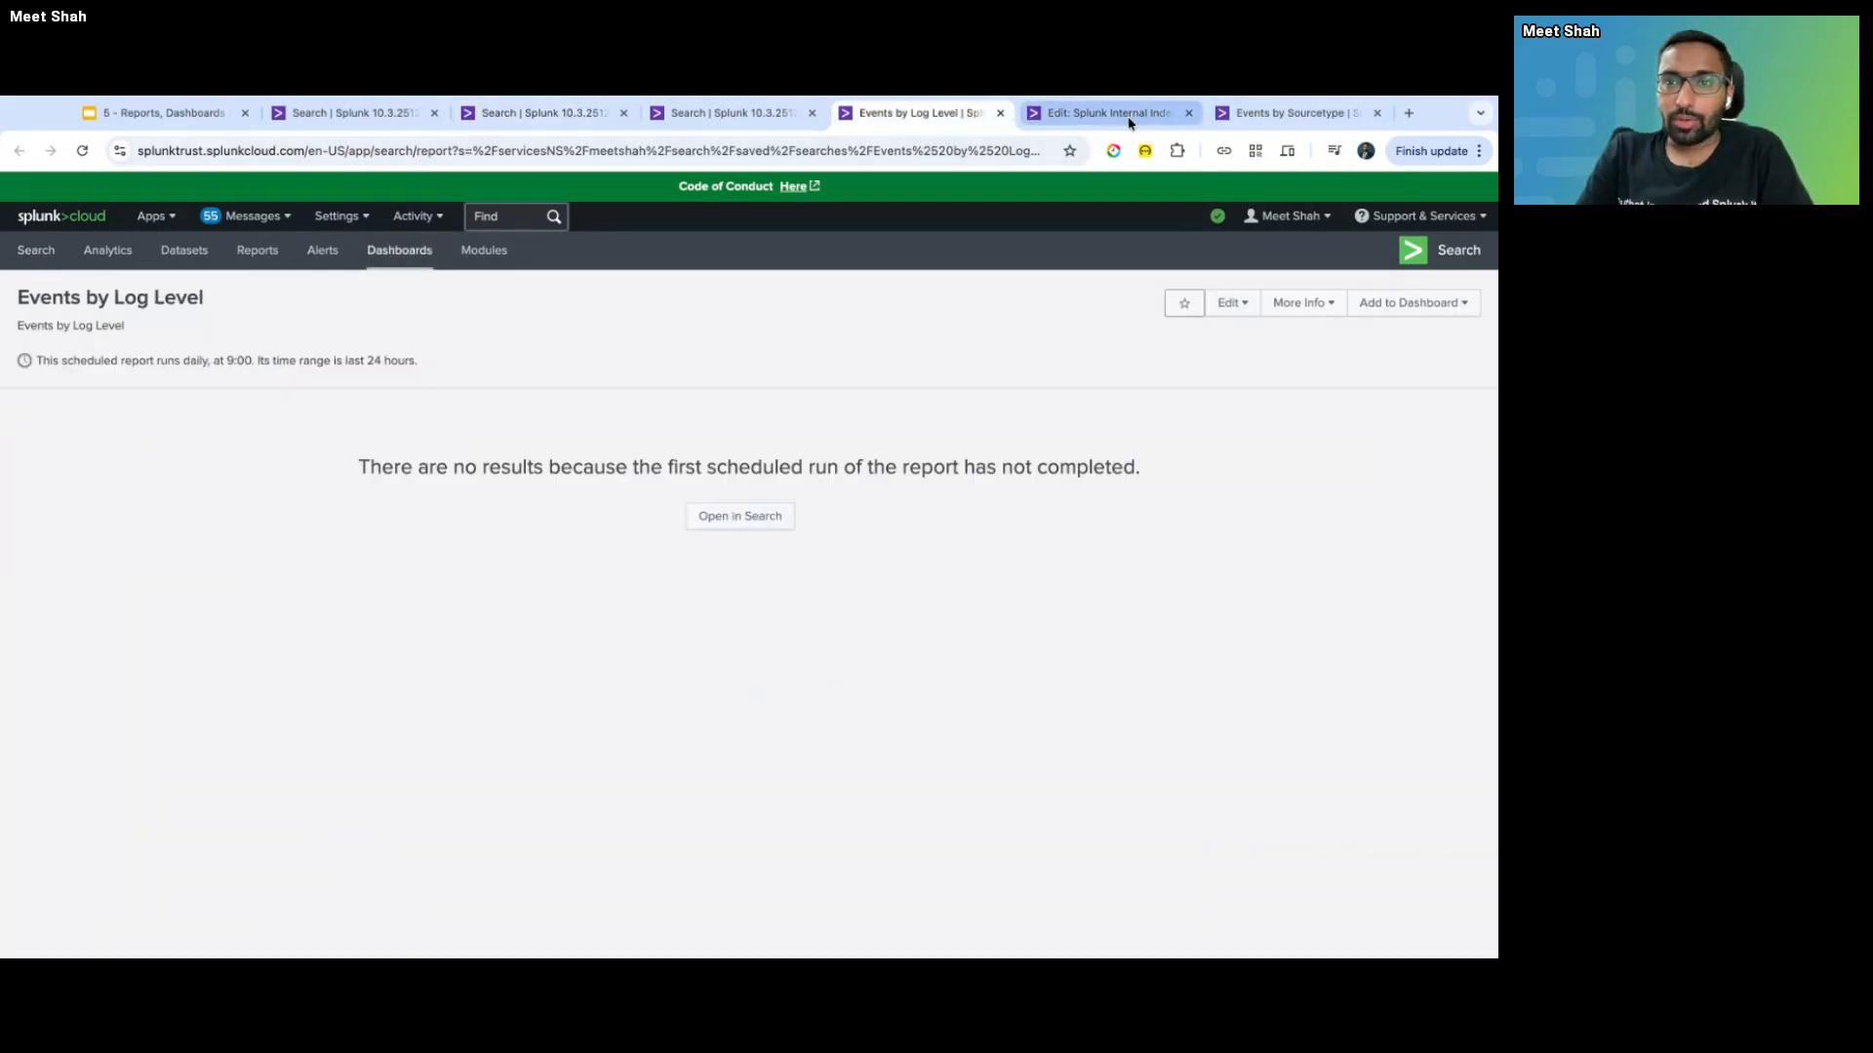
pyautogui.click(384, 115)
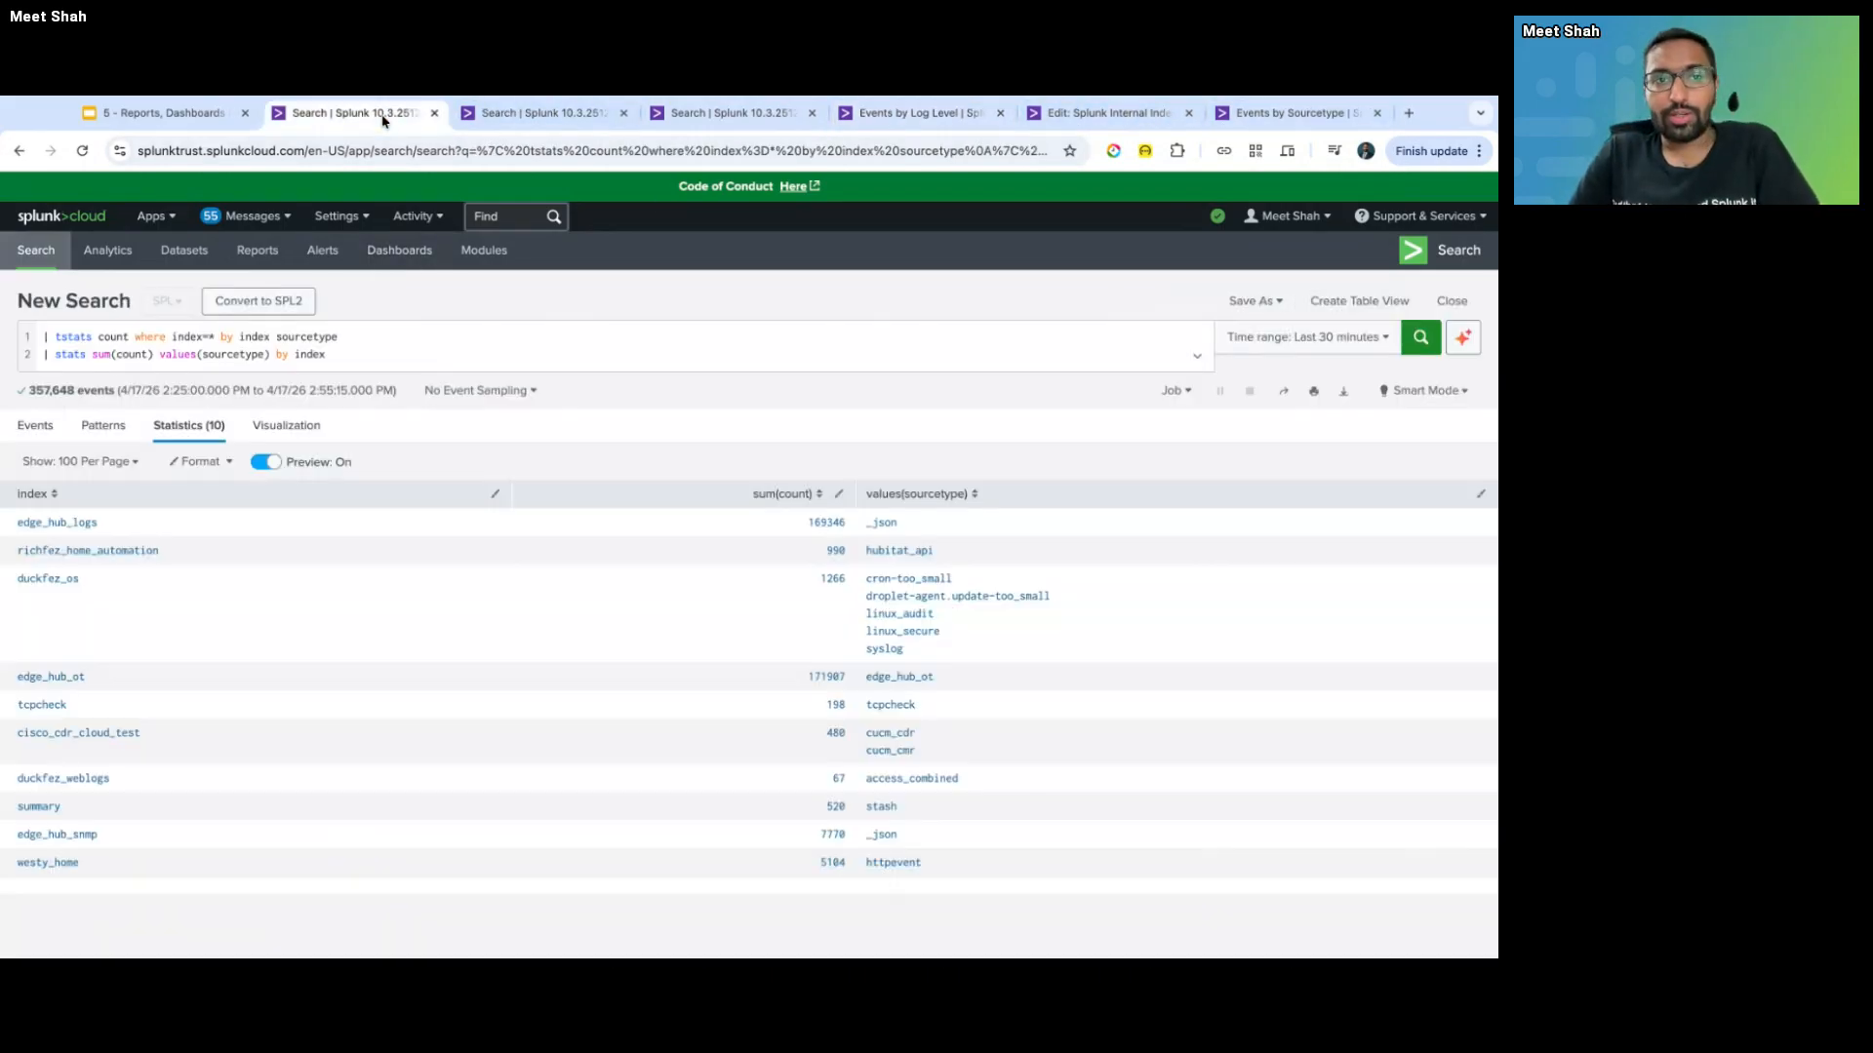
pyautogui.hotkey('ctrl', 'Tab')
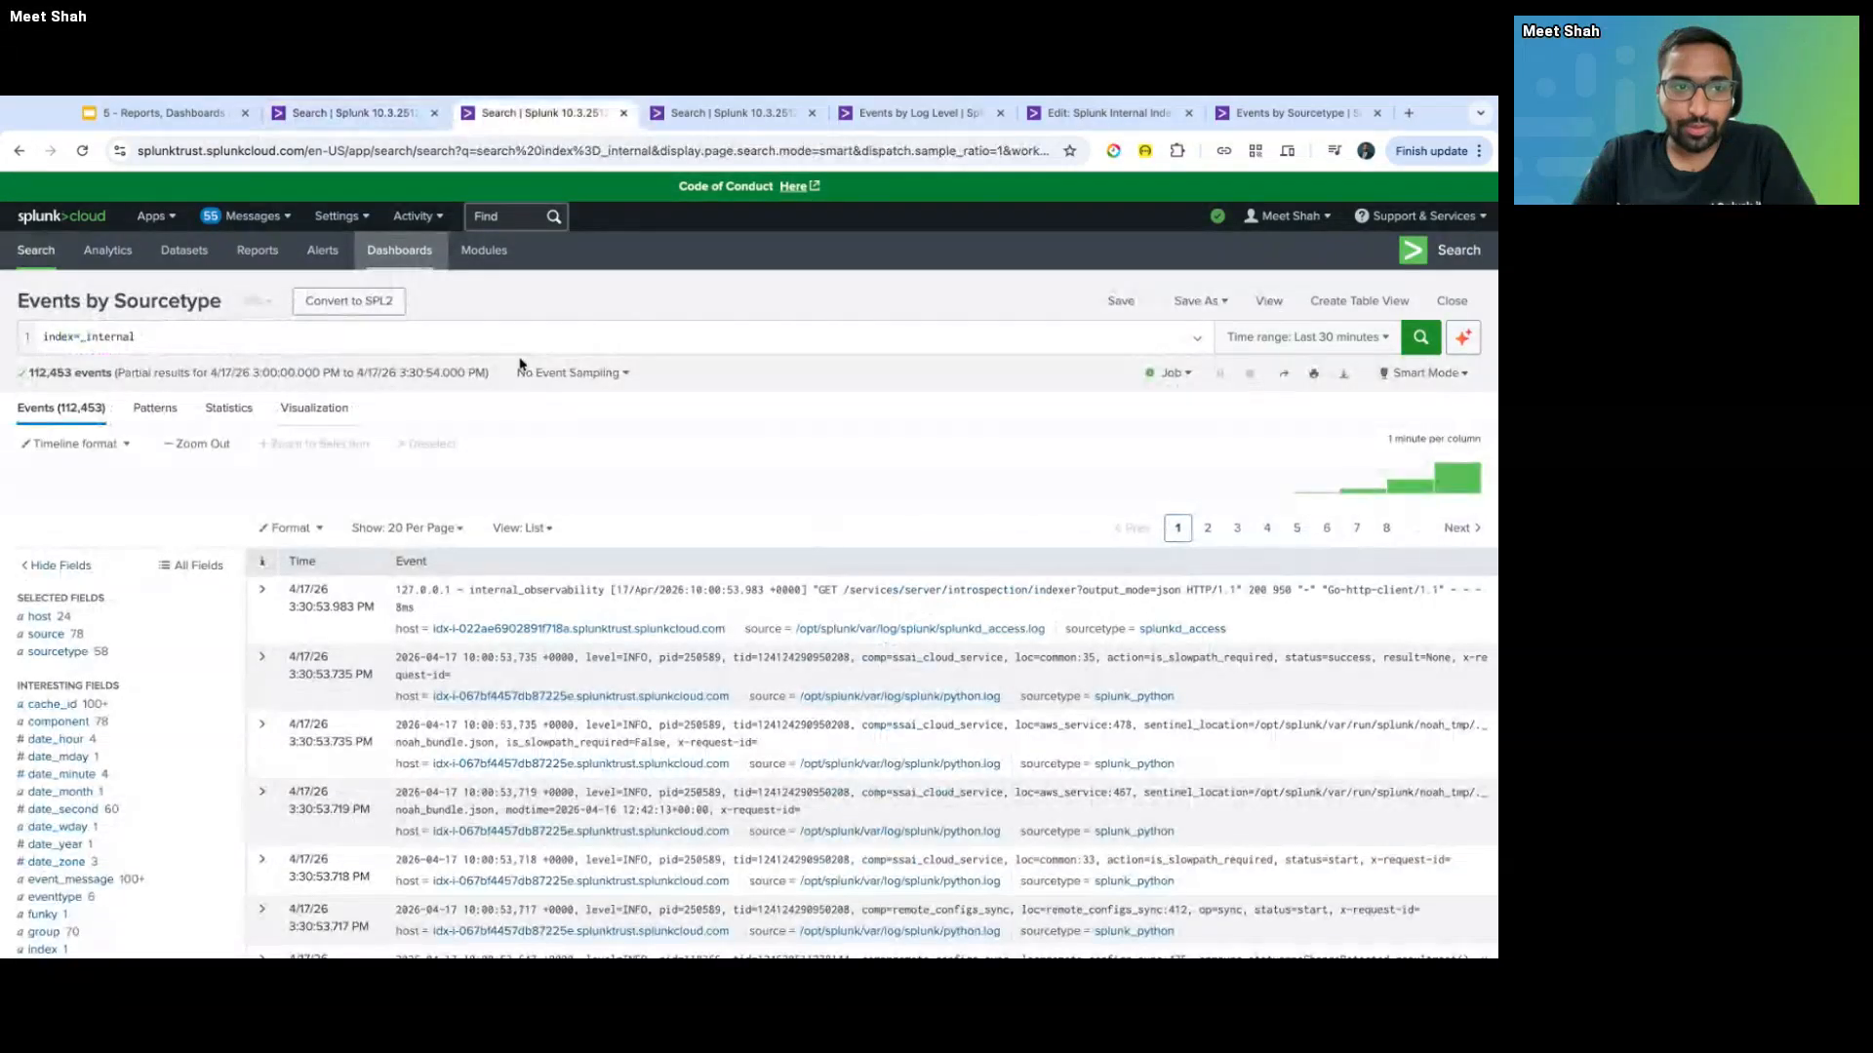
pyautogui.hotkey('ctrl', 'Tab')
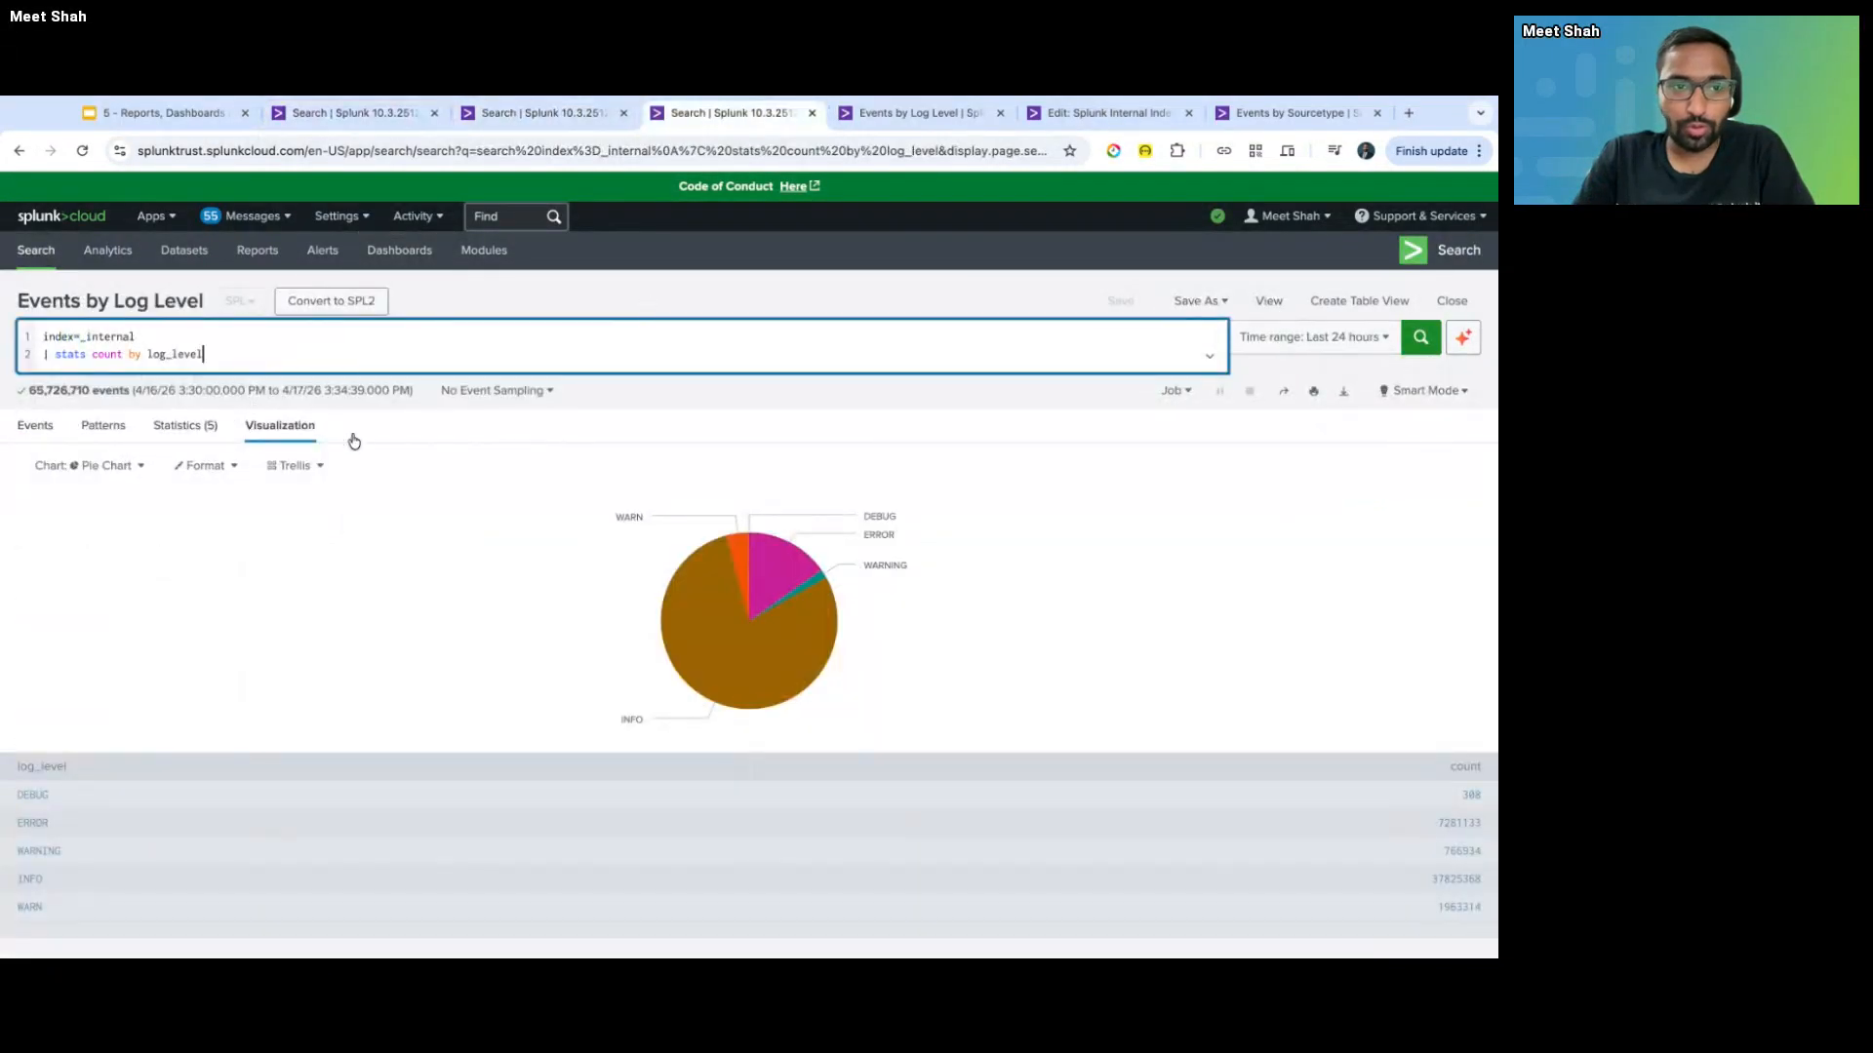
# - Redraw the log_level pie chart as a line chart, then open a blank new search
pyautogui.click(112, 469)
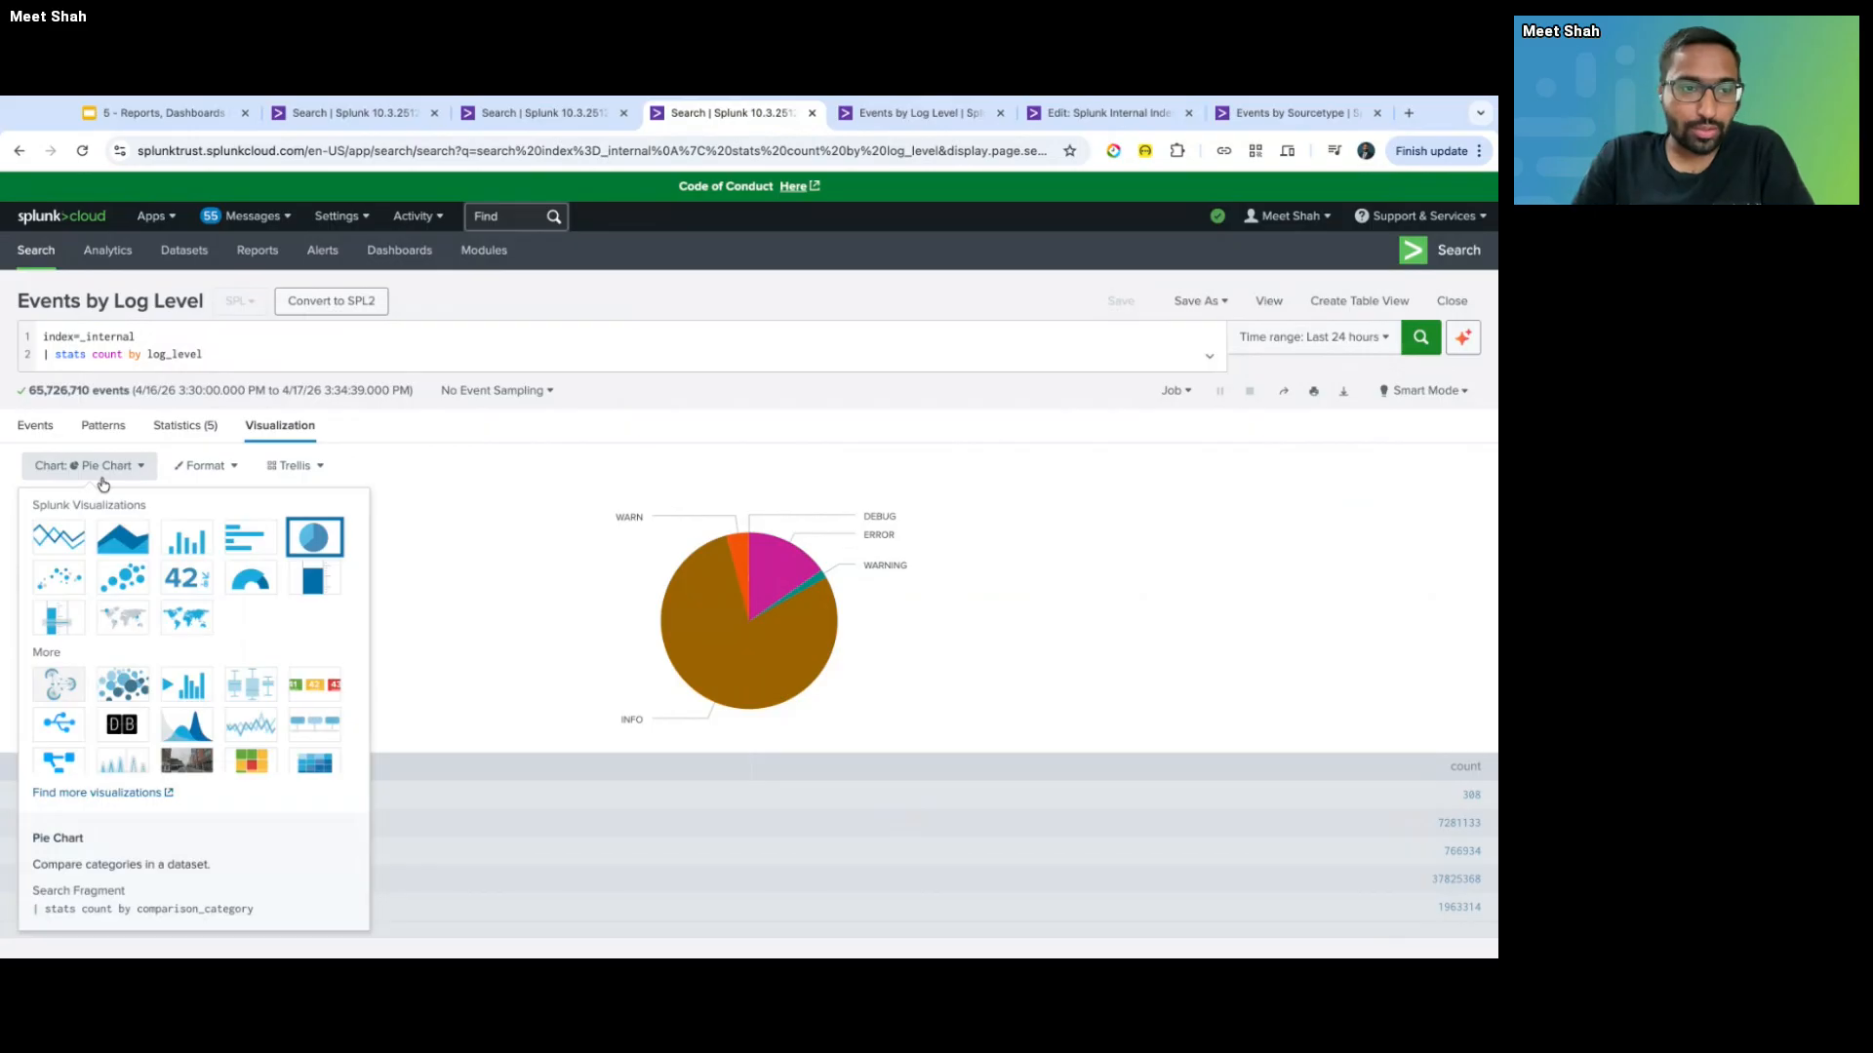
pyautogui.click(58, 535)
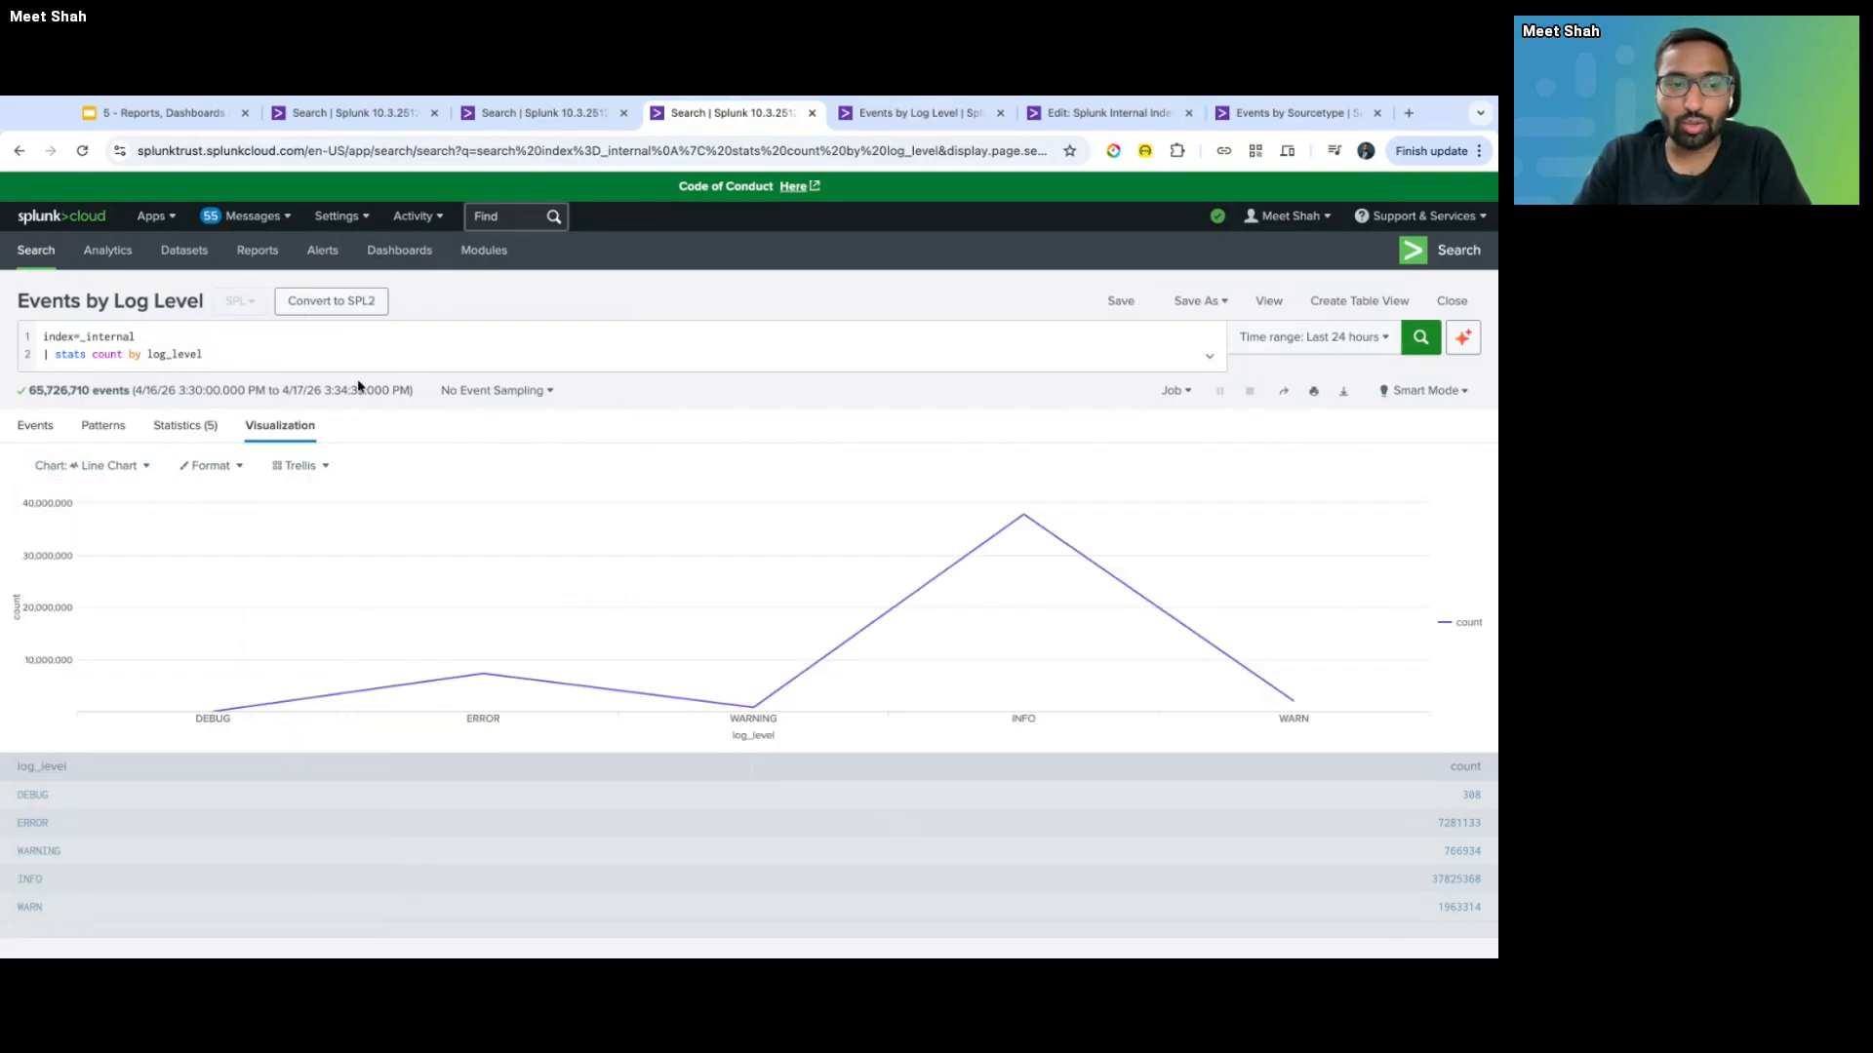
pyautogui.click(259, 361)
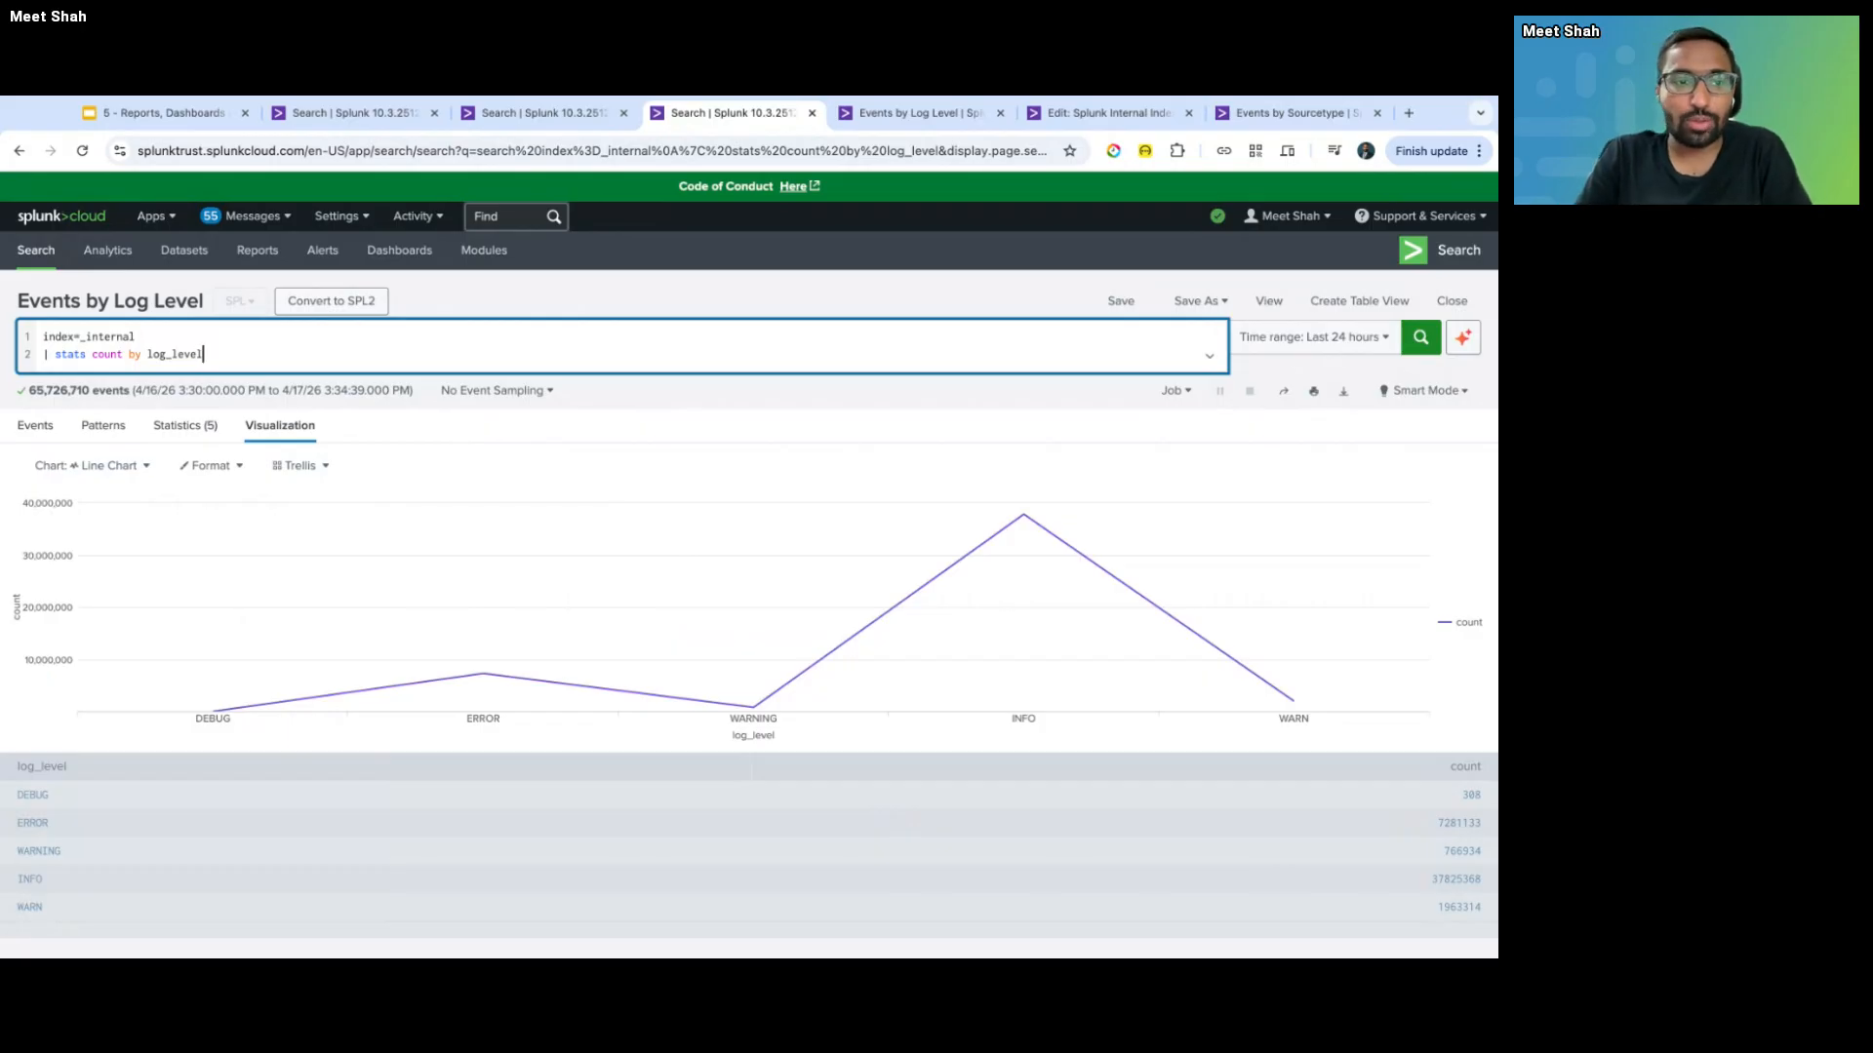
pyautogui.click(52, 253)
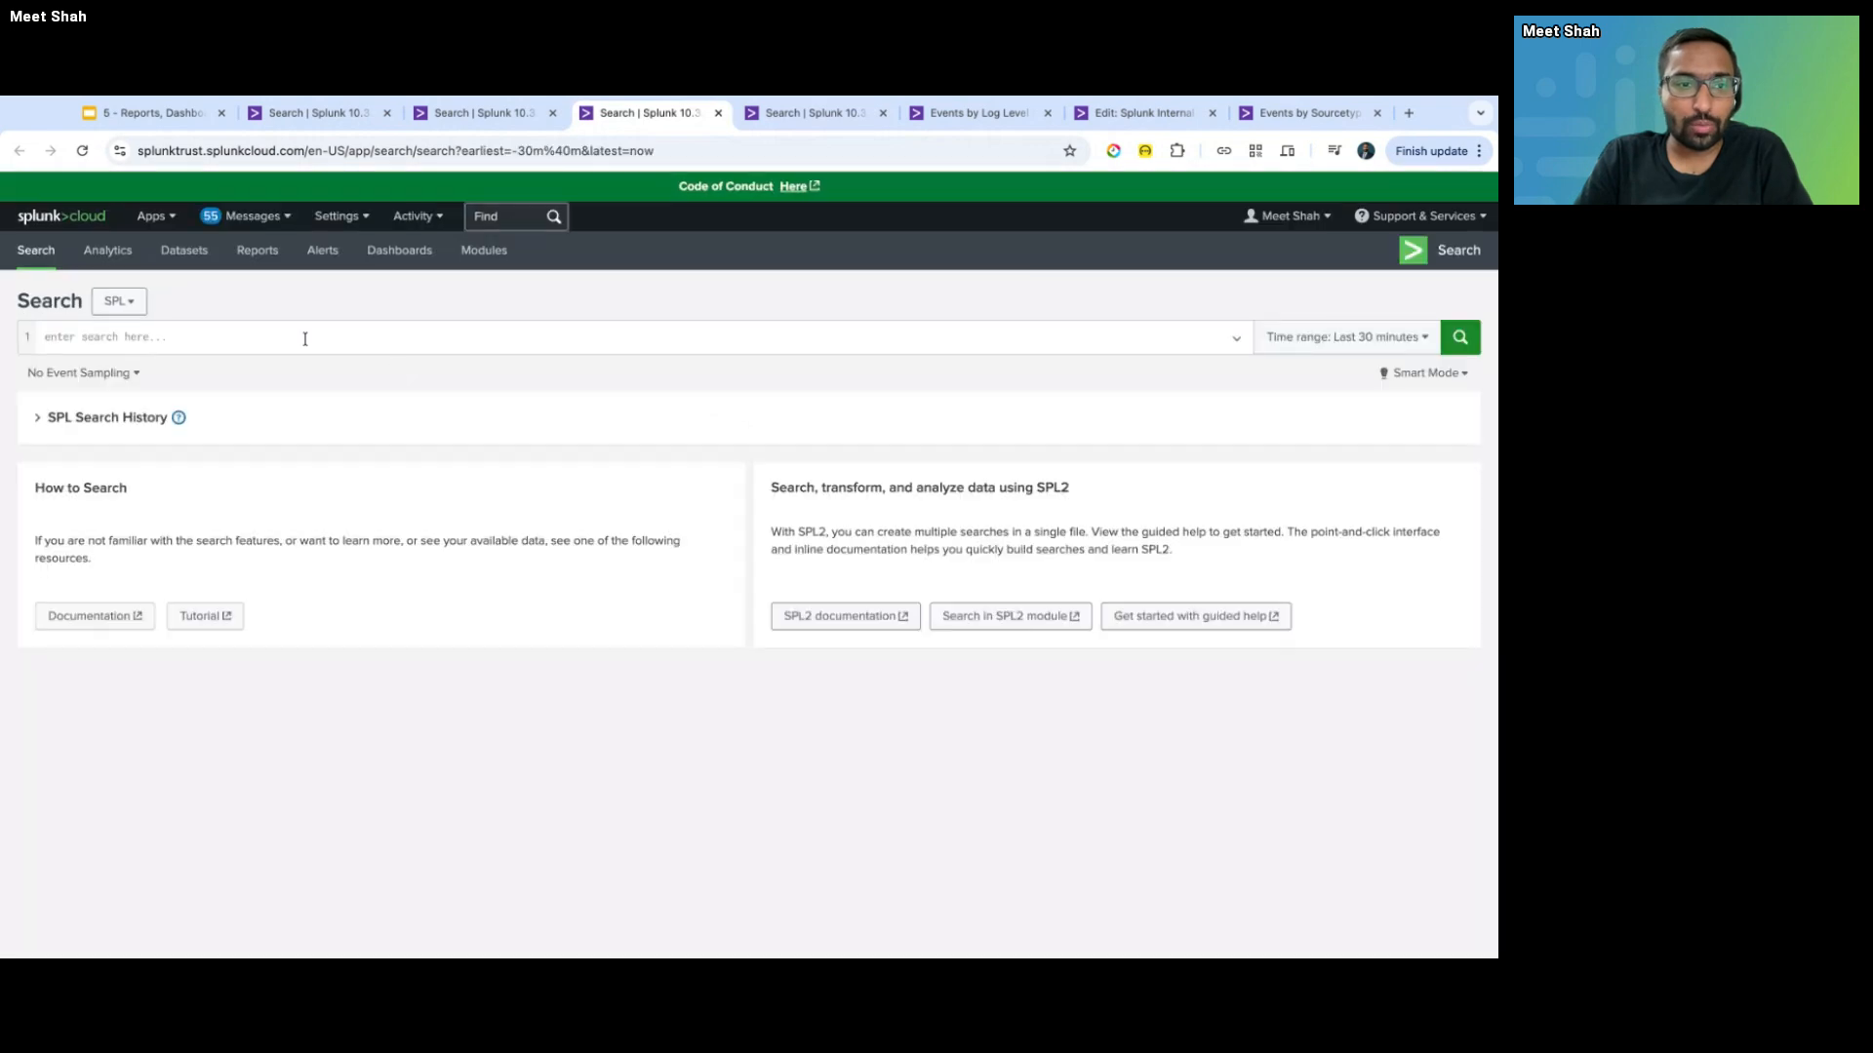
# - Run the search '| tstats count where index=* by _time span=1h'
pyautogui.click(304, 339)
pyautogui.write('| index')
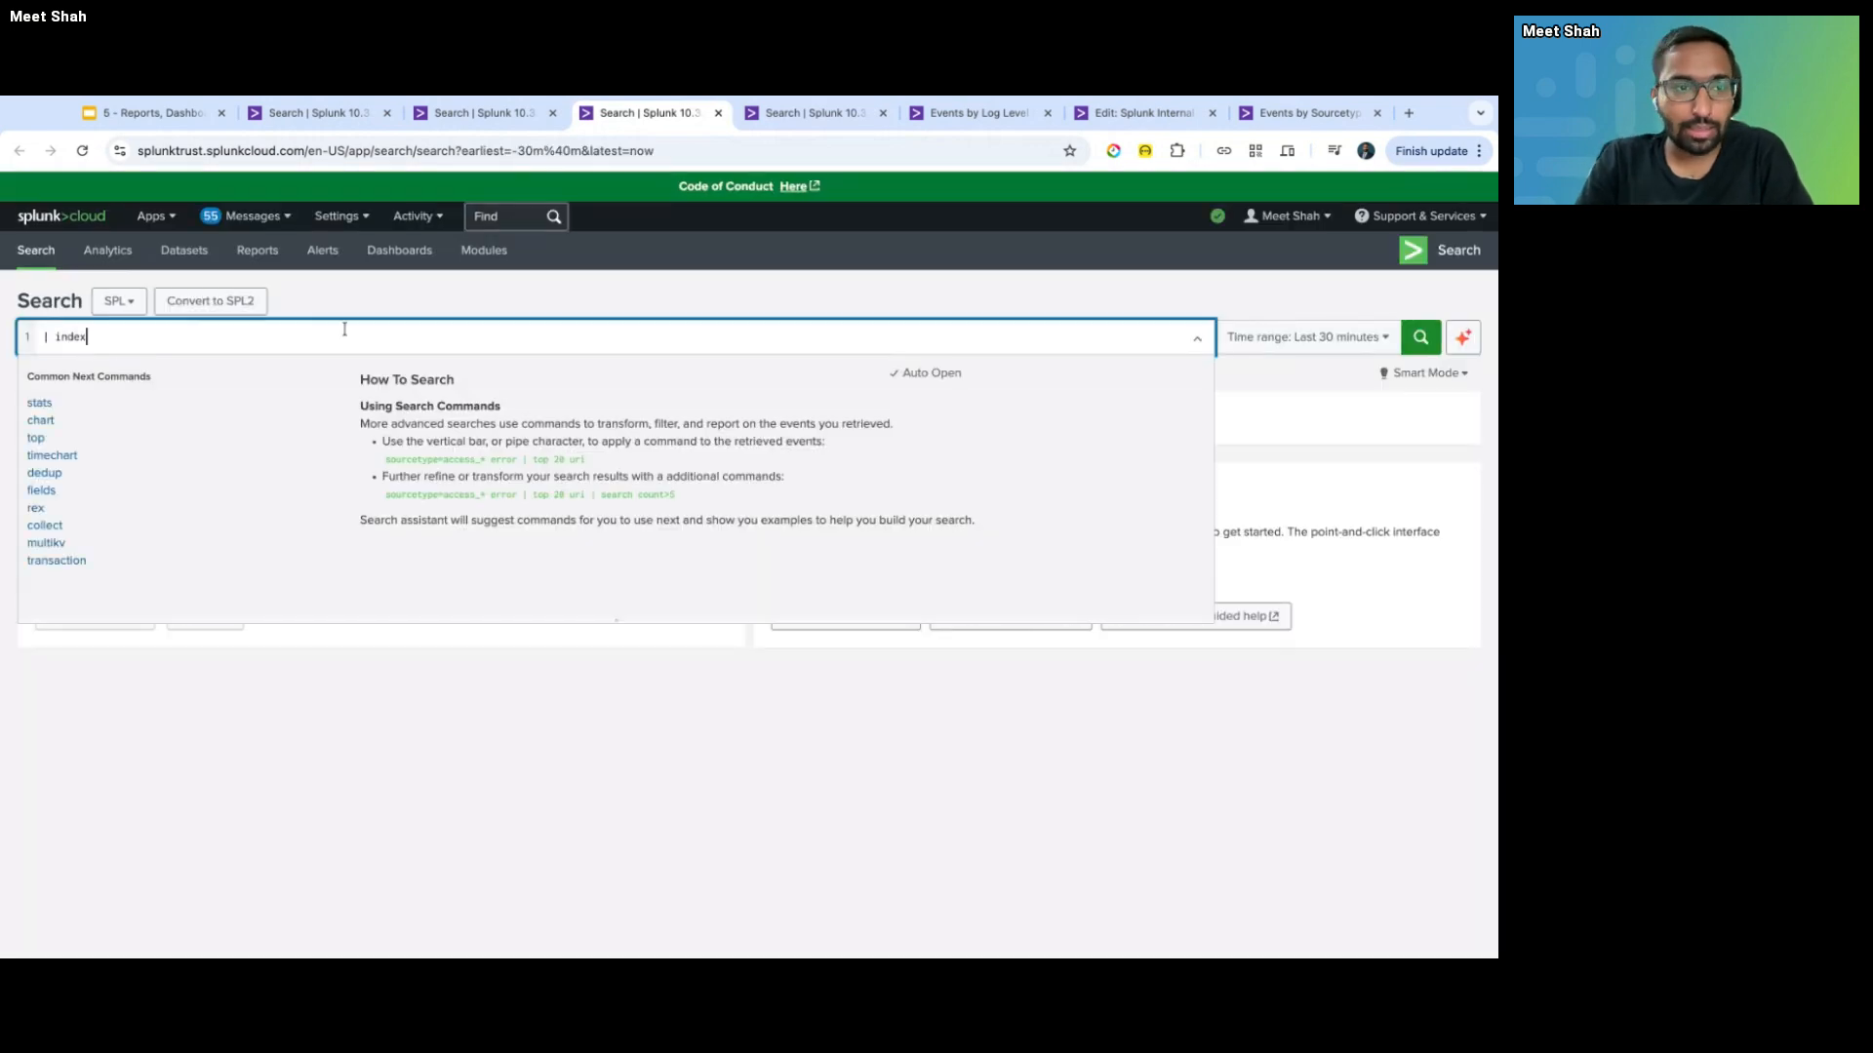
pyautogui.hotkey('ctrl', 'a')
pyautogui.press('Return')
pyautogui.write('| ts')
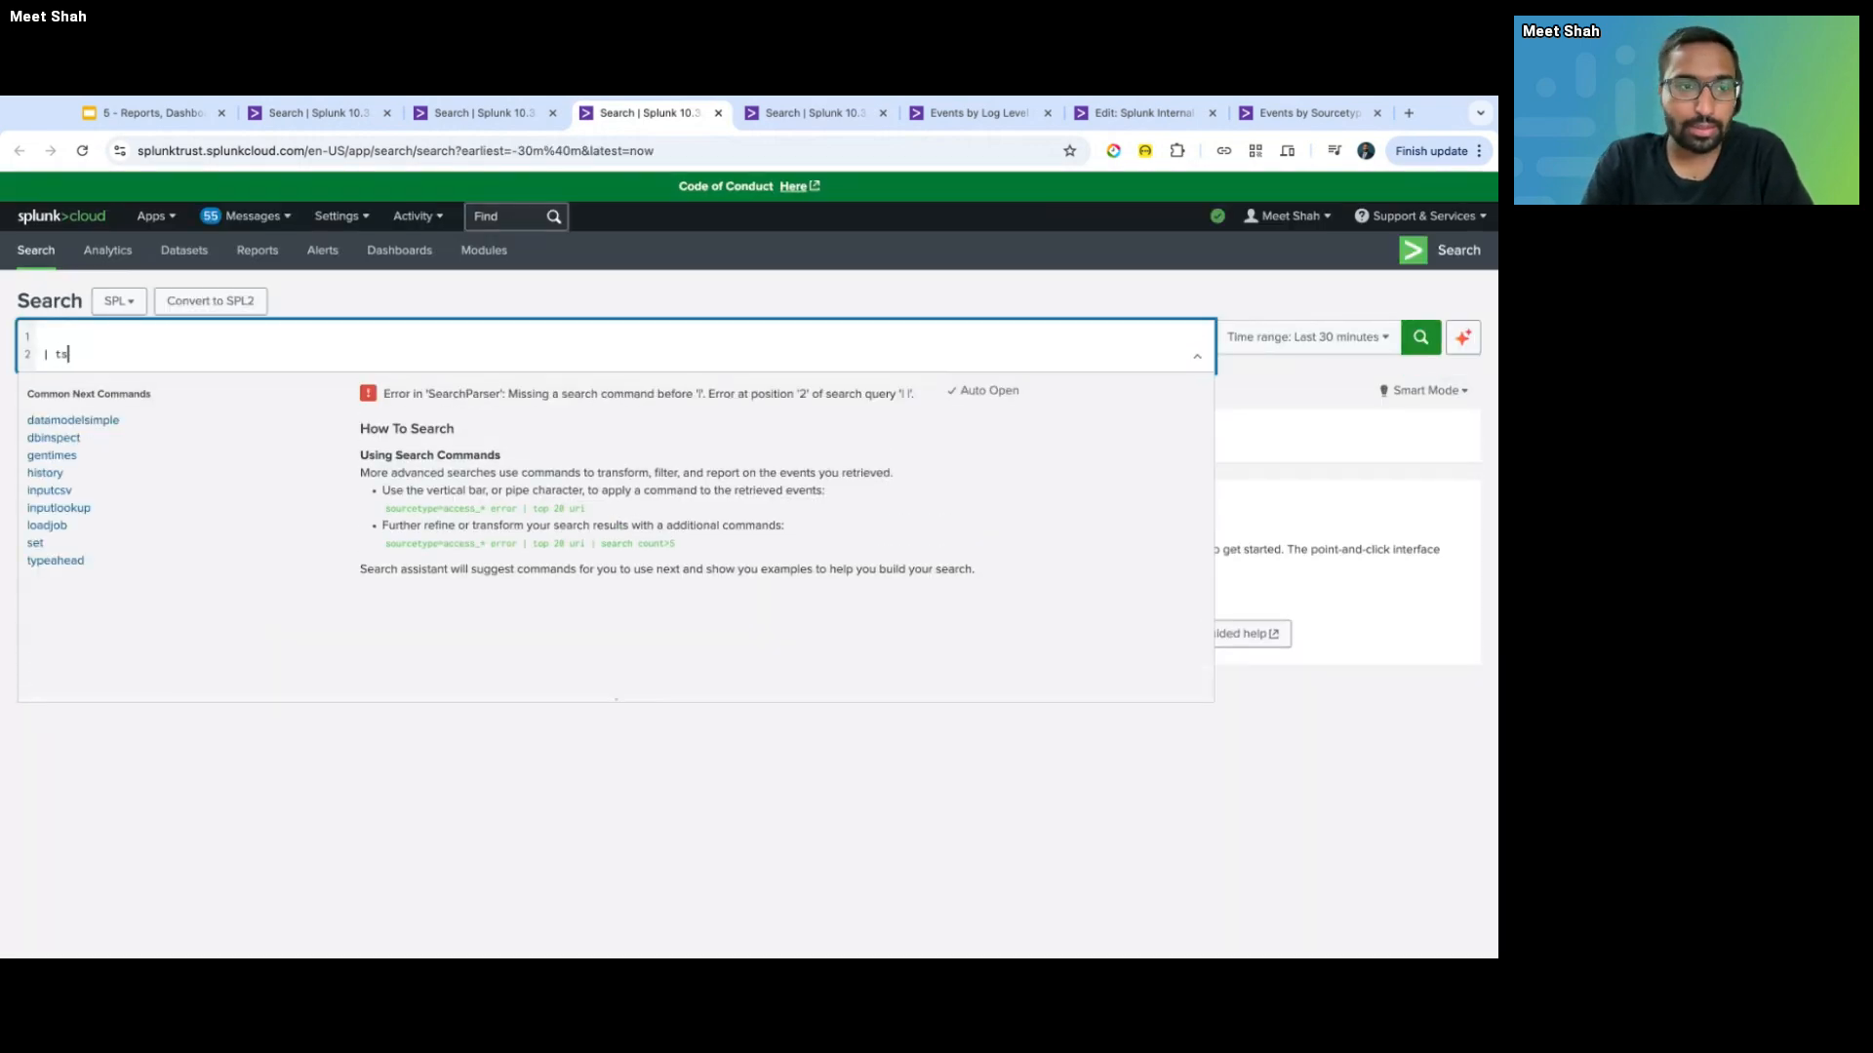
pyautogui.write('tats coynt by')
pyautogui.hotkey('alt', 'shift', 'Left')
pyautogui.hotkey('alt', 'shift', 'Left')
pyautogui.write('coyntc')
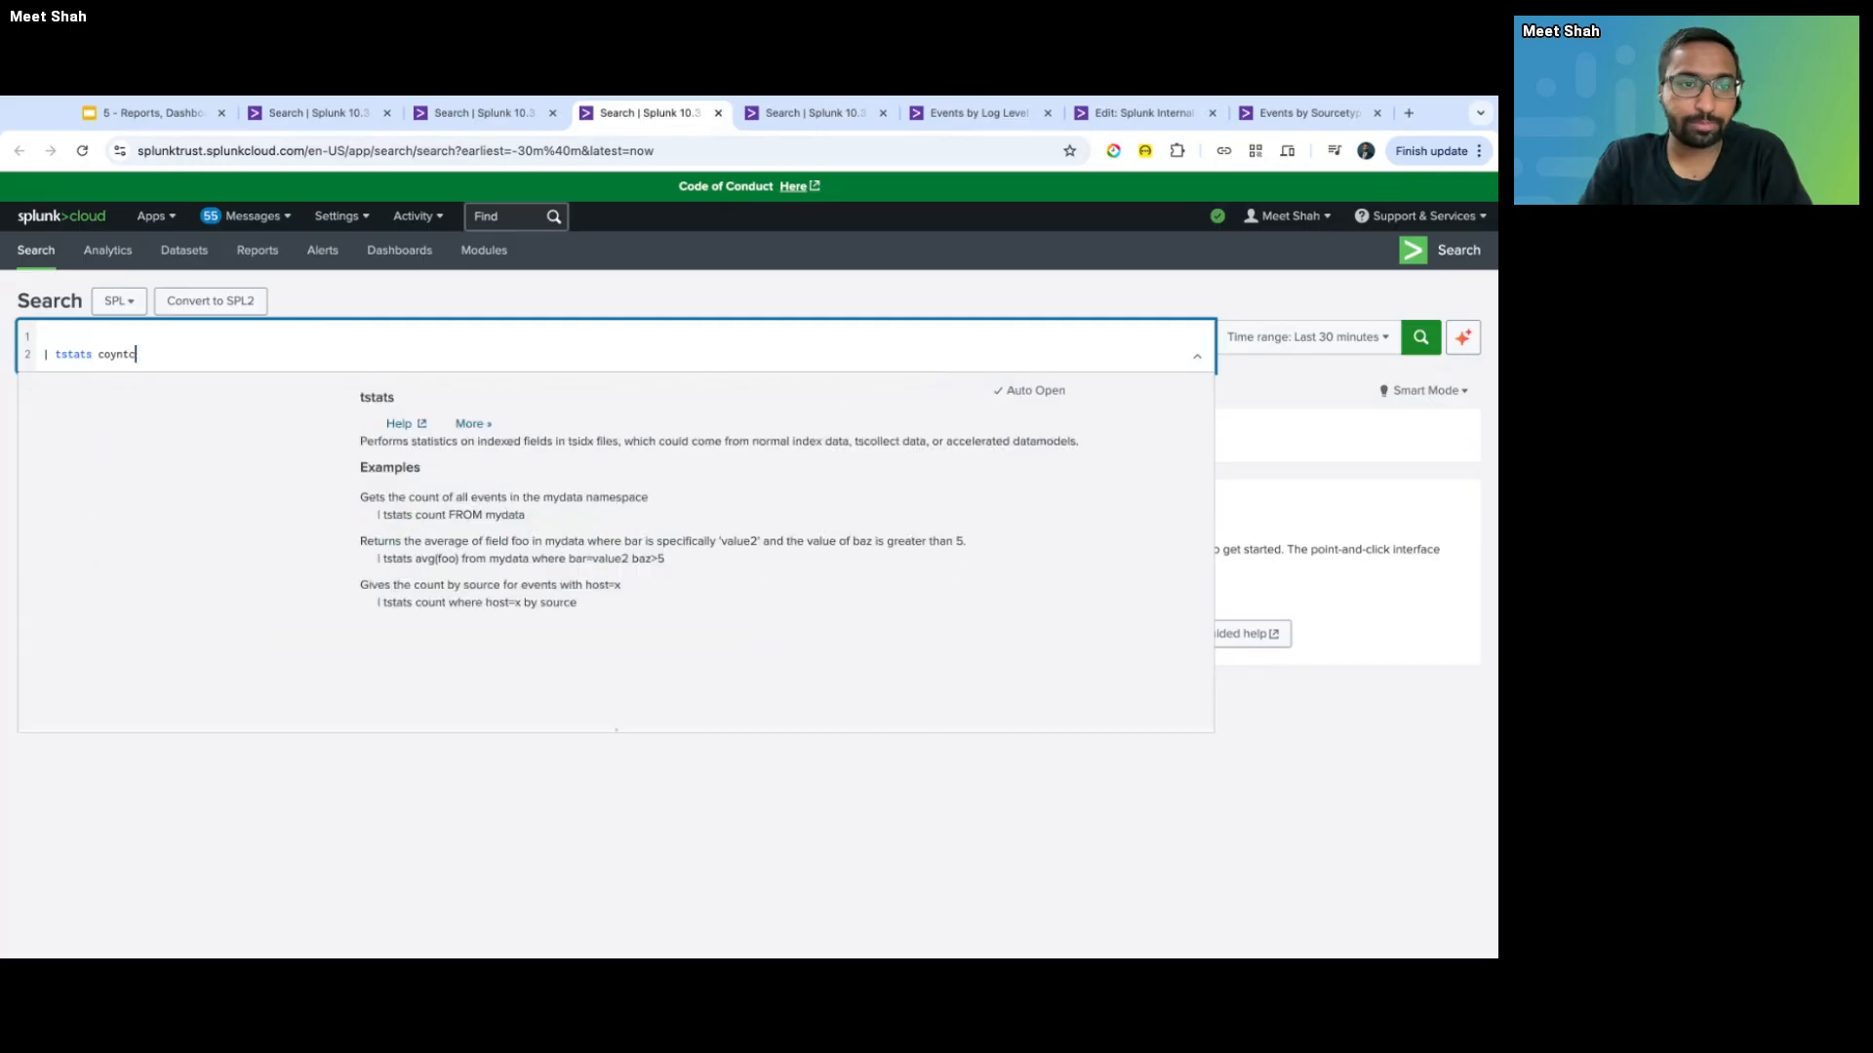
pyautogui.hotkey('alt', 'shift', 'Left')
pyautogui.write('count where i')
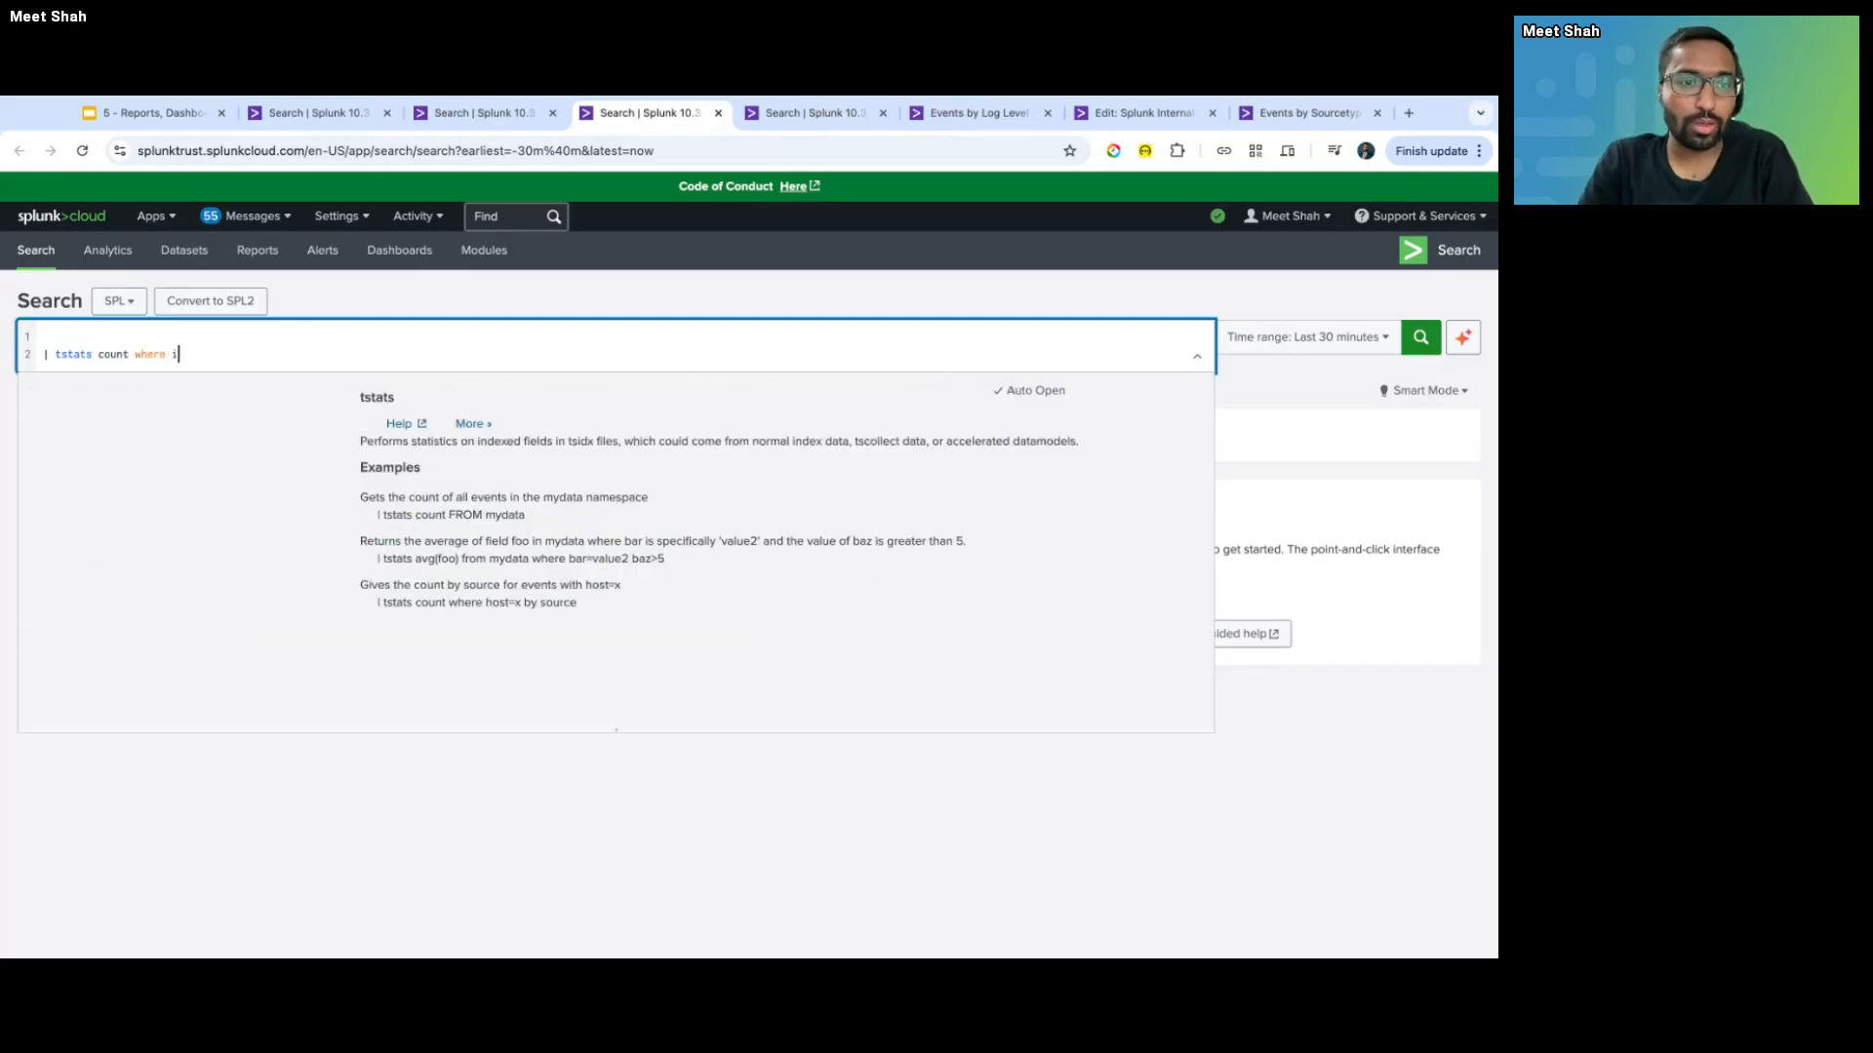
pyautogui.write('ndex=* by _time span=1h')
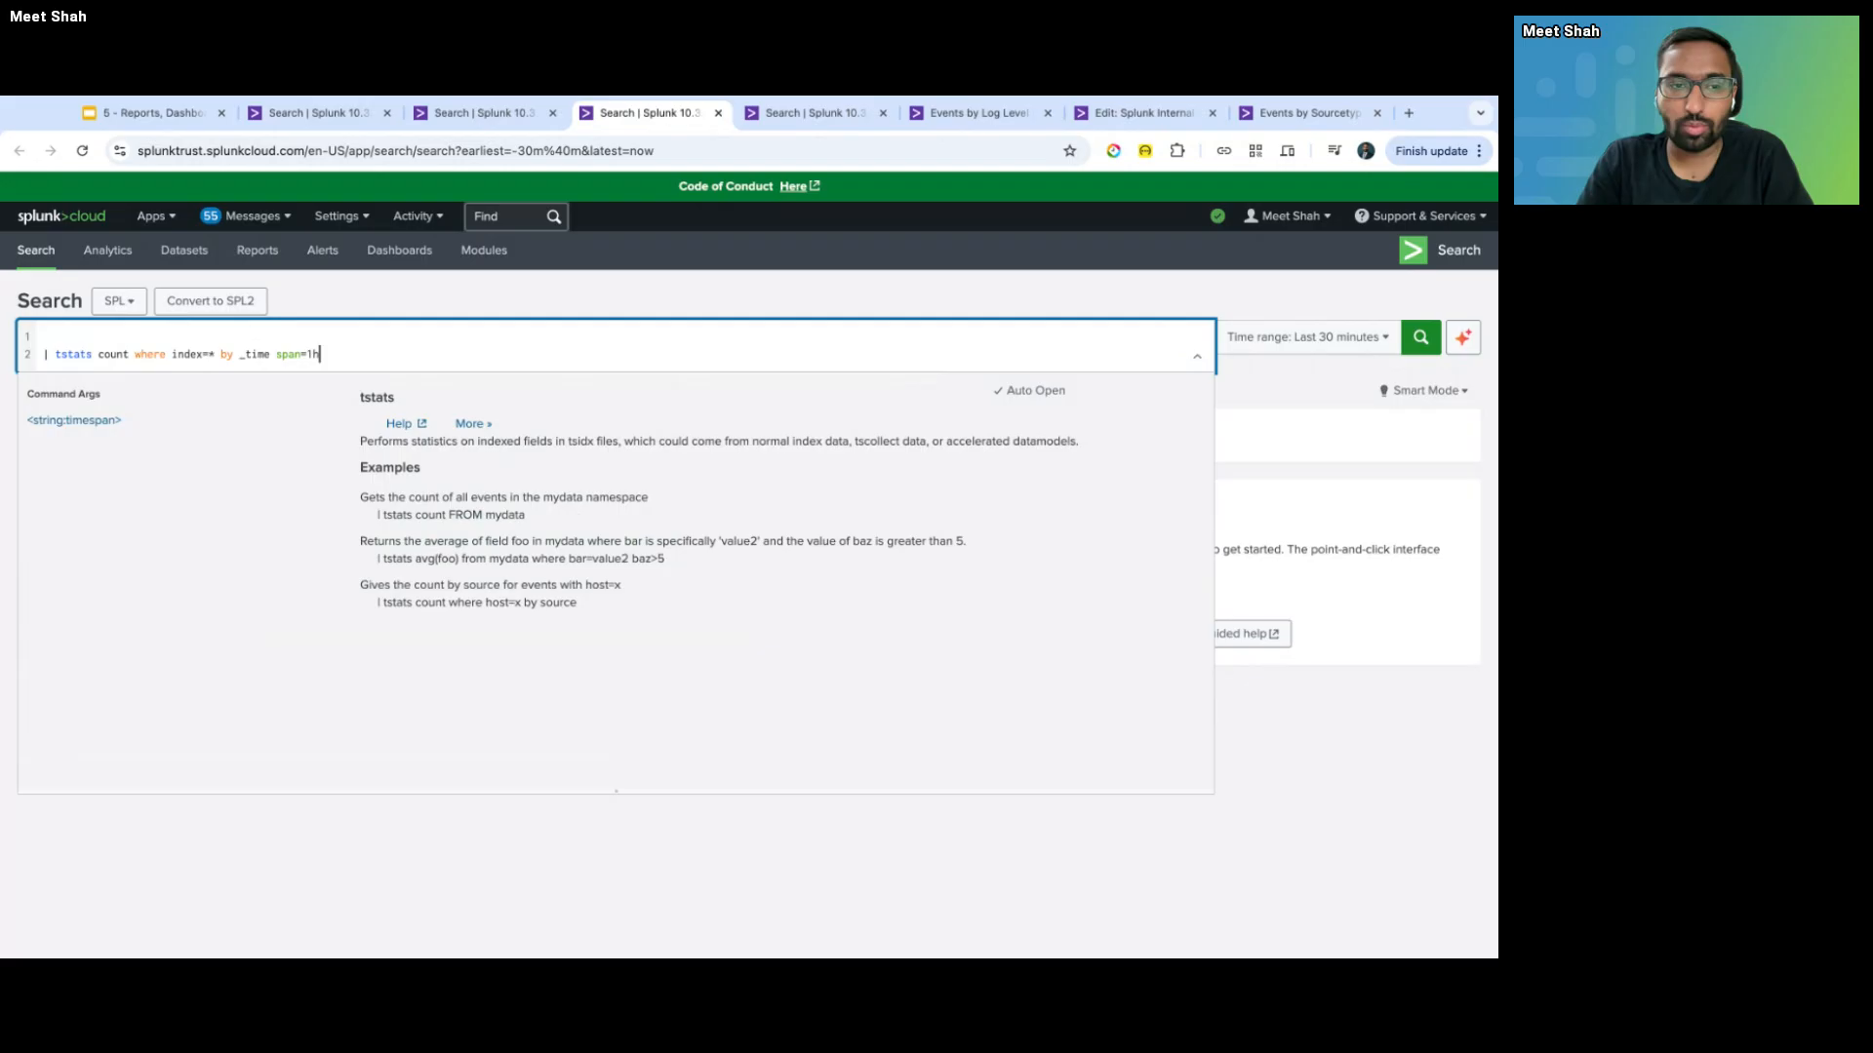
pyautogui.press('Return')
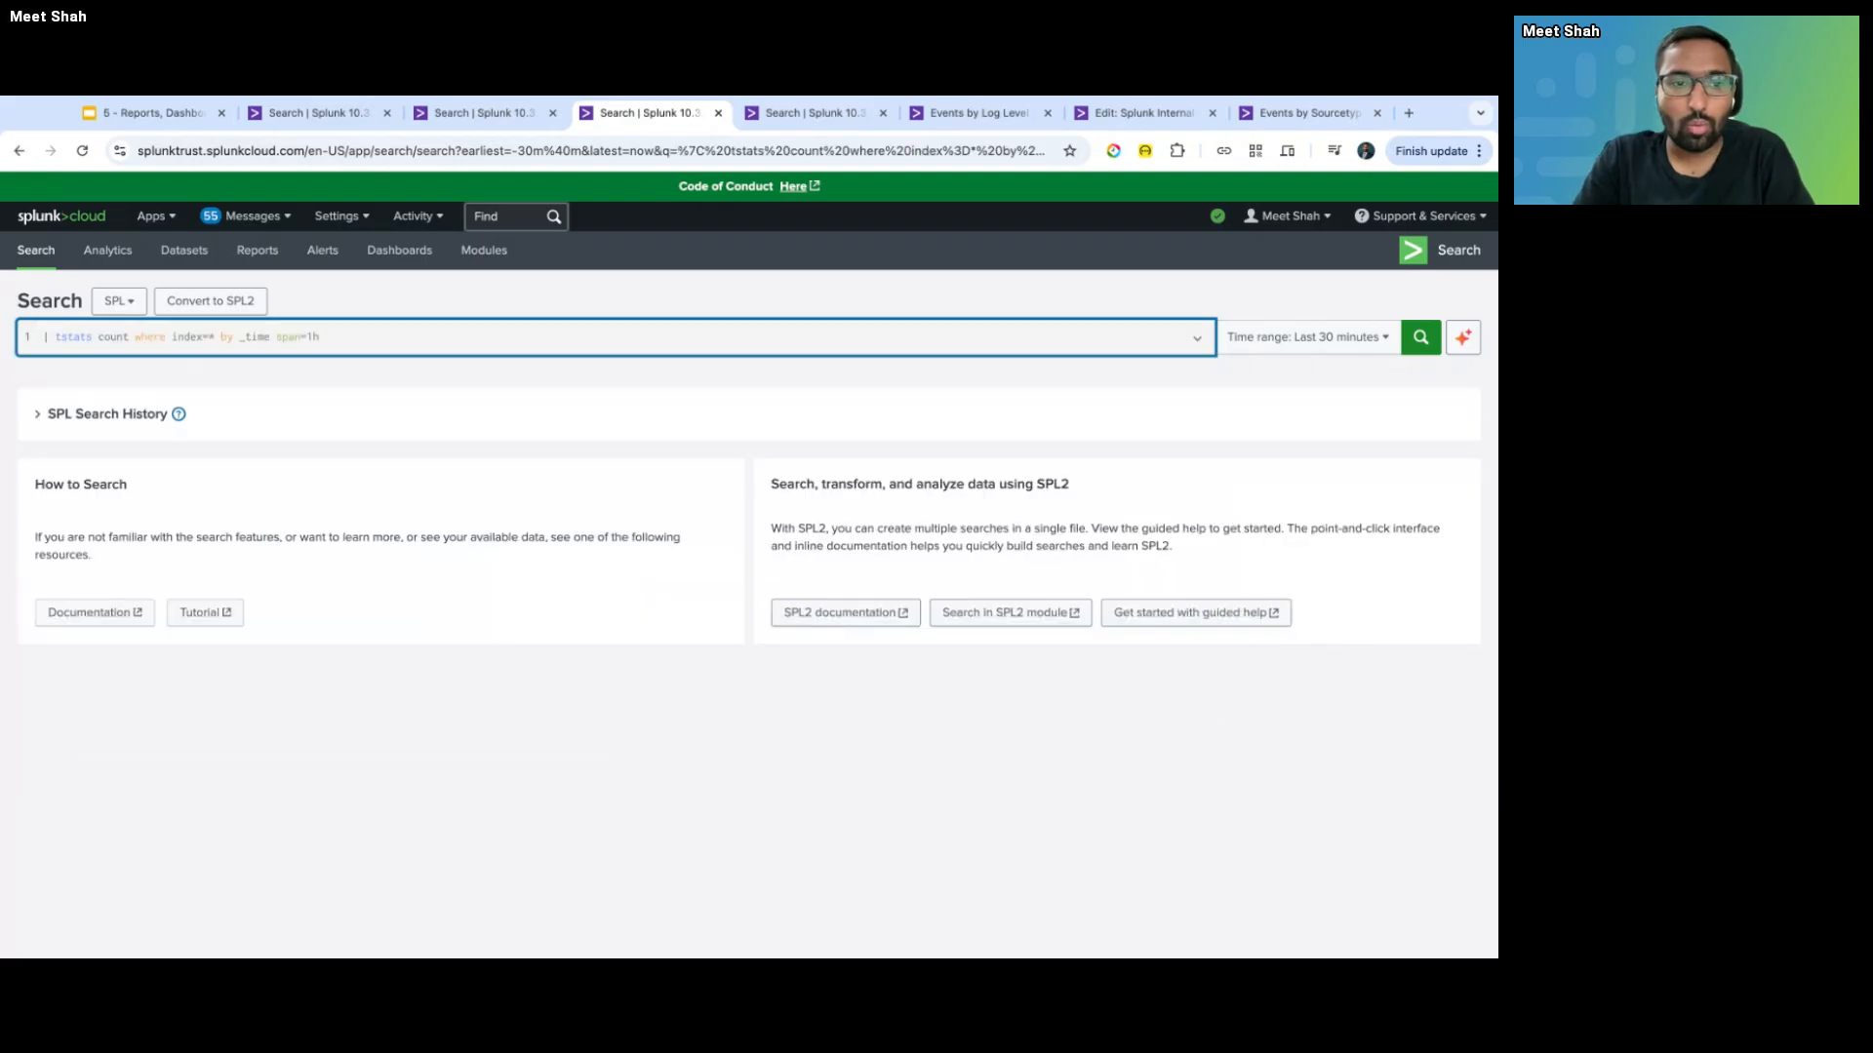
# - Set the search time range to the Last 7 days preset
pyautogui.click(1343, 335)
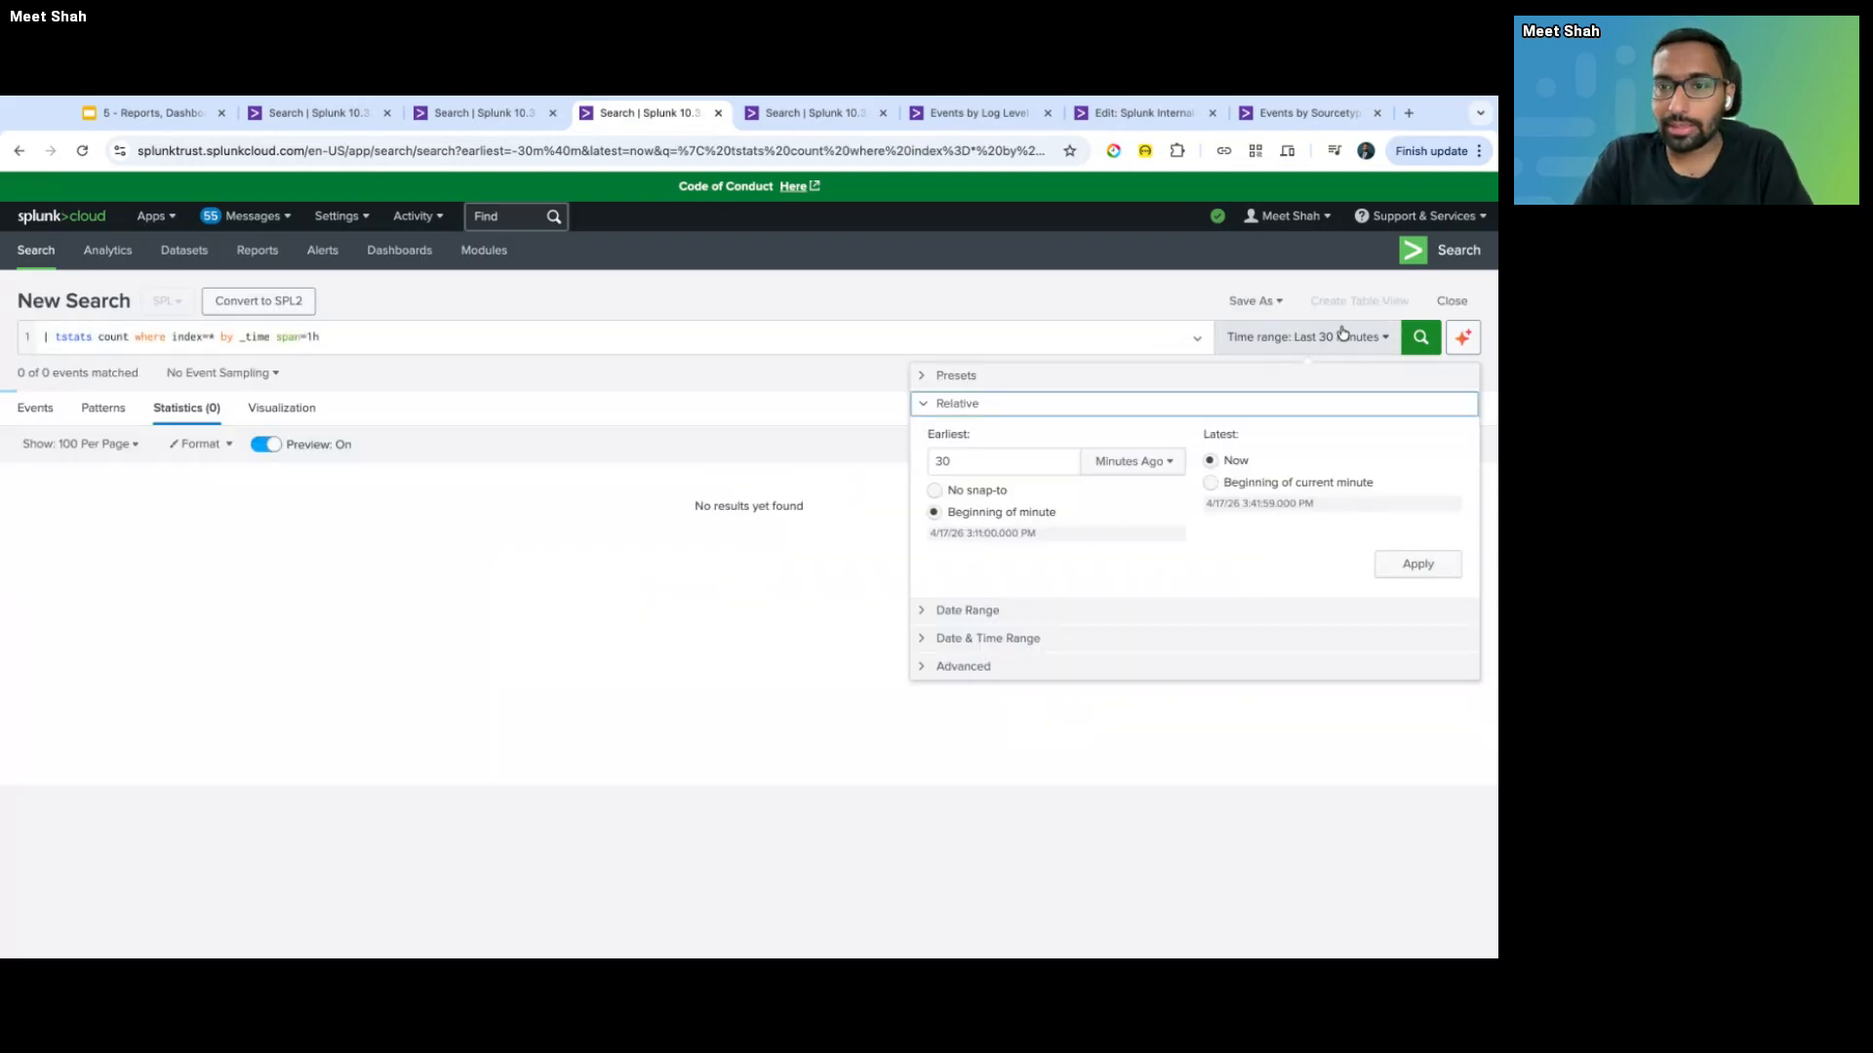
pyautogui.click(1183, 375)
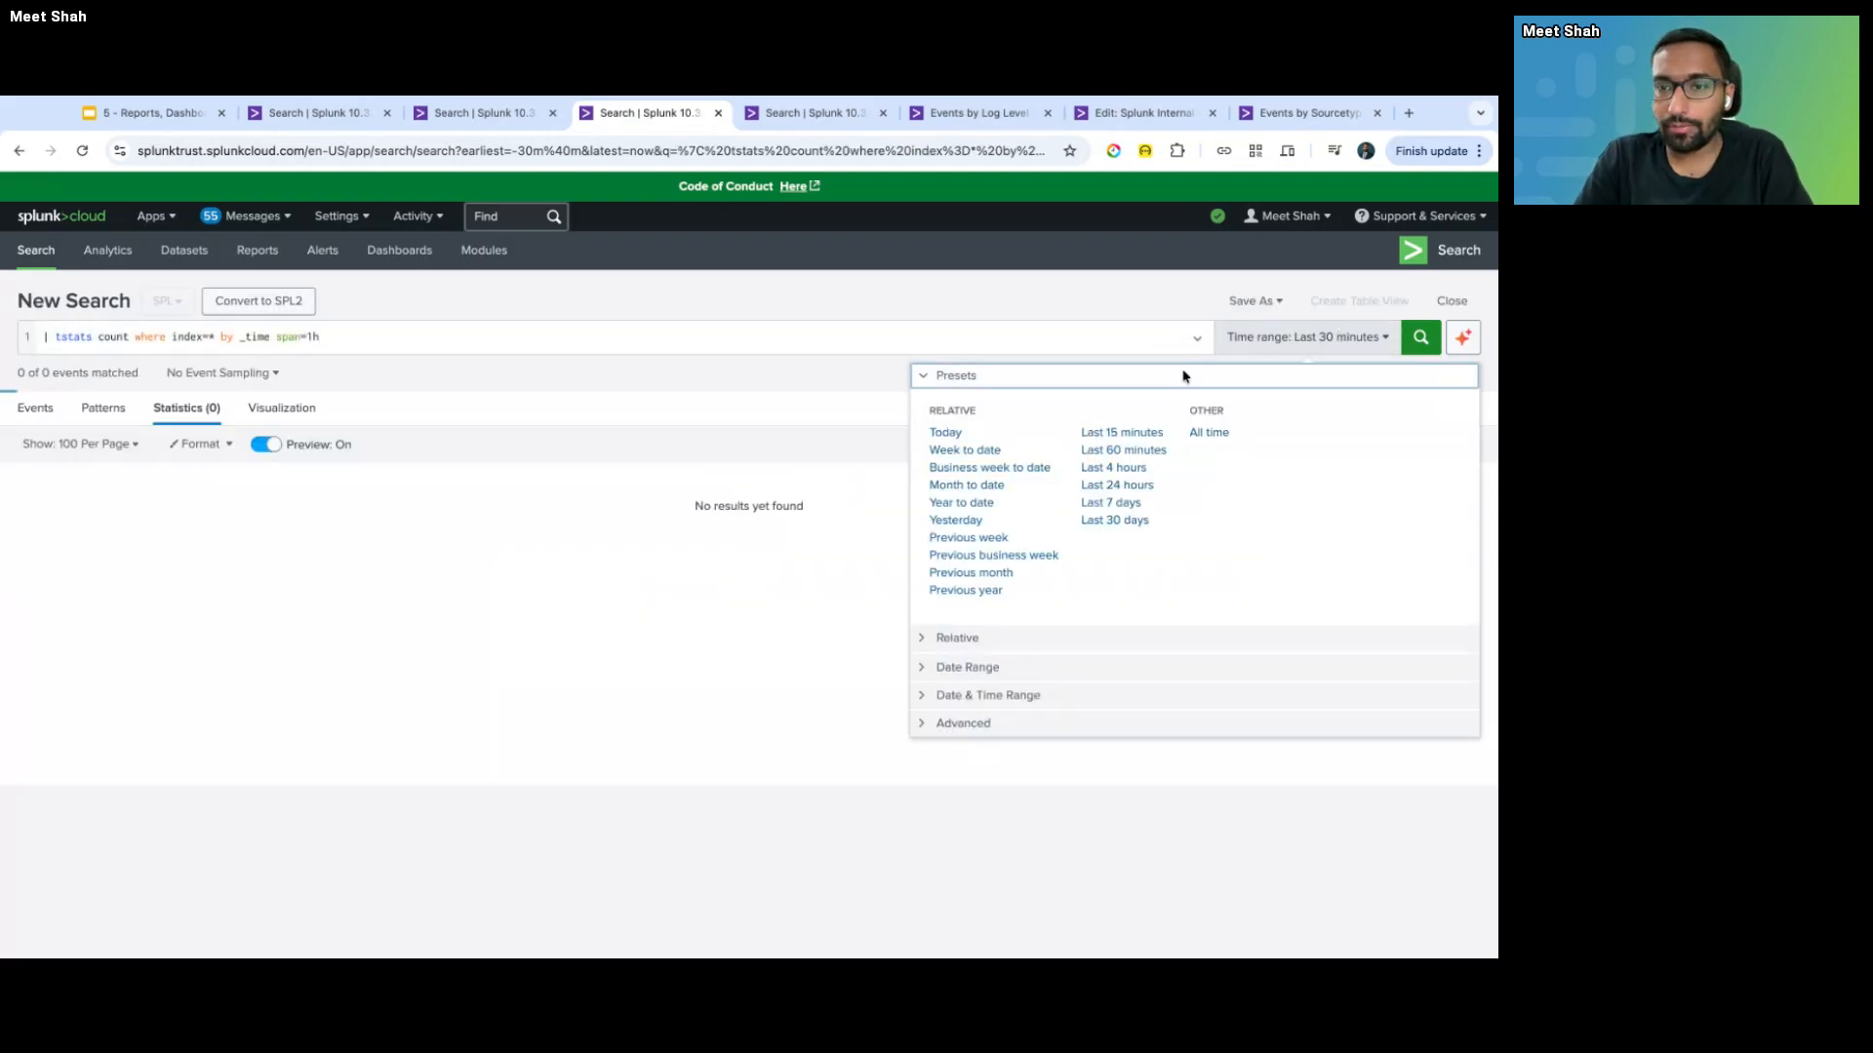
pyautogui.click(1109, 502)
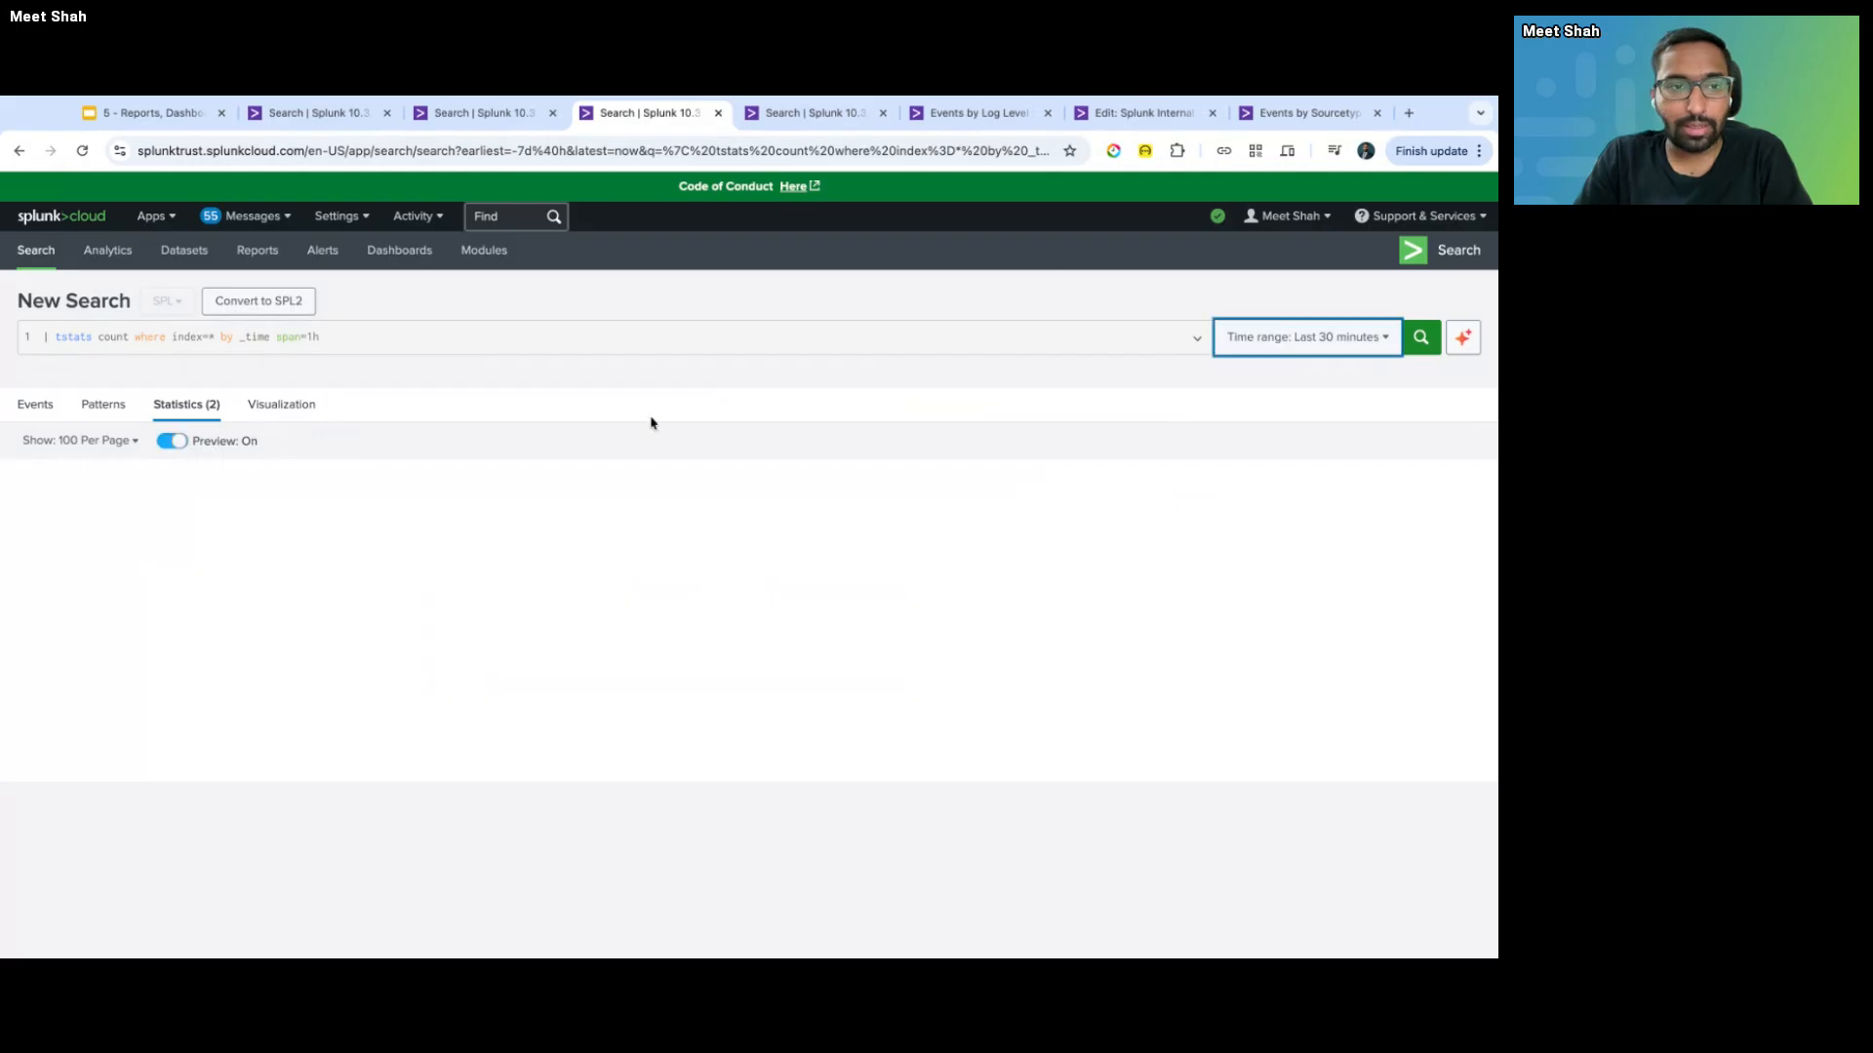
# - Switch the 7-day hourly event counts from a column chart to a line chart
pyautogui.click(281, 404)
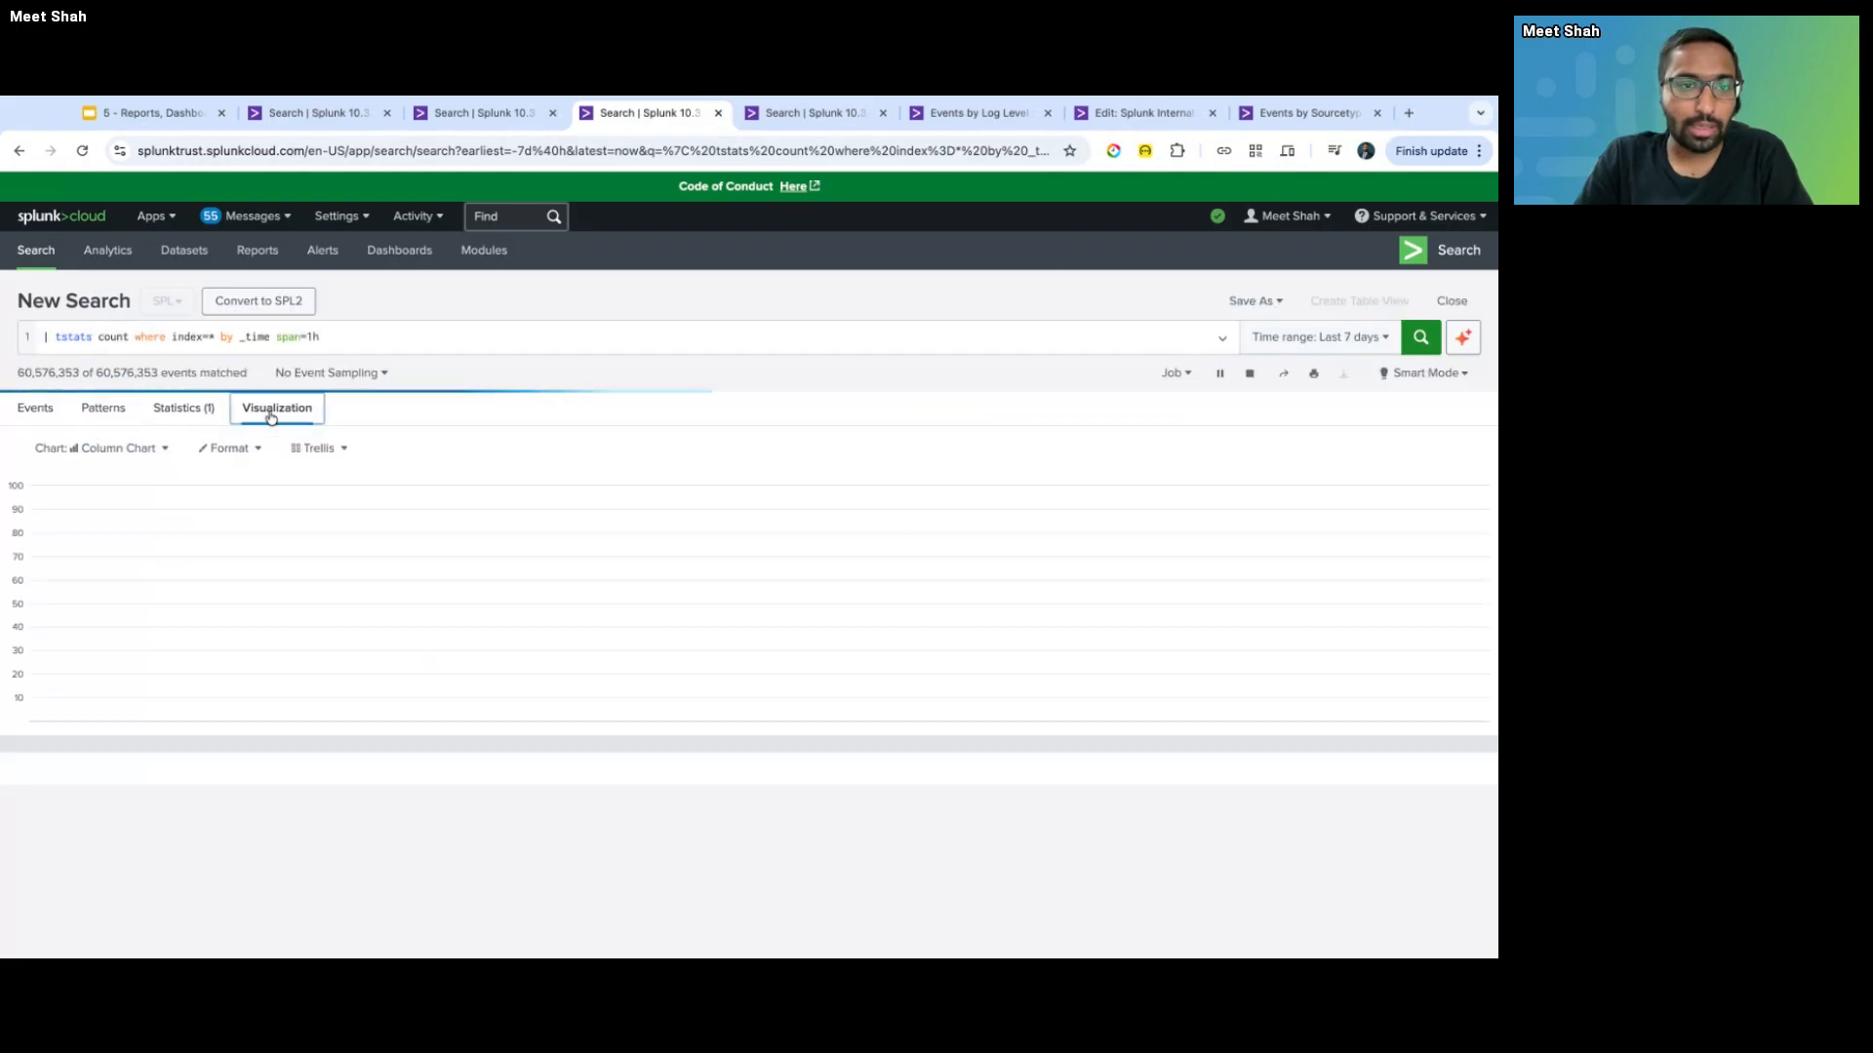
pyautogui.click(123, 450)
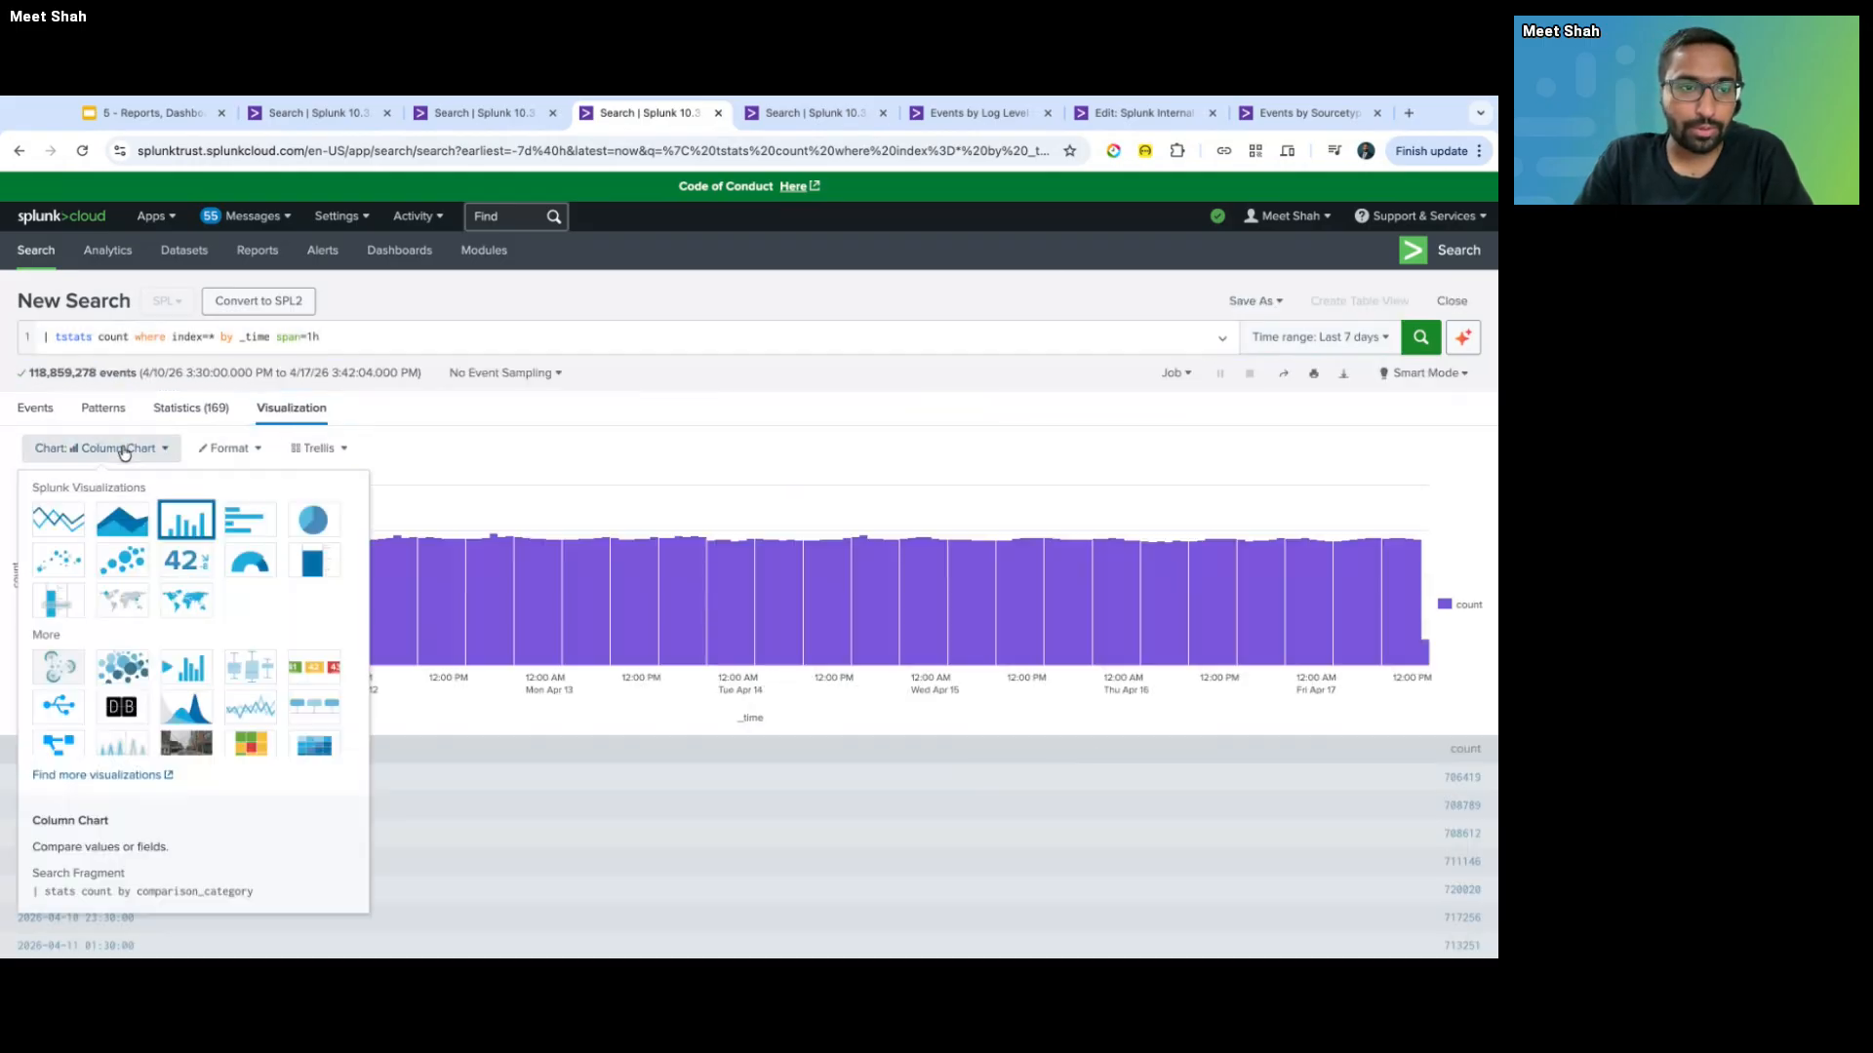
pyautogui.click(57, 519)
pyautogui.click(618, 336)
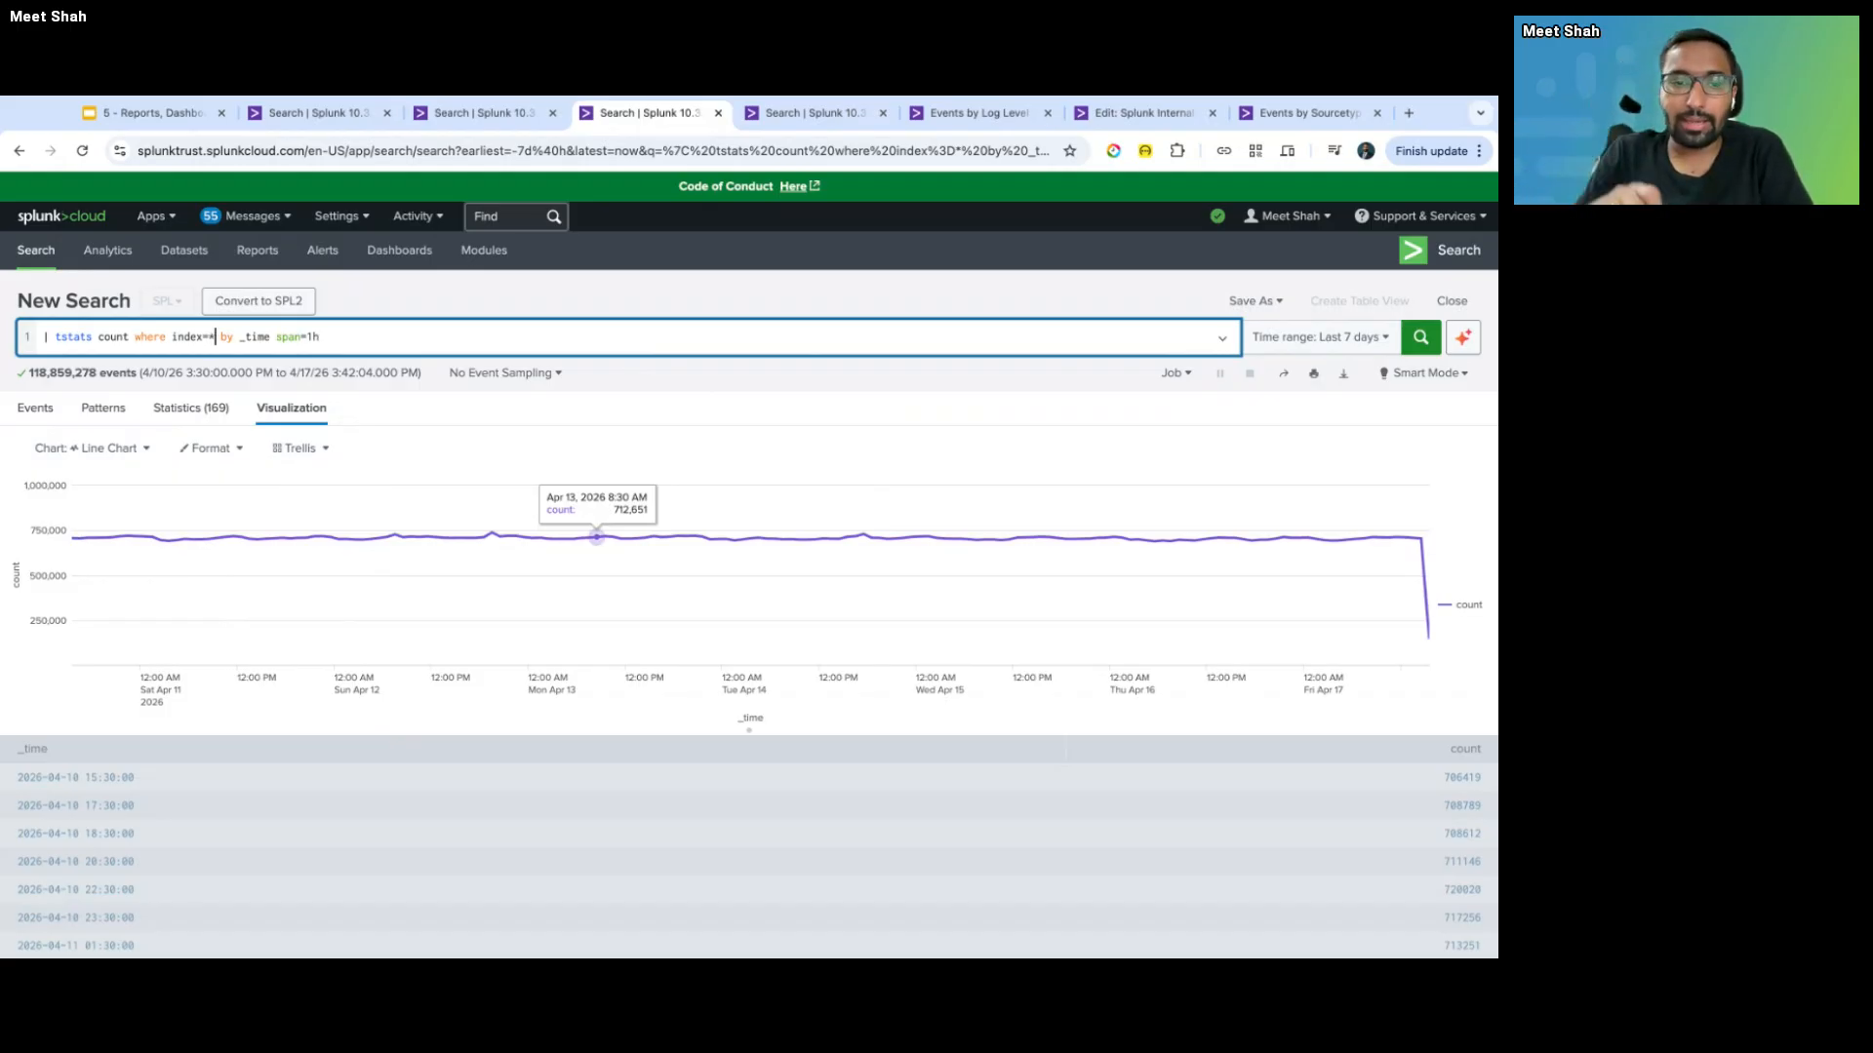
pyautogui.click(122, 461)
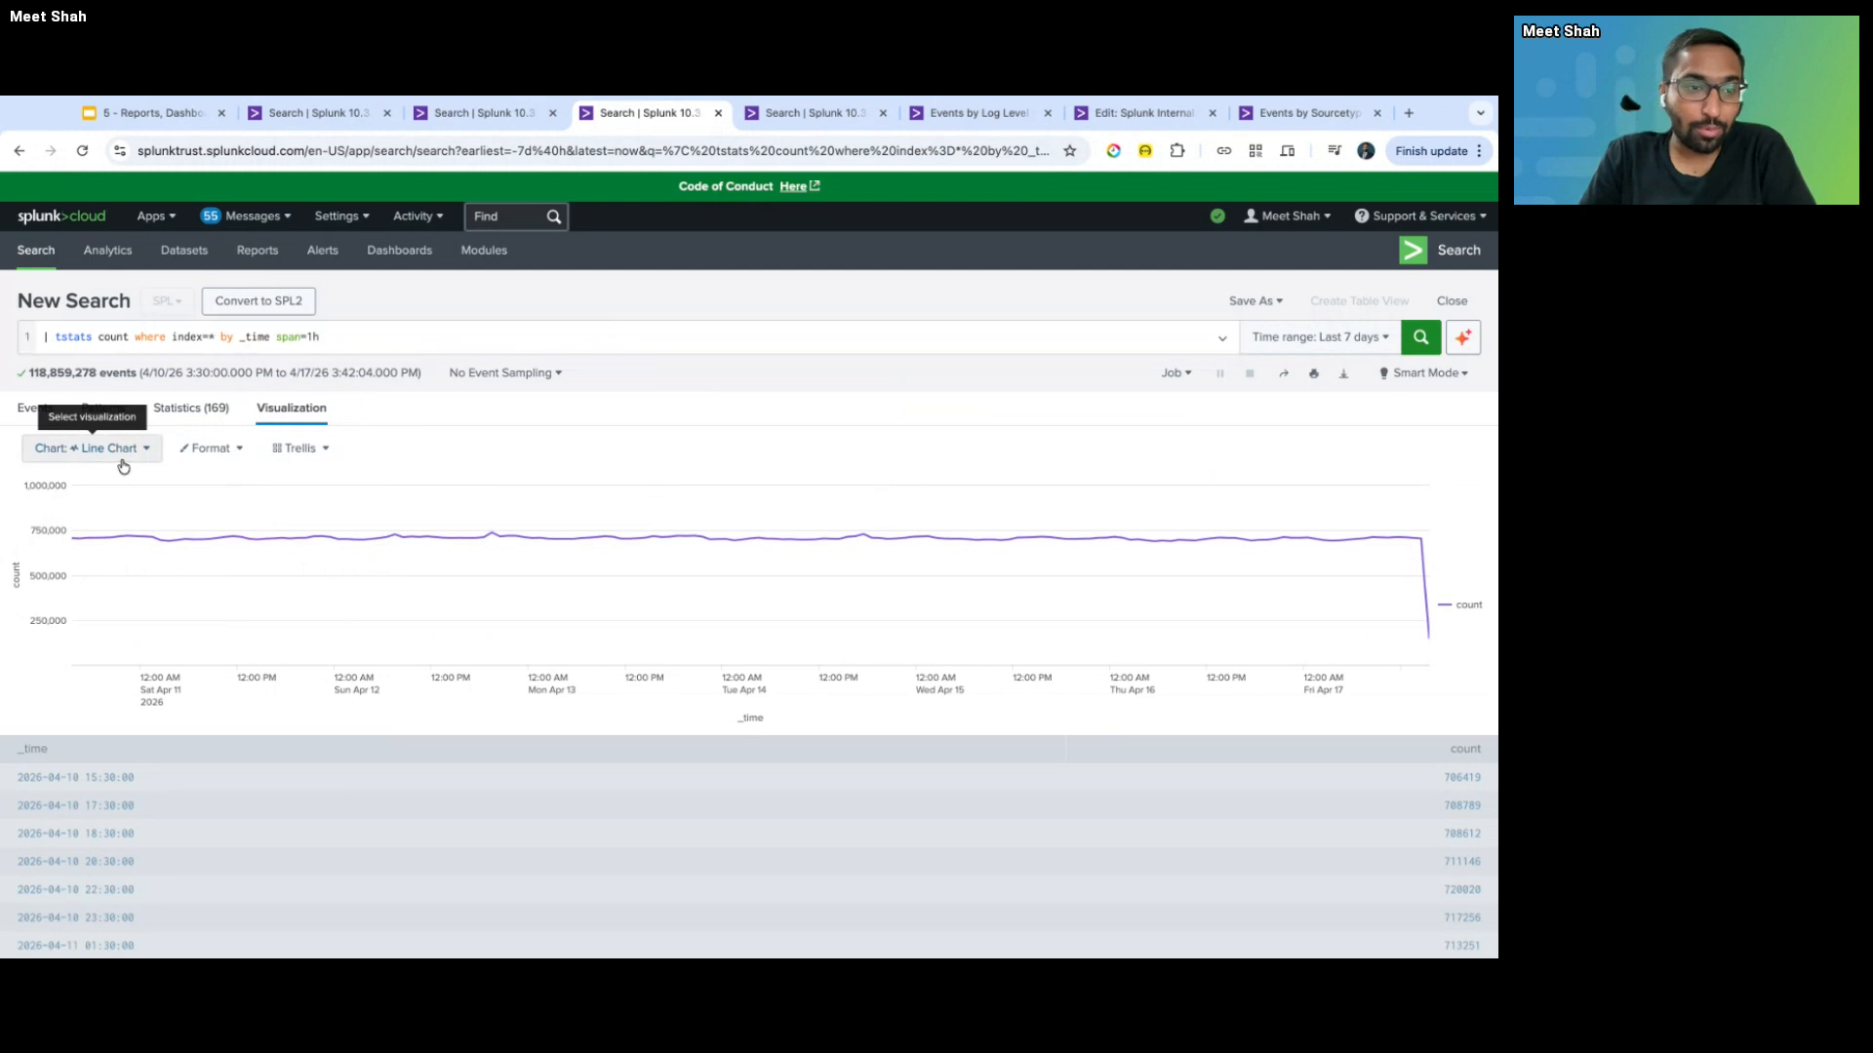
pyautogui.click(623, 448)
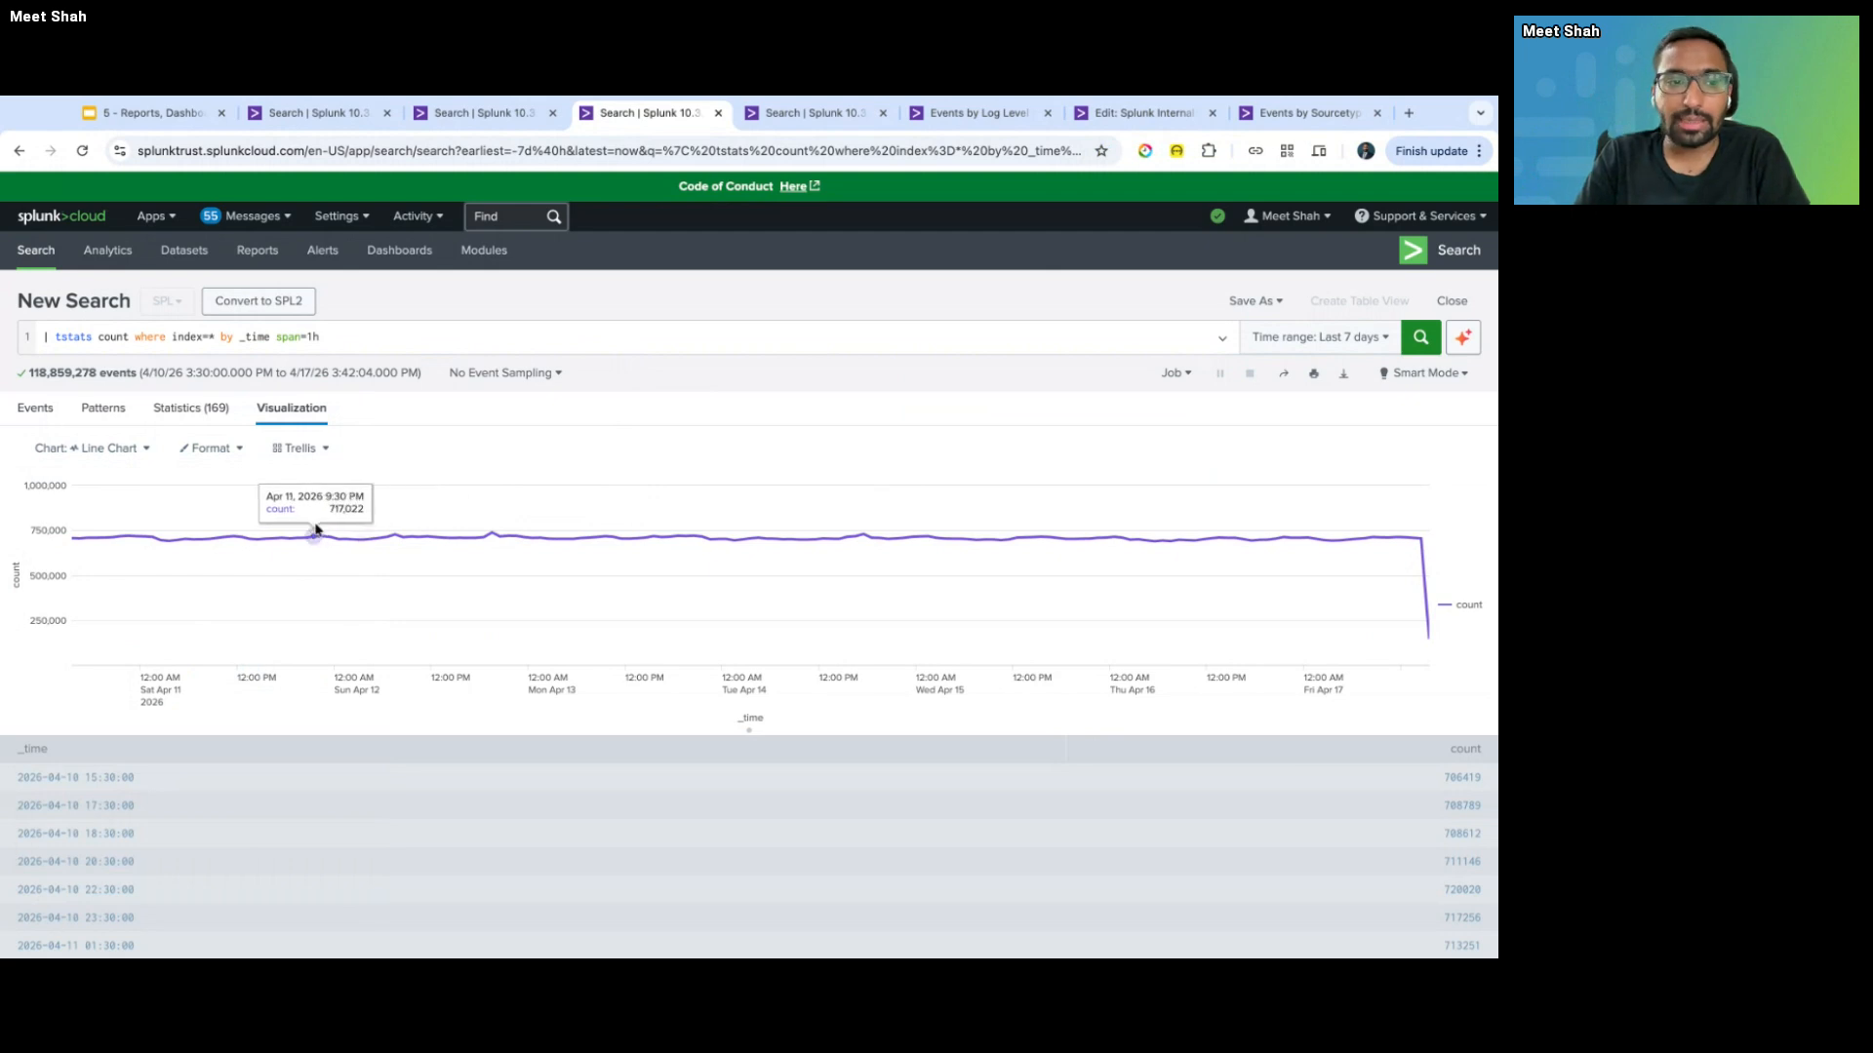
pyautogui.click(123, 457)
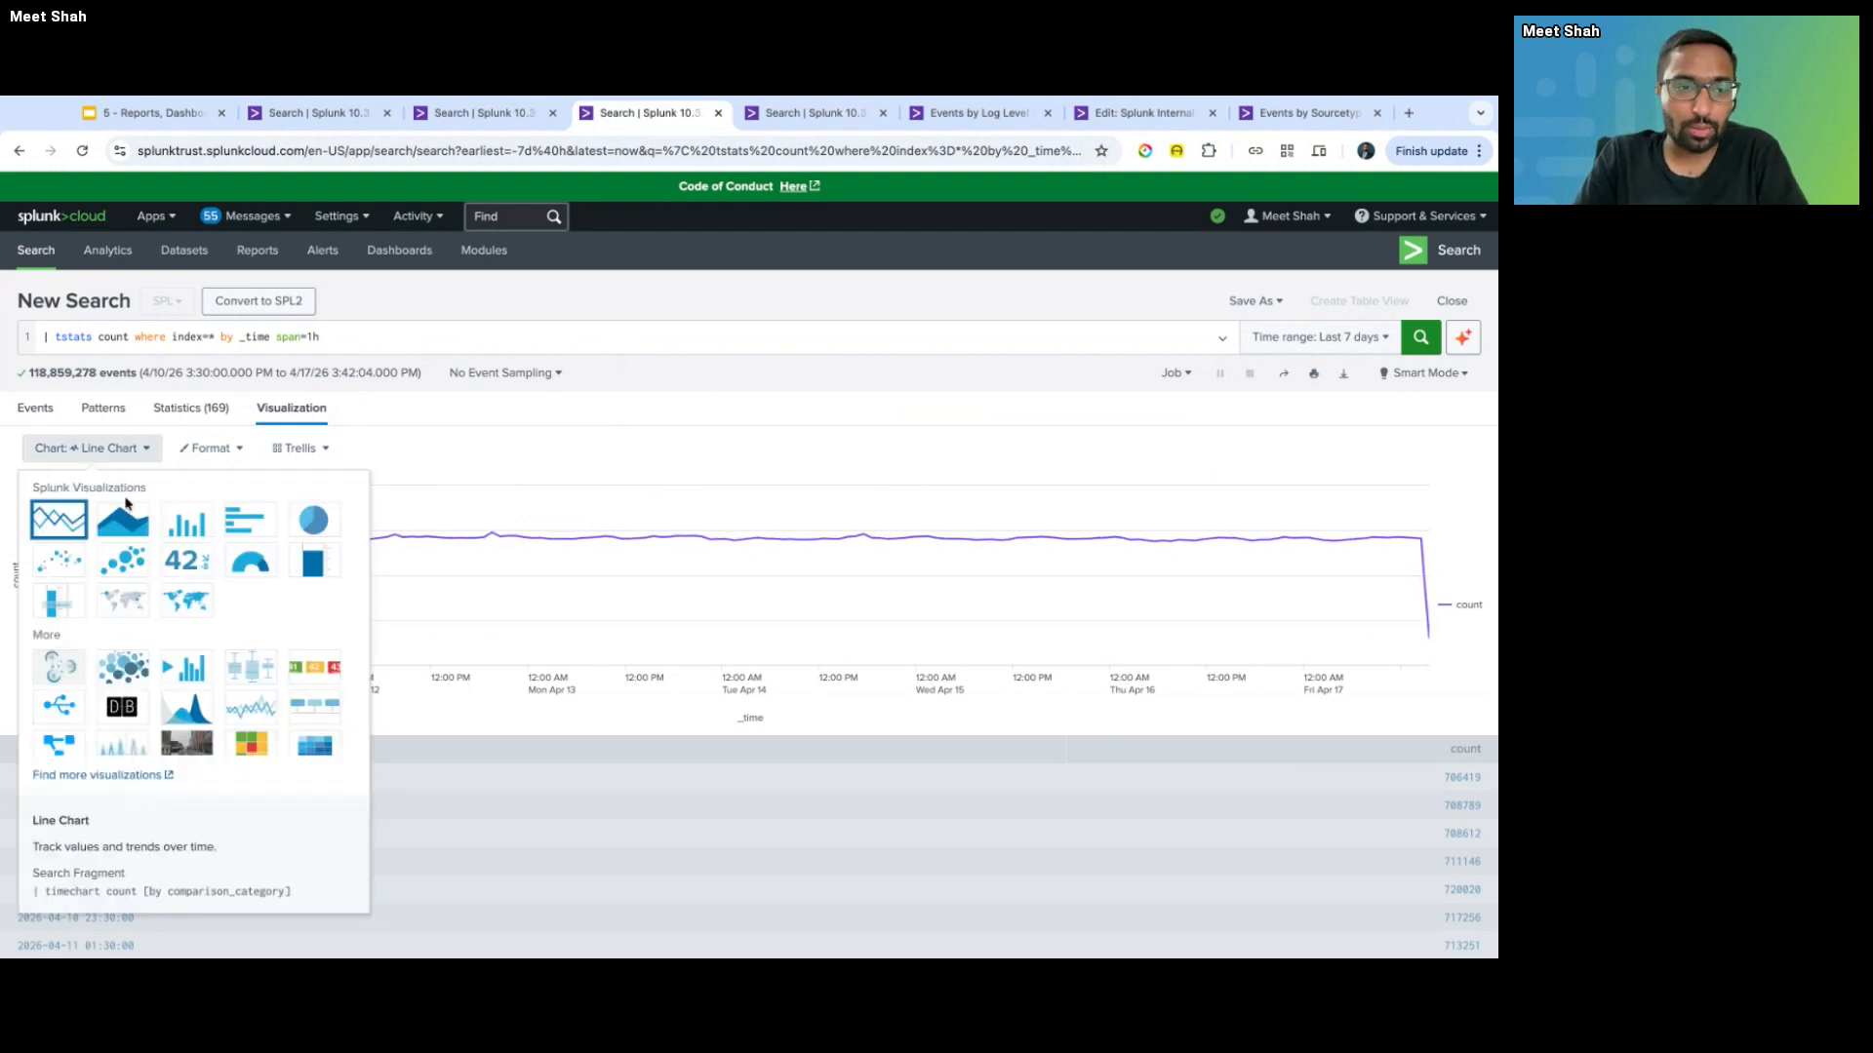
pyautogui.click(54, 522)
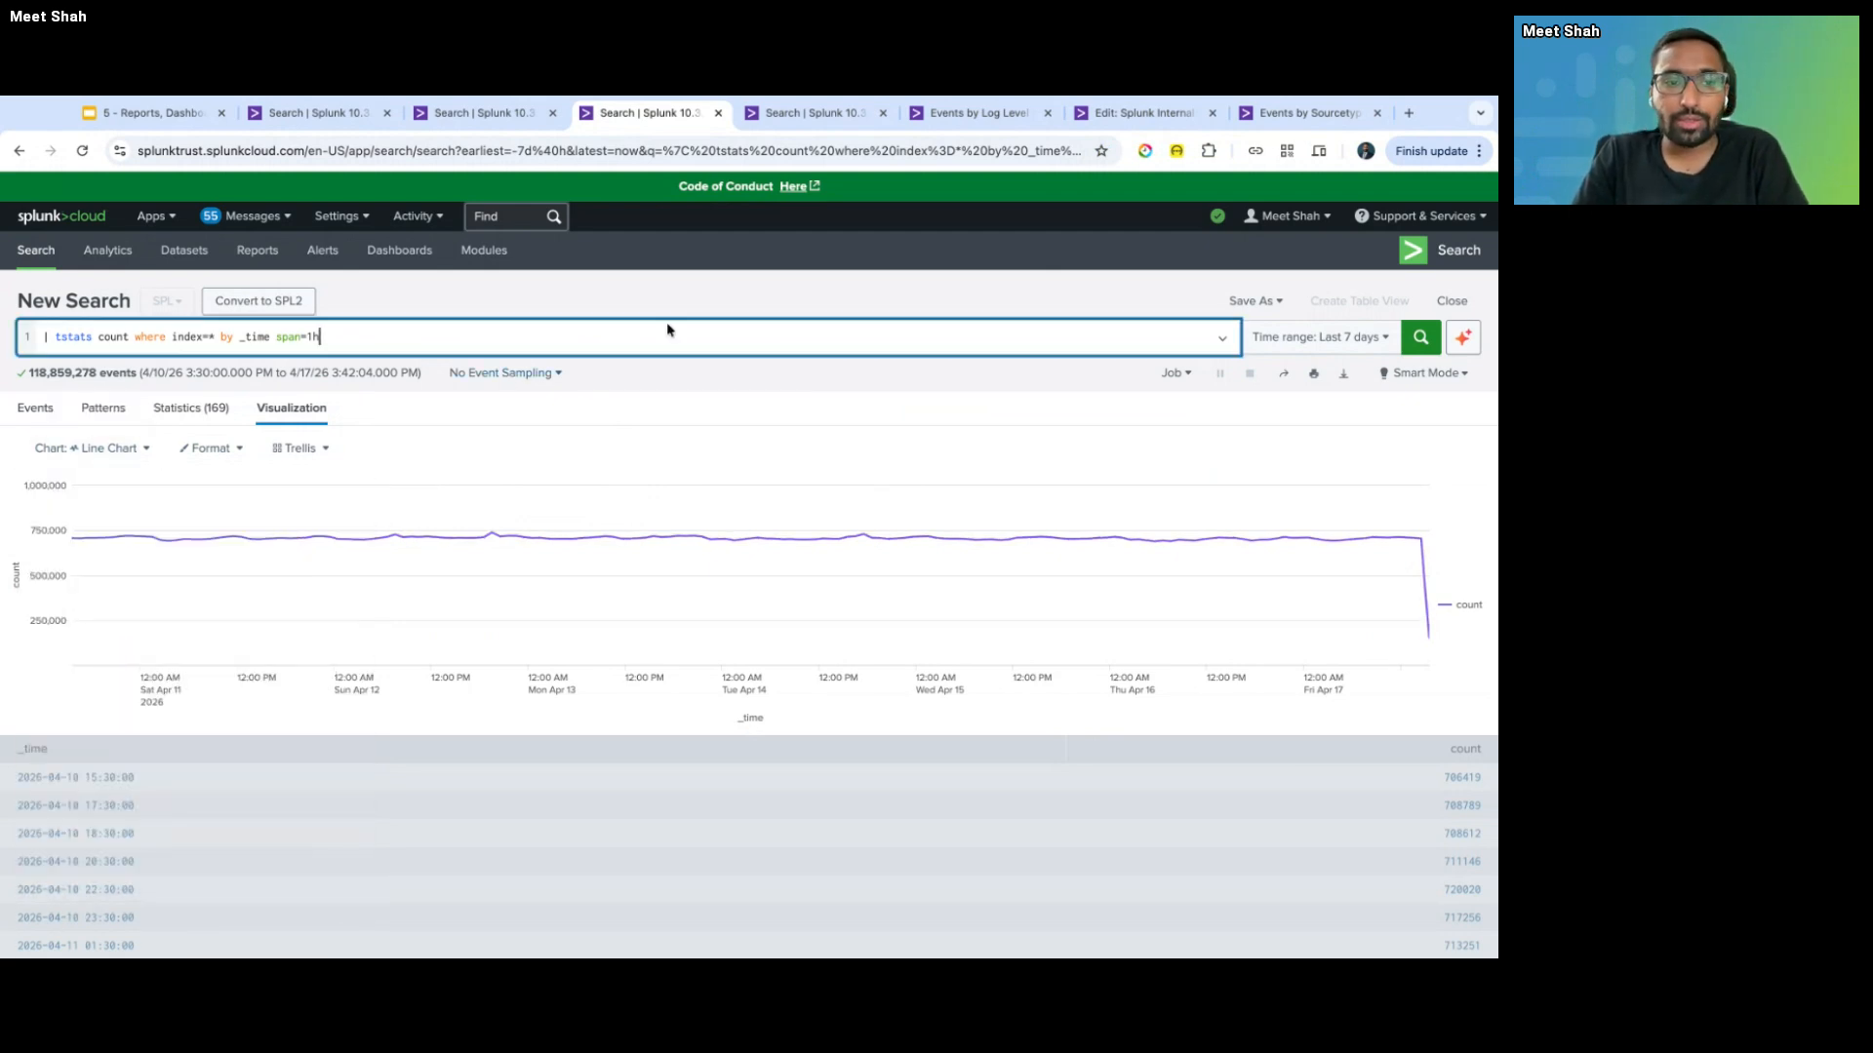
pyautogui.click(99, 462)
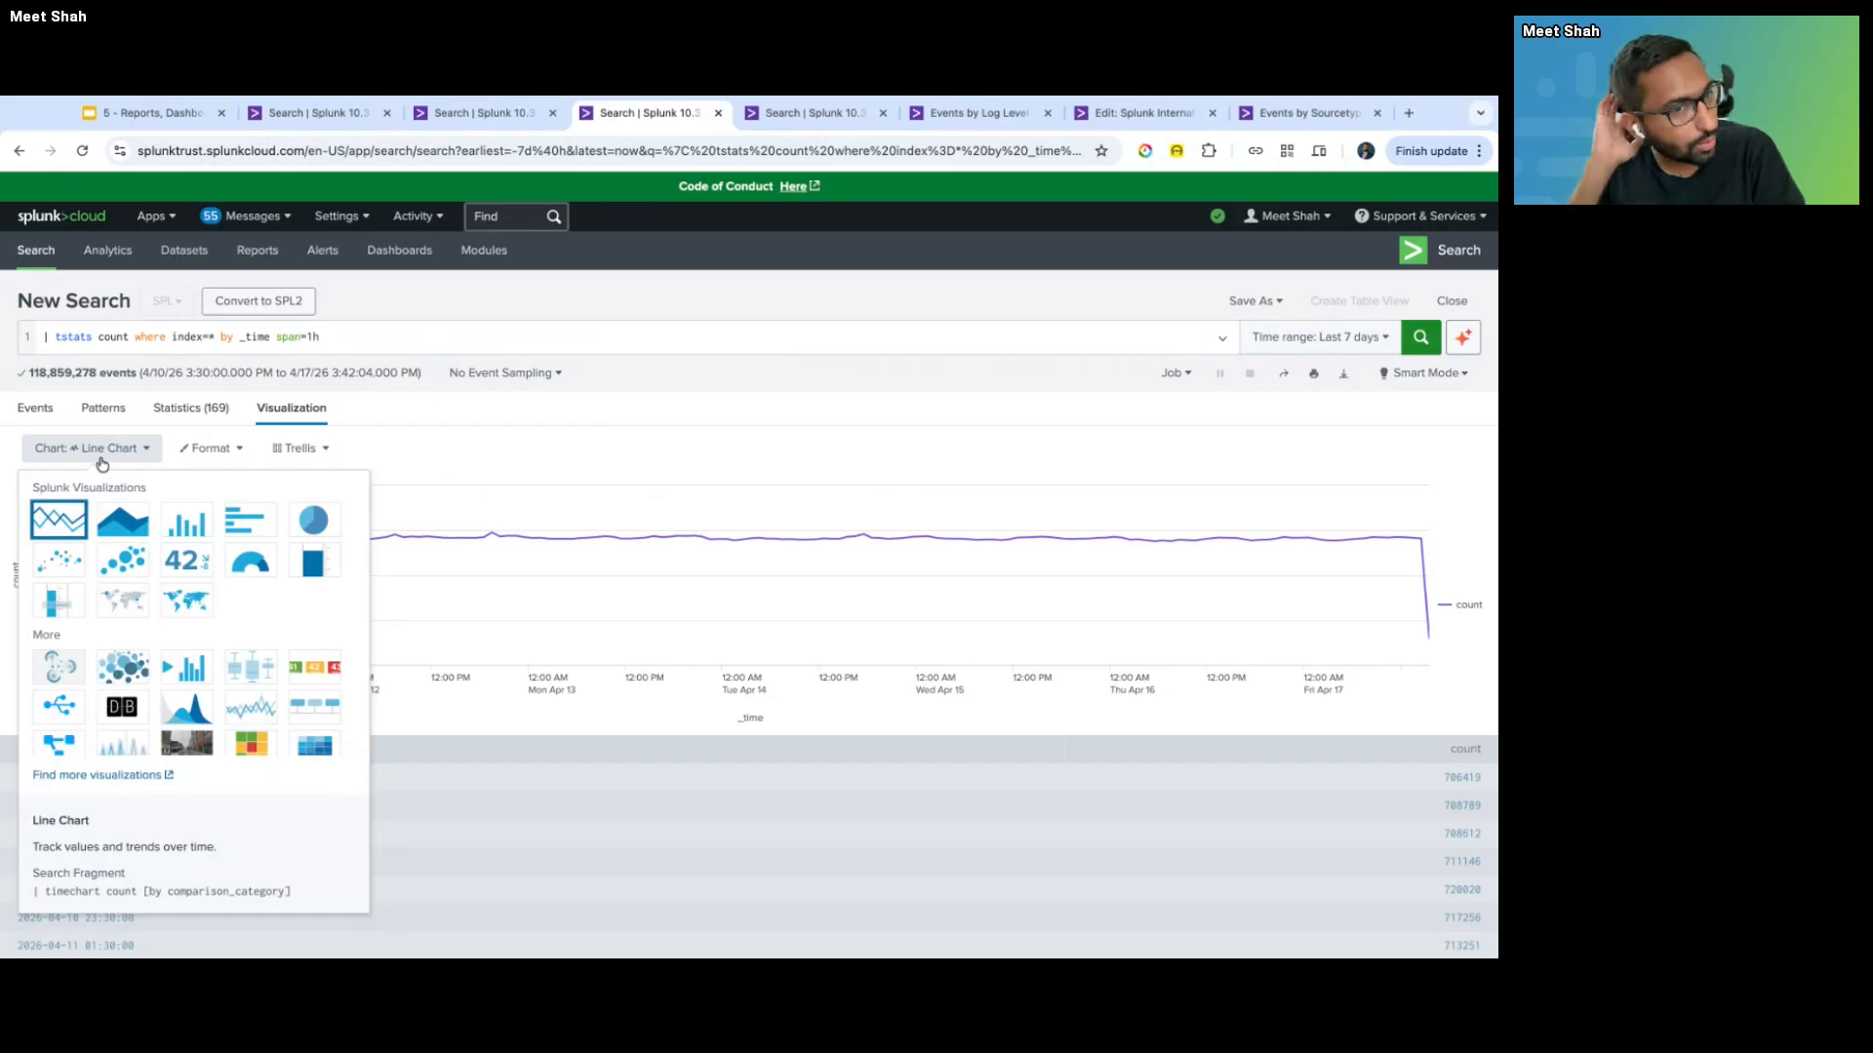
pyautogui.click(491, 430)
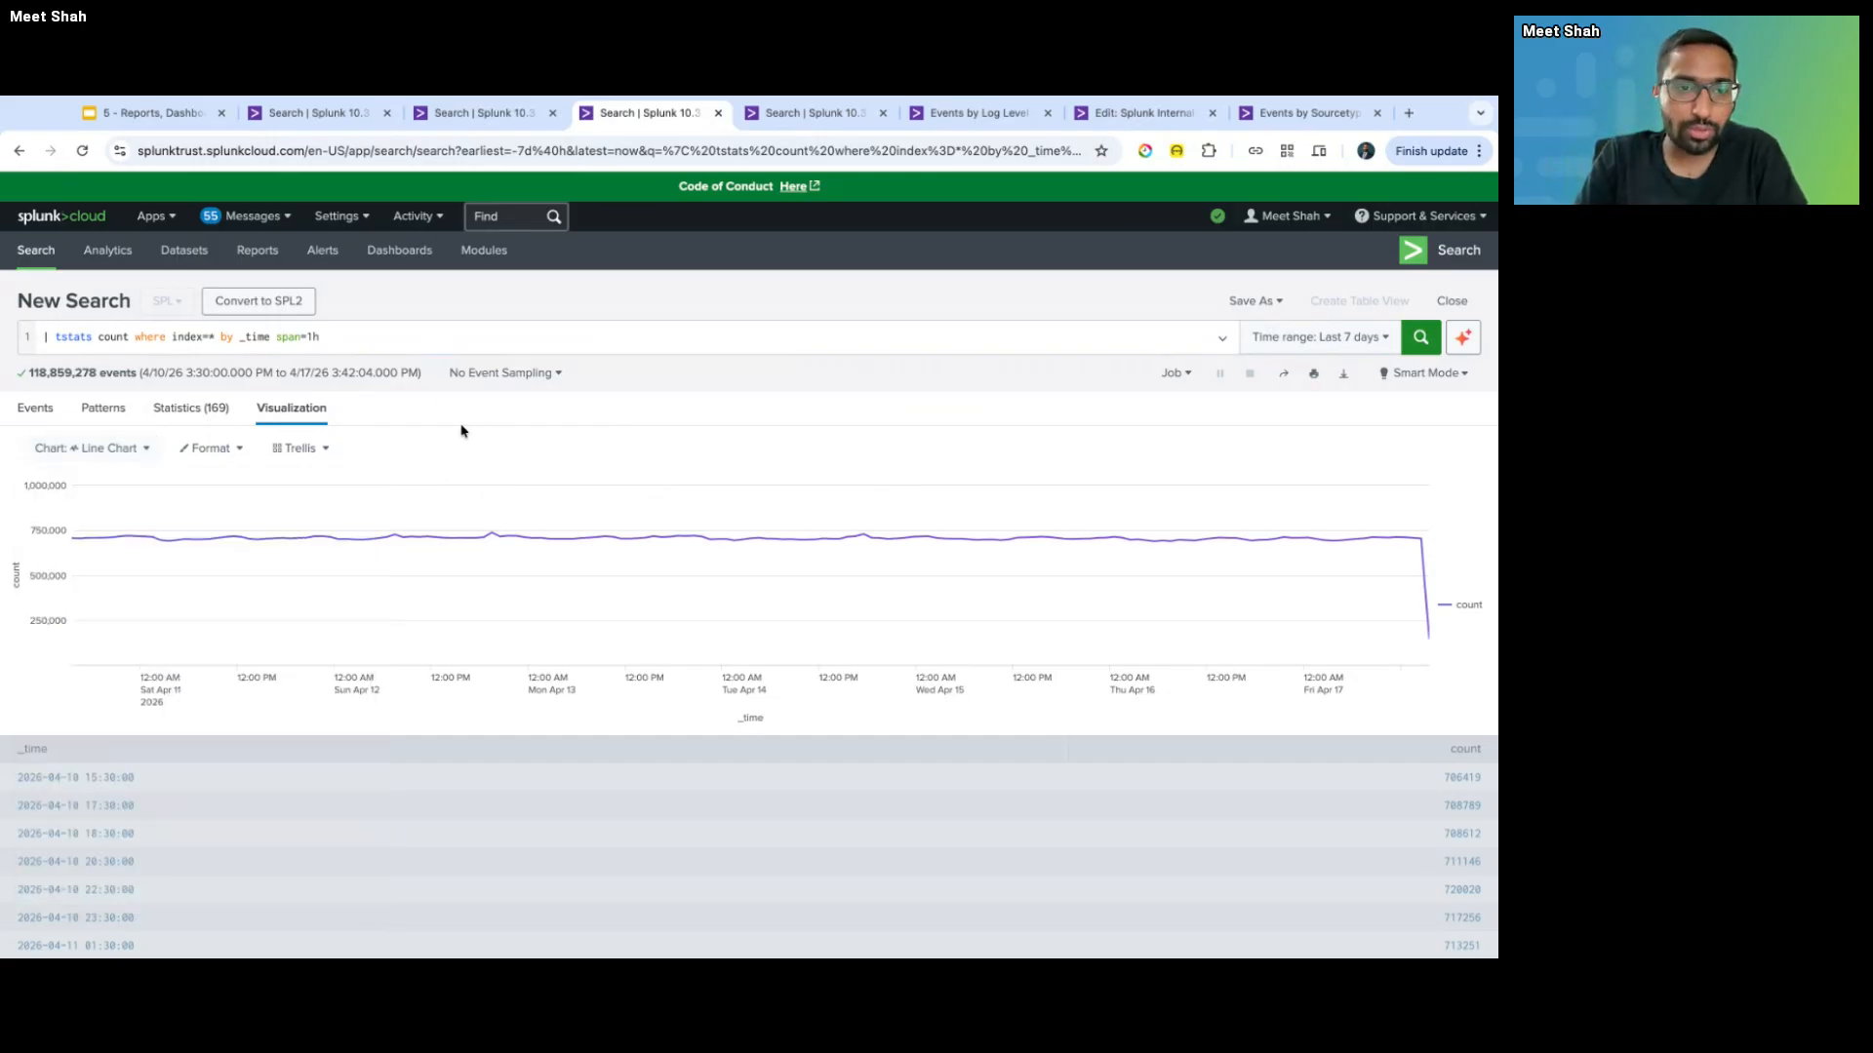
pyautogui.click(300, 448)
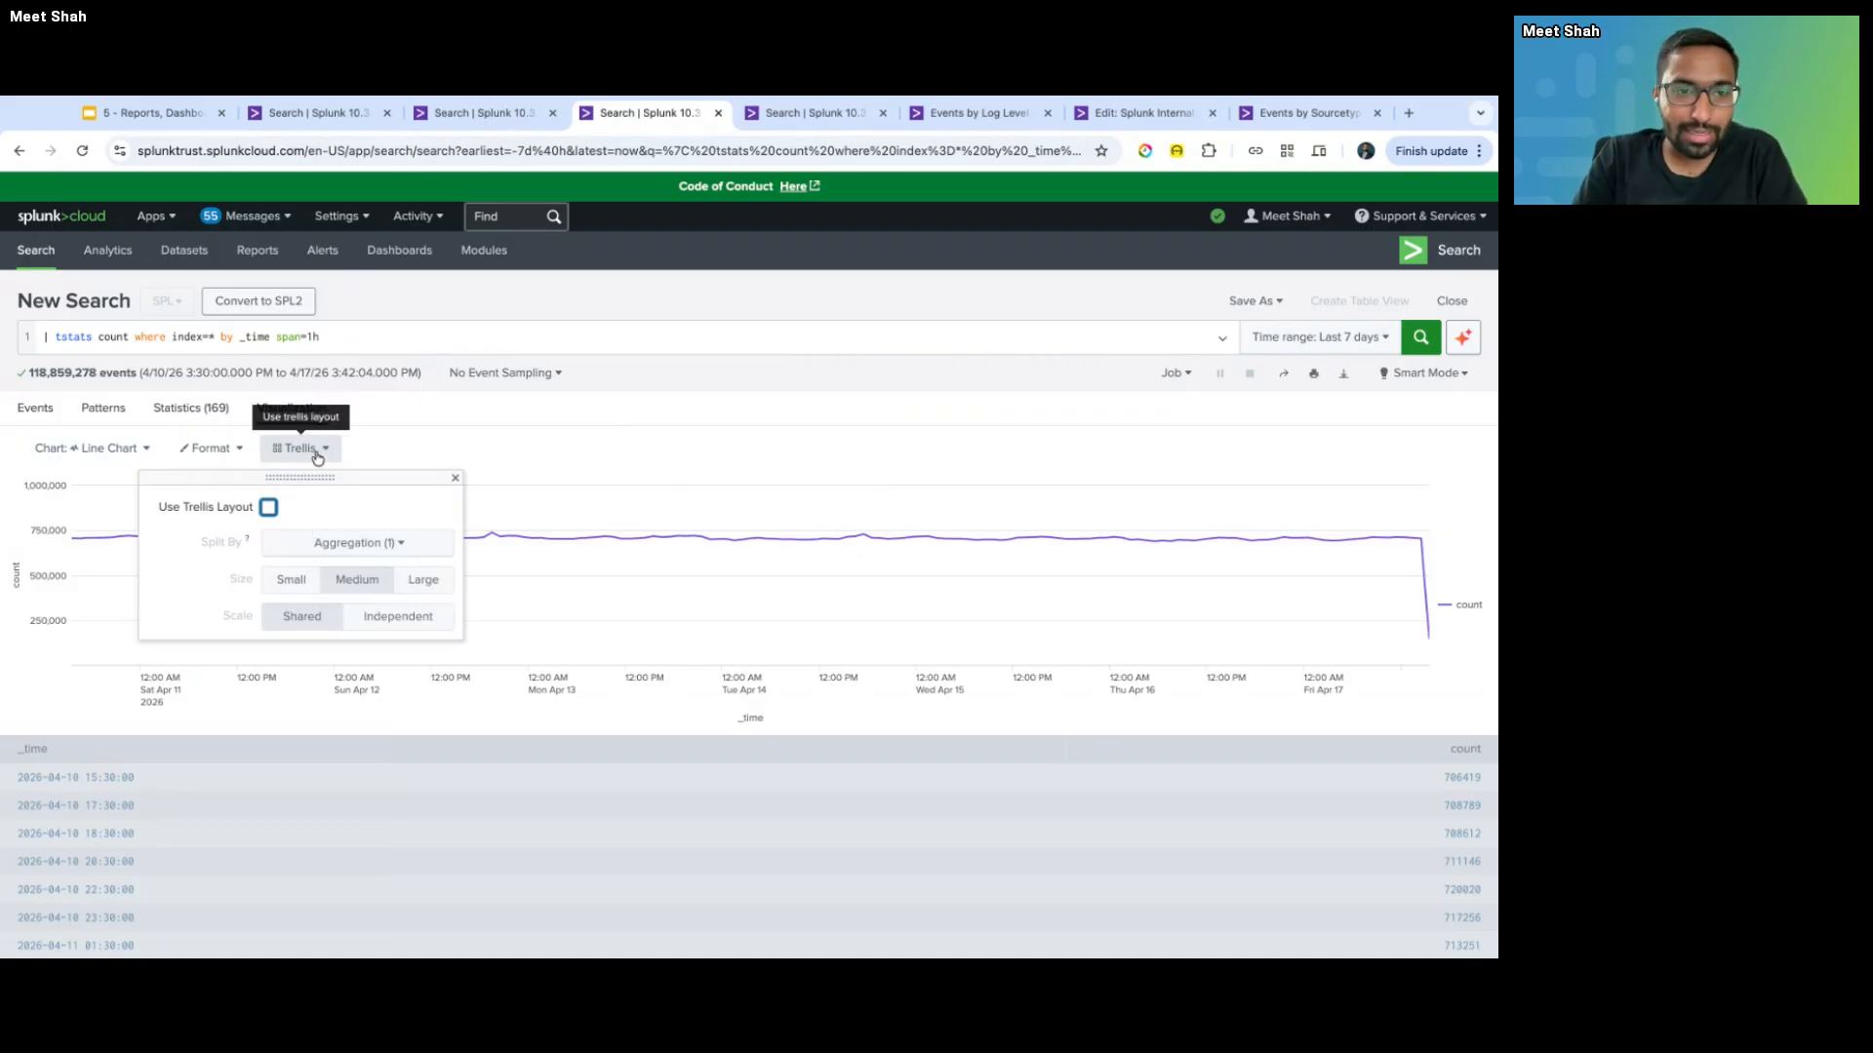
pyautogui.click(271, 336)
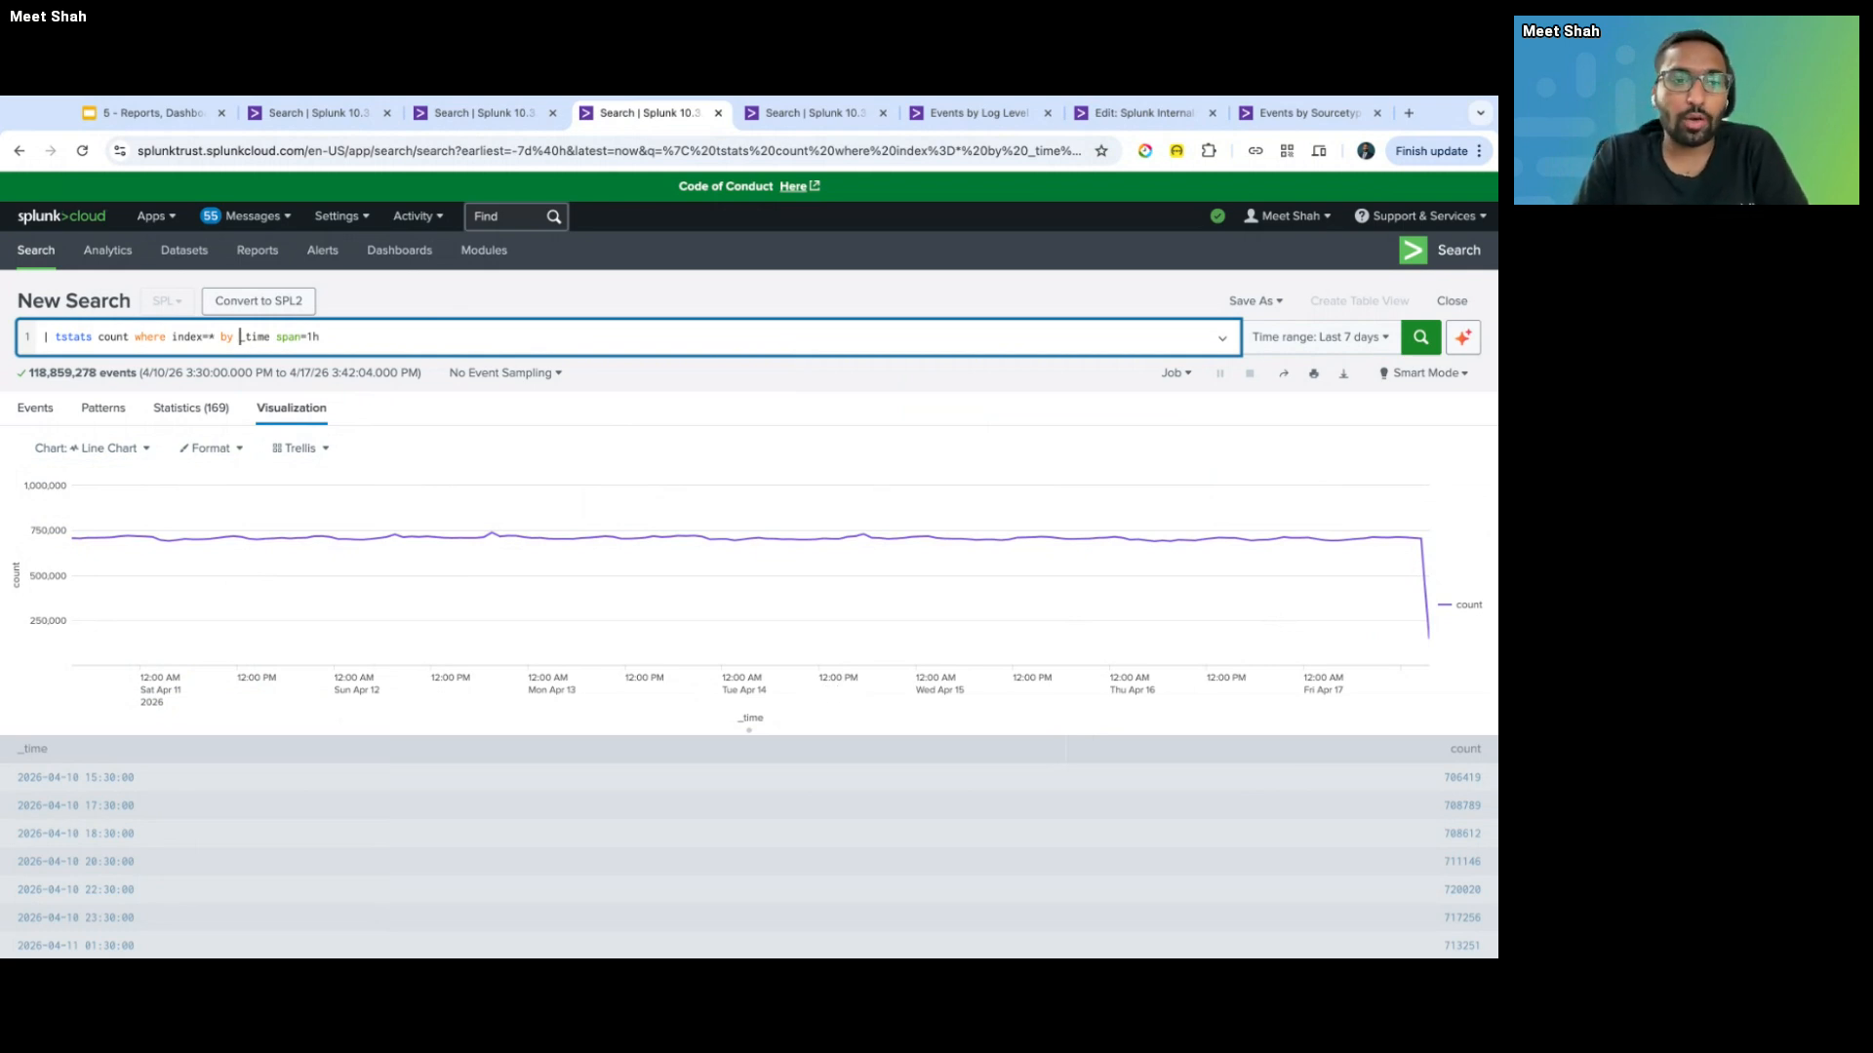
# - Change the tstats search to index=_* grouped by sourcetype and run it
pyautogui.write('_* by ')
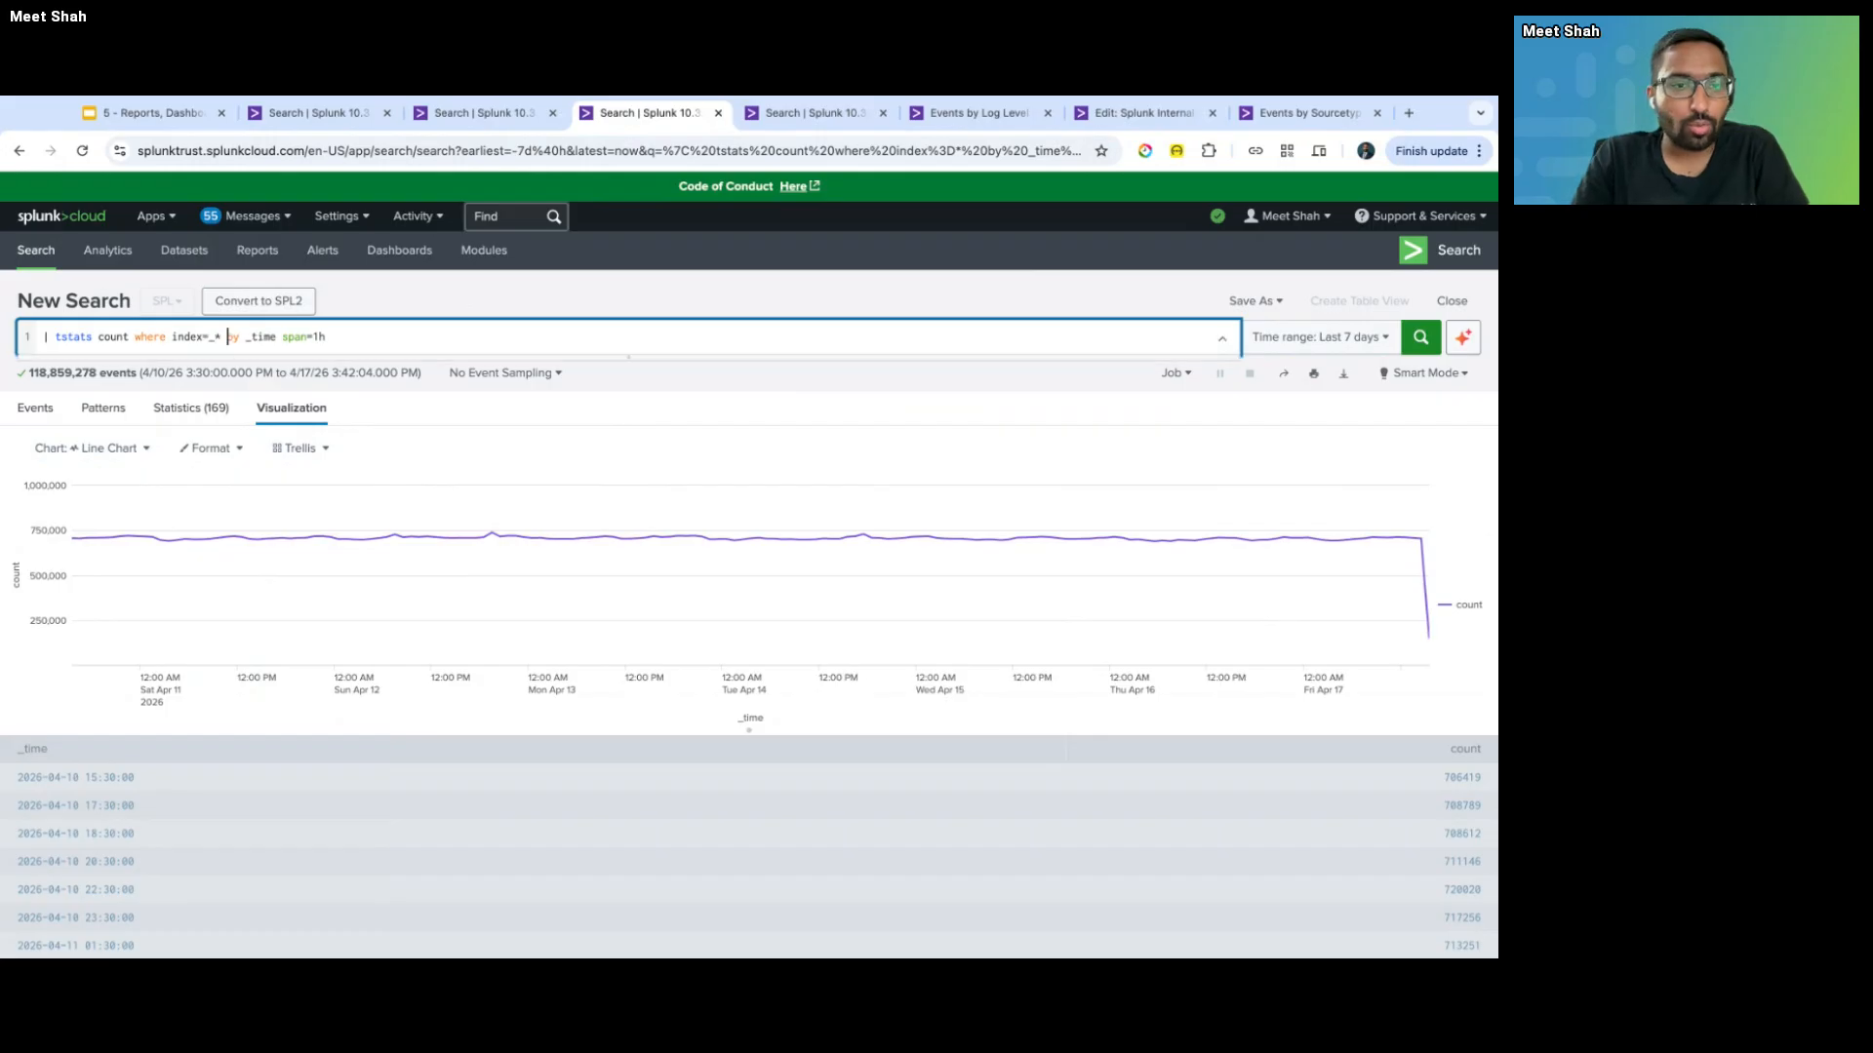
pyautogui.write('sourcet')
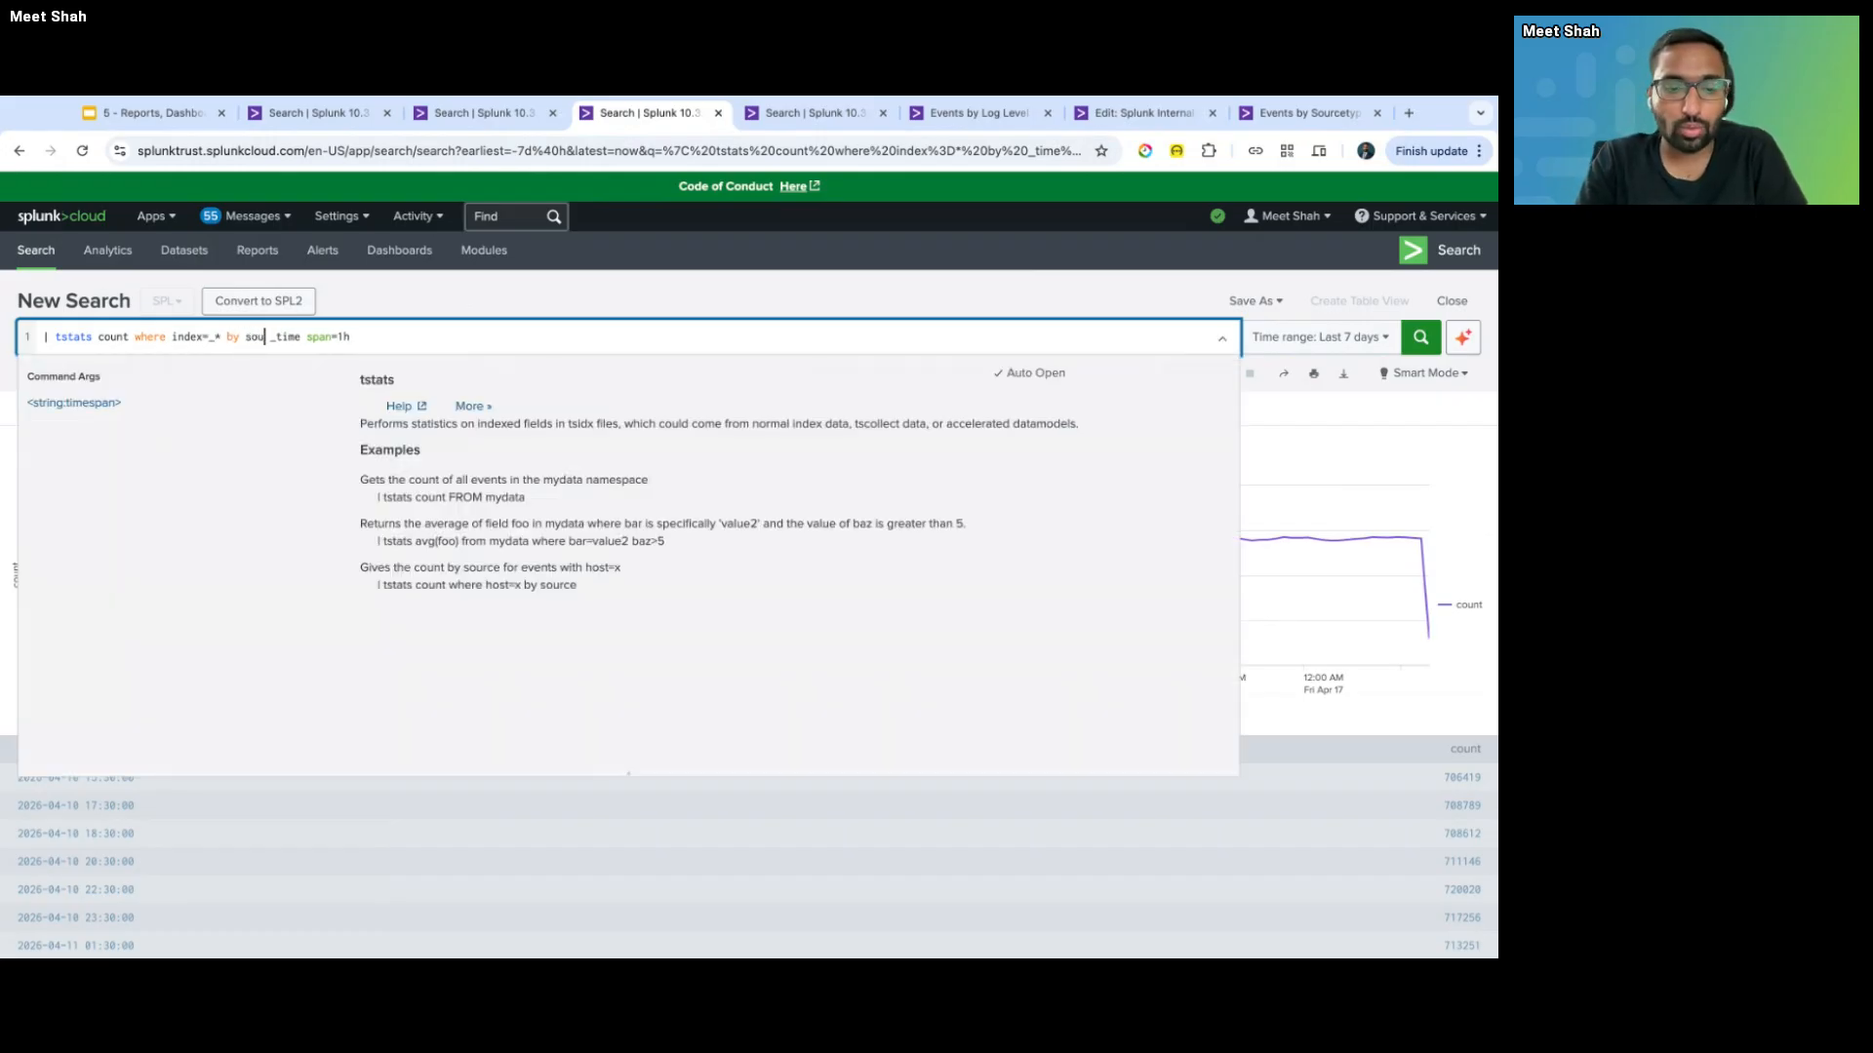
pyautogui.write('ype')
pyautogui.press('End')
pyautogui.hotkey('shift', 'Return')
pyautogui.write('| ')
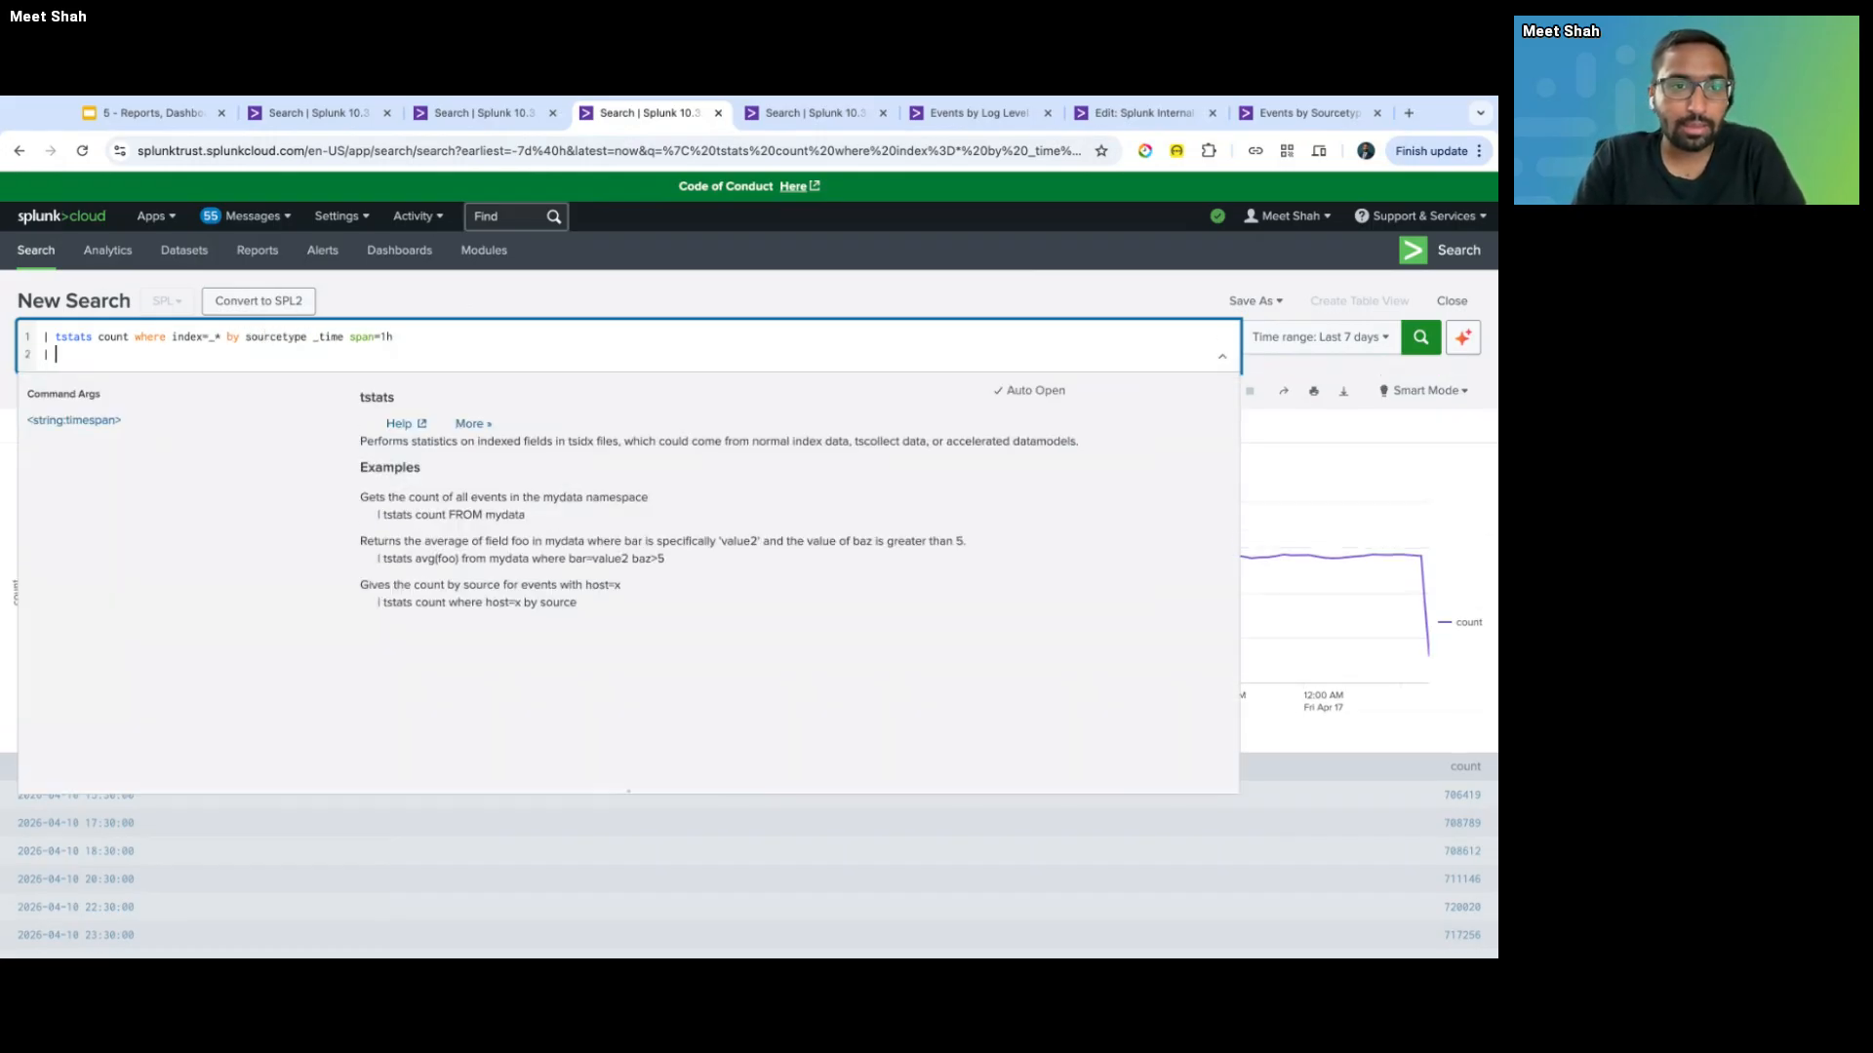
pyautogui.write('timechart')
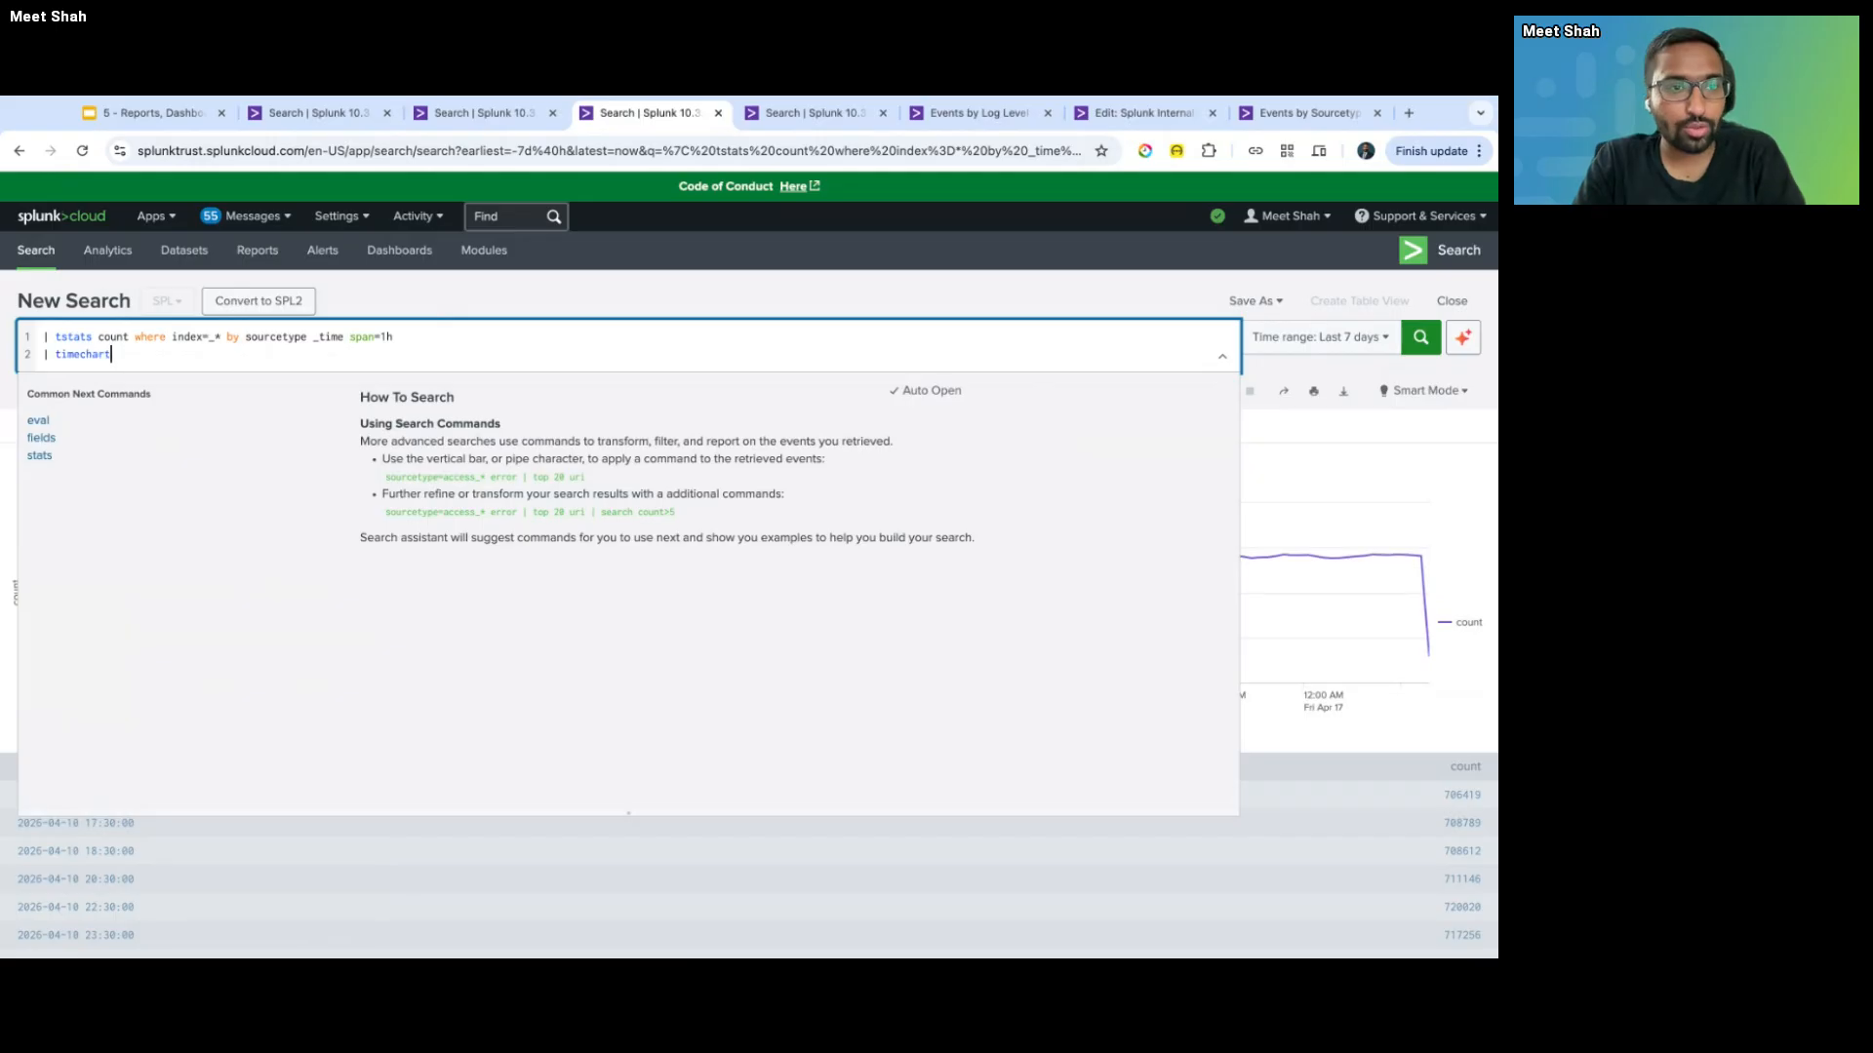
pyautogui.write(' span=1h b')
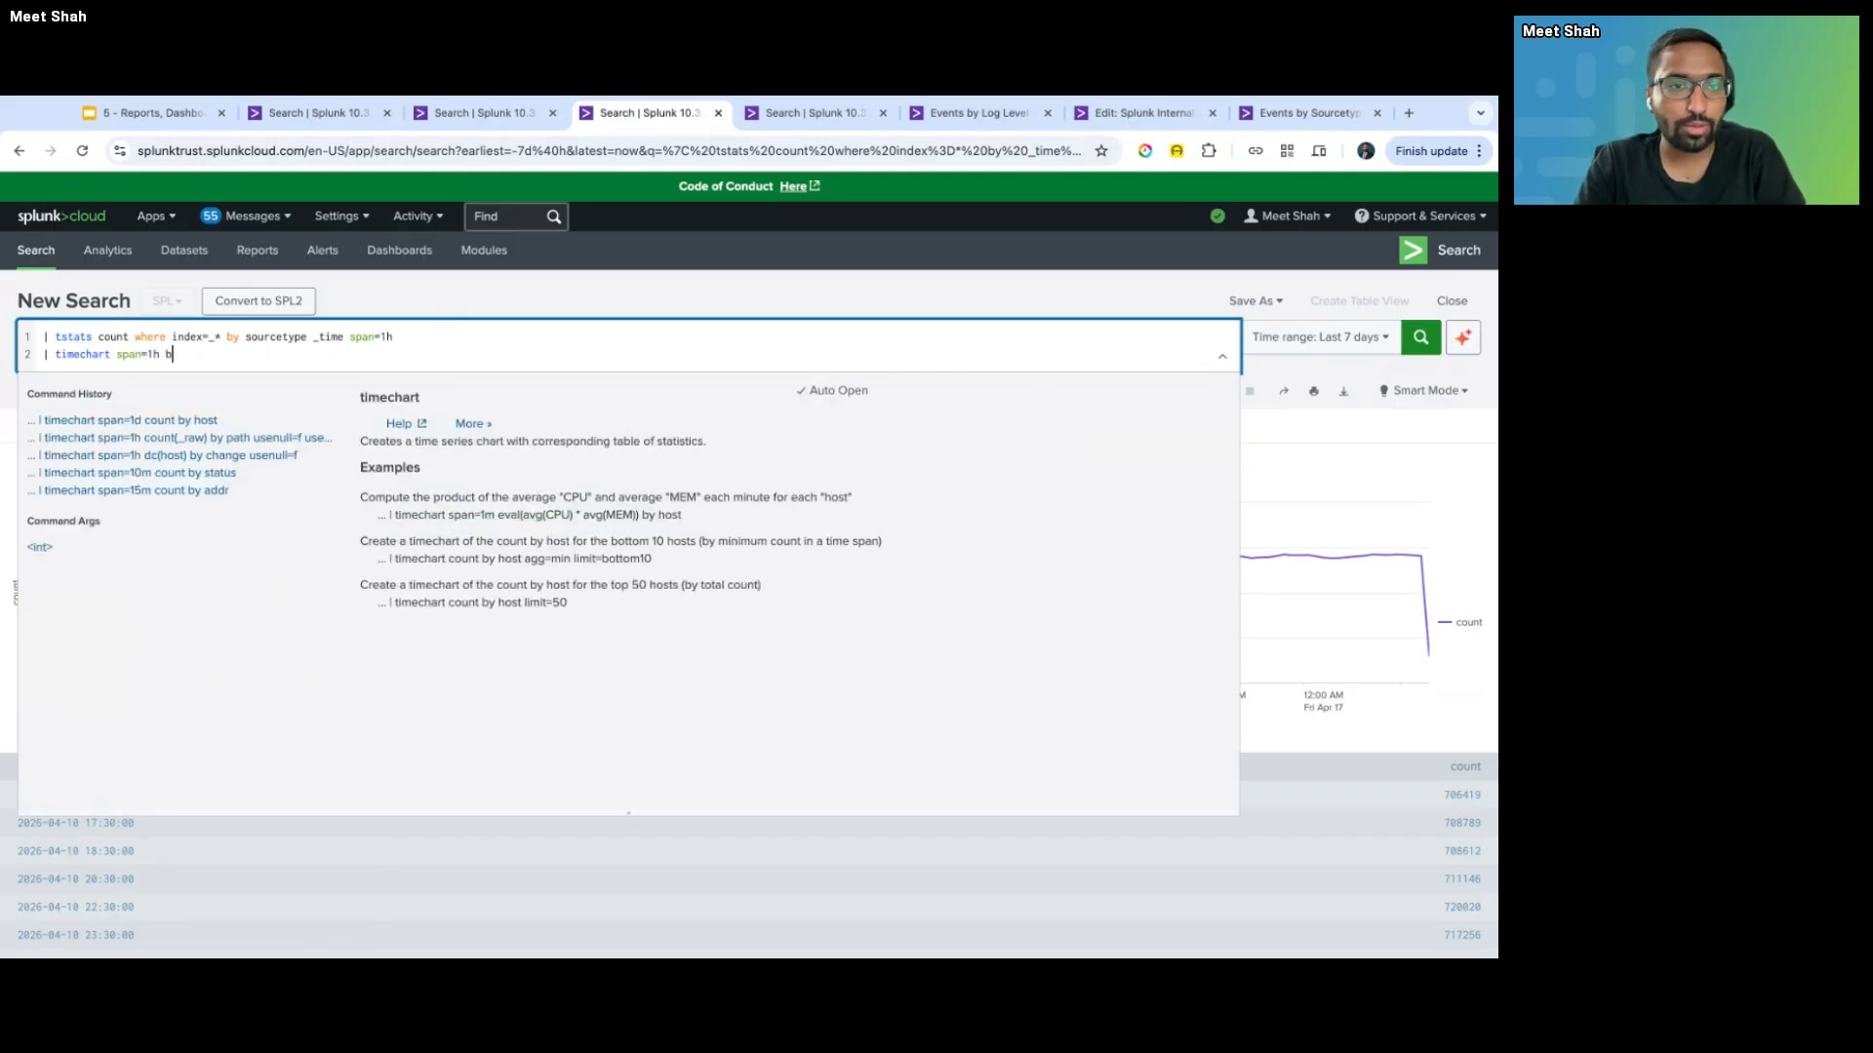
pyautogui.write('y sourcetype')
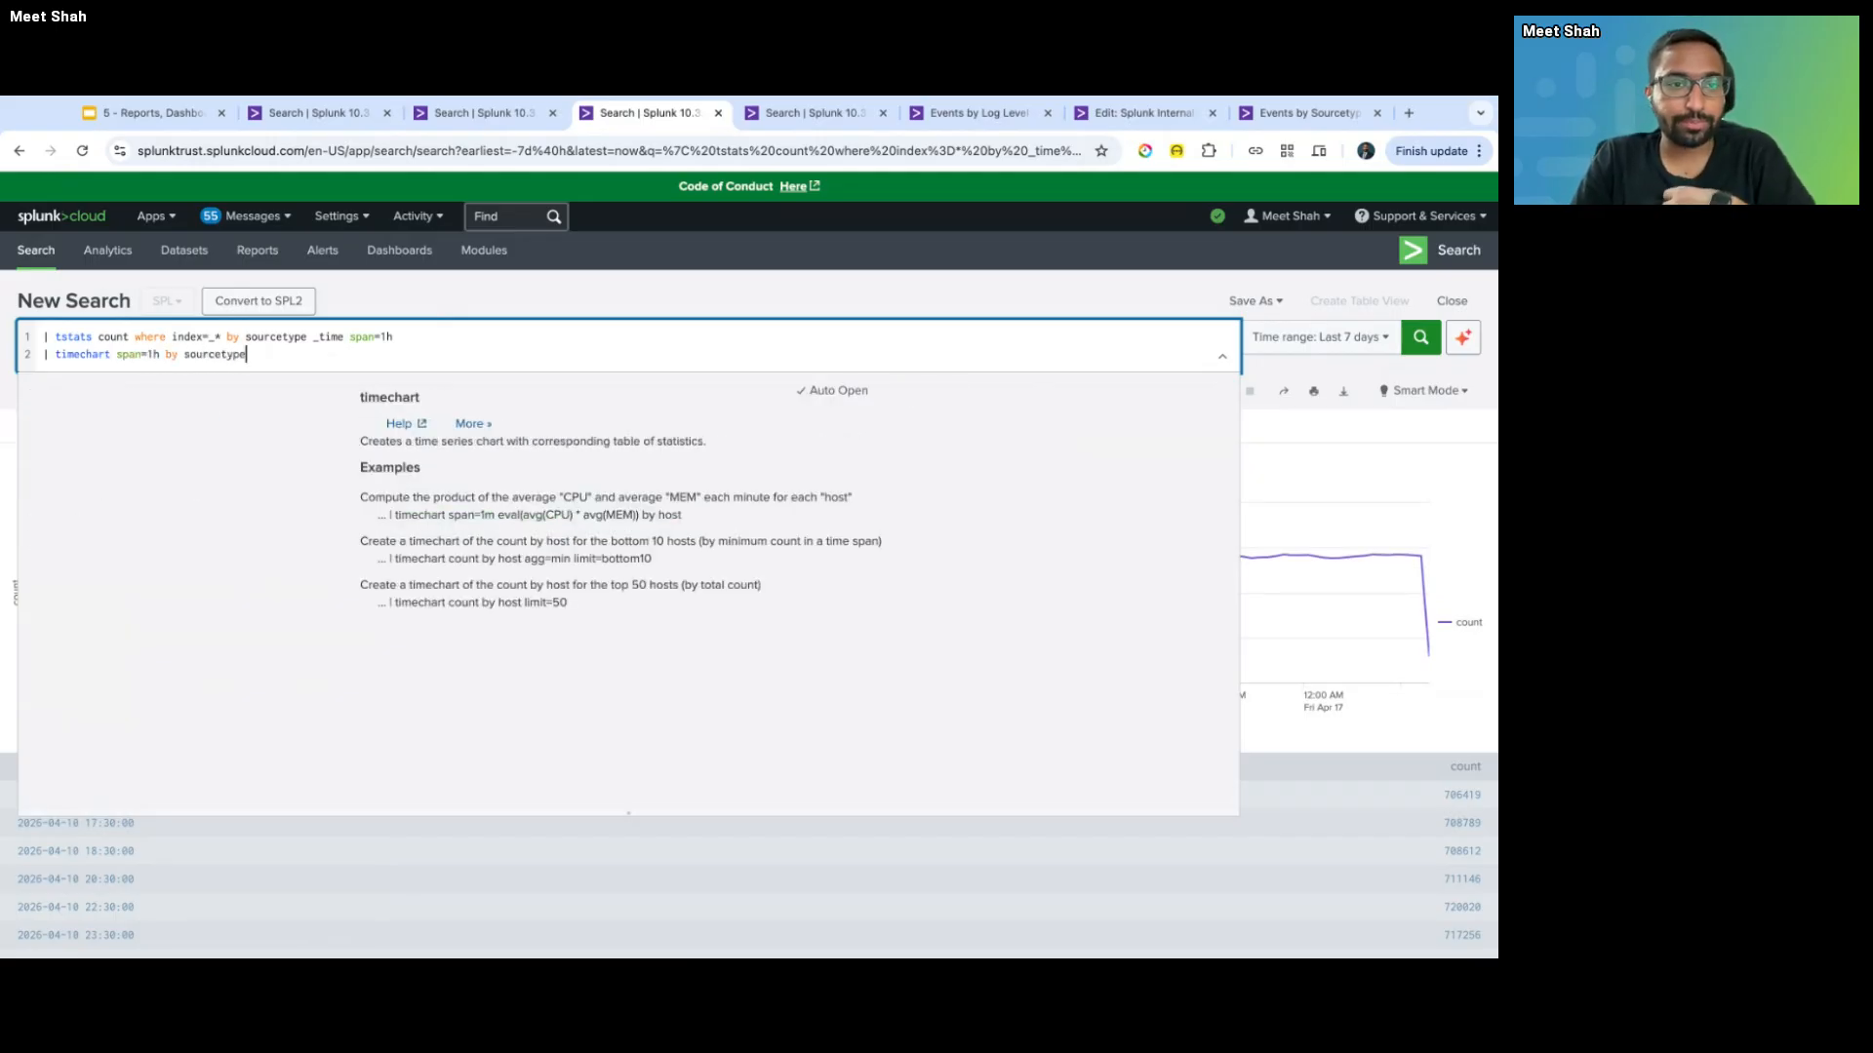
pyautogui.press('super+BackSpace')
pyautogui.press('BackSpace')
pyautogui.press('Return')
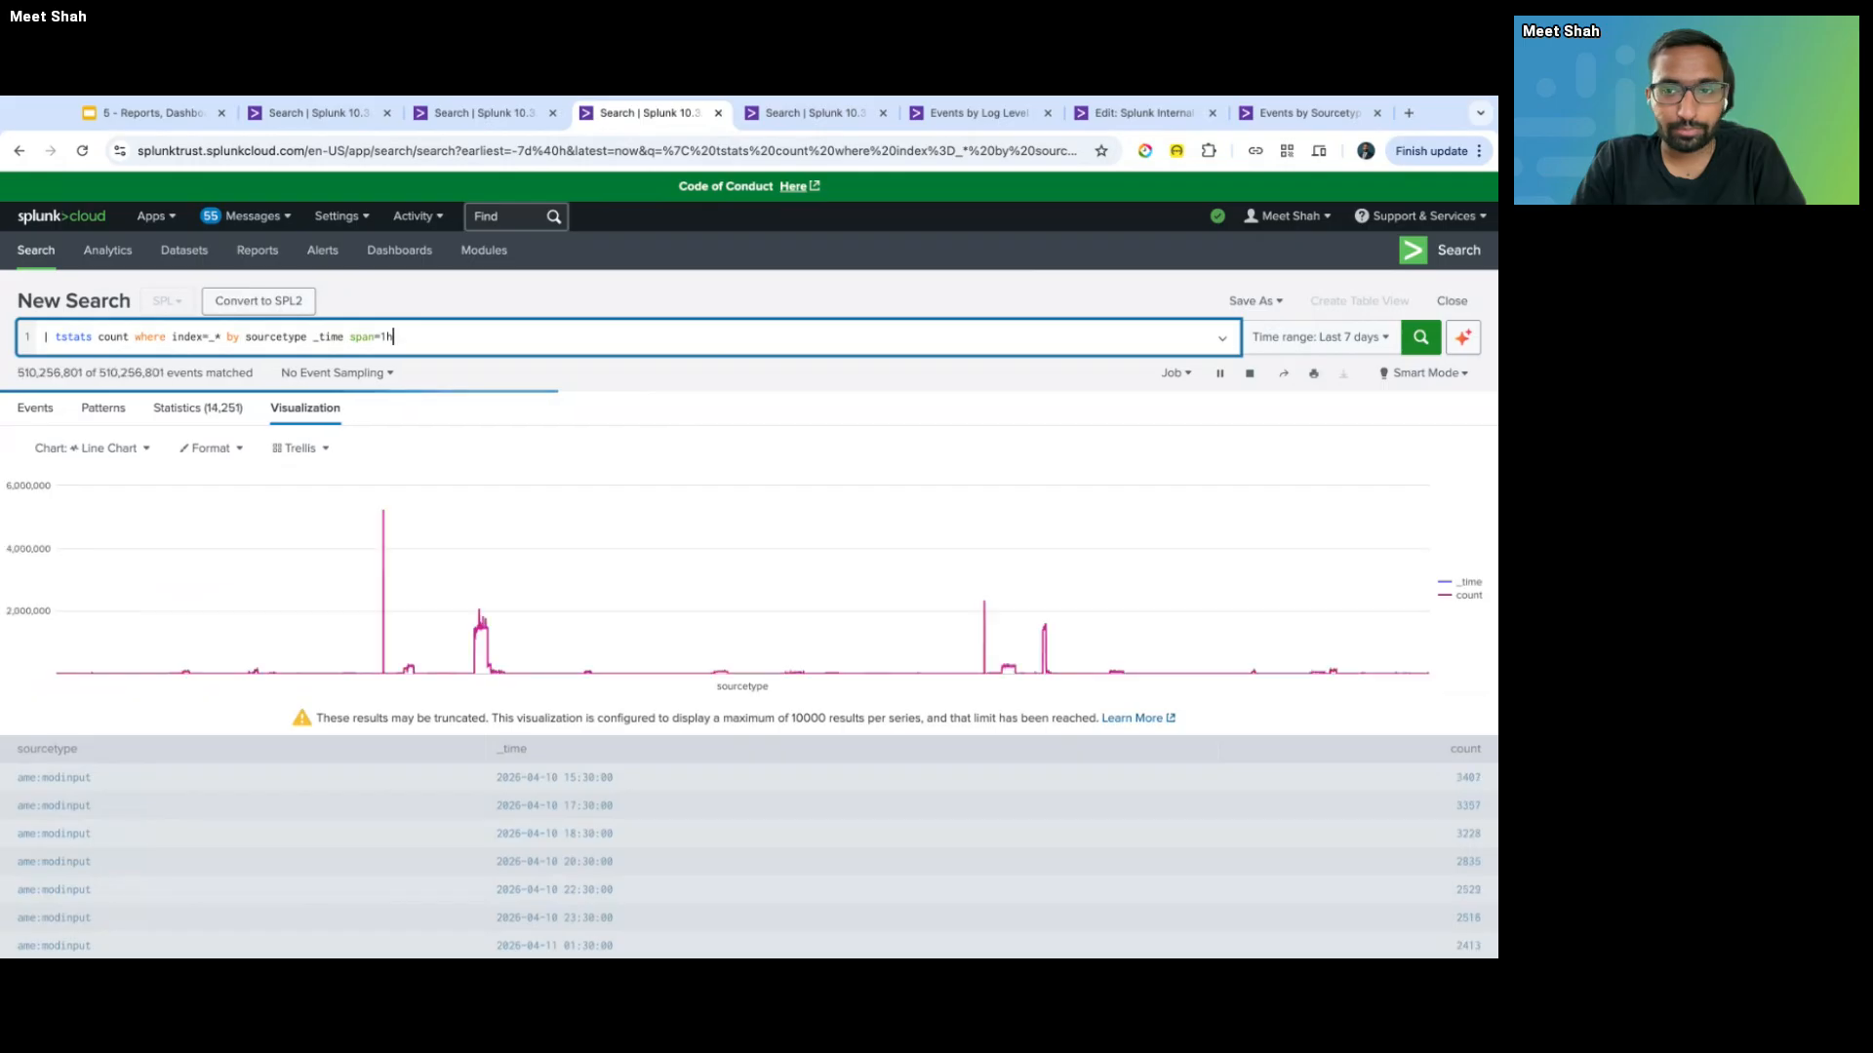
# - Add '| timechart sum(count) span=1h by sourcetype' as the second line and rerun the search
pyautogui.write('| timechart span=1h by sourcetype')
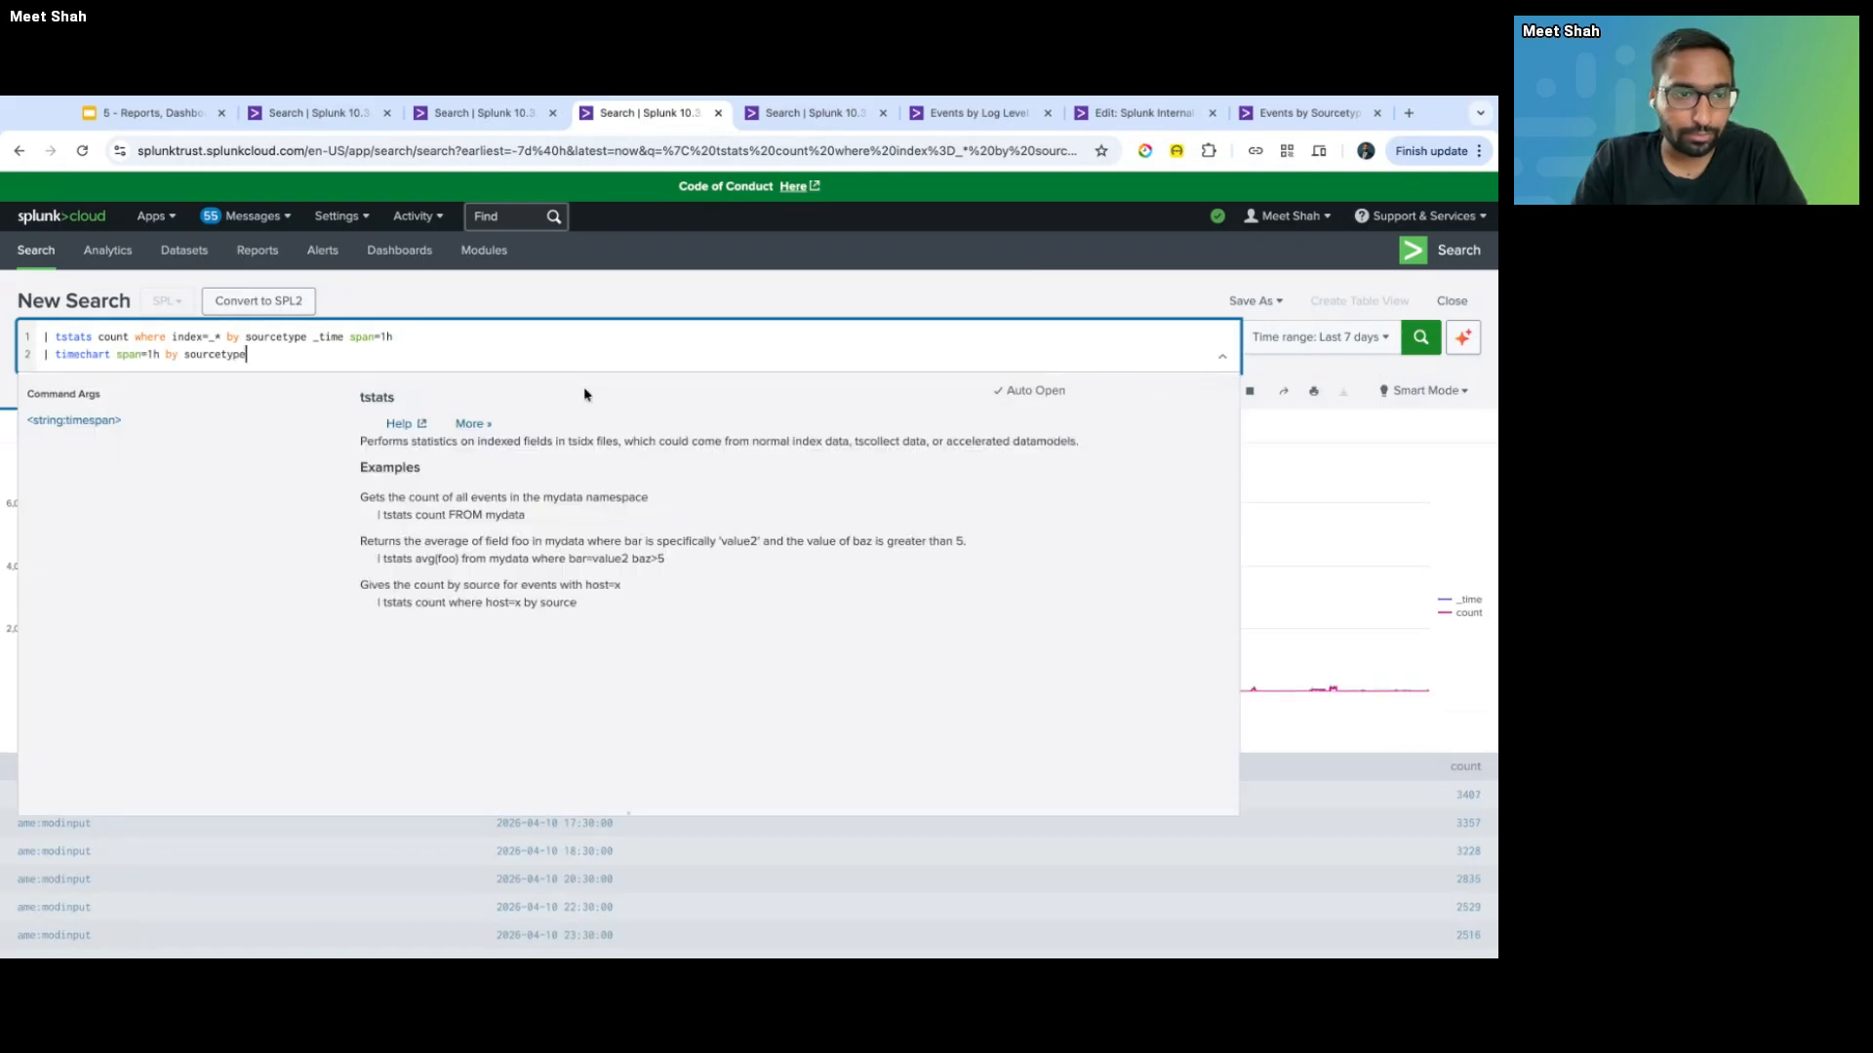
pyautogui.press('Return')
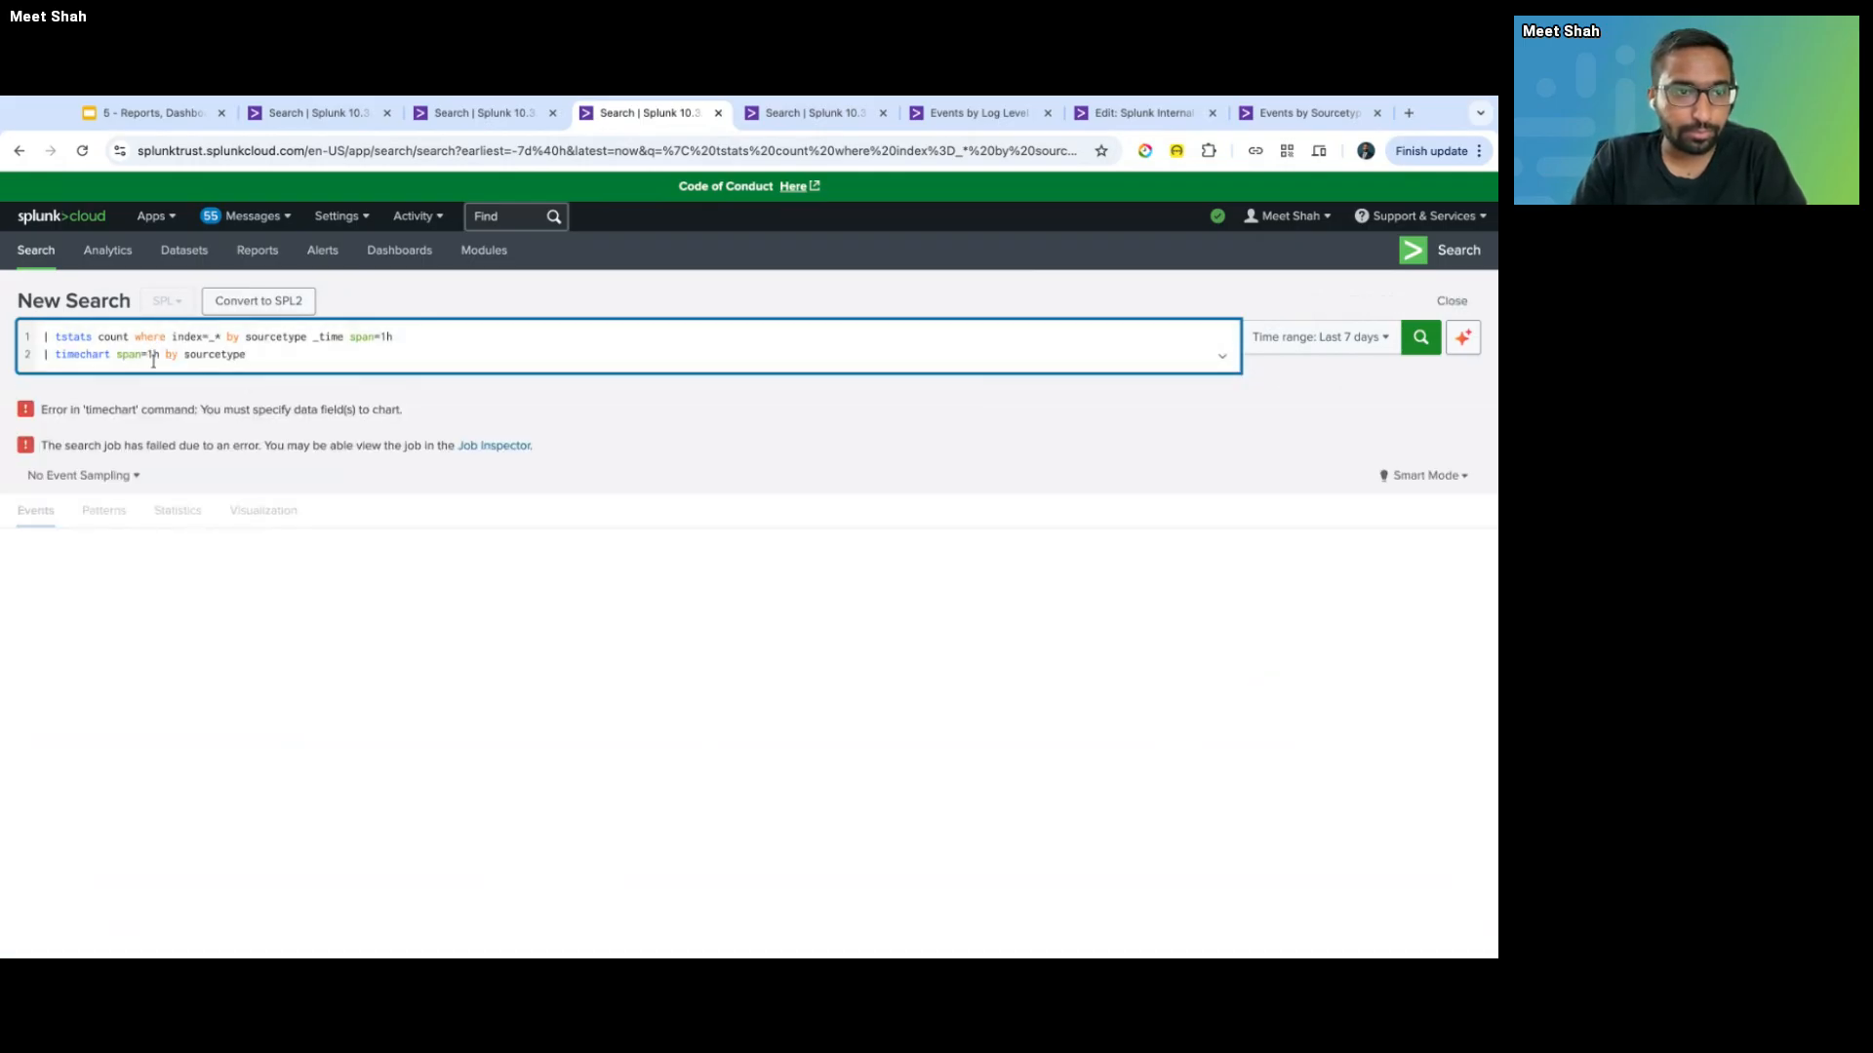
pyautogui.click(111, 354)
pyautogui.write('sum(count)')
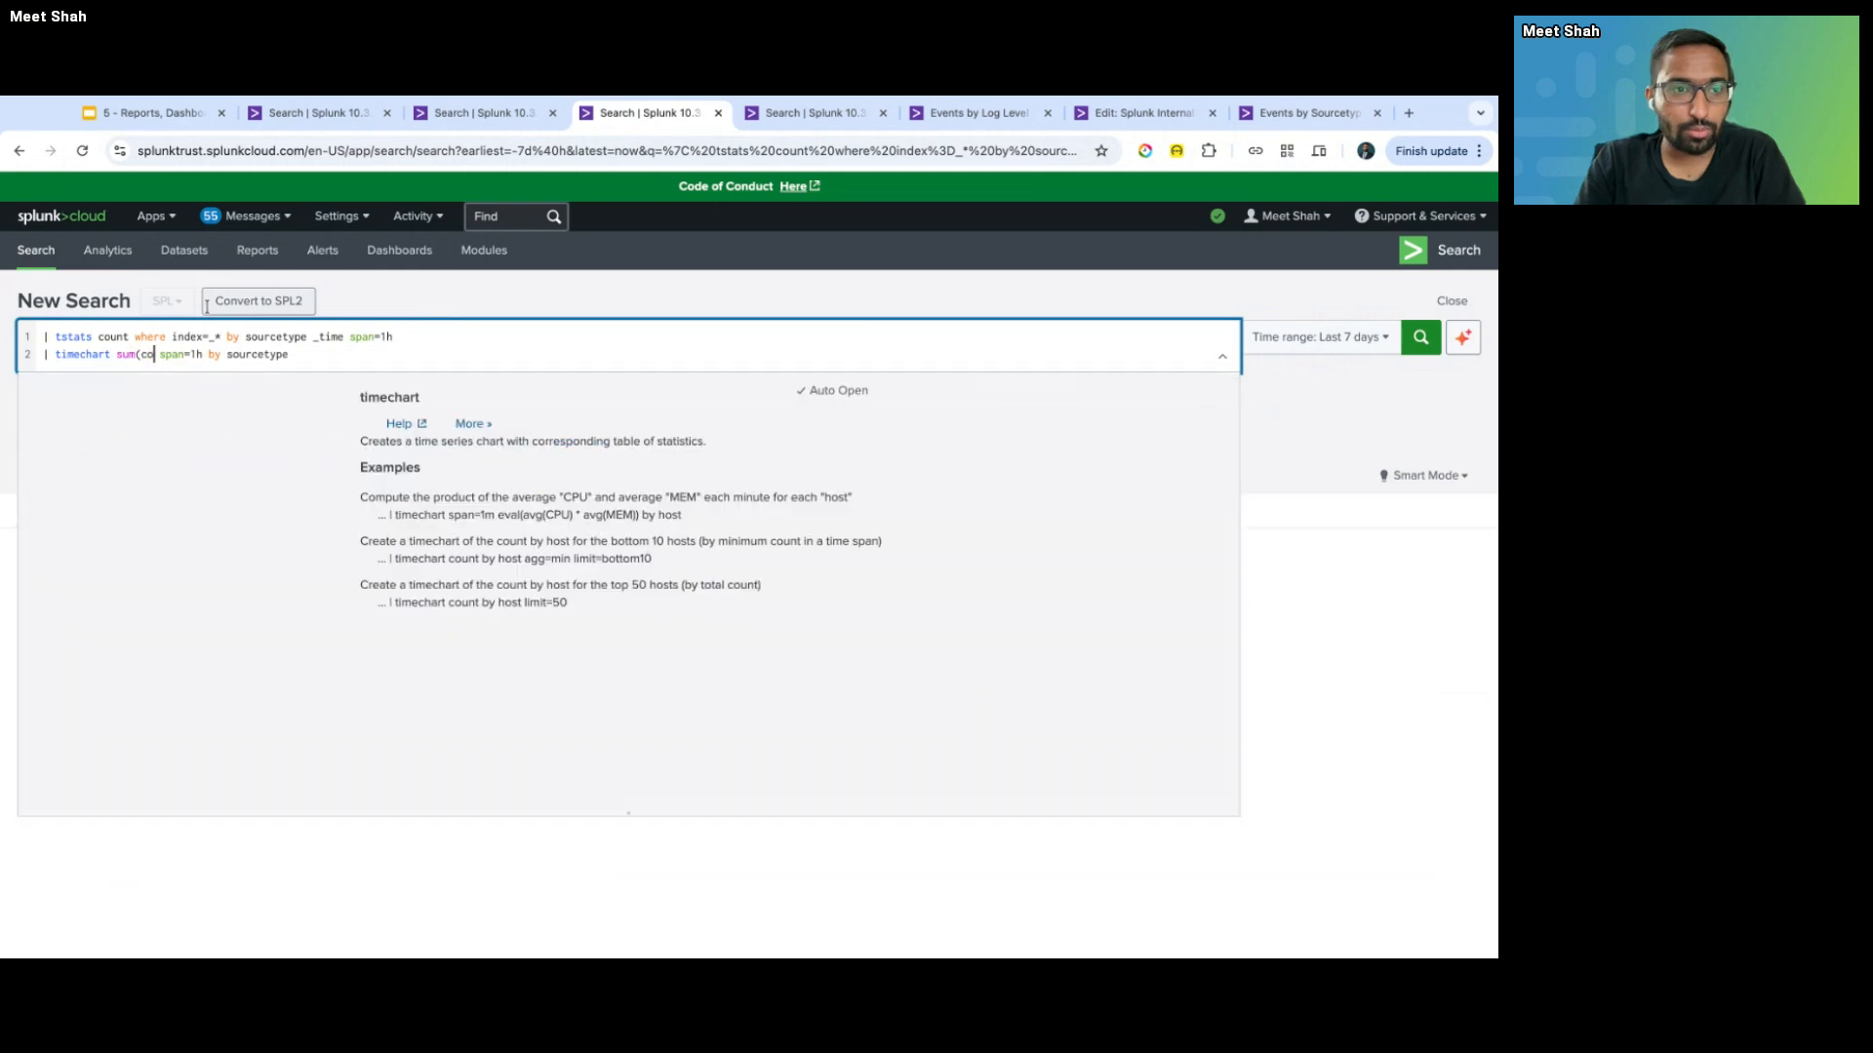
pyautogui.press('Return')
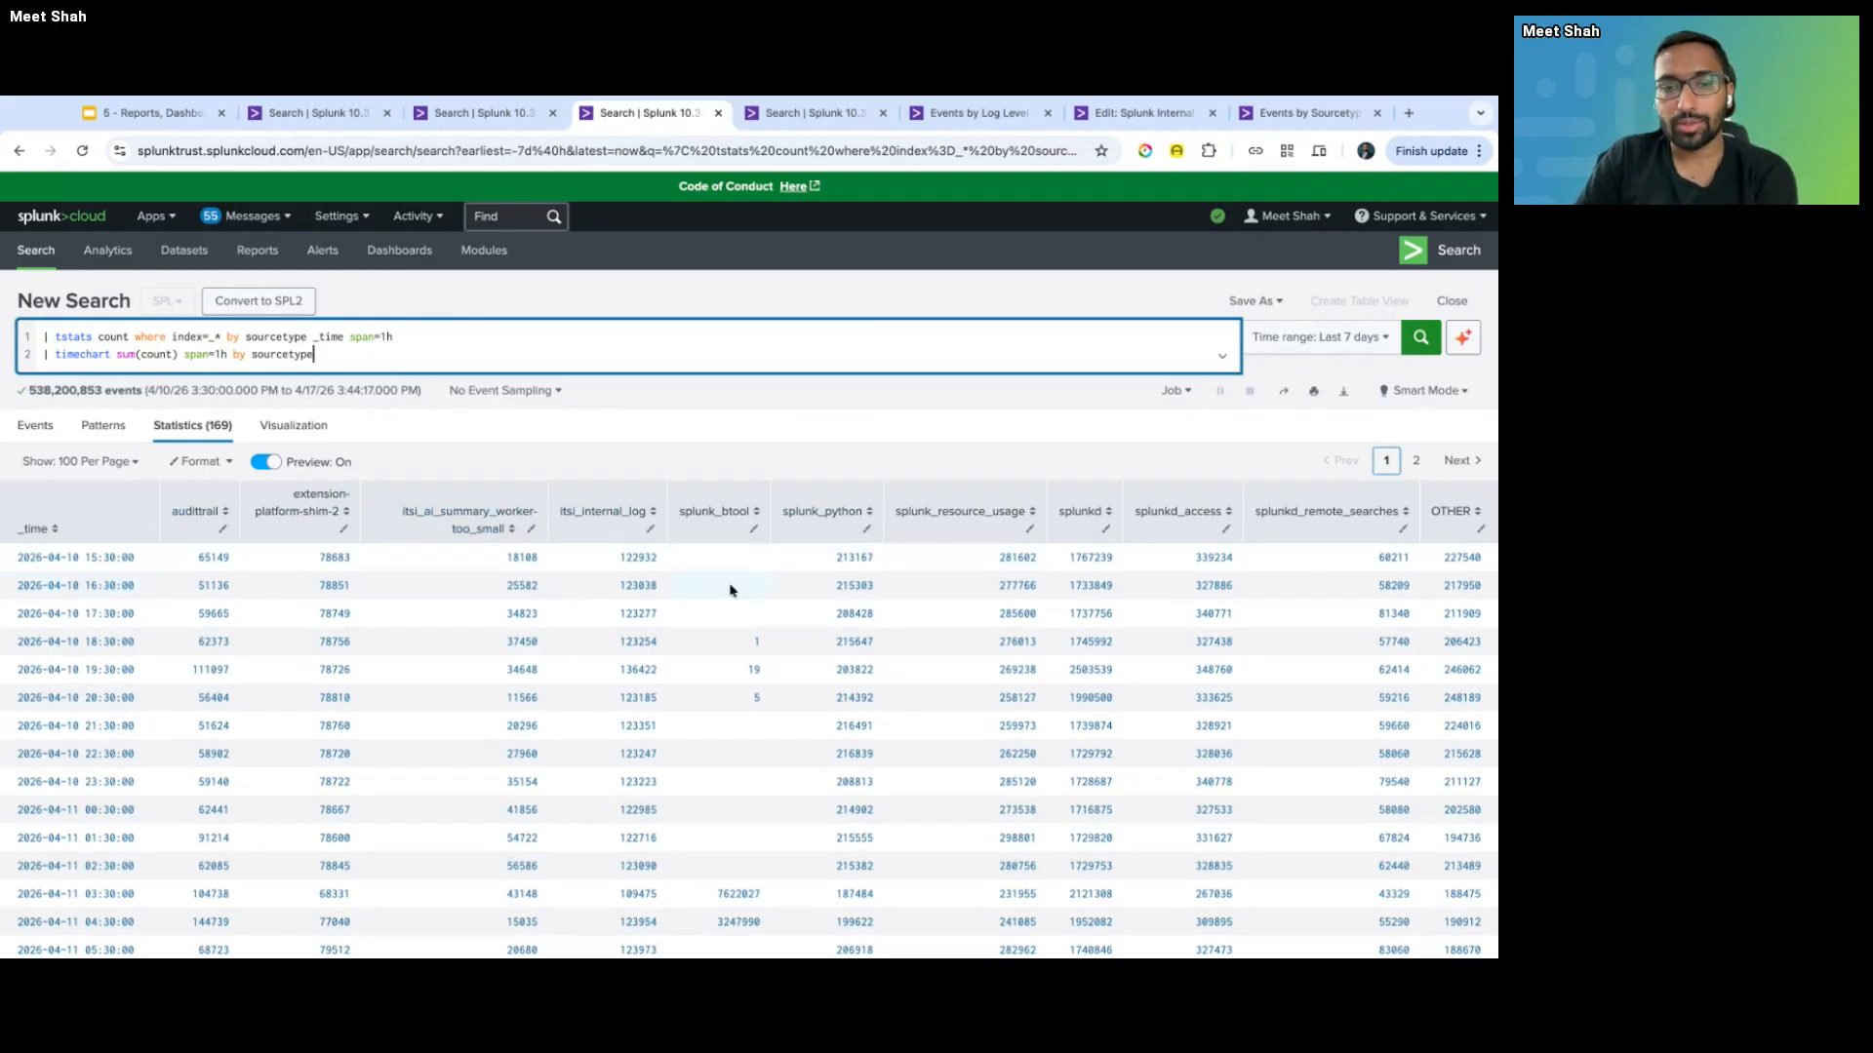
# - Show the hourly per-sourcetype counts on the Visualization tab as a line chart
pyautogui.click(289, 437)
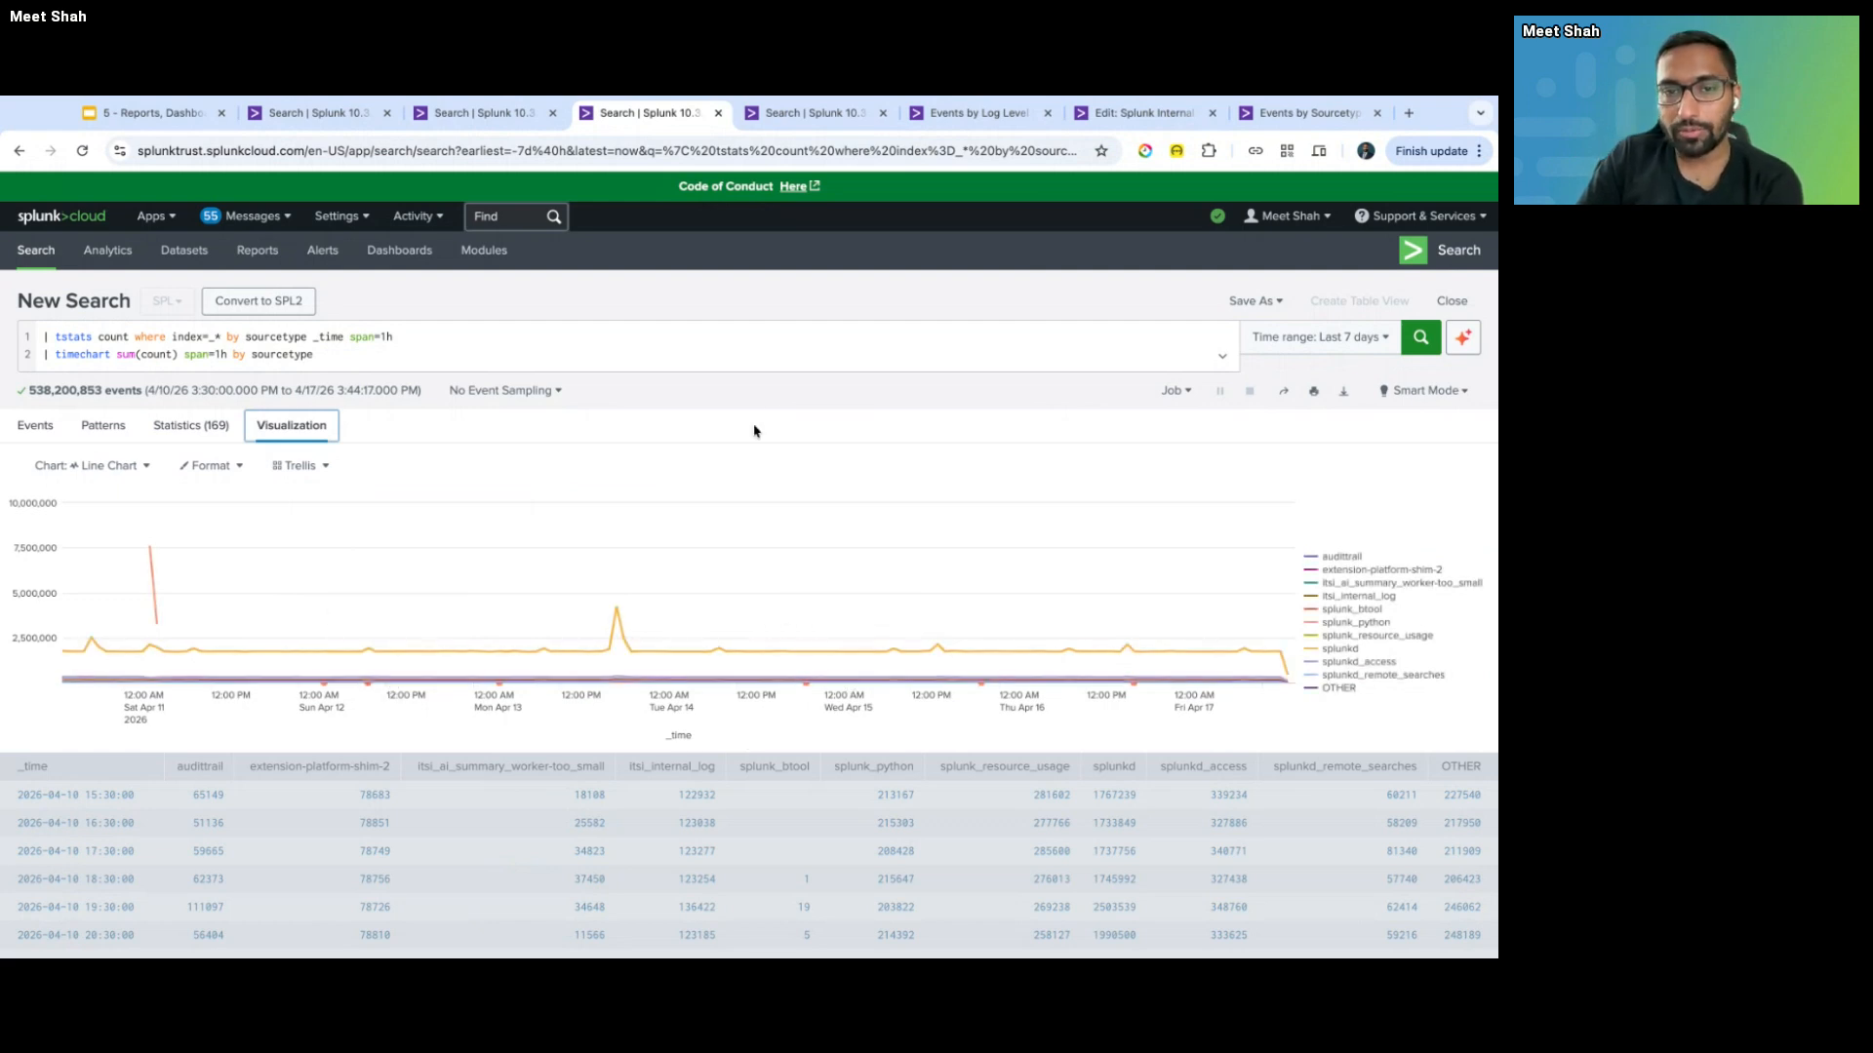
pyautogui.click(772, 388)
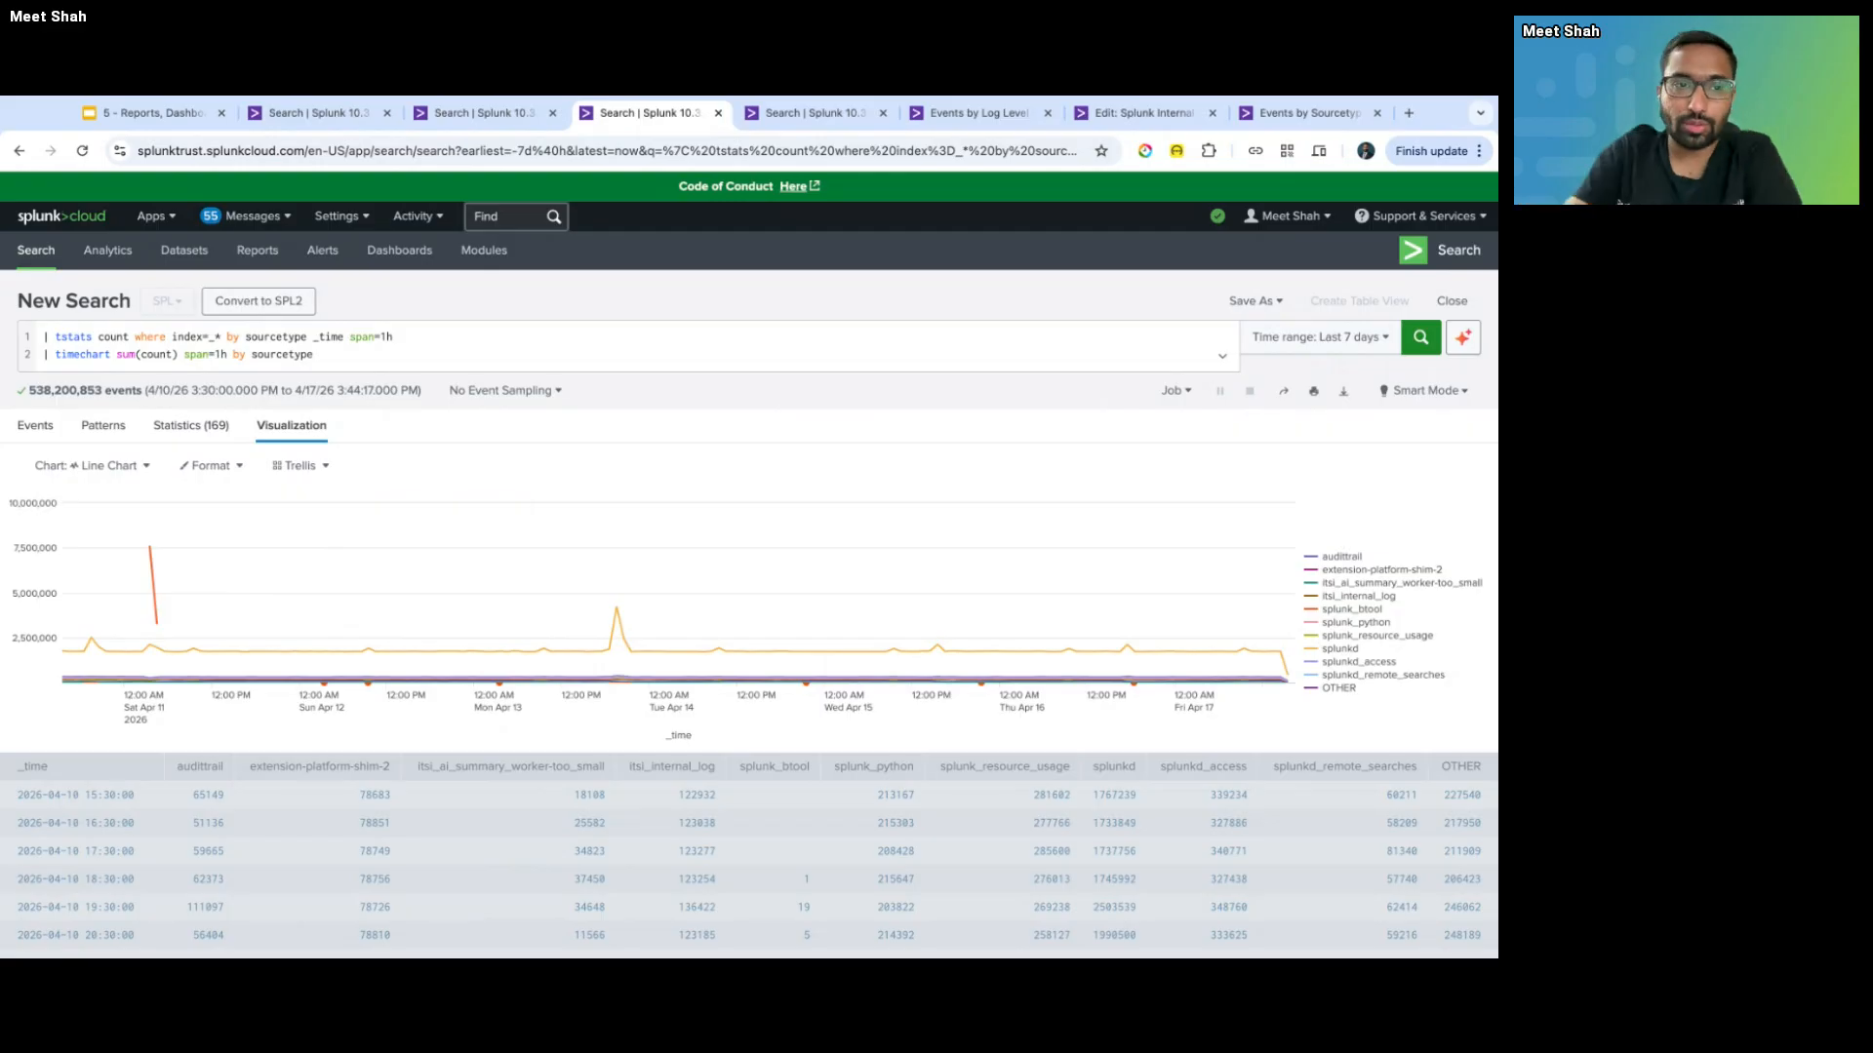
# - Copy the two-line tstats query and go to the Splunk Internal Index dashboard editor
pyautogui.click(423, 349)
pyautogui.hotkey('ctrl', 'a')
pyautogui.press('super+c')
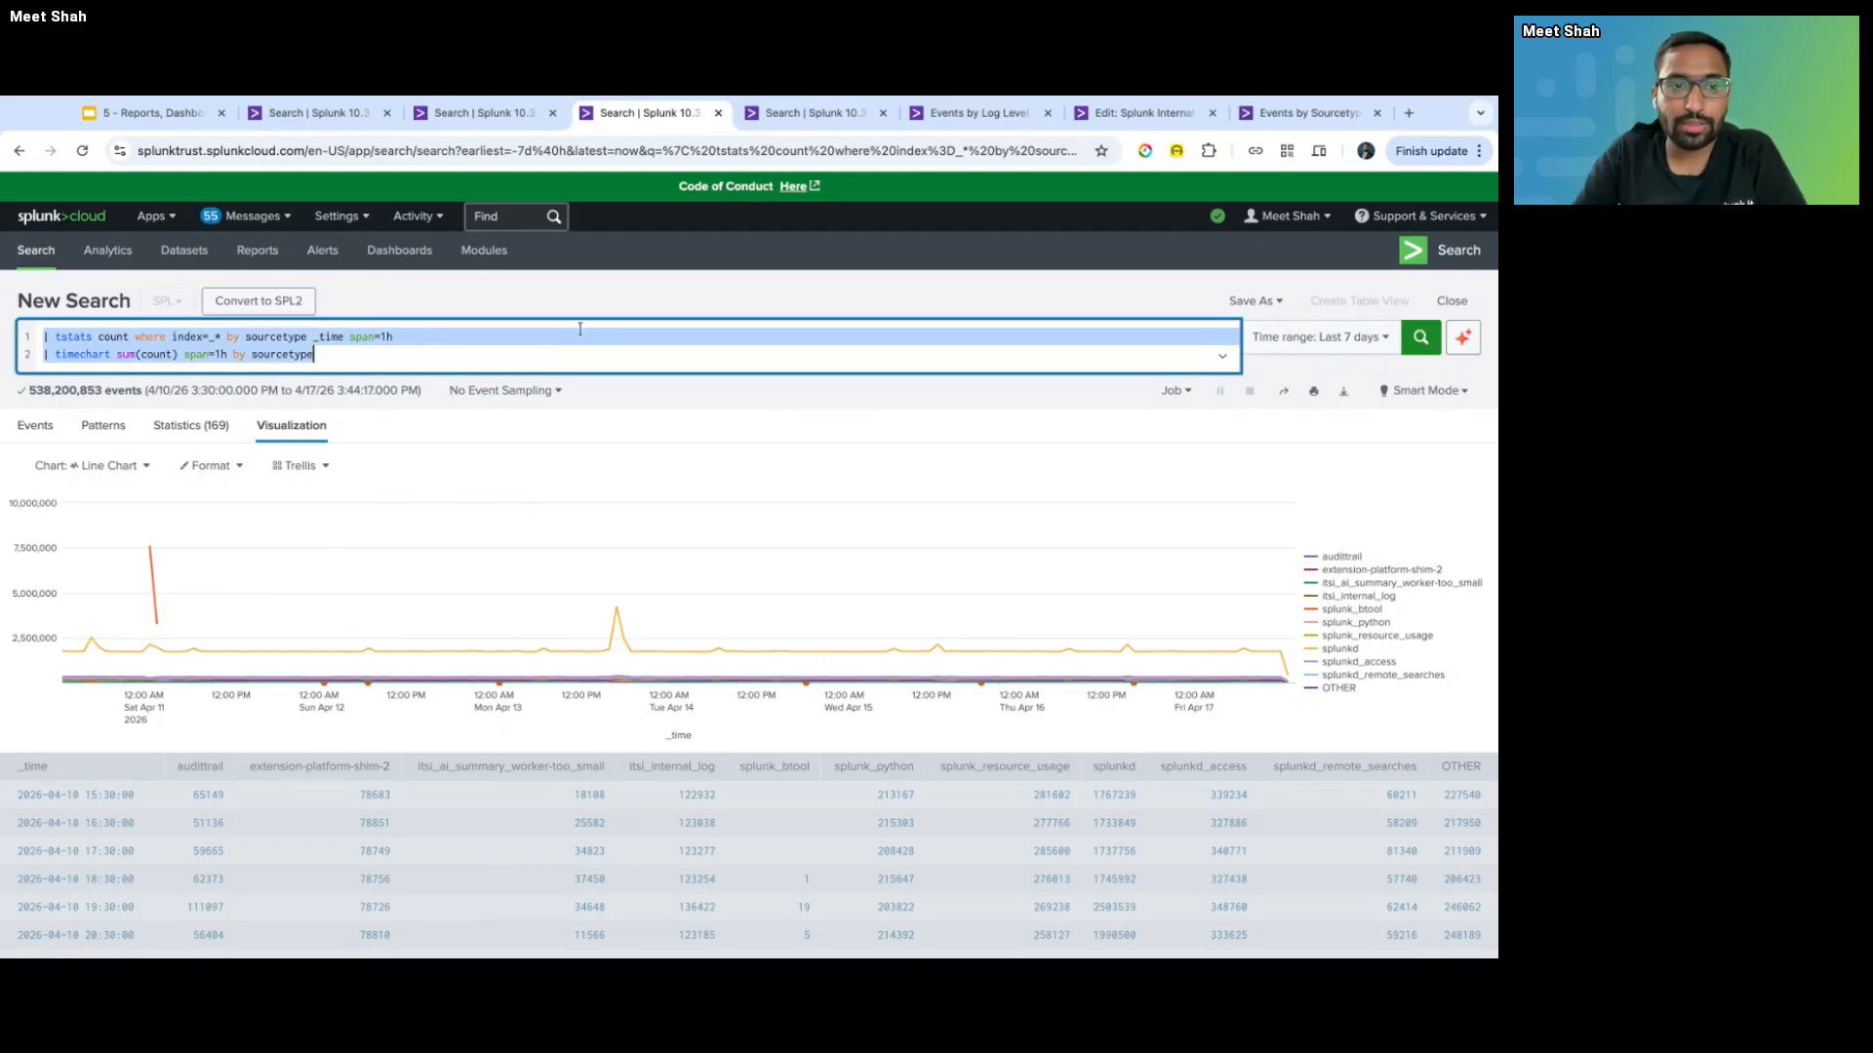
pyautogui.moveTo(1326, 126)
pyautogui.mouseDown()
pyautogui.moveTo(991, 108)
pyautogui.moveTo(1327, 114)
pyautogui.mouseUp()
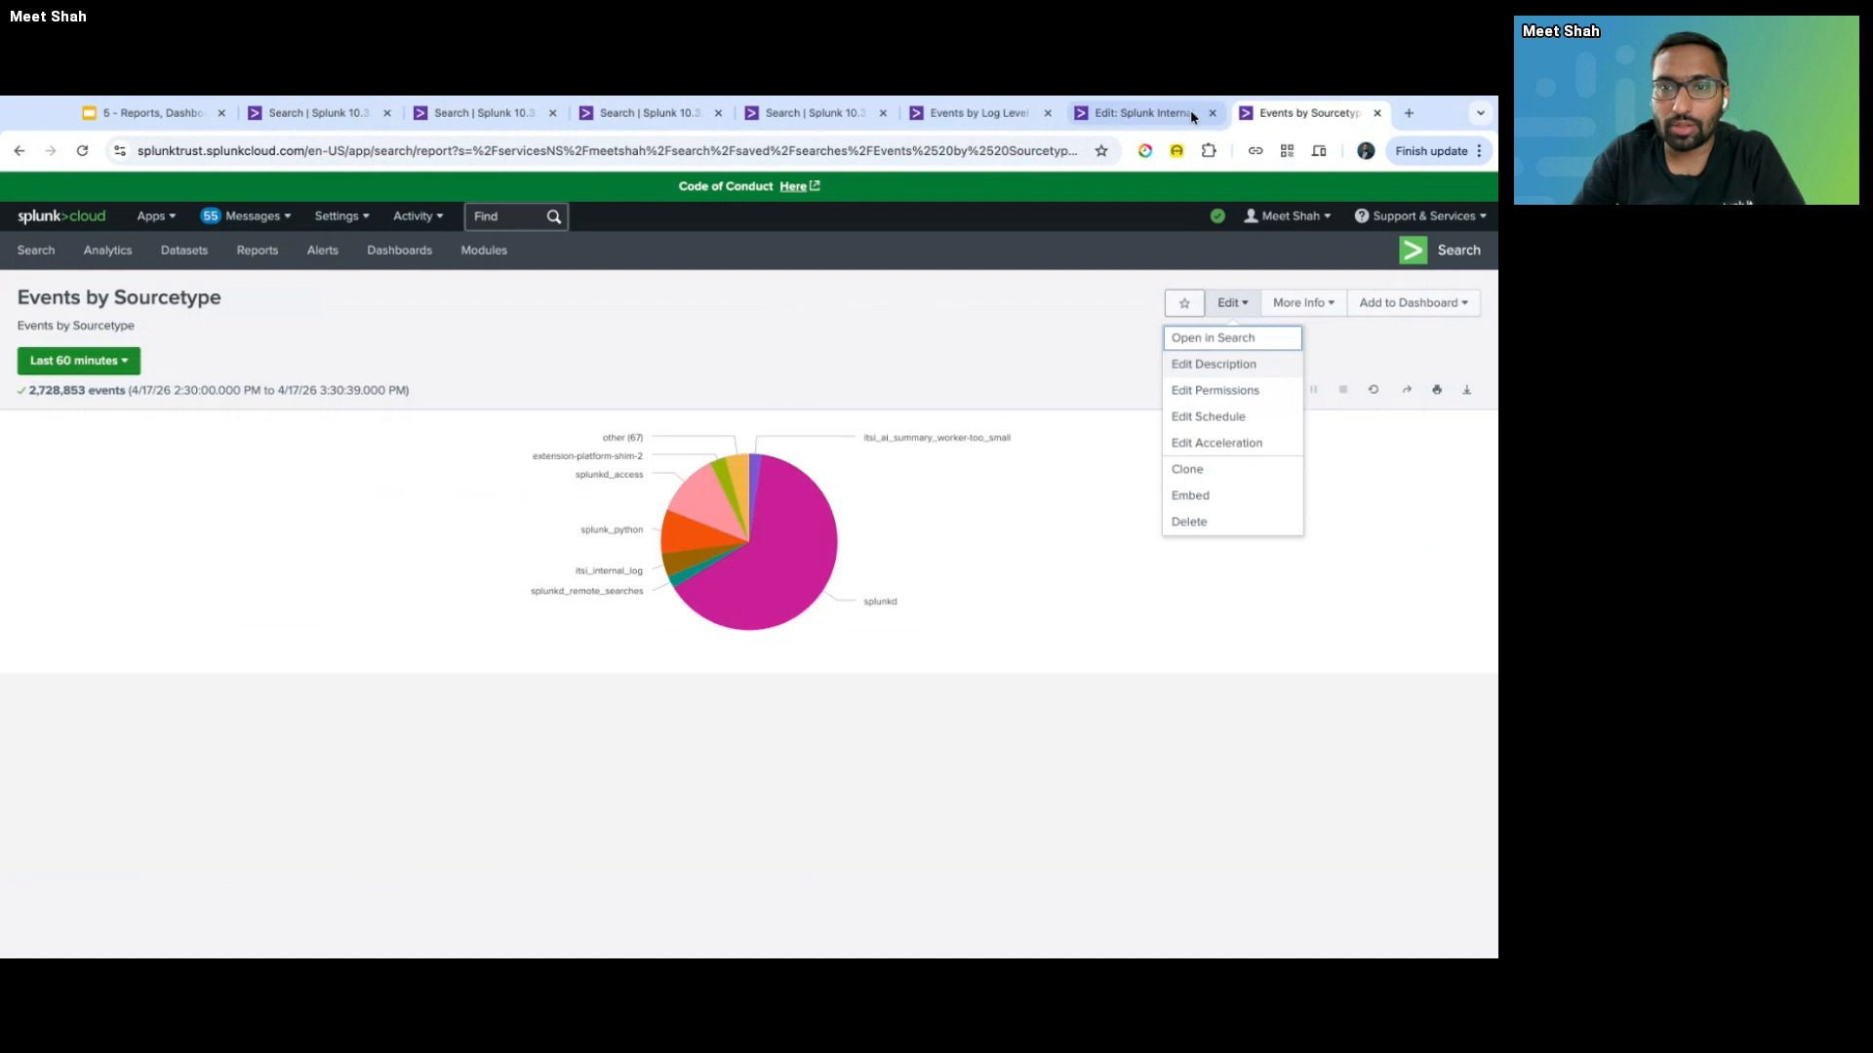
pyautogui.moveTo(1190, 110); pyautogui.dragTo(697, 122)
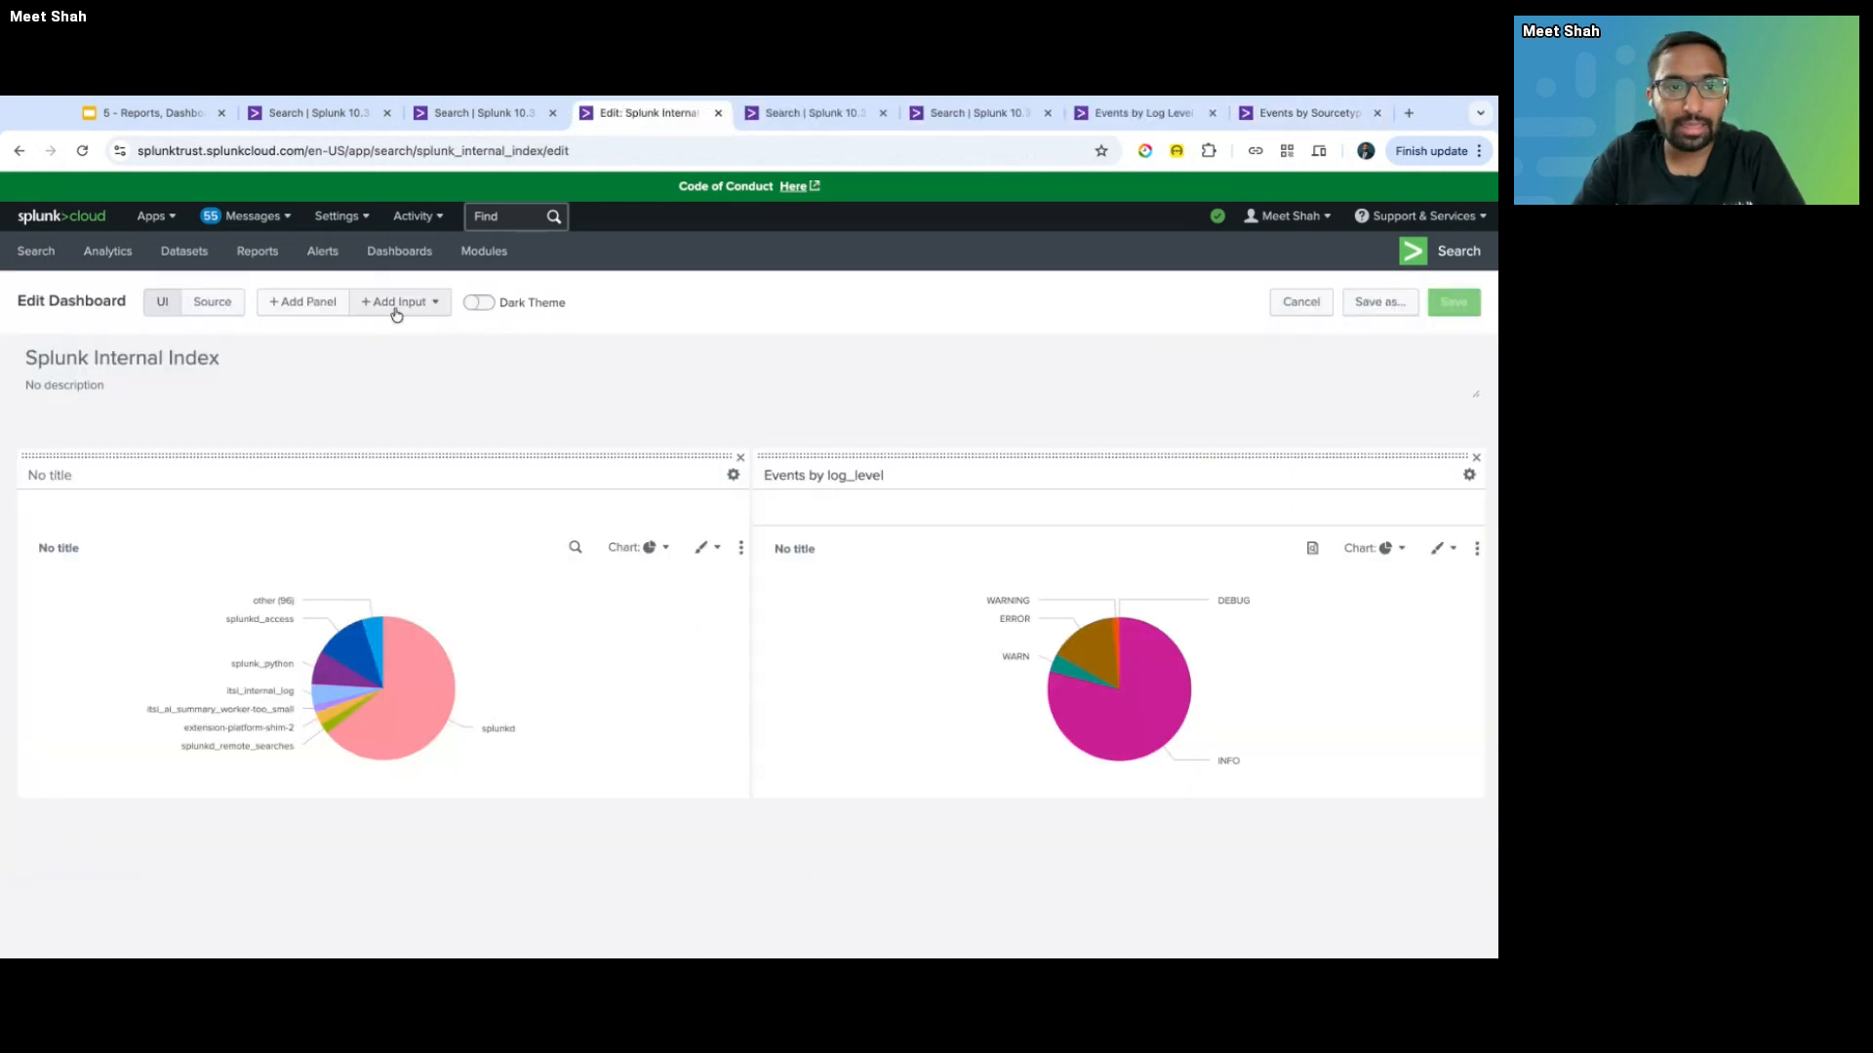
# - Add a new Line Chart panel to the dashboard using the pasted tstats search
pyautogui.click(304, 302)
pyautogui.click(1294, 251)
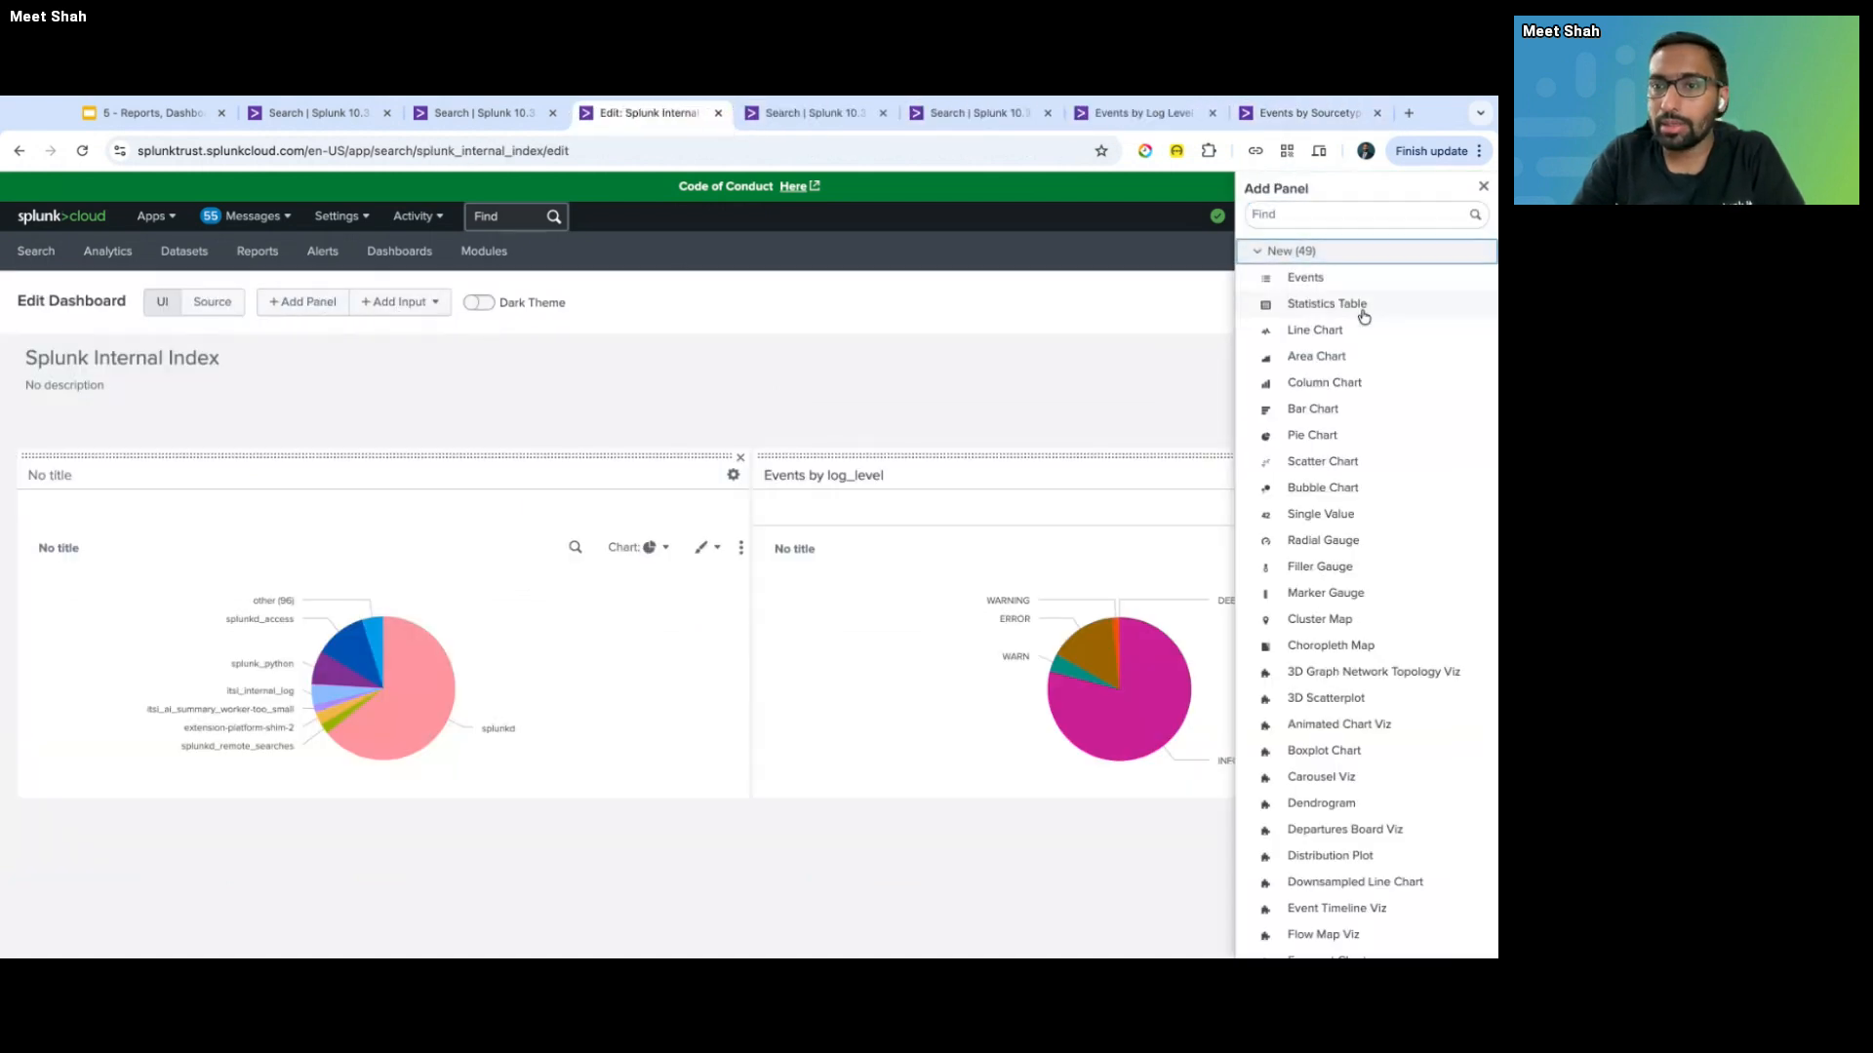
pyautogui.click(1346, 334)
pyautogui.click(1187, 405)
pyautogui.press('super+v')
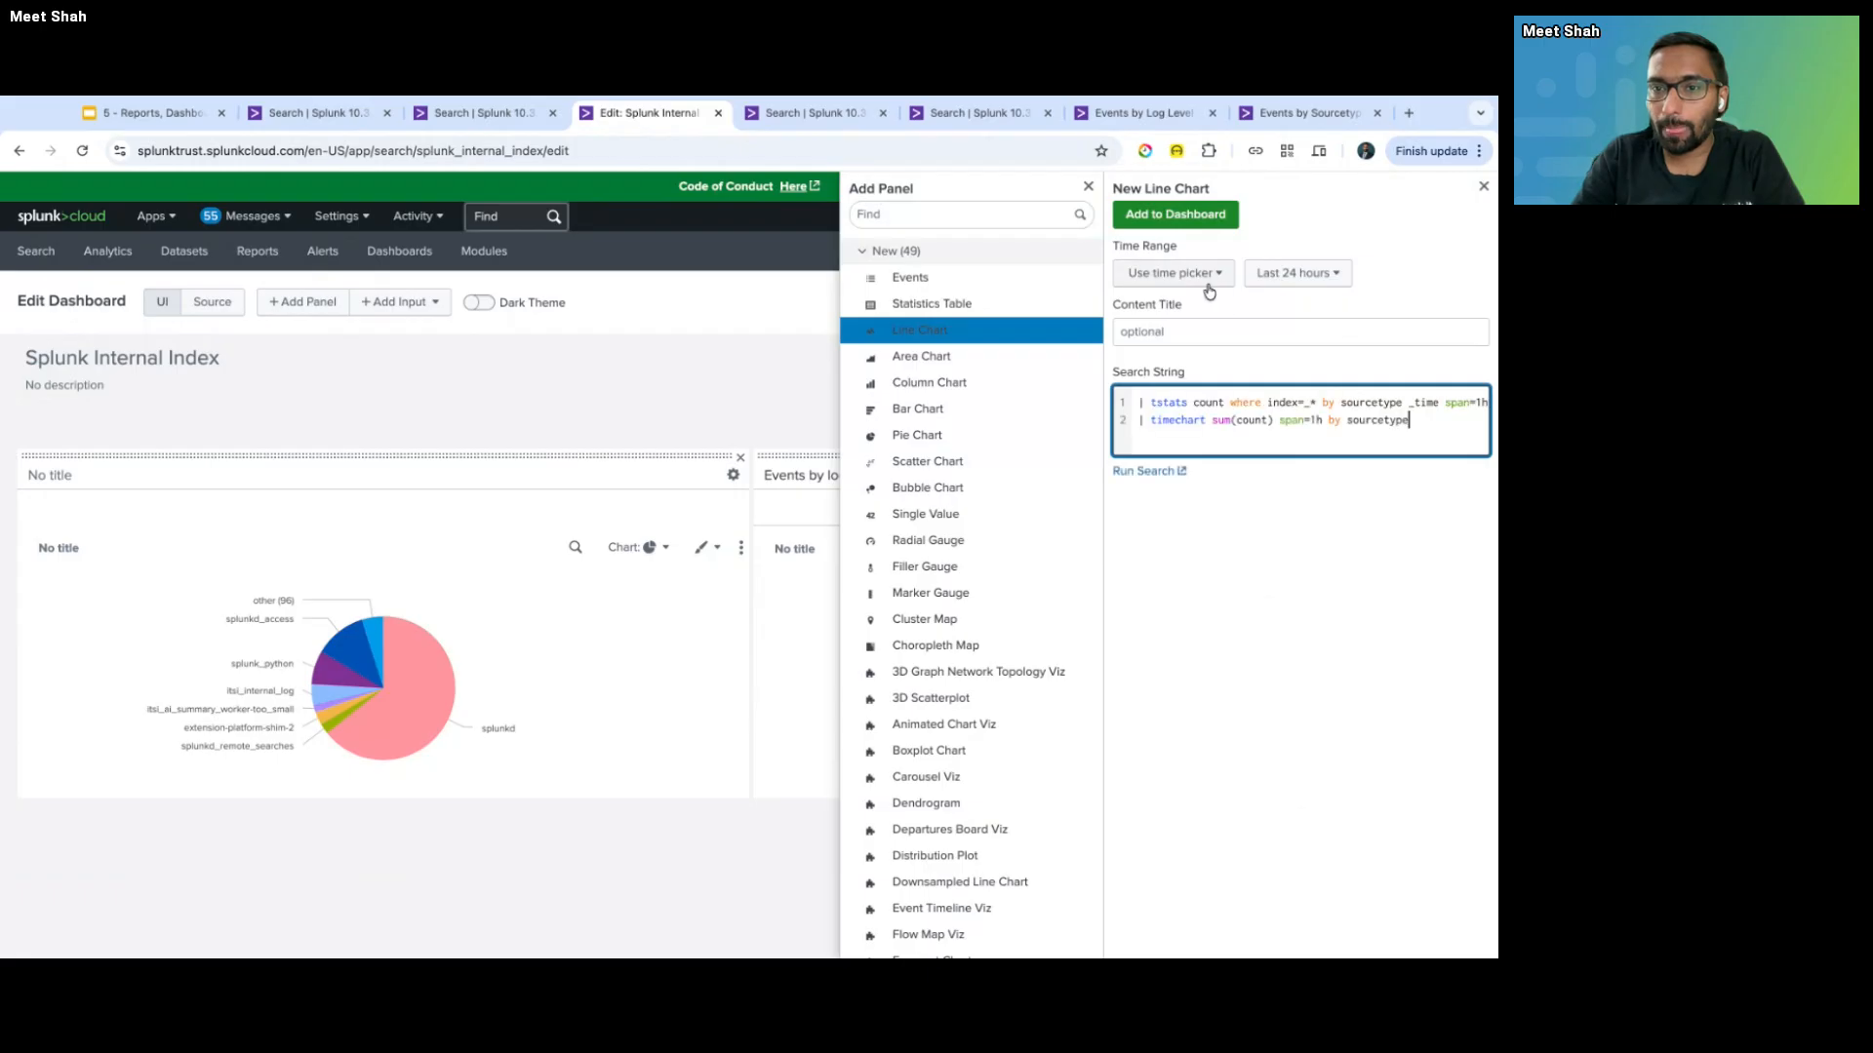
pyautogui.click(1176, 214)
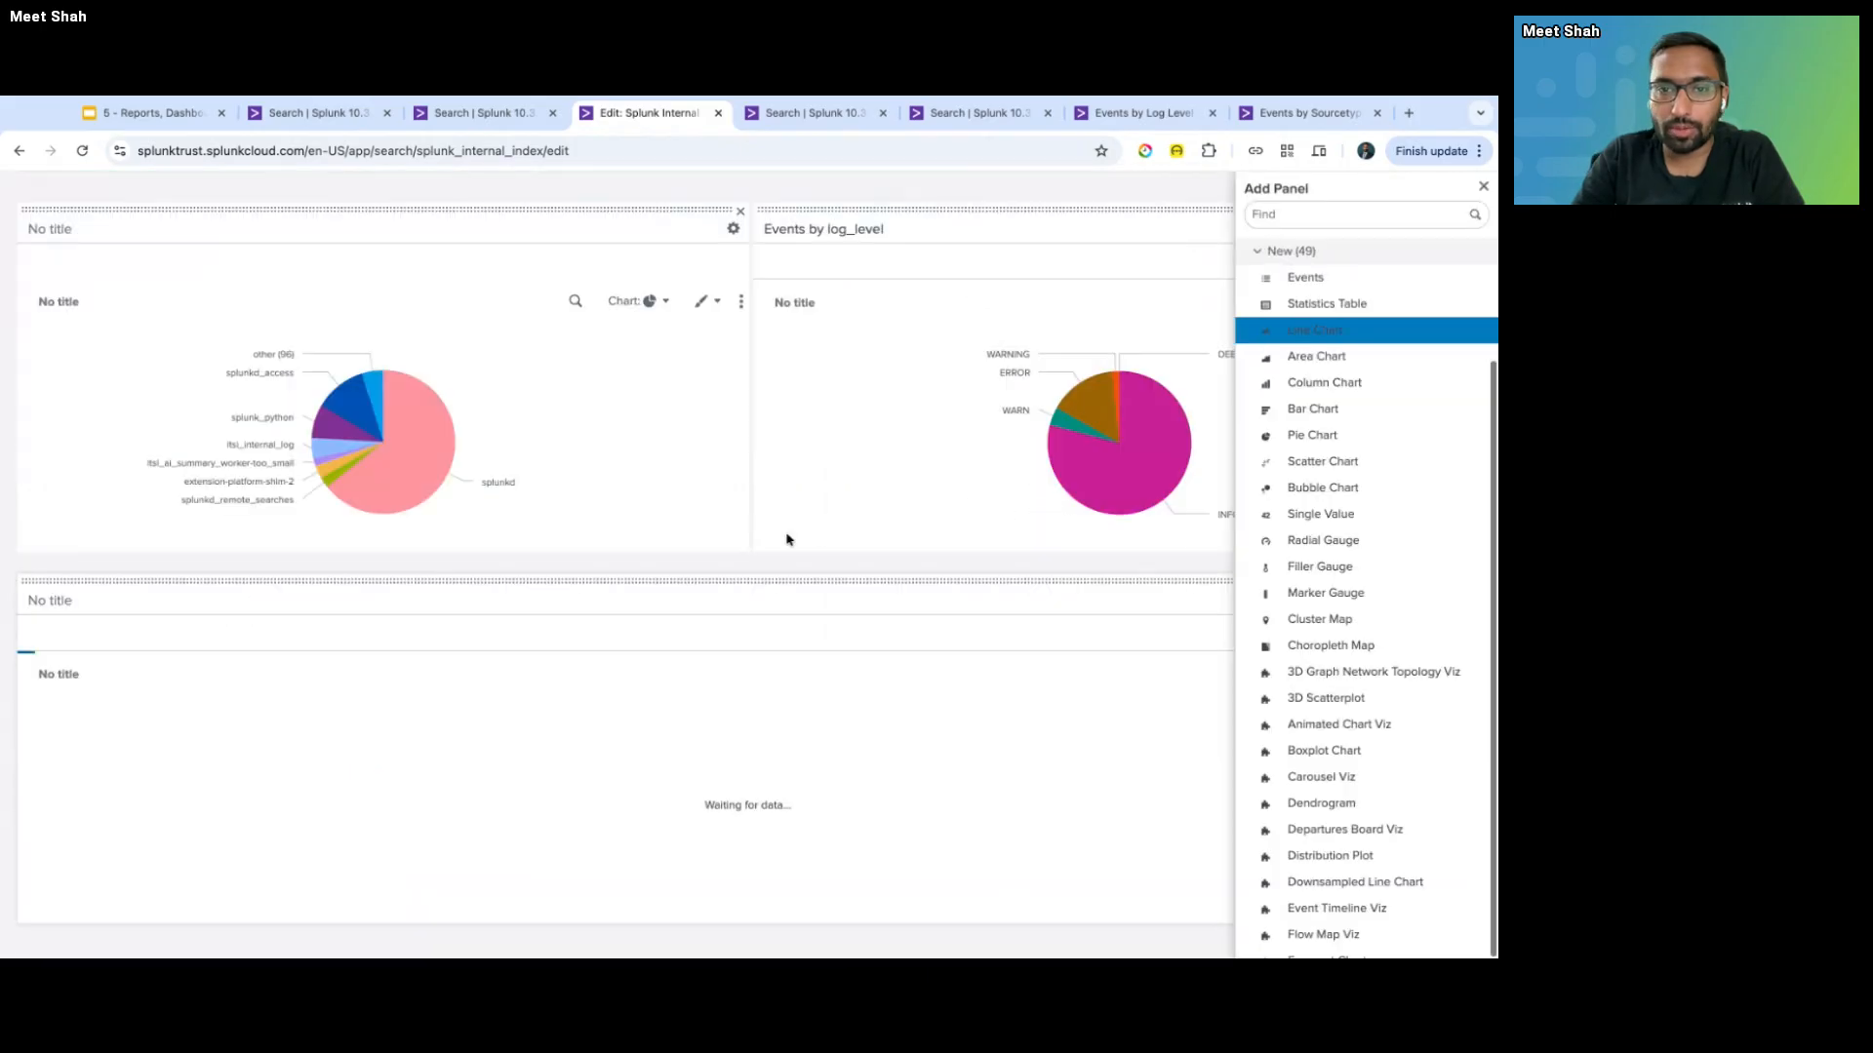
pyautogui.click(1019, 574)
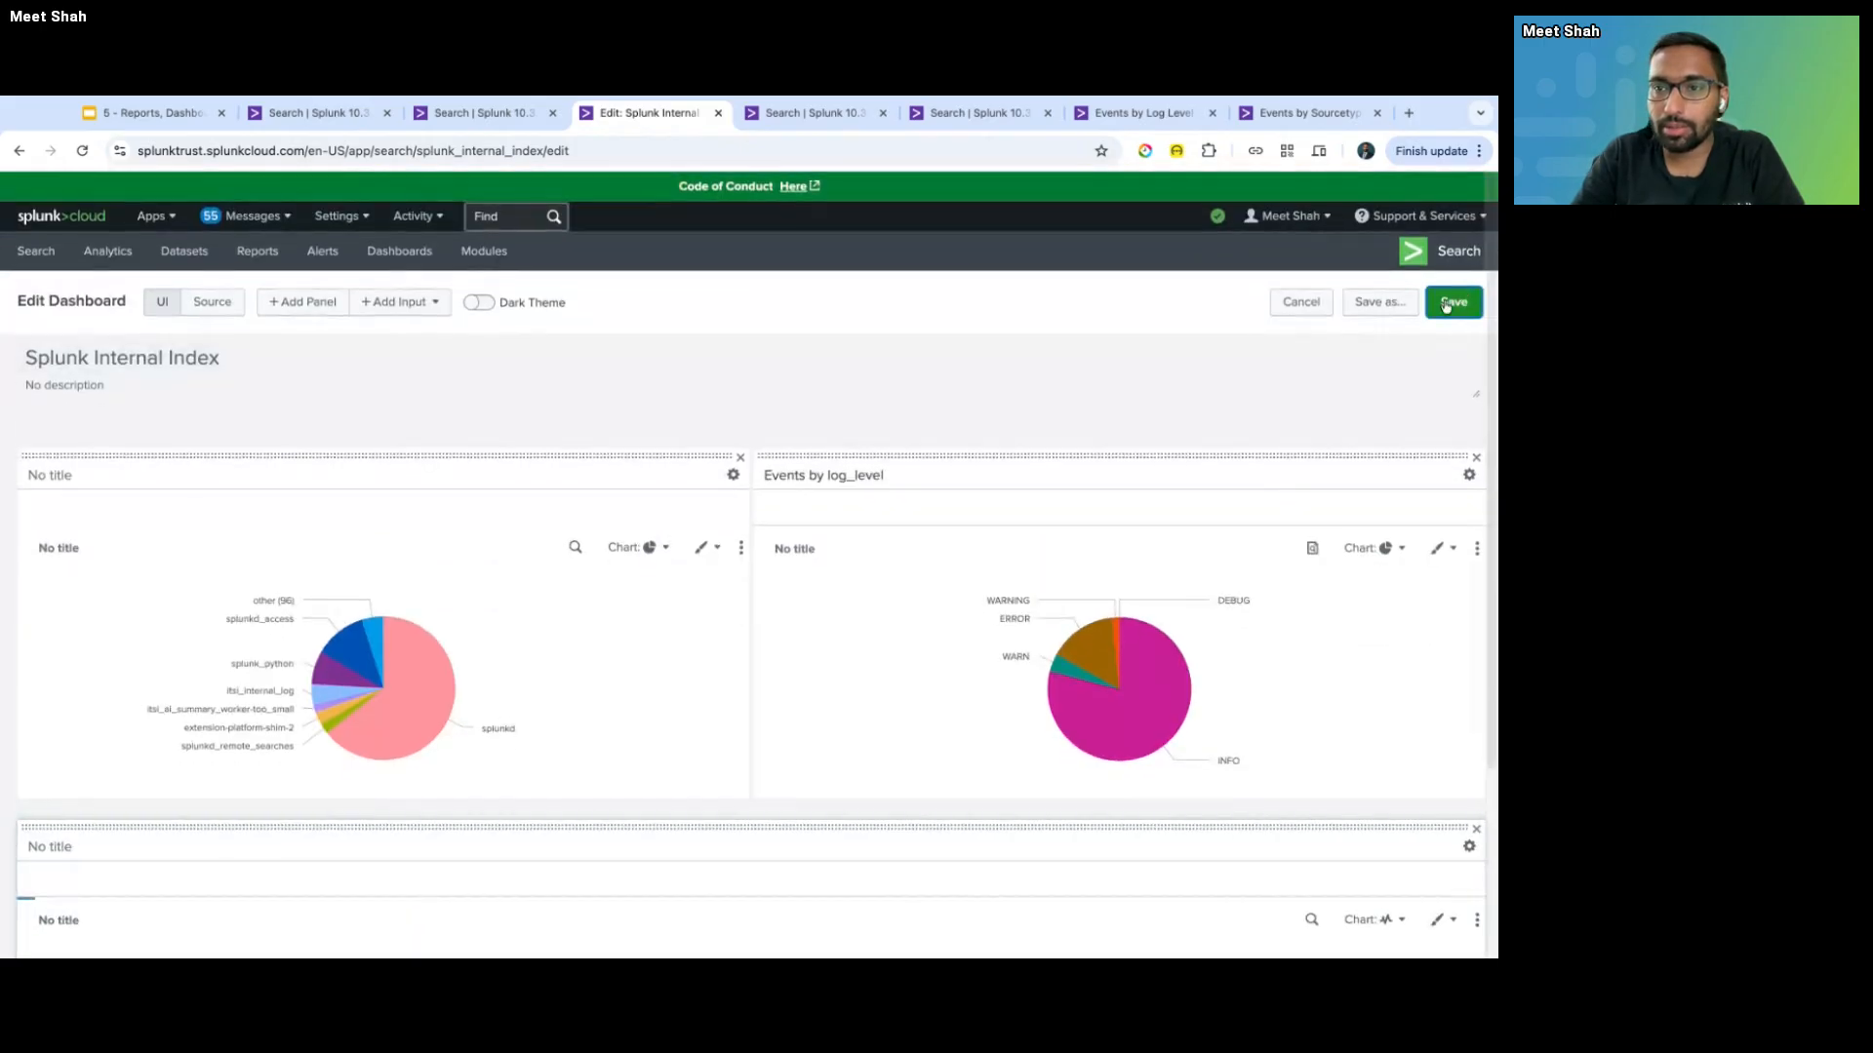
# - Save the dashboard and reopen it for editing
pyautogui.click(1441, 304)
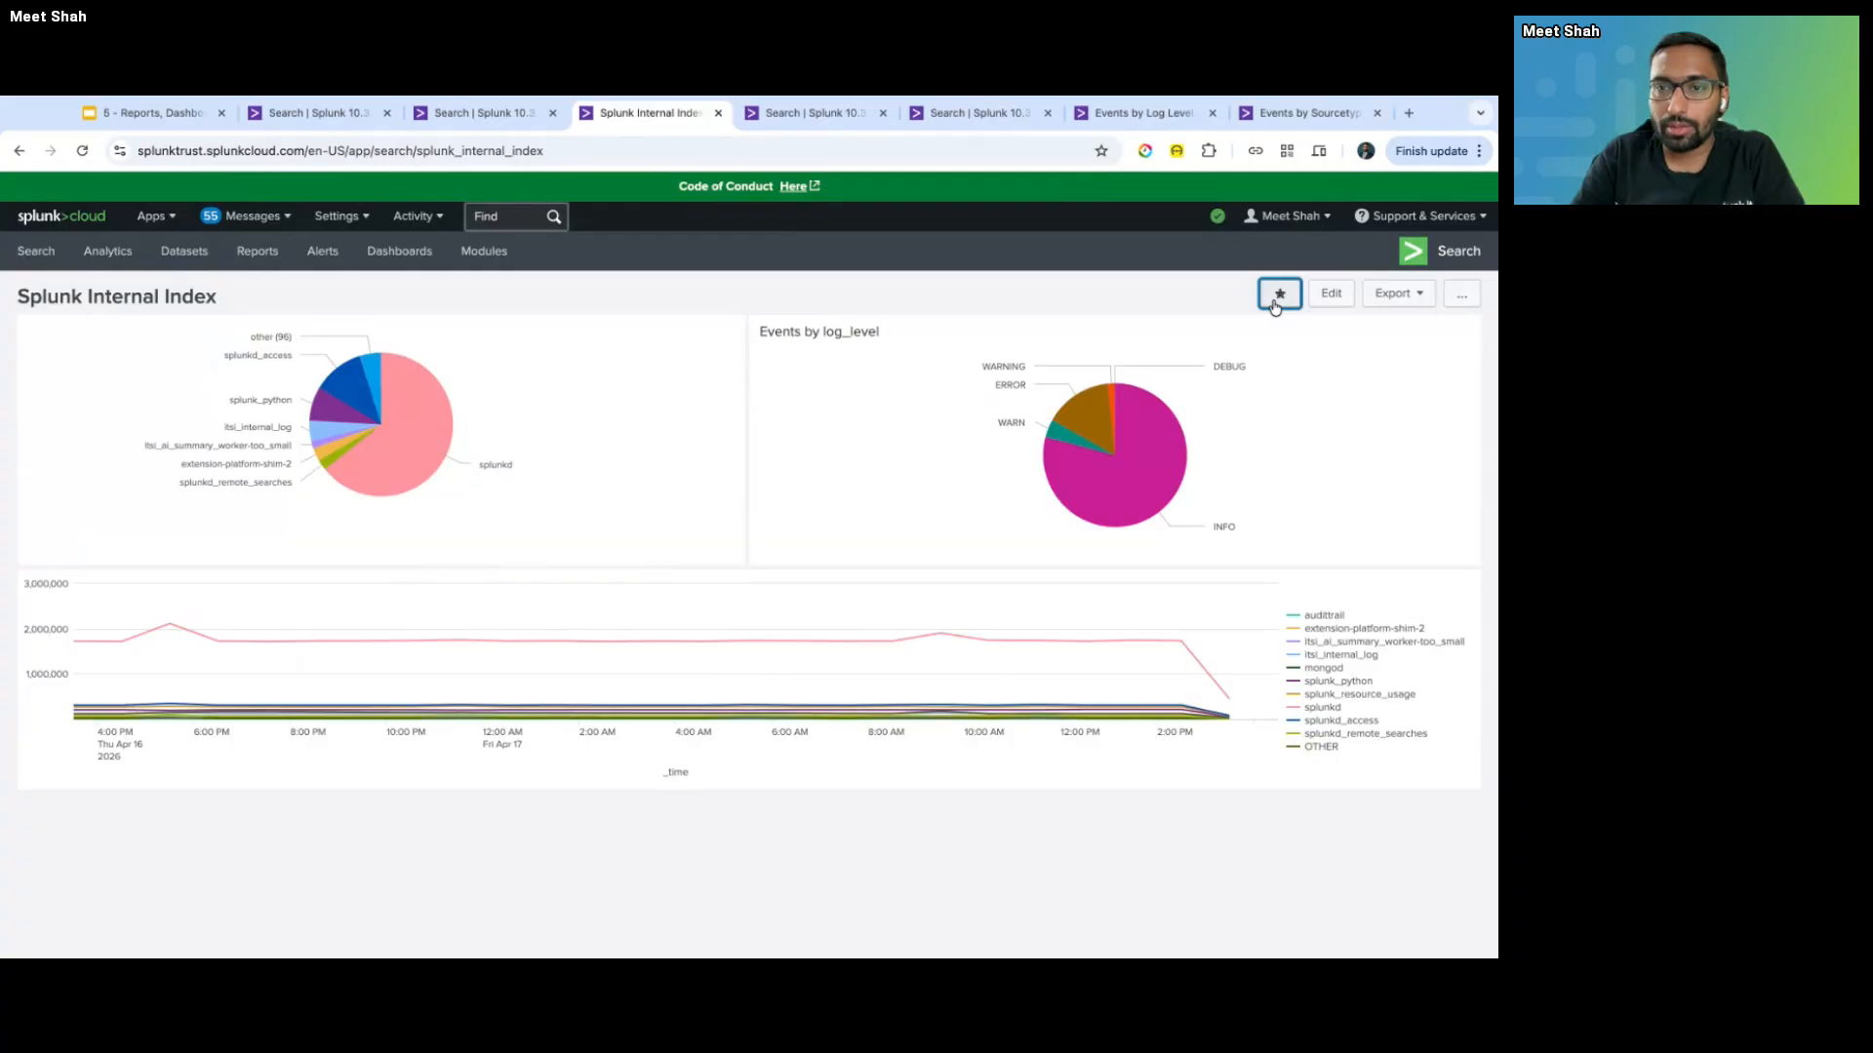
pyautogui.click(1331, 294)
pyautogui.scroll(-3, 899, 649)
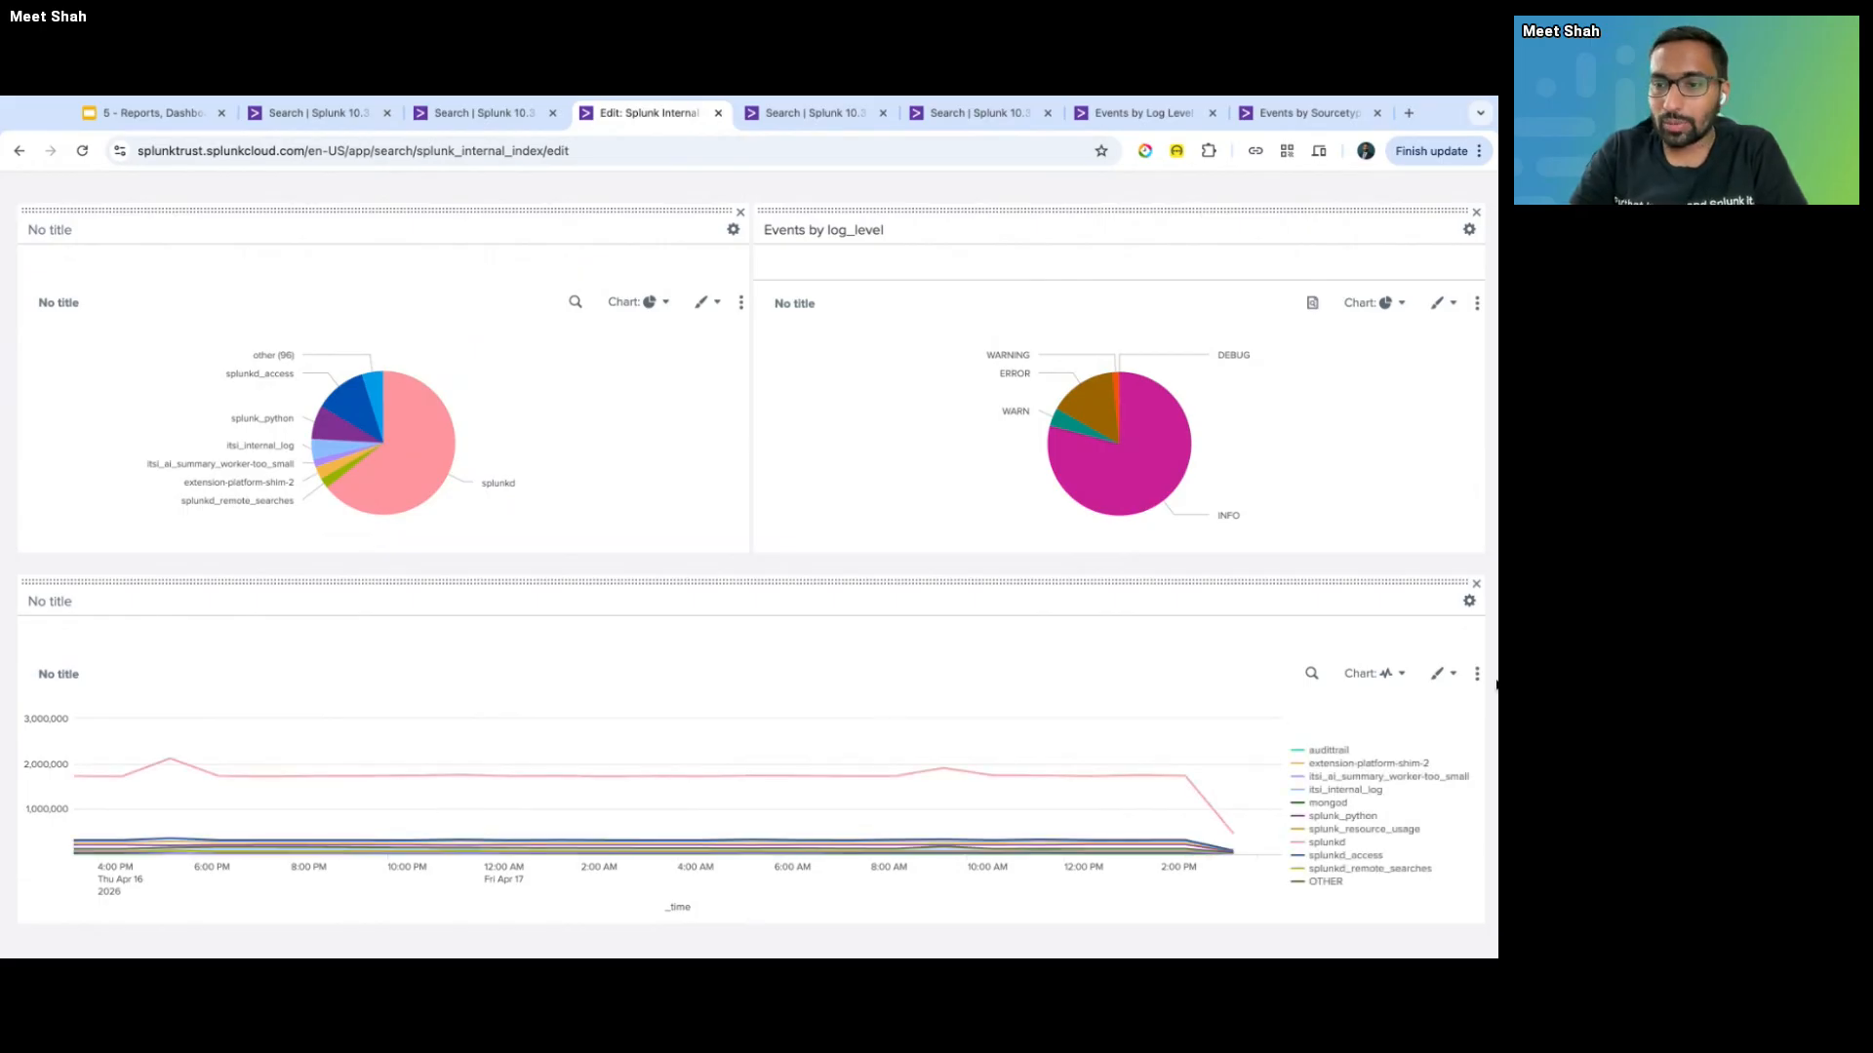
# - Turn on the trellis layout for the line chart panel, keeping size Medium
pyautogui.click(1479, 681)
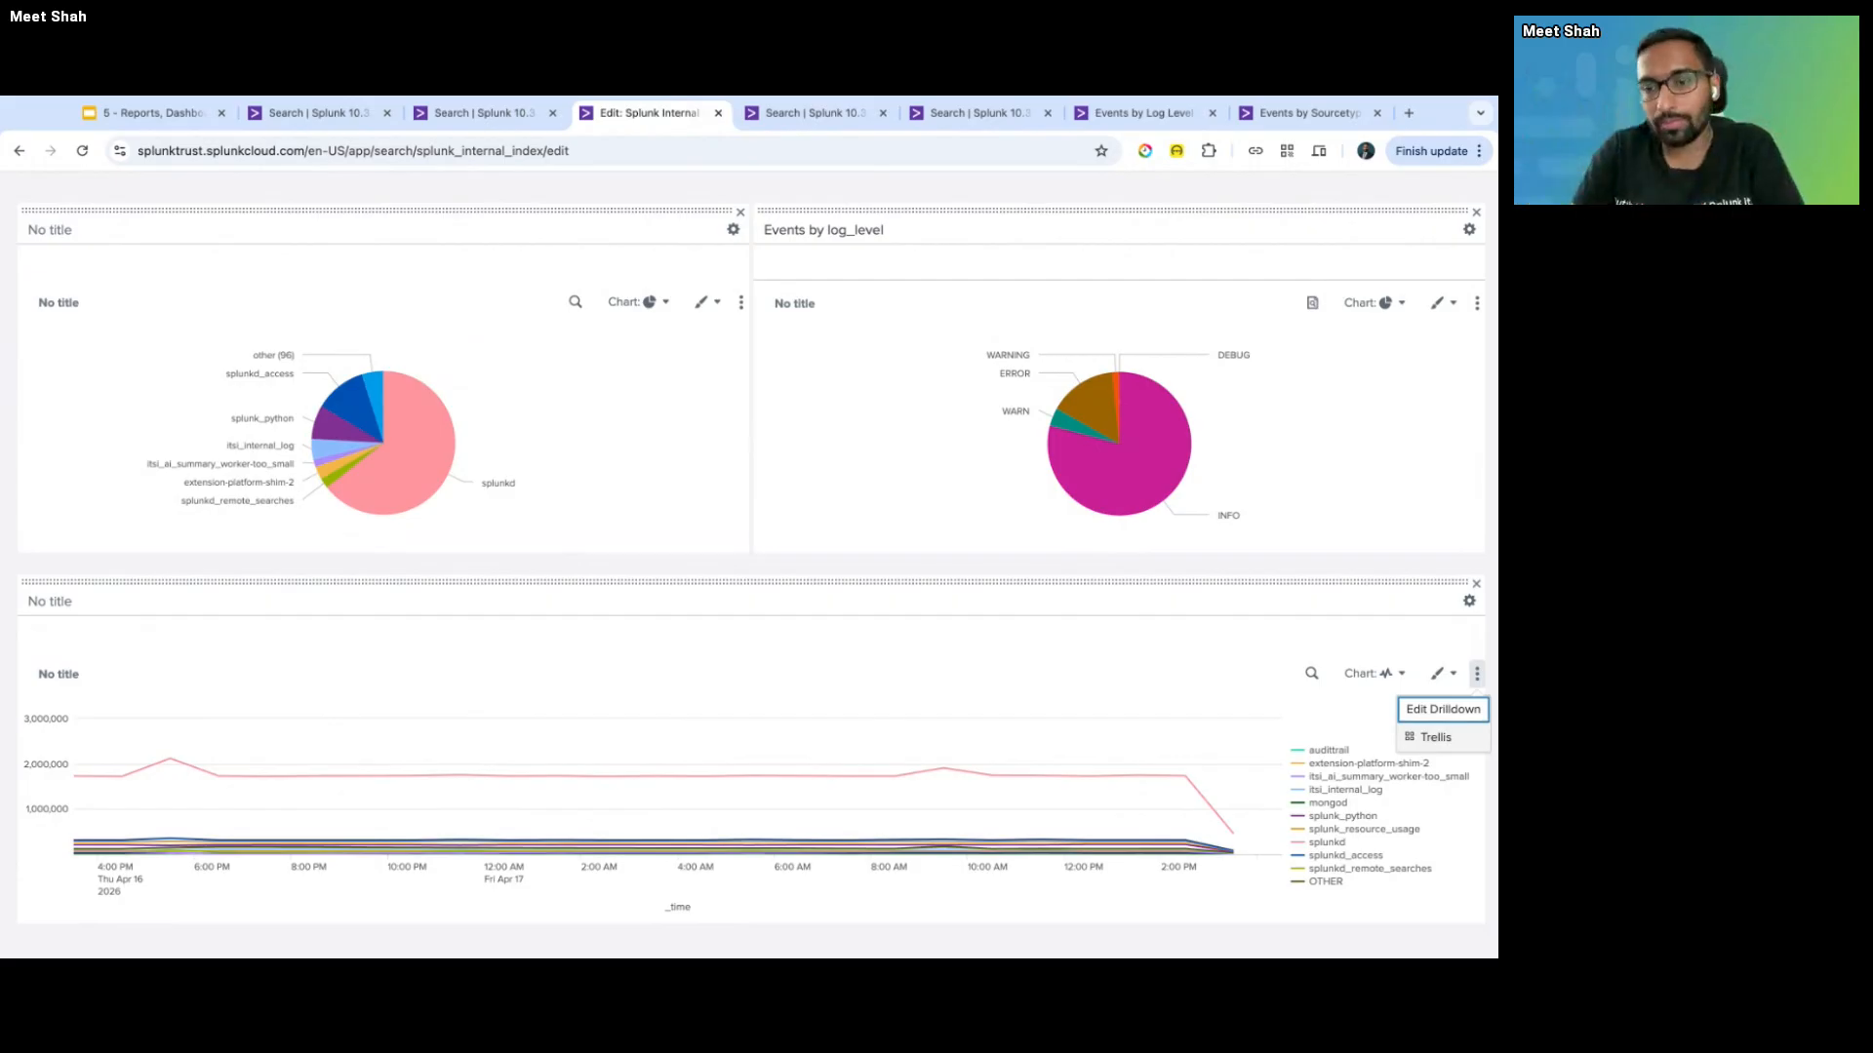
pyautogui.click(1435, 737)
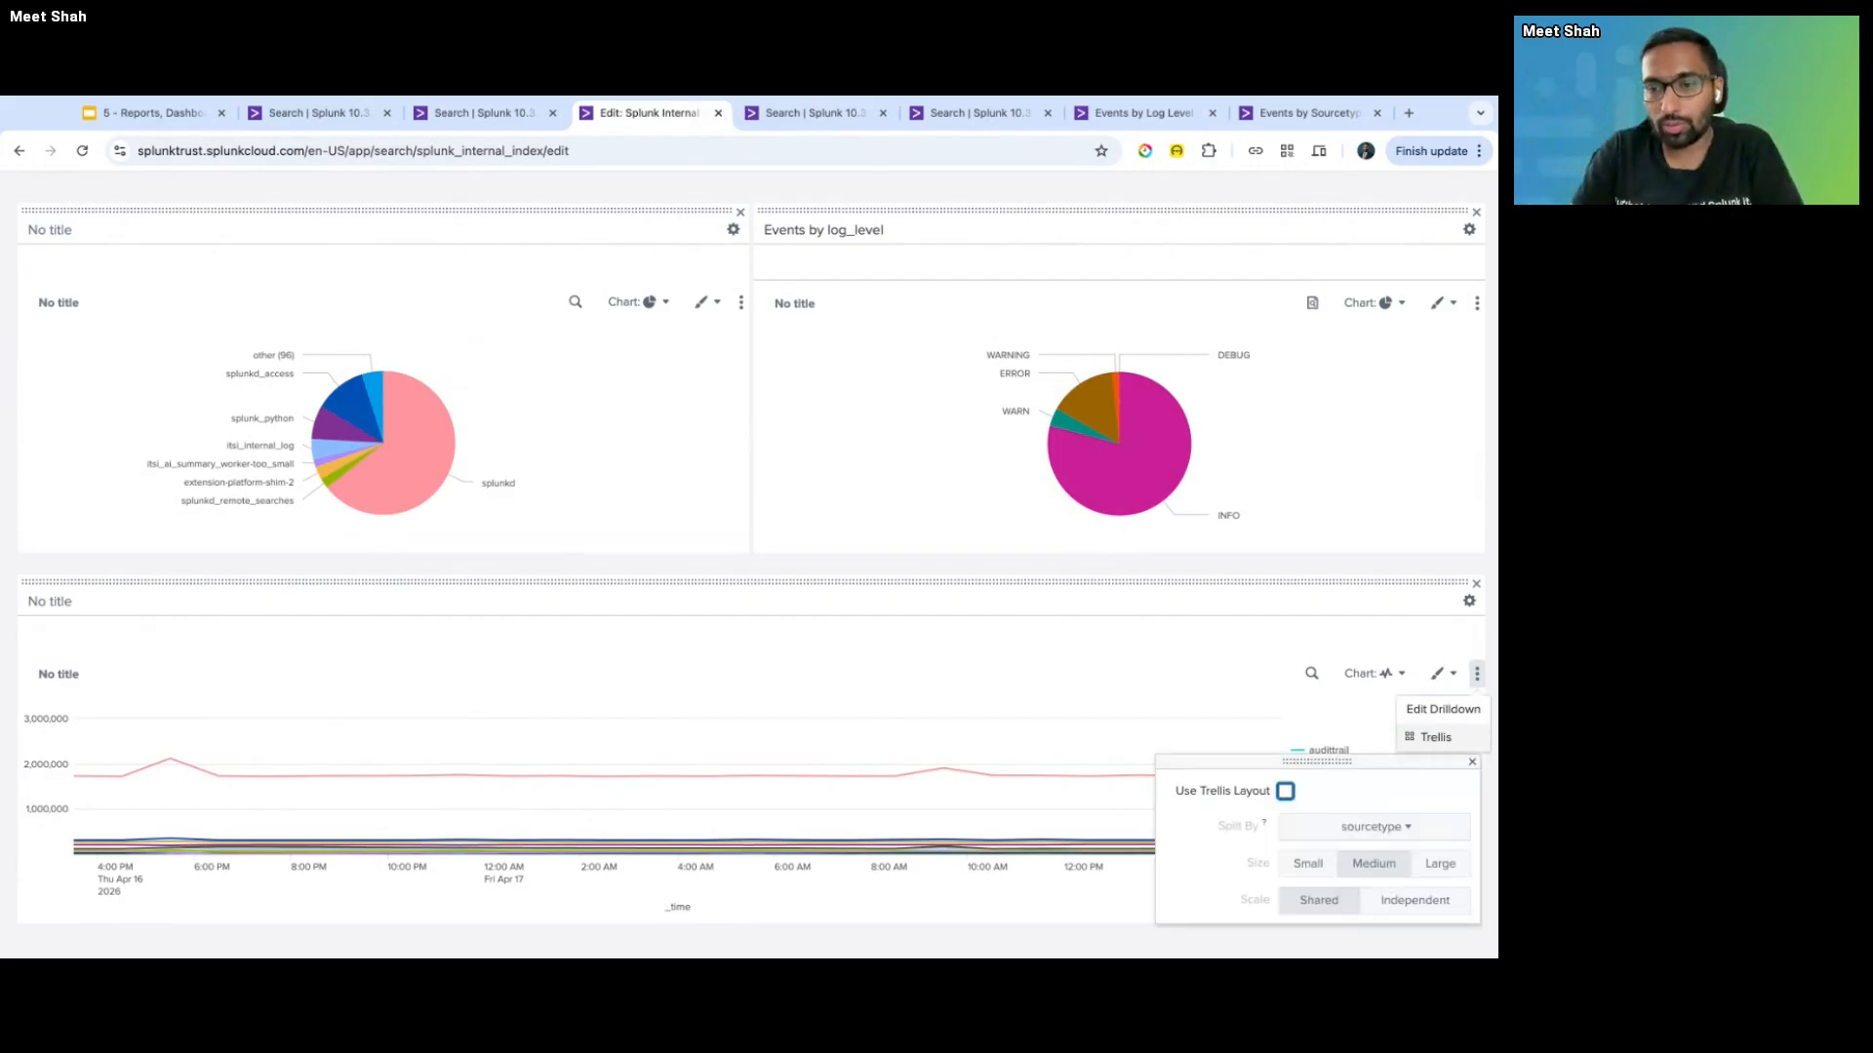
pyautogui.click(1285, 791)
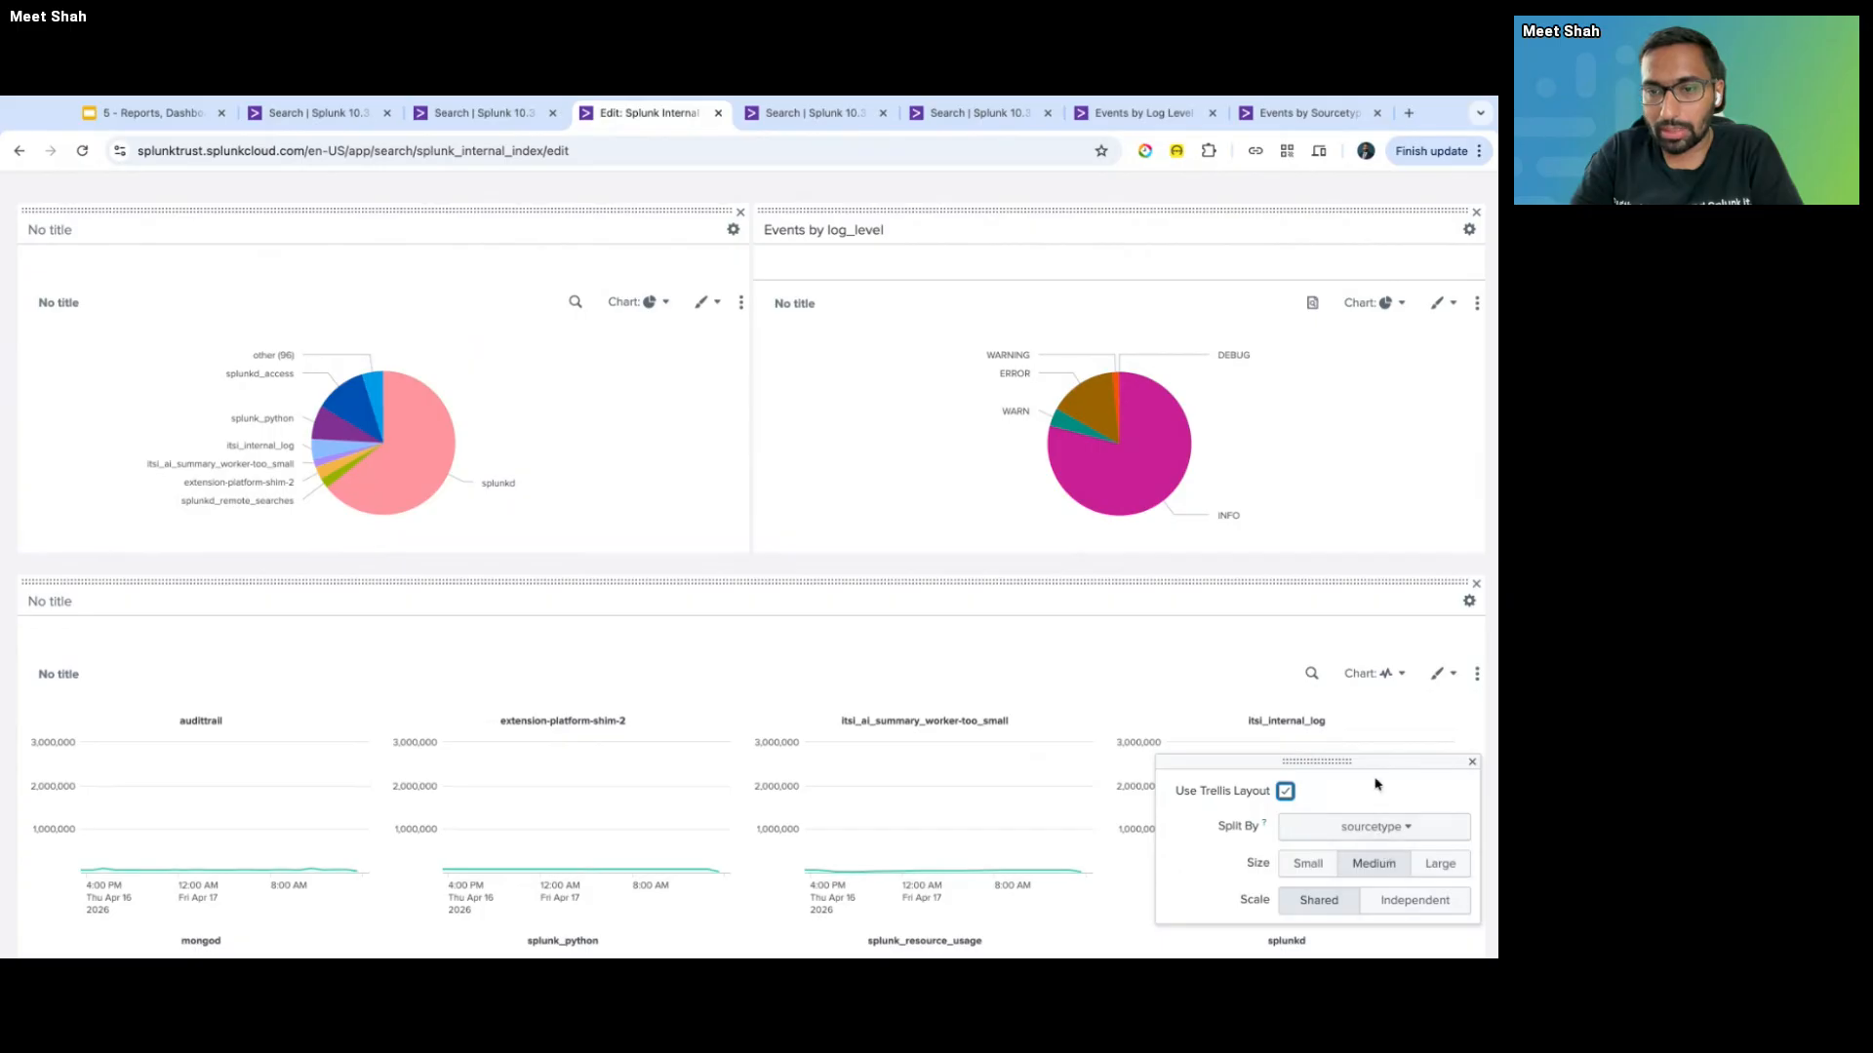
pyautogui.scroll(-2, 1128, 738)
pyautogui.scroll(2, 1129, 742)
pyautogui.click(1310, 864)
pyautogui.click(1373, 864)
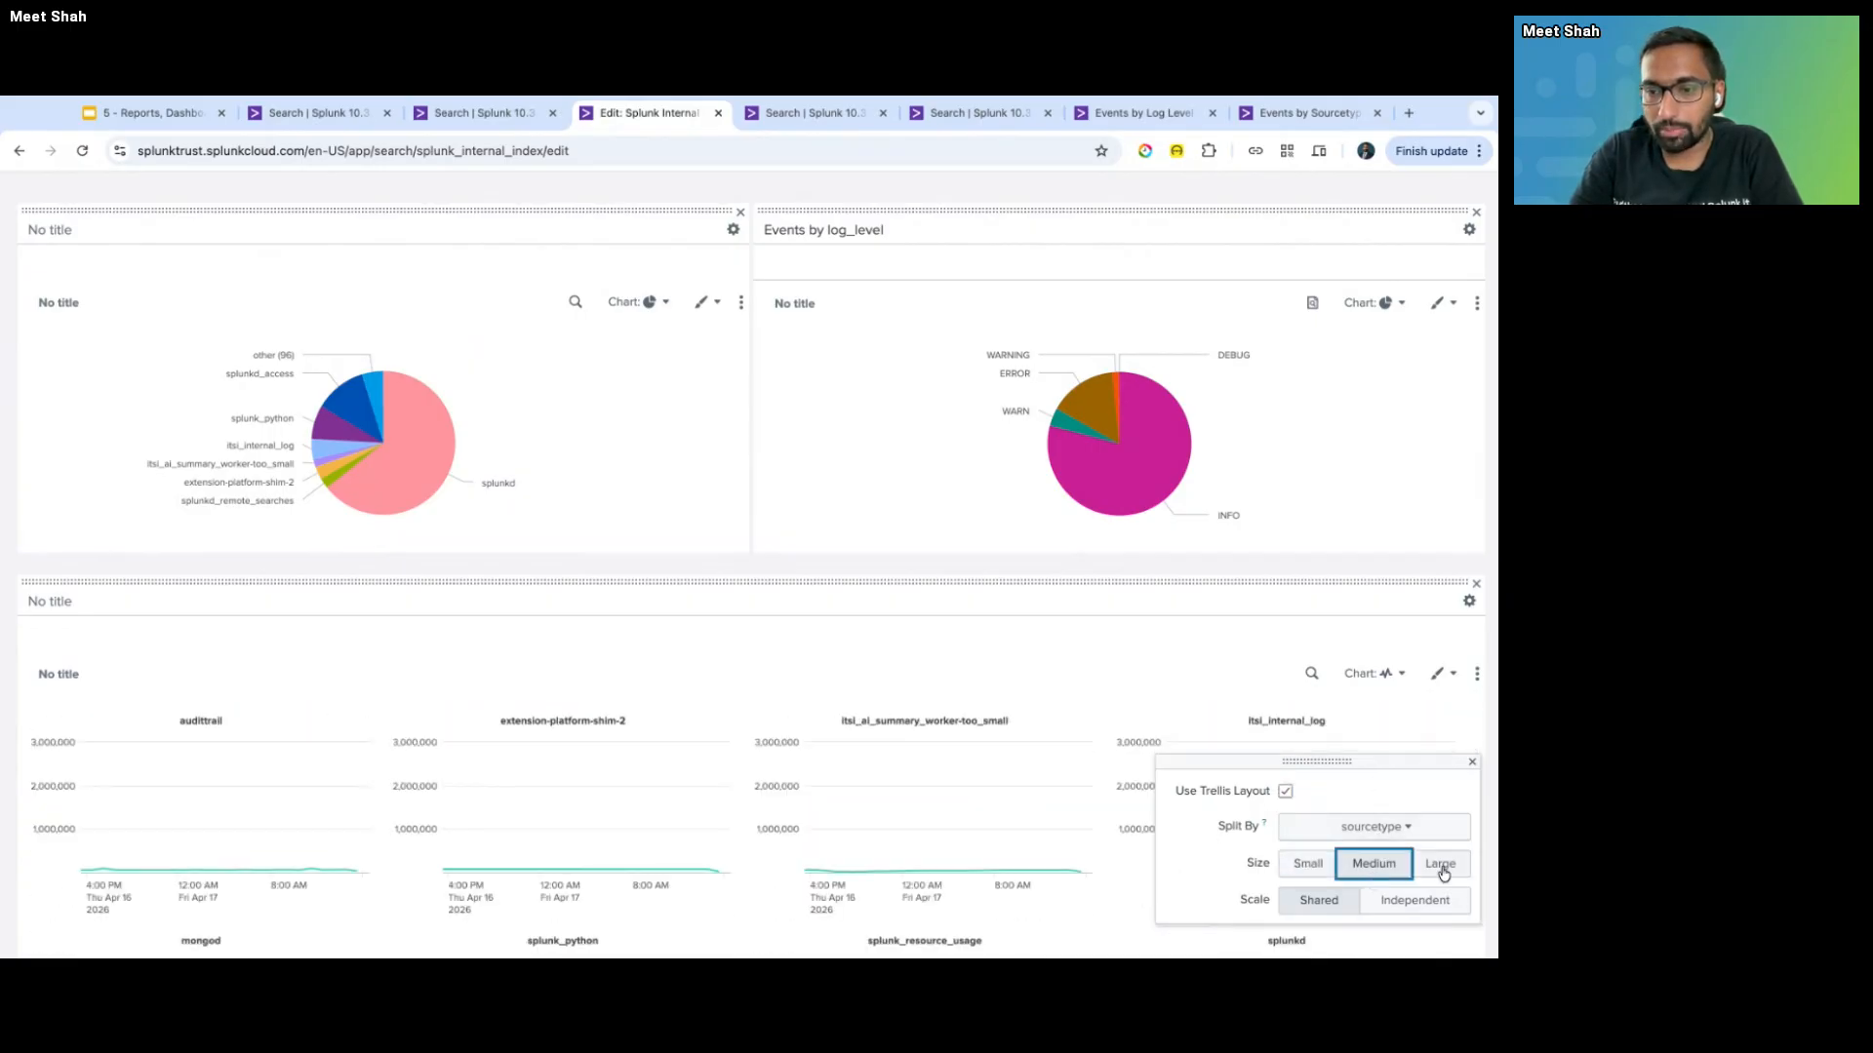
pyautogui.click(1441, 866)
pyautogui.click(1392, 864)
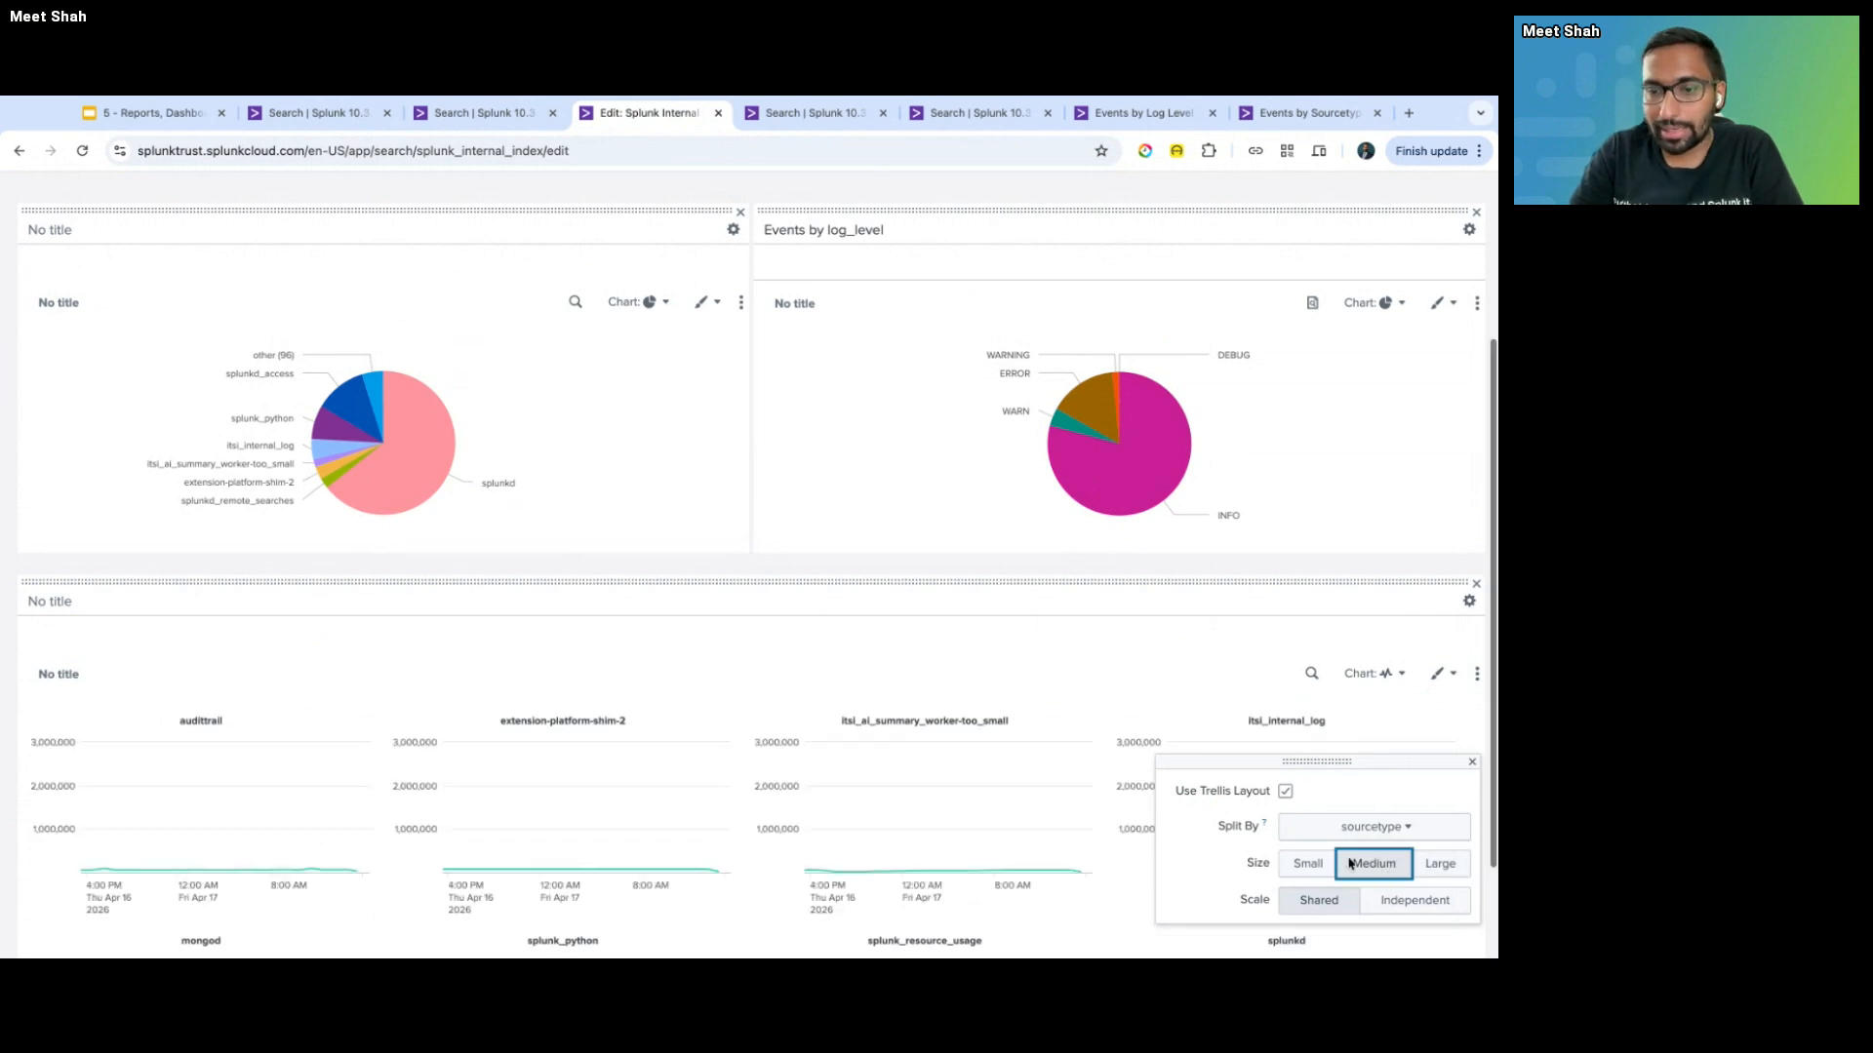
pyautogui.scroll(-1, 1336, 860)
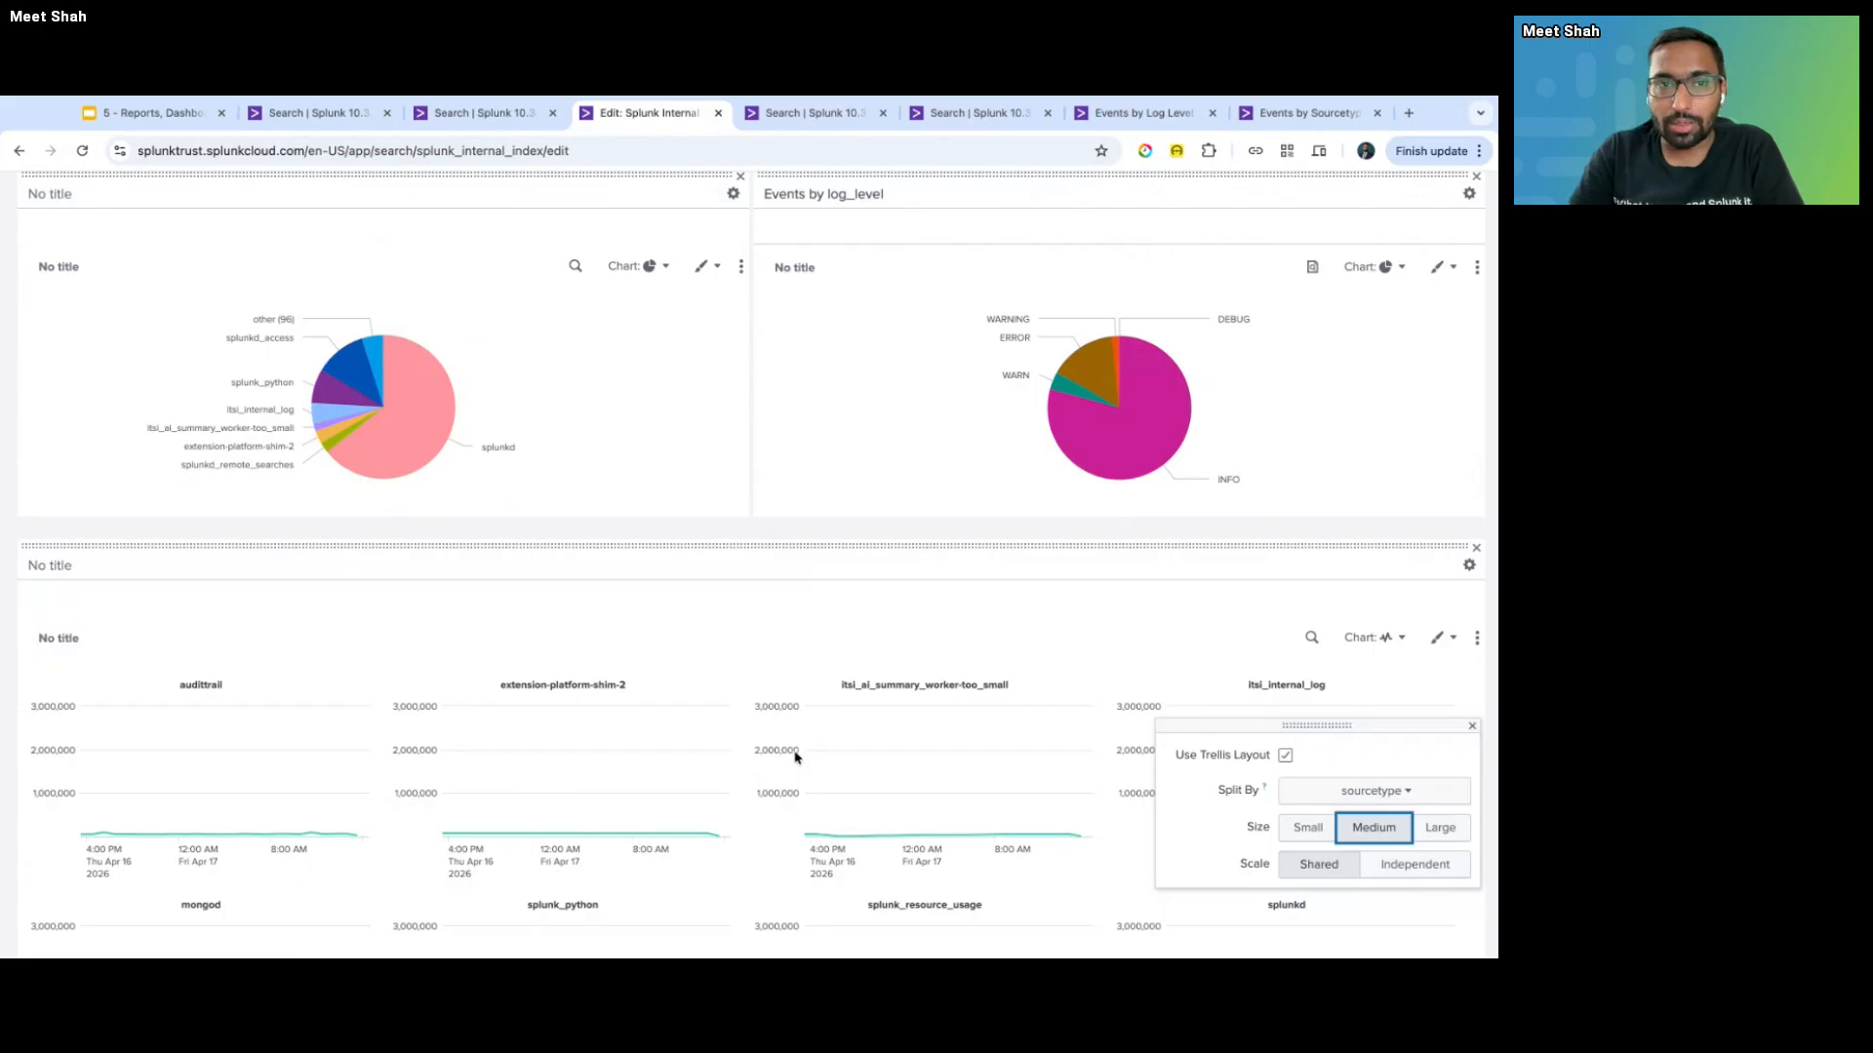
# - Set the trellis scale to Independent so each sourcetype chart has its own axis
pyautogui.click(485, 115)
pyautogui.hotkey('ctrl', 'Tab')
pyautogui.hotkey('ctrl', 'Tab')
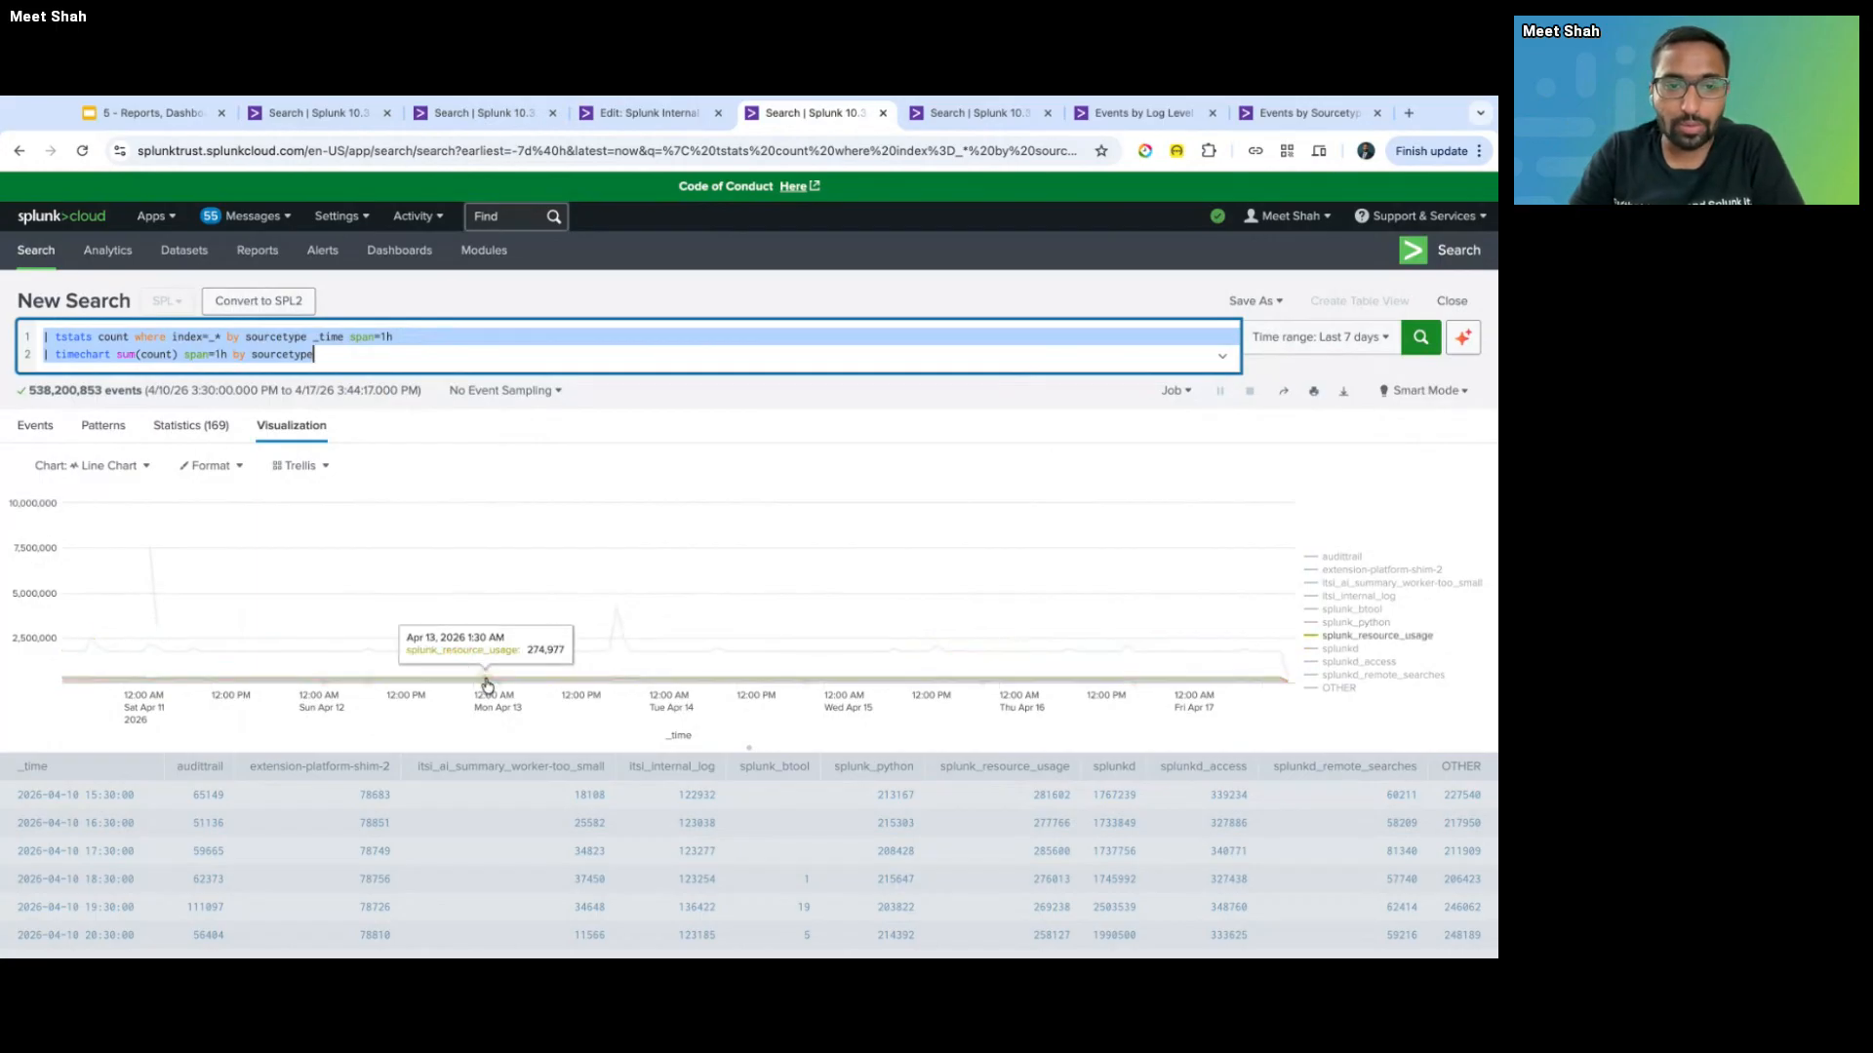
pyautogui.click(648, 113)
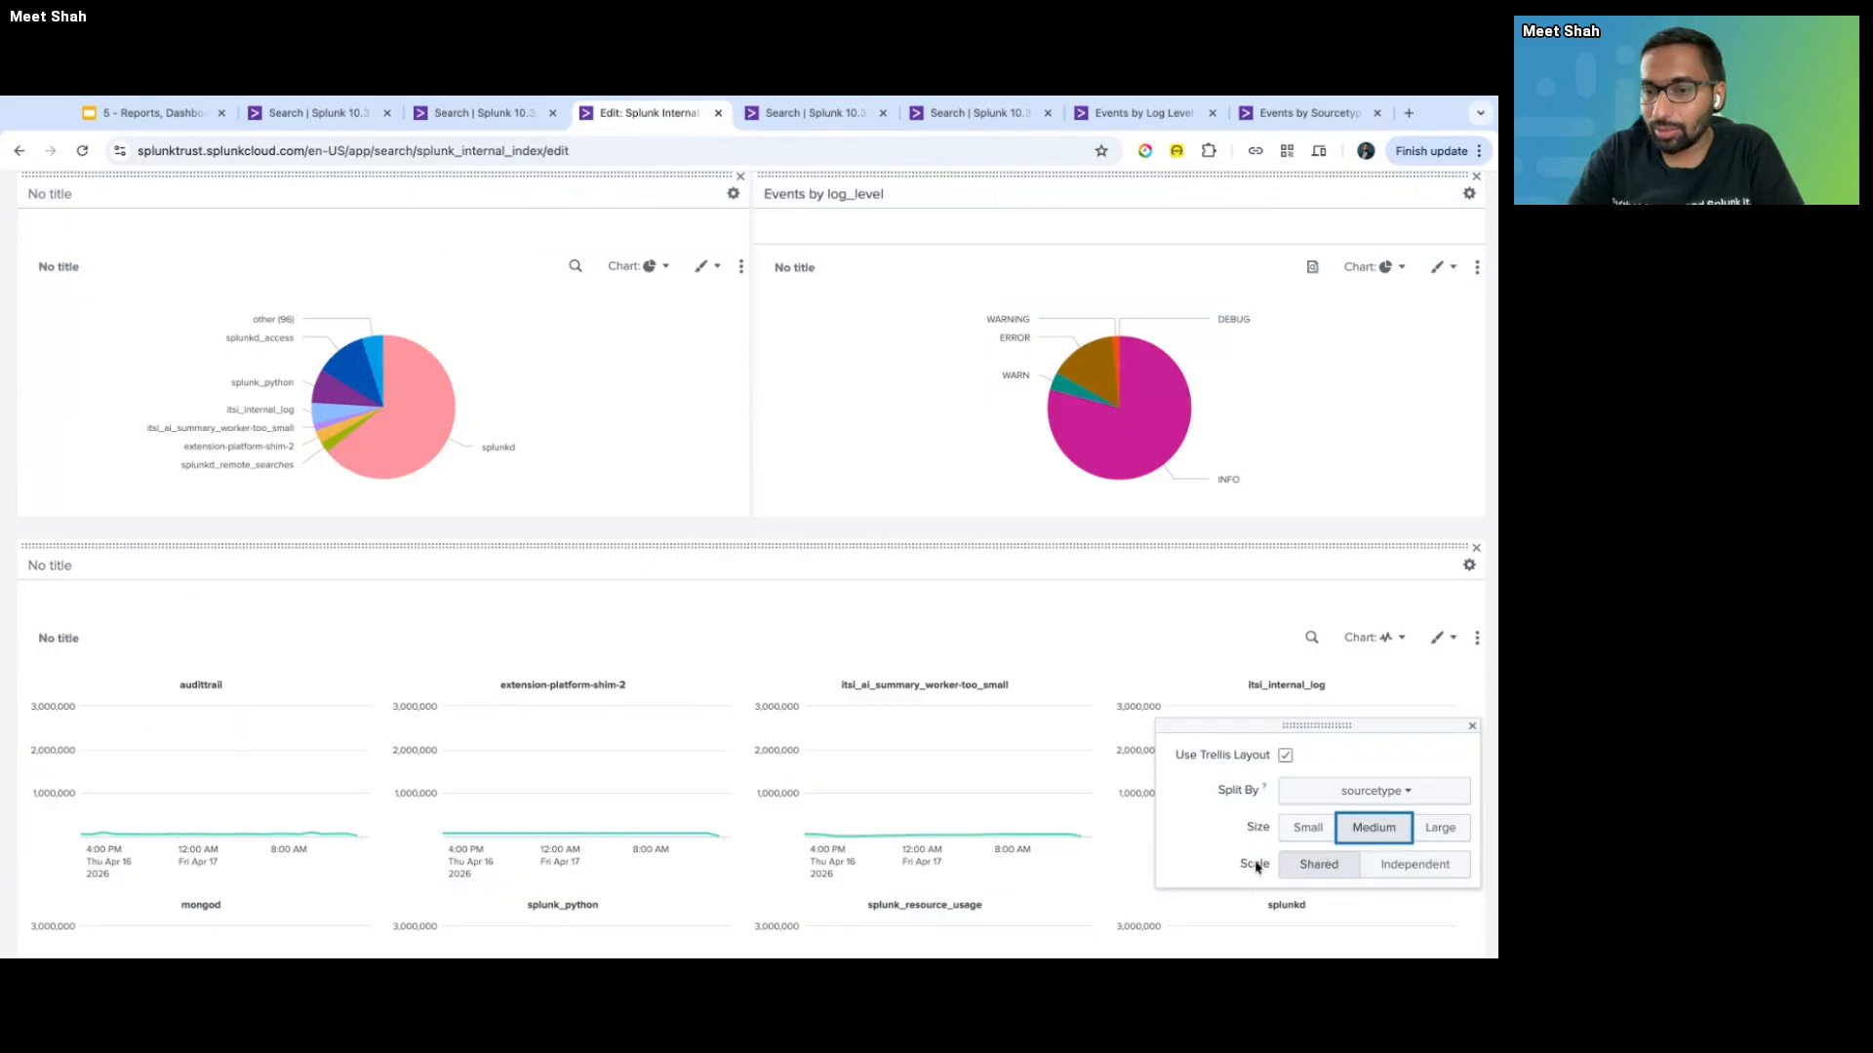
pyautogui.click(1411, 874)
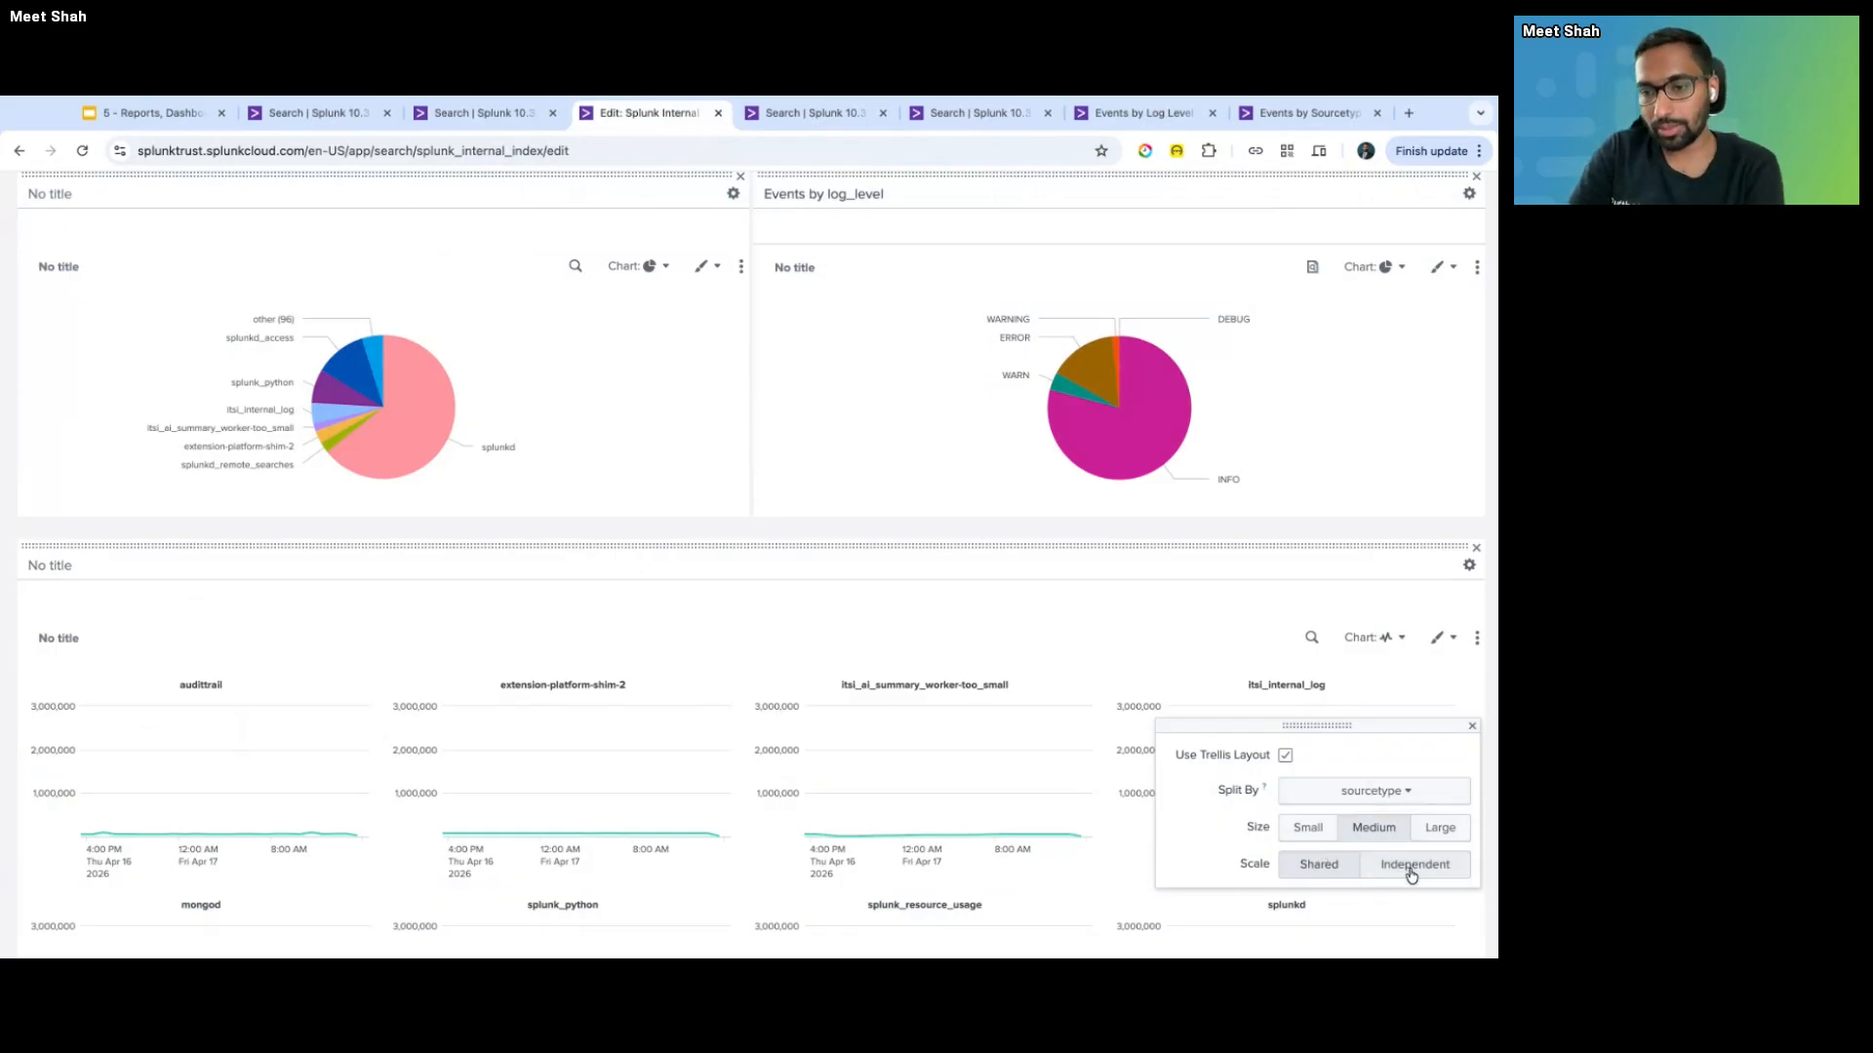
pyautogui.scroll(-2, 749, 517)
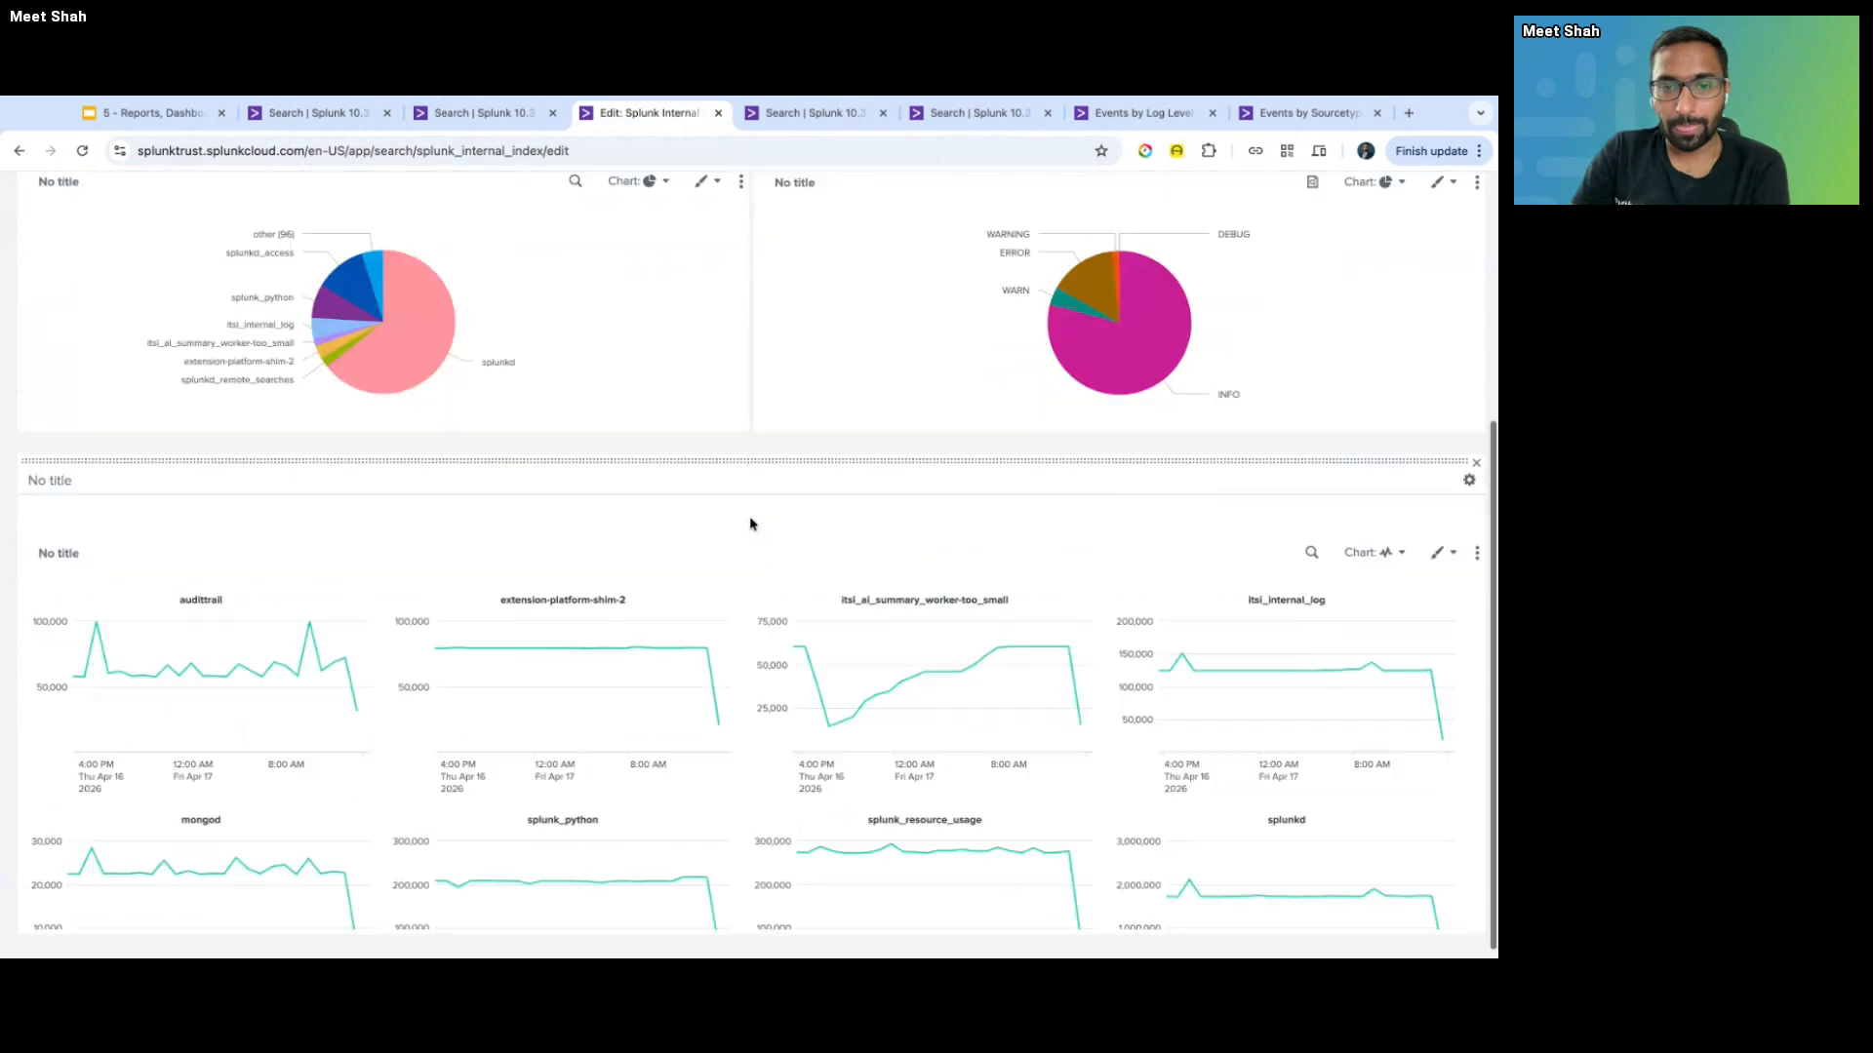
pyautogui.scroll(5, 749, 524)
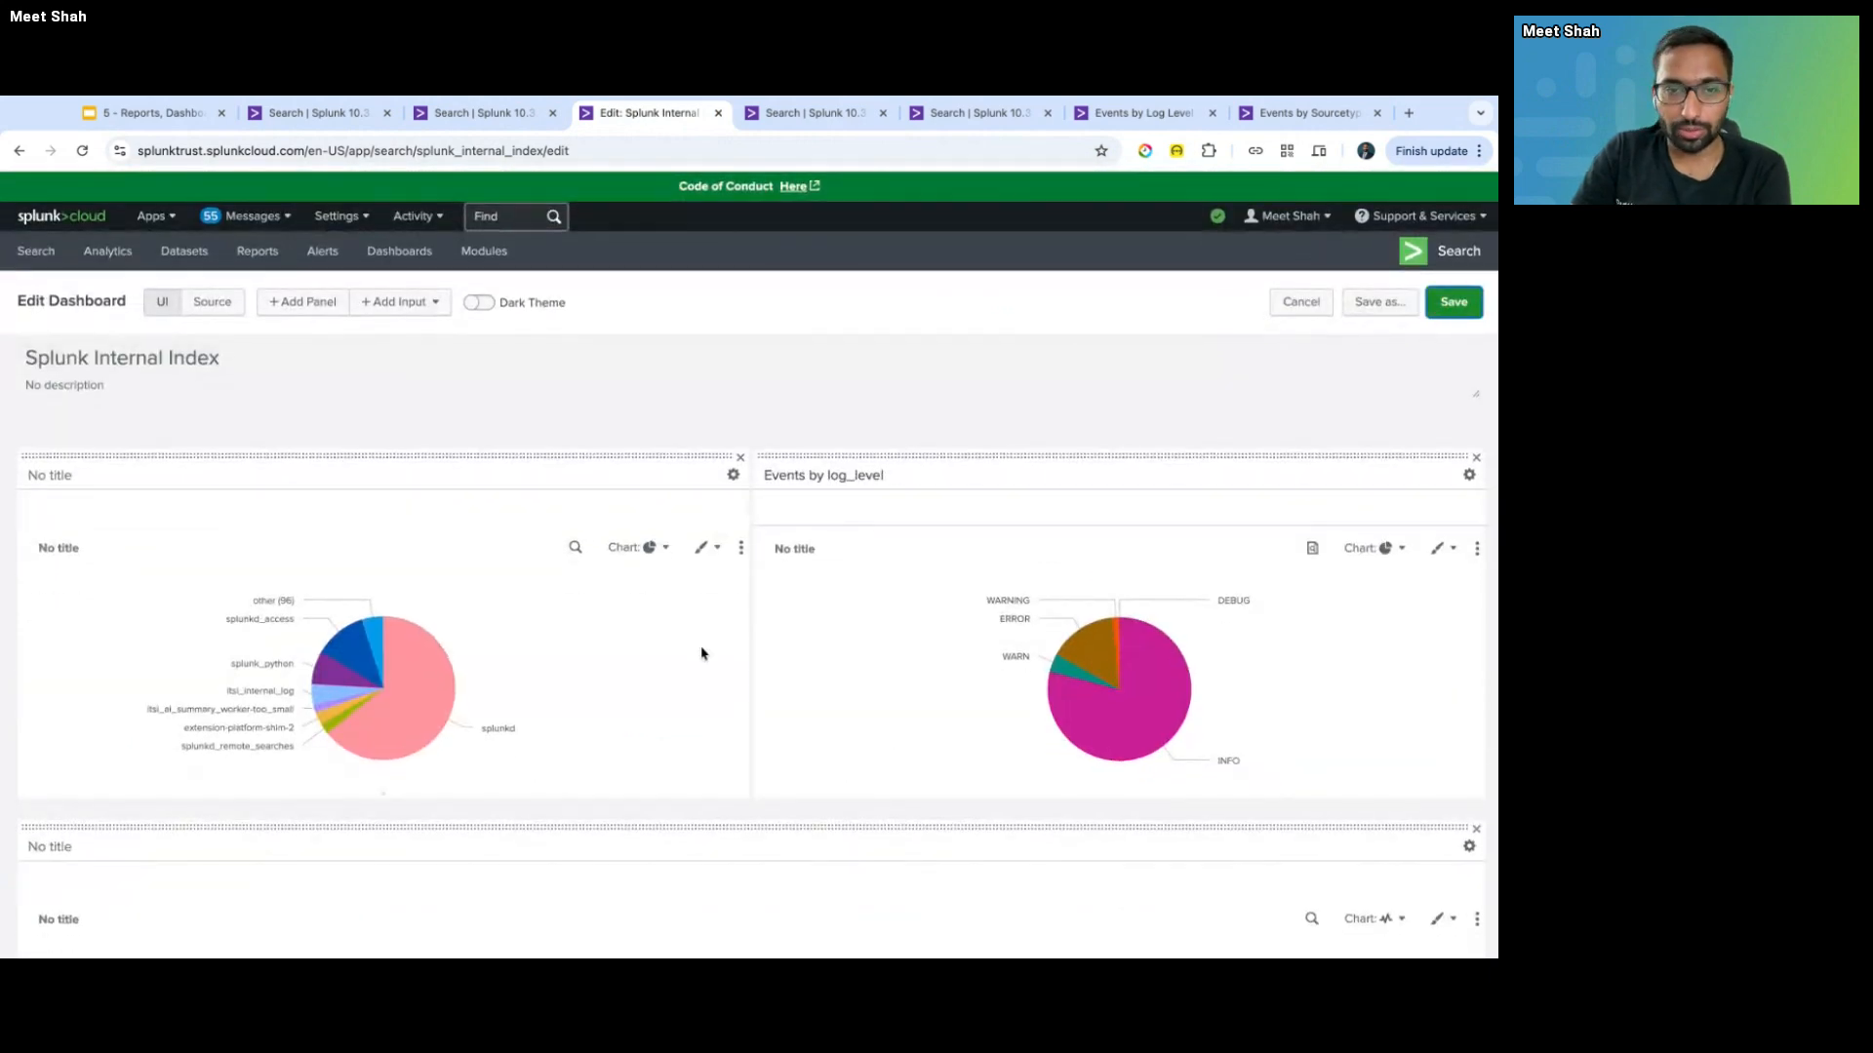
pyautogui.scroll(-3, 732, 744)
pyautogui.scroll(3, 734, 736)
pyautogui.scroll(-1, 745, 586)
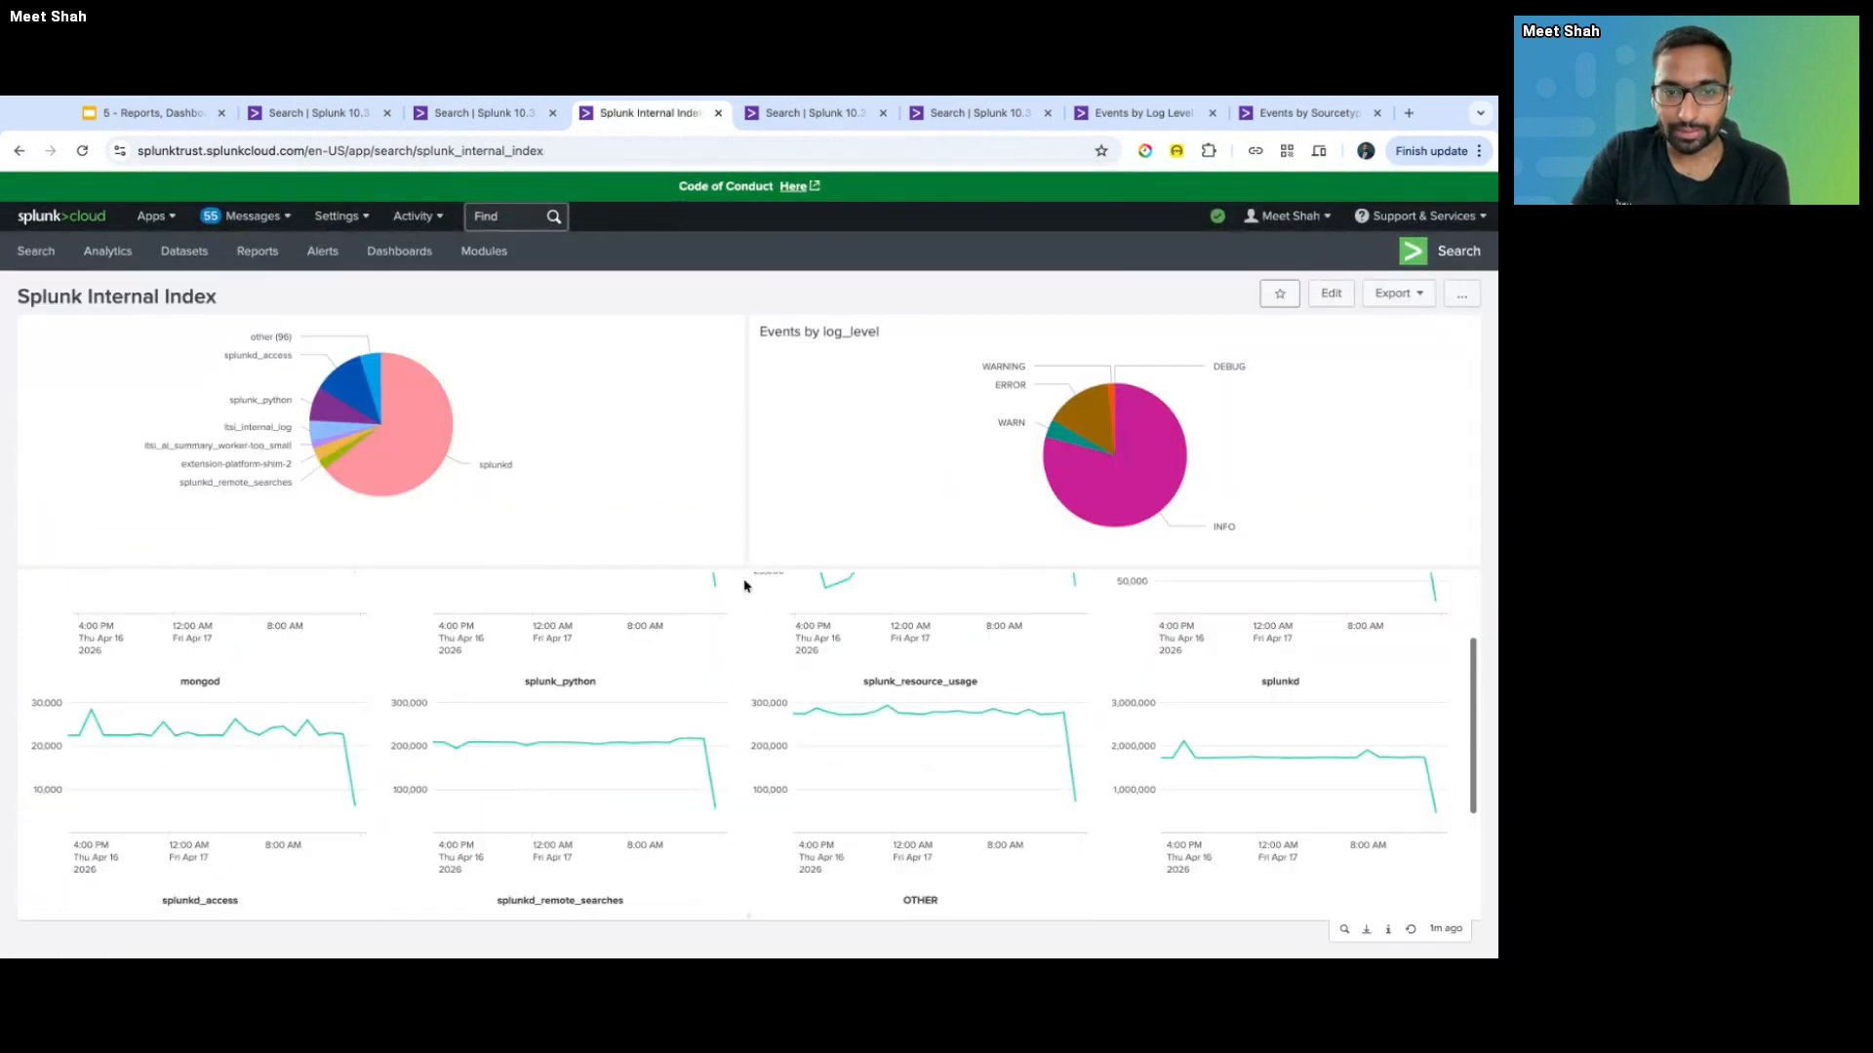
pyautogui.scroll(2, 744, 586)
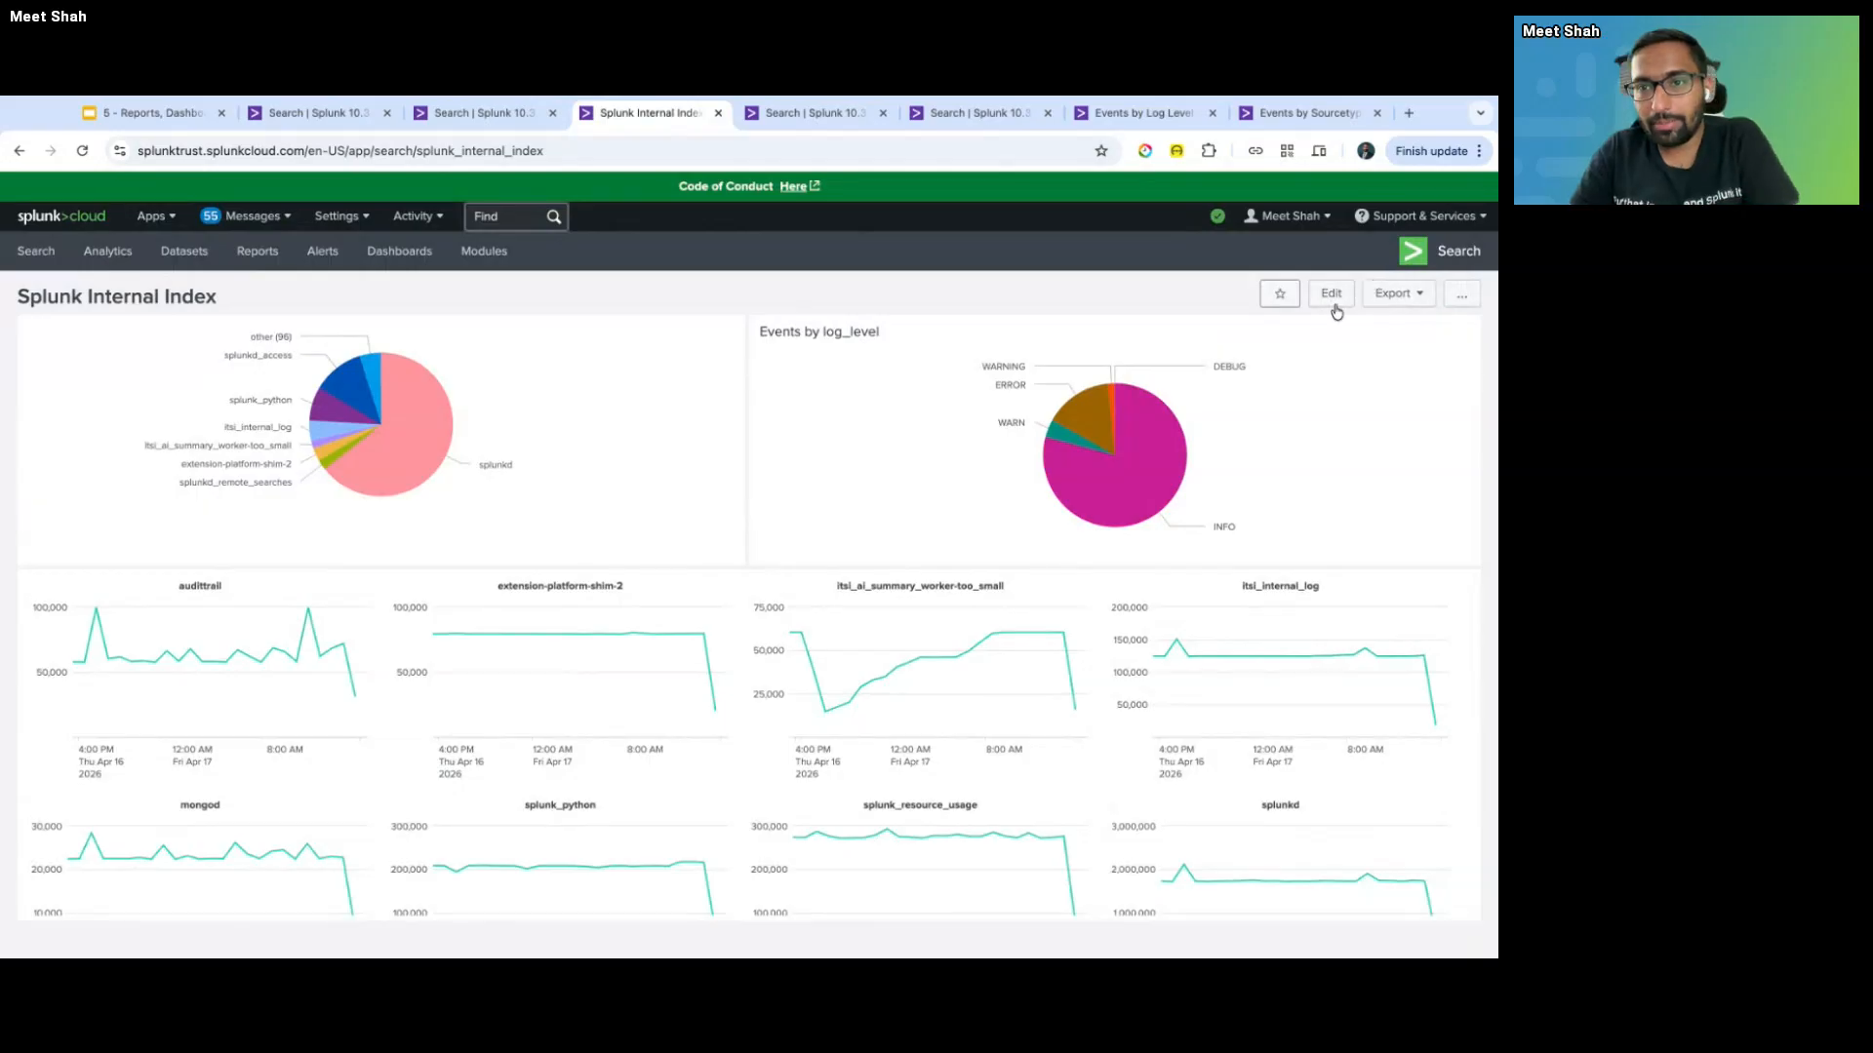
# - Add a new Statistics Table panel to the dashboard with the pasted tstats search
pyautogui.click(1334, 302)
pyautogui.click(302, 302)
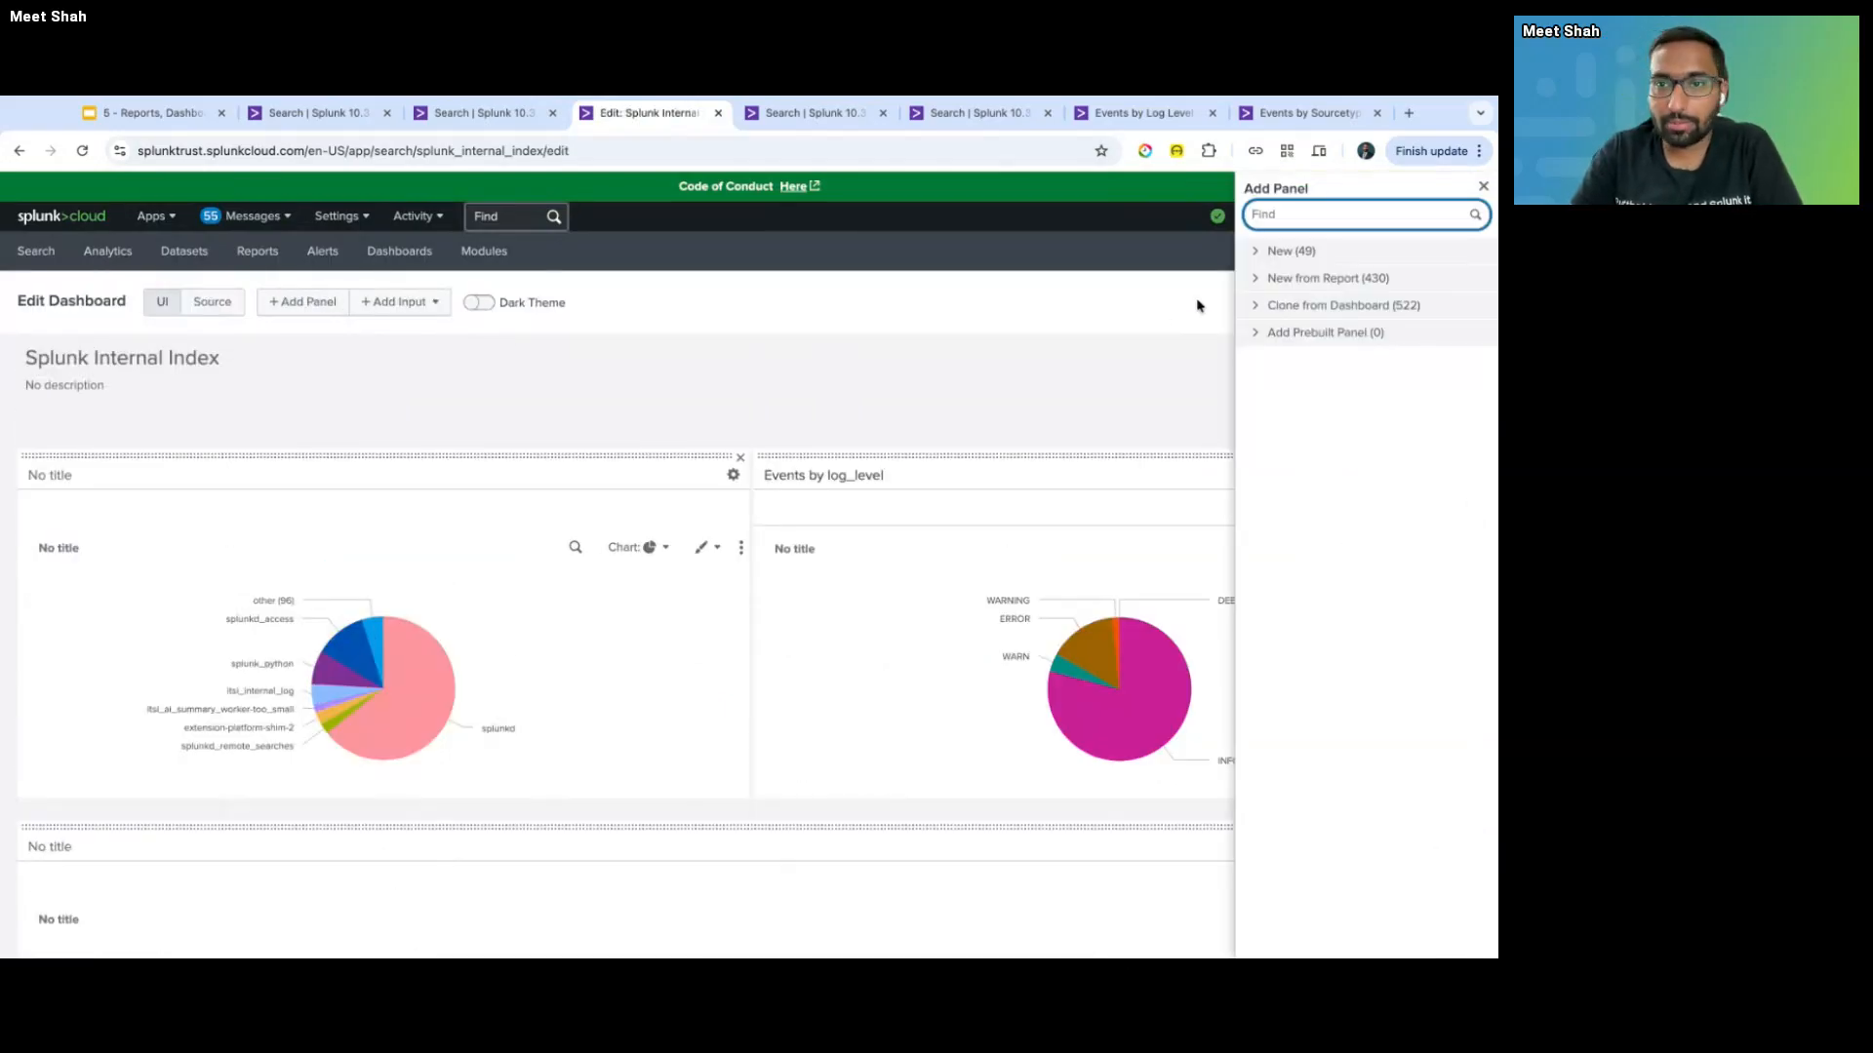
pyautogui.click(1268, 251)
pyautogui.click(1316, 303)
pyautogui.hotkey('ctrl', 'v')
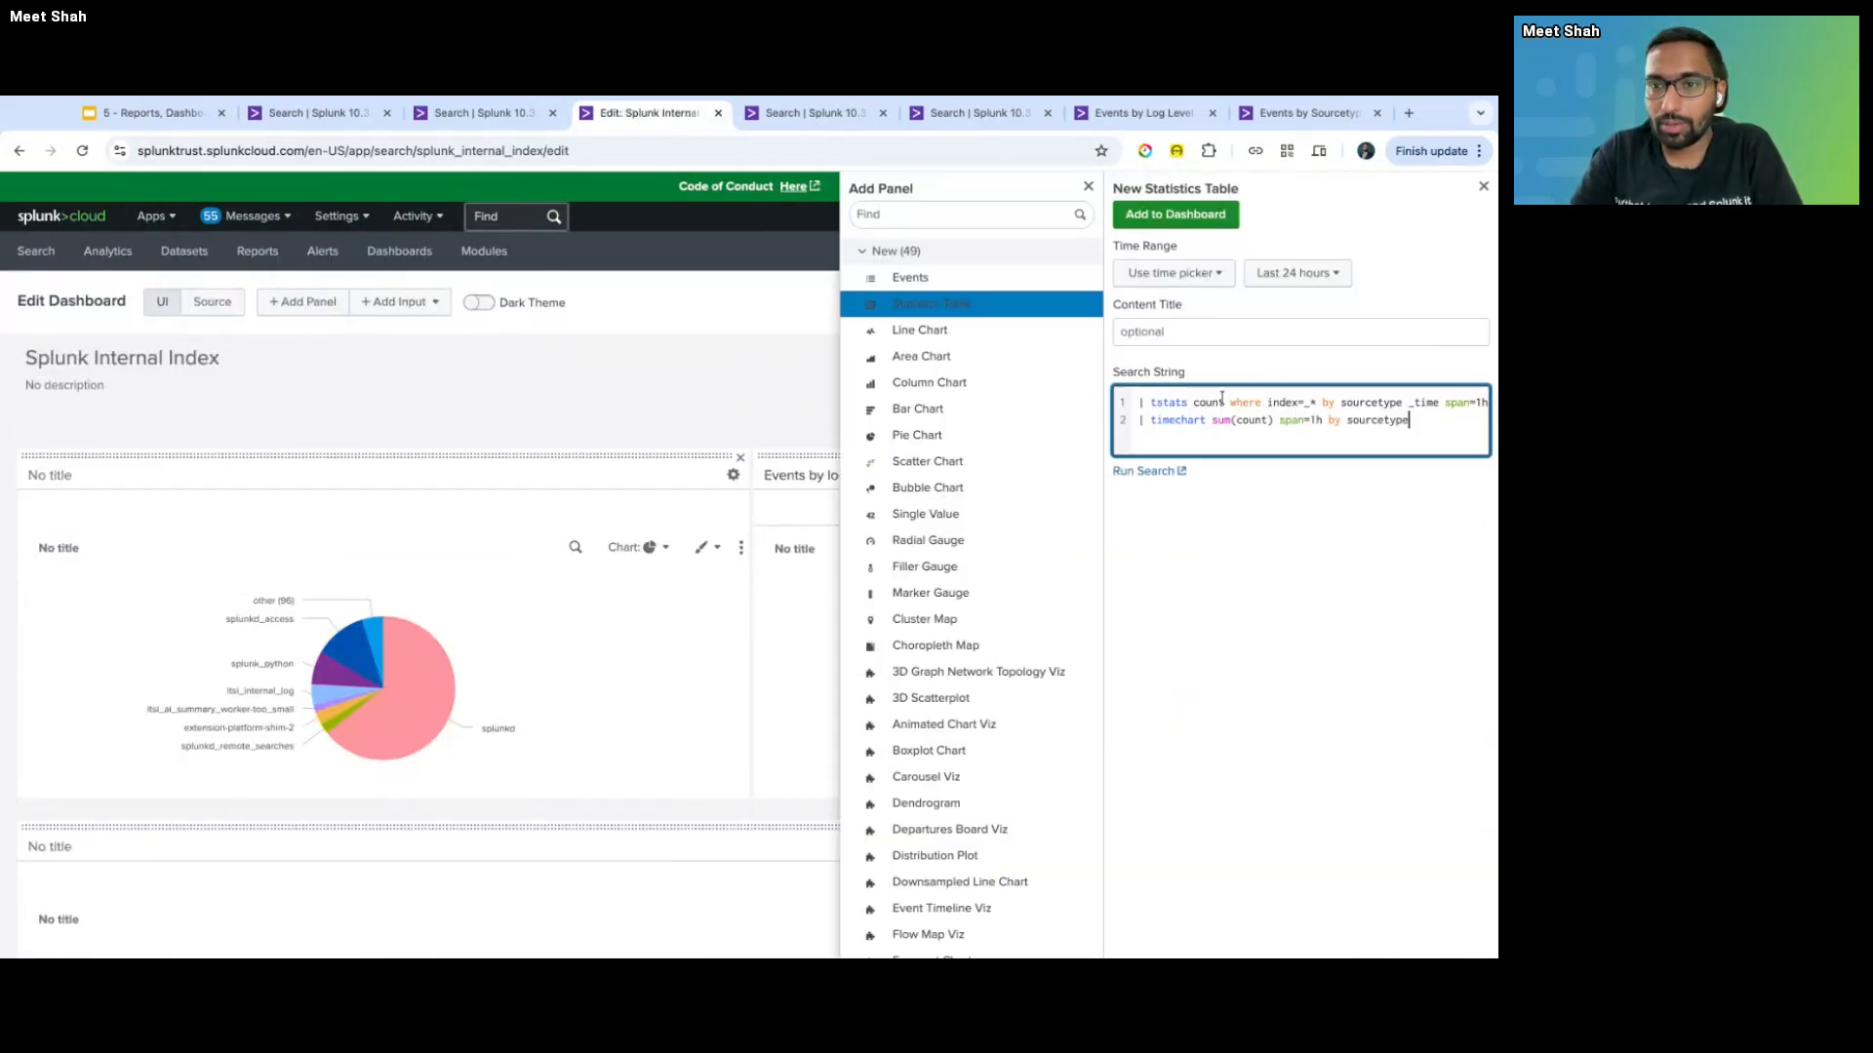
pyautogui.click(1207, 223)
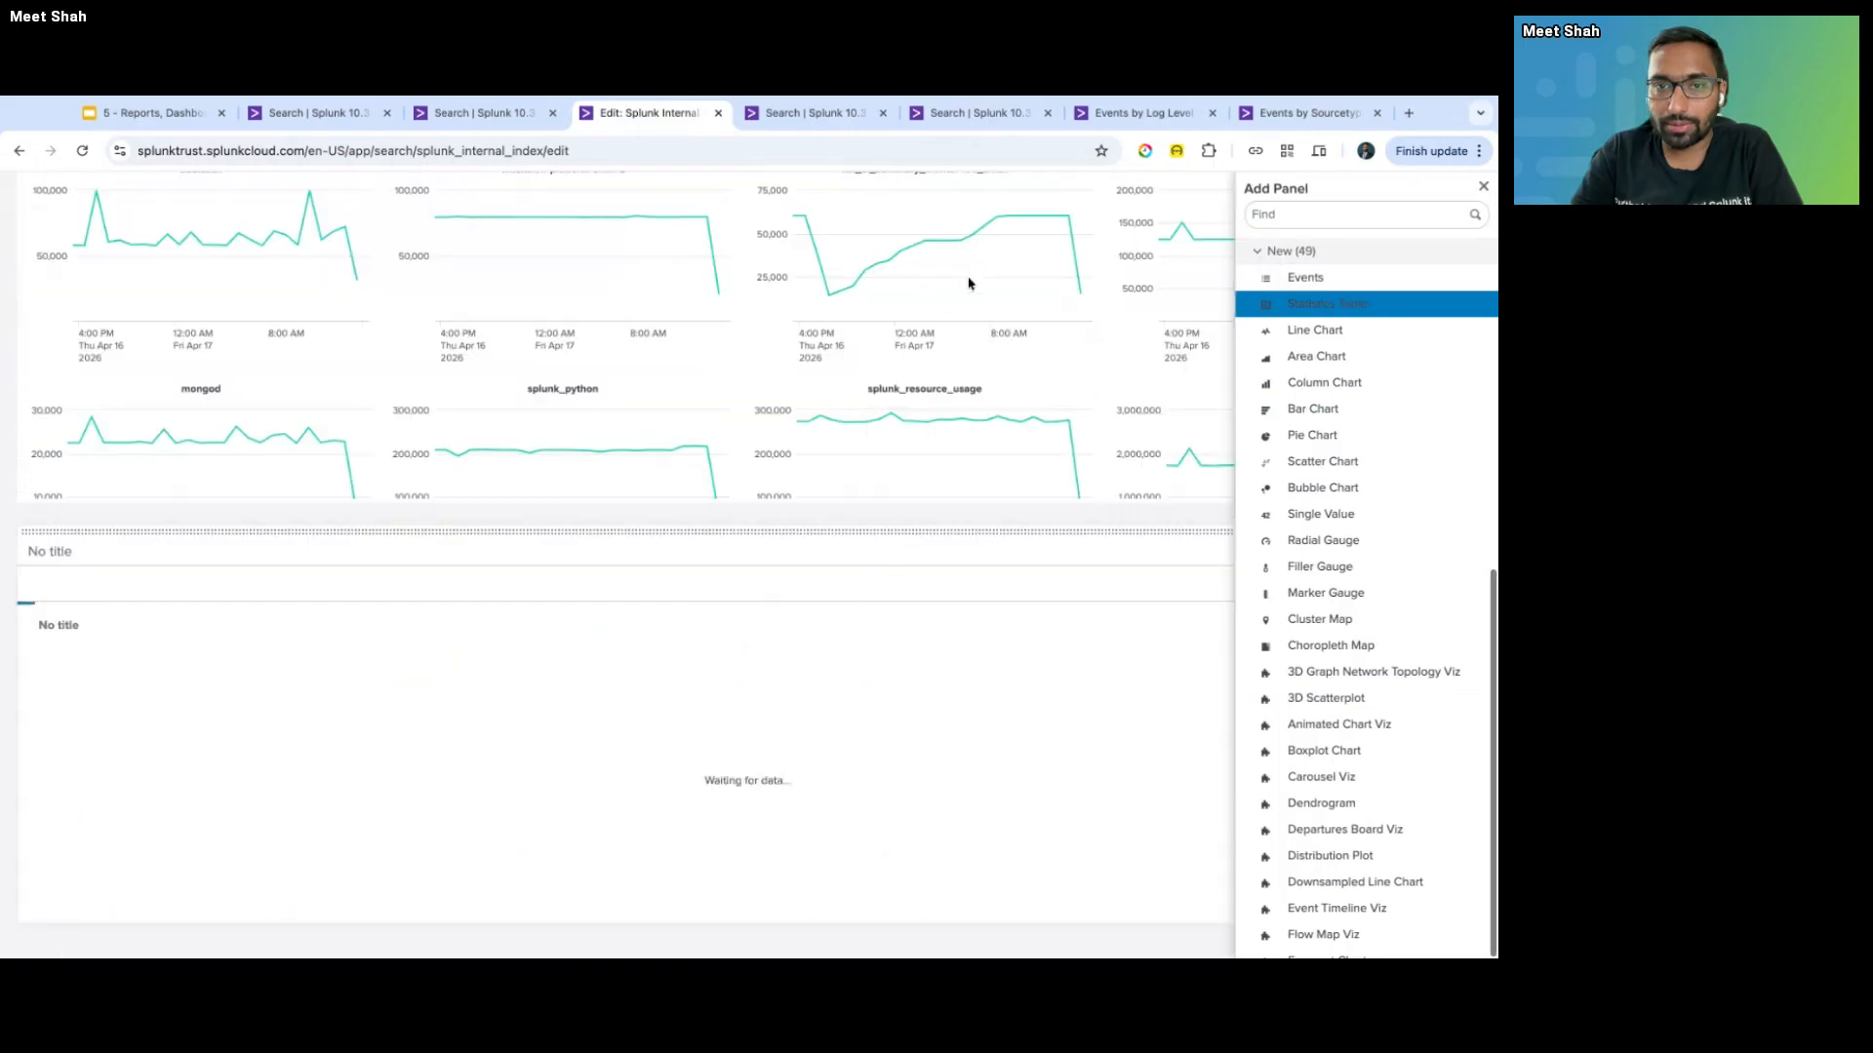
pyautogui.click(971, 284)
# - Move the new panel below the pie charts and change it to a Line Chart
pyautogui.scroll(10, 987, 285)
pyautogui.scroll(-6, 987, 284)
pyautogui.moveTo(682, 773); pyautogui.dragTo(757, 286)
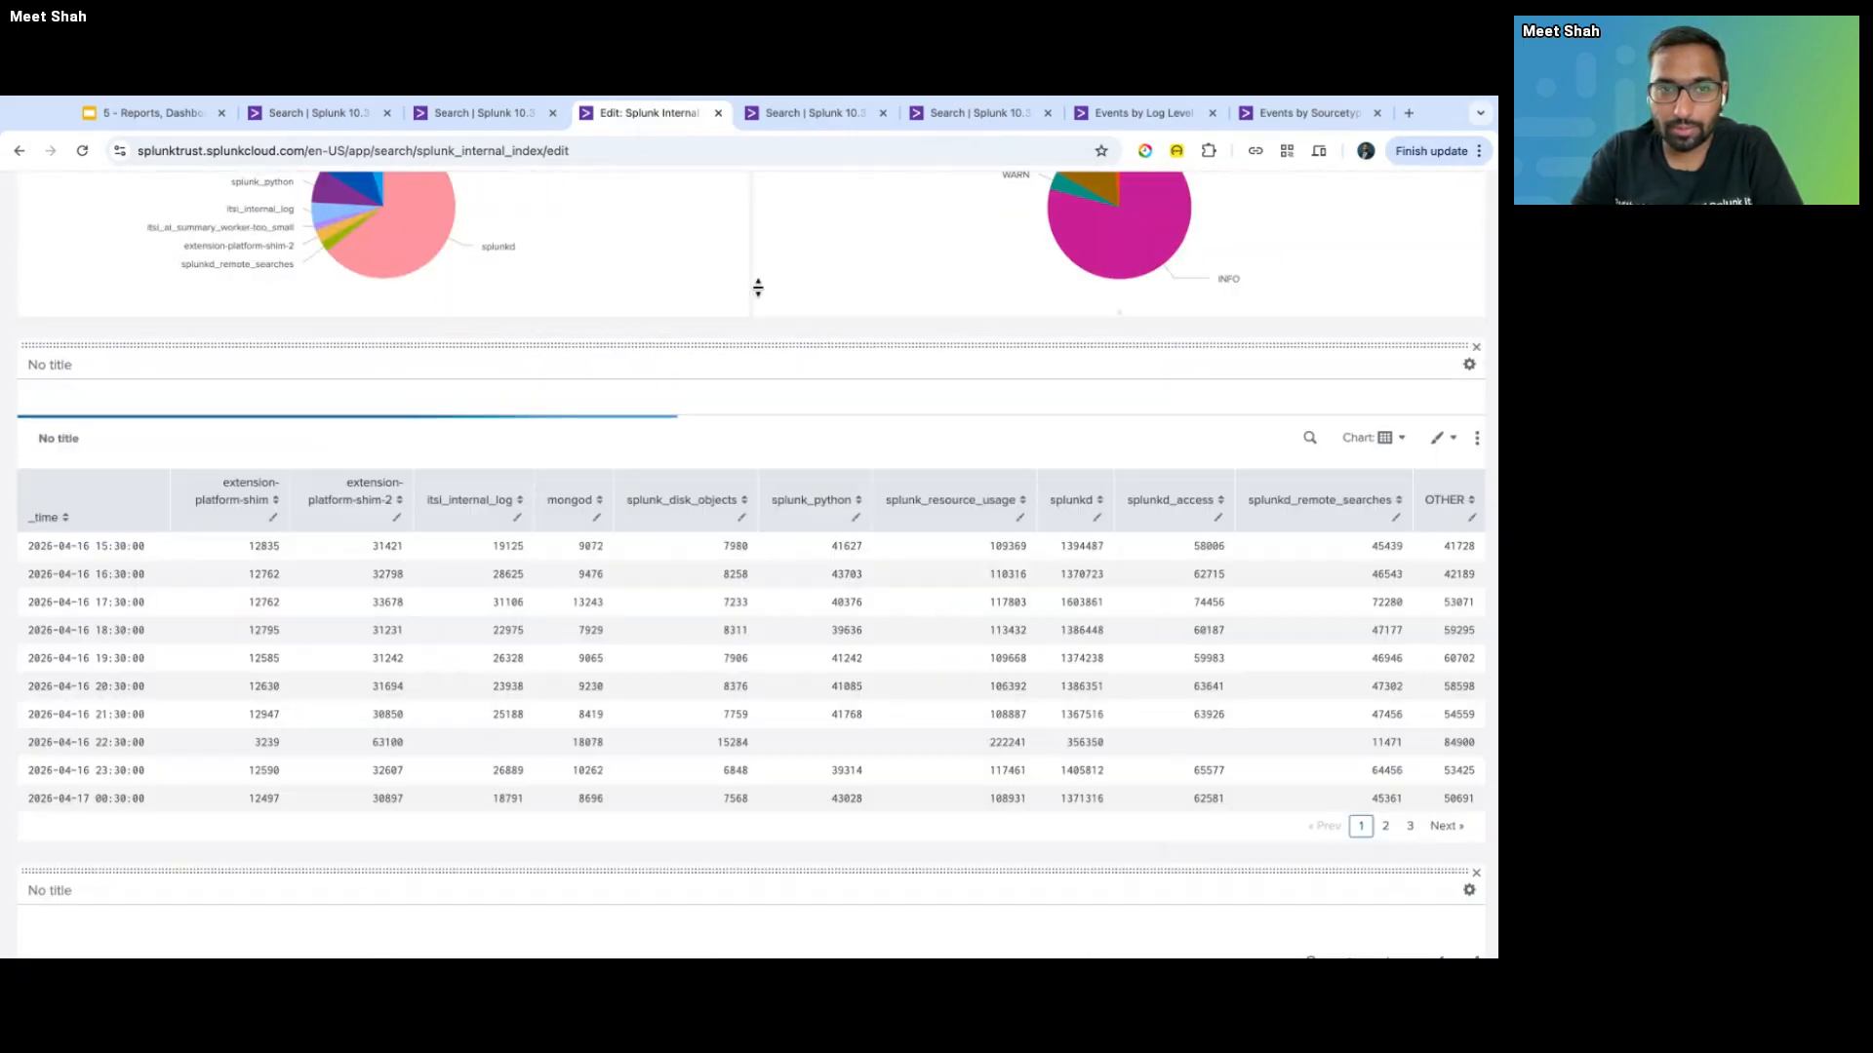
pyautogui.scroll(5, 1093, 281)
pyautogui.scroll(-7, 953, 494)
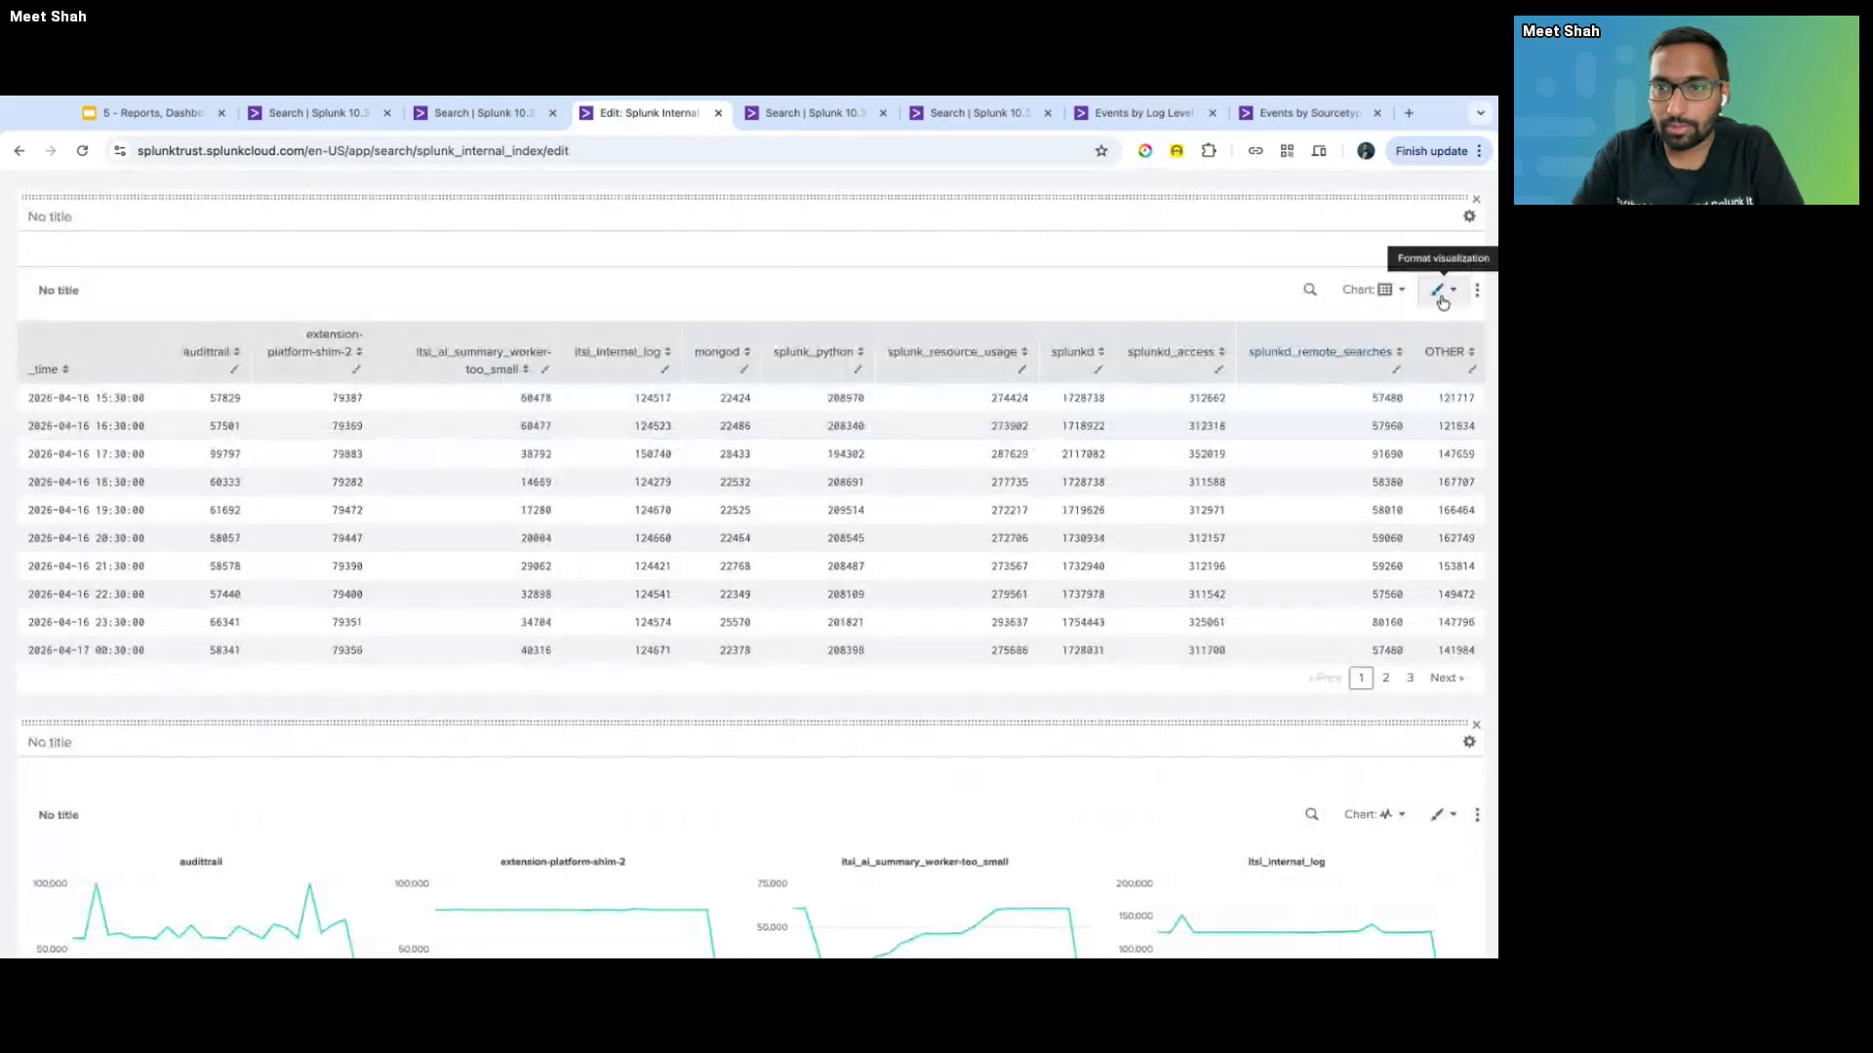
pyautogui.click(1436, 289)
pyautogui.click(1365, 290)
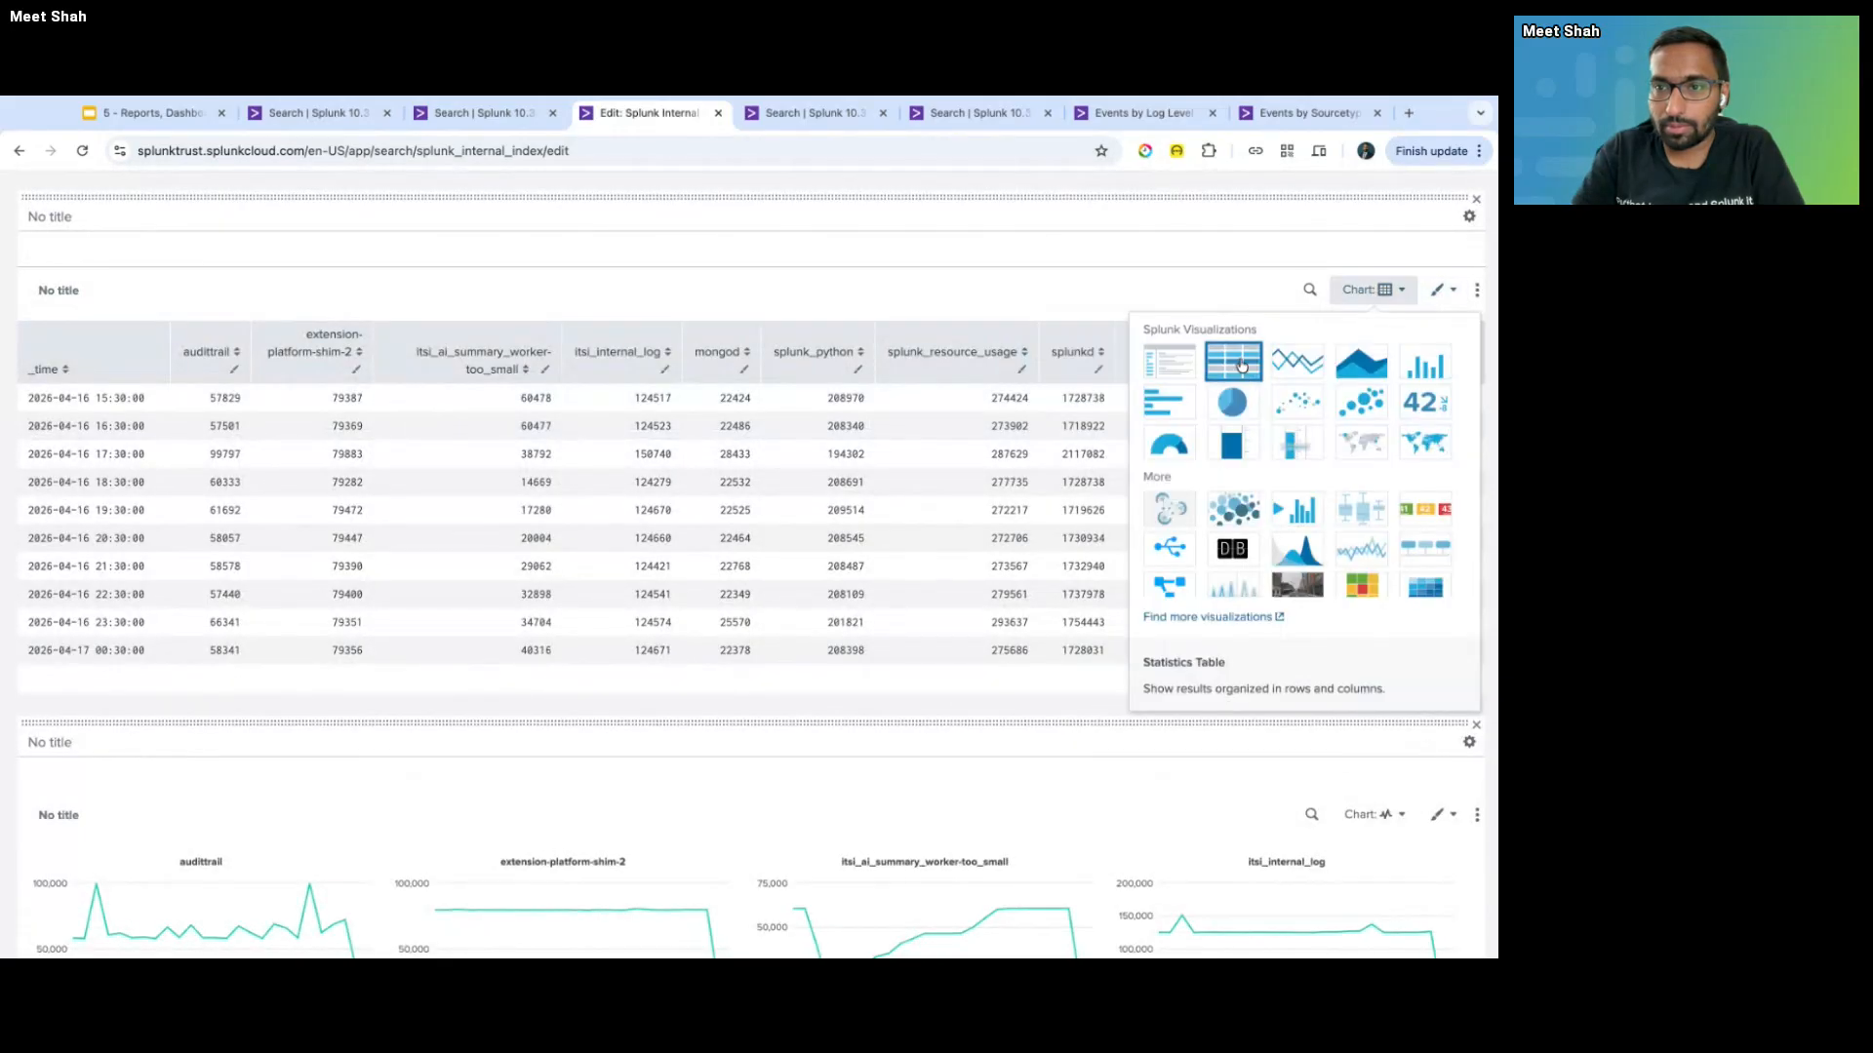
pyautogui.click(1279, 359)
pyautogui.scroll(10, 1151, 252)
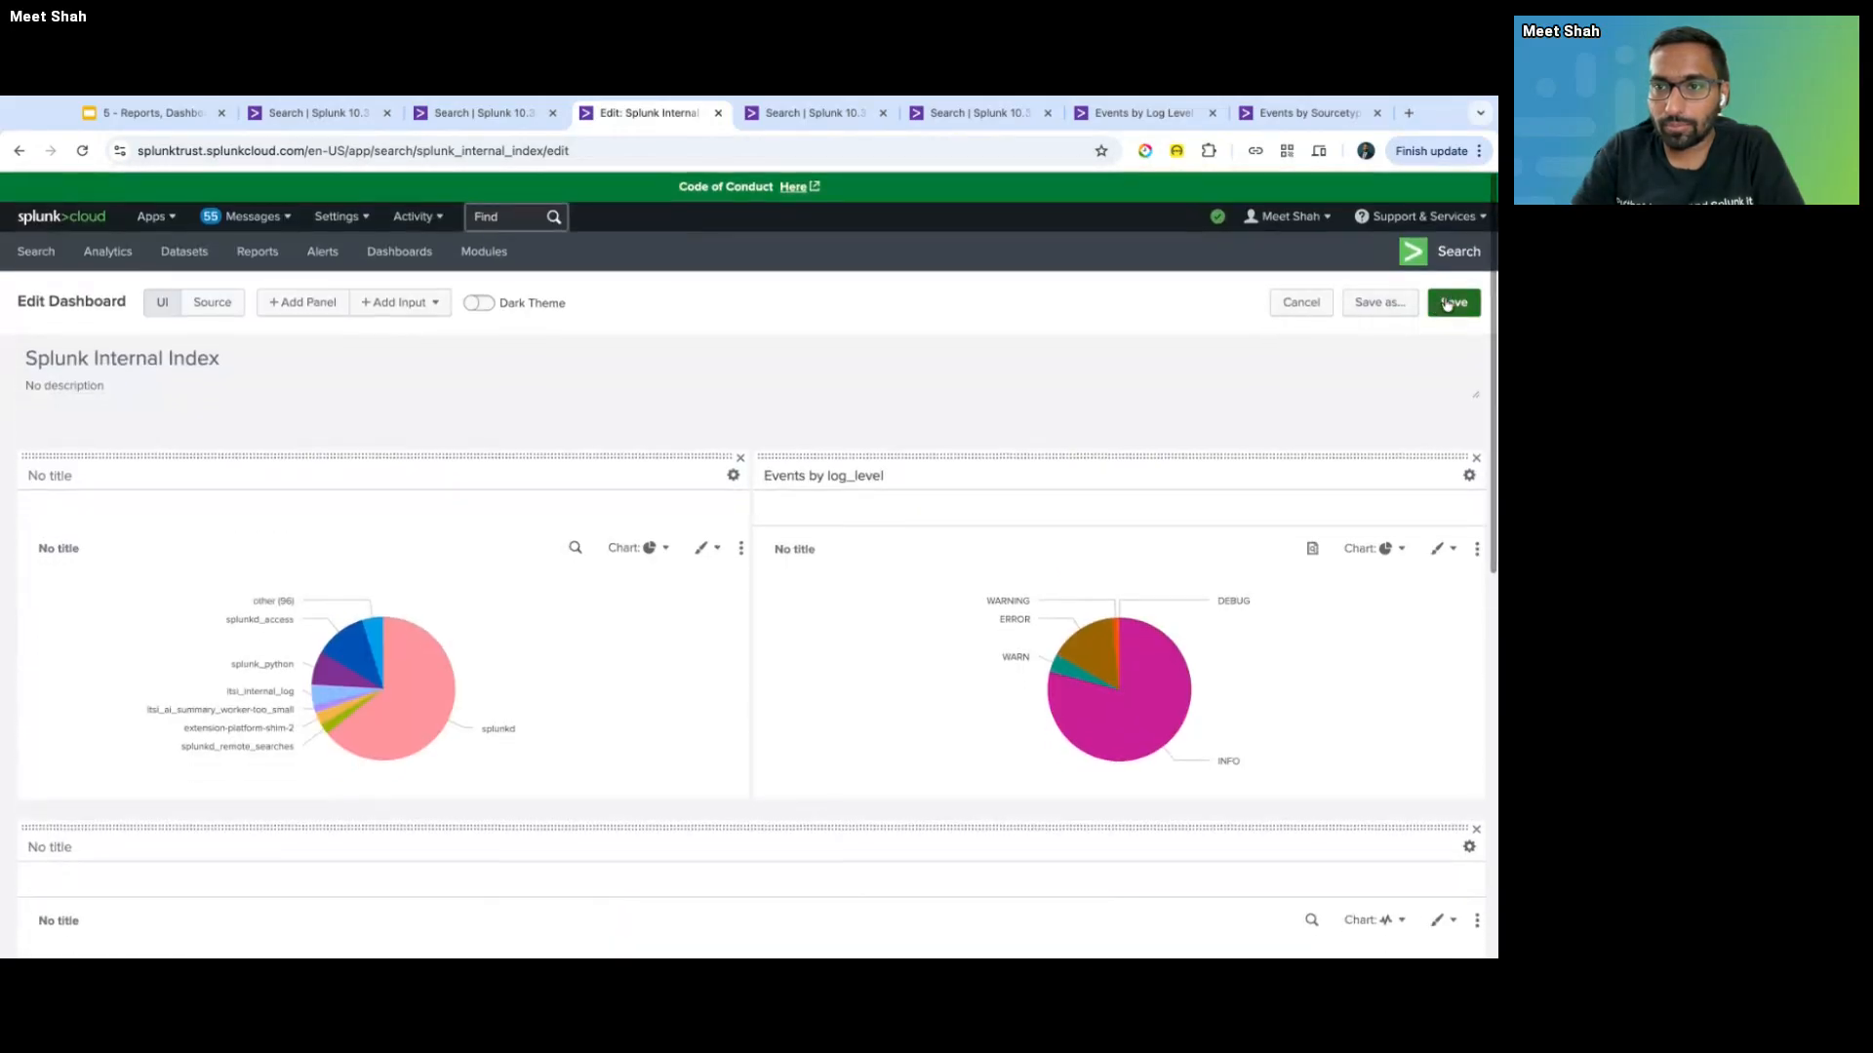
pyautogui.scroll(-3, 733, 514)
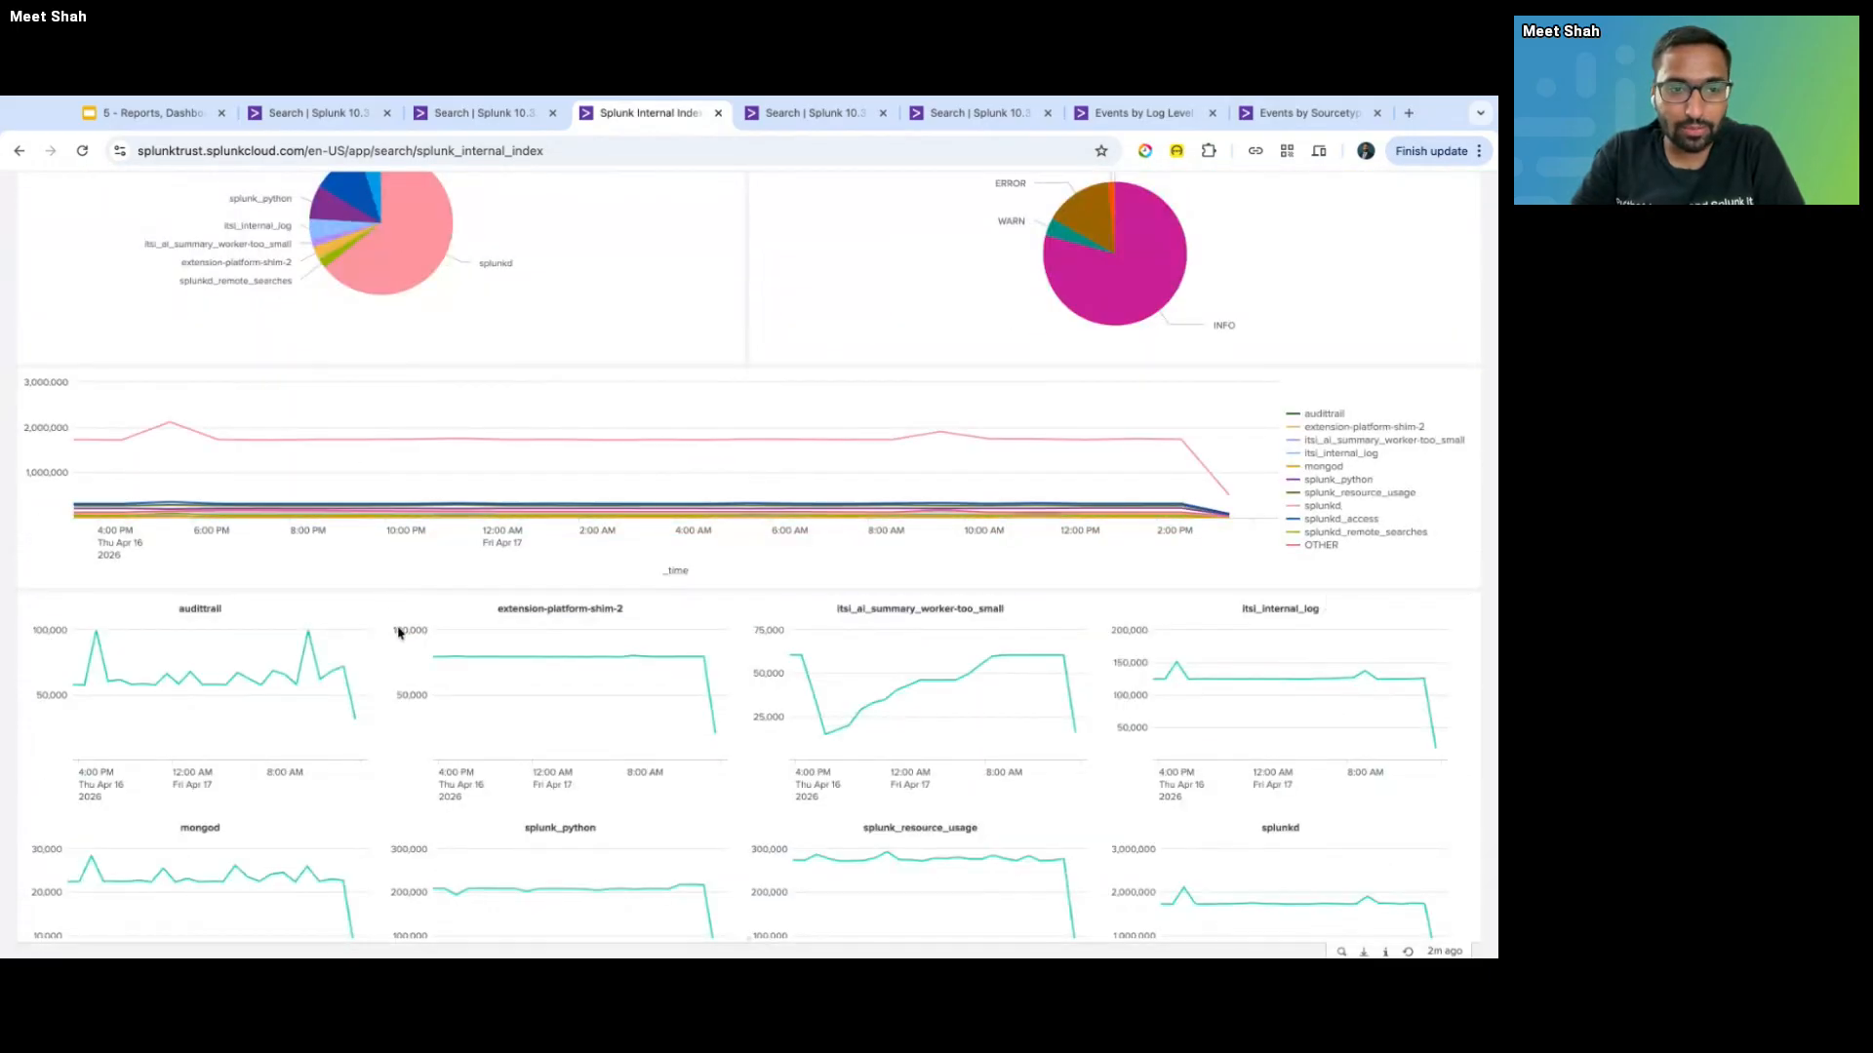
# - Review the dashboard charts, then return to the tstats search tab and open its Trellis settings
pyautogui.scroll(-1, 401, 632)
pyautogui.scroll(1, 401, 632)
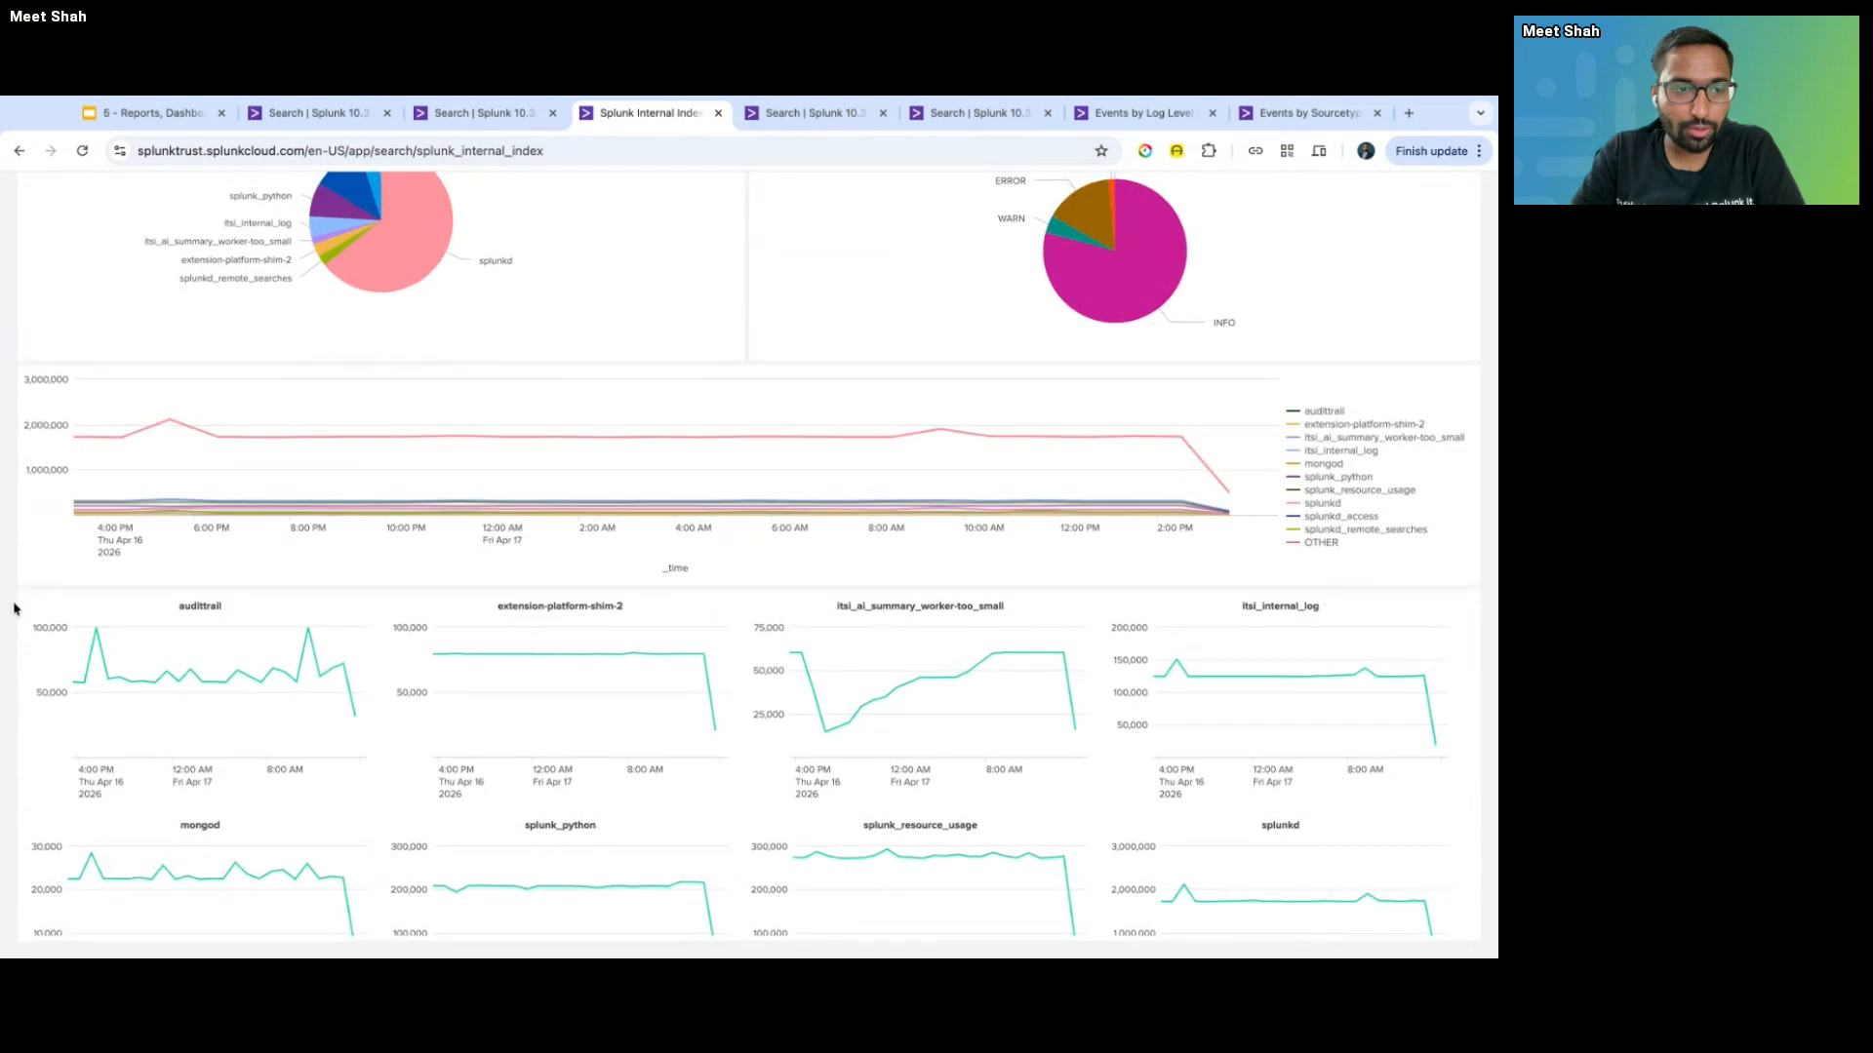
pyautogui.scroll(-1, 16, 625)
pyautogui.scroll(-2, 260, 719)
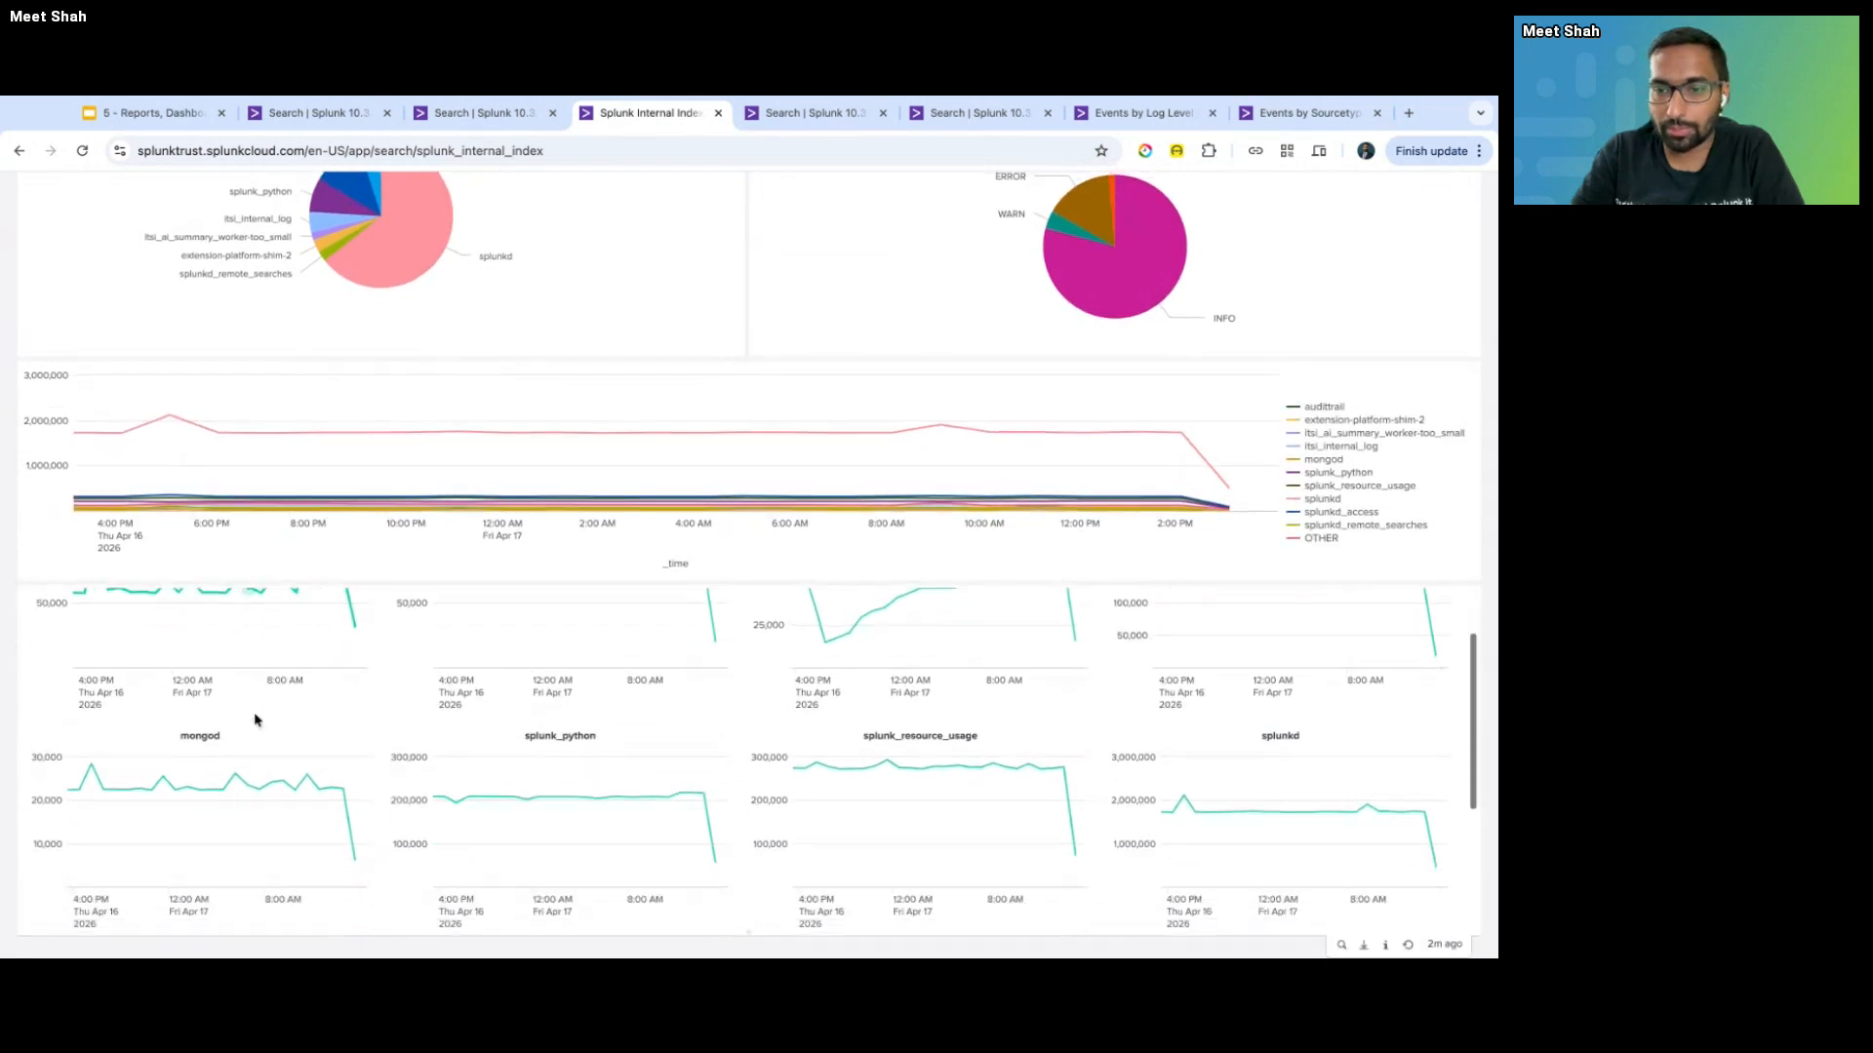
pyautogui.scroll(2, 260, 717)
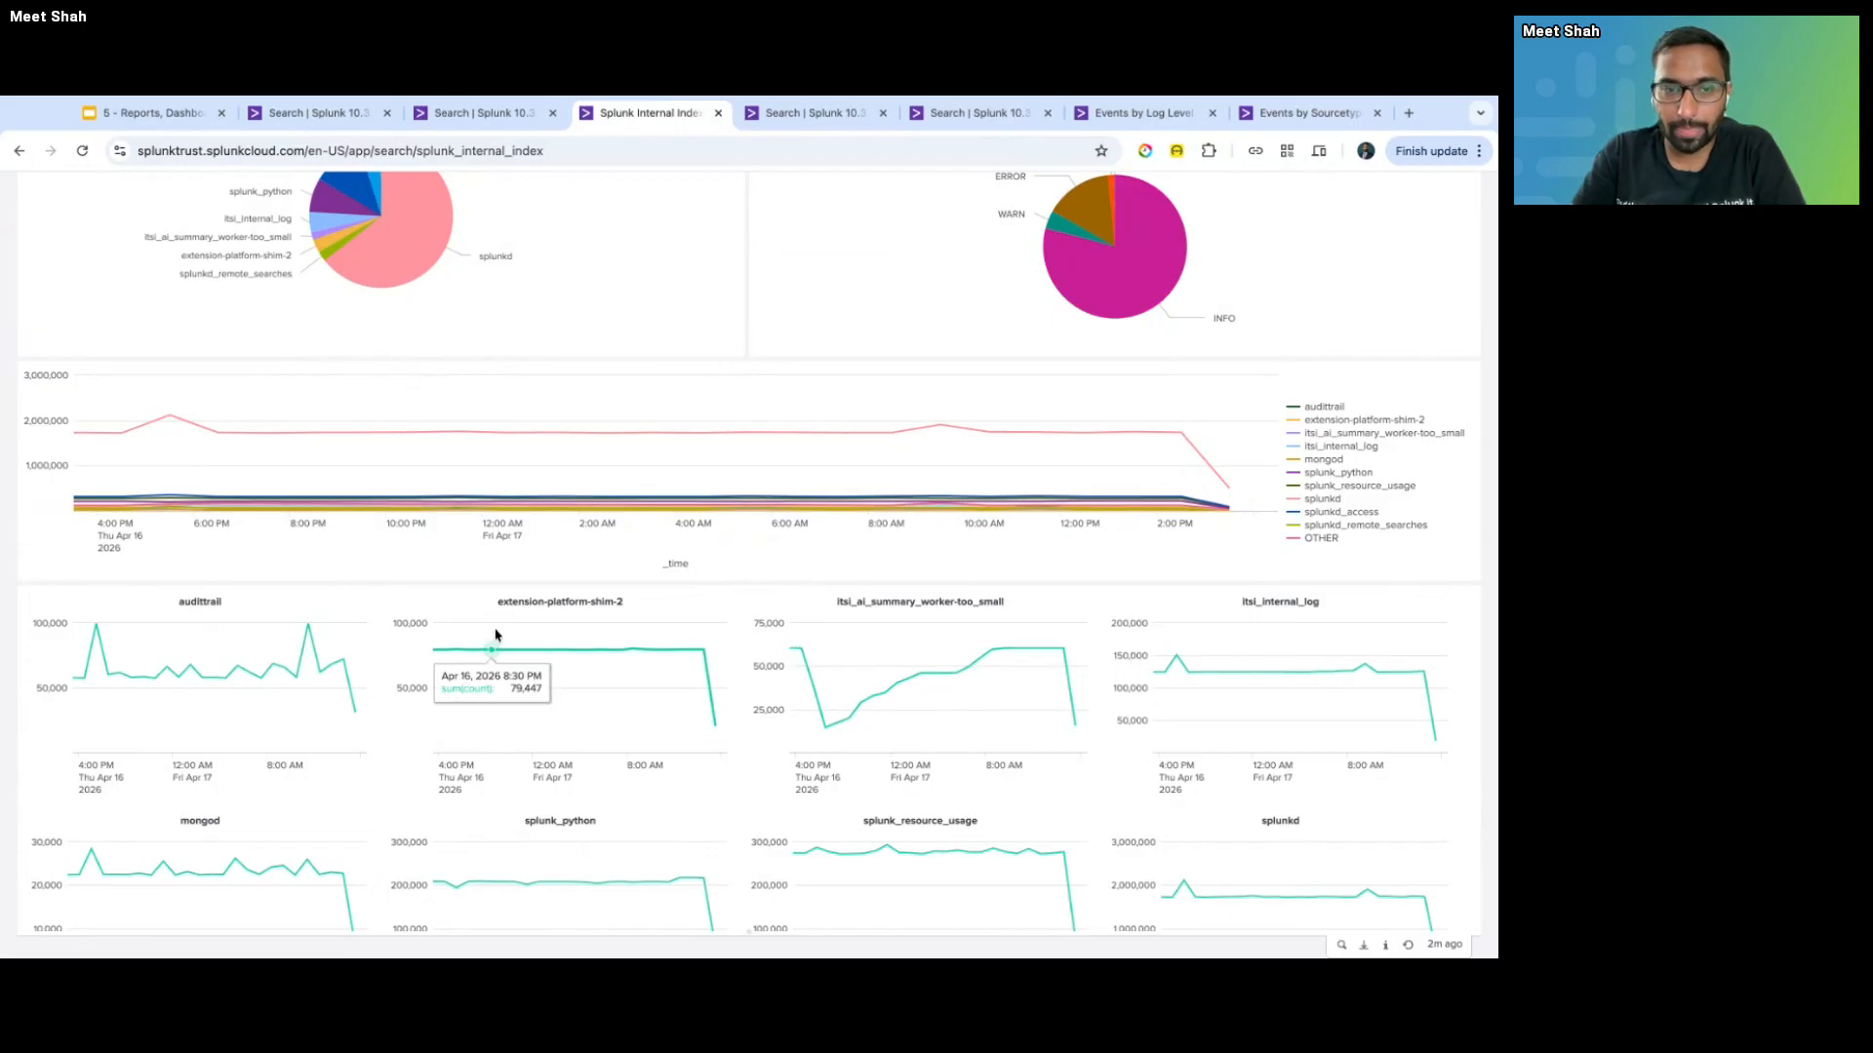
pyautogui.scroll(-2, 677, 712)
pyautogui.scroll(-3, 677, 712)
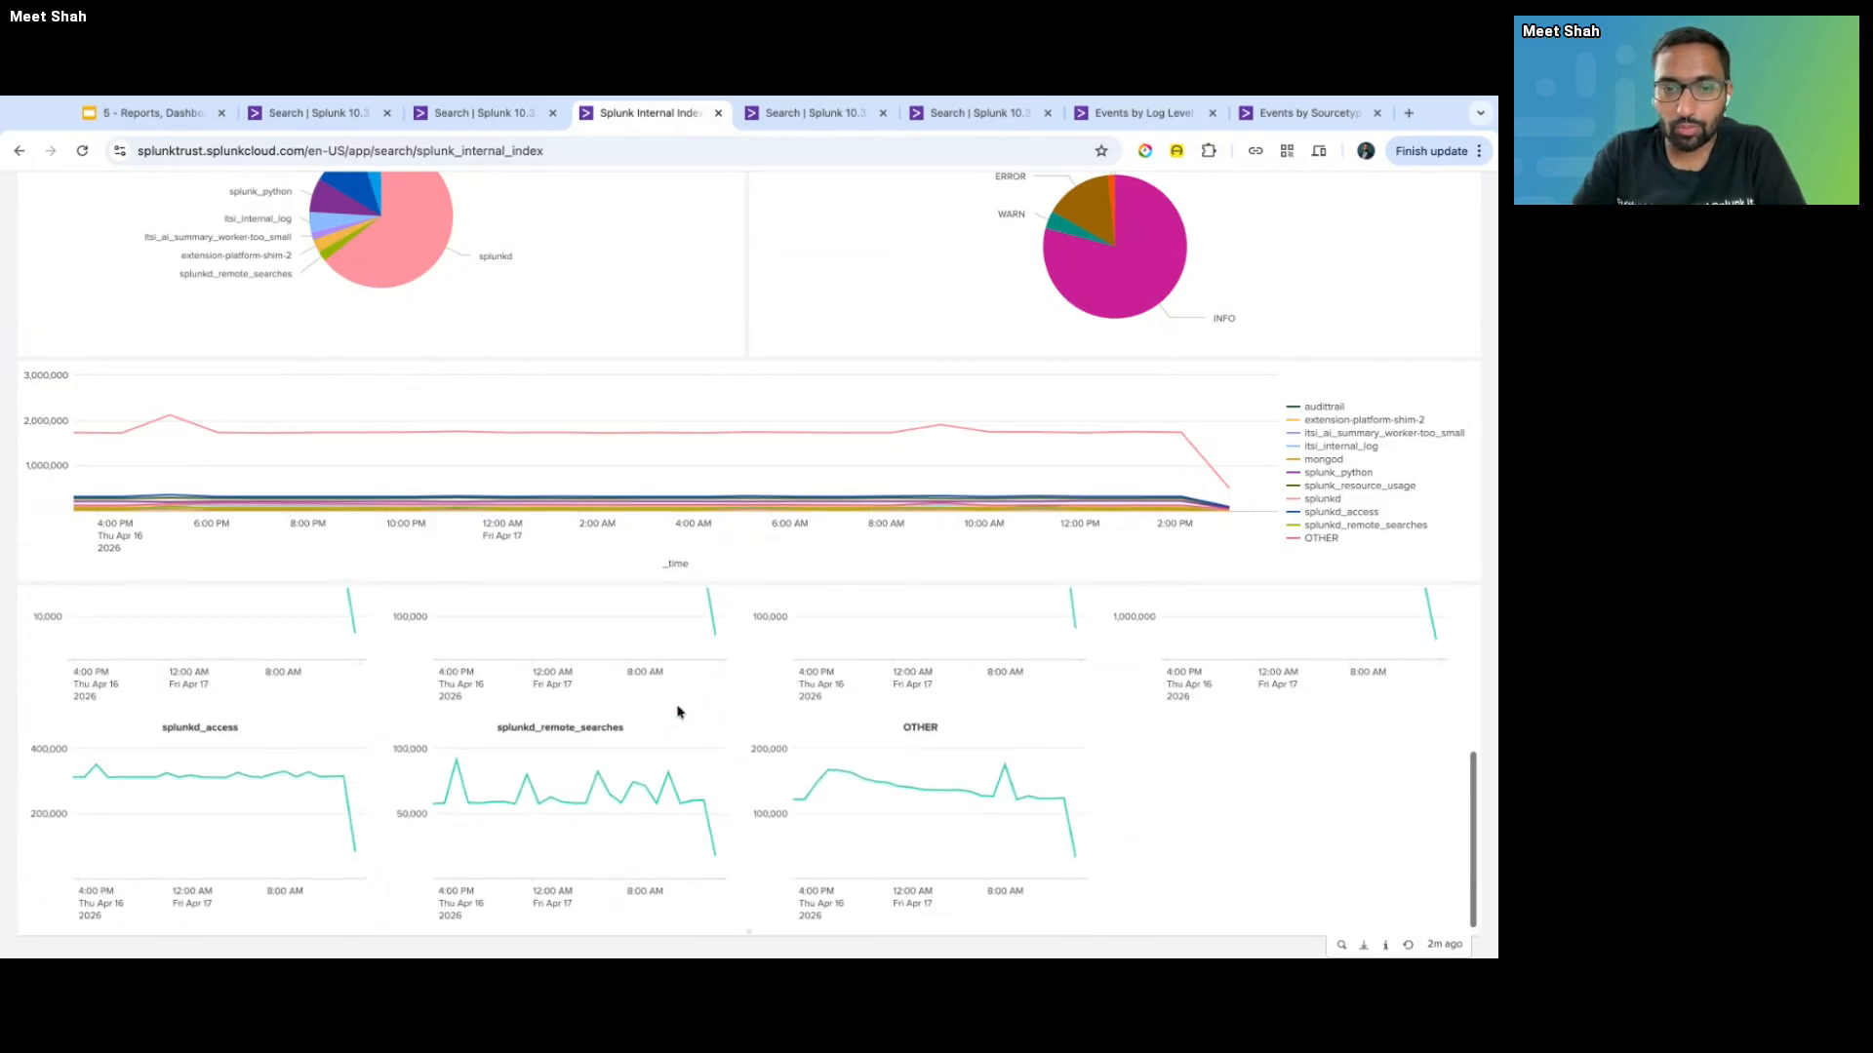
pyautogui.scroll(4, 720, 667)
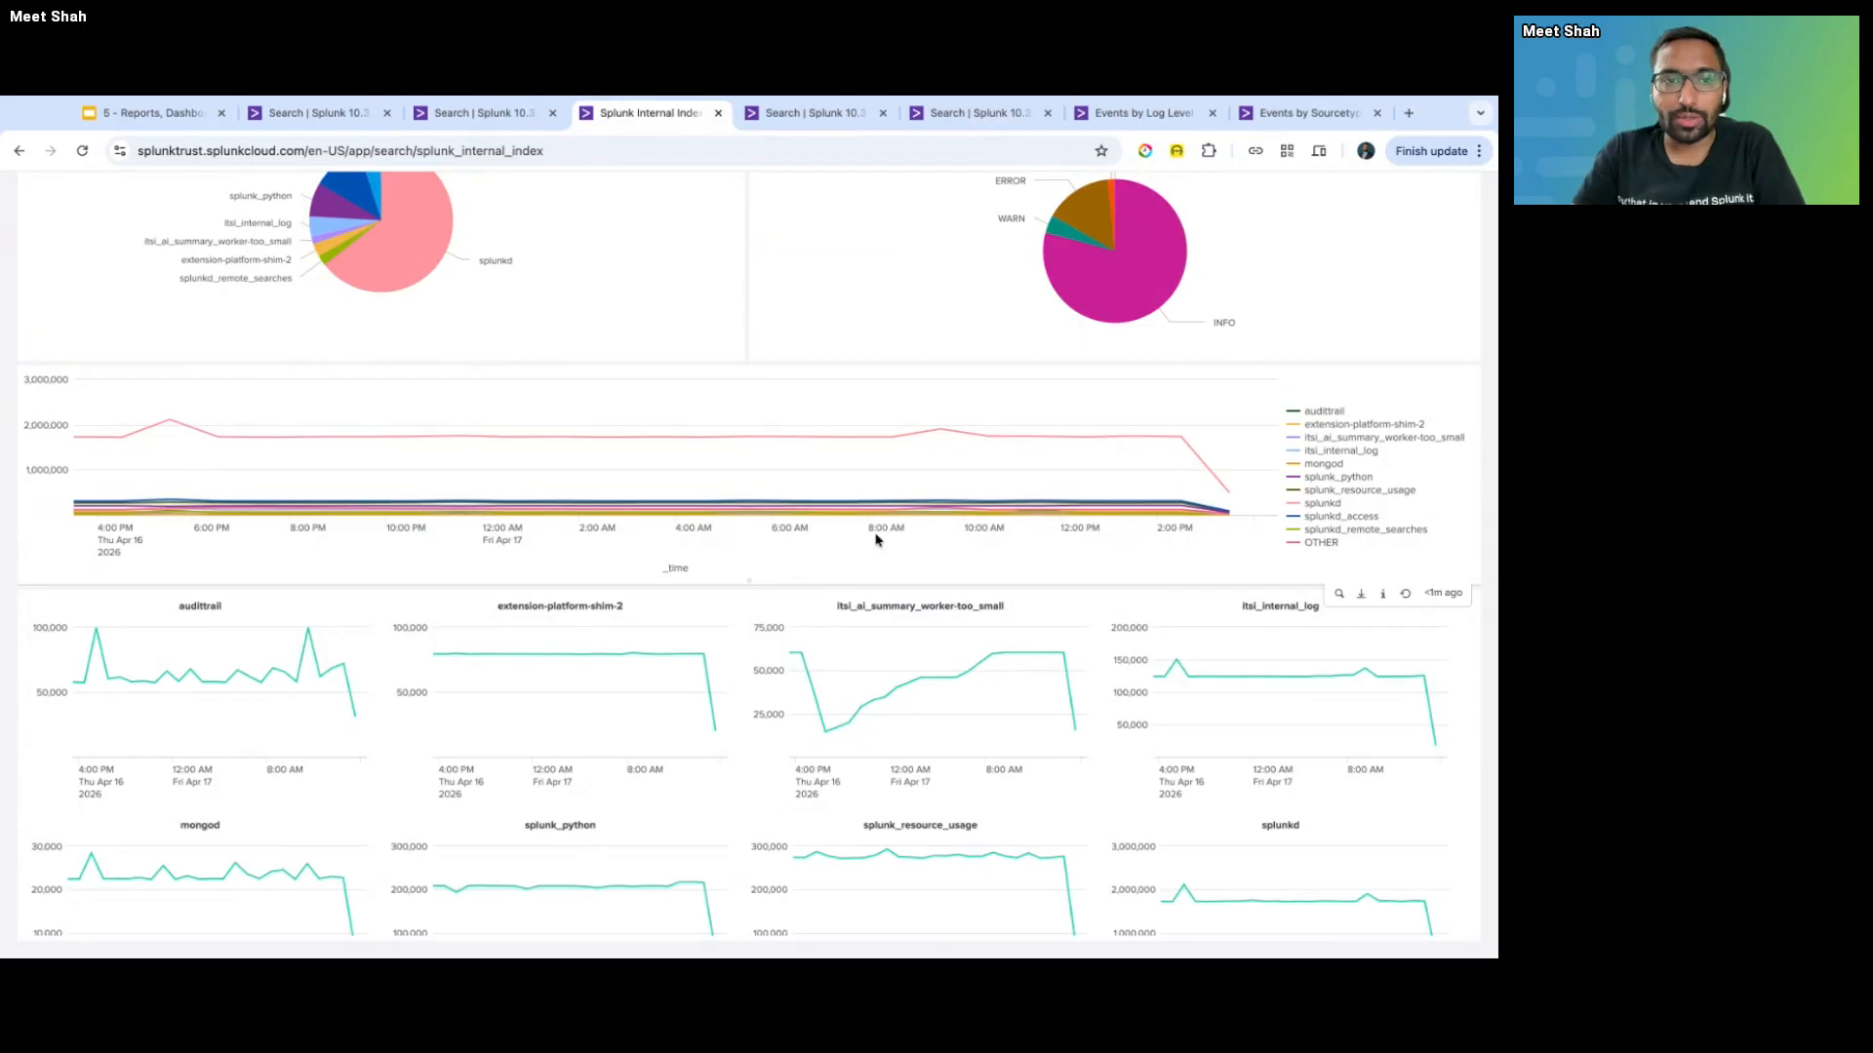
pyautogui.hotkey('ctrl', 'shift', 'Tab')
pyautogui.hotkey('ctrl', 'Tab')
pyautogui.hotkey('ctrl', 'Tab')
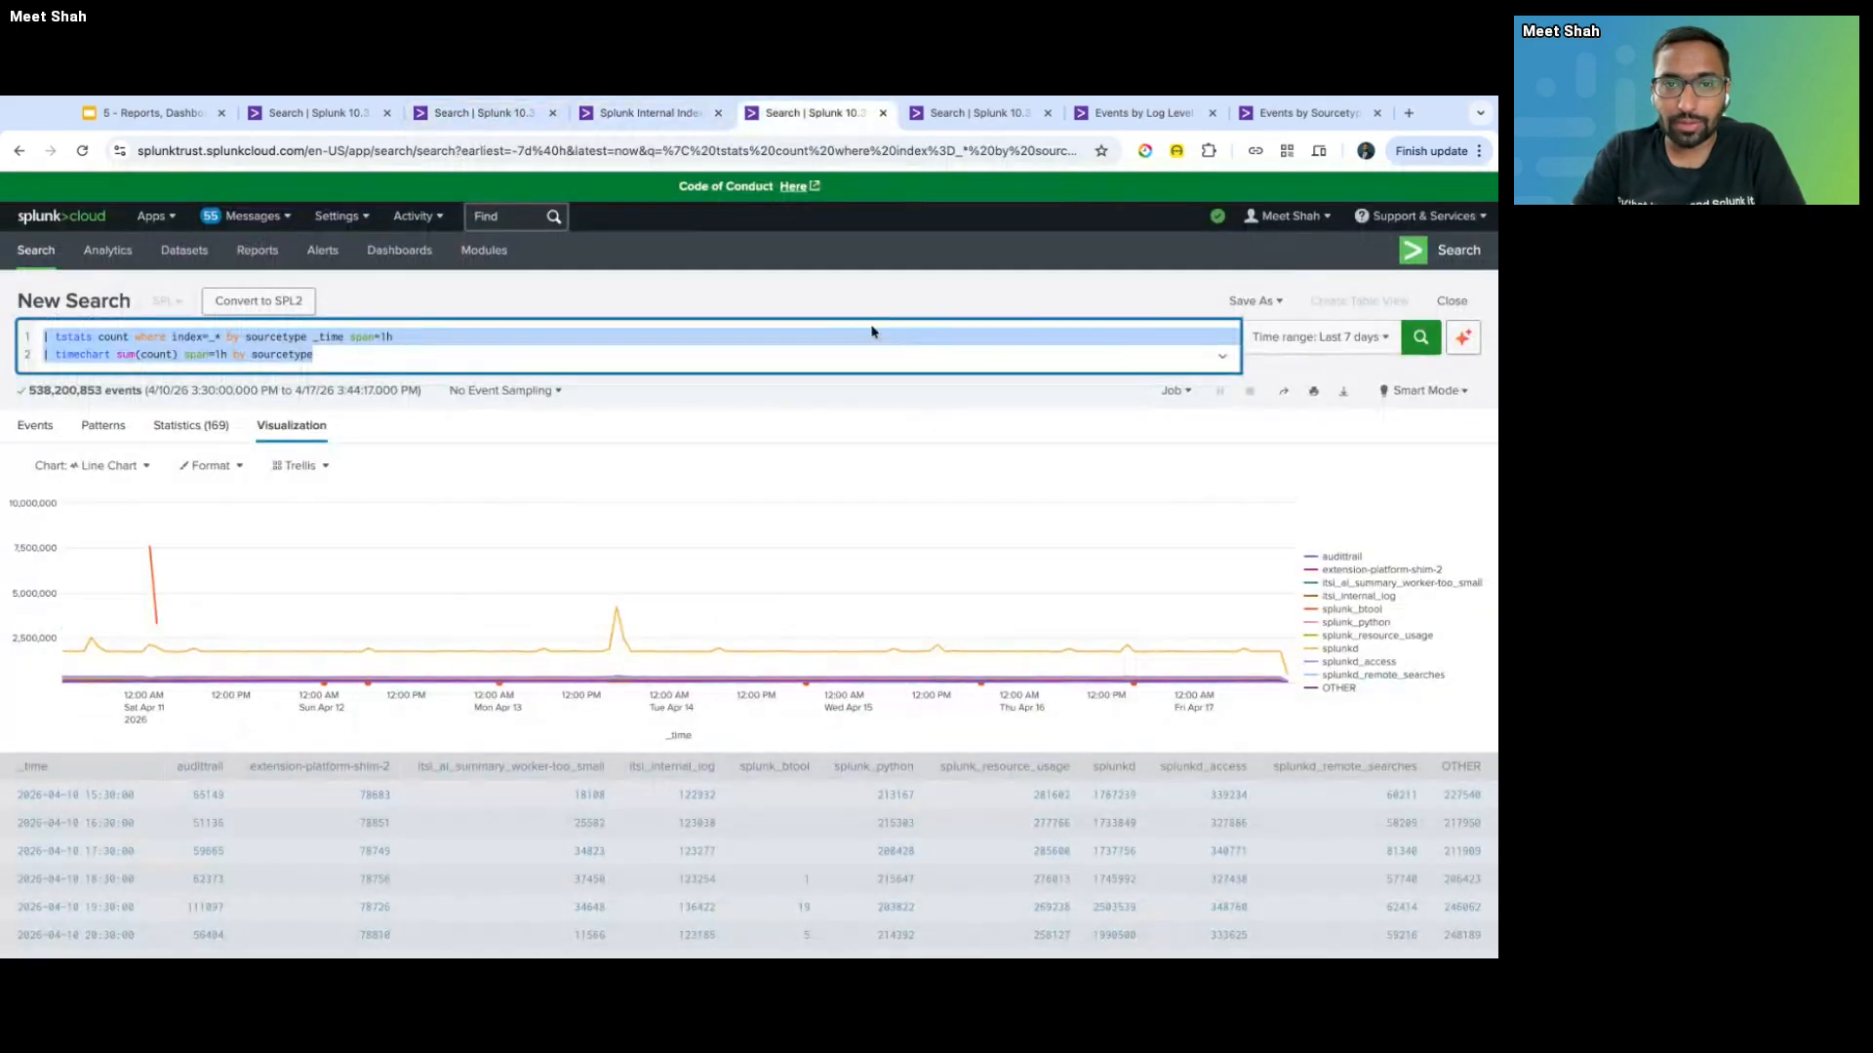
pyautogui.click(326, 466)
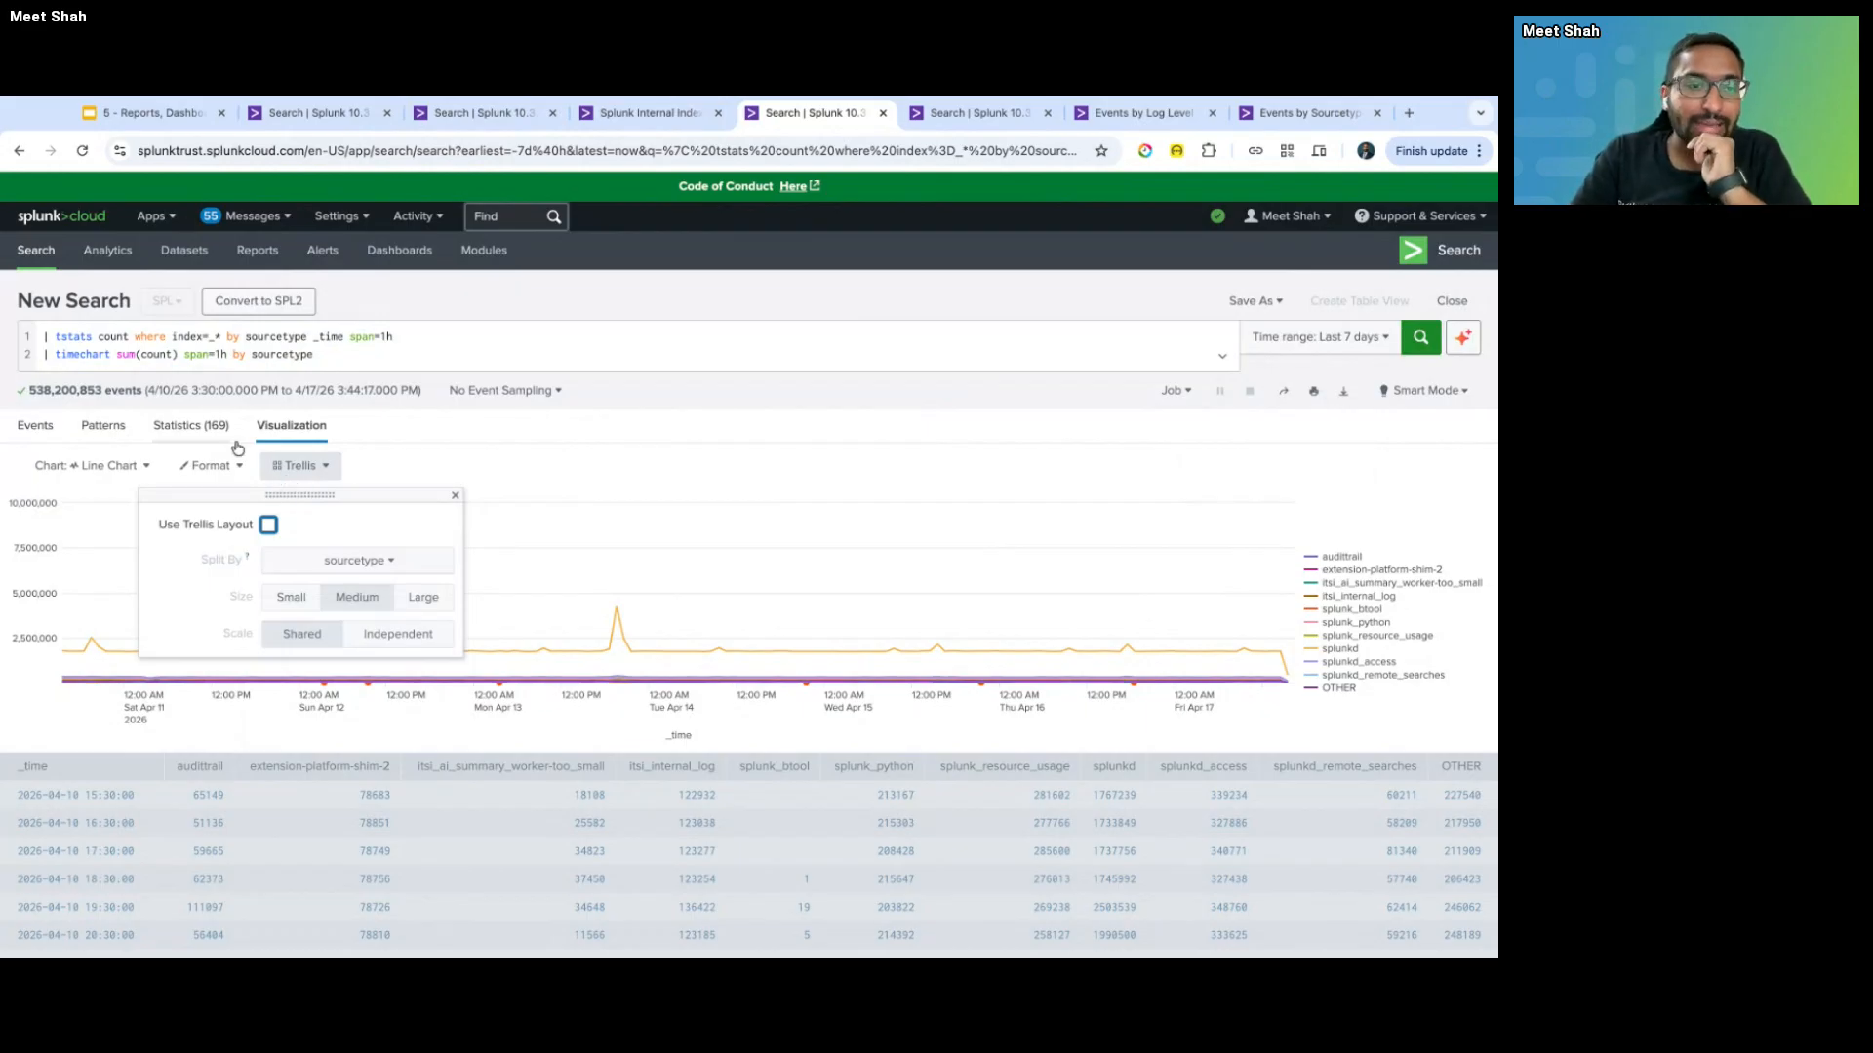
# - Switch the visualization to an Area Chart, then to a Column Chart
pyautogui.click(110, 463)
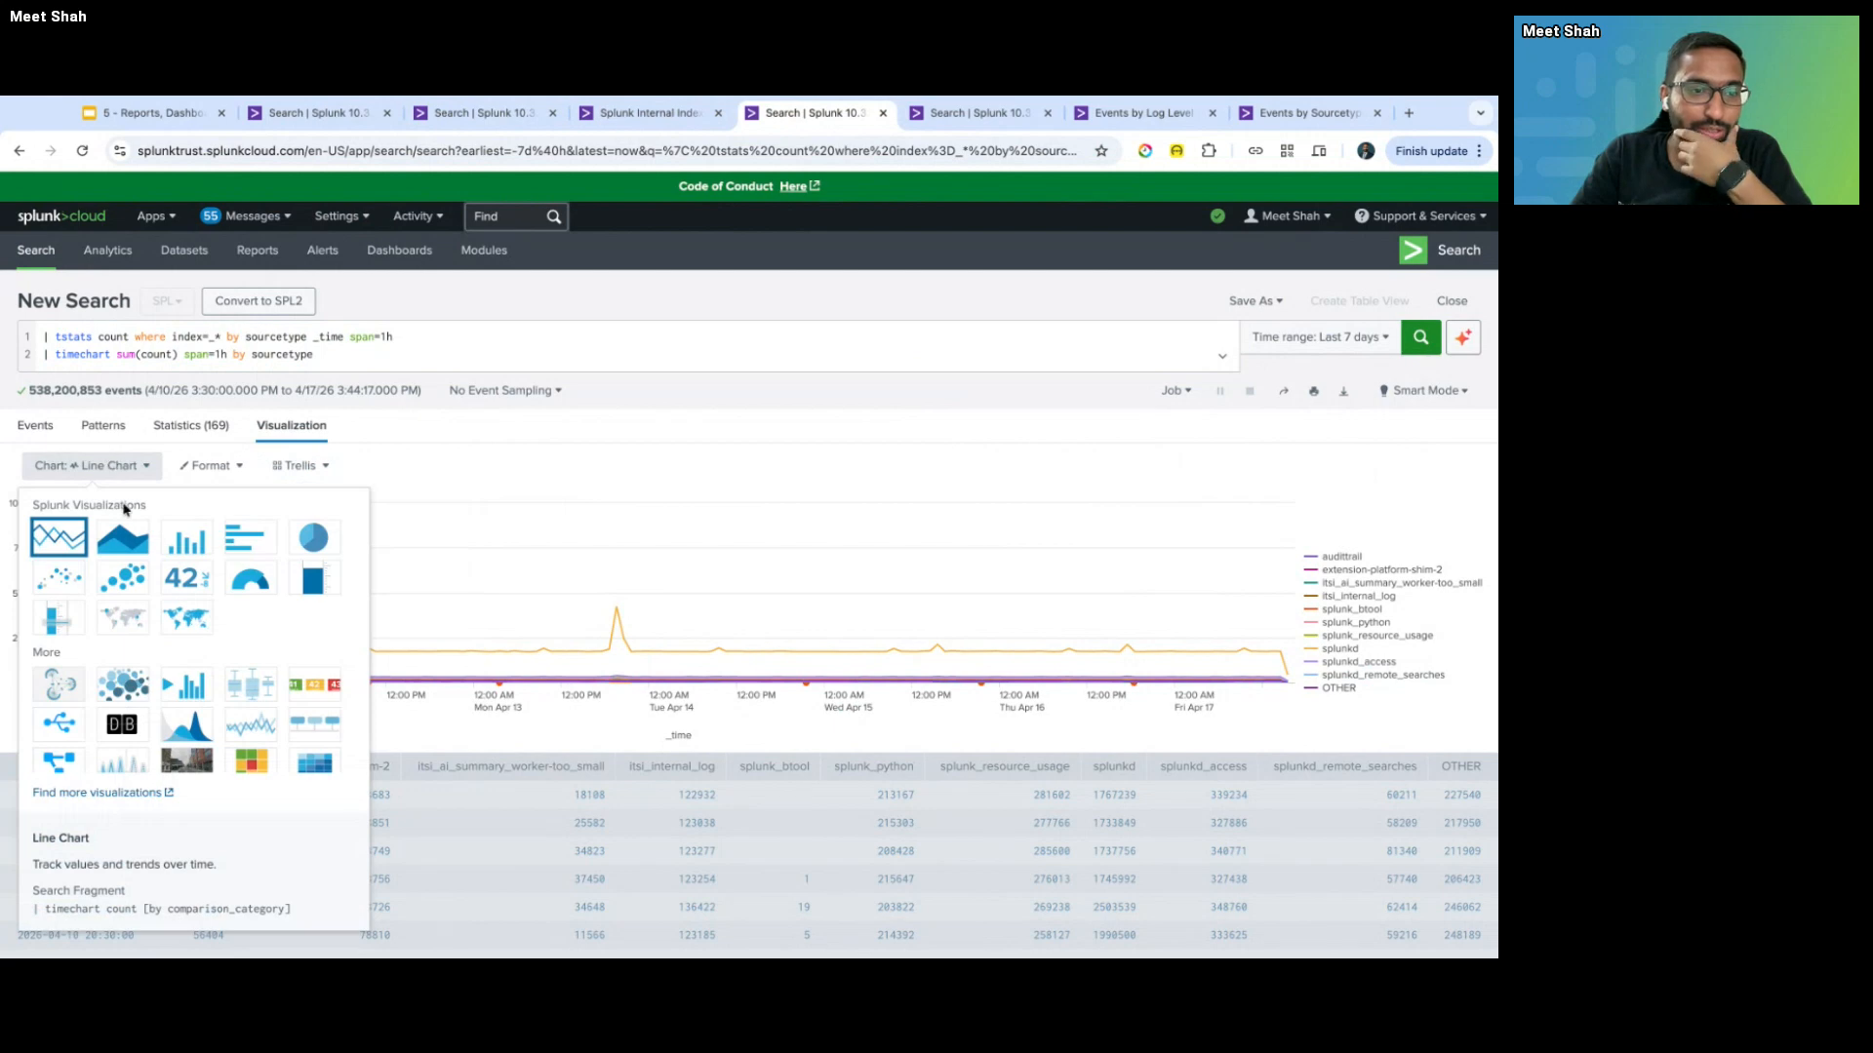
pyautogui.click(122, 538)
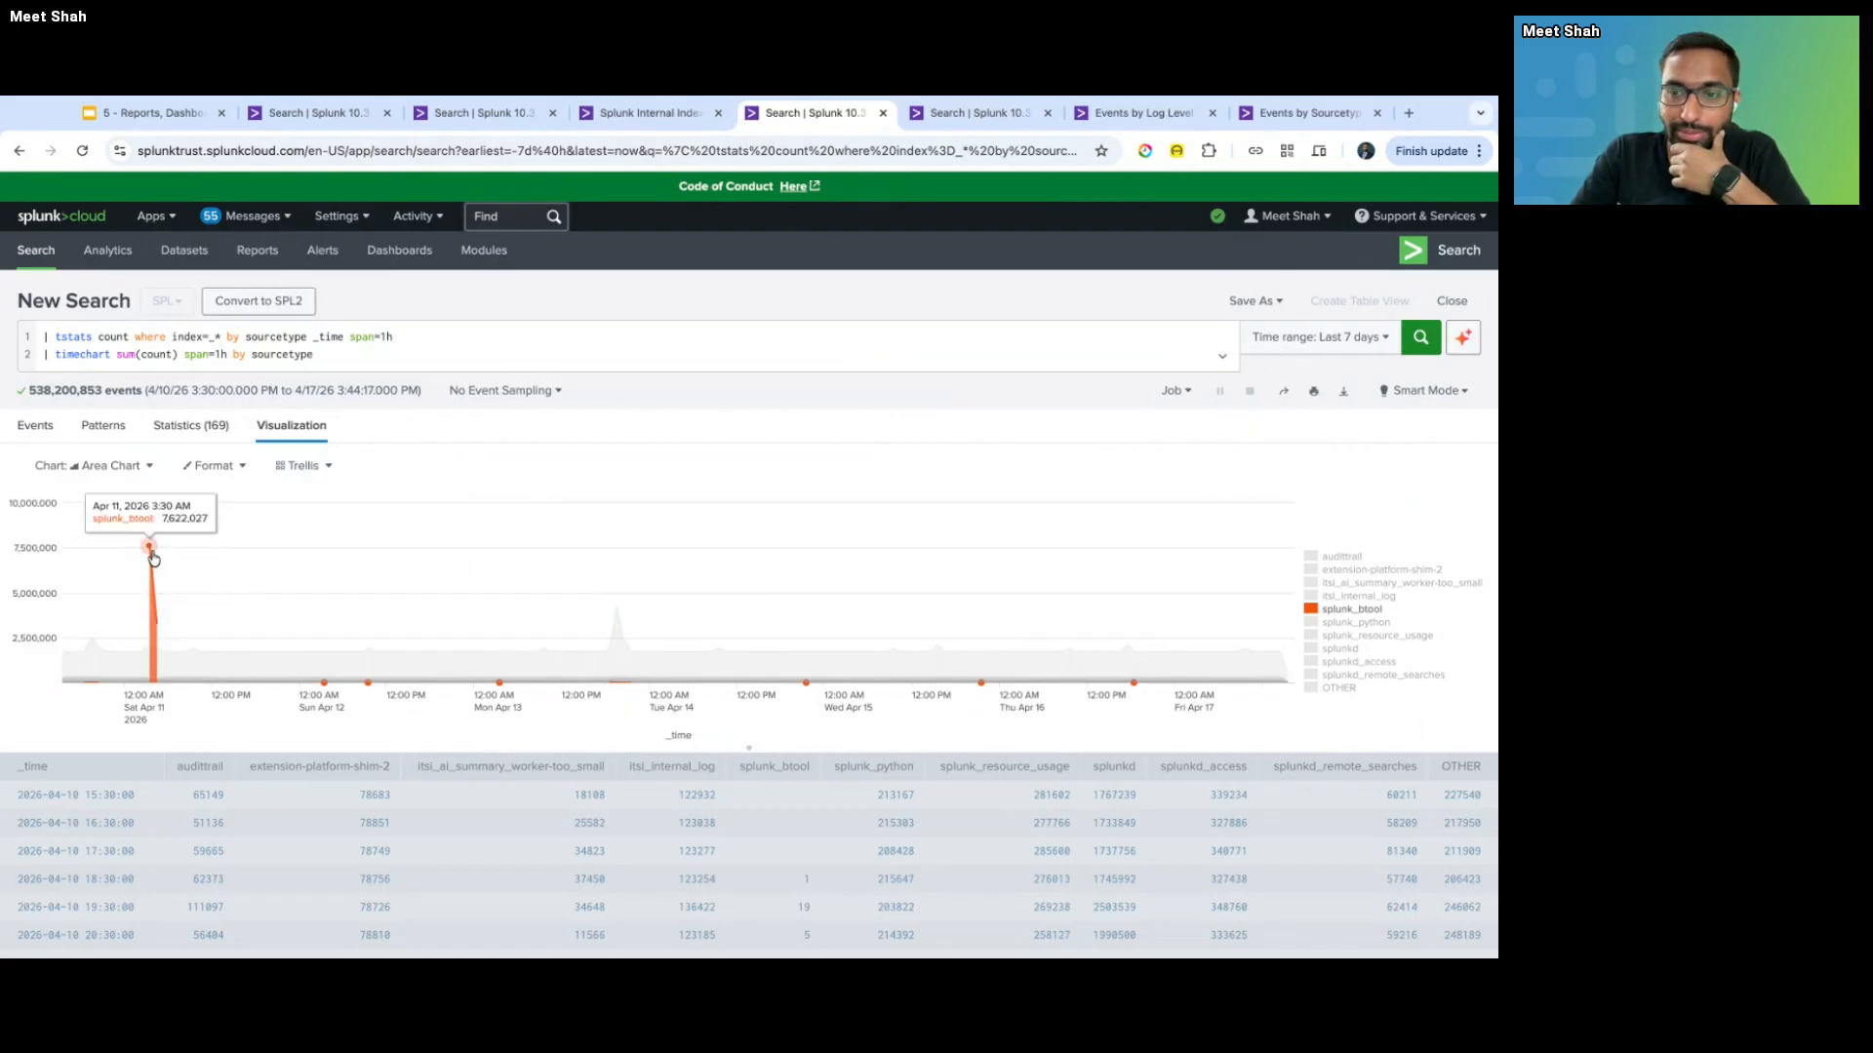
pyautogui.click(105, 466)
pyautogui.click(175, 537)
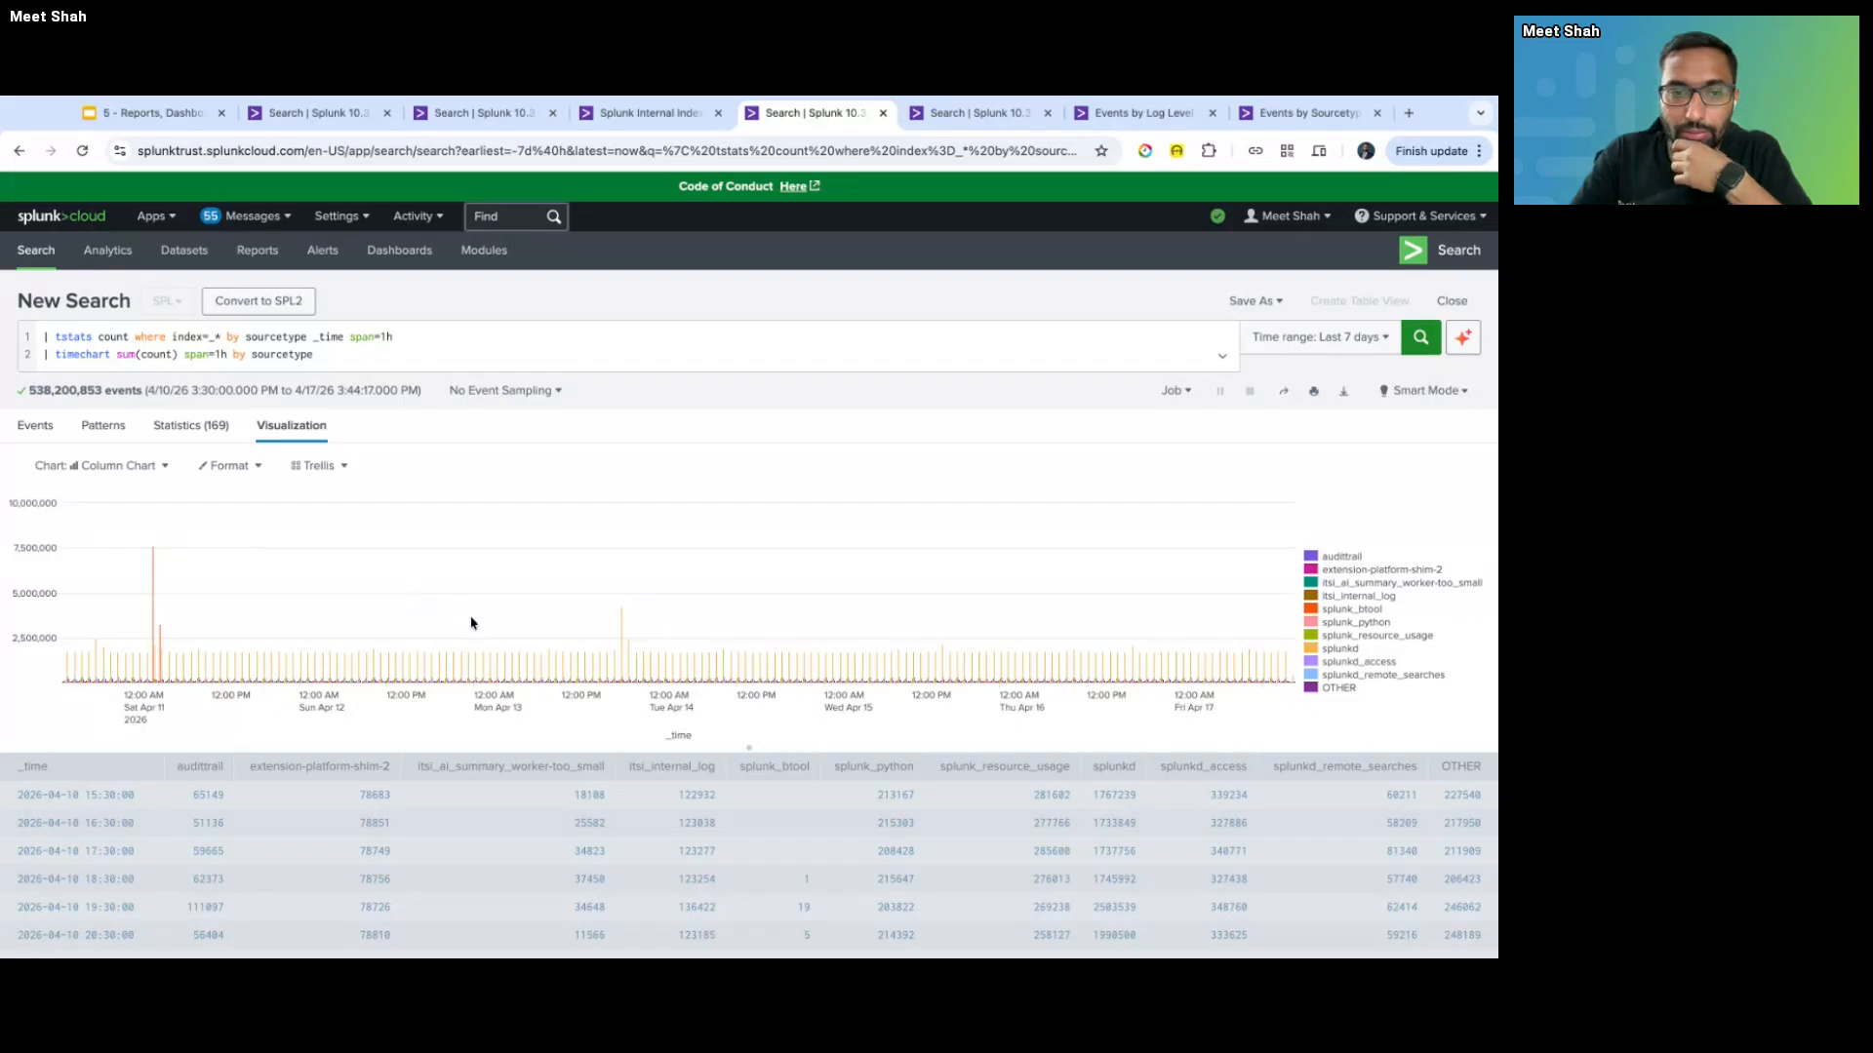
# - Zoom the column chart into a few hours around Apr 11, then reset to the full 7-day range
pyautogui.moveTo(247, 626); pyautogui.dragTo(407, 626)
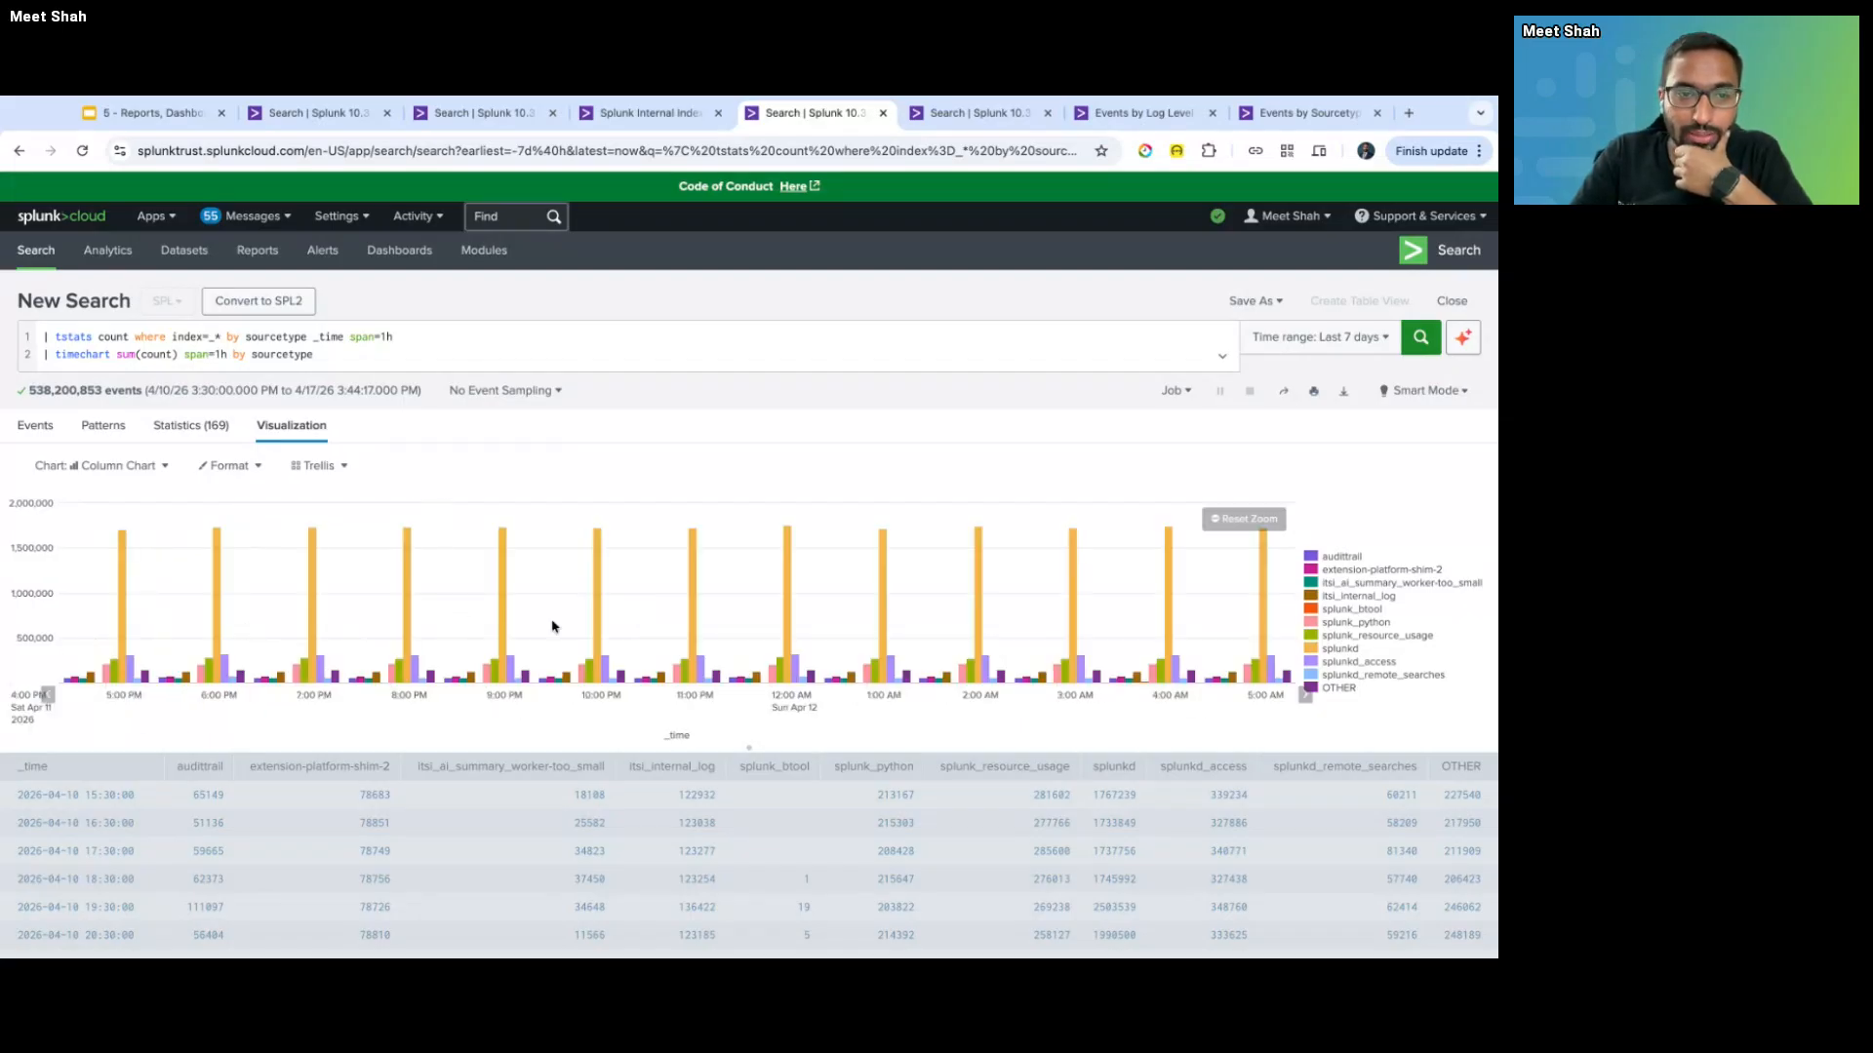
pyautogui.moveTo(296, 677)
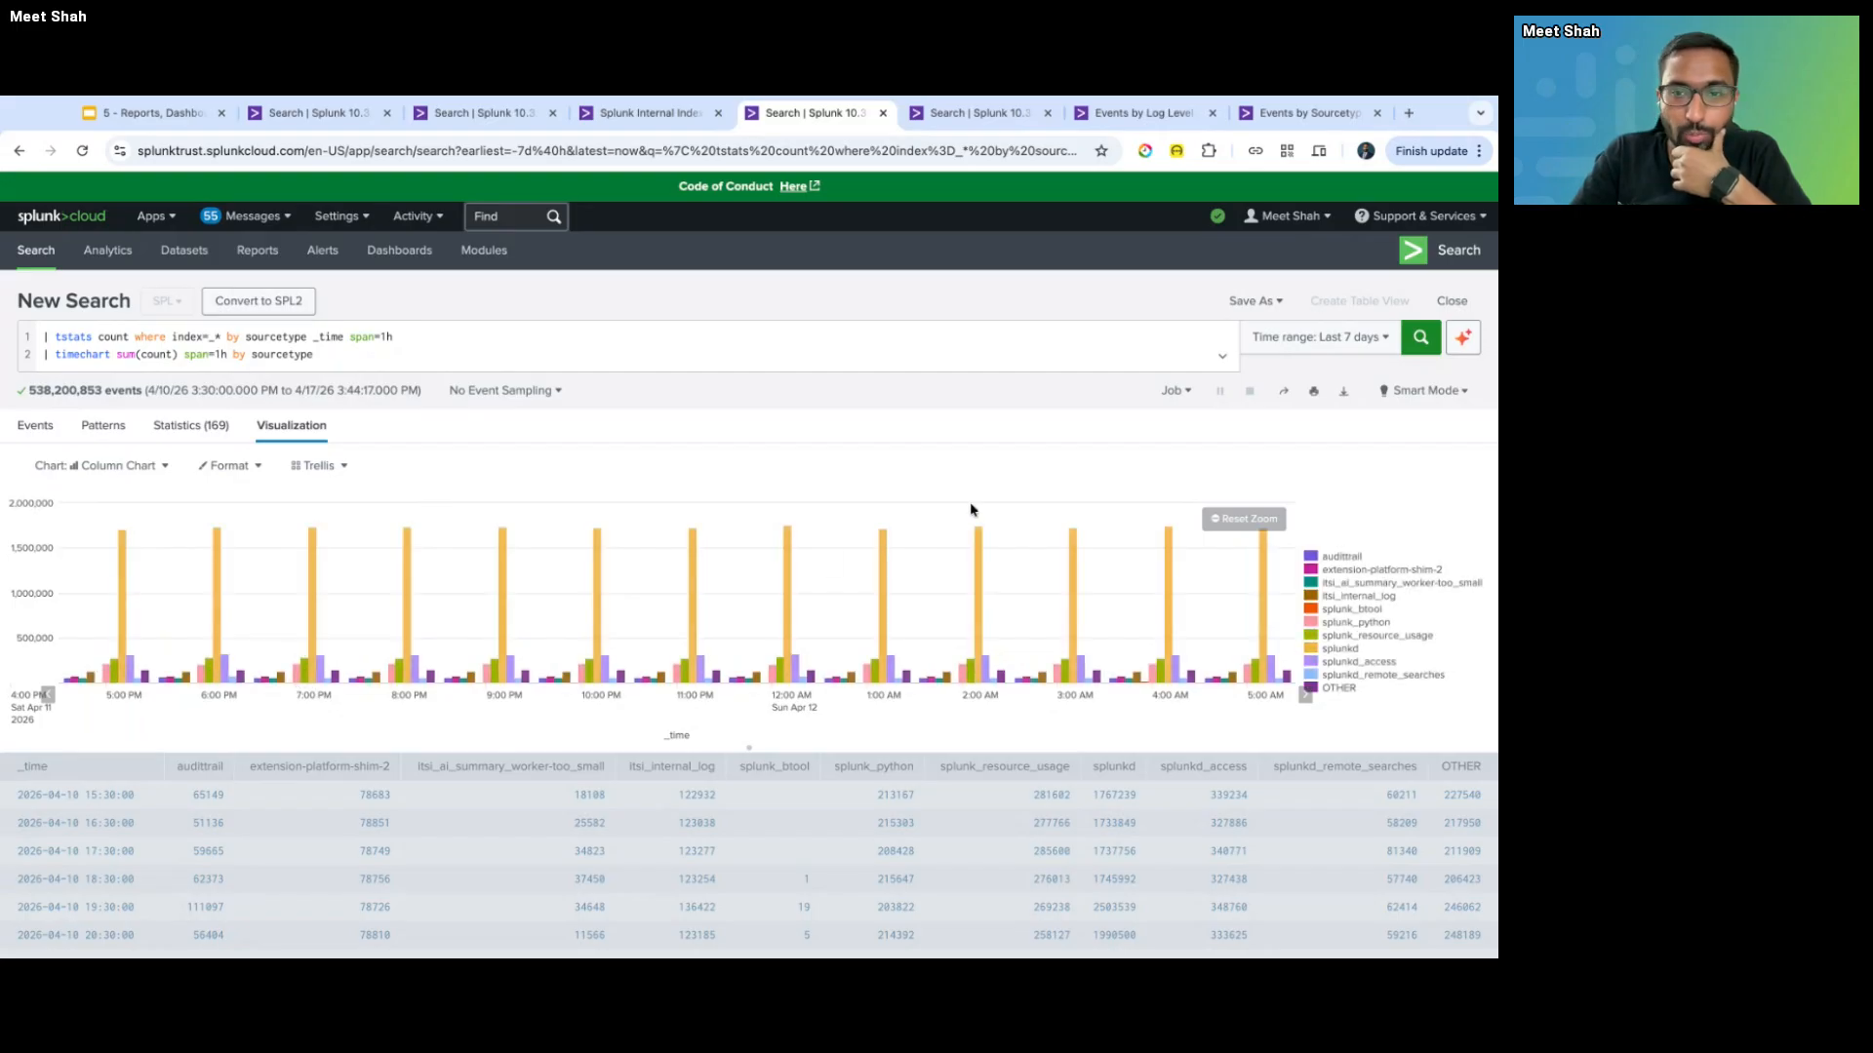
pyautogui.click(1214, 522)
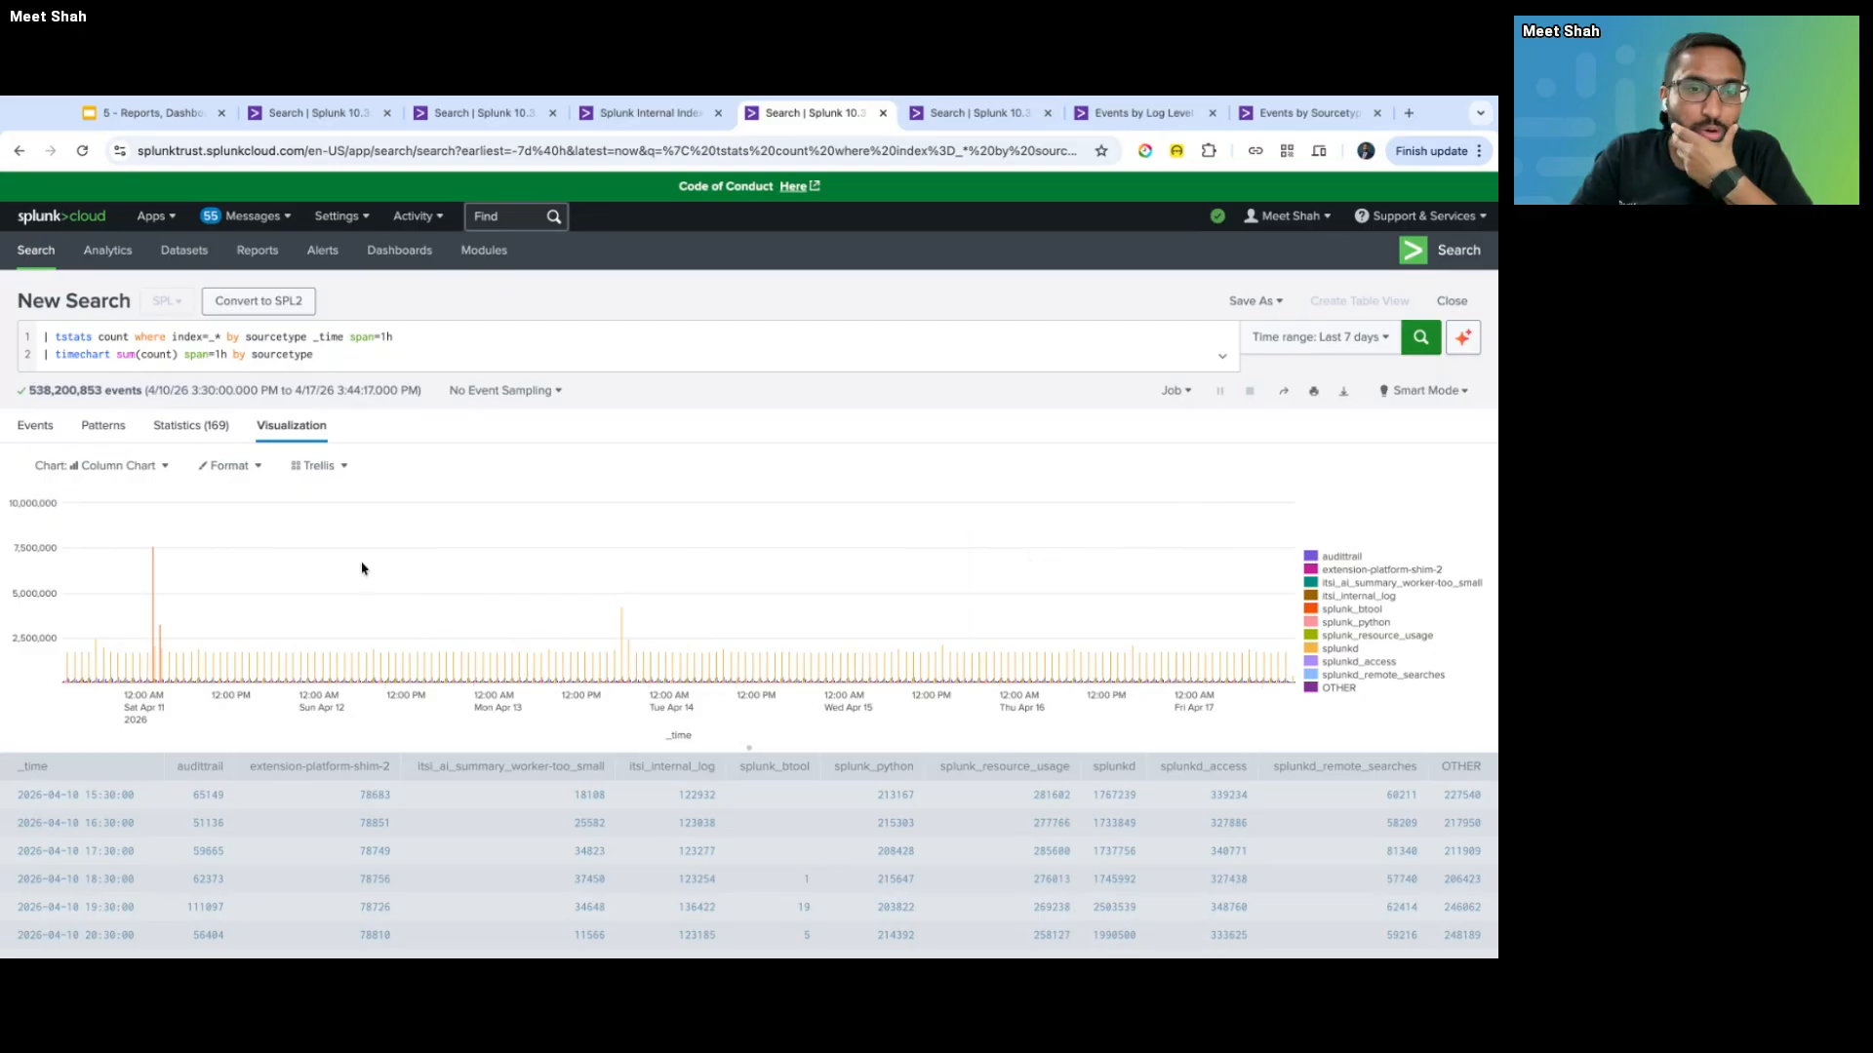
pyautogui.click(322, 466)
# - Set Stack Mode to stacked, then zoom into Apr 13 noon through Apr 14 afternoon
pyautogui.click(238, 468)
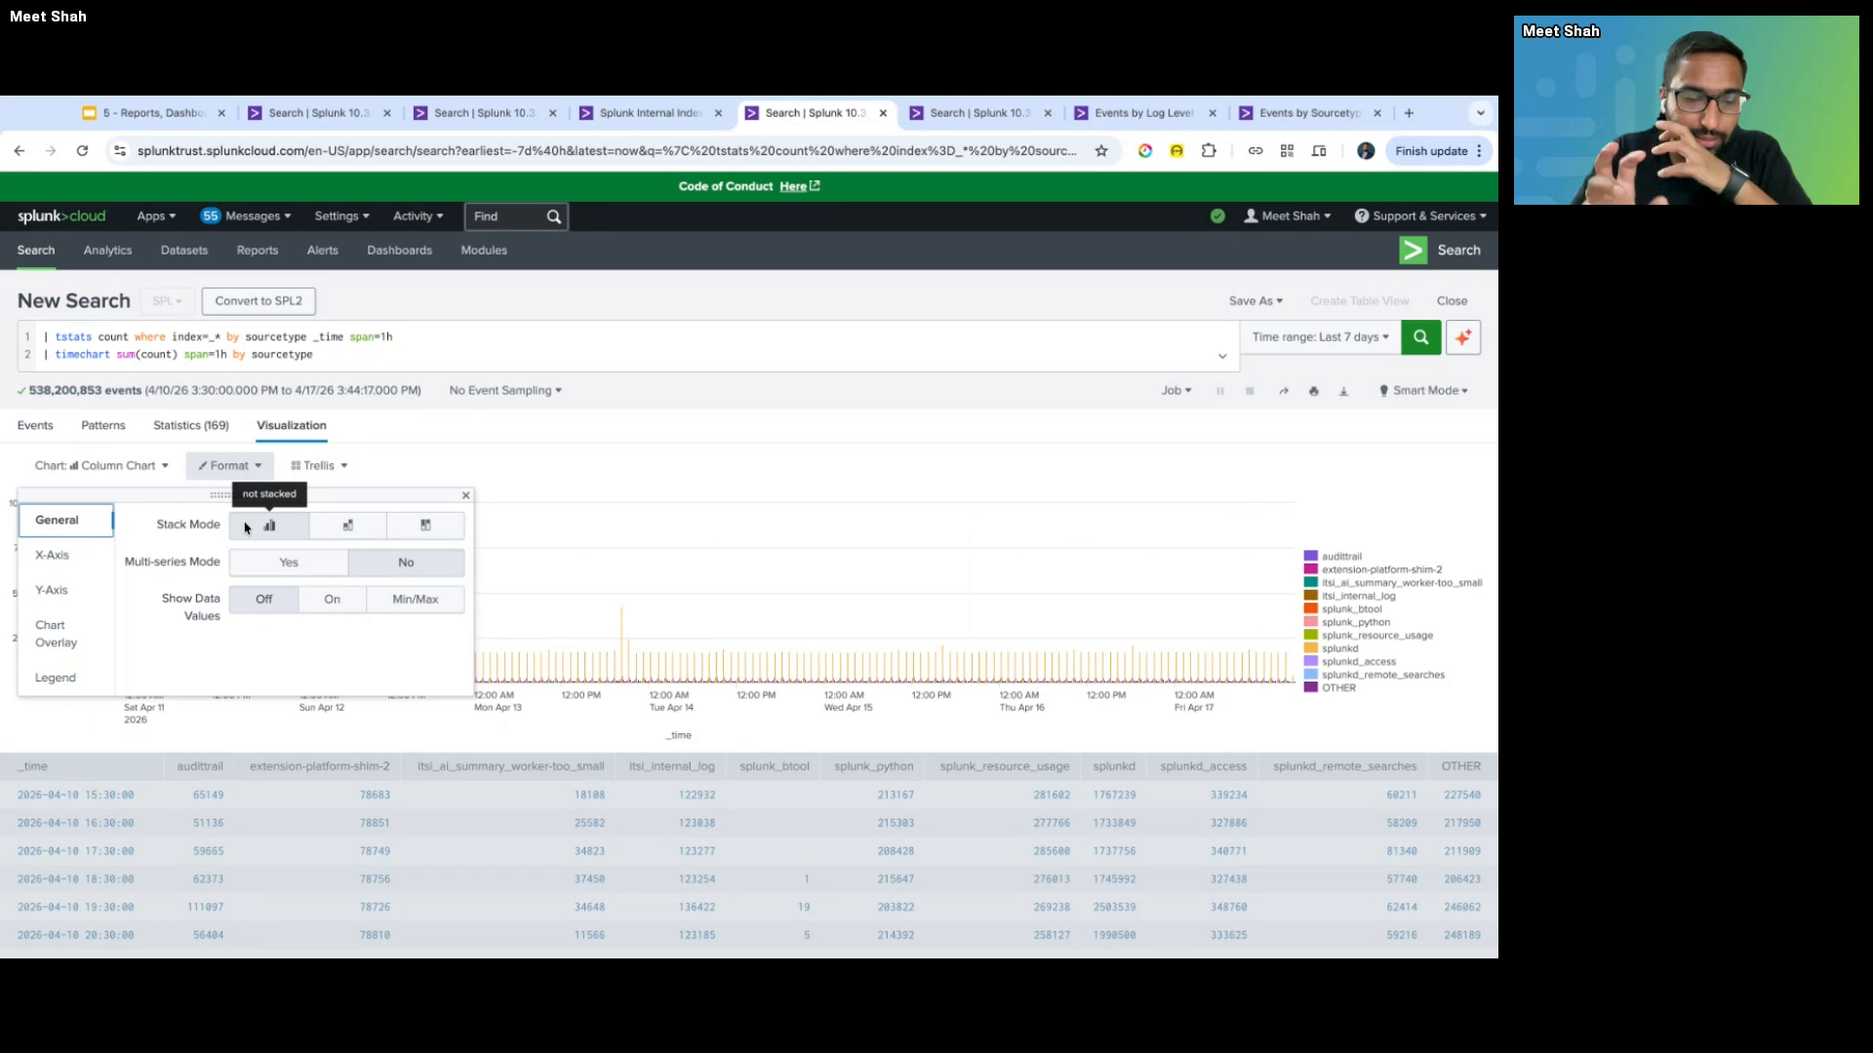
pyautogui.click(347, 524)
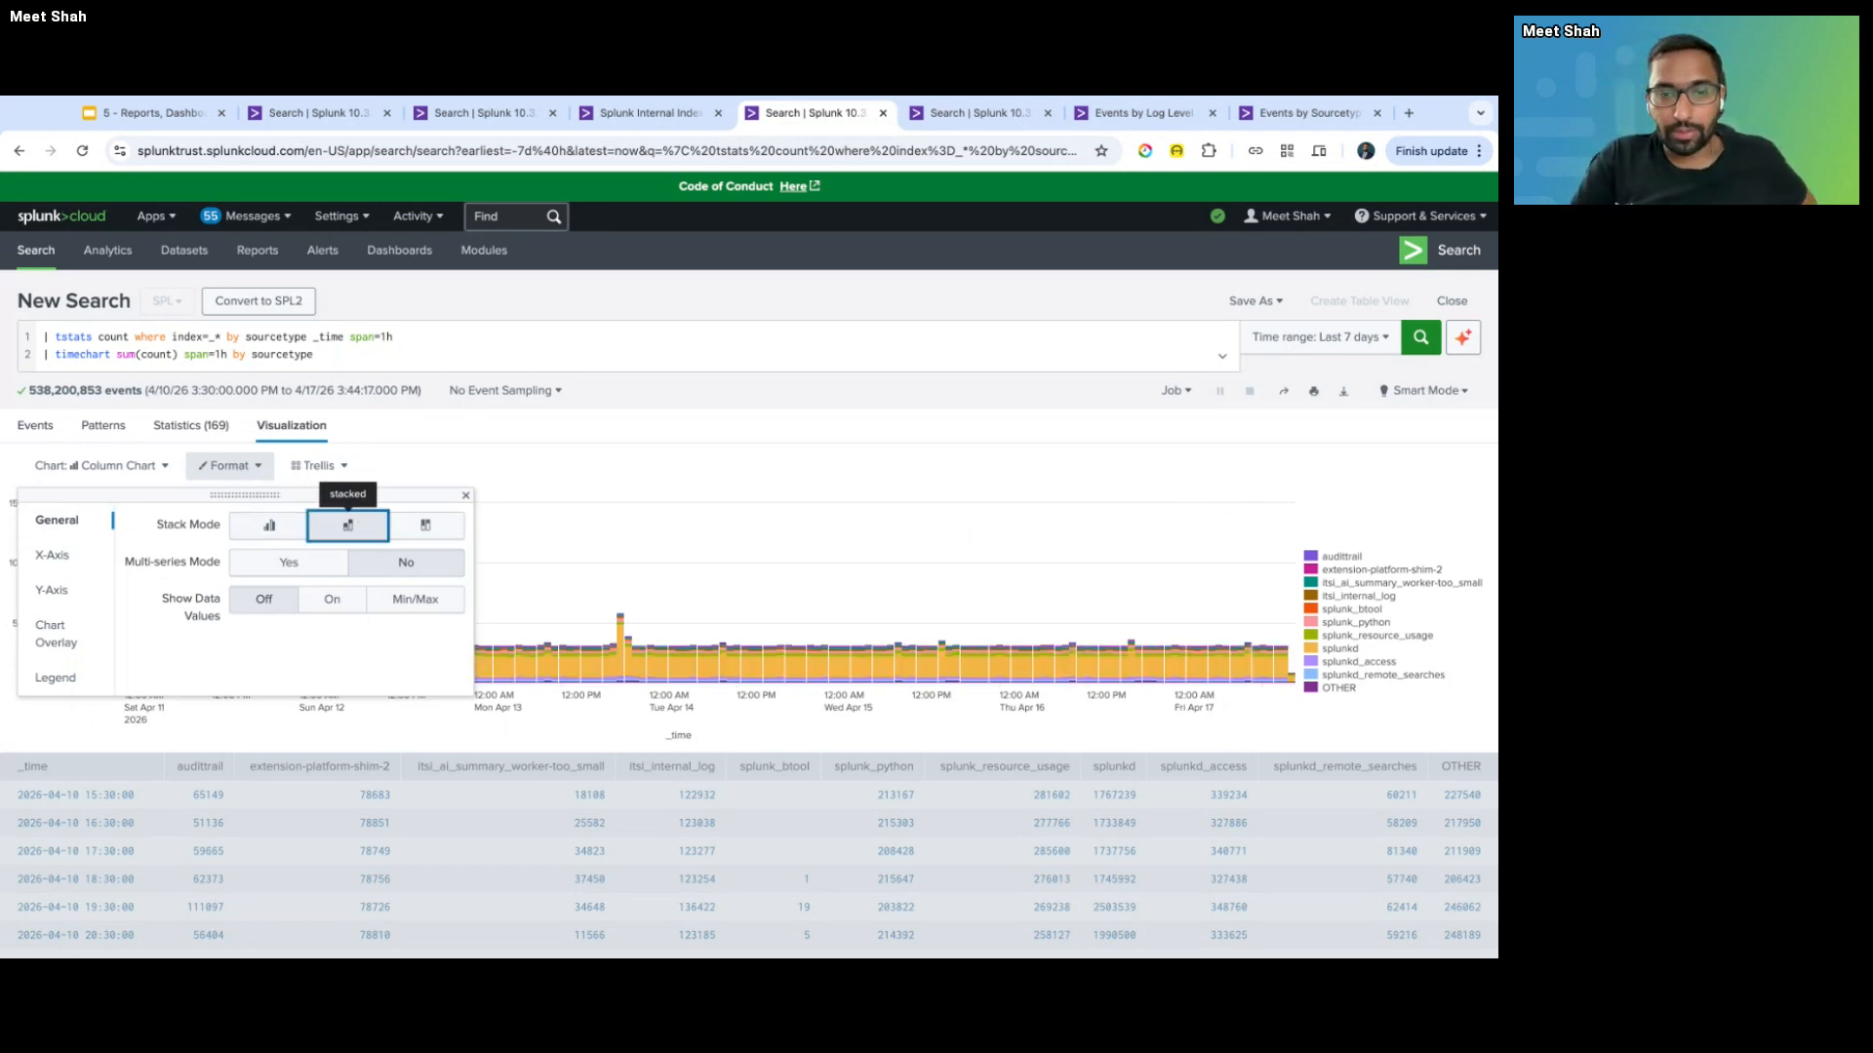
pyautogui.click(1124, 415)
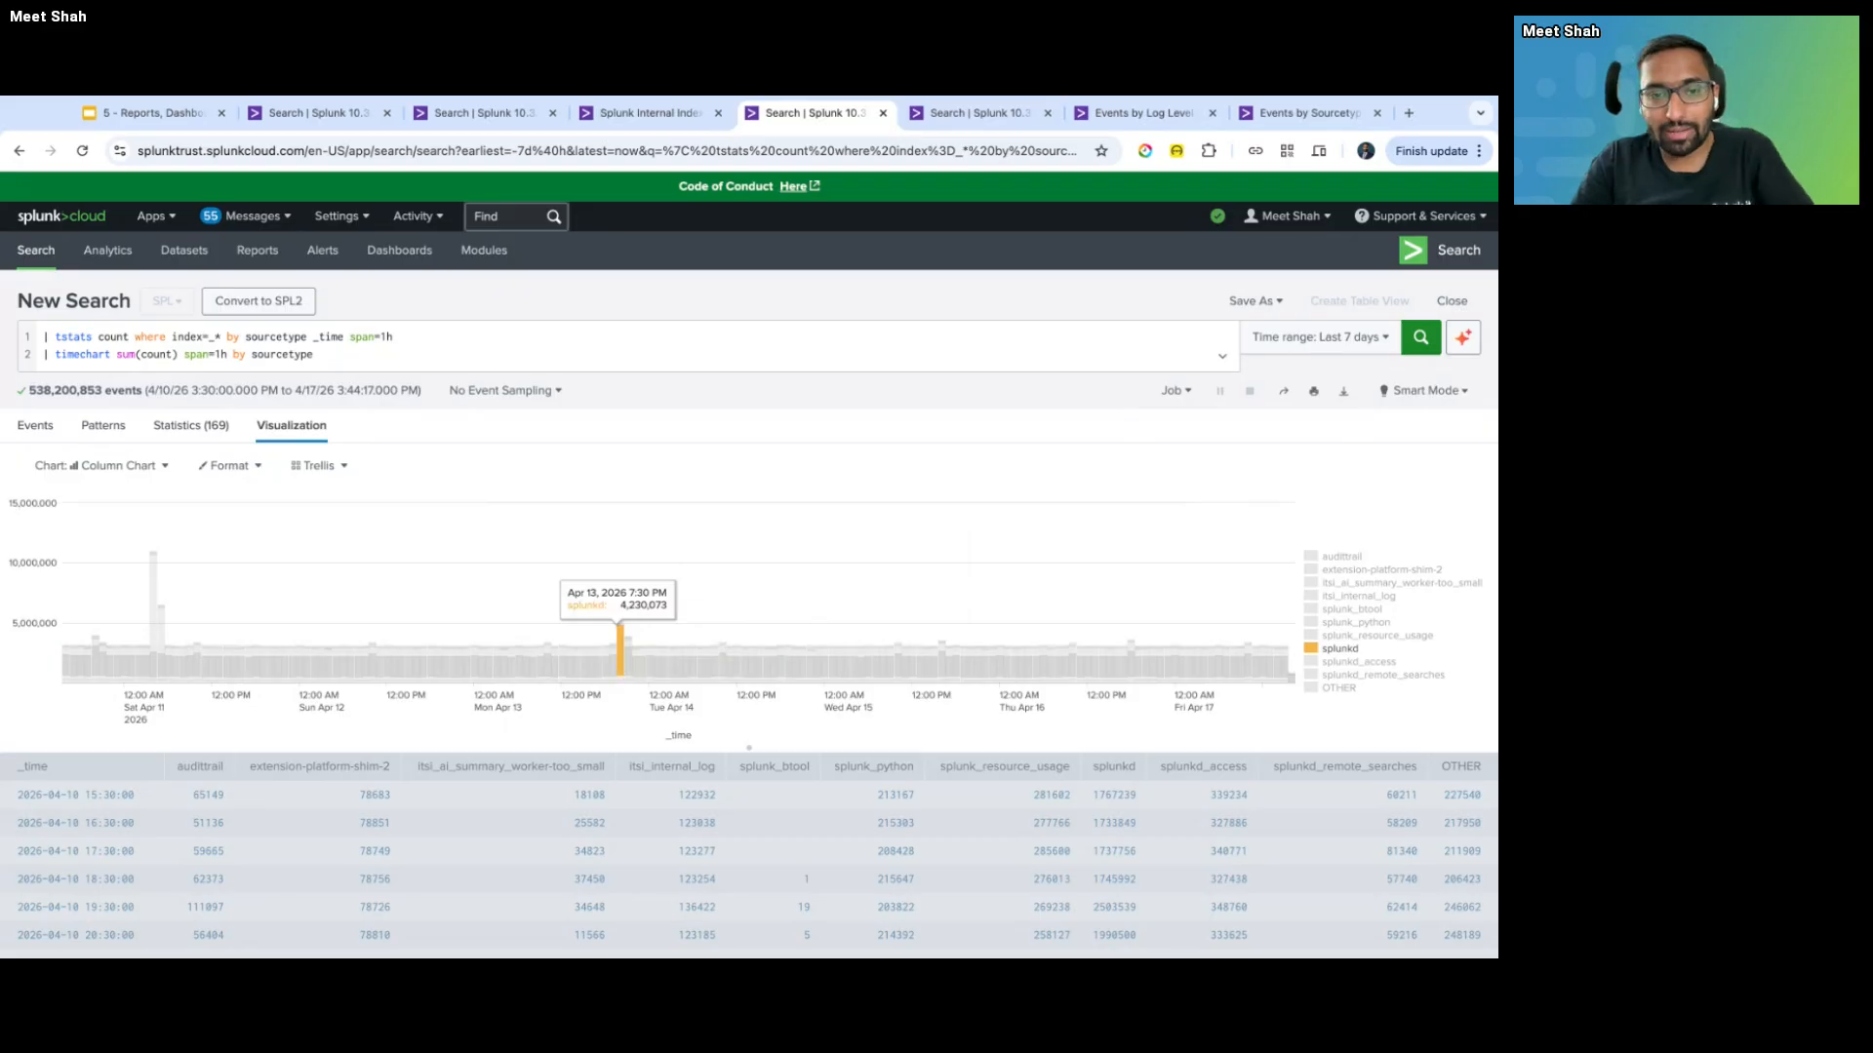
pyautogui.moveTo(583, 624); pyautogui.dragTo(768, 590)
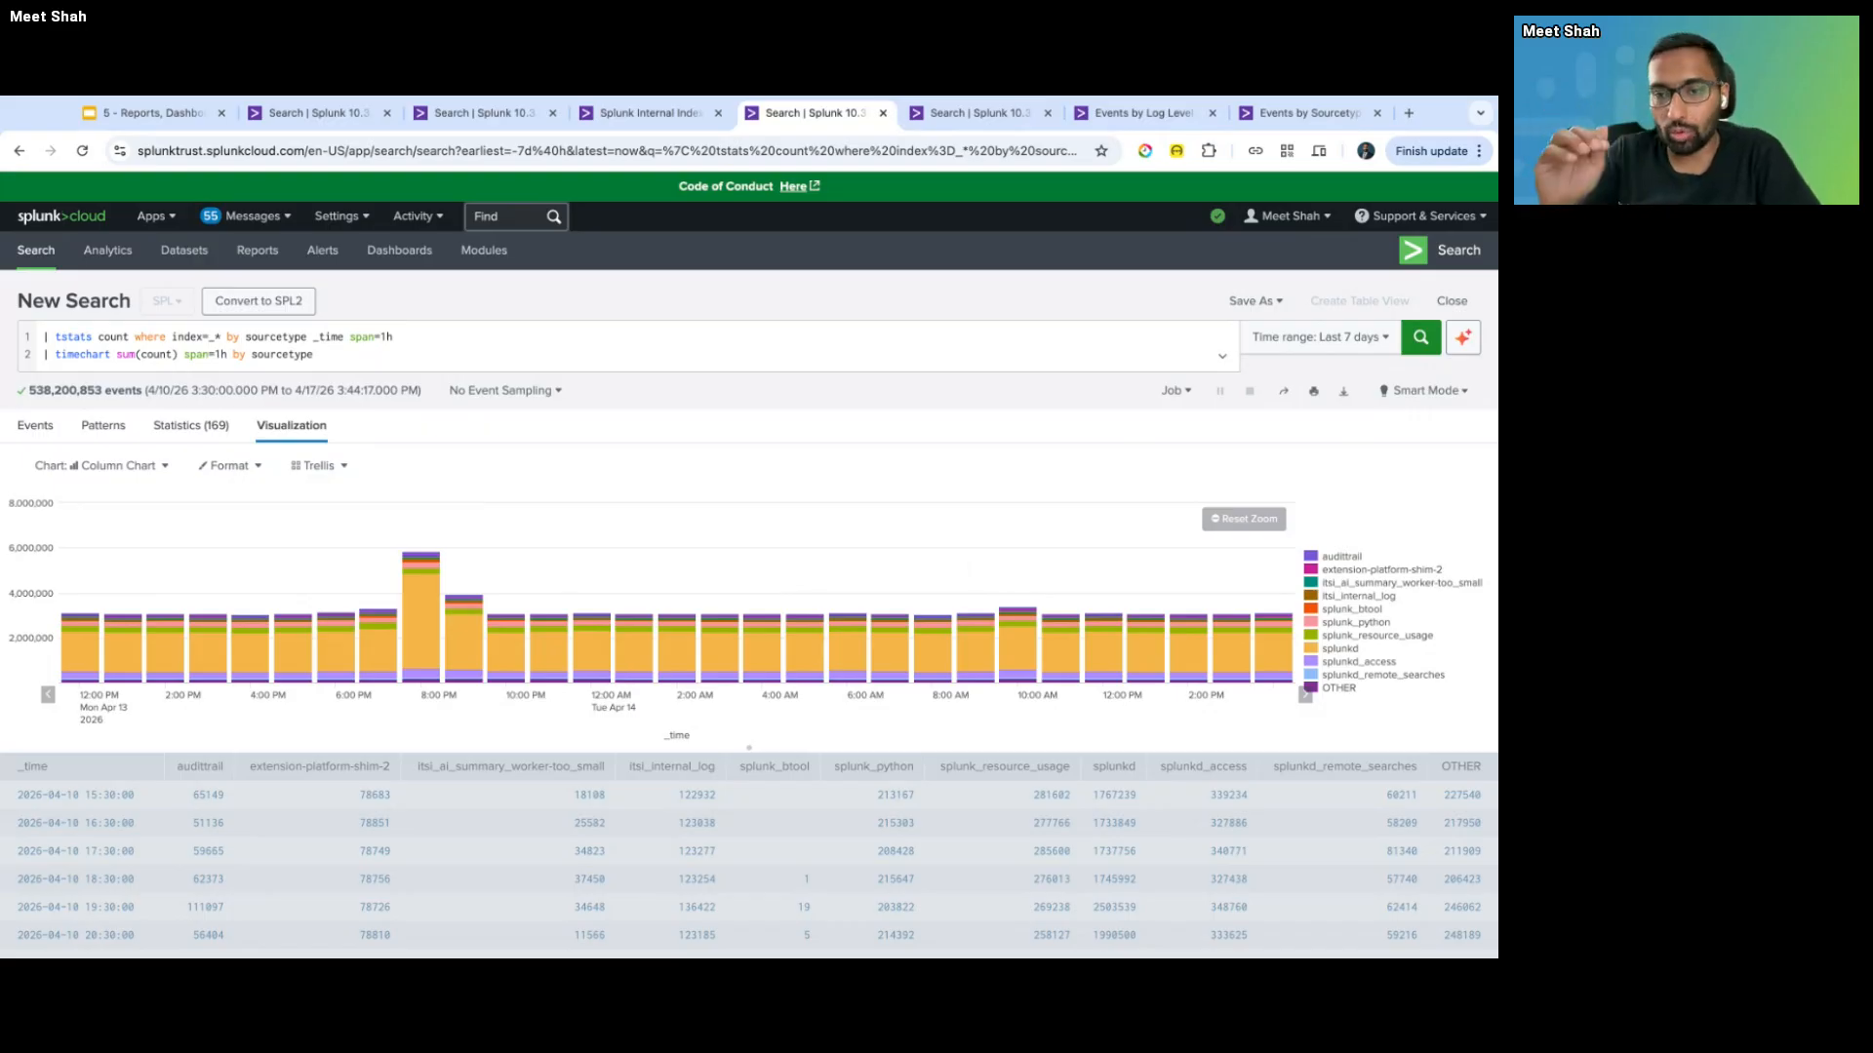
# - Close the chart panels and reset the zoom to the full 7-day range
pyautogui.click(98, 465)
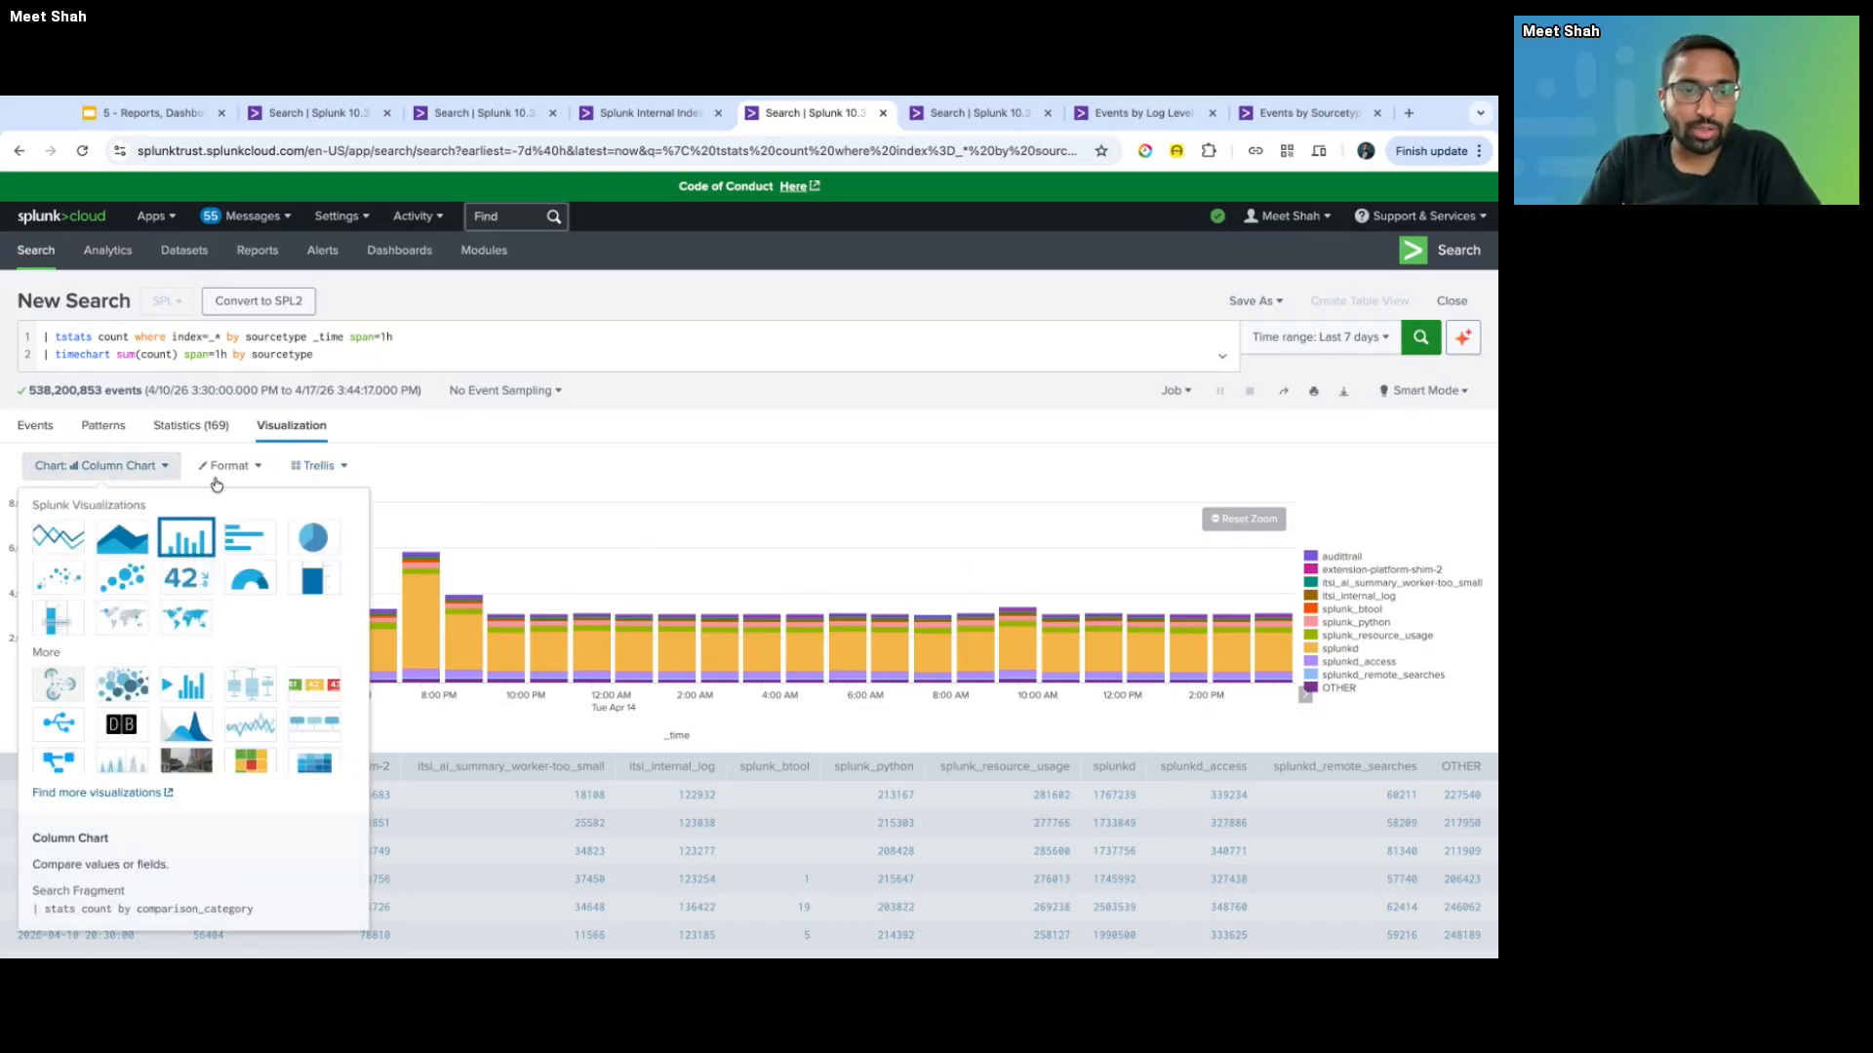
pyautogui.click(230, 465)
pyautogui.click(229, 465)
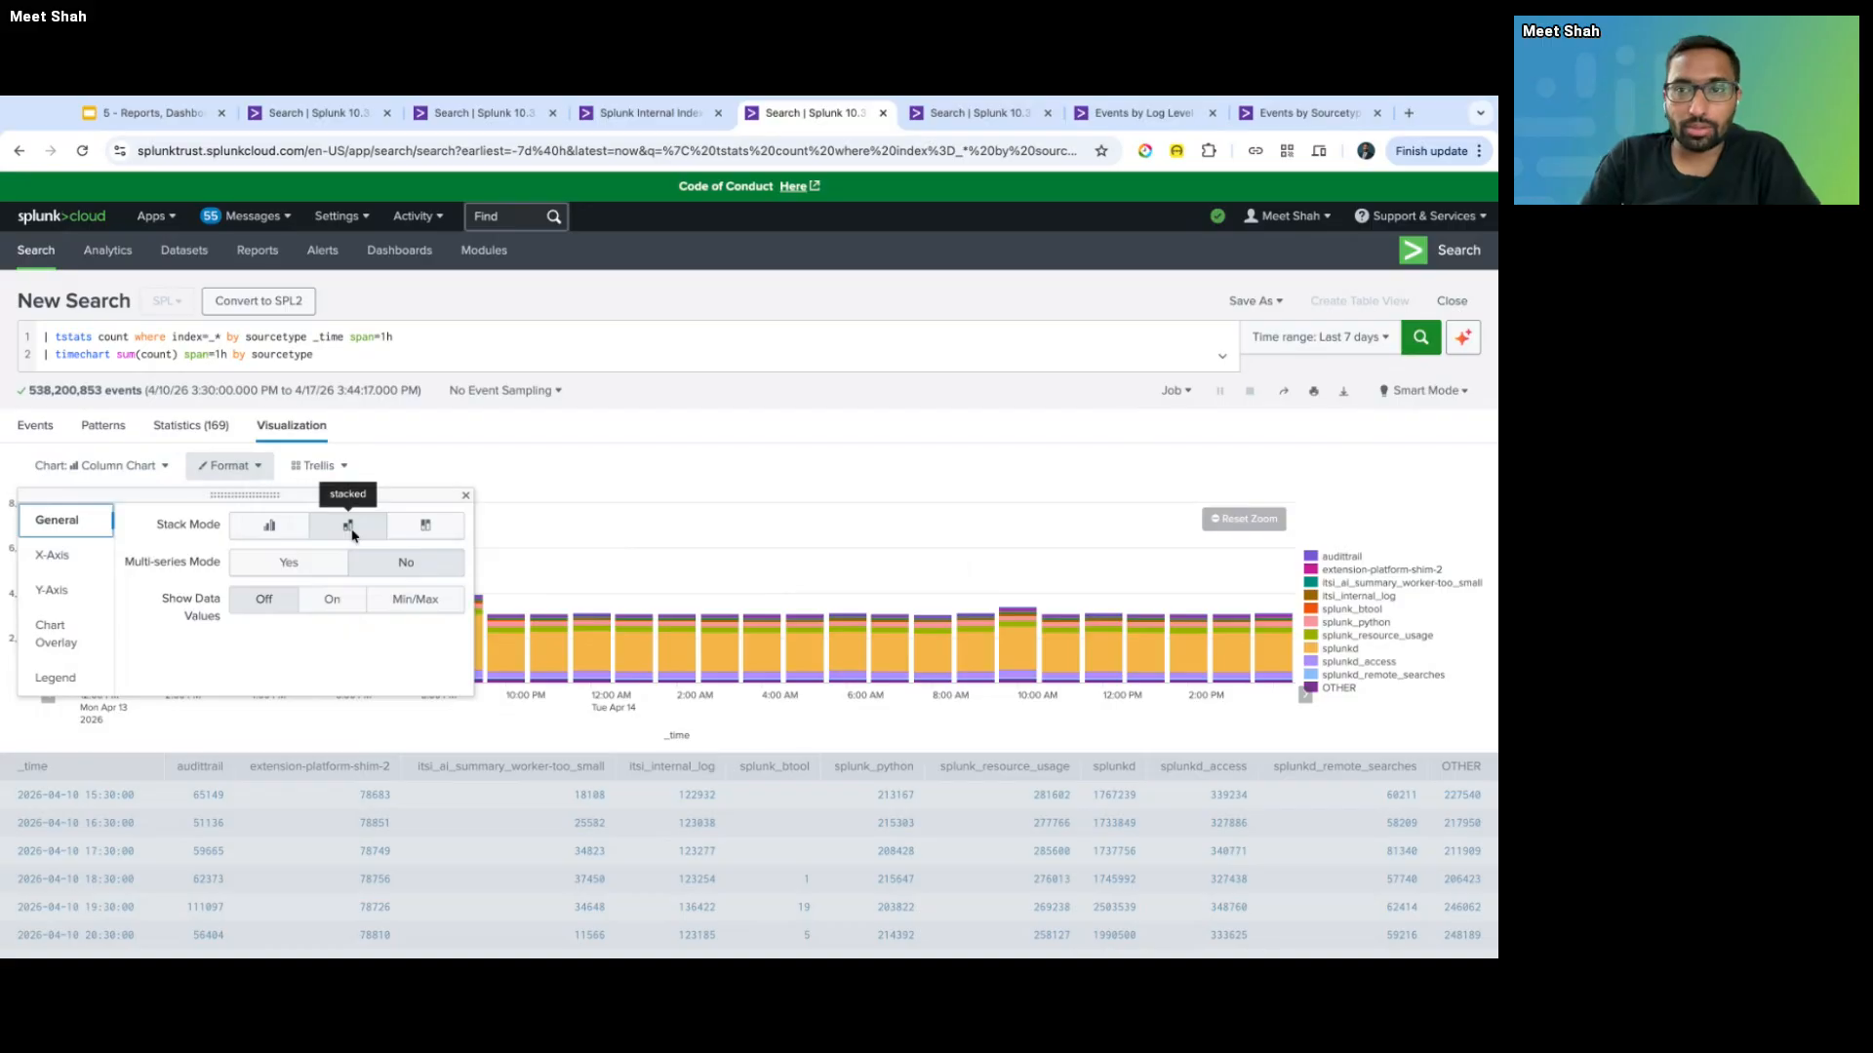
pyautogui.click(517, 449)
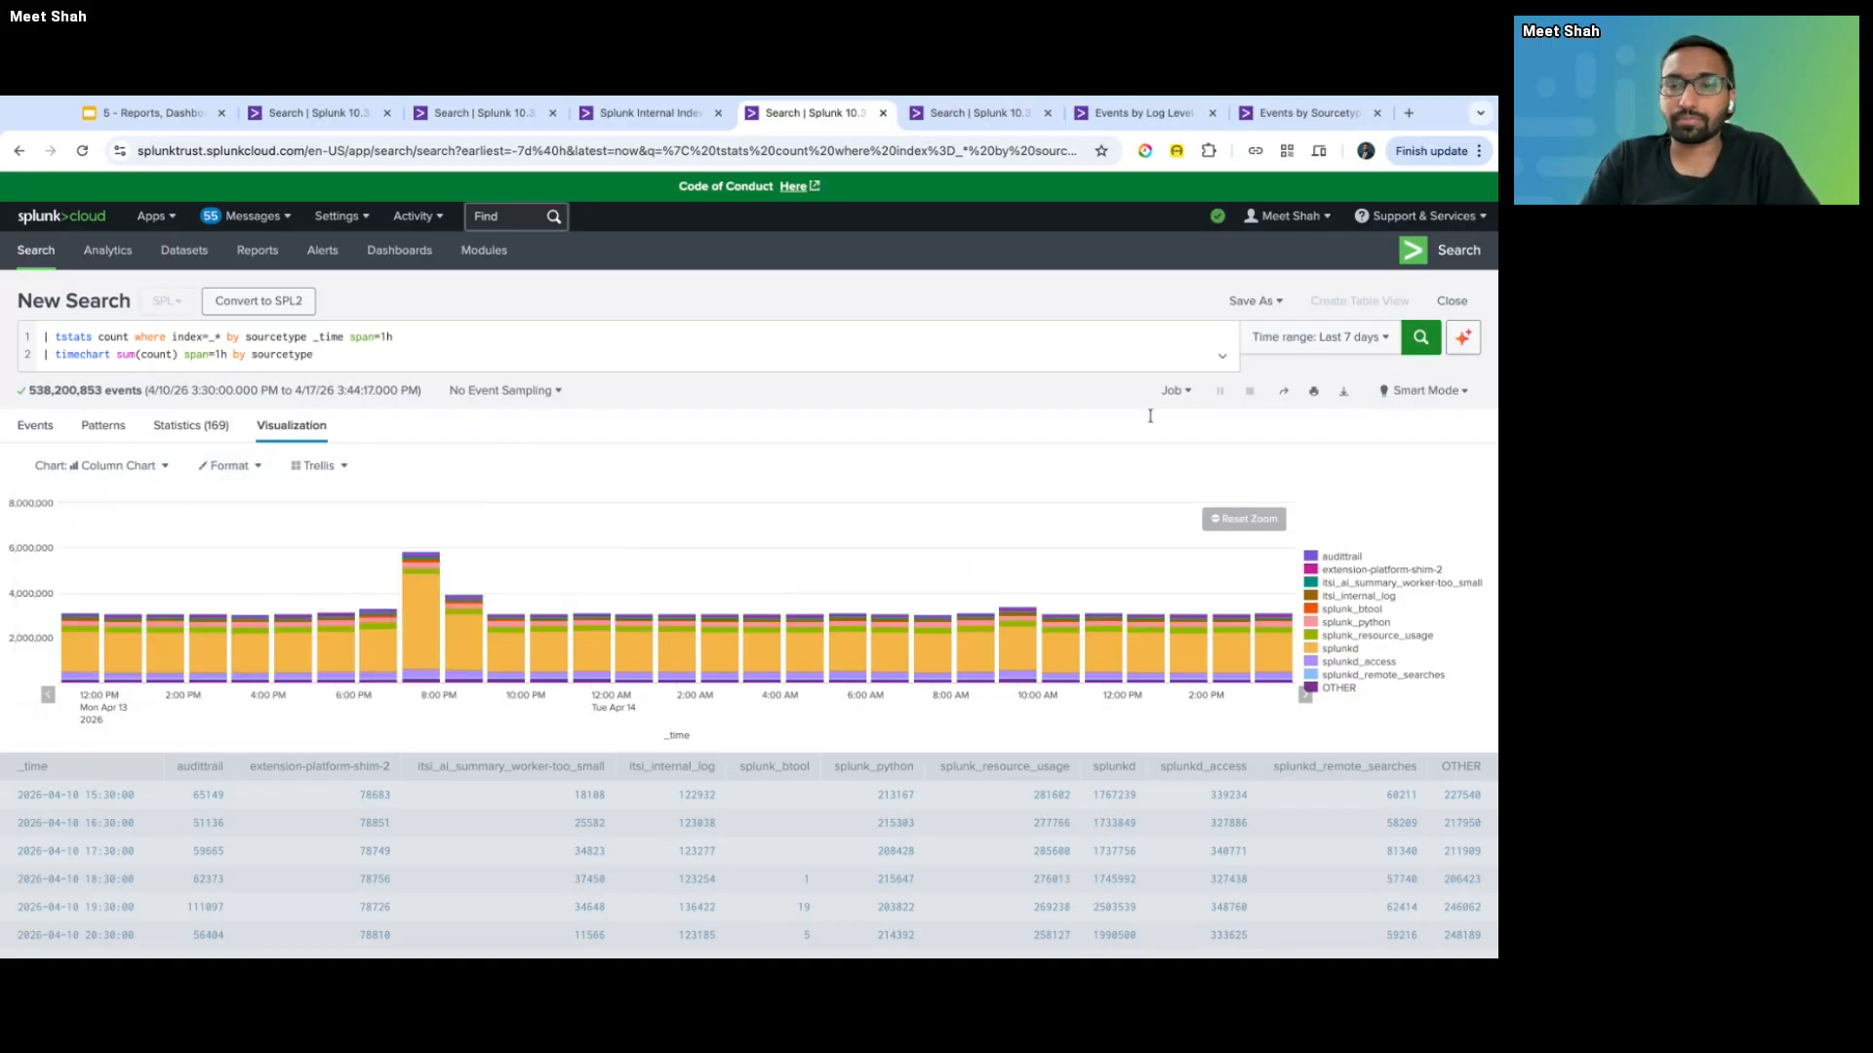
pyautogui.click(1244, 518)
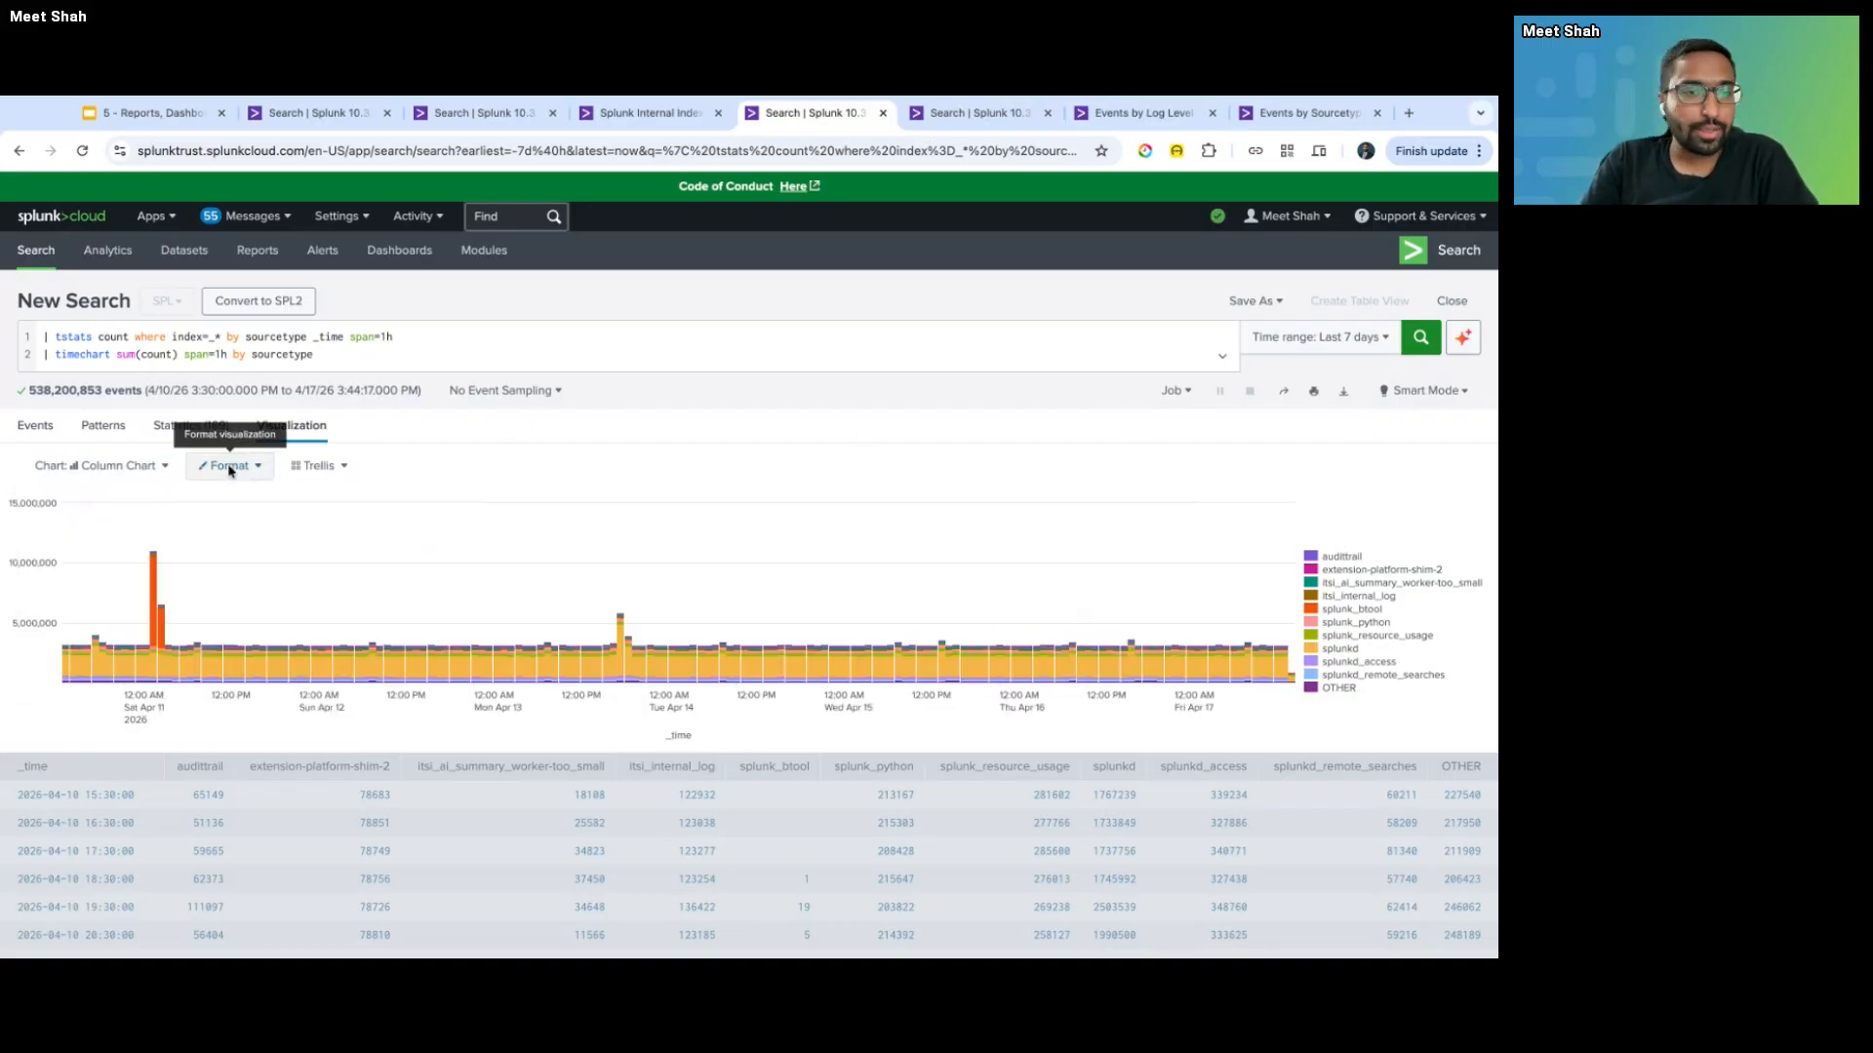
# - Switch the visualization to a horizontal Bar Chart, then to a Pie Chart
pyautogui.click(101, 465)
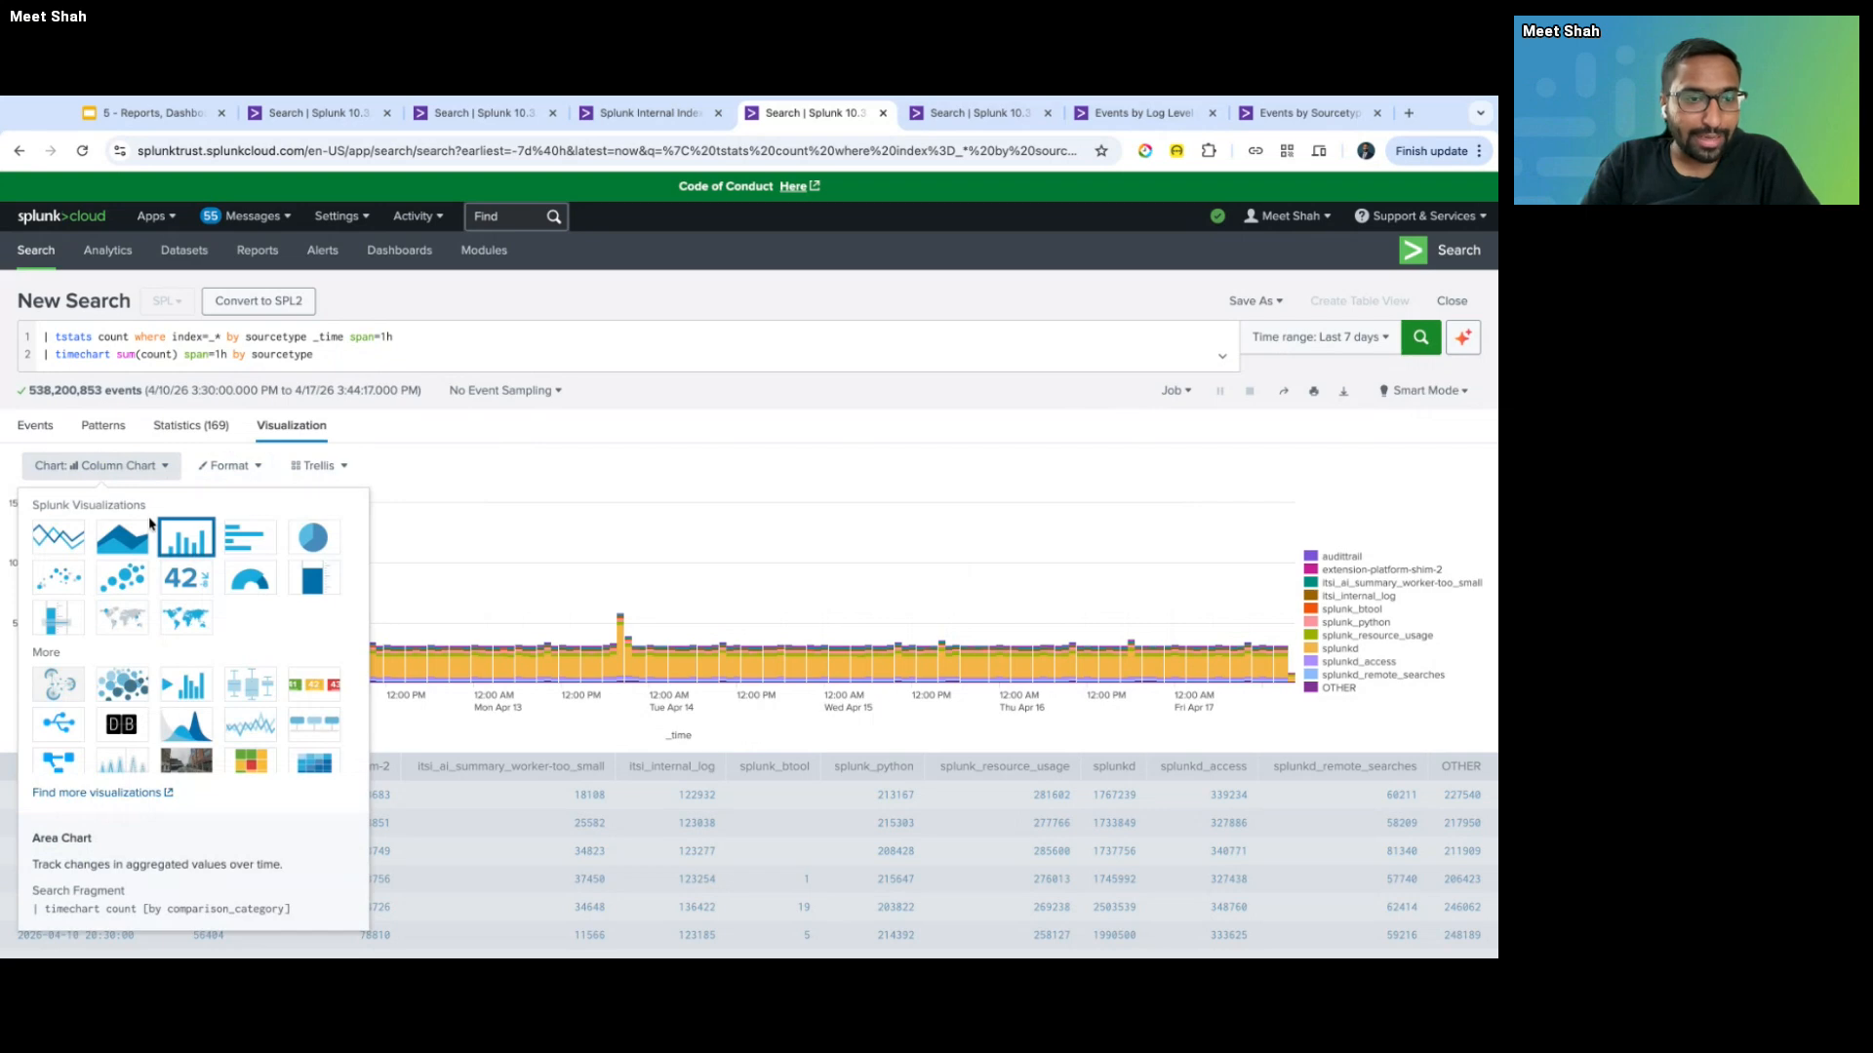
pyautogui.click(247, 533)
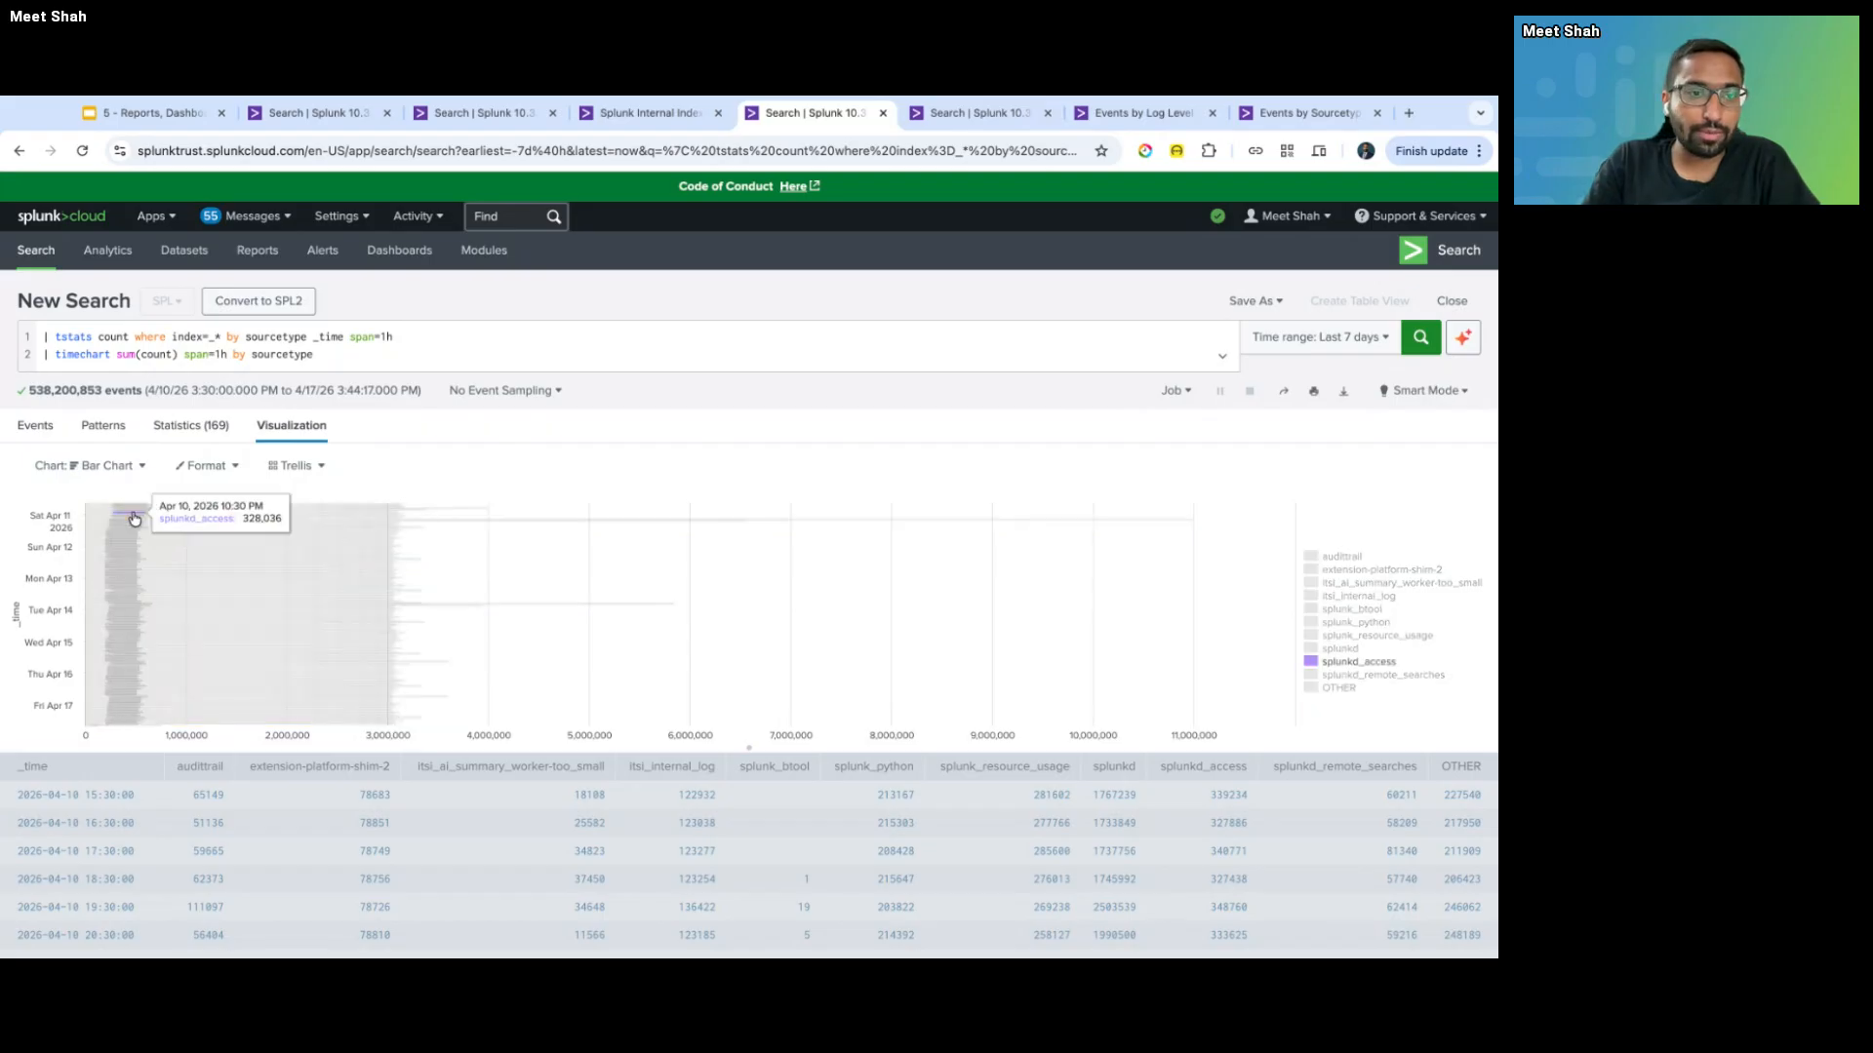
pyautogui.click(89, 465)
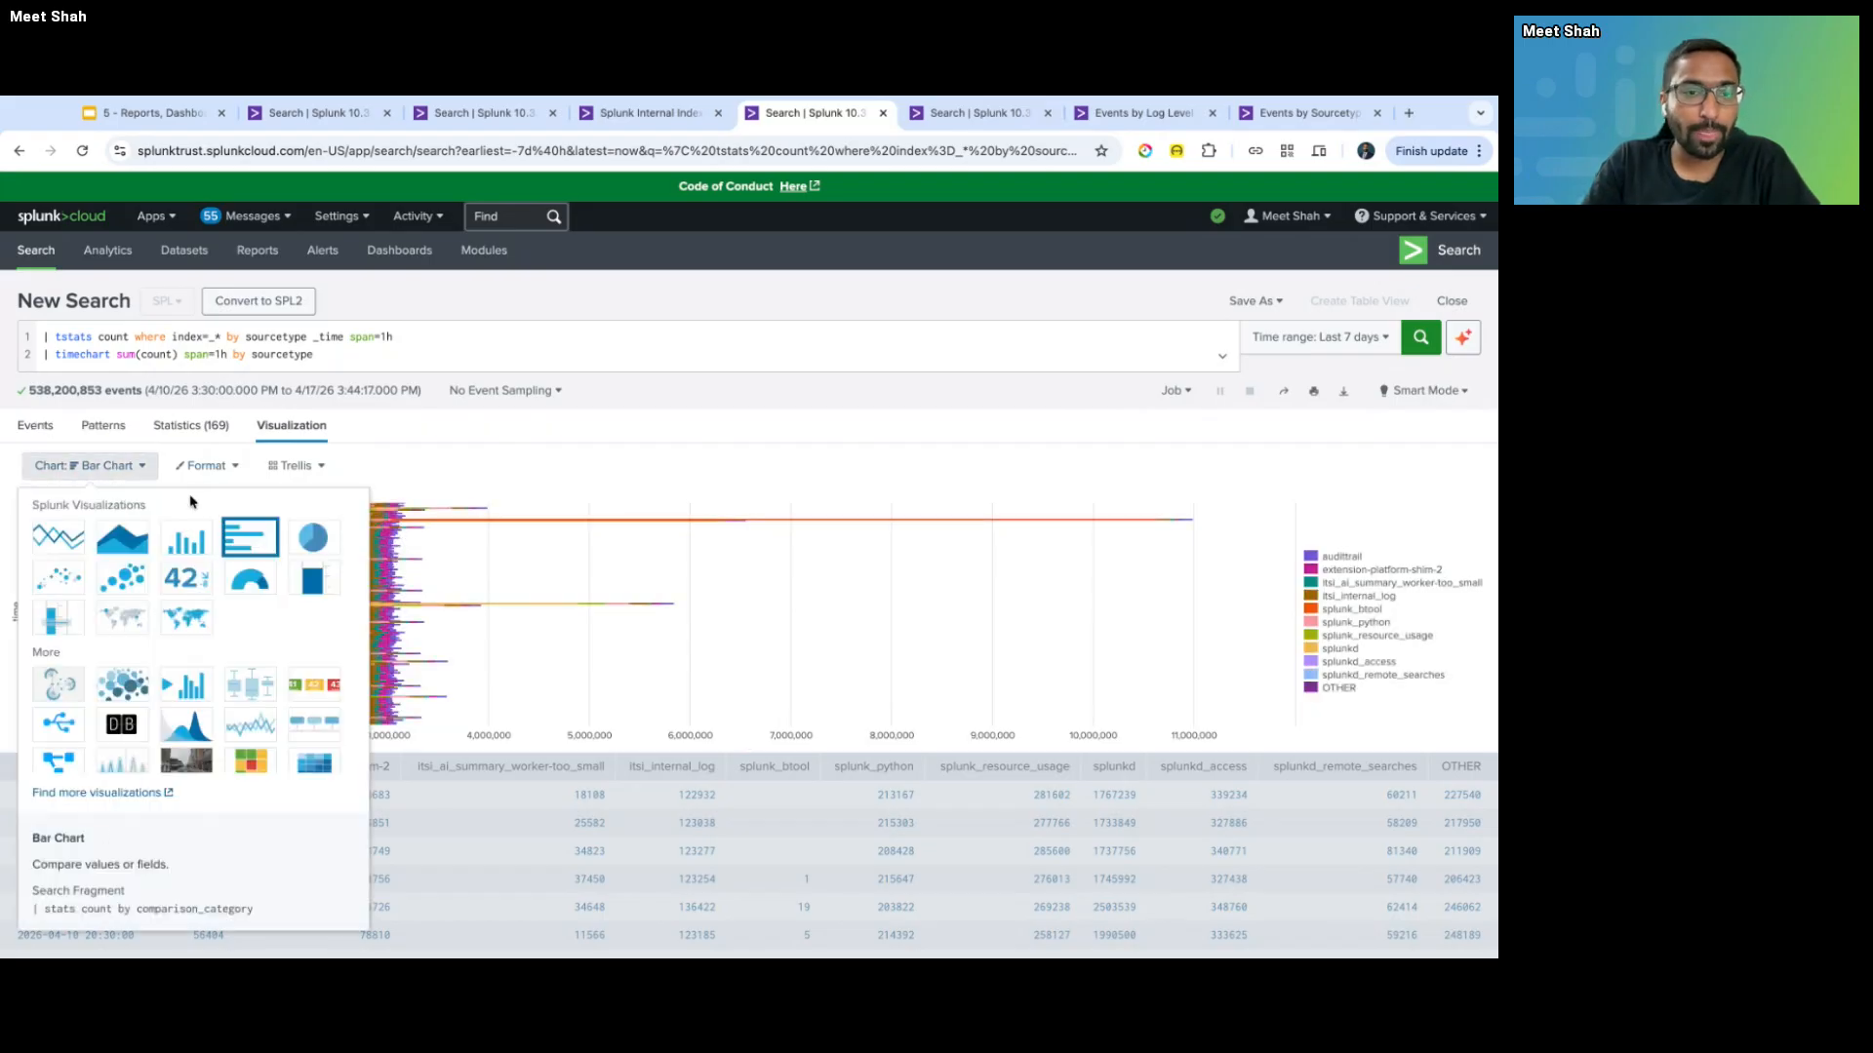
pyautogui.click(306, 541)
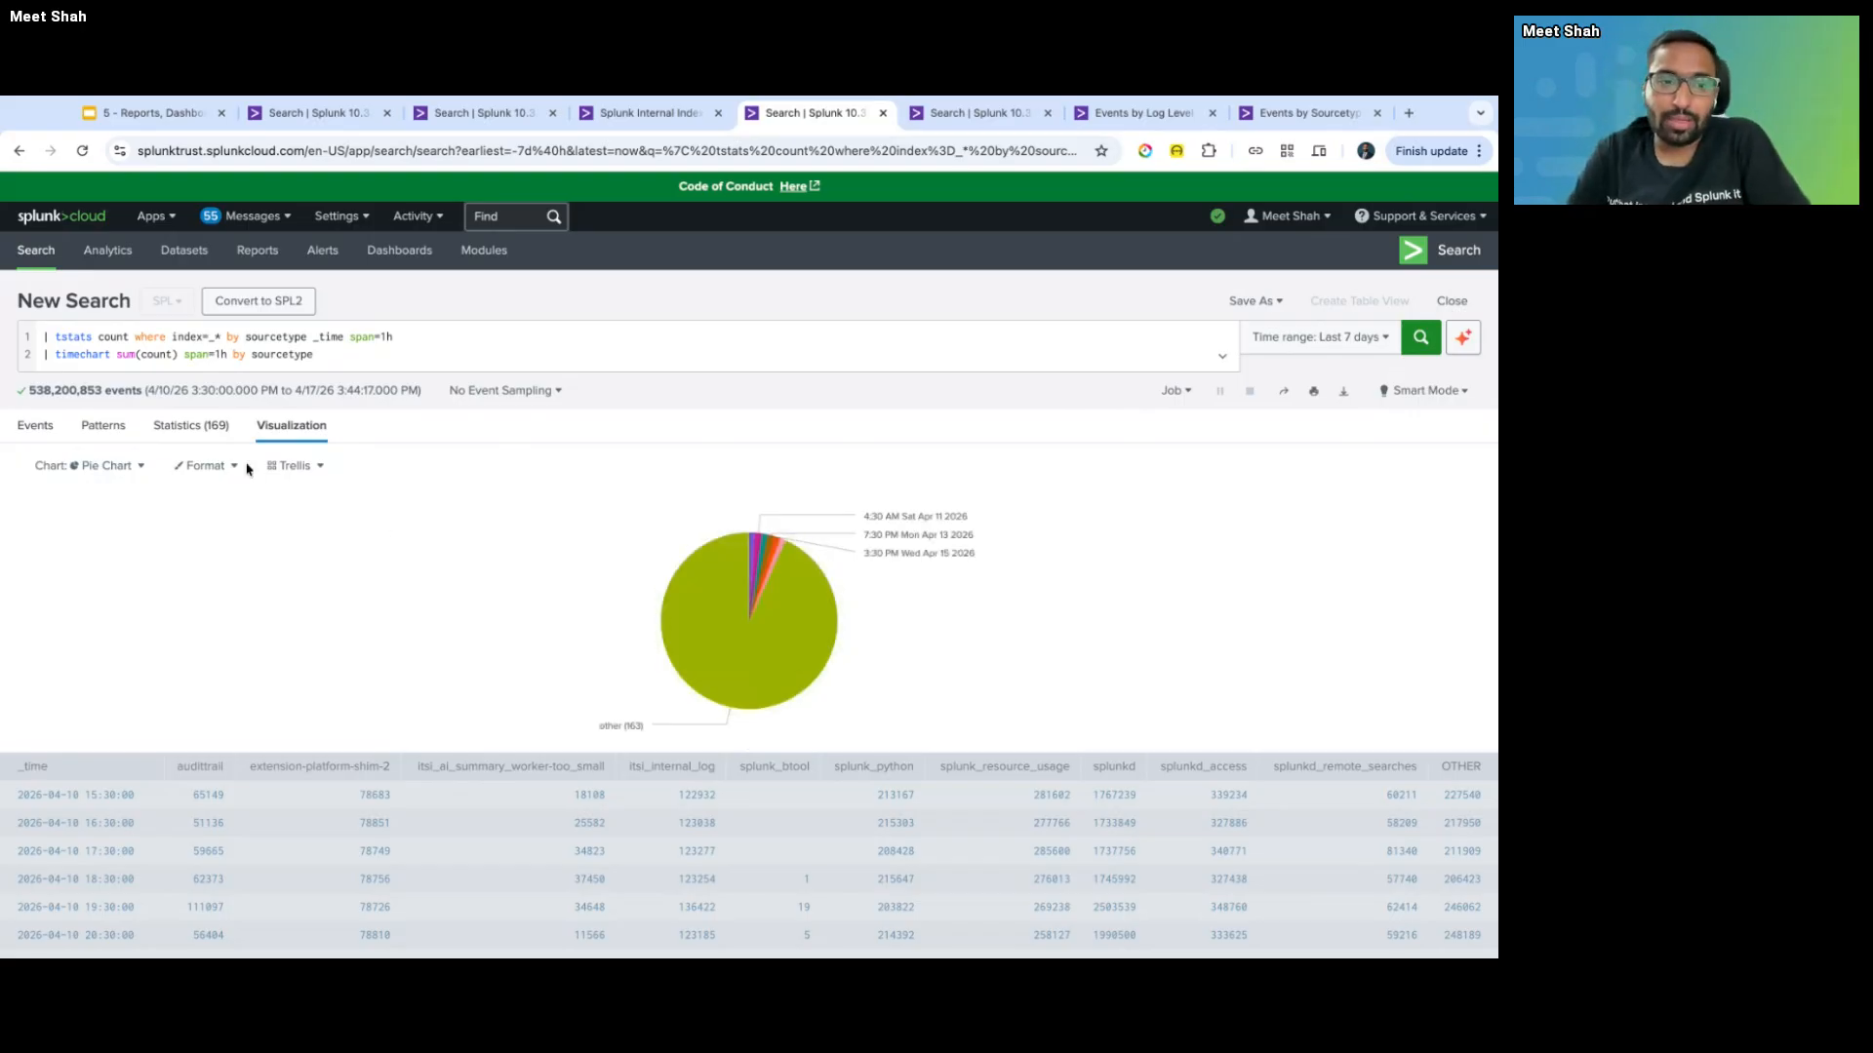
# - Browse the visualization picker from the 'Chart: Pie Chart' dropdown, scrolling through the available types
pyautogui.click(87, 465)
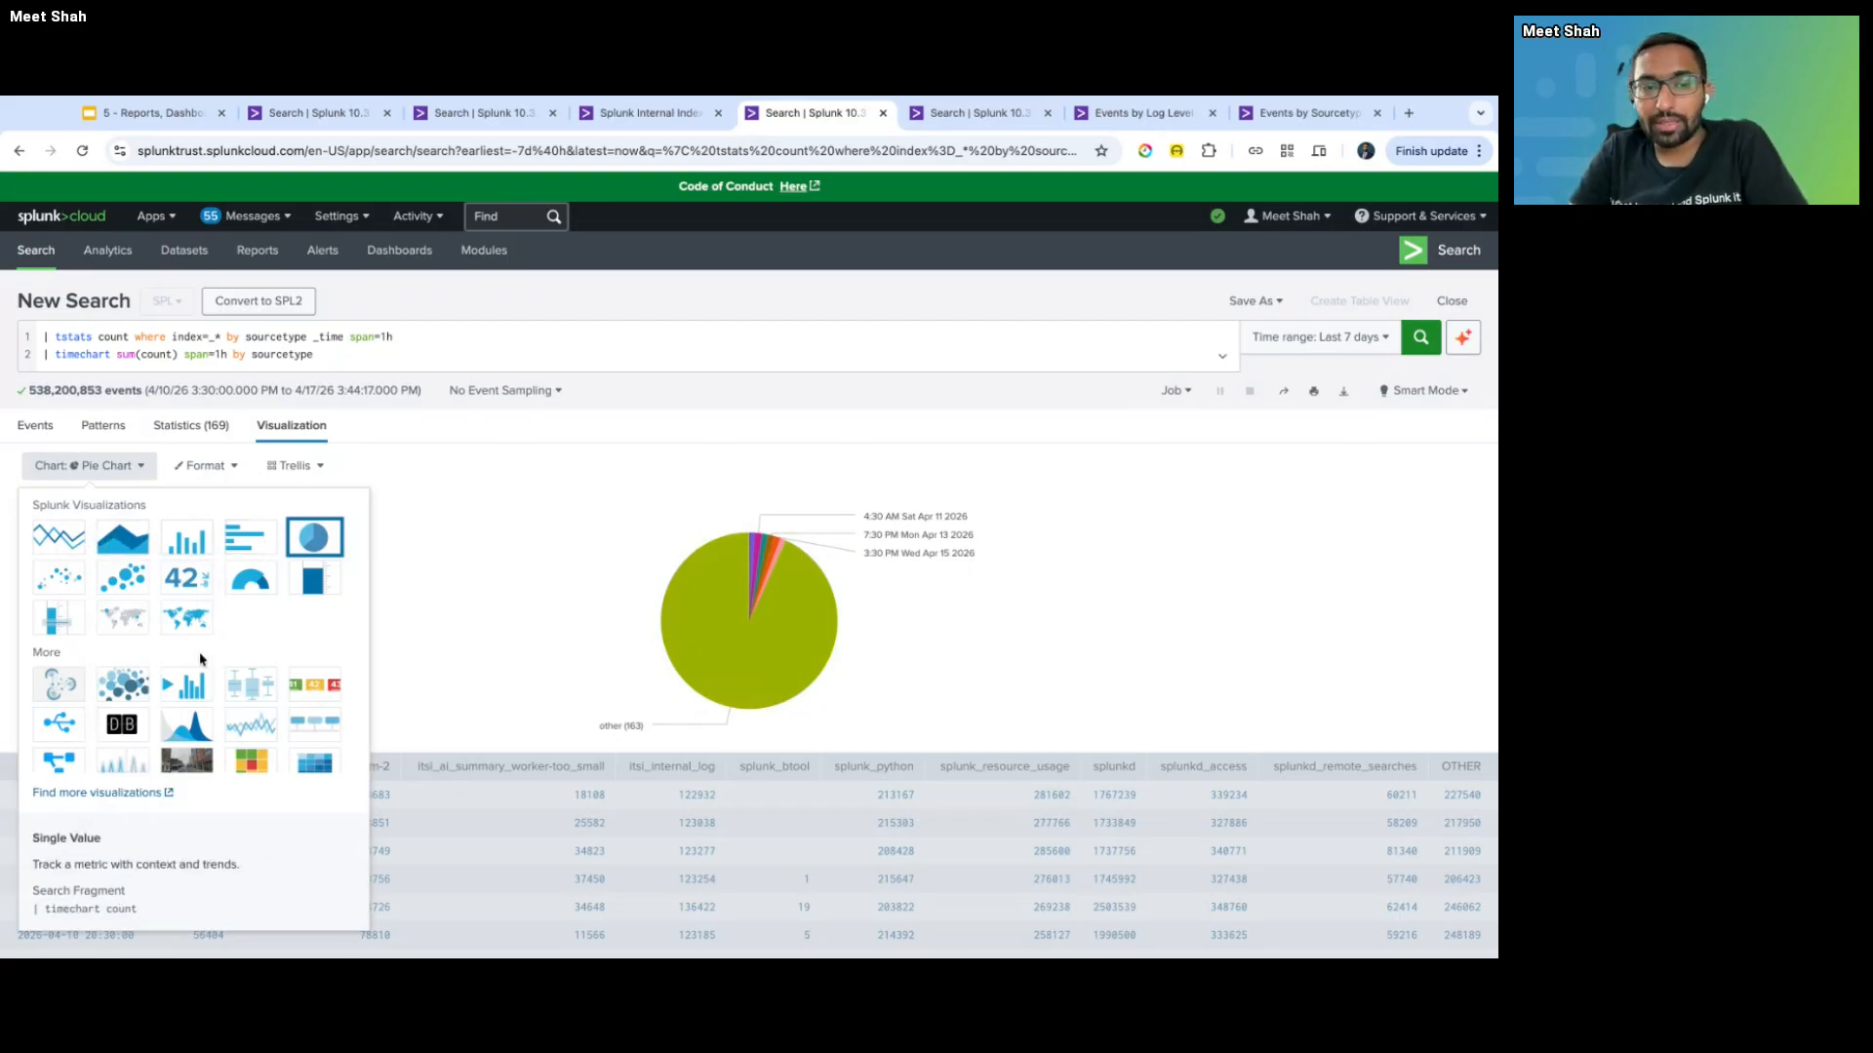
pyautogui.scroll(-2, 195, 664)
pyautogui.scroll(-3, 200, 659)
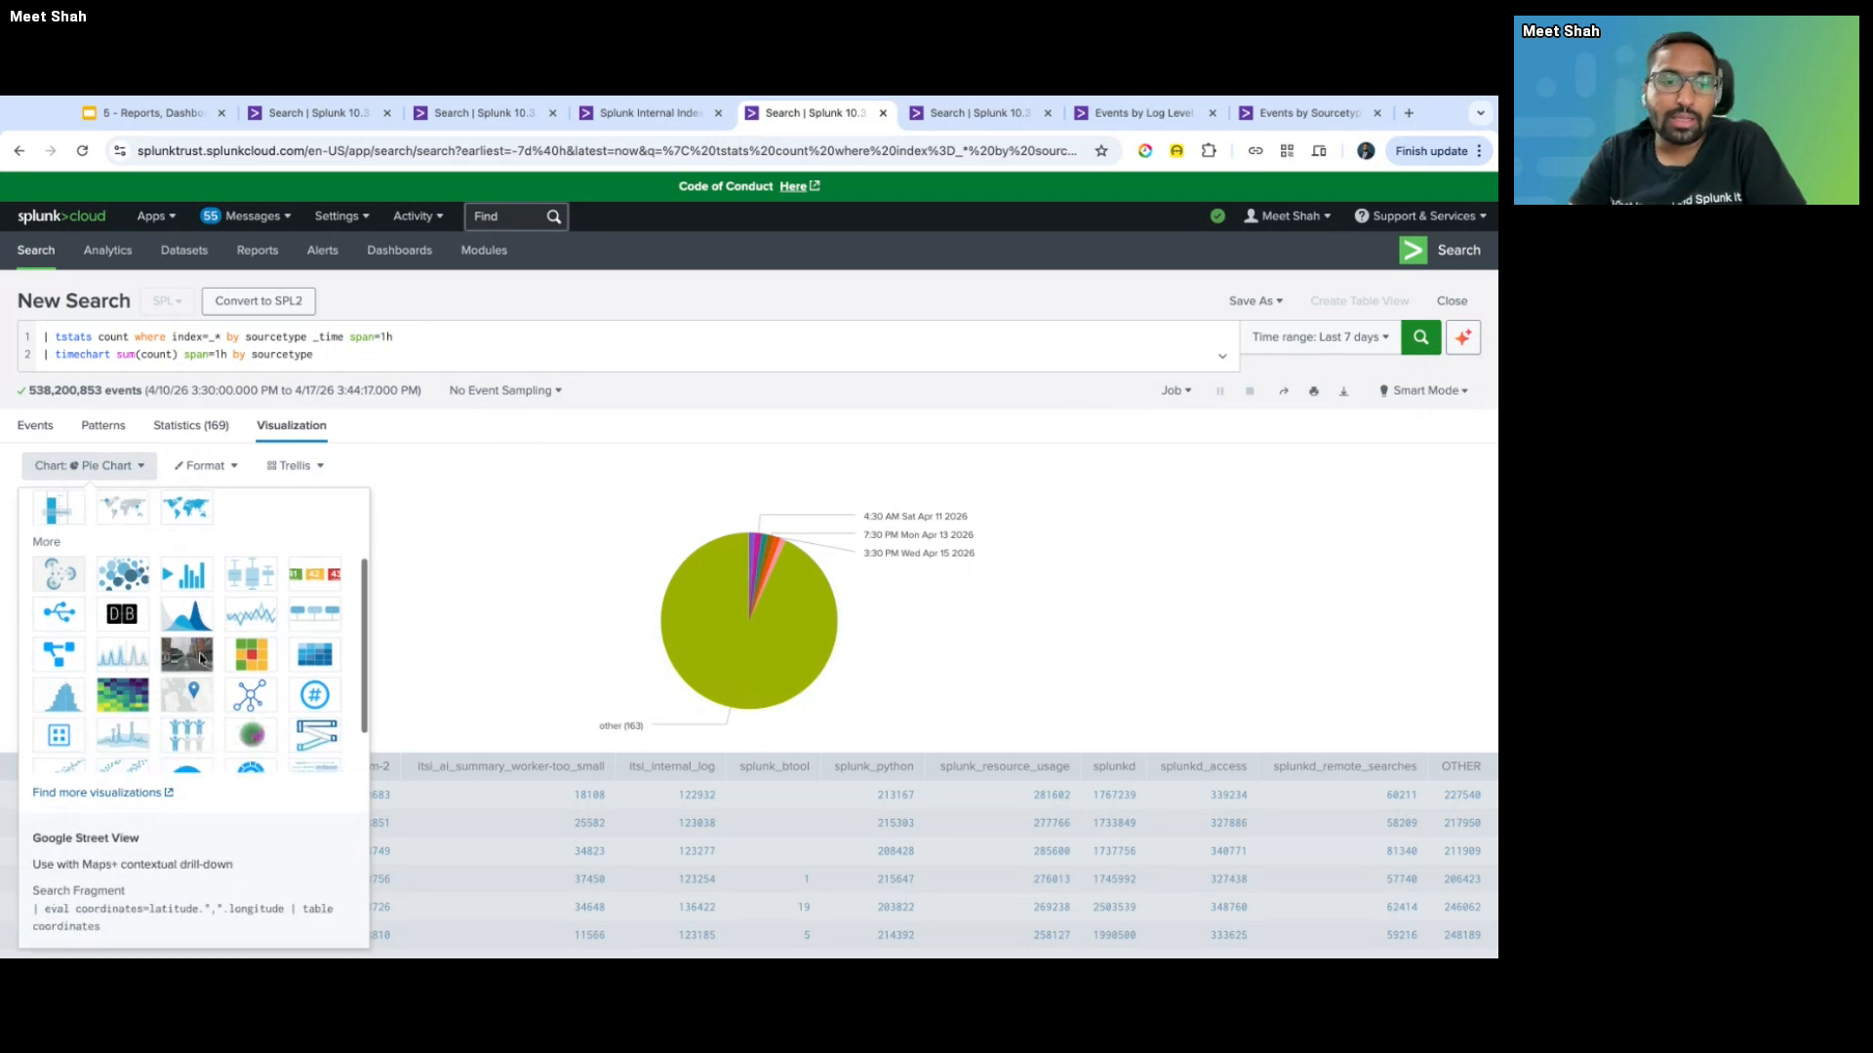
pyautogui.scroll(3, 195, 629)
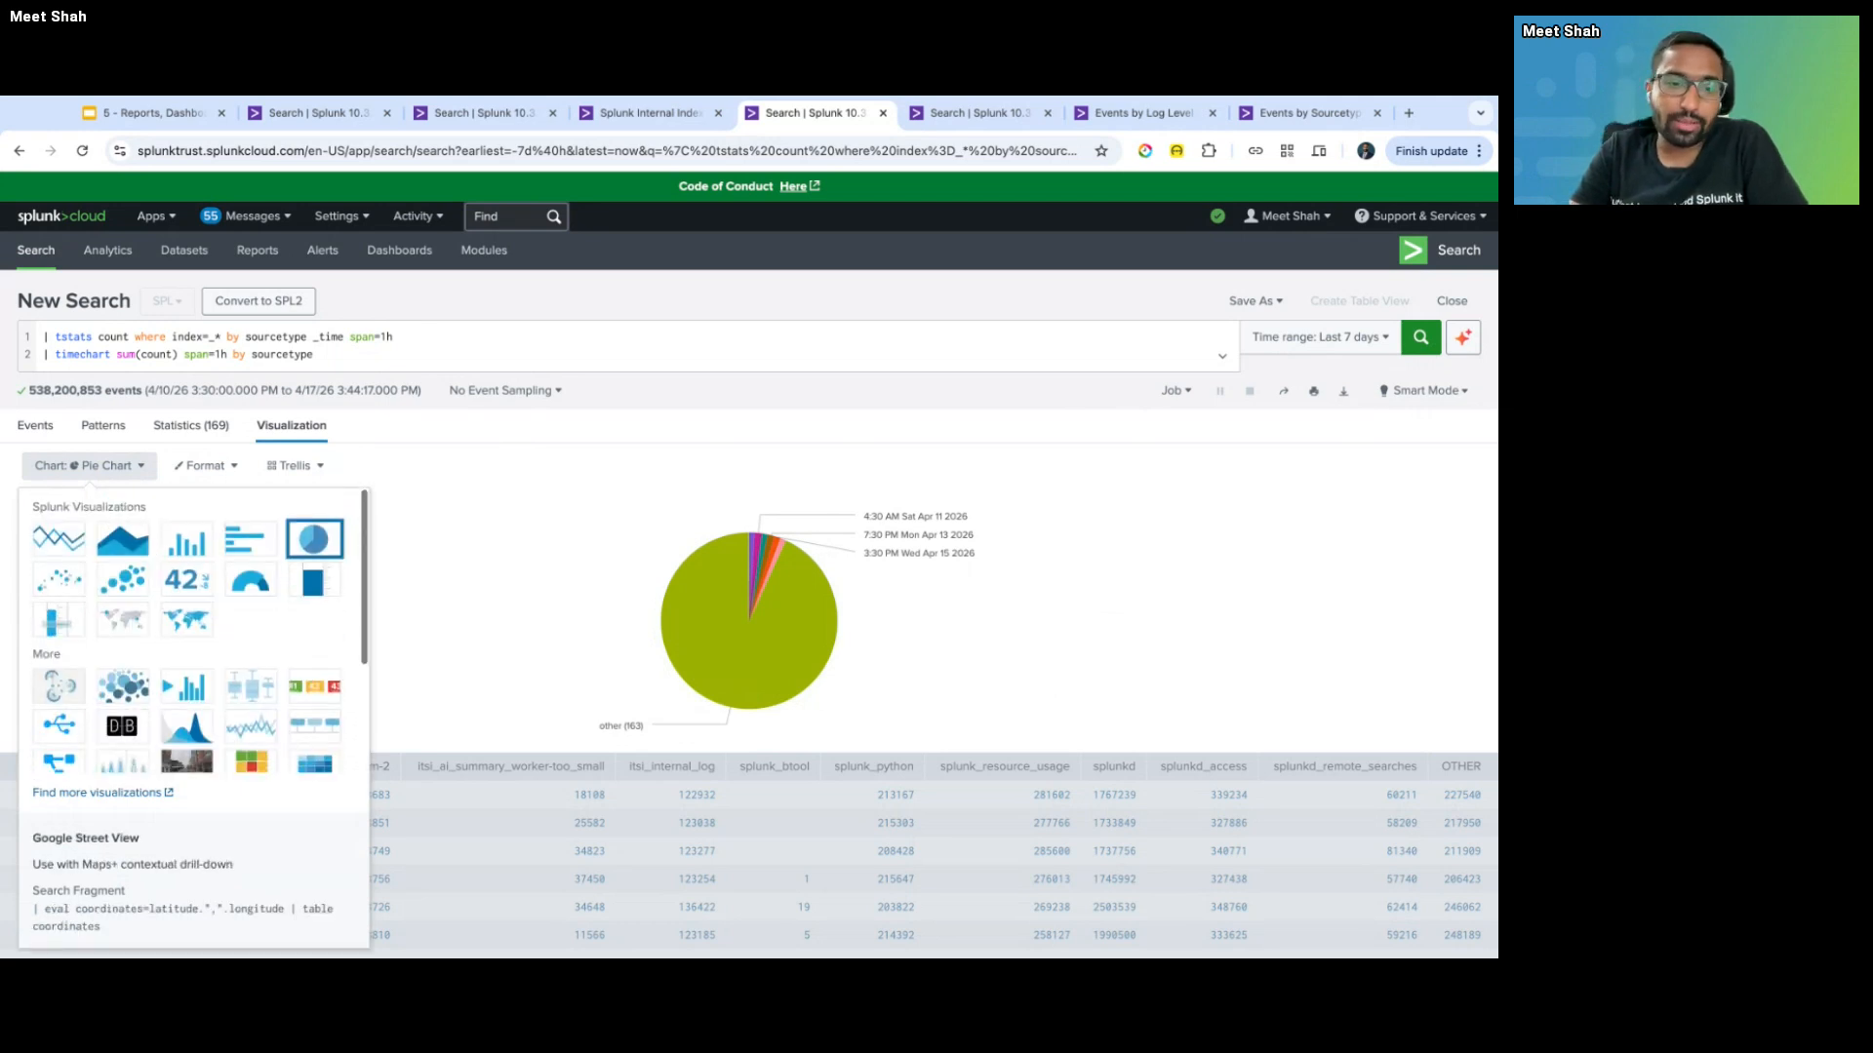
pyautogui.scroll(-3, 346, 724)
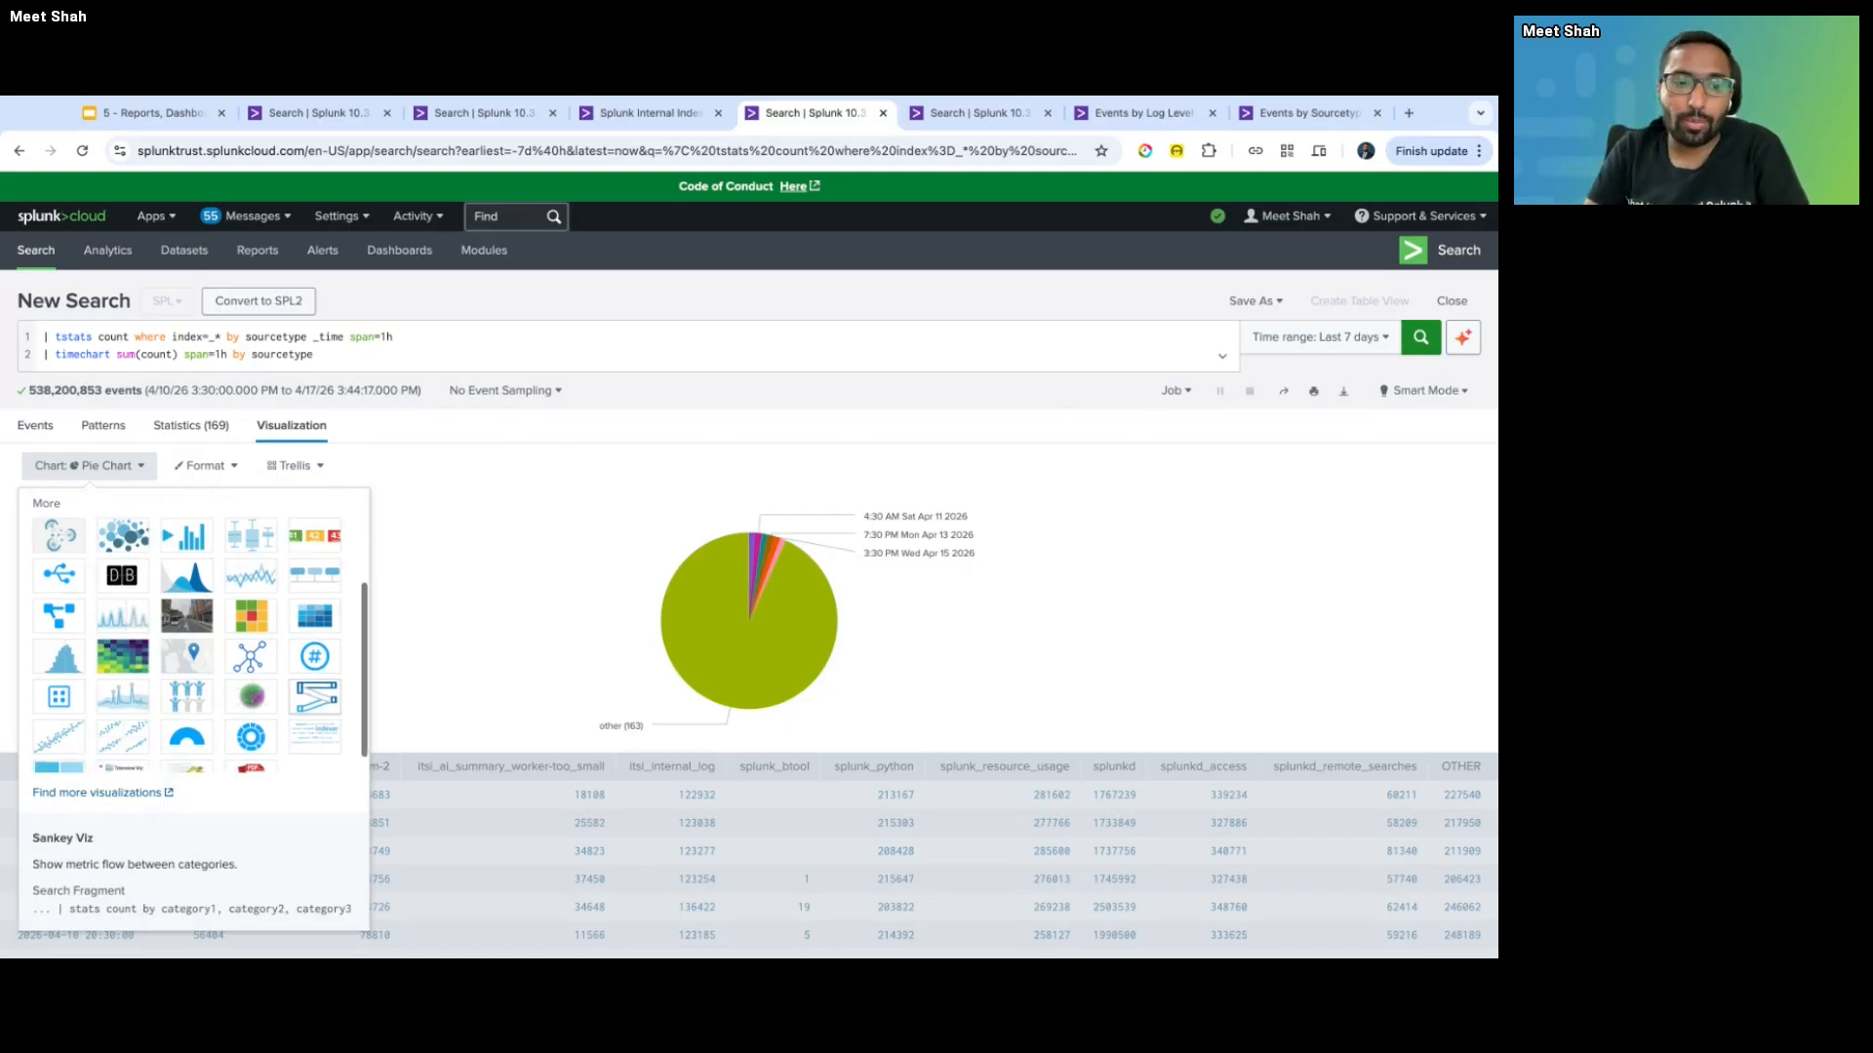
pyautogui.scroll(-1, 310, 722)
pyautogui.scroll(4, 310, 722)
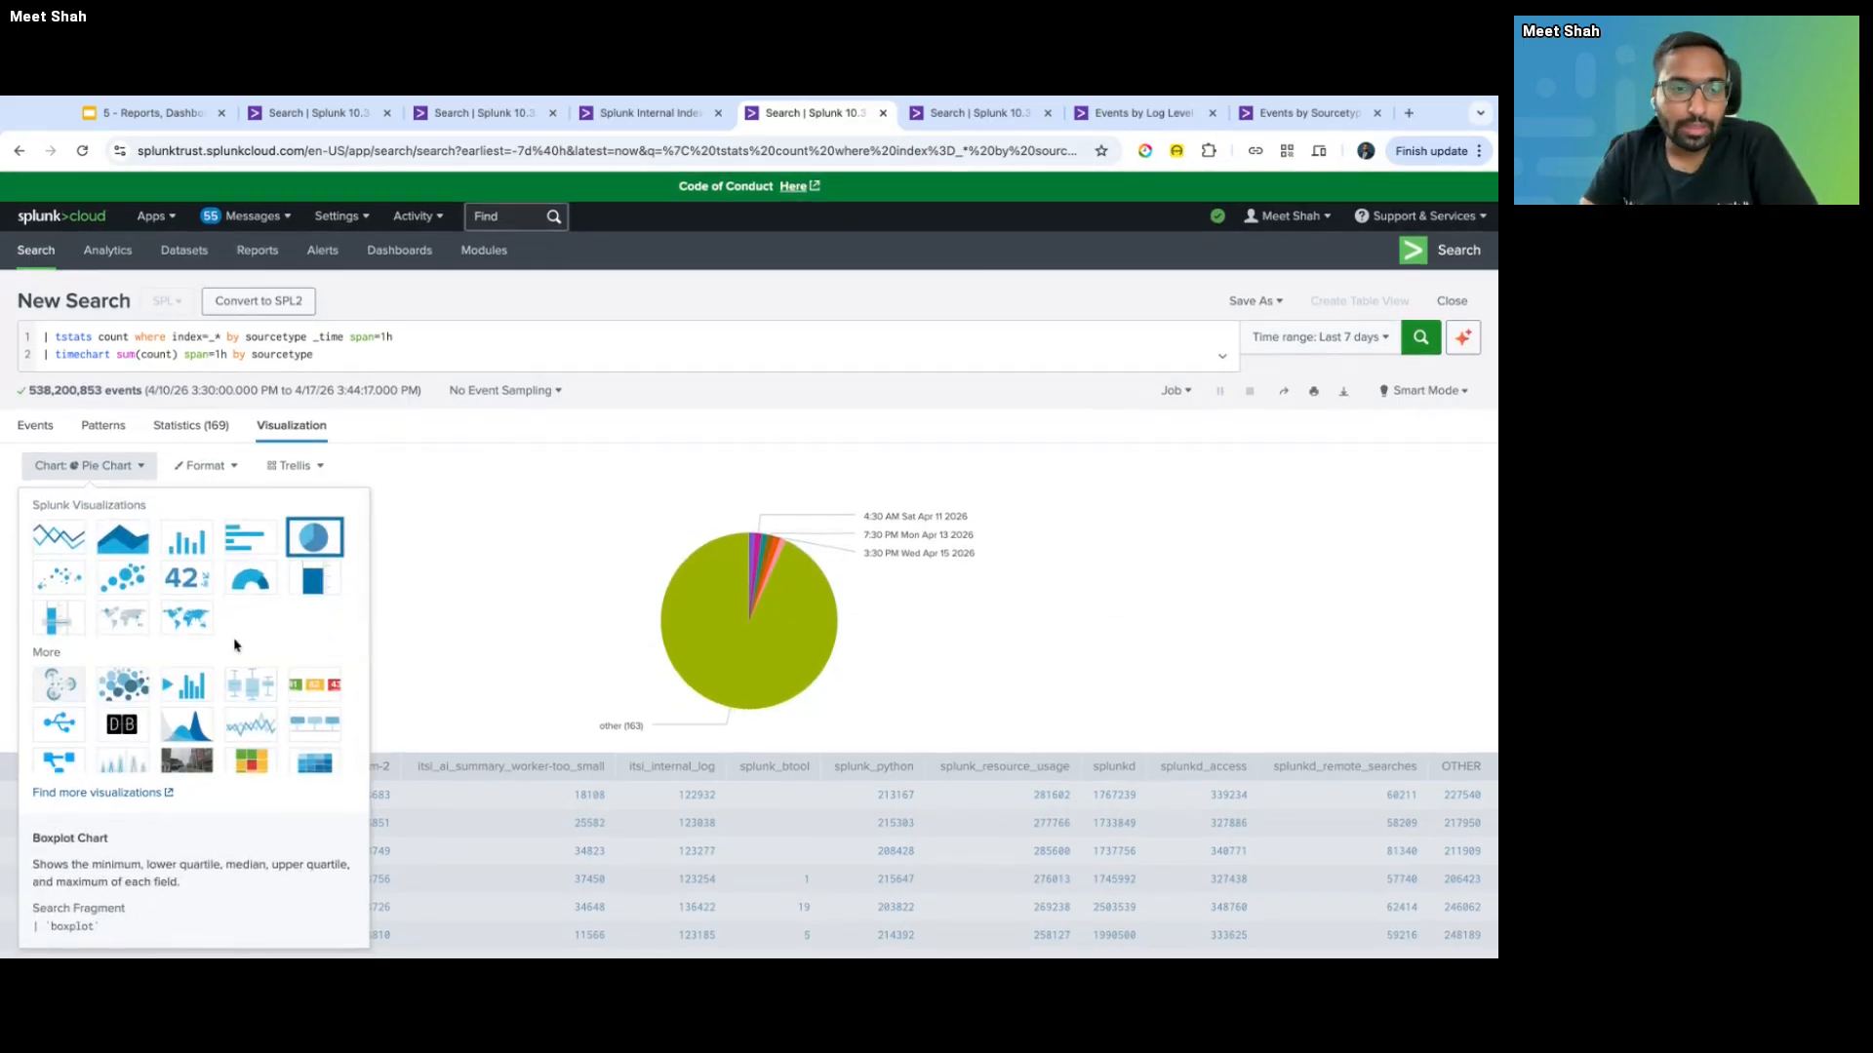
# - Choose Single Value and shorten the query to '| tstats count where index=_*'
pyautogui.click(200, 582)
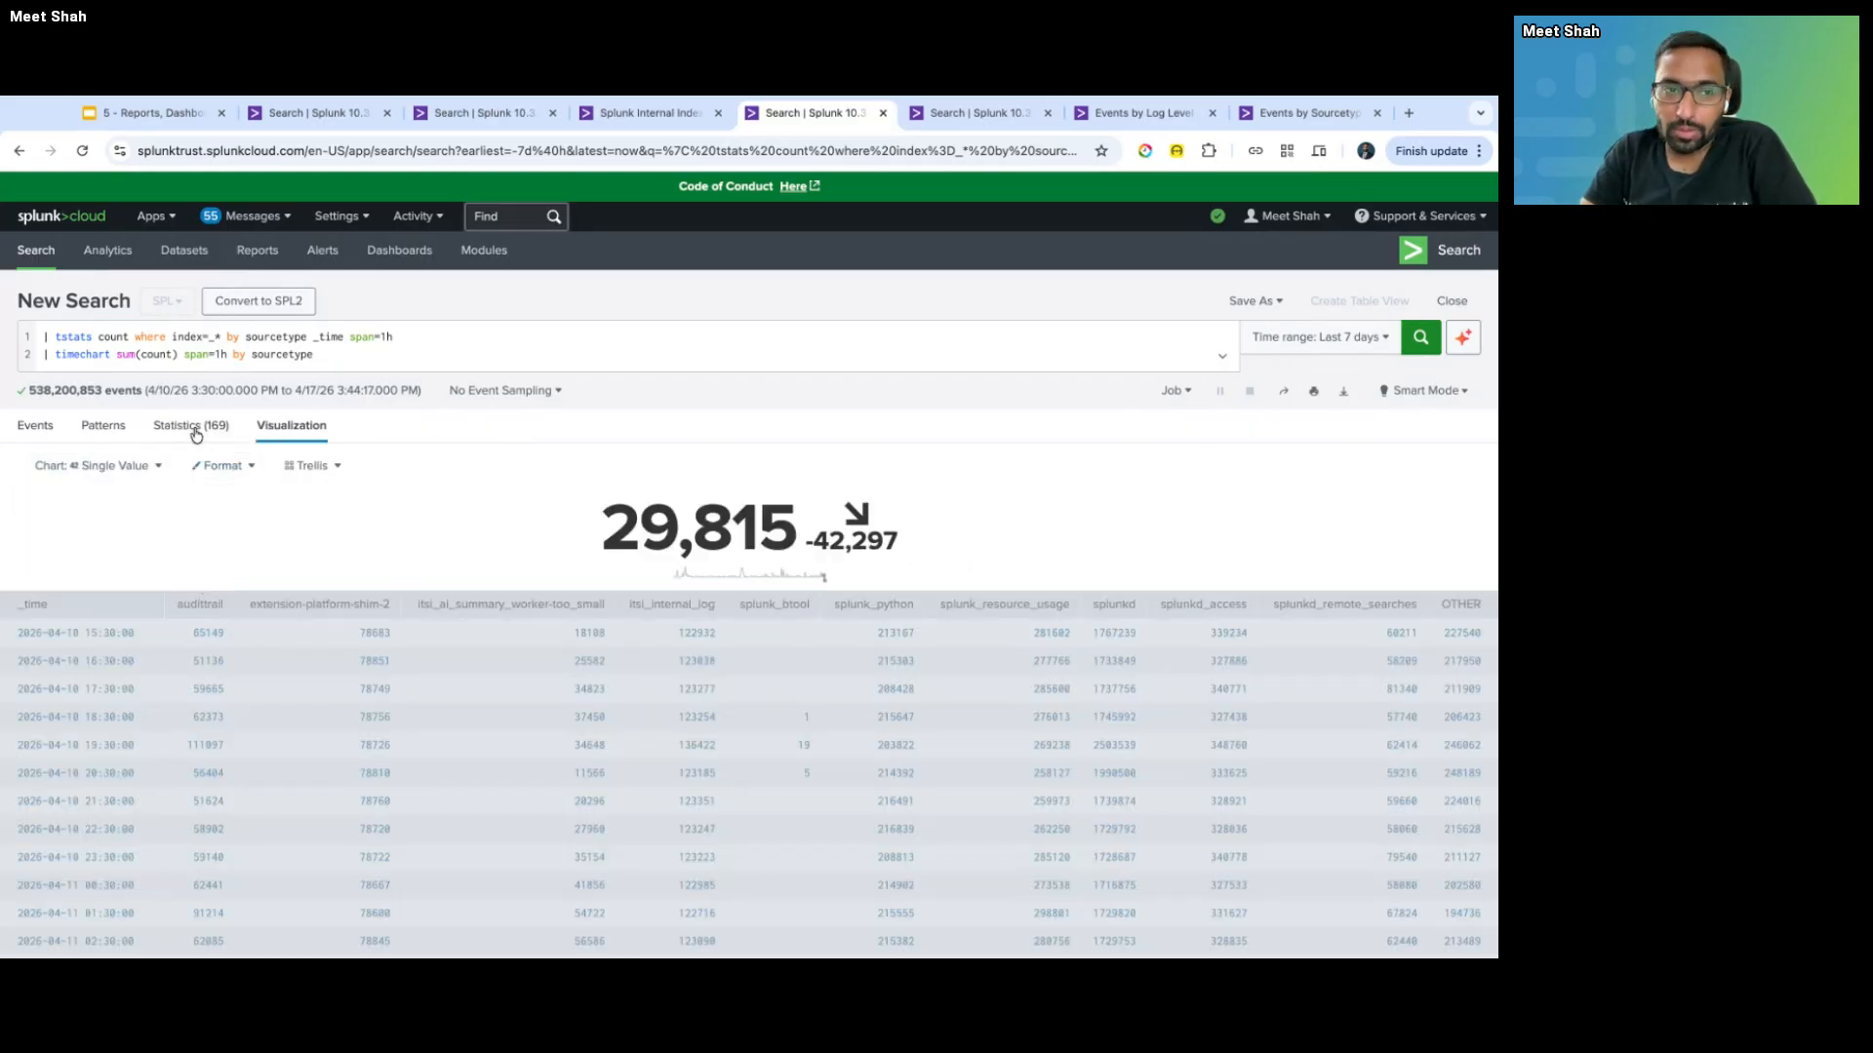
pyautogui.click(227, 337)
pyautogui.hotkey('ctrl', 'shift', 'End')
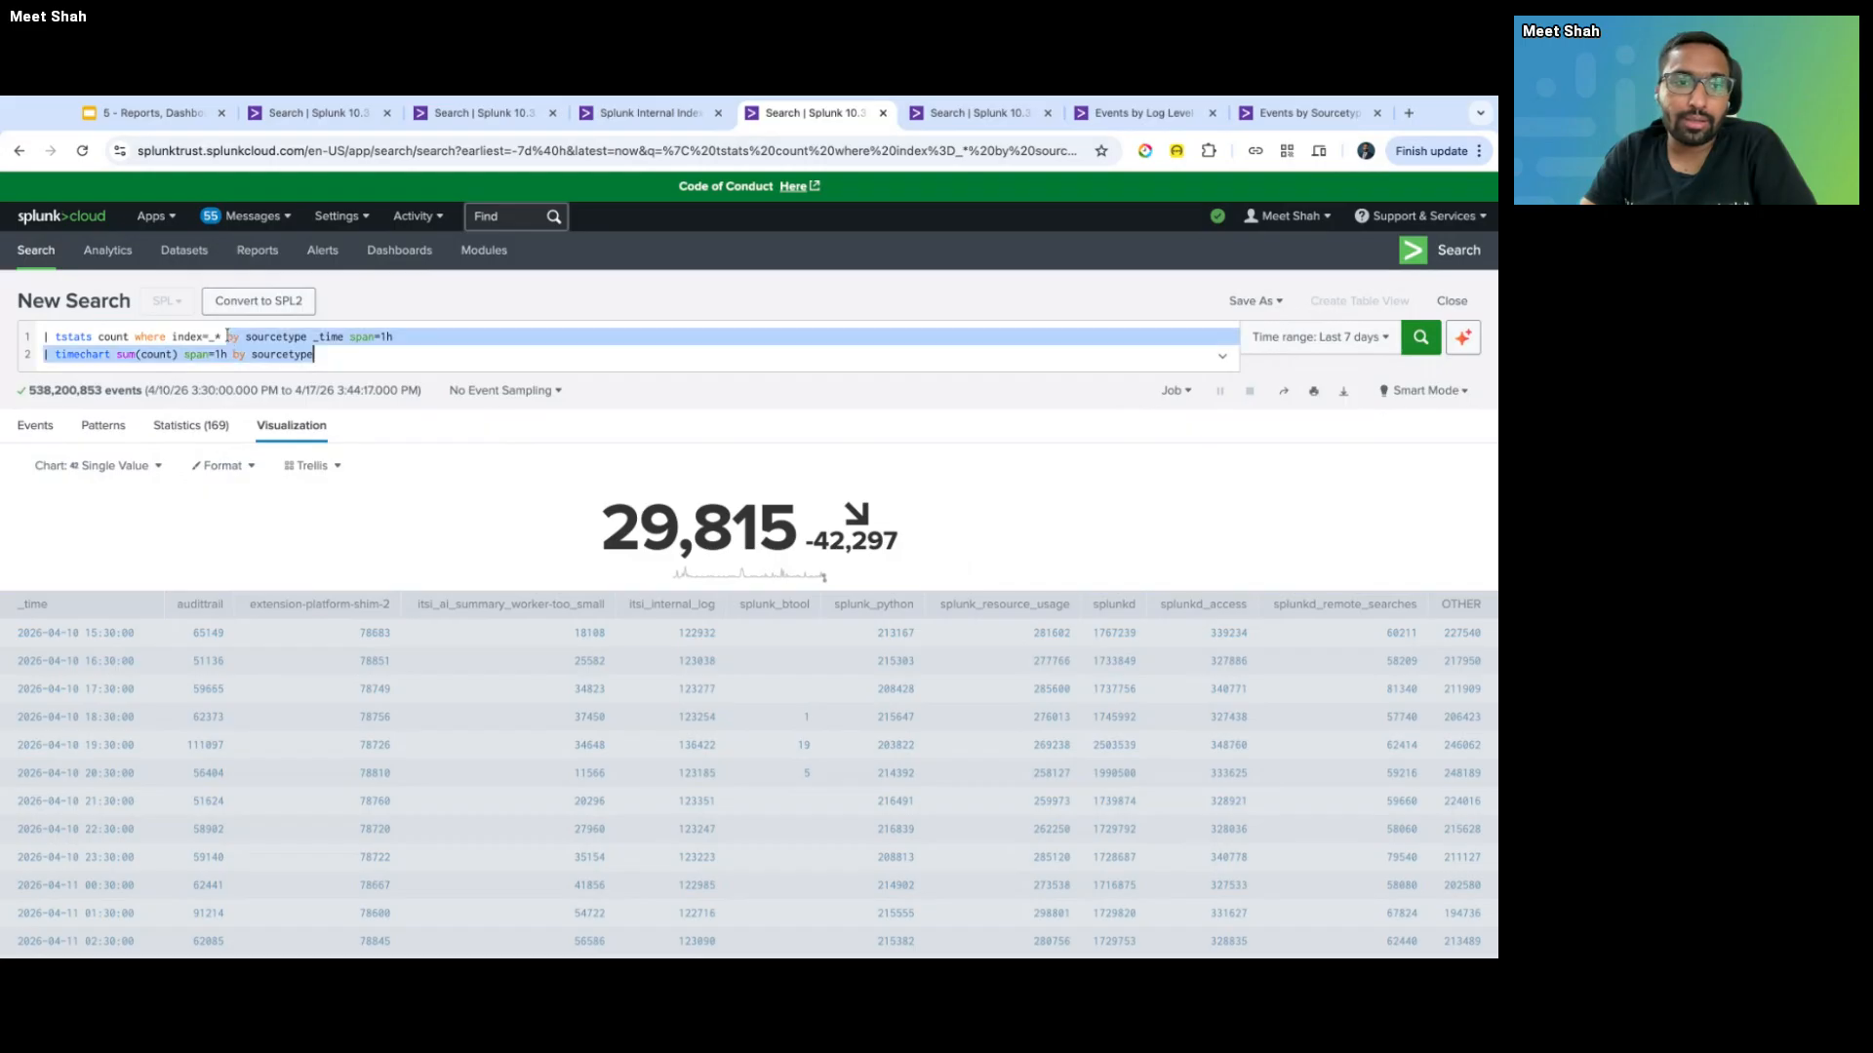
pyautogui.press('BackSpace')
pyautogui.press('Return')
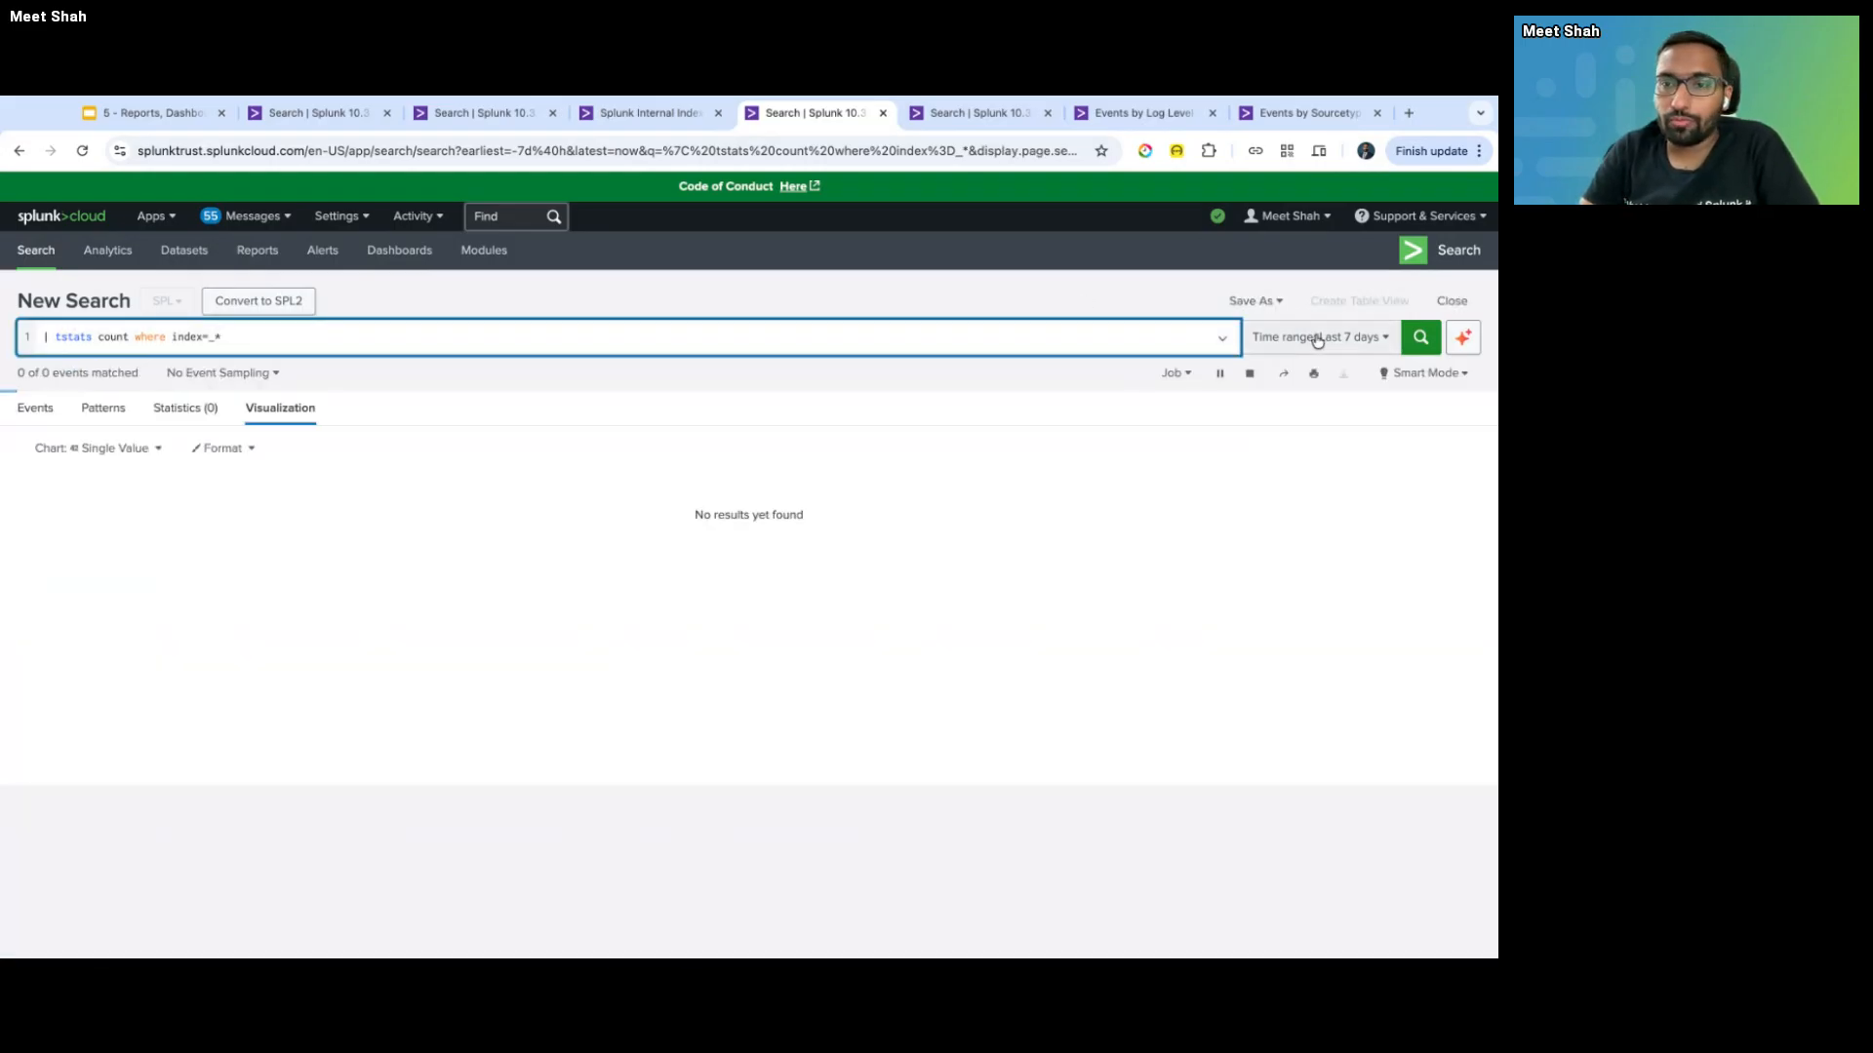
# - Set the time range to Last 15 minutes, giving a count of 759,836
pyautogui.click(1320, 337)
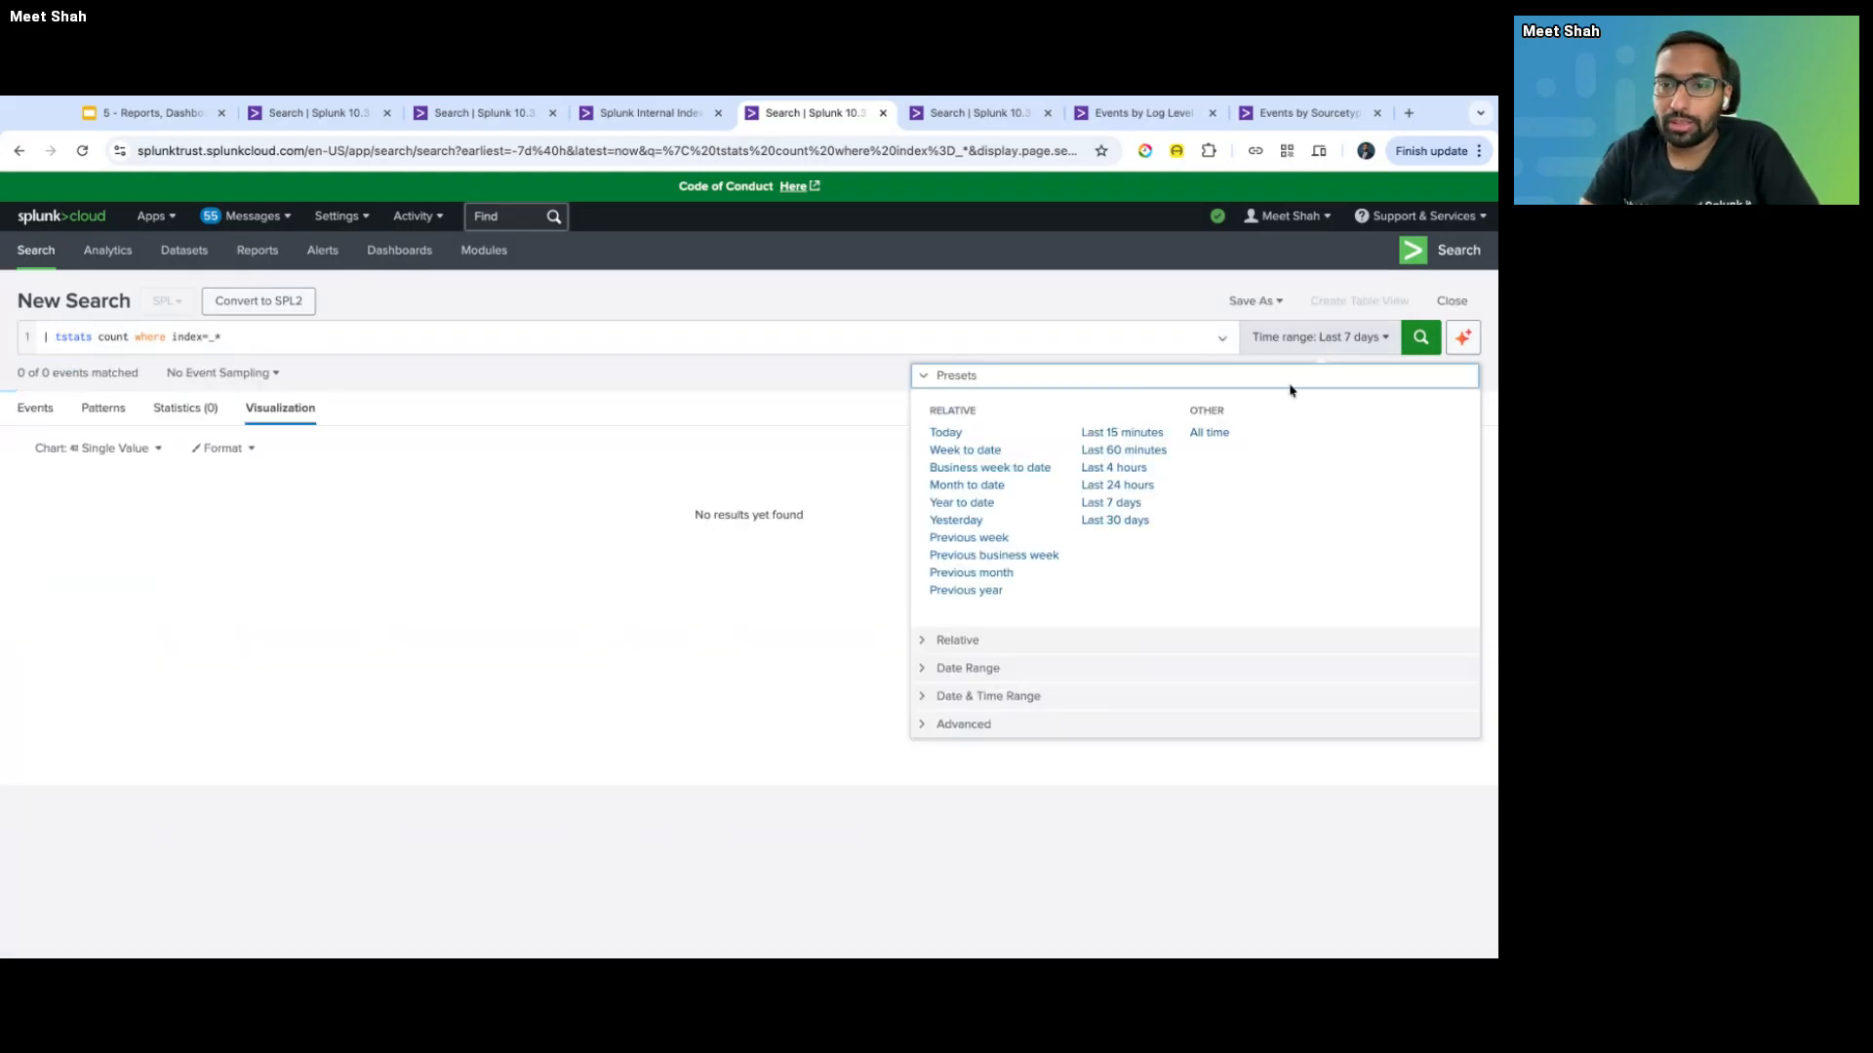
pyautogui.click(1122, 432)
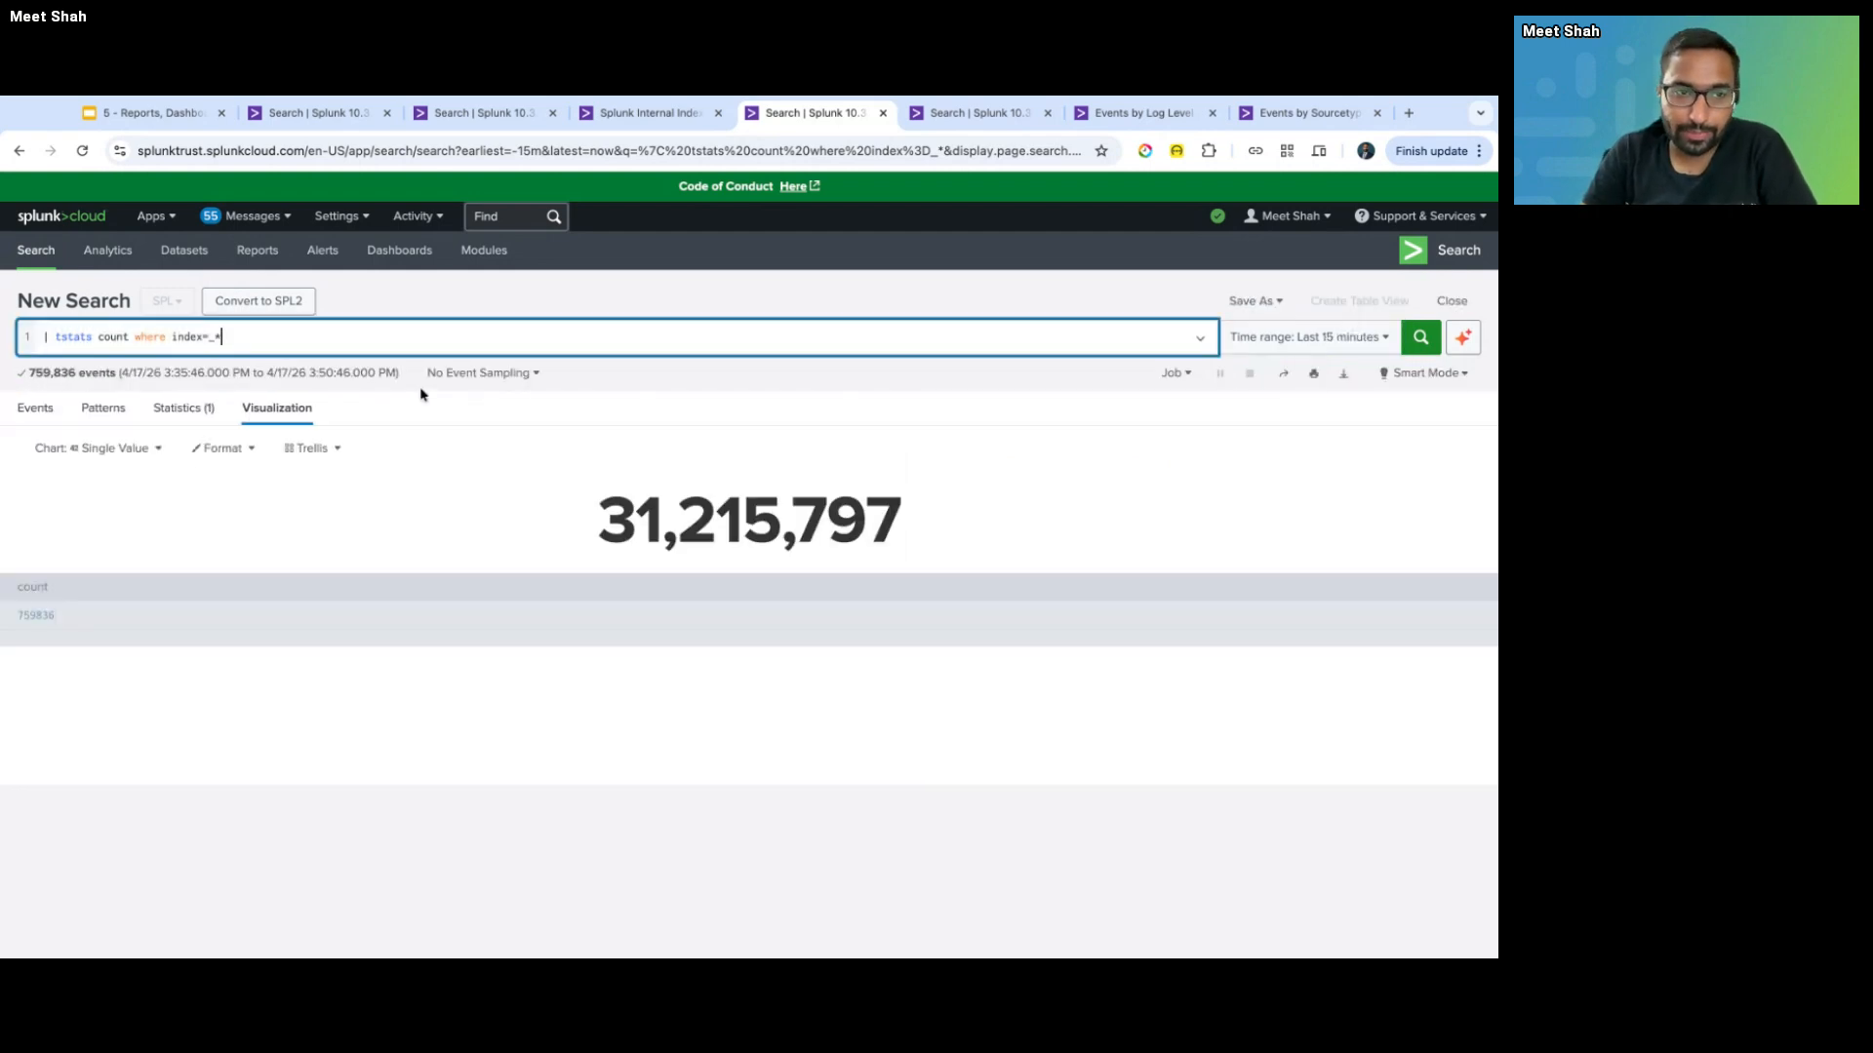
pyautogui.moveTo(625, 524); pyautogui.dragTo(871, 524)
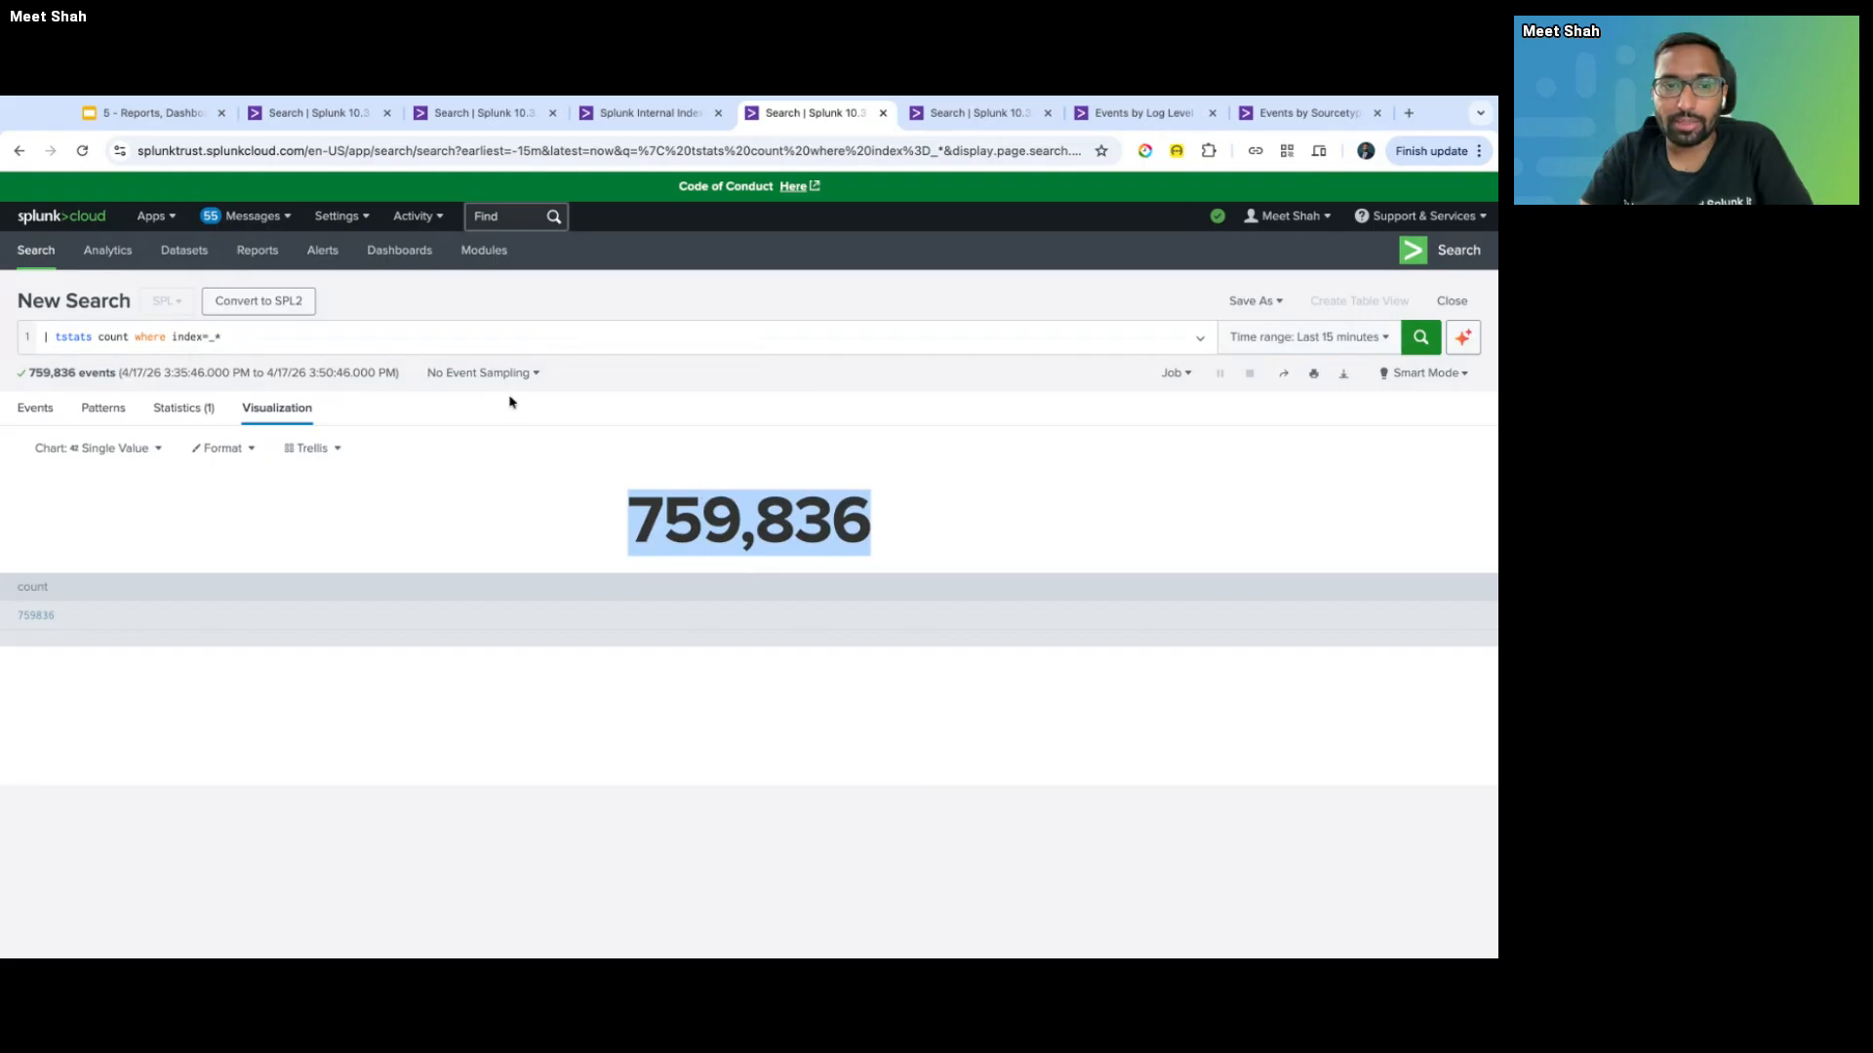
pyautogui.click(673, 492)
pyautogui.doubleClick(633, 510)
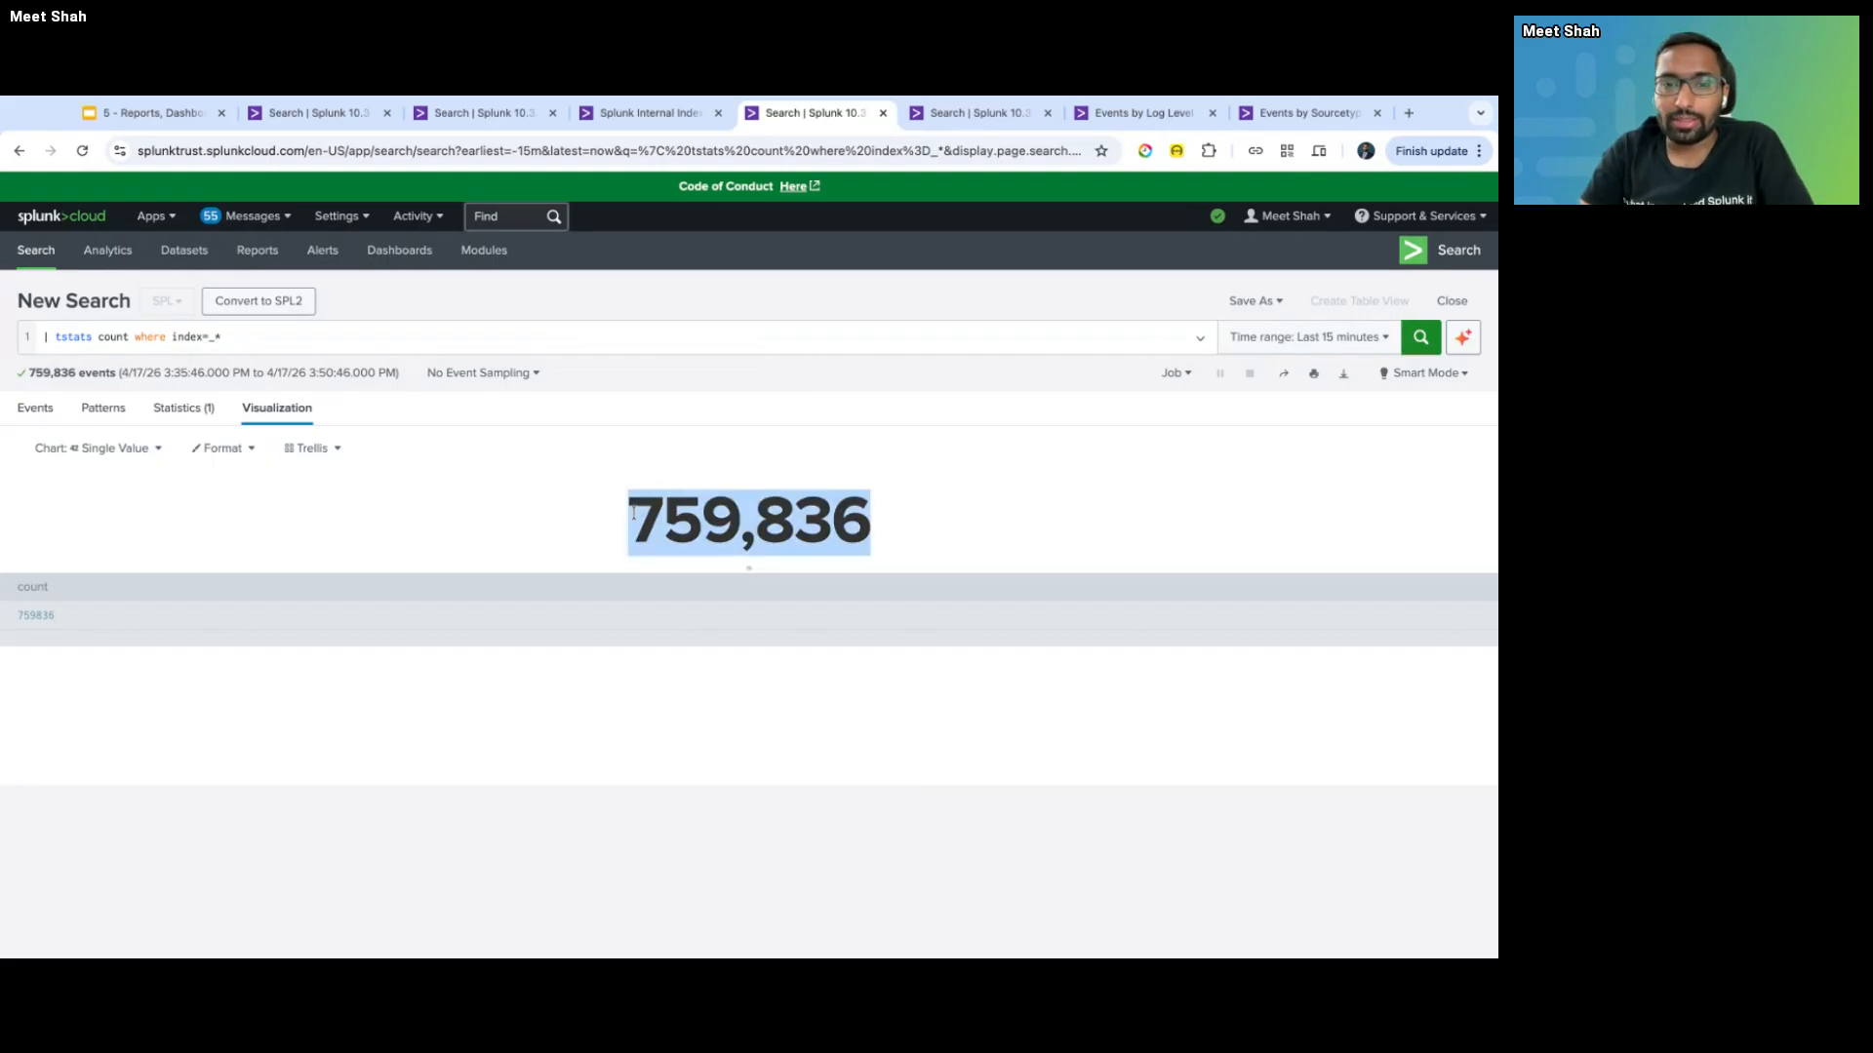
pyautogui.click(633, 512)
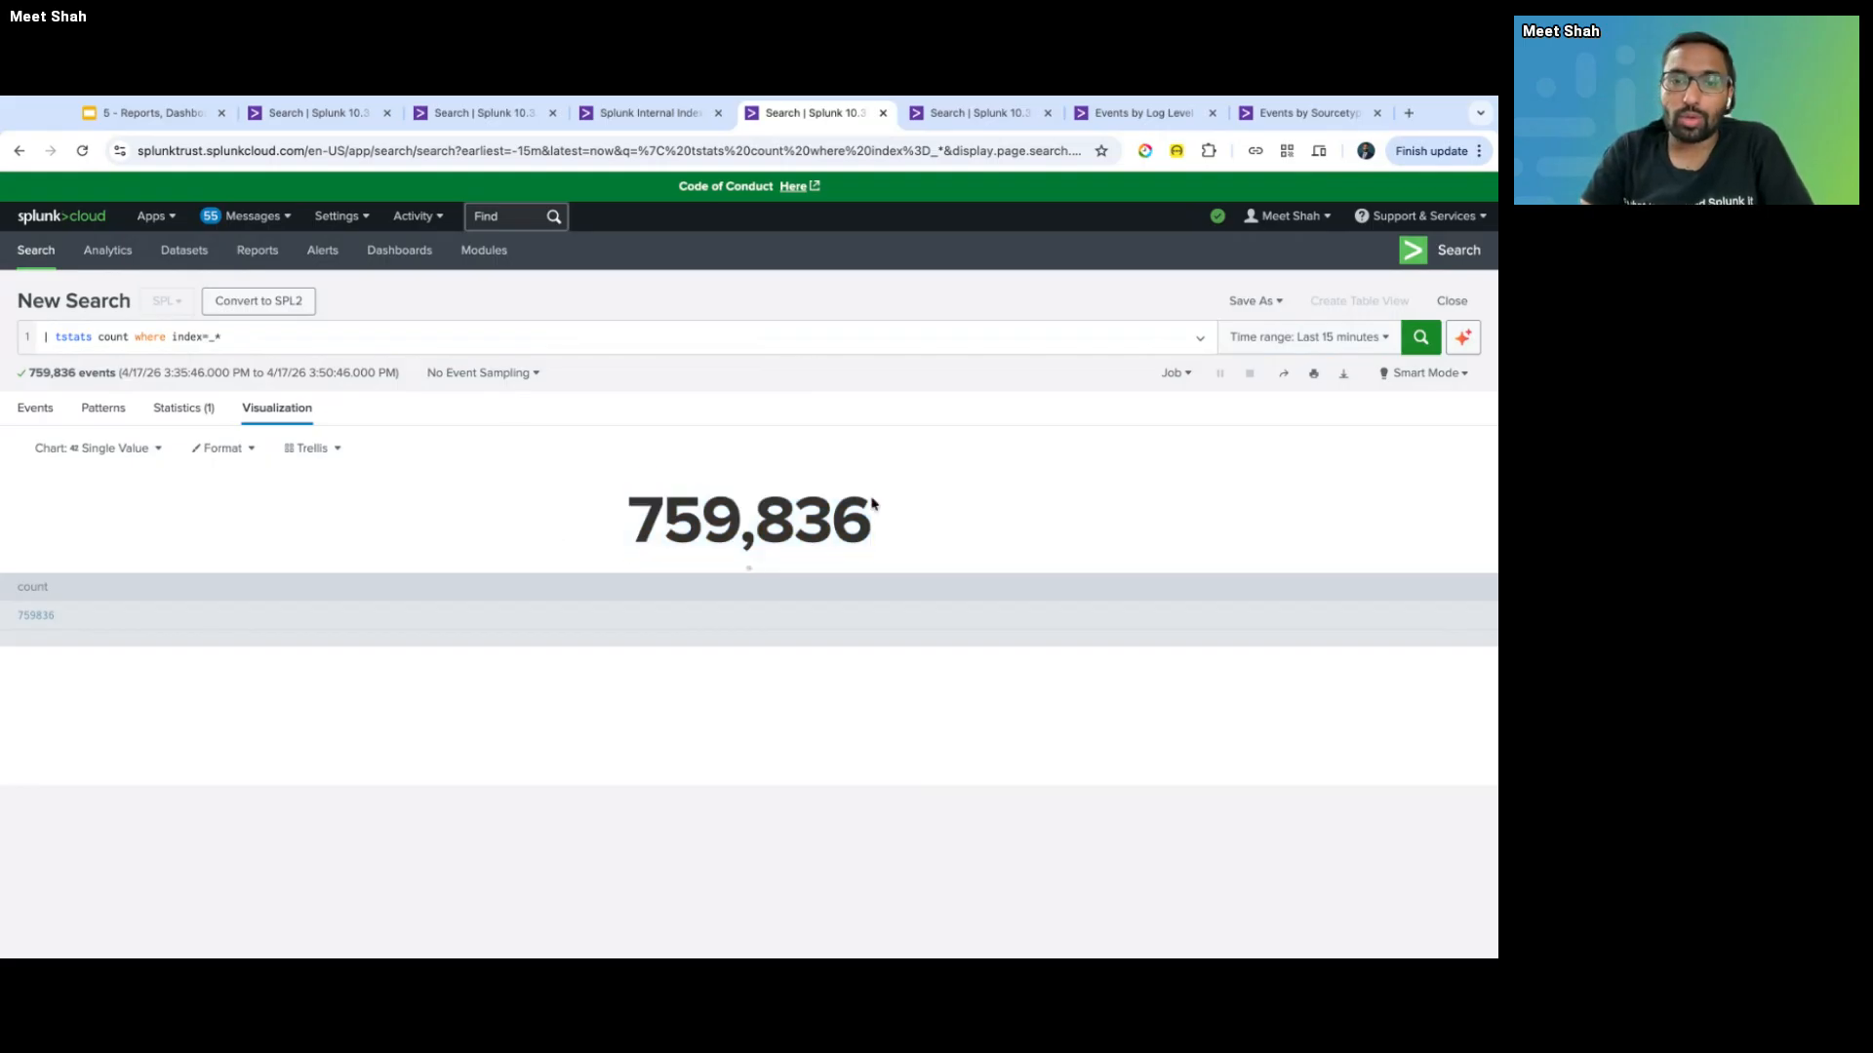
# - Turn Use Colors on and delete the 0–30 and 30–70 colour ranges
pyautogui.click(310, 448)
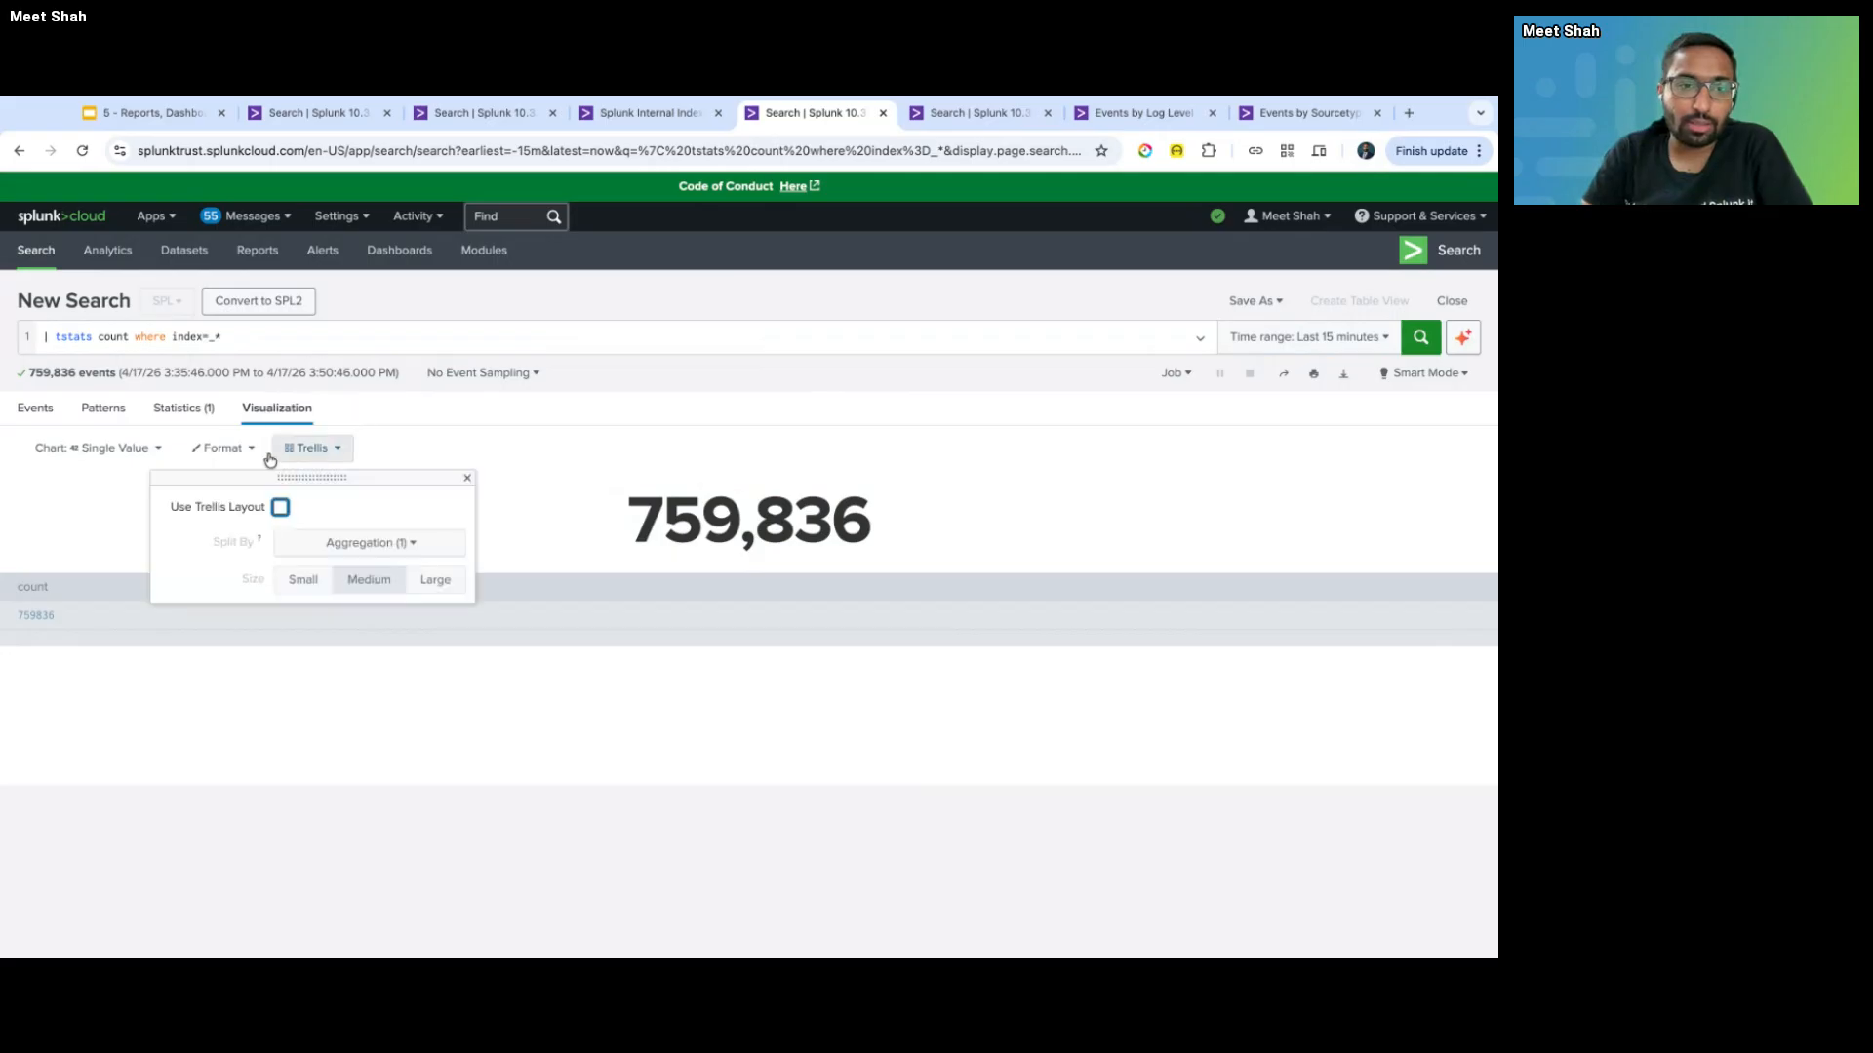
pyautogui.click(222, 450)
pyautogui.click(51, 537)
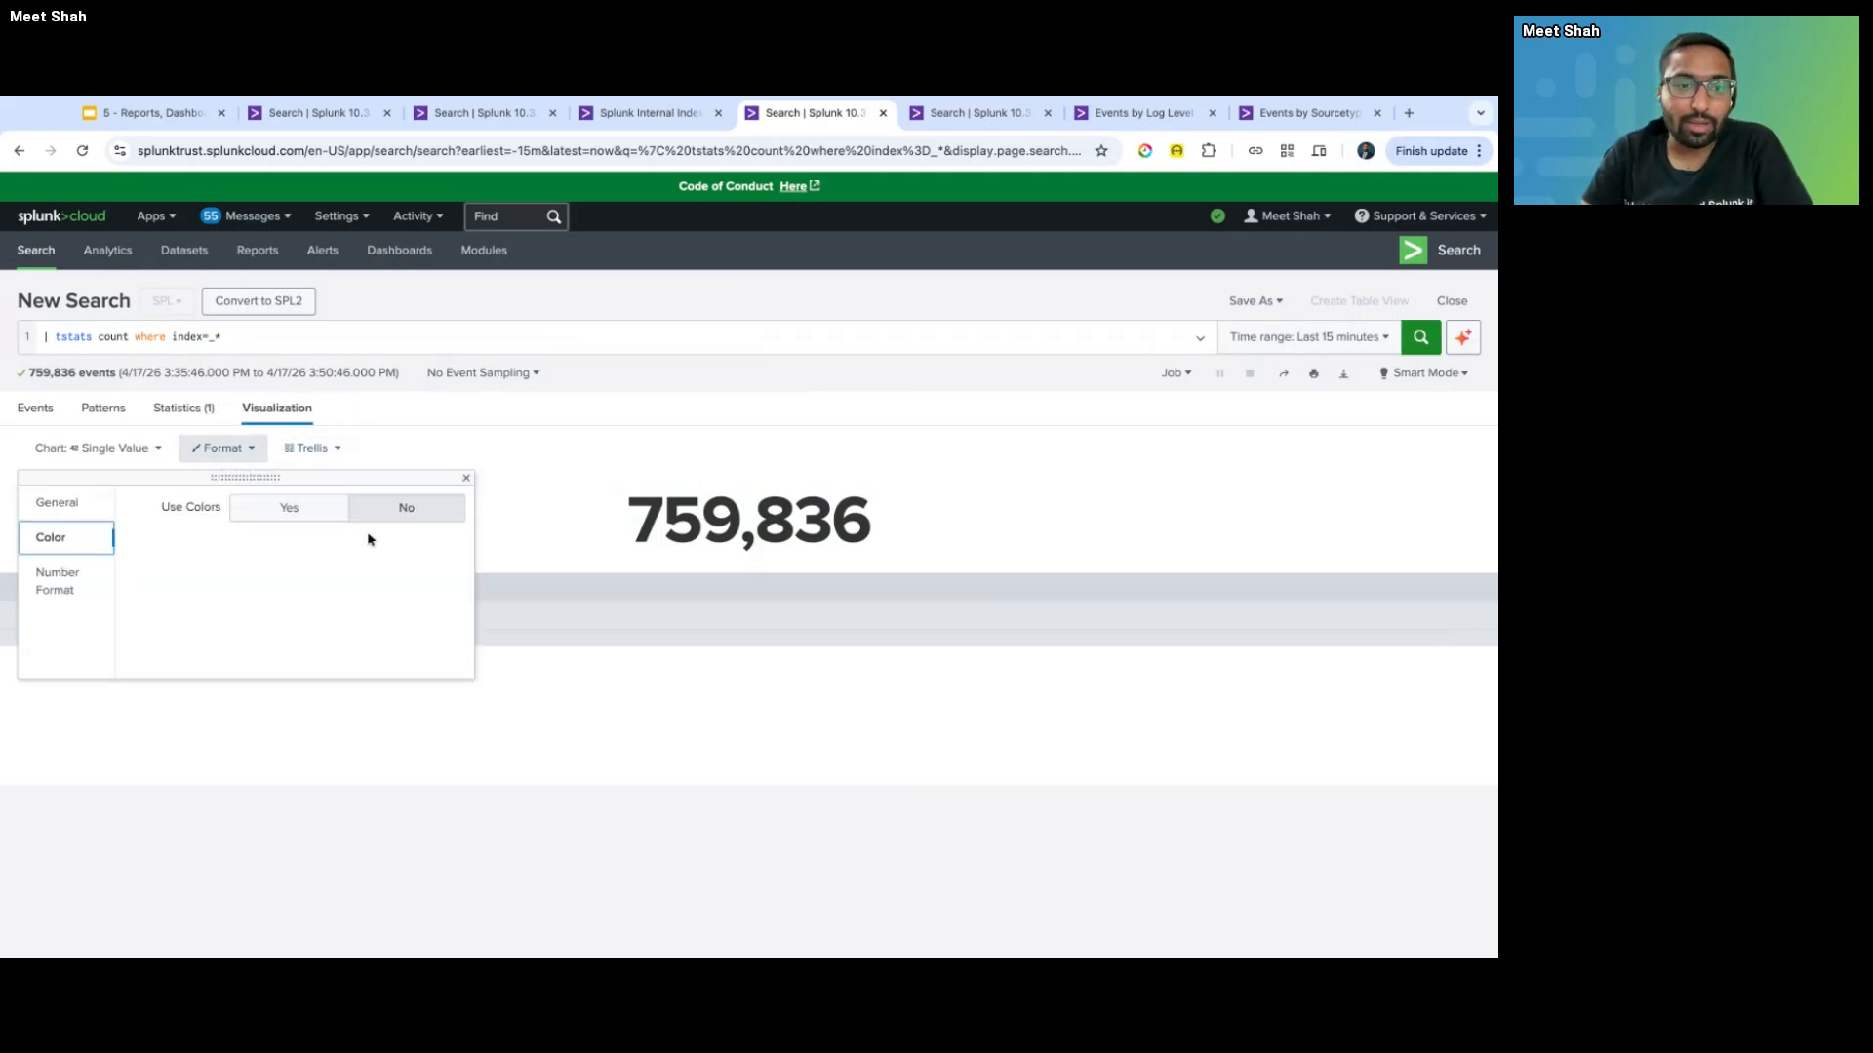
pyautogui.click(297, 508)
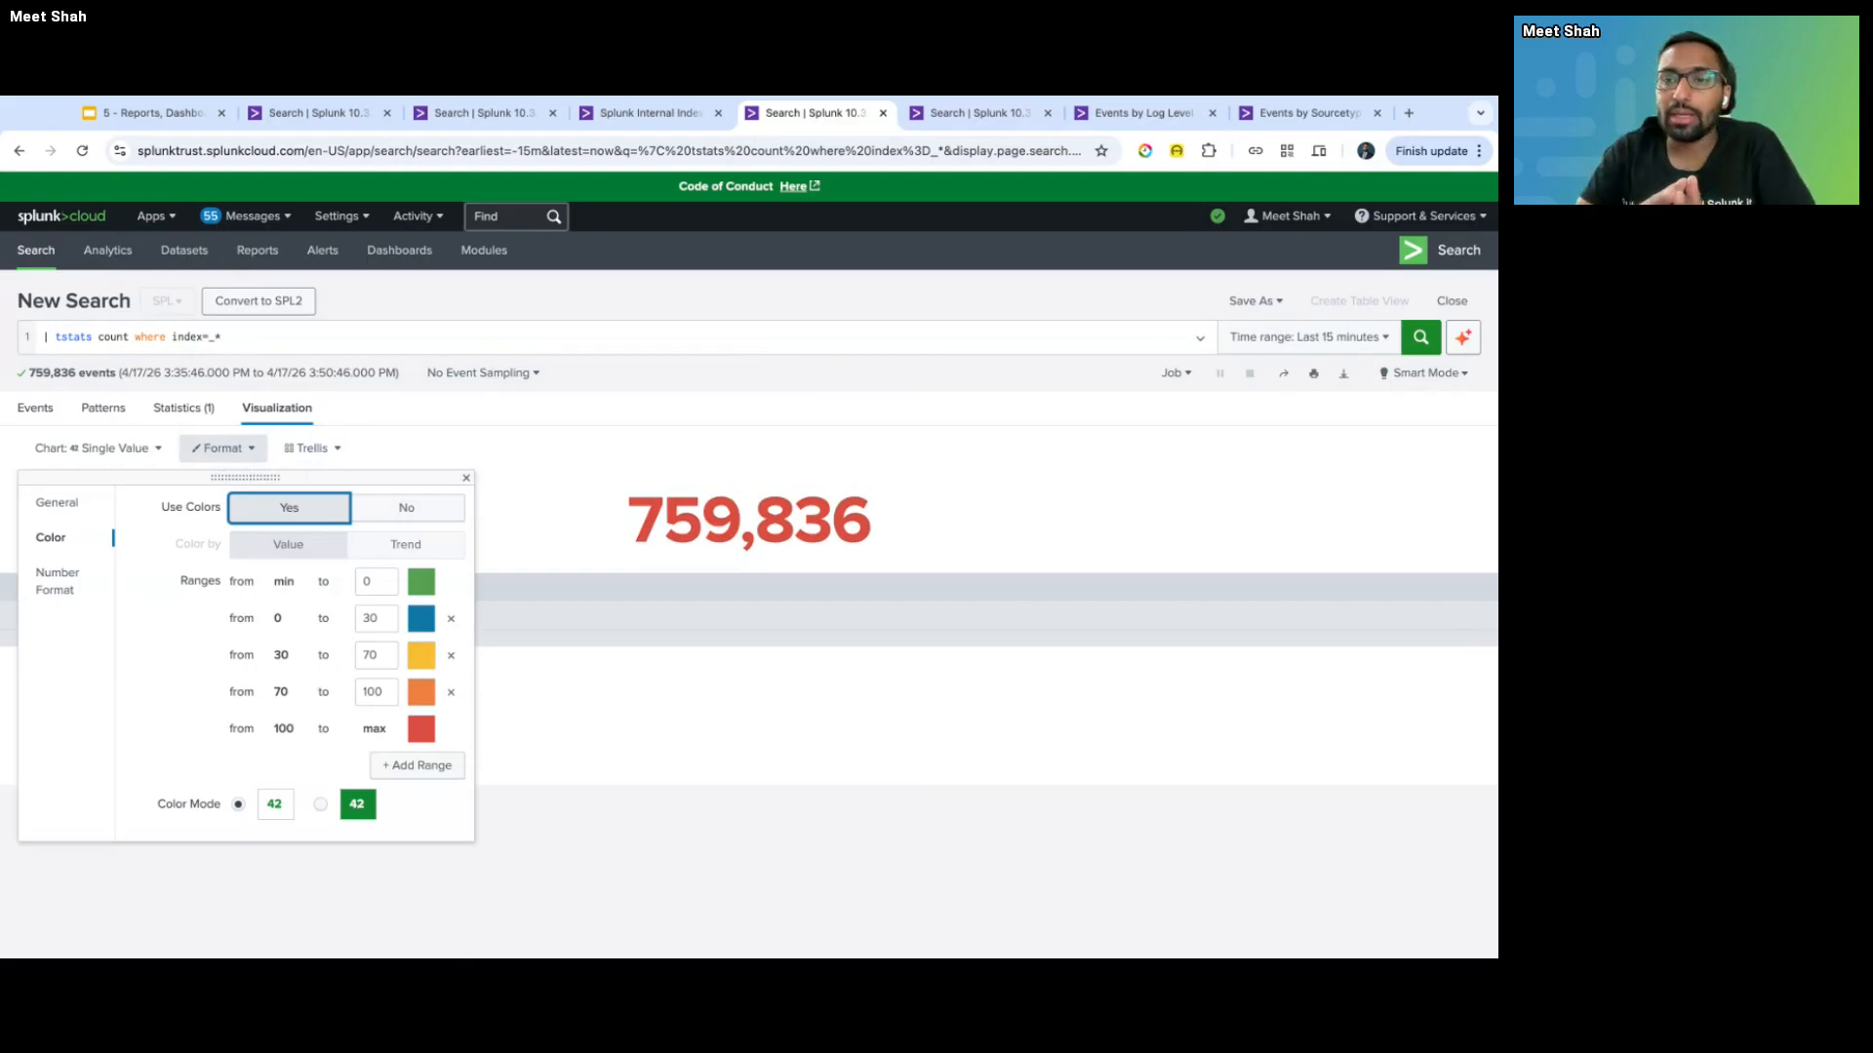
pyautogui.click(450, 618)
pyautogui.click(451, 618)
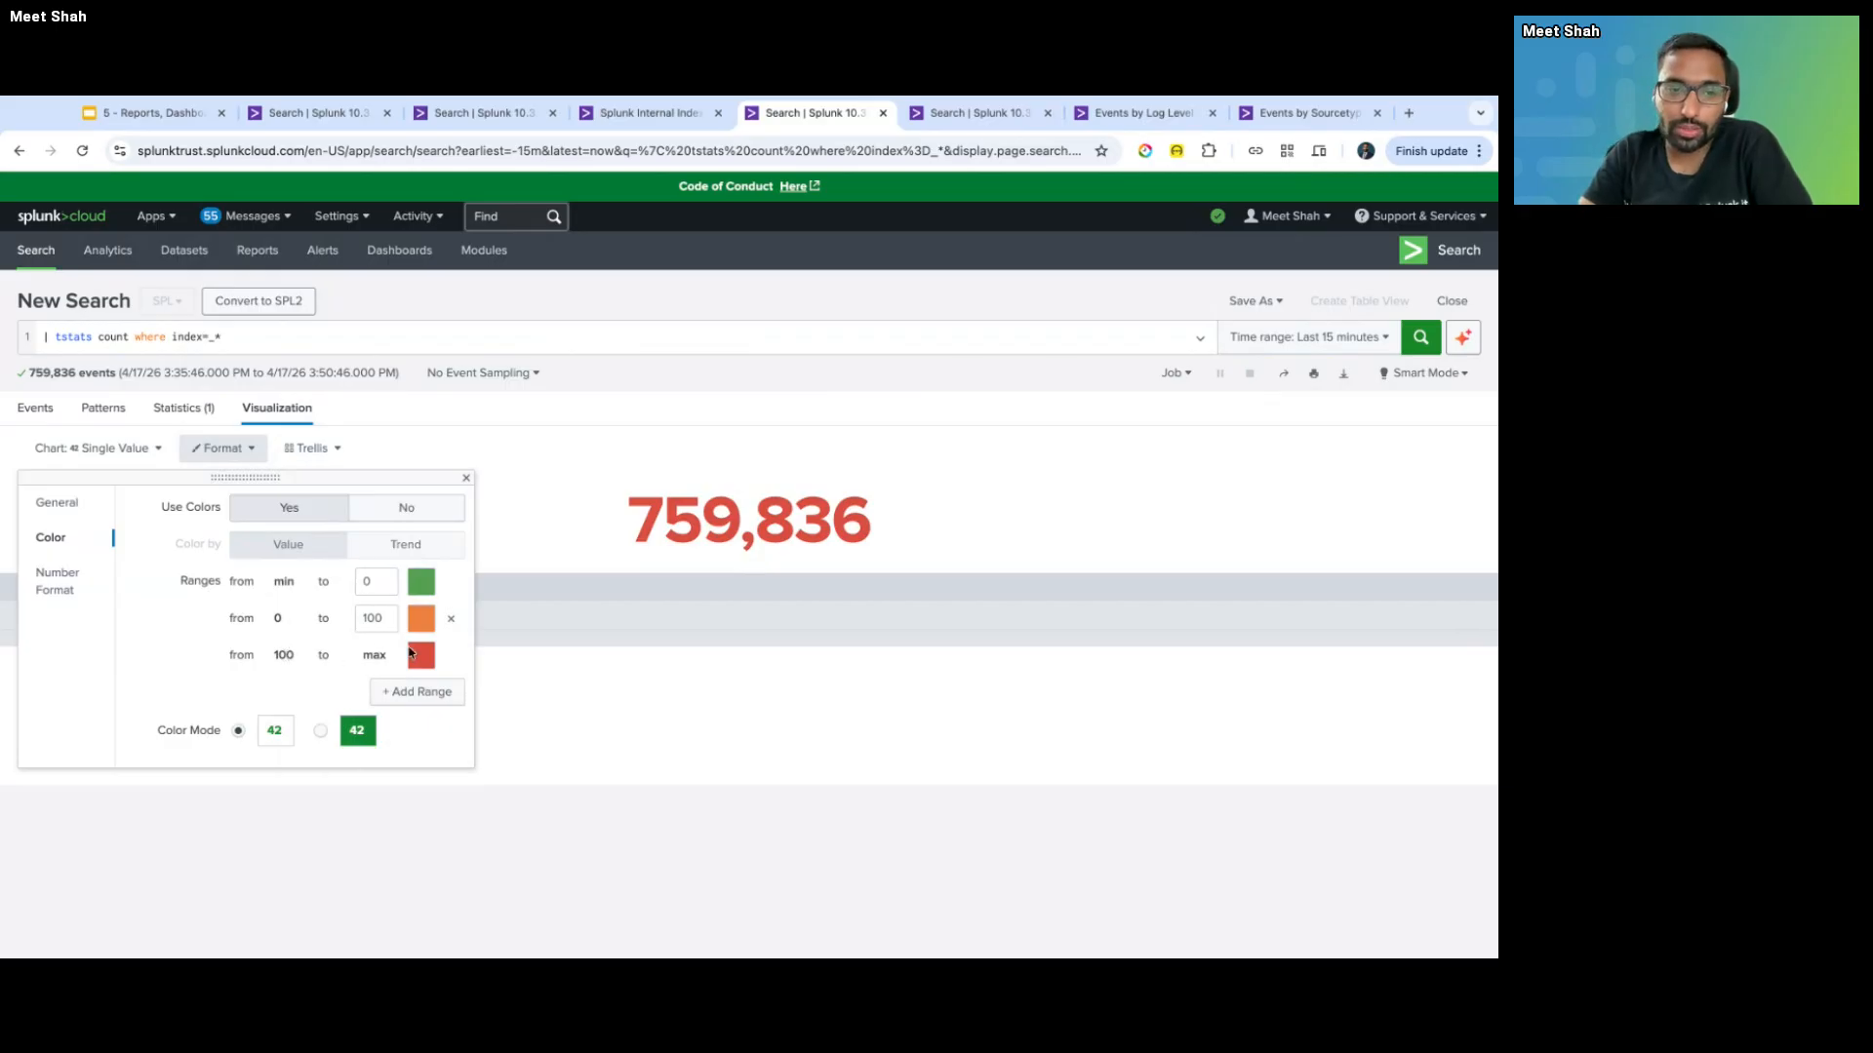
# - Set the orange range's upper bound to 1000000 and use the block background colour mode
pyautogui.click(380, 622)
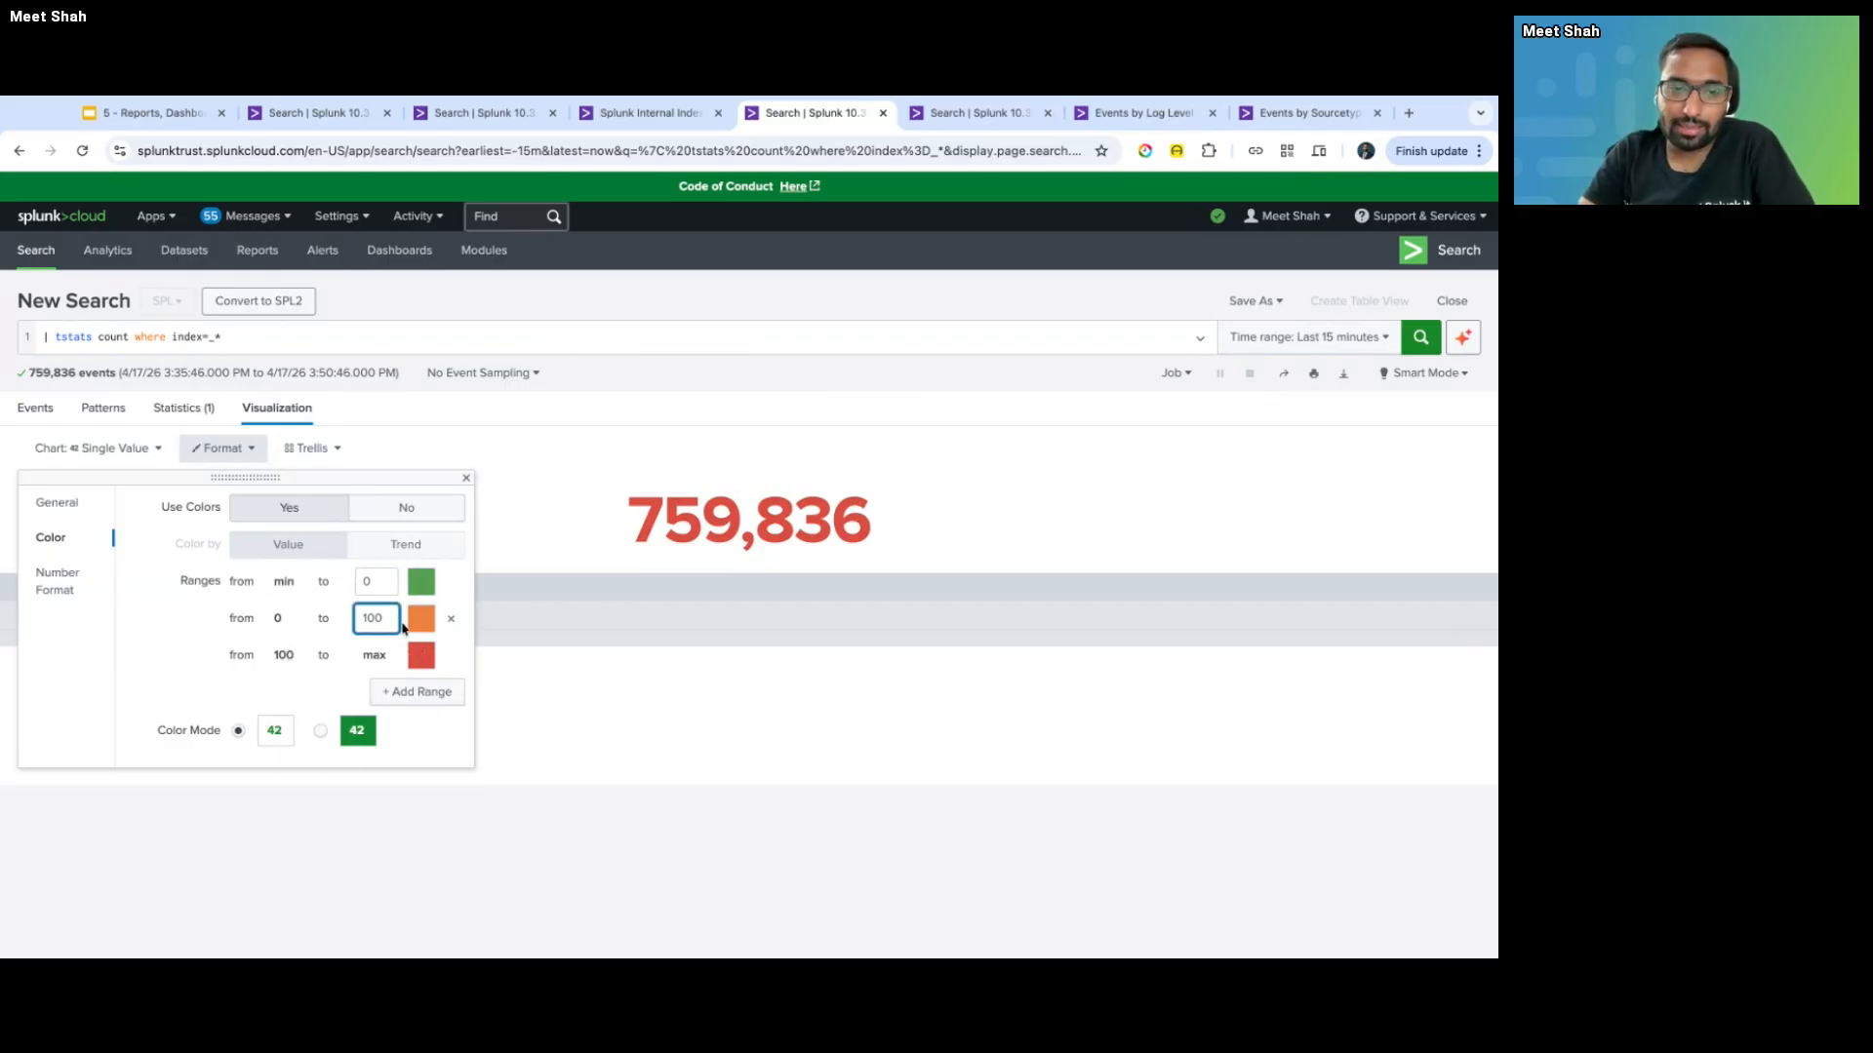
pyautogui.press('BackSpace')
pyautogui.press('BackSpace')
pyautogui.press('BackSpace')
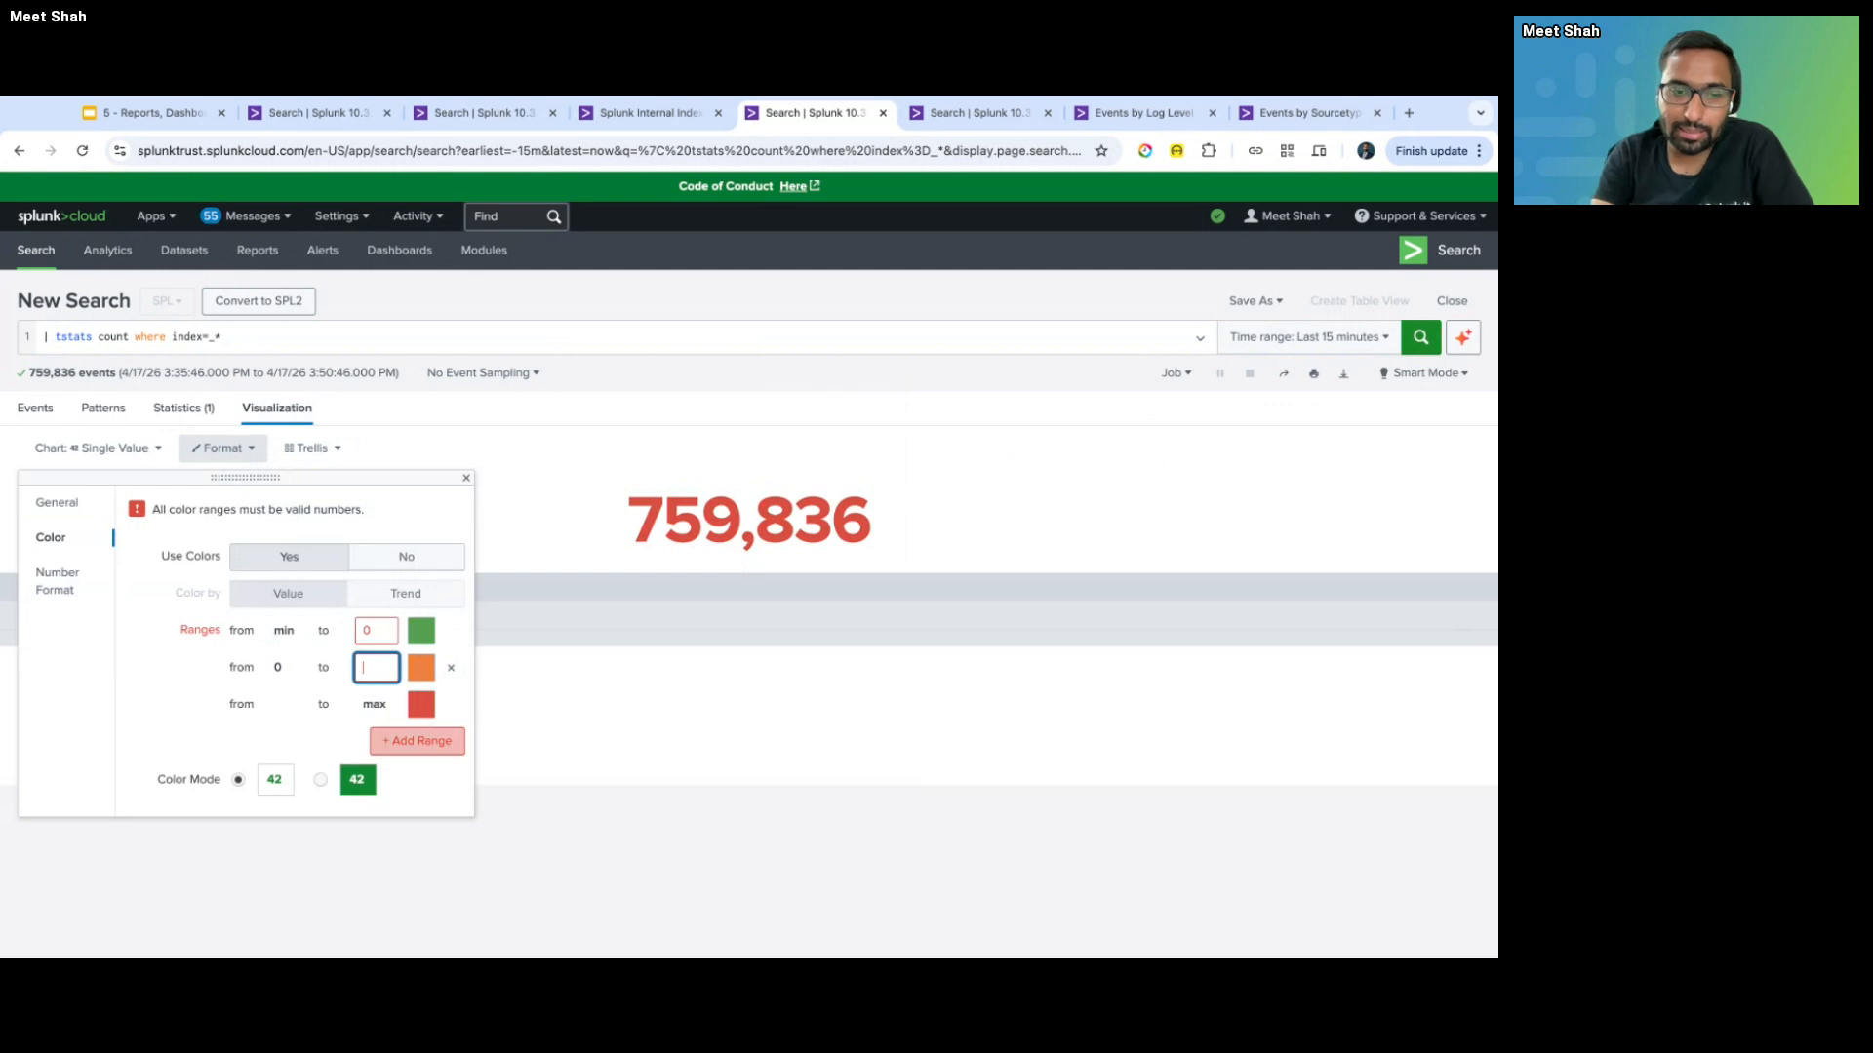
pyautogui.write('1000000')
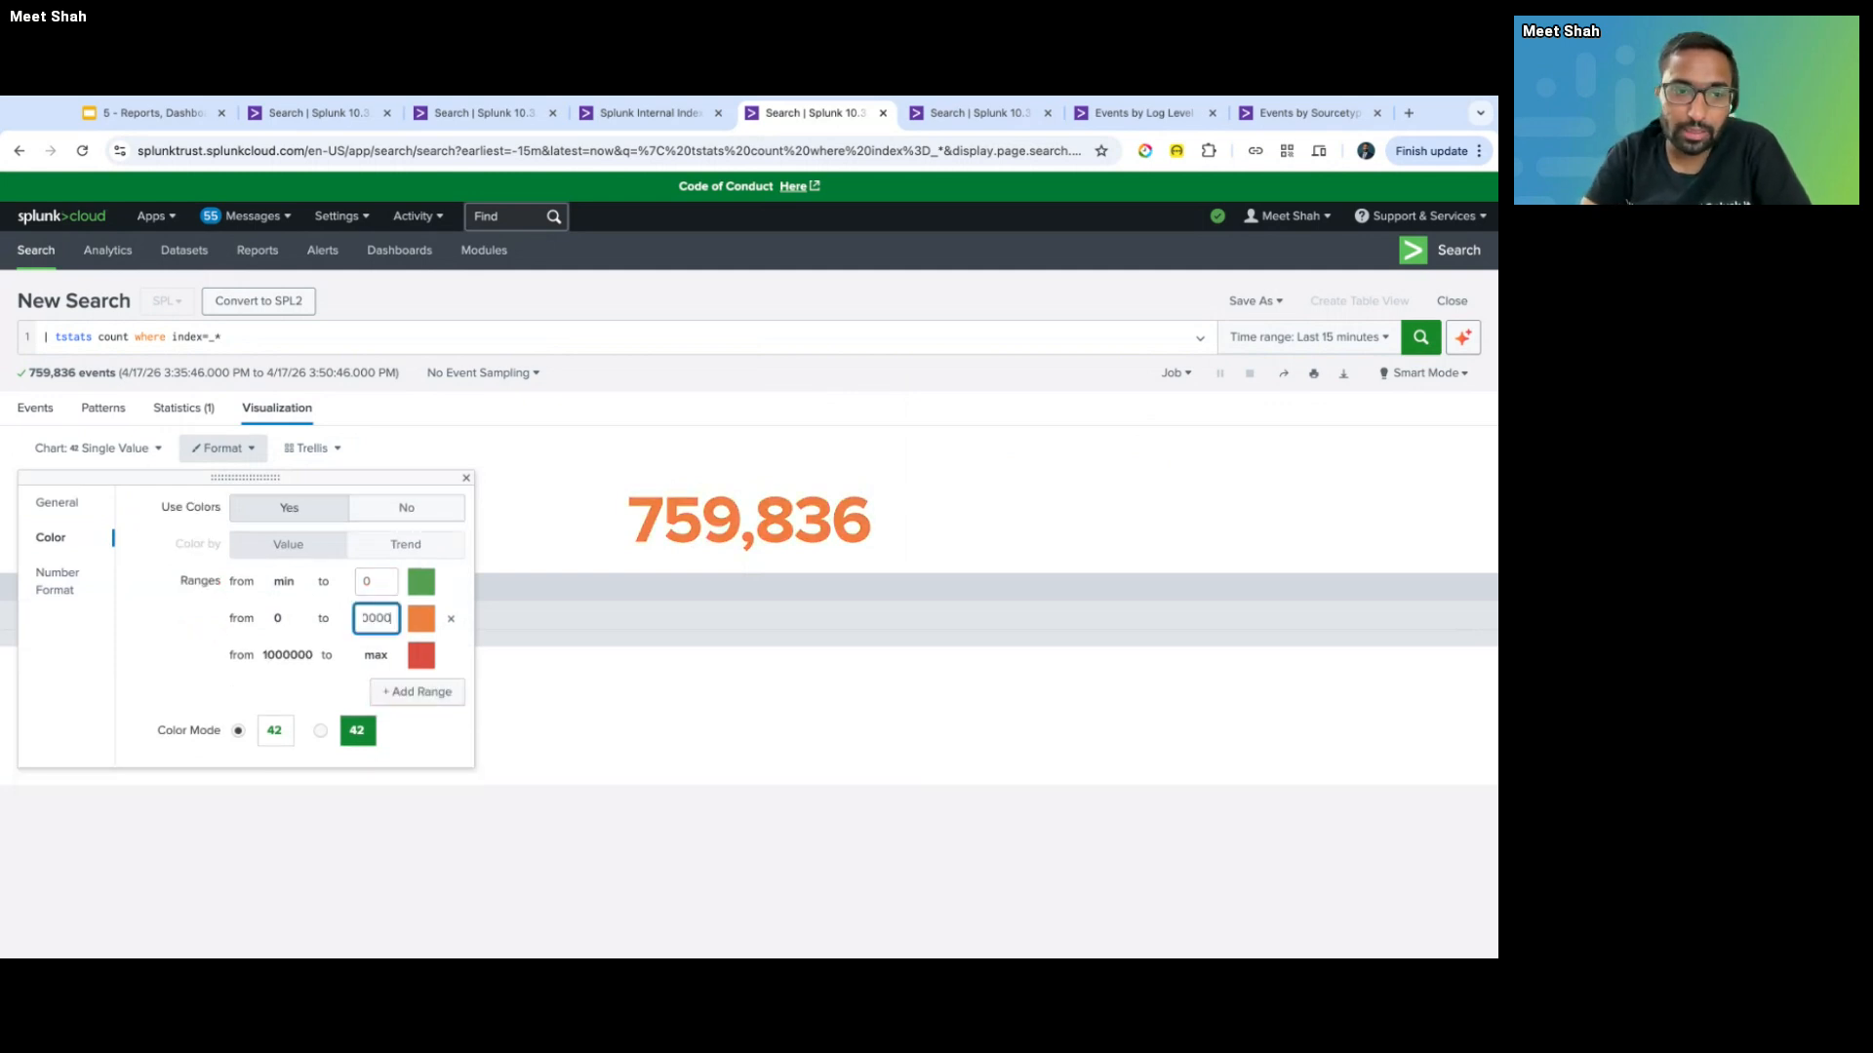
pyautogui.click(204, 685)
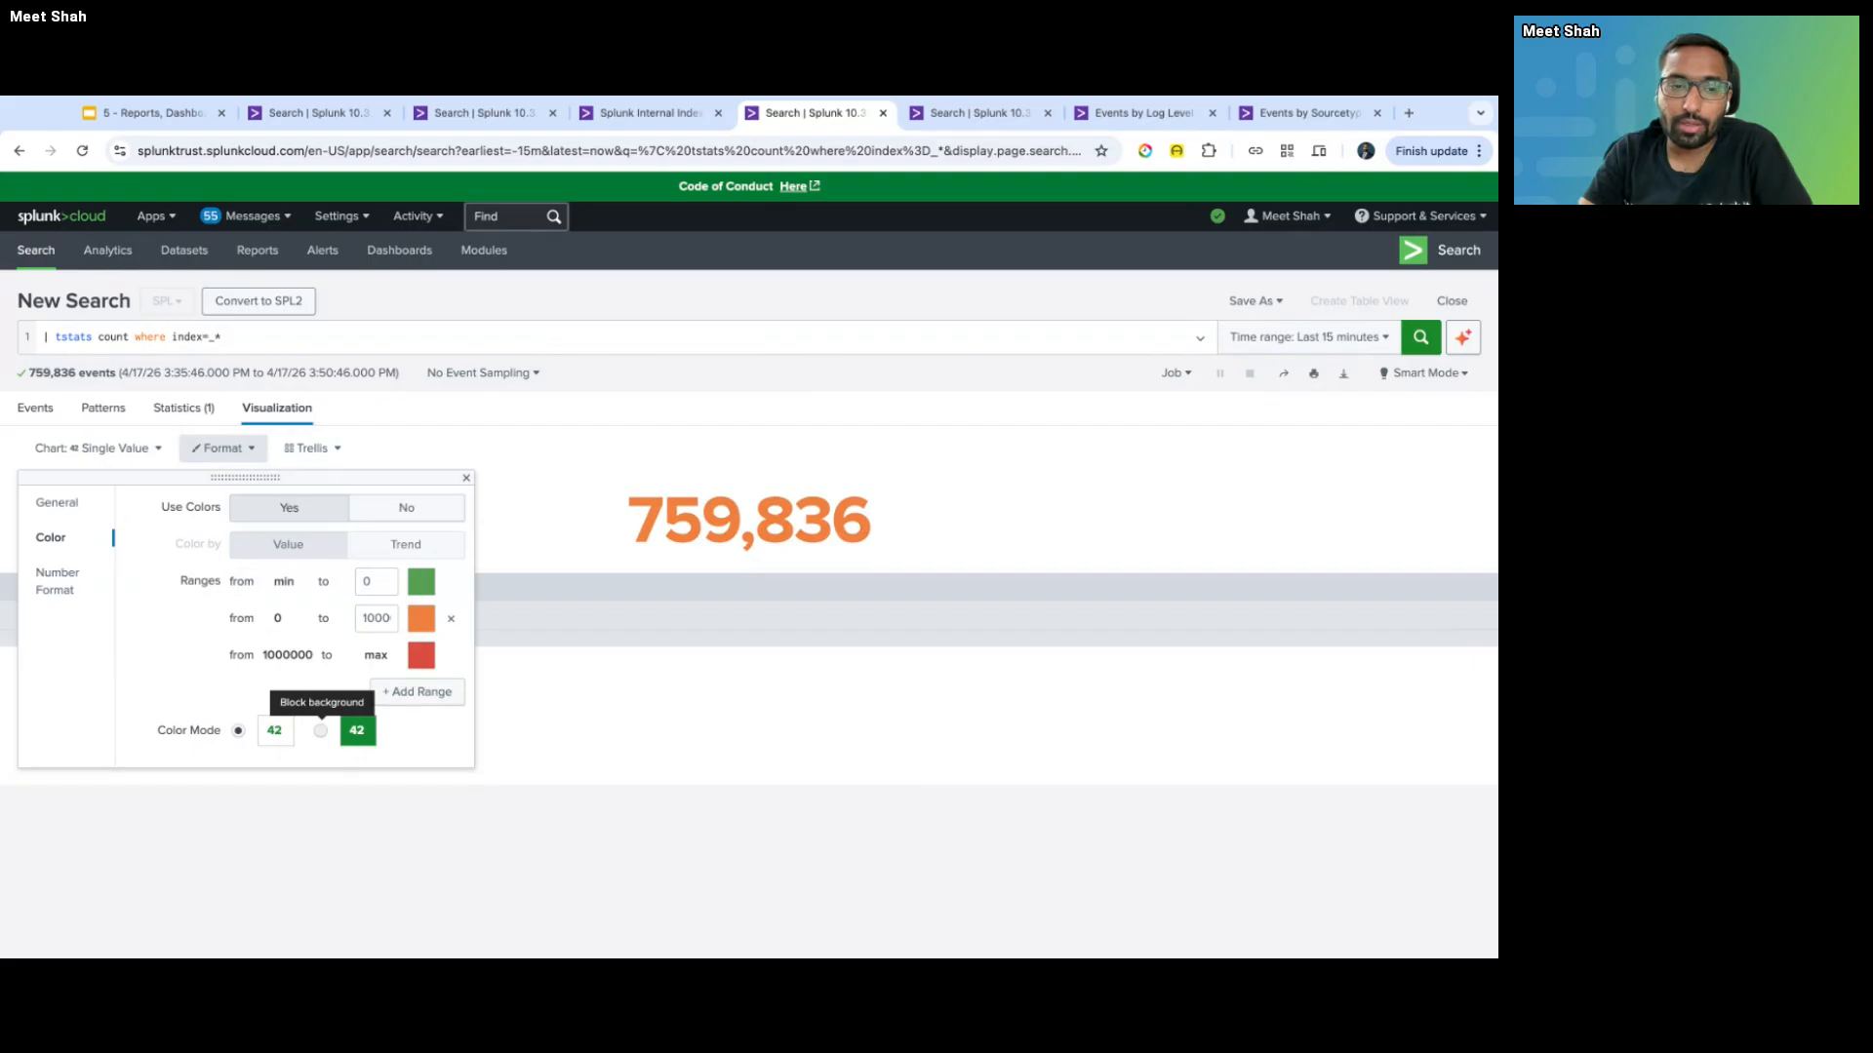
pyautogui.click(319, 731)
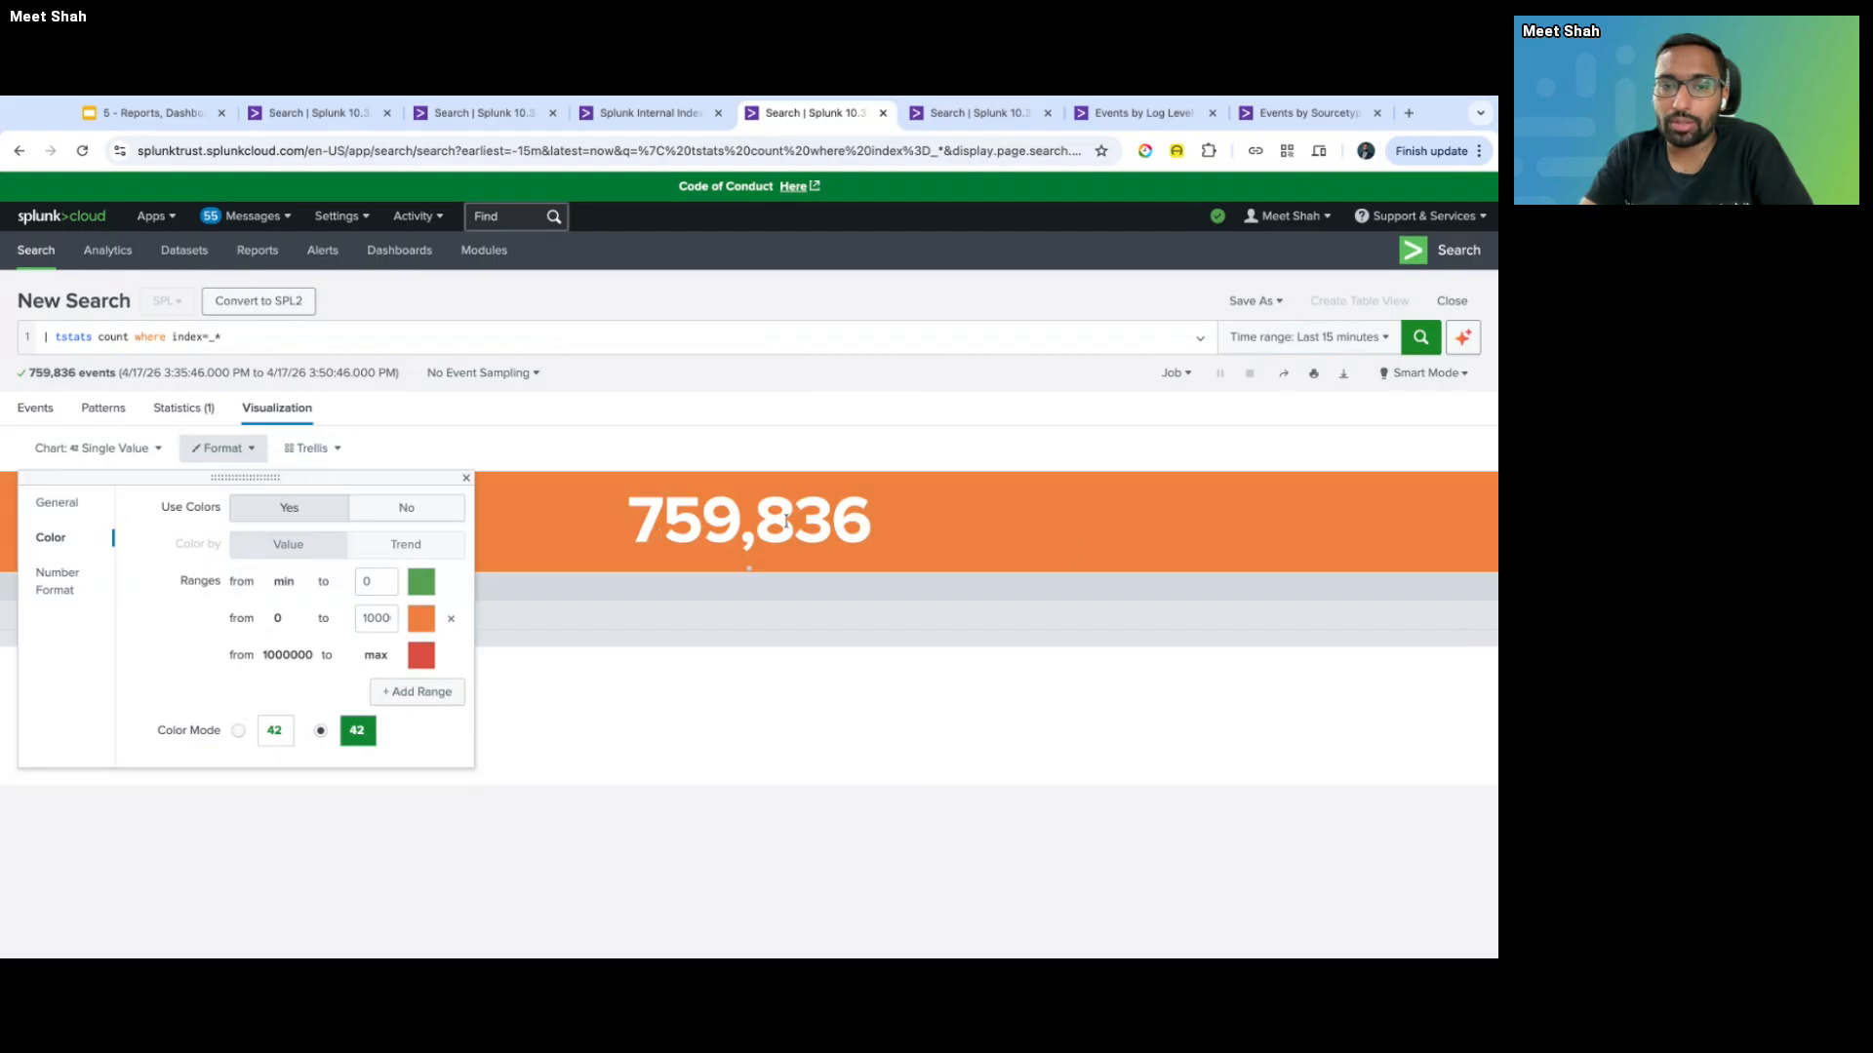
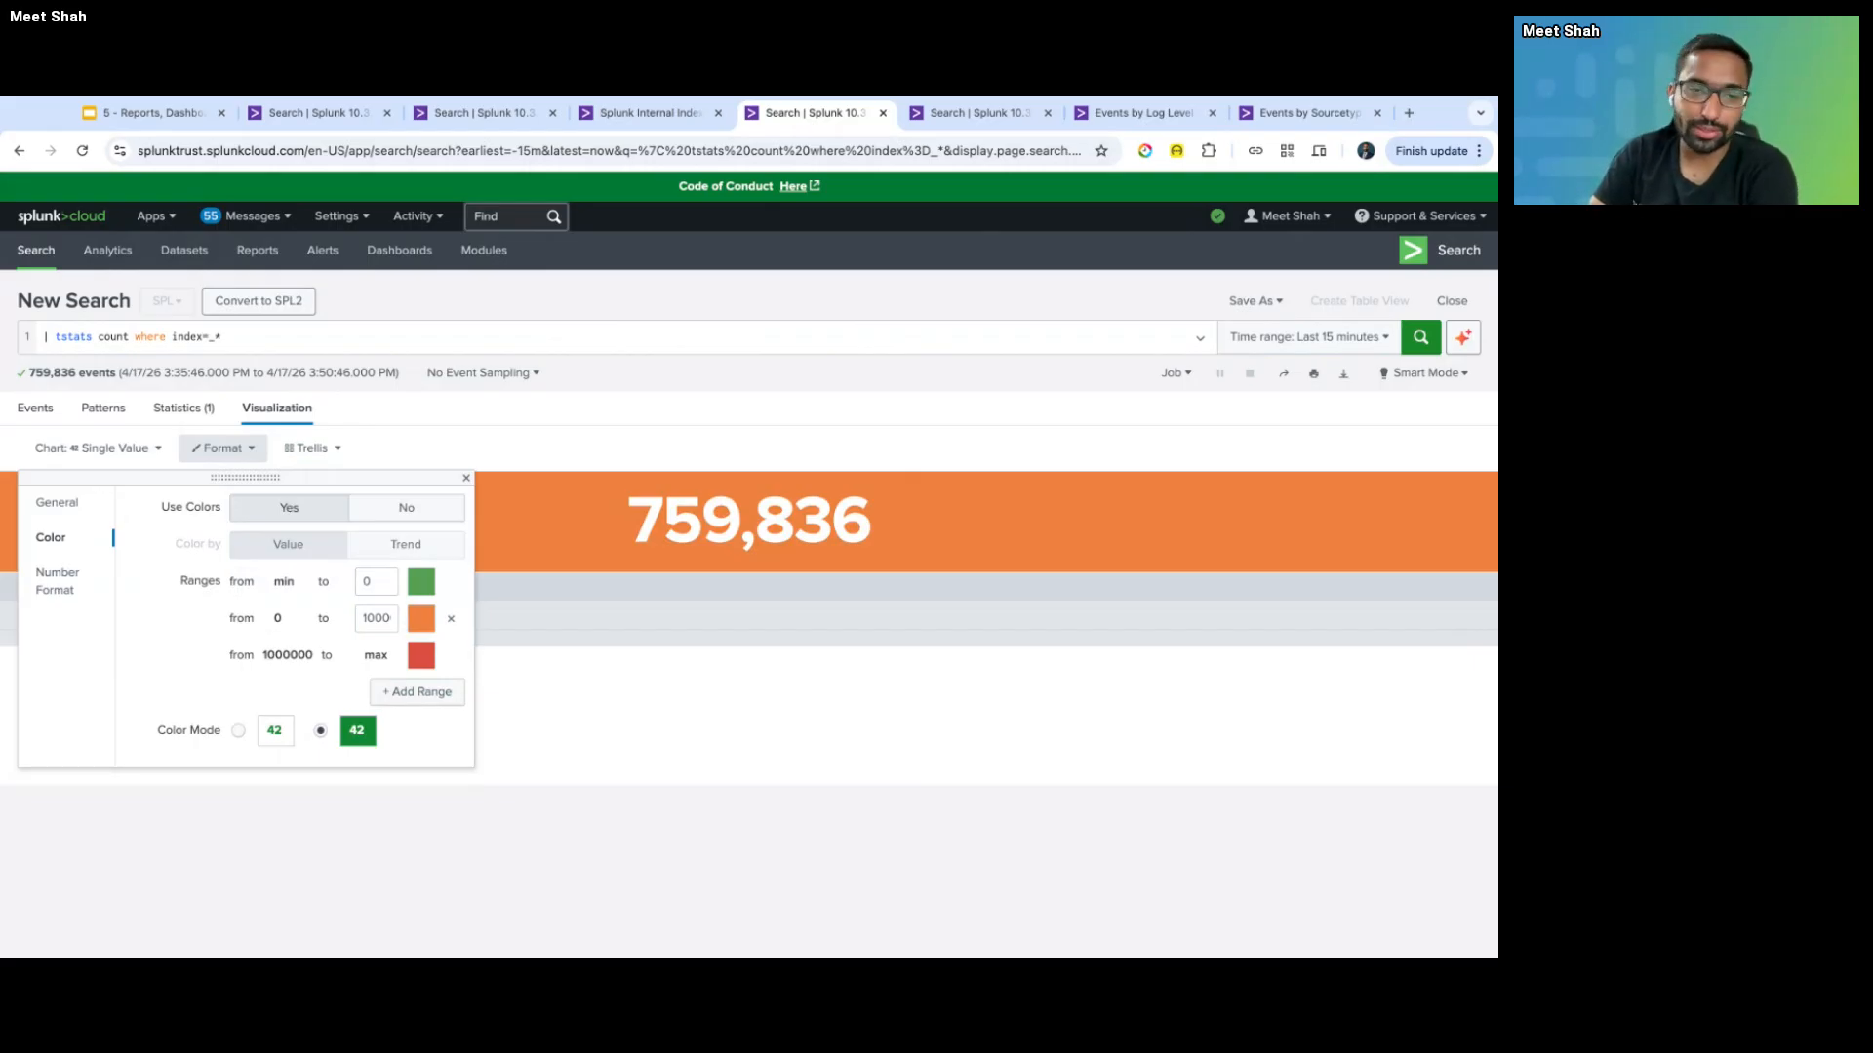
# - Close the single value's Format colour settings panel
pyautogui.click(663, 332)
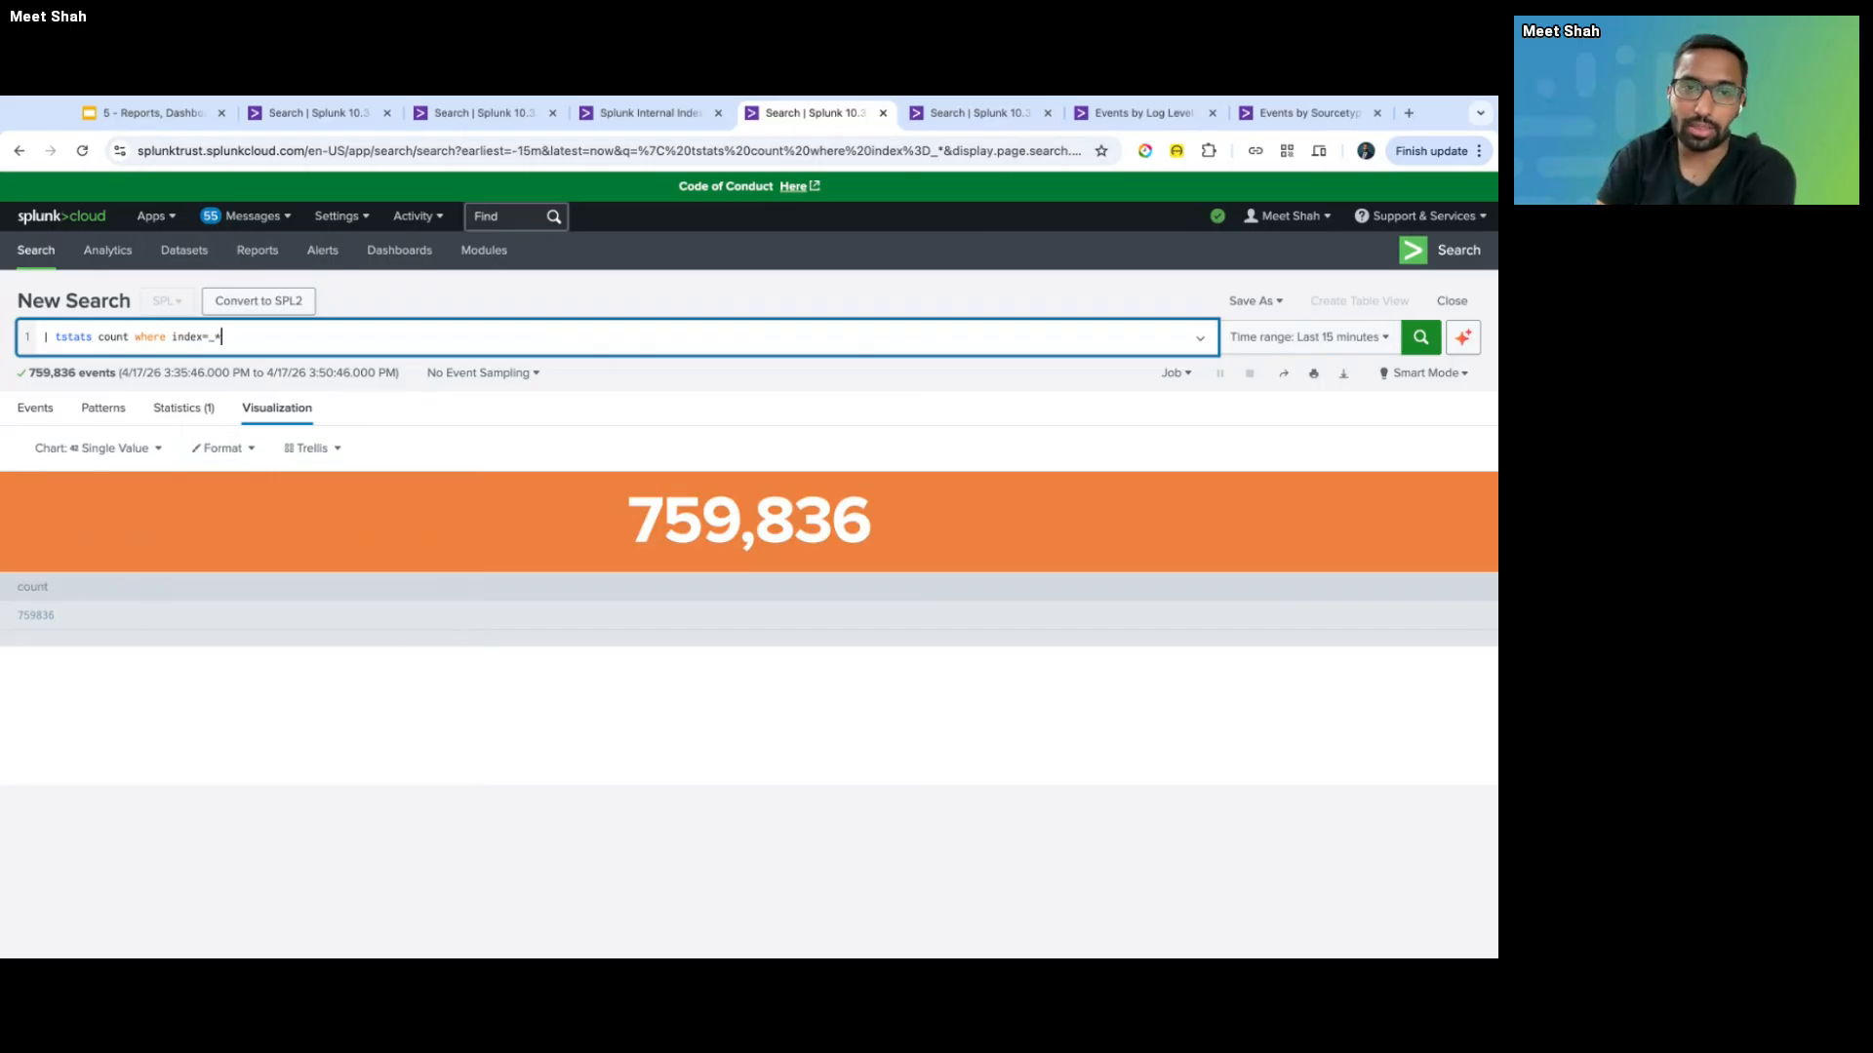
# - Compare the Events by Log Level report and count search, then show the Splunk Internal Index dashboard
pyautogui.click(1120, 112)
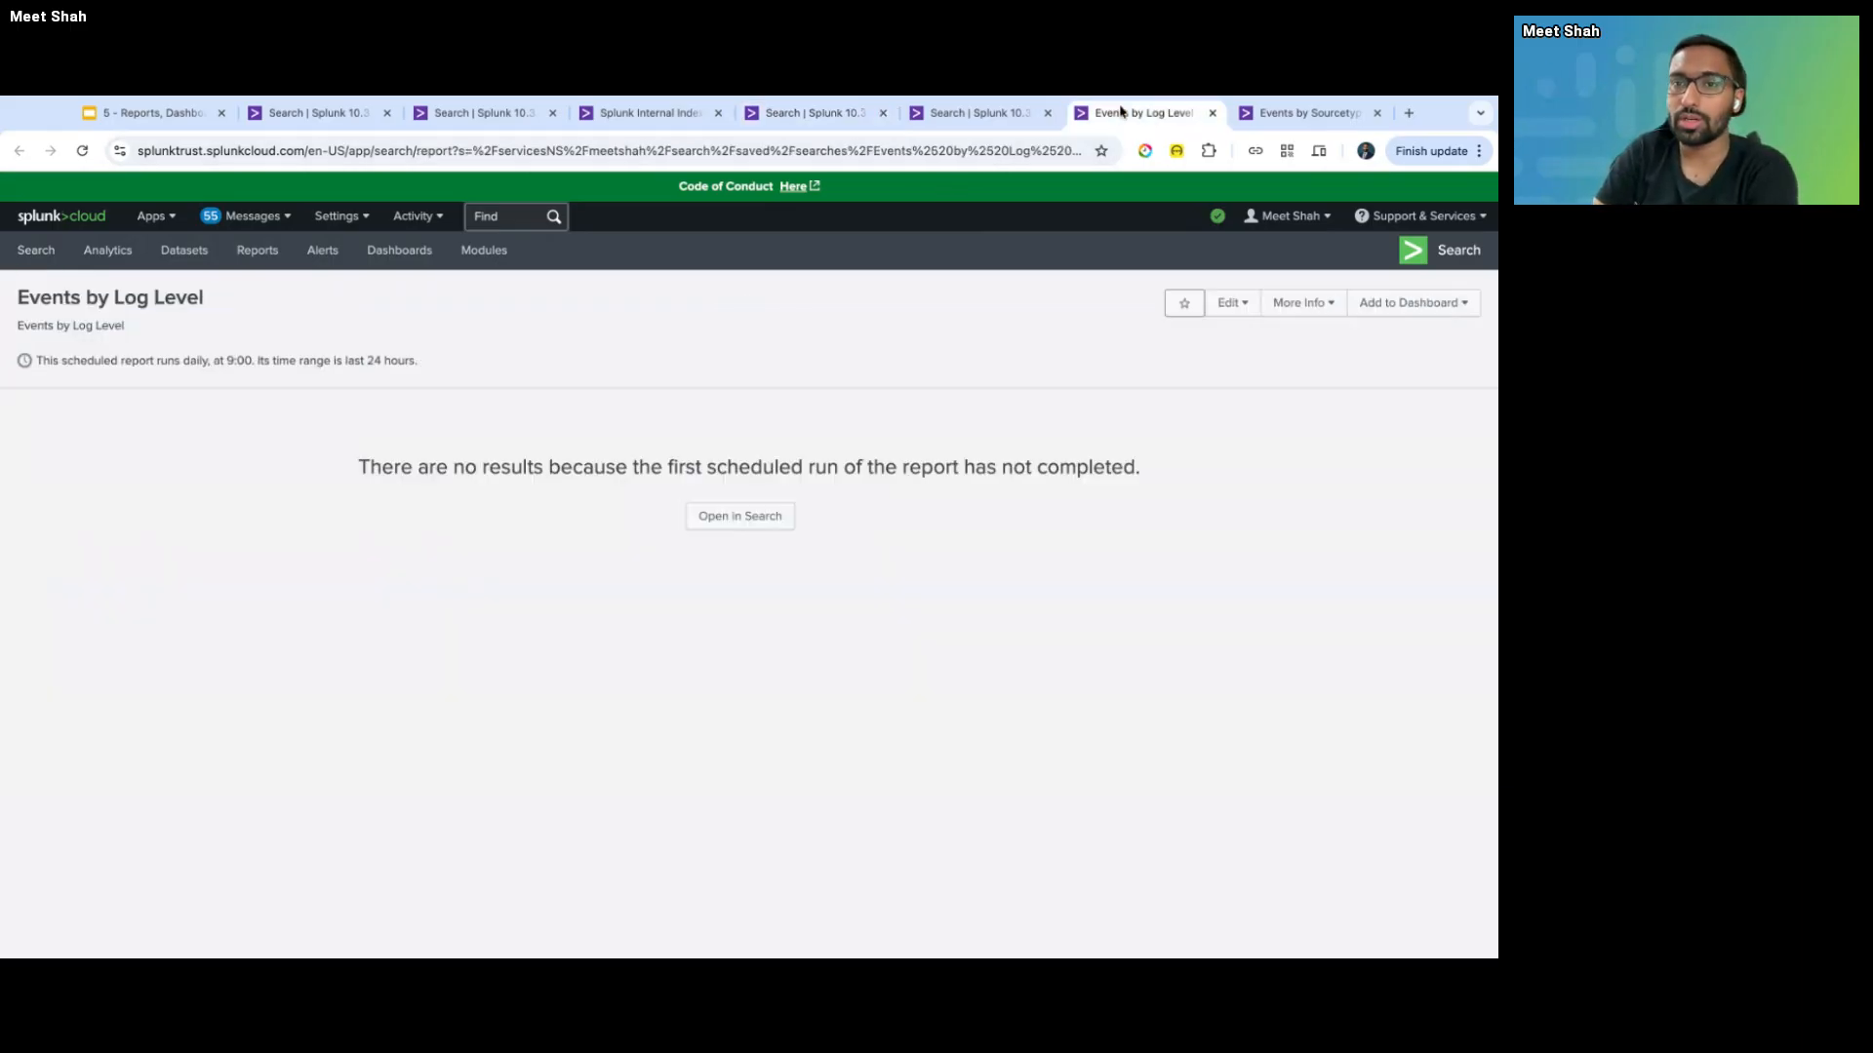
pyautogui.click(785, 117)
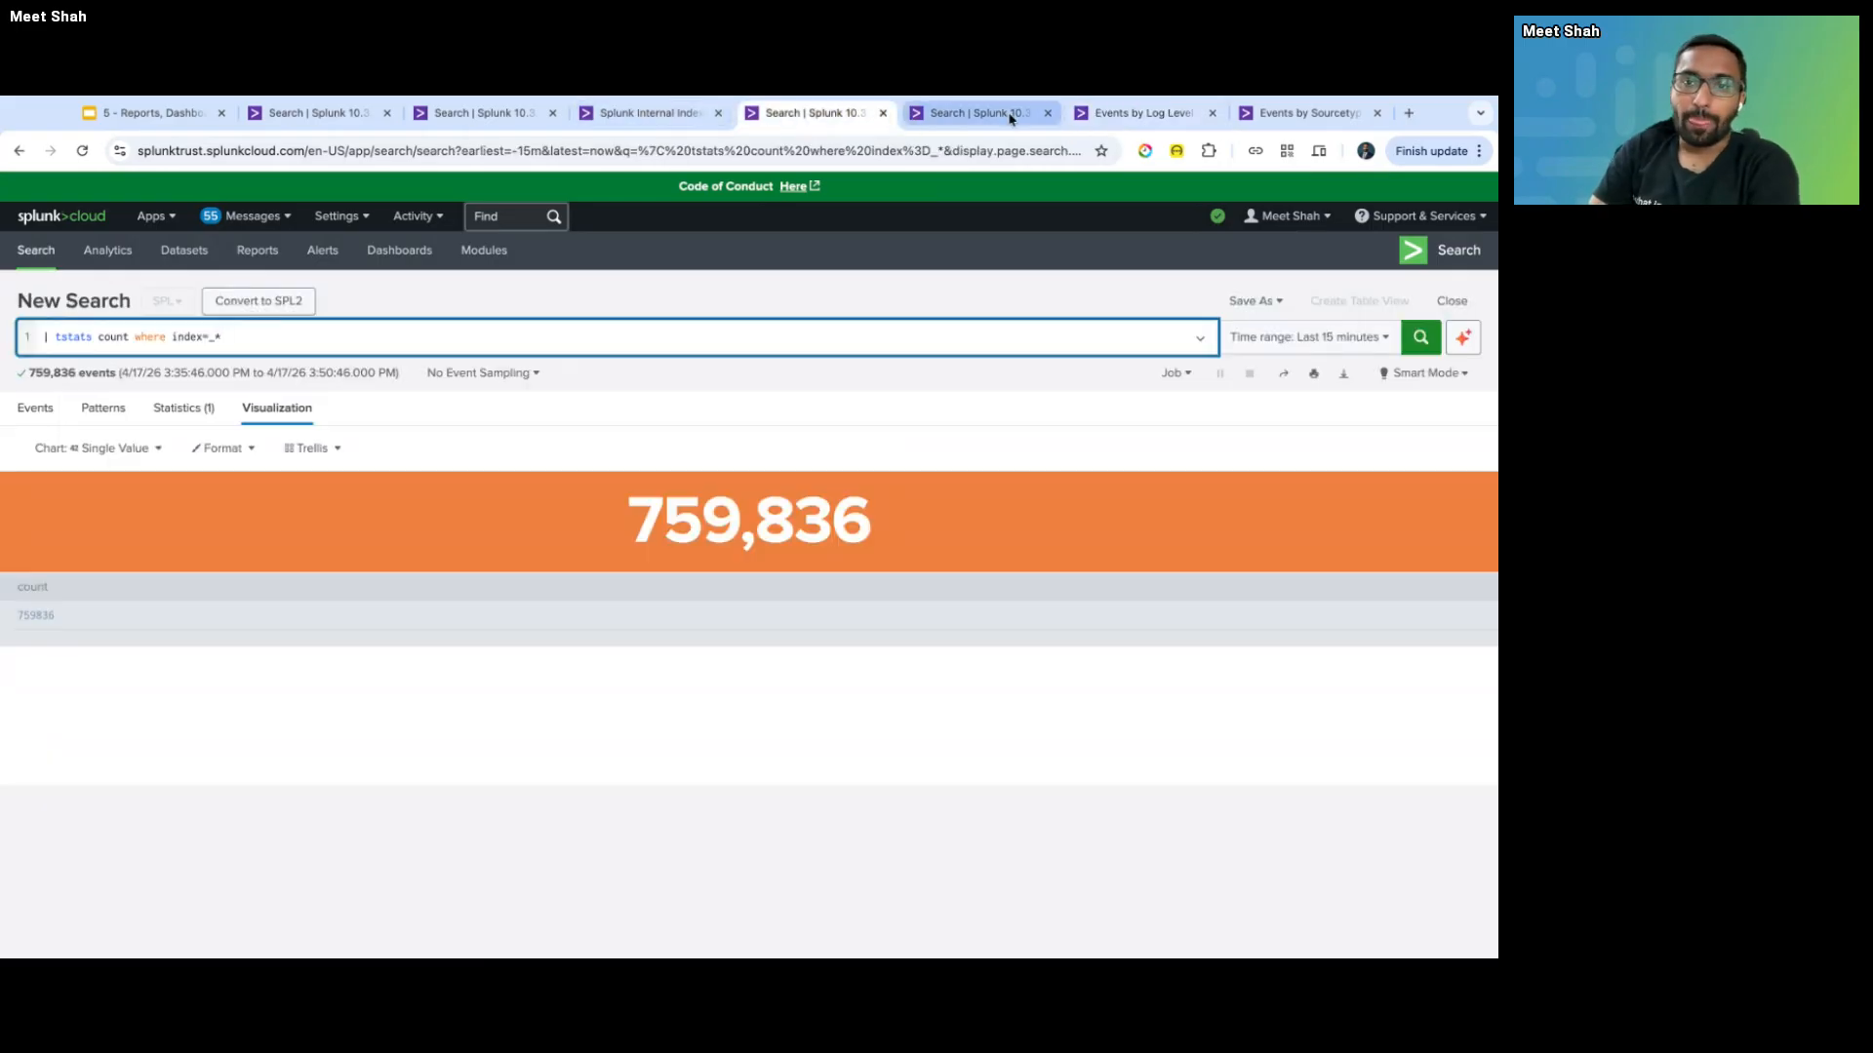
pyautogui.click(1121, 117)
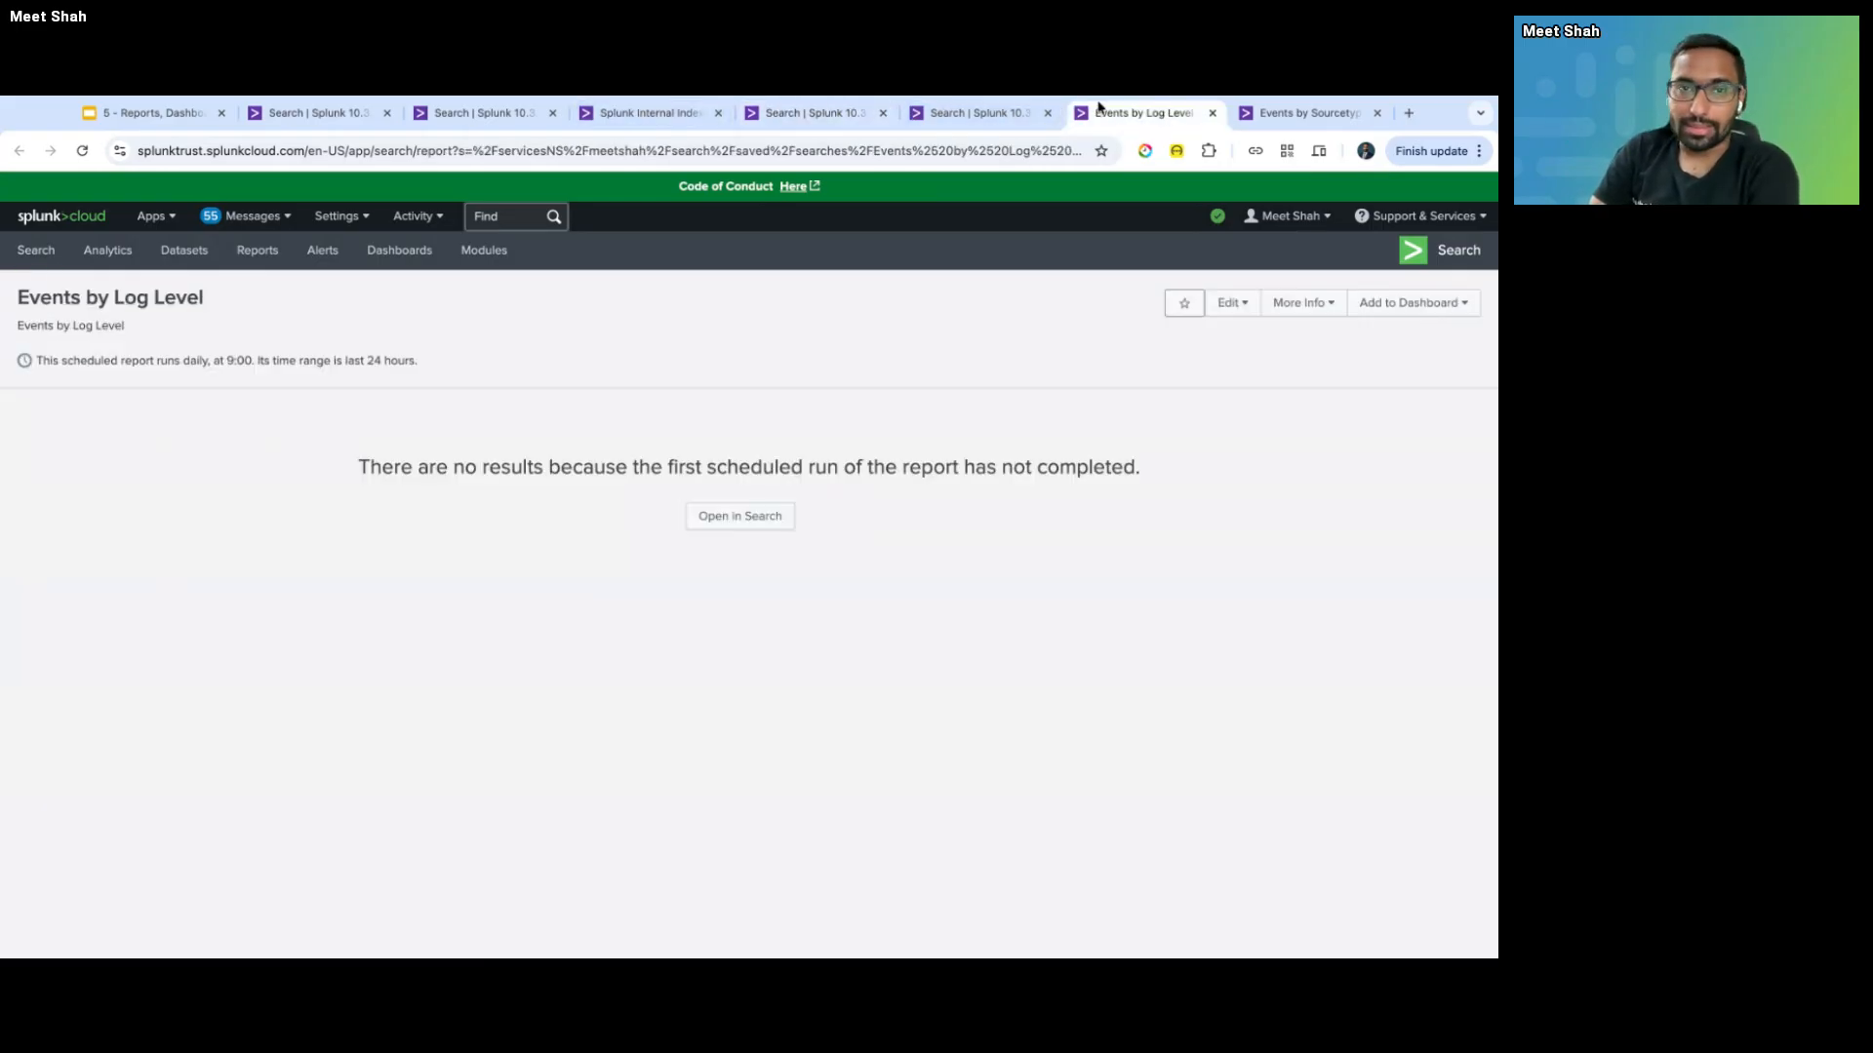
pyautogui.click(644, 113)
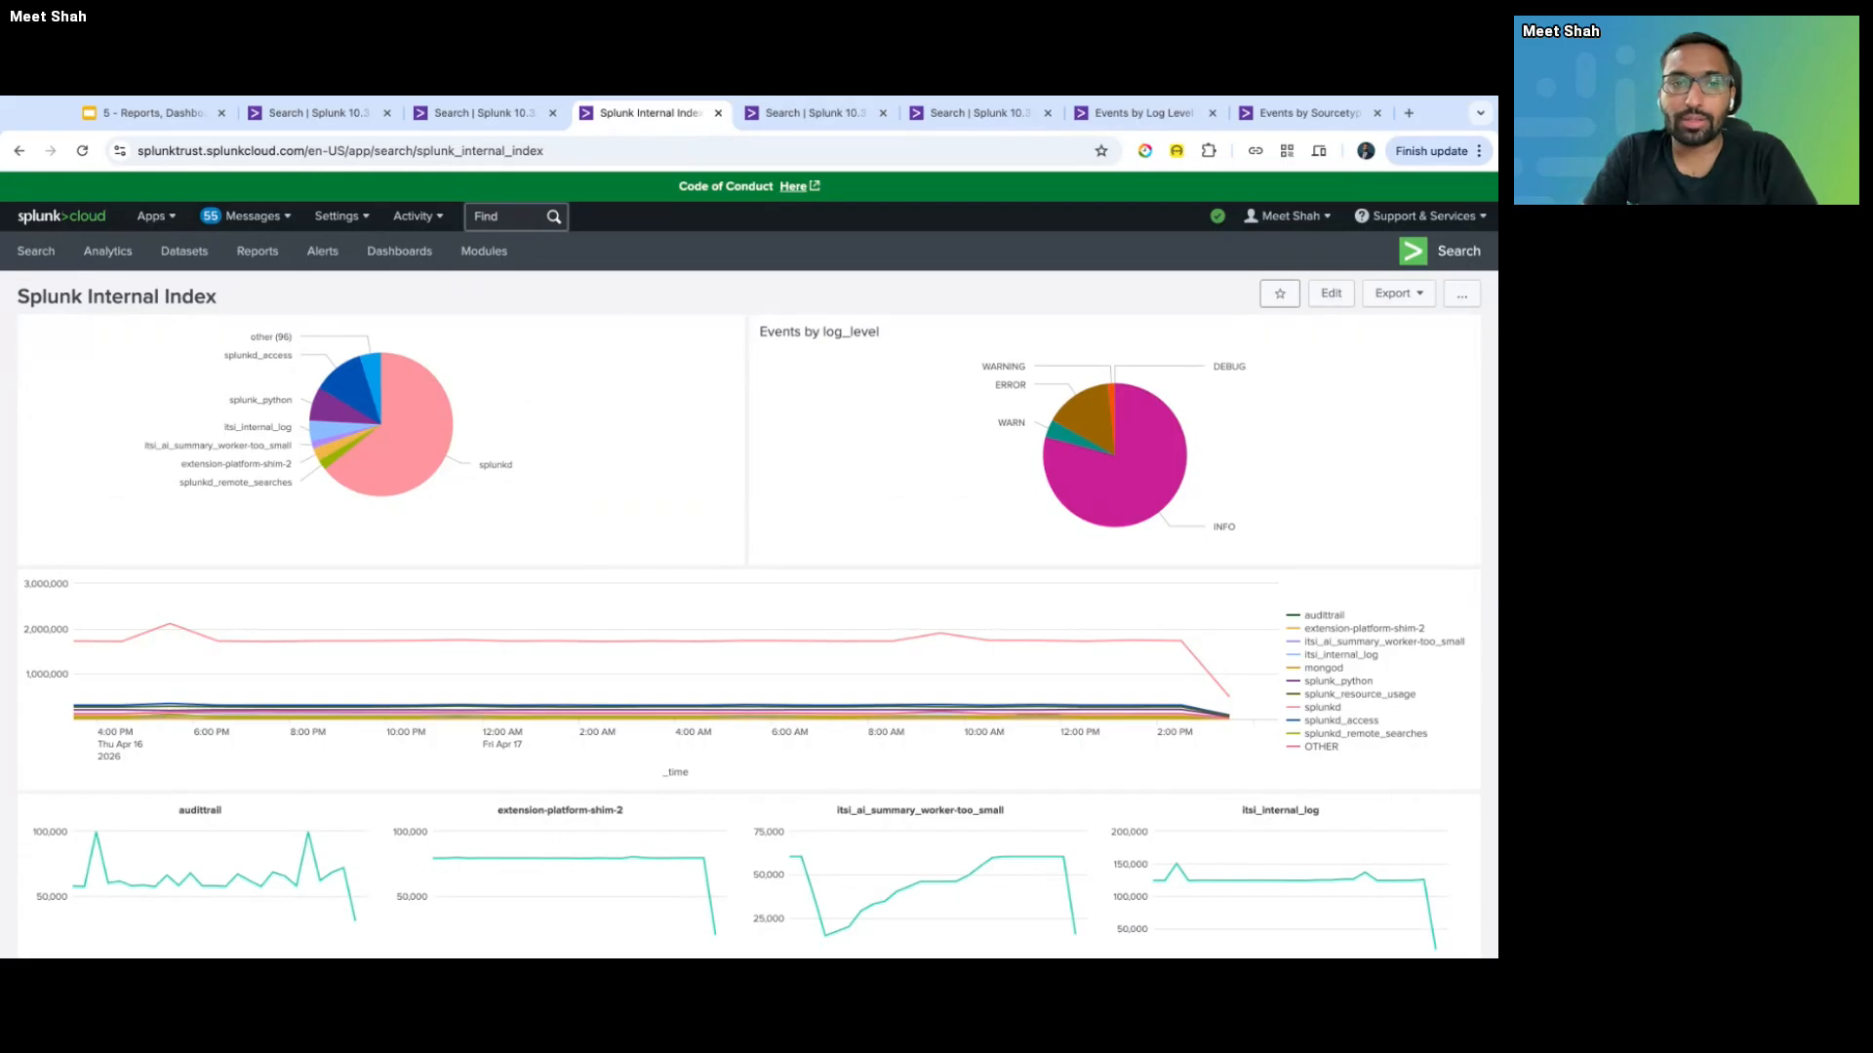
# - Start a new Dashboard Studio dashboard from Dashboards in a new tab, then return to Splunk Internal Index
pyautogui.keyDown('super'); pyautogui.click(422, 257); pyautogui.keyUp('super')
pyautogui.click(733, 113)
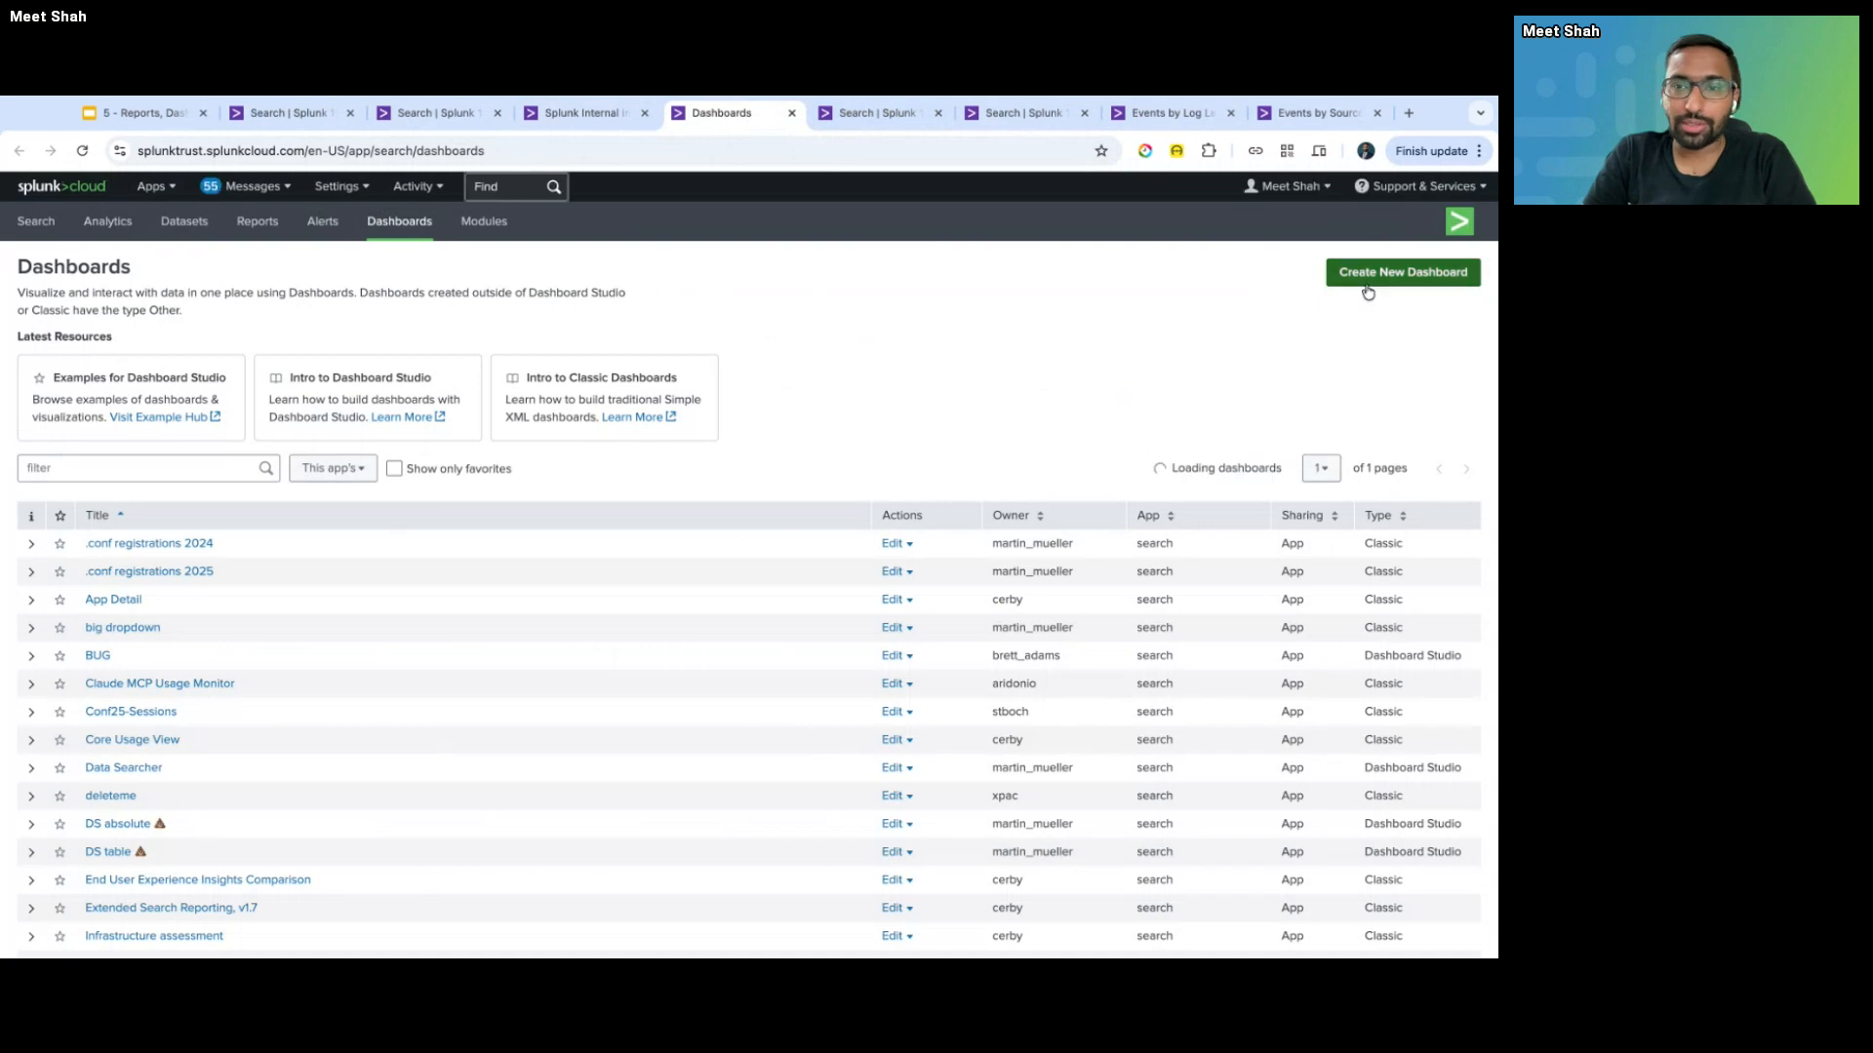
pyautogui.click(1368, 292)
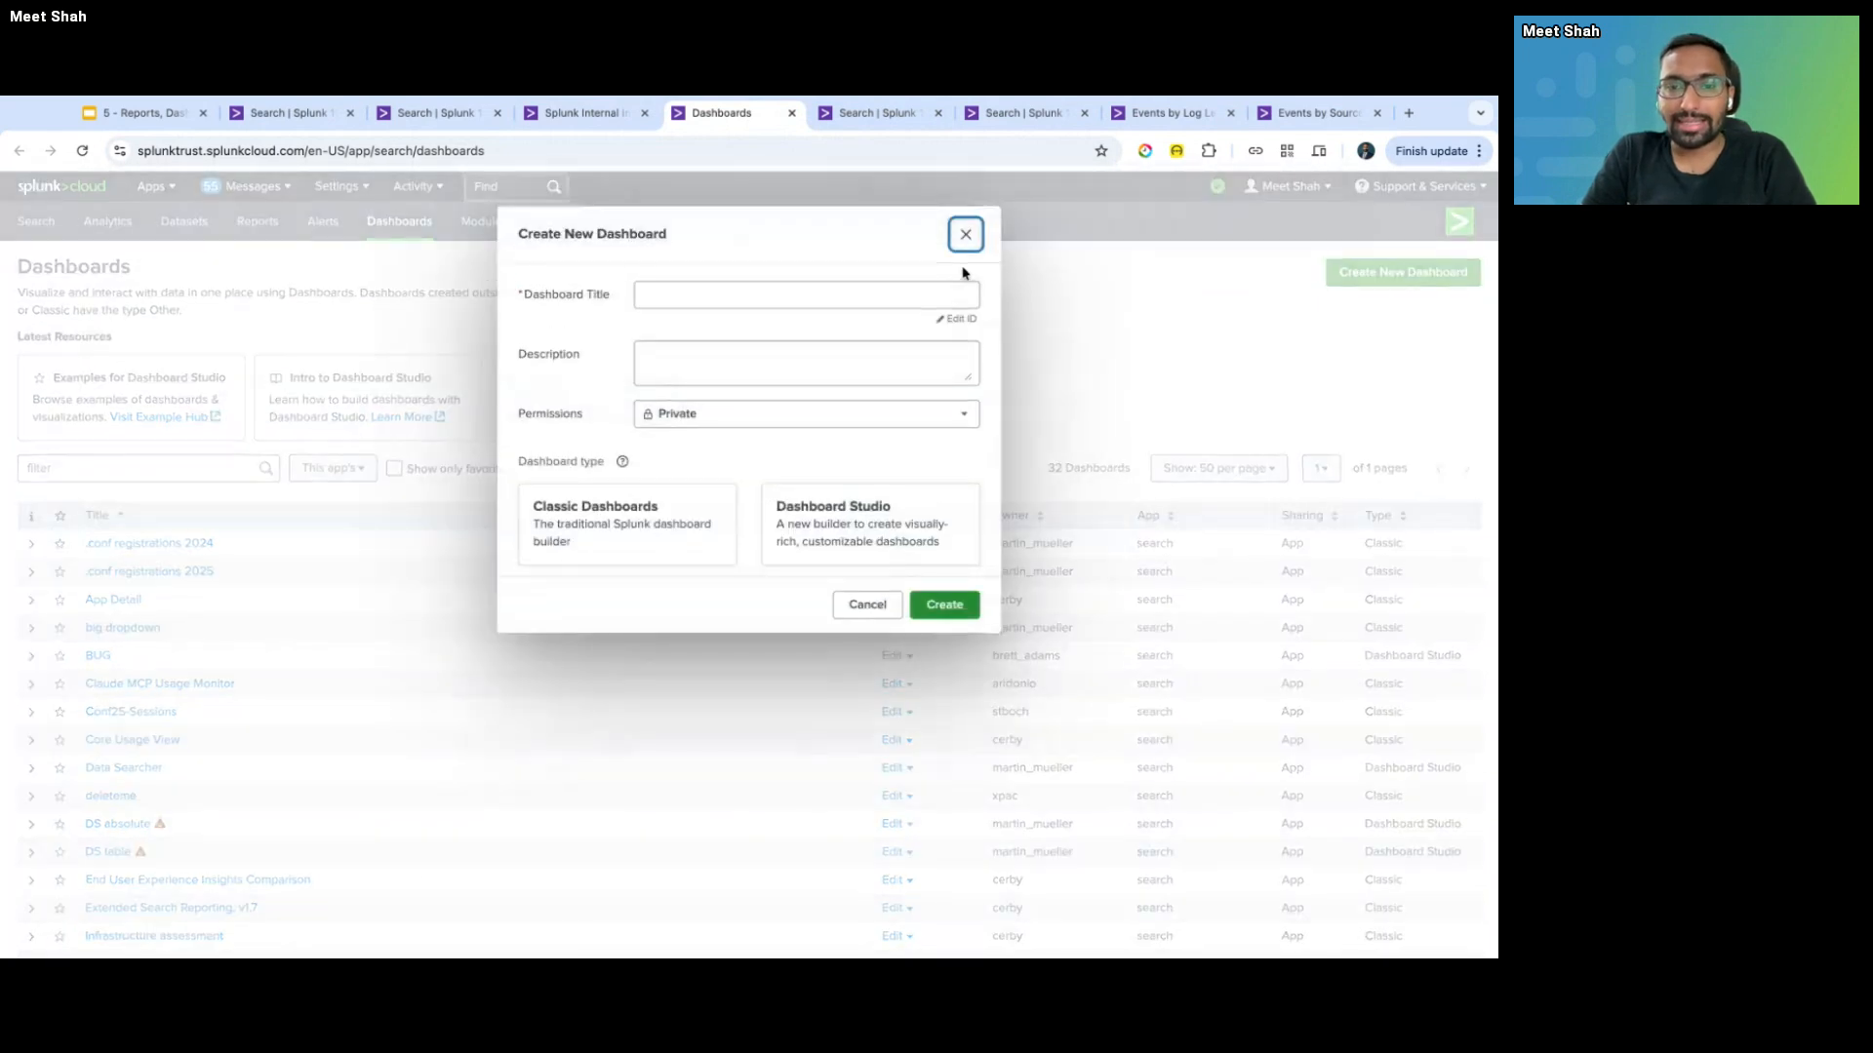
pyautogui.click(878, 524)
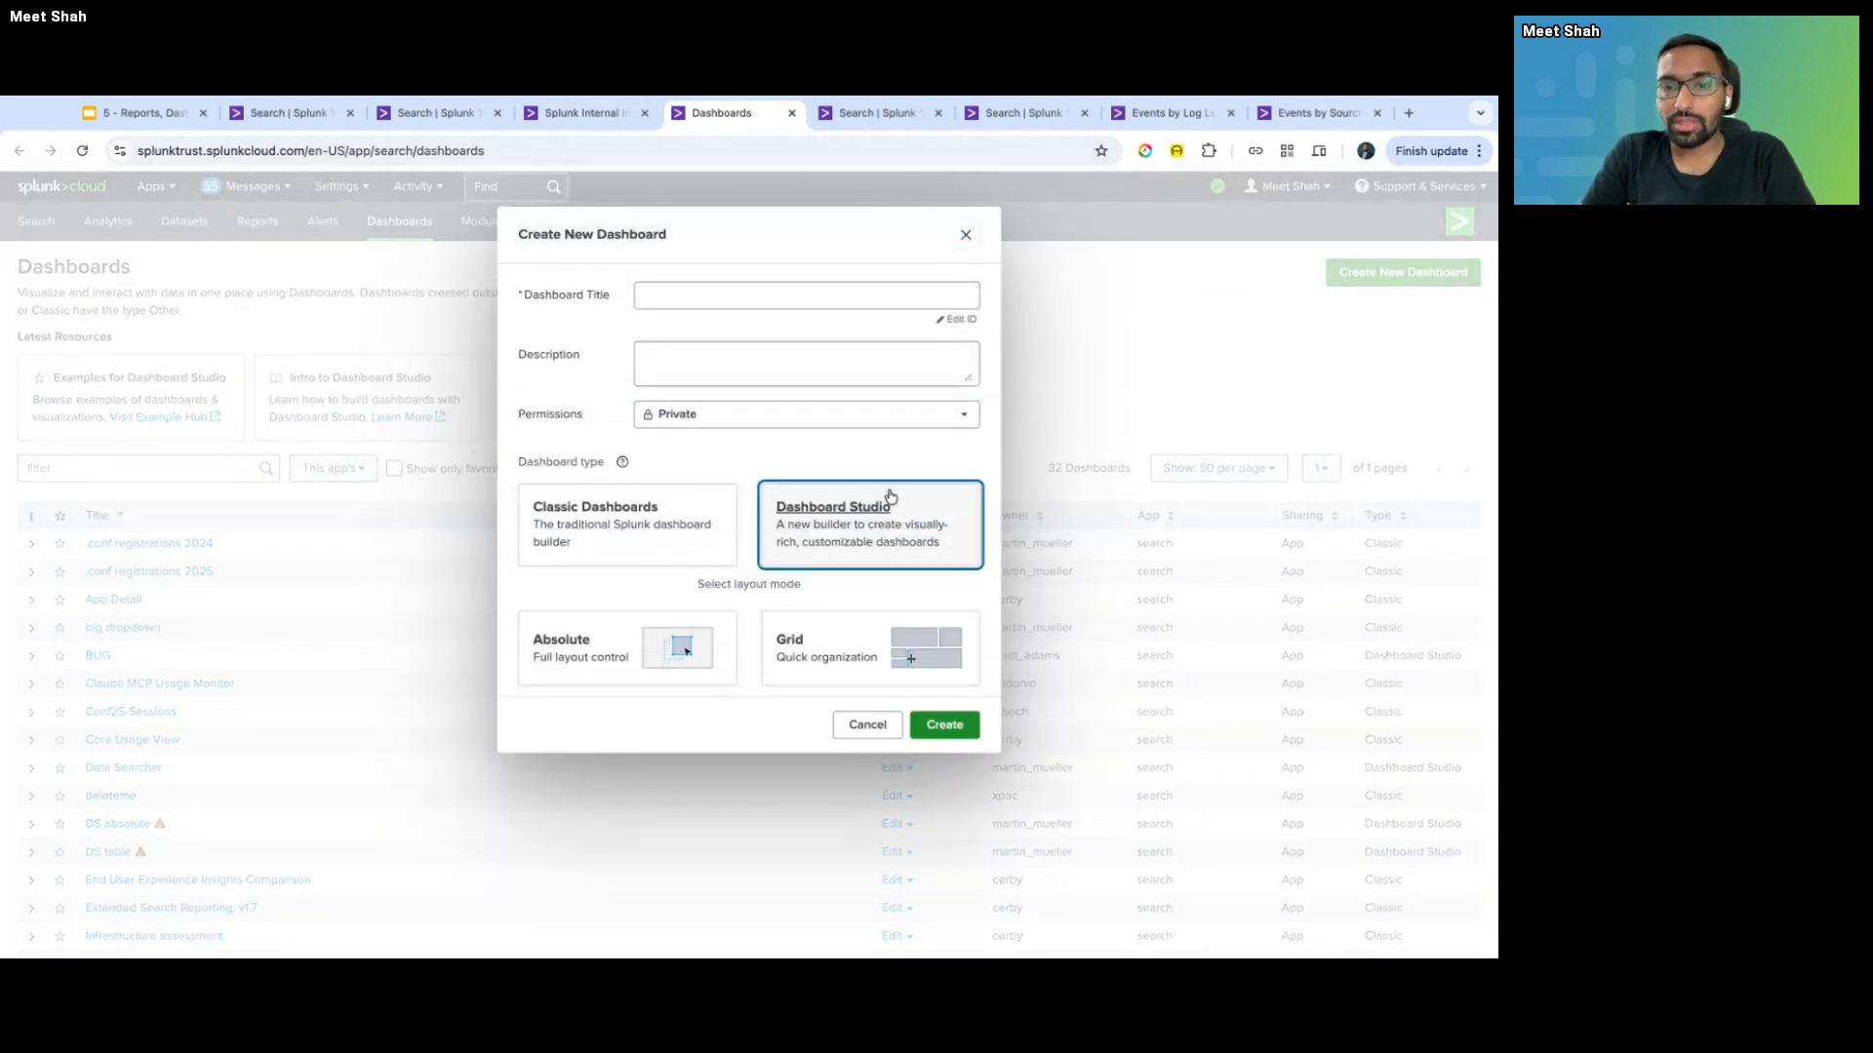
pyautogui.hotkey('ctrl', 'shift', 'Tab')
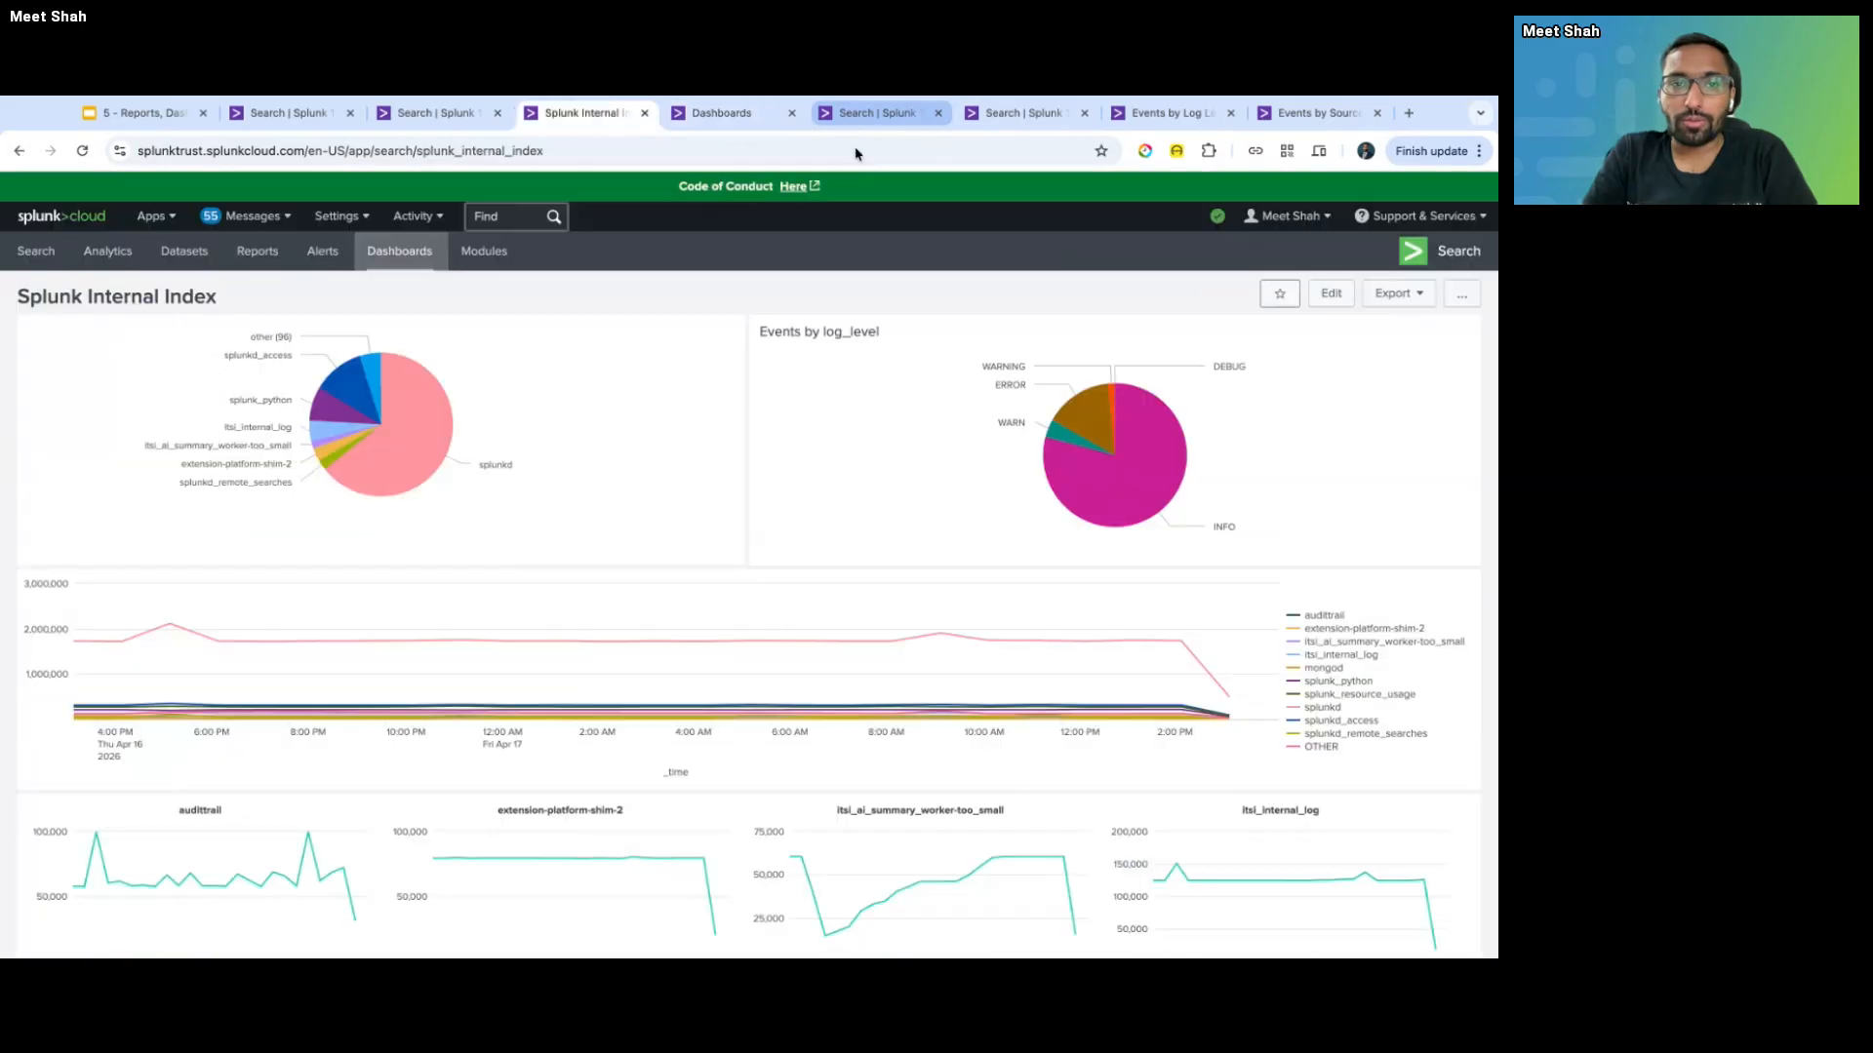
# - Edit the Splunk Internal Index dashboard and review its XML source before returning to the UI view
pyautogui.click(1348, 297)
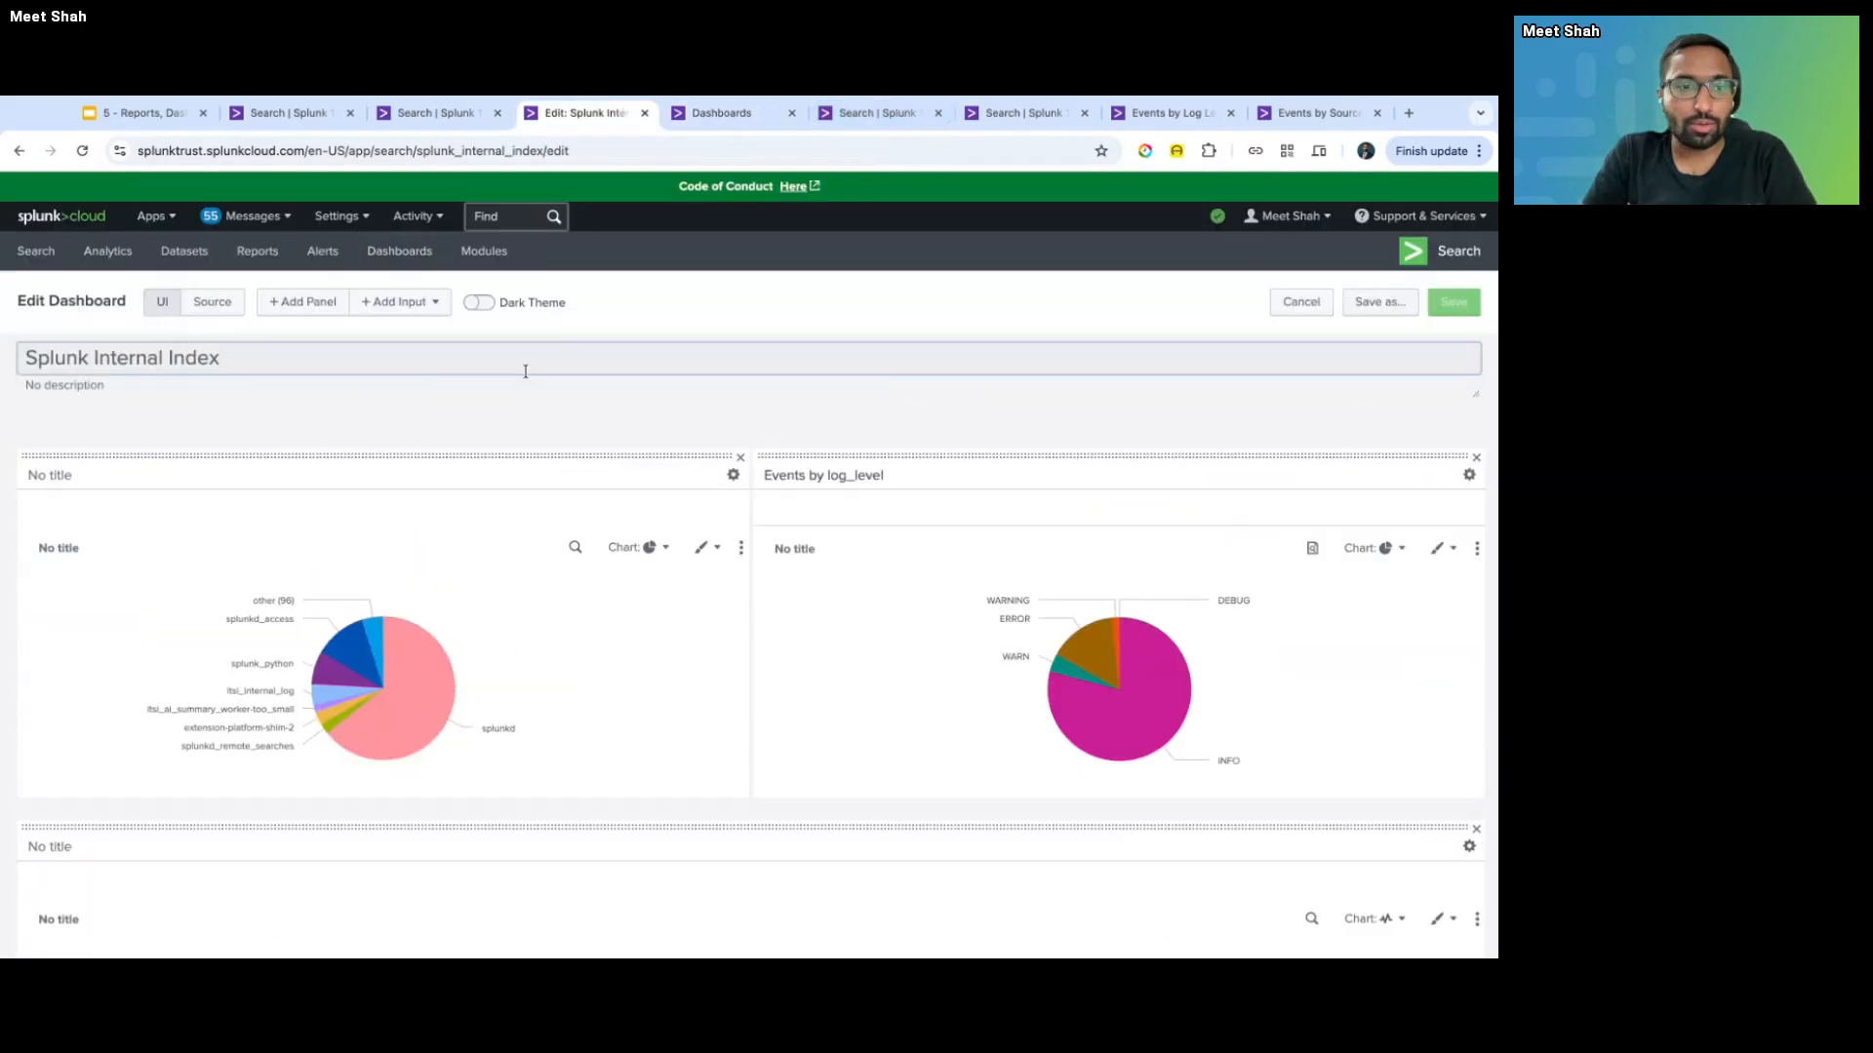
pyautogui.click(211, 301)
pyautogui.scroll(-2, 273, 786)
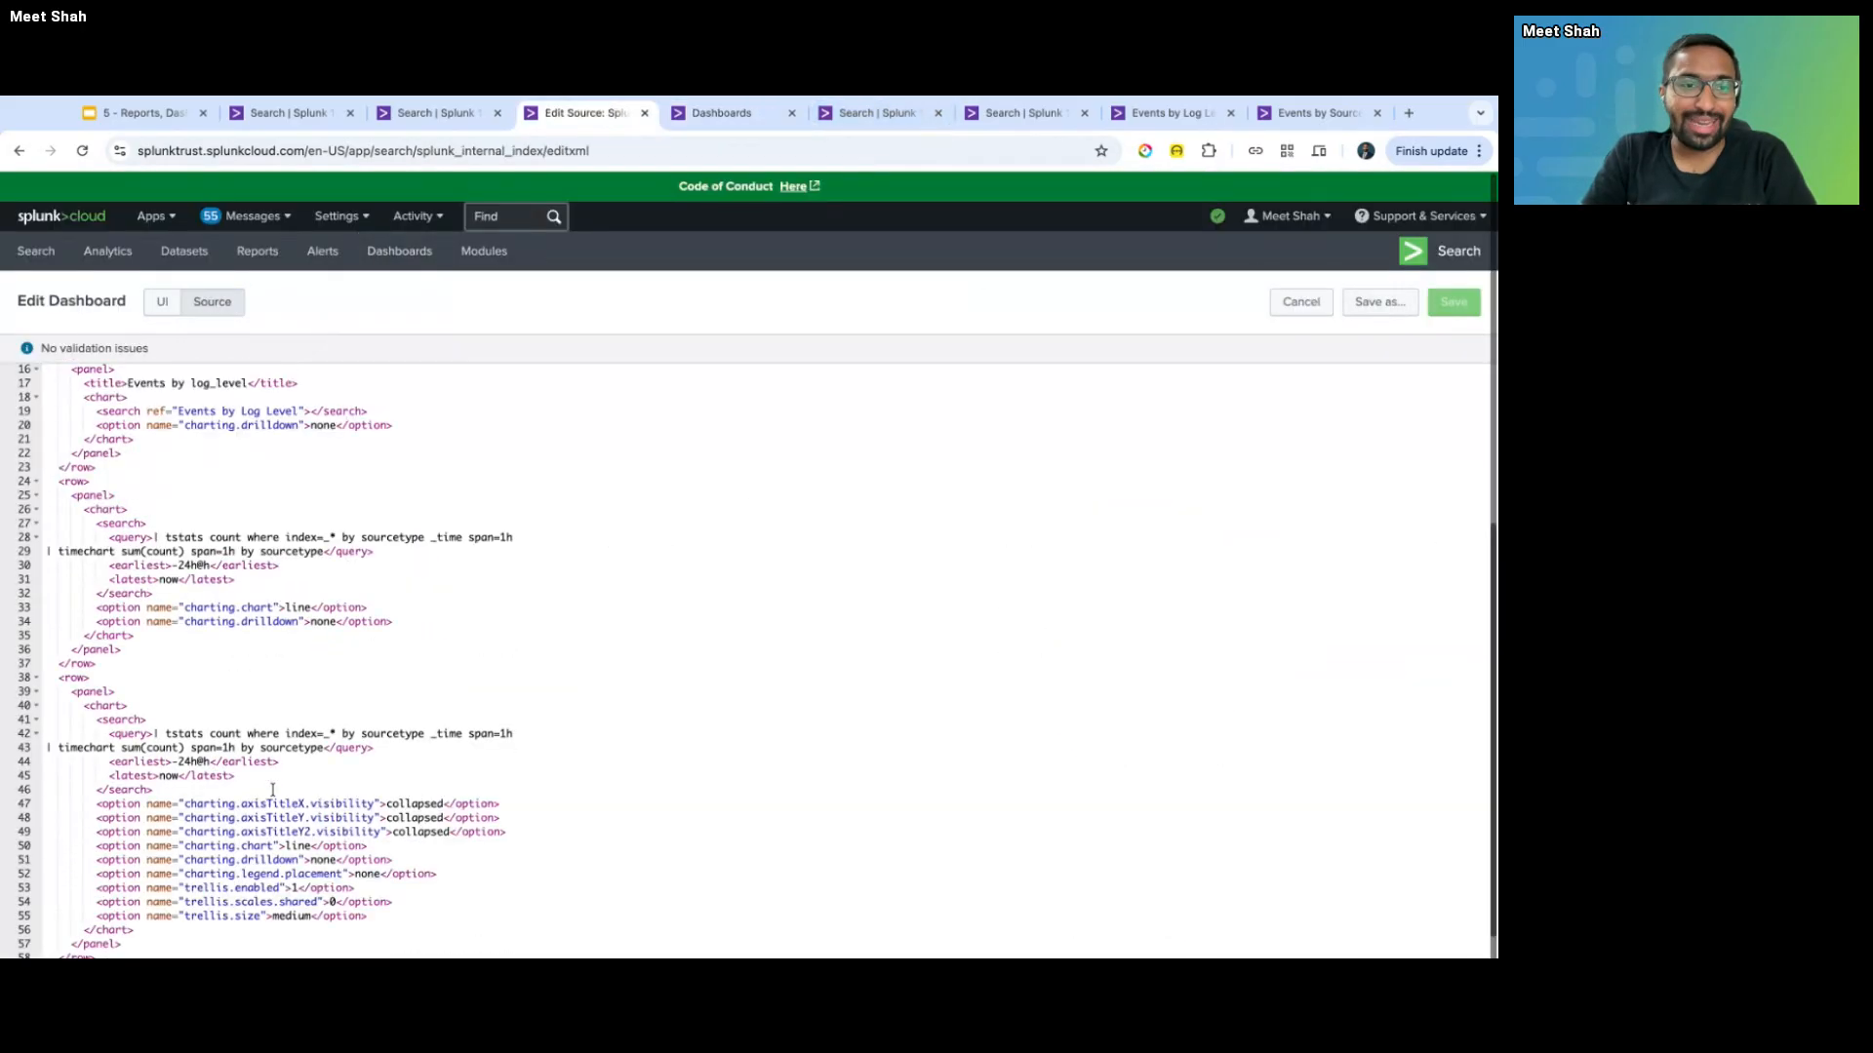
pyautogui.scroll(2, 273, 790)
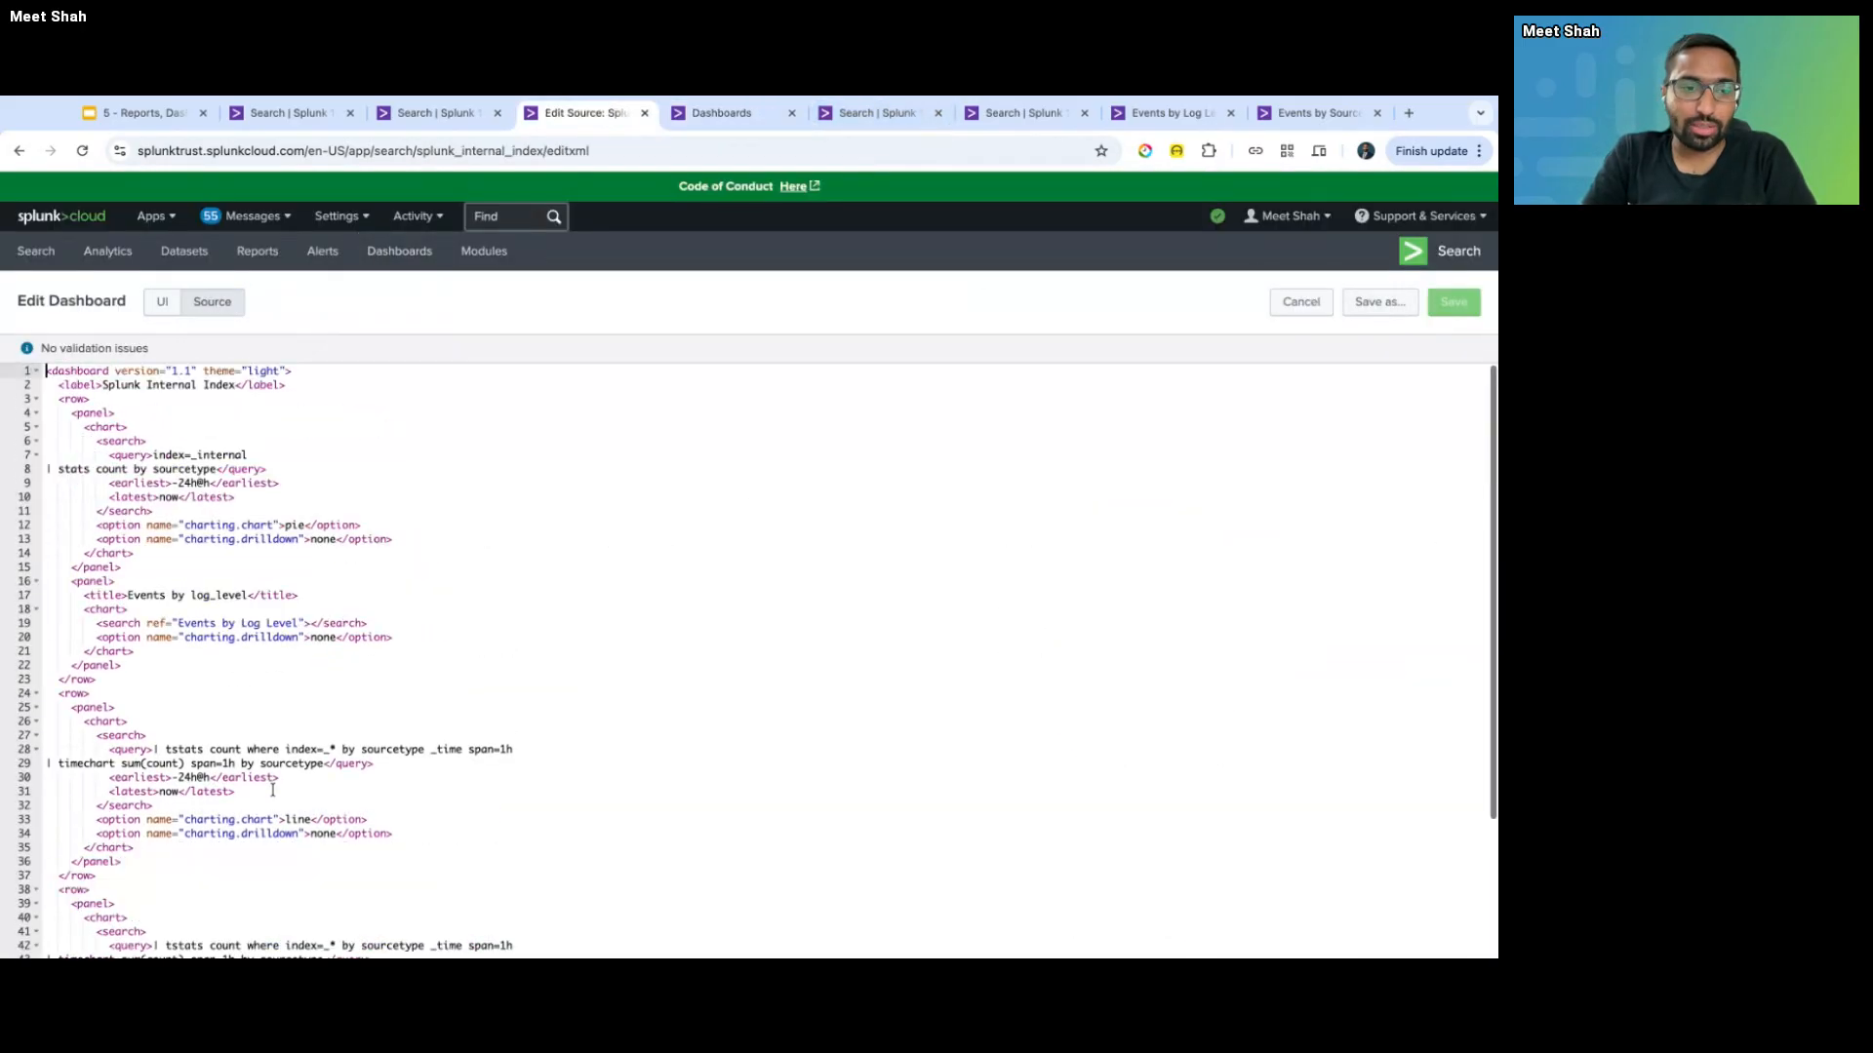
pyautogui.click(162, 301)
# - Check the new dashboard form's title field, leaving the title unchanged
pyautogui.hotkey('ctrl', 'Tab')
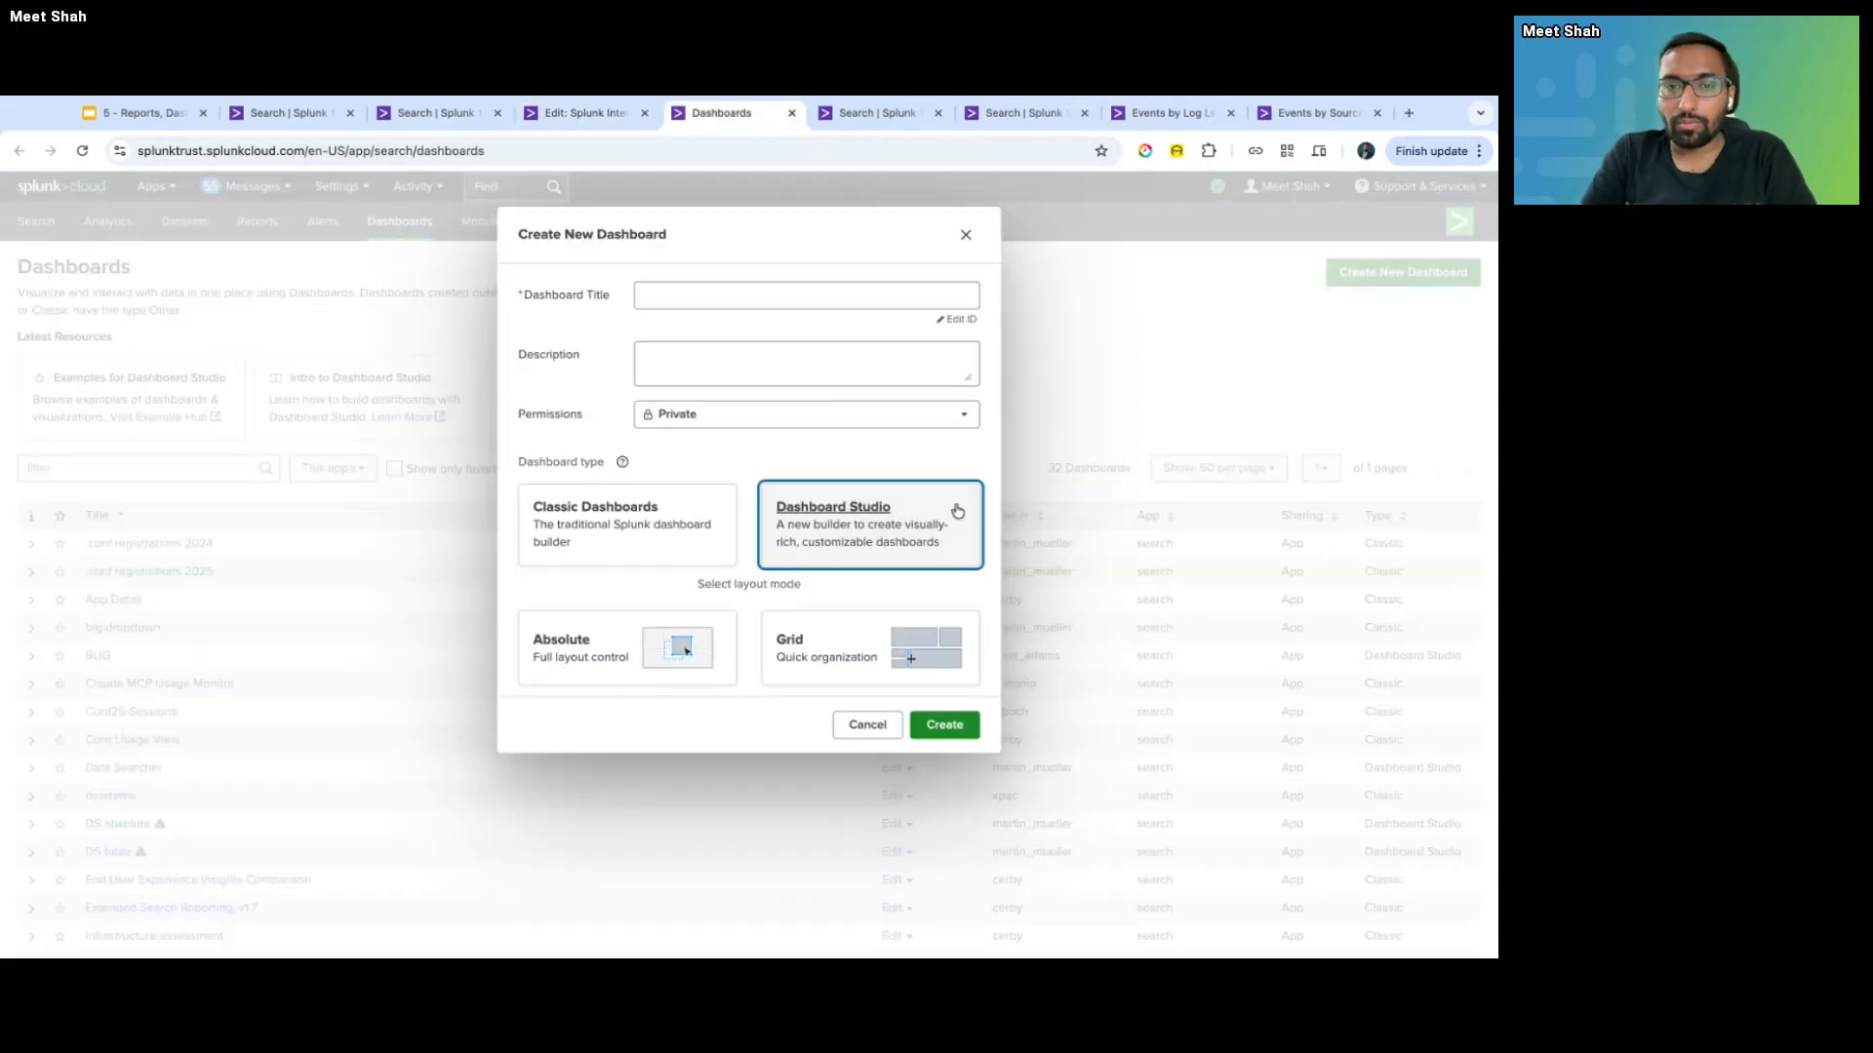
pyautogui.click(805, 303)
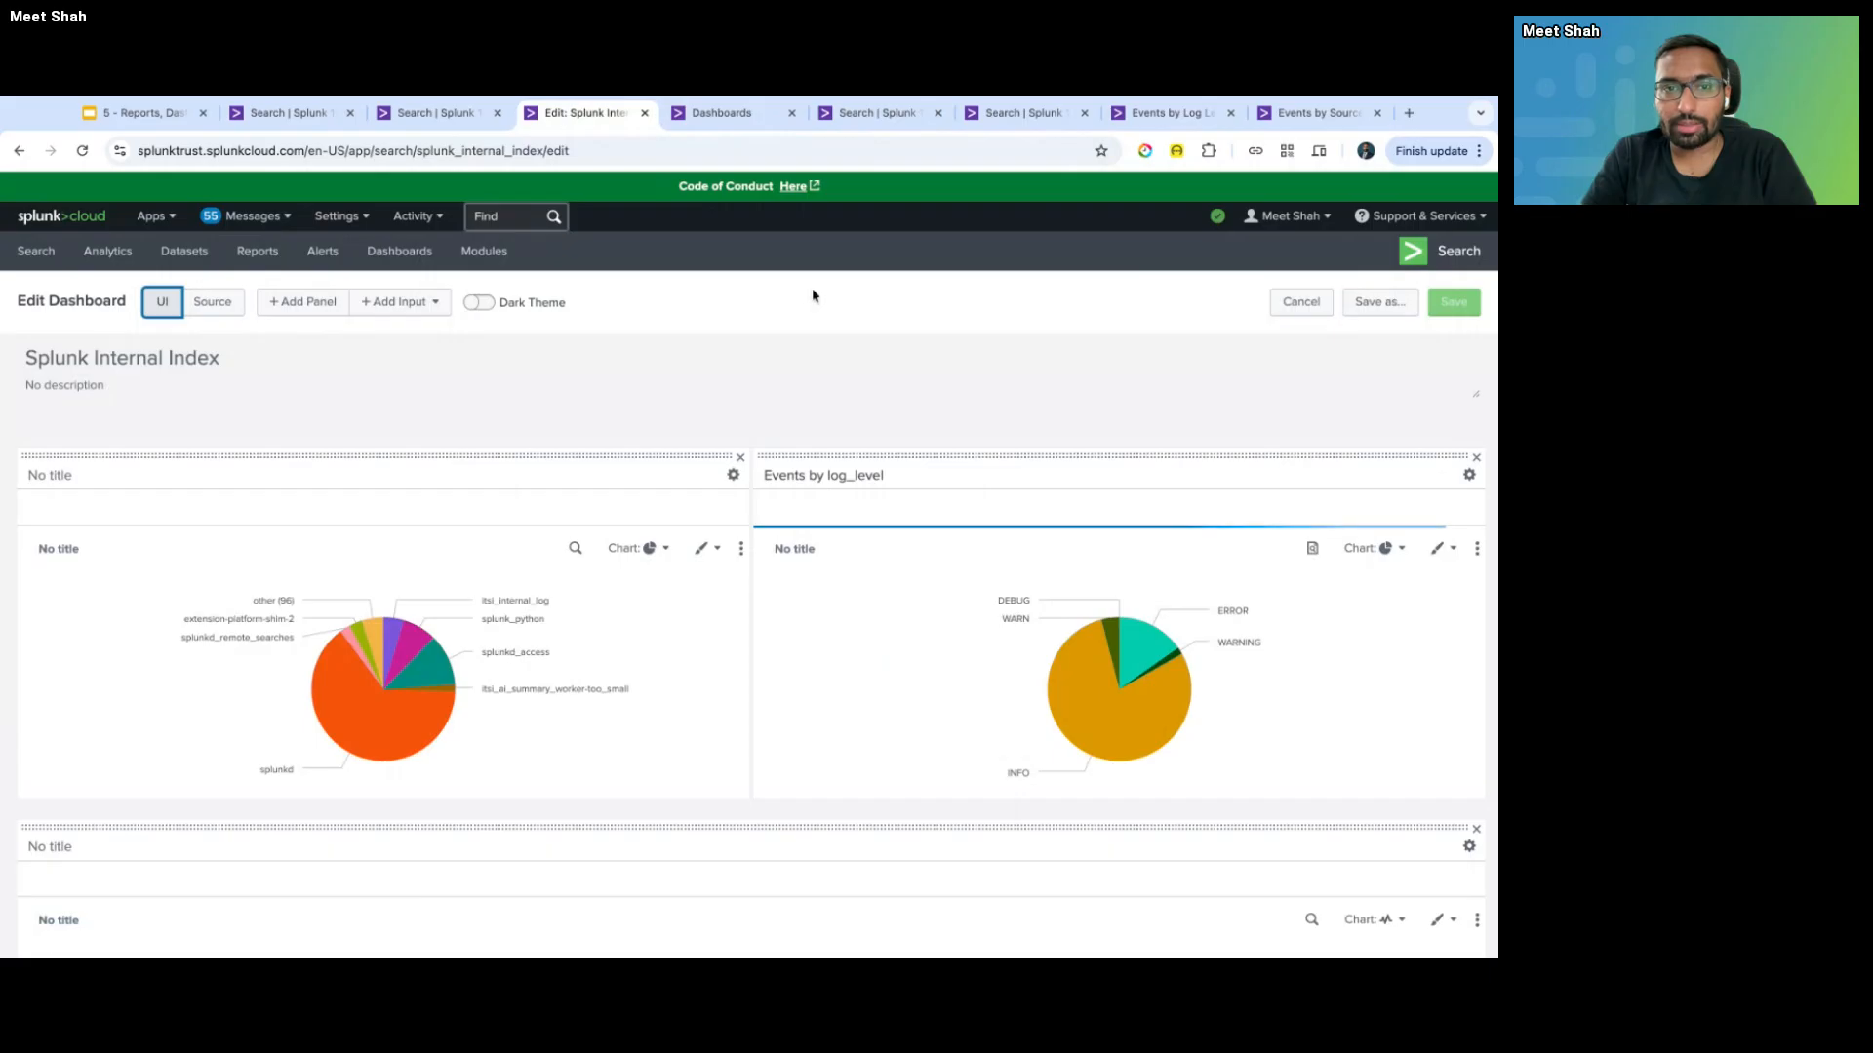
pyautogui.click(697, 361)
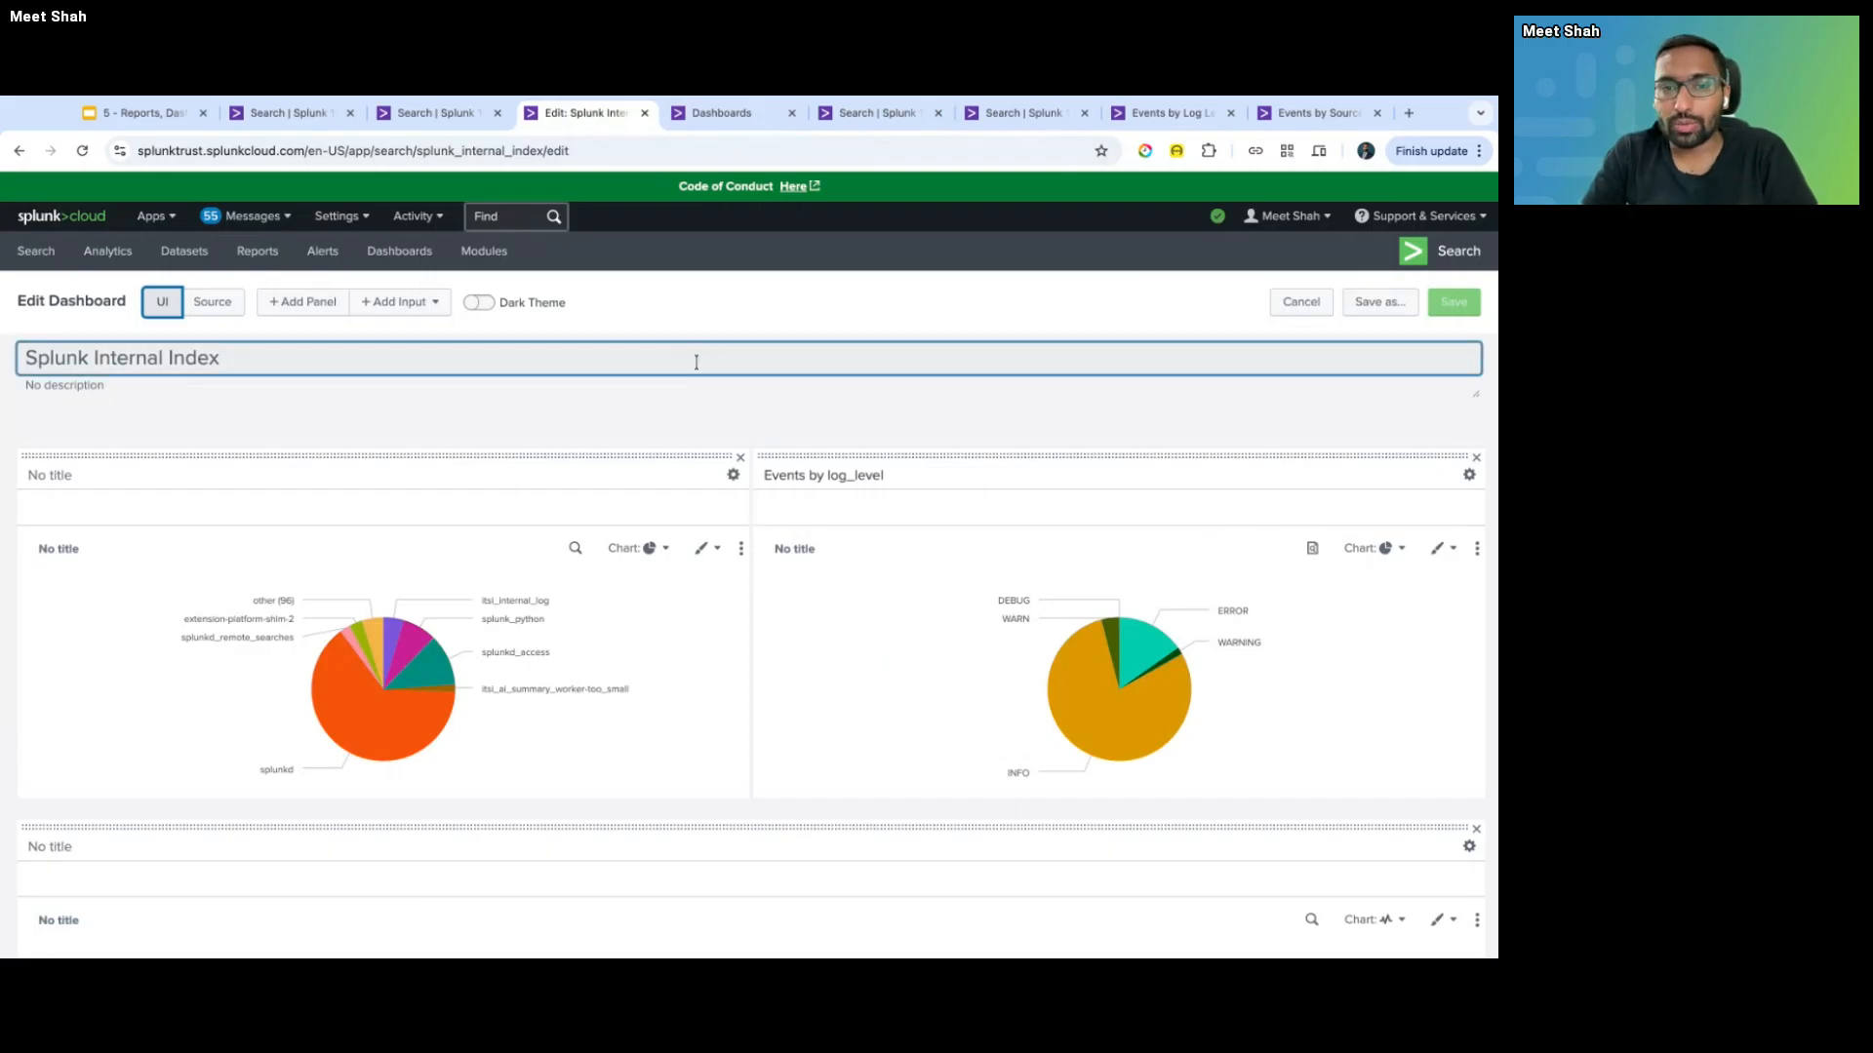
pyautogui.click(750, 440)
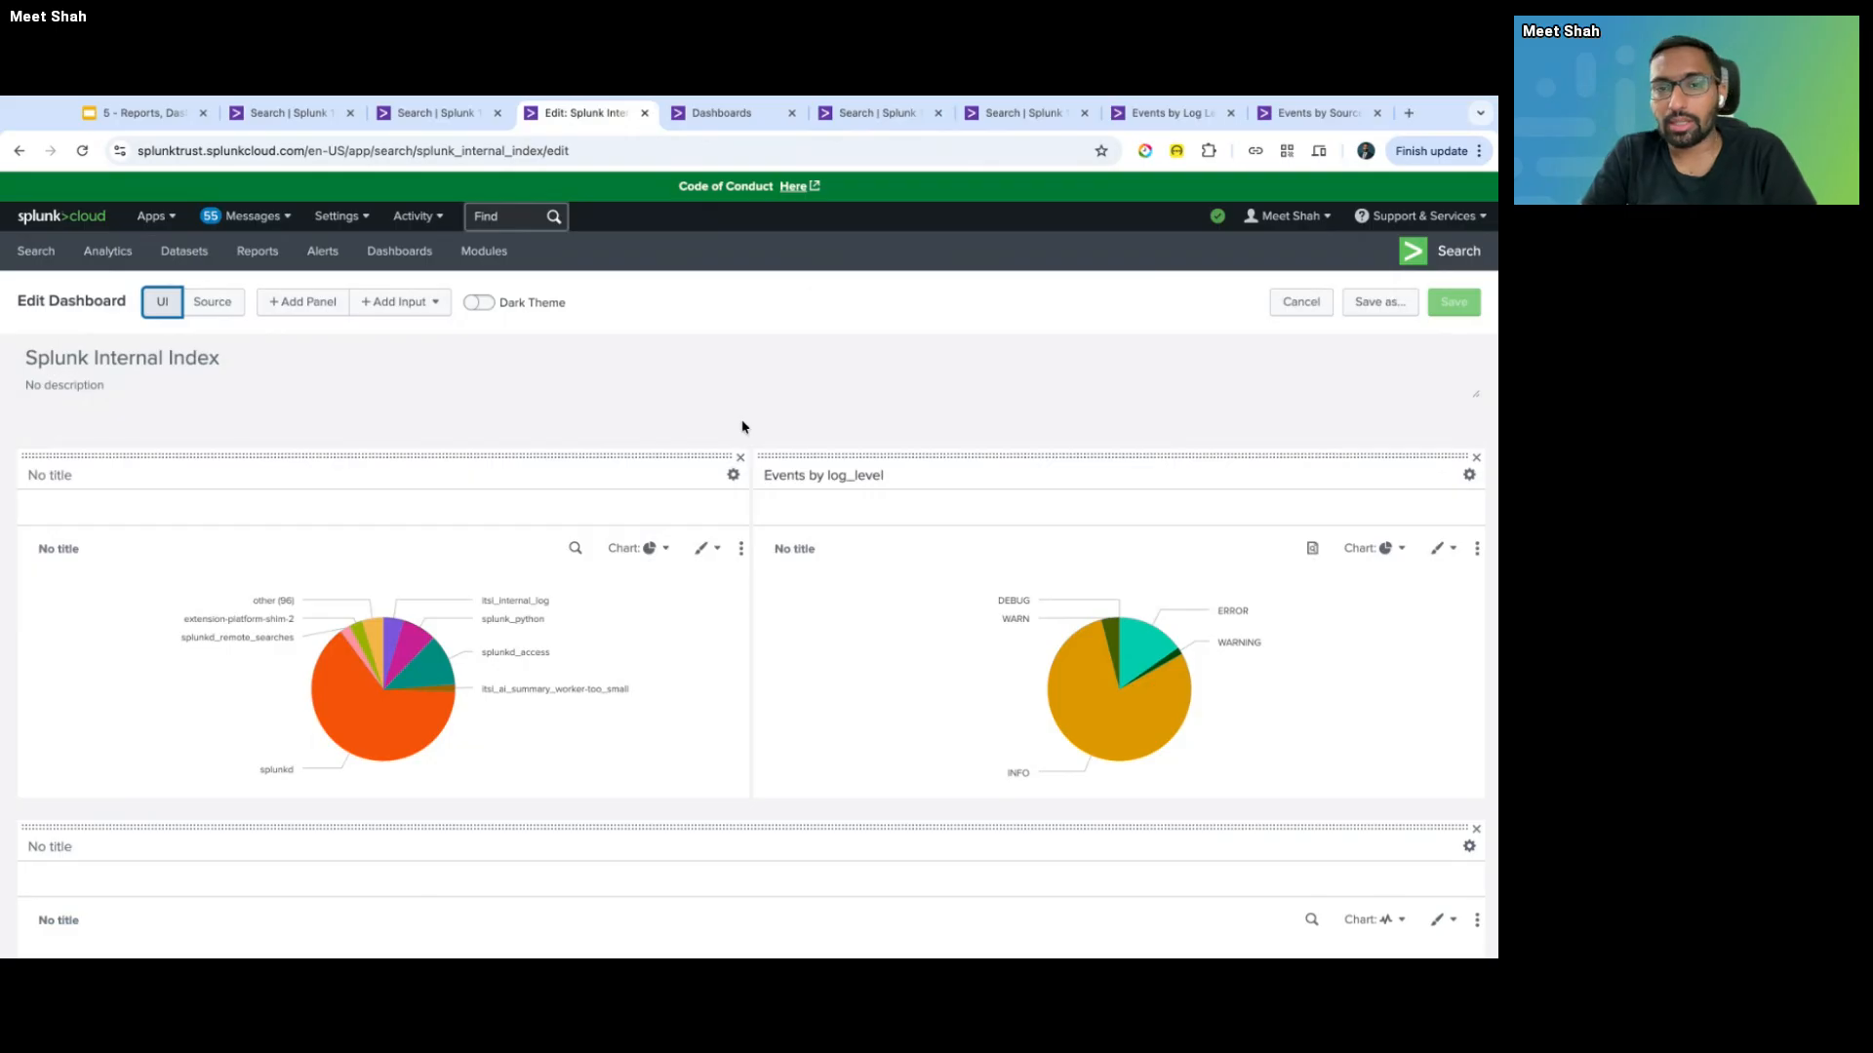
pyautogui.hotkey('ctrl', 'Tab')
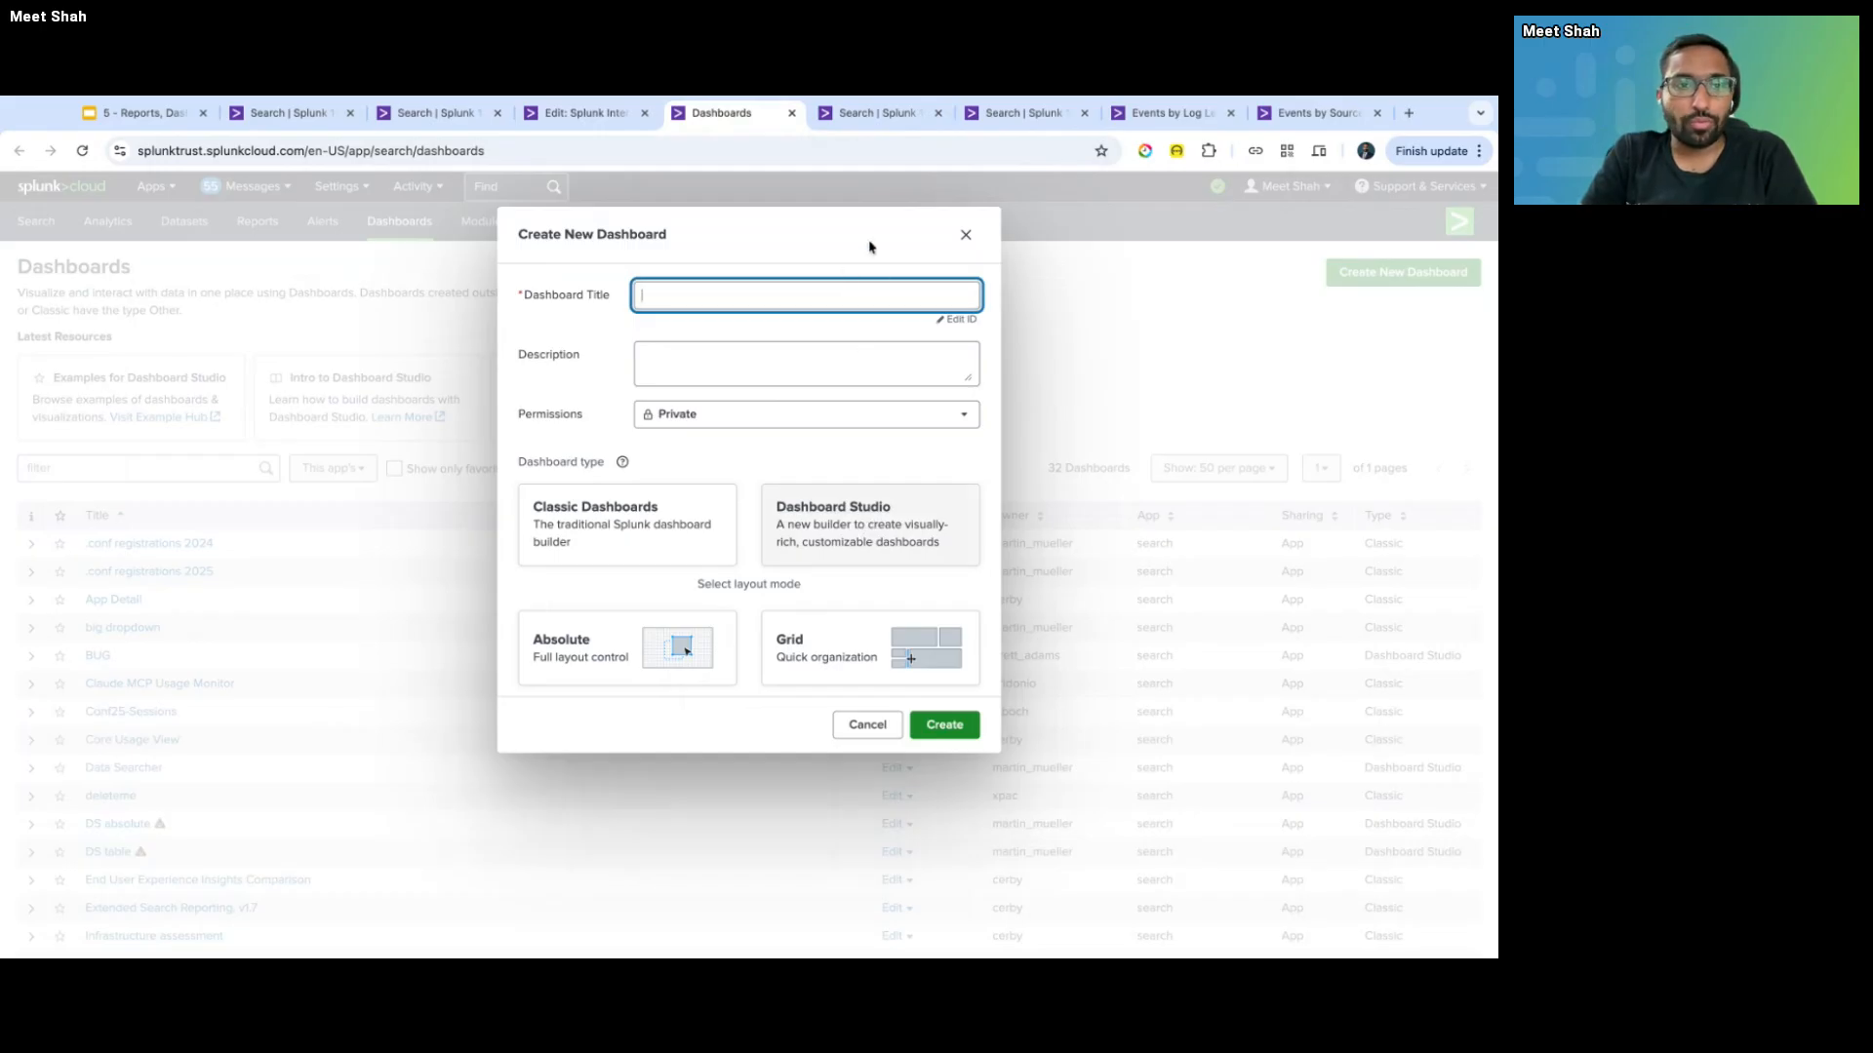
# - Open Splunk Dashboard Examples from the Apps list in a new tab
pyautogui.click(290, 114)
pyautogui.click(172, 217)
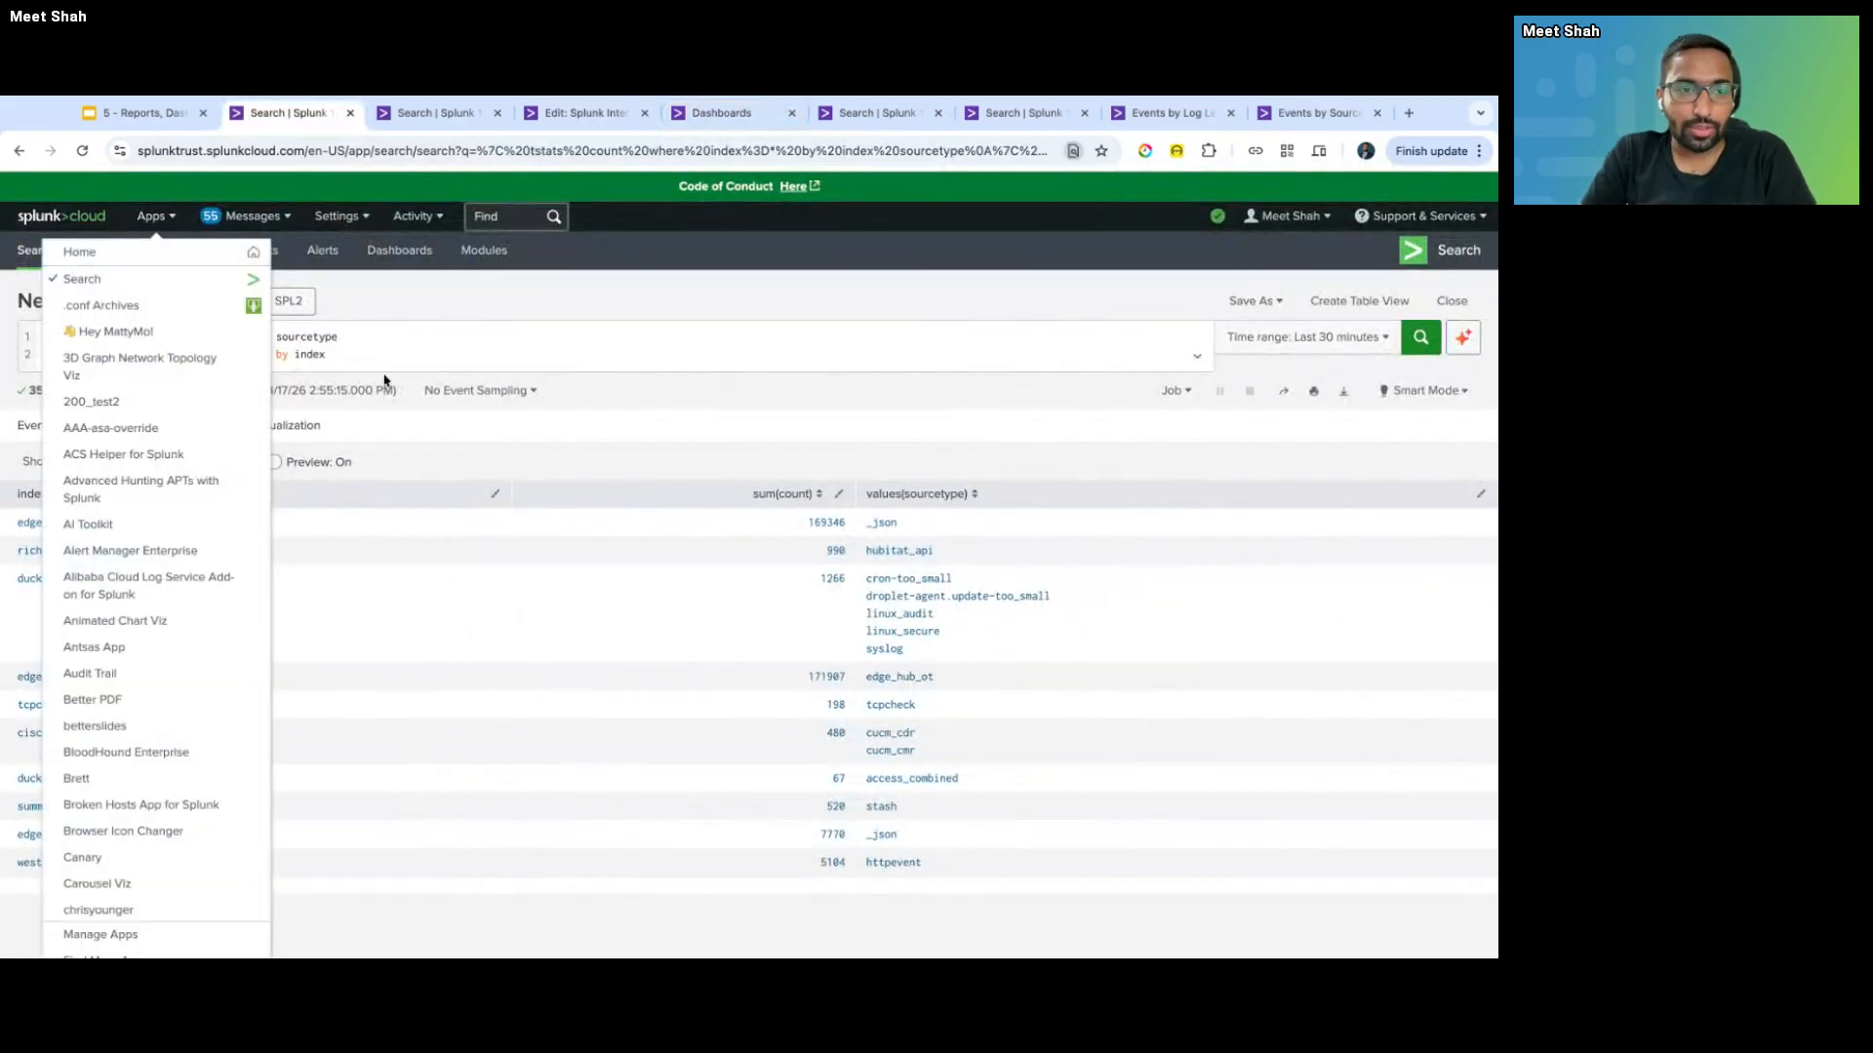
pyautogui.scroll(-15, 252, 760)
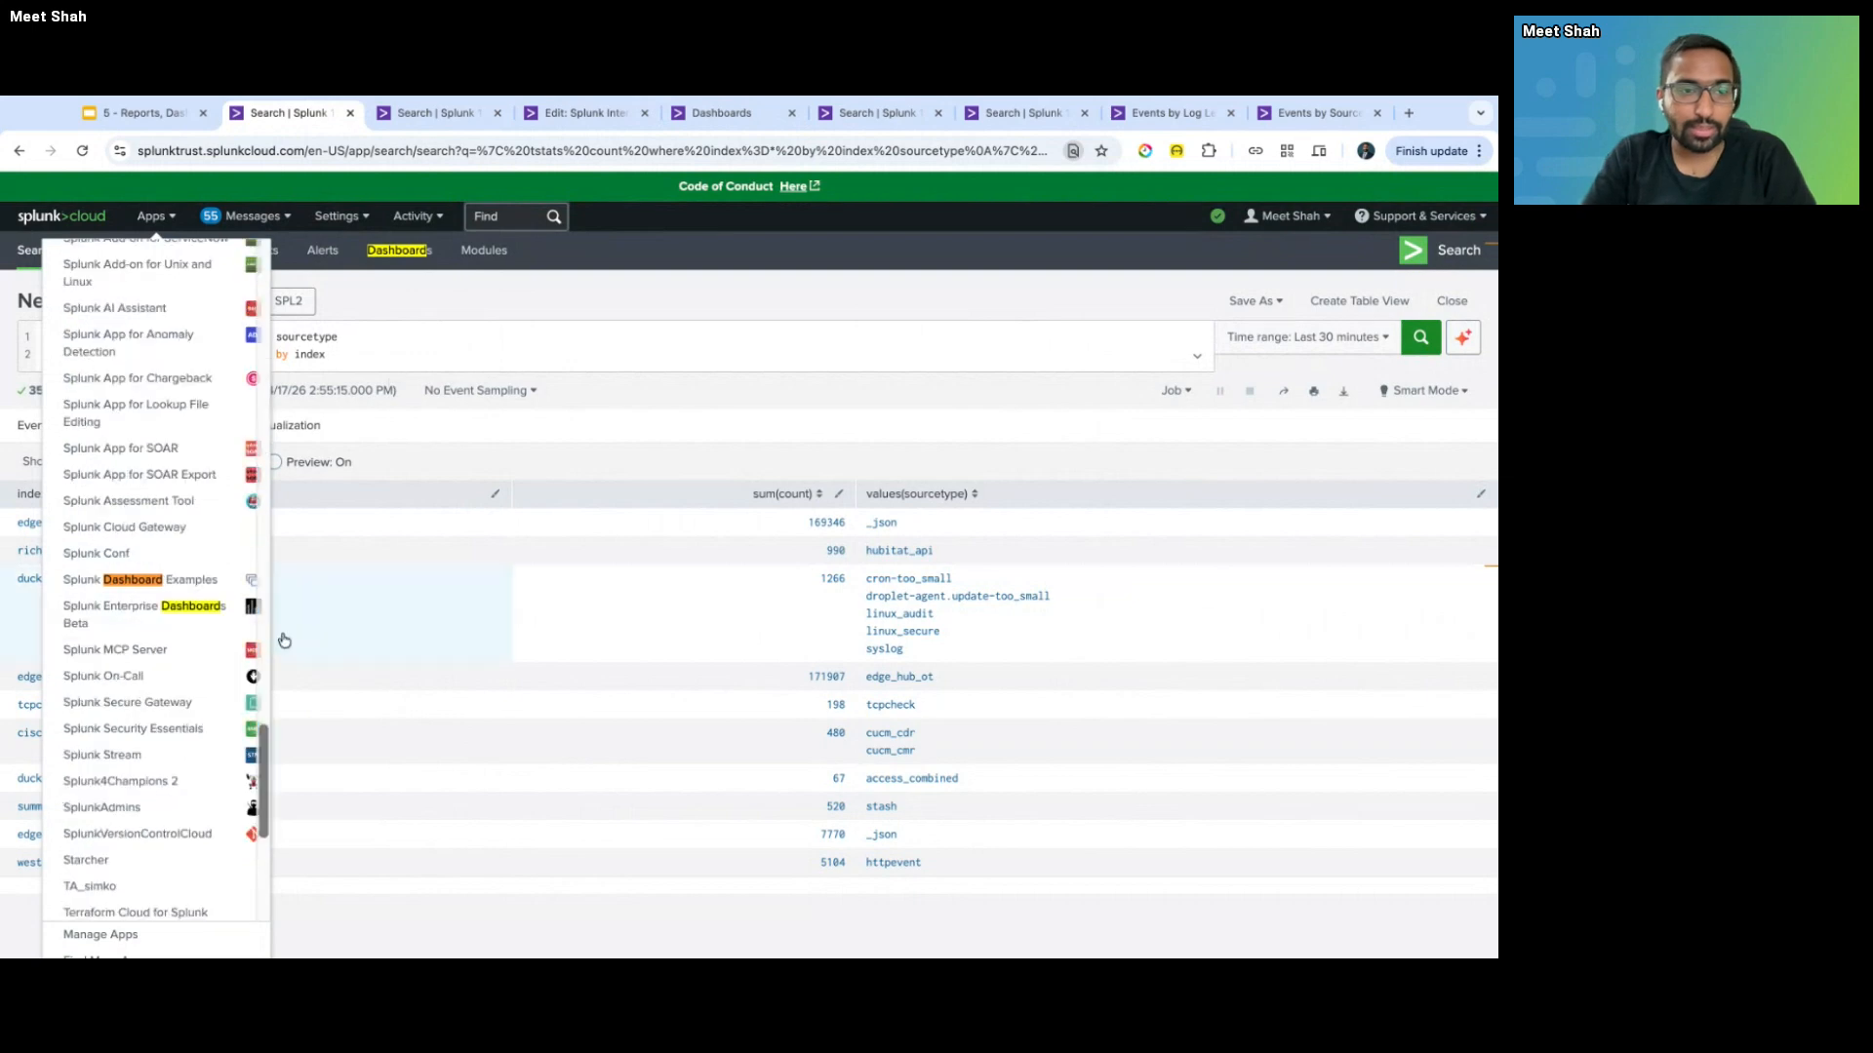
pyautogui.keyDown('super'); pyautogui.click(156, 580); pyautogui.keyUp('super')
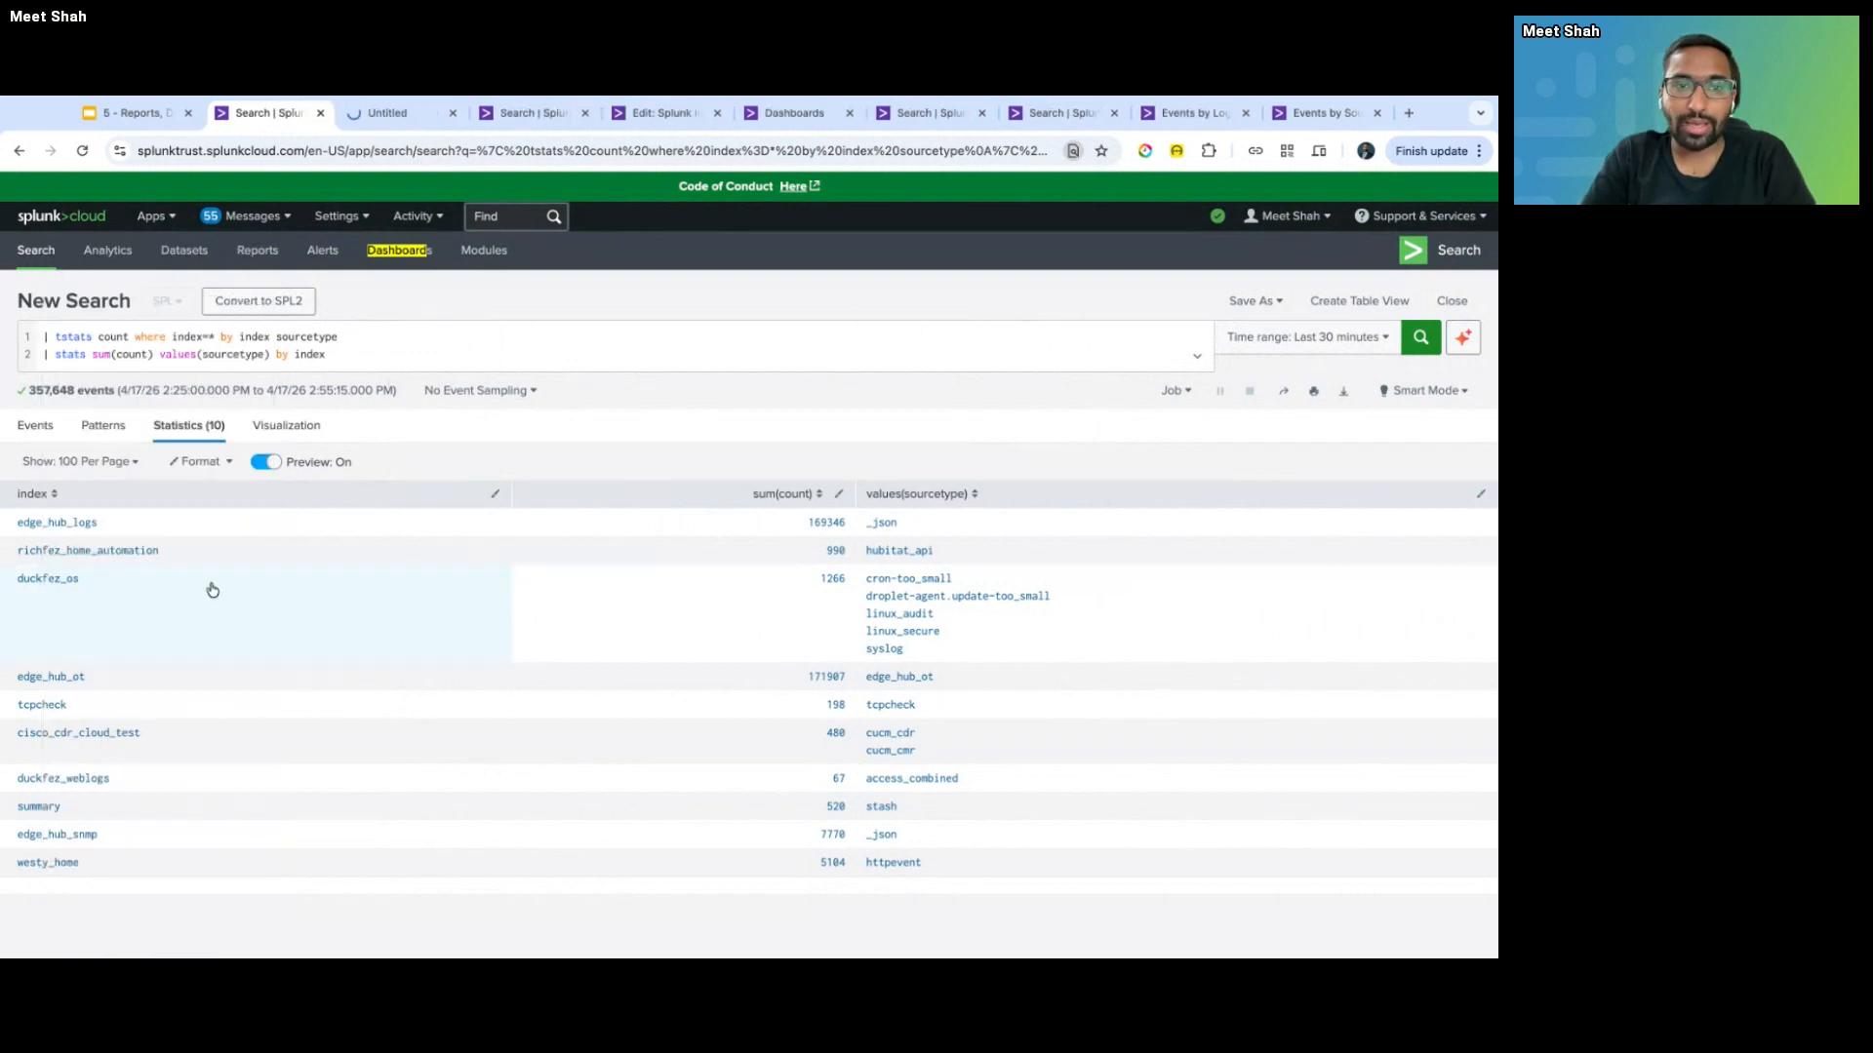
# - Scroll through the Dashboard Examples gallery and open the Single Value Element example in a new tab
pyautogui.click(408, 119)
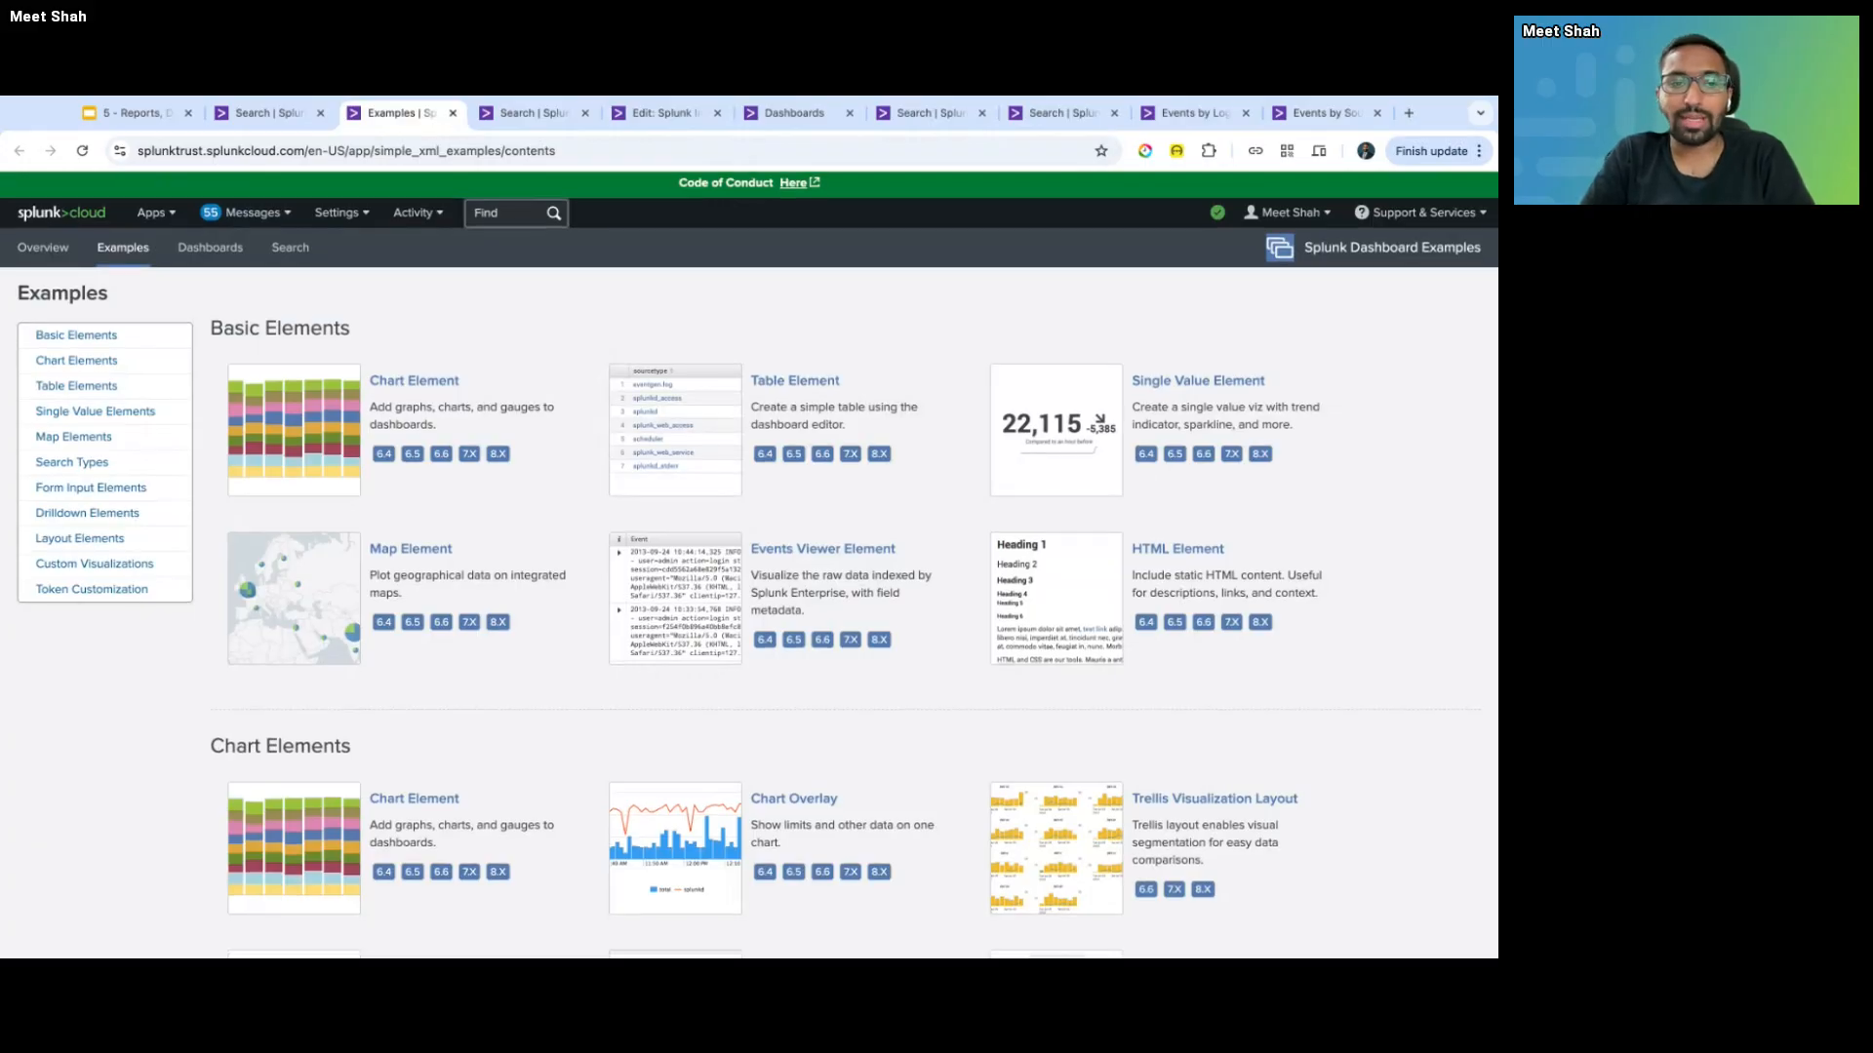
pyautogui.scroll(-7, 583, 329)
pyautogui.scroll(-20, 589, 406)
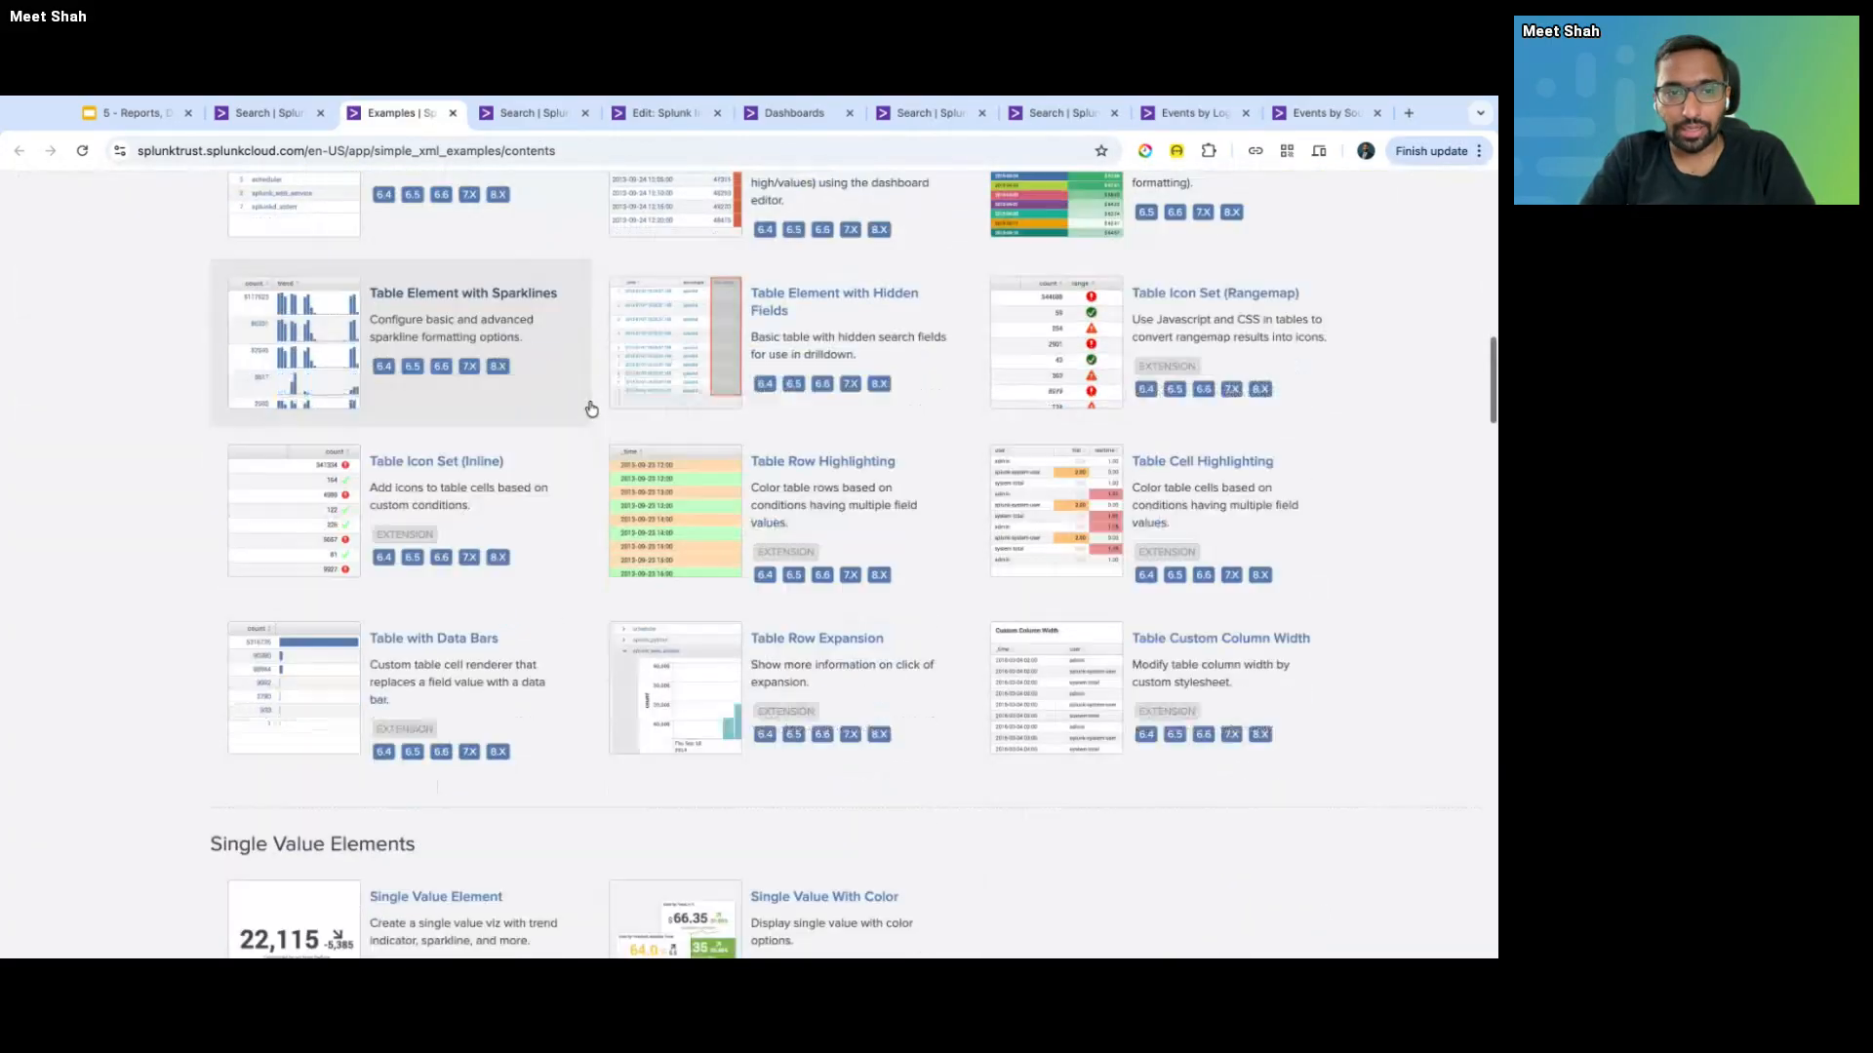
pyautogui.scroll(-3, 400, 410)
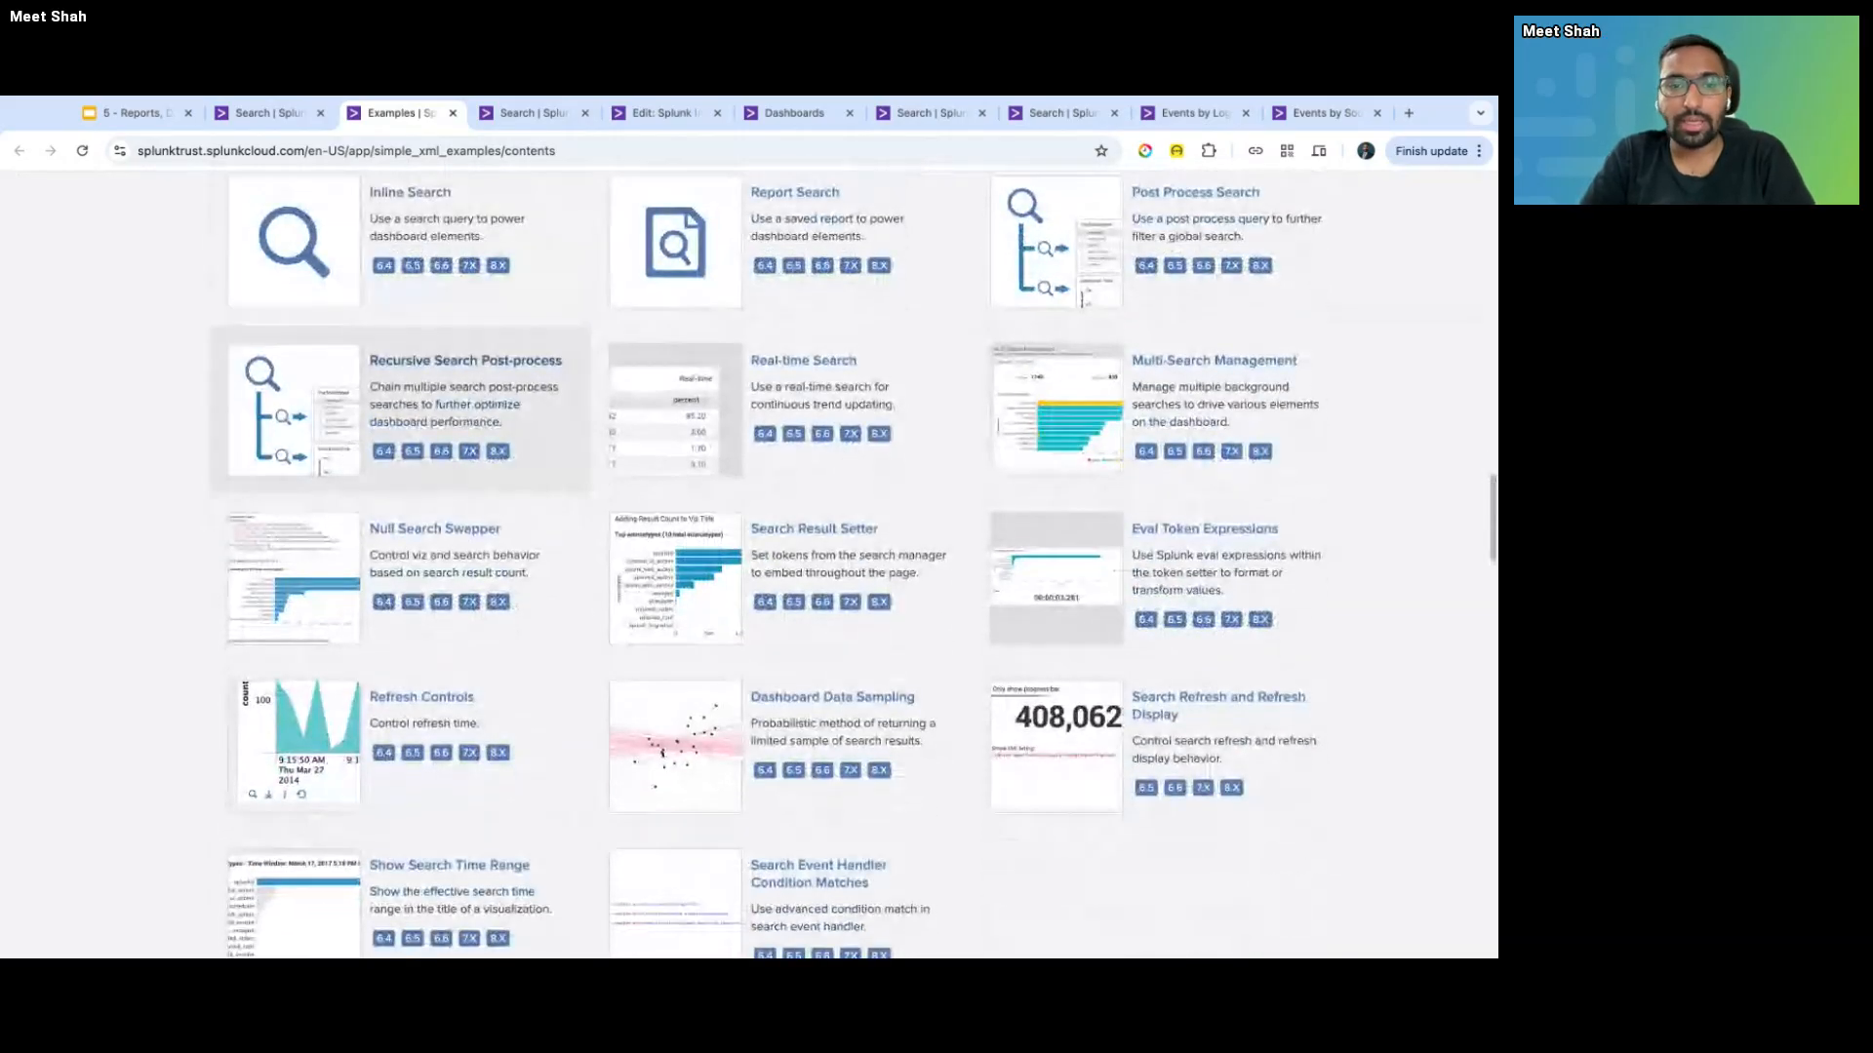
pyautogui.scroll(-6, 400, 390)
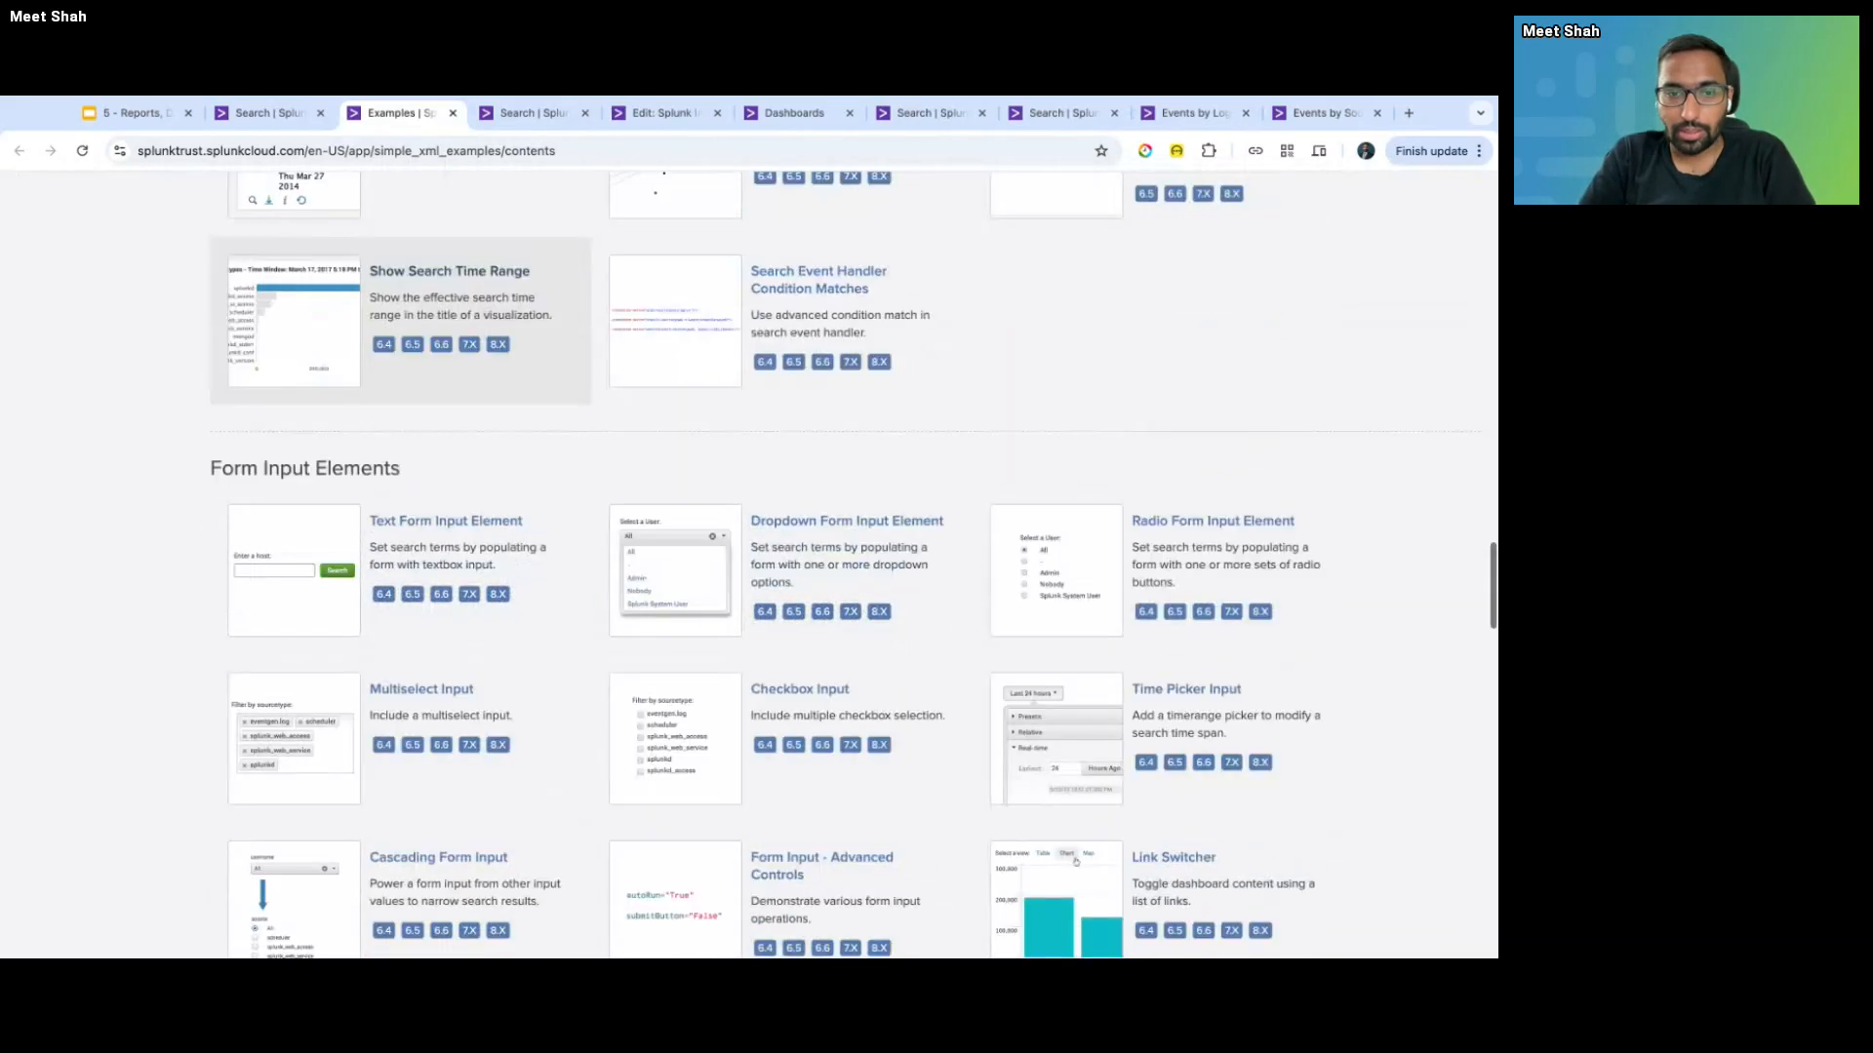
pyautogui.scroll(-15, 400, 390)
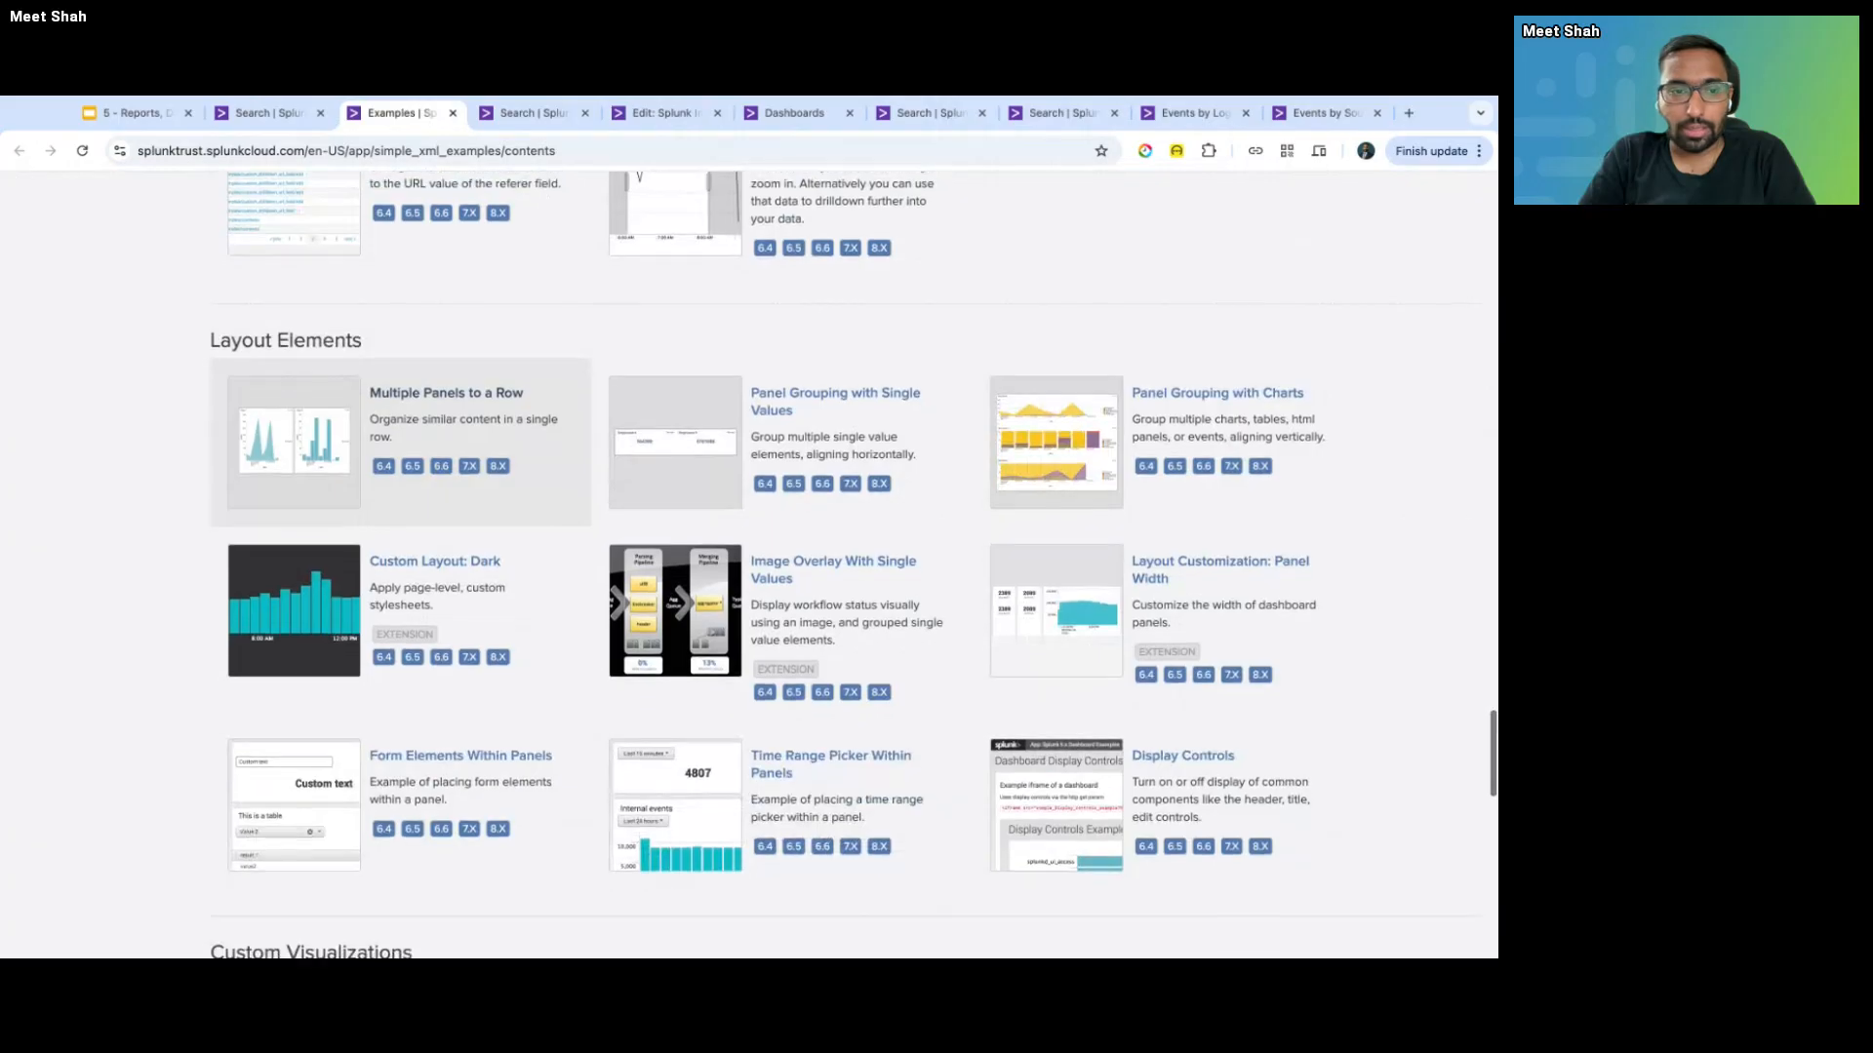
pyautogui.scroll(-3, 400, 390)
pyautogui.scroll(20, 400, 390)
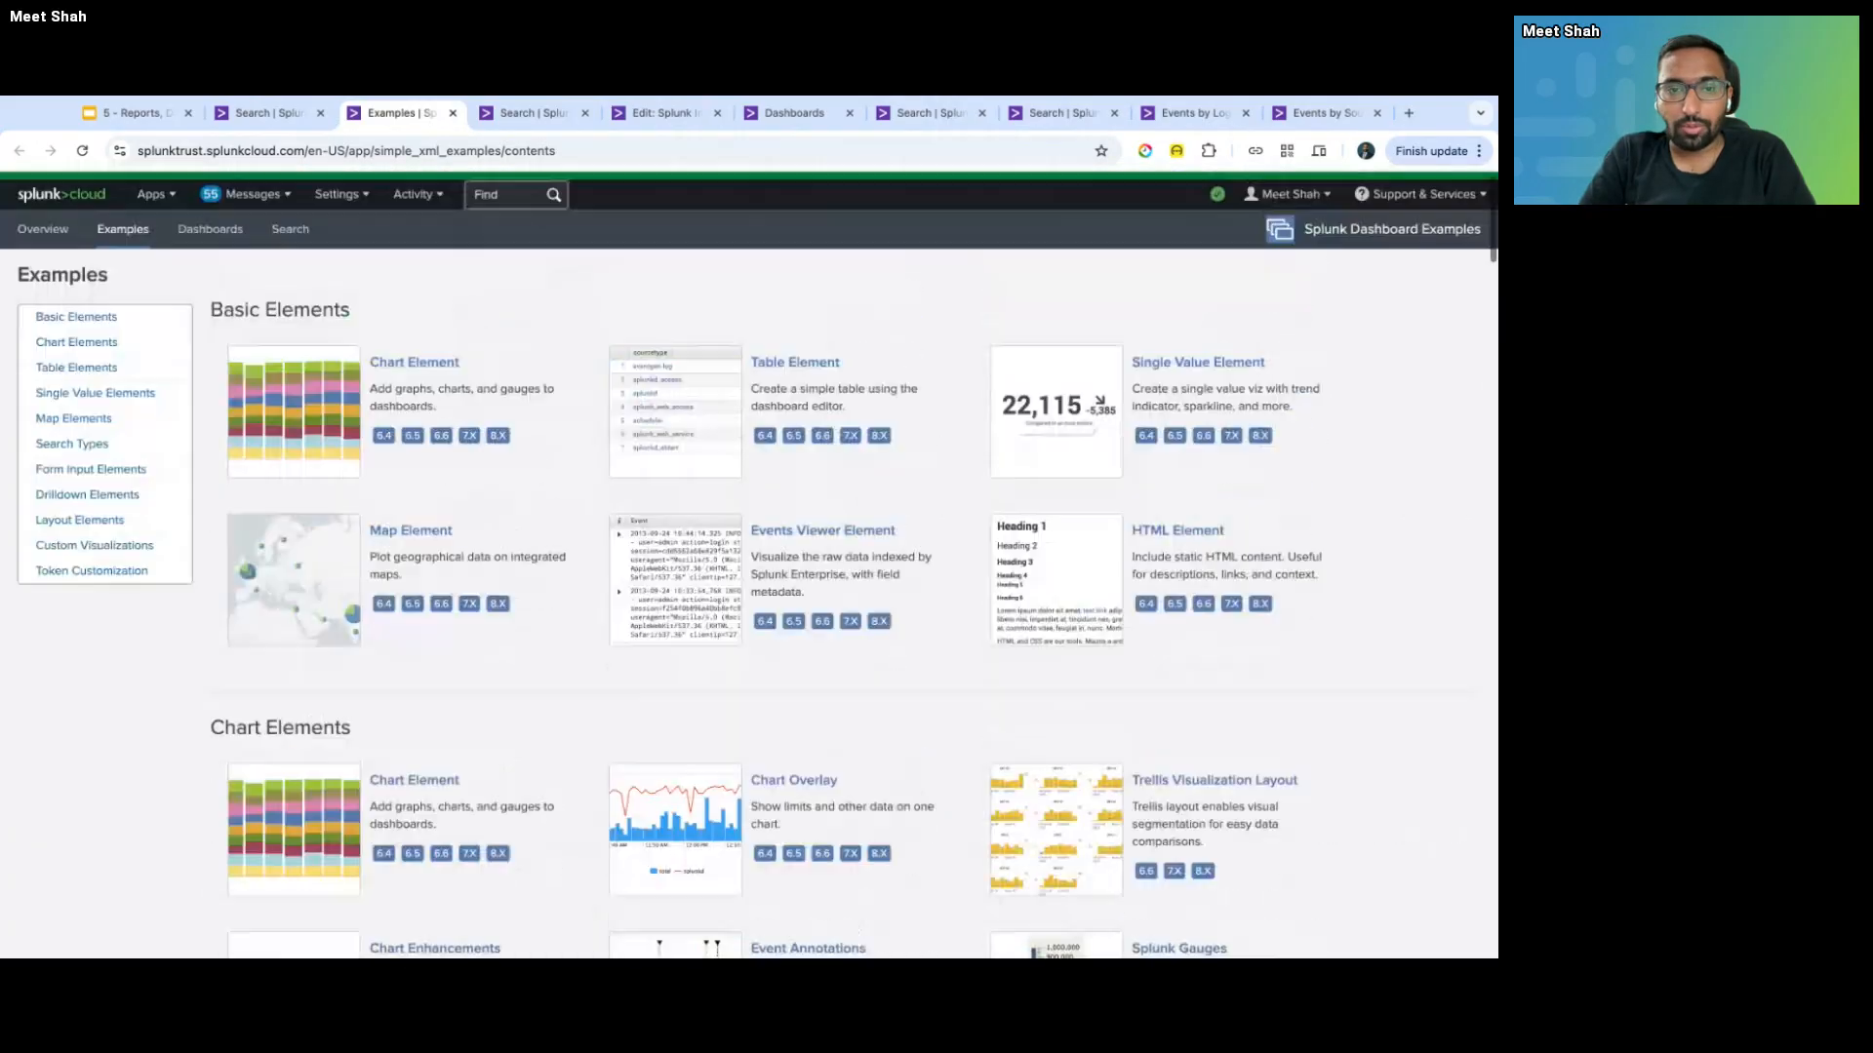
pyautogui.scroll(-2, 1070, 282)
pyautogui.keyDown('super'); pyautogui.click(1070, 283); pyautogui.keyUp('super')
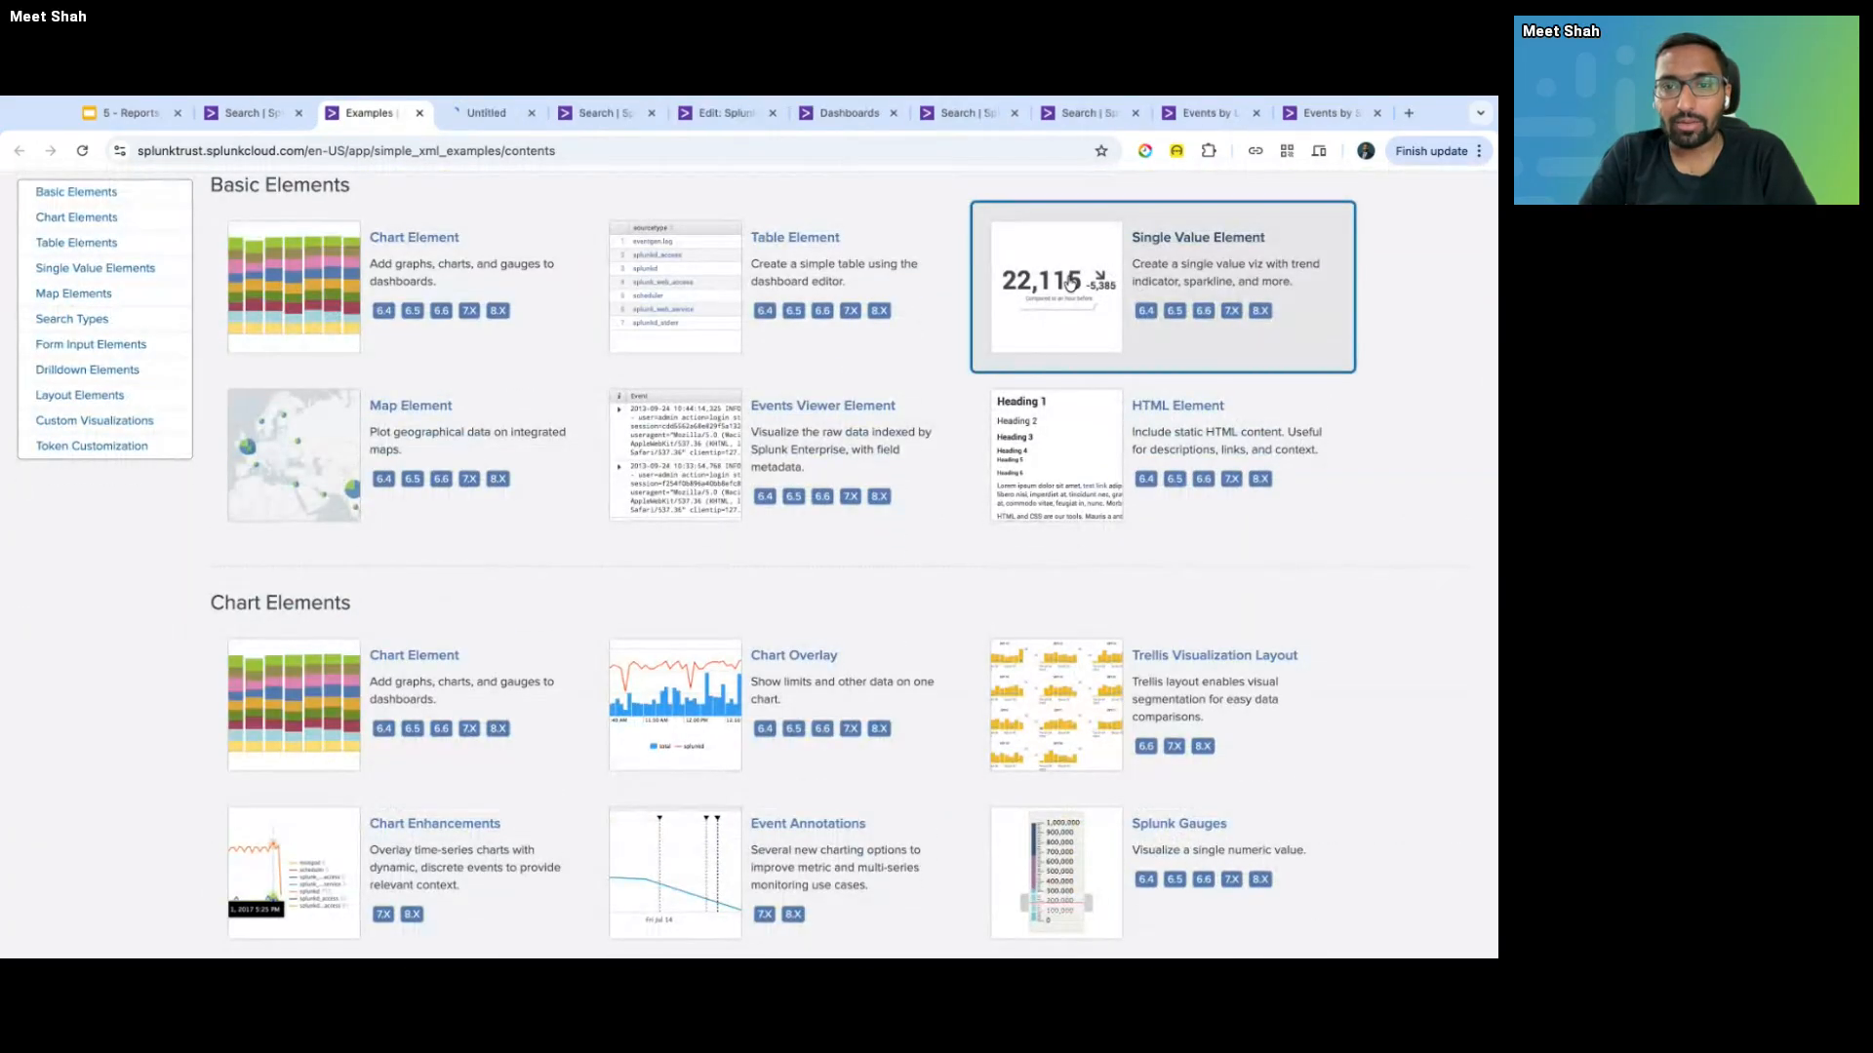
pyautogui.scroll(-1, 858, 599)
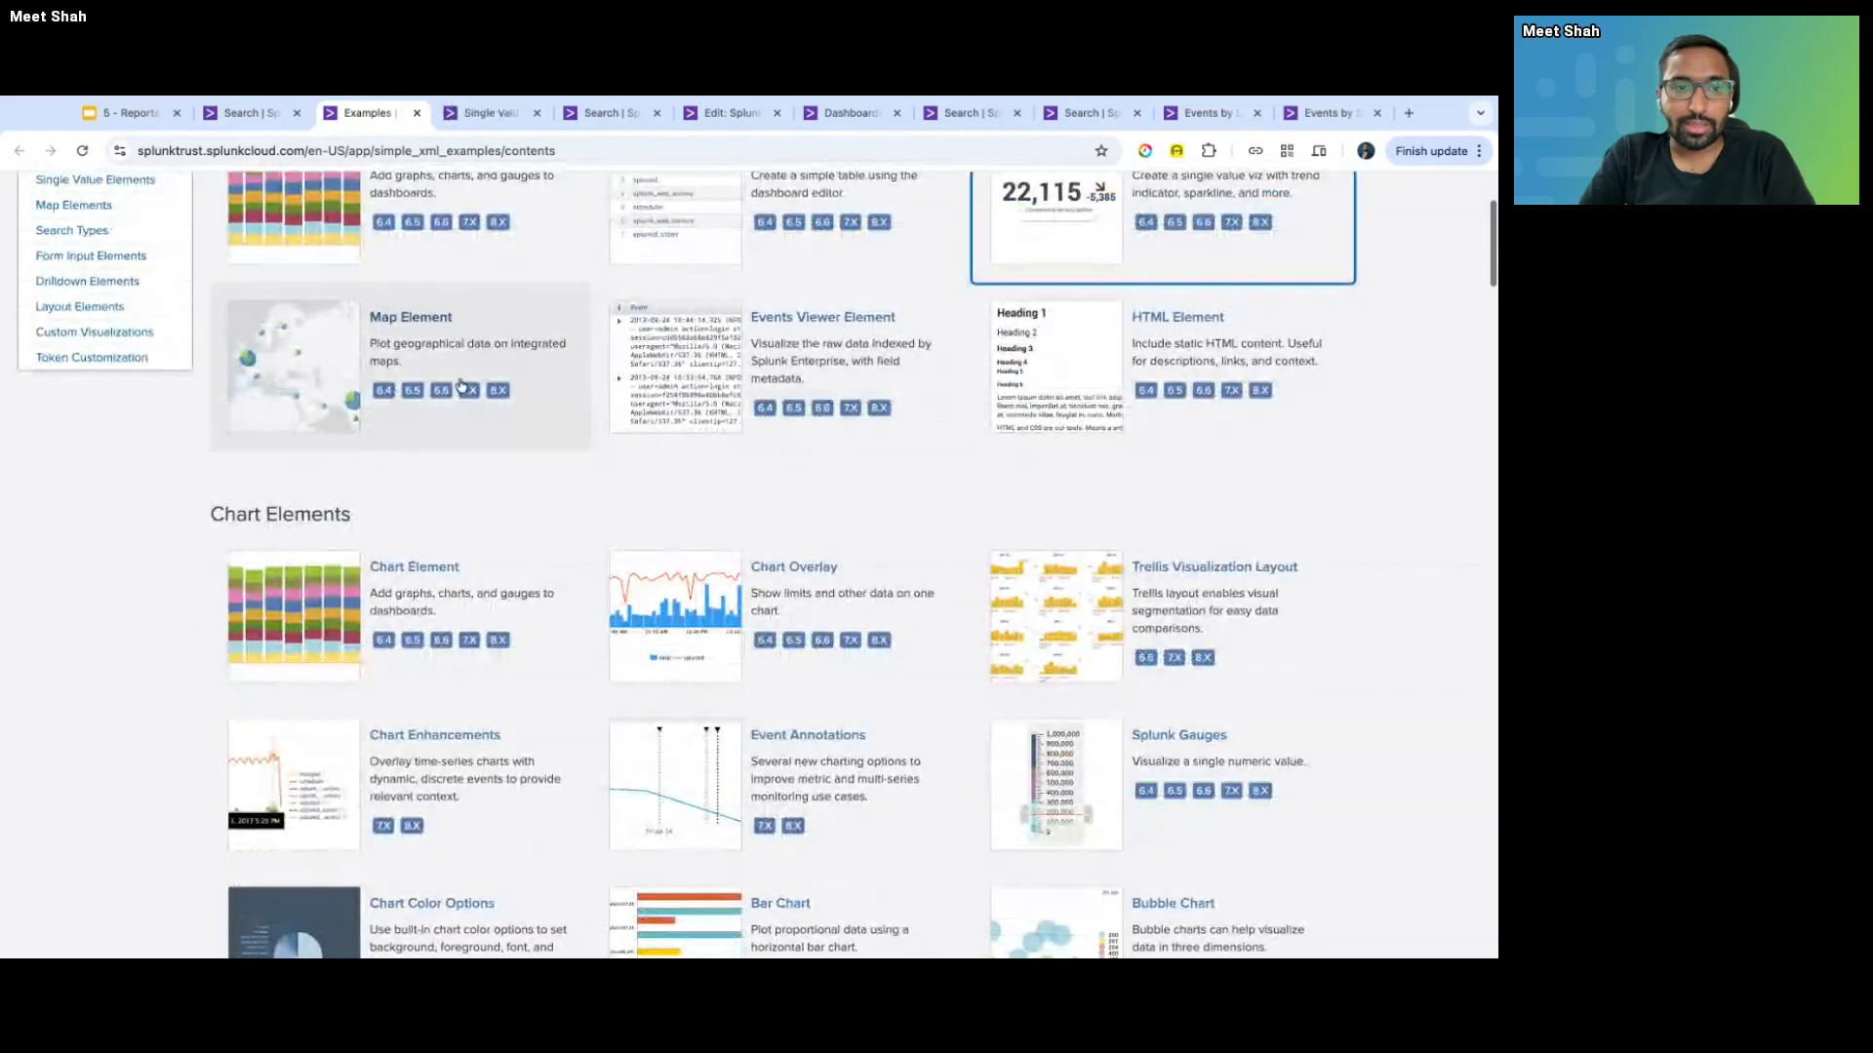
pyautogui.keyDown('super'); pyautogui.click(471, 373); pyautogui.keyUp('super')
pyautogui.hotkey('ctrl', 'Tab')
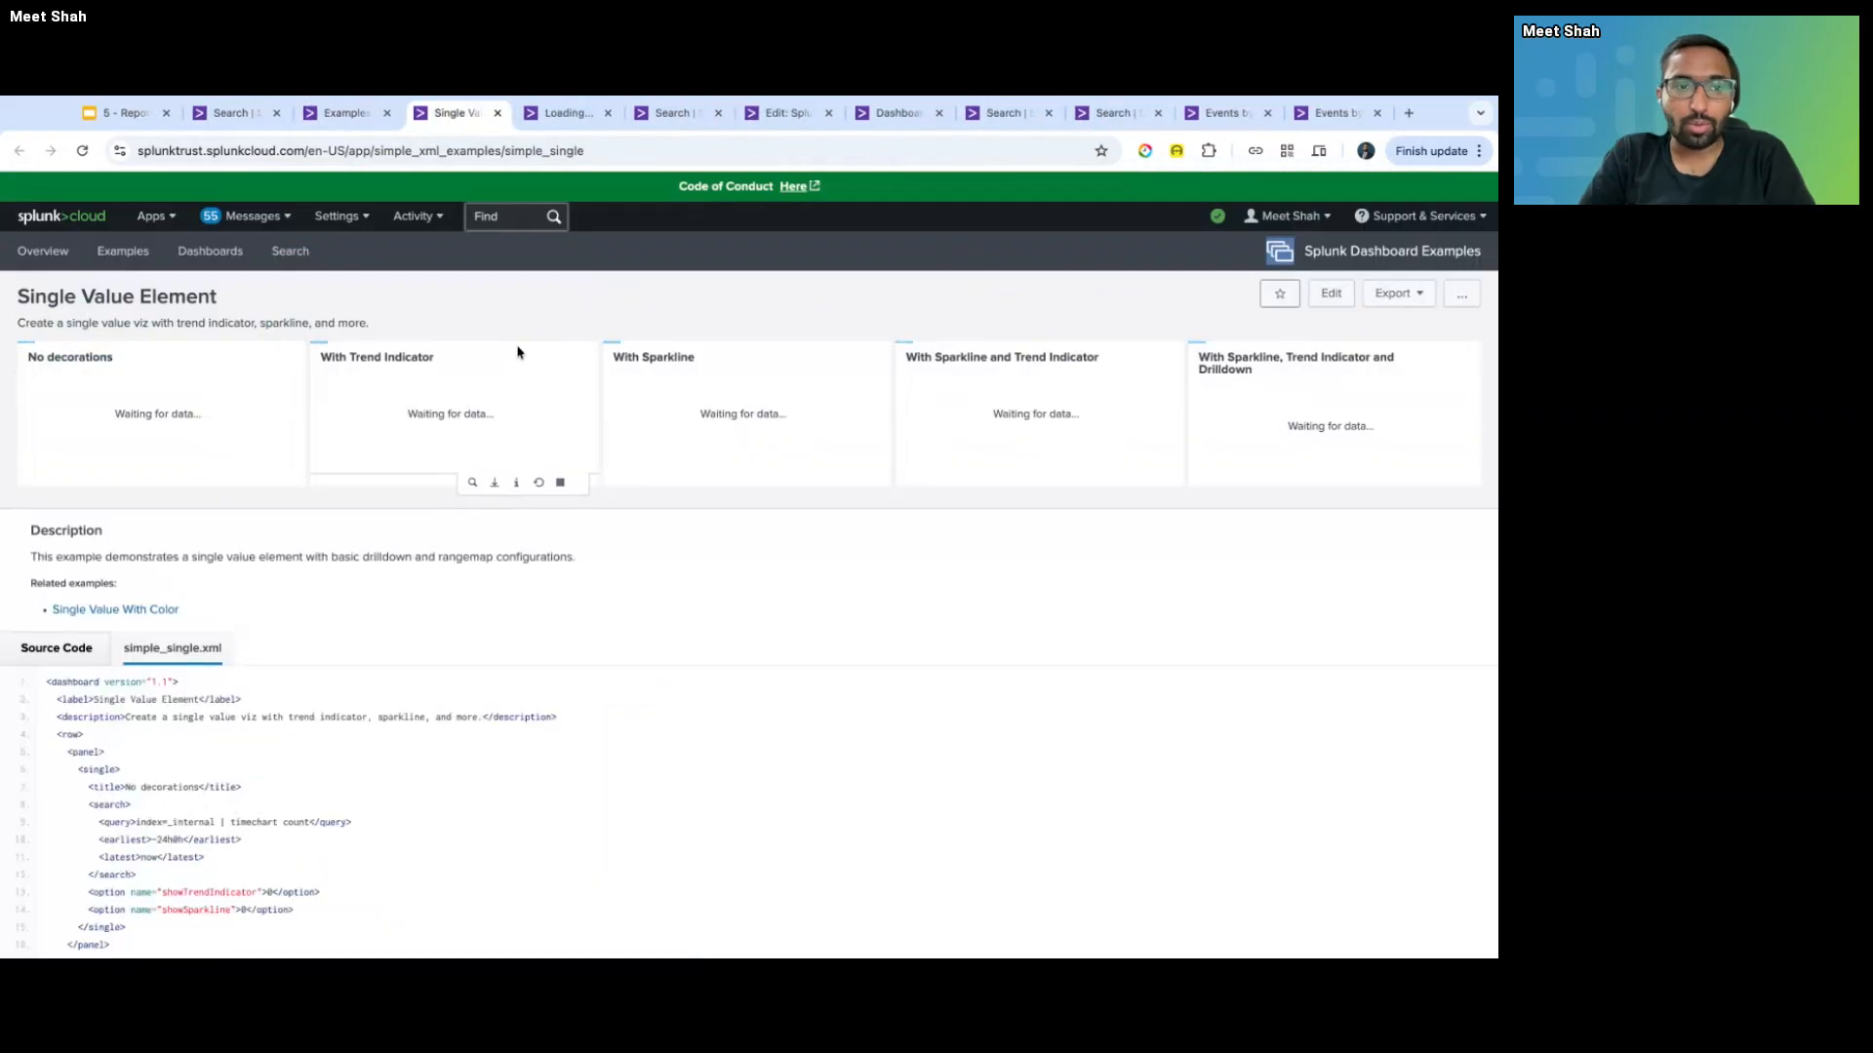
pyautogui.hotkey('ctrl', 'shift', 'Tab')
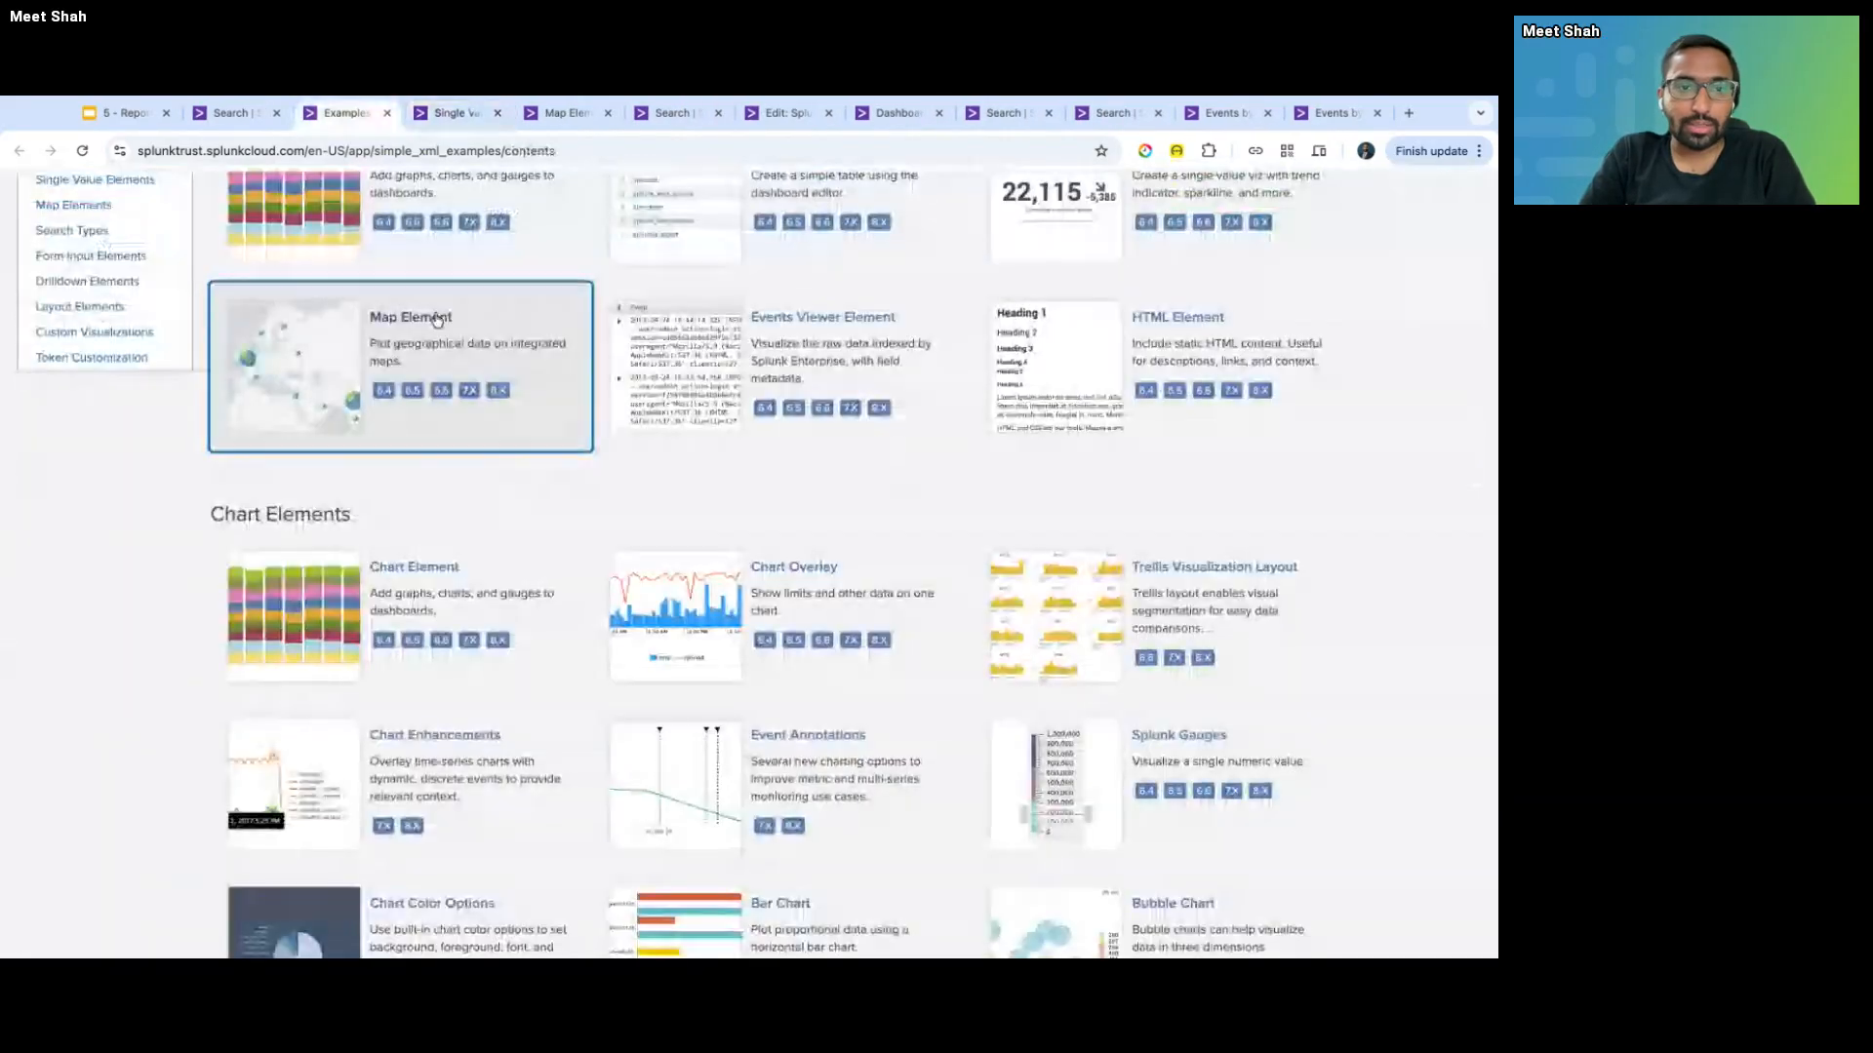
pyautogui.hotkey('ctrl', 'Tab')
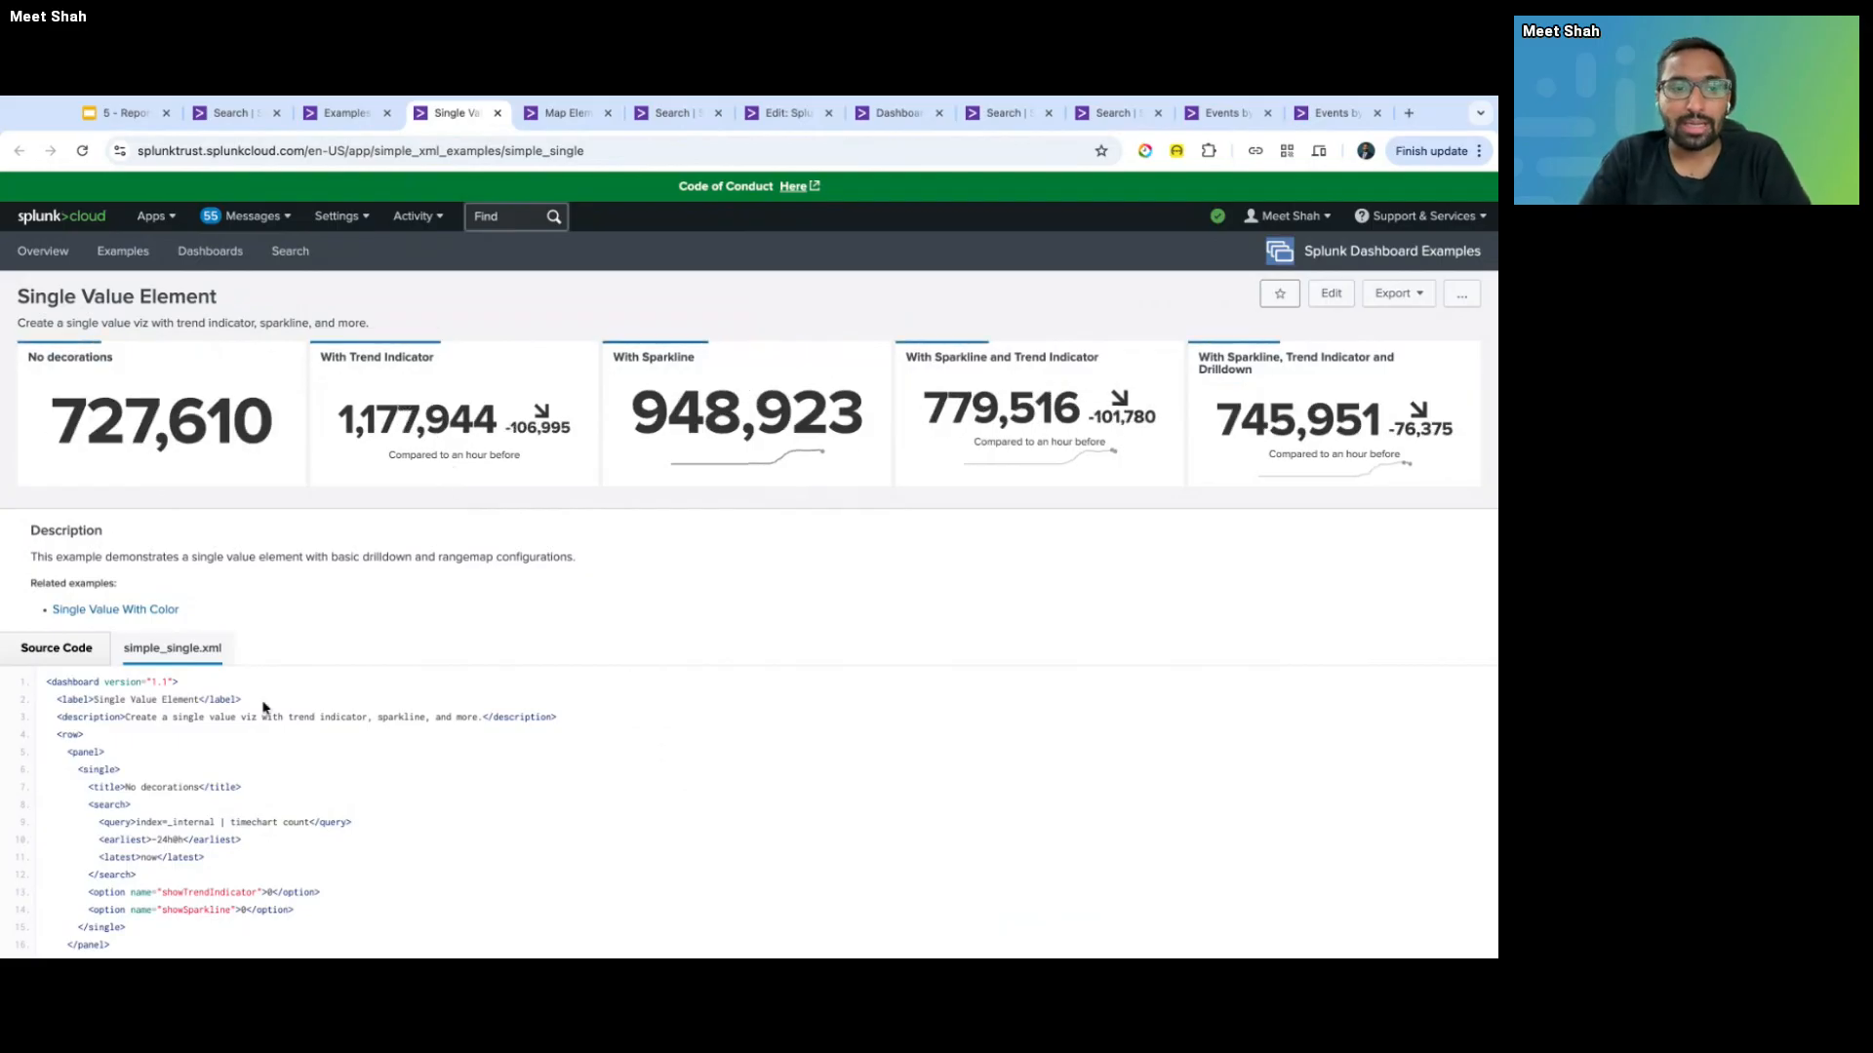
pyautogui.scroll(-10, 292, 664)
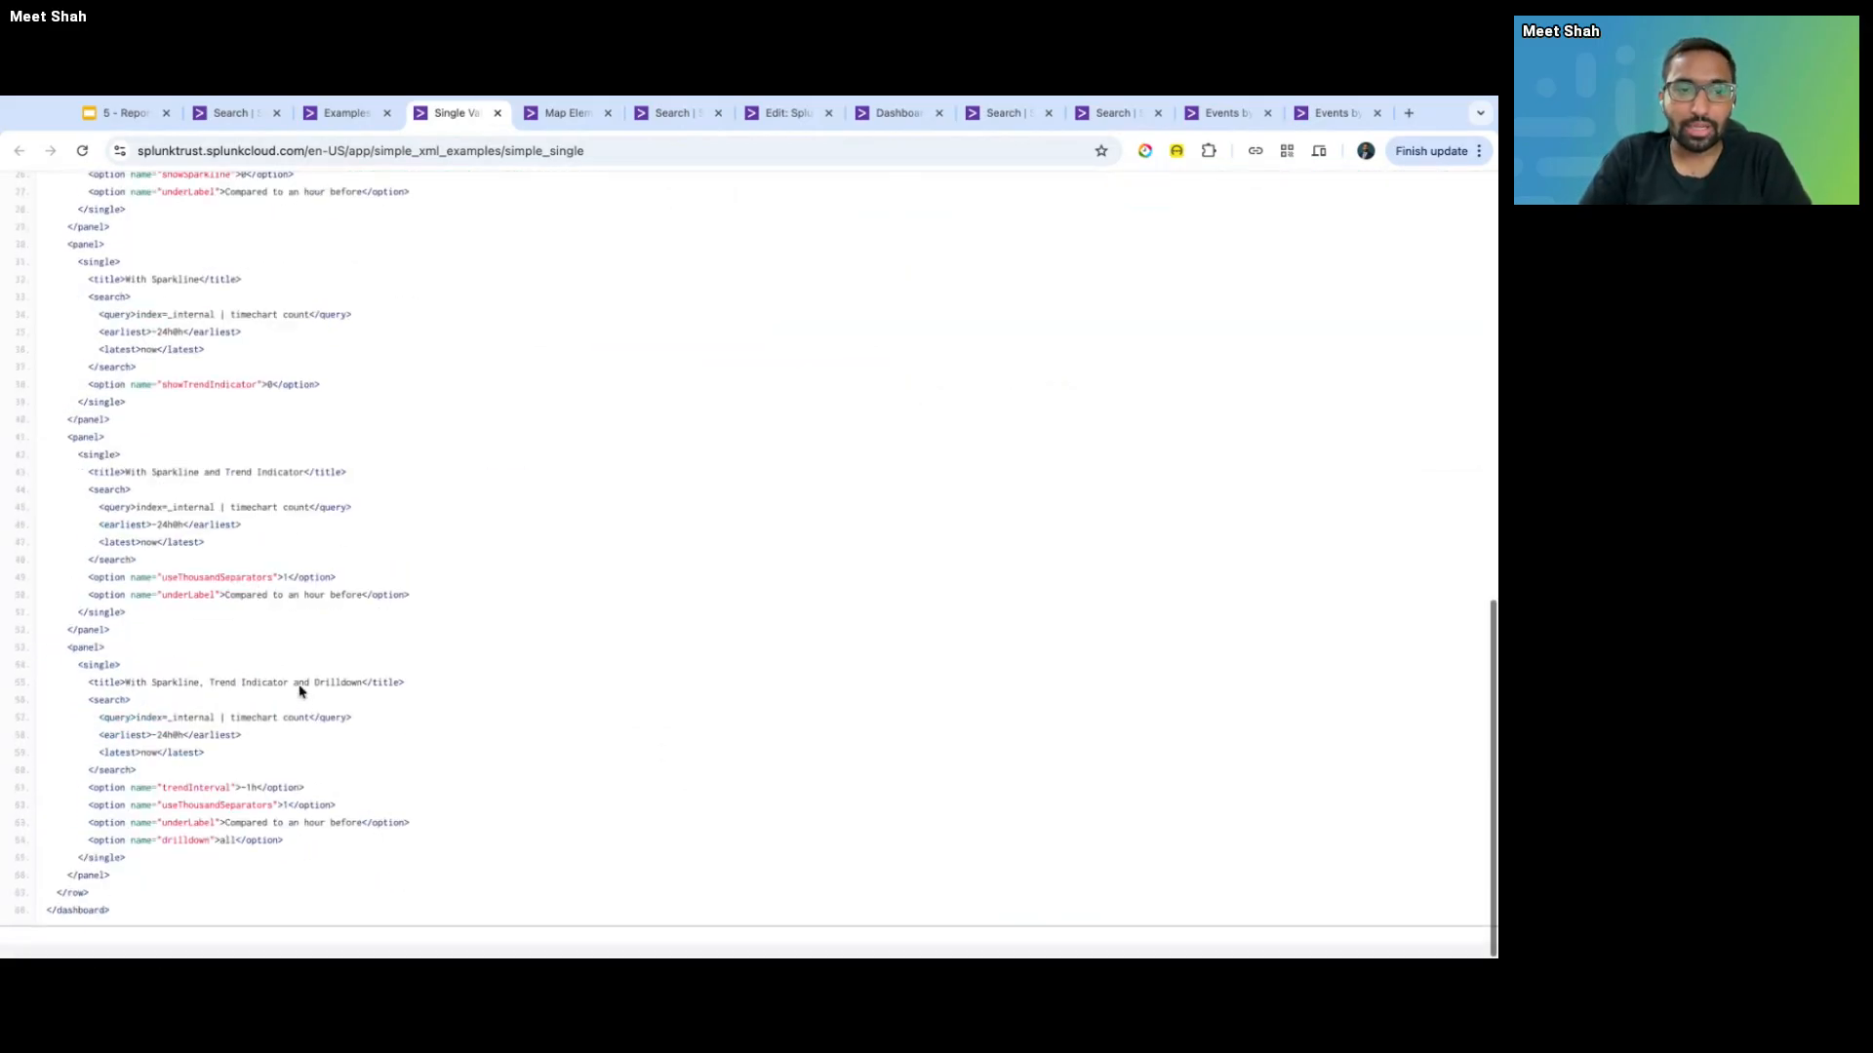
pyautogui.scroll(10, 300, 690)
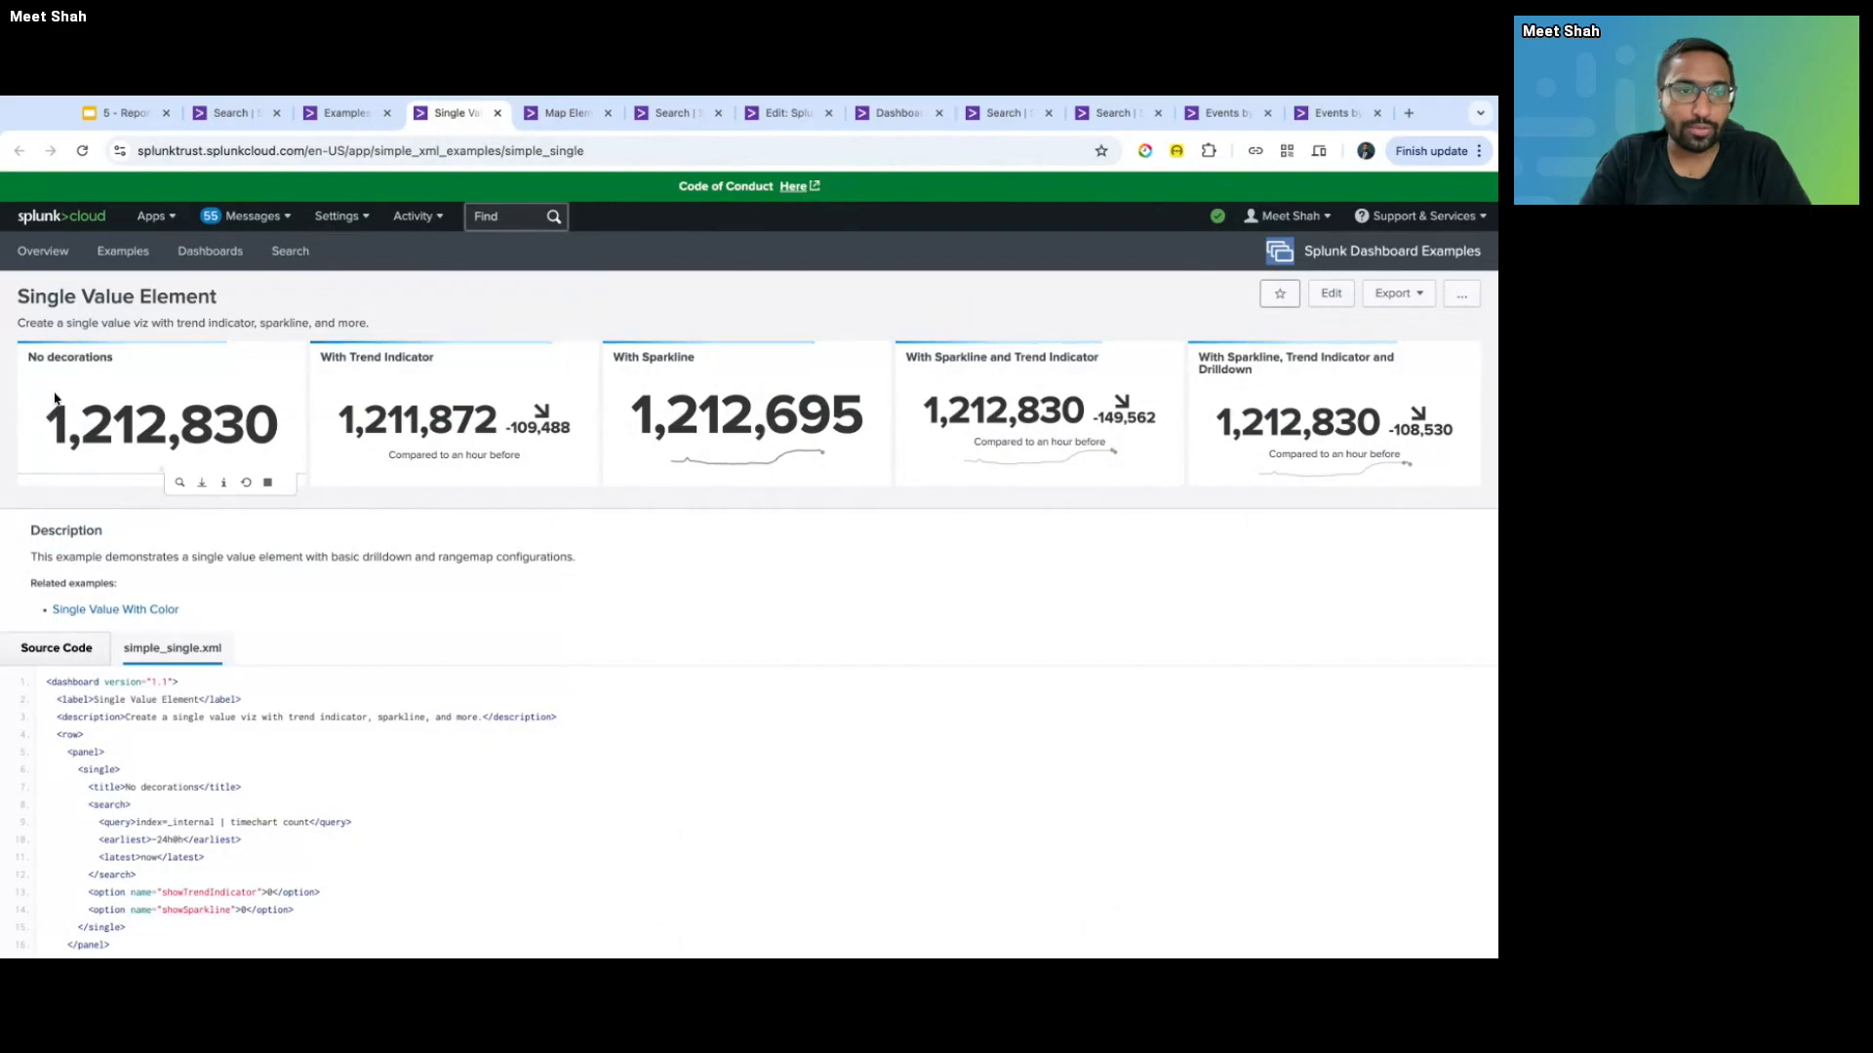
pyautogui.moveTo(54, 415); pyautogui.dragTo(282, 429)
pyautogui.click(348, 358)
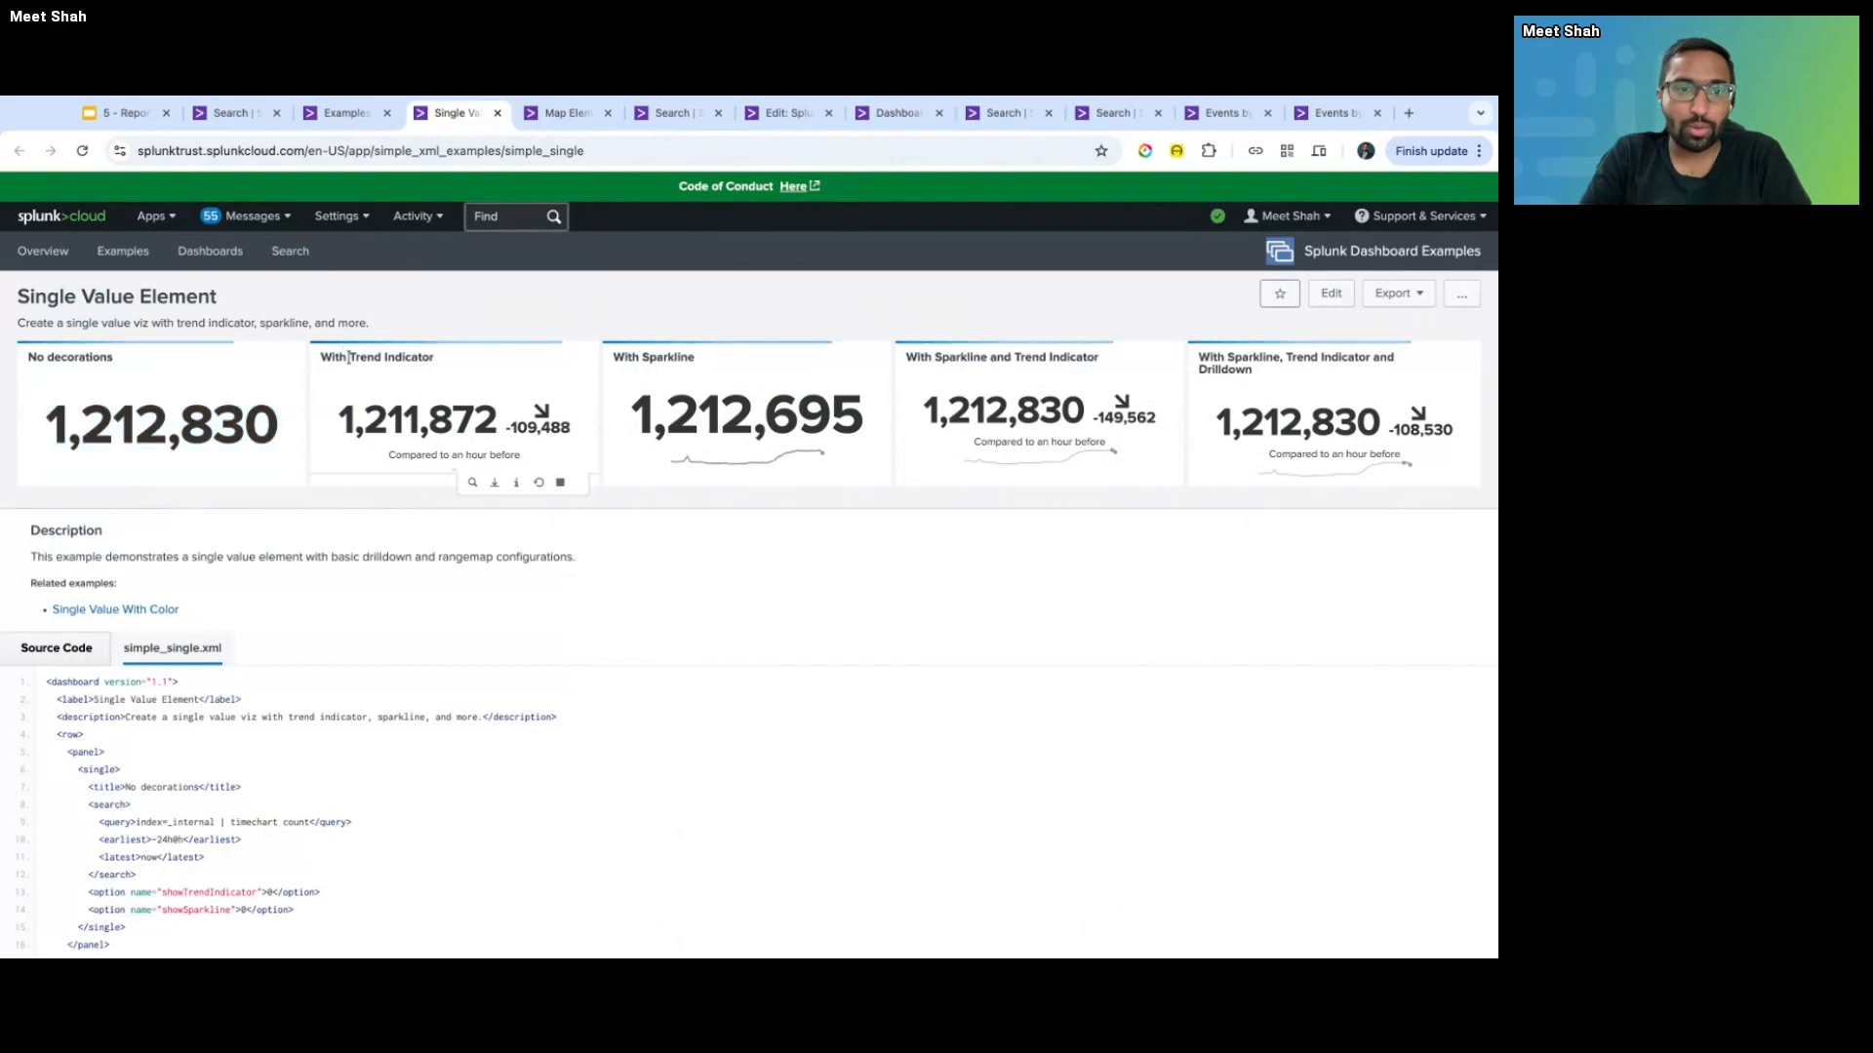
pyautogui.moveTo(350, 358); pyautogui.dragTo(434, 359)
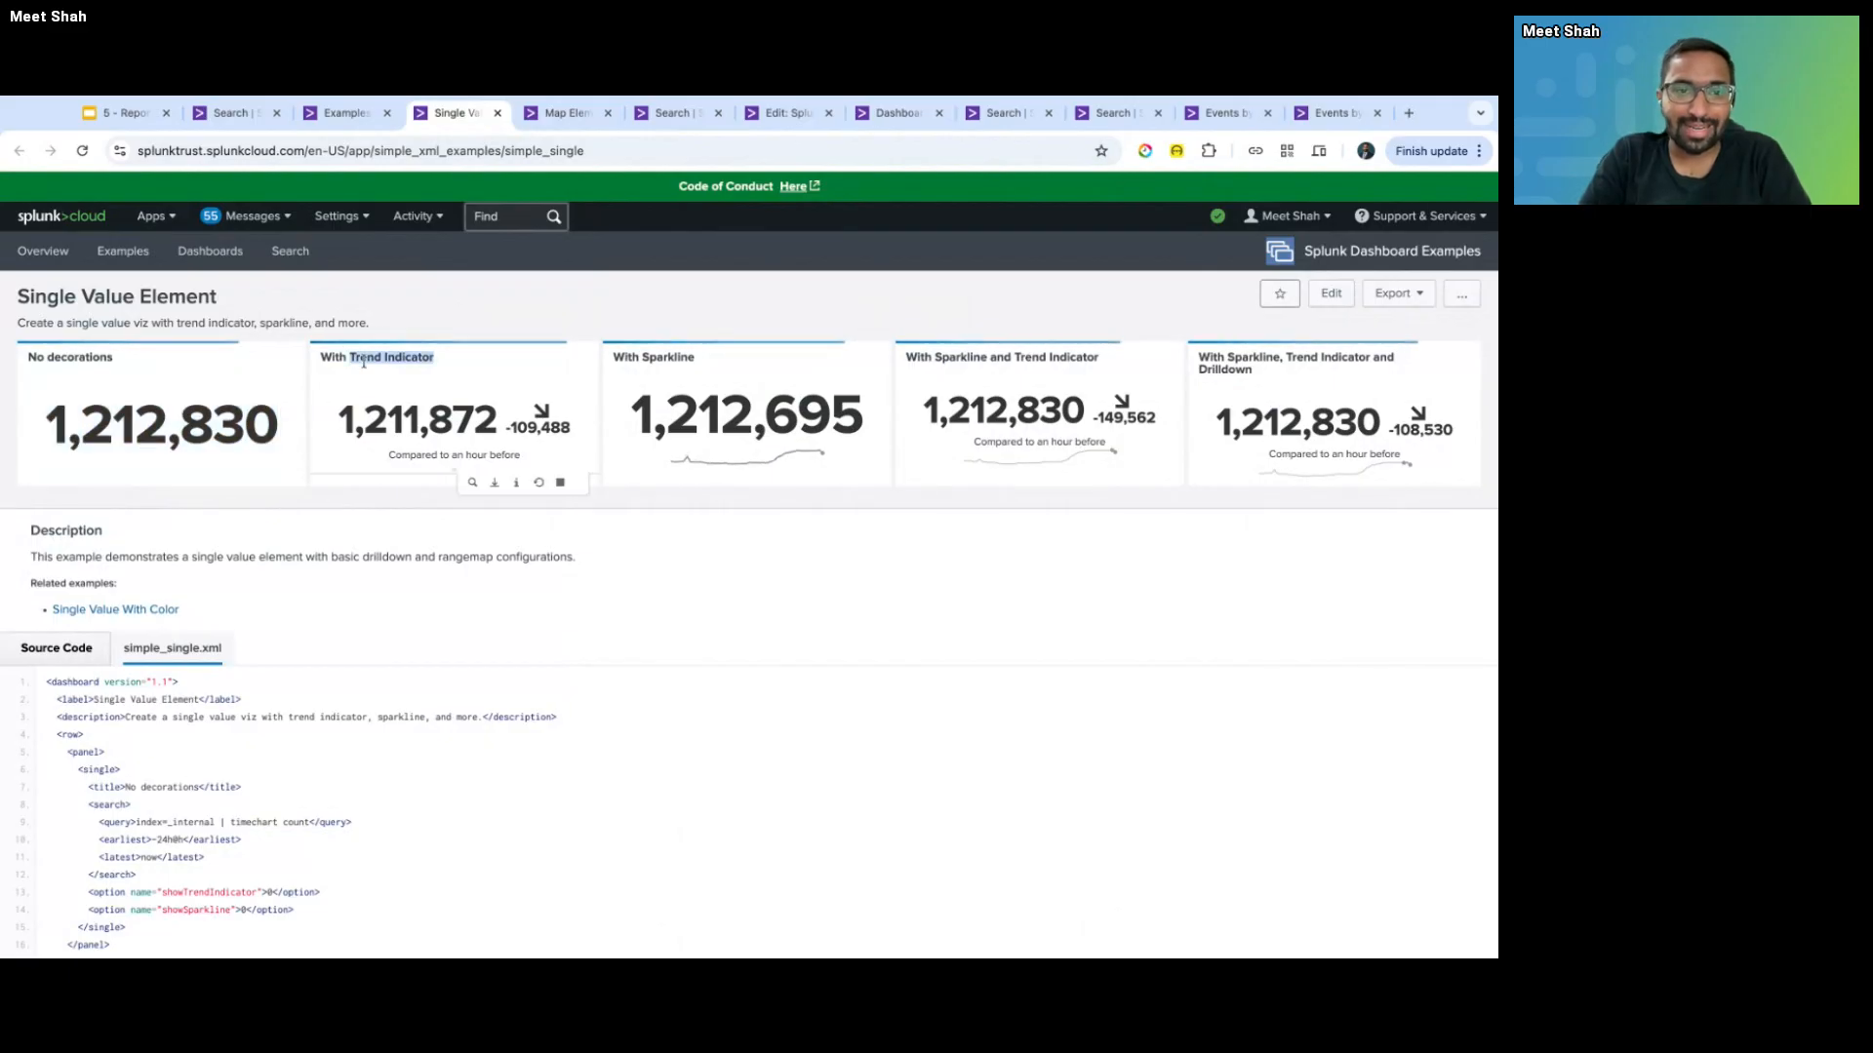
pyautogui.click(598, 490)
pyautogui.moveTo(508, 432); pyautogui.dragTo(572, 429)
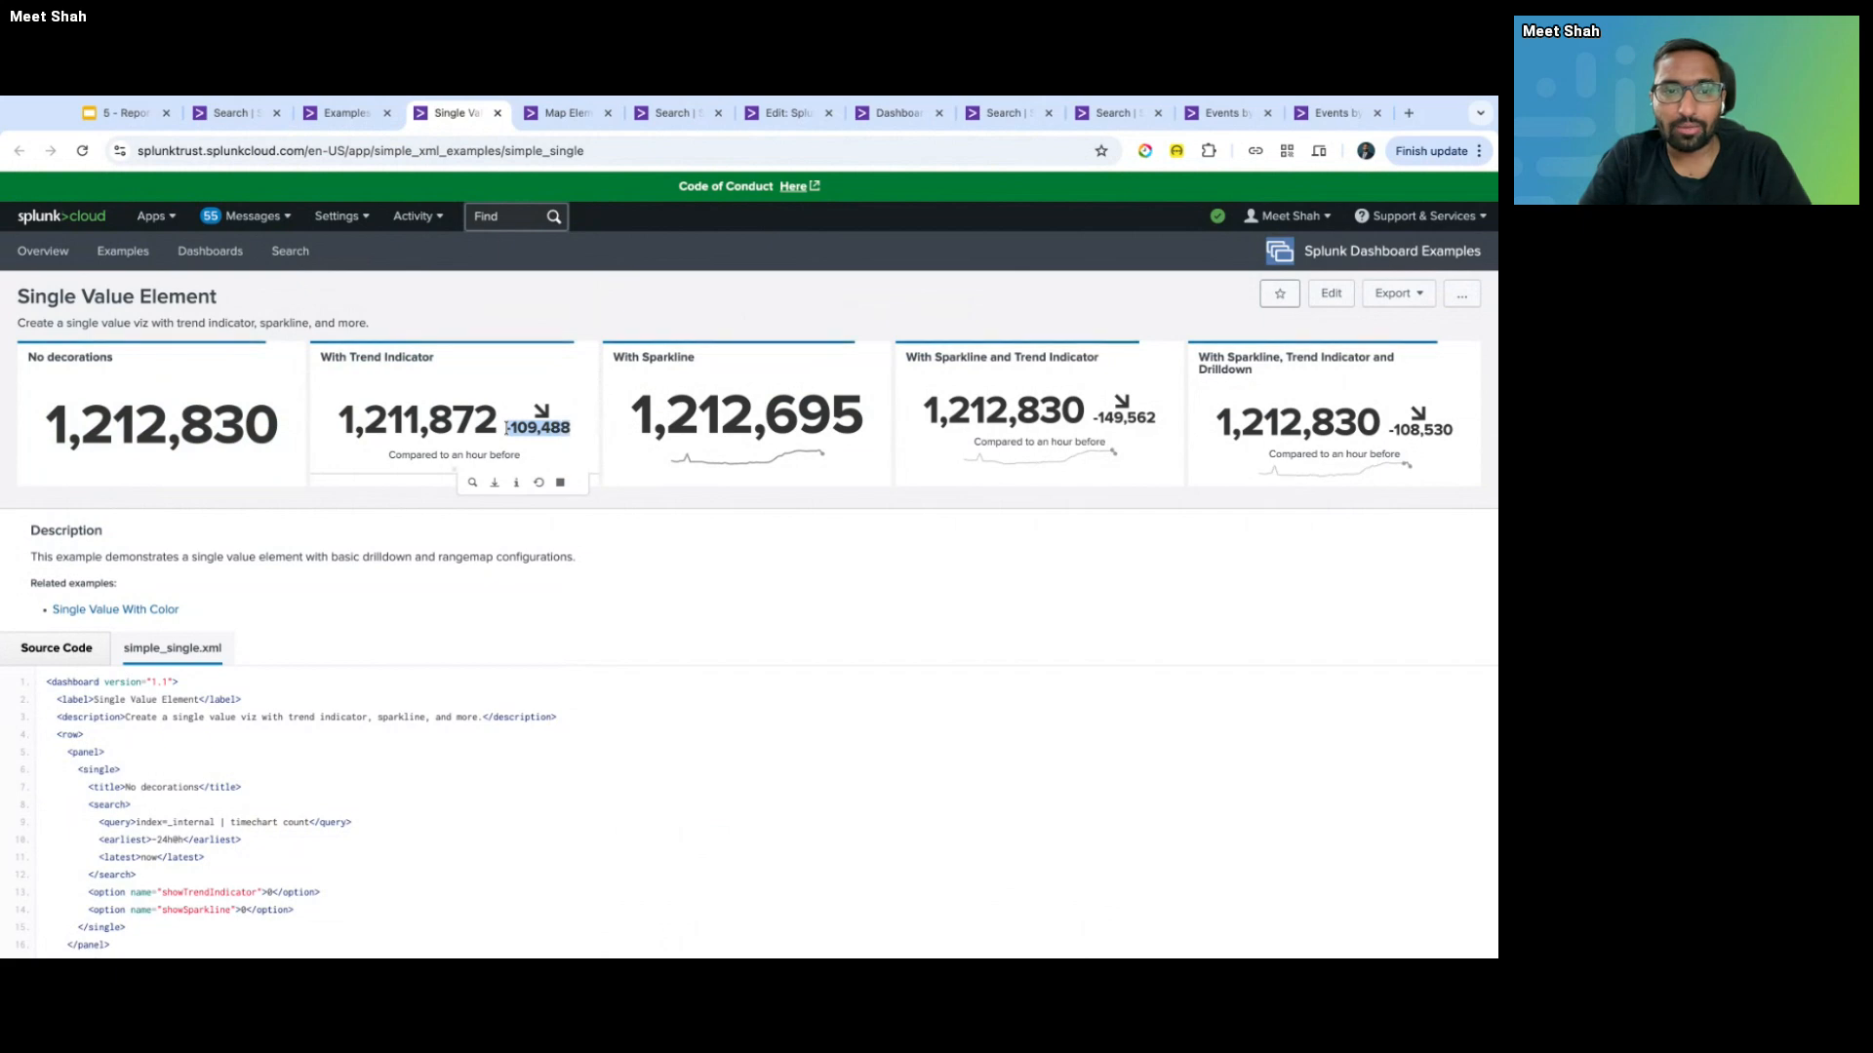
pyautogui.moveTo(340, 409); pyautogui.dragTo(534, 409)
pyautogui.click(513, 413)
pyautogui.click(541, 414)
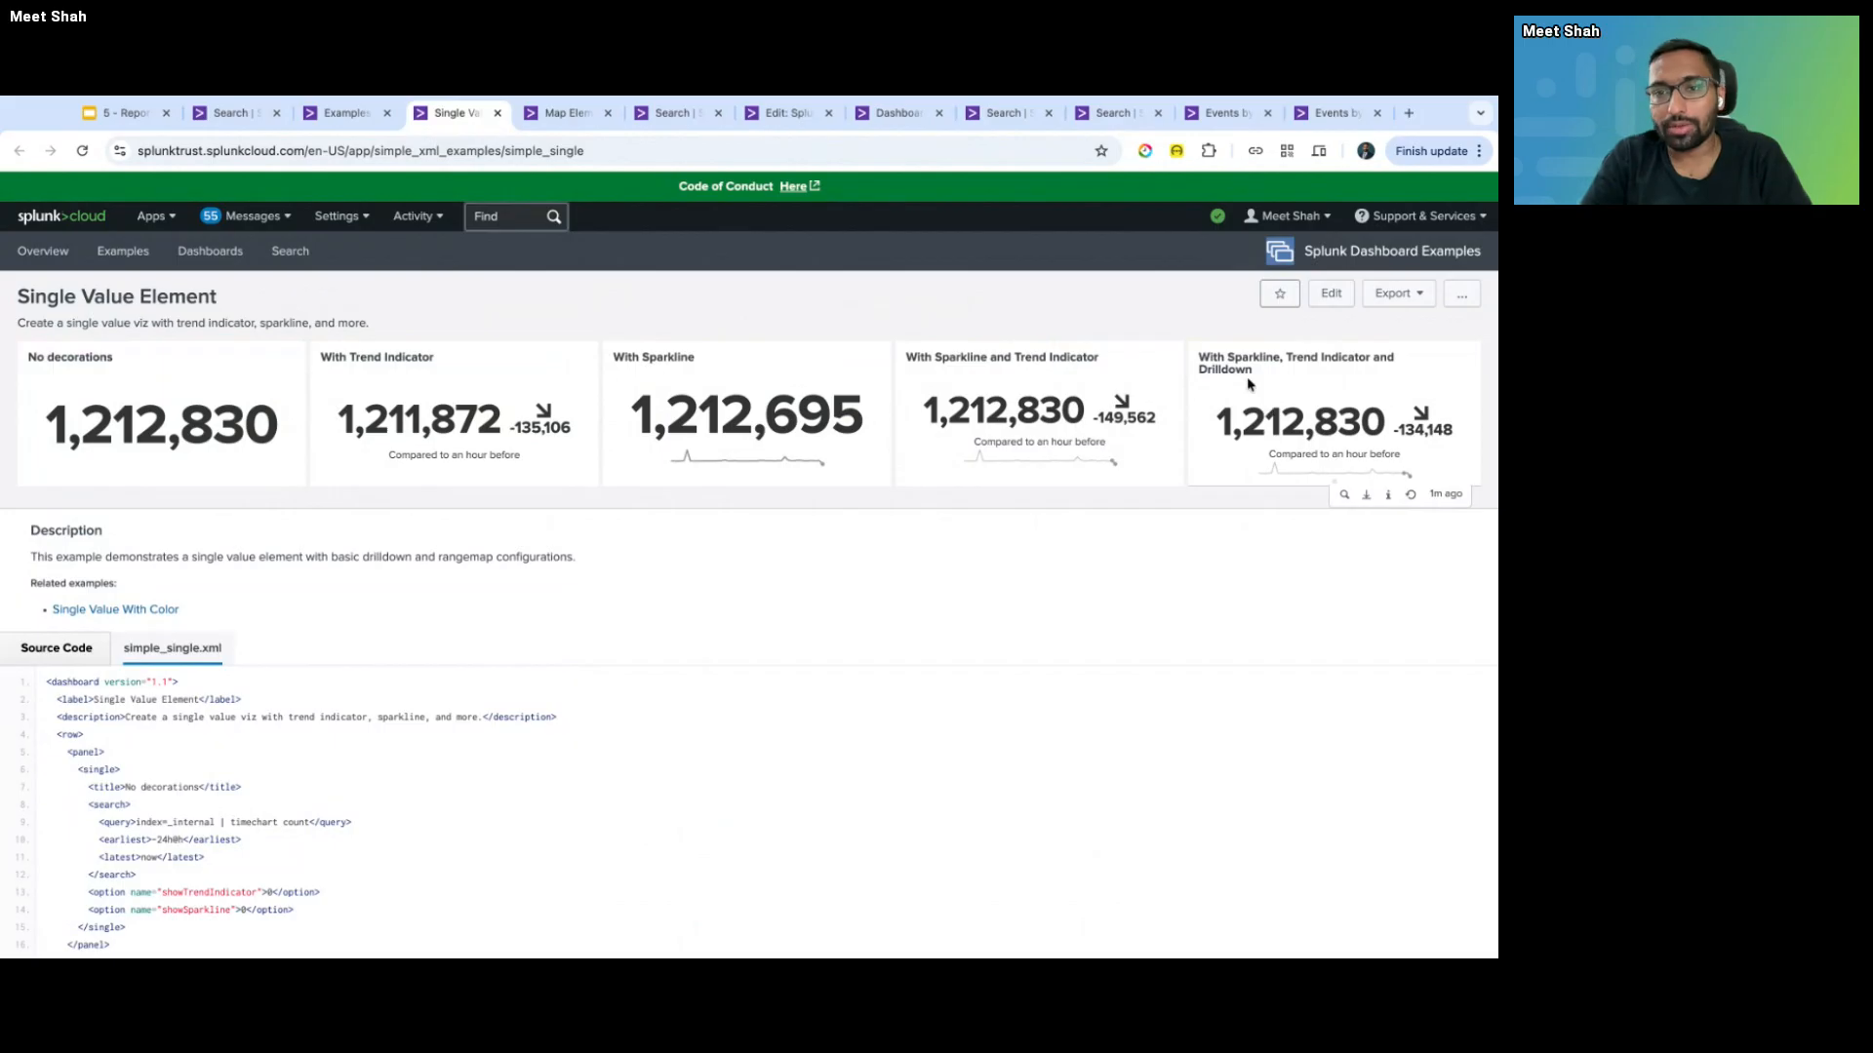
# - Drill down from the fifth single-value panel, stop its search, and return to the Examples contents page
pyautogui.click(1307, 421)
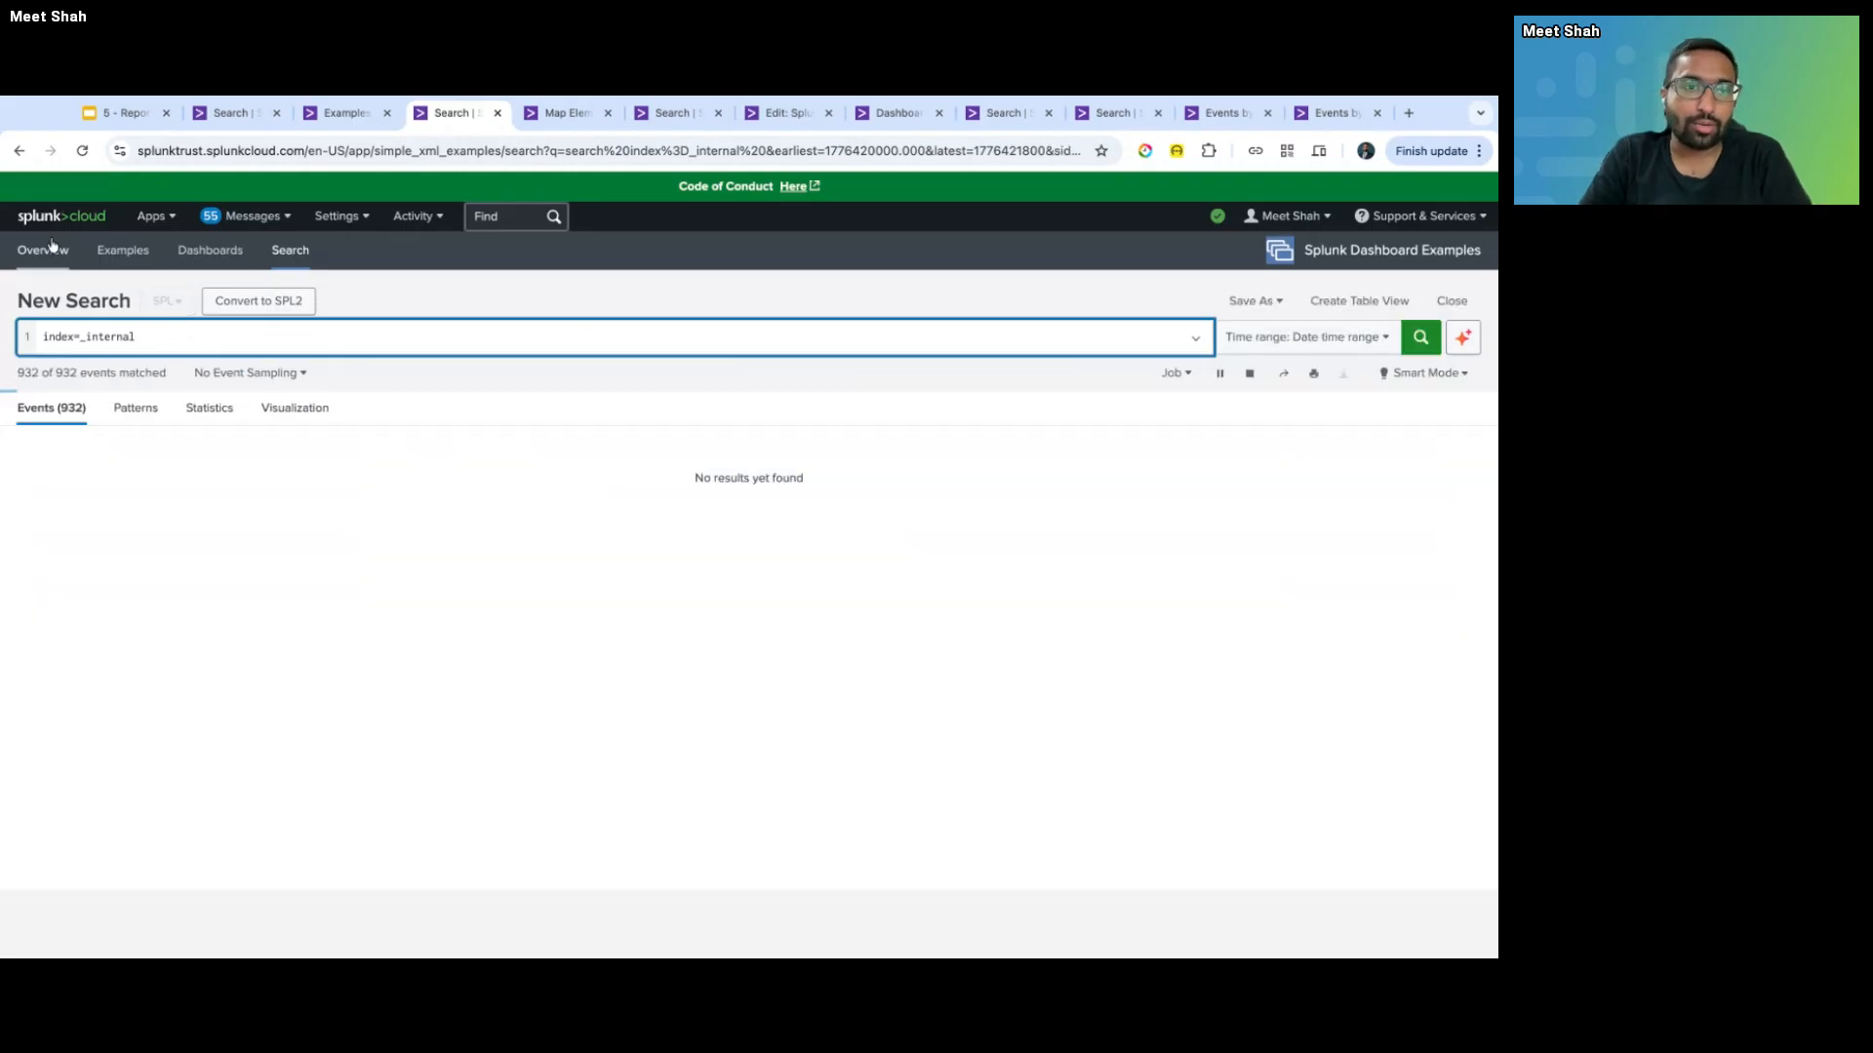
pyautogui.click(1248, 375)
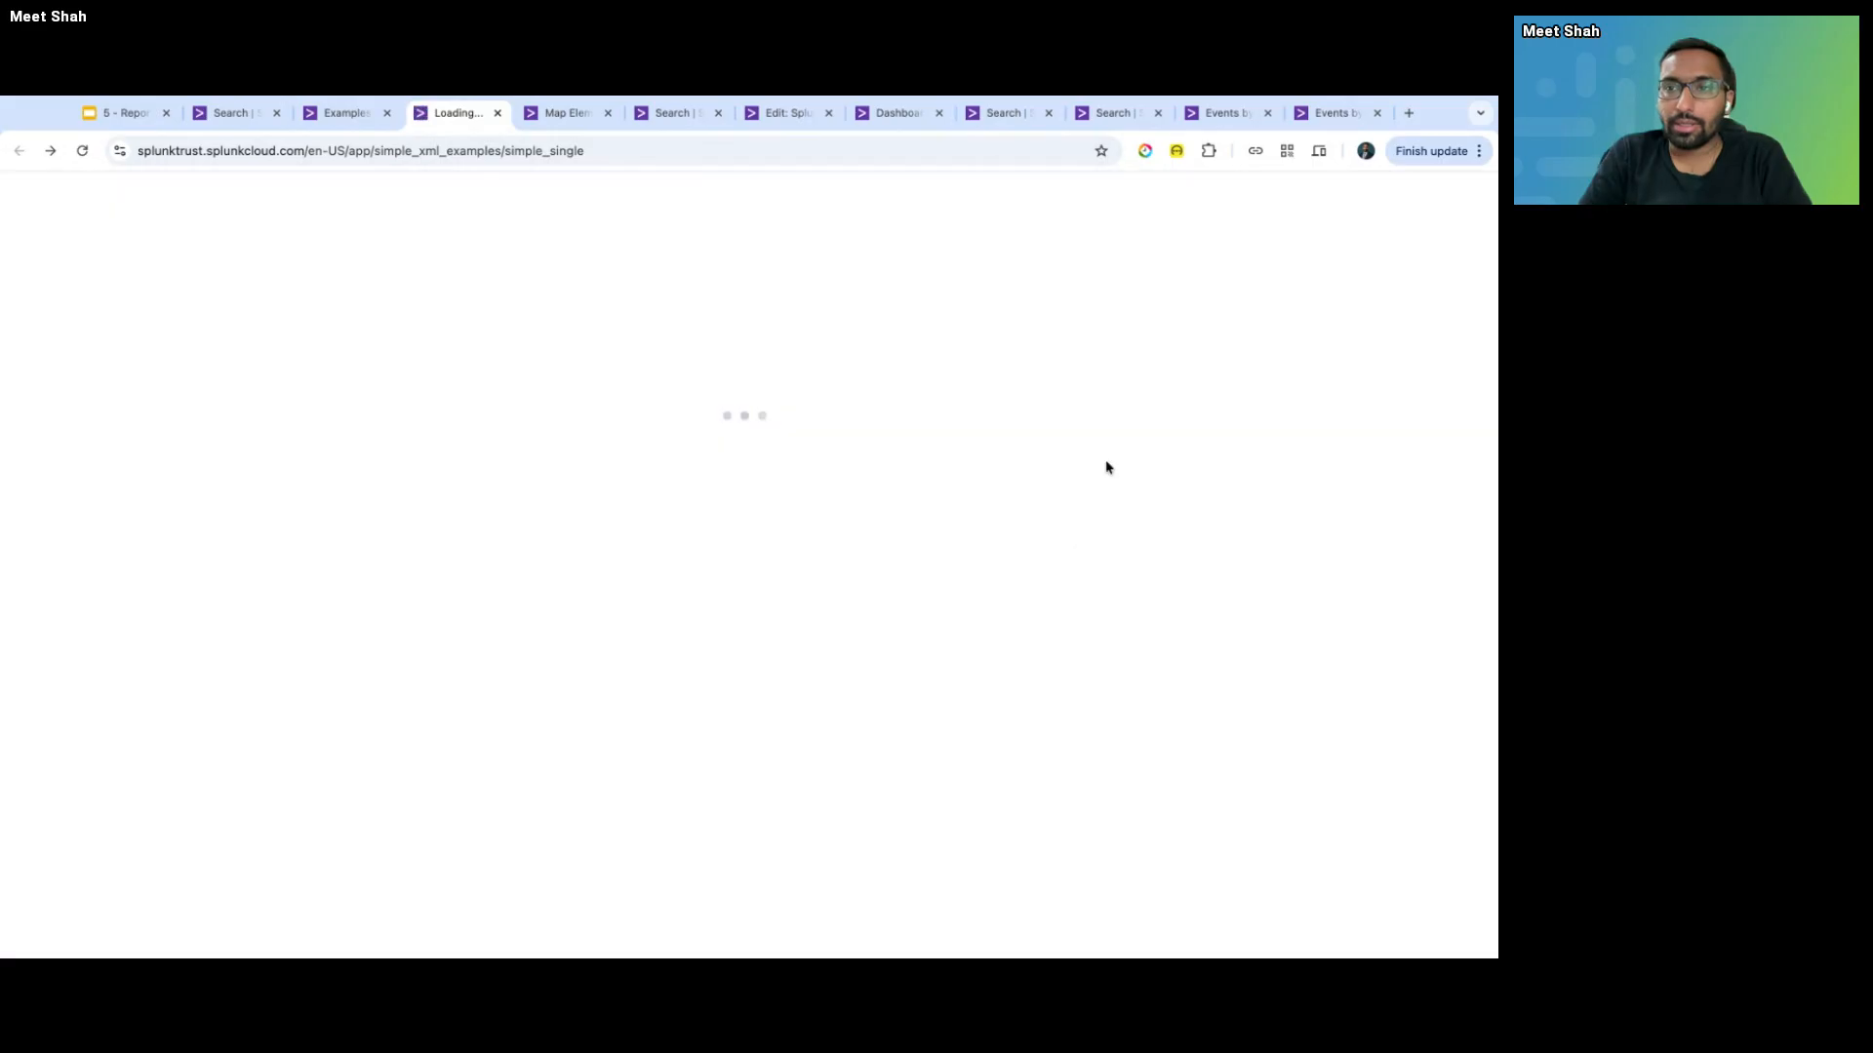
pyautogui.click(569, 114)
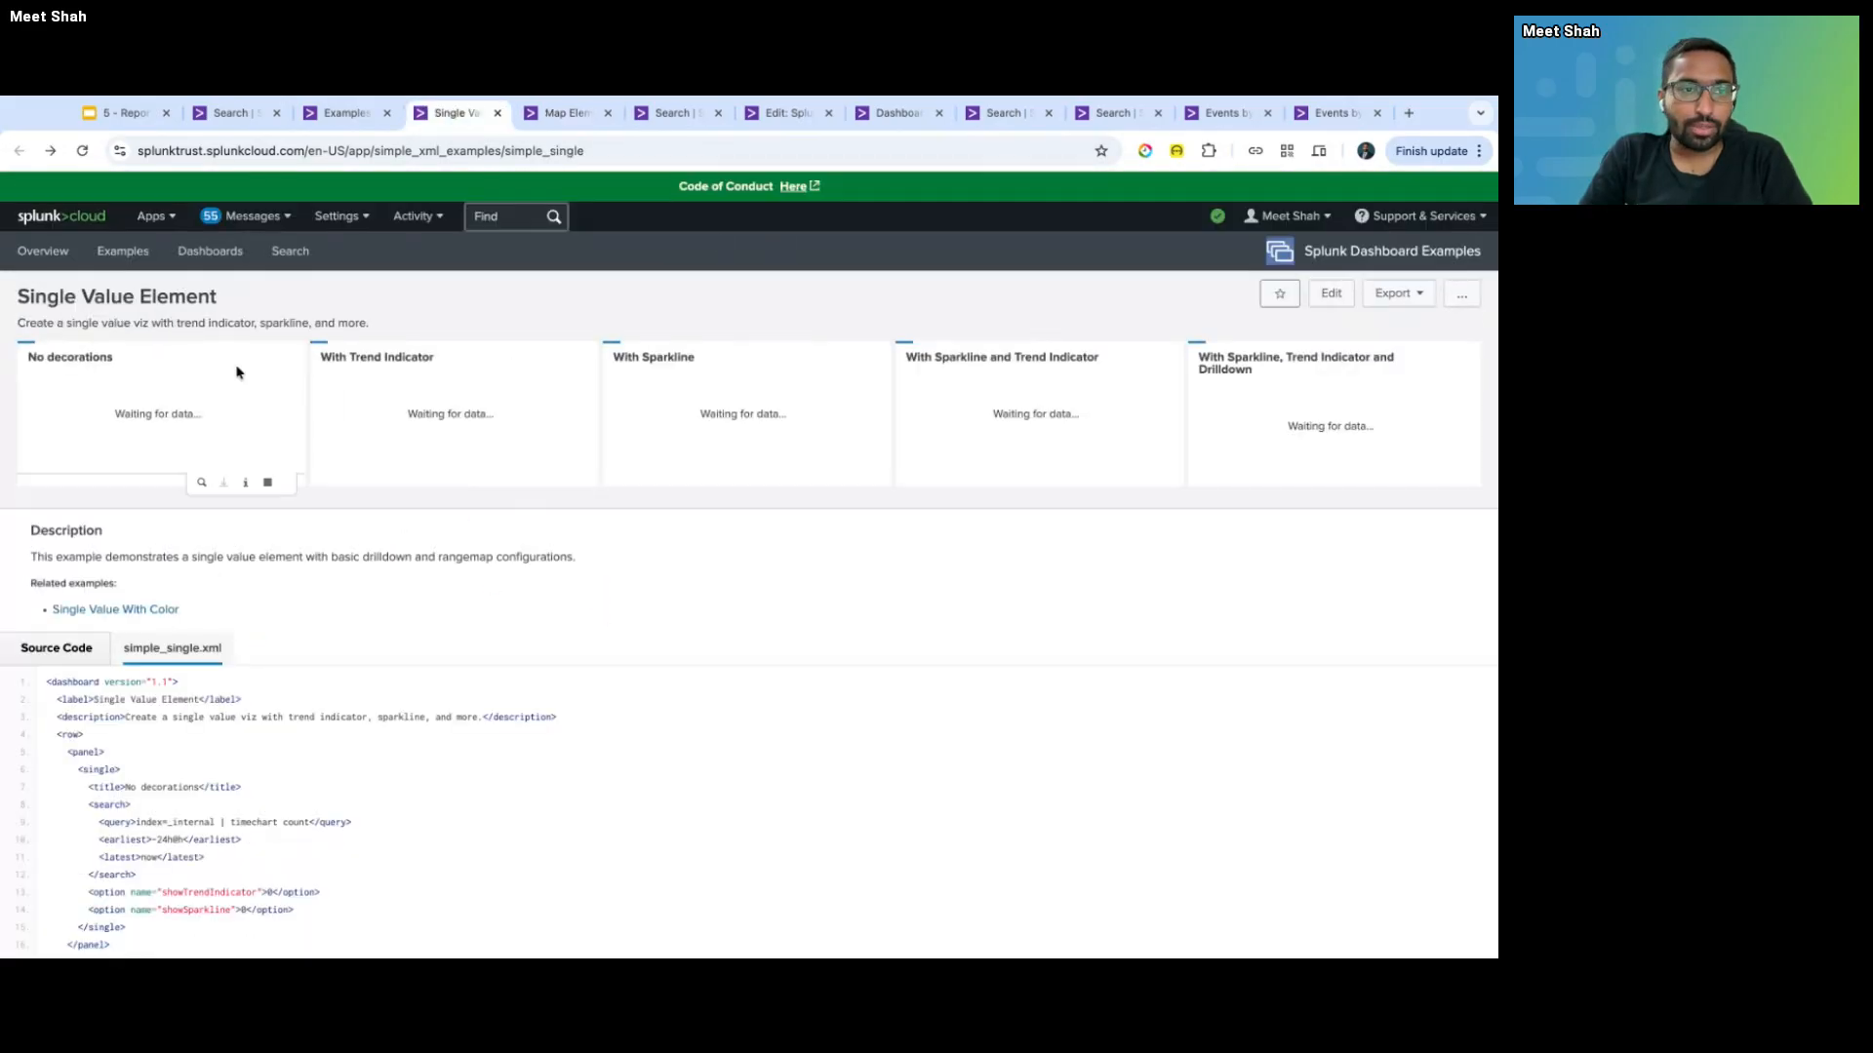
pyautogui.click(343, 113)
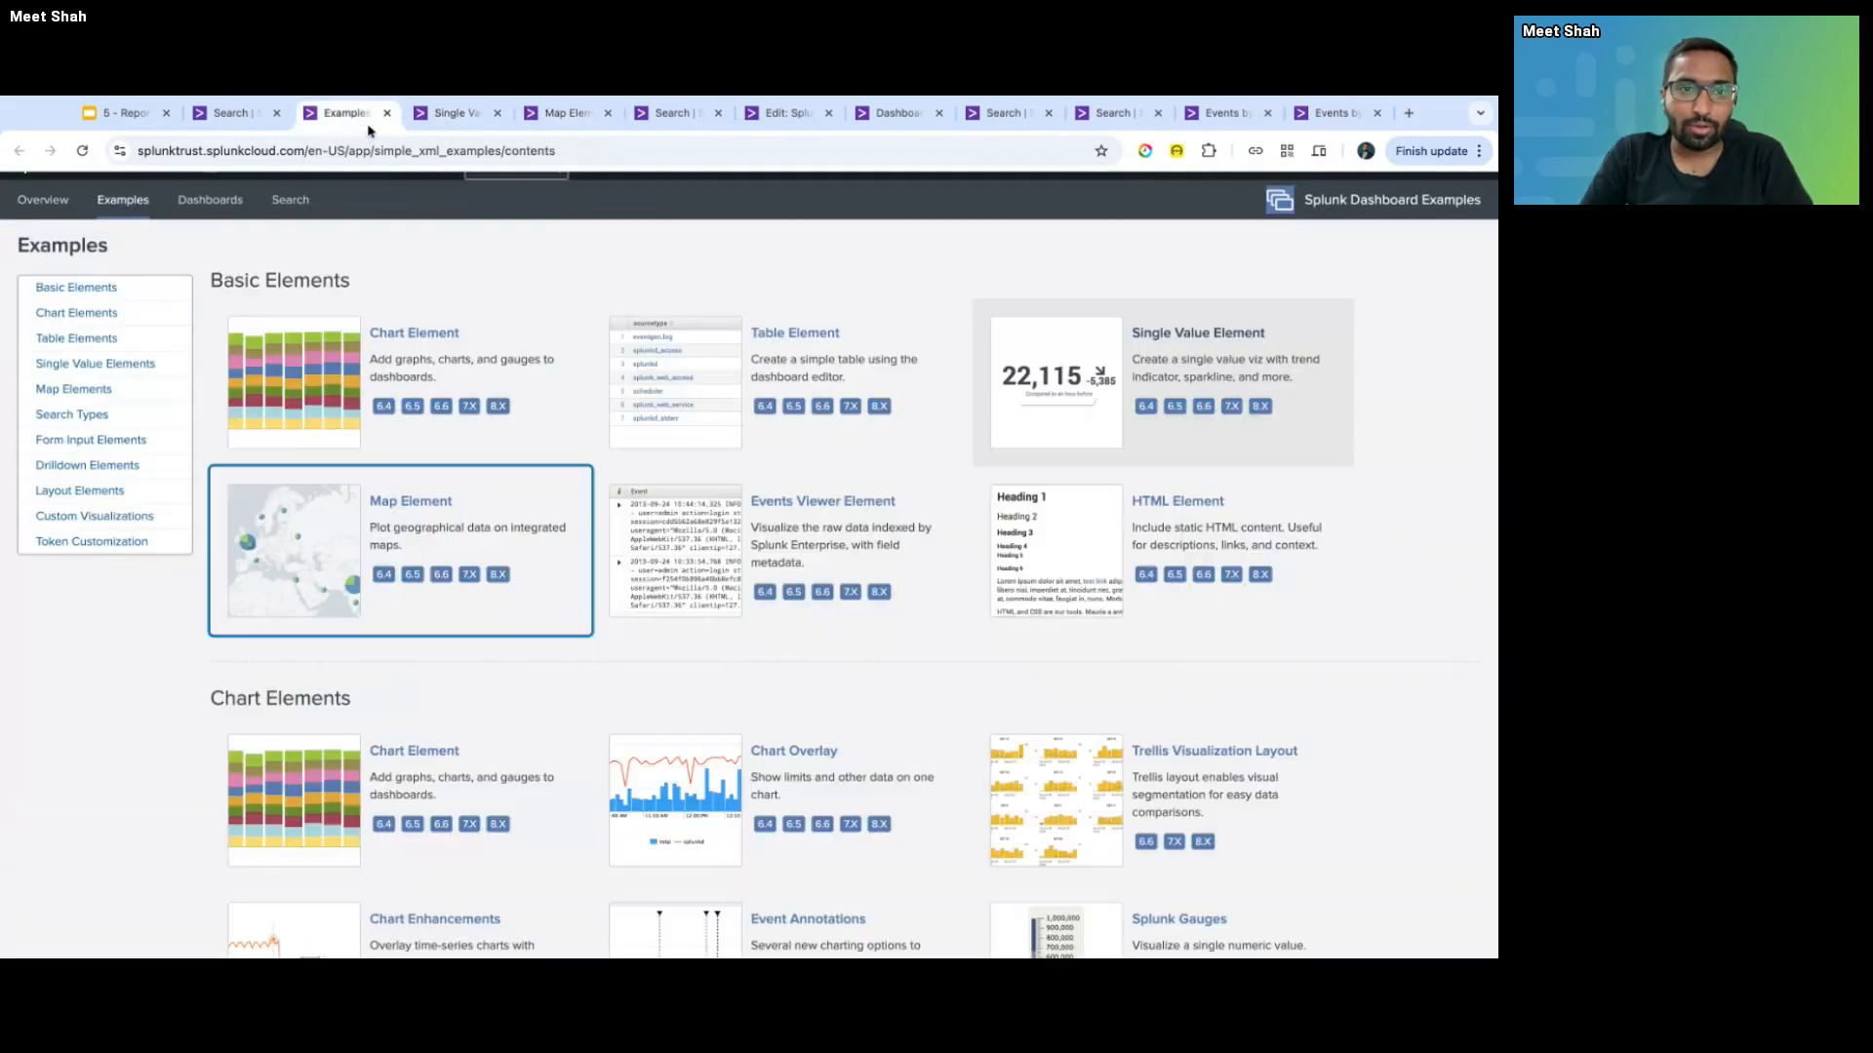
pyautogui.click(568, 113)
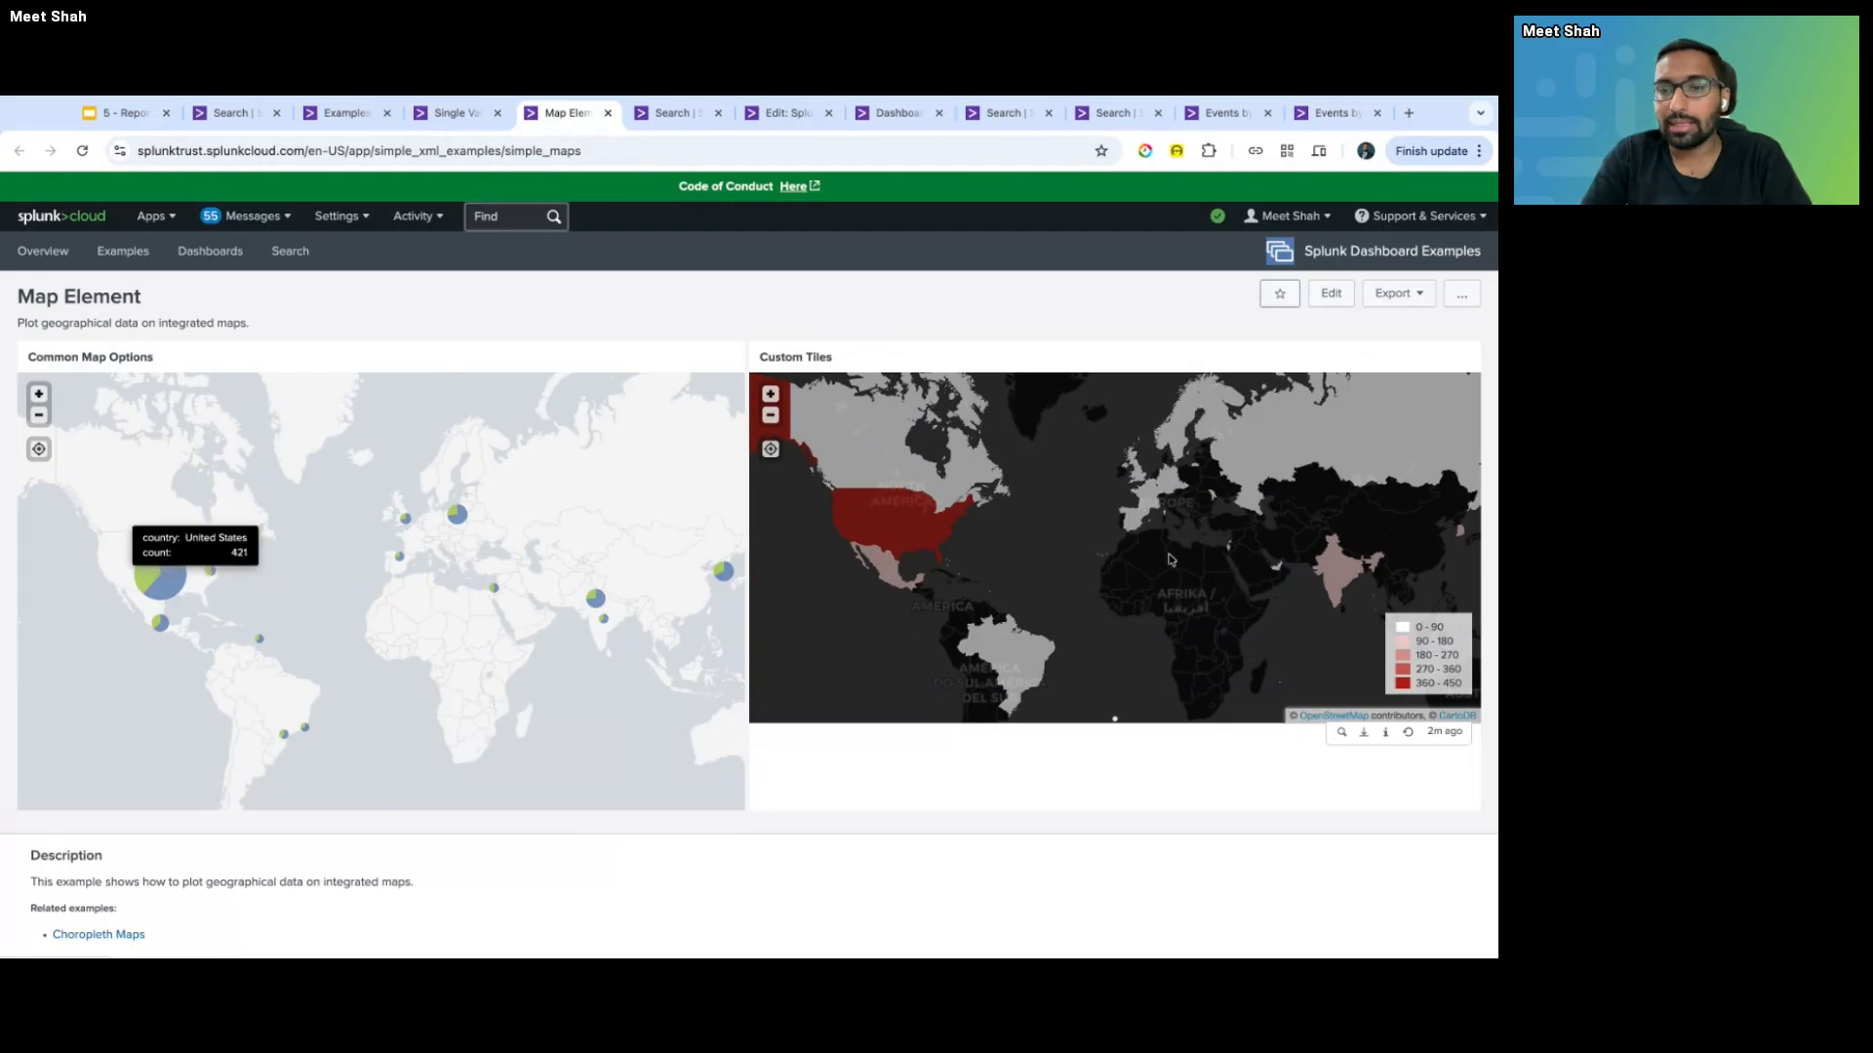
pyautogui.moveTo(937, 539)
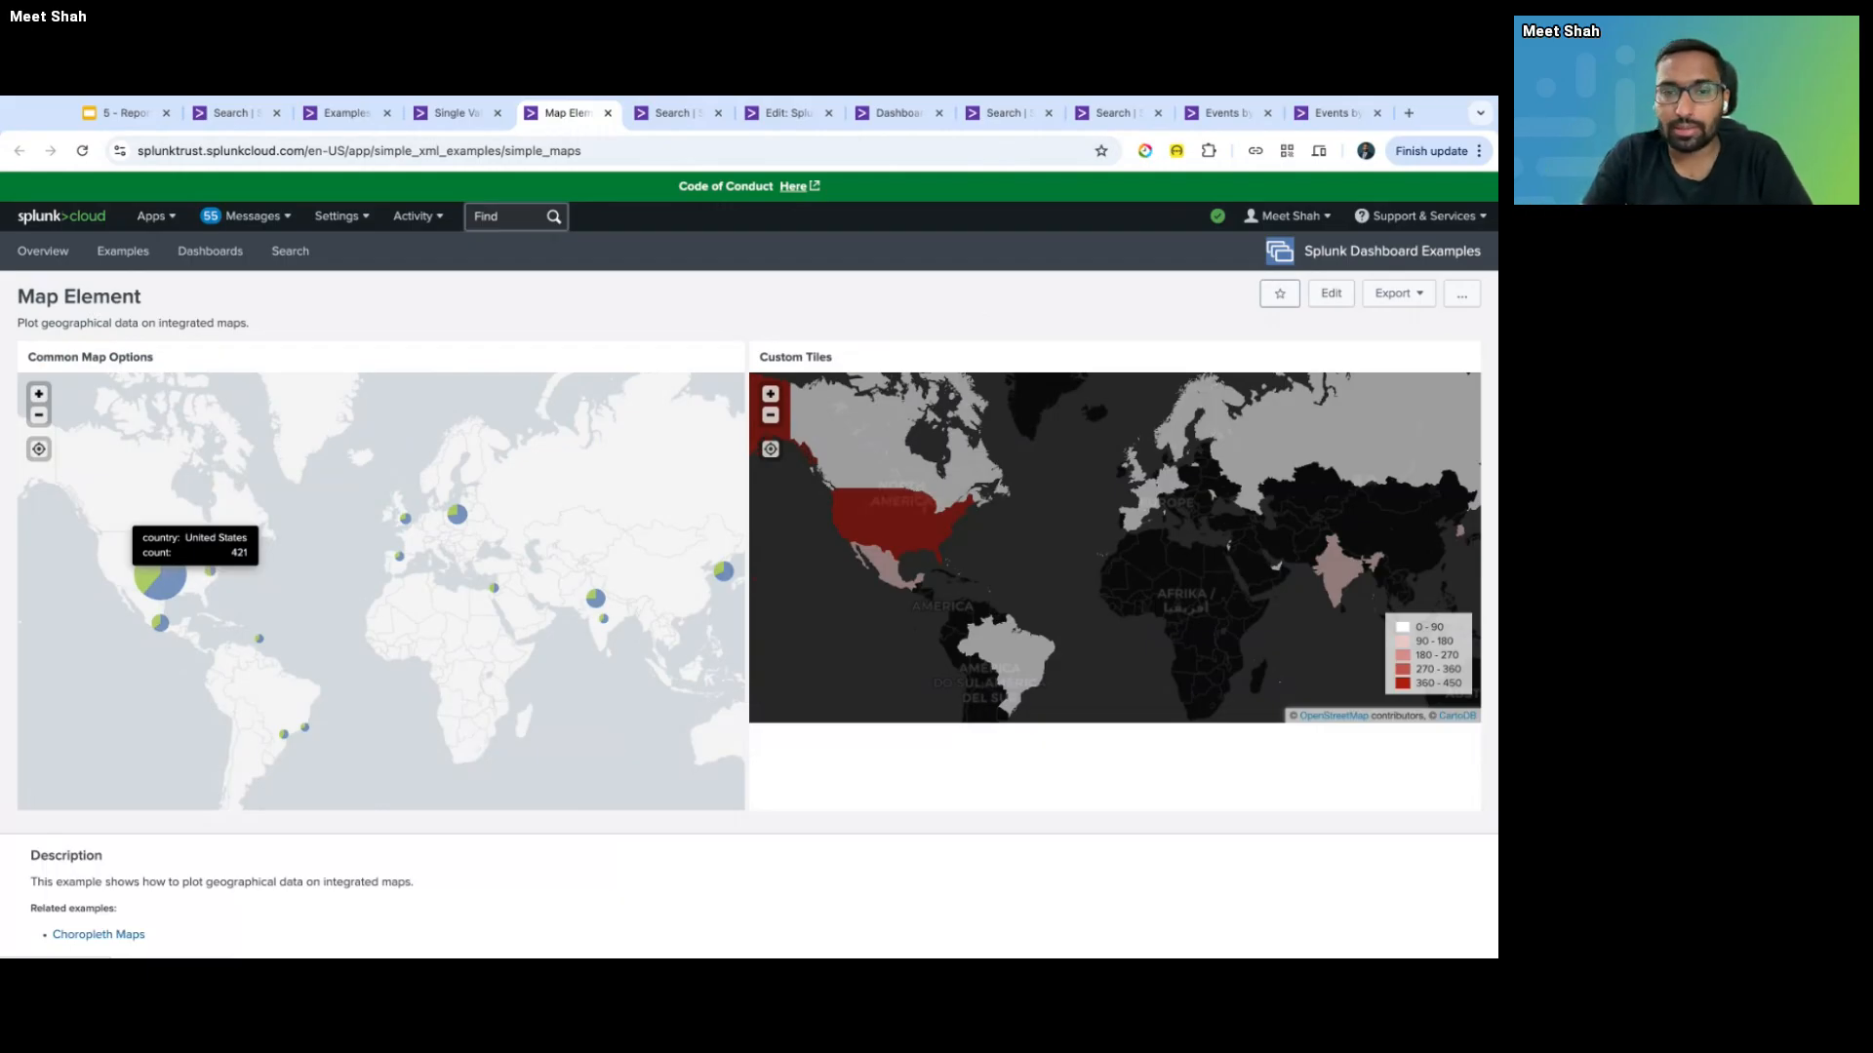
pyautogui.scroll(-3, 694, 636)
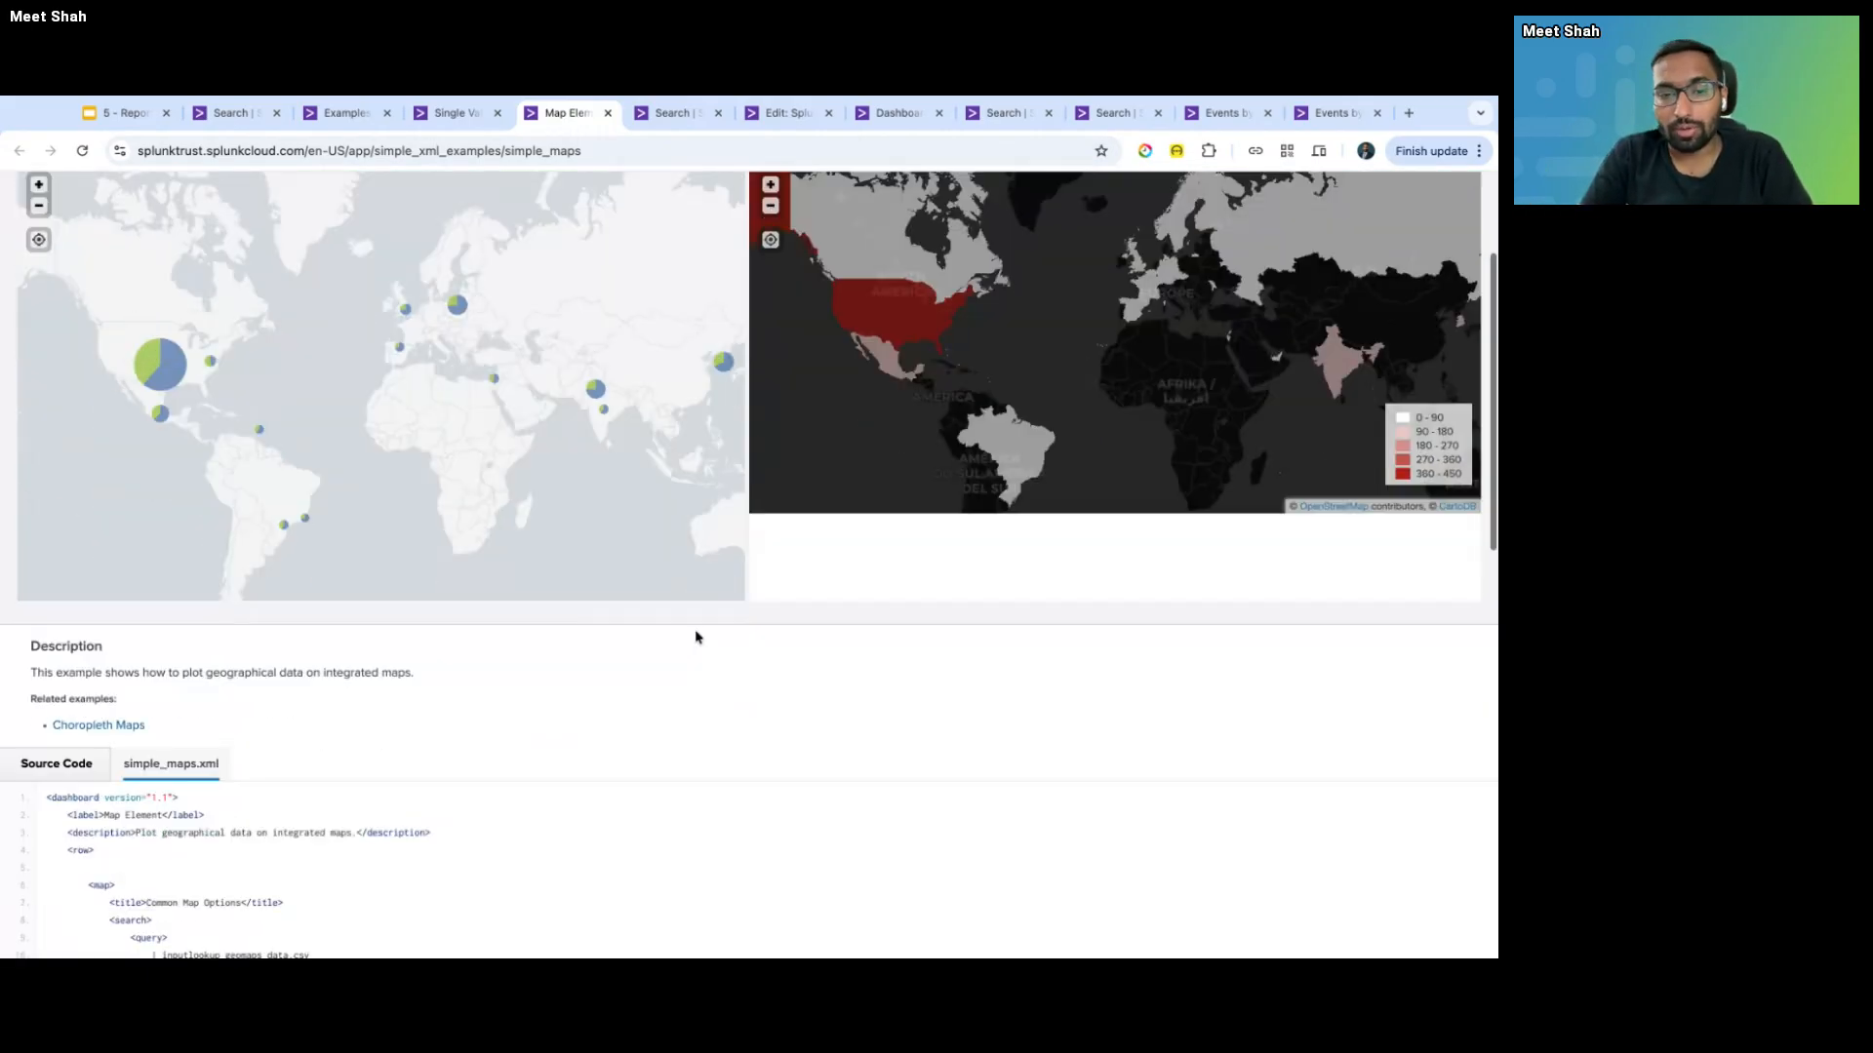
pyautogui.scroll(3, 694, 636)
pyautogui.scroll(-1, 708, 667)
pyautogui.click(343, 112)
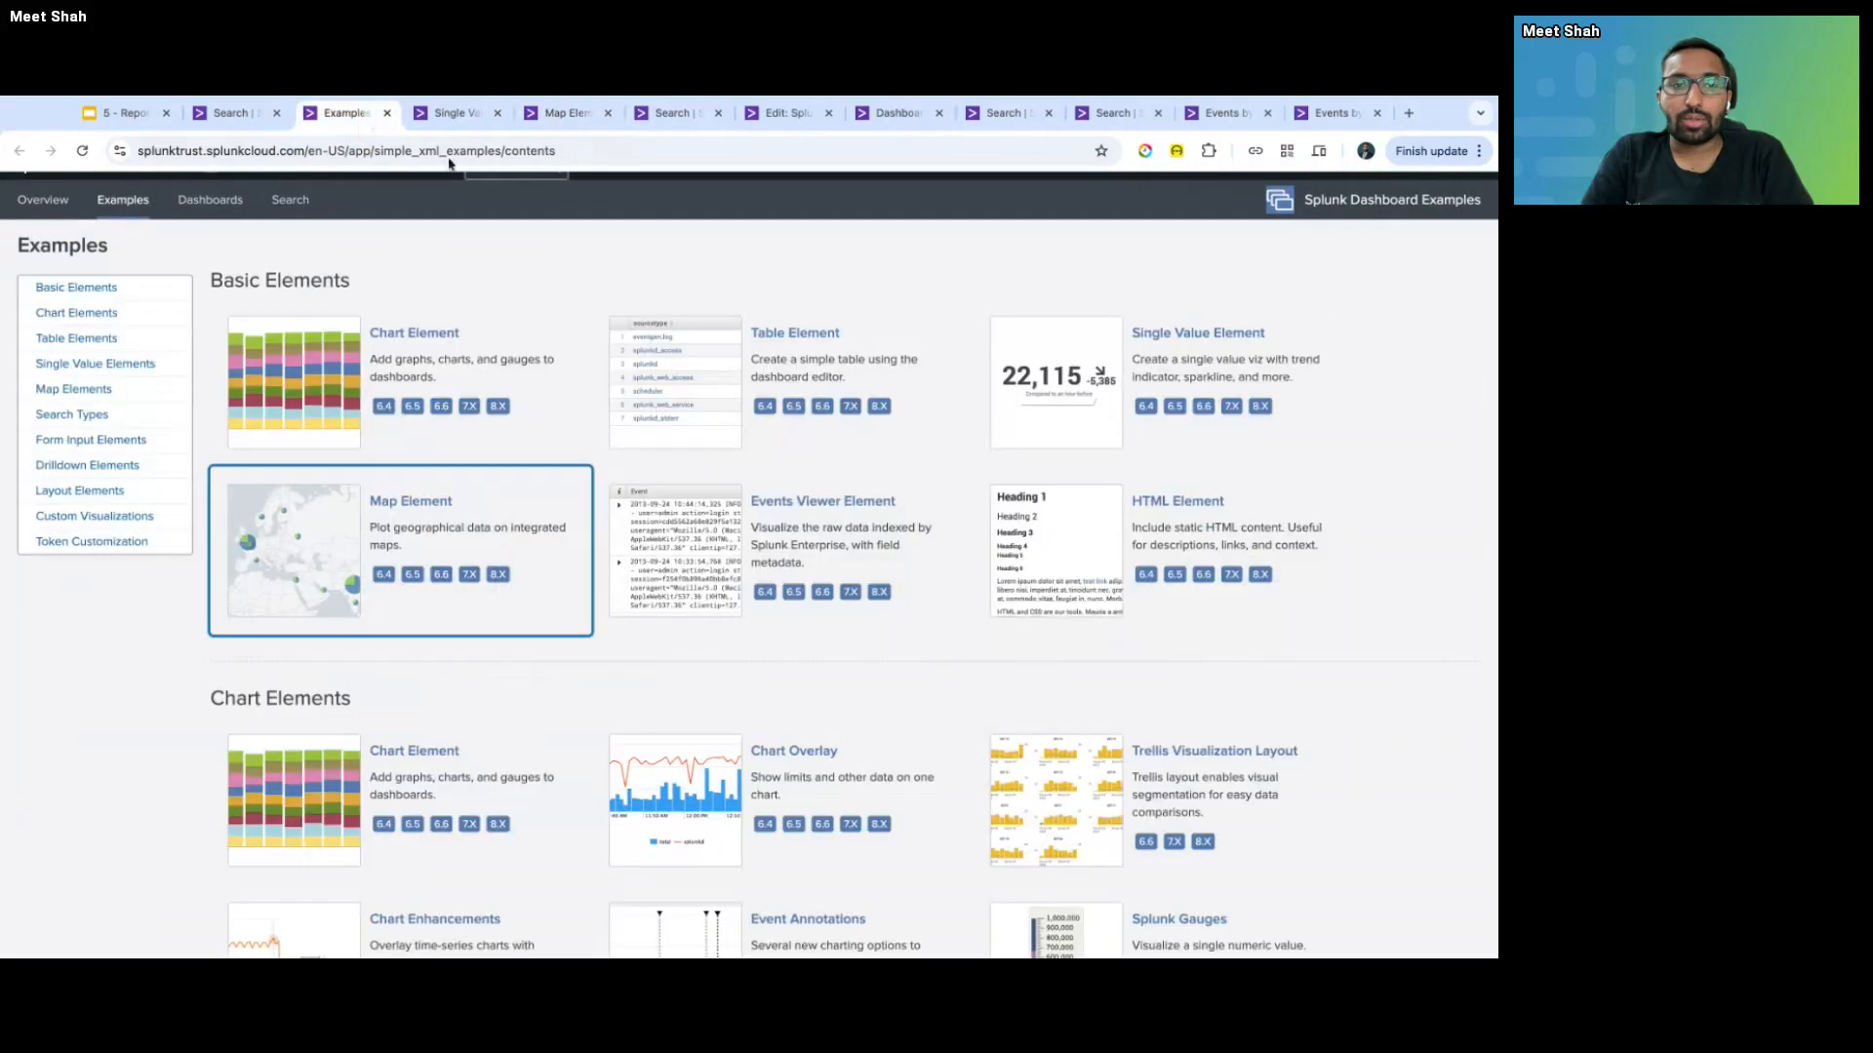
pyautogui.scroll(1, 568, 339)
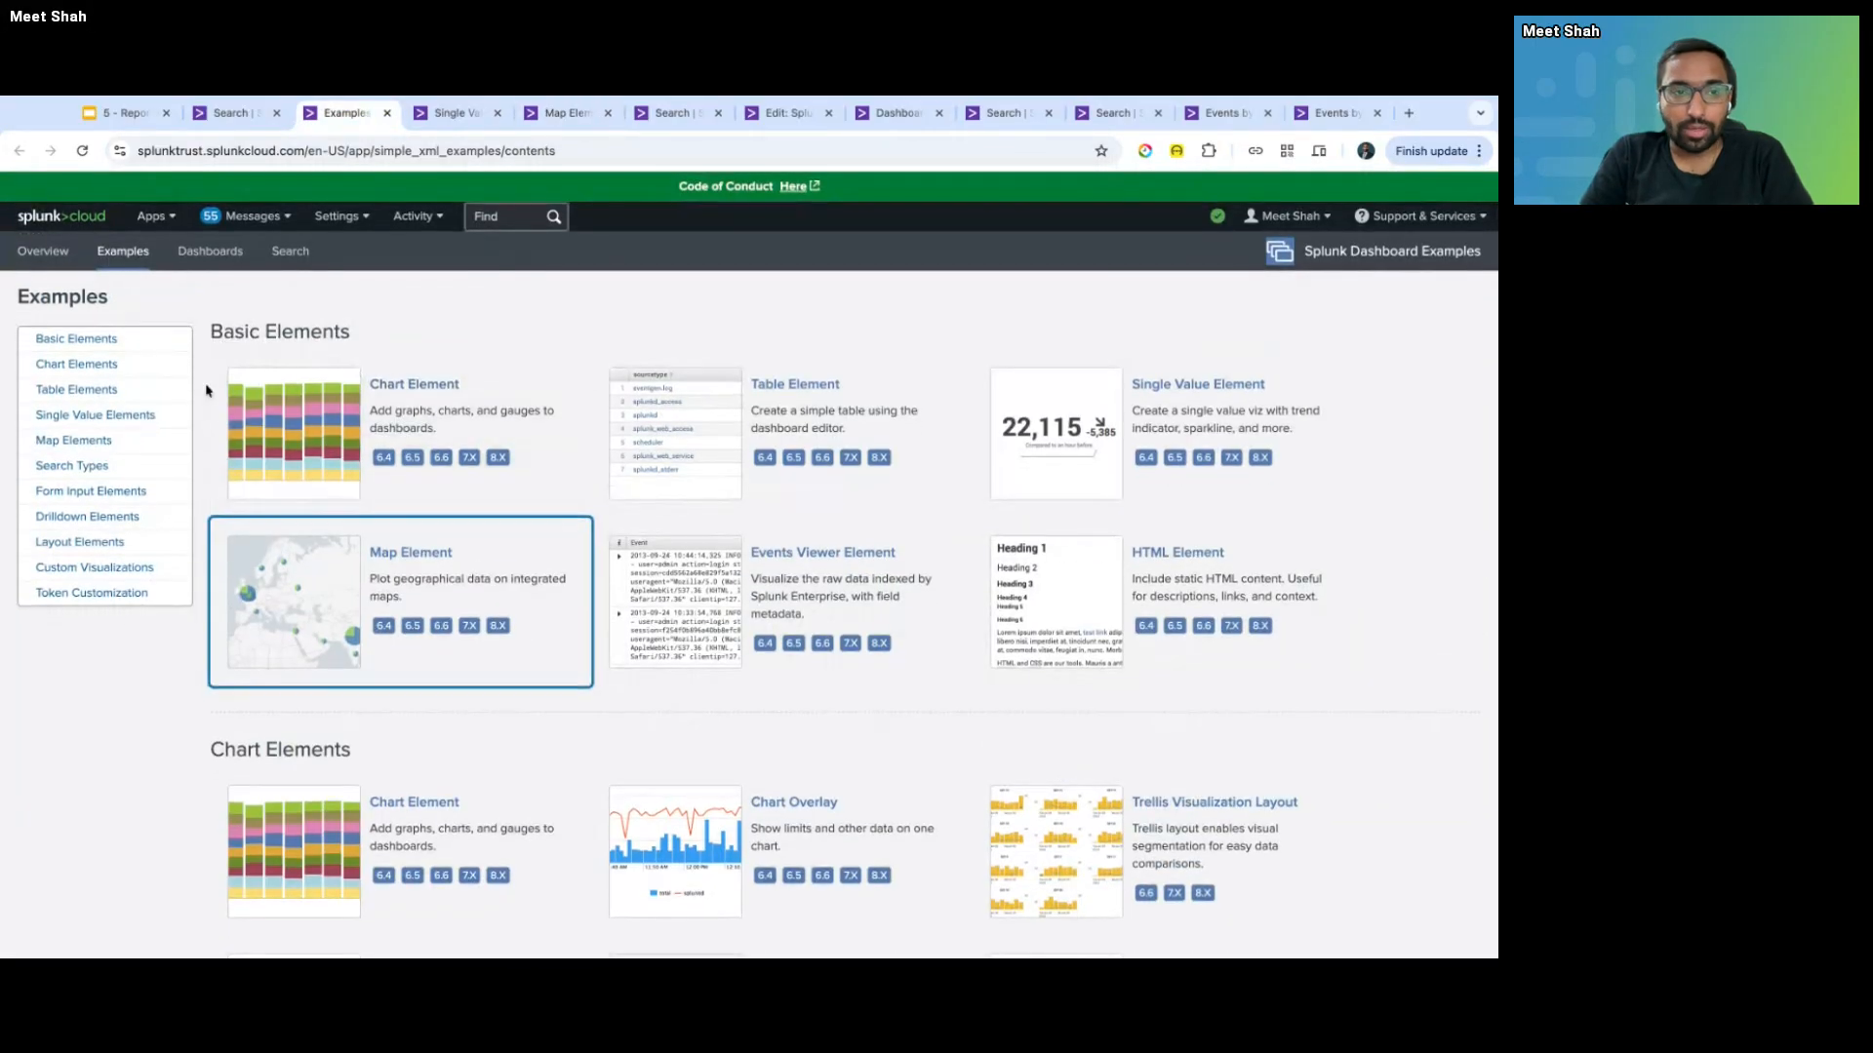
pyautogui.scroll(-5, 206, 382)
pyautogui.scroll(-10, 206, 383)
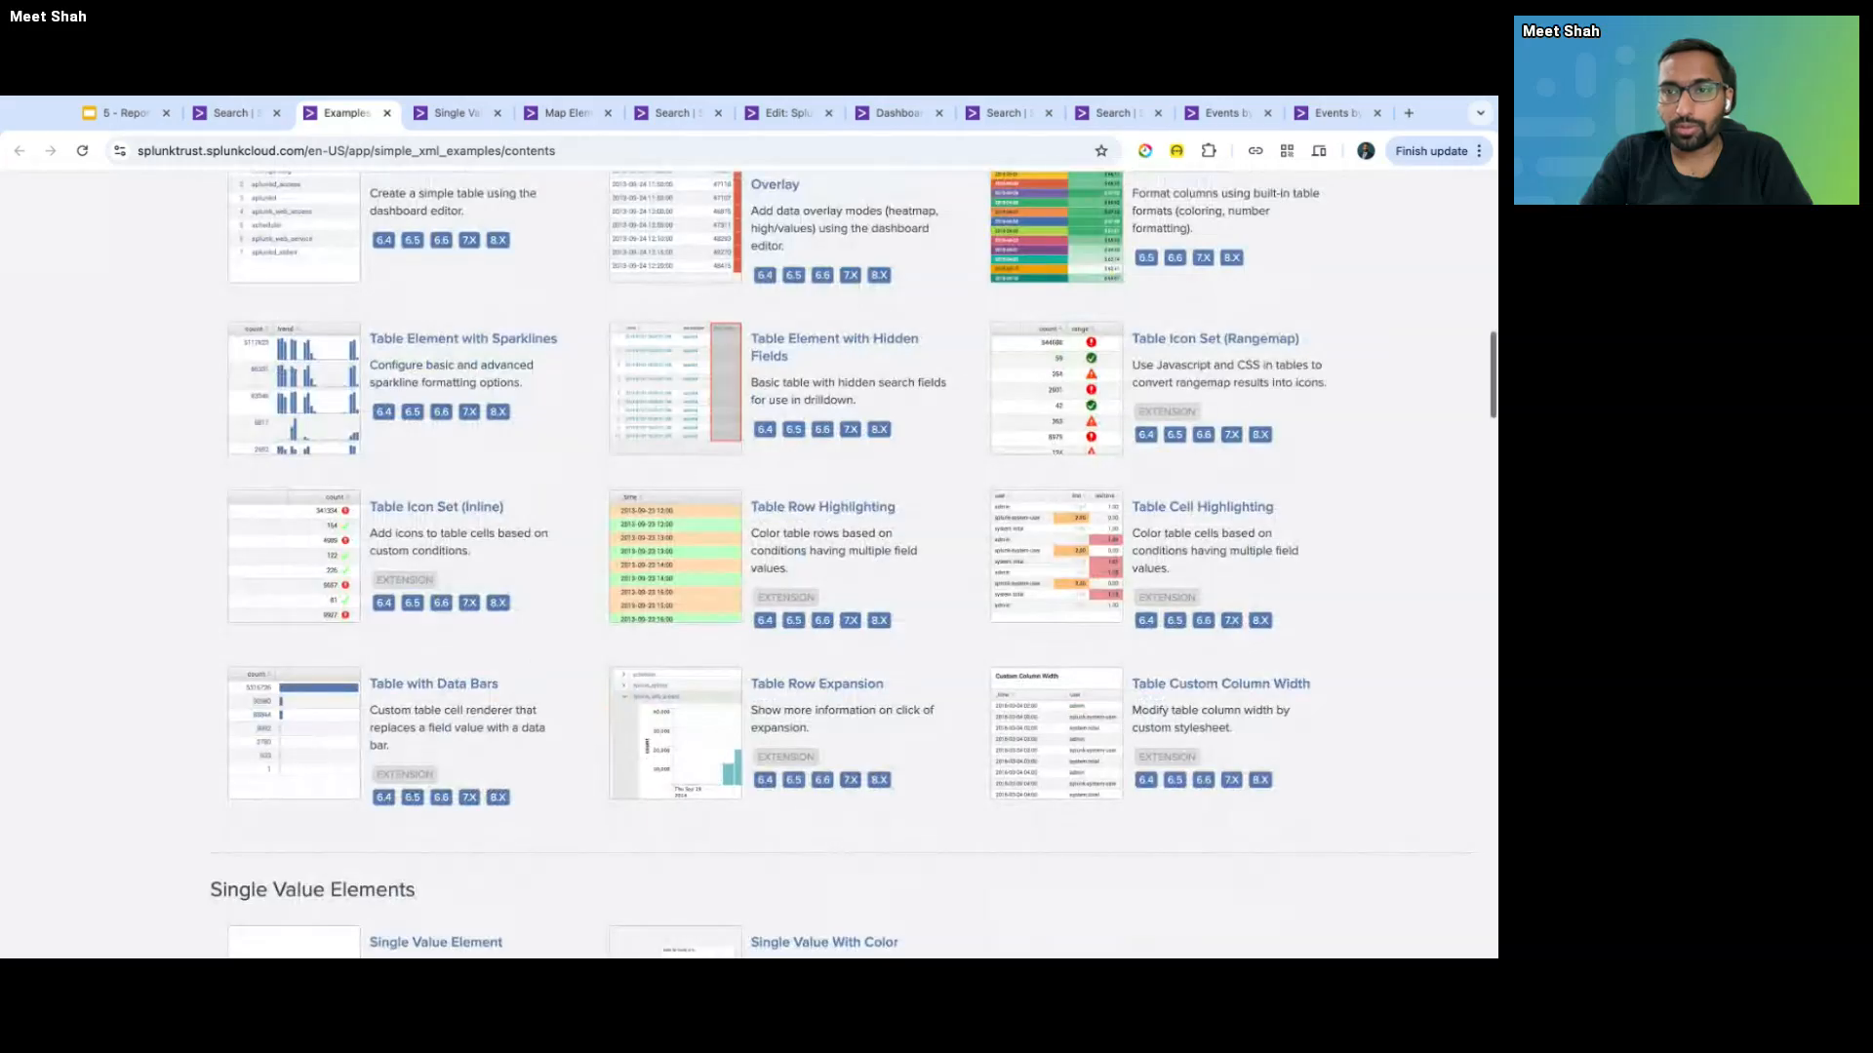
pyautogui.scroll(-2, 854, 562)
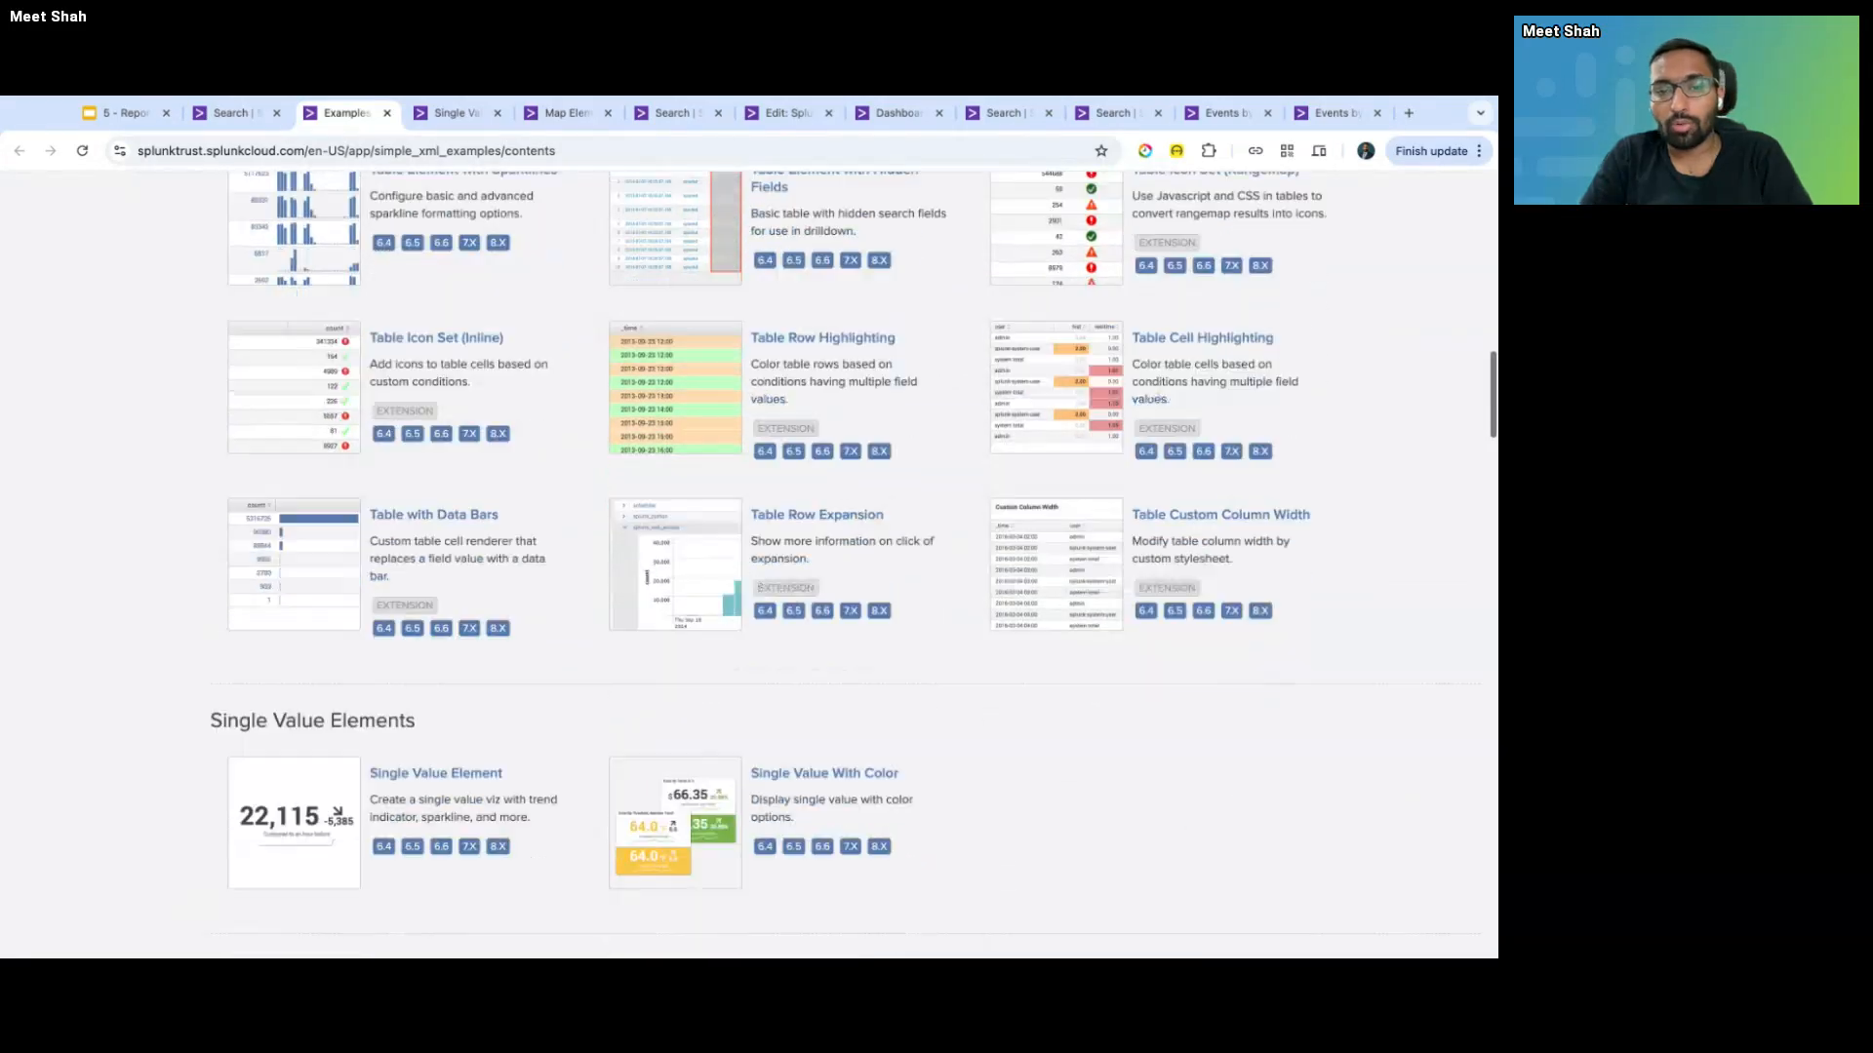
pyautogui.scroll(15, 749, 566)
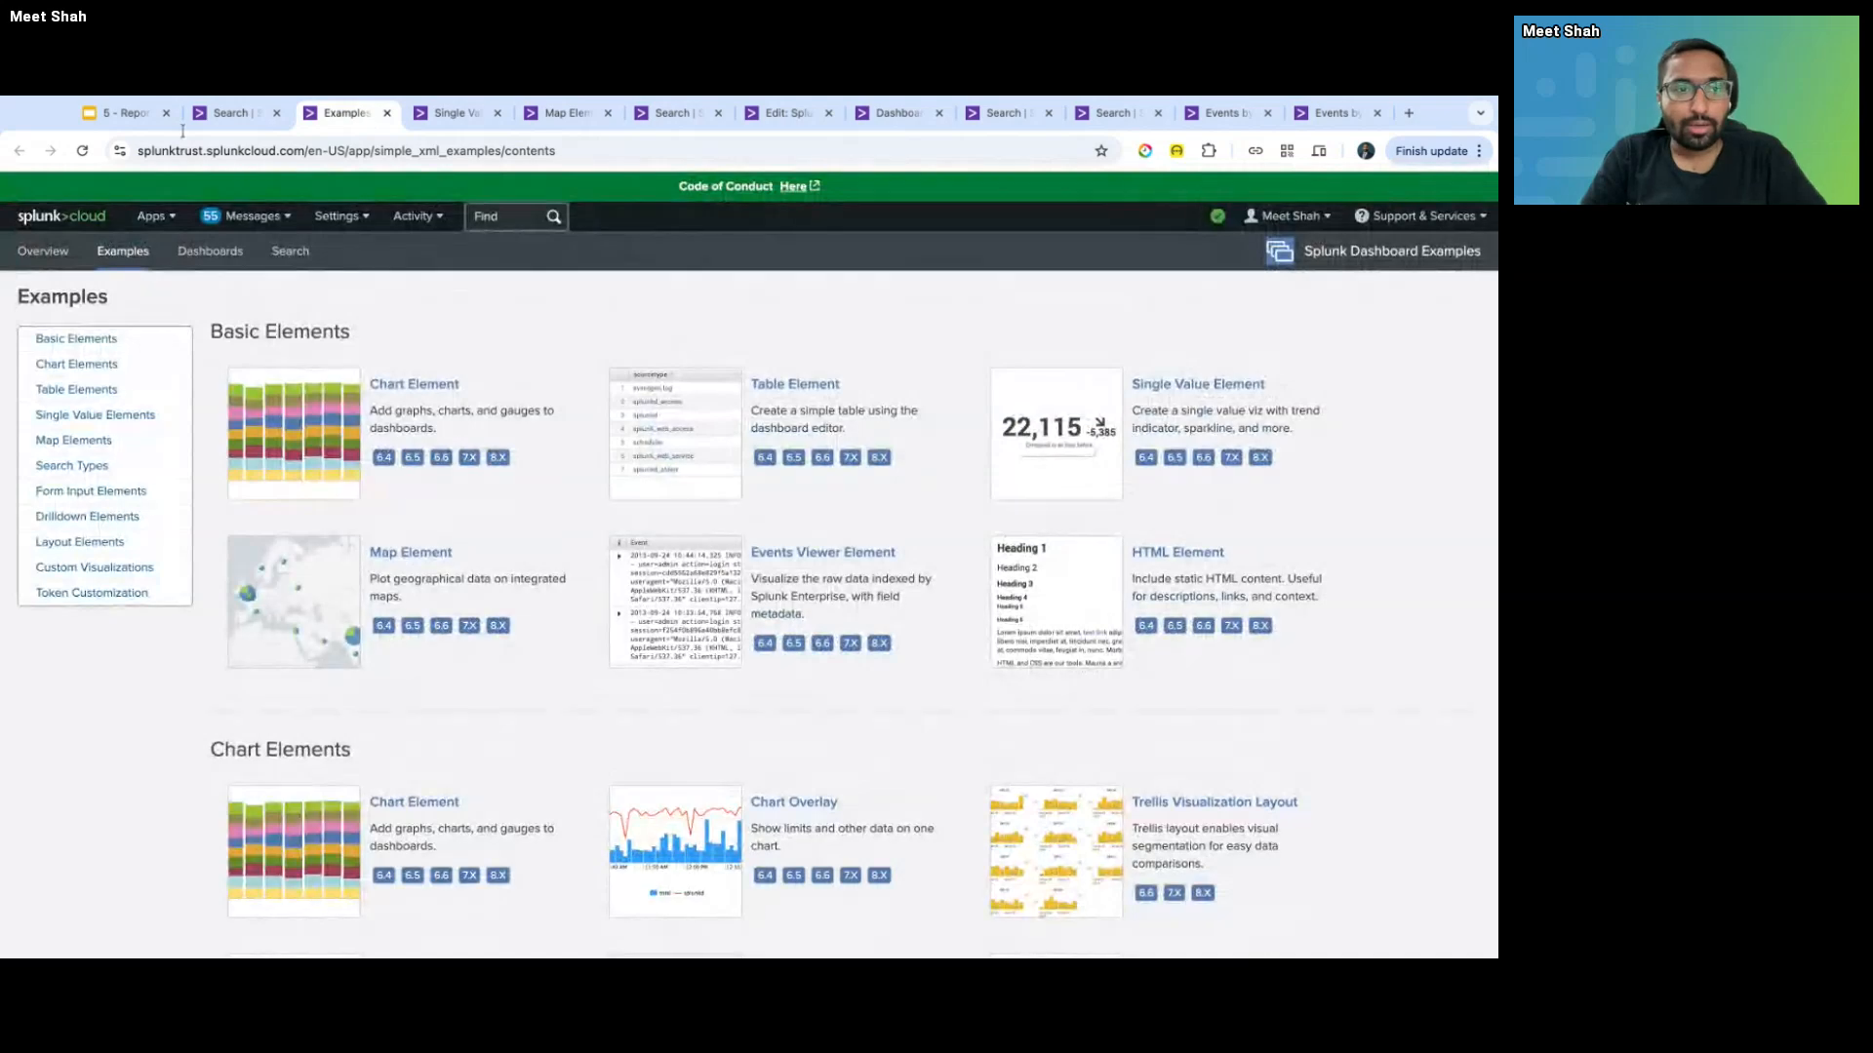
# - In the Reports, Dashboards & Visualizations deck, step from Scheduled Reports to Dashboard Studio vs Classic Dashboards
pyautogui.click(127, 113)
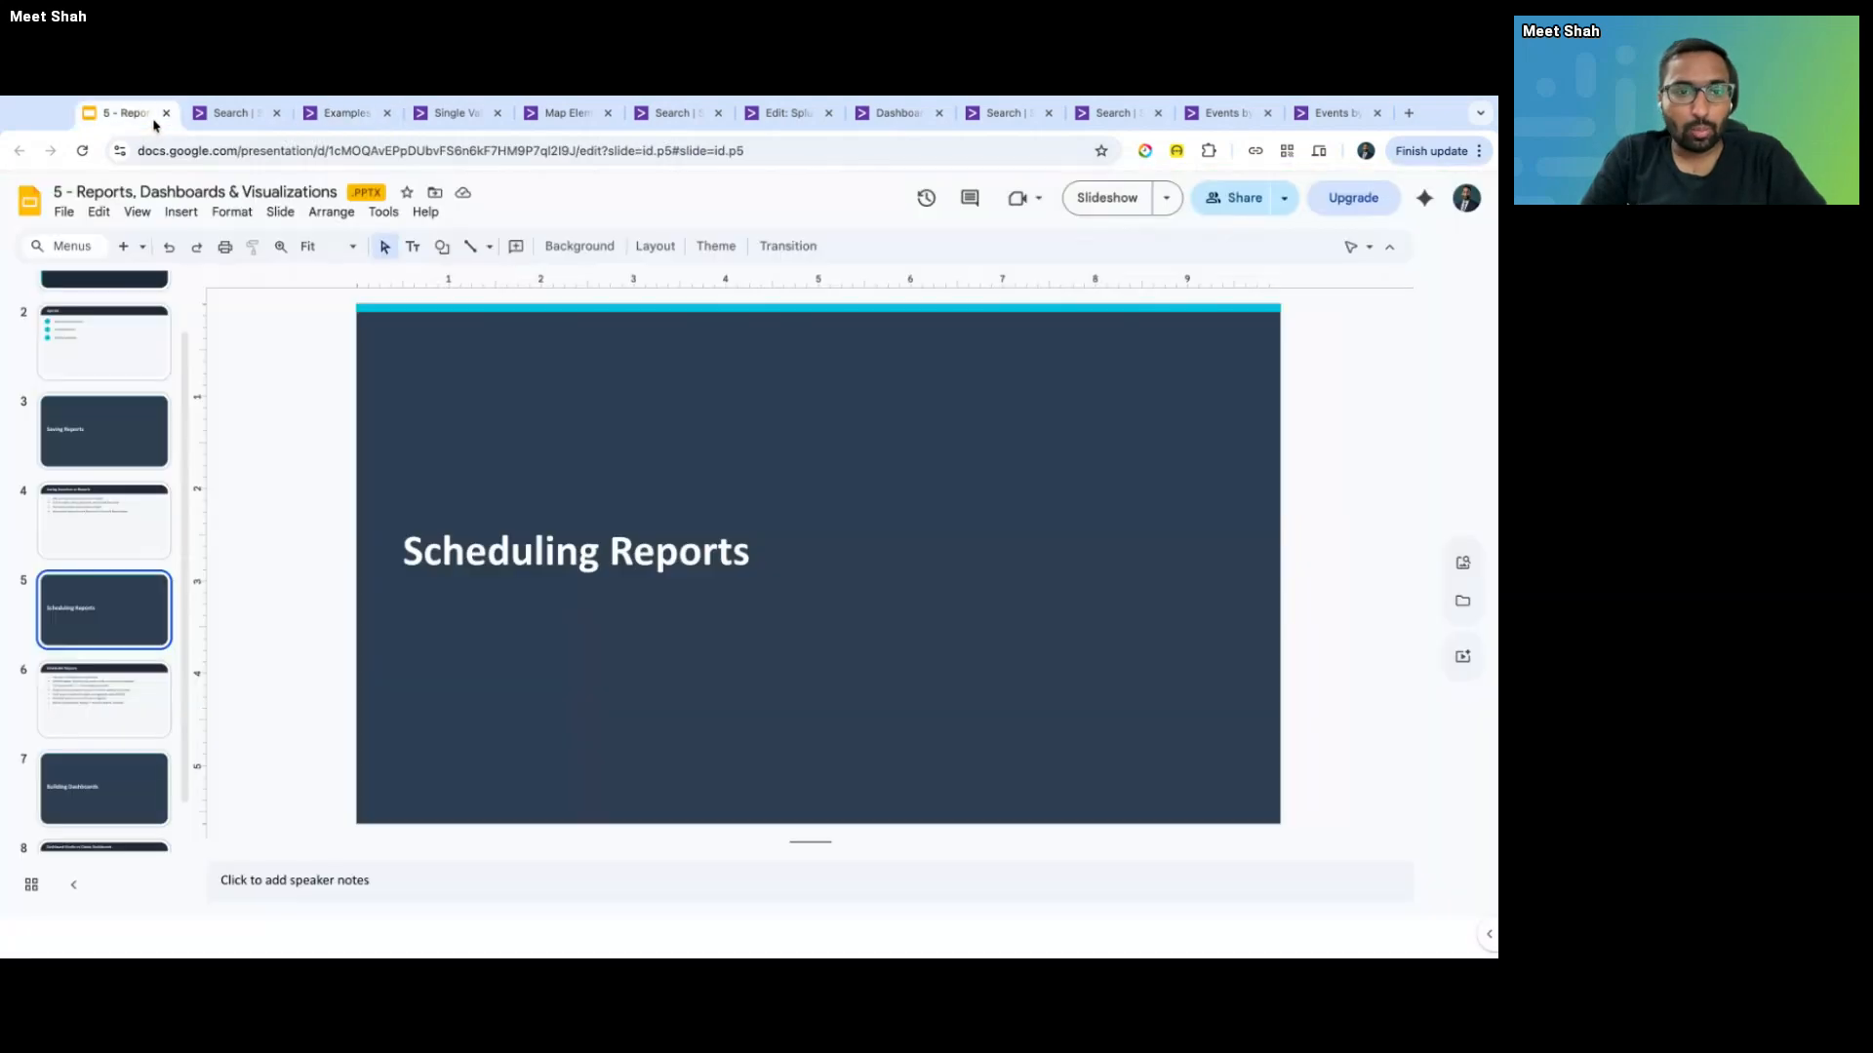
pyautogui.scroll(-1, 124, 662)
pyautogui.click(124, 656)
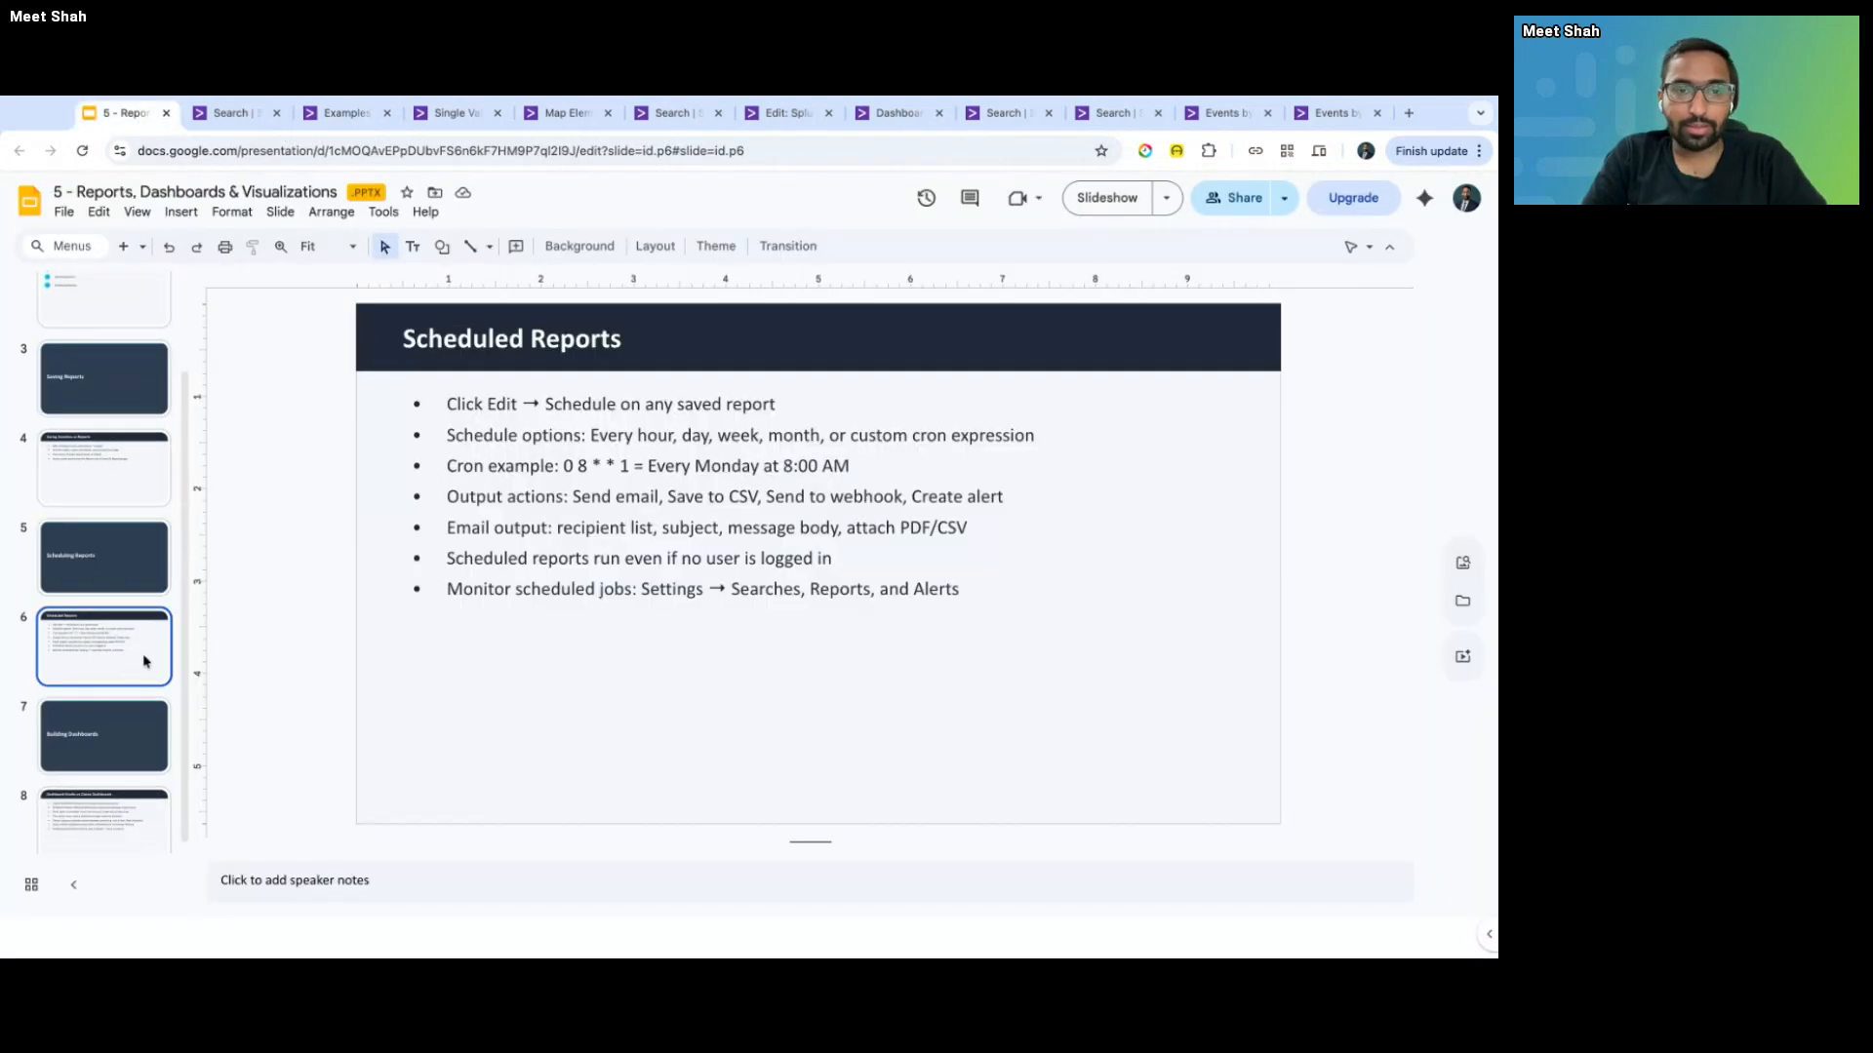
pyautogui.press('Down')
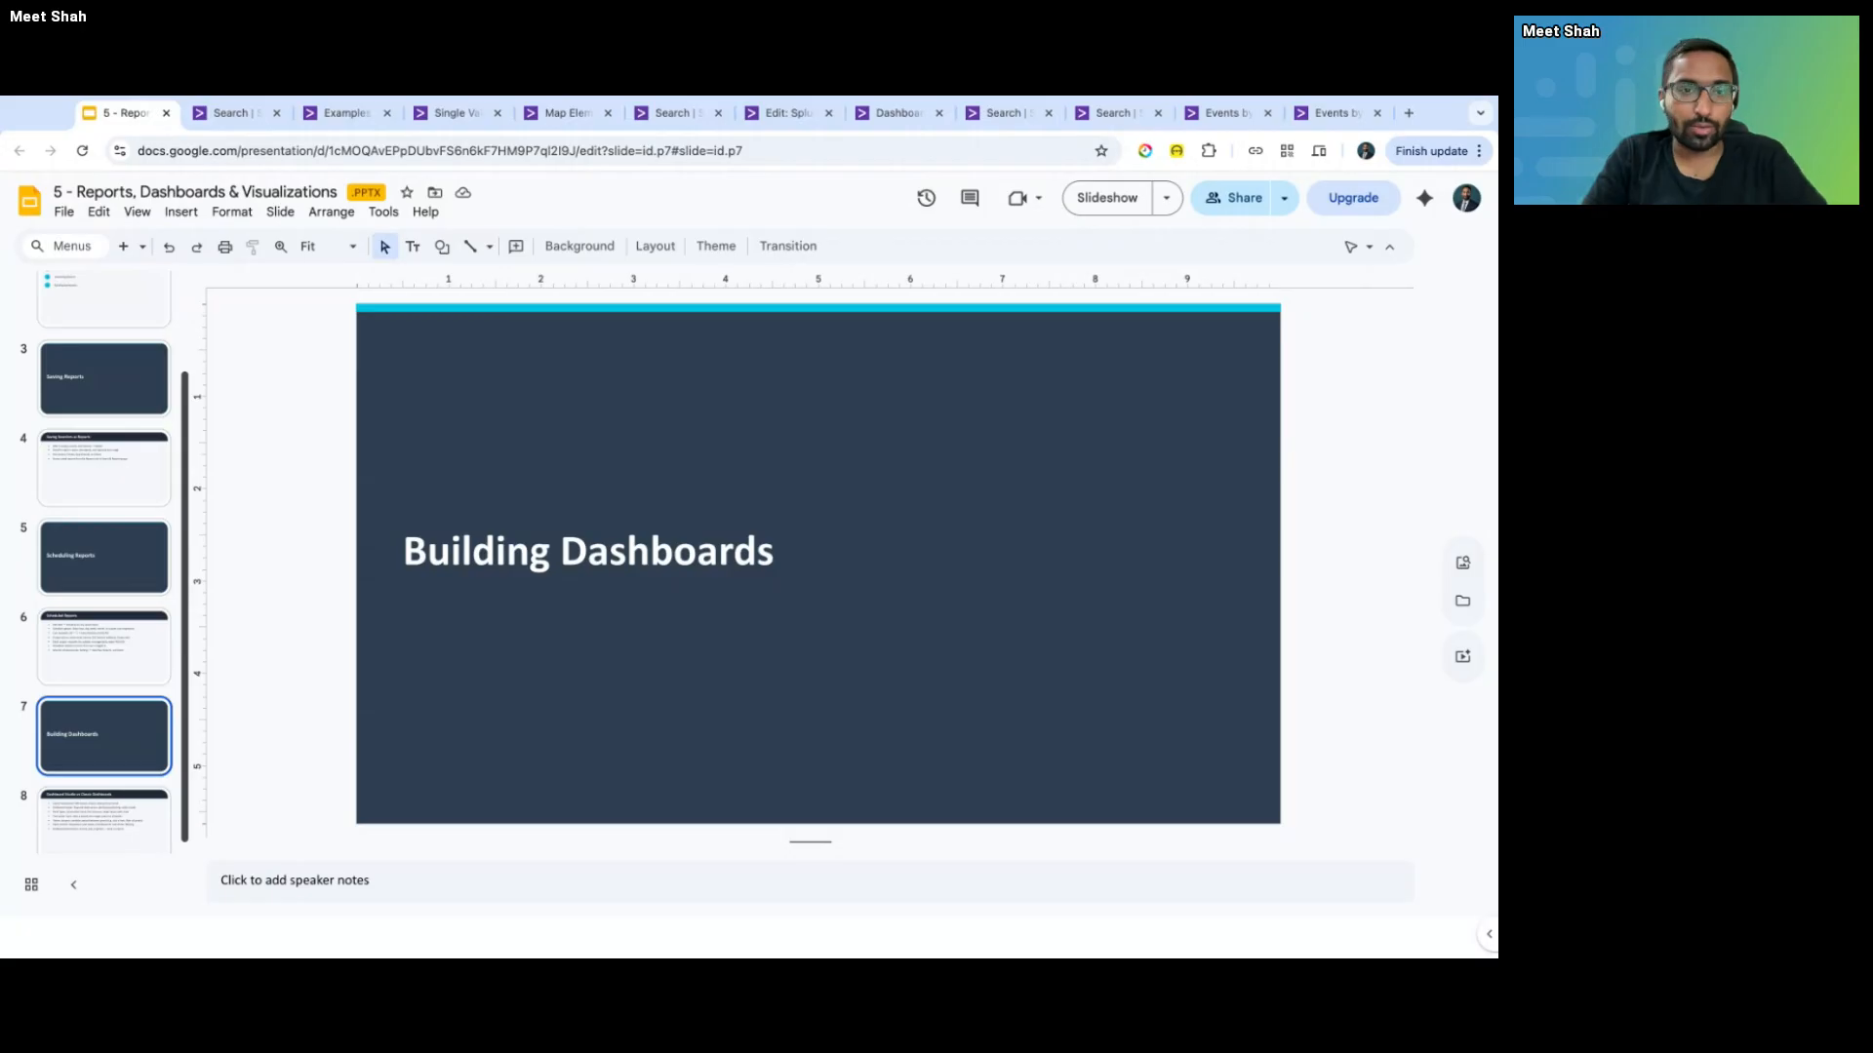
pyautogui.press('Down')
pyautogui.press('Down')
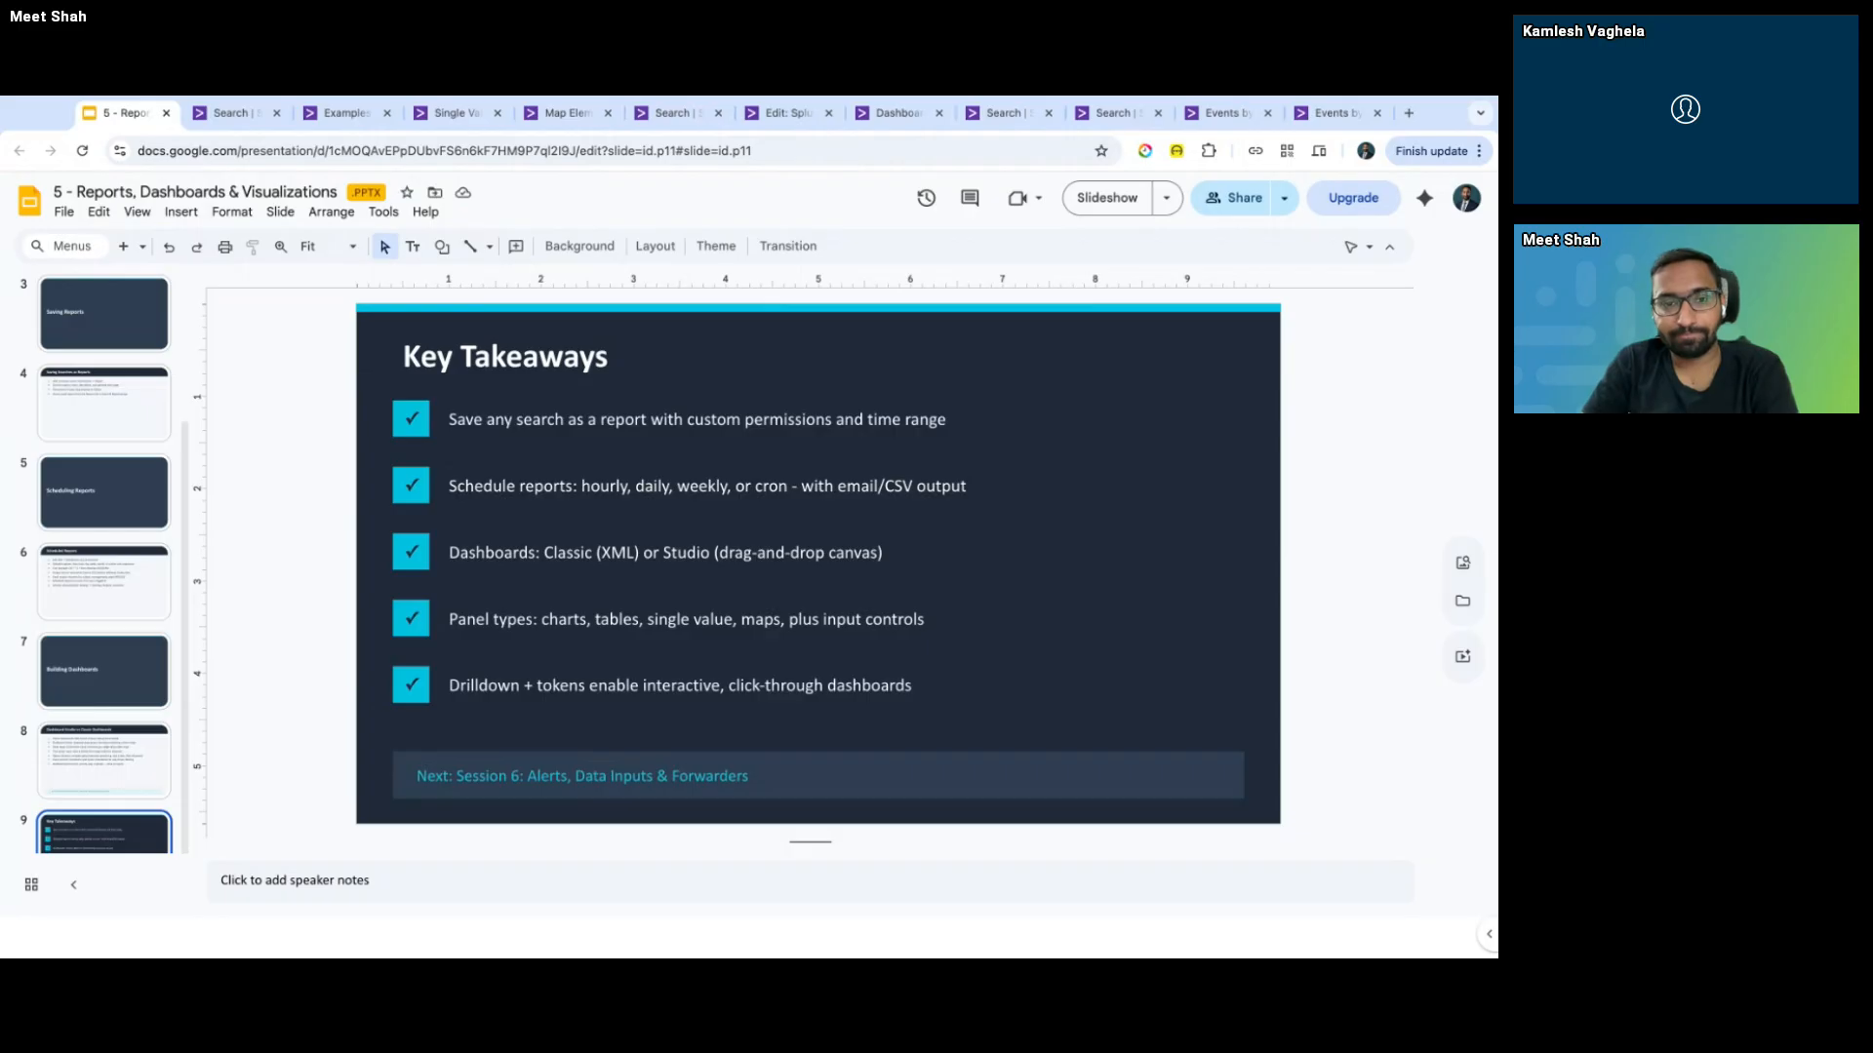
pyautogui.click(583, 114)
pyautogui.click(662, 113)
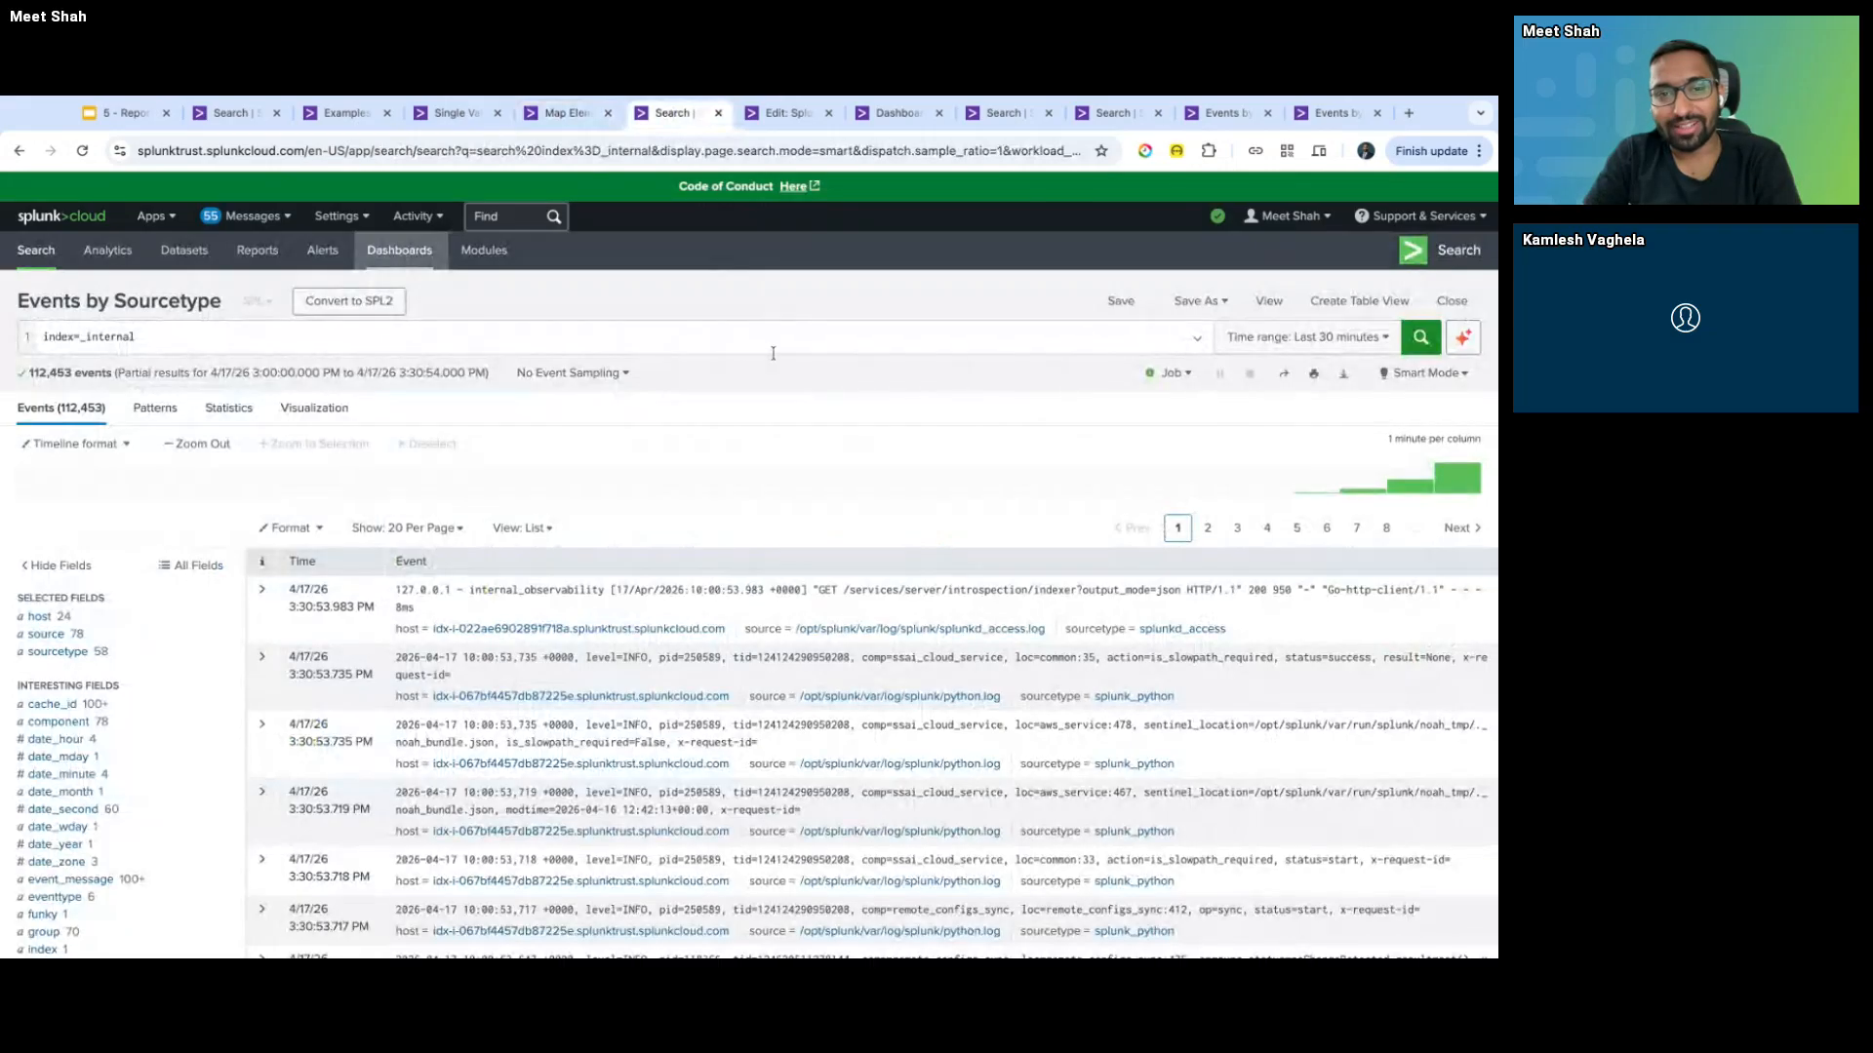
pyautogui.click(583, 119)
pyautogui.click(462, 121)
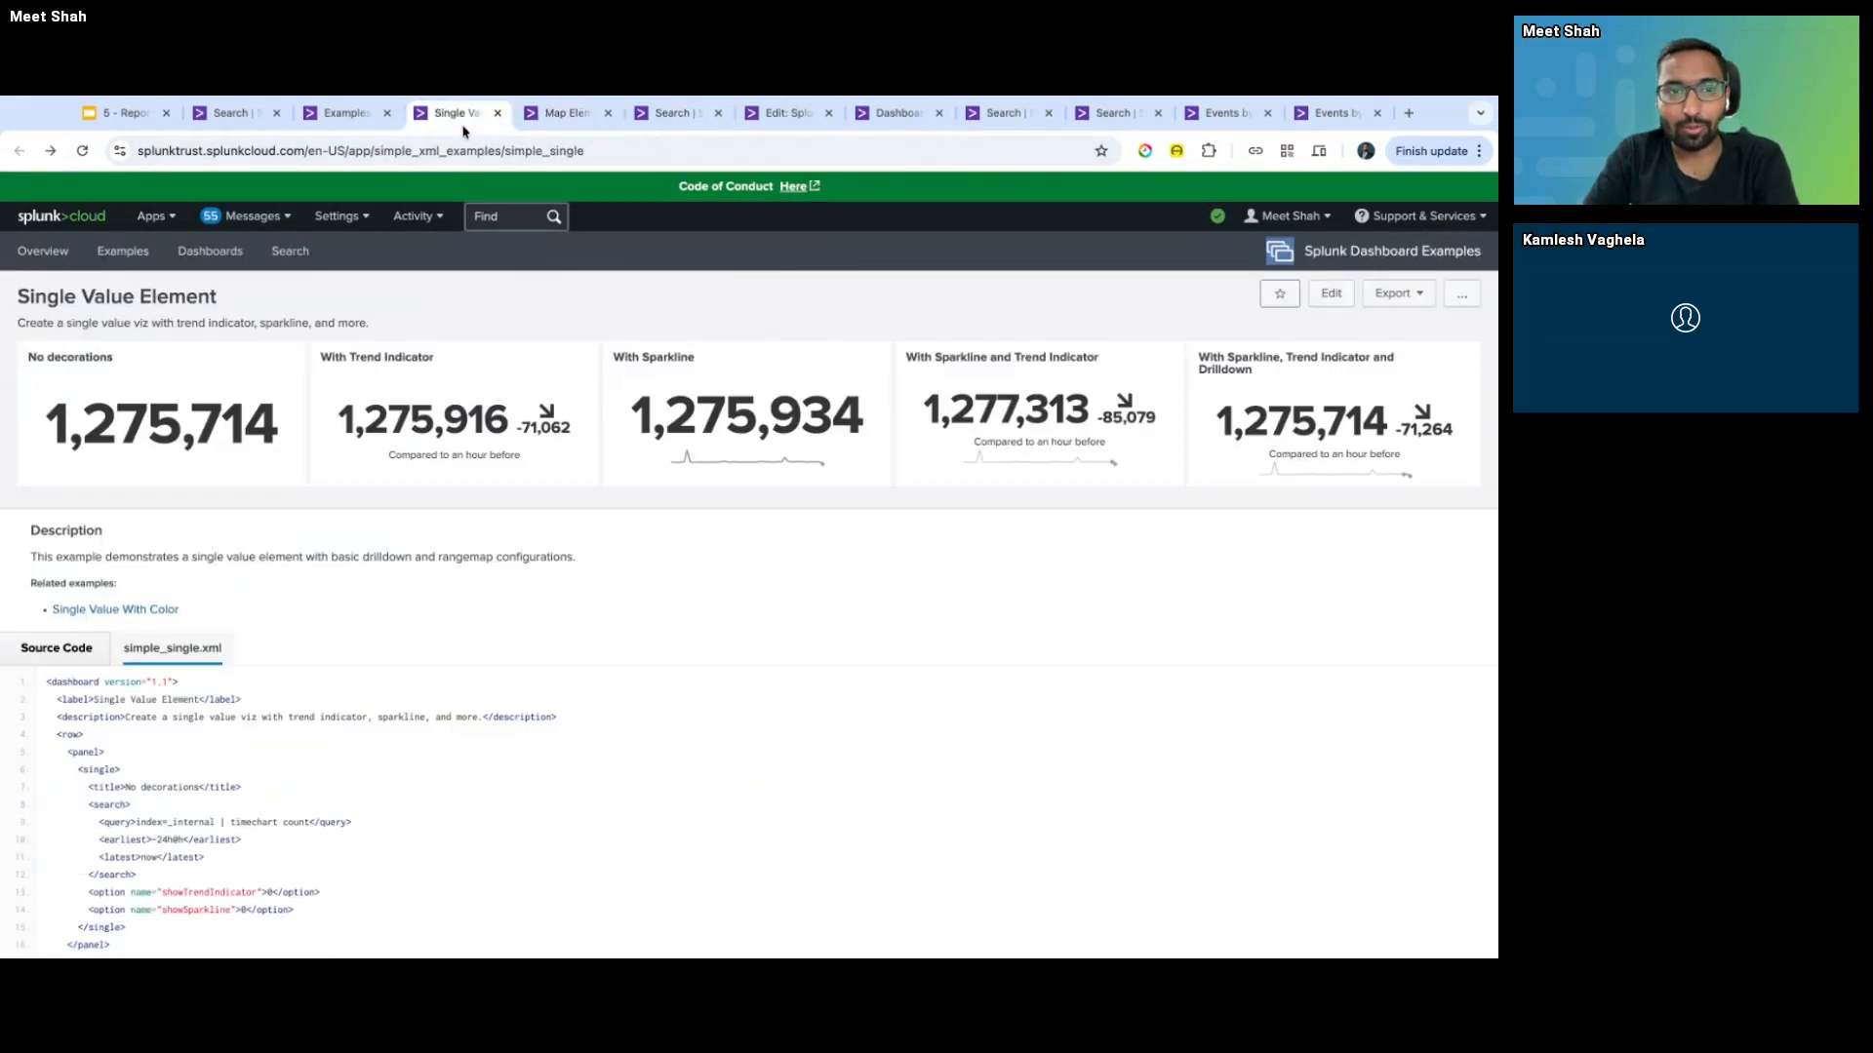
pyautogui.click(689, 117)
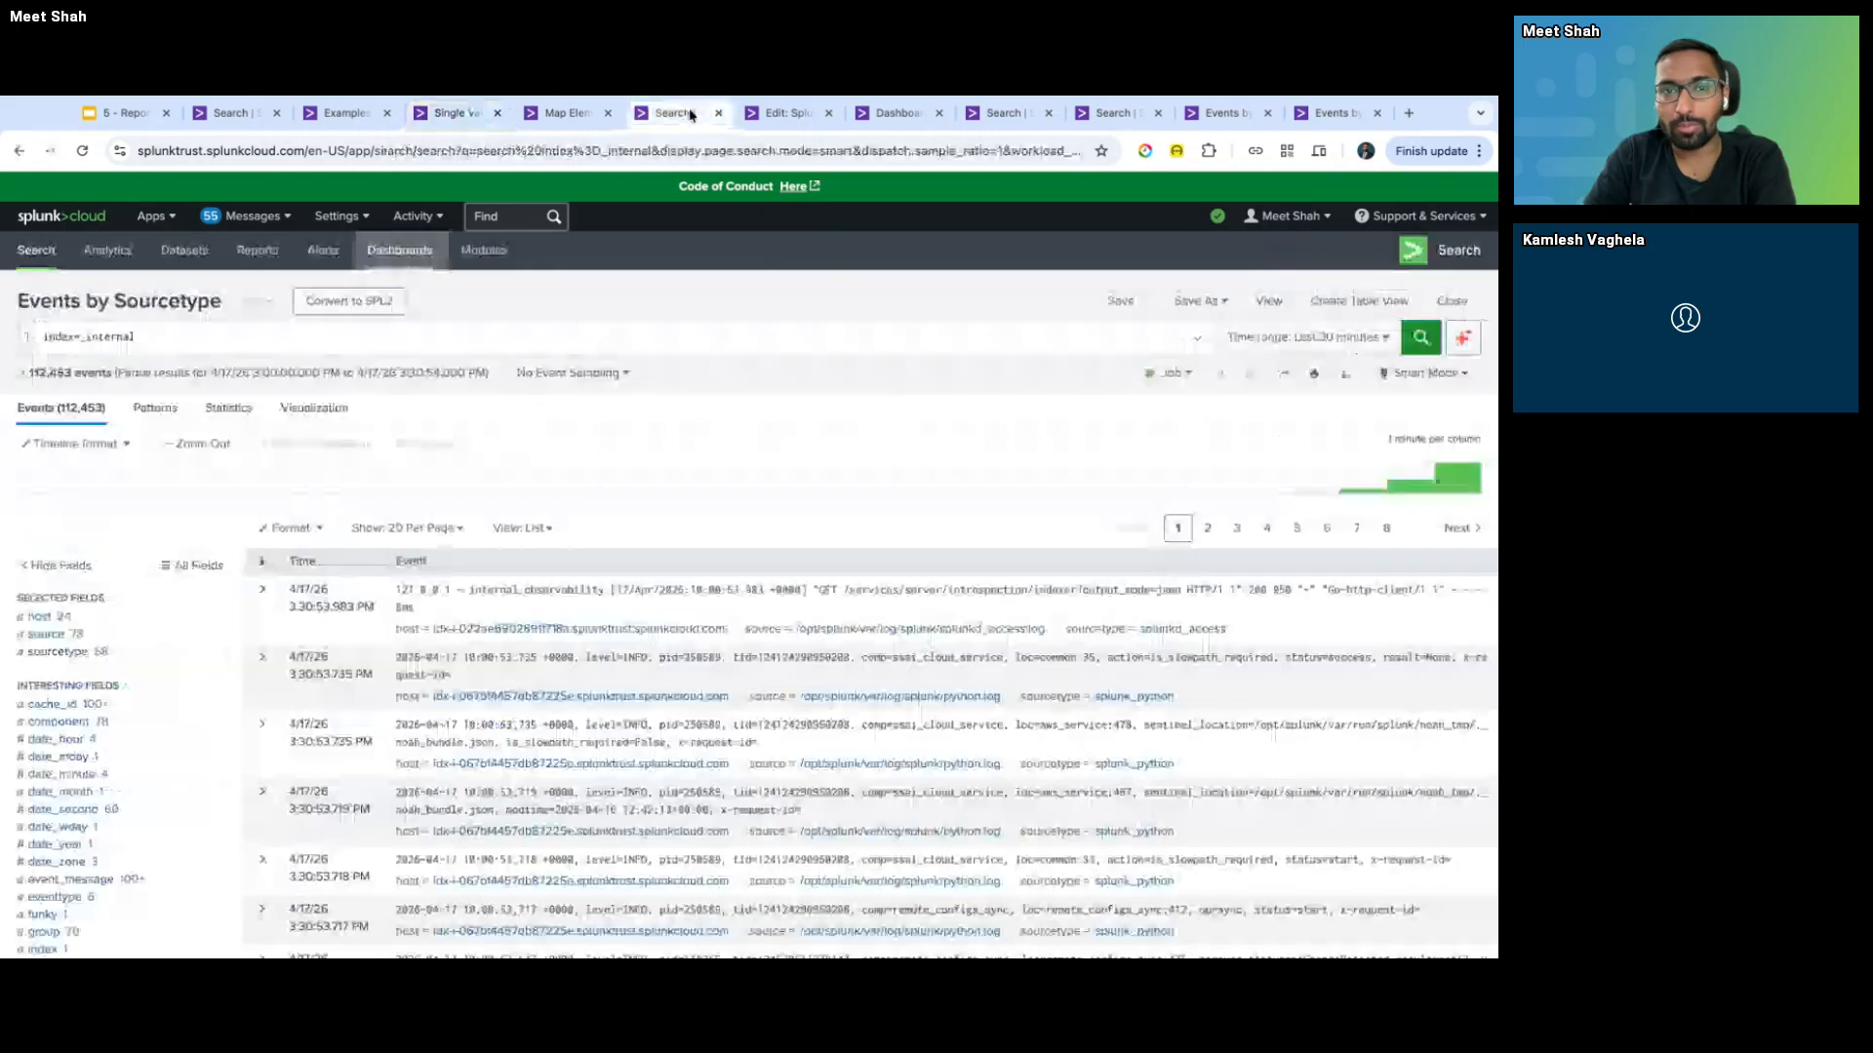
pyautogui.click(252, 121)
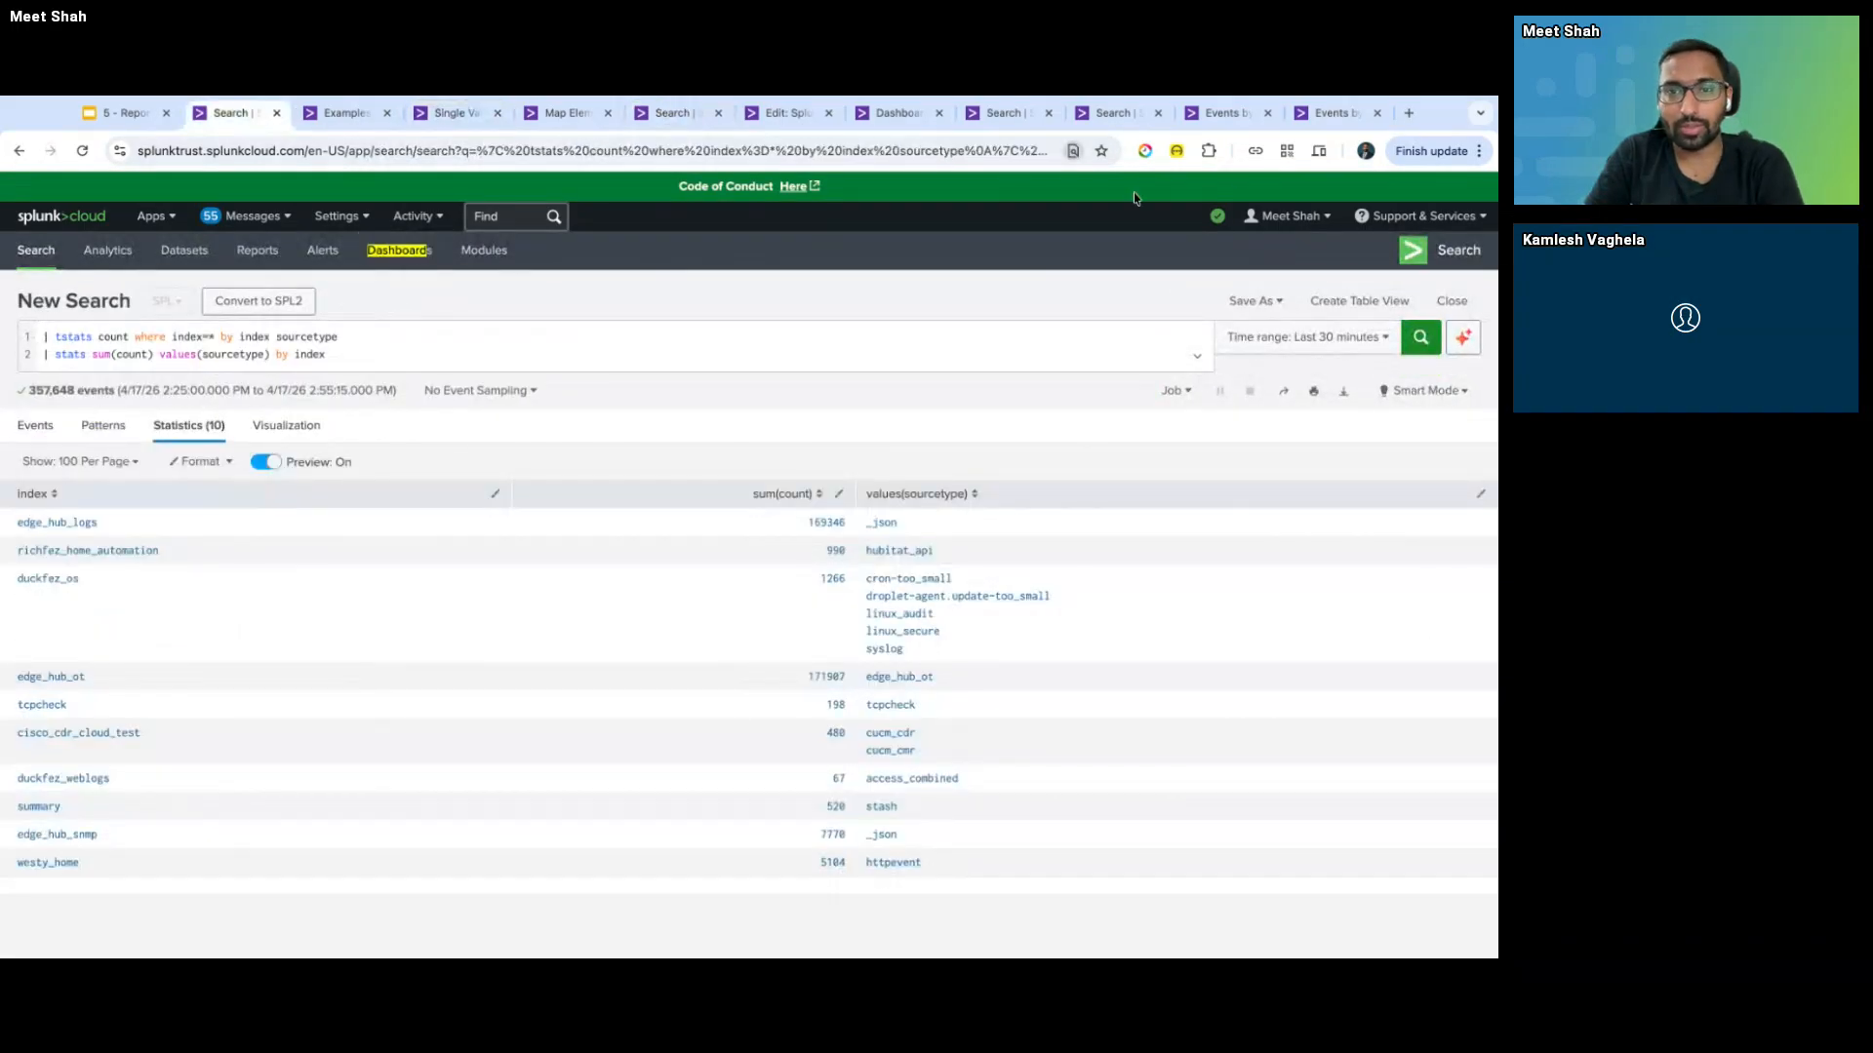
pyautogui.click(680, 125)
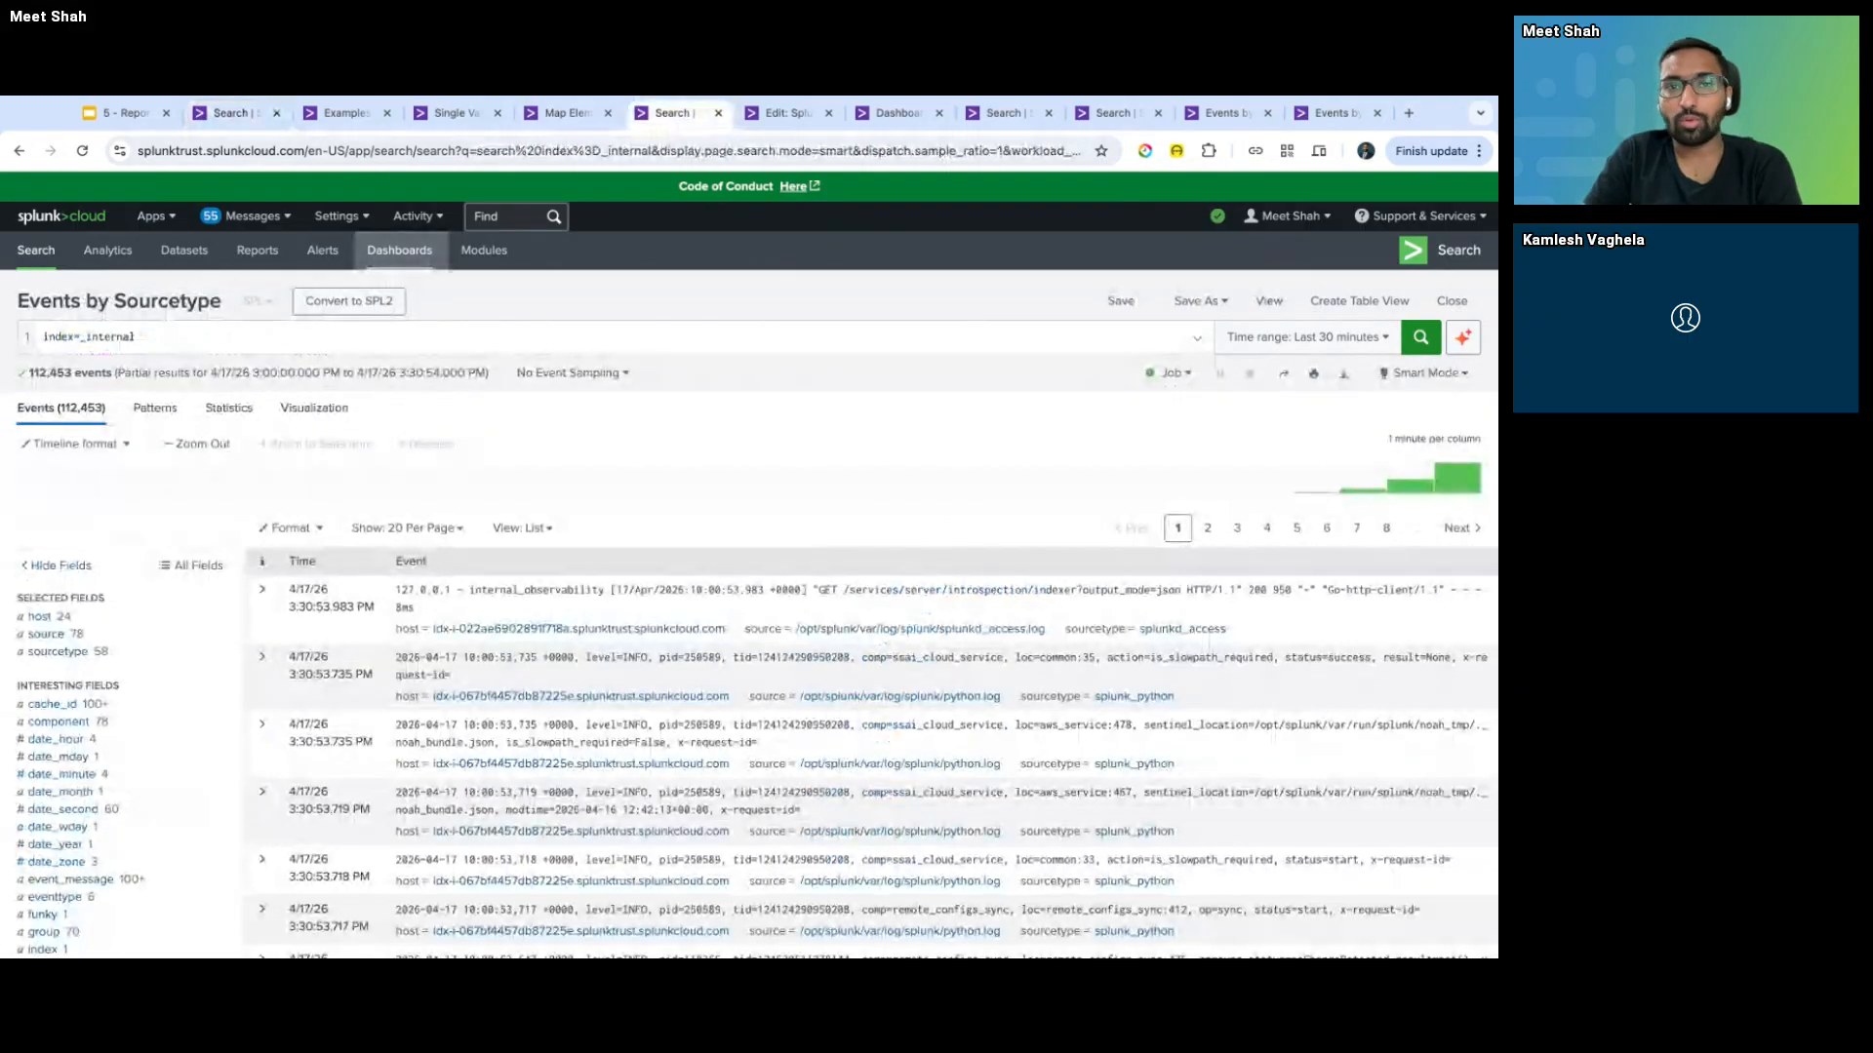
pyautogui.click(781, 128)
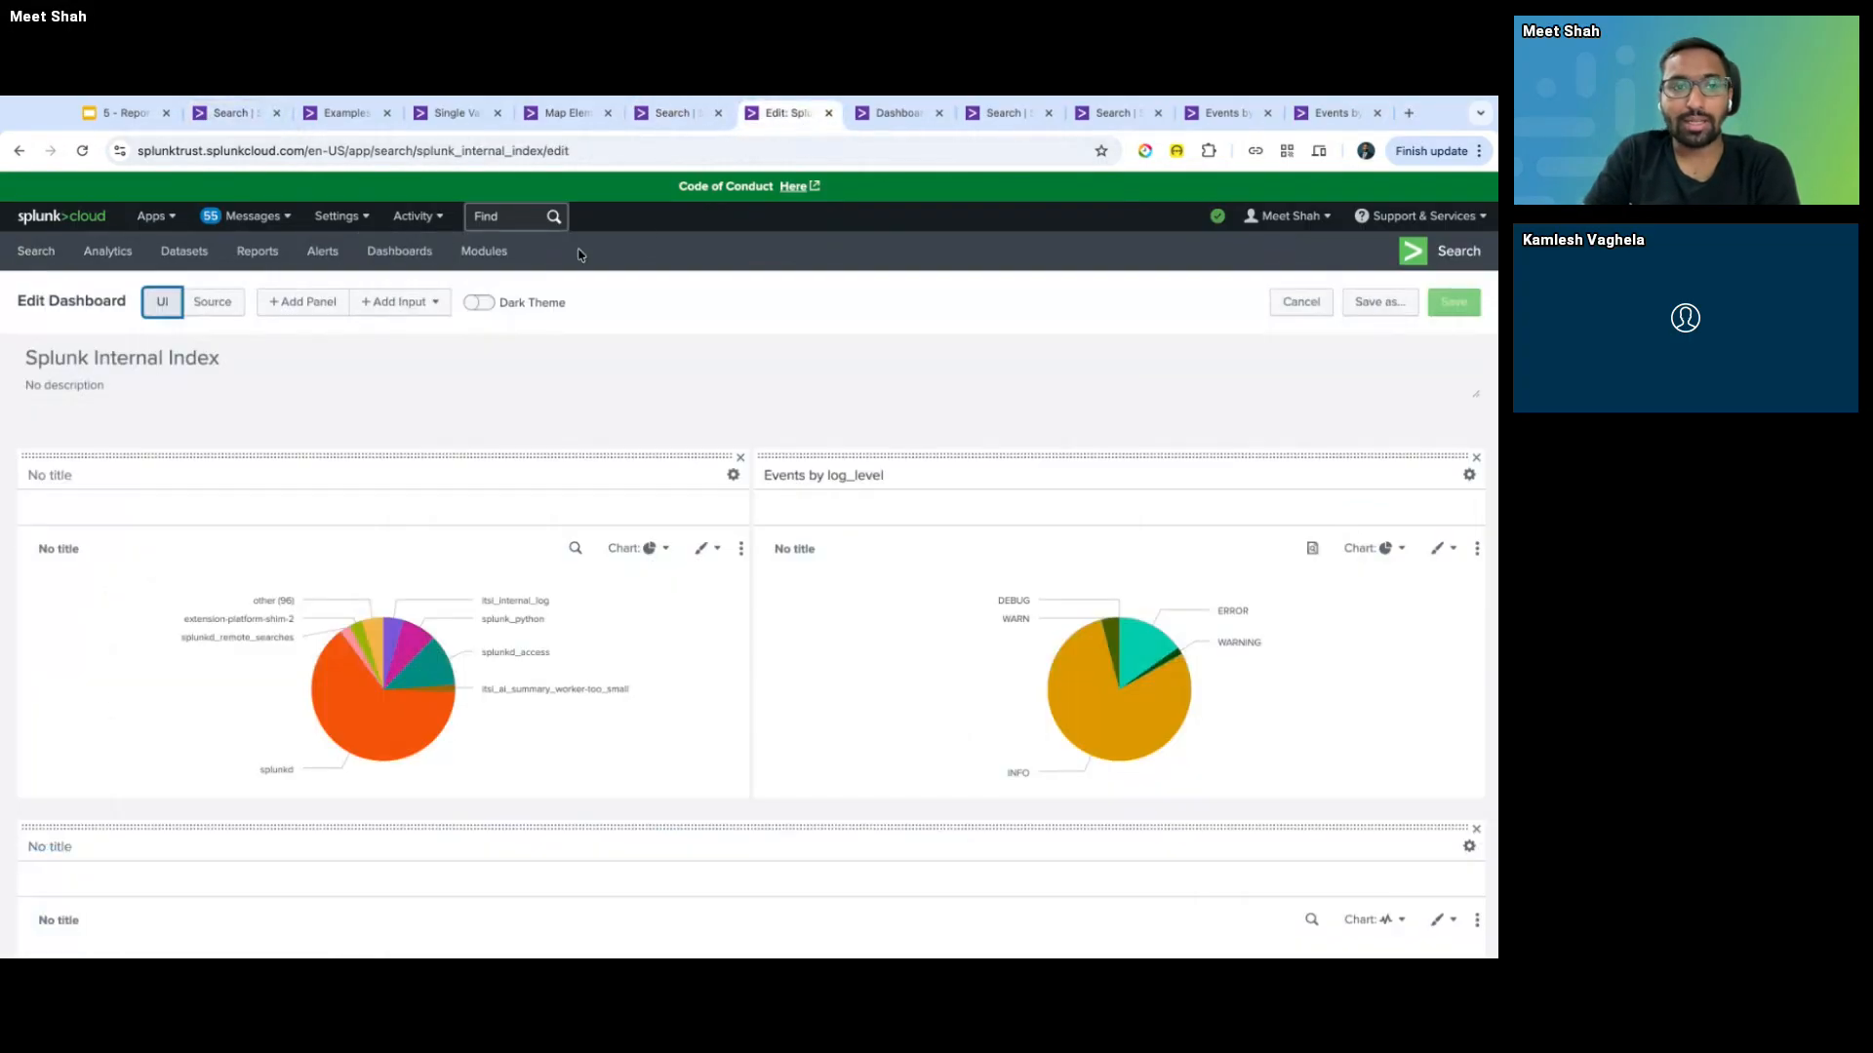
pyautogui.click(388, 304)
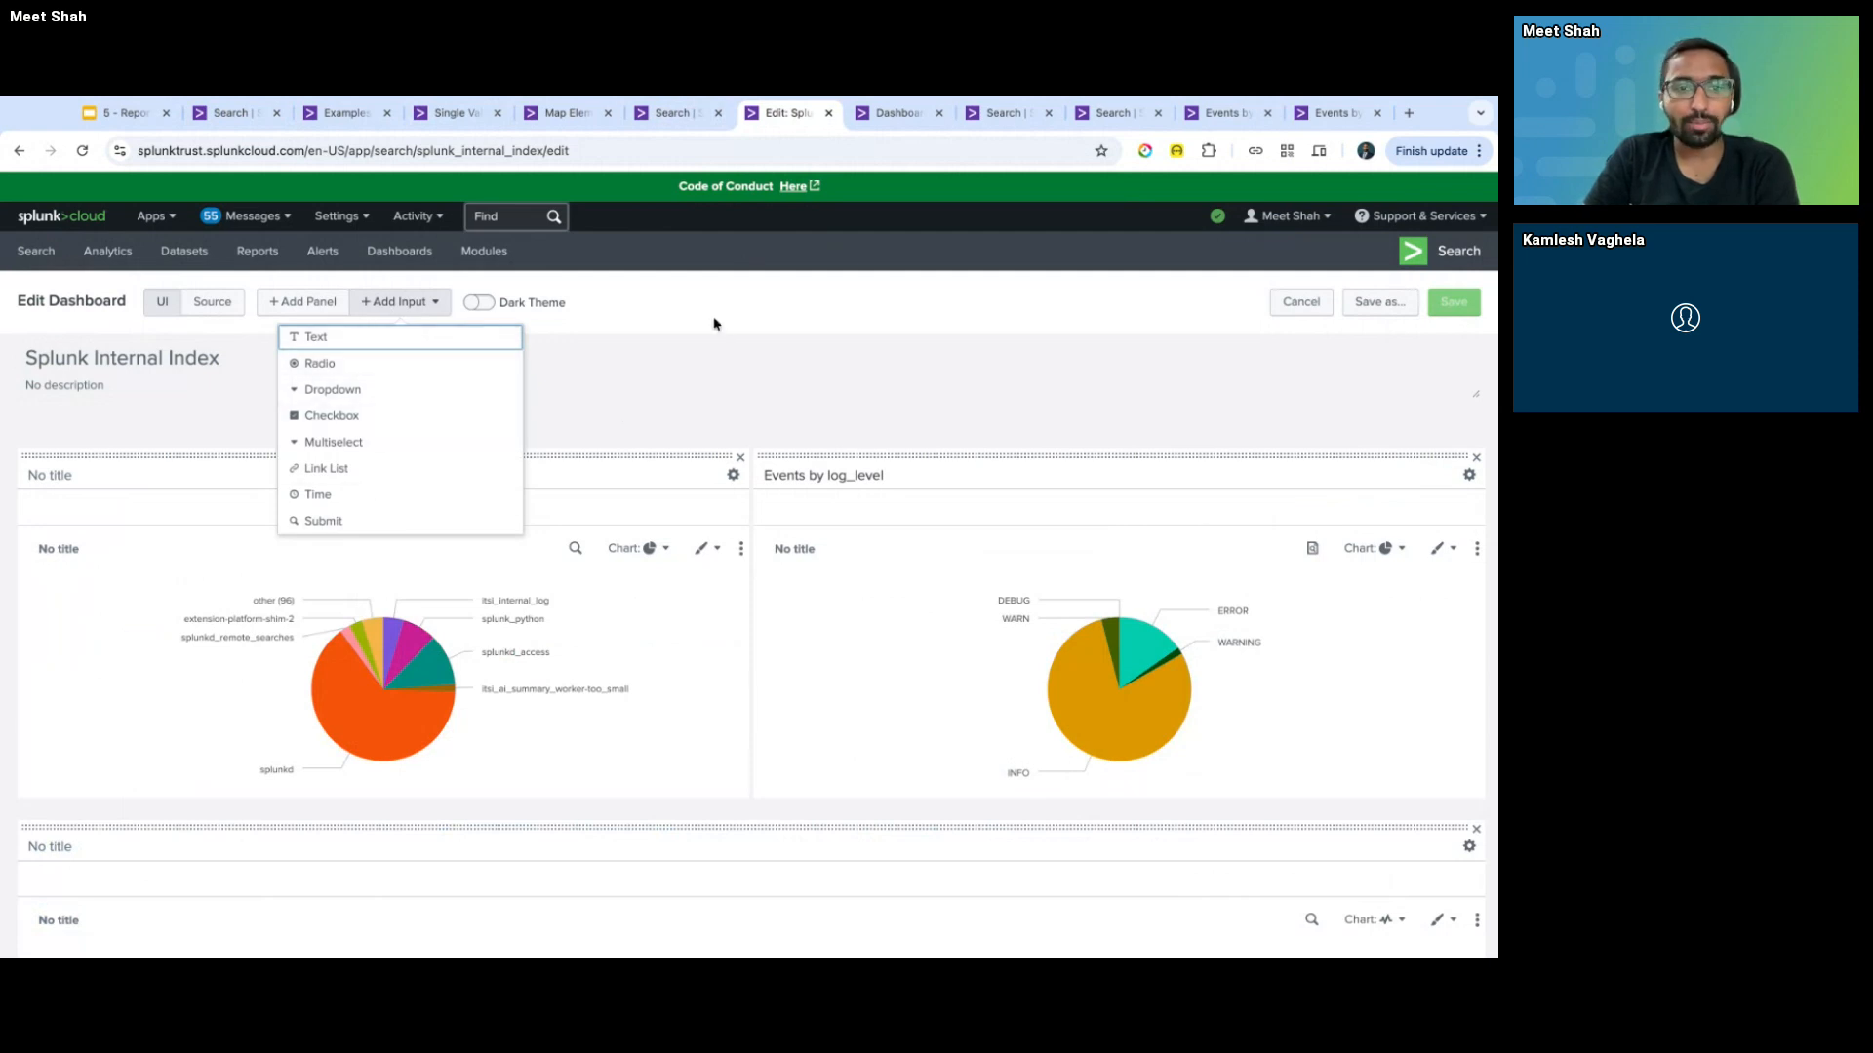
pyautogui.click(708, 289)
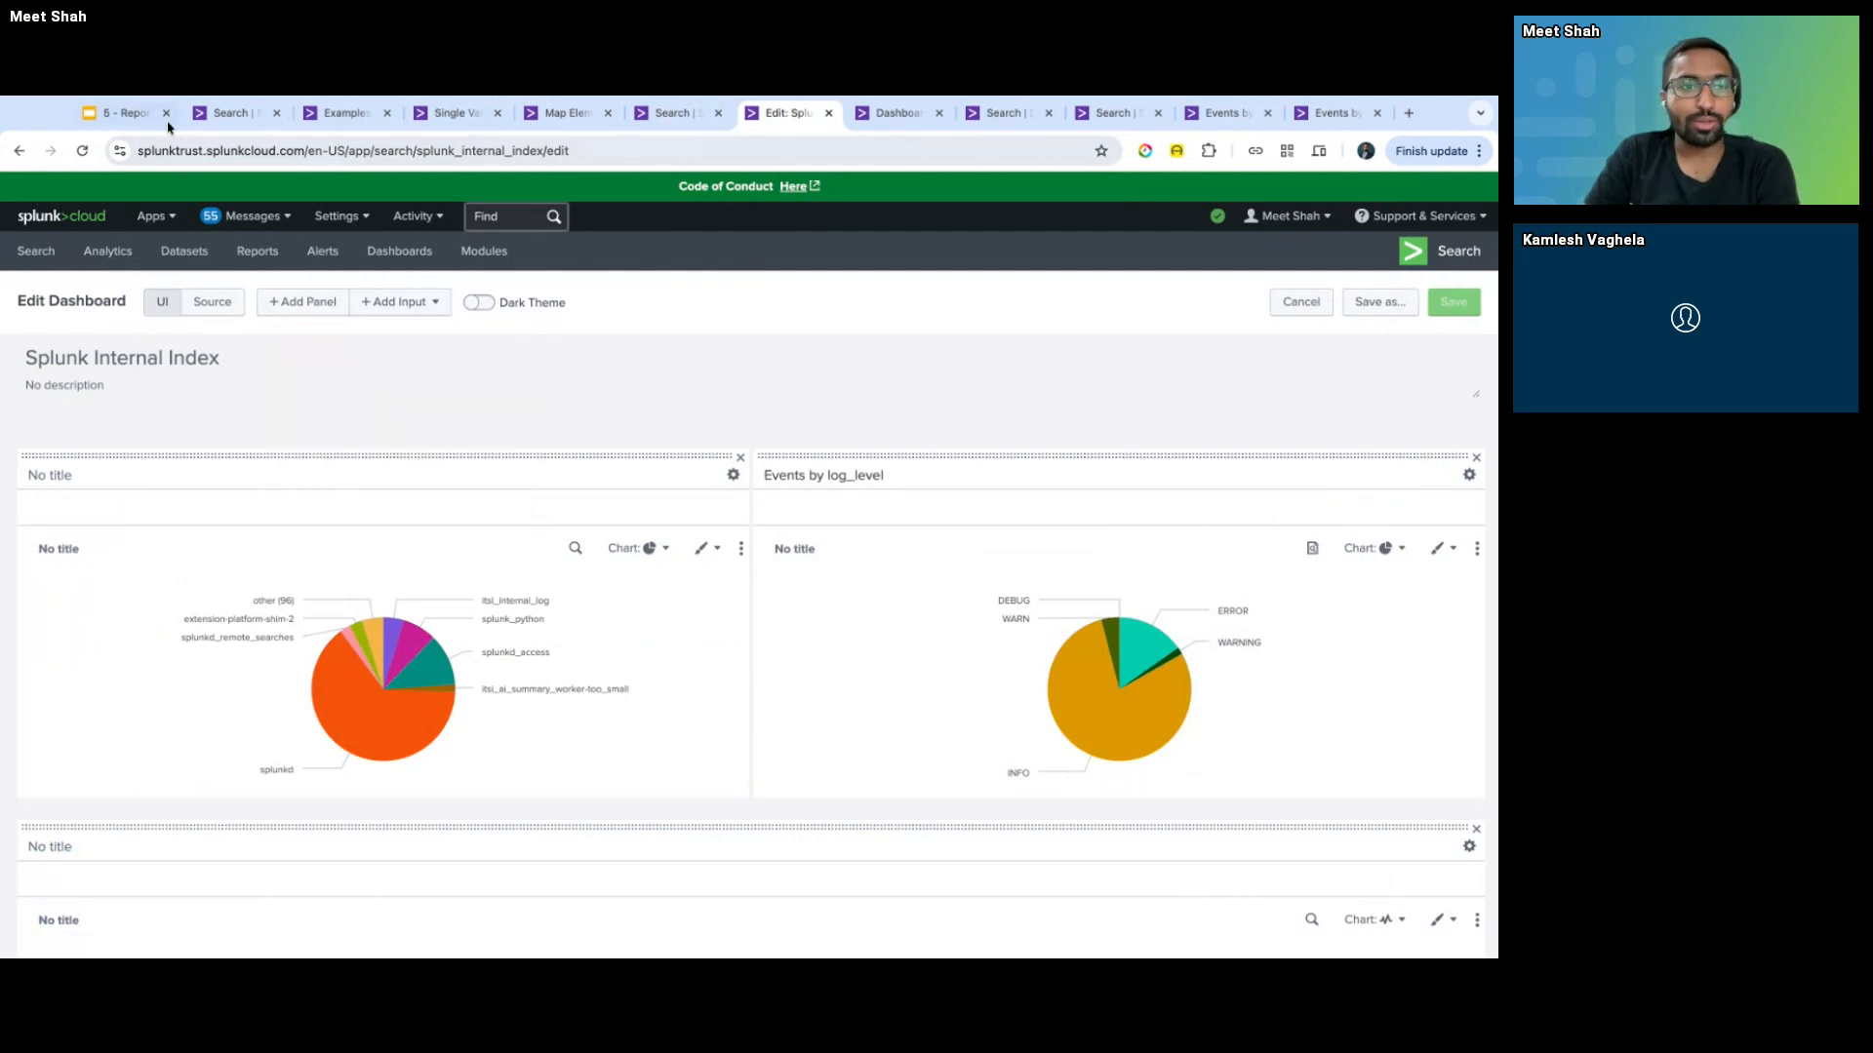
pyautogui.click(122, 113)
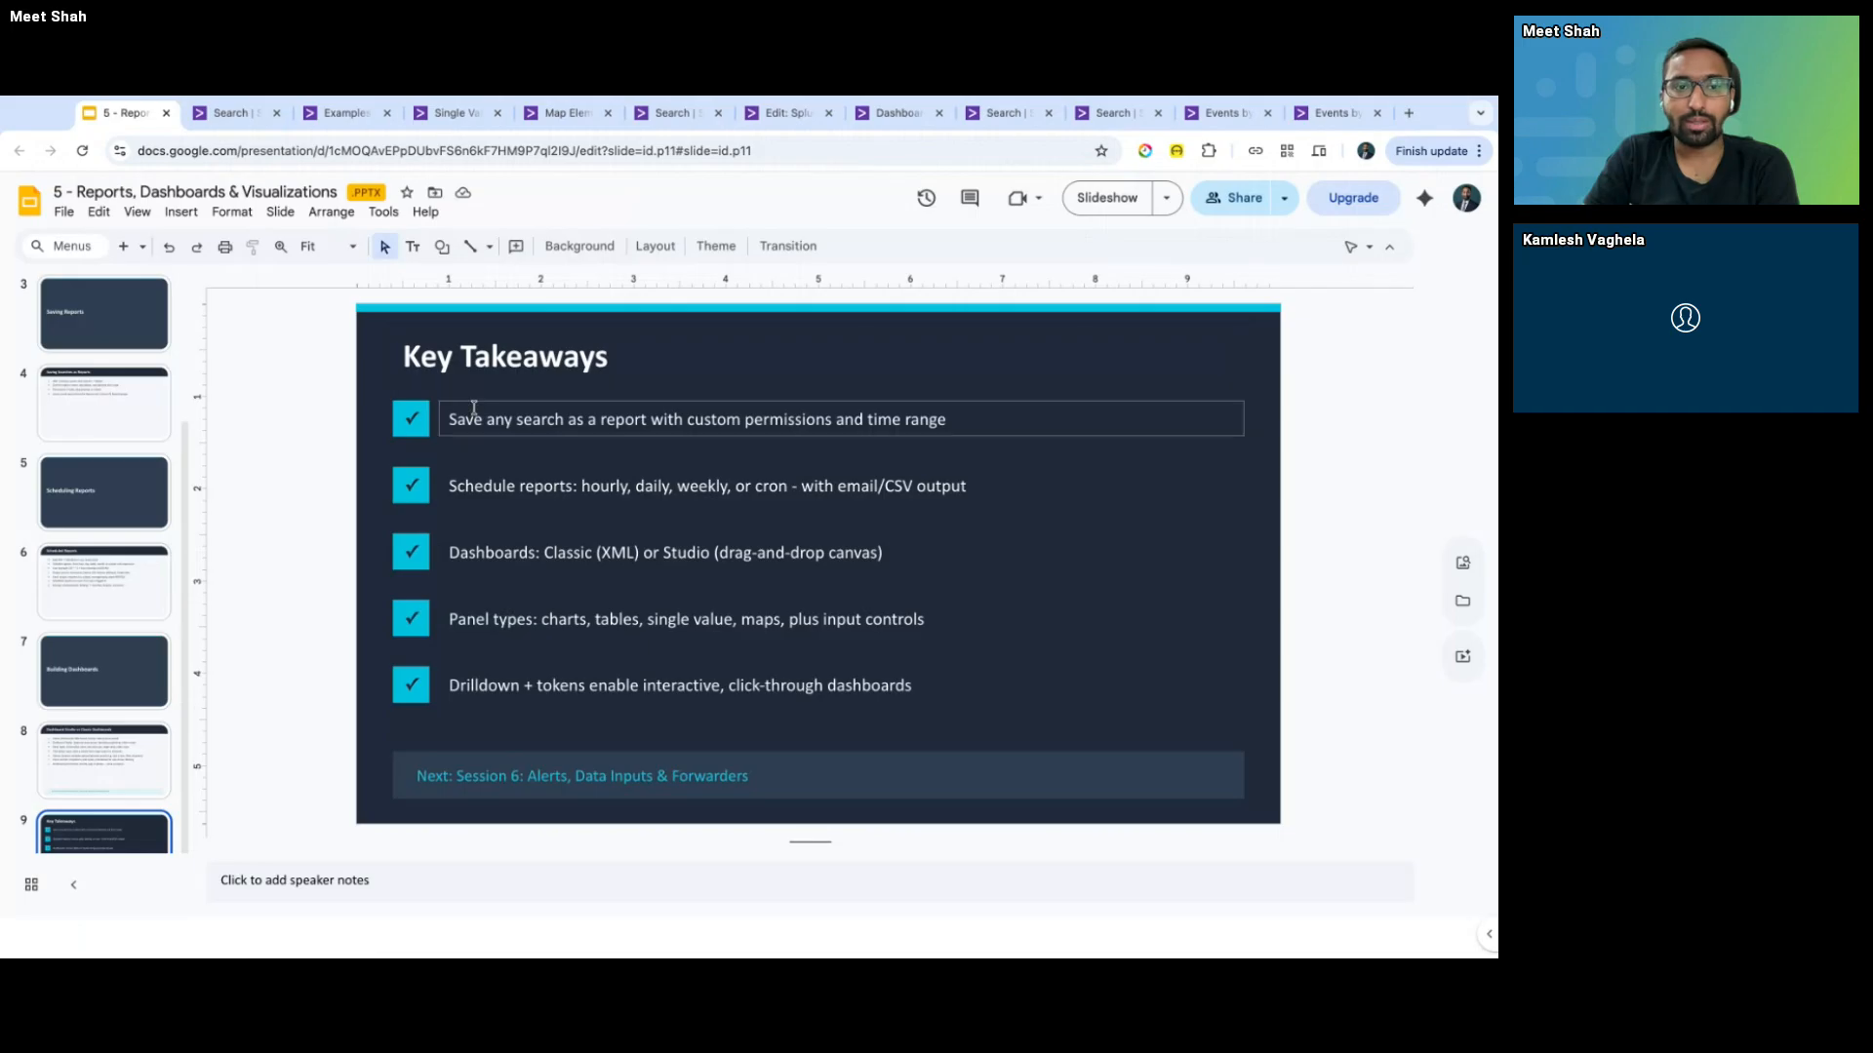